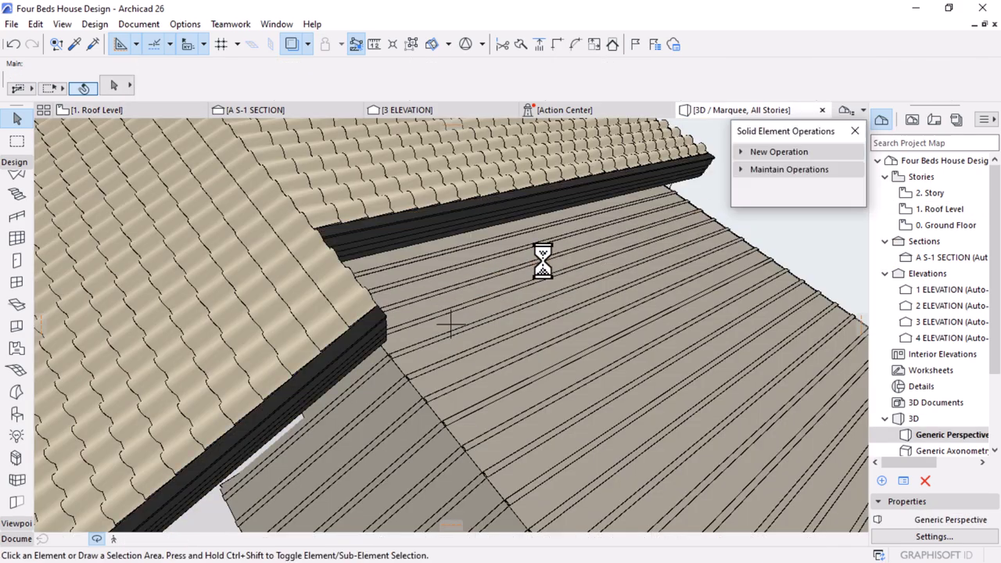
Examine in 3D how the tiled roofs meet the lower ribbed roof of the house
{"action": "scroll", "coordinate": [443, 223], "scroll_direction": "down", "scroll_amount": 4}
{"action": "middle_click_drag", "start_coordinate": [443, 226], "coordinate": [460, 257], "text": "shift"}
{"action": "scroll", "coordinate": [478, 333], "scroll_direction": "down", "scroll_amount": 1}
{"action": "middle_click_drag", "start_coordinate": [440, 324], "coordinate": [422, 336], "text": "shift"}
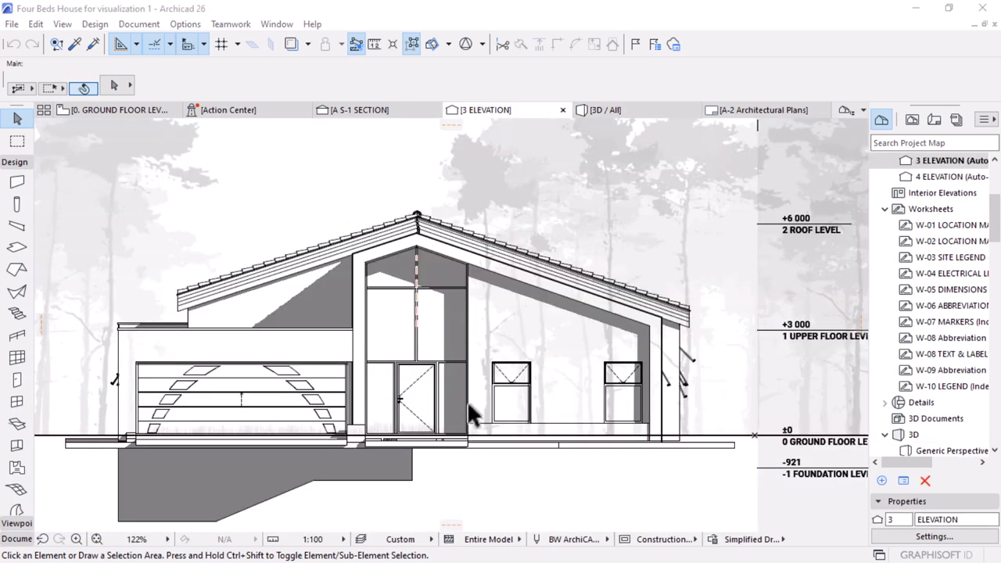
Examine the house's garage and entrance side in 3 ELEVATION and its roof profile in A S-1 SECTION
{"action": "scroll", "coordinate": [427, 405], "scroll_direction": "down", "scroll_amount": 3}
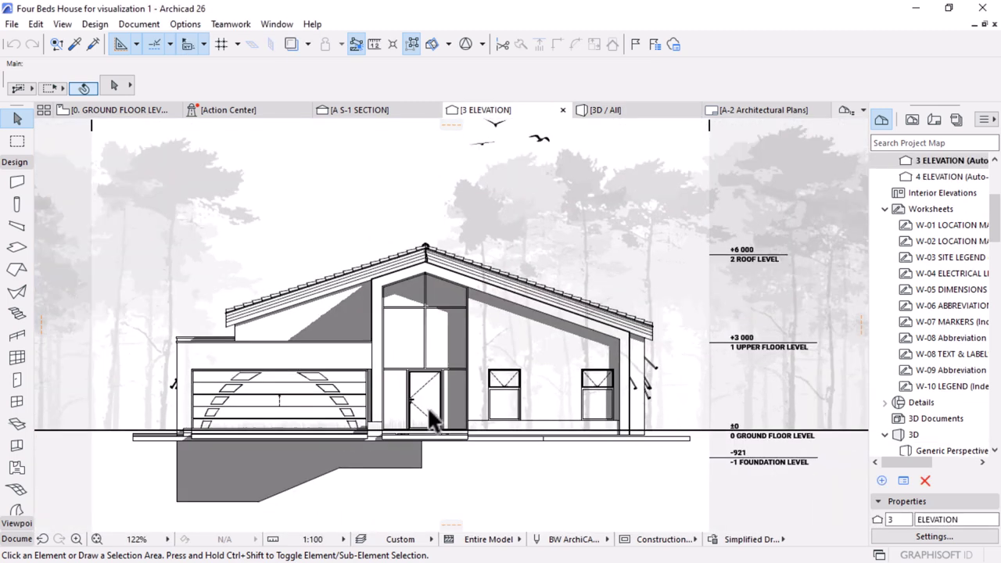
{"action": "scroll", "coordinate": [418, 404], "scroll_direction": "up", "scroll_amount": 5}
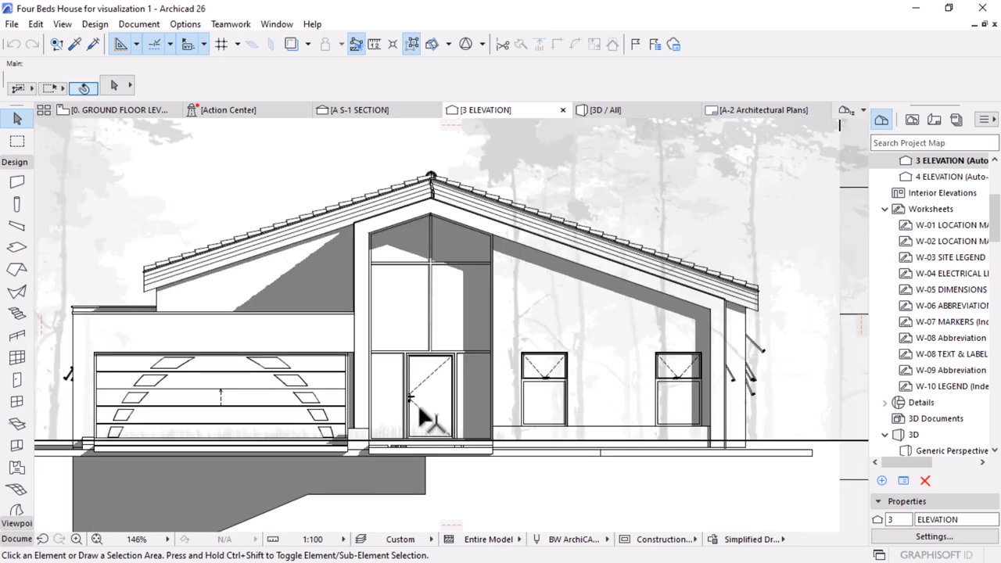
{"action": "middle_click_drag", "start_coordinate": [469, 286], "coordinate": [532, 336]}
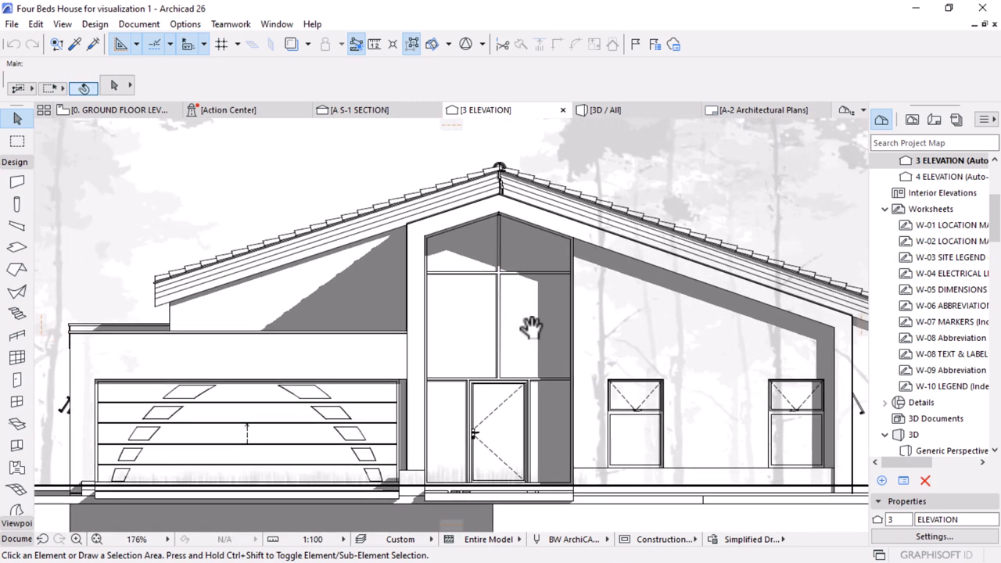
{"action": "scroll", "coordinate": [556, 229], "scroll_direction": "up", "scroll_amount": 1}
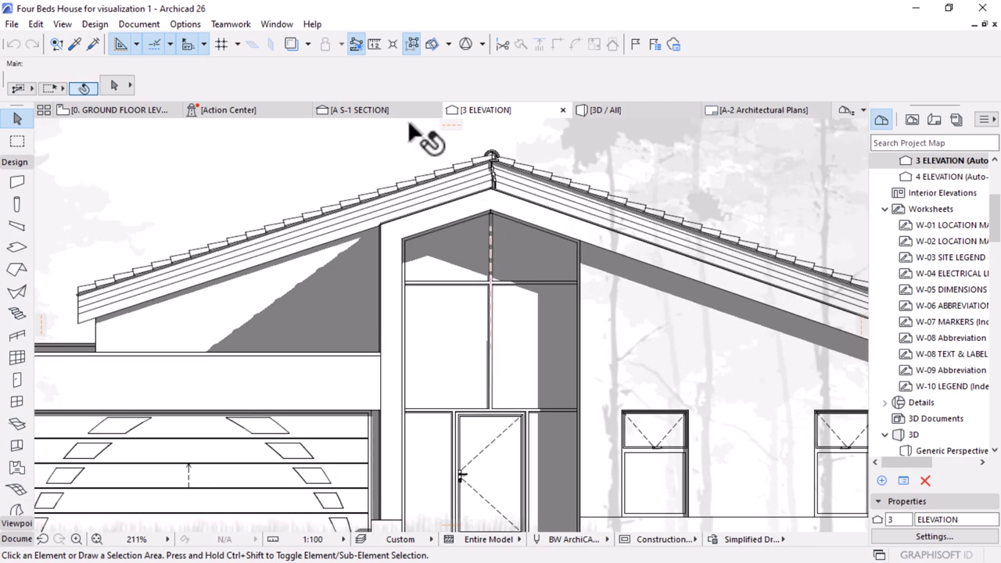
{"action": "left_click", "coordinate": [359, 109]}
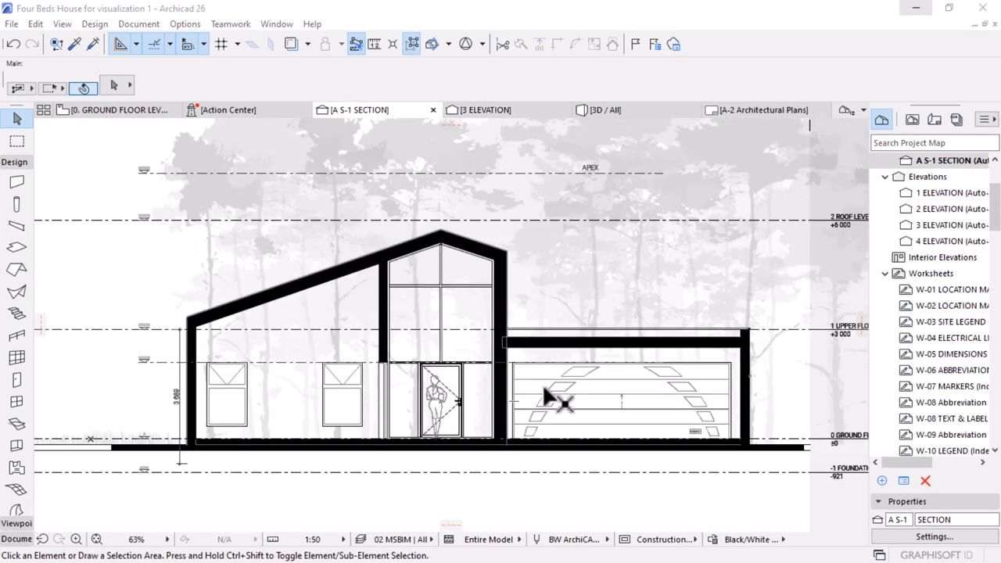
{"action": "scroll", "coordinate": [561, 394], "scroll_direction": "up", "scroll_amount": 1}
{"action": "mouse_move", "coordinate": [527, 377]}
{"action": "middle_mouse_down"}
{"action": "mouse_move", "coordinate": [537, 354]}
{"action": "mouse_move", "coordinate": [546, 383]}
{"action": "middle_mouse_up"}
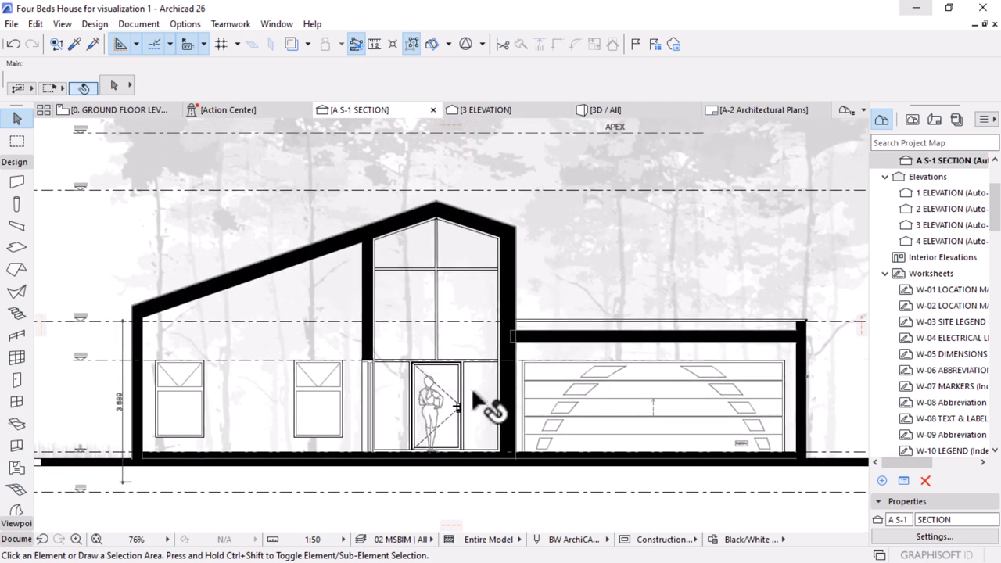
{"action": "scroll", "coordinate": [471, 387], "scroll_direction": "down", "scroll_amount": 1}
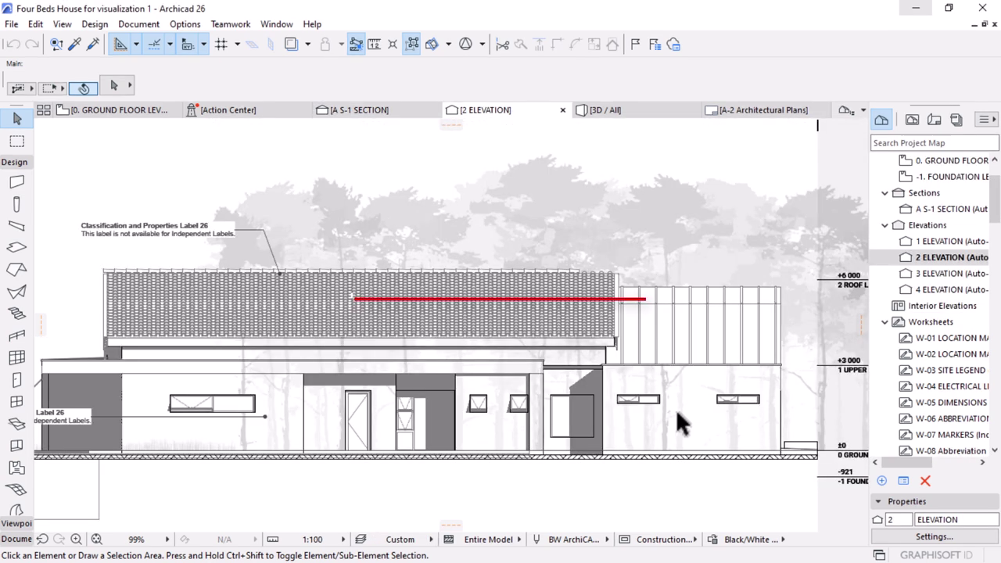
Examine the tiled and ribbed roofs in 2 ELEVATION and orbit around the house in the 3D view
{"action": "scroll", "coordinate": [691, 393], "scroll_direction": "up", "scroll_amount": 3}
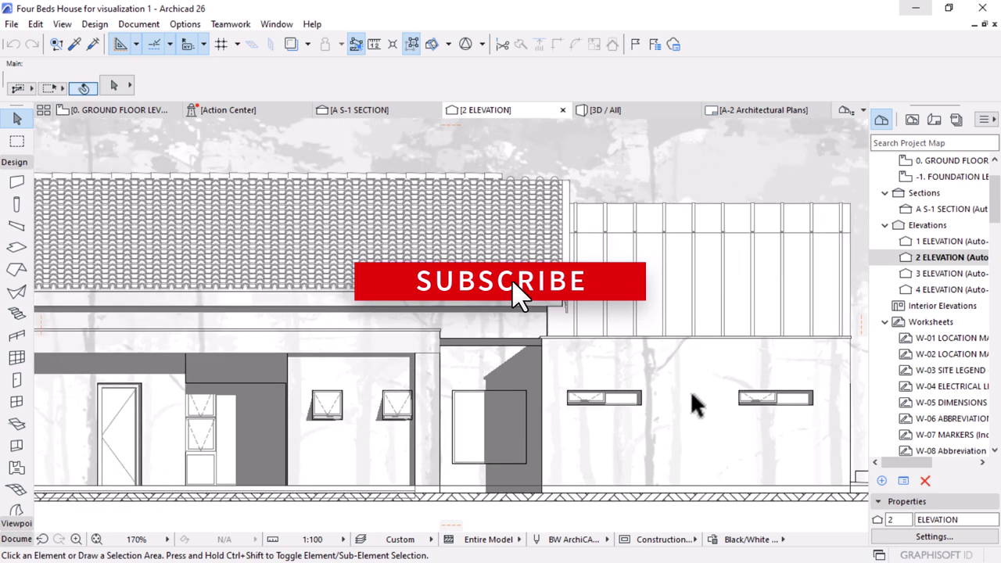
{"action": "middle_click_drag", "start_coordinate": [674, 324], "coordinate": [612, 313]}
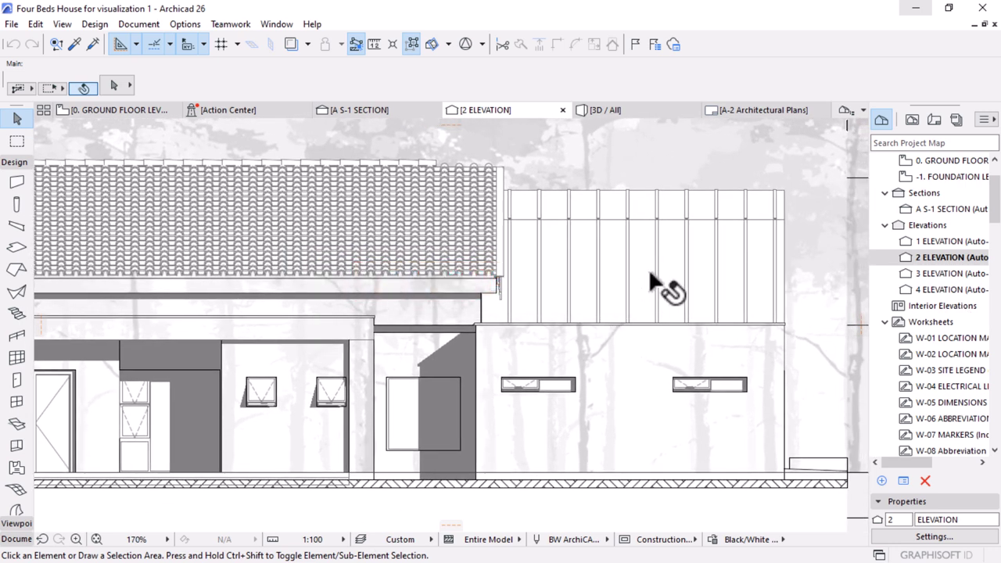
{"action": "scroll", "coordinate": [648, 268], "scroll_direction": "up", "scroll_amount": 1}
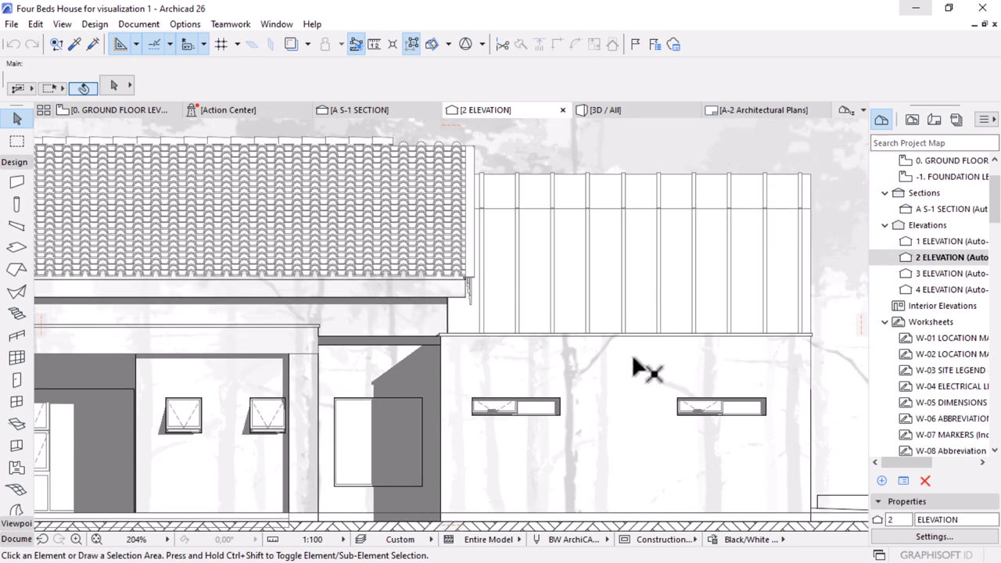
{"action": "scroll", "coordinate": [751, 399], "scroll_direction": "down", "scroll_amount": 3}
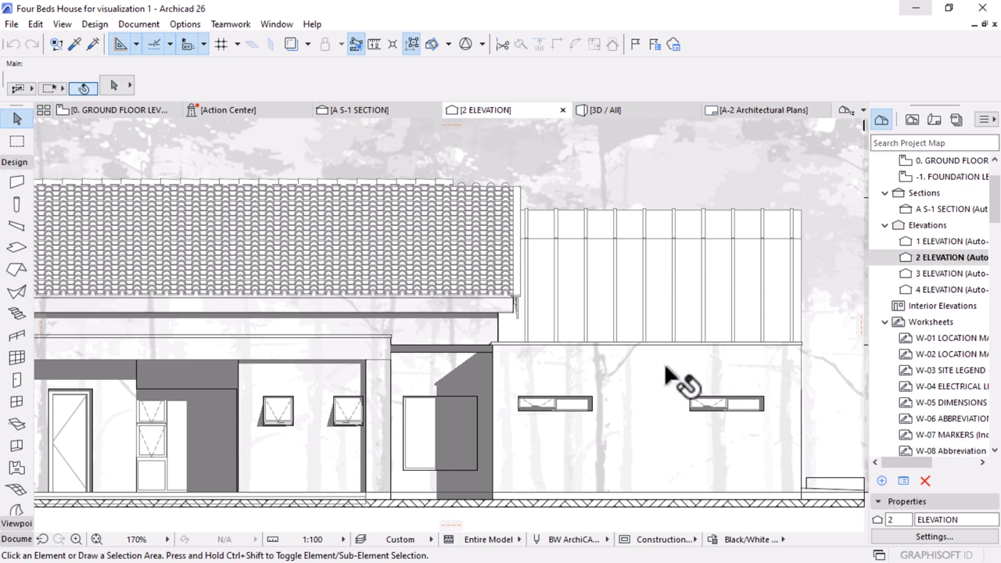
{"action": "key", "text": "F3"}
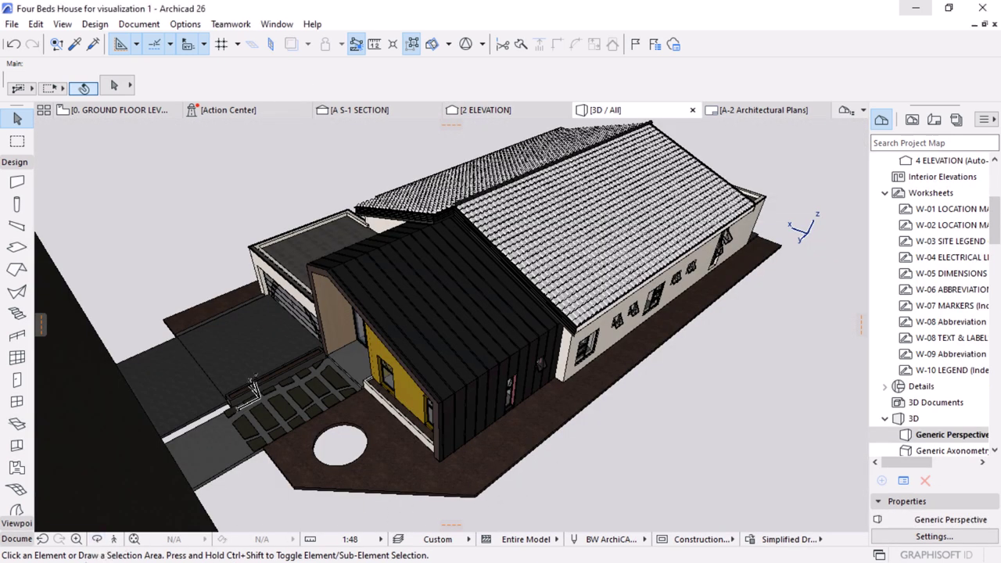
{"action": "left_click", "coordinate": [96, 538]}
{"action": "left_click_drag", "start_coordinate": [579, 485], "coordinate": [626, 391]}
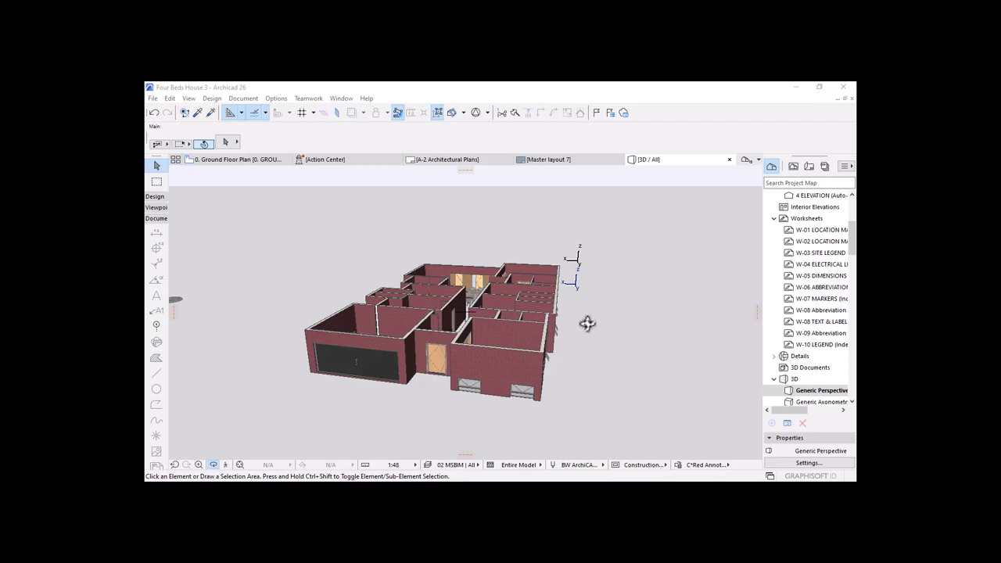
{"action": "left_click_drag", "start_coordinate": [587, 323], "coordinate": [494, 353]}
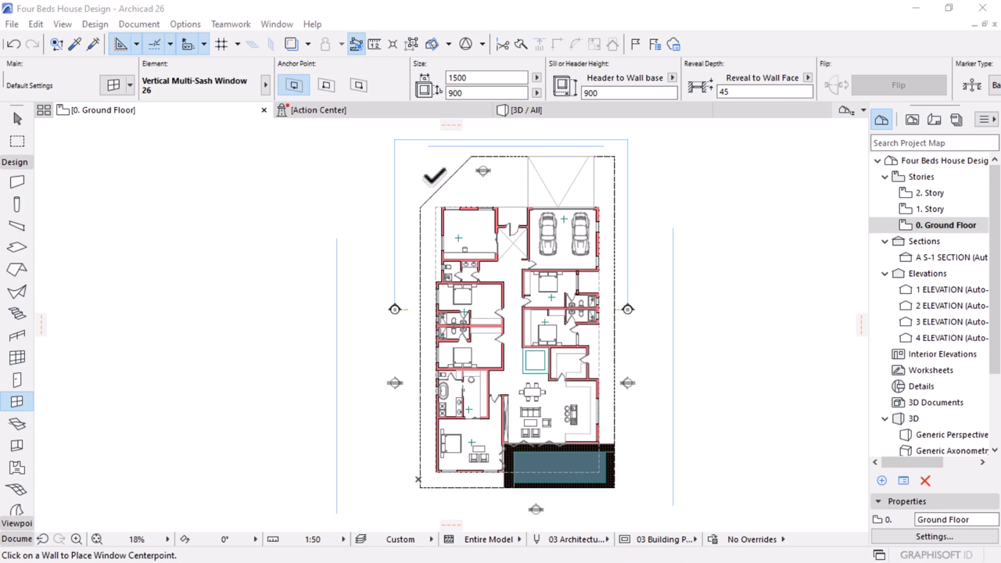
Examine the entrance, double garage, corridor and bedrooms on the Ground Floor plan
{"action": "scroll", "coordinate": [539, 235], "scroll_direction": "up", "scroll_amount": 5}
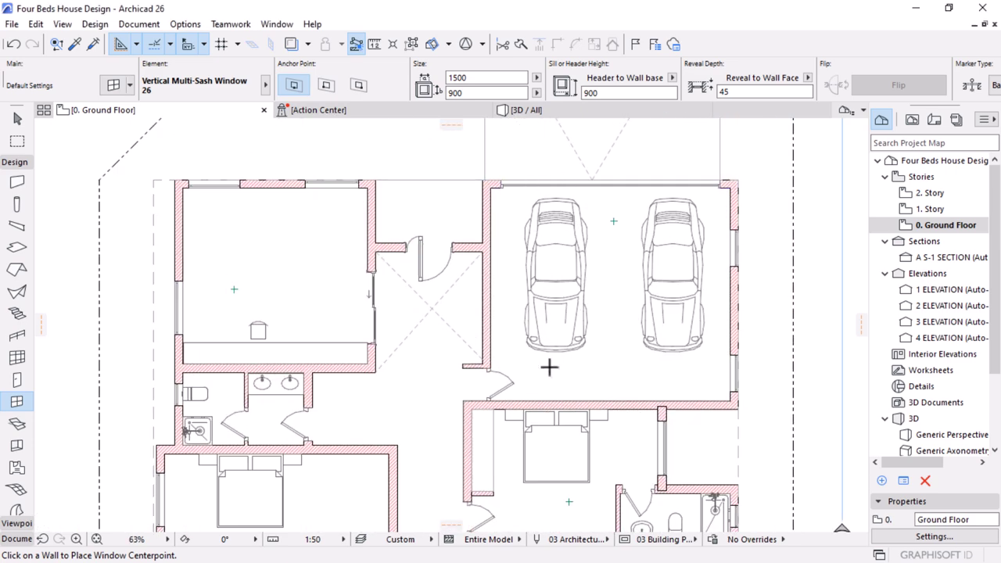
{"action": "scroll", "coordinate": [532, 372], "scroll_direction": "down", "scroll_amount": 2}
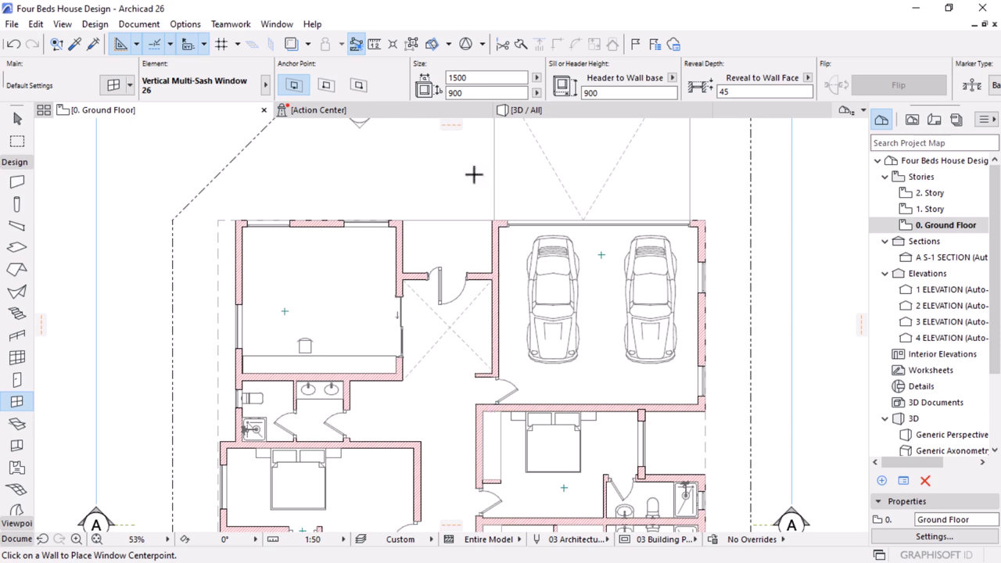
{"action": "scroll", "coordinate": [473, 174], "scroll_direction": "down", "scroll_amount": 2}
{"action": "scroll", "coordinate": [387, 329], "scroll_direction": "up", "scroll_amount": 1}
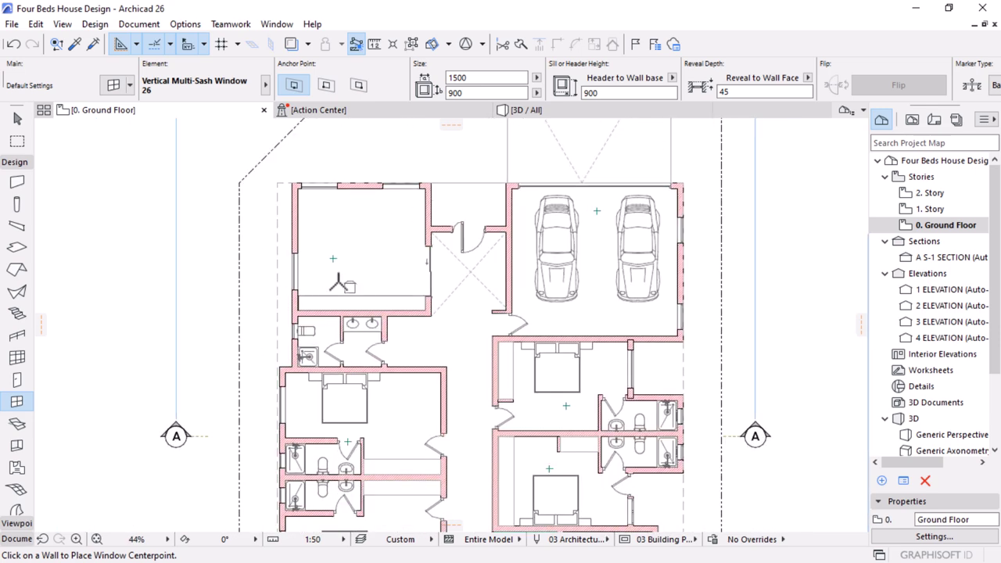
{"action": "scroll", "coordinate": [485, 193], "scroll_direction": "down", "scroll_amount": 2}
{"action": "scroll", "coordinate": [467, 419], "scroll_direction": "up", "scroll_amount": 2}
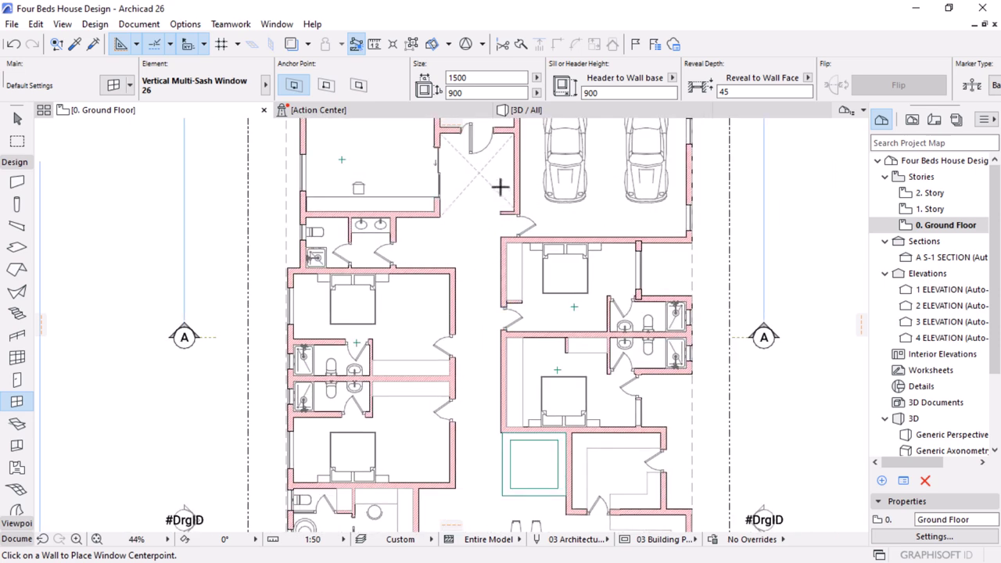
{"action": "scroll", "coordinate": [490, 201], "scroll_direction": "down", "scroll_amount": 3}
{"action": "scroll", "coordinate": [486, 332], "scroll_direction": "up", "scroll_amount": 3}
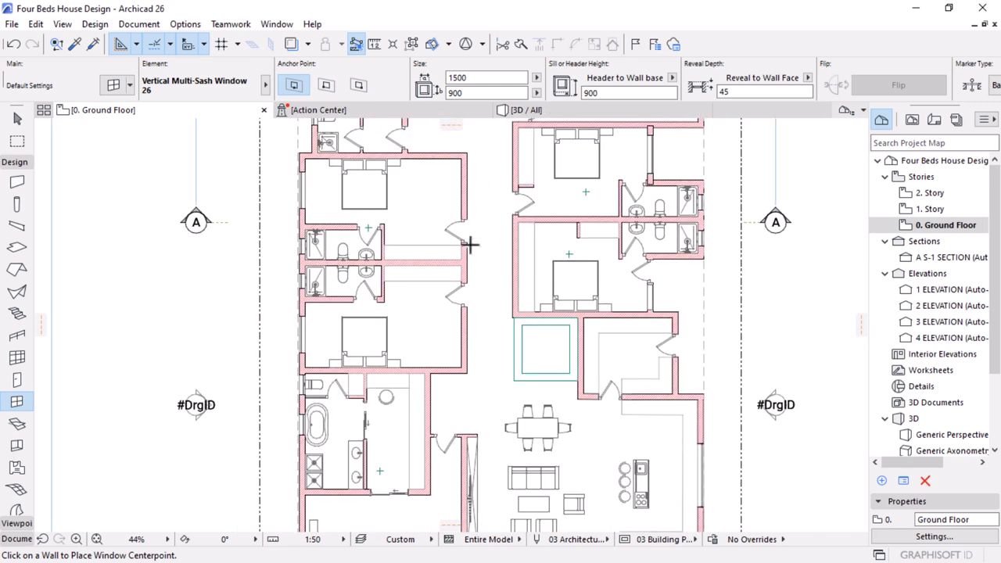
{"action": "scroll", "coordinate": [523, 322], "scroll_direction": "down", "scroll_amount": 2}
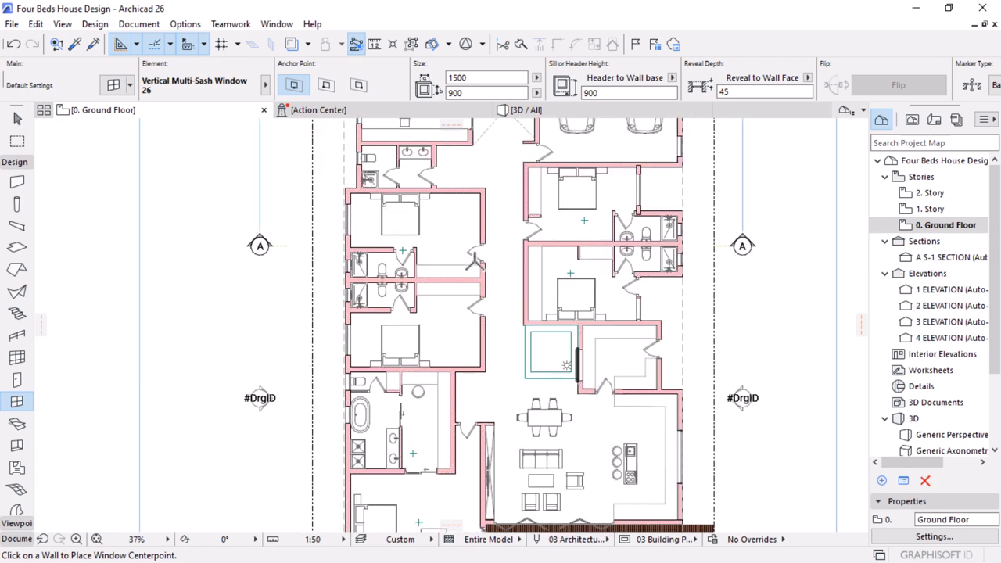
{"action": "scroll", "coordinate": [492, 289], "scroll_direction": "down", "scroll_amount": 2}
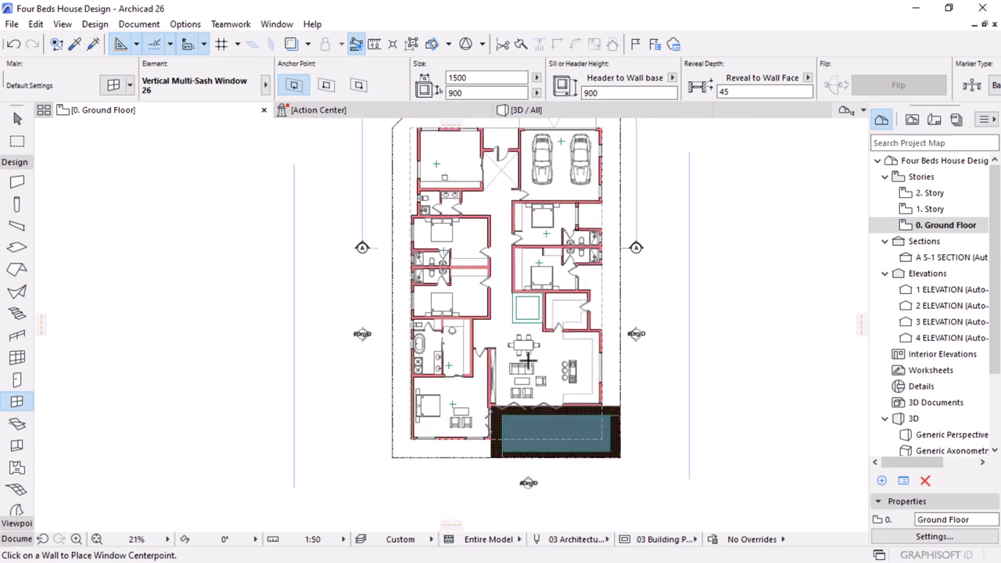
Examine the open living, dining and kitchen area and the square feature beside the pantry on the floor plan
{"action": "scroll", "coordinate": [532, 365], "scroll_direction": "up", "scroll_amount": 3}
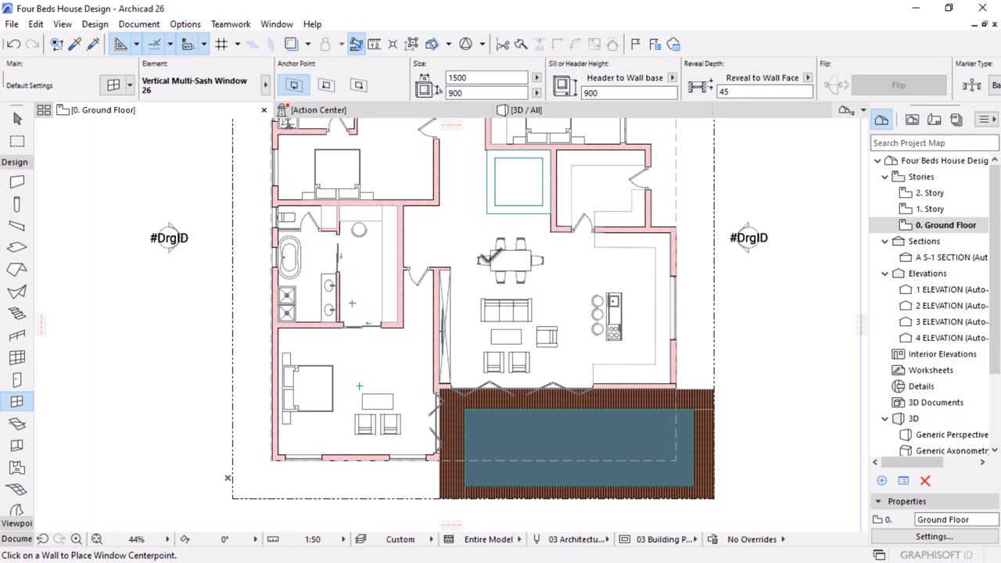
{"action": "scroll", "coordinate": [488, 258], "scroll_direction": "up", "scroll_amount": 1}
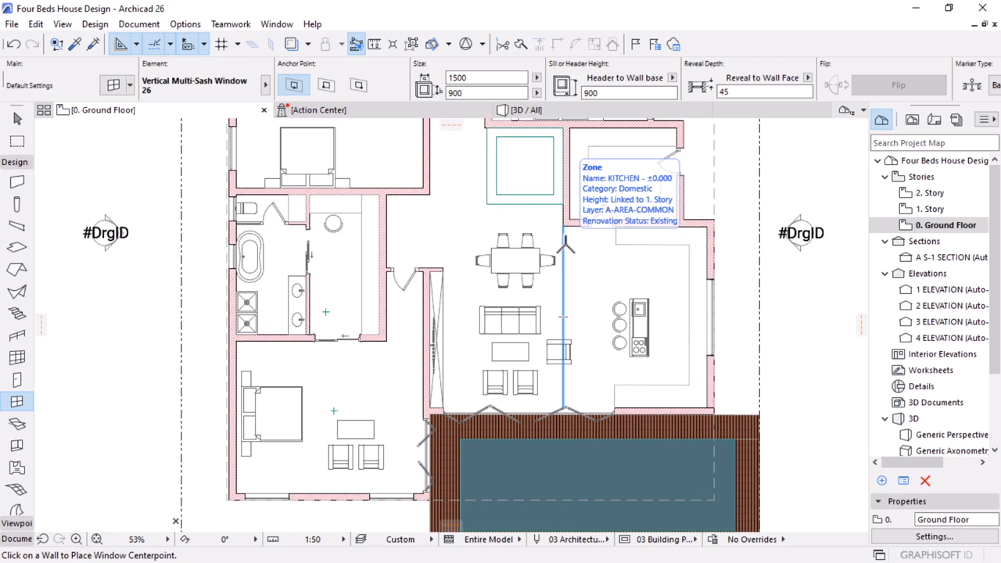
{"action": "scroll", "coordinate": [521, 188], "scroll_direction": "down", "scroll_amount": 2}
{"action": "scroll", "coordinate": [537, 216], "scroll_direction": "up", "scroll_amount": 7}
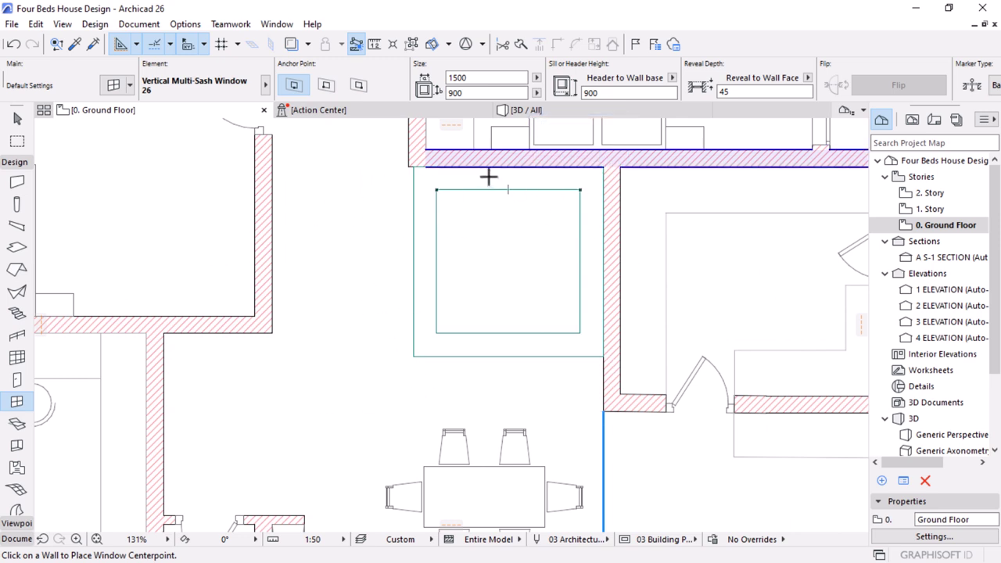
{"action": "scroll", "coordinate": [527, 196], "scroll_direction": "down", "scroll_amount": 3}
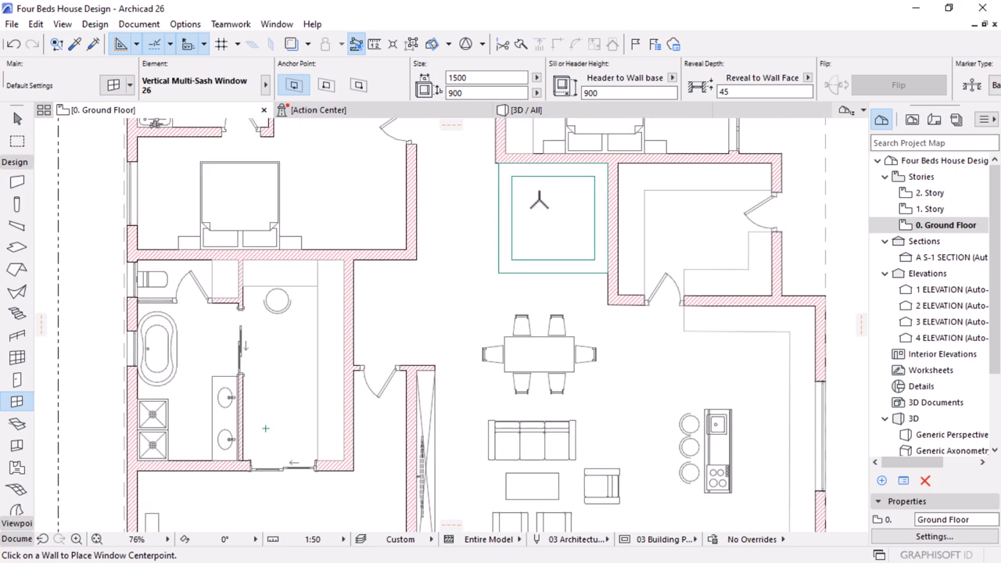
{"action": "scroll", "coordinate": [567, 247], "scroll_direction": "down", "scroll_amount": 4}
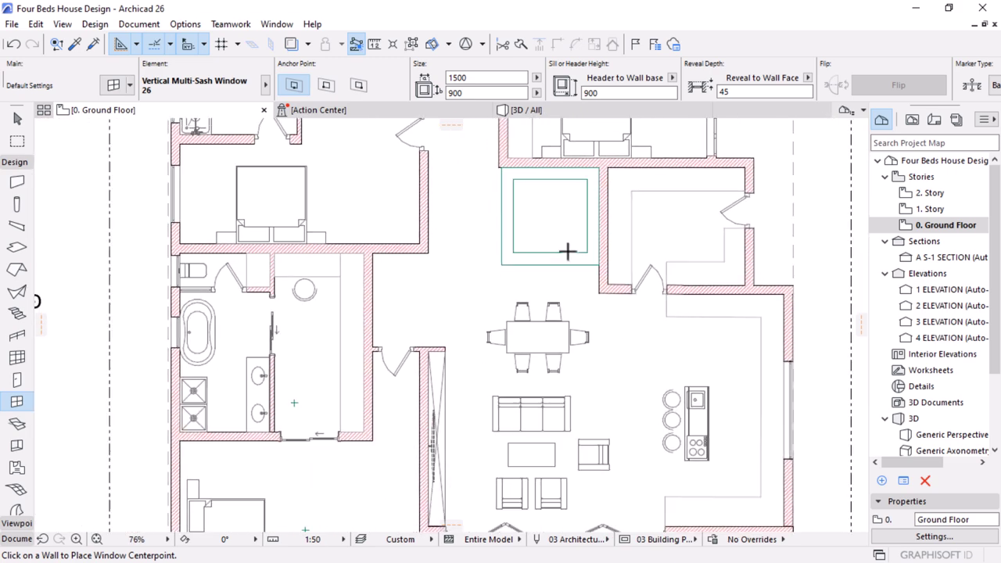
Examine the bedroom suite with bathroom and dressing room, and the adjoining pool deck on the floor plan
{"action": "scroll", "coordinate": [384, 441], "scroll_direction": "up", "scroll_amount": 2}
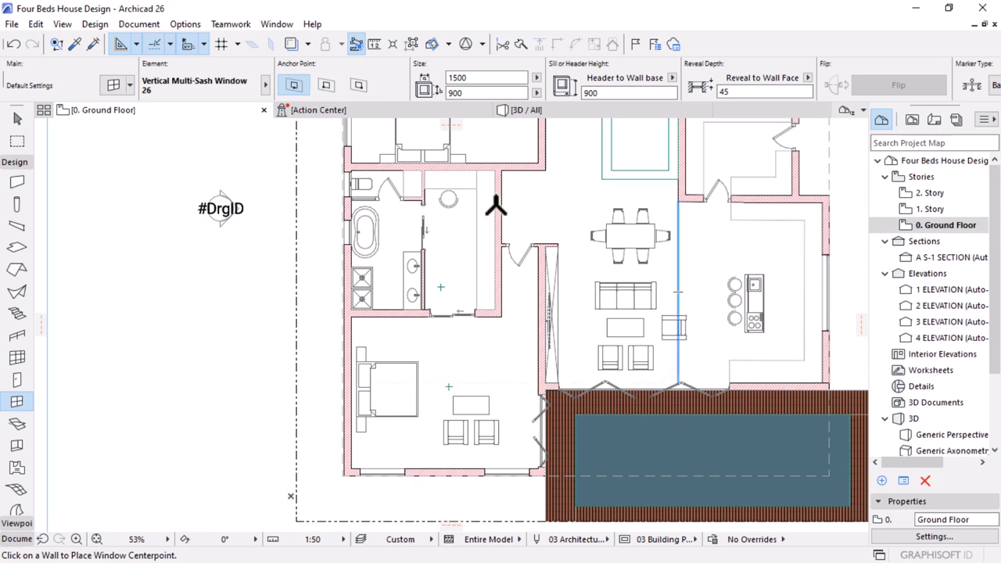
{"action": "scroll", "coordinate": [380, 412], "scroll_direction": "up", "scroll_amount": 1}
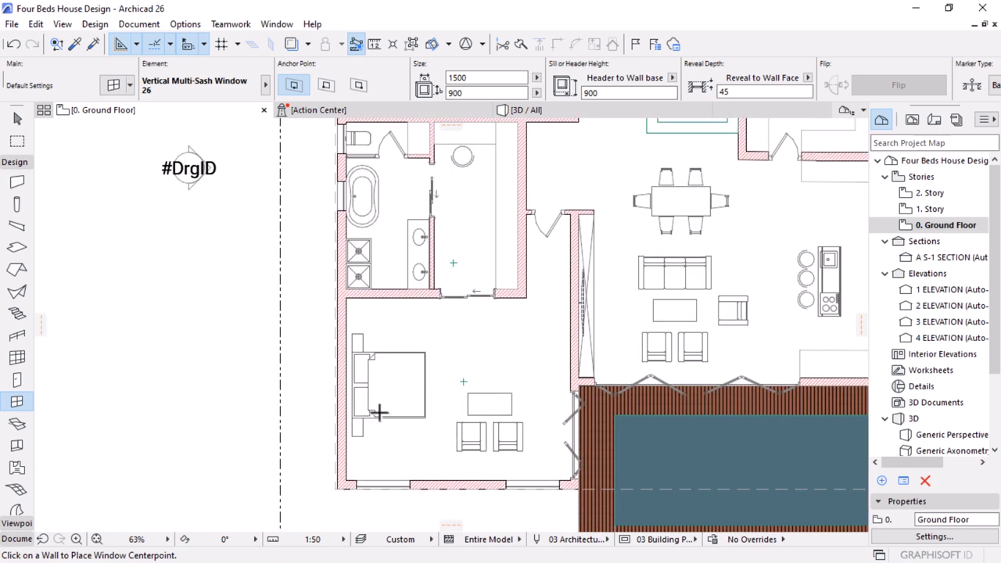
{"action": "scroll", "coordinate": [479, 398], "scroll_direction": "down", "scroll_amount": 1}
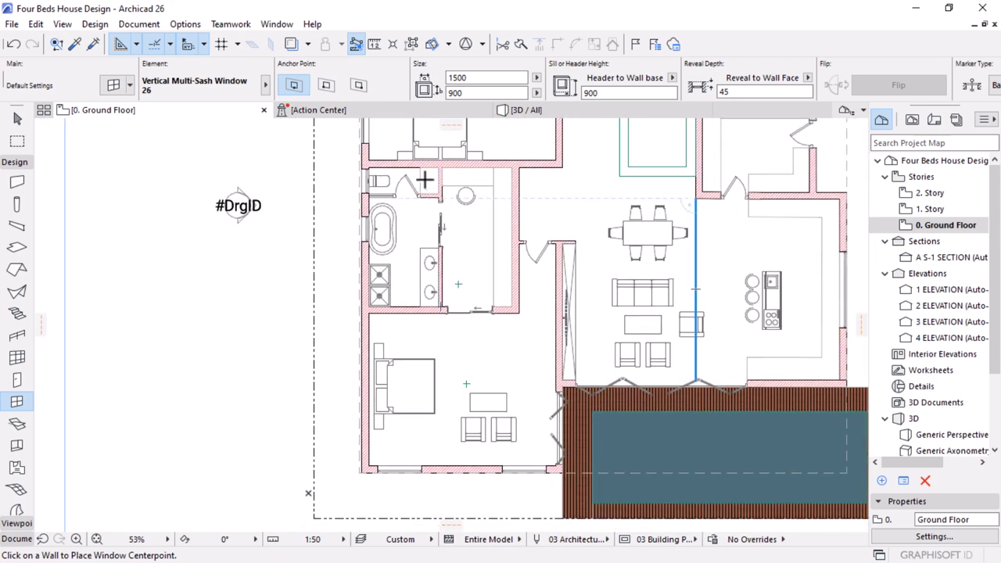
{"action": "scroll", "coordinate": [380, 232], "scroll_direction": "up", "scroll_amount": 4}
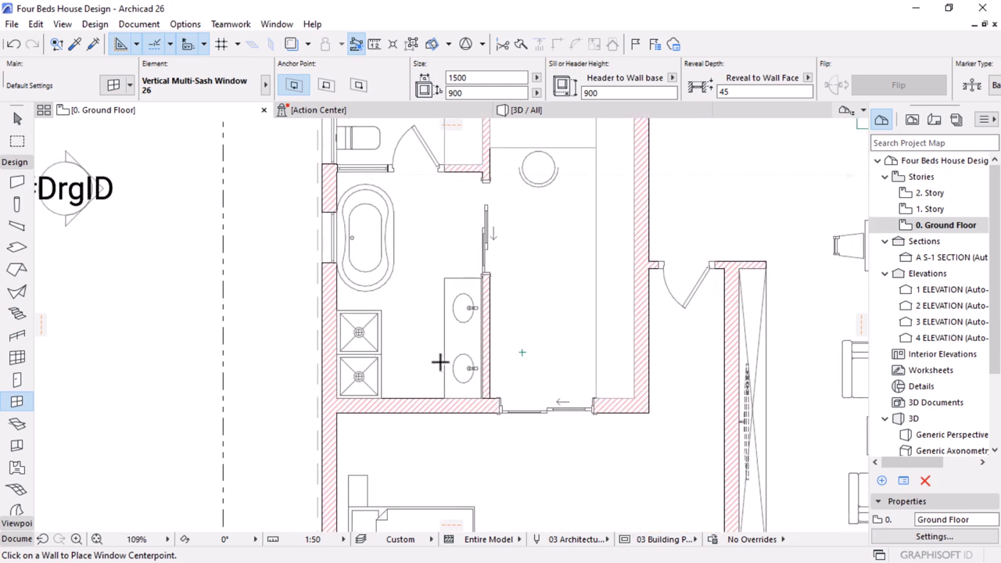
{"action": "scroll", "coordinate": [405, 313], "scroll_direction": "down", "scroll_amount": 4}
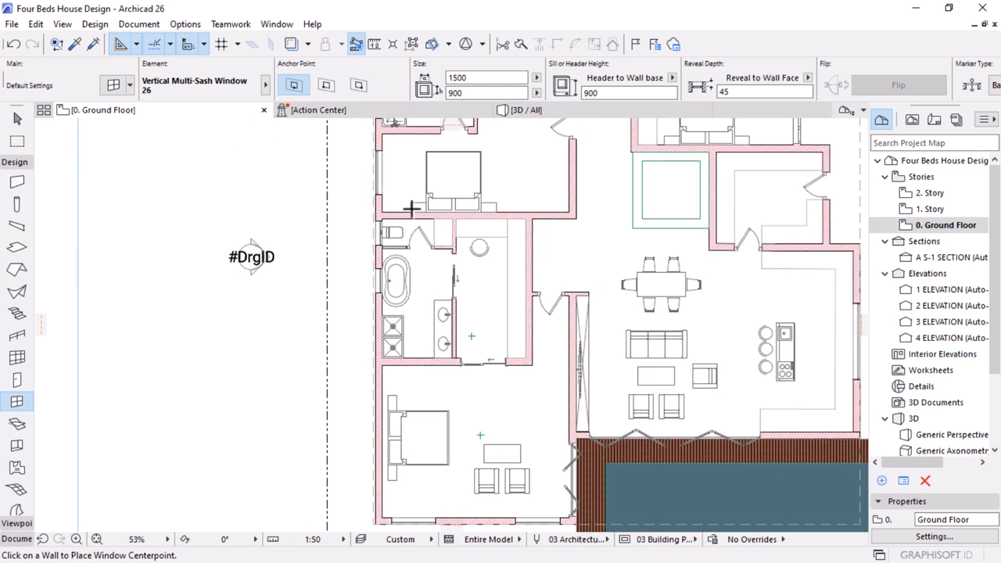
{"action": "scroll", "coordinate": [405, 284], "scroll_direction": "down", "scroll_amount": 2}
{"action": "scroll", "coordinate": [563, 378], "scroll_direction": "up", "scroll_amount": 3}
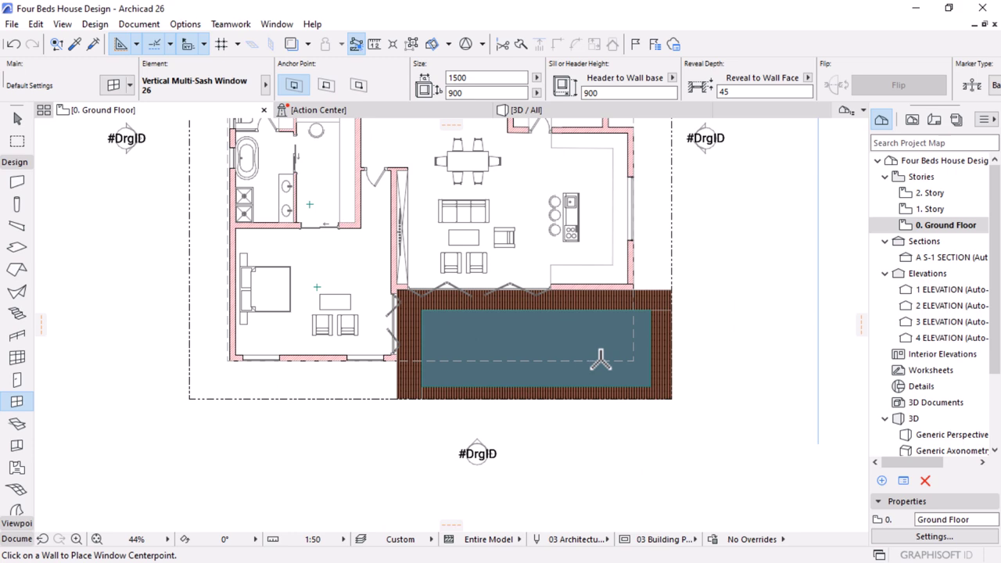
{"action": "scroll", "coordinate": [562, 379], "scroll_direction": "up", "scroll_amount": 1}
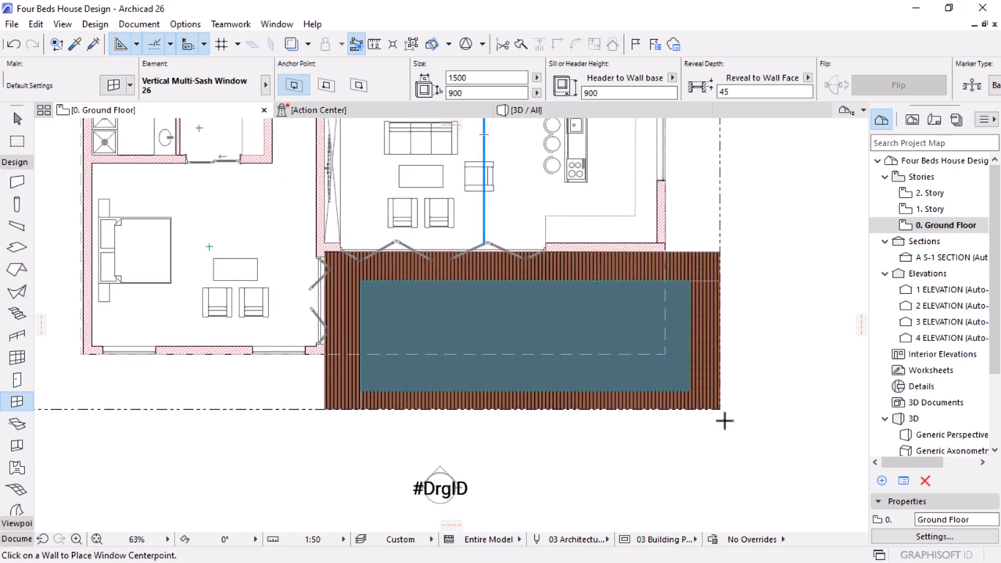
{"action": "scroll", "coordinate": [659, 358], "scroll_direction": "down", "scroll_amount": 3}
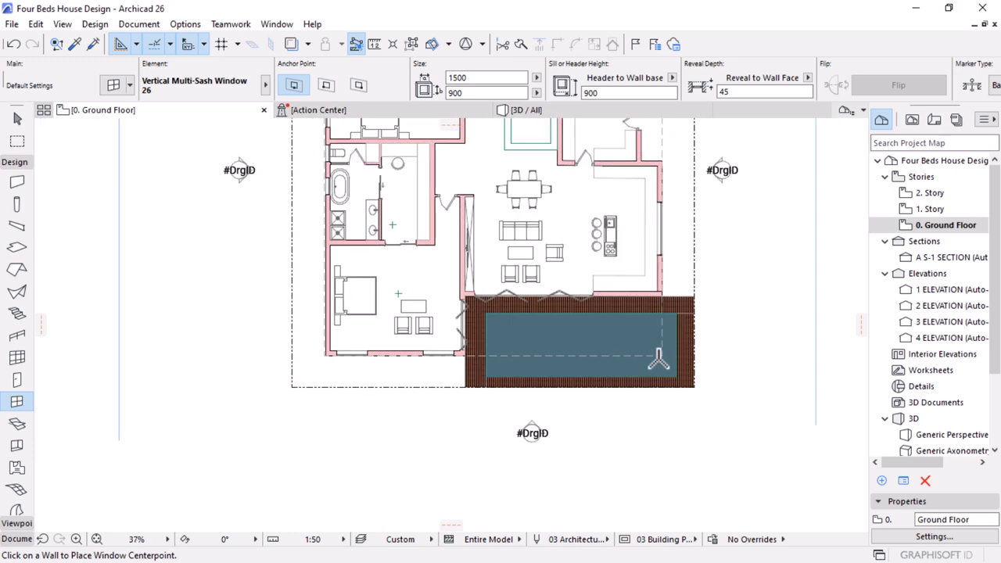
Examine the unroofed house in the 3D view, orbiting around its brick walls, furnished rooms and low-set windows
{"action": "scroll", "coordinate": [658, 359], "scroll_direction": "down", "scroll_amount": 5}
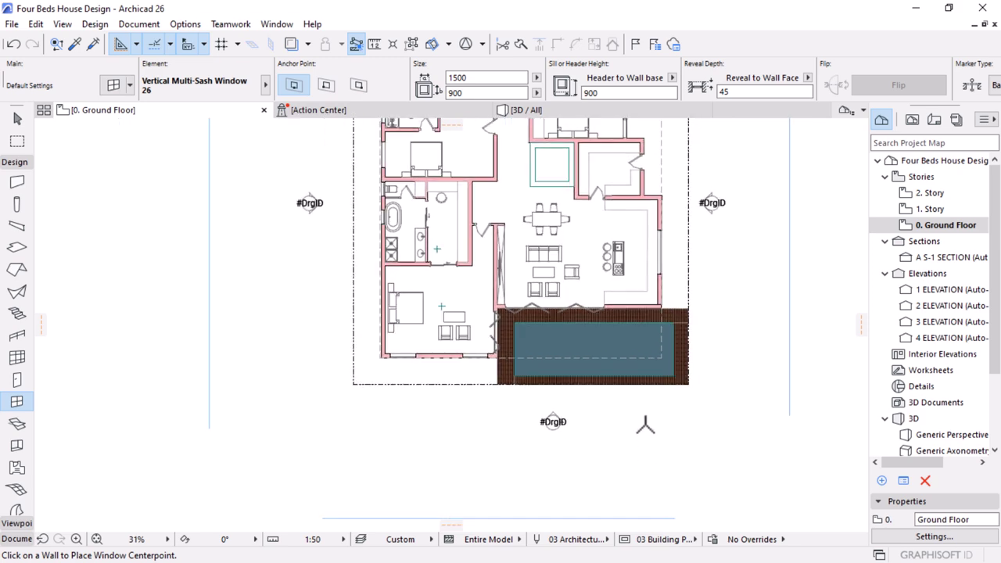
{"action": "scroll", "coordinate": [659, 137], "scroll_direction": "up", "scroll_amount": 2}
{"action": "left_click", "coordinate": [560, 109]}
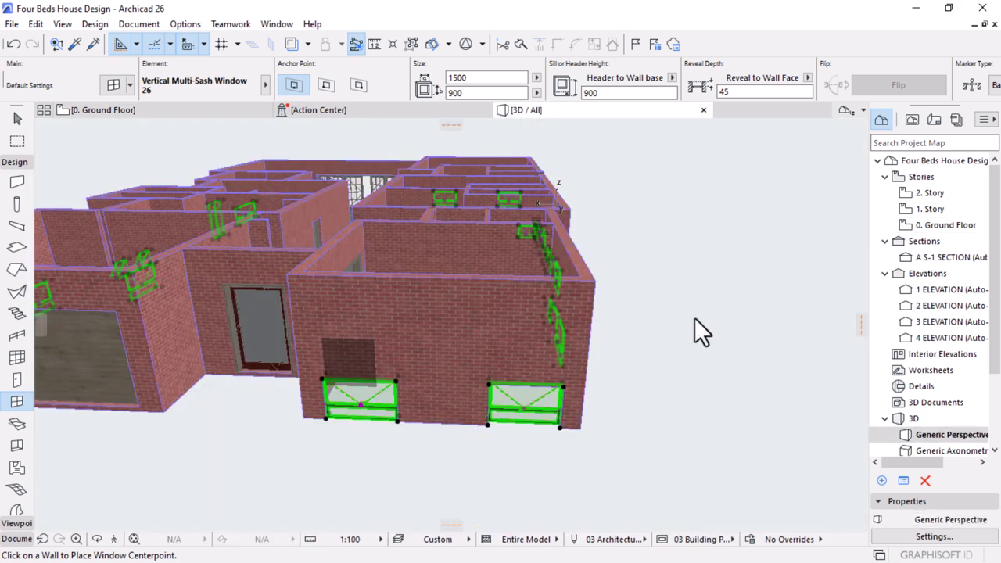
{"action": "scroll", "coordinate": [695, 321], "scroll_direction": "down", "scroll_amount": 5}
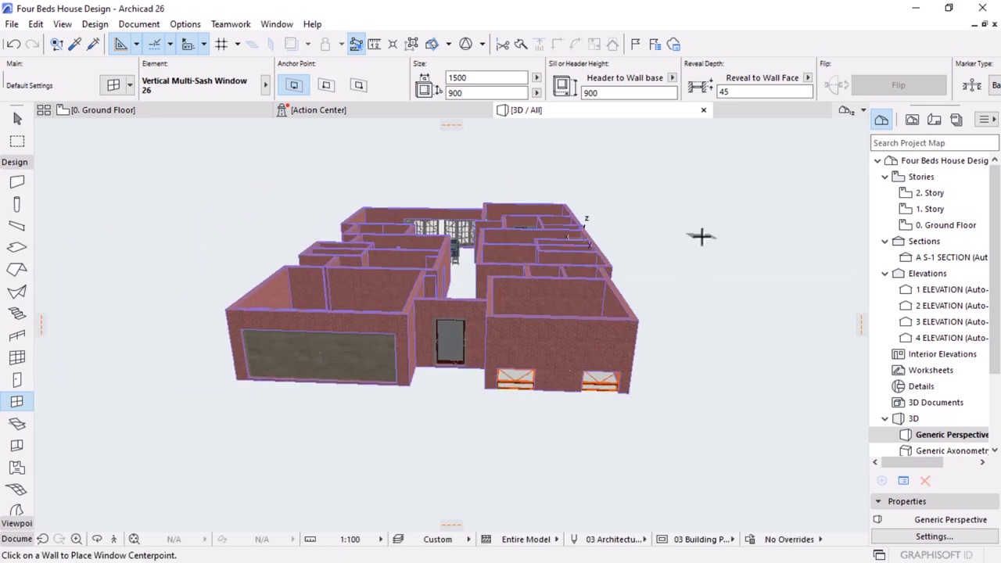
{"action": "middle_click_drag", "start_coordinate": [664, 255], "coordinate": [655, 295], "text": "shift"}
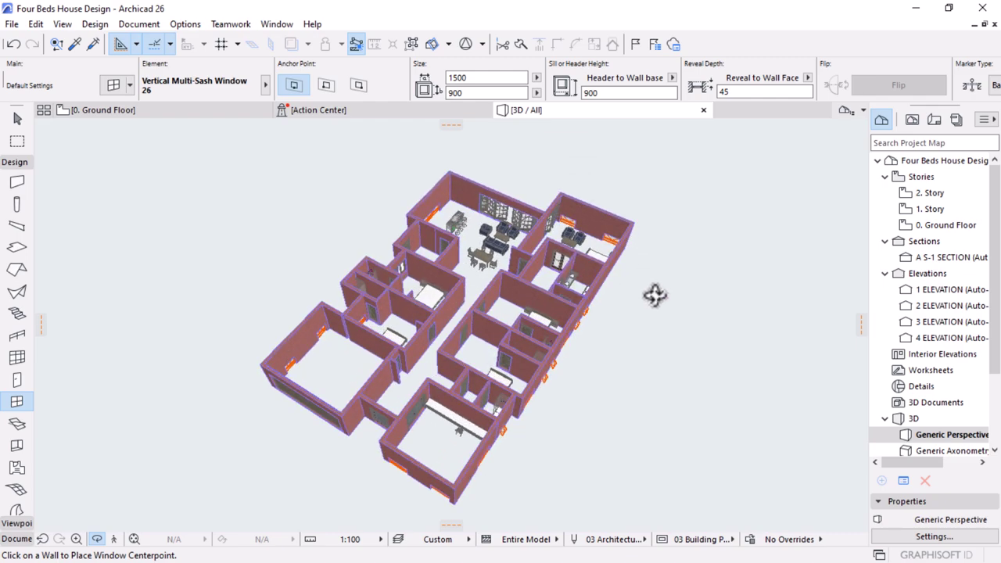
{"action": "scroll", "coordinate": [561, 296], "scroll_direction": "up", "scroll_amount": 5}
{"action": "middle_click_drag", "start_coordinate": [683, 333], "coordinate": [591, 303], "text": "shift"}
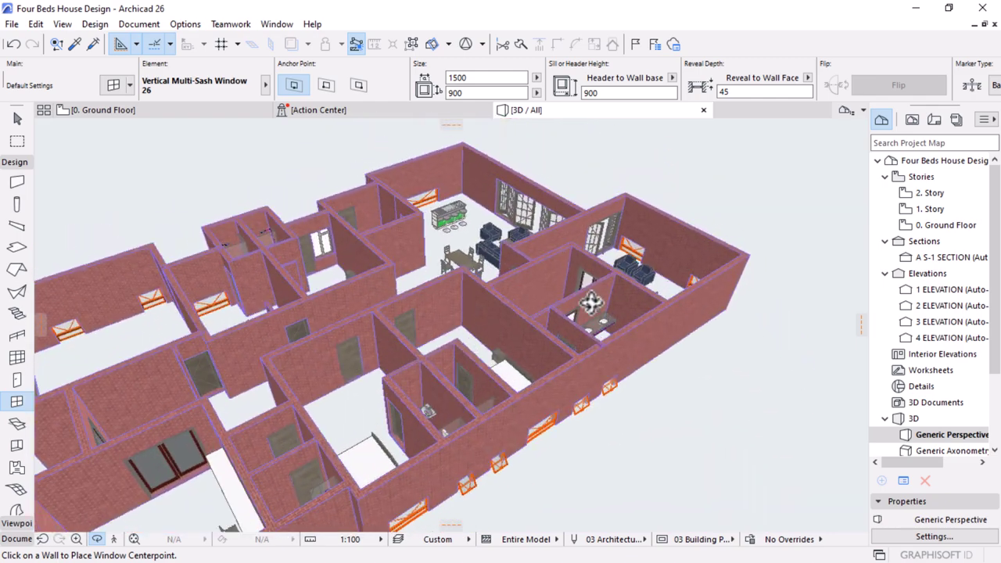
{"action": "scroll", "coordinate": [591, 303], "scroll_direction": "down", "scroll_amount": 6}
{"action": "middle_click_drag", "start_coordinate": [650, 340], "coordinate": [536, 339], "text": "shift"}
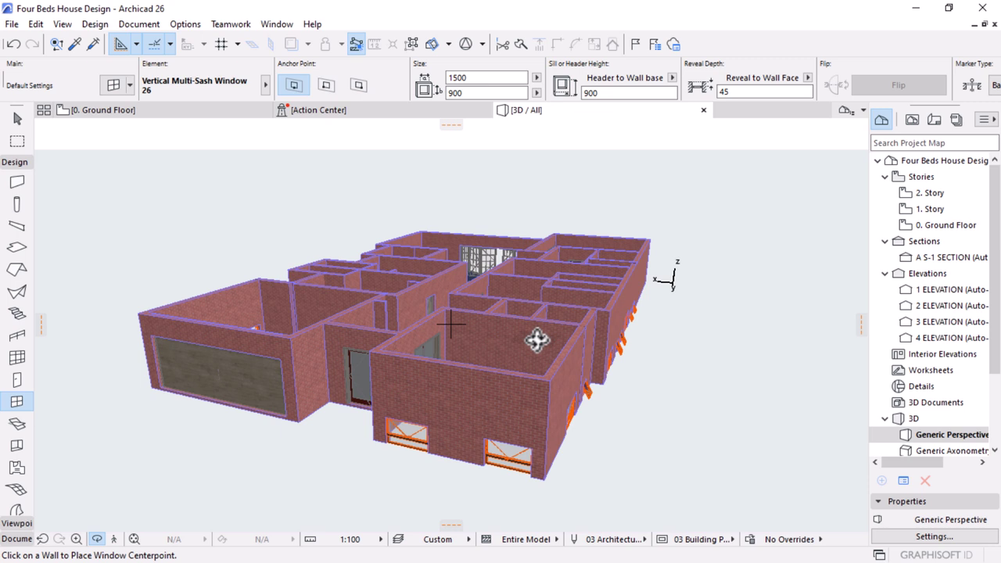
{"action": "middle_click_drag", "start_coordinate": [494, 284], "coordinate": [613, 416], "text": "shift"}
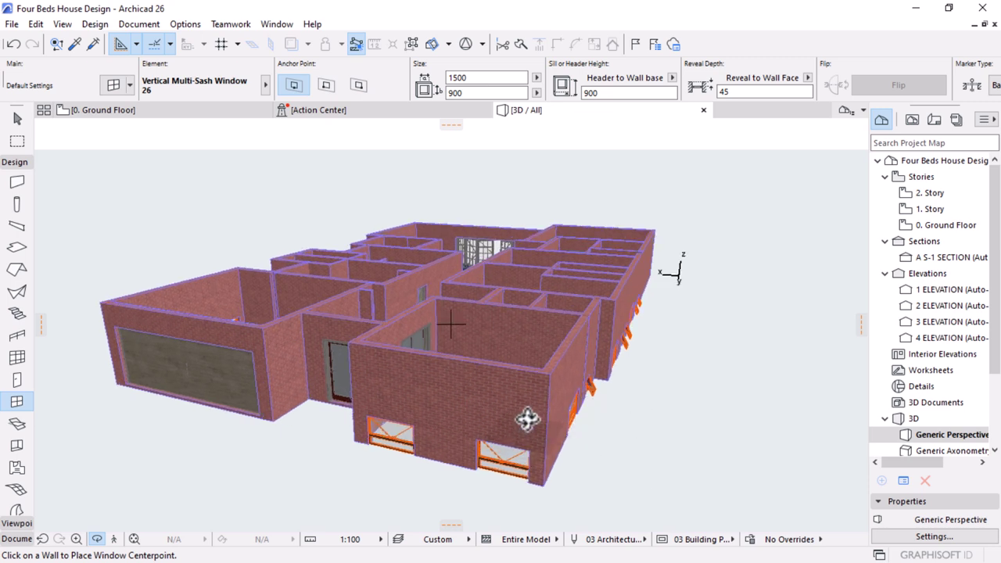
{"action": "scroll", "coordinate": [509, 453], "scroll_direction": "up", "scroll_amount": 2}
Select all windows in the 3D model and set their header height to 2100 relative to the wall base
{"action": "key", "text": "Escape"}
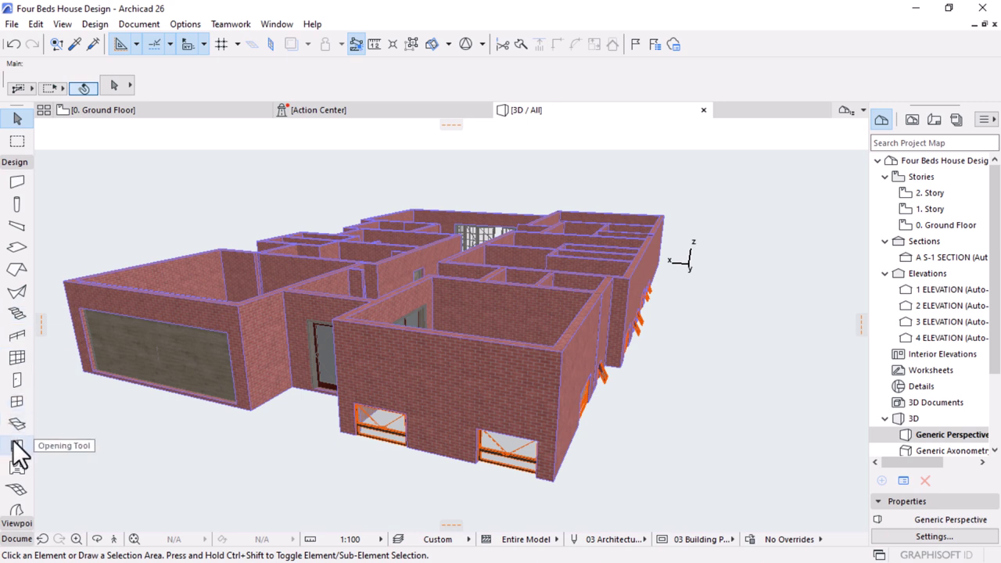
{"action": "left_click", "coordinate": [15, 403]}
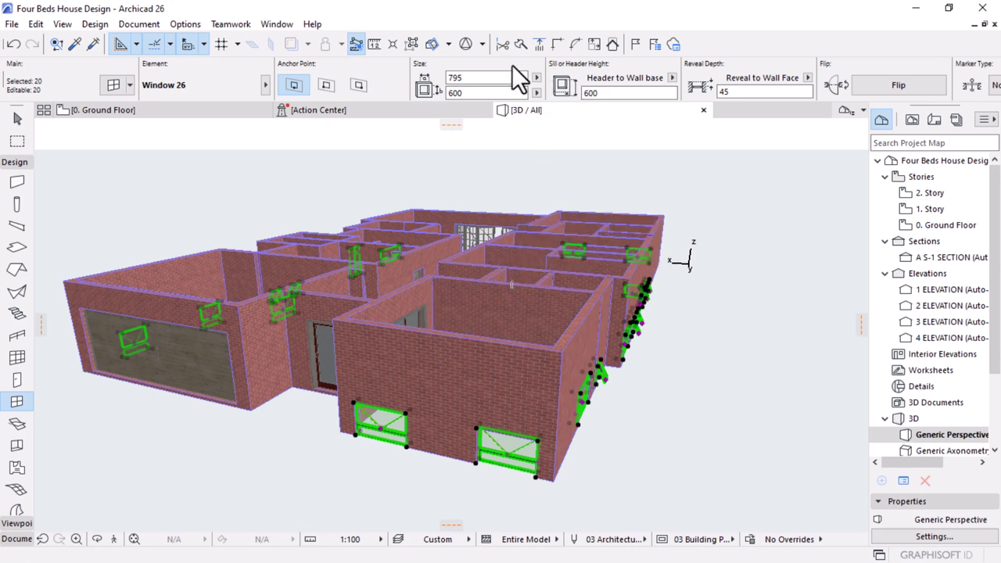
{"action": "scroll", "coordinate": [617, 76], "scroll_direction": "down", "scroll_amount": 3}
{"action": "scroll", "coordinate": [618, 76], "scroll_direction": "up", "scroll_amount": 1}
{"action": "scroll", "coordinate": [617, 76], "scroll_direction": "down", "scroll_amount": 1}
{"action": "scroll", "coordinate": [617, 76], "scroll_direction": "up", "scroll_amount": 3}
{"action": "scroll", "coordinate": [618, 76], "scroll_direction": "down", "scroll_amount": 2}
{"action": "scroll", "coordinate": [618, 75], "scroll_direction": "left", "scroll_amount": 3}
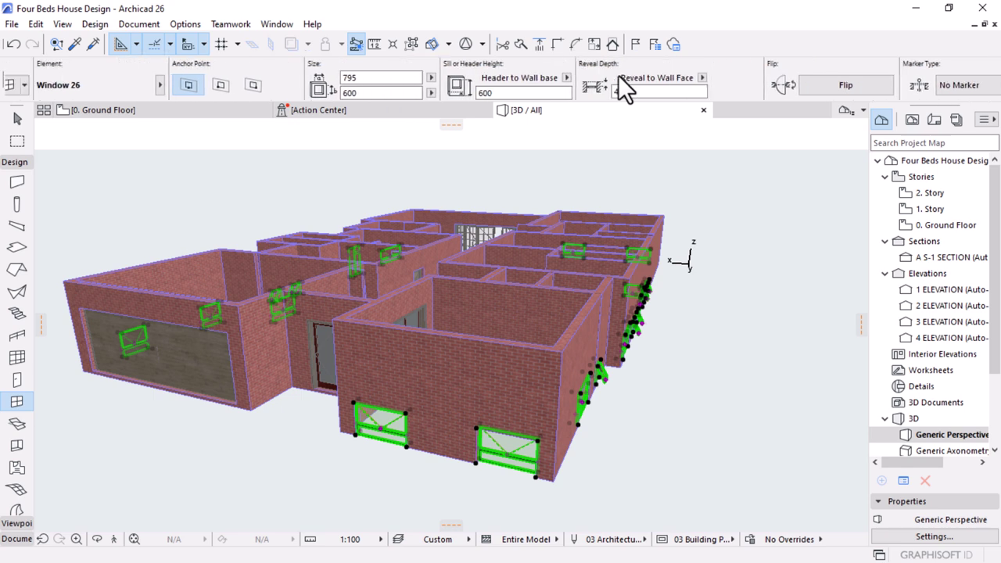
{"action": "scroll", "coordinate": [617, 75], "scroll_direction": "right", "scroll_amount": 3}
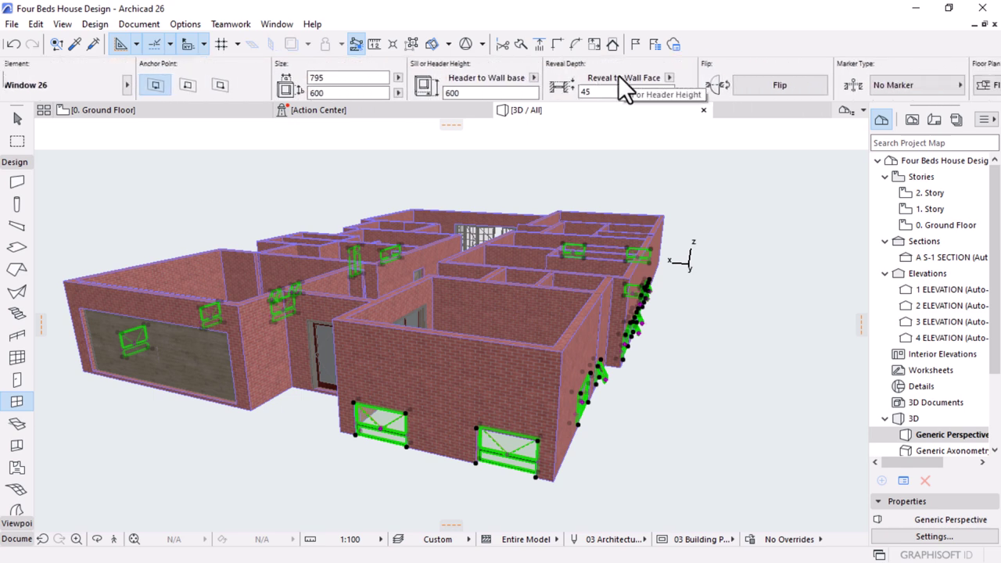
{"action": "scroll", "coordinate": [565, 74], "scroll_direction": "left", "scroll_amount": 3}
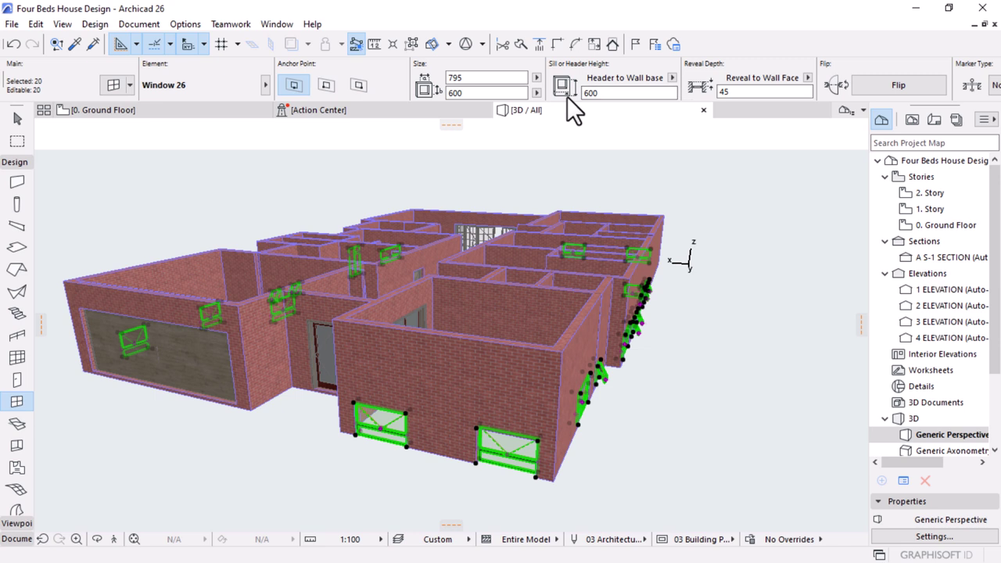
{"action": "left_click", "coordinate": [672, 78]}
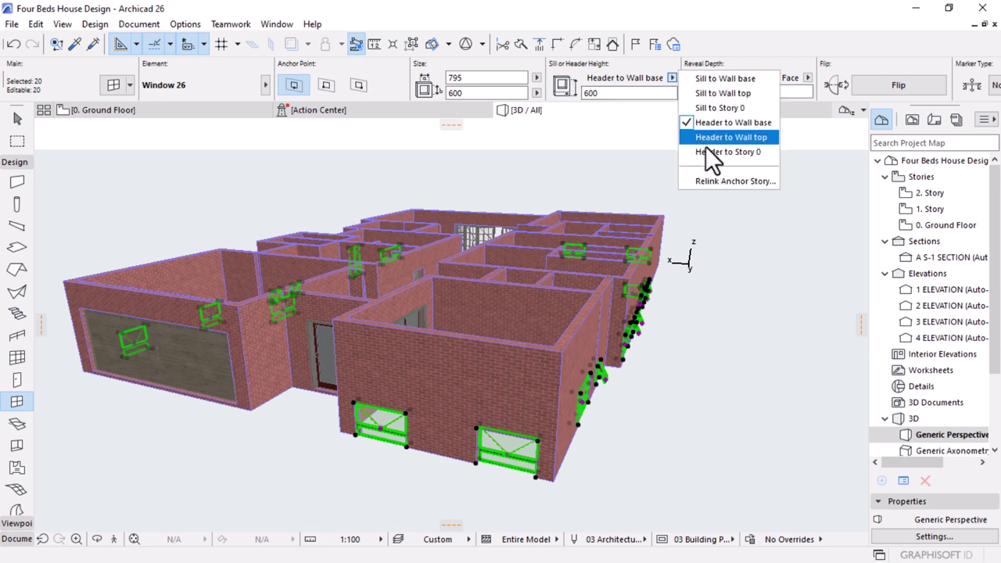
{"action": "left_click", "coordinate": [732, 123]}
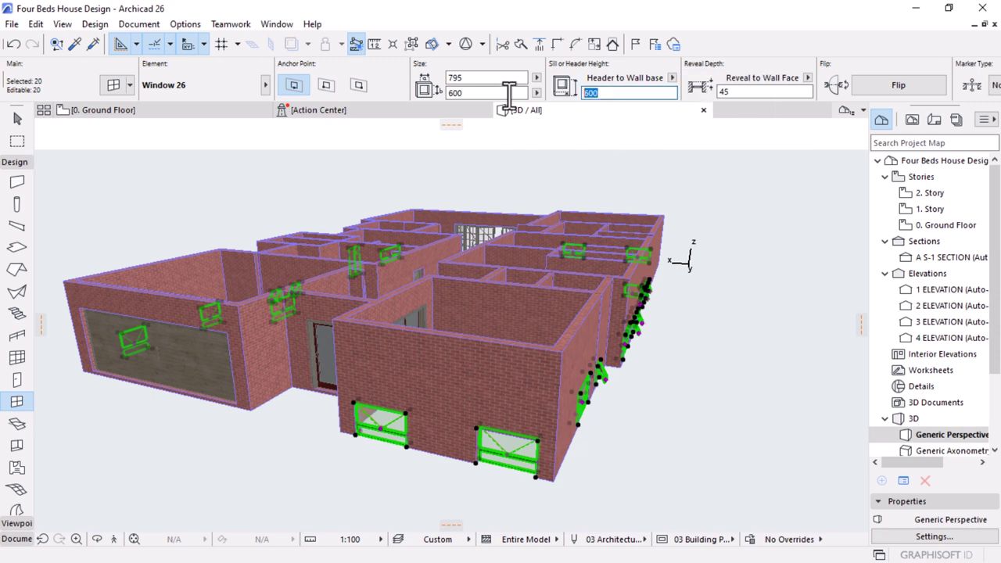
{"action": "type", "text": "2100"}
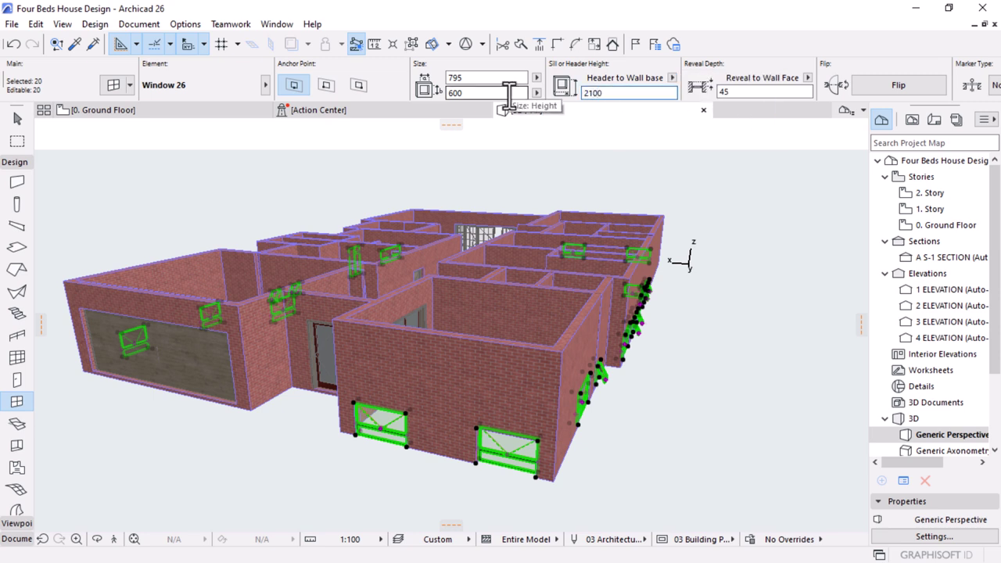
{"action": "key", "text": "Return"}
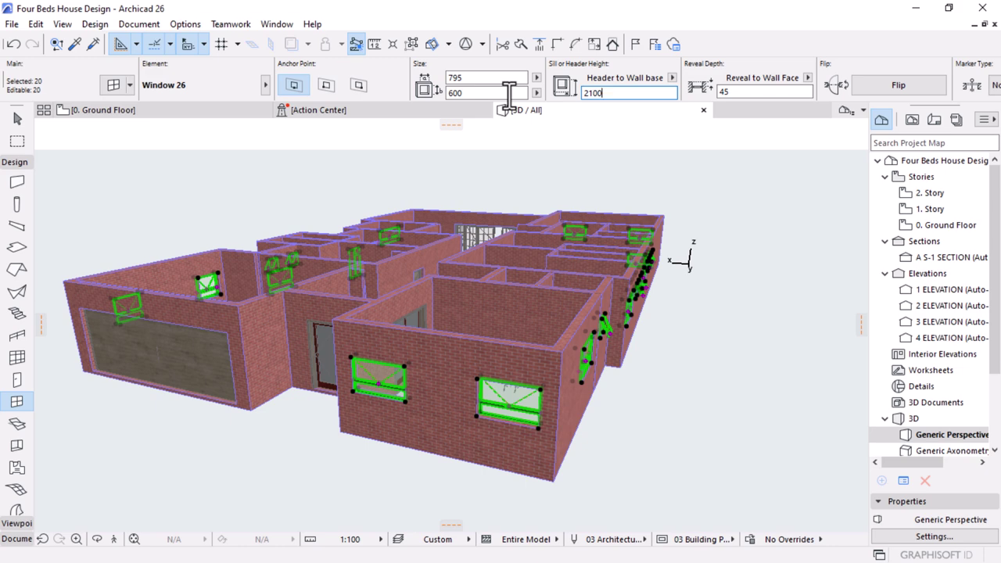
Inspect the repositioned windows around the house in 3D and check the bedrooms and garage on the Ground Floor plan
{"action": "scroll", "coordinate": [258, 324], "scroll_direction": "down", "scroll_amount": 2}
{"action": "middle_click_drag", "start_coordinate": [743, 352], "coordinate": [561, 351], "text": "shift"}
{"action": "middle_click_drag", "start_coordinate": [431, 359], "coordinate": [536, 282], "text": "shift"}
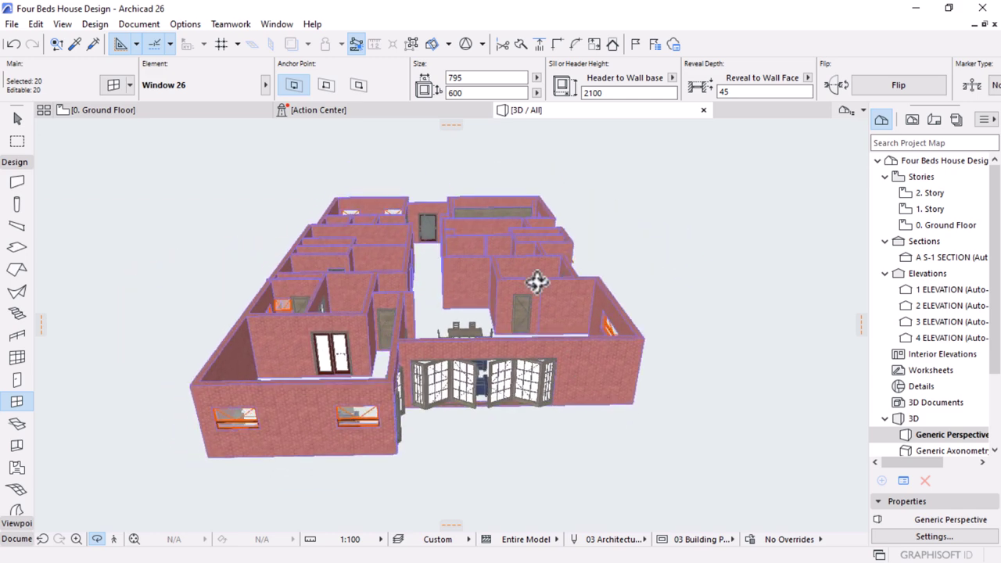
{"action": "scroll", "coordinate": [536, 282], "scroll_direction": "up", "scroll_amount": 3}
{"action": "scroll", "coordinate": [536, 280], "scroll_direction": "down", "scroll_amount": 6}
{"action": "middle_click_drag", "start_coordinate": [673, 331], "coordinate": [718, 412], "text": "shift"}
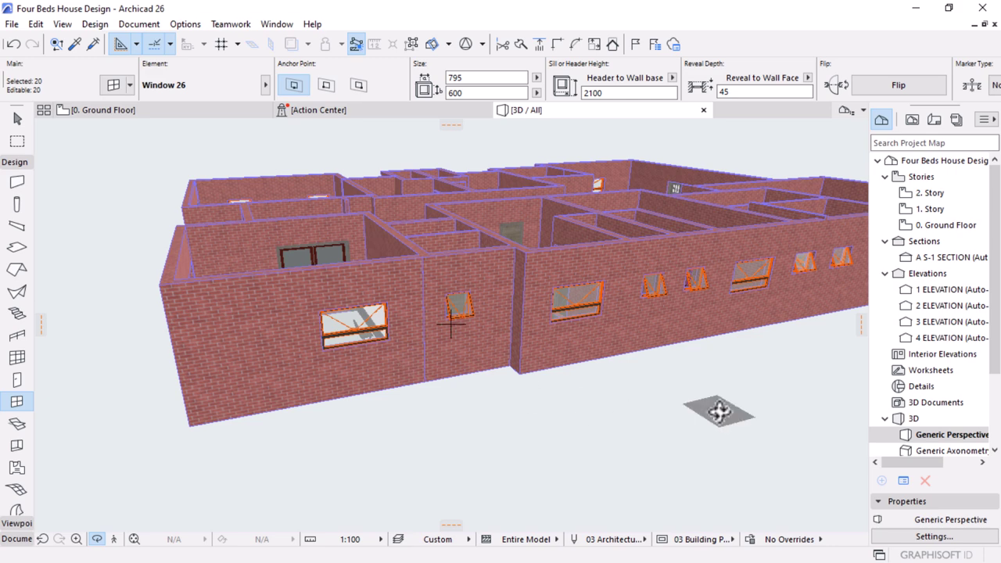
{"action": "left_click", "coordinate": [145, 111]}
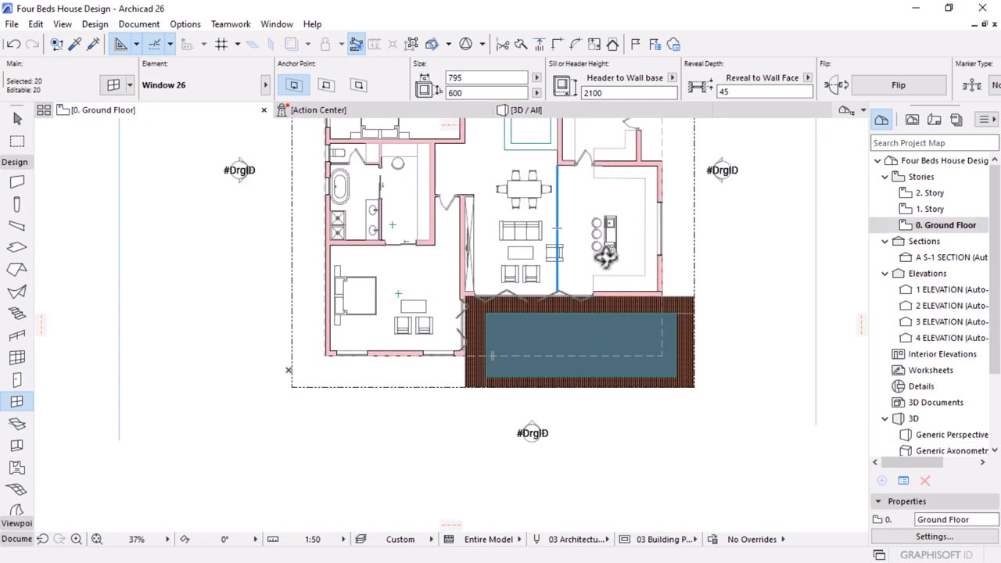
{"action": "scroll", "coordinate": [672, 321], "scroll_direction": "up", "scroll_amount": 3}
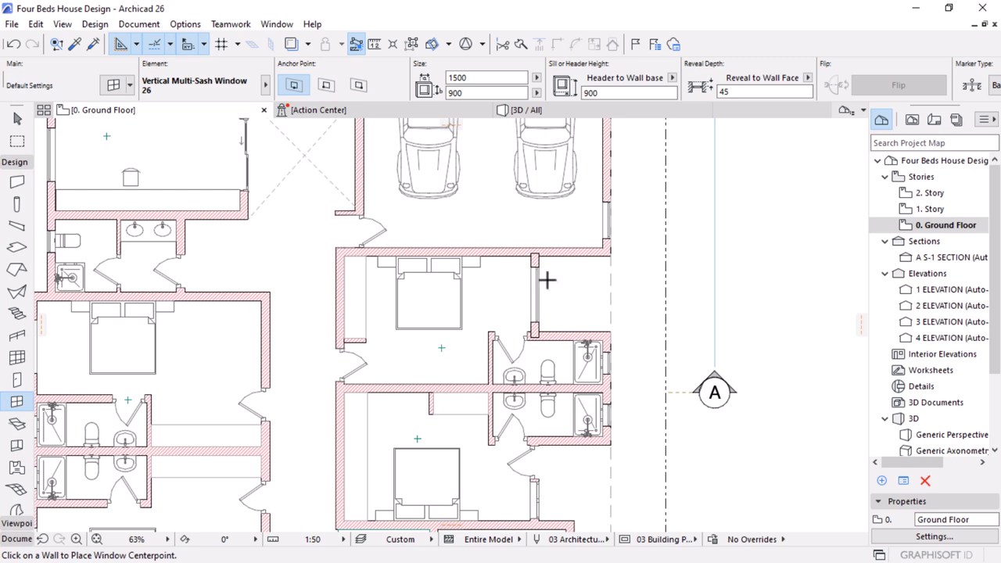
{"action": "scroll", "coordinate": [648, 278], "scroll_direction": "down", "scroll_amount": 2}
{"action": "scroll", "coordinate": [649, 277], "scroll_direction": "down", "scroll_amount": 1}
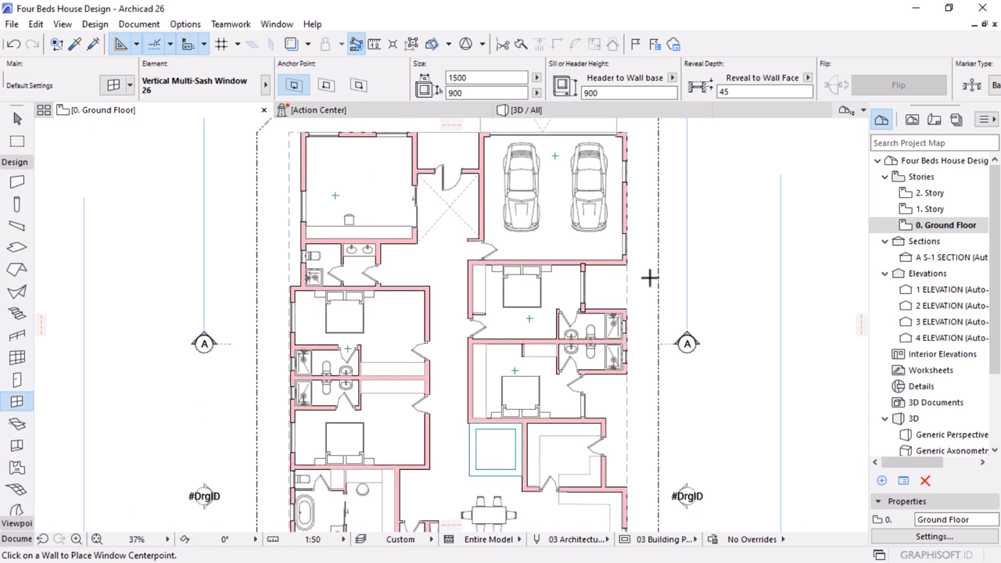
{"action": "scroll", "coordinate": [555, 303], "scroll_direction": "up", "scroll_amount": 2}
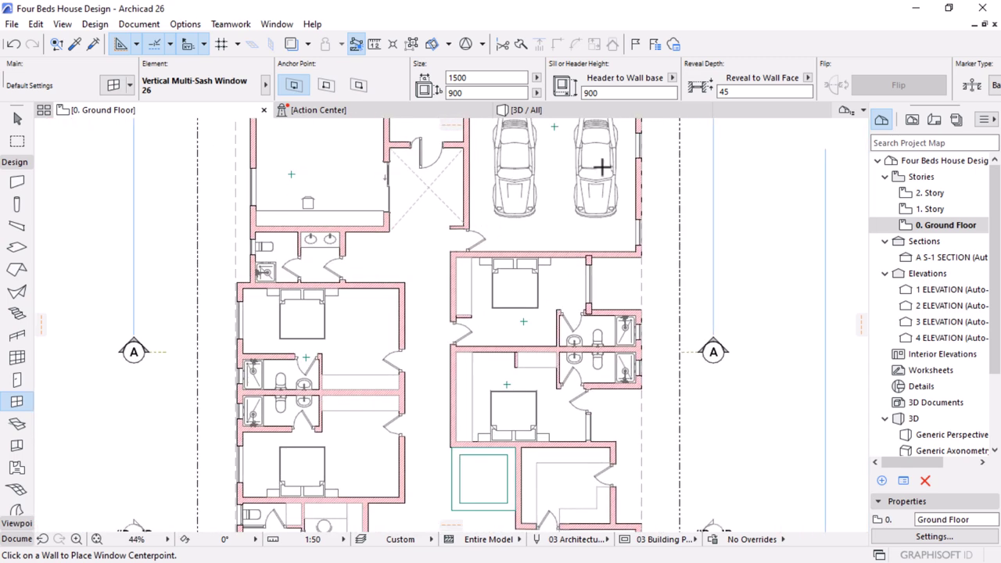
Highlight all windows in the 3D view, inspect those along the long exterior wall, and clear the selection
{"action": "left_click", "coordinate": [573, 110]}
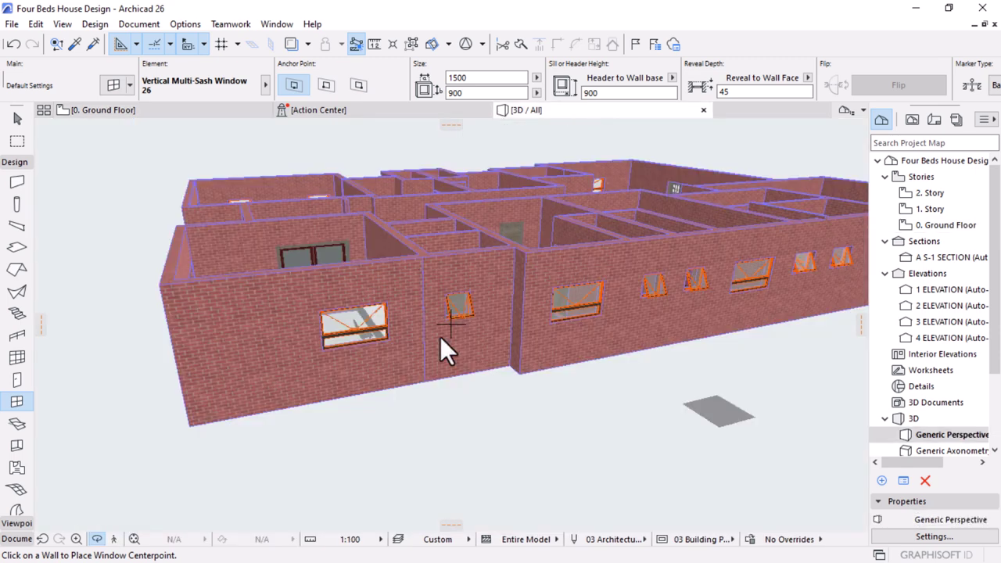
{"action": "key", "text": "ctrl+a"}
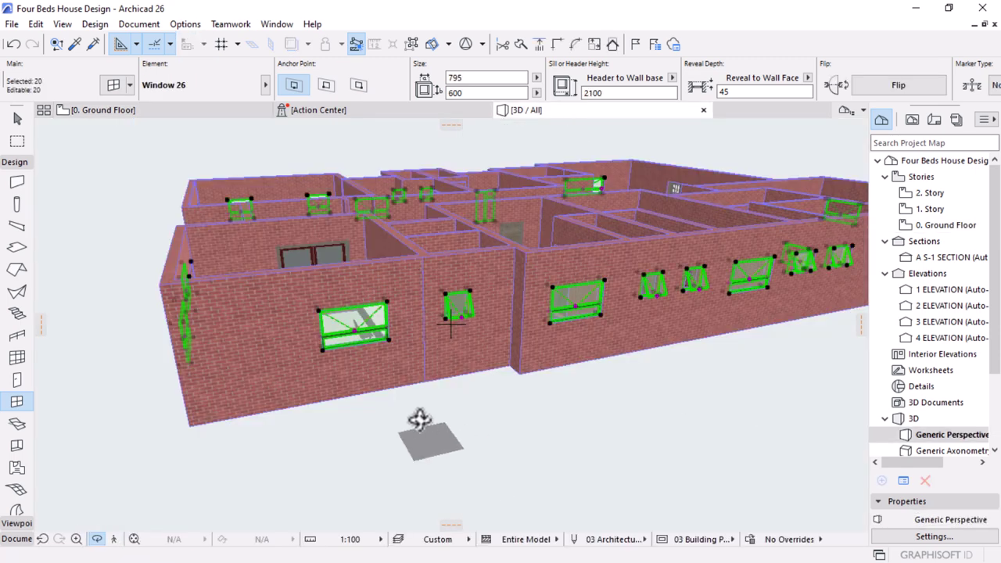
{"action": "scroll", "coordinate": [415, 416], "scroll_direction": "down", "scroll_amount": 2}
{"action": "middle_click_drag", "start_coordinate": [518, 447], "coordinate": [441, 434], "text": "shift"}
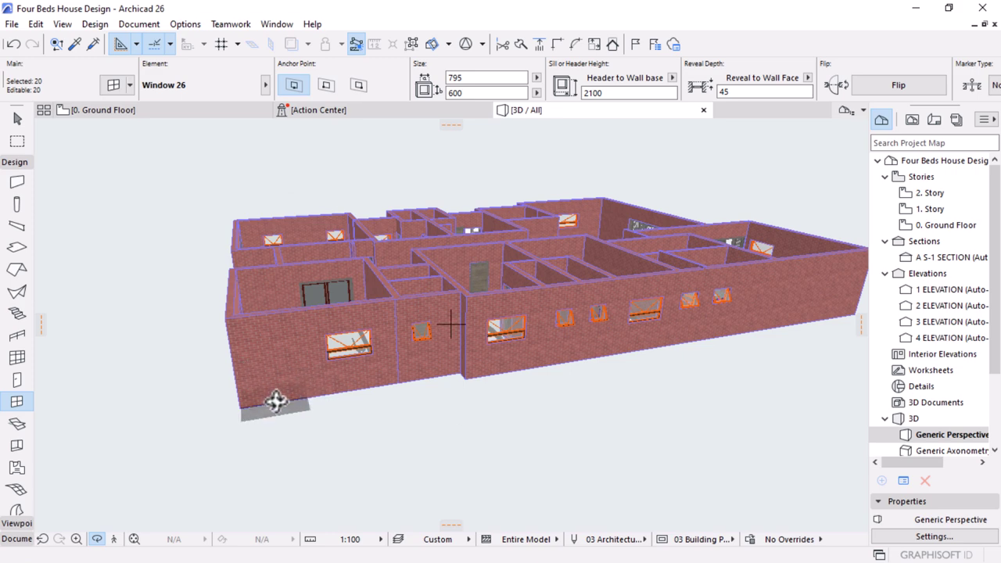
{"action": "scroll", "coordinate": [352, 373], "scroll_direction": "up", "scroll_amount": 3}
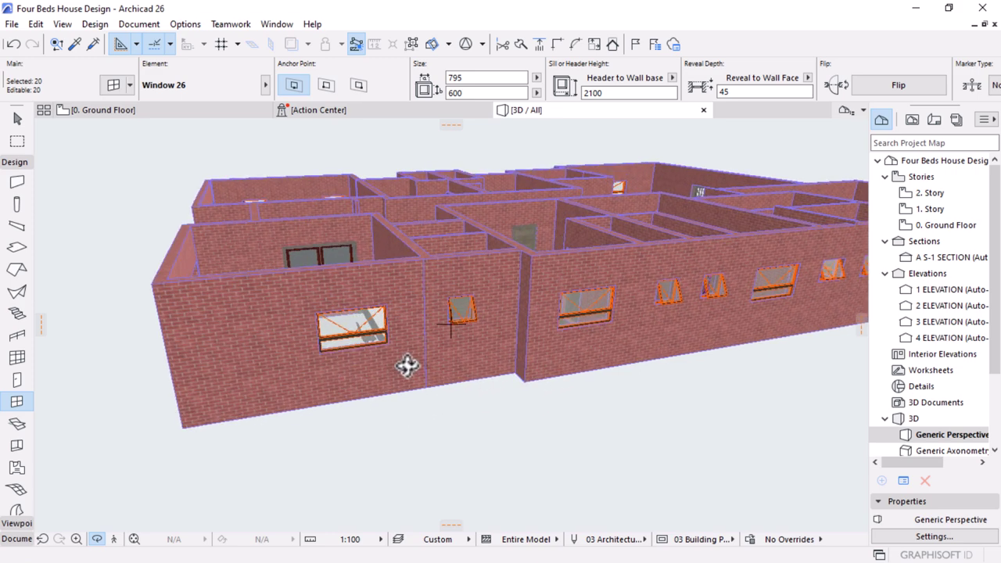
{"action": "key", "text": "Escape"}
{"action": "key", "text": "Escape"}
{"action": "key", "text": "Escape"}
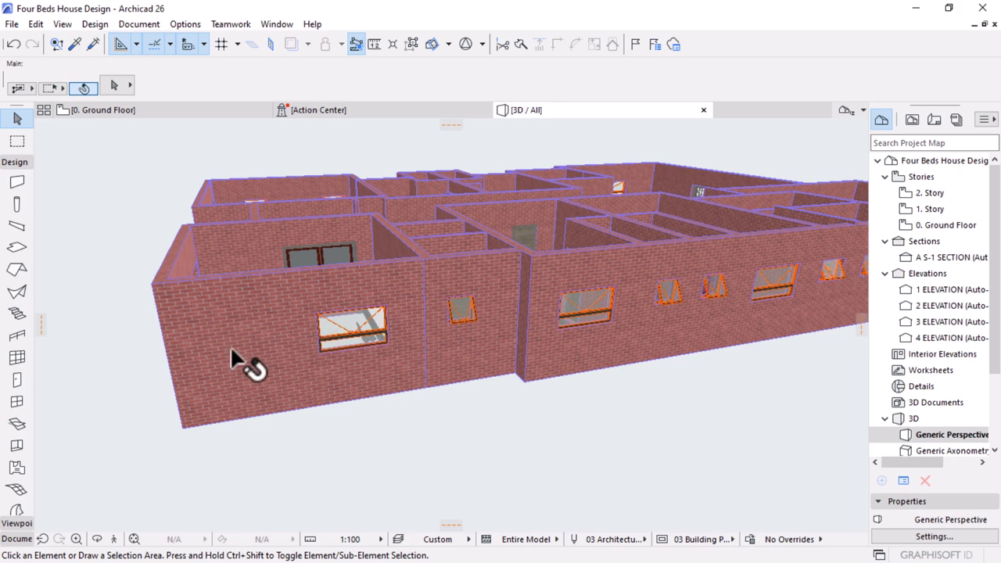
Examine the folding glass doors of the living area and adjoining bedroom from outside in the 3D view
{"action": "scroll", "coordinate": [266, 358], "scroll_direction": "down", "scroll_amount": 1}
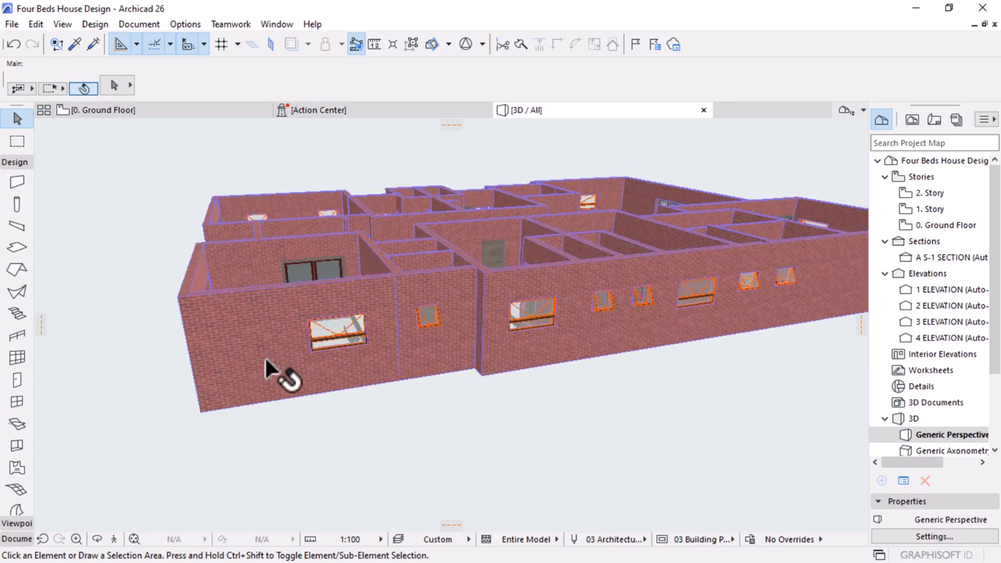
{"action": "scroll", "coordinate": [269, 360], "scroll_direction": "down", "scroll_amount": 3}
{"action": "middle_click_drag", "start_coordinate": [657, 341], "coordinate": [565, 380], "text": "shift"}
{"action": "middle_click_drag", "start_coordinate": [646, 375], "coordinate": [352, 338], "text": "shift"}
{"action": "scroll", "coordinate": [412, 365], "scroll_direction": "up", "scroll_amount": 4}
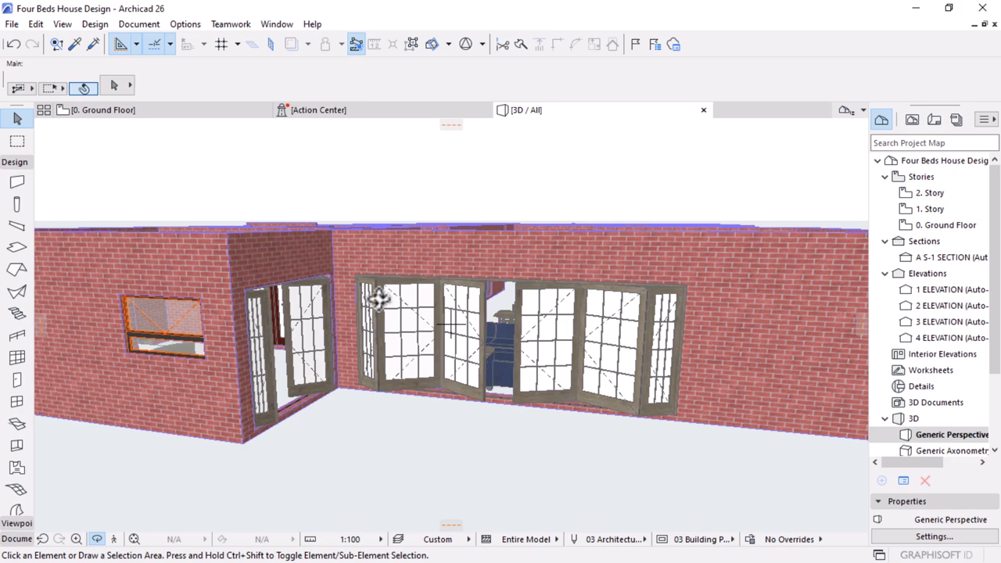
{"action": "middle_click_drag", "start_coordinate": [733, 389], "coordinate": [382, 329], "text": "shift"}
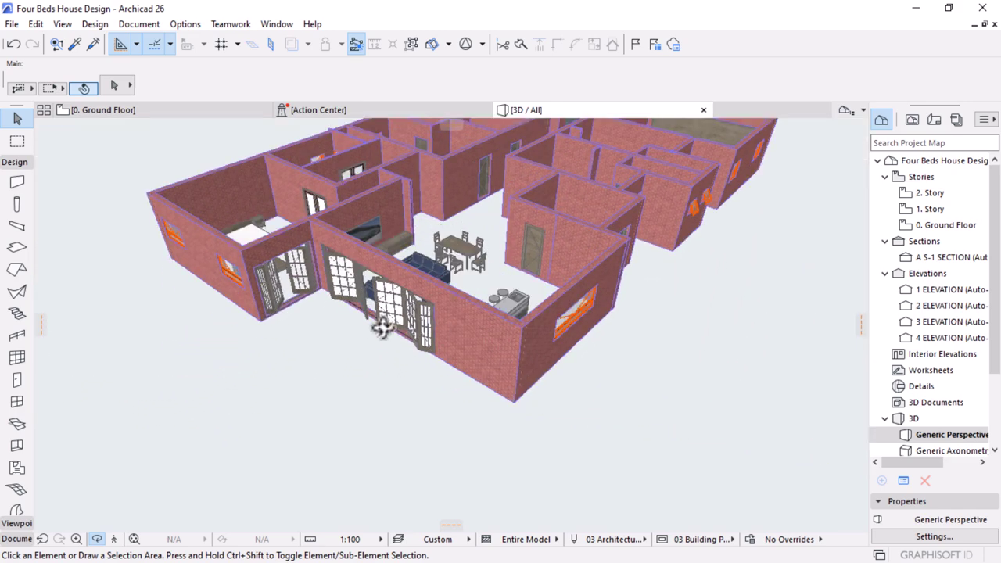
{"action": "scroll", "coordinate": [338, 300], "scroll_direction": "up", "scroll_amount": 4}
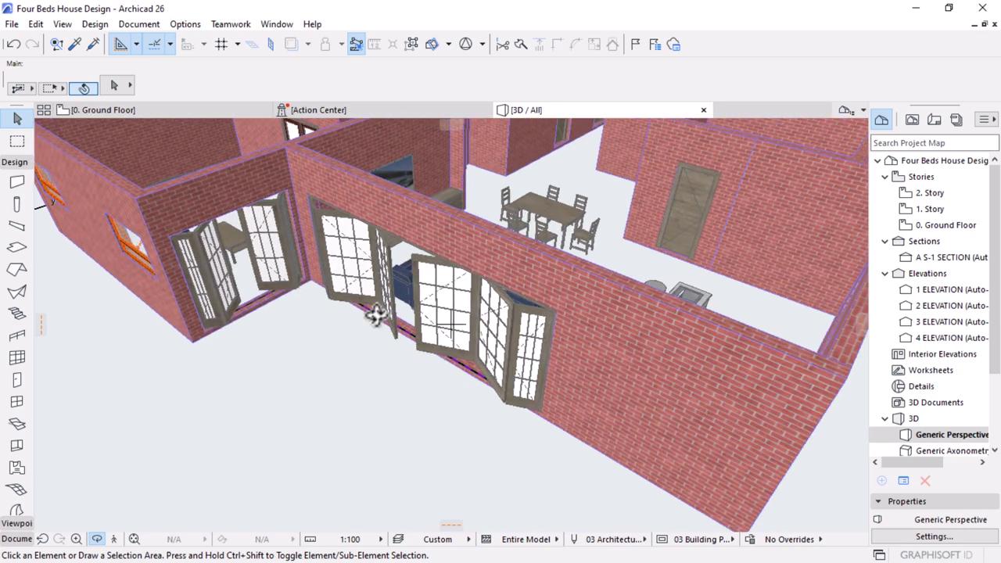
{"action": "scroll", "coordinate": [284, 295], "scroll_direction": "down", "scroll_amount": 2}
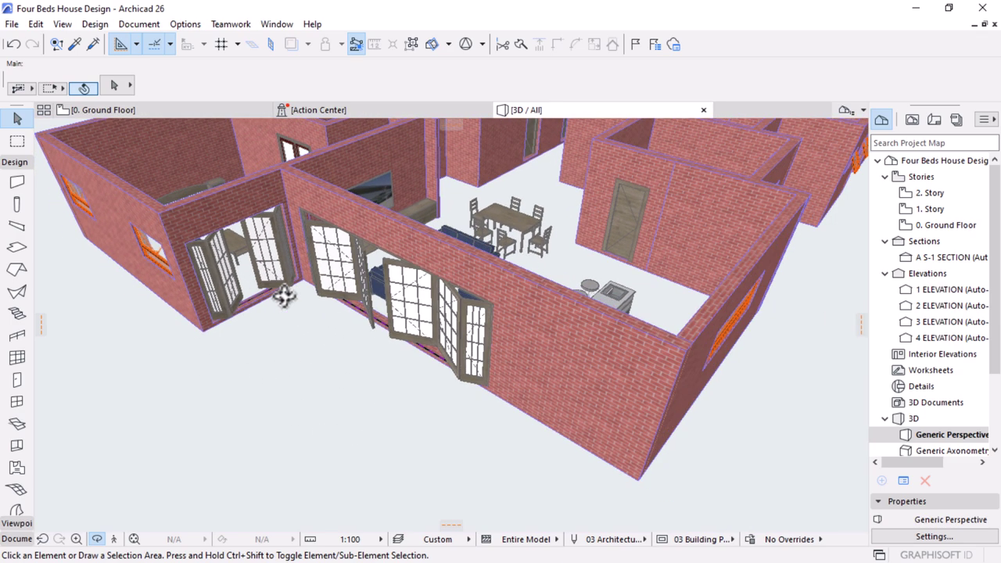
Examine the front of the house in 3D, with its garage door, entrance and two front windows
{"action": "scroll", "coordinate": [239, 396], "scroll_direction": "down", "scroll_amount": 5}
{"action": "left_click_drag", "start_coordinate": [668, 344], "coordinate": [372, 308]}
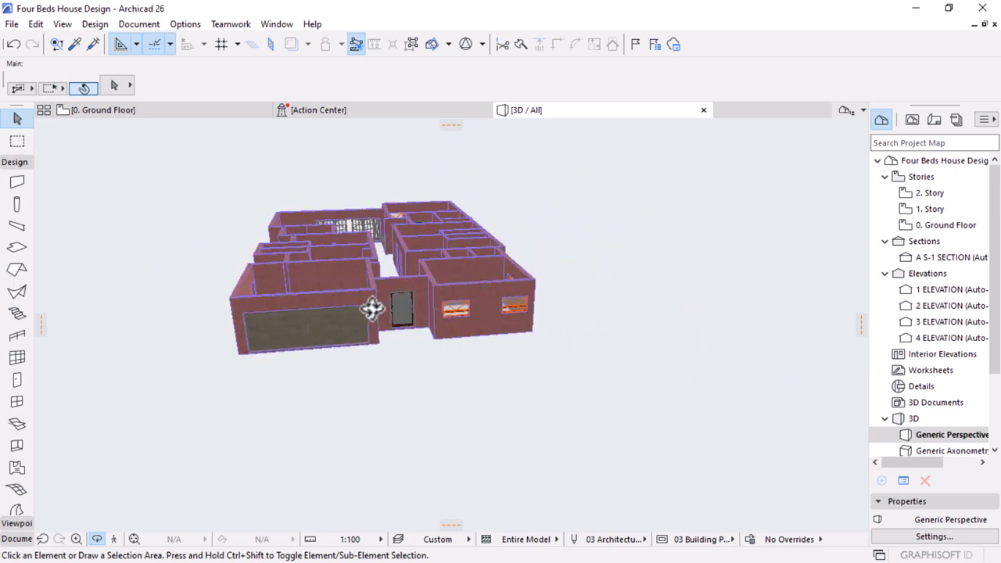
{"action": "scroll", "coordinate": [315, 337], "scroll_direction": "up", "scroll_amount": 5}
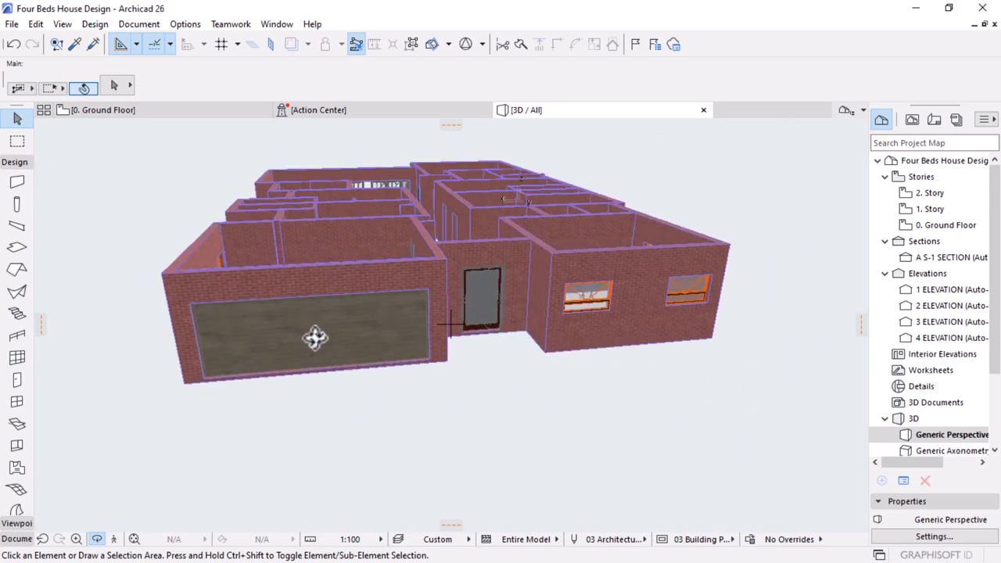
{"action": "scroll", "coordinate": [315, 337], "scroll_direction": "up", "scroll_amount": 2}
{"action": "scroll", "coordinate": [456, 337], "scroll_direction": "up", "scroll_amount": 3}
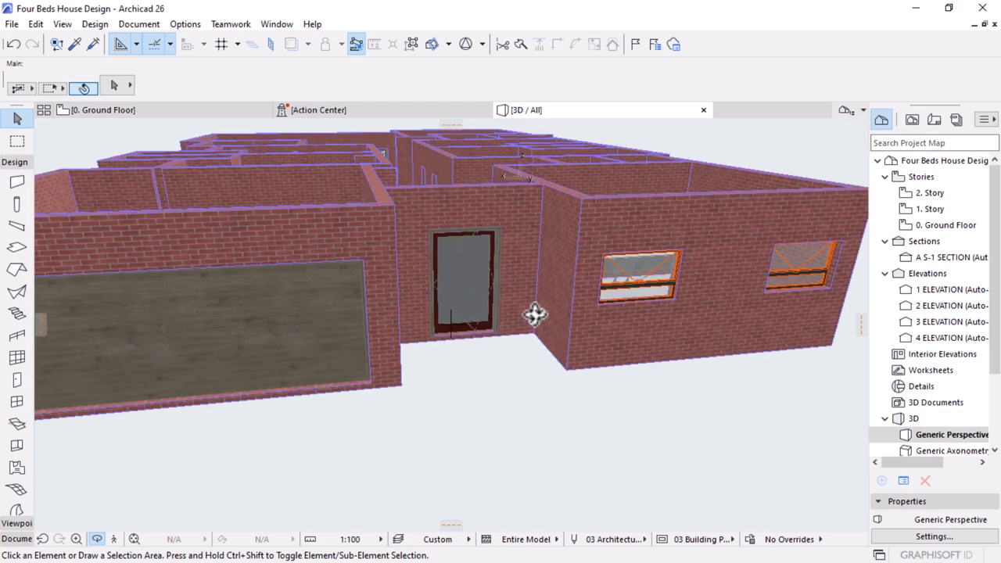
Select all the walls of the house in the 3D view
{"action": "scroll", "coordinate": [451, 360], "scroll_direction": "down", "scroll_amount": 5}
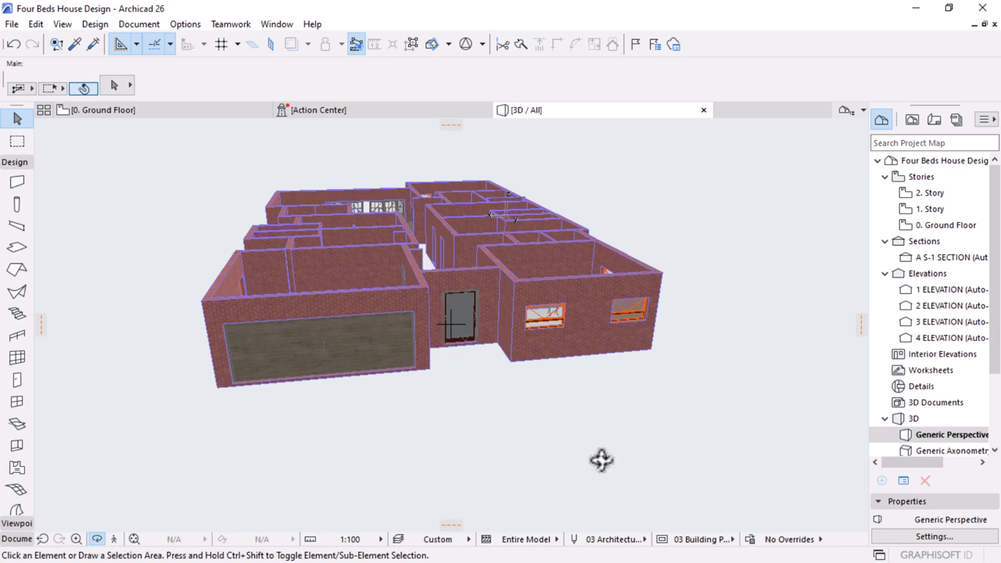
{"action": "scroll", "coordinate": [581, 335], "scroll_direction": "up", "scroll_amount": 5}
{"action": "middle_click_drag", "start_coordinate": [683, 347], "coordinate": [628, 319], "text": "shift"}
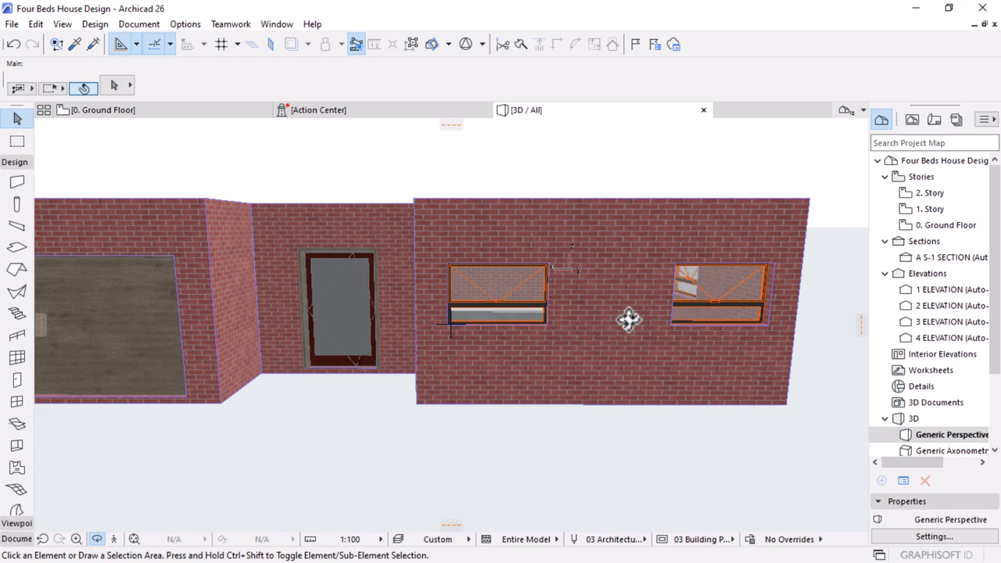
{"action": "scroll", "coordinate": [505, 407], "scroll_direction": "down", "scroll_amount": 5}
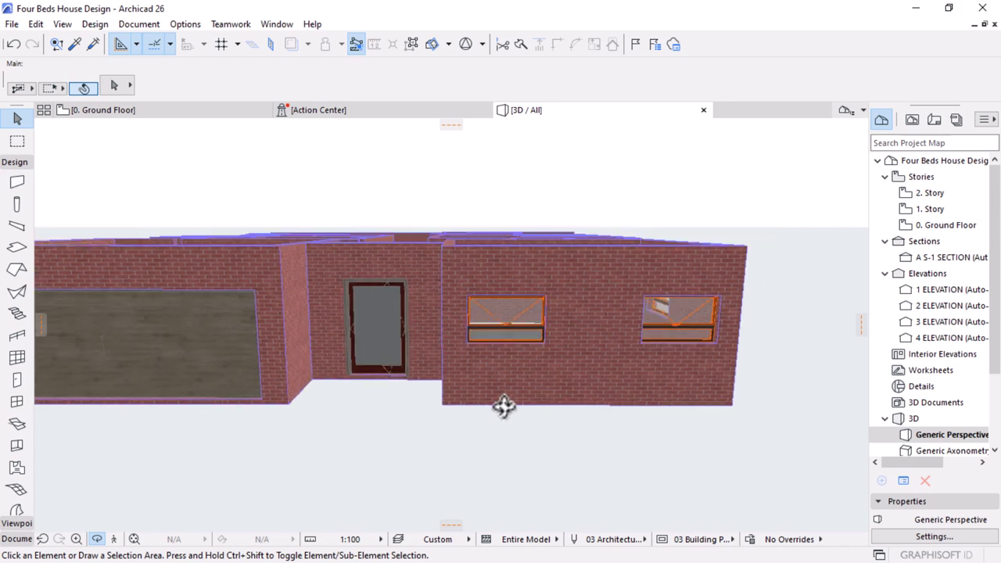
{"action": "left_click_drag", "start_coordinate": [586, 383], "coordinate": [492, 336]}
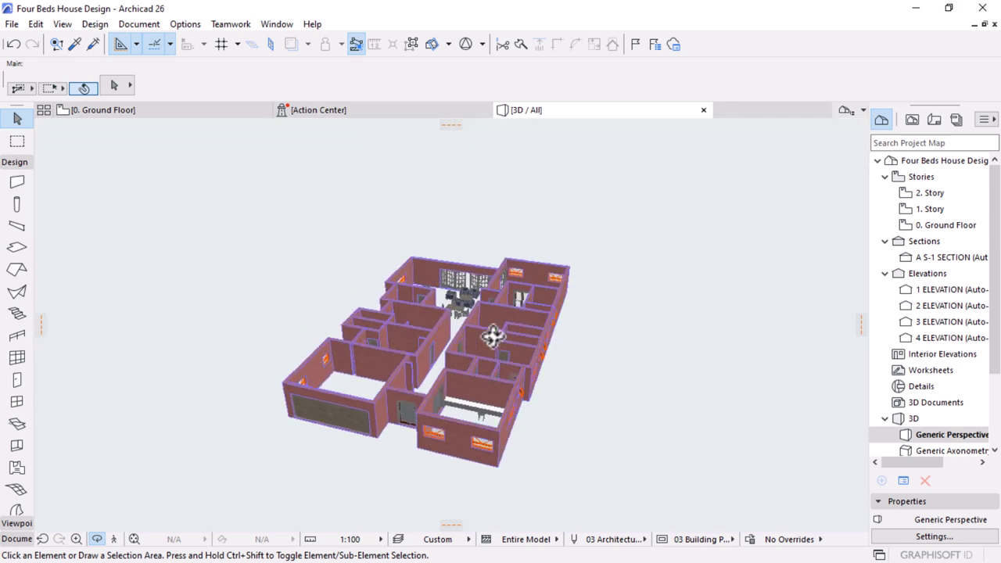
{"action": "scroll", "coordinate": [492, 409], "scroll_direction": "up", "scroll_amount": 5}
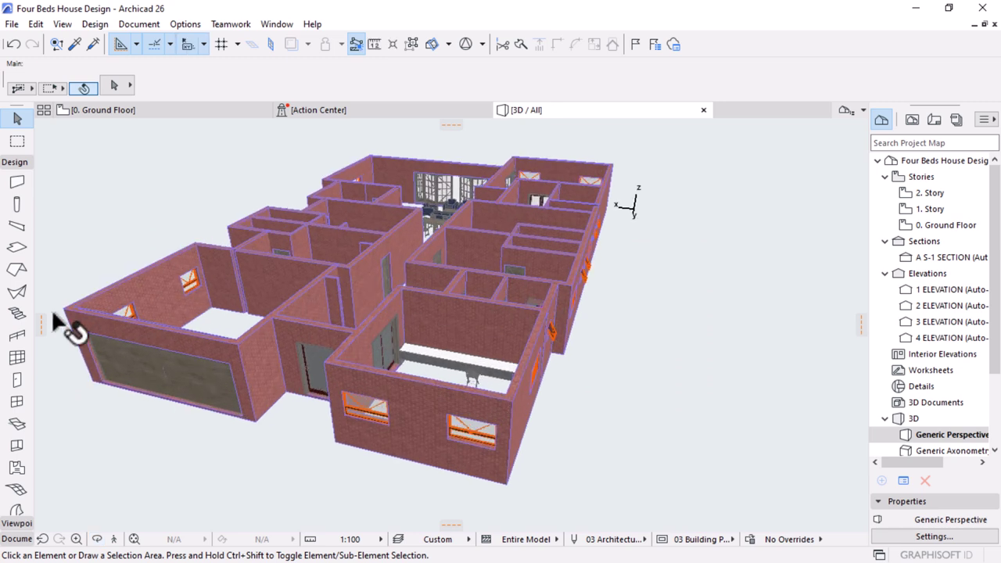
{"action": "left_click", "coordinate": [16, 183]}
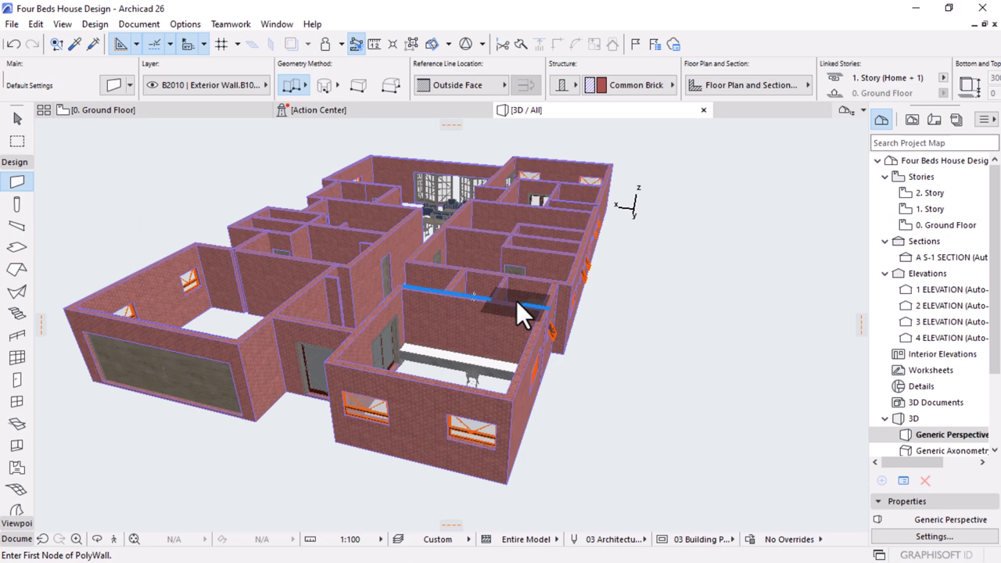
{"action": "key", "text": "ctrl+a"}
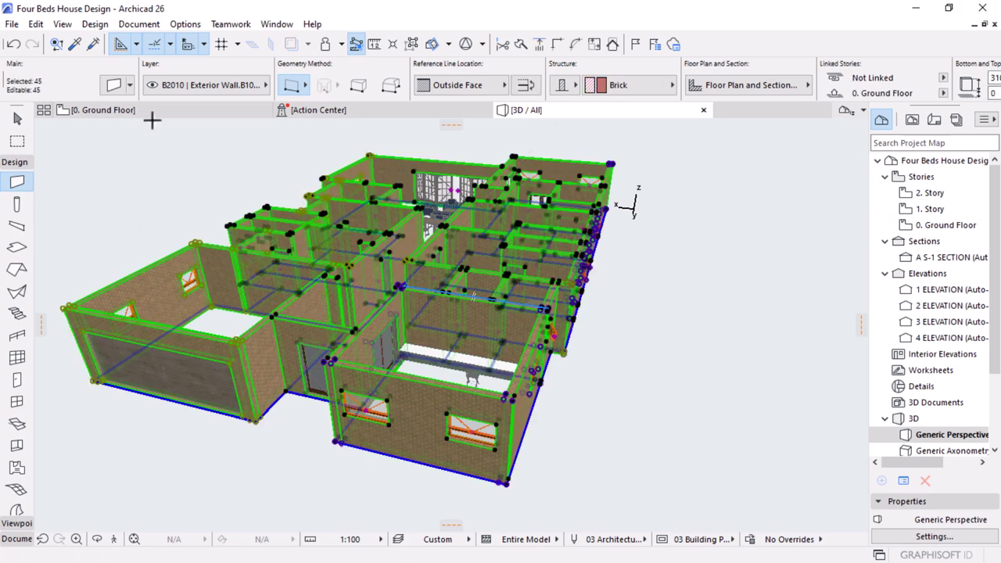
Override all three surfaces of the selected walls with Paint - Titanium White, linked together, and clear the selection
{"action": "scroll", "coordinate": [335, 412], "scroll_direction": "up", "scroll_amount": 5}
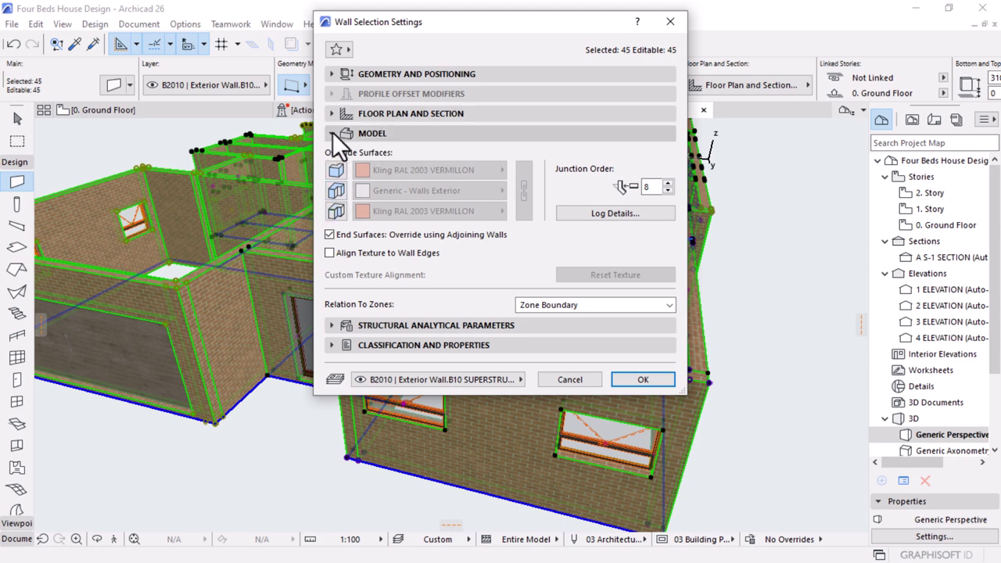
{"action": "left_click", "coordinate": [336, 170]}
{"action": "left_click", "coordinate": [336, 190]}
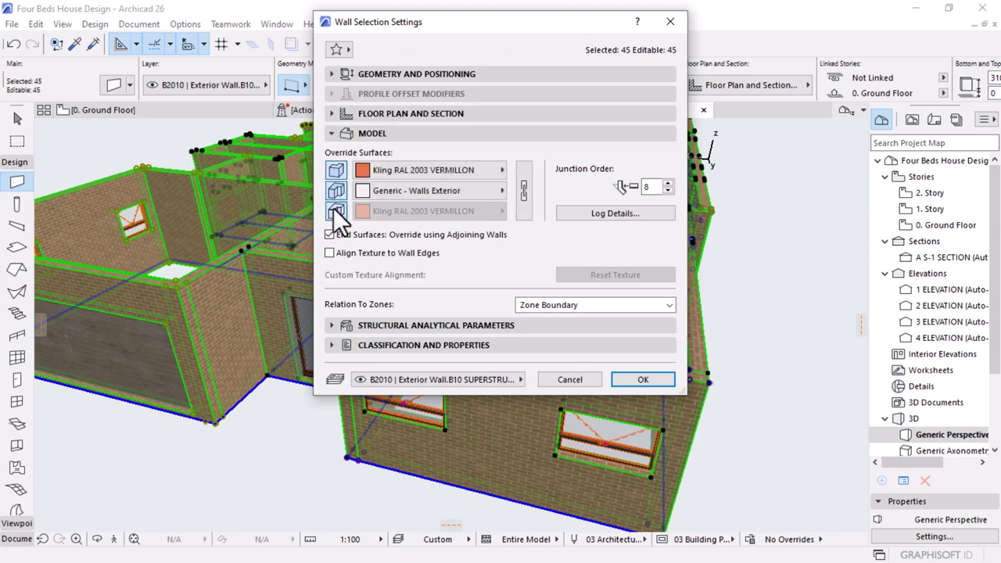
{"action": "left_click", "coordinate": [336, 212]}
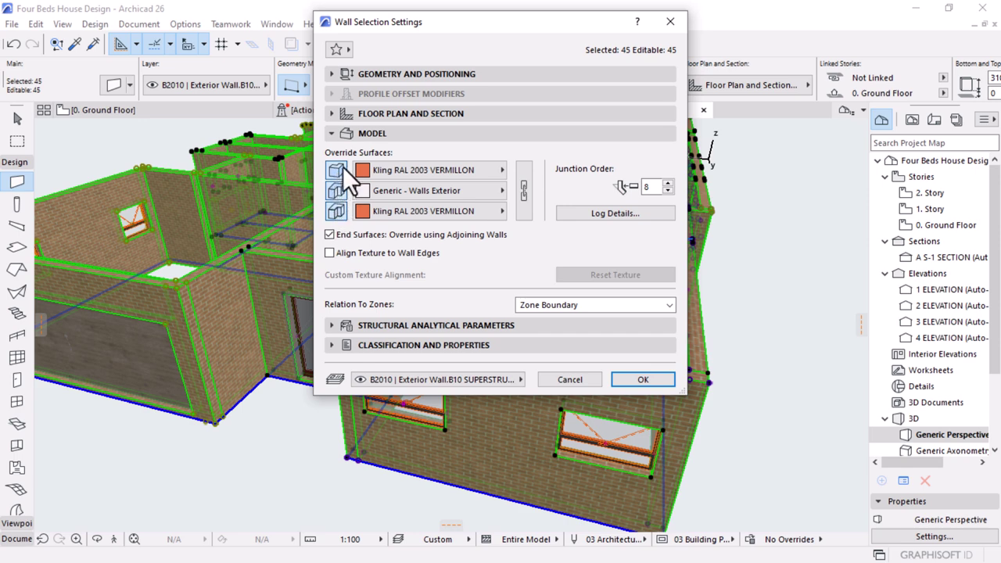
{"action": "left_click", "coordinate": [446, 167]}
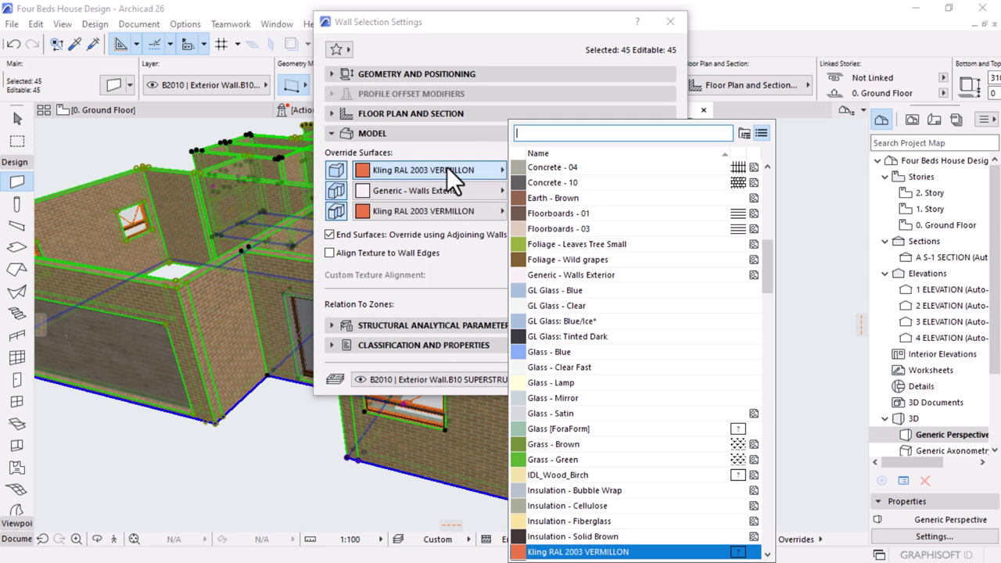
{"action": "type", "text": "p"}
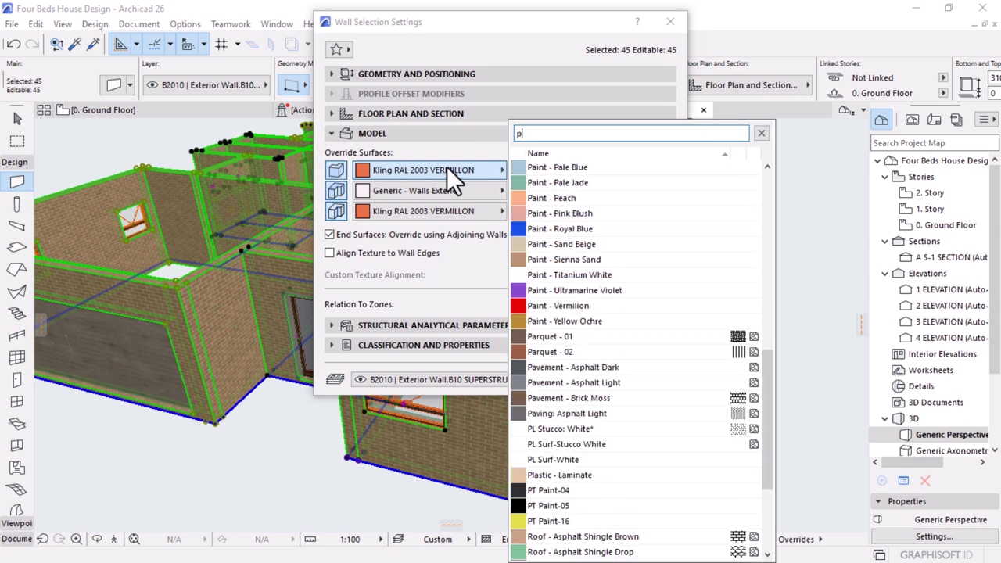
{"action": "type", "text": "aint"}
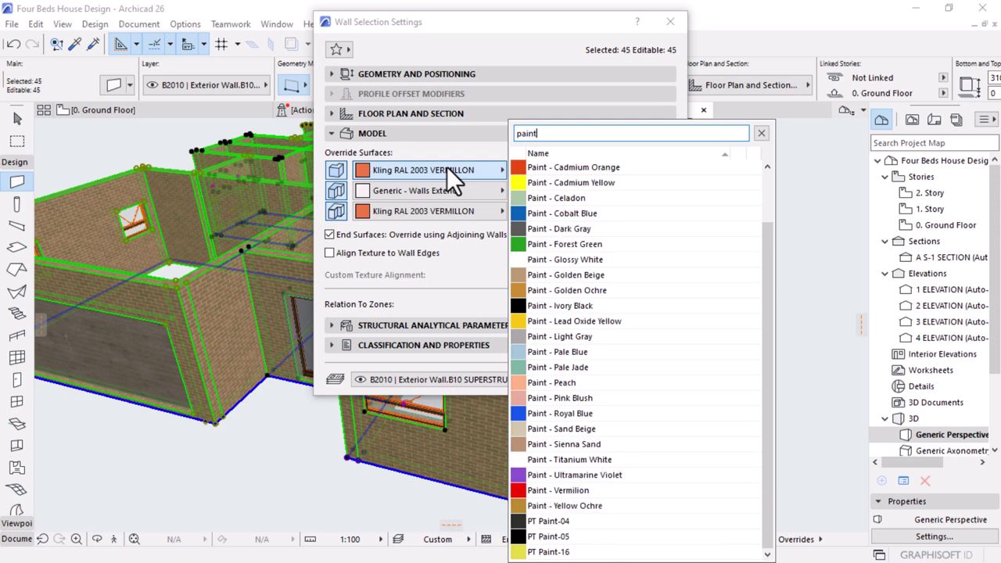
{"action": "left_click", "coordinate": [560, 459]}
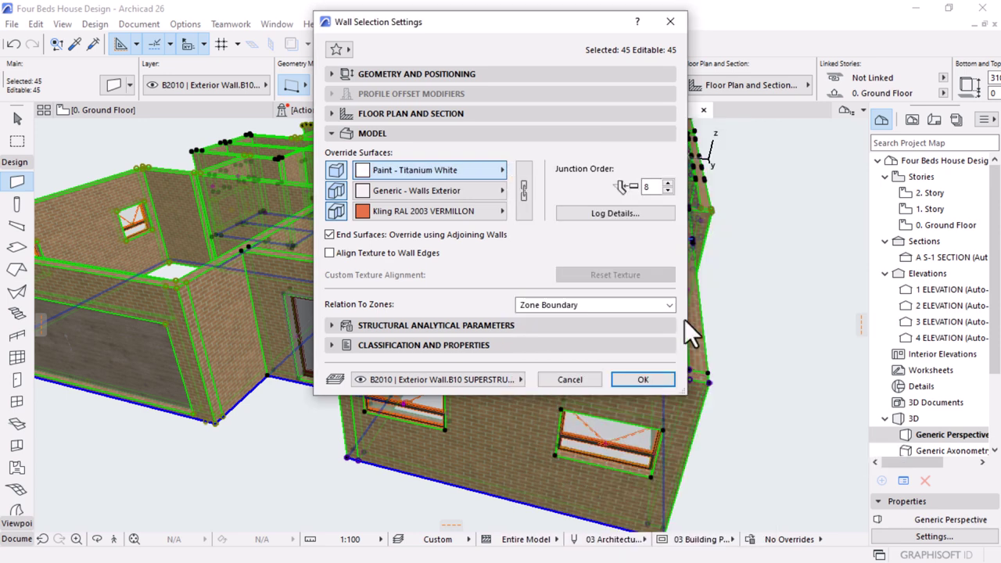
{"action": "left_click", "coordinate": [525, 187]}
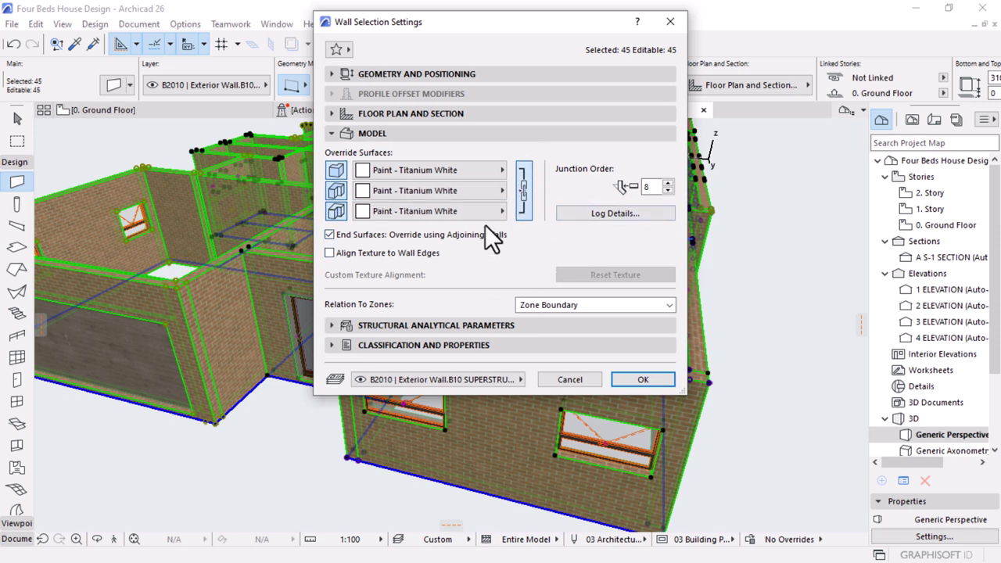
{"action": "left_click", "coordinate": [643, 380]}
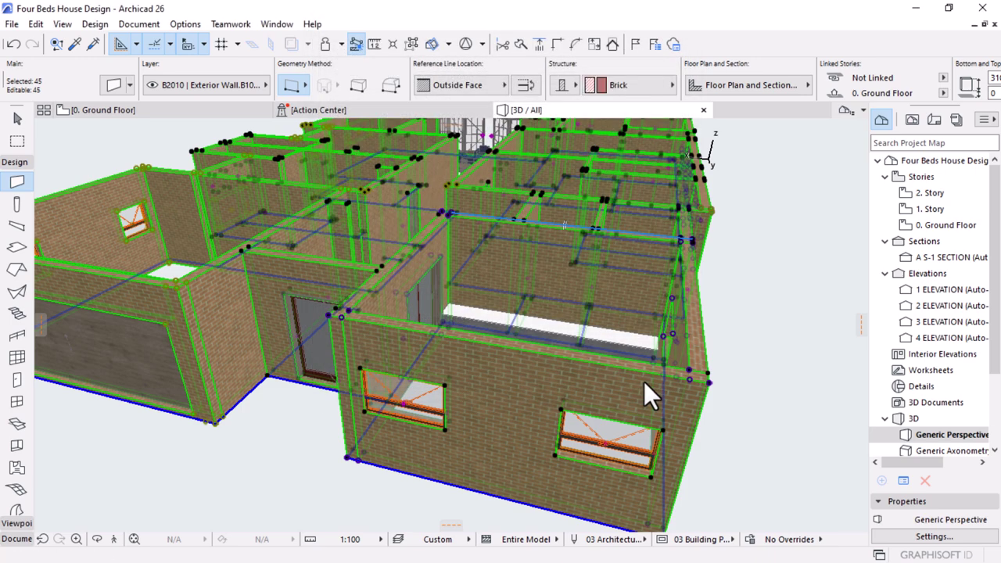
{"action": "scroll", "coordinate": [478, 364], "scroll_direction": "down", "scroll_amount": 3}
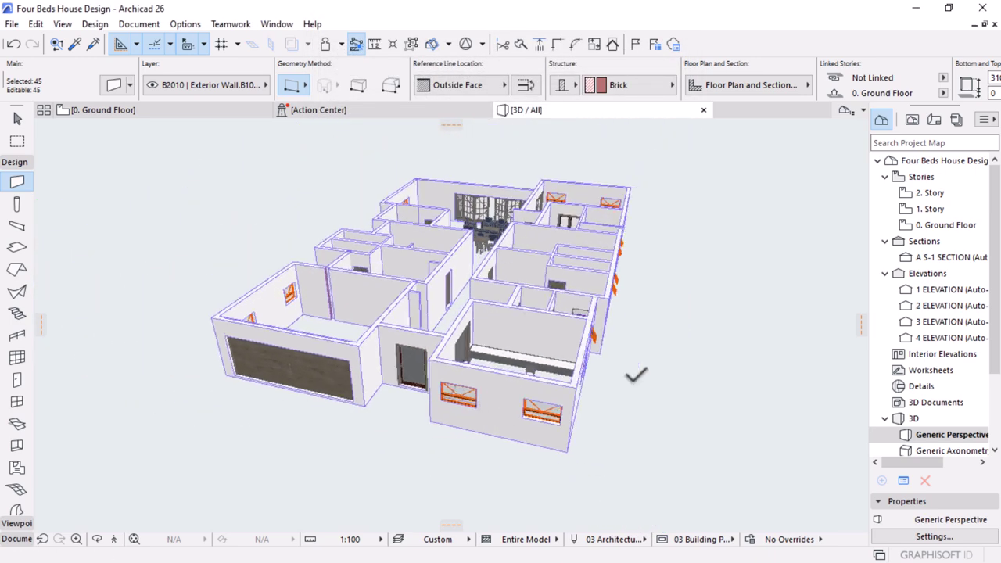
{"action": "key", "text": "Escape"}
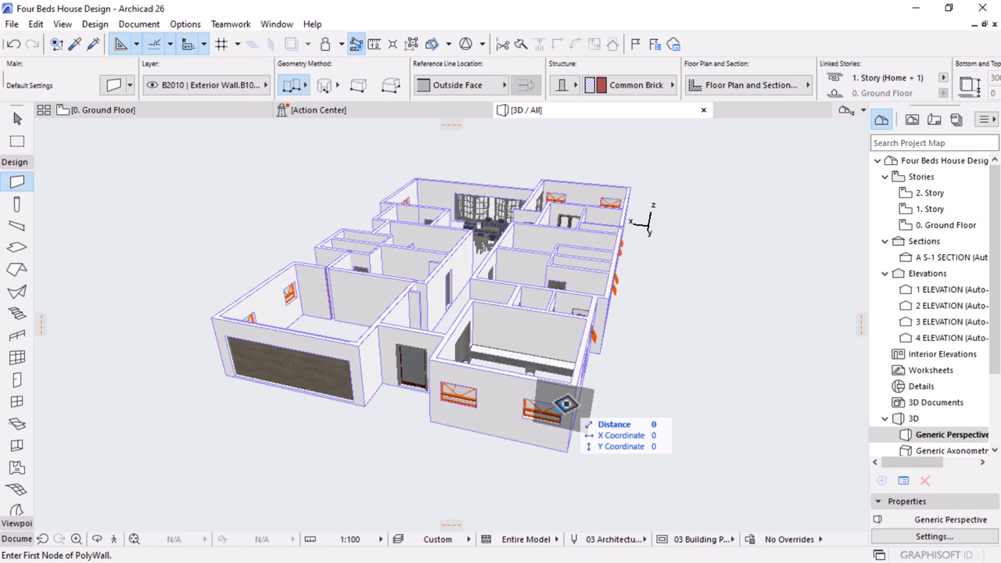
Stretch the ends of the short windowed exterior wall beside the garage to meet the adjoining walls, and deselect it
{"action": "middle_click_drag", "start_coordinate": [569, 465], "coordinate": [618, 413], "text": "shift"}
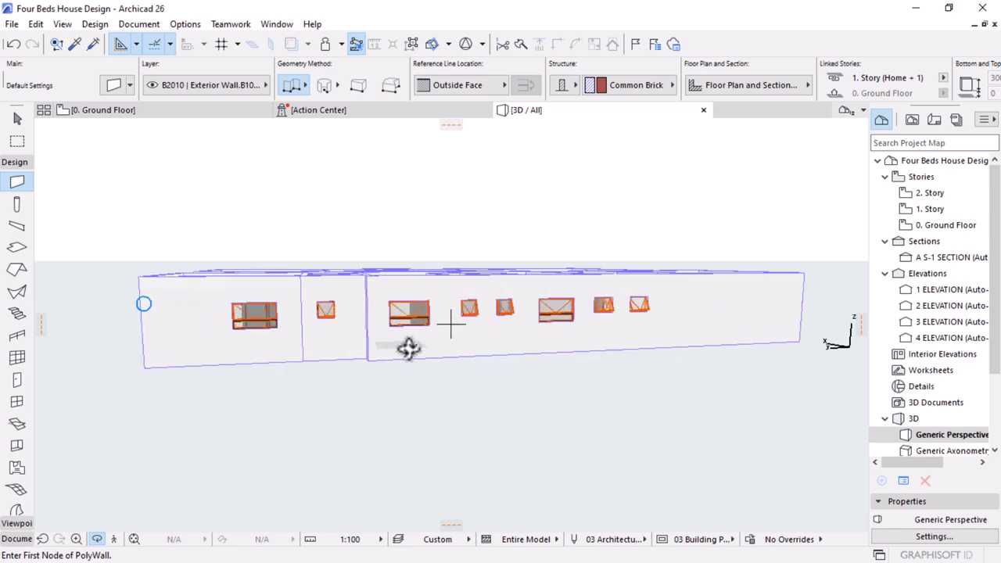
{"action": "middle_click_drag", "start_coordinate": [598, 369], "coordinate": [643, 353], "text": "shift"}
{"action": "middle_click_drag", "start_coordinate": [529, 423], "coordinate": [268, 332], "text": "shift"}
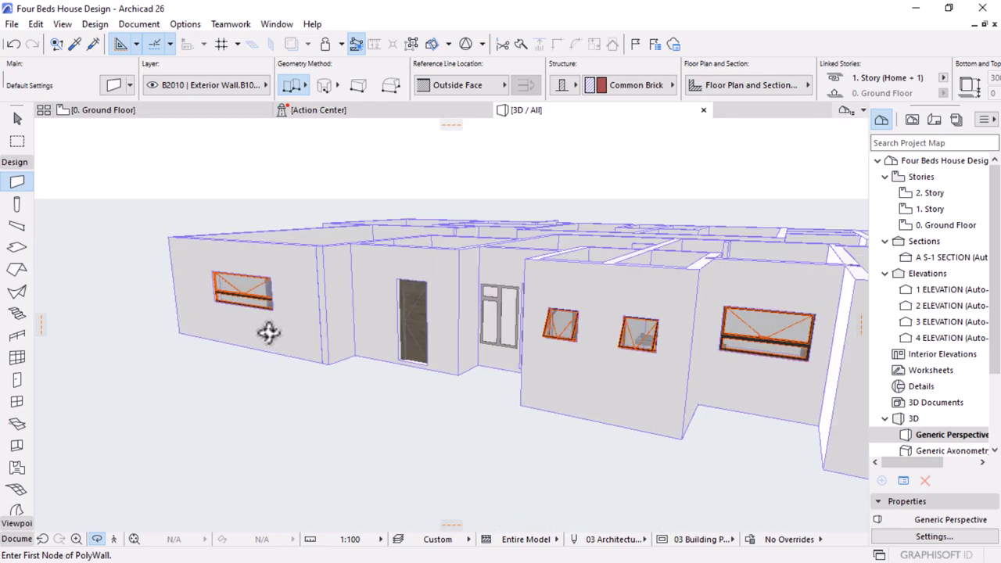
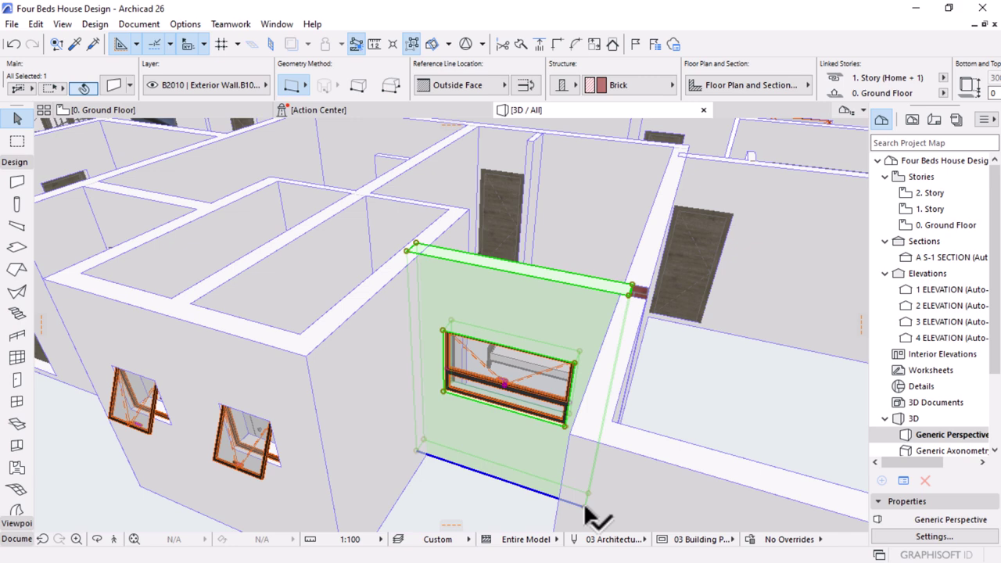
{"action": "left_click", "coordinate": [585, 504]}
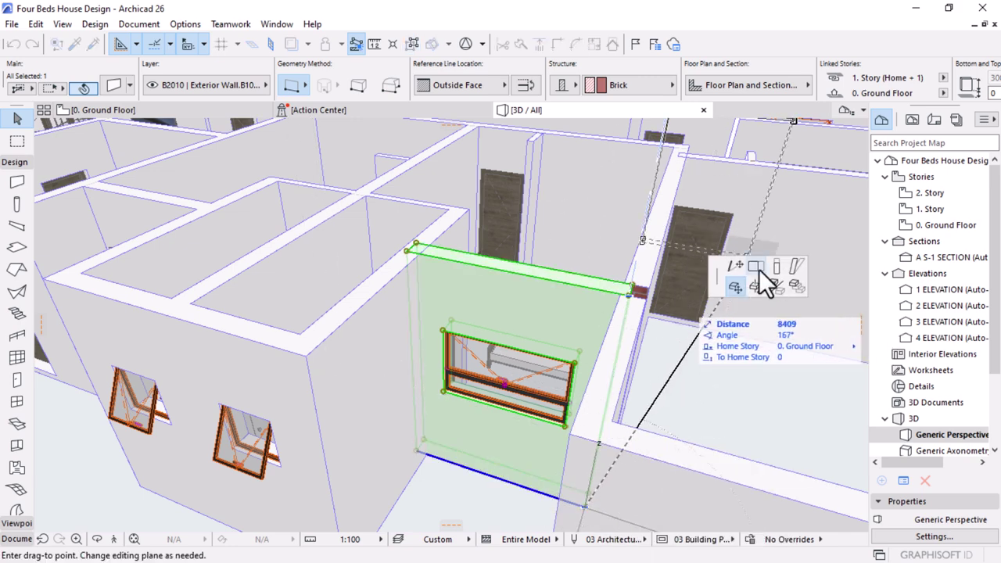
{"action": "left_click", "coordinate": [757, 267]}
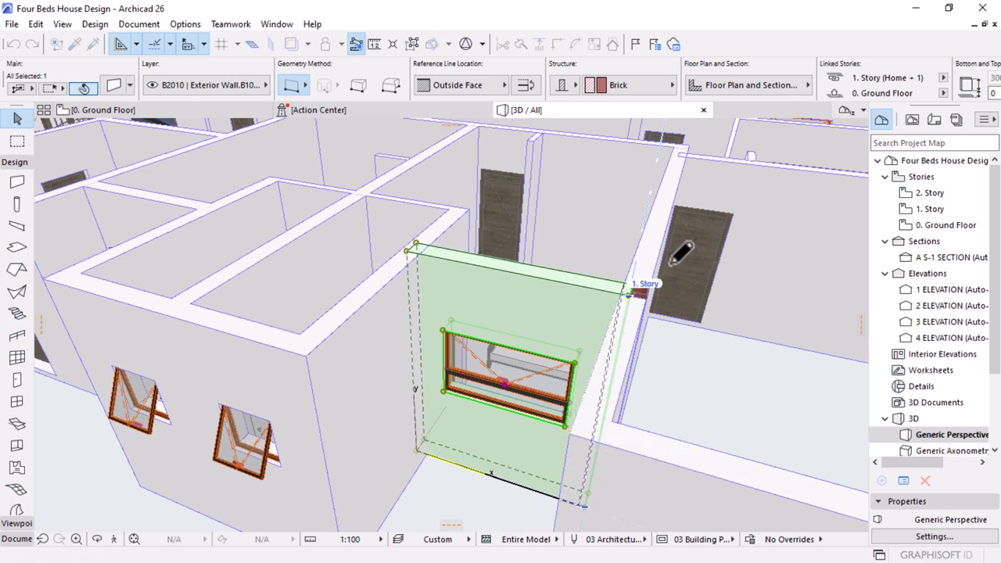
{"action": "key", "text": "Escape"}
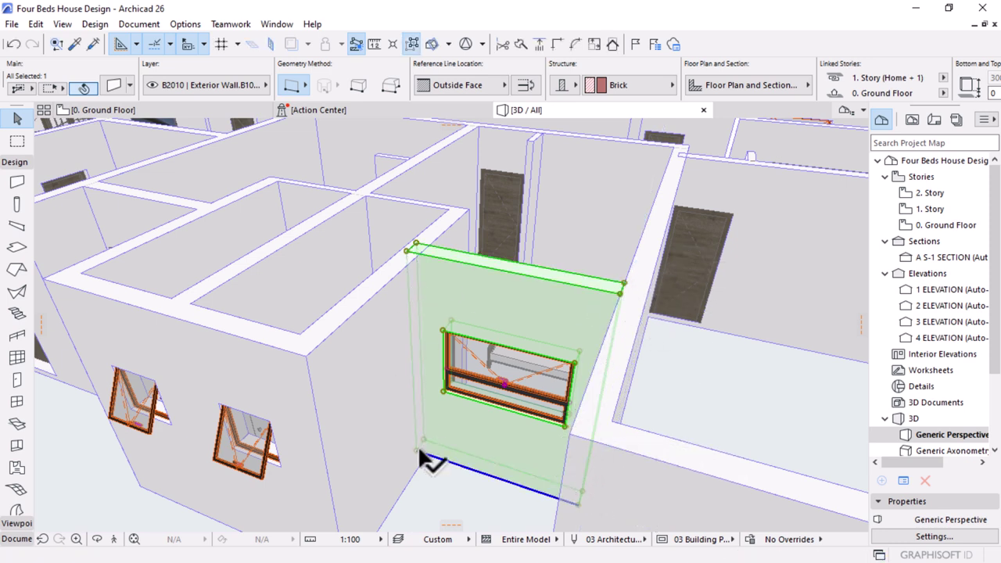
{"action": "left_click", "coordinate": [420, 460]}
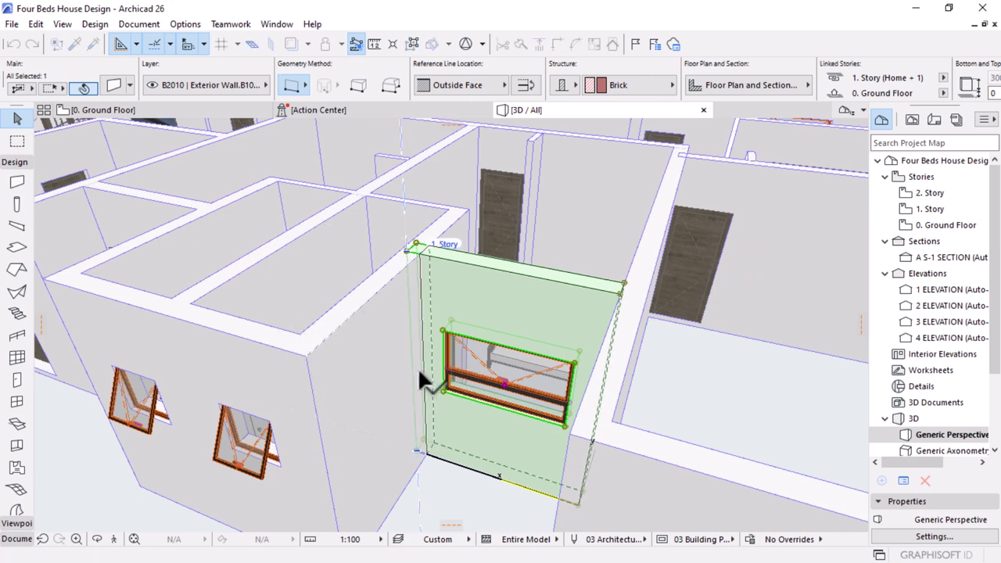
{"action": "key", "text": "Escape"}
{"action": "scroll", "coordinate": [451, 282], "scroll_direction": "down", "scroll_amount": 6}
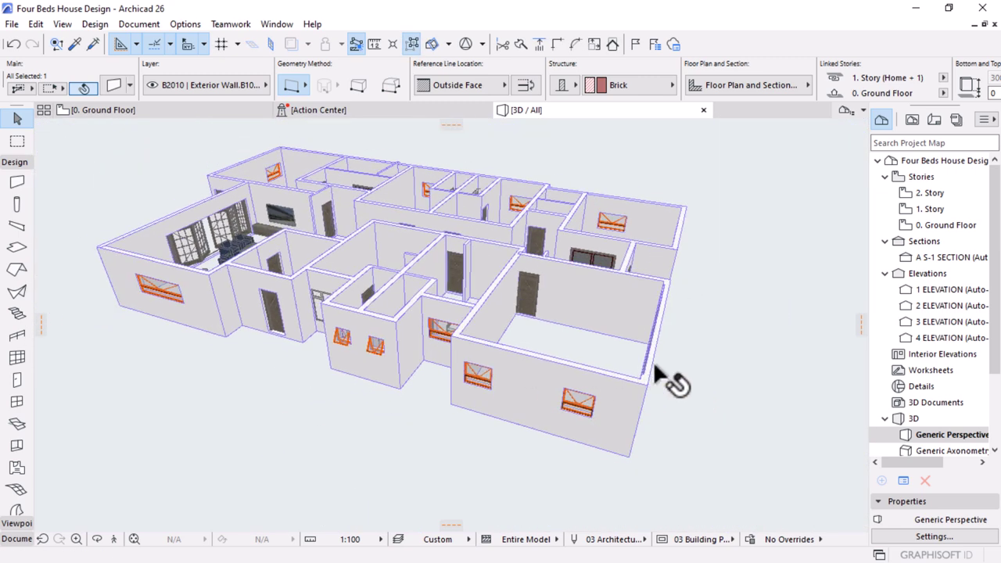
{"action": "left_click", "coordinate": [746, 348]}
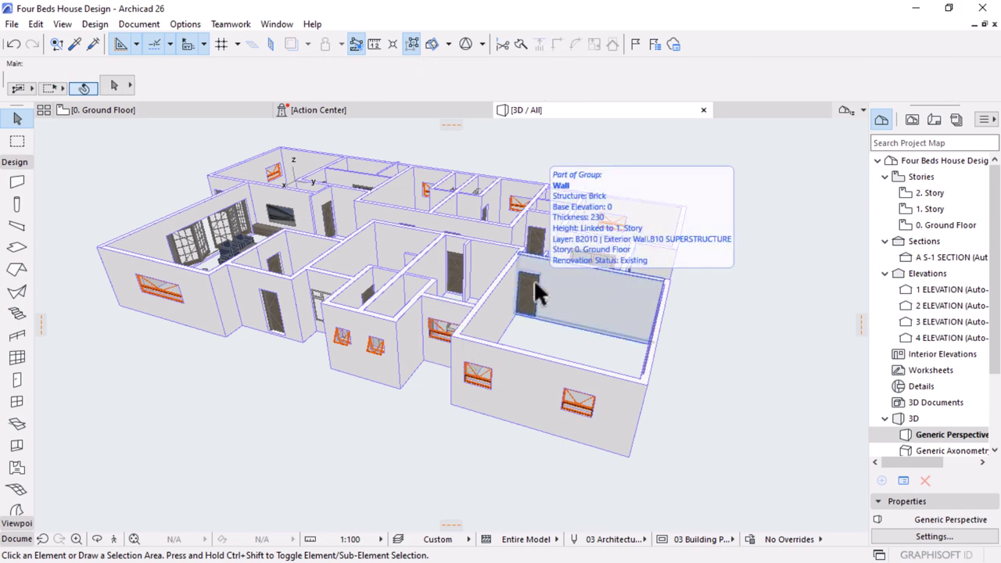
Examine the white-painted house in 3D from above and from the front, around the garage, entrance and front windows
{"action": "scroll", "coordinate": [534, 286], "scroll_direction": "down", "scroll_amount": 2}
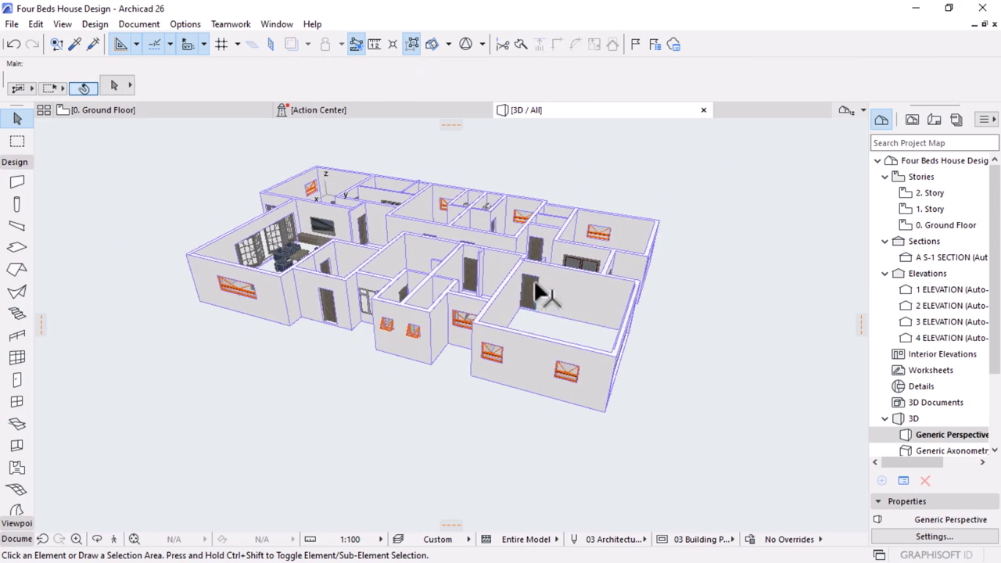
{"action": "scroll", "coordinate": [595, 335], "scroll_direction": "down", "scroll_amount": 2}
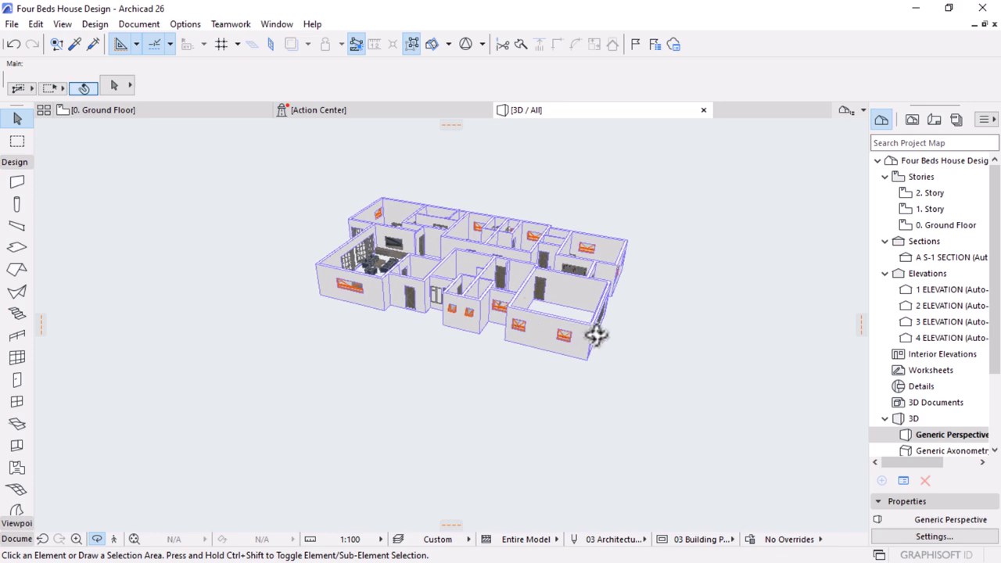
{"action": "left_click_drag", "start_coordinate": [596, 335], "coordinate": [536, 348]}
{"action": "scroll", "coordinate": [537, 349], "scroll_direction": "up", "scroll_amount": 4}
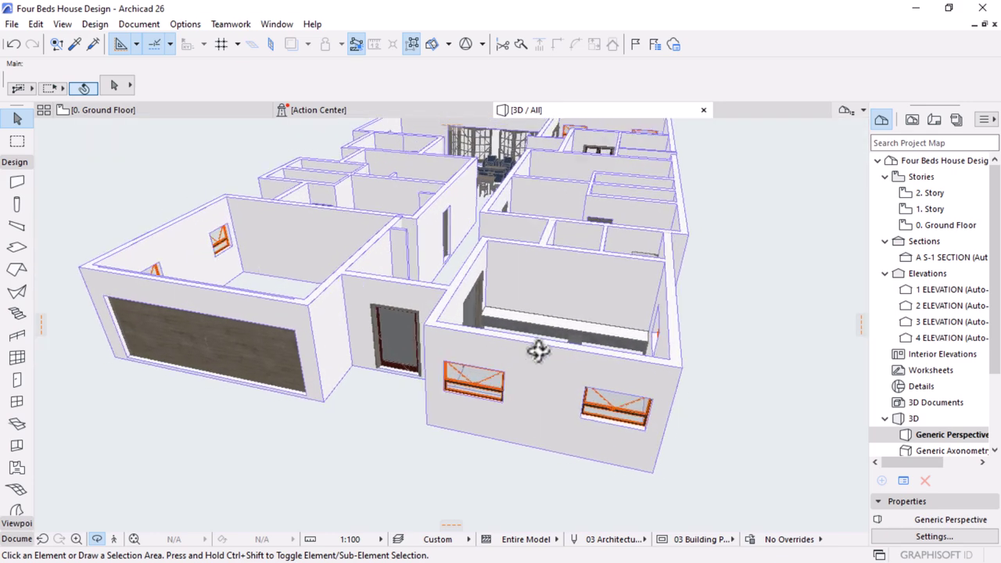
{"action": "scroll", "coordinate": [537, 351], "scroll_direction": "down", "scroll_amount": 1}
{"action": "scroll", "coordinate": [537, 351], "scroll_direction": "down", "scroll_amount": 2}
{"action": "left_click_drag", "start_coordinate": [587, 412], "coordinate": [519, 337]}
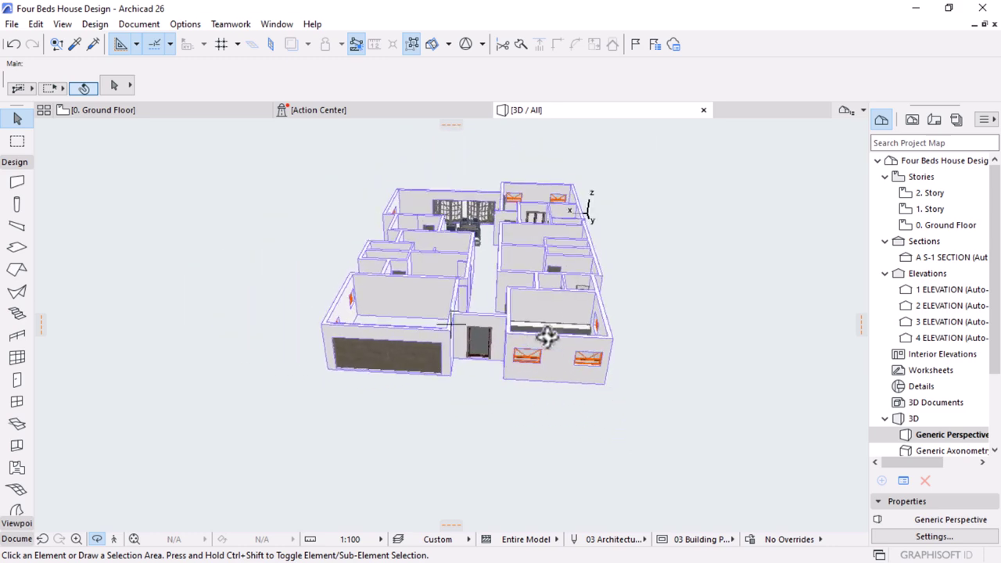
{"action": "scroll", "coordinate": [546, 337], "scroll_direction": "up", "scroll_amount": 5}
{"action": "left_click_drag", "start_coordinate": [632, 414], "coordinate": [637, 381]}
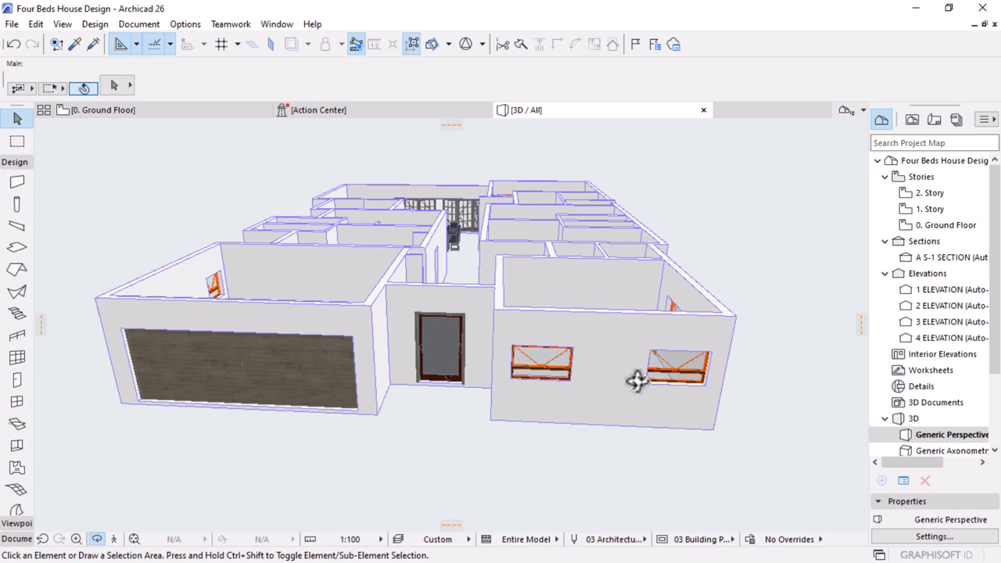
{"action": "scroll", "coordinate": [578, 370], "scroll_direction": "up", "scroll_amount": 2}
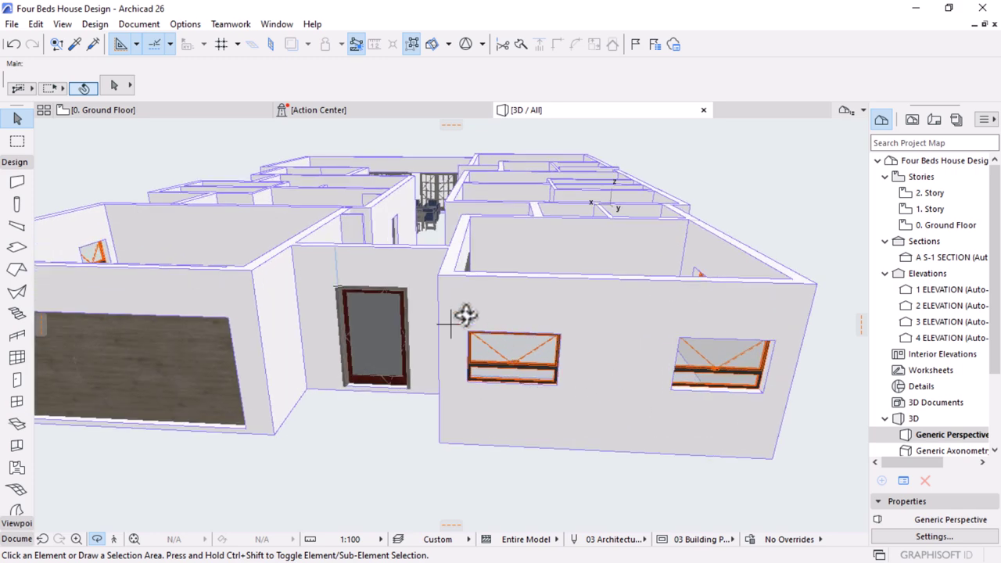
{"action": "left_click_drag", "start_coordinate": [536, 410], "coordinate": [556, 454]}
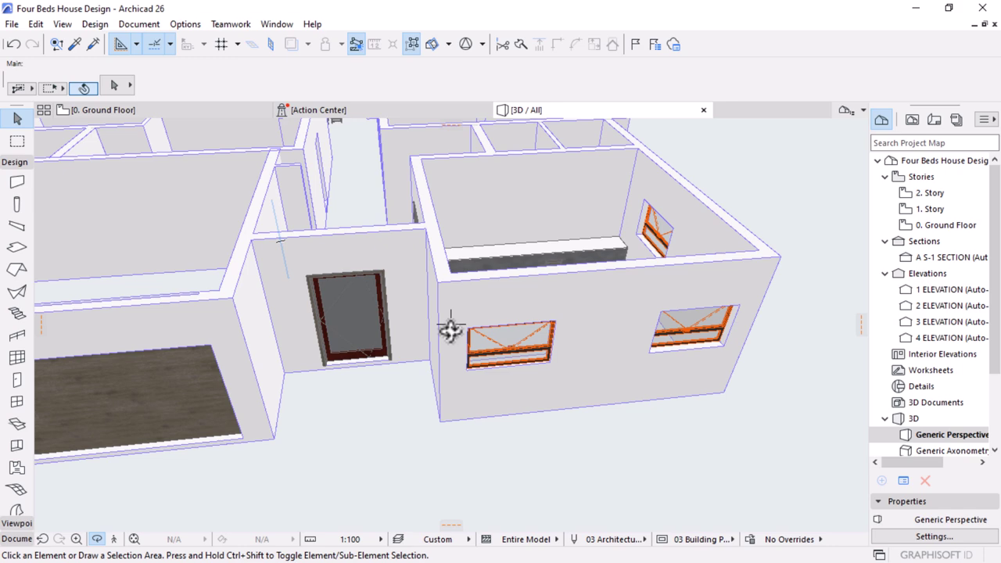
{"action": "scroll", "coordinate": [677, 398], "scroll_direction": "down", "scroll_amount": 6}
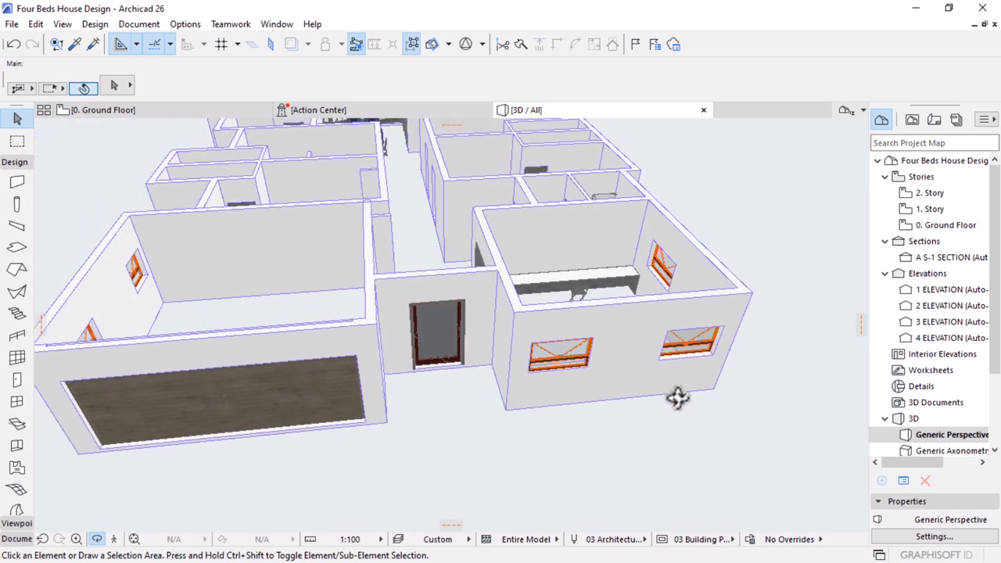
Examine the garage, entrance and front rooms in the ground floor plan and in the 3D view
{"action": "left_click_drag", "start_coordinate": [744, 290], "coordinate": [669, 334]}
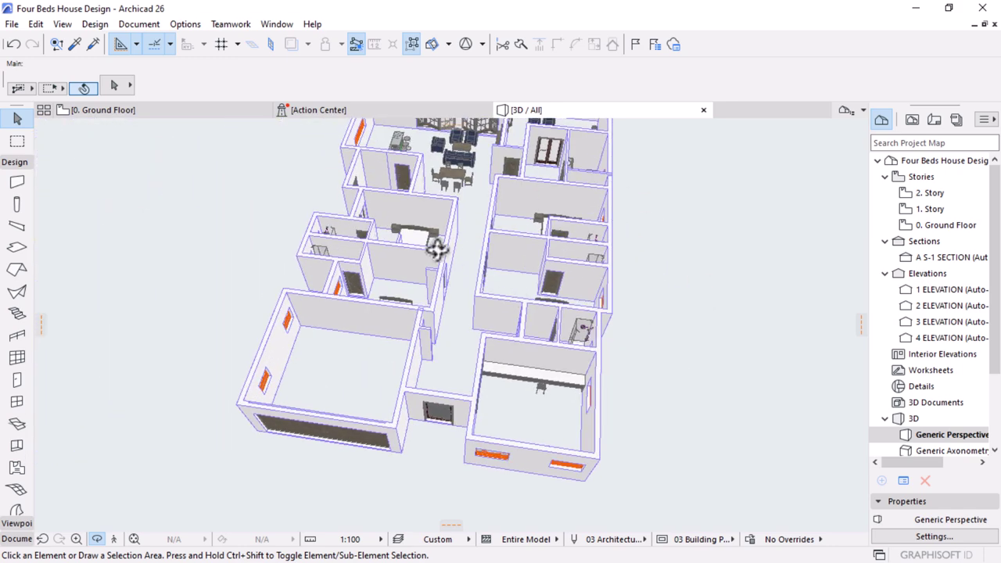
{"action": "left_click", "coordinate": [146, 110]}
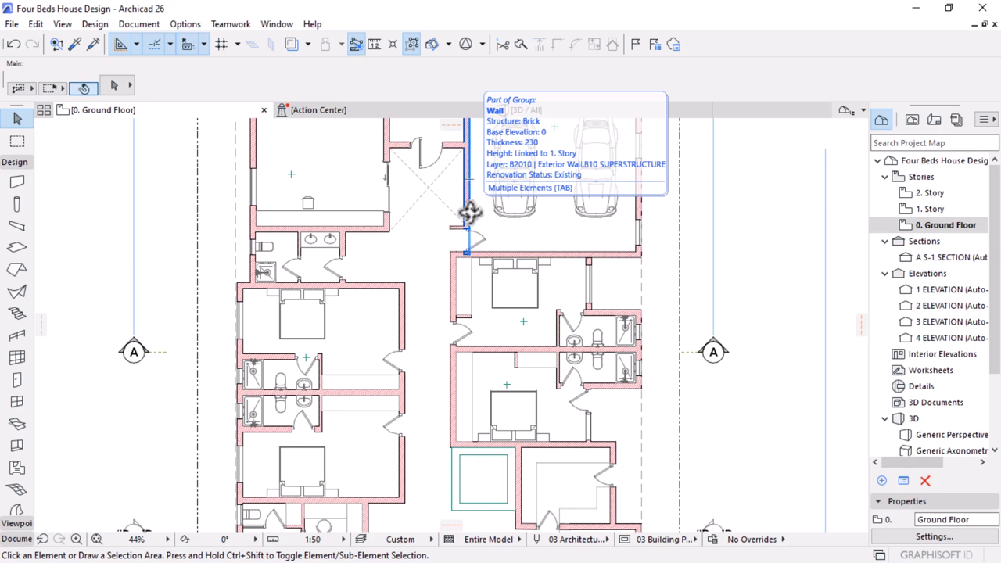
{"action": "scroll", "coordinate": [586, 259], "scroll_direction": "up", "scroll_amount": 5}
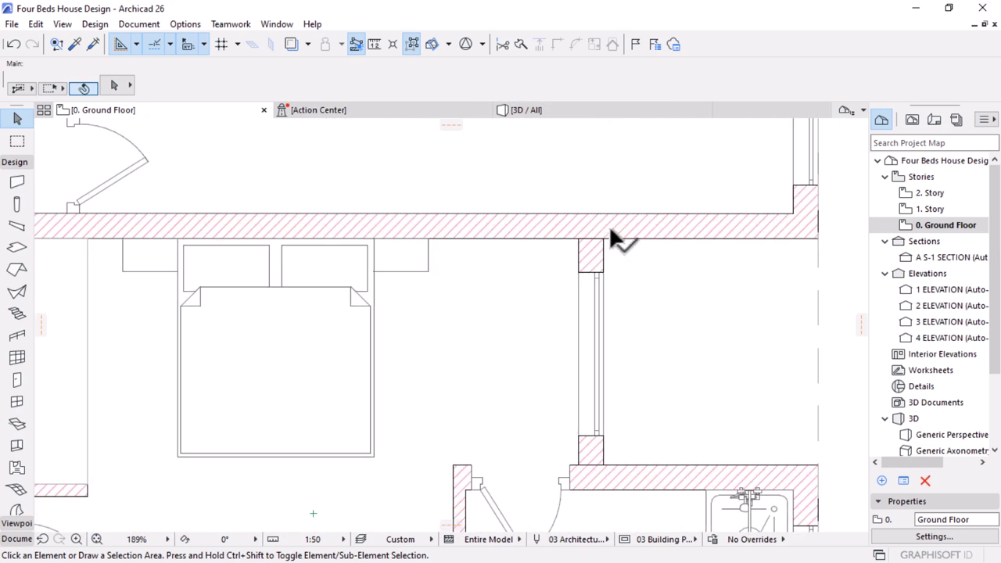
{"action": "scroll", "coordinate": [671, 301], "scroll_direction": "down", "scroll_amount": 5}
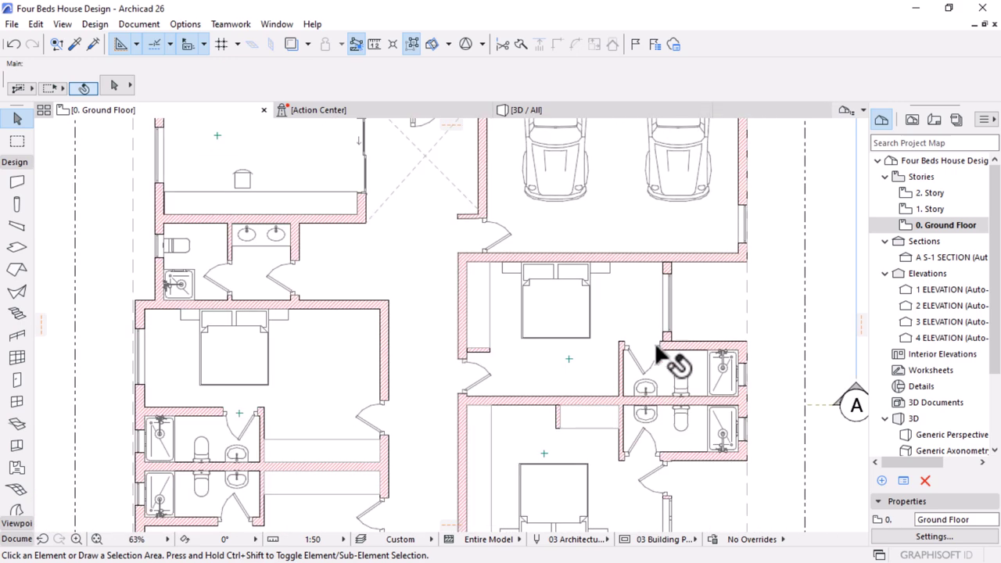
{"action": "scroll", "coordinate": [711, 246], "scroll_direction": "up", "scroll_amount": 1}
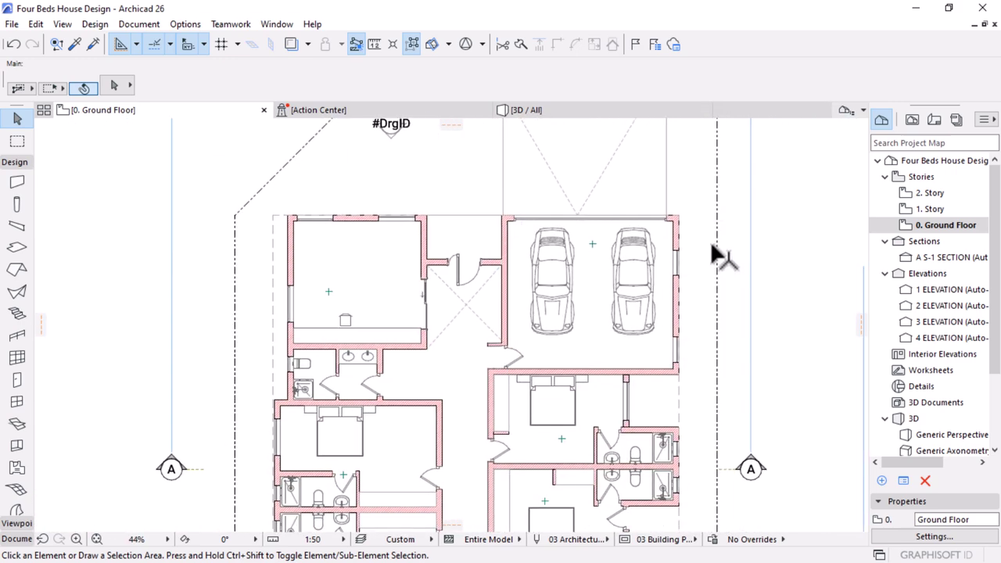
{"action": "left_click", "coordinate": [506, 235]}
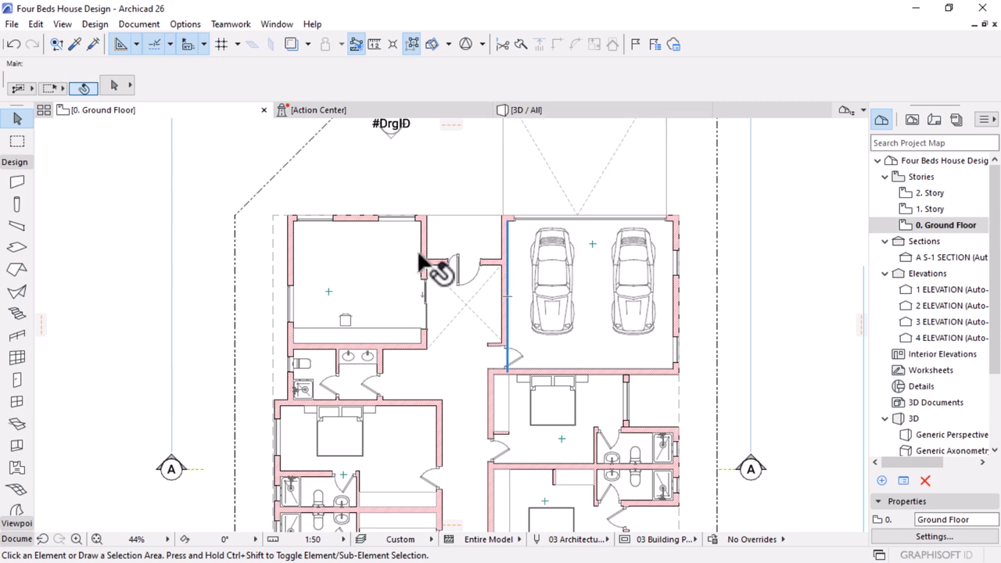
{"action": "left_click", "coordinate": [574, 115]}
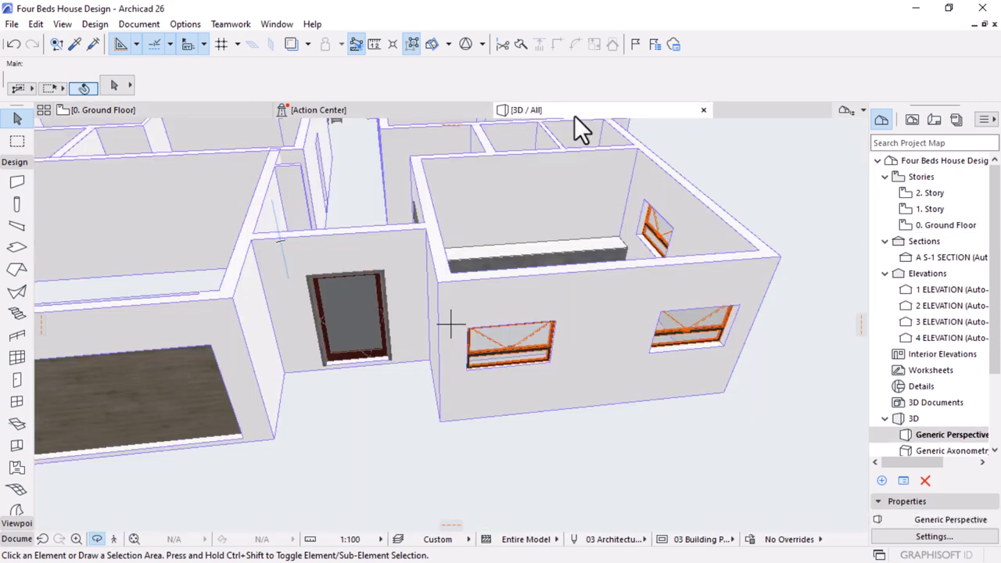
{"action": "scroll", "coordinate": [619, 294], "scroll_direction": "down", "scroll_amount": 5}
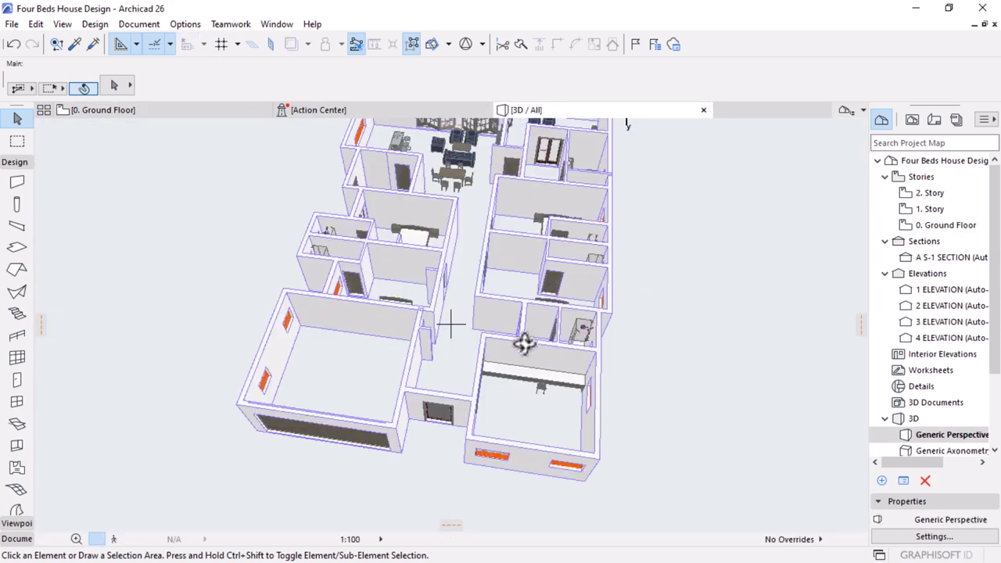
{"action": "scroll", "coordinate": [525, 344], "scroll_direction": "down", "scroll_amount": 2}
{"action": "middle_click_drag", "start_coordinate": [527, 425], "coordinate": [534, 297], "text": "shift"}
Open the front elevation, 3 ELEVATION, from its marker on the ground floor plan with the current view settings
{"action": "left_click", "coordinate": [136, 110]}
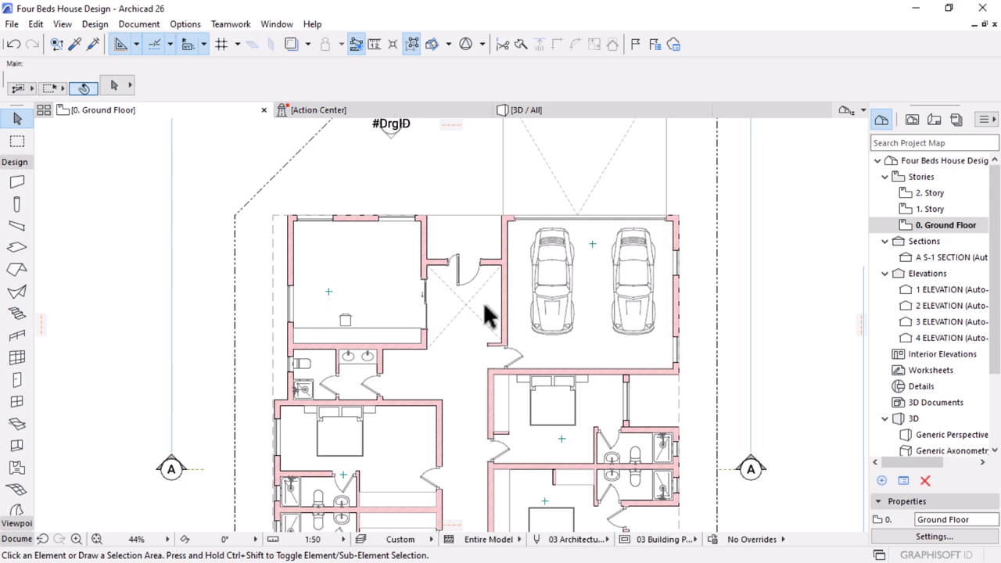
{"action": "scroll", "coordinate": [485, 309], "scroll_direction": "down", "scroll_amount": 2}
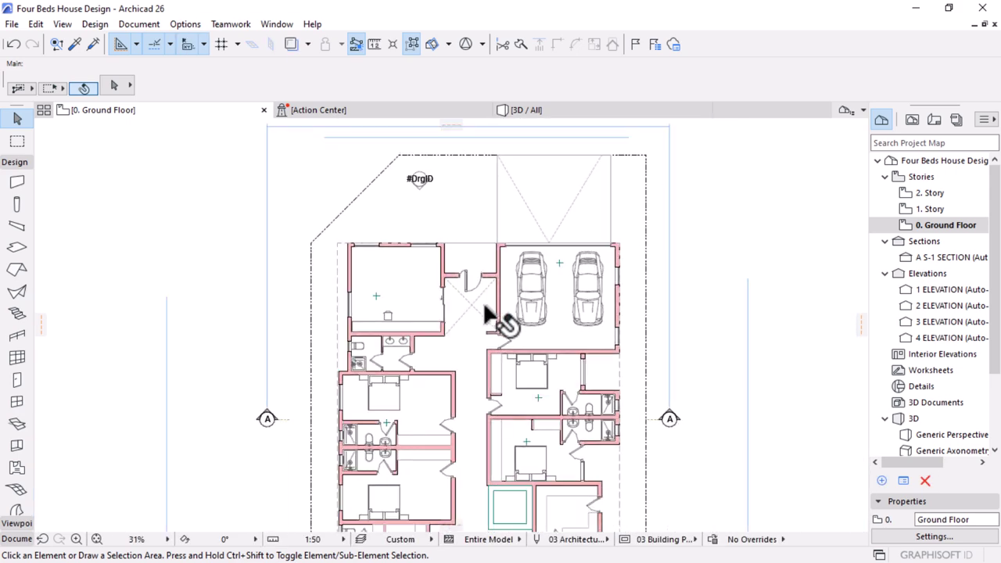
{"action": "left_click", "coordinate": [420, 178]}
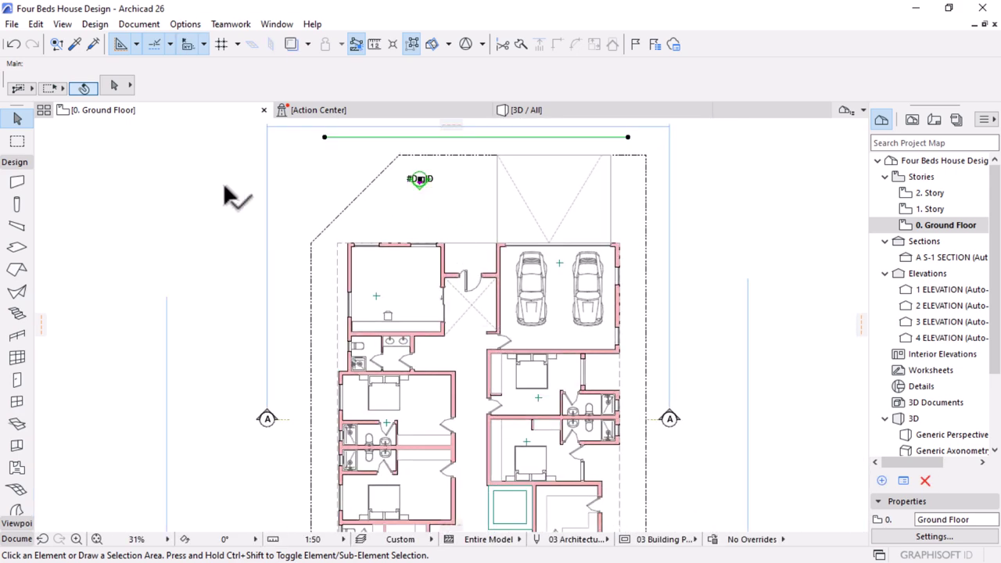
{"action": "right_click", "coordinate": [149, 168]}
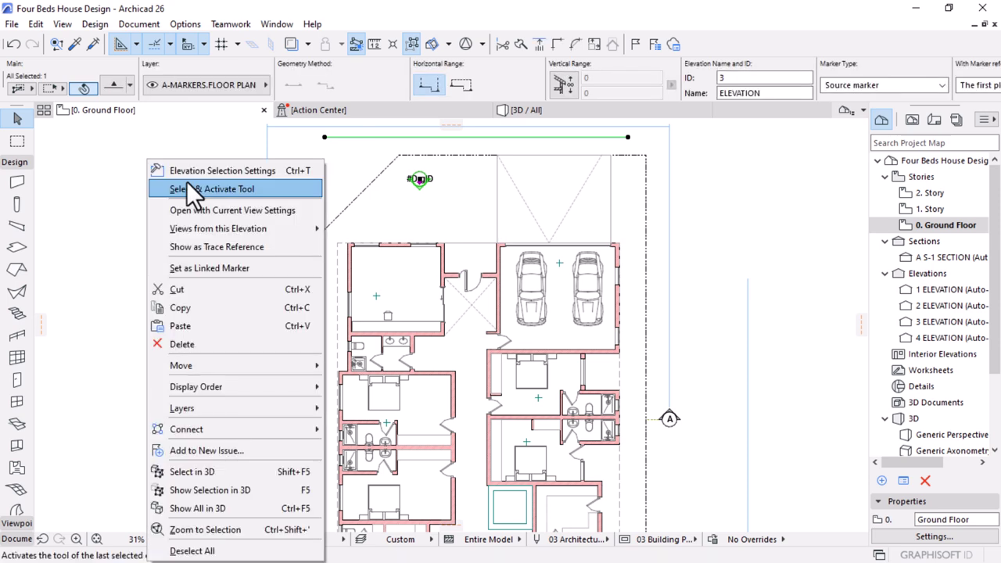
{"action": "left_click", "coordinate": [186, 212]}
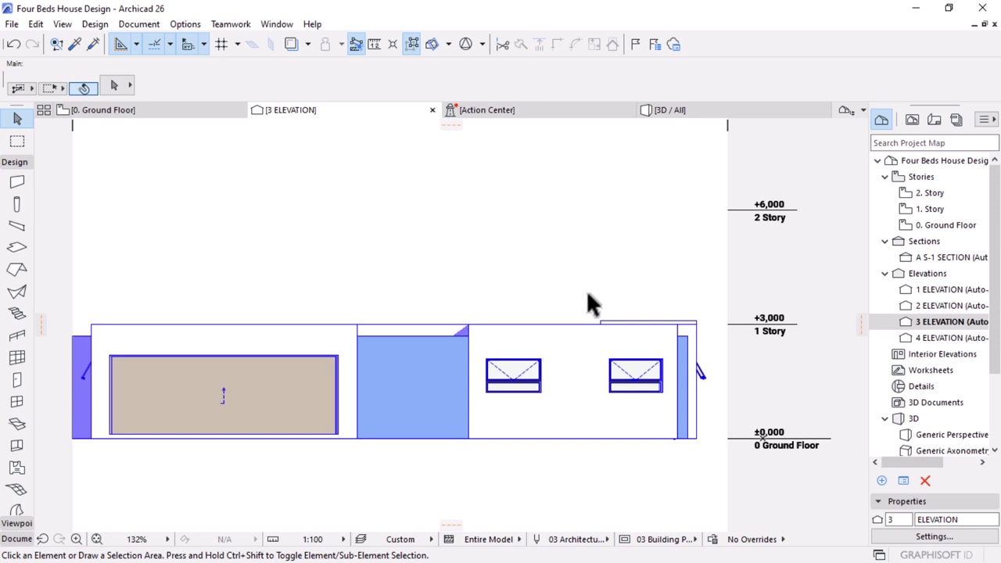
{"action": "scroll", "coordinate": [543, 431], "scroll_direction": "down", "scroll_amount": 4}
{"action": "scroll", "coordinate": [567, 344], "scroll_direction": "up", "scroll_amount": 2}
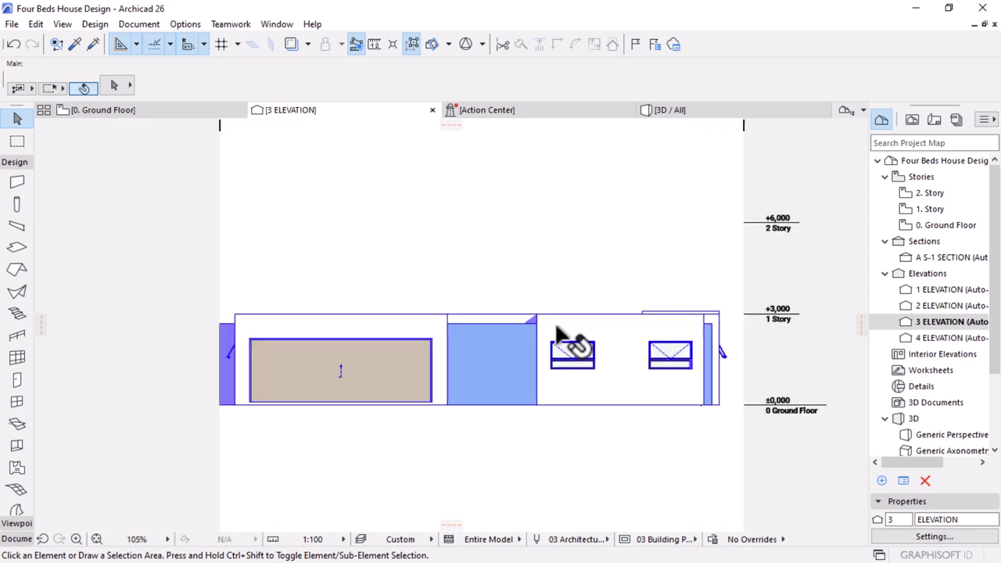
{"action": "scroll", "coordinate": [567, 344], "scroll_direction": "up", "scroll_amount": 1}
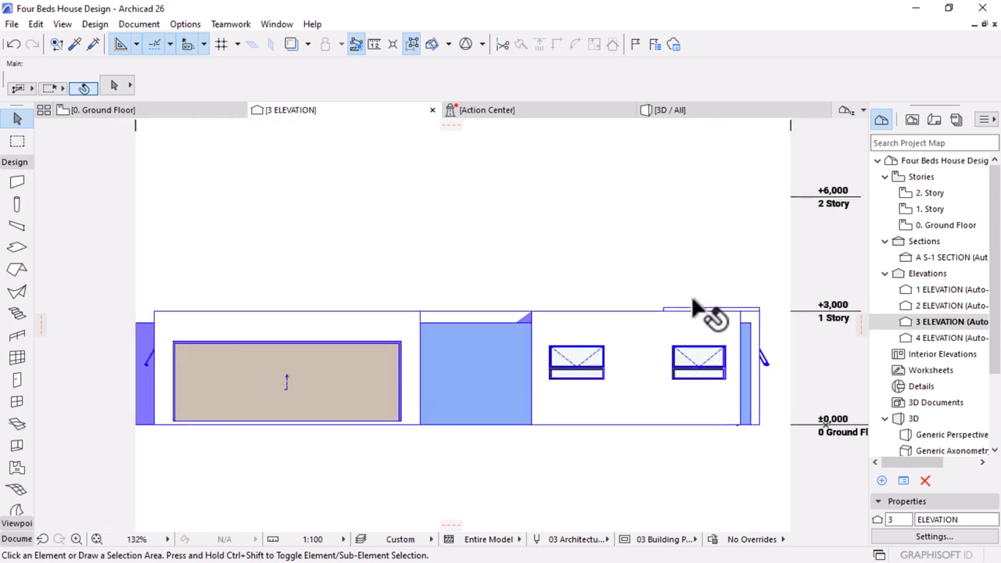
Draw a rectangular polyline about 8457 by 5209 mm from the entrance's ground-level corner by the garage across the front windowed room
{"action": "left_click", "coordinate": [19, 163]}
{"action": "left_click", "coordinate": [22, 193]}
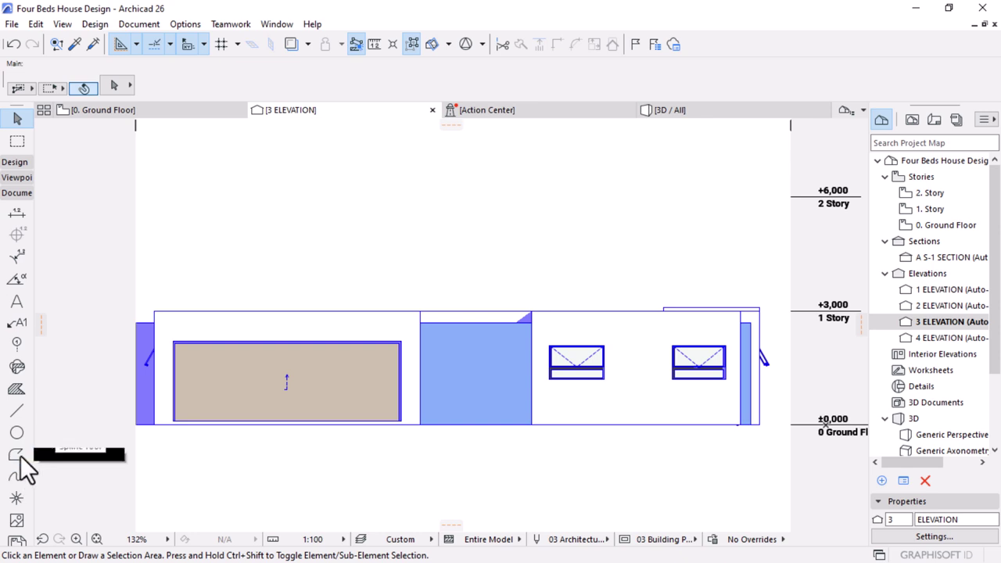
{"action": "left_click", "coordinate": [17, 455]}
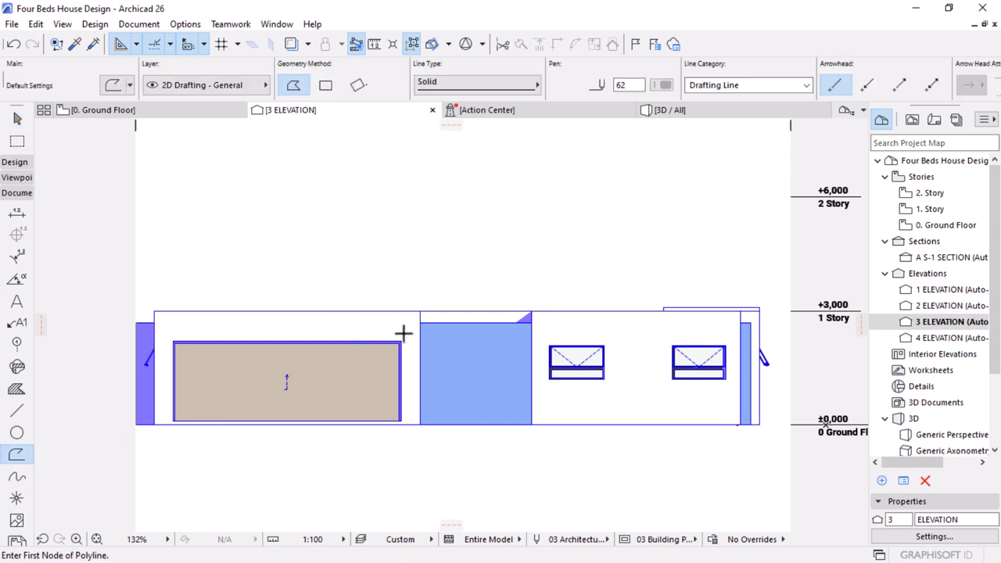
{"action": "scroll", "coordinate": [571, 356], "scroll_direction": "up", "scroll_amount": 2}
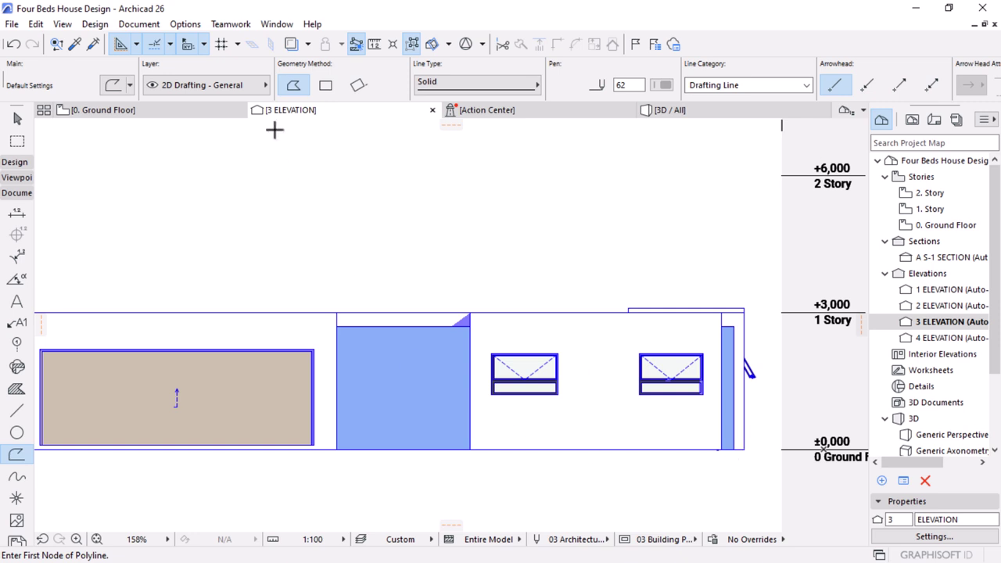
{"action": "left_click", "coordinate": [325, 84]}
{"action": "left_click", "coordinate": [337, 448]}
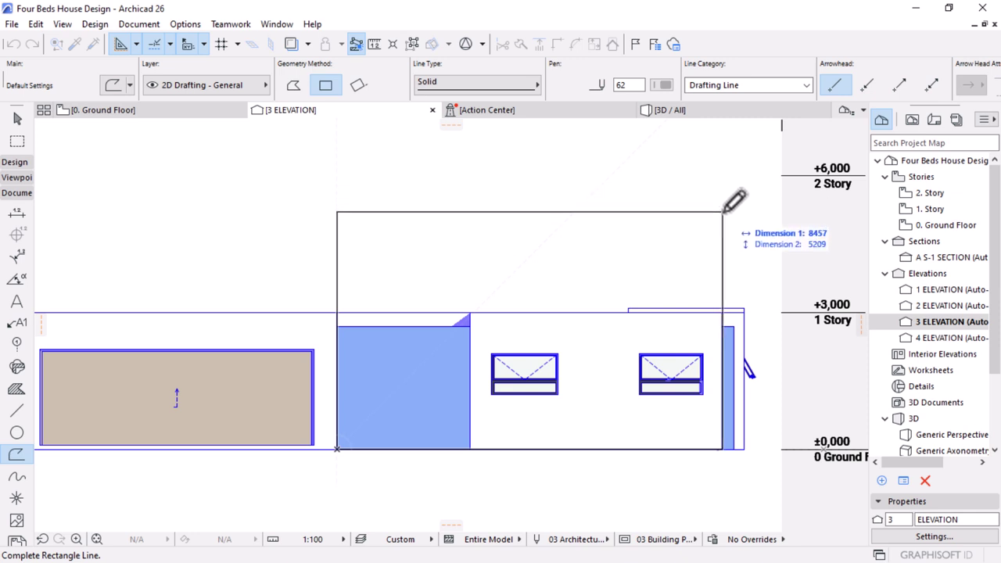
{"action": "left_click", "coordinate": [723, 212]}
{"action": "key", "text": "Escape"}
Reshape the rectangle into an asymmetrical gable with a peak above the entrance, a lowered garage-side corner and an opposite slope reaching the wall top
{"action": "left_click", "coordinate": [723, 212]}
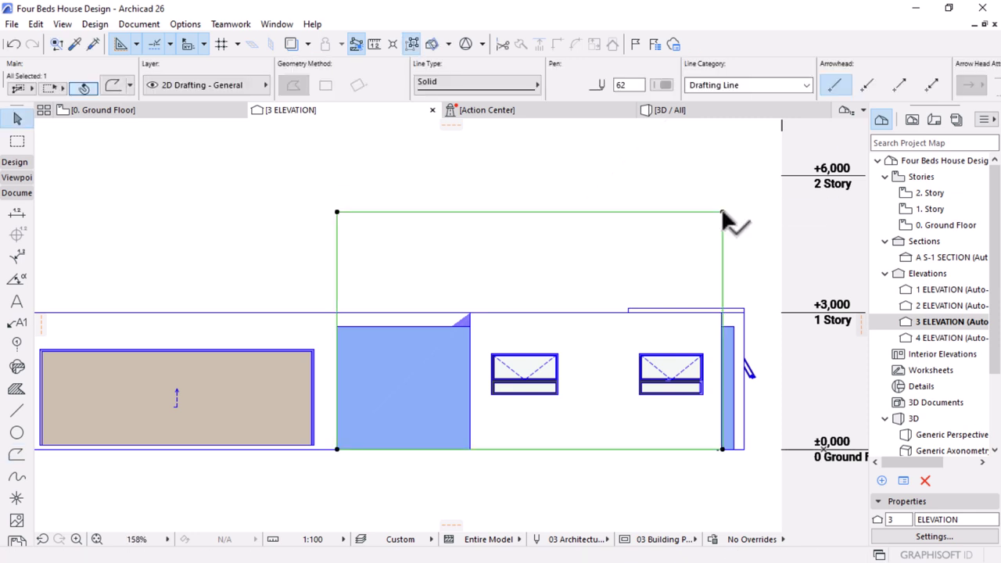
{"action": "left_click", "coordinate": [722, 212]}
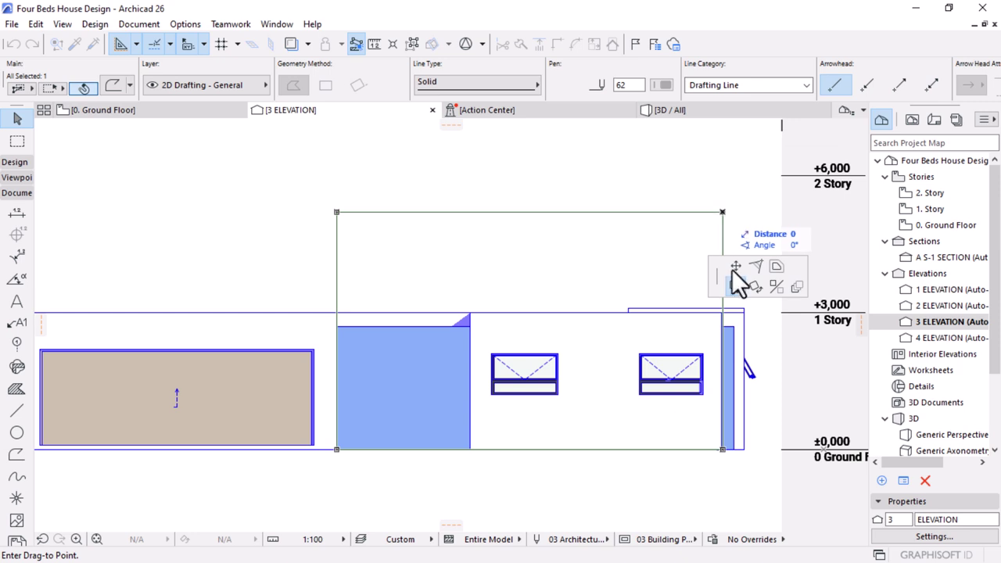
{"action": "left_click", "coordinate": [737, 267]}
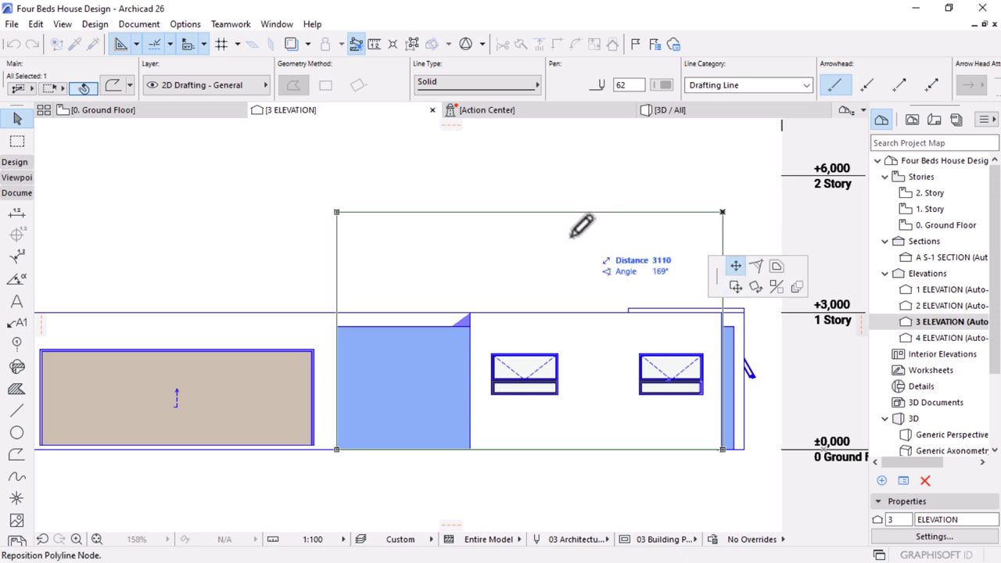
{"action": "left_click", "coordinate": [495, 211]}
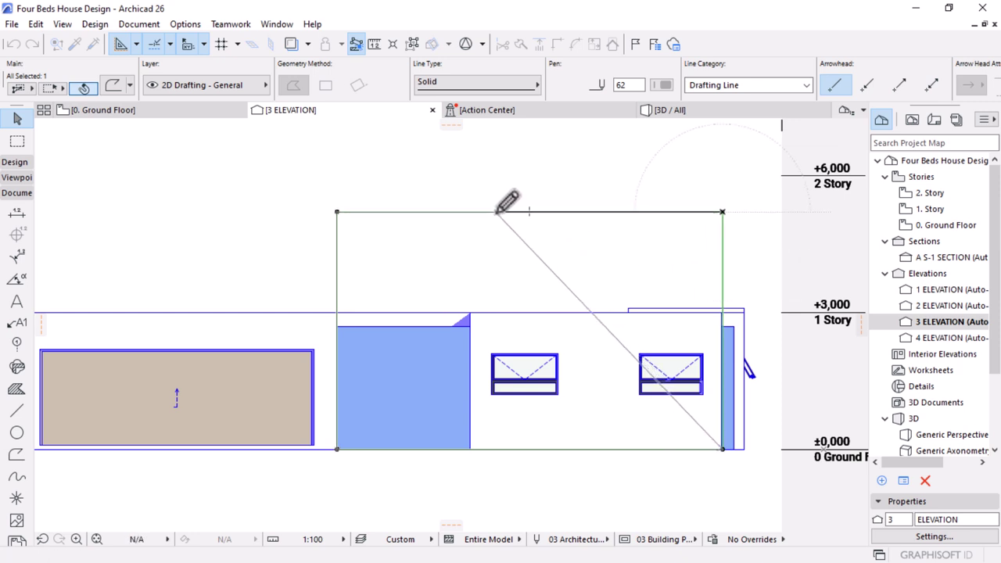
{"action": "left_click", "coordinate": [338, 212]}
{"action": "left_click", "coordinate": [337, 254]}
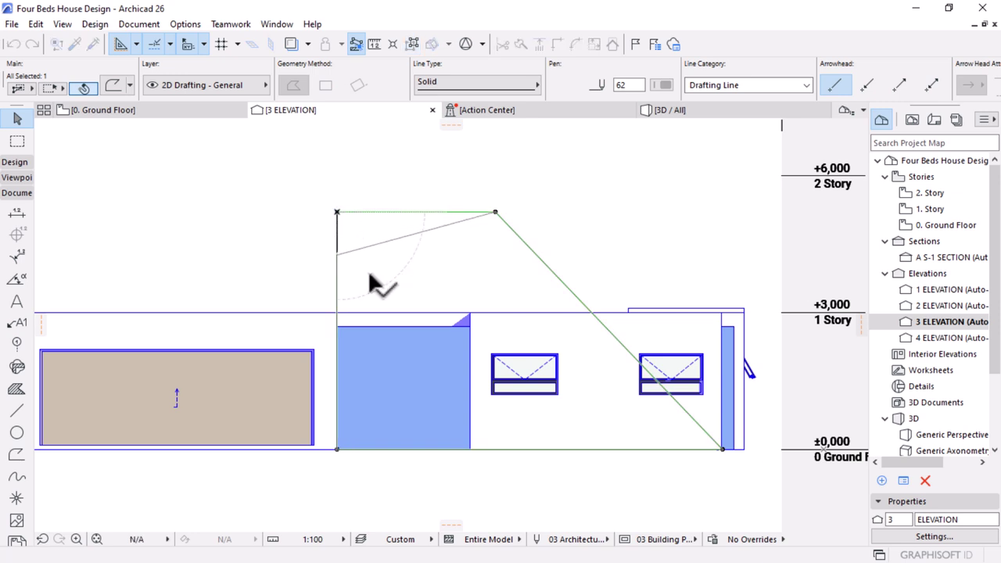
{"action": "left_click", "coordinate": [608, 329]}
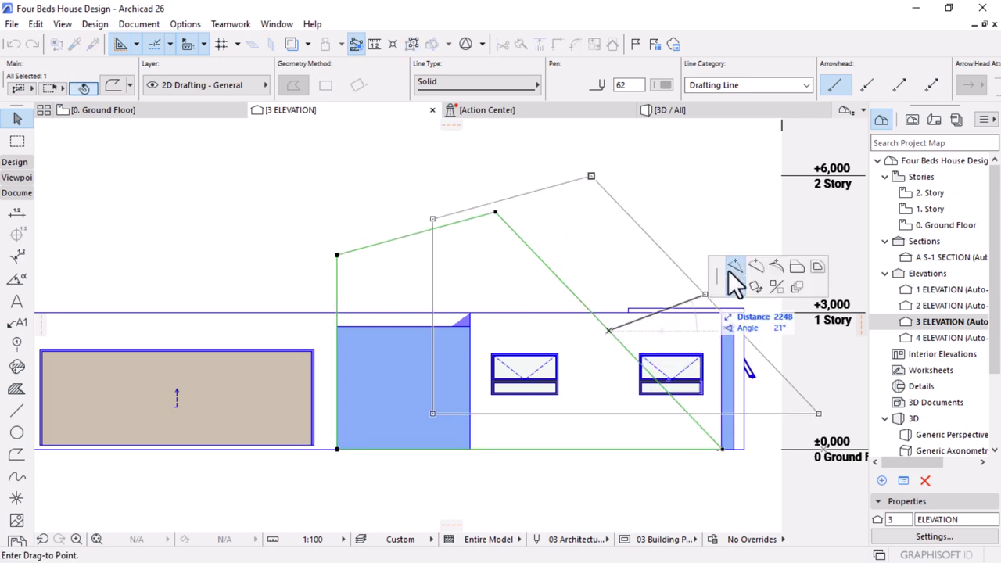
{"action": "left_click", "coordinate": [734, 268]}
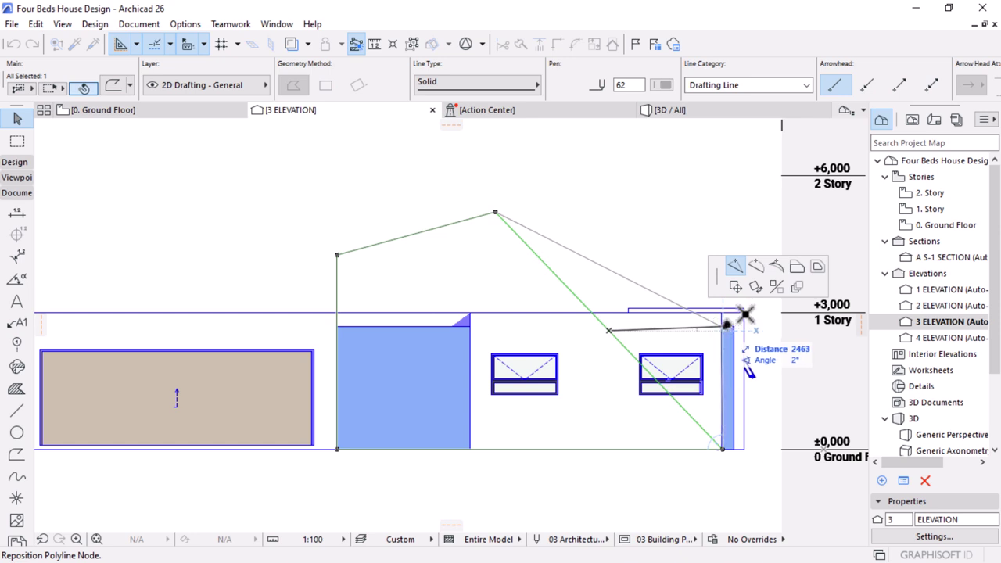
{"action": "left_click", "coordinate": [723, 324]}
Examine the gable outline against the garage, entrance and windowed front wall in the elevation
{"action": "scroll", "coordinate": [656, 301], "scroll_direction": "down", "scroll_amount": 2}
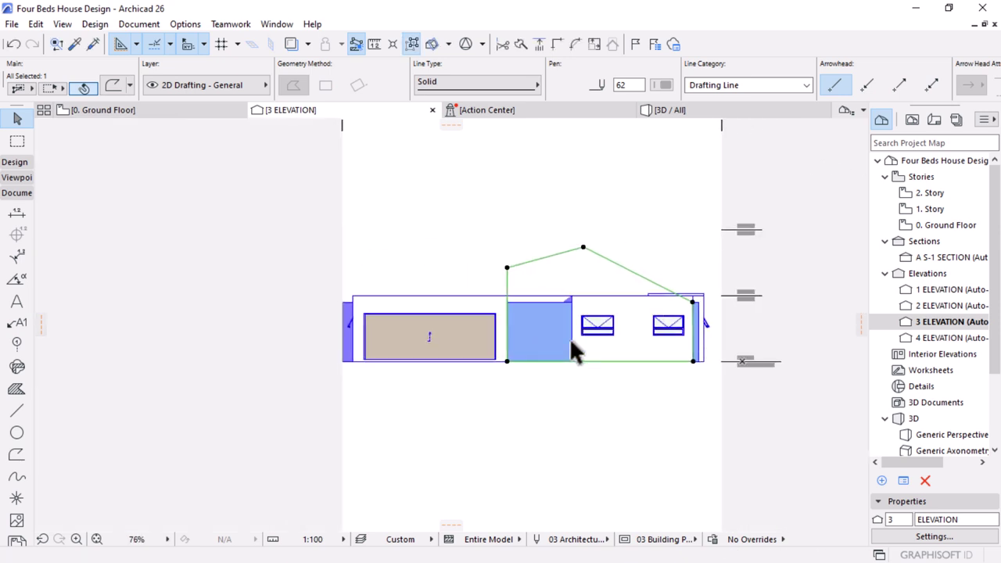
{"action": "scroll", "coordinate": [611, 303], "scroll_direction": "up", "scroll_amount": 1}
{"action": "scroll", "coordinate": [516, 322], "scroll_direction": "up", "scroll_amount": 3}
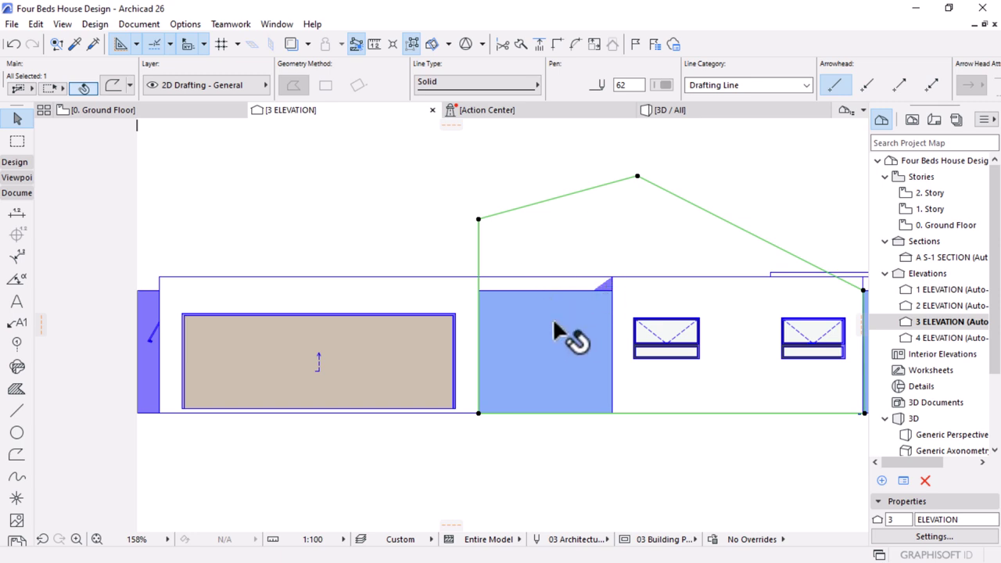
{"action": "scroll", "coordinate": [560, 364], "scroll_direction": "down", "scroll_amount": 2}
{"action": "scroll", "coordinate": [594, 364], "scroll_direction": "down", "scroll_amount": 1}
{"action": "scroll", "coordinate": [555, 329], "scroll_direction": "up", "scroll_amount": 1}
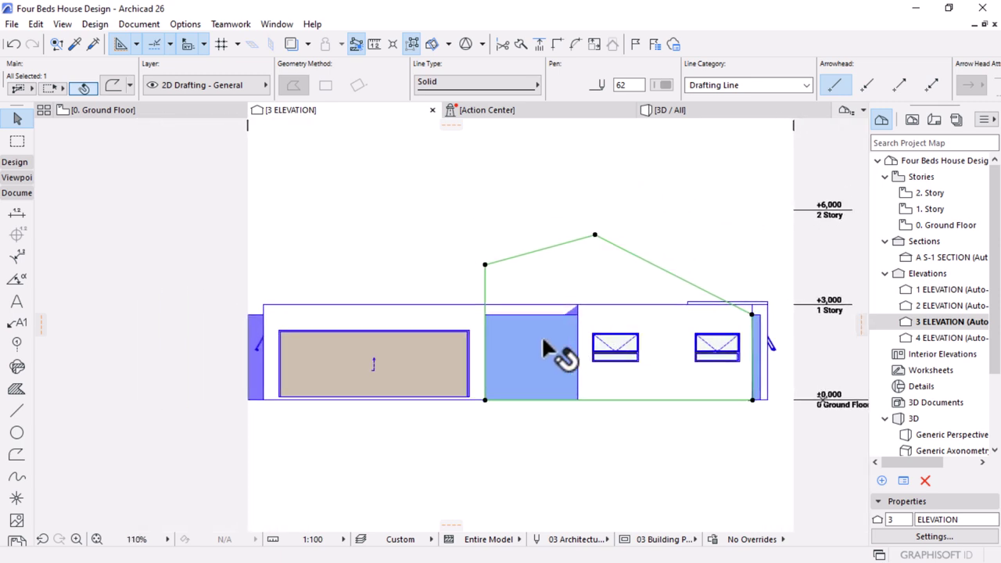
{"action": "scroll", "coordinate": [559, 356], "scroll_direction": "up", "scroll_amount": 2}
{"action": "scroll", "coordinate": [582, 352], "scroll_direction": "down", "scroll_amount": 2}
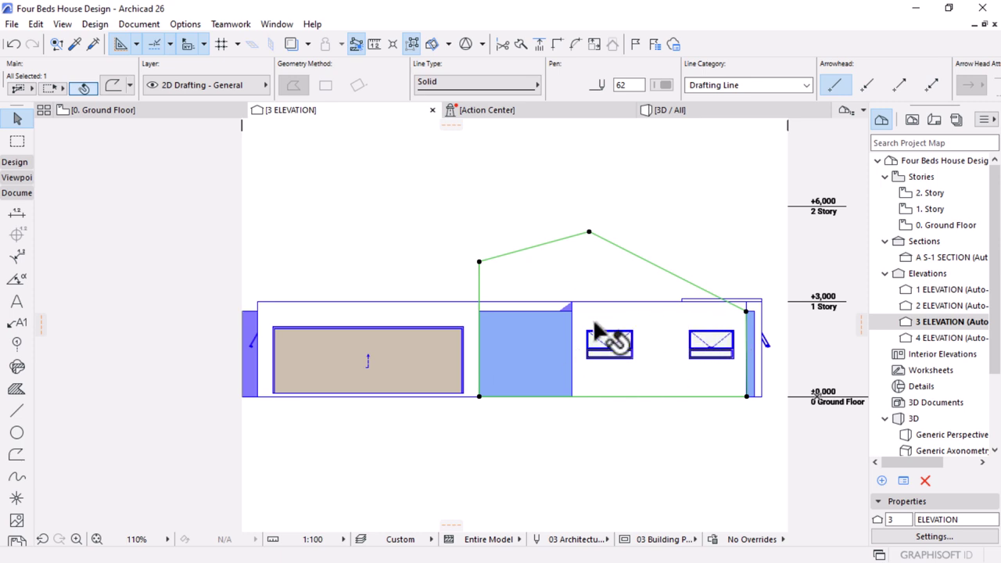
{"action": "left_click", "coordinate": [616, 316]}
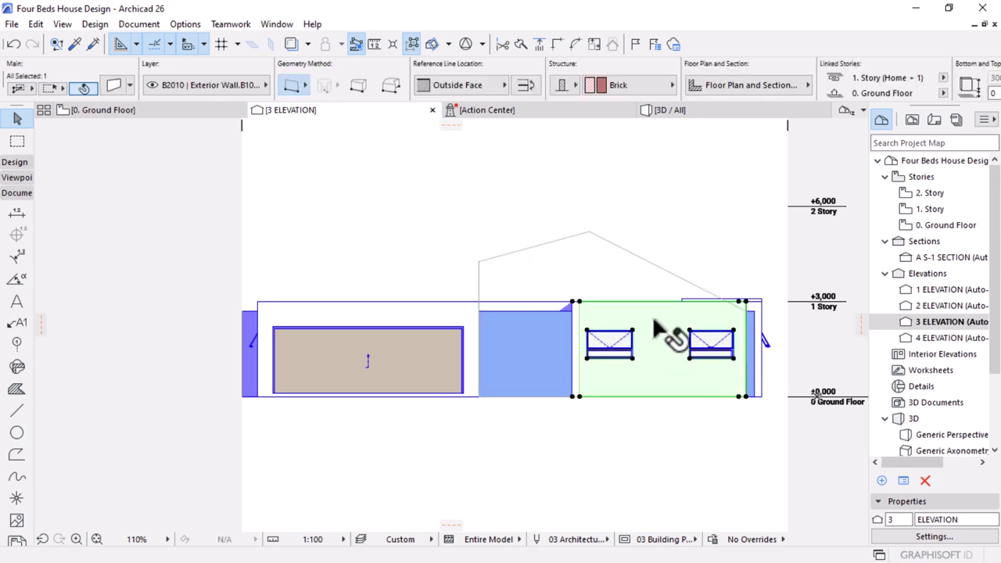
{"action": "key", "text": "Escape"}
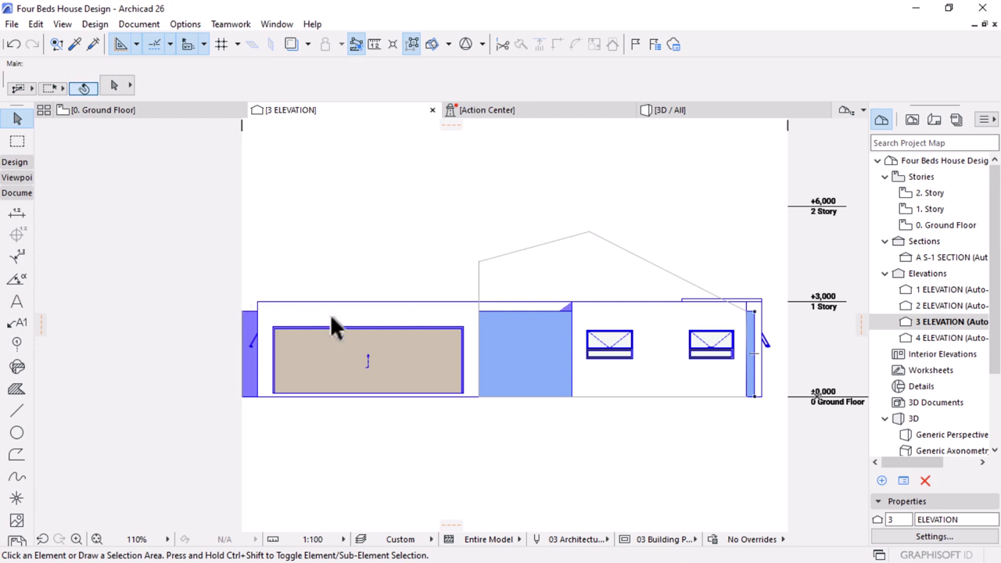
Draw two lines above the gable outline, rising from the garage wall top to a higher peak and falling about 6294 mm to the opposite wall corner
{"action": "scroll", "coordinate": [292, 319], "scroll_direction": "up", "scroll_amount": 3}
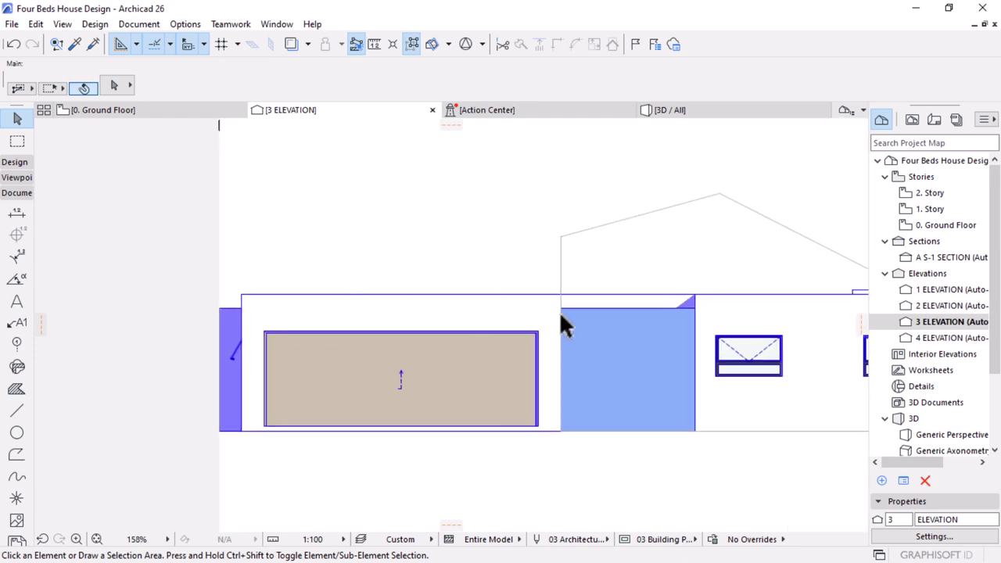
{"action": "scroll", "coordinate": [384, 308], "scroll_direction": "down", "scroll_amount": 3}
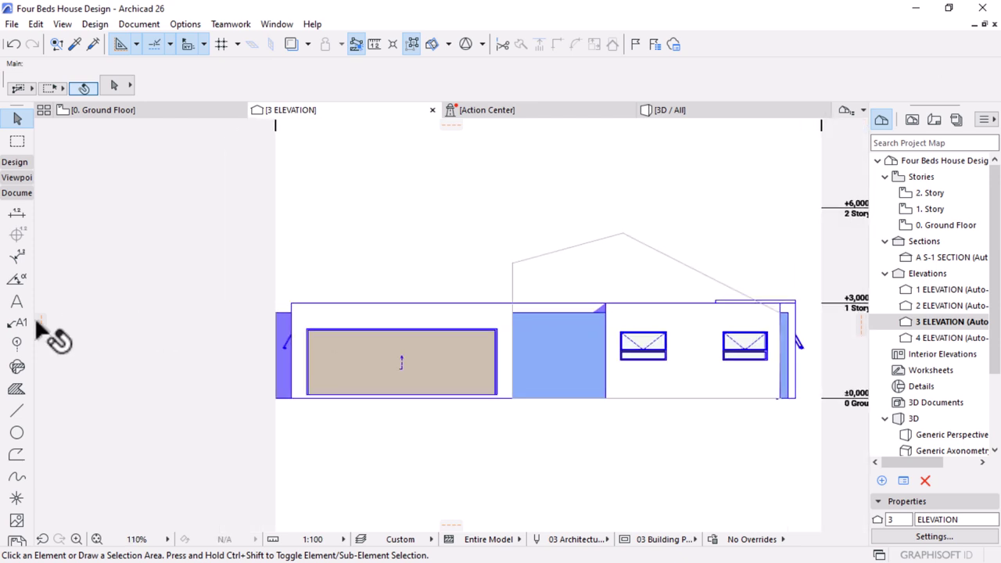
{"action": "left_click", "coordinate": [17, 411]}
{"action": "left_click", "coordinate": [378, 303]}
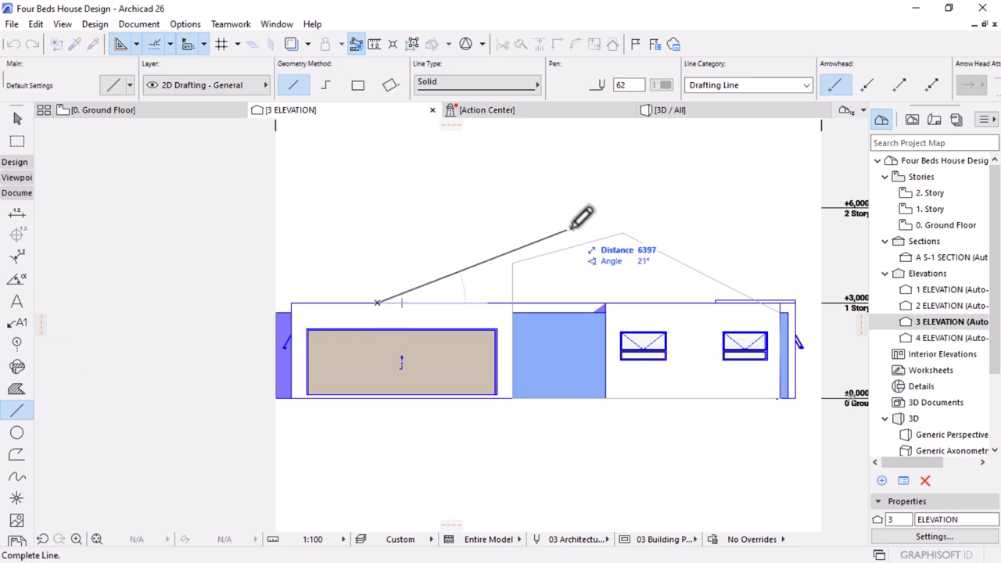
{"action": "left_click", "coordinate": [612, 219]}
{"action": "left_click", "coordinate": [612, 220]}
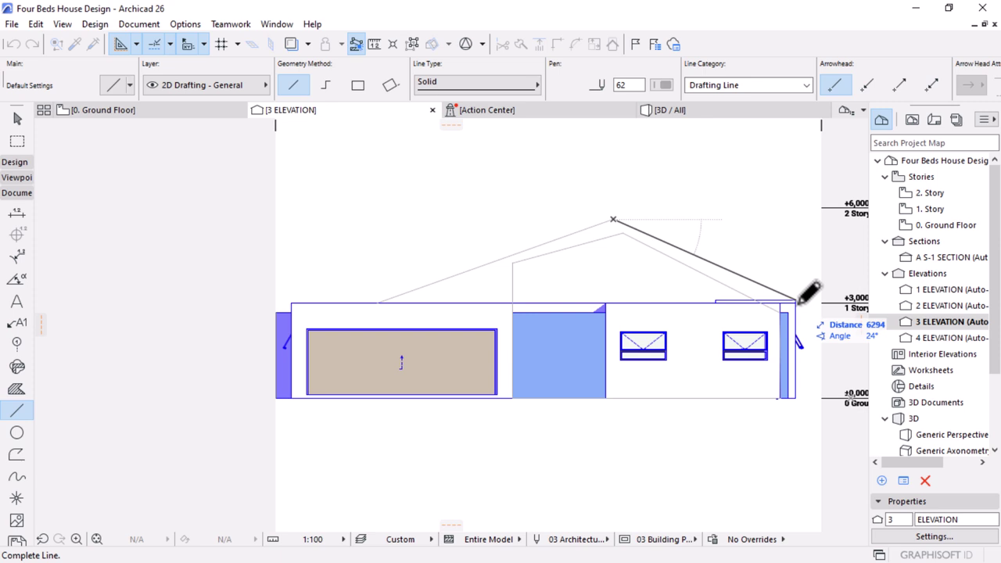
{"action": "left_click", "coordinate": [796, 301]}
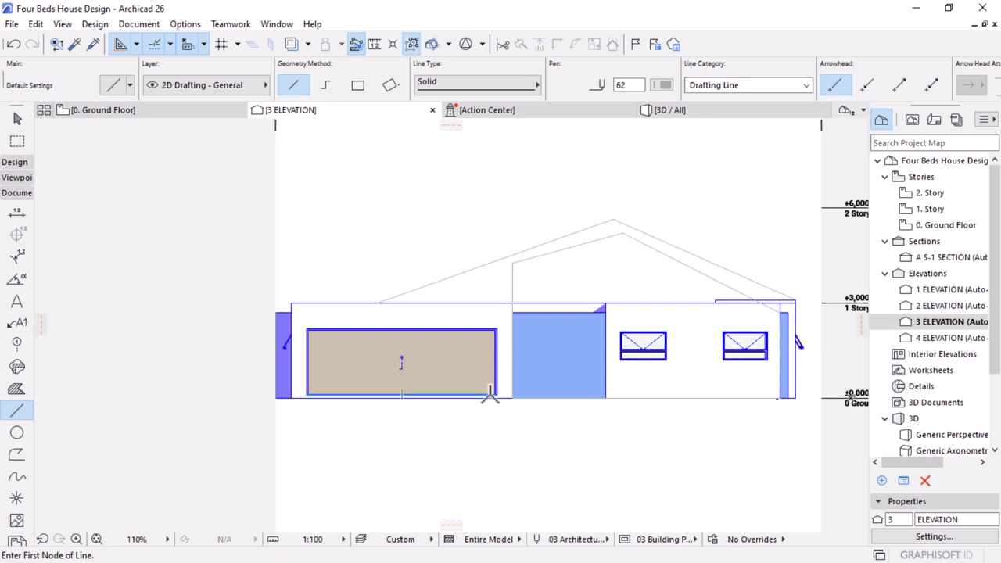
Lower the gable outline's garage-side upper corner by about 228 mm to steepen its short slope
{"action": "scroll", "coordinate": [600, 254], "scroll_direction": "up", "scroll_amount": 4}
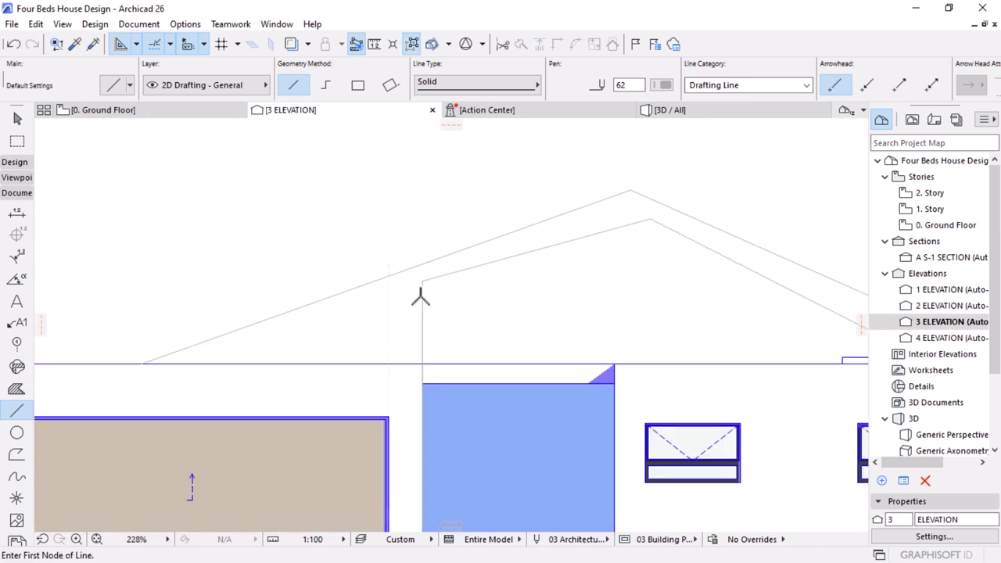
{"action": "key", "text": "Escape"}
{"action": "left_click", "coordinate": [422, 281]}
{"action": "left_click", "coordinate": [423, 281]}
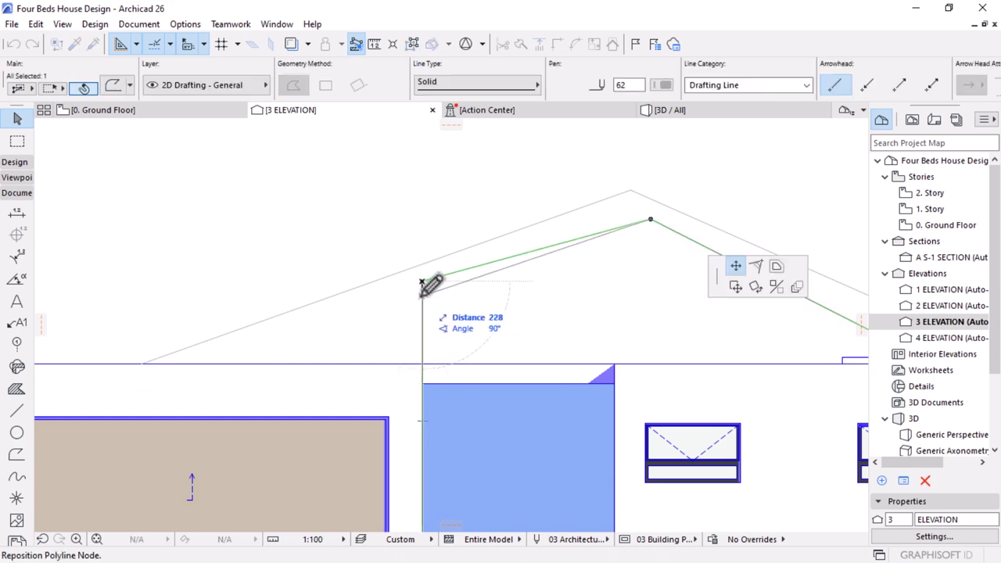
{"action": "left_click", "coordinate": [422, 296]}
{"action": "scroll", "coordinate": [478, 245], "scroll_direction": "down", "scroll_amount": 5}
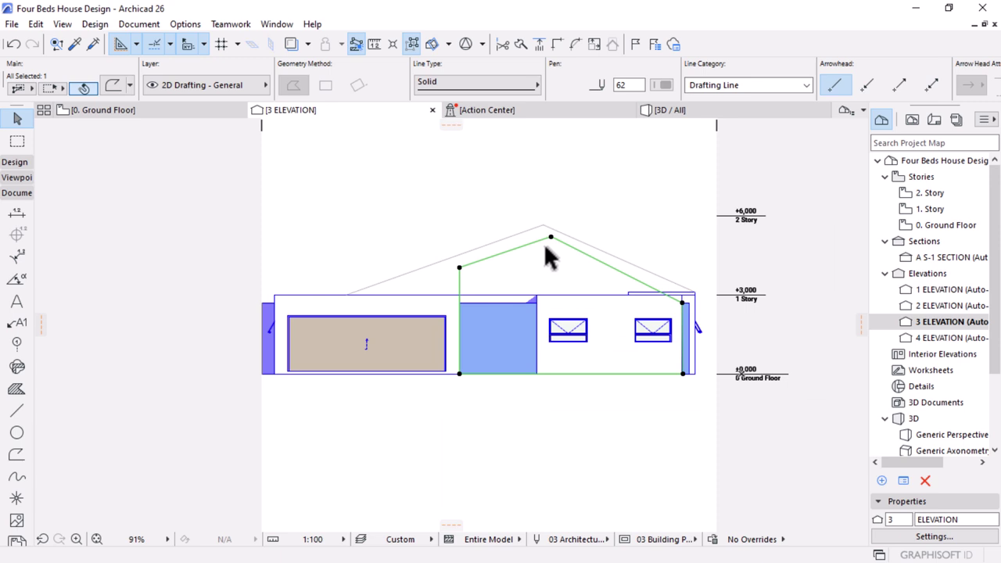
{"action": "key", "text": "Escape"}
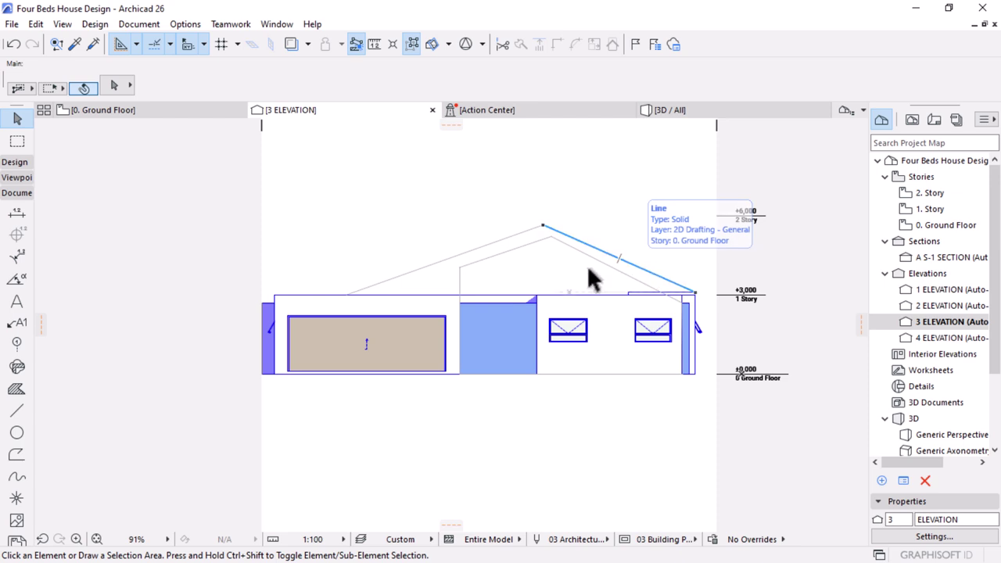
Delete the gable outline and both sloping lines from the front elevation
{"action": "scroll", "coordinate": [587, 270], "scroll_direction": "up", "scroll_amount": 3}
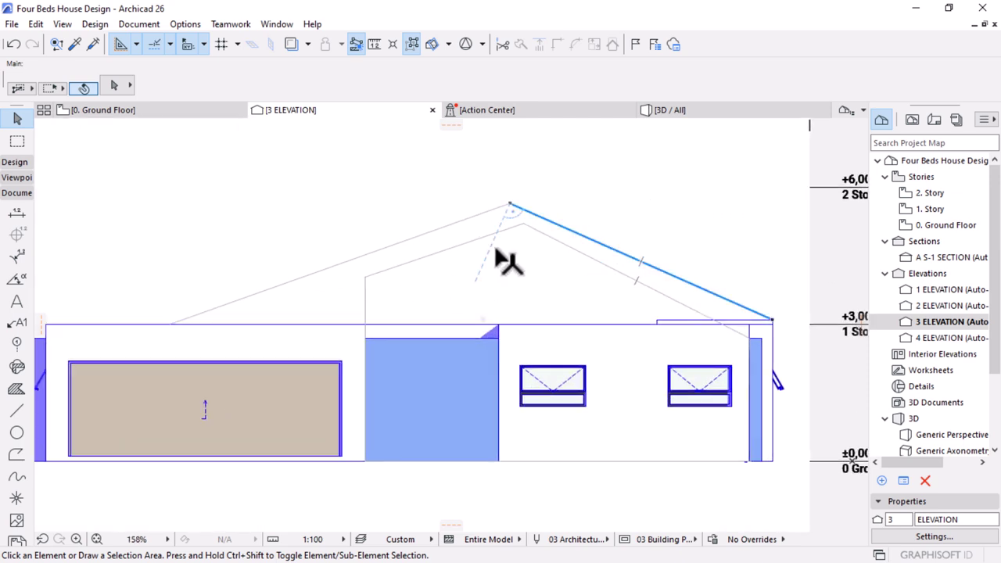
{"action": "left_click", "coordinate": [452, 248]}
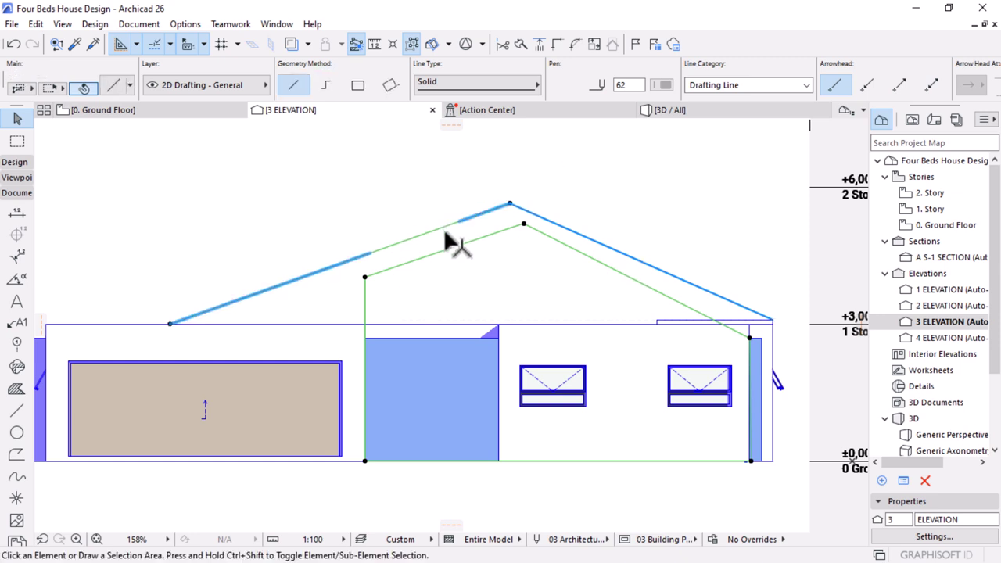
{"action": "key", "text": "Delete"}
{"action": "left_click", "coordinate": [549, 225]}
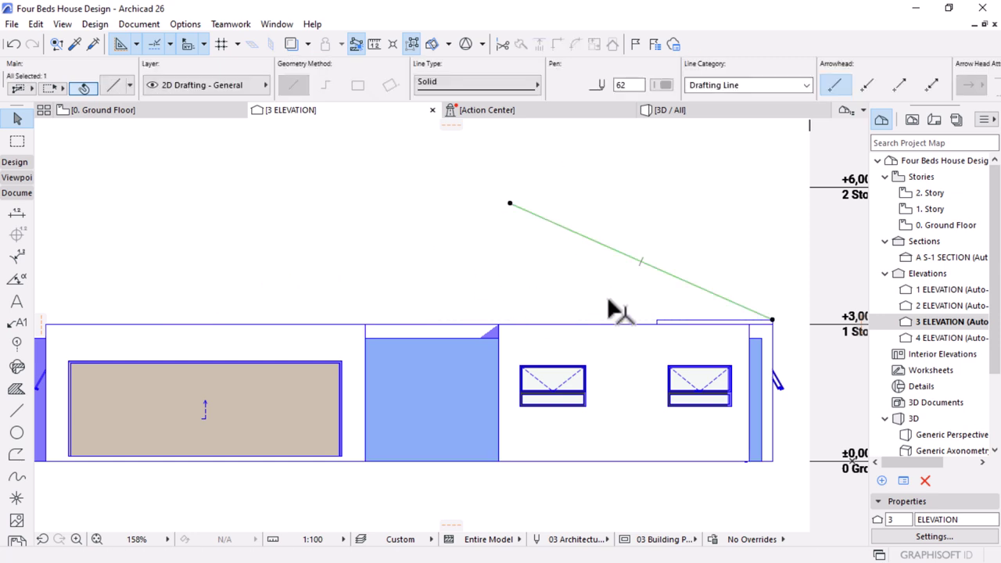
{"action": "key", "text": "Delete"}
Open the 1. Story floor plan and show 0. Ground Floor as its trace reference
{"action": "scroll", "coordinate": [680, 344], "scroll_direction": "down", "scroll_amount": 3}
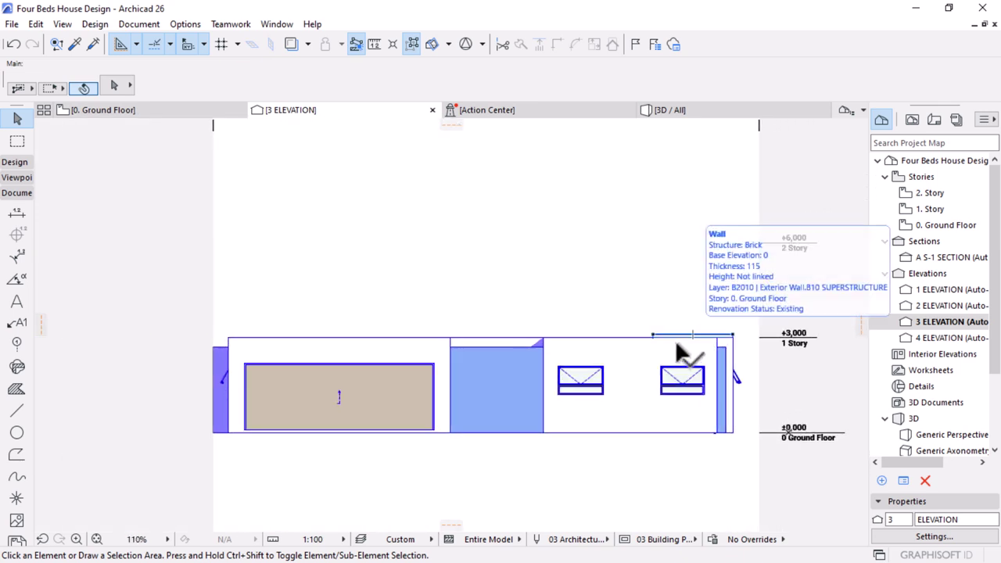
{"action": "scroll", "coordinate": [676, 341], "scroll_direction": "up", "scroll_amount": 3}
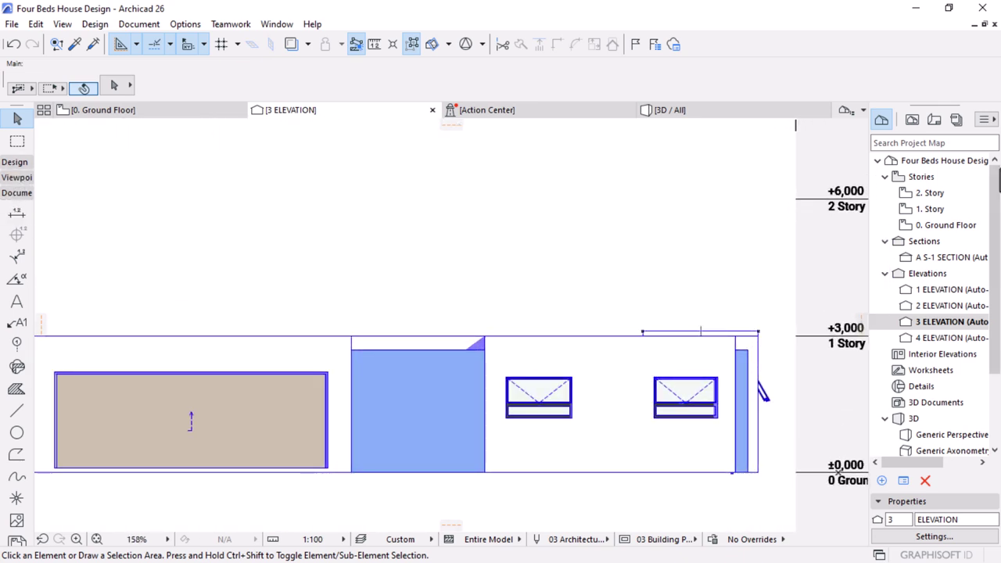
{"action": "double_click", "coordinate": [935, 210]}
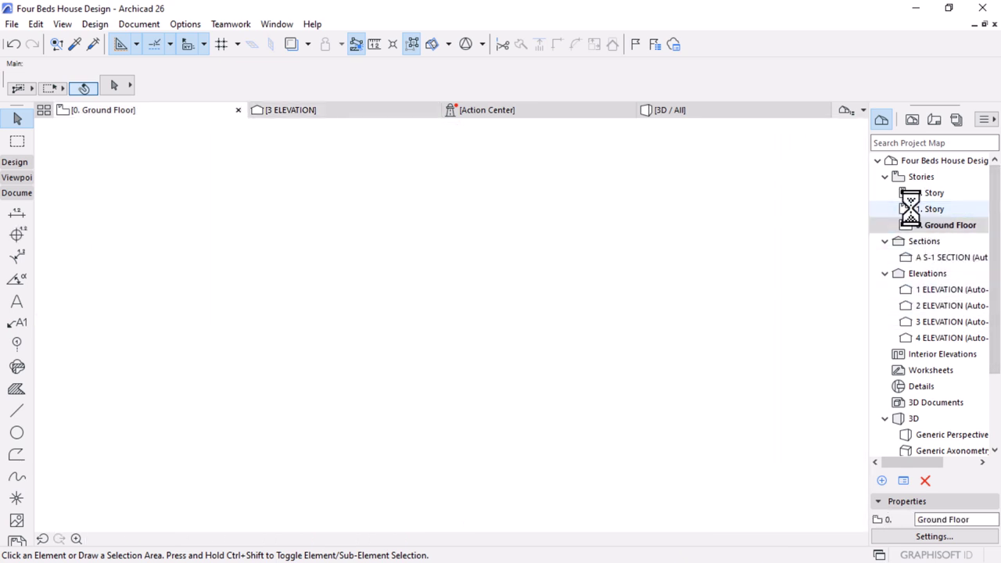
{"action": "scroll", "coordinate": [515, 239], "scroll_direction": "down", "scroll_amount": 2}
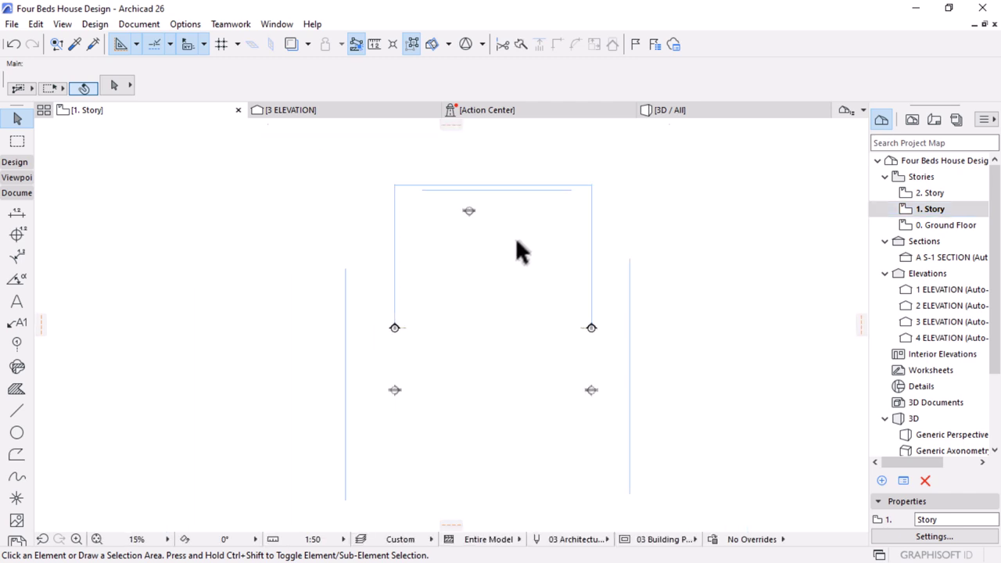
{"action": "left_click", "coordinate": [947, 233]}
{"action": "right_click", "coordinate": [947, 233]}
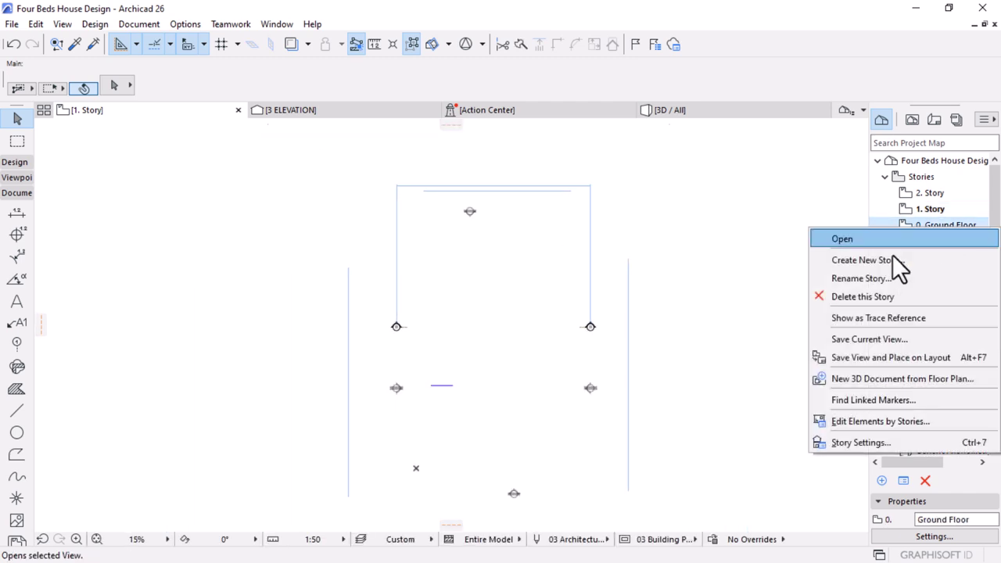
{"action": "left_click", "coordinate": [848, 320]}
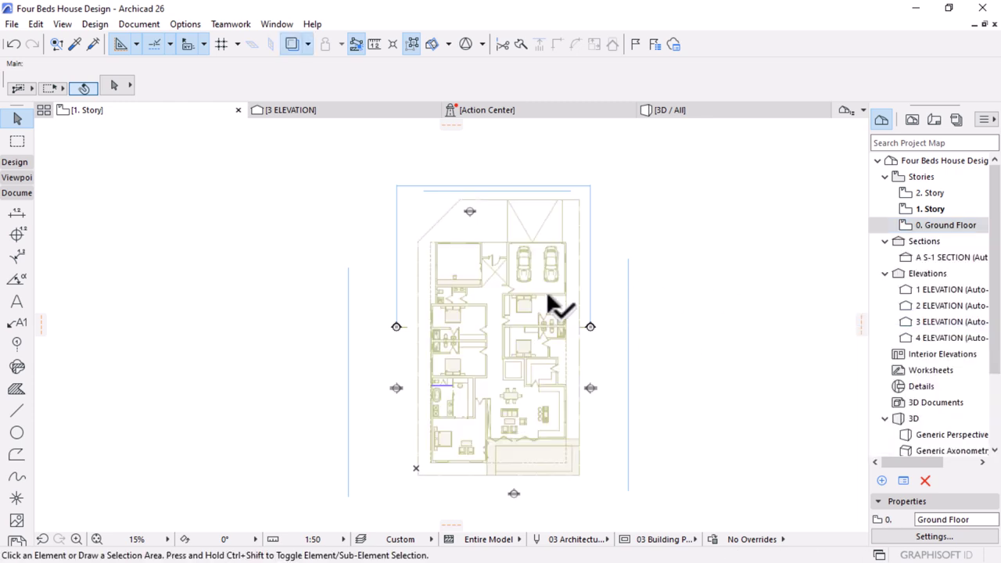
{"action": "scroll", "coordinate": [508, 249], "scroll_direction": "up", "scroll_amount": 5}
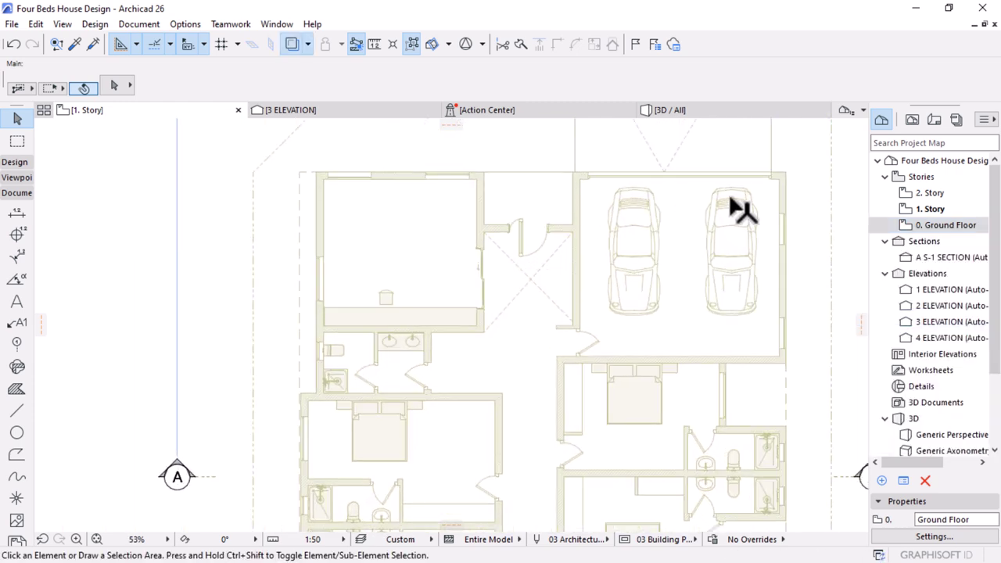
Start a rectangular single-plane roof with its pivot line along the front windowed room's outer side wall, from the front corner to the first bedroom
{"action": "left_click", "coordinate": [13, 164]}
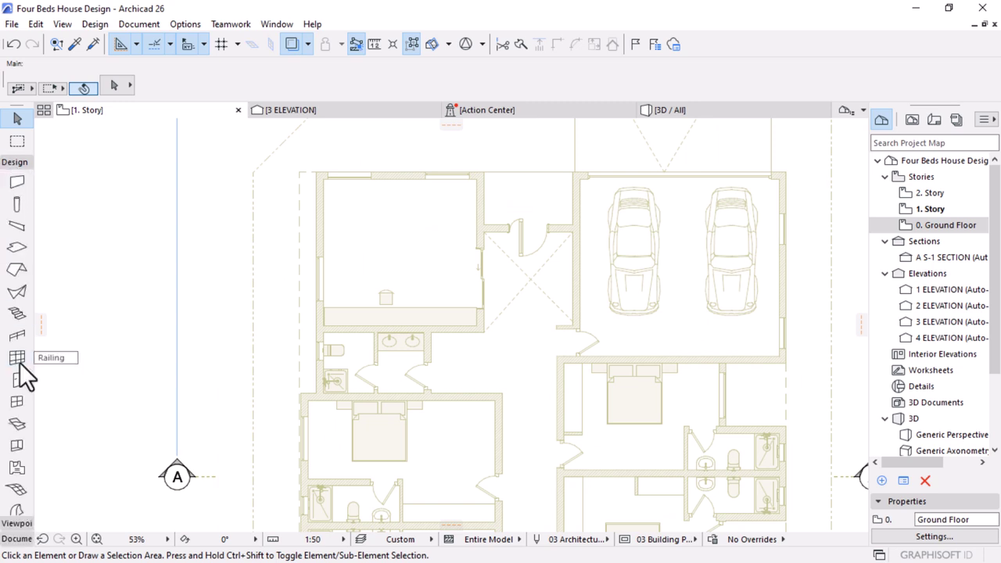
{"action": "left_click", "coordinate": [15, 270]}
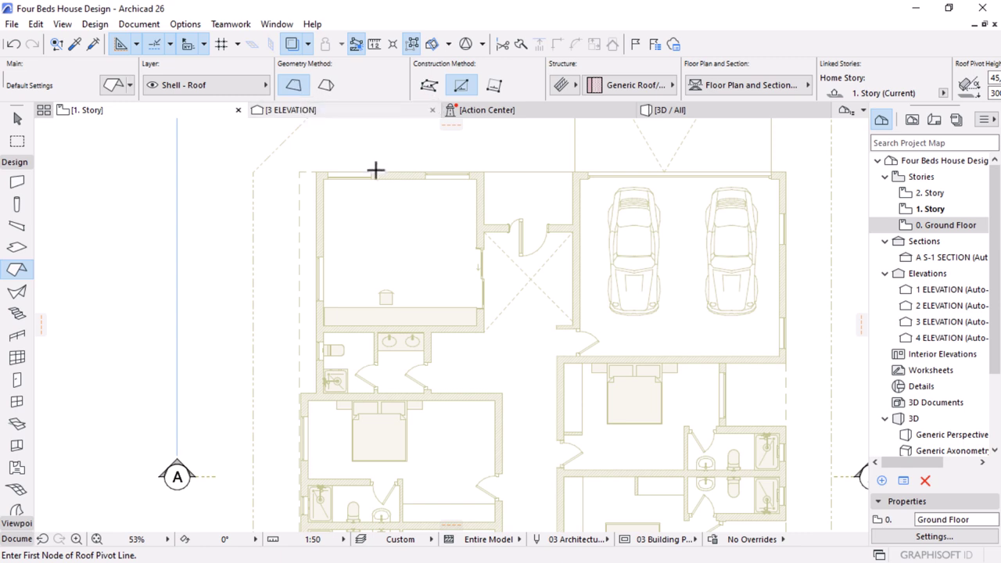
{"action": "scroll", "coordinate": [447, 172], "scroll_direction": "down", "scroll_amount": 5}
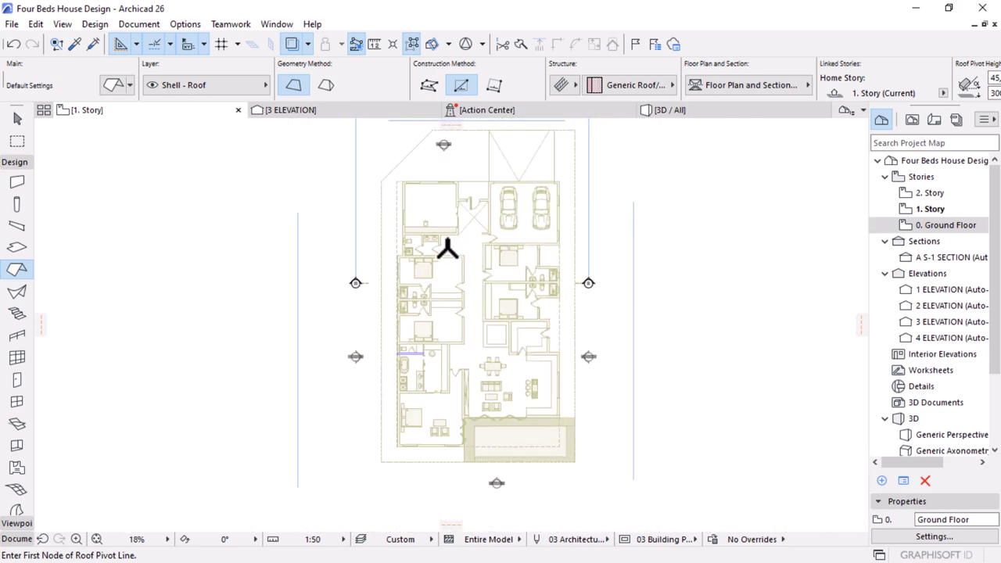
{"action": "scroll", "coordinate": [439, 253], "scroll_direction": "up", "scroll_amount": 1}
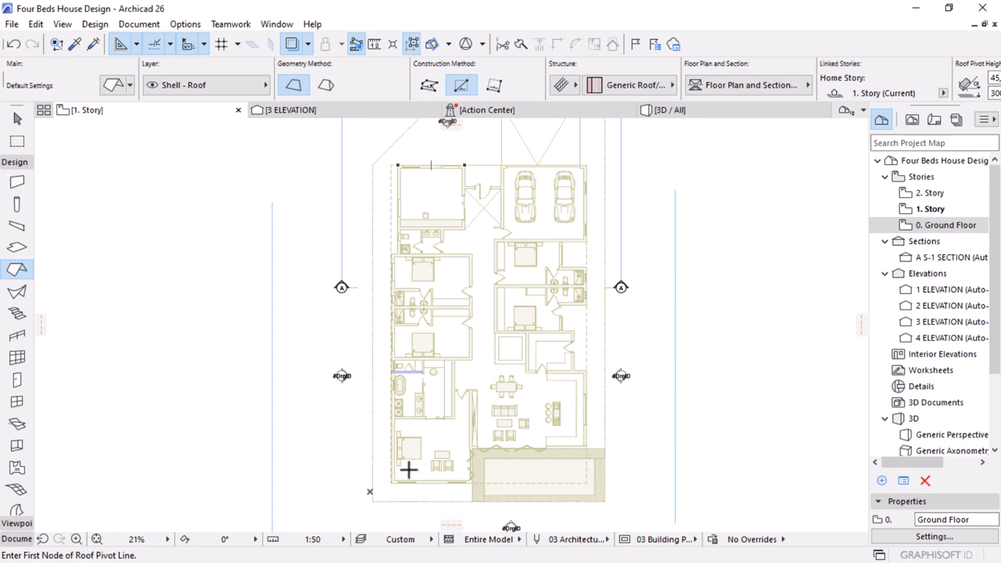
{"action": "scroll", "coordinate": [407, 468], "scroll_direction": "up", "scroll_amount": 2}
{"action": "scroll", "coordinate": [617, 424], "scroll_direction": "down", "scroll_amount": 2}
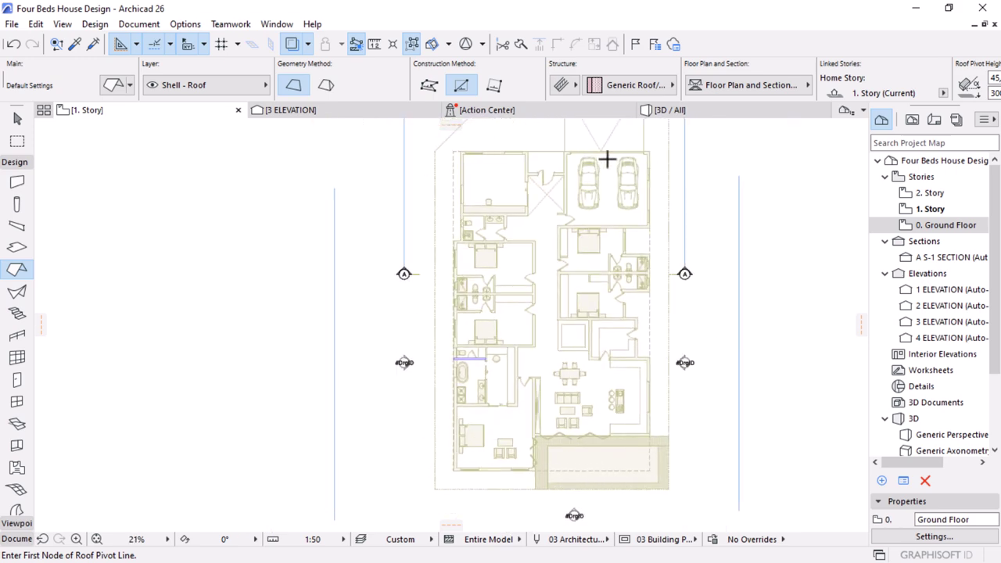
{"action": "scroll", "coordinate": [608, 159], "scroll_direction": "up", "scroll_amount": 2}
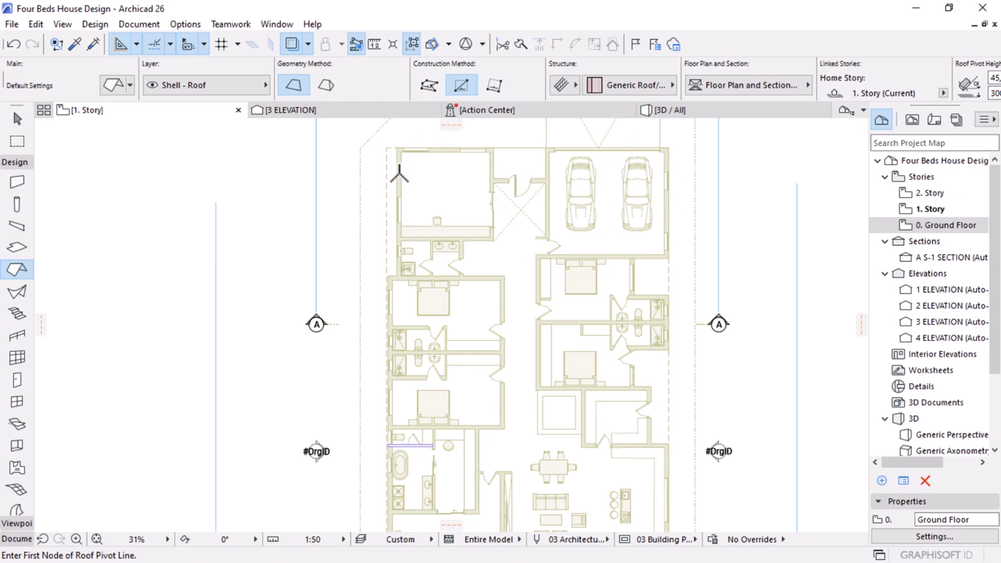
{"action": "scroll", "coordinate": [531, 136], "scroll_direction": "down", "scroll_amount": 3}
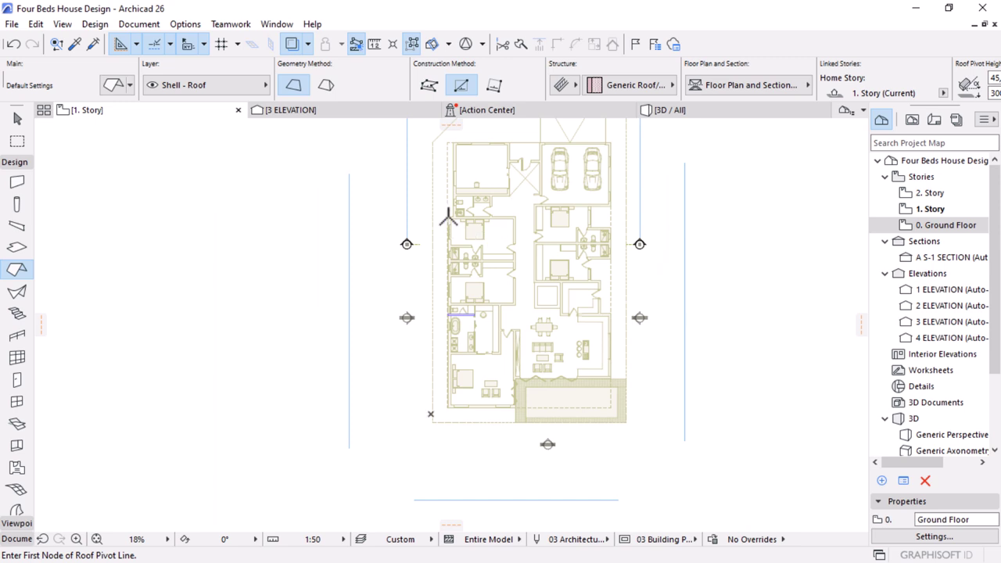
{"action": "scroll", "coordinate": [549, 218], "scroll_direction": "up", "scroll_amount": 2}
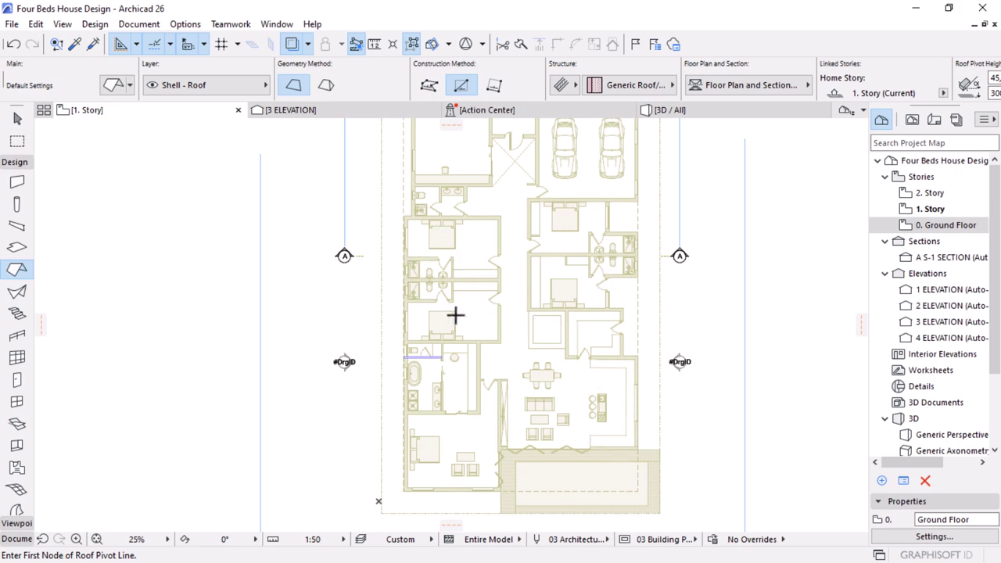
{"action": "scroll", "coordinate": [472, 230], "scroll_direction": "down", "scroll_amount": 2}
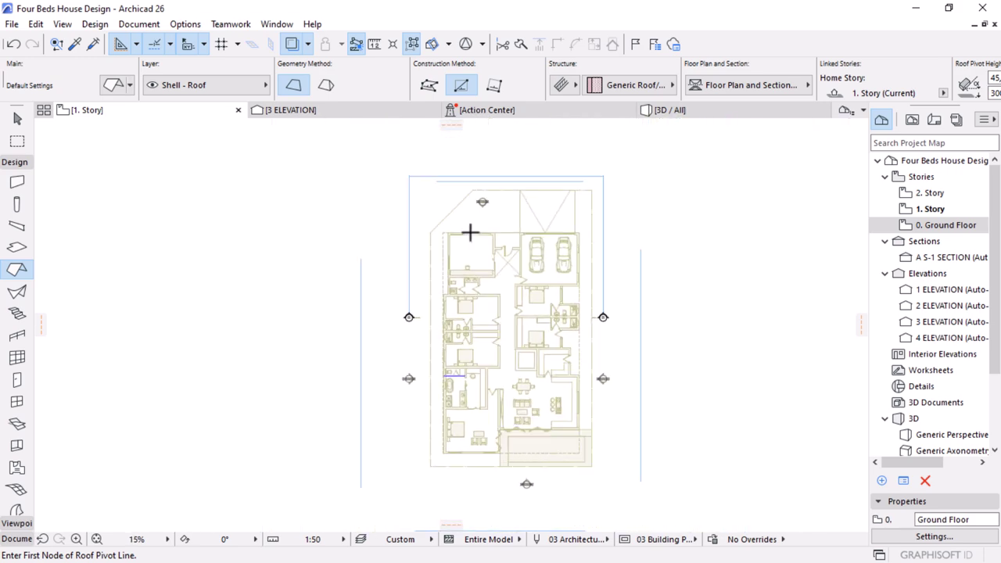
{"action": "scroll", "coordinate": [470, 232], "scroll_direction": "up", "scroll_amount": 5}
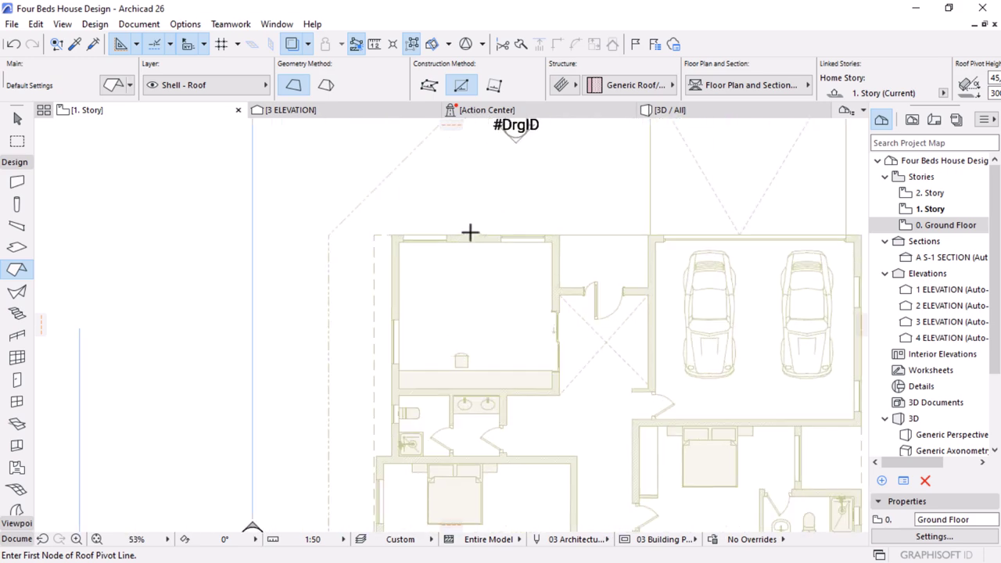
{"action": "left_click", "coordinate": [393, 232]}
{"action": "scroll", "coordinate": [421, 246], "scroll_direction": "down", "scroll_amount": 2}
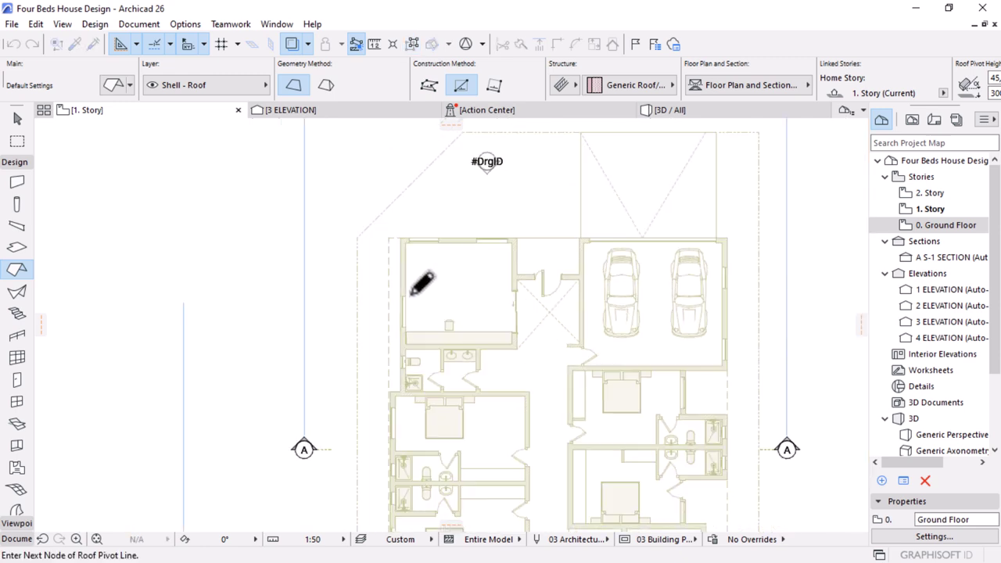
{"action": "left_click", "coordinate": [401, 388]}
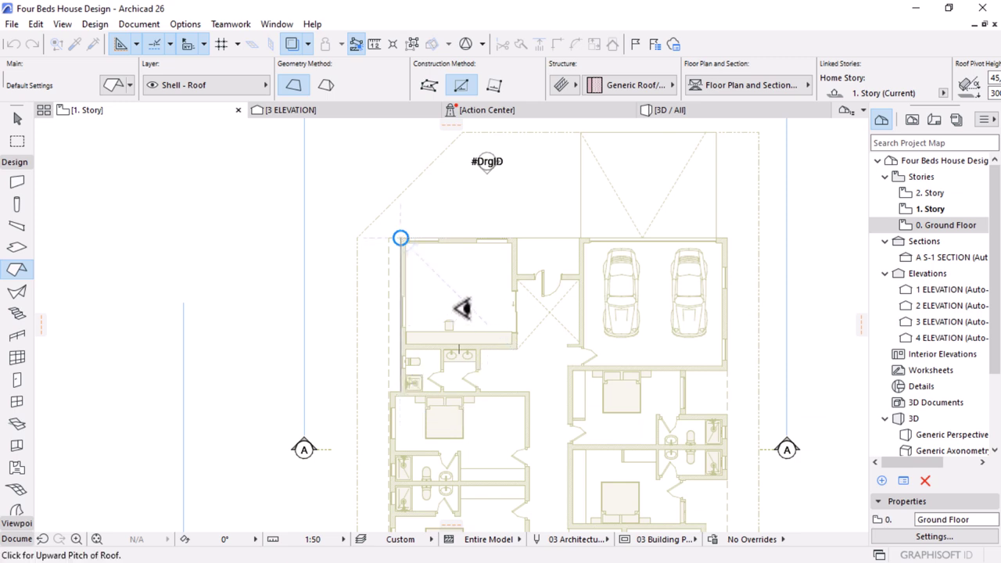
Pitch the roof upward towards the entrance and complete its rectangle at about 6934 by 7260 mm, accepting elements on unseen stories
{"action": "left_click", "coordinate": [498, 307]}
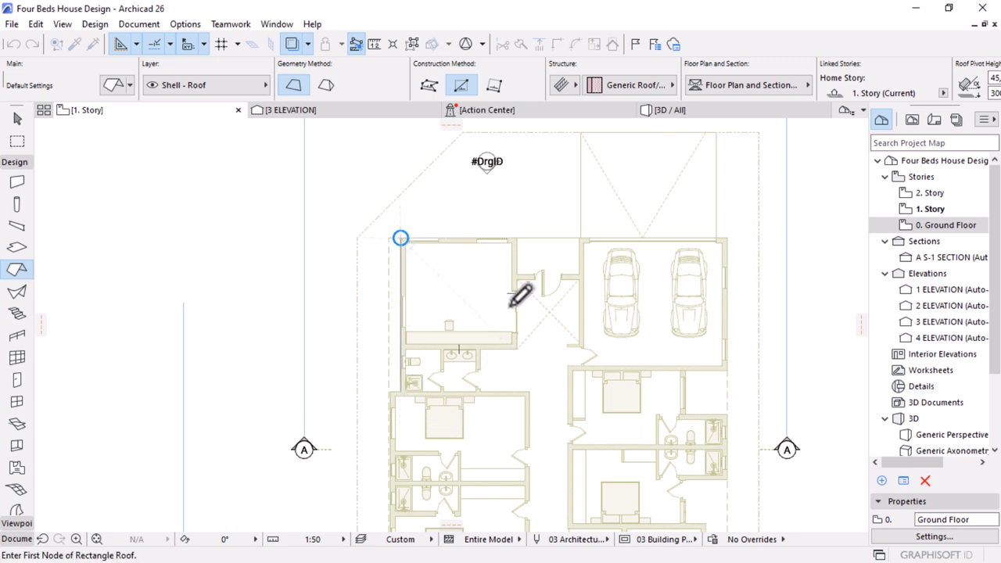
{"action": "left_click", "coordinate": [400, 237]}
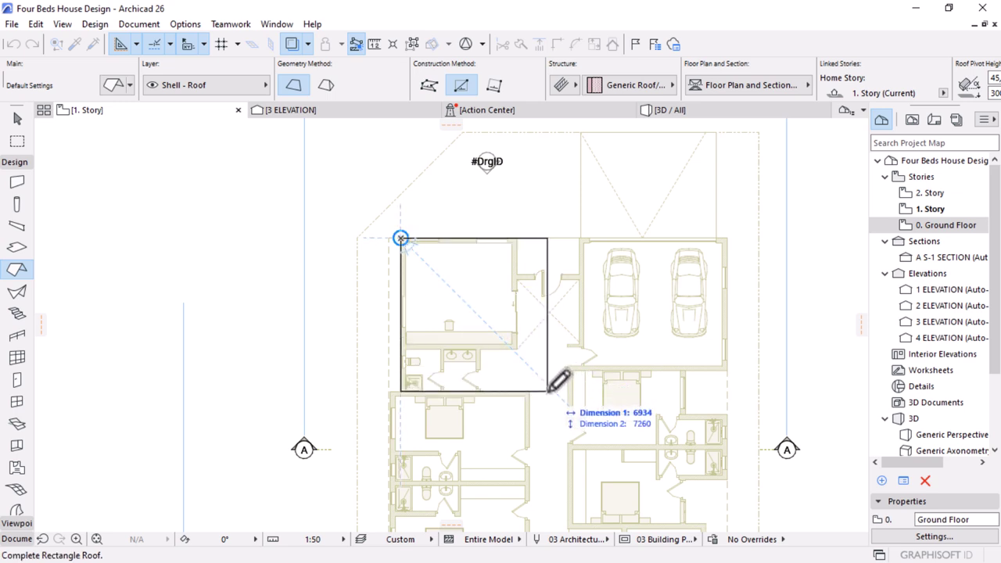
{"action": "left_click", "coordinate": [548, 390]}
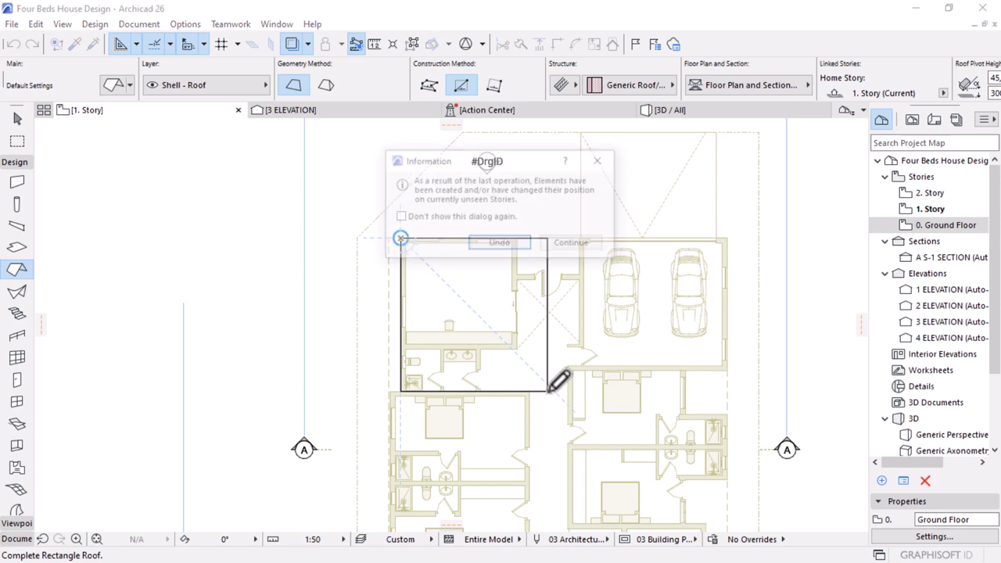
{"action": "left_click", "coordinate": [580, 243]}
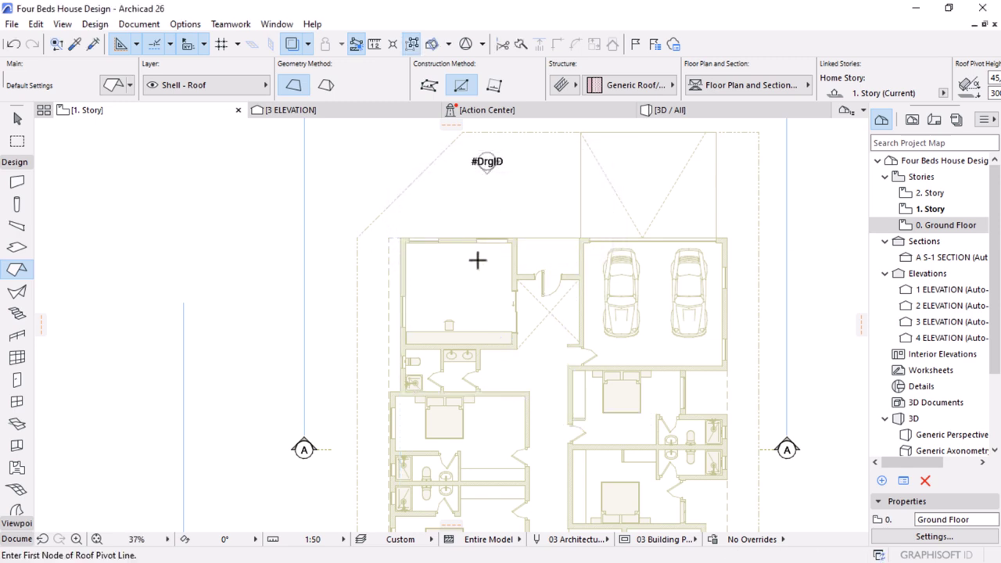
{"action": "scroll", "coordinate": [483, 226], "scroll_direction": "up", "scroll_amount": 3}
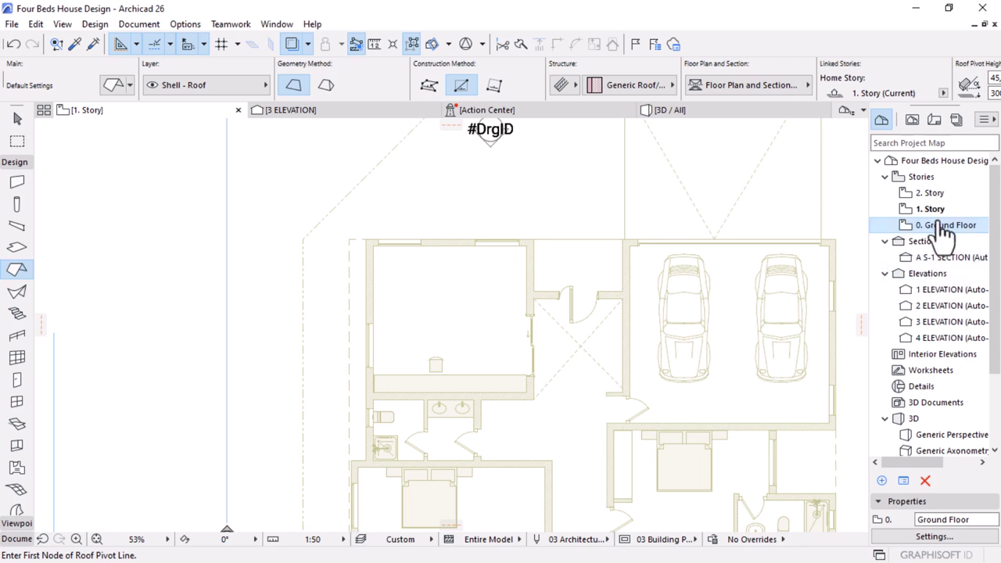
{"action": "double_click", "coordinate": [945, 225]}
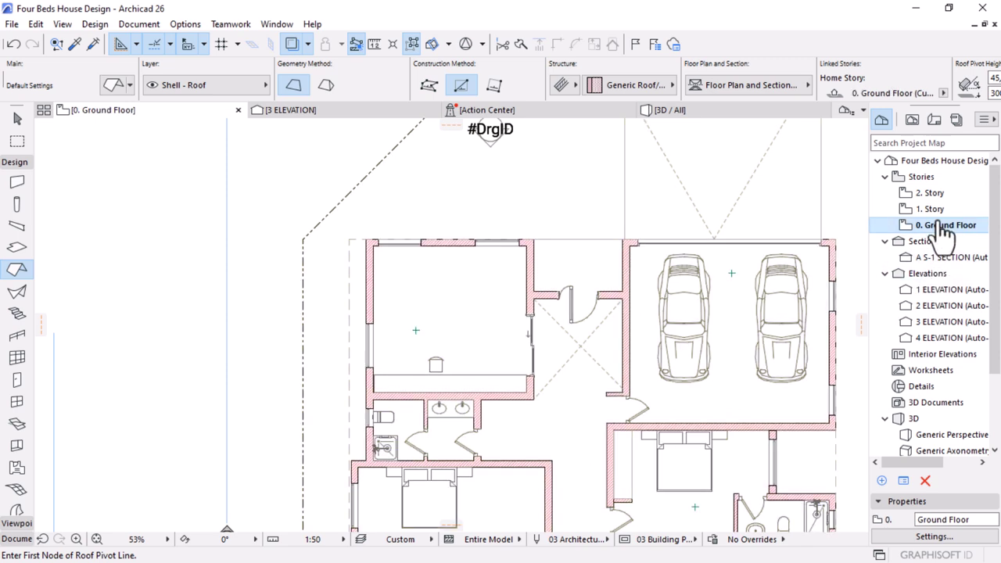
{"action": "key", "text": "Escape"}
{"action": "left_click", "coordinate": [437, 297]}
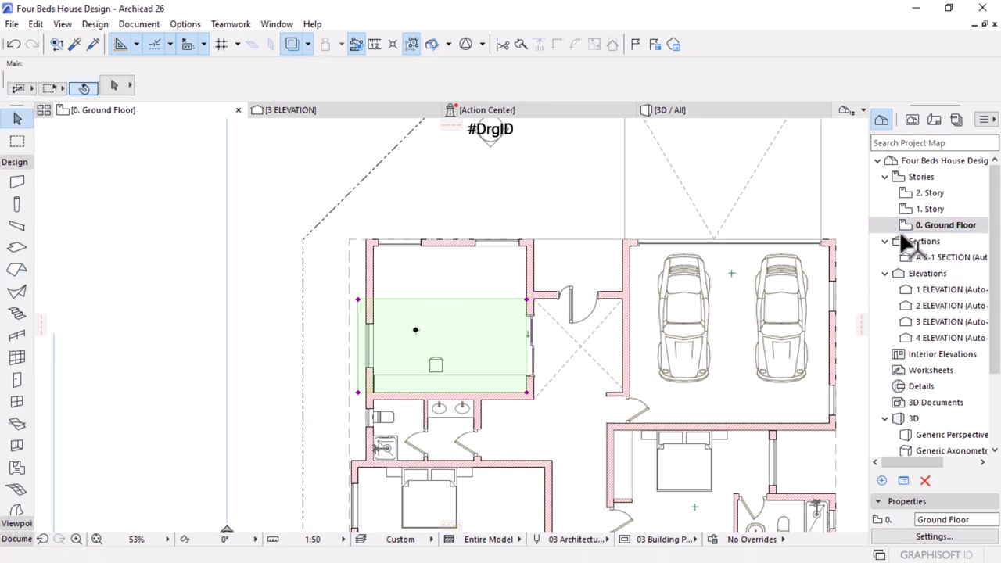
{"action": "key", "text": "Escape"}
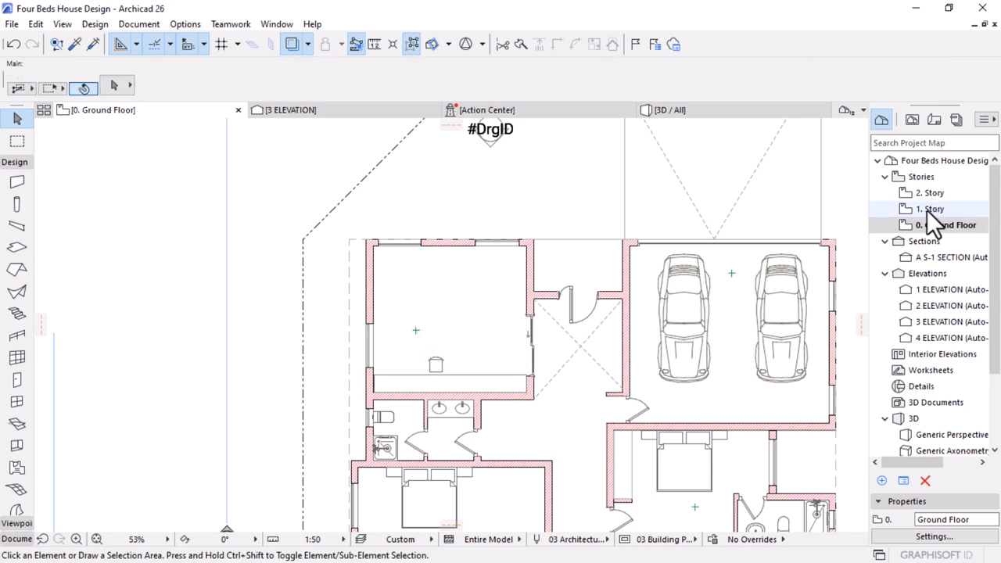
From the 2. Story floor plan, set the single-plane roof's pivot line height to 0 and return to the 1. Story plan
{"action": "left_click", "coordinate": [934, 196]}
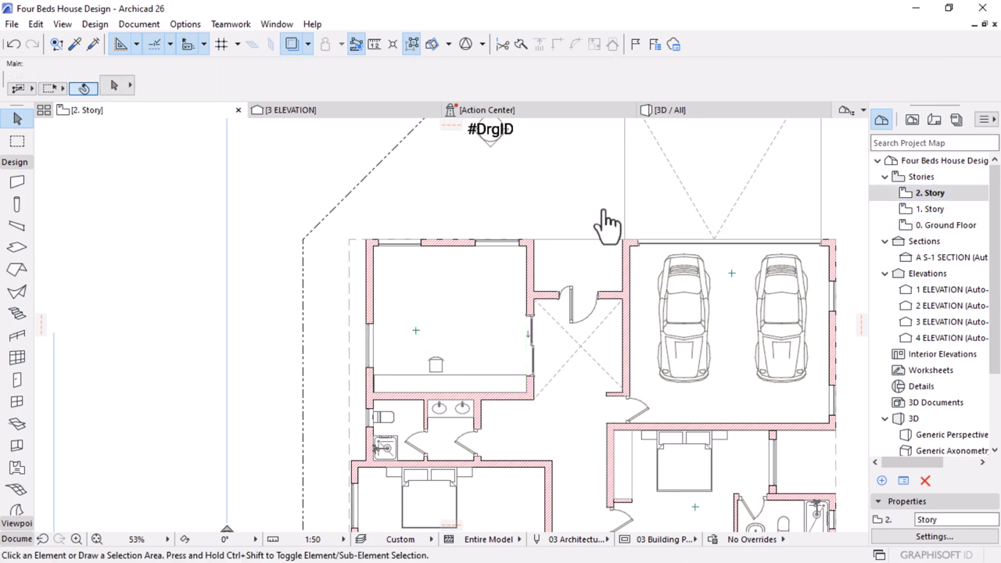
{"action": "scroll", "coordinate": [561, 199], "scroll_direction": "down", "scroll_amount": 2}
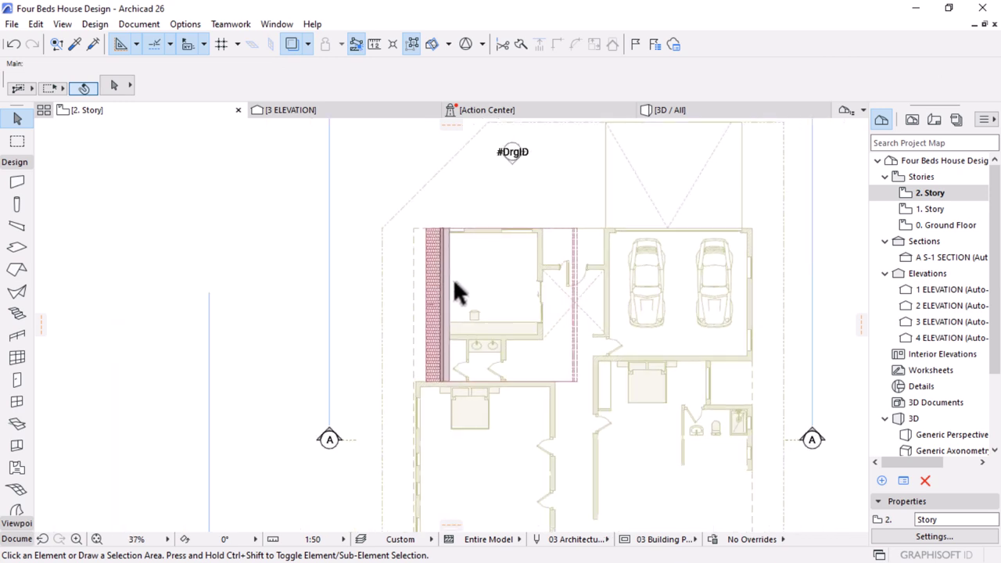
{"action": "left_click", "coordinate": [437, 290]}
{"action": "scroll", "coordinate": [628, 85], "scroll_direction": "down", "scroll_amount": 5}
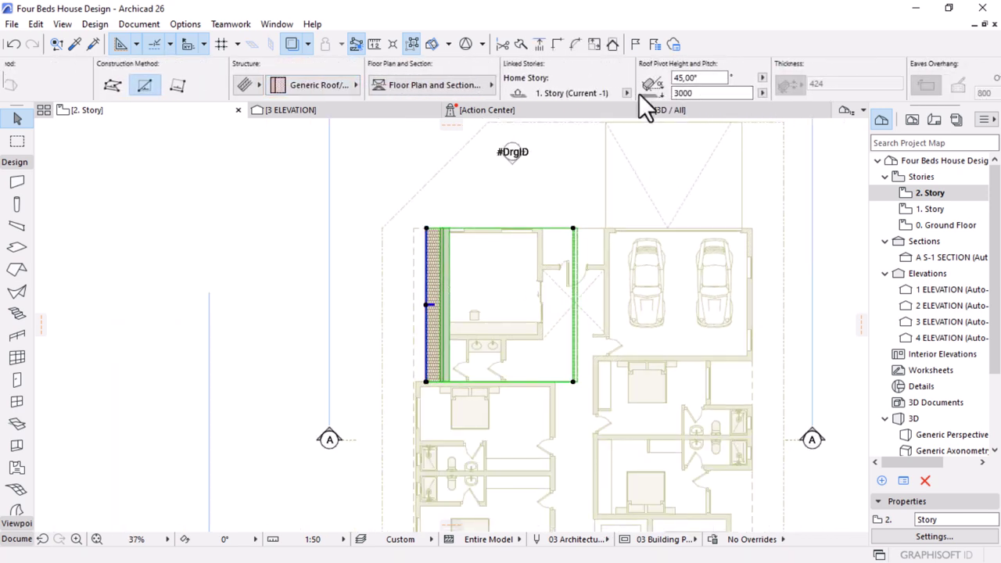
{"action": "left_click", "coordinate": [696, 93]}
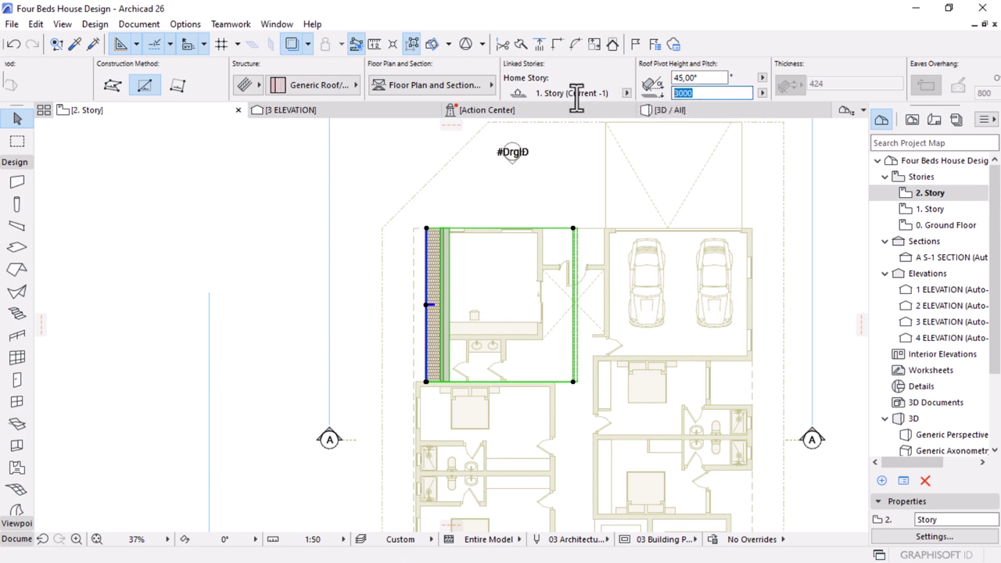
{"action": "type", "text": "0"}
{"action": "left_click", "coordinate": [946, 213]}
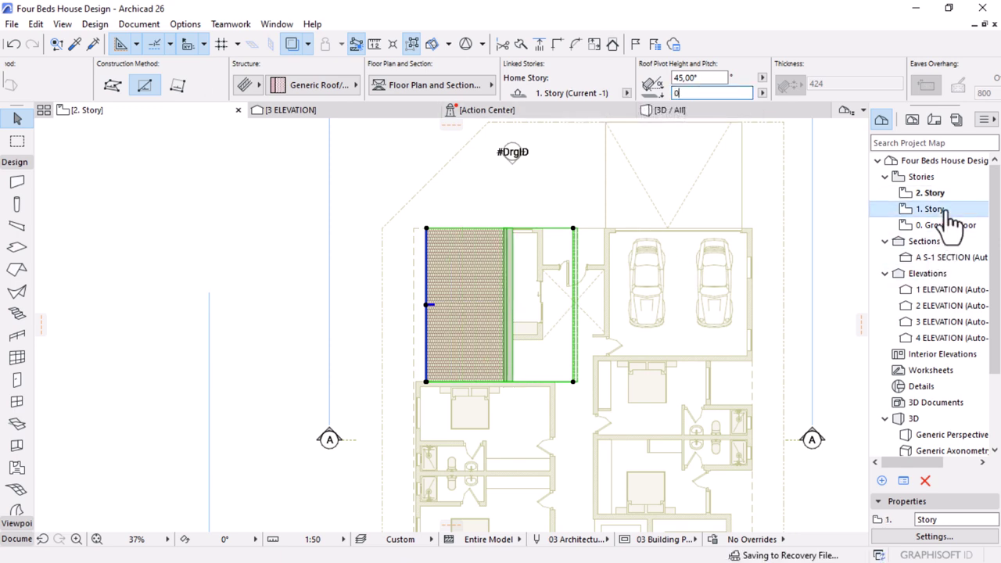
{"action": "double_click", "coordinate": [948, 212]}
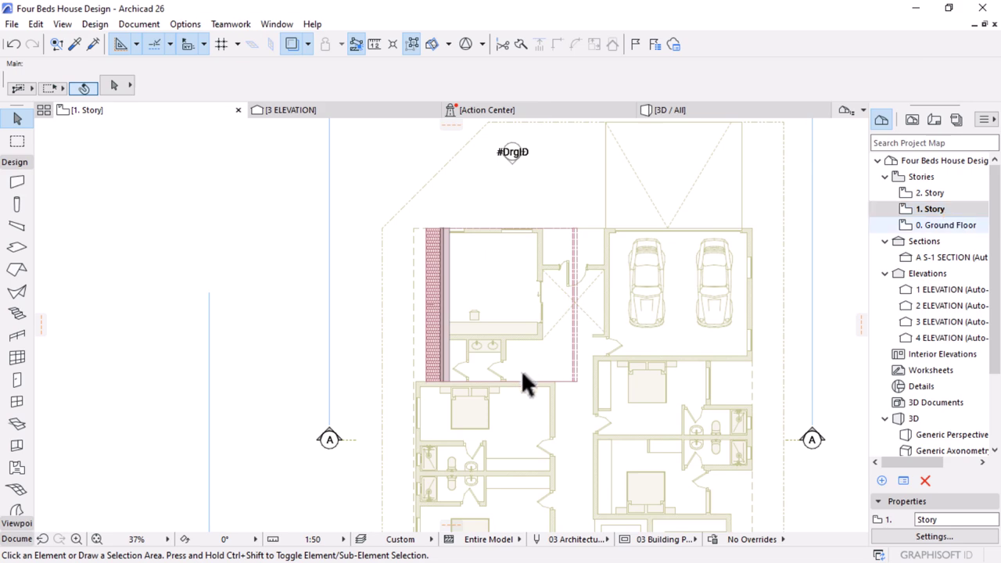
Offset the roof's rear edge to align with the outer corner of the first bedroom's wall
{"action": "scroll", "coordinate": [500, 376], "scroll_direction": "up", "scroll_amount": 3}
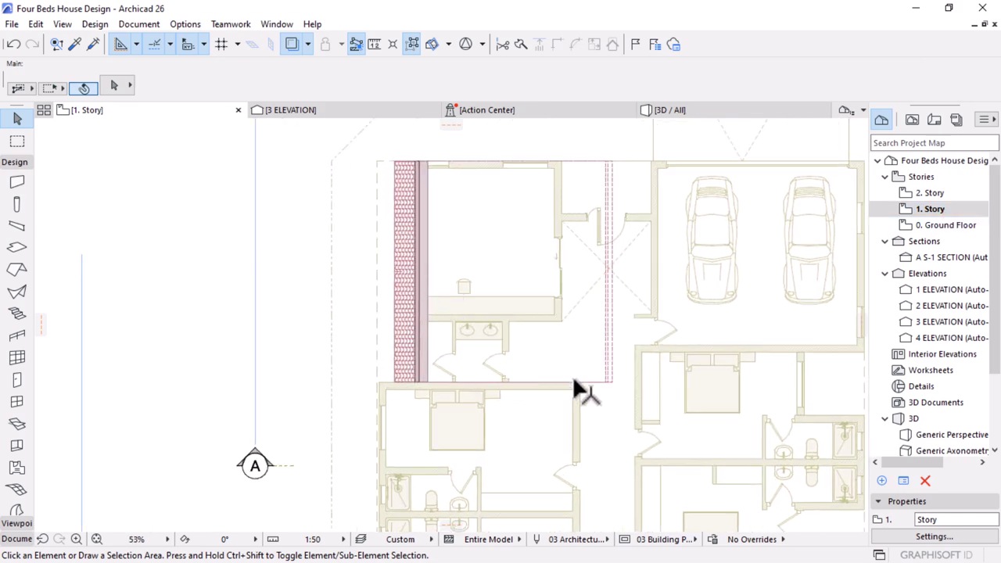
{"action": "scroll", "coordinate": [574, 382], "scroll_direction": "up", "scroll_amount": 10}
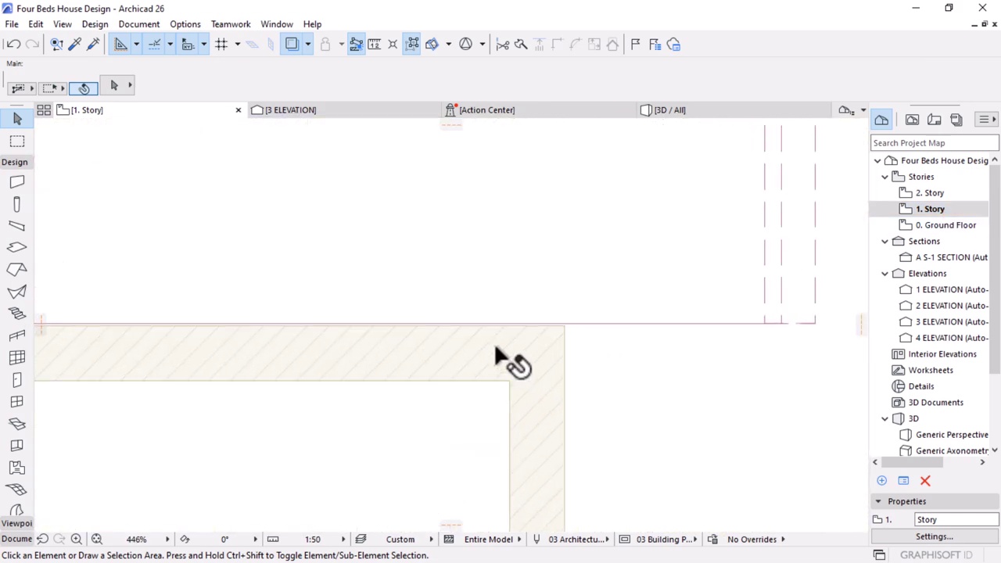
{"action": "scroll", "coordinate": [529, 353], "scroll_direction": "up", "scroll_amount": 5}
{"action": "left_click", "coordinate": [662, 261]}
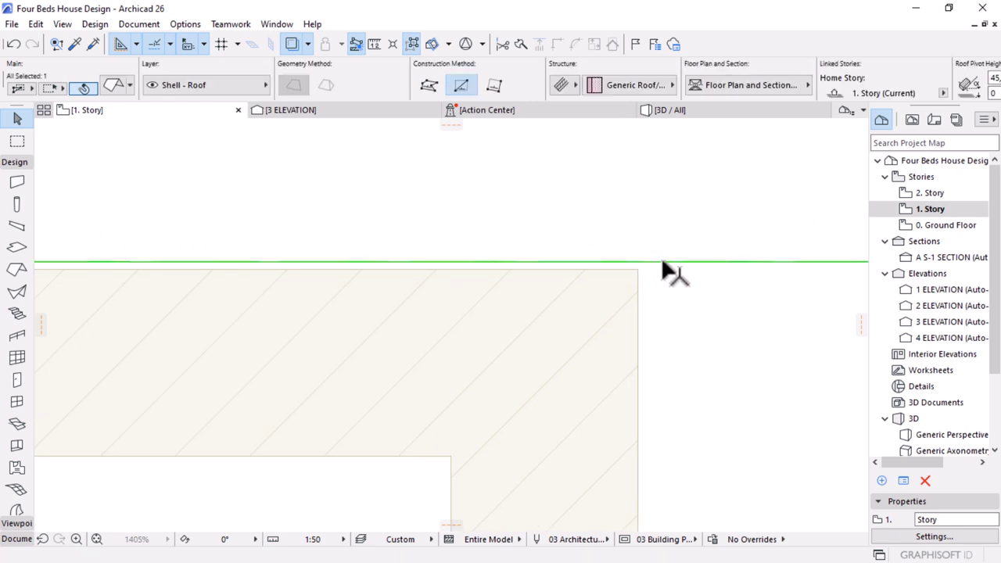
{"action": "left_click", "coordinate": [662, 262]}
{"action": "left_click", "coordinate": [667, 262]}
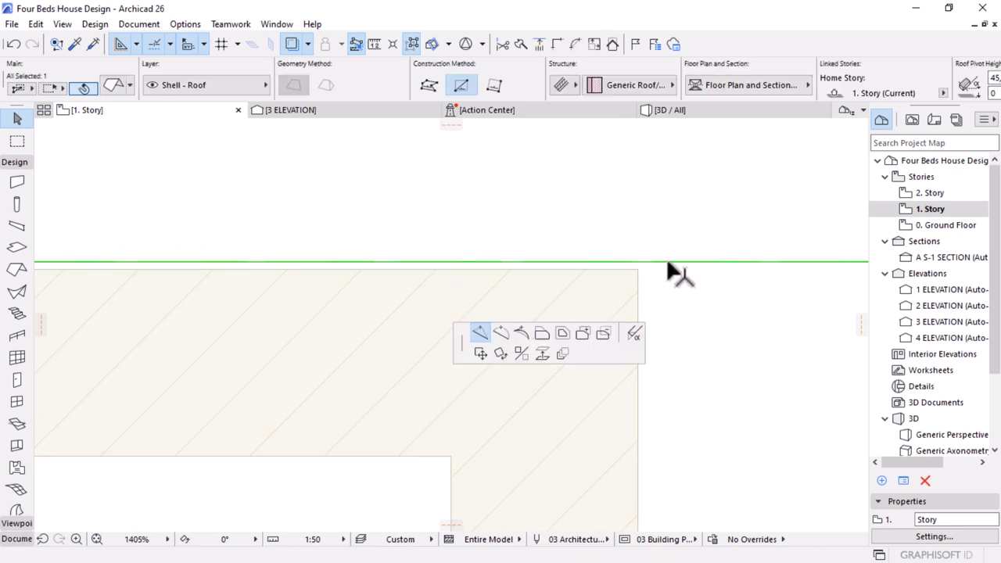
{"action": "left_click", "coordinate": [801, 264]}
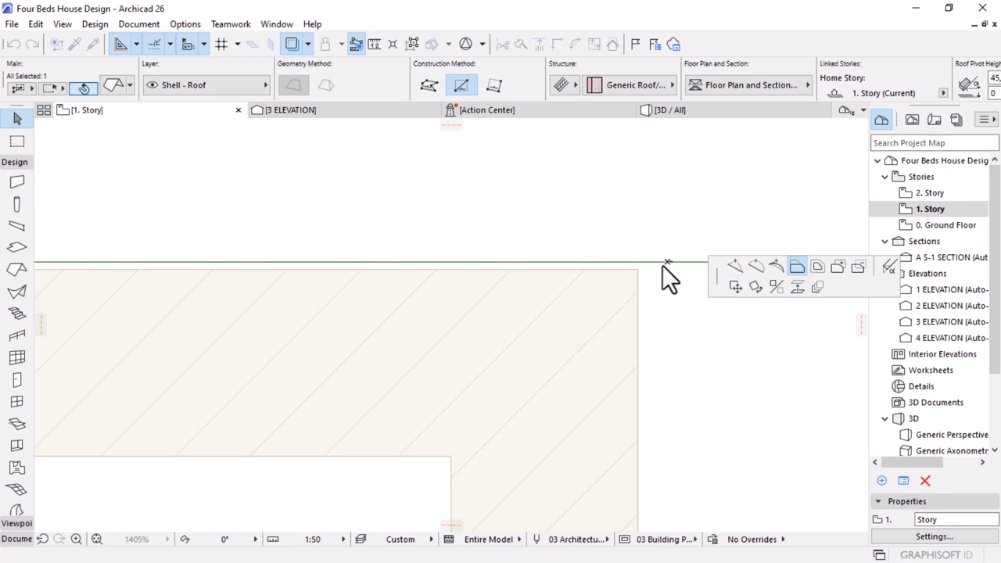
{"action": "left_click", "coordinate": [638, 270]}
{"action": "scroll", "coordinate": [611, 262], "scroll_direction": "down", "scroll_amount": 10}
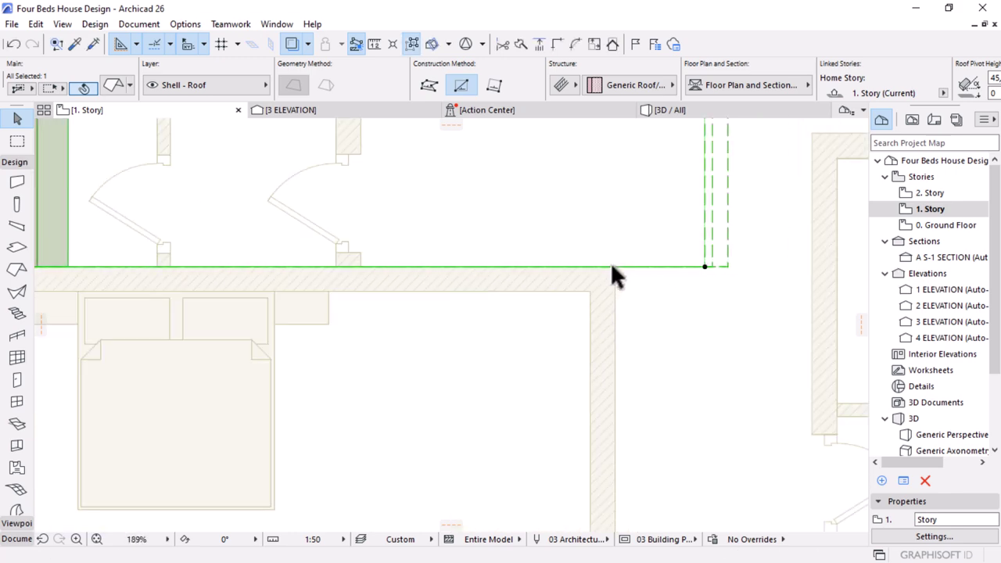
Set the selected roof's pitch to 19°
{"action": "scroll", "coordinate": [489, 426], "scroll_direction": "down", "scroll_amount": 3}
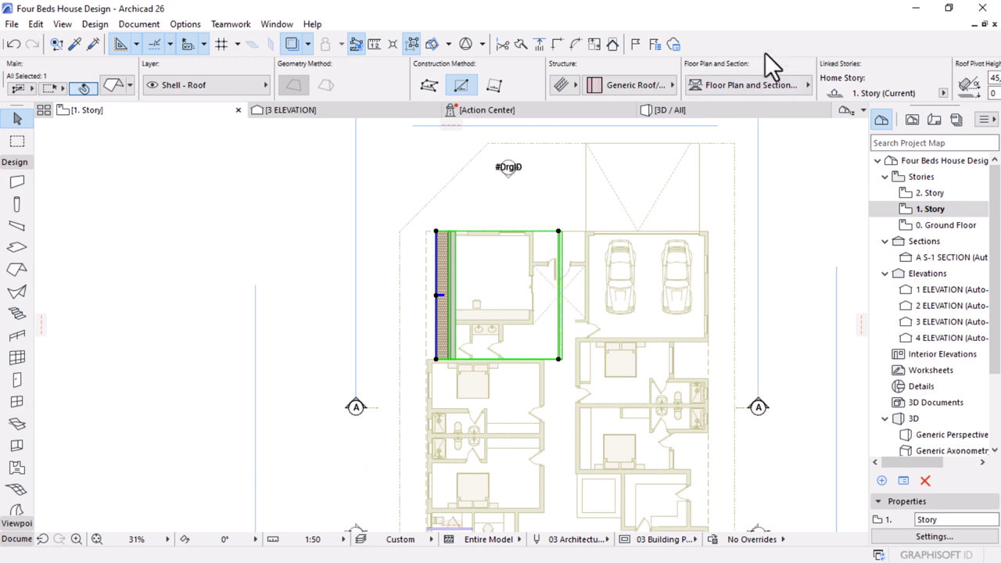
{"action": "scroll", "coordinate": [665, 67], "scroll_direction": "right", "scroll_amount": 8}
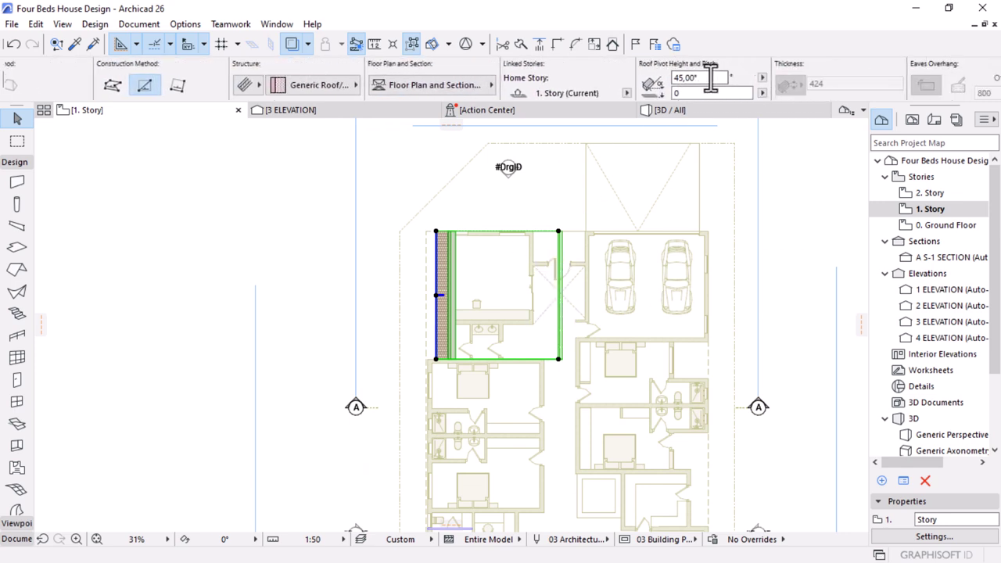
{"action": "left_click", "coordinate": [708, 78]}
{"action": "key", "text": "Return"}
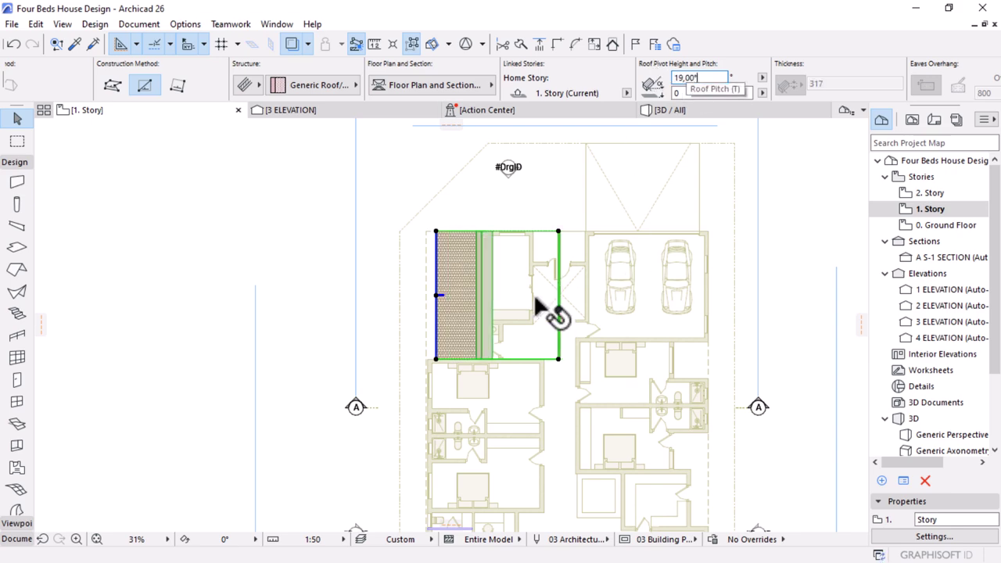
Mirror a copy of the roof about its upper edge beside the entrance, towards the garage
{"action": "scroll", "coordinate": [536, 303], "scroll_direction": "up", "scroll_amount": 2}
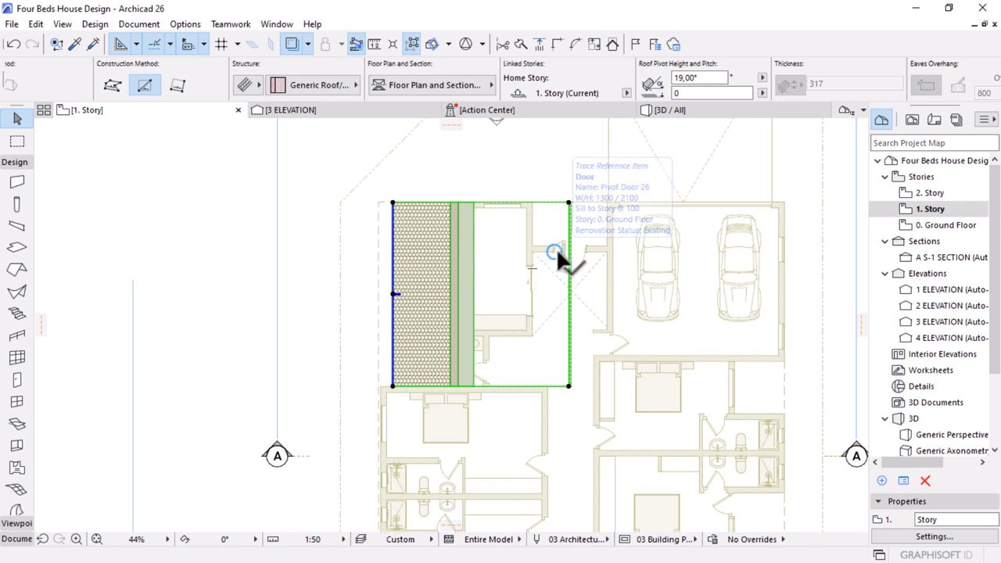
{"action": "key", "text": "ctrl+m"}
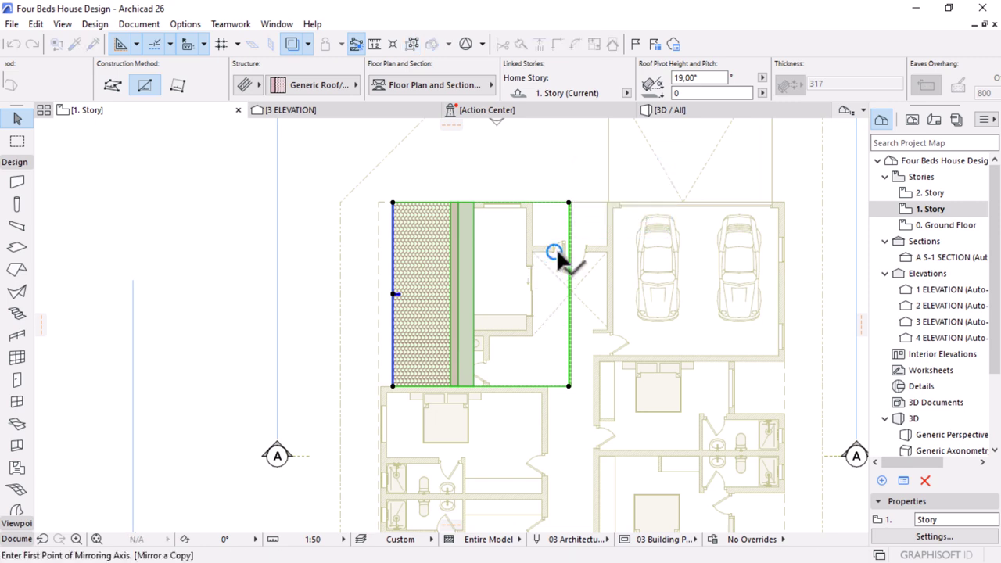
{"action": "left_click", "coordinate": [568, 203]}
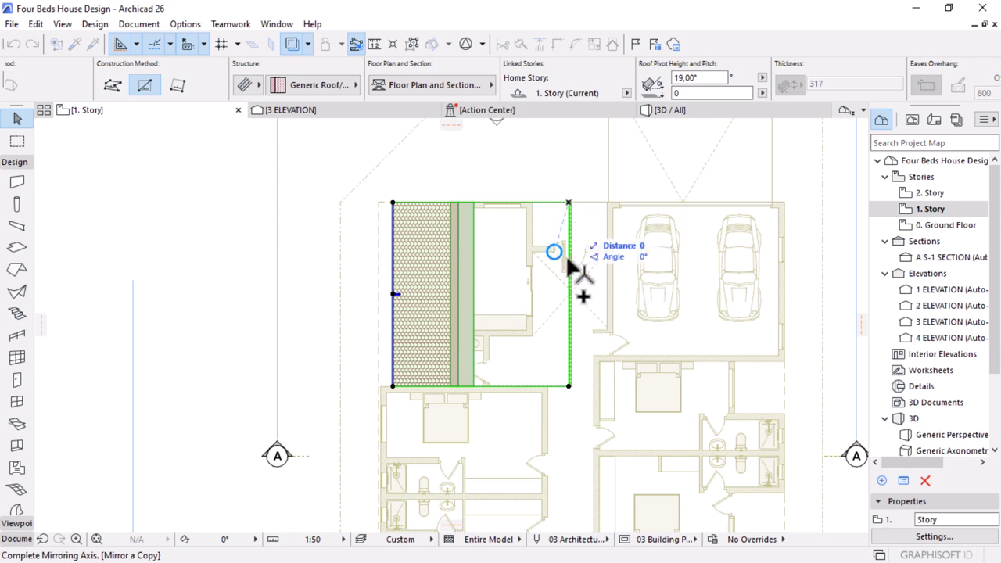
{"action": "key", "text": "Escape"}
{"action": "left_click", "coordinate": [763, 364]}
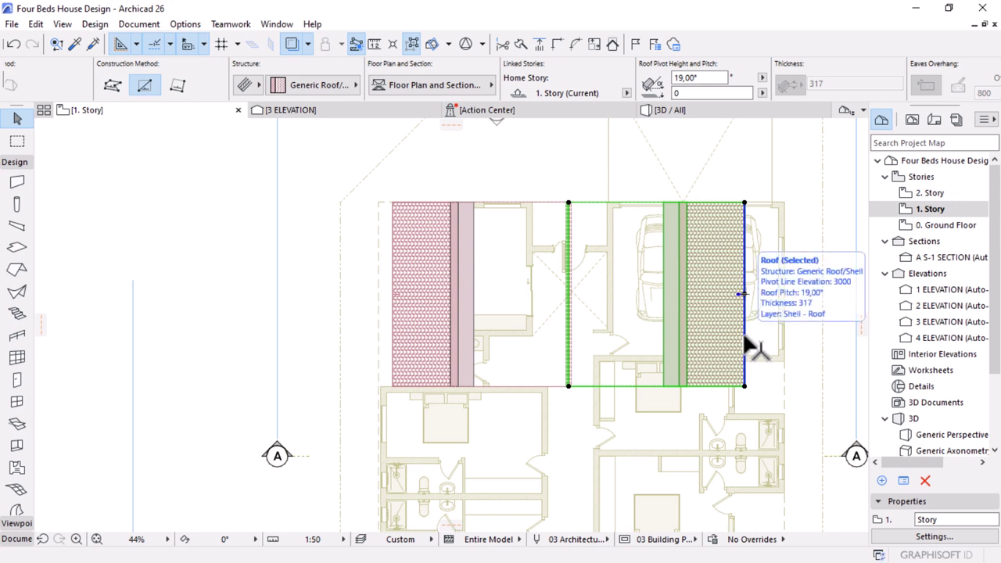
Offset the mirrored roof's outer edge back to the garage-side face of the wall between the entrance and the garage
{"action": "left_click", "coordinate": [744, 337]}
{"action": "left_click", "coordinate": [796, 267]}
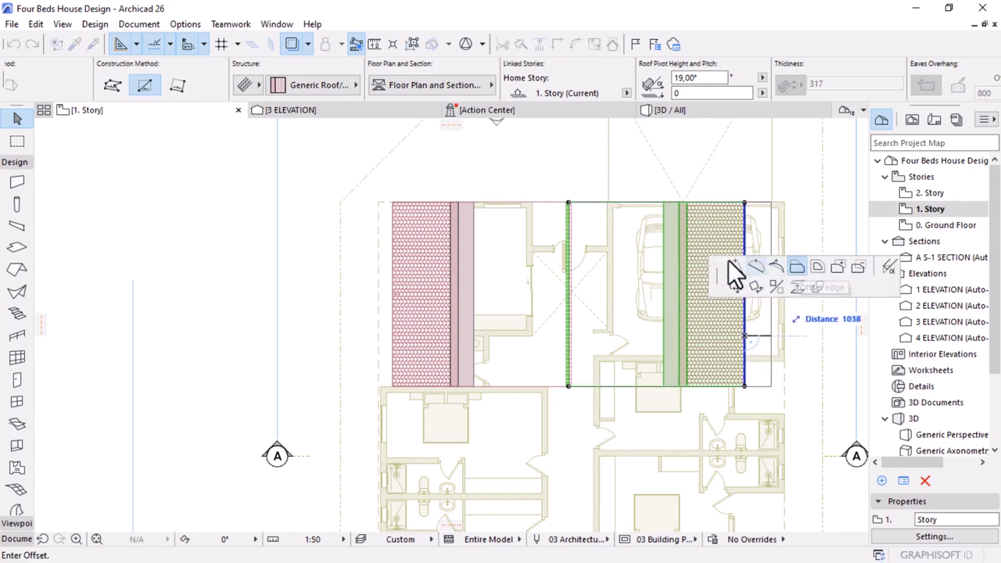
{"action": "left_click", "coordinate": [612, 206]}
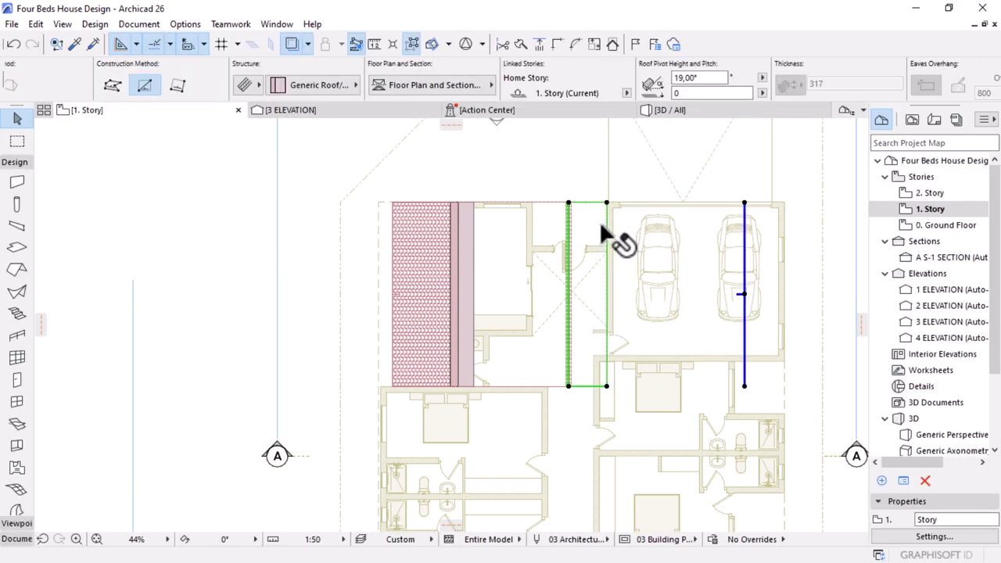
{"action": "scroll", "coordinate": [602, 211], "scroll_direction": "up", "scroll_amount": 5}
{"action": "left_click", "coordinate": [607, 203]}
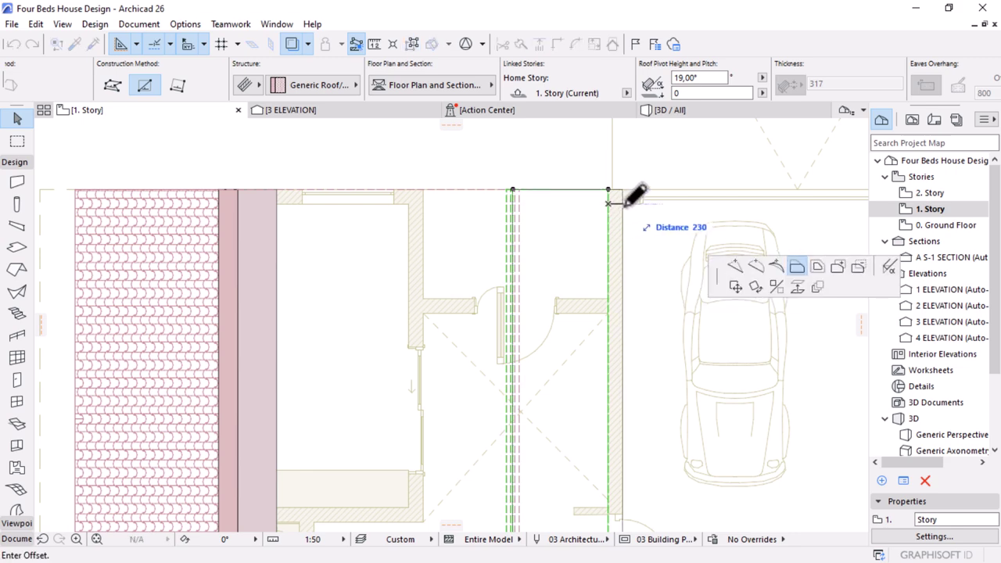
{"action": "left_click", "coordinate": [621, 199]}
{"action": "scroll", "coordinate": [615, 178], "scroll_direction": "down", "scroll_amount": 4}
{"action": "scroll", "coordinate": [538, 202], "scroll_direction": "down", "scroll_amount": 1}
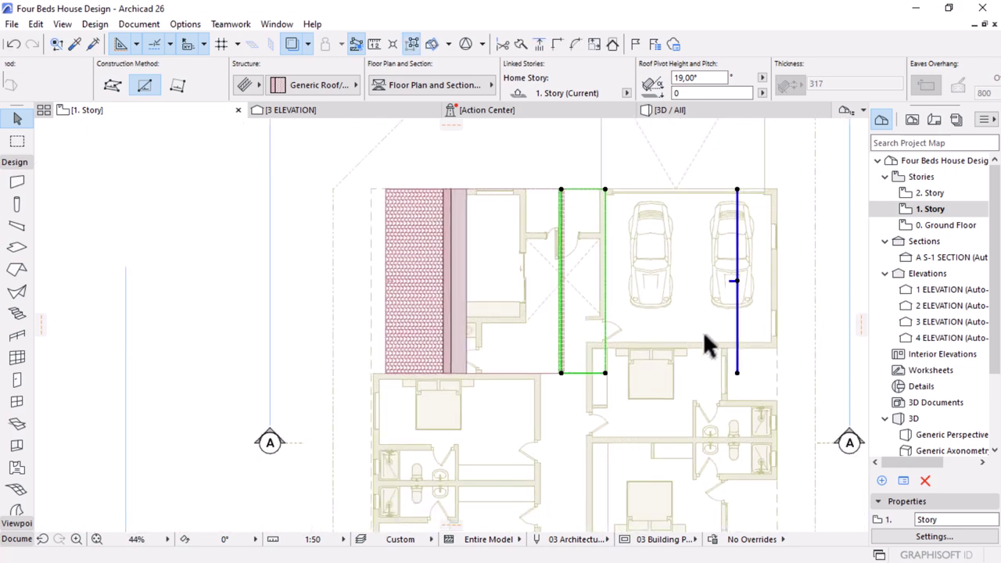
Reposition the mirrored roof's pivot line onto its shortened outer edge at the garage wall
{"action": "left_click", "coordinate": [735, 277]}
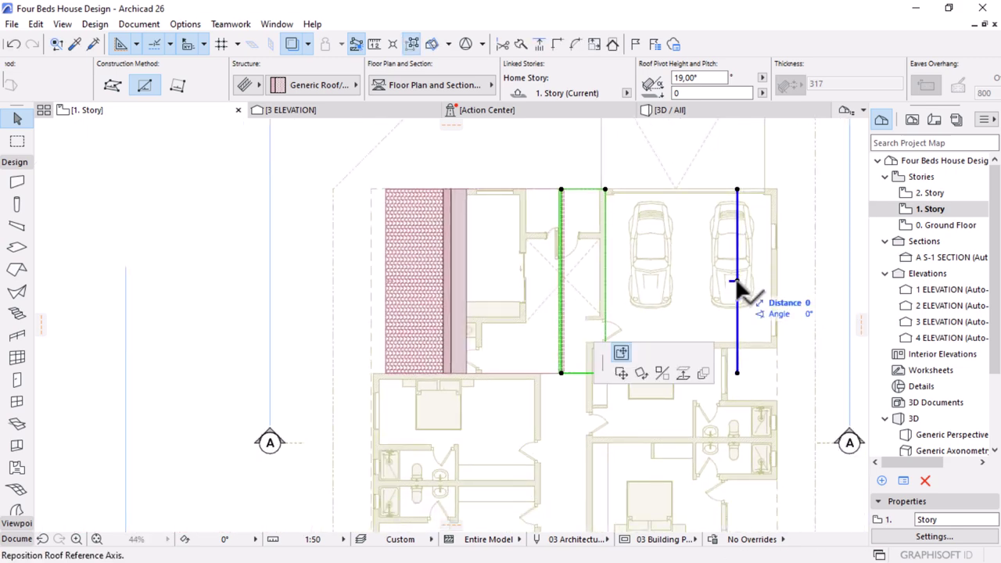
{"action": "left_click", "coordinate": [735, 267]}
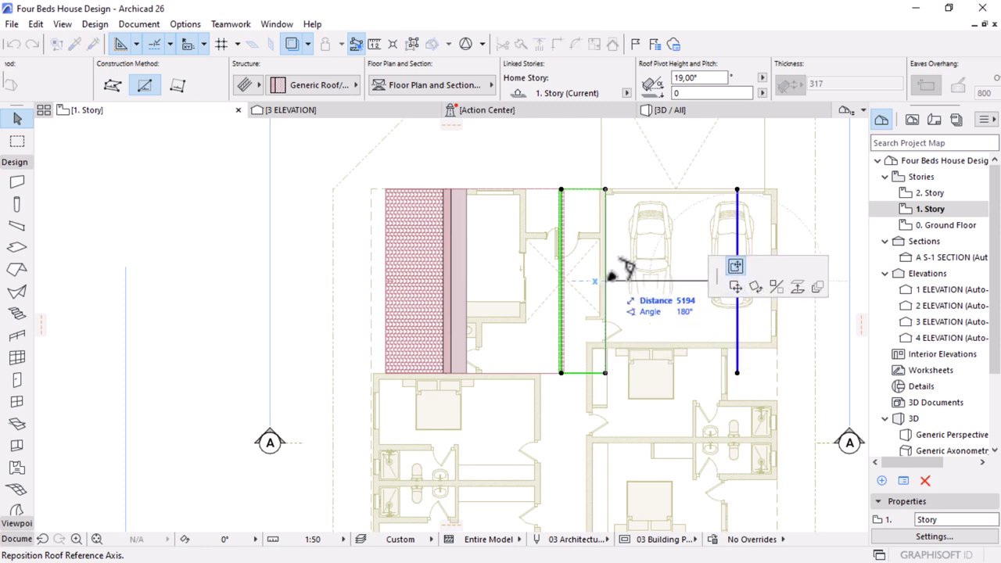
{"action": "left_click", "coordinate": [603, 280]}
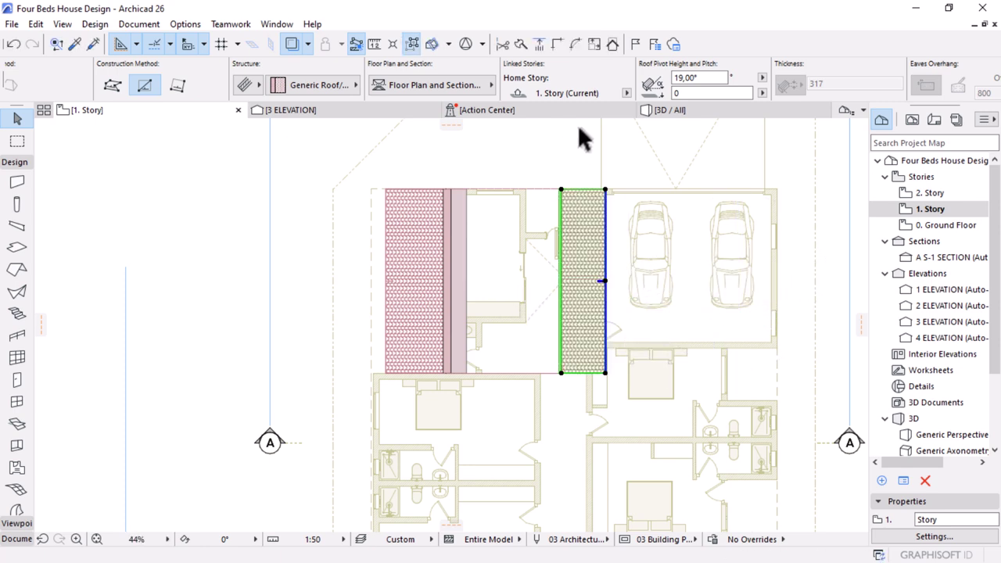
In the 3D view, elevate the mirrored entrance roof so its upper edge meets the upper edge of the larger front-room roof
{"action": "left_click", "coordinate": [681, 112]}
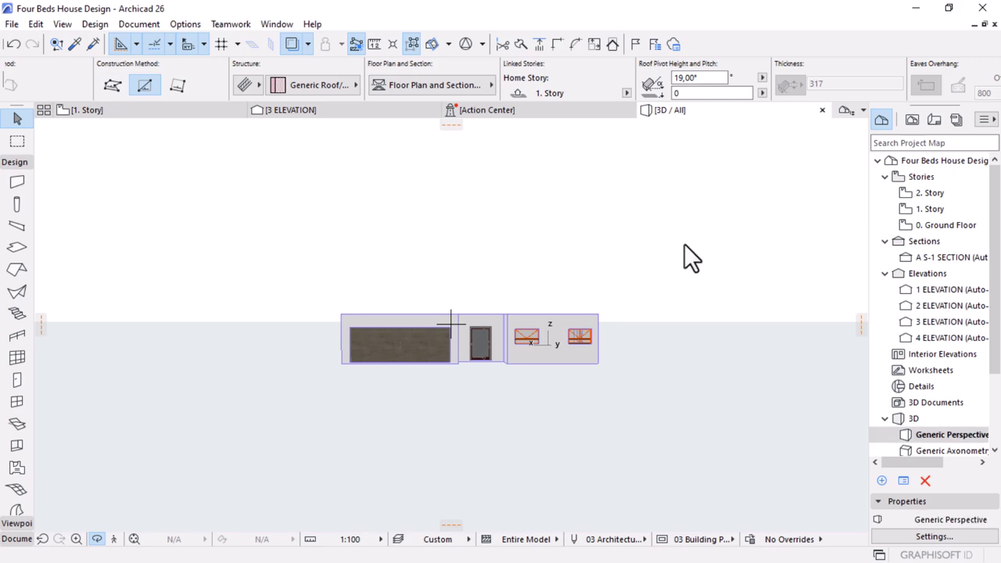
{"action": "scroll", "coordinate": [491, 305], "scroll_direction": "up", "scroll_amount": 5}
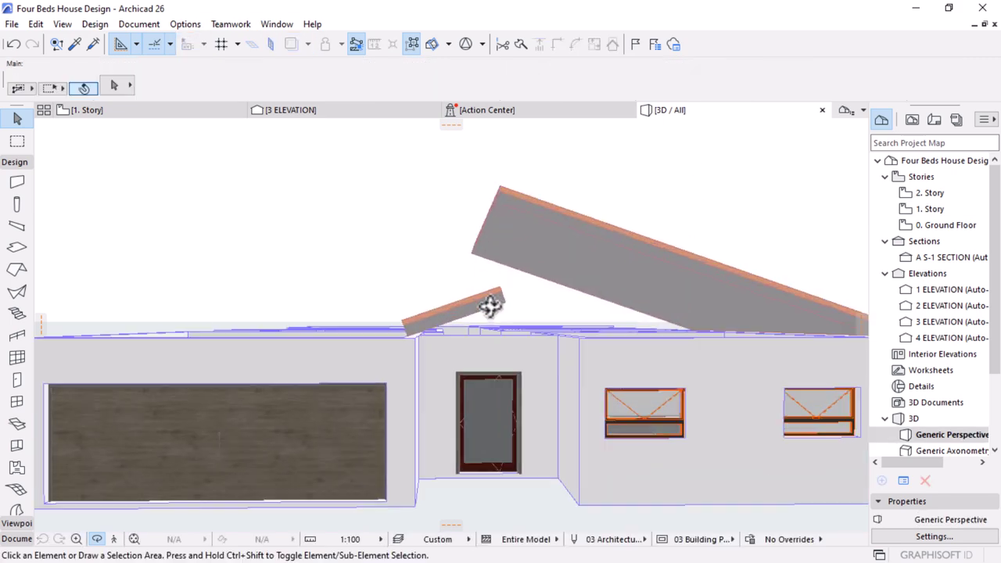
{"action": "mouse_move", "coordinate": [497, 324]}
{"action": "middle_mouse_down", "text": "shift"}
{"action": "mouse_move", "coordinate": [512, 342]}
{"action": "mouse_move", "coordinate": [498, 324]}
{"action": "middle_mouse_up", "text": "shift"}
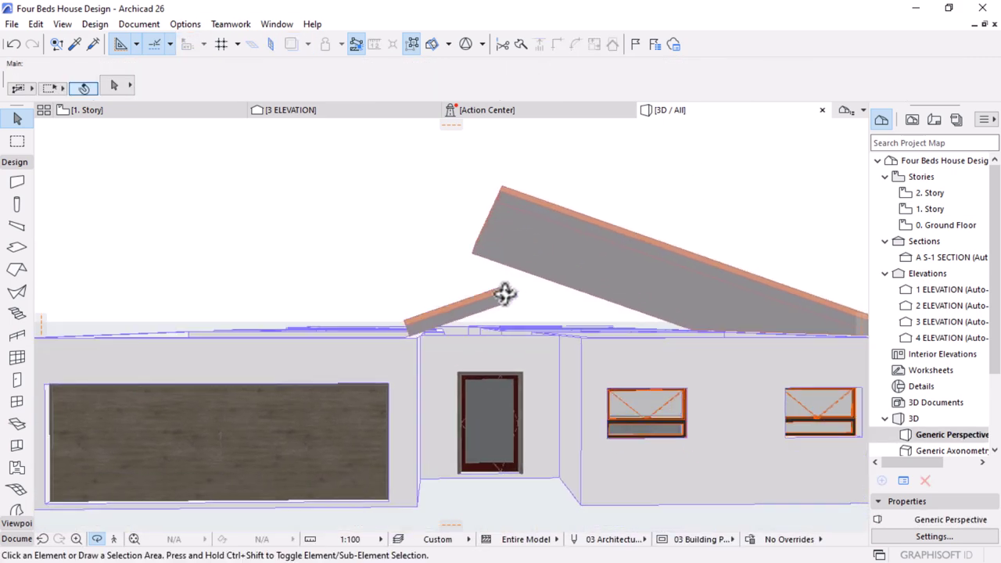
{"action": "left_click", "coordinate": [501, 297]}
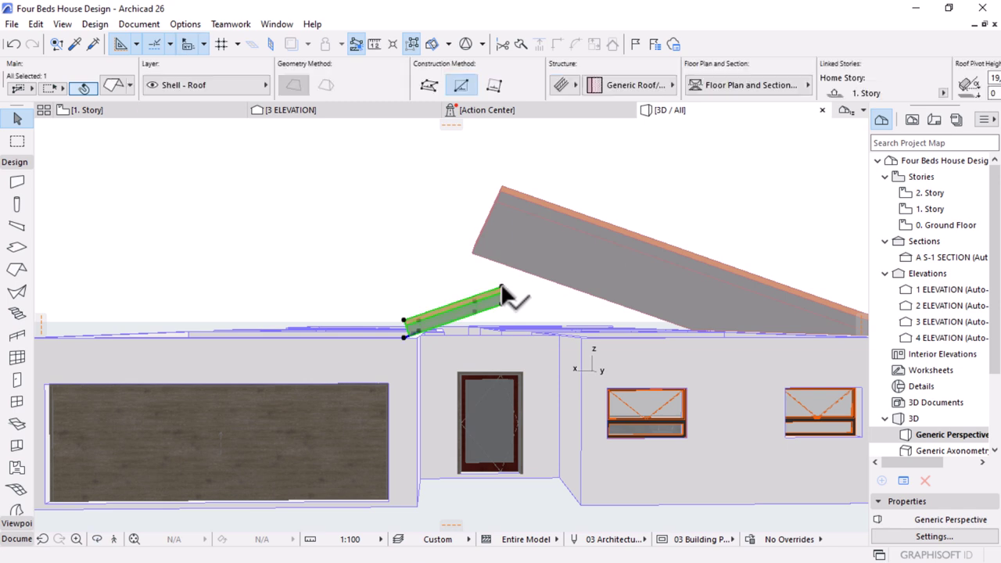
{"action": "left_click", "coordinate": [501, 297]}
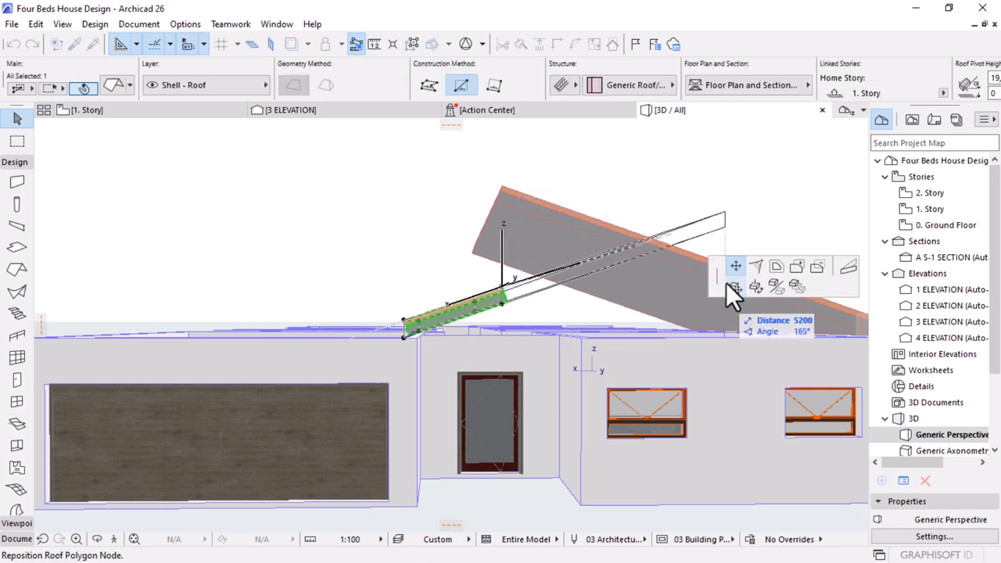
{"action": "left_click", "coordinate": [733, 286]}
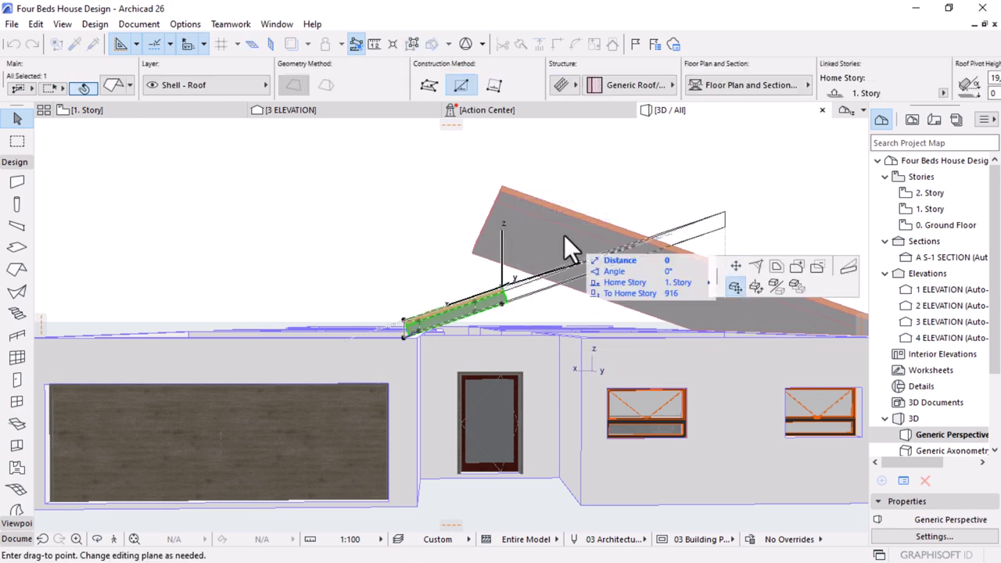
{"action": "left_click", "coordinate": [501, 187]}
{"action": "key", "text": "Escape"}
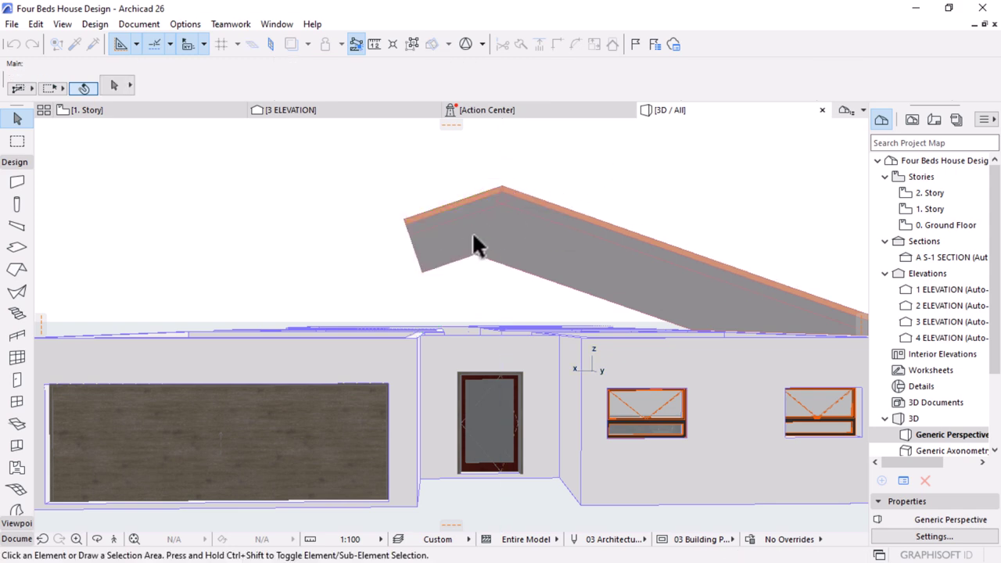
Apply the Simplified Plan graphic override to the 3D view
{"action": "scroll", "coordinate": [474, 238], "scroll_direction": "down", "scroll_amount": 2}
{"action": "middle_click_drag", "start_coordinate": [500, 263], "coordinate": [565, 297], "text": "shift"}
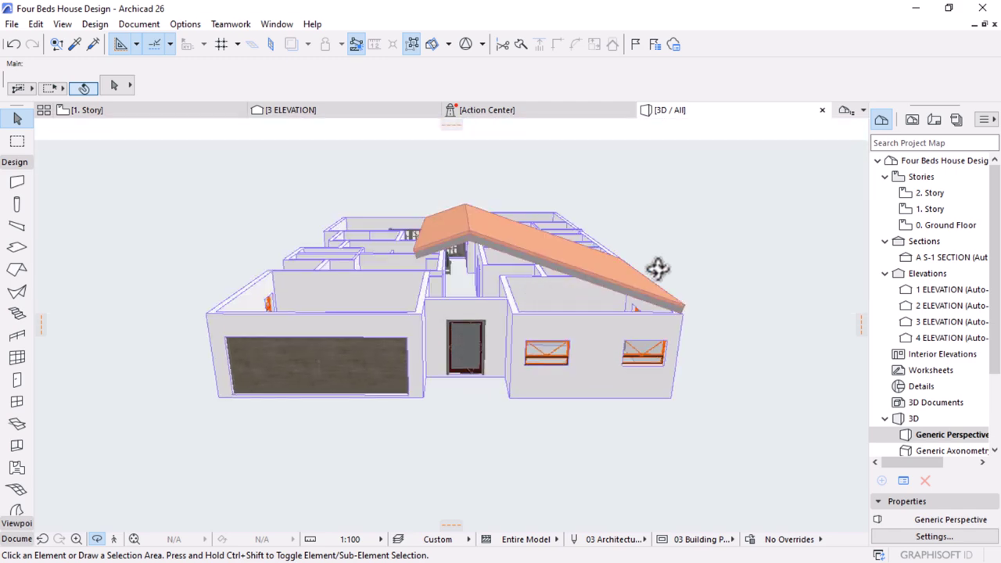
{"action": "scroll", "coordinate": [557, 268], "scroll_direction": "up", "scroll_amount": 2}
{"action": "middle_click_drag", "start_coordinate": [465, 281], "coordinate": [329, 201], "text": "shift"}
{"action": "scroll", "coordinate": [349, 218], "scroll_direction": "up", "scroll_amount": 4}
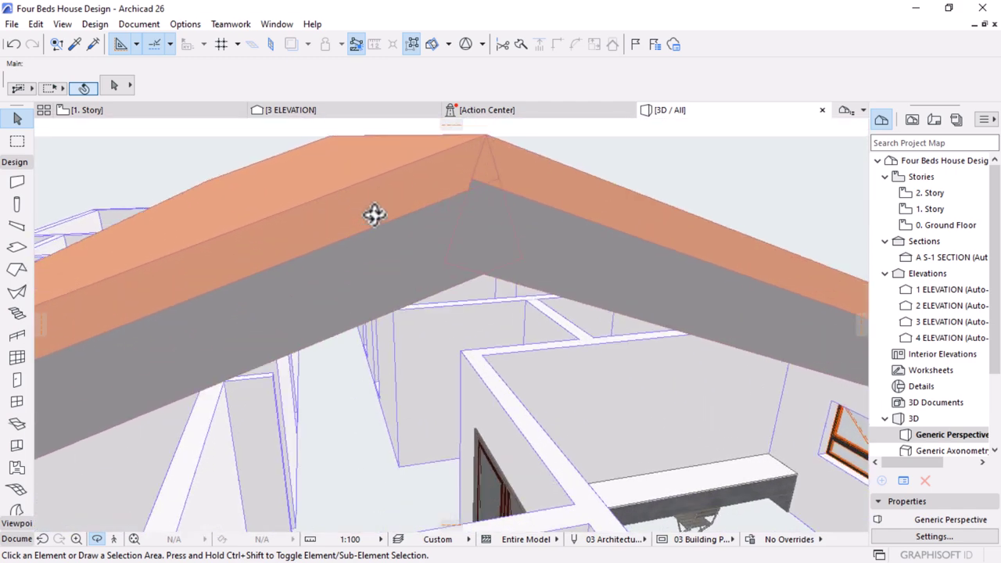
{"action": "left_click", "coordinate": [788, 539]}
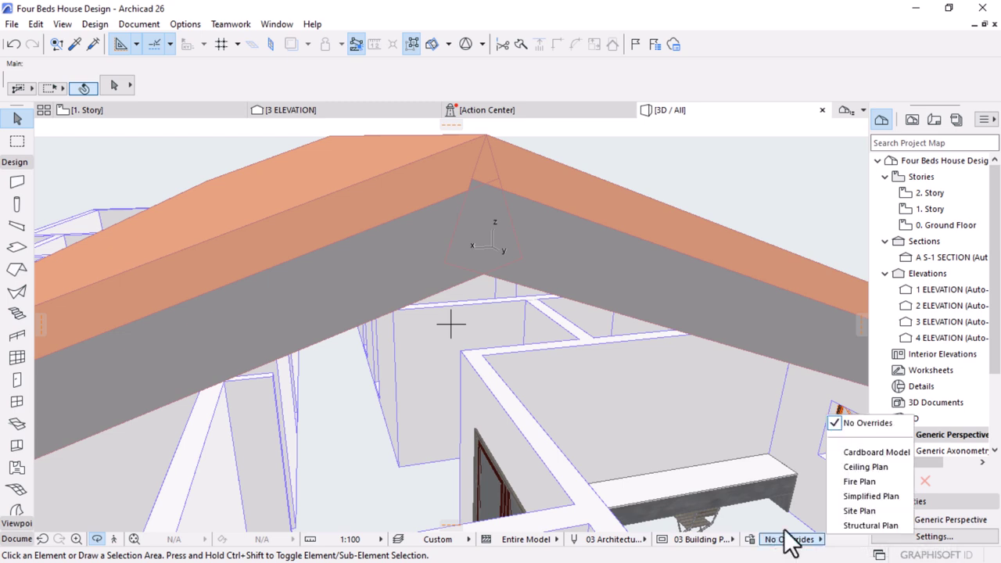
{"action": "left_click", "coordinate": [872, 495]}
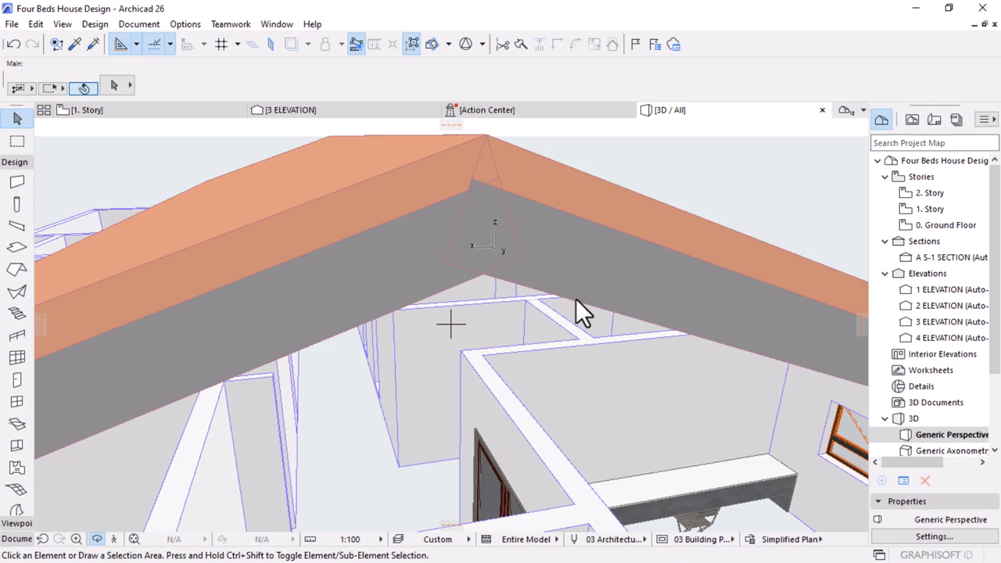
Give both sloping roofs the basic Timber - Roof structure
{"action": "scroll", "coordinate": [530, 267], "scroll_direction": "down", "scroll_amount": 3}
{"action": "middle_click_drag", "start_coordinate": [516, 289], "coordinate": [575, 331], "text": "shift"}
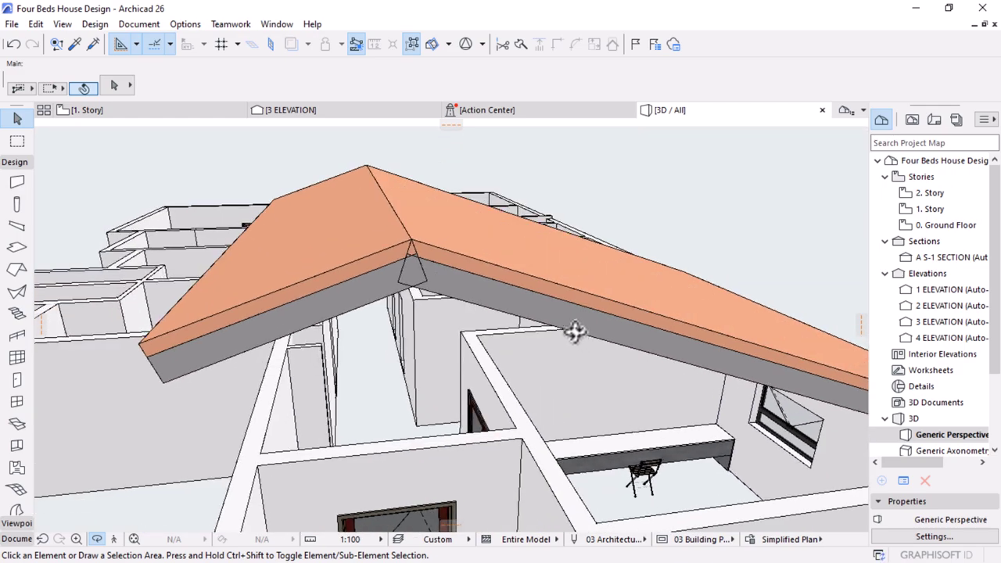
{"action": "scroll", "coordinate": [575, 332], "scroll_direction": "down", "scroll_amount": 10}
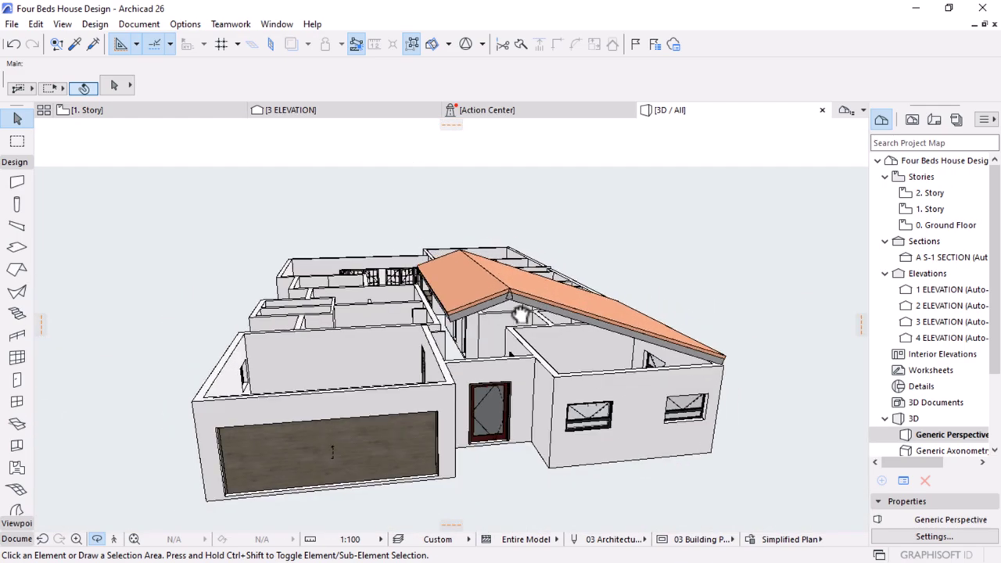
{"action": "scroll", "coordinate": [520, 315], "scroll_direction": "up", "scroll_amount": 10}
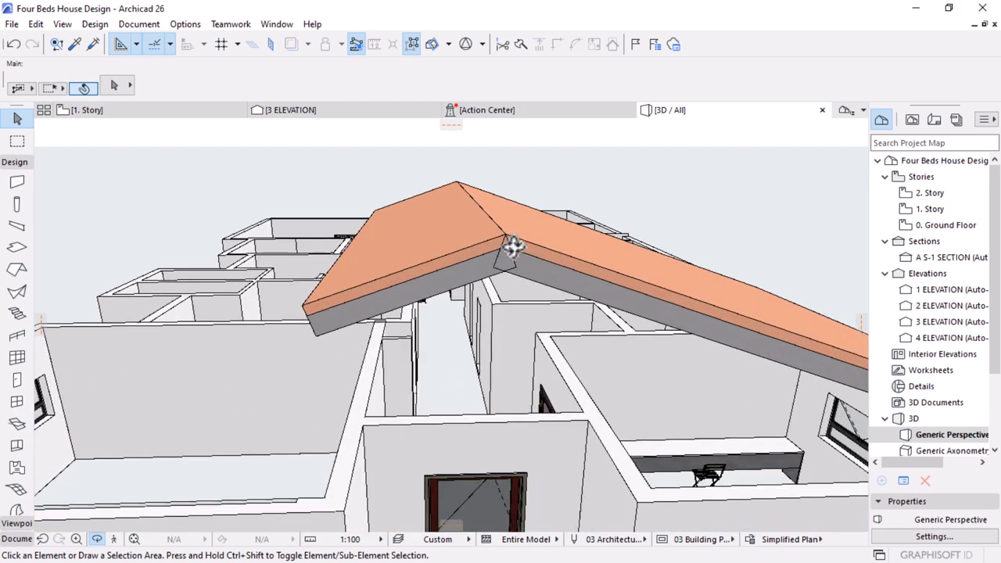
{"action": "scroll", "coordinate": [512, 246], "scroll_direction": "up", "scroll_amount": 5}
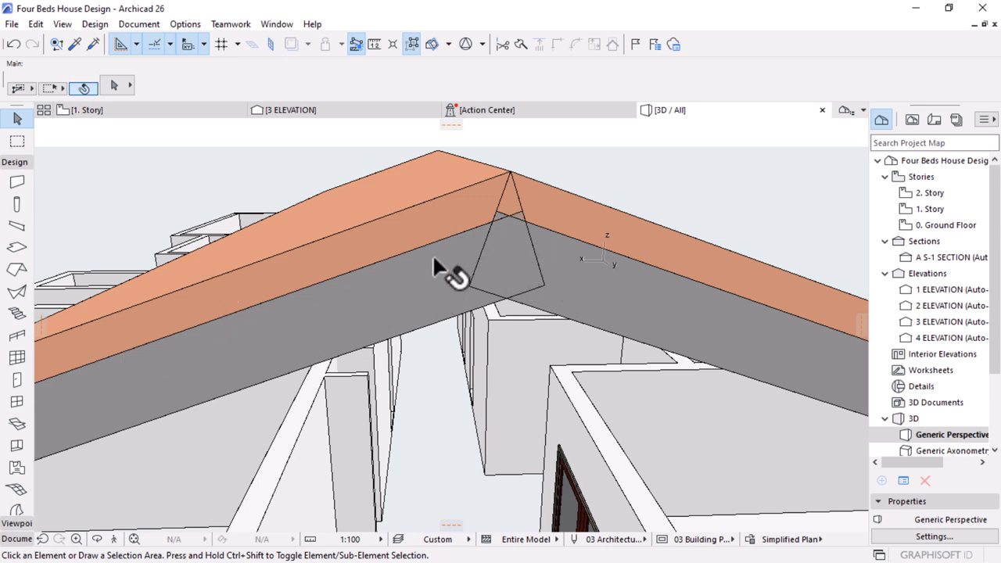
{"action": "left_click", "coordinate": [390, 237]}
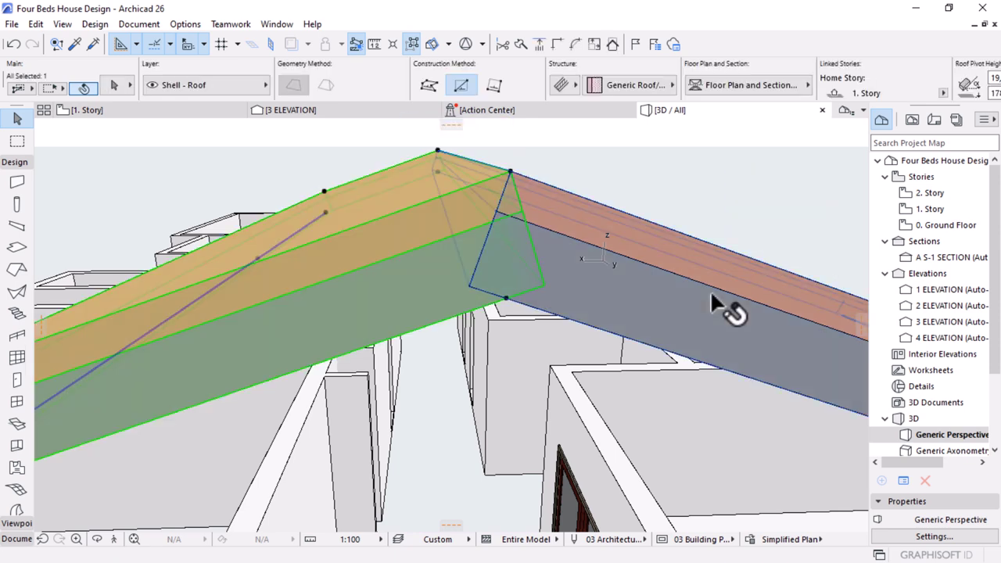
{"action": "left_click", "coordinate": [715, 302], "text": "shift"}
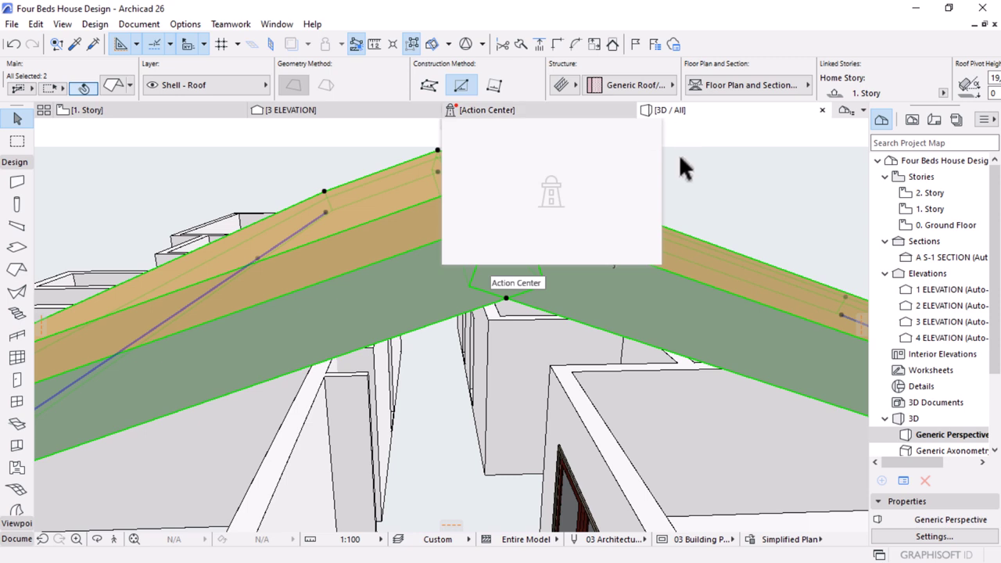
{"action": "mouse_move", "coordinate": [547, 489]}
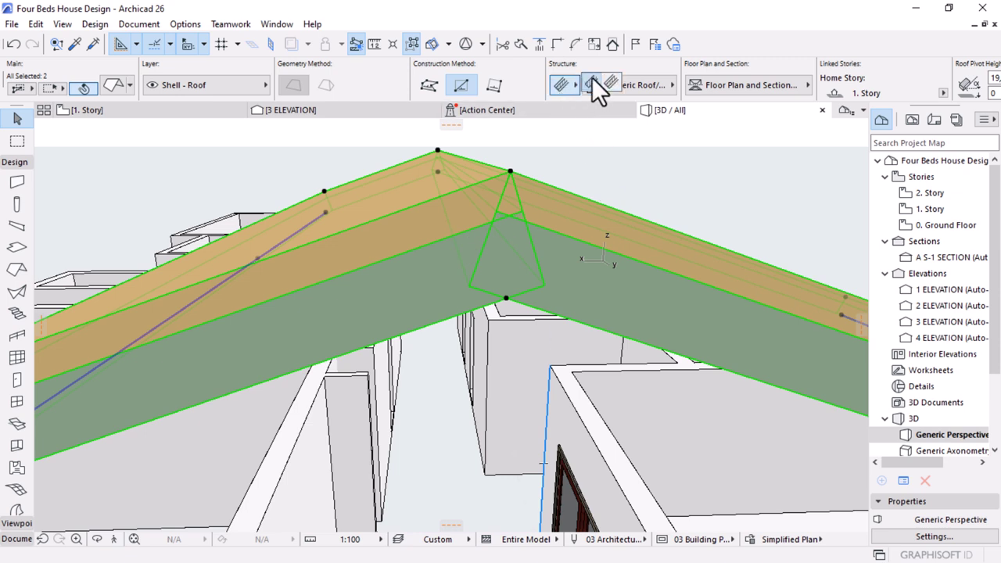
{"action": "left_click", "coordinate": [592, 80]}
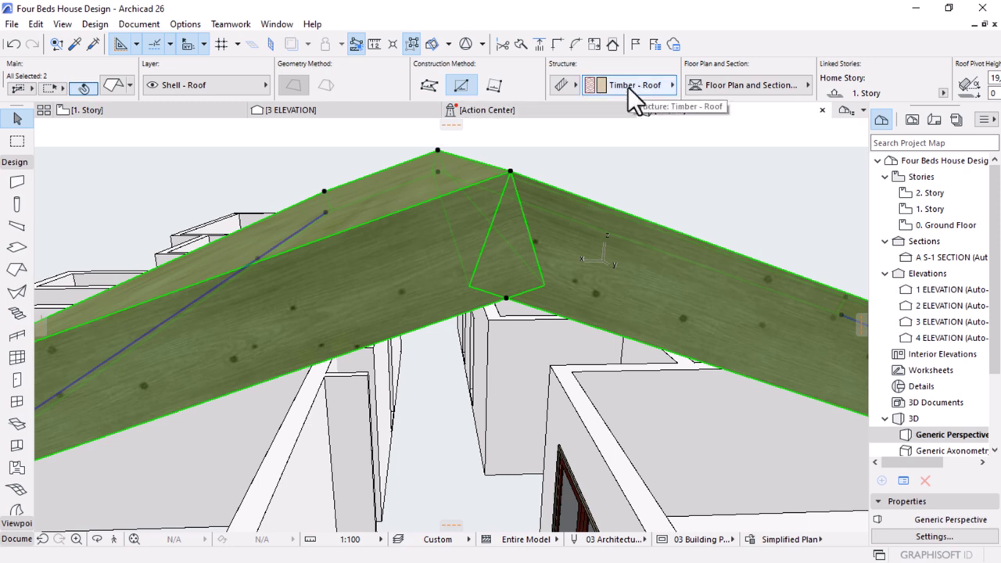
Set the thickness of both timber roofs to 460 mm and deselect them
{"action": "scroll", "coordinate": [627, 86], "scroll_direction": "down", "scroll_amount": 3}
{"action": "scroll", "coordinate": [627, 86], "scroll_direction": "down", "scroll_amount": 6}
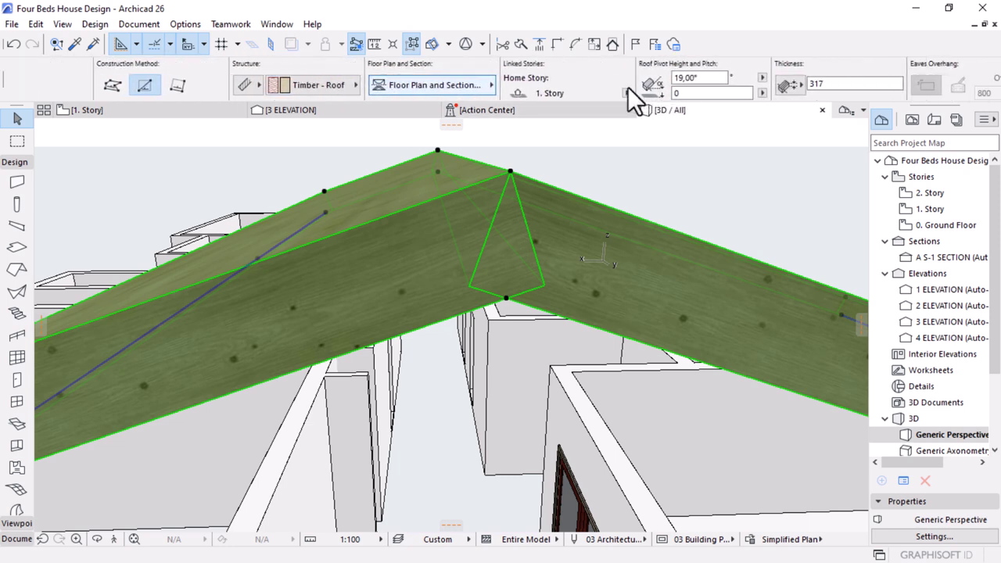
{"action": "left_click", "coordinate": [652, 83]}
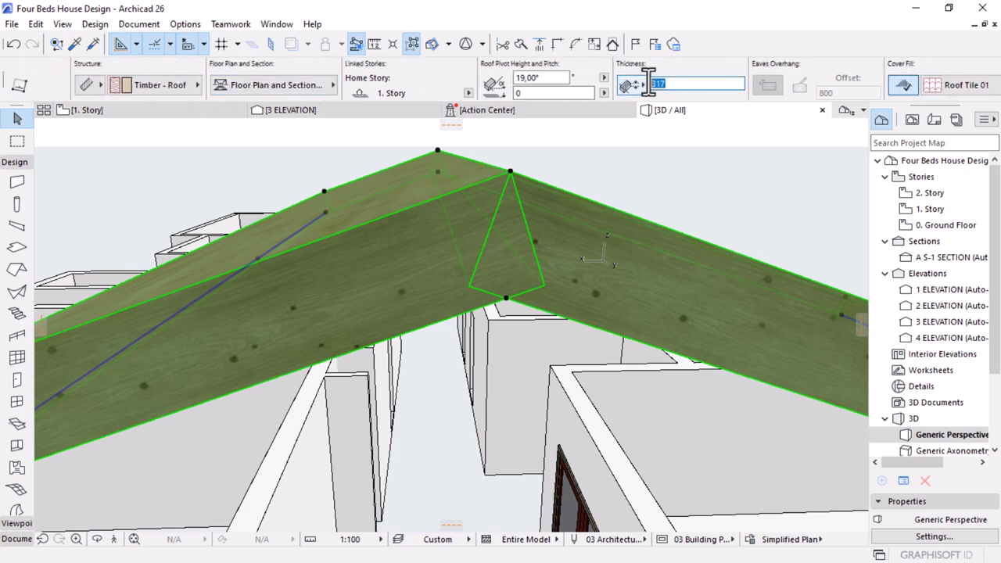
{"action": "key", "text": "Return"}
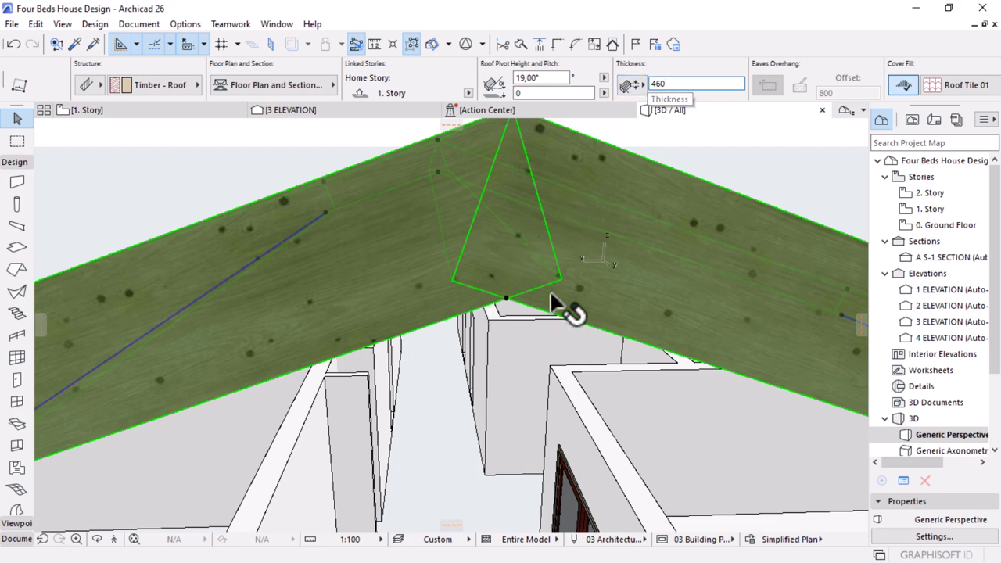
{"action": "left_click", "coordinate": [447, 393]}
{"action": "scroll", "coordinate": [483, 307], "scroll_direction": "down", "scroll_amount": 2}
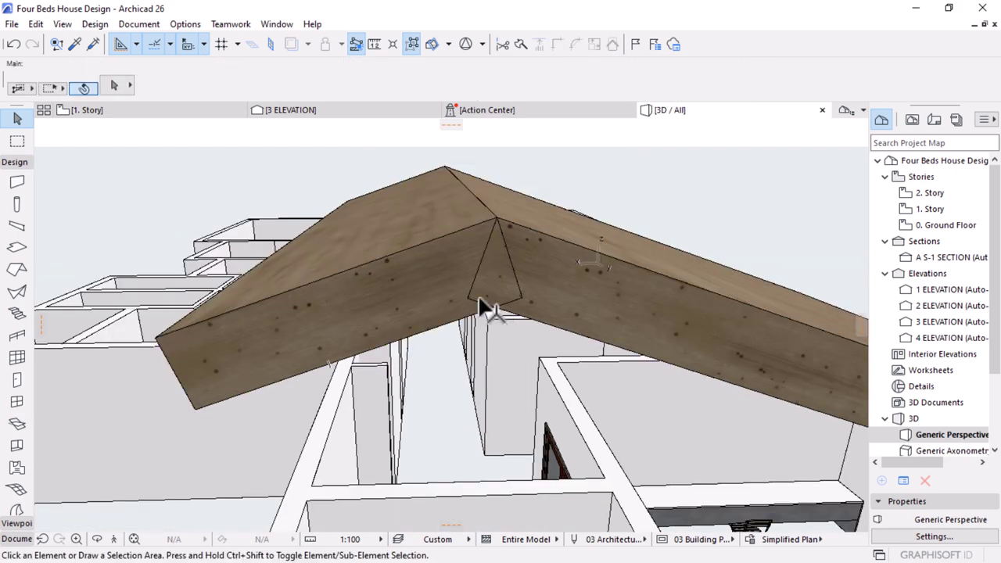
Set the edges of both roofs to vertical in their selection settings so the two slabs join cleanly at the ridge
{"action": "mouse_move", "coordinate": [487, 307]}
{"action": "middle_mouse_down", "text": "shift"}
{"action": "mouse_move", "coordinate": [473, 290]}
{"action": "mouse_move", "coordinate": [467, 305]}
{"action": "middle_mouse_up", "text": "shift"}
{"action": "left_click", "coordinate": [426, 322]}
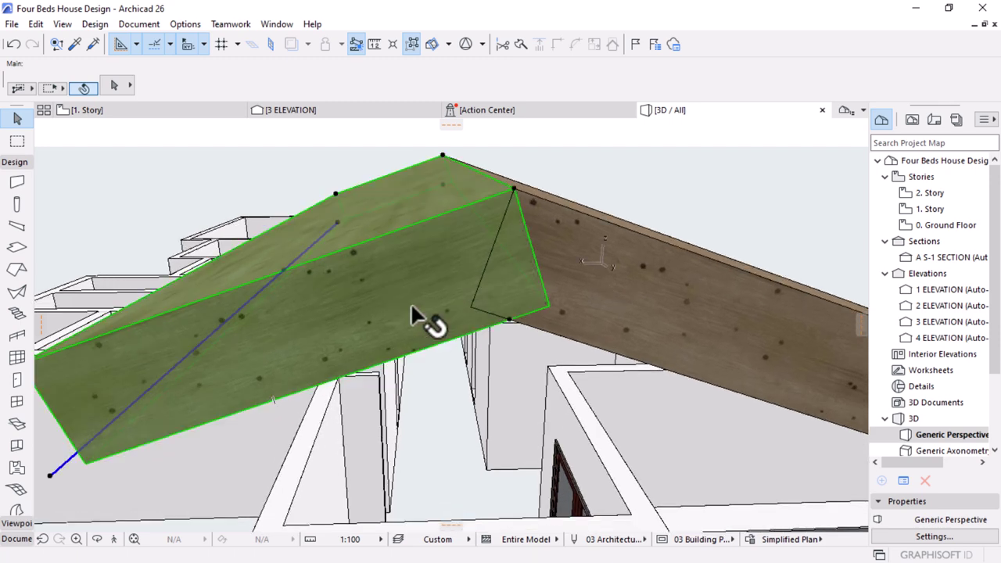
{"action": "left_click", "coordinate": [668, 329], "text": "shift"}
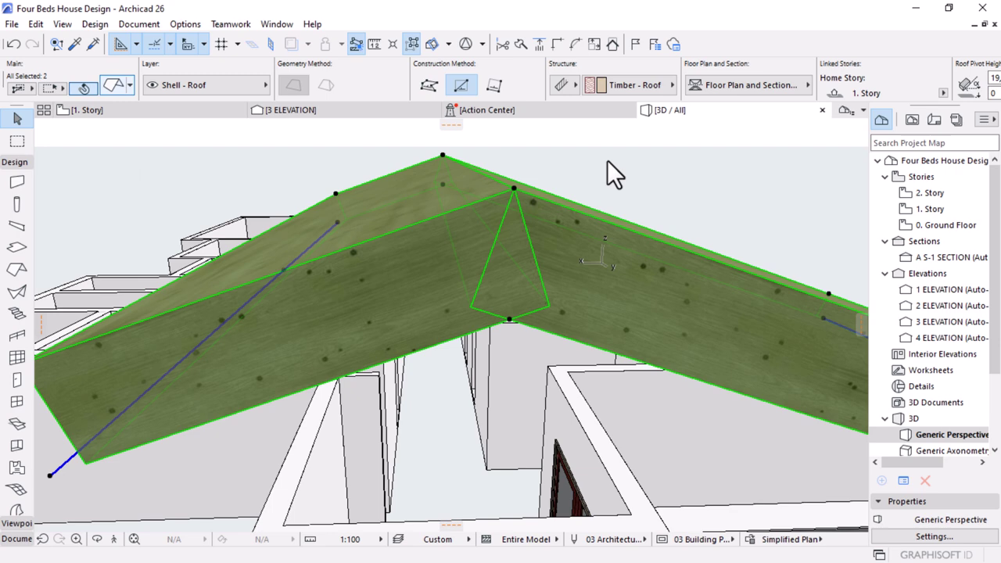
{"action": "key", "text": "ctrl+t"}
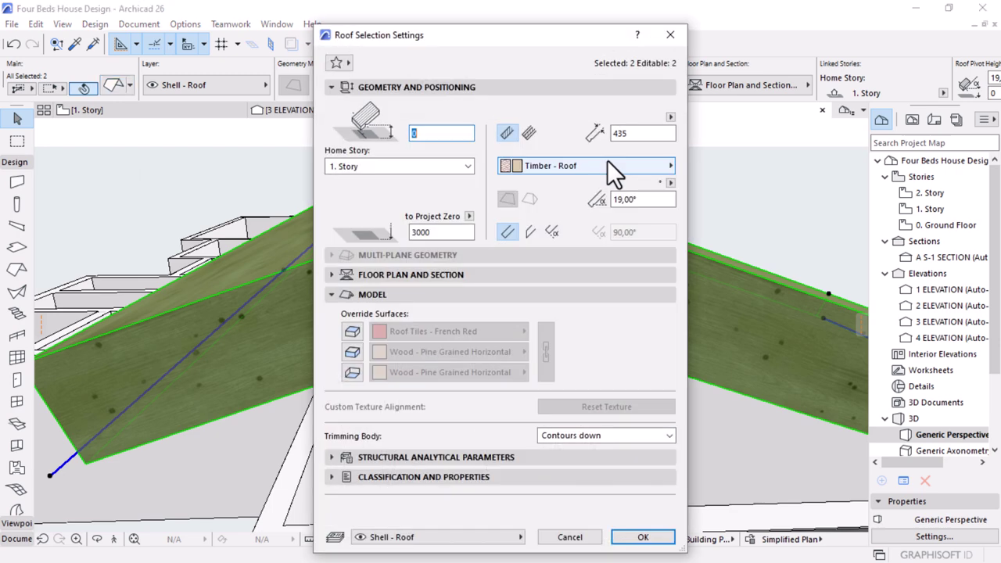
{"action": "left_click", "coordinate": [529, 232]}
{"action": "left_click", "coordinate": [641, 537]}
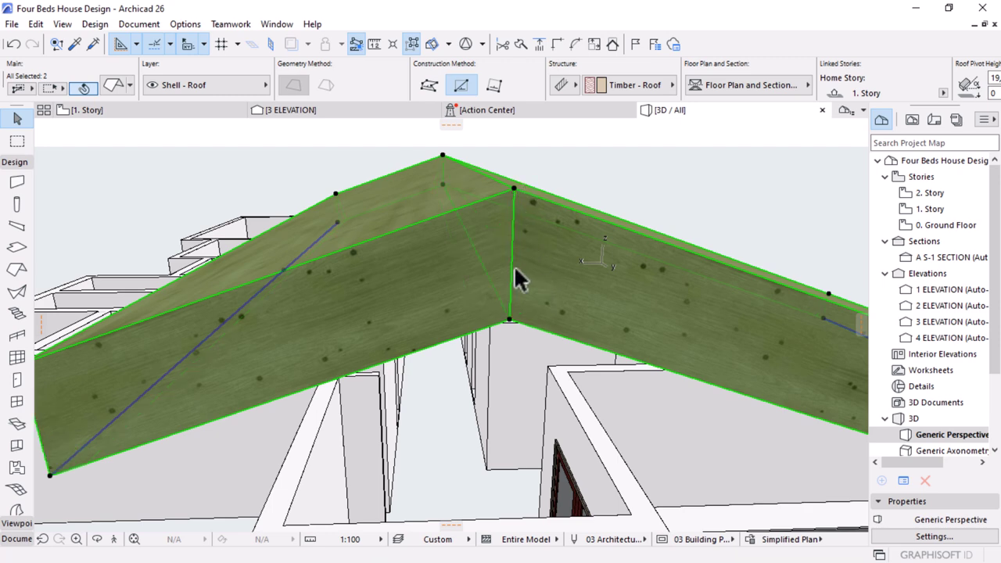
{"action": "scroll", "coordinate": [470, 266], "scroll_direction": "down", "scroll_amount": 2}
{"action": "scroll", "coordinate": [344, 275], "scroll_direction": "down", "scroll_amount": 3}
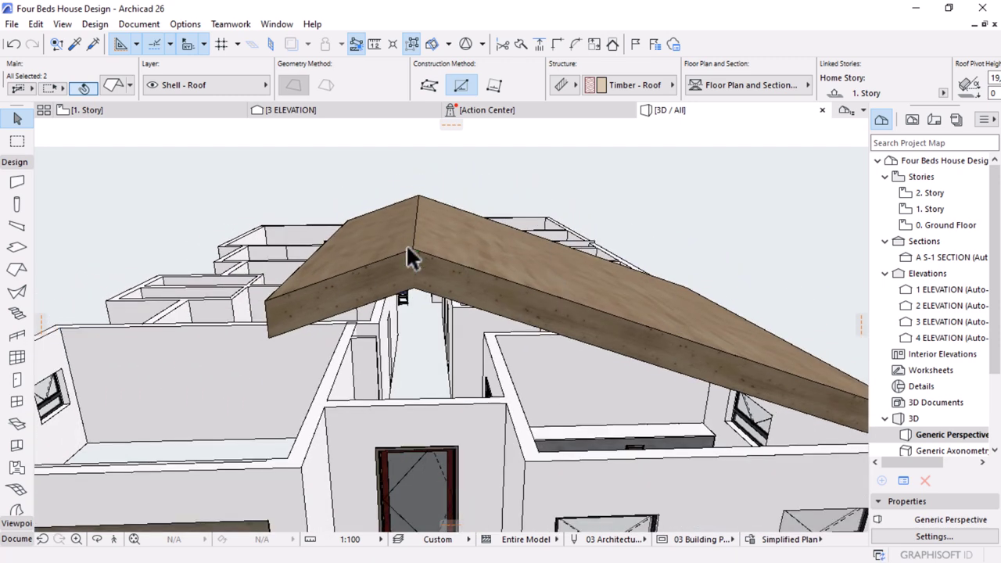
{"action": "key", "text": "Escape"}
{"action": "key", "text": "Escape"}
Stretch the height of the wall between the garage and the entrance up to the lower corner of the raised entrance roof
{"action": "scroll", "coordinate": [442, 229], "scroll_direction": "down", "scroll_amount": 5}
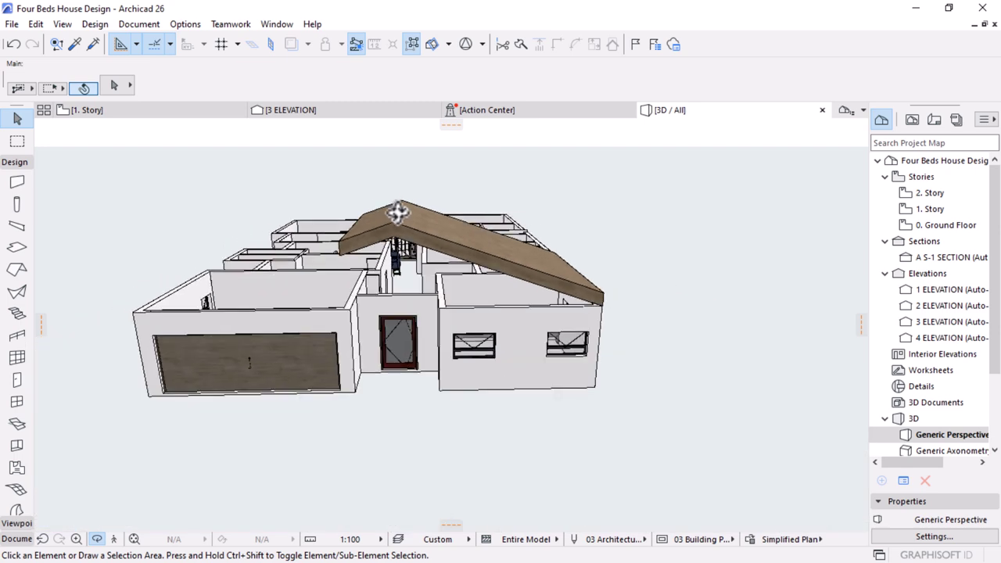
{"action": "middle_click_drag", "start_coordinate": [393, 217], "coordinate": [579, 357], "text": "shift"}
{"action": "scroll", "coordinate": [393, 348], "scroll_direction": "up", "scroll_amount": 4}
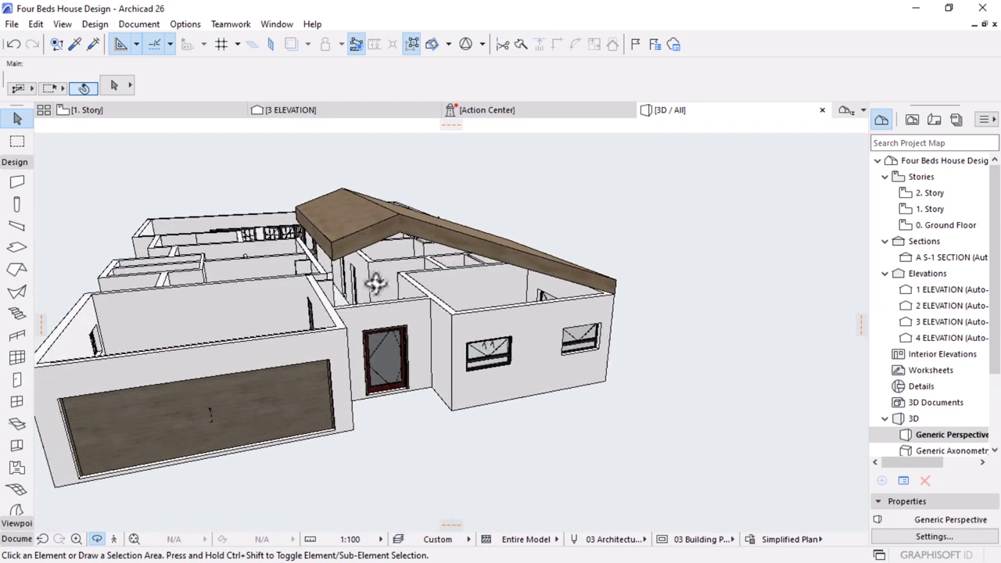
{"action": "middle_click_drag", "start_coordinate": [450, 311], "coordinate": [313, 337], "text": "shift"}
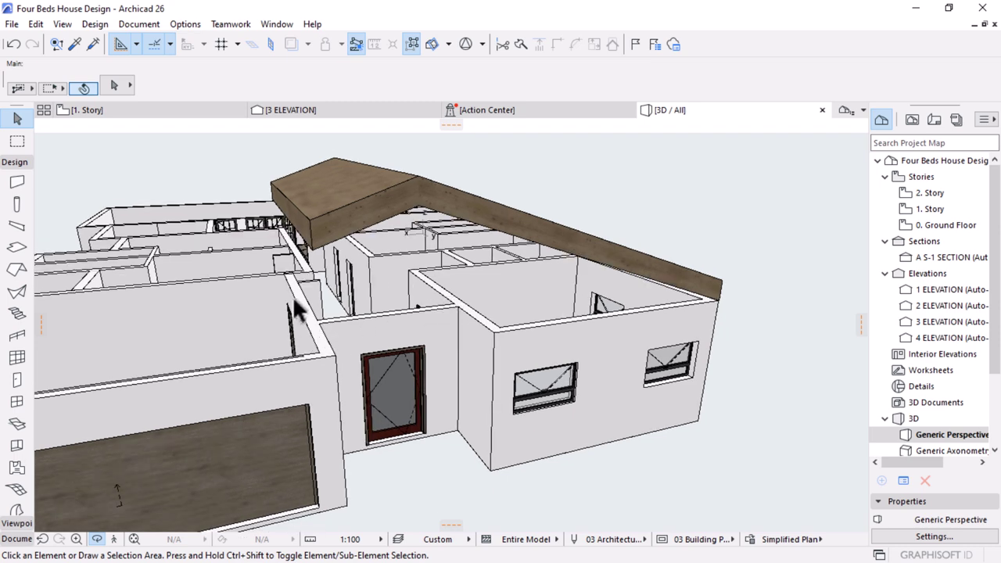
{"action": "left_click", "coordinate": [300, 315]}
{"action": "left_click", "coordinate": [333, 351]}
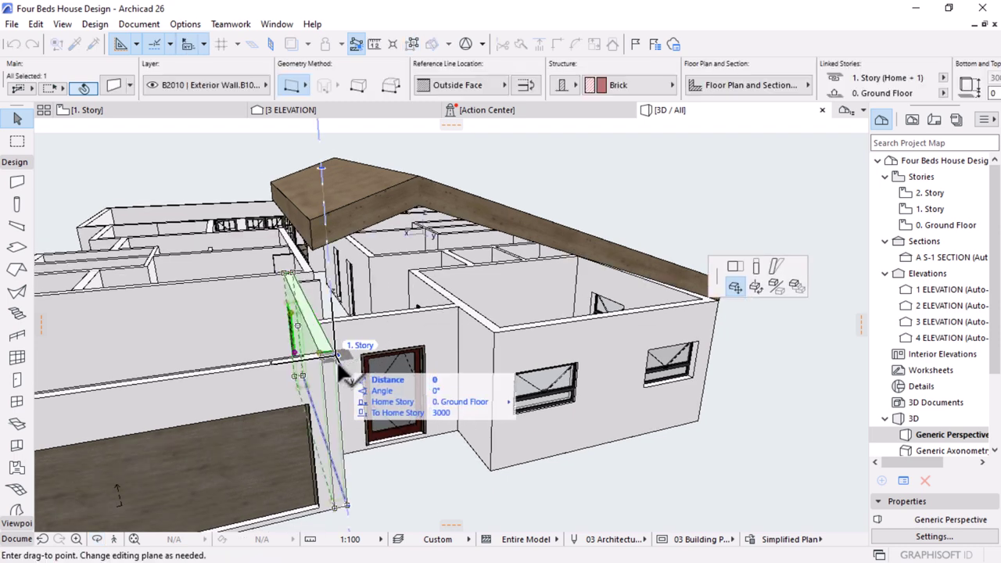
{"action": "left_click", "coordinate": [755, 266]}
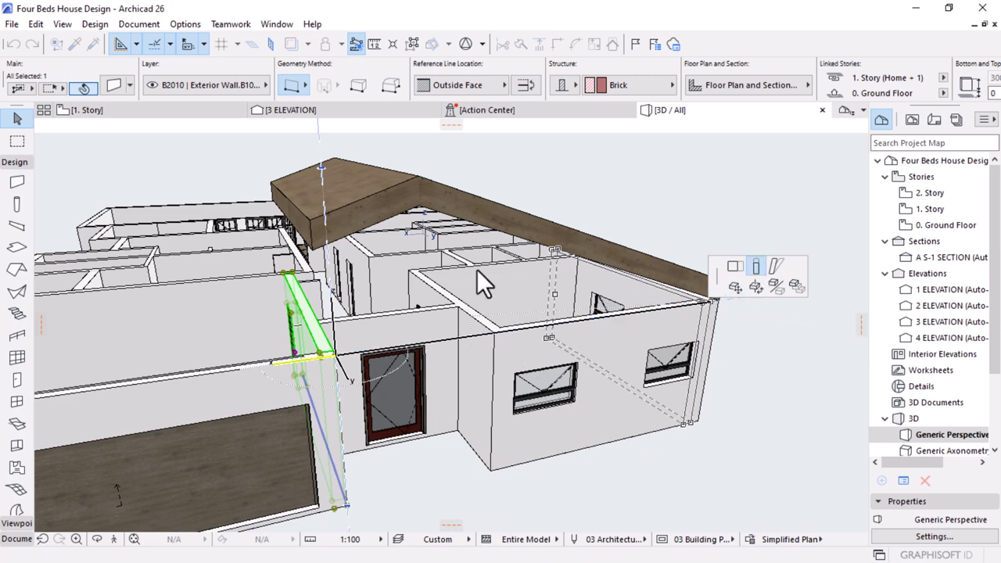
{"action": "left_click", "coordinate": [321, 239]}
{"action": "scroll", "coordinate": [300, 232], "scroll_direction": "up", "scroll_amount": 3}
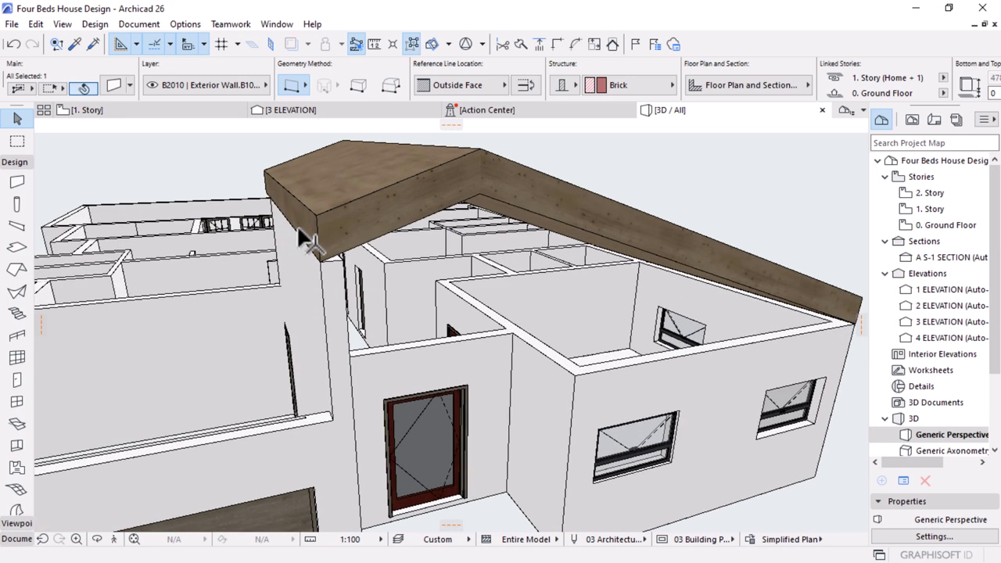
{"action": "scroll", "coordinate": [302, 230], "scroll_direction": "up", "scroll_amount": 2}
{"action": "scroll", "coordinate": [387, 317], "scroll_direction": "up", "scroll_amount": 2}
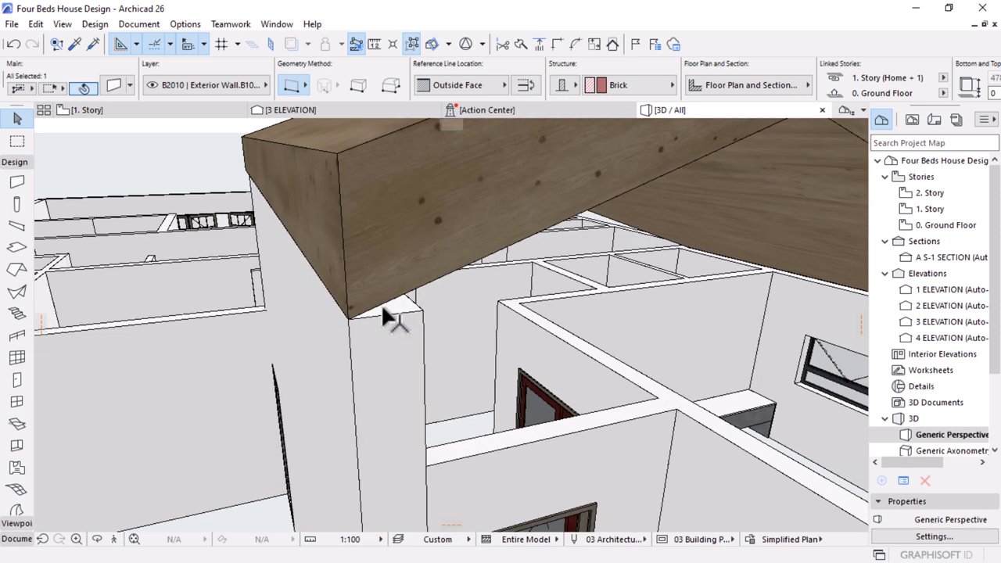
Stretch the height of the wall between the garage and the entrance up to the entrance roof's upper edge
{"action": "scroll", "coordinate": [383, 314], "scroll_direction": "up", "scroll_amount": 1}
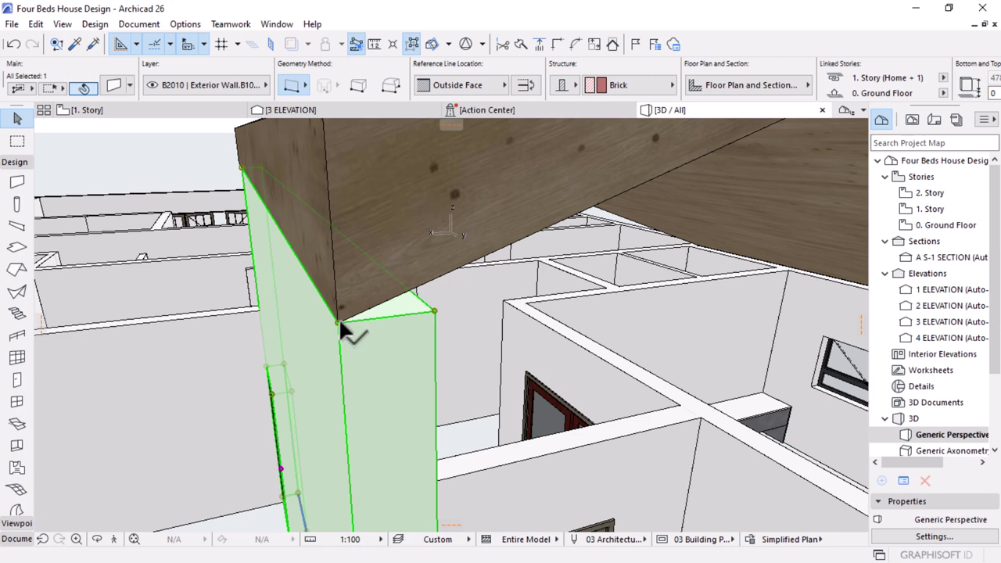
{"action": "scroll", "coordinate": [346, 287], "scroll_direction": "up", "scroll_amount": 2}
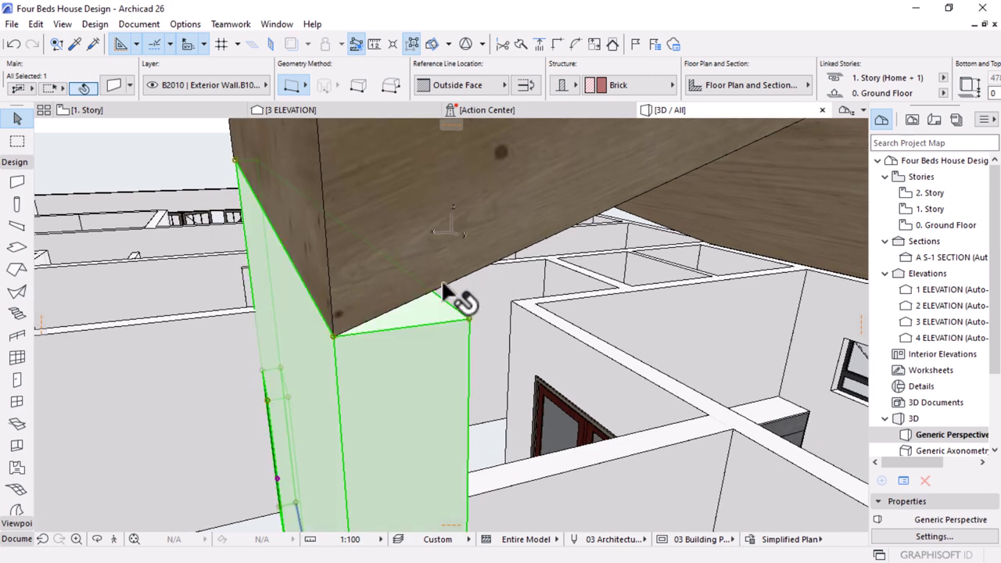
{"action": "mouse_move", "coordinate": [413, 356]}
{"action": "middle_mouse_down", "text": "shift"}
{"action": "mouse_move", "coordinate": [348, 336]}
{"action": "mouse_move", "coordinate": [416, 352]}
{"action": "middle_mouse_up", "text": "shift"}
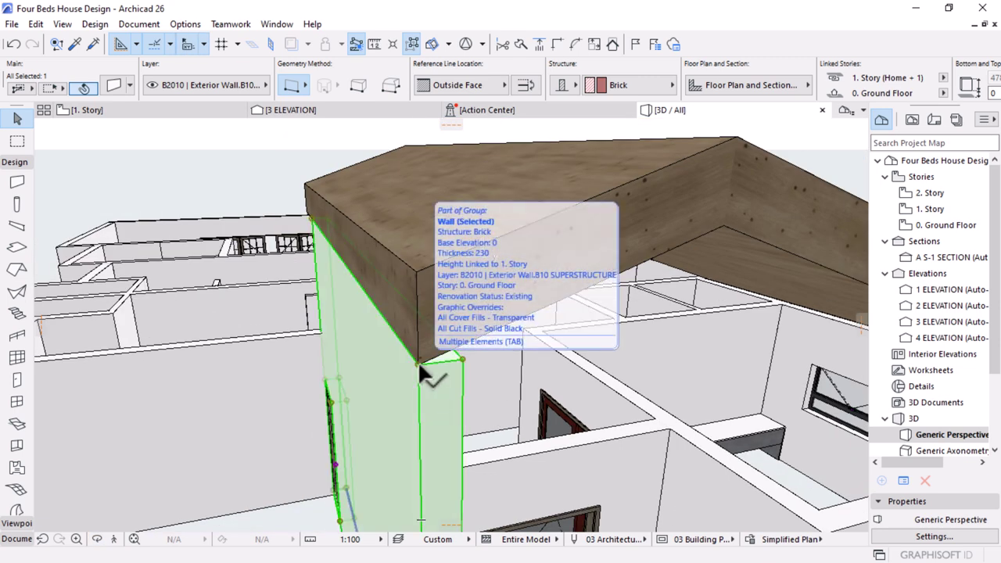
{"action": "left_click", "coordinate": [418, 361]}
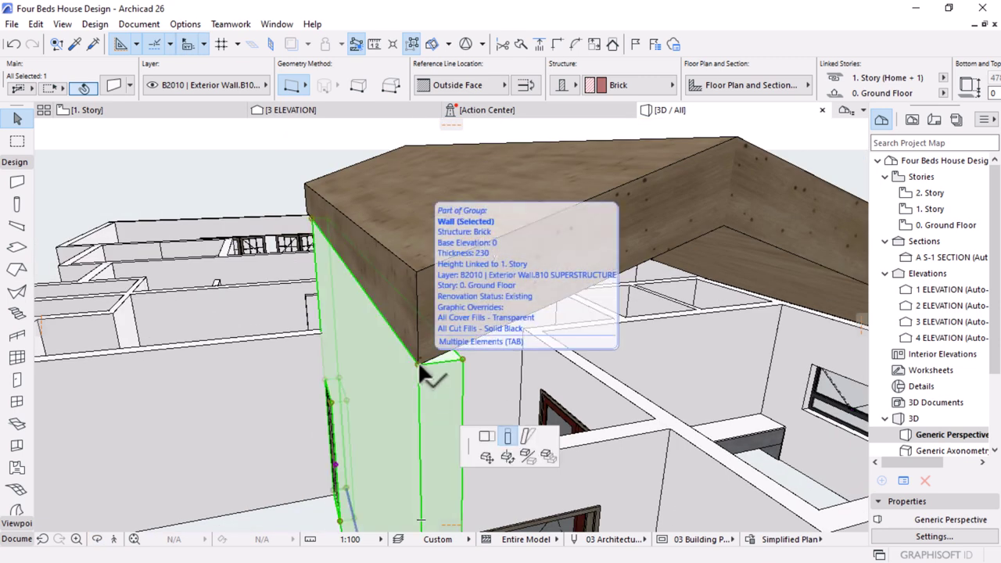
{"action": "left_click", "coordinate": [313, 237]}
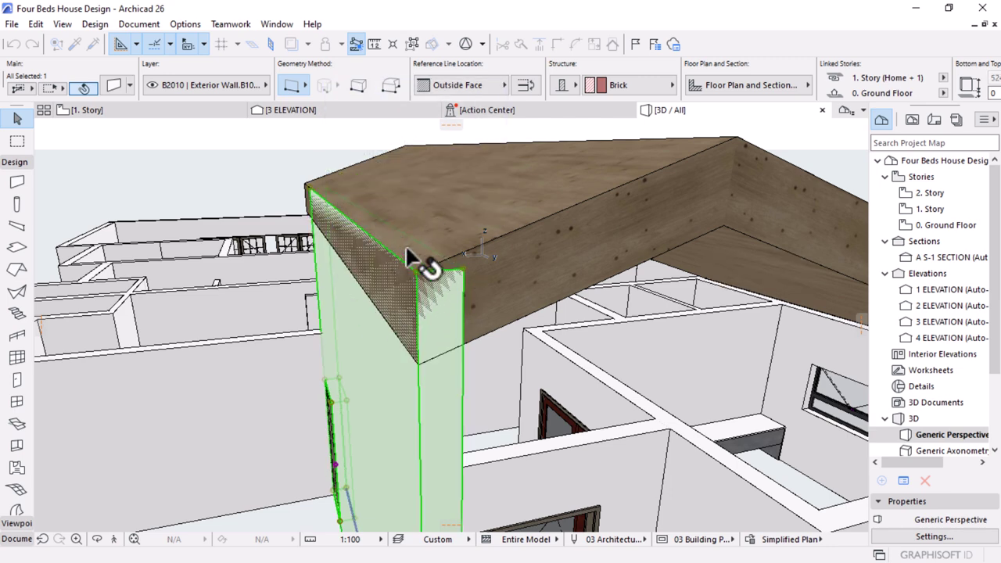
{"action": "scroll", "coordinate": [430, 293], "scroll_direction": "up", "scroll_amount": 3}
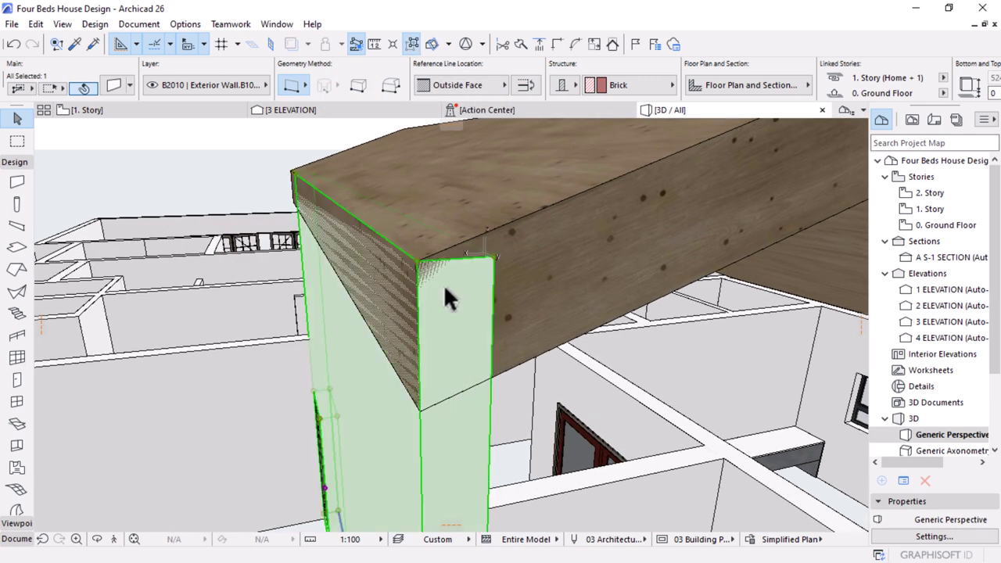
{"action": "scroll", "coordinate": [393, 266], "scroll_direction": "up", "scroll_amount": 1}
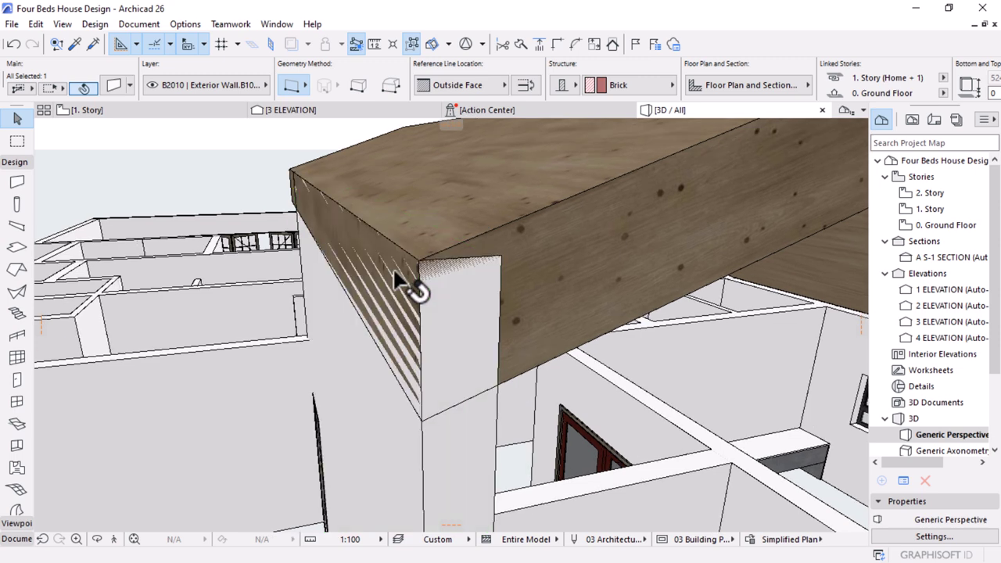
Trim the wall between the garage and entrance with a Solid Element Operation, using the entrance roof as operator and Subtraction with upward extrusion
{"action": "right_click", "coordinate": [219, 162]}
{"action": "mouse_move", "coordinate": [286, 313]}
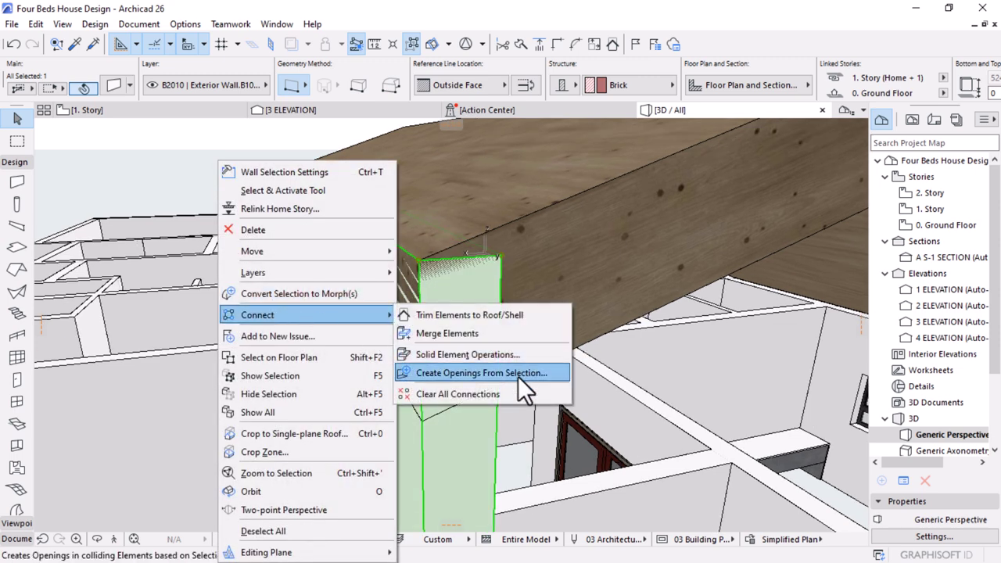
{"action": "left_click", "coordinate": [463, 356]}
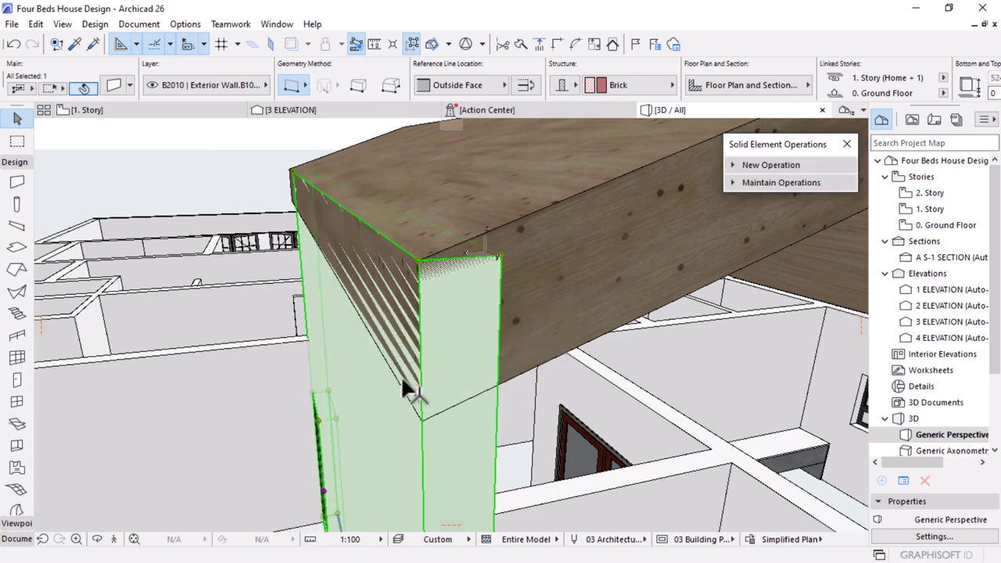
{"action": "left_click", "coordinate": [786, 166]}
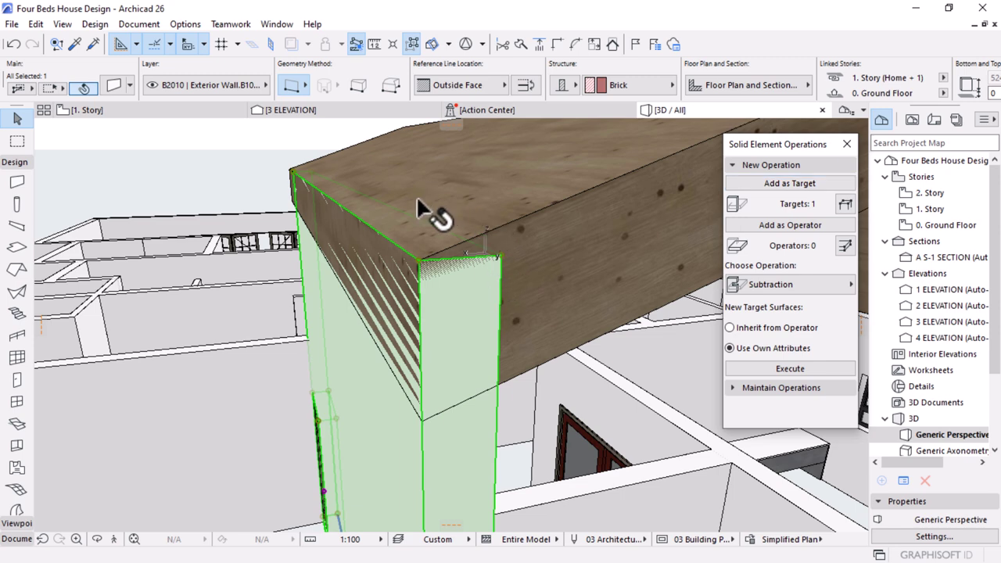
{"action": "left_click", "coordinate": [436, 216]}
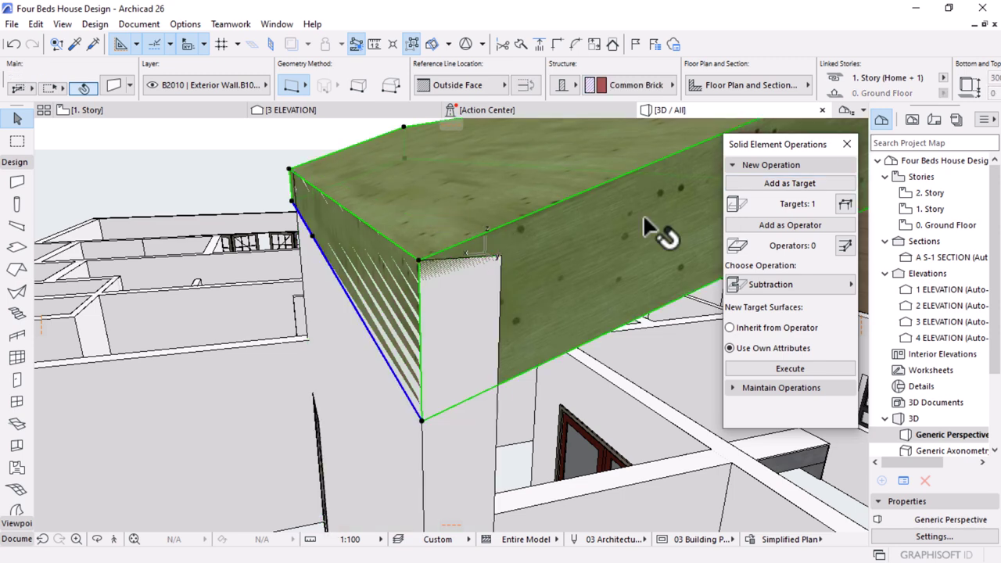
{"action": "left_click", "coordinate": [786, 226]}
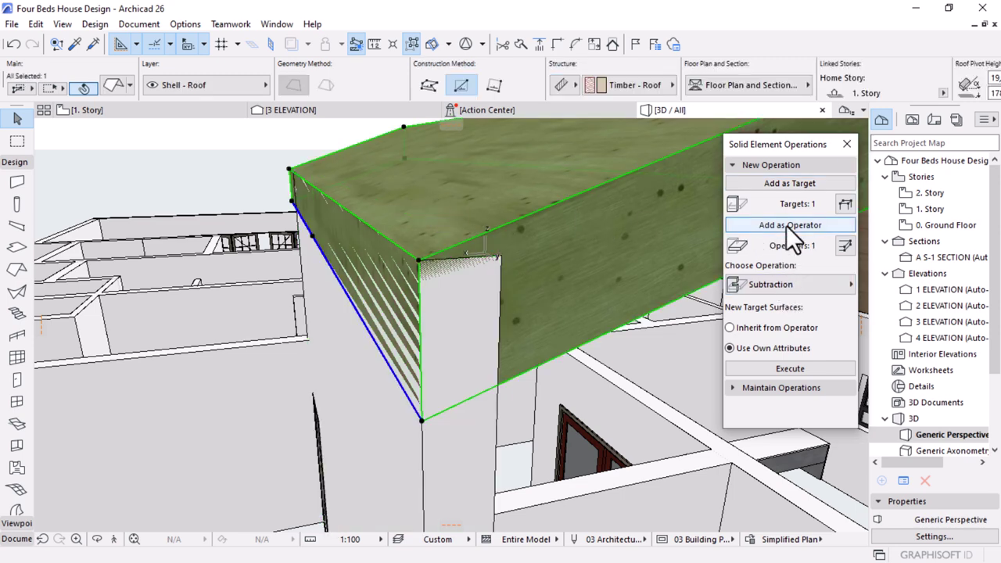
{"action": "left_click", "coordinate": [766, 286]}
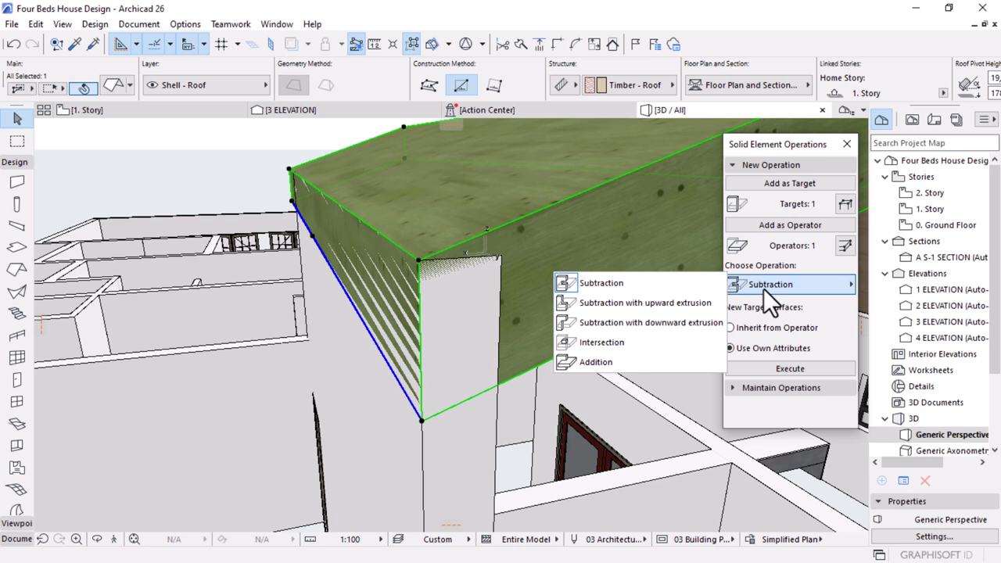
{"action": "left_click", "coordinate": [641, 304]}
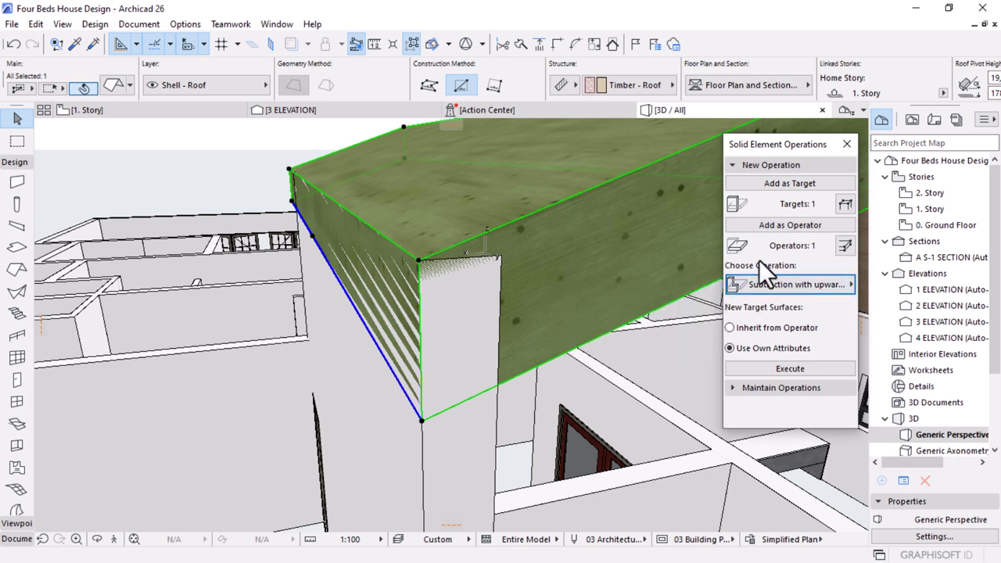
{"action": "left_click", "coordinate": [783, 366]}
{"action": "left_click", "coordinate": [507, 397]}
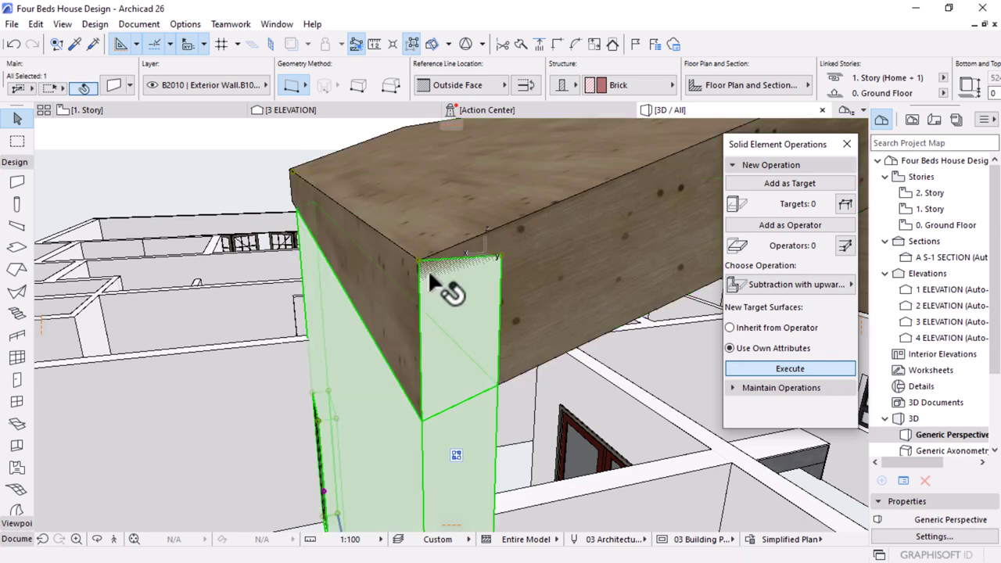
Offset the entrance roof's front edge outward so the roof covers the leftover wall piece at its lower corner
{"action": "scroll", "coordinate": [496, 400], "scroll_direction": "up", "scroll_amount": 2}
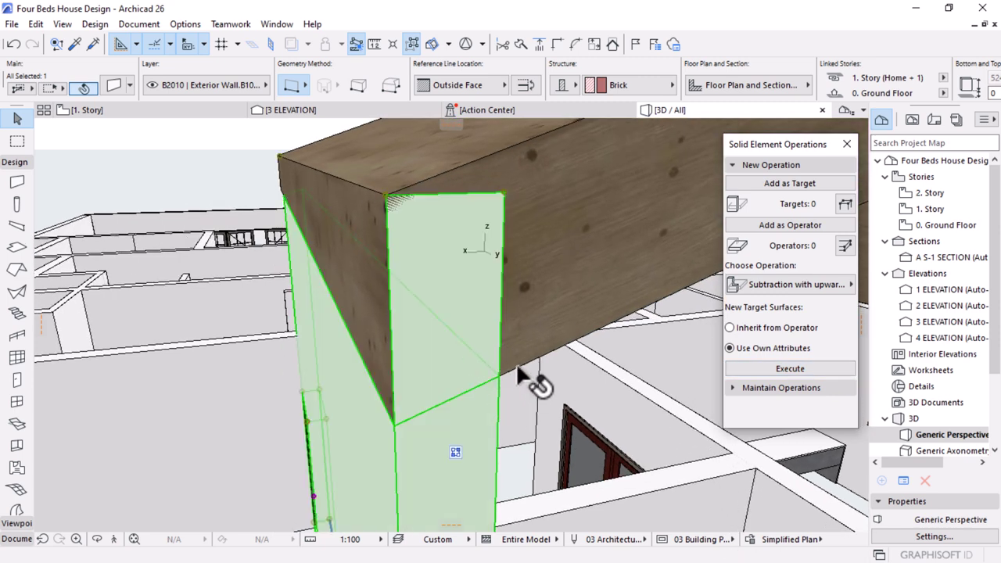
{"action": "middle_click_drag", "start_coordinate": [517, 367], "coordinate": [297, 375], "text": "shift"}
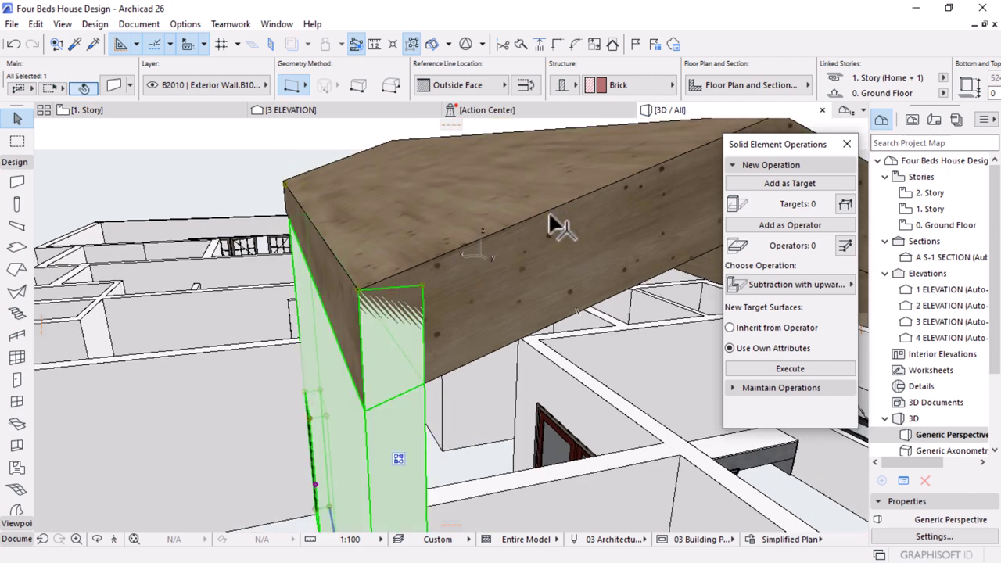
{"action": "middle_click_drag", "start_coordinate": [487, 253], "coordinate": [538, 378], "text": "shift"}
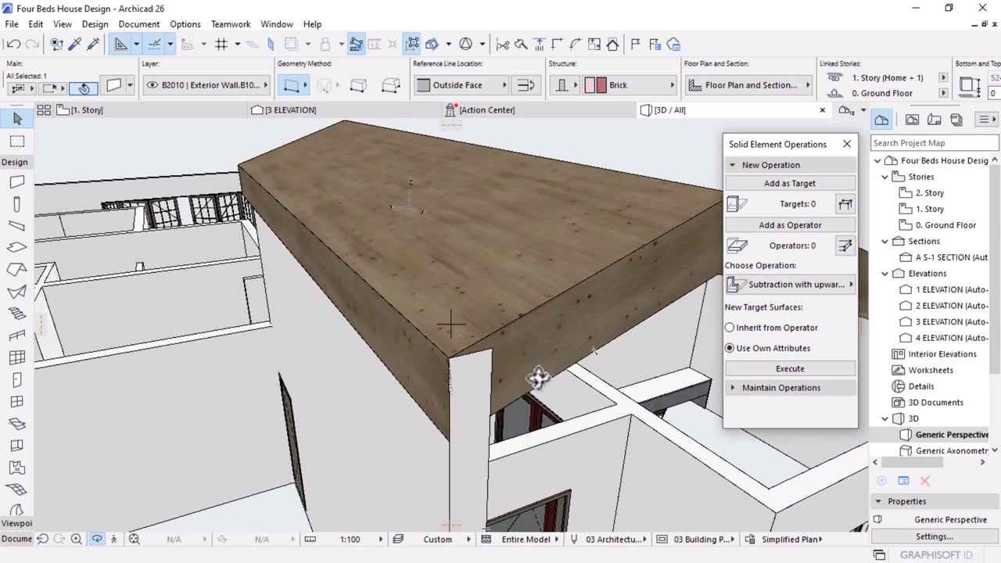
{"action": "left_click", "coordinate": [599, 272]}
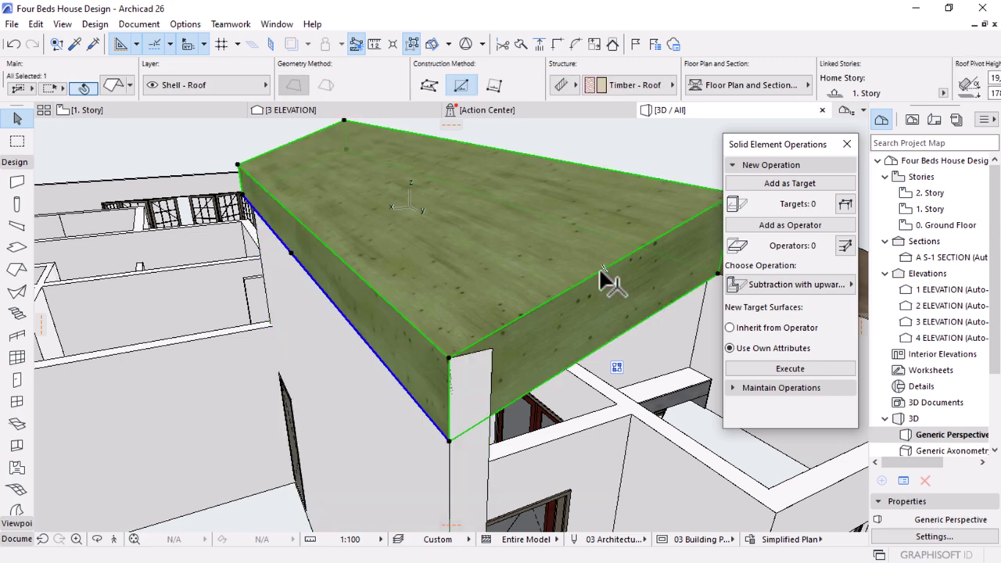
{"action": "left_click", "coordinate": [600, 273]}
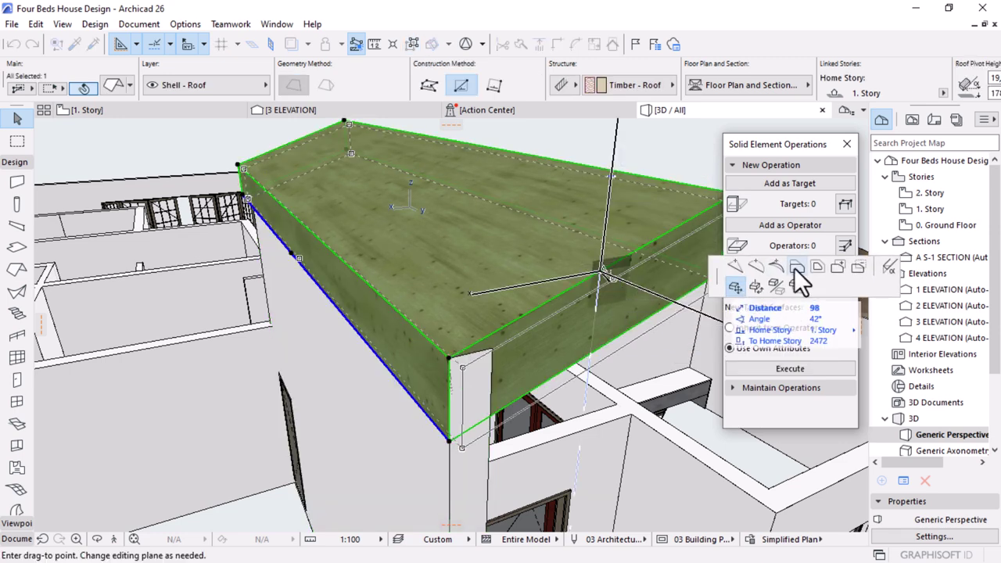
{"action": "left_click", "coordinate": [798, 268]}
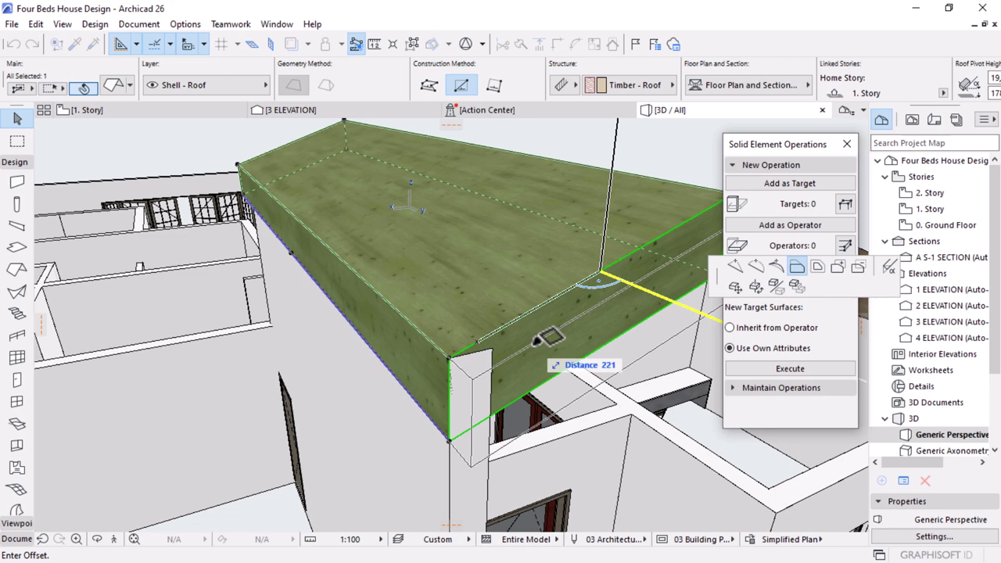
{"action": "left_click", "coordinate": [538, 339]}
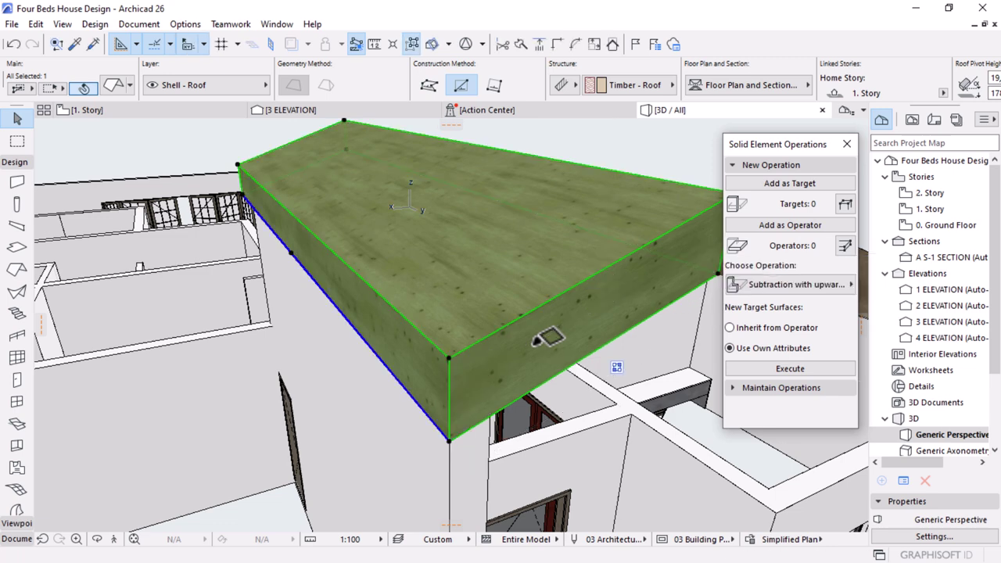
Offset the front edge of the front room's roof to align with the entrance roof's front corner, and clear the selection
{"action": "scroll", "coordinate": [256, 300], "scroll_direction": "down", "scroll_amount": 2}
{"action": "left_click", "coordinate": [535, 261]}
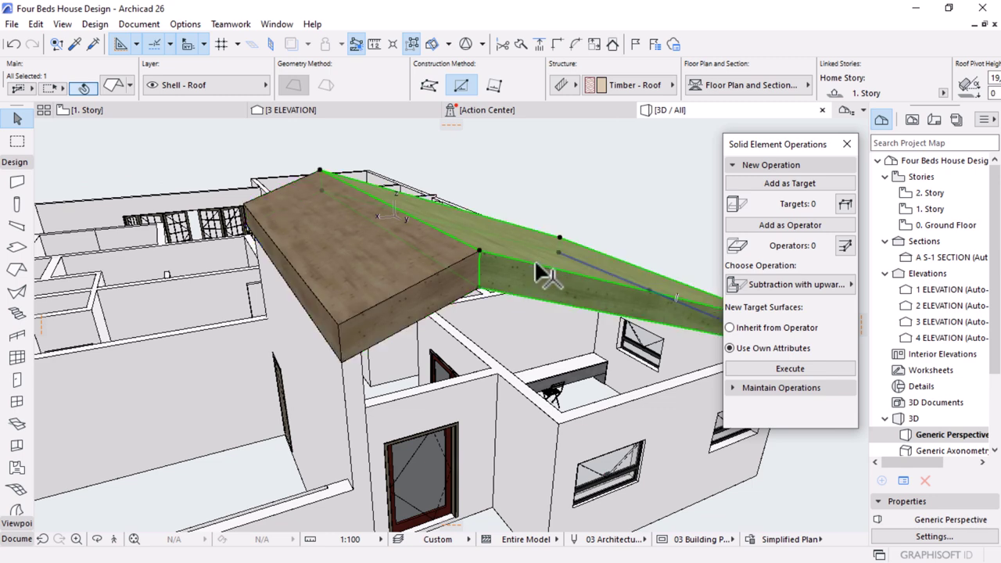
{"action": "left_click", "coordinate": [537, 266]}
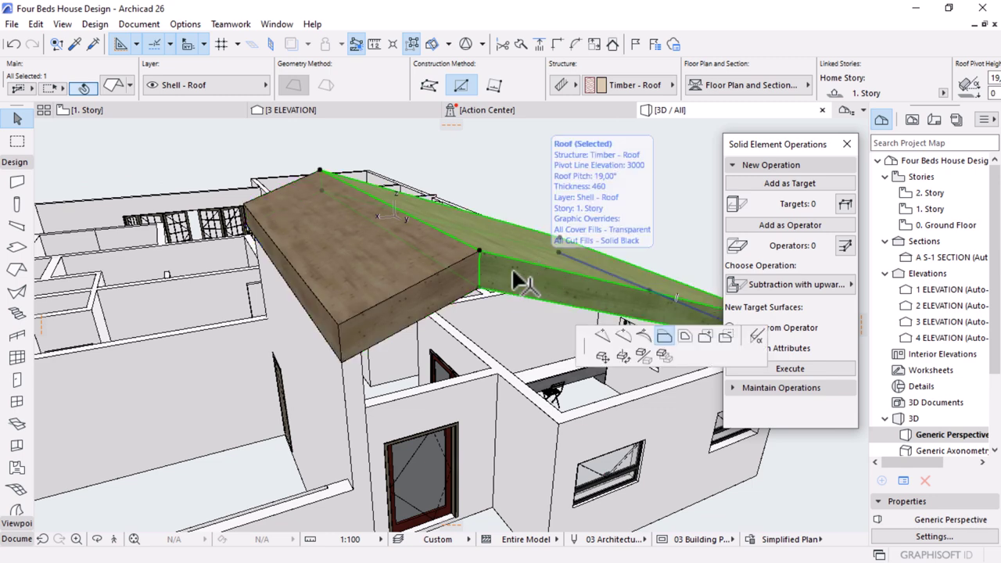
{"action": "left_click", "coordinate": [340, 323]}
{"action": "left_click", "coordinate": [619, 176]}
Examine how the roofs meet the walls around the entrance and front room, with the Solid Element Operations settings collapsed and moved aside
{"action": "scroll", "coordinate": [333, 246], "scroll_direction": "down", "scroll_amount": 2}
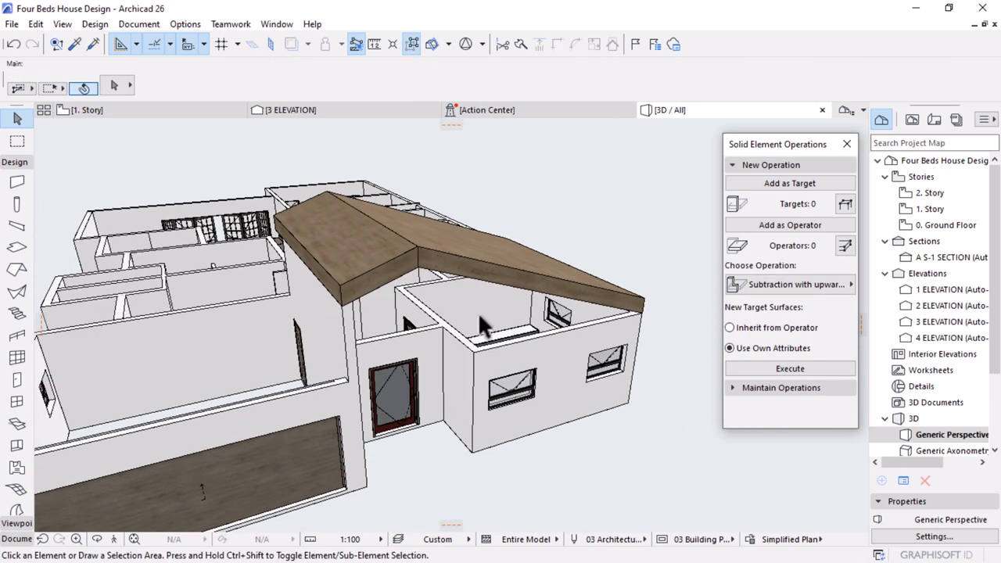
{"action": "scroll", "coordinate": [367, 327], "scroll_direction": "up", "scroll_amount": 3}
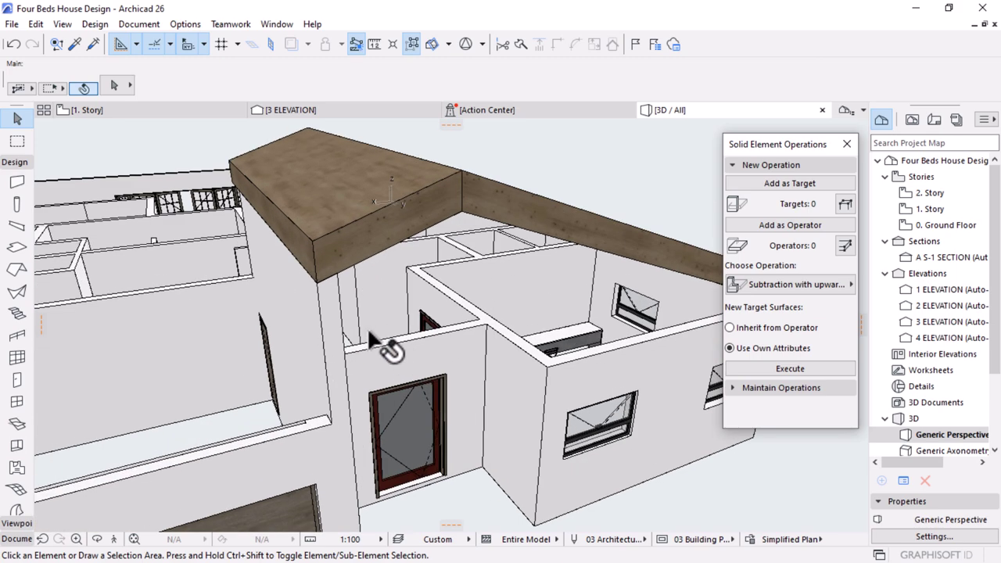
{"action": "middle_click_drag", "start_coordinate": [367, 327], "coordinate": [245, 326], "text": "shift"}
{"action": "scroll", "coordinate": [228, 161], "scroll_direction": "up", "scroll_amount": 3}
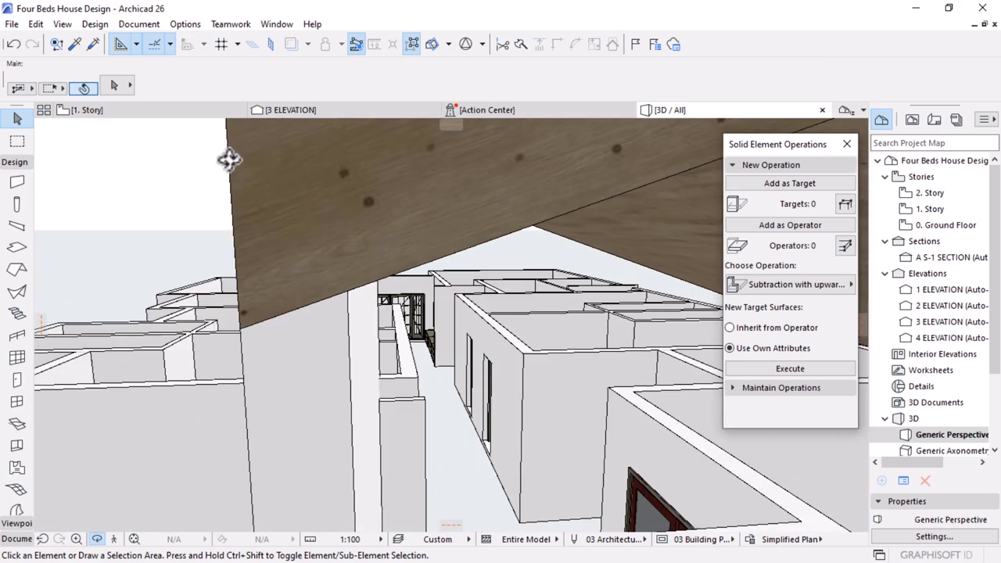
{"action": "scroll", "coordinate": [324, 306], "scroll_direction": "up", "scroll_amount": 5}
{"action": "scroll", "coordinate": [328, 313], "scroll_direction": "down", "scroll_amount": 6}
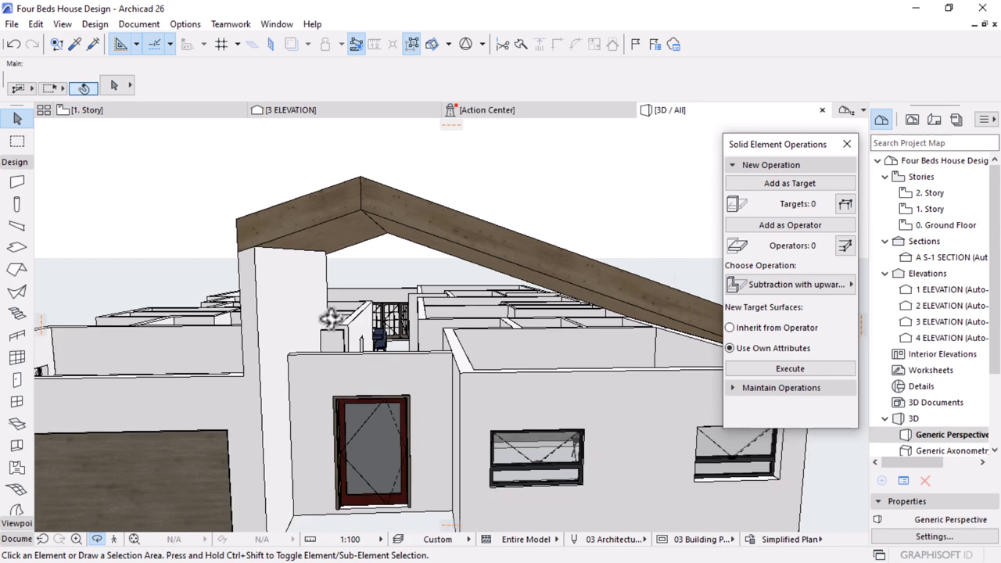
{"action": "scroll", "coordinate": [330, 318], "scroll_direction": "down", "scroll_amount": 5}
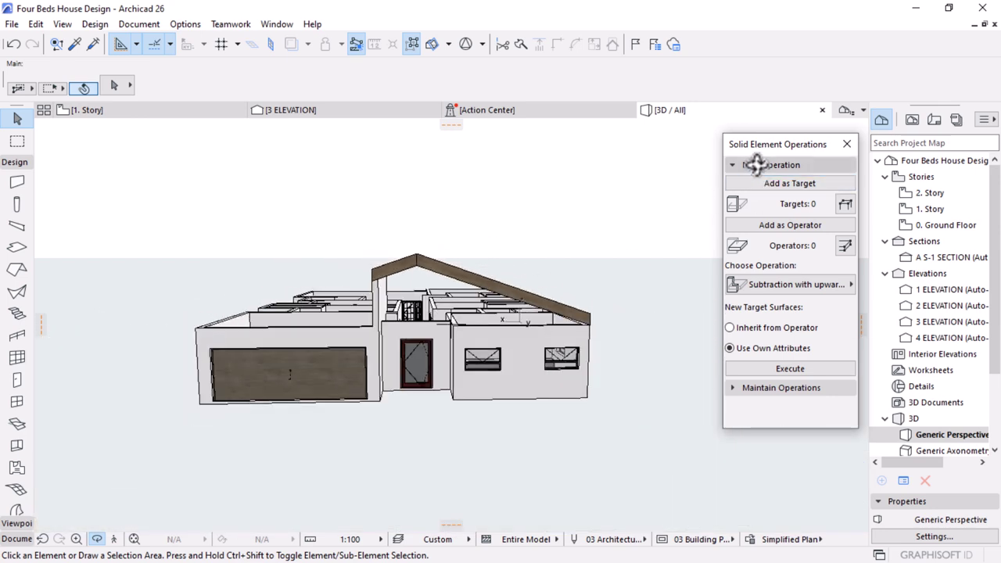
{"action": "left_click", "coordinate": [756, 165]}
{"action": "mouse_move", "coordinate": [779, 147]}
{"action": "left_mouse_down"}
{"action": "mouse_move", "coordinate": [768, 144]}
{"action": "mouse_move", "coordinate": [786, 134]}
{"action": "left_mouse_up"}
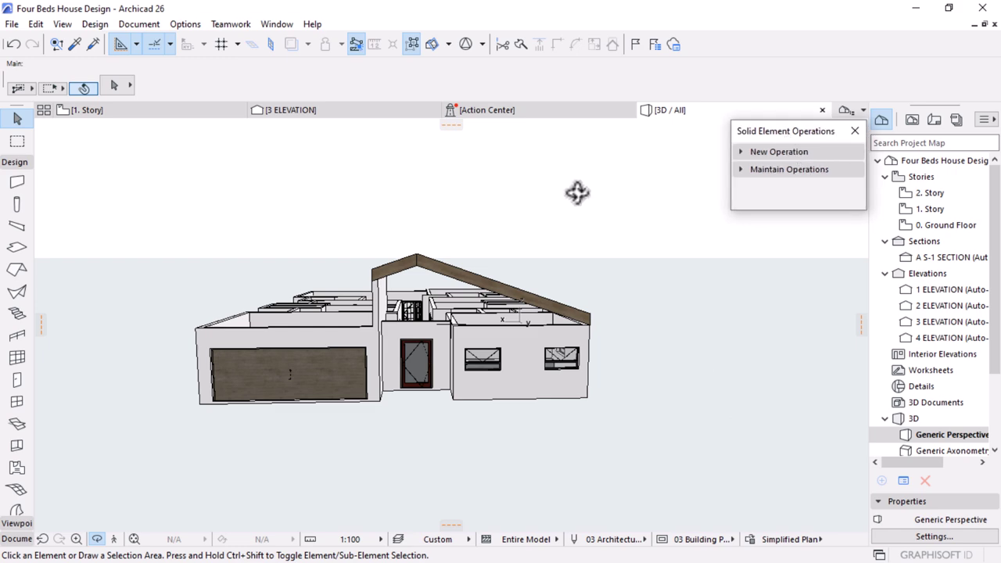
{"action": "scroll", "coordinate": [464, 299], "scroll_direction": "up", "scroll_amount": 3}
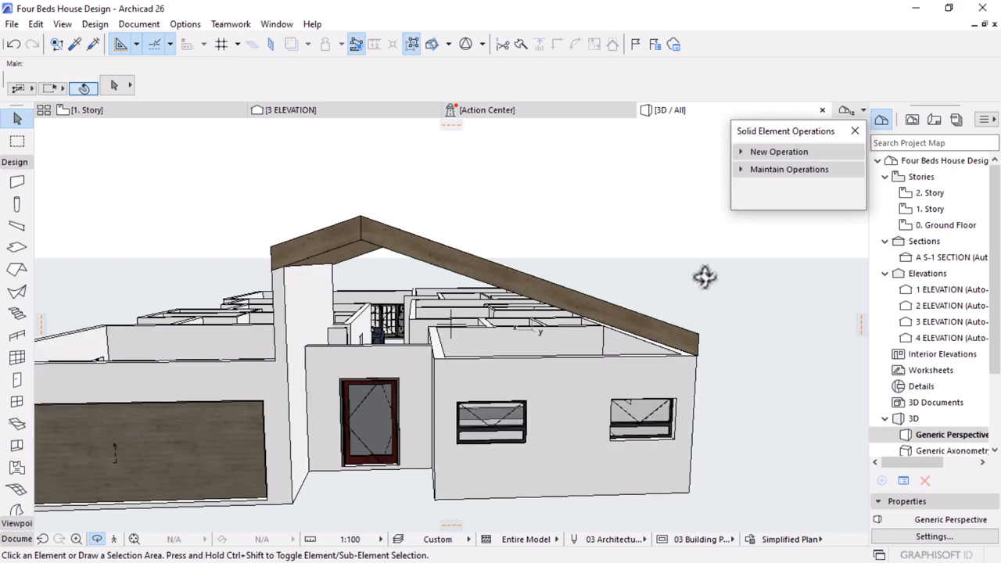
{"action": "left_click_drag", "start_coordinate": [703, 277], "coordinate": [472, 383]}
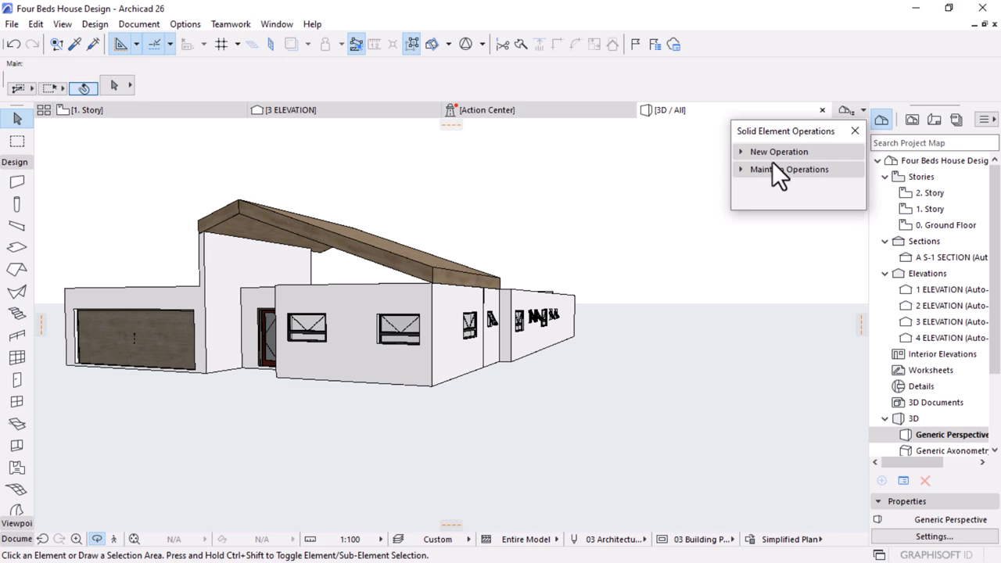
{"action": "left_click_drag", "start_coordinate": [385, 330], "coordinate": [472, 319]}
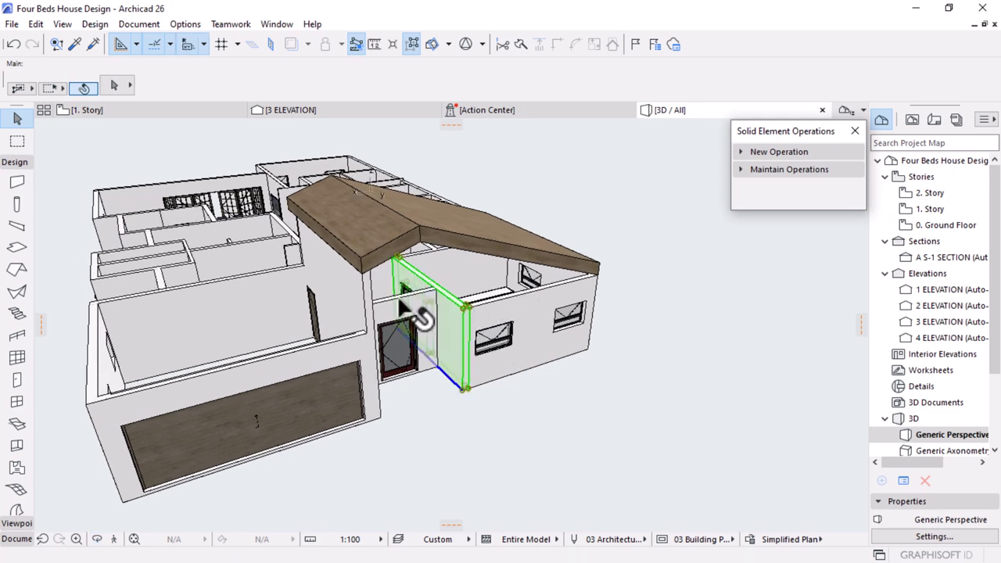
{"action": "left_click", "coordinate": [424, 301]}
{"action": "left_click", "coordinate": [385, 309], "text": "shift"}
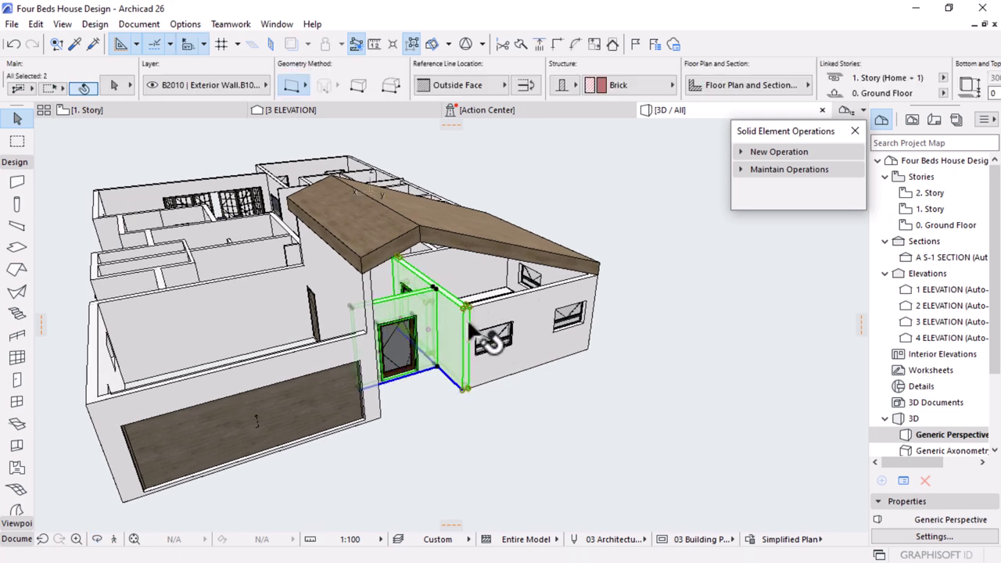
{"action": "left_click", "coordinate": [527, 309], "text": "shift"}
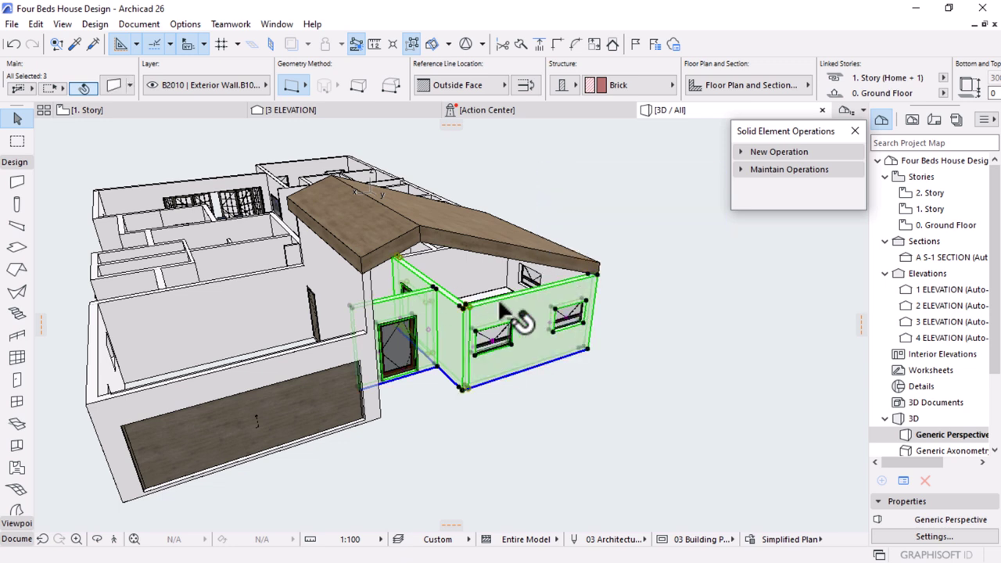
{"action": "left_click", "coordinate": [558, 275], "text": "shift"}
{"action": "key", "text": "Escape"}
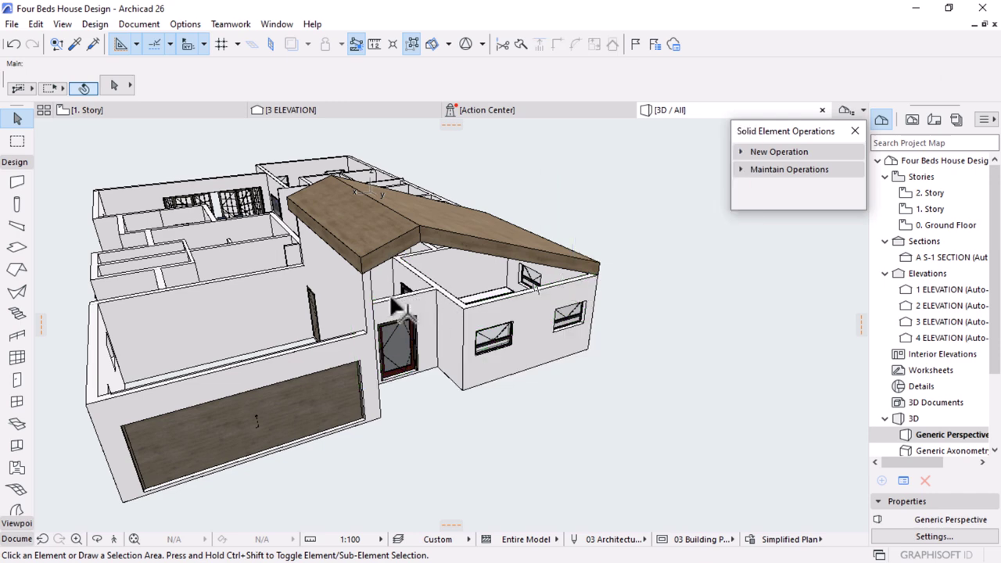
Pick up the settings of the taller wall between the garage and entrance and transfer them to the entrance and front room walls
{"action": "left_click", "coordinate": [328, 292], "text": "alt"}
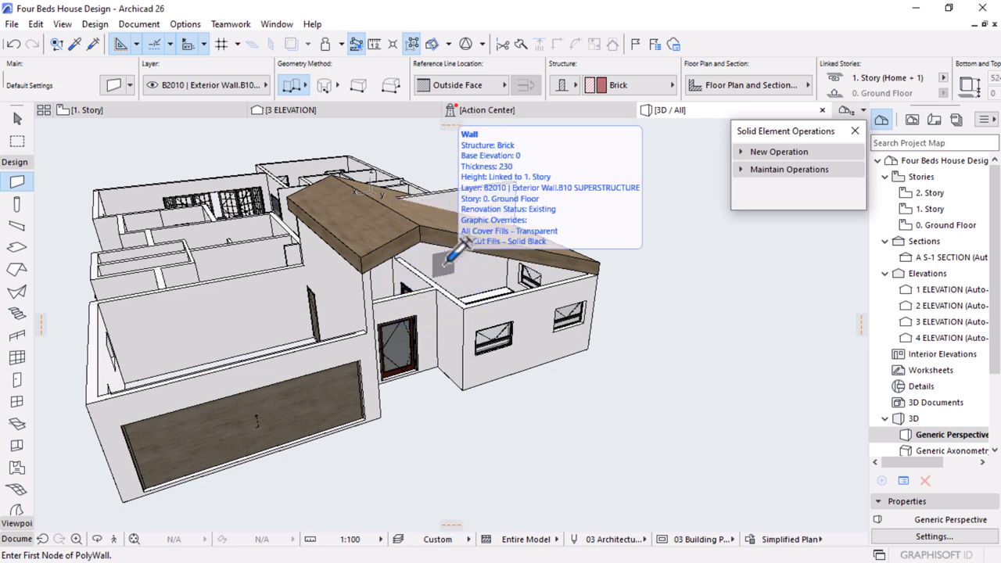
{"action": "left_click", "coordinate": [449, 258], "text": "ctrl+alt"}
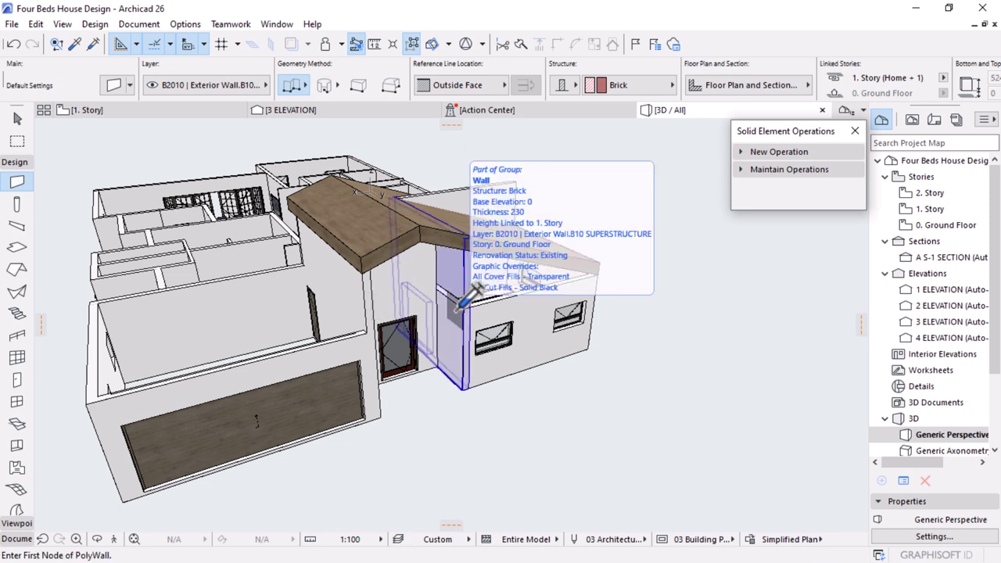
{"action": "left_click", "coordinate": [460, 306], "text": "ctrl+alt"}
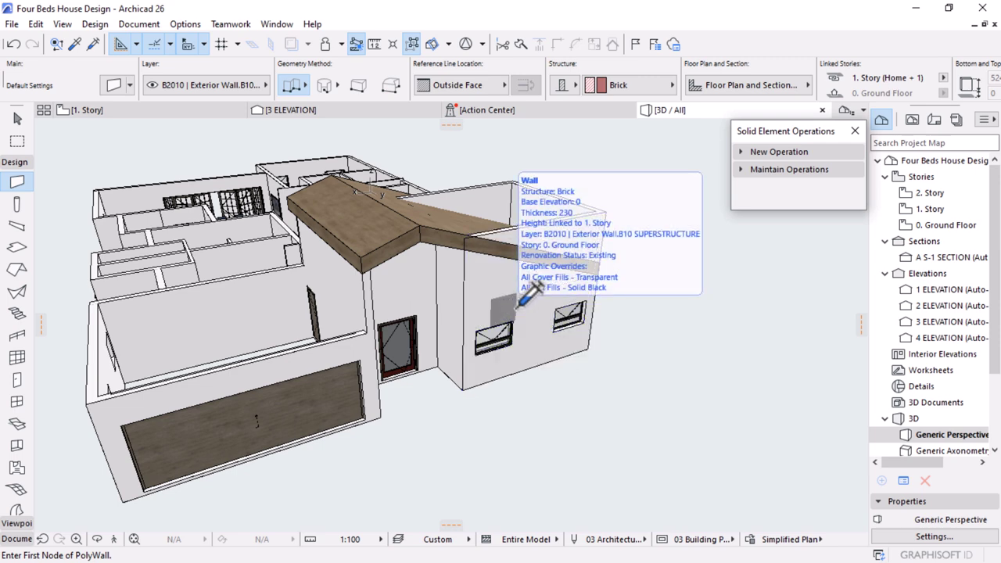
{"action": "left_click", "coordinate": [529, 293], "text": "ctrl+alt"}
{"action": "scroll", "coordinate": [399, 205], "scroll_direction": "up", "scroll_amount": 2}
{"action": "scroll", "coordinate": [399, 205], "scroll_direction": "up", "scroll_amount": 1}
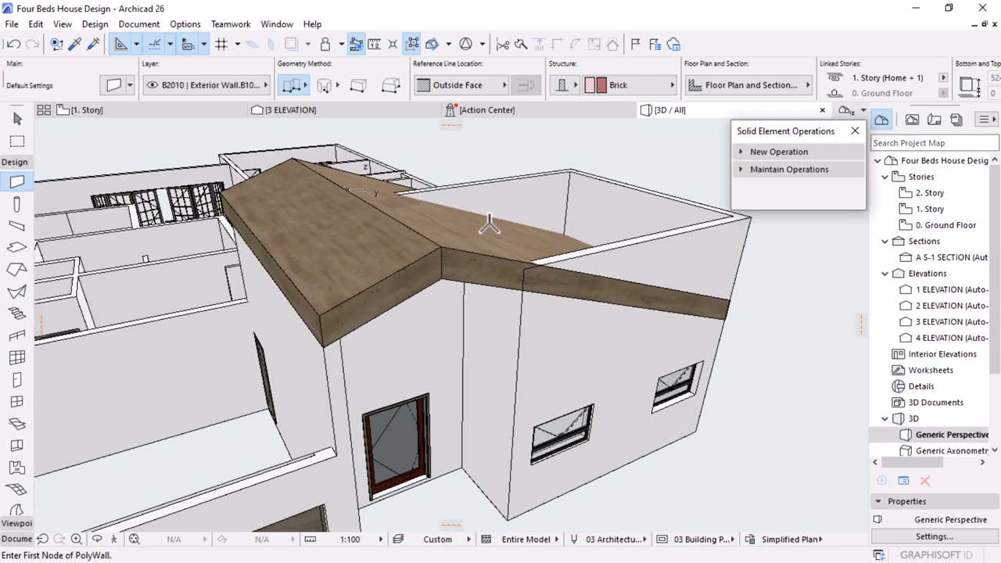
{"action": "key", "text": "Escape"}
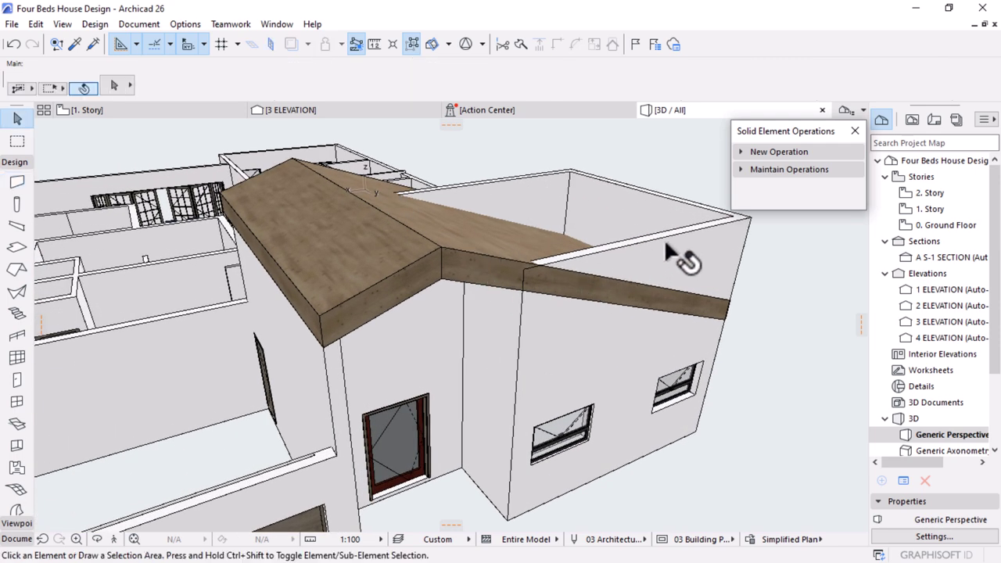
Select the front room's front, outer side and back walls plus the entrance door wall, and stretch them up above the roof ridge
{"action": "left_click", "coordinate": [645, 236]}
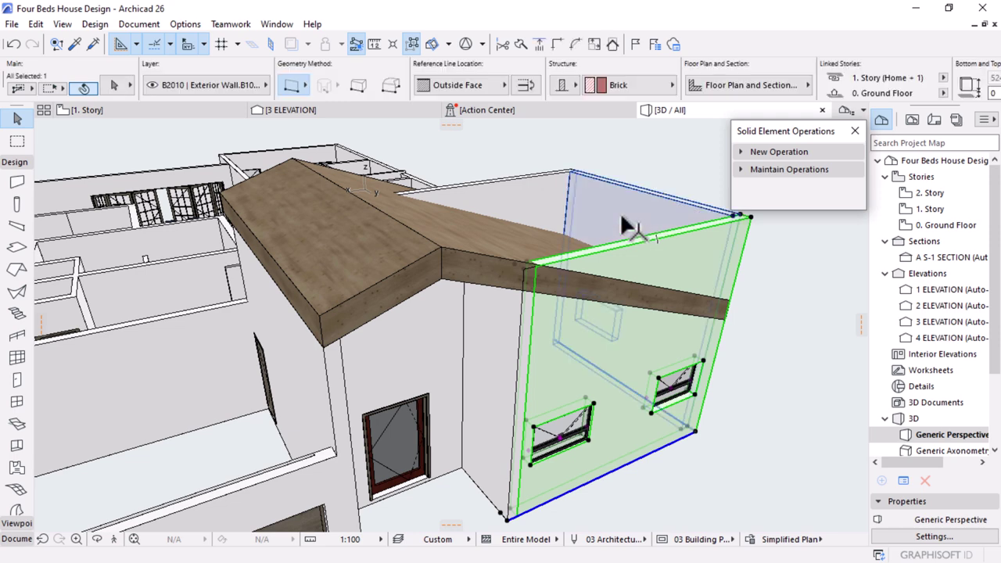
{"action": "left_click", "coordinate": [536, 212], "text": "shift"}
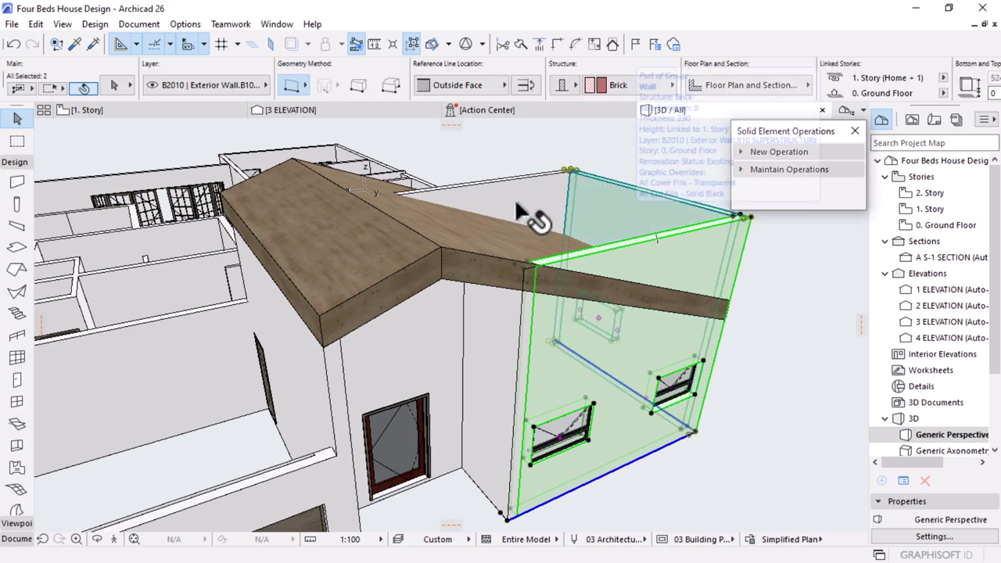
{"action": "left_click", "coordinate": [442, 297], "text": "shift"}
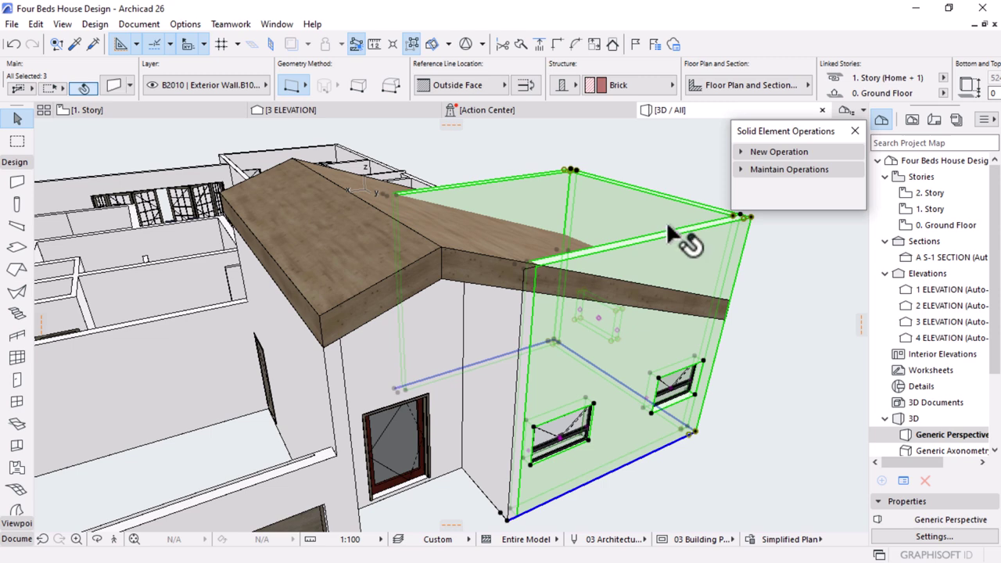
{"action": "middle_click_drag", "start_coordinate": [585, 353], "coordinate": [420, 306], "text": "shift"}
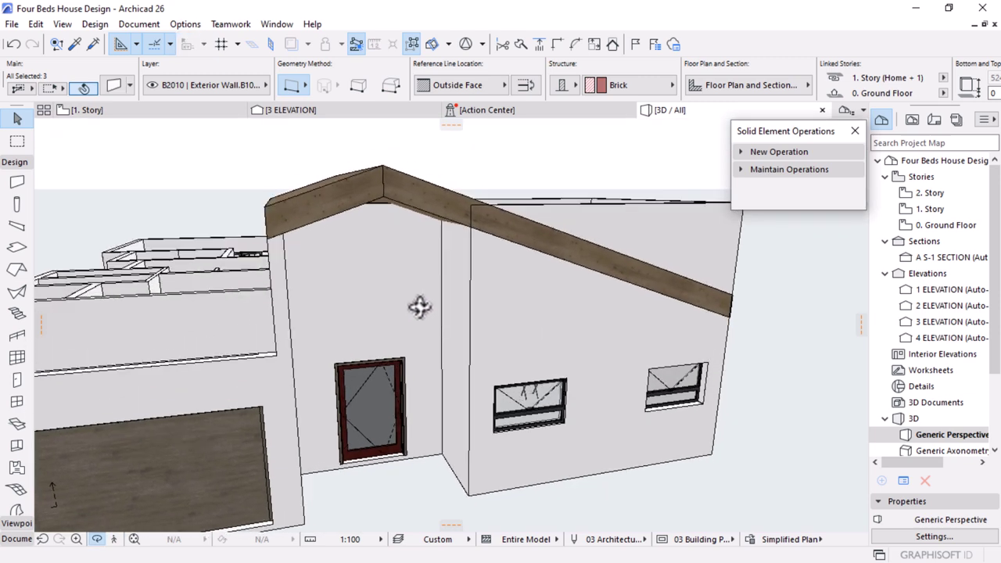
{"action": "left_click", "coordinate": [374, 228], "text": "shift"}
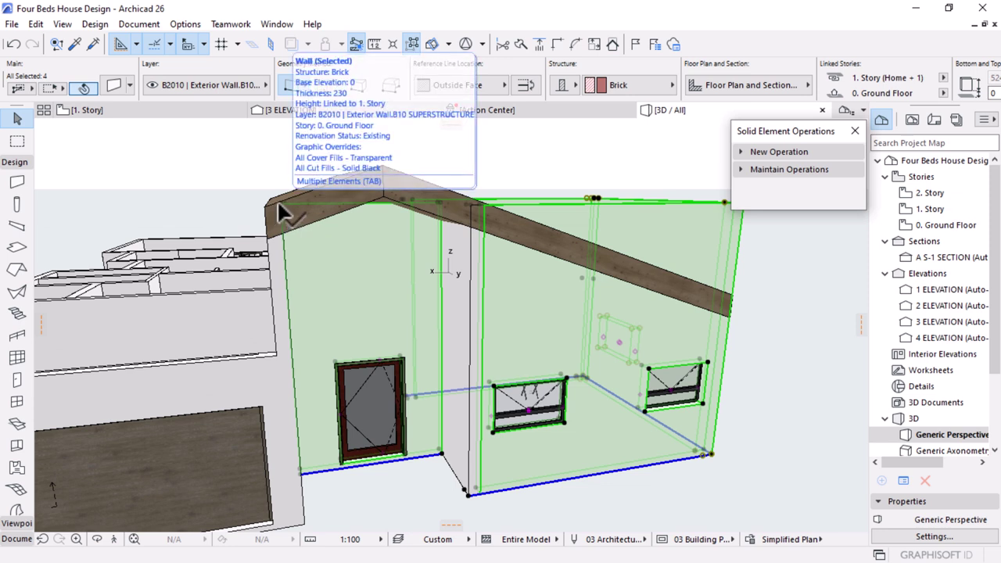
{"action": "left_click", "coordinate": [276, 200]}
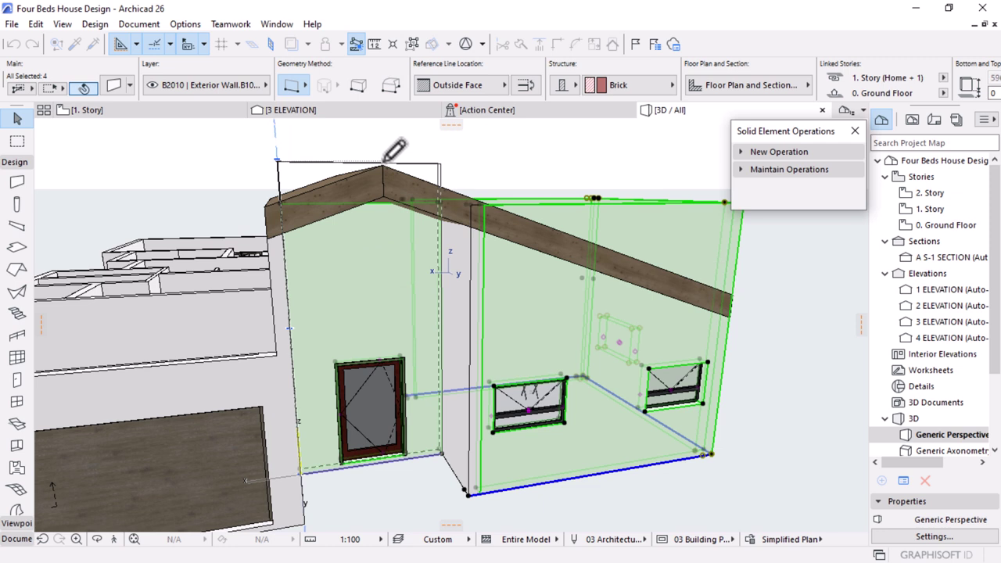
{"action": "left_click", "coordinate": [384, 161]}
Trim the four selected walls with a Solid Element Operation, using both roofs as operators and Subtraction with upward extrusion
{"action": "left_click", "coordinate": [799, 151]}
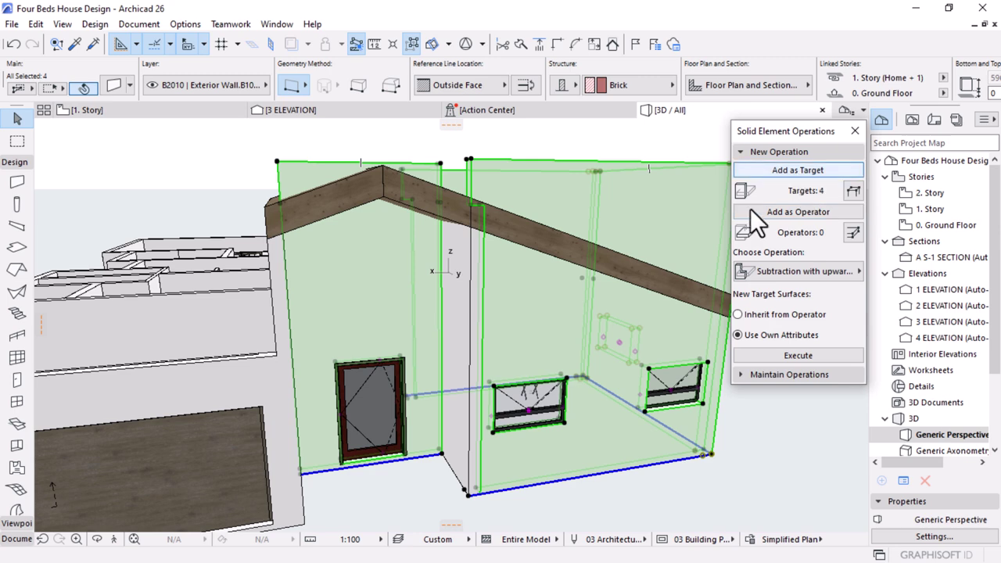
{"action": "left_click", "coordinate": [453, 215]}
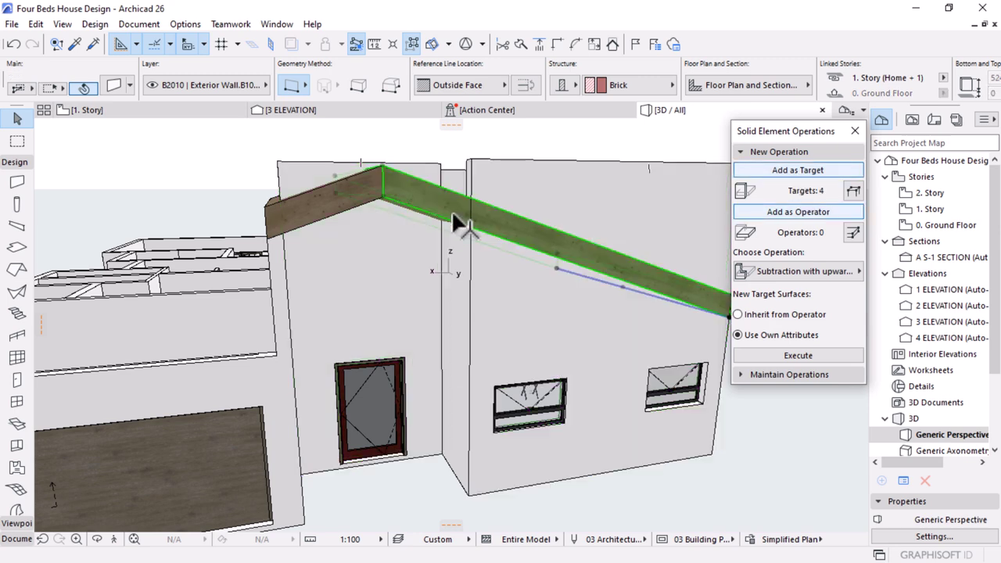
{"action": "left_click", "coordinate": [332, 223], "text": "shift"}
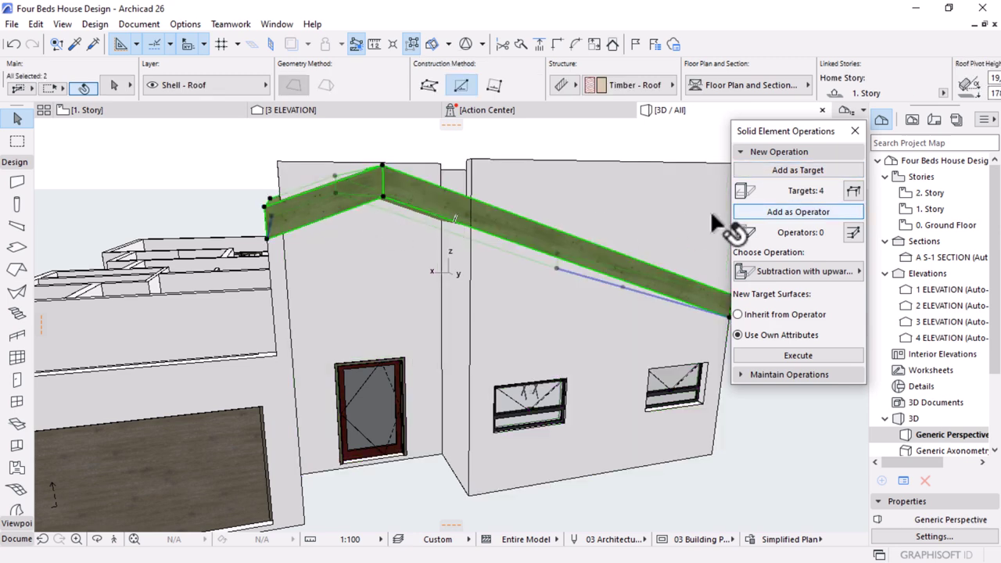
{"action": "left_click", "coordinate": [782, 212]}
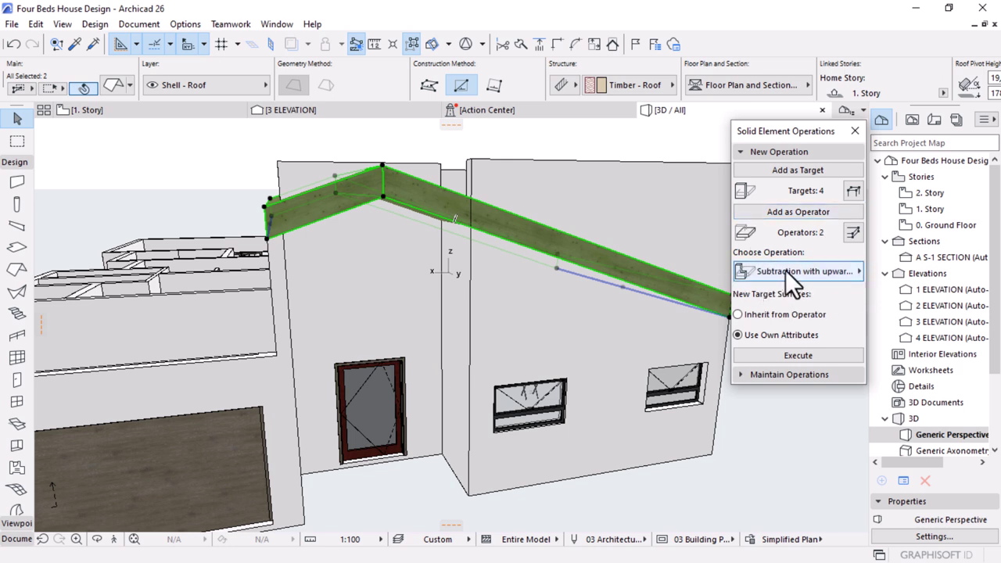
{"action": "left_click", "coordinate": [799, 354]}
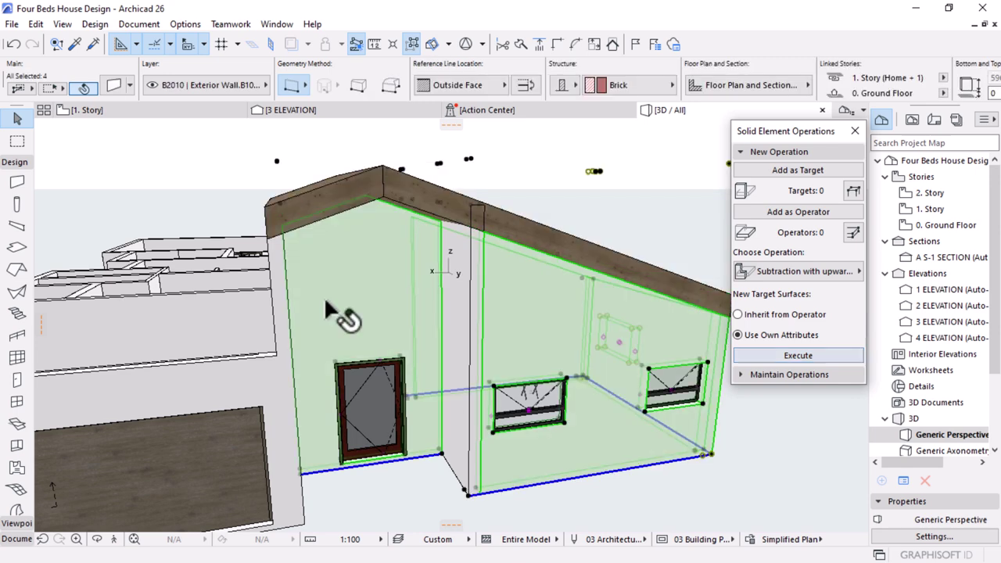
{"action": "scroll", "coordinate": [336, 312], "scroll_direction": "down", "scroll_amount": 3}
{"action": "key", "text": "Escape"}
Examine from several angles where the front room's corner wall meets the front edge of the roof
{"action": "scroll", "coordinate": [407, 247], "scroll_direction": "up", "scroll_amount": 4}
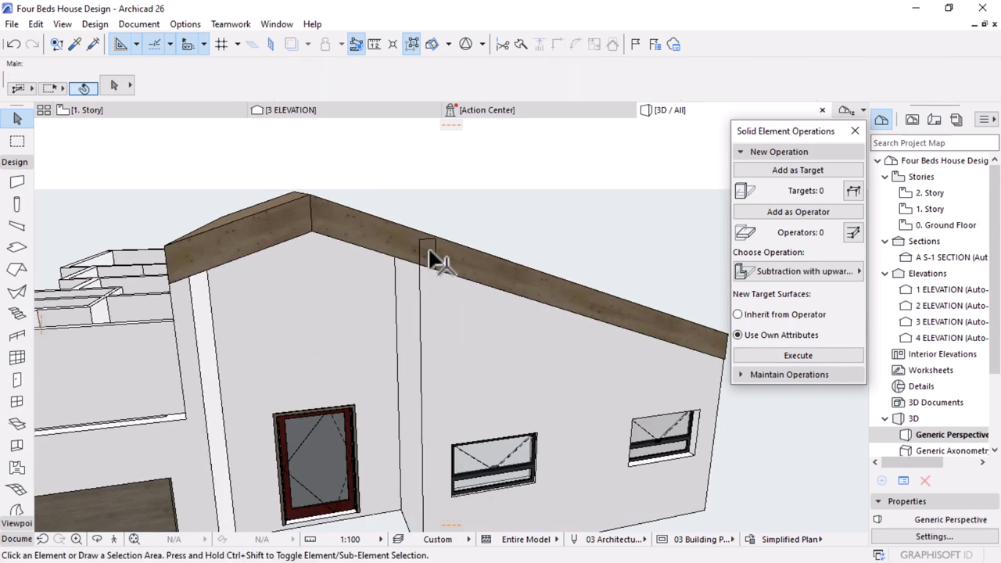
{"action": "scroll", "coordinate": [428, 251], "scroll_direction": "up", "scroll_amount": 3}
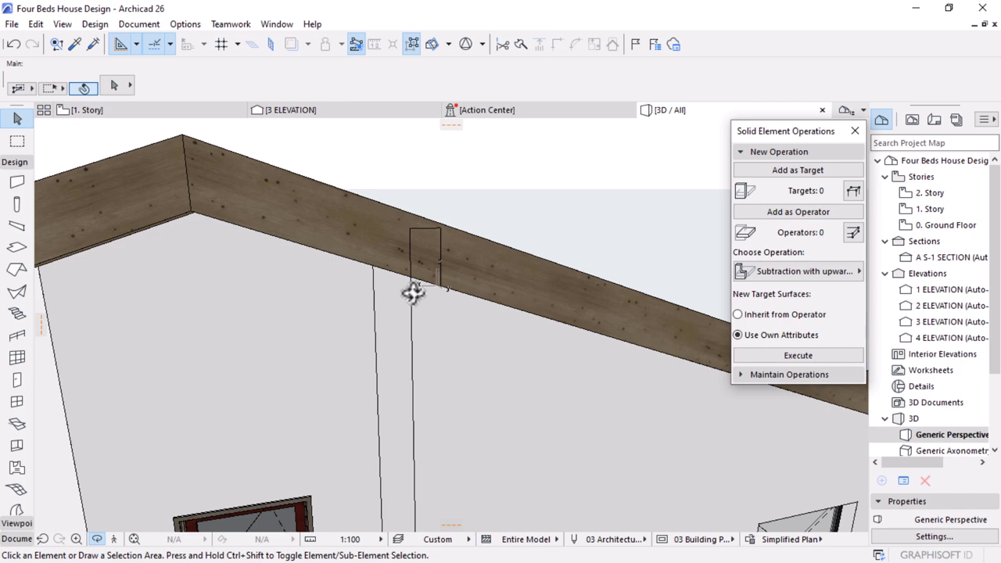
{"action": "middle_click_drag", "start_coordinate": [413, 292], "coordinate": [384, 284], "text": "shift"}
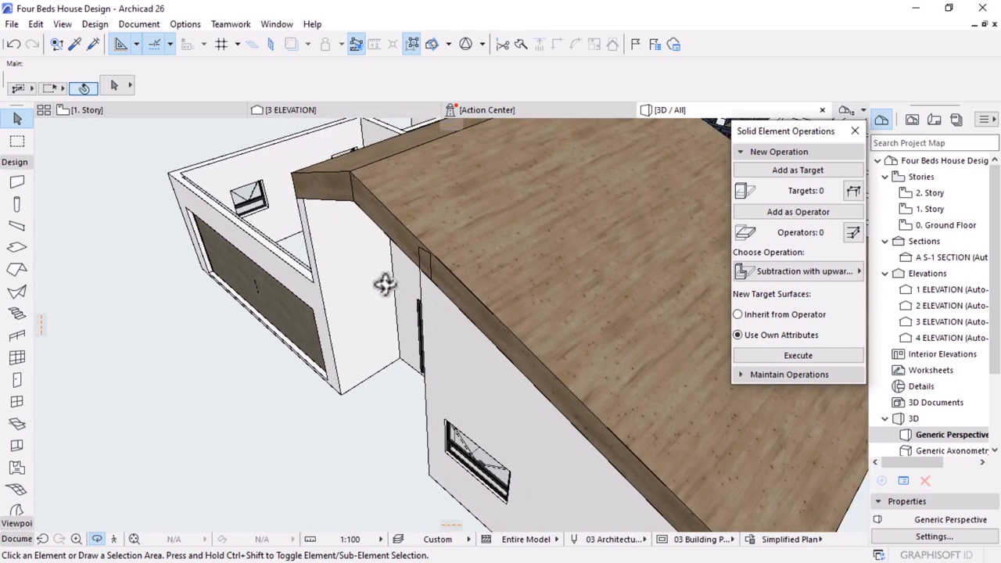
{"action": "scroll", "coordinate": [384, 284], "scroll_direction": "down", "scroll_amount": 3}
{"action": "middle_click_drag", "start_coordinate": [484, 321], "coordinate": [423, 346], "text": "shift"}
{"action": "middle_click_drag", "start_coordinate": [406, 380], "coordinate": [466, 313], "text": "shift"}
{"action": "scroll", "coordinate": [485, 291], "scroll_direction": "up", "scroll_amount": 2}
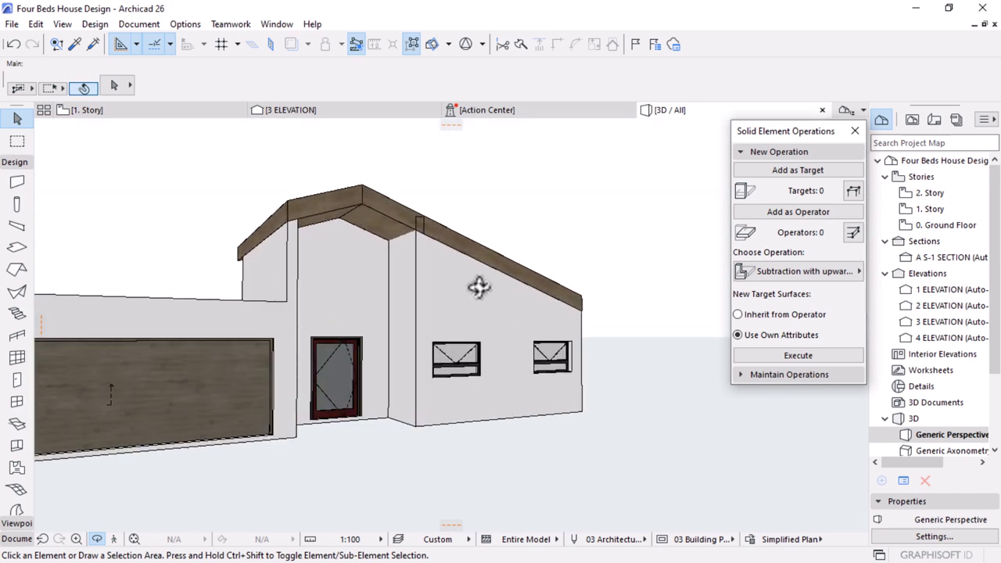
{"action": "middle_click_drag", "start_coordinate": [601, 400], "coordinate": [508, 411], "text": "shift"}
{"action": "middle_click_drag", "start_coordinate": [569, 369], "coordinate": [507, 384], "text": "shift"}
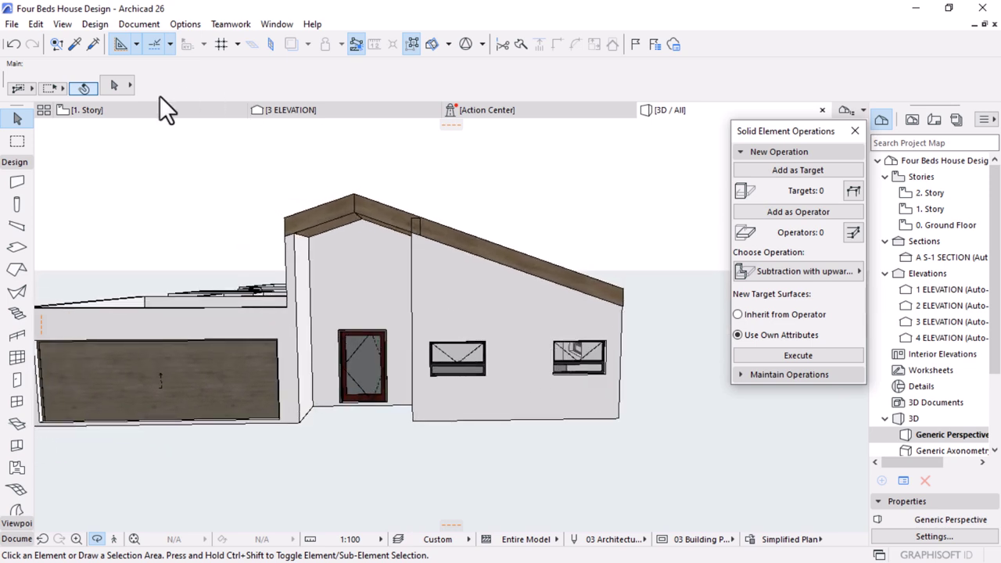
Open the ground floor plan, collapse the New Operation settings, and select the front room's front wall
{"action": "double_click", "coordinate": [930, 208]}
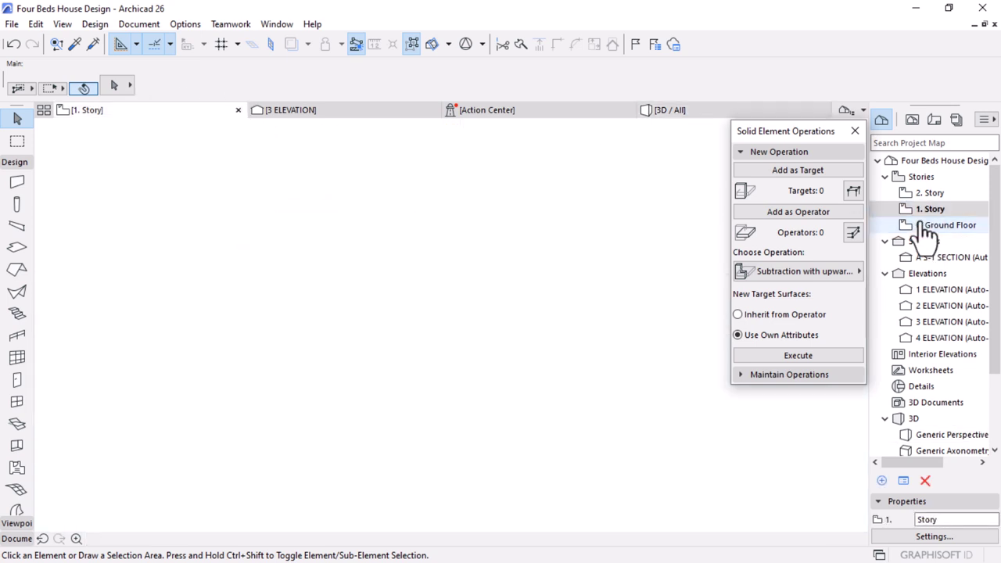
{"action": "double_click", "coordinate": [927, 227]}
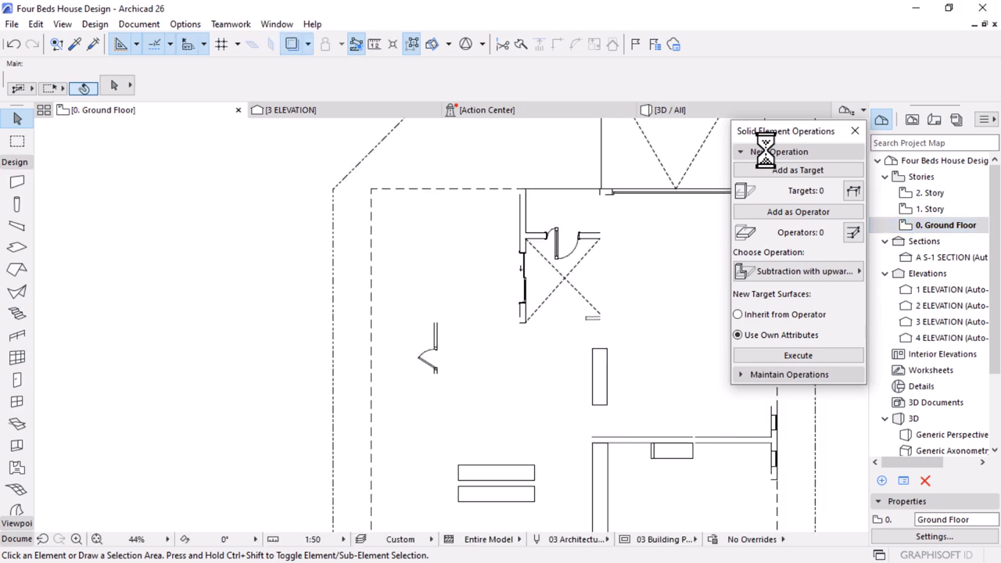
{"action": "left_click", "coordinate": [770, 153]}
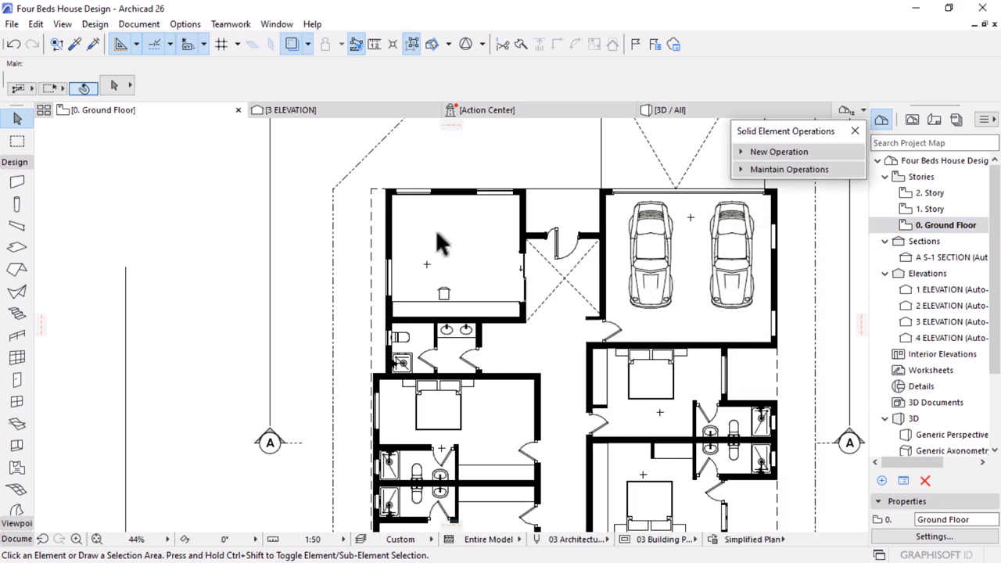
{"action": "scroll", "coordinate": [446, 244], "scroll_direction": "down", "scroll_amount": 4}
{"action": "scroll", "coordinate": [453, 218], "scroll_direction": "up", "scroll_amount": 5}
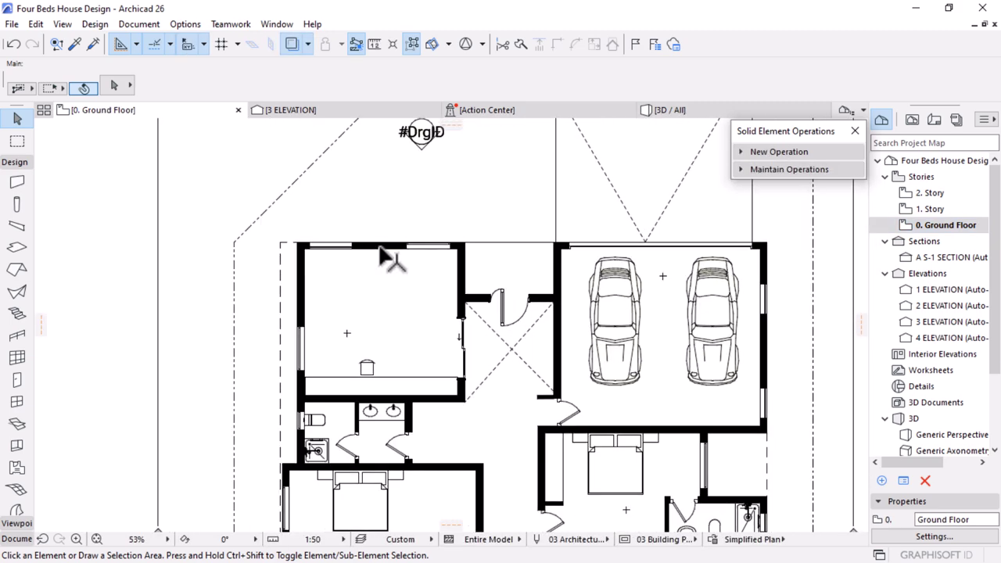
{"action": "left_click", "coordinate": [381, 249]}
{"action": "scroll", "coordinate": [403, 209], "scroll_direction": "up", "scroll_amount": 4}
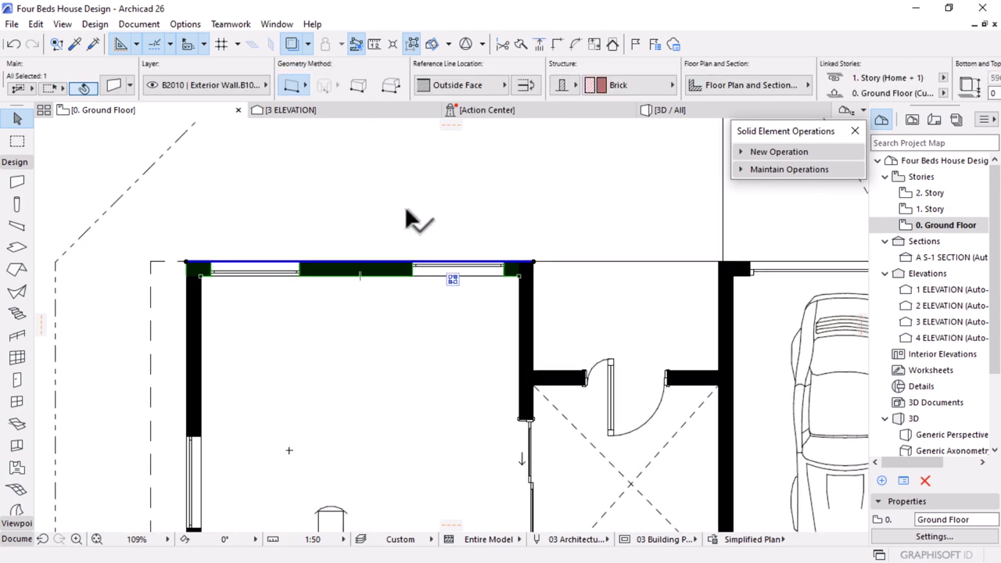
Compare the roof's front edge in 3D, and move the front room's front wall slightly inward on the ground floor plan
{"action": "left_click", "coordinate": [677, 110]}
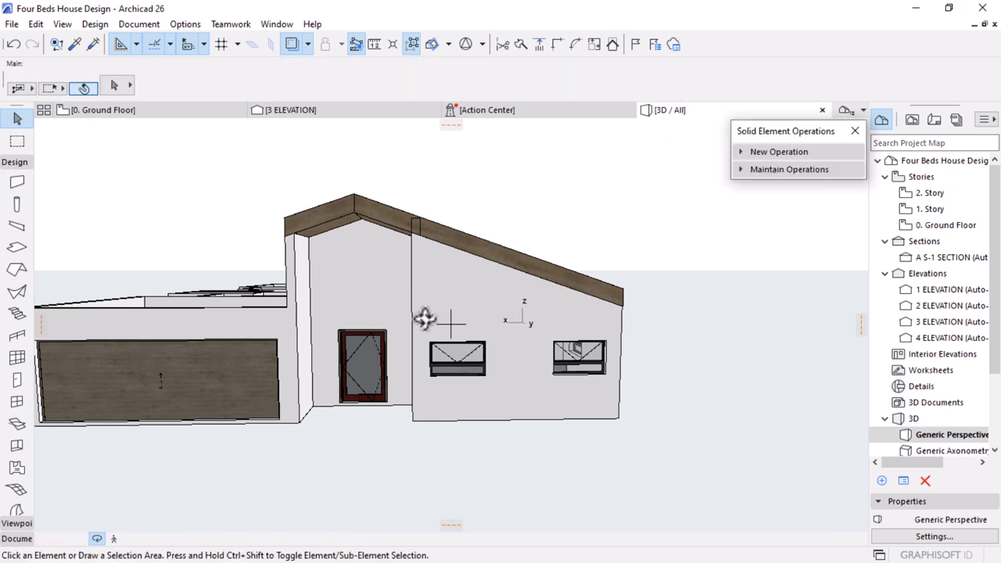
{"action": "left_click_drag", "start_coordinate": [440, 315], "coordinate": [572, 315]}
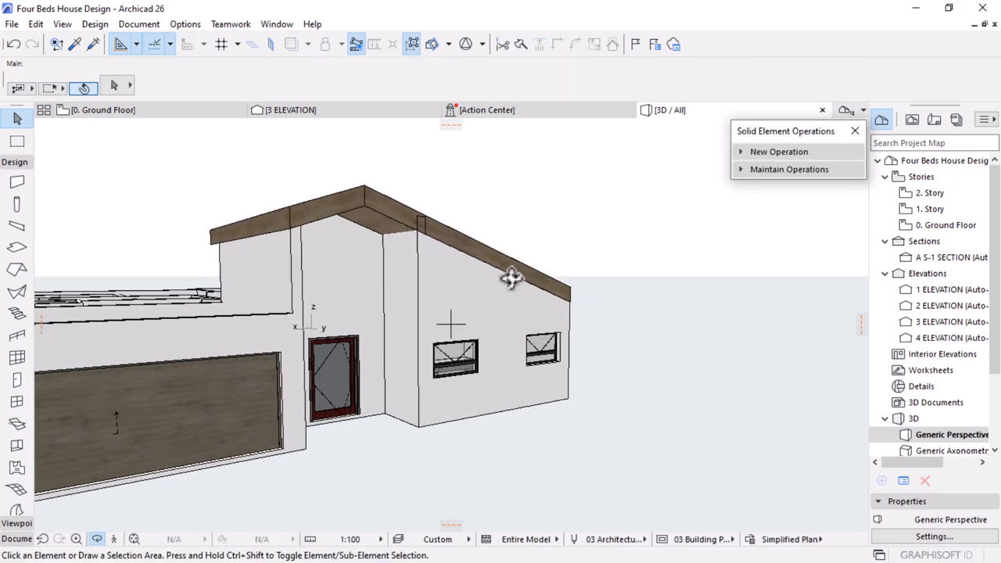
{"action": "left_click", "coordinate": [190, 114]}
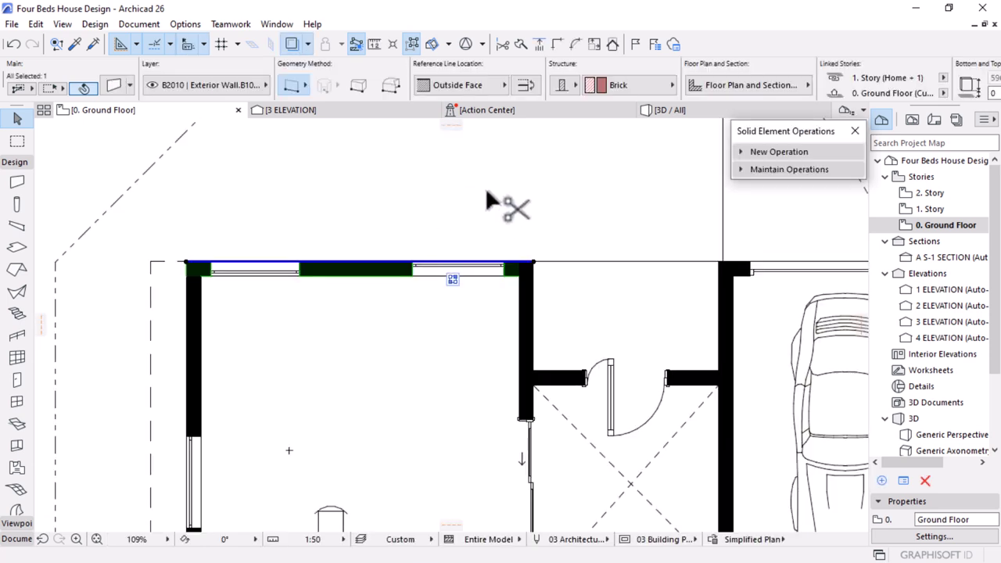
{"action": "key", "text": "ctrl+d"}
{"action": "left_click", "coordinate": [450, 181]}
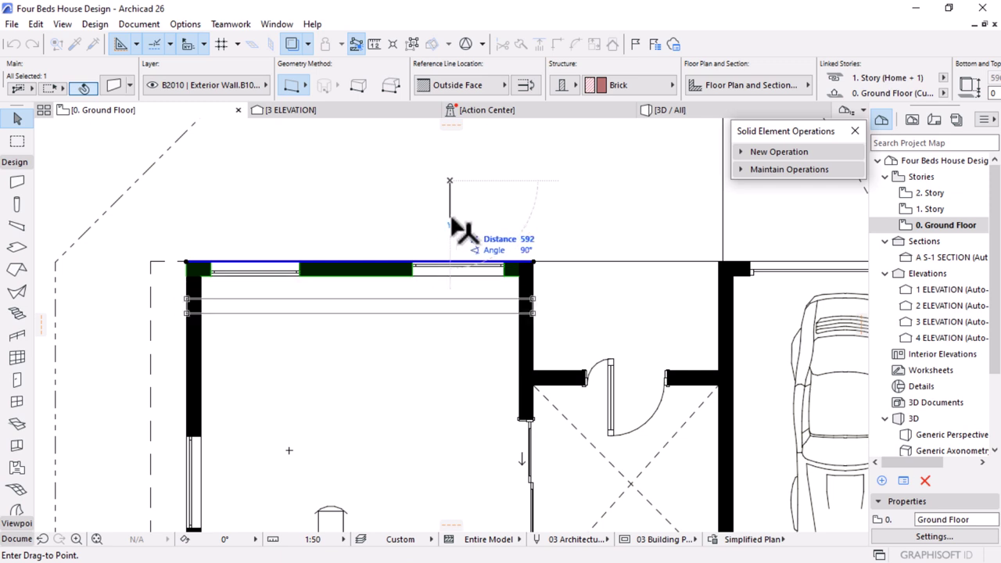
{"action": "left_click", "coordinate": [451, 222]}
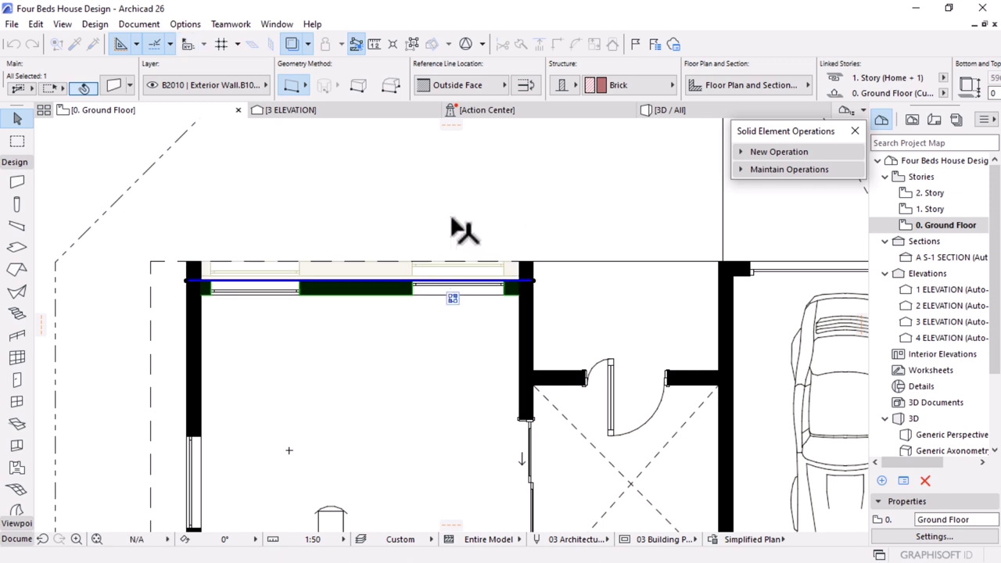
Move the front room's front wall about 300 mm further inward on the ground floor plan
{"action": "left_click", "coordinate": [445, 146]}
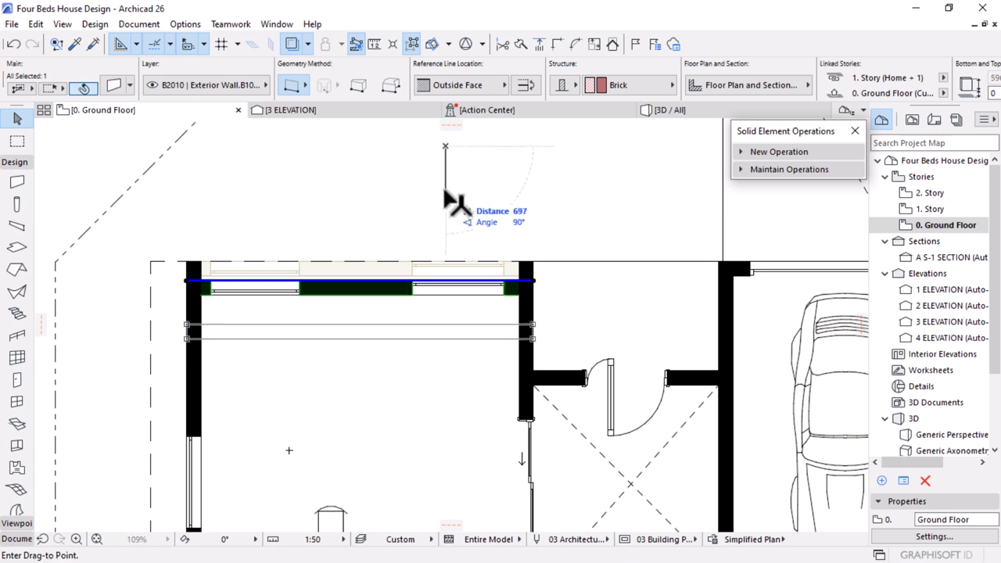
{"action": "type", "text": "30"}
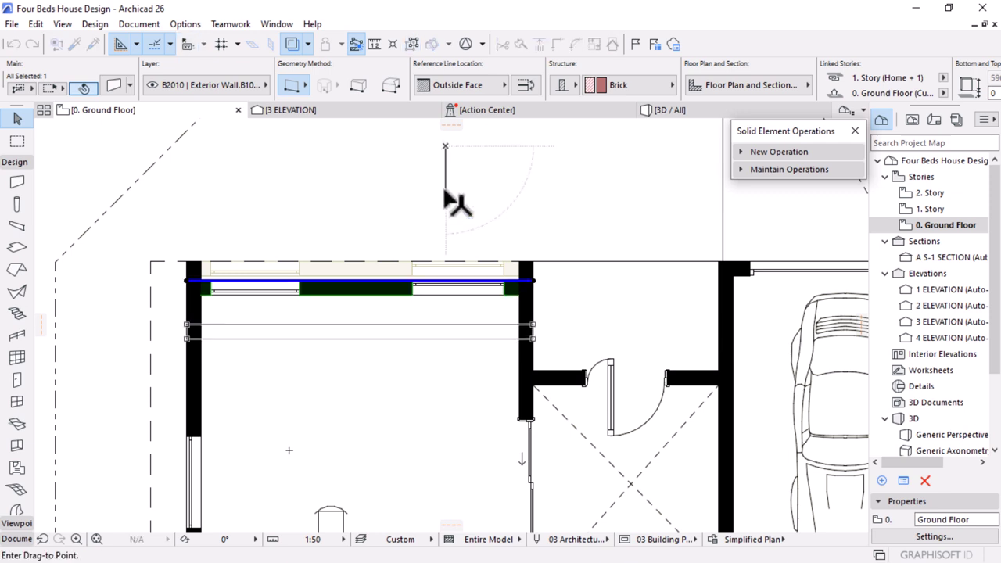
{"action": "key", "text": "Return"}
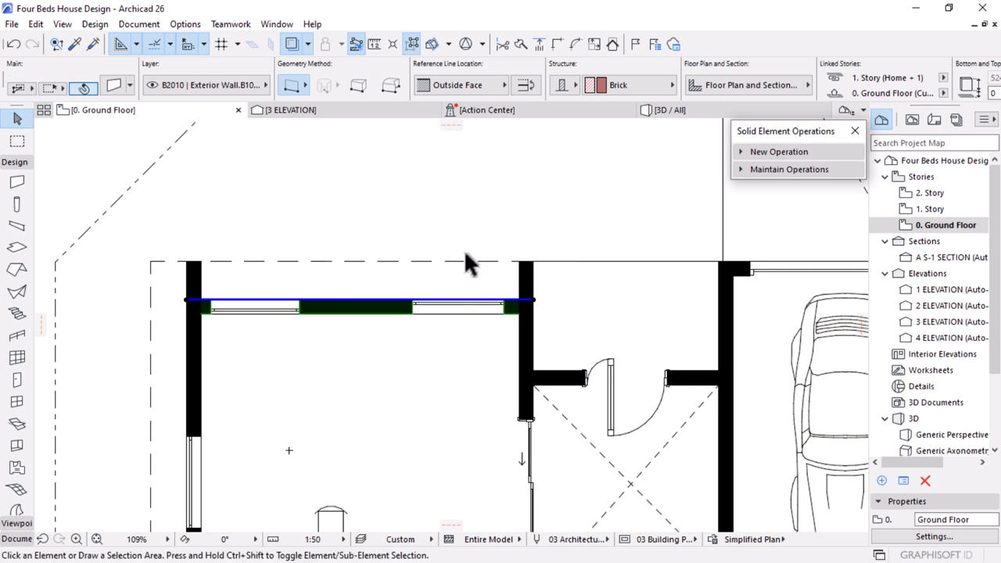
{"action": "key", "text": "Escape"}
Examine on plan and in 3D how the front room's side walls project past the recessed front wall under the roof edge
{"action": "scroll", "coordinate": [175, 321], "scroll_direction": "up", "scroll_amount": 2}
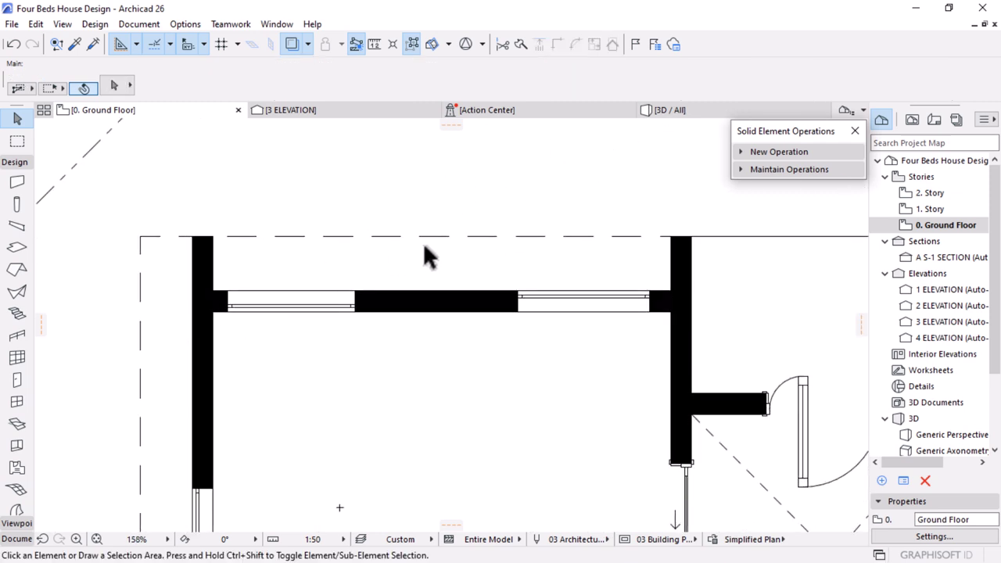
{"action": "left_click", "coordinate": [690, 269]}
{"action": "scroll", "coordinate": [495, 206], "scroll_direction": "down", "scroll_amount": 3}
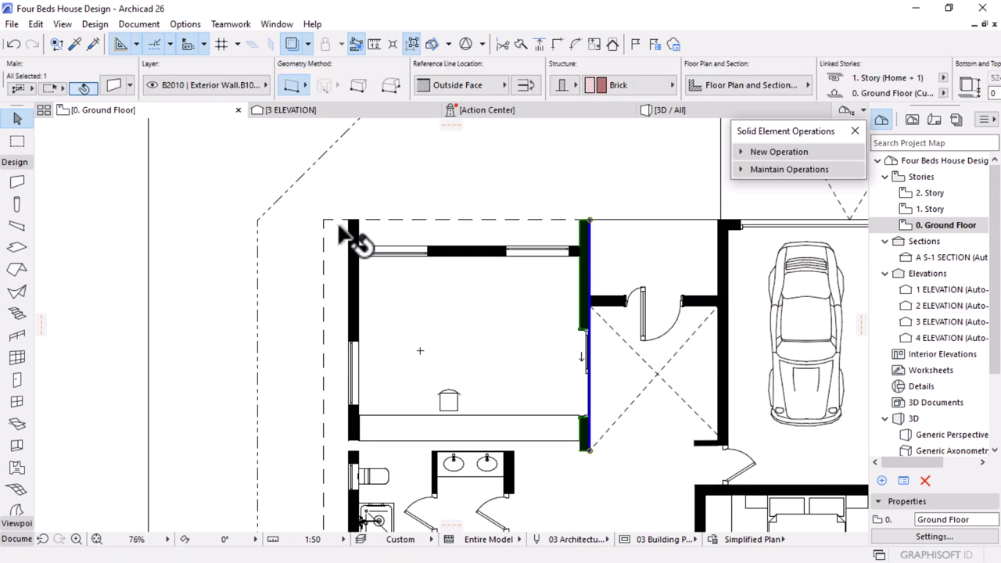
{"action": "scroll", "coordinate": [585, 242], "scroll_direction": "up", "scroll_amount": 3}
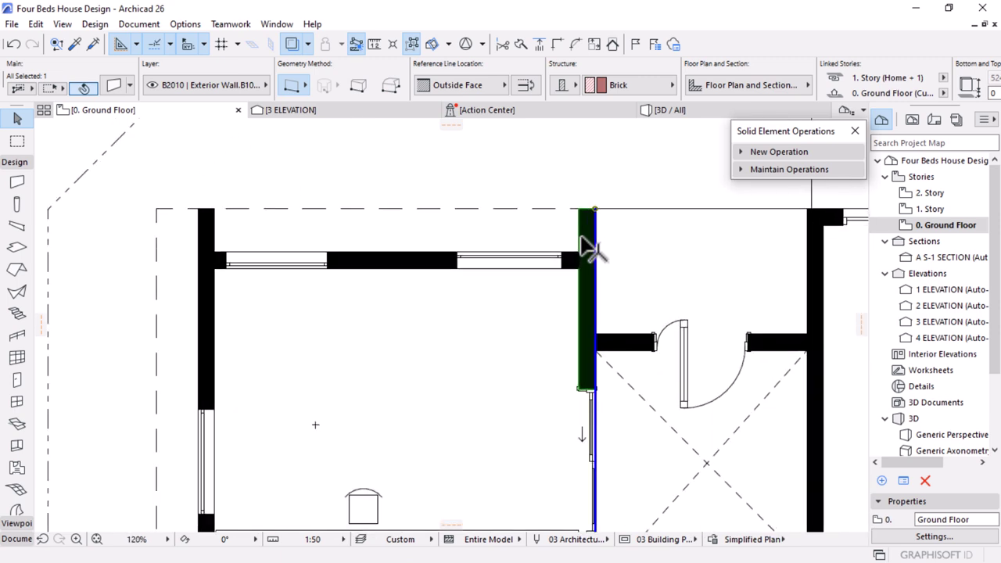
{"action": "scroll", "coordinate": [590, 246], "scroll_direction": "down", "scroll_amount": 2}
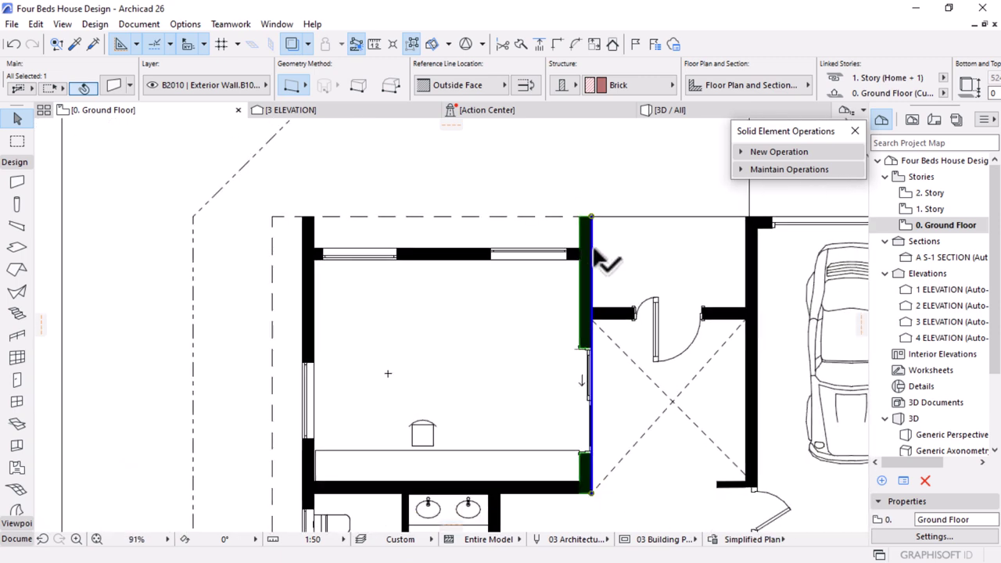
{"action": "key", "text": "Escape"}
{"action": "scroll", "coordinate": [582, 233], "scroll_direction": "up", "scroll_amount": 5}
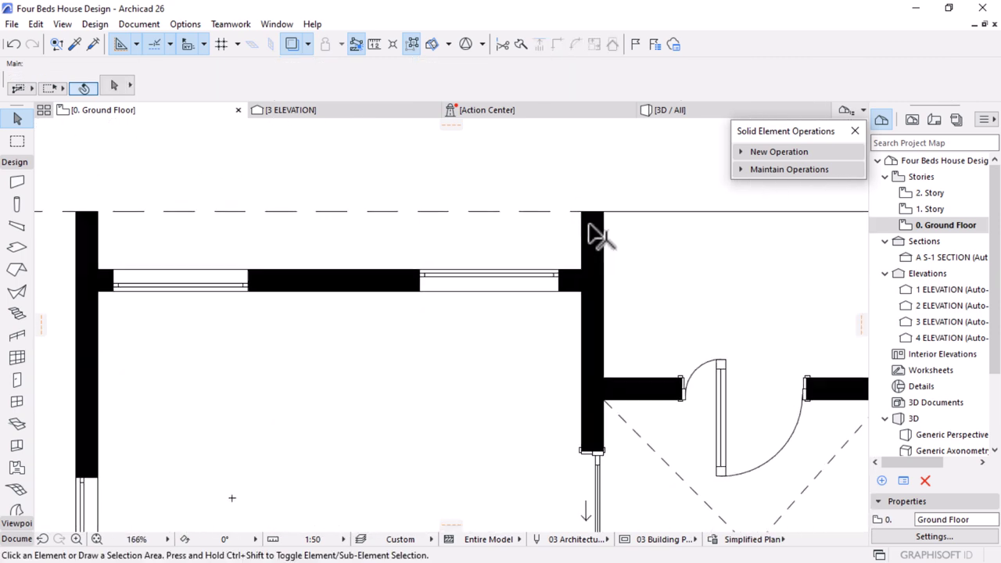
{"action": "left_click", "coordinate": [578, 291]}
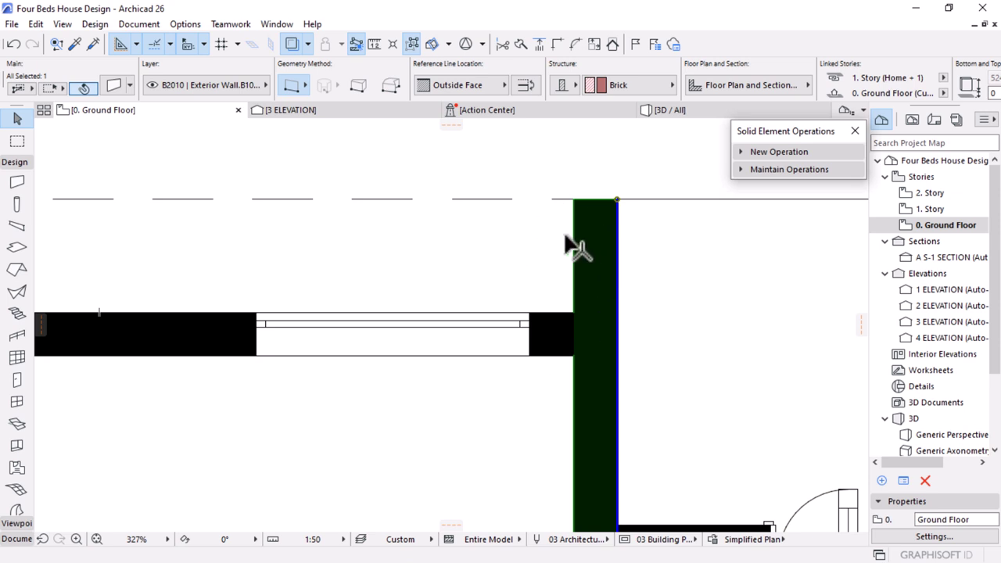
{"action": "scroll", "coordinate": [548, 258], "scroll_direction": "down", "scroll_amount": 5}
{"action": "left_click", "coordinate": [668, 114]}
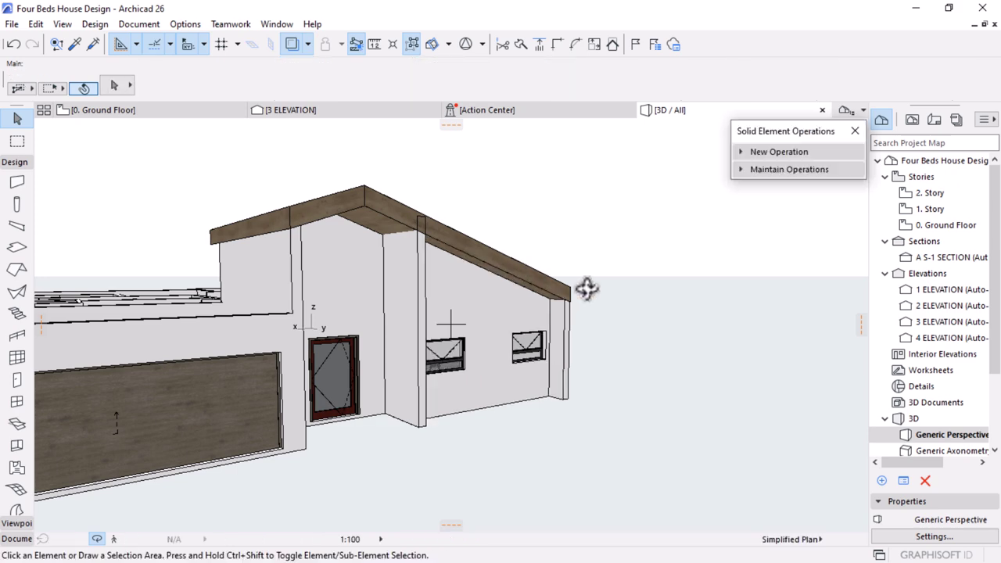
{"action": "left_click_drag", "start_coordinate": [458, 296], "coordinate": [481, 254]}
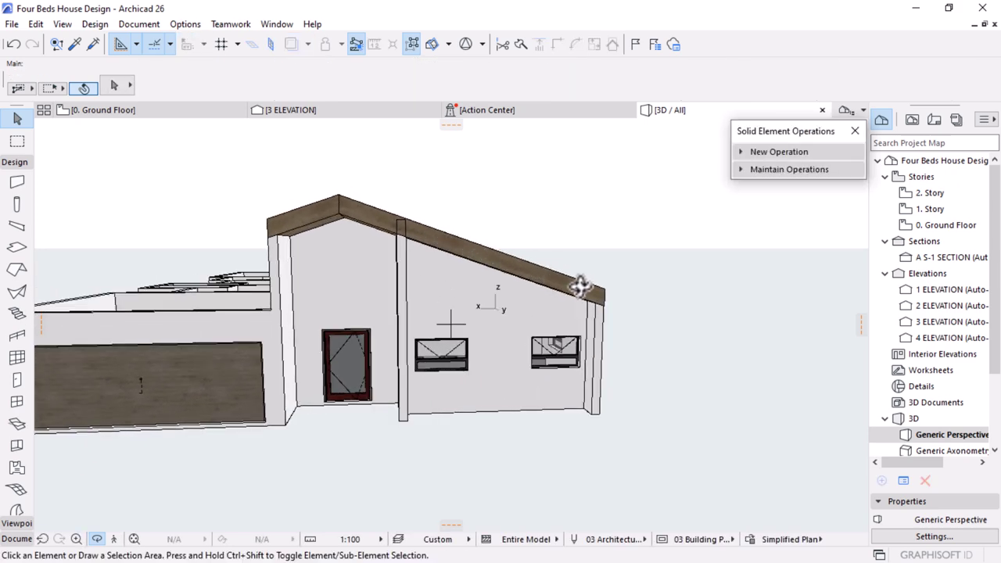
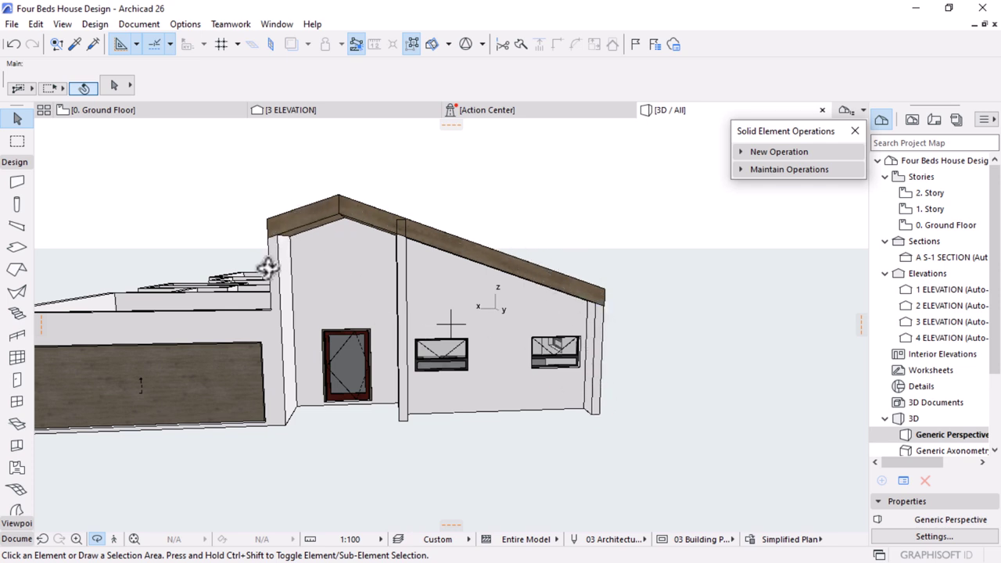
{"action": "left_click_drag", "start_coordinate": [267, 268], "coordinate": [286, 263]}
Split the entrance-side wall of the front room just ahead of the front wall, and intersect its projecting piece with the front wall
{"action": "left_click", "coordinate": [150, 110]}
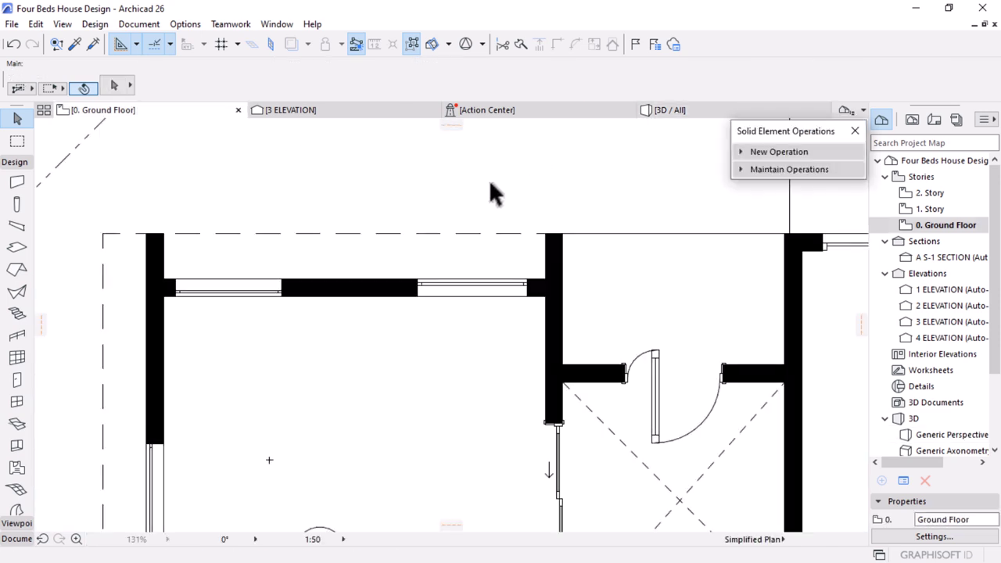
{"action": "left_click", "coordinate": [517, 45]}
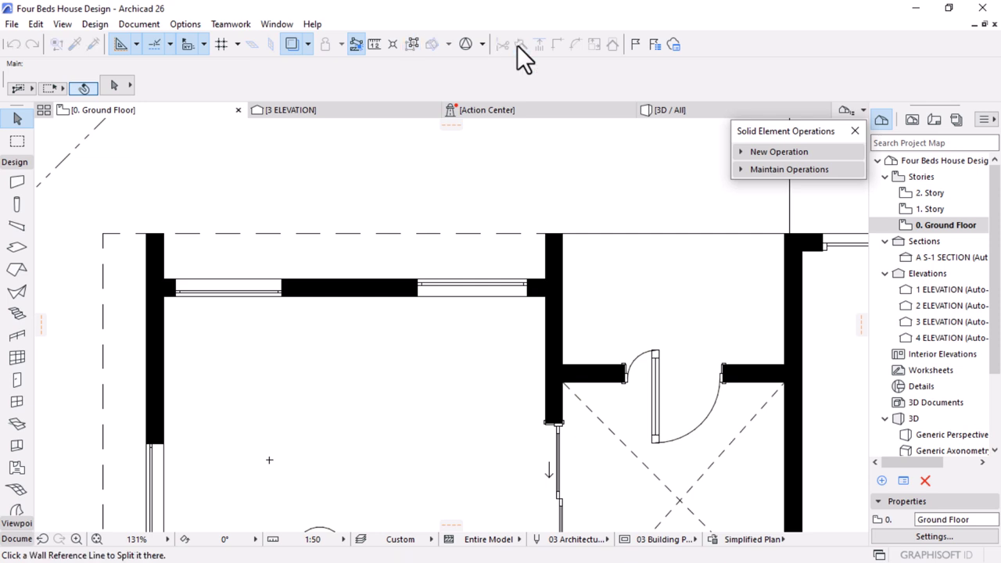
{"action": "scroll", "coordinate": [569, 285], "scroll_direction": "up", "scroll_amount": 5}
{"action": "left_click", "coordinate": [548, 236]}
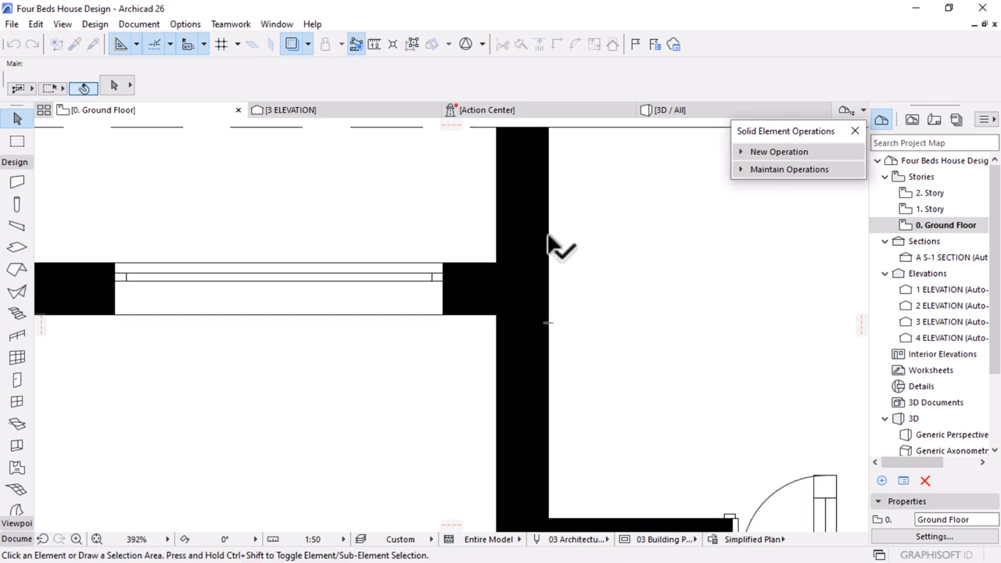
{"action": "left_click", "coordinate": [554, 240]}
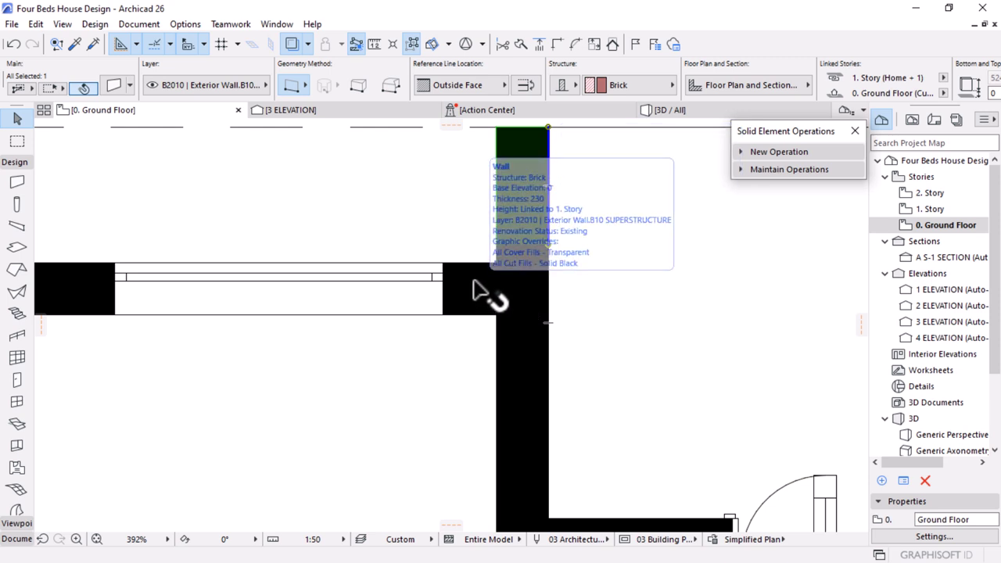
{"action": "left_click", "coordinate": [480, 290], "text": "shift"}
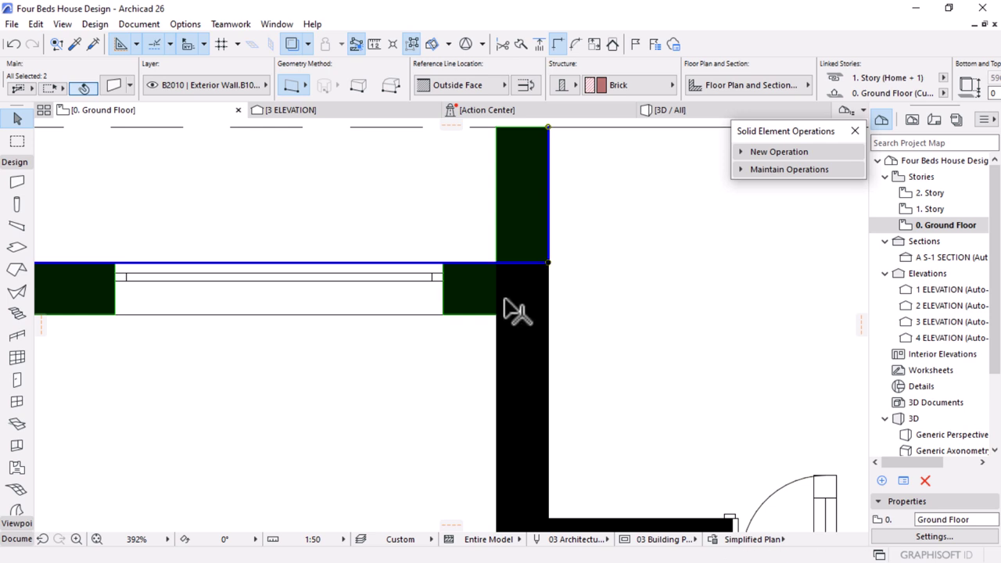
{"action": "key", "text": "Escape"}
Intersect the front wall with the remaining rear part of the entrance-side wall
{"action": "left_click", "coordinate": [471, 290]}
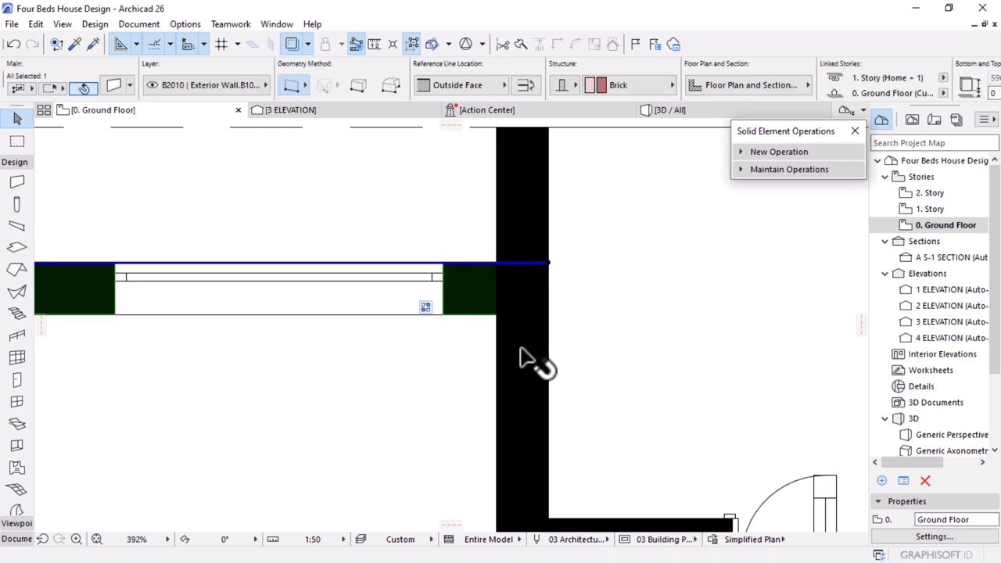
{"action": "left_click", "coordinate": [508, 347], "text": "shift"}
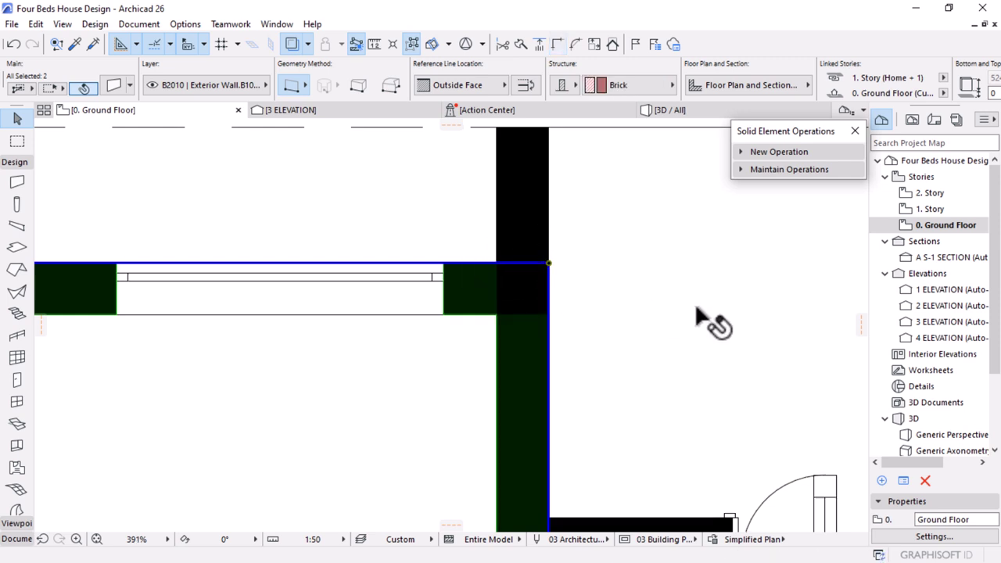
{"action": "scroll", "coordinate": [699, 320], "scroll_direction": "down", "scroll_amount": 5}
{"action": "key", "text": "Escape"}
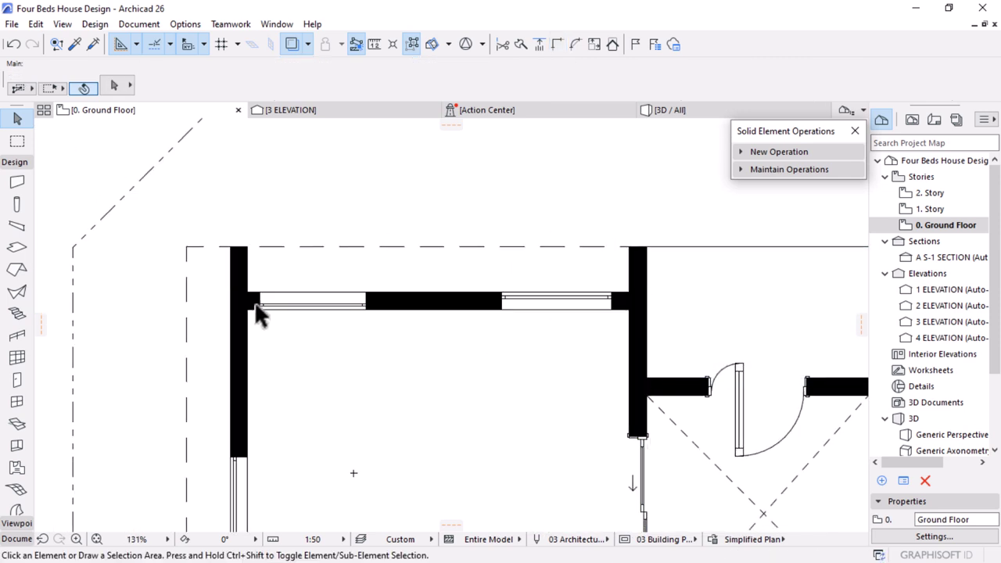
Split the front room's outer side wall just ahead of the front wall, and intersect its projecting piece with the front wall
{"action": "scroll", "coordinate": [219, 289], "scroll_direction": "up", "scroll_amount": 5}
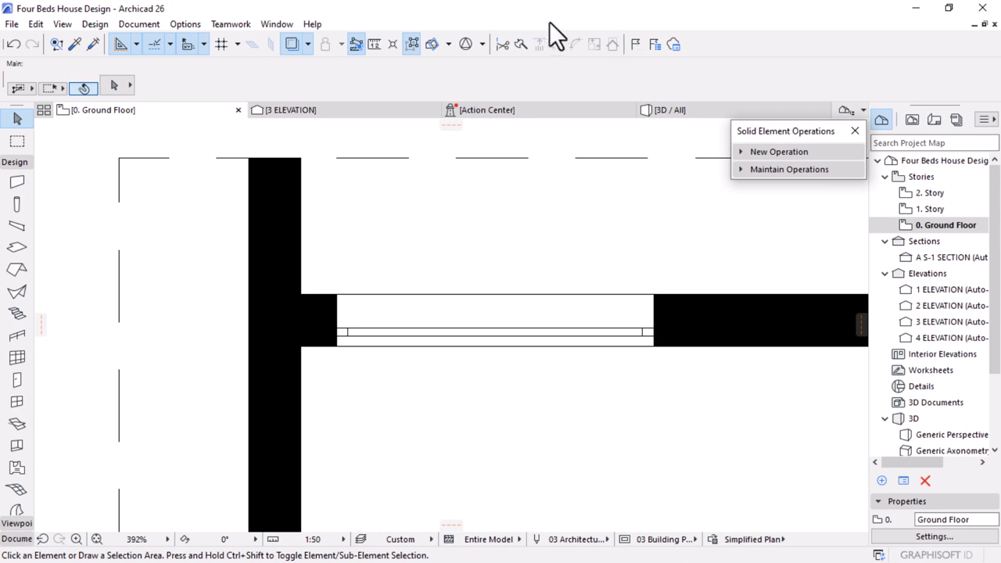
{"action": "left_click", "coordinate": [520, 44]}
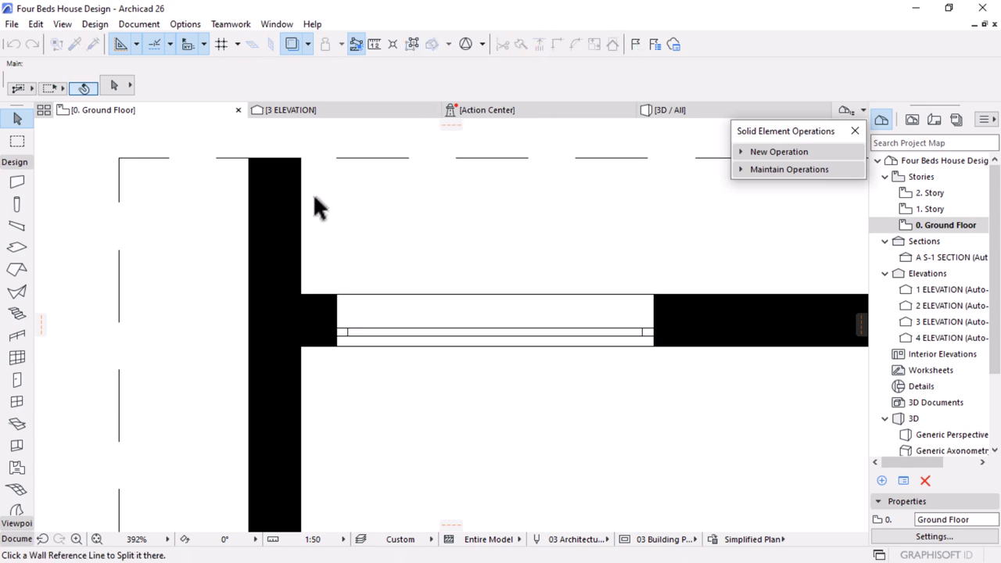
{"action": "left_click", "coordinate": [251, 275]}
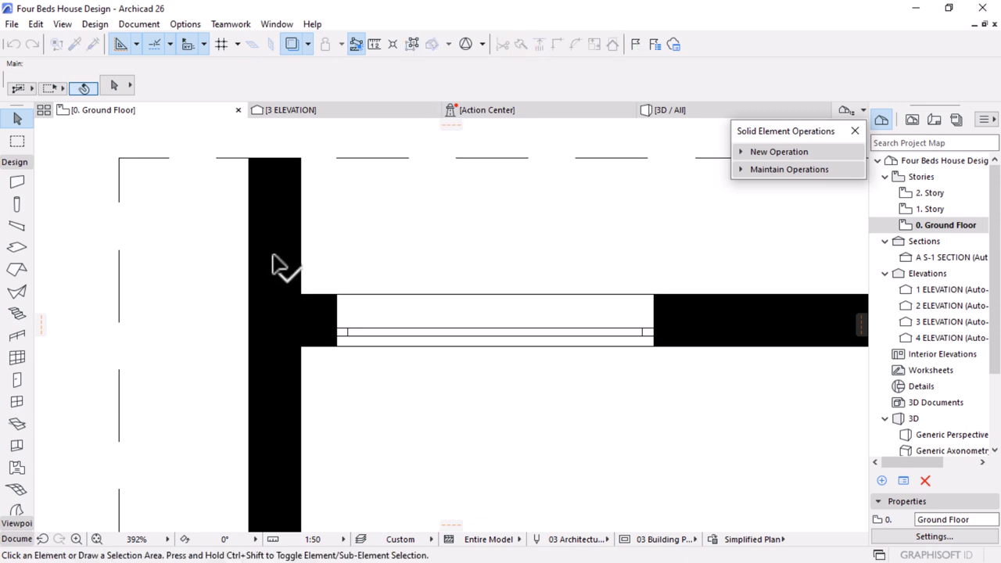
{"action": "left_click", "coordinate": [268, 261]}
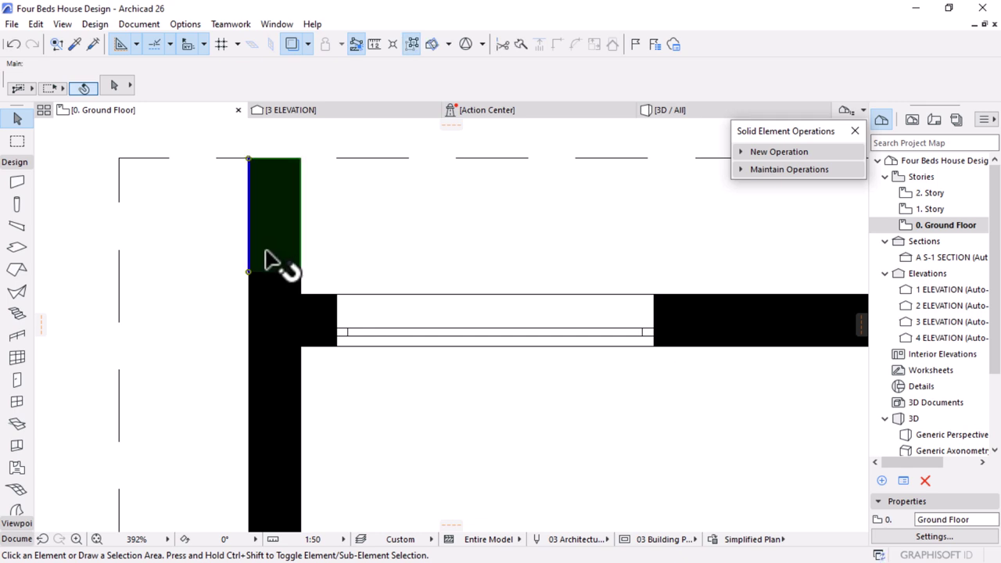
{"action": "left_click", "coordinate": [321, 327], "text": "shift"}
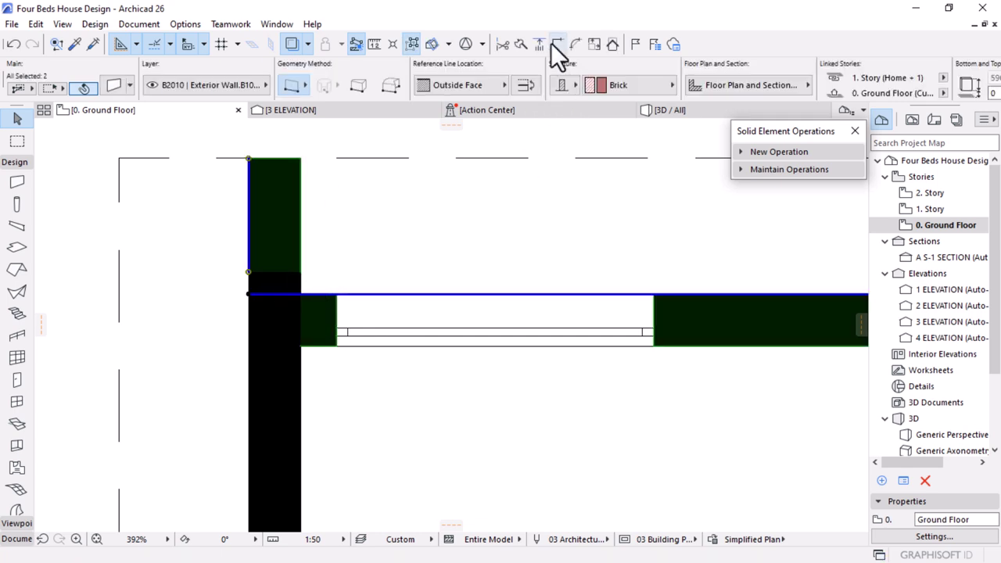
Intersect the rear part of the outer side wall with the front wall to join them at the corner
{"action": "left_click", "coordinate": [286, 392]}
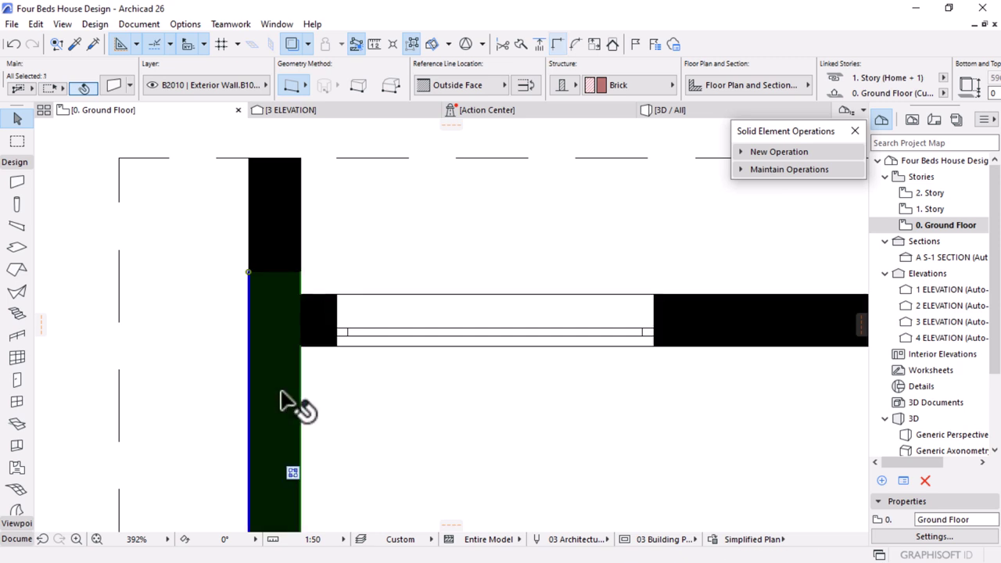
{"action": "left_click", "coordinate": [311, 311], "text": "shift"}
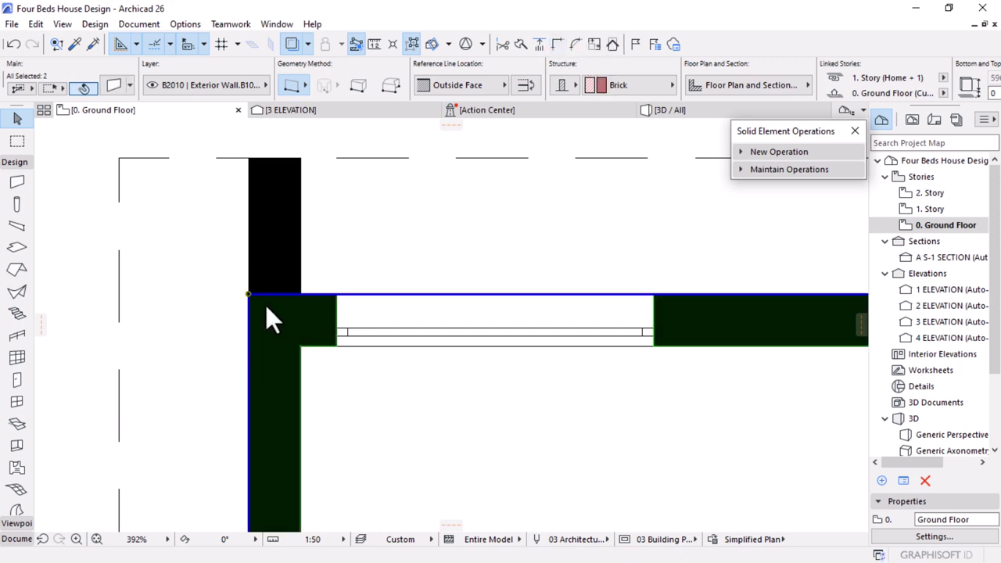
{"action": "key", "text": "Escape"}
Set the thickness of both projecting side wall pieces at the front room to 460 mm
{"action": "scroll", "coordinate": [227, 310], "scroll_direction": "down", "scroll_amount": 4}
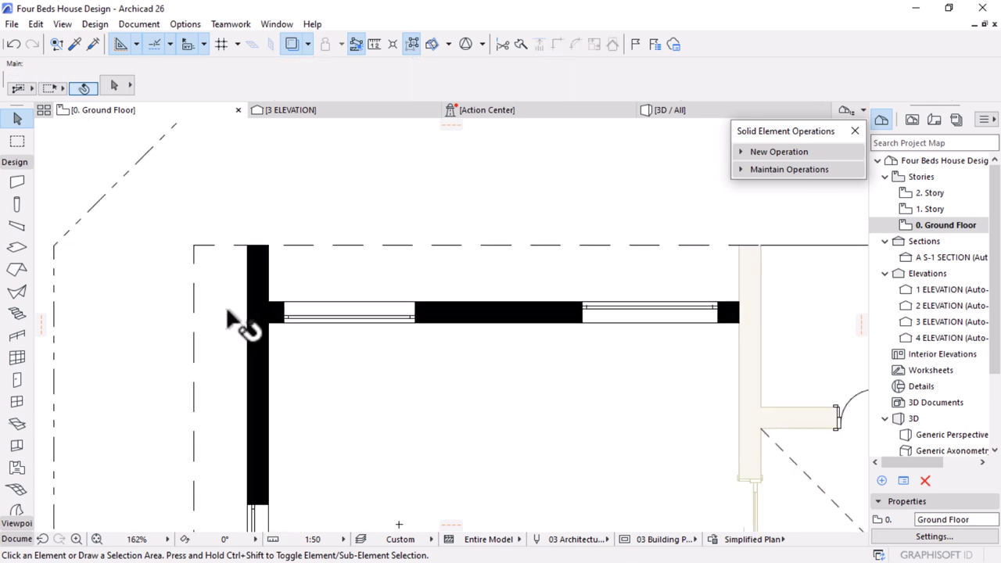
{"action": "scroll", "coordinate": [227, 317], "scroll_direction": "down", "scroll_amount": 2}
{"action": "left_click", "coordinate": [583, 289]}
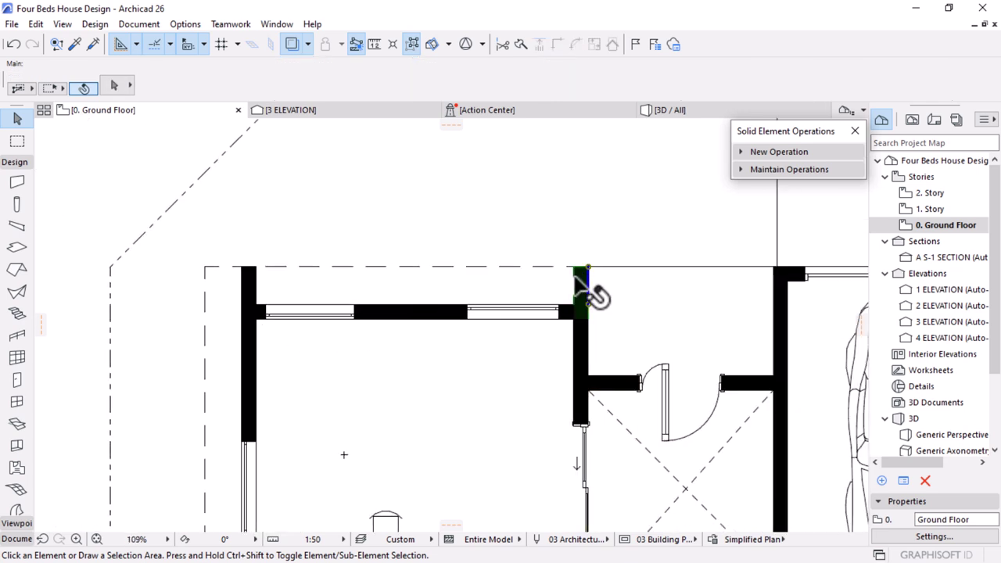
{"action": "left_click", "coordinate": [247, 287], "text": "shift"}
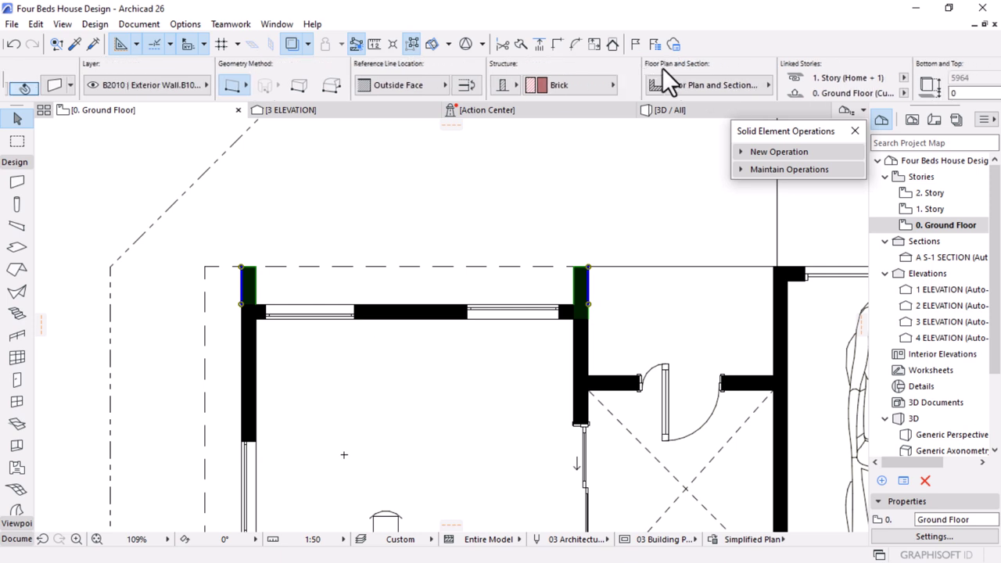
{"action": "scroll", "coordinate": [663, 68], "scroll_direction": "down", "scroll_amount": 5}
{"action": "left_click", "coordinate": [695, 83]}
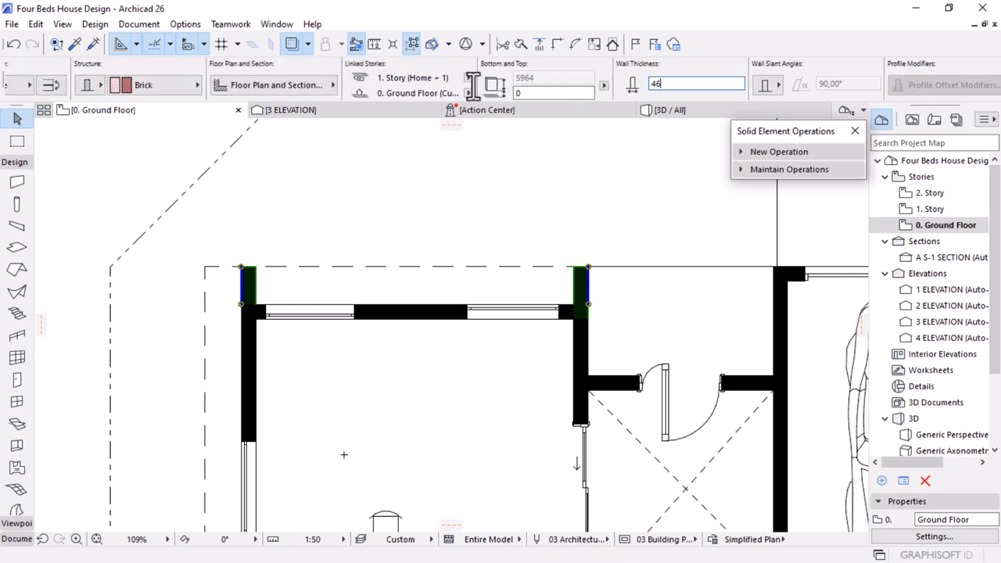
{"action": "key", "text": "Return"}
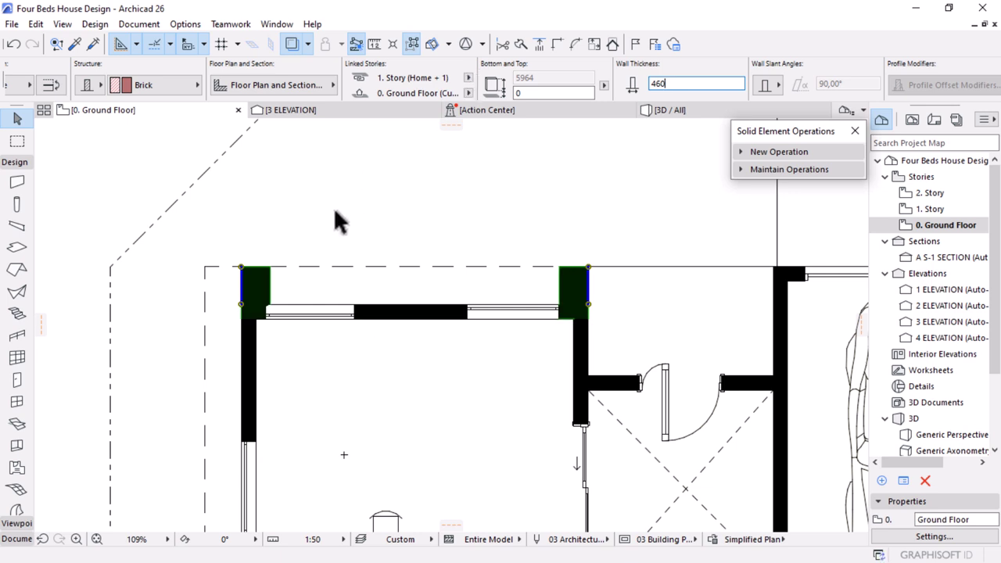
Move the front room's outer-side front window along the wall until its edge meets the thickened projecting wall's inner face
{"action": "left_click", "coordinate": [303, 325]}
{"action": "left_click", "coordinate": [352, 317]}
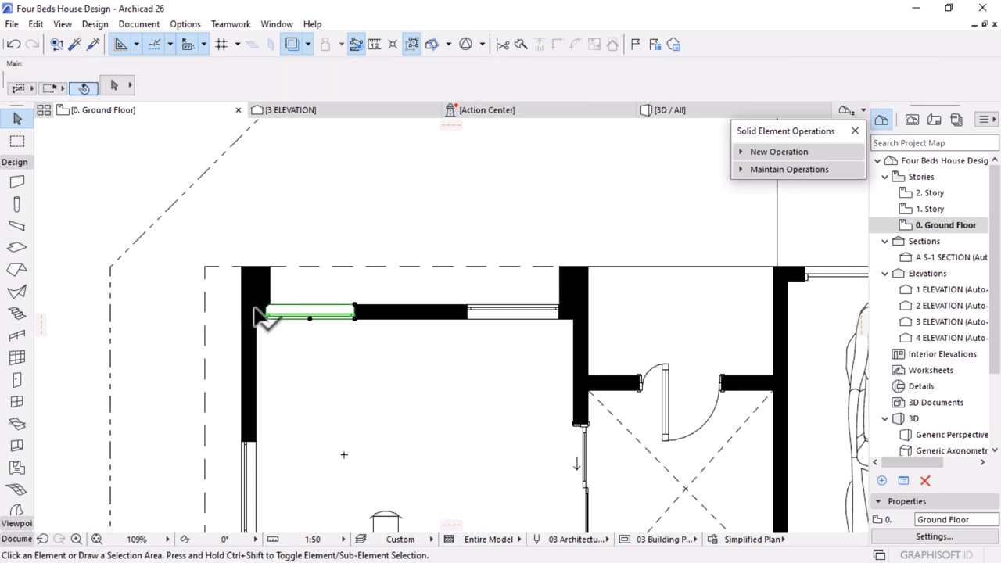
{"action": "scroll", "coordinate": [256, 311], "scroll_direction": "up", "scroll_amount": 8}
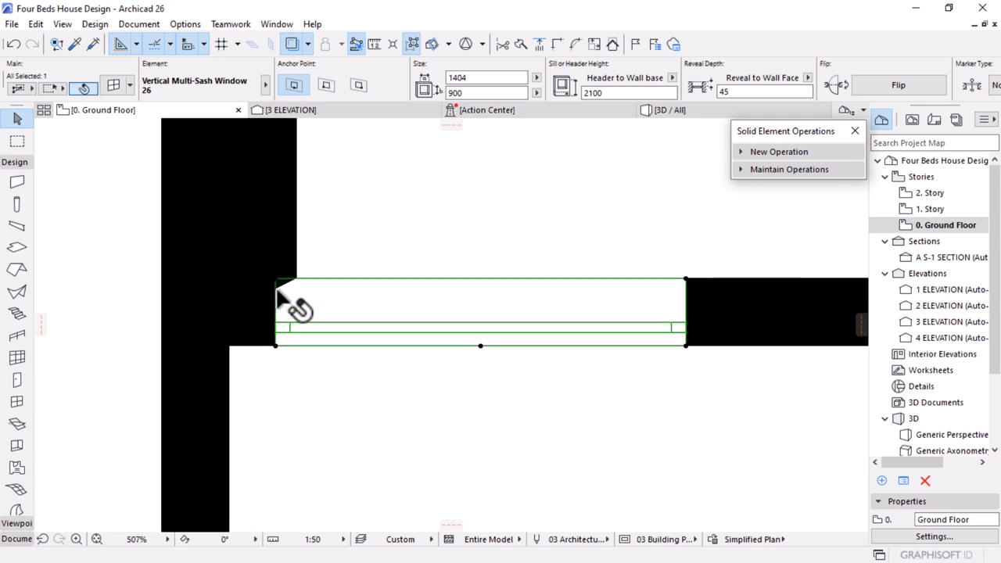
{"action": "scroll", "coordinate": [278, 291], "scroll_direction": "up", "scroll_amount": 1}
{"action": "key", "text": "ctrl+d"}
{"action": "left_click", "coordinate": [274, 277]}
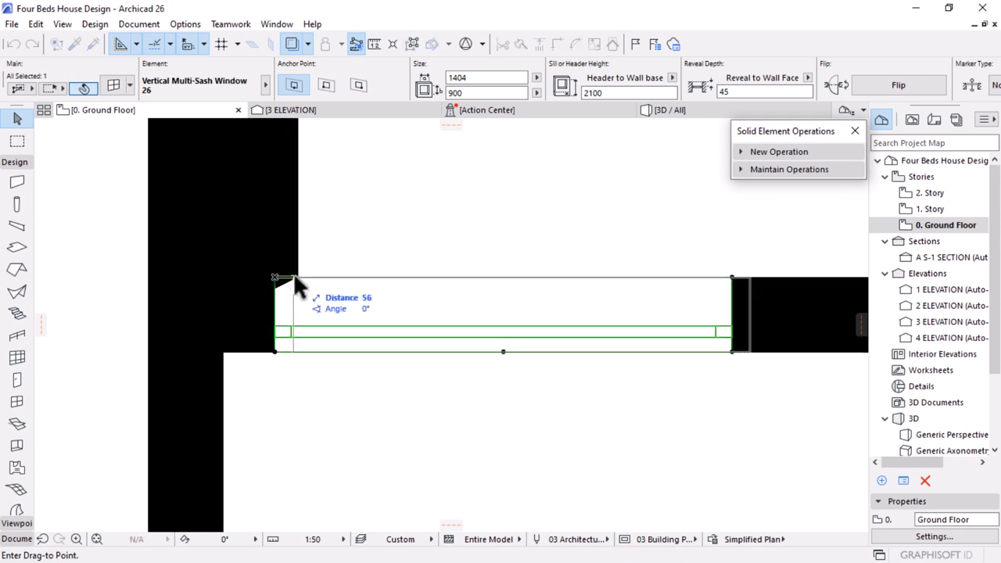
{"action": "left_click", "coordinate": [298, 278]}
{"action": "scroll", "coordinate": [310, 271], "scroll_direction": "down", "scroll_amount": 4}
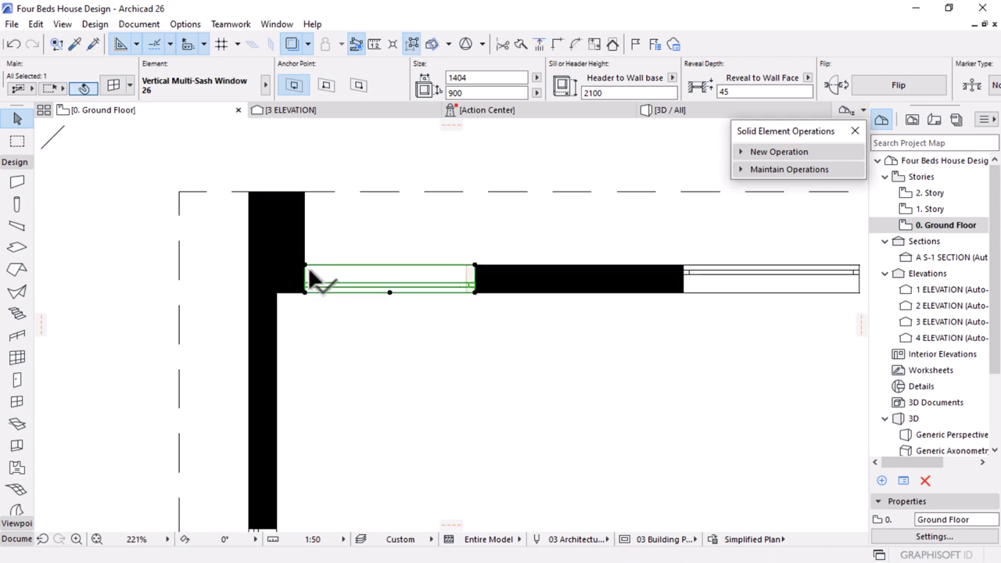
{"action": "scroll", "coordinate": [310, 271], "scroll_direction": "down", "scroll_amount": 6}
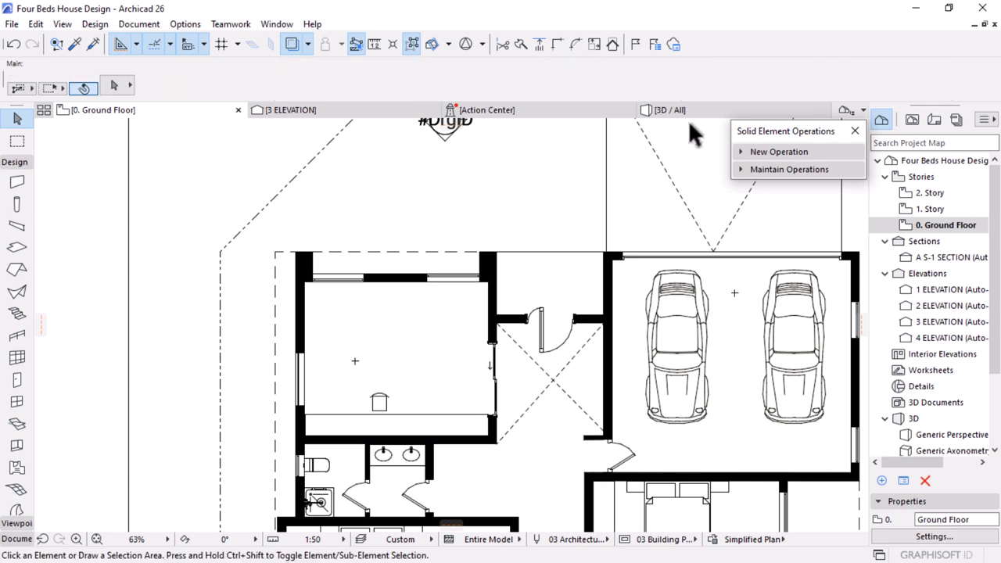
In the 3D view, delete the thickened projecting wall piece between the entrance and the front room
{"action": "left_click", "coordinate": [688, 113]}
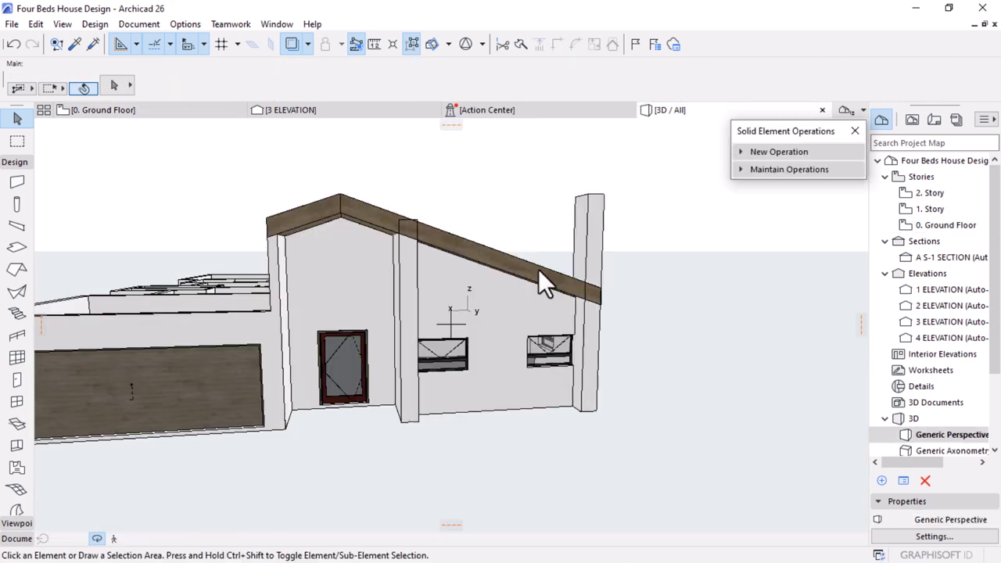
{"action": "middle_click_drag", "start_coordinate": [538, 269], "coordinate": [575, 326], "text": "shift"}
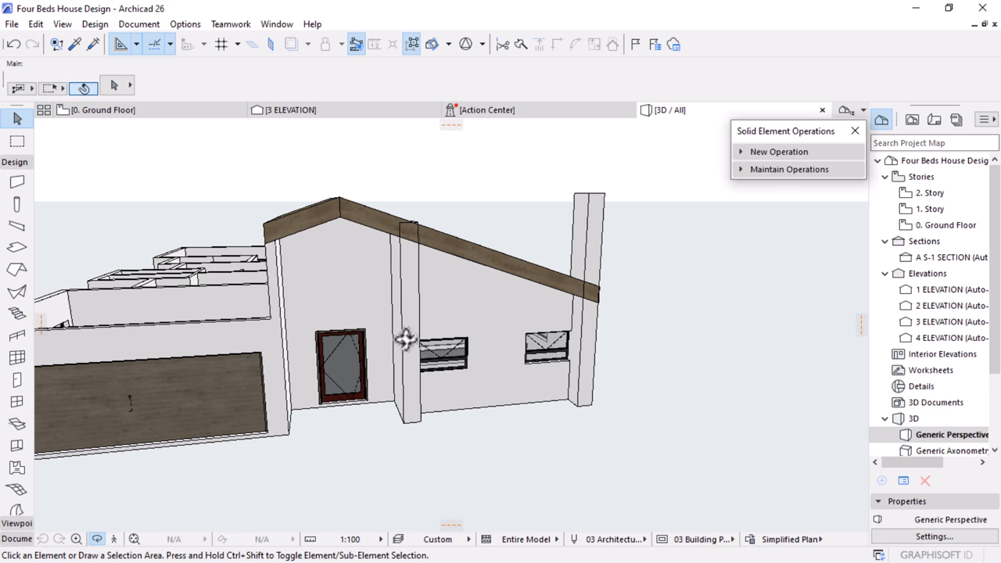
{"action": "scroll", "coordinate": [398, 301], "scroll_direction": "up", "scroll_amount": 2}
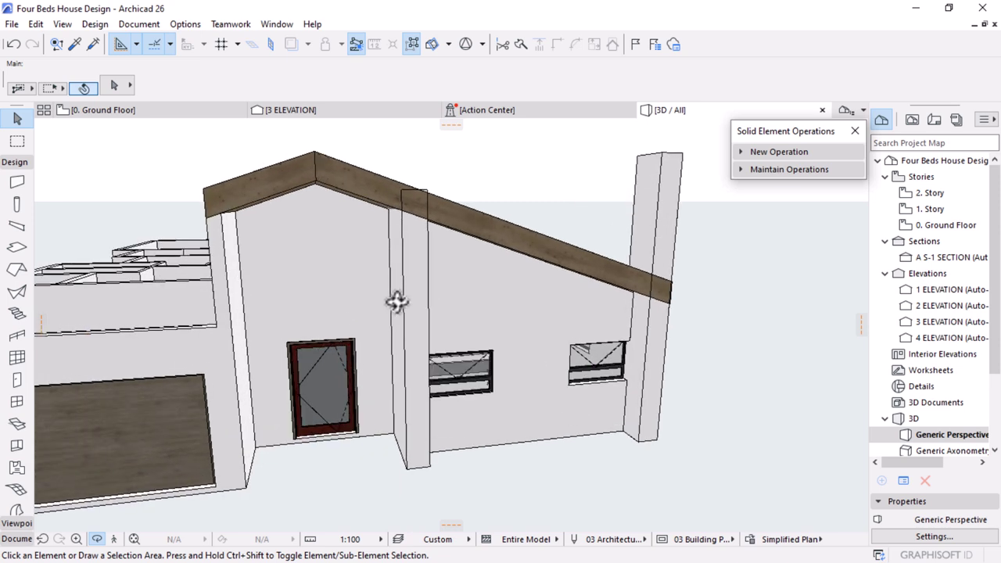
{"action": "left_click", "coordinate": [414, 251]}
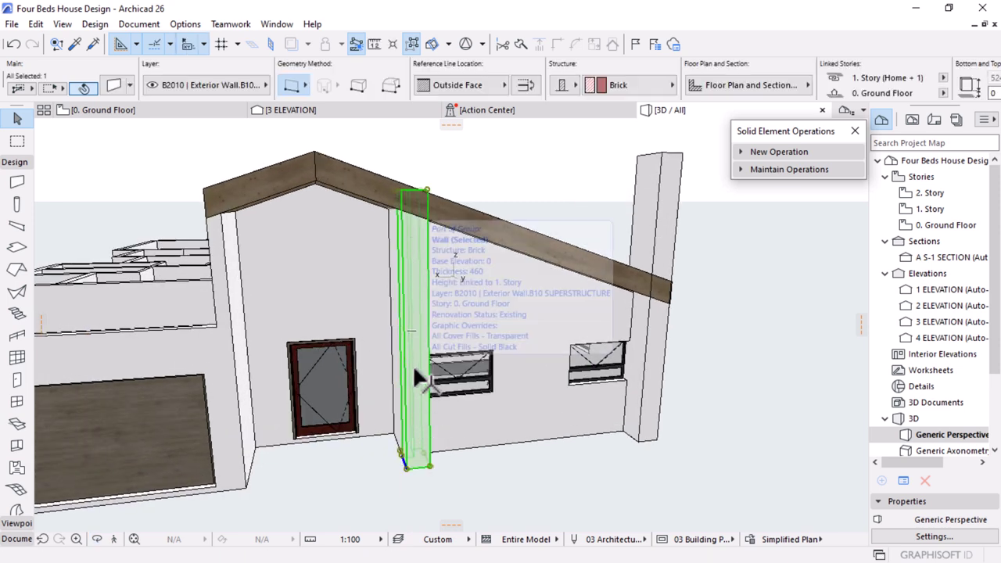
{"action": "key", "text": "Delete"}
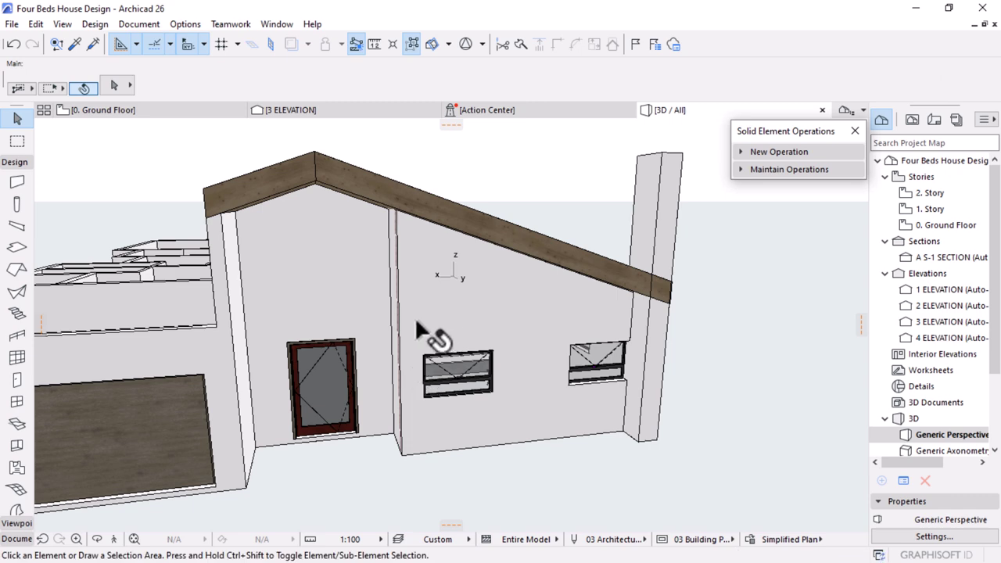
Split the front room's entrance-side wall just ahead of its corner with the entrance wall
{"action": "middle_click_drag", "start_coordinate": [374, 401], "coordinate": [615, 400], "text": "shift"}
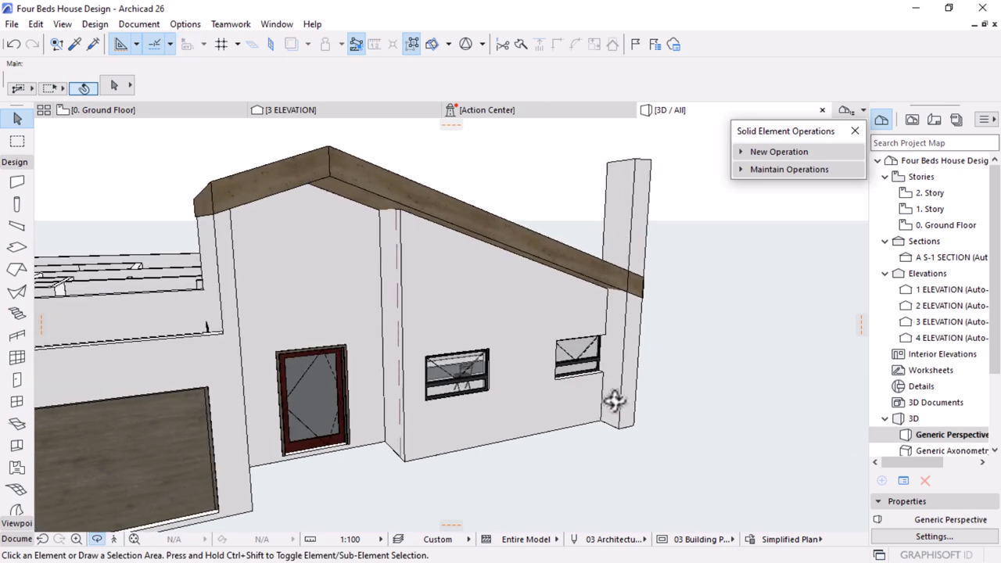
{"action": "left_click", "coordinate": [389, 339]}
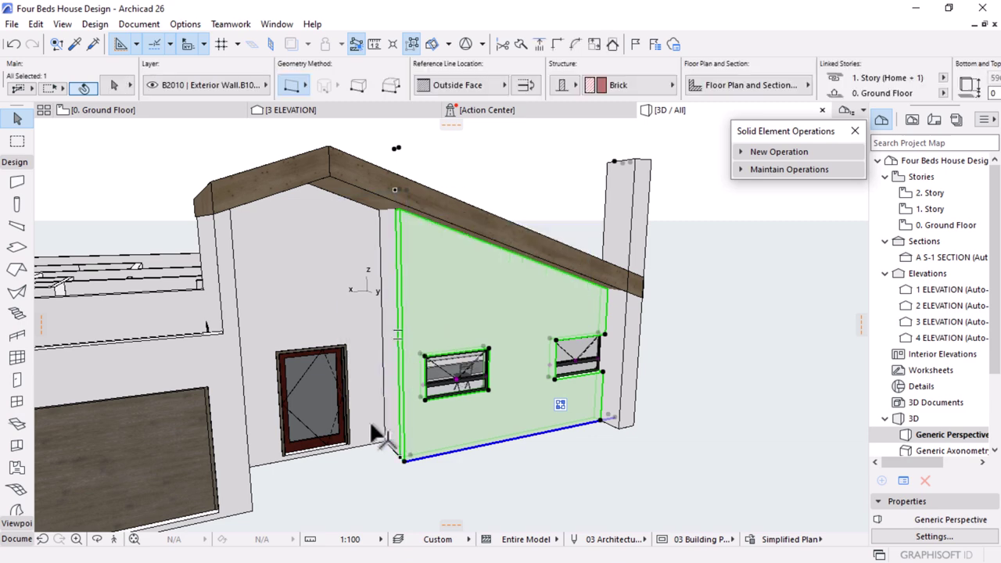
{"action": "scroll", "coordinate": [429, 436], "scroll_direction": "up", "scroll_amount": 5}
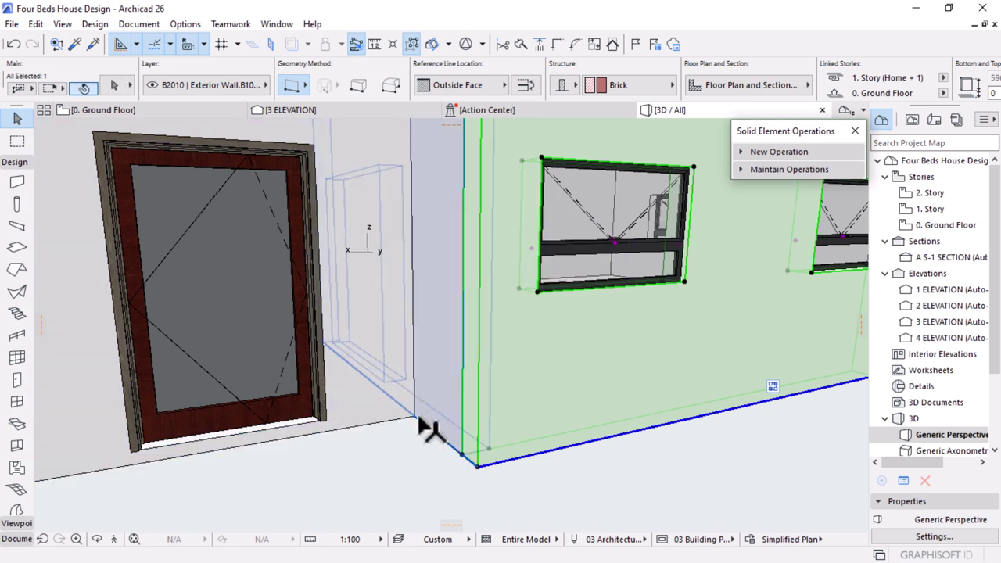
{"action": "key", "text": "Escape"}
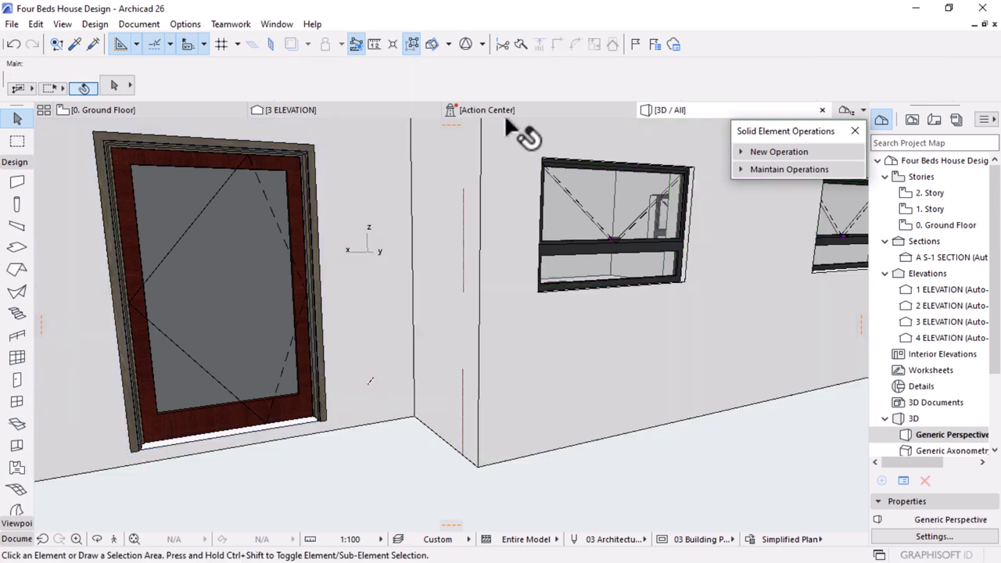
{"action": "left_click", "coordinate": [522, 44]}
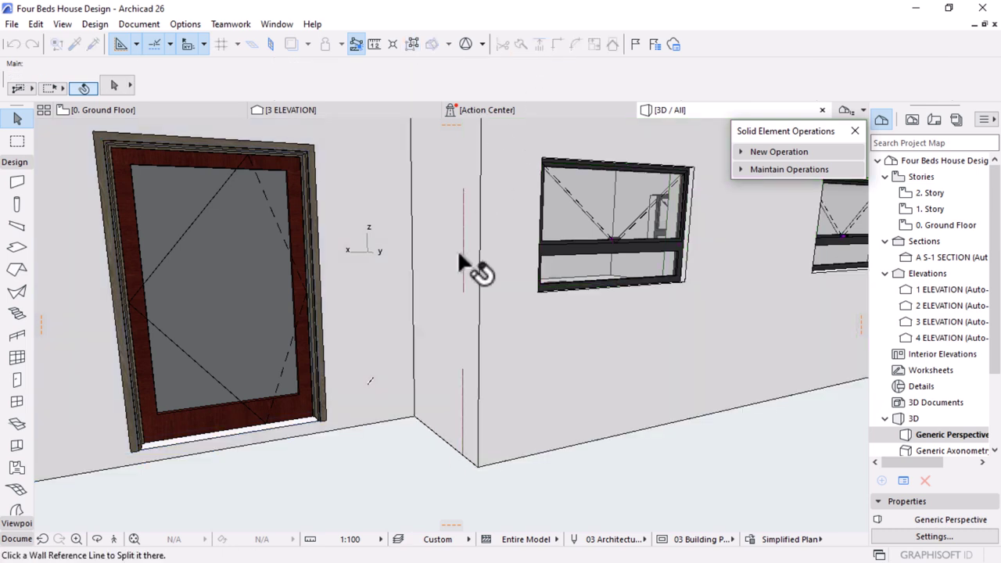
{"action": "left_click", "coordinate": [414, 416]}
{"action": "left_click", "coordinate": [440, 424]}
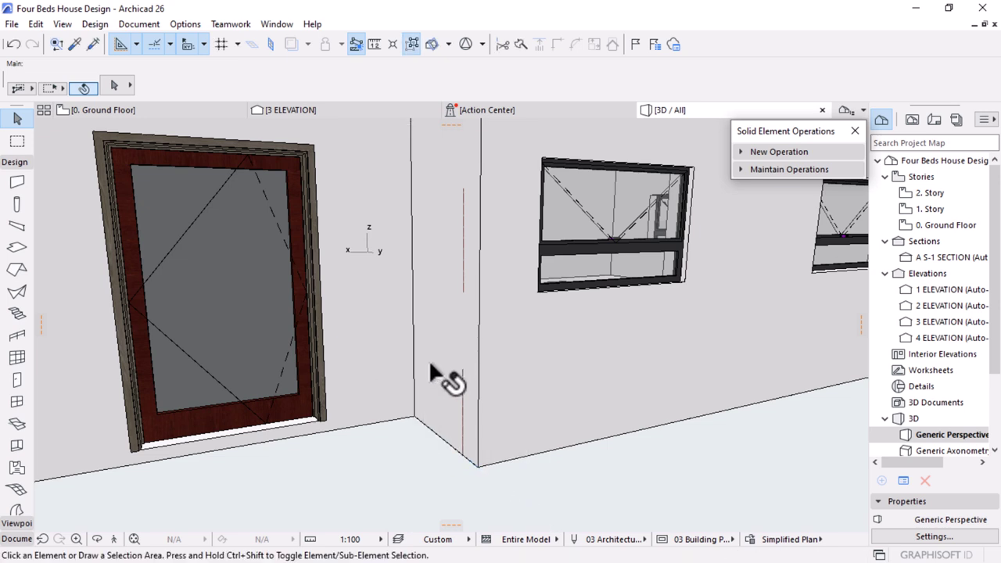
{"action": "left_click", "coordinate": [439, 356]}
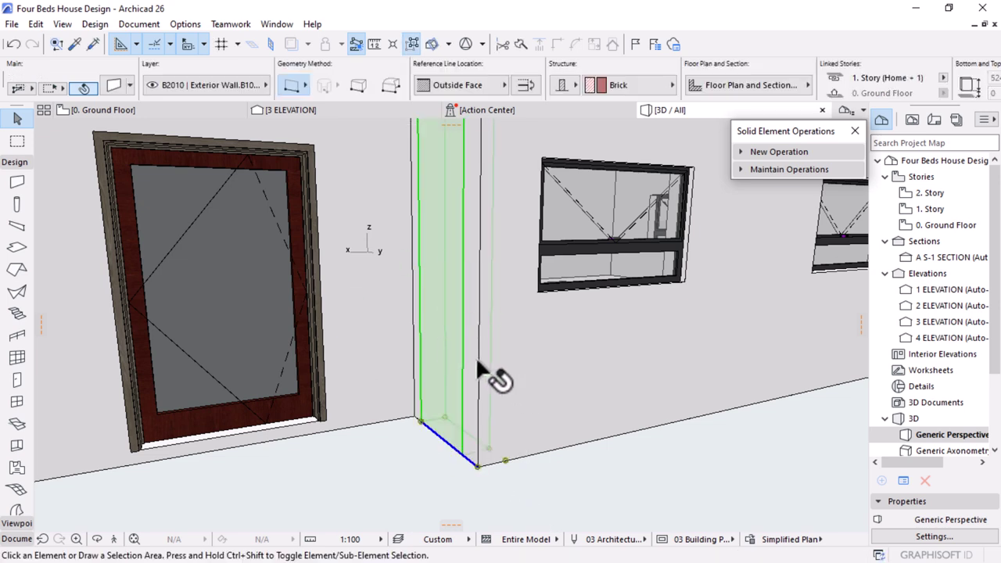
{"action": "key", "text": "Escape"}
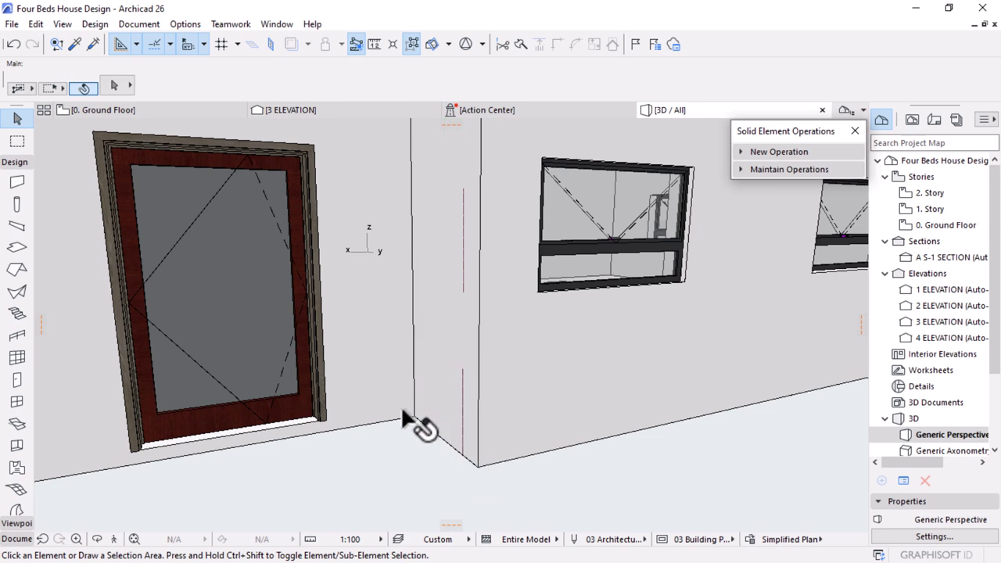
Intersect the short front piece of the split side wall with the entrance door wall
{"action": "left_click", "coordinate": [448, 387]}
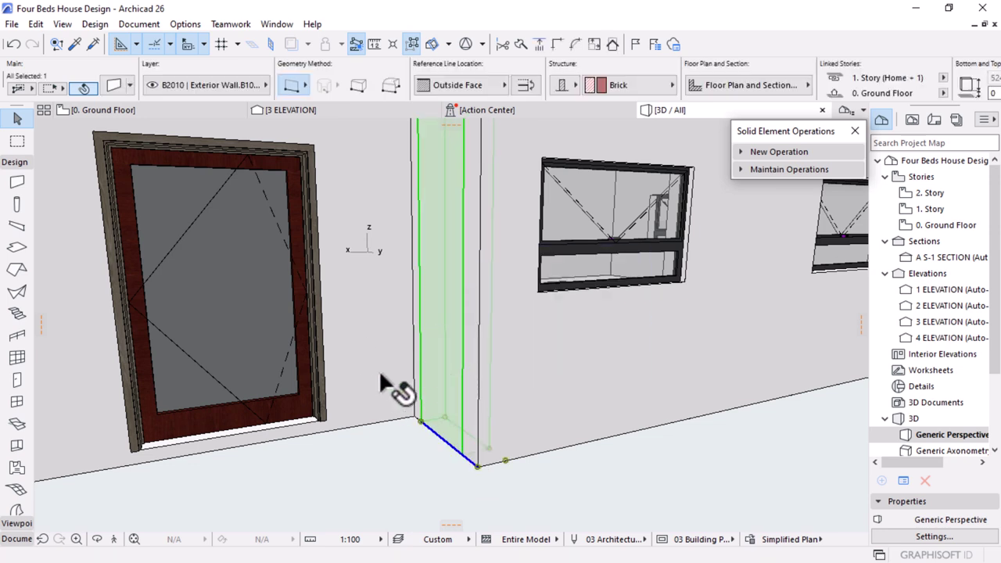
{"action": "left_click", "coordinate": [379, 371], "text": "shift"}
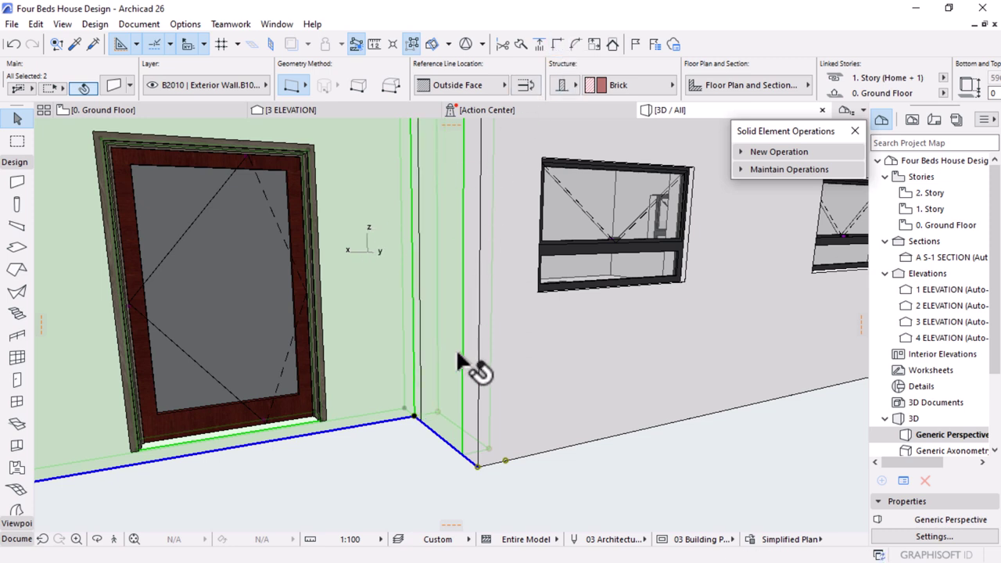
{"action": "key", "text": "Escape"}
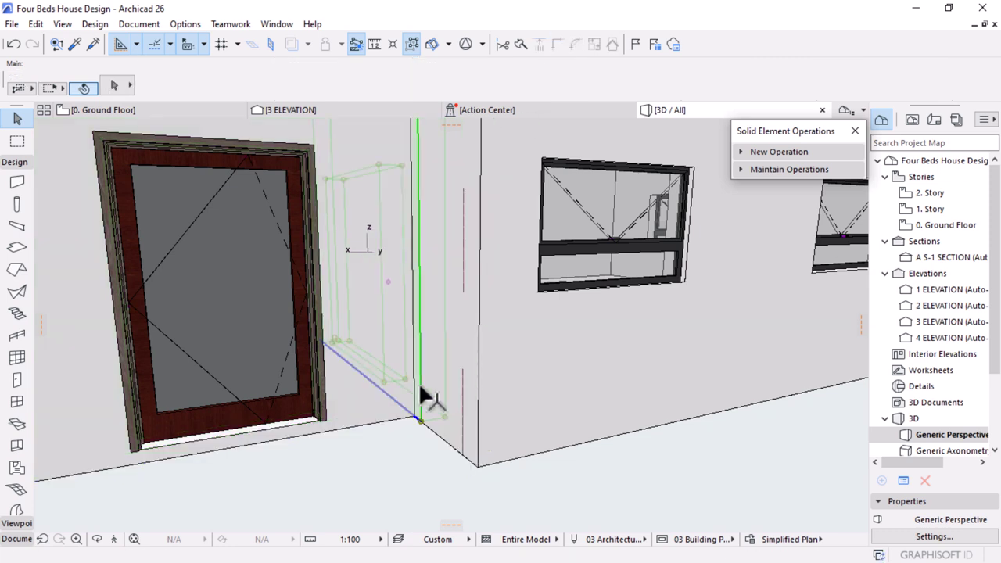
Intersect the rear part of the split side wall with the entrance door wall
{"action": "left_click", "coordinate": [421, 395]}
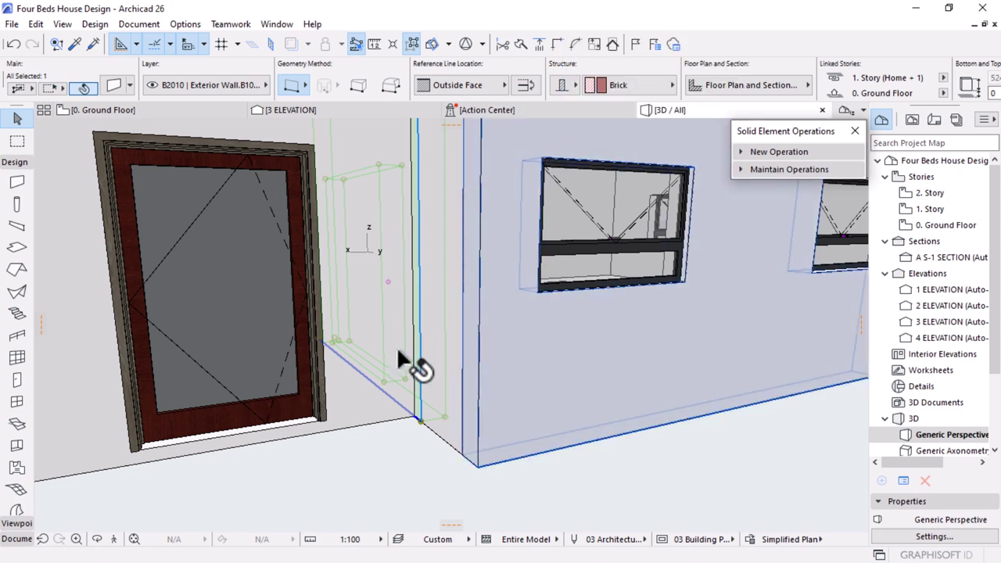
{"action": "left_click", "coordinate": [364, 412], "text": "shift"}
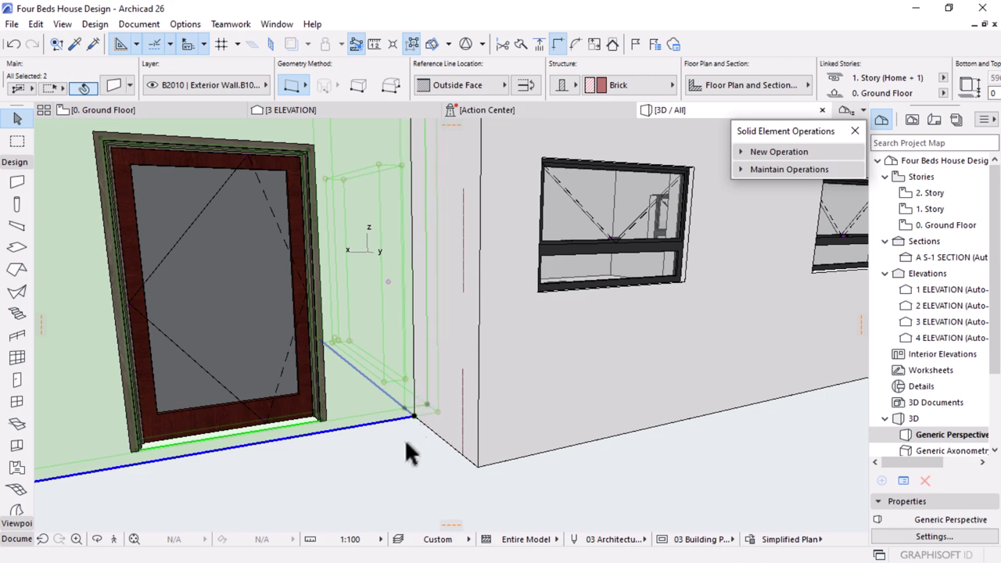
{"action": "left_click", "coordinate": [403, 449]}
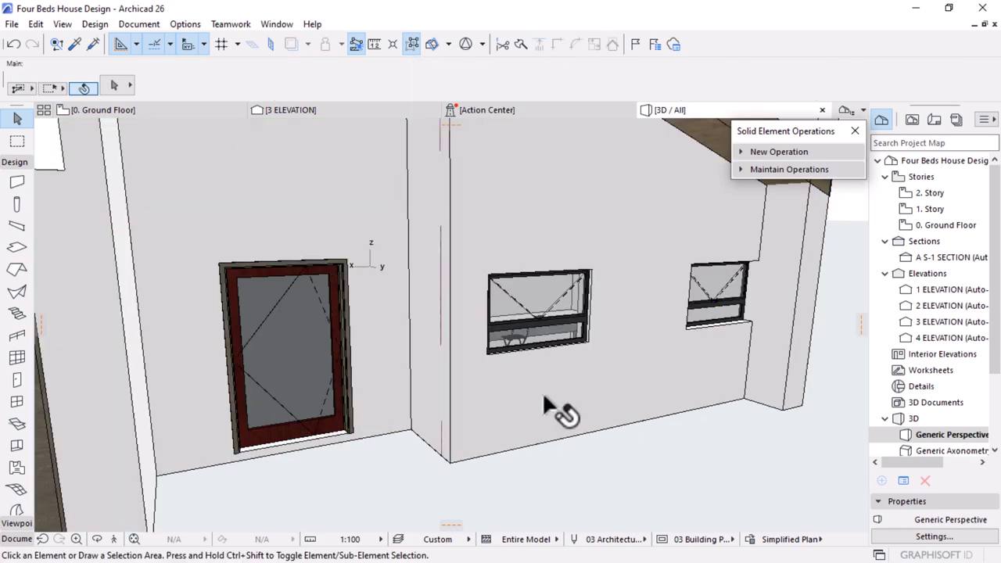
Try to intersect the short side wall piece with the front room's windowed front wall, and reselect both walls
{"action": "left_click", "coordinate": [546, 399]}
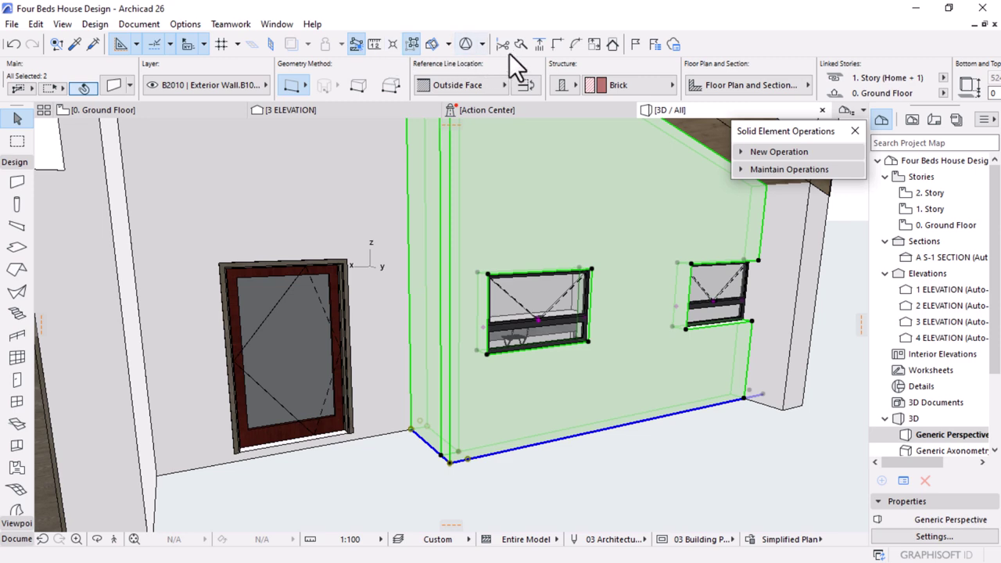
{"action": "left_click", "coordinate": [444, 459]}
{"action": "scroll", "coordinate": [435, 237], "scroll_direction": "up", "scroll_amount": 5}
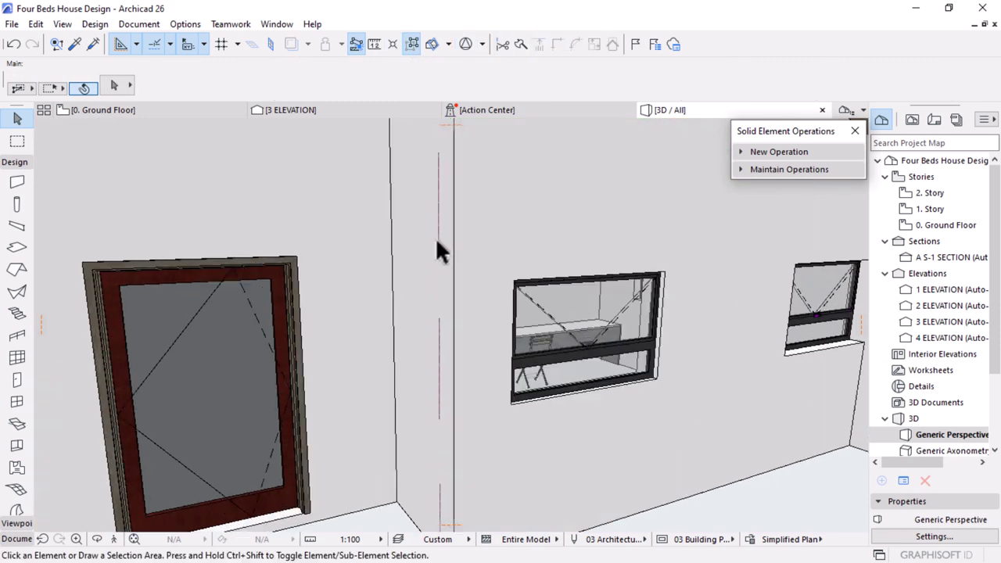
{"action": "scroll", "coordinate": [450, 232], "scroll_direction": "down", "scroll_amount": 5}
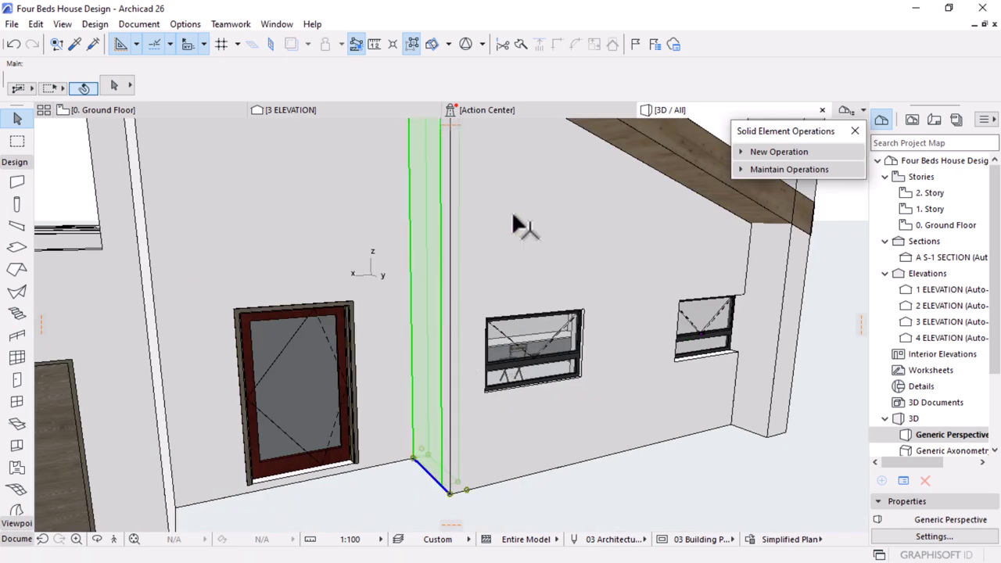
{"action": "left_click", "coordinate": [494, 229]}
{"action": "left_click", "coordinate": [495, 231], "text": "shift"}
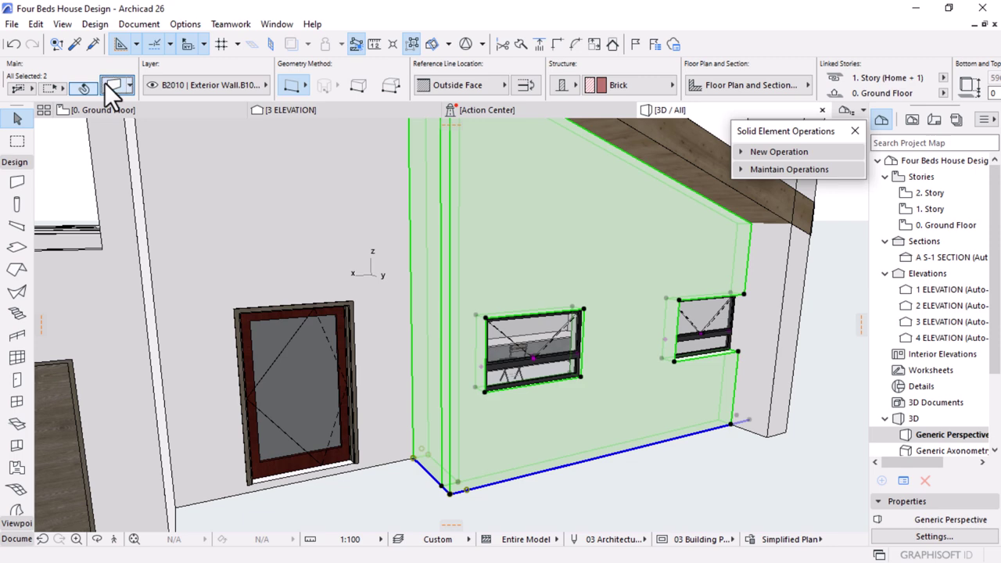
Override the outside surface of the two selected front walls with Stonework - 02, unlinked from the other two surfaces
{"action": "double_click", "coordinate": [456, 201]}
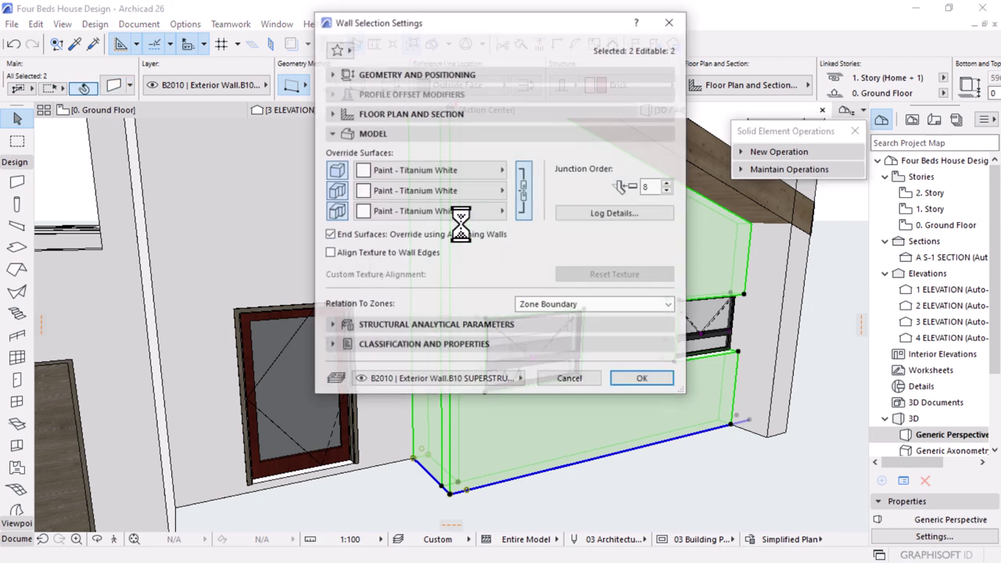
{"action": "left_click", "coordinate": [526, 193]}
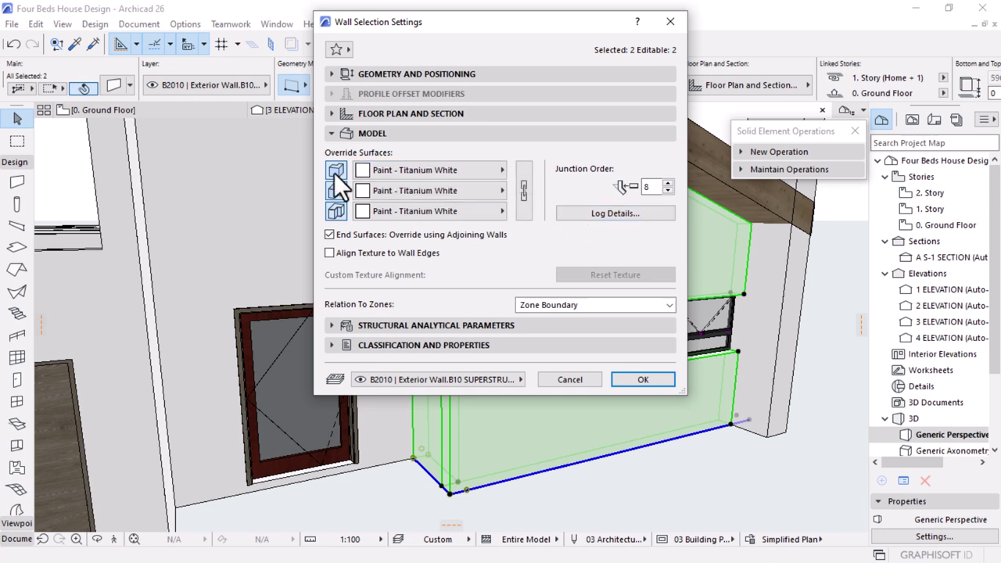
{"action": "left_click", "coordinate": [384, 170]}
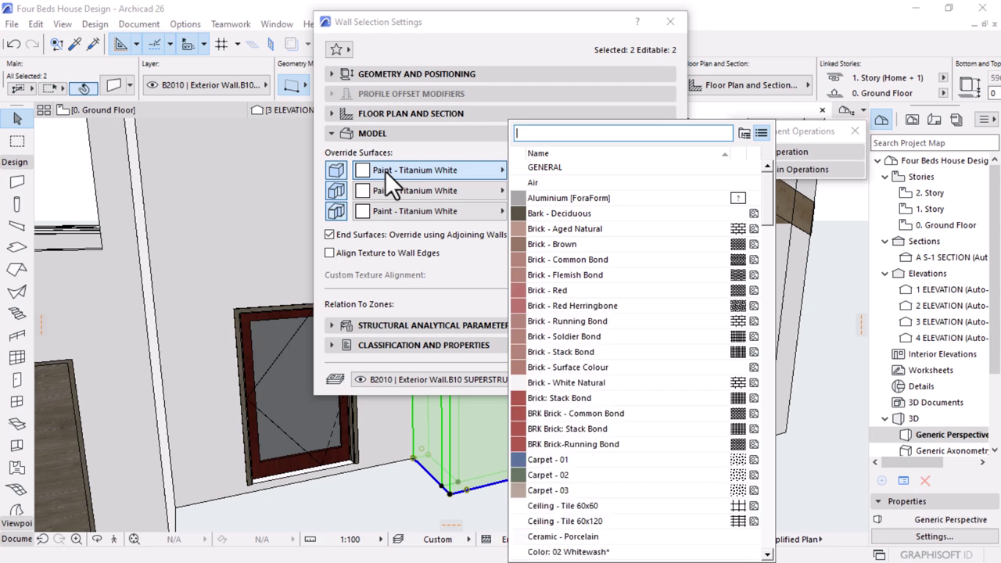
{"action": "type", "text": "stone"}
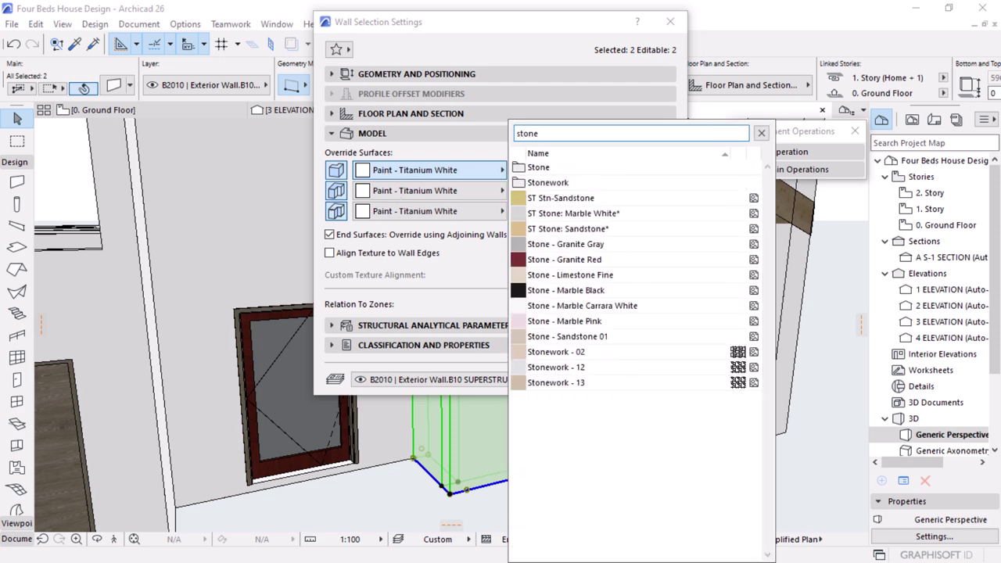
{"action": "left_click", "coordinate": [637, 352]}
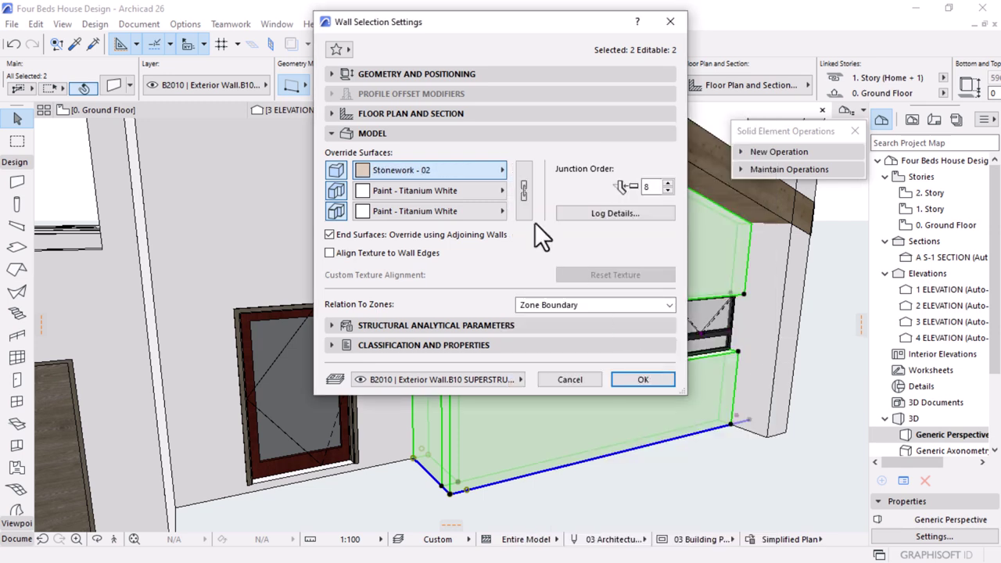
{"action": "left_click", "coordinate": [665, 381]}
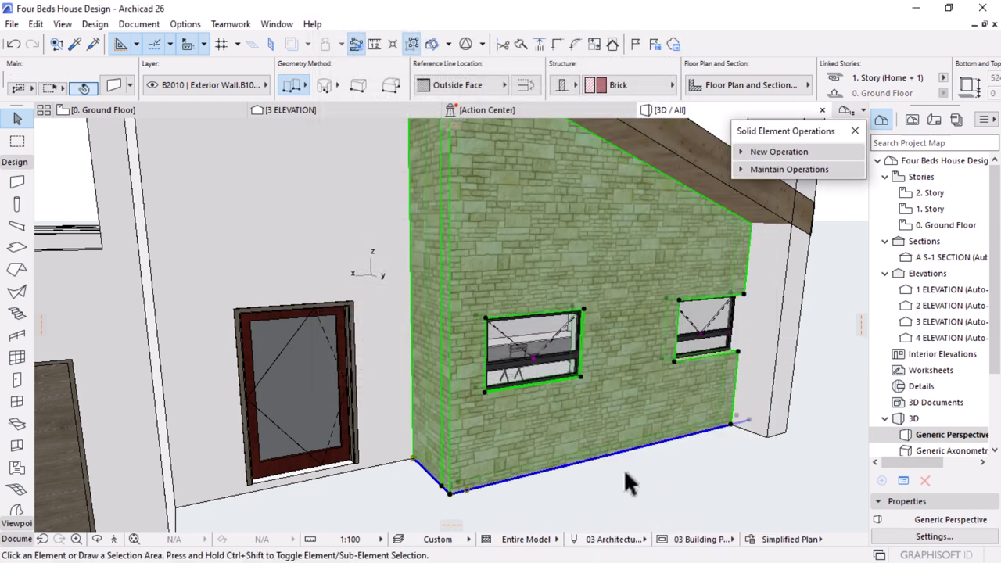
{"action": "left_click", "coordinate": [624, 472]}
Trim the tall corner wall beside the stone wall with Subtraction with upwards extrusion, using the sloping timber roof as the operator
{"action": "key", "text": "o"}
{"action": "scroll", "coordinate": [414, 320], "scroll_direction": "down", "scroll_amount": 4}
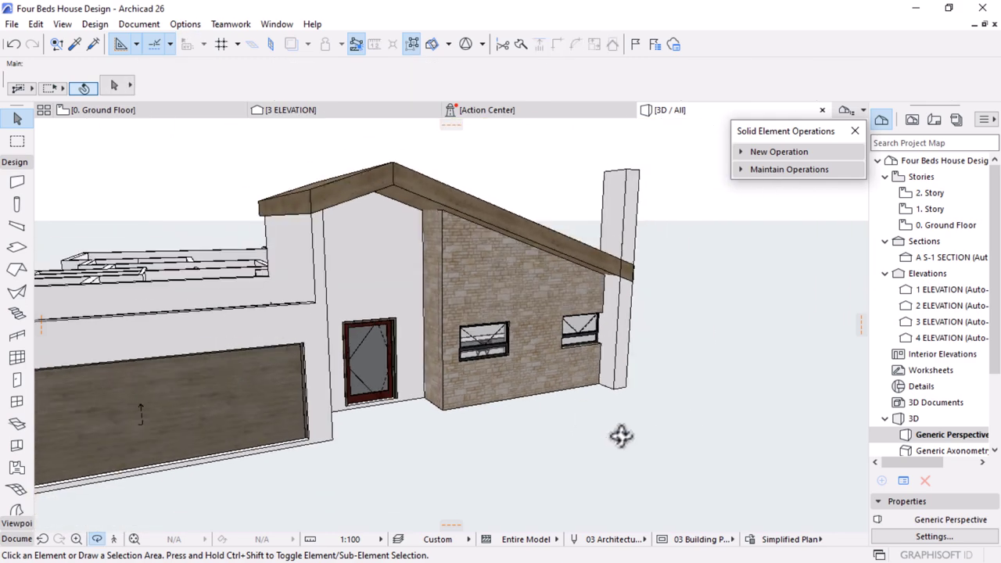
{"action": "middle_click_drag", "start_coordinate": [620, 435], "coordinate": [536, 454], "text": "shift"}
{"action": "scroll", "coordinate": [641, 317], "scroll_direction": "up", "scroll_amount": 5}
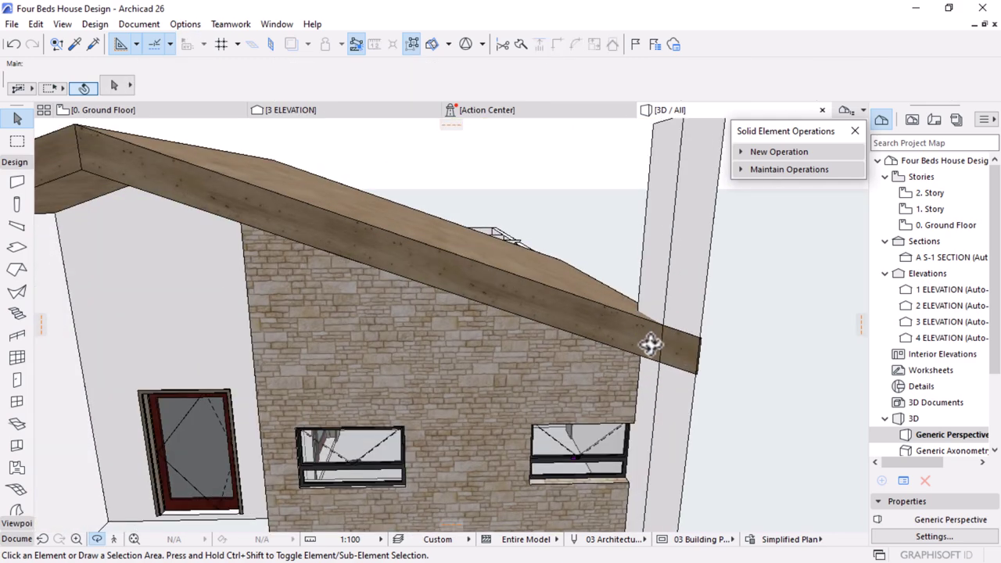
{"action": "middle_click_drag", "start_coordinate": [651, 344], "coordinate": [547, 373], "text": "shift"}
{"action": "left_click", "coordinate": [685, 236]}
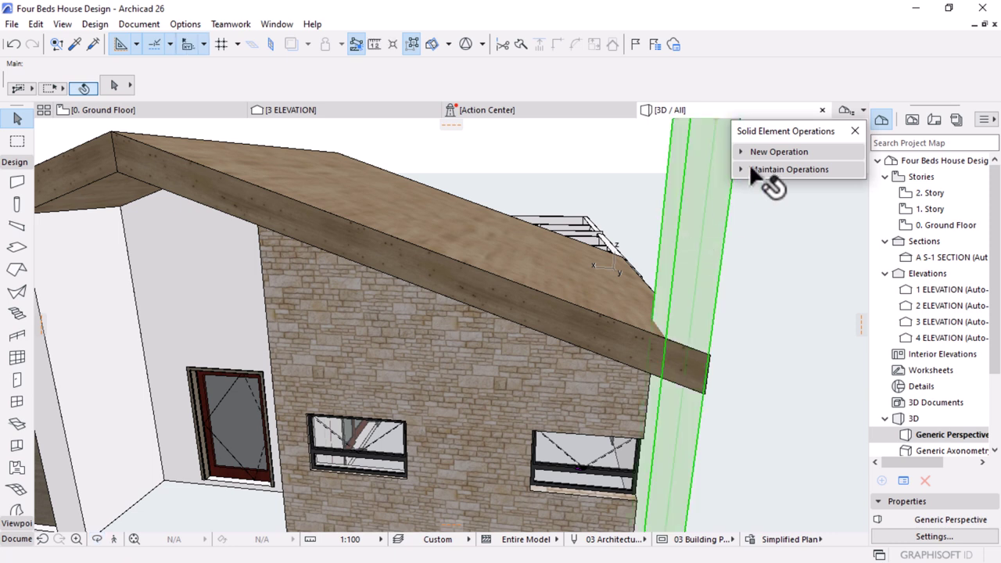
{"action": "left_click", "coordinate": [764, 152]}
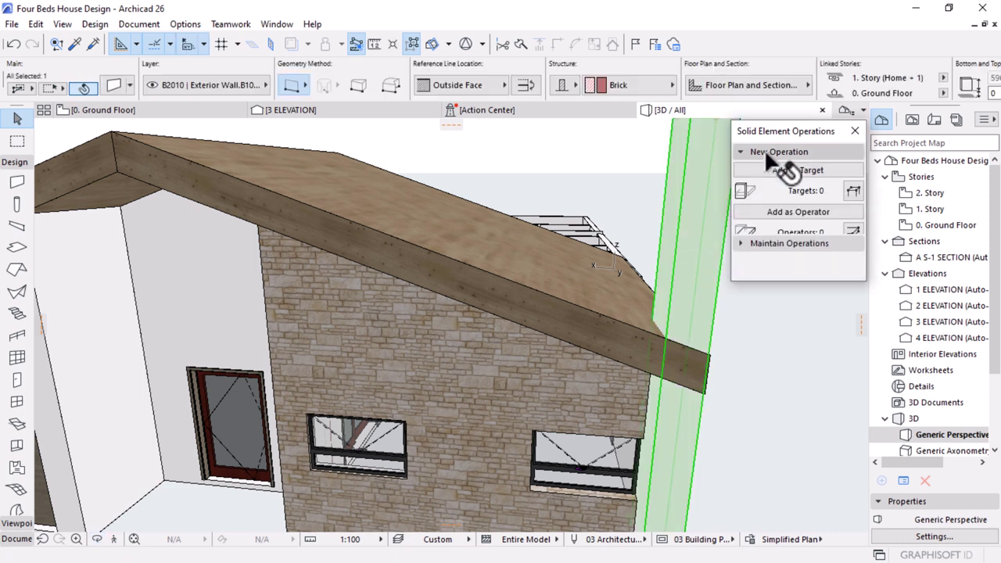
{"action": "left_click", "coordinate": [810, 171]}
{"action": "left_click", "coordinate": [473, 286]}
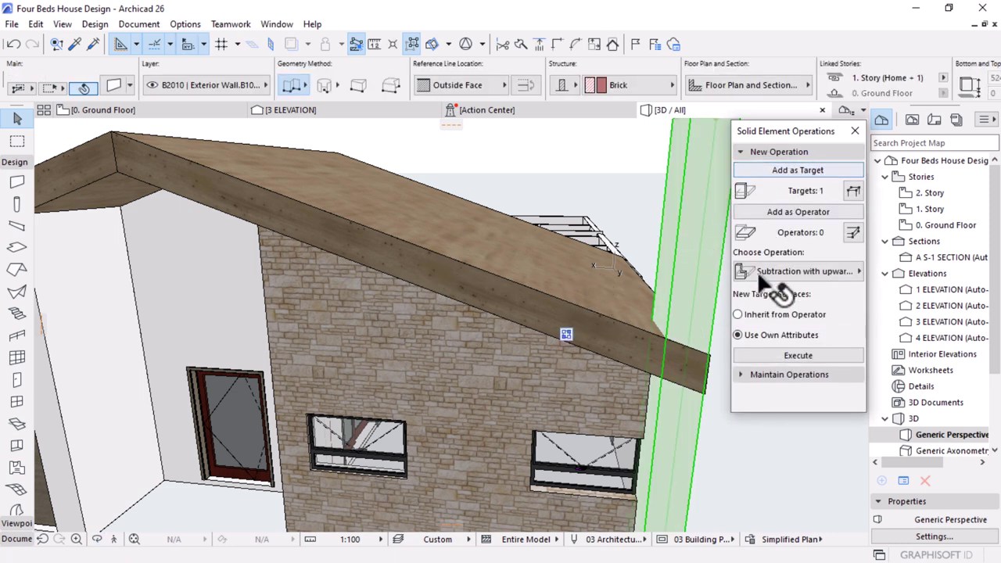
{"action": "left_click", "coordinate": [786, 211]}
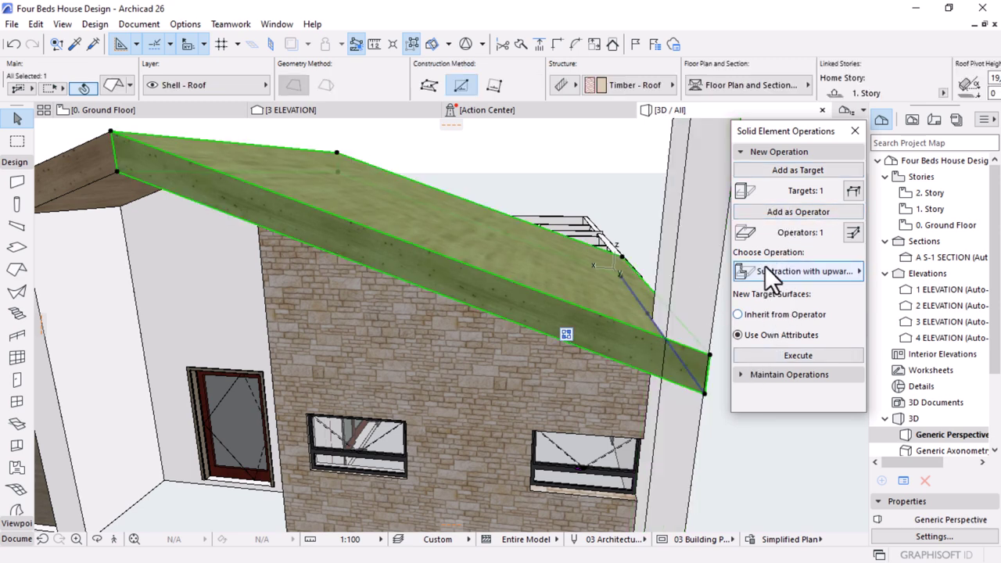
{"action": "left_click", "coordinate": [806, 356]}
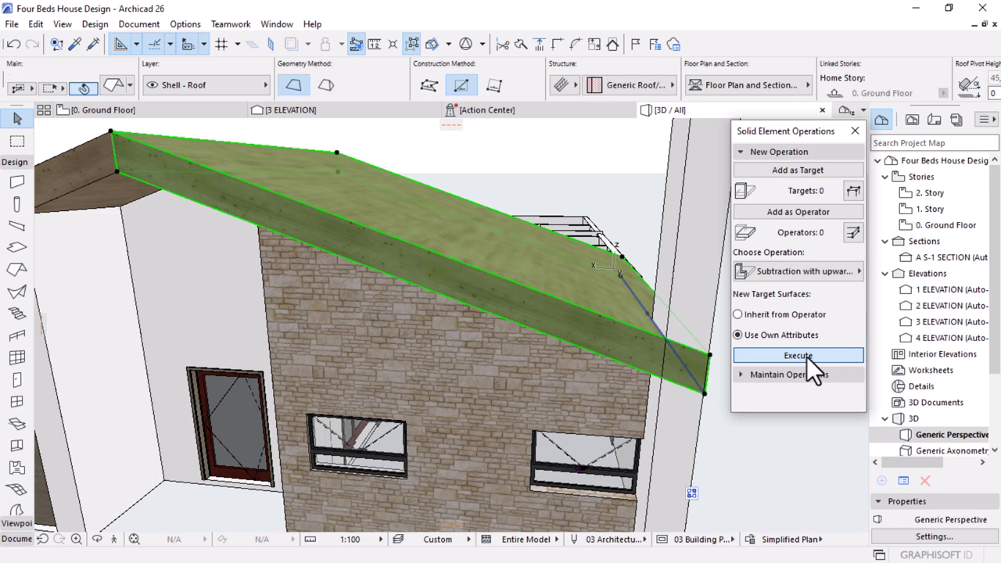
{"action": "scroll", "coordinate": [607, 275], "scroll_direction": "down", "scroll_amount": 5}
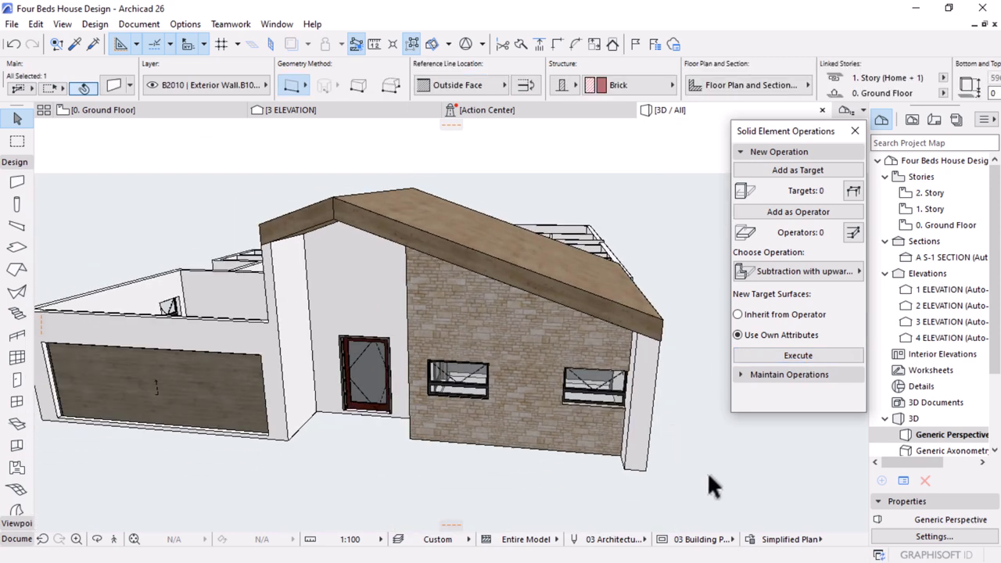
{"action": "left_click", "coordinate": [703, 412]}
{"action": "left_click", "coordinate": [780, 153]}
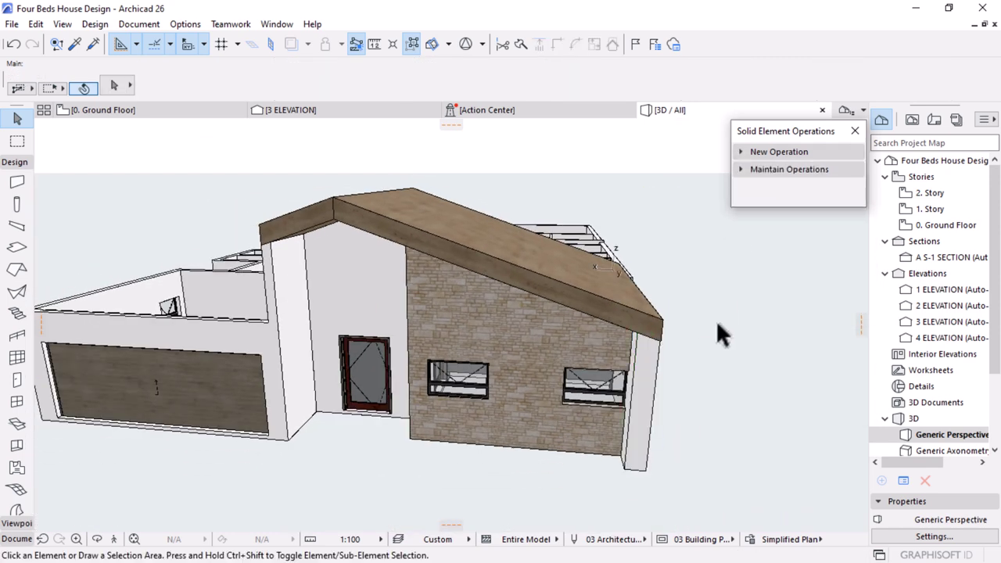
{"action": "middle_click_drag", "start_coordinate": [715, 320], "coordinate": [522, 457], "text": "shift"}
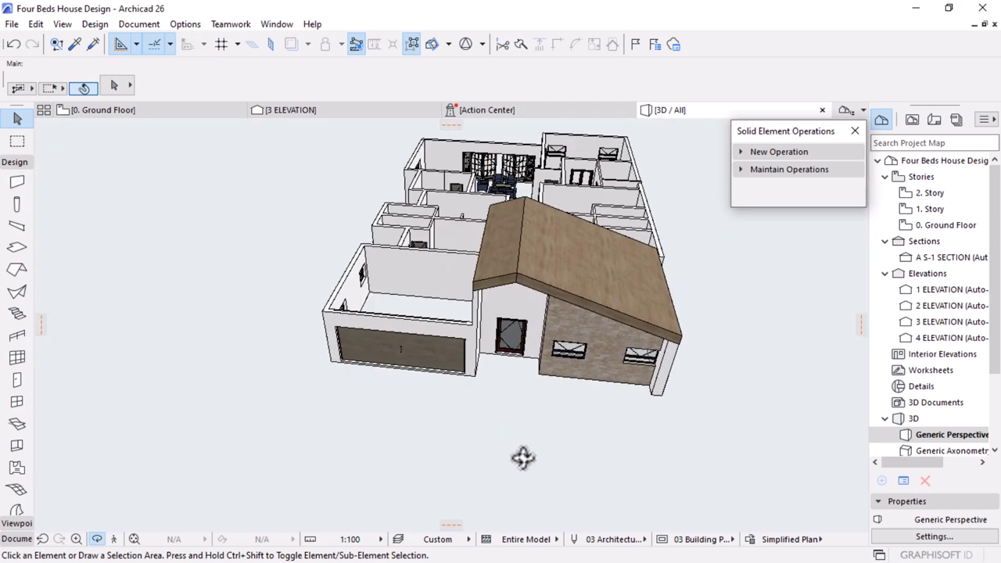
{"action": "scroll", "coordinate": [681, 362], "scroll_direction": "up", "scroll_amount": 5}
{"action": "scroll", "coordinate": [681, 362], "scroll_direction": "down", "scroll_amount": 2}
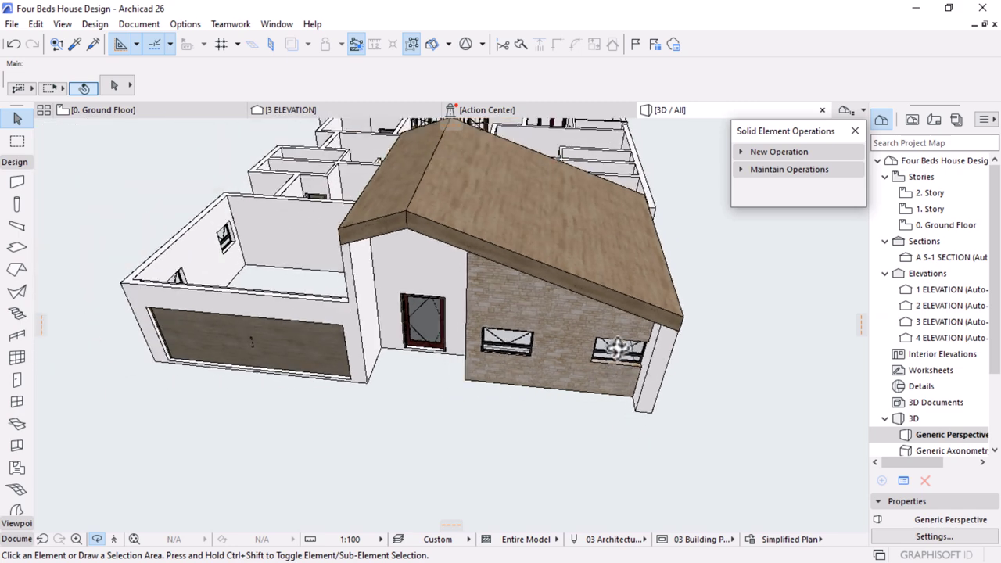
{"action": "middle_click_drag", "start_coordinate": [618, 348], "coordinate": [643, 299], "text": "shift"}
{"action": "middle_click_drag", "start_coordinate": [391, 226], "coordinate": [391, 271], "text": "shift"}
On the ground floor plan, move the garage door wall about 300 mm inward, toward the cars
{"action": "left_click", "coordinate": [172, 112]}
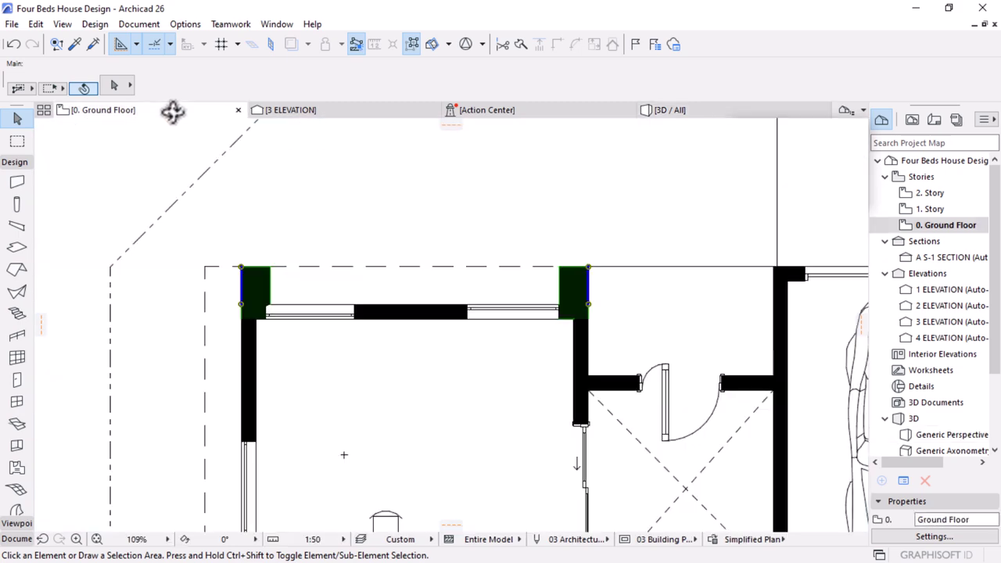
{"action": "scroll", "coordinate": [190, 153], "scroll_direction": "down", "scroll_amount": 3}
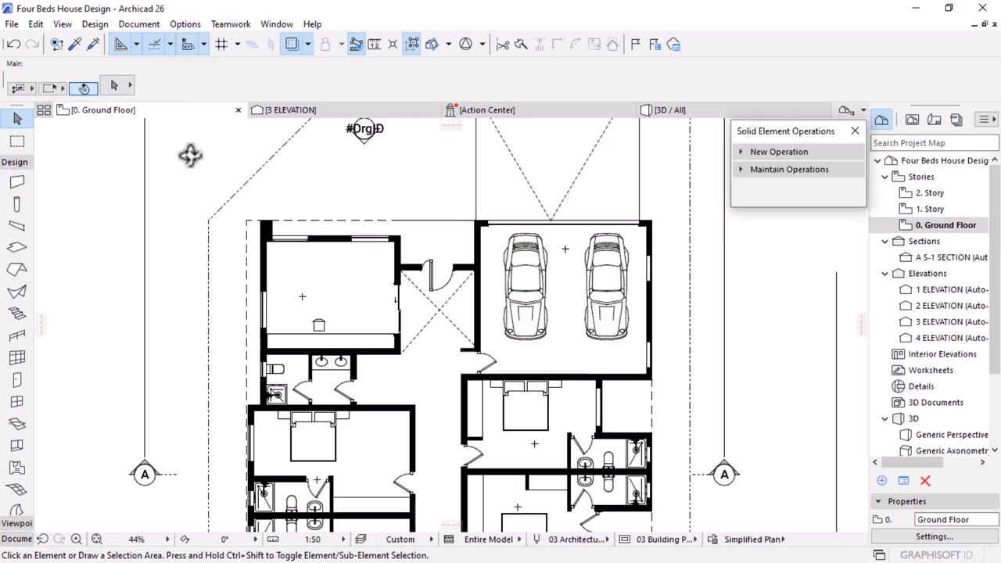
{"action": "scroll", "coordinate": [547, 227], "scroll_direction": "up", "scroll_amount": 3}
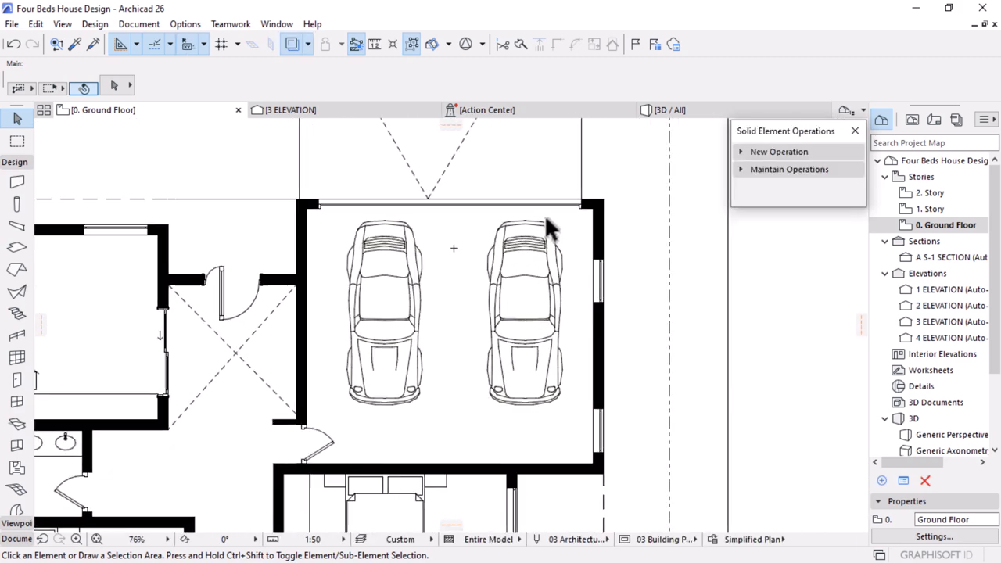
{"action": "left_click", "coordinate": [593, 204]}
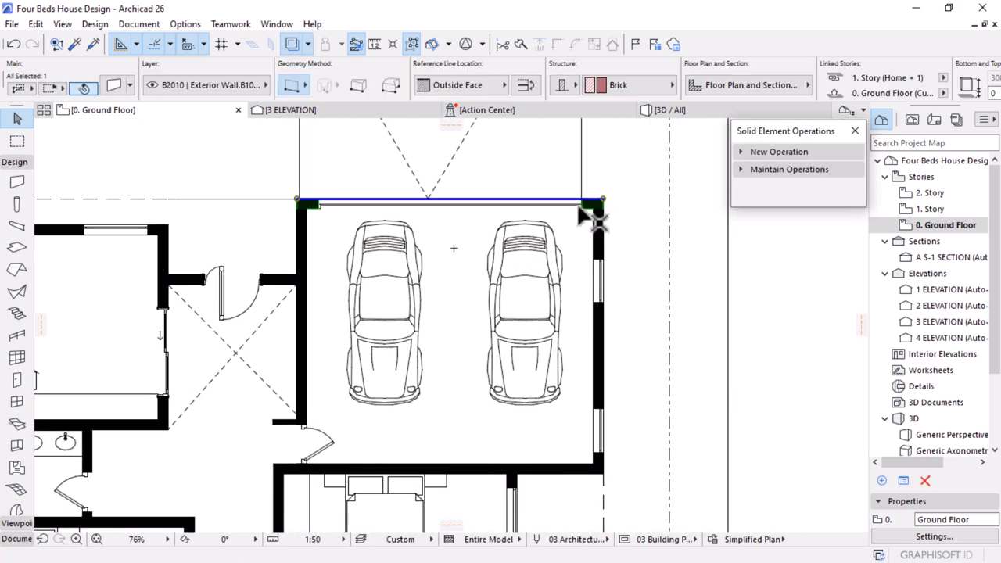
{"action": "scroll", "coordinate": [522, 202], "scroll_direction": "up", "scroll_amount": 1}
{"action": "left_click", "coordinate": [521, 202]}
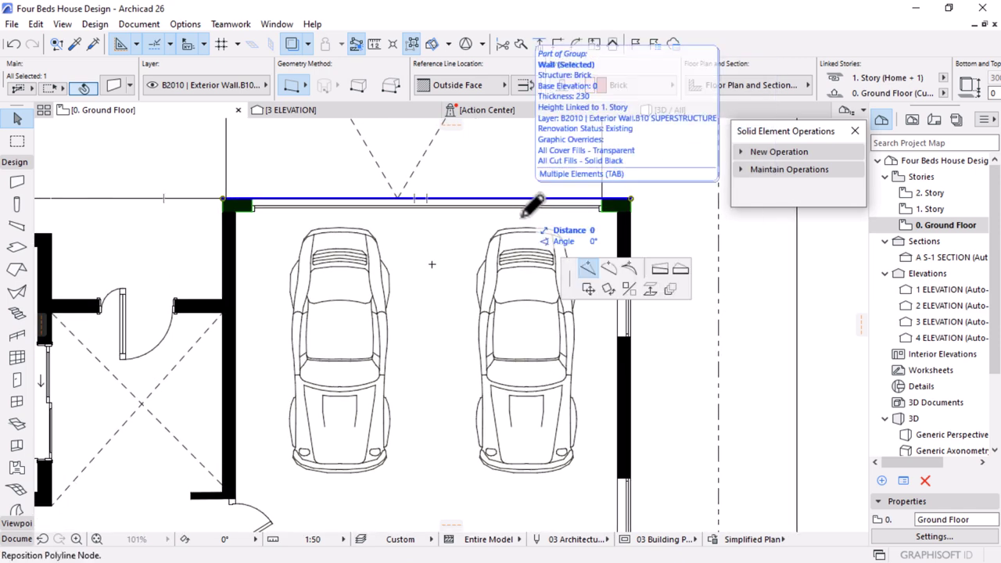
{"action": "left_click", "coordinate": [735, 286]}
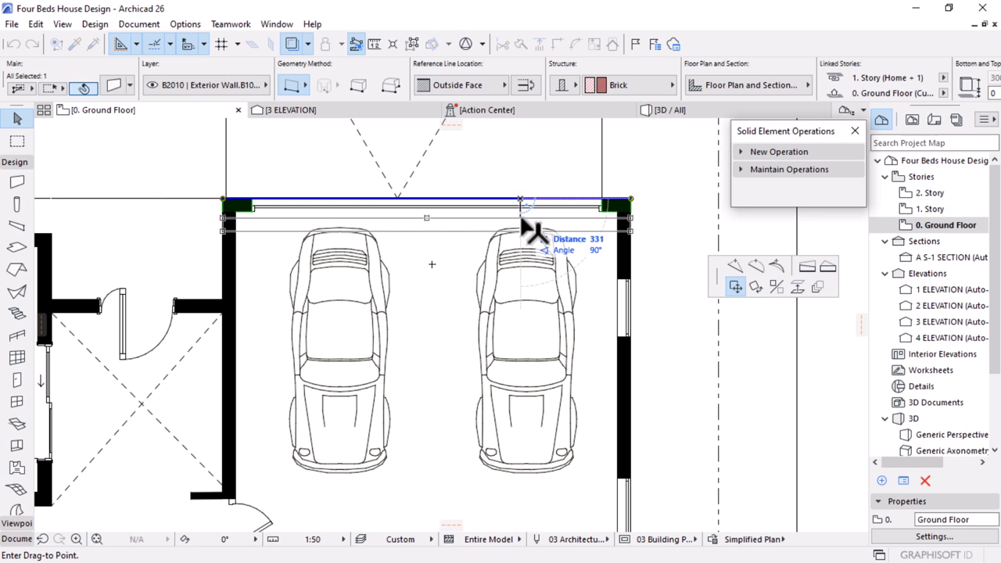
{"action": "left_click", "coordinate": [529, 224]}
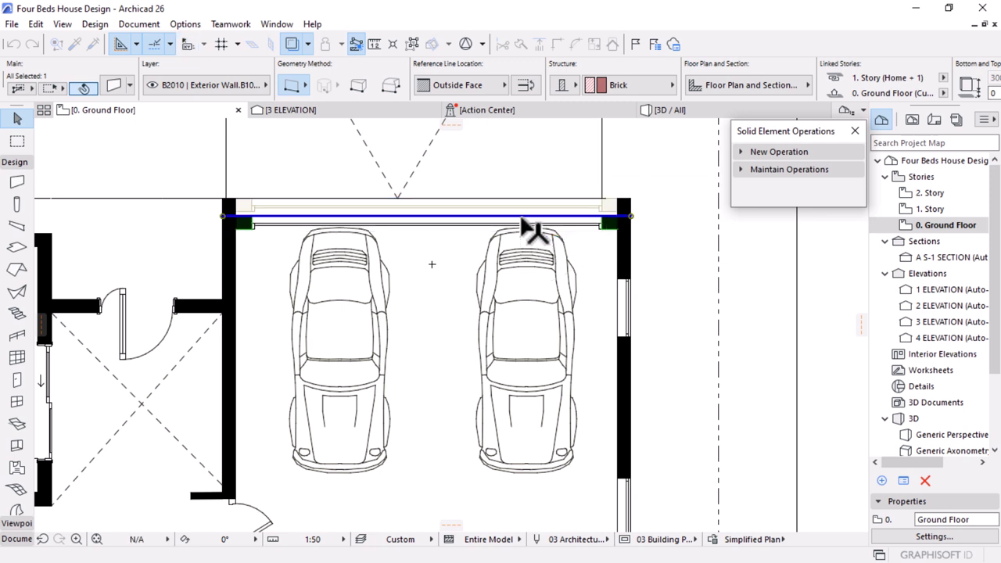
{"action": "left_click", "coordinate": [655, 280]}
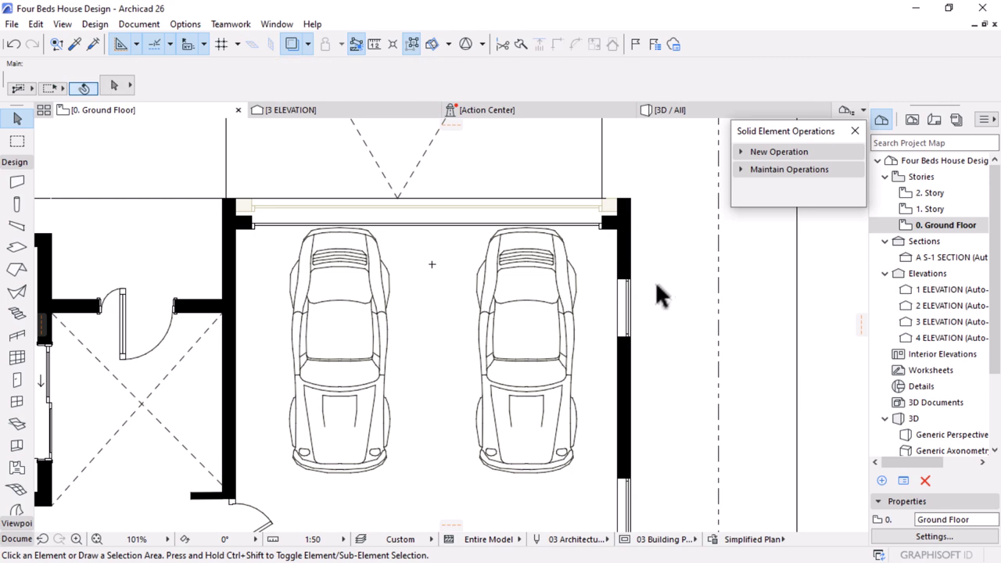
Set the thickness of the wall between the entrance and the garage to 460
{"action": "scroll", "coordinate": [655, 281], "scroll_direction": "down", "scroll_amount": 3}
{"action": "scroll", "coordinate": [417, 248], "scroll_direction": "up", "scroll_amount": 2}
{"action": "scroll", "coordinate": [419, 254], "scroll_direction": "up", "scroll_amount": 2}
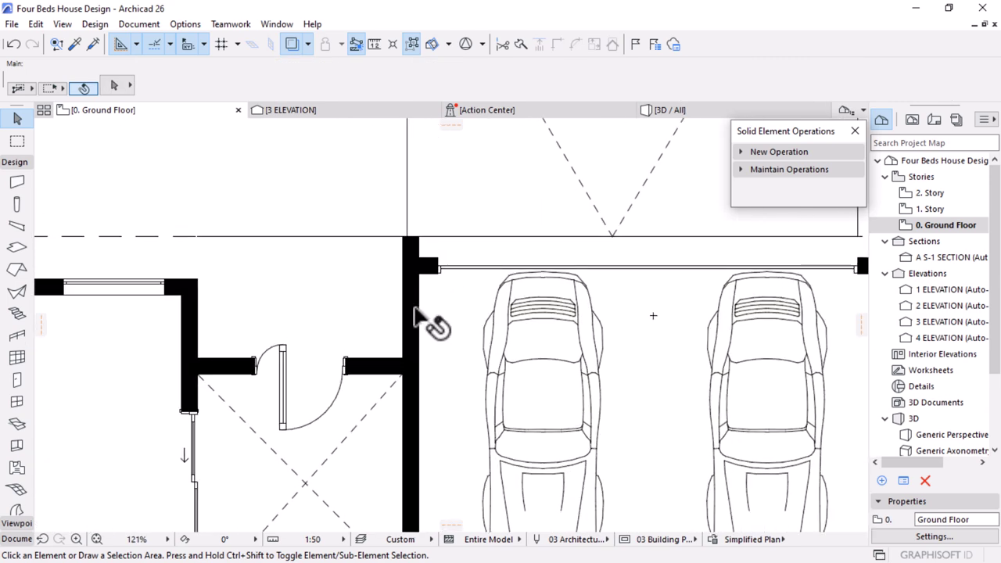
{"action": "left_click", "coordinate": [413, 301]}
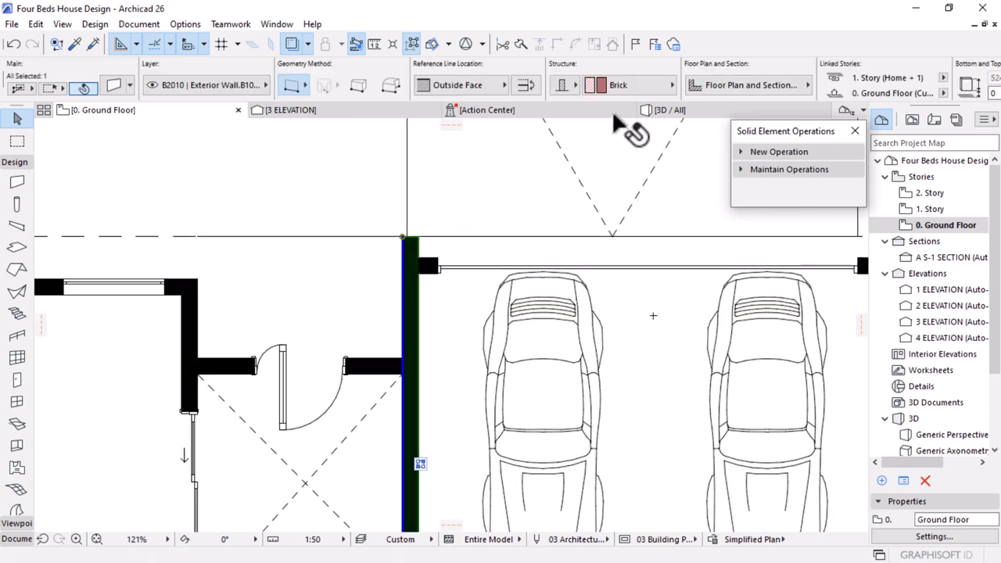
{"action": "scroll", "coordinate": [565, 83], "scroll_direction": "down", "scroll_amount": 3}
{"action": "scroll", "coordinate": [564, 81], "scroll_direction": "down", "scroll_amount": 5}
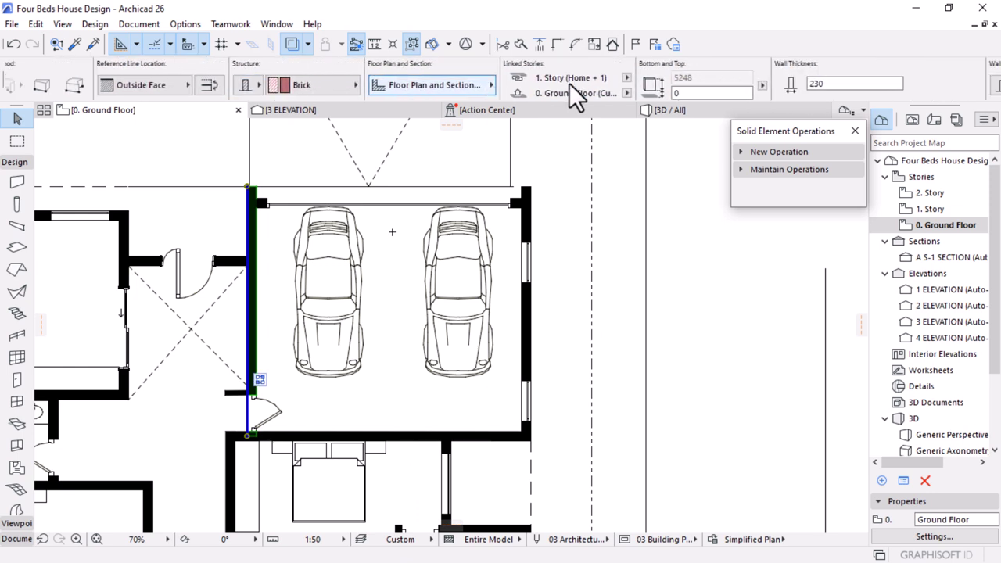
{"action": "left_click", "coordinate": [566, 82]}
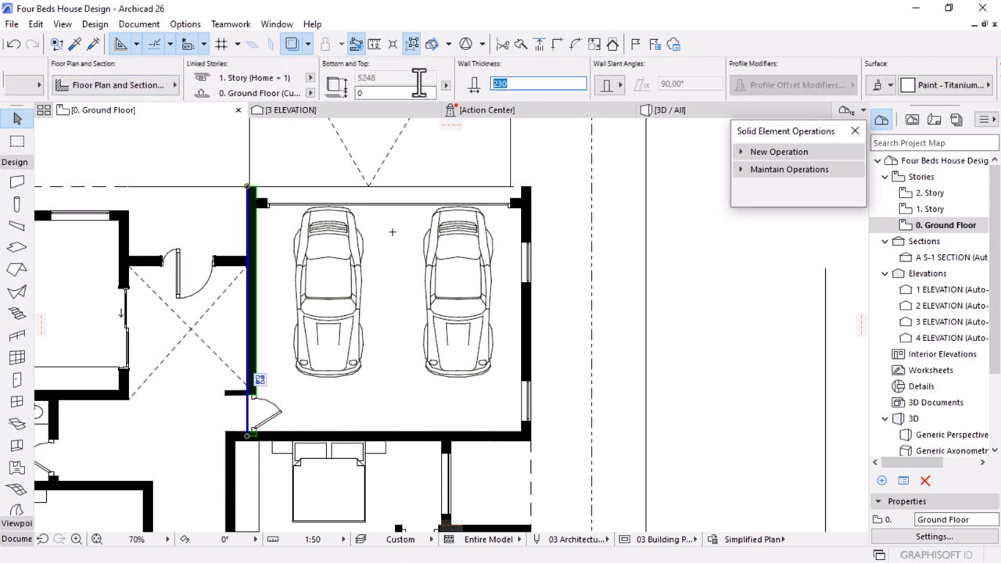
{"action": "type", "text": "460"}
{"action": "key", "text": "Return"}
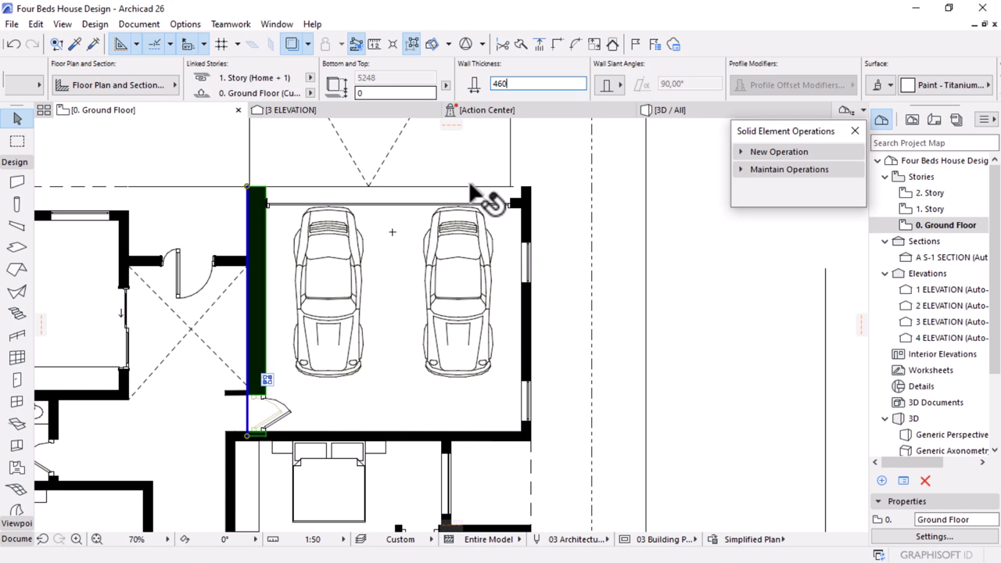
In the 3D view, offset the timber roof's side edge above the entrance out to the garage-side face of the thickened wall
{"action": "scroll", "coordinate": [614, 238], "scroll_direction": "down", "scroll_amount": 3}
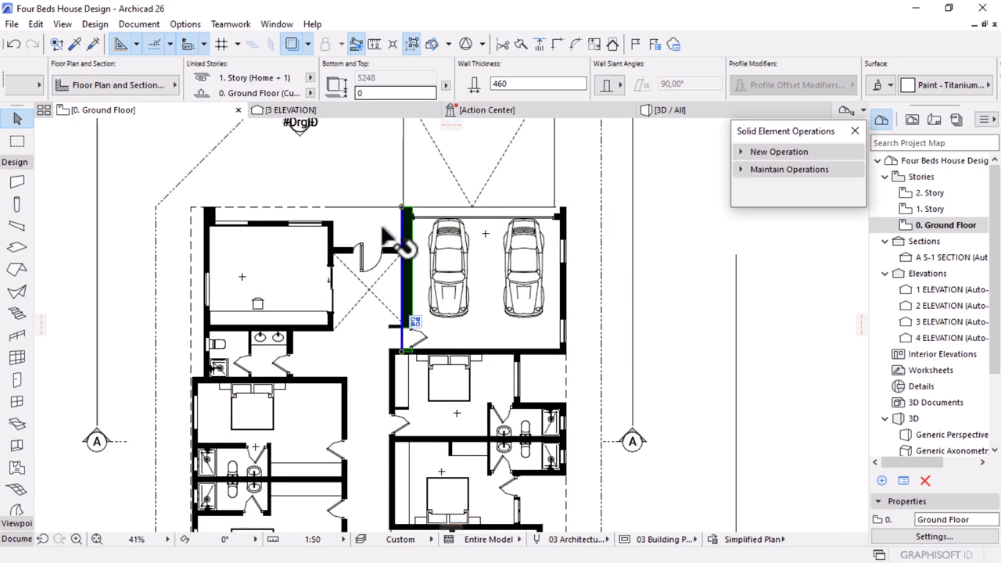
{"action": "scroll", "coordinate": [383, 226], "scroll_direction": "up", "scroll_amount": 3}
{"action": "left_click", "coordinate": [668, 111]}
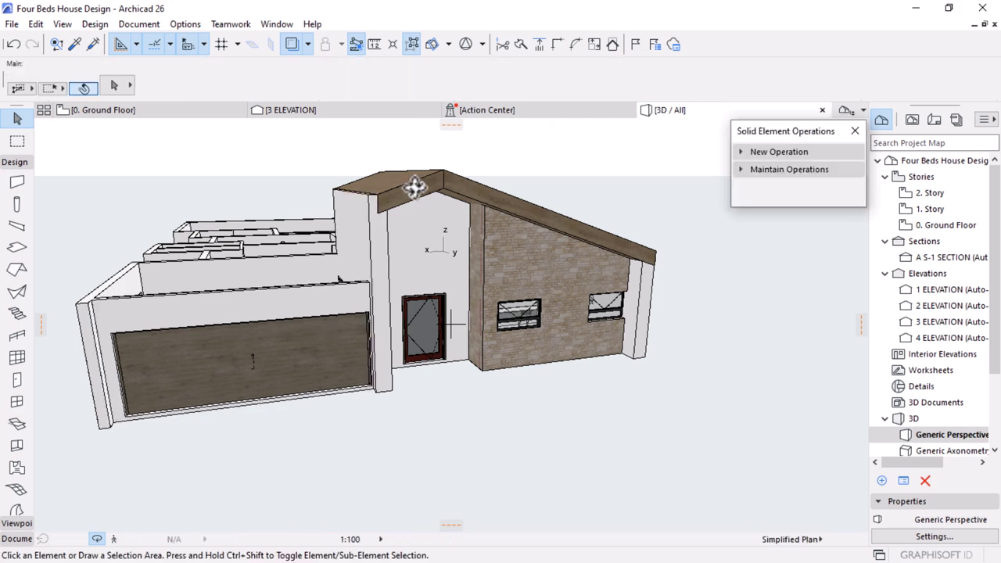
{"action": "scroll", "coordinate": [434, 260], "scroll_direction": "up", "scroll_amount": 8}
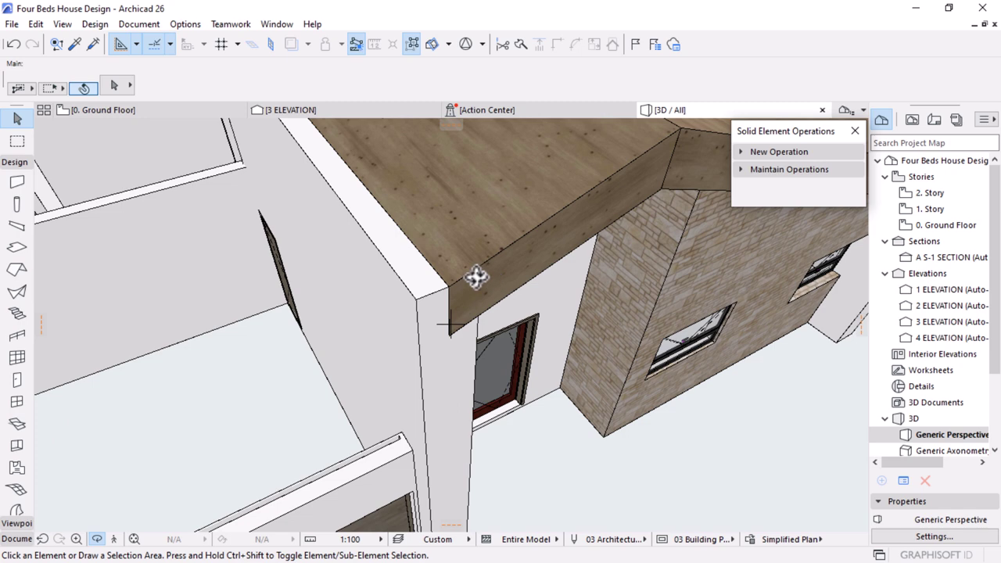
{"action": "left_click", "coordinate": [488, 219]}
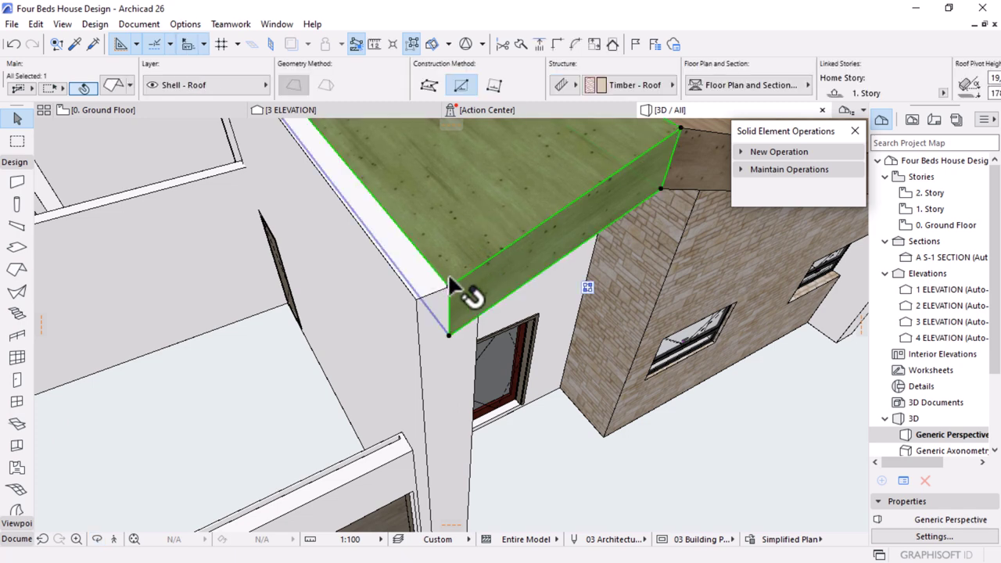
{"action": "left_click", "coordinate": [442, 278]}
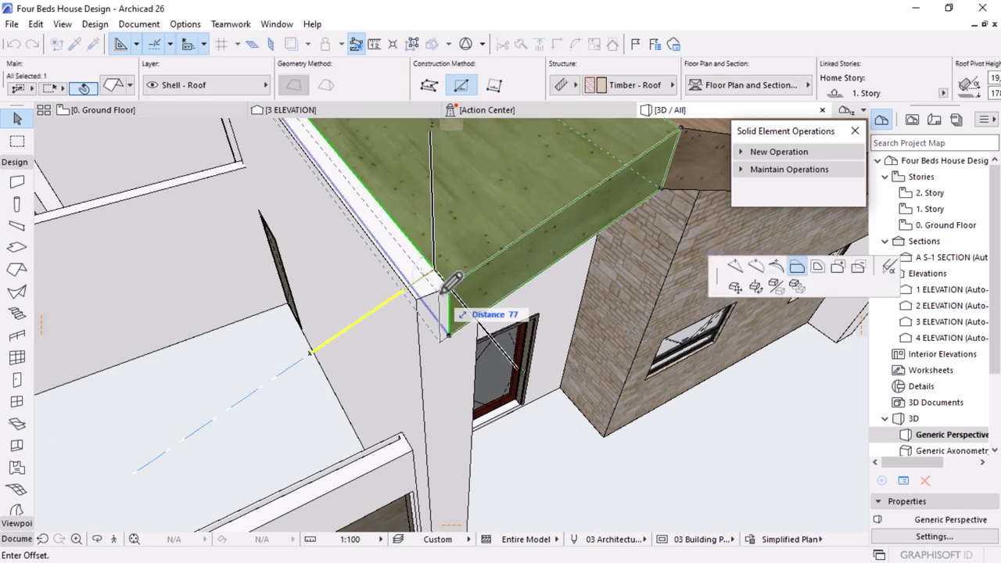
{"action": "scroll", "coordinate": [446, 281], "scroll_direction": "up", "scroll_amount": 2}
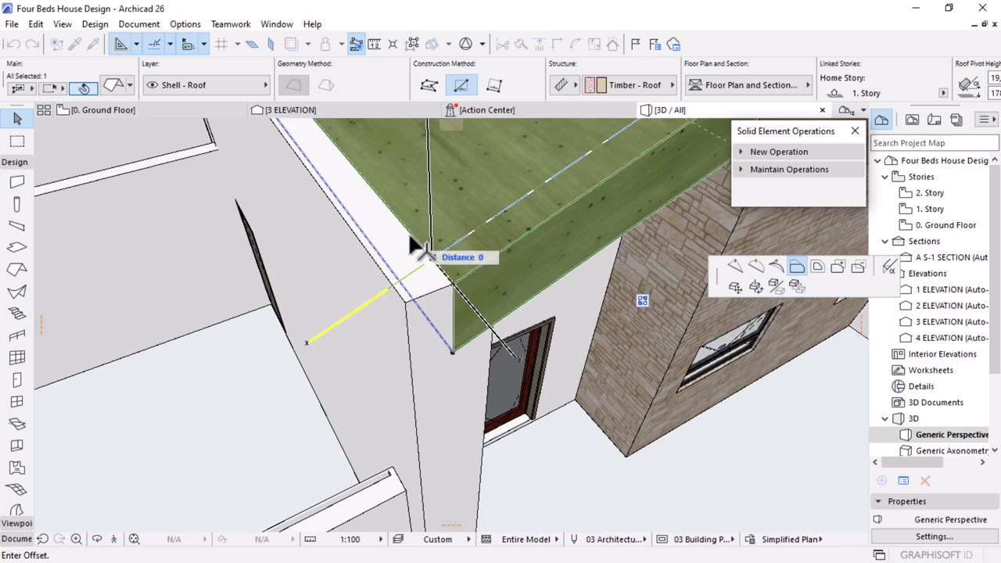
{"action": "left_click", "coordinate": [403, 299]}
{"action": "key", "text": "Escape"}
{"action": "scroll", "coordinate": [329, 327], "scroll_direction": "down", "scroll_amount": 3}
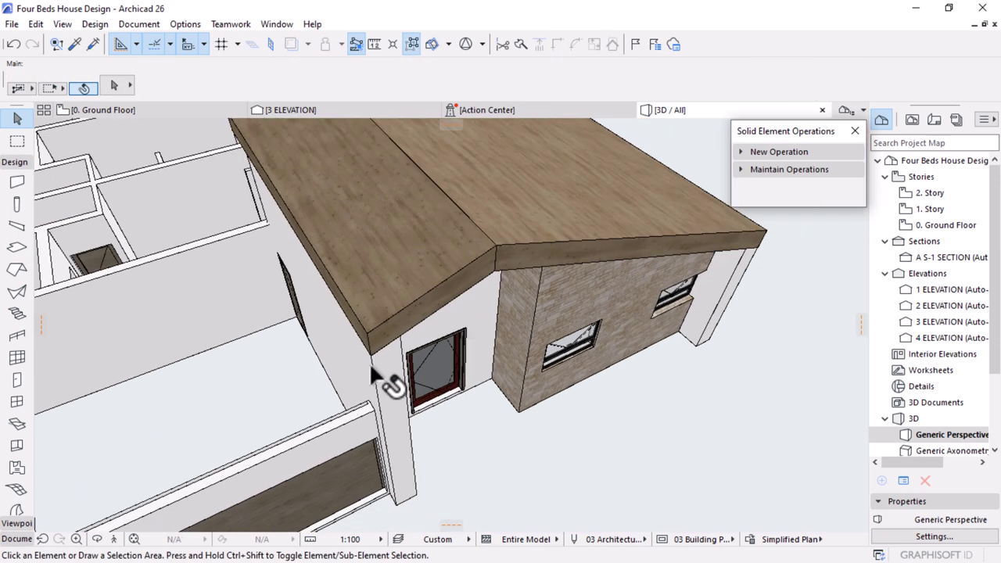
Override the inside surface of the thickened garage wall and the far end wall beside the stonework with Paint - Anthracite
{"action": "middle_click_drag", "start_coordinate": [372, 342], "coordinate": [553, 317], "text": "shift"}
{"action": "scroll", "coordinate": [491, 314], "scroll_direction": "up", "scroll_amount": 2}
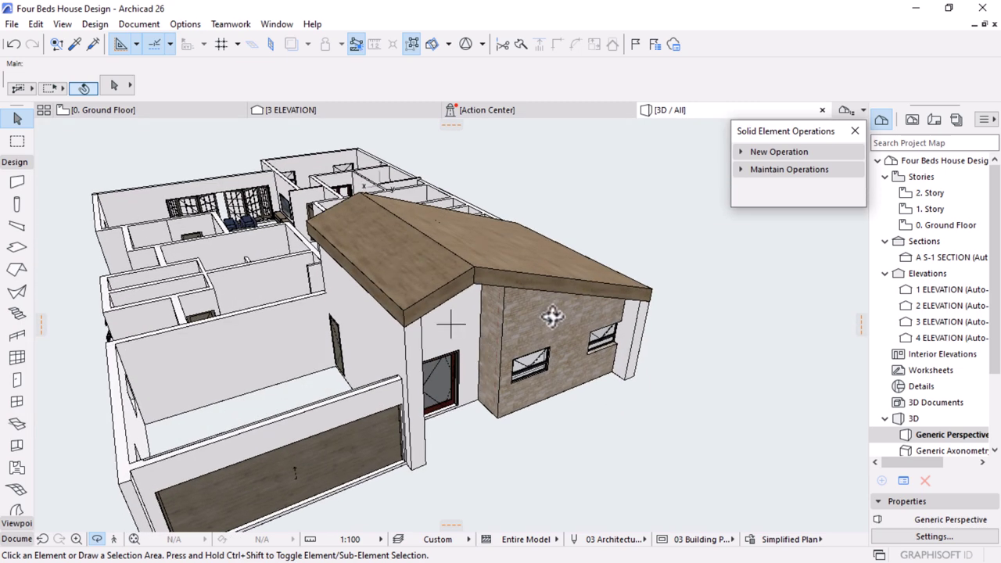
{"action": "left_click", "coordinate": [379, 344]}
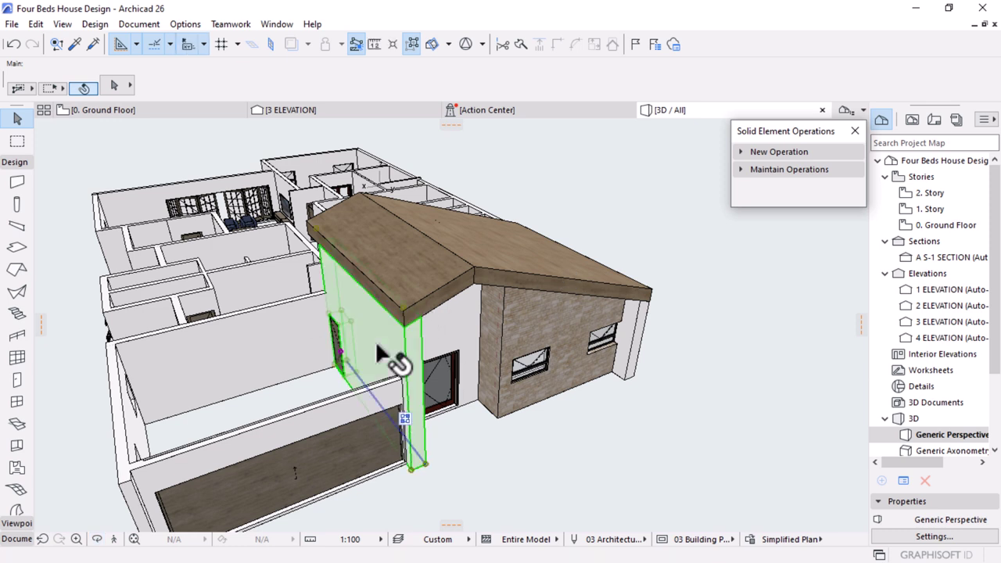
{"action": "left_click", "coordinate": [629, 344], "text": "shift"}
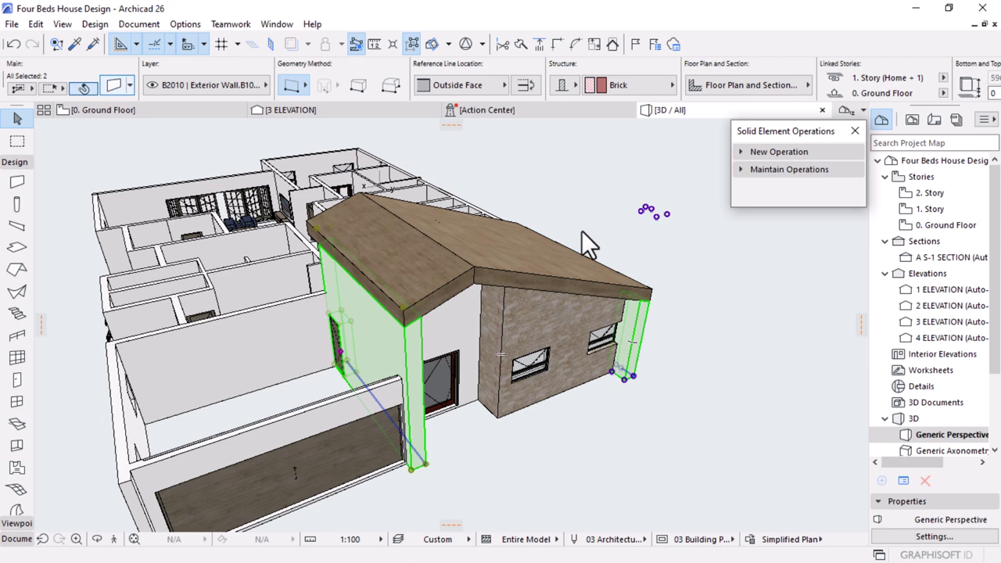
{"action": "key", "text": "ctrl+t"}
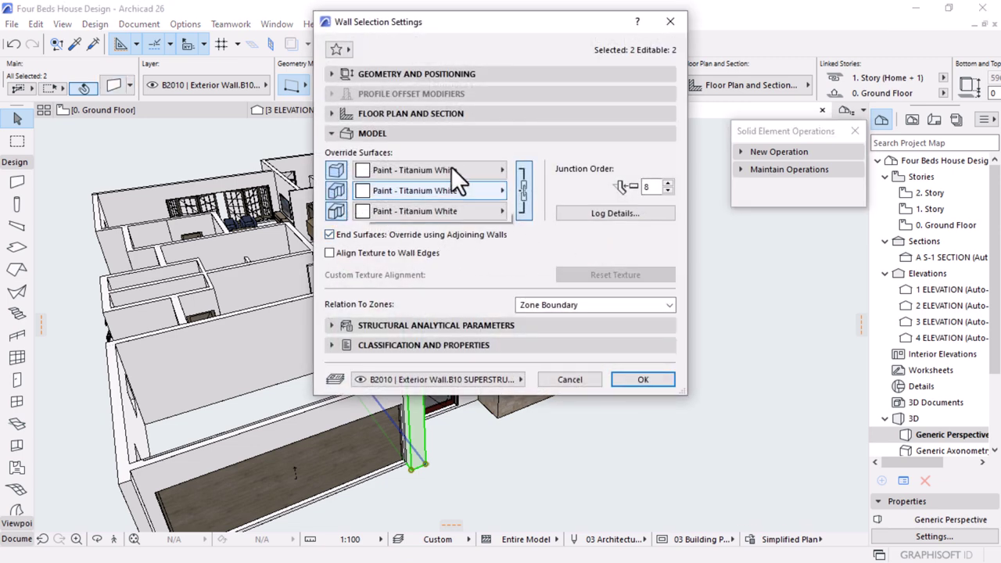
{"action": "left_click_drag", "start_coordinate": [537, 23], "coordinate": [750, 81]}
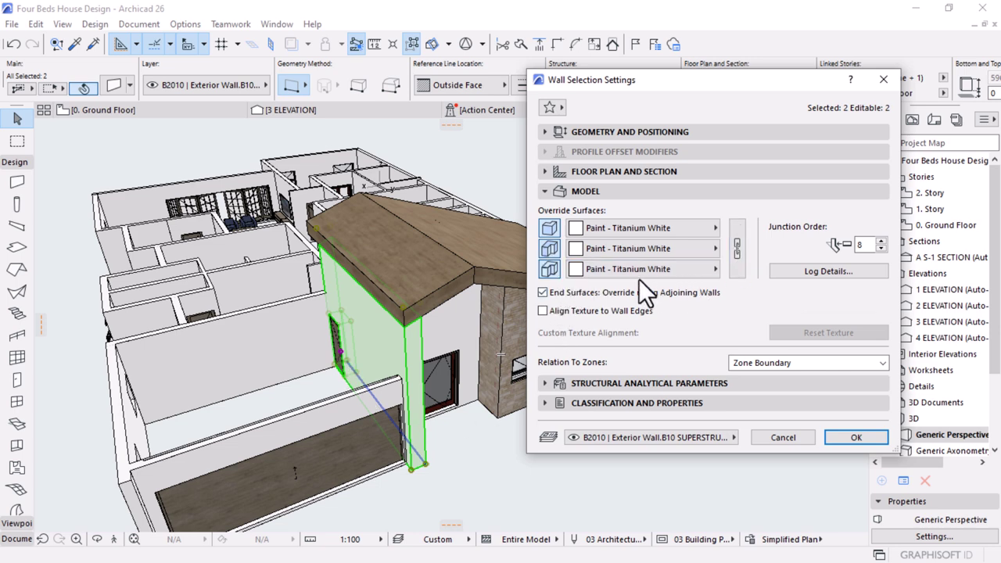
{"action": "left_click", "coordinate": [614, 272]}
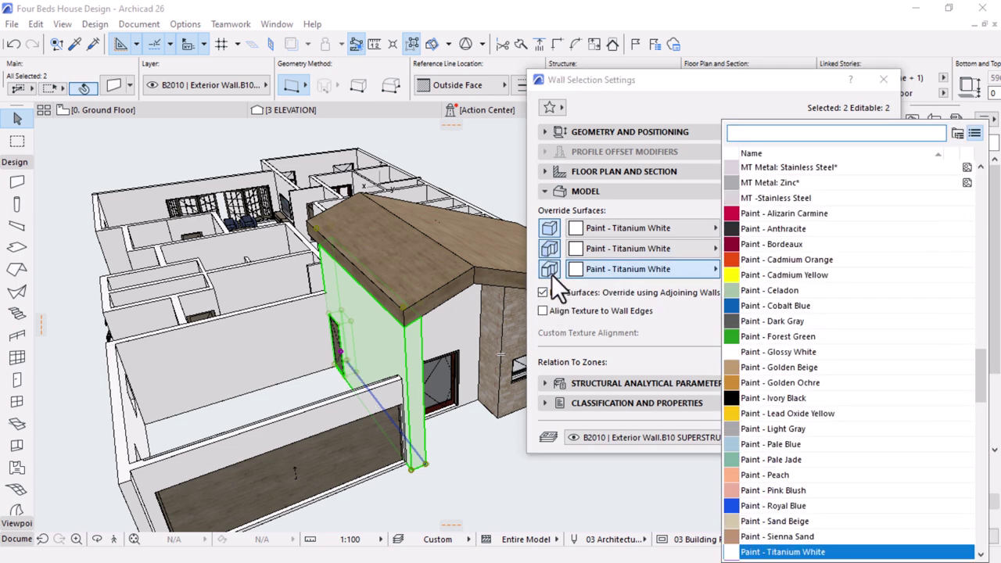
{"action": "left_click", "coordinate": [774, 233]}
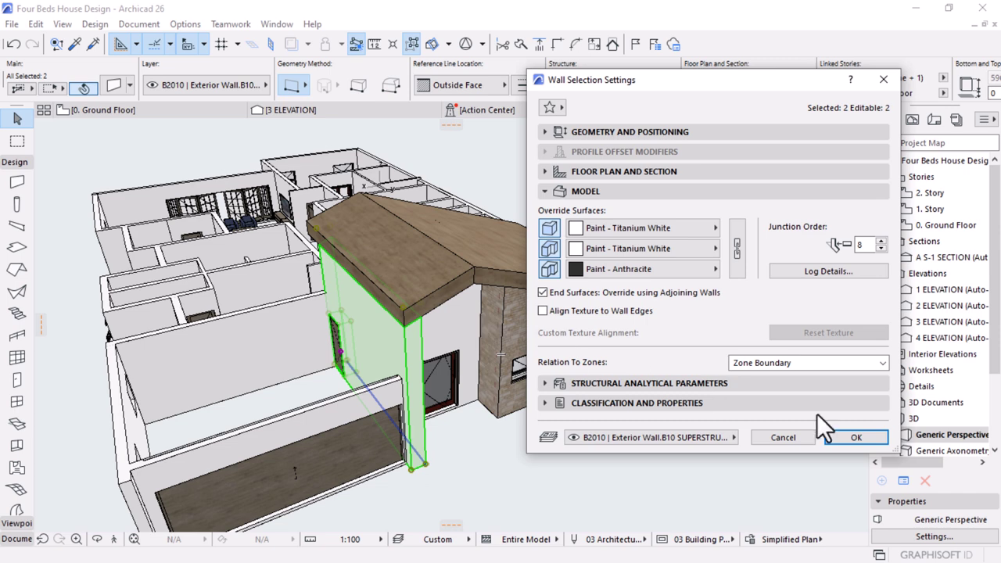
{"action": "left_click", "coordinate": [843, 434]}
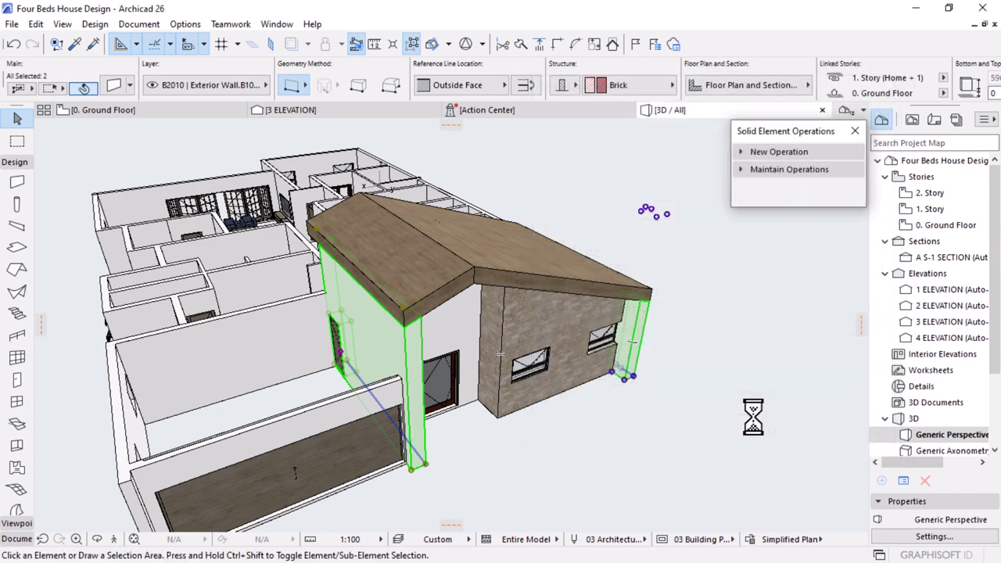
{"action": "left_click", "coordinate": [741, 363]}
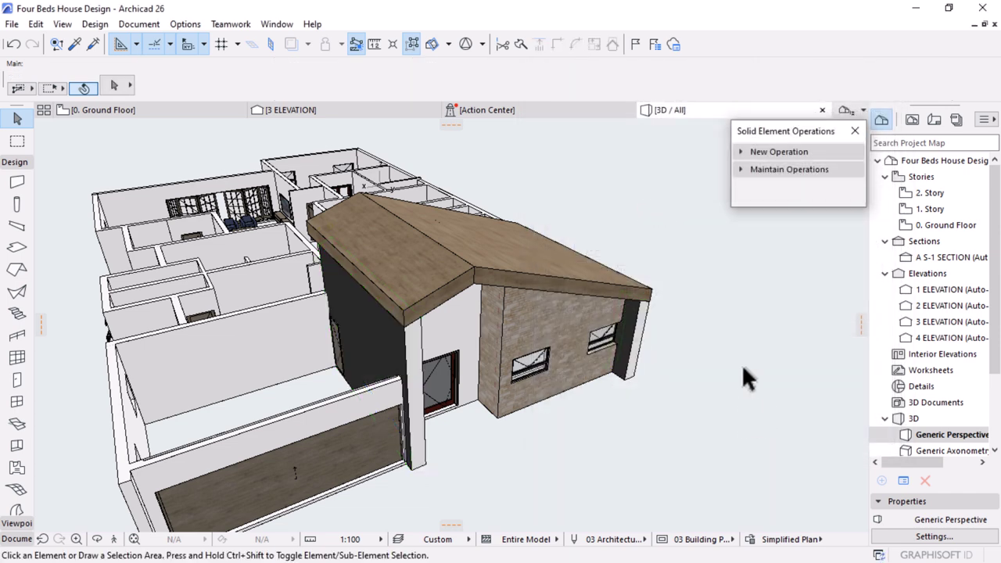
Override the edge surface of the thickened wall between garage and entrance with Paint - Anthracite
{"action": "middle_click_drag", "start_coordinate": [678, 370], "coordinate": [596, 375], "text": "shift"}
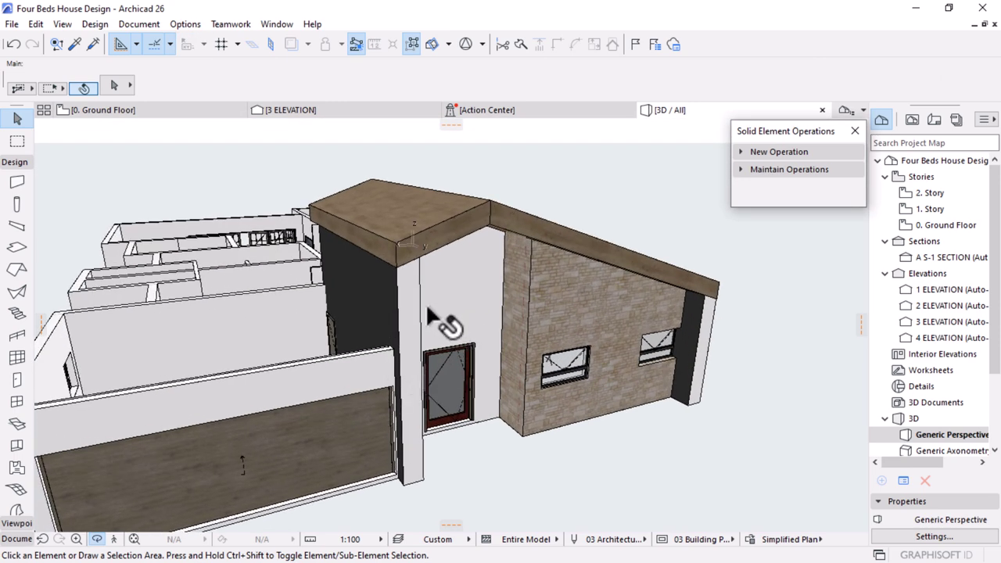
{"action": "left_click", "coordinate": [405, 301]}
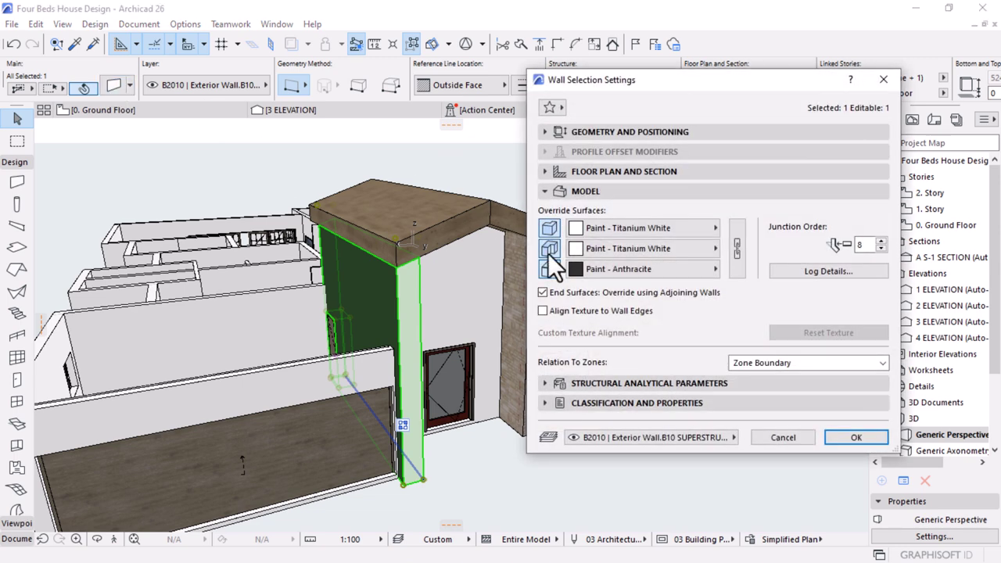
{"action": "left_click", "coordinate": [670, 249]}
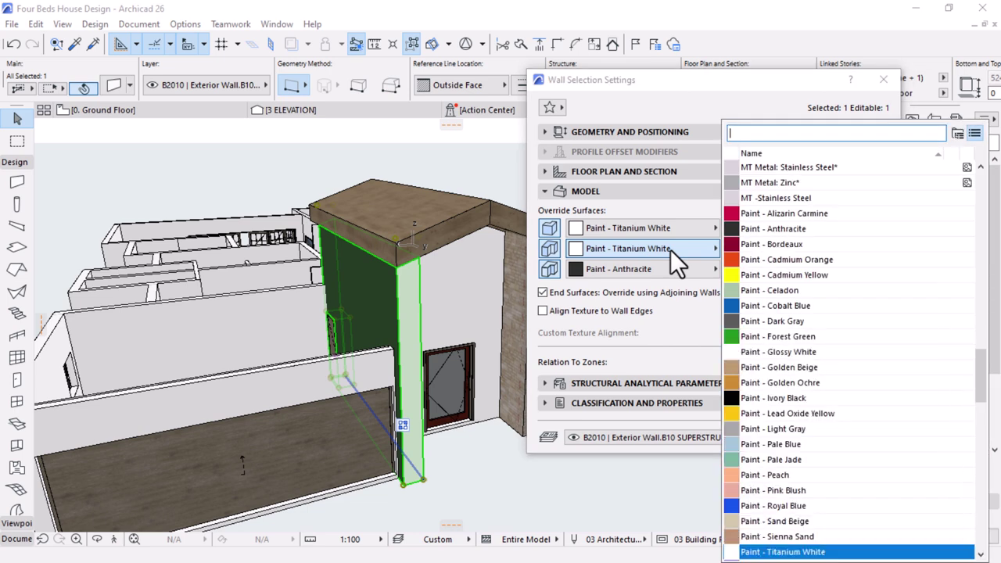
{"action": "left_click", "coordinate": [770, 228]}
{"action": "left_click", "coordinate": [835, 436]}
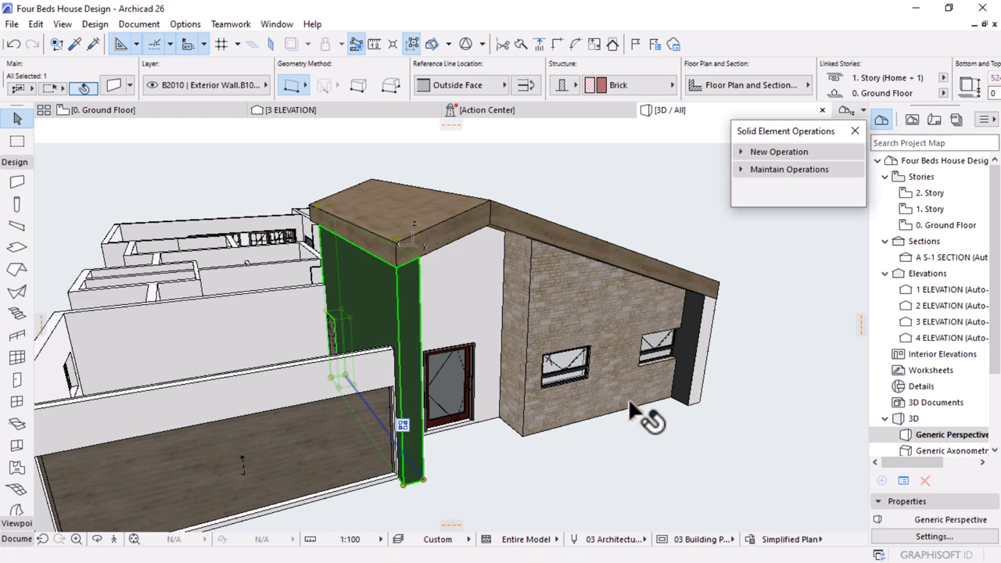
Override the entrance-facing outside surface of the thickened wall with Wood - Oak Light
{"action": "middle_click_drag", "start_coordinate": [501, 374], "coordinate": [326, 355], "text": "shift"}
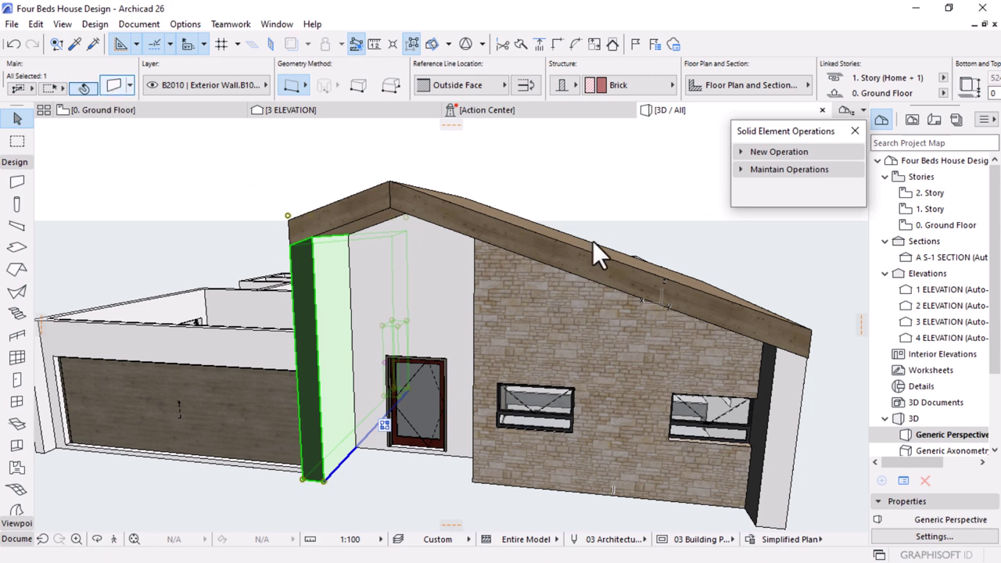
{"action": "key", "text": "ctrl+t"}
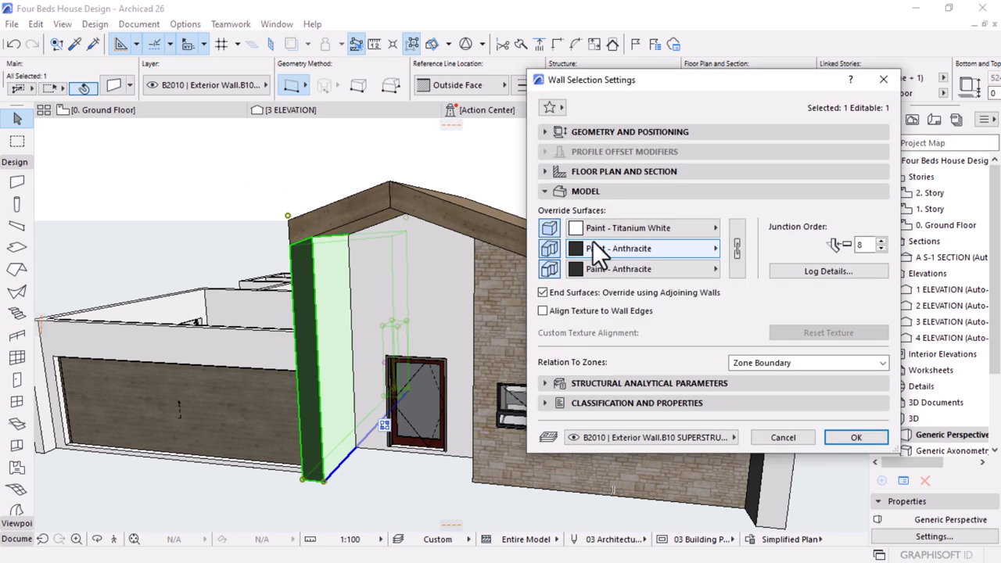
{"action": "left_click", "coordinate": [673, 230]}
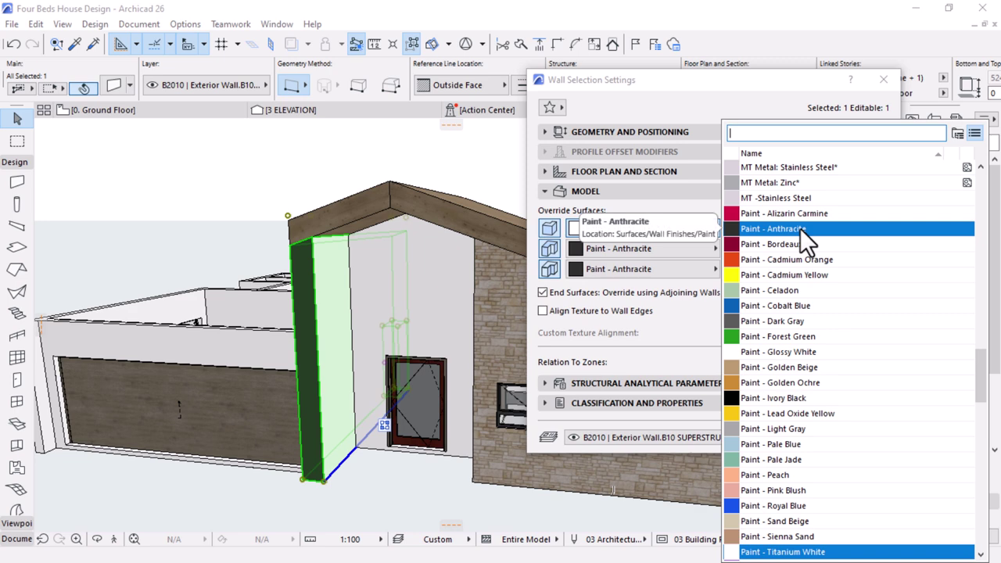
{"action": "type", "text": "wood"}
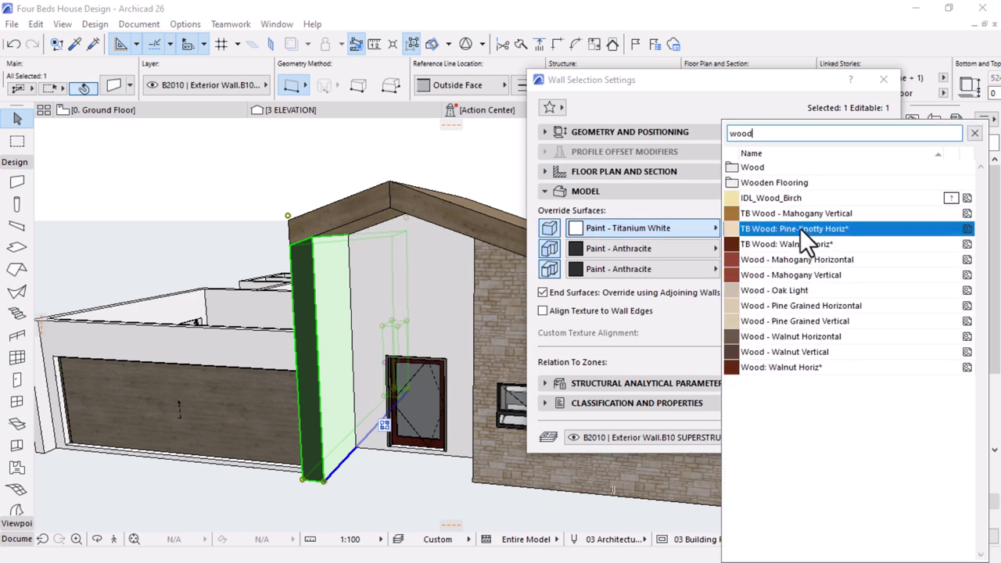
{"action": "left_click", "coordinate": [791, 289]}
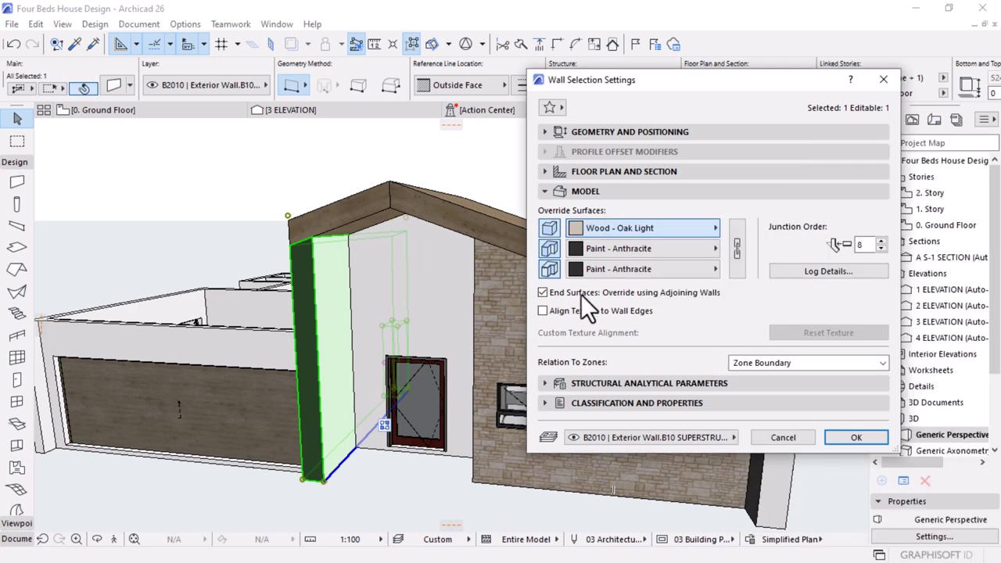
{"action": "left_click", "coordinate": [855, 437]}
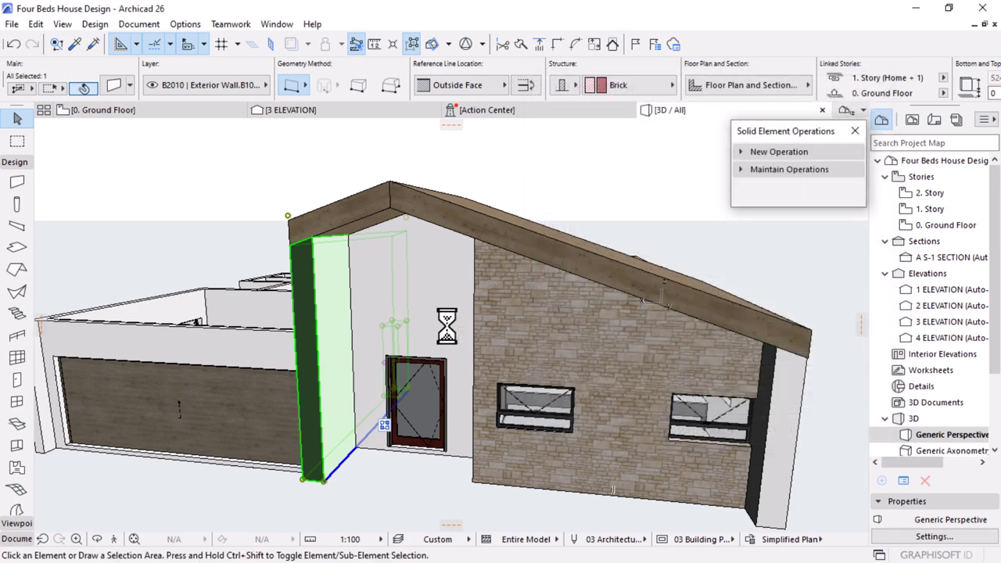
{"action": "key", "text": "Escape"}
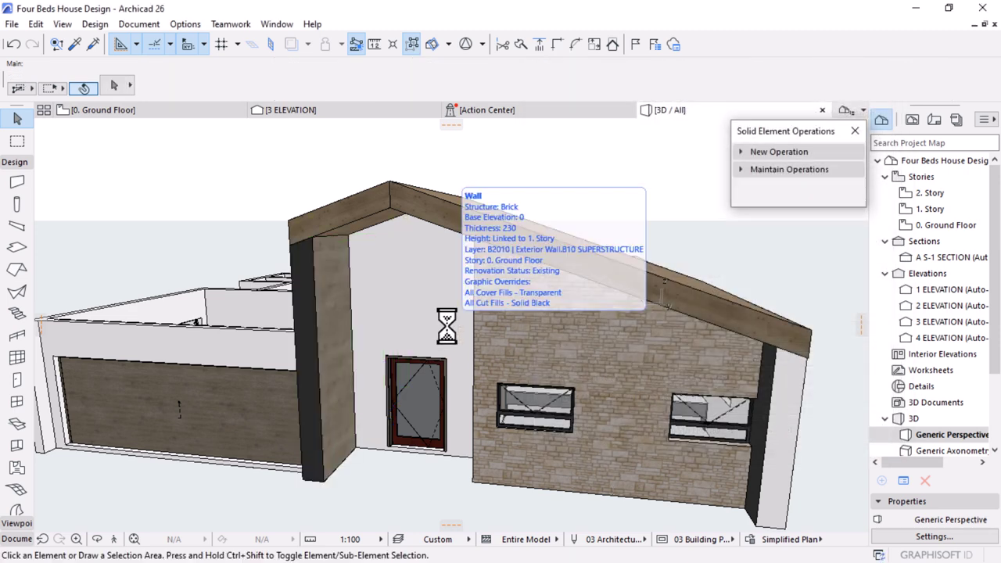
Override the entrance-facing outside surface of the thickened wall with Wood - Mahogany Vertical
{"action": "middle_click_drag", "start_coordinate": [440, 277], "coordinate": [255, 329], "text": "shift"}
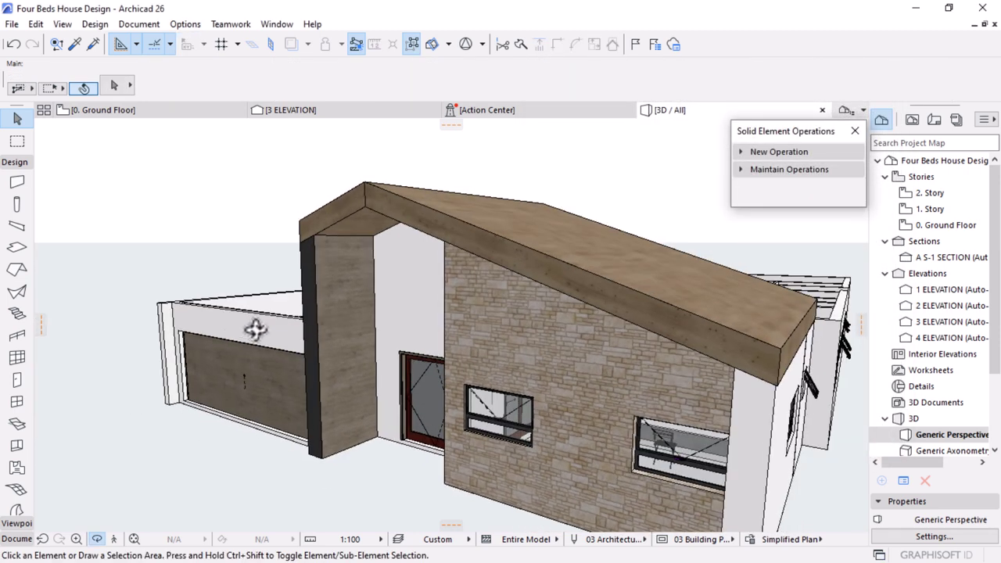
{"action": "scroll", "coordinate": [301, 262], "scroll_direction": "up", "scroll_amount": 5}
{"action": "left_click", "coordinate": [398, 250]}
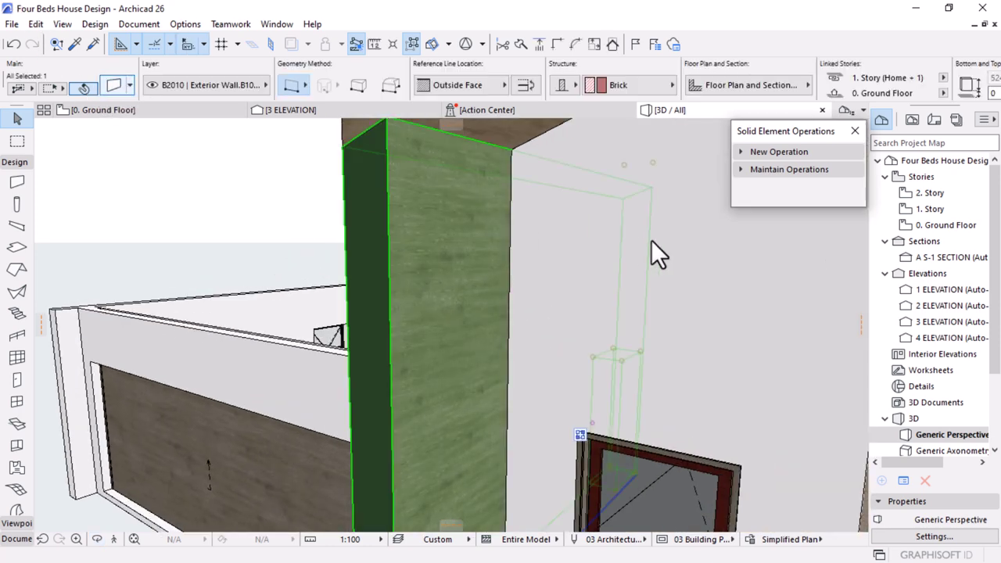
{"action": "key", "text": "ctrl+t"}
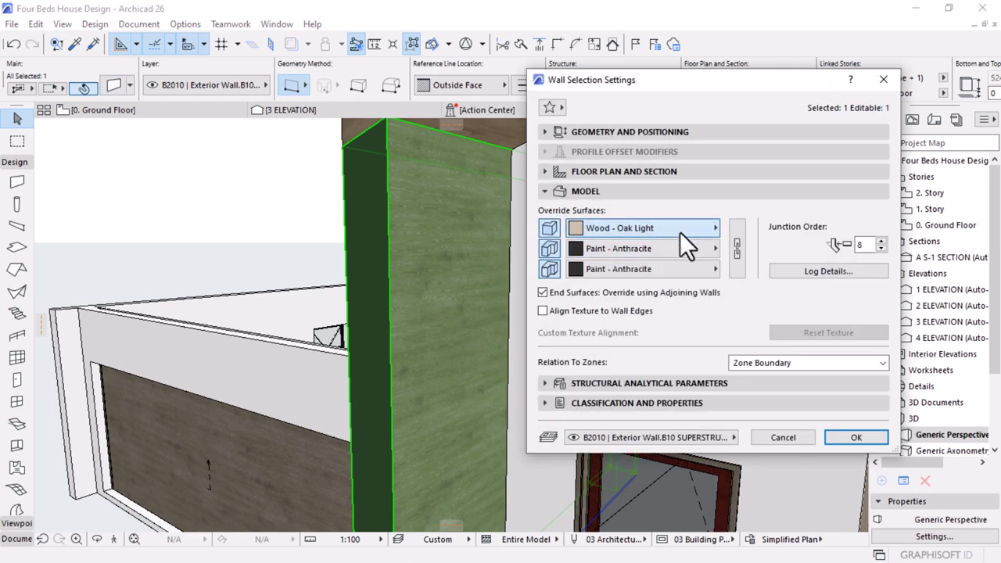
{"action": "left_click", "coordinate": [680, 231]}
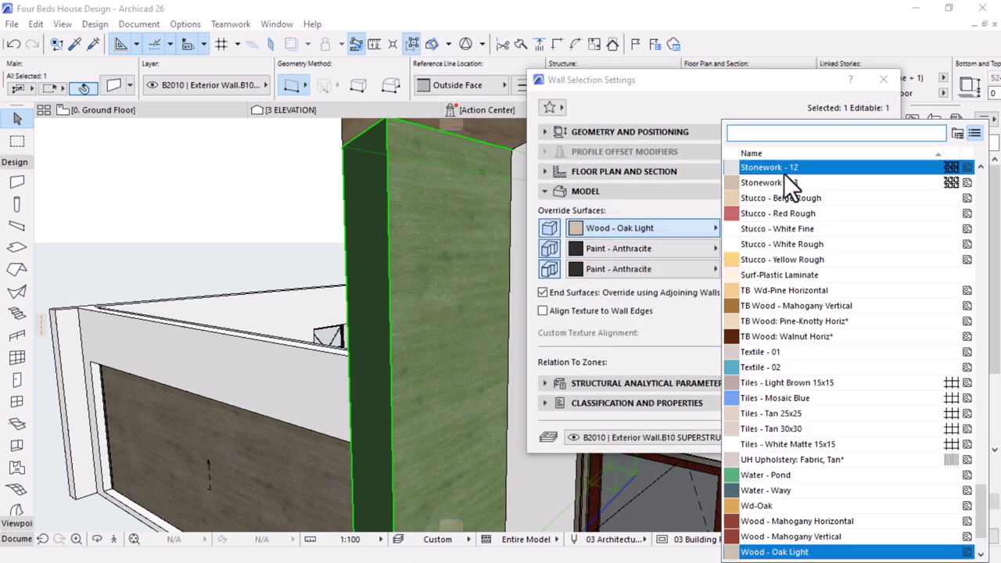
{"action": "type", "text": "wood"}
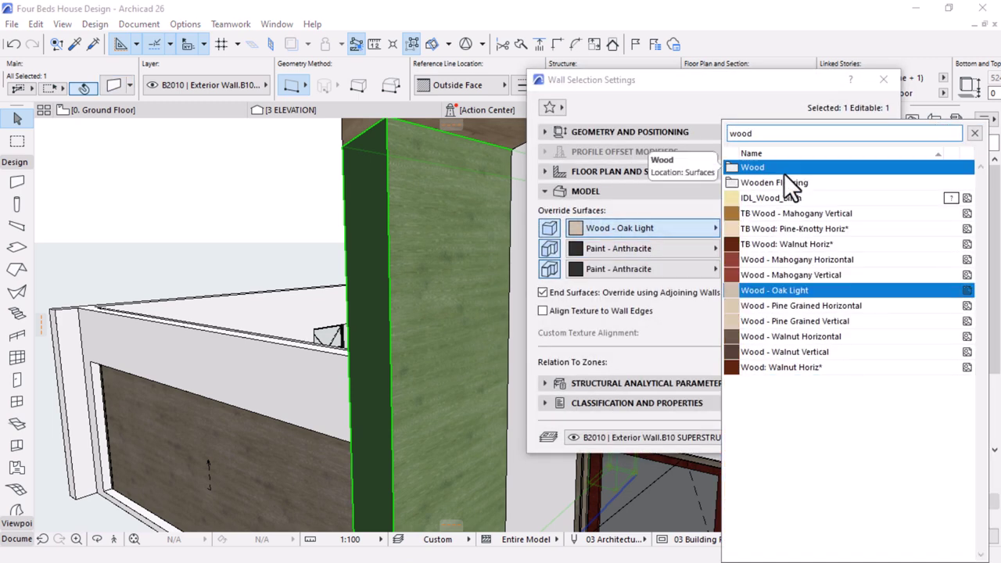
{"action": "left_click", "coordinate": [778, 271]}
{"action": "left_click", "coordinate": [856, 435]}
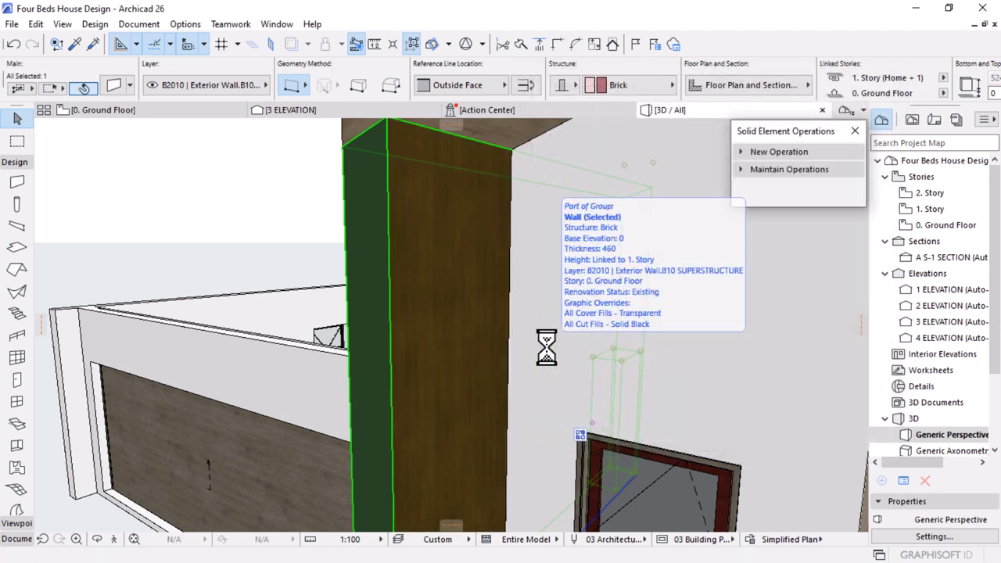
Examine the front facade from the mahogany-finished wall across to the far end wall beside the stonework
{"action": "scroll", "coordinate": [548, 305], "scroll_direction": "down", "scroll_amount": 5}
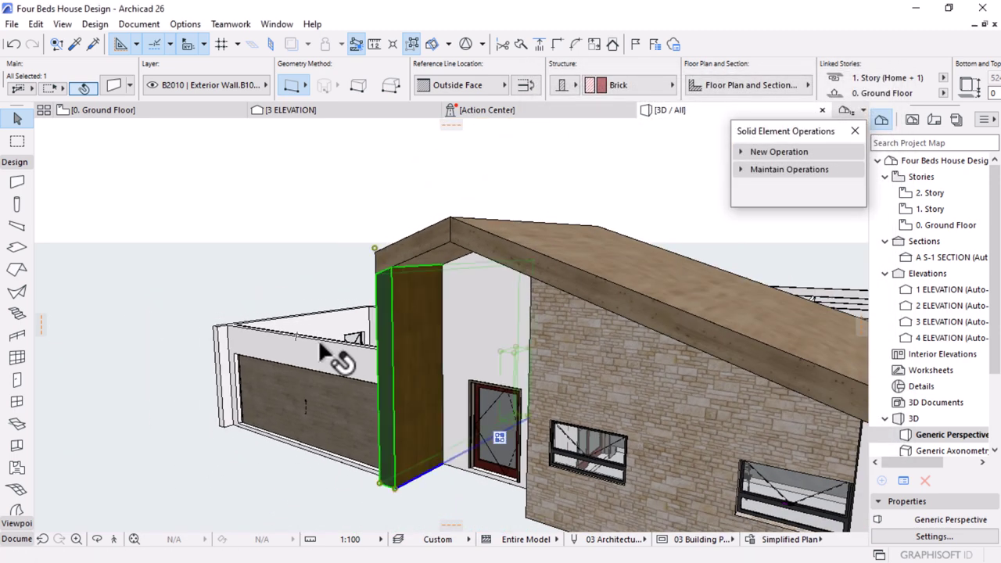
{"action": "key", "text": "o"}
{"action": "scroll", "coordinate": [297, 323], "scroll_direction": "down", "scroll_amount": 4}
{"action": "middle_click_drag", "start_coordinate": [401, 371], "coordinate": [478, 434], "text": "shift"}
{"action": "scroll", "coordinate": [479, 434], "scroll_direction": "up", "scroll_amount": 4}
{"action": "left_click_drag", "start_coordinate": [652, 416], "coordinate": [535, 405]}
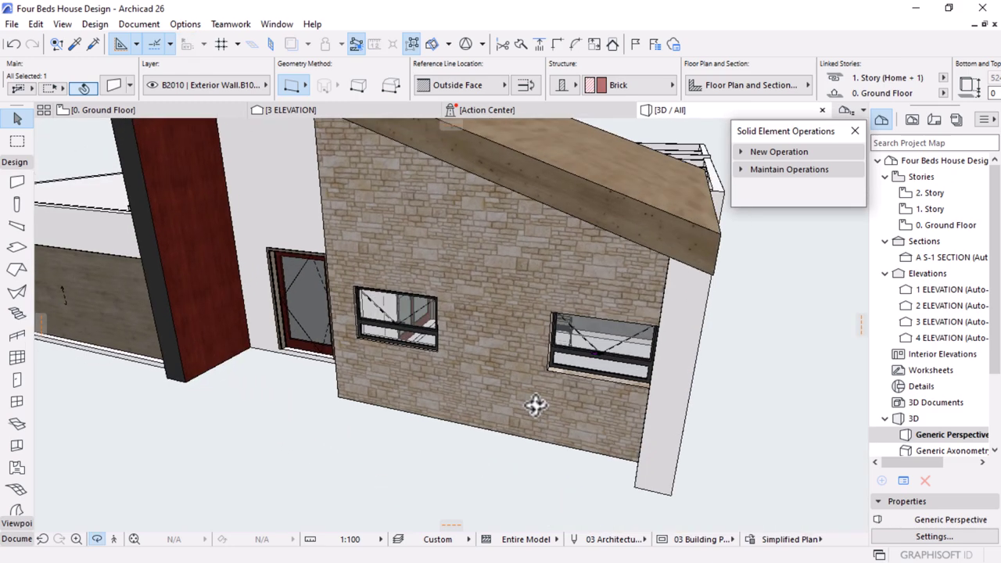
{"action": "key", "text": "Escape"}
{"action": "scroll", "coordinate": [692, 390], "scroll_direction": "down", "scroll_amount": 3}
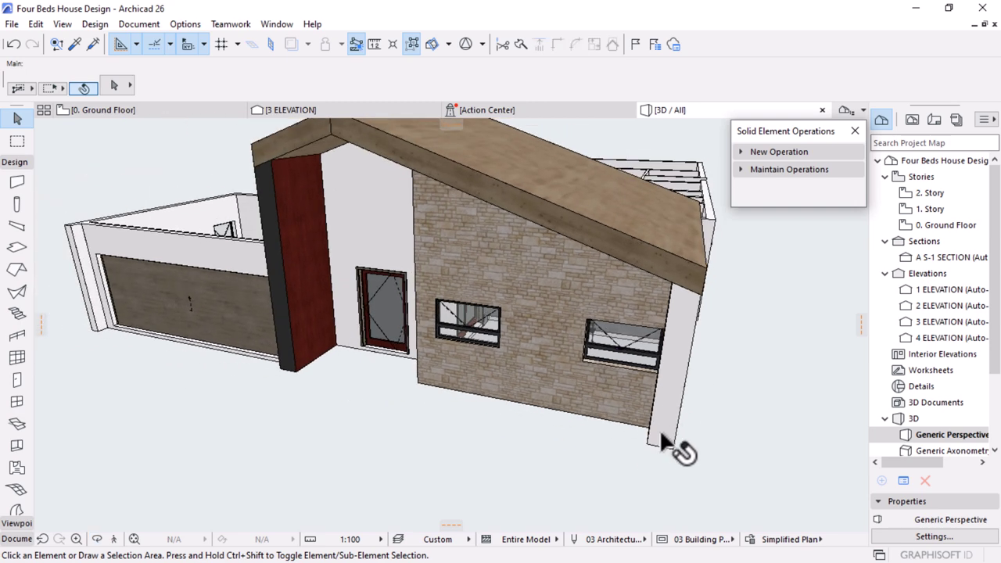
{"action": "left_click", "coordinate": [652, 436]}
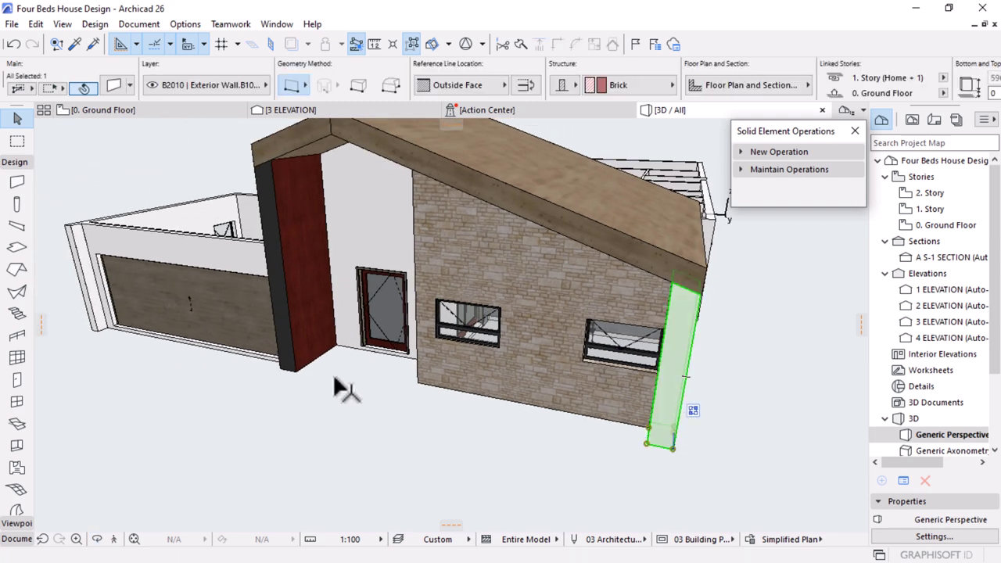
{"action": "middle_click_drag", "start_coordinate": [649, 445], "coordinate": [585, 433], "text": "shift"}
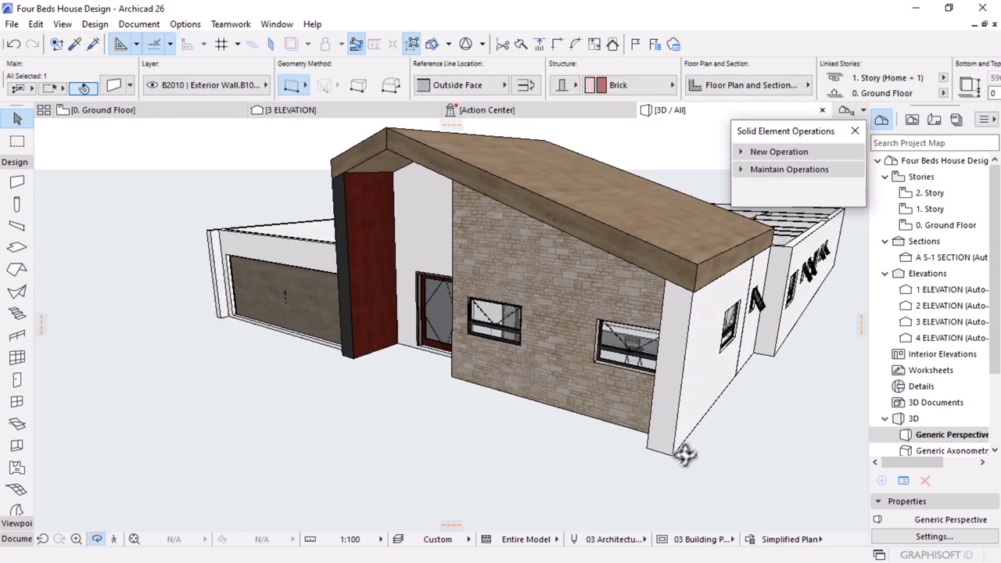
{"action": "key", "text": "Escape"}
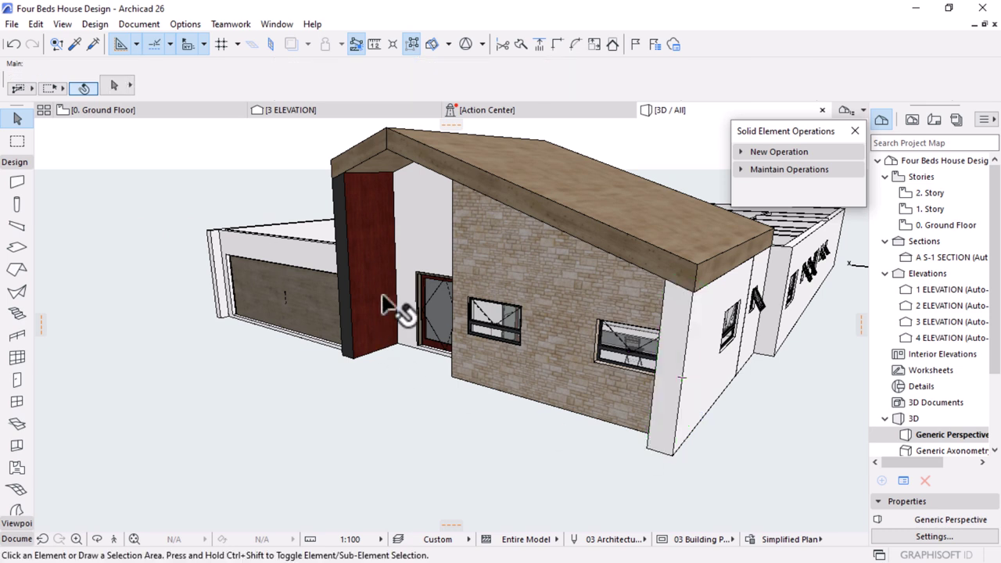
{"action": "left_click", "coordinate": [374, 333]}
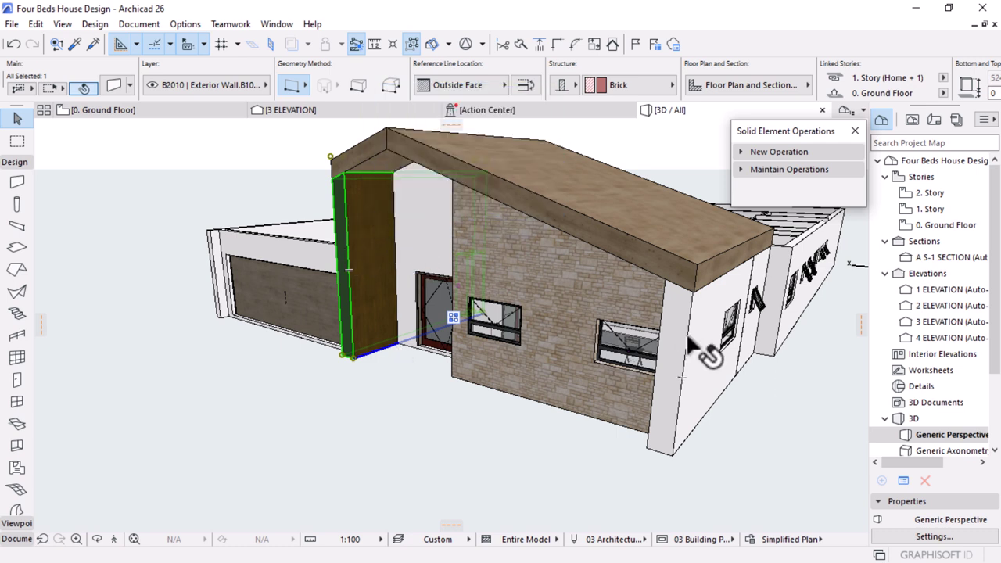
{"action": "middle_click_drag", "start_coordinate": [313, 258], "coordinate": [540, 293], "text": "shift"}
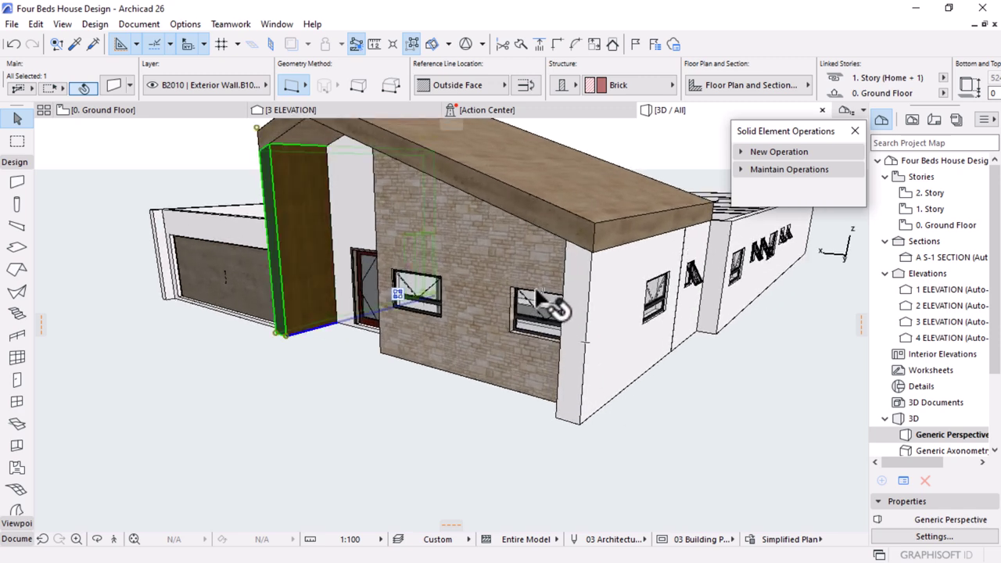
{"action": "left_click", "coordinate": [582, 322]}
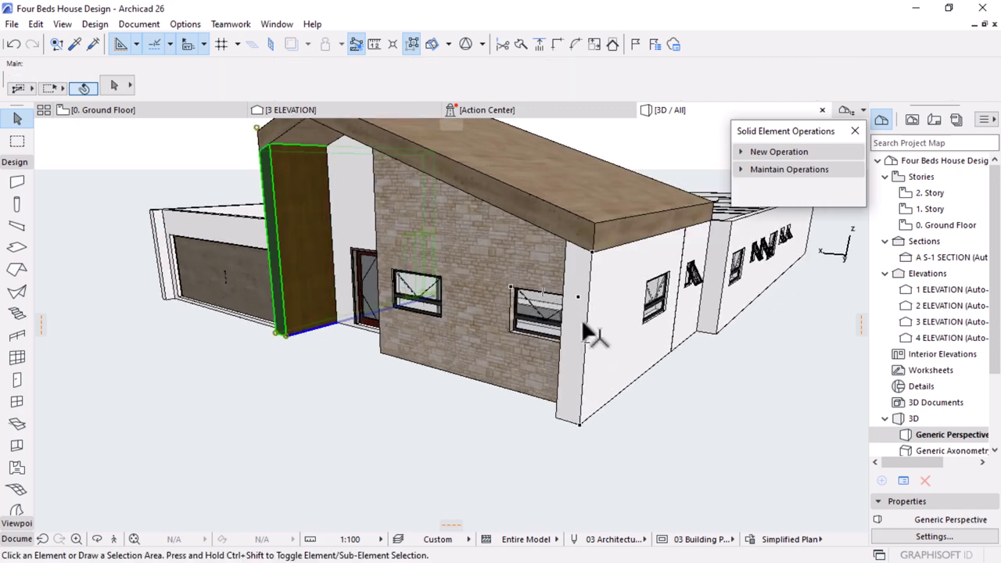
Override the inside face surface of the end wall beside the stonework with Wood - Mahogany Vertical
{"action": "mouse_move", "coordinate": [582, 321]}
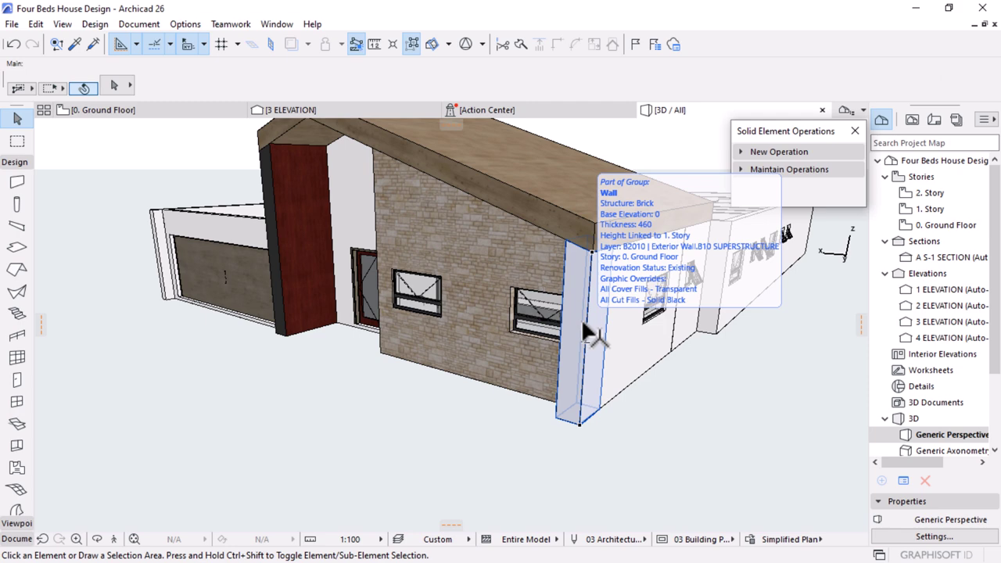
{"action": "left_click", "coordinate": [581, 319]}
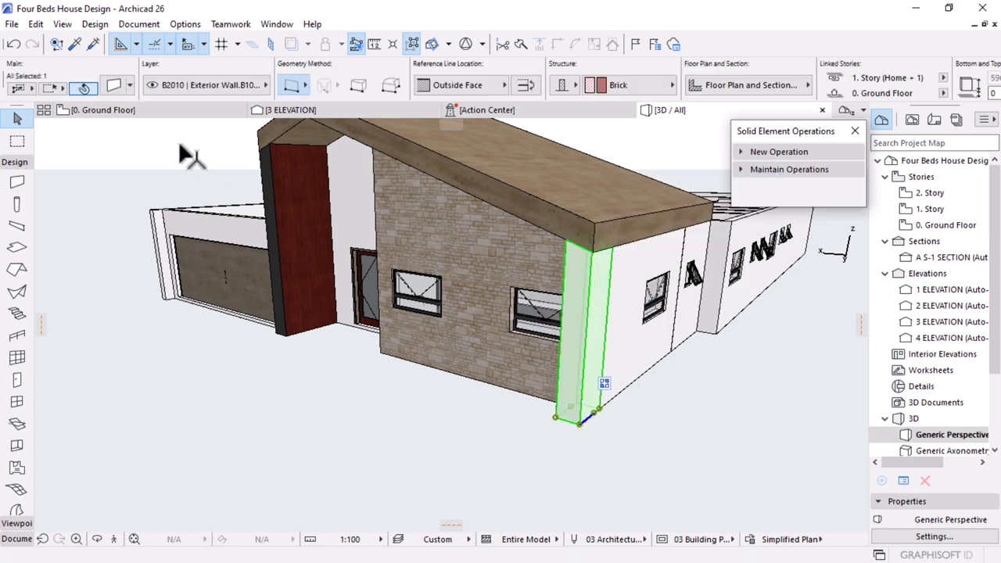
{"action": "key", "text": "ctrl+t"}
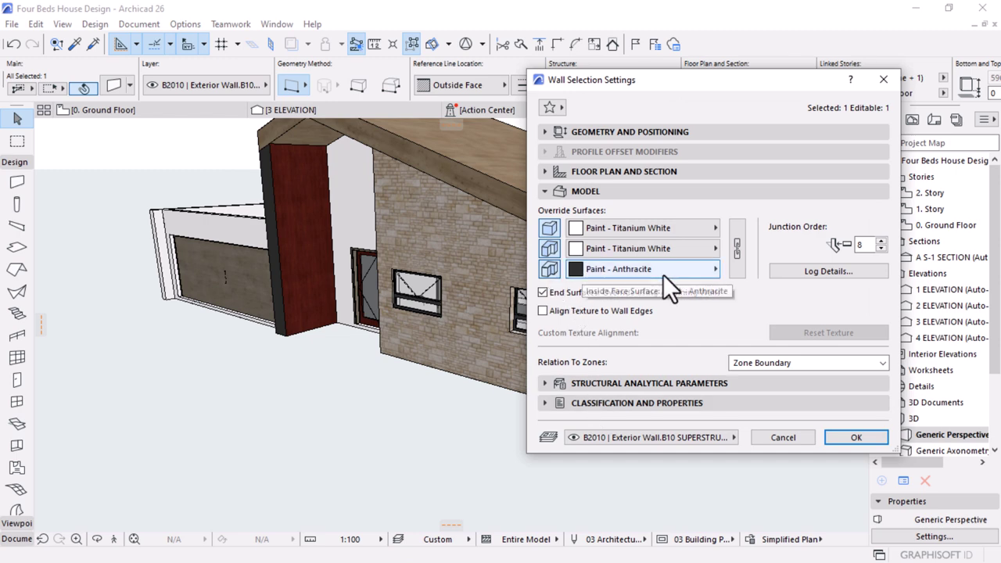
{"action": "left_click", "coordinate": [680, 274]}
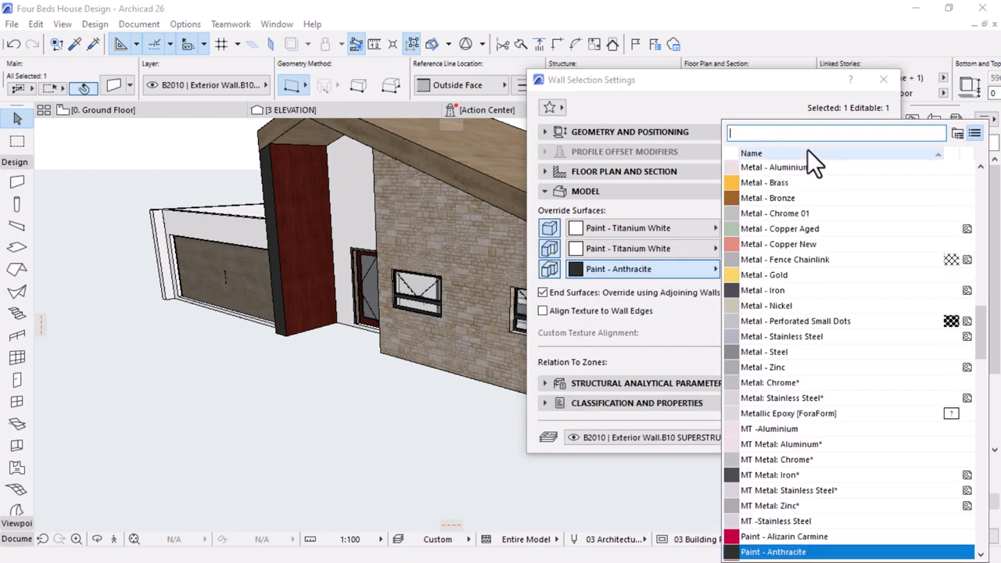
{"action": "type", "text": "woo"}
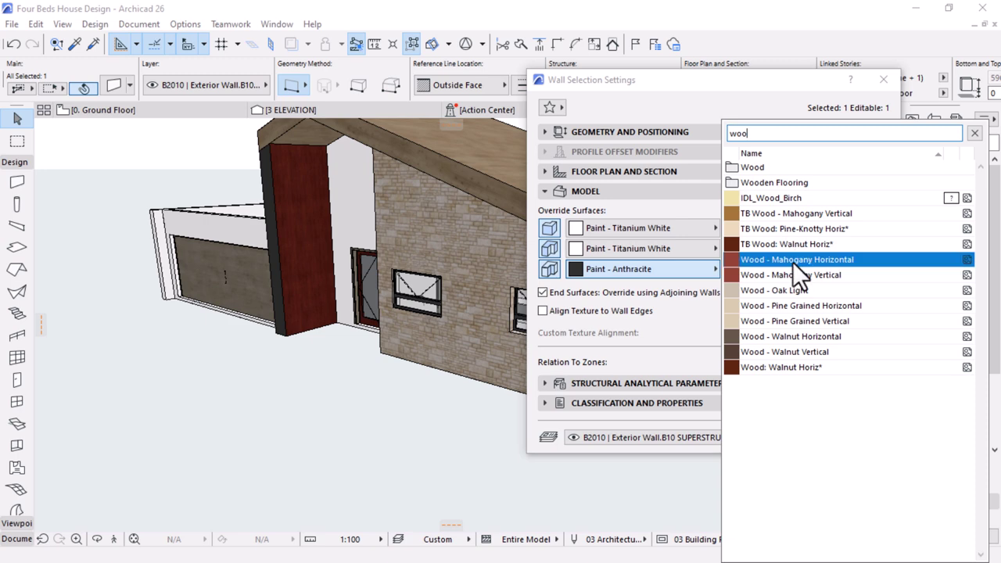
{"action": "left_click", "coordinate": [786, 274]}
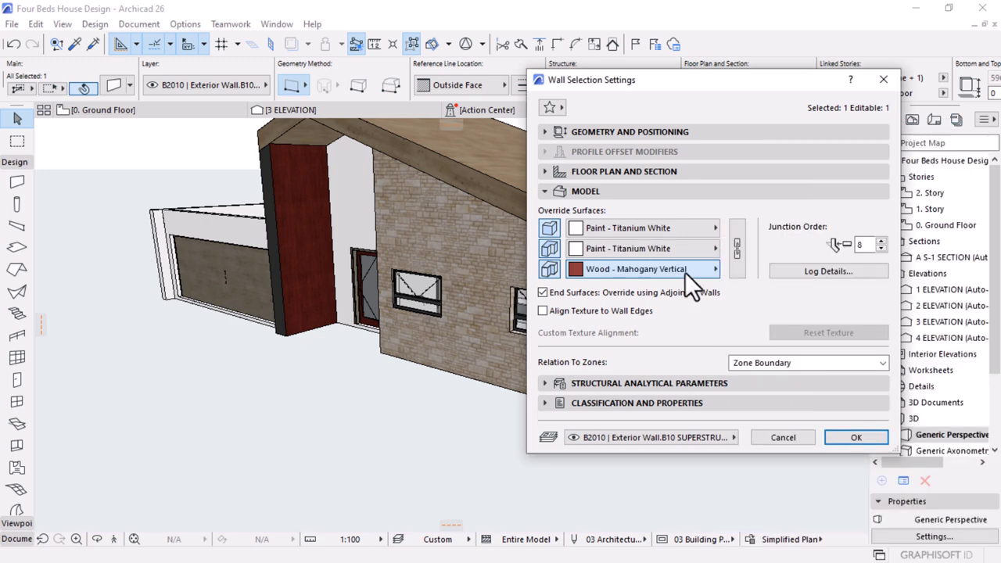
Override the edge and outside face surfaces of the end wall beside the stonework with Paint - Anthracite
{"action": "left_click", "coordinate": [612, 251]}
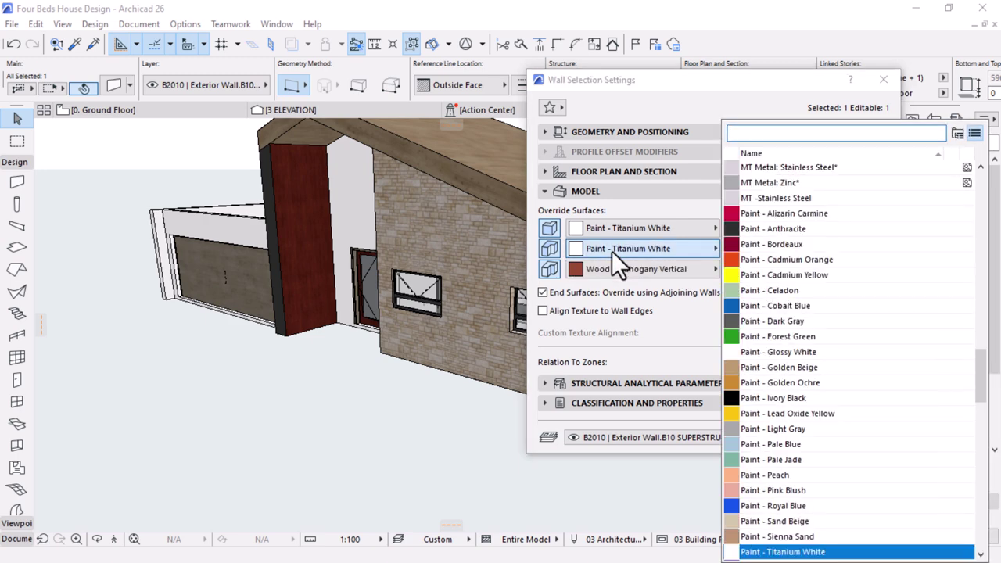
{"action": "left_click", "coordinate": [756, 229]}
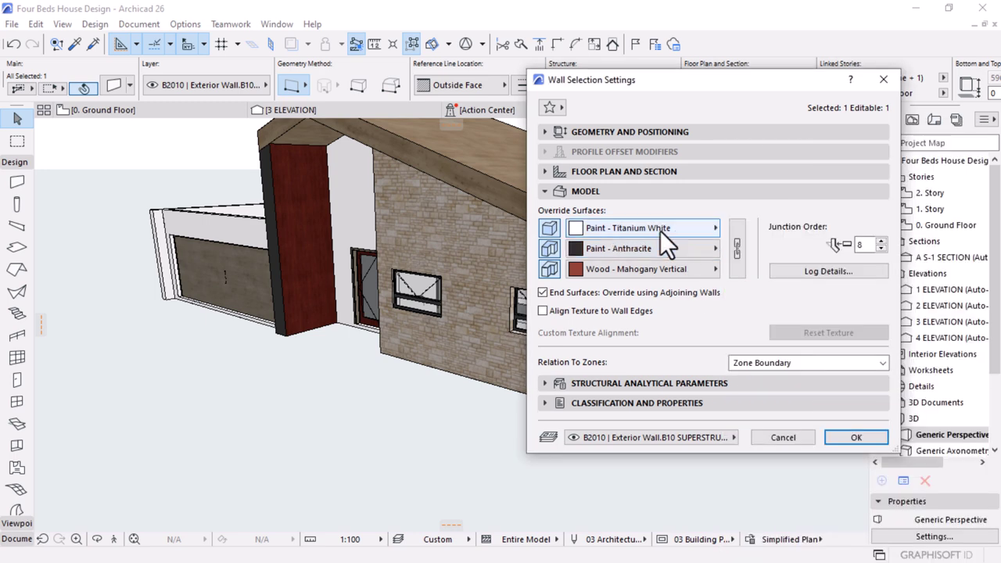
{"action": "left_click", "coordinate": [659, 230]}
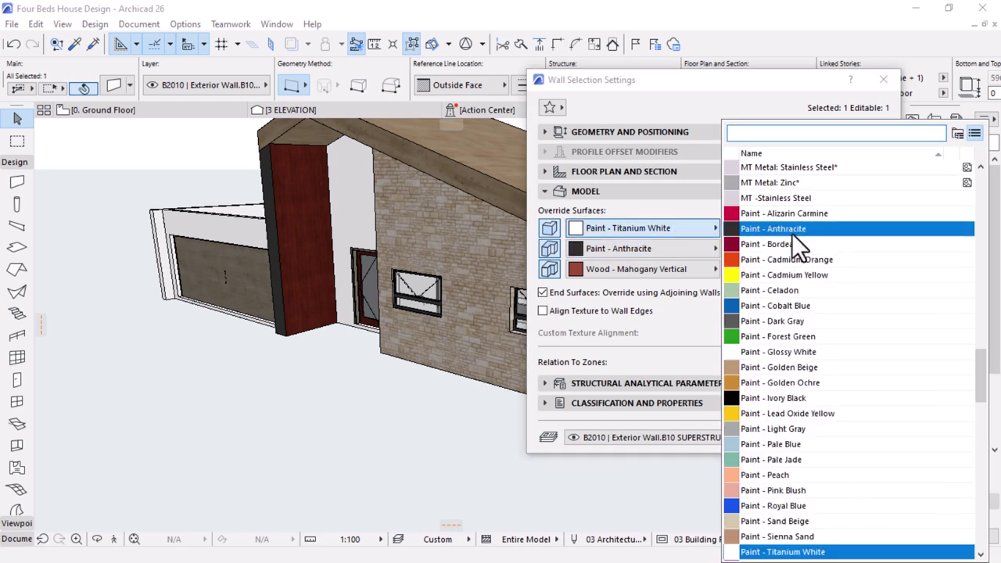
{"action": "left_click", "coordinate": [792, 231]}
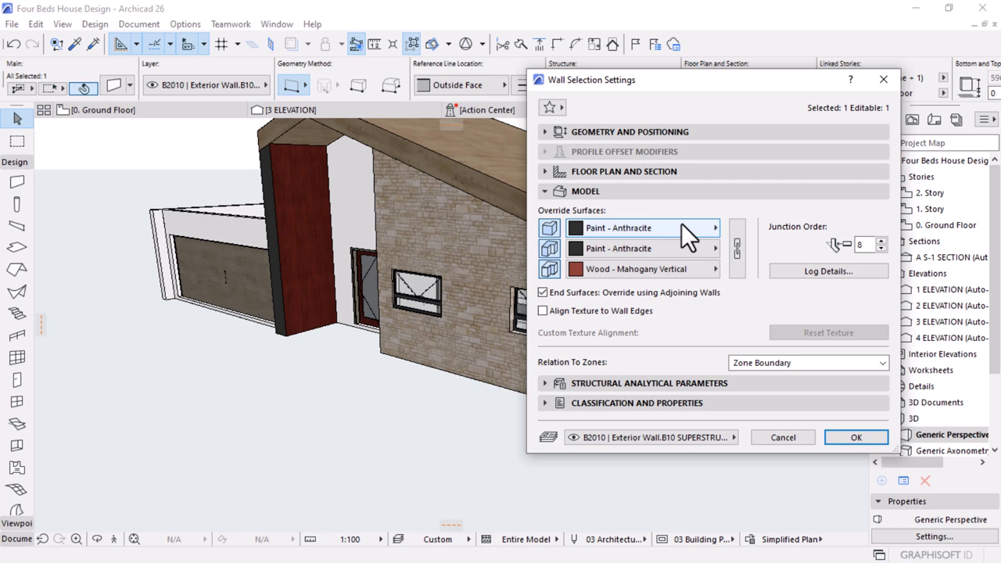
{"action": "left_click", "coordinate": [855, 438]}
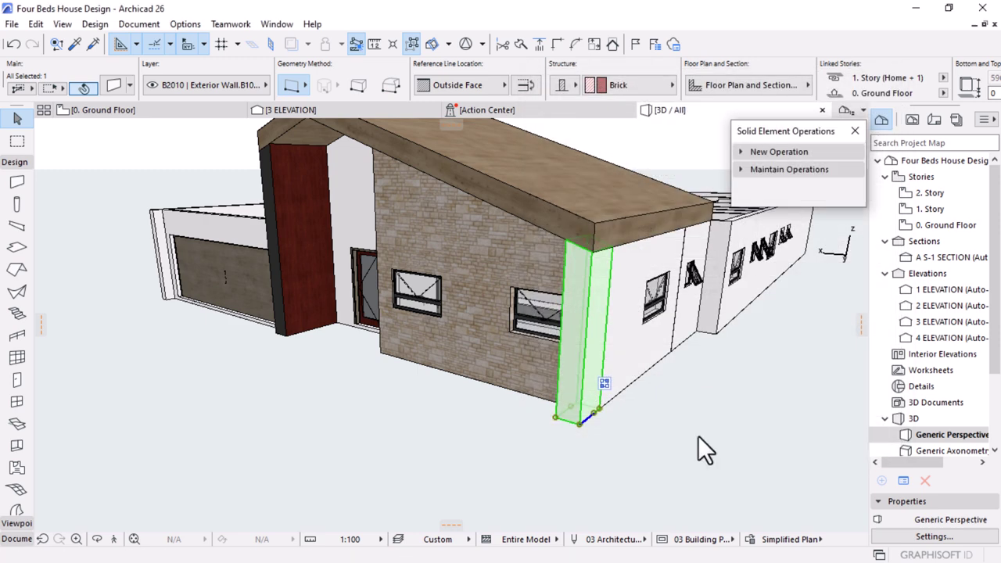
{"action": "left_click", "coordinate": [602, 456]}
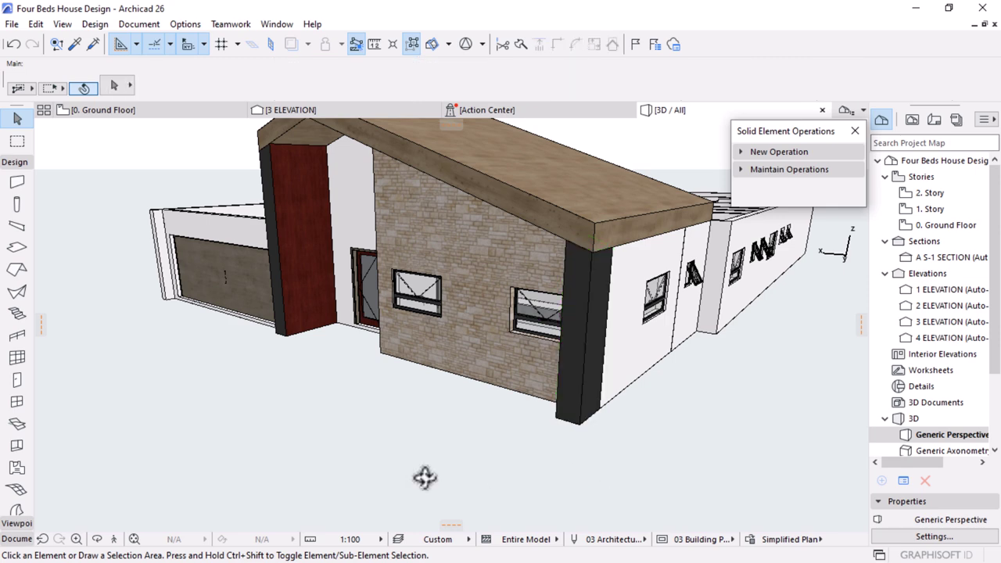
Override the edge surface of both planes of the front gable roof with Paint - Anthracite
{"action": "middle_click_drag", "start_coordinate": [425, 477], "coordinate": [584, 453], "text": "shift"}
{"action": "scroll", "coordinate": [666, 465], "scroll_direction": "down", "scroll_amount": 5}
{"action": "scroll", "coordinate": [777, 342], "scroll_direction": "up", "scroll_amount": 6}
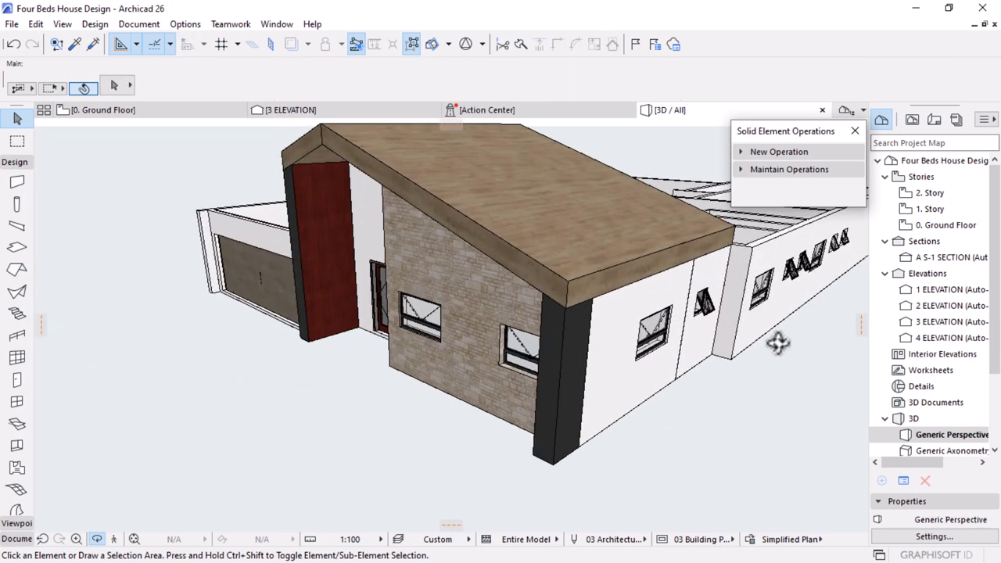
{"action": "scroll", "coordinate": [524, 374], "scroll_direction": "down", "scroll_amount": 5}
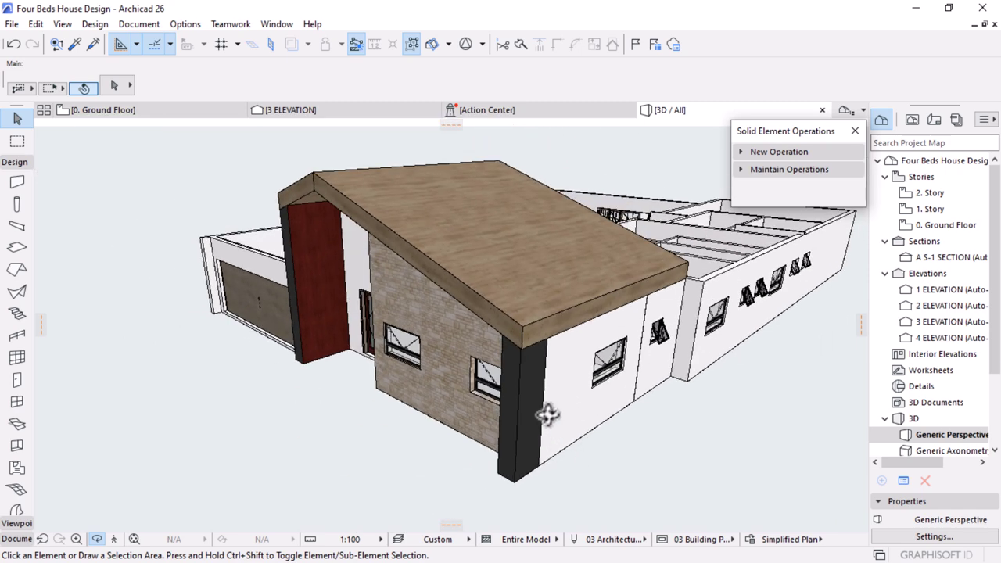
{"action": "middle_click_drag", "start_coordinate": [336, 371], "coordinate": [552, 412], "text": "shift"}
{"action": "middle_click_drag", "start_coordinate": [378, 226], "coordinate": [590, 349], "text": "shift"}
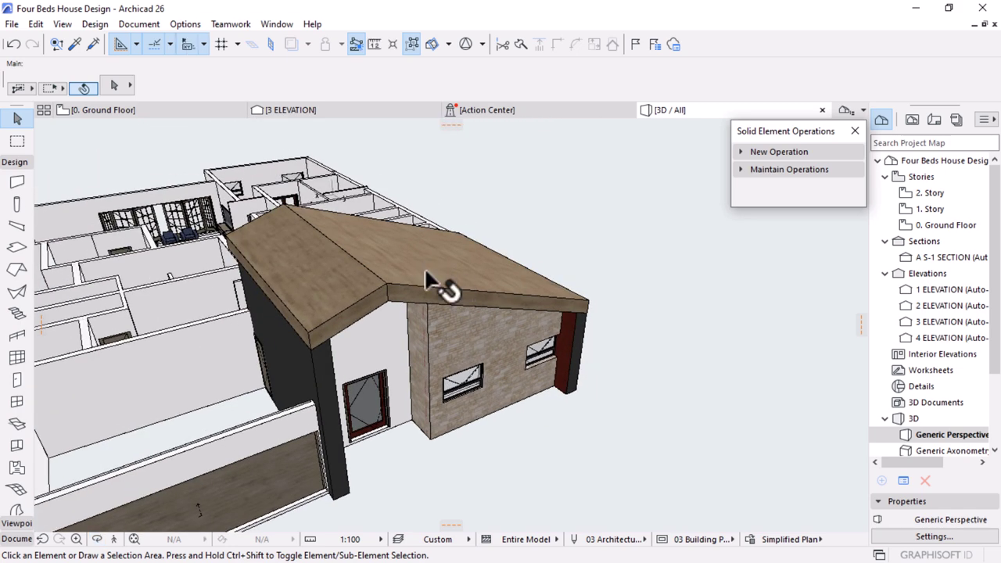
{"action": "left_click", "coordinate": [341, 315]}
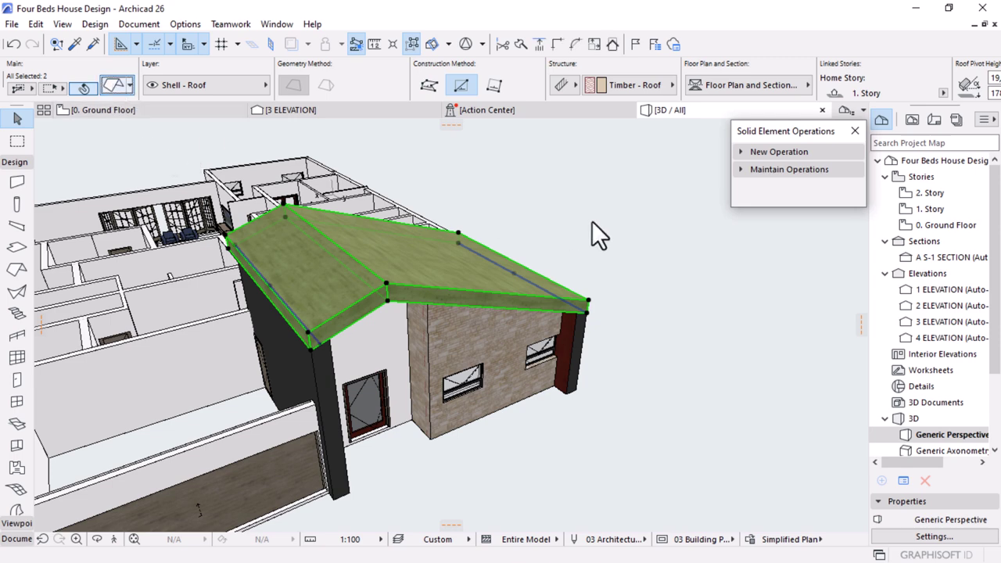
{"action": "key", "text": "ctrl+t"}
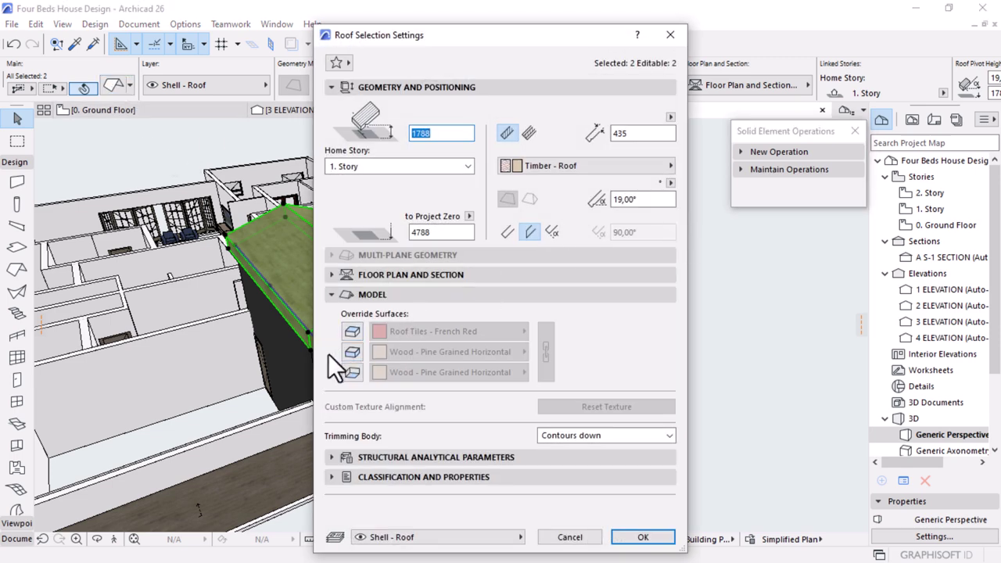
{"action": "left_click", "coordinate": [442, 353]}
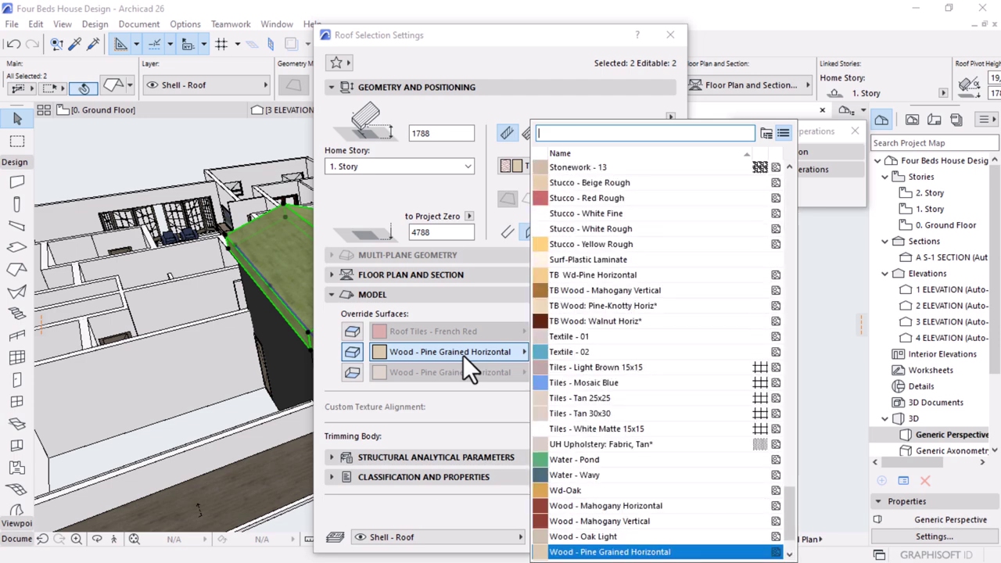
{"action": "type", "text": "pa"}
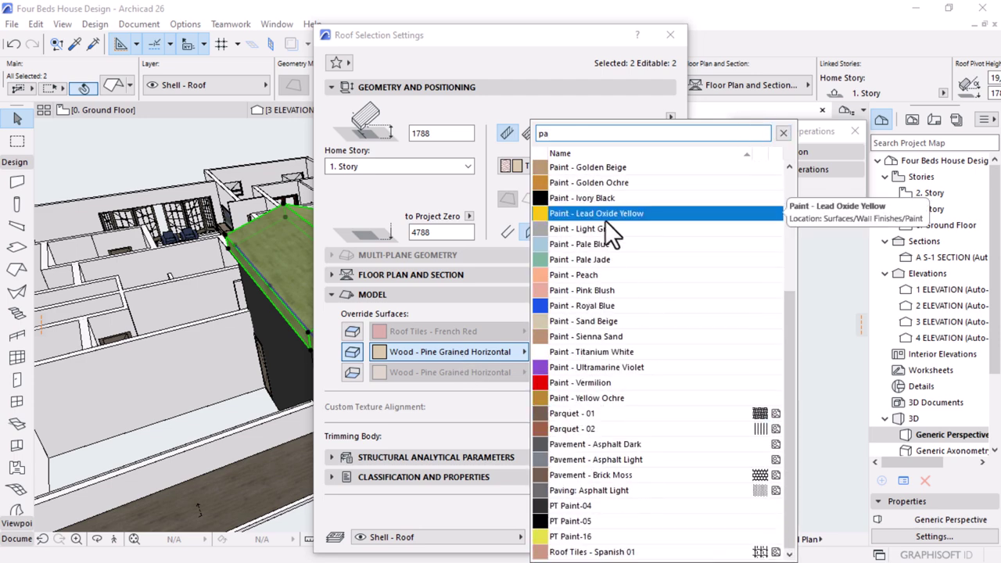
{"action": "type", "text": "in"}
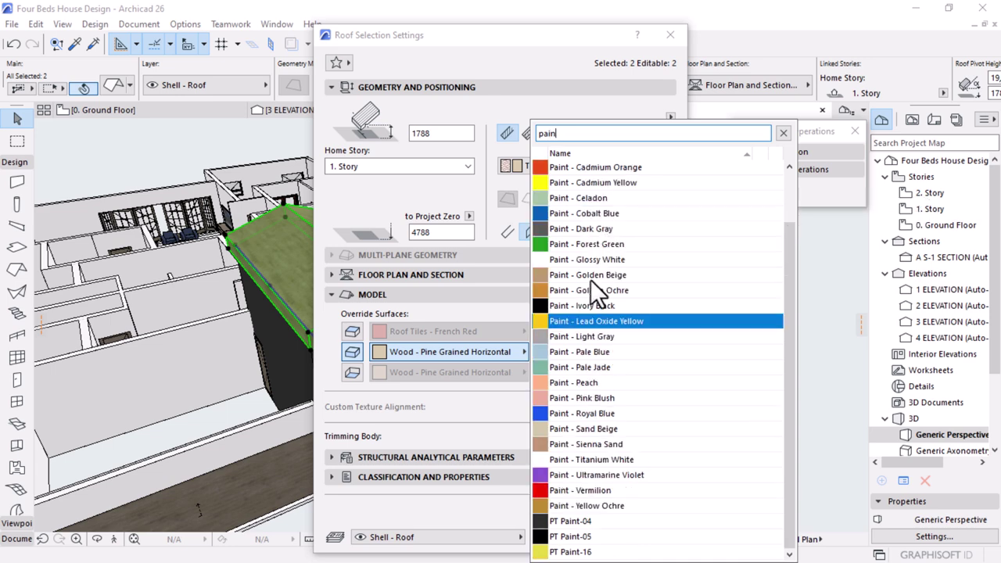
{"action": "scroll", "coordinate": [649, 360], "scroll_direction": "up", "scroll_amount": 3}
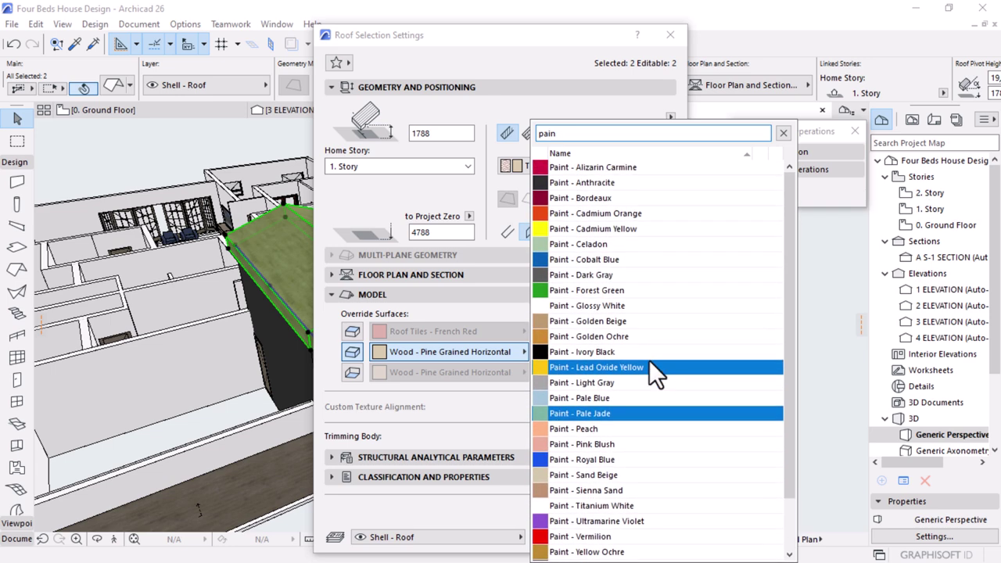
{"action": "left_click", "coordinate": [597, 199]}
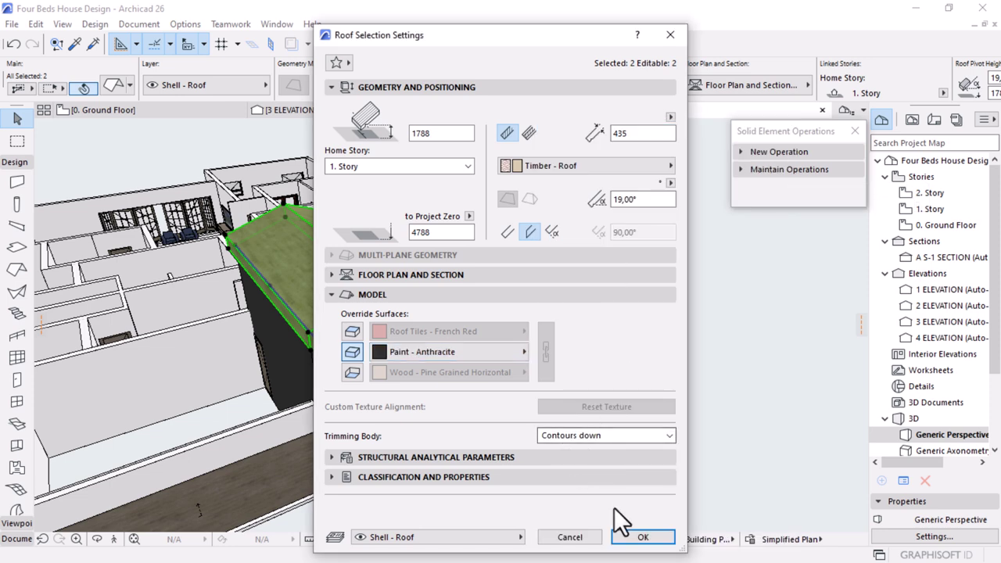
{"action": "left_click", "coordinate": [641, 537]}
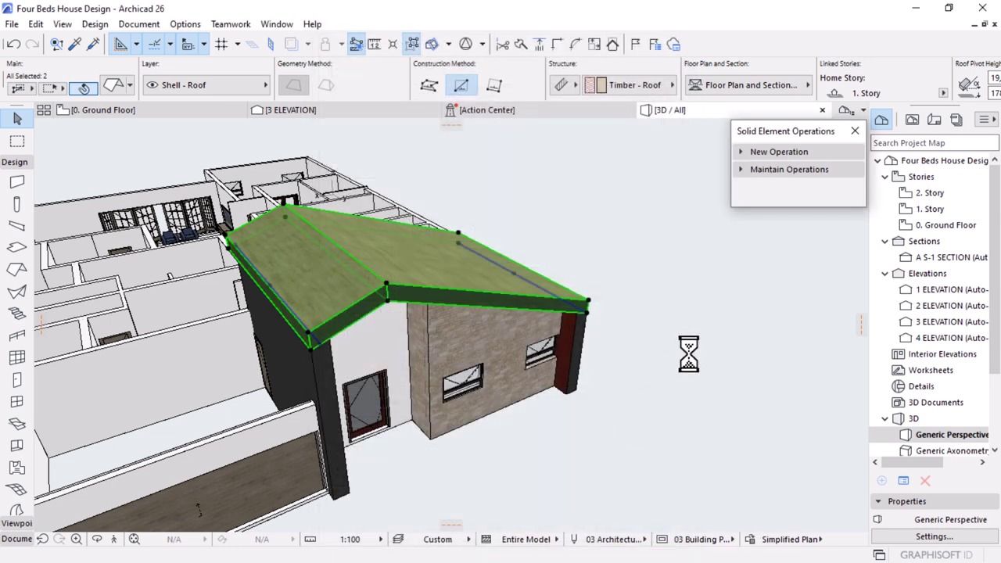
{"action": "left_click", "coordinate": [548, 229]}
Override the underside surface of both front gable roof planes with Wood - Mahogany Horizontal
{"action": "left_click_drag", "start_coordinate": [548, 228], "coordinate": [422, 276]}
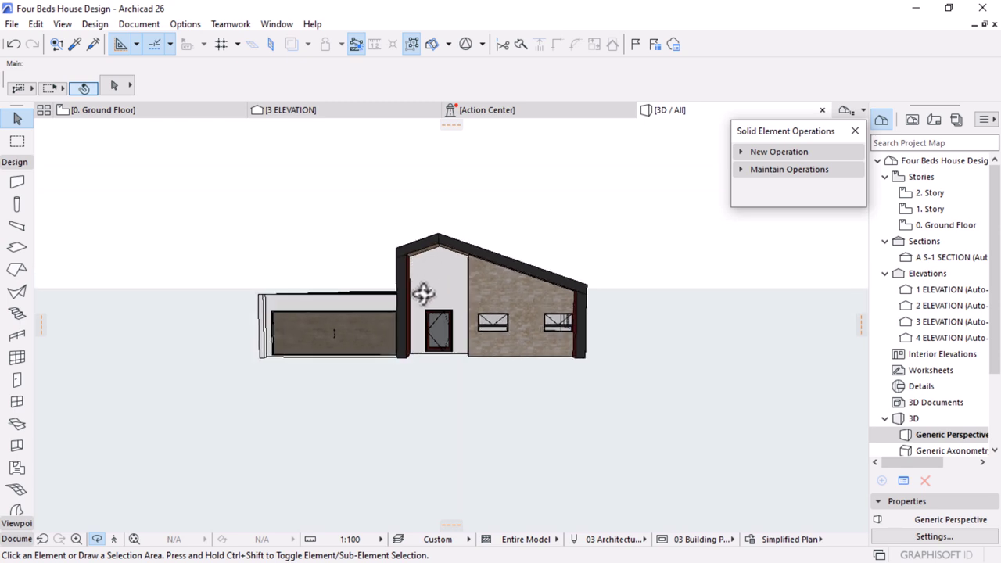
{"action": "scroll", "coordinate": [557, 309], "scroll_direction": "up", "scroll_amount": 5}
{"action": "scroll", "coordinate": [490, 189], "scroll_direction": "up", "scroll_amount": 3}
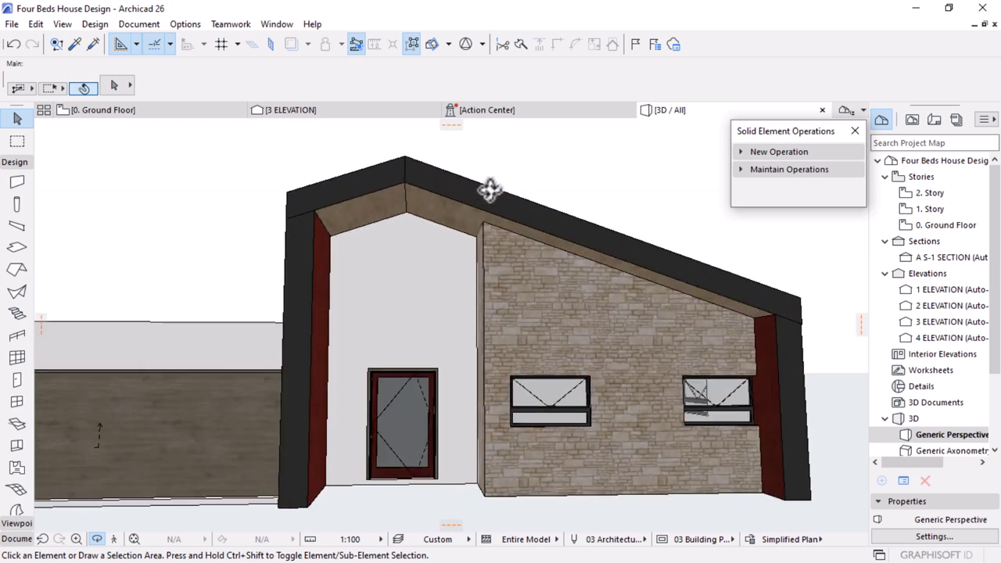
{"action": "left_click", "coordinate": [447, 196]}
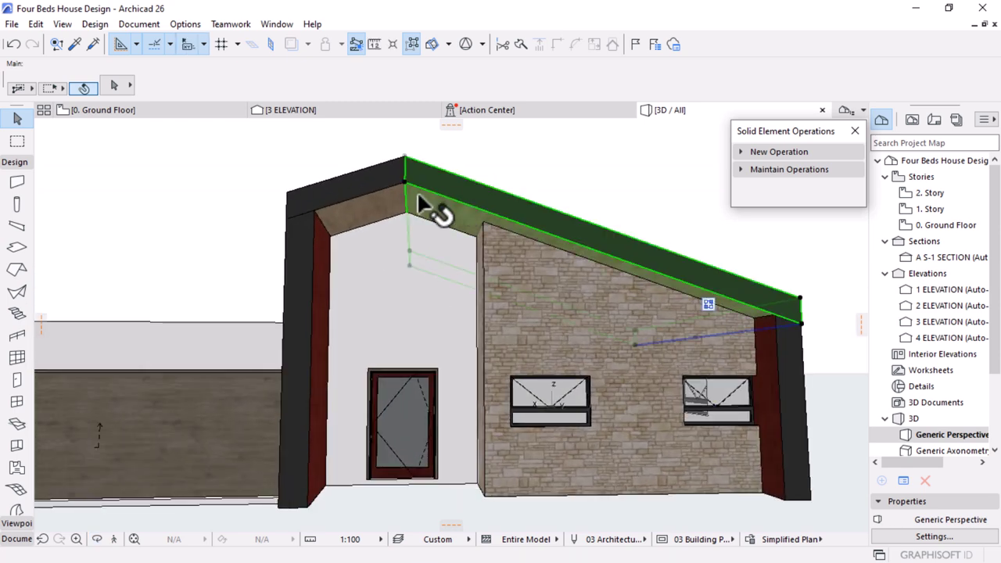
{"action": "left_click", "coordinate": [358, 195], "text": "shift"}
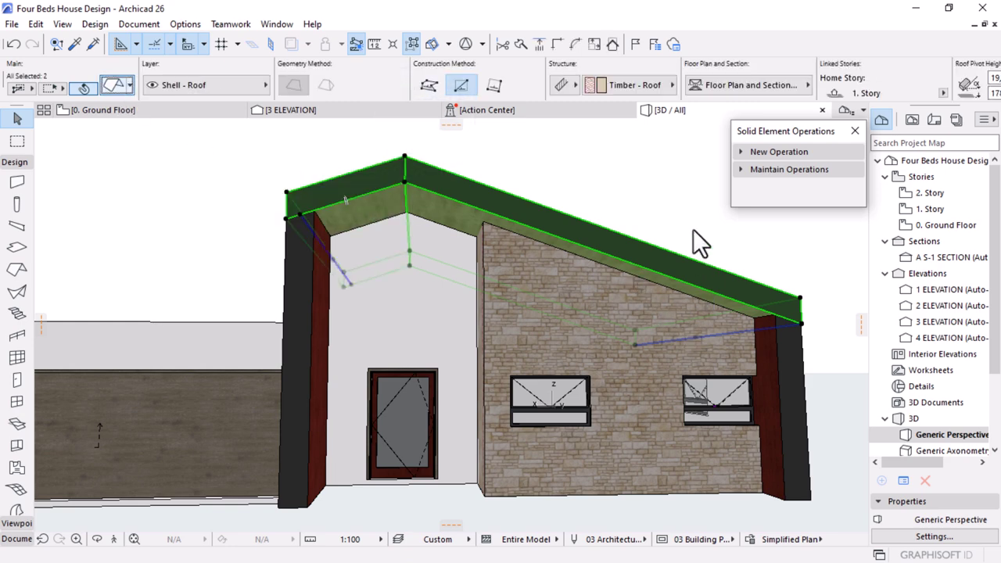
{"action": "key", "text": "ctrl+t"}
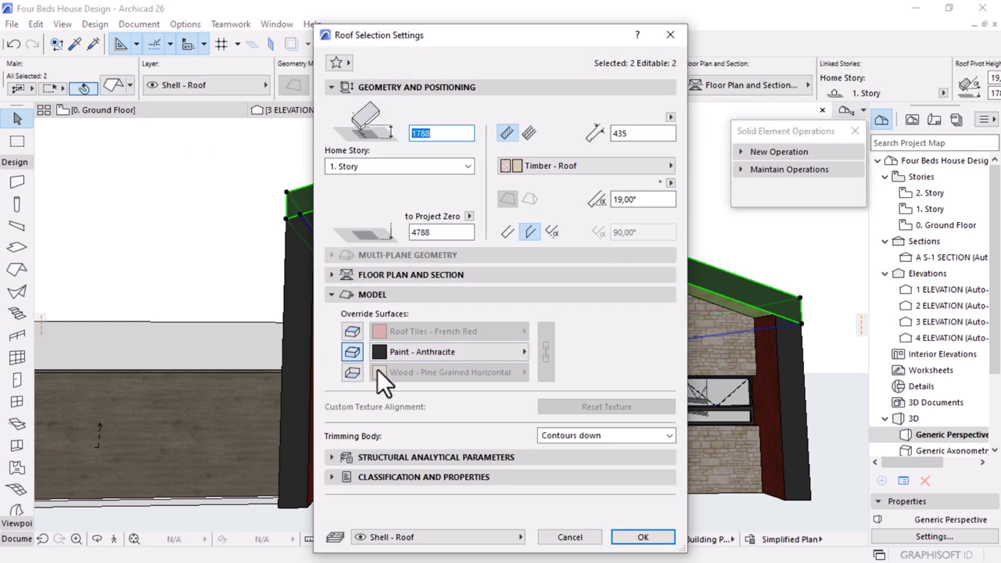
{"action": "left_click", "coordinate": [354, 372]}
{"action": "left_click", "coordinate": [430, 374]}
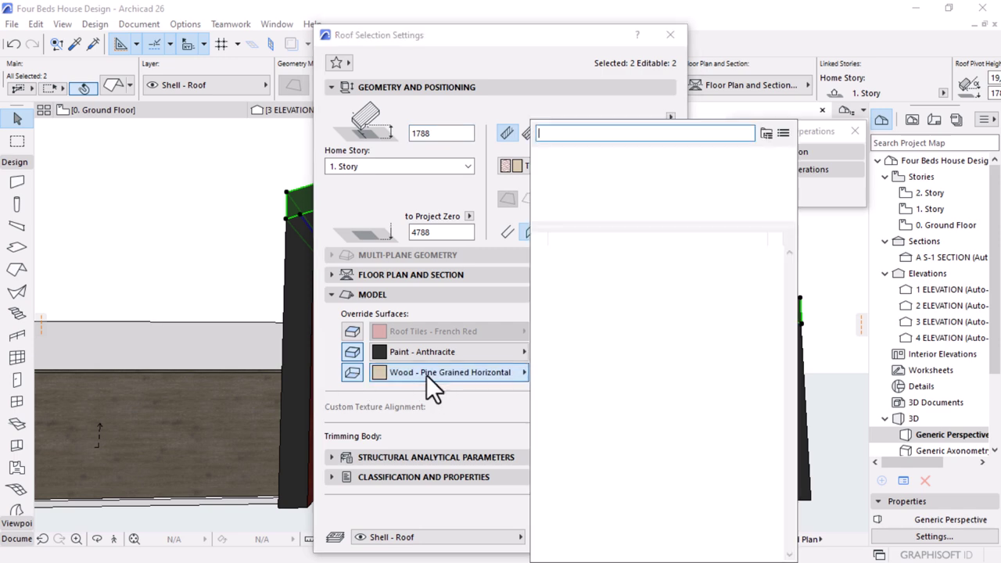
{"action": "type", "text": "woo"}
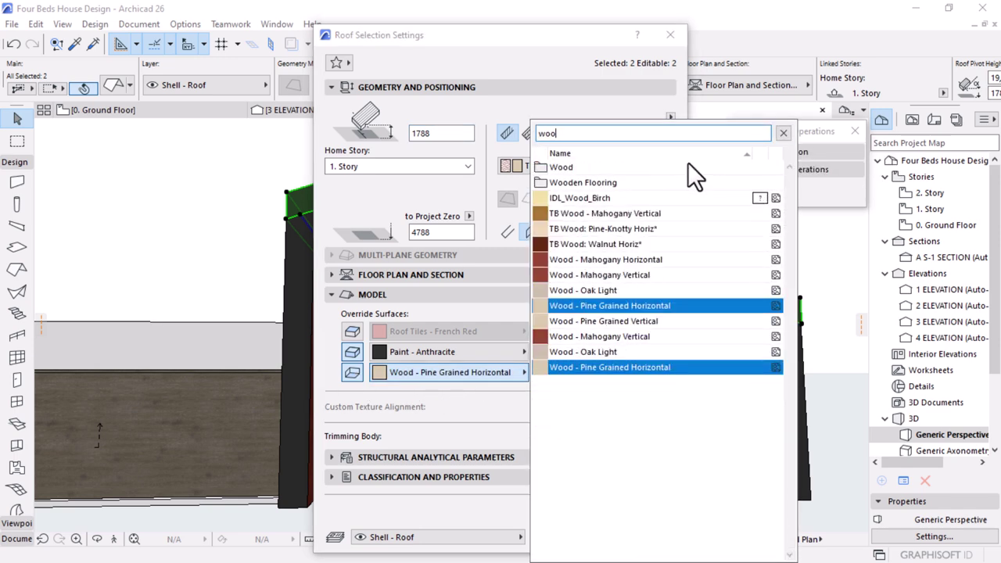
{"action": "type", "text": "d"}
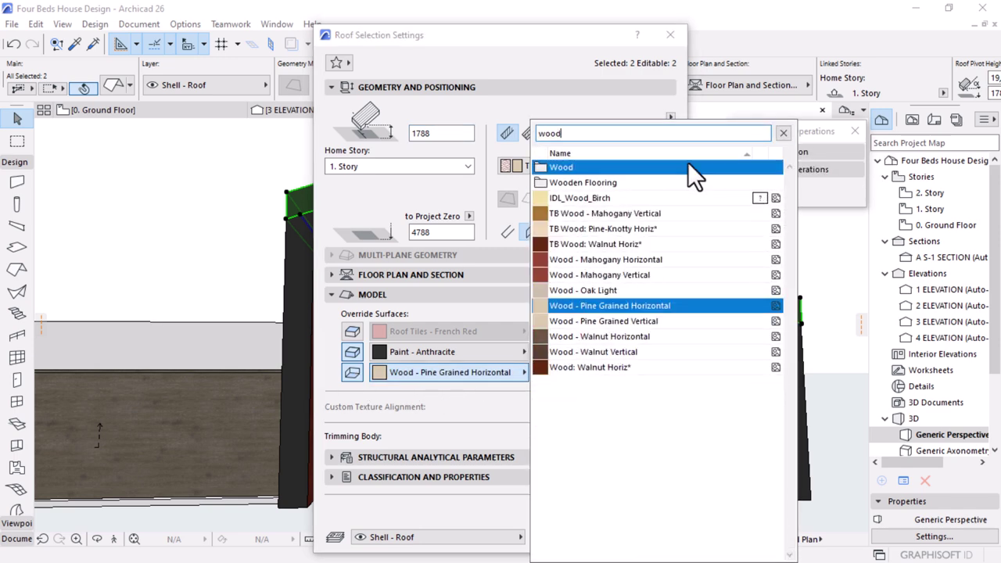
{"action": "left_click", "coordinate": [583, 263]}
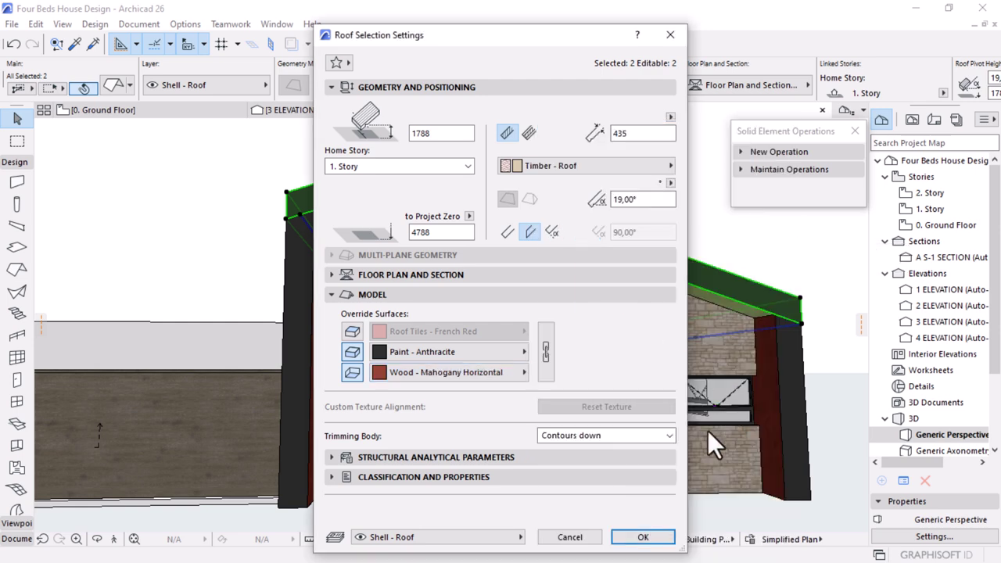
{"action": "left_click", "coordinate": [638, 538]}
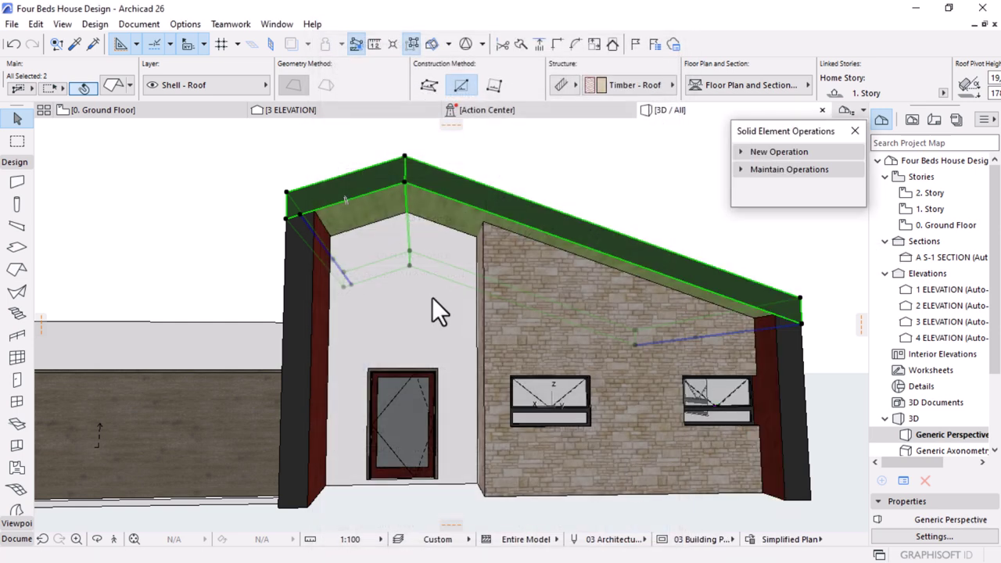
Change the underside surface of both front gable roof planes to Wood - Mahogany Vertical
{"action": "scroll", "coordinate": [384, 227], "scroll_direction": "up", "scroll_amount": 5}
{"action": "scroll", "coordinate": [376, 225], "scroll_direction": "down", "scroll_amount": 5}
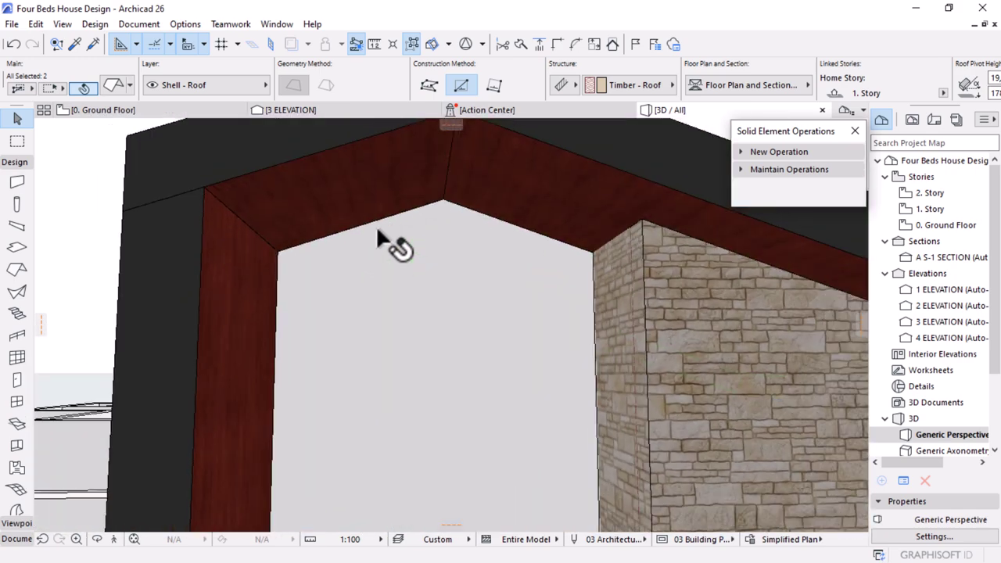
{"action": "middle_click_drag", "start_coordinate": [496, 344], "coordinate": [393, 344], "text": "shift"}
{"action": "scroll", "coordinate": [226, 277], "scroll_direction": "up", "scroll_amount": 3}
{"action": "scroll", "coordinate": [284, 261], "scroll_direction": "up", "scroll_amount": 2}
{"action": "scroll", "coordinate": [371, 339], "scroll_direction": "down", "scroll_amount": 2}
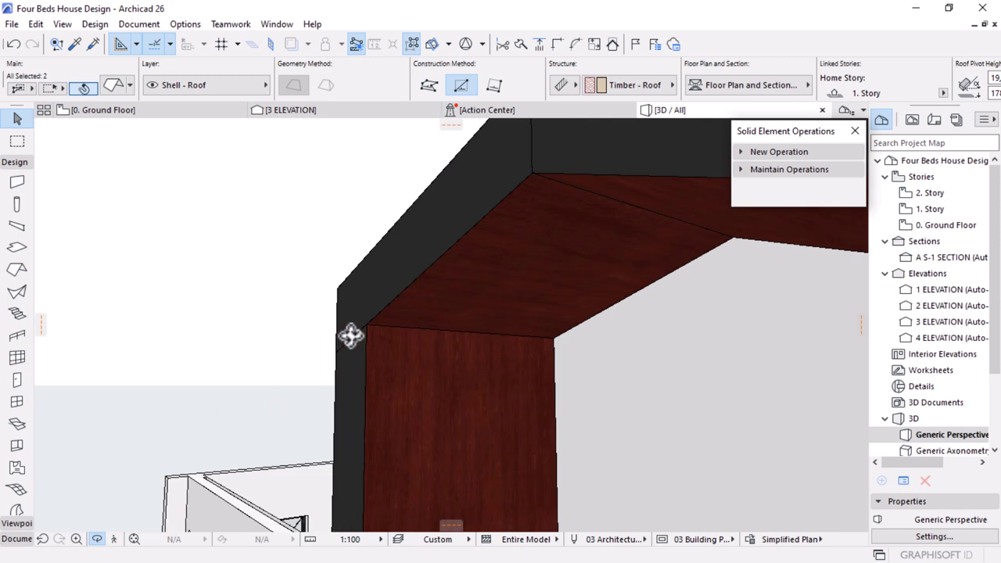
{"action": "scroll", "coordinate": [465, 359], "scroll_direction": "up", "scroll_amount": 5}
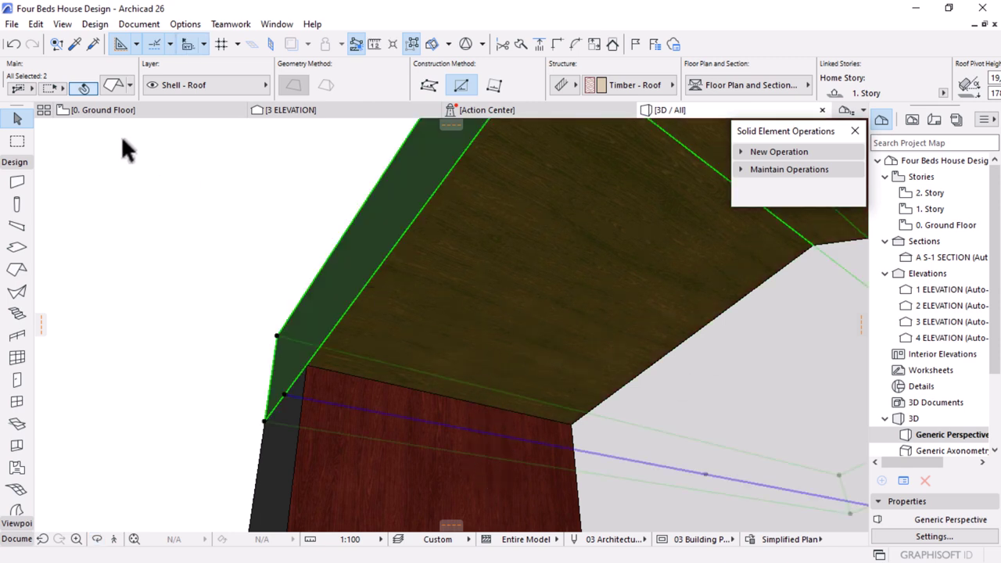
{"action": "left_click", "coordinate": [114, 85]}
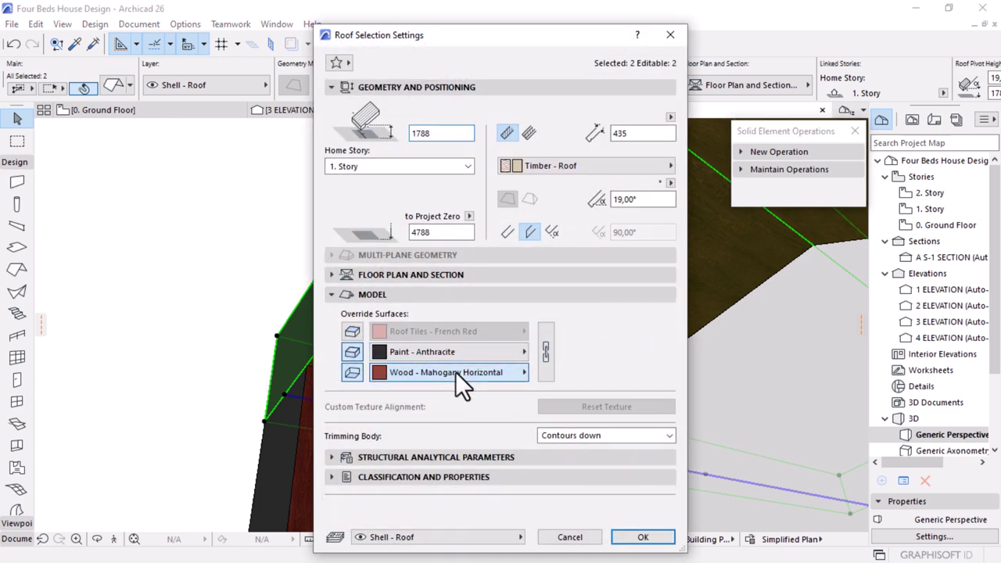
{"action": "left_click", "coordinate": [455, 371]}
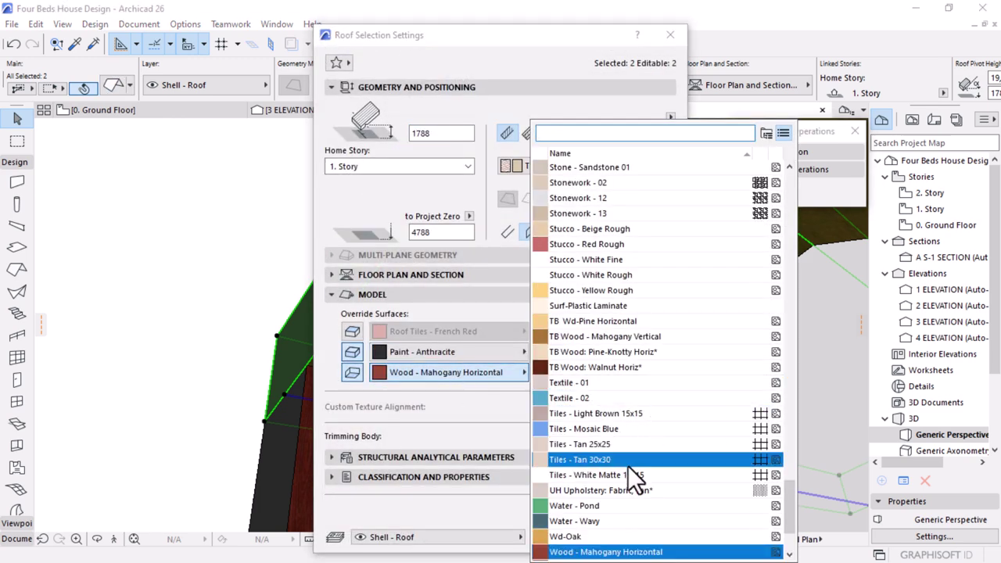
{"action": "scroll", "coordinate": [627, 467], "scroll_direction": "down", "scroll_amount": 3}
{"action": "left_click", "coordinate": [616, 462]}
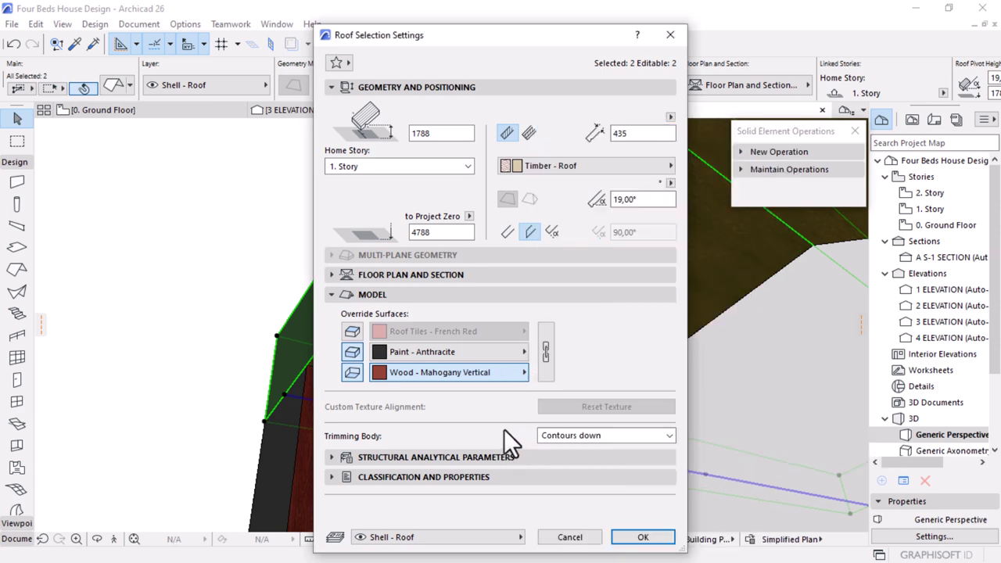
{"action": "left_click", "coordinate": [666, 532]}
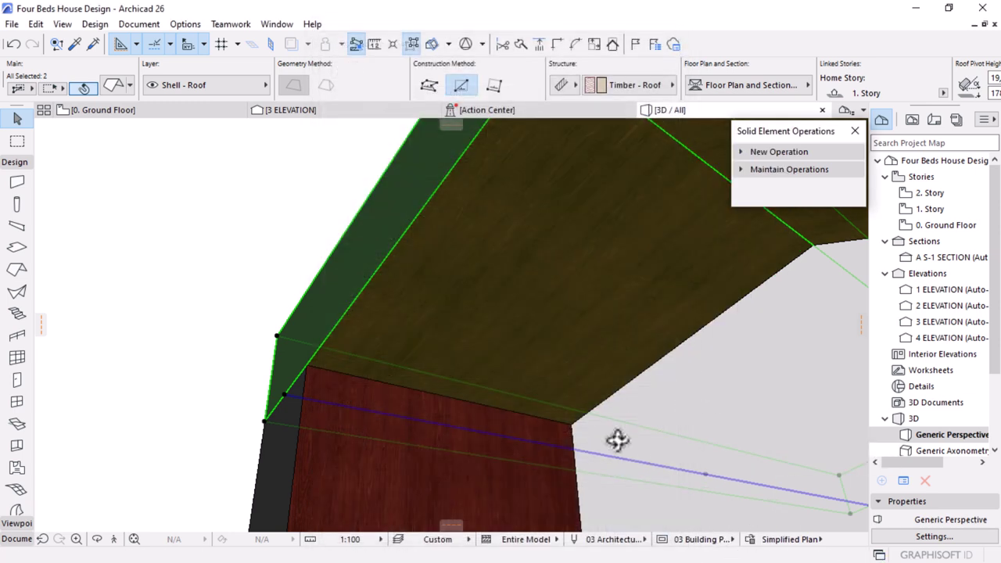
Examine the mahogany soffit, the whole gable roof from above, and its rear end over the anthracite wall
{"action": "middle_click_drag", "start_coordinate": [618, 441], "coordinate": [469, 462], "text": "shift"}
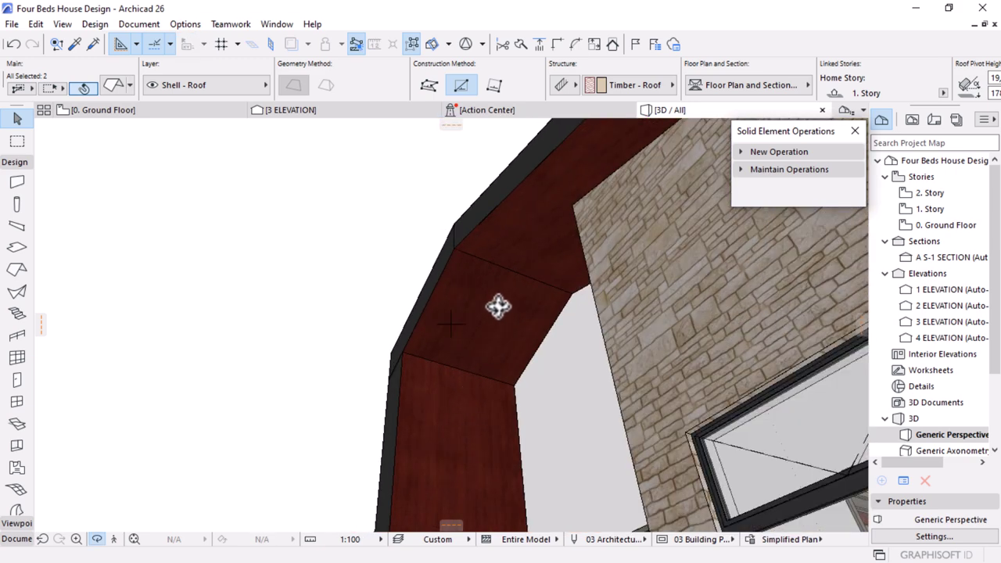
{"action": "middle_click_drag", "start_coordinate": [426, 375], "coordinate": [285, 363], "text": "shift"}
{"action": "scroll", "coordinate": [277, 336], "scroll_direction": "down", "scroll_amount": 5}
{"action": "middle_click_drag", "start_coordinate": [471, 315], "coordinate": [560, 408], "text": "shift"}
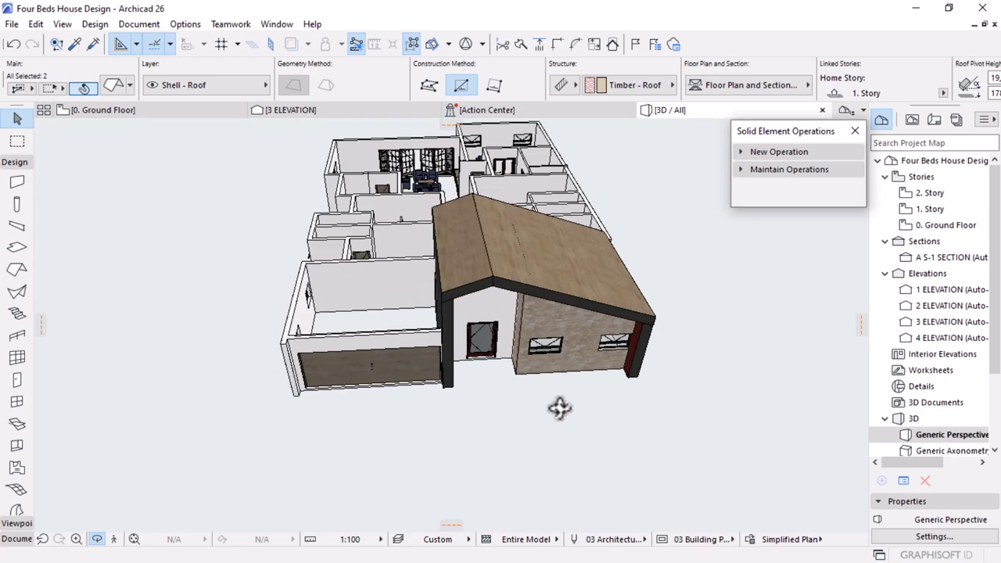
{"action": "scroll", "coordinate": [560, 408], "scroll_direction": "up", "scroll_amount": 2}
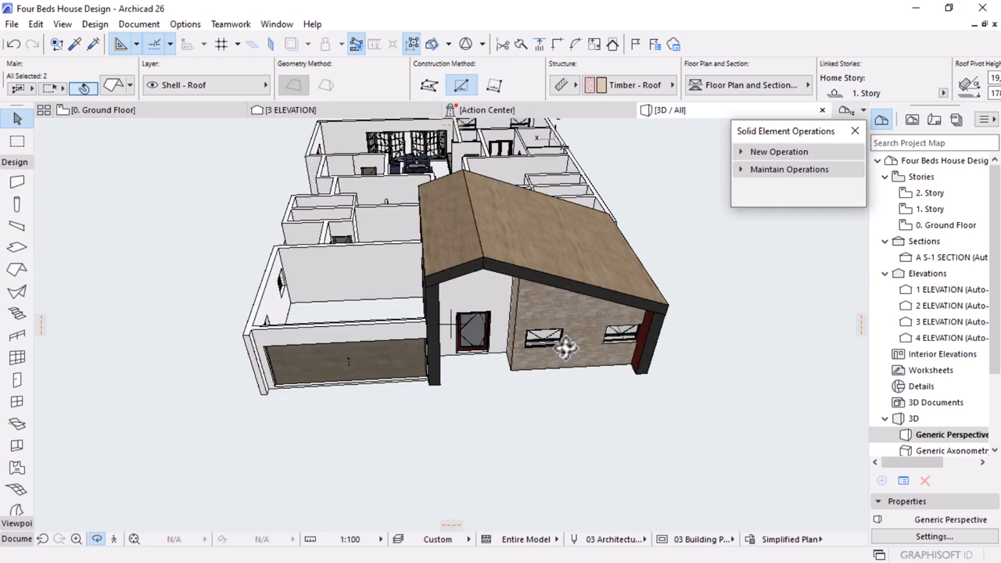
{"action": "middle_click_drag", "start_coordinate": [566, 348], "coordinate": [537, 325], "text": "shift"}
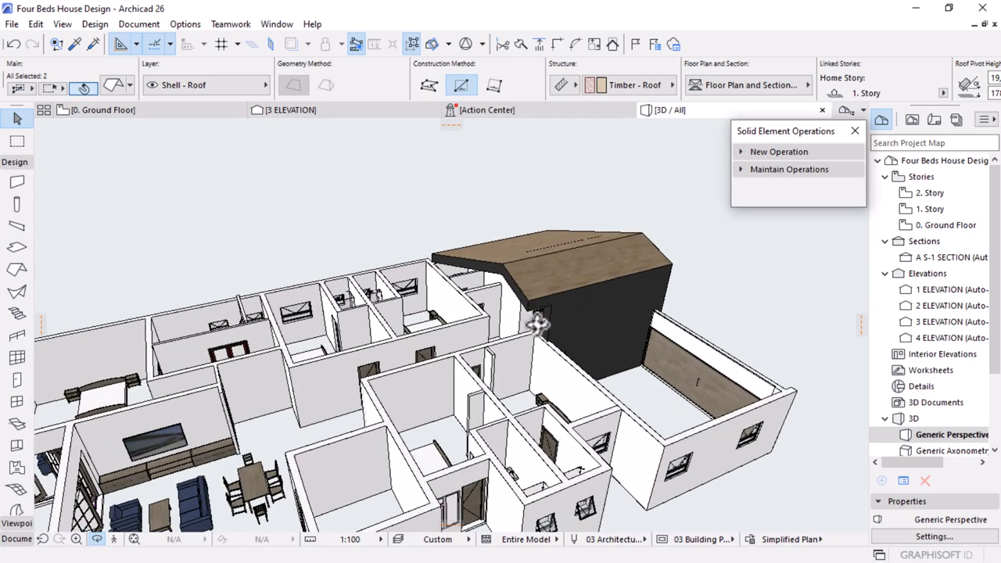
{"action": "scroll", "coordinate": [536, 323], "scroll_direction": "up", "scroll_amount": 2}
{"action": "left_click_drag", "start_coordinate": [452, 229], "coordinate": [473, 293]}
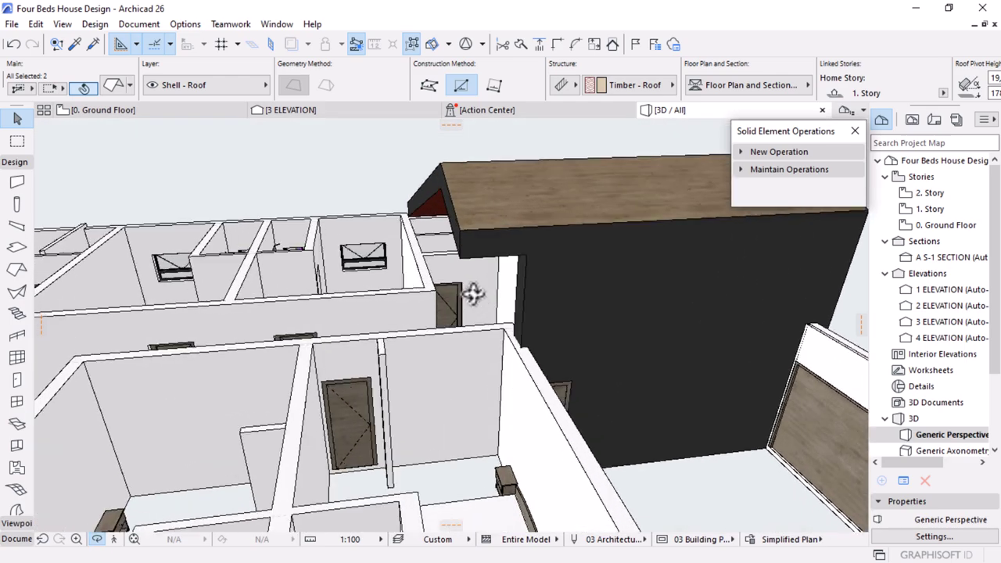
{"action": "left_click_drag", "start_coordinate": [483, 327], "coordinate": [550, 326]}
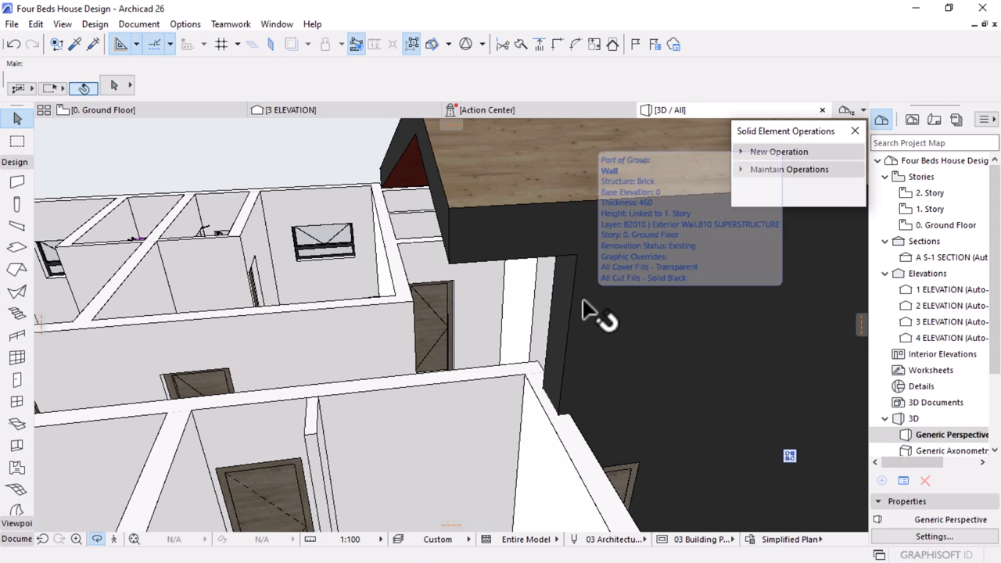
Offset the rear edge of the garage-side gable roof plane to align with the rear end of the anthracite wall
{"action": "left_click", "coordinate": [563, 305]}
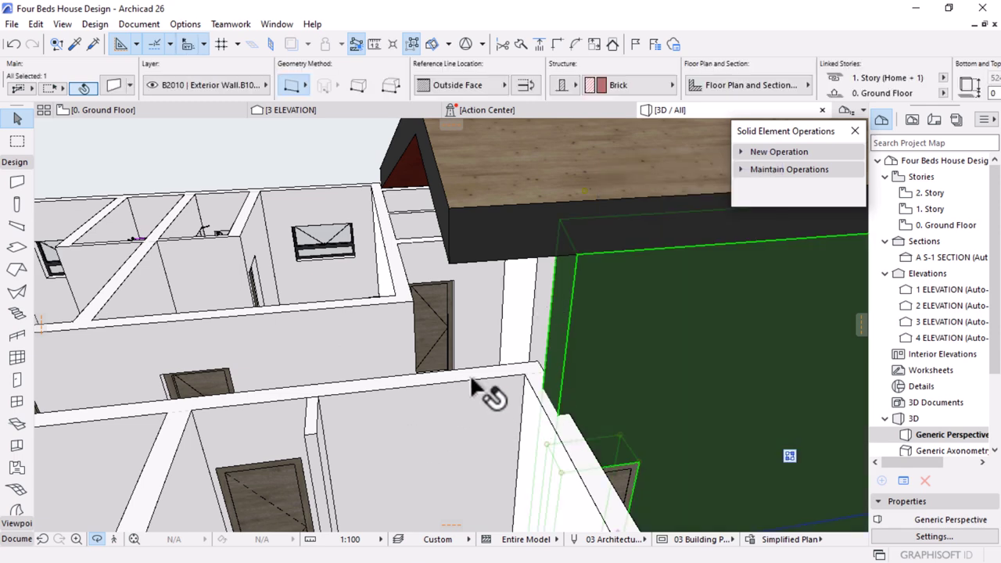
{"action": "mouse_move", "coordinate": [532, 262]}
{"action": "left_mouse_down"}
{"action": "mouse_move", "coordinate": [458, 252]}
{"action": "mouse_move", "coordinate": [532, 286]}
{"action": "mouse_move", "coordinate": [477, 281]}
{"action": "mouse_move", "coordinate": [480, 313]}
{"action": "mouse_move", "coordinate": [480, 248]}
{"action": "left_mouse_up"}
{"action": "left_click", "coordinate": [461, 218]}
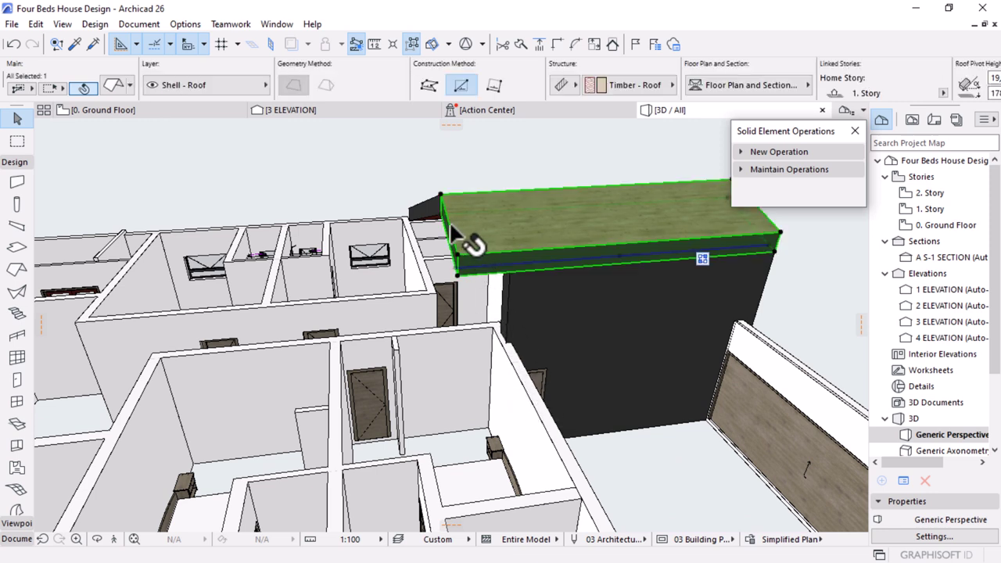
{"action": "left_click", "coordinate": [456, 236]}
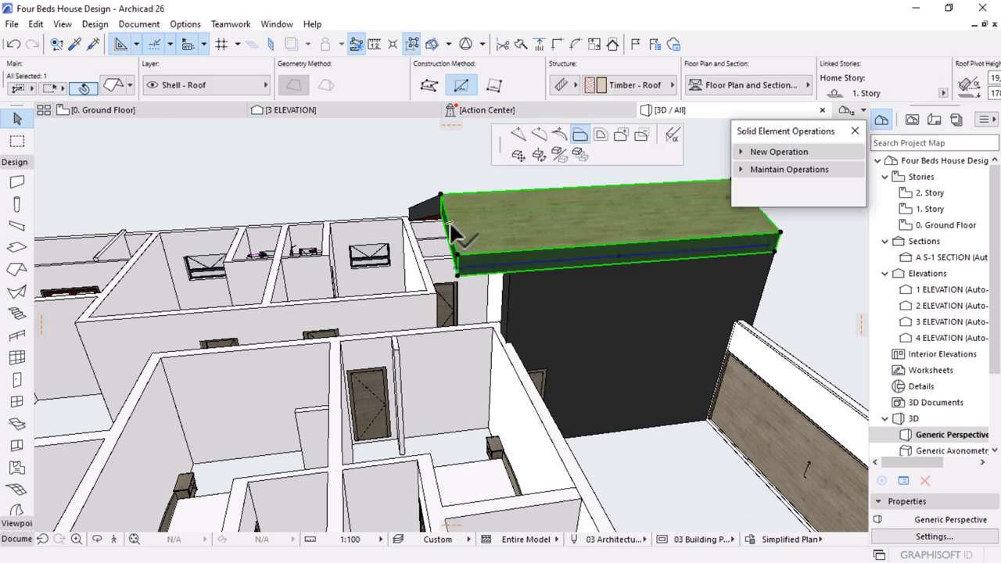
{"action": "left_click", "coordinate": [502, 322]}
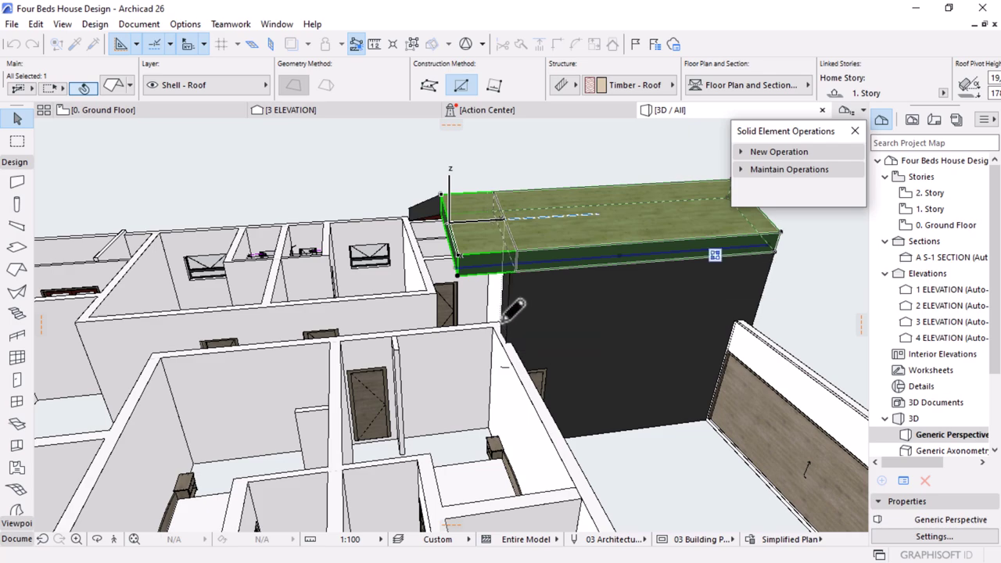
{"action": "key", "text": "Escape"}
{"action": "key", "text": "o"}
{"action": "scroll", "coordinate": [449, 272], "scroll_direction": "down", "scroll_amount": 3}
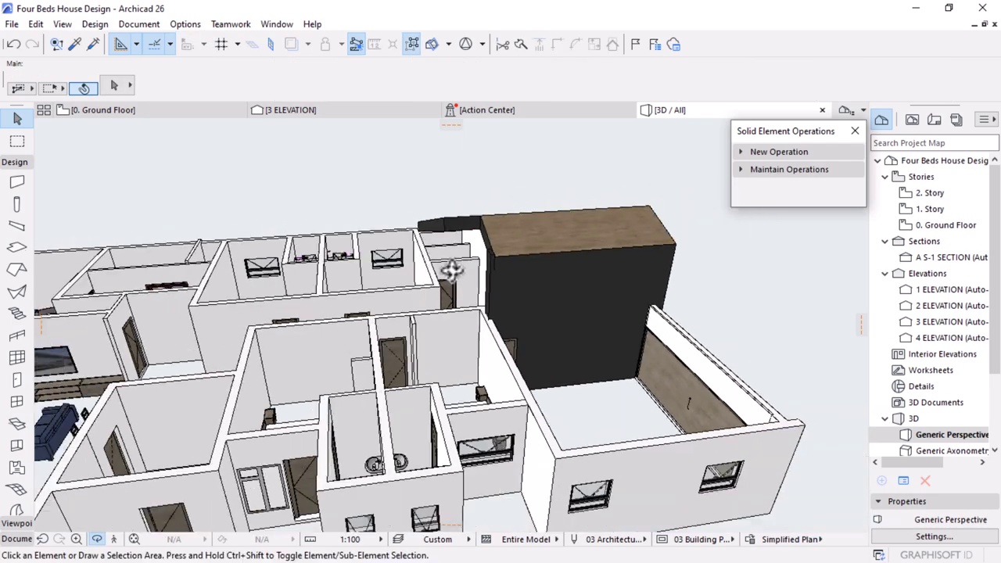
Examine the front gable roof, the garage and the unroofed rooms from several sides
{"action": "left_click_drag", "start_coordinate": [474, 324], "coordinate": [417, 357]}
{"action": "middle_click_drag", "start_coordinate": [417, 356], "coordinate": [240, 290], "text": "shift"}
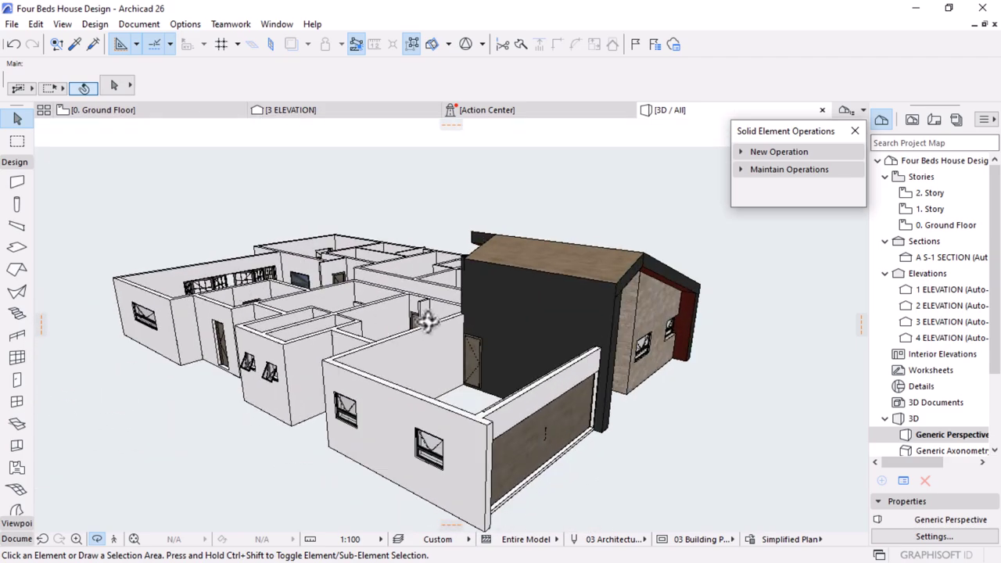
{"action": "middle_click_drag", "start_coordinate": [428, 321], "coordinate": [498, 251], "text": "shift"}
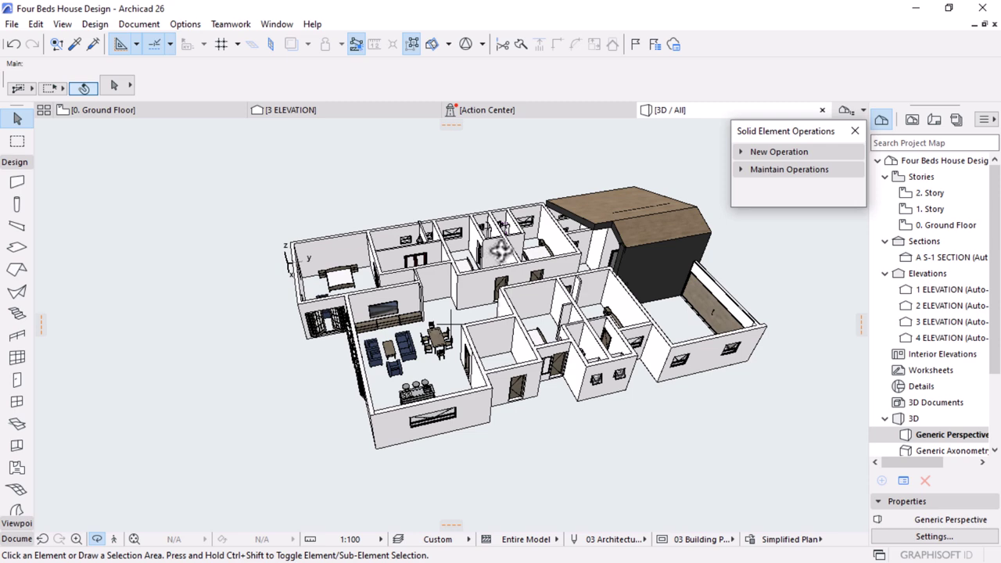
{"action": "middle_click_drag", "start_coordinate": [870, 344], "coordinate": [588, 419], "text": "shift"}
{"action": "scroll", "coordinate": [588, 419], "scroll_direction": "up", "scroll_amount": 2}
{"action": "middle_click_drag", "start_coordinate": [577, 381], "coordinate": [562, 420], "text": "shift"}
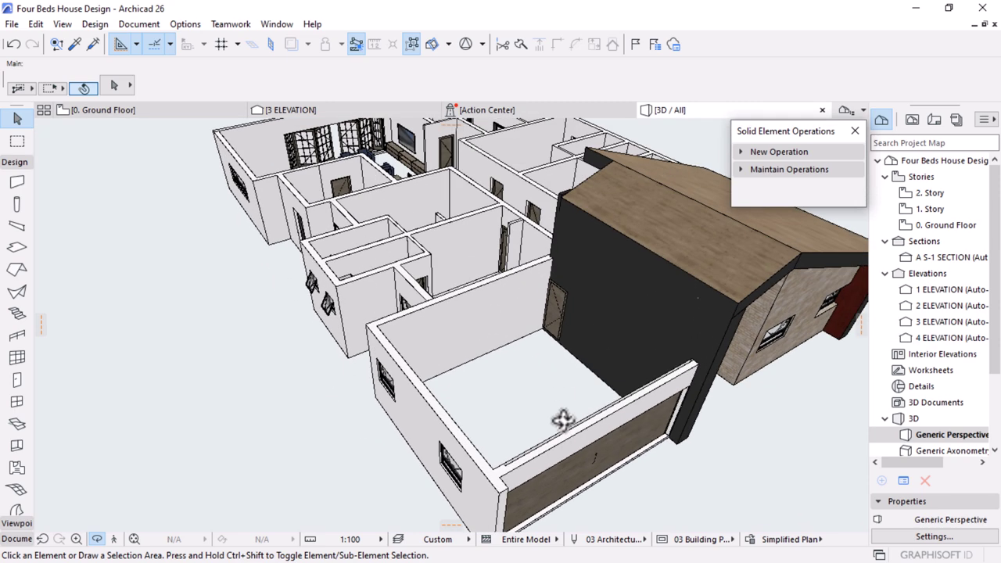
Prepare a new slab on the ground floor plan with a basic Concrete - Structural structure instead of a composite
{"action": "left_click", "coordinate": [17, 246]}
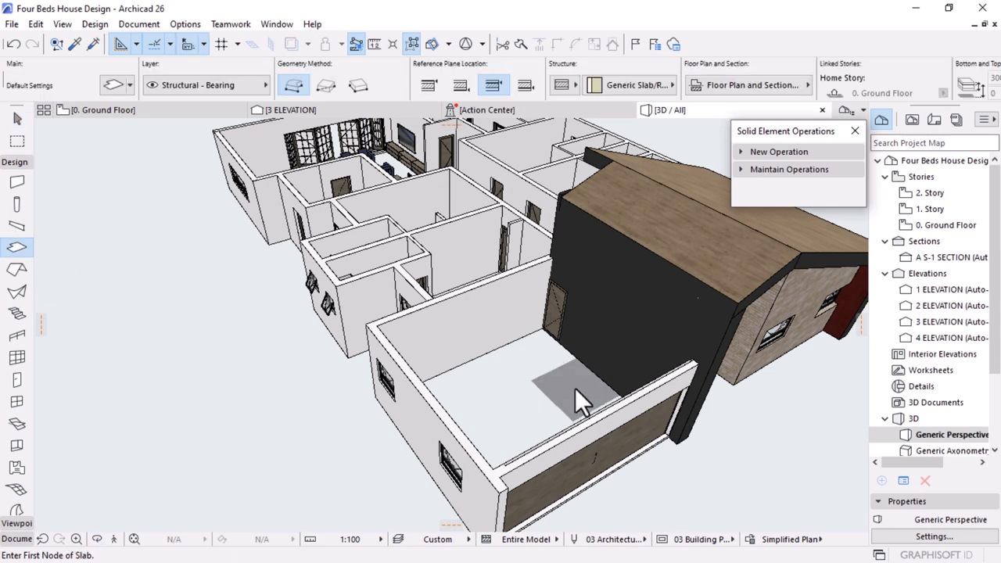
{"action": "scroll", "coordinate": [377, 371], "scroll_direction": "down", "scroll_amount": 2}
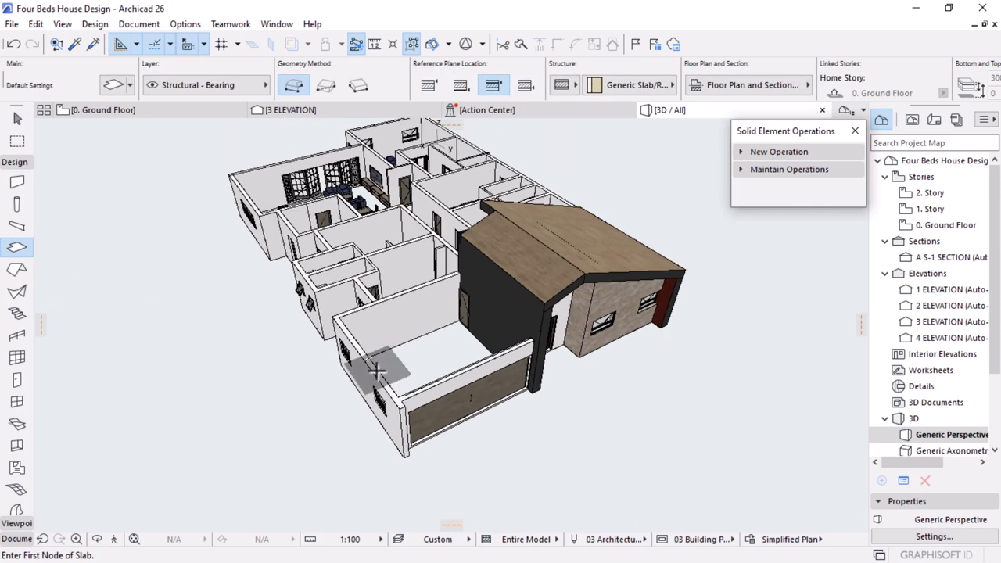
{"action": "scroll", "coordinate": [541, 393], "scroll_direction": "up", "scroll_amount": 3}
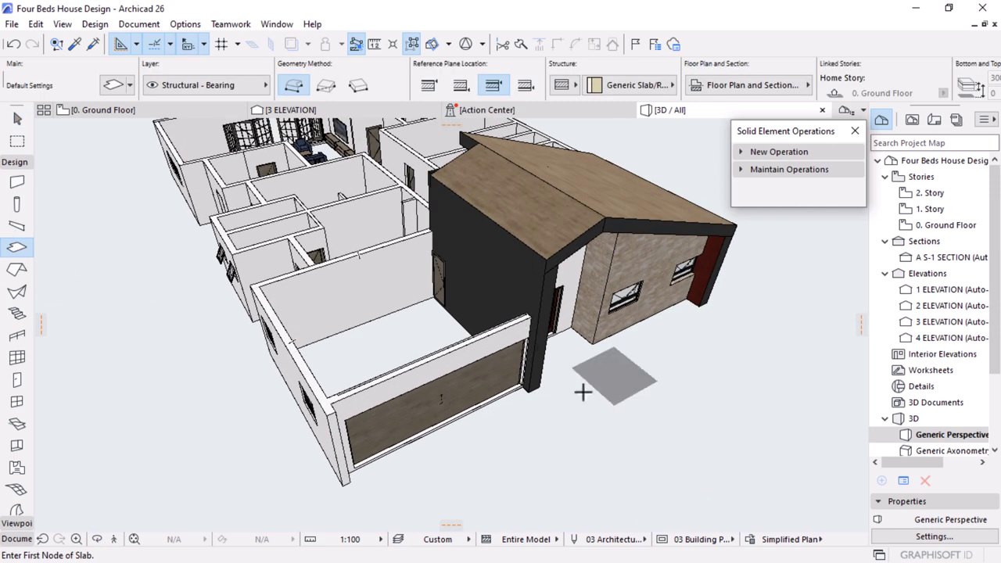
{"action": "middle_click_drag", "start_coordinate": [581, 394], "coordinate": [607, 368], "text": "shift"}
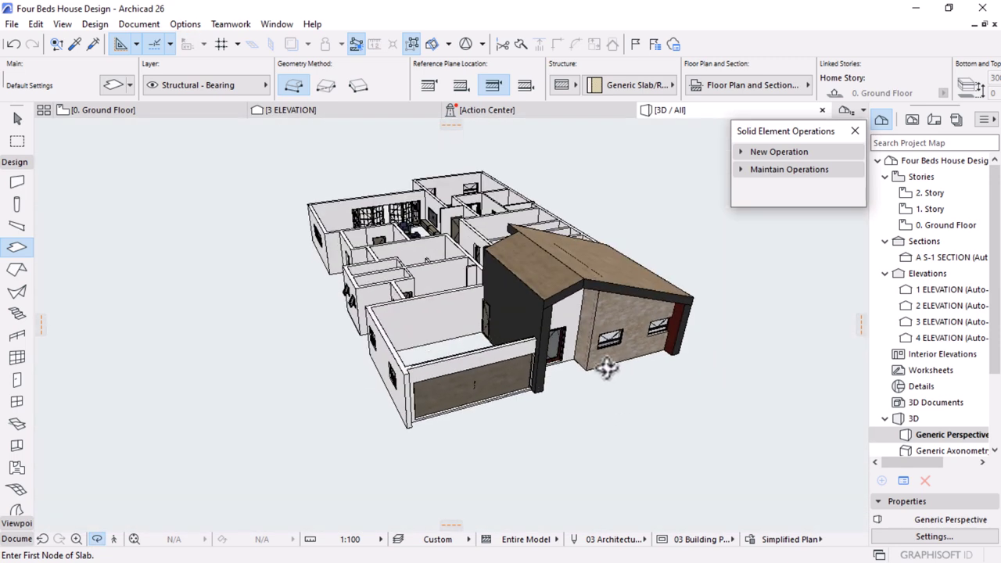
{"action": "double_click", "coordinate": [929, 226]}
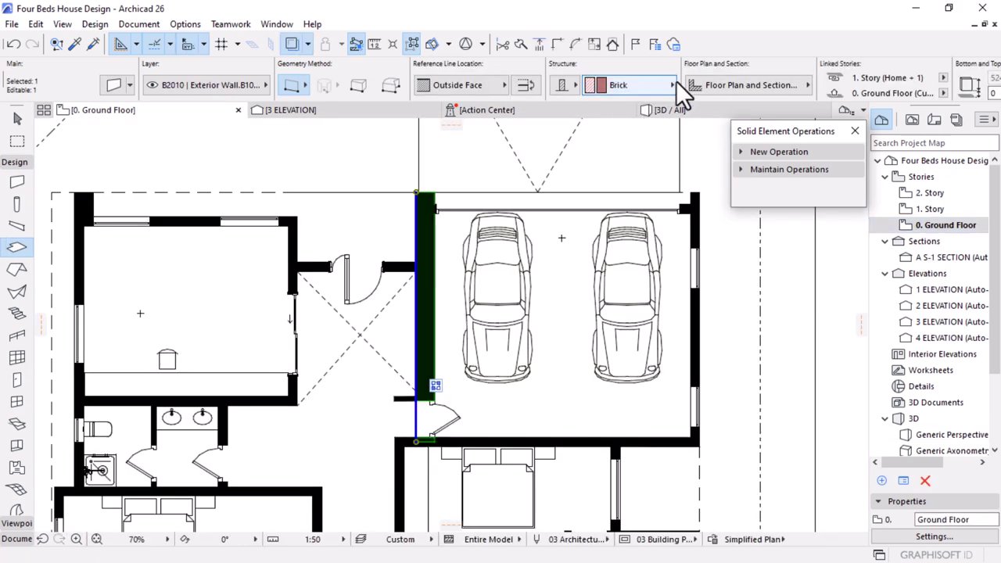
{"action": "key", "text": "Escape"}
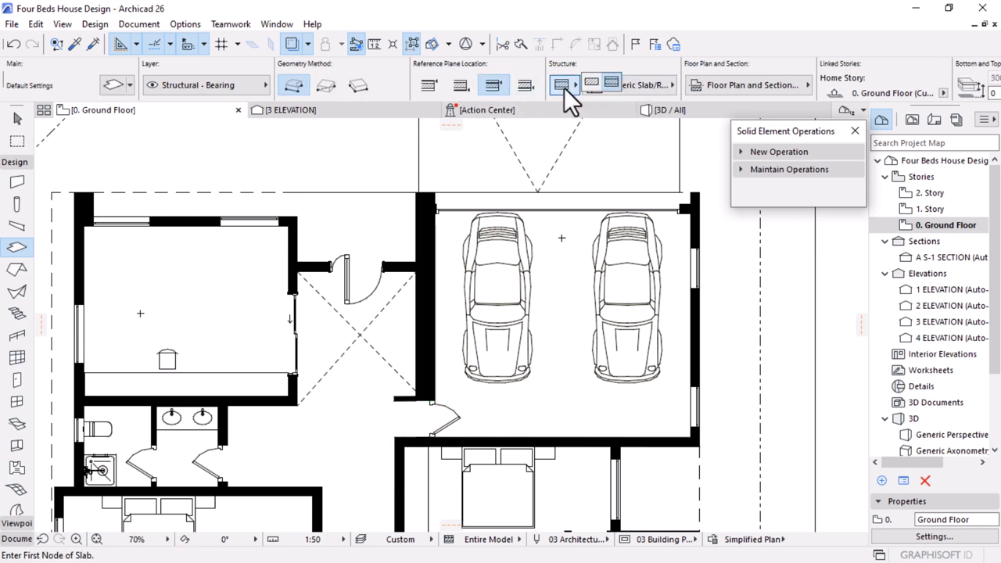
{"action": "left_click", "coordinate": [594, 80]}
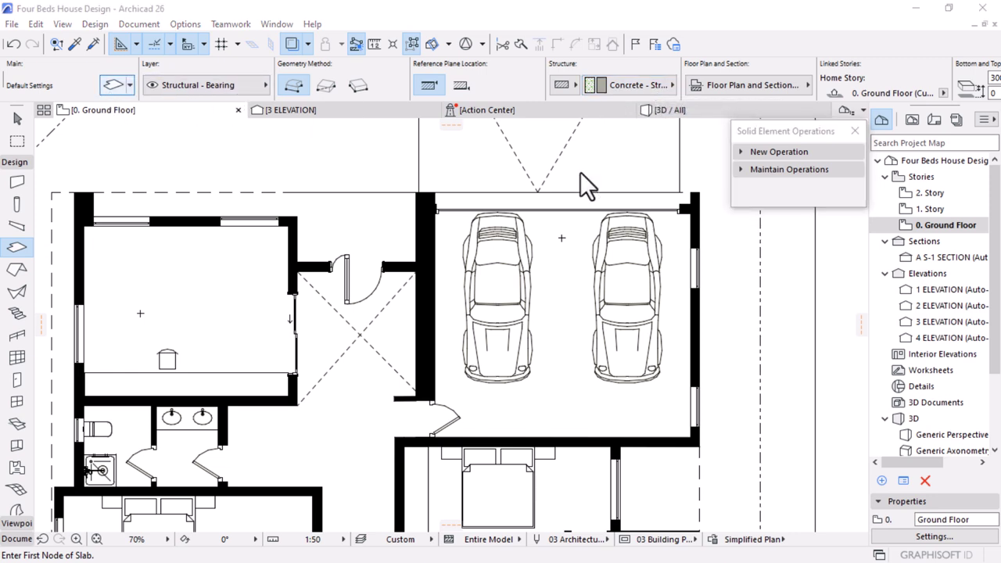
Override the default slab's top and edge surfaces with Tiles - Tan 30x30 and link the surface settings
{"action": "key", "text": "ctrl+t"}
{"action": "left_click", "coordinate": [354, 308]}
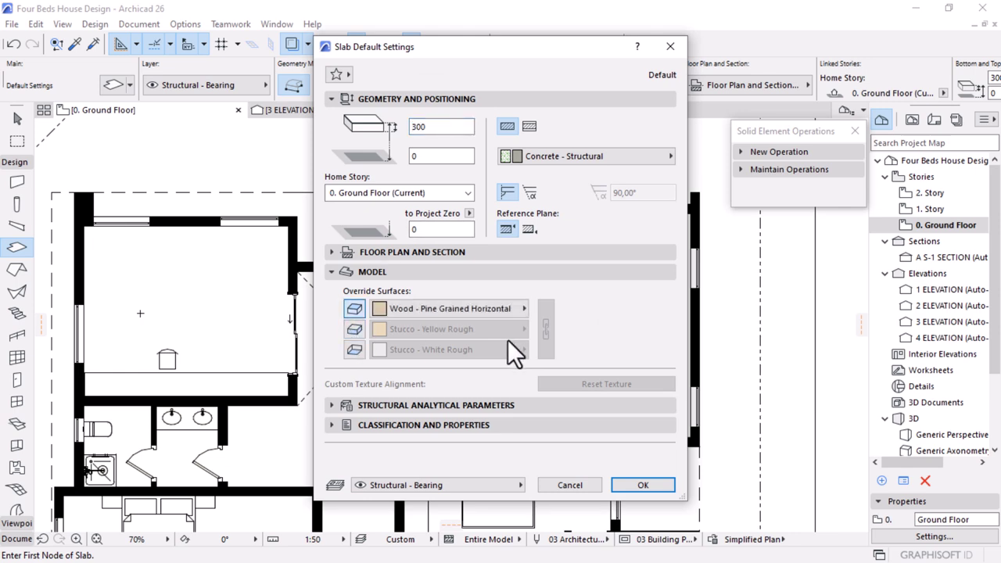
{"action": "left_click", "coordinate": [353, 330]}
{"action": "left_click", "coordinate": [479, 307]}
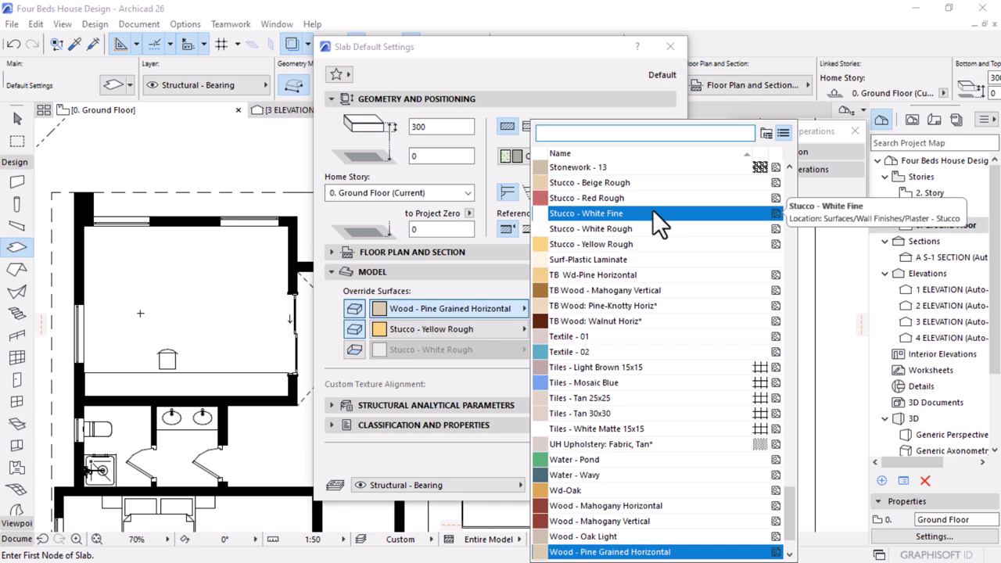
{"action": "left_click", "coordinate": [580, 412]}
{"action": "left_click", "coordinate": [580, 412]}
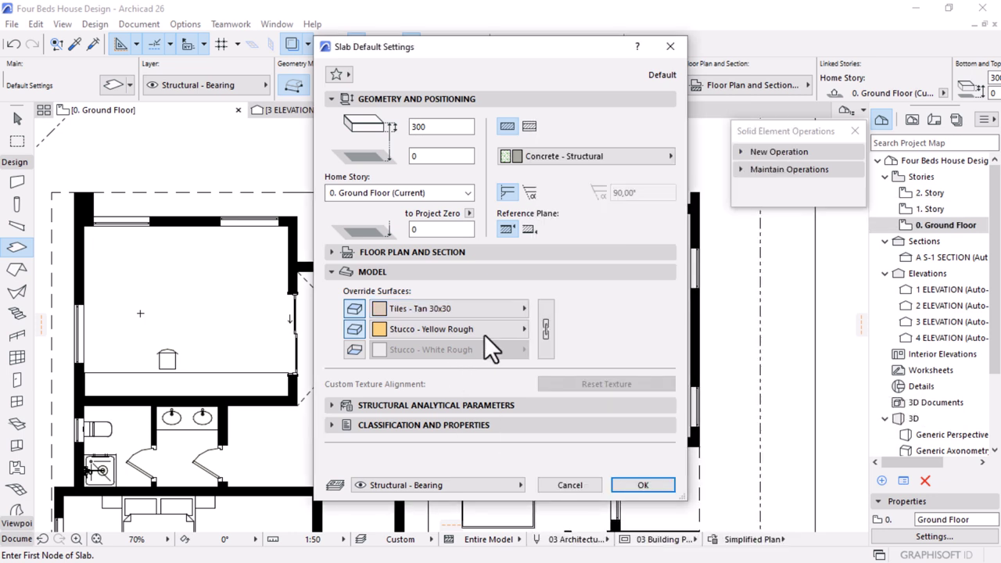
{"action": "left_click", "coordinate": [542, 320]}
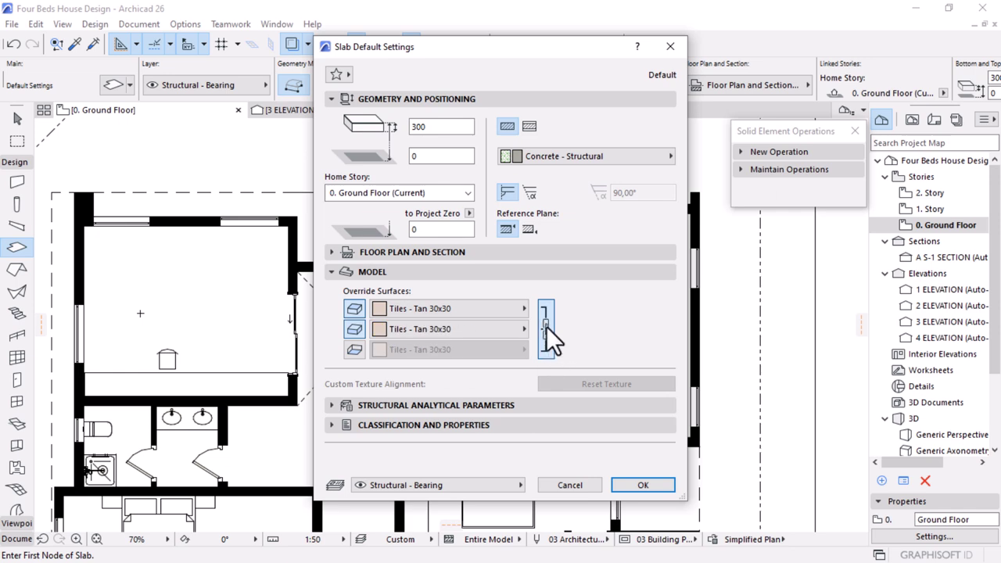
{"action": "left_click", "coordinate": [660, 484]}
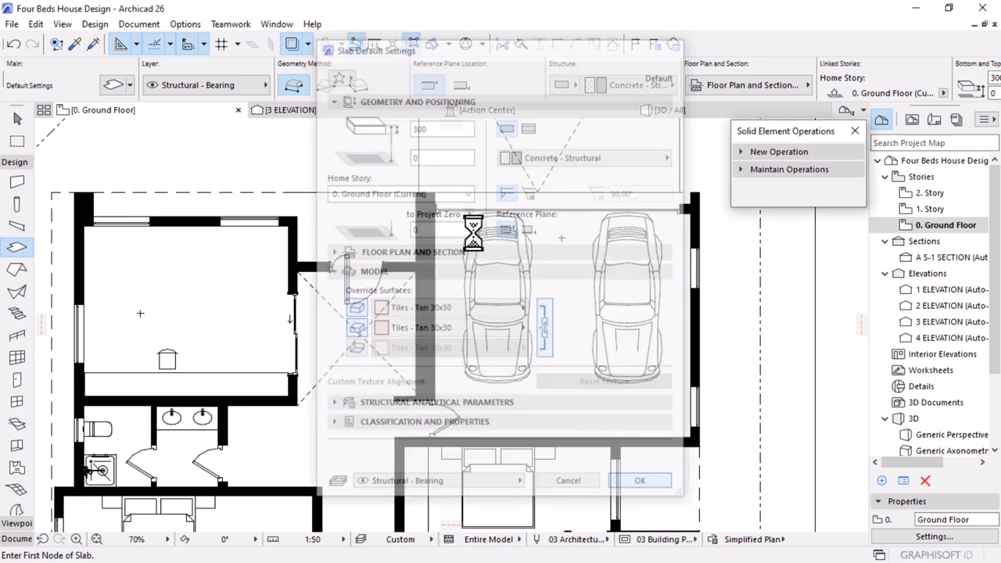
Begin the slab outline at the front room's inner corner and trace it past the bathroom to the adjoining bedroom's inner corner
{"action": "scroll", "coordinate": [495, 188], "scroll_direction": "down", "scroll_amount": 2}
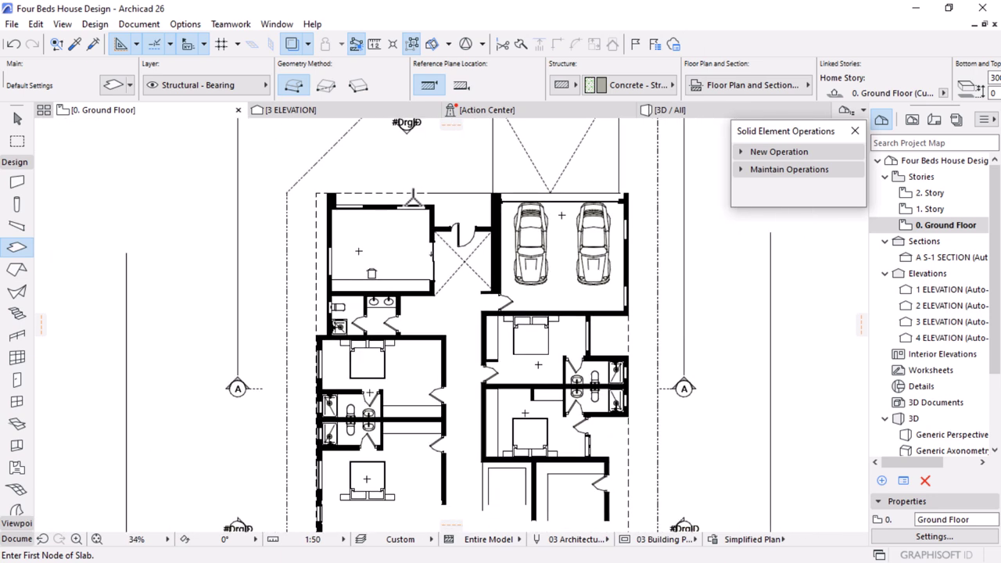
{"action": "scroll", "coordinate": [339, 194], "scroll_direction": "up", "scroll_amount": 5}
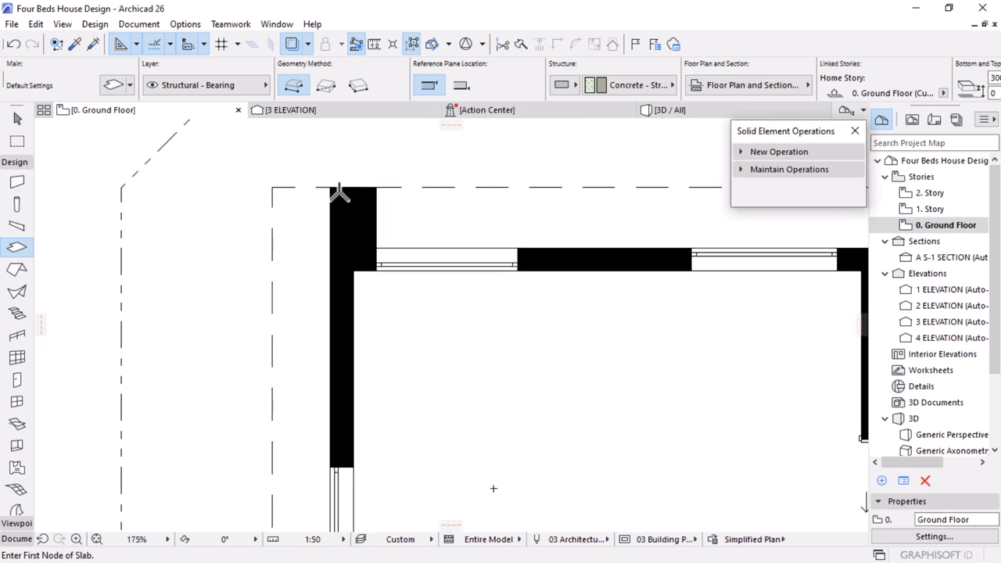
{"action": "left_click", "coordinate": [353, 269]}
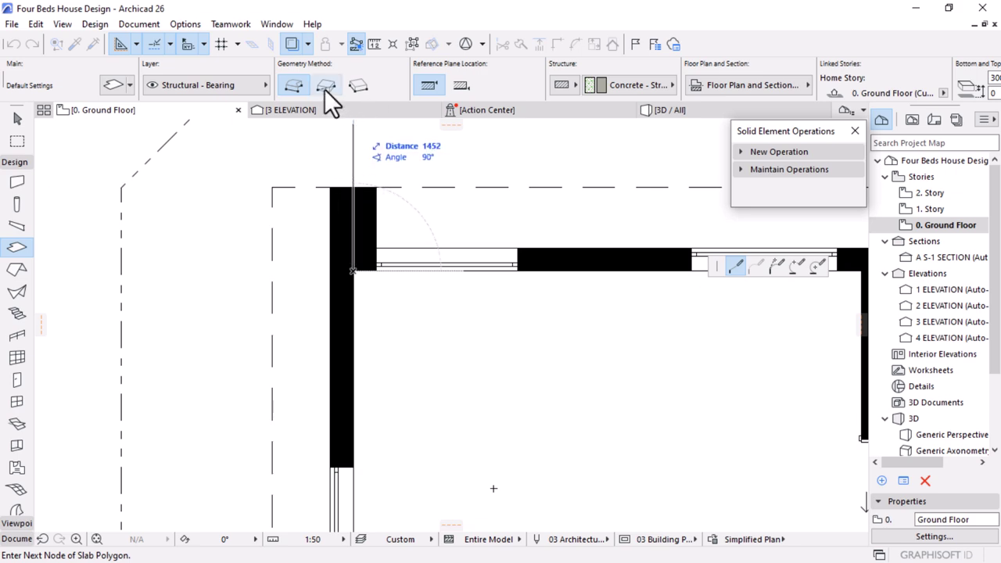
{"action": "scroll", "coordinate": [379, 190], "scroll_direction": "down", "scroll_amount": 2}
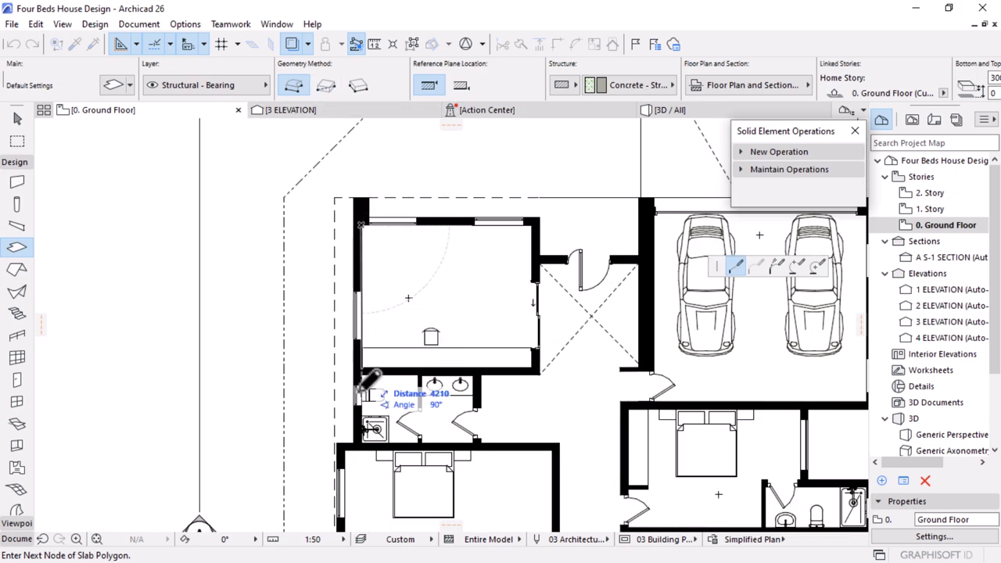
{"action": "scroll", "coordinate": [361, 389], "scroll_direction": "up", "scroll_amount": 3}
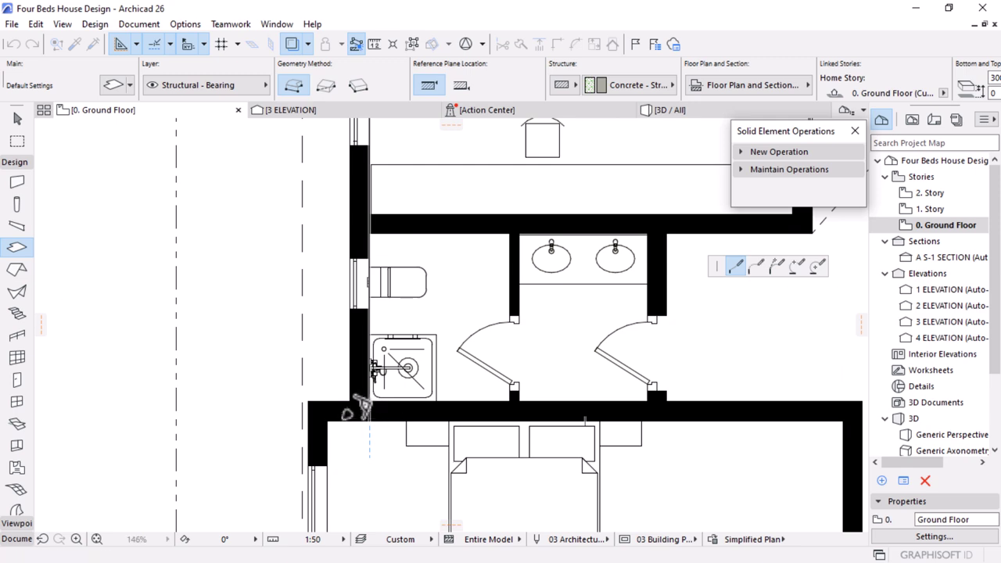
{"action": "left_click", "coordinate": [368, 420]}
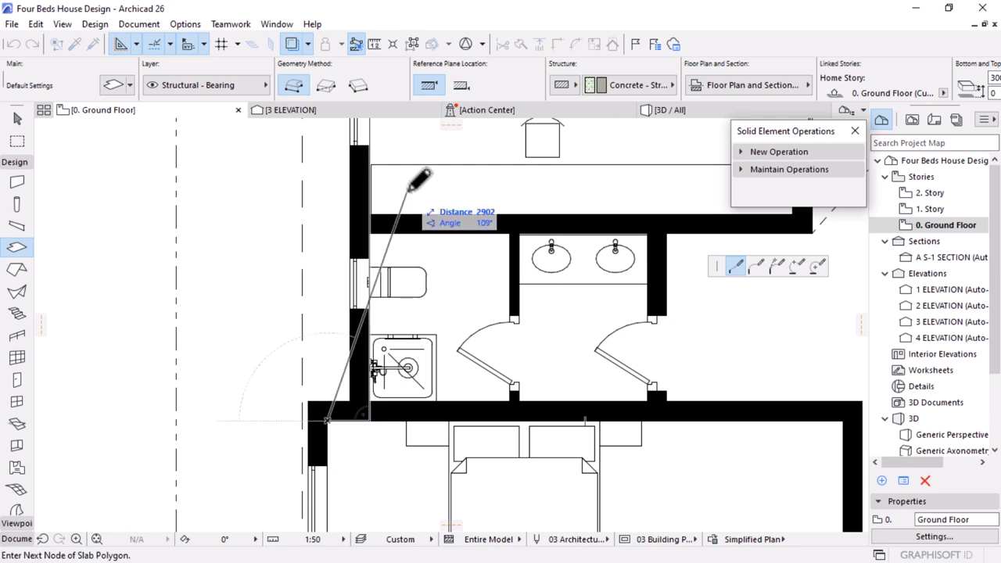
Continue the slab outline along the bedrooms' outer wall to the rear bedroom's inner corner and across to its folding-door side
{"action": "scroll", "coordinate": [405, 342], "scroll_direction": "down", "scroll_amount": 4}
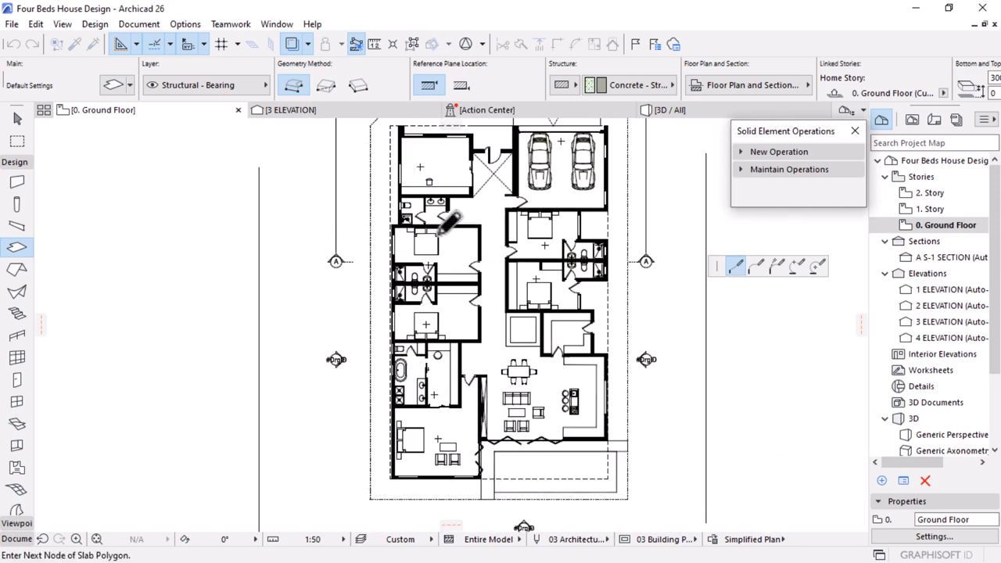
{"action": "scroll", "coordinate": [400, 404], "scroll_direction": "down", "scroll_amount": 1}
{"action": "scroll", "coordinate": [402, 405], "scroll_direction": "up", "scroll_amount": 5}
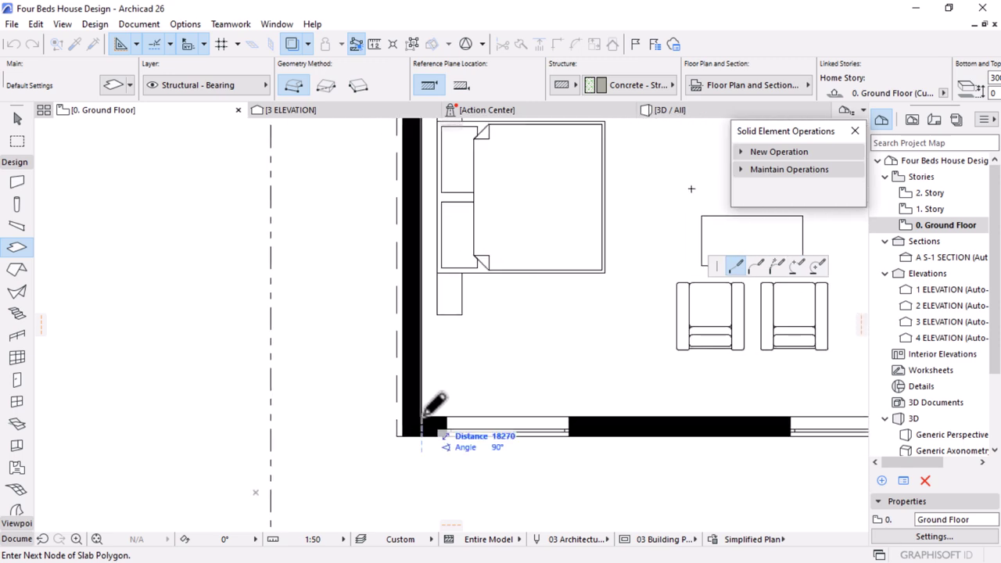
{"action": "left_click", "coordinate": [393, 391]}
{"action": "scroll", "coordinate": [392, 390], "scroll_direction": "down", "scroll_amount": 3}
{"action": "scroll", "coordinate": [529, 344], "scroll_direction": "up", "scroll_amount": 5}
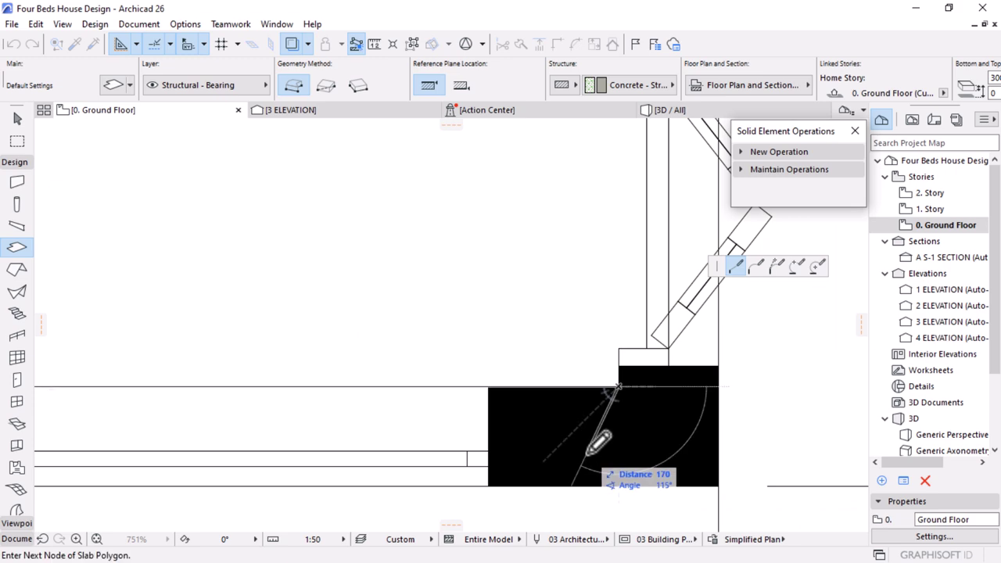
Extend the slab outline to the living room's rear wall and along it to the kitchen's inner corner
{"action": "scroll", "coordinate": [594, 465], "scroll_direction": "down", "scroll_amount": 5}
{"action": "scroll", "coordinate": [609, 361], "scroll_direction": "up", "scroll_amount": 3}
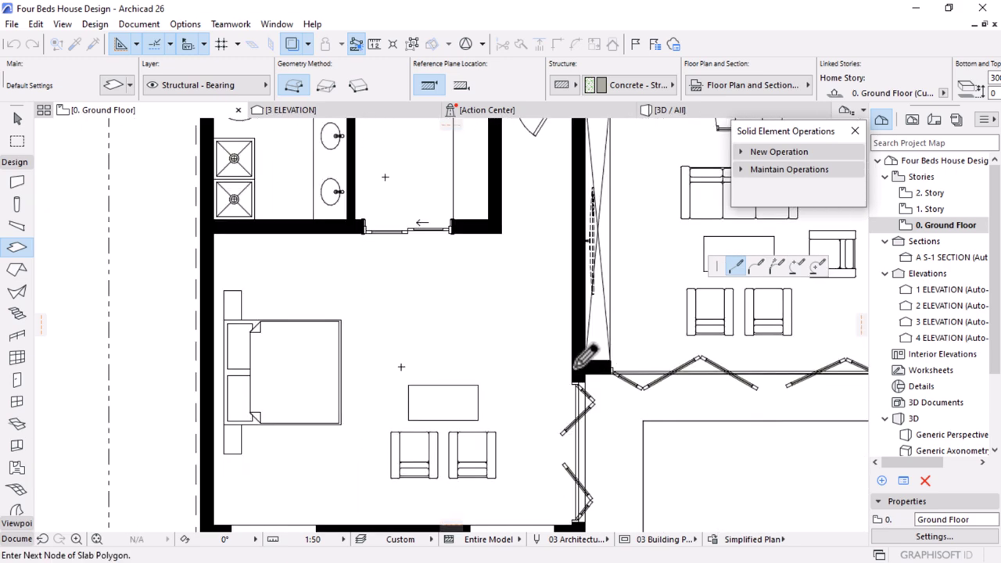
{"action": "scroll", "coordinate": [578, 364], "scroll_direction": "up", "scroll_amount": 3}
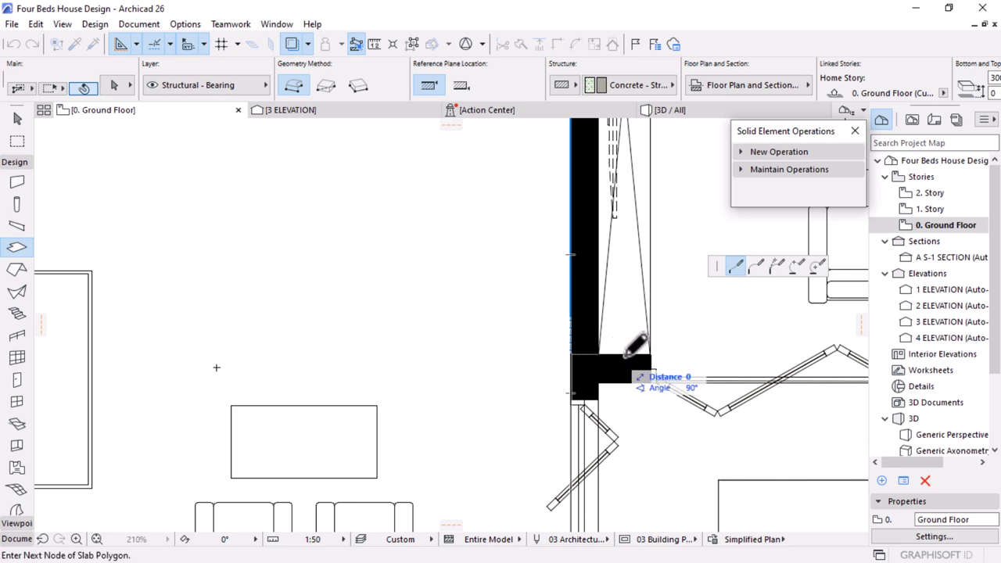
{"action": "scroll", "coordinate": [368, 325], "scroll_direction": "down", "scroll_amount": 4}
{"action": "scroll", "coordinate": [755, 361], "scroll_direction": "up", "scroll_amount": 4}
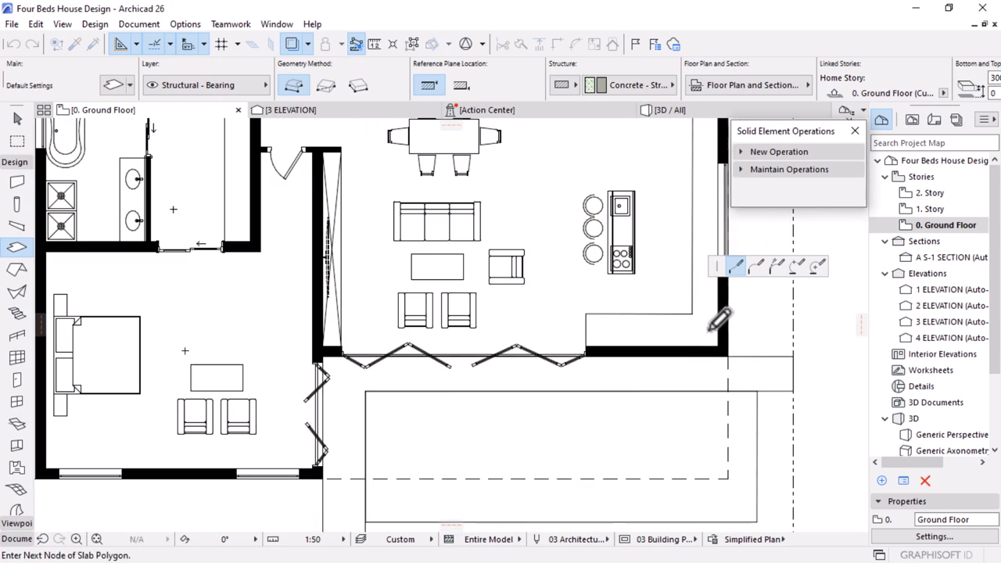
{"action": "scroll", "coordinate": [749, 360], "scroll_direction": "up", "scroll_amount": 3}
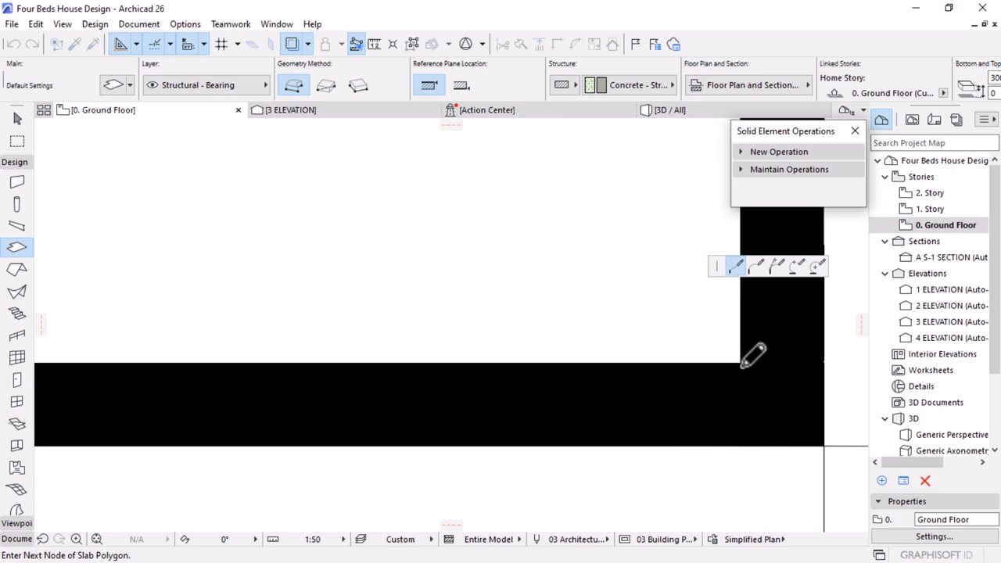
{"action": "scroll", "coordinate": [749, 359], "scroll_direction": "up", "scroll_amount": 2}
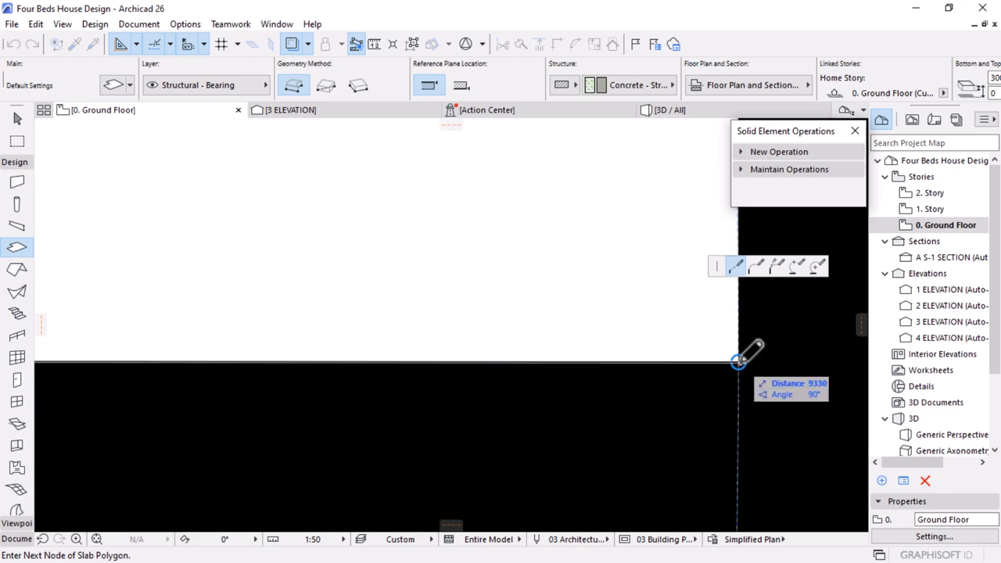
Extend the slab outline along the kitchen's outer wall to its far inner corner and across to the adjoining storeroom's outer wall
{"action": "scroll", "coordinate": [668, 415], "scroll_direction": "down", "scroll_amount": 4}
{"action": "scroll", "coordinate": [670, 411], "scroll_direction": "down", "scroll_amount": 5}
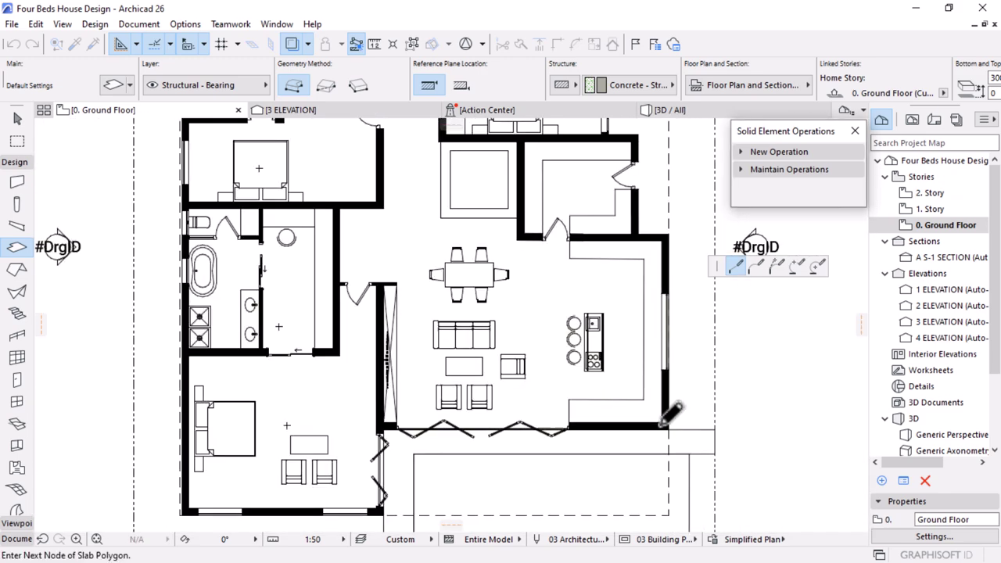
{"action": "scroll", "coordinate": [672, 340], "scroll_direction": "up", "scroll_amount": 6}
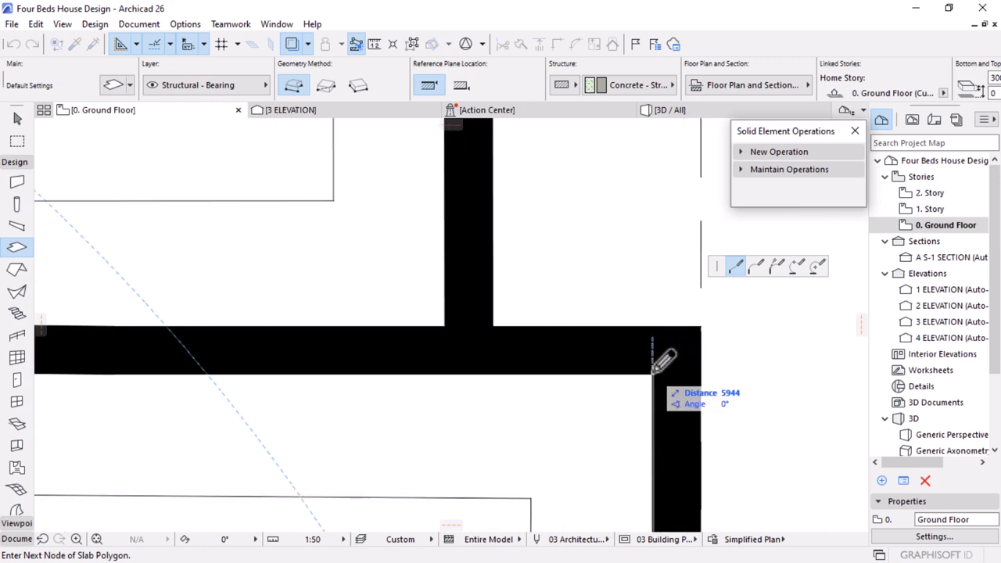
{"action": "scroll", "coordinate": [793, 353], "scroll_direction": "down", "scroll_amount": 5}
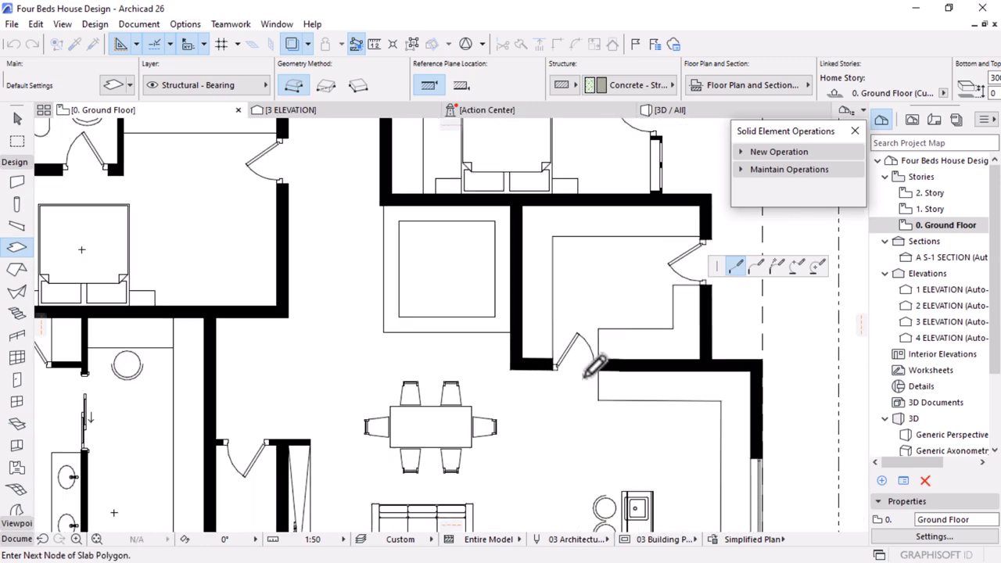
{"action": "scroll", "coordinate": [438, 403], "scroll_direction": "up", "scroll_amount": 5}
{"action": "scroll", "coordinate": [404, 381], "scroll_direction": "down", "scroll_amount": 3}
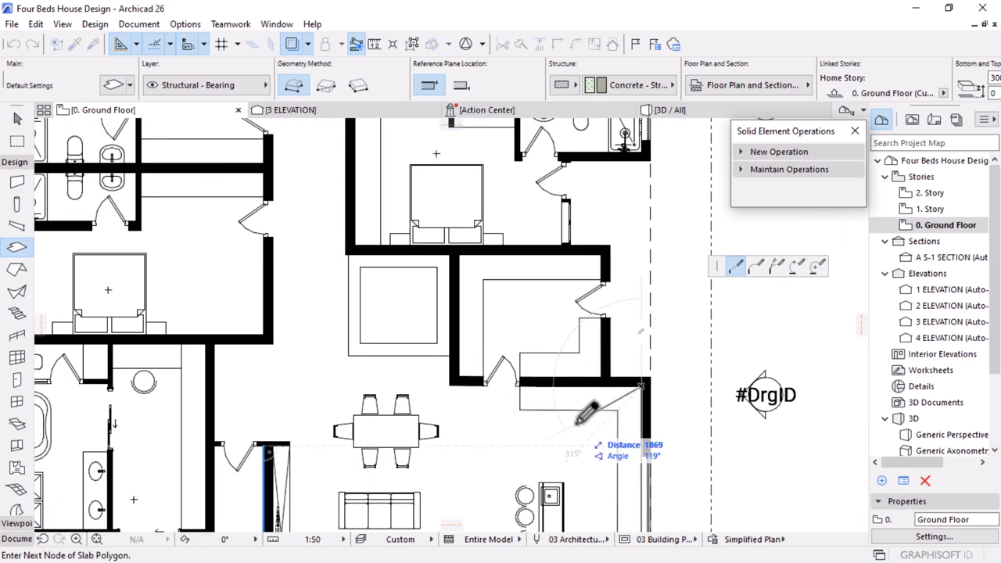
{"action": "scroll", "coordinate": [618, 375], "scroll_direction": "up", "scroll_amount": 5}
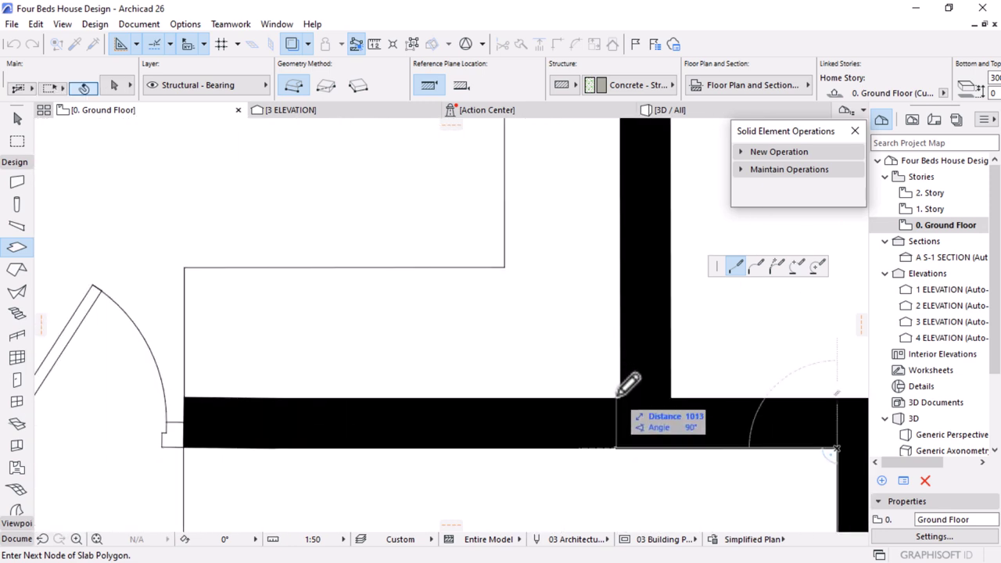
{"action": "left_click", "coordinate": [622, 395]}
Continue the slab outline along the storeroom's outer wall to its inner corner and across to the neighbouring bedroom's window wall
{"action": "scroll", "coordinate": [655, 443], "scroll_direction": "down", "scroll_amount": 3}
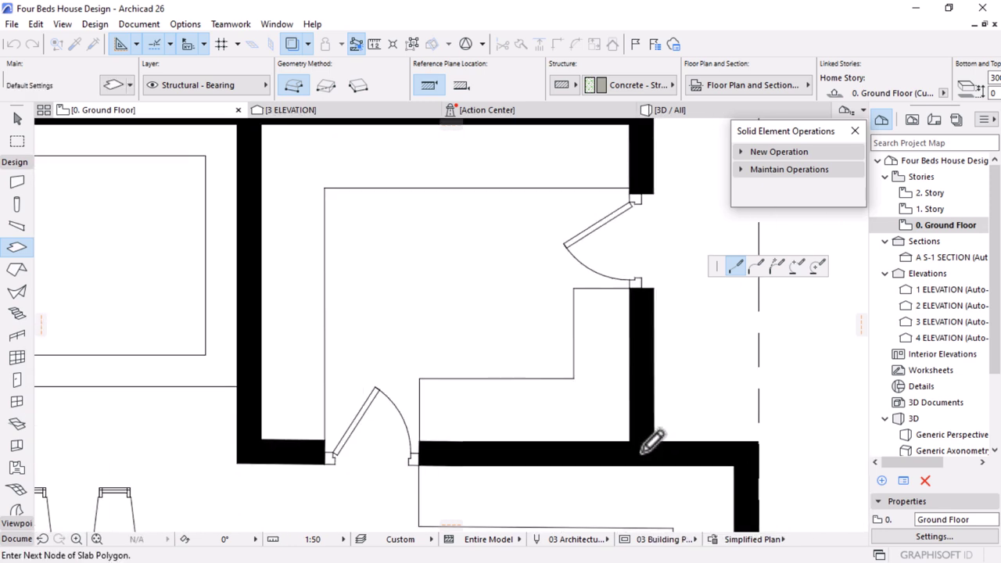
{"action": "scroll", "coordinate": [644, 235], "scroll_direction": "down", "scroll_amount": 1}
{"action": "scroll", "coordinate": [643, 205], "scroll_direction": "up", "scroll_amount": 5}
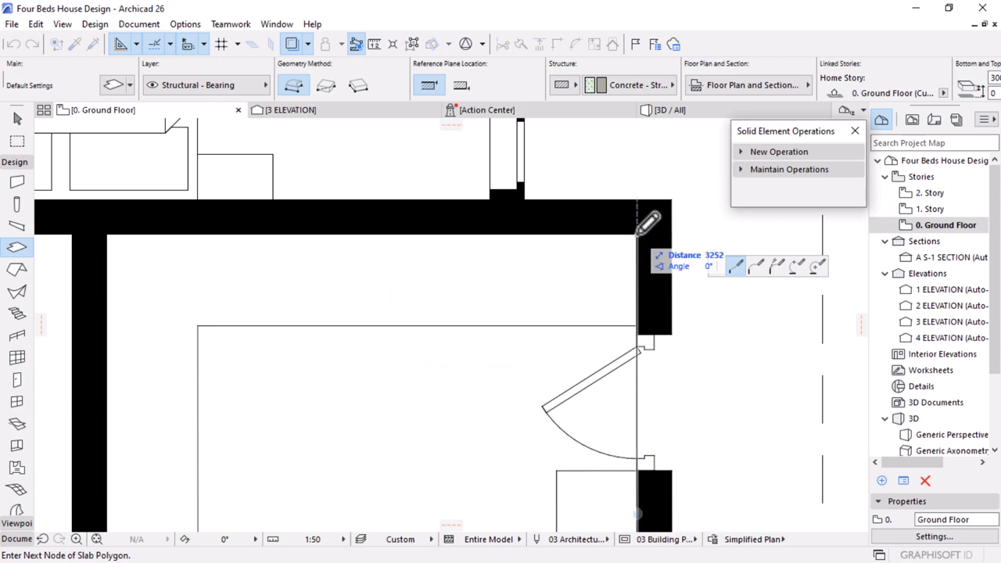
{"action": "left_click", "coordinate": [637, 233]}
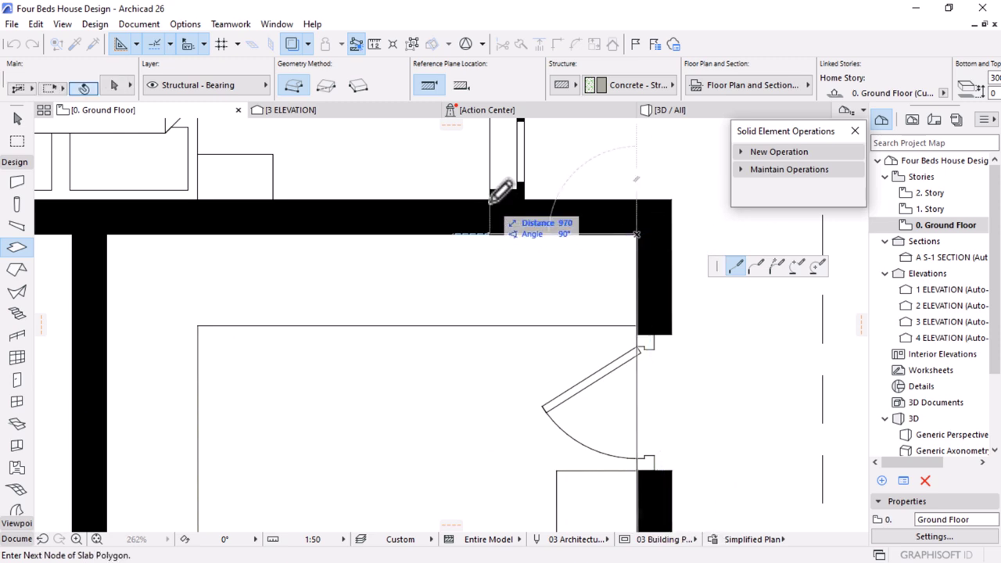
{"action": "left_click", "coordinate": [490, 203], "text": "shift"}
Trace the slab outline along the bedroom's window wall to its bathroom and out to the bathroom's inner corner by the shower
{"action": "scroll", "coordinate": [561, 354], "scroll_direction": "down", "scroll_amount": 5}
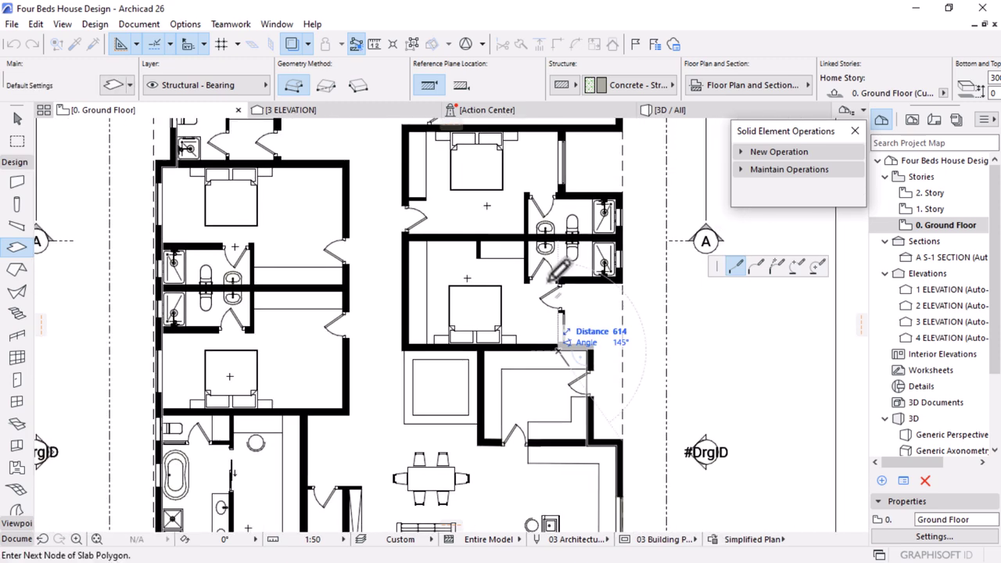
{"action": "scroll", "coordinate": [556, 274], "scroll_direction": "up", "scroll_amount": 5}
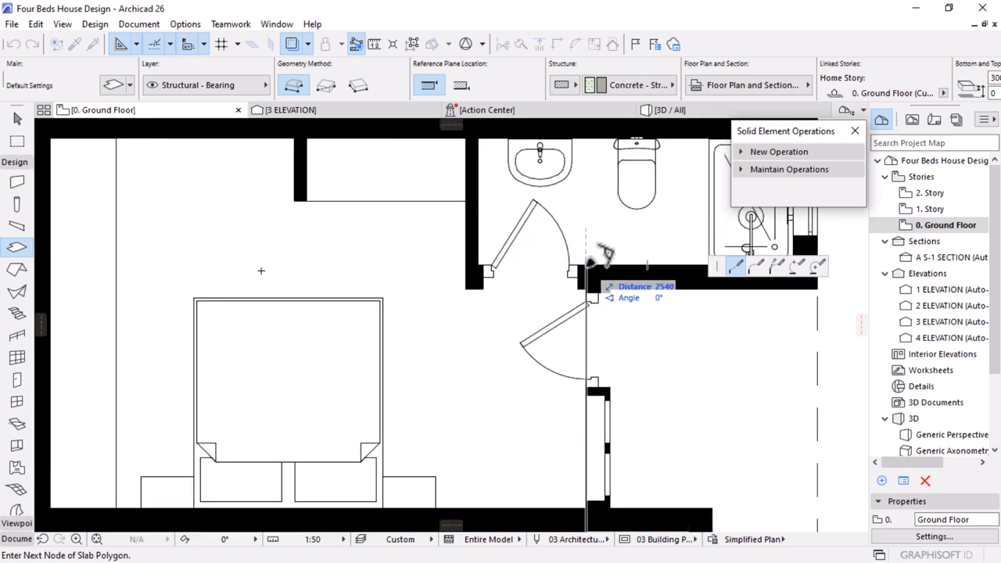
{"action": "scroll", "coordinate": [422, 320], "scroll_direction": "down", "scroll_amount": 4}
{"action": "scroll", "coordinate": [563, 272], "scroll_direction": "up", "scroll_amount": 5}
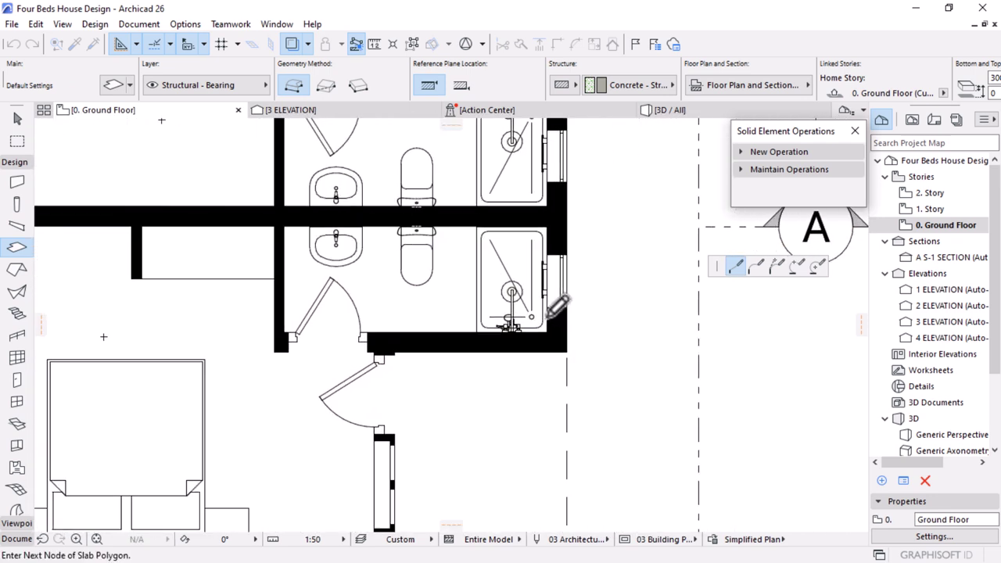
{"action": "left_click", "coordinate": [552, 239]}
Continue the slab outline past the two back-to-back bathrooms to the second shower's corner and back to the next bedroom's window wall
{"action": "scroll", "coordinate": [568, 413], "scroll_direction": "down", "scroll_amount": 4}
{"action": "scroll", "coordinate": [567, 269], "scroll_direction": "up", "scroll_amount": 6}
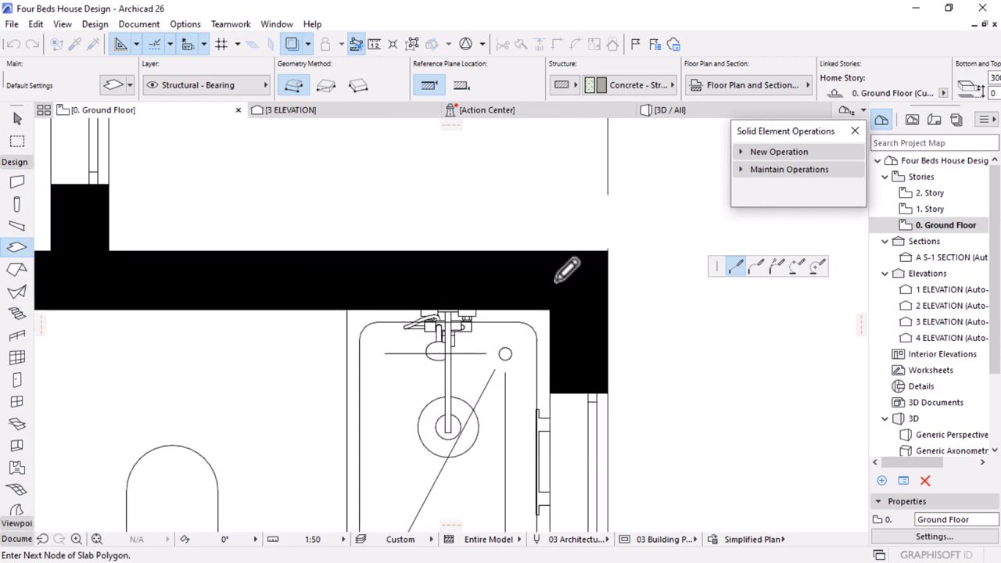
{"action": "scroll", "coordinate": [567, 269], "scroll_direction": "up", "scroll_amount": 1}
{"action": "left_click", "coordinate": [550, 307]}
{"action": "scroll", "coordinate": [679, 321], "scroll_direction": "down", "scroll_amount": 3}
{"action": "scroll", "coordinate": [458, 305], "scroll_direction": "up", "scroll_amount": 2}
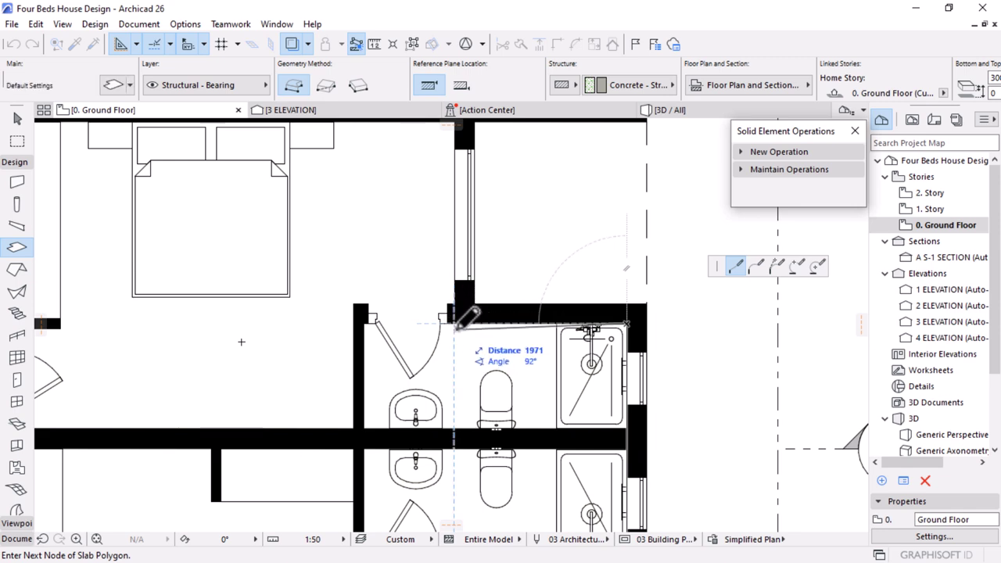
{"action": "scroll", "coordinate": [466, 311], "scroll_direction": "up", "scroll_amount": 2}
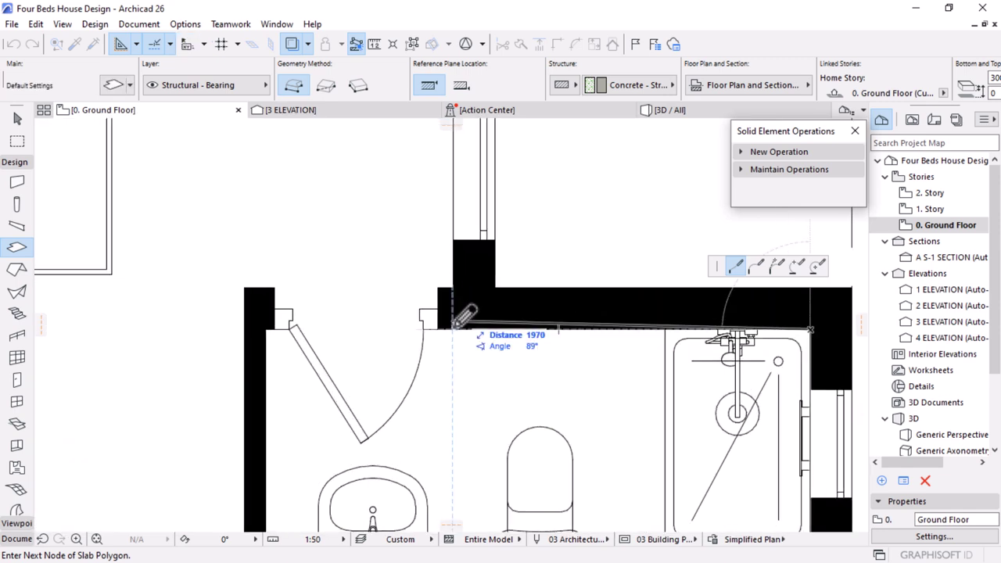
Extend the slab outline along that bedroom's window wall to the garage's inner face and across to the garage's outer corner
{"action": "scroll", "coordinate": [469, 407], "scroll_direction": "down", "scroll_amount": 4}
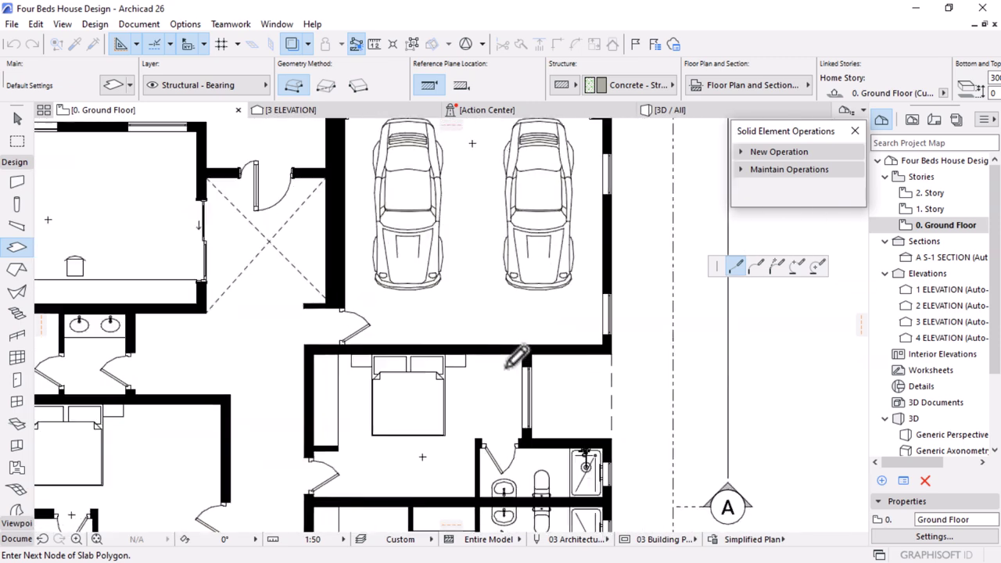
{"action": "scroll", "coordinate": [518, 353], "scroll_direction": "up", "scroll_amount": 2}
{"action": "left_click", "coordinate": [536, 329]}
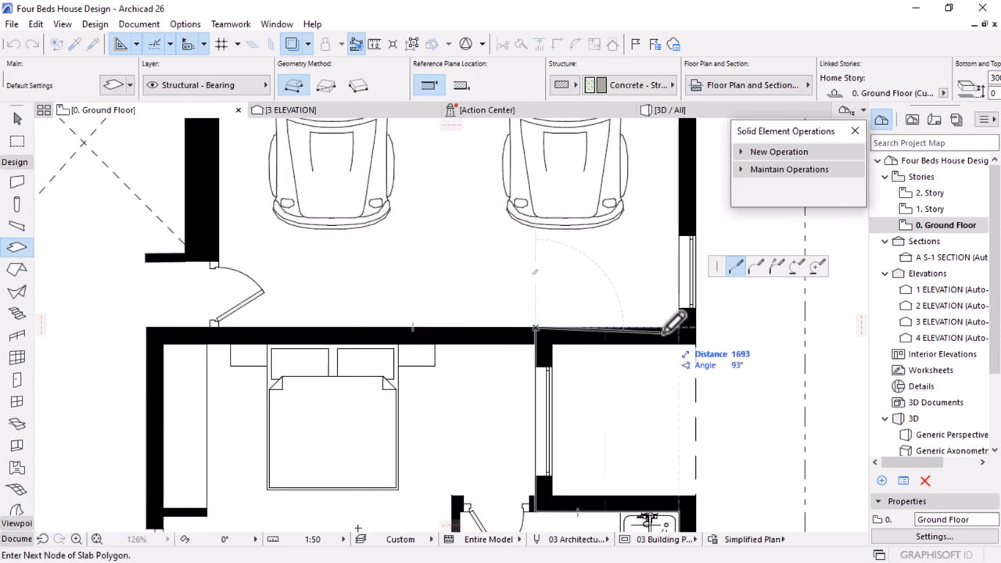
{"action": "scroll", "coordinate": [664, 216], "scroll_direction": "down", "scroll_amount": 4}
Trace the slab outline along the garage's outer wall to its front corner and across the garage door opening
{"action": "scroll", "coordinate": [646, 270], "scroll_direction": "up", "scroll_amount": 3}
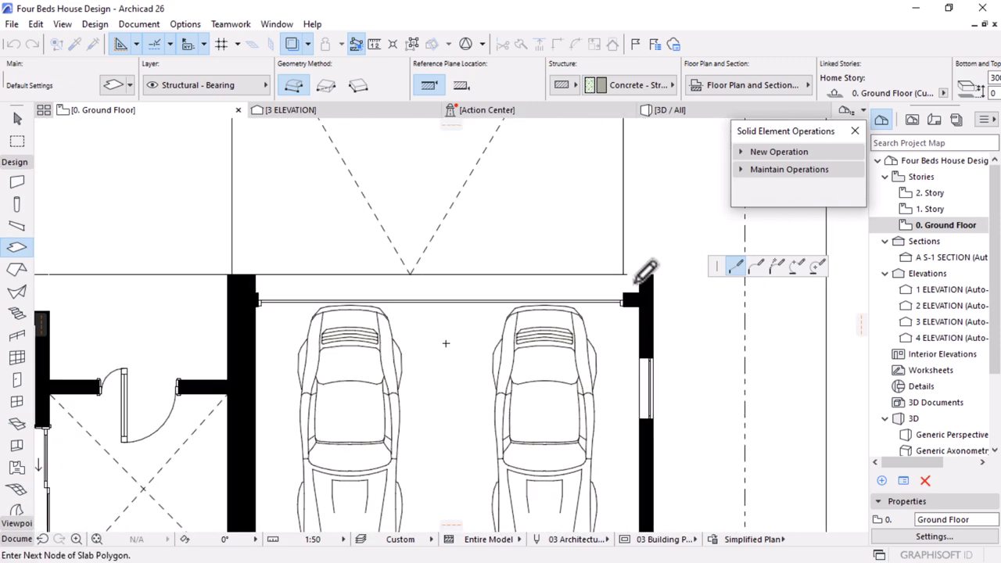
{"action": "scroll", "coordinate": [641, 305], "scroll_direction": "up", "scroll_amount": 2}
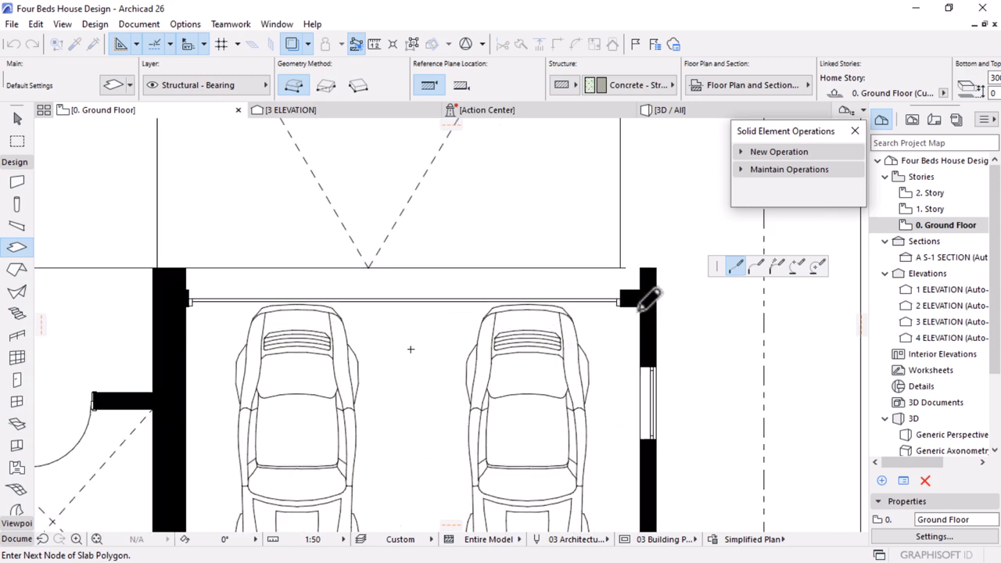
{"action": "scroll", "coordinate": [643, 239], "scroll_direction": "down", "scroll_amount": 3}
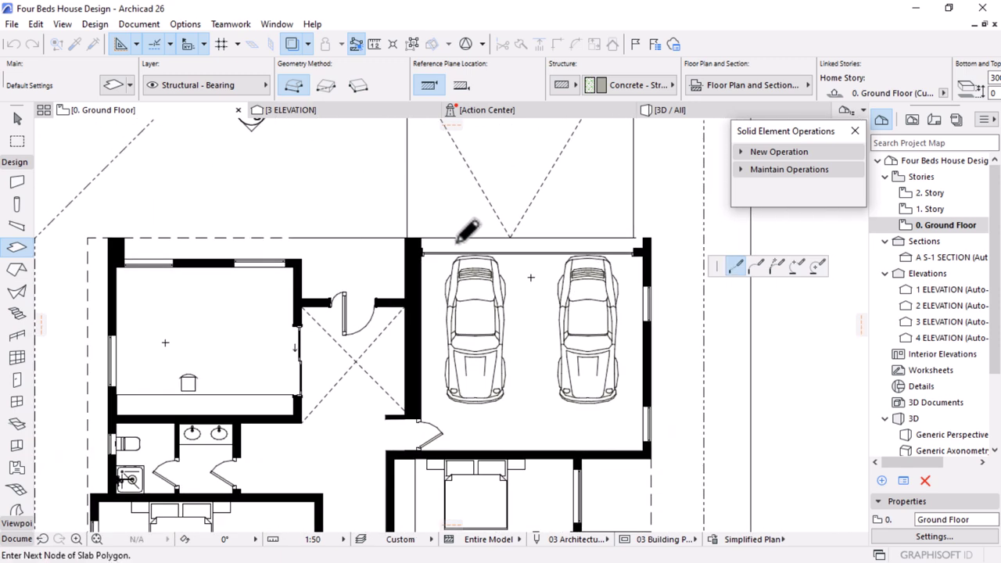
{"action": "scroll", "coordinate": [447, 258], "scroll_direction": "up", "scroll_amount": 3}
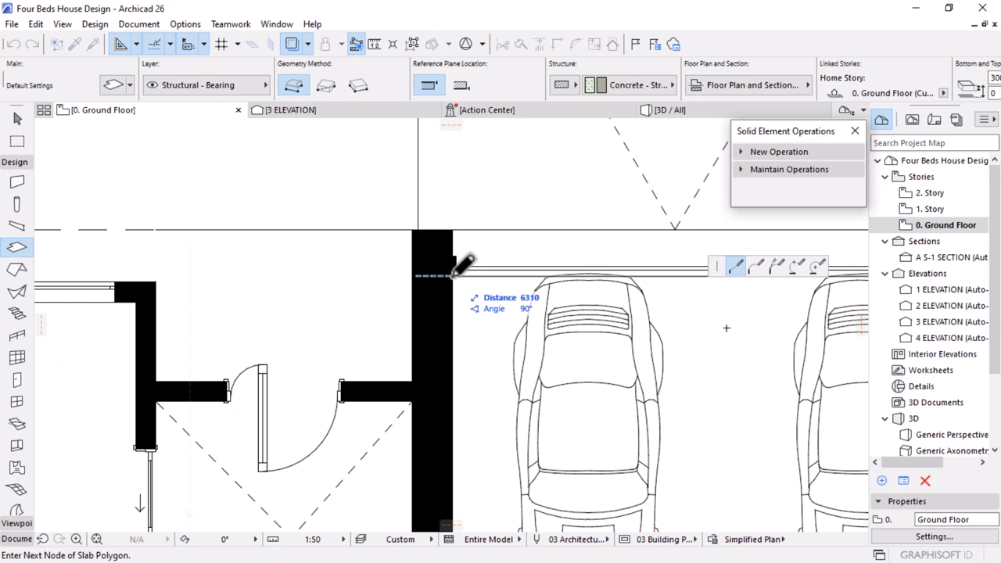
Continue the slab outline along the garage's thick inner wall to the corner beside the door into the house
{"action": "scroll", "coordinate": [547, 221], "scroll_direction": "down", "scroll_amount": 3}
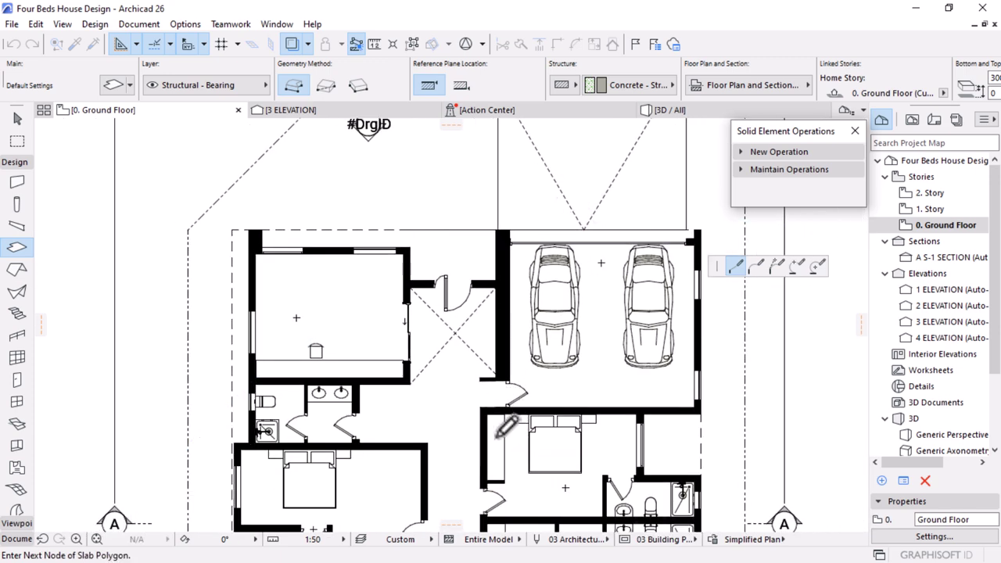
{"action": "scroll", "coordinate": [523, 338], "scroll_direction": "up", "scroll_amount": 3}
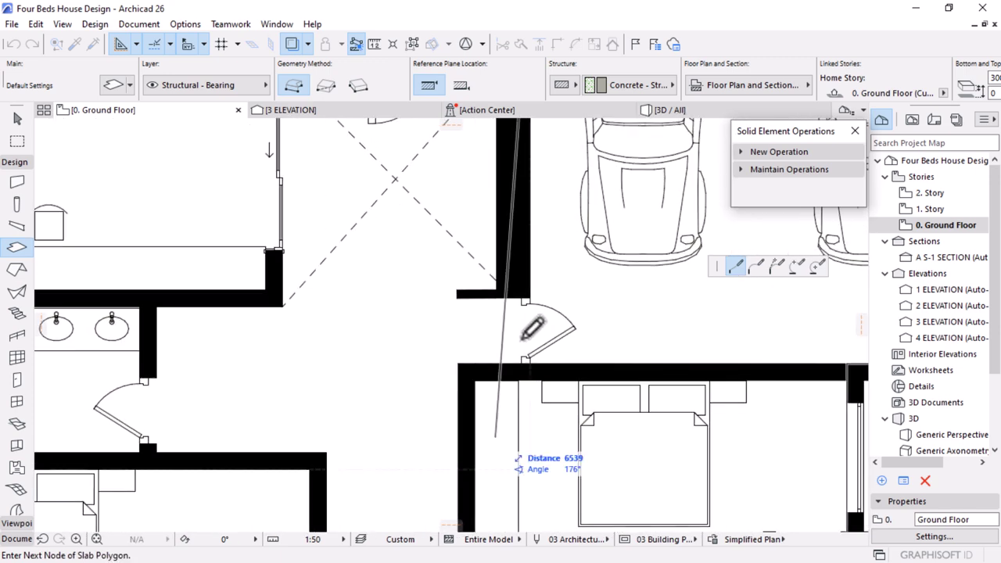
{"action": "left_click", "coordinate": [528, 297]}
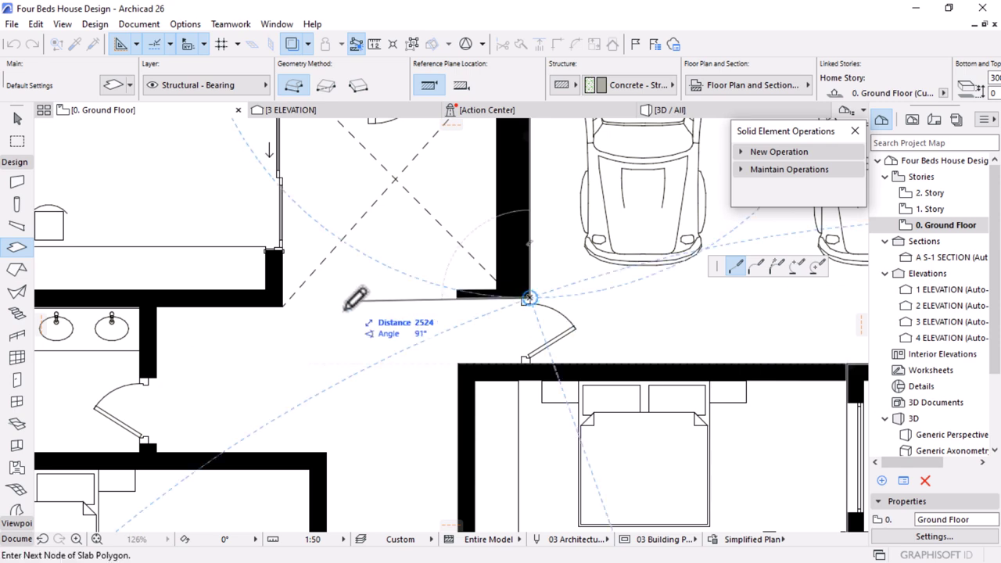
Trace the slab outline around the thick wall's end into the entrance hall, up to the front door wall and across to the front room
{"action": "scroll", "coordinate": [300, 292], "scroll_direction": "up", "scroll_amount": 3}
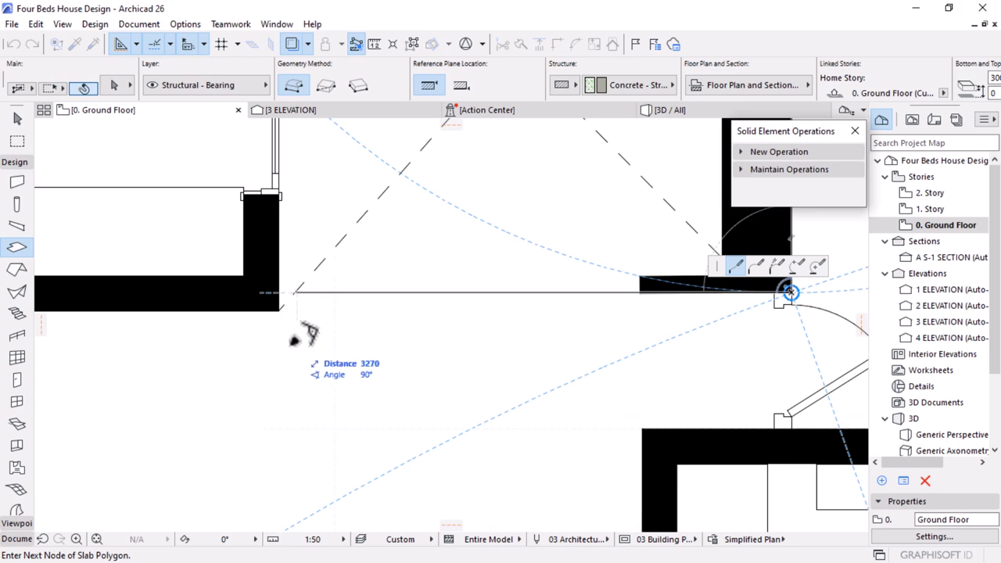
{"action": "scroll", "coordinate": [312, 340], "scroll_direction": "down", "scroll_amount": 5}
{"action": "scroll", "coordinate": [481, 328], "scroll_direction": "up", "scroll_amount": 5}
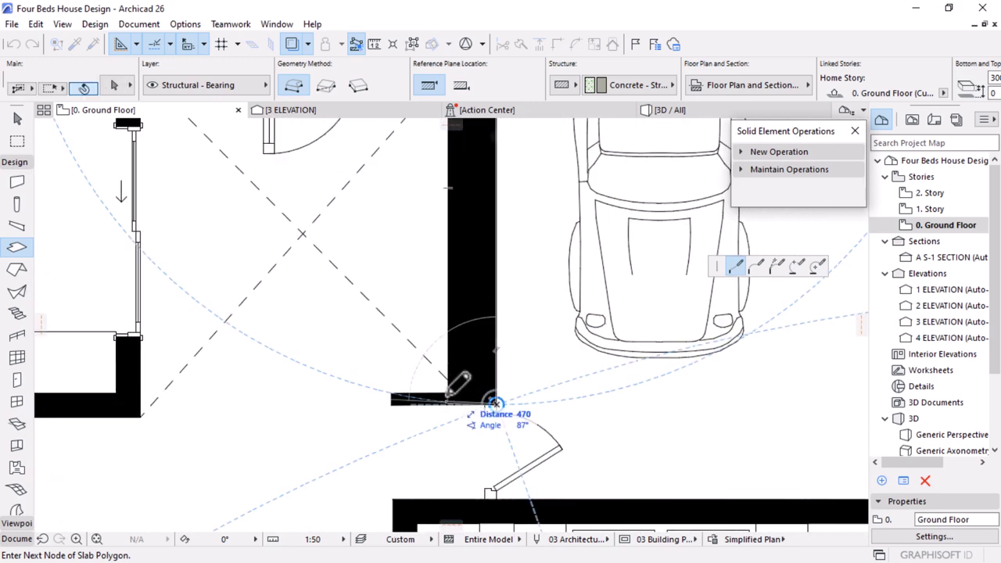
{"action": "scroll", "coordinate": [495, 404], "scroll_direction": "up", "scroll_amount": 3}
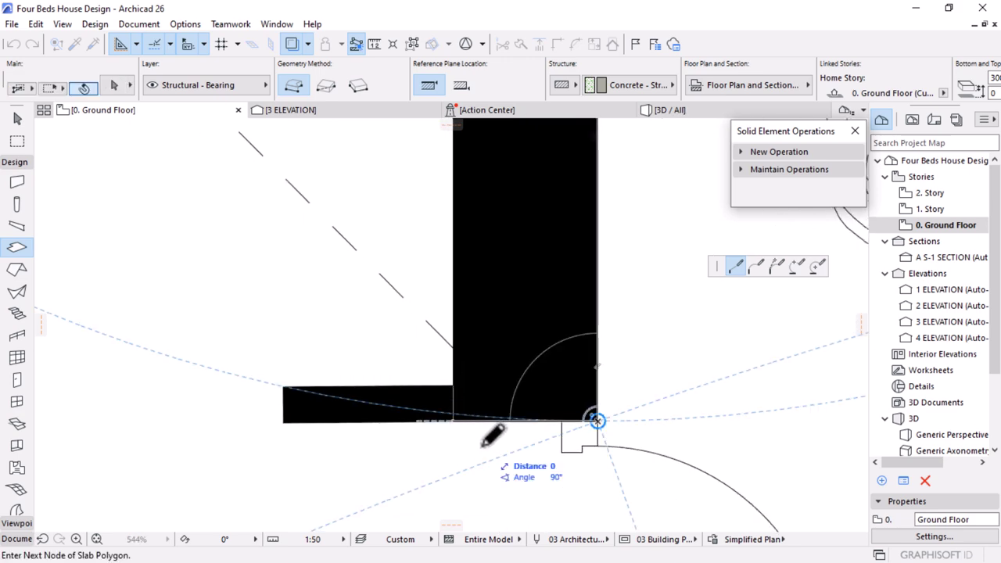
{"action": "scroll", "coordinate": [489, 438], "scroll_direction": "down", "scroll_amount": 3}
{"action": "scroll", "coordinate": [467, 243], "scroll_direction": "up", "scroll_amount": 3}
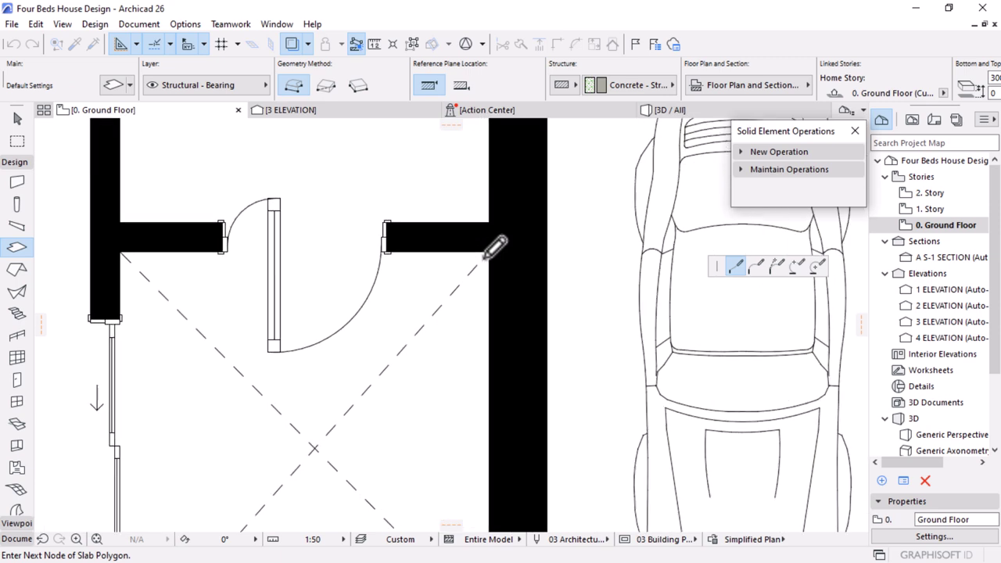
{"action": "left_click", "coordinate": [133, 242]}
Run the slab outline around the front room's inner corners and close it at its starting point
{"action": "scroll", "coordinate": [548, 219], "scroll_direction": "down", "scroll_amount": 5}
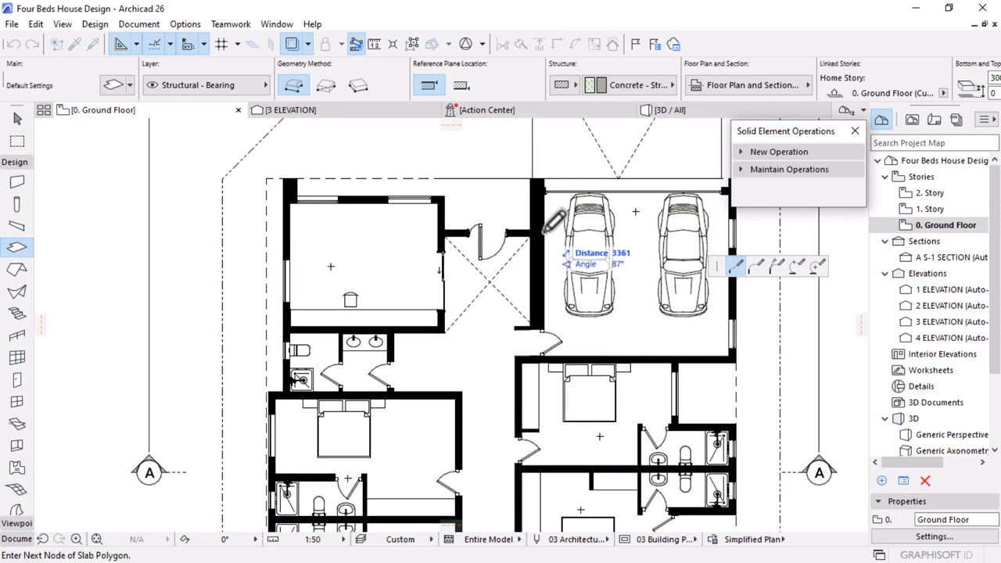
{"action": "scroll", "coordinate": [443, 233], "scroll_direction": "up", "scroll_amount": 5}
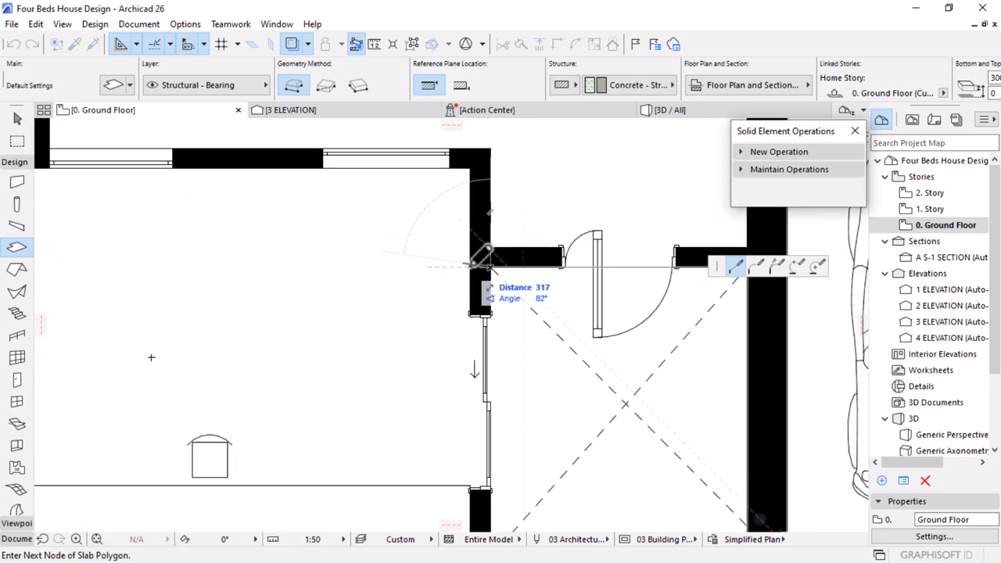
{"action": "left_click", "coordinate": [474, 165]}
{"action": "scroll", "coordinate": [474, 164], "scroll_direction": "down", "scroll_amount": 4}
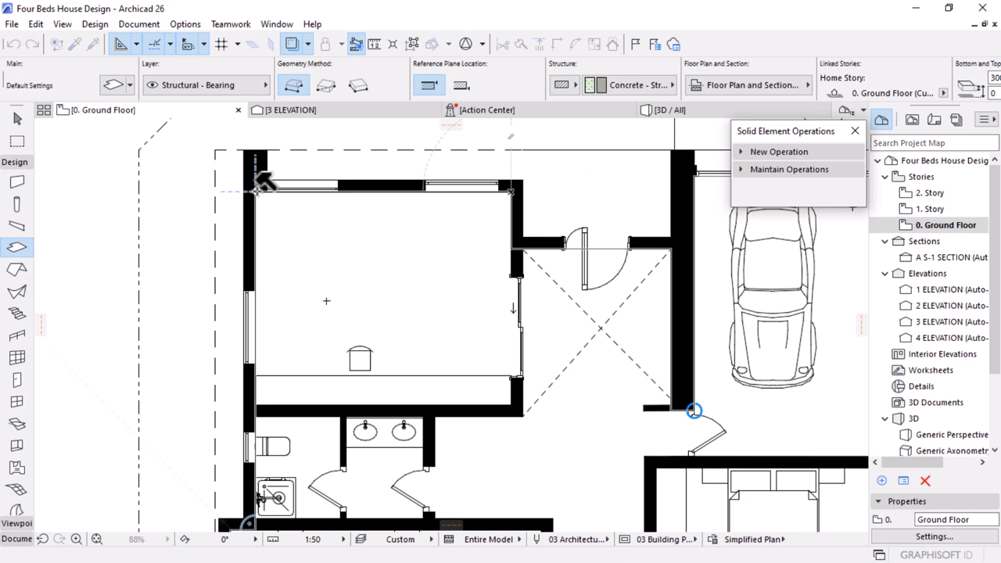
{"action": "left_click", "coordinate": [258, 184]}
Add a rectangular porch slab outside the front door, from the front room's outer wall to the garage wall's front end
{"action": "scroll", "coordinate": [258, 184], "scroll_direction": "down", "scroll_amount": 1}
{"action": "scroll", "coordinate": [452, 201], "scroll_direction": "up", "scroll_amount": 3}
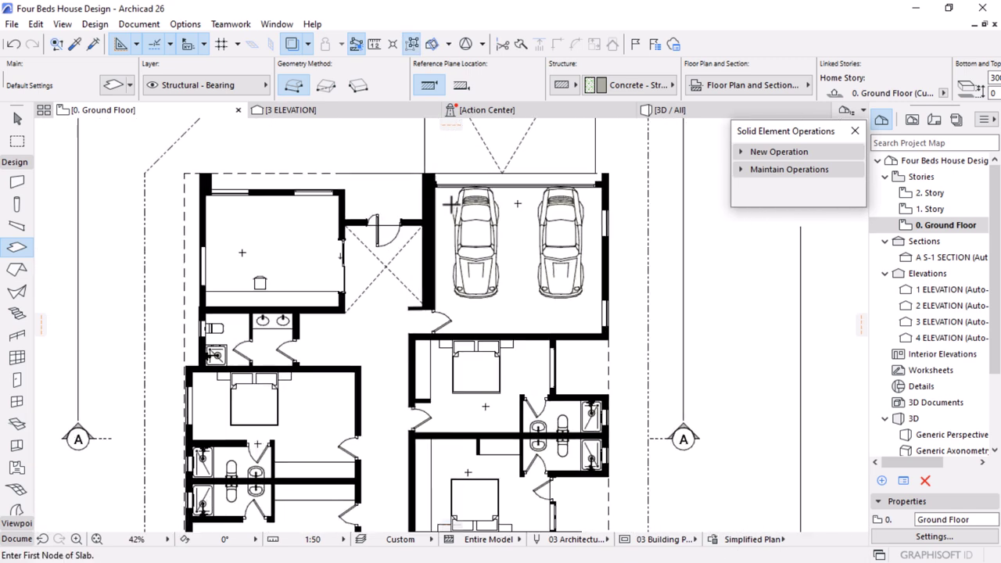
{"action": "scroll", "coordinate": [797, 426], "scroll_direction": "down", "scroll_amount": 3}
{"action": "scroll", "coordinate": [465, 229], "scroll_direction": "up", "scroll_amount": 1}
{"action": "scroll", "coordinate": [465, 229], "scroll_direction": "up", "scroll_amount": 5}
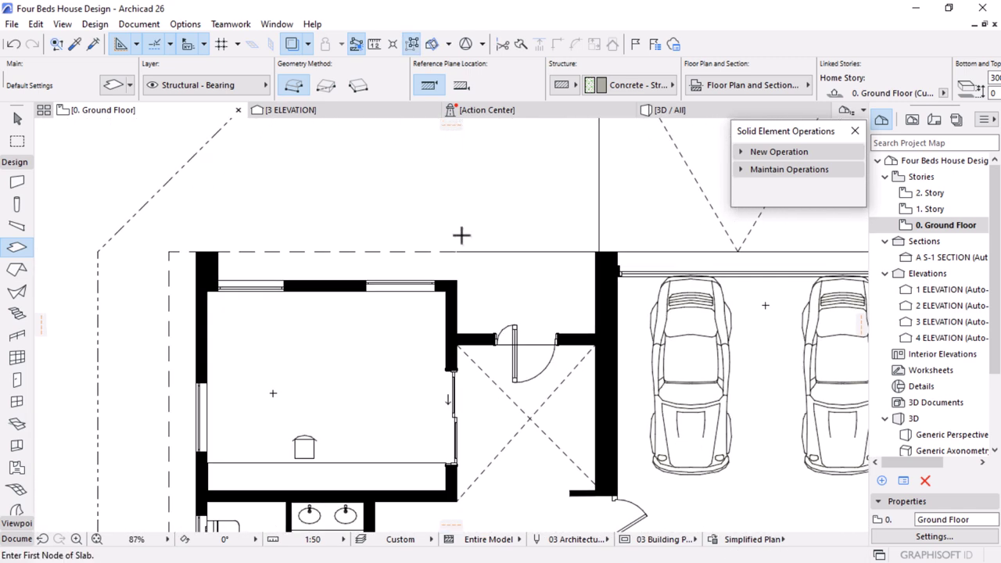
{"action": "left_click", "coordinate": [453, 362]}
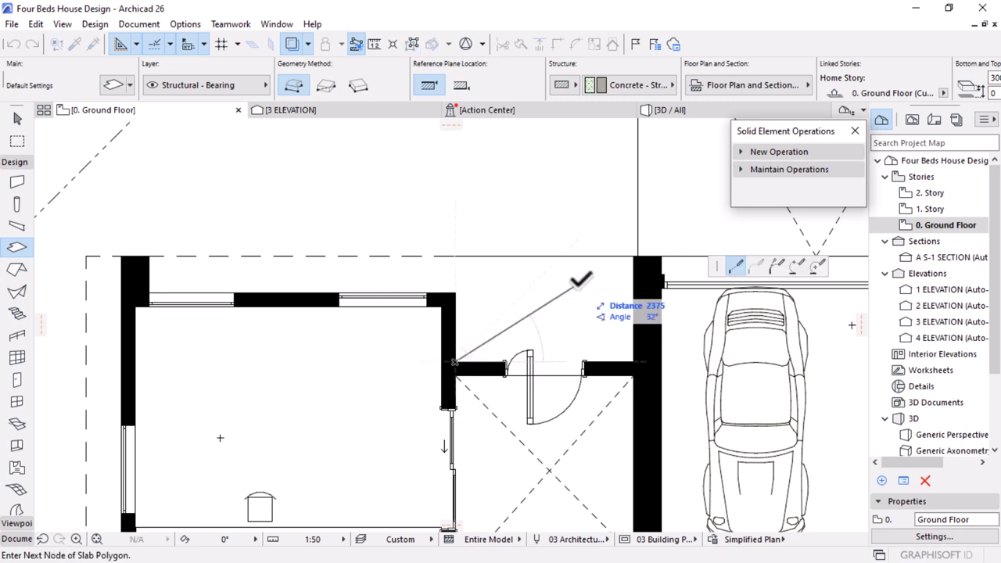
{"action": "left_click", "coordinate": [326, 86]}
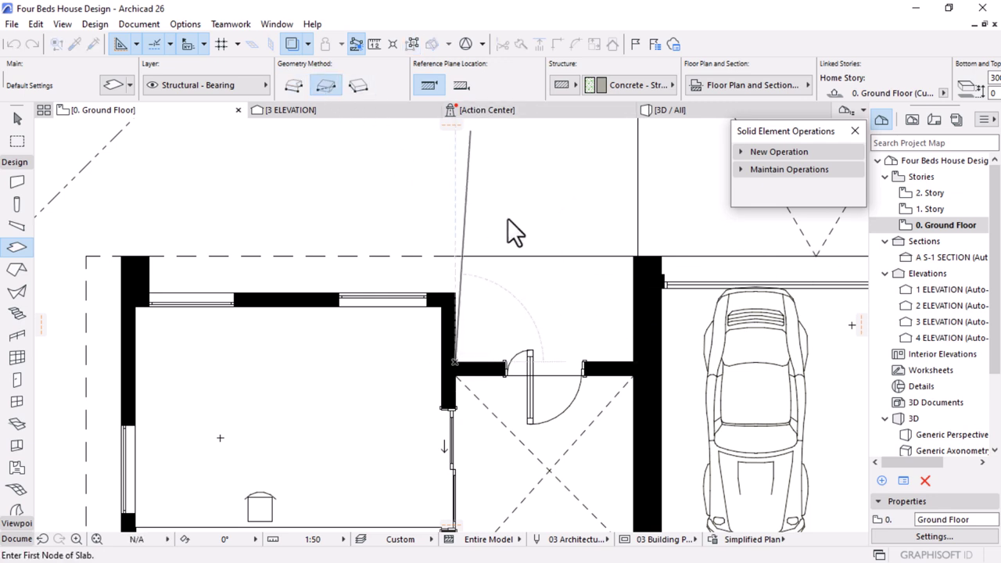
{"action": "left_click", "coordinate": [635, 255]}
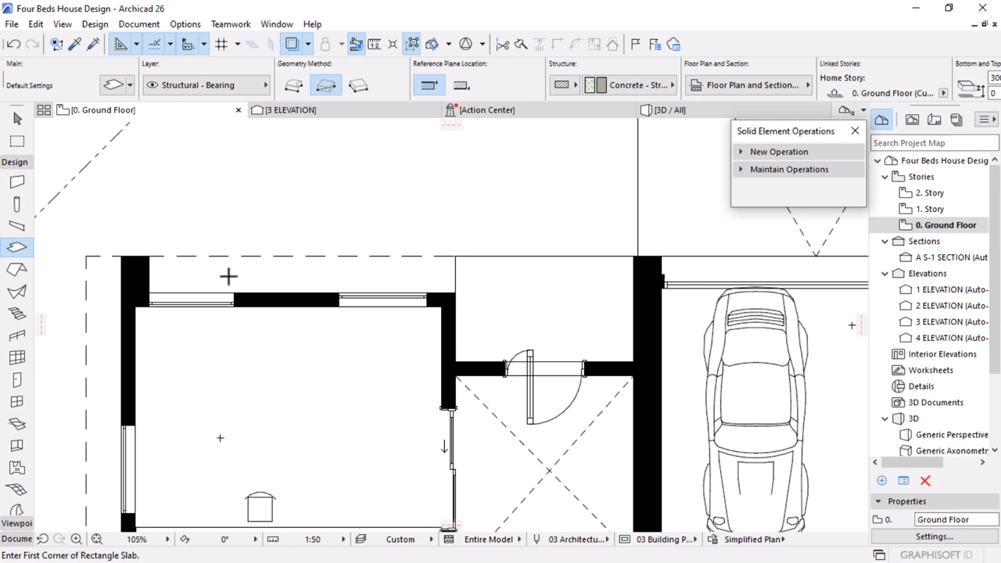
Add a rectangular entrance path slab, about 2997 by 5000 mm, from the porch's front edge to the front boundary beside the driveway
{"action": "scroll", "coordinate": [453, 242], "scroll_direction": "down", "scroll_amount": 5}
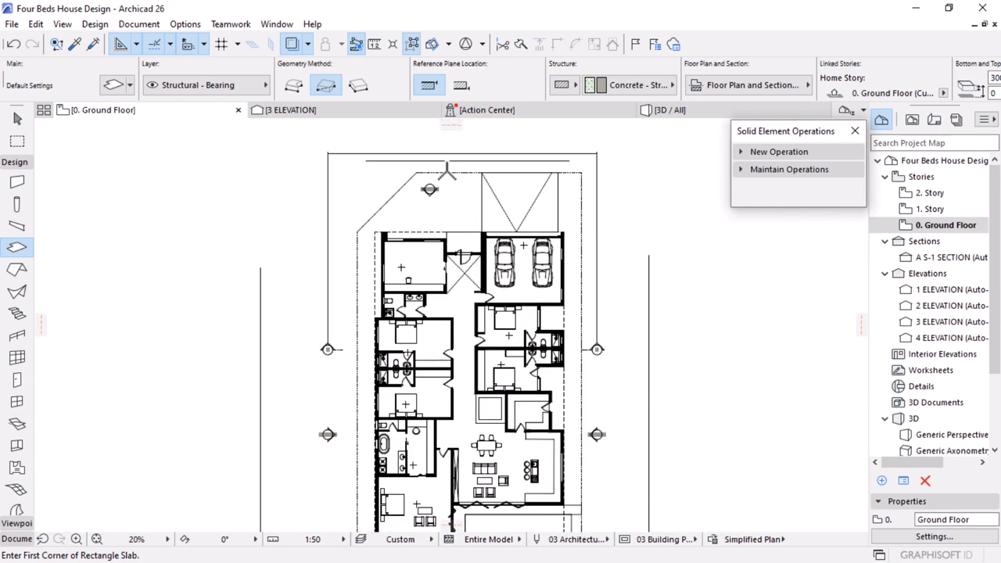
{"action": "scroll", "coordinate": [447, 171], "scroll_direction": "up", "scroll_amount": 3}
{"action": "left_click", "coordinate": [476, 351], "text": "shift"}
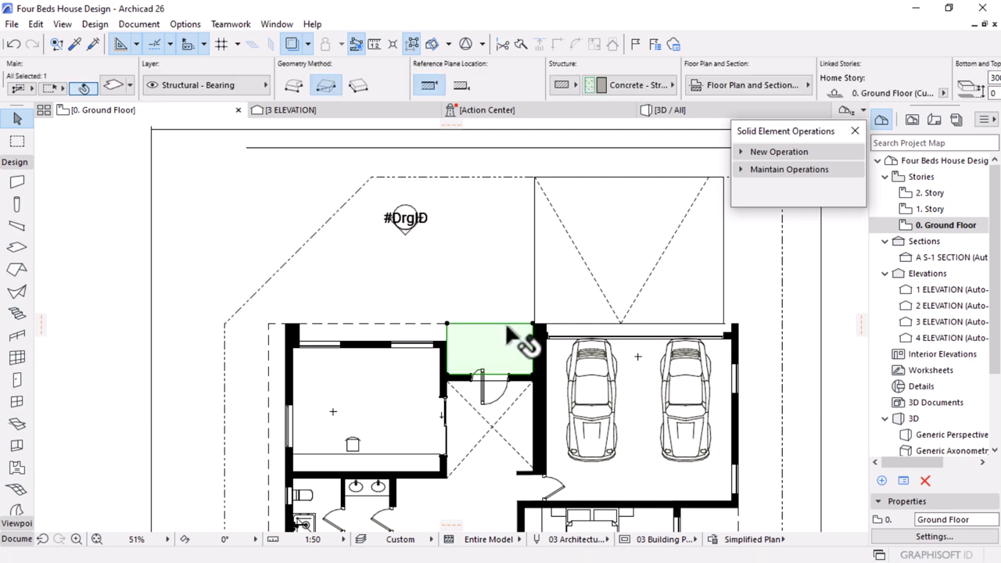
{"action": "key", "text": "Escape"}
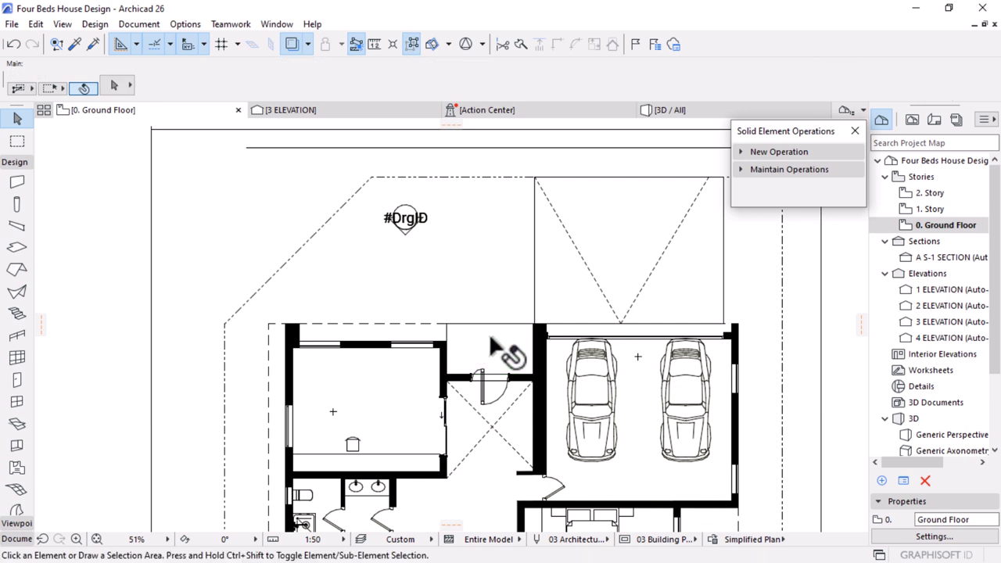
{"action": "left_click", "coordinate": [447, 327], "text": "alt"}
{"action": "left_click", "coordinate": [447, 326], "text": "alt"}
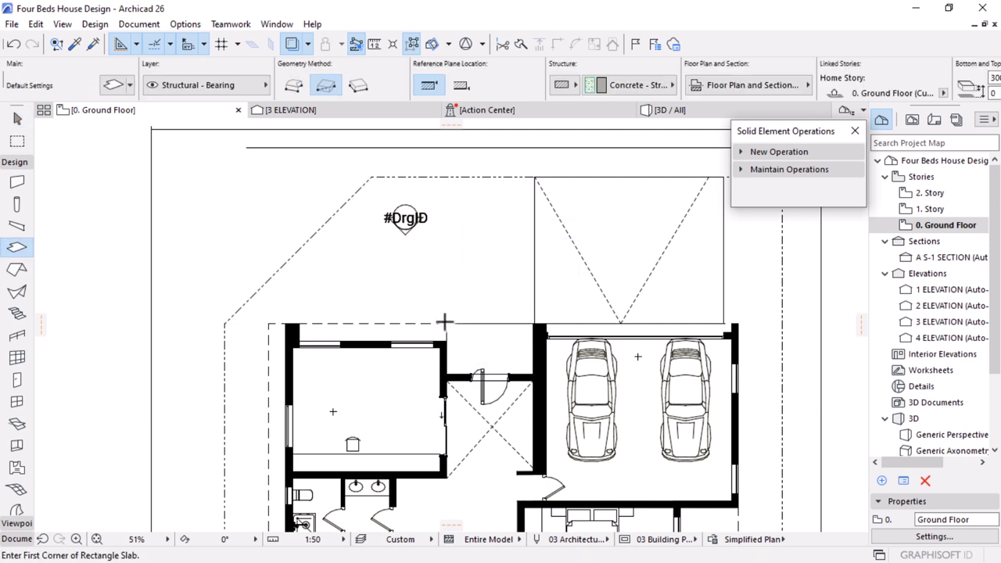
{"action": "left_click", "coordinate": [447, 322]}
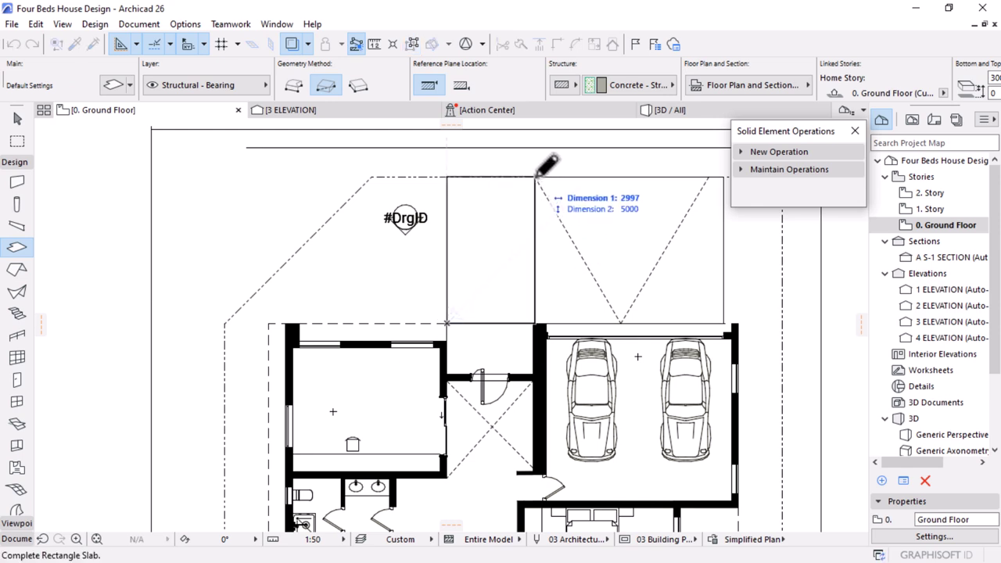
{"action": "left_click", "coordinate": [535, 177]}
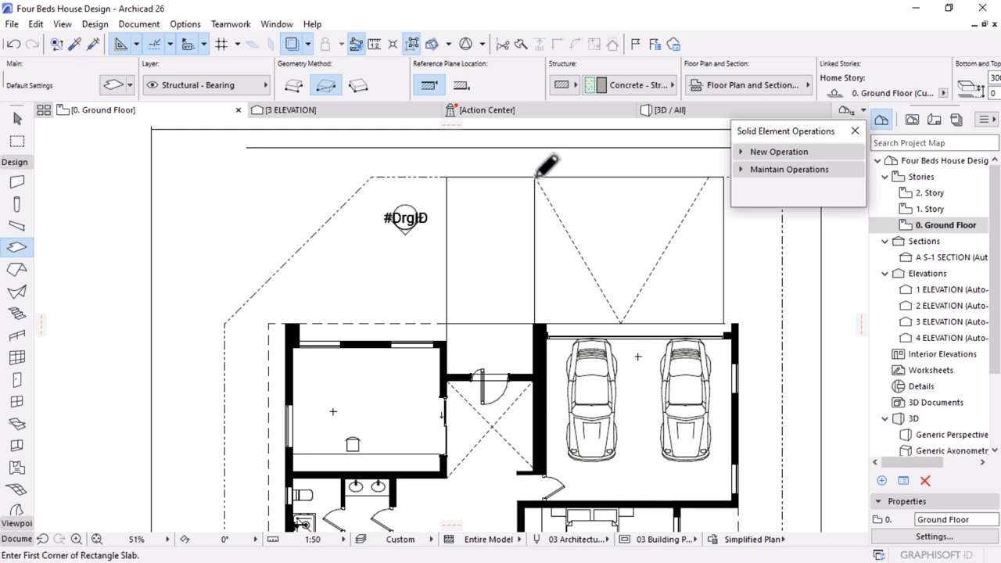
Add a rectangular rear patio slab along the living room's folding doors, from the side boundary to the pool's near inner corner
{"action": "scroll", "coordinate": [537, 176], "scroll_direction": "down", "scroll_amount": 5}
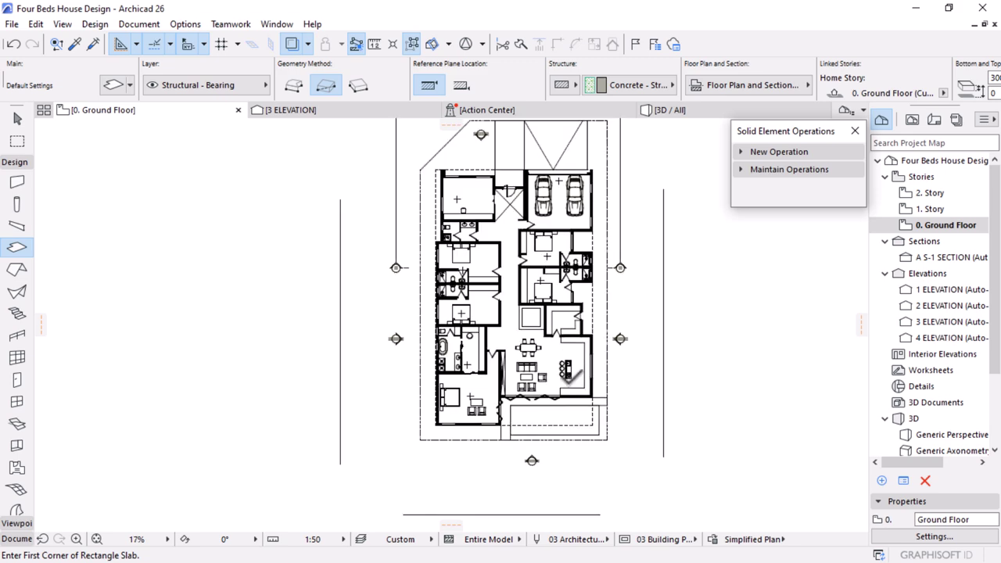
{"action": "scroll", "coordinate": [567, 383], "scroll_direction": "up", "scroll_amount": 1}
{"action": "scroll", "coordinate": [509, 468], "scroll_direction": "up", "scroll_amount": 4}
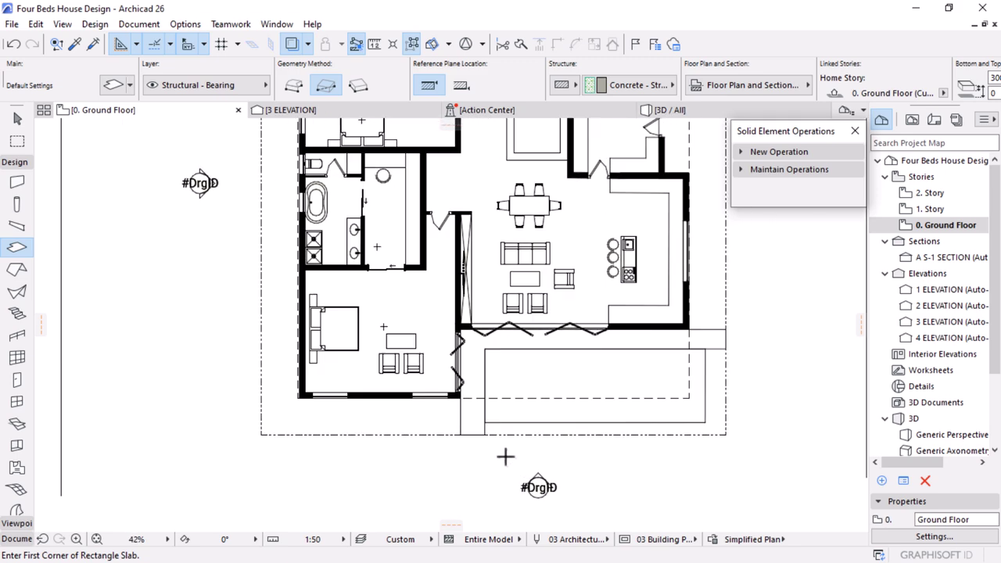
{"action": "scroll", "coordinate": [472, 450], "scroll_direction": "up", "scroll_amount": 1}
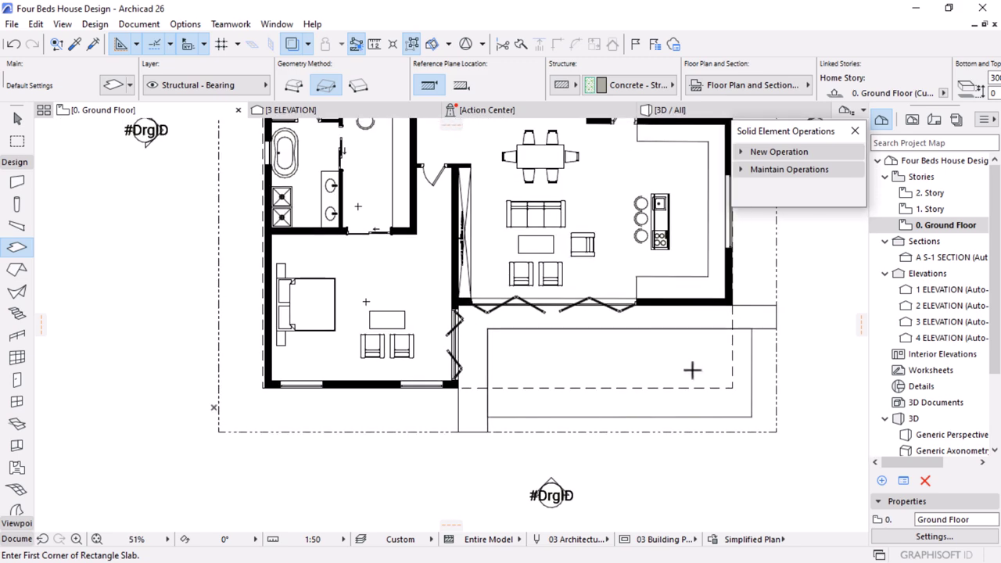
{"action": "left_click", "coordinate": [775, 305]}
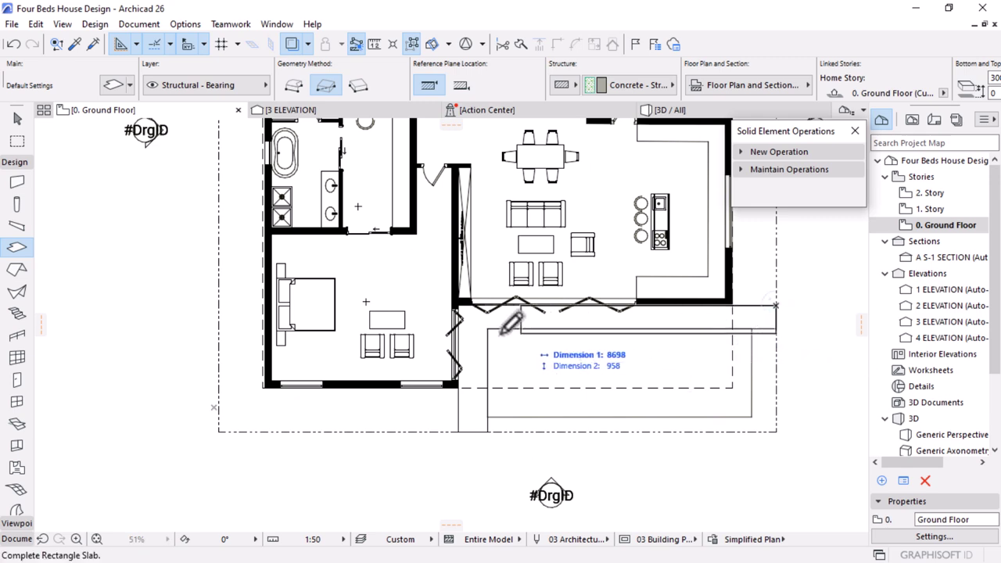
{"action": "scroll", "coordinate": [469, 329], "scroll_direction": "up", "scroll_amount": 2}
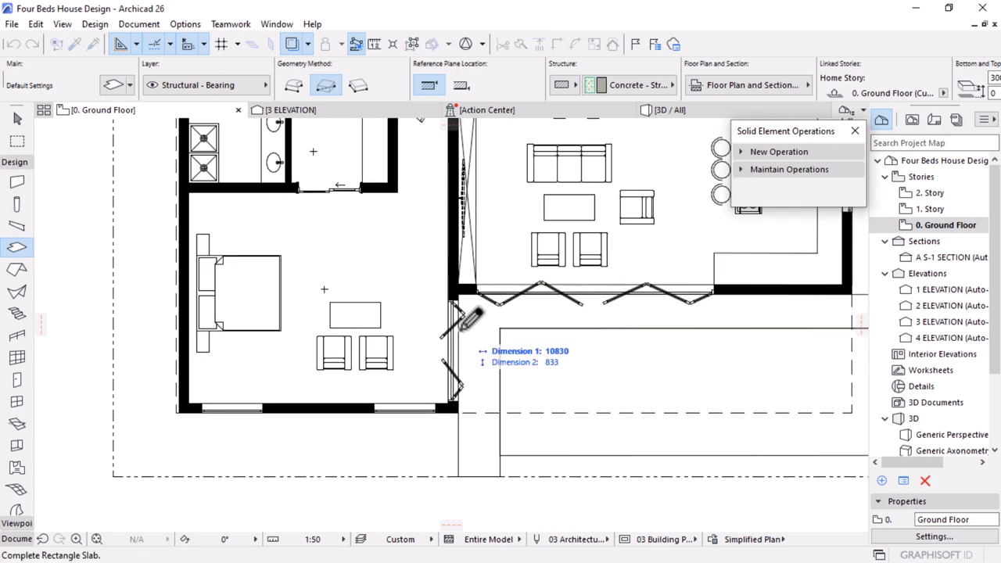
{"action": "left_click", "coordinate": [501, 315]}
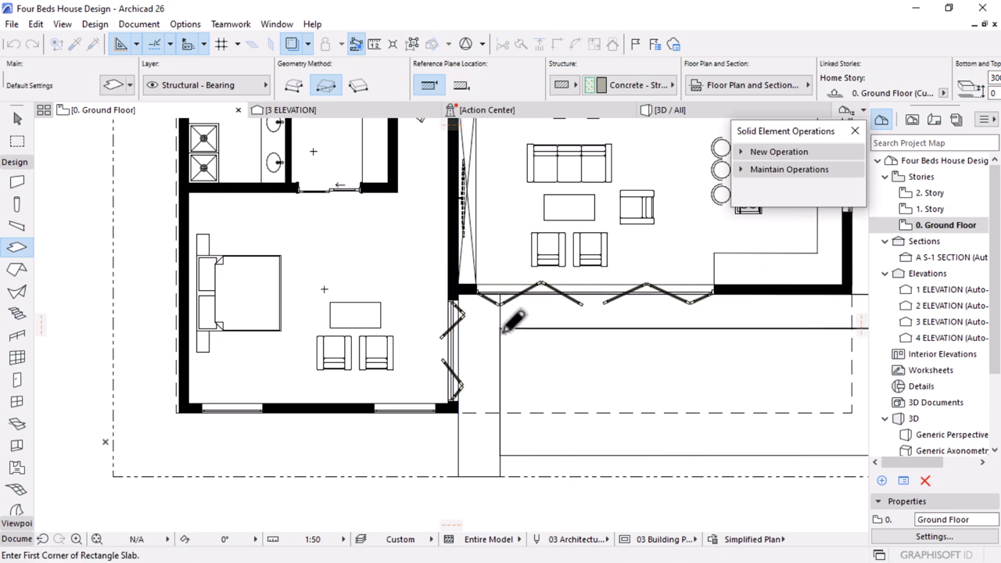
Offset the rear patio slab's short edge to the main bedroom's outer wall, closing the gap beside the folding doors
{"action": "scroll", "coordinate": [502, 313], "scroll_direction": "up", "scroll_amount": 3}
{"action": "scroll", "coordinate": [502, 317], "scroll_direction": "up", "scroll_amount": 4}
{"action": "key", "text": "Escape"}
{"action": "left_click", "coordinate": [497, 276]}
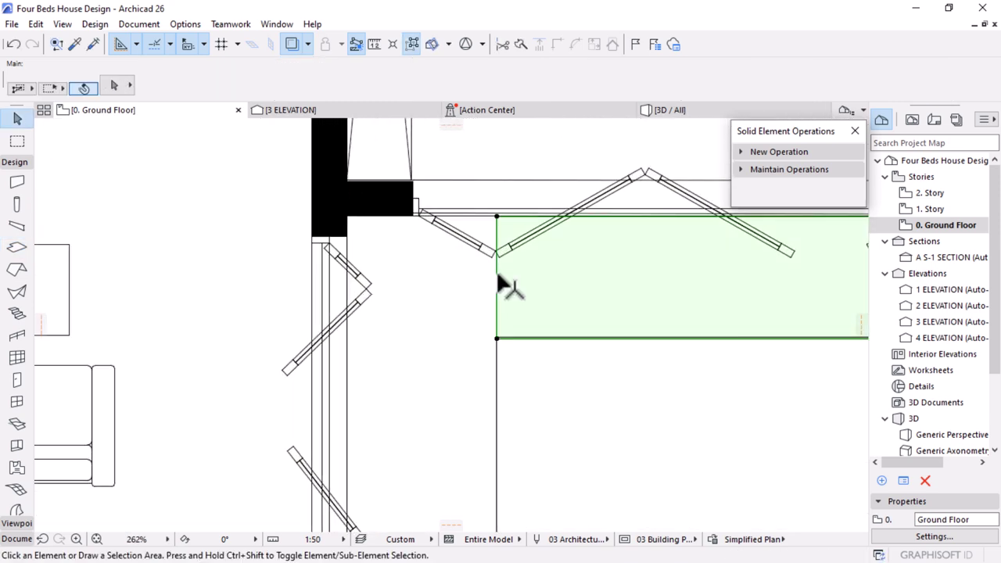
{"action": "left_click", "coordinate": [497, 276]}
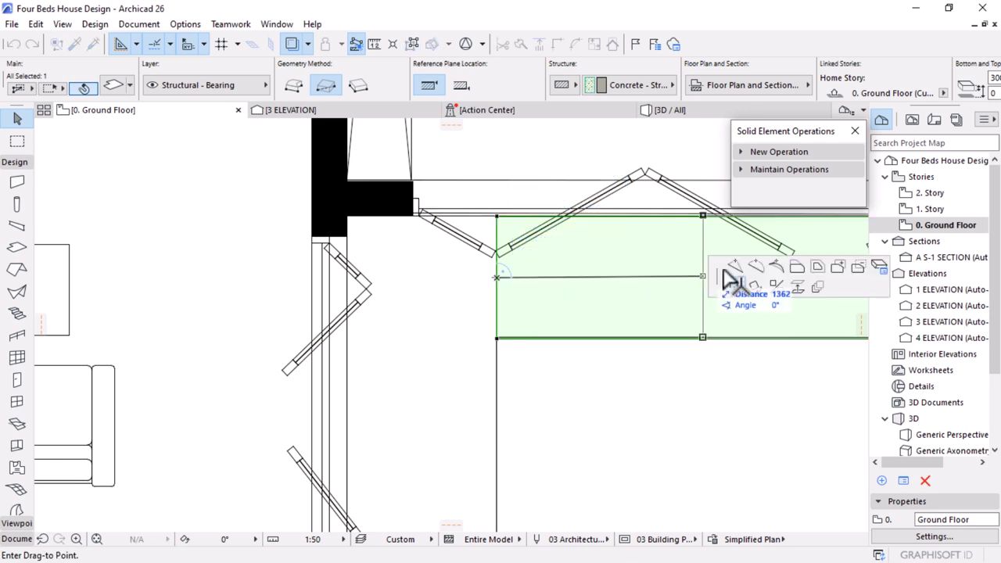
{"action": "left_click", "coordinate": [793, 267]}
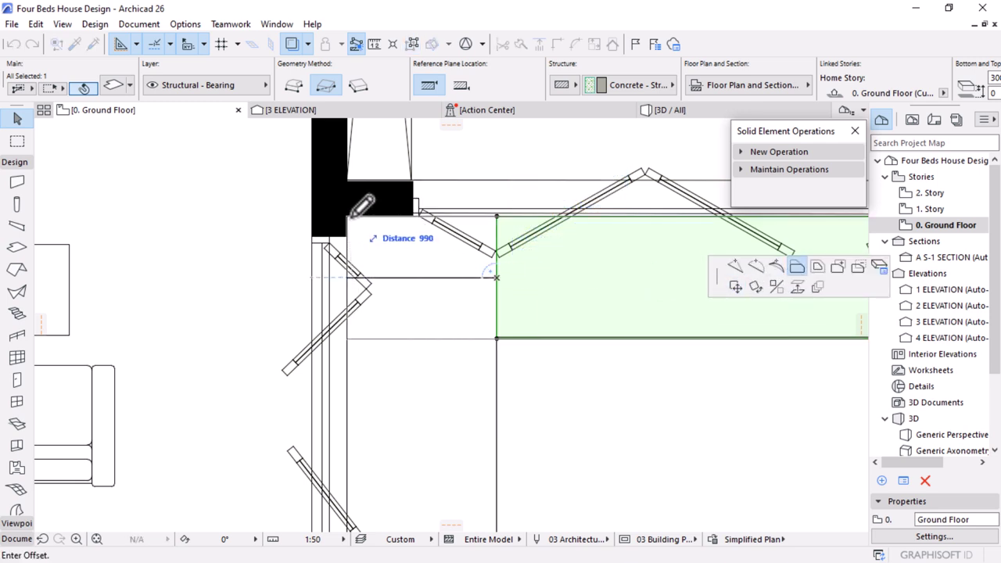
{"action": "left_click", "coordinate": [348, 338]}
Extend the rear patio slab with an added rectangle alongside the main bedroom and pool down to the rear boundary
{"action": "left_click", "coordinate": [347, 337]}
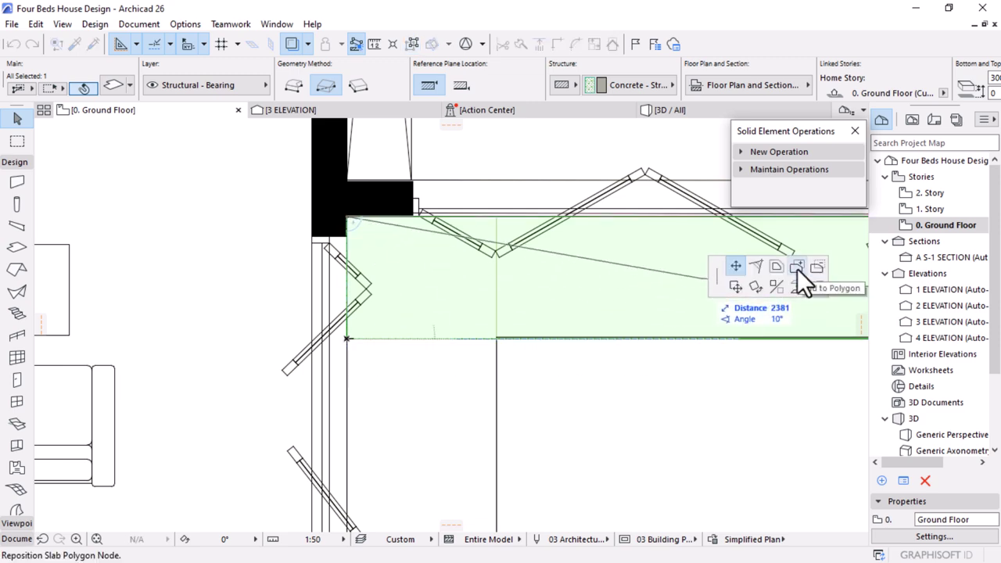
{"action": "left_click", "coordinate": [797, 268]}
{"action": "left_click", "coordinate": [347, 338]}
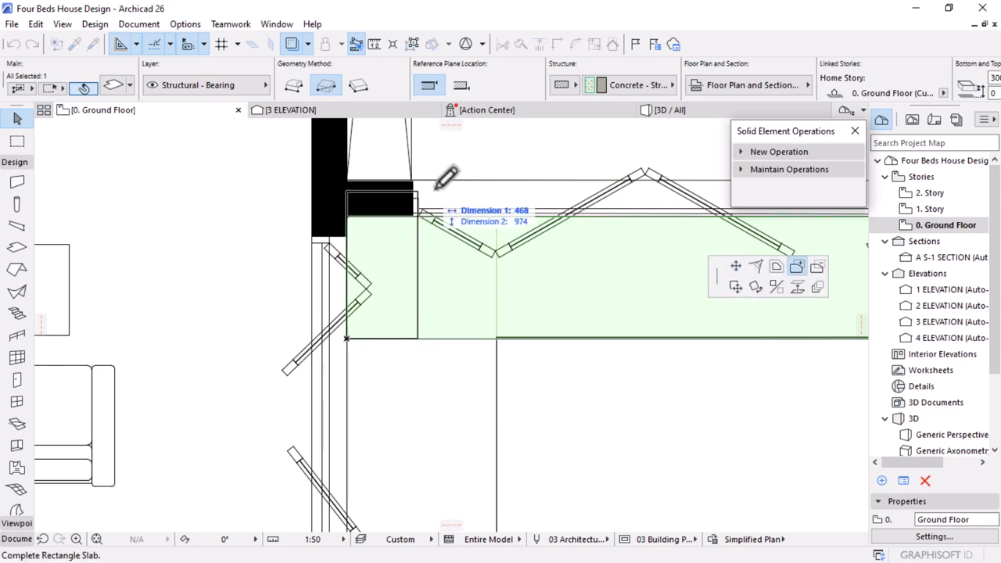
{"action": "scroll", "coordinate": [446, 168], "scroll_direction": "down", "scroll_amount": 5}
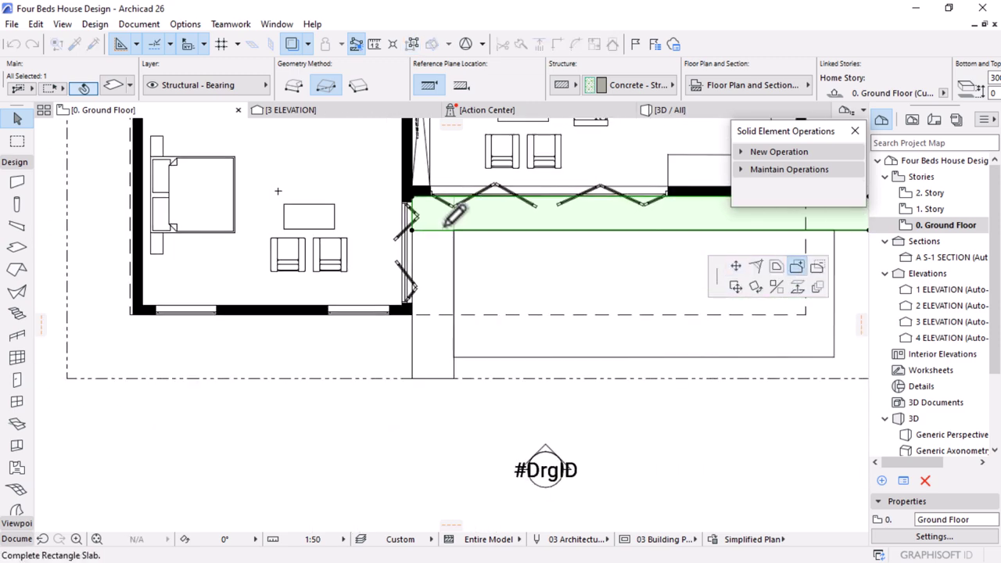
{"action": "left_click", "coordinate": [454, 373]}
{"action": "scroll", "coordinate": [369, 377], "scroll_direction": "down", "scroll_amount": 2}
{"action": "scroll", "coordinate": [424, 353], "scroll_direction": "down", "scroll_amount": 3}
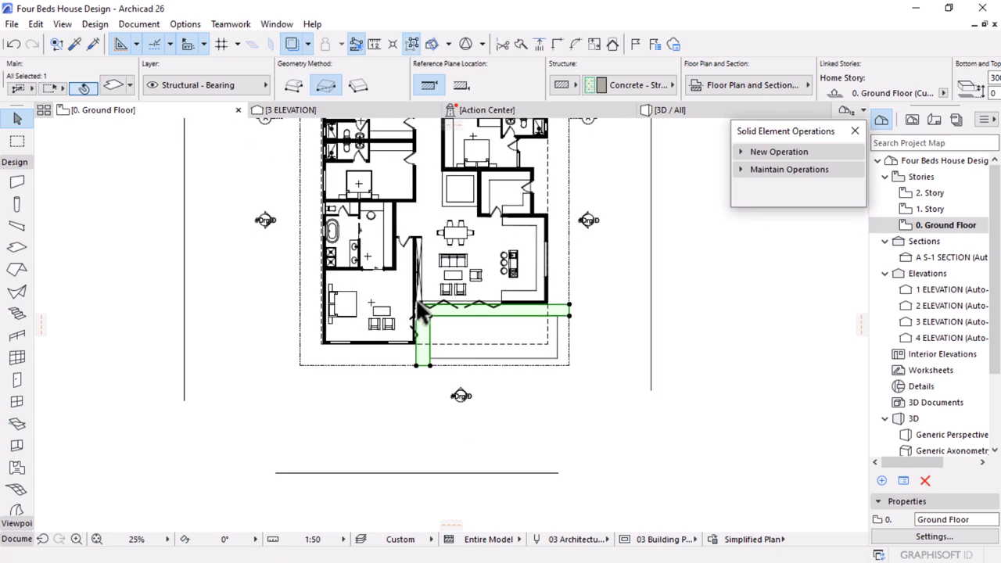
{"action": "scroll", "coordinate": [457, 336], "scroll_direction": "up", "scroll_amount": 2}
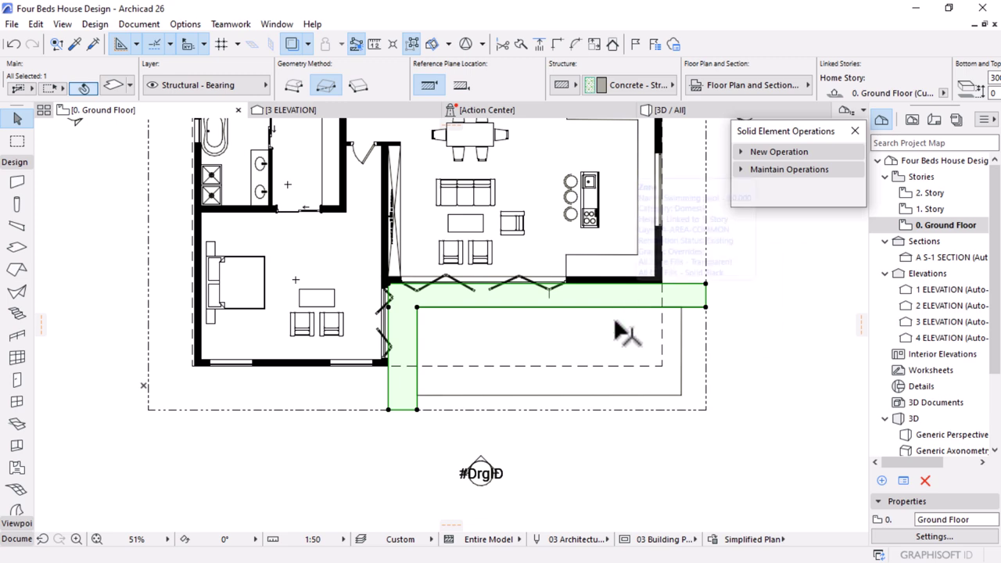
{"action": "scroll", "coordinate": [644, 415], "scroll_direction": "down", "scroll_amount": 1}
{"action": "scroll", "coordinate": [644, 414], "scroll_direction": "down", "scroll_amount": 1}
Inspect the new slabs in the 3D view, from the entrance path around to the garage's outer corner
{"action": "left_click", "coordinate": [671, 110]}
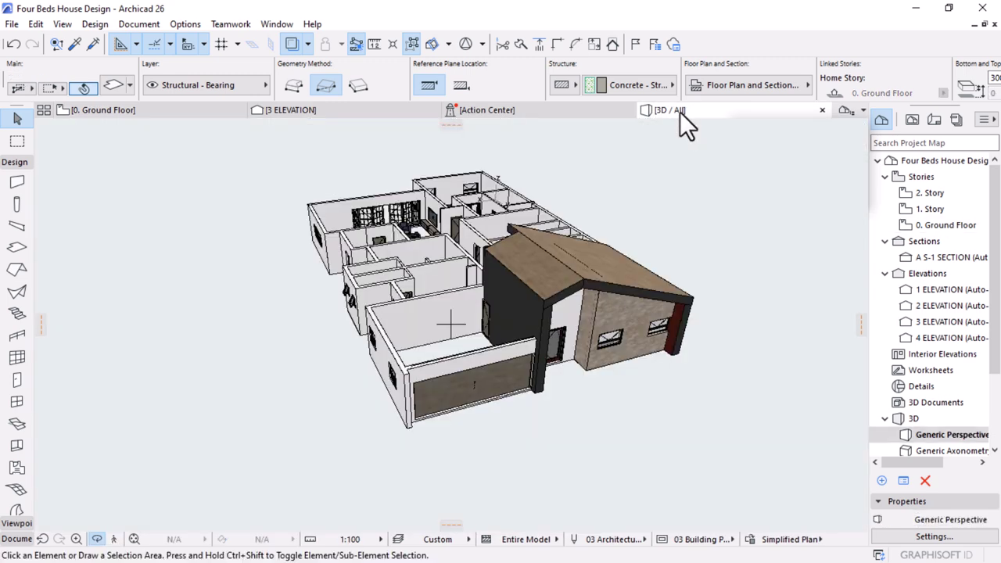
{"action": "scroll", "coordinate": [544, 373], "scroll_direction": "up", "scroll_amount": 3}
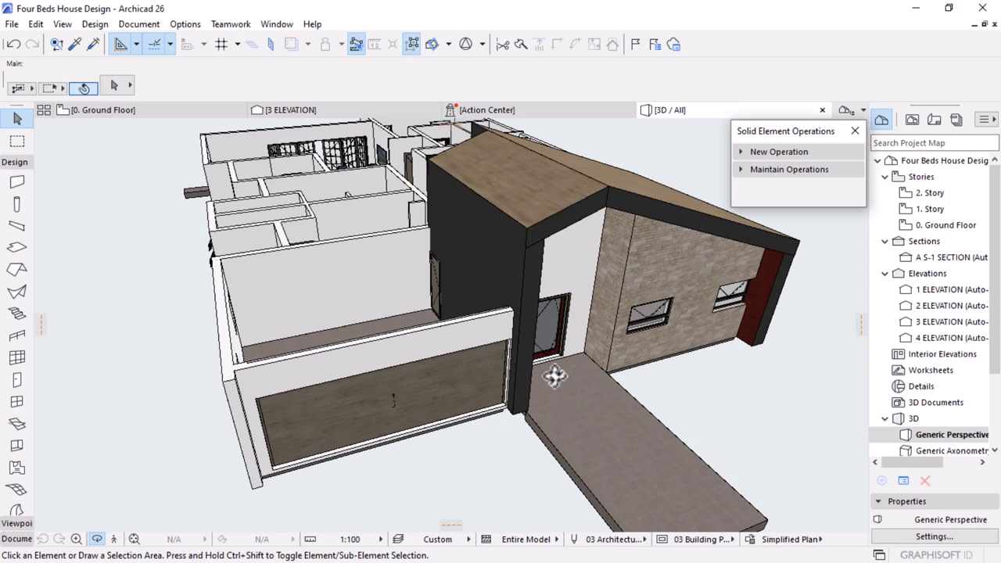
{"action": "left_click_drag", "start_coordinate": [552, 375], "coordinate": [359, 408]}
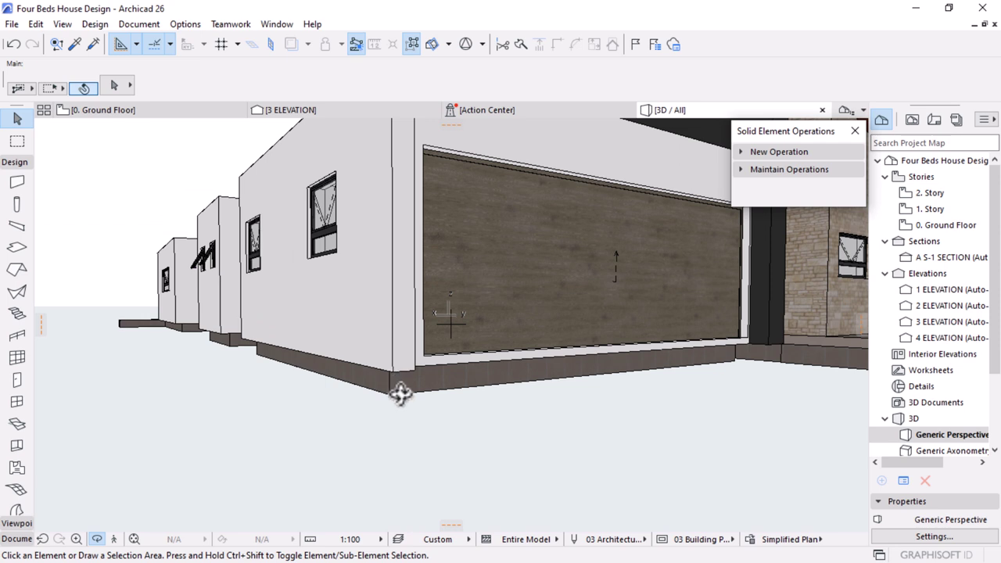
Try the bottom reference plane on the interior floor slab, return it to the top one, and deselect the slab
{"action": "left_click", "coordinate": [393, 395]}
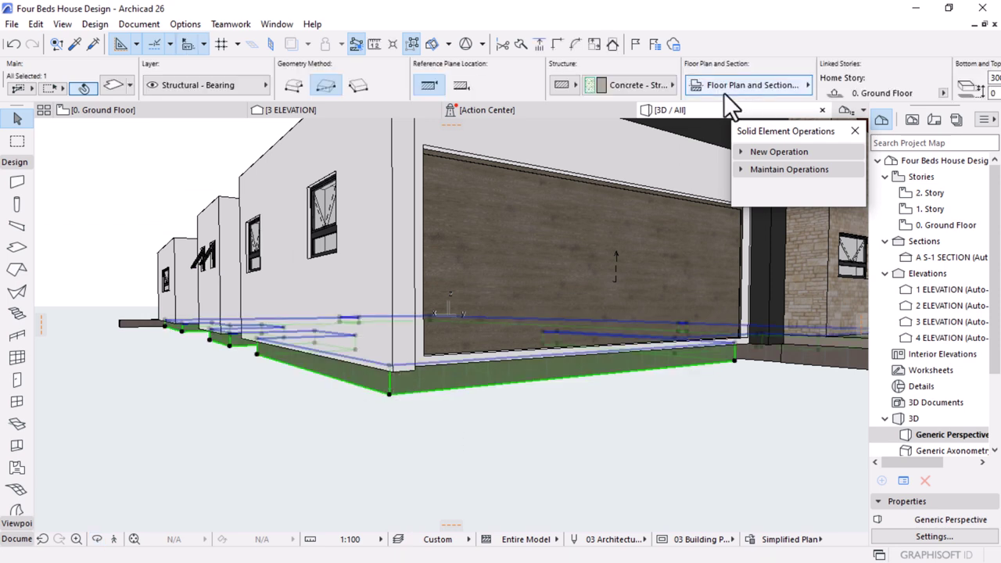
{"action": "scroll", "coordinate": [723, 92], "scroll_direction": "down", "scroll_amount": 4}
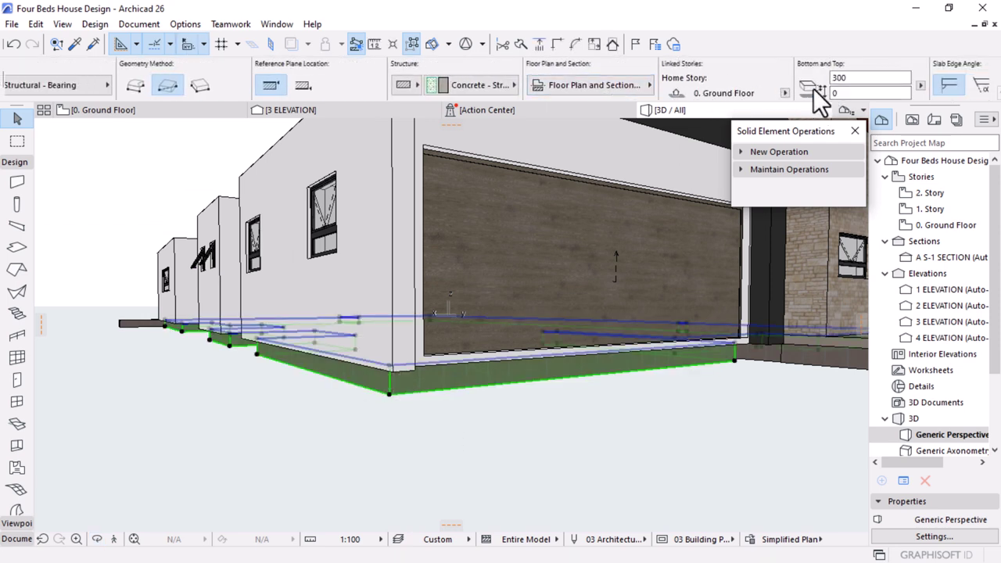
{"action": "scroll", "coordinate": [559, 73], "scroll_direction": "up", "scroll_amount": 2}
{"action": "scroll", "coordinate": [559, 73], "scroll_direction": "up", "scroll_amount": 4}
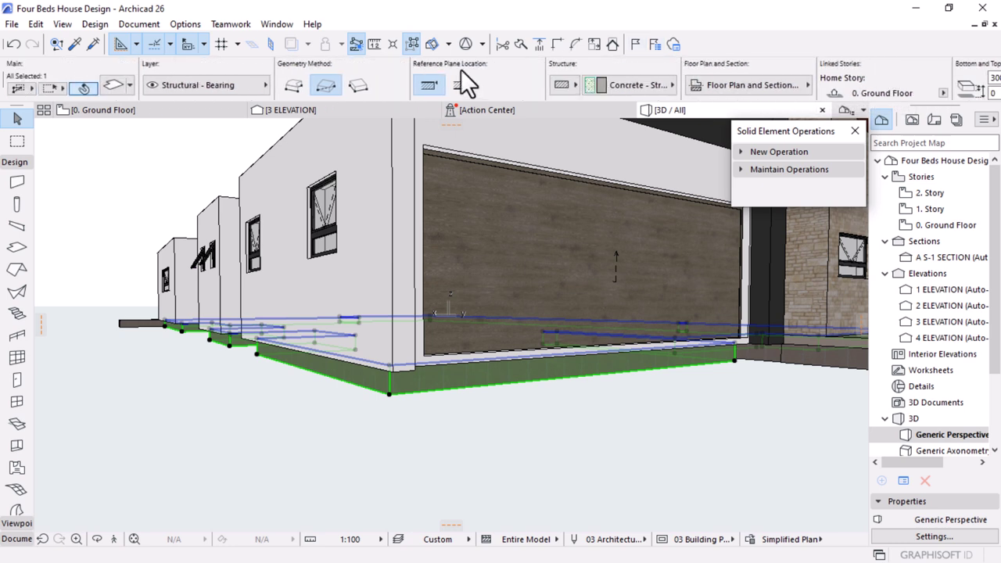
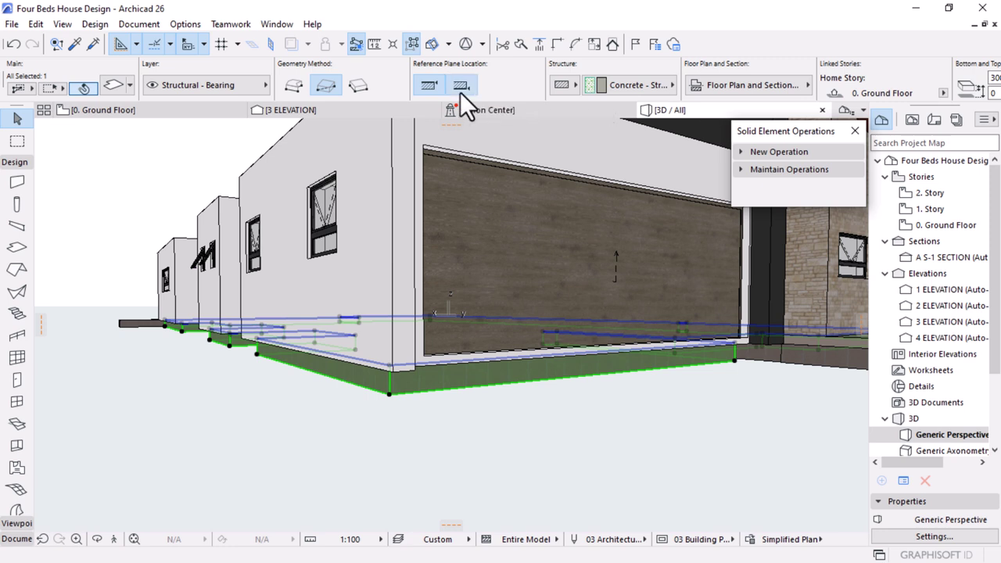
{"action": "left_click", "coordinate": [459, 91]}
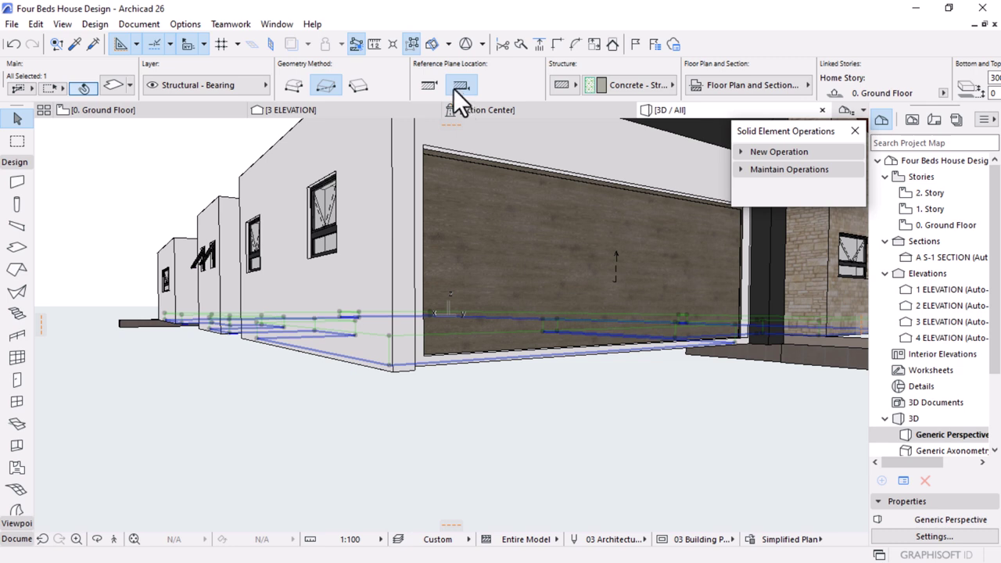
{"action": "left_click", "coordinate": [430, 86]}
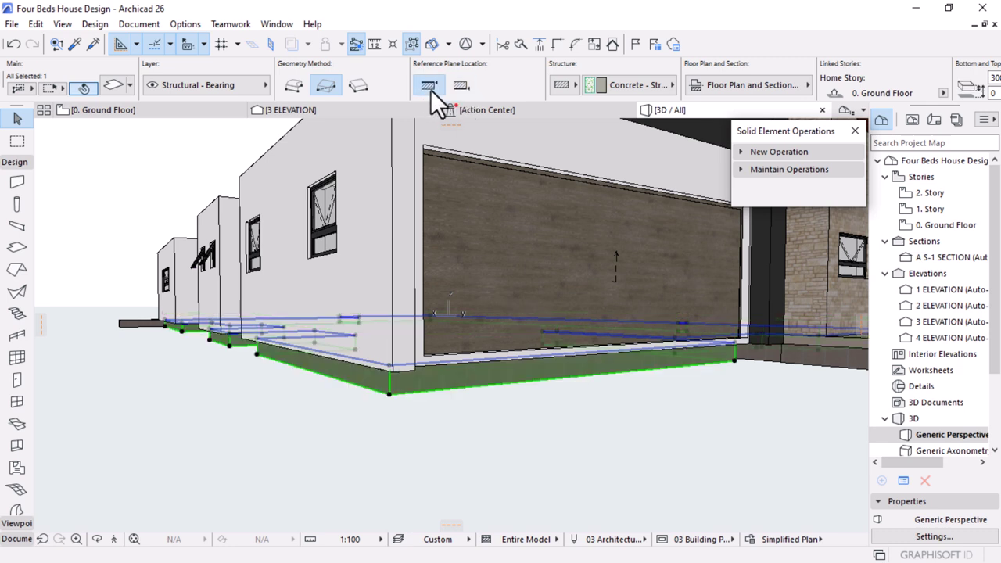
{"action": "left_click", "coordinate": [440, 419]}
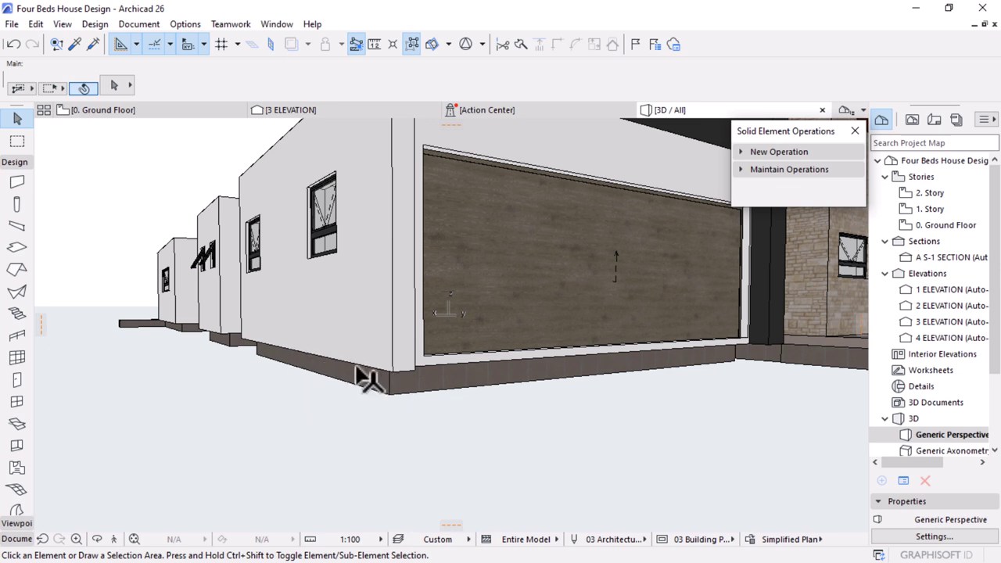
Select all walls in the 3D view and set their base offset to -250 from the ground floor
{"action": "left_click", "coordinate": [346, 305], "text": "alt"}
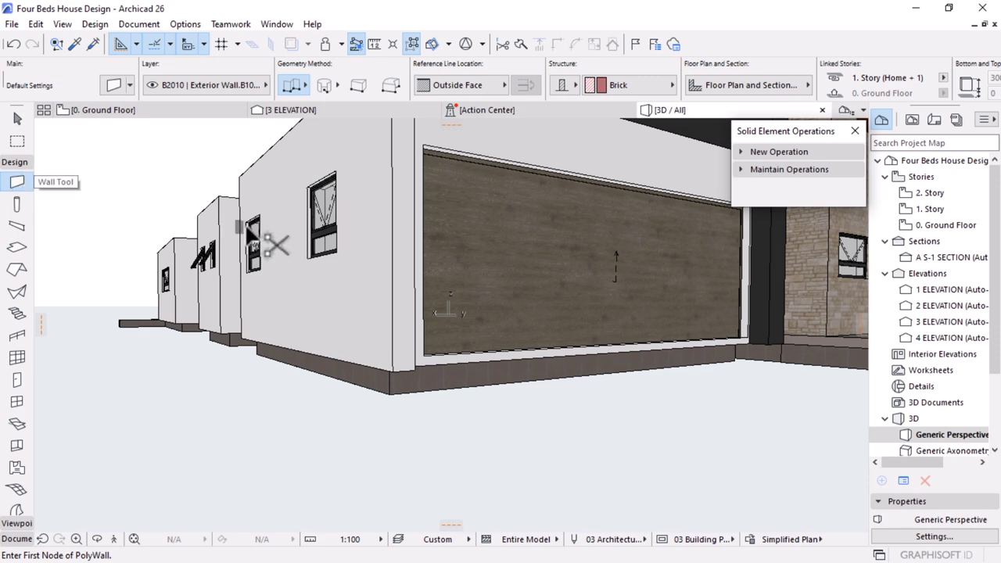
{"action": "key", "text": "ctrl+a"}
{"action": "scroll", "coordinate": [564, 89], "scroll_direction": "down", "scroll_amount": 5}
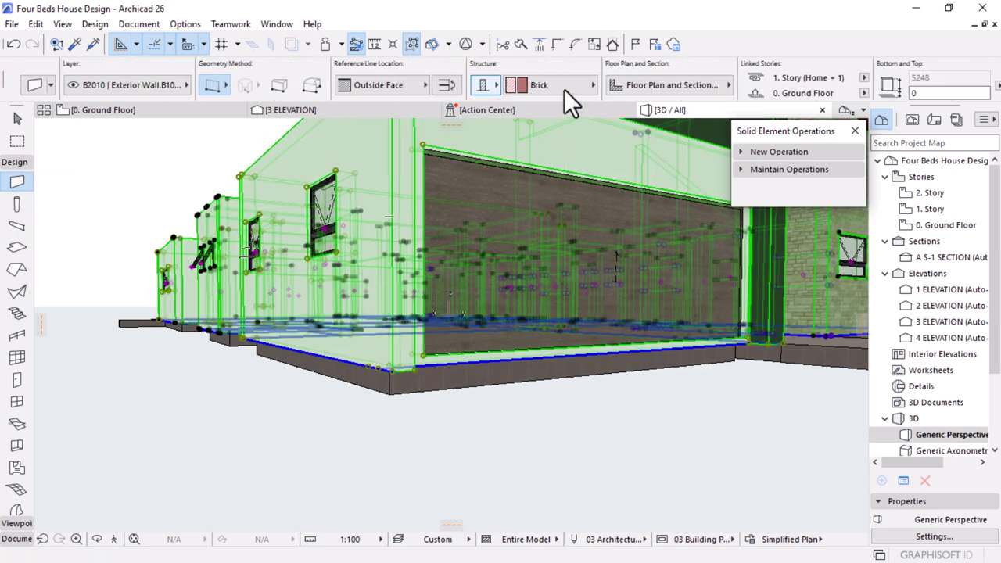
{"action": "scroll", "coordinate": [719, 88], "scroll_direction": "down", "scroll_amount": 1}
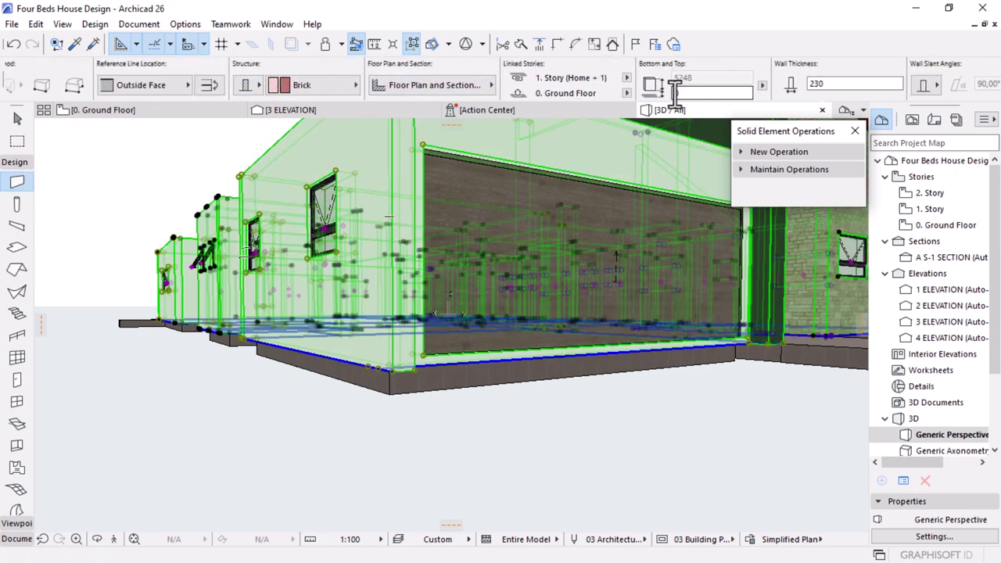
{"action": "left_click_drag", "start_coordinate": [698, 95], "coordinate": [637, 96]}
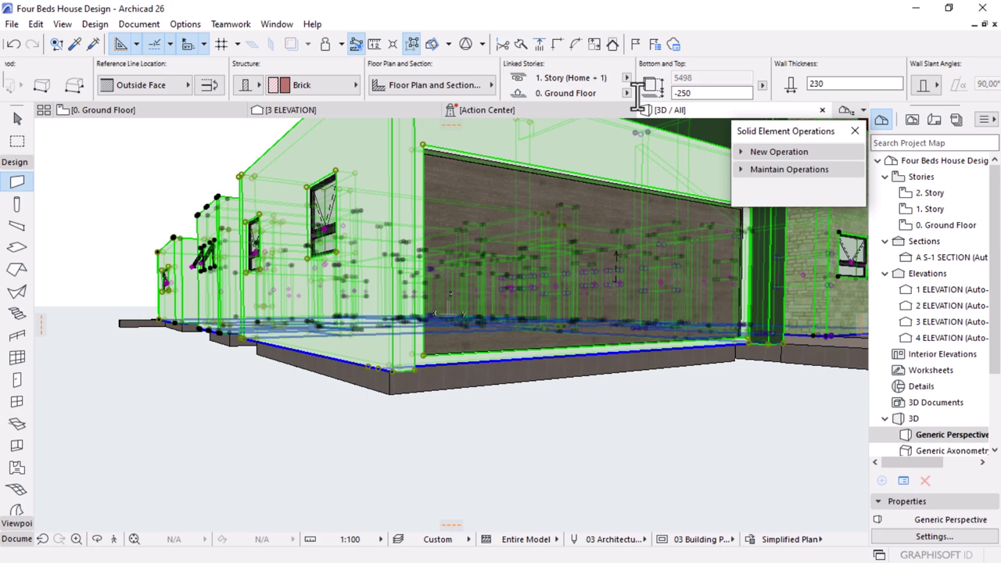
{"action": "type", "text": "-250"}
{"action": "key", "text": "Return"}
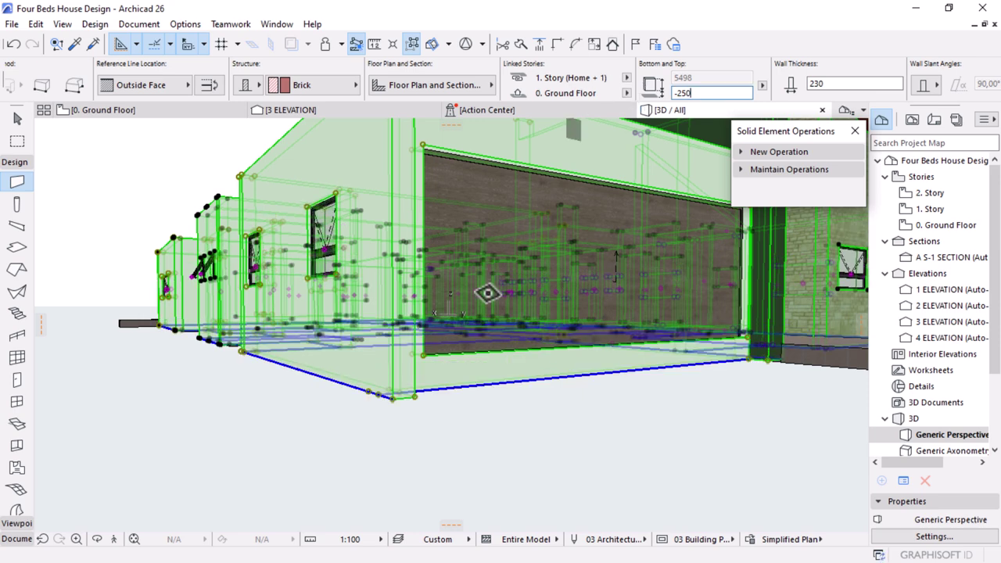
Deselect the walls and inspect their extended bases around the house in the 3D view, from the garage front to the open rooms
{"action": "key", "text": "Escape"}
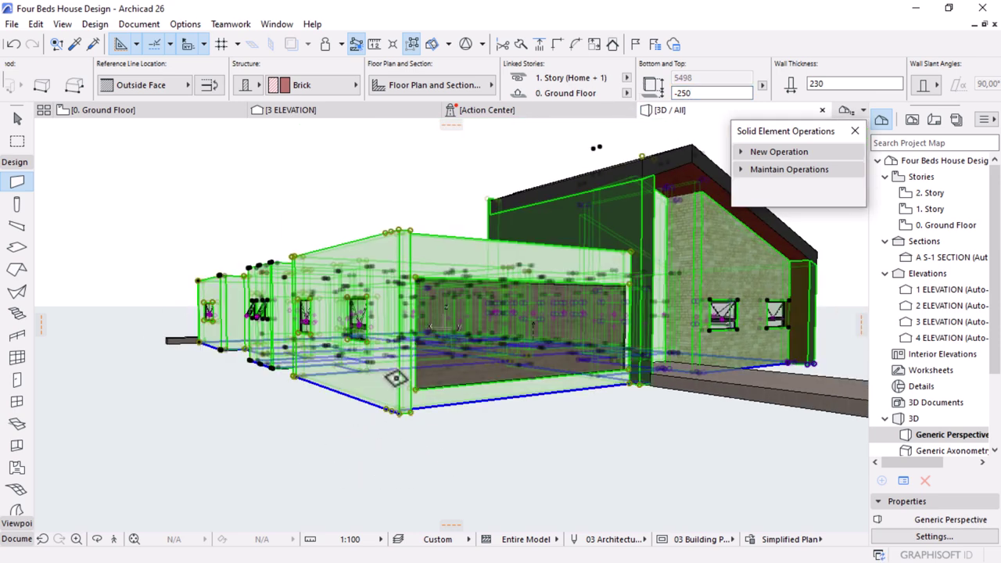
{"action": "key", "text": "Escape"}
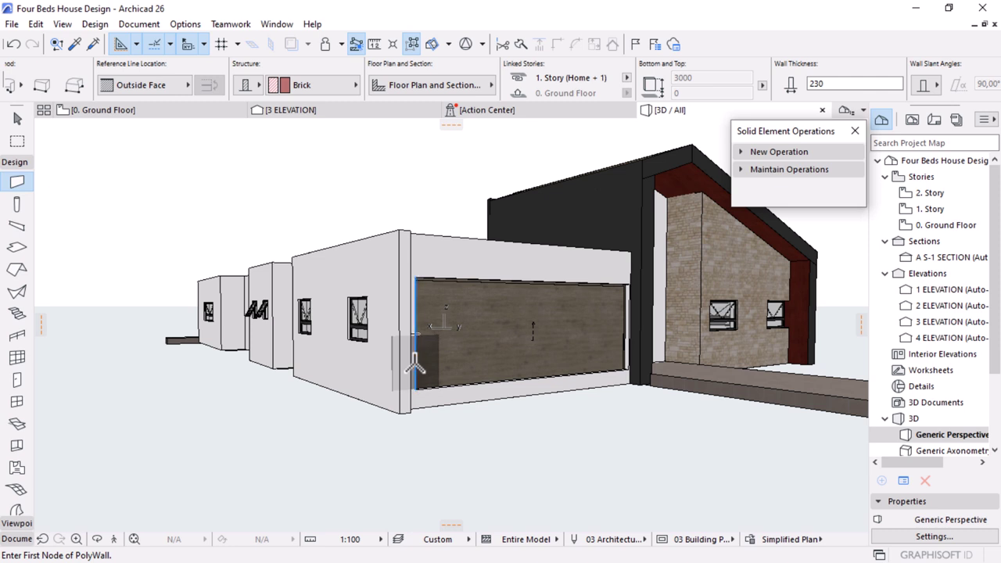
{"action": "scroll", "coordinate": [412, 320], "scroll_direction": "down", "scroll_amount": 2}
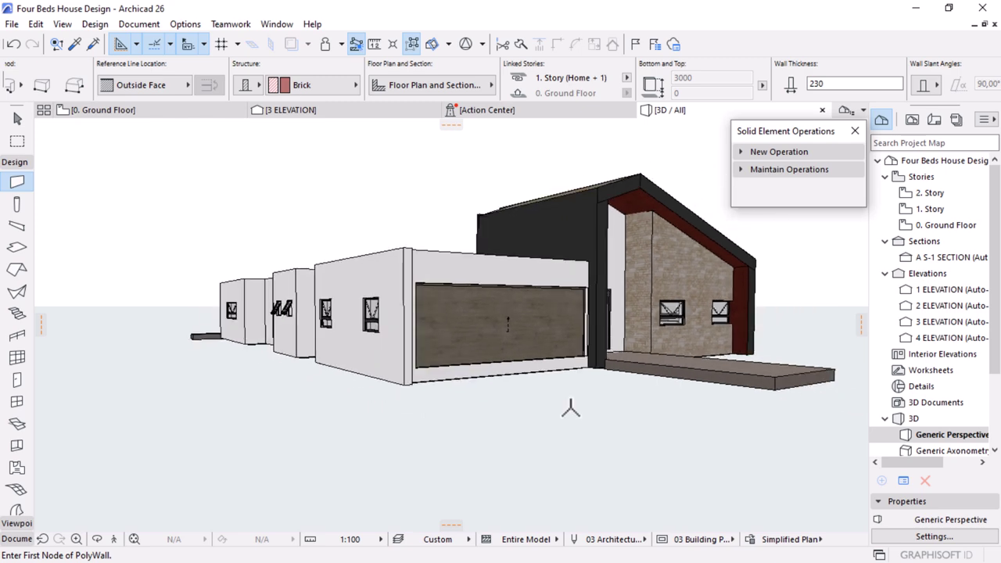
{"action": "scroll", "coordinate": [566, 427], "scroll_direction": "down", "scroll_amount": 2}
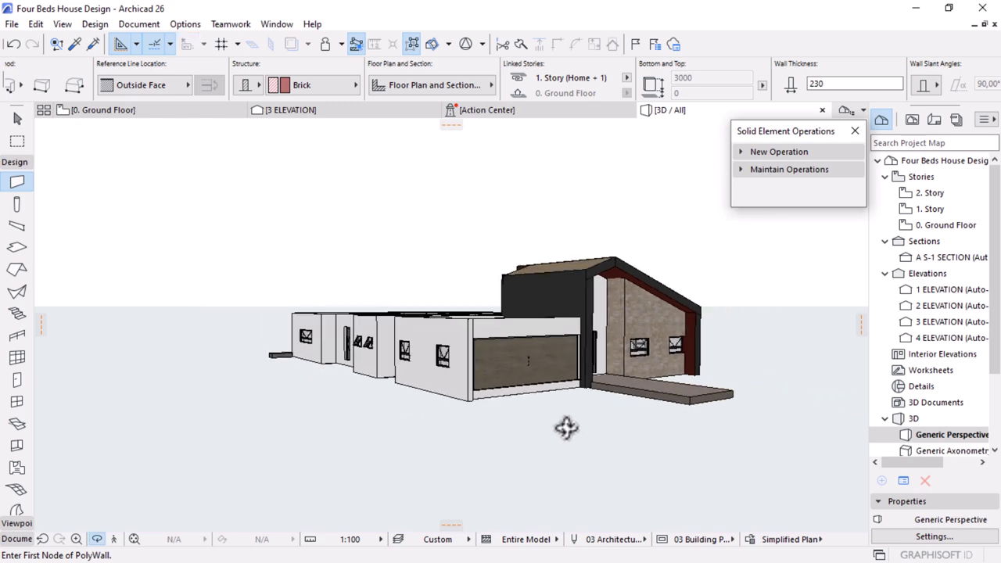
{"action": "middle_click_drag", "start_coordinate": [669, 422], "coordinate": [586, 425], "text": "shift"}
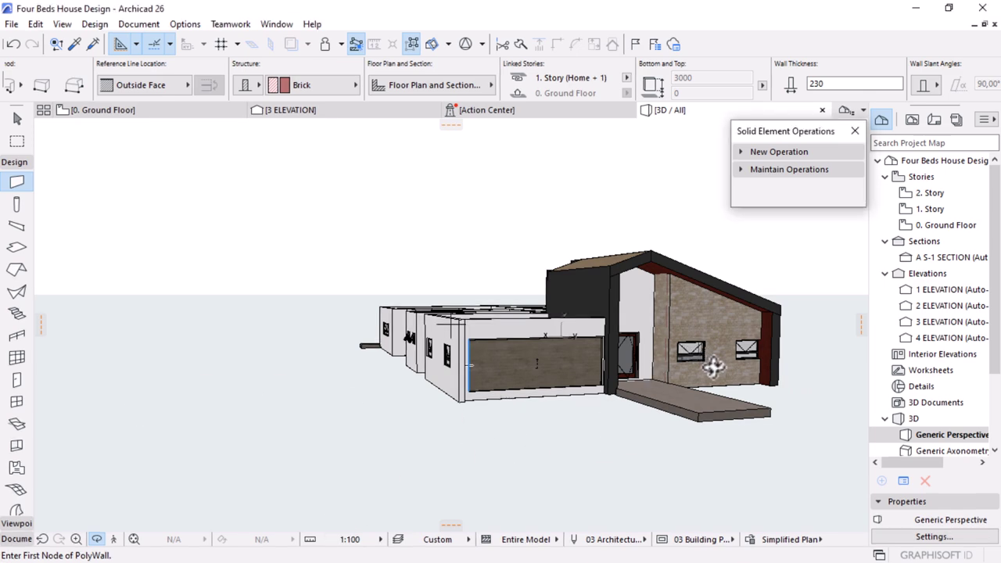
{"action": "scroll", "coordinate": [695, 360], "scroll_direction": "up", "scroll_amount": 5}
{"action": "scroll", "coordinate": [576, 385], "scroll_direction": "down", "scroll_amount": 5}
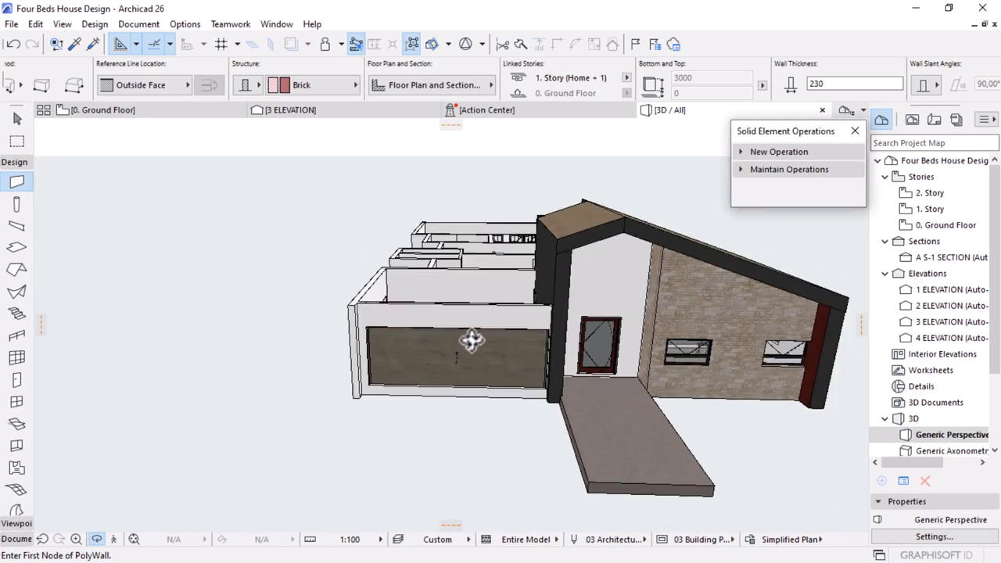
{"action": "middle_click_drag", "start_coordinate": [478, 413], "coordinate": [768, 371], "text": "shift"}
{"action": "scroll", "coordinate": [768, 370], "scroll_direction": "down", "scroll_amount": 3}
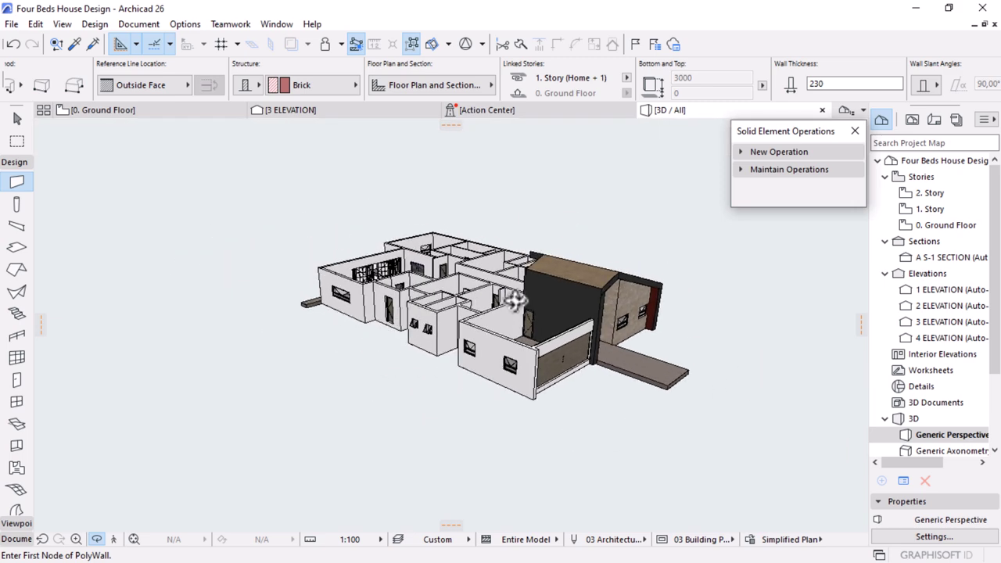
{"action": "scroll", "coordinate": [458, 262], "scroll_direction": "up", "scroll_amount": 5}
{"action": "middle_click_drag", "start_coordinate": [484, 293], "coordinate": [492, 358], "text": "shift"}
{"action": "scroll", "coordinate": [454, 215], "scroll_direction": "down", "scroll_amount": 3}
{"action": "scroll", "coordinate": [420, 192], "scroll_direction": "down", "scroll_amount": 2}
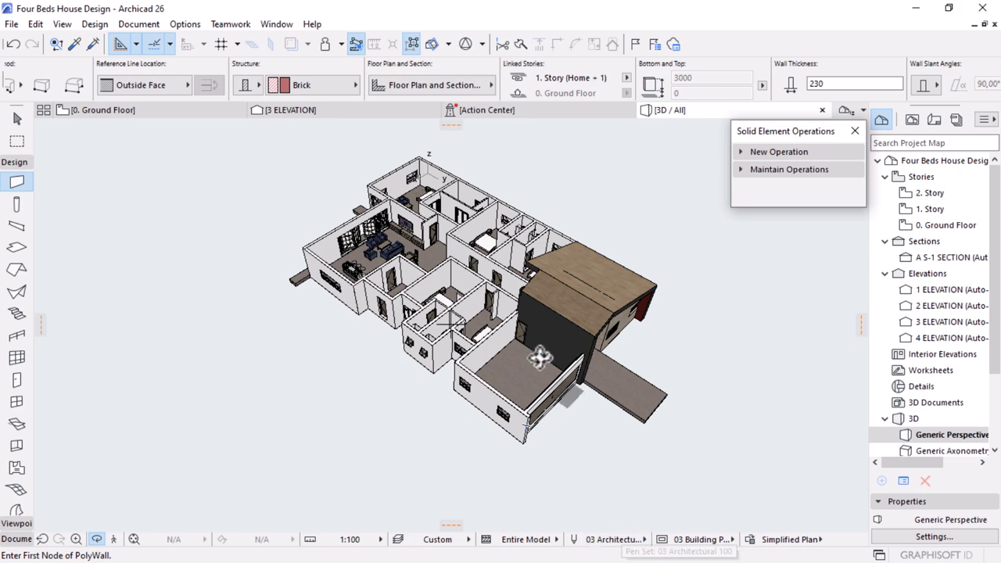
Turn off the tile surface overrides in the slab default settings so the garage's roof slab uses its structural concrete material
{"action": "scroll", "coordinate": [540, 356], "scroll_direction": "up", "scroll_amount": 4}
{"action": "middle_click_drag", "start_coordinate": [566, 430], "coordinate": [497, 404], "text": "shift"}
{"action": "scroll", "coordinate": [495, 402], "scroll_direction": "up", "scroll_amount": 3}
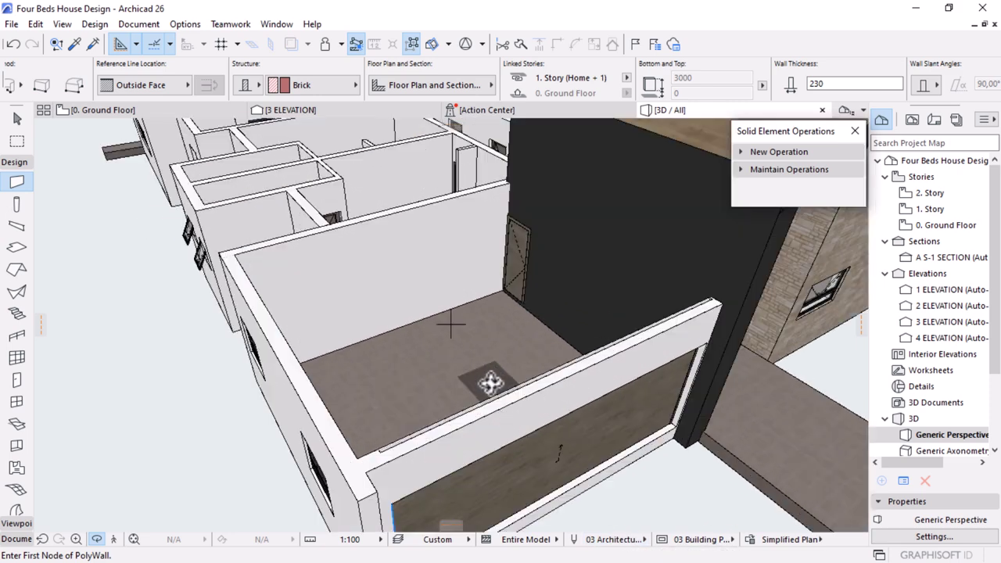
{"action": "left_click", "coordinate": [17, 247]}
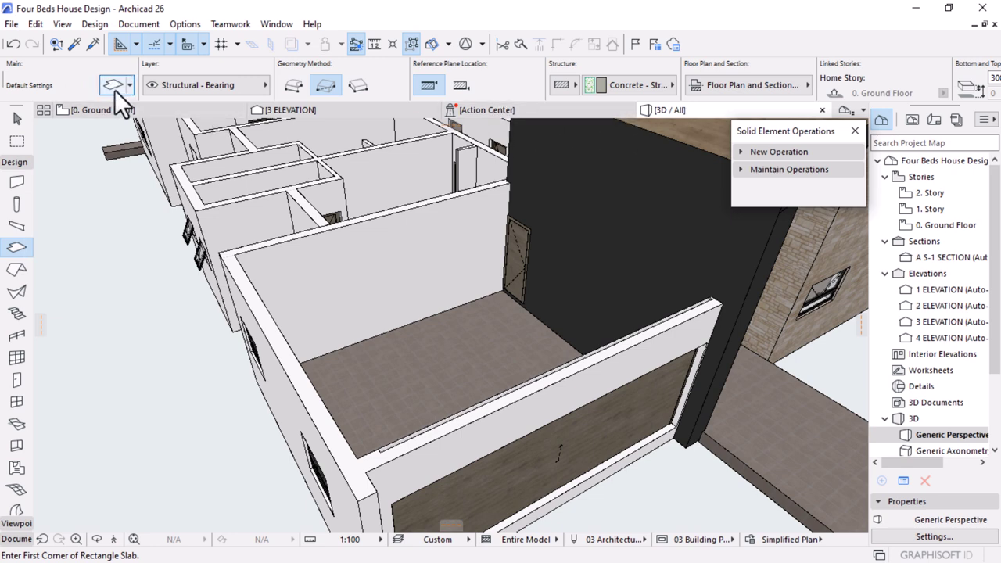
{"action": "key", "text": "ctrl+t"}
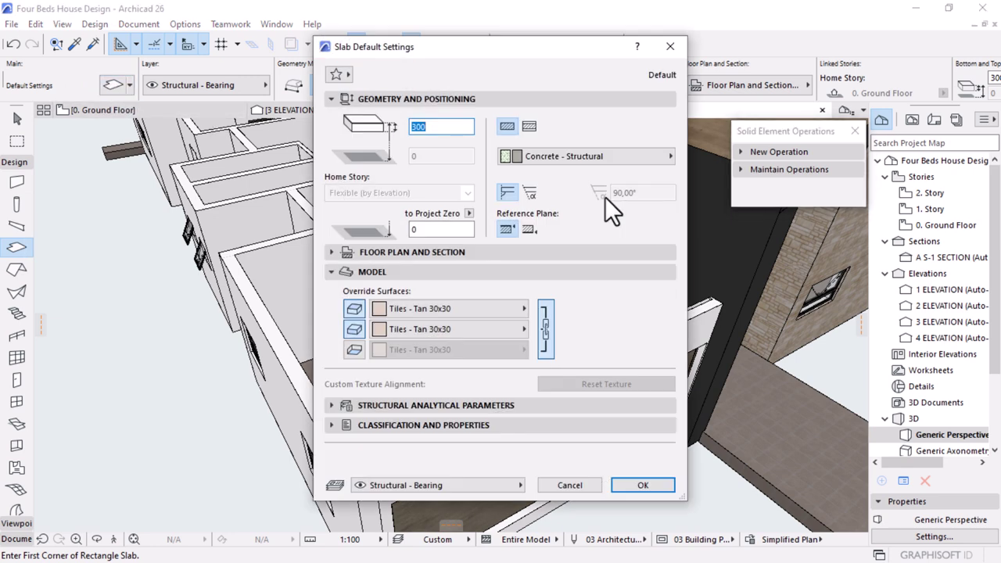
{"action": "left_click", "coordinate": [355, 330]}
{"action": "left_click", "coordinate": [354, 309]}
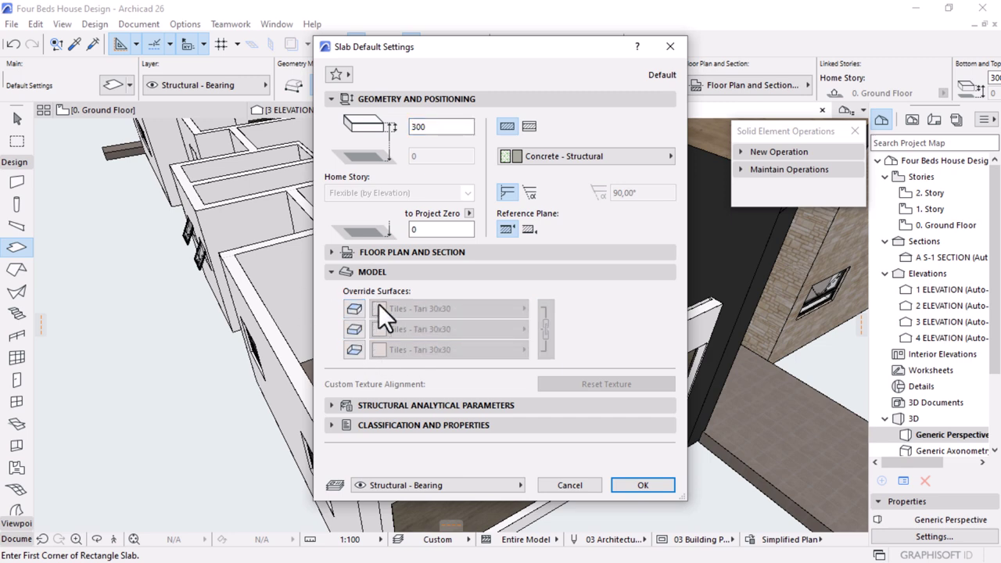
{"action": "left_click", "coordinate": [644, 485]}
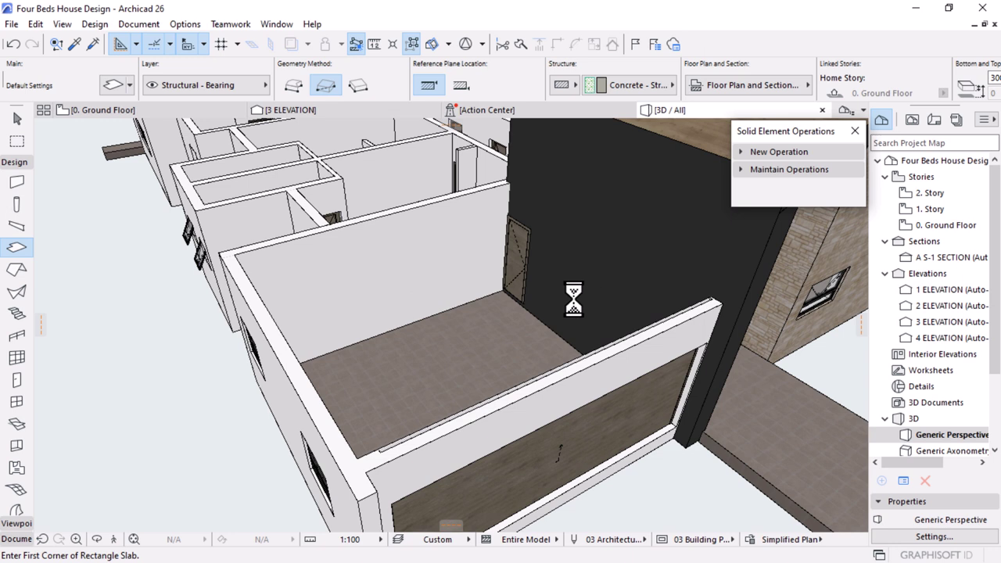
Place a rectangular roof slab of about 6312 by 5466 mm over the garage, between opposite inner corners of the wall tops
{"action": "left_click", "coordinate": [509, 184]}
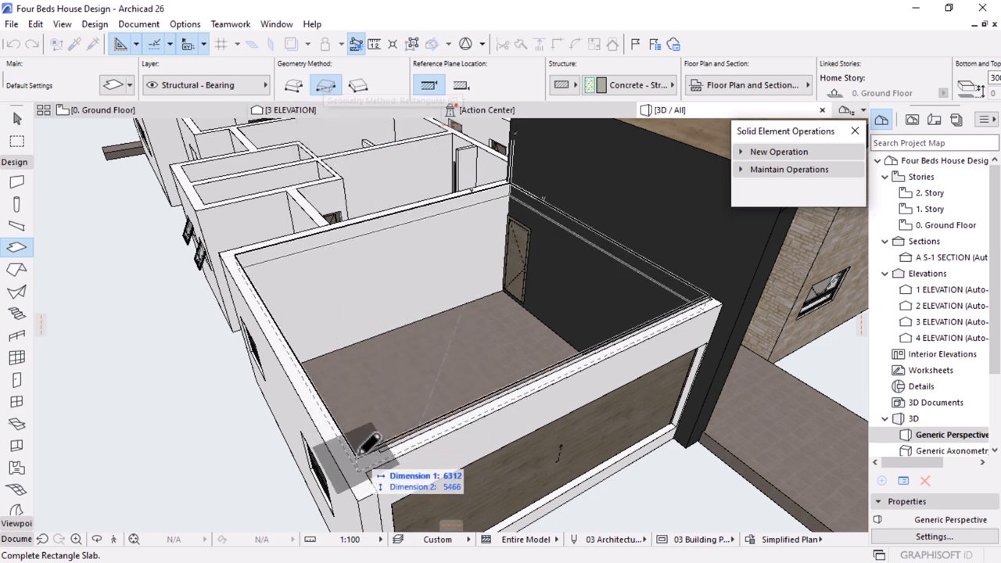
{"action": "left_click", "coordinate": [359, 457]}
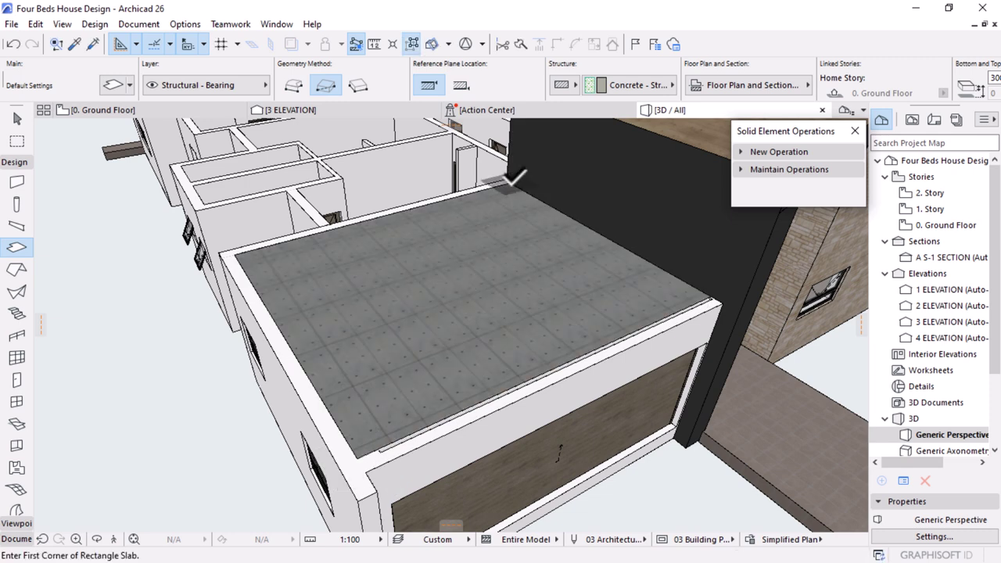
{"action": "scroll", "coordinate": [502, 188], "scroll_direction": "down", "scroll_amount": 2}
{"action": "scroll", "coordinate": [499, 203], "scroll_direction": "up", "scroll_amount": 2}
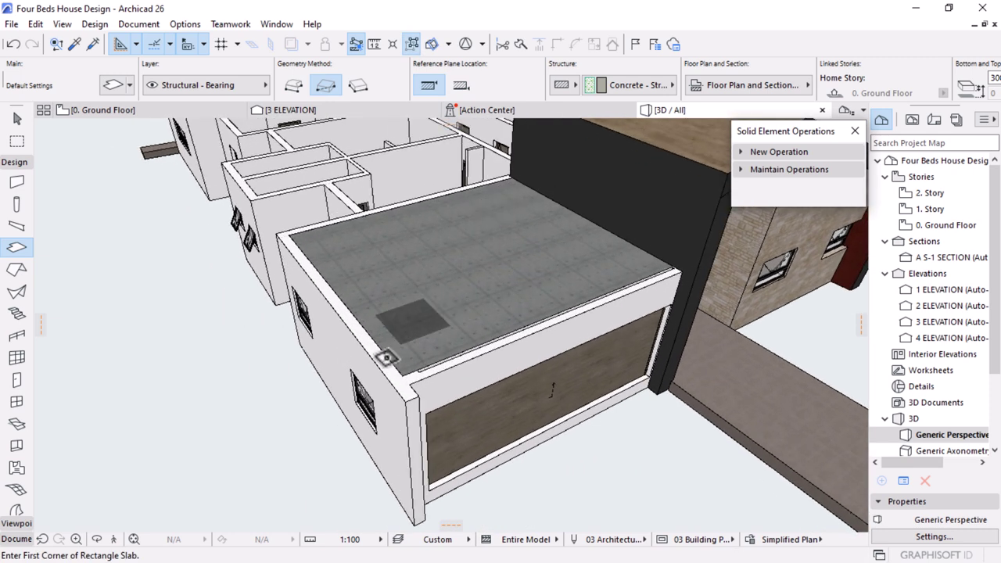
{"action": "scroll", "coordinate": [455, 401], "scroll_direction": "up", "scroll_amount": 1}
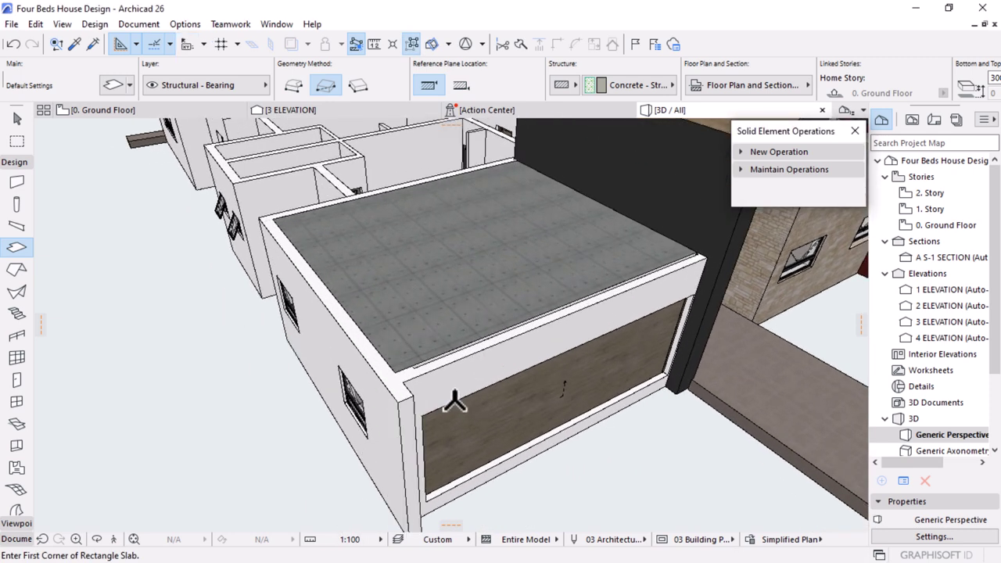
{"action": "scroll", "coordinate": [630, 274], "scroll_direction": "down", "scroll_amount": 2}
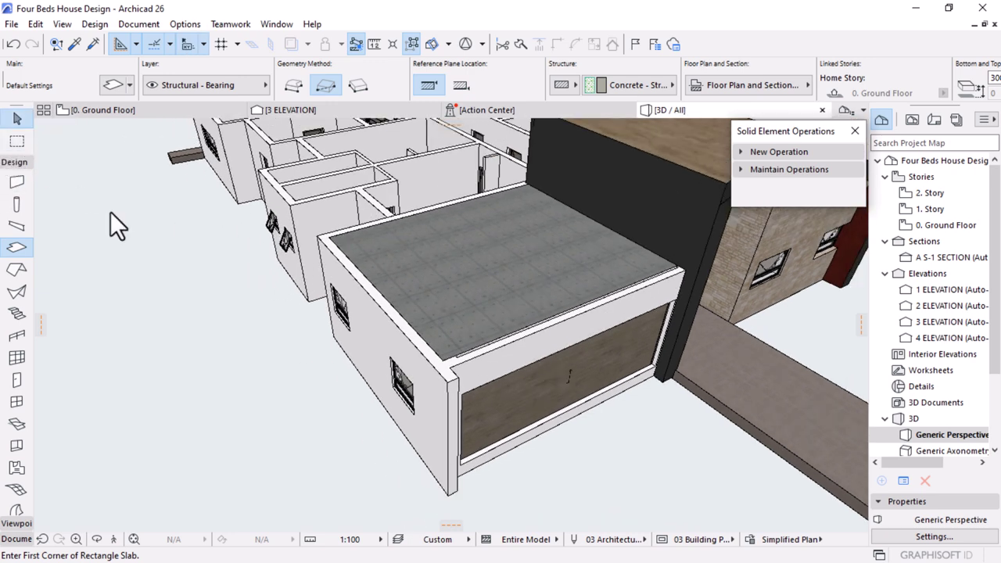
Select the garage's front, outer side and rear walls and set their top link to Not Linked
{"action": "middle_click_drag", "start_coordinate": [500, 353], "coordinate": [475, 355], "text": "shift"}
{"action": "left_click", "coordinate": [486, 364]}
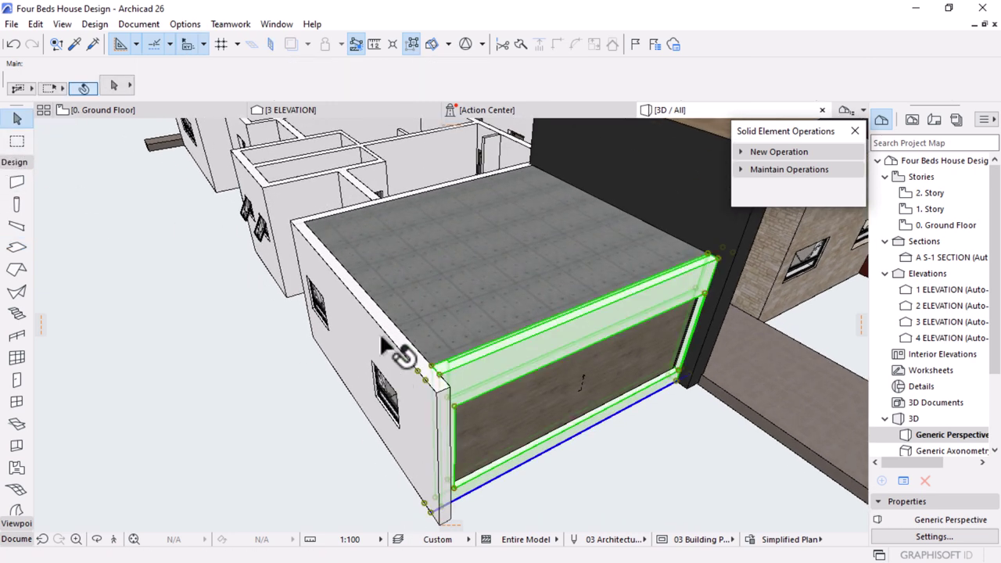
{"action": "left_click", "coordinate": [368, 342], "text": "shift"}
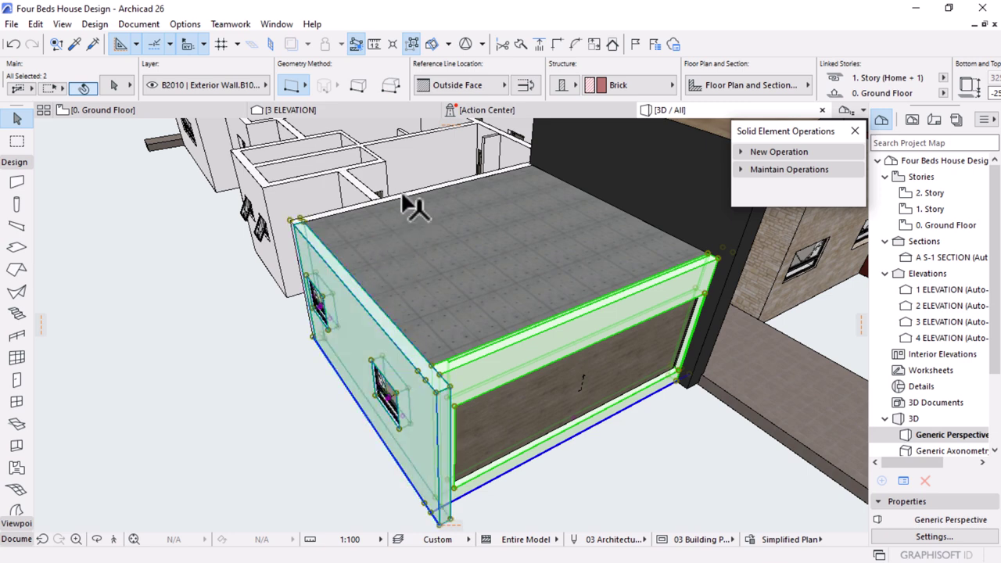
{"action": "left_click", "coordinate": [413, 191], "text": "shift"}
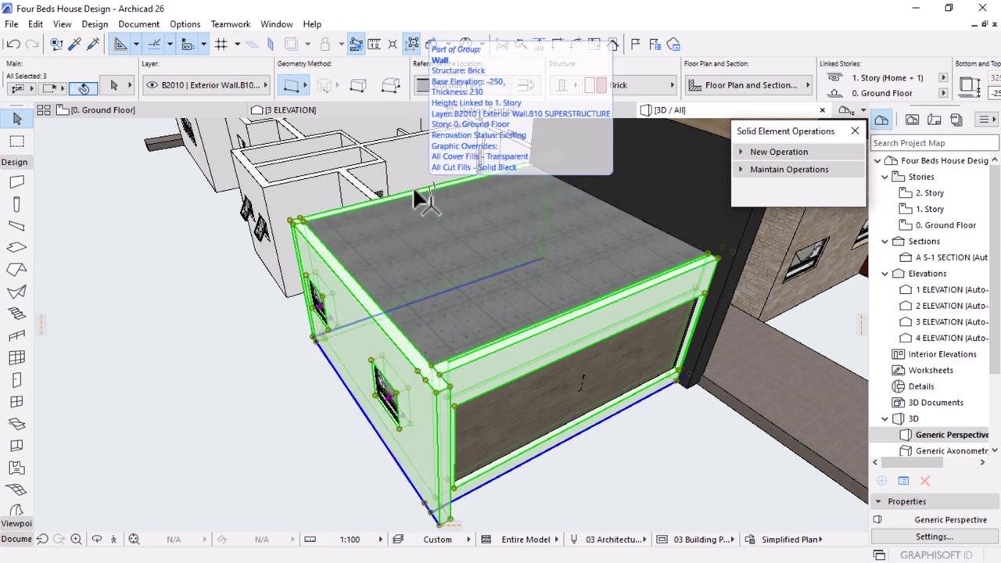
{"action": "scroll", "coordinate": [854, 85], "scroll_direction": "down", "scroll_amount": 4}
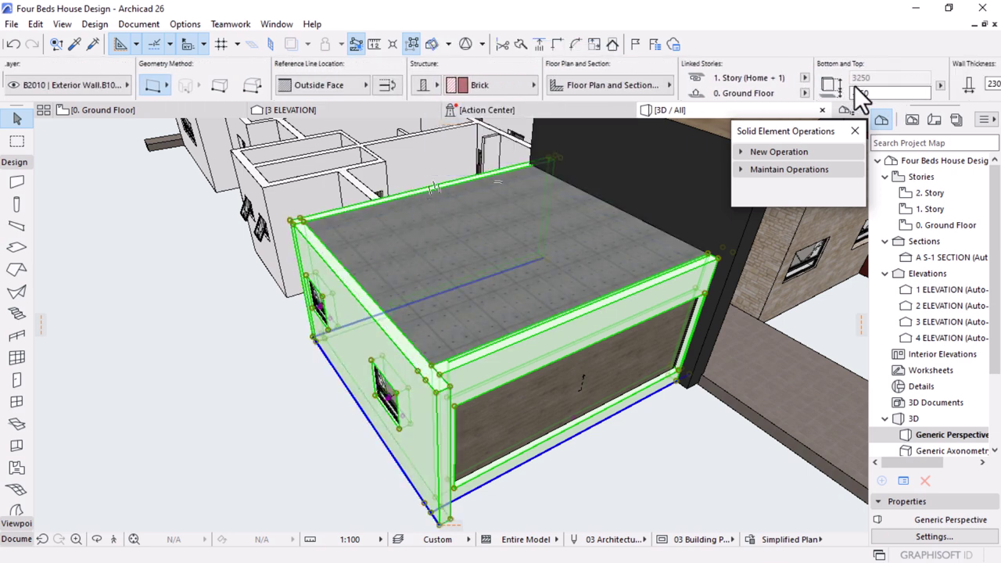
{"action": "scroll", "coordinate": [815, 74], "scroll_direction": "down", "scroll_amount": 3}
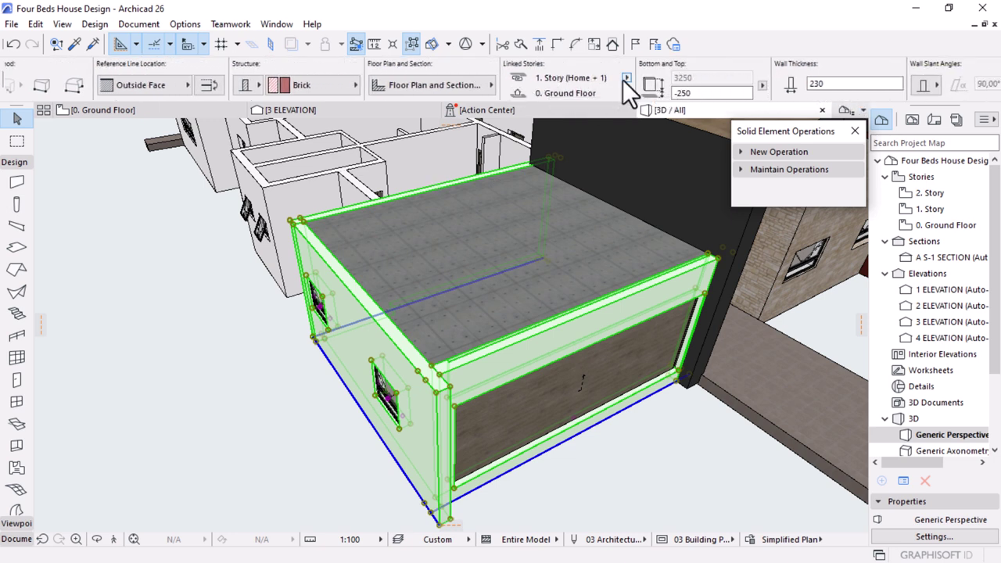
{"action": "left_click", "coordinate": [626, 78]}
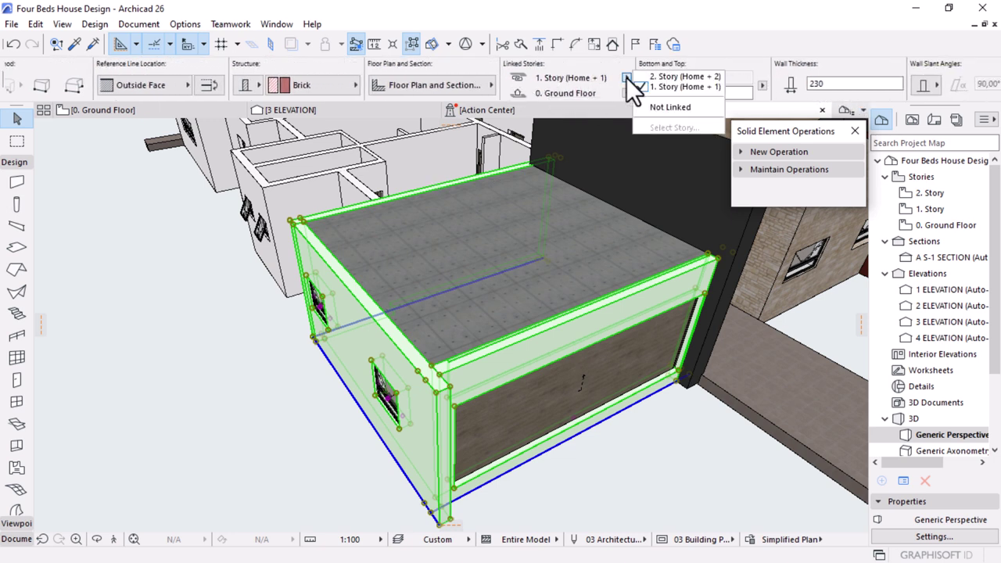
{"action": "left_click", "coordinate": [666, 106]}
Try a height of 3700 for the three garage walls, reduce it to 3600, and deselect them
{"action": "double_click", "coordinate": [692, 77]}
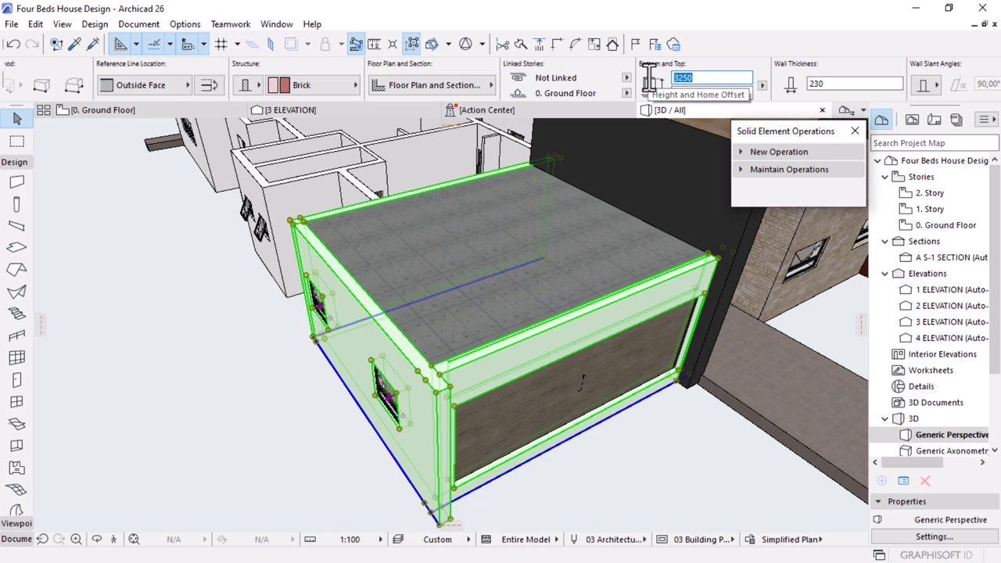
{"action": "type", "text": "3"}
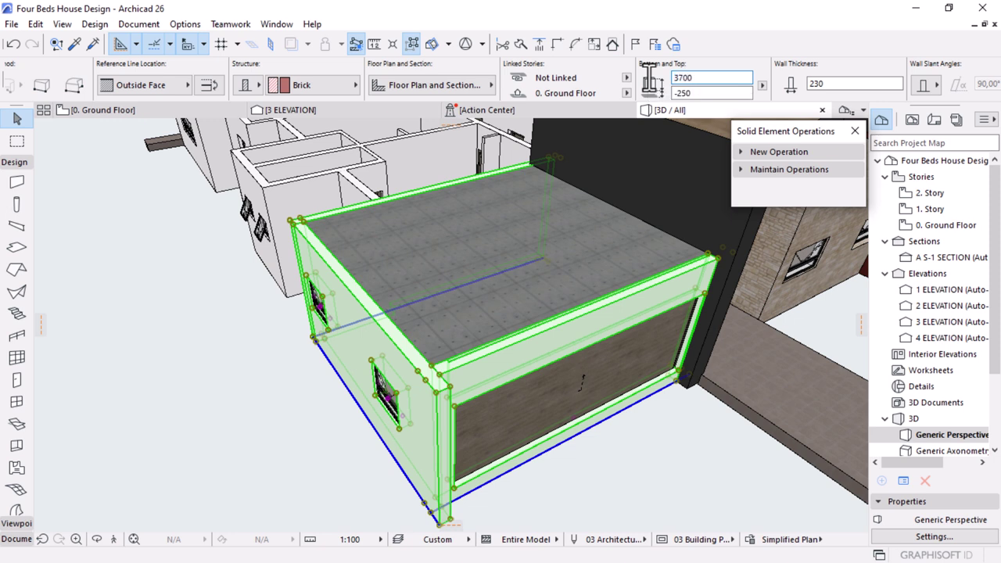
{"action": "key", "text": "Return"}
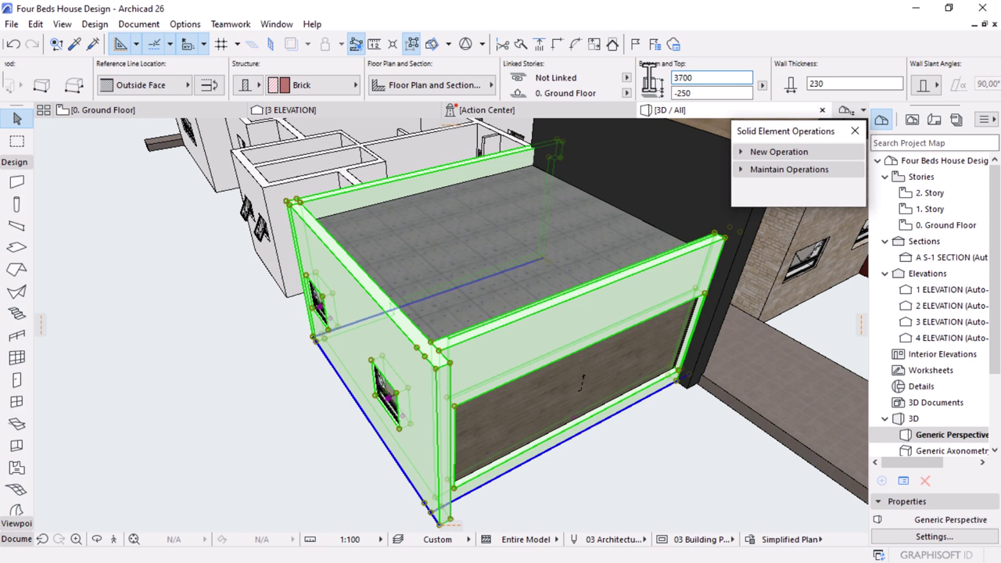
{"action": "left_click_drag", "start_coordinate": [696, 78], "coordinate": [655, 79]}
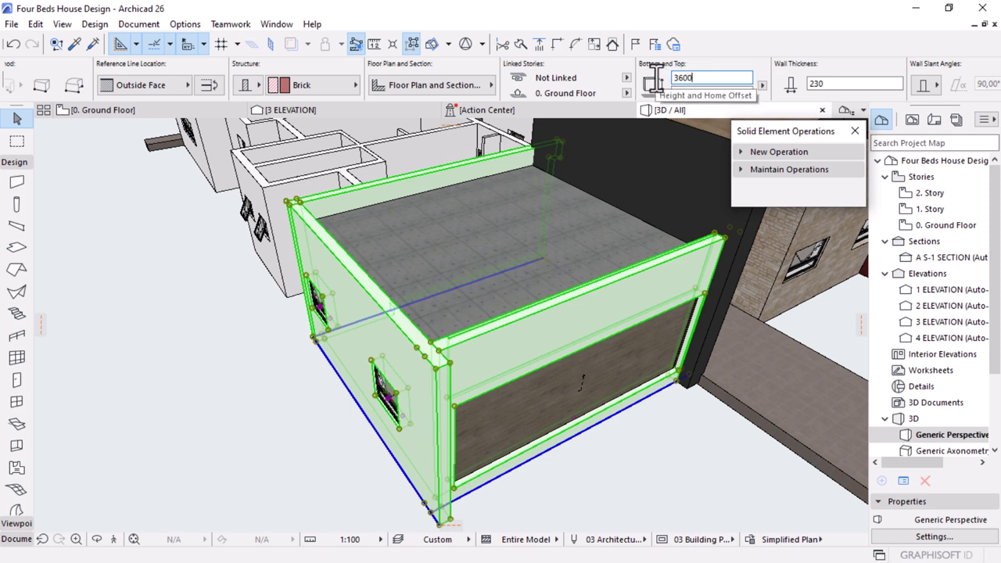
{"action": "scroll", "coordinate": [569, 313], "scroll_direction": "down", "scroll_amount": 8}
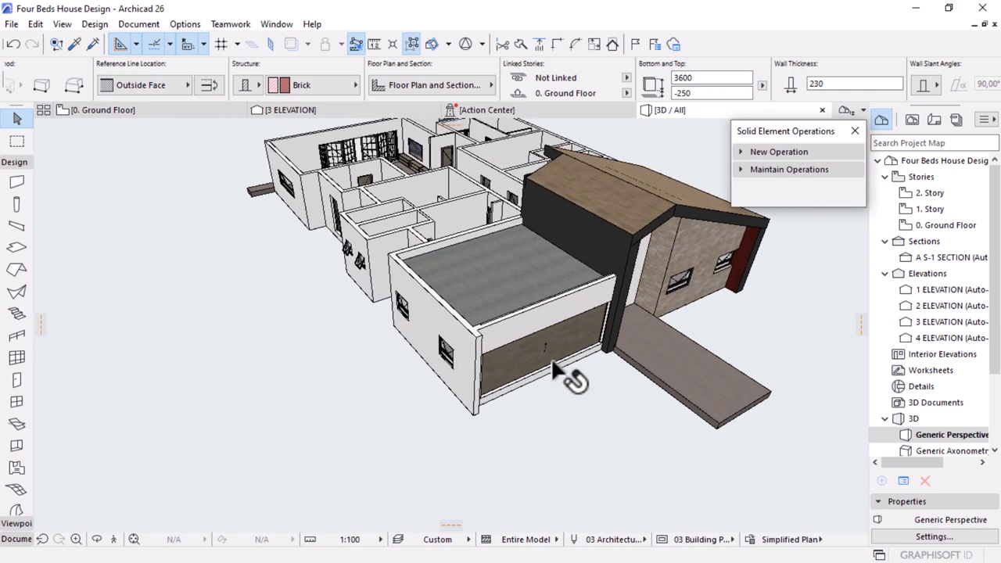
Inspect the garage's raised walls and roof slab in the 3D view, from the front around to the rear of the house
{"action": "middle_click_drag", "start_coordinate": [534, 351], "coordinate": [453, 363], "text": "shift"}
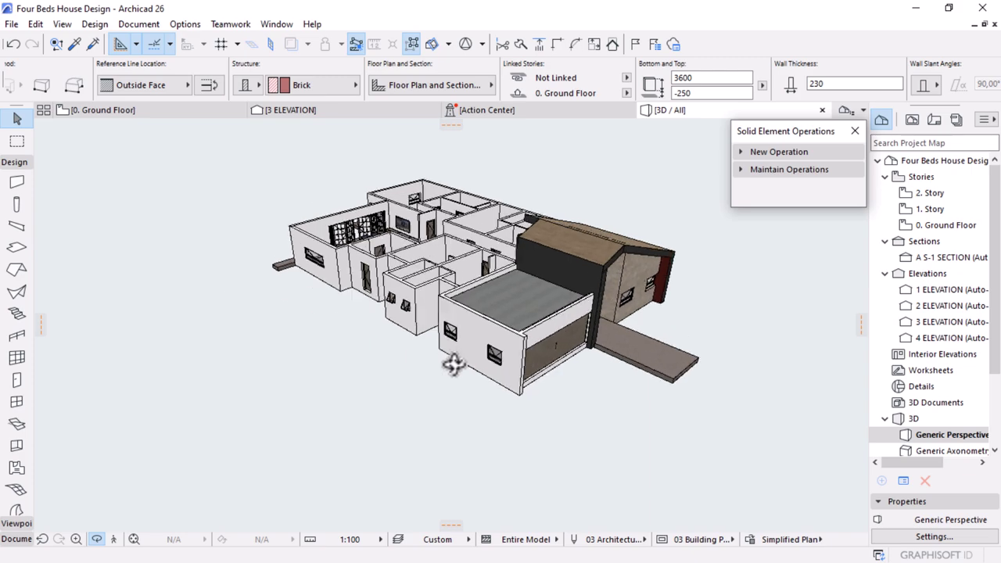
{"action": "scroll", "coordinate": [559, 357], "scroll_direction": "up", "scroll_amount": 3}
{"action": "middle_click_drag", "start_coordinate": [542, 352], "coordinate": [388, 369], "text": "shift"}
{"action": "scroll", "coordinate": [541, 345], "scroll_direction": "down", "scroll_amount": 3}
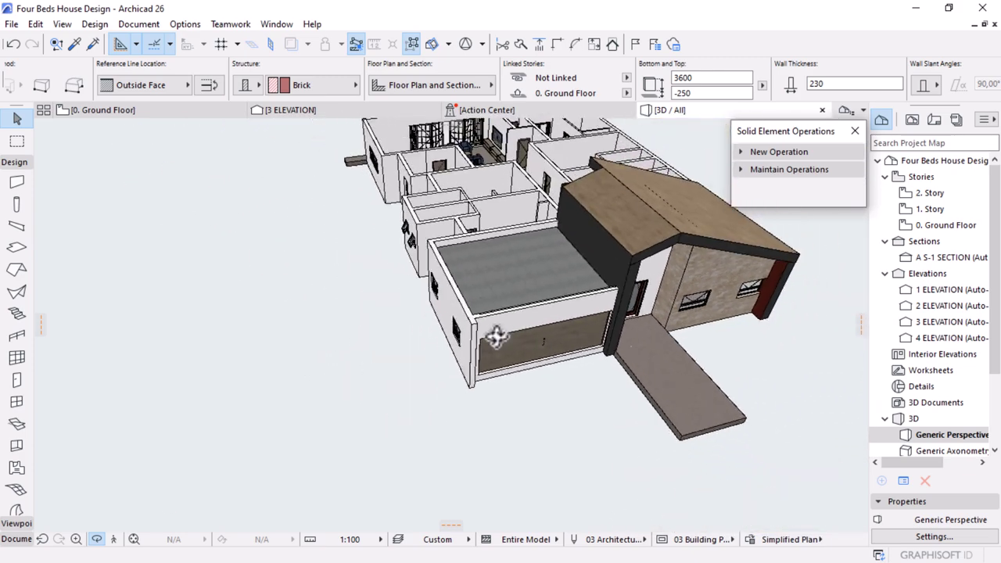
{"action": "middle_click_drag", "start_coordinate": [496, 336], "coordinate": [543, 328], "text": "shift"}
{"action": "scroll", "coordinate": [545, 348], "scroll_direction": "up", "scroll_amount": 3}
{"action": "middle_click_drag", "start_coordinate": [612, 344], "coordinate": [673, 223], "text": "shift"}
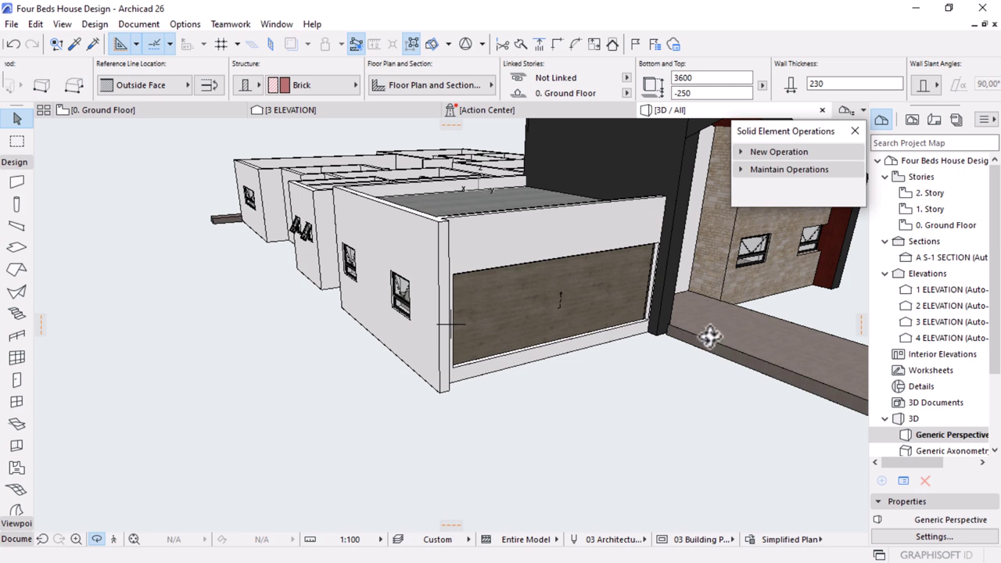
{"action": "middle_click_drag", "start_coordinate": [709, 336], "coordinate": [626, 354], "text": "shift"}
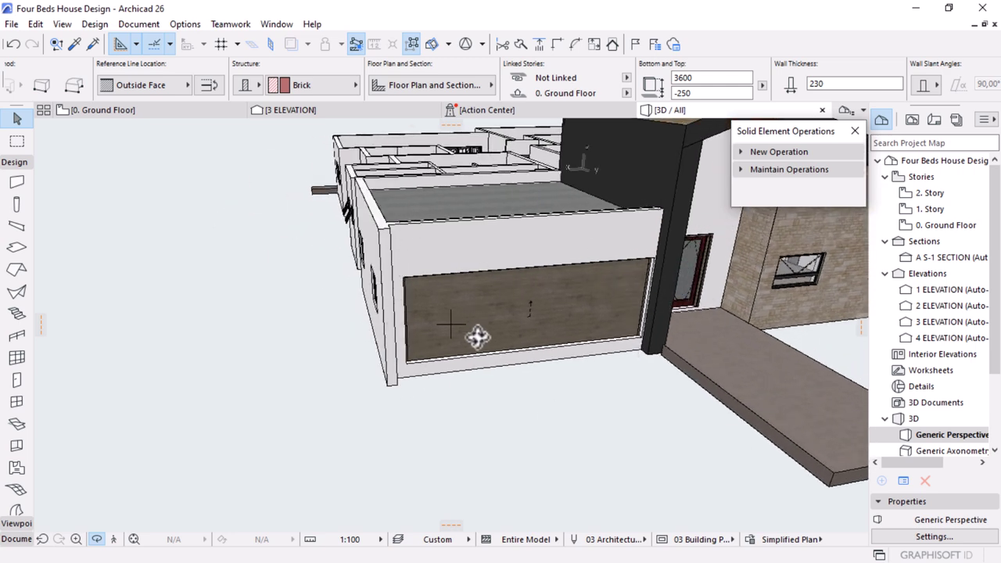
{"action": "middle_click_drag", "start_coordinate": [477, 336], "coordinate": [498, 231], "text": "shift"}
{"action": "scroll", "coordinate": [607, 338], "scroll_direction": "down", "scroll_amount": 3}
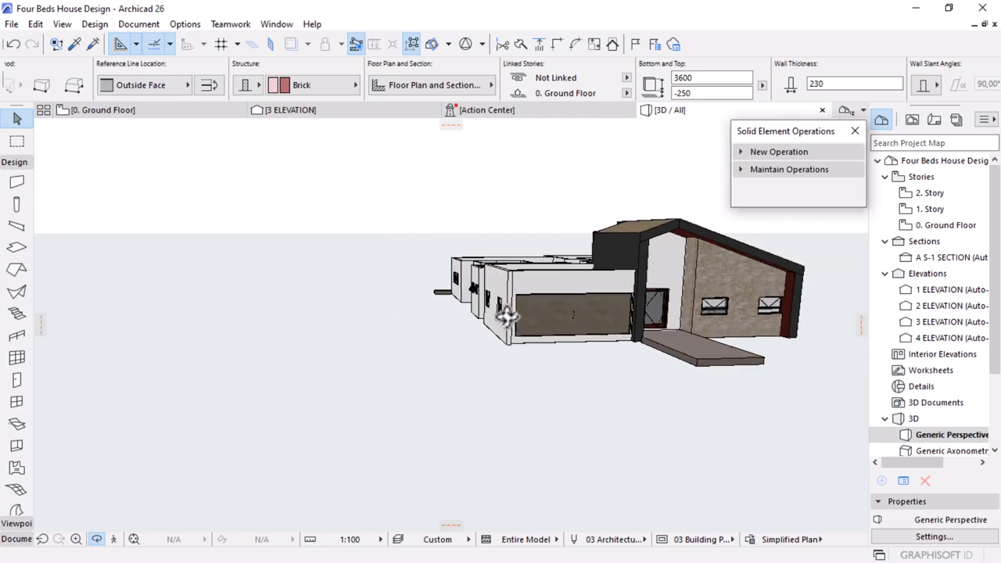
{"action": "middle_click_drag", "start_coordinate": [508, 315], "coordinate": [462, 245], "text": "shift"}
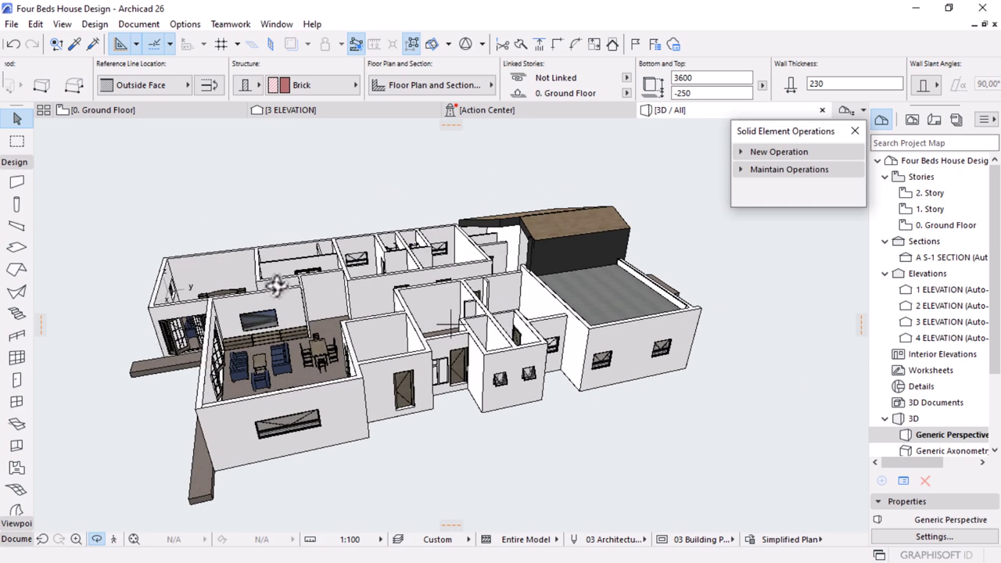
Inspect the house in 3D from several sides, ending on the rooms between the kitchen and the garage
{"action": "middle_click_drag", "start_coordinate": [276, 286], "coordinate": [543, 323], "text": "shift"}
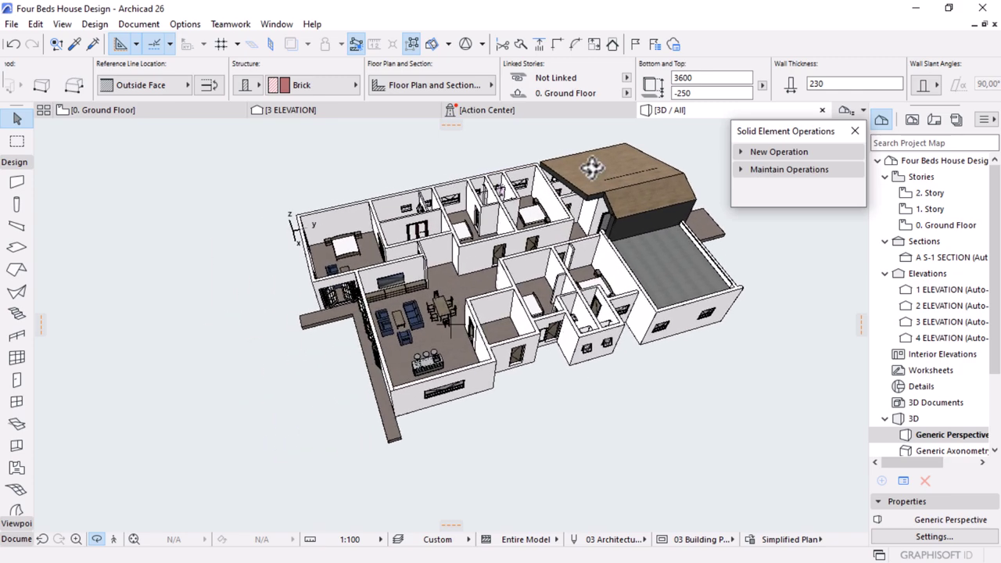
{"action": "scroll", "coordinate": [592, 166], "scroll_direction": "up", "scroll_amount": 2}
{"action": "middle_click_drag", "start_coordinate": [577, 260], "coordinate": [527, 204], "text": "shift"}
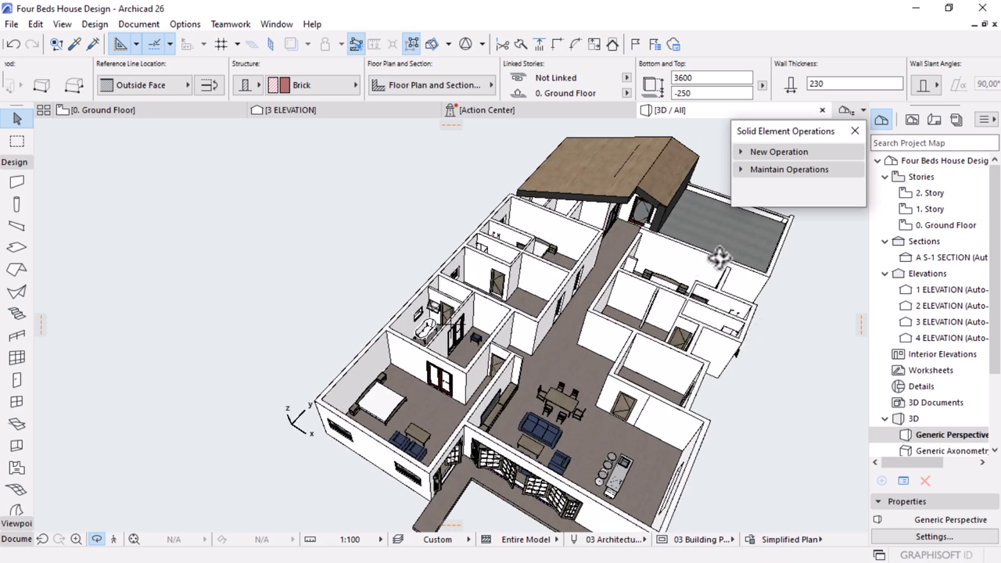
{"action": "middle_click_drag", "start_coordinate": [717, 266], "coordinate": [534, 354], "text": "shift"}
{"action": "scroll", "coordinate": [480, 195], "scroll_direction": "up", "scroll_amount": 3}
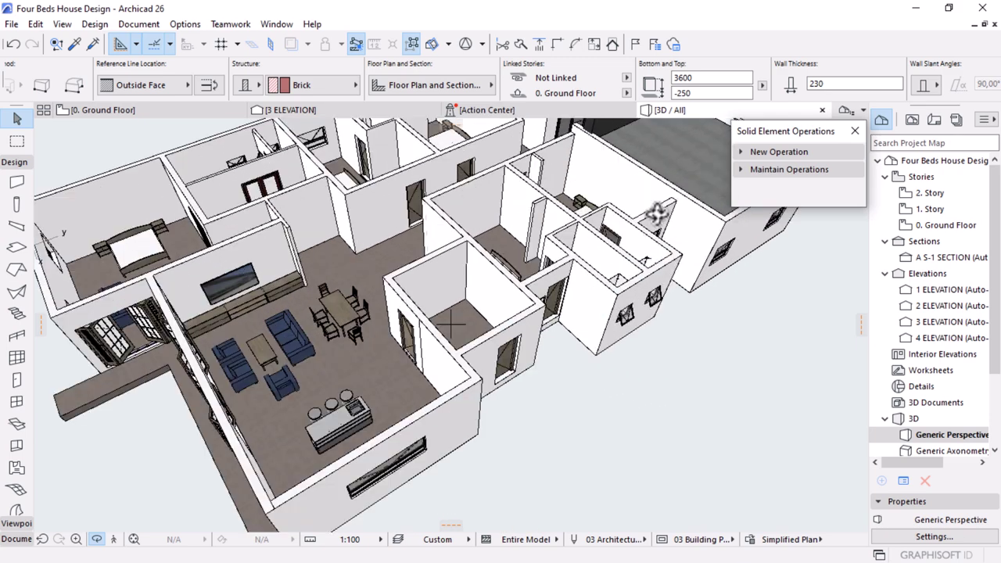
{"action": "scroll", "coordinate": [575, 332], "scroll_direction": "down", "scroll_amount": 3}
{"action": "left_click_drag", "start_coordinate": [666, 336], "coordinate": [576, 383]}
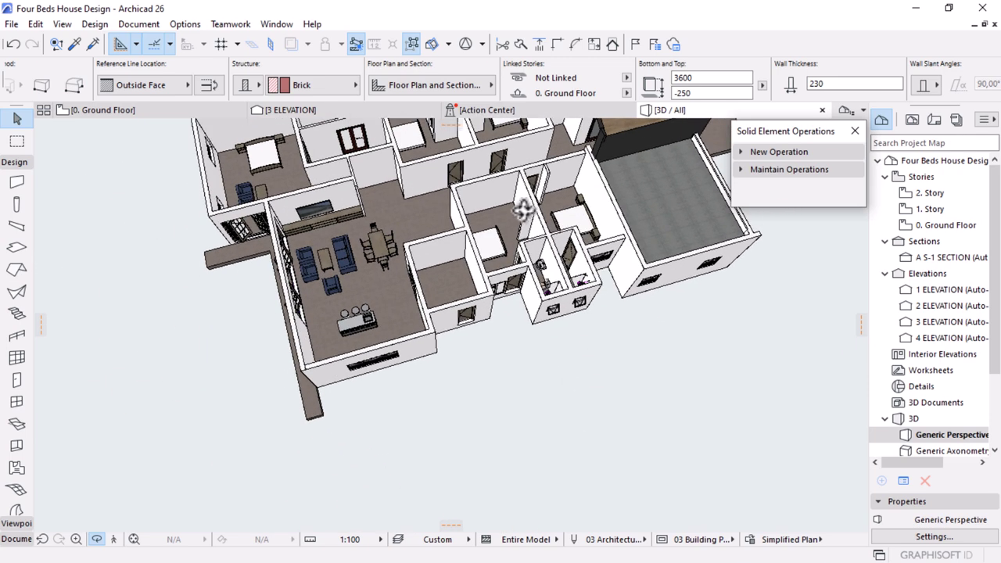
{"action": "left_click_drag", "start_coordinate": [526, 208], "coordinate": [546, 206]}
{"action": "scroll", "coordinate": [545, 205], "scroll_direction": "up", "scroll_amount": 2}
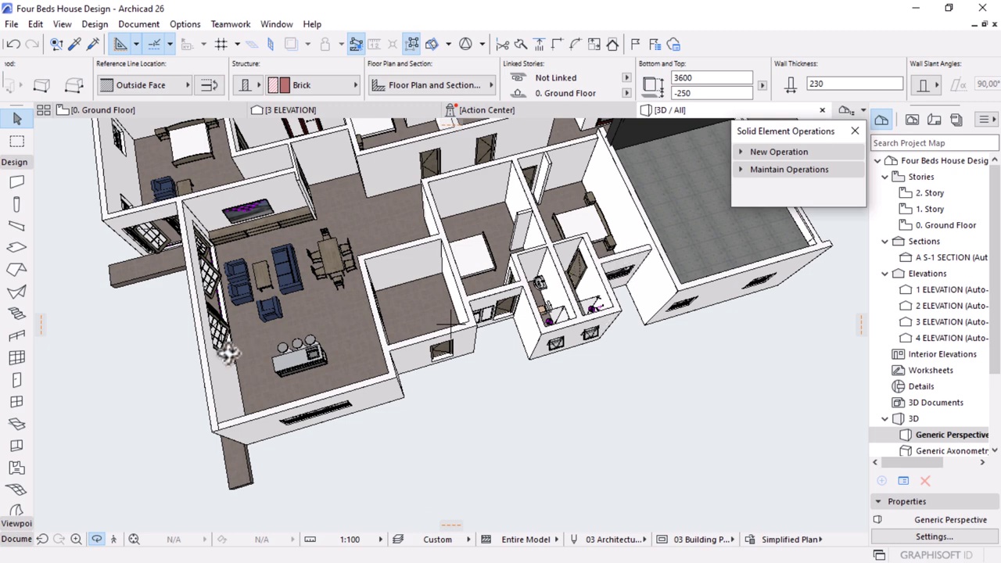
Draw a straight 400 by 300 mm beam about 16906 mm long from the garage side wall to the living room's outer wall, level with the wall tops
{"action": "left_click", "coordinate": [18, 225]}
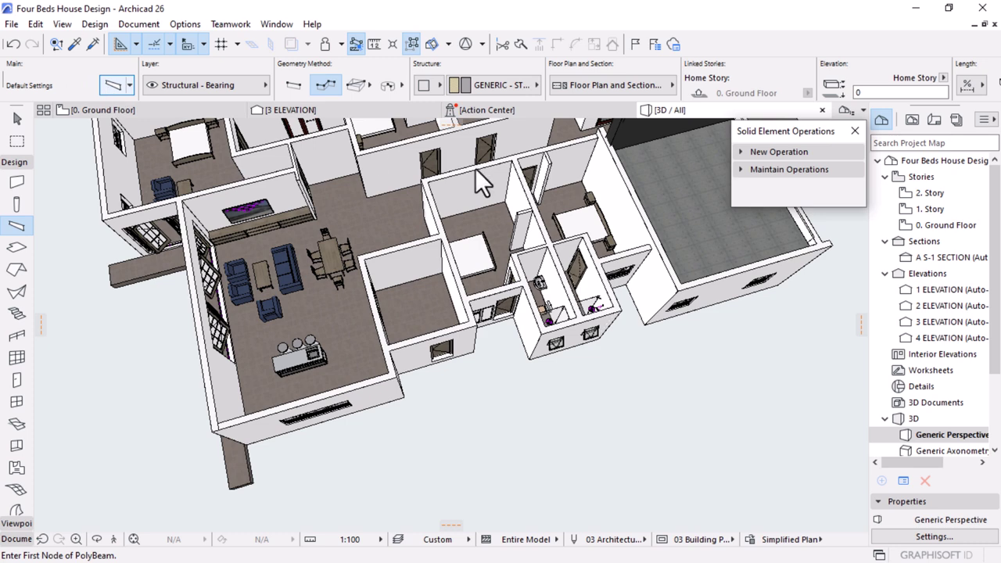
{"action": "key", "text": "ctrl+t"}
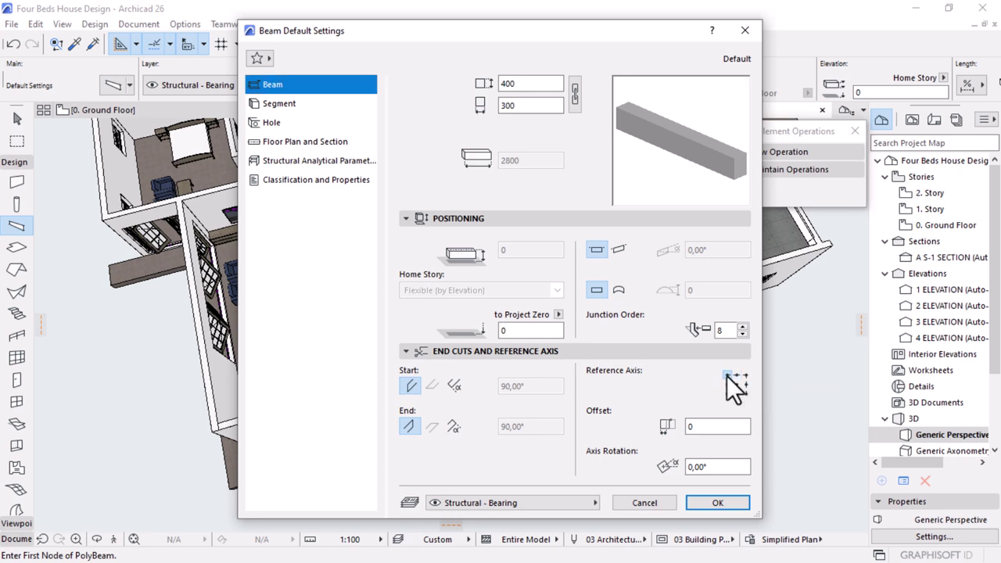
{"action": "left_click", "coordinate": [711, 503]}
{"action": "scroll", "coordinate": [606, 255], "scroll_direction": "up", "scroll_amount": 5}
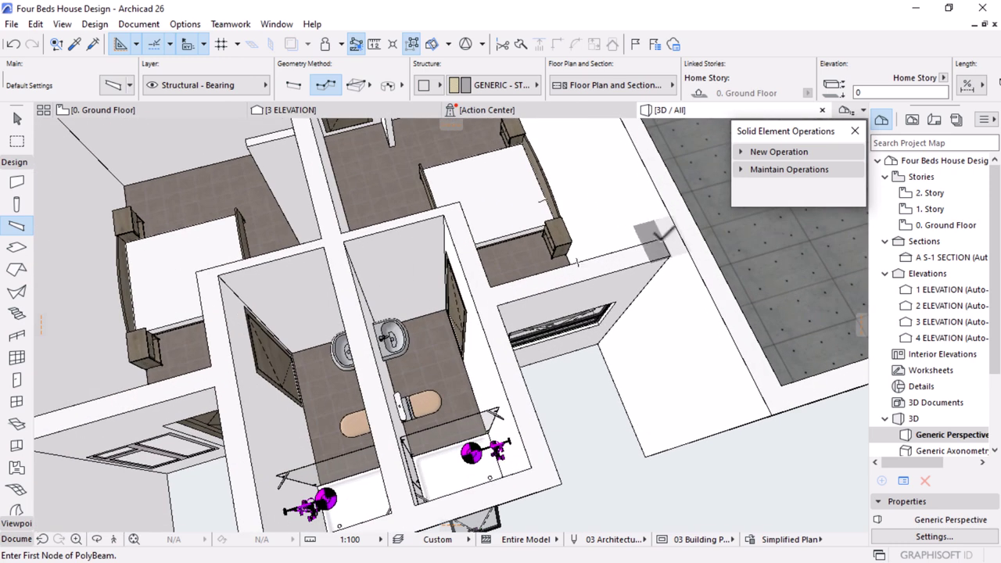
{"action": "left_click", "coordinate": [661, 239]}
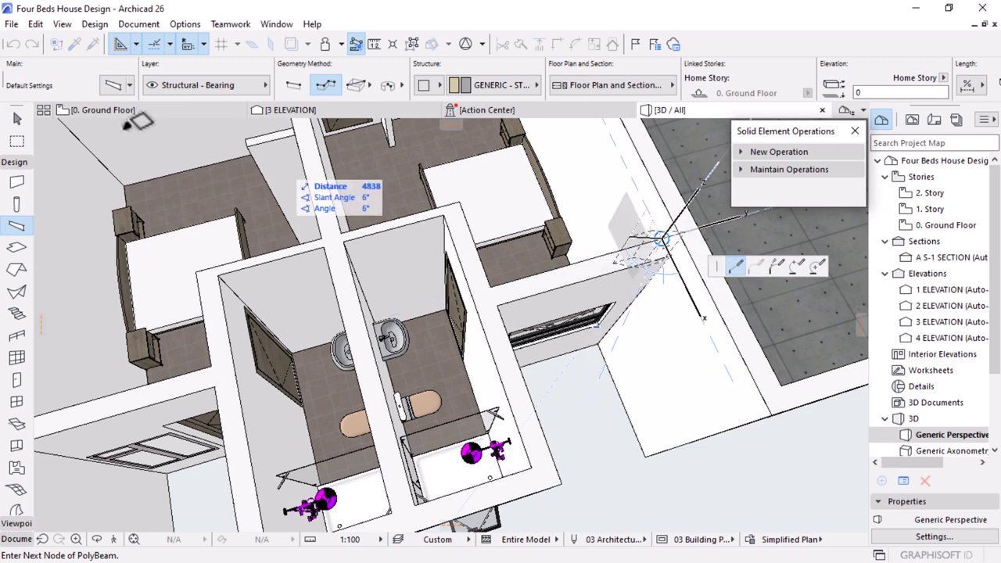
{"action": "key", "text": "ctrl+t"}
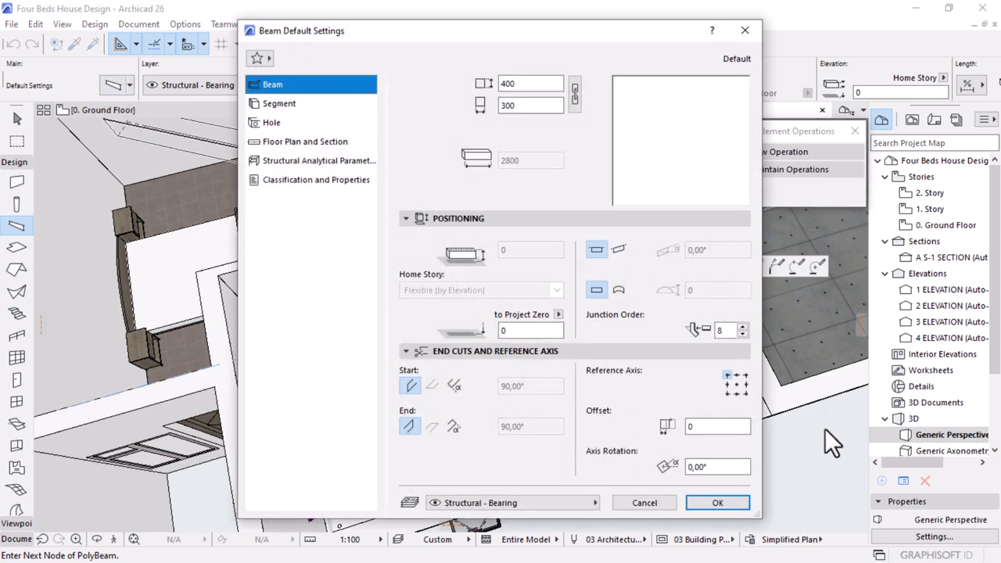
{"action": "left_click", "coordinate": [726, 495]}
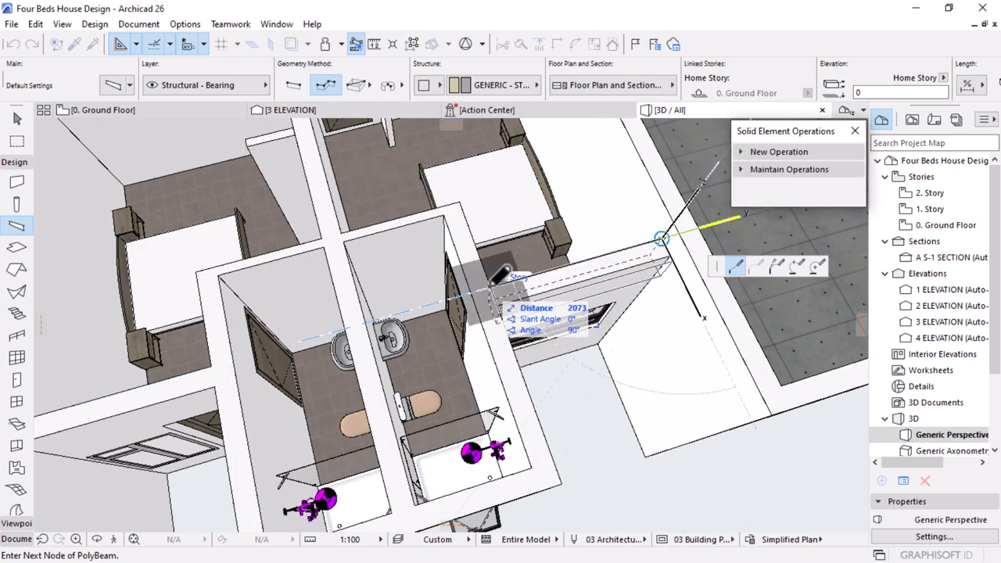
{"action": "scroll", "coordinate": [685, 263], "scroll_direction": "down", "scroll_amount": 1}
{"action": "scroll", "coordinate": [684, 263], "scroll_direction": "down", "scroll_amount": 5}
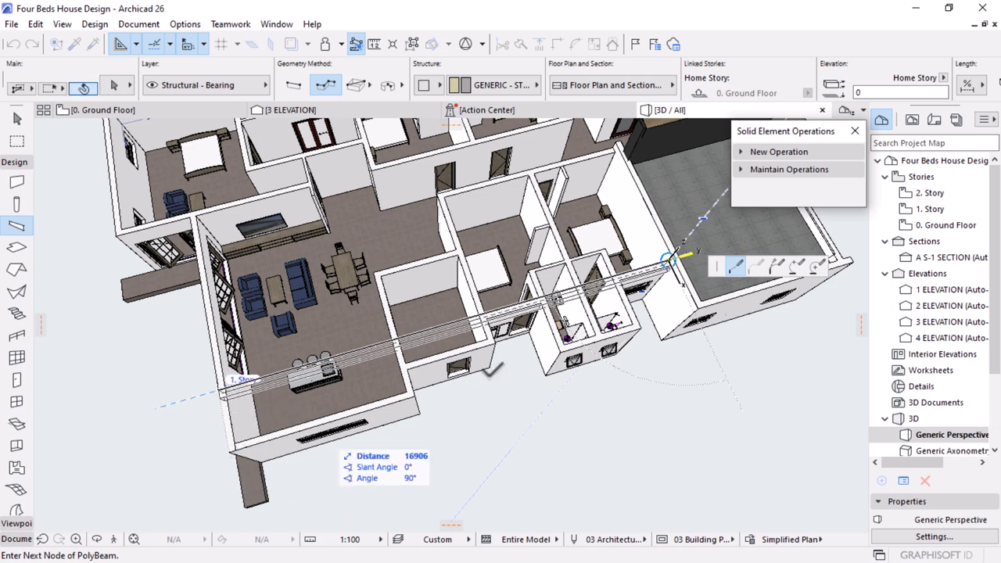
{"action": "left_click", "coordinate": [219, 390]}
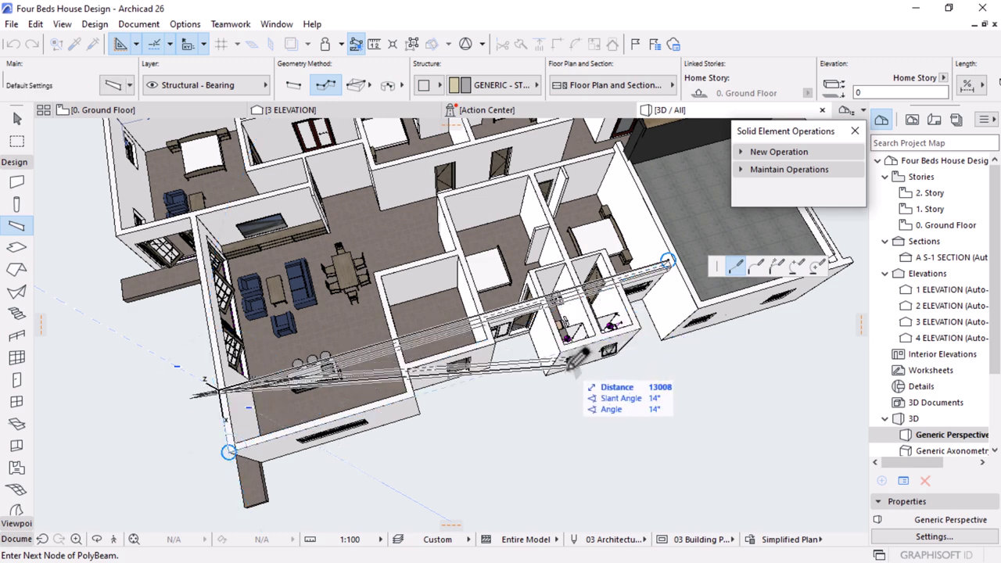
{"action": "right_click", "coordinate": [598, 415]}
{"action": "left_click", "coordinate": [593, 347]}
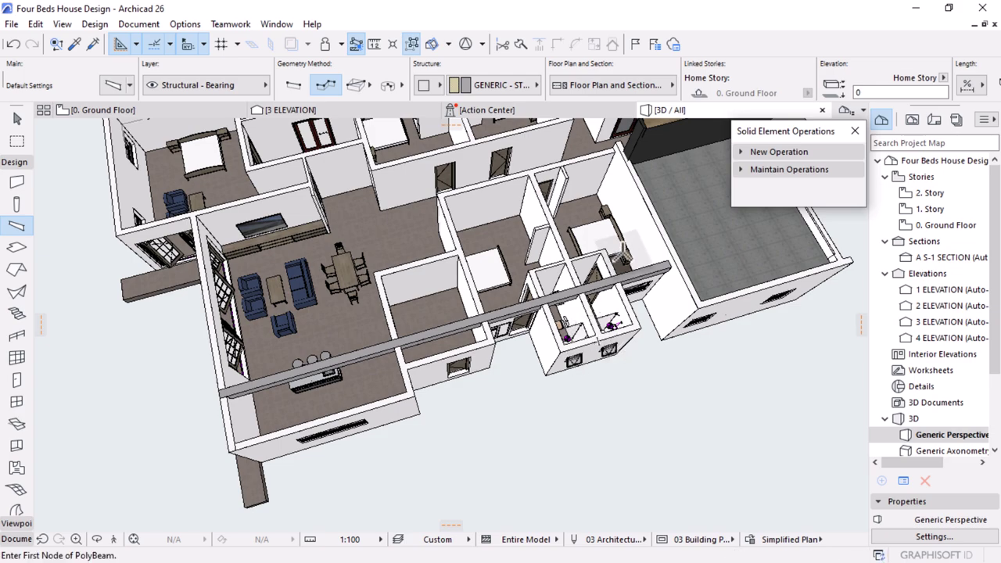
Inspect the new beam where it crosses the bathroom walls and meets the garage wall, then deselect it
{"action": "middle_click_drag", "start_coordinate": [621, 403], "coordinate": [719, 233], "text": "shift"}
{"action": "scroll", "coordinate": [672, 312], "scroll_direction": "up", "scroll_amount": 8}
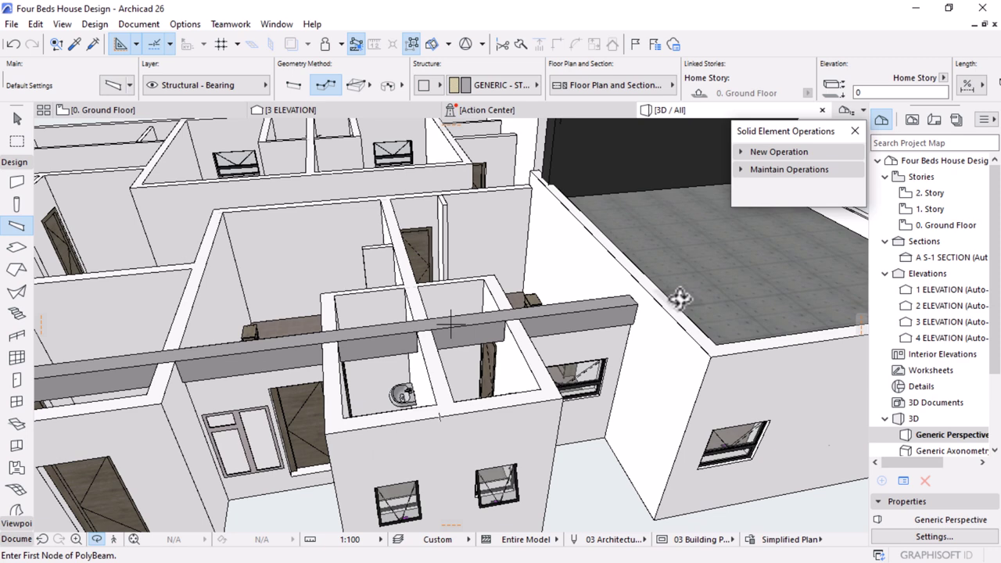
{"action": "key", "text": "Escape"}
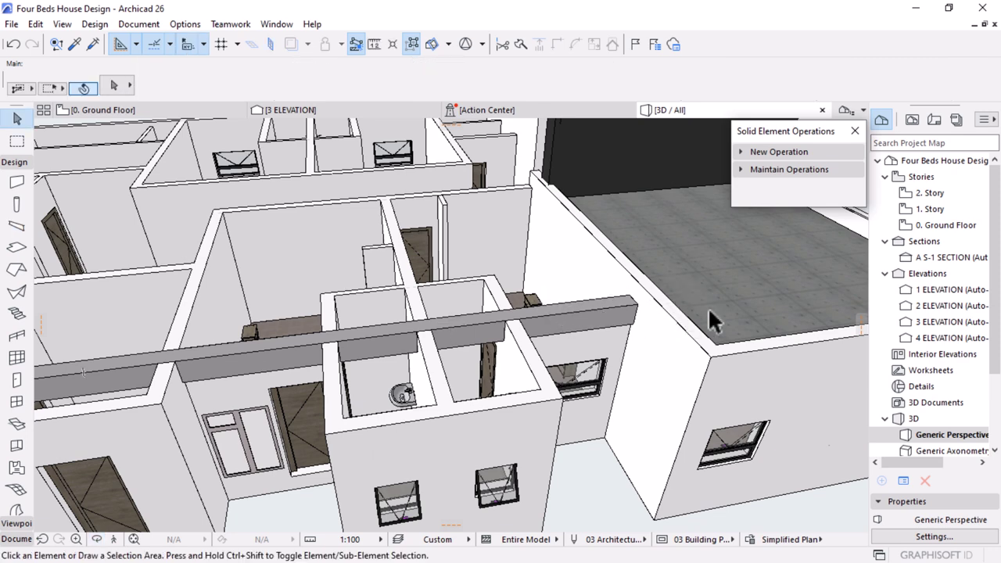
{"action": "left_click", "coordinate": [579, 311]}
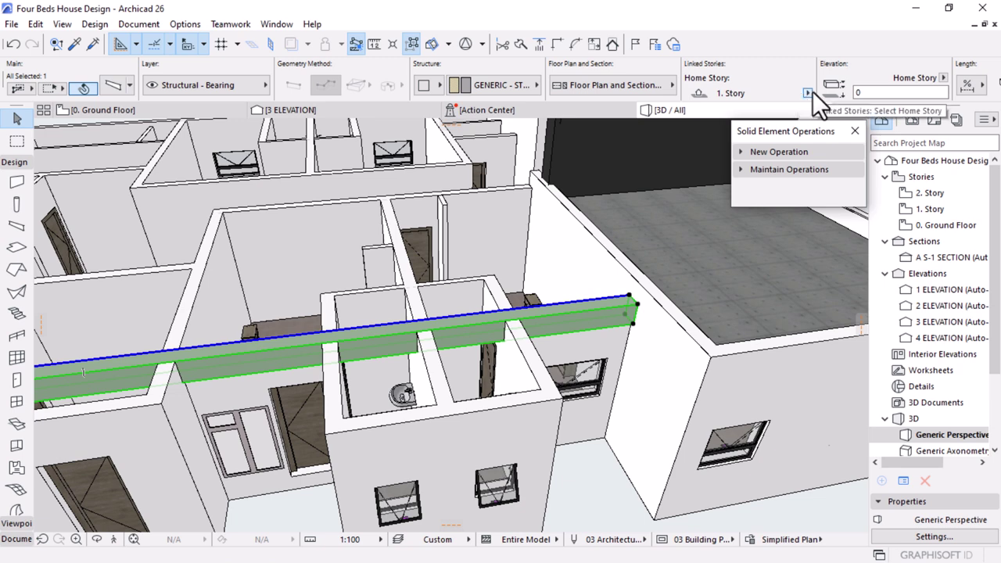
{"action": "scroll", "coordinate": [576, 331], "scroll_direction": "down", "scroll_amount": 1}
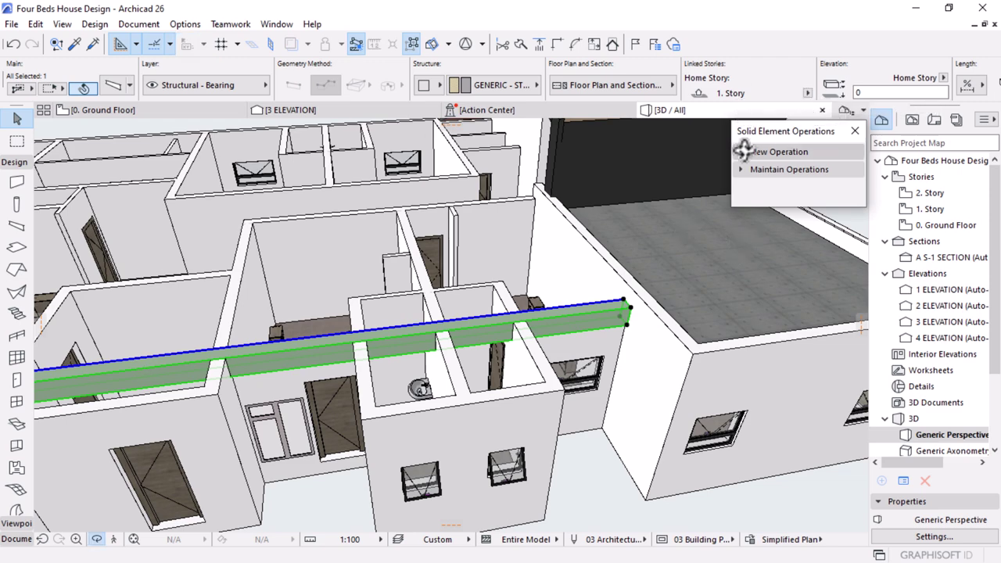
{"action": "scroll", "coordinate": [625, 273], "scroll_direction": "down", "scroll_amount": 6}
{"action": "middle_click_drag", "start_coordinate": [641, 343], "coordinate": [638, 319], "text": "shift"}
{"action": "scroll", "coordinate": [636, 319], "scroll_direction": "up", "scroll_amount": 5}
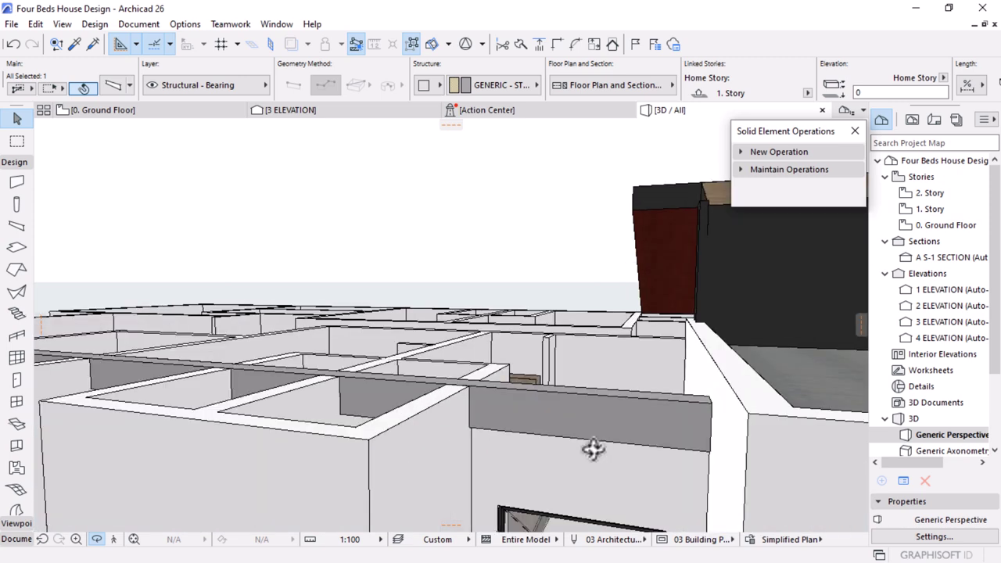
{"action": "key", "text": "Escape"}
Set the beam's cross-section width to 230 mm and deselect it
{"action": "left_click", "coordinate": [575, 414]}
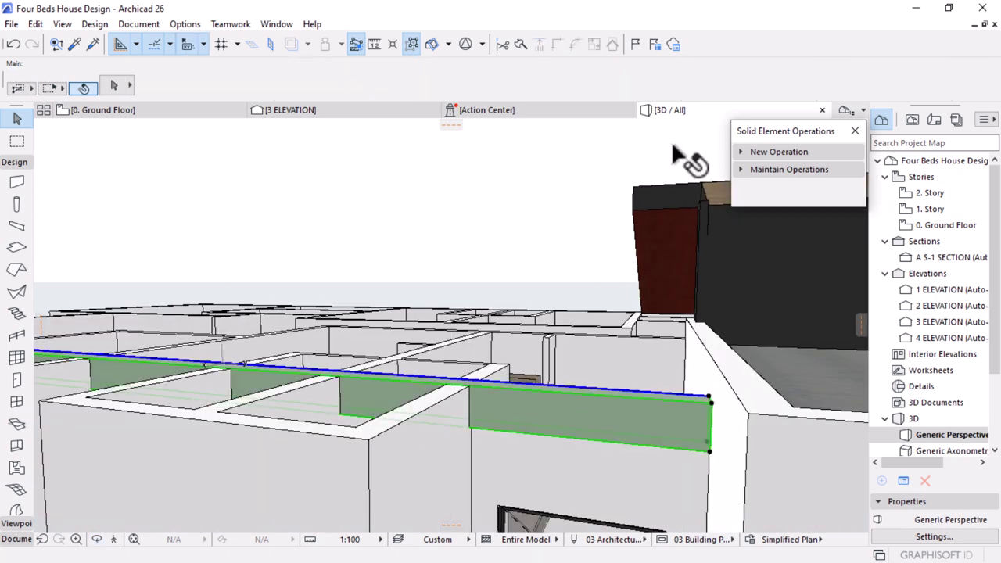
{"action": "scroll", "coordinate": [676, 89], "scroll_direction": "down", "scroll_amount": 3}
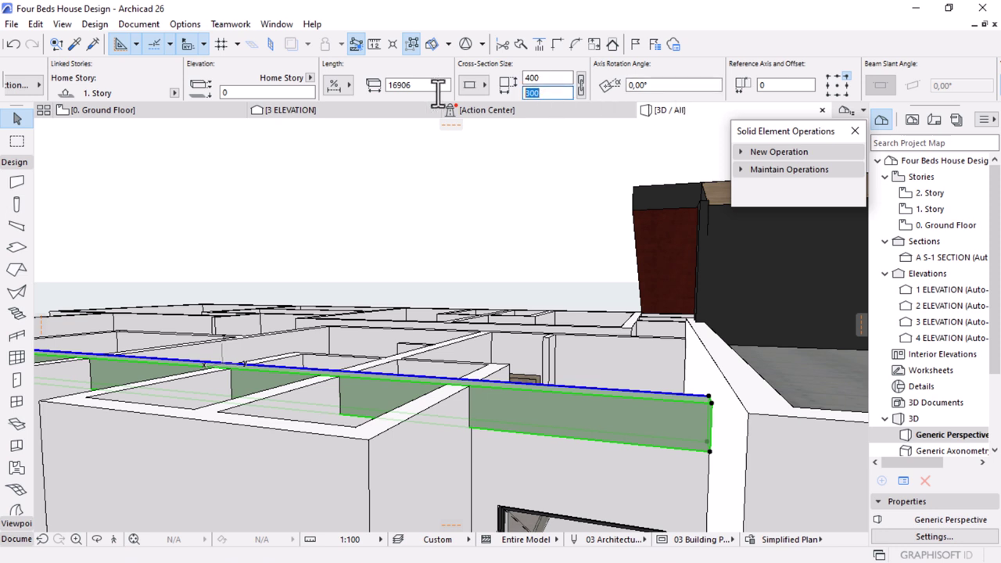
{"action": "key", "text": "Return"}
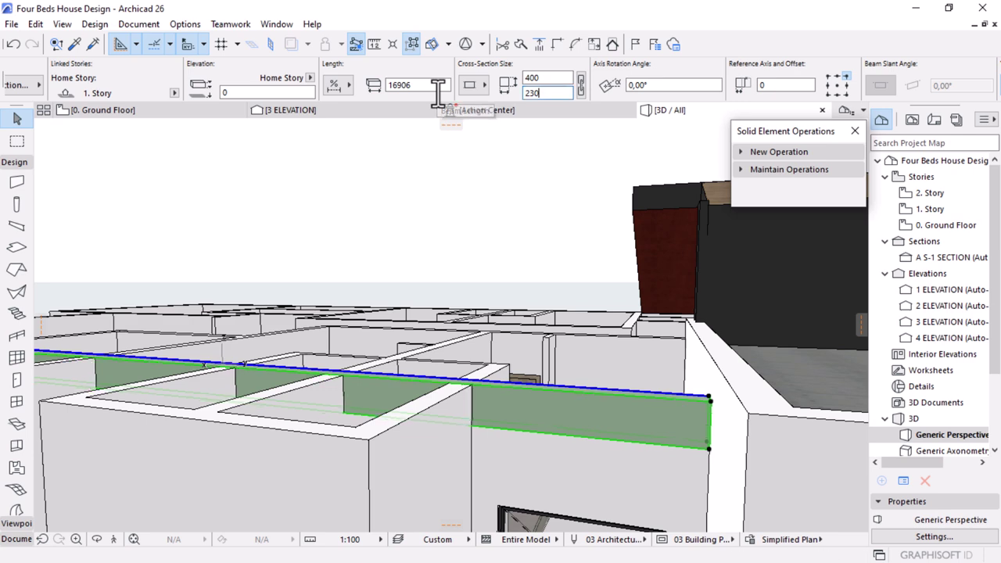
{"action": "key", "text": "Escape"}
Draw a brick wall along the full length of the beam's top, using the settings of the kitchen's exterior wall
{"action": "scroll", "coordinate": [747, 450], "scroll_direction": "down", "scroll_amount": 10}
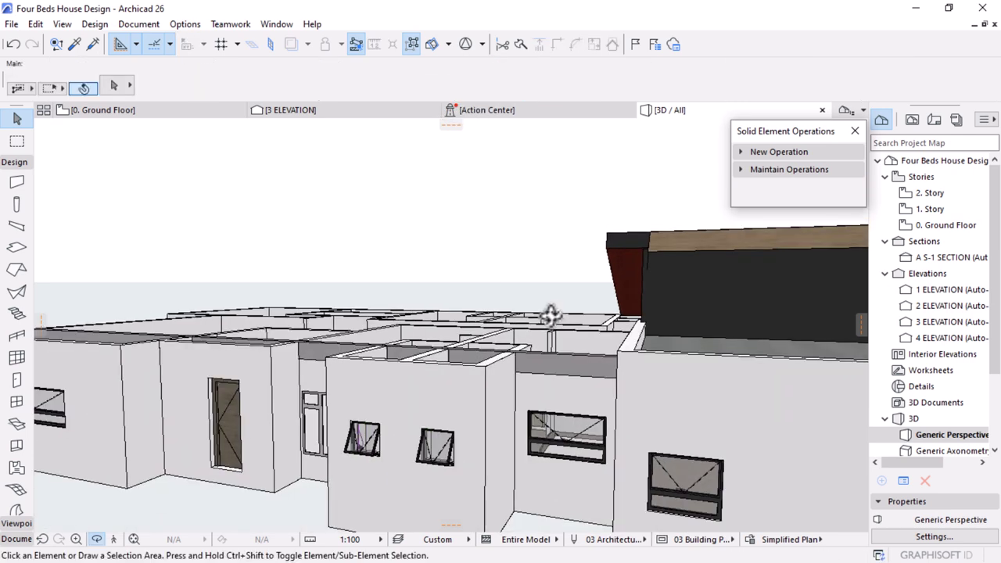
{"action": "left_click_drag", "start_coordinate": [574, 356], "coordinate": [686, 407]}
{"action": "scroll", "coordinate": [403, 344], "scroll_direction": "up", "scroll_amount": 4}
{"action": "scroll", "coordinate": [452, 356], "scroll_direction": "up", "scroll_amount": 3}
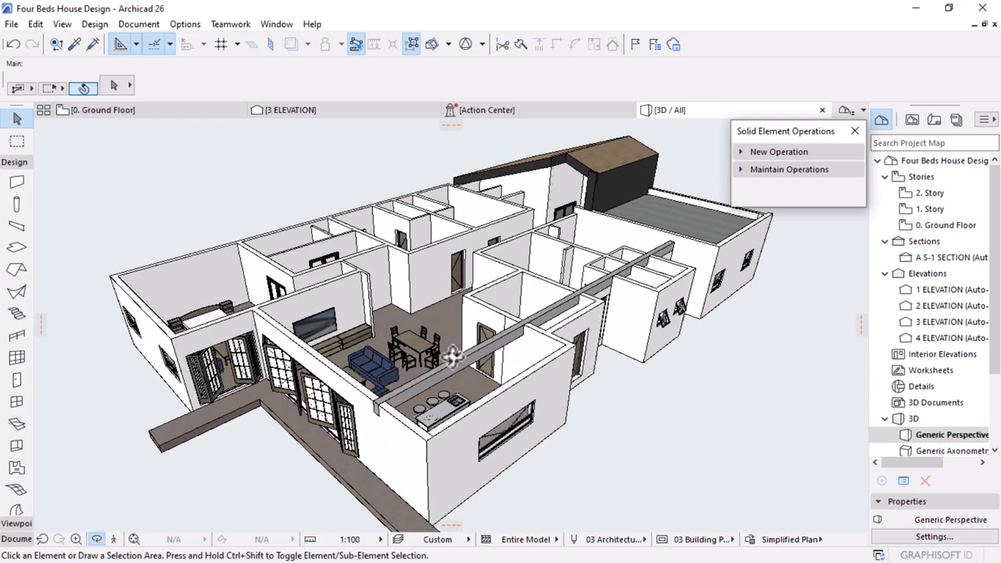
{"action": "left_click", "coordinate": [493, 426]}
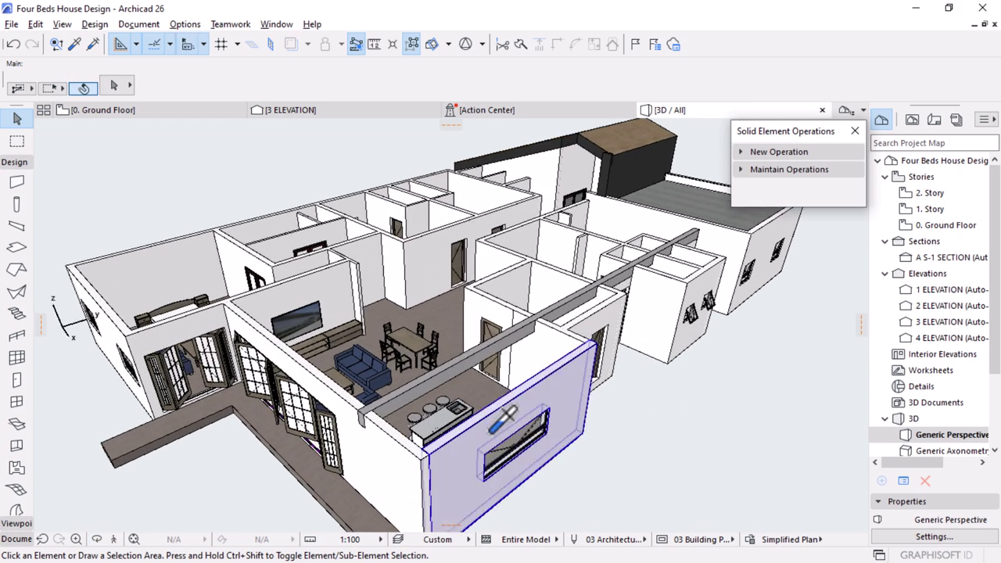
{"action": "left_click", "coordinate": [361, 418], "text": "alt"}
{"action": "left_click", "coordinate": [362, 415]}
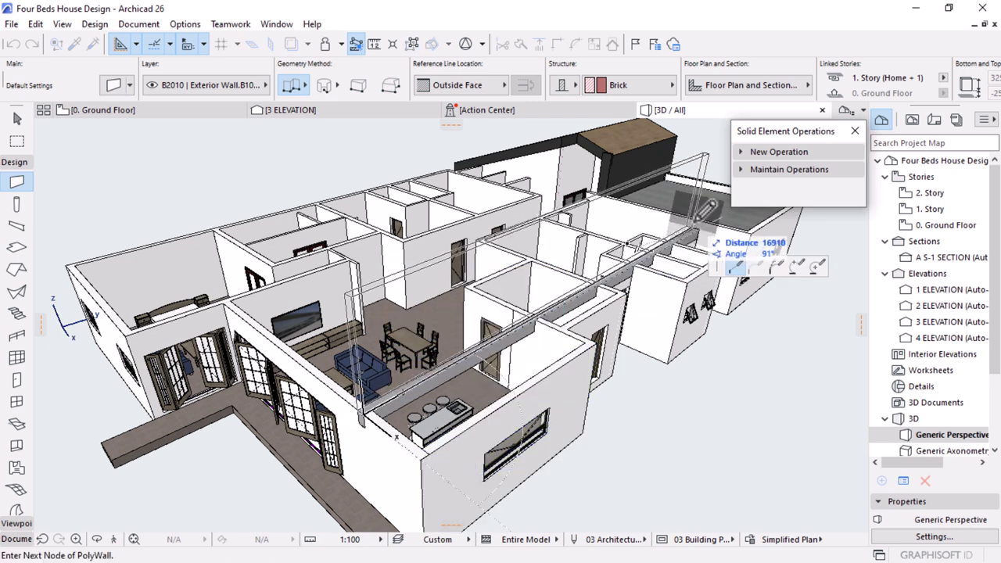
{"action": "scroll", "coordinate": [703, 222], "scroll_direction": "up", "scroll_amount": 2}
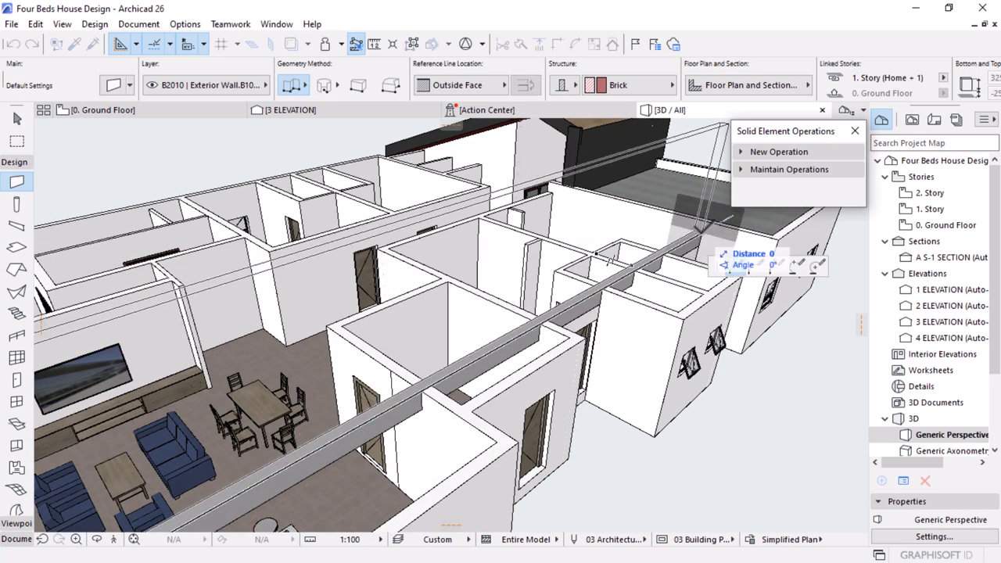
{"action": "double_click", "coordinate": [702, 227]}
{"action": "scroll", "coordinate": [649, 254], "scroll_direction": "down", "scroll_amount": 2}
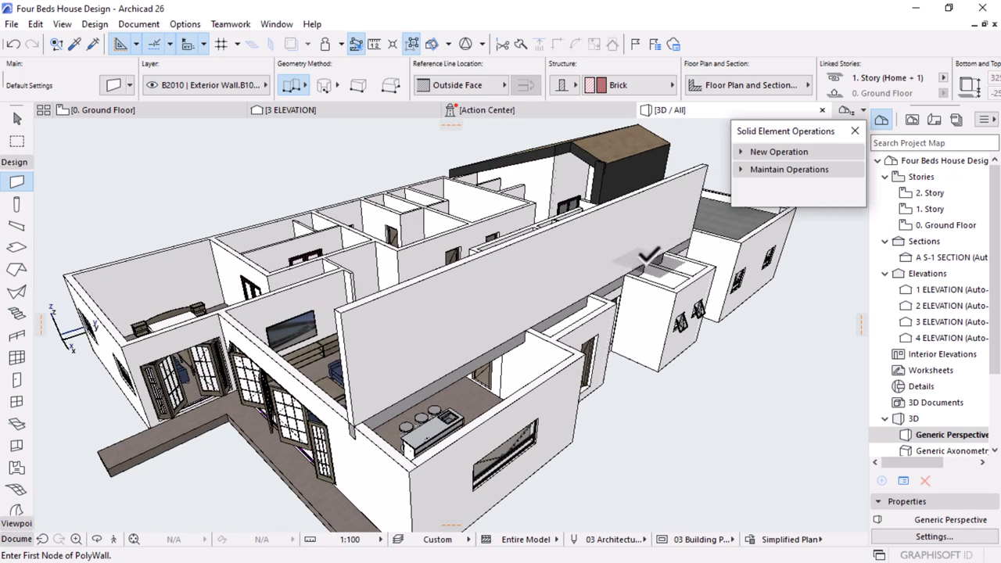
{"action": "scroll", "coordinate": [595, 397], "scroll_direction": "down", "scroll_amount": 3}
{"action": "key", "text": "Escape"}
Set the top link of the wall above the beam to Not Linked and its height to 1000 mm, and deselect it
{"action": "key", "text": "o"}
{"action": "left_click_drag", "start_coordinate": [569, 452], "coordinate": [680, 429]}
{"action": "scroll", "coordinate": [582, 286], "scroll_direction": "up", "scroll_amount": 5}
{"action": "scroll", "coordinate": [590, 270], "scroll_direction": "up", "scroll_amount": 2}
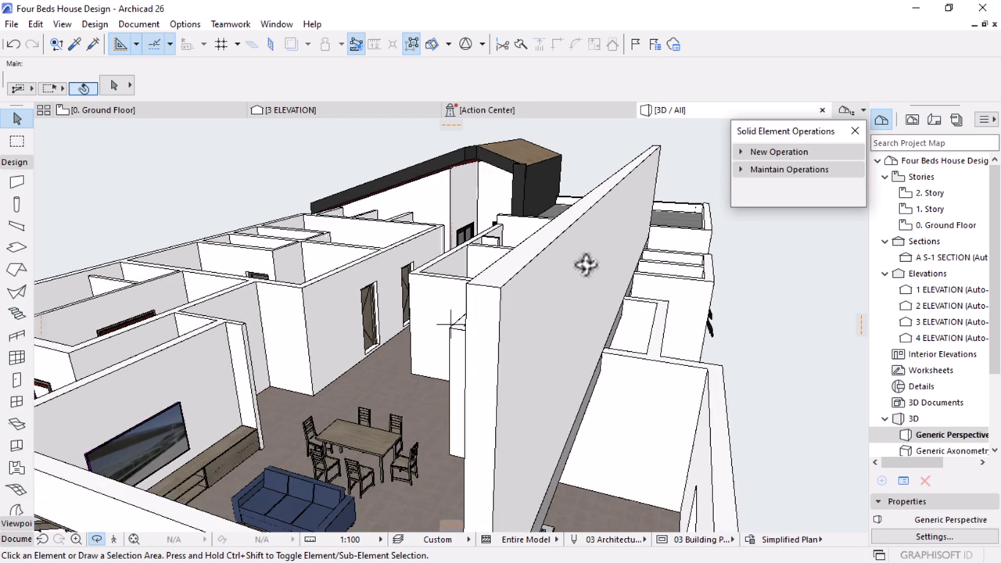
{"action": "left_click", "coordinate": [511, 290]}
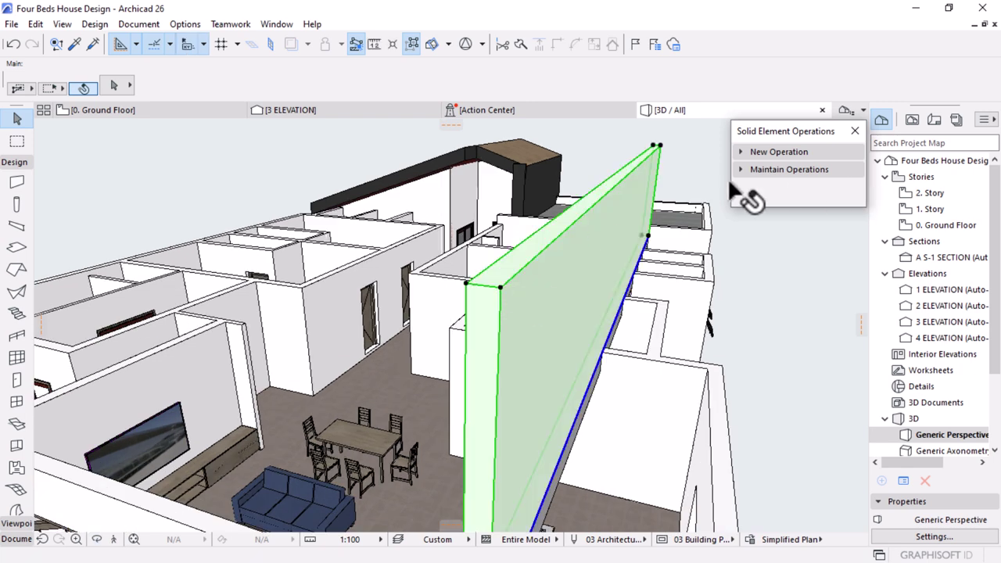
{"action": "scroll", "coordinate": [592, 252], "scroll_direction": "down", "scroll_amount": 2}
{"action": "scroll", "coordinate": [736, 83], "scroll_direction": "down", "scroll_amount": 6}
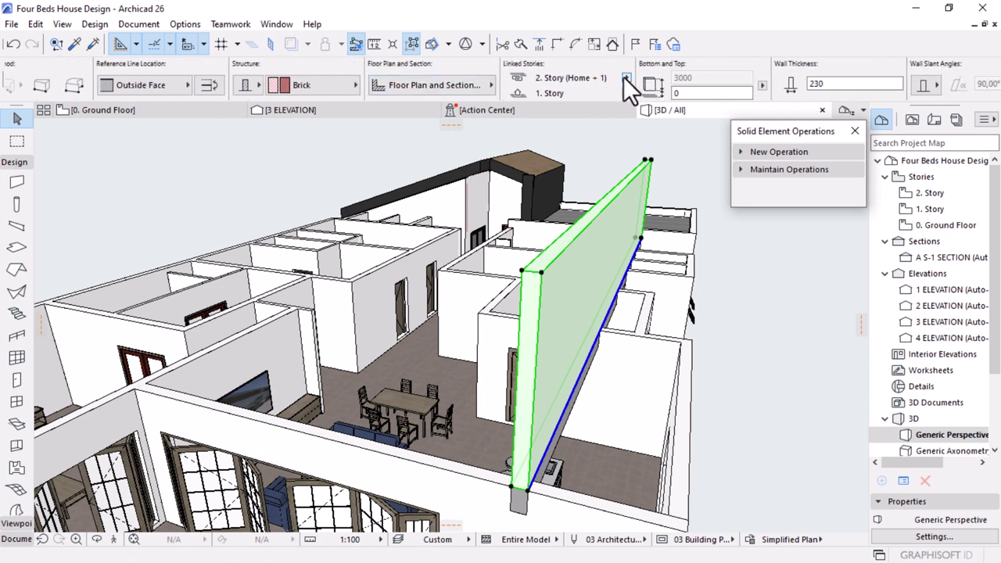
{"action": "left_click", "coordinate": [627, 78]}
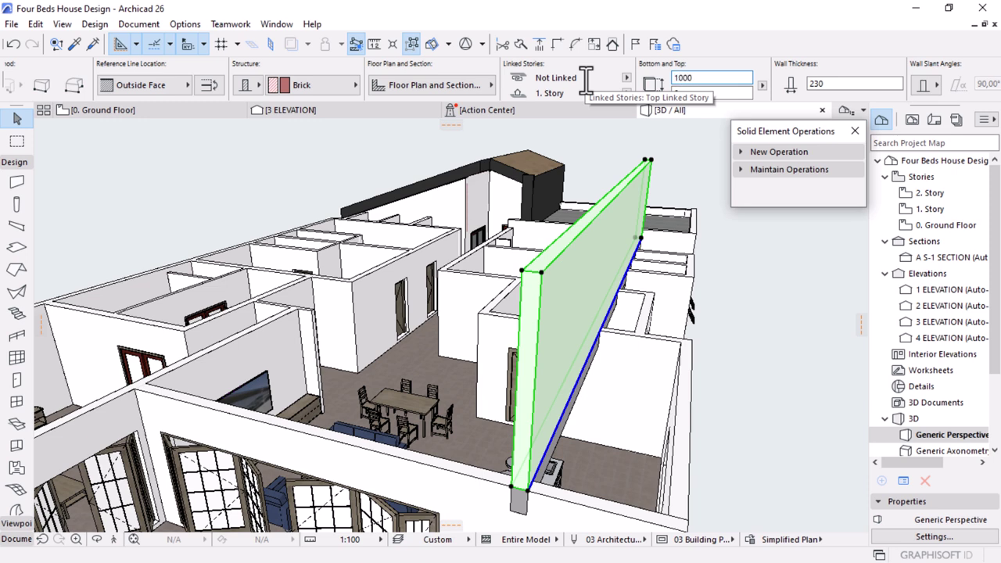
{"action": "key", "text": "Return"}
{"action": "key", "text": "Escape"}
{"action": "scroll", "coordinate": [469, 288], "scroll_direction": "down", "scroll_amount": 3}
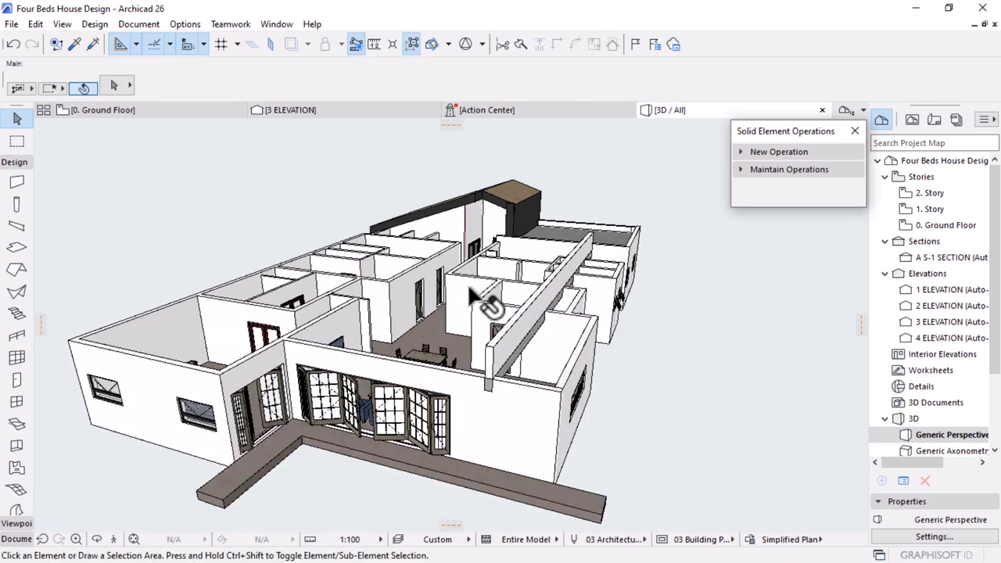
{"action": "middle_click_drag", "start_coordinate": [473, 297], "coordinate": [412, 380], "text": "shift"}
{"action": "scroll", "coordinate": [412, 381], "scroll_direction": "up", "scroll_amount": 5}
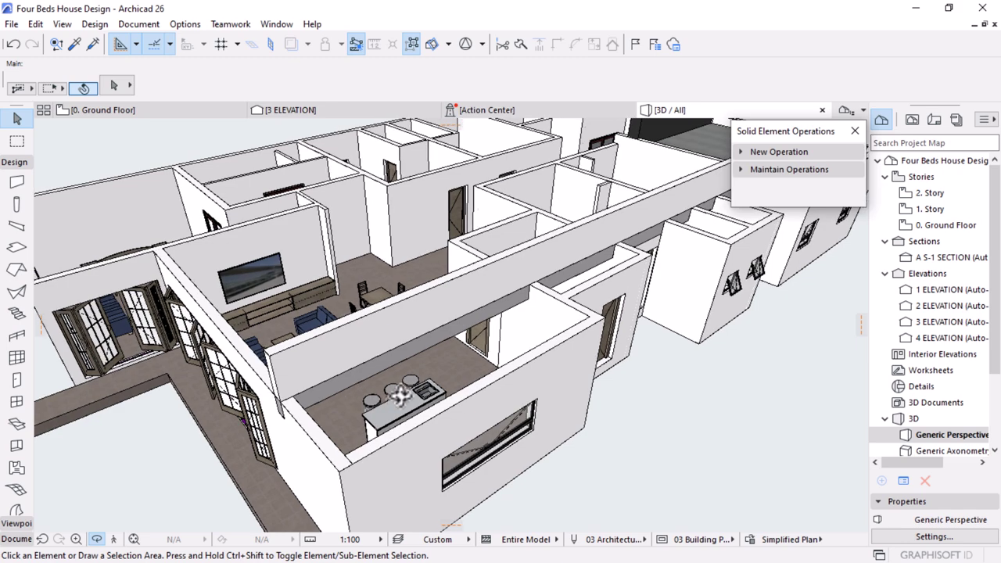
{"action": "scroll", "coordinate": [346, 368], "scroll_direction": "down", "scroll_amount": 3}
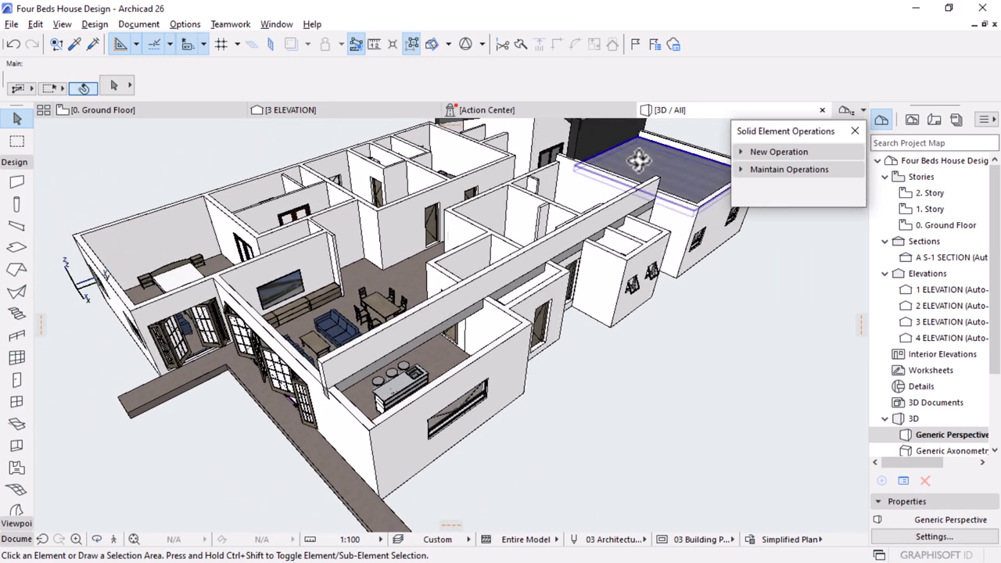
Draw a rectangular roof slab over the kitchen, between its exterior walls and the long beam, using the garage roof slab's settings
{"action": "left_click", "coordinate": [381, 410], "text": "alt"}
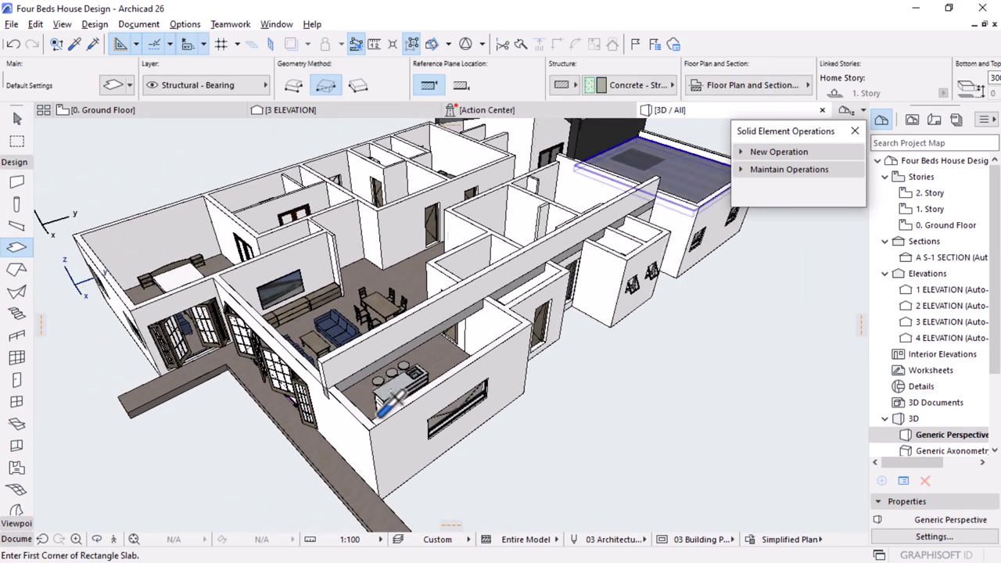
{"action": "scroll", "coordinate": [374, 420], "scroll_direction": "up", "scroll_amount": 4}
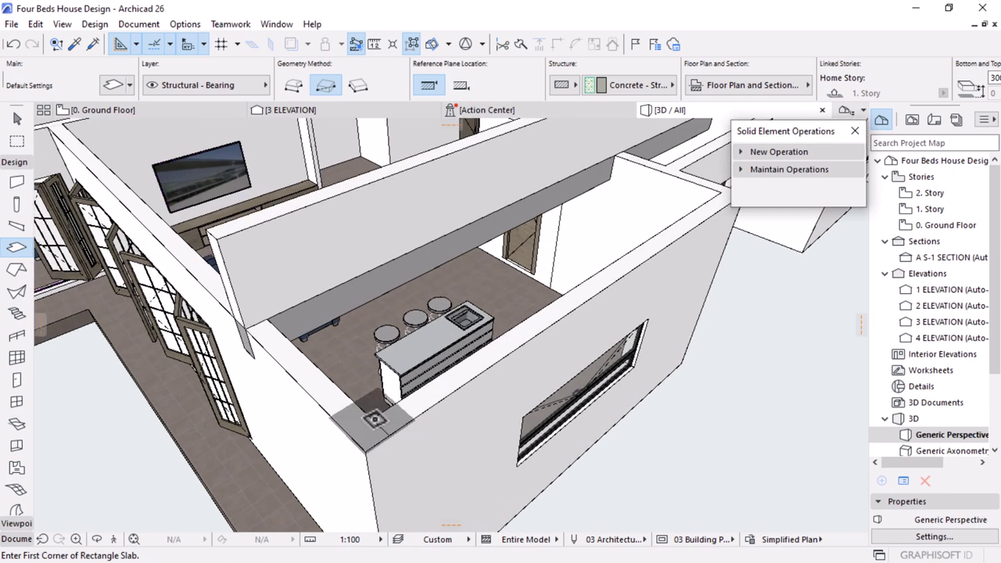
{"action": "left_click", "coordinate": [373, 408]}
{"action": "scroll", "coordinate": [373, 408], "scroll_direction": "down", "scroll_amount": 2}
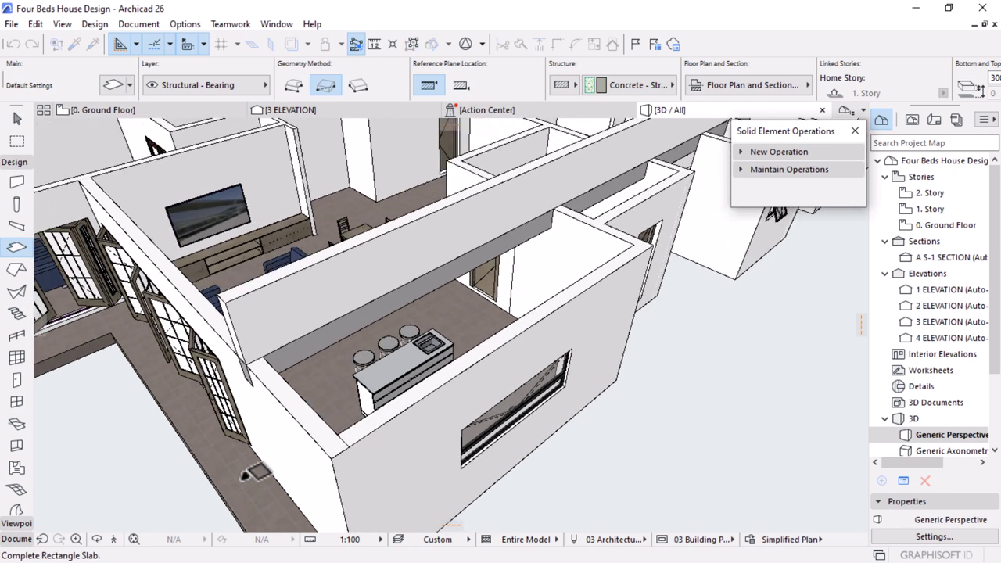
{"action": "left_click", "coordinate": [560, 202]}
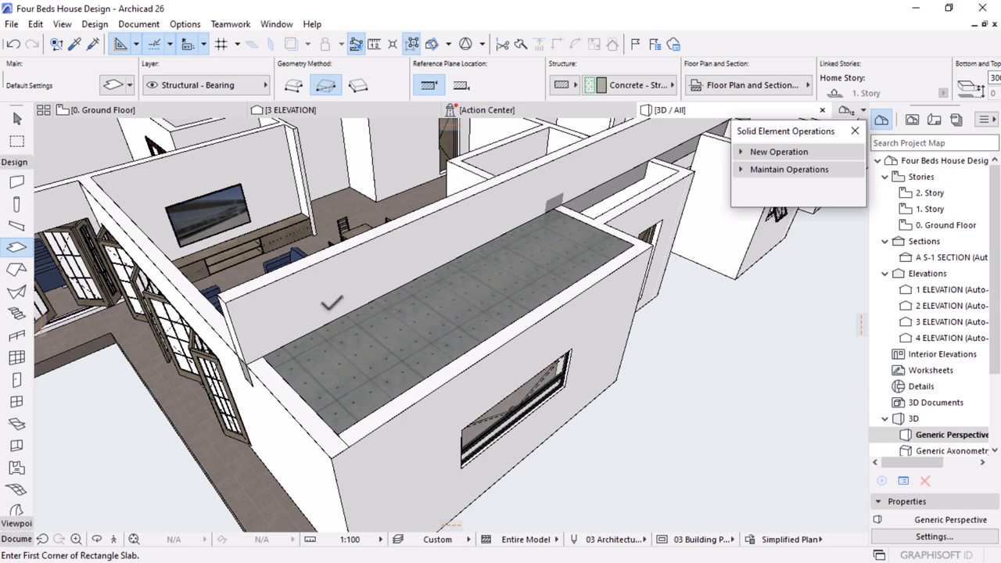
Draw a rectangular roof slab with the same settings over the bathroom block projecting beyond the long beam
{"action": "scroll", "coordinate": [301, 335], "scroll_direction": "down", "scroll_amount": 3}
{"action": "scroll", "coordinate": [565, 227], "scroll_direction": "up", "scroll_amount": 3}
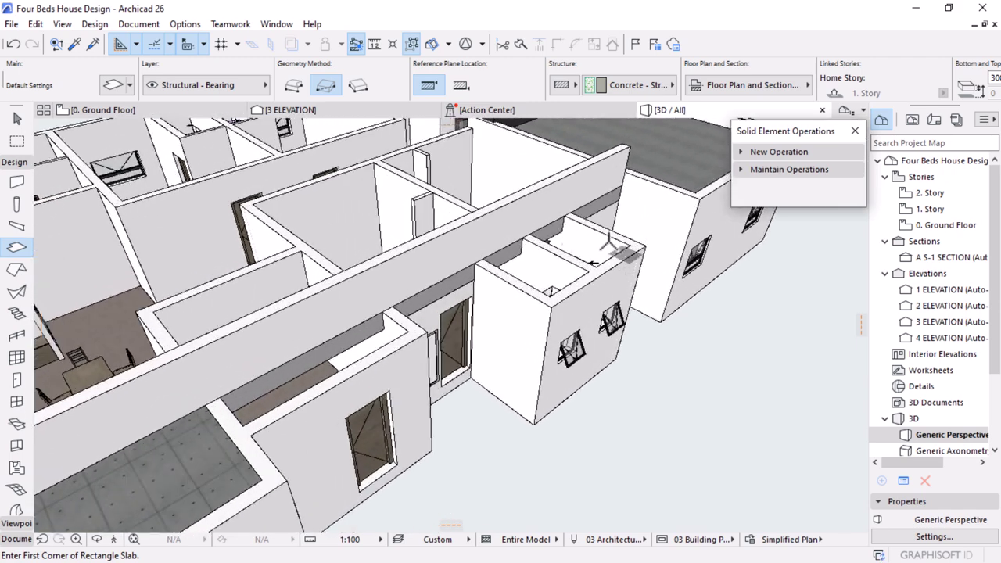
{"action": "left_click", "coordinate": [565, 212]}
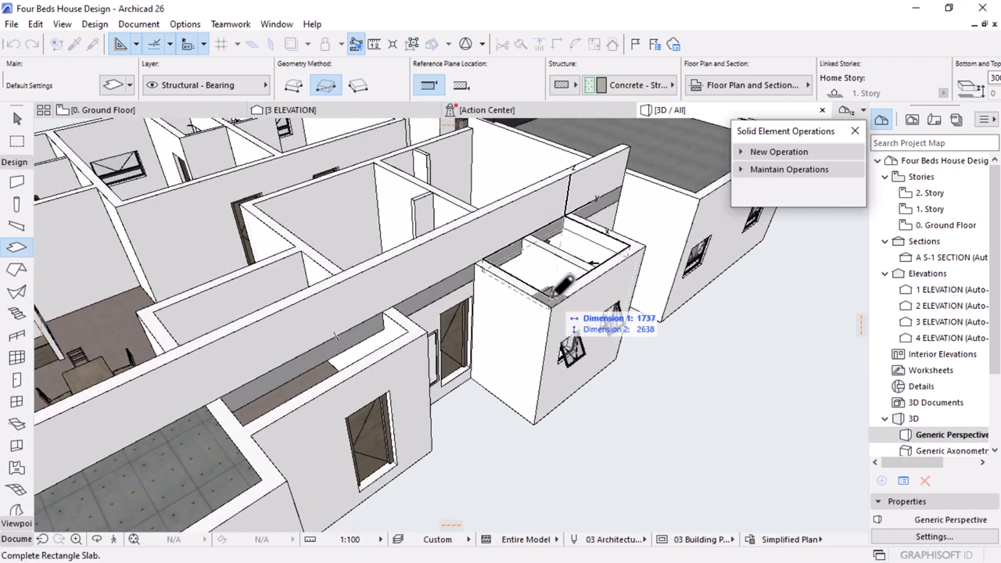
{"action": "left_click", "coordinate": [549, 296]}
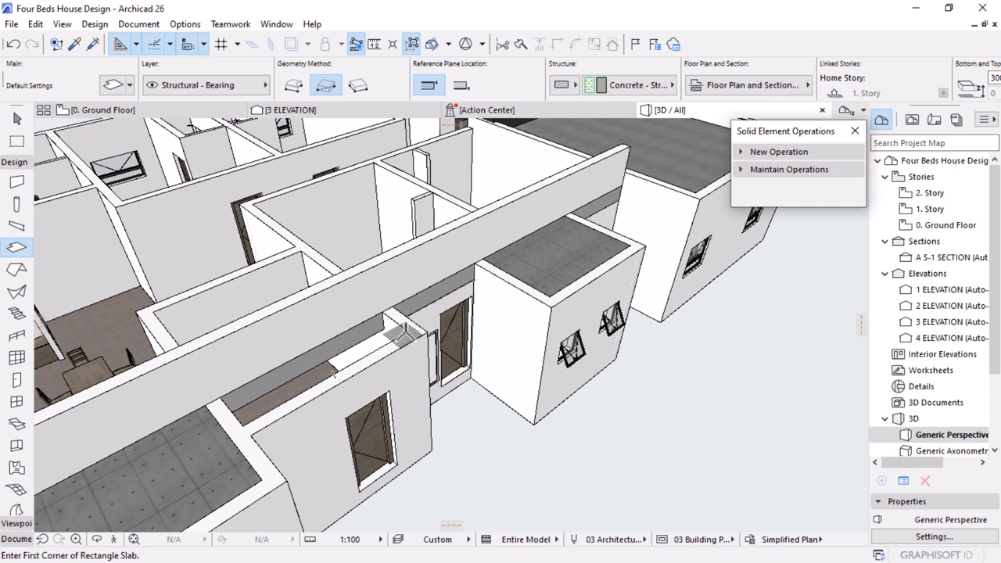
Draw a matching rectangular roof slab over the narrow strip of the room beside the kitchen, and leave the Slab tool
{"action": "scroll", "coordinate": [289, 365], "scroll_direction": "up", "scroll_amount": 3}
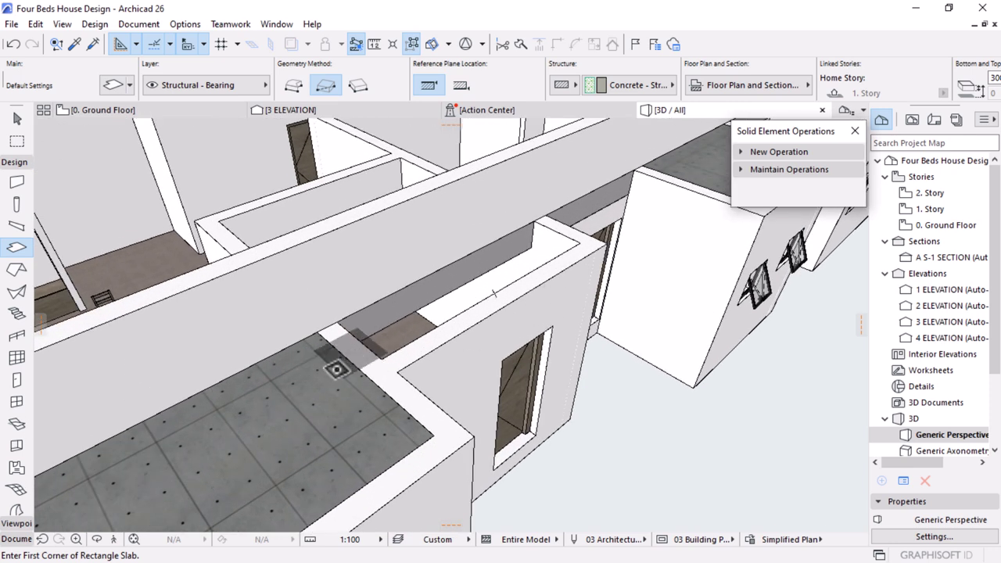
{"action": "left_click", "coordinate": [458, 339], "text": "shift"}
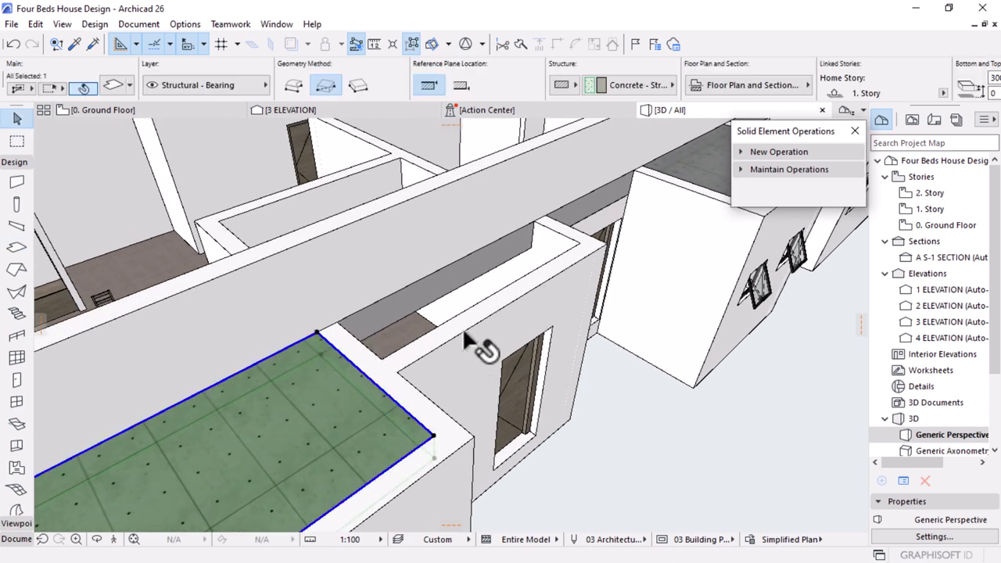
{"action": "key", "text": "Escape"}
{"action": "key", "text": "w"}
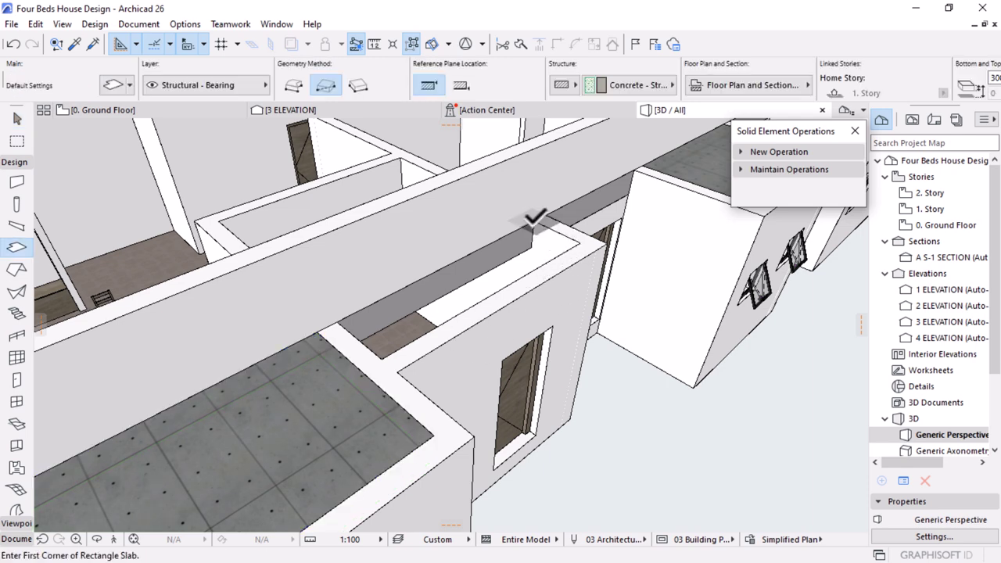
{"action": "left_click", "coordinate": [535, 221]}
{"action": "left_click", "coordinate": [388, 353]}
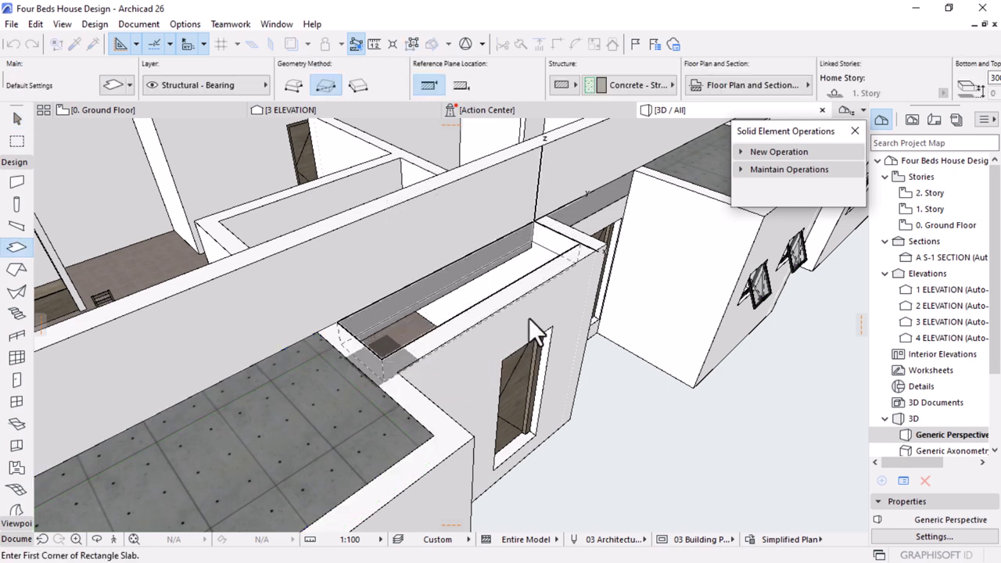
{"action": "scroll", "coordinate": [529, 318], "scroll_direction": "down", "scroll_amount": 5}
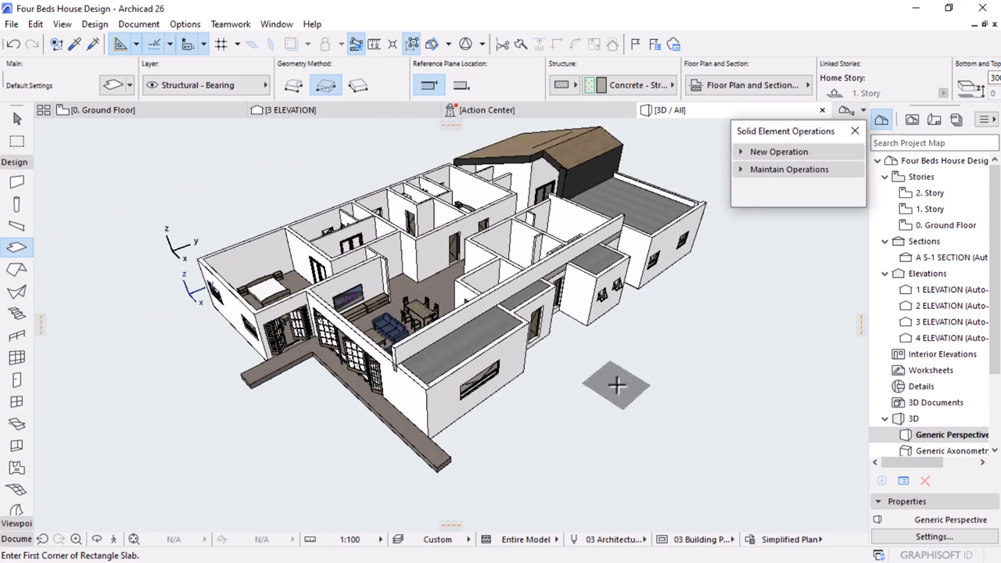
{"action": "key", "text": "Escape"}
Open the Ground Floor plan, clear the selection and pick up the settings of the slab at the main entrance
{"action": "middle_click_drag", "start_coordinate": [524, 326], "coordinate": [493, 378], "text": "shift"}
{"action": "scroll", "coordinate": [587, 338], "scroll_direction": "up", "scroll_amount": 4}
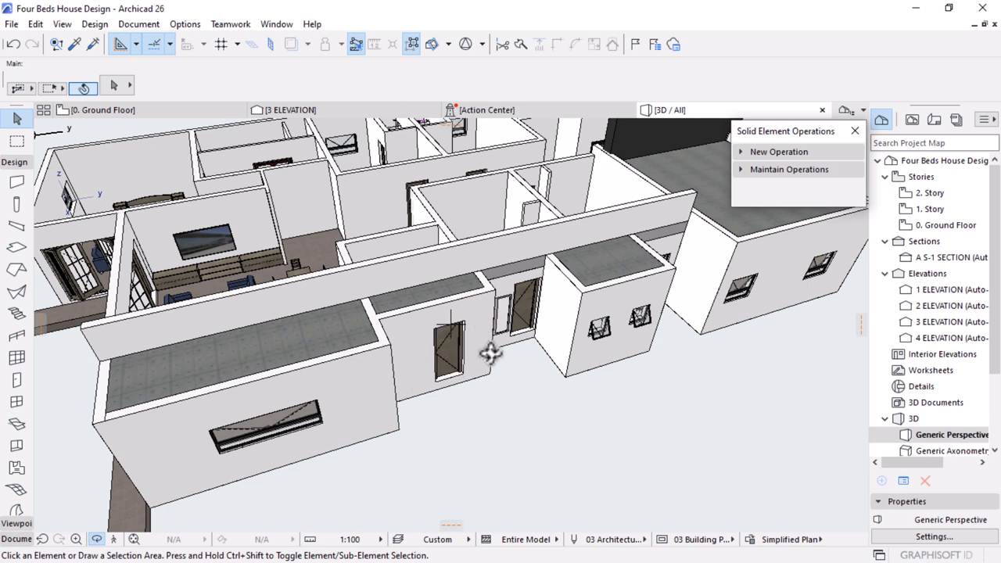
{"action": "left_click_drag", "start_coordinate": [571, 339], "coordinate": [491, 297]}
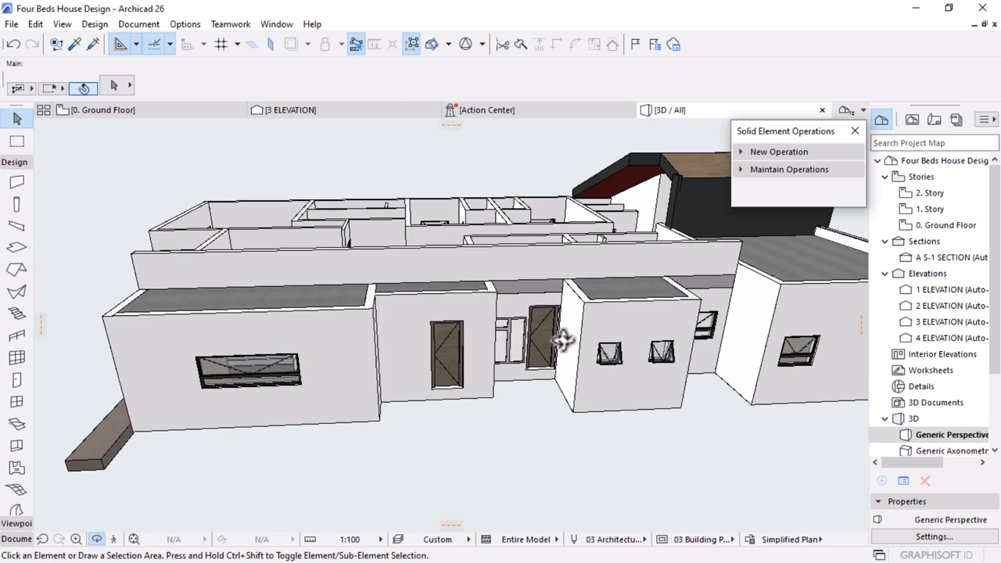
{"action": "left_click_drag", "start_coordinate": [562, 338], "coordinate": [603, 331]}
{"action": "left_click_drag", "start_coordinate": [551, 353], "coordinate": [450, 386]}
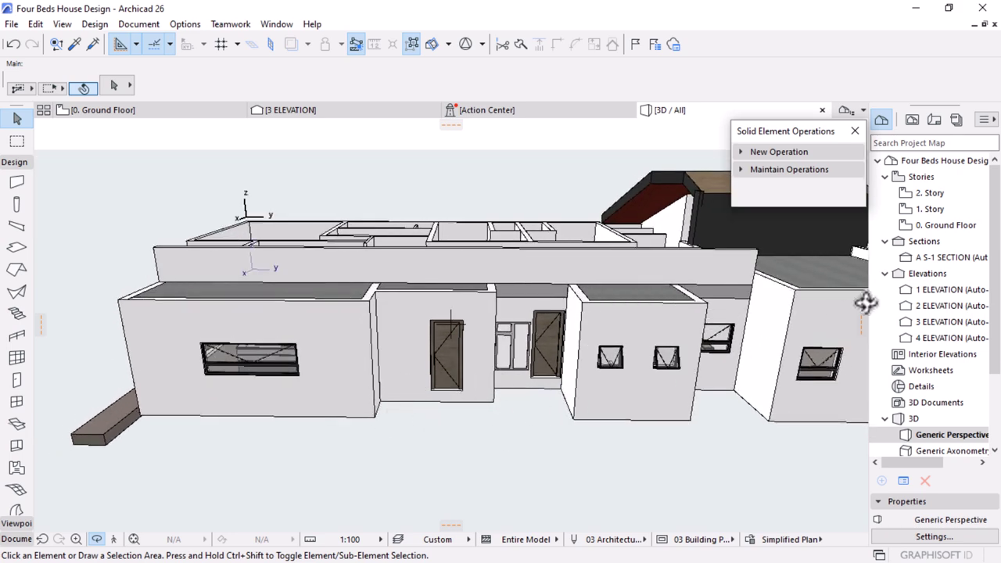
{"action": "double_click", "coordinate": [945, 227]}
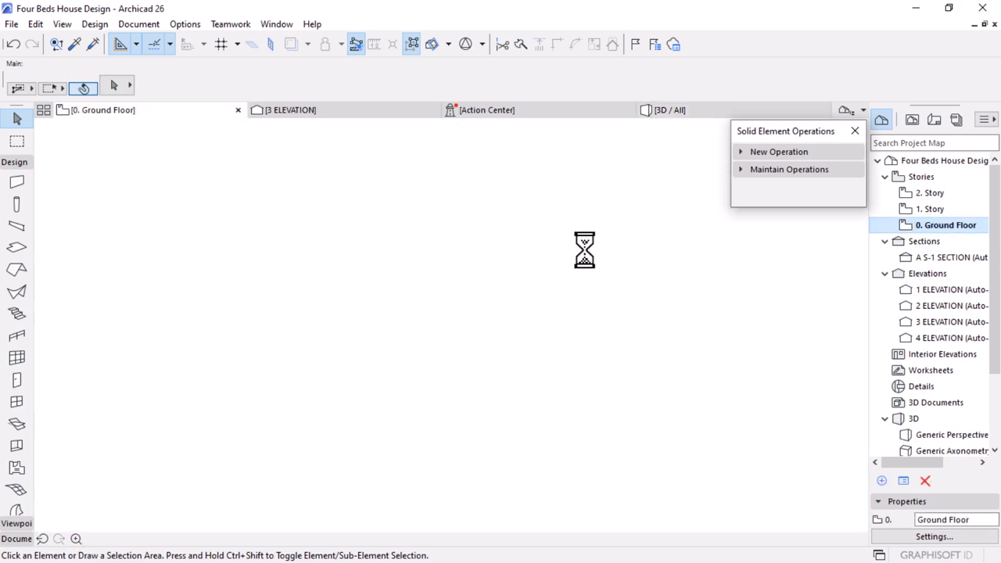
{"action": "scroll", "coordinate": [442, 277], "scroll_direction": "down", "scroll_amount": 6}
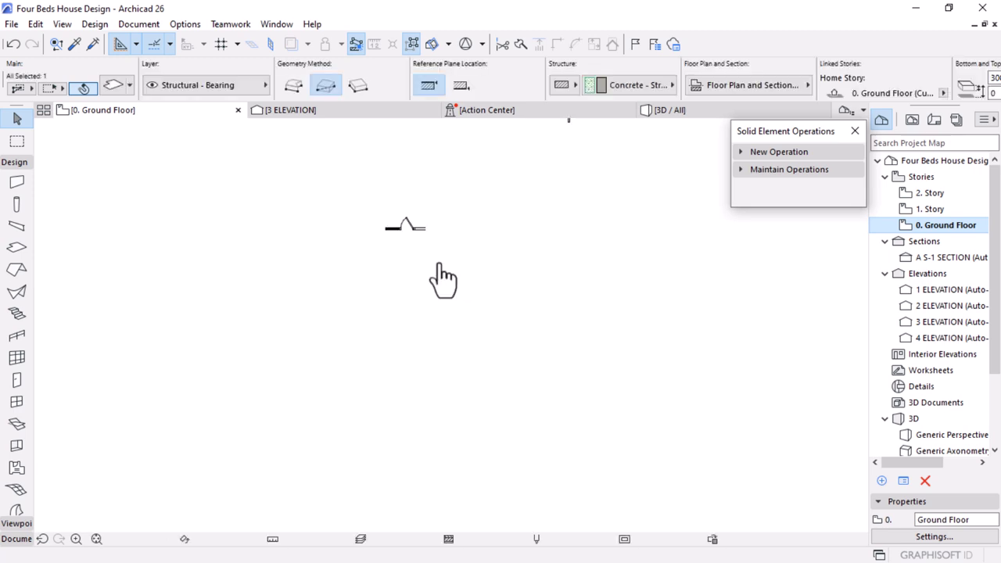
{"action": "scroll", "coordinate": [485, 228], "scroll_direction": "up", "scroll_amount": 4}
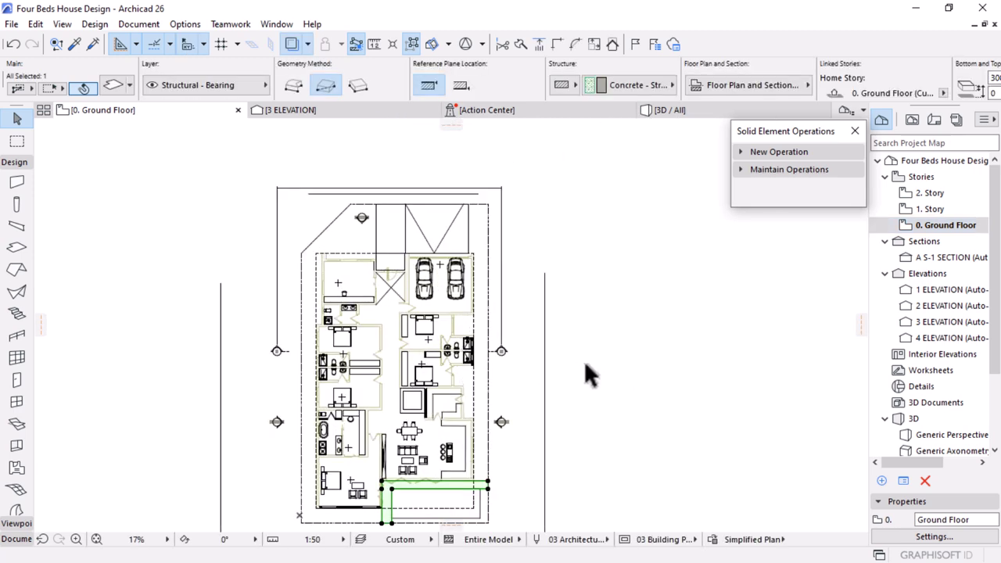
{"action": "key", "text": "Escape"}
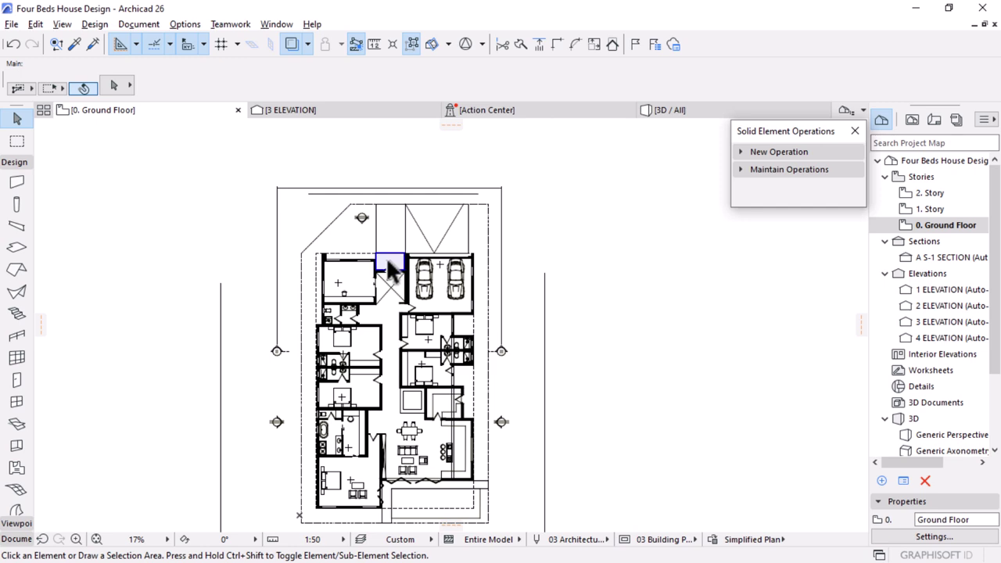
{"action": "left_click", "coordinate": [390, 263], "text": "alt"}
{"action": "scroll", "coordinate": [444, 477], "scroll_direction": "up", "scroll_amount": 2}
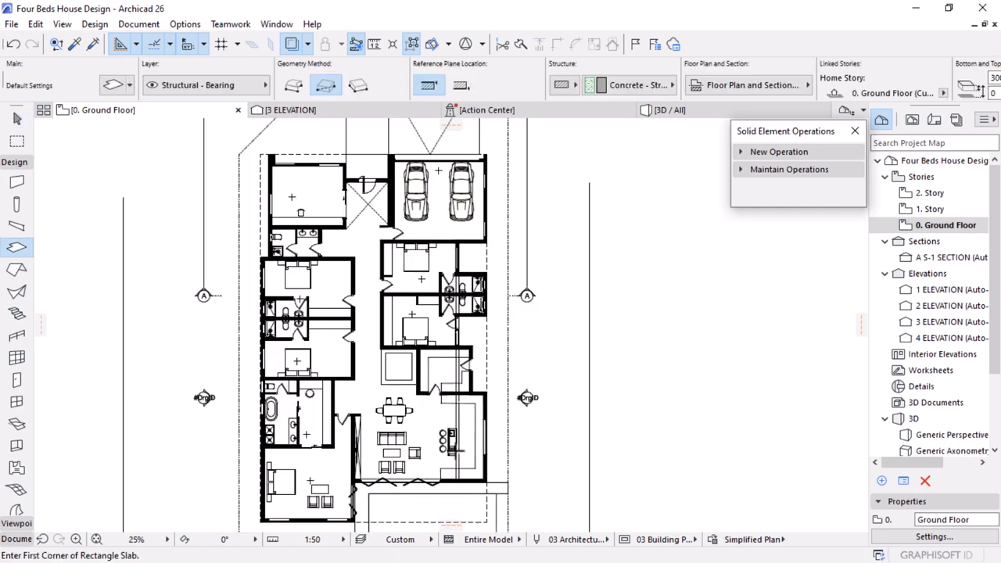
{"action": "scroll", "coordinate": [461, 387], "scroll_direction": "up", "scroll_amount": 5}
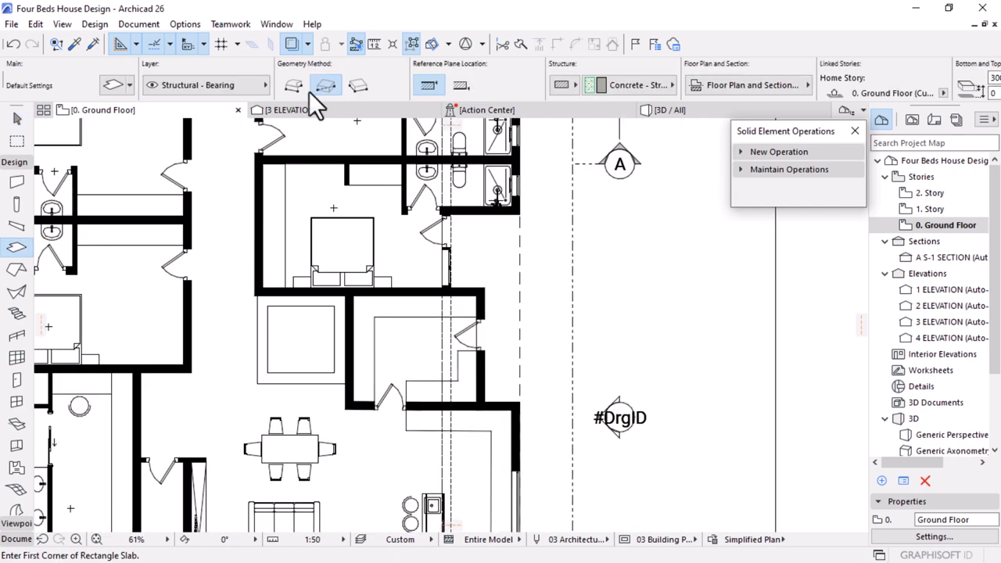
Draw a polygonal slab filling the outdoor recess between the bathroom and kitchen walls, following the stepped exterior walls
{"action": "left_click", "coordinate": [293, 85]}
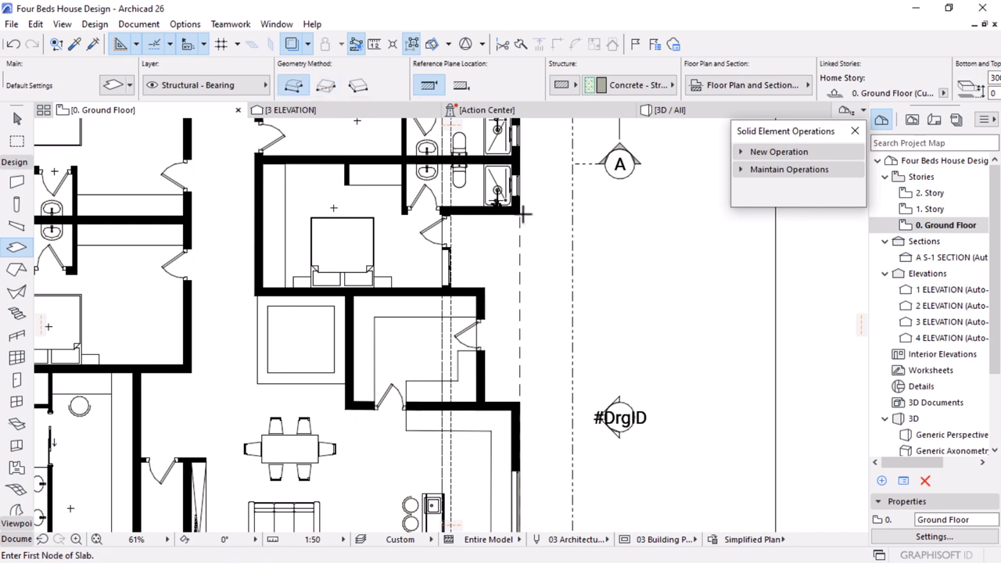
{"action": "left_click", "coordinate": [449, 212]}
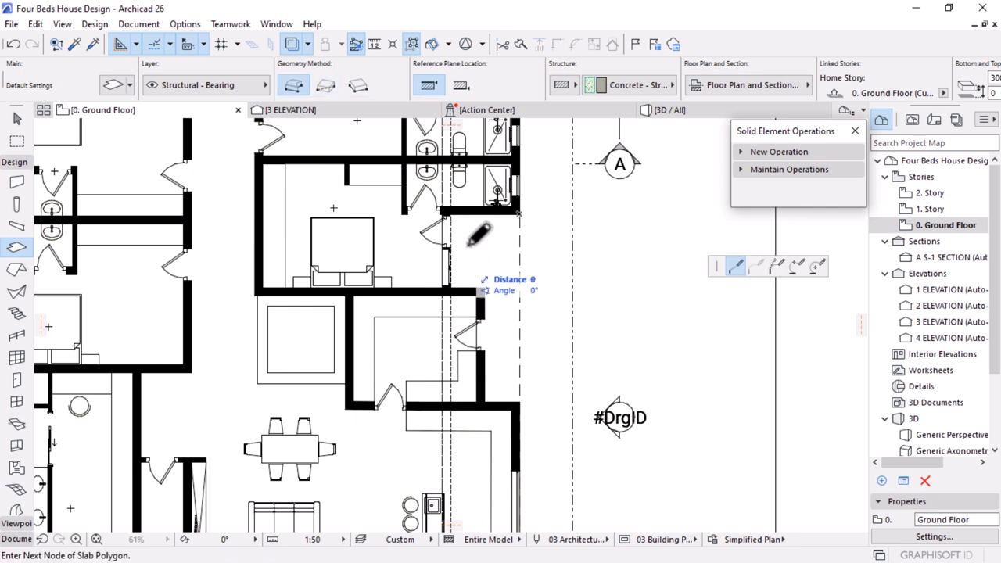
{"action": "left_click", "coordinate": [449, 288]}
{"action": "left_click", "coordinate": [483, 287]}
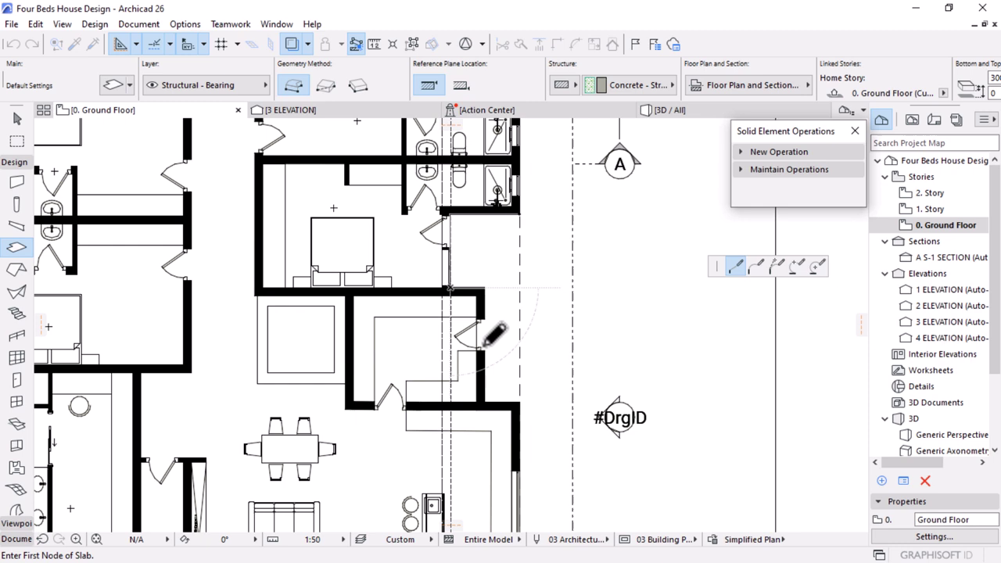
{"action": "left_click", "coordinate": [485, 403]}
{"action": "left_click", "coordinate": [519, 403]}
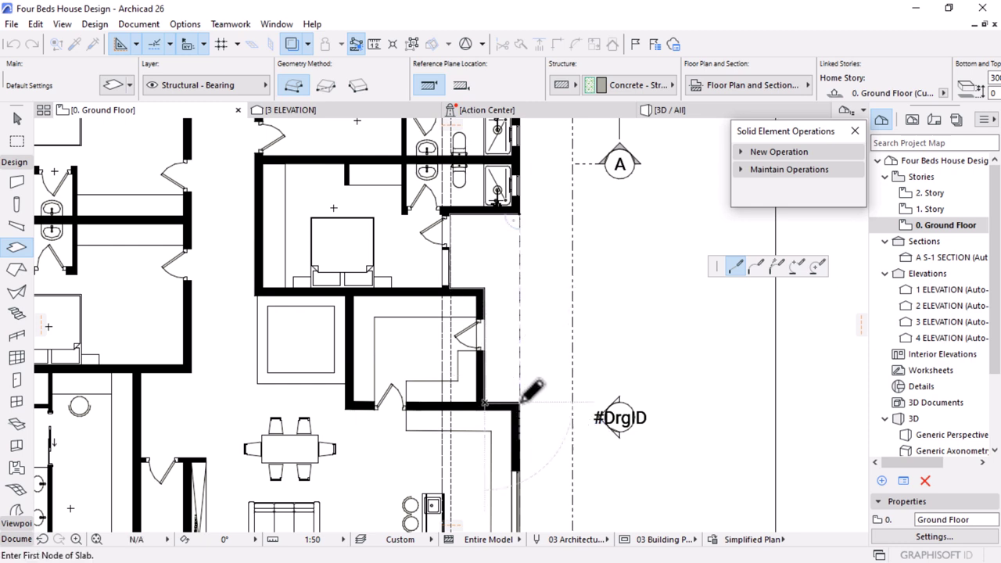
{"action": "double_click", "coordinate": [520, 212]}
In the 3D view, set the new porch slab's thickness to 150 mm and its offset to the home story to -100 mm
{"action": "left_click", "coordinate": [664, 114]}
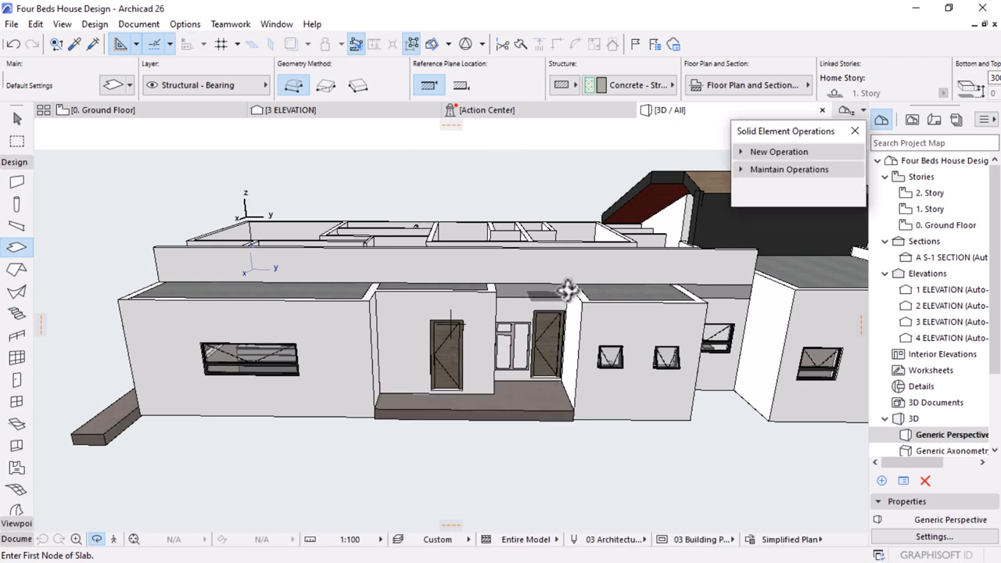
{"action": "scroll", "coordinate": [481, 380], "scroll_direction": "up", "scroll_amount": 1}
{"action": "scroll", "coordinate": [481, 381], "scroll_direction": "up", "scroll_amount": 1}
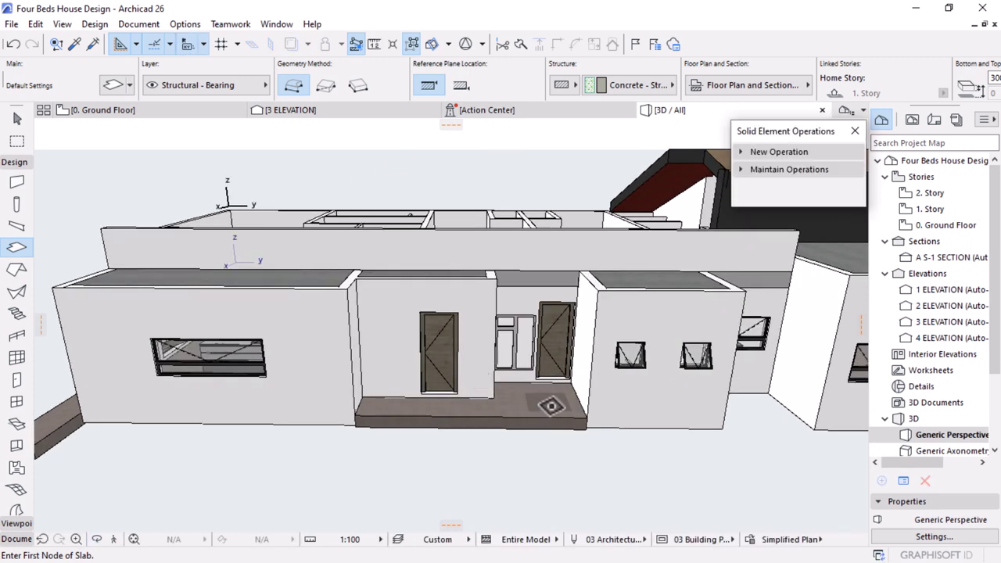
{"action": "key", "text": "Escape"}
{"action": "left_click", "coordinate": [545, 407]}
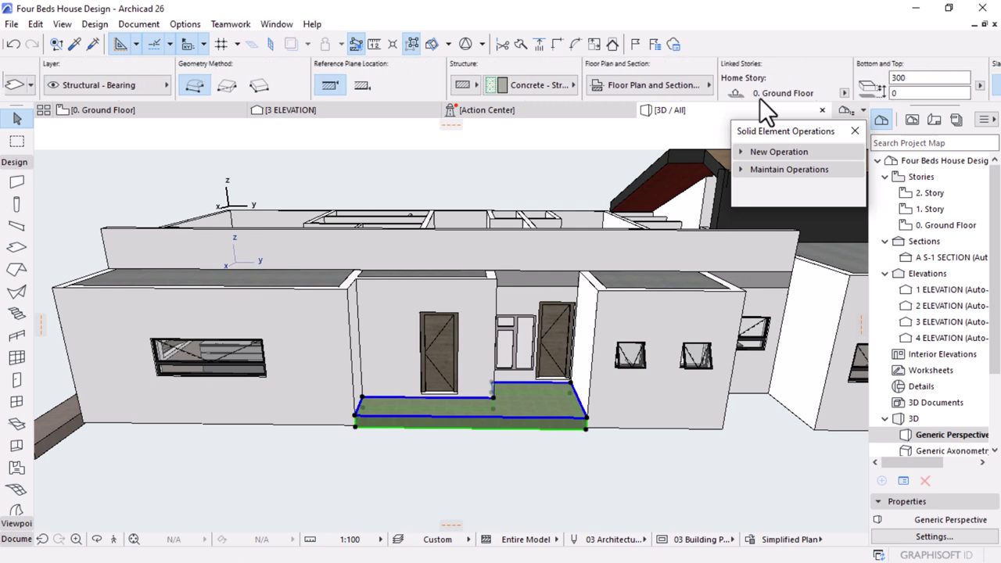
{"action": "left_click", "coordinate": [852, 77]}
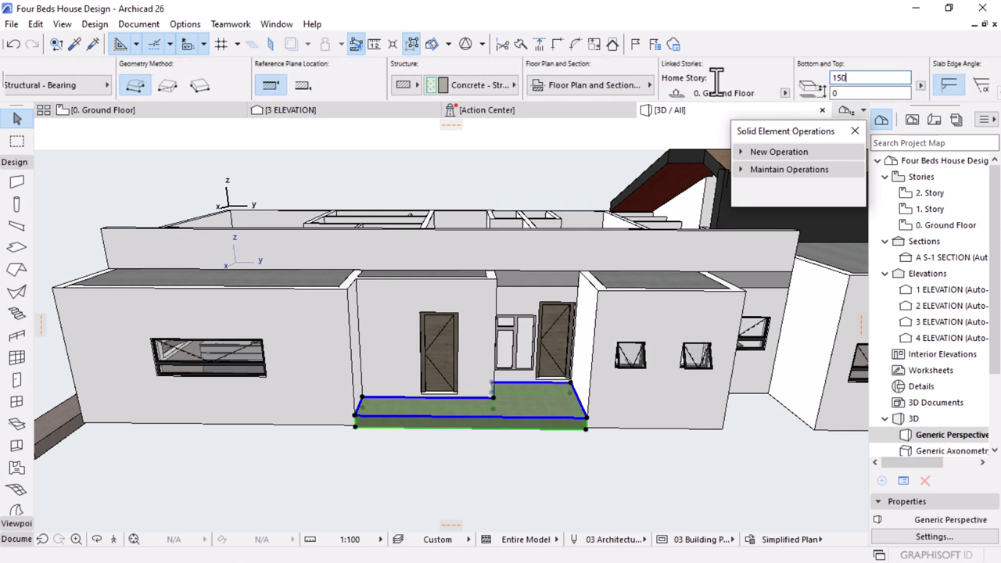
{"action": "key", "text": "Return"}
{"action": "left_click", "coordinate": [827, 93]}
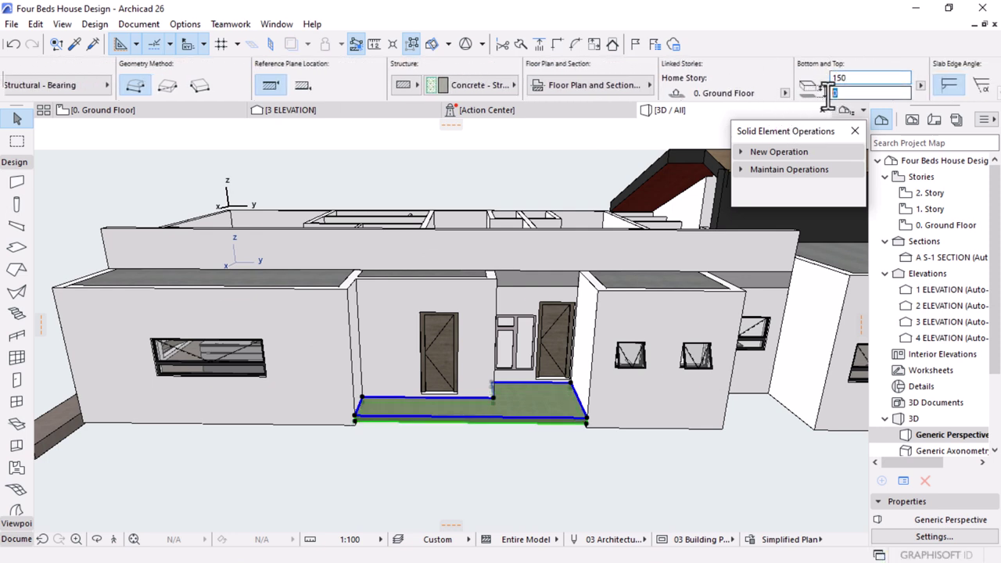
{"action": "type", "text": "-100"}
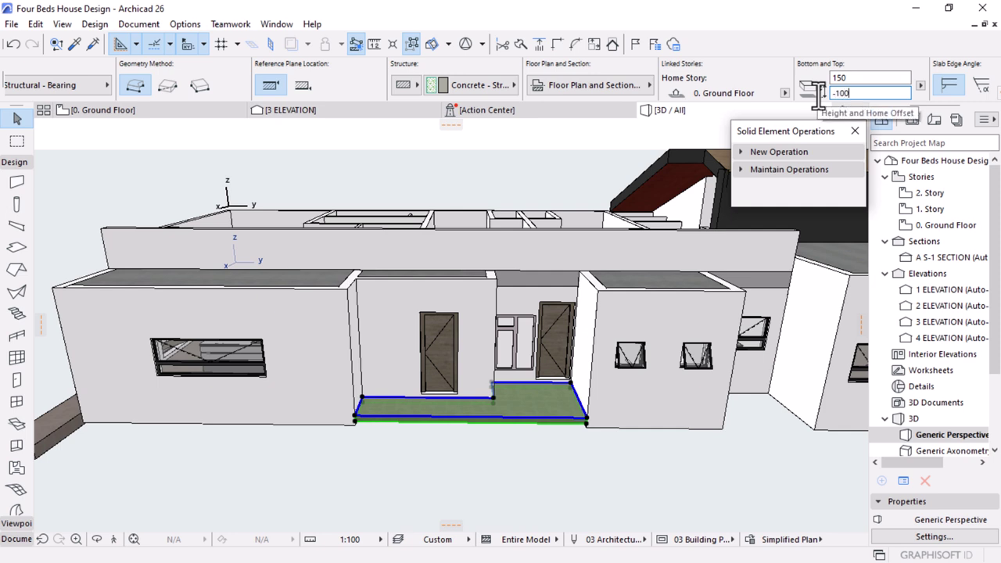
{"action": "key", "text": "Return"}
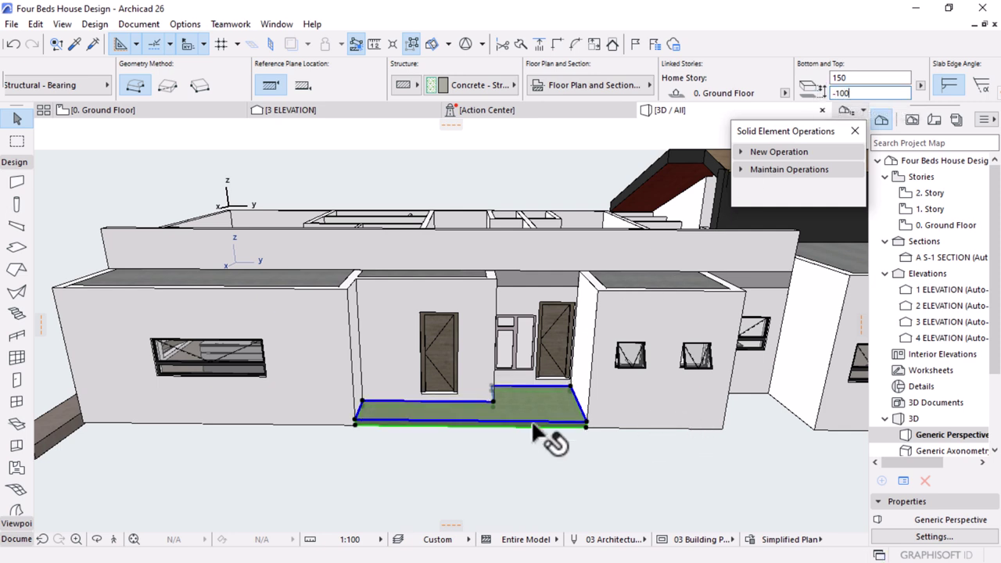
Copy the porch slab 2600 mm straight up to form a canopy over the doors
{"action": "key", "text": "ctrl+d"}
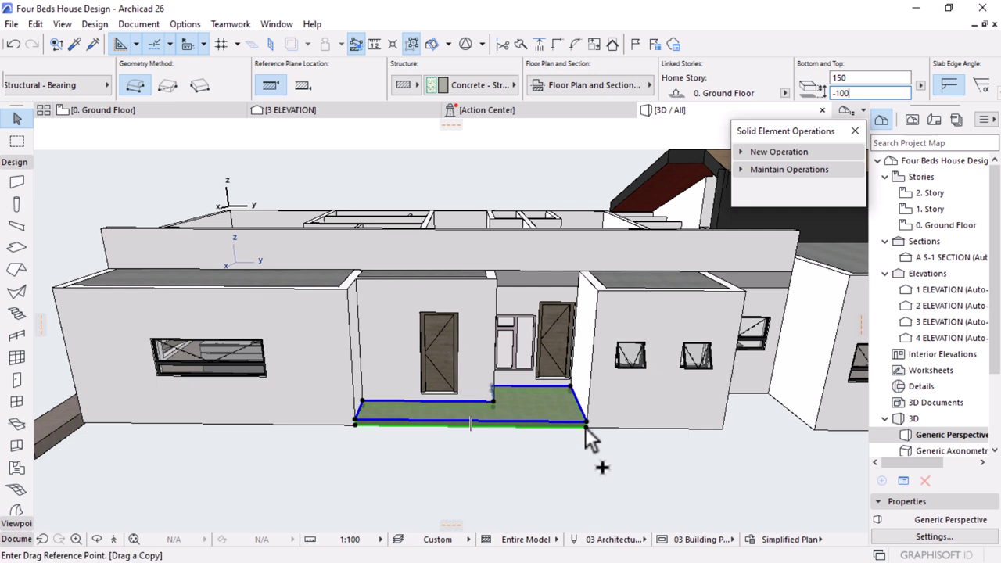
{"action": "left_click", "coordinate": [586, 425]}
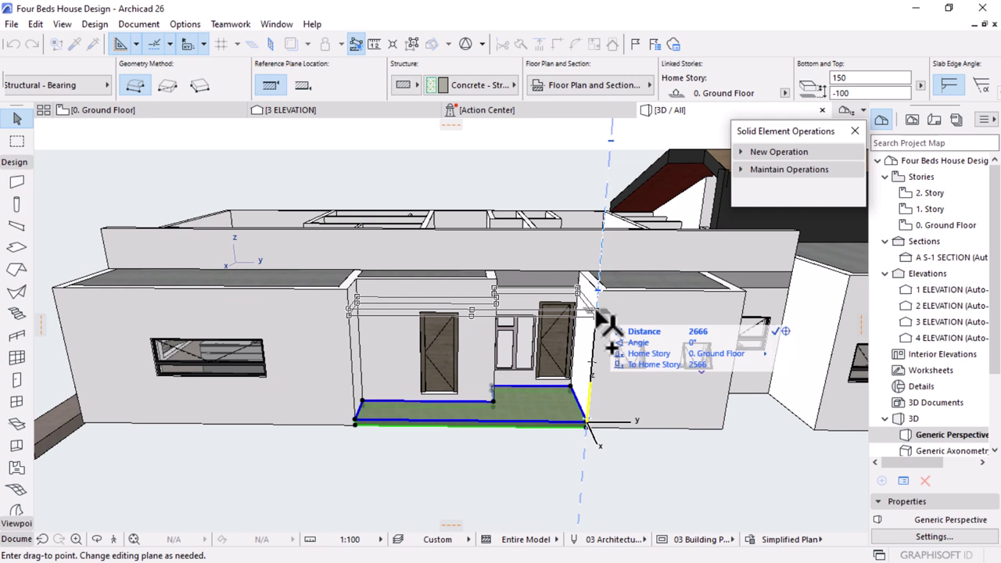
{"action": "type", "text": "2600"}
{"action": "key", "text": "Return"}
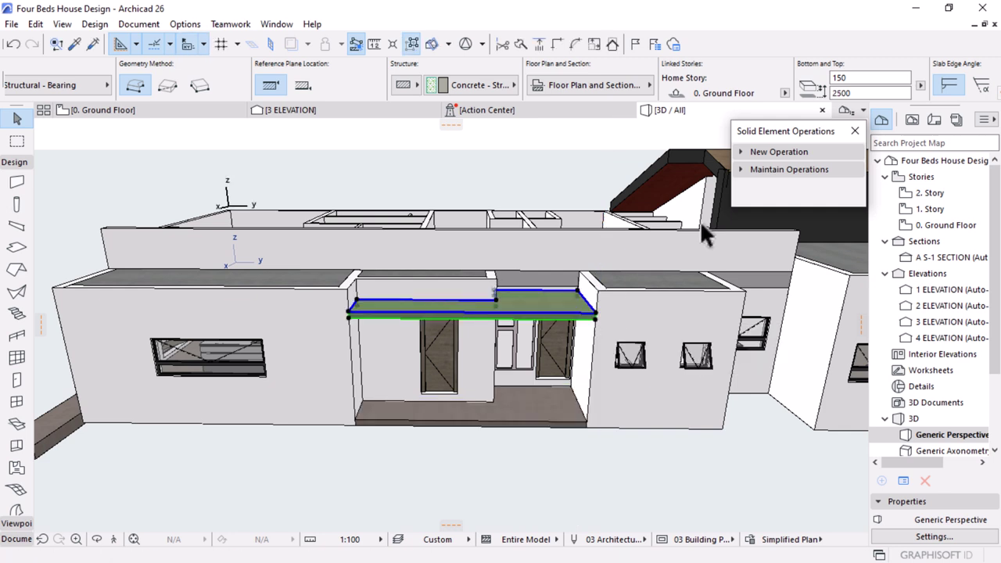
Change the canopy slab's home story to 1. Story and set its offset to the home story to -300 mm
{"action": "left_click", "coordinate": [784, 93]}
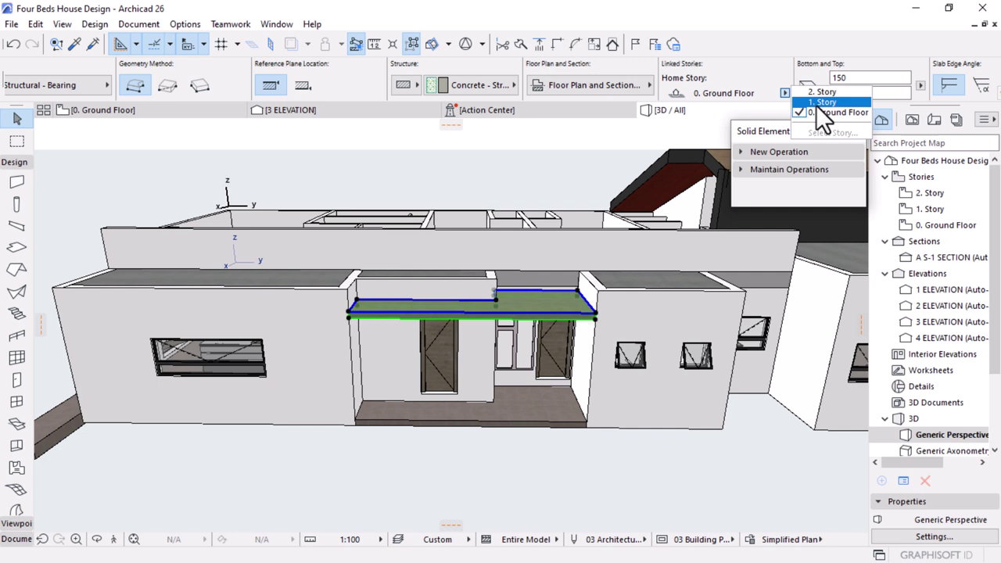
{"action": "left_click", "coordinate": [817, 103]}
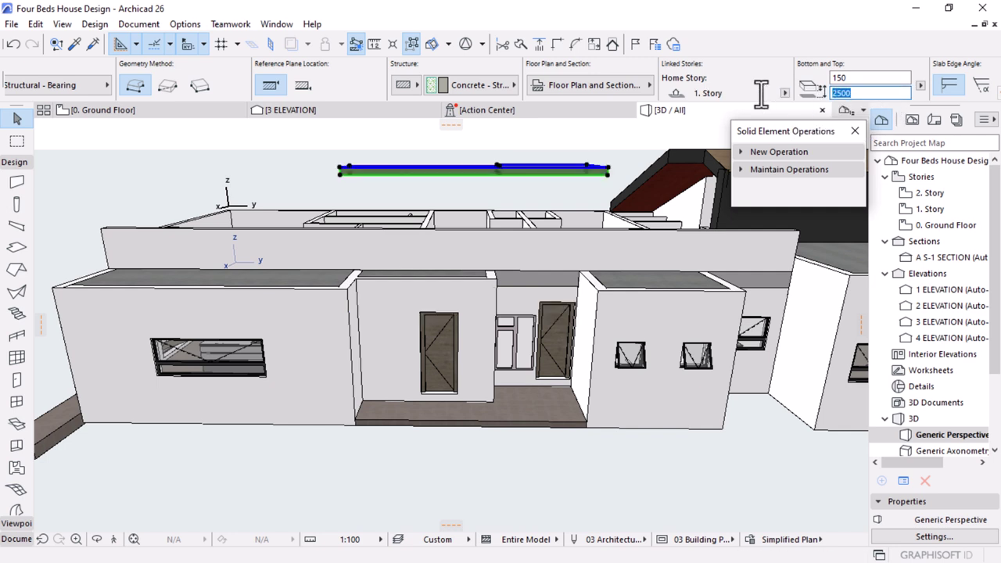
{"action": "type", "text": "0"}
{"action": "key", "text": "Return"}
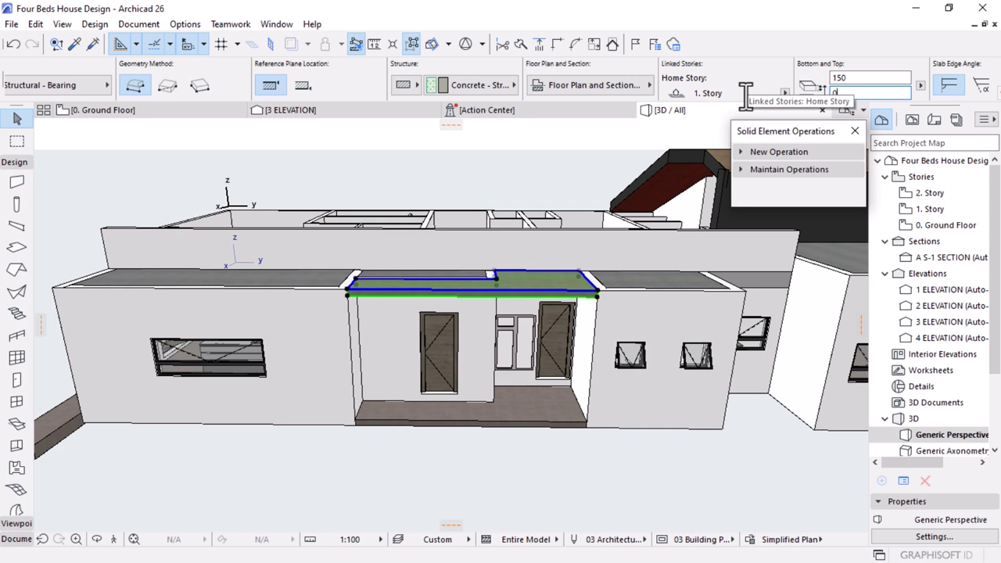
{"action": "type", "text": "-300"}
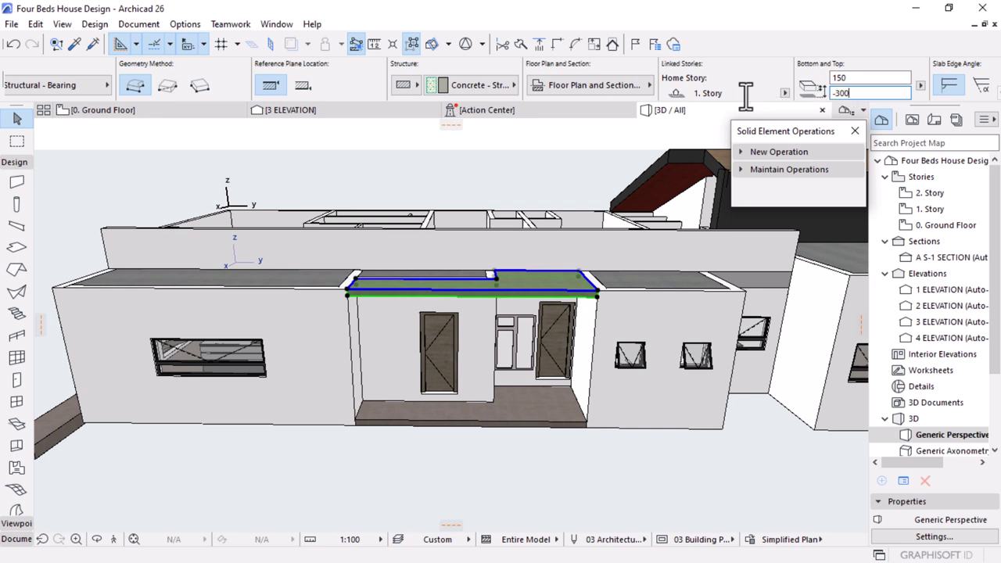
{"action": "key", "text": "Return"}
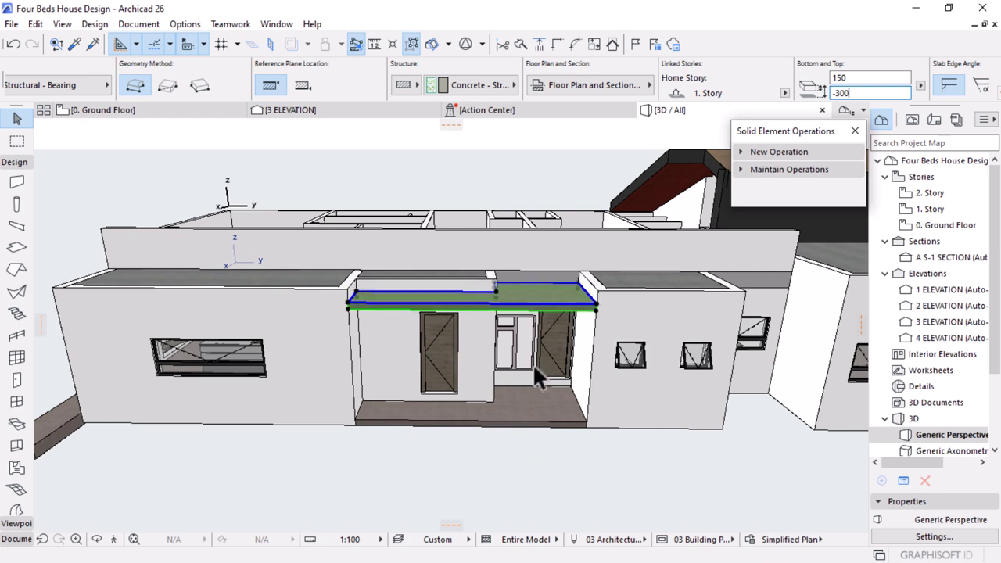
Transfer the settings of the flat roof slab over the kitchen to the porch canopy slab
{"action": "scroll", "coordinate": [285, 357], "scroll_direction": "down", "scroll_amount": 3}
{"action": "scroll", "coordinate": [474, 278], "scroll_direction": "up", "scroll_amount": 4}
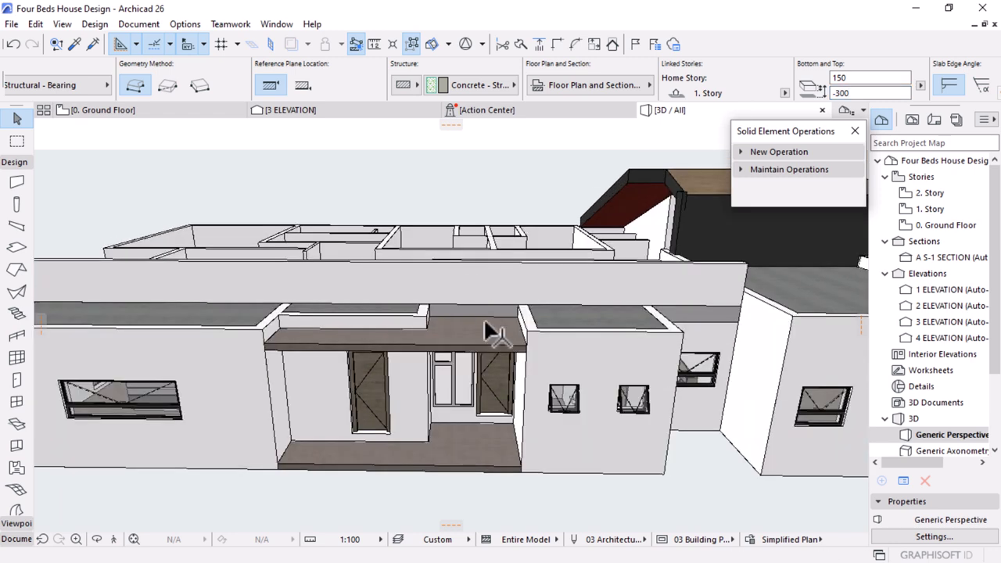
{"action": "scroll", "coordinate": [677, 319], "scroll_direction": "down", "scroll_amount": 2}
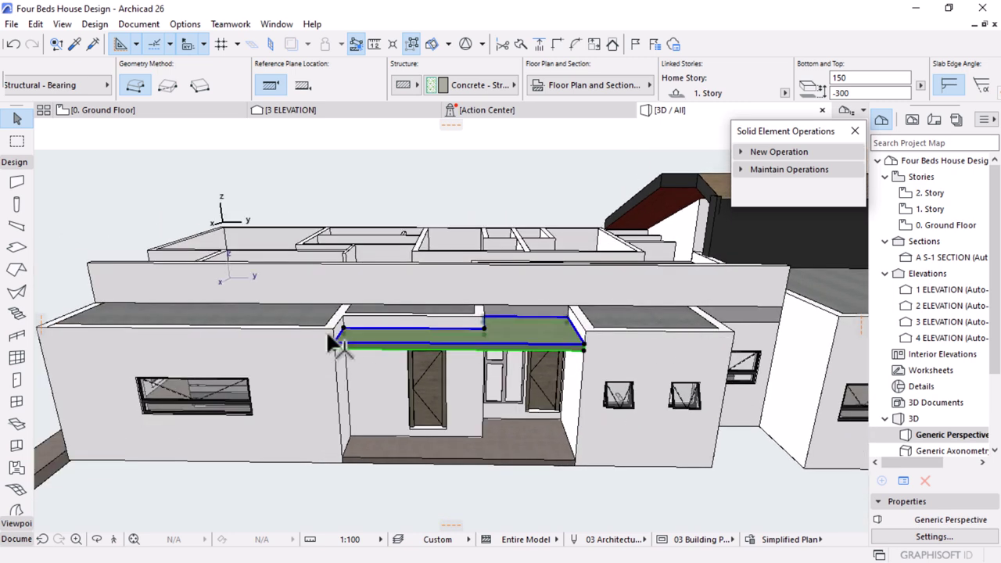
{"action": "key", "text": "Escape"}
{"action": "left_click", "coordinate": [258, 318], "text": "alt"}
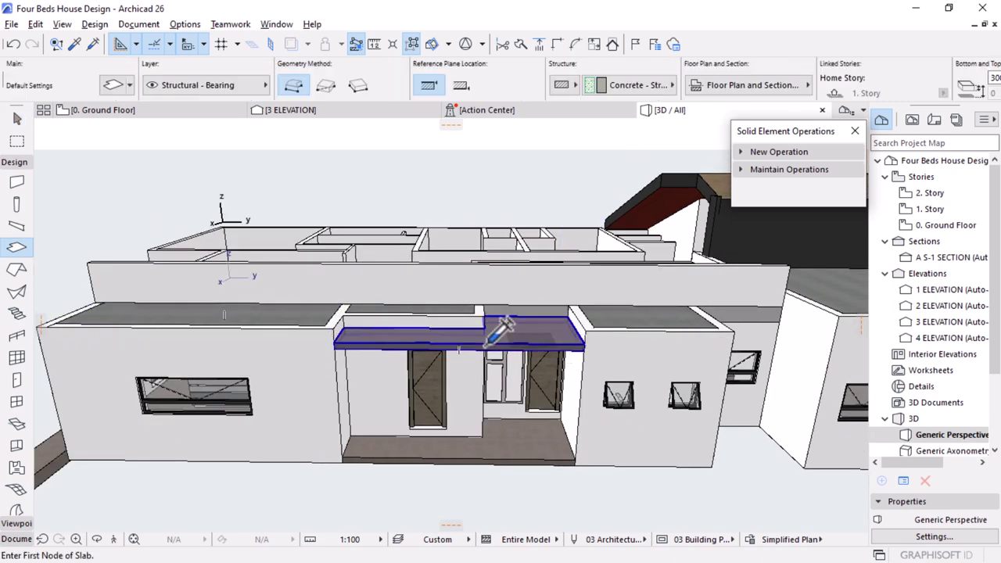
{"action": "key", "text": "Escape"}
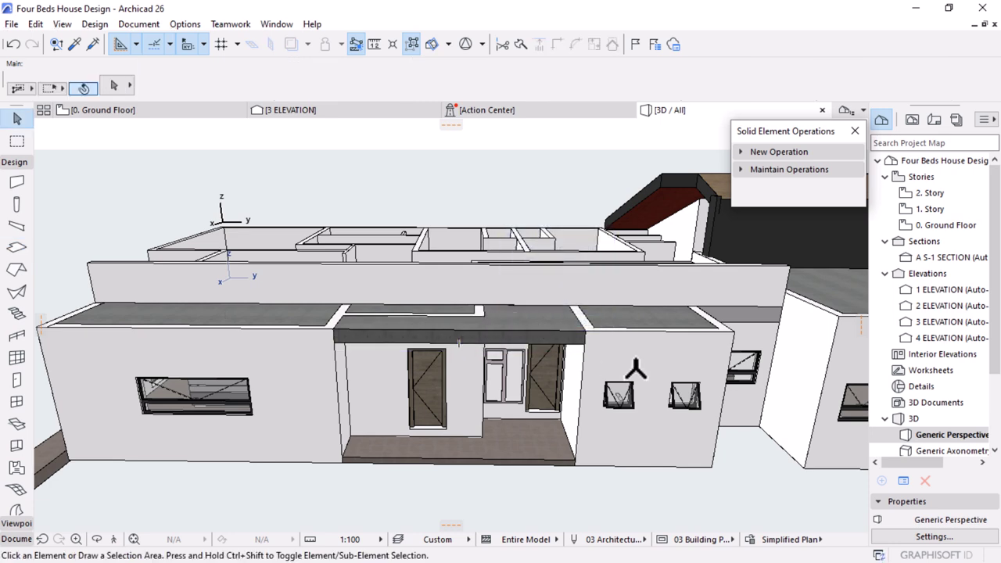
Select the roof slabs over the bathrooms, porch, kitchen and garage together and set their thickness to 150 mm
{"action": "middle_click_drag", "start_coordinate": [617, 399], "coordinate": [537, 399], "text": "shift"}
{"action": "scroll", "coordinate": [479, 344], "scroll_direction": "up", "scroll_amount": 4}
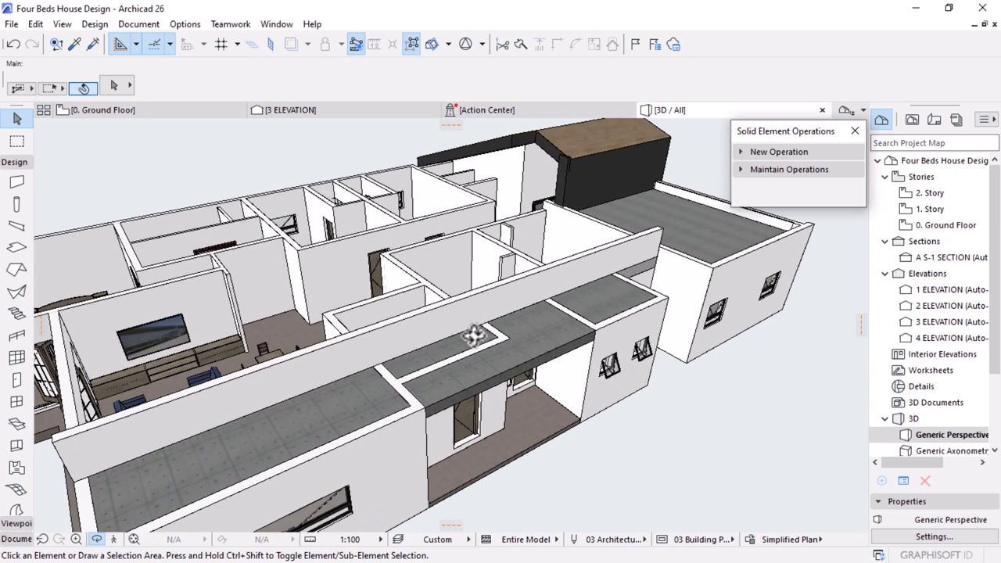
{"action": "left_click", "coordinate": [601, 317]}
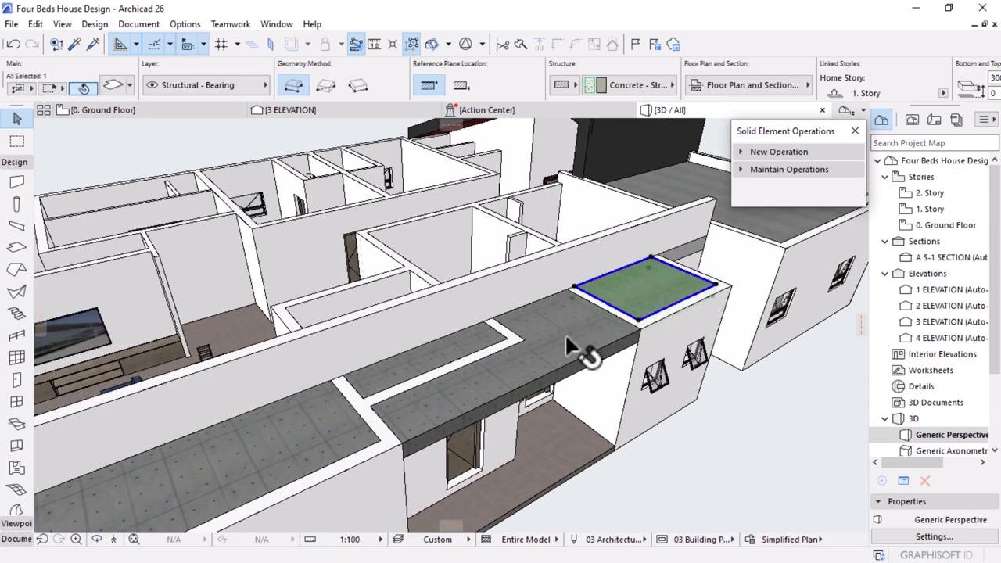
{"action": "left_click", "coordinate": [565, 334], "text": "shift"}
{"action": "left_click", "coordinate": [309, 414], "text": "shift"}
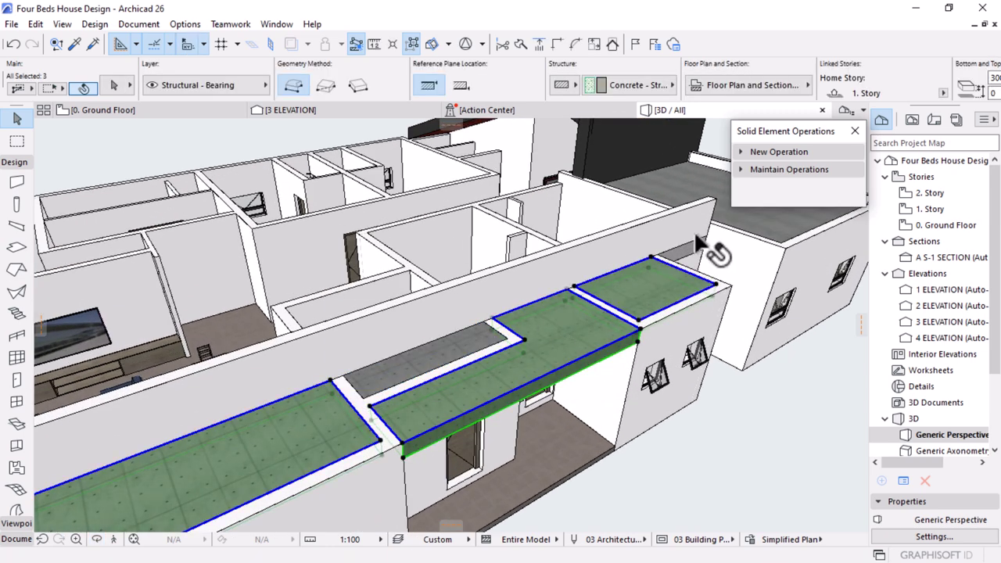
{"action": "left_click", "coordinate": [687, 174], "text": "shift"}
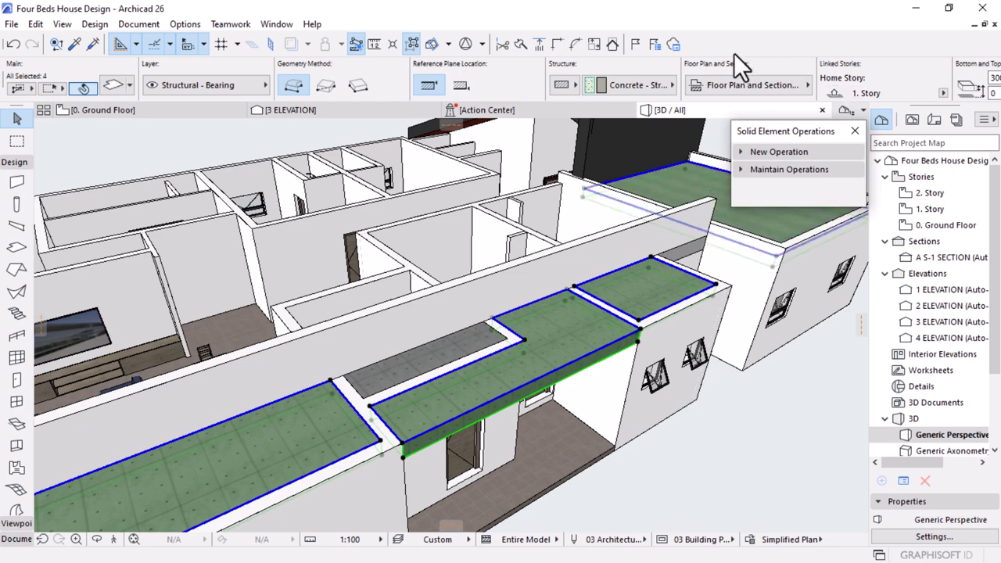
{"action": "scroll", "coordinate": [706, 86], "scroll_direction": "down", "scroll_amount": 5}
{"action": "scroll", "coordinate": [697, 72], "scroll_direction": "down", "scroll_amount": 3}
{"action": "scroll", "coordinate": [698, 71], "scroll_direction": "up", "scroll_amount": 5}
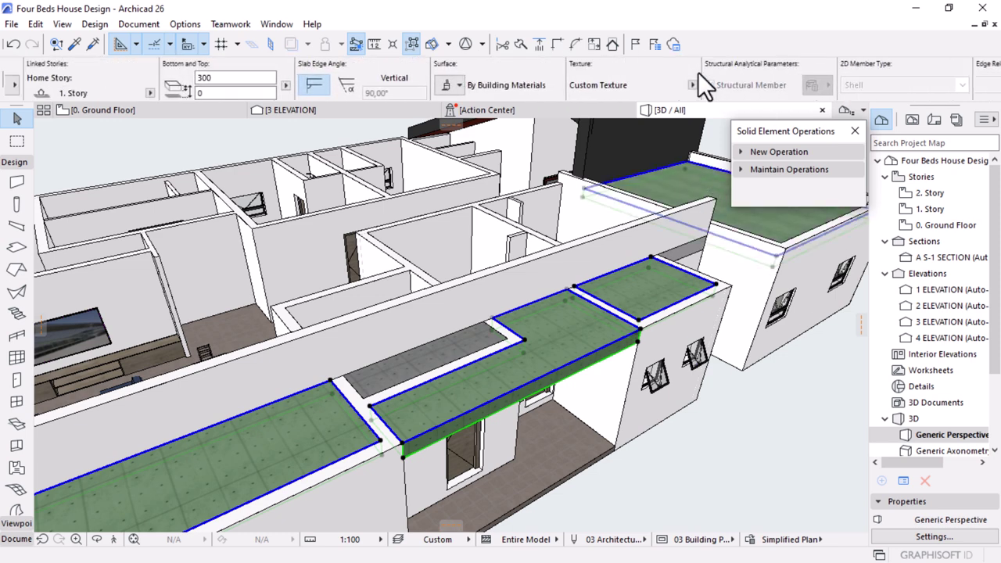
{"action": "left_click", "coordinate": [539, 77]}
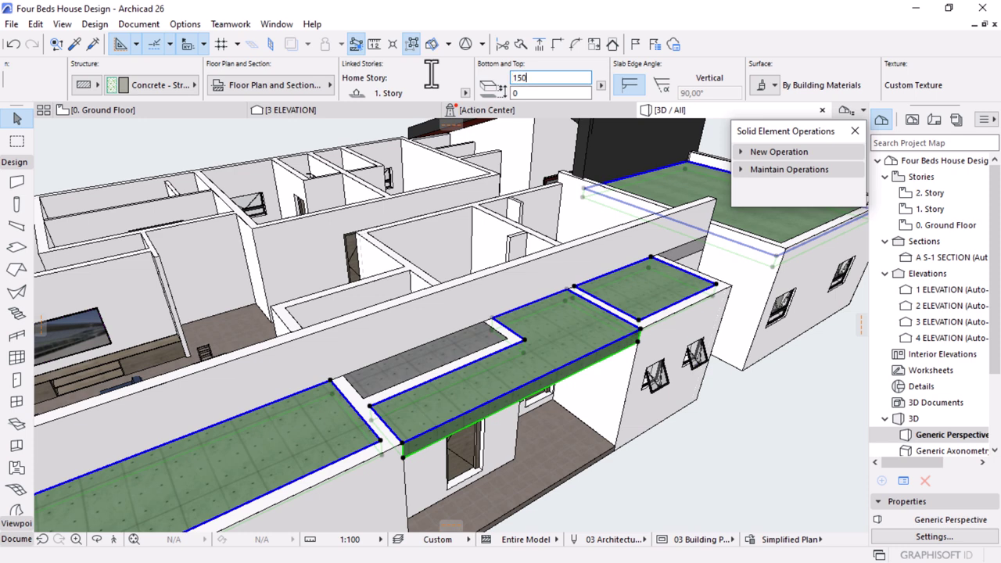
{"action": "scroll", "coordinate": [573, 297], "scroll_direction": "down", "scroll_amount": 3}
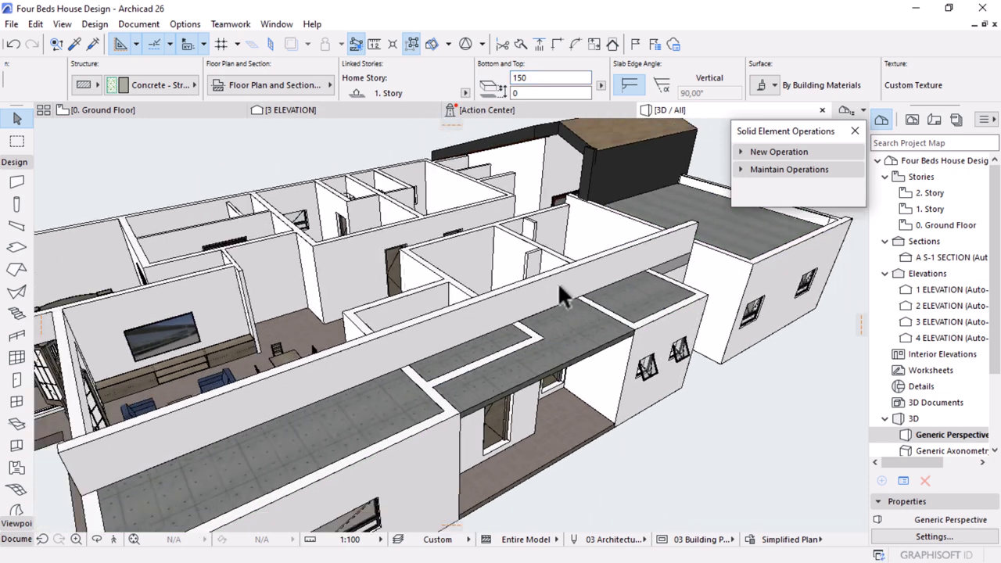
{"action": "left_click", "coordinate": [717, 455]}
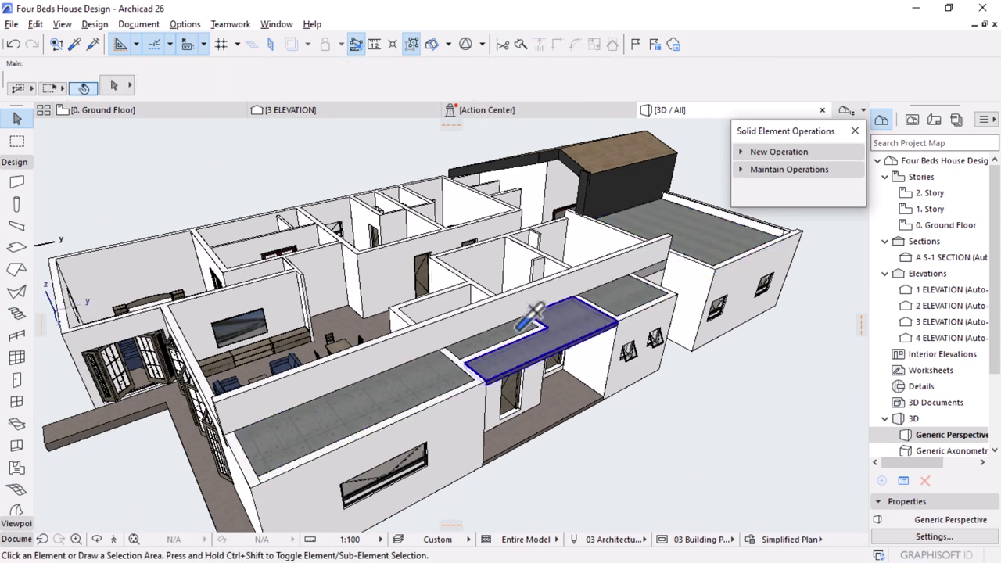
Transfer the canopy slab's settings to the small roof slab between the canopy and the long parapet wall
{"action": "left_click", "coordinate": [502, 334], "text": "alt"}
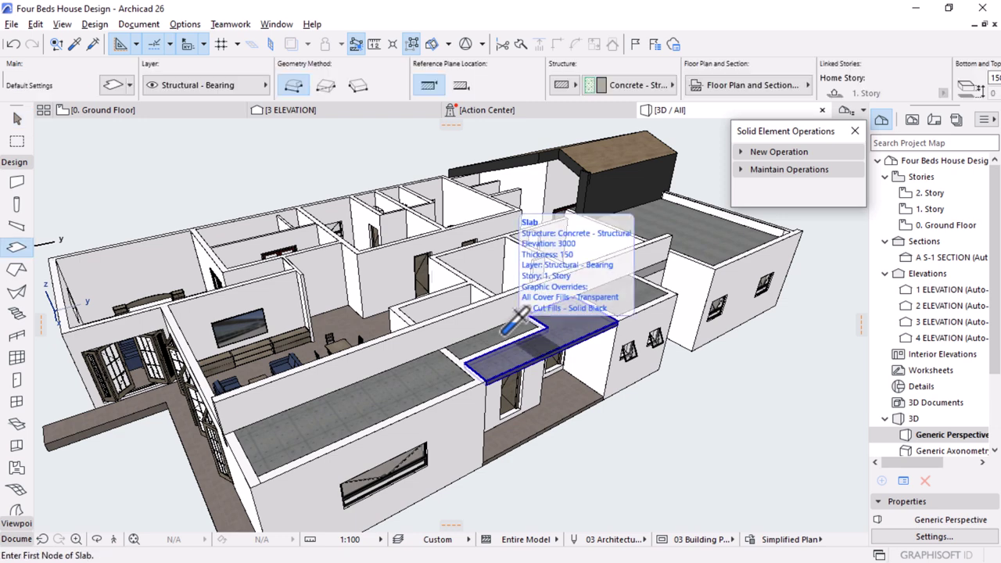
{"action": "left_click", "coordinate": [481, 342], "text": "ctrl+alt"}
{"action": "scroll", "coordinate": [694, 391], "scroll_direction": "down", "scroll_amount": 4}
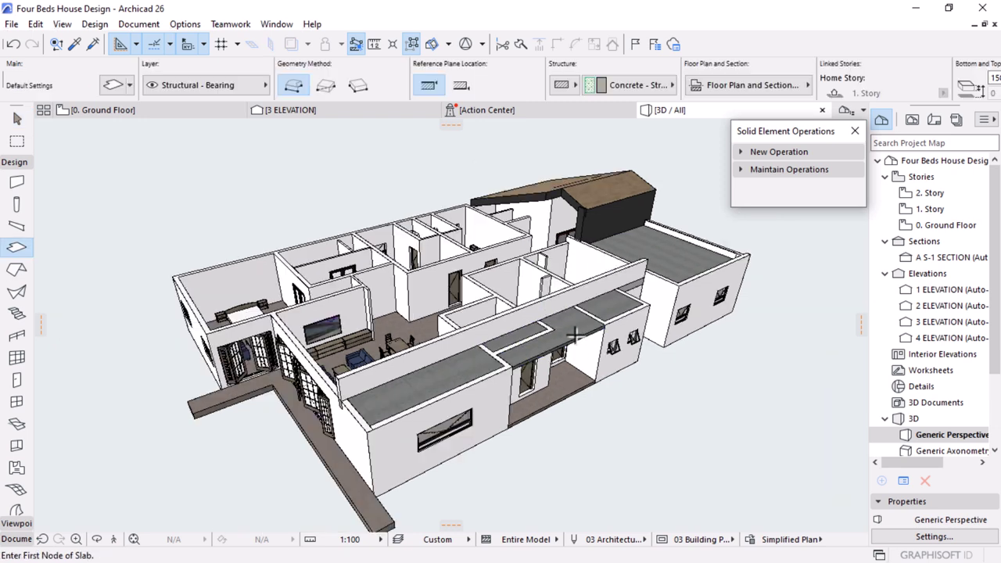
{"action": "key", "text": "Escape"}
Open the 1. Story floor plan
{"action": "scroll", "coordinate": [659, 380], "scroll_direction": "down", "scroll_amount": 3}
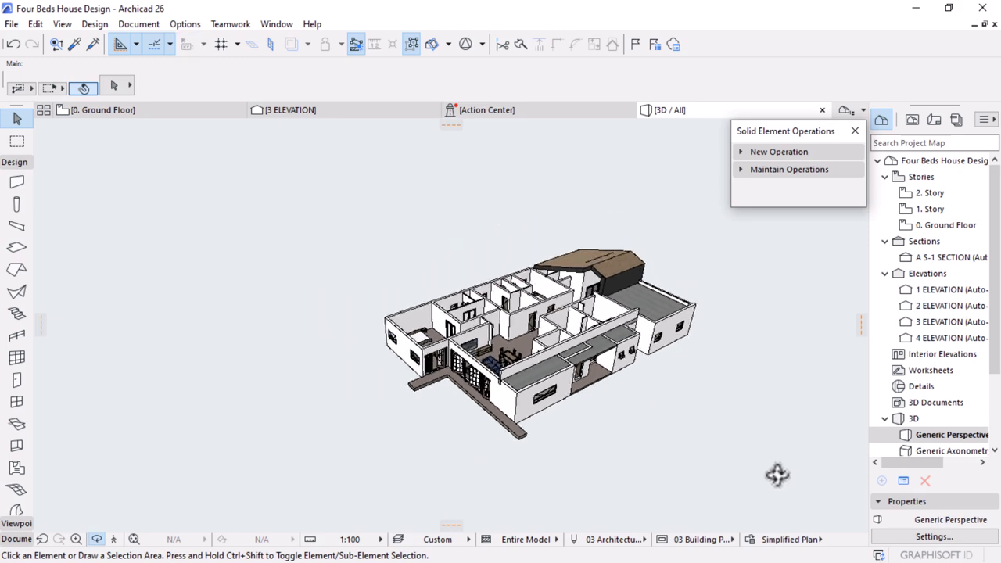
{"action": "middle_click_drag", "start_coordinate": [777, 474], "coordinate": [608, 378], "text": "shift"}
{"action": "scroll", "coordinate": [559, 254], "scroll_direction": "up", "scroll_amount": 2}
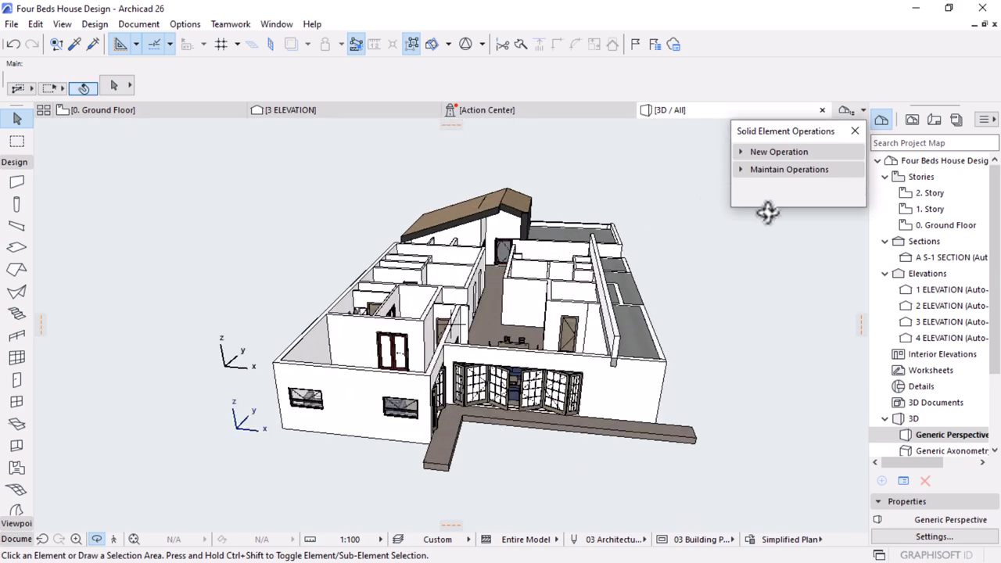
{"action": "double_click", "coordinate": [931, 208]}
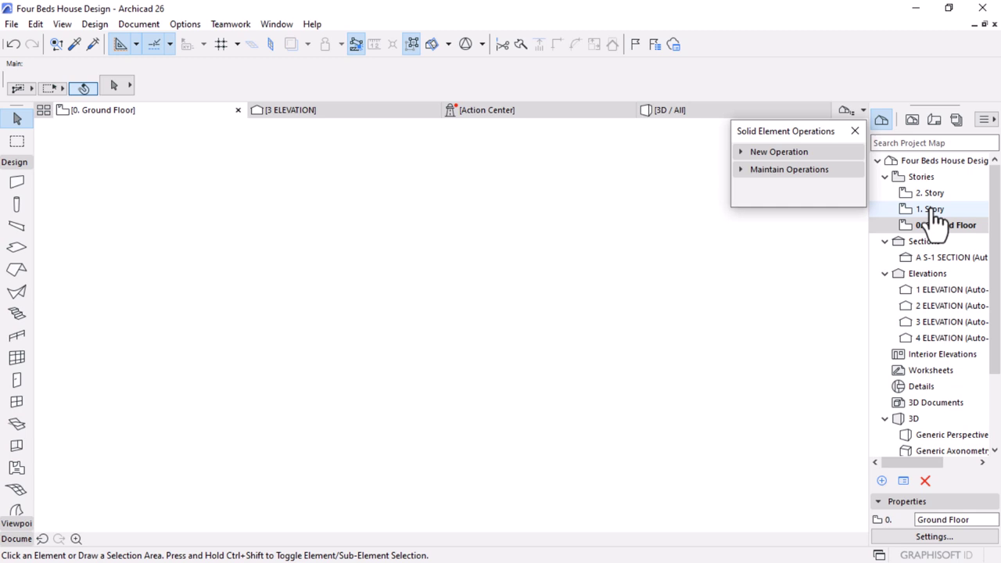
{"action": "double_click", "coordinate": [933, 212]}
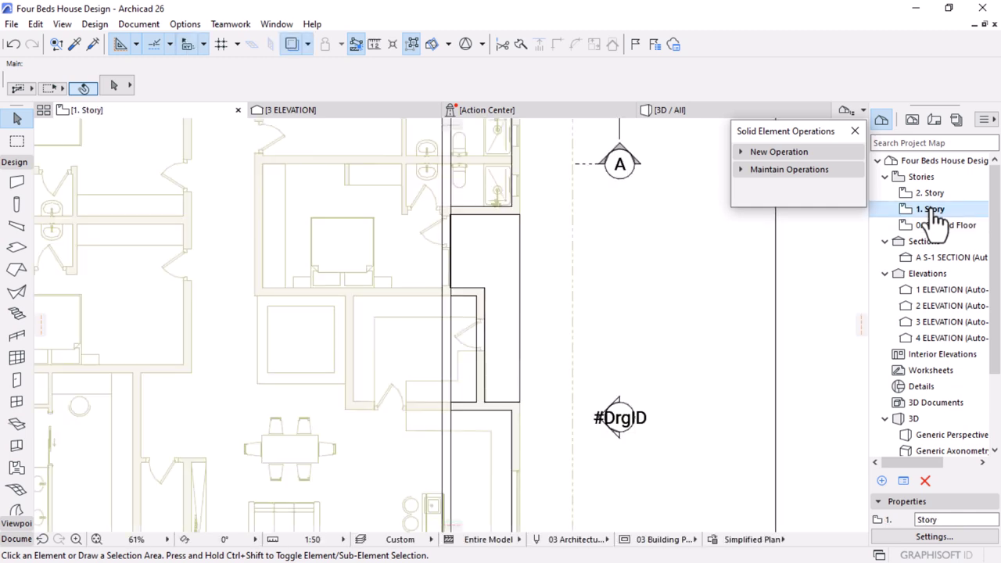
{"action": "scroll", "coordinate": [583, 340], "scroll_direction": "down", "scroll_amount": 6}
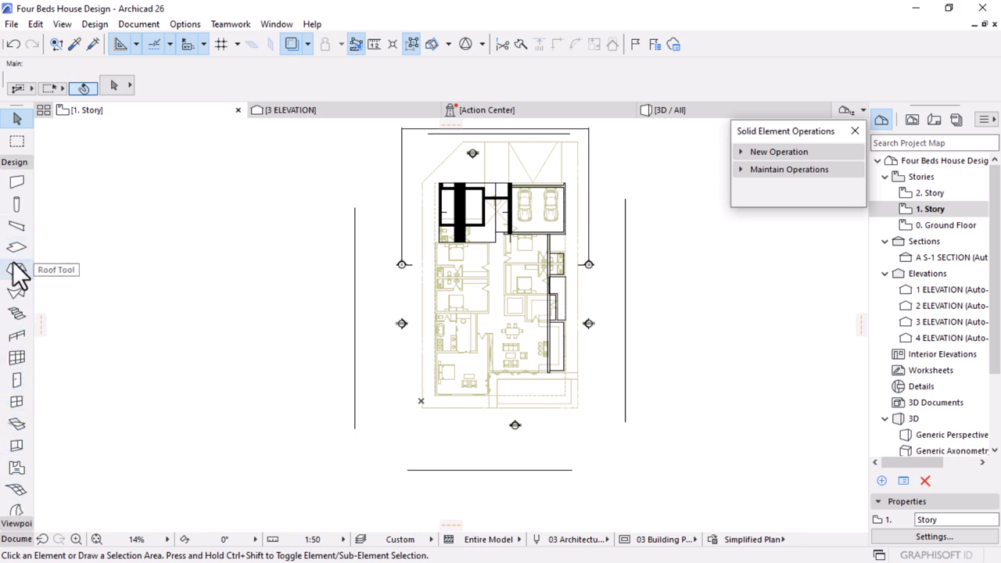
Start a single-plane roof and draw its pivot line along the bedroom wing's outer side wall, from the master bedroom corner to the double-height block
{"action": "scroll", "coordinate": [414, 403], "scroll_direction": "up", "scroll_amount": 9}
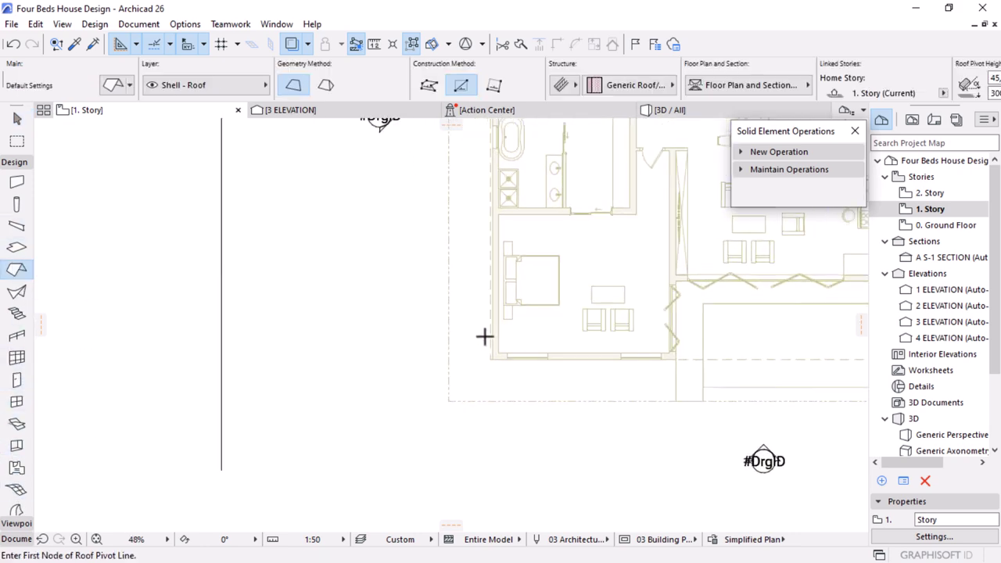
{"action": "scroll", "coordinate": [492, 368], "scroll_direction": "up", "scroll_amount": 3}
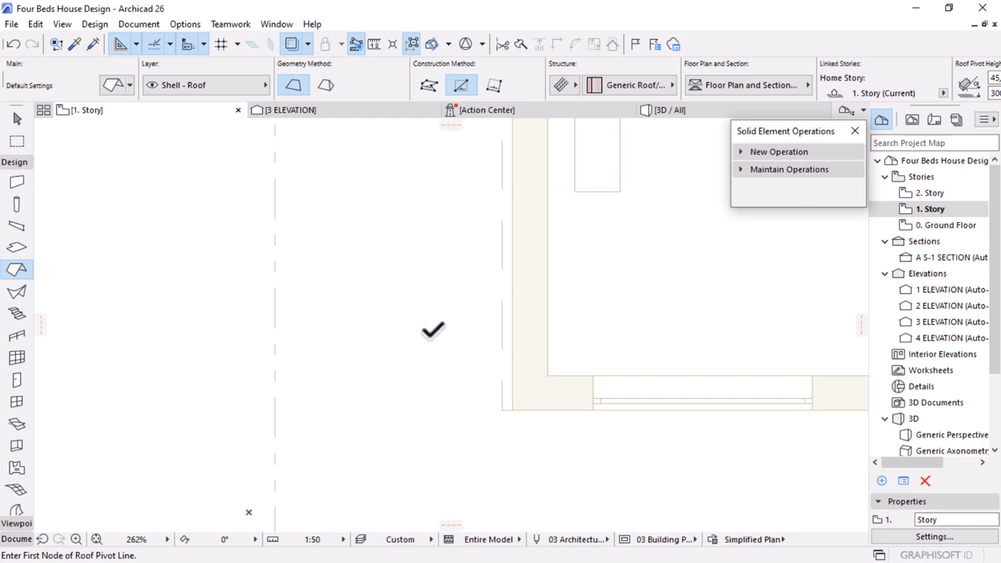
{"action": "left_click", "coordinate": [426, 333]}
{"action": "scroll", "coordinate": [500, 415], "scroll_direction": "down", "scroll_amount": 3}
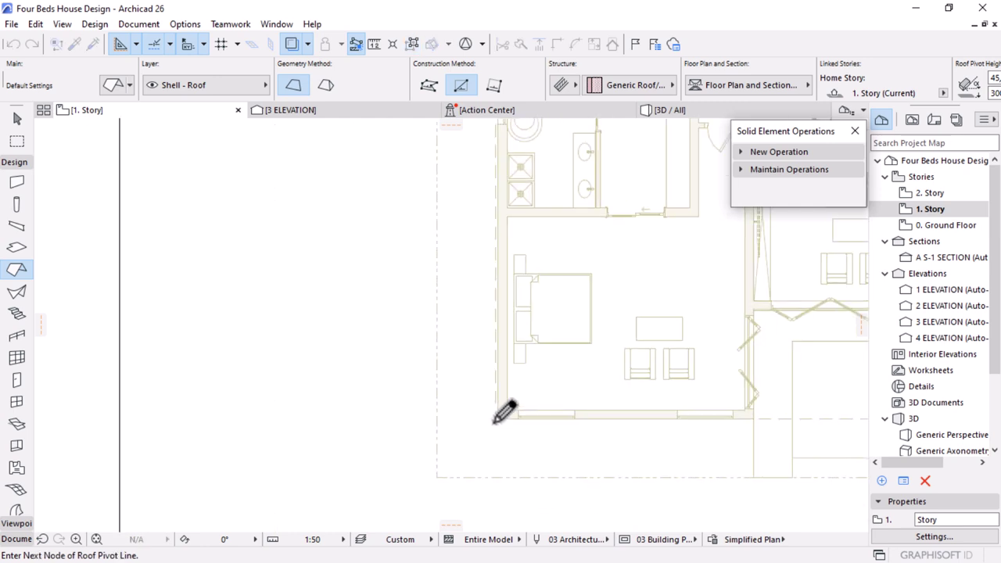
{"action": "scroll", "coordinate": [504, 412], "scroll_direction": "down", "scroll_amount": 4}
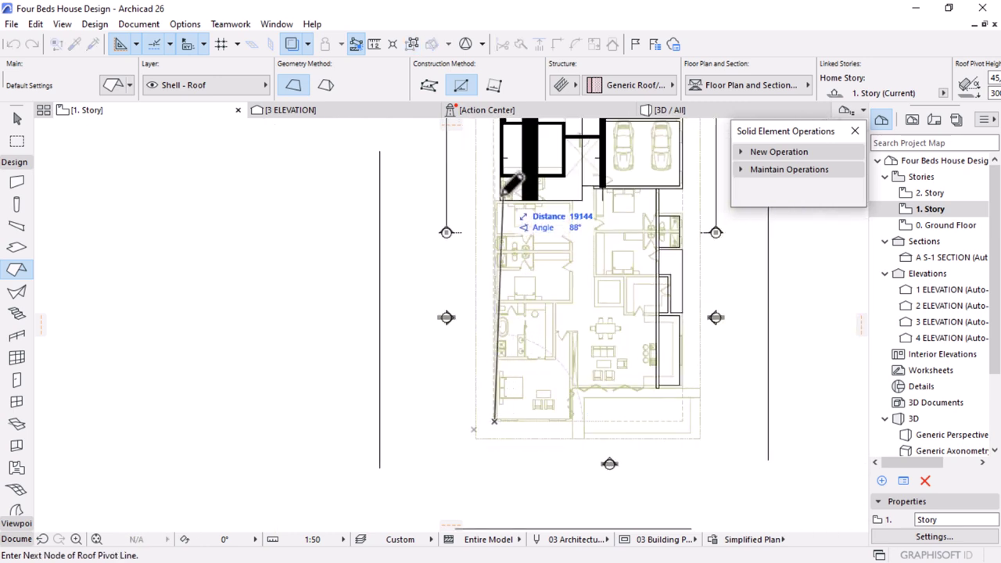
{"action": "scroll", "coordinate": [503, 195], "scroll_direction": "up", "scroll_amount": 1}
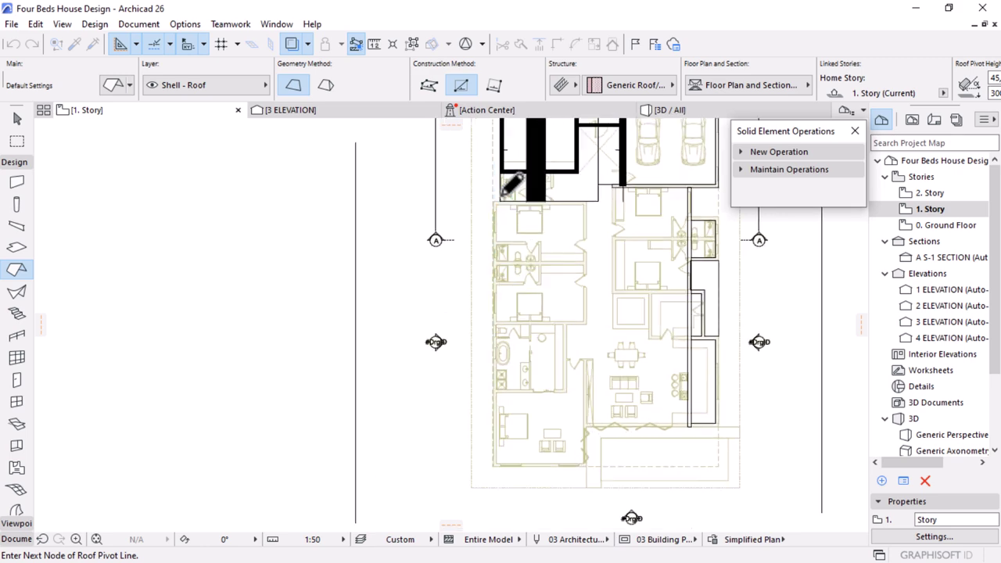
{"action": "scroll", "coordinate": [503, 195], "scroll_direction": "up", "scroll_amount": 3}
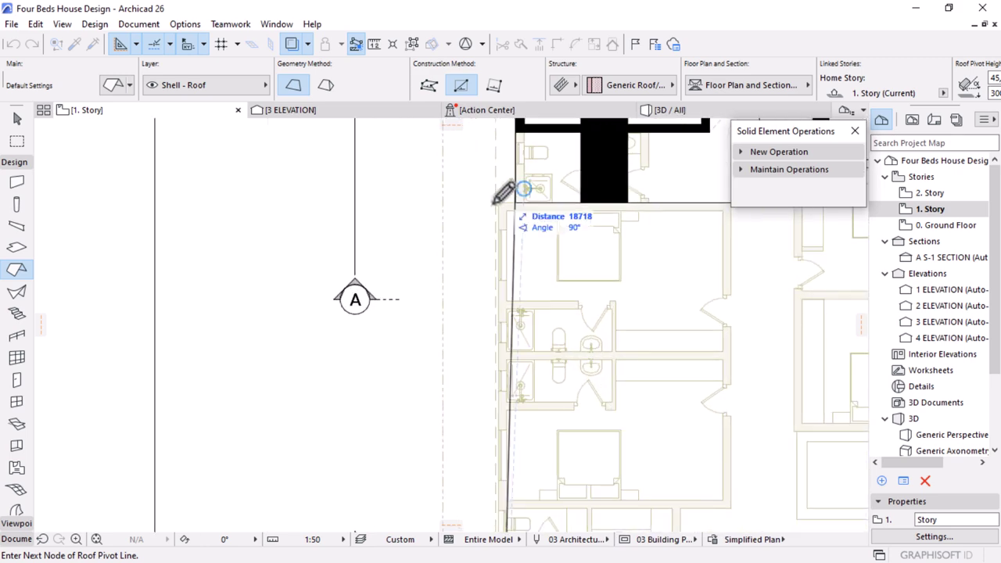
{"action": "left_click", "coordinate": [505, 196]}
Complete the roof as a rectangle about 7419 by 19130 mm over the bedroom wing and keep the created element
{"action": "scroll", "coordinate": [461, 200], "scroll_direction": "down", "scroll_amount": 3}
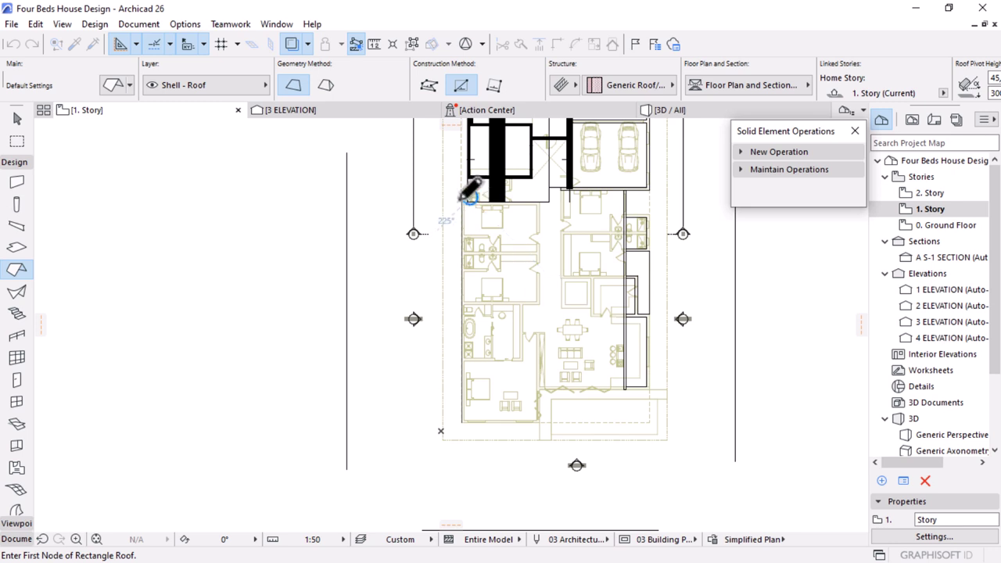
{"action": "left_click", "coordinate": [461, 423]}
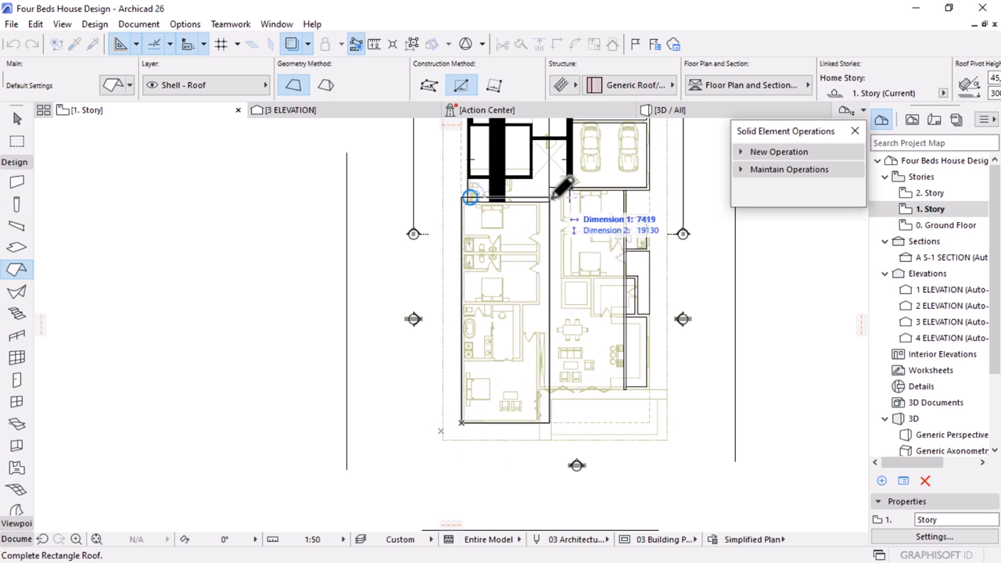
{"action": "left_click", "coordinate": [551, 201]}
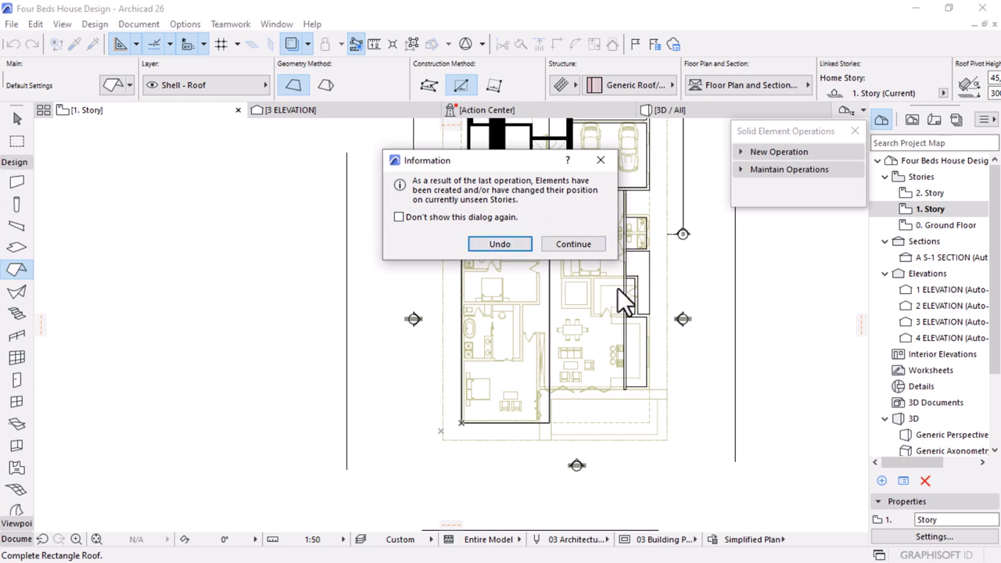
{"action": "left_click", "coordinate": [572, 245]}
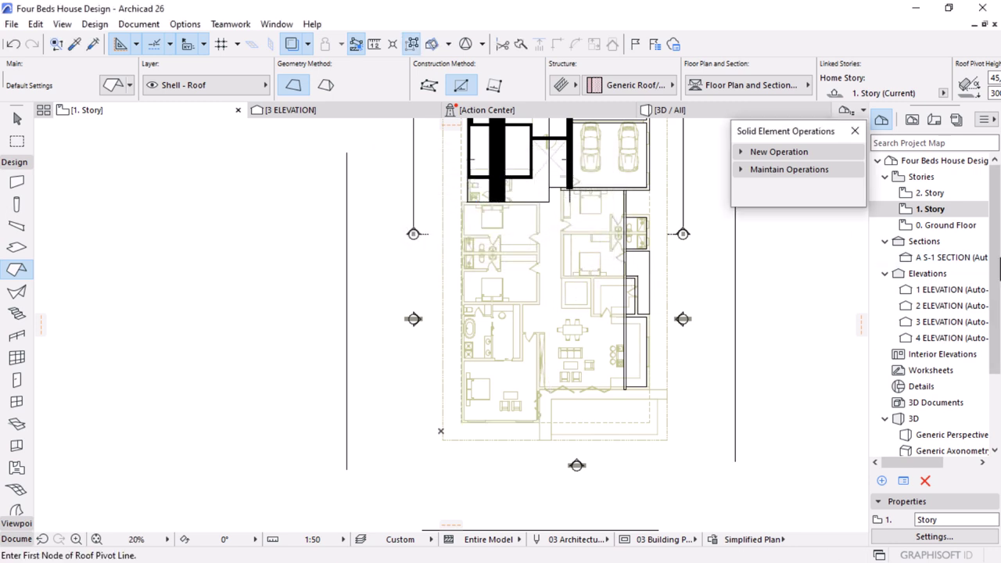
Open the 2. Story plan, select the new roof over the bedroom wing and open its home story choices
{"action": "left_click", "coordinate": [945, 194]}
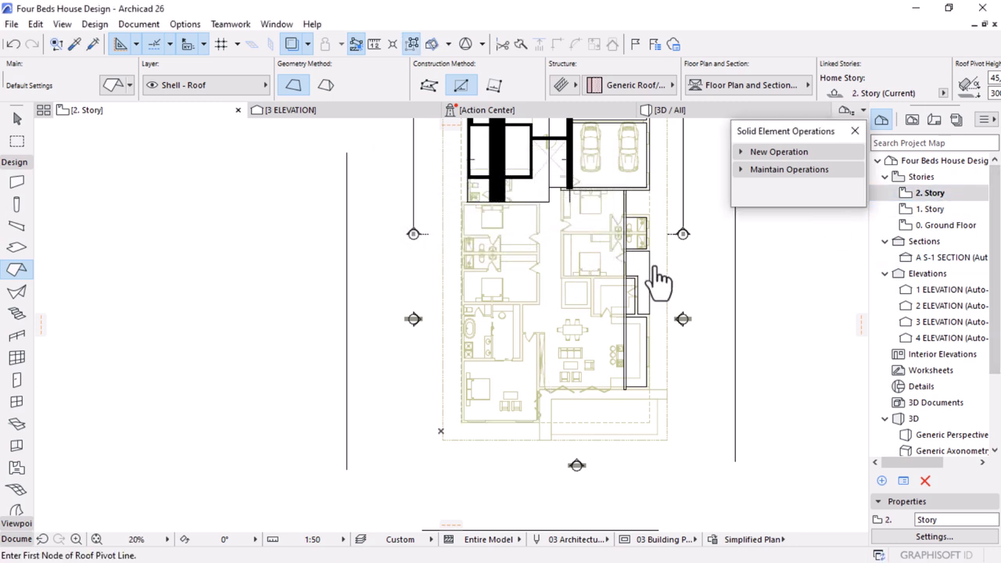
{"action": "key", "text": "Escape"}
{"action": "left_click", "coordinate": [548, 203]}
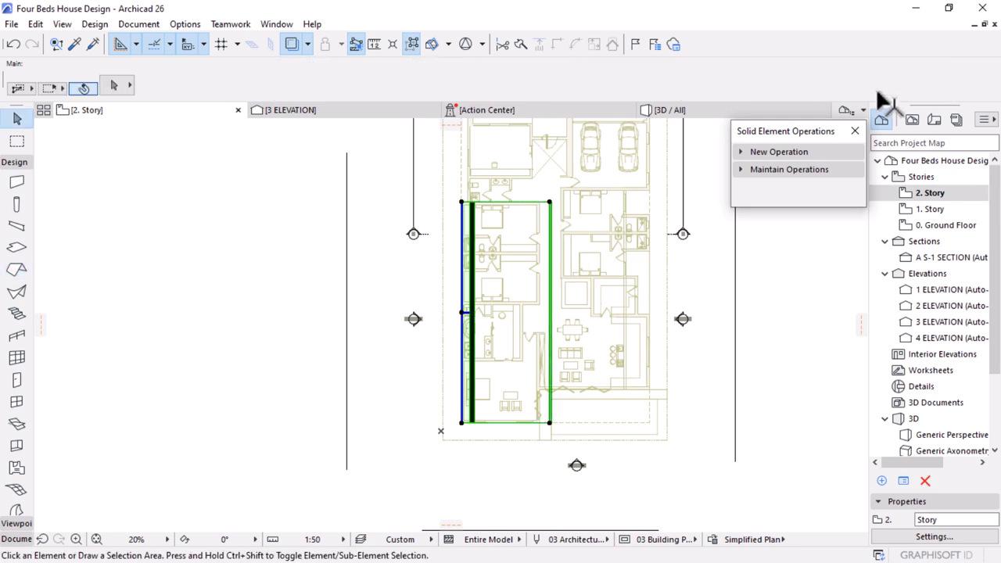
{"action": "left_click", "coordinate": [942, 92]}
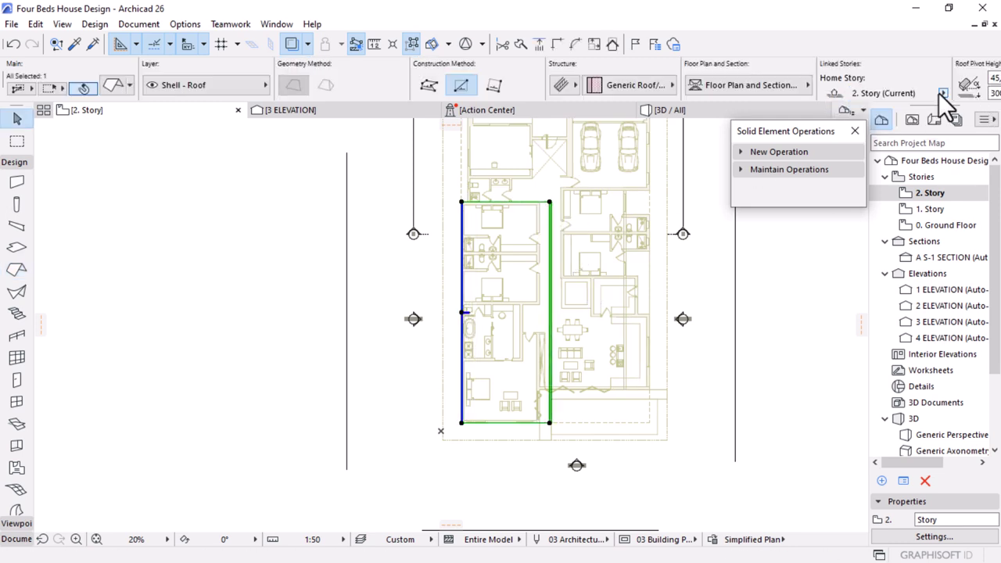
Assign the selected roof to 1. Story as its home story and rename that story Roof Level
{"action": "left_click", "coordinate": [785, 93]}
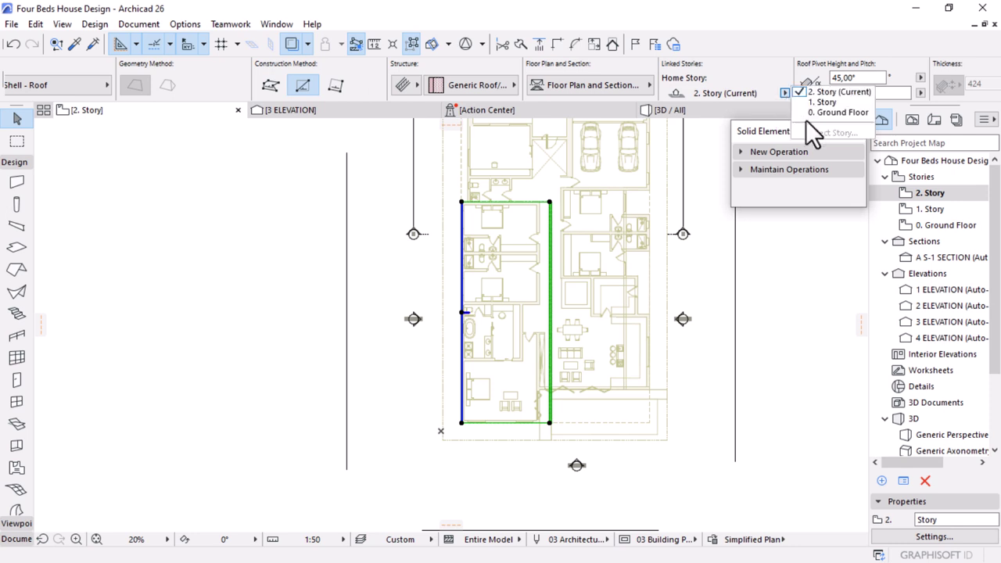
{"action": "left_click", "coordinate": [809, 101]}
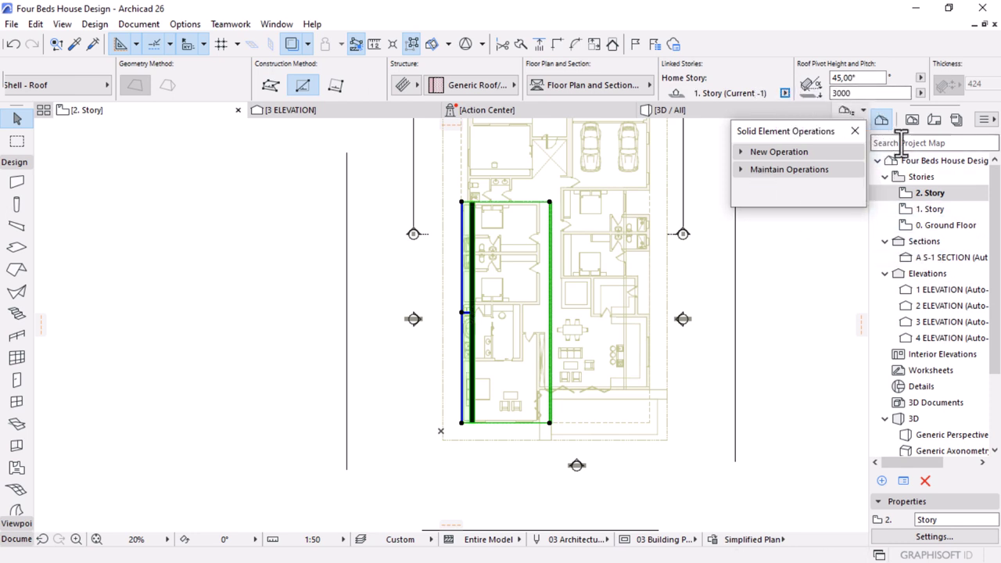
{"action": "left_click", "coordinate": [933, 211]}
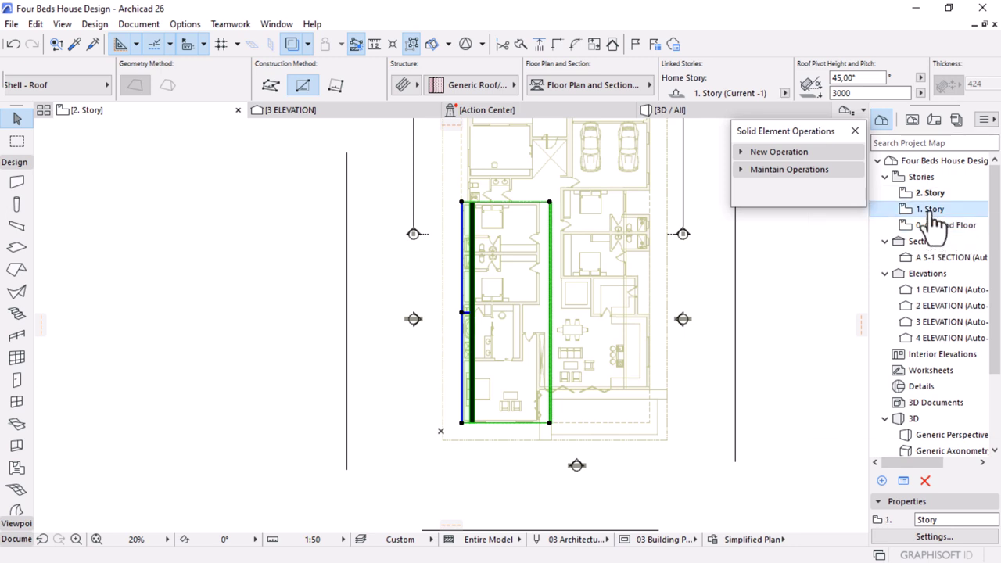
{"action": "right_click", "coordinate": [933, 213]}
{"action": "left_click", "coordinate": [842, 427]}
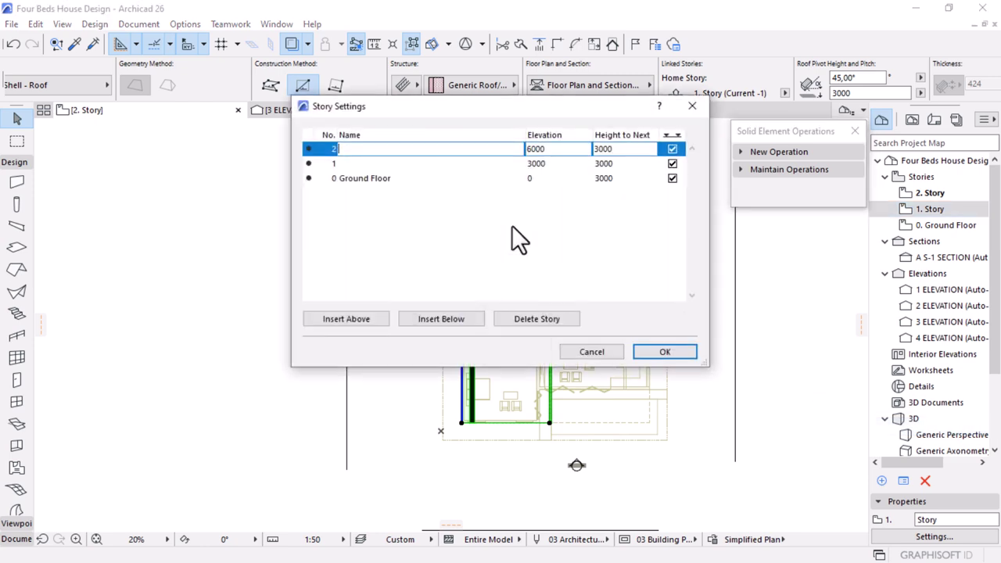
{"action": "left_click", "coordinate": [374, 163]}
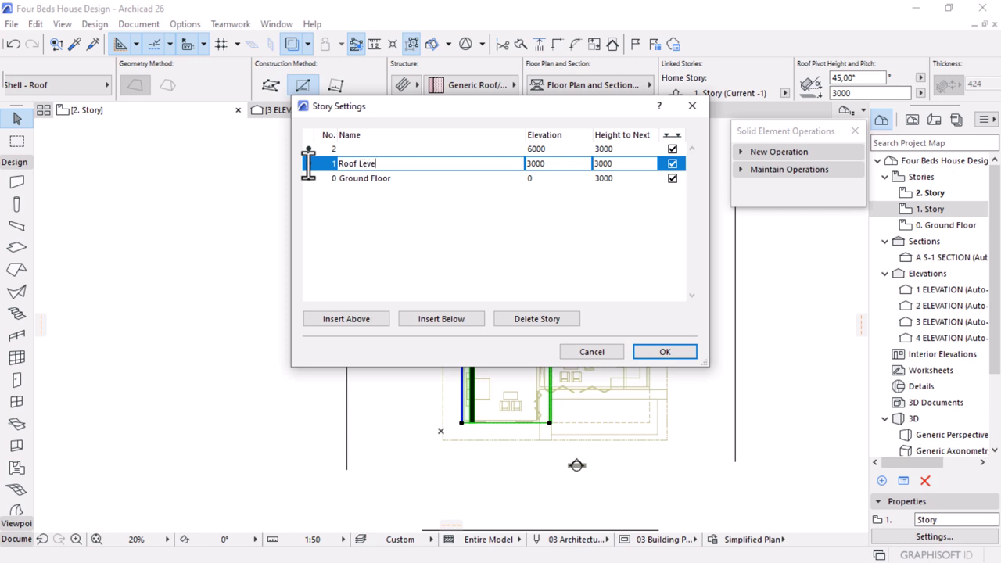
{"action": "key", "text": "Return"}
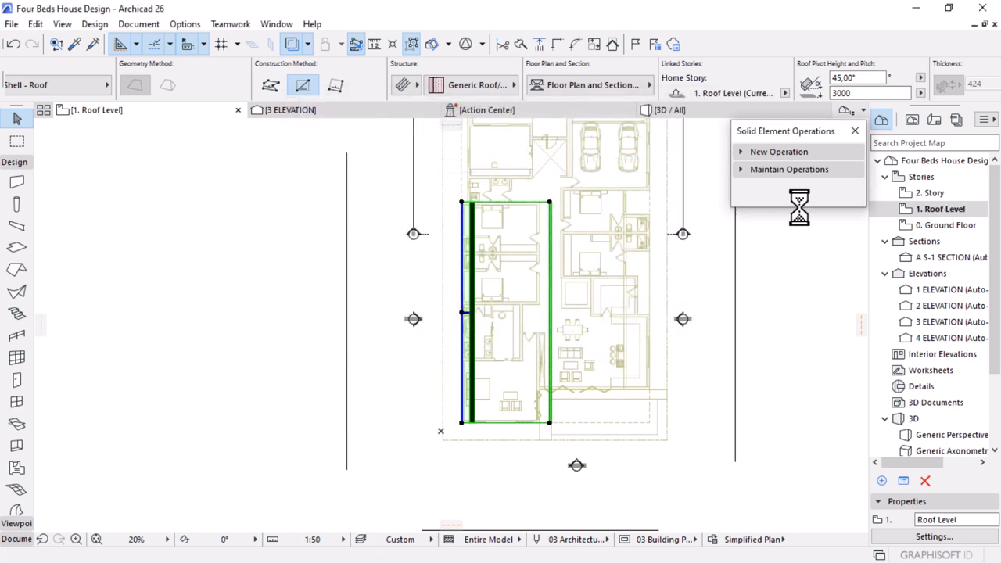
Check the Roof Level plan, return to 2. Story and set the roof's pivot height to 0
{"action": "double_click", "coordinate": [918, 209]}
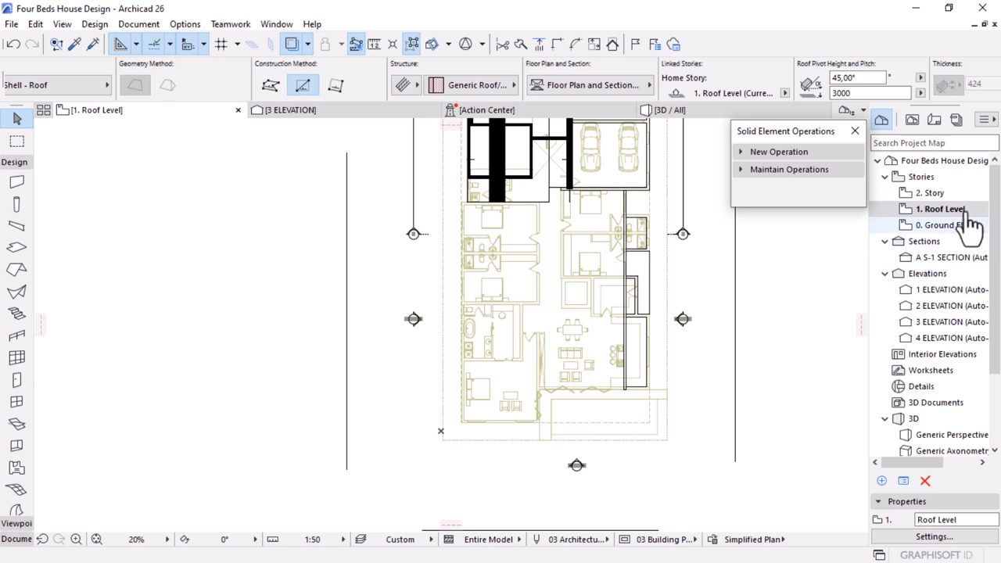
{"action": "double_click", "coordinate": [930, 195]}
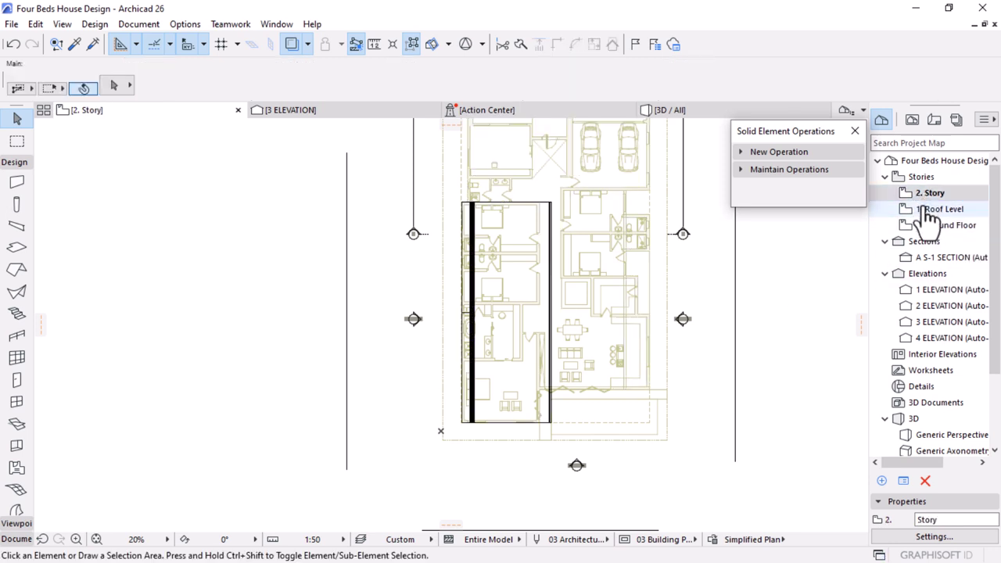
{"action": "left_click", "coordinate": [554, 208]}
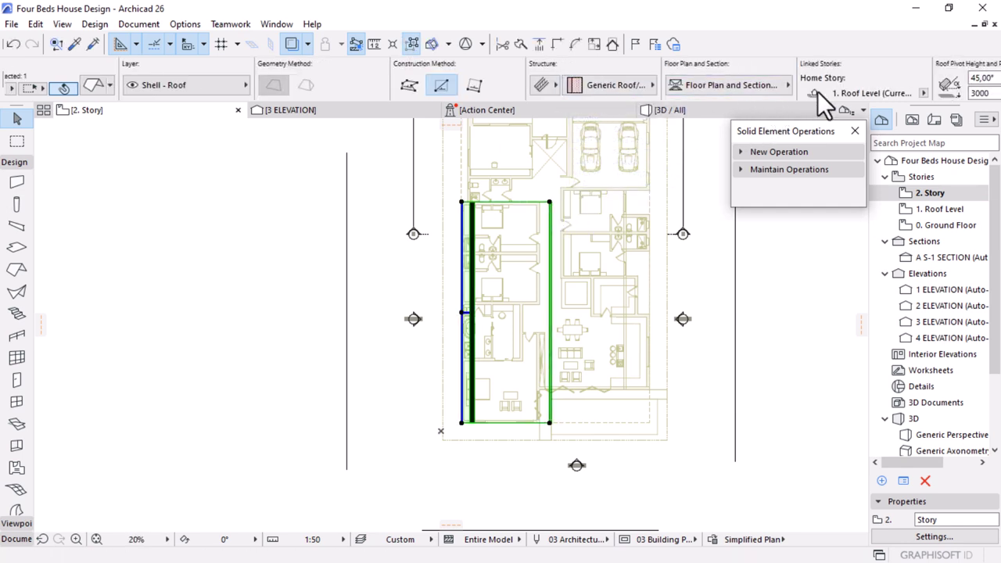
{"action": "left_click_drag", "start_coordinate": [853, 96], "coordinate": [679, 96]}
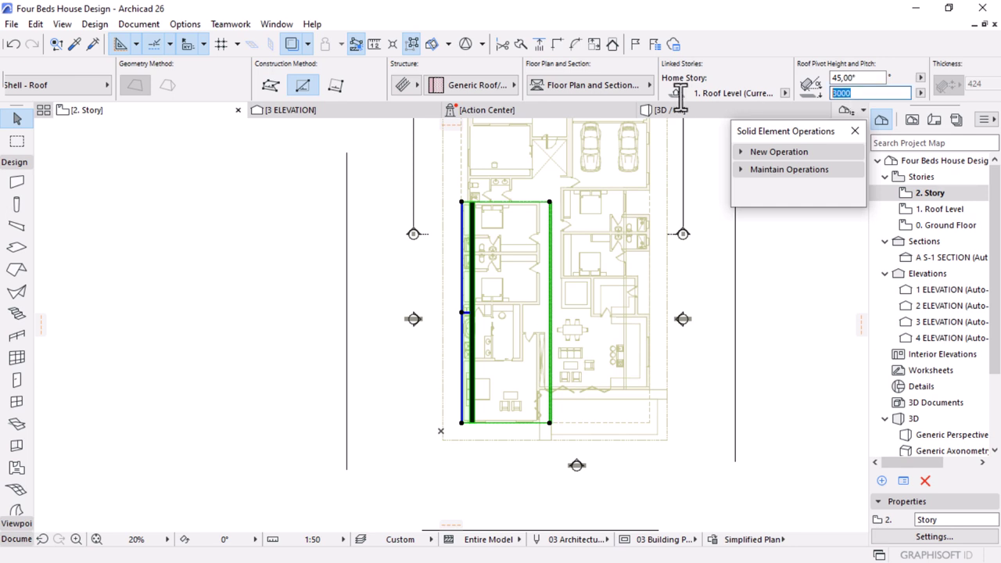
{"action": "type", "text": "0"}
{"action": "key", "text": "Return"}
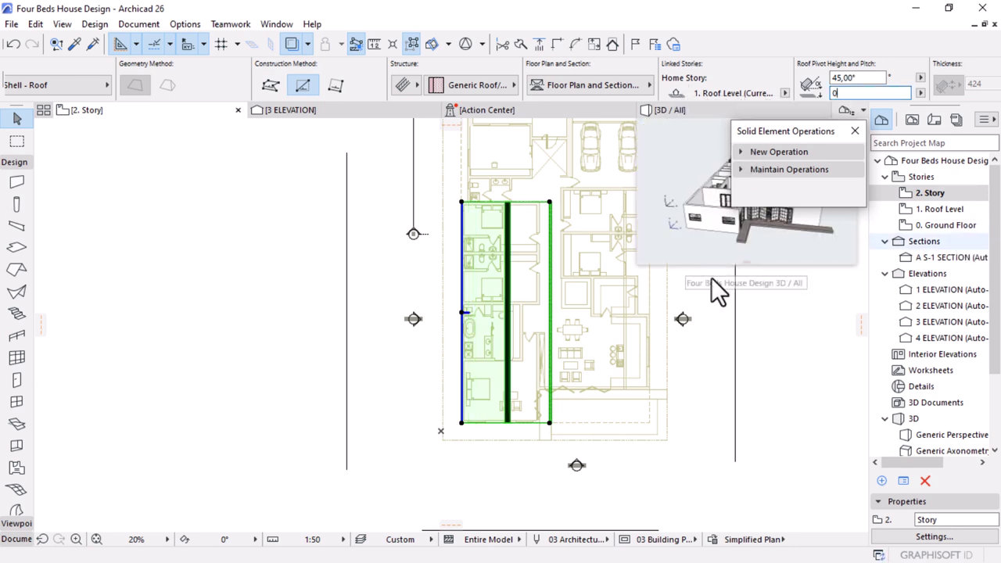
Mirror a copy of the roof about its ridge-side edge to form the opposite slope over the living area
{"action": "left_click", "coordinate": [443, 256]}
{"action": "scroll", "coordinate": [440, 337], "scroll_direction": "down", "scroll_amount": 3}
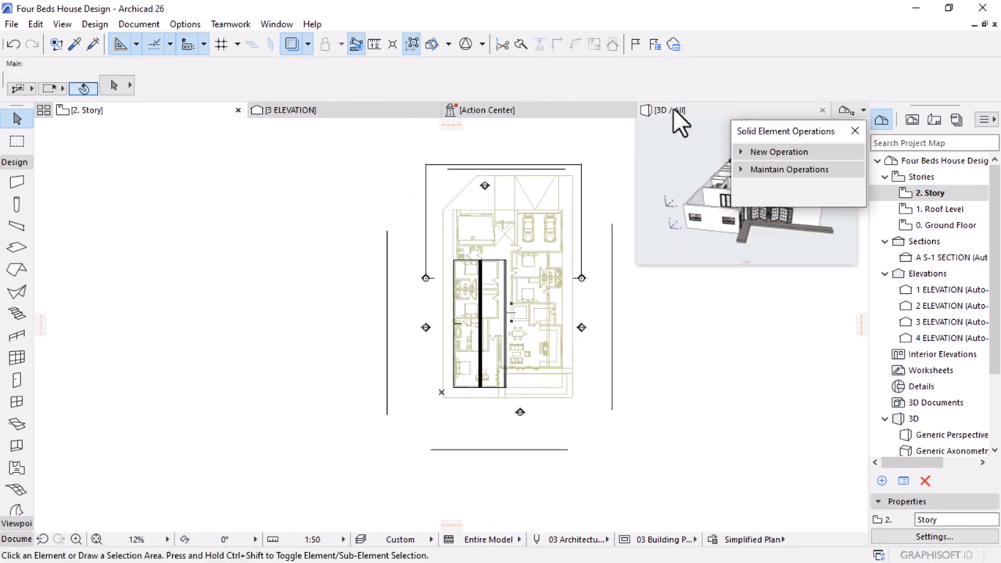
{"action": "scroll", "coordinate": [482, 401], "scroll_direction": "up", "scroll_amount": 3}
{"action": "scroll", "coordinate": [481, 401], "scroll_direction": "up", "scroll_amount": 1}
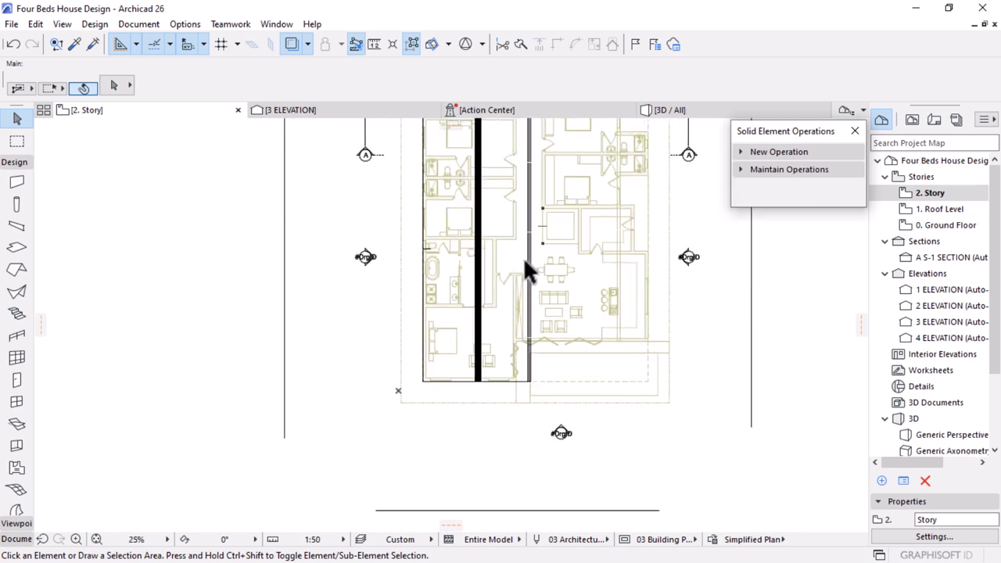
{"action": "left_click", "coordinate": [528, 264]}
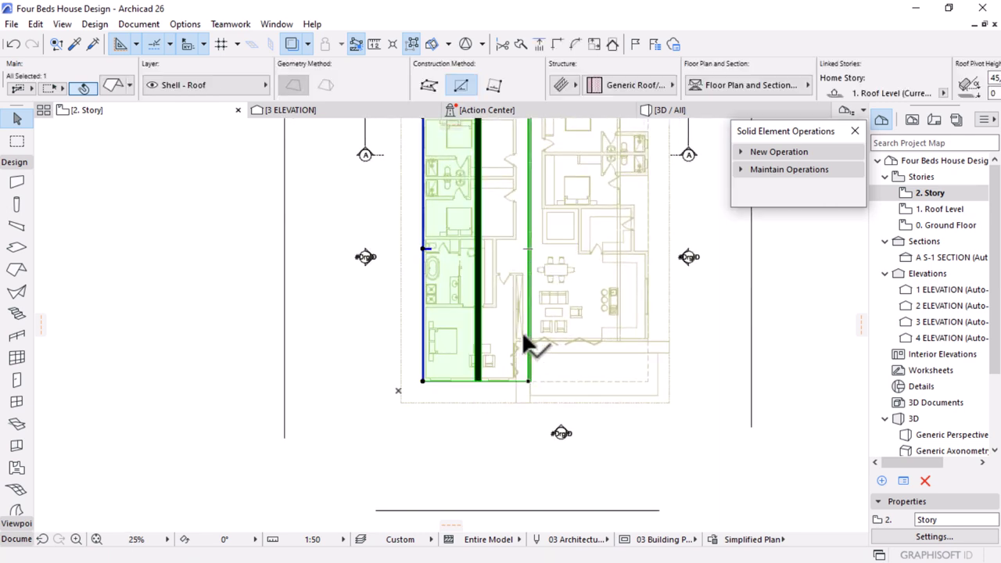
{"action": "key", "text": "ctrl+alt+m"}
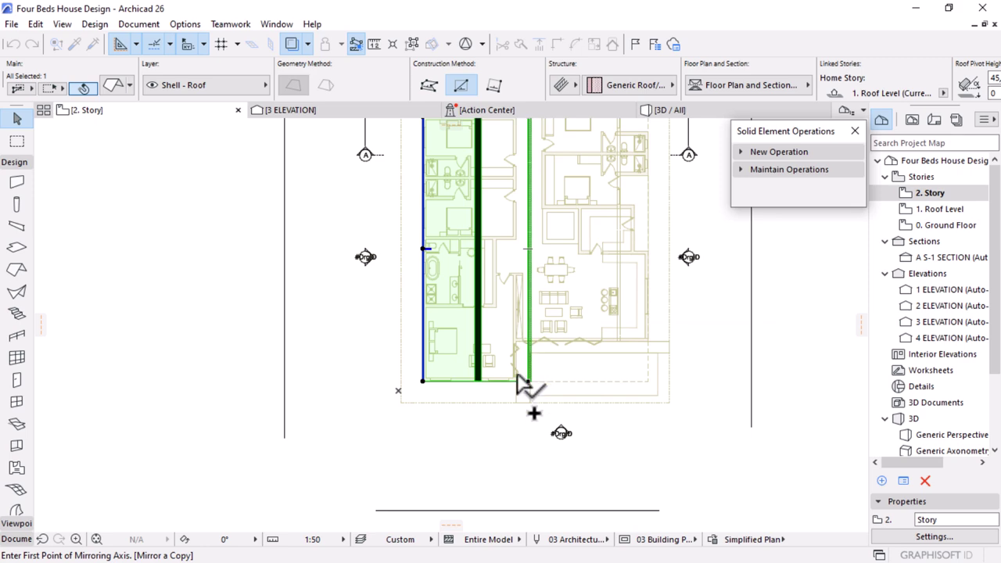
{"action": "scroll", "coordinate": [520, 384], "scroll_direction": "up", "scroll_amount": 5}
{"action": "left_click", "coordinate": [565, 394]}
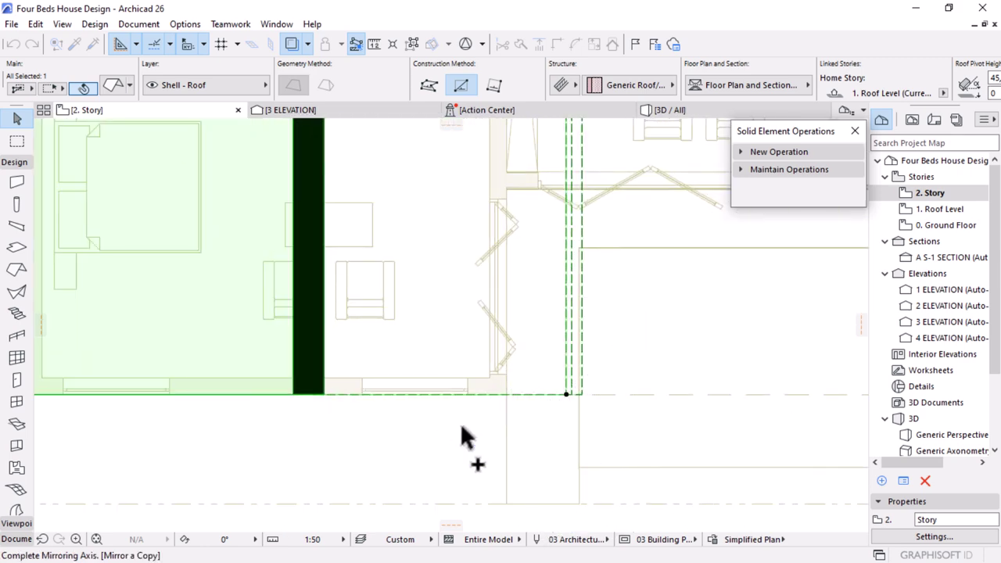
{"action": "scroll", "coordinate": [461, 428], "scroll_direction": "down", "scroll_amount": 5}
{"action": "left_click", "coordinate": [486, 154]}
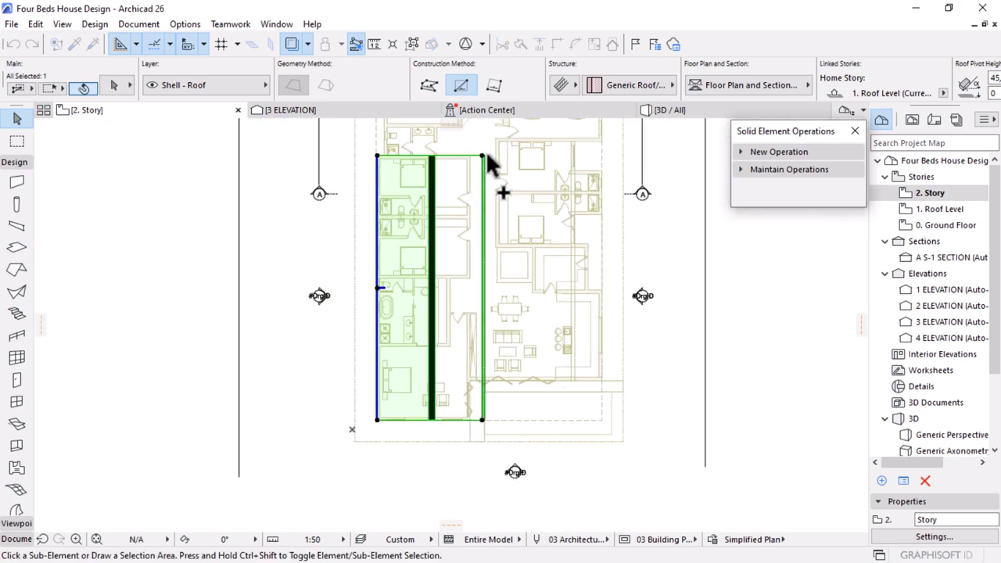
Offset the mirrored roof's edge facing the garage outward by about 1230 mm to align with the garage's rear wall
{"action": "scroll", "coordinate": [583, 156], "scroll_direction": "up", "scroll_amount": 2}
{"action": "scroll", "coordinate": [569, 140], "scroll_direction": "up", "scroll_amount": 3}
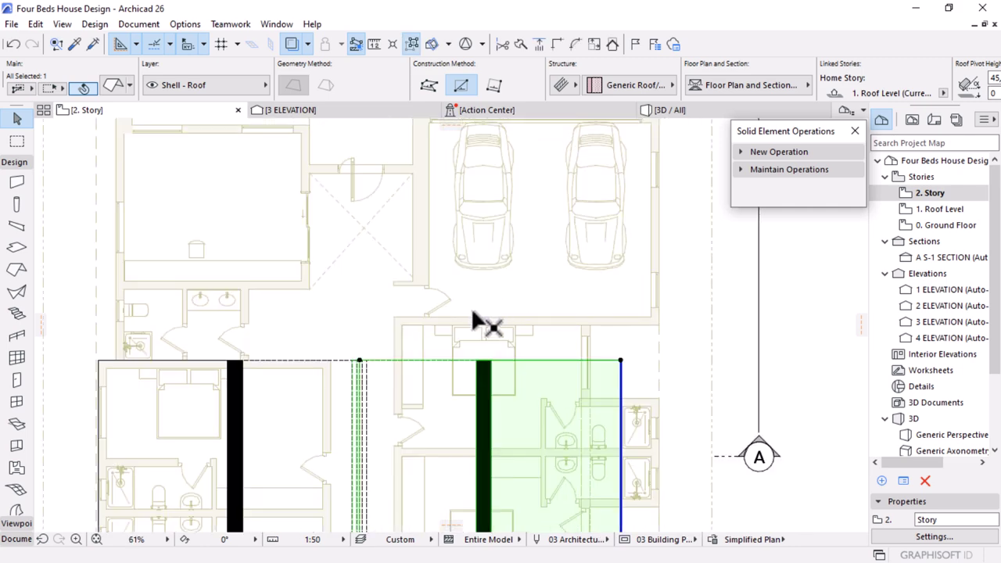
{"action": "left_click", "coordinate": [553, 360]}
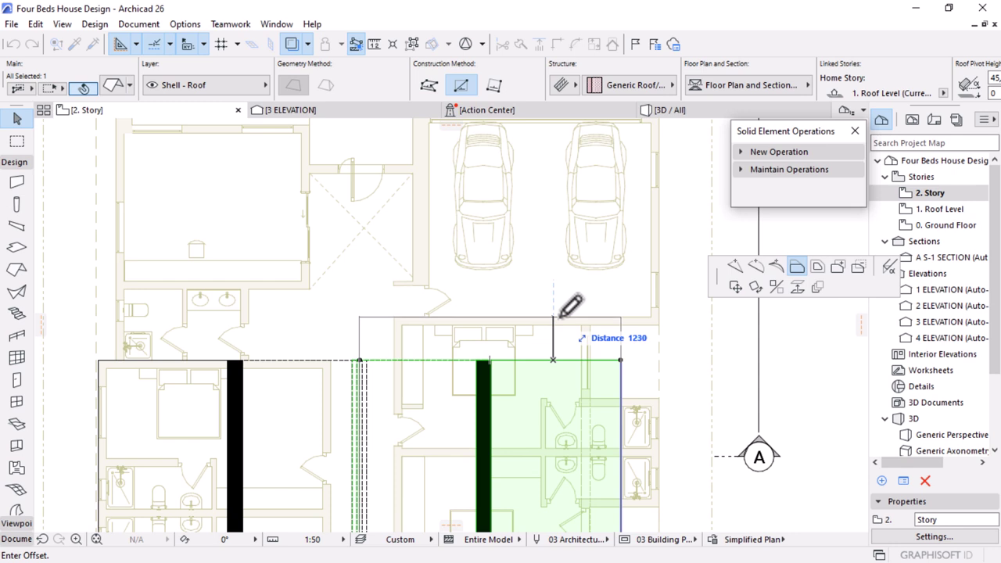
{"action": "left_click", "coordinate": [651, 314]}
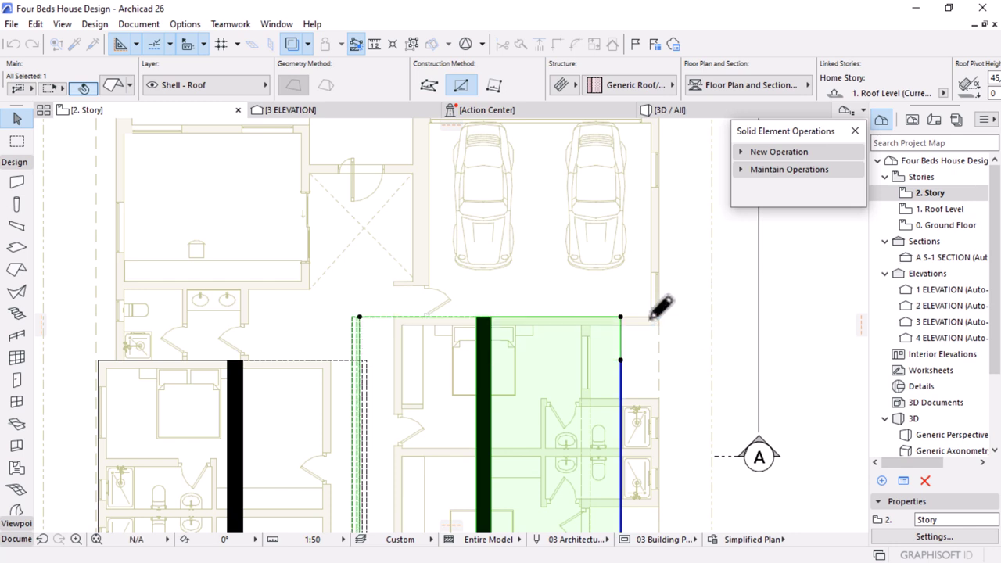
{"action": "left_click", "coordinate": [599, 317]}
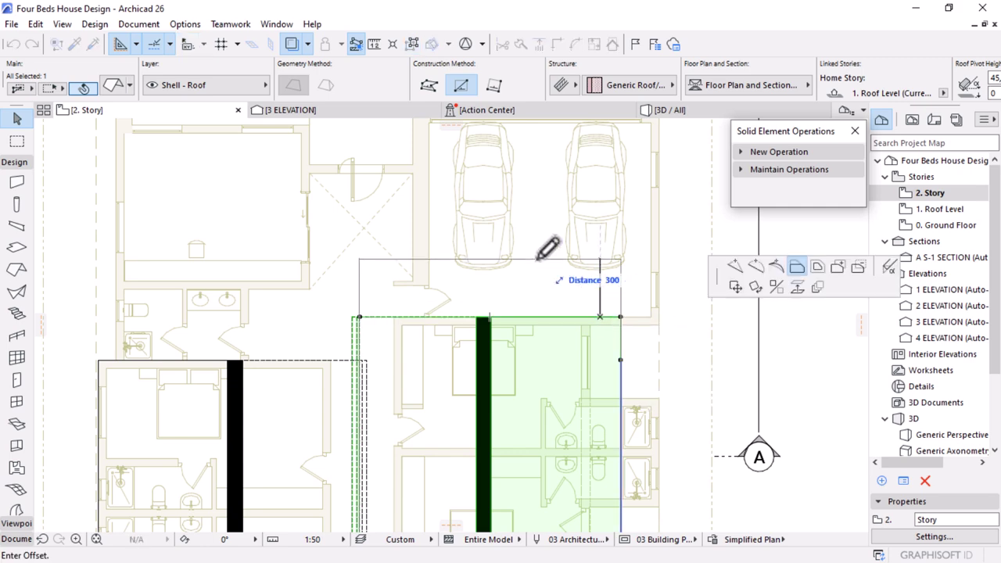
{"action": "key", "text": "Escape"}
{"action": "scroll", "coordinate": [540, 264], "scroll_direction": "down", "scroll_amount": 3}
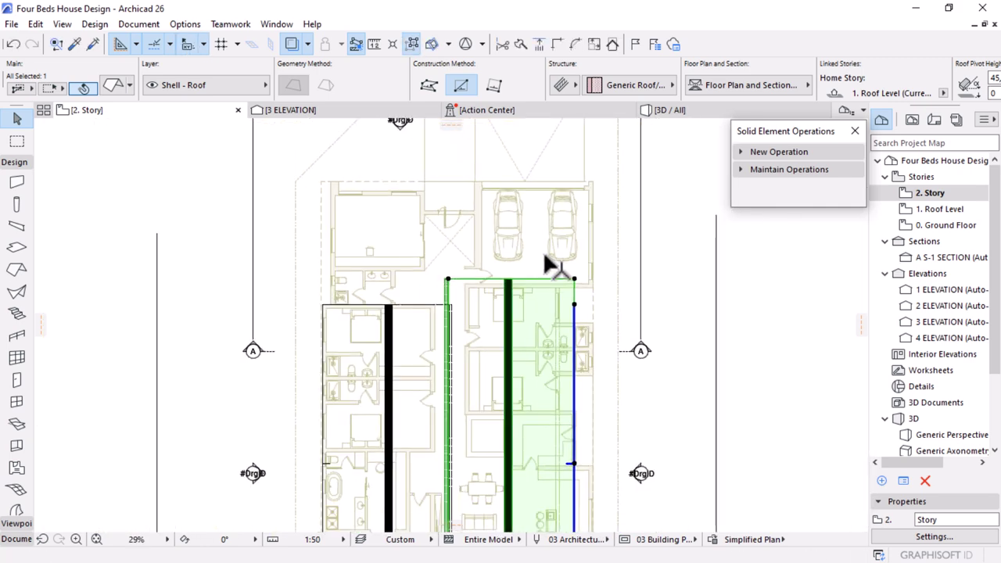
{"action": "scroll", "coordinate": [557, 227], "scroll_direction": "down", "scroll_amount": 3}
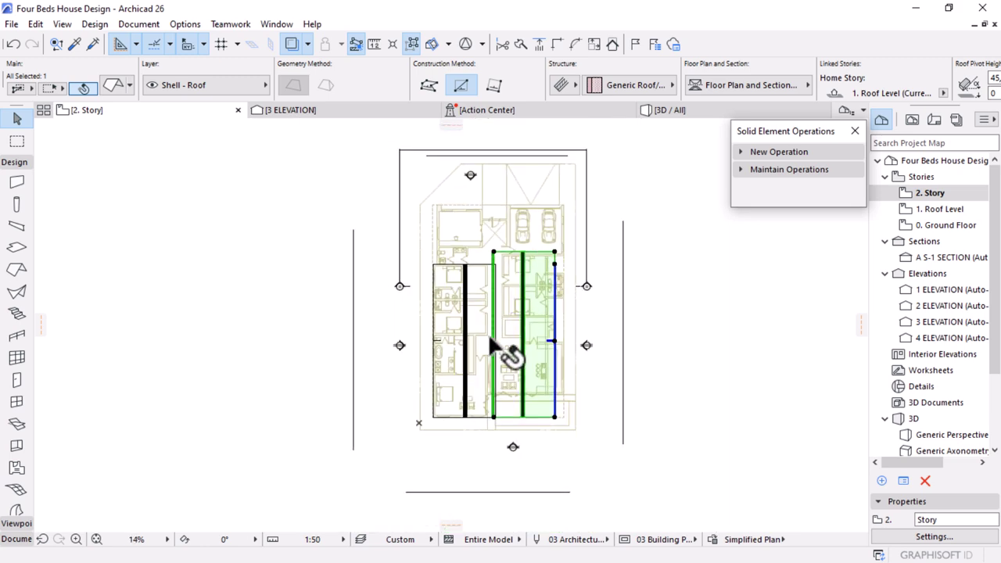
In the 3D view, give both new roof slopes a basic Timber - Roof structure and a 19° pitch
{"action": "left_click", "coordinate": [696, 114]}
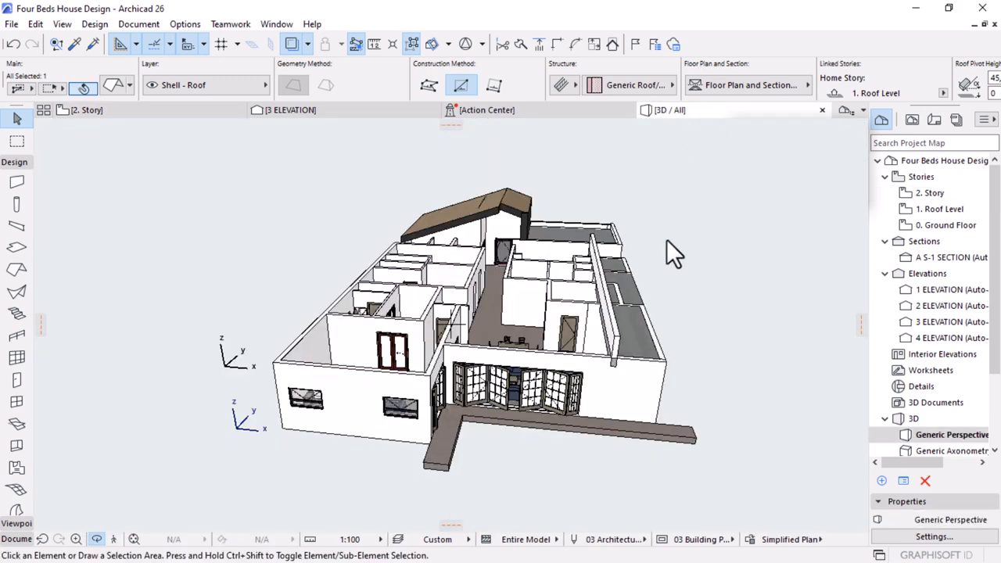
{"action": "scroll", "coordinate": [561, 298], "scroll_direction": "down", "scroll_amount": 2}
{"action": "middle_click_drag", "start_coordinate": [560, 299], "coordinate": [512, 233], "text": "shift"}
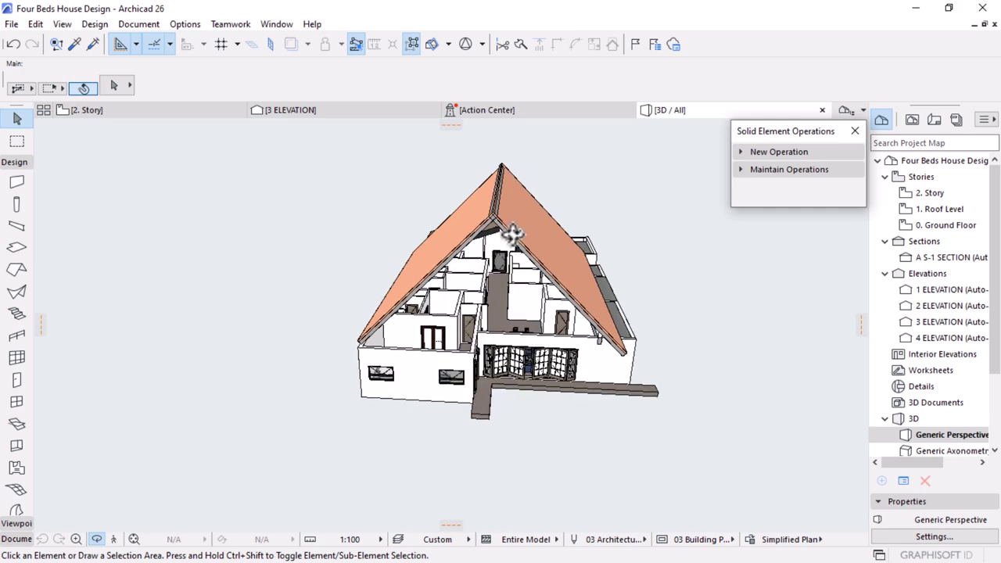
{"action": "left_click", "coordinate": [516, 219]}
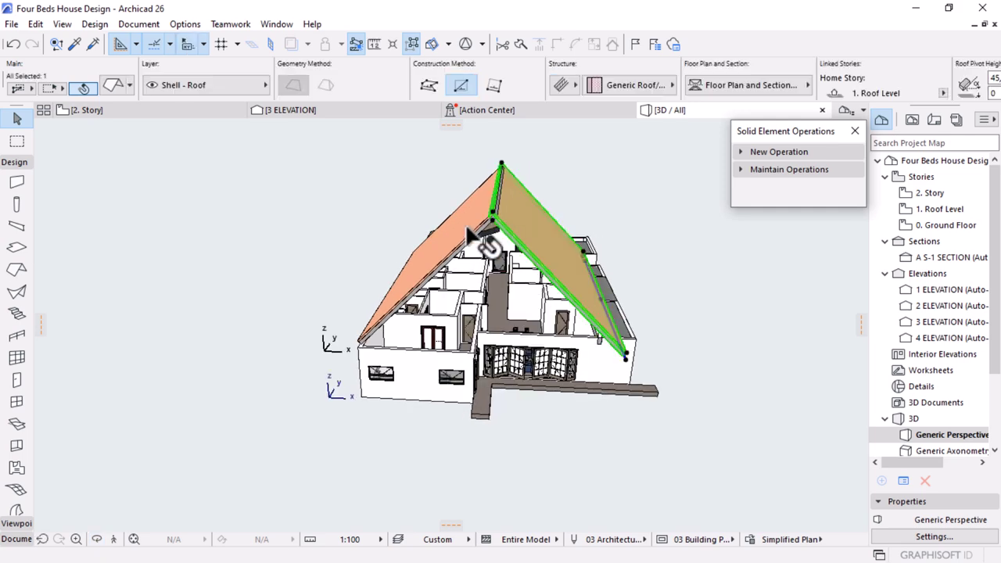
{"action": "left_click", "coordinate": [493, 227], "text": "shift"}
{"action": "left_click", "coordinate": [570, 89]}
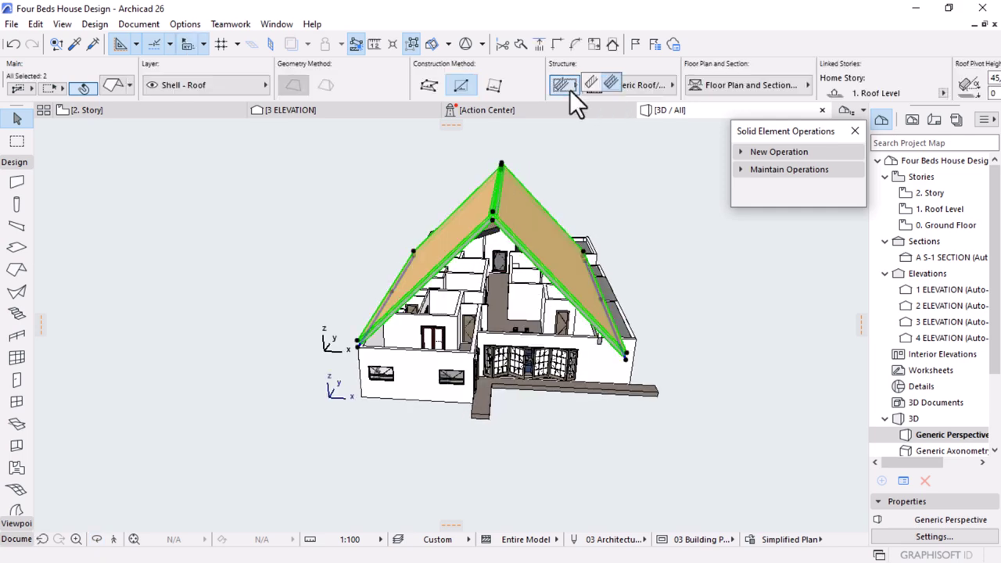
{"action": "left_click", "coordinate": [589, 79]}
{"action": "scroll", "coordinate": [602, 77], "scroll_direction": "down", "scroll_amount": 10}
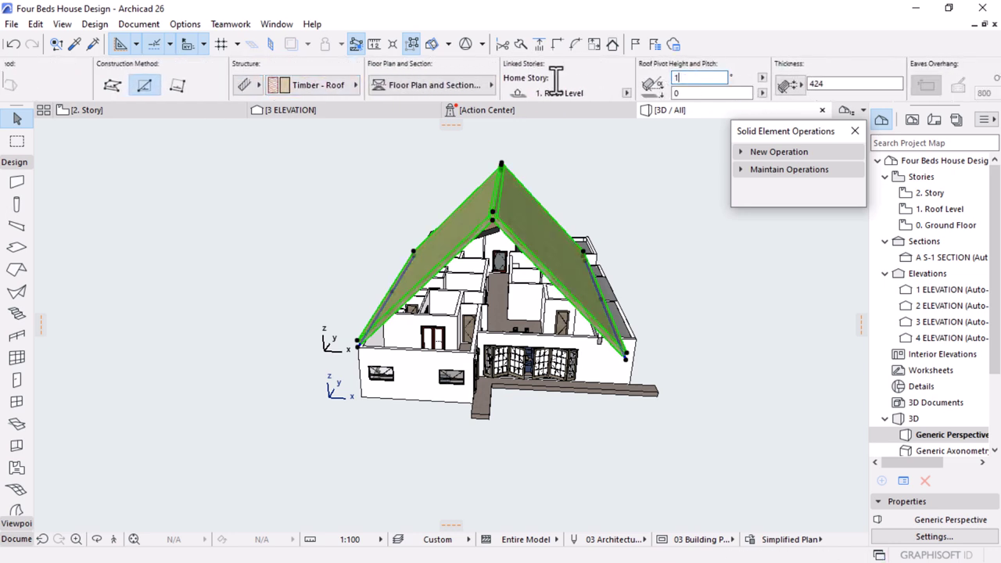
{"action": "key", "text": "Return"}
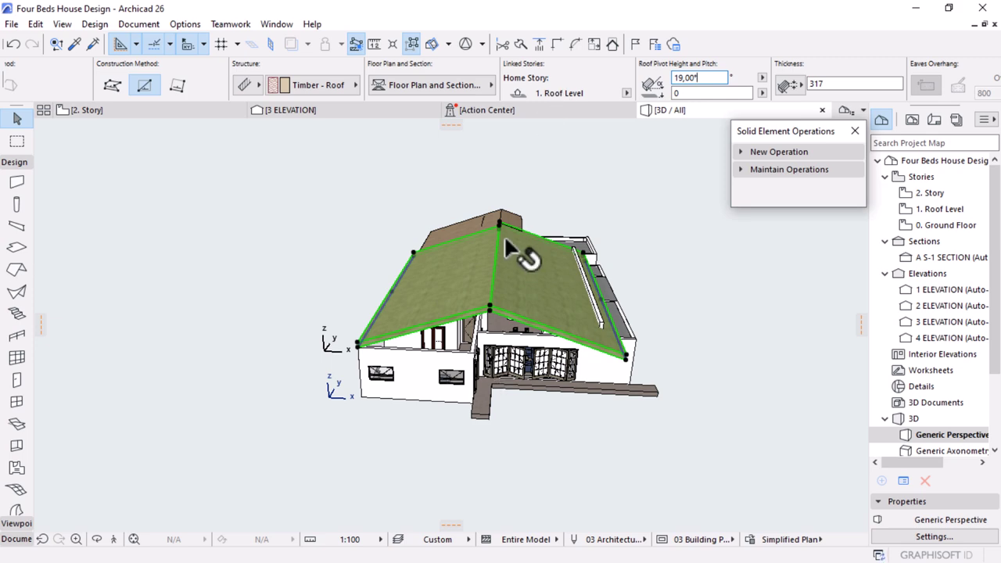
Select both main roof slopes and move them vertically upward by 500 mm
{"action": "middle_click_drag", "start_coordinate": [571, 339], "coordinate": [408, 390], "text": "shift"}
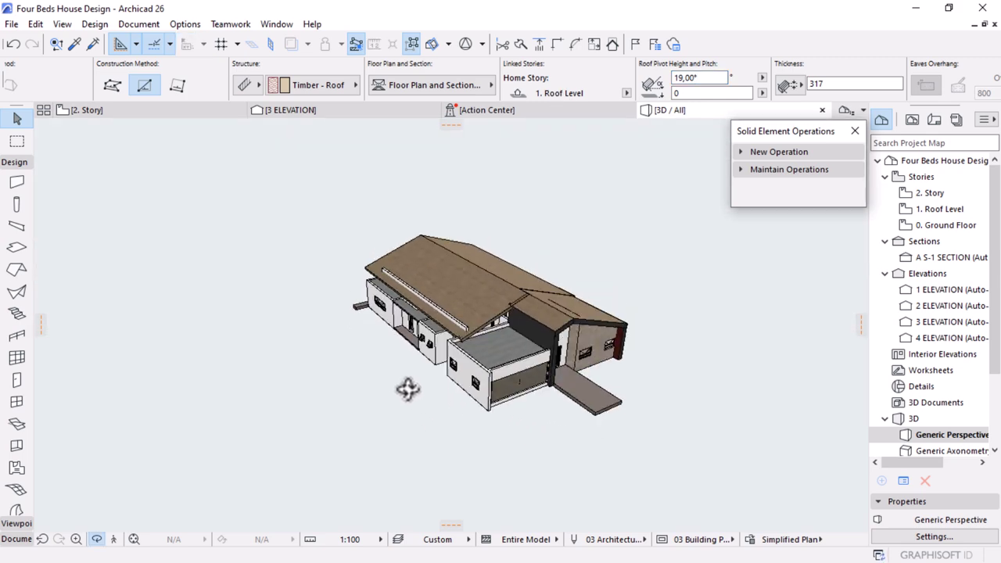
{"action": "scroll", "coordinate": [481, 285], "scroll_direction": "up", "scroll_amount": 6}
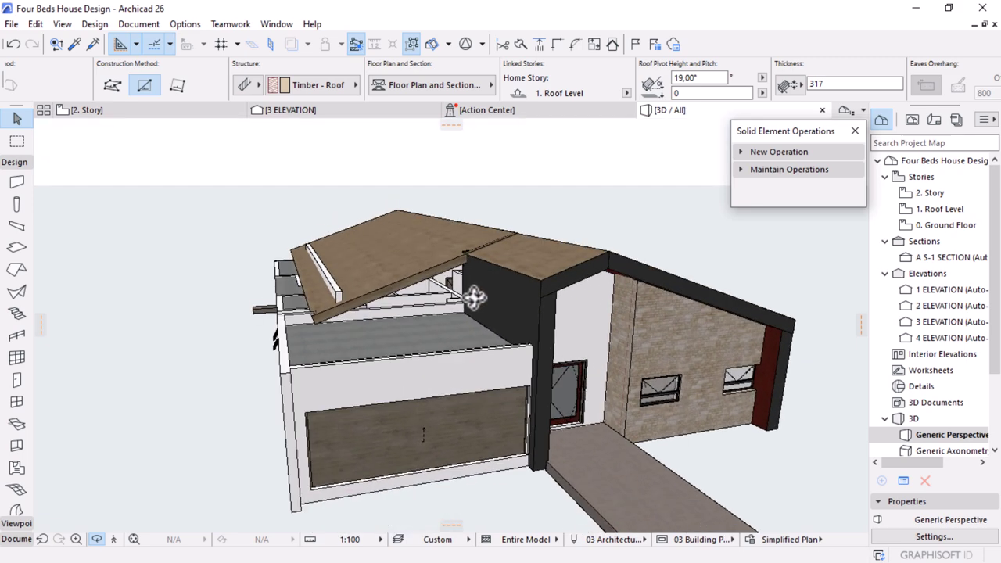
{"action": "middle_click_drag", "start_coordinate": [474, 297], "coordinate": [453, 216], "text": "shift"}
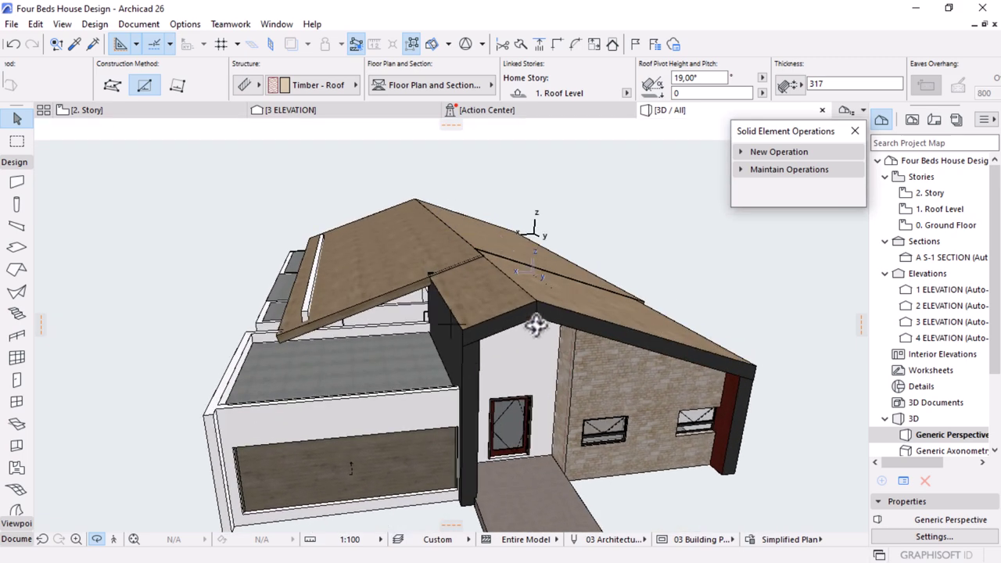
{"action": "key", "text": "Escape"}
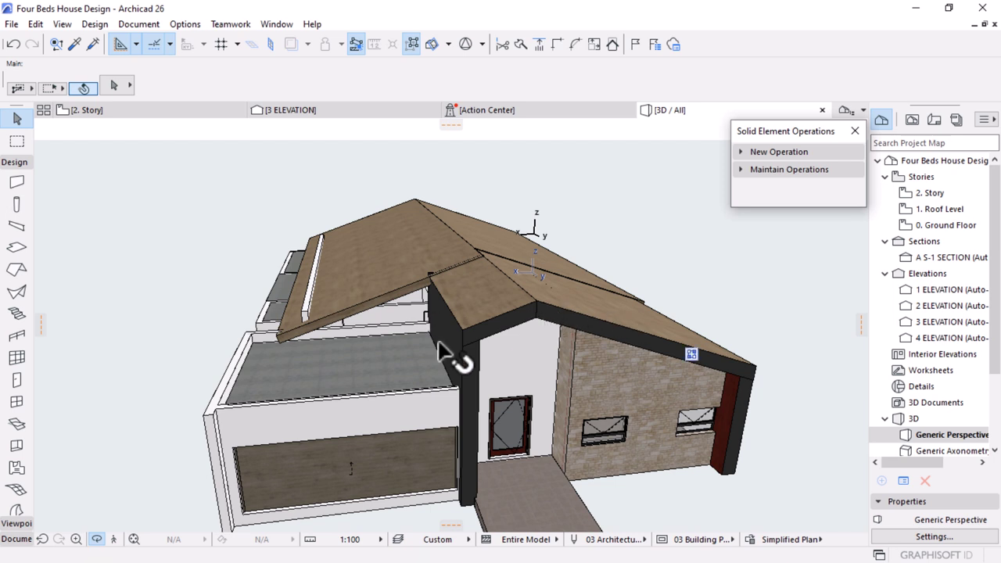
{"action": "left_click", "coordinate": [469, 228]}
{"action": "key", "text": "Escape"}
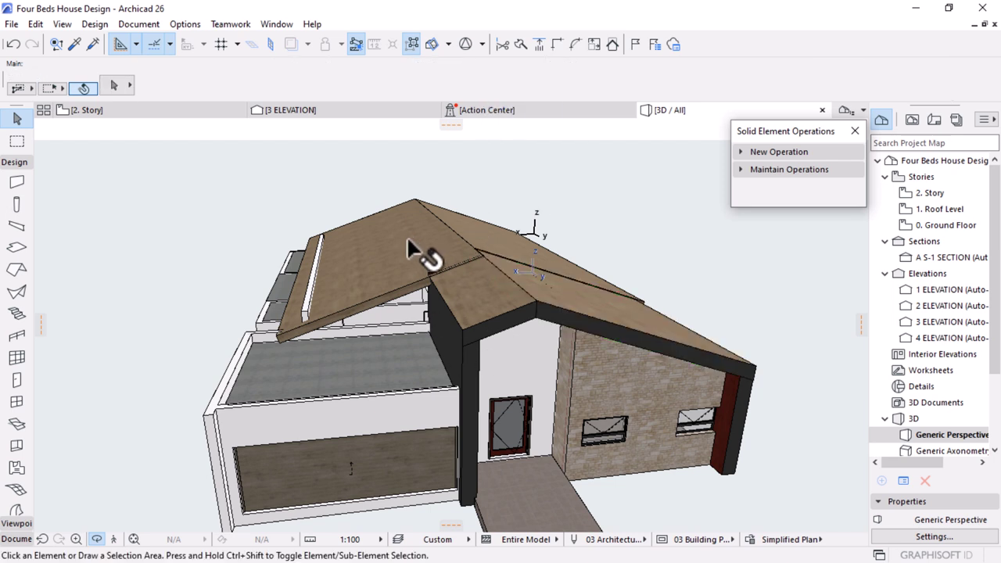
{"action": "left_click", "coordinate": [402, 261]}
{"action": "left_click", "coordinate": [410, 268], "text": "shift"}
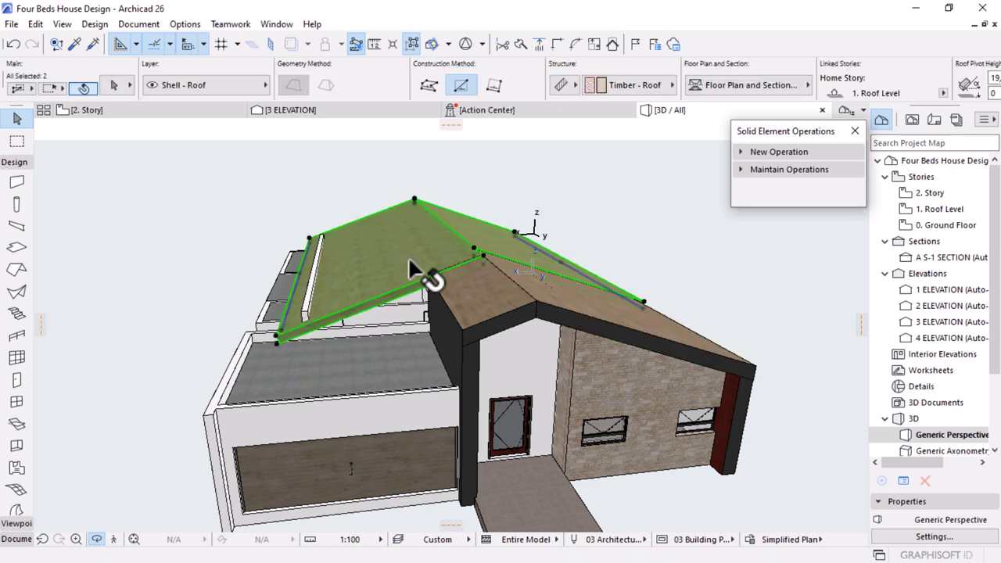
{"action": "key", "text": "ctrl+d"}
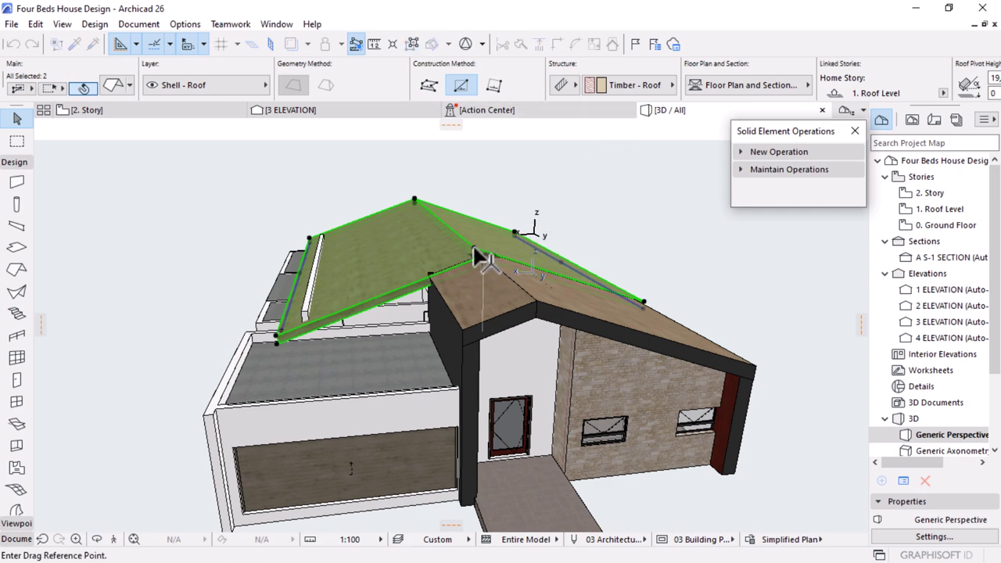
{"action": "left_click", "coordinate": [481, 254]}
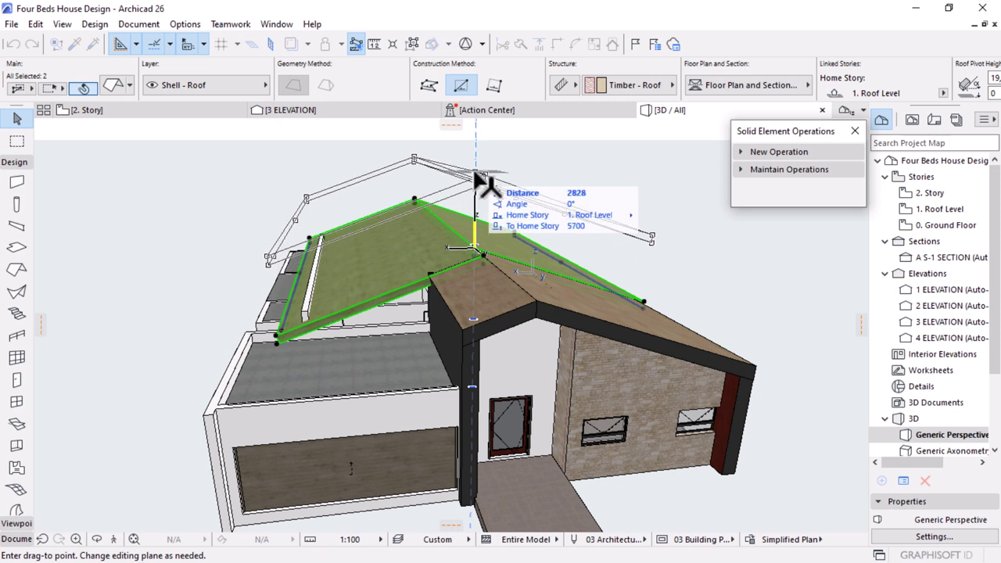
{"action": "key", "text": "Return"}
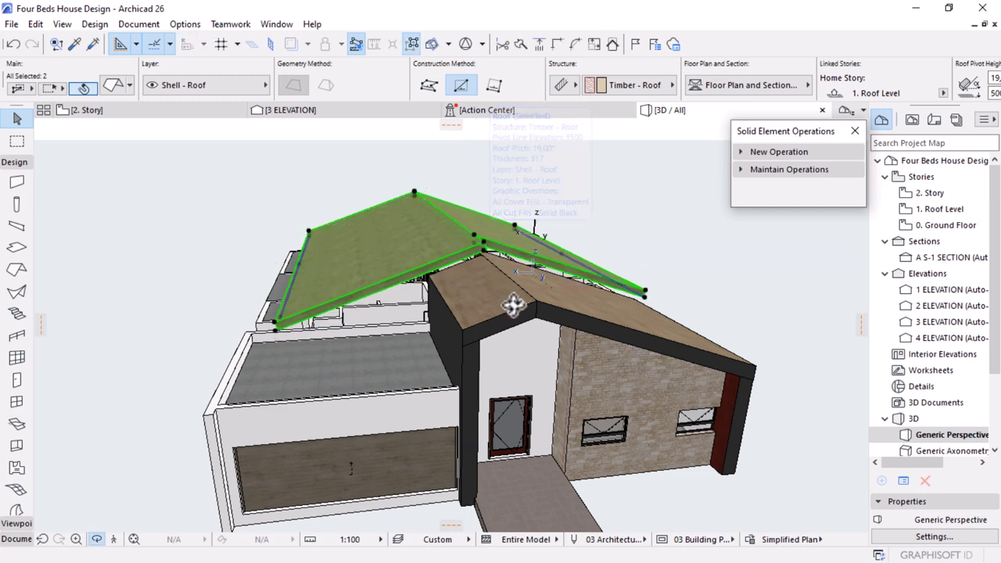
Raise both roof slopes further from their ridge corner, bringing the pivot height to 696 mm
{"action": "middle_click_drag", "start_coordinate": [454, 281], "coordinate": [475, 272], "text": "shift"}
{"action": "scroll", "coordinate": [438, 212], "scroll_direction": "up", "scroll_amount": 3}
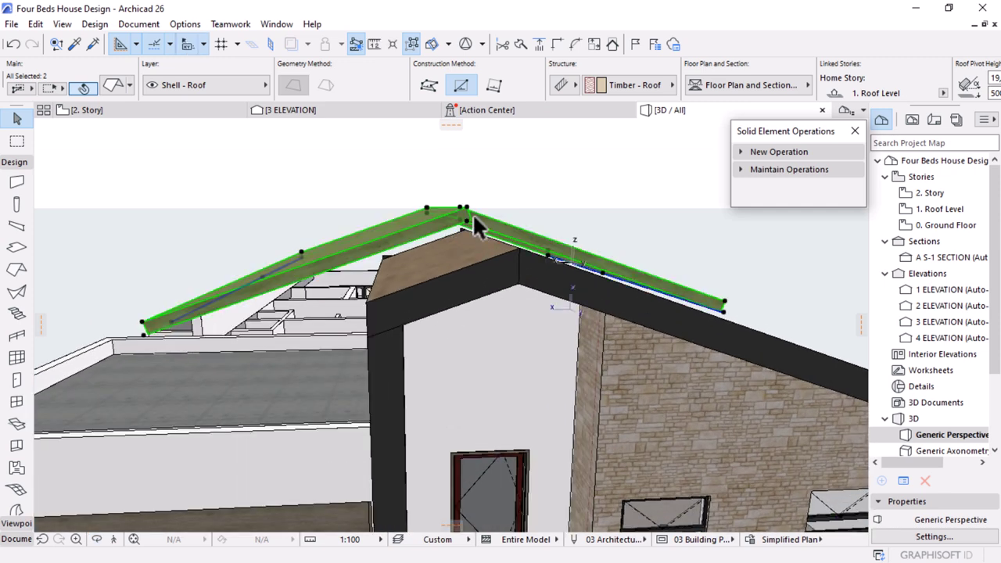
{"action": "left_click", "coordinate": [467, 209]}
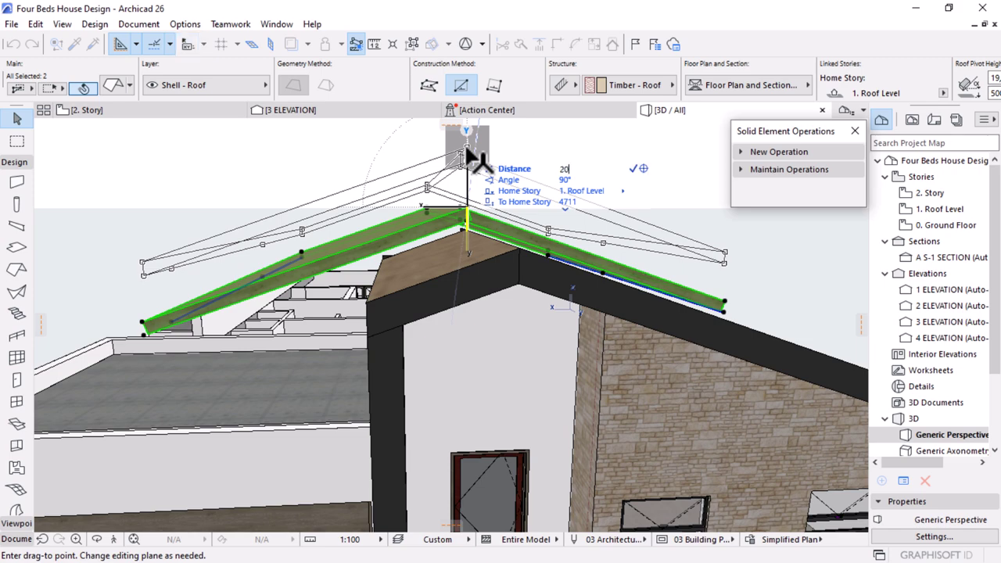
{"action": "type", "text": "20"}
{"action": "key", "text": "Return"}
{"action": "key", "text": "Escape"}
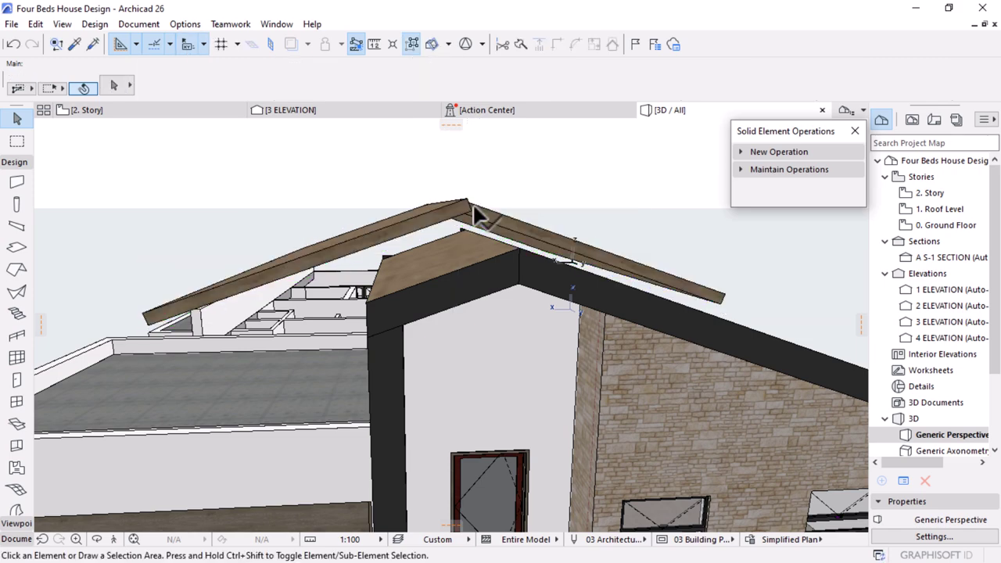
Select both main roof slopes and set their edge angle to vertical
{"action": "scroll", "coordinate": [518, 279], "scroll_direction": "down", "scroll_amount": 6}
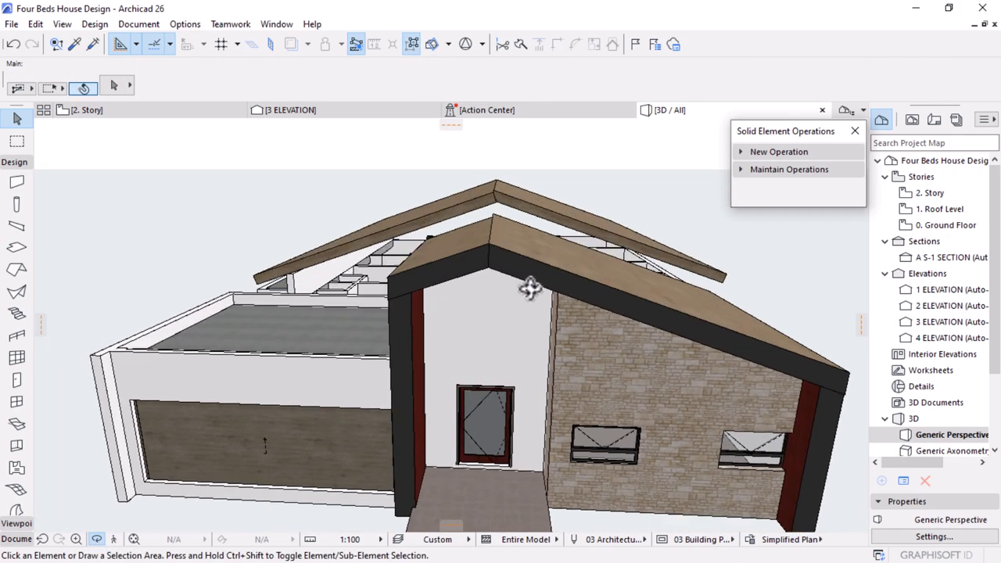
{"action": "scroll", "coordinate": [520, 157], "scroll_direction": "up", "scroll_amount": 5}
{"action": "left_click", "coordinate": [420, 218]}
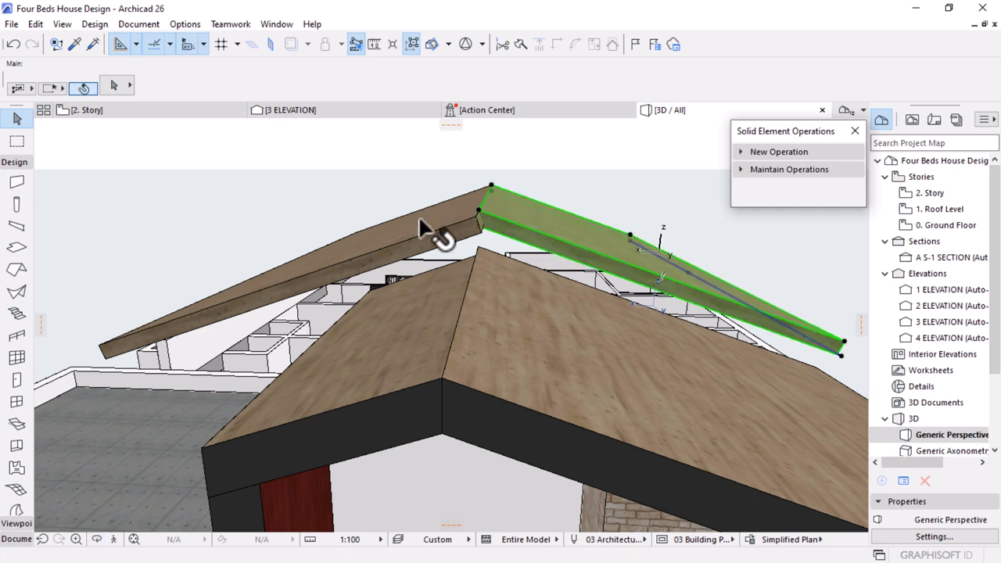
{"action": "left_click", "coordinate": [418, 215], "text": "shift"}
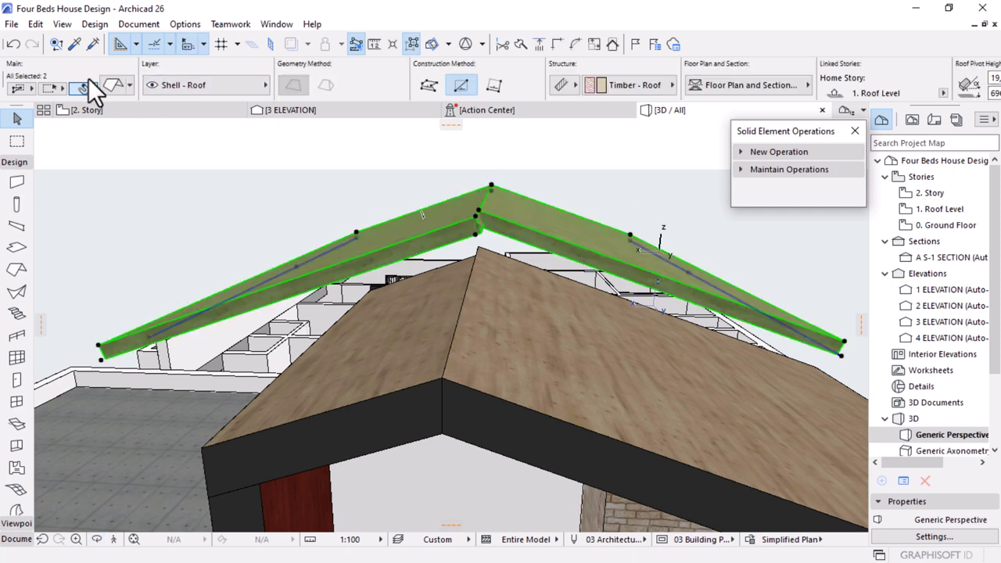
{"action": "double_click", "coordinate": [592, 217]}
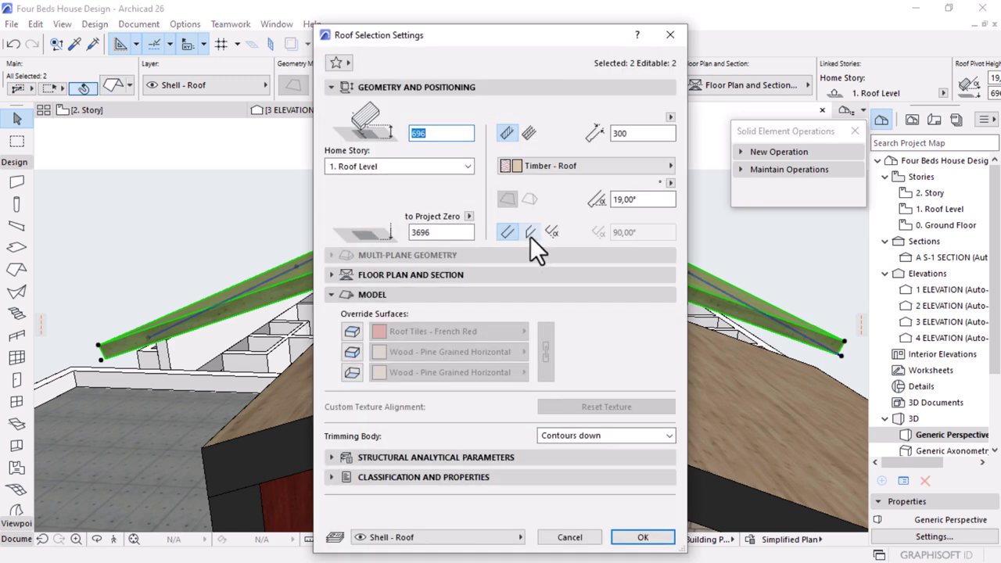
{"action": "left_click", "coordinate": [531, 233]}
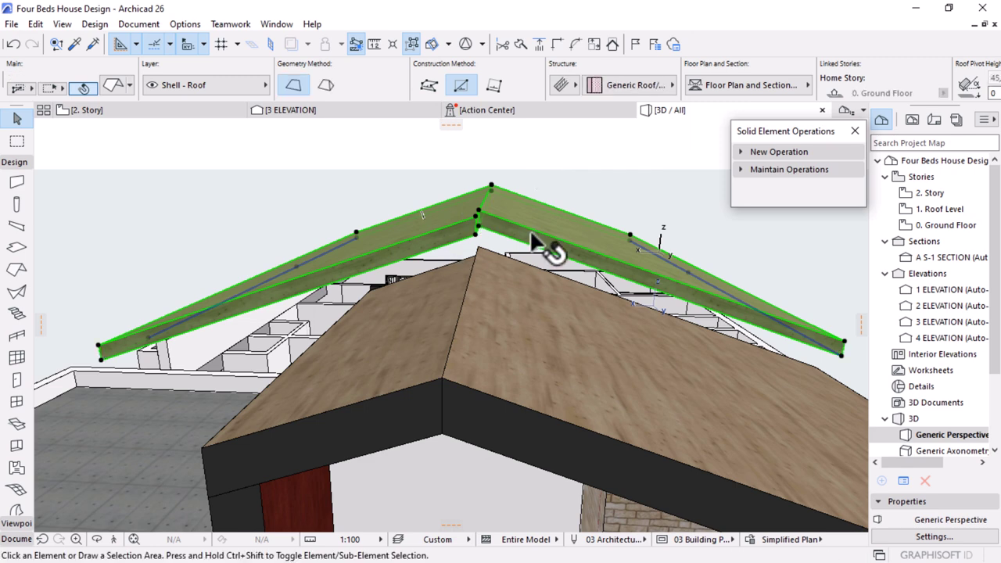
{"action": "left_click", "coordinate": [566, 196]}
{"action": "scroll", "coordinate": [574, 260], "scroll_direction": "down", "scroll_amount": 3}
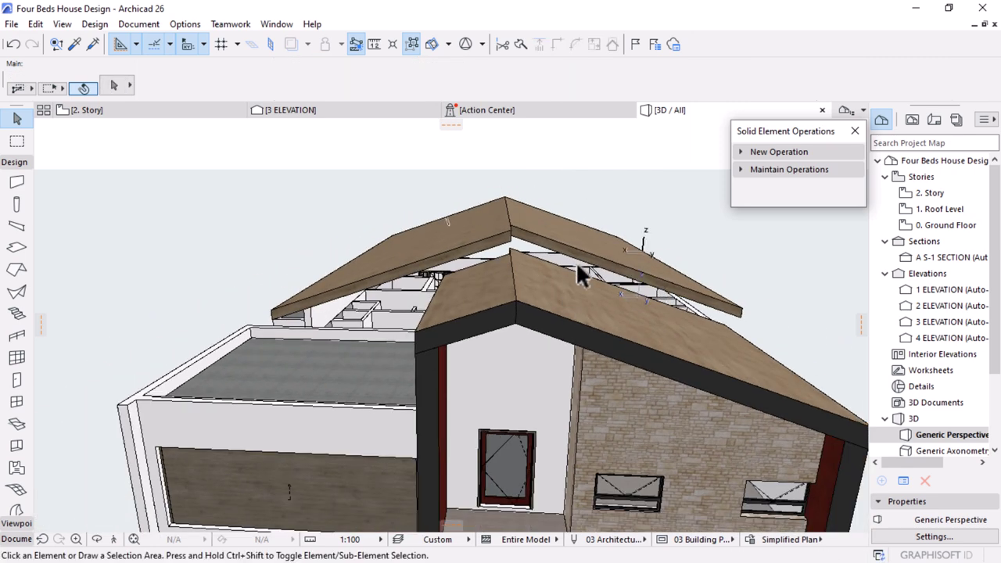
Stretch the long windowed exterior wall and its adjoining end wall upward to the height of the roof ridge
{"action": "key", "text": "o"}
{"action": "scroll", "coordinate": [577, 263], "scroll_direction": "down", "scroll_amount": 6}
{"action": "left_click_drag", "start_coordinate": [579, 266], "coordinate": [506, 294]}
{"action": "middle_click_drag", "start_coordinate": [507, 293], "coordinate": [587, 280], "text": "shift"}
{"action": "scroll", "coordinate": [587, 280], "scroll_direction": "up", "scroll_amount": 6}
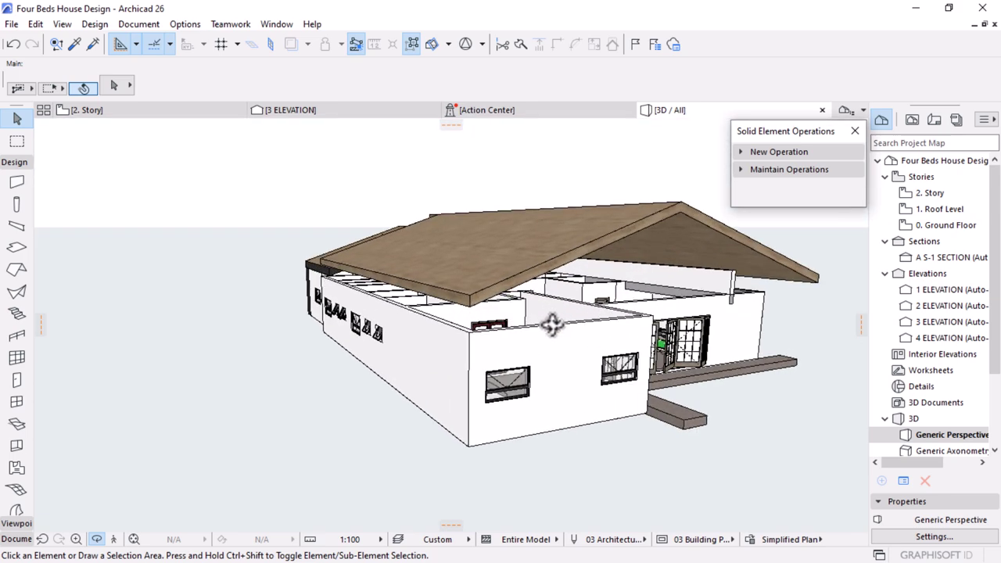
{"action": "mouse_move", "coordinate": [448, 317]}
{"action": "middle_mouse_down", "text": "shift"}
{"action": "mouse_move", "coordinate": [648, 315]}
{"action": "mouse_move", "coordinate": [516, 314]}
{"action": "mouse_move", "coordinate": [589, 335]}
{"action": "mouse_move", "coordinate": [551, 327]}
{"action": "mouse_move", "coordinate": [632, 320]}
{"action": "mouse_move", "coordinate": [503, 330]}
{"action": "mouse_move", "coordinate": [388, 320]}
{"action": "mouse_move", "coordinate": [466, 324]}
{"action": "middle_mouse_up", "text": "shift"}
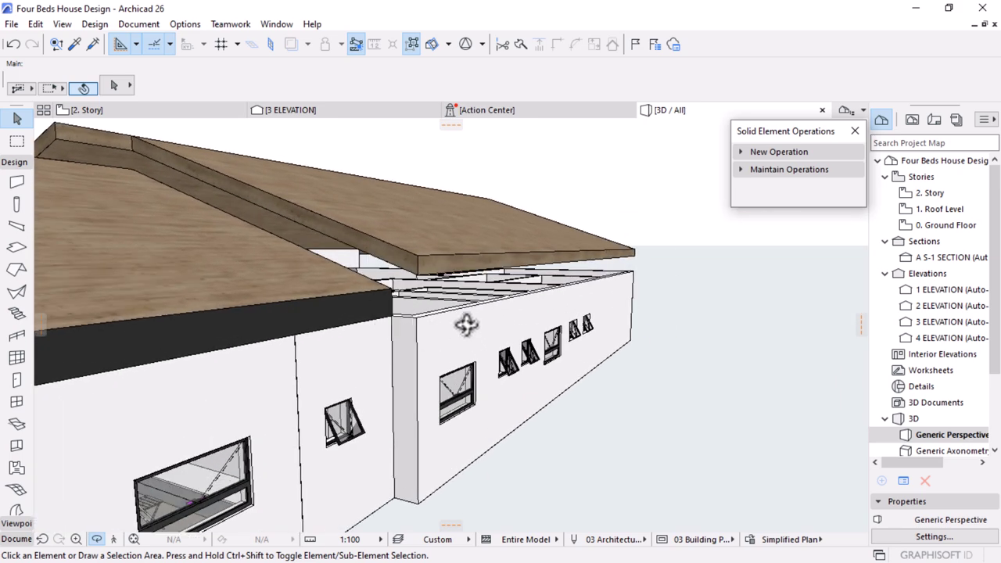
{"action": "left_click", "coordinate": [399, 341]}
{"action": "left_click", "coordinate": [397, 337], "text": "shift"}
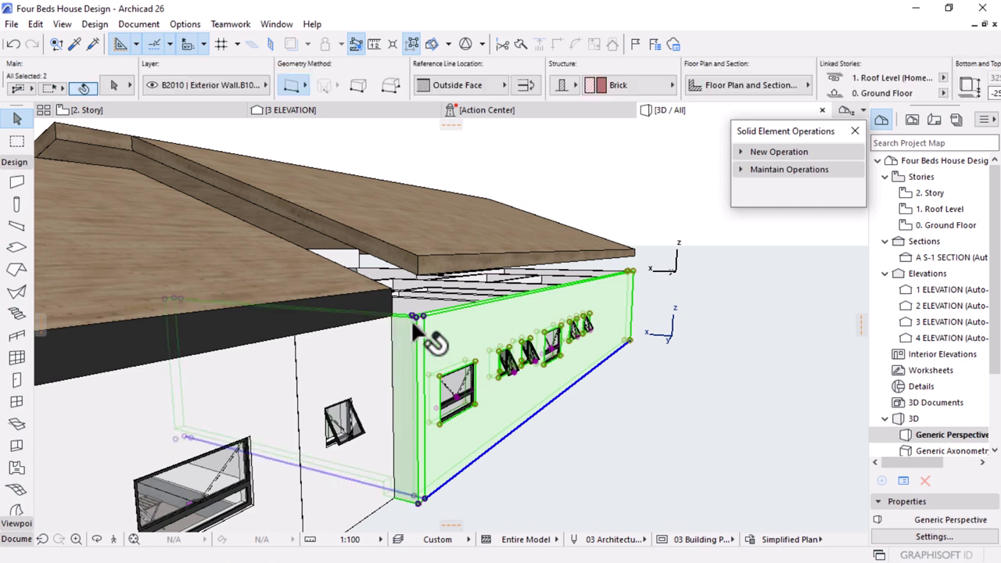
{"action": "left_click", "coordinate": [421, 311]}
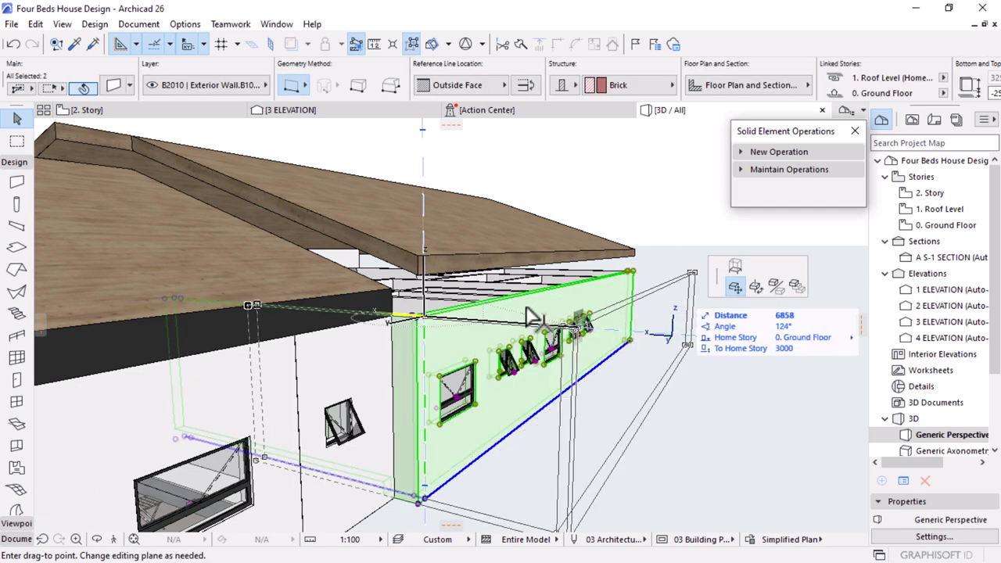
{"action": "left_click", "coordinate": [730, 266]}
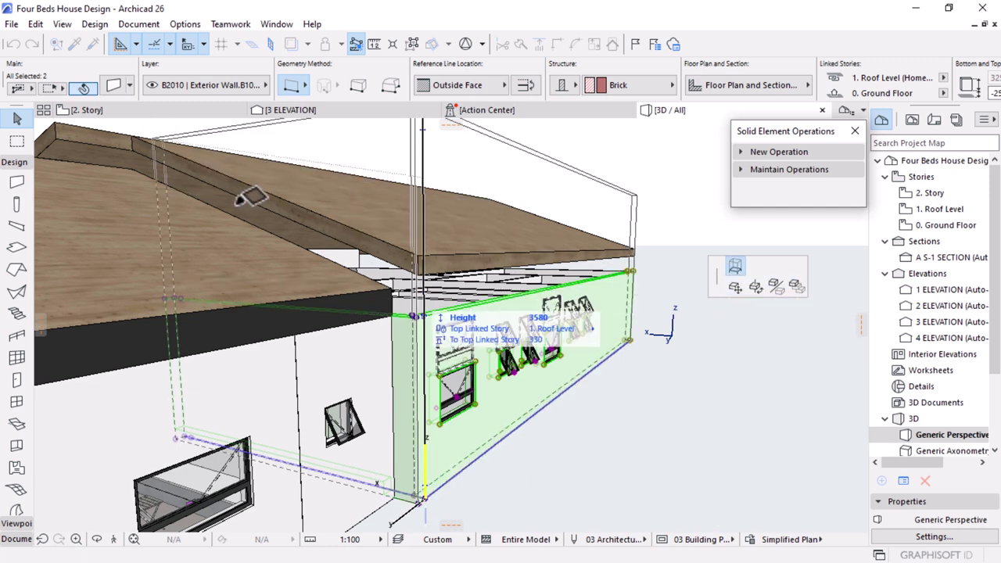
{"action": "left_click", "coordinate": [136, 132]}
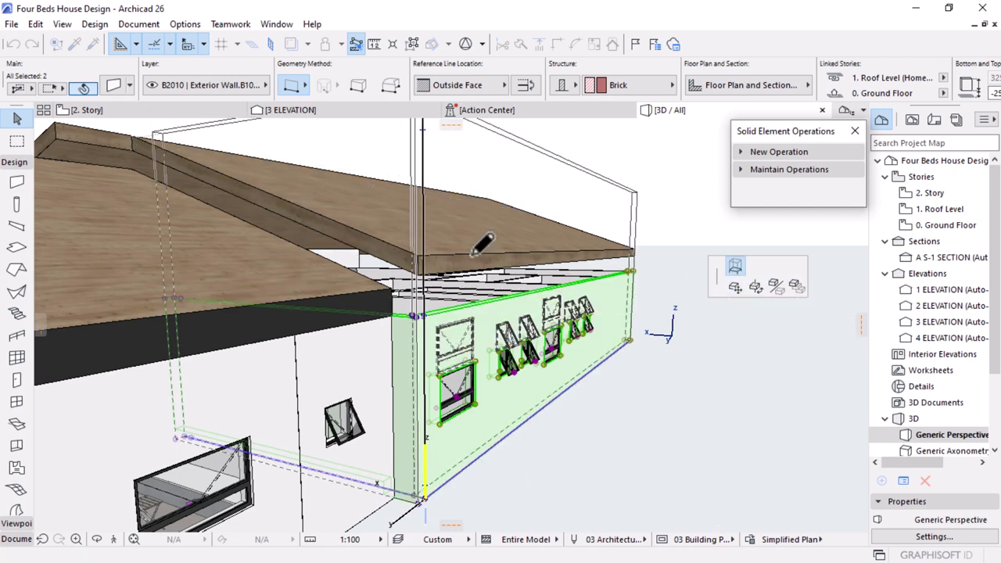
Offset the main roof slope's edge outward past the raised end wall, toward the entrance roof
{"action": "middle_click_drag", "start_coordinate": [713, 367], "coordinate": [681, 296], "text": "shift"}
{"action": "middle_click_drag", "start_coordinate": [738, 369], "coordinate": [331, 308], "text": "shift"}
{"action": "scroll", "coordinate": [332, 307], "scroll_direction": "up", "scroll_amount": 3}
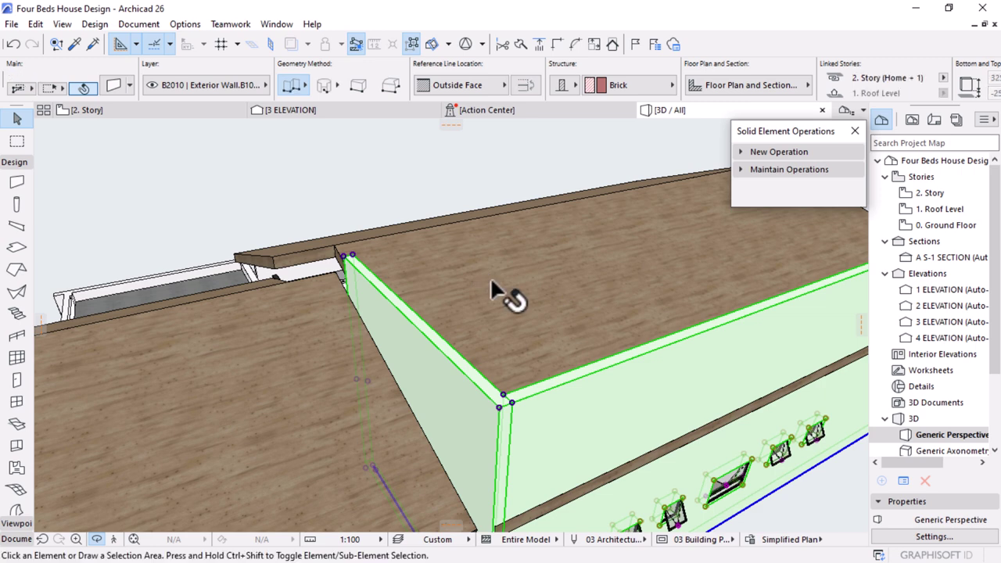
{"action": "key", "text": "Escape"}
{"action": "left_click", "coordinate": [444, 296]}
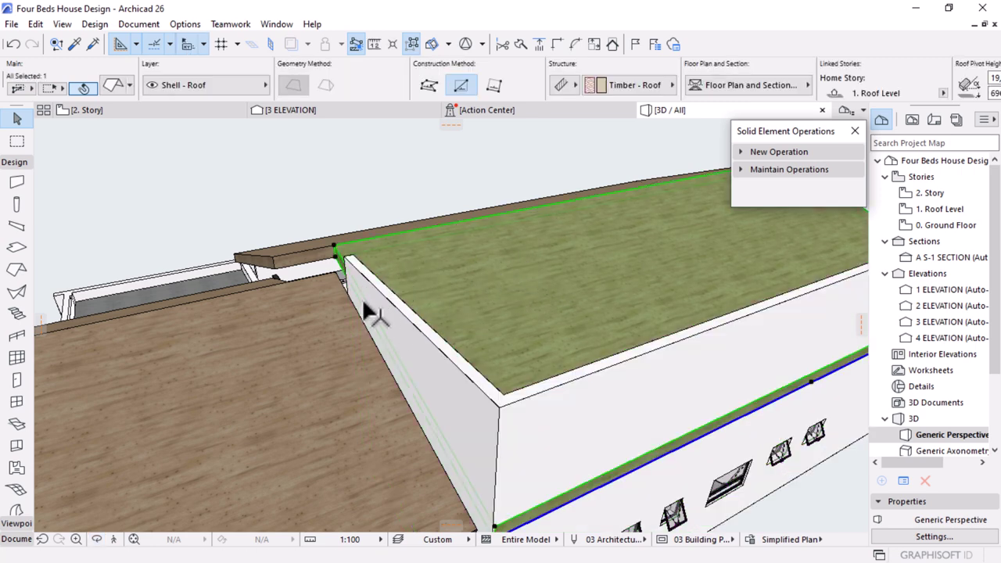
{"action": "left_click", "coordinate": [368, 303]}
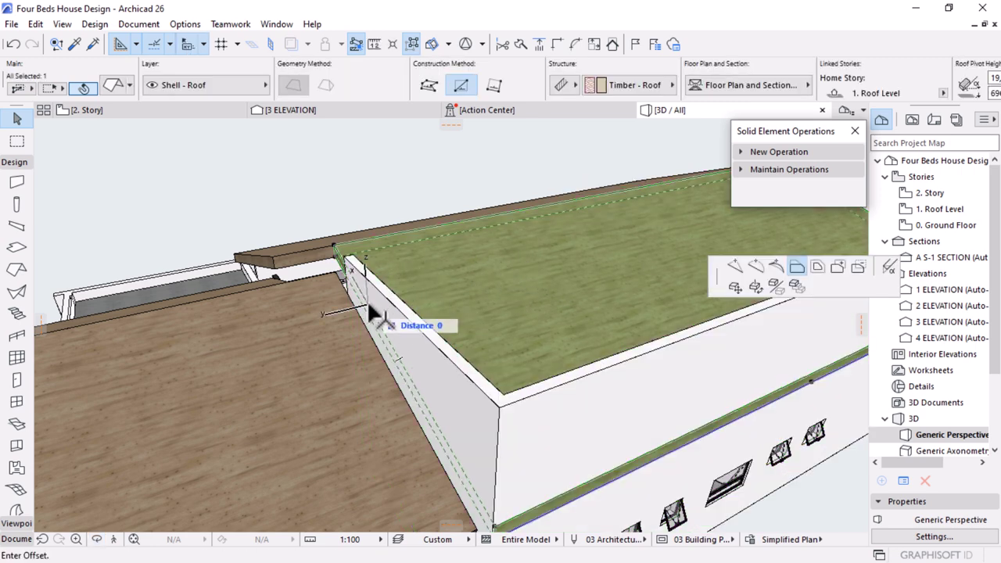
{"action": "left_click", "coordinate": [486, 393]}
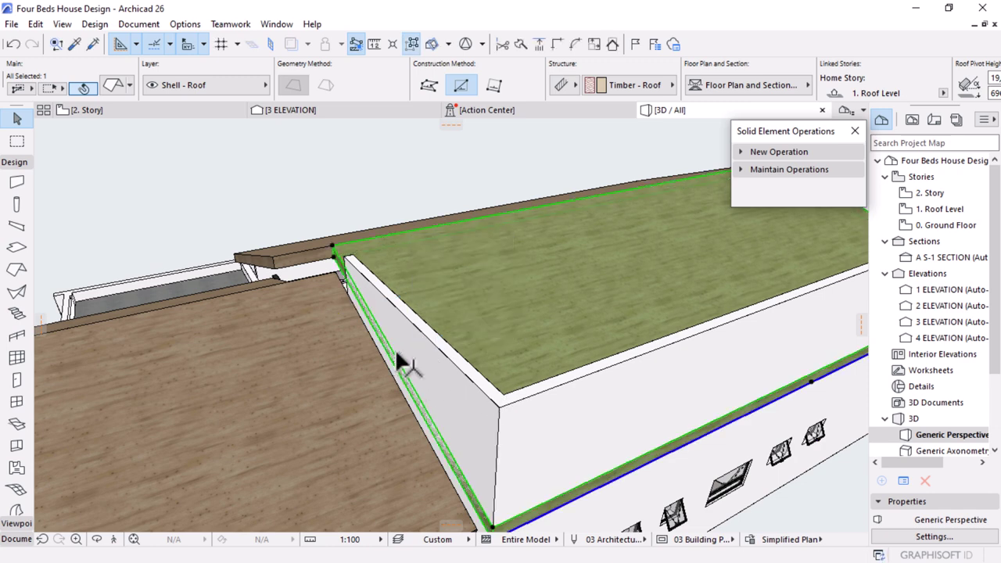
{"action": "left_click", "coordinate": [394, 356]}
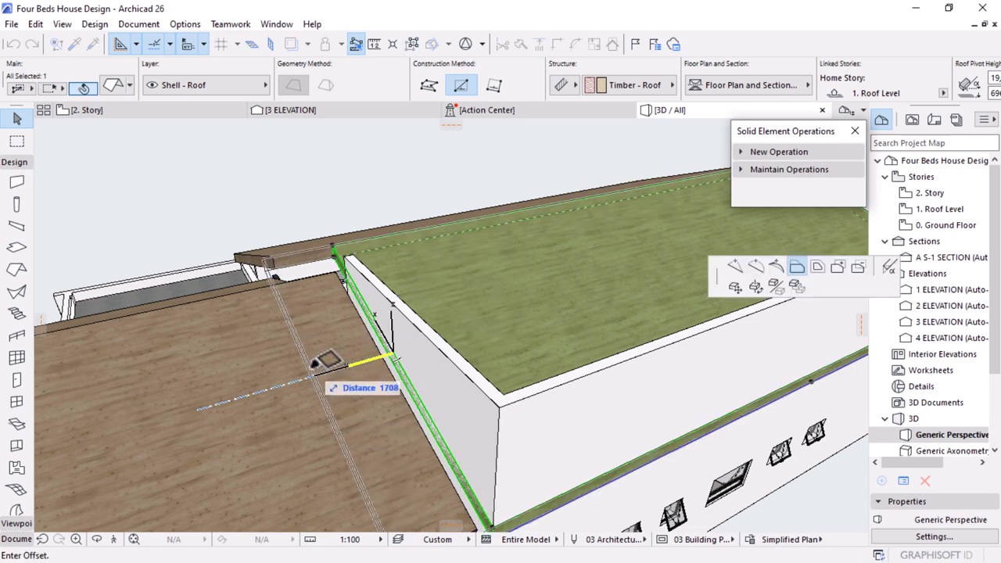
{"action": "key", "text": "Return"}
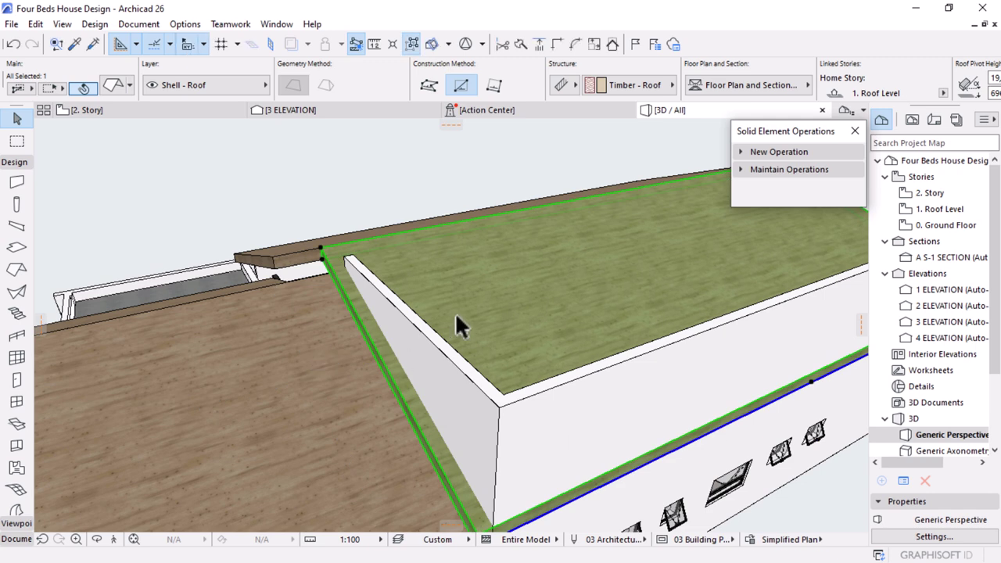
{"action": "scroll", "coordinate": [348, 312], "scroll_direction": "down", "scroll_amount": 3}
{"action": "key", "text": "Escape"}
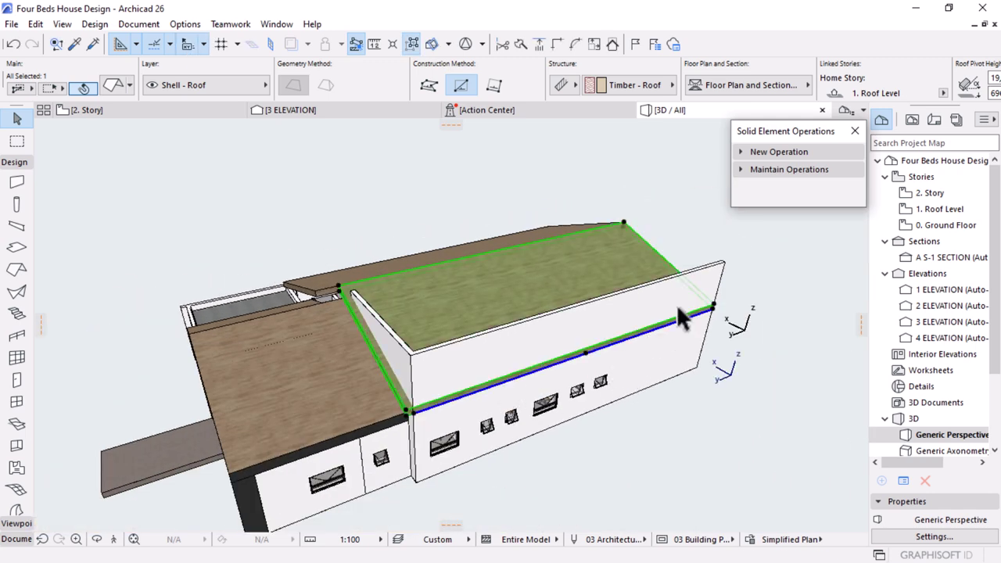
Pick up the settings of the exterior wall bordering the garage's flat roof, beneath the main roof slope
{"action": "scroll", "coordinate": [529, 373], "scroll_direction": "down", "scroll_amount": 2}
{"action": "middle_click_drag", "start_coordinate": [529, 373], "coordinate": [719, 336], "text": "shift"}
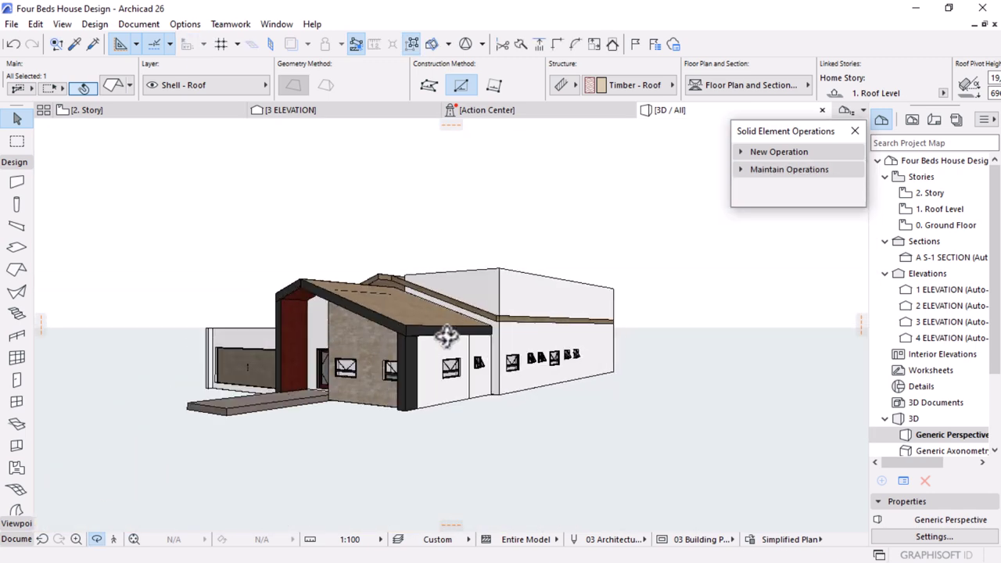
{"action": "left_click_drag", "start_coordinate": [445, 335], "coordinate": [616, 370]}
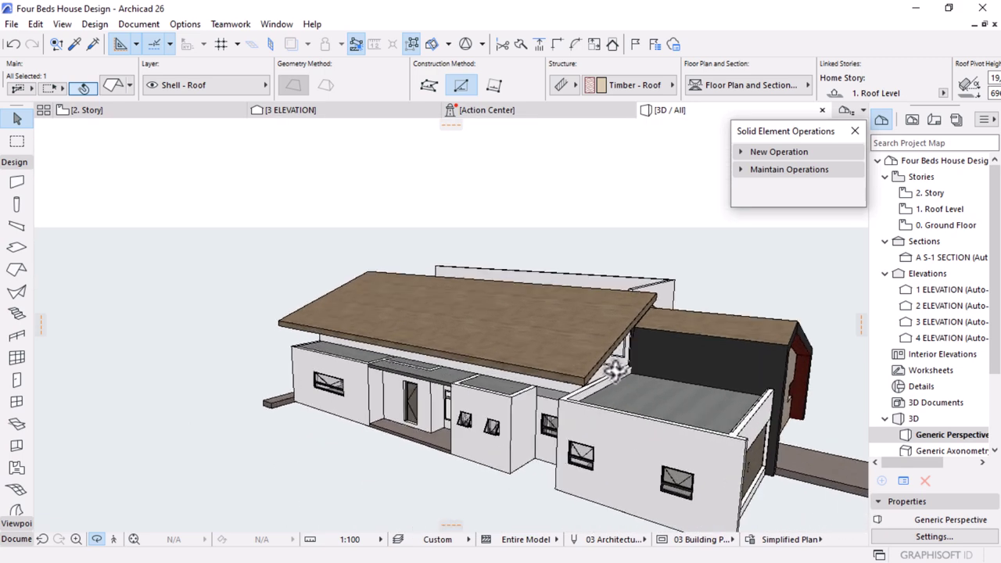
{"action": "scroll", "coordinate": [615, 371], "scroll_direction": "up", "scroll_amount": 4}
{"action": "mouse_move", "coordinate": [536, 411]}
{"action": "left_mouse_down"}
{"action": "mouse_move", "coordinate": [568, 387]}
{"action": "mouse_move", "coordinate": [521, 404]}
{"action": "mouse_move", "coordinate": [569, 410]}
{"action": "mouse_move", "coordinate": [574, 398]}
{"action": "mouse_move", "coordinate": [501, 404]}
{"action": "mouse_move", "coordinate": [417, 335]}
{"action": "mouse_move", "coordinate": [509, 351]}
{"action": "mouse_move", "coordinate": [525, 383]}
{"action": "mouse_move", "coordinate": [478, 415]}
{"action": "mouse_move", "coordinate": [639, 307]}
{"action": "mouse_move", "coordinate": [434, 417]}
{"action": "mouse_move", "coordinate": [623, 380]}
{"action": "mouse_move", "coordinate": [562, 399]}
{"action": "mouse_move", "coordinate": [337, 414]}
{"action": "mouse_move", "coordinate": [346, 376]}
{"action": "mouse_move", "coordinate": [384, 404]}
{"action": "mouse_move", "coordinate": [437, 399]}
{"action": "mouse_move", "coordinate": [483, 409]}
{"action": "mouse_move", "coordinate": [472, 421]}
{"action": "mouse_move", "coordinate": [494, 407]}
{"action": "mouse_move", "coordinate": [479, 309]}
{"action": "left_mouse_up"}
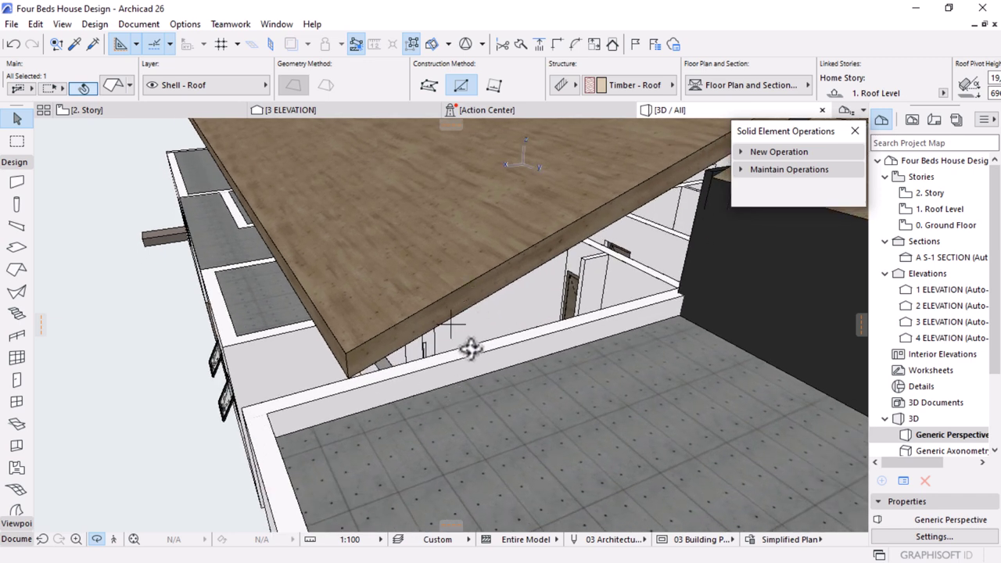
{"action": "left_click", "coordinate": [529, 332]}
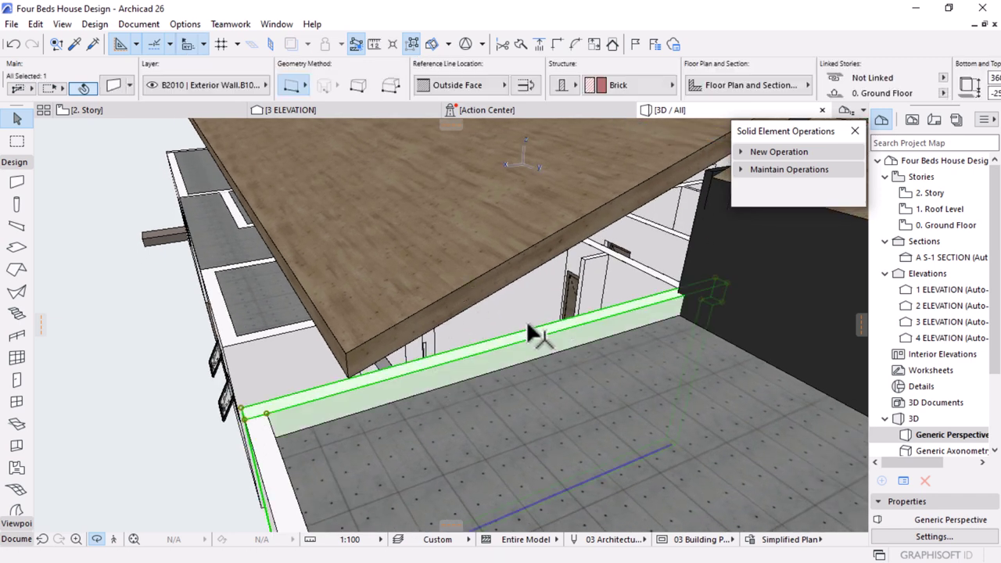
{"action": "key", "text": "alt"}
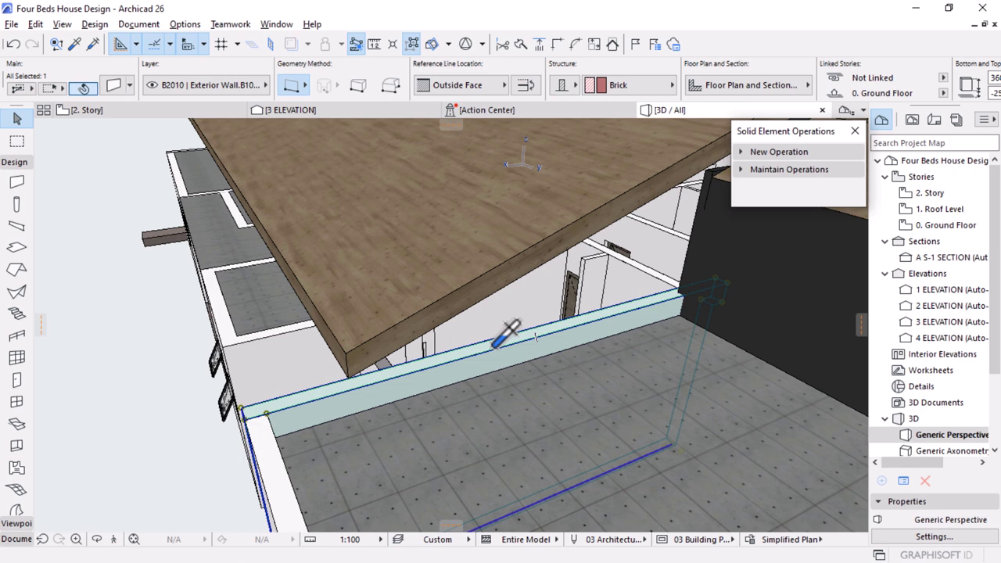
{"action": "left_click", "coordinate": [497, 341], "text": "alt"}
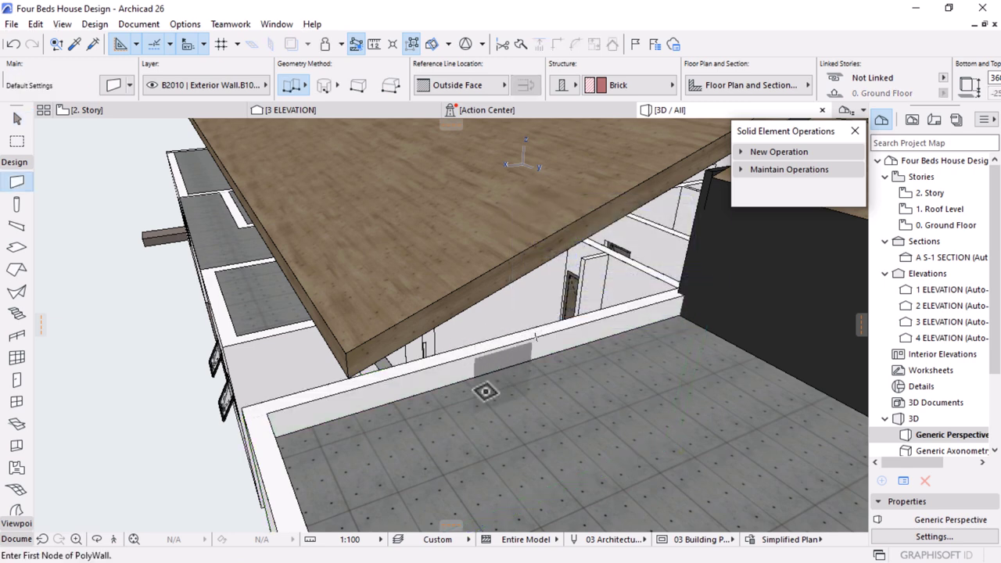
Draw an exterior wall on top of the garage's boundary wall, from near the eave corner to the dark entrance wall, without cropping it to the roof
{"action": "middle_click_drag", "start_coordinate": [485, 390], "coordinate": [641, 286], "text": "shift"}
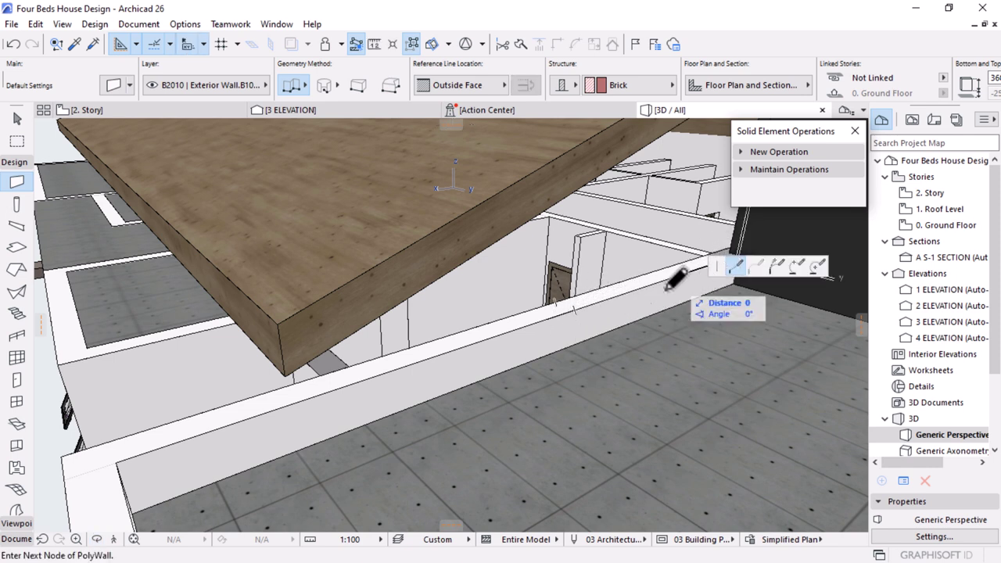
{"action": "scroll", "coordinate": [247, 360], "scroll_direction": "down", "scroll_amount": 2}
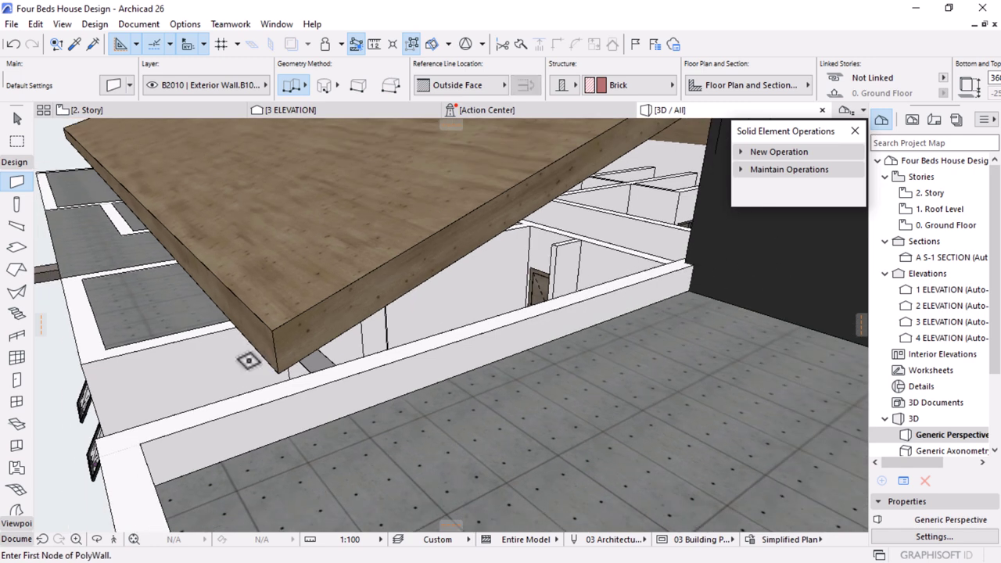
{"action": "left_click", "coordinate": [367, 366]}
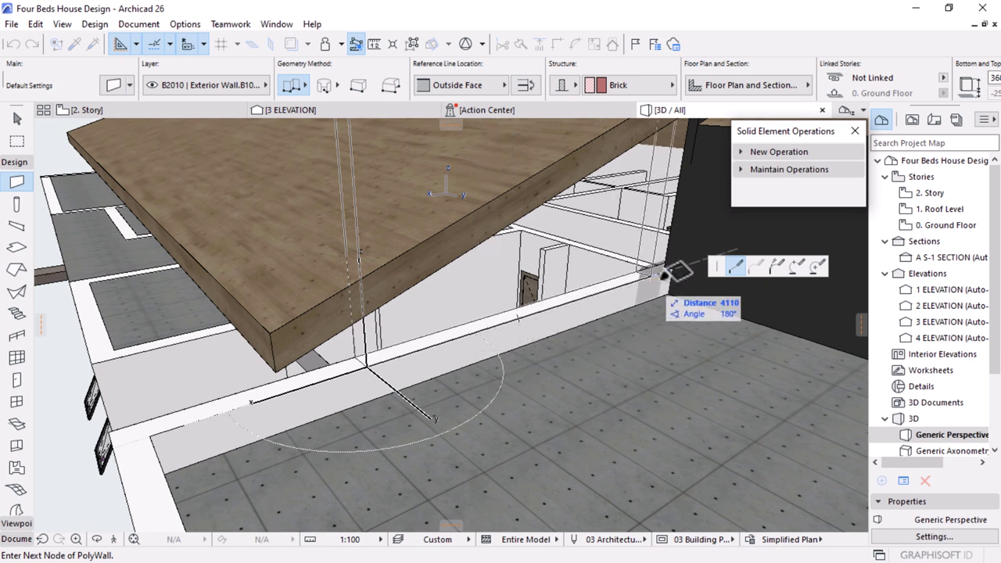
{"action": "key", "text": "shift"}
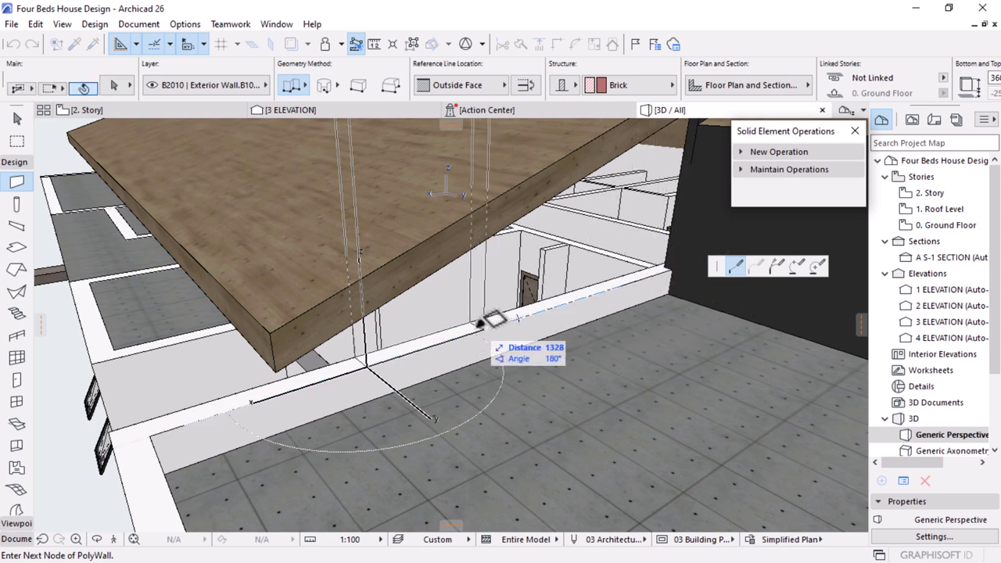
{"action": "right_click", "coordinate": [677, 269]}
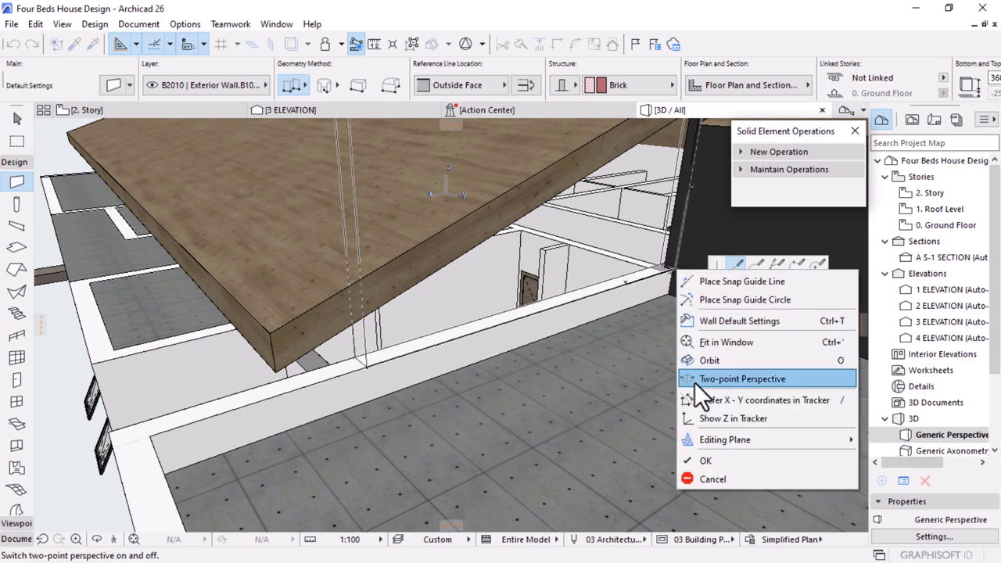
{"action": "left_click", "coordinate": [713, 461]}
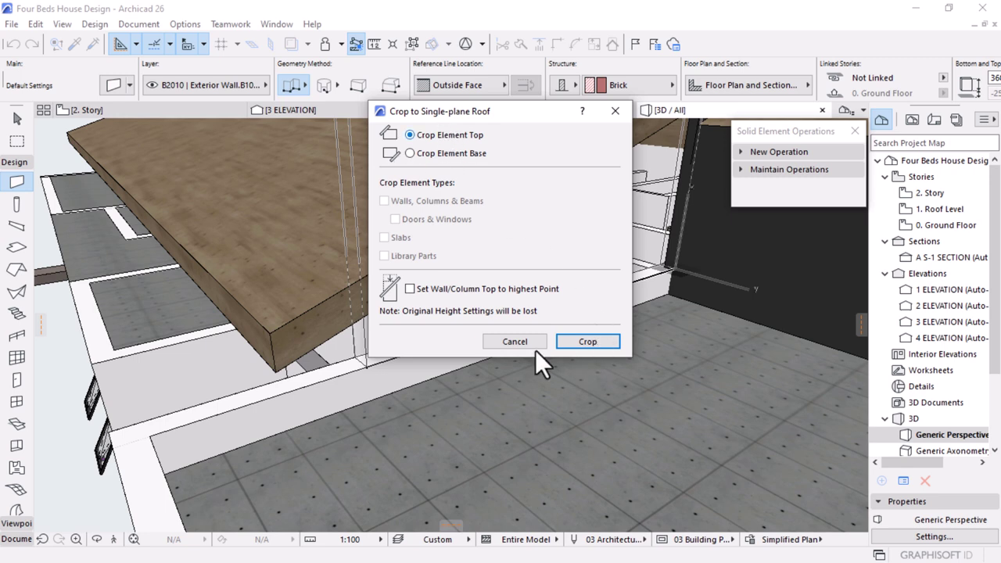
{"action": "left_click", "coordinate": [515, 341]}
Stretch the new exterior wall's inner end to the main roof's ridge, making it about 6554 mm long
{"action": "scroll", "coordinate": [389, 420], "scroll_direction": "down", "scroll_amount": 4}
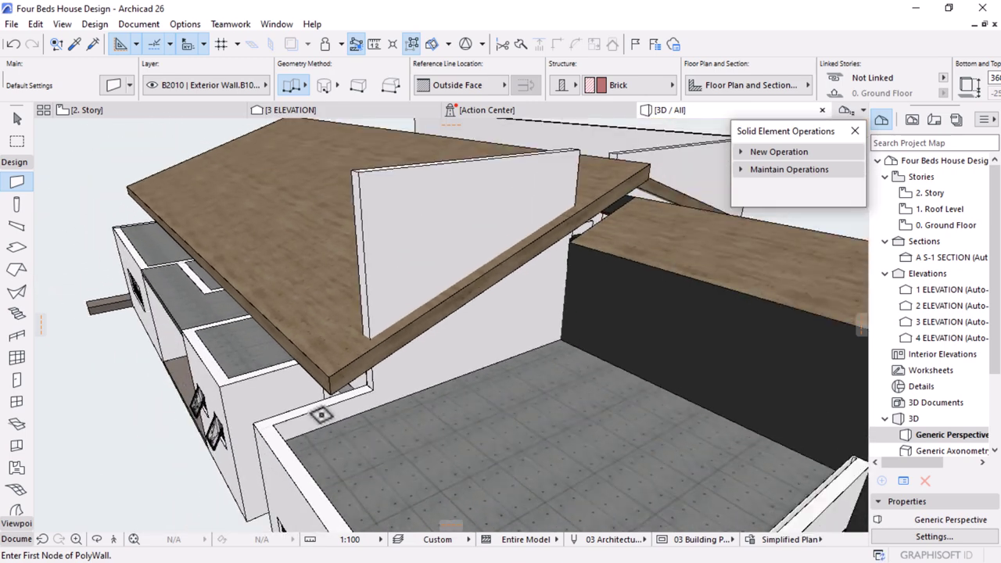
{"action": "middle_click_drag", "start_coordinate": [467, 237], "coordinate": [520, 298], "text": "shift"}
{"action": "scroll", "coordinate": [519, 298], "scroll_direction": "up", "scroll_amount": 3}
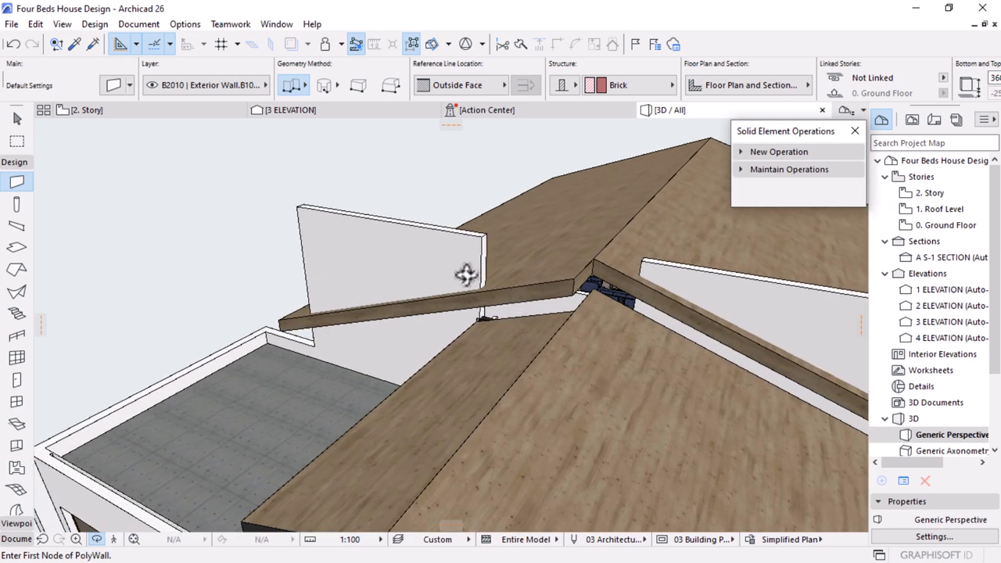
{"action": "key", "text": "Escape"}
{"action": "left_click", "coordinate": [449, 247]}
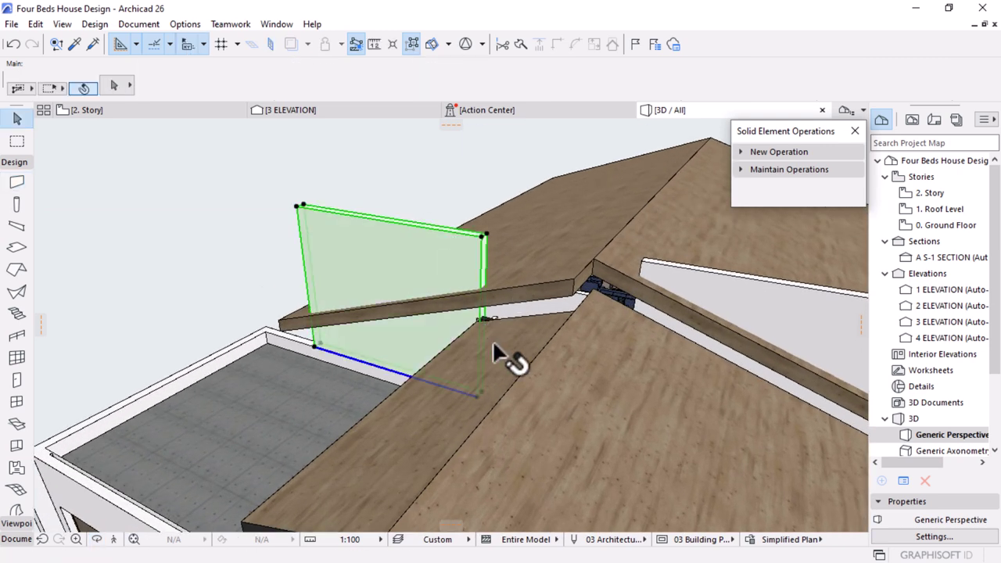
{"action": "left_click", "coordinate": [478, 391]}
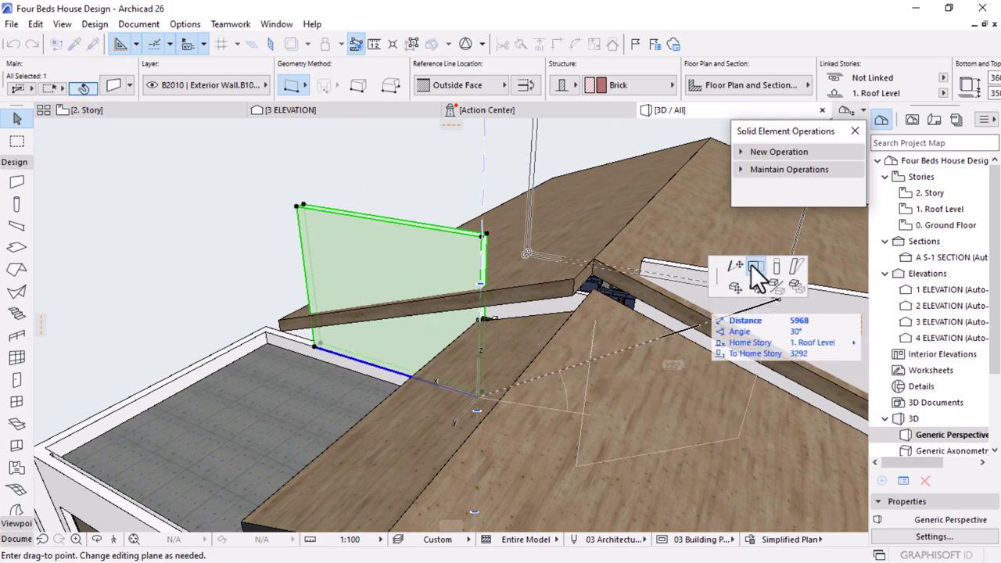
{"action": "left_click", "coordinate": [752, 265]}
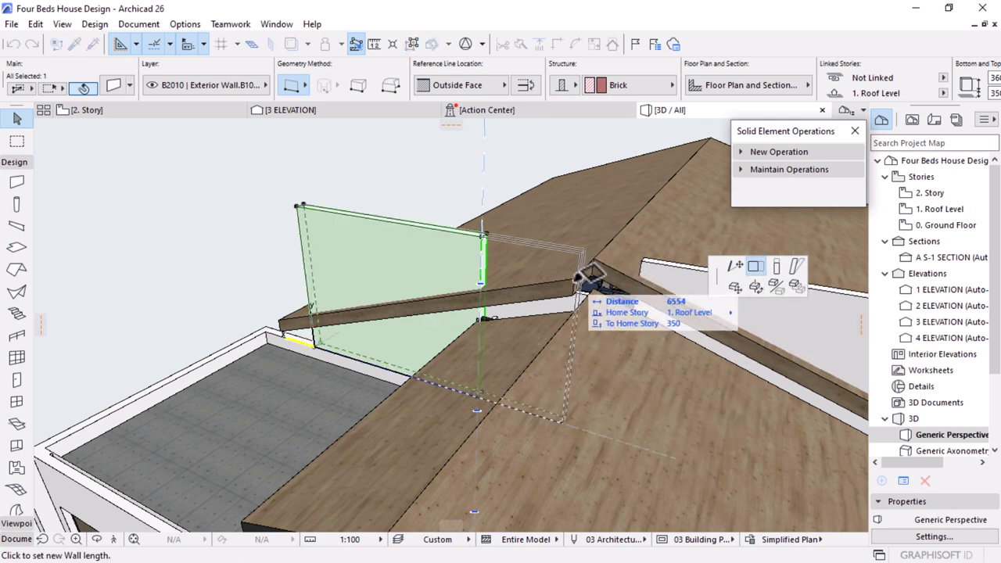
{"action": "left_click", "coordinate": [583, 250]}
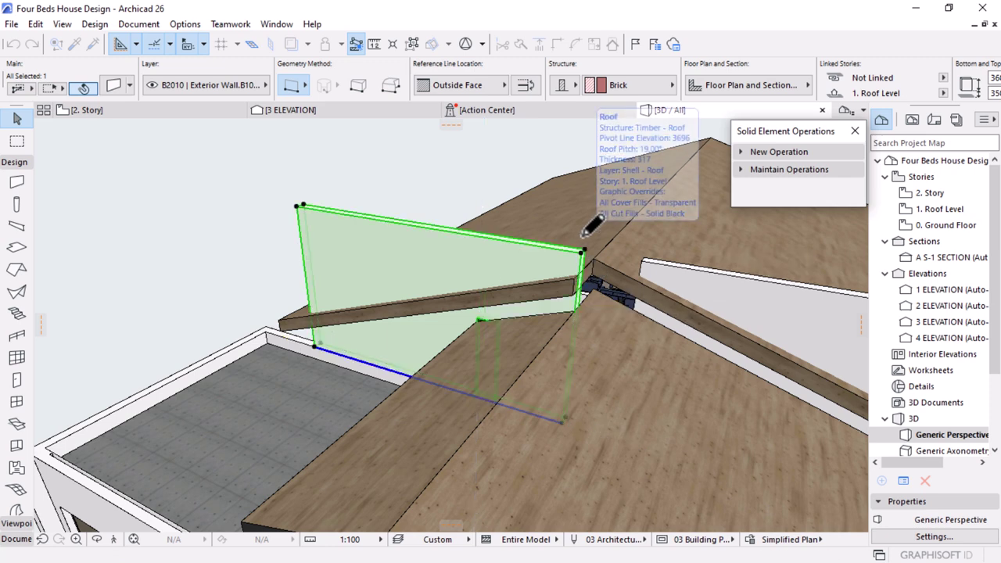
{"action": "key", "text": "Escape"}
Open the 1. Roof Level floor plan at the gap between the two gable end walls
{"action": "scroll", "coordinate": [583, 237], "scroll_direction": "down", "scroll_amount": 3}
{"action": "middle_click_drag", "start_coordinate": [583, 237], "coordinate": [447, 281], "text": "shift"}
{"action": "scroll", "coordinate": [446, 280], "scroll_direction": "up", "scroll_amount": 5}
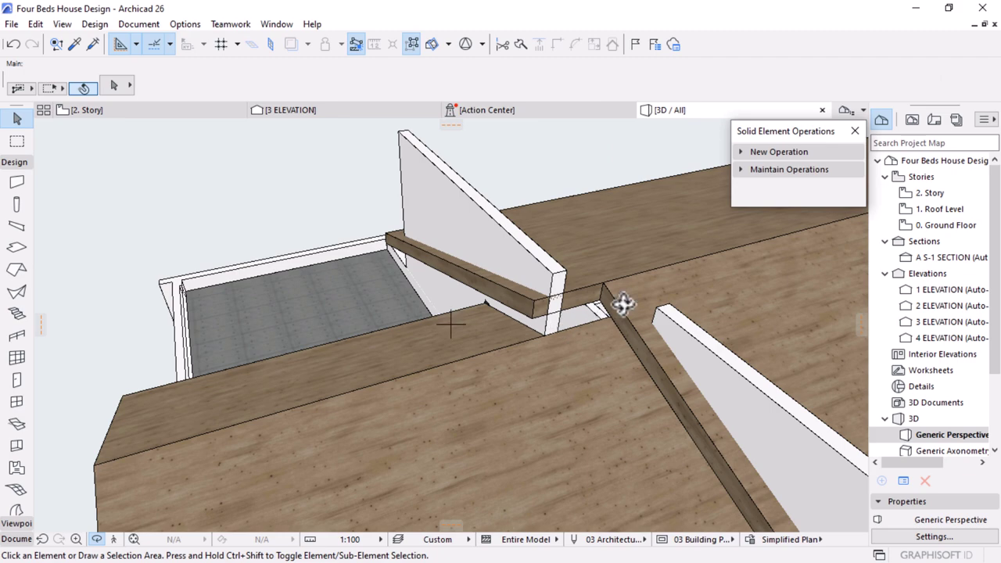
{"action": "middle_click_drag", "start_coordinate": [623, 304], "coordinate": [519, 228], "text": "shift"}
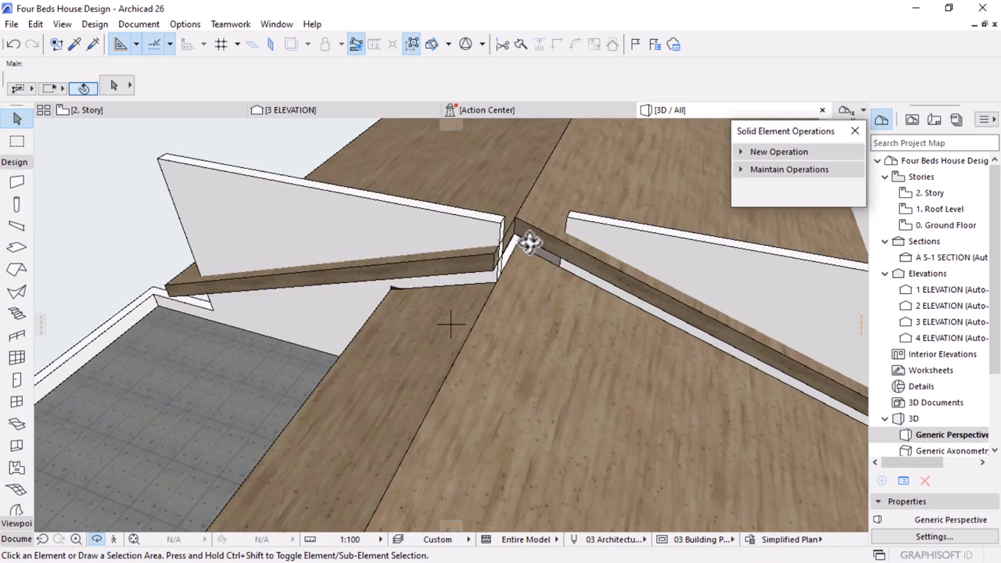
{"action": "double_click", "coordinate": [941, 210]}
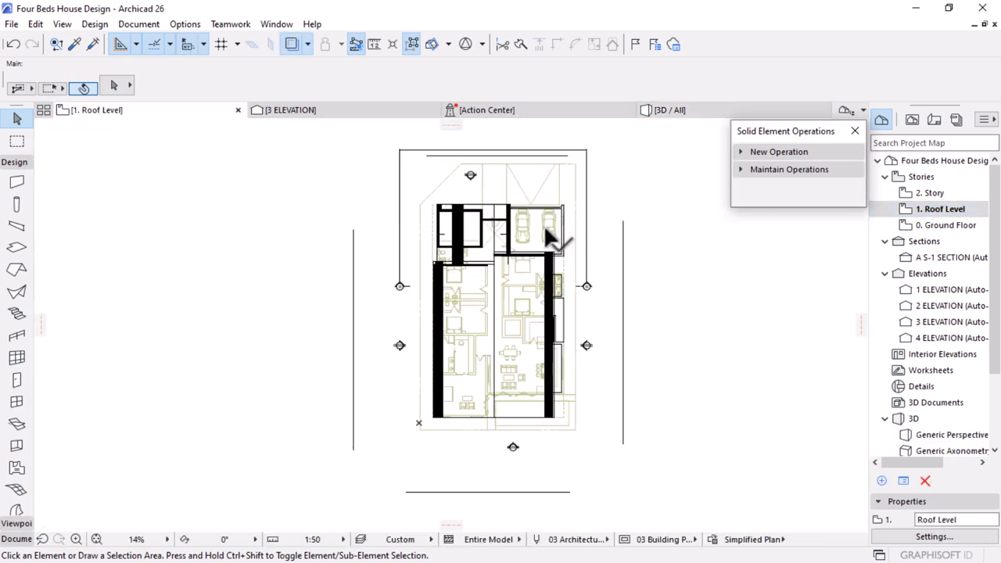
{"action": "scroll", "coordinate": [543, 225], "scroll_direction": "up", "scroll_amount": 5}
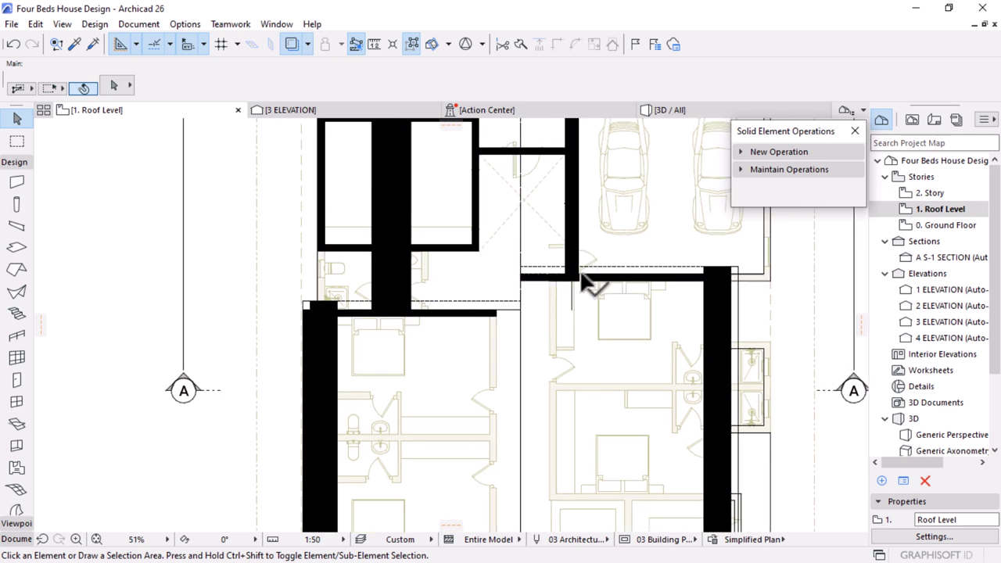
{"action": "scroll", "coordinate": [585, 283], "scroll_direction": "up", "scroll_amount": 1}
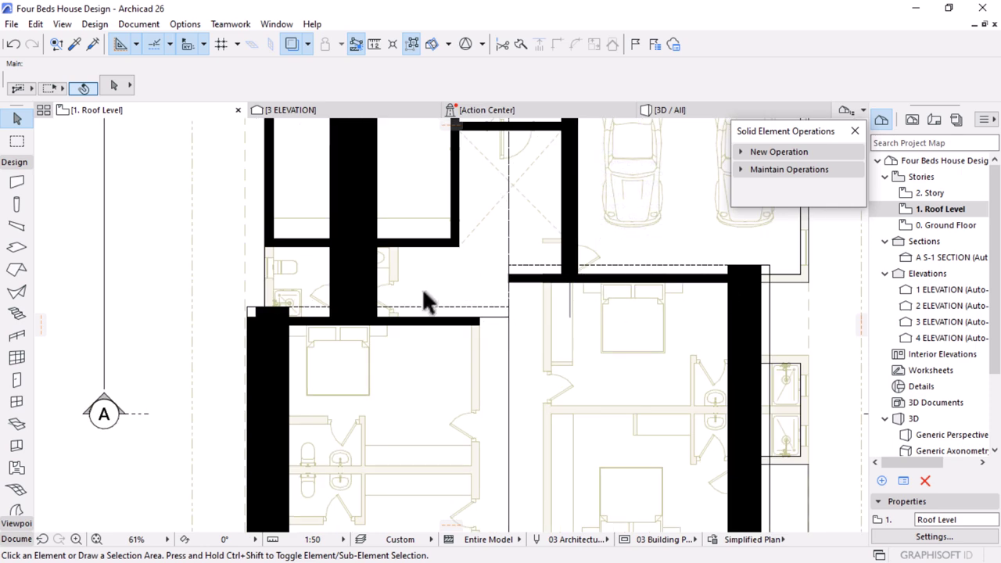
{"action": "scroll", "coordinate": [423, 301], "scroll_direction": "up", "scroll_amount": 4}
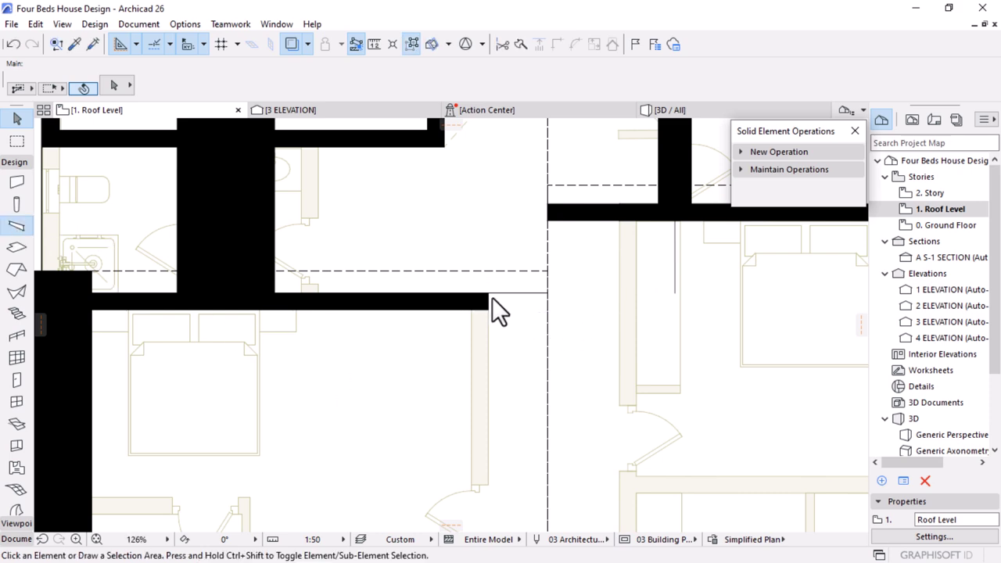
Draw an L-shaped beam with default settings, running about 1803 mm from the shorter gable wall's free end, and turning to meet the opposite gable wall
{"action": "scroll", "coordinate": [335, 299], "scroll_direction": "down", "scroll_amount": 6}
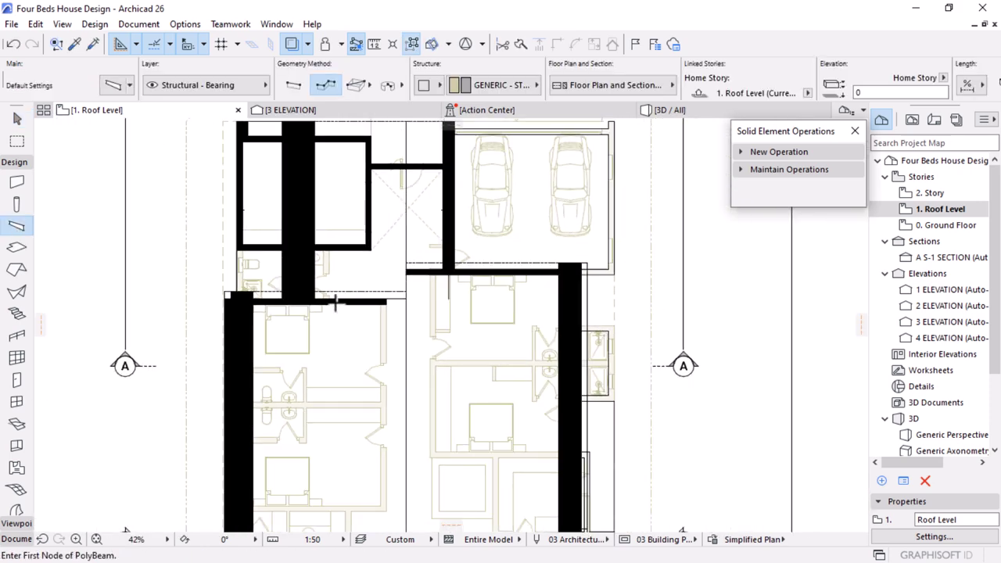
{"action": "scroll", "coordinate": [336, 299], "scroll_direction": "up", "scroll_amount": 3}
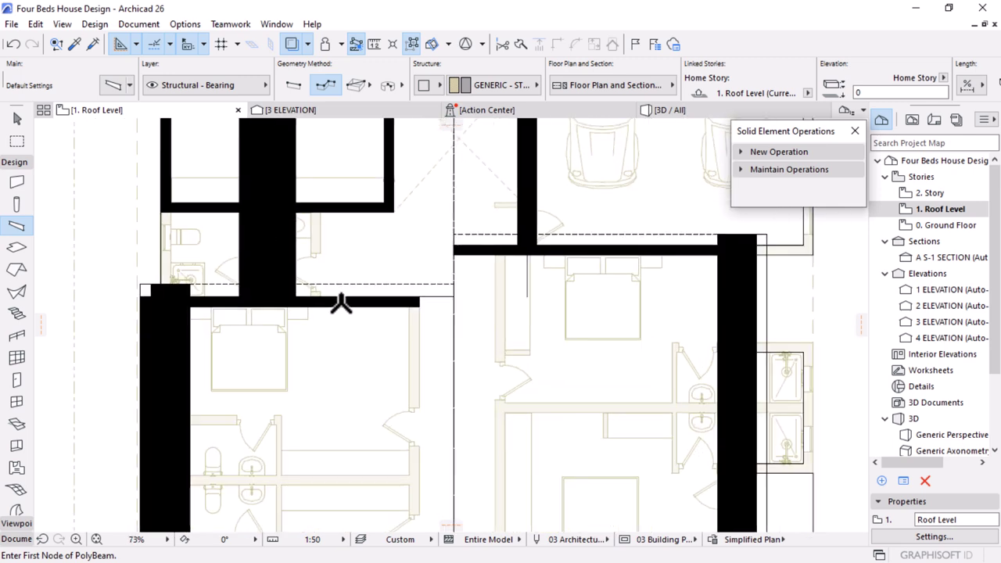
{"action": "left_click", "coordinate": [420, 298]}
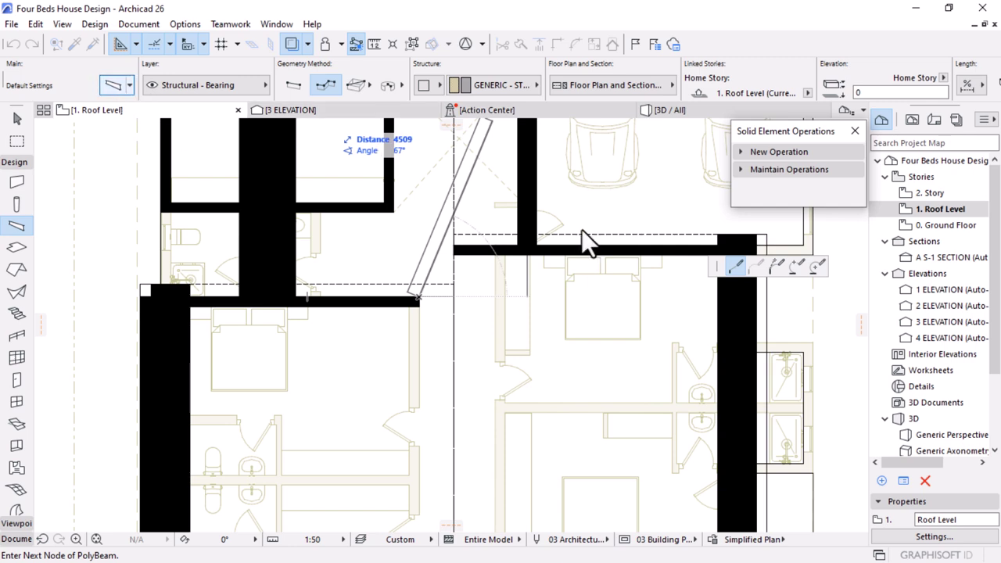
{"action": "key", "text": "ctrl+t"}
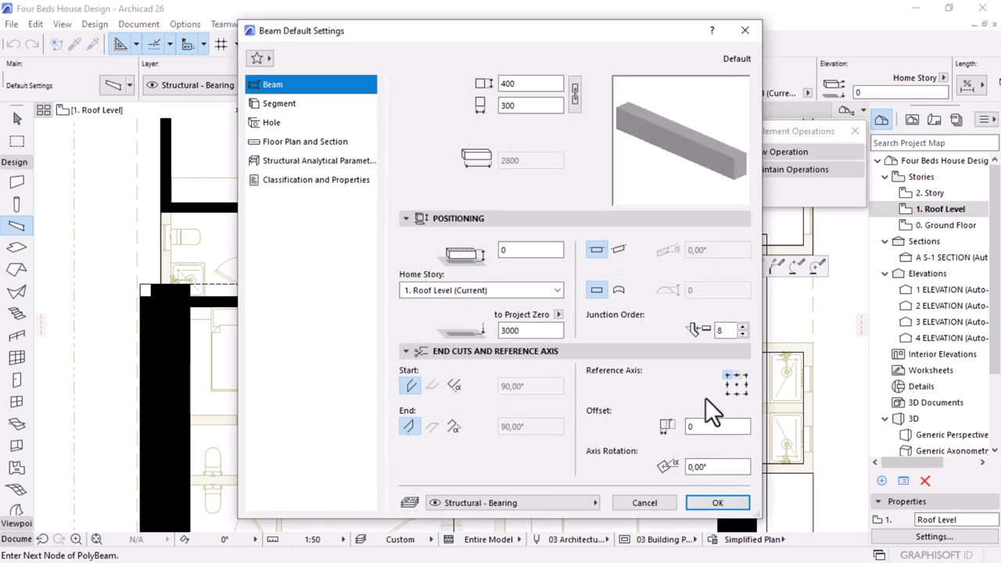
{"action": "left_click", "coordinate": [698, 501]}
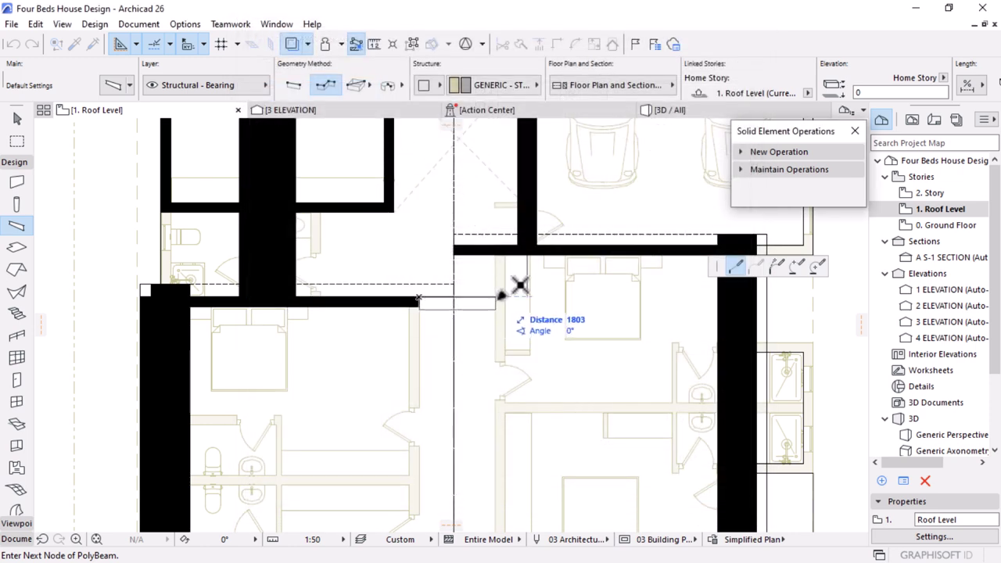
{"action": "left_click", "coordinate": [494, 297]}
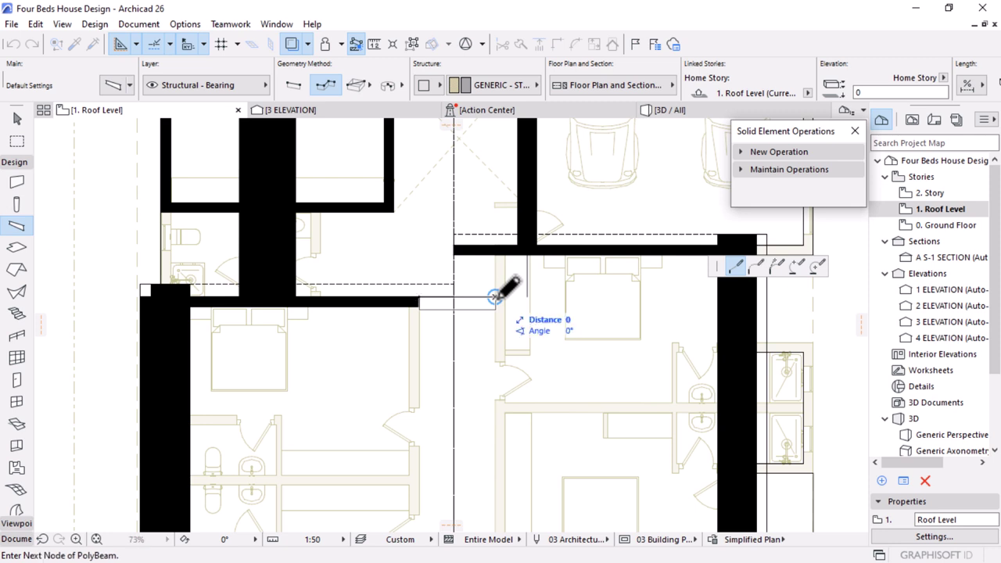
{"action": "right_click", "coordinate": [496, 251]}
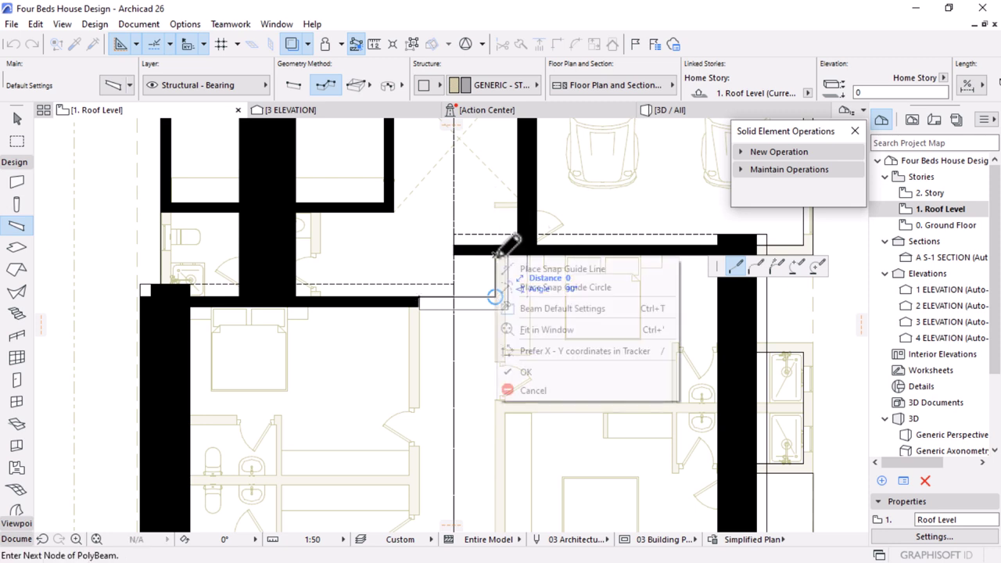
{"action": "left_click", "coordinate": [524, 372]}
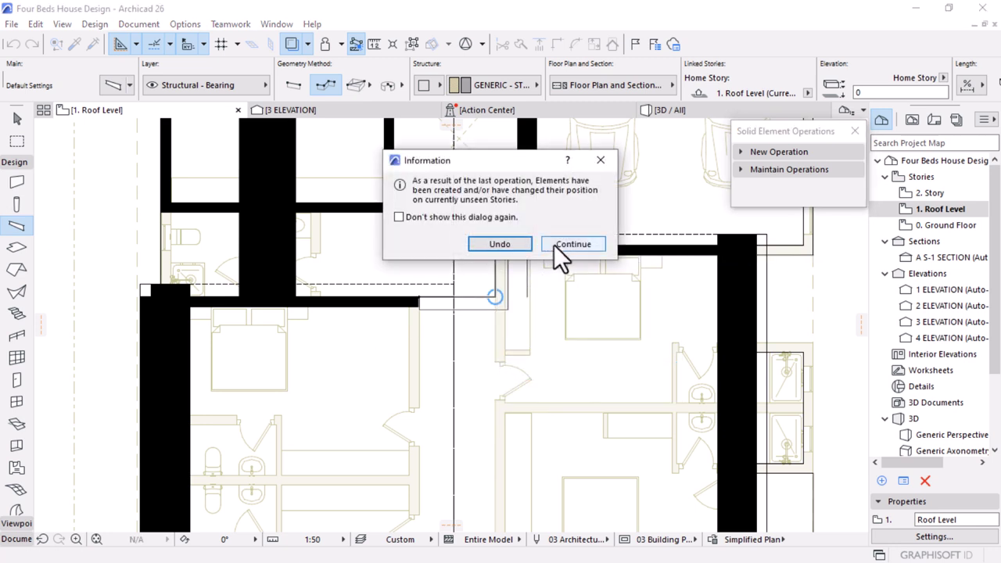
{"action": "left_click", "coordinate": [554, 244]}
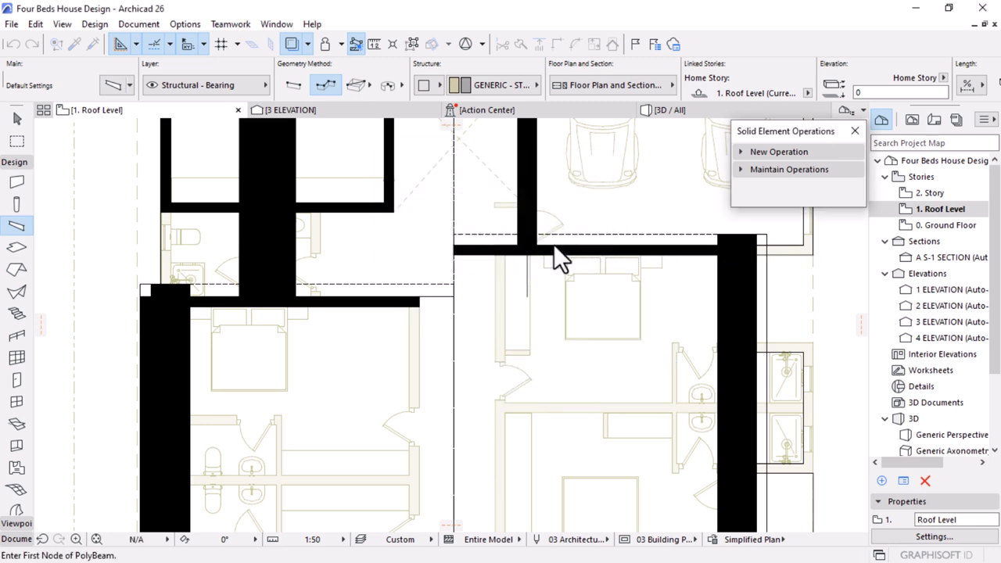
Open the 0. Ground Floor plan at the gap between the two gable end walls
{"action": "double_click", "coordinate": [938, 194]}
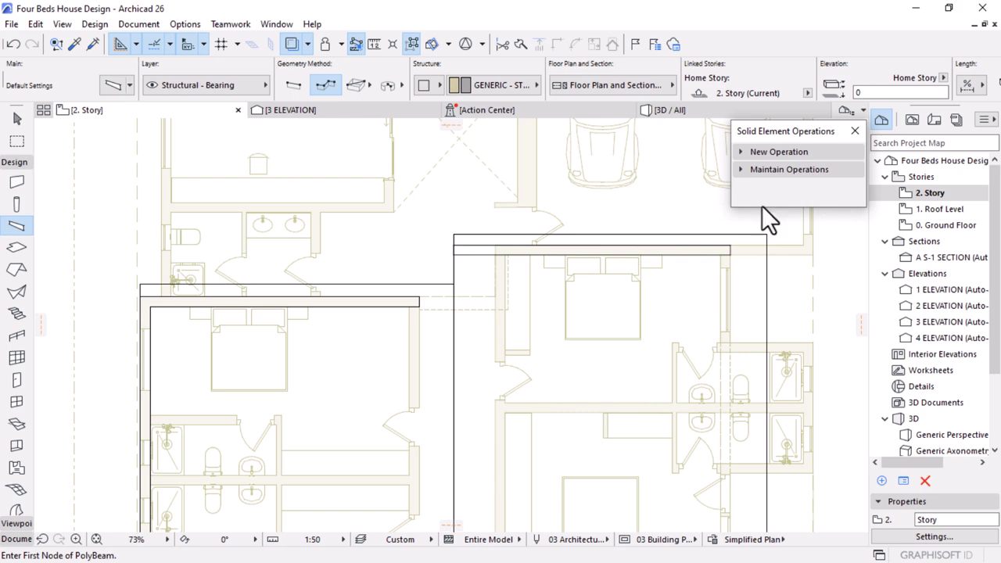
{"action": "scroll", "coordinate": [420, 293], "scroll_direction": "up", "scroll_amount": 5}
{"action": "left_click", "coordinate": [956, 227]}
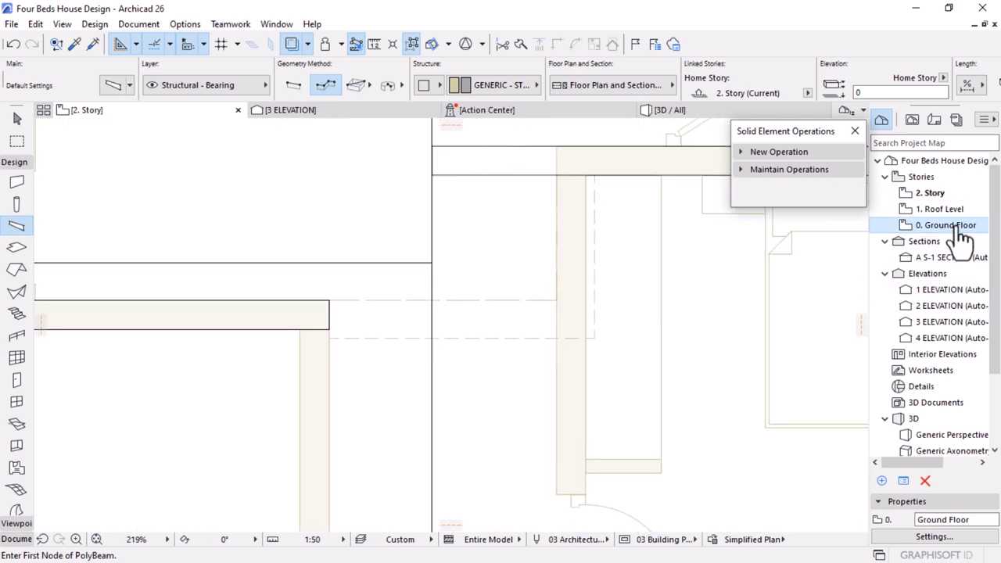
{"action": "scroll", "coordinate": [537, 308], "scroll_direction": "down", "scroll_amount": 4}
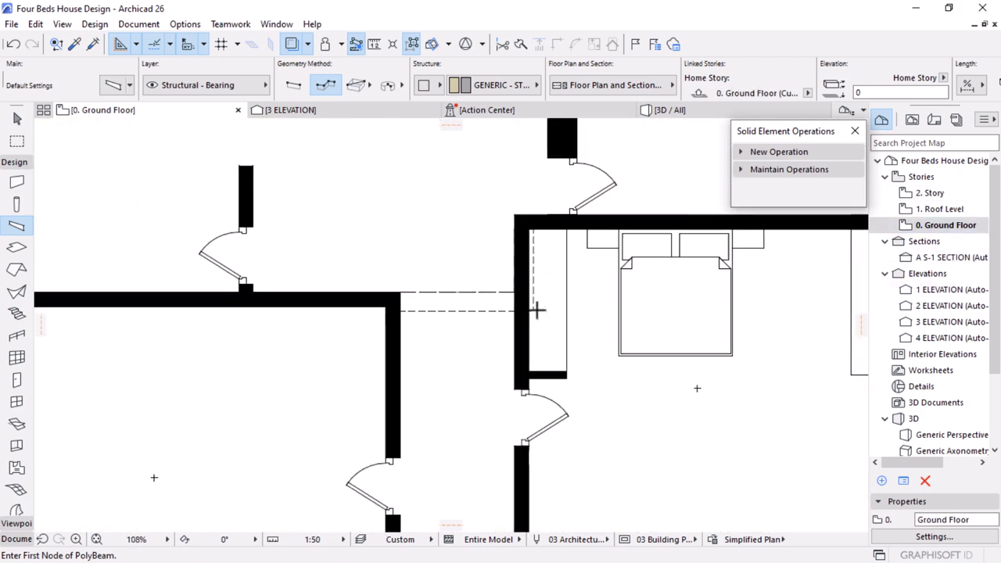
{"action": "scroll", "coordinate": [404, 308], "scroll_direction": "up", "scroll_amount": 2}
{"action": "key", "text": "Escape"}
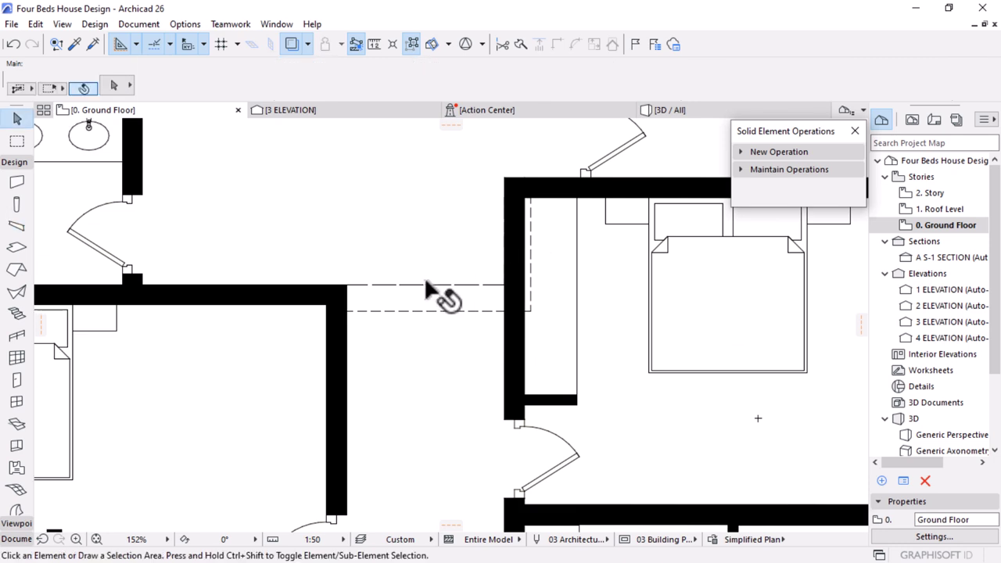
Set the L-shaped beam's cross-section width to 230 mm
{"action": "left_click", "coordinate": [426, 281]}
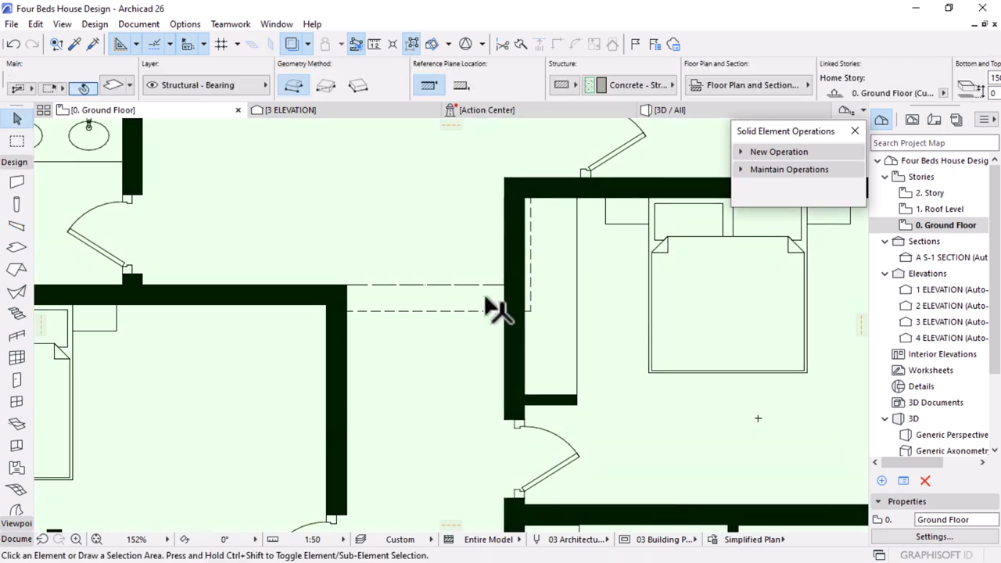
{"action": "left_click", "coordinate": [531, 265], "text": "shift"}
{"action": "scroll", "coordinate": [680, 78], "scroll_direction": "down", "scroll_amount": 3}
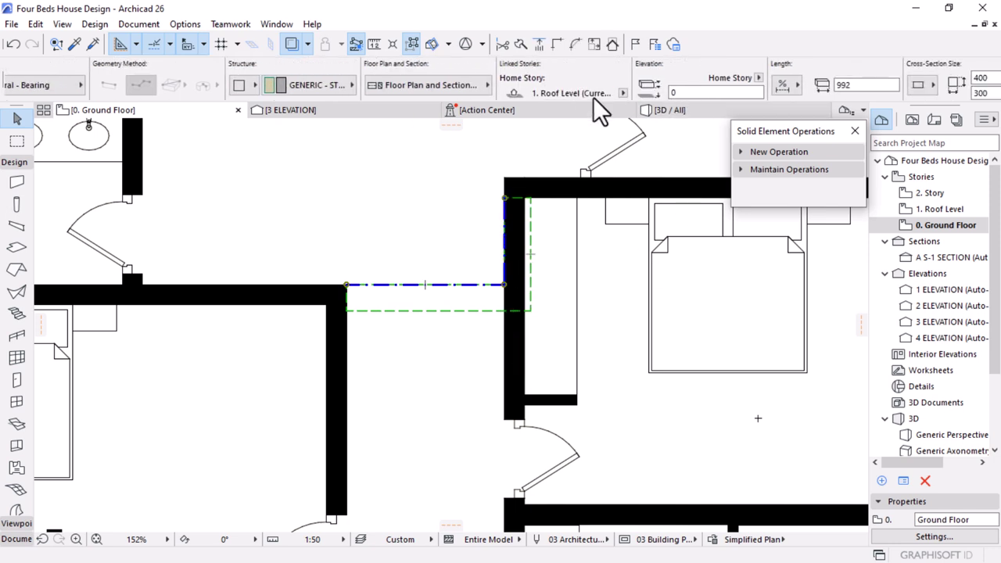
{"action": "scroll", "coordinate": [728, 84], "scroll_direction": "right", "scroll_amount": 4}
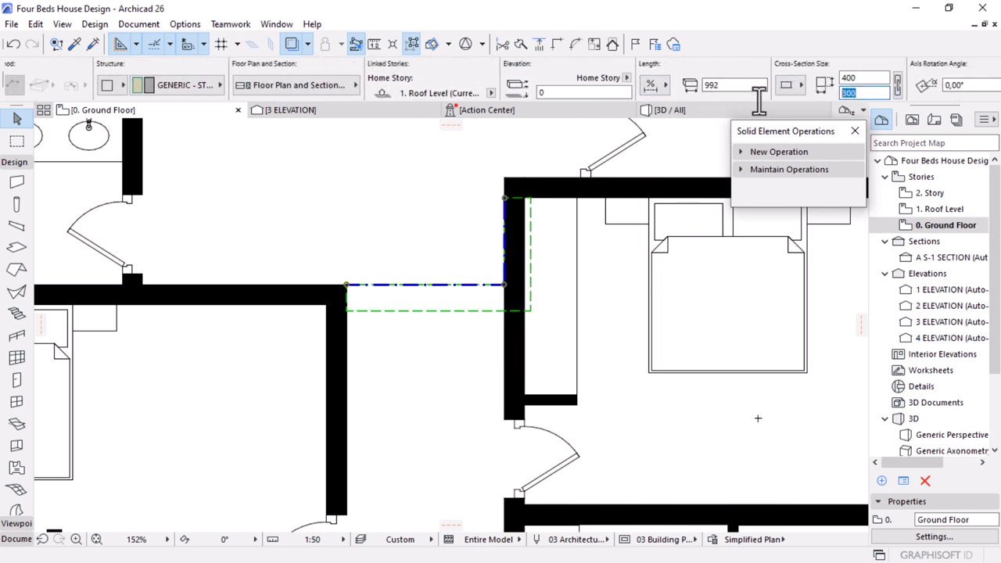
{"action": "key", "text": "Return"}
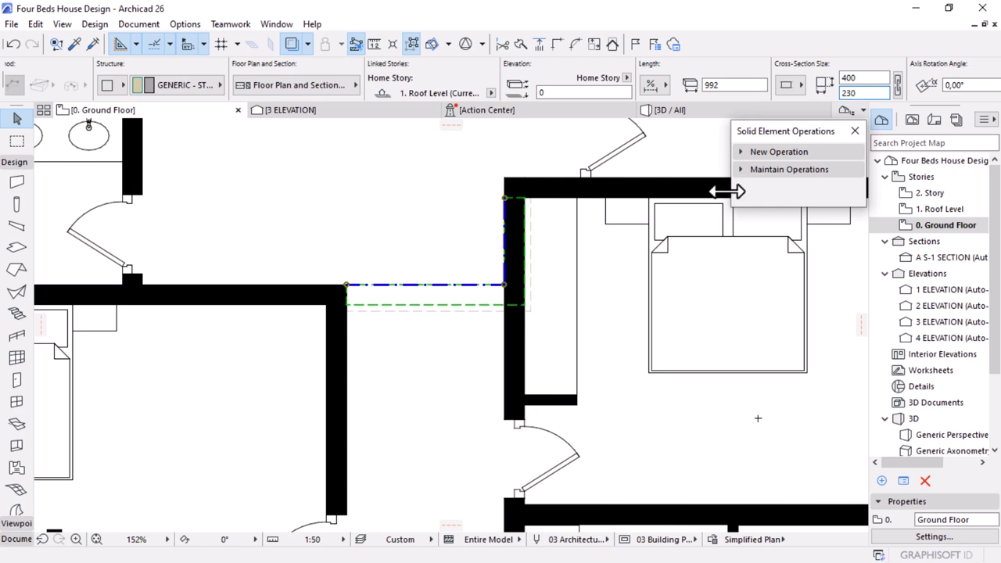
{"action": "key", "text": "Escape"}
{"action": "scroll", "coordinate": [543, 251], "scroll_direction": "down", "scroll_amount": 2}
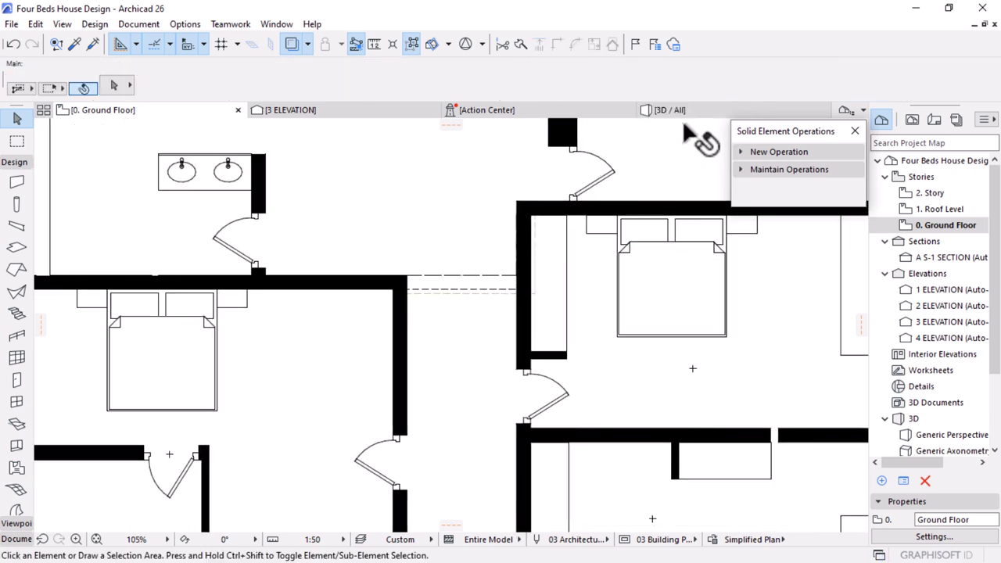
Examine the gap between the two gable end walls and the roof ridge in the 3D view
{"action": "left_click", "coordinate": [685, 114]}
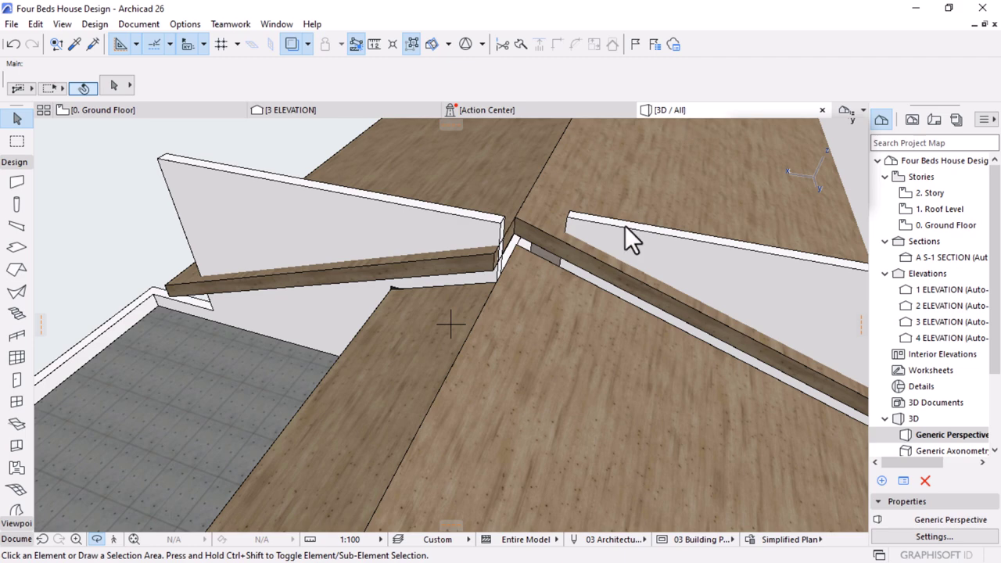
{"action": "middle_click_drag", "start_coordinate": [557, 246], "coordinate": [581, 165], "text": "shift"}
{"action": "scroll", "coordinate": [496, 326], "scroll_direction": "down", "scroll_amount": 2}
{"action": "middle_click_drag", "start_coordinate": [494, 326], "coordinate": [479, 385], "text": "shift"}
{"action": "scroll", "coordinate": [534, 206], "scroll_direction": "up", "scroll_amount": 5}
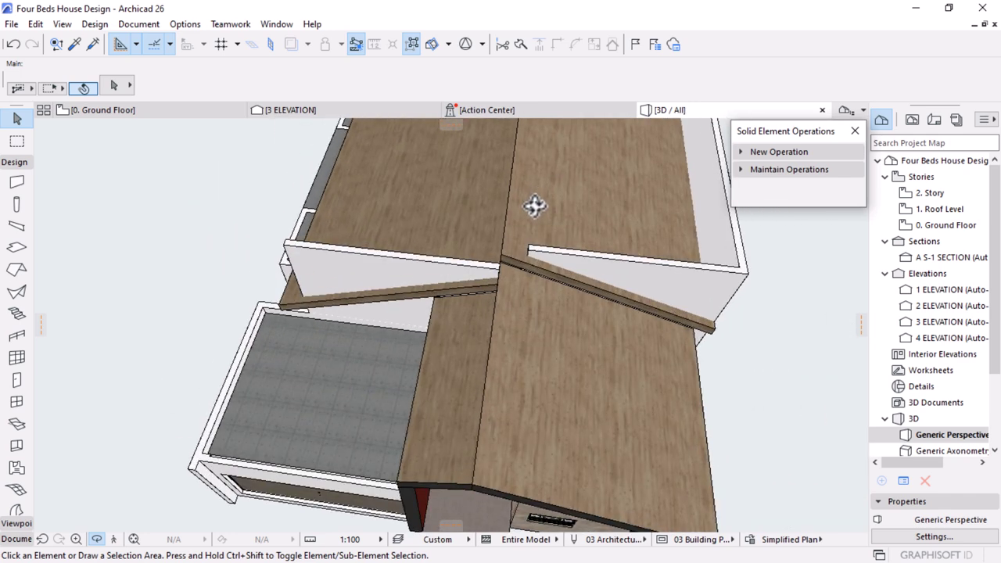
{"action": "left_click", "coordinate": [121, 108]}
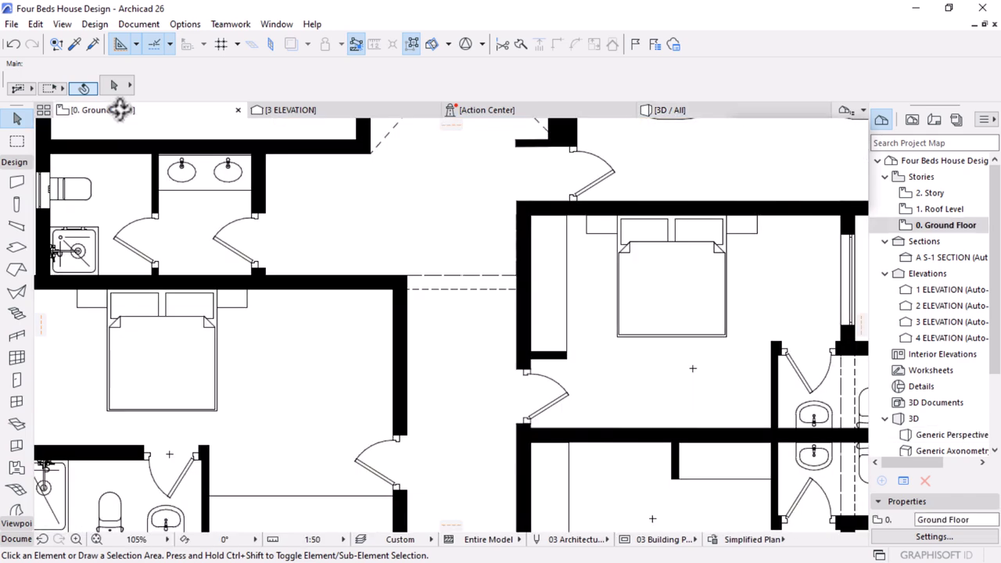
Using the garage-side gable wall's settings, draw an L-shaped exterior wall on the ground floor along the beam, turning about 1452 mm to the opposite gable wall
{"action": "left_click", "coordinate": [656, 110]}
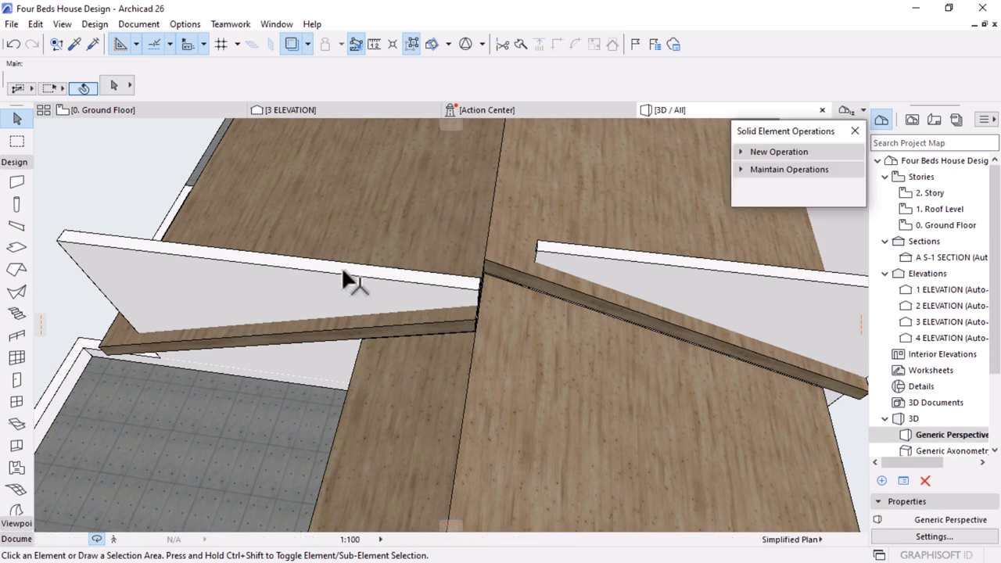
{"action": "left_click", "coordinate": [197, 250], "text": "alt"}
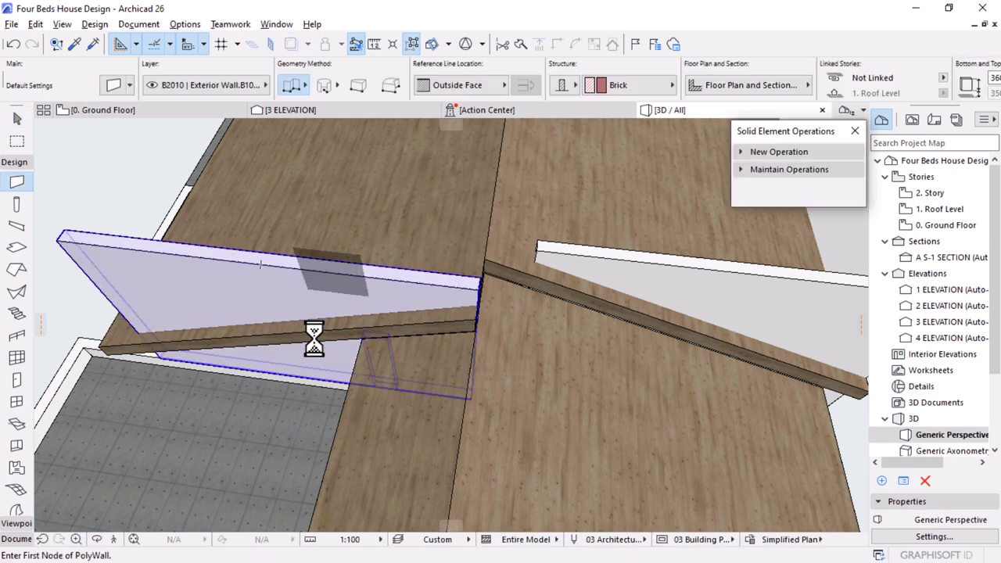
{"action": "left_click", "coordinate": [126, 110]}
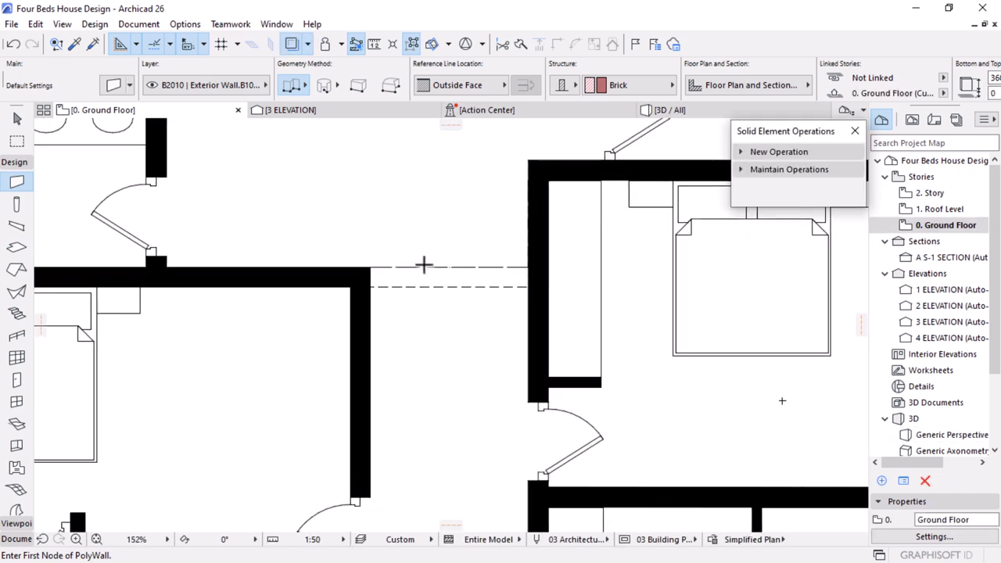
{"action": "scroll", "coordinate": [365, 279], "scroll_direction": "up", "scroll_amount": 2}
{"action": "scroll", "coordinate": [469, 324], "scroll_direction": "down", "scroll_amount": 2}
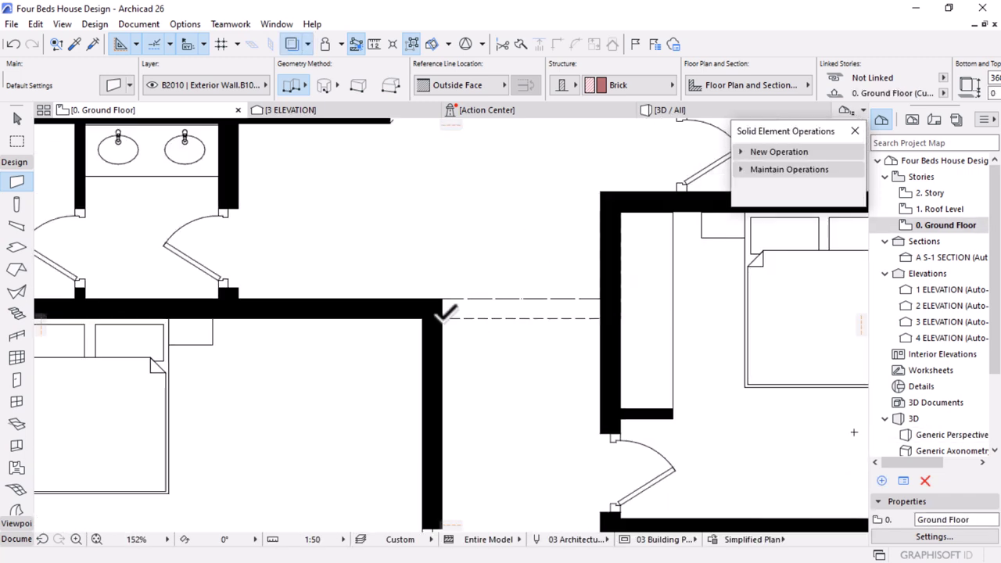
{"action": "left_click", "coordinate": [443, 317]}
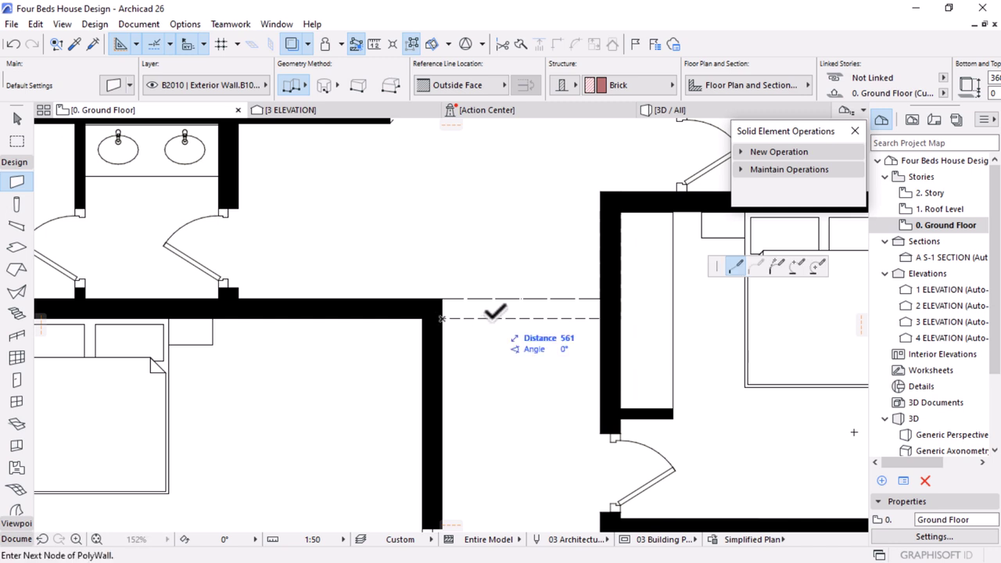
{"action": "left_click", "coordinate": [619, 317]}
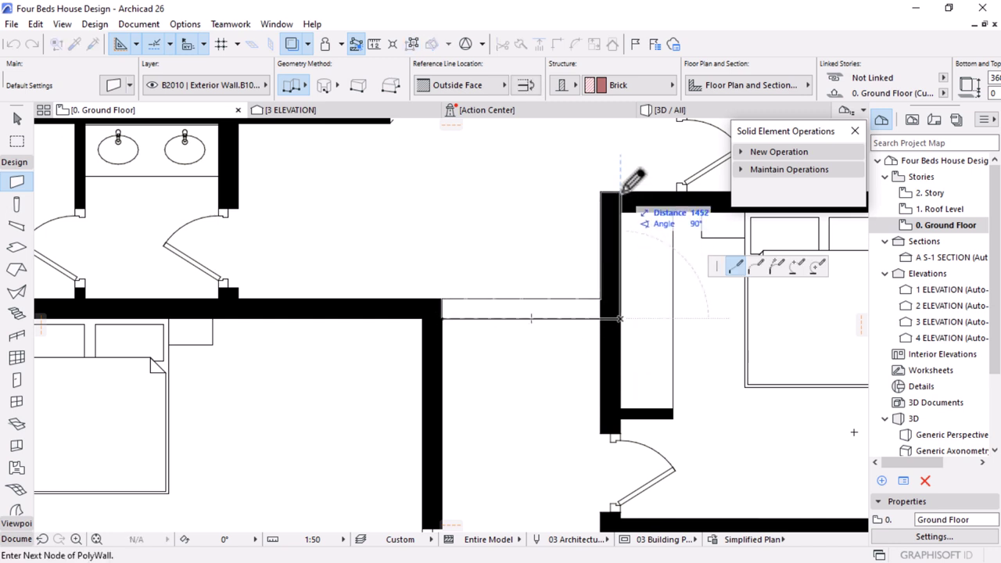
{"action": "double_click", "coordinate": [622, 191]}
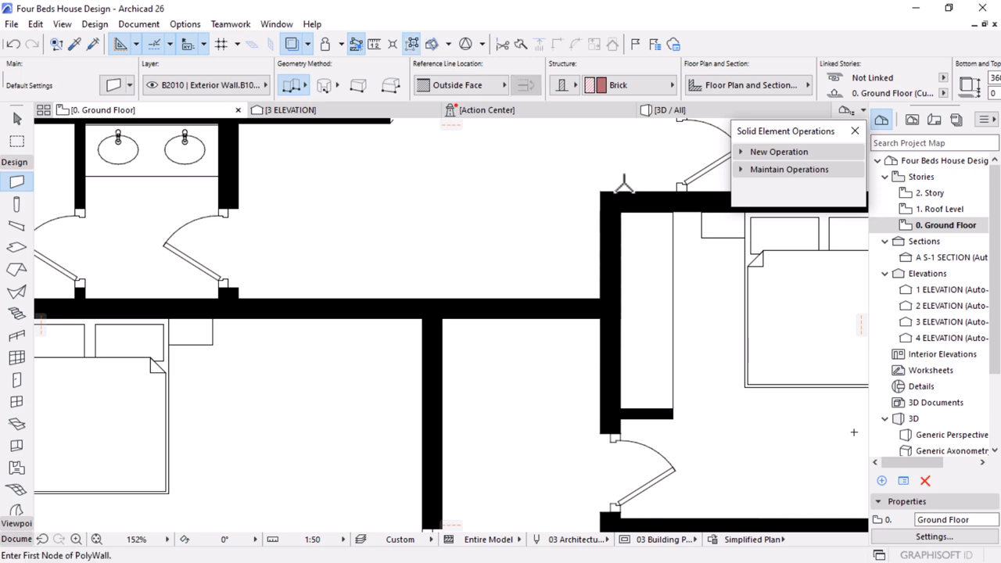
Change the home story of both new wall segments to 1. Roof Level and accept the change
{"action": "left_click", "coordinate": [692, 111]}
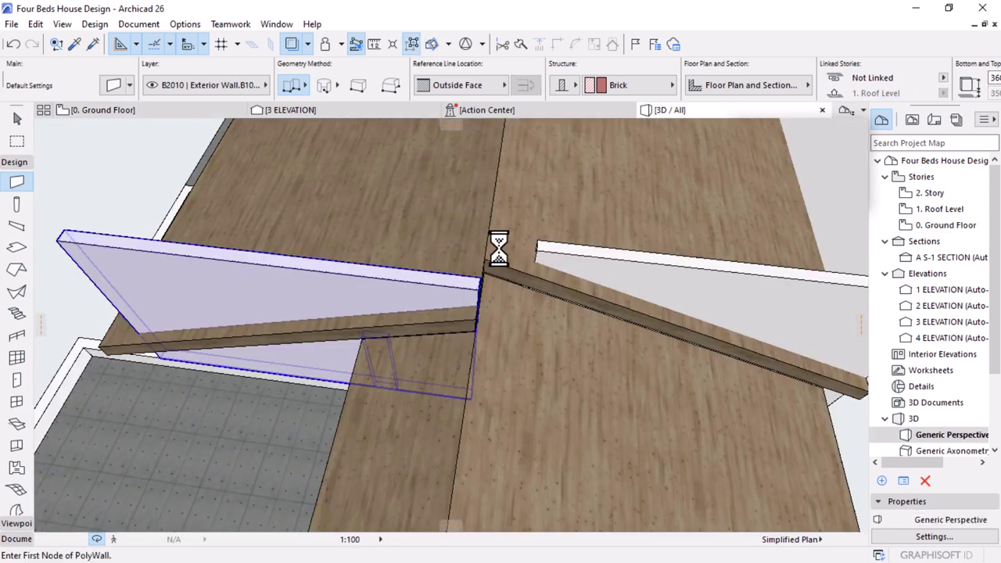
{"action": "left_click", "coordinate": [145, 110]}
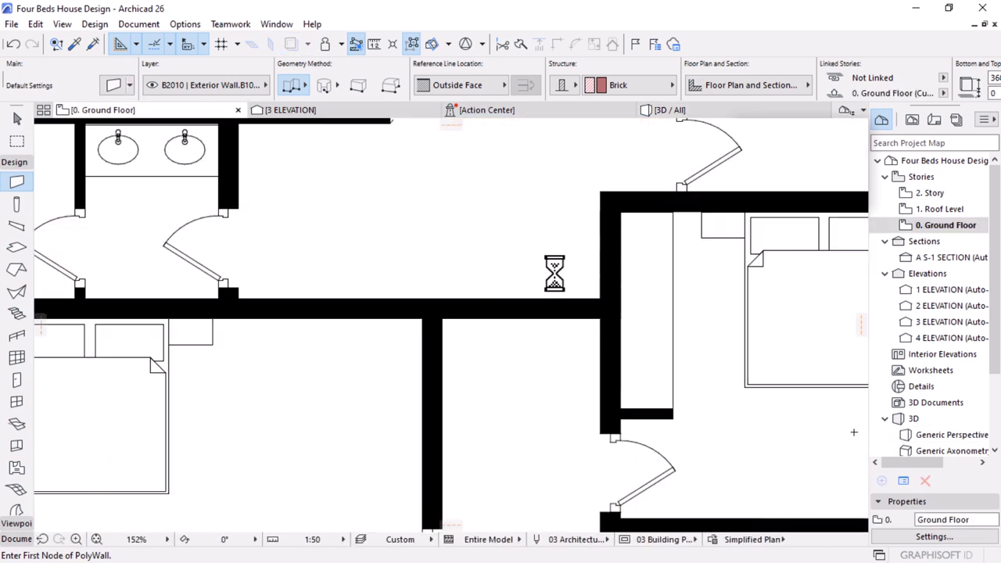
{"action": "key", "text": "Escape"}
{"action": "left_click", "coordinate": [526, 311]}
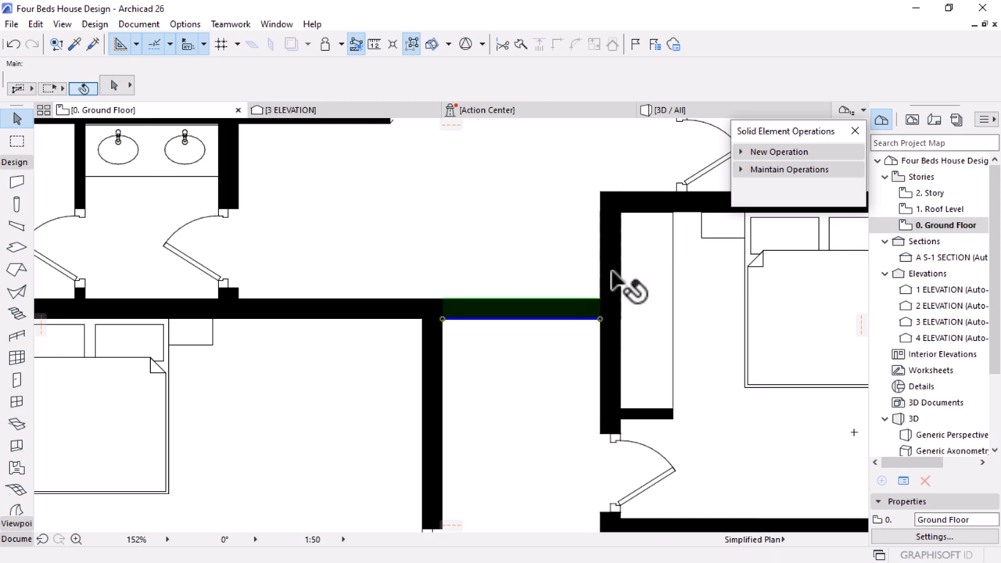
{"action": "left_click", "coordinate": [614, 270], "text": "shift"}
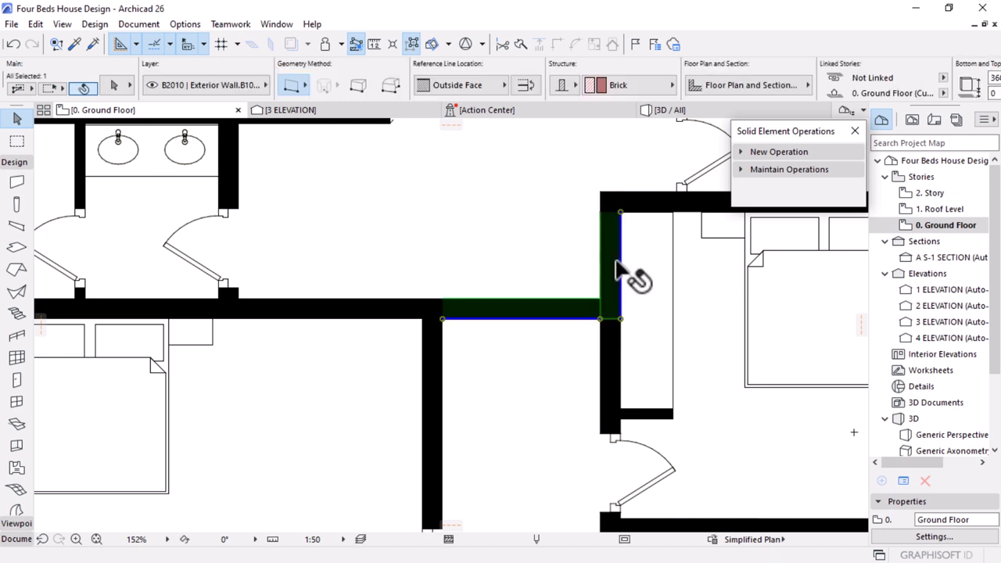
{"action": "scroll", "coordinate": [771, 94], "scroll_direction": "down", "scroll_amount": 2}
{"action": "left_click", "coordinate": [784, 93]}
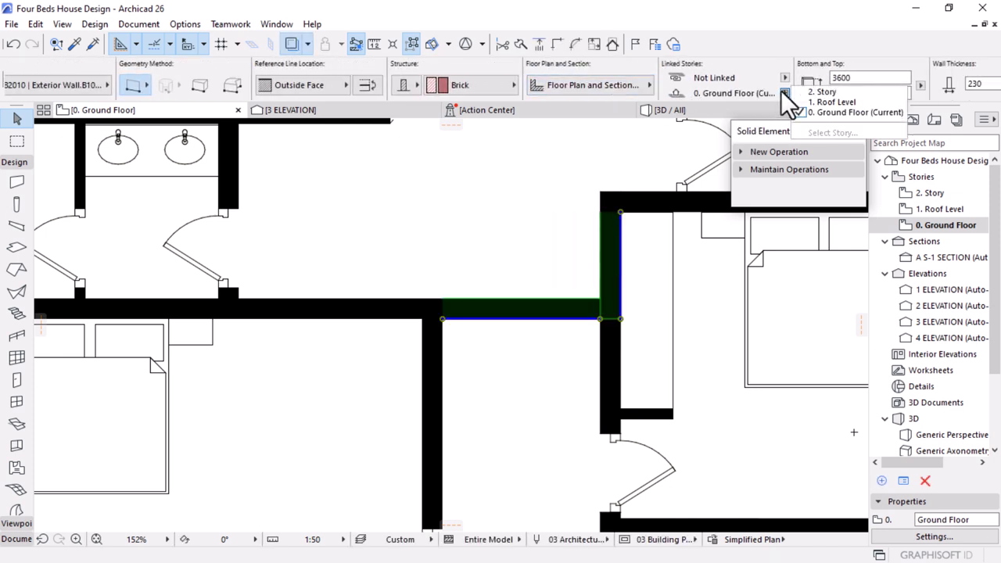
{"action": "left_click", "coordinate": [839, 103]}
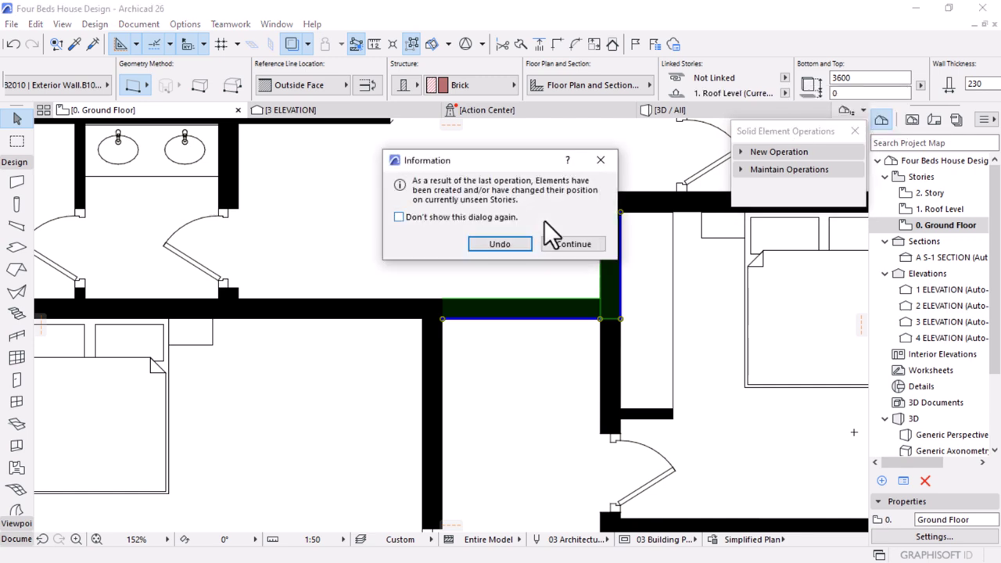
{"action": "left_click", "coordinate": [585, 248]}
{"action": "key", "text": "Delete"}
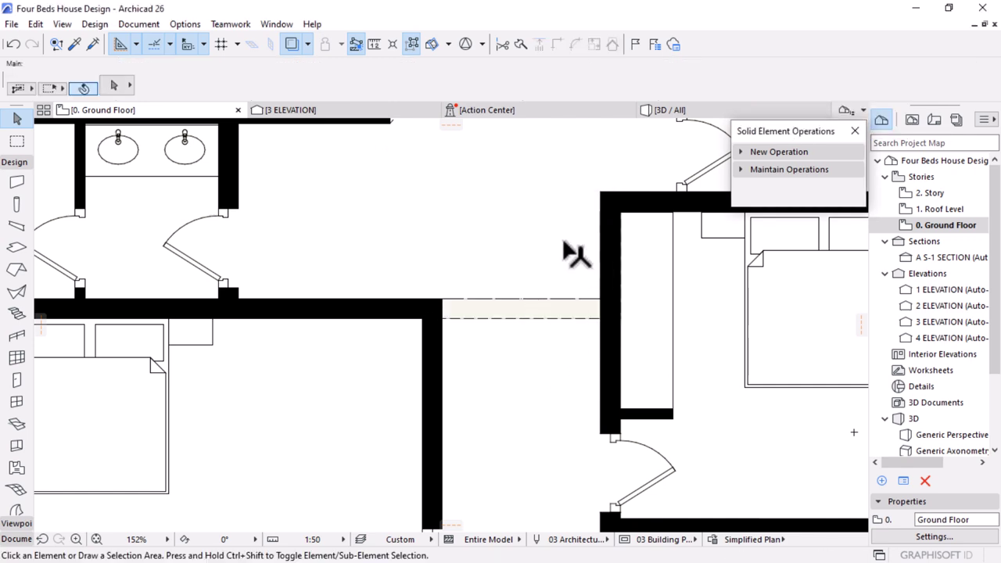
In the 3D view, add five exterior walls, including both gable end walls and the two new connecting segments, as targets of a new solid element operation
{"action": "scroll", "coordinate": [547, 207], "scroll_direction": "down", "scroll_amount": 2}
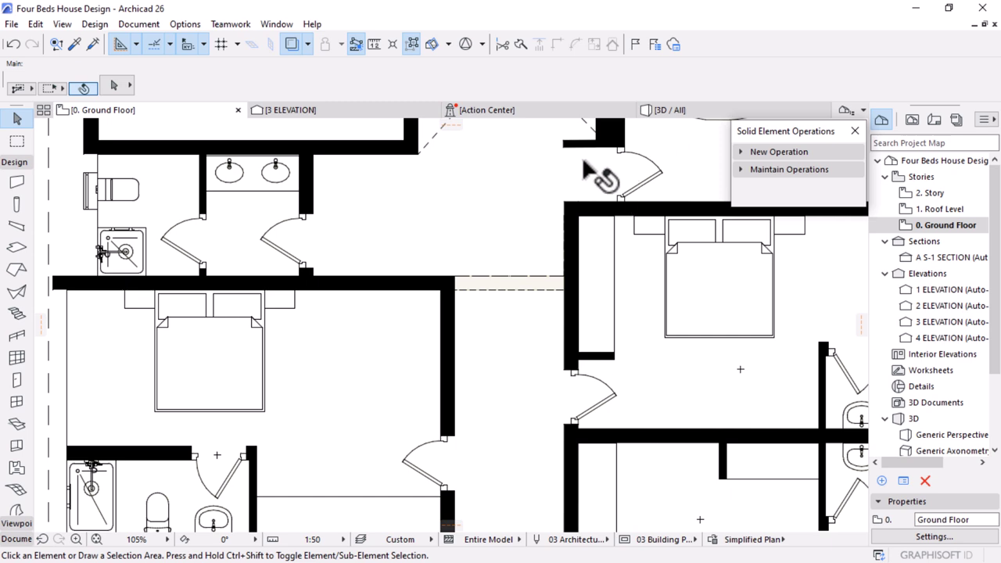
{"action": "left_click", "coordinate": [671, 109]}
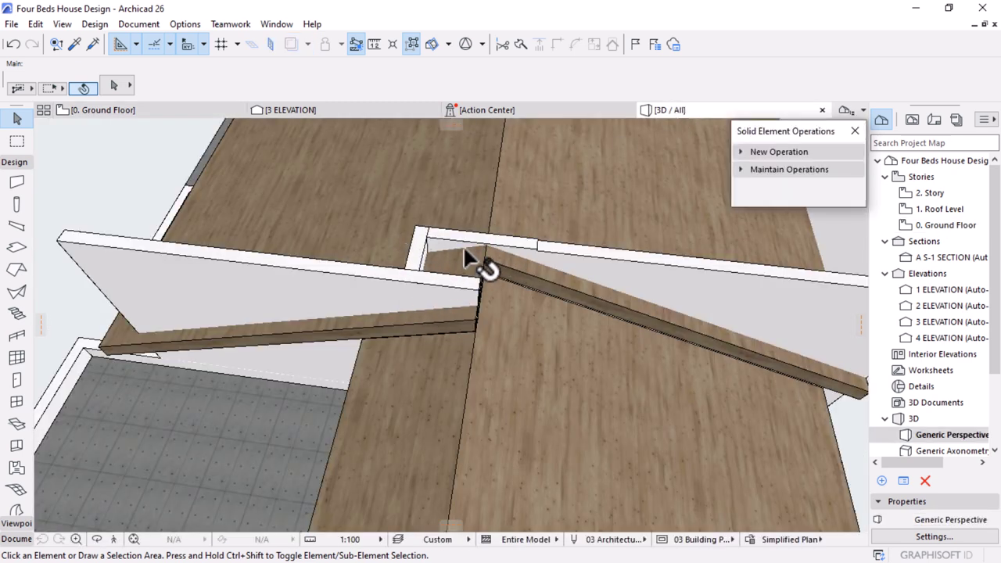
{"action": "scroll", "coordinate": [468, 254], "scroll_direction": "down", "scroll_amount": 3}
{"action": "scroll", "coordinate": [472, 248], "scroll_direction": "up", "scroll_amount": 5}
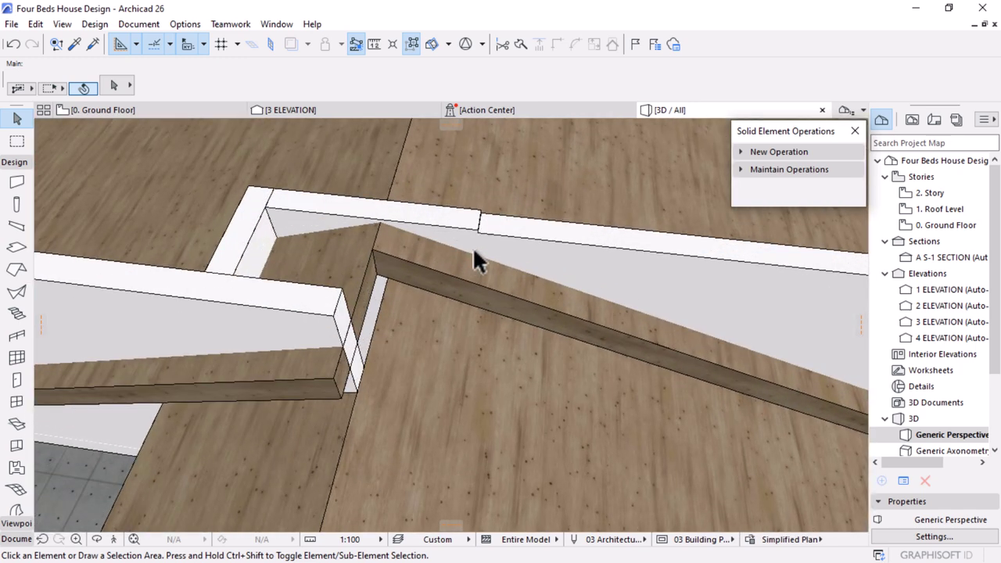
{"action": "left_click", "coordinate": [558, 244]}
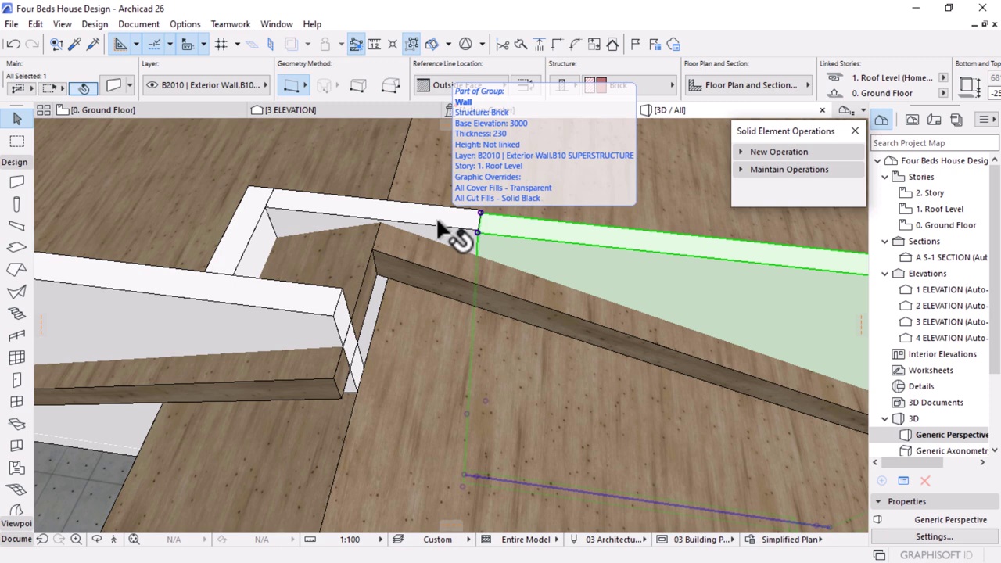
{"action": "left_click", "coordinate": [263, 227], "text": "shift"}
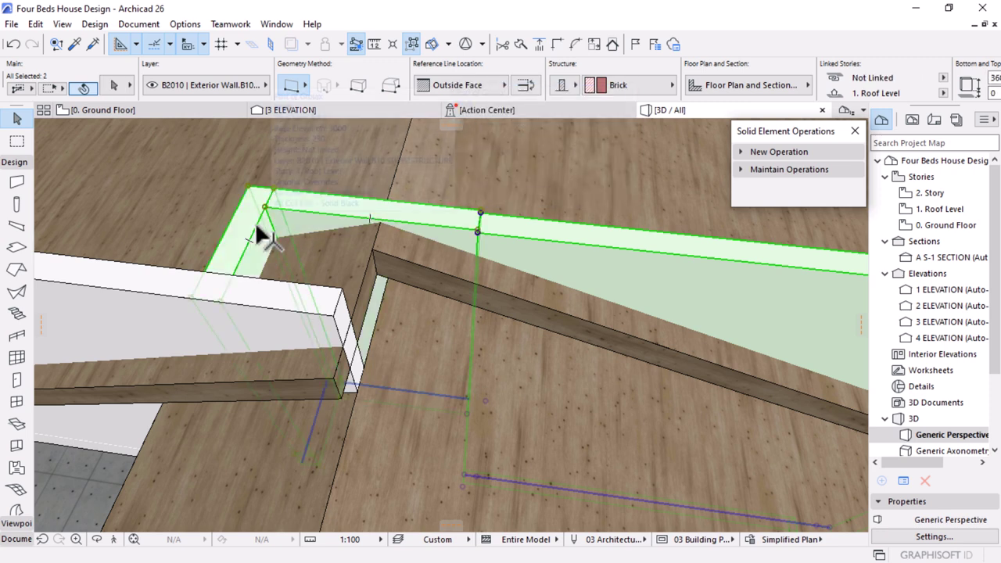
{"action": "left_click", "coordinate": [230, 300], "text": "shift"}
{"action": "scroll", "coordinate": [233, 301], "scroll_direction": "down", "scroll_amount": 3}
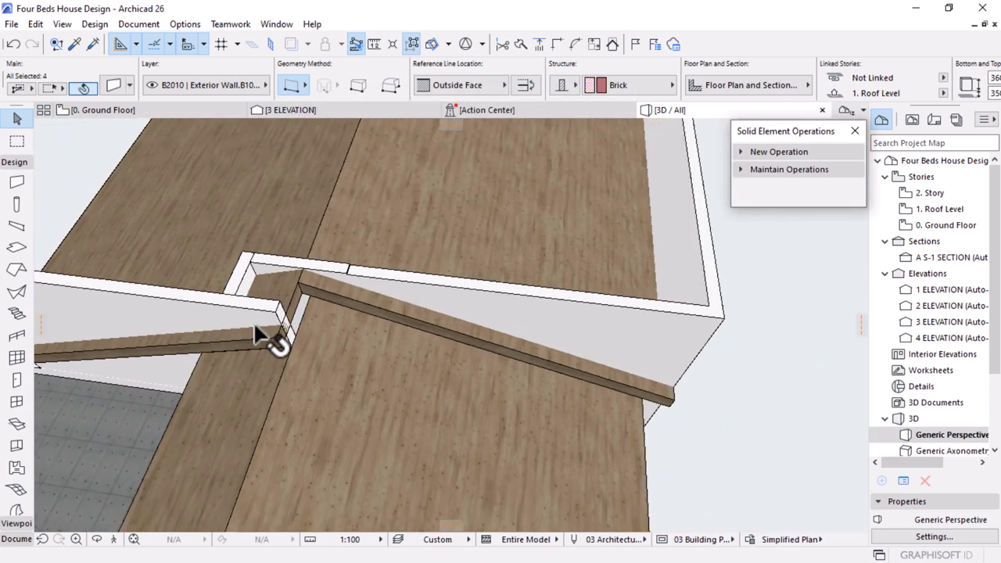
{"action": "middle_click_drag", "start_coordinate": [255, 329], "coordinate": [570, 218], "text": "shift"}
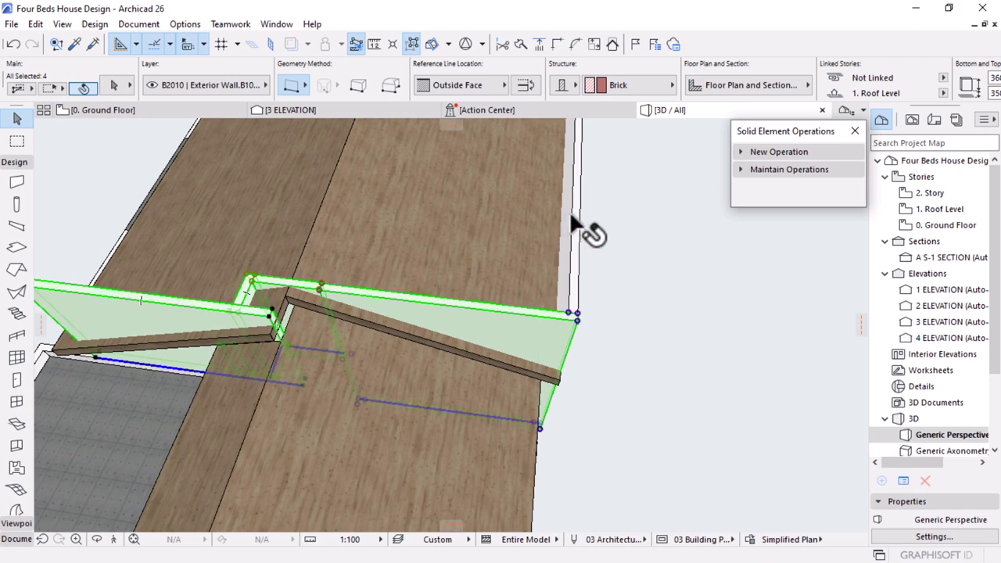
{"action": "left_click", "coordinate": [770, 152]}
{"action": "left_click", "coordinate": [797, 169]}
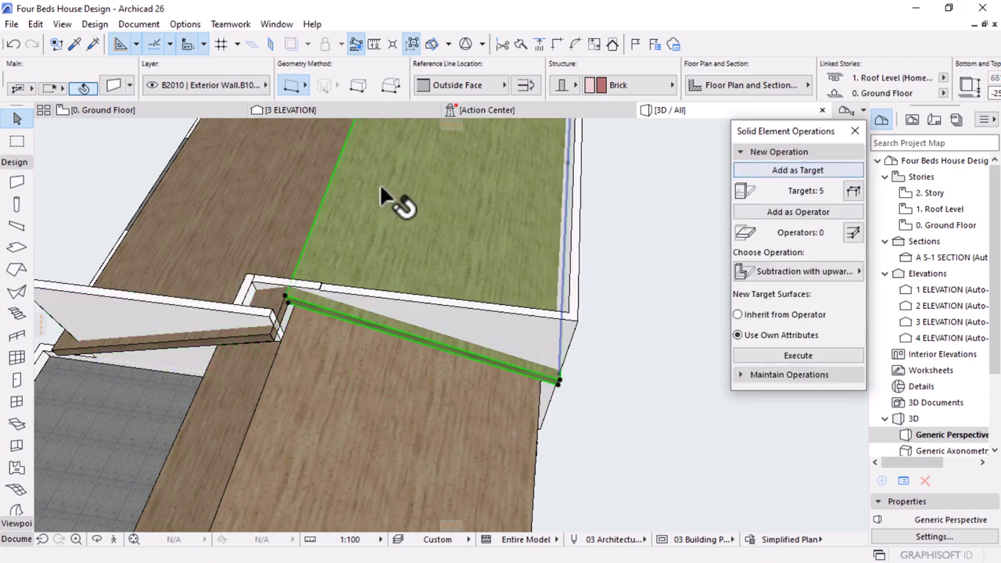
Add the two roof planes above the gable walls as operators and execute the subtraction with upwards extrusion on the five target walls
{"action": "left_click", "coordinate": [250, 191]}
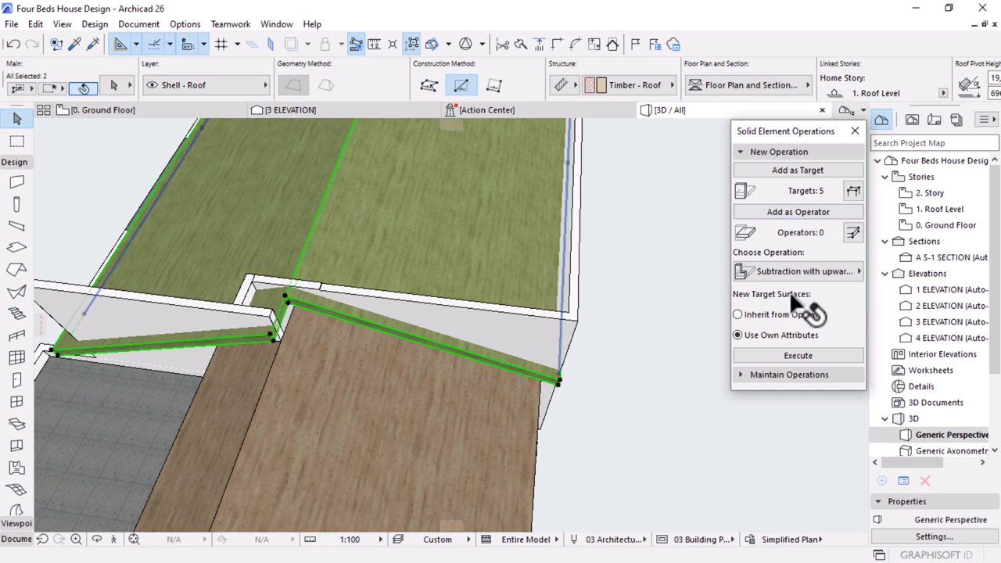
{"action": "left_click", "coordinate": [782, 211]}
{"action": "left_click", "coordinate": [775, 355]}
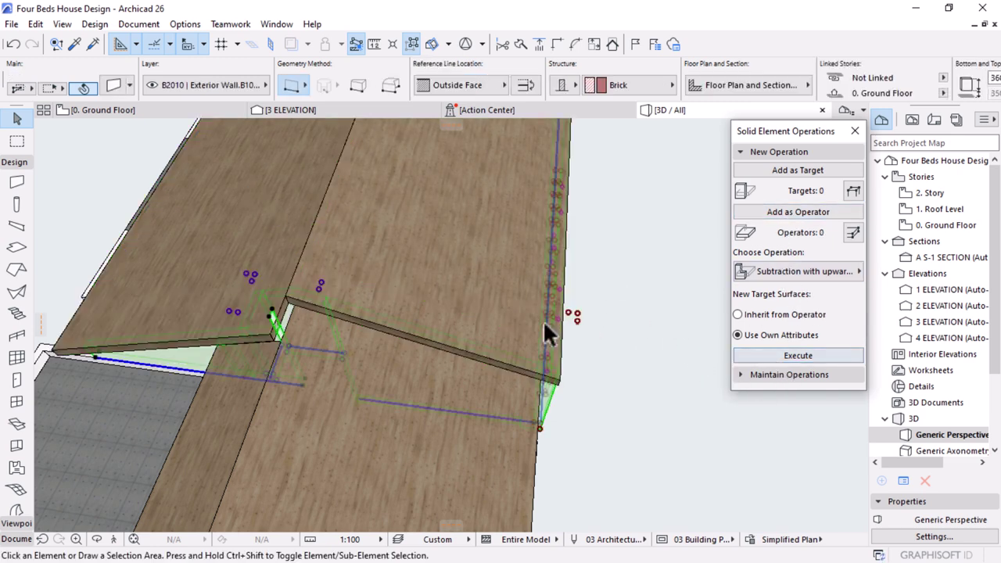
Try to offset the roof plane's ridge-side edge toward the exposed short connecting wall
{"action": "scroll", "coordinate": [214, 332], "scroll_direction": "up", "scroll_amount": 6}
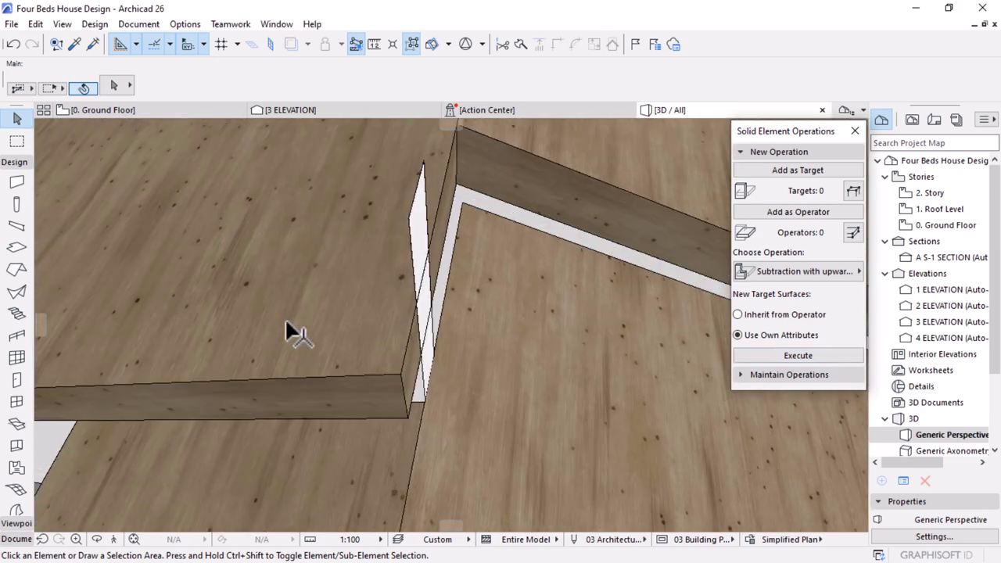
{"action": "scroll", "coordinate": [469, 287], "scroll_direction": "up", "scroll_amount": 3}
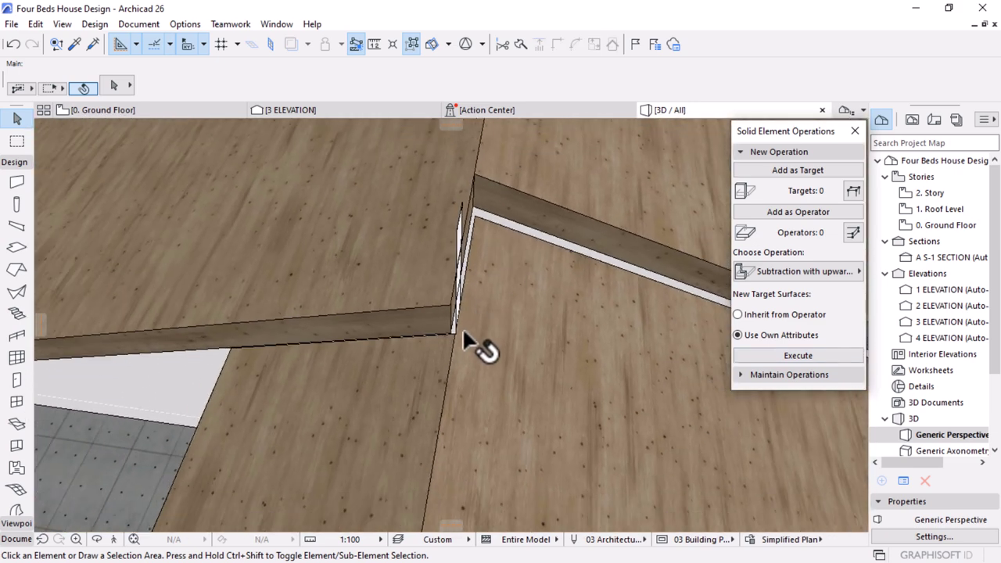
{"action": "scroll", "coordinate": [473, 296], "scroll_direction": "up", "scroll_amount": 2}
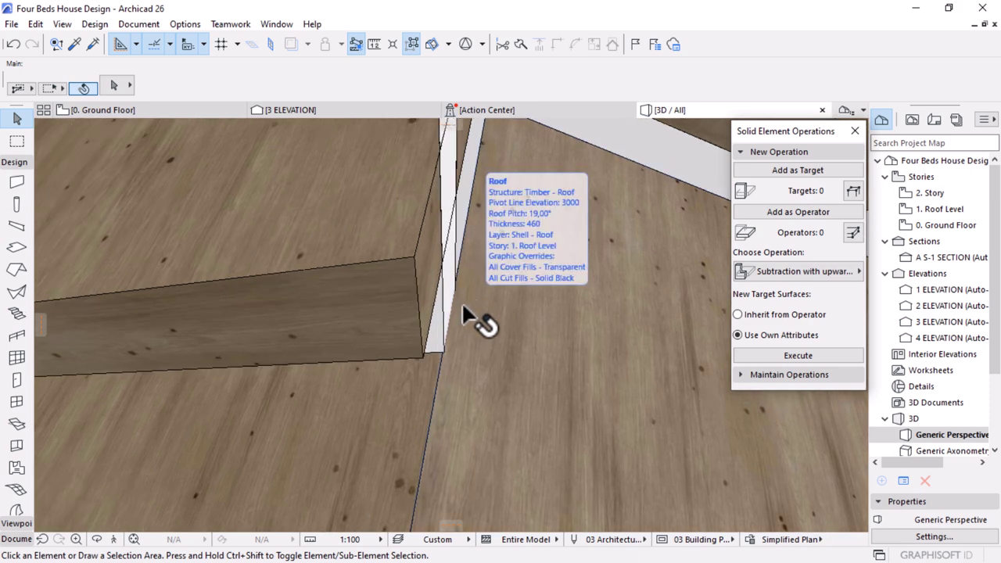
{"action": "middle_click_drag", "start_coordinate": [399, 292], "coordinate": [381, 260], "text": "shift"}
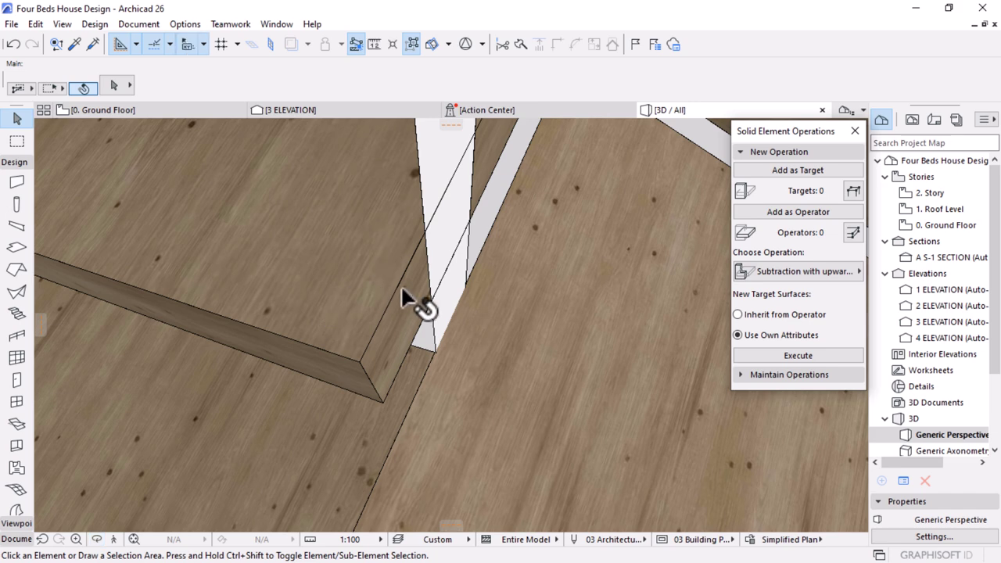
{"action": "left_click", "coordinate": [405, 259]}
{"action": "left_click", "coordinate": [408, 256]}
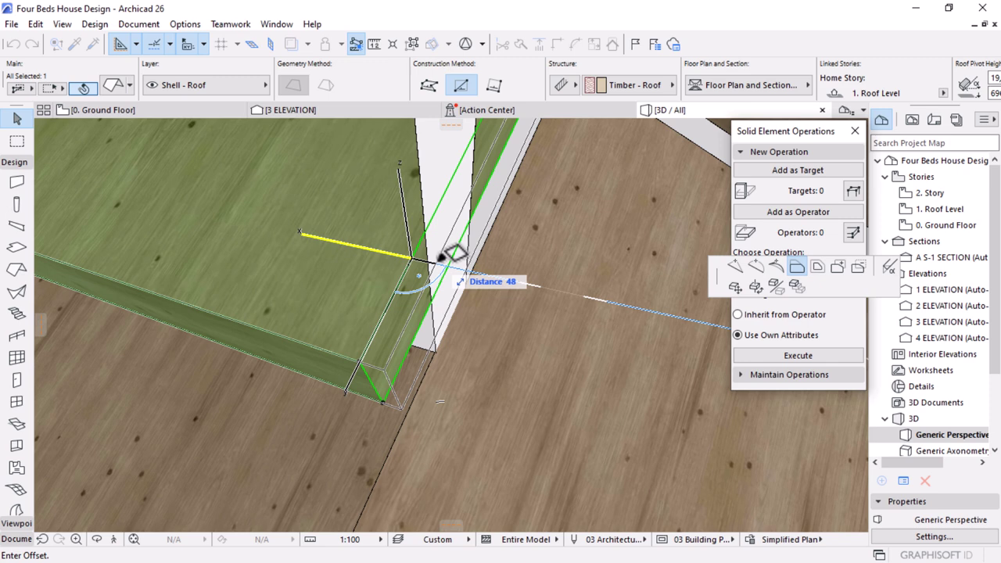
{"action": "key", "text": "Return"}
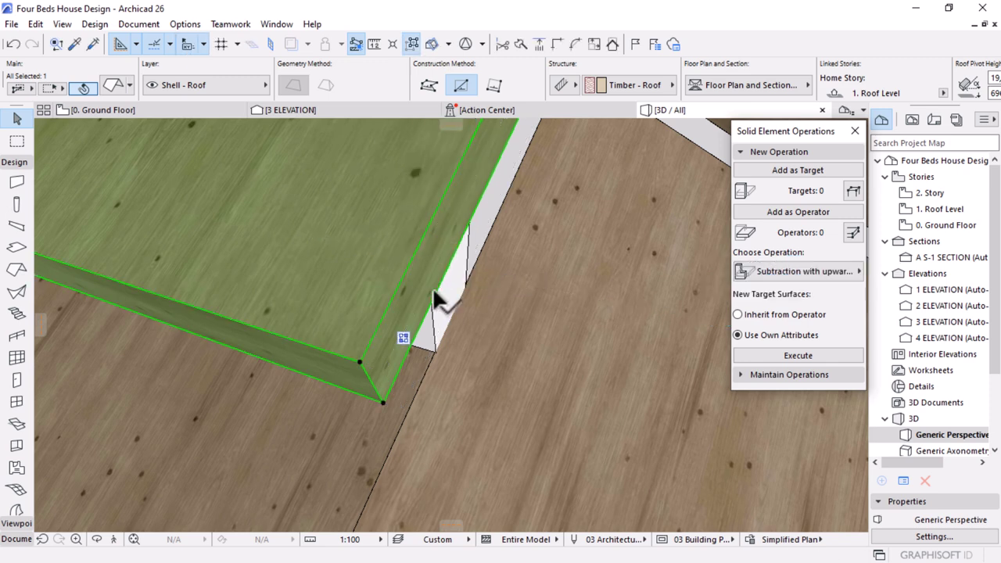
{"action": "key", "text": "Escape"}
Pick up the settings of the existing structural beam under the raised gable wall for a new beam
{"action": "scroll", "coordinate": [478, 332], "scroll_direction": "down", "scroll_amount": 3}
{"action": "scroll", "coordinate": [477, 326], "scroll_direction": "down", "scroll_amount": 5}
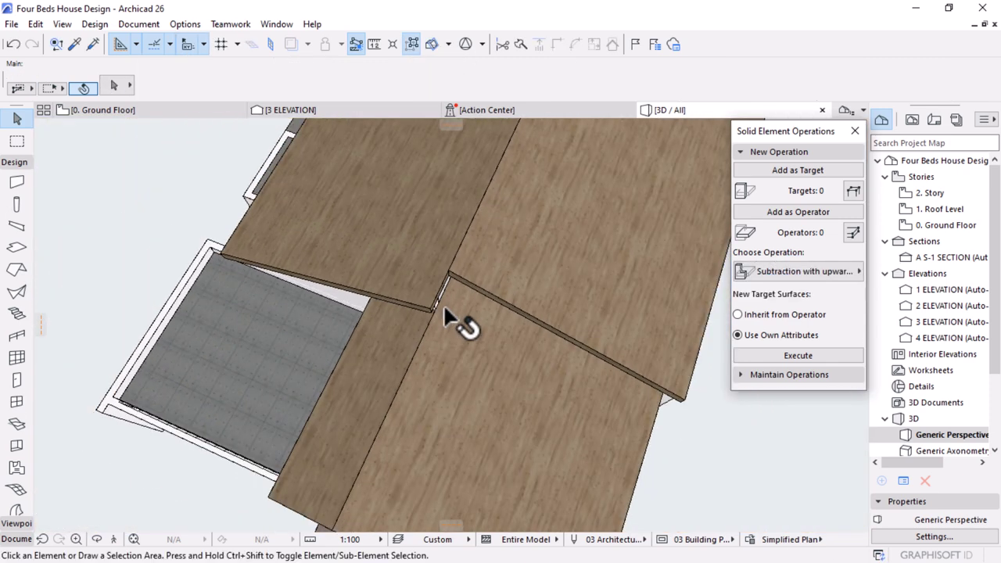
{"action": "scroll", "coordinate": [444, 305], "scroll_direction": "down", "scroll_amount": 4}
{"action": "middle_click_drag", "start_coordinate": [449, 326], "coordinate": [627, 311], "text": "shift"}
{"action": "middle_click_drag", "start_coordinate": [432, 365], "coordinate": [328, 414], "text": "shift"}
{"action": "scroll", "coordinate": [664, 321], "scroll_direction": "up", "scroll_amount": 3}
{"action": "scroll", "coordinate": [530, 315], "scroll_direction": "up", "scroll_amount": 2}
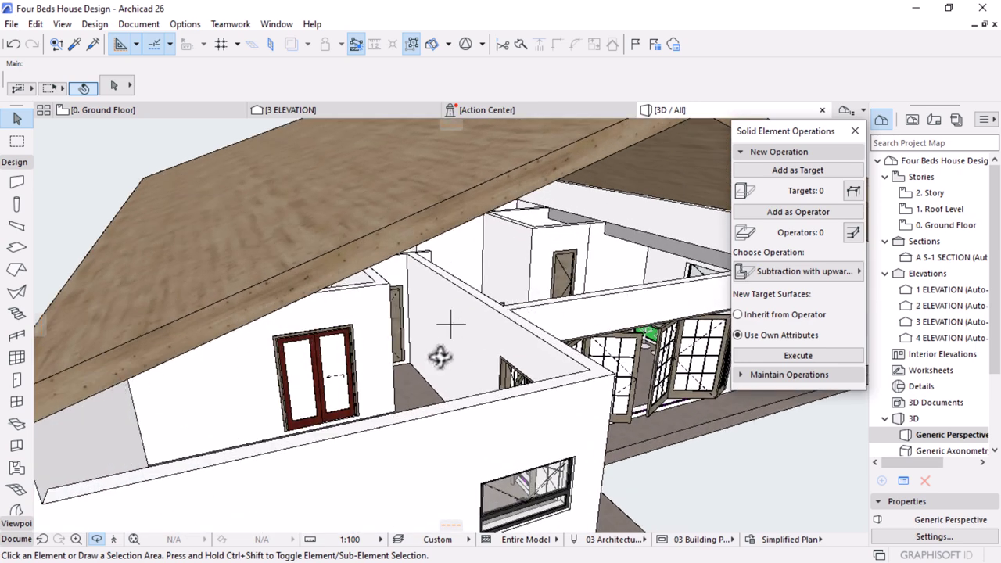
{"action": "scroll", "coordinate": [450, 323], "scroll_direction": "down", "scroll_amount": 2}
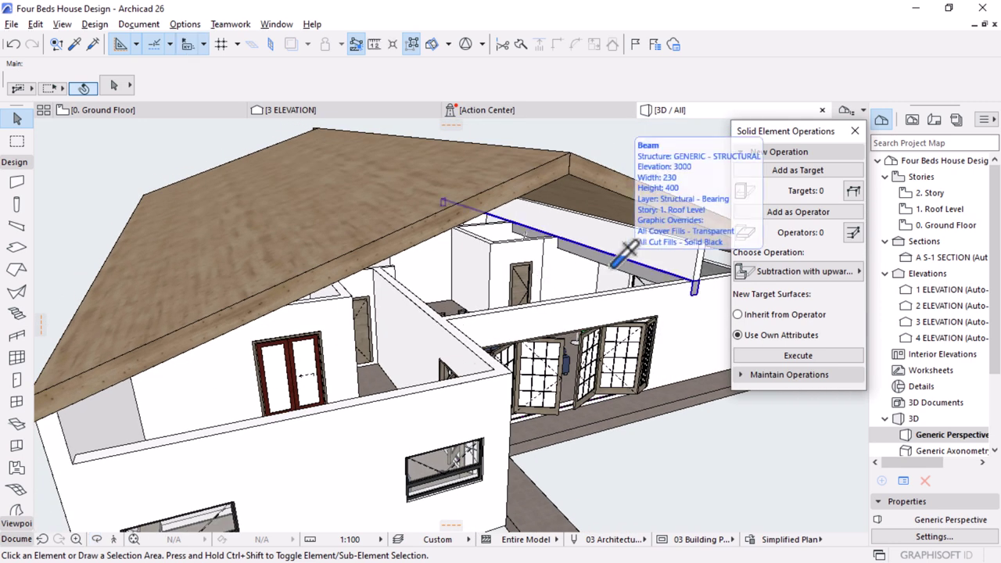
{"action": "left_click", "coordinate": [456, 316], "text": "alt"}
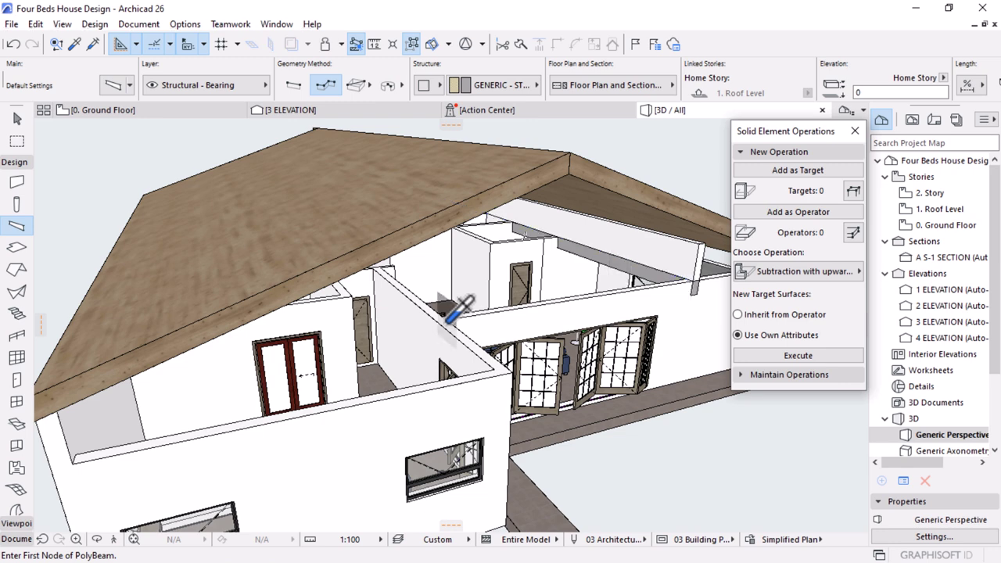
{"action": "left_click", "coordinate": [447, 318]}
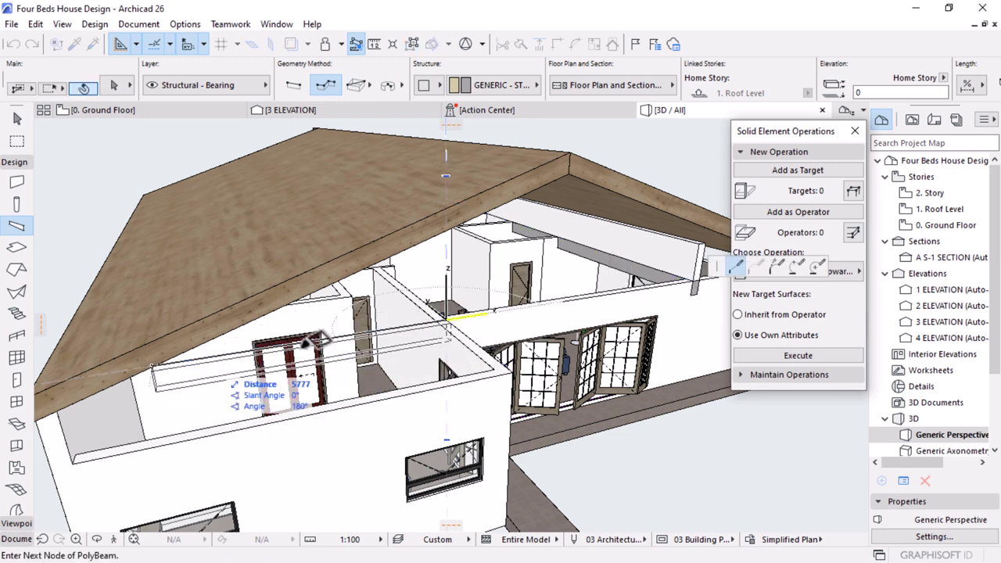
{"action": "scroll", "coordinate": [322, 333], "scroll_direction": "down", "scroll_amount": 3}
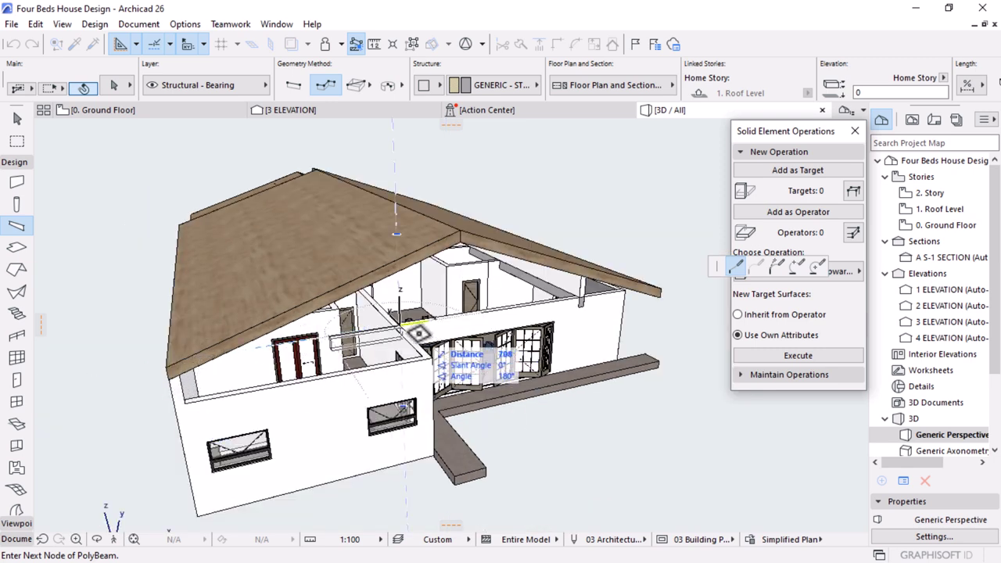
{"action": "scroll", "coordinate": [418, 334], "scroll_direction": "up", "scroll_amount": 5}
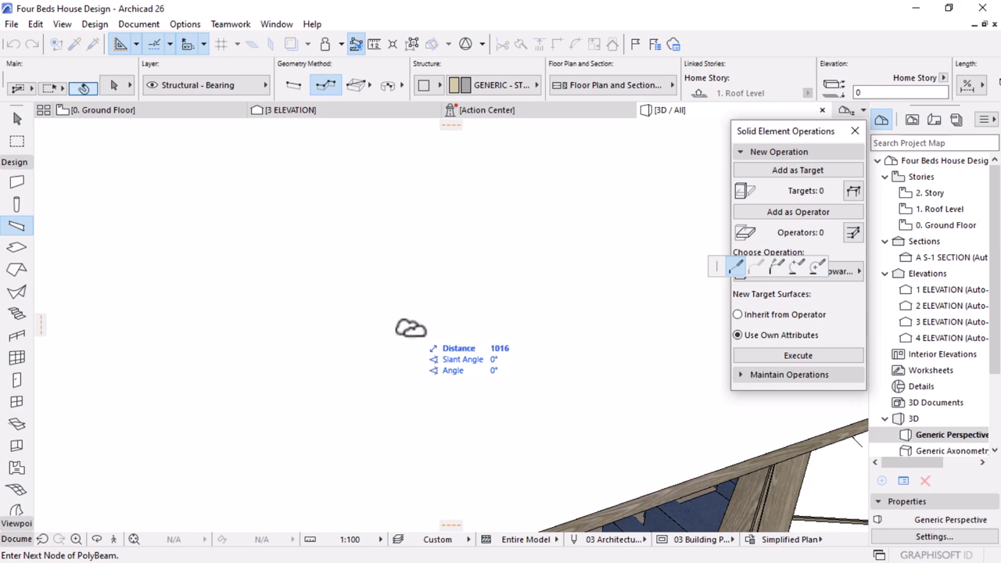
{"action": "scroll", "coordinate": [419, 334], "scroll_direction": "down", "scroll_amount": 5}
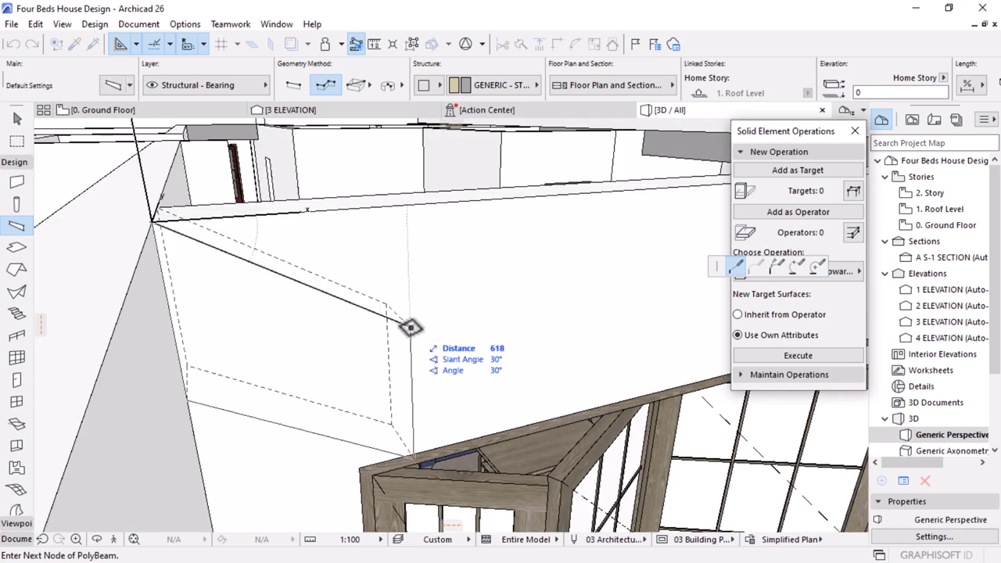
{"action": "scroll", "coordinate": [410, 326], "scroll_direction": "down", "scroll_amount": 3}
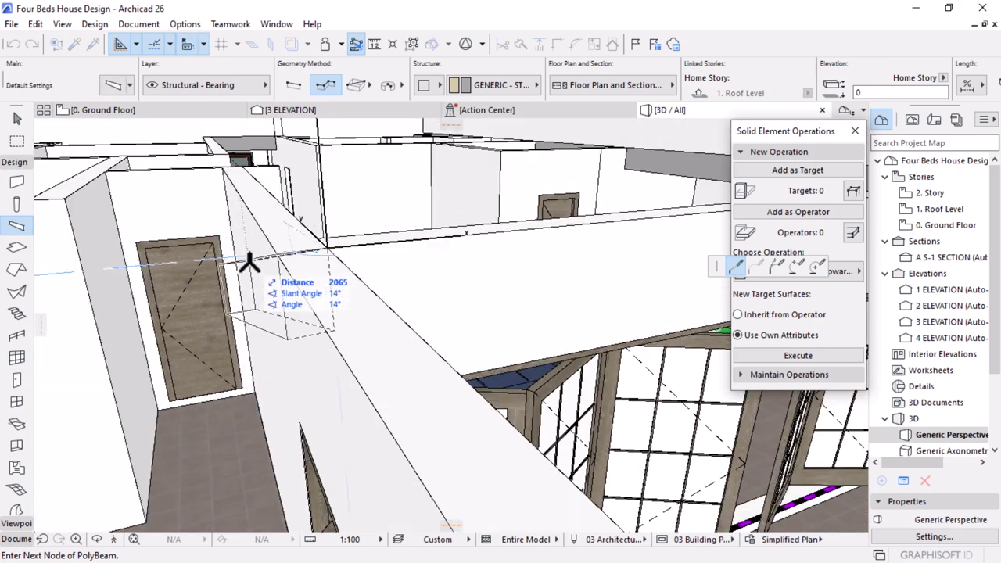
{"action": "double_click", "coordinate": [339, 202]}
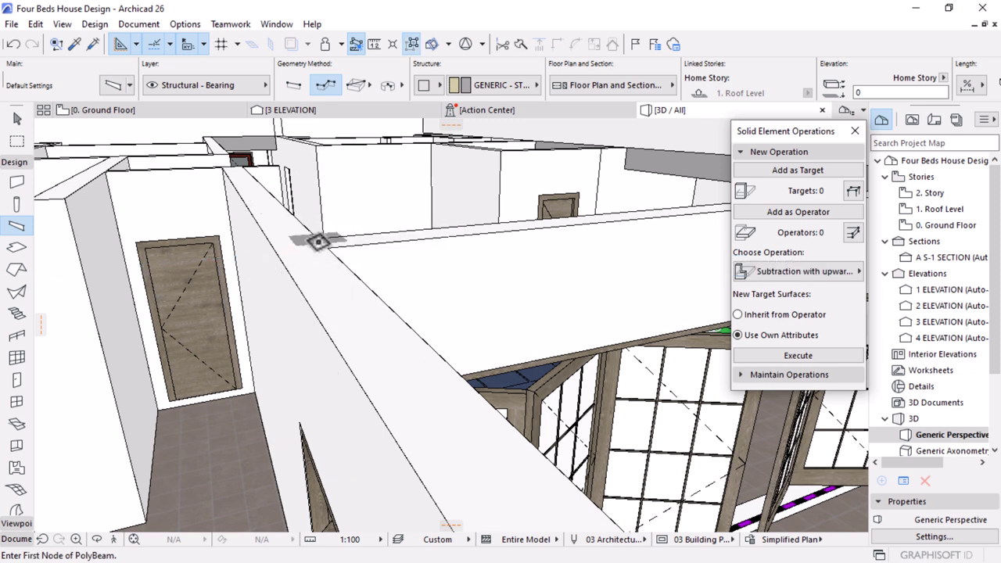
Draw a structural beam from the junction with the folding-door wall across the open room, parallel to its front wall, to the far exterior wall
{"action": "left_click", "coordinate": [319, 234]}
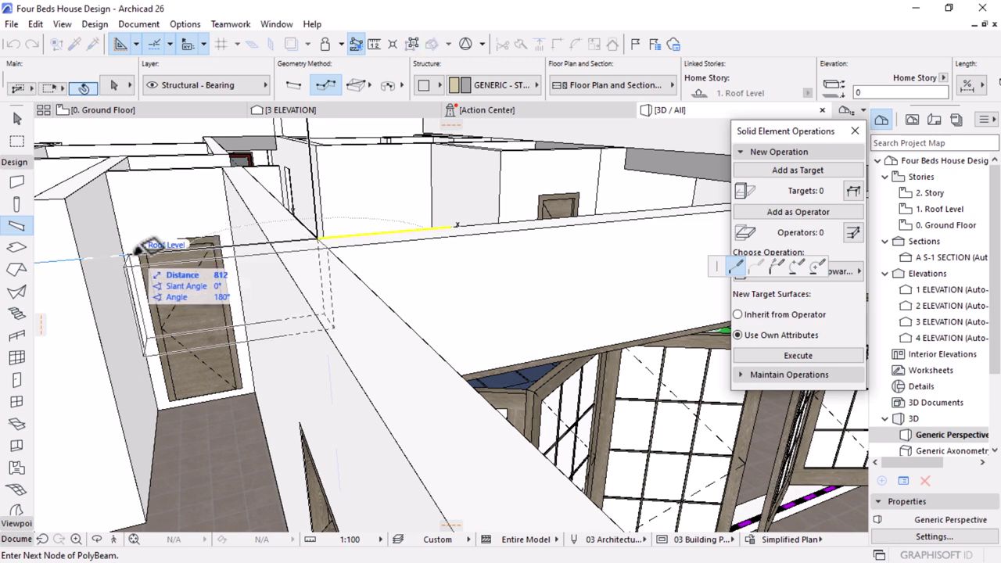
{"action": "scroll", "coordinate": [140, 249], "scroll_direction": "down", "scroll_amount": 5}
{"action": "scroll", "coordinate": [554, 328], "scroll_direction": "down", "scroll_amount": 2}
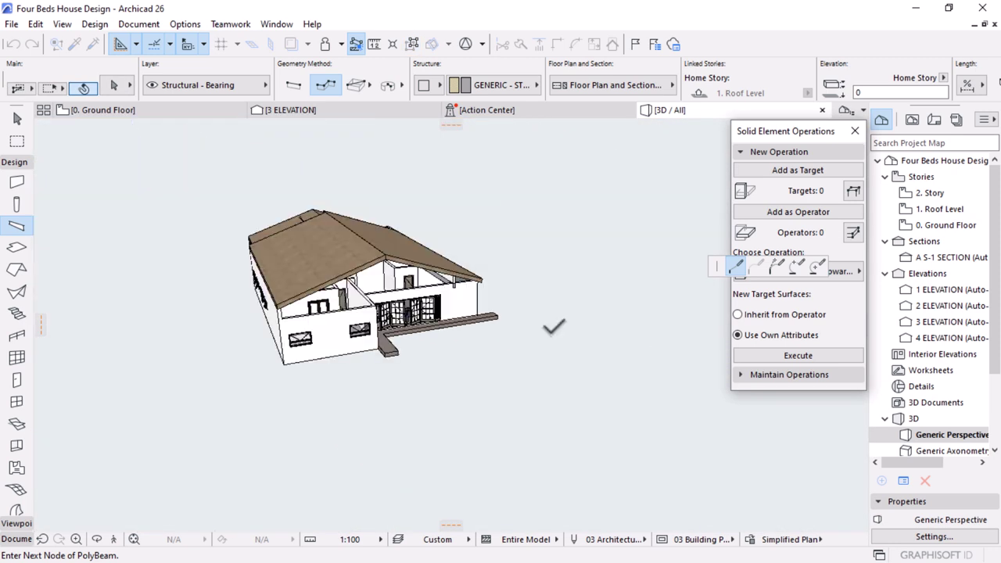
{"action": "scroll", "coordinate": [553, 328], "scroll_direction": "up", "scroll_amount": 6}
{"action": "scroll", "coordinate": [136, 300], "scroll_direction": "down", "scroll_amount": 1}
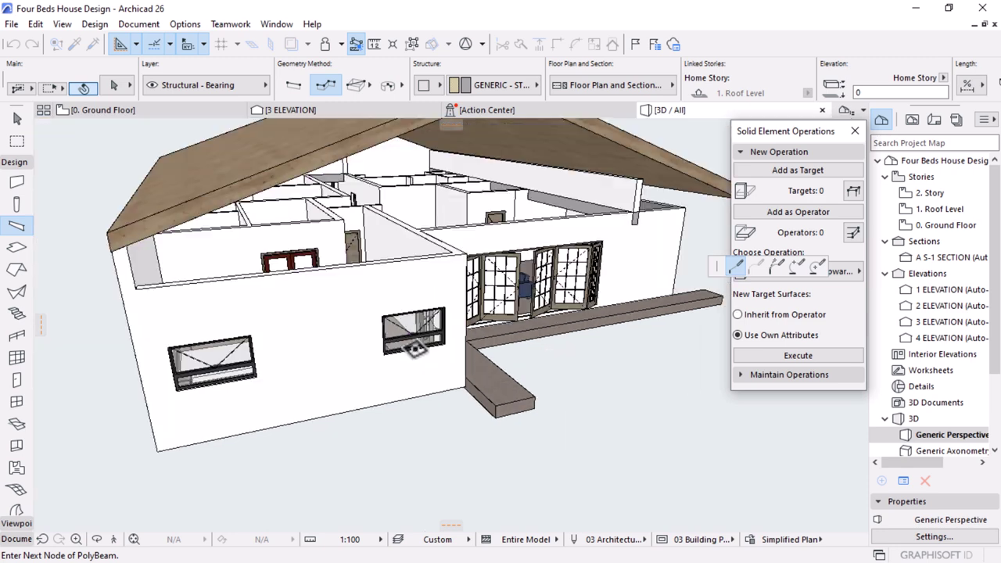
{"action": "left_click", "coordinate": [137, 285]}
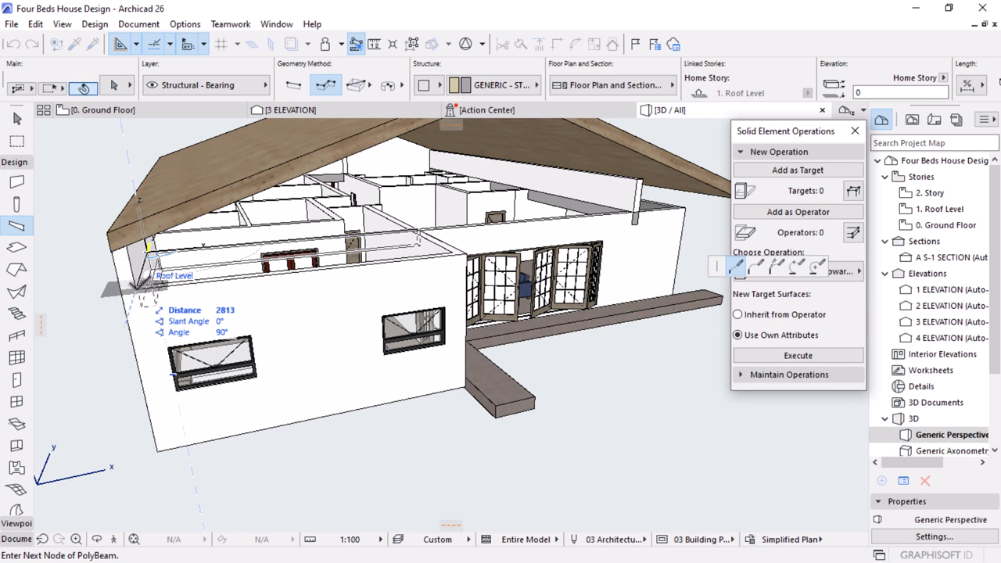
{"action": "right_click", "coordinate": [139, 285]}
{"action": "left_click", "coordinate": [163, 458]}
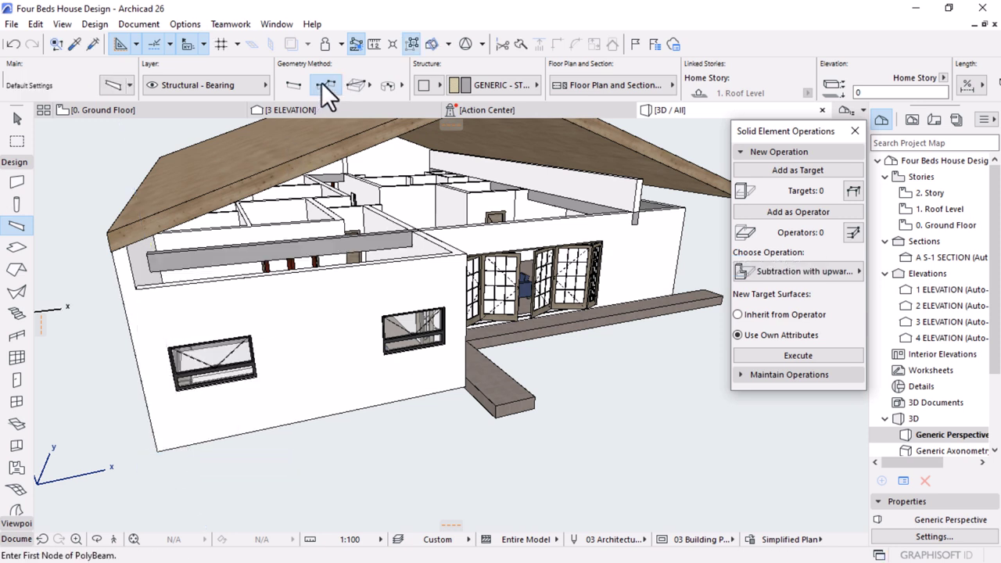
Examine the new beam and how its ends meet the walls under the front gable
{"action": "middle_click_drag", "start_coordinate": [534, 287], "coordinate": [218, 266], "text": "shift"}
{"action": "scroll", "coordinate": [388, 219], "scroll_direction": "up", "scroll_amount": 5}
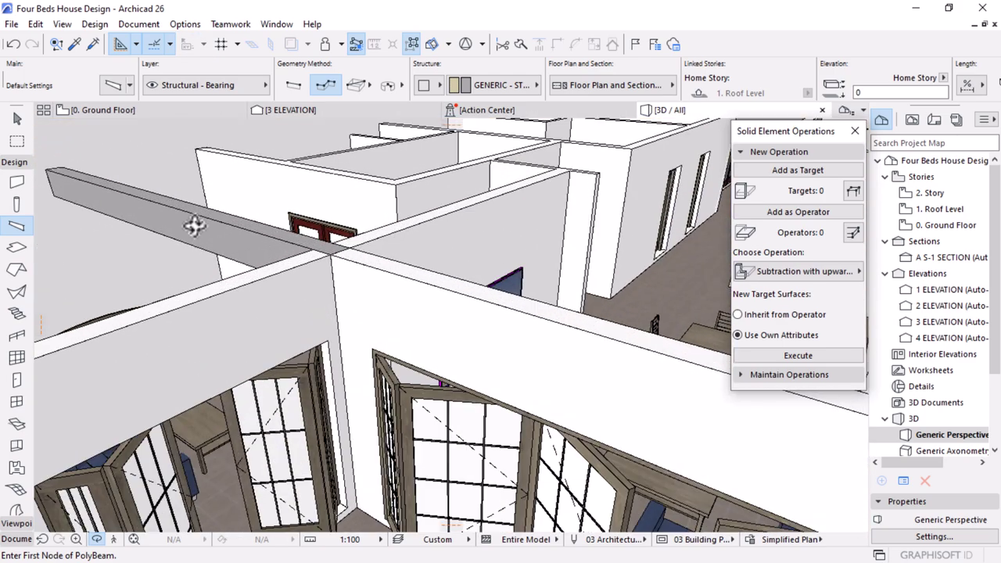
{"action": "scroll", "coordinate": [201, 226], "scroll_direction": "up", "scroll_amount": 2}
{"action": "scroll", "coordinate": [362, 265], "scroll_direction": "down", "scroll_amount": 10}
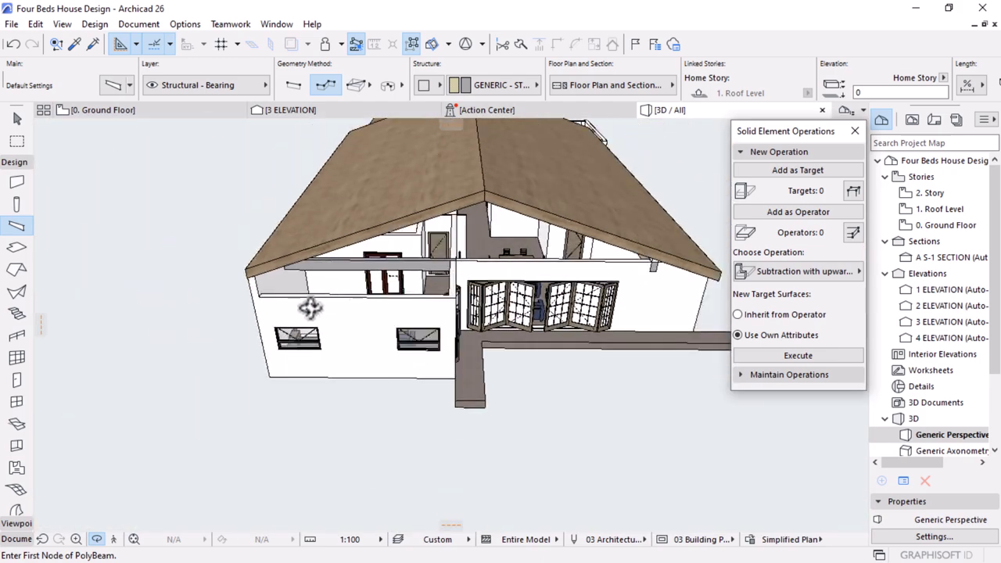
{"action": "middle_click_drag", "start_coordinate": [310, 308], "coordinate": [484, 291], "text": "shift"}
{"action": "scroll", "coordinate": [524, 231], "scroll_direction": "up", "scroll_amount": 6}
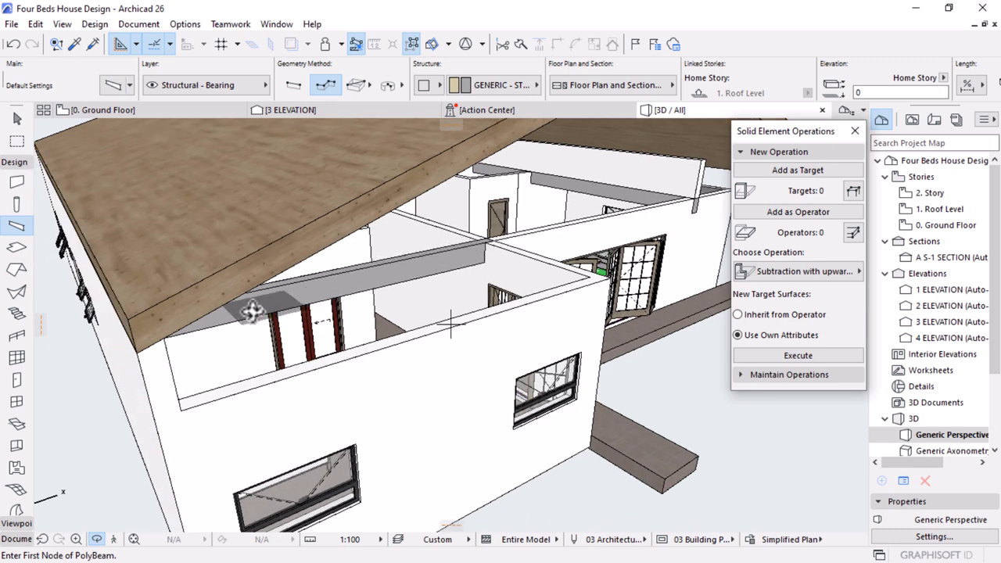
{"action": "scroll", "coordinate": [158, 339], "scroll_direction": "down", "scroll_amount": 2}
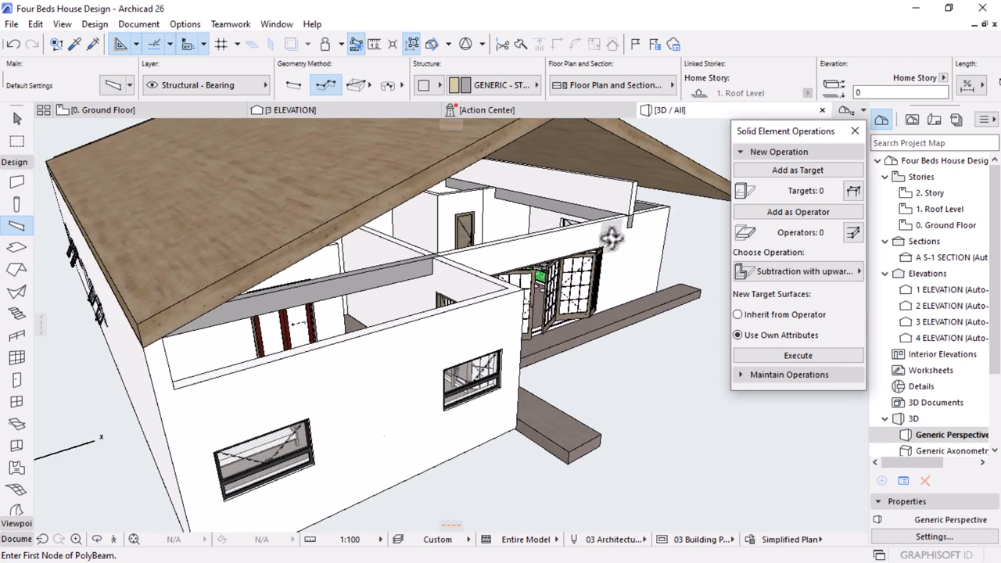
{"action": "key", "text": "Escape"}
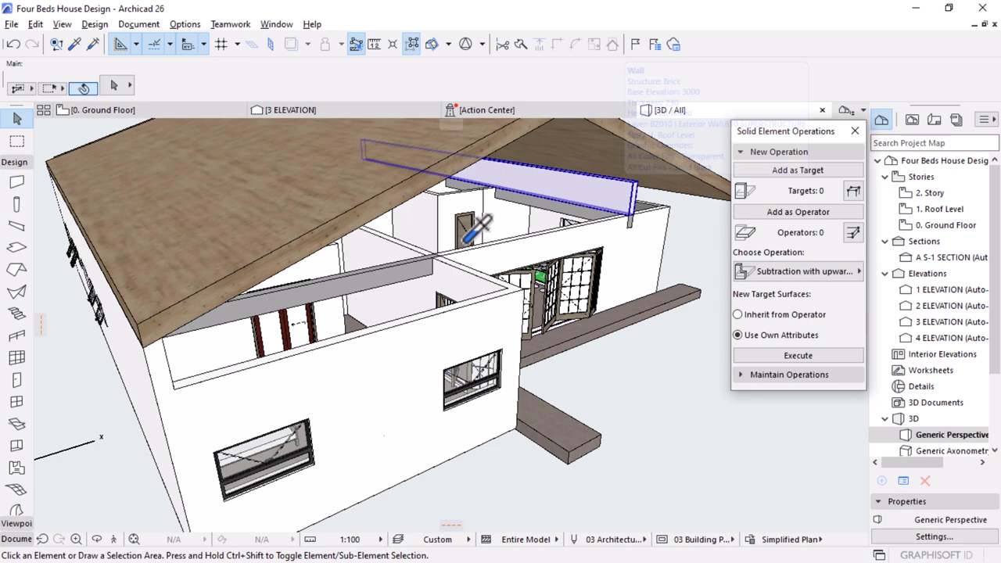
Using the raised gable wall's settings, draw an exterior brick wall over the folding-door wall and along the new beam, and flip it about its reference line
{"action": "left_click", "coordinate": [465, 240], "text": "alt"}
{"action": "scroll", "coordinate": [630, 207], "scroll_direction": "up", "scroll_amount": 3}
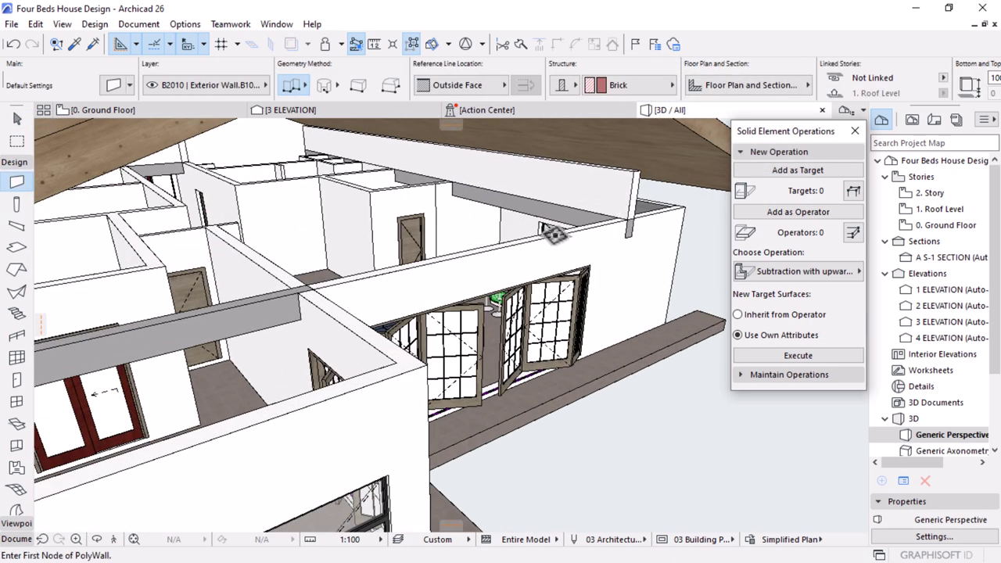
{"action": "left_click", "coordinate": [553, 234]}
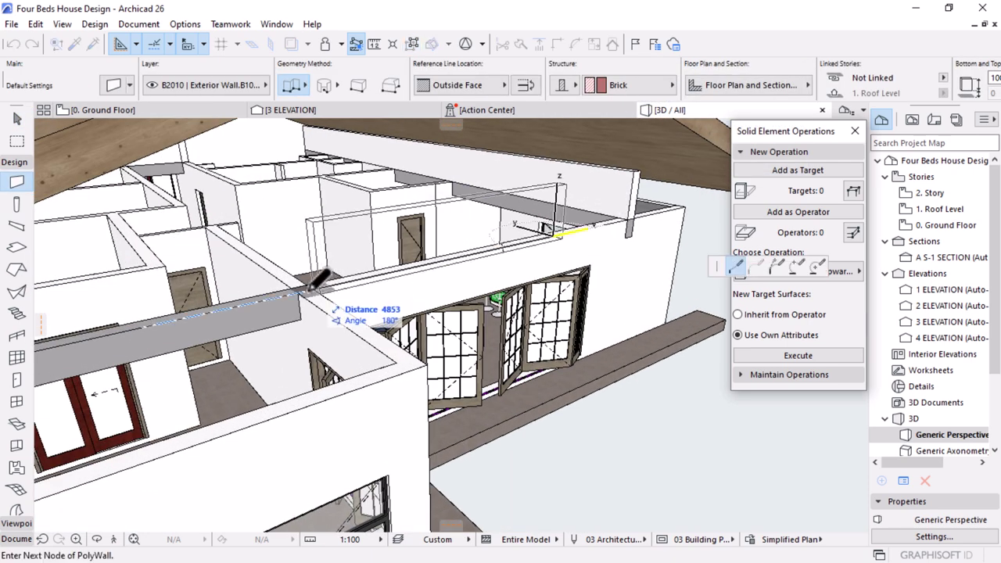
{"action": "left_click", "coordinate": [164, 321]}
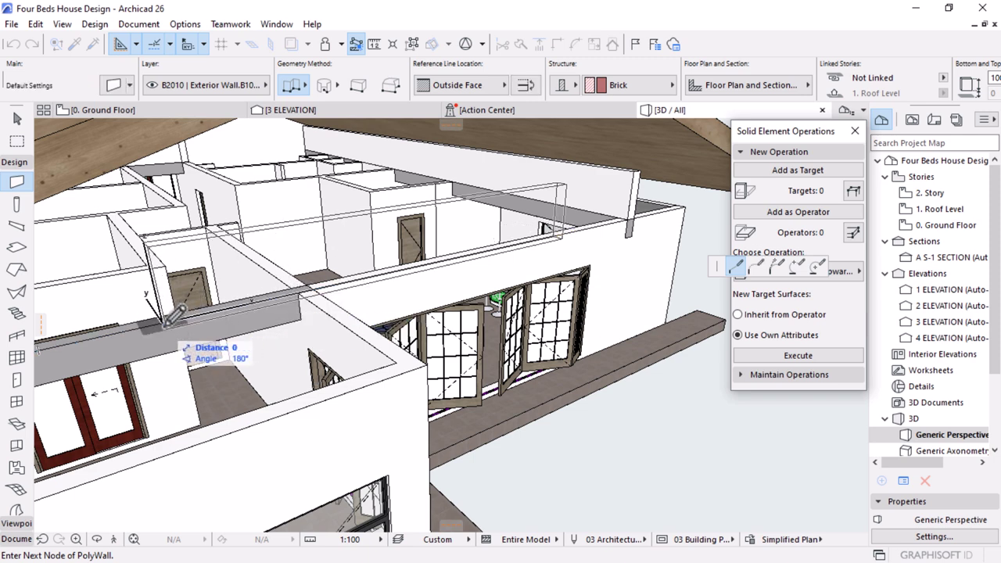
{"action": "right_click", "coordinate": [166, 319]}
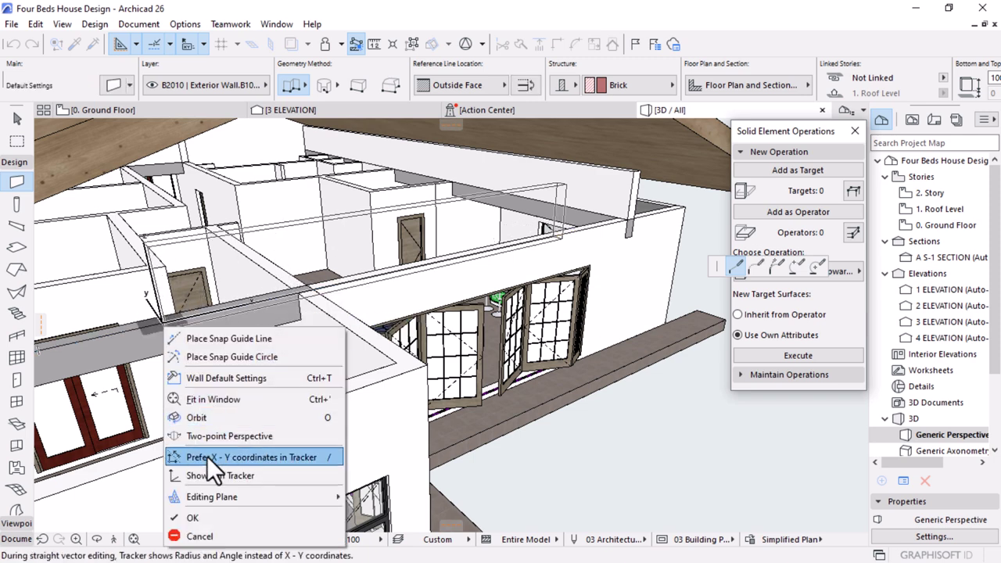
{"action": "left_click", "coordinate": [194, 518]}
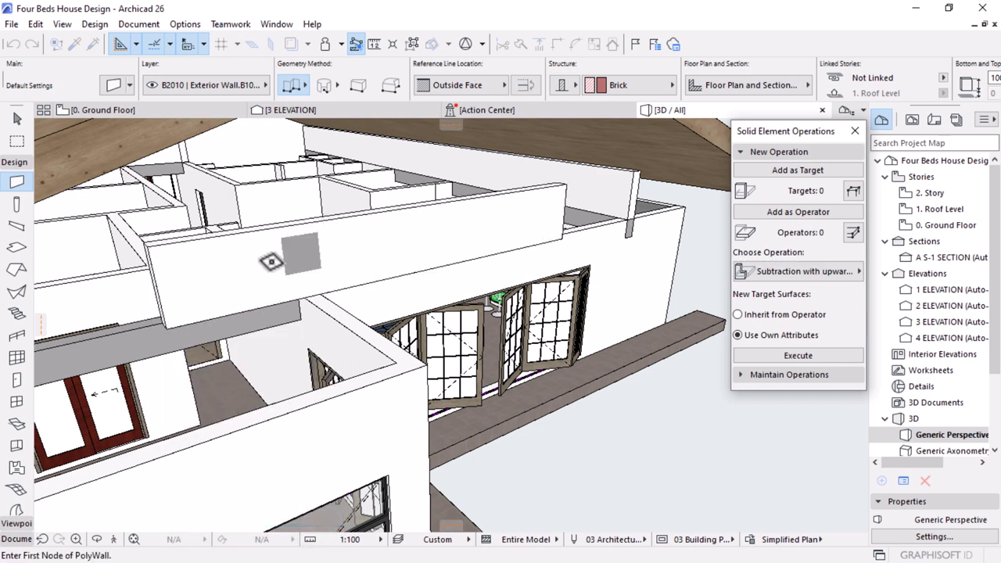
{"action": "key", "text": "Escape"}
{"action": "left_click", "coordinate": [273, 252]}
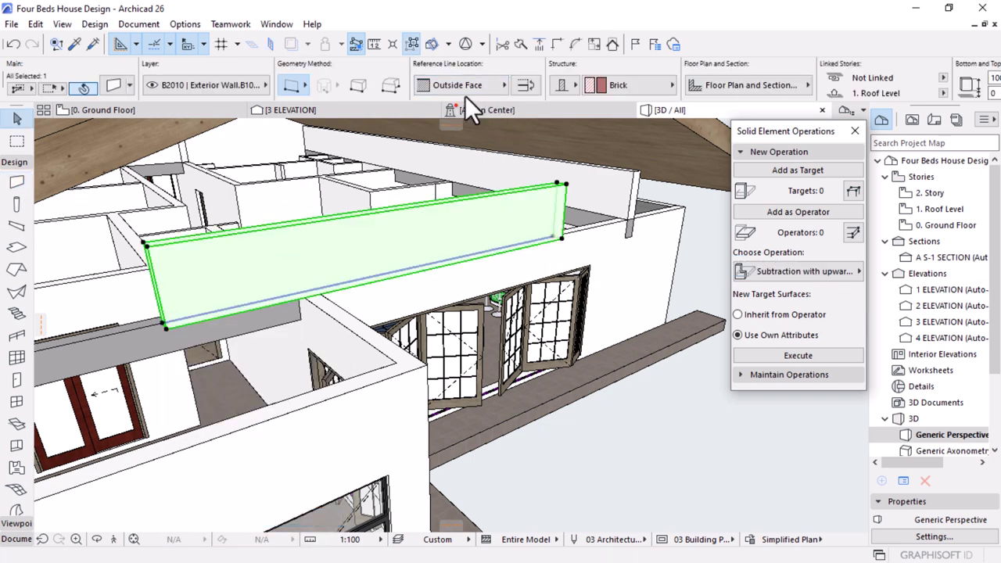
{"action": "left_click", "coordinate": [525, 86]}
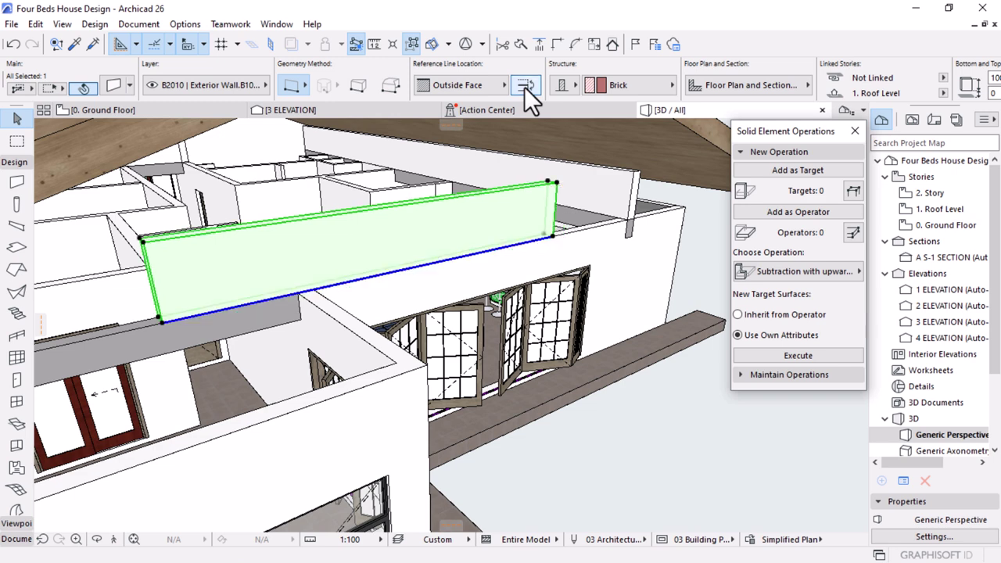
Intersect the new wall over the folding doors with the raised exterior wall behind it so they meet at a corner
{"action": "scroll", "coordinate": [596, 205], "scroll_direction": "down", "scroll_amount": 2}
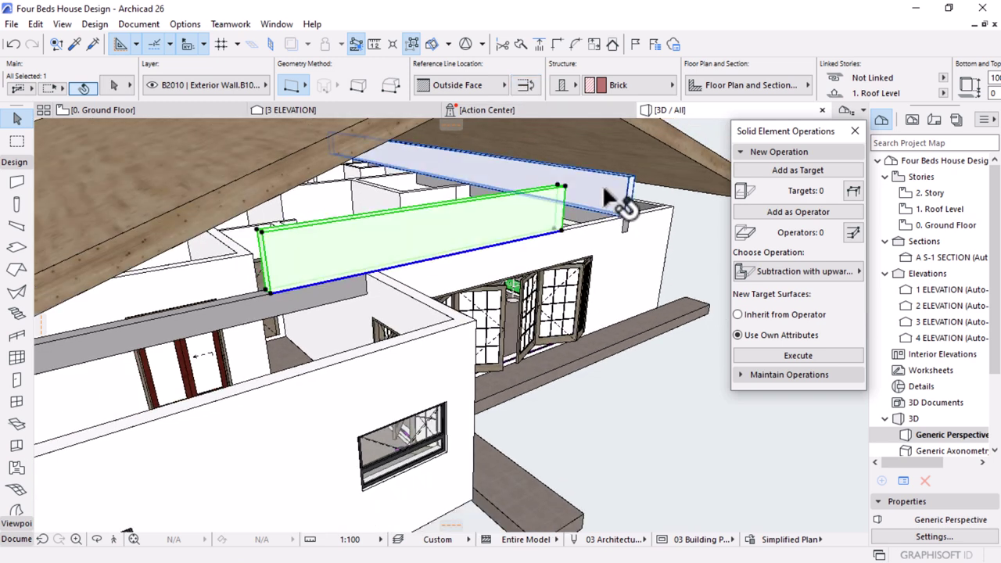
{"action": "left_click", "coordinate": [602, 183], "text": "shift"}
{"action": "left_click", "coordinate": [555, 45]}
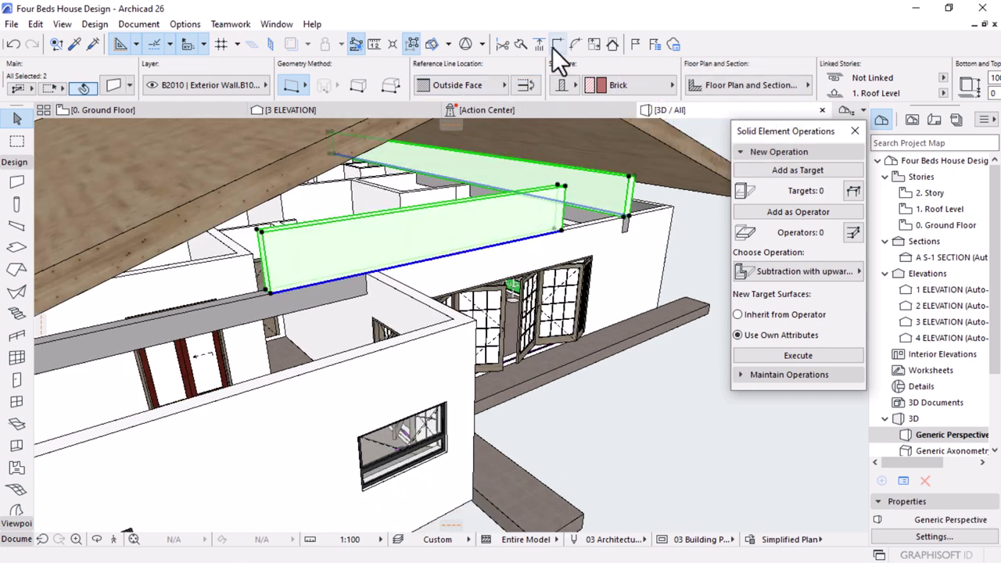
{"action": "scroll", "coordinate": [558, 245], "scroll_direction": "down", "scroll_amount": 4}
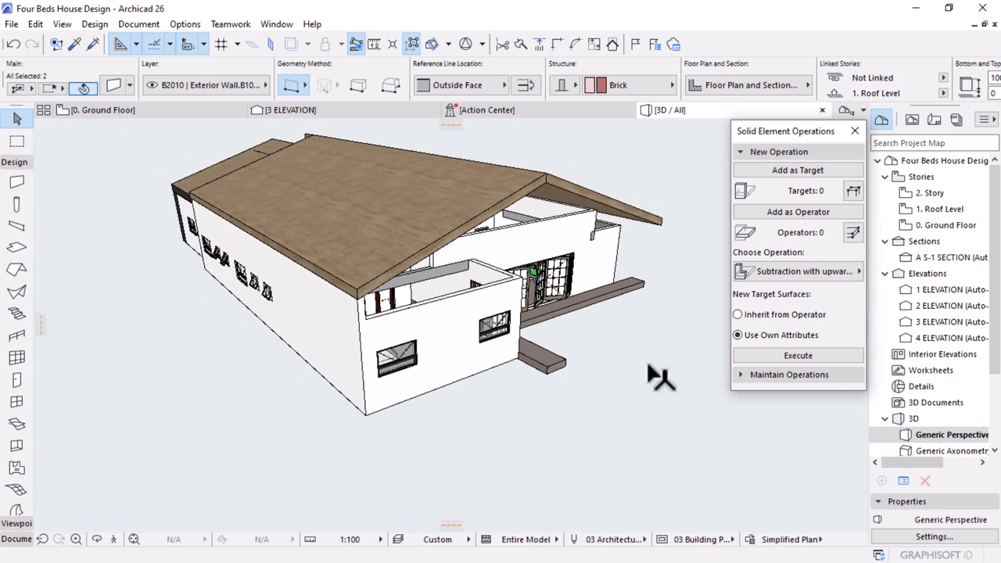
{"action": "left_click", "coordinate": [662, 417]}
Try to adjust the new gable wall to the outer side wall of the projecting room
{"action": "middle_click_drag", "start_coordinate": [598, 219], "coordinate": [397, 337], "text": "shift"}
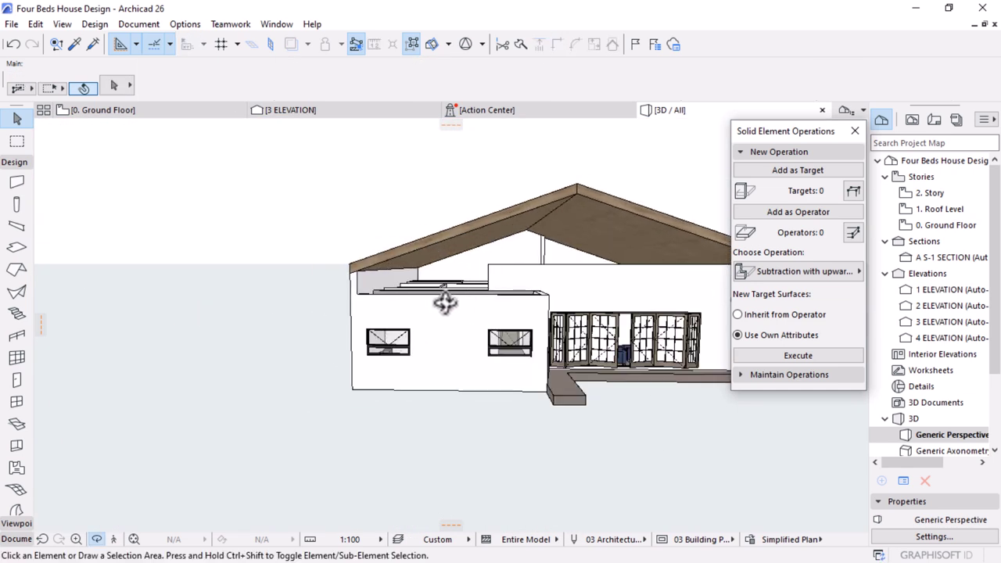
{"action": "scroll", "coordinate": [445, 304], "scroll_direction": "up", "scroll_amount": 3}
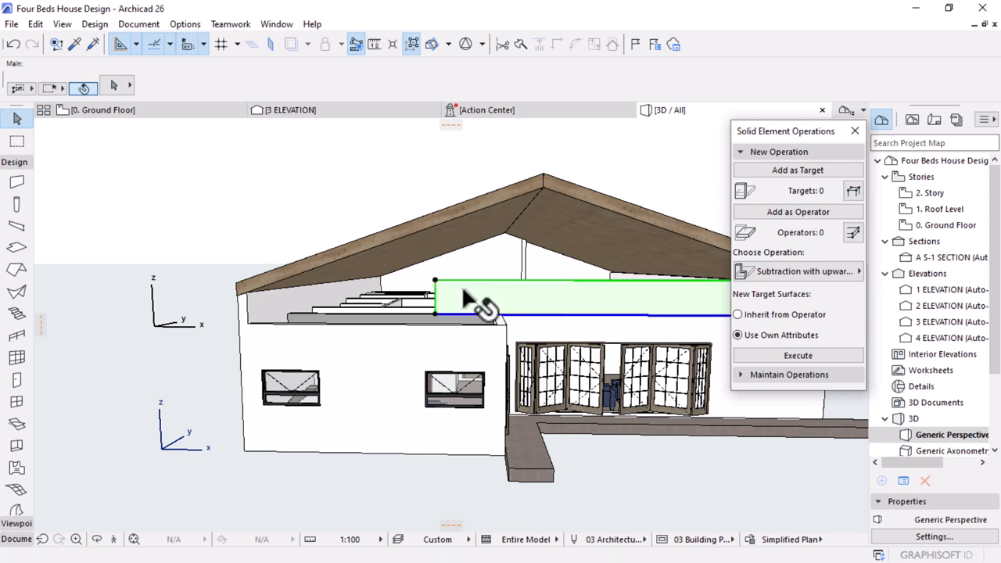
{"action": "left_click", "coordinate": [464, 291]}
{"action": "left_click", "coordinate": [539, 44]}
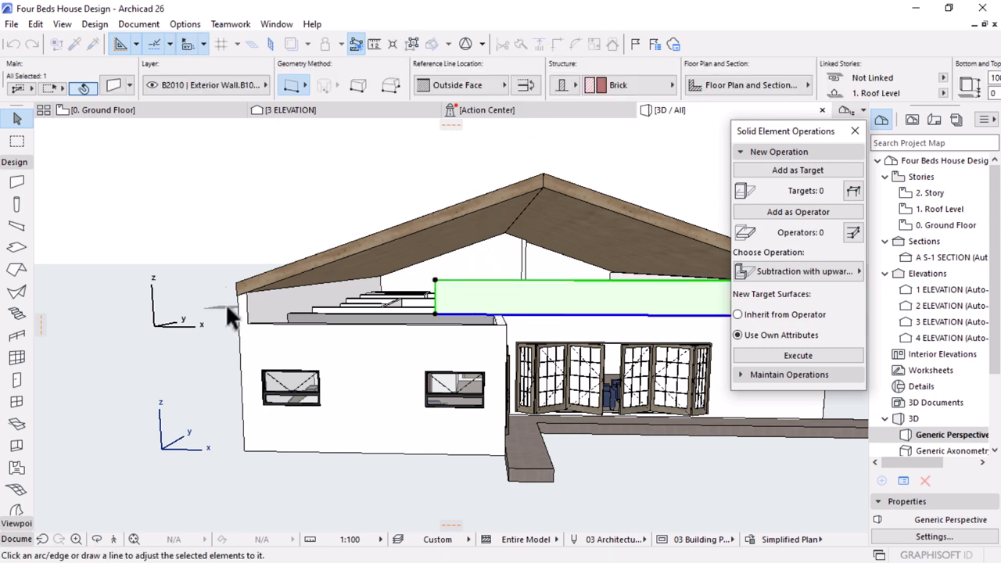
{"action": "left_click", "coordinate": [261, 315]}
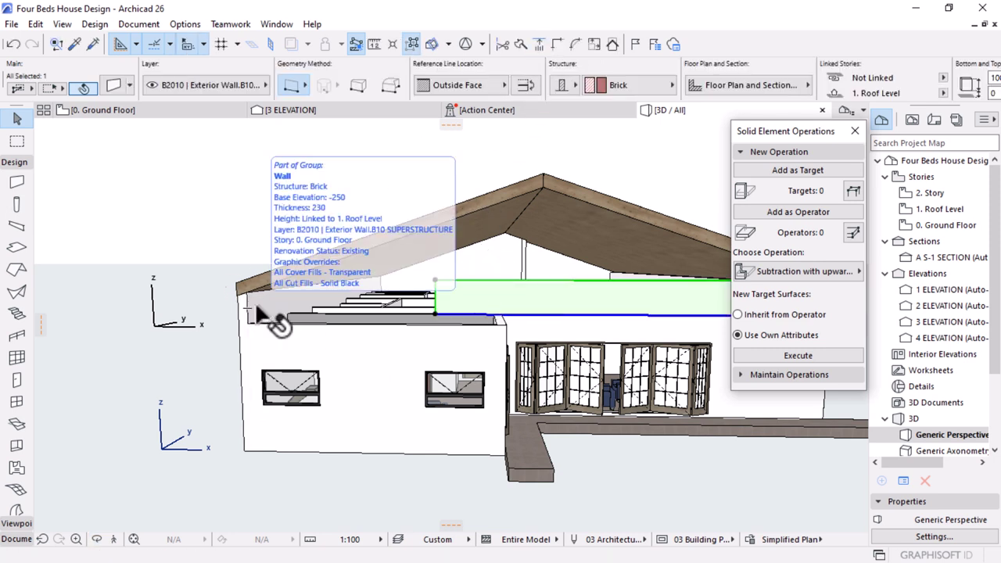
Stretch the new gable wall's free end across the projecting room to the end of the structural beam below it
{"action": "scroll", "coordinate": [346, 266], "scroll_direction": "up", "scroll_amount": 3}
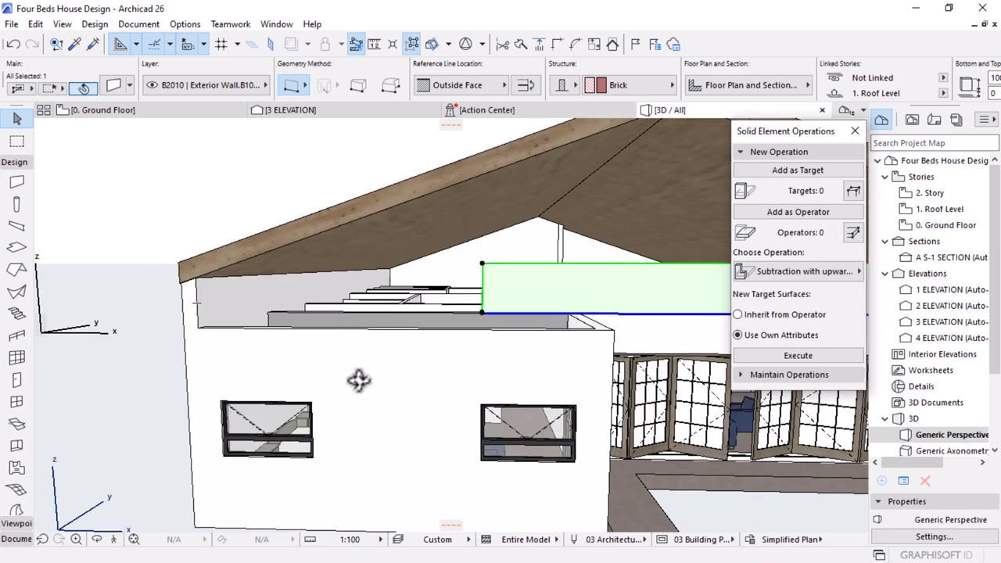
{"action": "middle_click_drag", "start_coordinate": [359, 381], "coordinate": [321, 393], "text": "shift"}
{"action": "scroll", "coordinate": [264, 310], "scroll_direction": "up", "scroll_amount": 3}
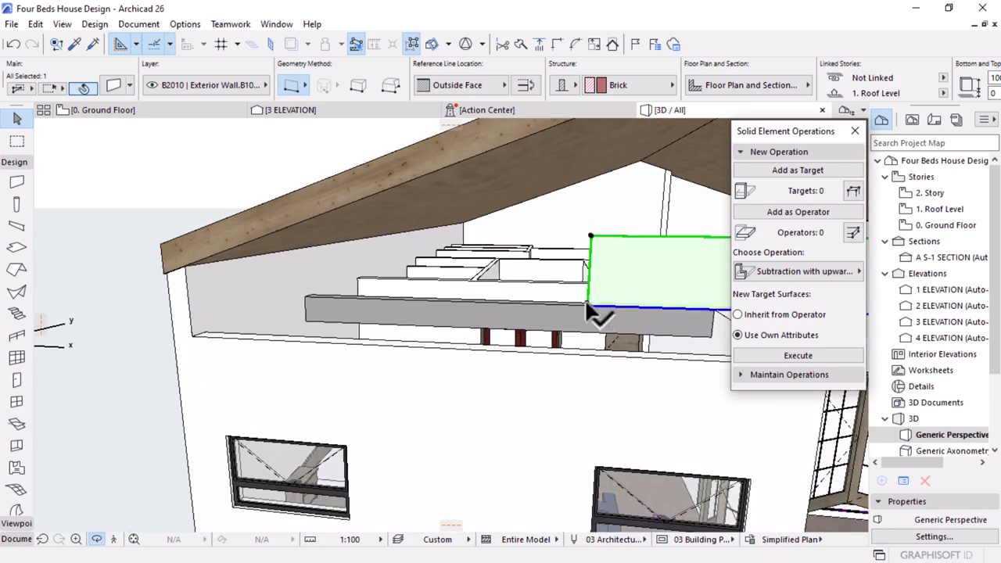
{"action": "left_click", "coordinate": [590, 313]}
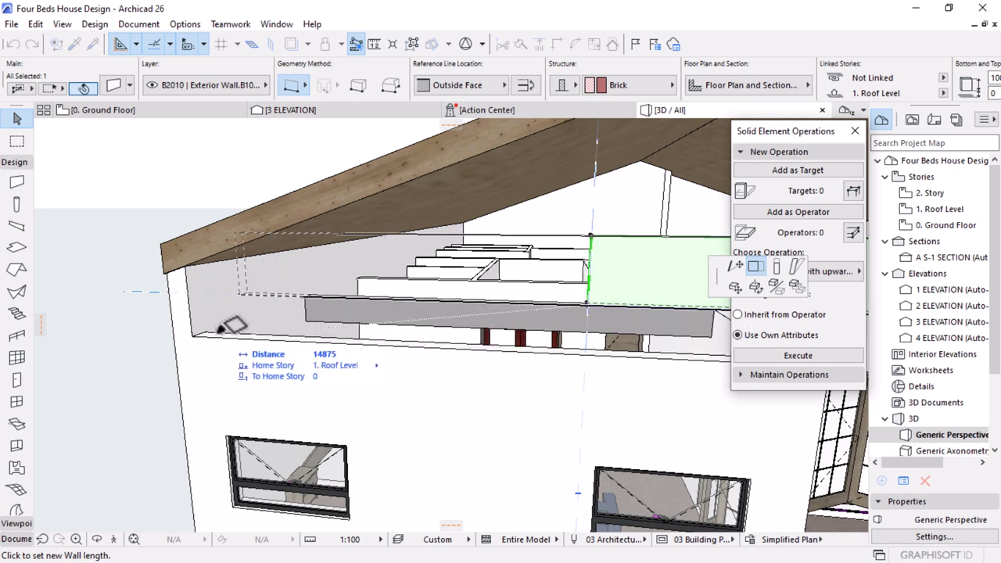
{"action": "left_click", "coordinate": [350, 300]}
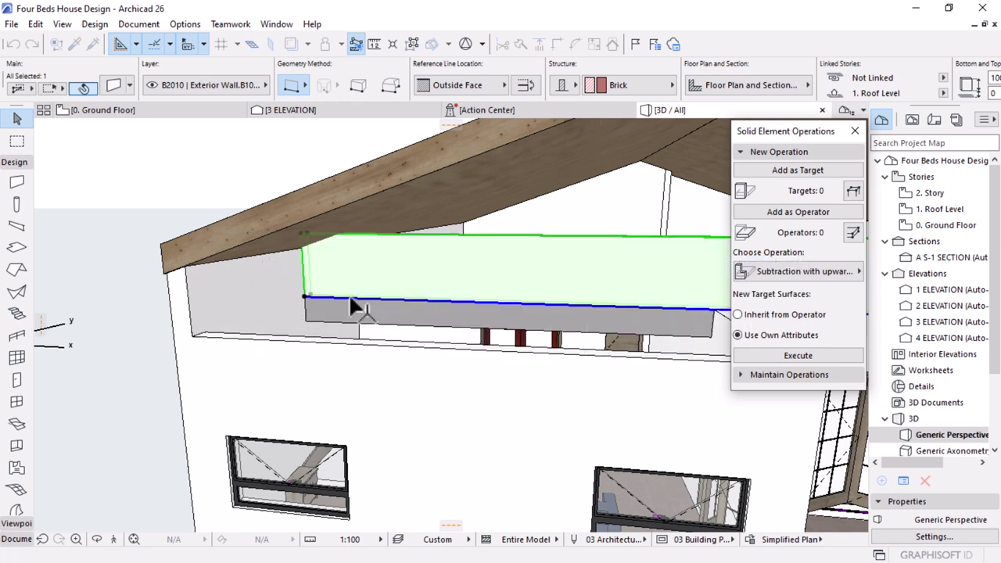
{"action": "key", "text": "Escape"}
Raise the top of the new gable wall to the roof ridge, to a height of about 3568 mm
{"action": "scroll", "coordinate": [212, 302], "scroll_direction": "down", "scroll_amount": 6}
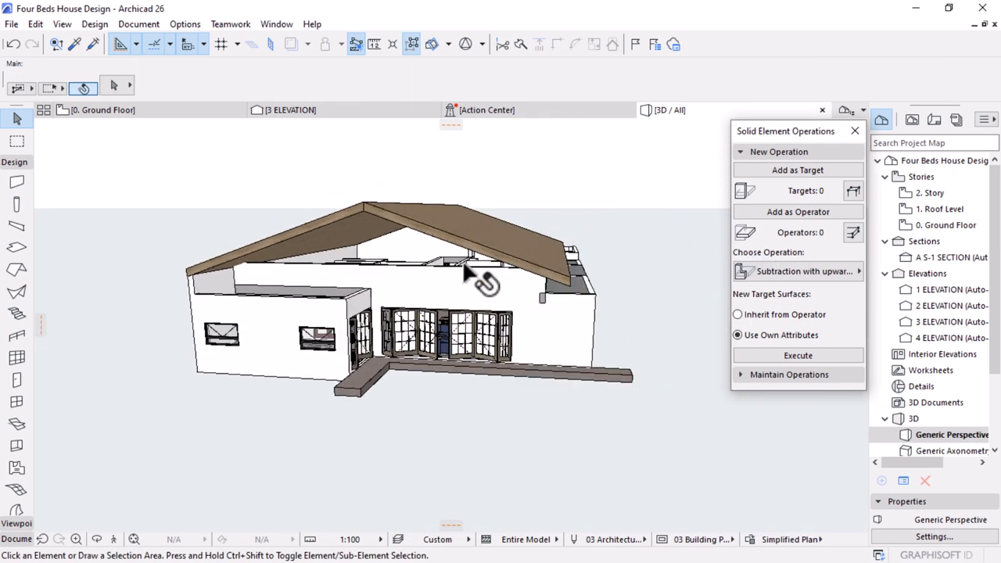
{"action": "scroll", "coordinate": [466, 270], "scroll_direction": "up", "scroll_amount": 2}
{"action": "left_click", "coordinate": [428, 285]}
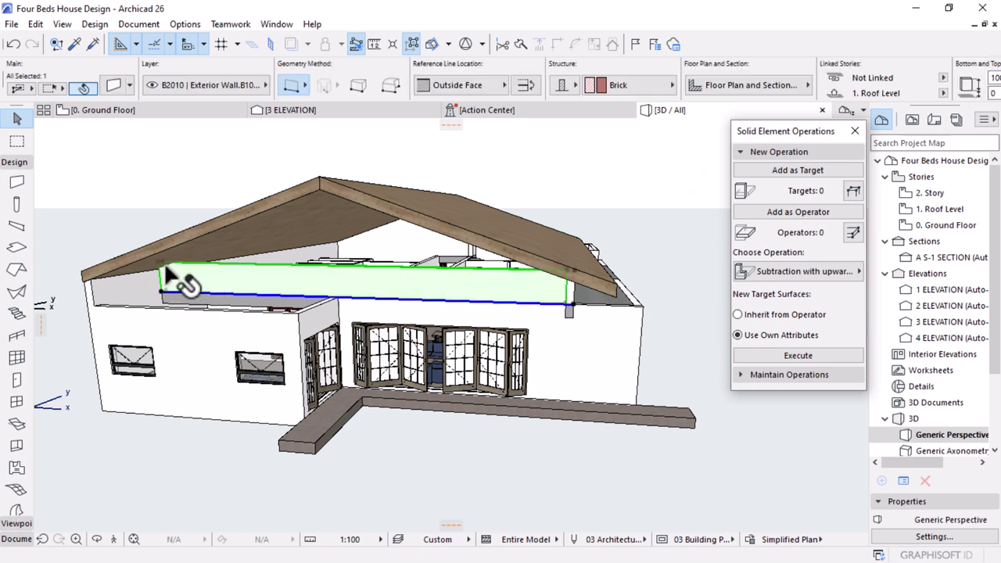
{"action": "left_click", "coordinate": [162, 266]}
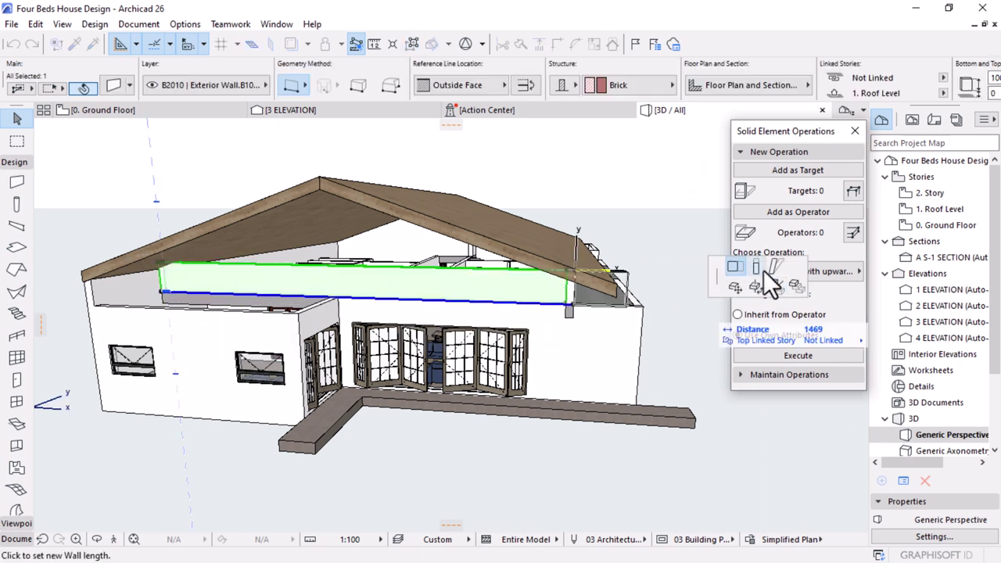
{"action": "left_click", "coordinate": [764, 266]}
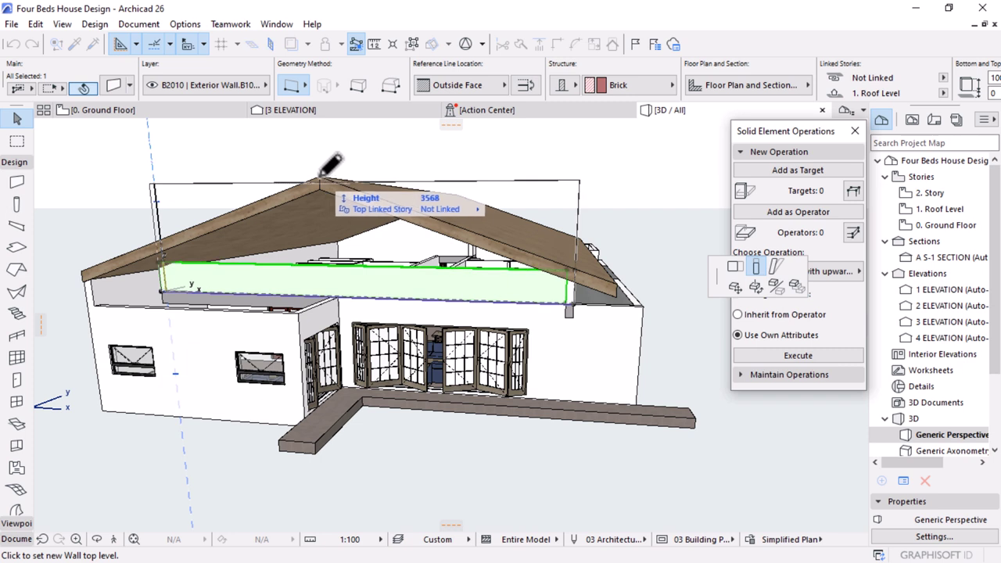
{"action": "left_click", "coordinate": [320, 176]}
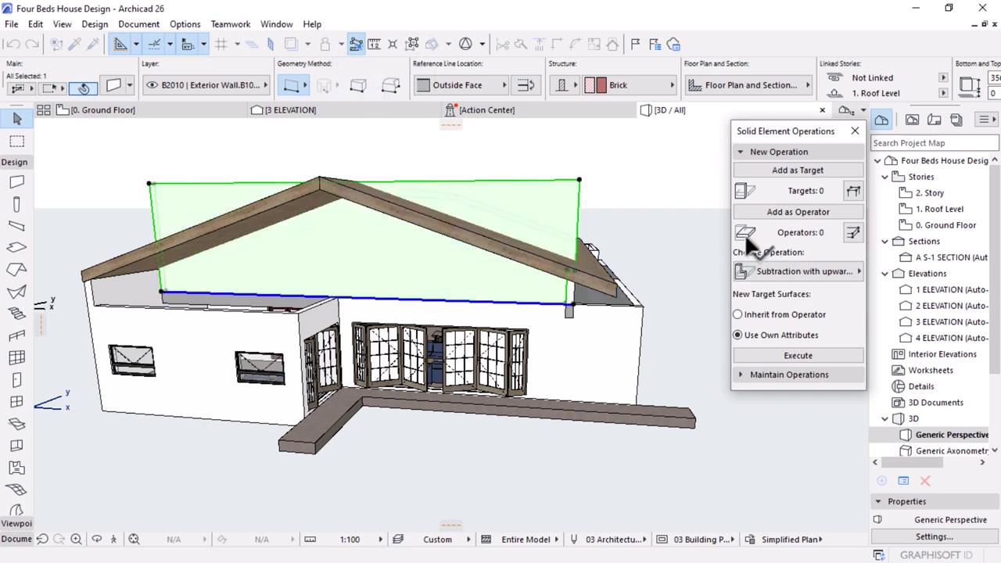
Trim the gable wall to the roof by subtracting both roof slopes from it with upward extrusion, keeping its own attributes
{"action": "left_click", "coordinate": [769, 170]}
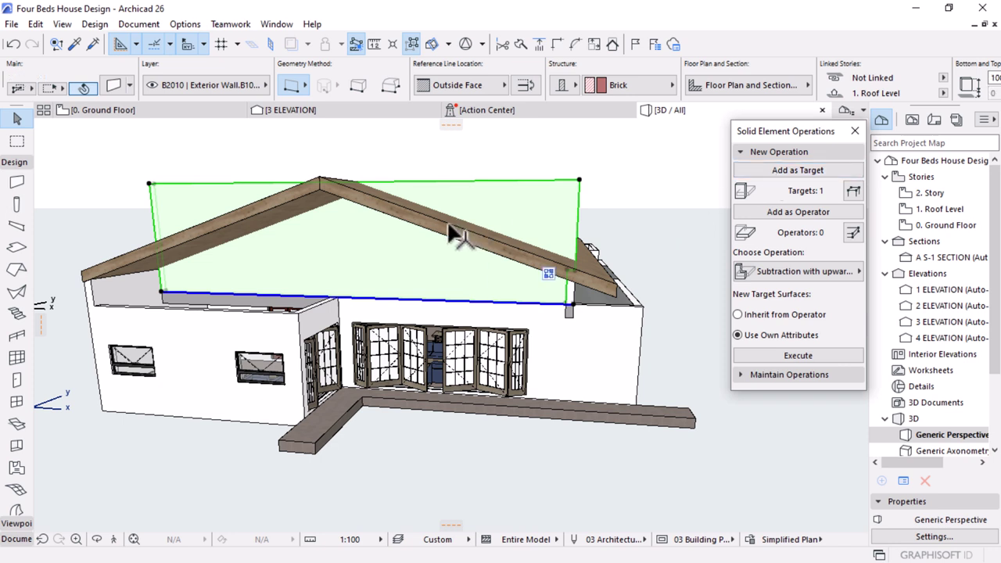
{"action": "left_click", "coordinate": [123, 258]}
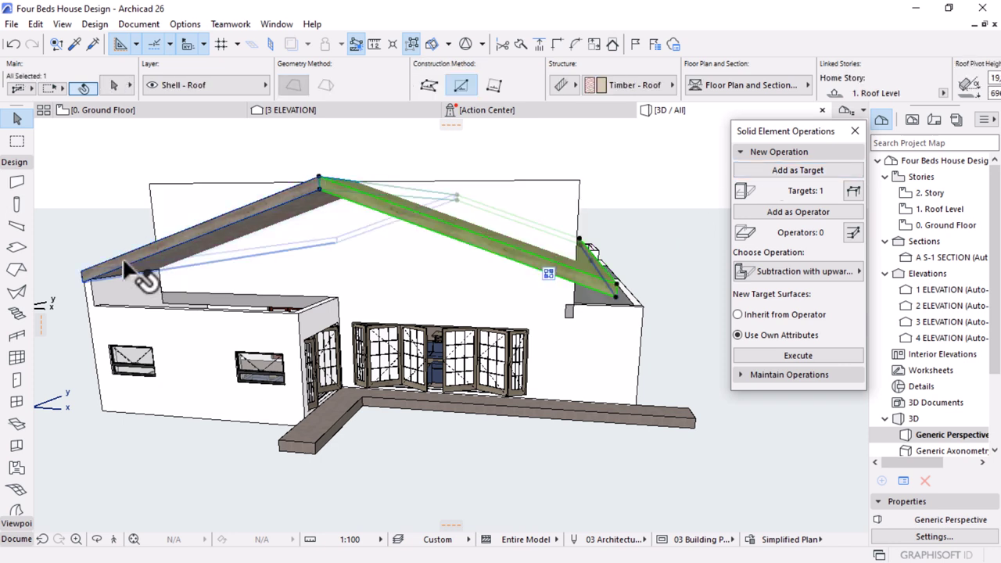
{"action": "left_click", "coordinate": [124, 264], "text": "shift"}
{"action": "left_click", "coordinate": [781, 213]}
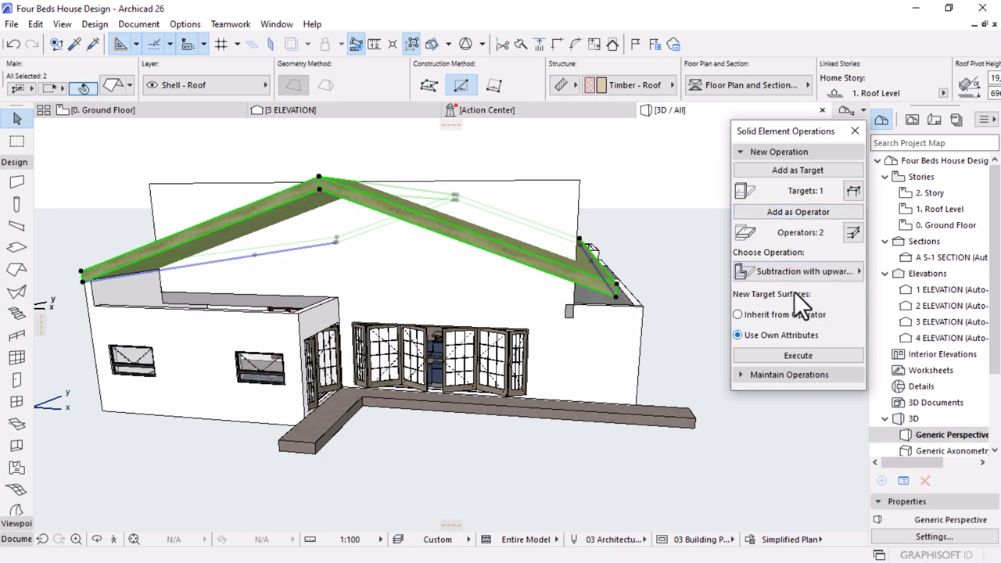
{"action": "left_click", "coordinate": [785, 356]}
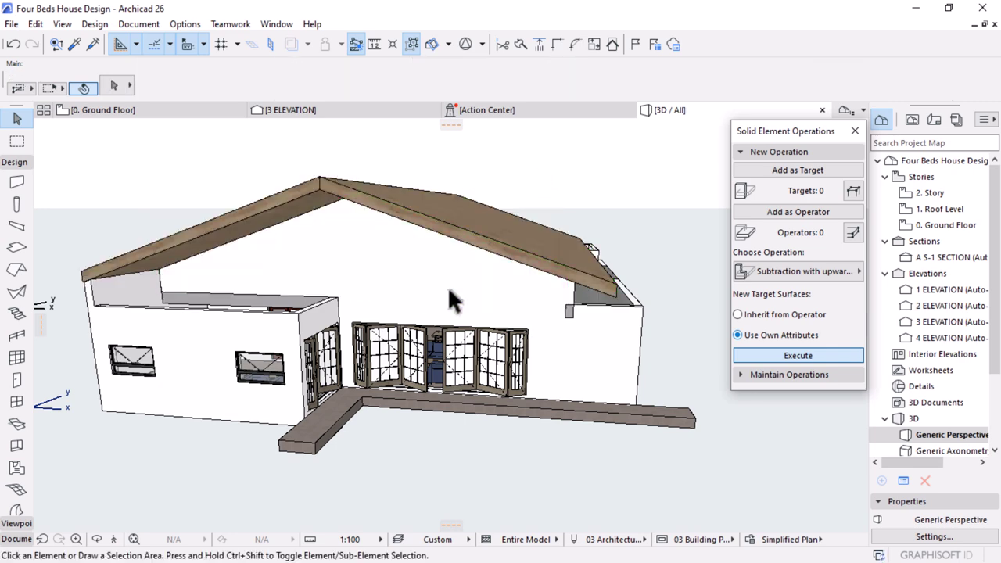
{"action": "scroll", "coordinate": [498, 321], "scroll_direction": "down", "scroll_amount": 2}
{"action": "middle_click_drag", "start_coordinate": [516, 337], "coordinate": [462, 272], "text": "shift"}
{"action": "scroll", "coordinate": [456, 232], "scroll_direction": "up", "scroll_amount": 3}
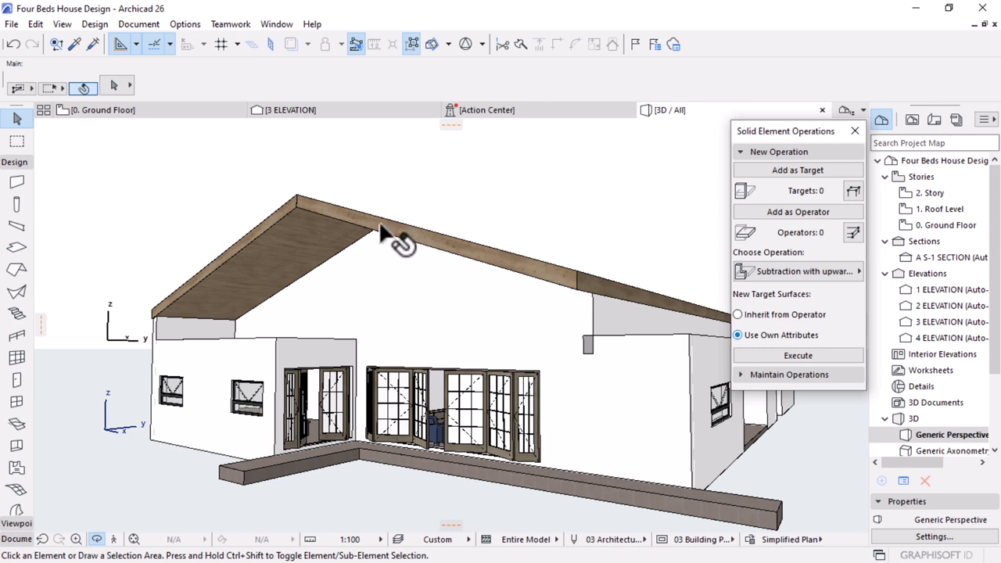
{"action": "left_click", "coordinate": [352, 222]}
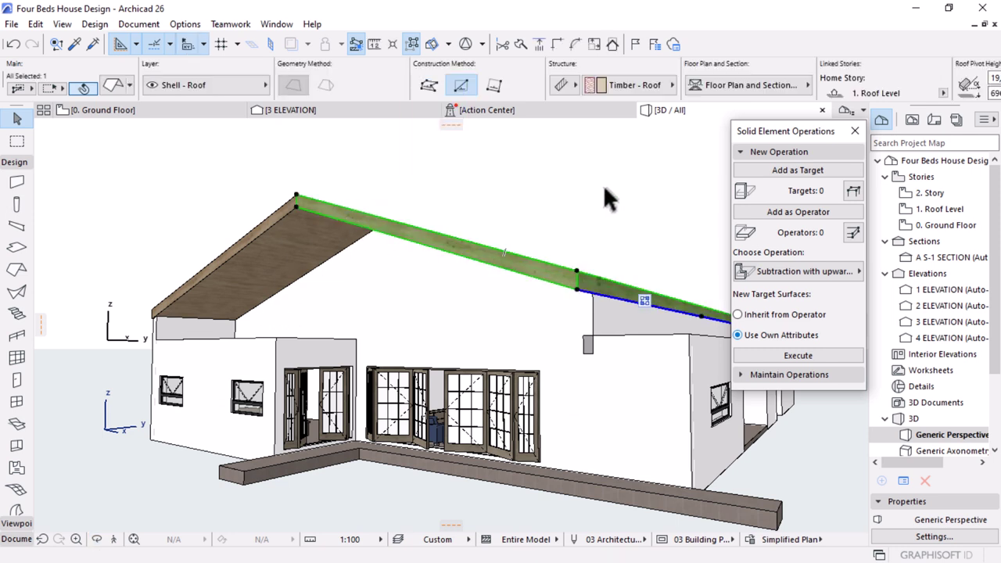
{"action": "left_click", "coordinate": [465, 239]}
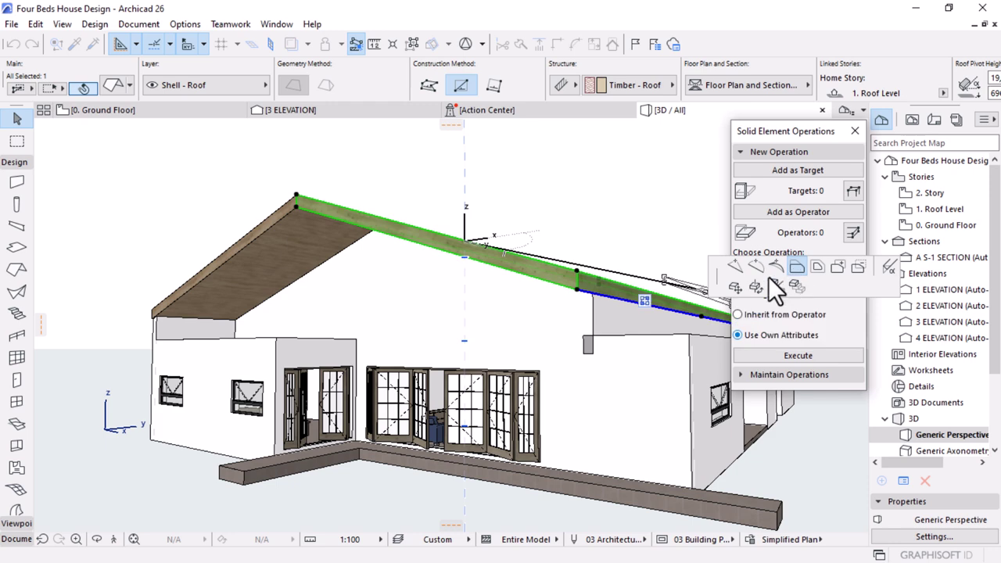
{"action": "left_click", "coordinate": [772, 286]}
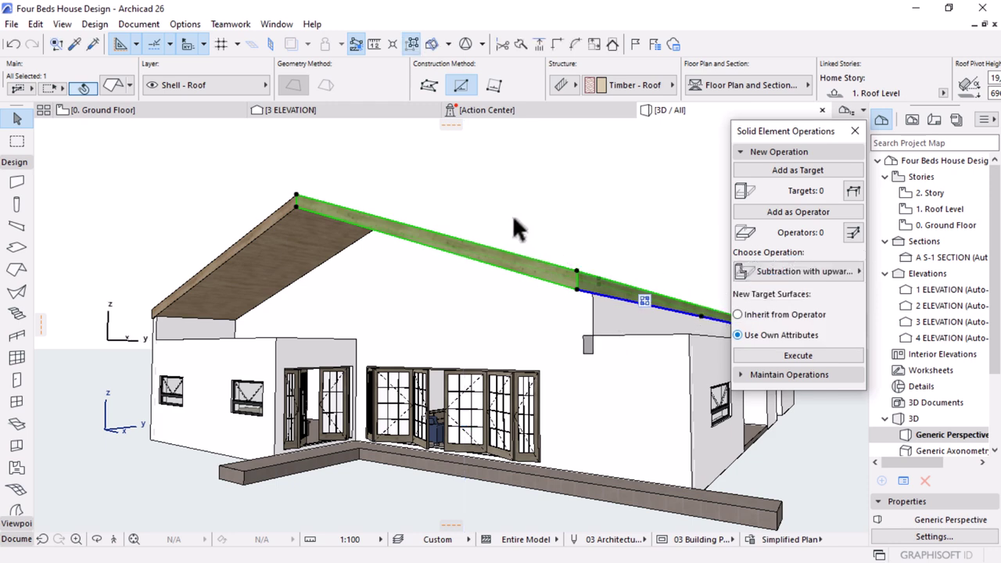
Offset the front edge of the roof slope opposite the projecting room inward, back towards the new gable wall
{"action": "scroll", "coordinate": [284, 216], "scroll_direction": "down", "scroll_amount": 3}
{"action": "middle_click_drag", "start_coordinate": [562, 258], "coordinate": [481, 316], "text": "shift"}
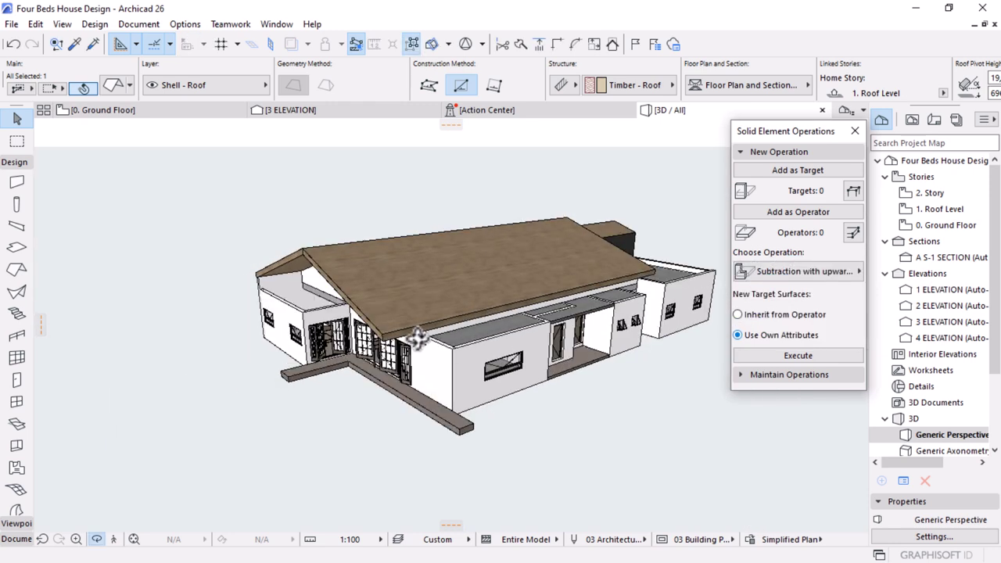
{"action": "scroll", "coordinate": [388, 287], "scroll_direction": "up", "scroll_amount": 4}
{"action": "key", "text": "Escape"}
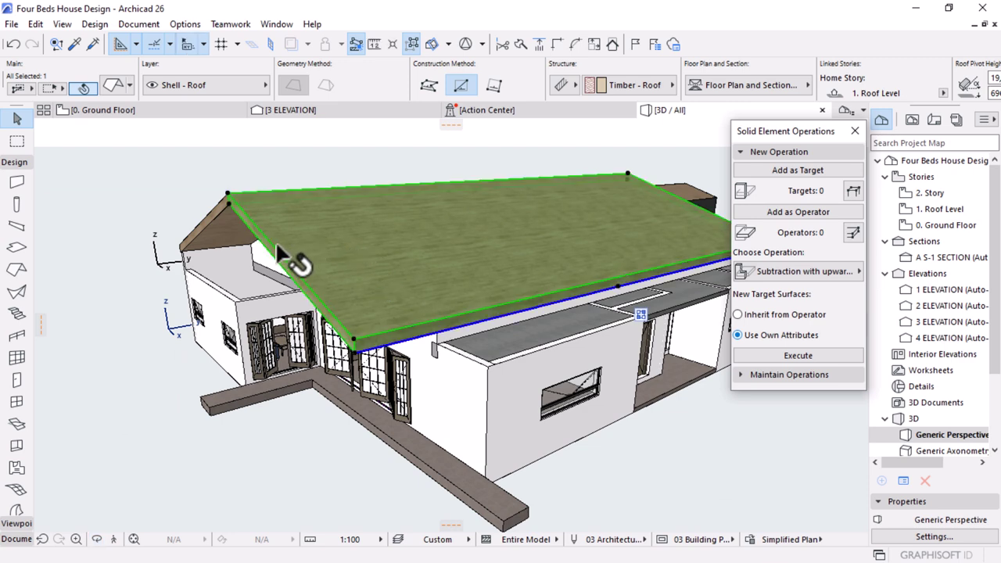
{"action": "left_click", "coordinate": [272, 240]}
{"action": "left_click", "coordinate": [327, 327]}
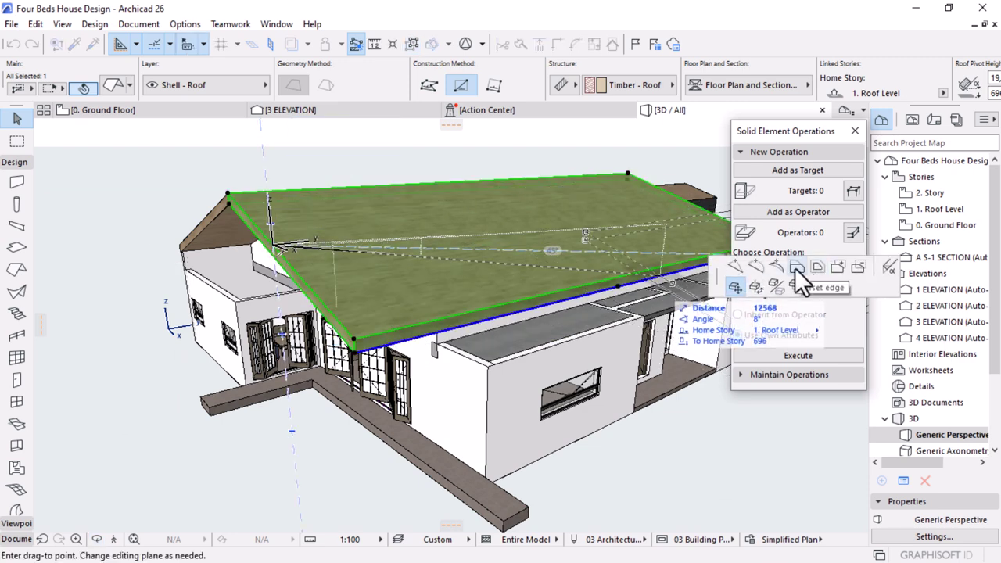
{"action": "left_click", "coordinate": [796, 269]}
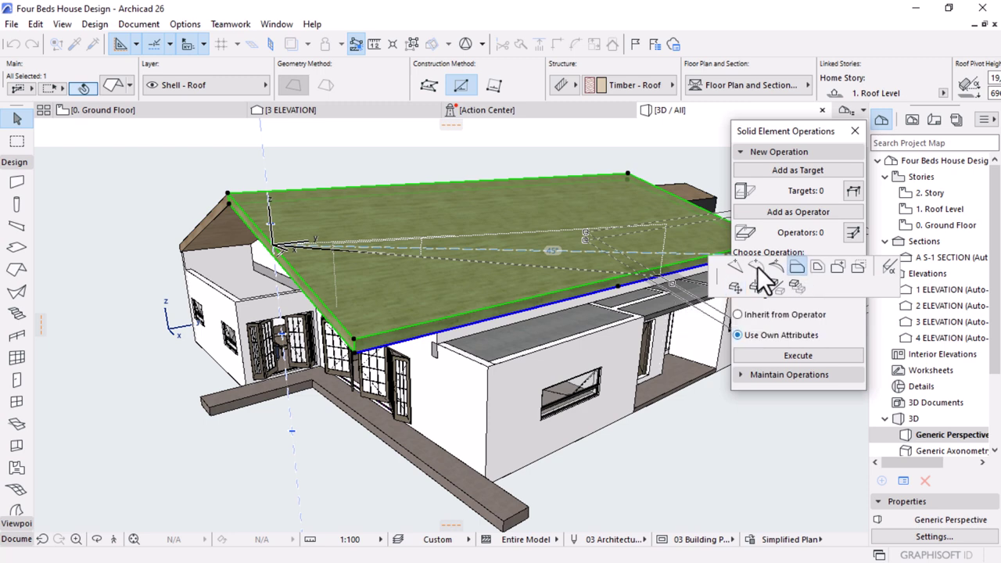
{"action": "left_click", "coordinate": [492, 283]}
Offset the front edge of the slope above the projecting room inward, in line with the shortened slope
{"action": "left_click", "coordinate": [212, 205]}
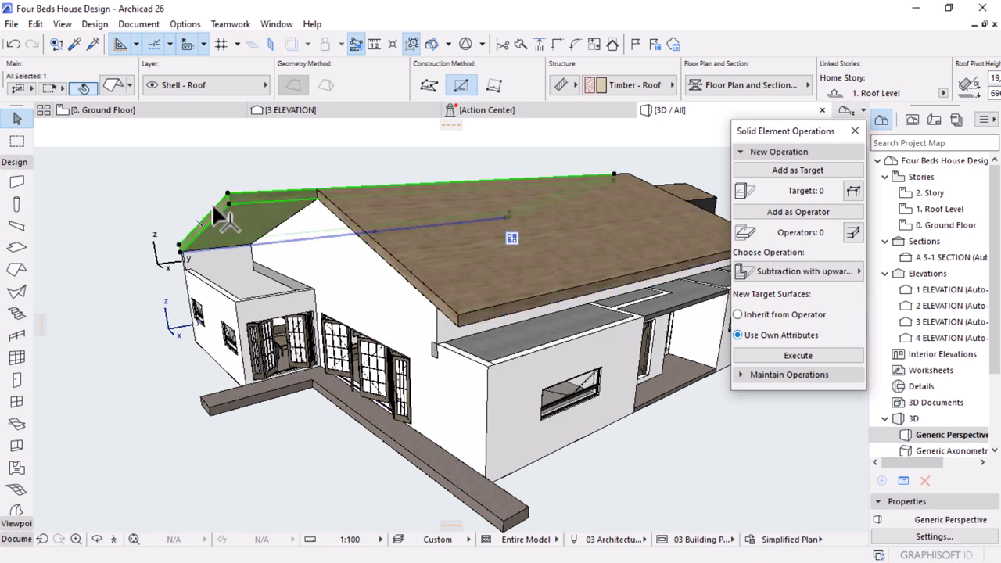
{"action": "left_click", "coordinate": [215, 207]}
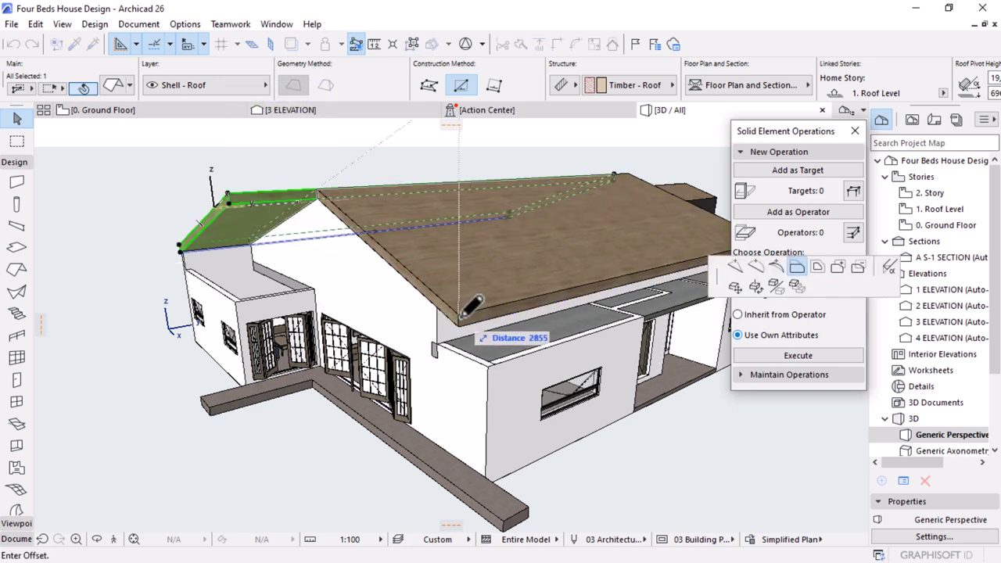
{"action": "left_click", "coordinate": [442, 246]}
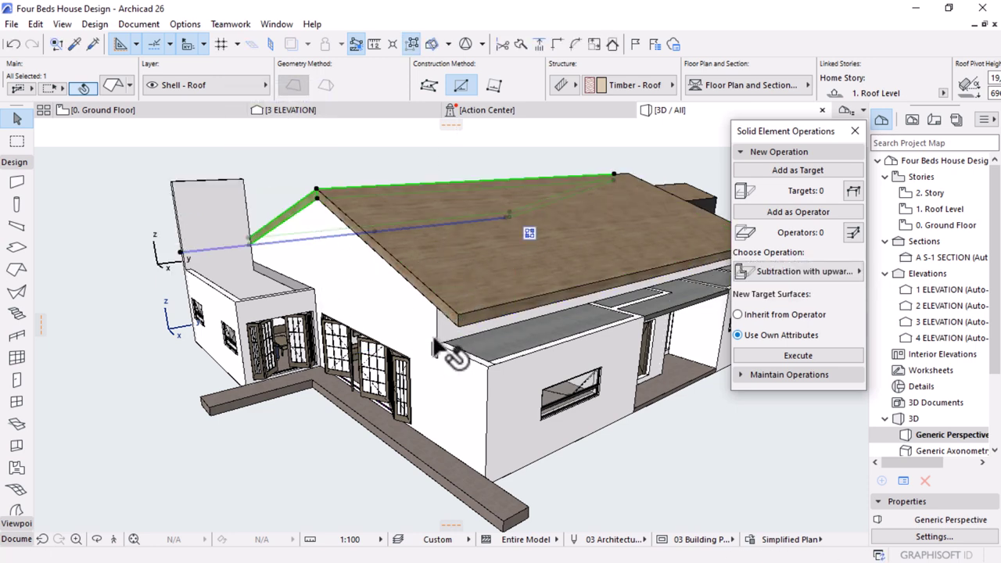
Offset the same slope's front edge outward so that it extends over the projecting room and past its front wall
{"action": "middle_click_drag", "start_coordinate": [379, 353], "coordinate": [488, 345], "text": "shift"}
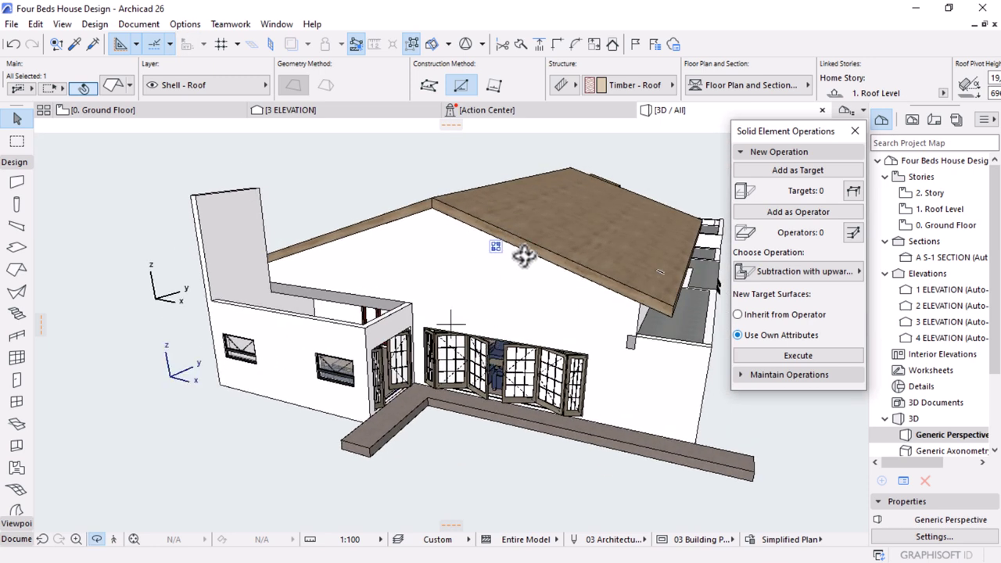
{"action": "left_click", "coordinate": [398, 213]}
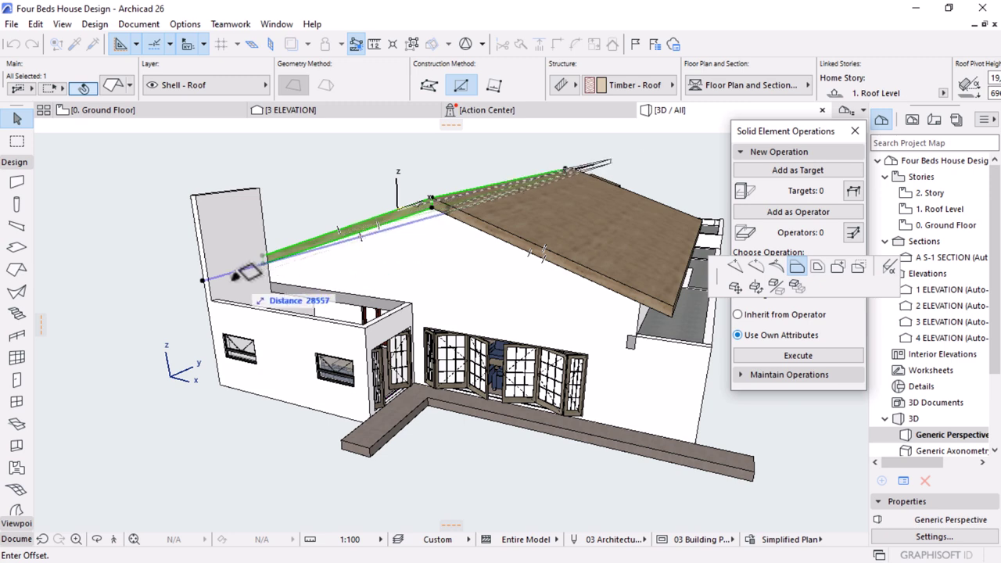
{"action": "middle_click_drag", "start_coordinate": [375, 243], "coordinate": [278, 286], "text": "shift"}
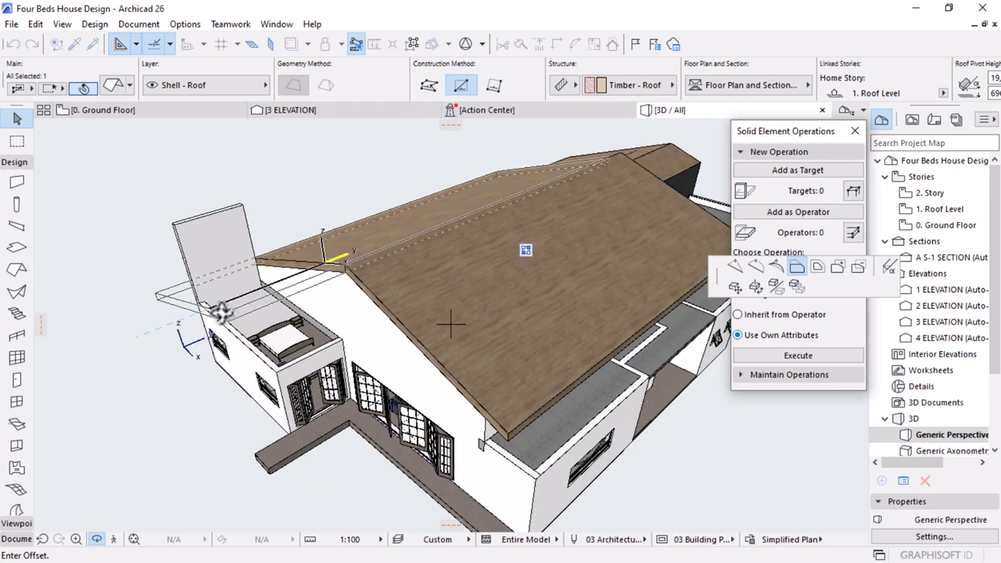
{"action": "left_click", "coordinate": [221, 311]}
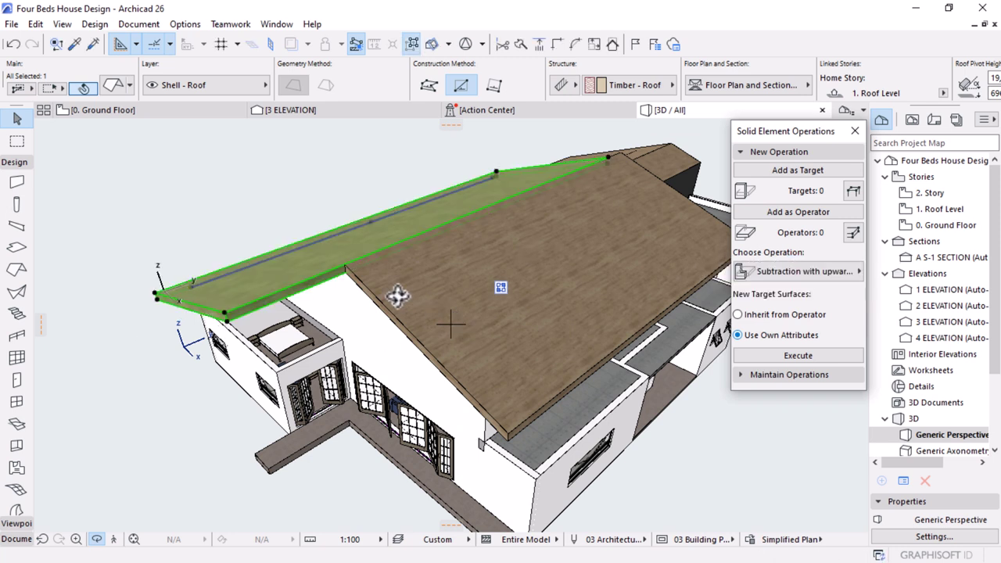
Undo the last edge offset and instead offset the front edge of the slope above the projecting room outward by 300
{"action": "key", "text": "ctrl+z"}
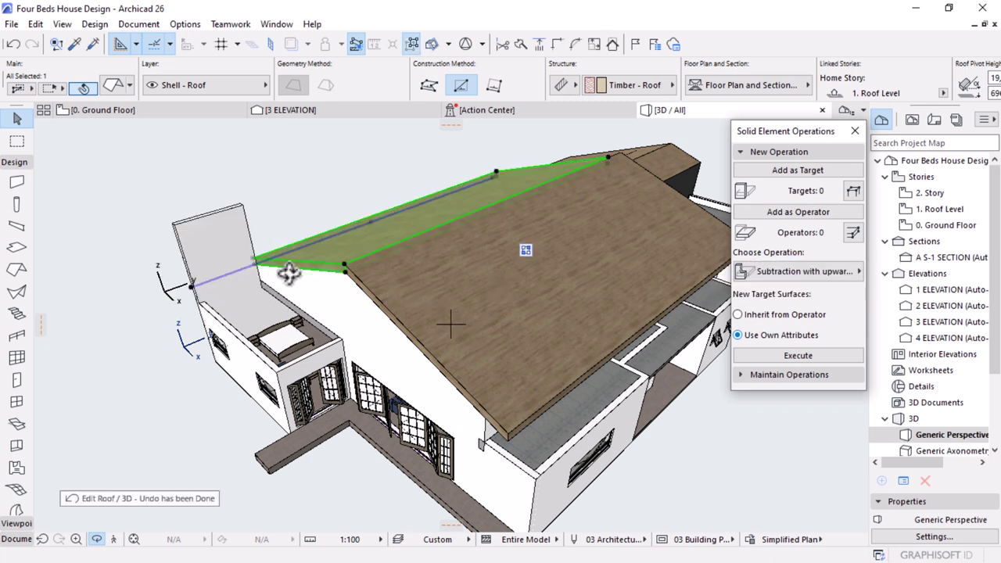
{"action": "left_click", "coordinate": [313, 267]}
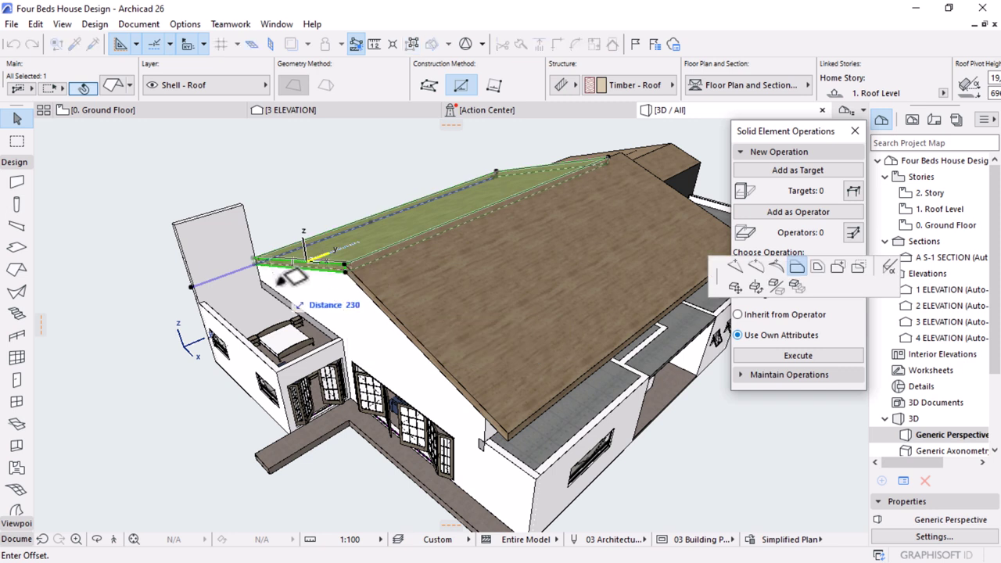
{"action": "type", "text": "230"}
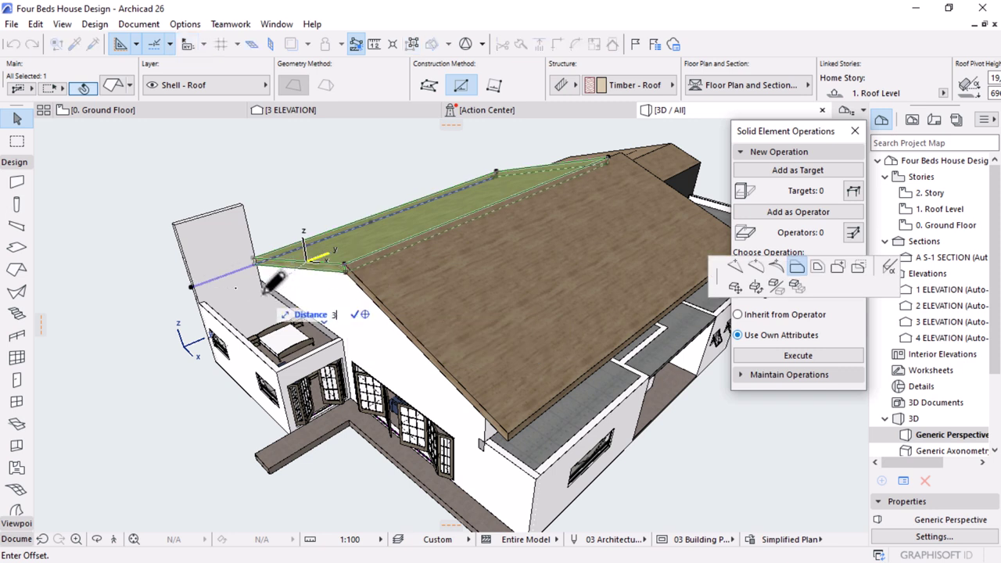
{"action": "key", "text": "Return"}
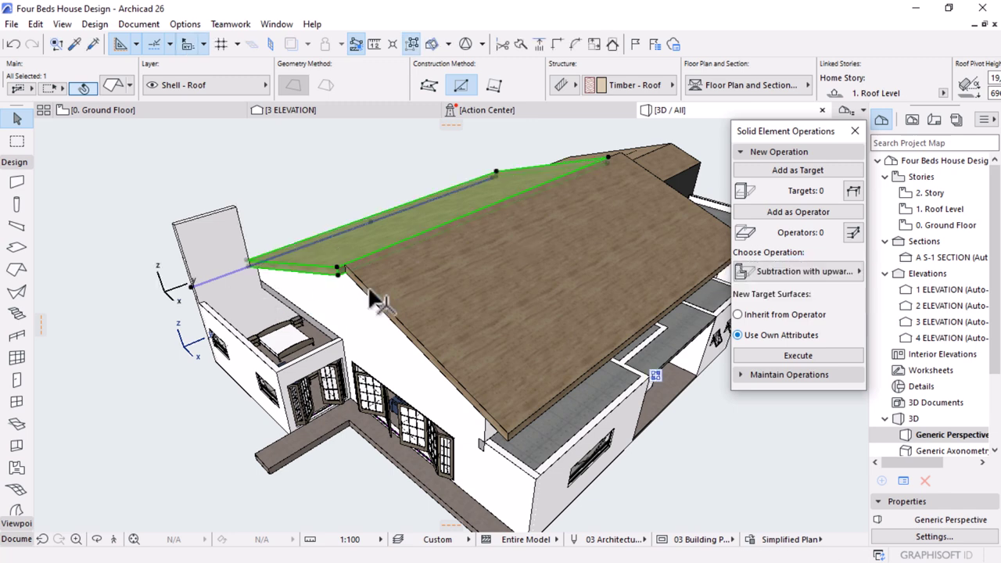
Offset the front edge of the opposite roof slope outward by 300, in line with the neighbouring slope's front edge
{"action": "left_click", "coordinate": [375, 301]}
{"action": "left_click", "coordinate": [348, 273]}
{"action": "left_click", "coordinate": [447, 404]}
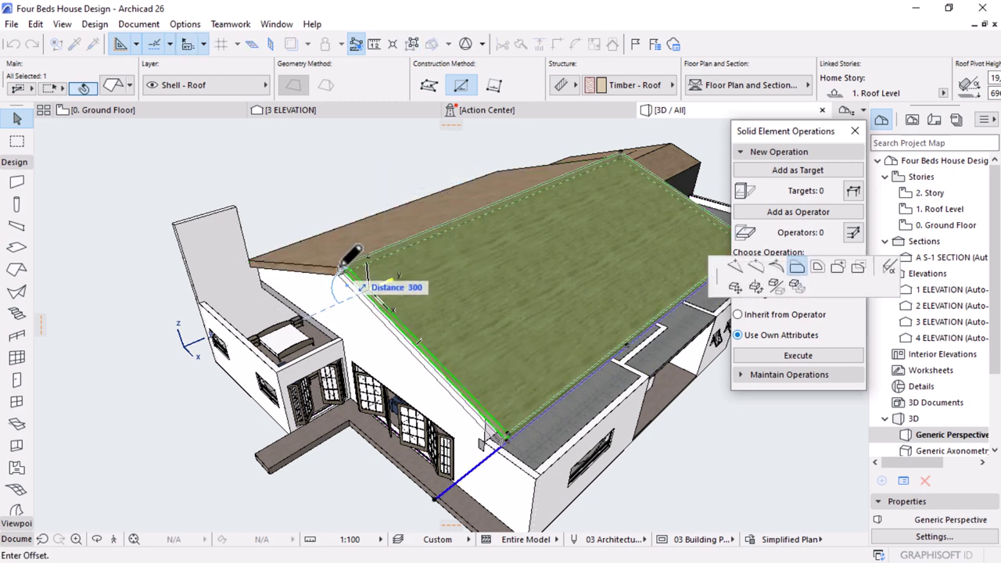
{"action": "left_click", "coordinate": [341, 270]}
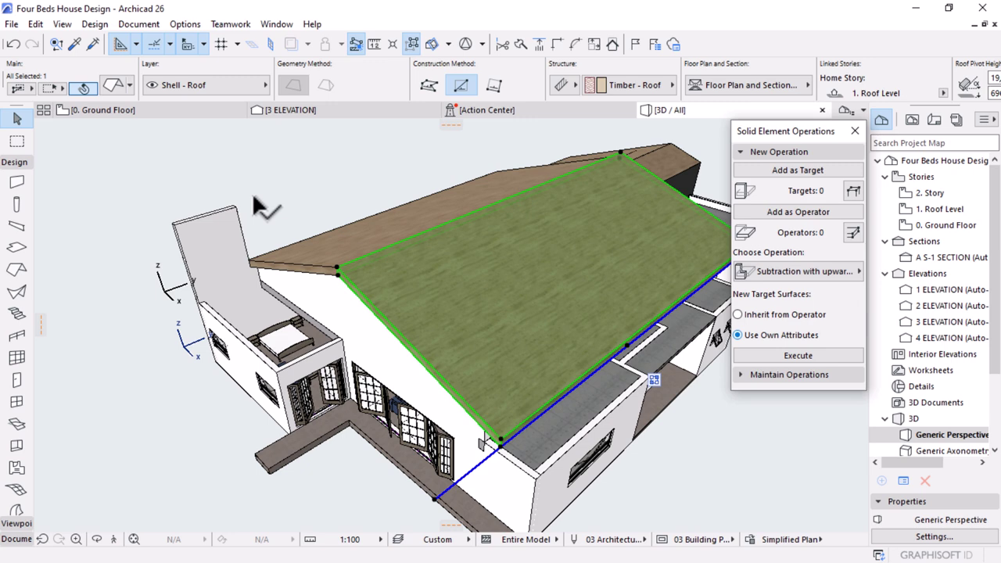
{"action": "scroll", "coordinate": [253, 196], "scroll_direction": "down", "scroll_amount": 3}
{"action": "left_click", "coordinate": [492, 389]}
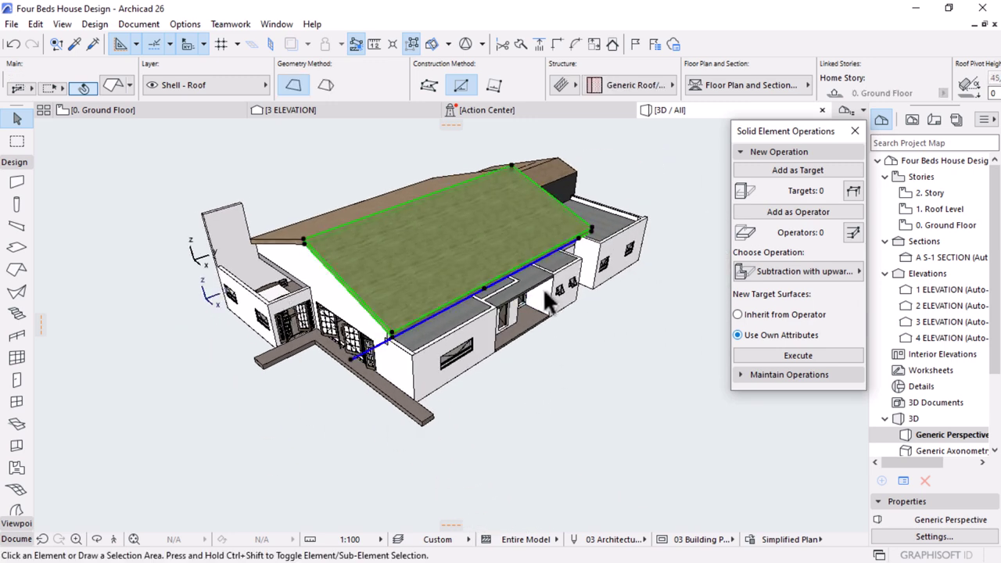
Join the front beam under the gable to the side beam so that they meet at the corner
{"action": "middle_click_drag", "start_coordinate": [307, 265], "coordinate": [259, 307], "text": "shift"}
{"action": "scroll", "coordinate": [440, 318], "scroll_direction": "up", "scroll_amount": 3}
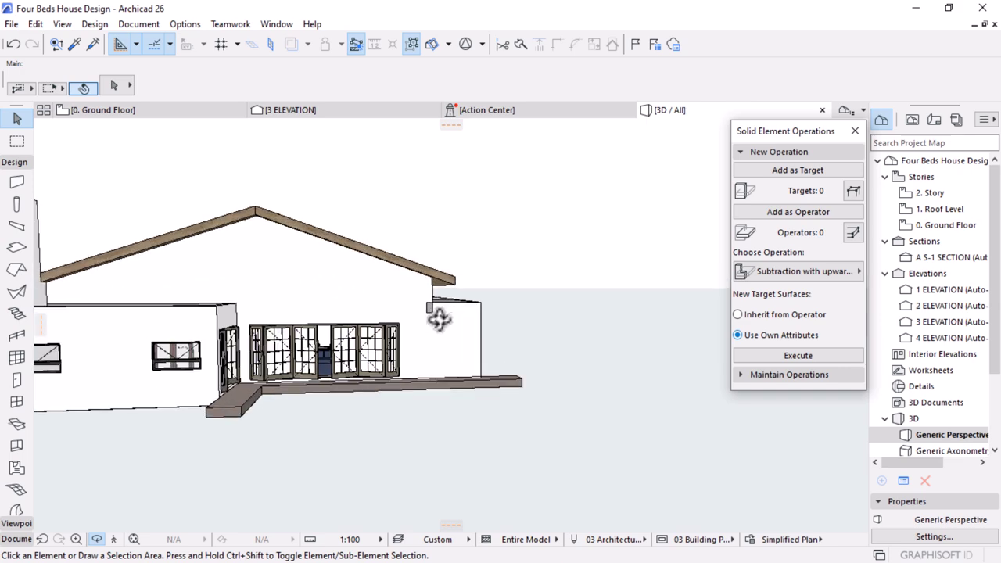
{"action": "scroll", "coordinate": [433, 325], "scroll_direction": "up", "scroll_amount": 3}
{"action": "middle_click_drag", "start_coordinate": [453, 326], "coordinate": [258, 377], "text": "shift"}
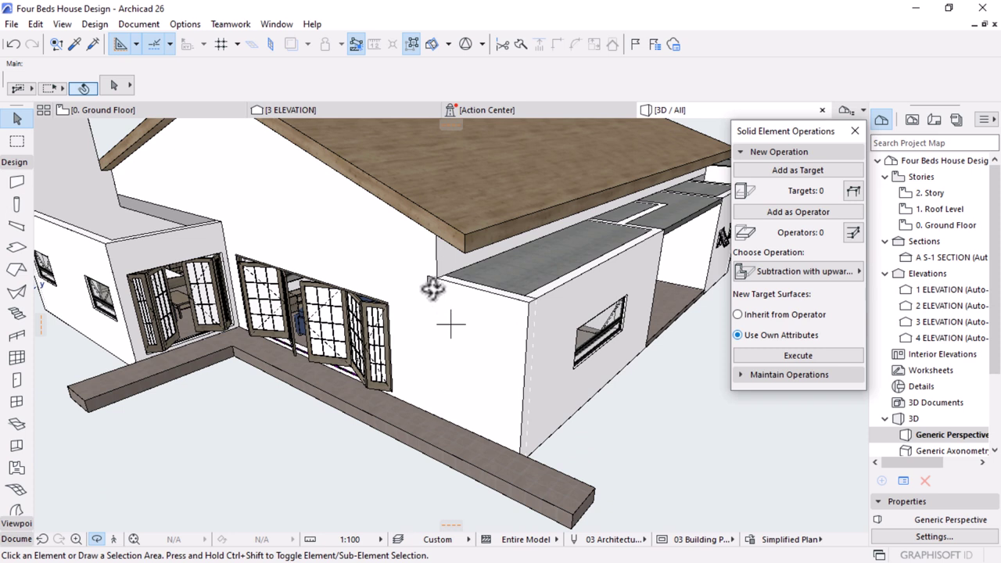
{"action": "left_click", "coordinate": [174, 213]}
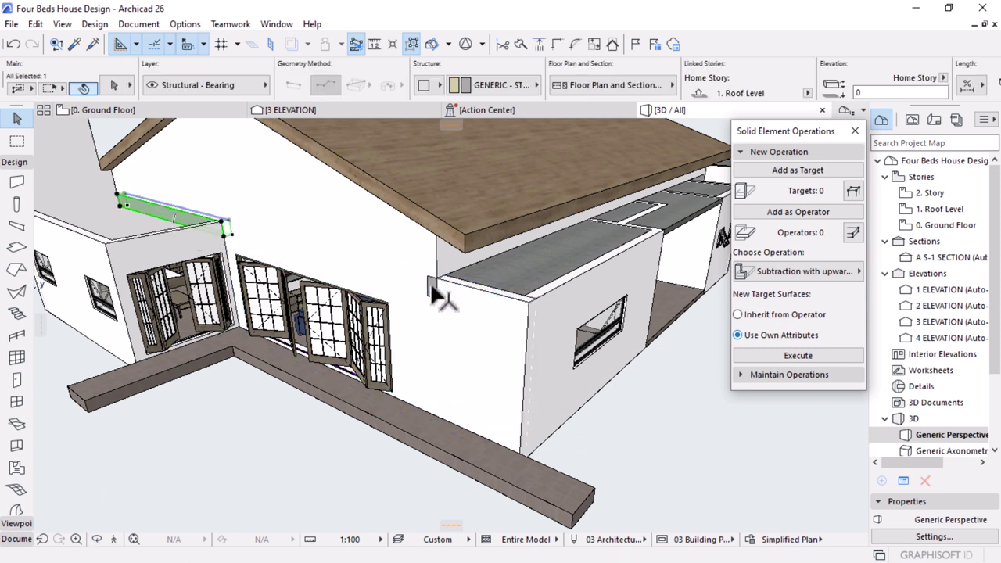
{"action": "left_click", "coordinate": [430, 288], "text": "shift"}
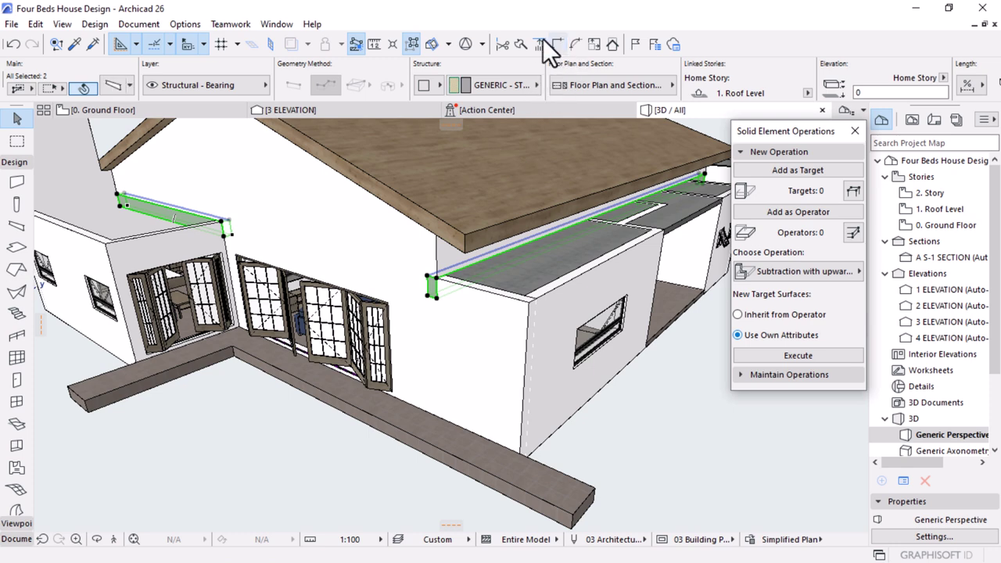
{"action": "key", "text": "Escape"}
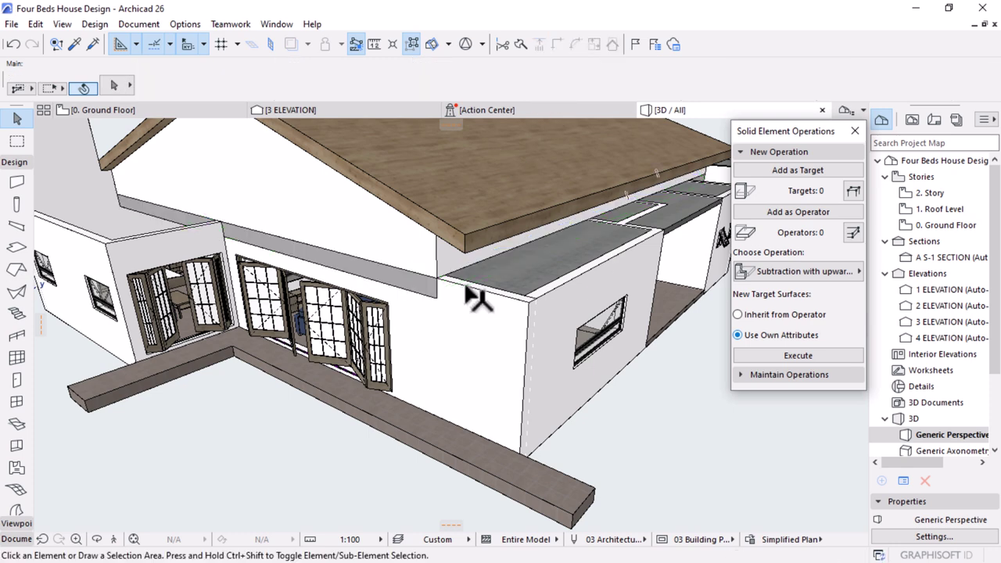
Split the long exterior side wall on the ground floor plan beside the bed, near the dashed gable wall lines
{"action": "middle_click_drag", "start_coordinate": [465, 289], "coordinate": [446, 300], "text": "shift"}
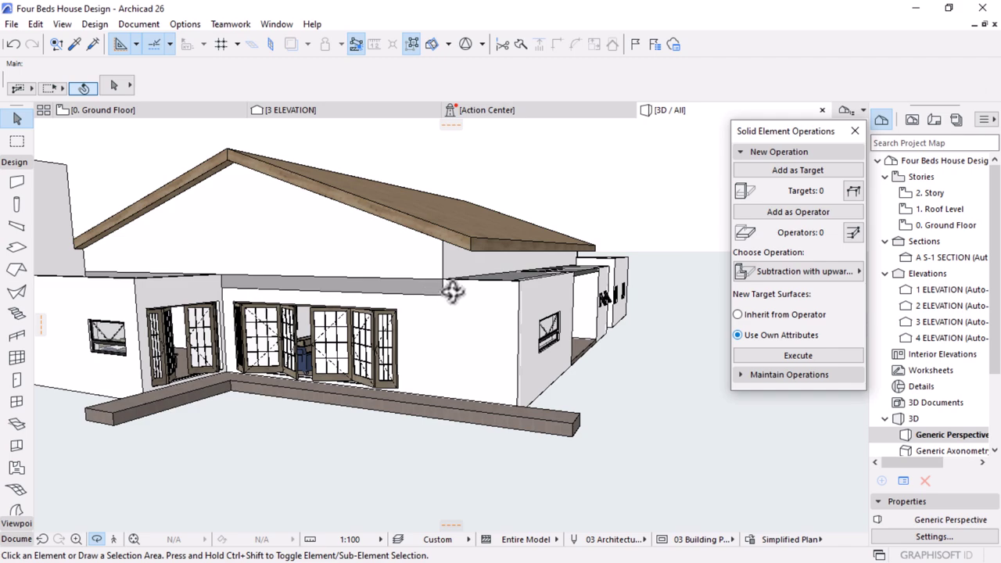
{"action": "scroll", "coordinate": [406, 291], "scroll_direction": "up", "scroll_amount": 8}
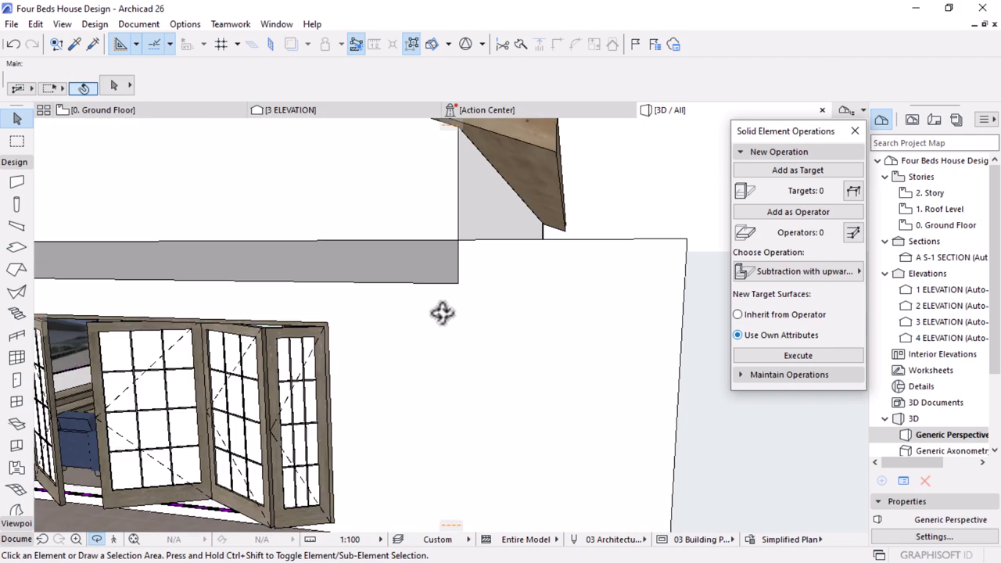
{"action": "scroll", "coordinate": [431, 212], "scroll_direction": "down", "scroll_amount": 8}
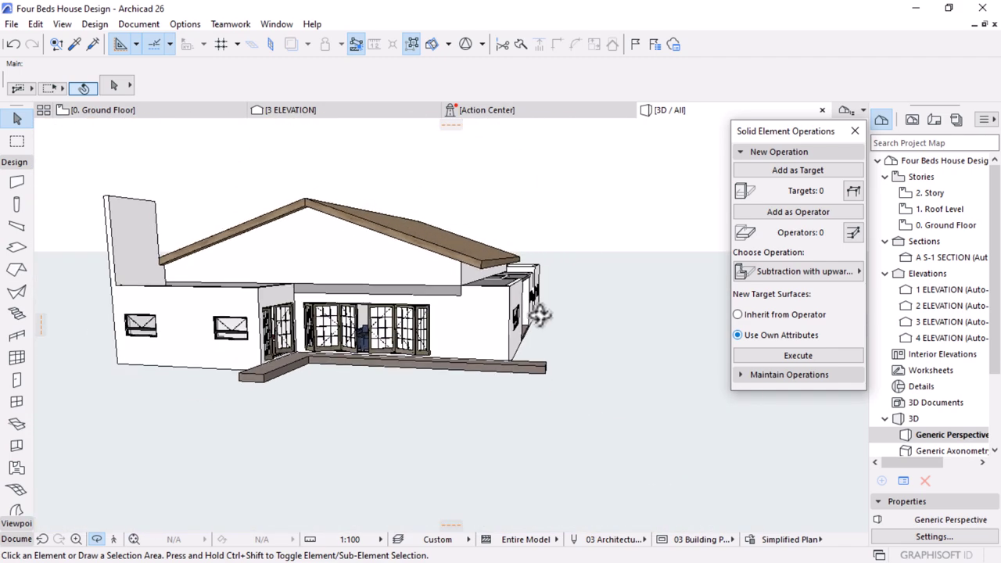
{"action": "middle_click_drag", "start_coordinate": [268, 292], "coordinate": [452, 305], "text": "shift"}
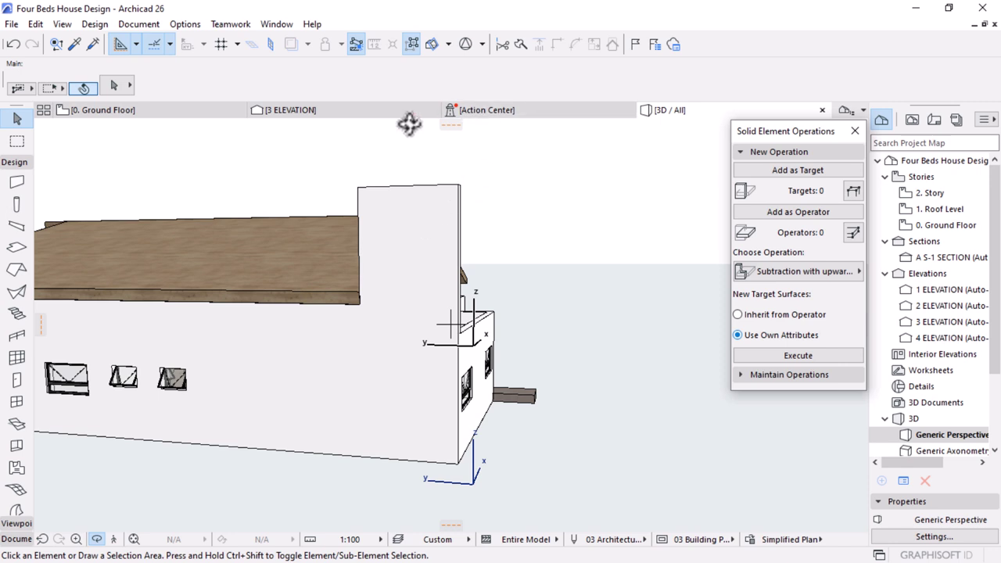
{"action": "left_click", "coordinate": [138, 110]}
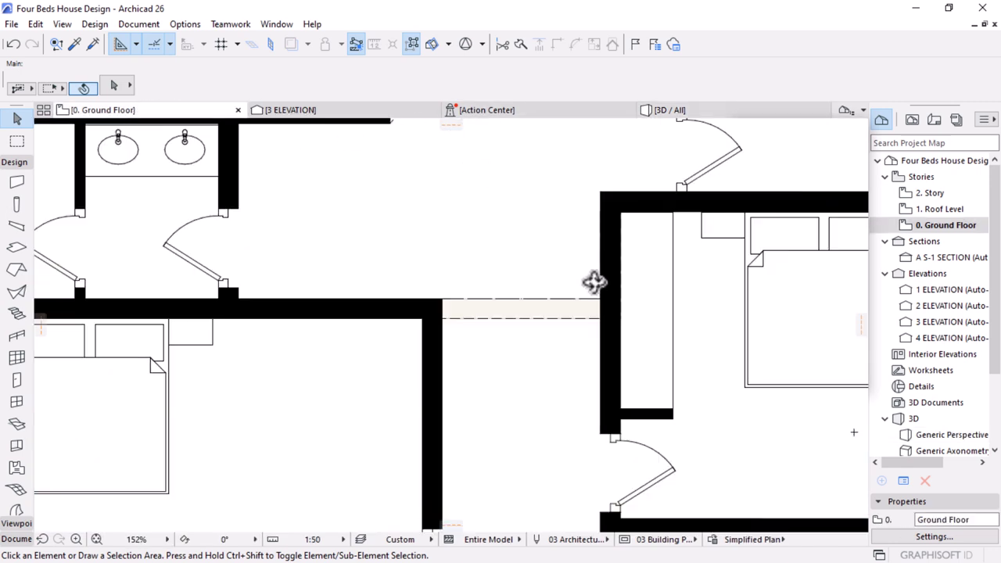
{"action": "scroll", "coordinate": [594, 281], "scroll_direction": "down", "scroll_amount": 5}
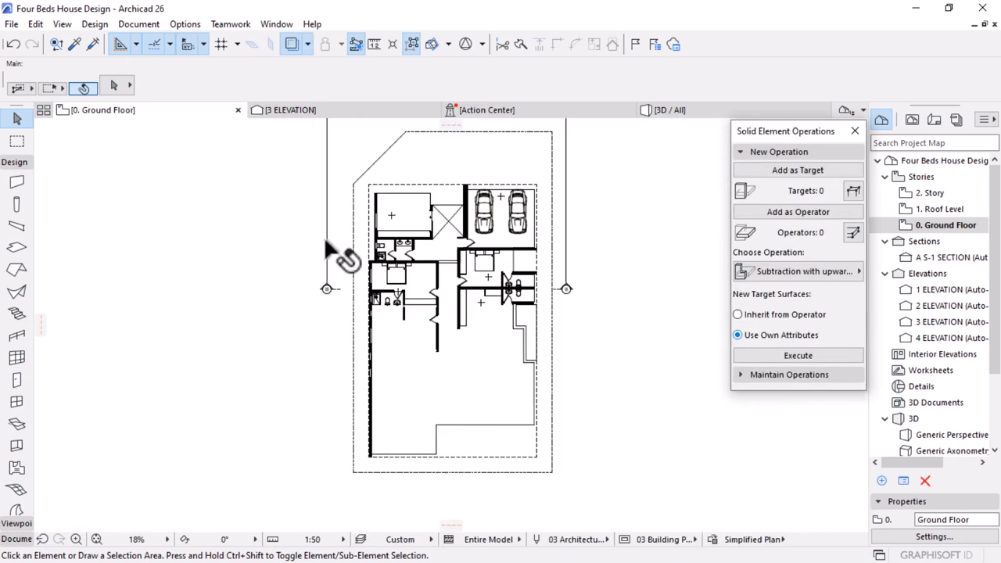
{"action": "left_click", "coordinate": [764, 155]}
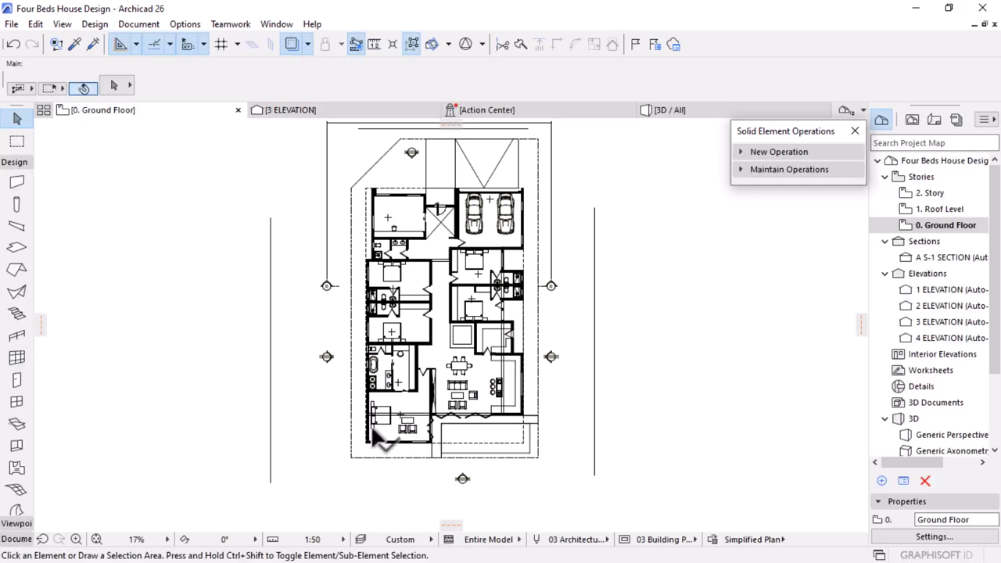
{"action": "scroll", "coordinate": [378, 440], "scroll_direction": "up", "scroll_amount": 10}
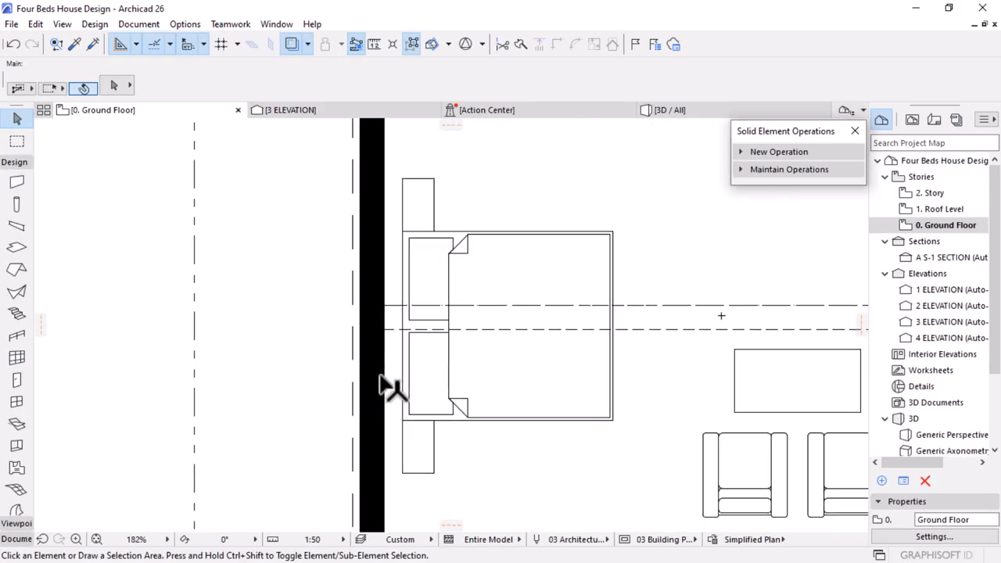
{"action": "scroll", "coordinate": [381, 377], "scroll_direction": "up", "scroll_amount": 2}
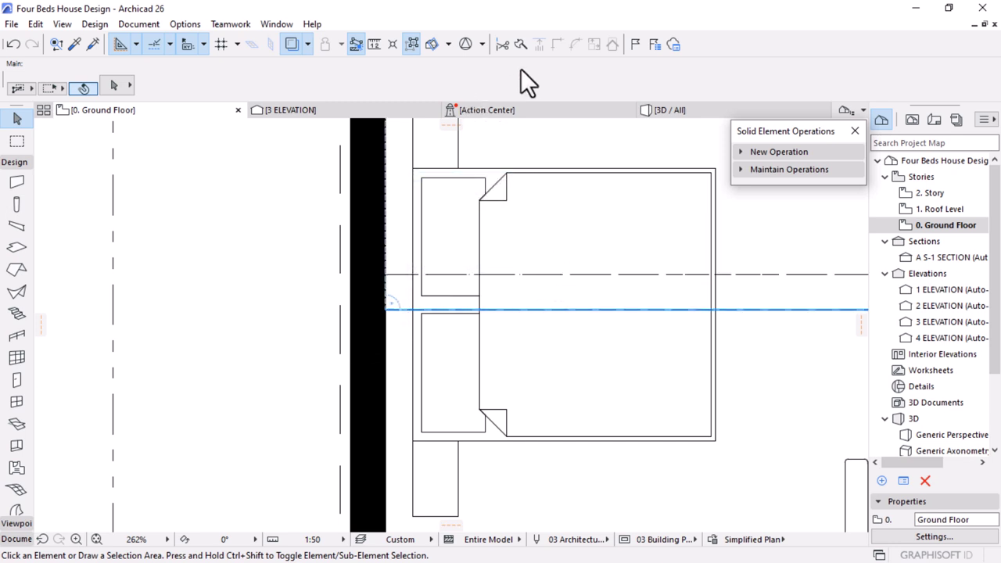
{"action": "left_click", "coordinate": [520, 44]}
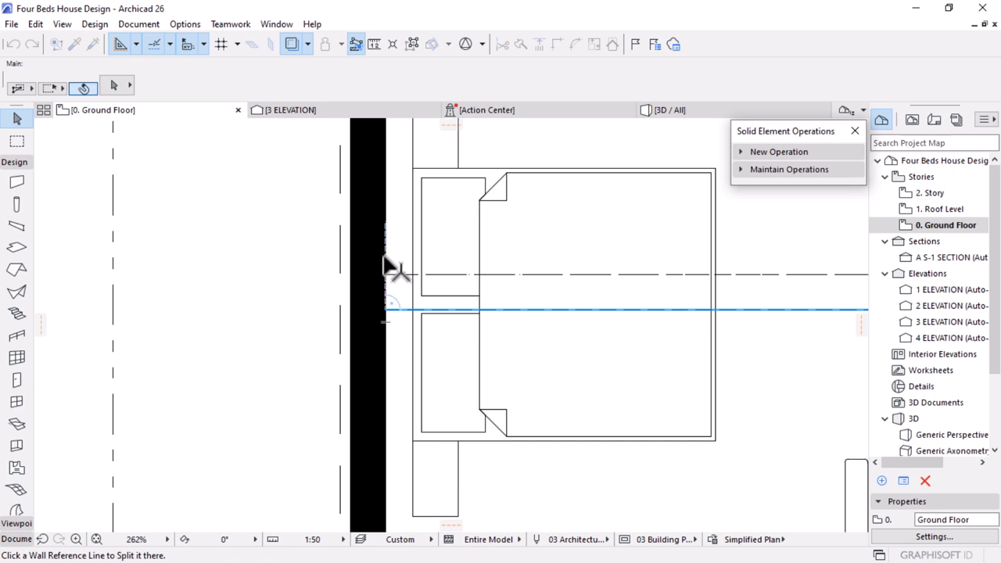
{"action": "left_click", "coordinate": [383, 258]}
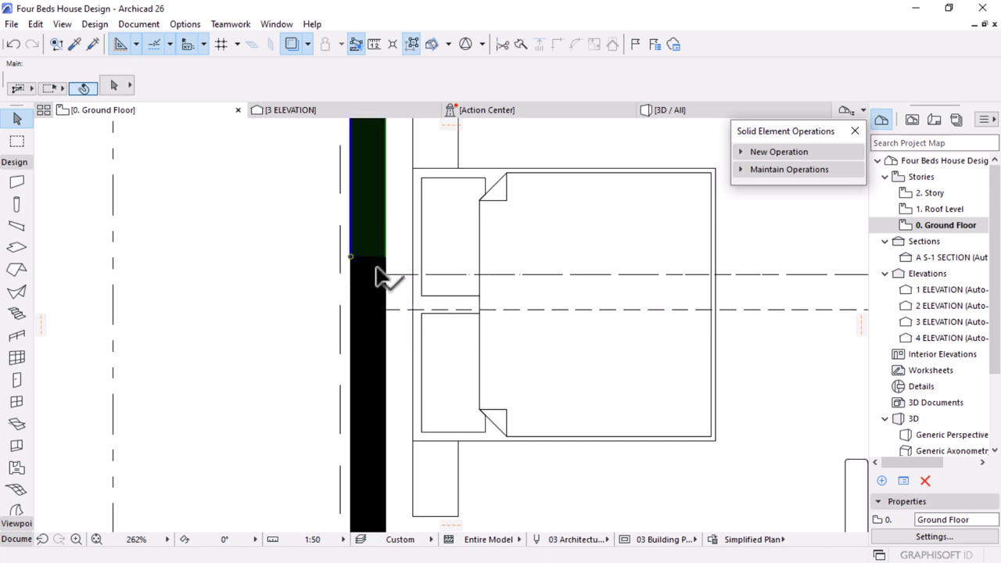
Stretch the rear wall piece to the dashed front line of the gable wall and shorten the front piece to the same line
{"action": "left_click", "coordinate": [349, 255]}
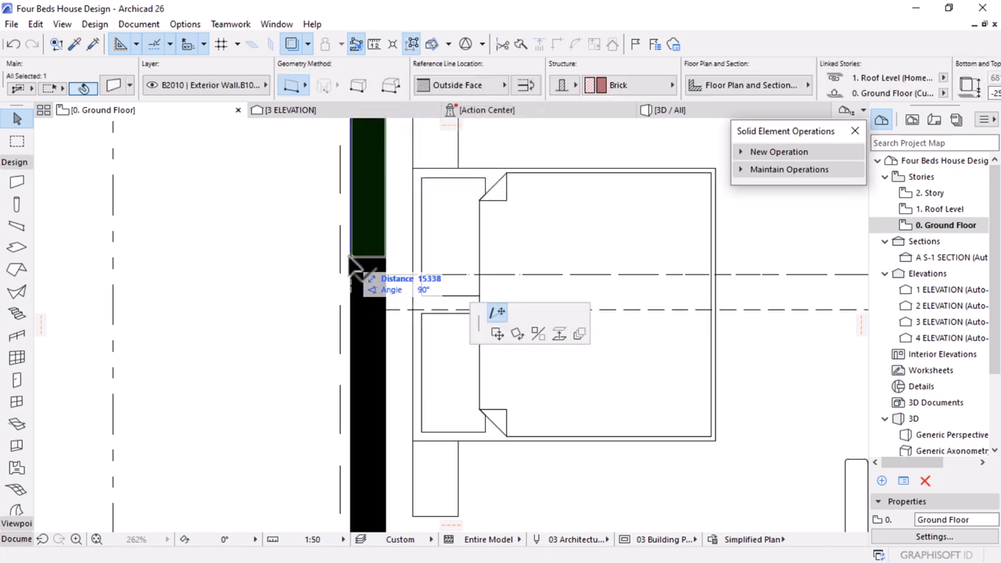
{"action": "left_click", "coordinate": [388, 308]}
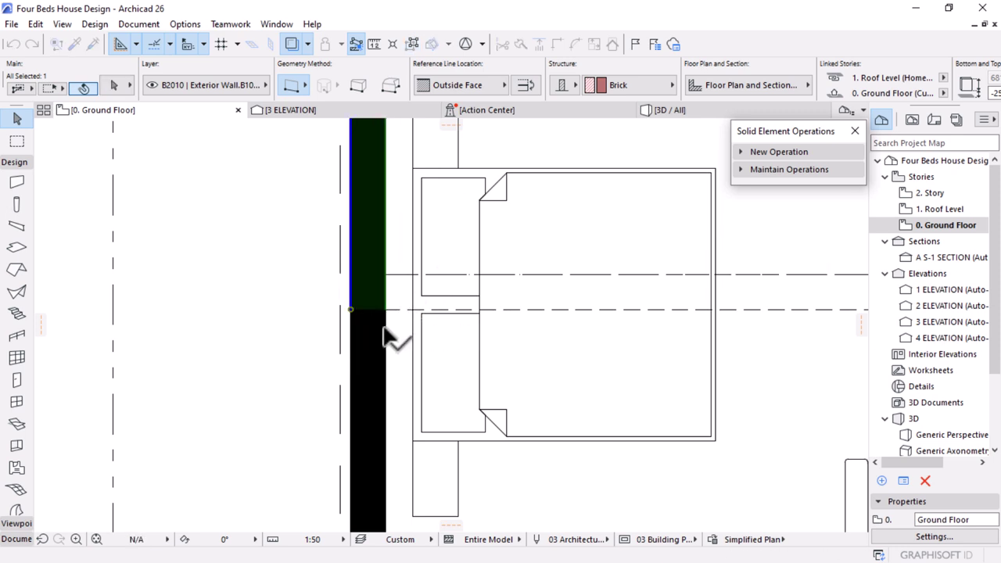
{"action": "left_click", "coordinate": [383, 336]}
{"action": "left_click", "coordinate": [351, 257]}
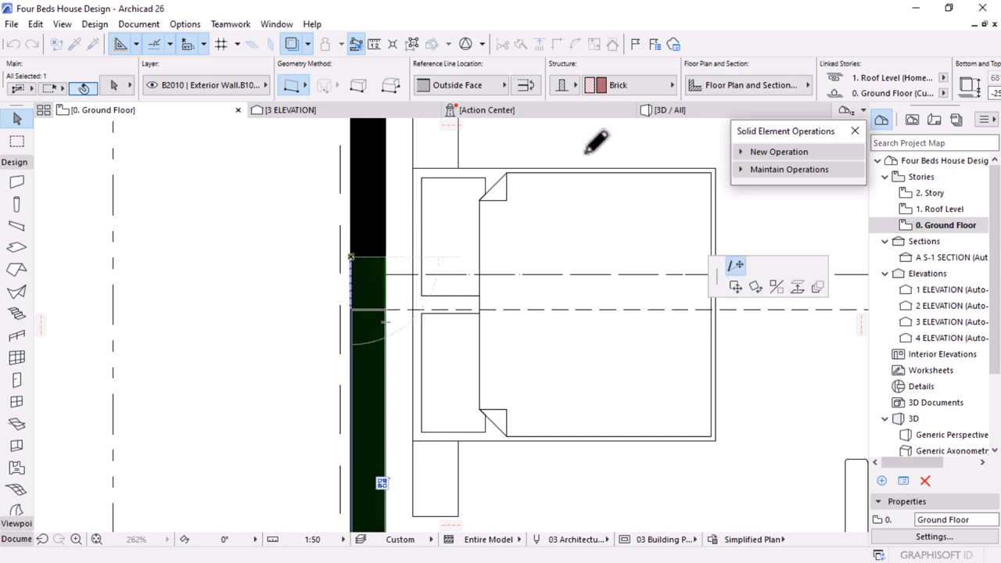
Transfer all settings from the projecting room's low wall to the tall front piece of the split side wall in the 3D view
{"action": "left_click", "coordinate": [666, 111]}
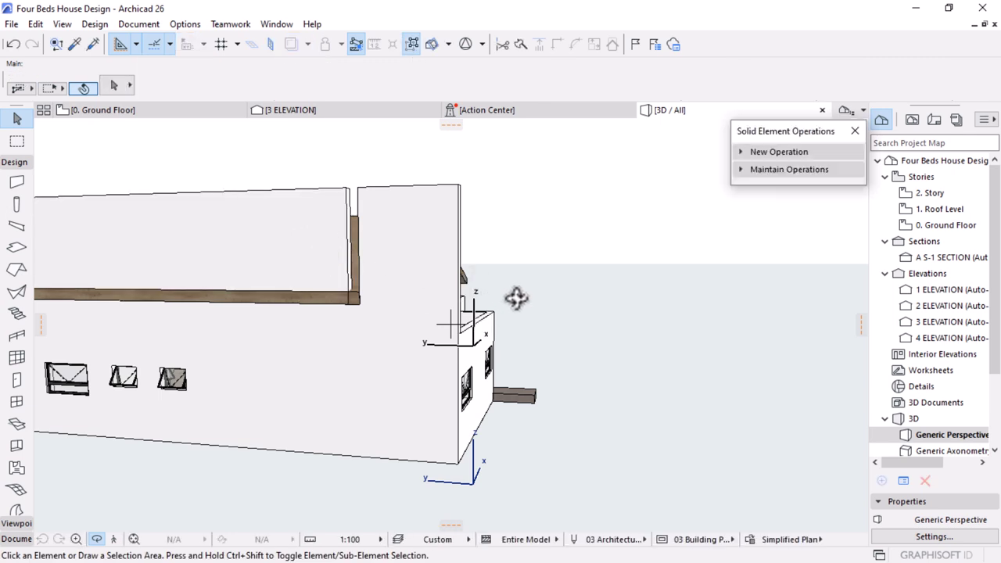
{"action": "middle_click_drag", "start_coordinate": [516, 297], "coordinate": [424, 249], "text": "shift"}
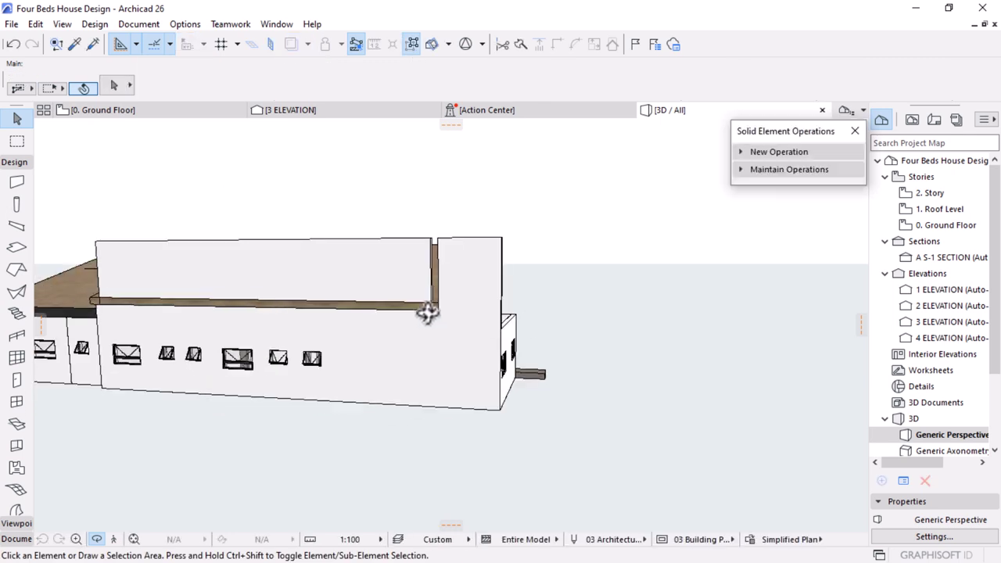
{"action": "left_click", "coordinate": [507, 335]}
{"action": "left_click", "coordinate": [482, 261], "text": "alt"}
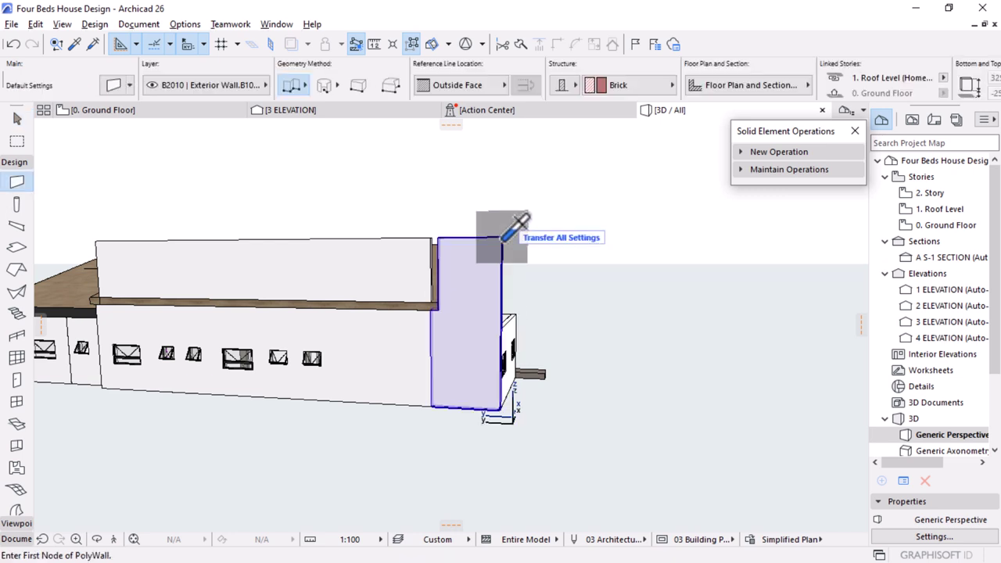
{"action": "scroll", "coordinate": [411, 262], "scroll_direction": "up", "scroll_amount": 3}
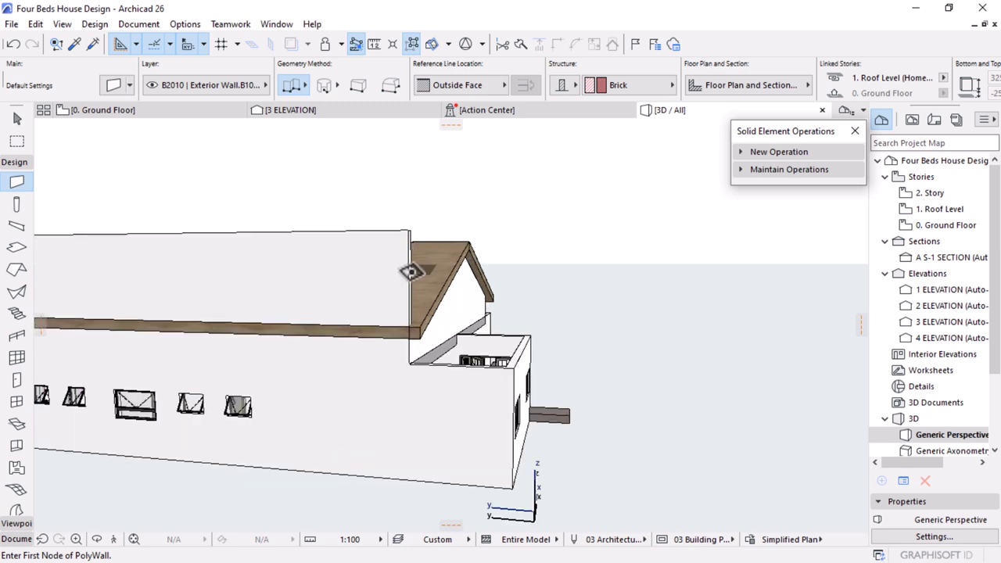
{"action": "key", "text": "Escape"}
Trim the rear side wall piece to the roof by subtracting the adjacent slope with upward extrusion, keeping the wall's own attributes
{"action": "left_click", "coordinate": [377, 273]}
{"action": "left_click", "coordinate": [786, 152]}
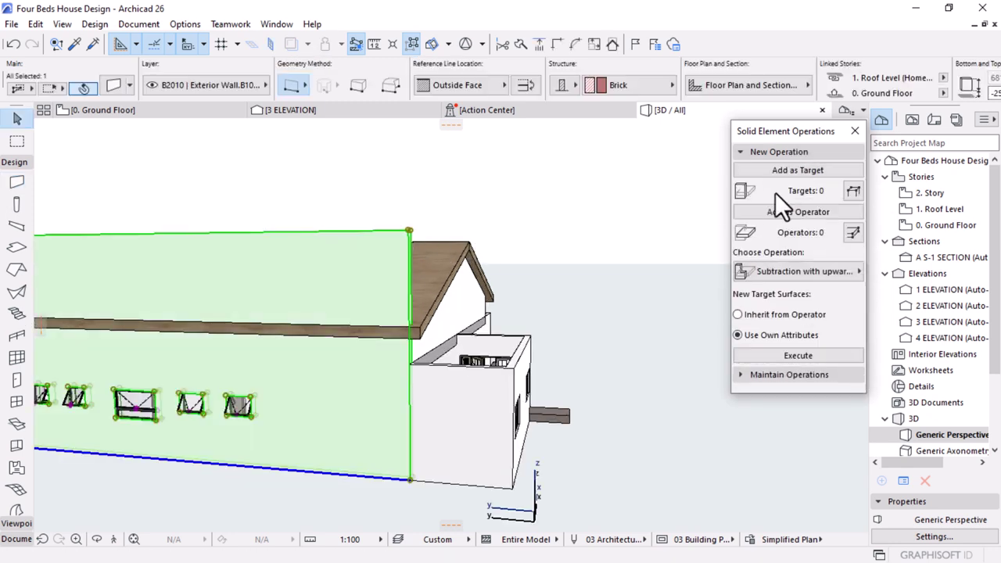
{"action": "left_click", "coordinate": [786, 170]}
{"action": "left_click", "coordinate": [426, 277]}
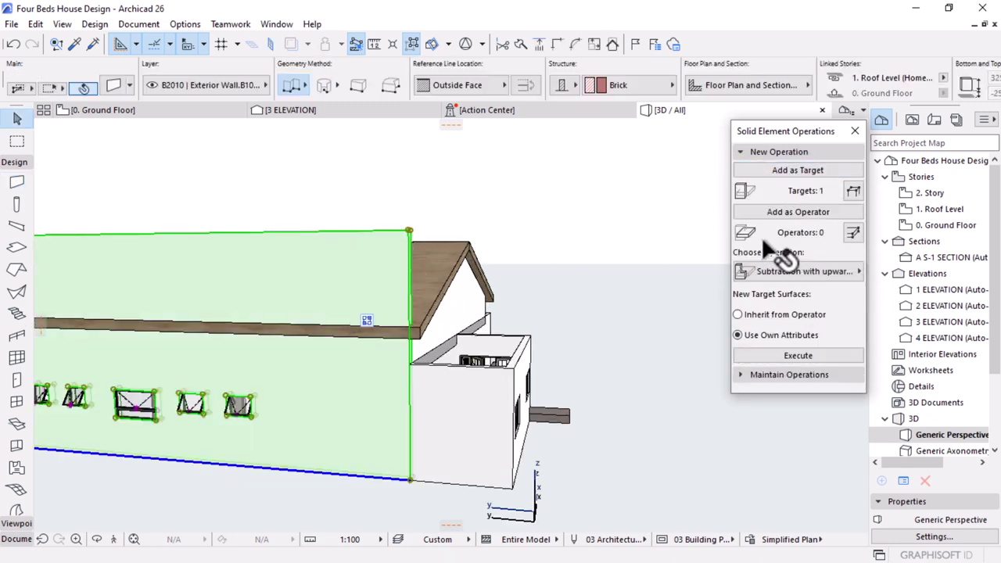
{"action": "left_click", "coordinate": [810, 215]}
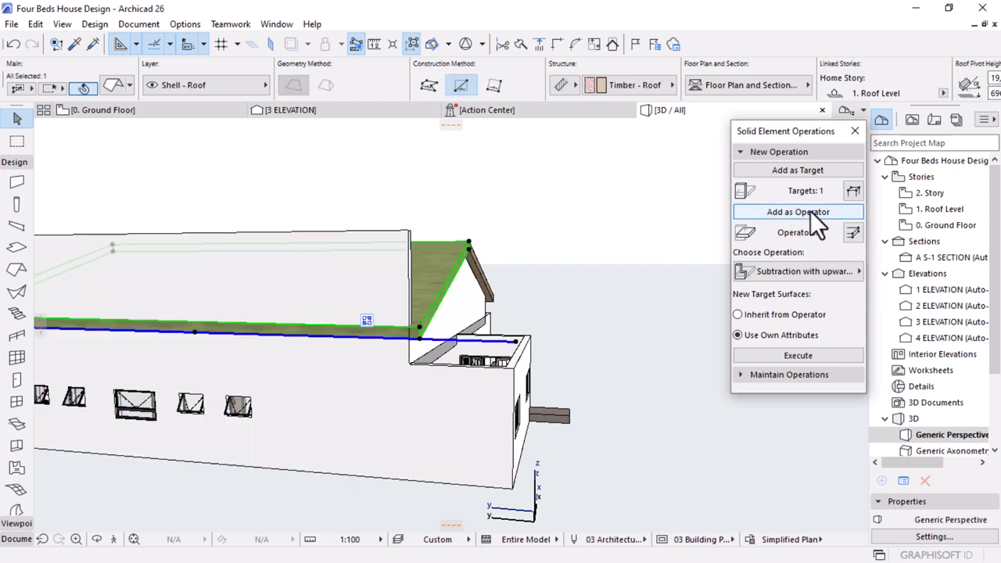
{"action": "left_click", "coordinate": [749, 351]}
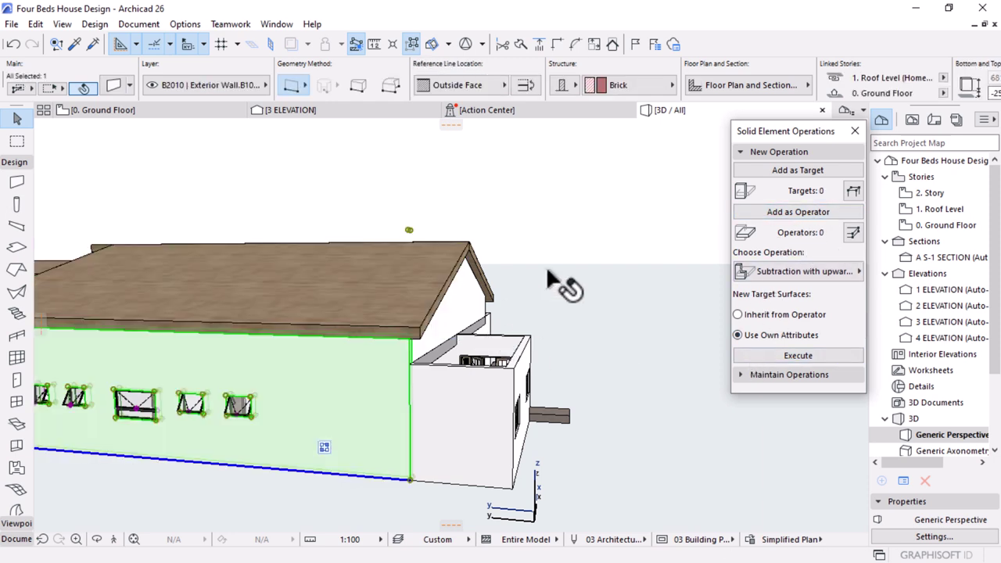
{"action": "left_click", "coordinate": [499, 284]}
{"action": "scroll", "coordinate": [499, 285], "scroll_direction": "down", "scroll_amount": 5}
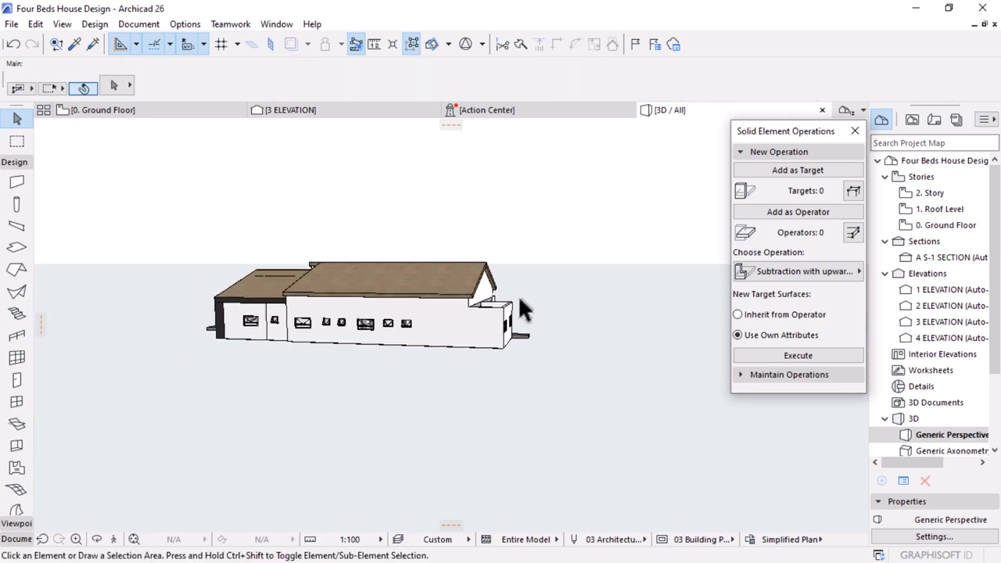
Offset the main roof's eave edge outward by 300 on the side above the projecting room
{"action": "middle_click_drag", "start_coordinate": [524, 303], "coordinate": [353, 316], "text": "shift"}
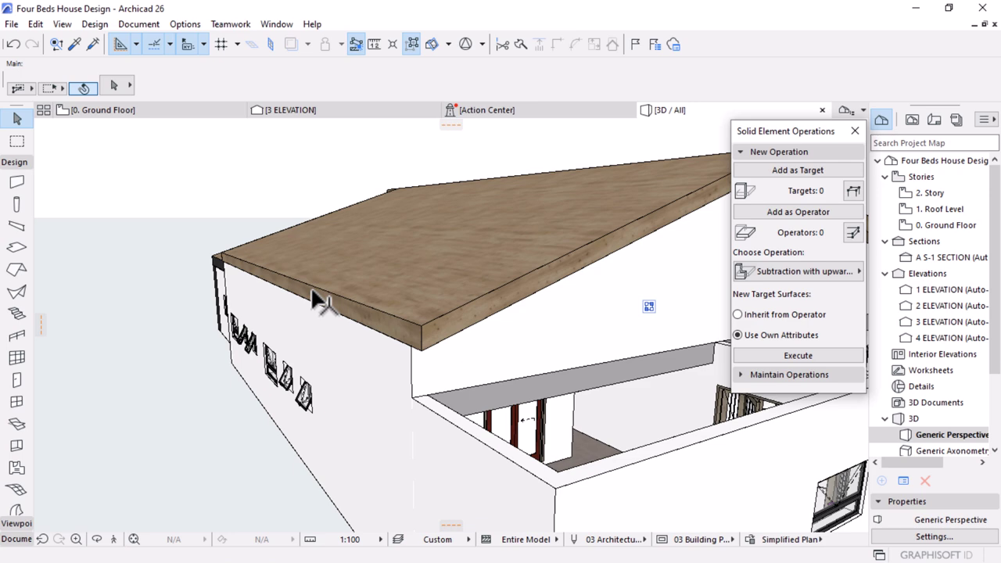
{"action": "left_click", "coordinate": [319, 296]}
{"action": "left_click", "coordinate": [316, 295]}
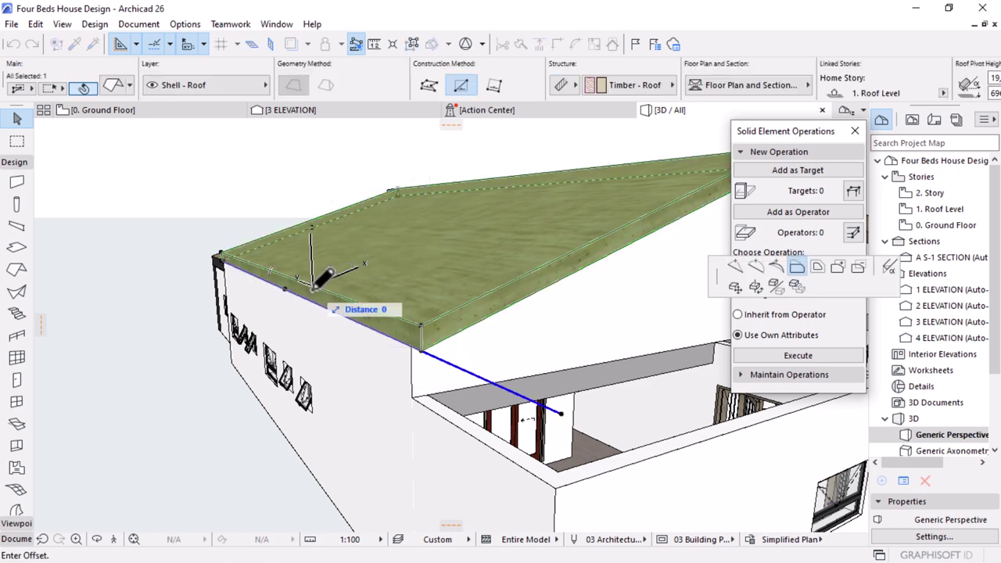
{"action": "type", "text": "300"}
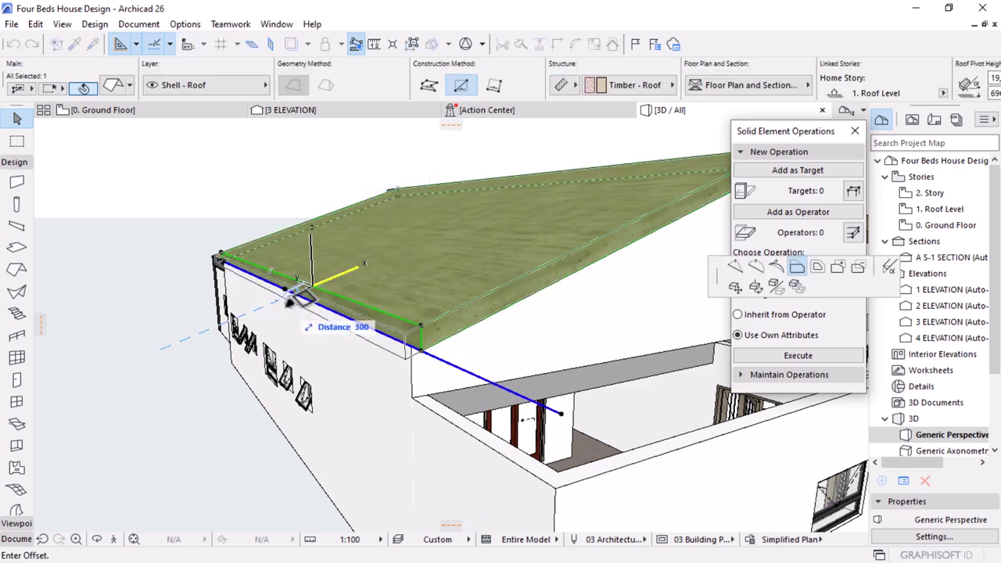
{"action": "key", "text": "Return"}
{"action": "key", "text": "Escape"}
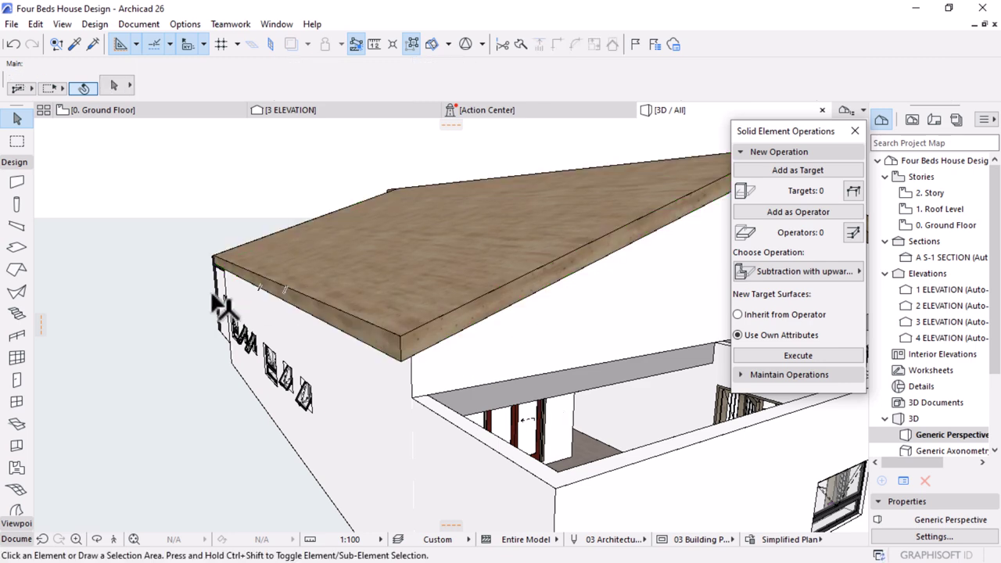
Pick up the settings of the existing concrete slab beside the main roof and draw a rectangular slab over the projecting bedroom
{"action": "scroll", "coordinate": [212, 296], "scroll_direction": "down", "scroll_amount": 5}
{"action": "middle_click_drag", "start_coordinate": [247, 267], "coordinate": [485, 311], "text": "shift"}
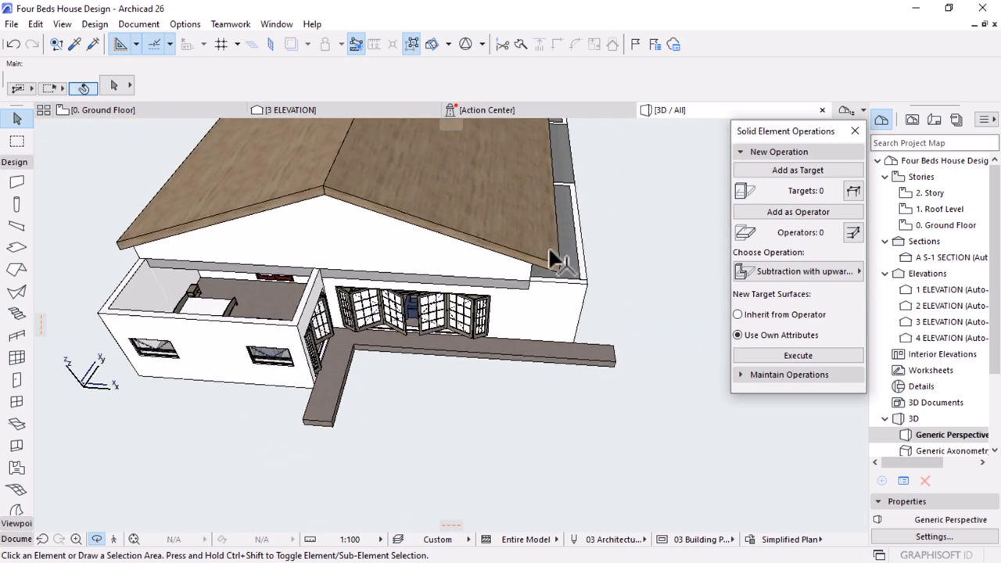
{"action": "left_click", "coordinate": [194, 306], "text": "alt"}
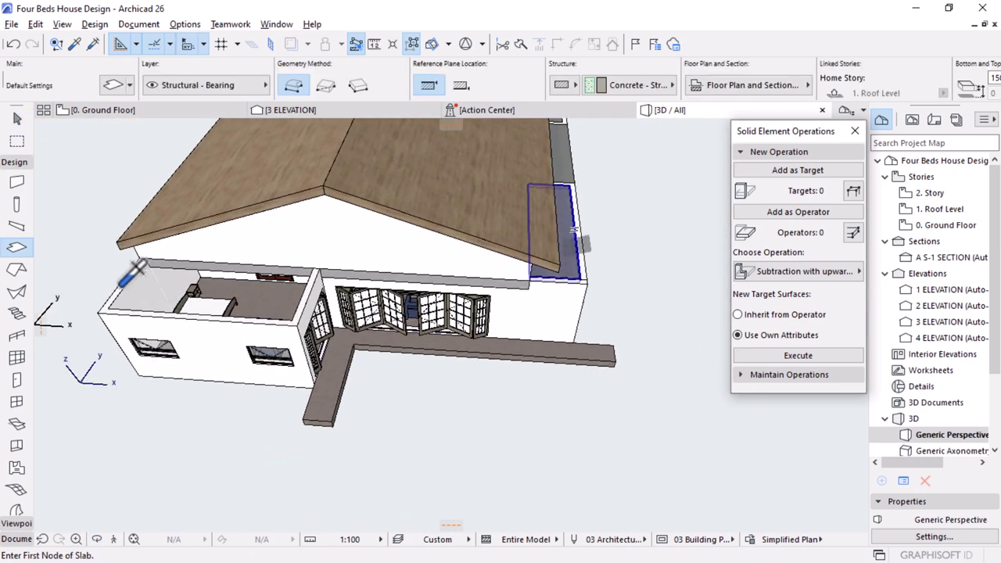
{"action": "scroll", "coordinate": [137, 270], "scroll_direction": "up", "scroll_amount": 2}
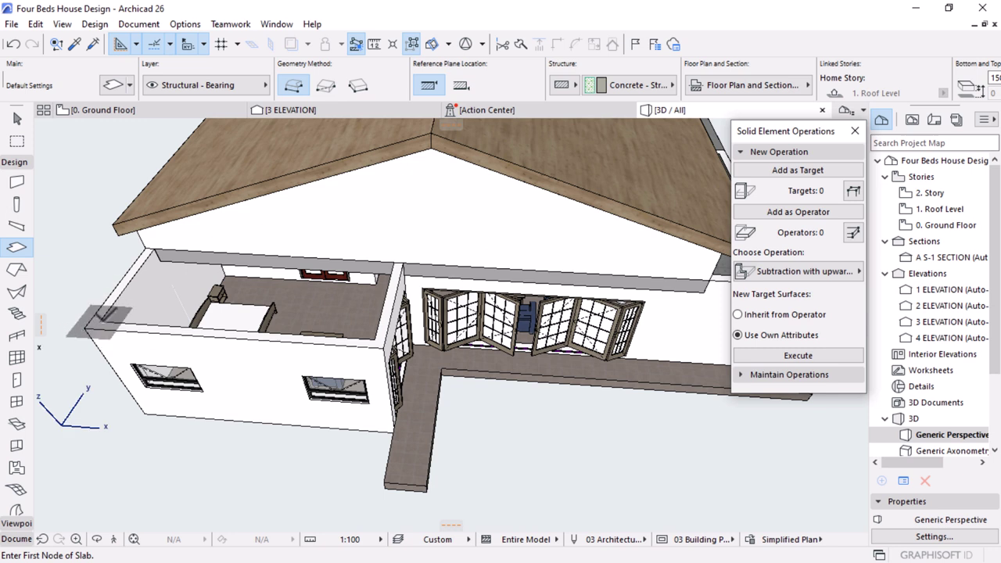
{"action": "left_click", "coordinate": [100, 319]}
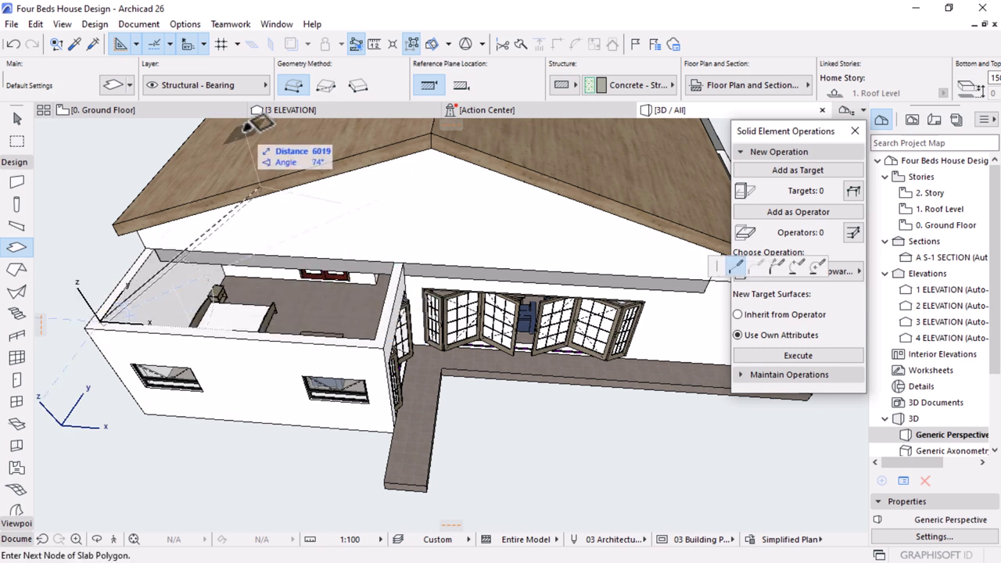
{"action": "left_click", "coordinate": [325, 85]}
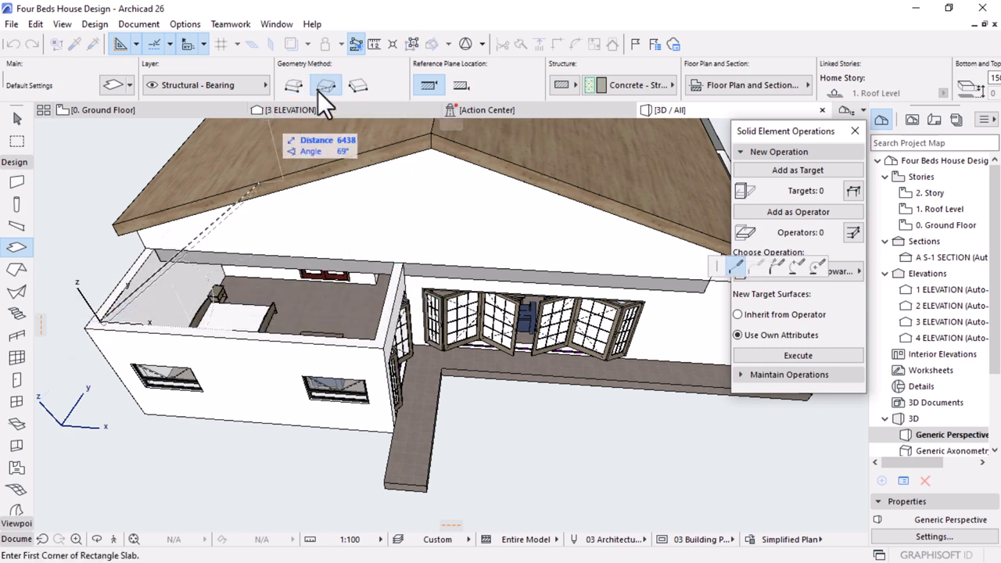
{"action": "left_click", "coordinate": [317, 338]}
{"action": "left_click", "coordinate": [402, 270]}
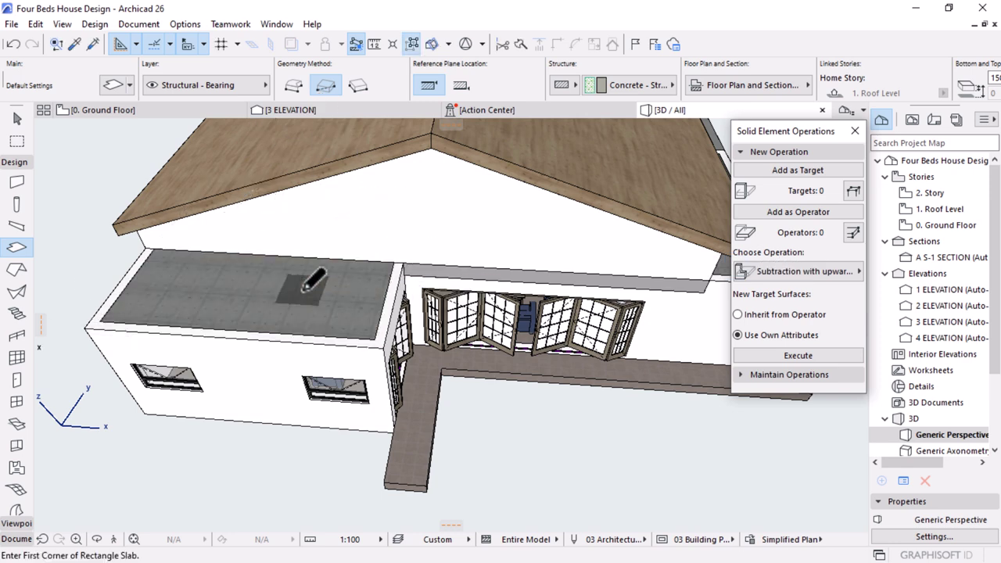
Collapse the new solid operation settings and inspect the gable roof and flat slabs from the front and the porch side
{"action": "scroll", "coordinate": [306, 291], "scroll_direction": "down", "scroll_amount": 3}
{"action": "scroll", "coordinate": [634, 356], "scroll_direction": "down", "scroll_amount": 5}
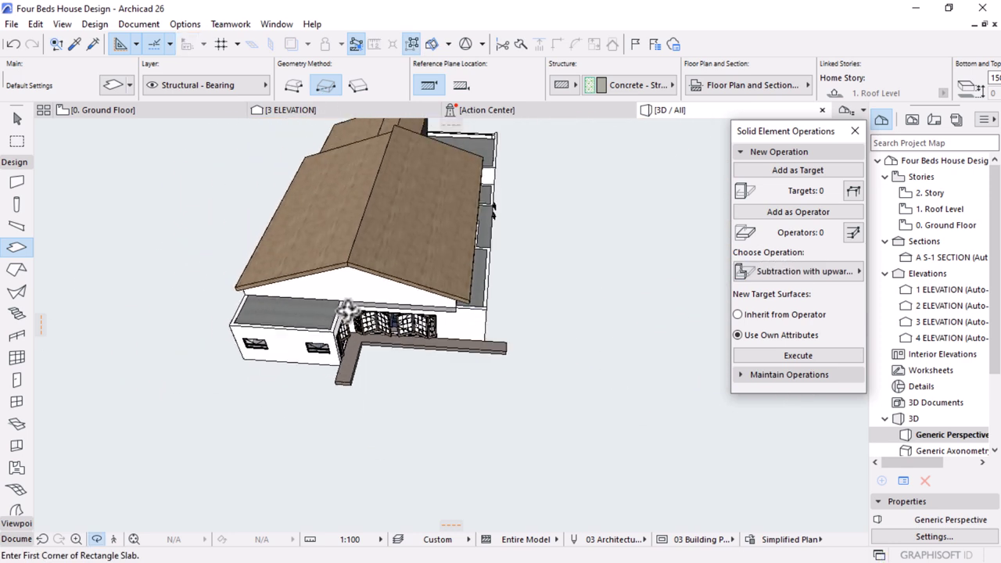
{"action": "scroll", "coordinate": [406, 319], "scroll_direction": "up", "scroll_amount": 5}
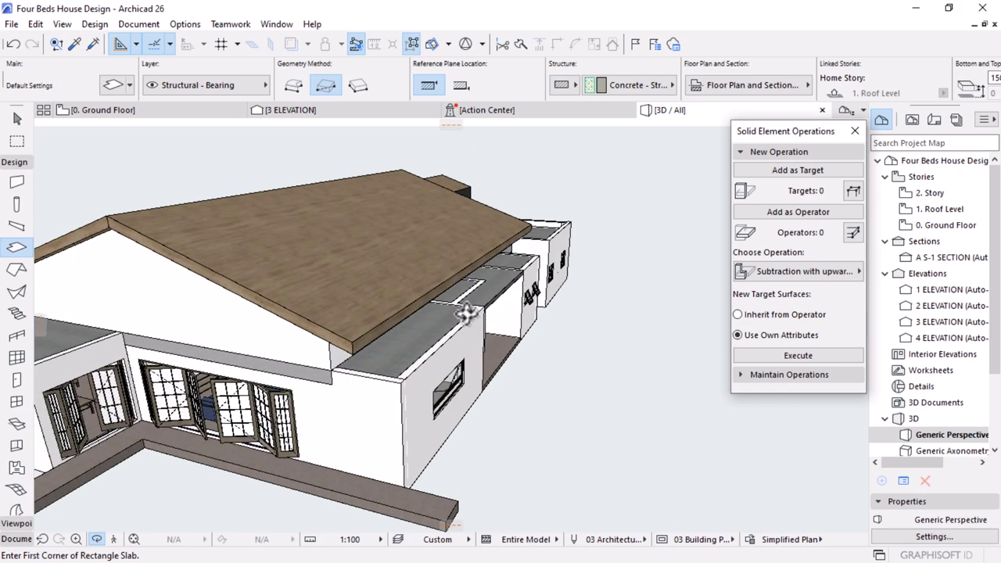
{"action": "scroll", "coordinate": [467, 313], "scroll_direction": "down", "scroll_amount": 5}
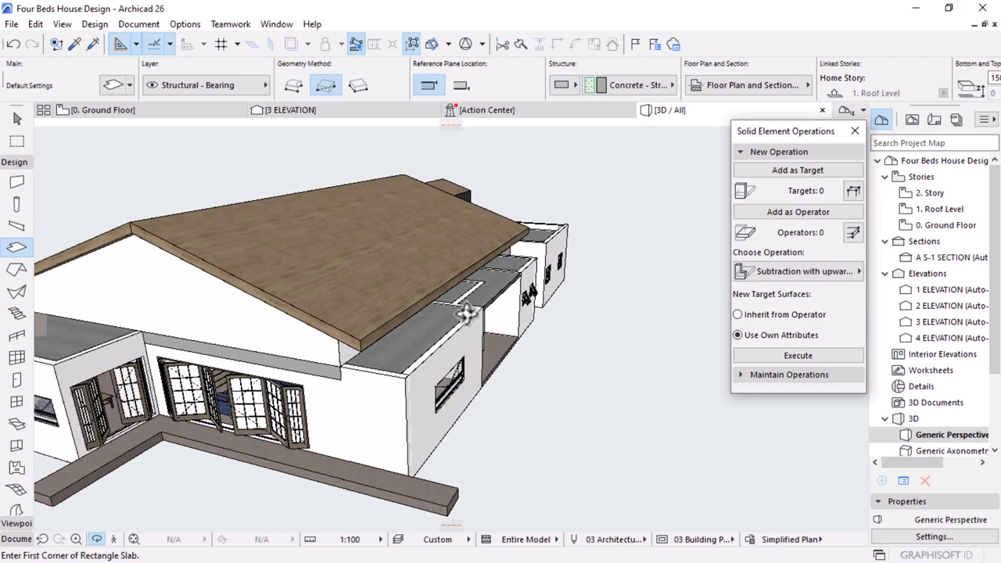
{"action": "left_click", "coordinate": [817, 154]}
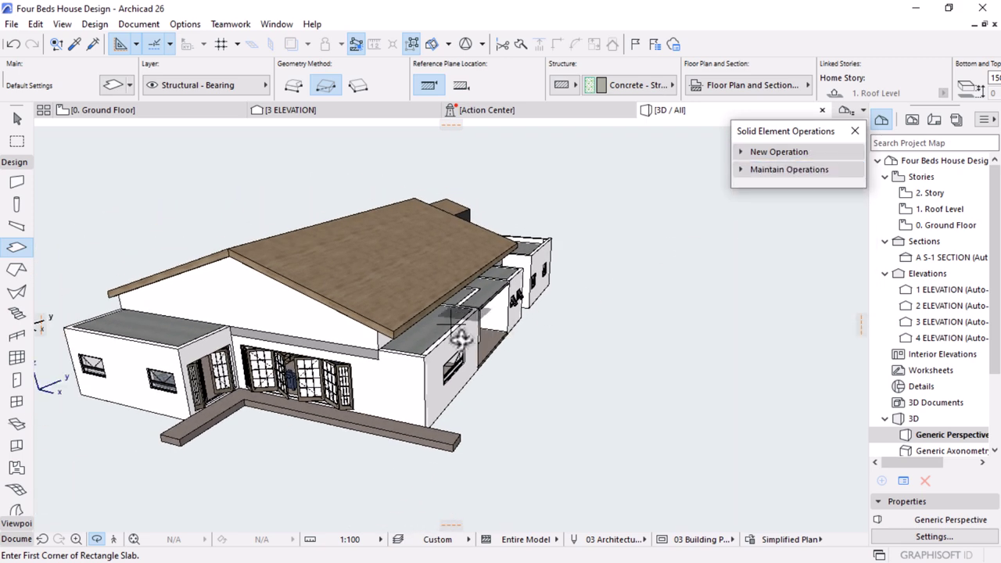
{"action": "scroll", "coordinate": [257, 358], "scroll_direction": "up", "scroll_amount": 2}
{"action": "scroll", "coordinate": [532, 354], "scroll_direction": "down", "scroll_amount": 2}
{"action": "middle_click_drag", "start_coordinate": [531, 354], "coordinate": [209, 320], "text": "shift"}
{"action": "key", "text": "Escape"}
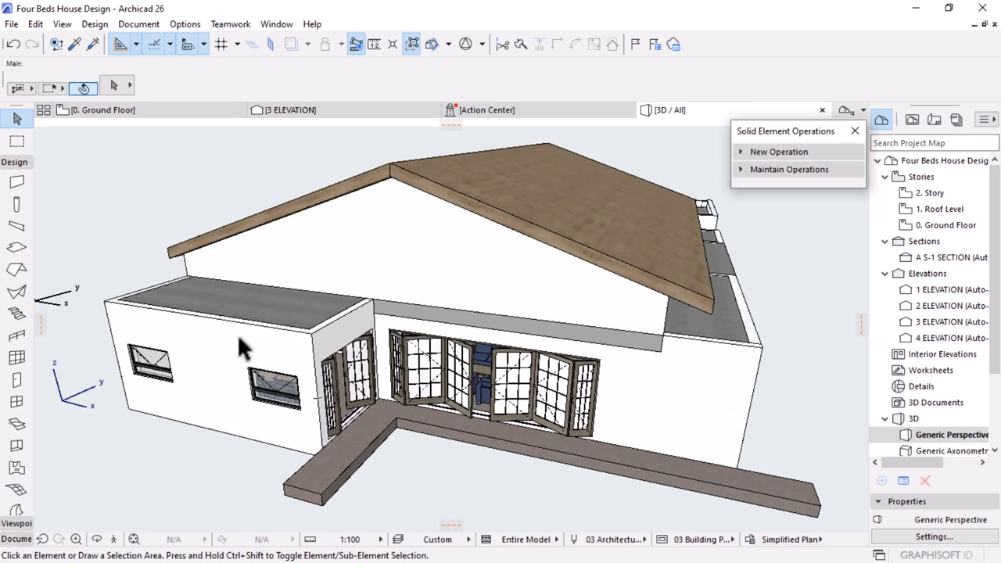
Check the projecting room's front wall, its roof slab and the wall with the folding doors by selecting each
{"action": "middle_click_drag", "start_coordinate": [286, 302], "coordinate": [489, 344], "text": "shift"}
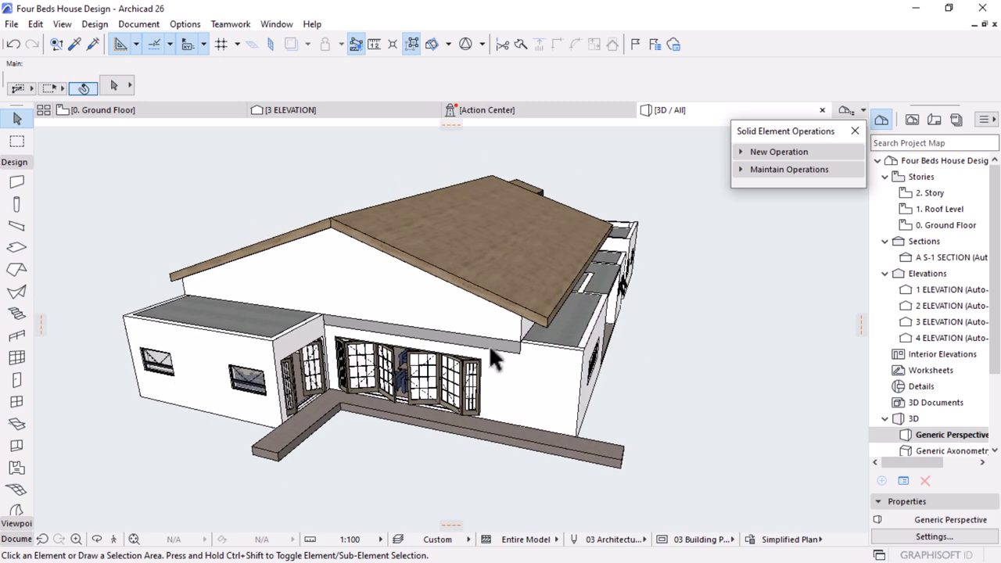
{"action": "left_click", "coordinate": [226, 348]}
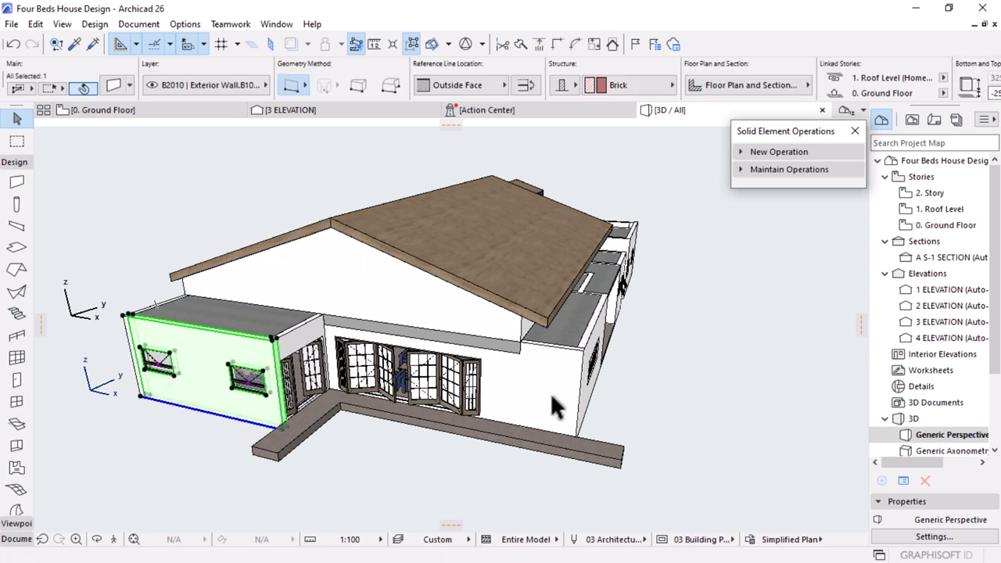
{"action": "left_click", "coordinate": [239, 319]}
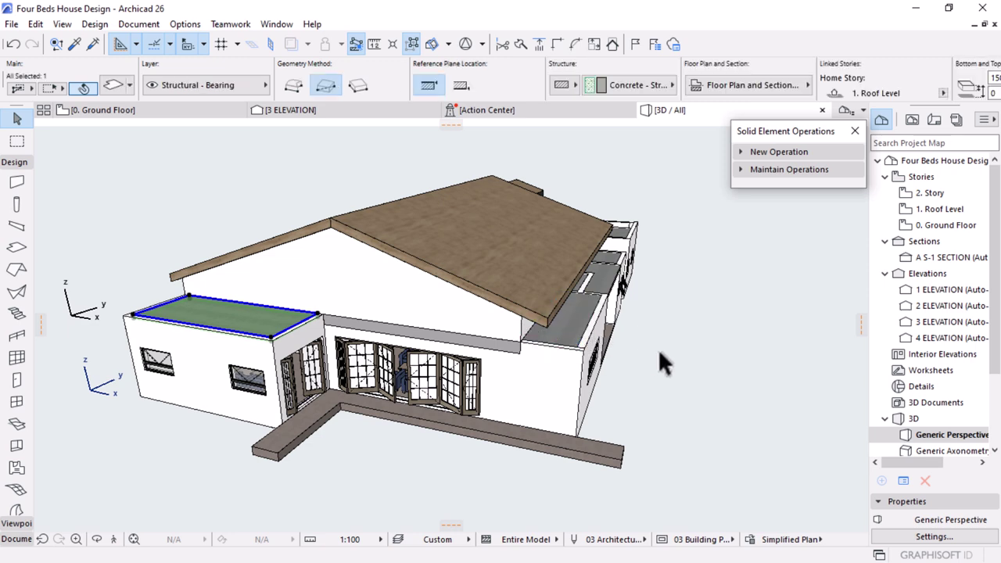
{"action": "middle_click_drag", "start_coordinate": [698, 383], "coordinate": [580, 382], "text": "shift"}
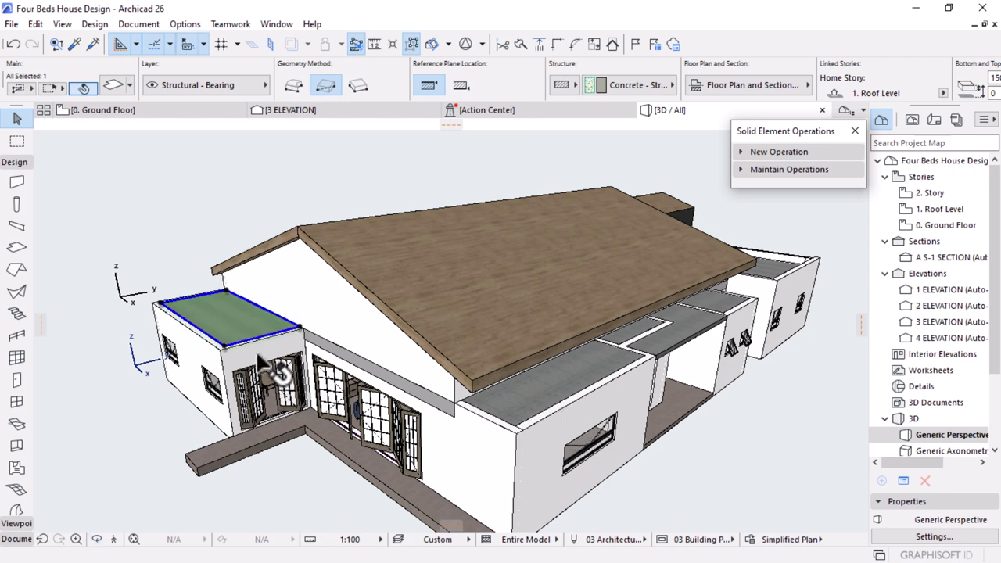
{"action": "key", "text": "Tab"}
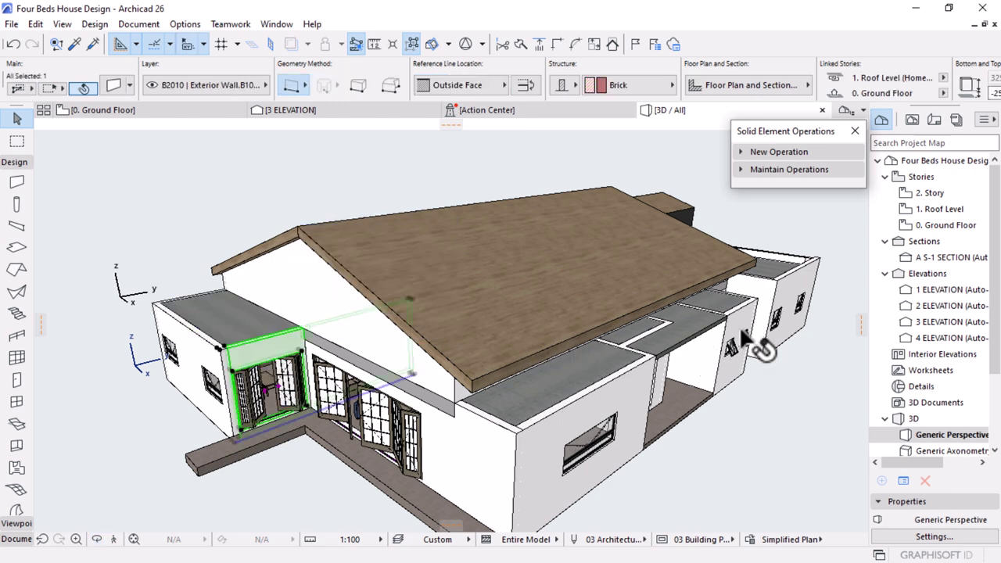
Try to transfer all settings from the rear room's taller side wall to the lower exterior walls along the porch side and front
{"action": "left_click", "coordinate": [793, 293]}
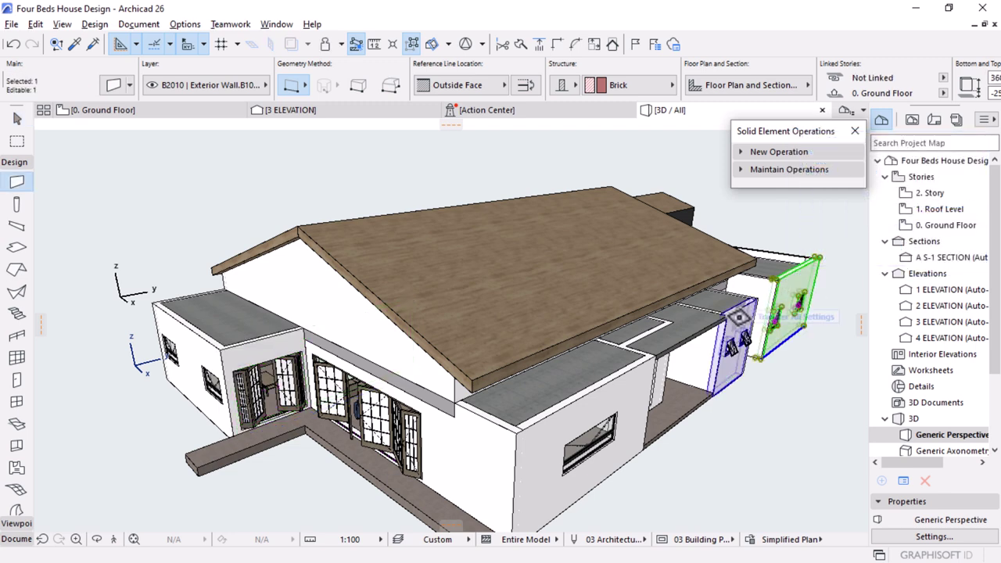
{"action": "mouse_move", "coordinate": [738, 317]}
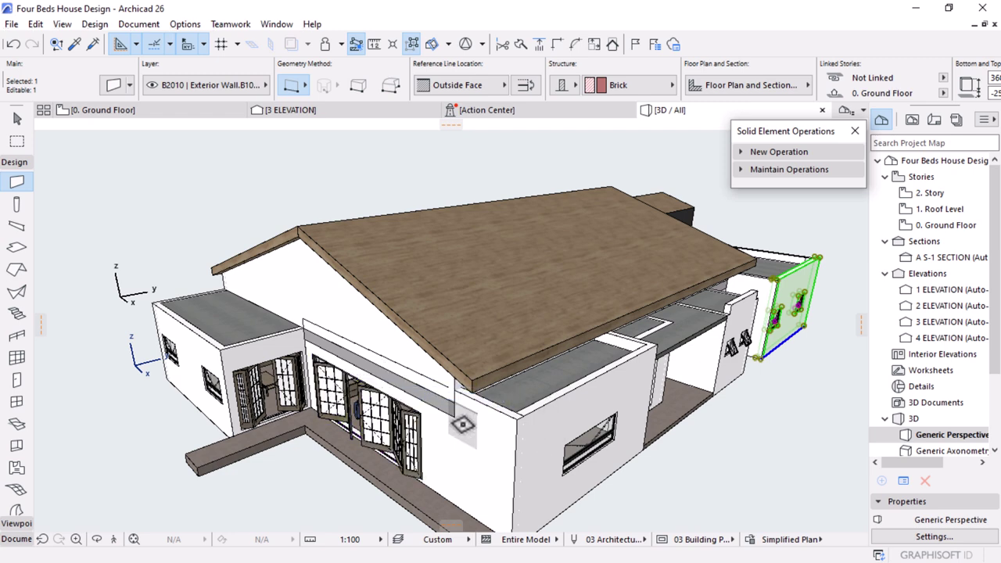
{"action": "middle_click_drag", "start_coordinate": [462, 425], "coordinate": [462, 393], "text": "shift"}
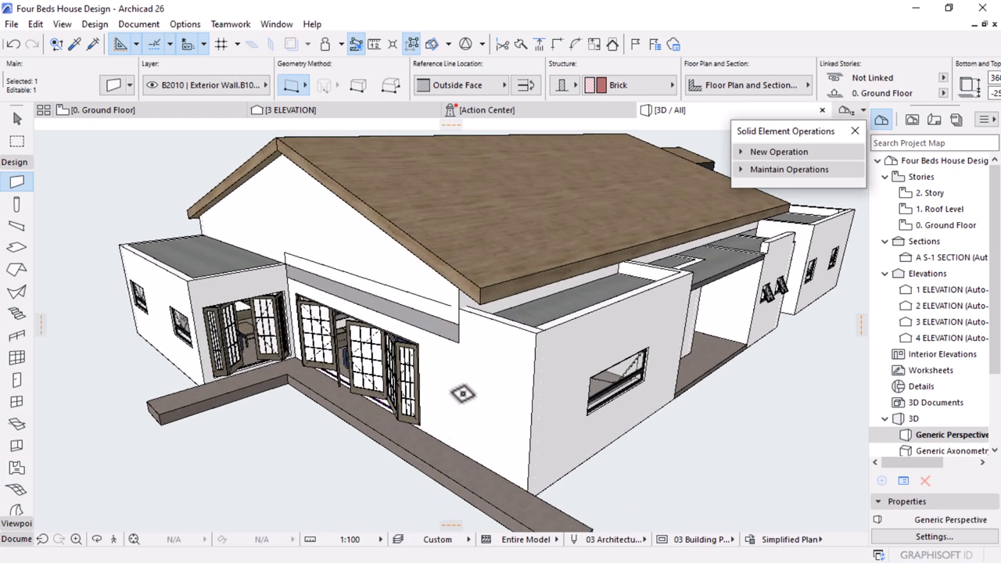
{"action": "scroll", "coordinate": [464, 420], "scroll_direction": "up", "scroll_amount": 2}
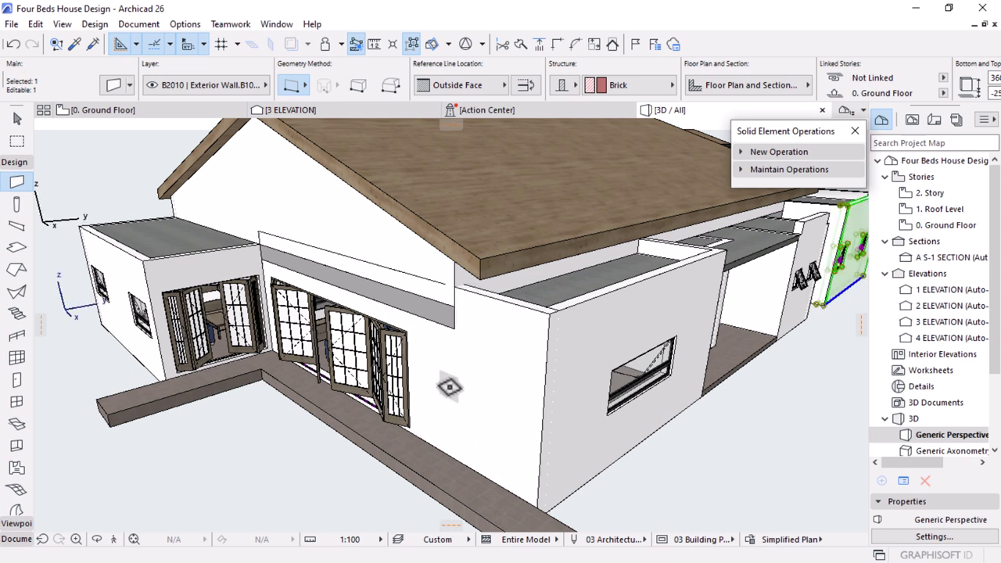
Undo the wall setting transfers on the front, corner room and porch side walls, and clear the selection
{"action": "key", "text": "ctrl+z"}
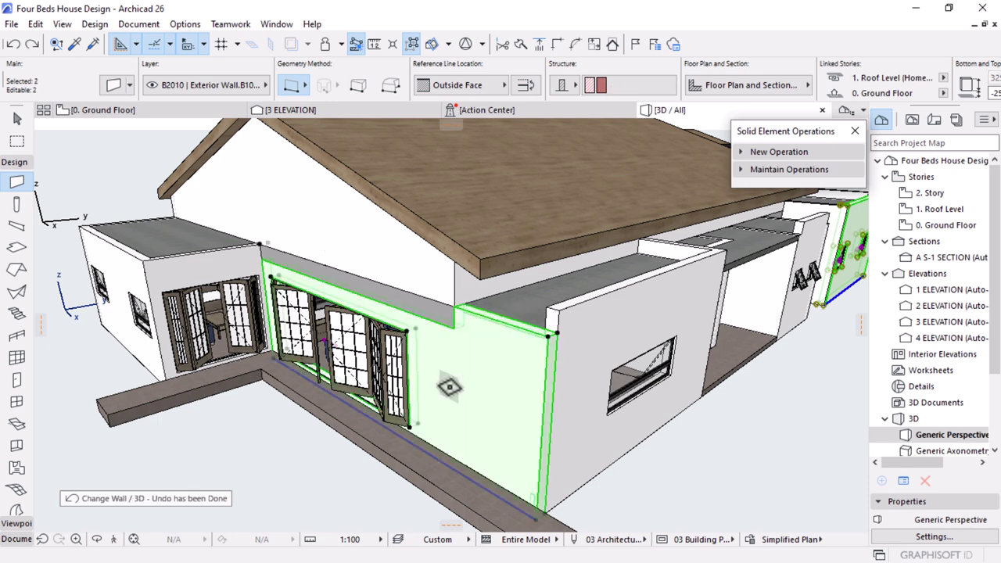
{"action": "key", "text": "ctrl+z"}
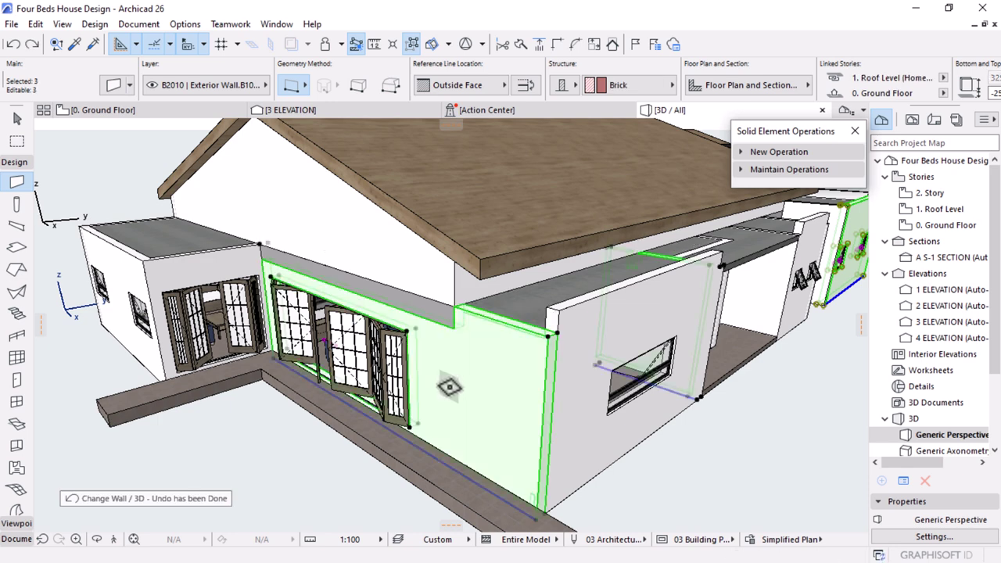
{"action": "scroll", "coordinate": [450, 387], "scroll_direction": "down", "scroll_amount": 4}
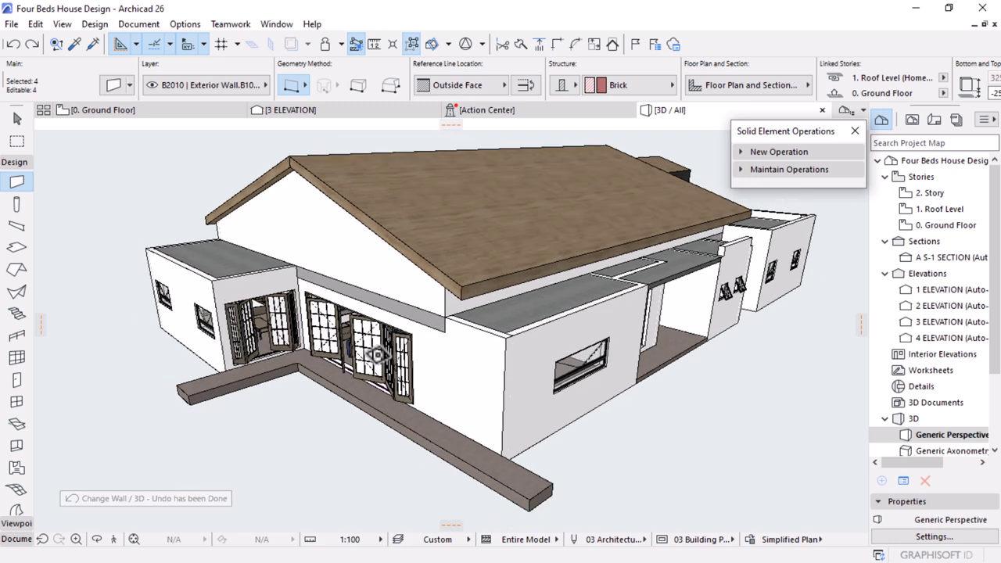
{"action": "scroll", "coordinate": [641, 283], "scroll_direction": "up", "scroll_amount": 3}
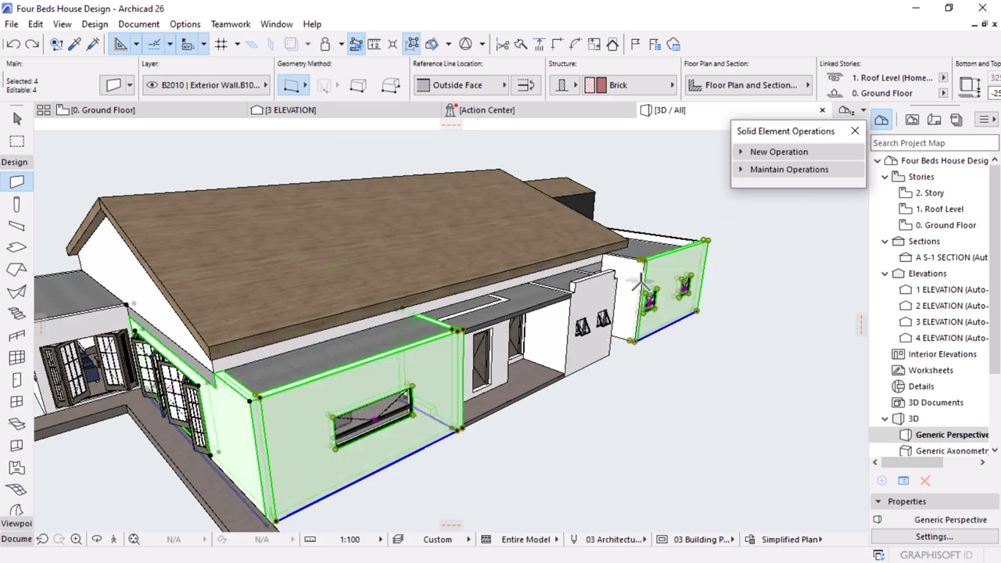
{"action": "key", "text": "ctrl+z"}
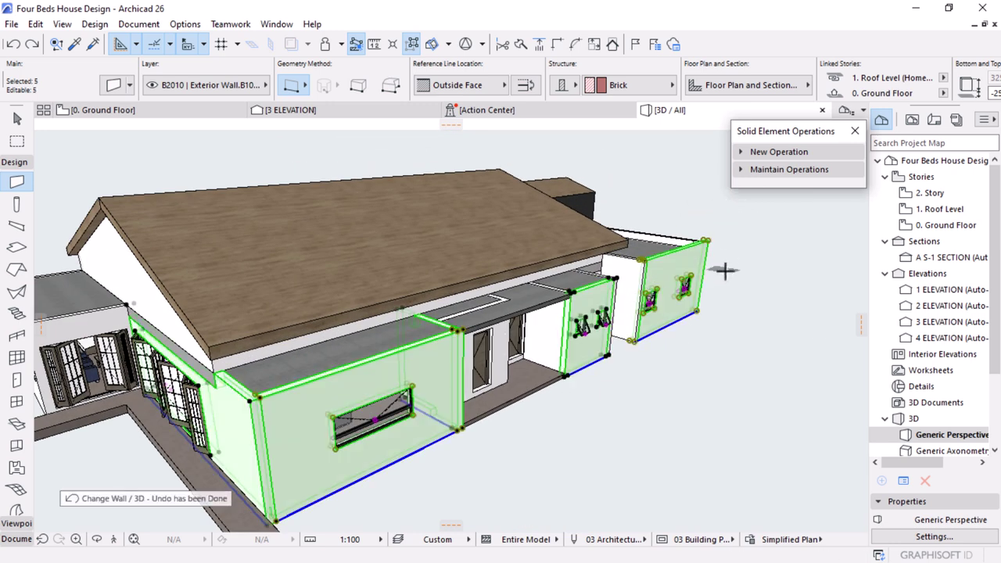
{"action": "key", "text": "Escape"}
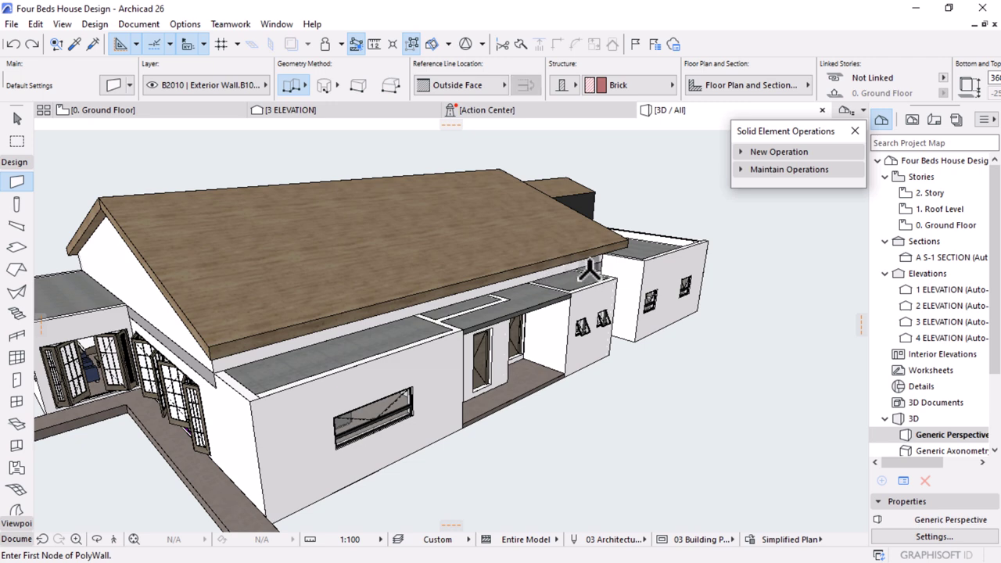
Offset the edge of the corner room's flat roof slab across the folding doors to the opposite projecting room's wall, then deselect it
{"action": "middle_click_drag", "start_coordinate": [551, 313], "coordinate": [640, 279], "text": "shift"}
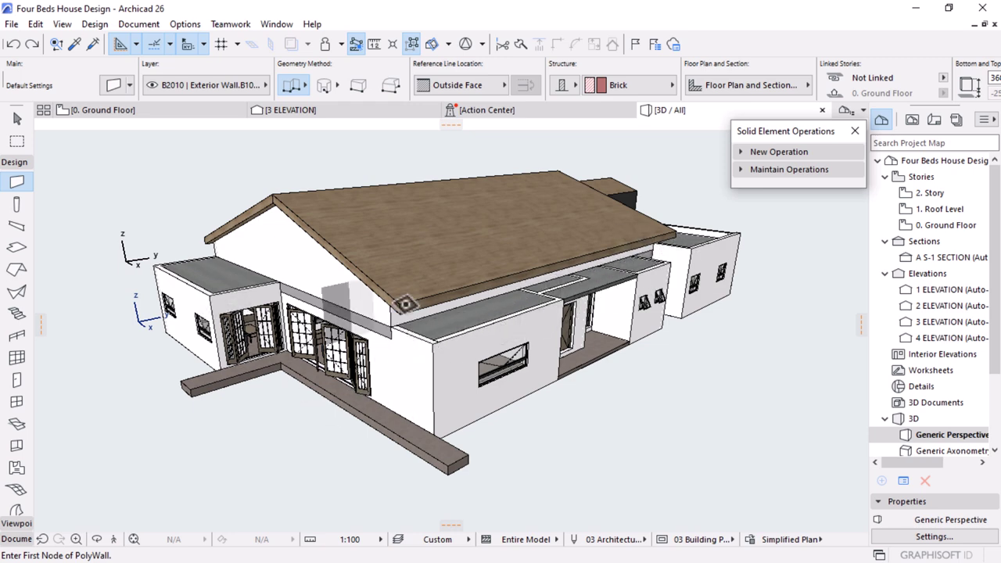
{"action": "scroll", "coordinate": [529, 283], "scroll_direction": "down", "scroll_amount": 2}
{"action": "scroll", "coordinate": [377, 386], "scroll_direction": "up", "scroll_amount": 2}
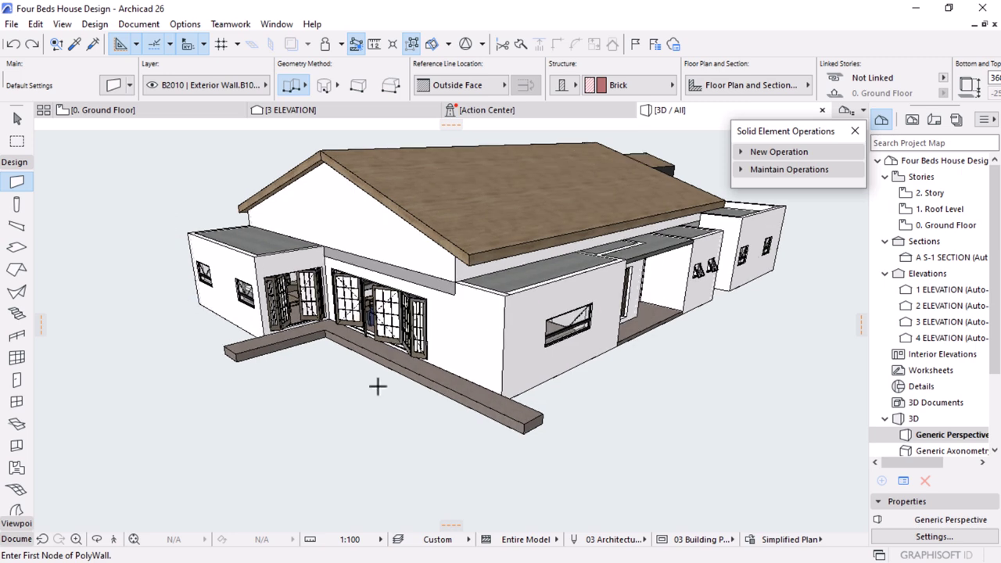
{"action": "scroll", "coordinate": [303, 322], "scroll_direction": "up", "scroll_amount": 3}
{"action": "scroll", "coordinate": [301, 321], "scroll_direction": "down", "scroll_amount": 4}
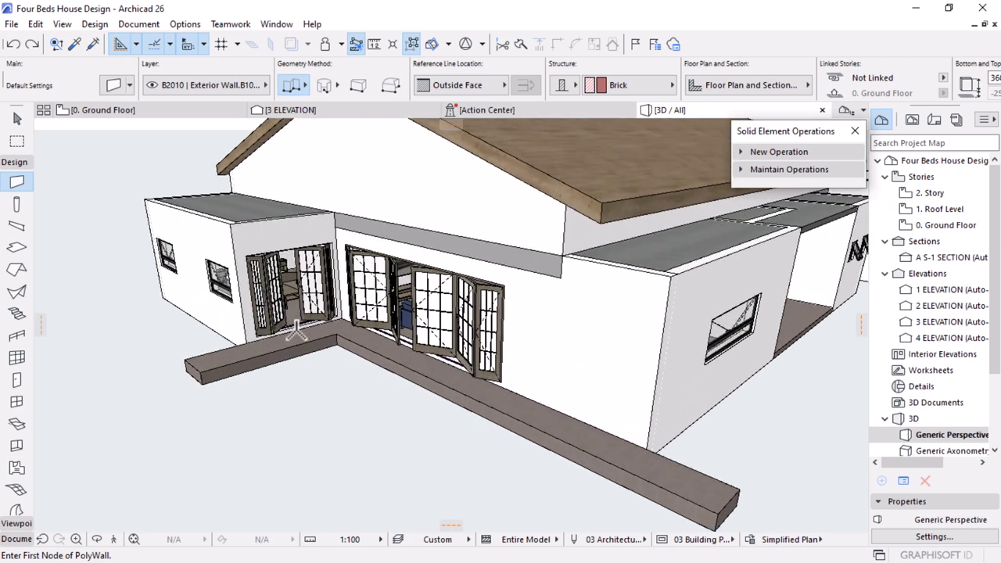
{"action": "key", "text": "Escape"}
{"action": "left_click", "coordinate": [287, 268]}
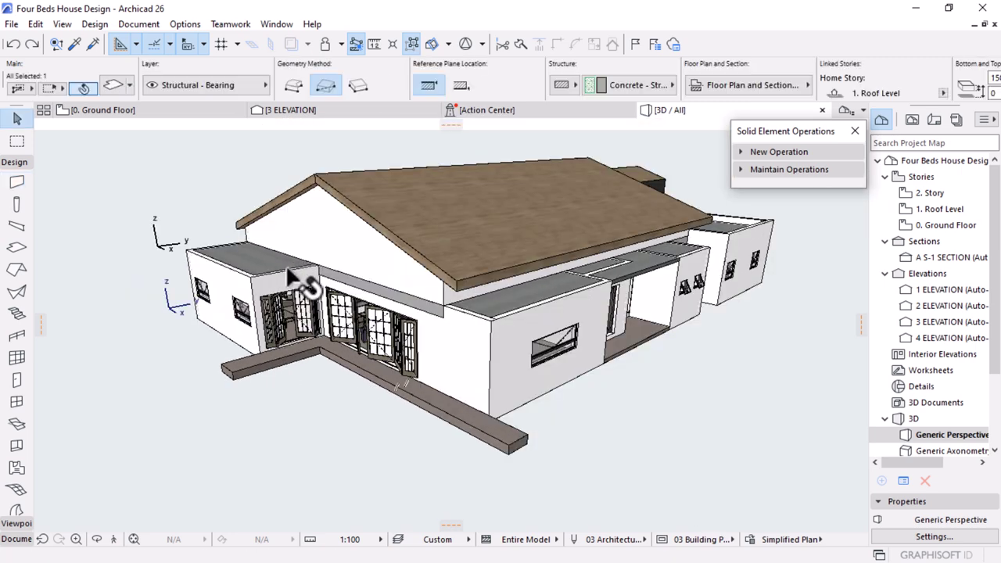
{"action": "left_click", "coordinate": [305, 268]}
{"action": "left_click", "coordinate": [418, 338]}
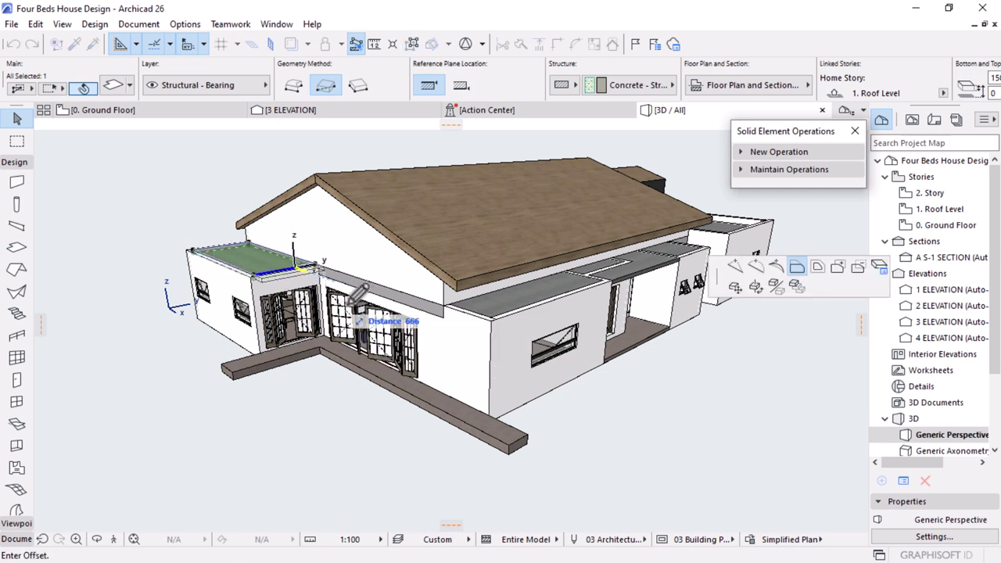
{"action": "left_click", "coordinate": [481, 314]}
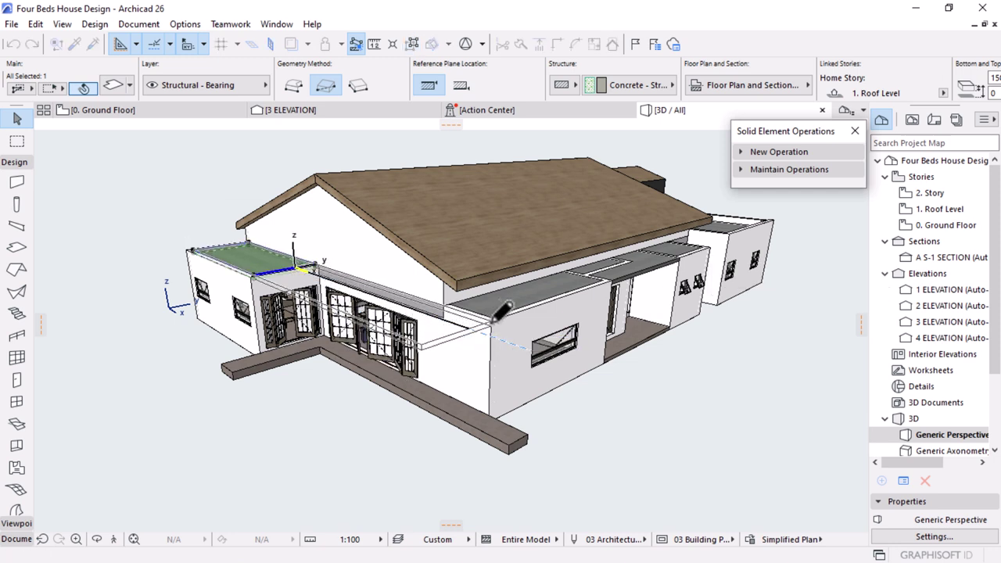
{"action": "key", "text": "Escape"}
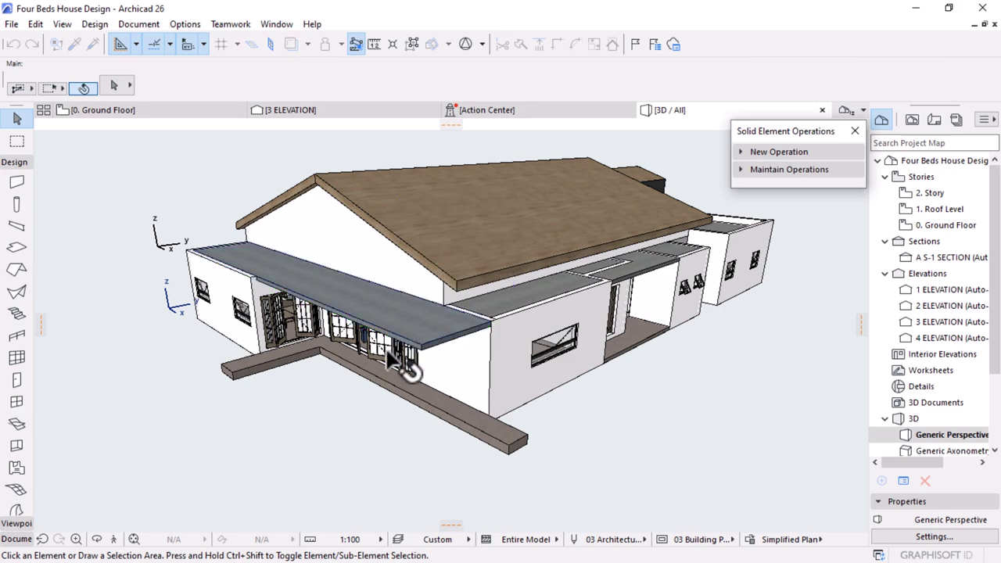
Inspect the extended roof slab above the folding doors from the terrace side, up close and from farther away
{"action": "middle_click_drag", "start_coordinate": [409, 364], "coordinate": [399, 342], "text": "shift"}
{"action": "left_click_drag", "start_coordinate": [599, 323], "coordinate": [507, 308]}
{"action": "left_click_drag", "start_coordinate": [434, 335], "coordinate": [300, 339]}
{"action": "scroll", "coordinate": [234, 286], "scroll_direction": "up", "scroll_amount": 5}
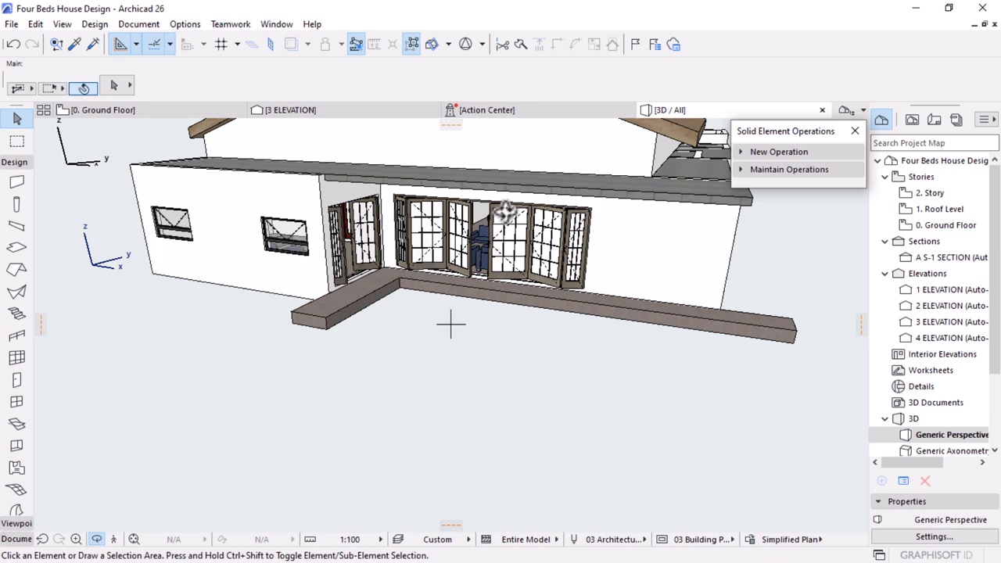
{"action": "scroll", "coordinate": [513, 266], "scroll_direction": "down", "scroll_amount": 5}
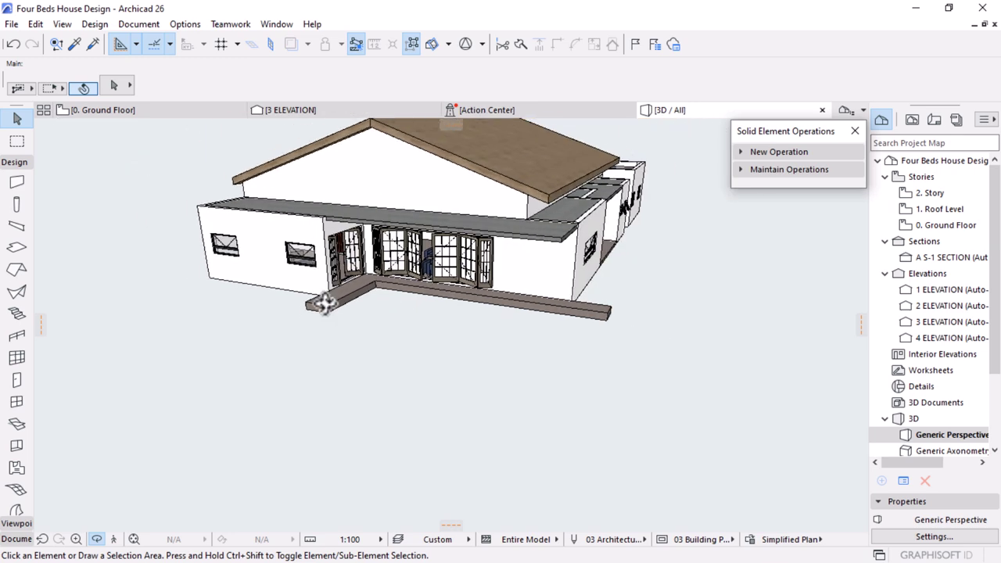
Examine the entrance facade with the garage door, dark gable frame and stone-clad wall at eye level
{"action": "left_click_drag", "start_coordinate": [650, 306], "coordinate": [292, 281]}
{"action": "scroll", "coordinate": [565, 165], "scroll_direction": "up", "scroll_amount": 5}
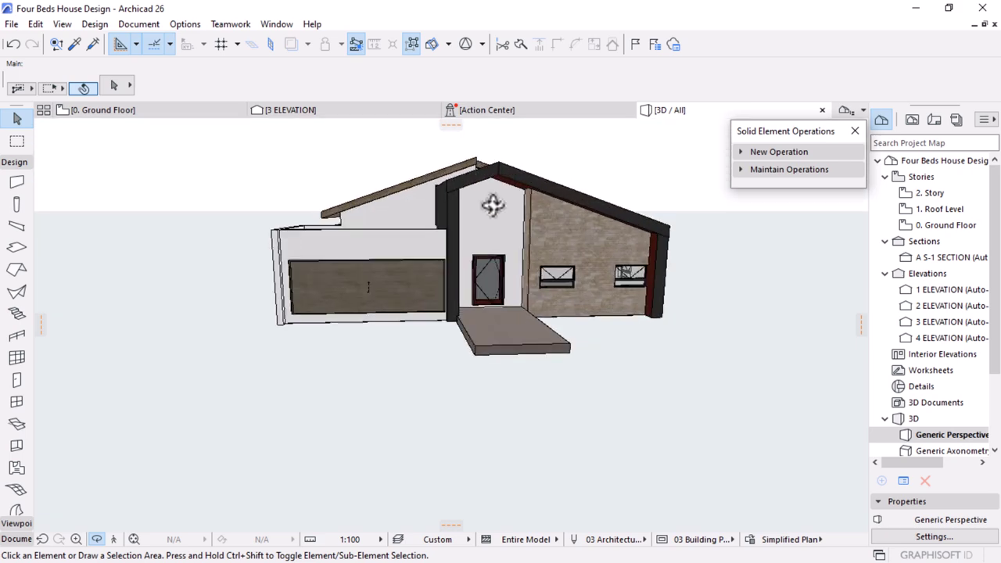
{"action": "left_click_drag", "start_coordinate": [733, 309], "coordinate": [267, 338]}
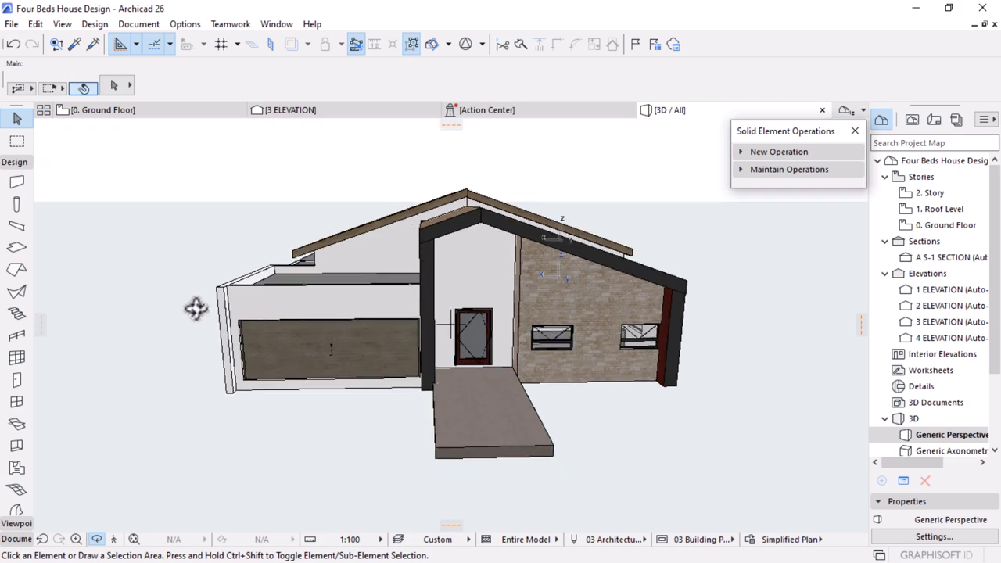
{"action": "left_click_drag", "start_coordinate": [195, 309], "coordinate": [341, 348]}
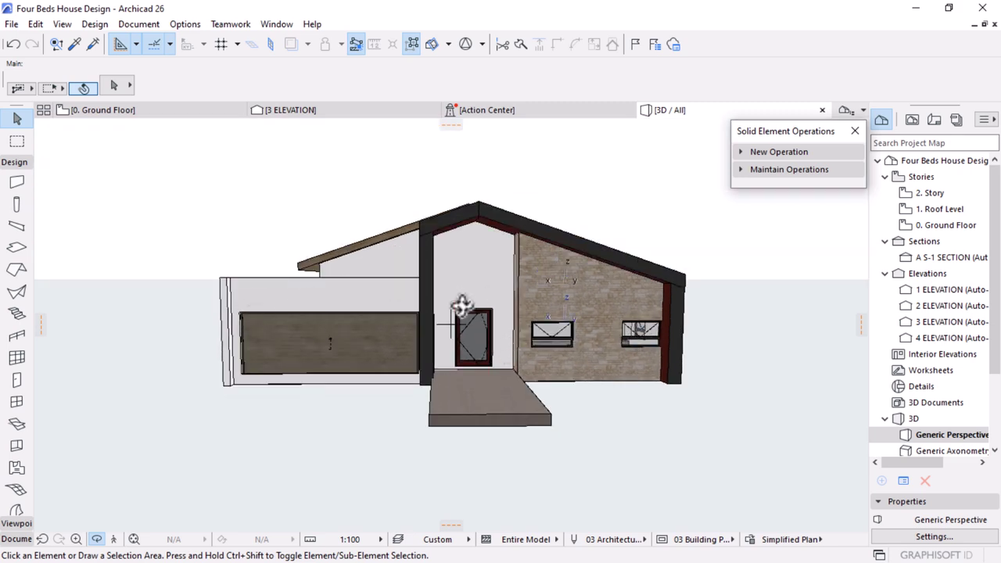
{"action": "left_click_drag", "start_coordinate": [461, 305], "coordinate": [504, 353]}
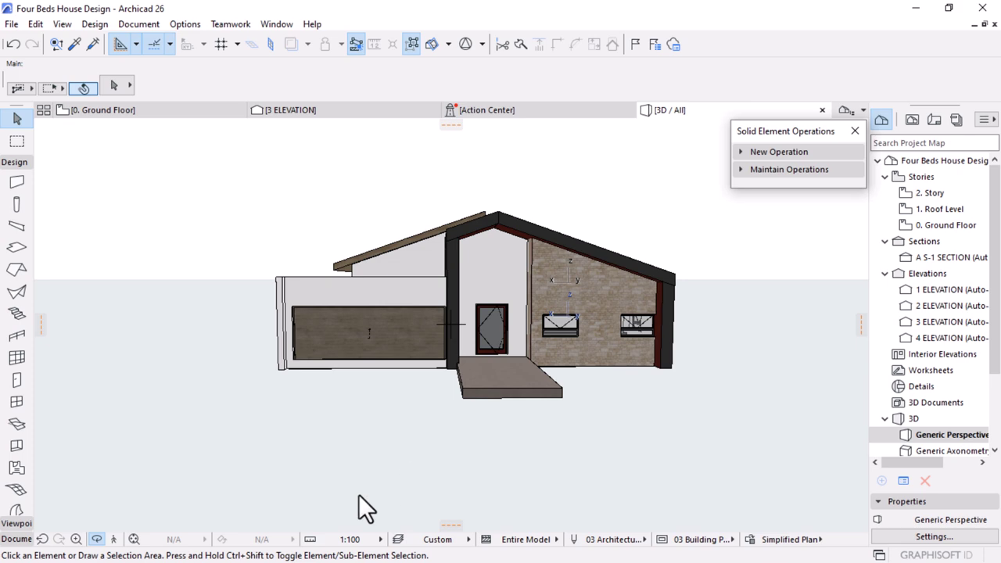
{"action": "middle_click_drag", "start_coordinate": [619, 351], "coordinate": [619, 352], "text": "shift"}
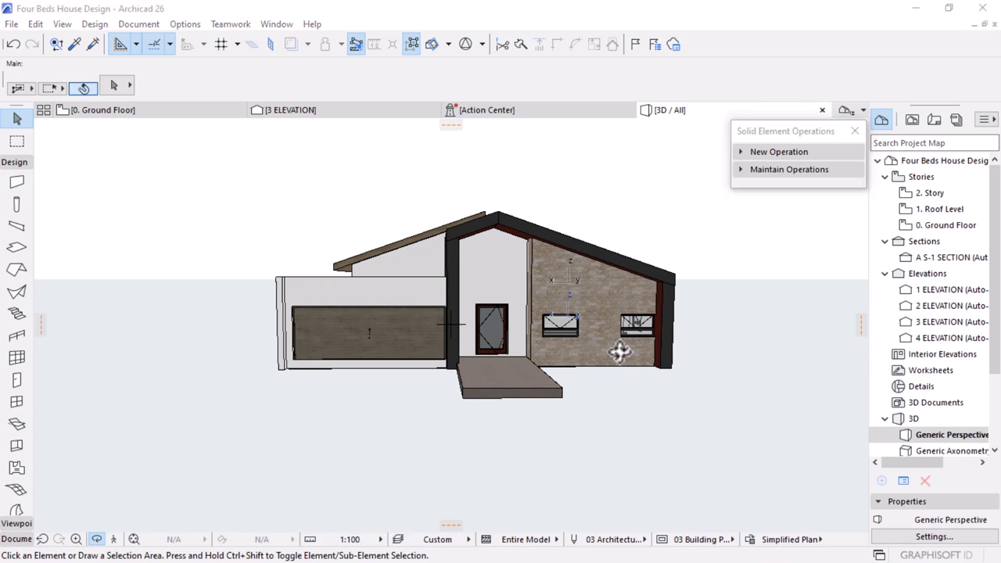
{"action": "scroll", "coordinate": [486, 325], "scroll_direction": "up", "scroll_amount": 2}
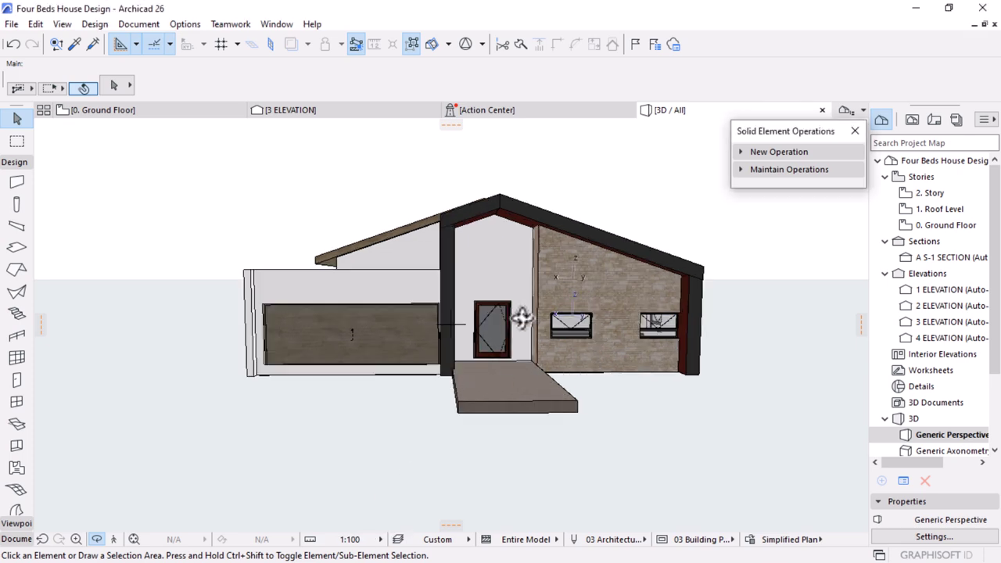
Examine the garage's flat roof and how the entrance gable roof meets the main roof from above
{"action": "left_click_drag", "start_coordinate": [521, 317], "coordinate": [695, 396]}
{"action": "scroll", "coordinate": [390, 292], "scroll_direction": "up", "scroll_amount": 3}
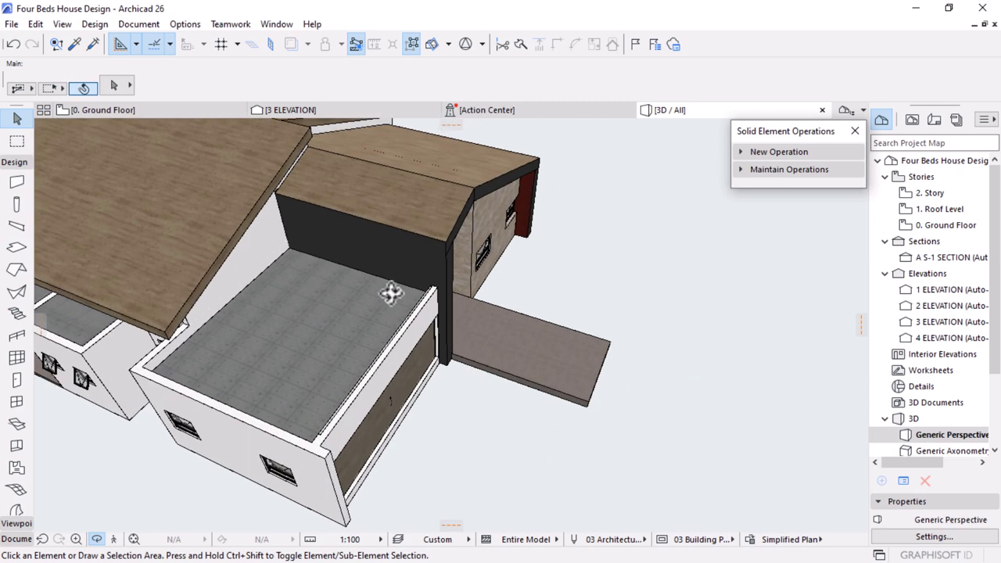
{"action": "left_click_drag", "start_coordinate": [390, 293], "coordinate": [166, 219]}
{"action": "scroll", "coordinate": [217, 299], "scroll_direction": "down", "scroll_amount": 3}
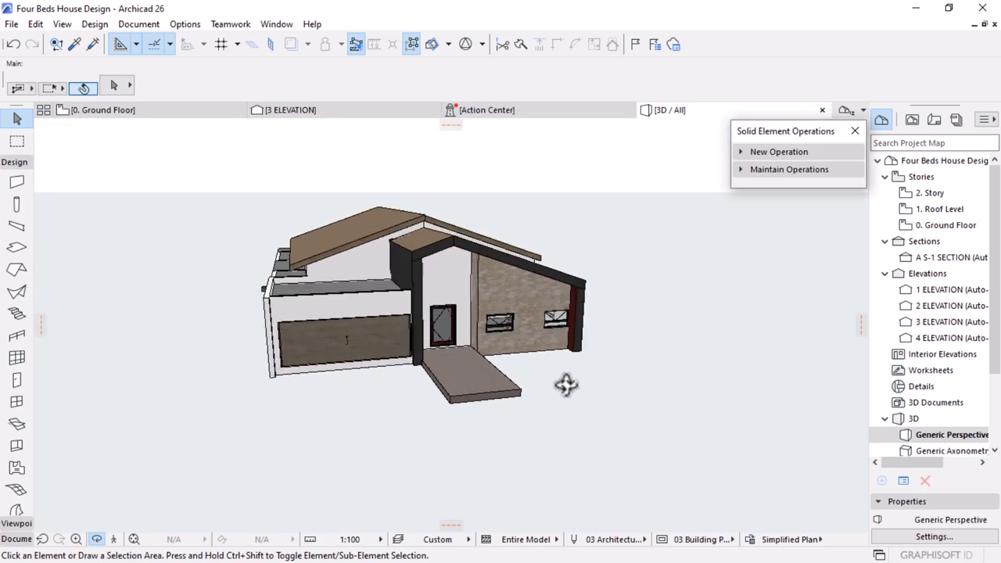
{"action": "middle_click_drag", "start_coordinate": [566, 385], "coordinate": [408, 317], "text": "shift"}
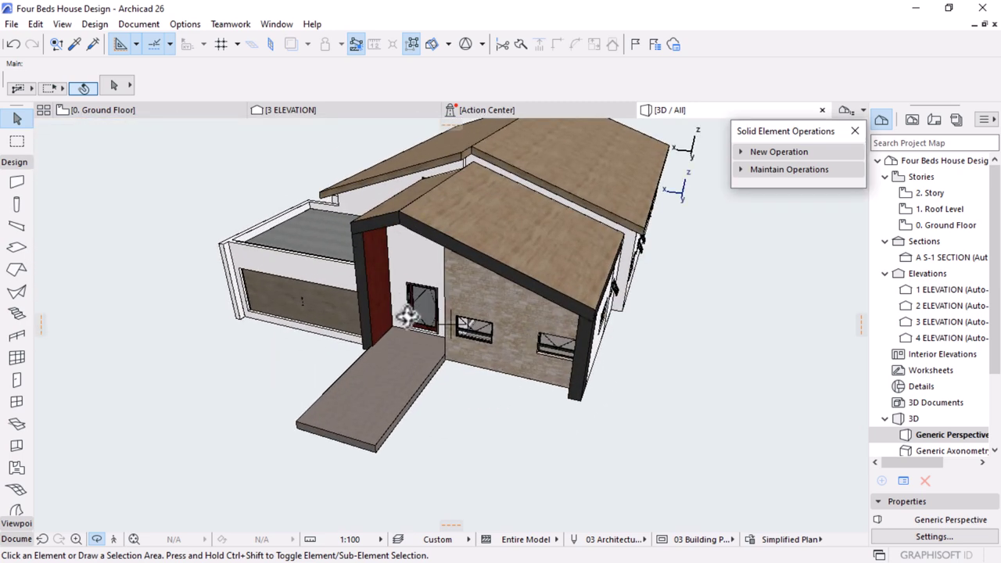
{"action": "left_click_drag", "start_coordinate": [406, 315], "coordinate": [403, 295]}
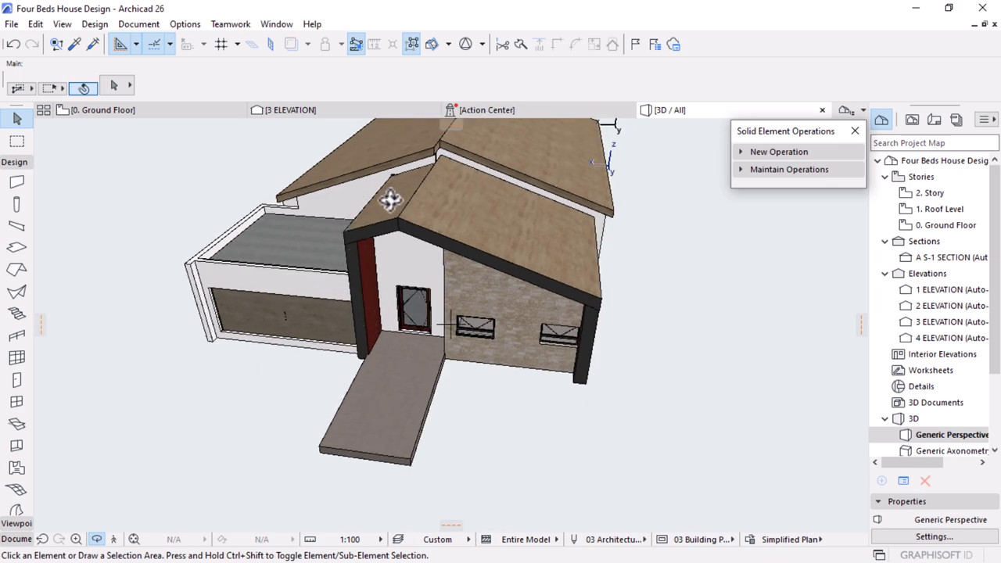
{"action": "scroll", "coordinate": [602, 352], "scroll_direction": "down", "scroll_amount": 2}
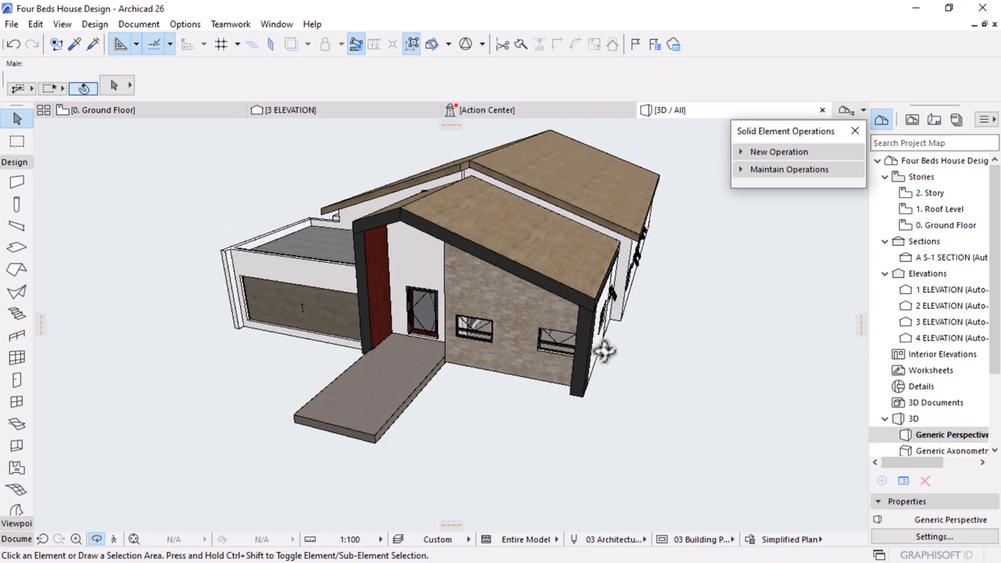
{"action": "left_click_drag", "start_coordinate": [431, 281], "coordinate": [379, 246]}
{"action": "scroll", "coordinate": [522, 272], "scroll_direction": "up", "scroll_amount": 2}
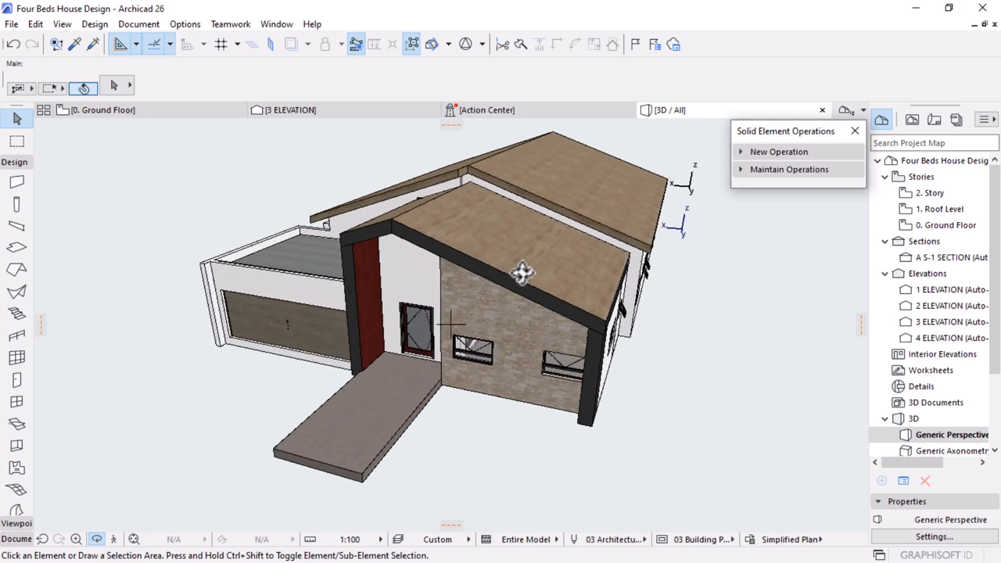
{"action": "left_click_drag", "start_coordinate": [522, 272], "coordinate": [553, 356]}
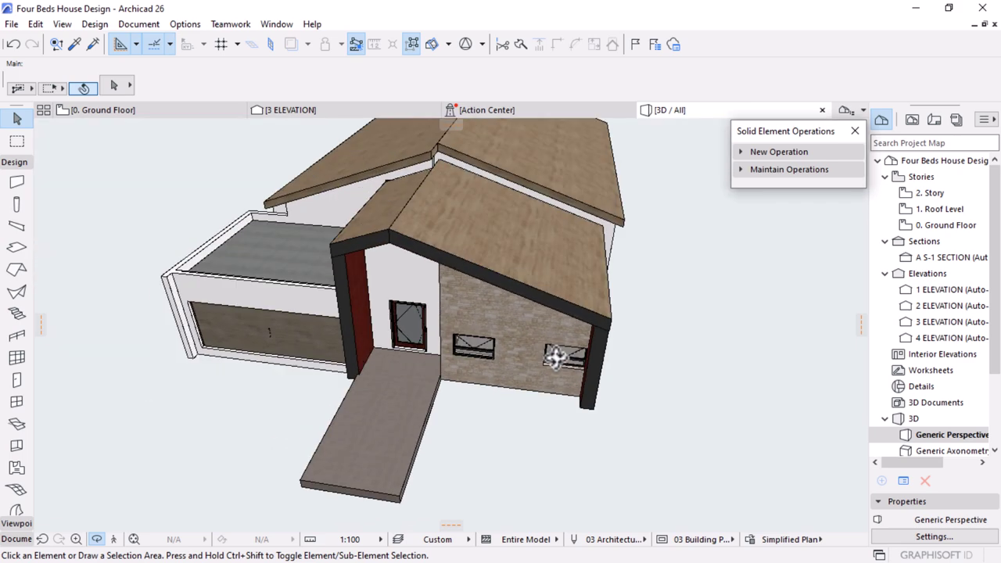
Open the Ground Floor plan, bring the front part of the house into view and clear the wall selection
{"action": "double_click", "coordinate": [954, 227]}
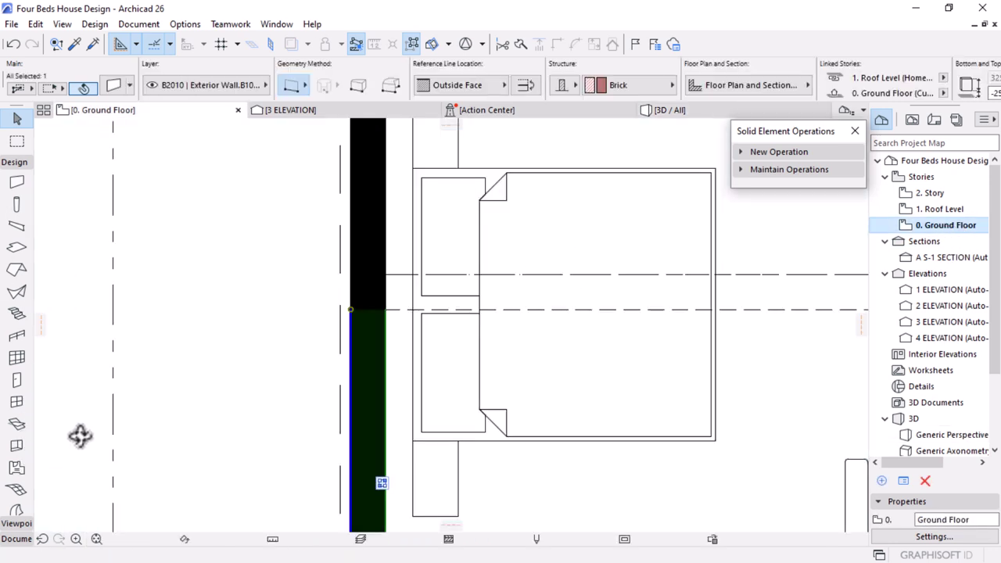
{"action": "scroll", "coordinate": [284, 362], "scroll_direction": "down", "scroll_amount": 3}
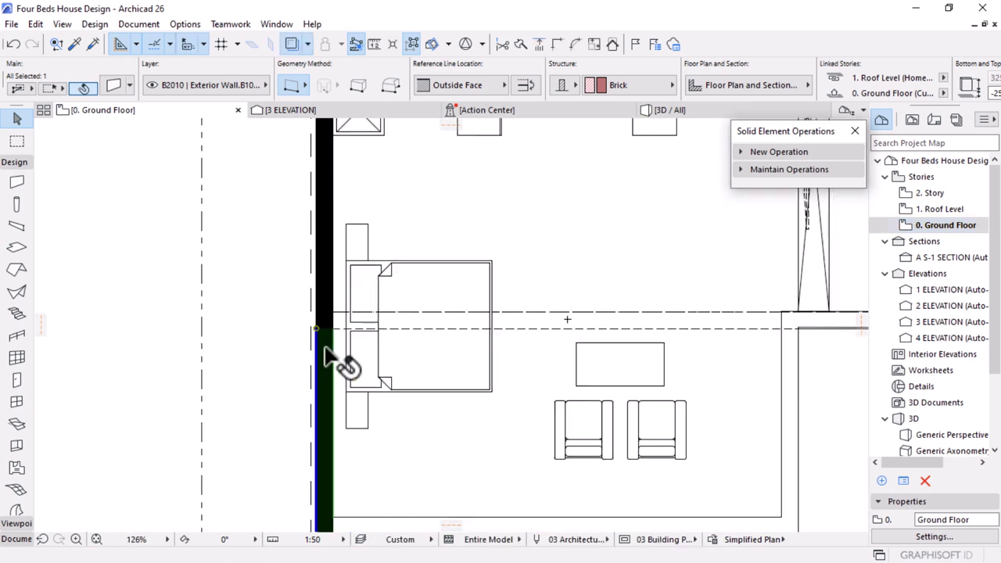
{"action": "scroll", "coordinate": [344, 379], "scroll_direction": "down", "scroll_amount": 10}
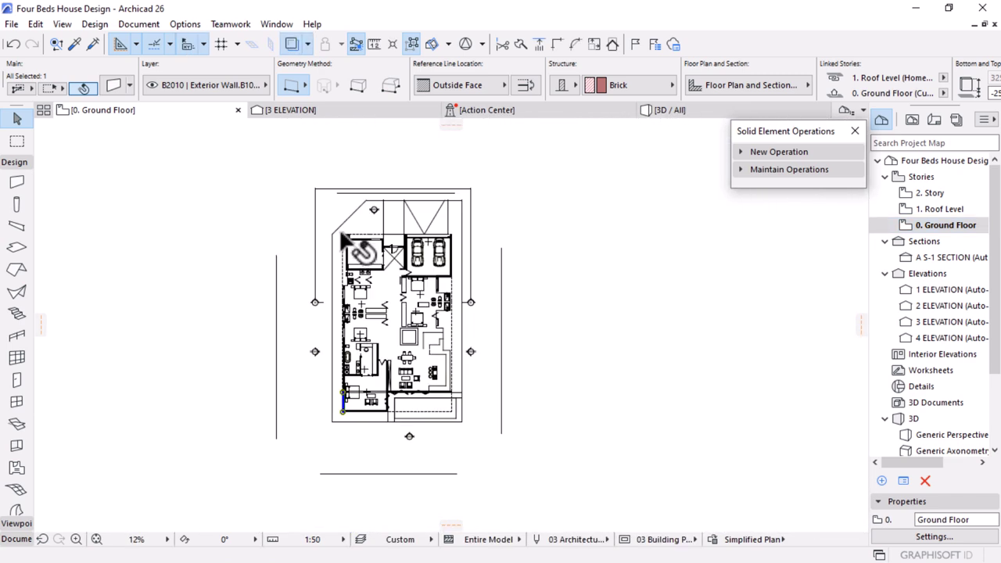
{"action": "scroll", "coordinate": [337, 211], "scroll_direction": "up", "scroll_amount": 4}
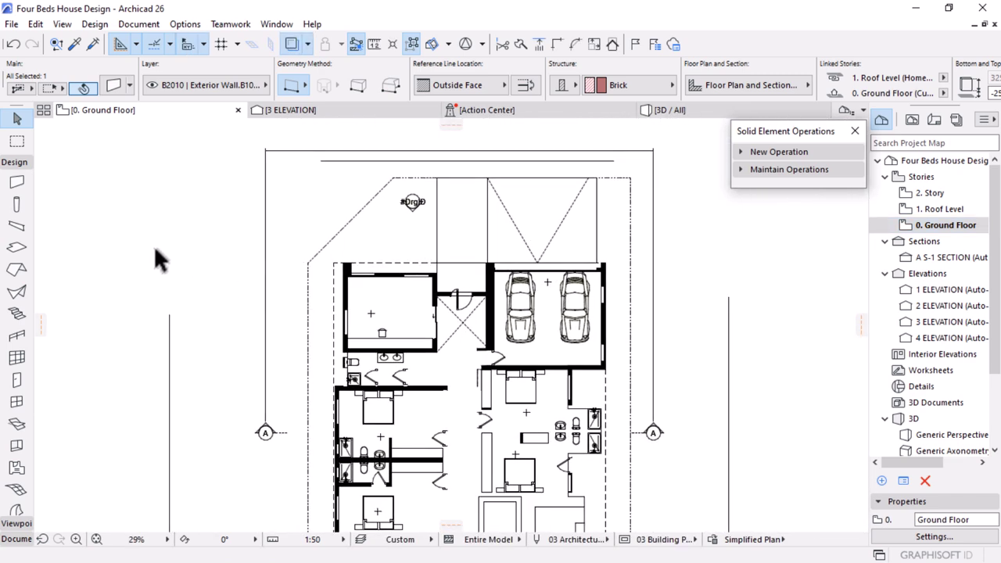
{"action": "left_click", "coordinate": [175, 273]}
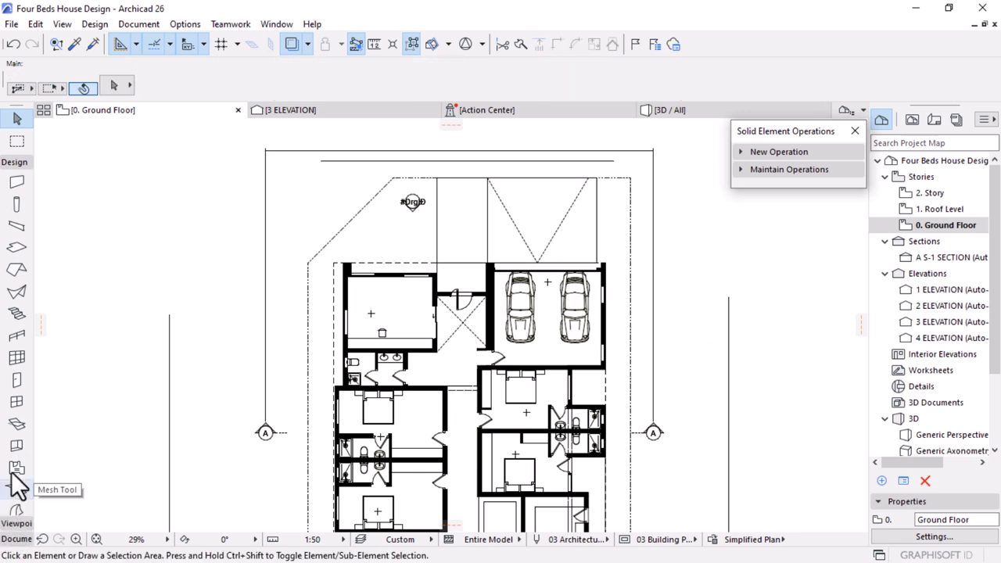
Search the object library for "sheet" and choose Profiled Sheet 26 as the Object tool's default object
{"action": "scroll", "coordinate": [17, 422], "scroll_direction": "down", "scroll_amount": 3}
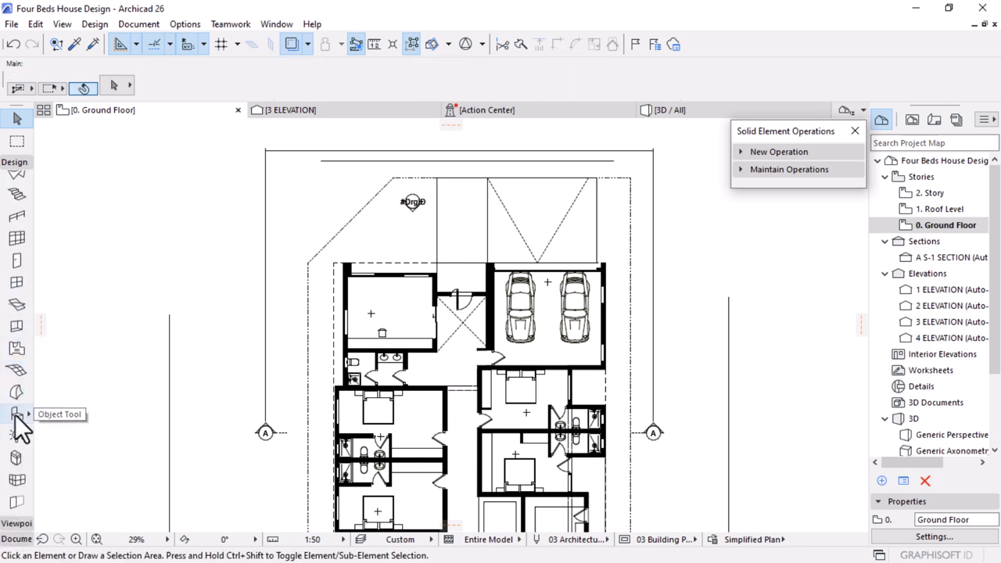
{"action": "left_click", "coordinate": [17, 417]}
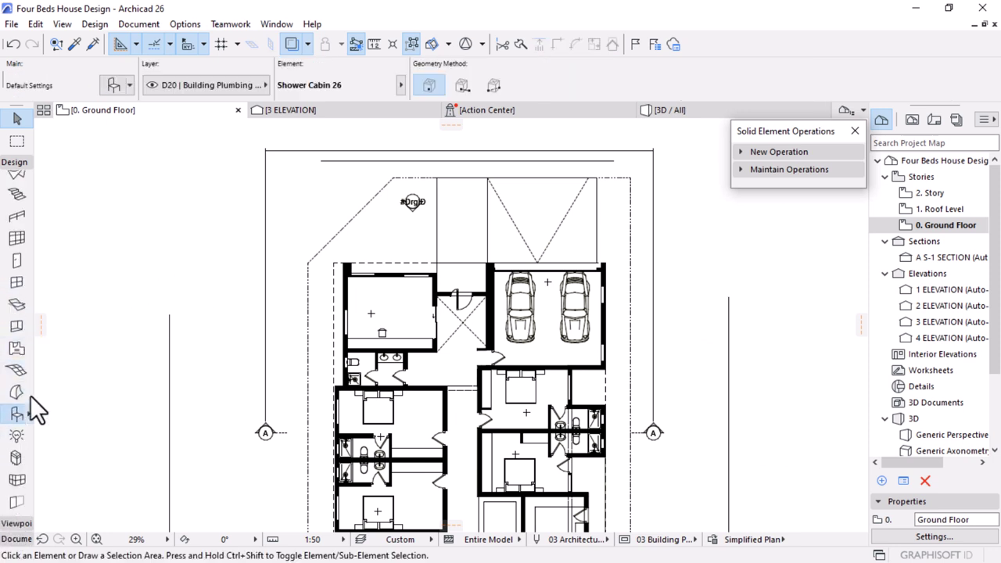
{"action": "left_click", "coordinate": [117, 84]}
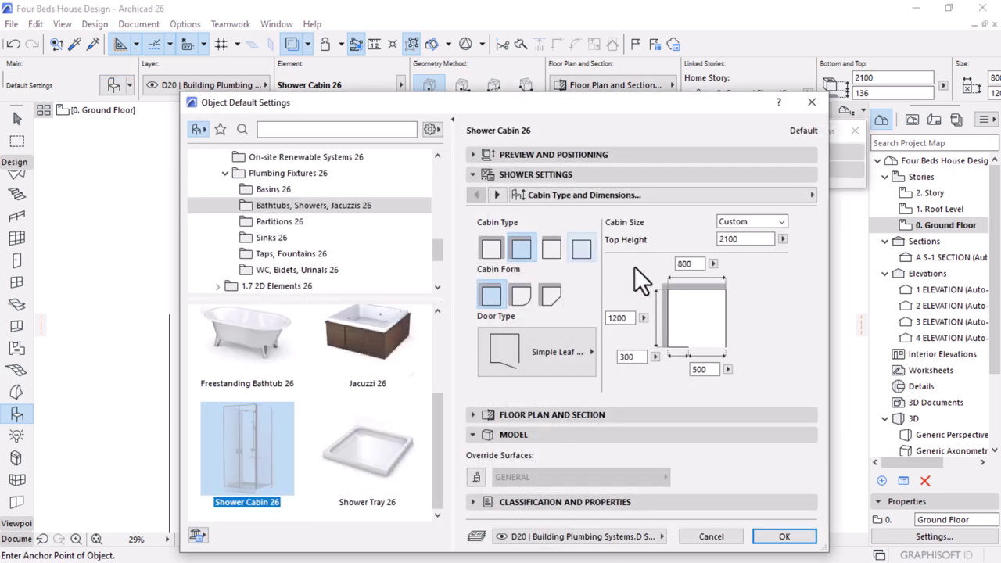
{"action": "key", "text": "Escape"}
{"action": "scroll", "coordinate": [653, 264], "scroll_direction": "down", "scroll_amount": 4}
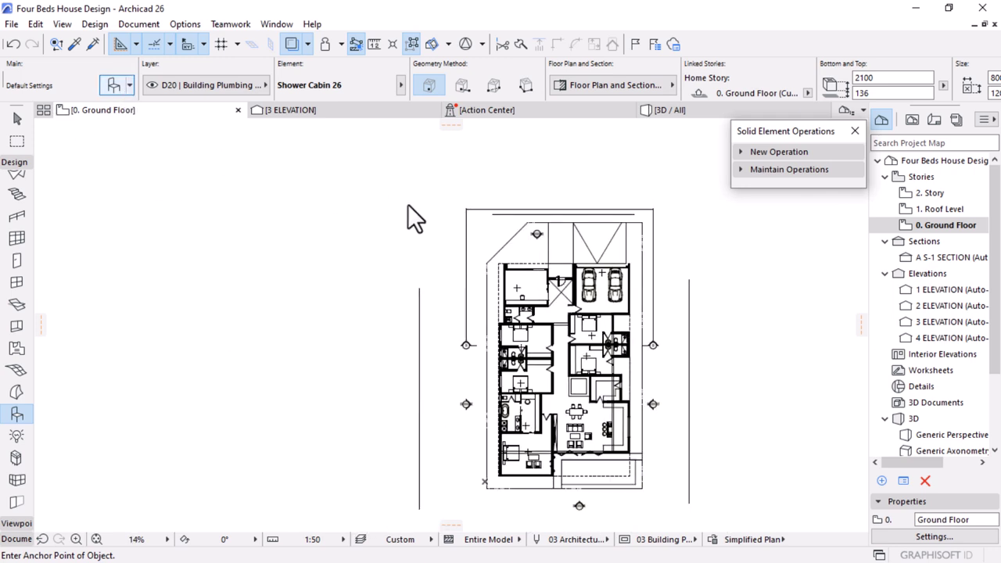
{"action": "key", "text": "ctrl+t"}
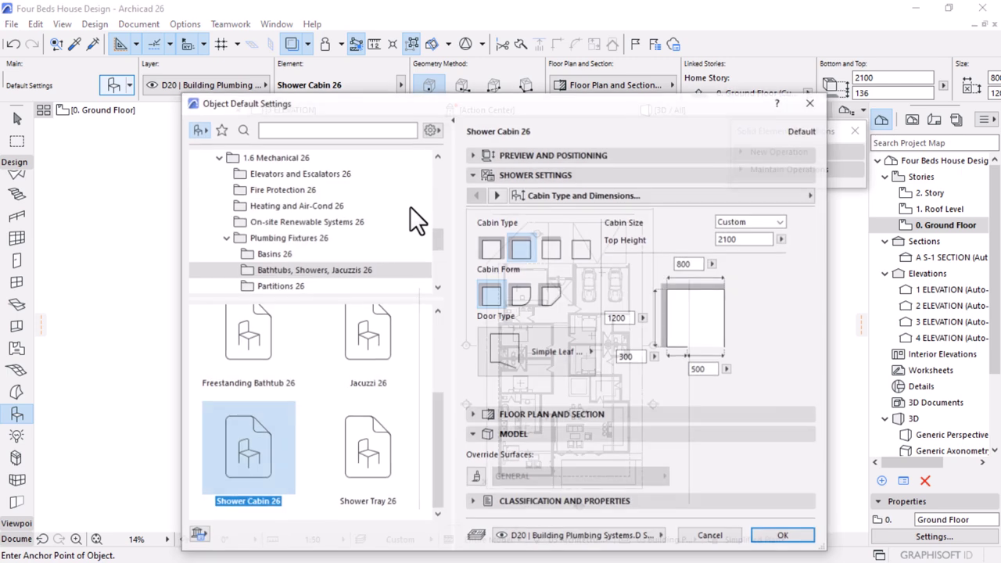
{"action": "left_click", "coordinate": [280, 129]}
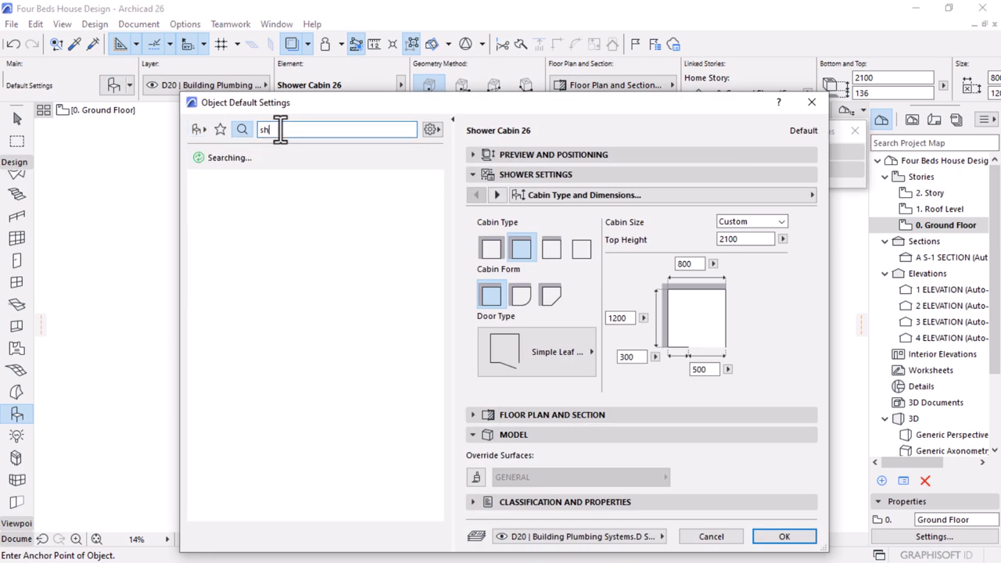
{"action": "type", "text": "shee"}
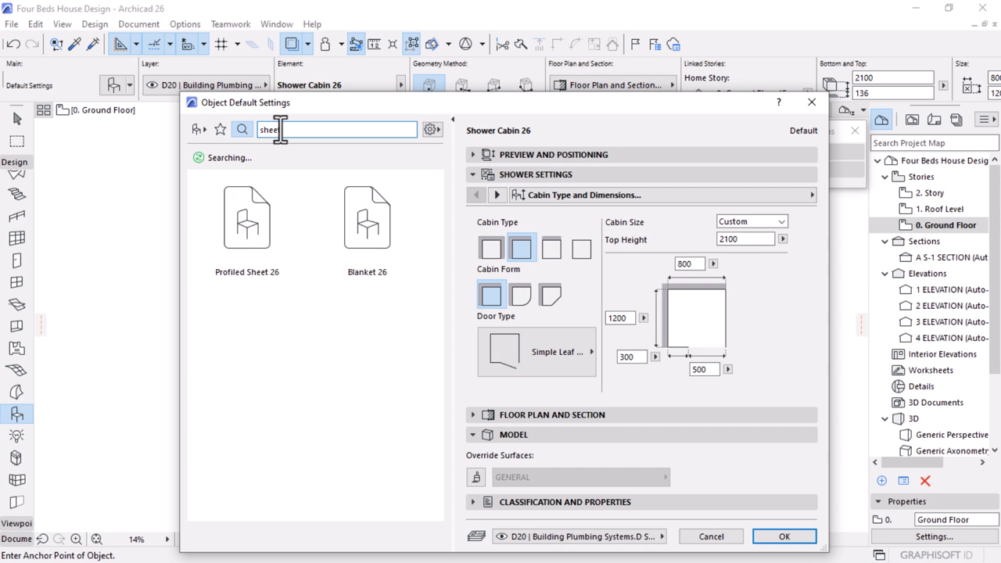
{"action": "type", "text": "t"}
{"action": "left_click", "coordinate": [246, 220]}
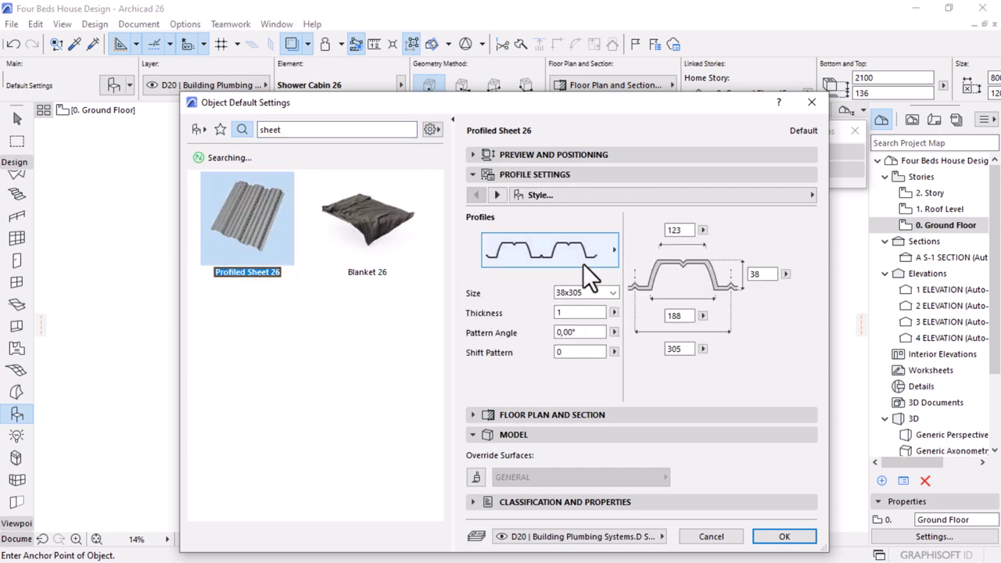
Choose the dovetail-shaped profile for the Profiled Sheet 26 object and set its overall profile width to 300
{"action": "left_click", "coordinate": [582, 263]}
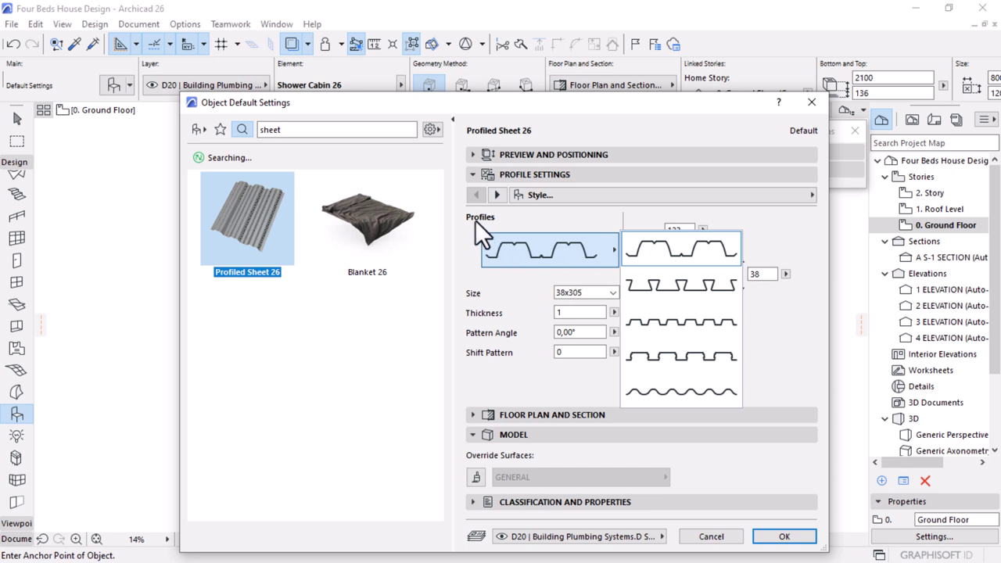
{"action": "left_click", "coordinate": [680, 286]}
{"action": "left_click", "coordinate": [677, 348]}
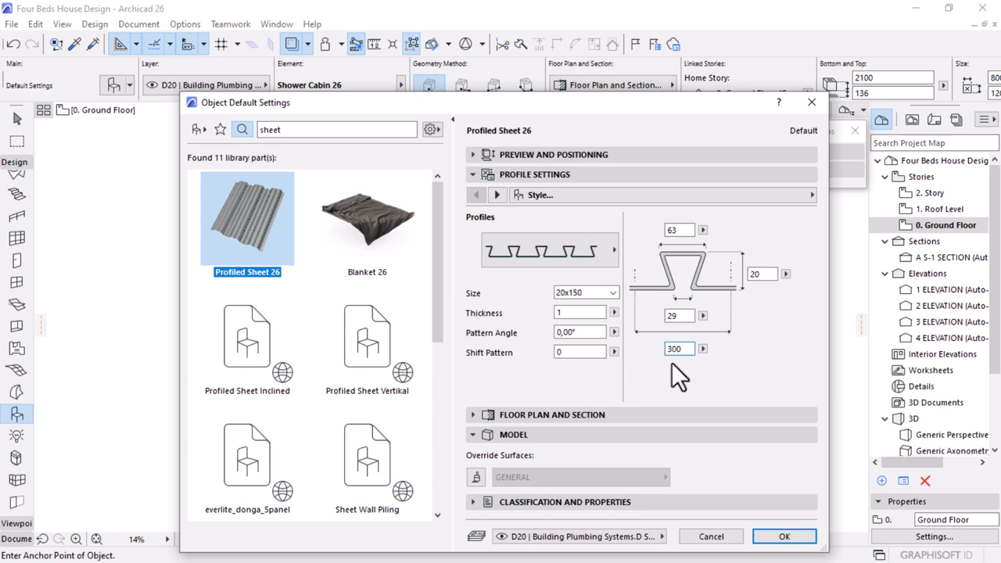
{"action": "left_click", "coordinate": [666, 316]}
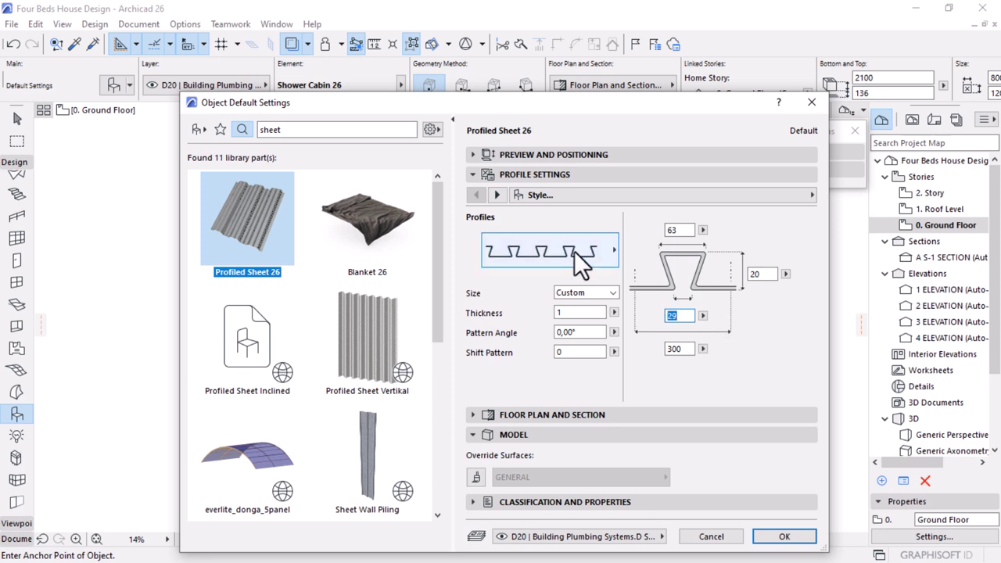
Set the profiled sheet's slope angle to 90° so it stands vertically, and accept the object settings
{"action": "left_click", "coordinate": [499, 197]}
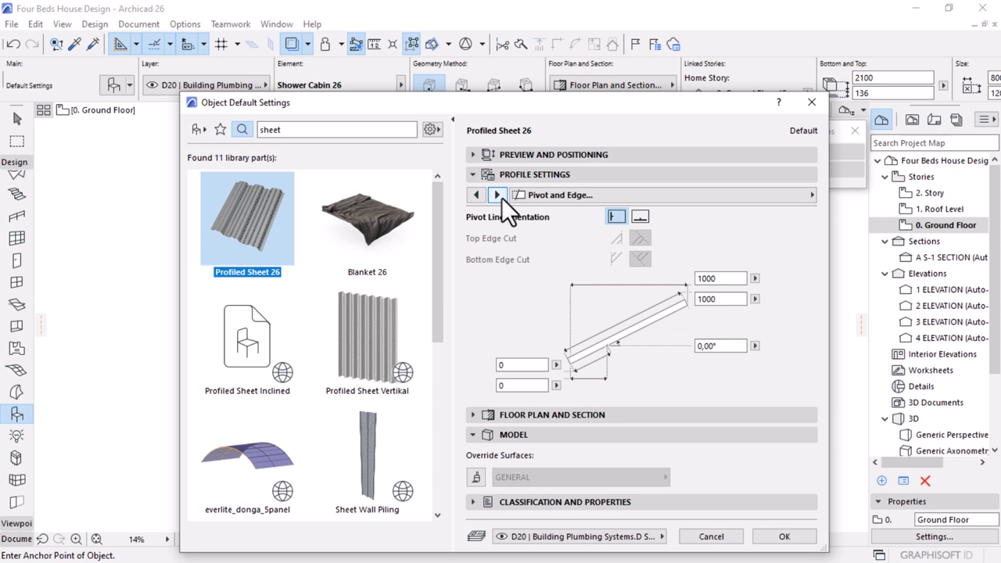
{"action": "left_click", "coordinate": [704, 350]}
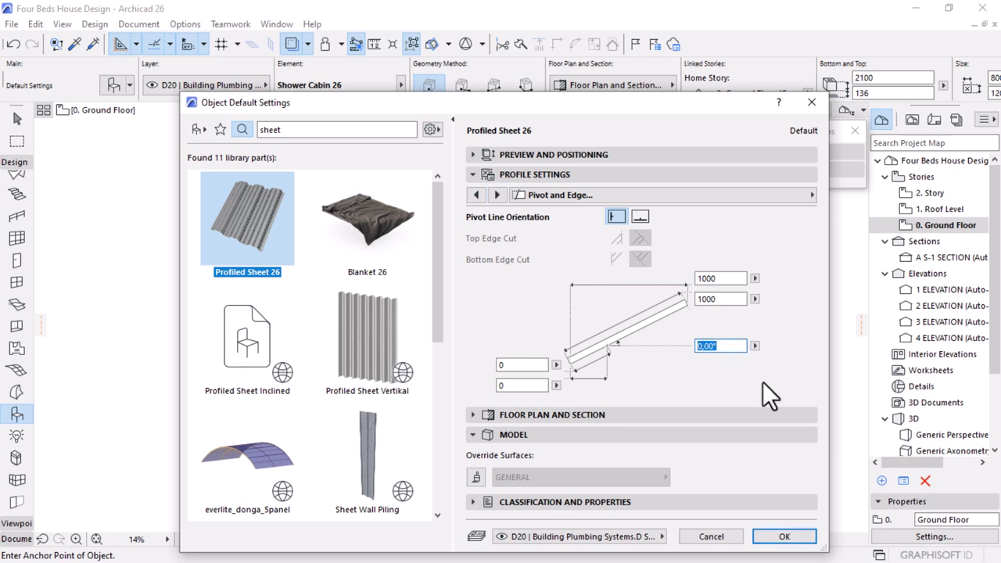
{"action": "type", "text": "90"}
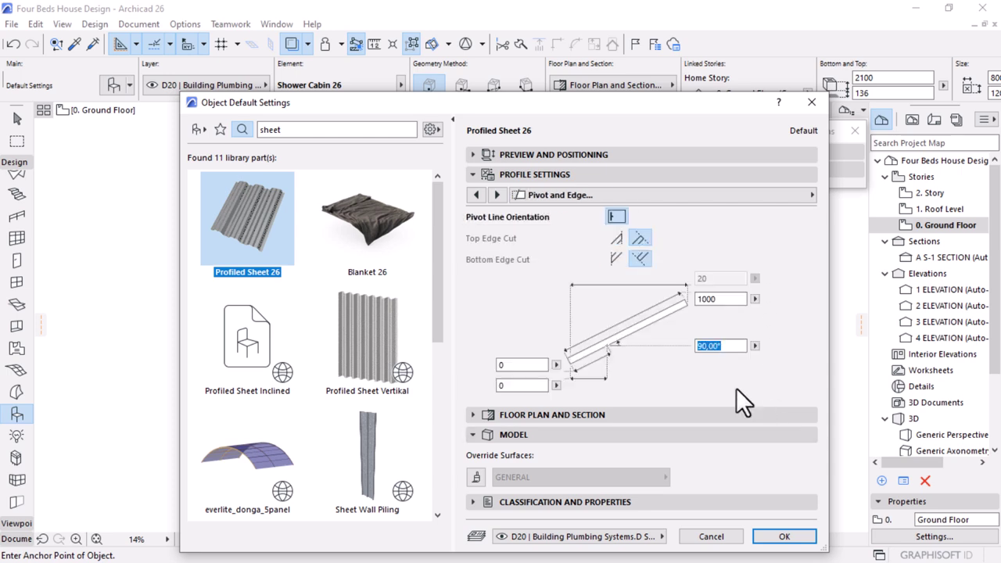
{"action": "left_click", "coordinate": [783, 537]}
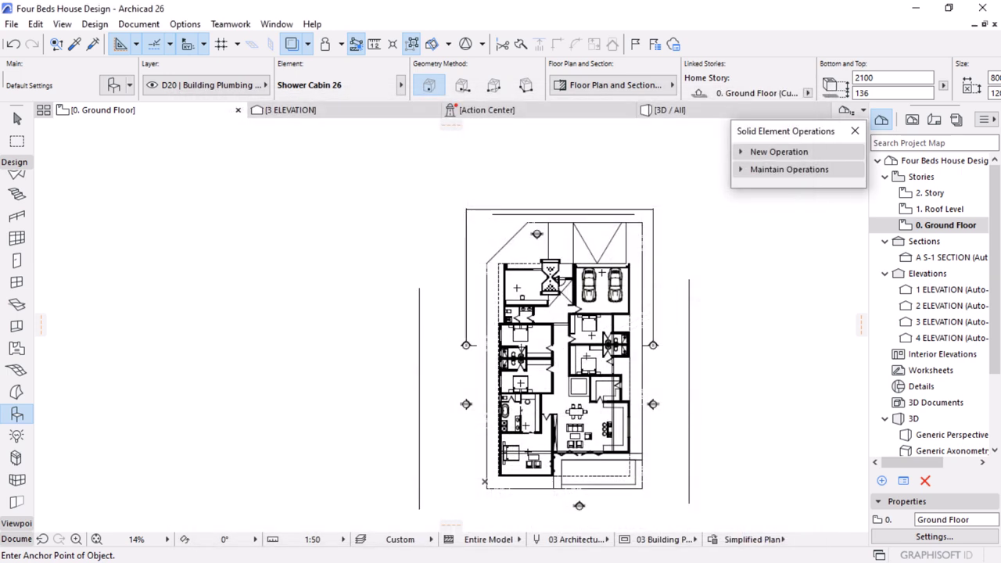
Place the profiled sheet outside the front room's side wall and move it to the wall's front outer corner
{"action": "scroll", "coordinate": [537, 275], "scroll_direction": "up", "scroll_amount": 8}
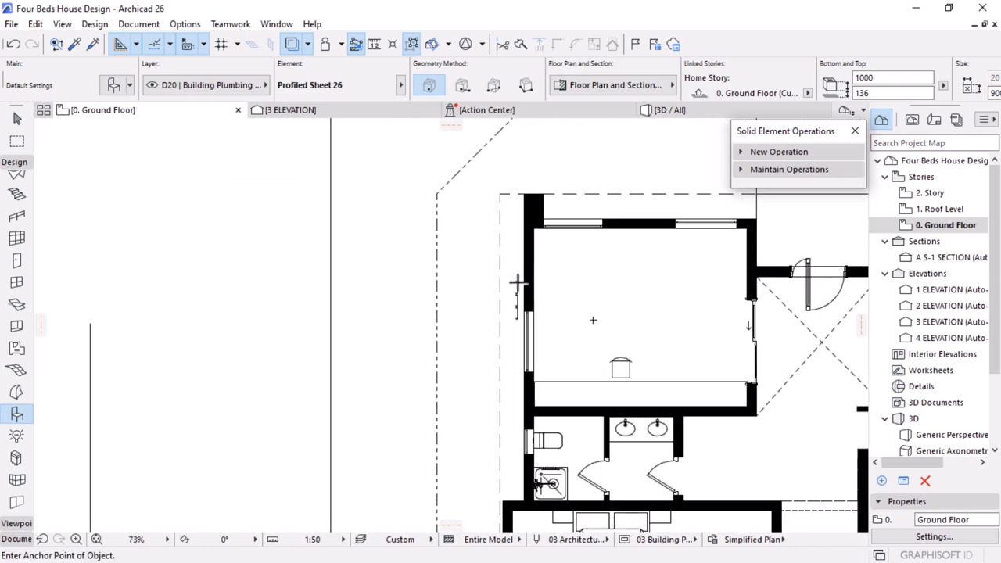
{"action": "key", "text": "Escape"}
{"action": "left_click", "coordinate": [518, 285]}
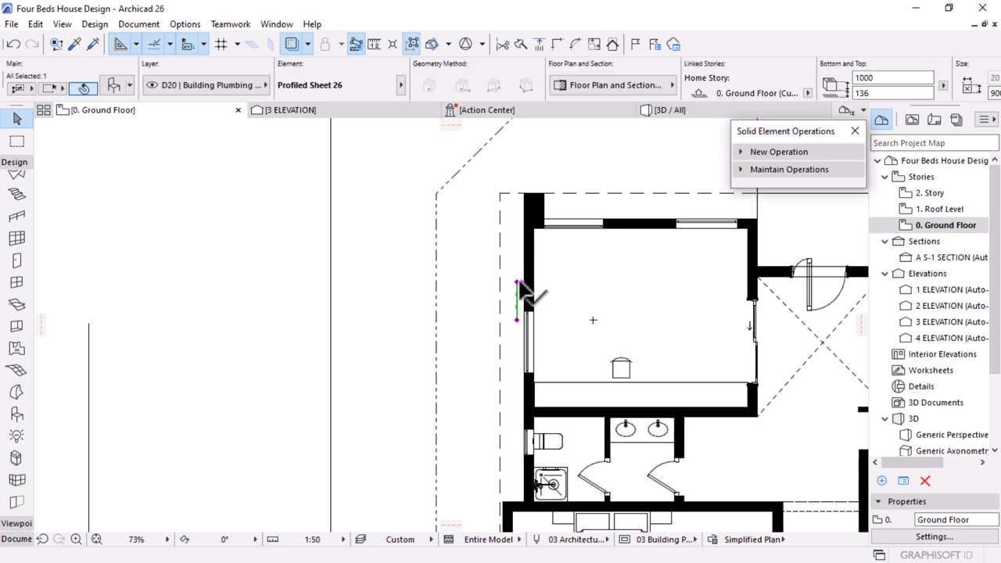
{"action": "scroll", "coordinate": [520, 287], "scroll_direction": "up", "scroll_amount": 4}
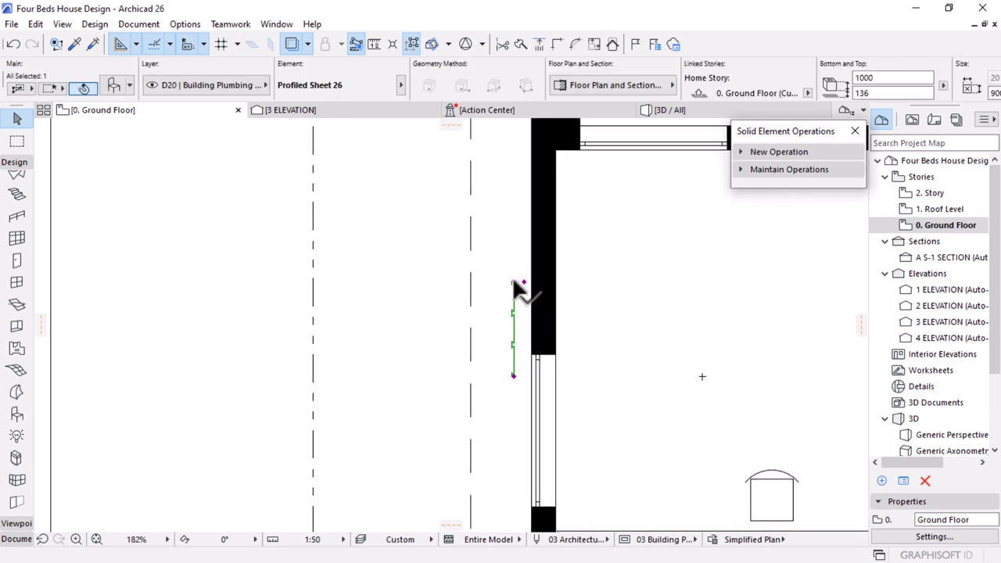
{"action": "left_click", "coordinate": [513, 282]}
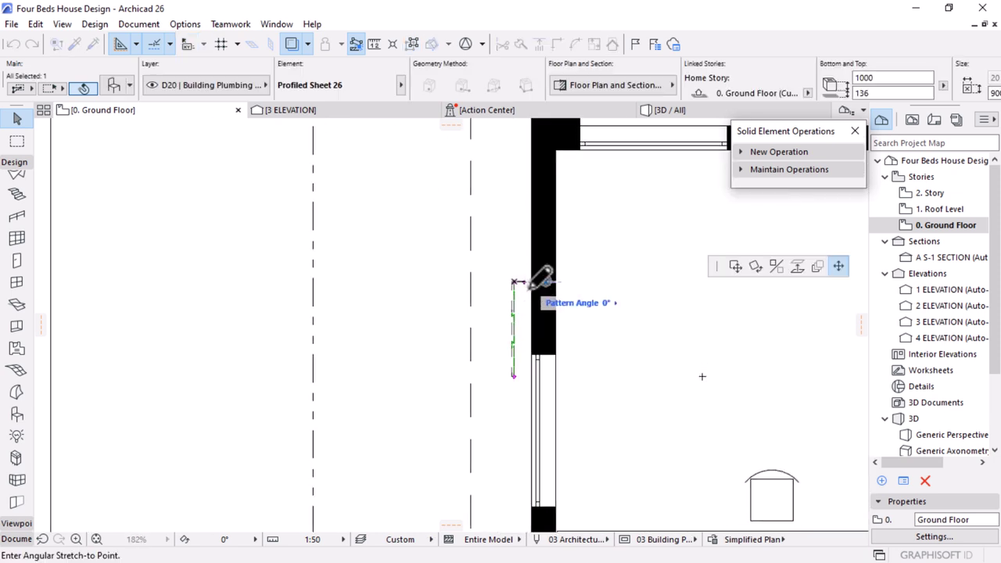
{"action": "left_click", "coordinate": [735, 266]}
{"action": "scroll", "coordinate": [547, 395], "scroll_direction": "down", "scroll_amount": 2}
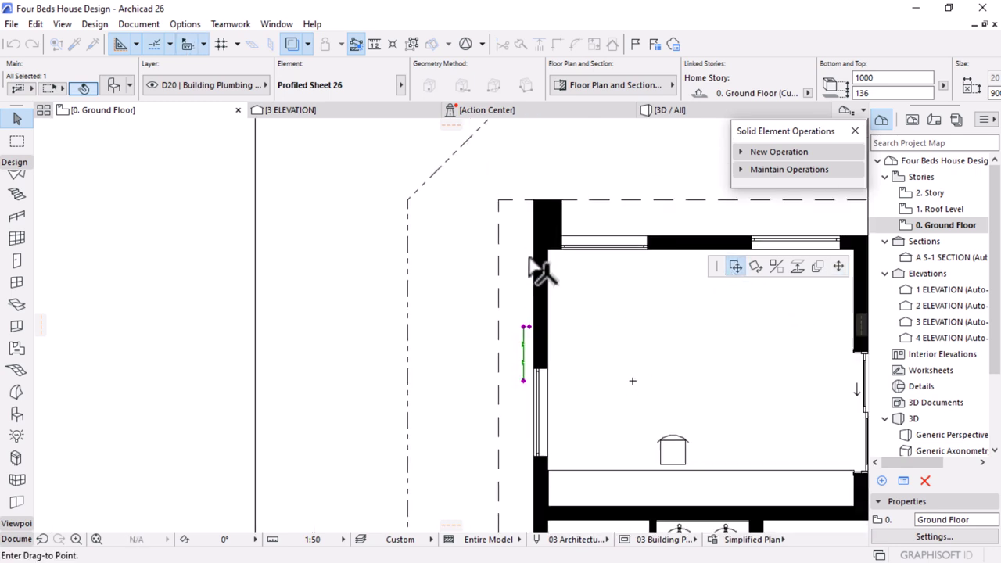
{"action": "left_click", "coordinate": [535, 201]}
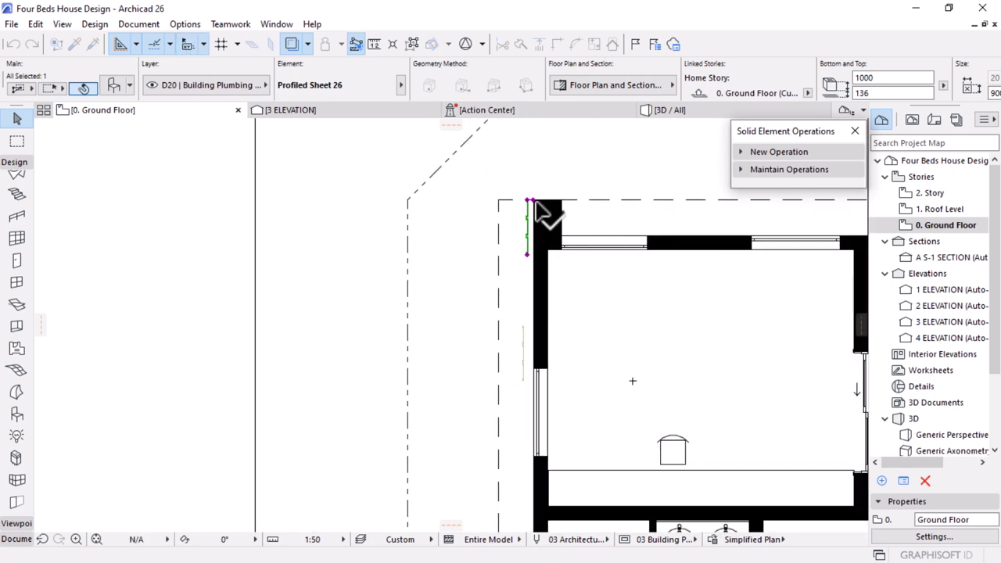
Stretch the profiled sheet along the side wall from the front corner to where the bedroom wall steps out
{"action": "left_click", "coordinate": [531, 266]}
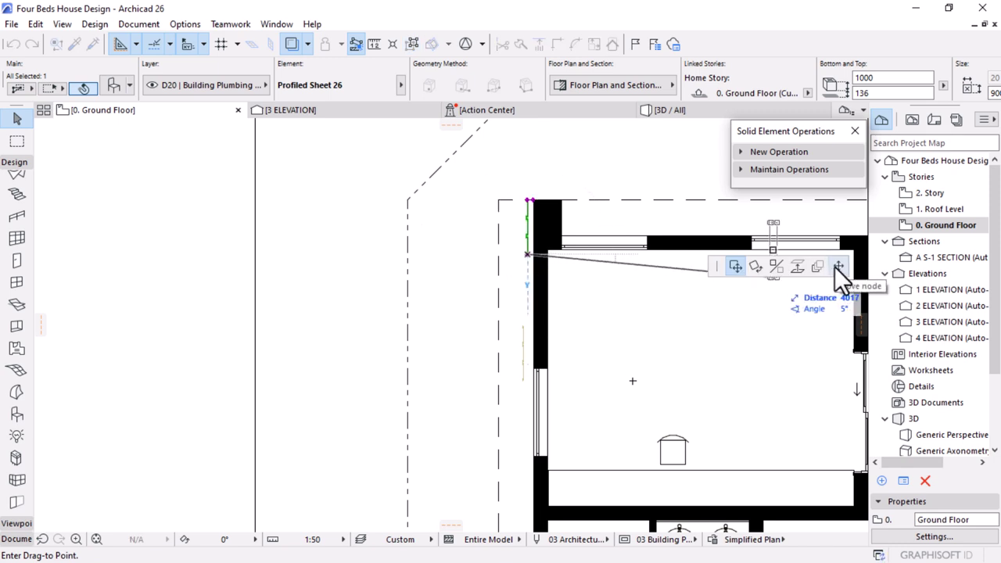
{"action": "left_click", "coordinate": [838, 267]}
{"action": "scroll", "coordinate": [562, 225], "scroll_direction": "down", "scroll_amount": 2}
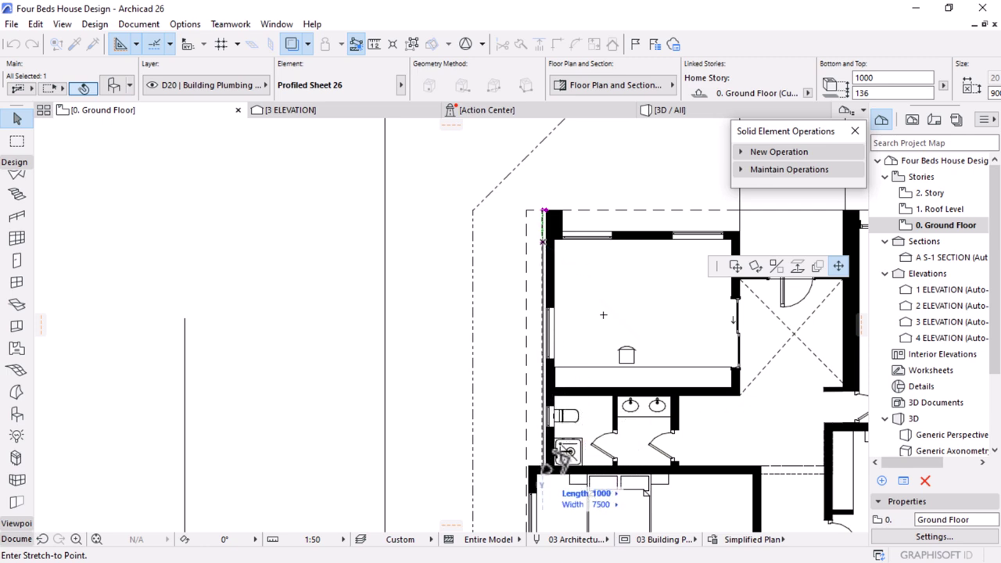
{"action": "scroll", "coordinate": [544, 468], "scroll_direction": "up", "scroll_amount": 2}
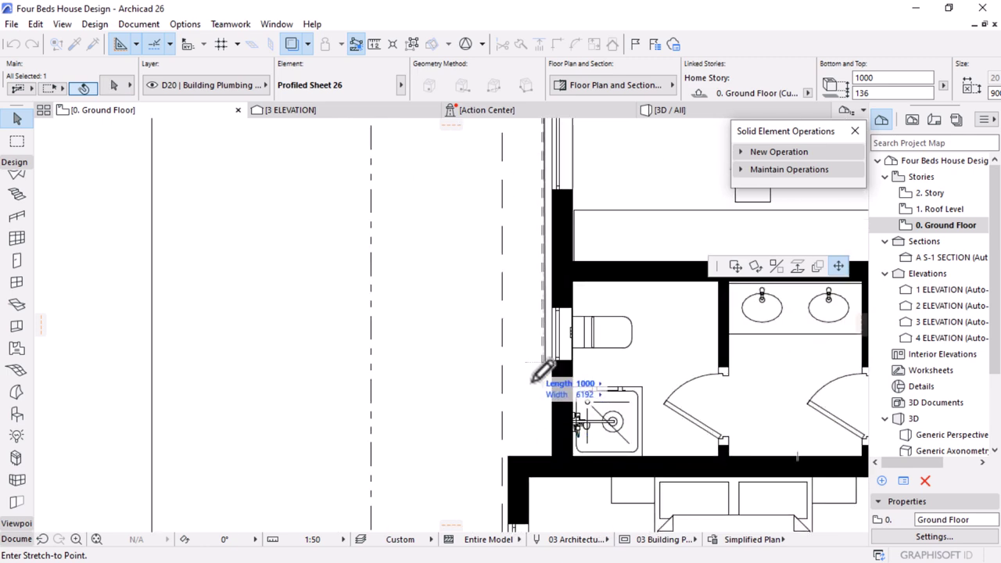
{"action": "left_click", "coordinate": [545, 461]}
{"action": "scroll", "coordinate": [618, 289], "scroll_direction": "down", "scroll_amount": 3}
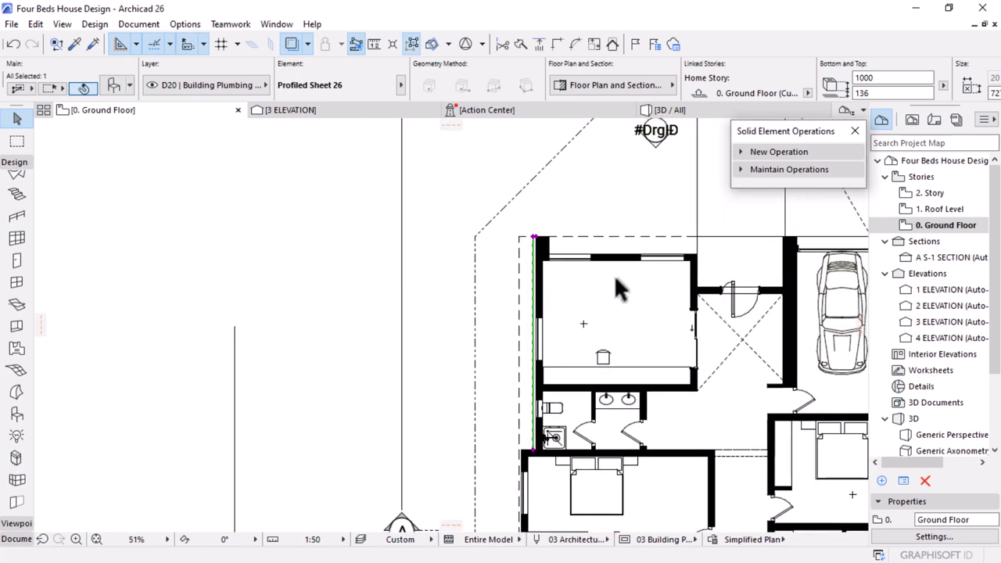
{"action": "scroll", "coordinate": [648, 223], "scroll_direction": "up", "scroll_amount": 2}
In the 3D view, stretch the profiled sheet's height to the top edge of the dark gable frame, 3324 mm
{"action": "left_click", "coordinate": [704, 114]}
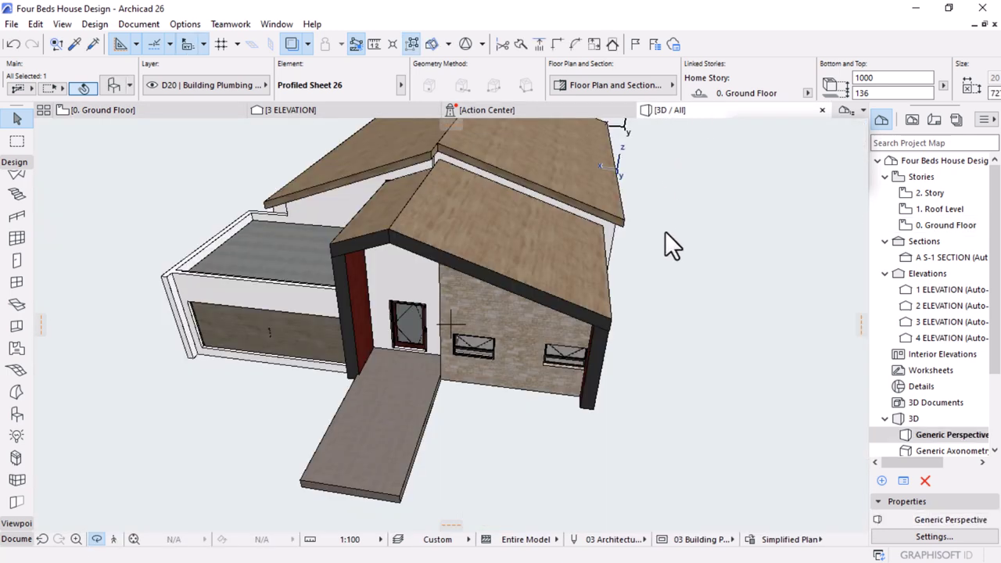
{"action": "left_click", "coordinate": [679, 294]}
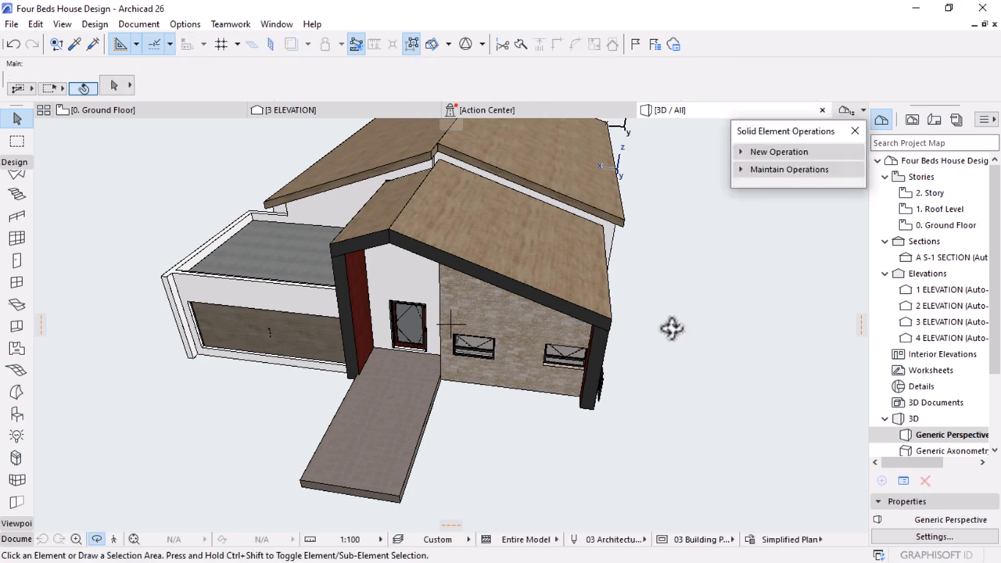
{"action": "middle_click_drag", "start_coordinate": [670, 329], "coordinate": [519, 300], "text": "shift"}
{"action": "scroll", "coordinate": [704, 360], "scroll_direction": "up", "scroll_amount": 3}
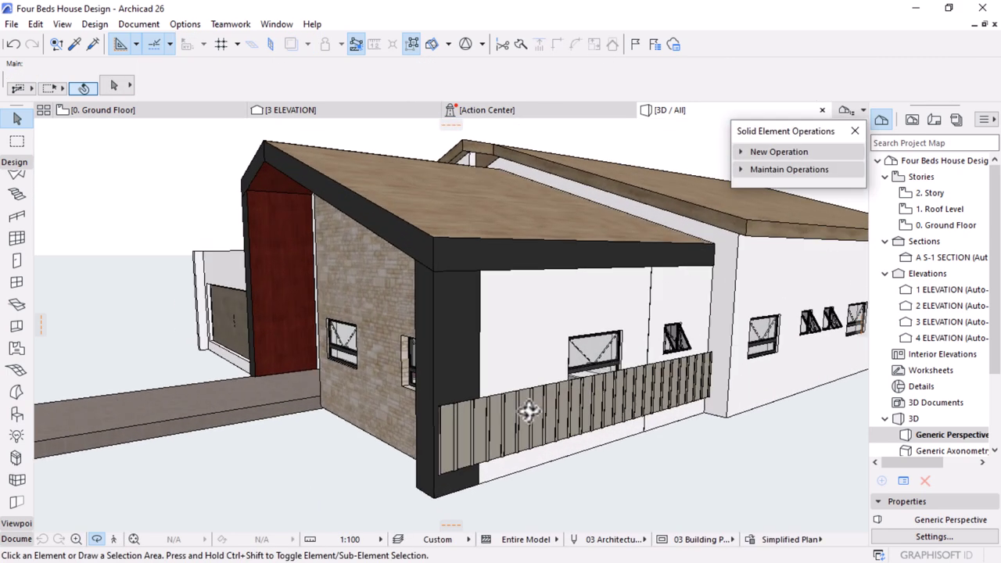
{"action": "left_click", "coordinate": [522, 407]}
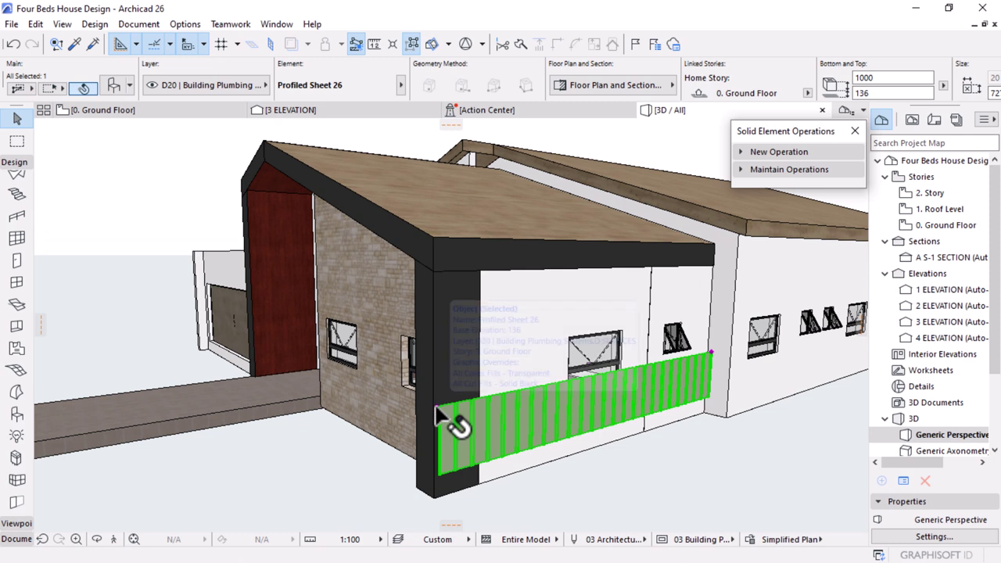
{"action": "left_click", "coordinate": [442, 415]}
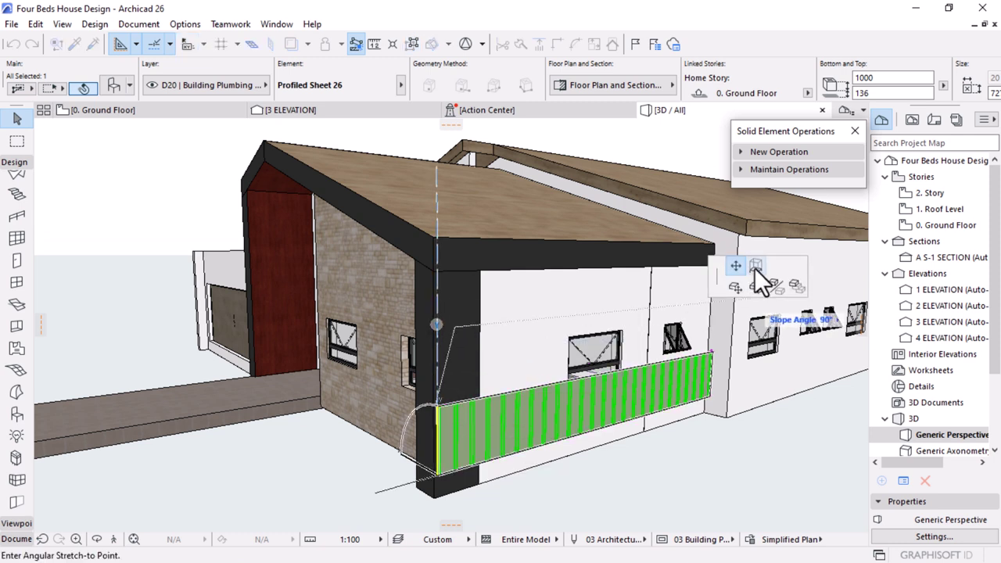
{"action": "left_click", "coordinate": [755, 267]}
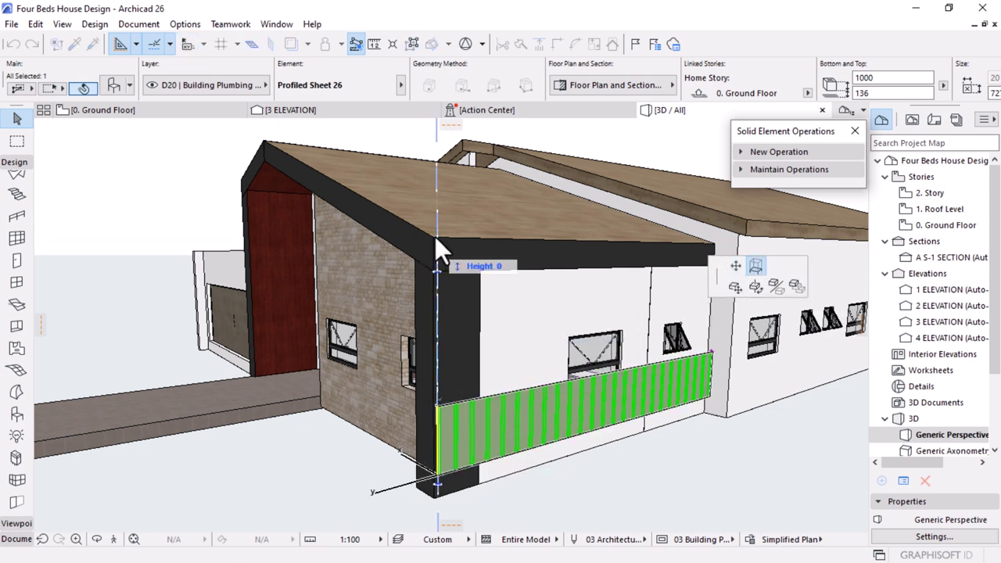
{"action": "left_click", "coordinate": [438, 233]}
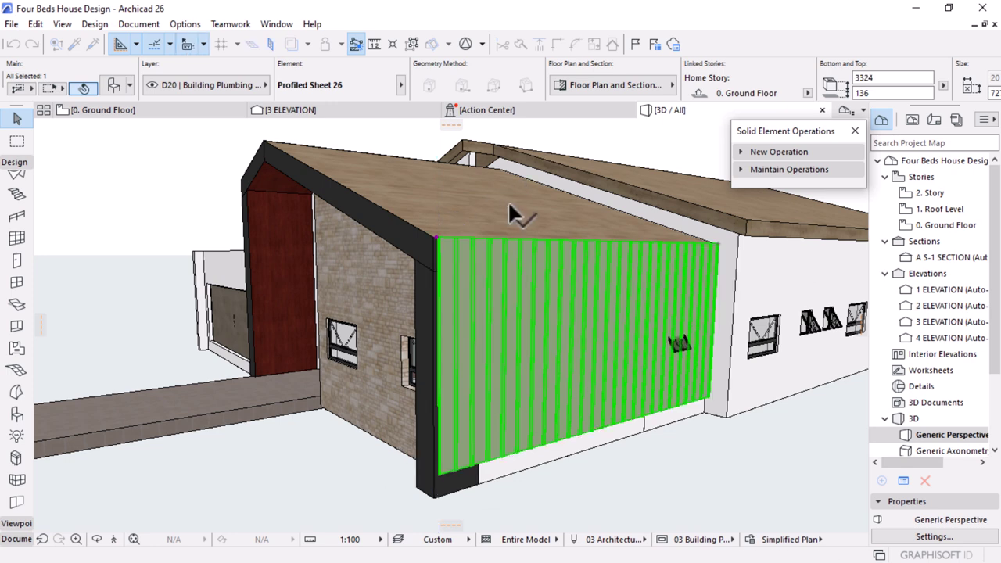
{"action": "scroll", "coordinate": [512, 206], "scroll_direction": "down", "scroll_amount": 2}
{"action": "scroll", "coordinate": [452, 368], "scroll_direction": "up", "scroll_amount": 2}
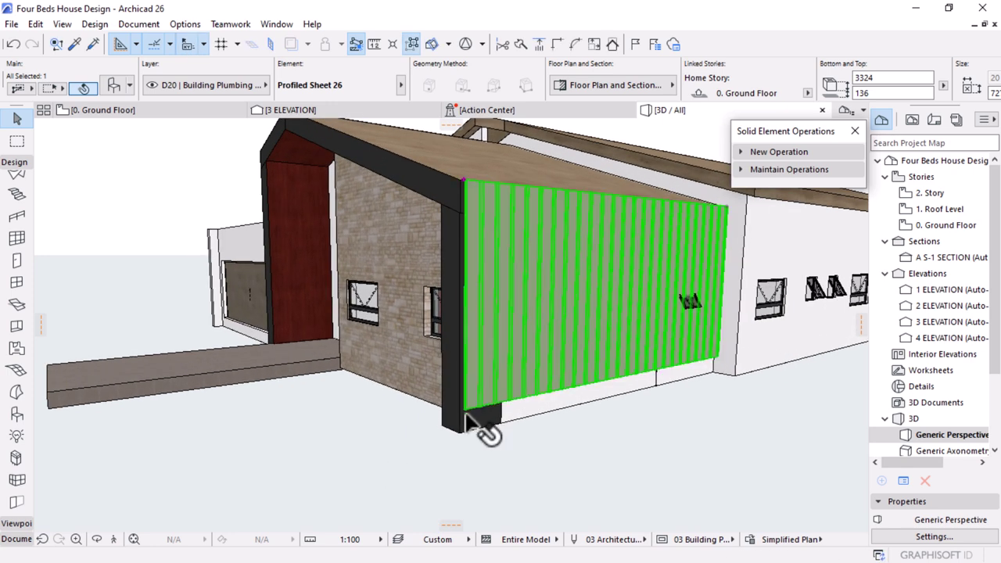
{"action": "middle_click_drag", "start_coordinate": [534, 361], "coordinate": [475, 431], "text": "shift"}
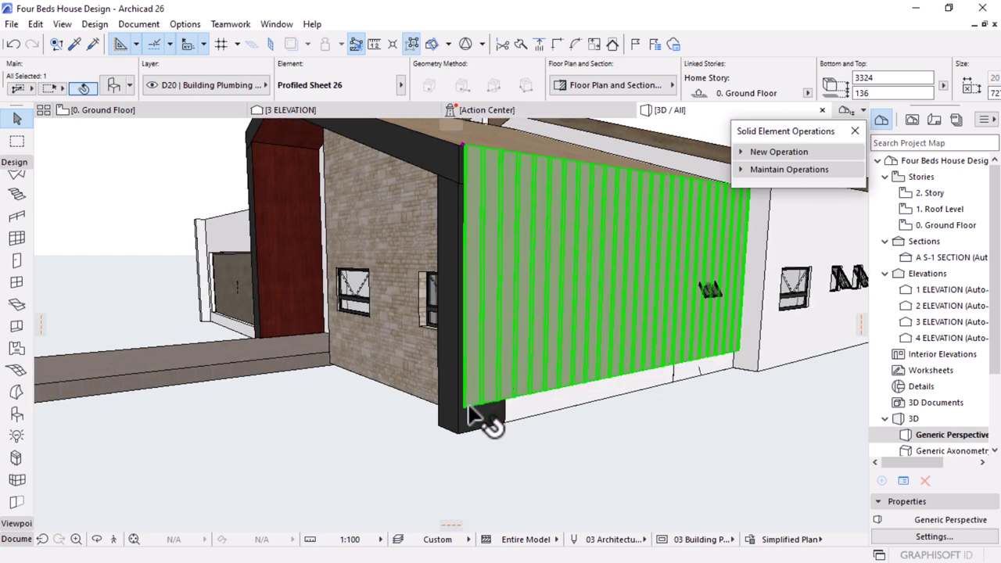
{"action": "key", "text": "ctrl+d"}
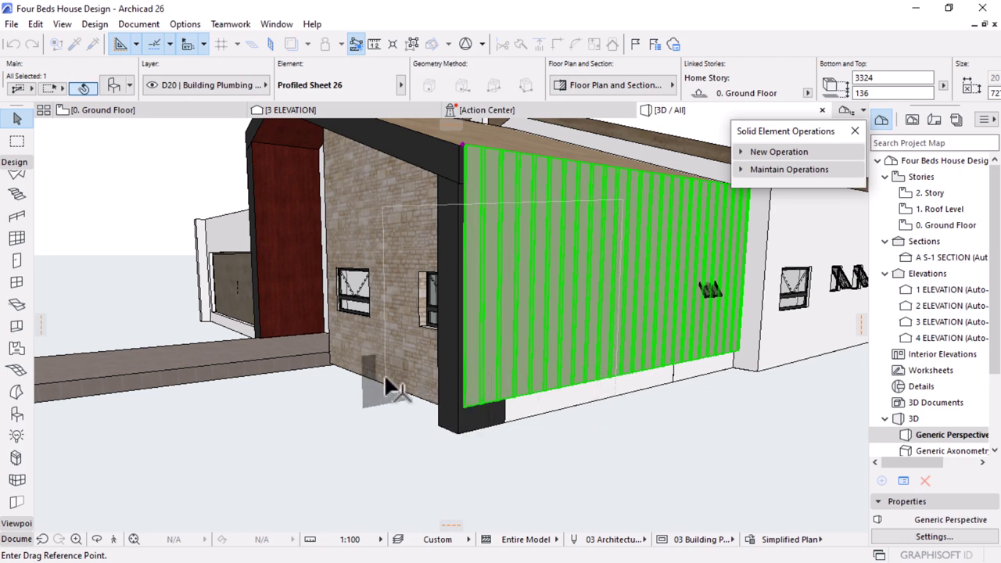
{"action": "key", "text": "Escape"}
Examine how the profiled sheet sits against the side wall, dark gable frame and roof edge from several angles
{"action": "scroll", "coordinate": [585, 421], "scroll_direction": "down", "scroll_amount": 3}
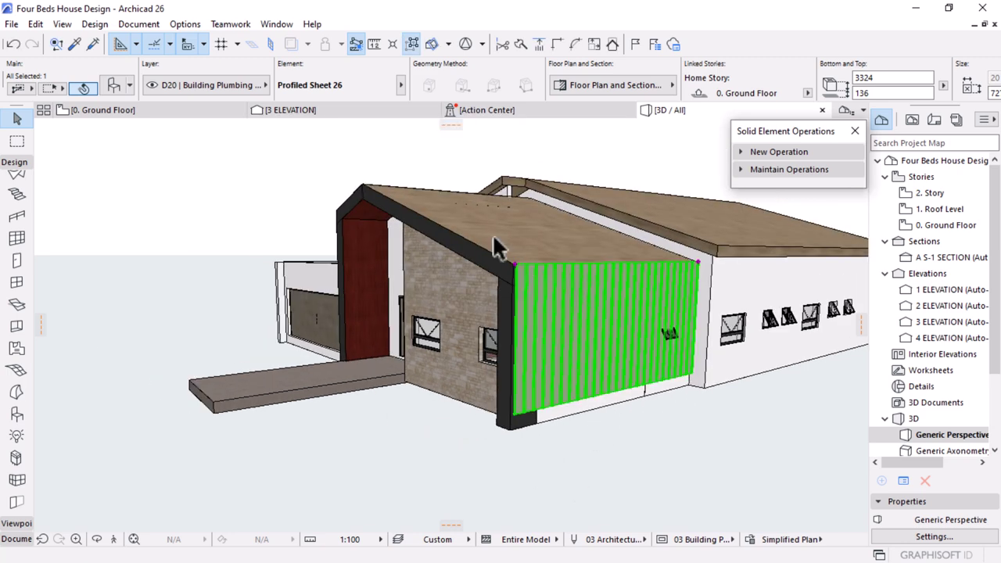
{"action": "key", "text": "Escape"}
{"action": "mouse_move", "coordinate": [617, 399]}
{"action": "middle_mouse_down", "text": "shift"}
{"action": "mouse_move", "coordinate": [518, 339]}
{"action": "mouse_move", "coordinate": [588, 396]}
{"action": "mouse_move", "coordinate": [649, 351]}
{"action": "mouse_move", "coordinate": [630, 401]}
{"action": "middle_mouse_up", "text": "shift"}
{"action": "scroll", "coordinate": [630, 401], "scroll_direction": "up", "scroll_amount": 2}
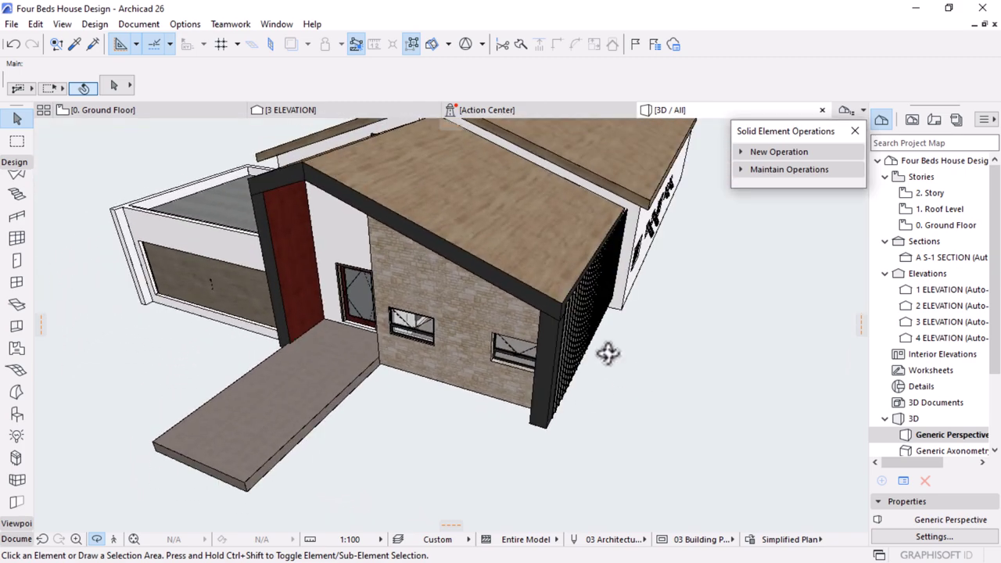
{"action": "scroll", "coordinate": [552, 226], "scroll_direction": "up", "scroll_amount": 2}
{"action": "scroll", "coordinate": [603, 339], "scroll_direction": "up", "scroll_amount": 3}
{"action": "scroll", "coordinate": [618, 335], "scroll_direction": "up", "scroll_amount": 2}
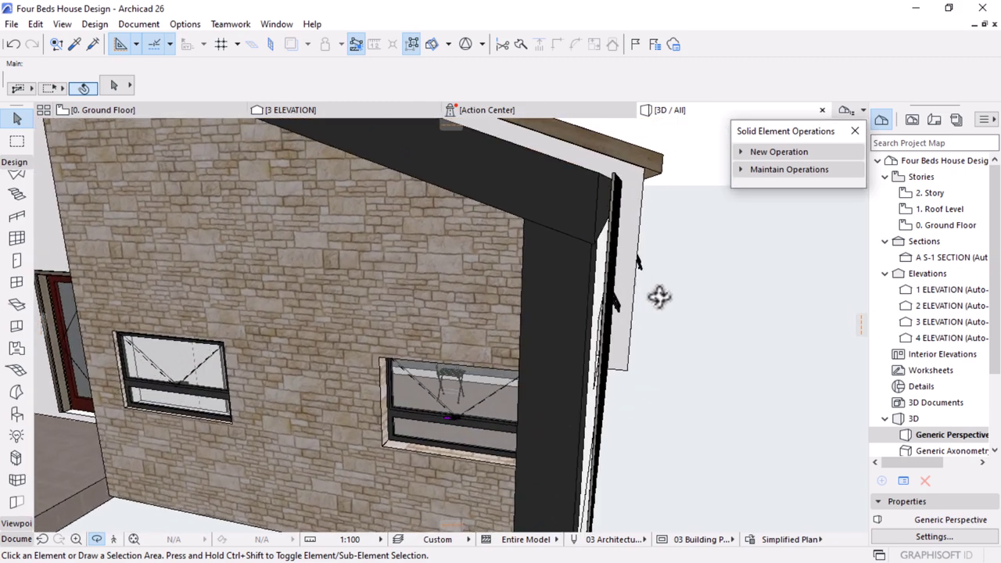
{"action": "scroll", "coordinate": [598, 217], "scroll_direction": "up", "scroll_amount": 1}
{"action": "scroll", "coordinate": [596, 257], "scroll_direction": "up", "scroll_amount": 1}
{"action": "scroll", "coordinate": [600, 243], "scroll_direction": "up", "scroll_amount": 2}
{"action": "middle_click_drag", "start_coordinate": [601, 243], "coordinate": [583, 305], "text": "shift"}
{"action": "scroll", "coordinate": [584, 304], "scroll_direction": "down", "scroll_amount": 3}
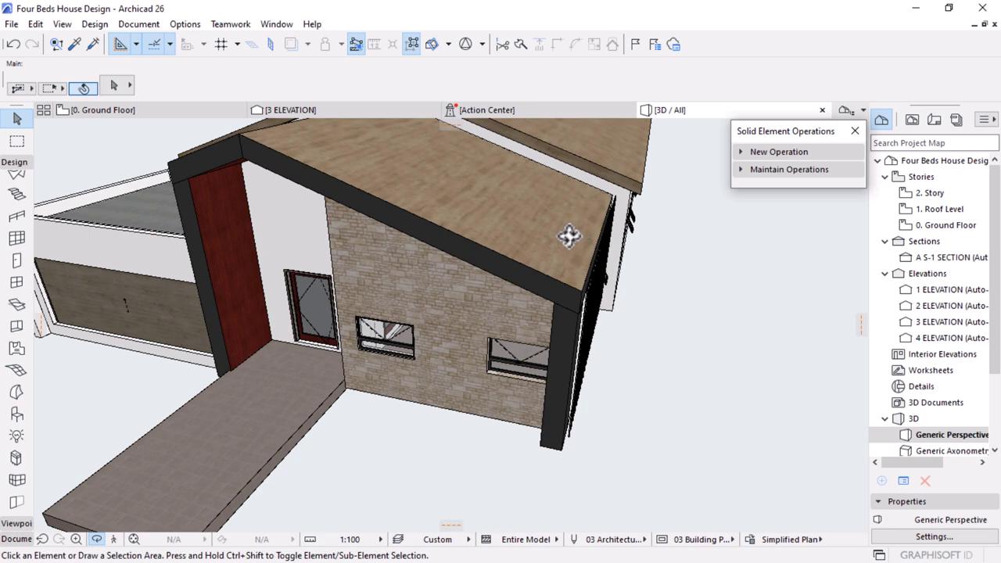
{"action": "middle_click_drag", "start_coordinate": [569, 234], "coordinate": [579, 268], "text": "shift"}
{"action": "scroll", "coordinate": [579, 268], "scroll_direction": "down", "scroll_amount": 2}
In the ground floor plan, make an in-place copy of the side wall's profiled sheet from its front corner
{"action": "left_click", "coordinate": [141, 109]}
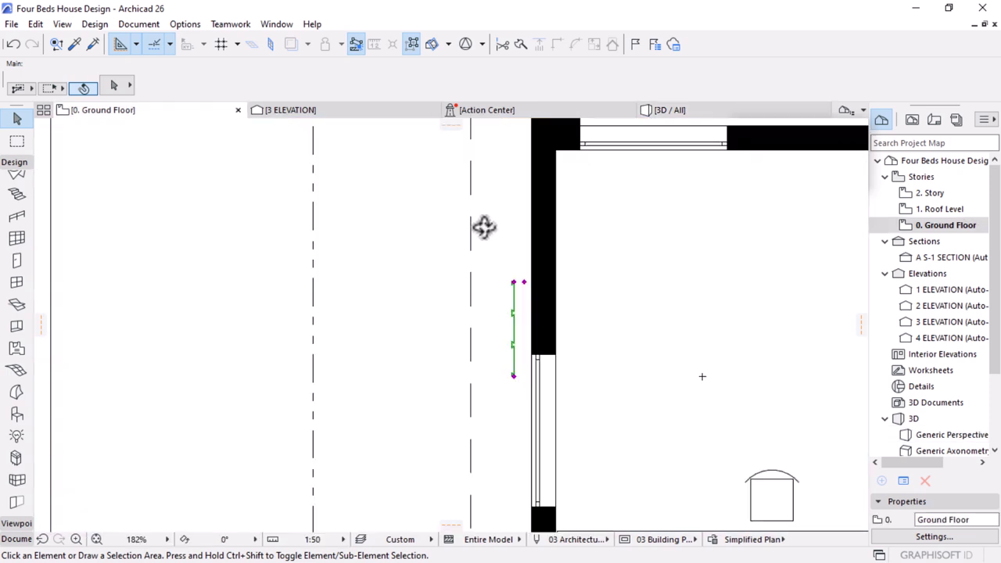
{"action": "scroll", "coordinate": [484, 227], "scroll_direction": "down", "scroll_amount": 3}
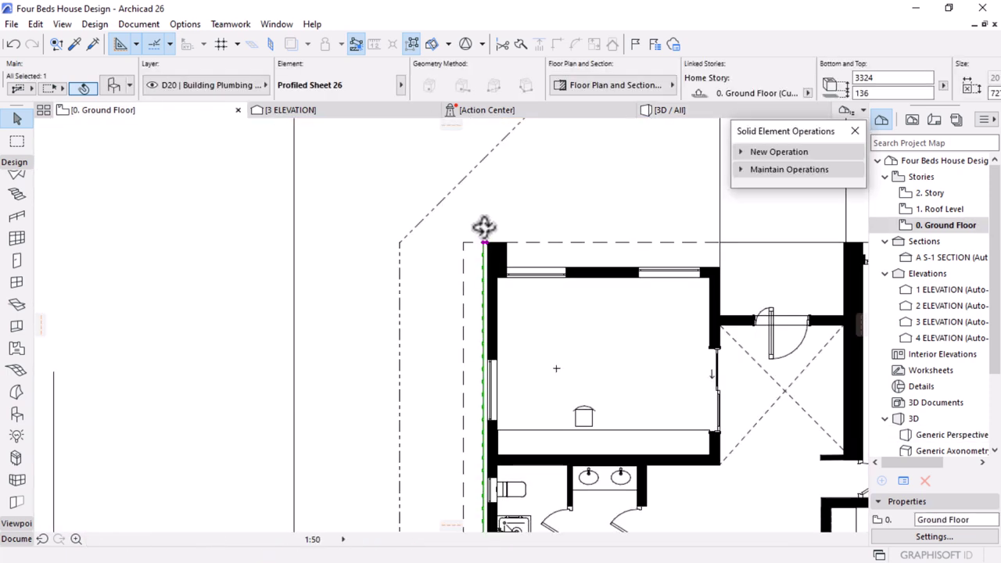
{"action": "scroll", "coordinate": [486, 266], "scroll_direction": "up", "scroll_amount": 3}
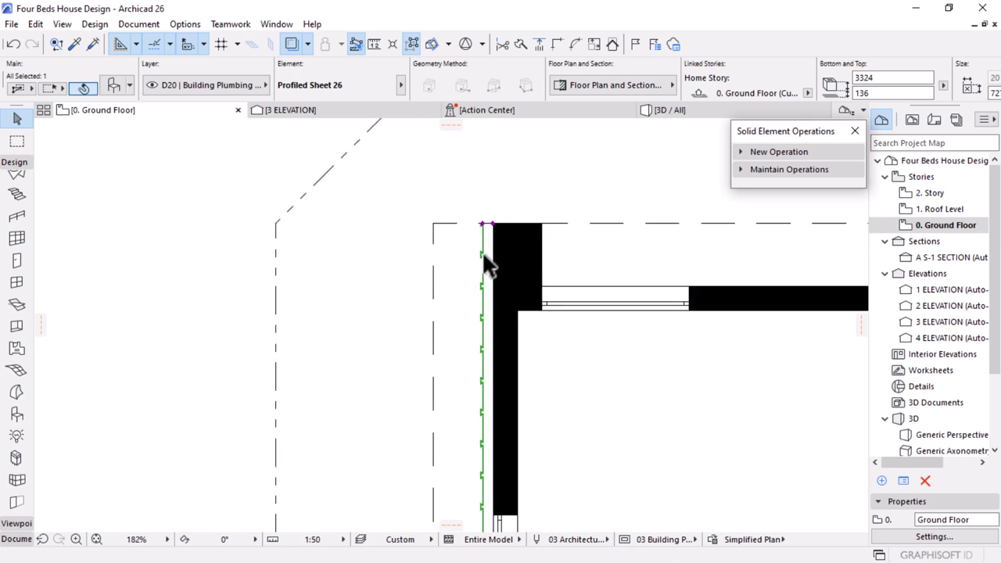
{"action": "key", "text": "ctrl+d"}
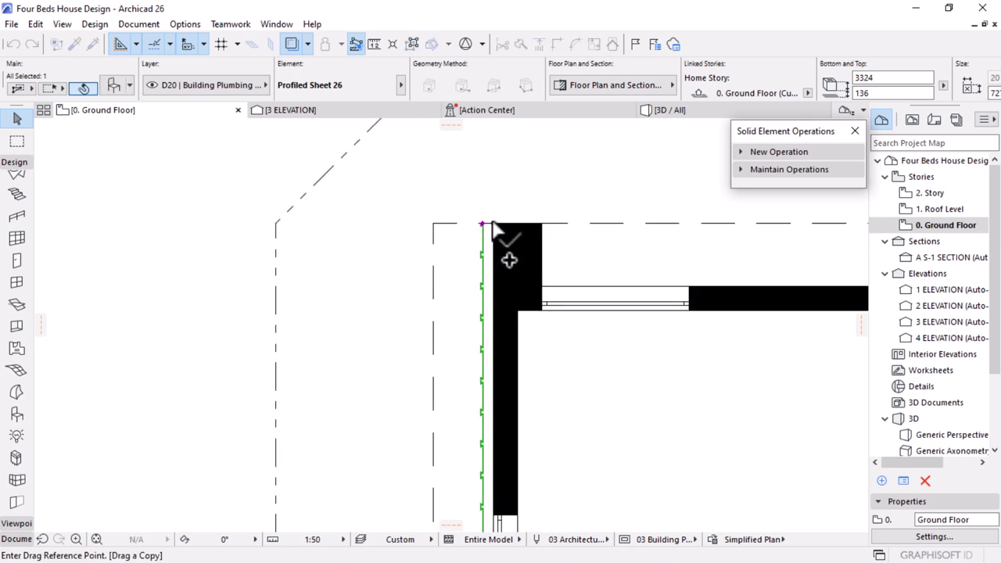
{"action": "left_click", "coordinate": [492, 224]}
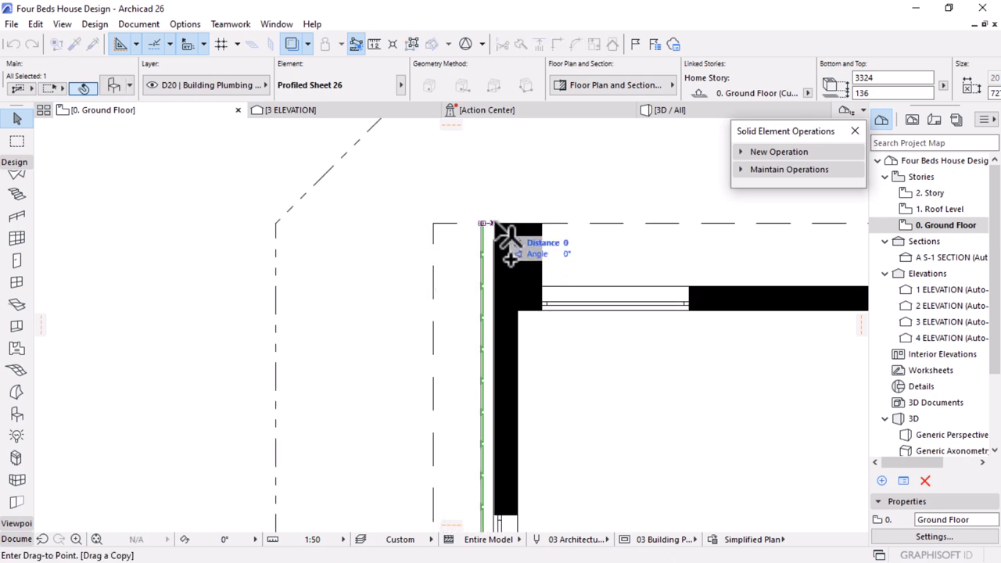
{"action": "key", "text": "Escape"}
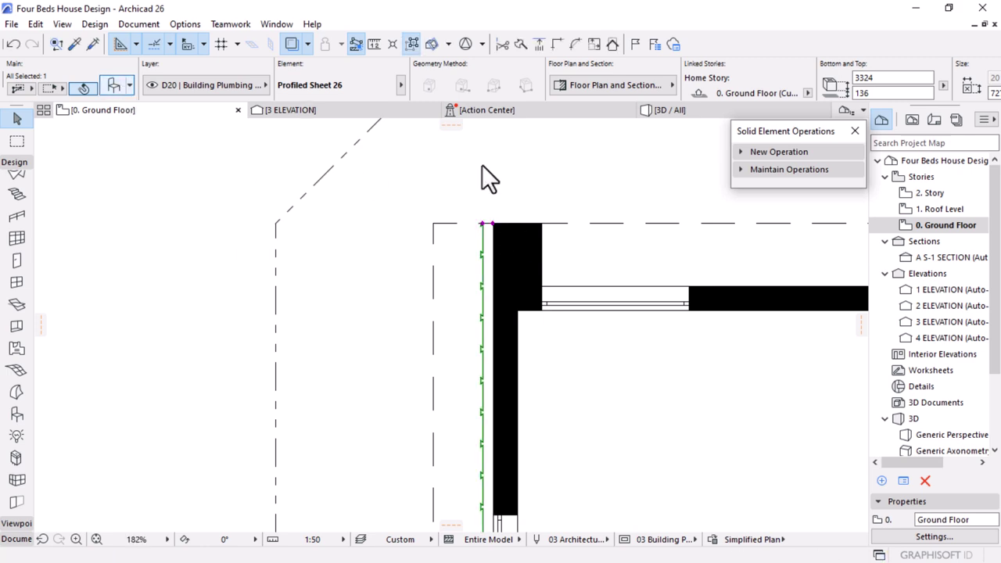
Set the copied profiled sheet's slope angle to 19° so it lies as roof sheeting
{"action": "key", "text": "ctrl+t"}
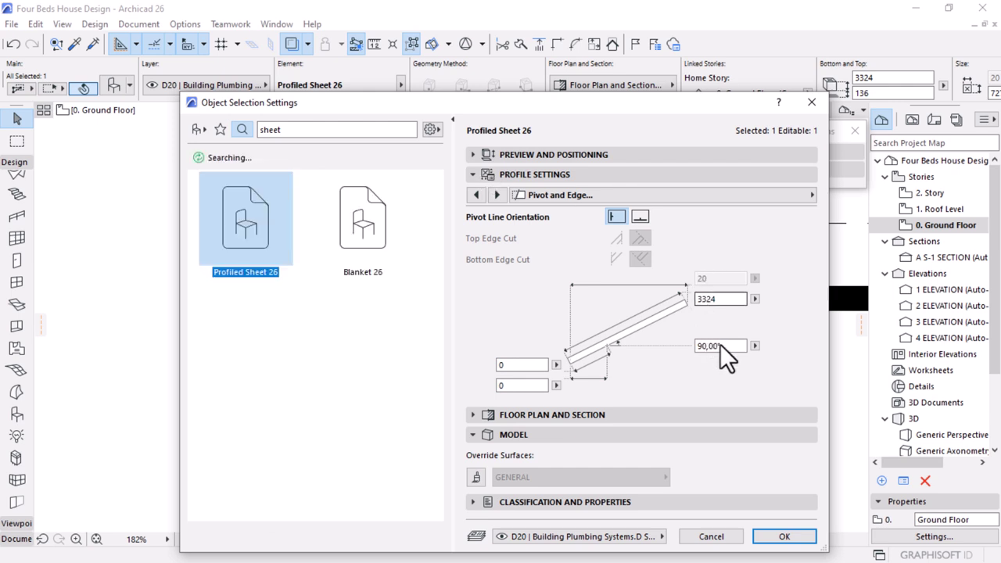
{"action": "left_click", "coordinate": [723, 345]}
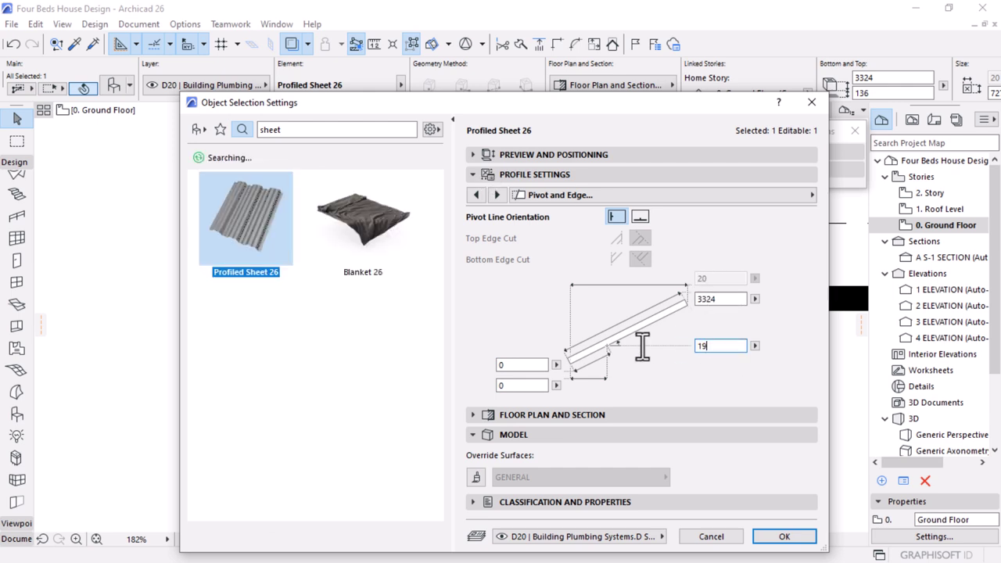
{"action": "type", "text": "19"}
{"action": "key", "text": "Return"}
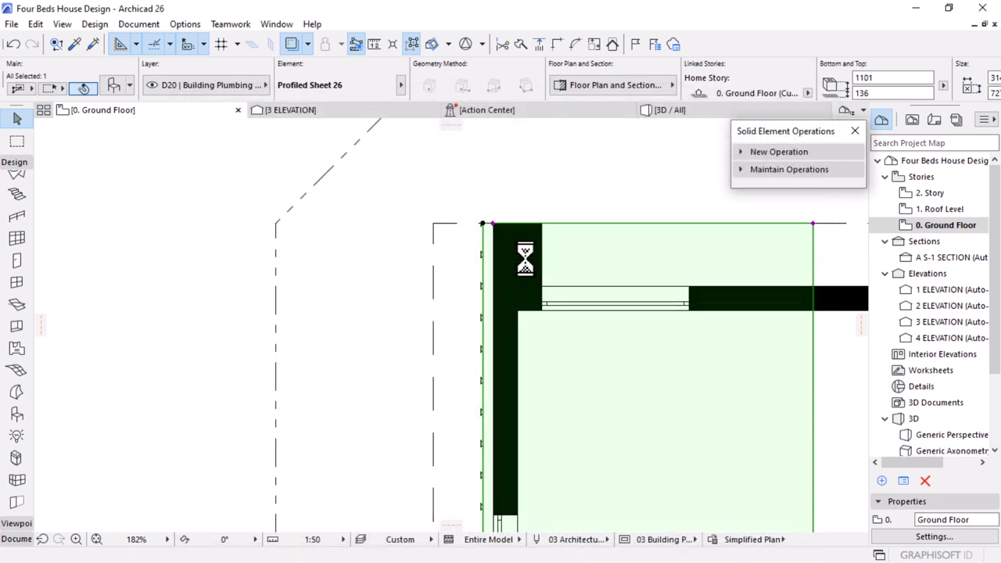
Show the Roof Level story as trace reference and stretch the sloped profiled sheet's inner edge to the traced roof ridge line
{"action": "scroll", "coordinate": [426, 205], "scroll_direction": "down", "scroll_amount": 5}
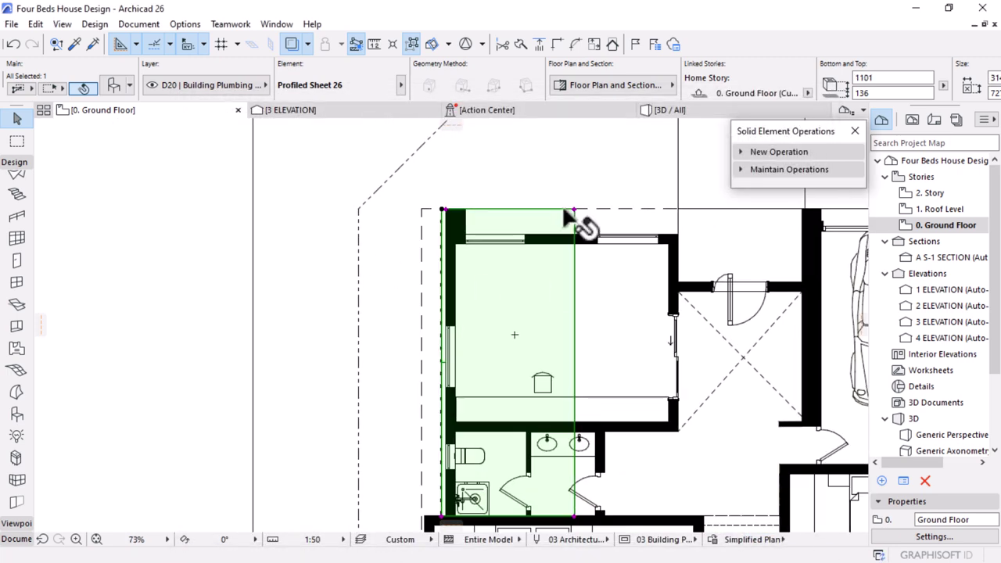
{"action": "left_click", "coordinate": [574, 204]}
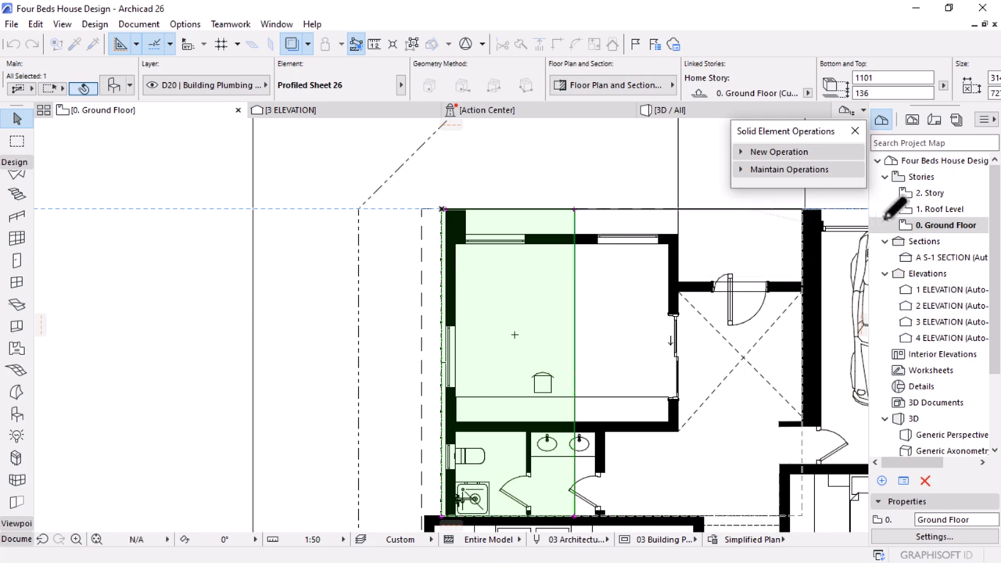
{"action": "right_click", "coordinate": [956, 219]}
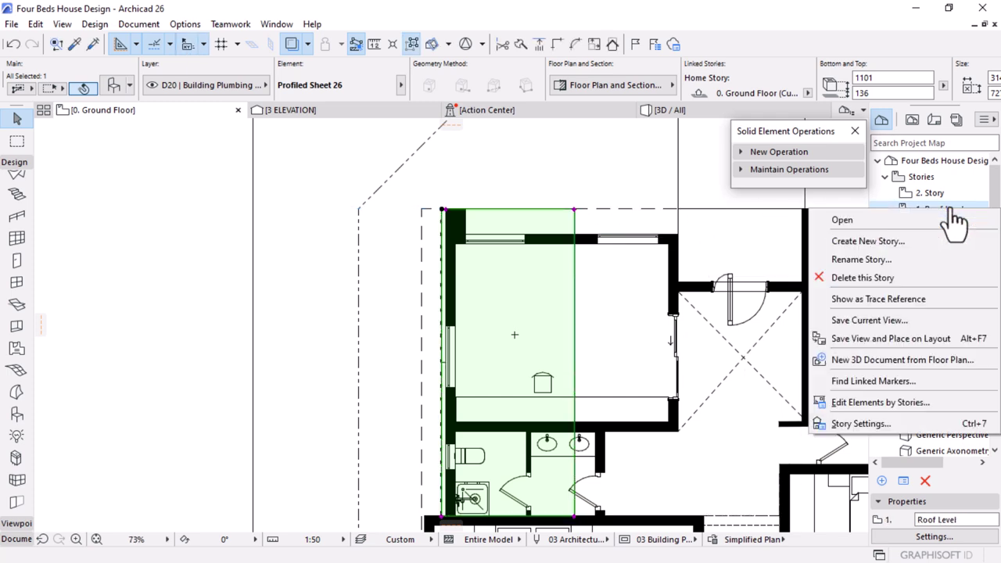
{"action": "left_click", "coordinate": [876, 299]}
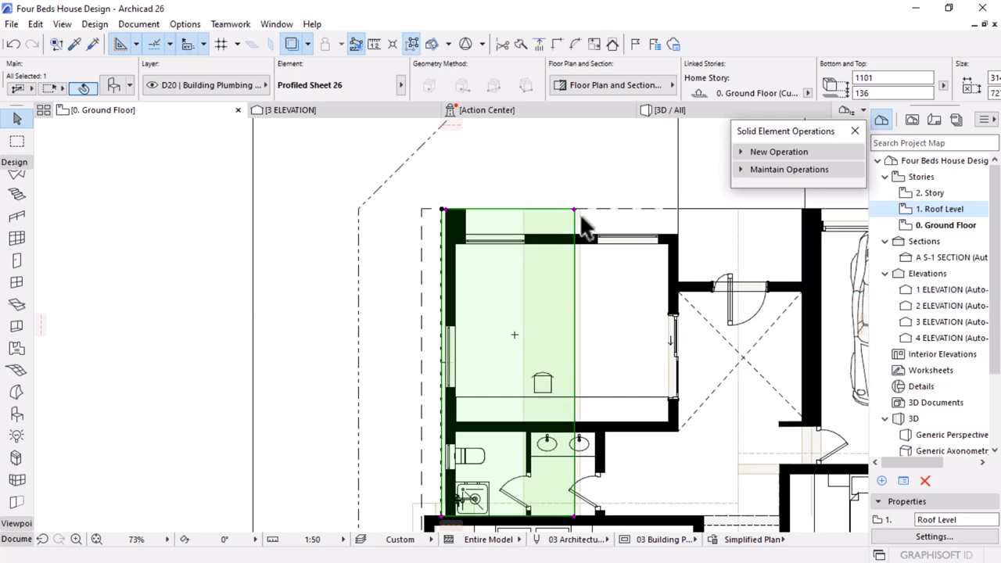
{"action": "scroll", "coordinate": [631, 218], "scroll_direction": "up", "scroll_amount": 1}
{"action": "scroll", "coordinate": [440, 206], "scroll_direction": "down", "scroll_amount": 3}
{"action": "scroll", "coordinate": [684, 229], "scroll_direction": "up", "scroll_amount": 1}
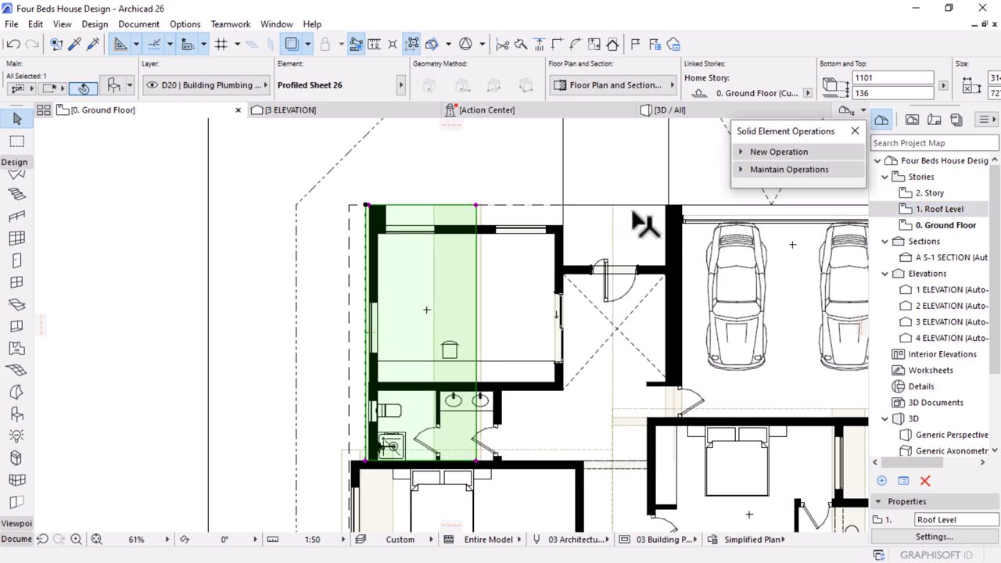
{"action": "left_click", "coordinate": [475, 206]}
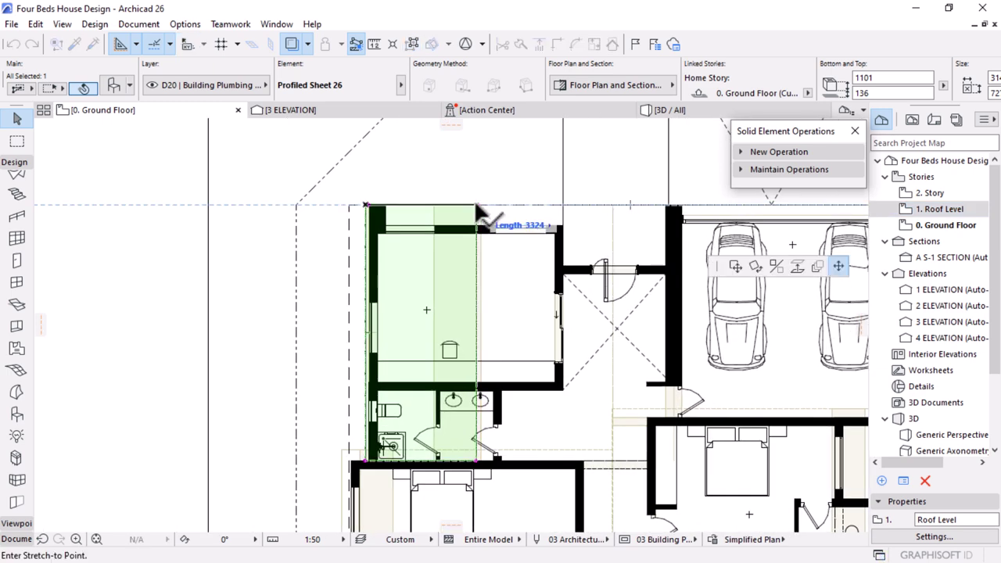
{"action": "left_click", "coordinate": [616, 204]}
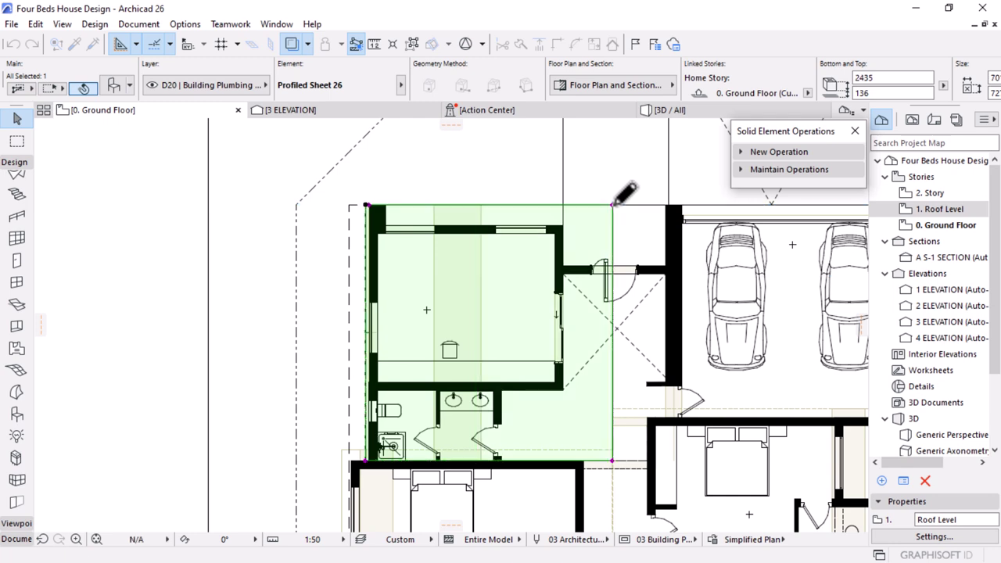
Move section line A S-1 about 7314 mm forward so it cuts the front room and garage, and open its section view
{"action": "scroll", "coordinate": [469, 262], "scroll_direction": "down", "scroll_amount": 5}
{"action": "scroll", "coordinate": [466, 269], "scroll_direction": "down", "scroll_amount": 1}
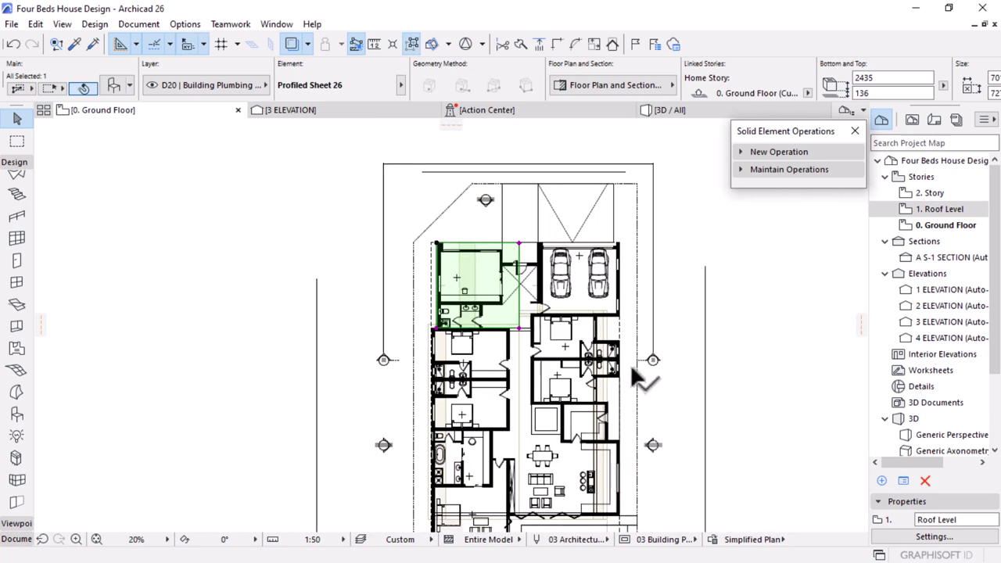
{"action": "left_click", "coordinate": [643, 357]}
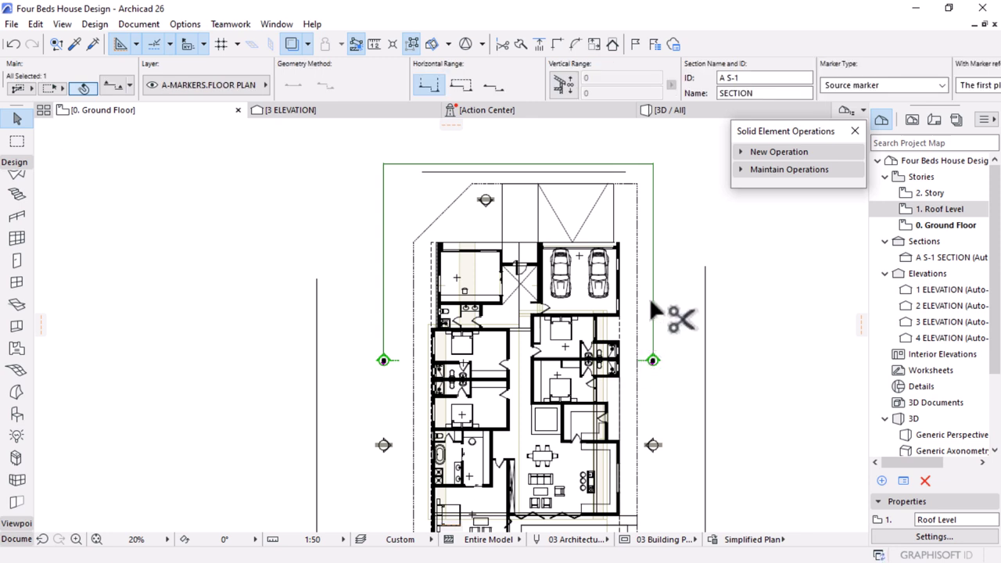
{"action": "left_click", "coordinate": [653, 276]}
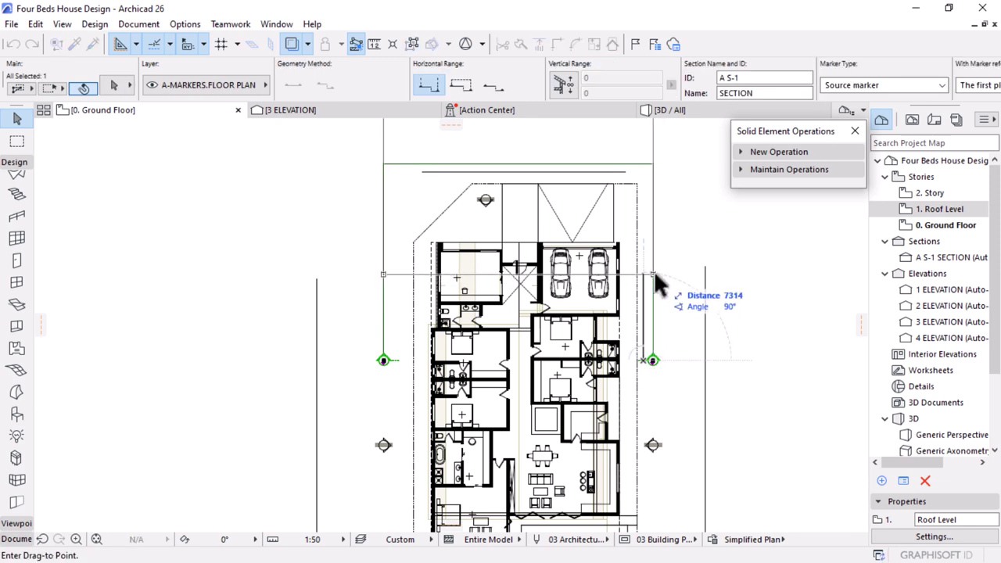
{"action": "left_click", "coordinate": [654, 275]}
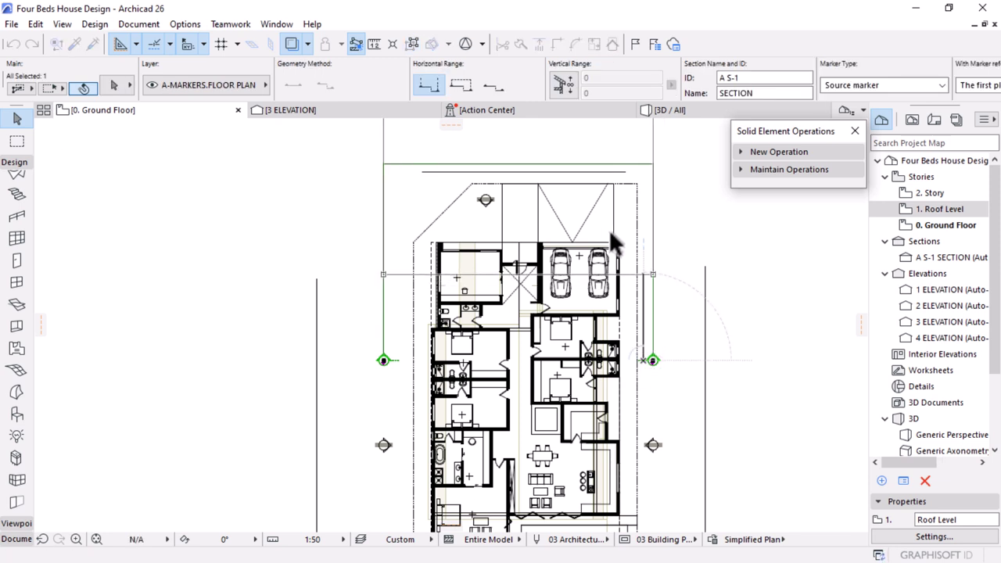
{"action": "right_click", "coordinate": [239, 182]}
{"action": "left_click", "coordinate": [309, 171]}
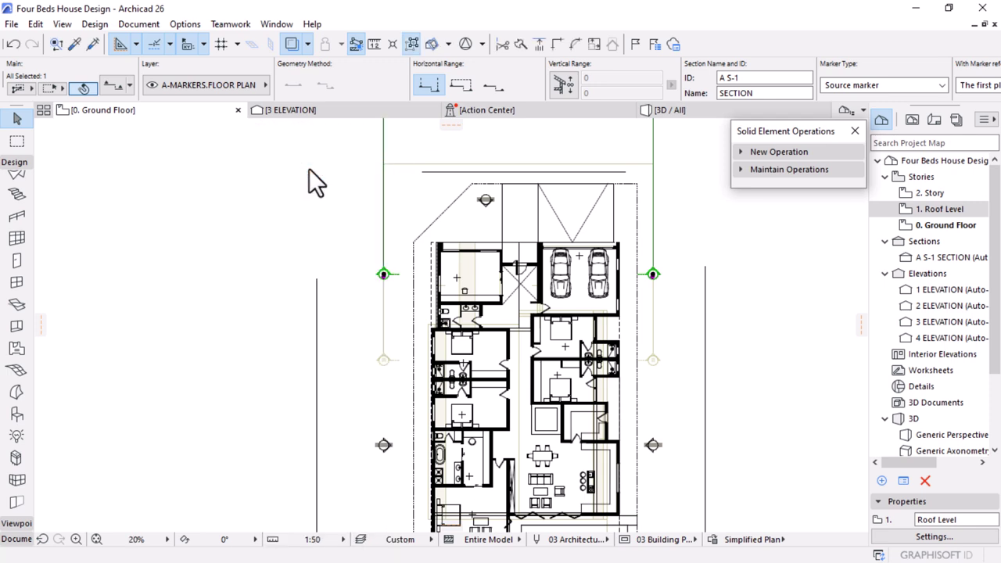
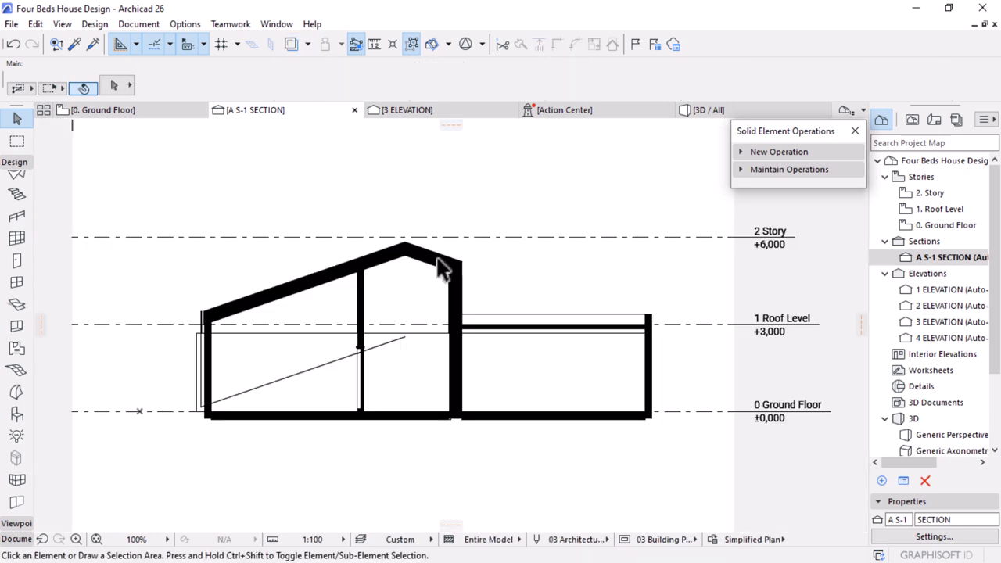
In the section, move the sloped profiled sheet so its upper end sits on the outer apex of the front wing's roof
{"action": "scroll", "coordinate": [292, 347], "scroll_direction": "up", "scroll_amount": 2}
{"action": "left_click", "coordinate": [449, 343]}
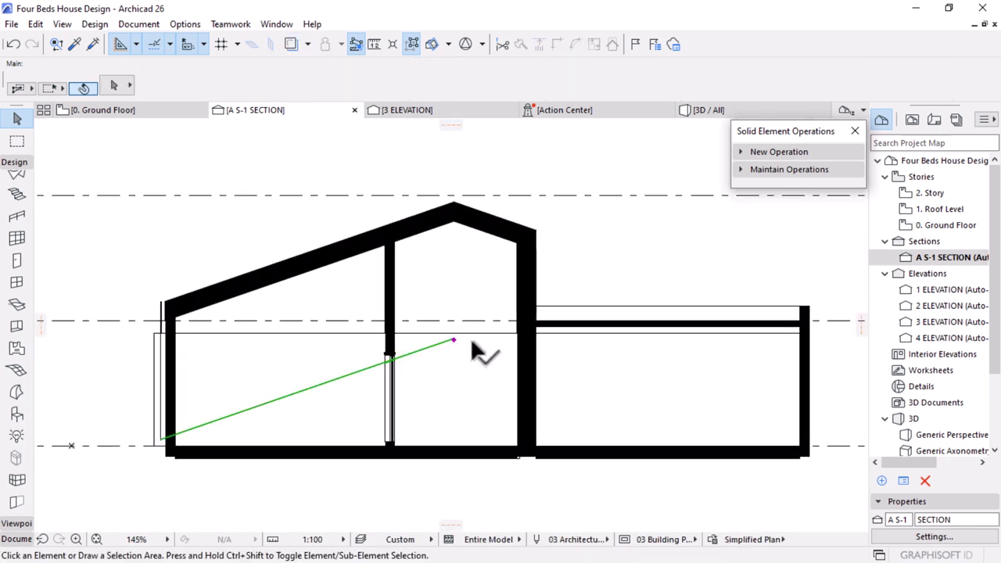
{"action": "scroll", "coordinate": [453, 342], "scroll_direction": "up", "scroll_amount": 6}
{"action": "key", "text": "ctrl+d"}
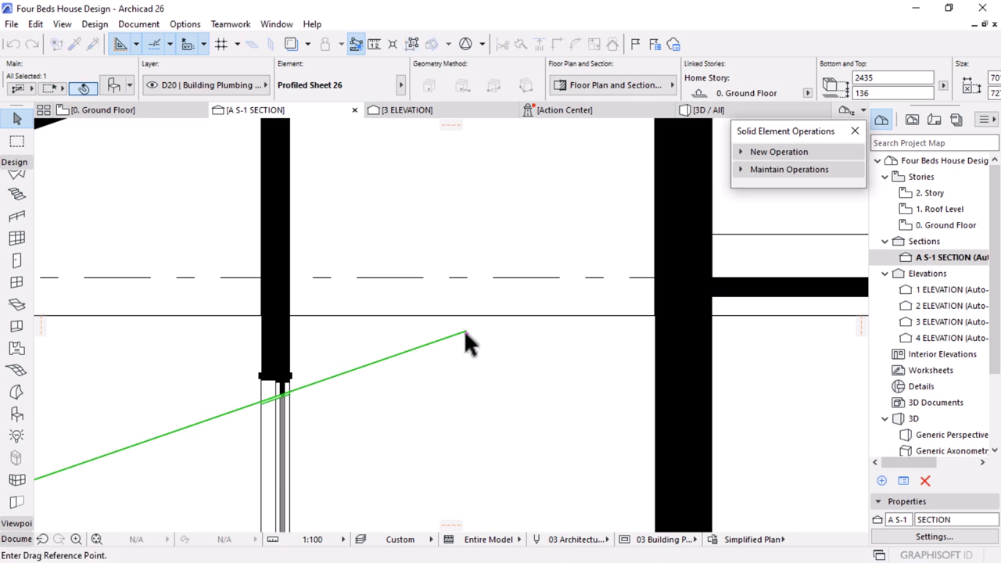
{"action": "left_click", "coordinate": [464, 334]}
{"action": "scroll", "coordinate": [458, 442], "scroll_direction": "down", "scroll_amount": 5}
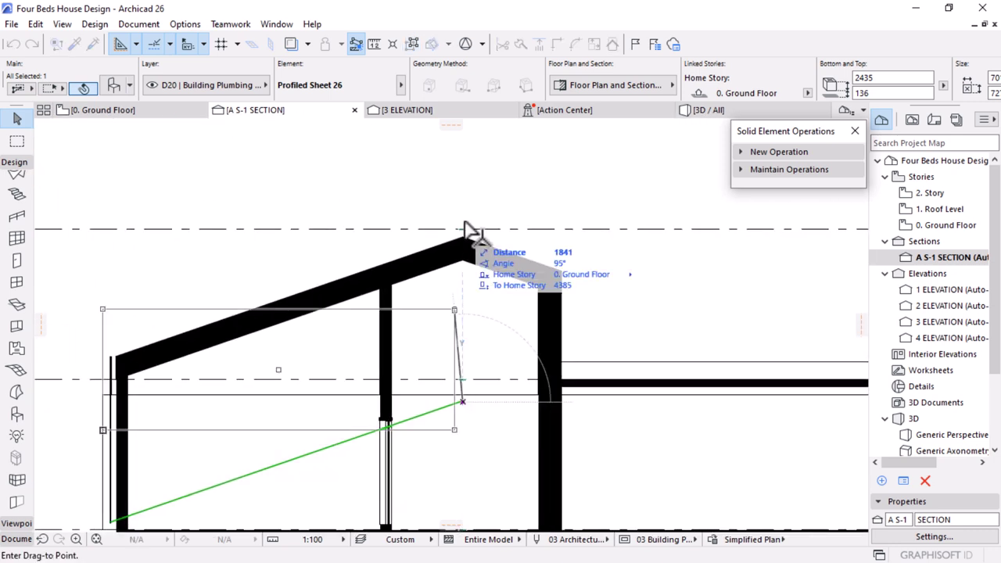
{"action": "scroll", "coordinate": [469, 231], "scroll_direction": "up", "scroll_amount": 5}
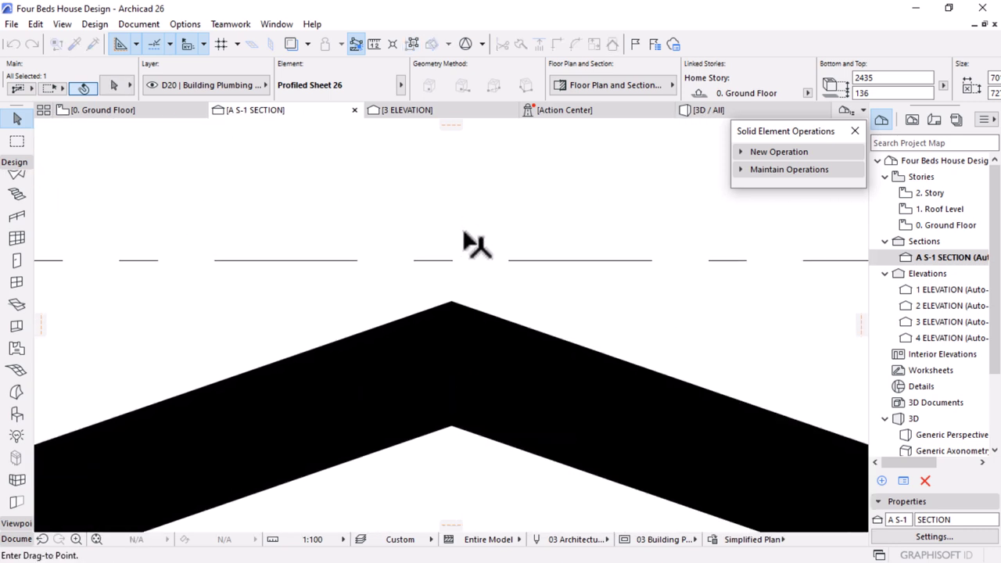
{"action": "left_click", "coordinate": [452, 301]}
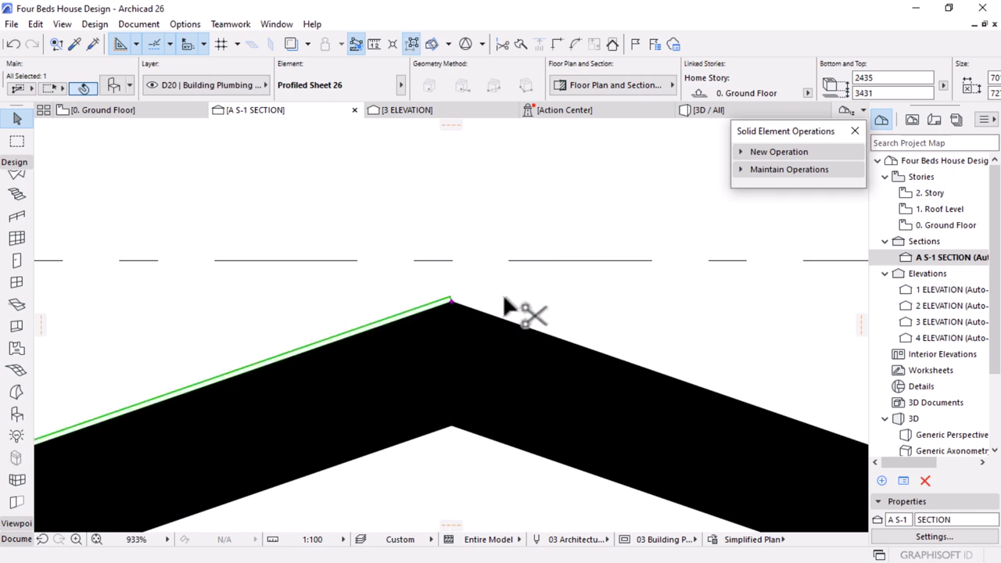
Raise the sloped profiled sheet straight up from the roof surface to a base elevation of 3469 mm
{"action": "key", "text": "ctrl+d"}
{"action": "left_click", "coordinate": [452, 300]}
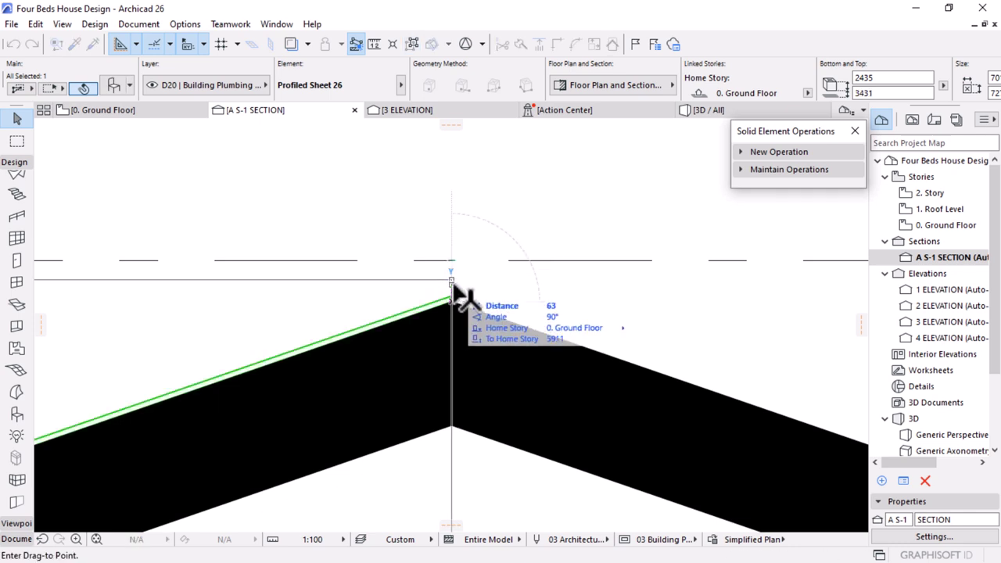
{"action": "left_click", "coordinate": [461, 248]}
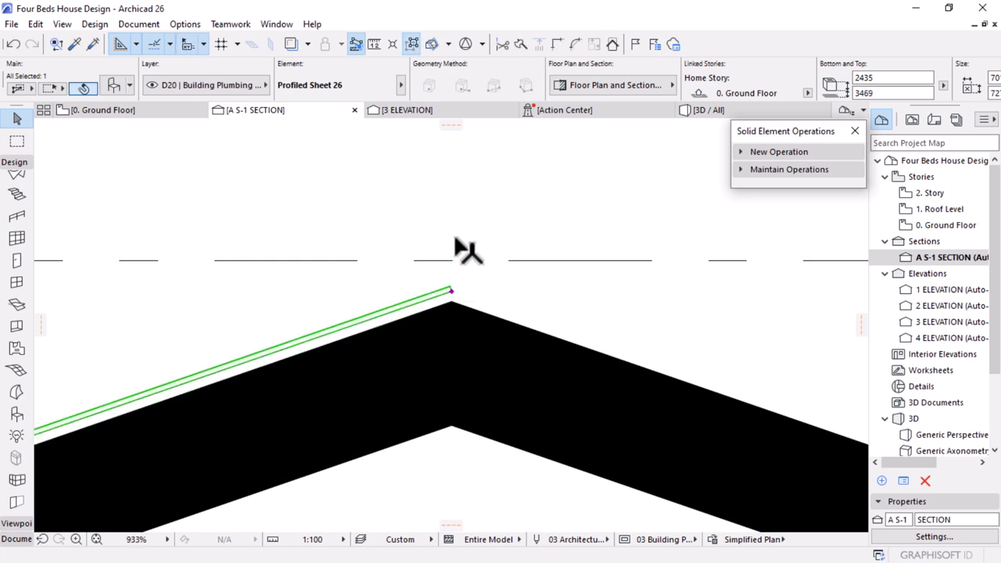
Stretch the vertical wall sheet's top edge up to the lower corner of the sloped roof sheet, 3333 mm high
{"action": "scroll", "coordinate": [505, 239], "scroll_direction": "down", "scroll_amount": 10}
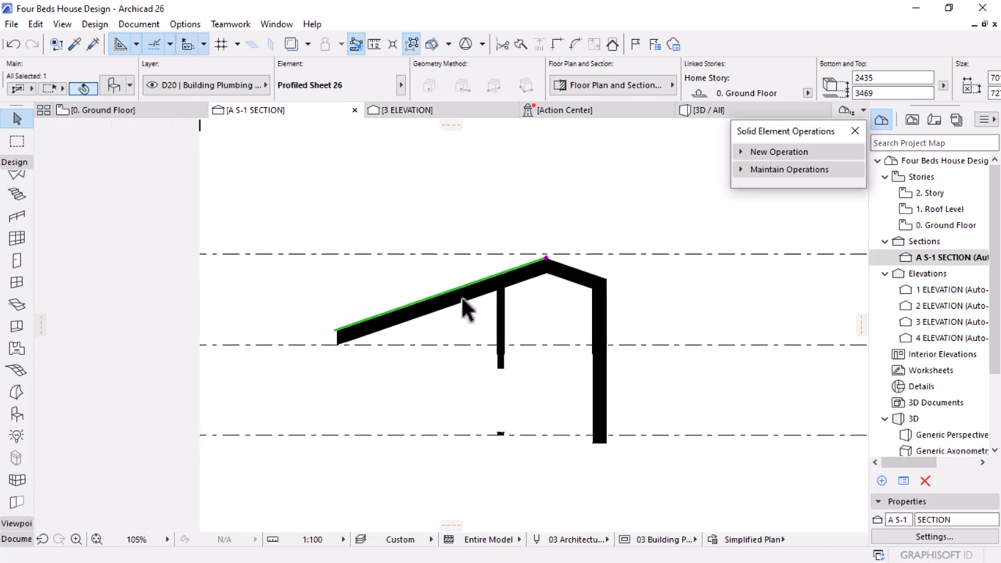
{"action": "scroll", "coordinate": [334, 349], "scroll_direction": "up", "scroll_amount": 15}
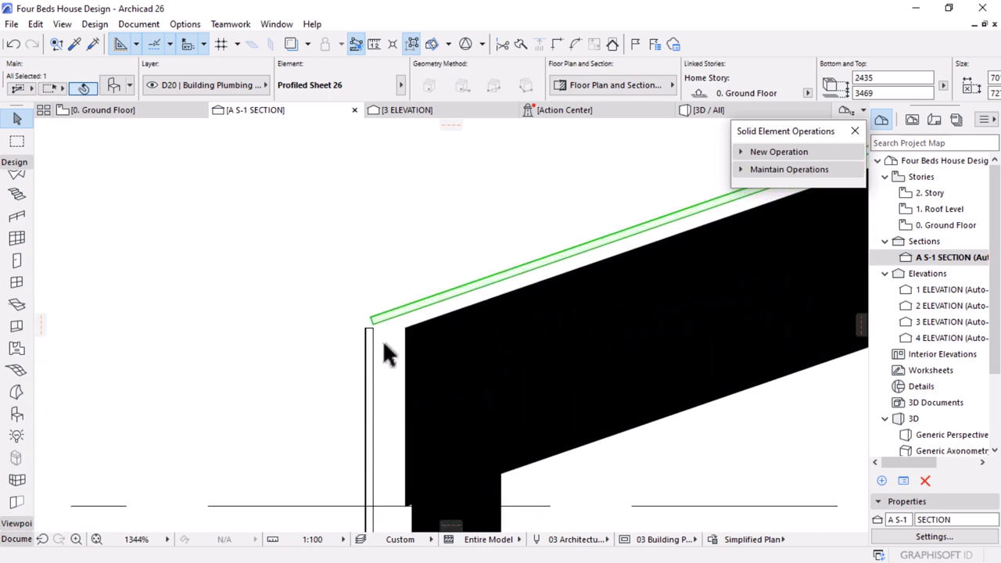
{"action": "left_click", "coordinate": [391, 313]}
{"action": "left_click", "coordinate": [398, 307]}
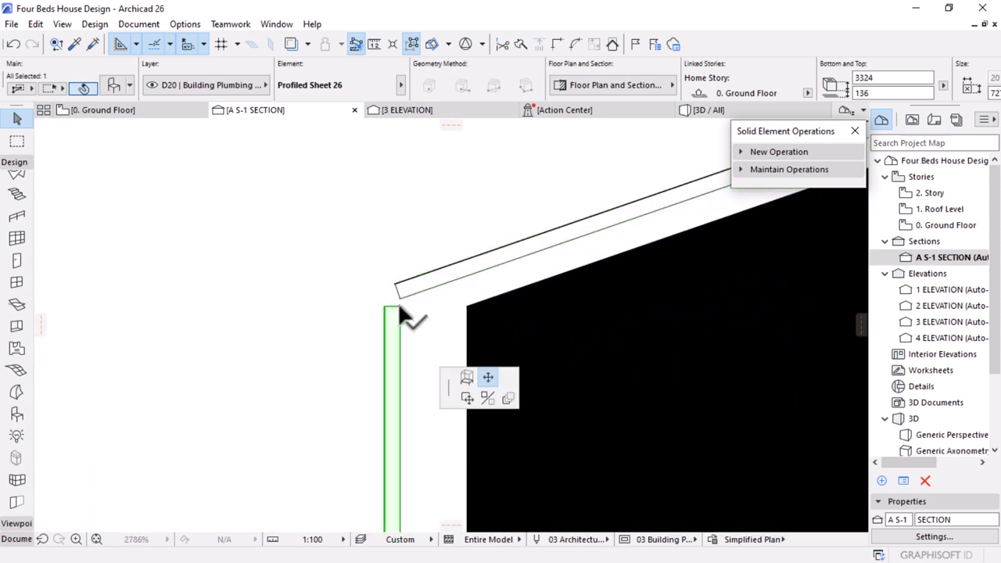
{"action": "left_click", "coordinate": [493, 395]}
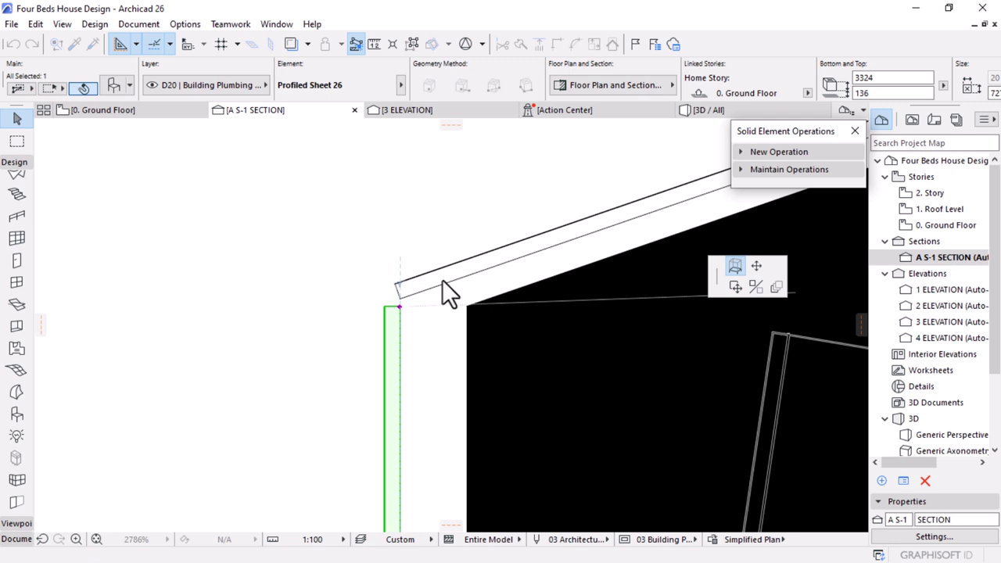
{"action": "left_click", "coordinate": [400, 298]}
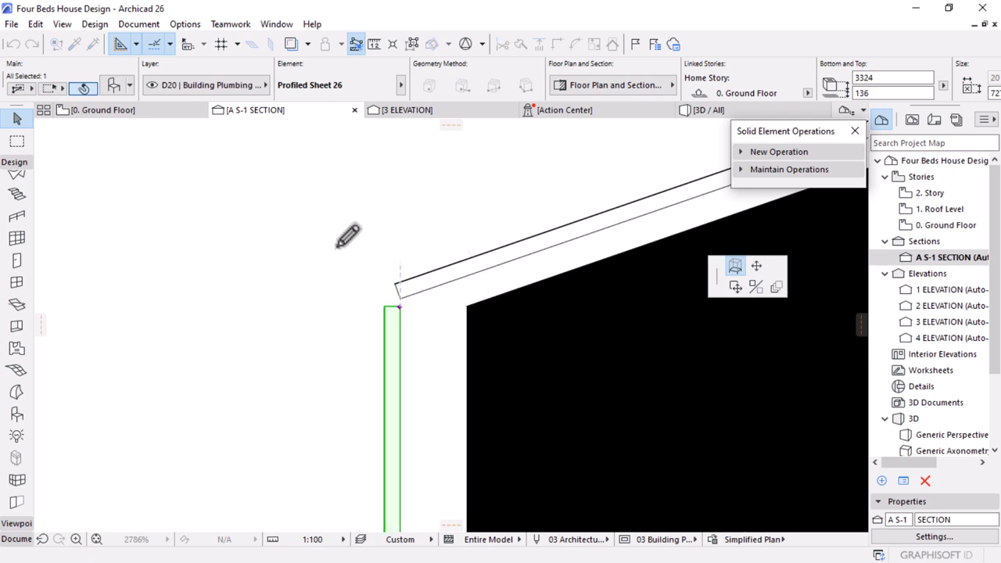
{"action": "left_click", "coordinate": [338, 245]}
{"action": "scroll", "coordinate": [322, 260], "scroll_direction": "down", "scroll_amount": 10}
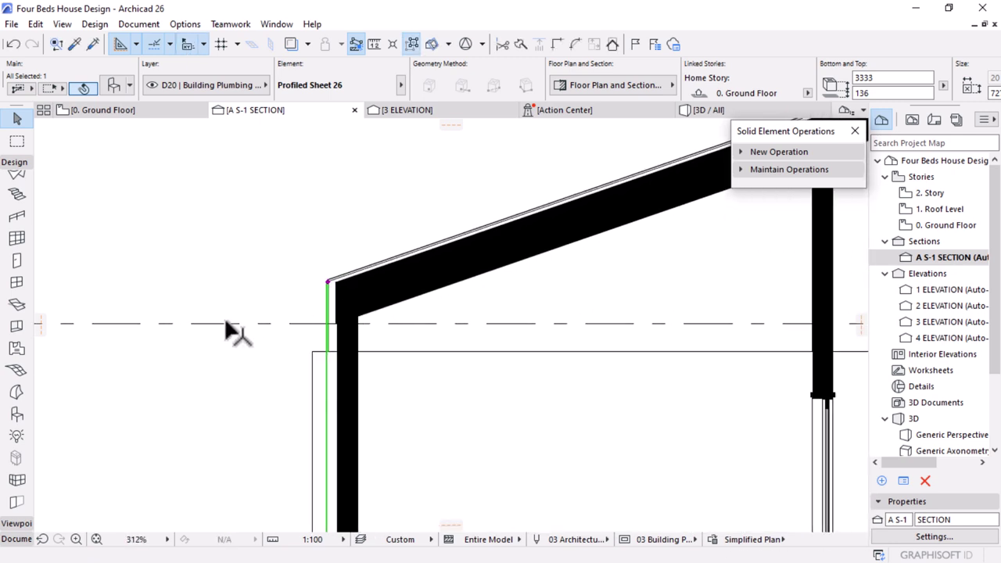
{"action": "scroll", "coordinate": [331, 331], "scroll_direction": "down", "scroll_amount": 4}
{"action": "scroll", "coordinate": [447, 268], "scroll_direction": "up", "scroll_amount": 6}
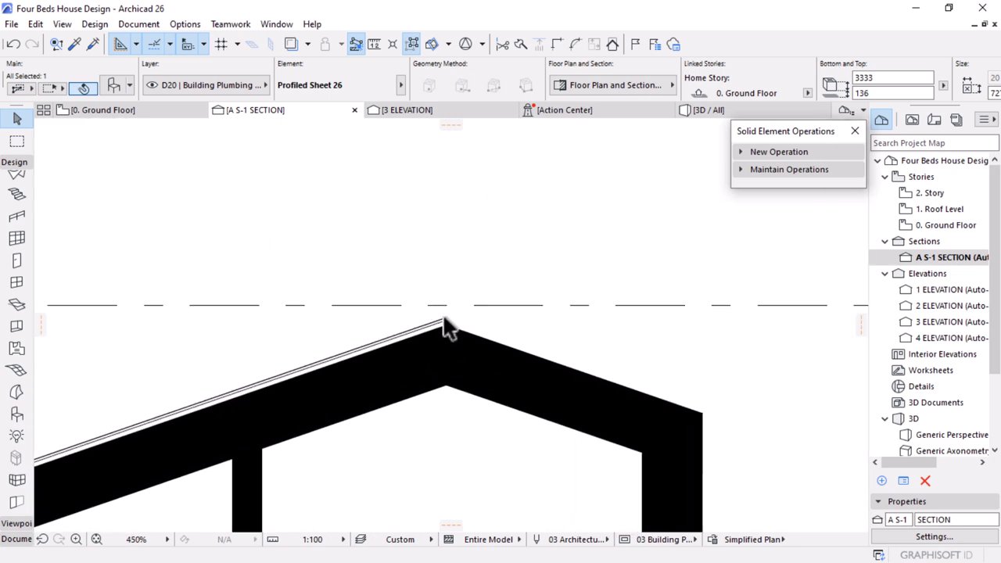
On the ground floor plan, mirror a copy of the front-left profiled roof sheet about its ridge-side edge
{"action": "left_click", "coordinate": [134, 110]}
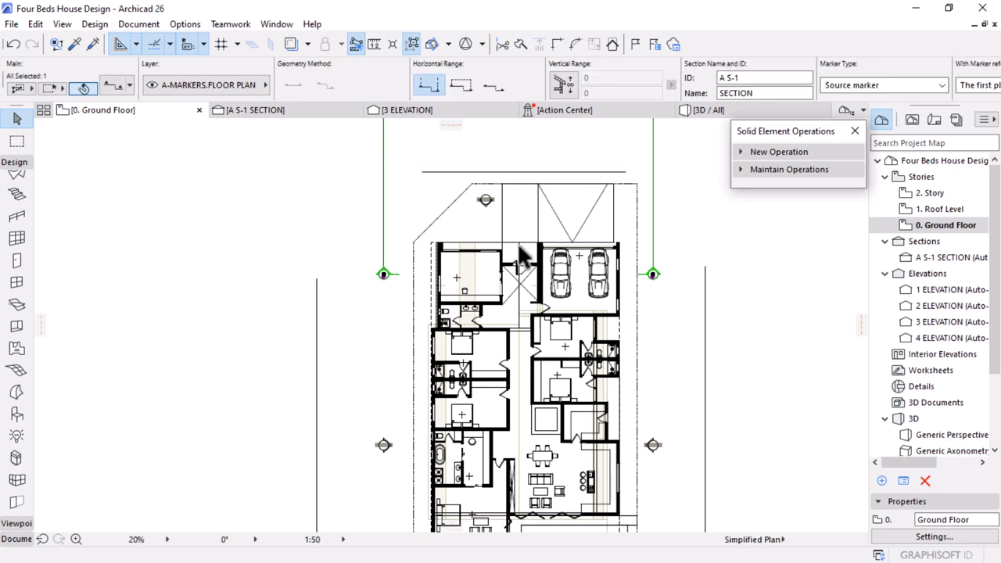
{"action": "key", "text": "Escape"}
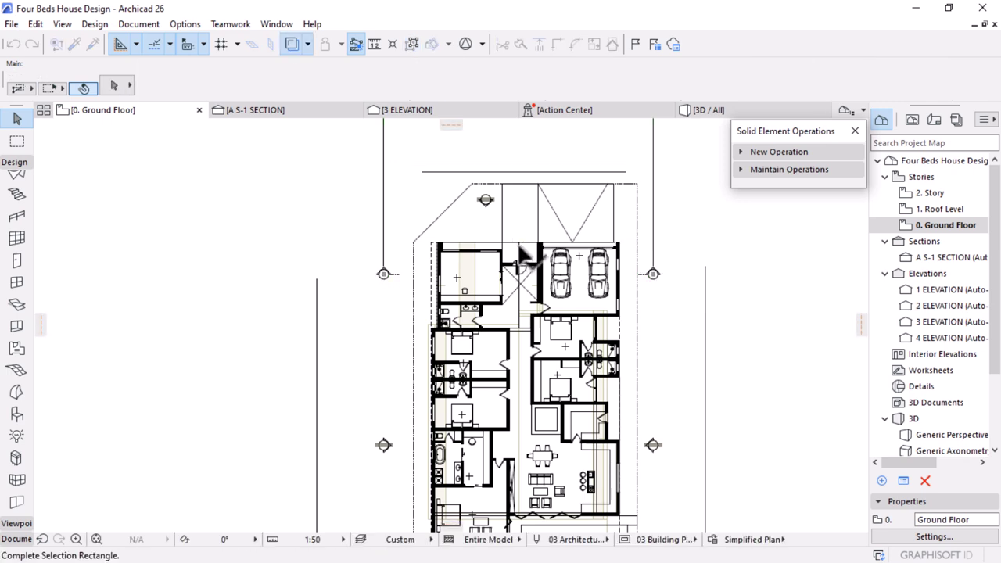
{"action": "scroll", "coordinate": [520, 252], "scroll_direction": "up", "scroll_amount": 3}
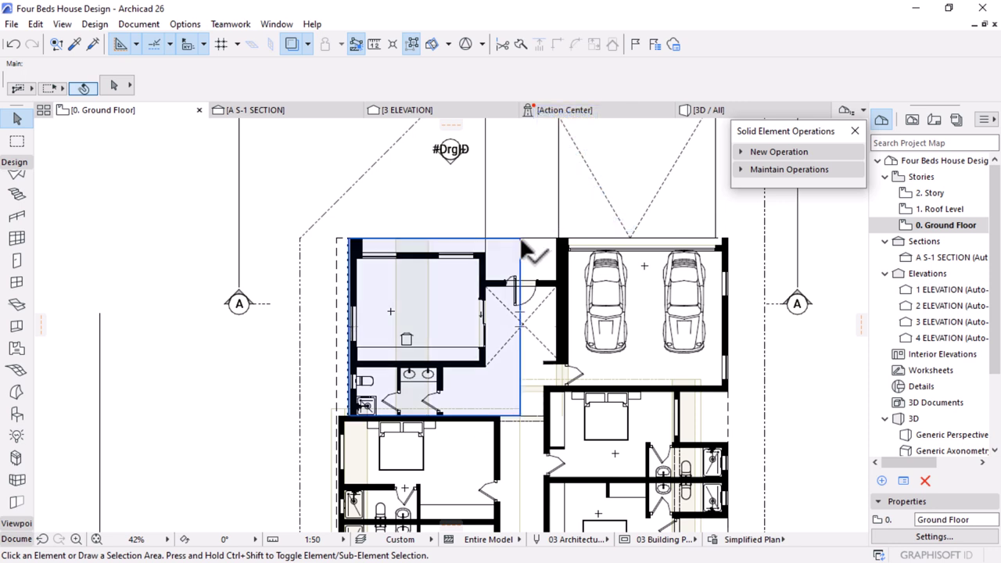
{"action": "left_click", "coordinate": [526, 265]}
{"action": "key", "text": "ctrl+alt+m"}
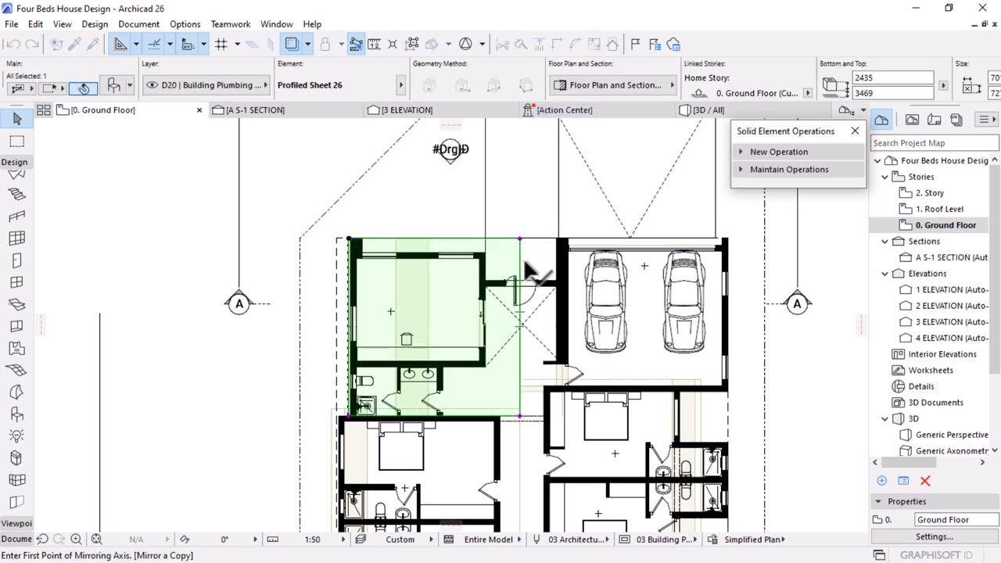
{"action": "left_click", "coordinate": [519, 238]}
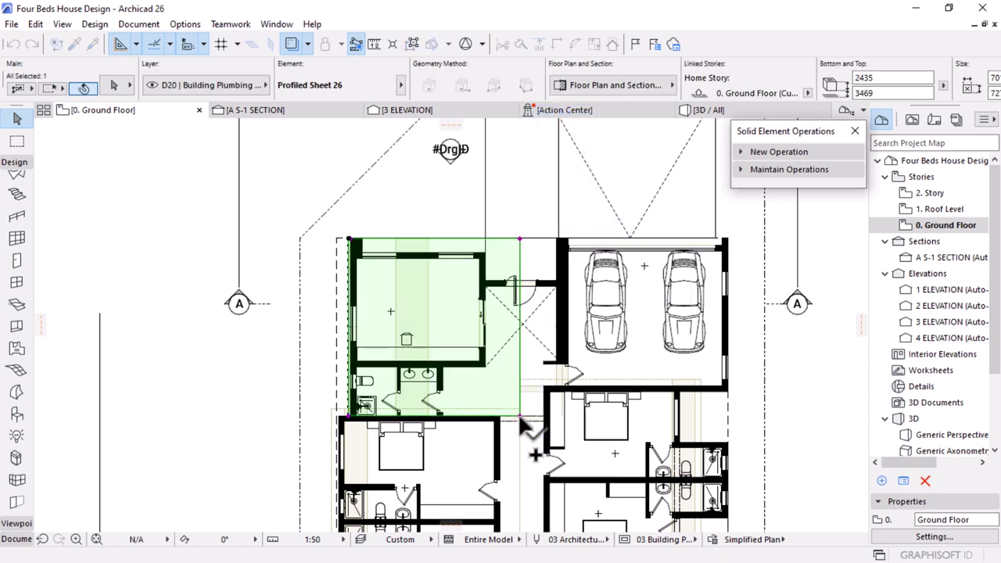
{"action": "left_click", "coordinate": [519, 415]}
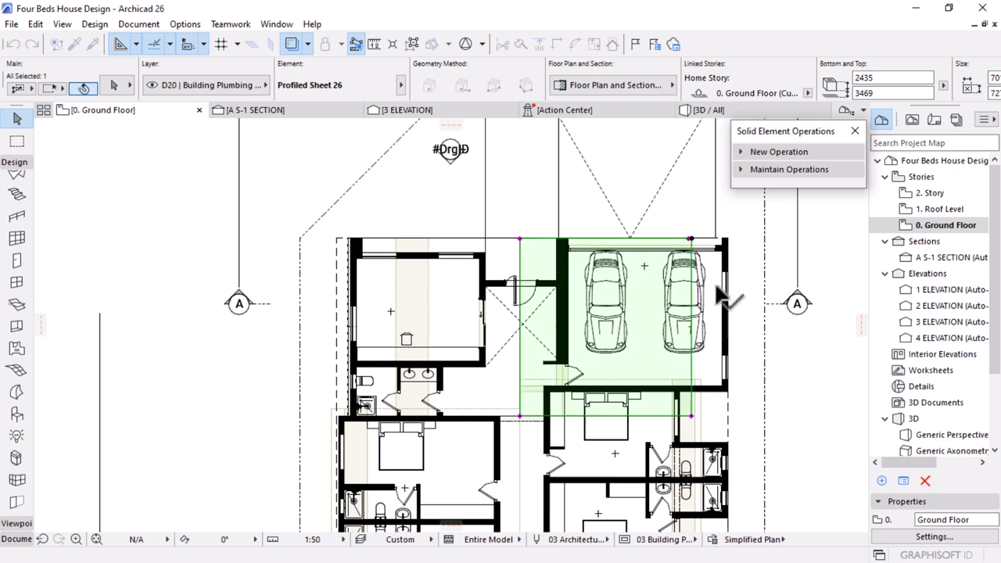
Shrink the mirrored profiled sheet so its outer edge aligns with the garage-side face of the entrance wall
{"action": "left_click", "coordinate": [689, 399]}
{"action": "left_click", "coordinate": [690, 238]}
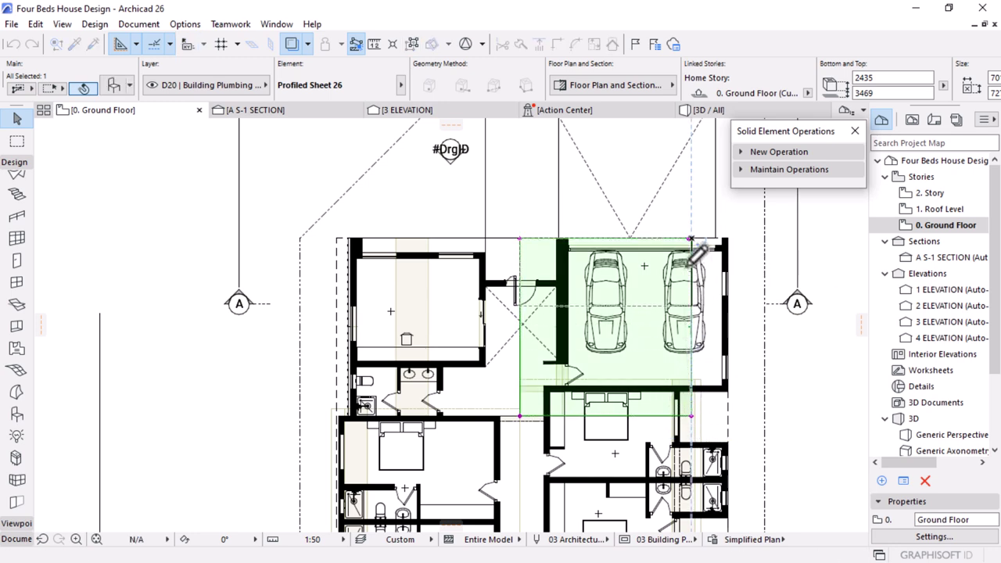
{"action": "scroll", "coordinate": [700, 243], "scroll_direction": "up", "scroll_amount": 2}
{"action": "left_click", "coordinate": [699, 235]}
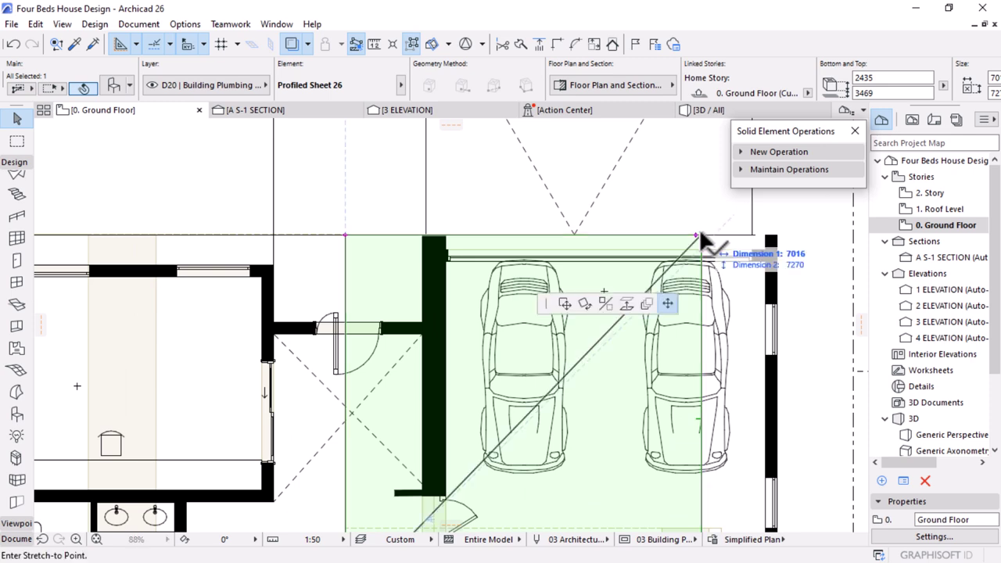
{"action": "left_click", "coordinate": [444, 235]}
{"action": "scroll", "coordinate": [507, 257], "scroll_direction": "down", "scroll_amount": 3}
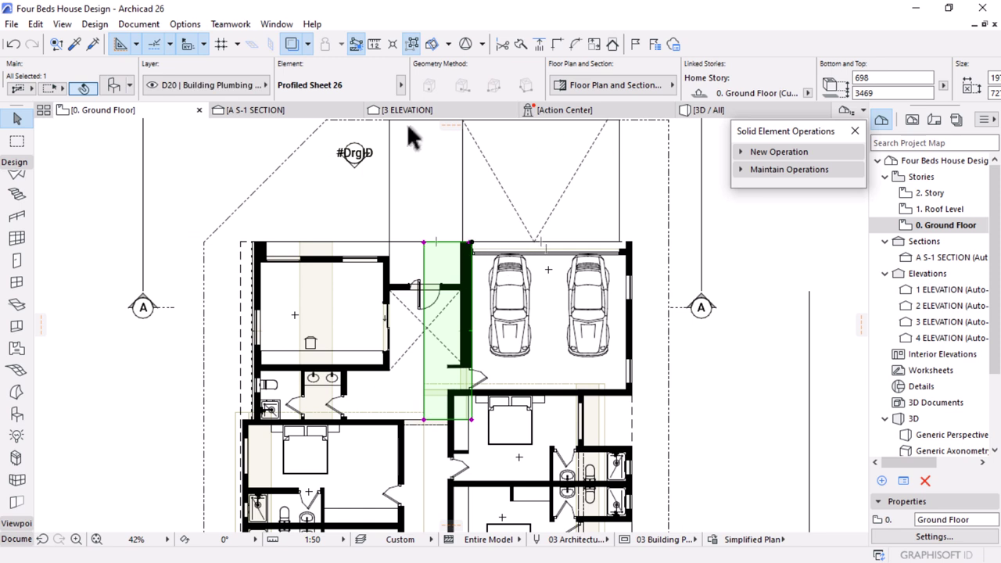
In section A S-1, move the mirrored sheet straight up so its upper end meets the existing roof sheet at the ridge
{"action": "left_click", "coordinate": [264, 112]}
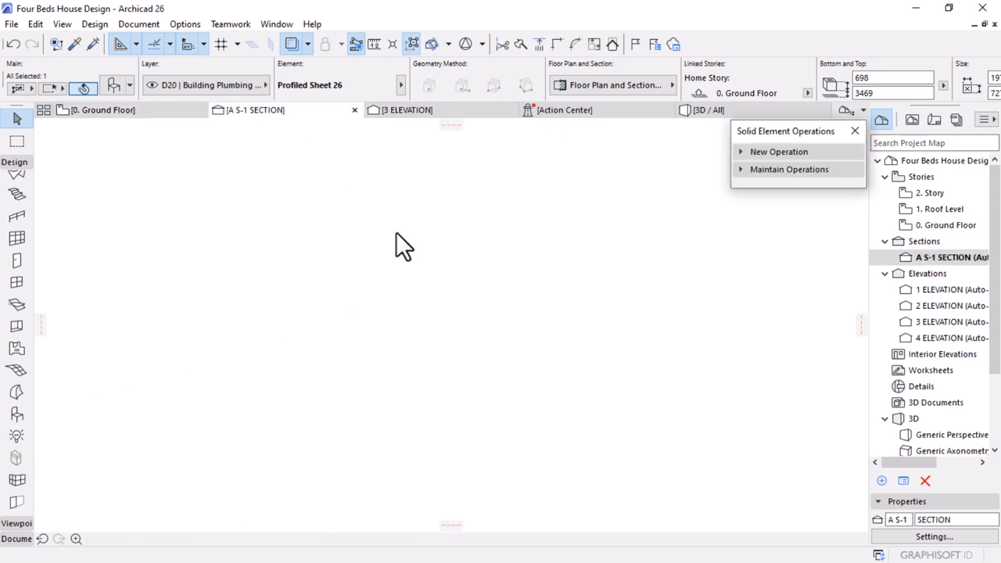
{"action": "scroll", "coordinate": [476, 208], "scroll_direction": "down", "scroll_amount": 5}
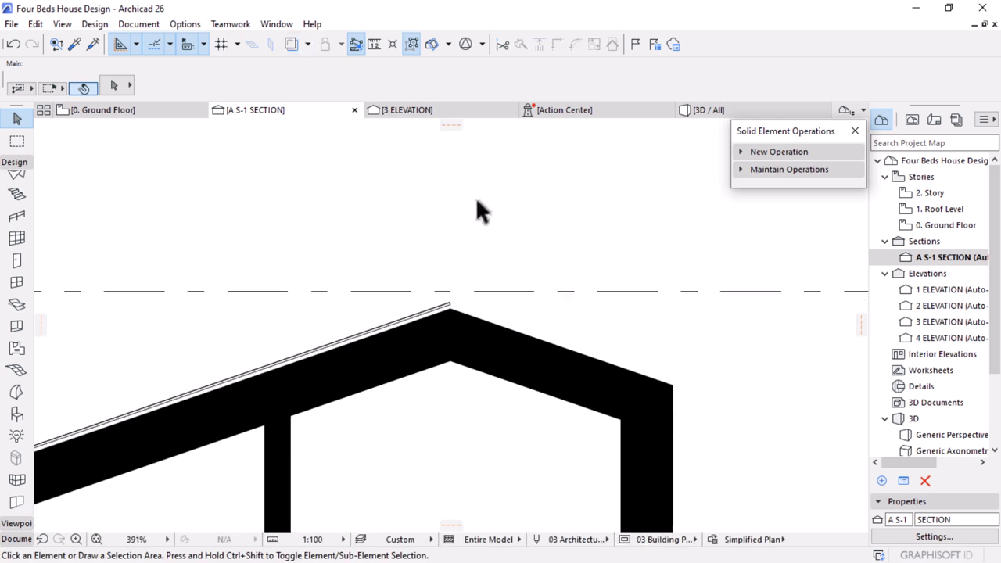
{"action": "left_click", "coordinate": [468, 321]}
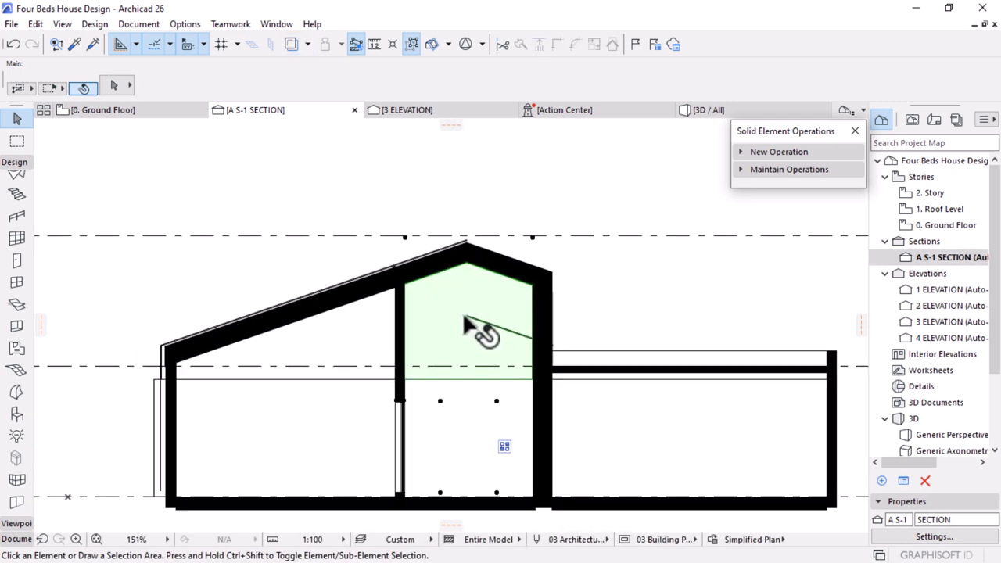
{"action": "left_click", "coordinate": [468, 320]}
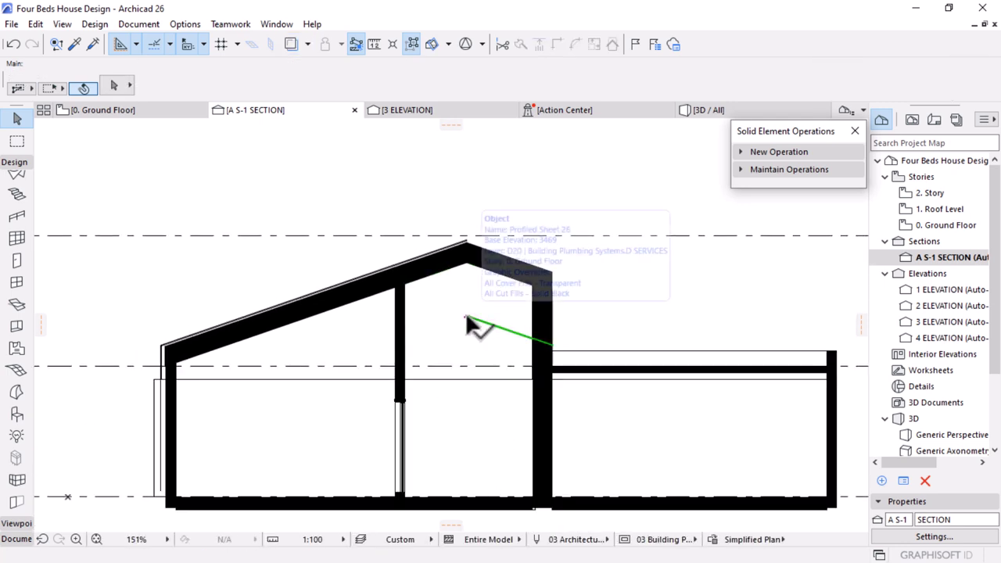
{"action": "scroll", "coordinate": [468, 320], "scroll_direction": "up", "scroll_amount": 5}
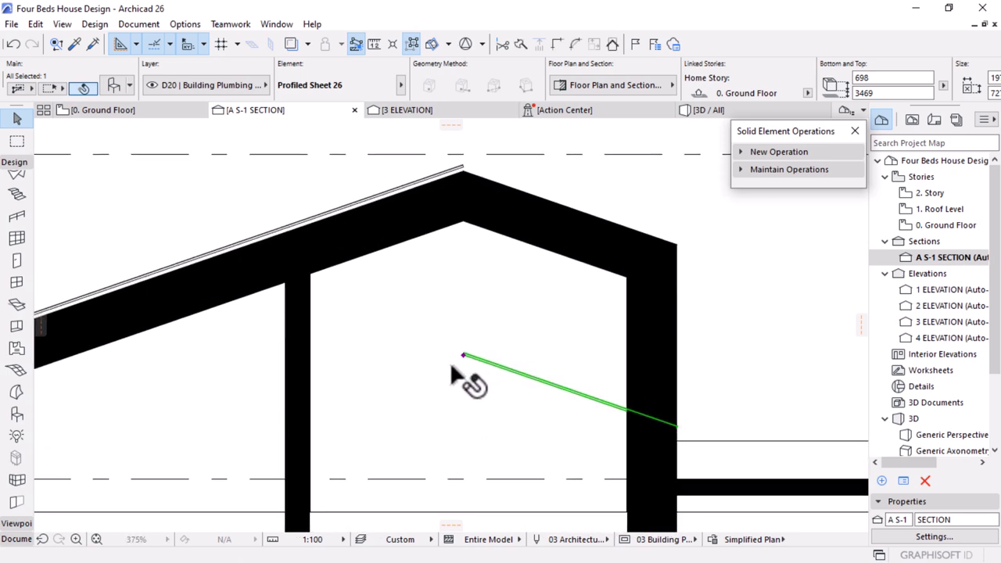
{"action": "left_click", "coordinate": [463, 356]}
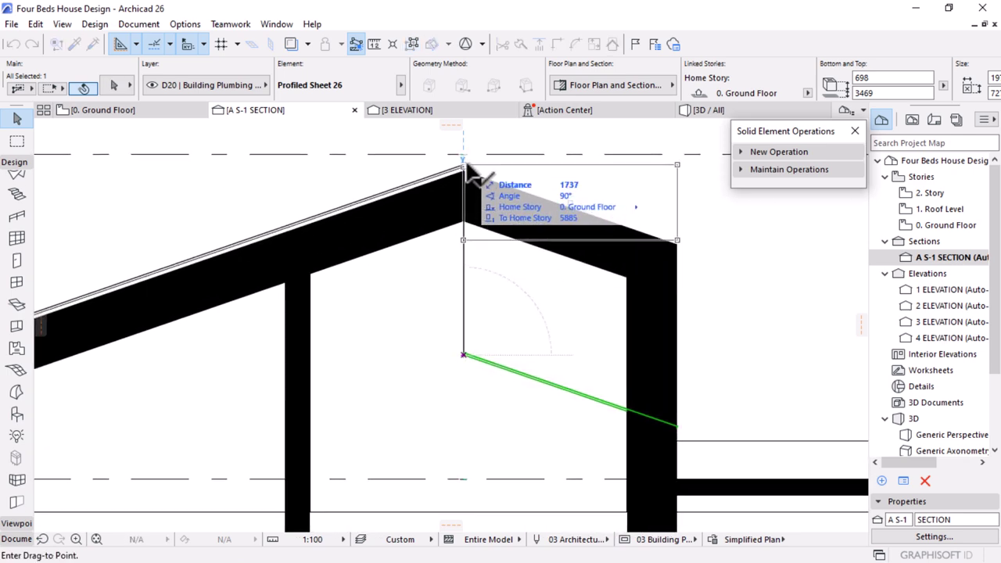
{"action": "scroll", "coordinate": [469, 184], "scroll_direction": "up", "scroll_amount": 3}
{"action": "left_click", "coordinate": [451, 185]}
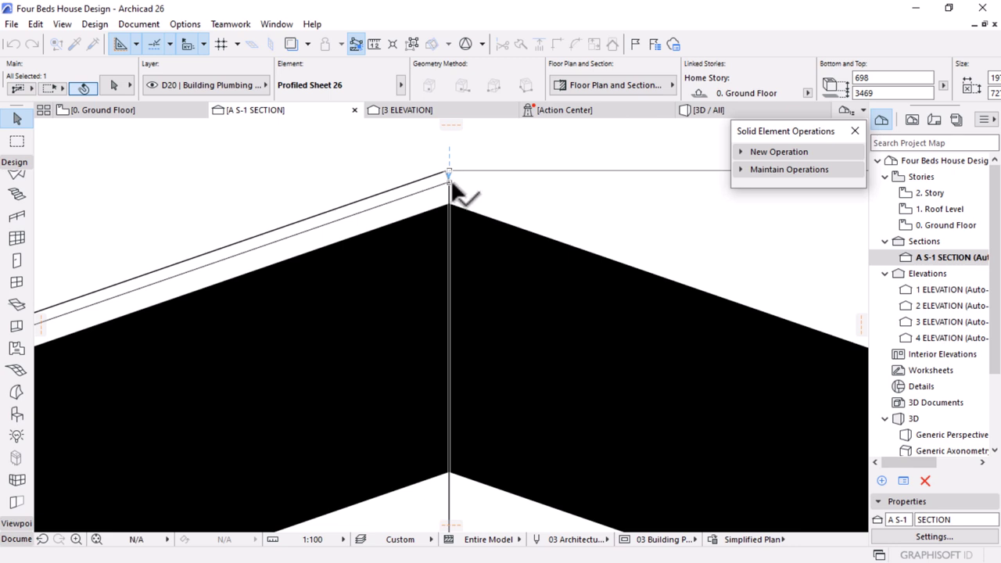
{"action": "scroll", "coordinate": [378, 187], "scroll_direction": "up", "scroll_amount": 2}
{"action": "scroll", "coordinate": [382, 189], "scroll_direction": "down", "scroll_amount": 3}
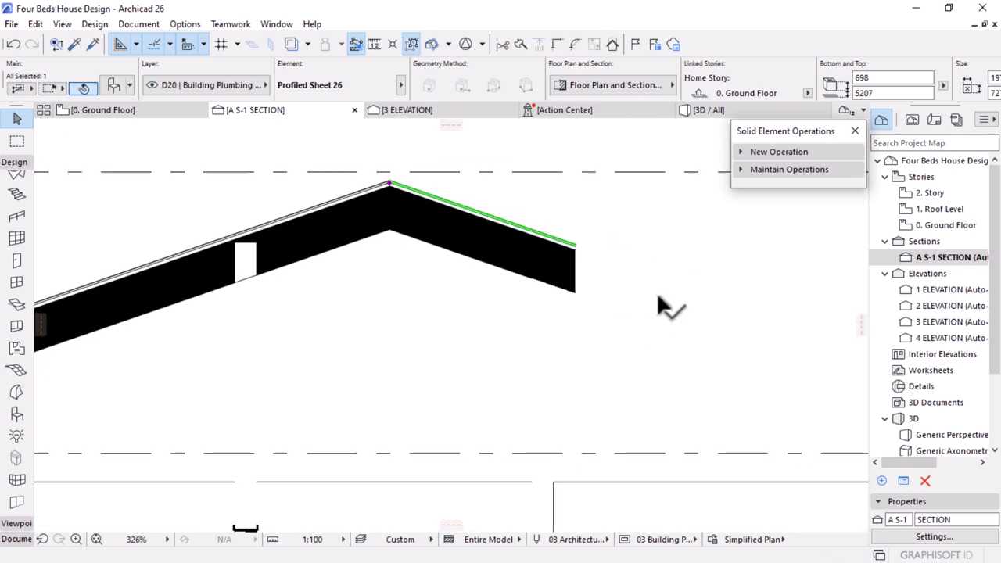
{"action": "scroll", "coordinate": [608, 221], "scroll_direction": "down", "scroll_amount": 3}
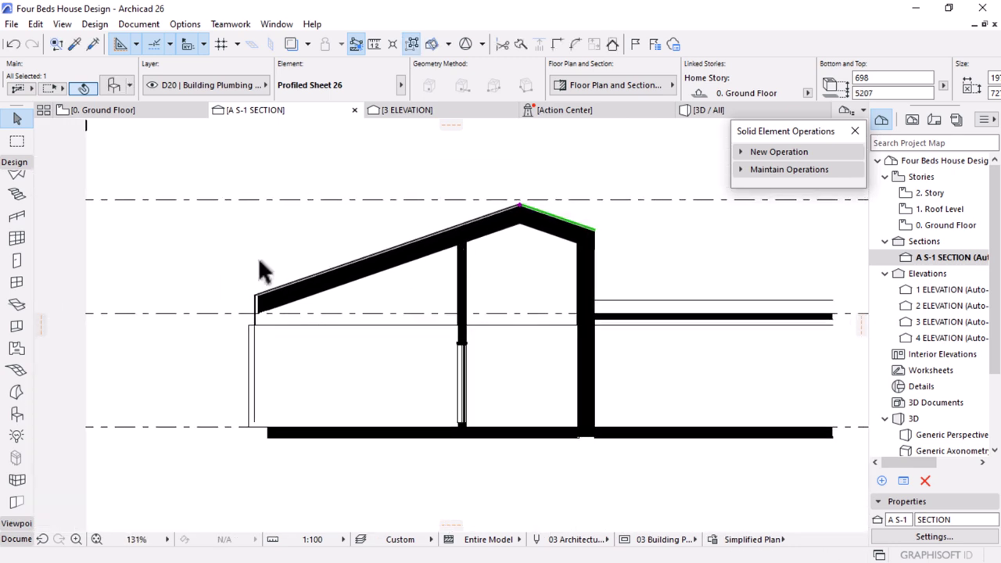
Back on the ground floor plan, drag a copy of the mirrored roof sheet in place at its outer front corner on the entrance wall
{"action": "left_click", "coordinate": [120, 108]}
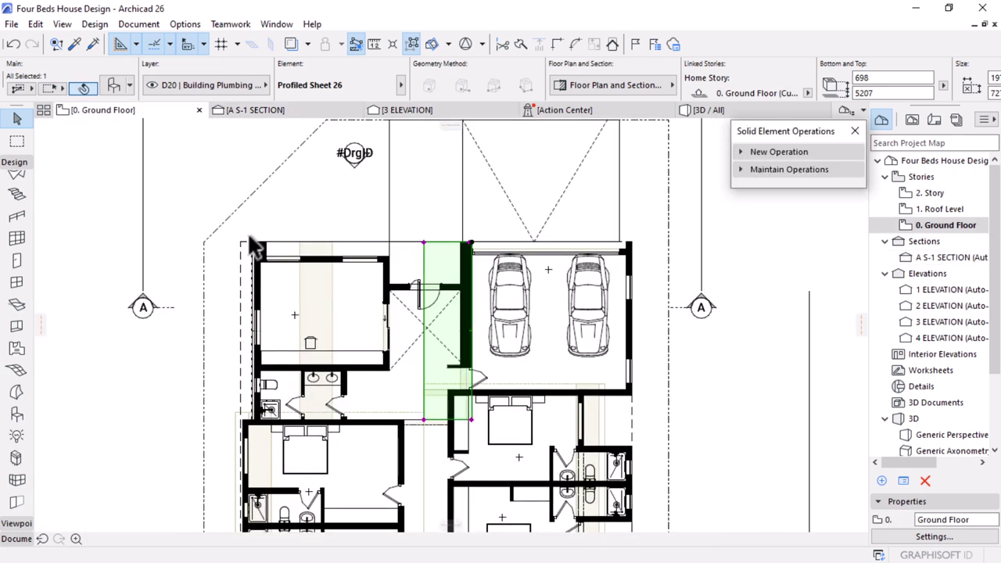
{"action": "scroll", "coordinate": [245, 257], "scroll_direction": "up", "scroll_amount": 3}
{"action": "scroll", "coordinate": [282, 293], "scroll_direction": "up", "scroll_amount": 3}
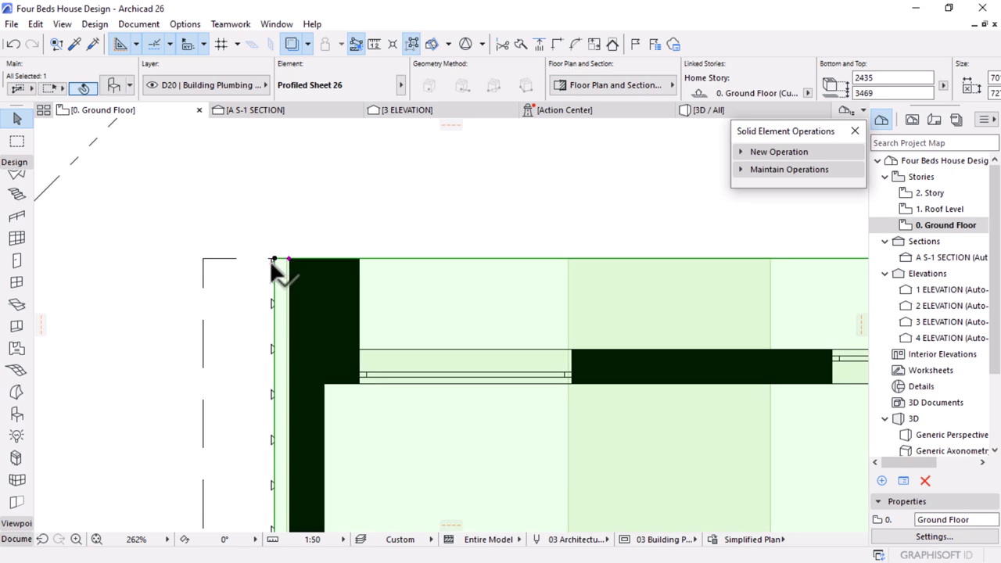
{"action": "left_click", "coordinate": [275, 265]}
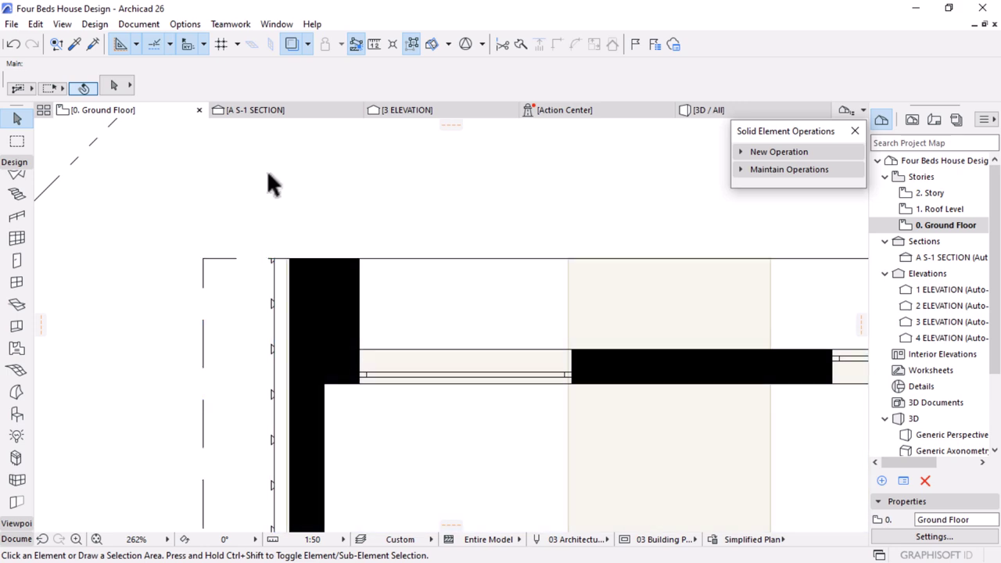
{"action": "scroll", "coordinate": [268, 179], "scroll_direction": "down", "scroll_amount": 4}
{"action": "scroll", "coordinate": [219, 219], "scroll_direction": "down", "scroll_amount": 4}
{"action": "scroll", "coordinate": [364, 258], "scroll_direction": "up", "scroll_amount": 3}
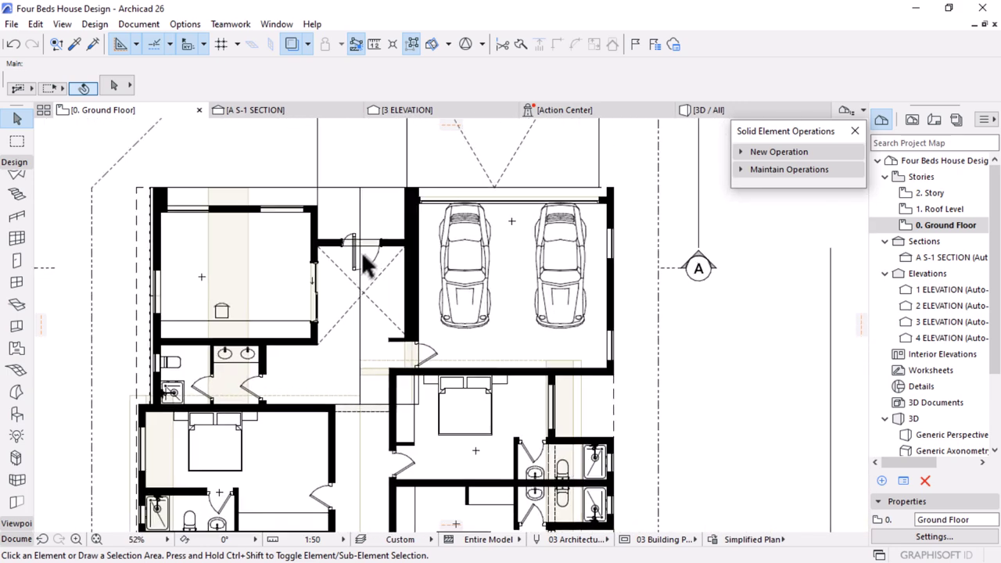
{"action": "left_click", "coordinate": [375, 187]}
{"action": "left_click", "coordinate": [423, 200]}
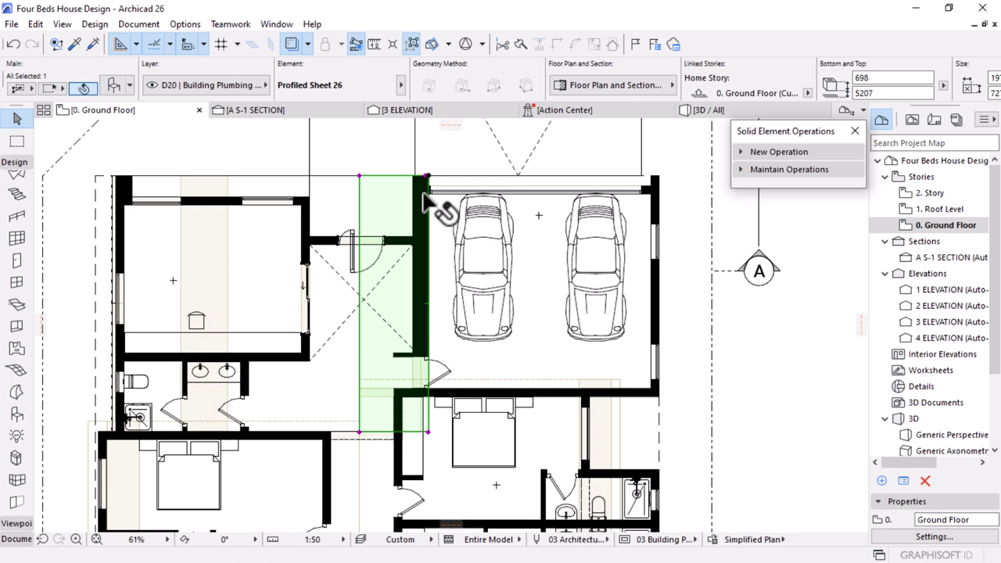
{"action": "key", "text": "ctrl+d"}
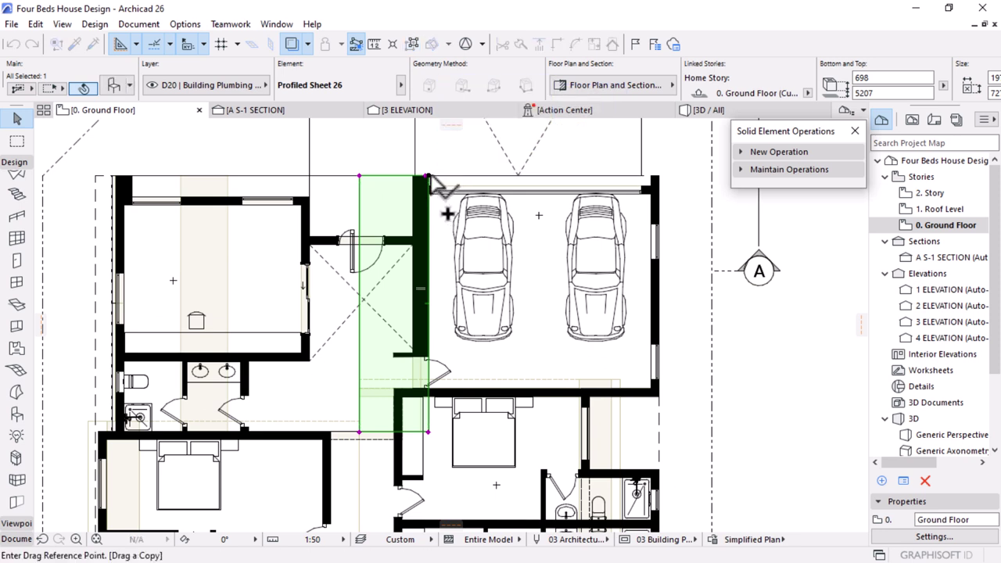
{"action": "left_click", "coordinate": [426, 176]}
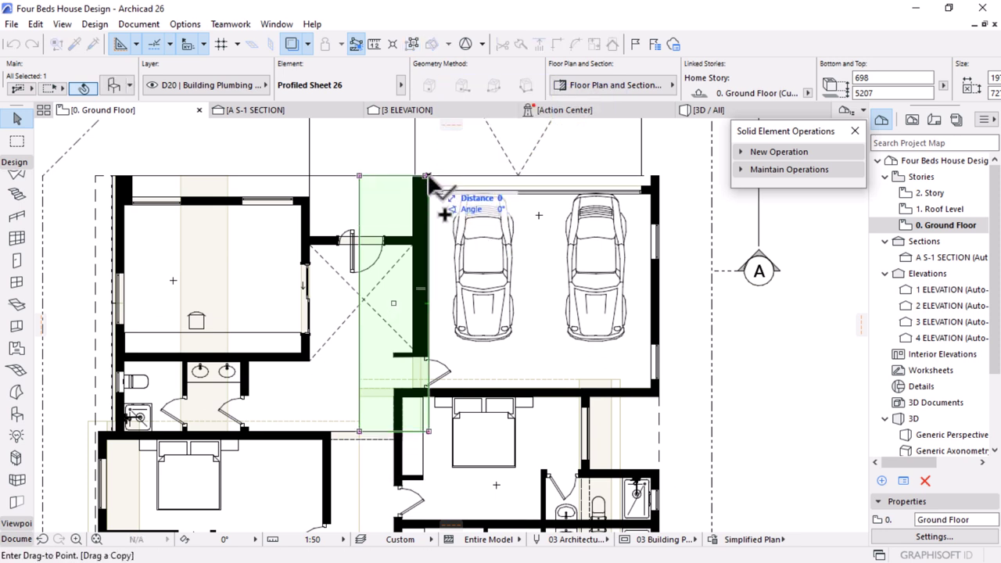
{"action": "left_click", "coordinate": [427, 176]}
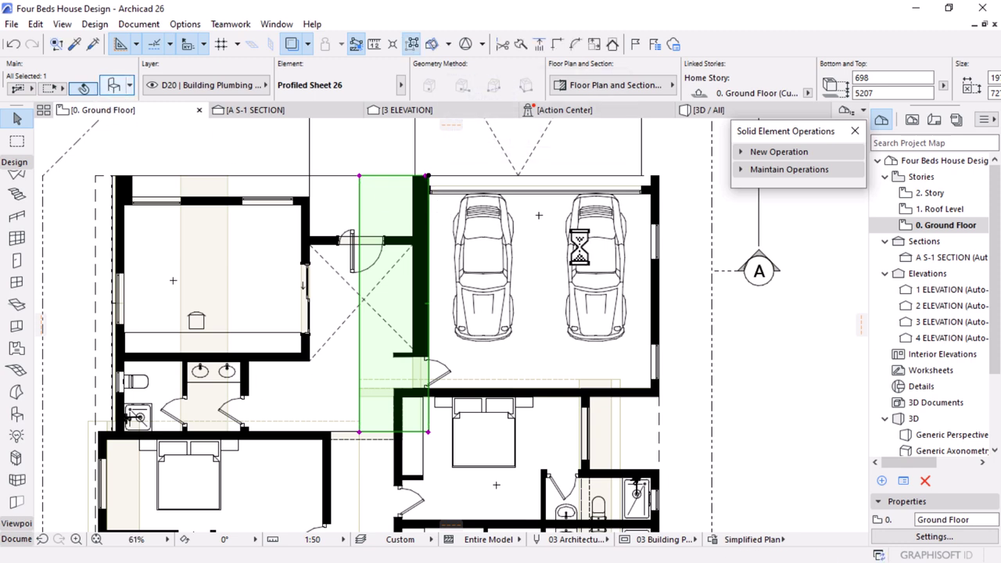
Turn the copied profiled sheet into a vertical sheet 2085 high and shorten its rear end to the bedroom wall
{"action": "key", "text": "ctrl+t"}
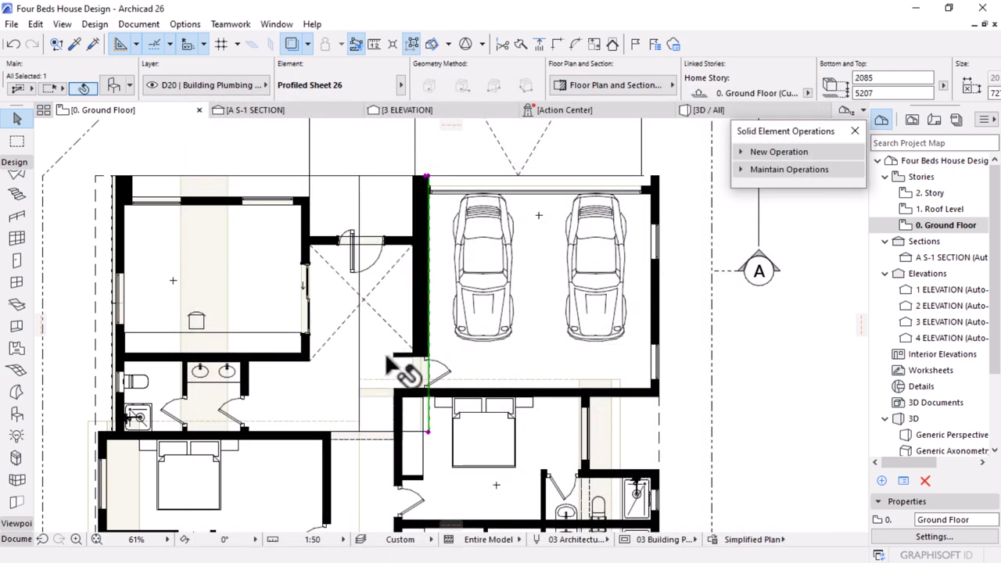
{"action": "scroll", "coordinate": [417, 442], "scroll_direction": "up", "scroll_amount": 5}
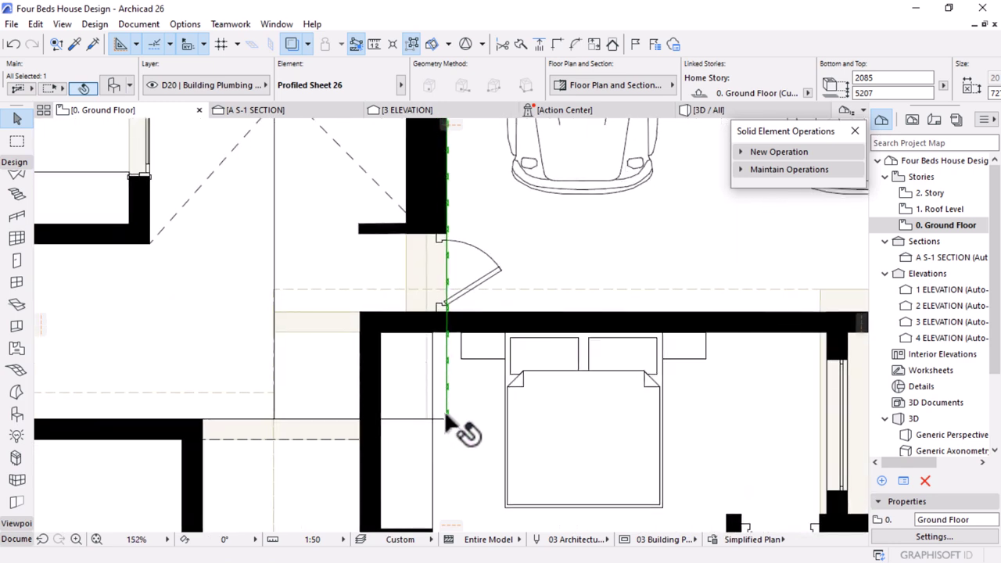
{"action": "left_click", "coordinate": [444, 417]}
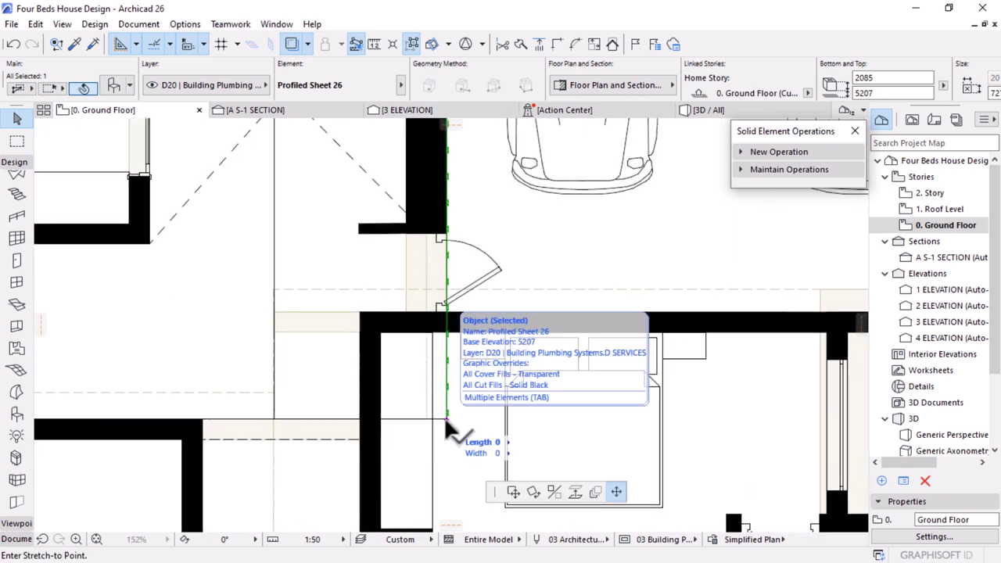
{"action": "left_click", "coordinate": [446, 307]}
{"action": "scroll", "coordinate": [446, 434], "scroll_direction": "down", "scroll_amount": 2}
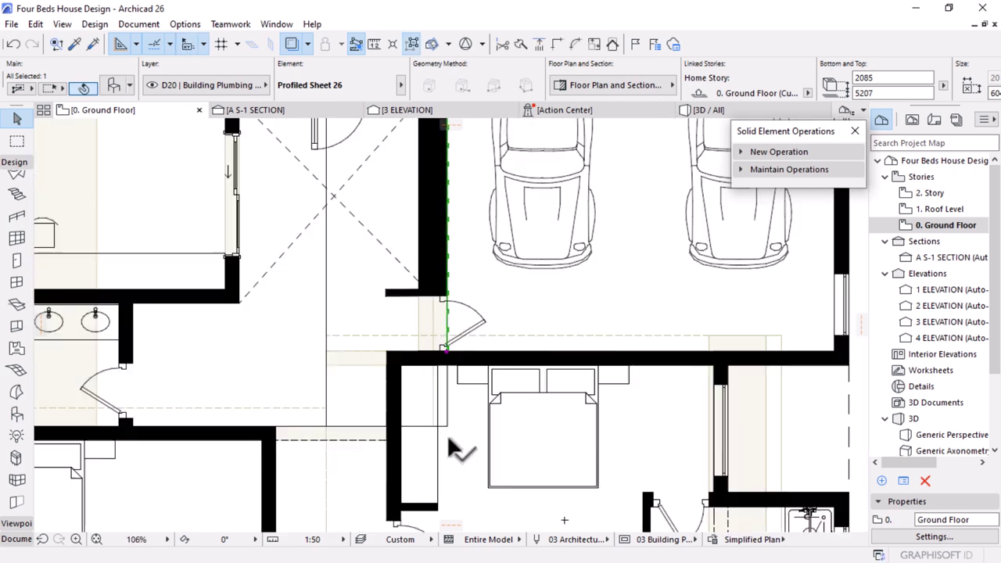
Move the vertical sheet slightly outward from the garage-side face of the entrance wall and show the model in 3D
{"action": "scroll", "coordinate": [438, 250], "scroll_direction": "down", "scroll_amount": 5}
{"action": "scroll", "coordinate": [450, 258], "scroll_direction": "up", "scroll_amount": 15}
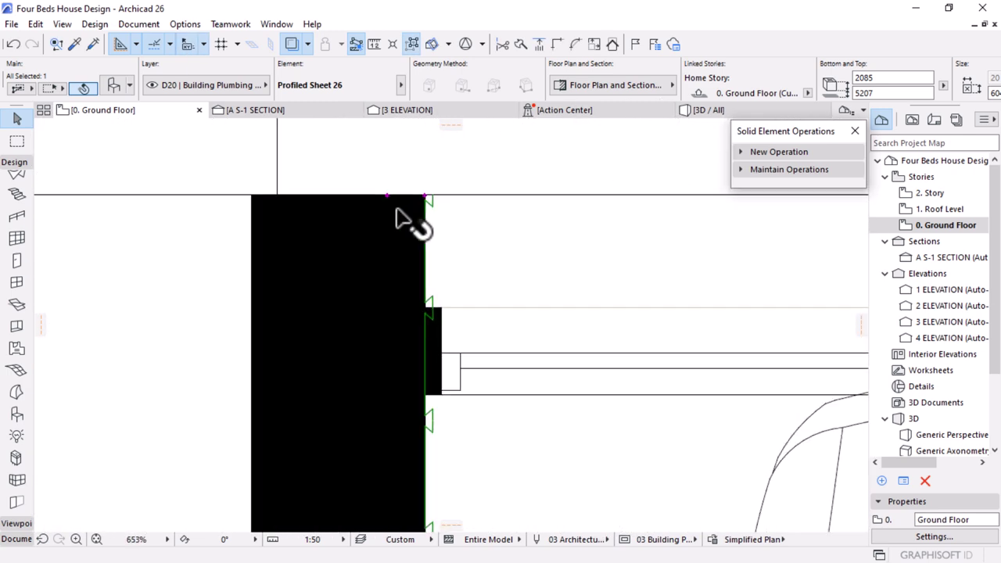
{"action": "left_click", "coordinate": [387, 195]}
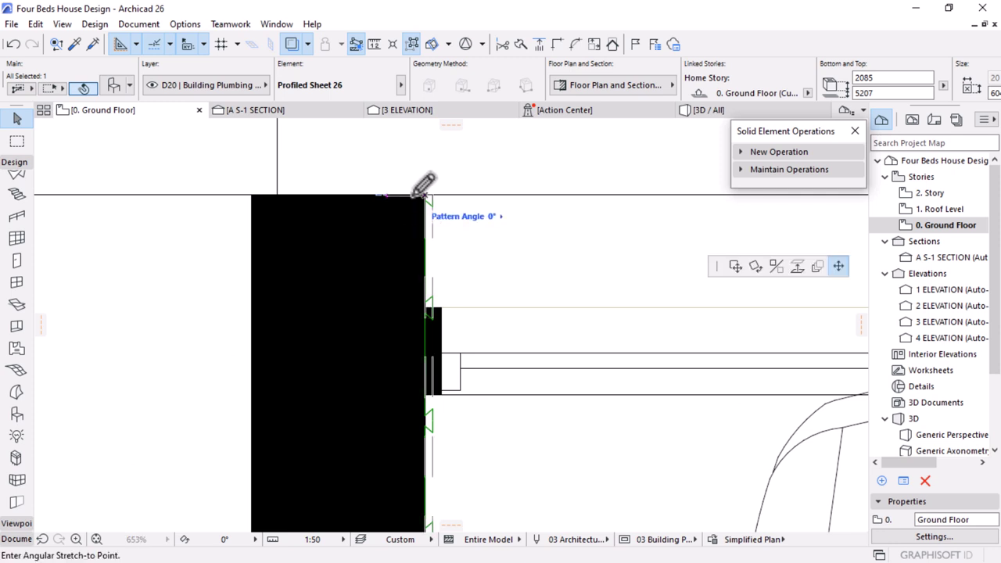
{"action": "left_click", "coordinate": [735, 265]}
{"action": "left_click", "coordinate": [422, 198]}
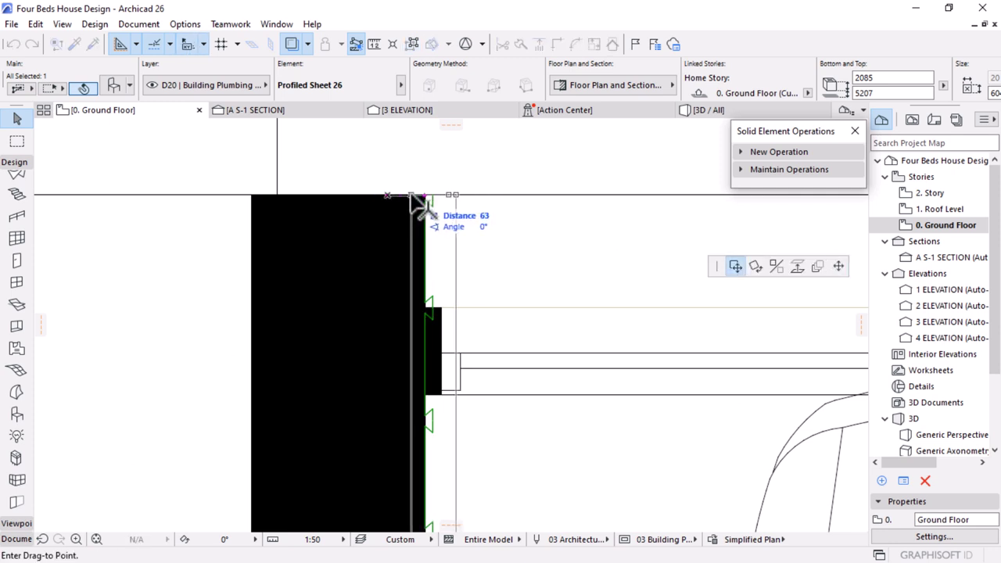
{"action": "left_click", "coordinate": [395, 200]}
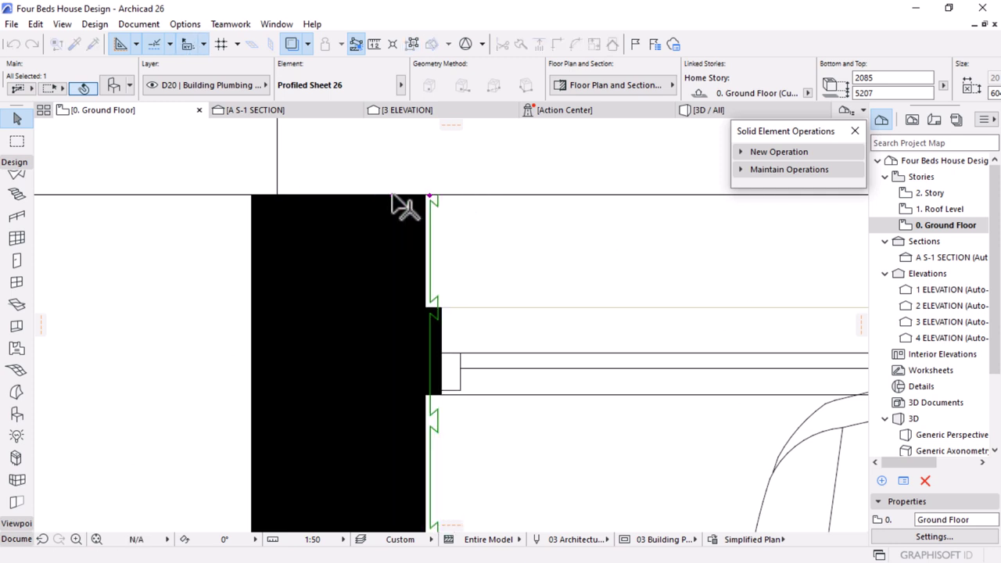
{"action": "left_click", "coordinate": [698, 109]}
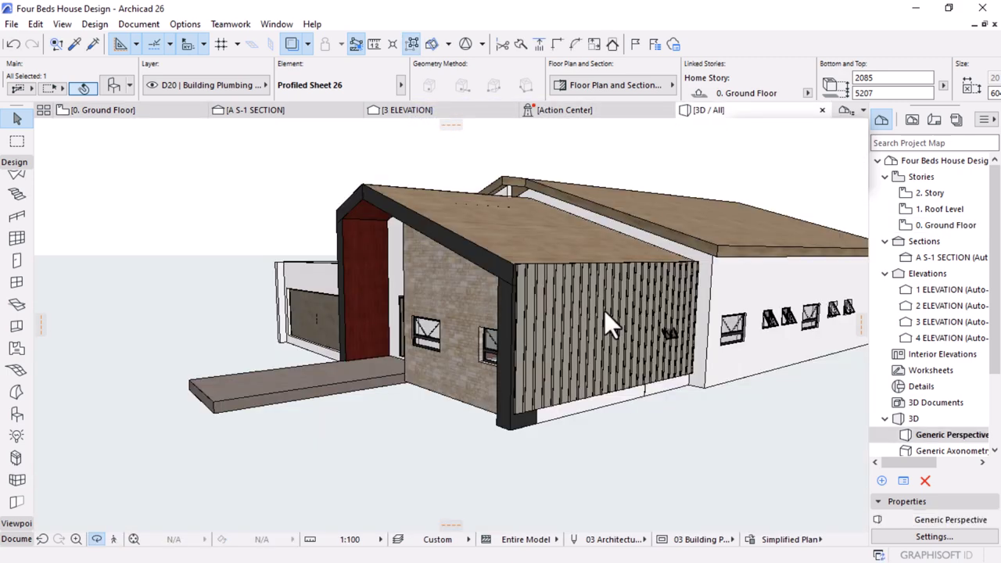
On the ground floor plan, move the vertical profiled sheet further outward so it clears the garage-side face of the entrance wall
{"action": "middle_click_drag", "start_coordinate": [606, 313], "coordinate": [397, 286], "text": "shift"}
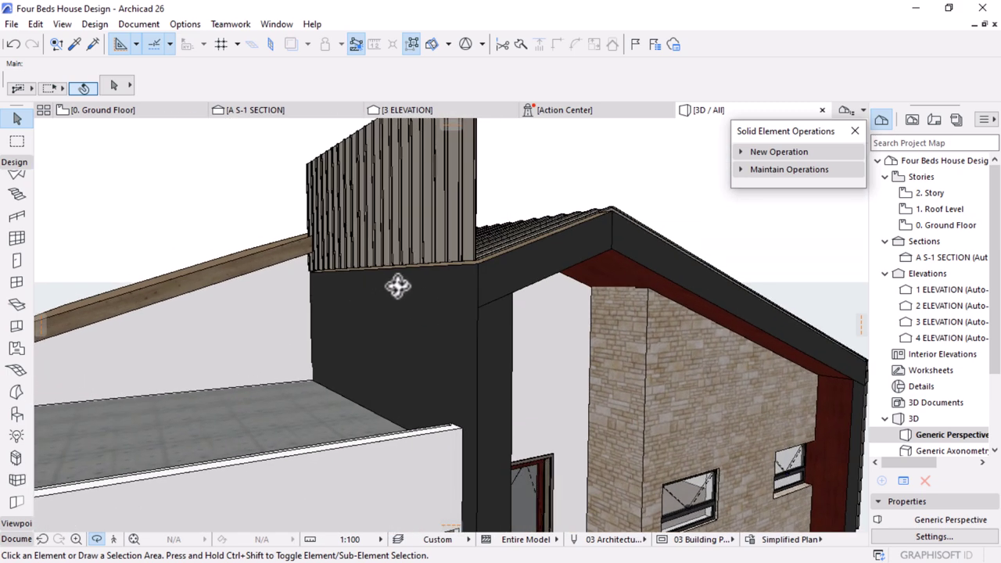
{"action": "middle_click_drag", "start_coordinate": [464, 232], "coordinate": [361, 265], "text": "shift"}
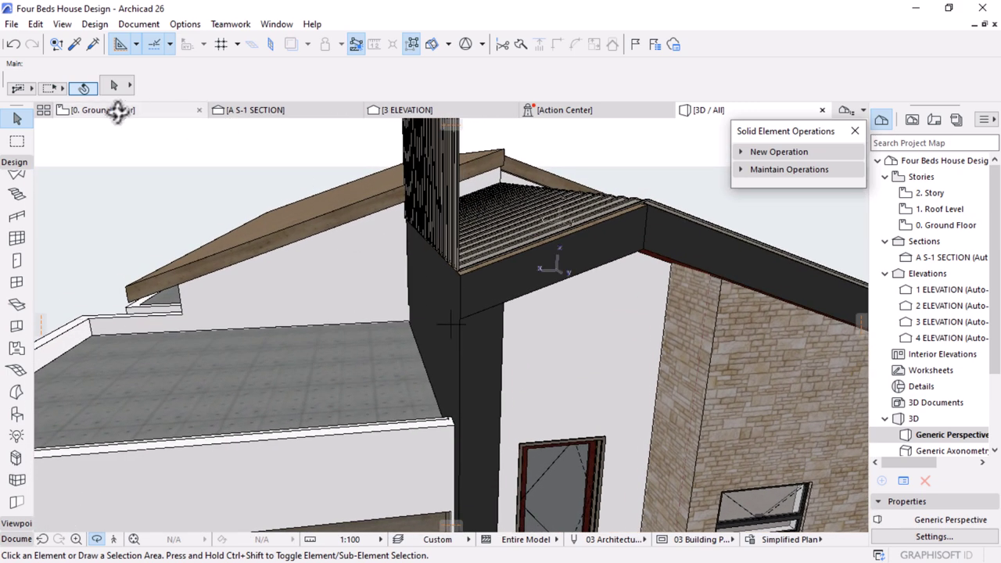
{"action": "scroll", "coordinate": [491, 198], "scroll_direction": "up", "scroll_amount": 3}
{"action": "middle_click_drag", "start_coordinate": [491, 199], "coordinate": [288, 188], "text": "shift"}
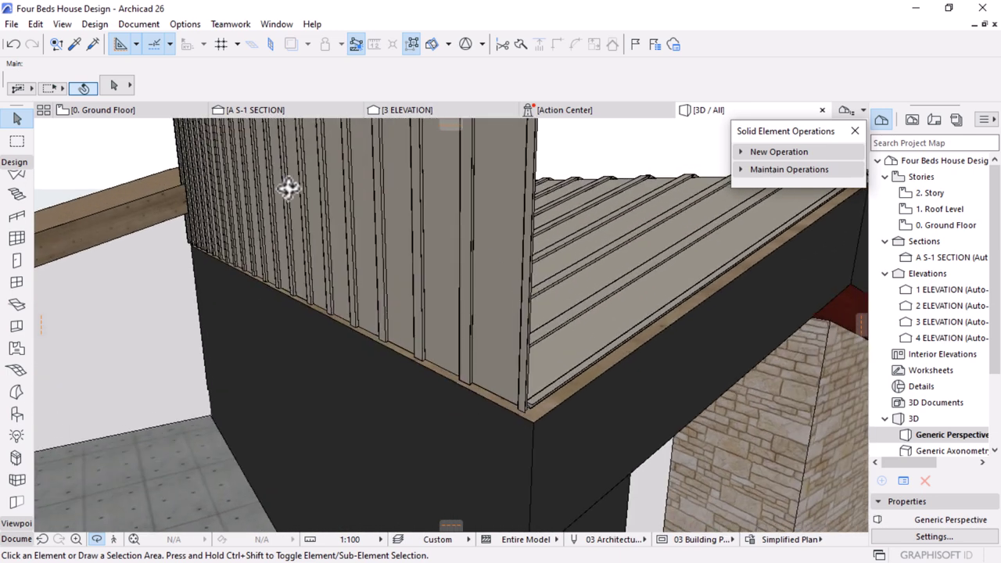
{"action": "left_click", "coordinate": [149, 114]}
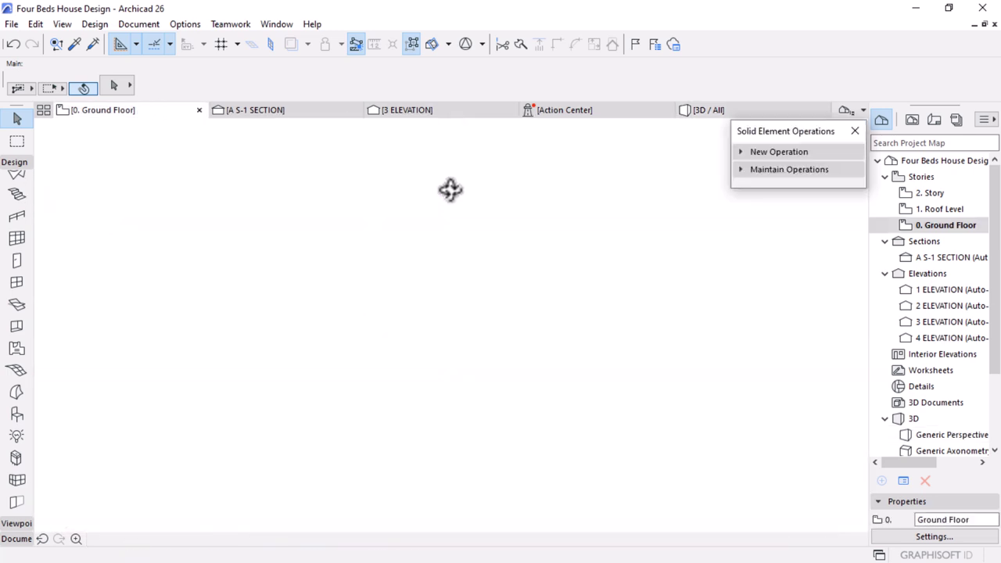
{"action": "left_click", "coordinate": [408, 197]}
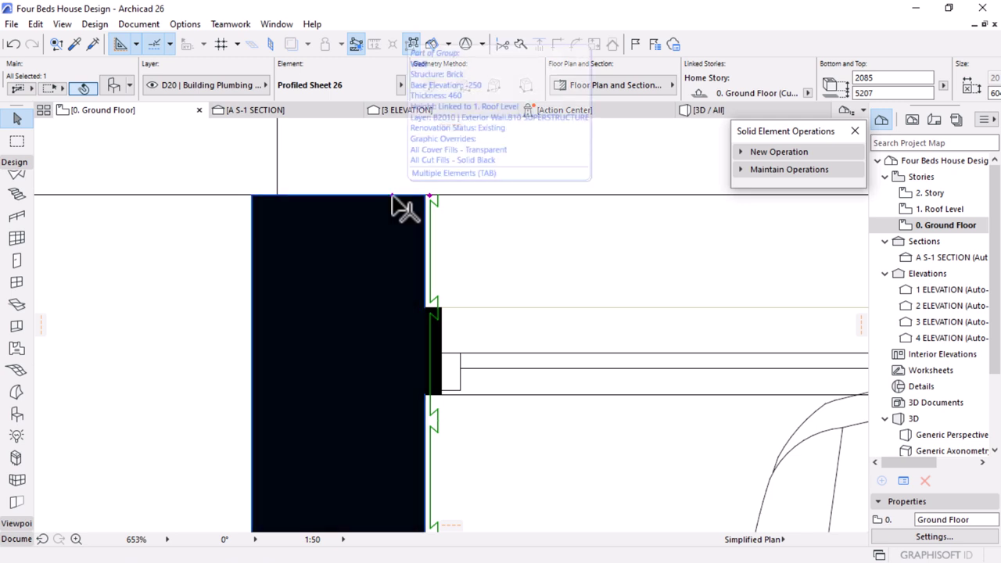
{"action": "left_click", "coordinate": [392, 195]}
{"action": "left_click", "coordinate": [425, 194]}
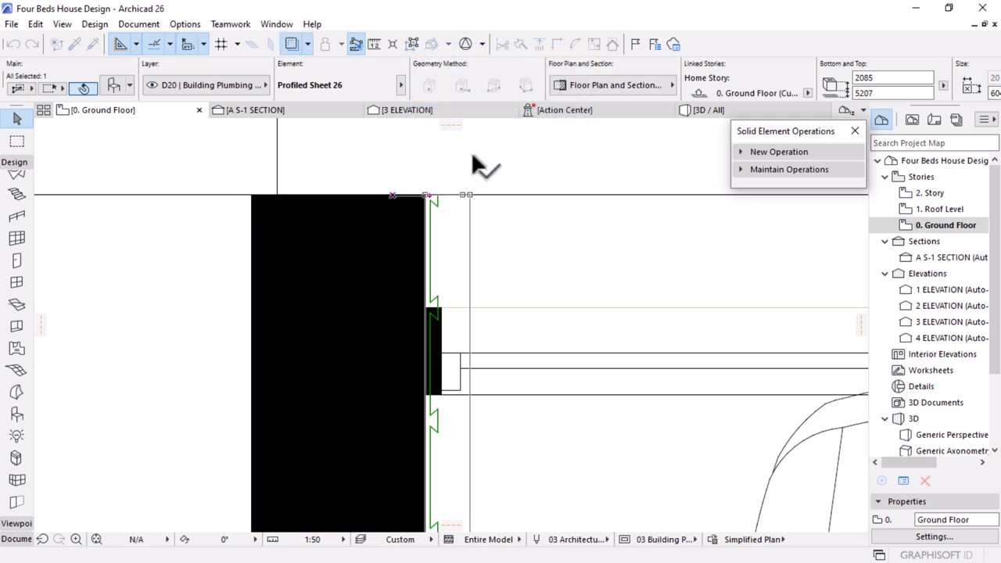
In 3D, move the vertical profiled sheet straight down along the wall until its lower edge sits at the garage roof
{"action": "left_click", "coordinate": [707, 111]}
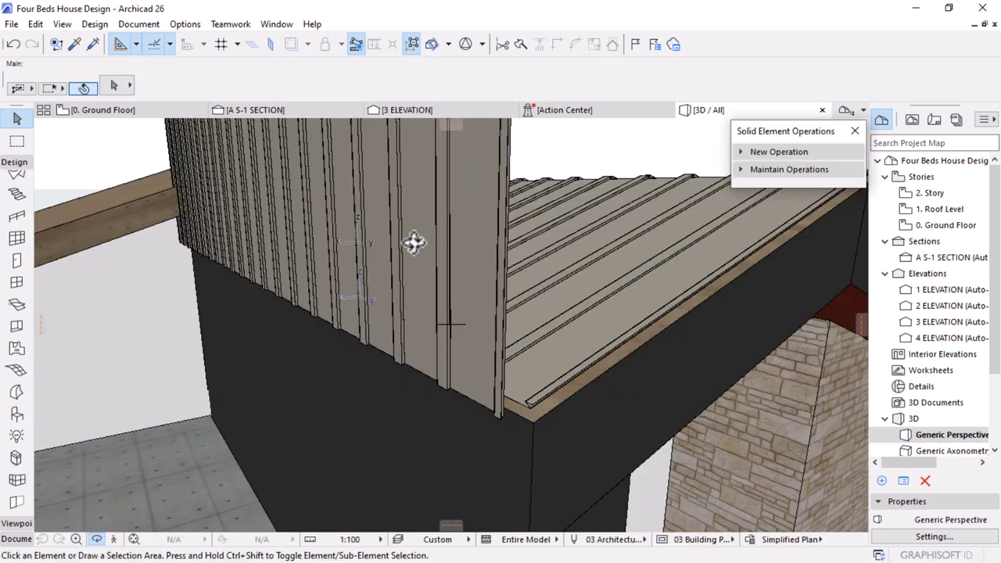
{"action": "scroll", "coordinate": [416, 244], "scroll_direction": "down", "scroll_amount": 3}
{"action": "middle_click_drag", "start_coordinate": [418, 247], "coordinate": [425, 278], "text": "shift"}
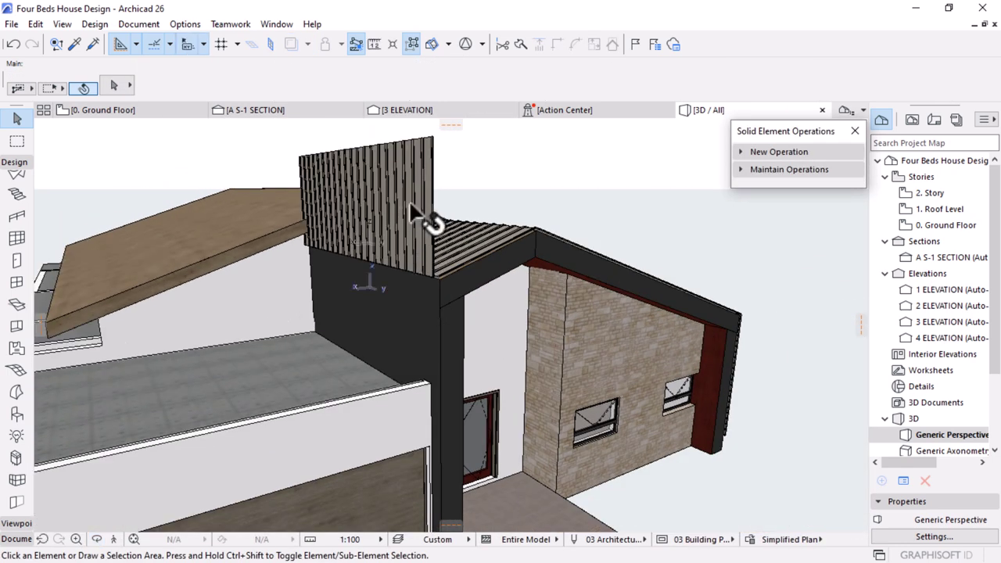
{"action": "left_click", "coordinate": [422, 219]}
{"action": "scroll", "coordinate": [481, 215], "scroll_direction": "down", "scroll_amount": 2}
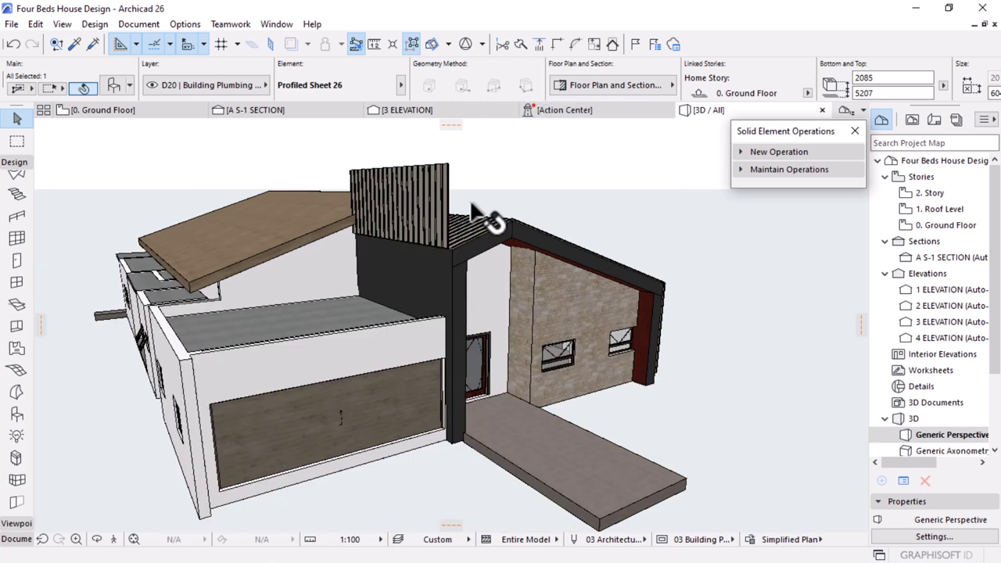
{"action": "scroll", "coordinate": [430, 333], "scroll_direction": "up", "scroll_amount": 2}
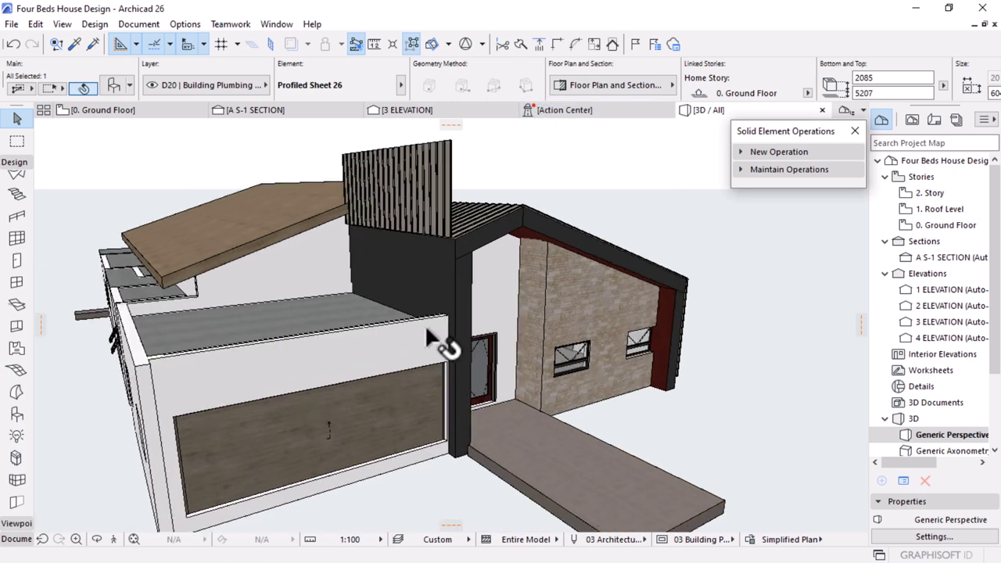
{"action": "key", "text": "ctrl+d"}
{"action": "left_click", "coordinate": [450, 238]}
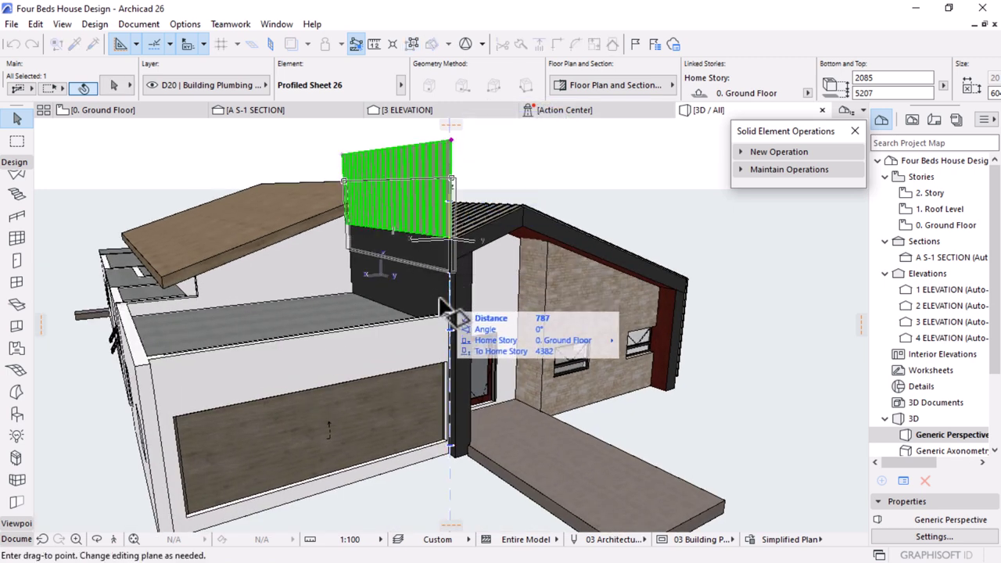
{"action": "left_click", "coordinate": [355, 291]}
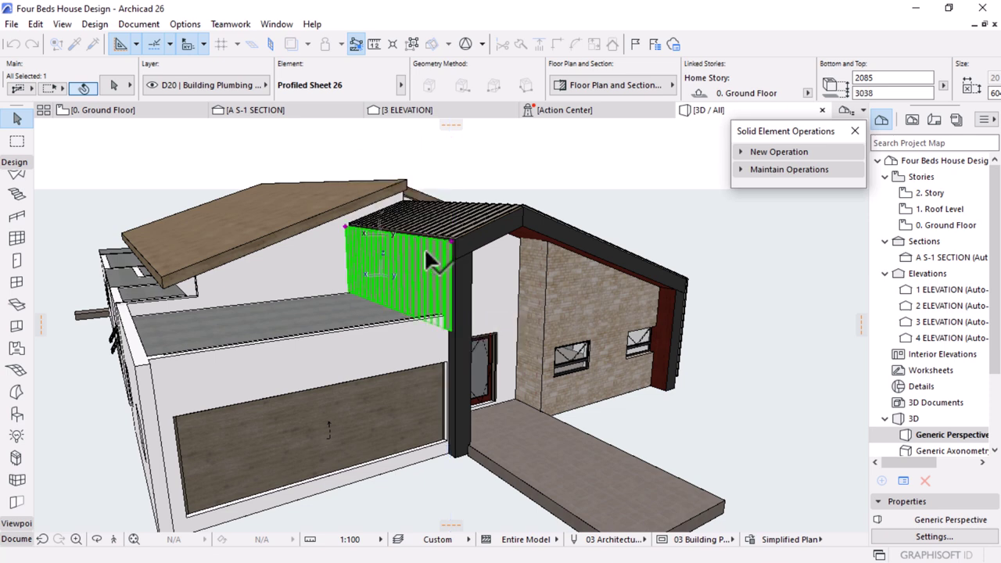
{"action": "key", "text": "o"}
{"action": "scroll", "coordinate": [461, 235], "scroll_direction": "up", "scroll_amount": 2}
{"action": "left_click", "coordinate": [504, 285]}
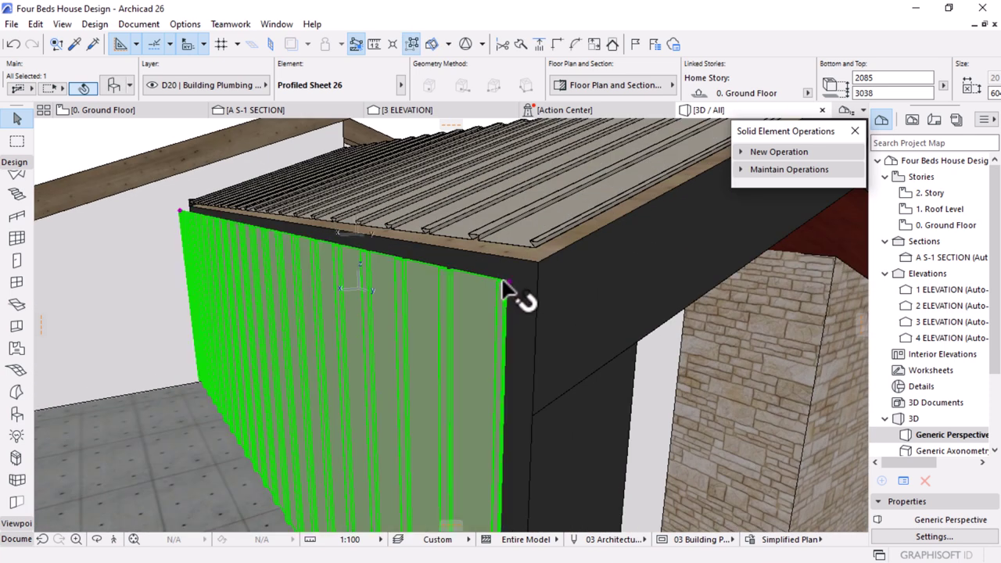
{"action": "left_click", "coordinate": [508, 288]}
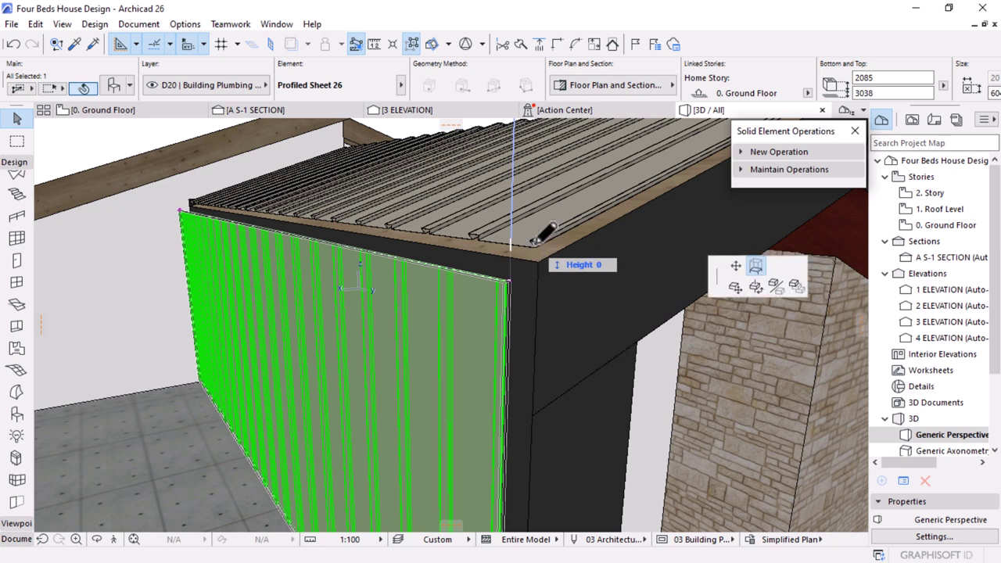
{"action": "key", "text": "Escape"}
{"action": "key", "text": "Escape"}
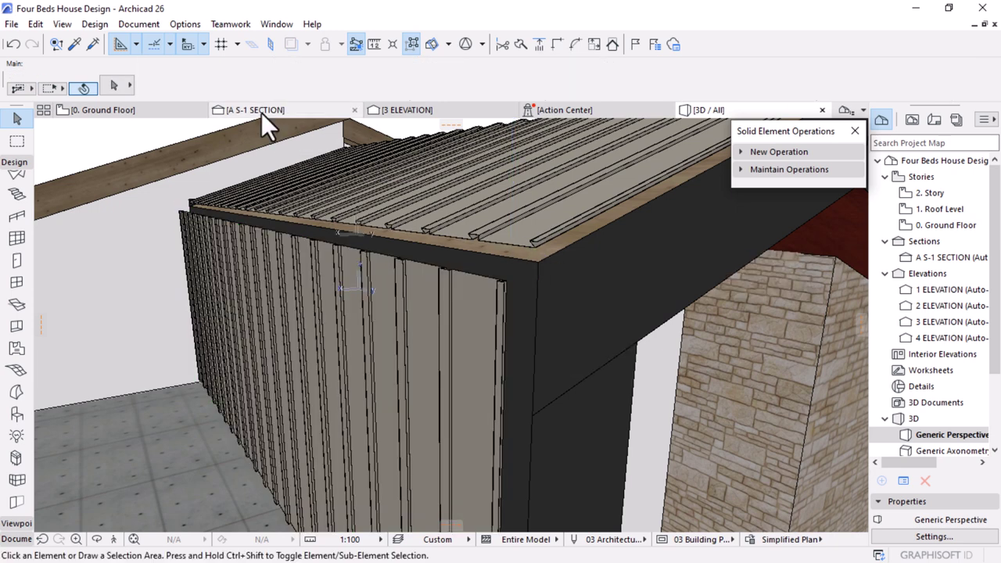
In section A S-1, stretch the vertical sheet's upper end by 54 to the height of the gable roof's lower corner
{"action": "left_click", "coordinate": [261, 113]}
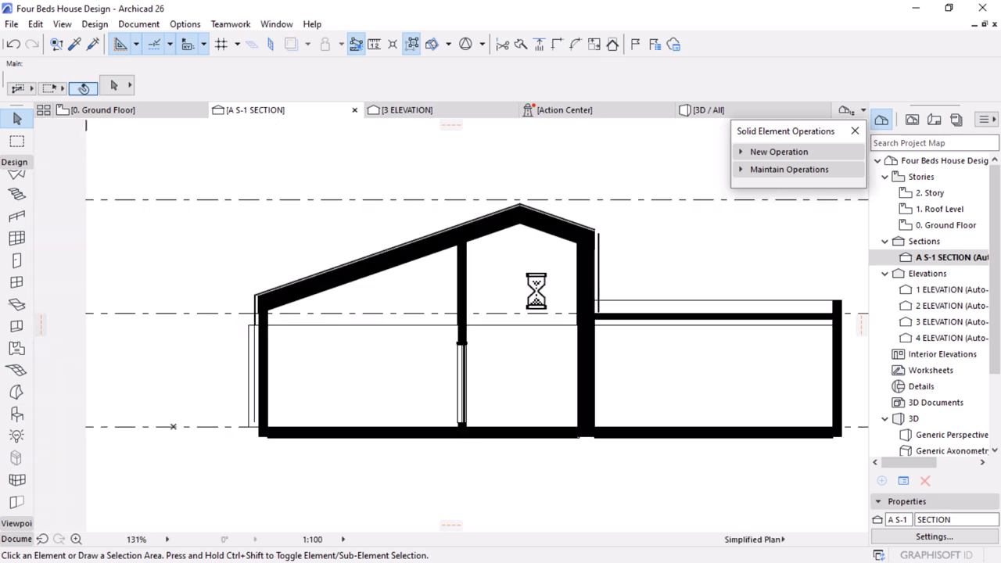
{"action": "scroll", "coordinate": [659, 216], "scroll_direction": "up", "scroll_amount": 10}
{"action": "scroll", "coordinate": [645, 250], "scroll_direction": "up", "scroll_amount": 4}
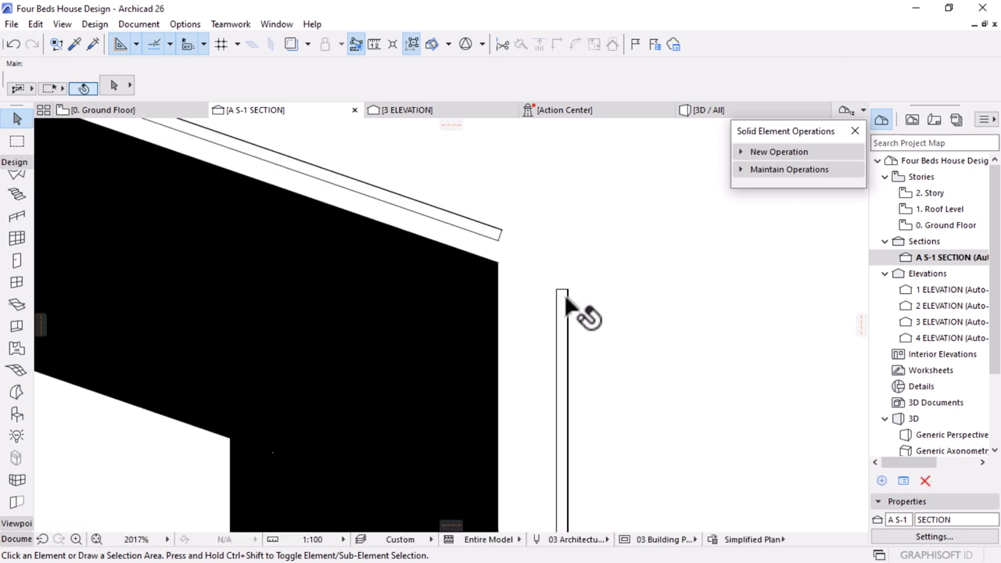
{"action": "left_click", "coordinate": [560, 299]}
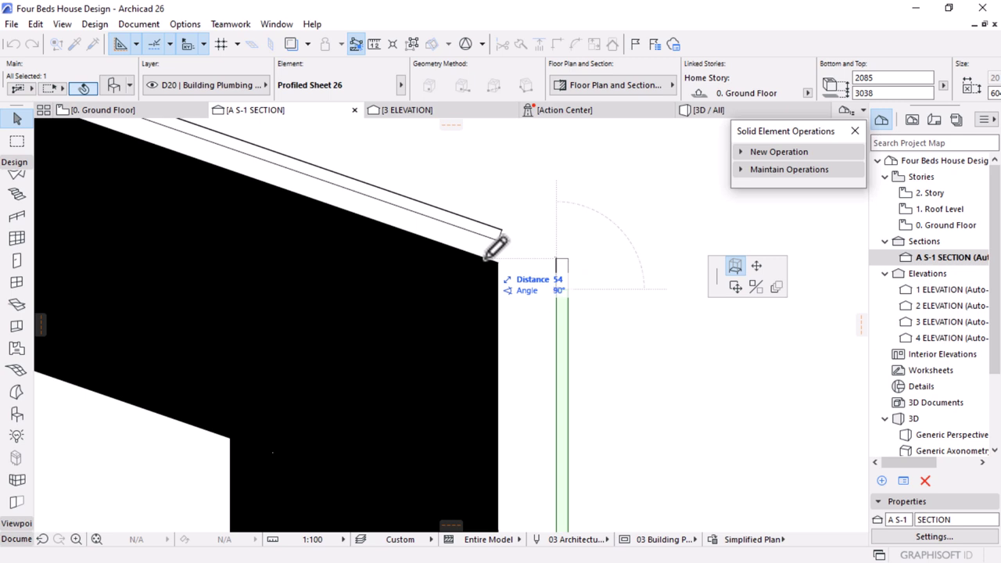
{"action": "left_click", "coordinate": [485, 259]}
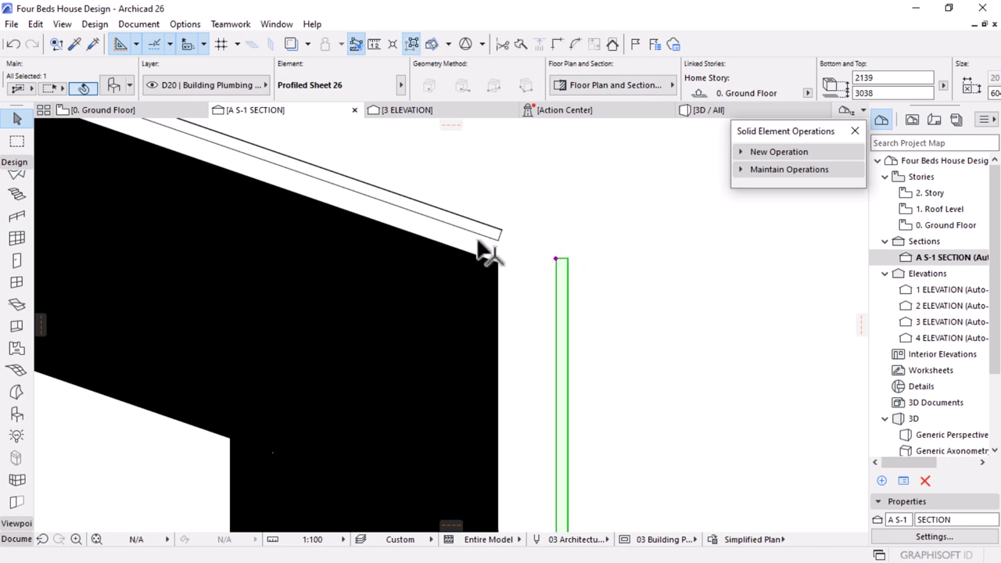
On the ground floor plan, extend the garage-side edge of the roof sheet out to the vertical sheet and show it in 3D
{"action": "left_click", "coordinate": [134, 114]}
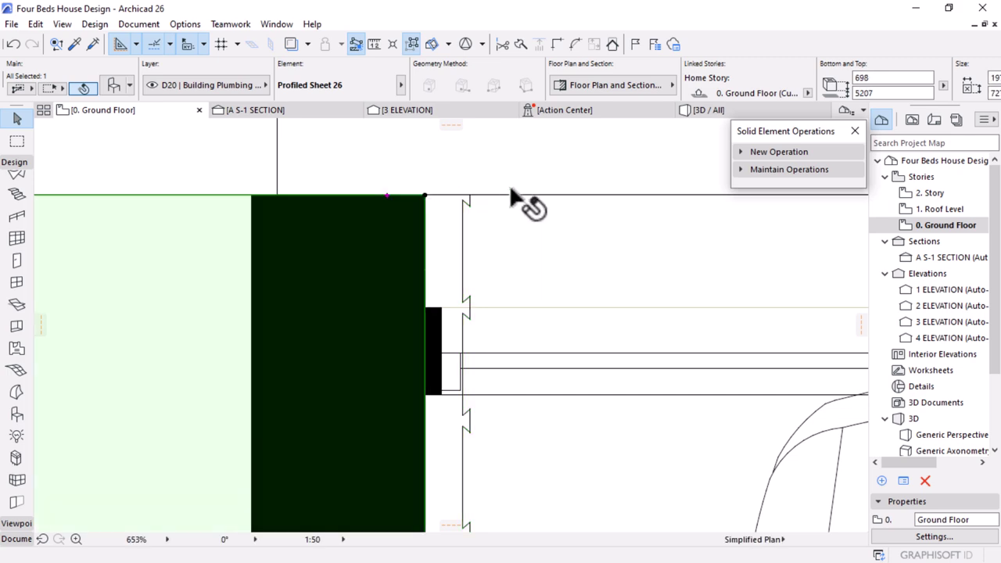
{"action": "scroll", "coordinate": [512, 196], "scroll_direction": "down", "scroll_amount": 5}
{"action": "scroll", "coordinate": [509, 197], "scroll_direction": "up", "scroll_amount": 4}
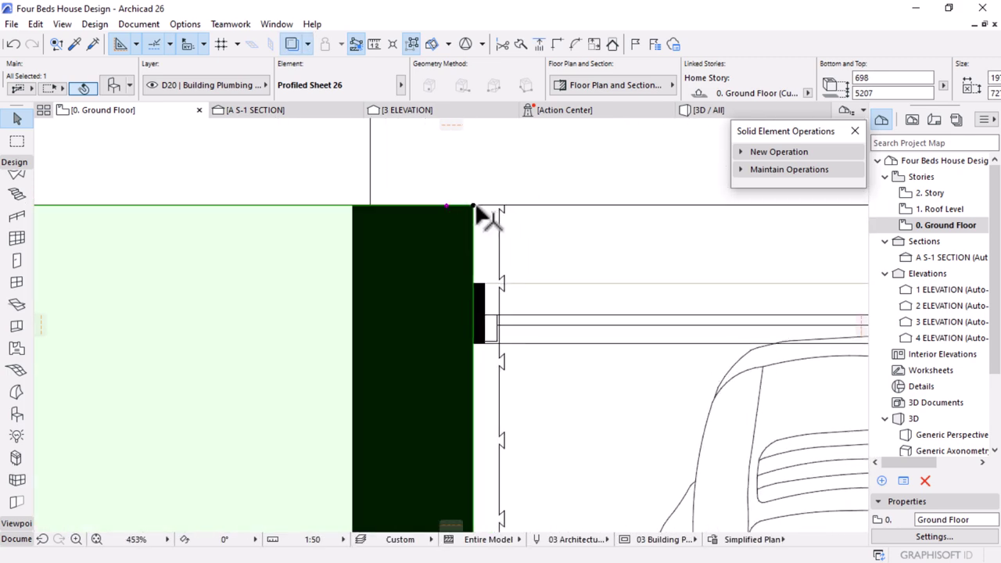
{"action": "left_click", "coordinate": [473, 205]}
{"action": "left_click", "coordinate": [838, 267]}
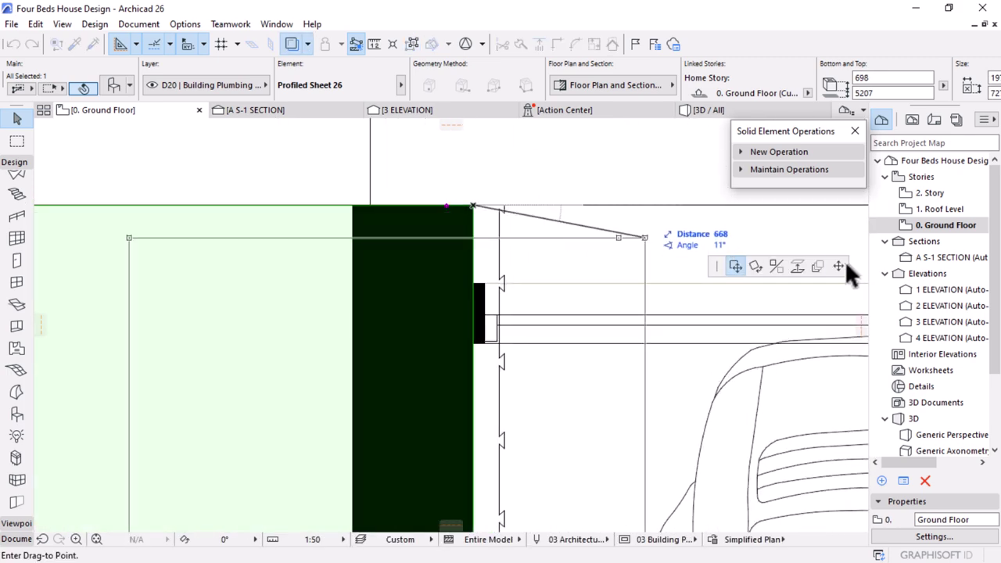
{"action": "left_click", "coordinate": [501, 206]}
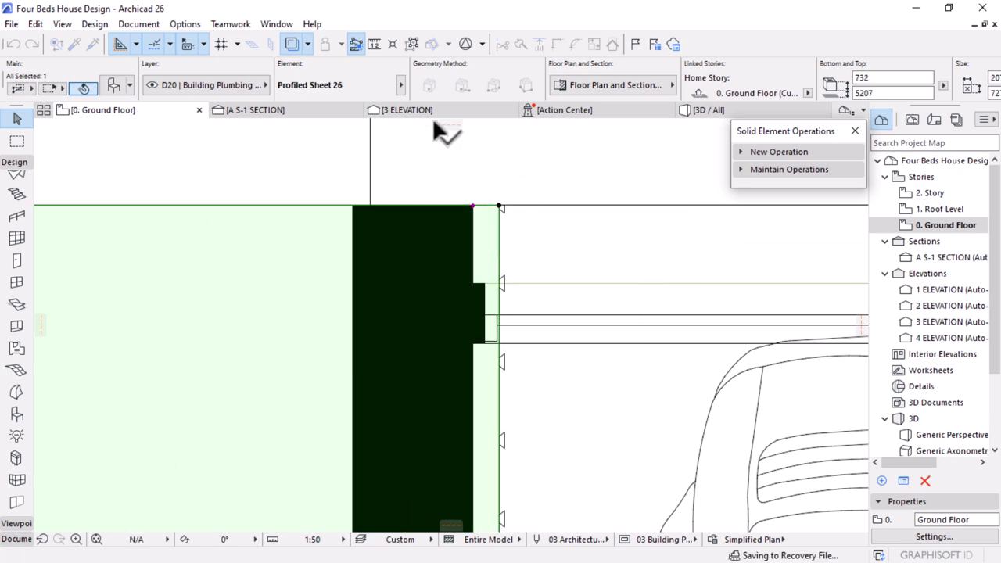
{"action": "left_click", "coordinate": [708, 109]}
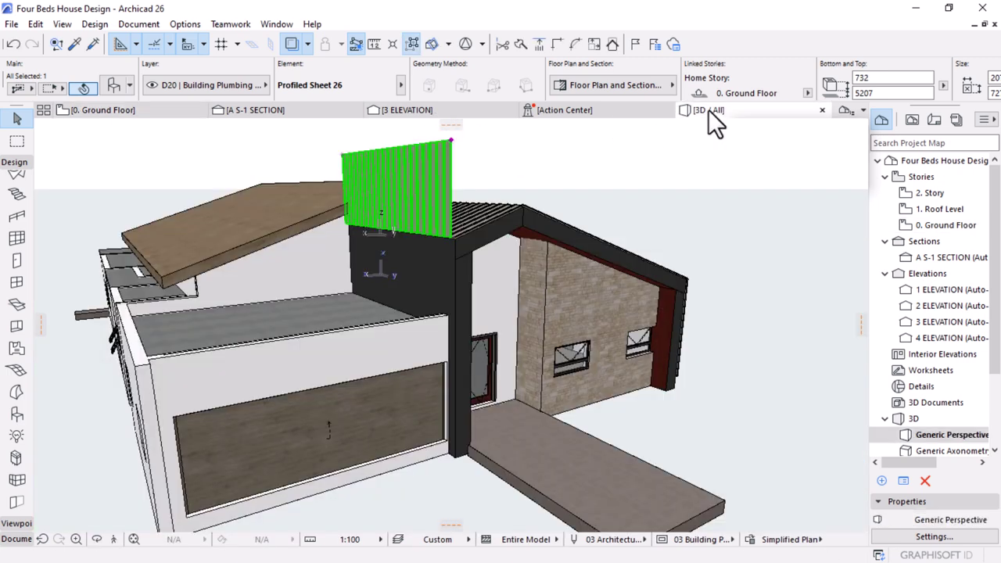
{"action": "scroll", "coordinate": [286, 258], "scroll_direction": "down", "scroll_amount": 3}
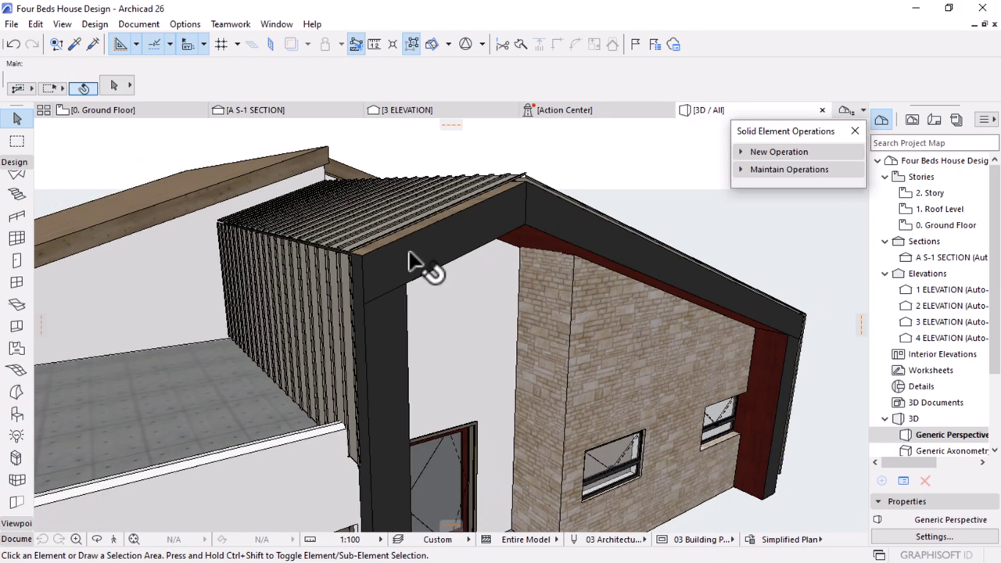
In section A S-1, stretch the vertical sheet's upper end by 30 to meet the lower corner of the roof sheet
{"action": "left_click", "coordinate": [304, 111]}
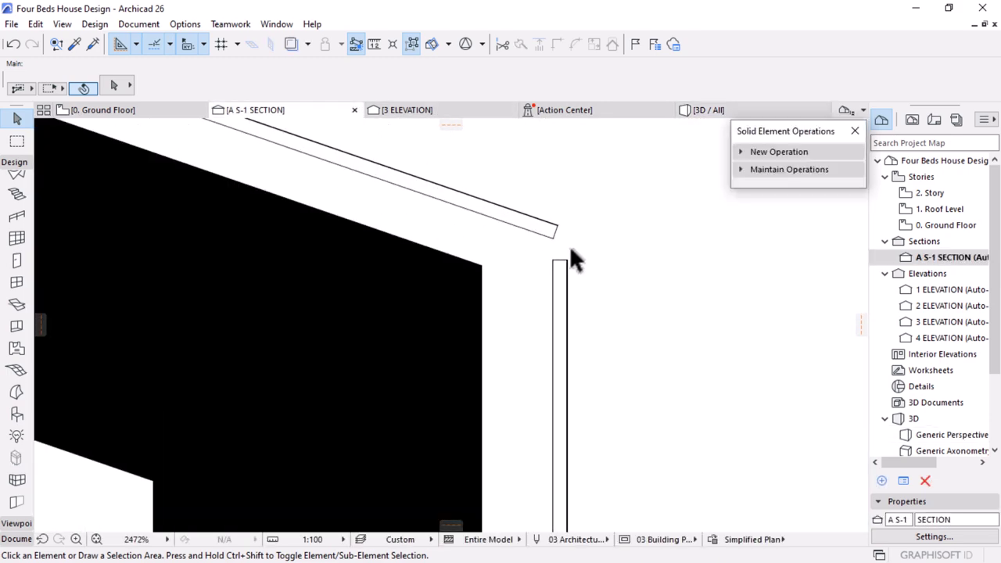
{"action": "scroll", "coordinate": [569, 244], "scroll_direction": "up", "scroll_amount": 3}
{"action": "left_click", "coordinate": [539, 269]}
{"action": "left_click", "coordinate": [539, 268]}
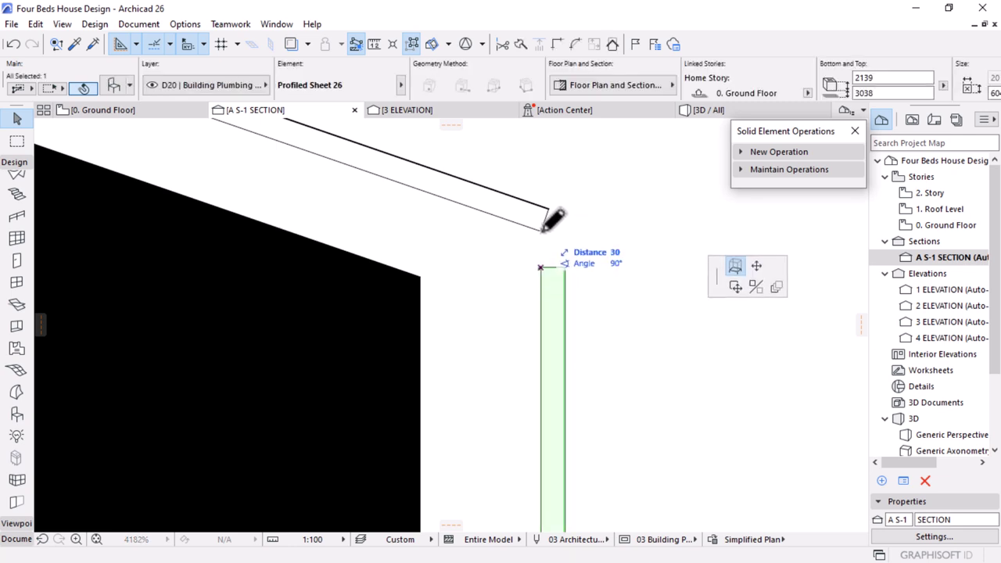
Examine the profiled-sheet cladding in 3D from the front and the garage side, including the joint between roof and side sheets
{"action": "left_click", "coordinate": [691, 110]}
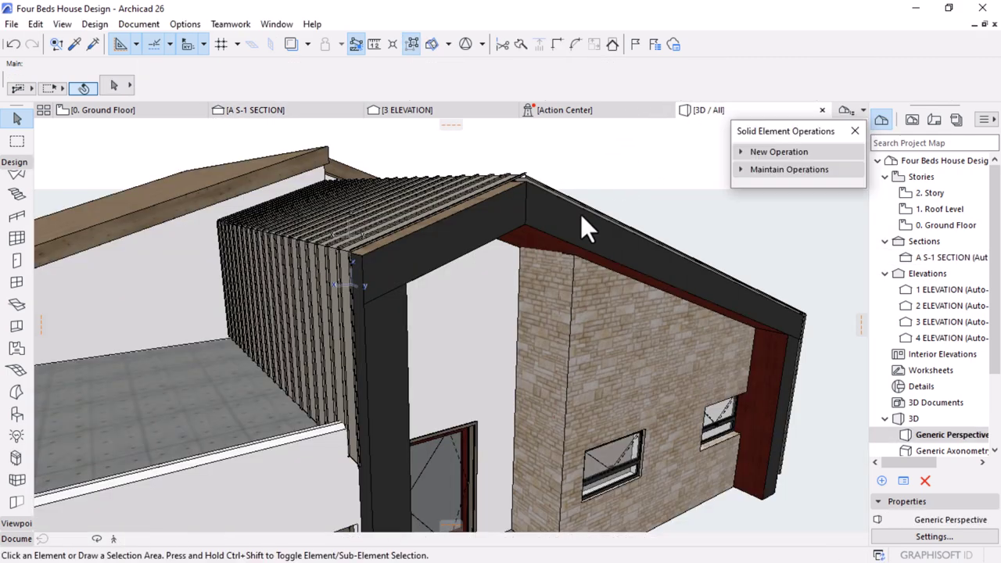
{"action": "middle_click_drag", "start_coordinate": [580, 213], "coordinate": [515, 277], "text": "shift"}
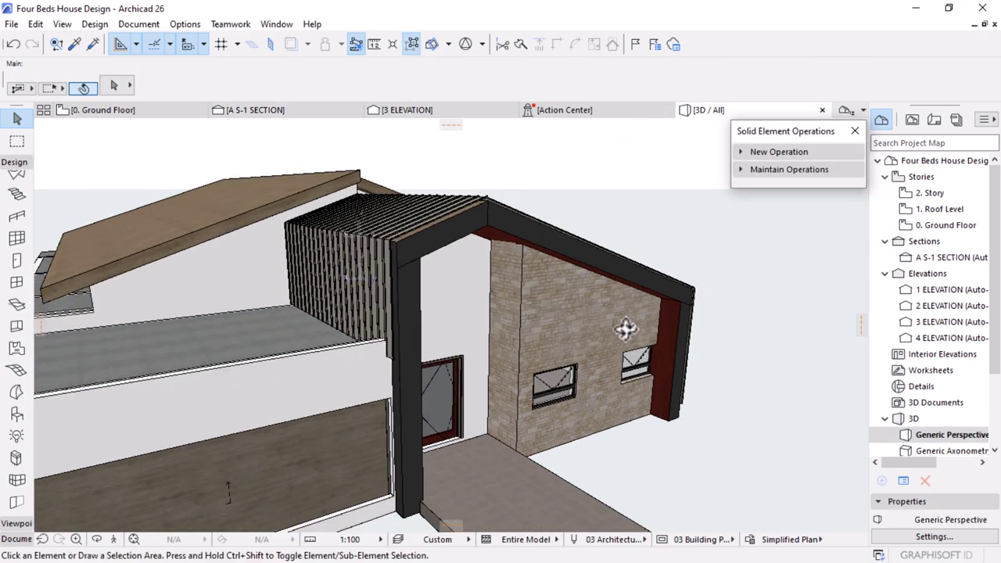
{"action": "middle_click_drag", "start_coordinate": [624, 330], "coordinate": [685, 433], "text": "shift"}
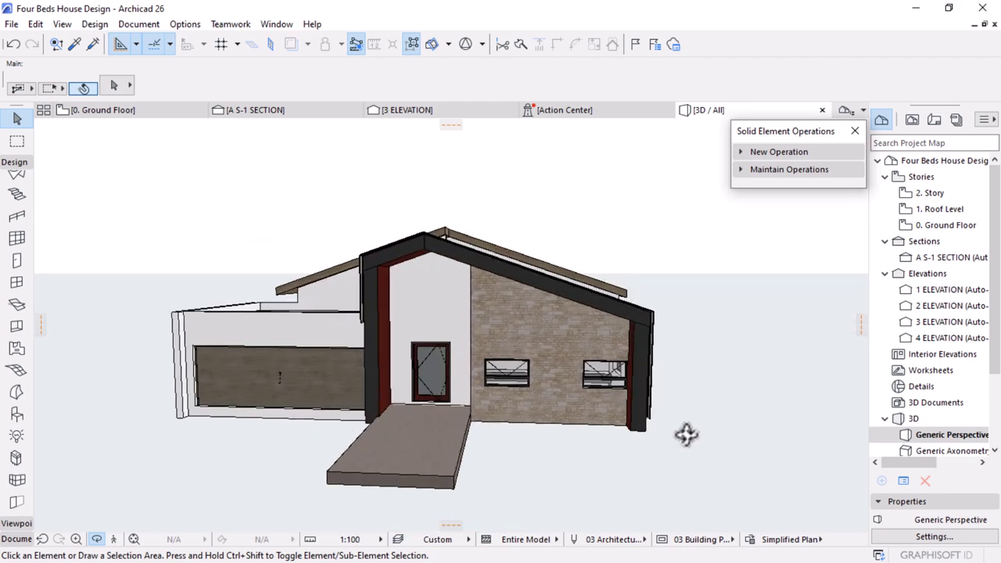
{"action": "scroll", "coordinate": [656, 427], "scroll_direction": "up", "scroll_amount": 4}
{"action": "scroll", "coordinate": [762, 441], "scroll_direction": "down", "scroll_amount": 3}
{"action": "middle_click_drag", "start_coordinate": [760, 438], "coordinate": [650, 378], "text": "shift"}
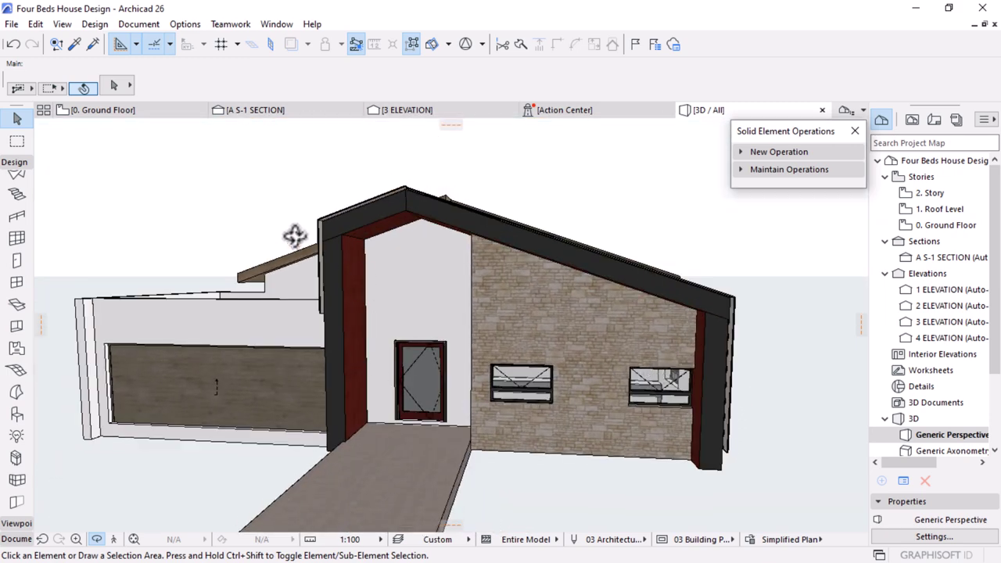
{"action": "scroll", "coordinate": [295, 236], "scroll_direction": "up", "scroll_amount": 5}
{"action": "middle_click_drag", "start_coordinate": [331, 253], "coordinate": [420, 181], "text": "shift"}
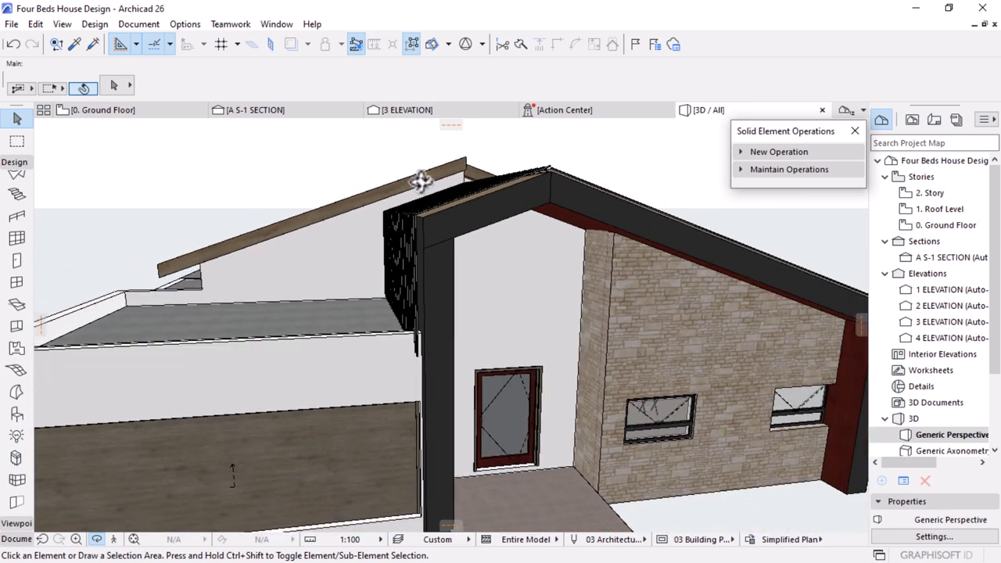
In section A S-1, move the garage-side vertical sheet against the gable roof's outer face, leaving a small gap
{"action": "left_click", "coordinate": [301, 111]}
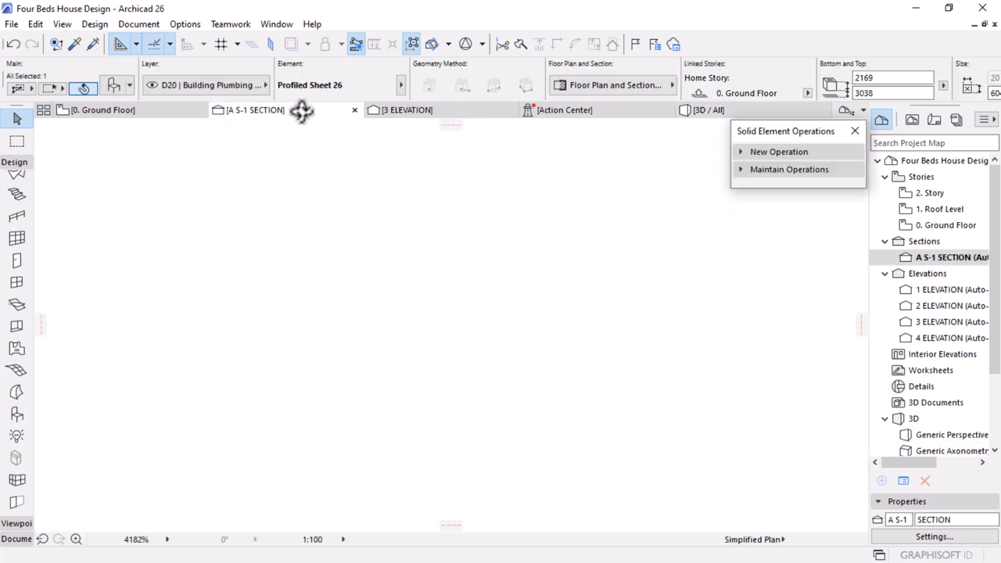
{"action": "scroll", "coordinate": [614, 205], "scroll_direction": "down", "scroll_amount": 5}
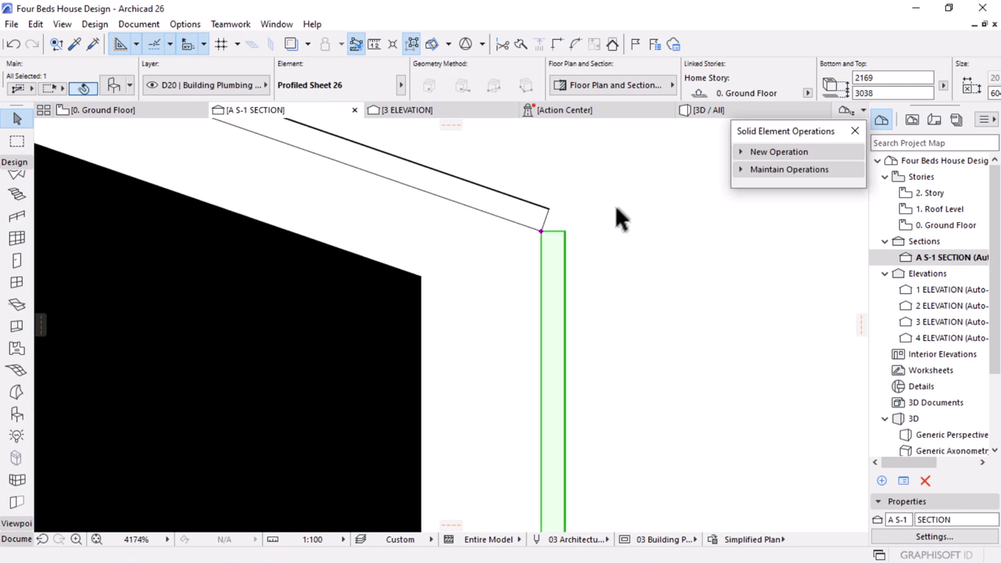
{"action": "scroll", "coordinate": [592, 225], "scroll_direction": "up", "scroll_amount": 3}
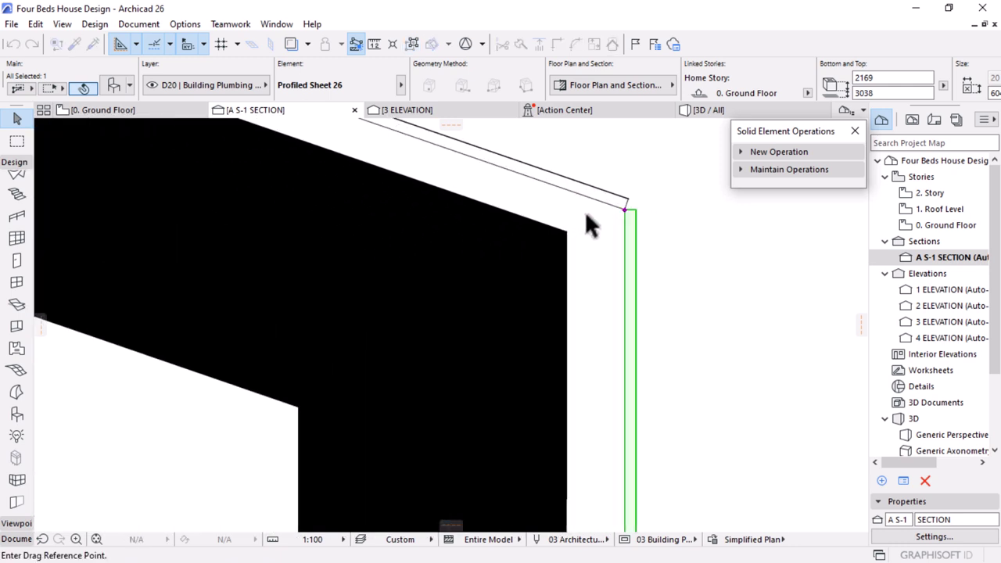
{"action": "left_click", "coordinate": [623, 209]}
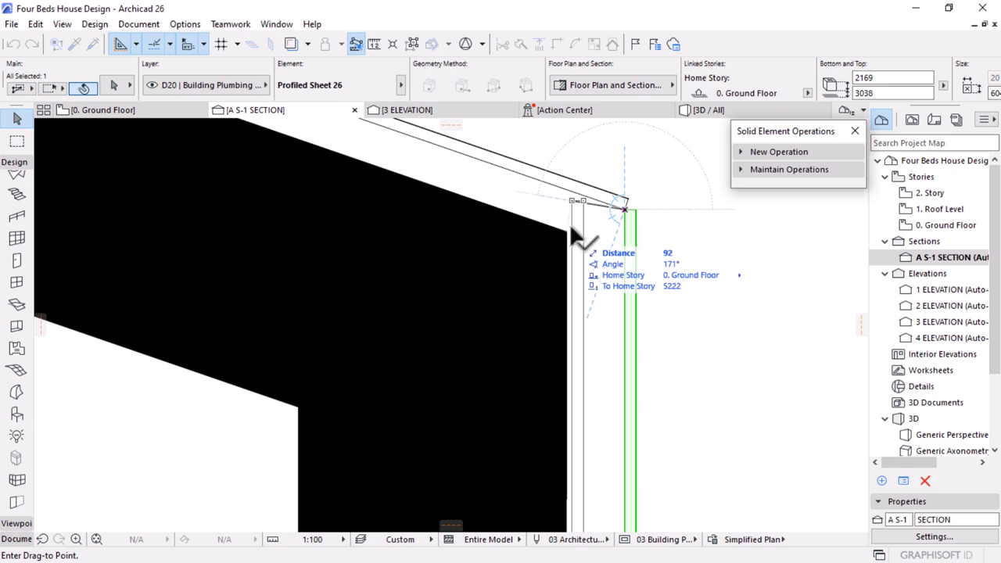
{"action": "left_click", "coordinate": [567, 227]}
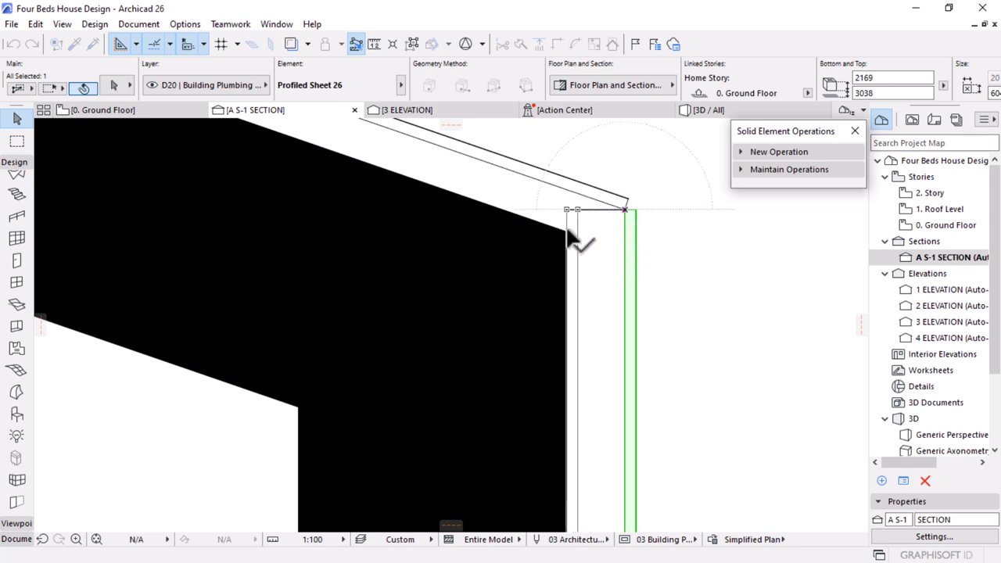
{"action": "key", "text": "ctrl+d"}
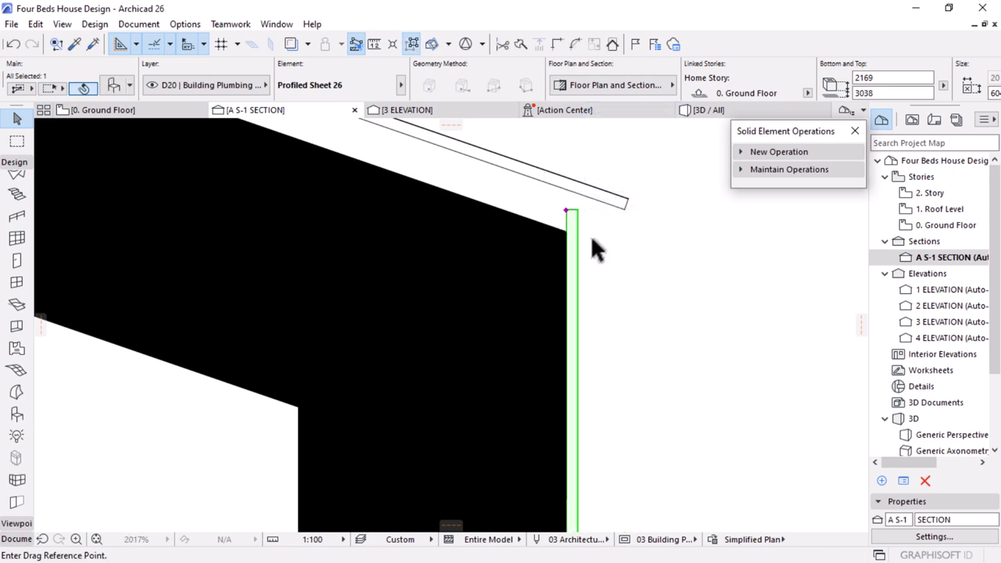
{"action": "left_click", "coordinate": [592, 238]}
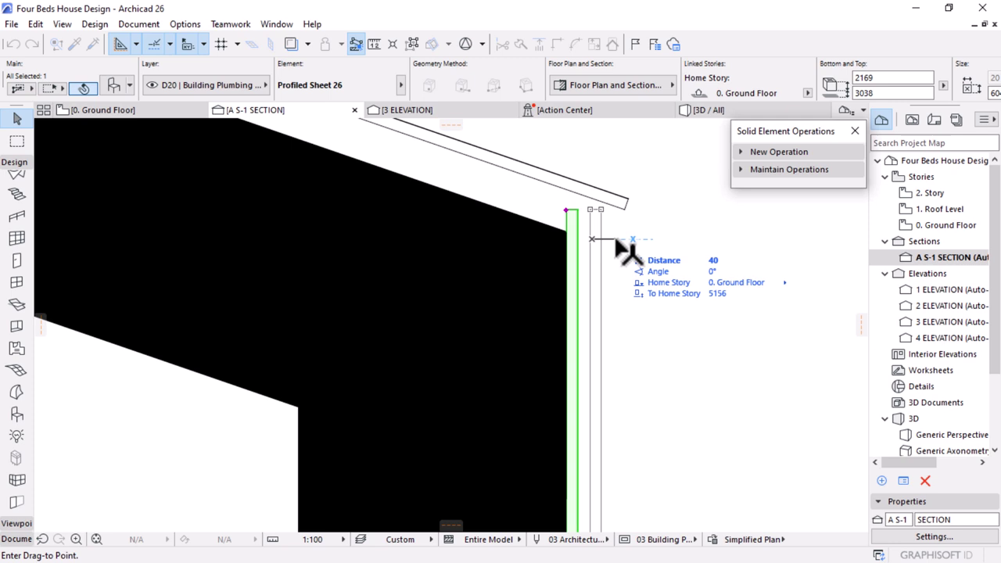
{"action": "key", "text": "Return"}
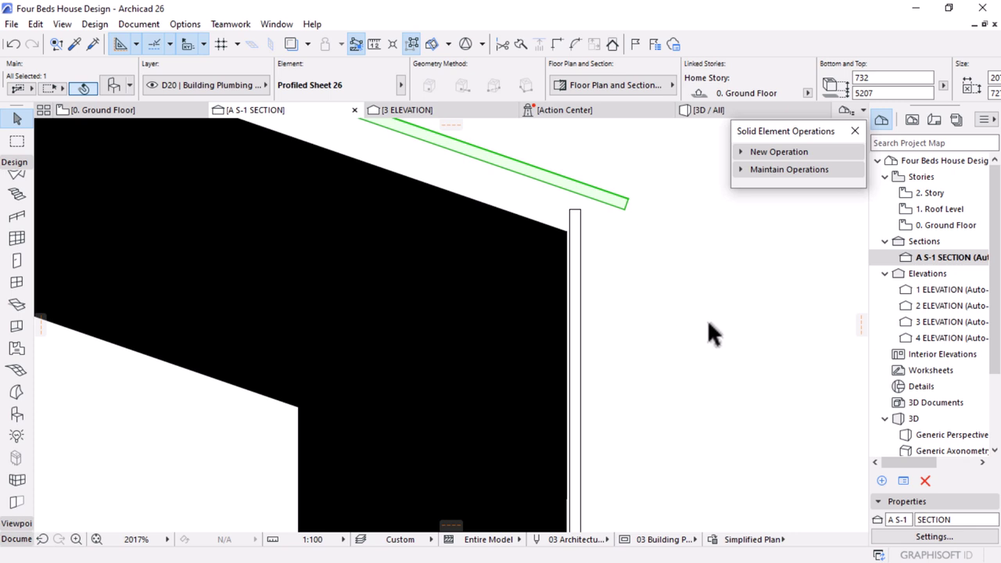
Lower the garage-side roof sheet onto the ridge point of the gable roof, then raise it by 5
{"action": "scroll", "coordinate": [707, 319], "scroll_direction": "down", "scroll_amount": 5}
{"action": "scroll", "coordinate": [406, 226], "scroll_direction": "up", "scroll_amount": 3}
{"action": "scroll", "coordinate": [422, 207], "scroll_direction": "up", "scroll_amount": 2}
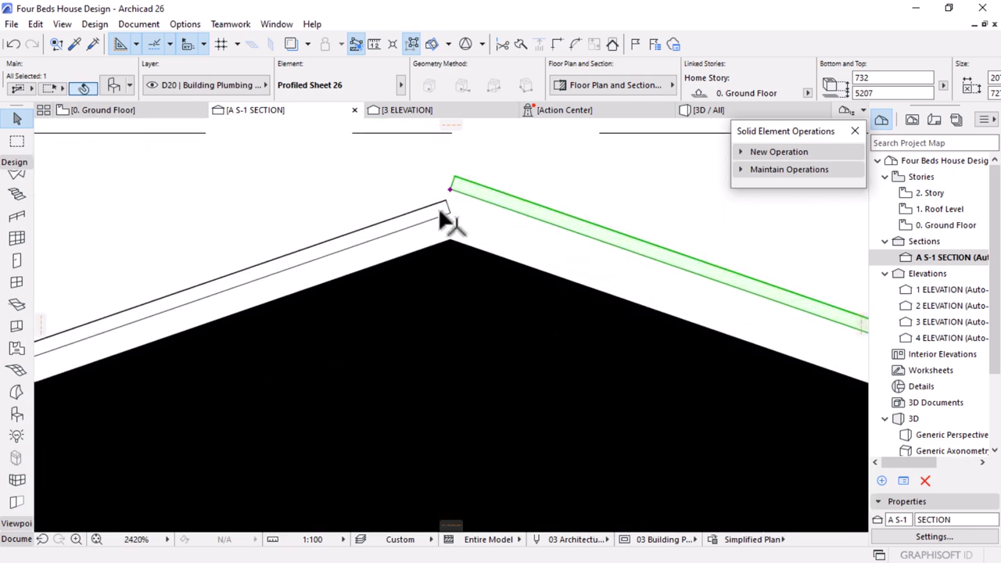
{"action": "key", "text": "ctrl+d"}
{"action": "left_click", "coordinate": [449, 188]}
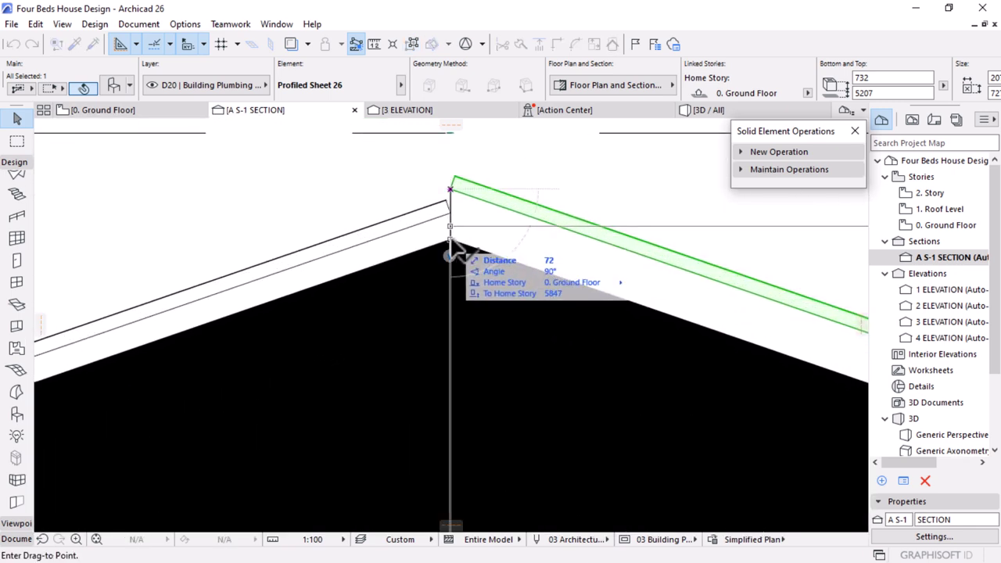
{"action": "left_click", "coordinate": [449, 240]}
{"action": "key", "text": "ctrl+d"}
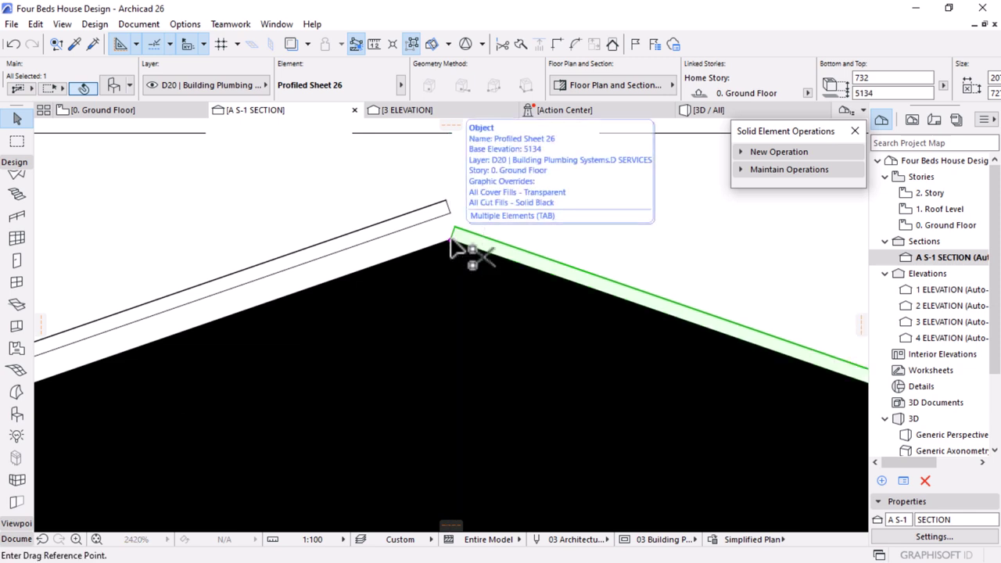
{"action": "left_click", "coordinate": [450, 239]}
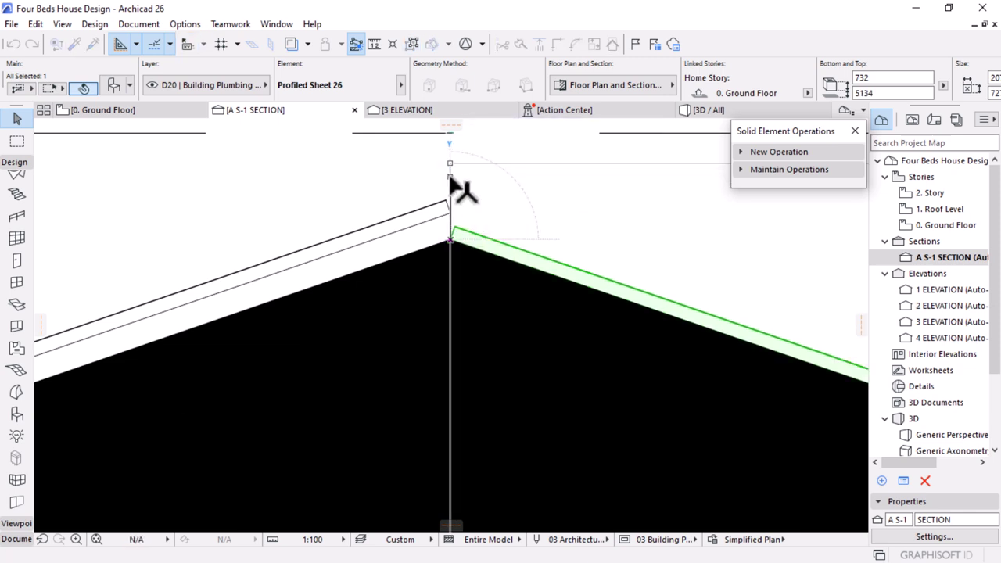
Lower the bedroom-side roof sheet onto the ridge point, then raise it by 5 to align with the opposite roof sheet
{"action": "left_click", "coordinate": [429, 210]}
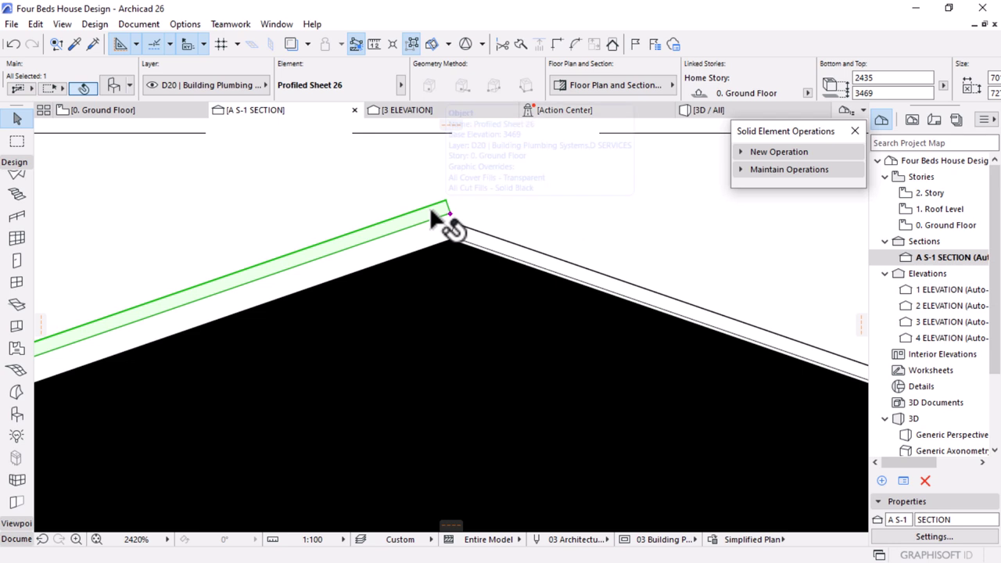
{"action": "key", "text": "ctrl+d"}
{"action": "left_click", "coordinate": [449, 213]}
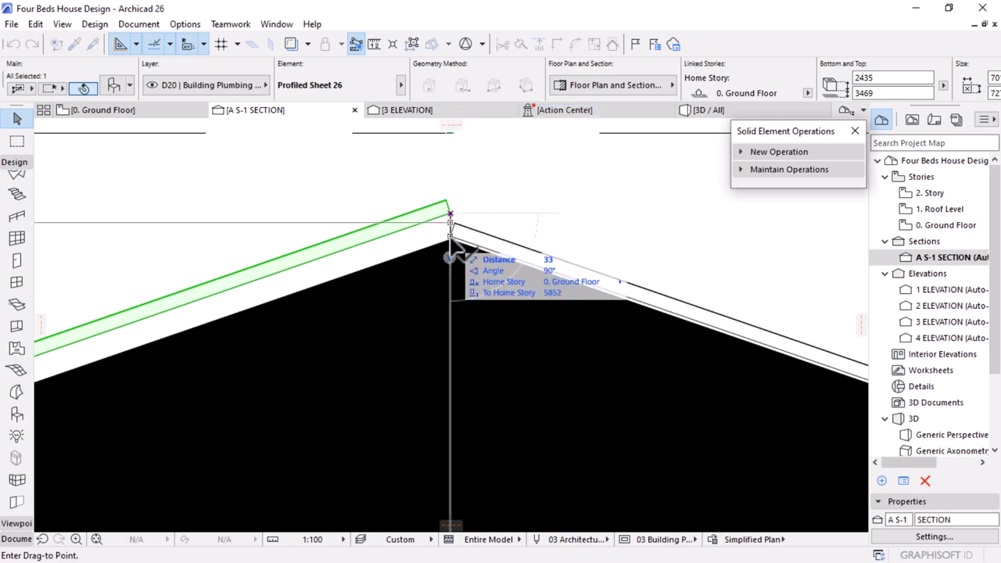
{"action": "left_click", "coordinate": [452, 244]}
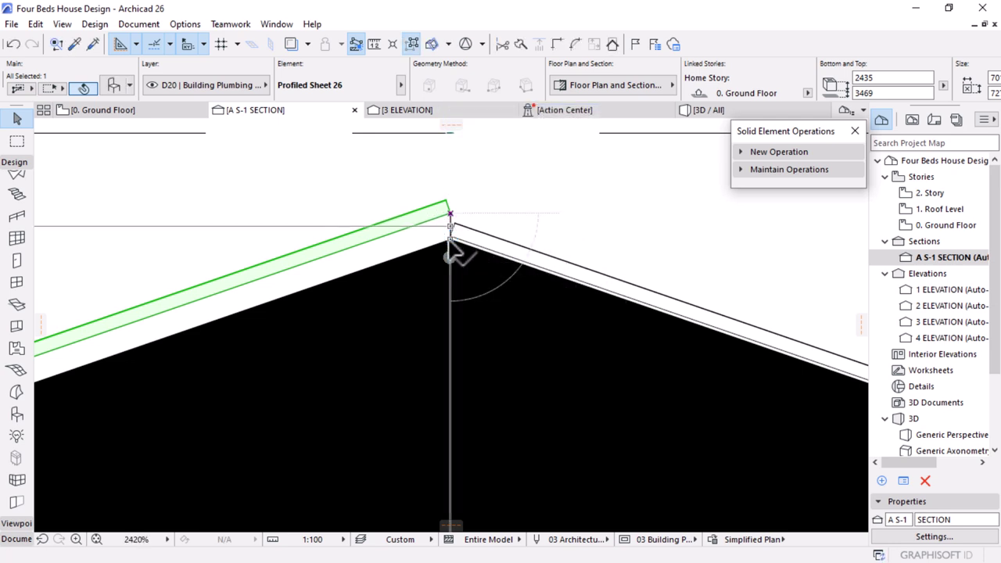
{"action": "left_click", "coordinate": [451, 248]}
{"action": "scroll", "coordinate": [452, 248], "scroll_direction": "up", "scroll_amount": 5}
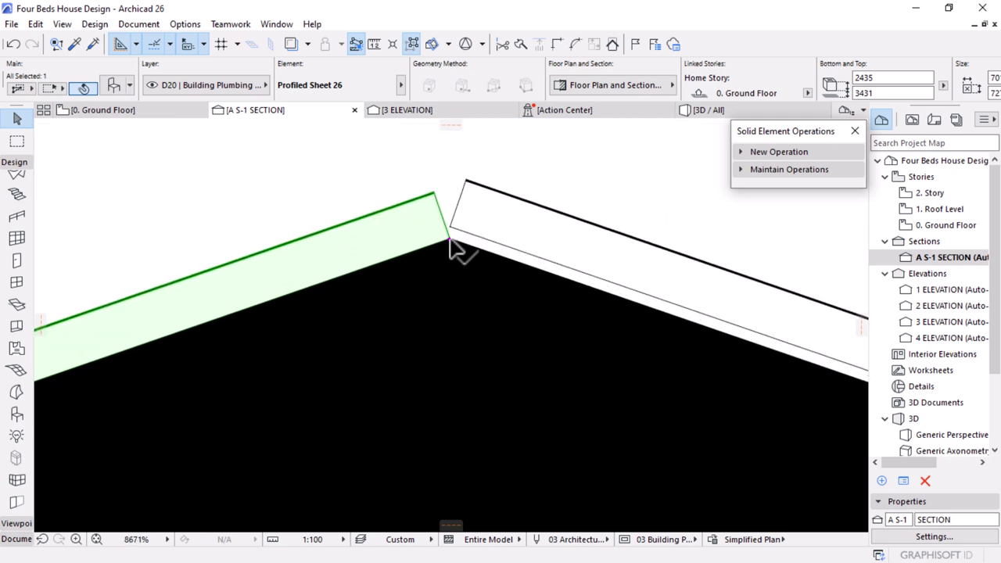
{"action": "key", "text": "ctrl+d"}
{"action": "left_click", "coordinate": [450, 228]}
{"action": "left_click", "coordinate": [450, 229]}
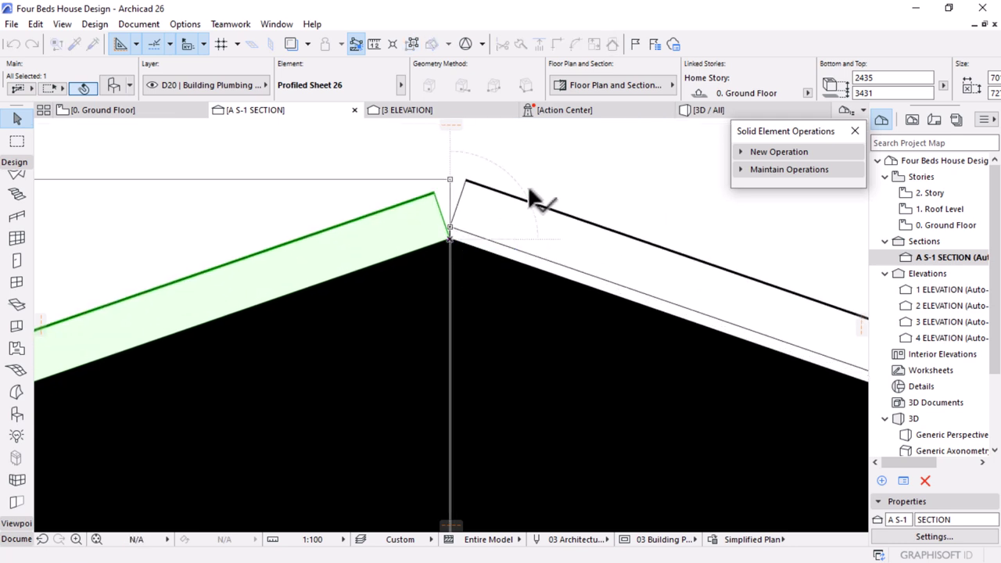
Move the bedroom-side vertical sheet against the roof's outer face, then offset it slightly outward
{"action": "scroll", "coordinate": [536, 187], "scroll_direction": "down", "scroll_amount": 12}
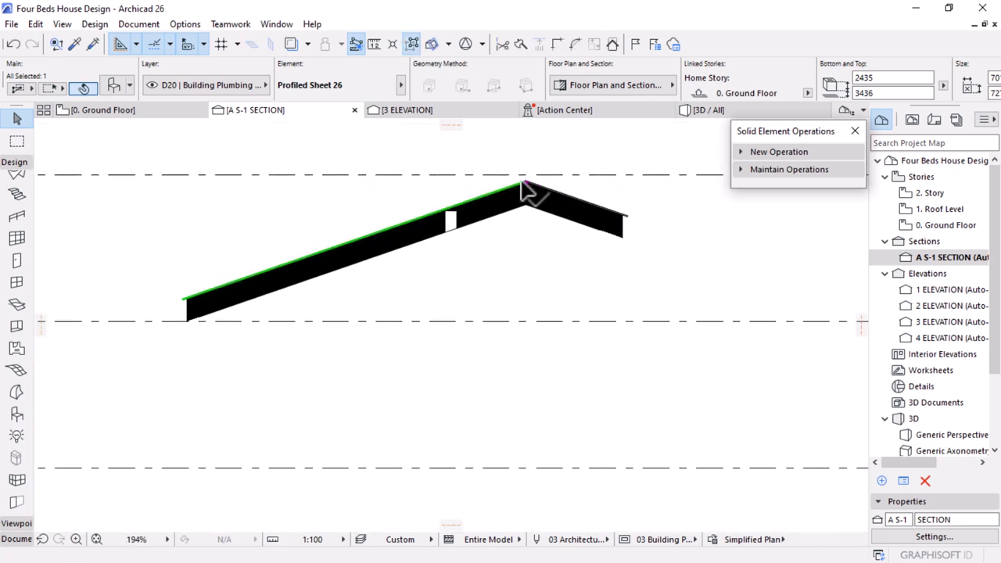
{"action": "scroll", "coordinate": [244, 265], "scroll_direction": "up", "scroll_amount": 7}
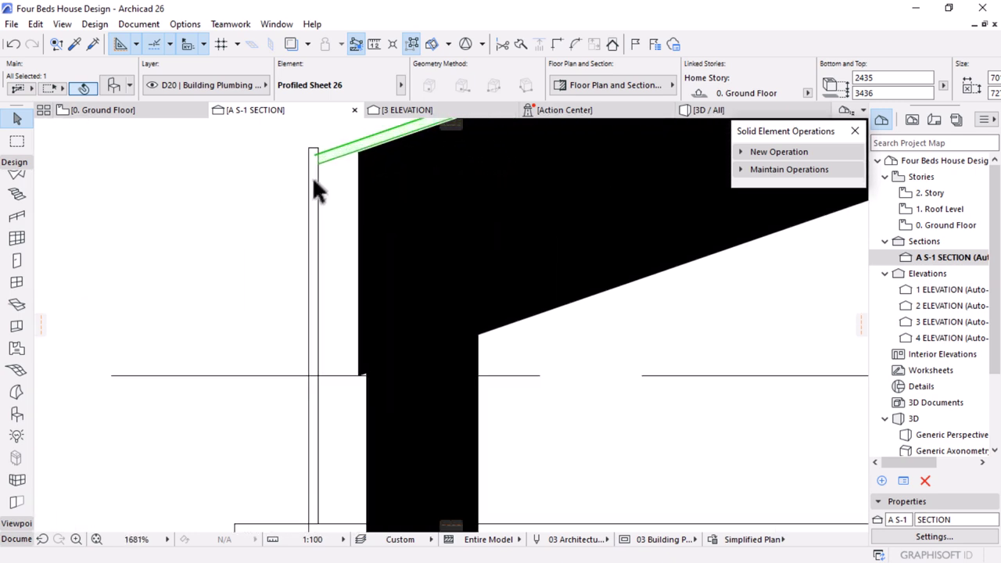
{"action": "left_click", "coordinate": [312, 179]}
{"action": "key", "text": "ctrl+d"}
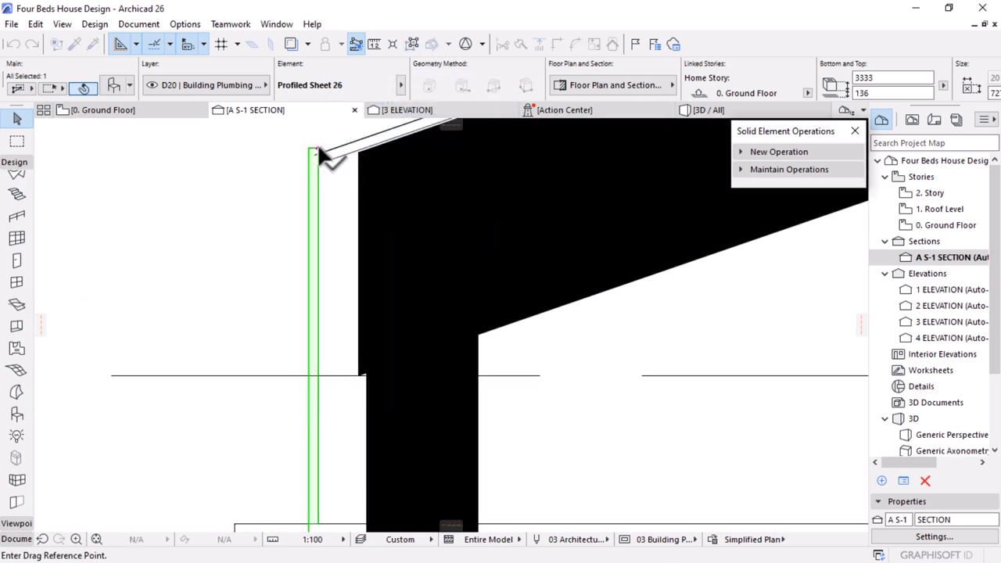
{"action": "left_click", "coordinate": [316, 149]}
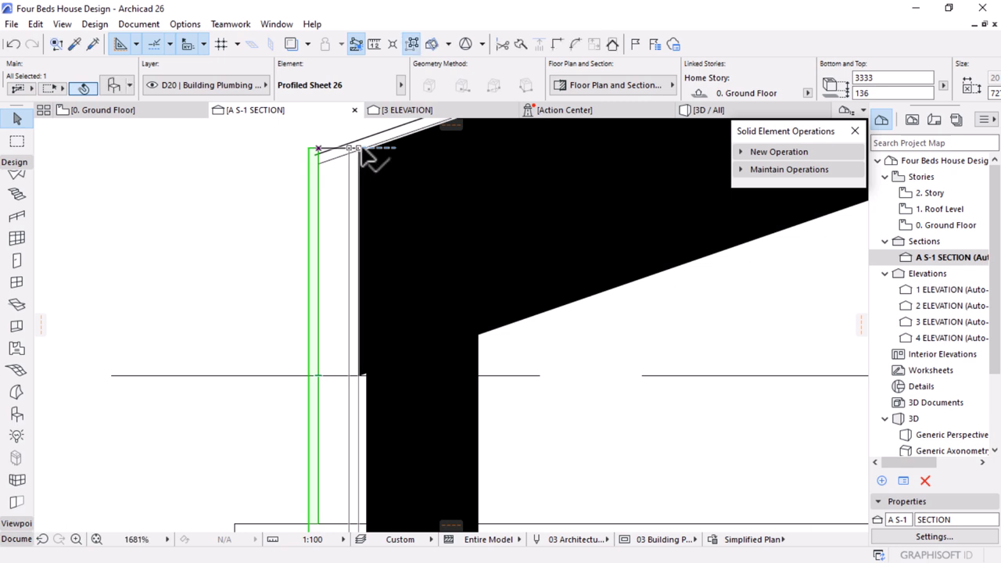
{"action": "left_click", "coordinate": [360, 148]}
{"action": "left_click", "coordinate": [358, 148]}
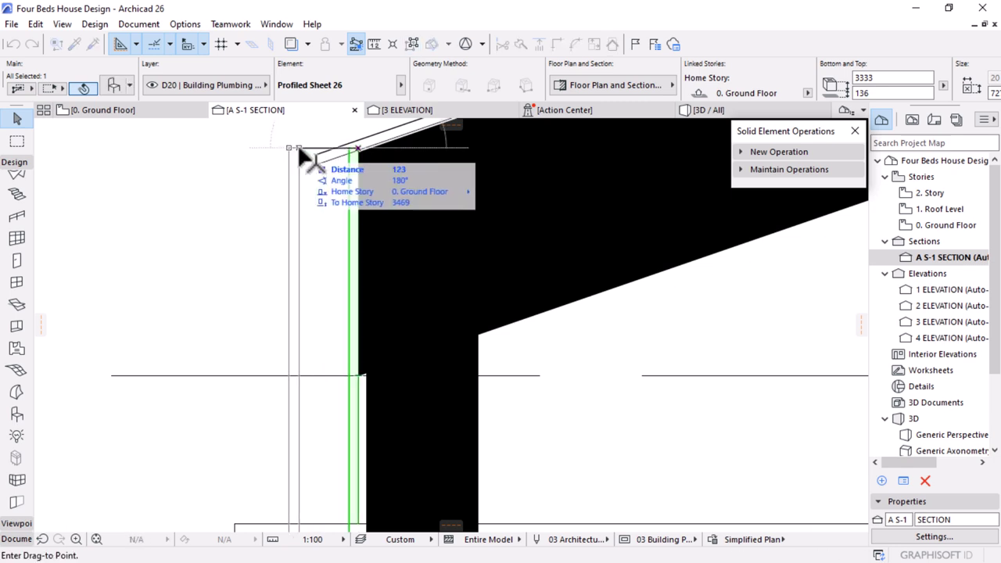
{"action": "left_click", "coordinate": [272, 148]}
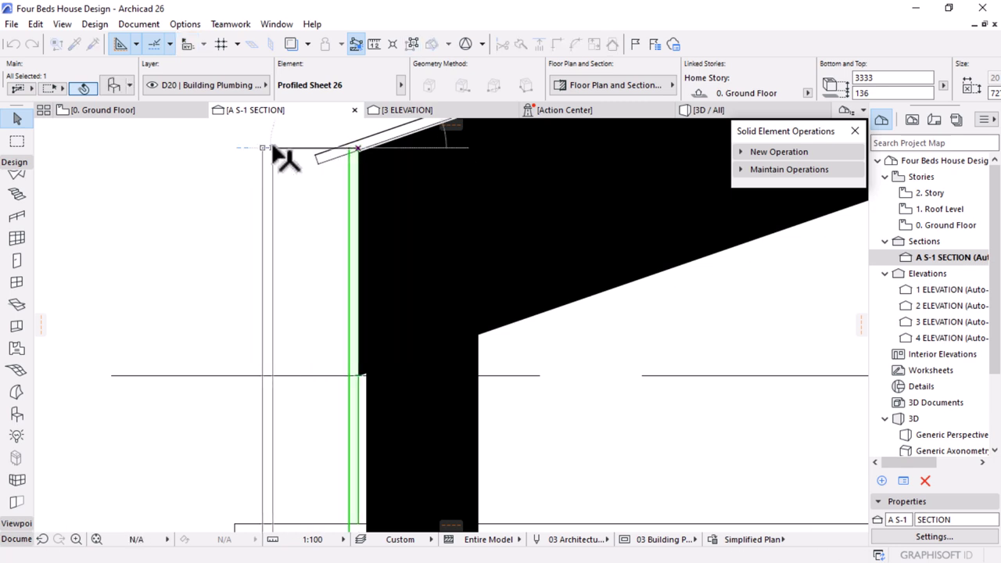
On the ground floor plan, pull the garage-side roof sheet's outer edge back to the vertical sheet's outer face
{"action": "scroll", "coordinate": [257, 212], "scroll_direction": "down", "scroll_amount": 6}
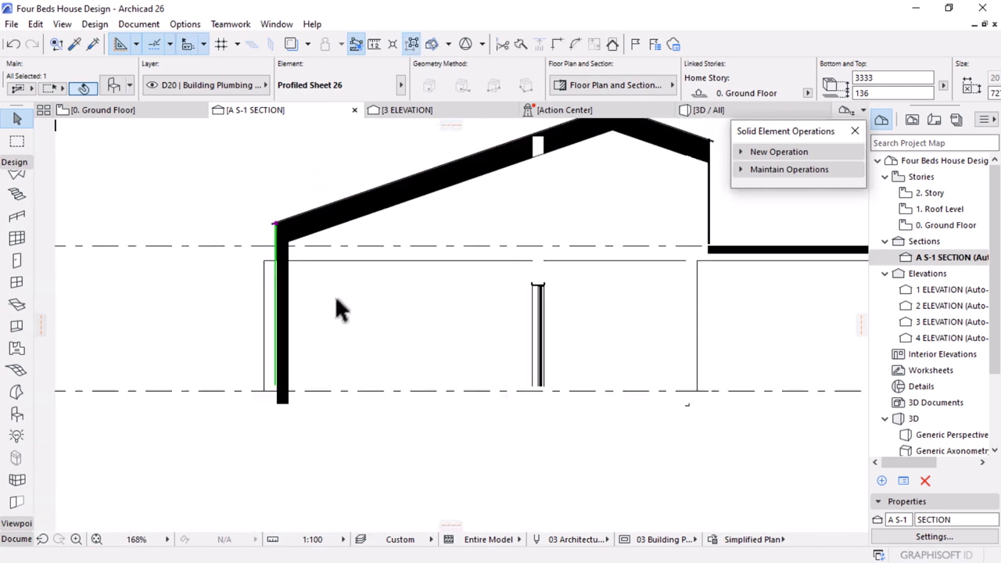
{"action": "scroll", "coordinate": [484, 163], "scroll_direction": "up", "scroll_amount": 3}
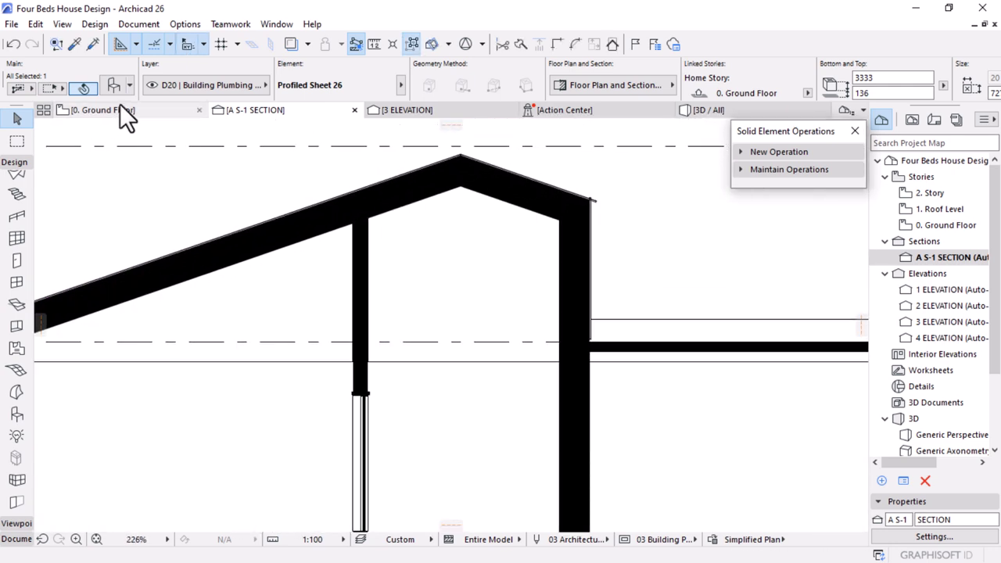
{"action": "left_click", "coordinate": [94, 110]}
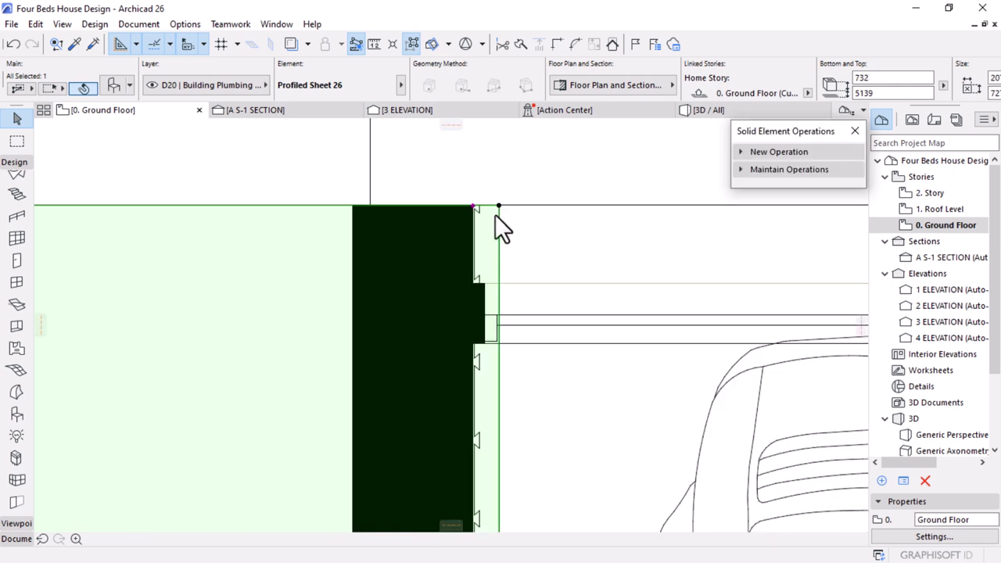
{"action": "left_click", "coordinate": [497, 205]}
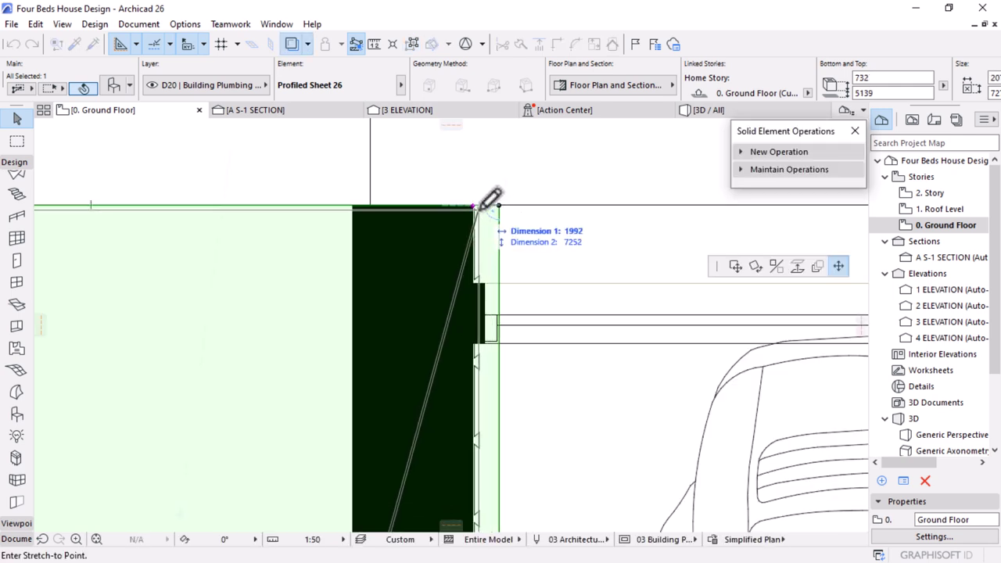
{"action": "left_click", "coordinate": [477, 206]}
{"action": "scroll", "coordinate": [645, 241], "scroll_direction": "down", "scroll_amount": 5}
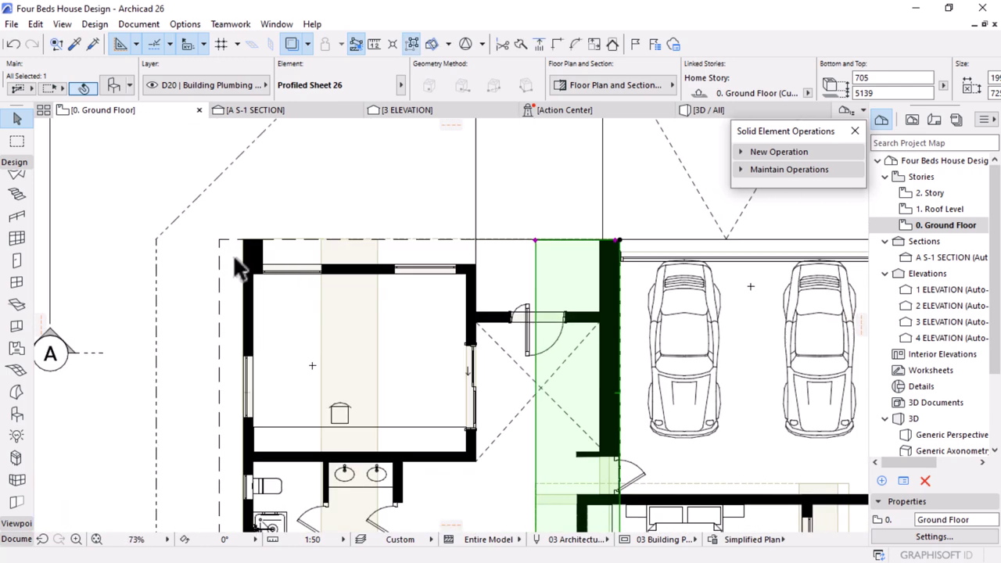
On the floor plan, pull the bedroom-side roof sheet's outer edge back to the outer face of its vertical sheet
{"action": "scroll", "coordinate": [272, 266], "scroll_direction": "up", "scroll_amount": 3}
{"action": "scroll", "coordinate": [273, 274], "scroll_direction": "up", "scroll_amount": 5}
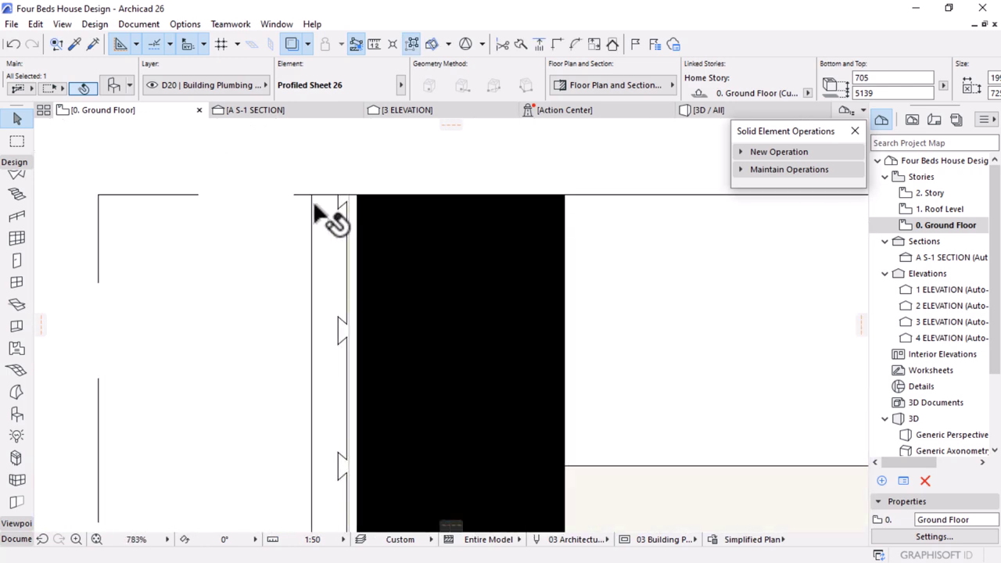
{"action": "left_click", "coordinate": [311, 194]}
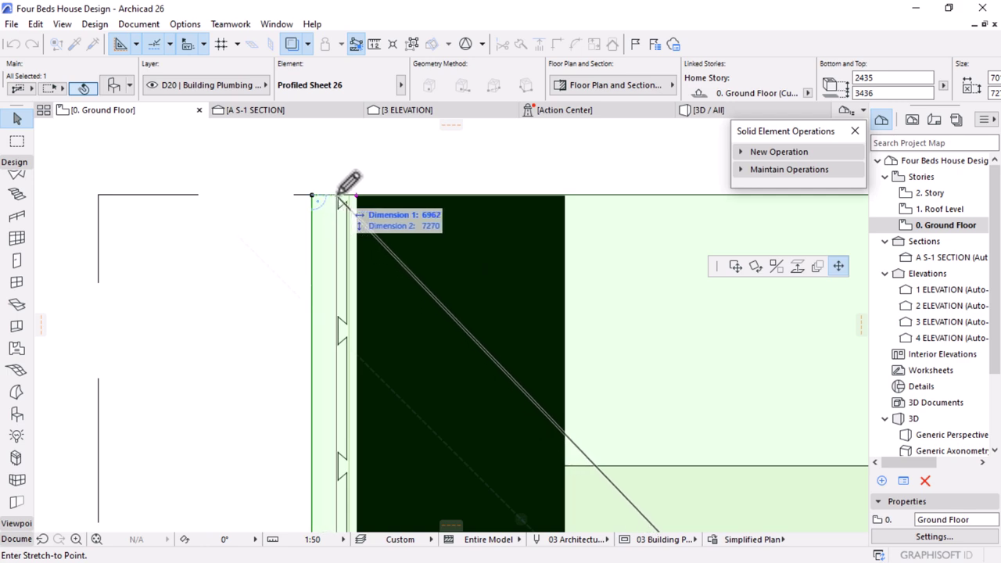
{"action": "key", "text": "Escape"}
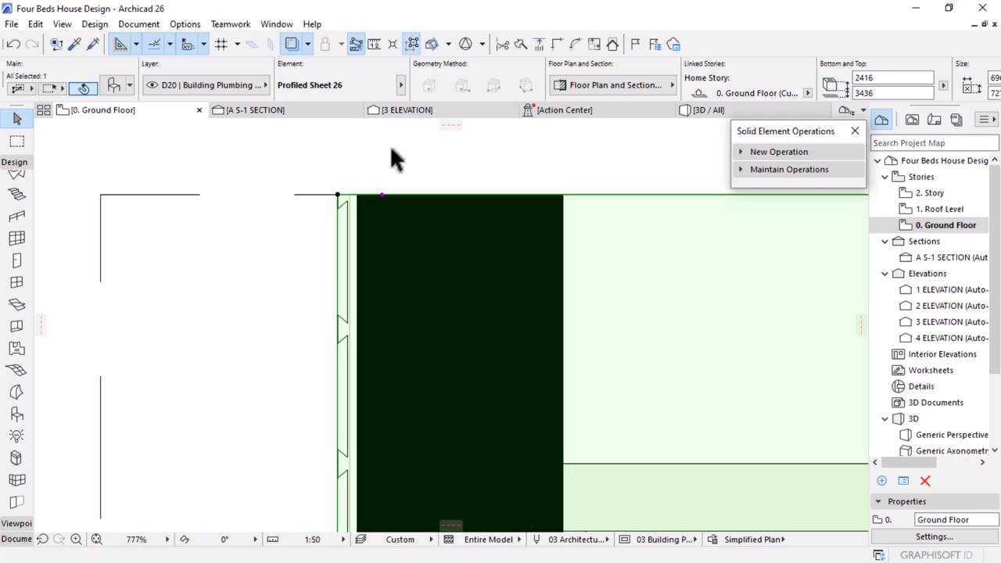
{"action": "scroll", "coordinate": [390, 145], "scroll_direction": "down", "scroll_amount": 4}
Examine the repositioned cladding in 3D, including the garage-side joint between roof and side sheets and the front ridge joint
{"action": "left_click", "coordinate": [688, 110]}
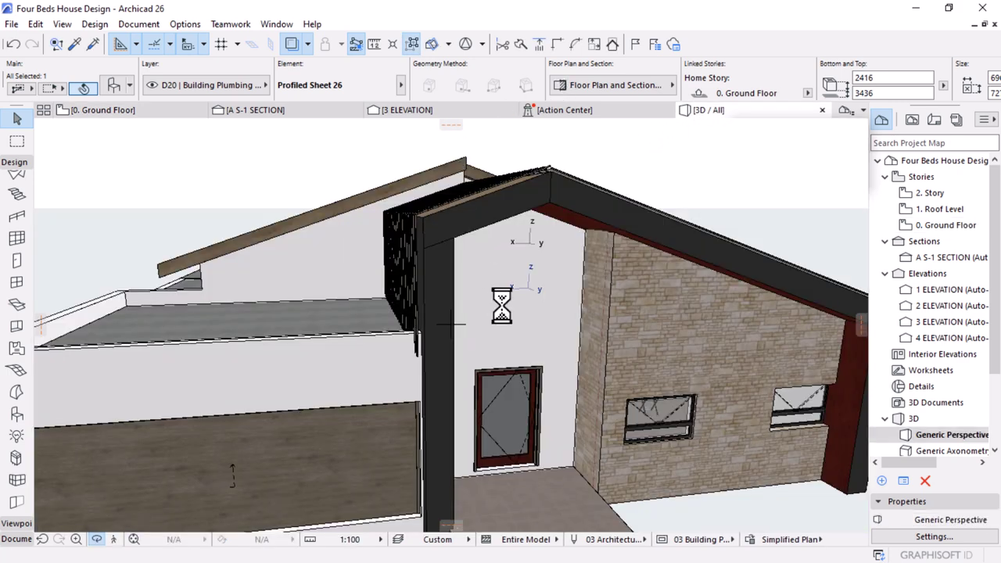
{"action": "scroll", "coordinate": [384, 223], "scroll_direction": "down", "scroll_amount": 3}
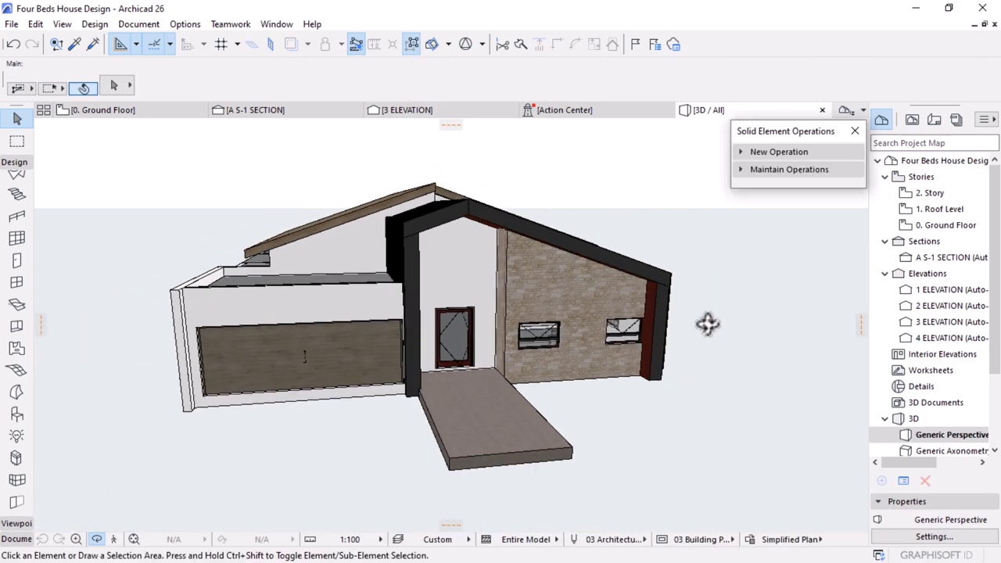
{"action": "left_click_drag", "start_coordinate": [708, 324], "coordinate": [463, 272]}
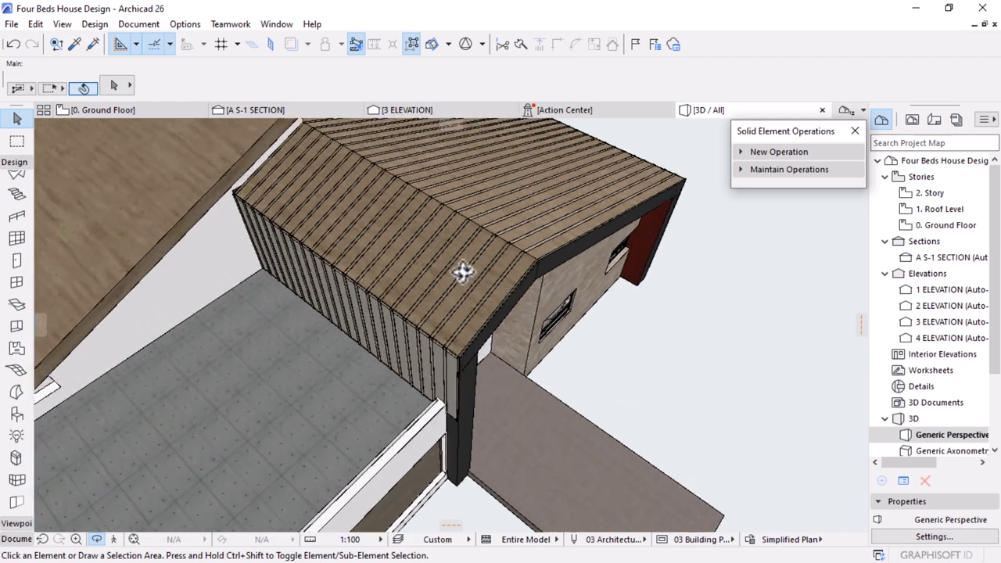
{"action": "scroll", "coordinate": [462, 289], "scroll_direction": "up", "scroll_amount": 3}
{"action": "left_click_drag", "start_coordinate": [455, 337], "coordinate": [344, 162]}
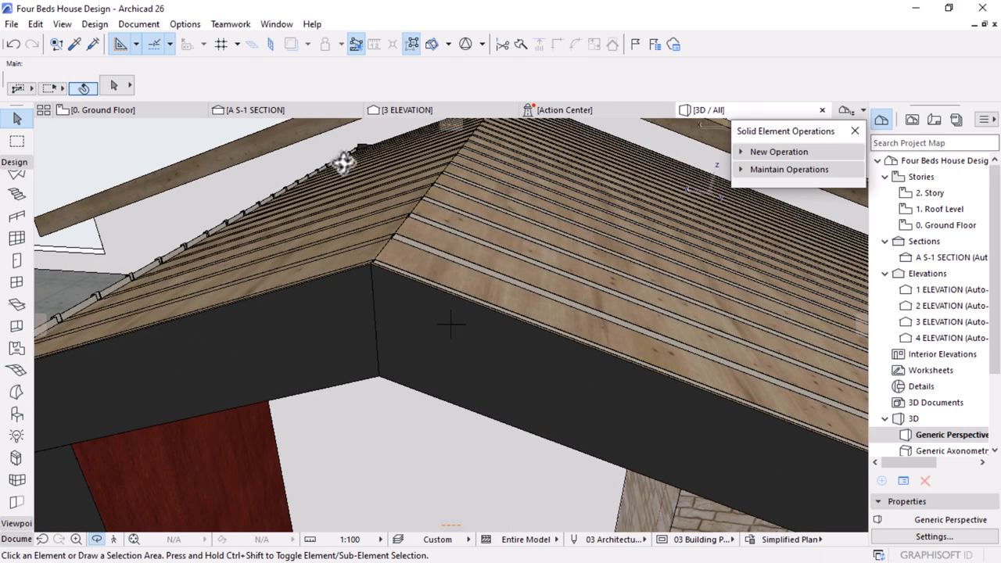
In section A, raise the bedroom-side roof sheet vertically at the ridge so it rests on the roof's outer surface
{"action": "left_click", "coordinate": [260, 112]}
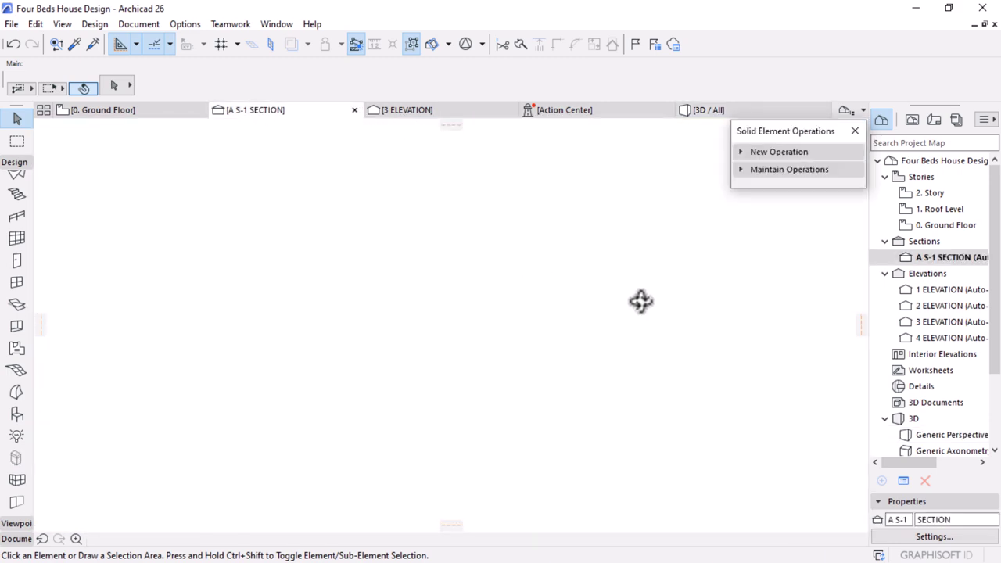
{"action": "scroll", "coordinate": [507, 196], "scroll_direction": "up", "scroll_amount": 5}
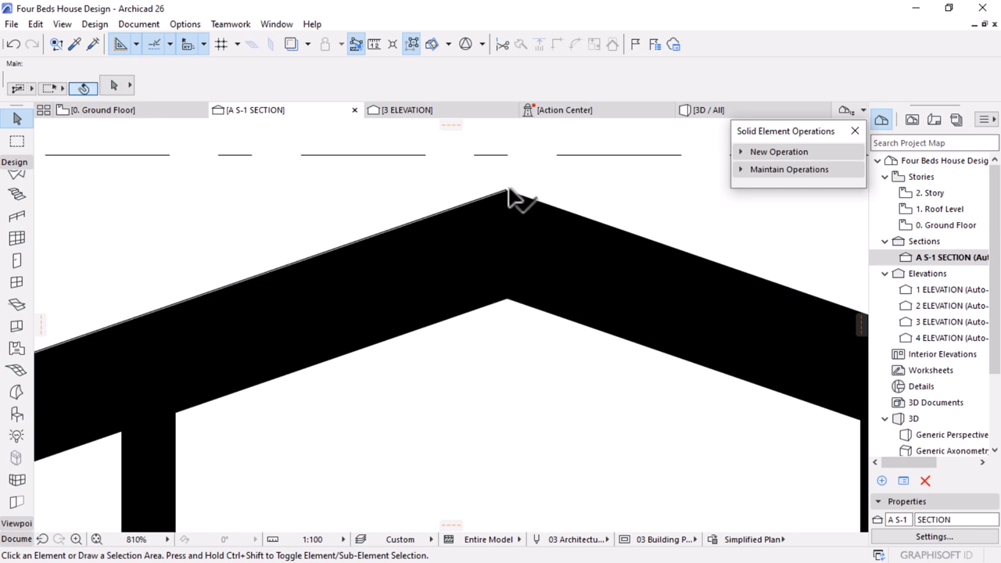
{"action": "scroll", "coordinate": [508, 191], "scroll_direction": "up", "scroll_amount": 6}
{"action": "left_click", "coordinate": [473, 246]}
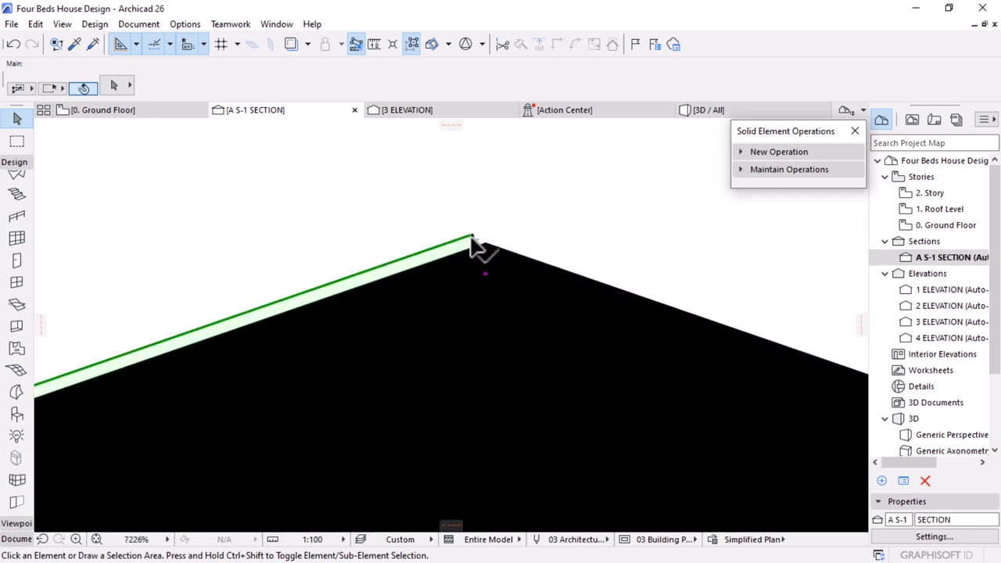
{"action": "scroll", "coordinate": [367, 239], "scroll_direction": "down", "scroll_amount": 8}
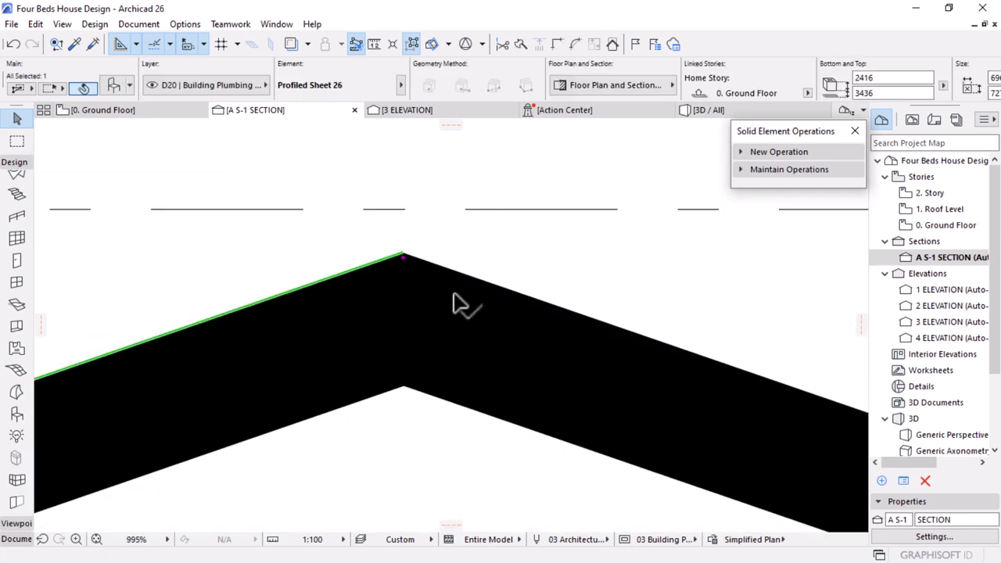
{"action": "scroll", "coordinate": [657, 365], "scroll_direction": "up", "scroll_amount": 2}
{"action": "scroll", "coordinate": [786, 402], "scroll_direction": "down", "scroll_amount": 2}
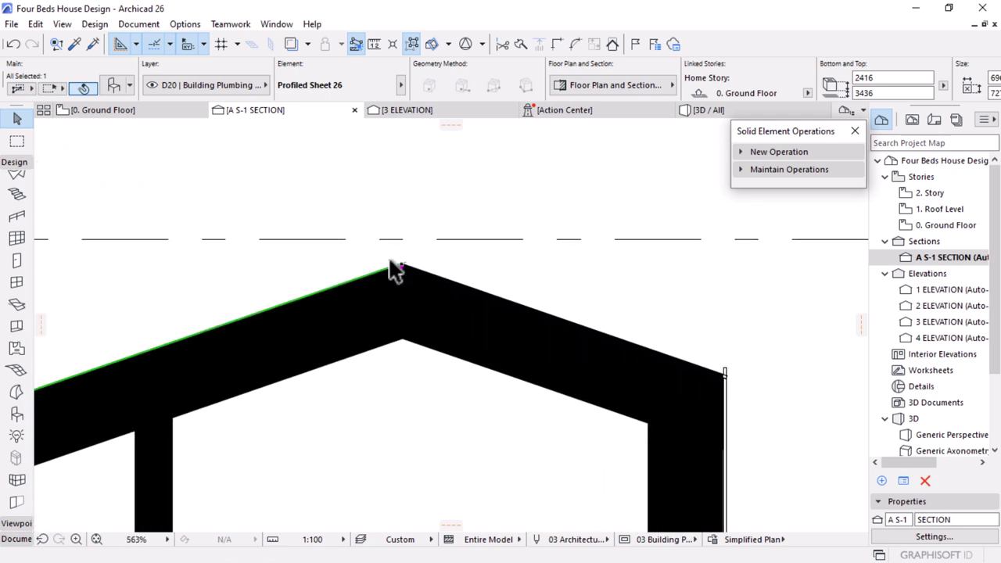
{"action": "scroll", "coordinate": [470, 275], "scroll_direction": "up", "scroll_amount": 4}
{"action": "key", "text": "ctrl+d"}
{"action": "left_click", "coordinate": [502, 241]}
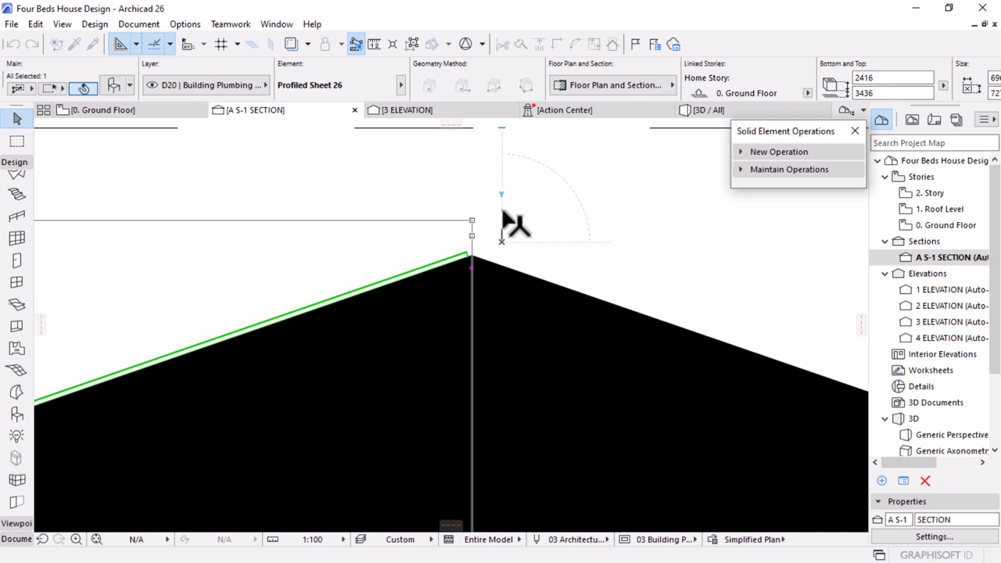
{"action": "left_click", "coordinate": [473, 224]}
{"action": "scroll", "coordinate": [403, 227], "scroll_direction": "down", "scroll_amount": 2}
{"action": "scroll", "coordinate": [399, 240], "scroll_direction": "down", "scroll_amount": 4}
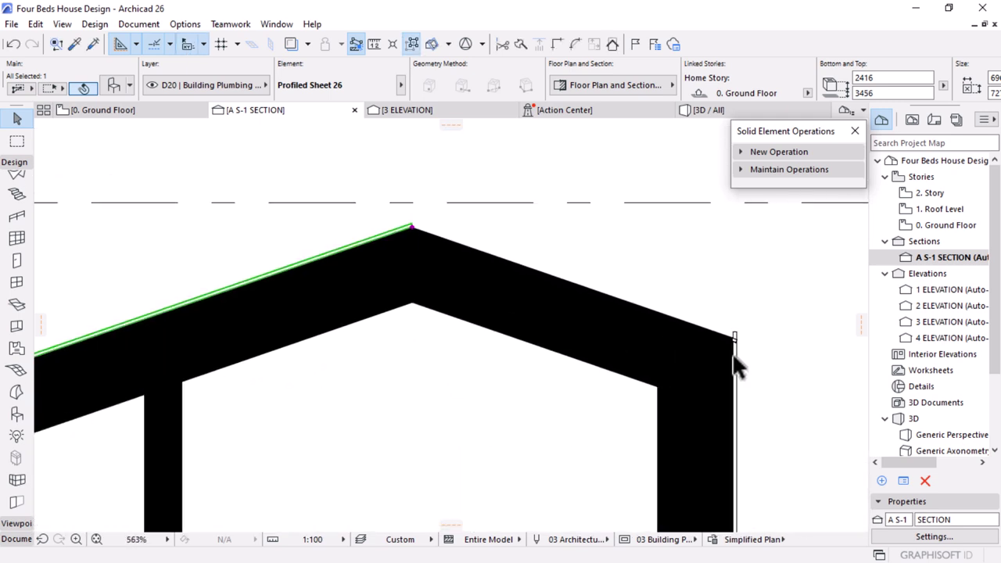
In the section, raise the garage-side roof sheet so its ridge corner meets the lower ridge corner of the bedroom-side sheet
{"action": "left_click", "coordinate": [739, 344]}
{"action": "scroll", "coordinate": [739, 348], "scroll_direction": "up", "scroll_amount": 5}
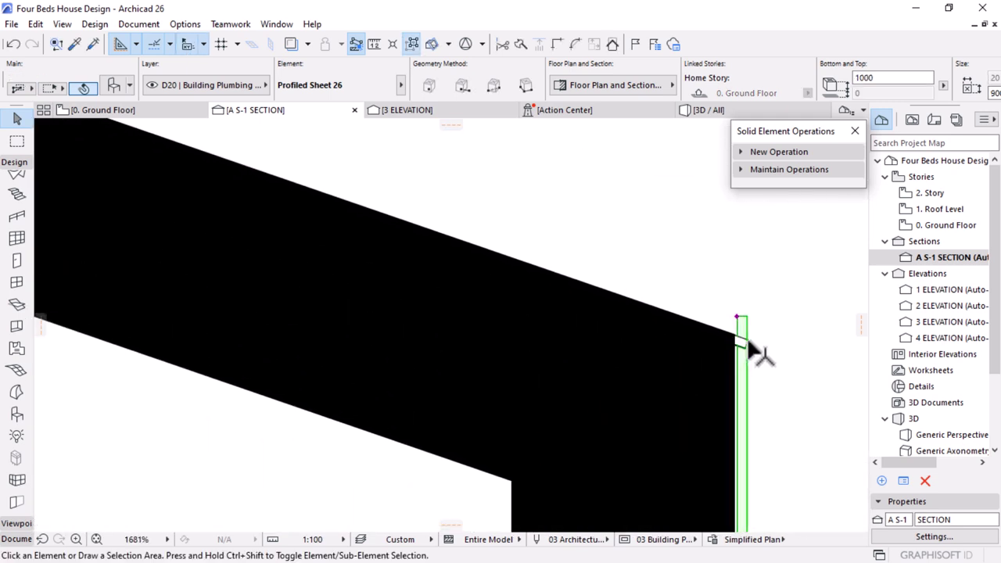
{"action": "key", "text": "Escape"}
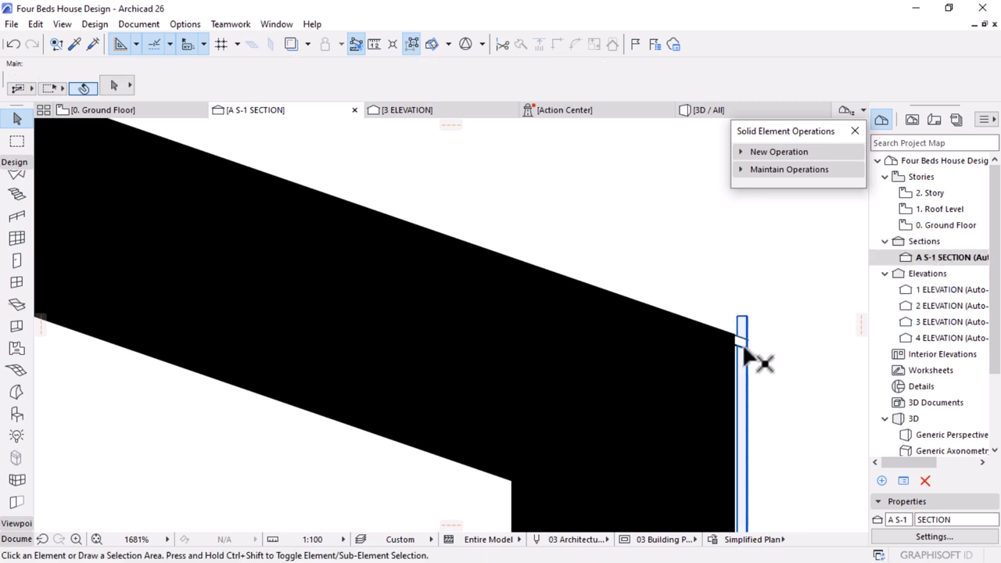
{"action": "scroll", "coordinate": [766, 368], "scroll_direction": "up", "scroll_amount": 5}
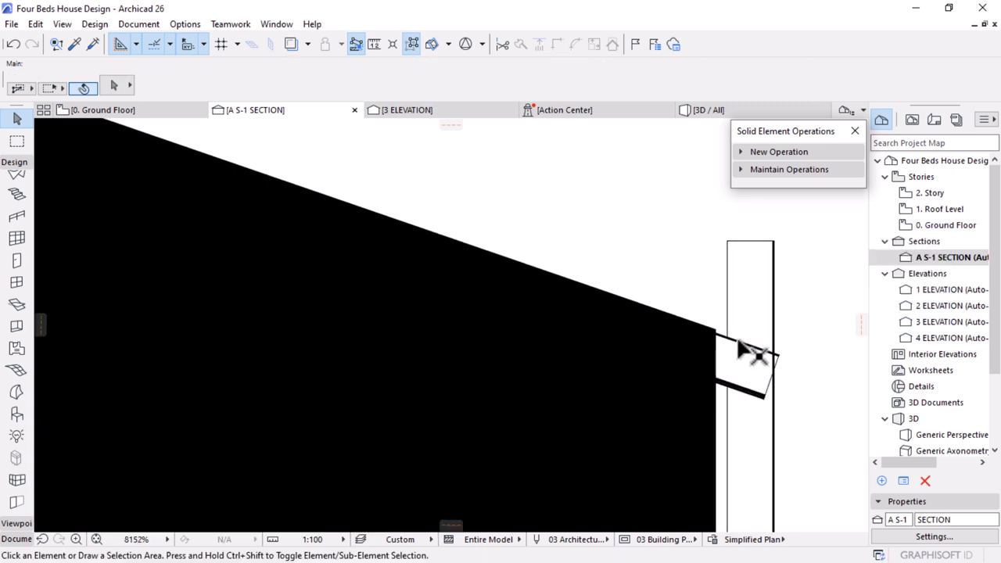
{"action": "left_click", "coordinate": [790, 383]}
{"action": "scroll", "coordinate": [819, 381], "scroll_direction": "down", "scroll_amount": 8}
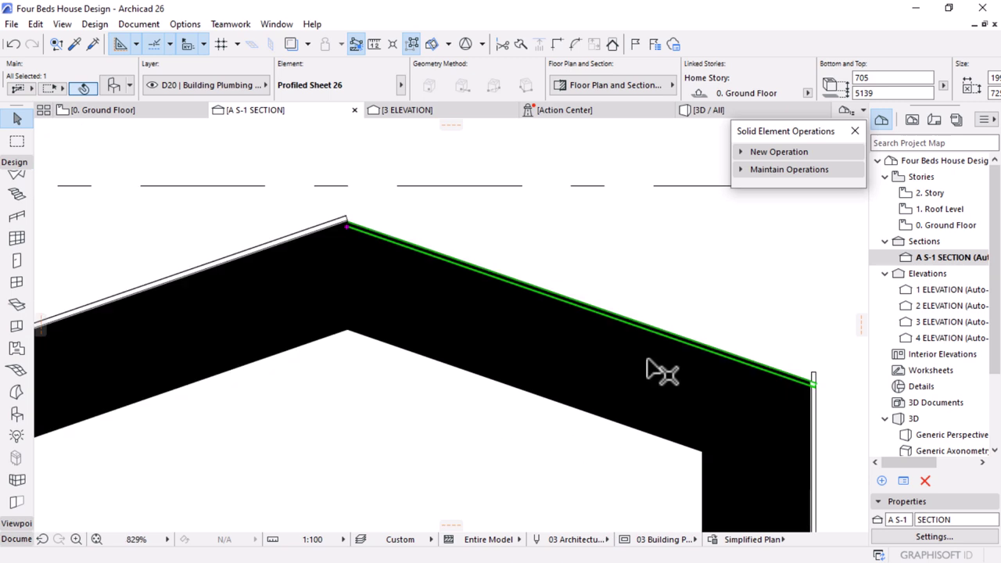
{"action": "scroll", "coordinate": [312, 205], "scroll_direction": "up", "scroll_amount": 8}
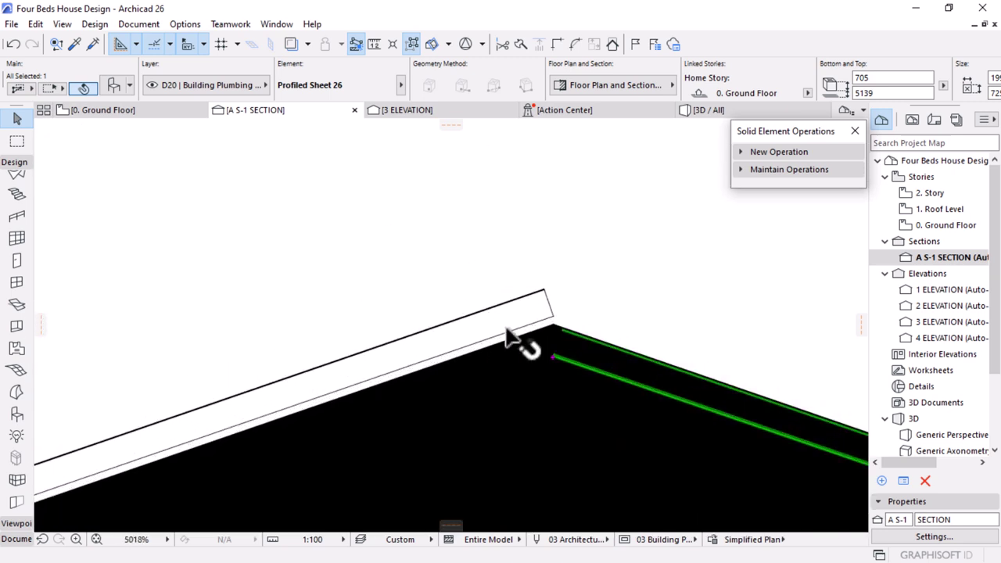
{"action": "left_click", "coordinate": [552, 357]}
{"action": "left_click", "coordinate": [734, 286]}
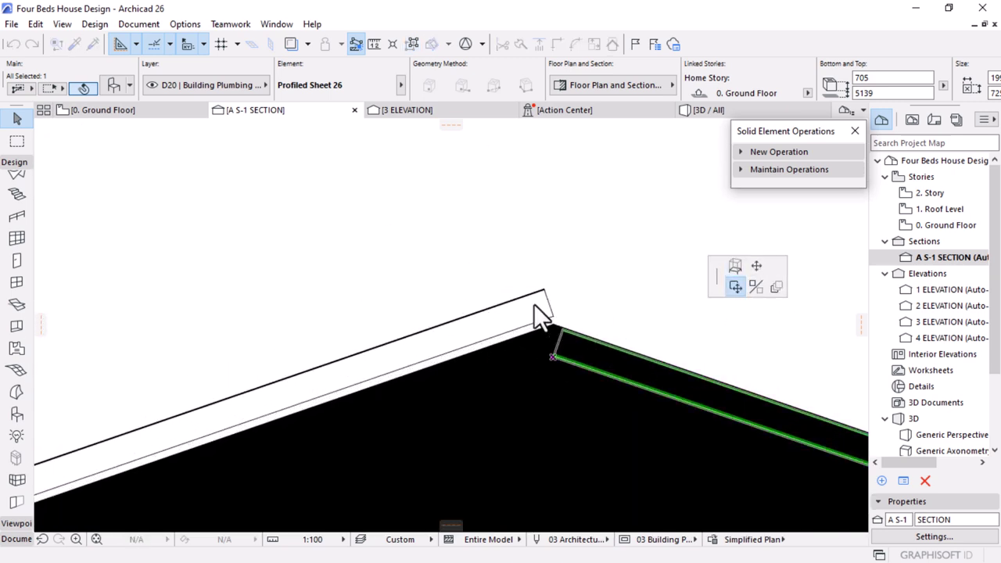
{"action": "left_click", "coordinate": [553, 316]}
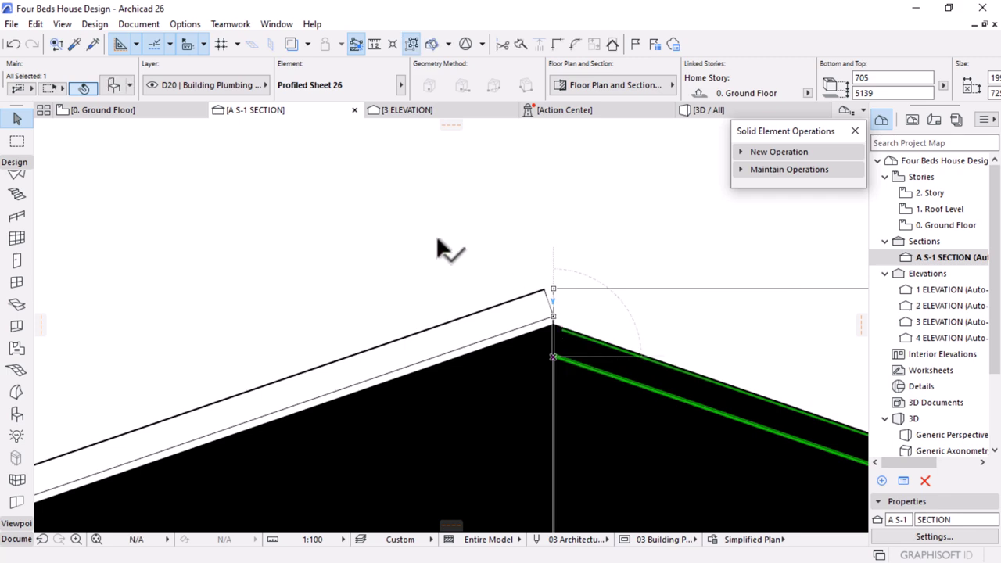
{"action": "scroll", "coordinate": [438, 244], "scroll_direction": "down", "scroll_amount": 10}
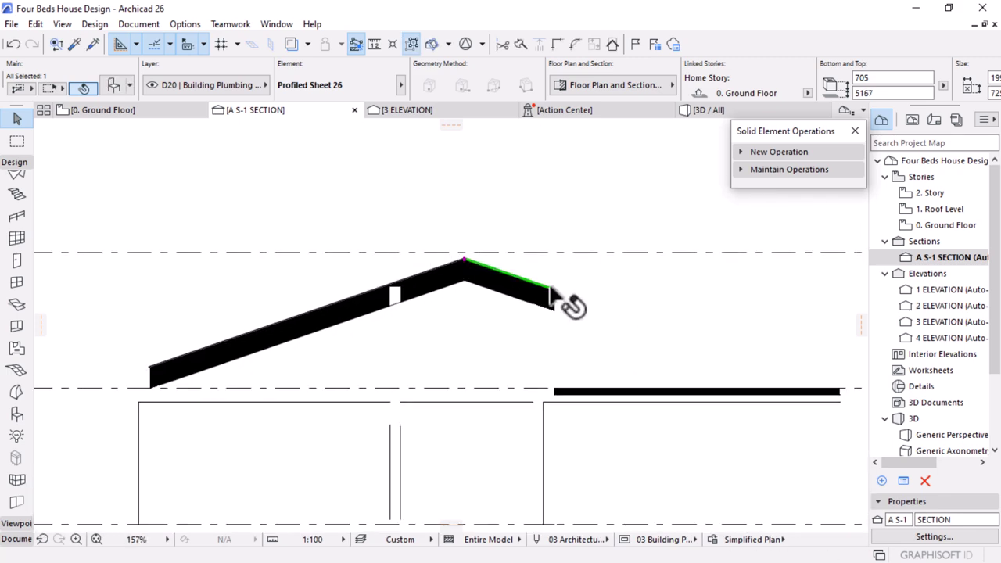
Lower the top edge of the garage-side vertical sheet to the underside of the roof sheet
{"action": "scroll", "coordinate": [551, 296], "scroll_direction": "up", "scroll_amount": 14}
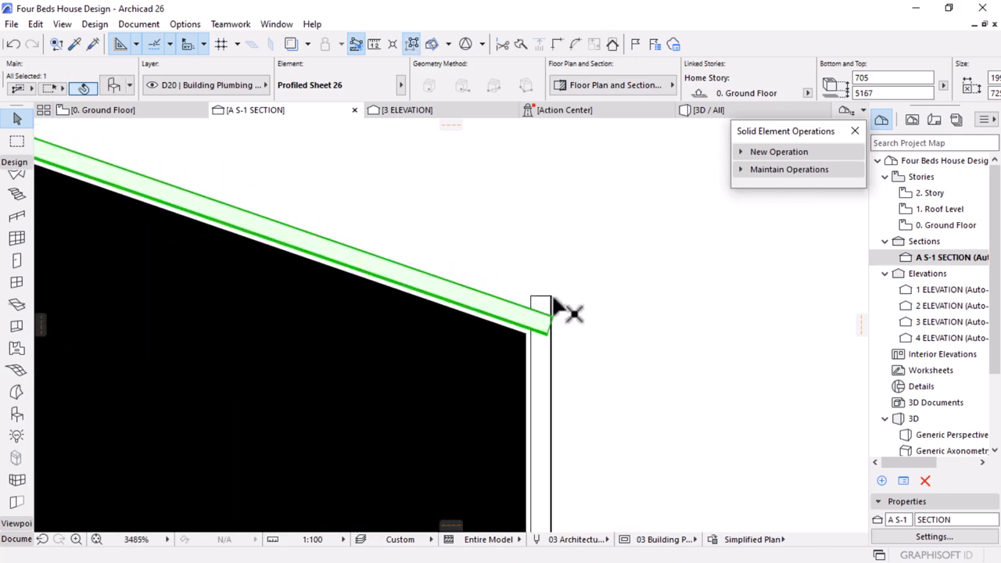
{"action": "left_click", "coordinate": [531, 300]}
{"action": "left_click", "coordinate": [532, 297]}
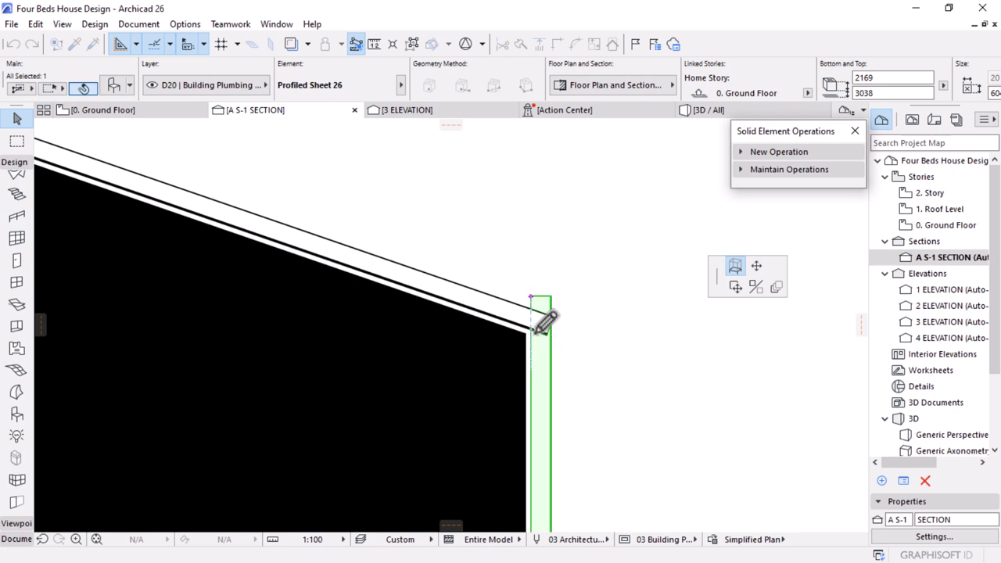
{"action": "left_click", "coordinate": [536, 330]}
{"action": "scroll", "coordinate": [622, 325], "scroll_direction": "down", "scroll_amount": 3}
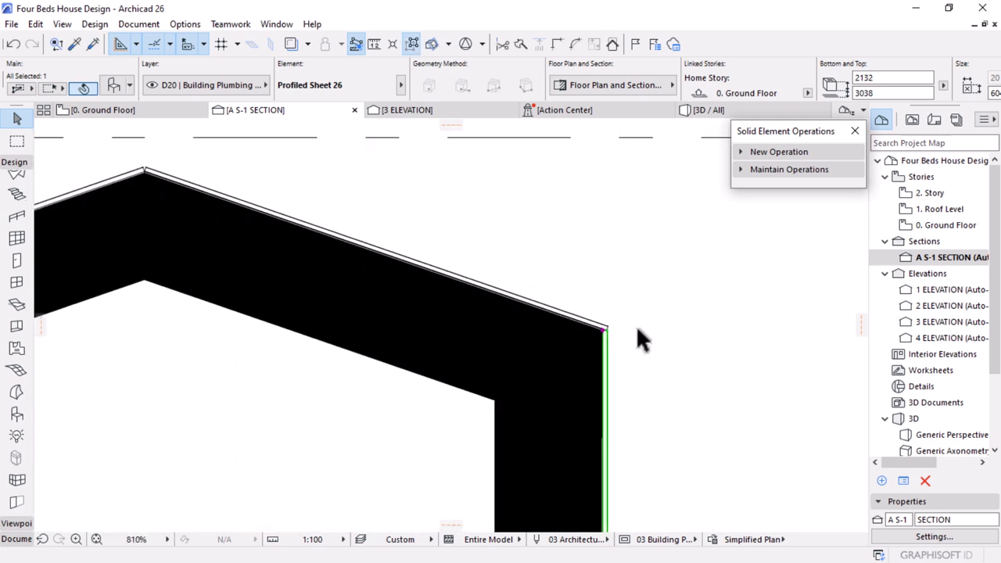
Lower the top edge of the bedroom-side vertical sheet to the underside of its roof sheet
{"action": "scroll", "coordinate": [635, 326], "scroll_direction": "down", "scroll_amount": 5}
{"action": "scroll", "coordinate": [99, 442], "scroll_direction": "up", "scroll_amount": 7}
{"action": "scroll", "coordinate": [361, 268], "scroll_direction": "up", "scroll_amount": 1}
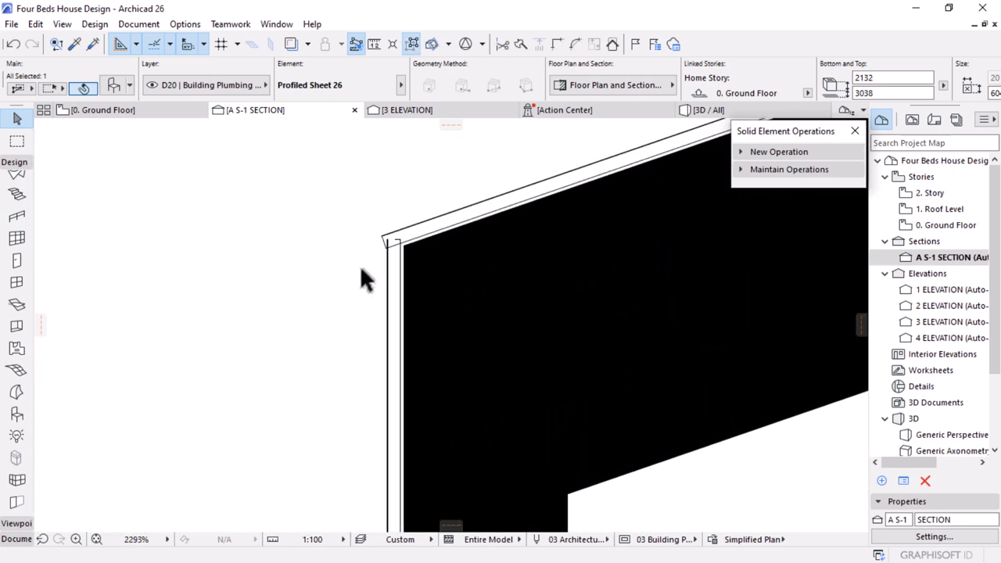
{"action": "scroll", "coordinate": [360, 265], "scroll_direction": "up", "scroll_amount": 5}
{"action": "left_click", "coordinate": [432, 220]}
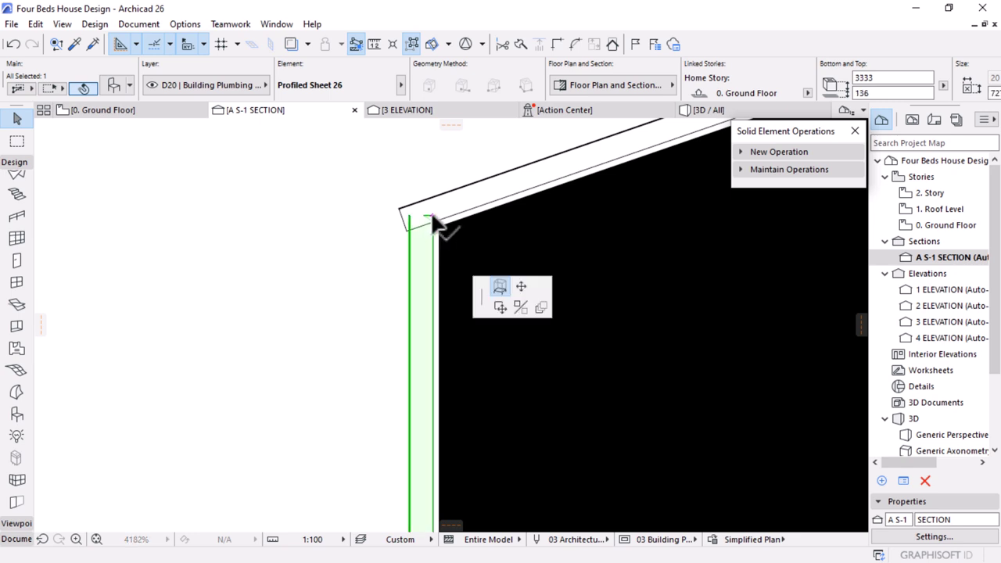
On the ground floor plan, stretch the bedroom-side roof sheet's front corner to the outer front corner of its vertical sheet
{"action": "left_click", "coordinate": [107, 116]}
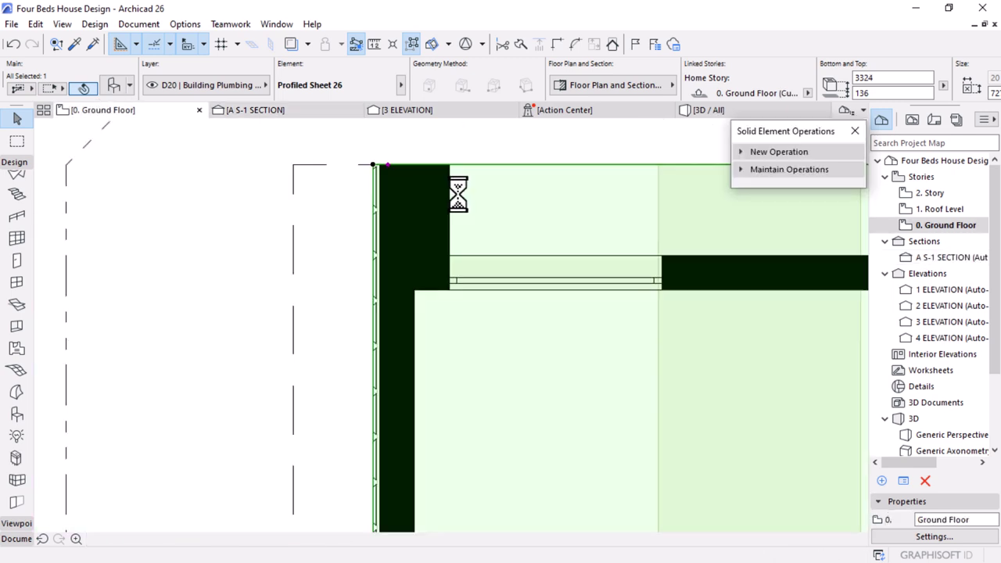
{"action": "scroll", "coordinate": [374, 163], "scroll_direction": "up", "scroll_amount": 5}
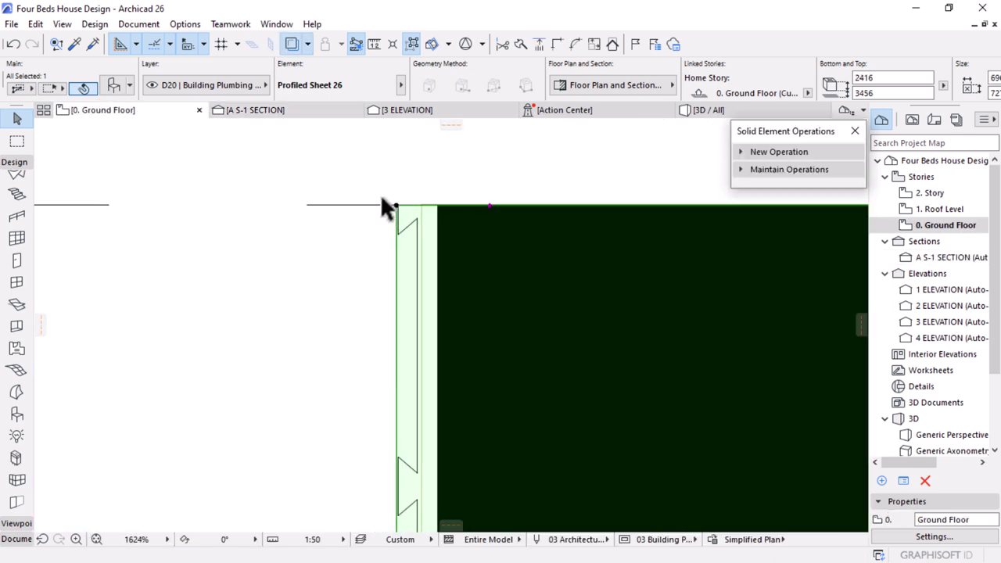
{"action": "left_click", "coordinate": [396, 207]}
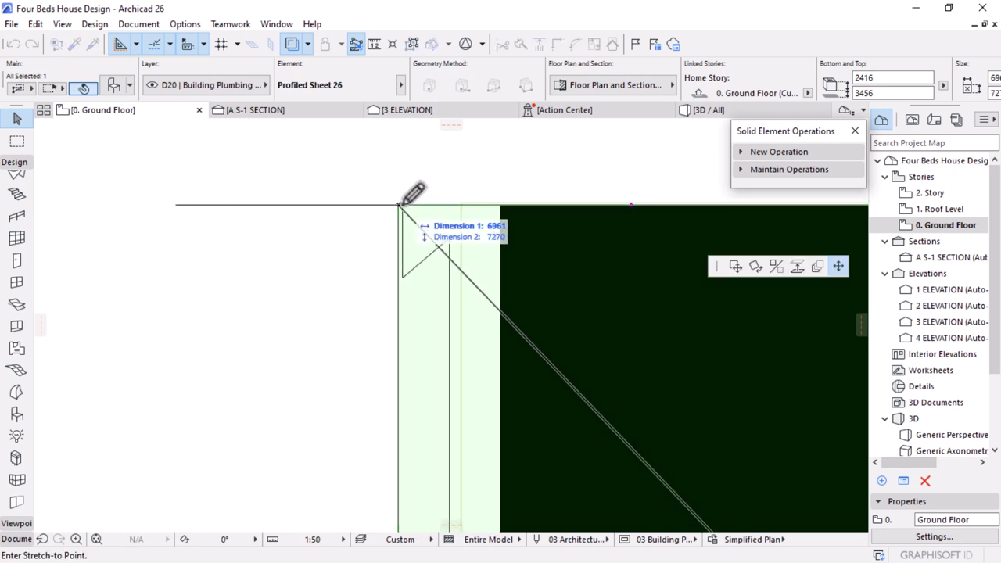
{"action": "left_click", "coordinate": [397, 205]}
{"action": "scroll", "coordinate": [414, 192], "scroll_direction": "up", "scroll_amount": 2}
{"action": "key", "text": "Escape"}
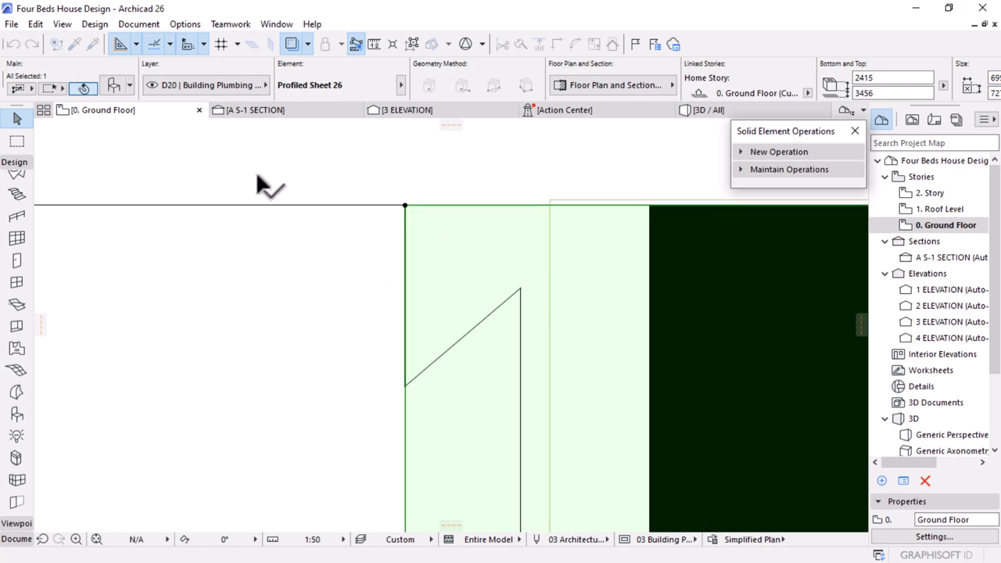
{"action": "scroll", "coordinate": [262, 174], "scroll_direction": "down", "scroll_amount": 2}
Stretch the garage-side roof sheet's front corner to the front edge line at the outer face of its vertical sheet
{"action": "scroll", "coordinate": [264, 186], "scroll_direction": "down", "scroll_amount": 10}
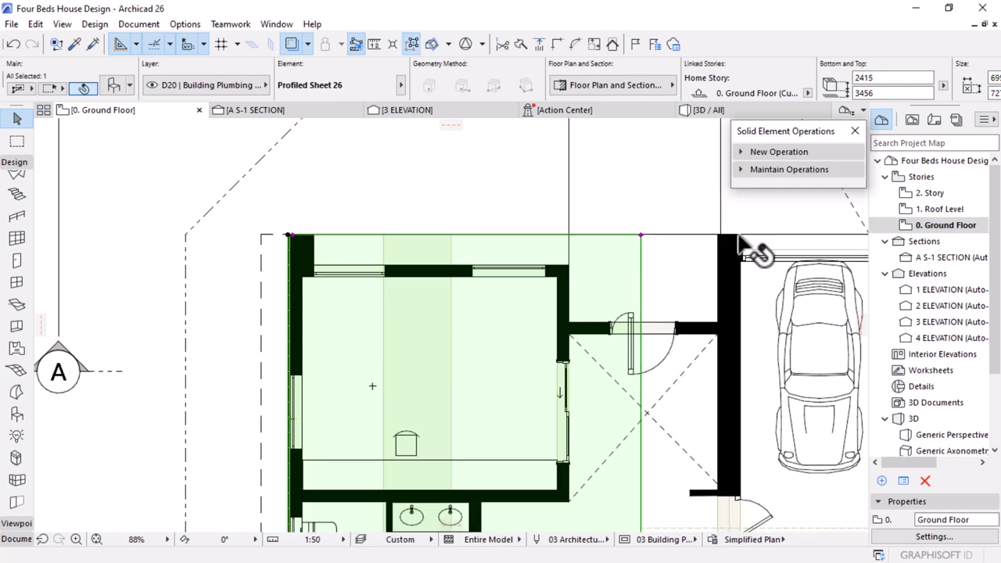
{"action": "scroll", "coordinate": [750, 237], "scroll_direction": "up", "scroll_amount": 2}
{"action": "scroll", "coordinate": [751, 235], "scroll_direction": "up", "scroll_amount": 5}
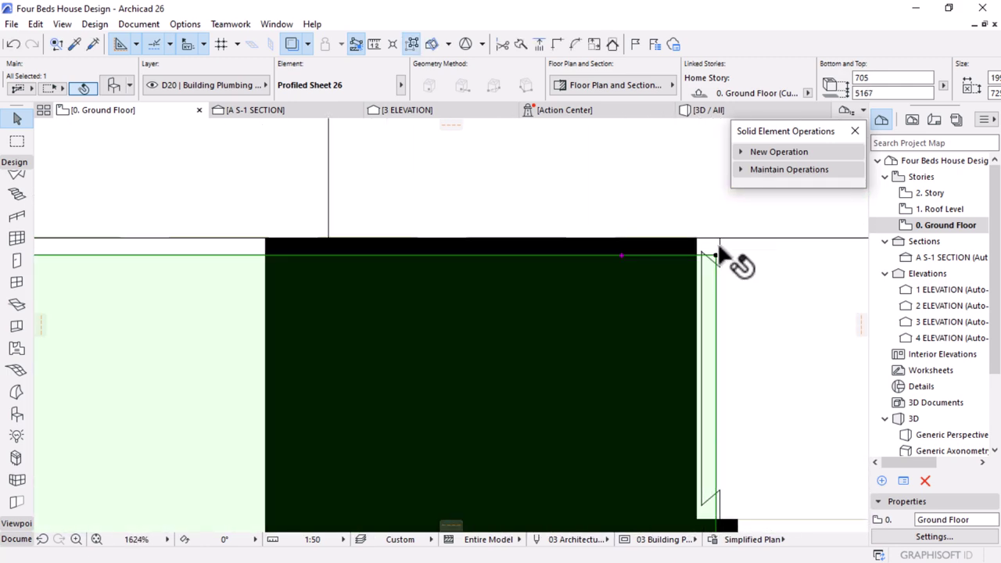
{"action": "left_click", "coordinate": [715, 256]}
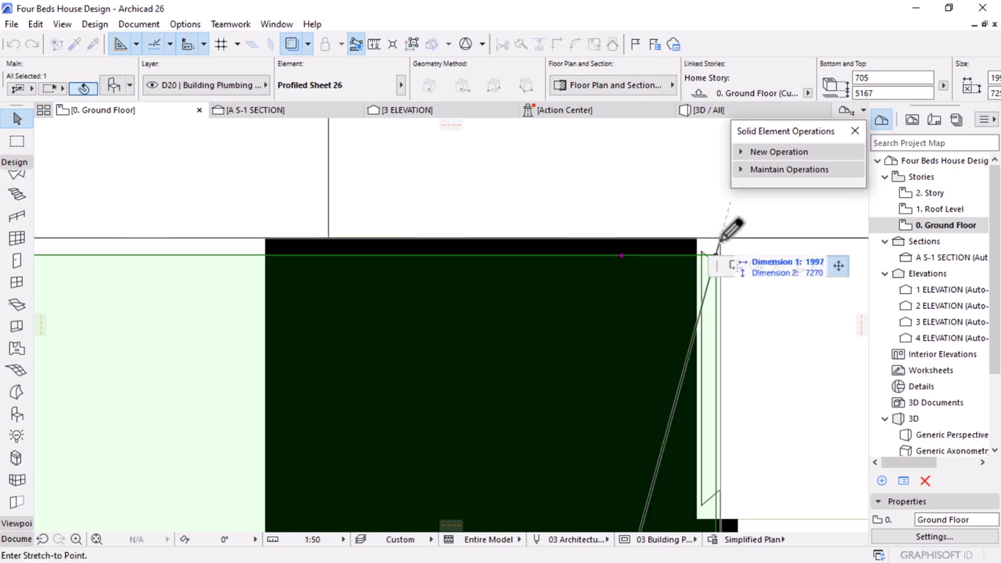
{"action": "left_click", "coordinate": [724, 235]}
{"action": "scroll", "coordinate": [633, 197], "scroll_direction": "down", "scroll_amount": 5}
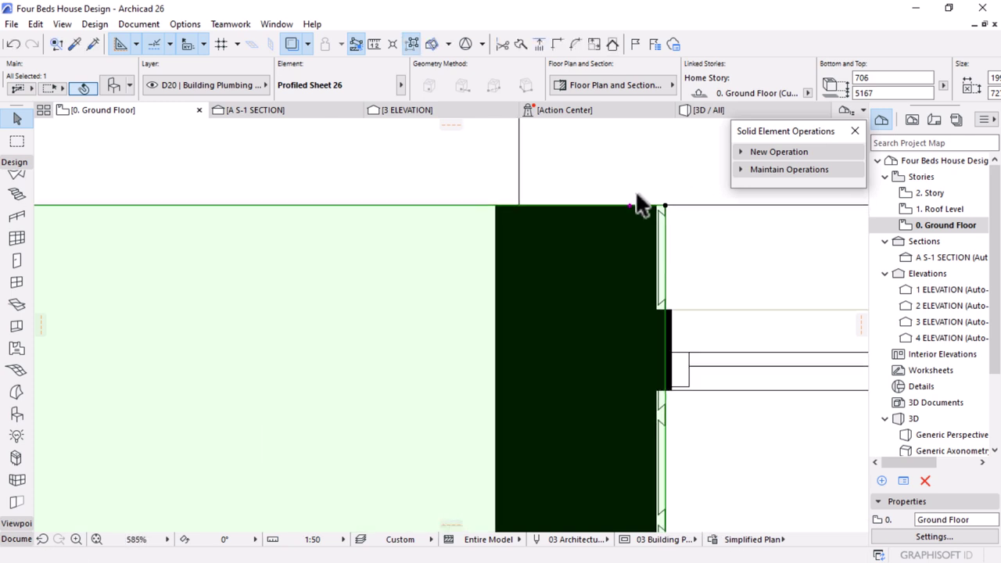
Examine the refitted cladding in 3D, including the eave joint and the window in the bedroom-side wall
{"action": "left_click", "coordinate": [721, 109]}
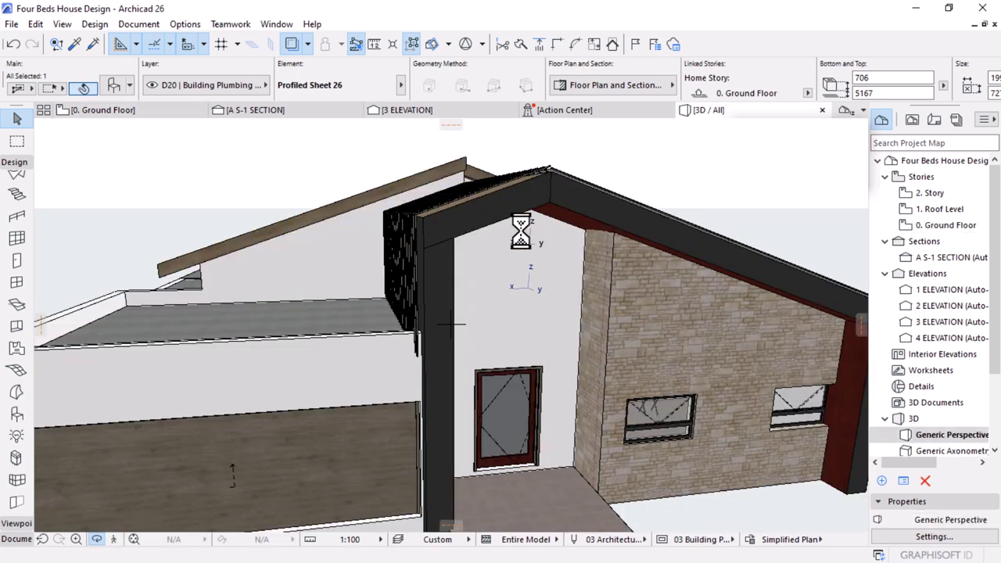
{"action": "scroll", "coordinate": [521, 230], "scroll_direction": "up", "scroll_amount": 5}
{"action": "scroll", "coordinate": [335, 221], "scroll_direction": "down", "scroll_amount": 6}
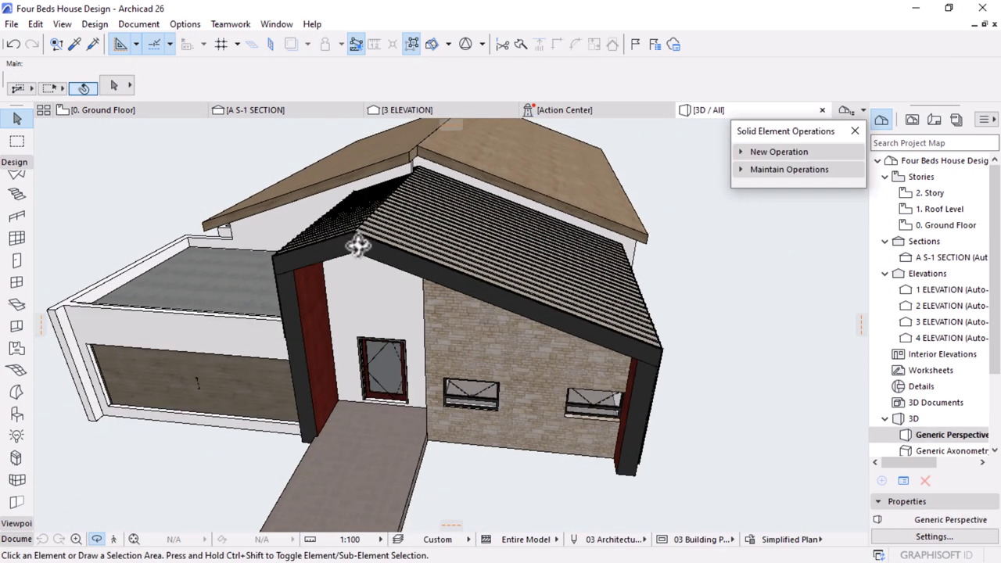
{"action": "middle_click_drag", "start_coordinate": [571, 358], "coordinate": [599, 378], "text": "shift"}
{"action": "scroll", "coordinate": [600, 377], "scroll_direction": "up", "scroll_amount": 2}
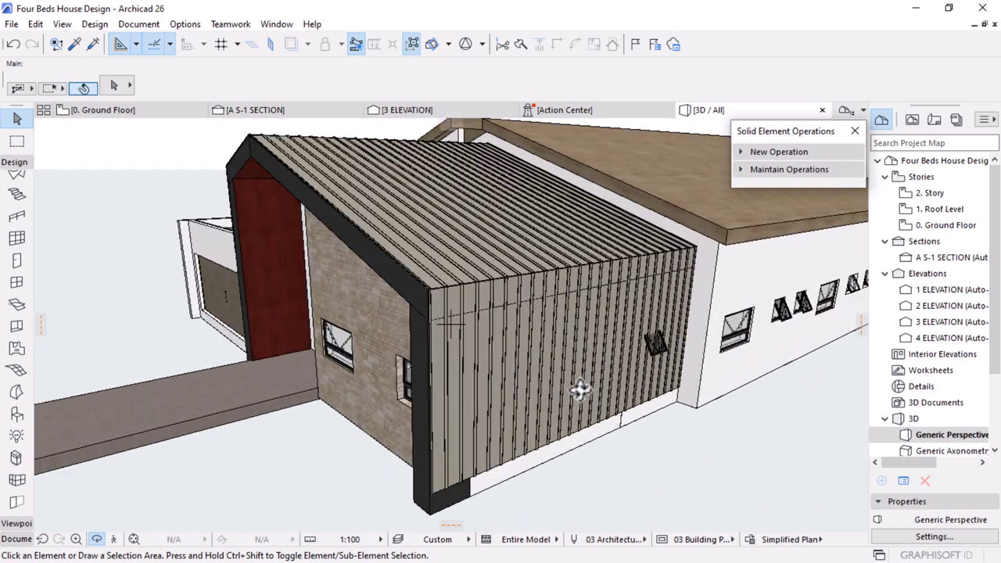
{"action": "scroll", "coordinate": [581, 388], "scroll_direction": "up", "scroll_amount": 3}
{"action": "scroll", "coordinate": [581, 362], "scroll_direction": "up", "scroll_amount": 1}
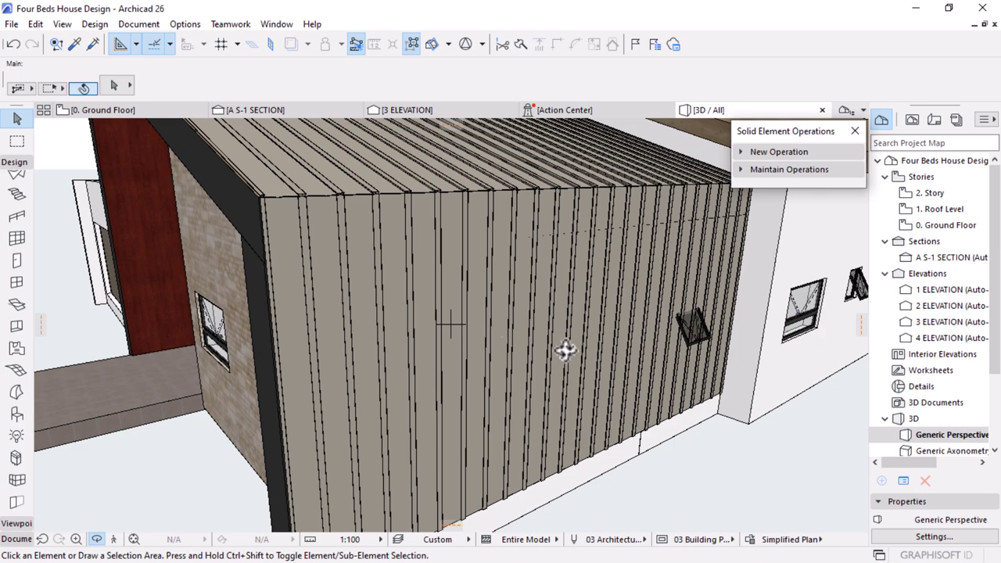
{"action": "left_click_drag", "start_coordinate": [651, 332], "coordinate": [468, 282]}
On the ground floor plan, set the height of the window in the bedroom-side outer wall to 2100
{"action": "left_click", "coordinate": [125, 109]}
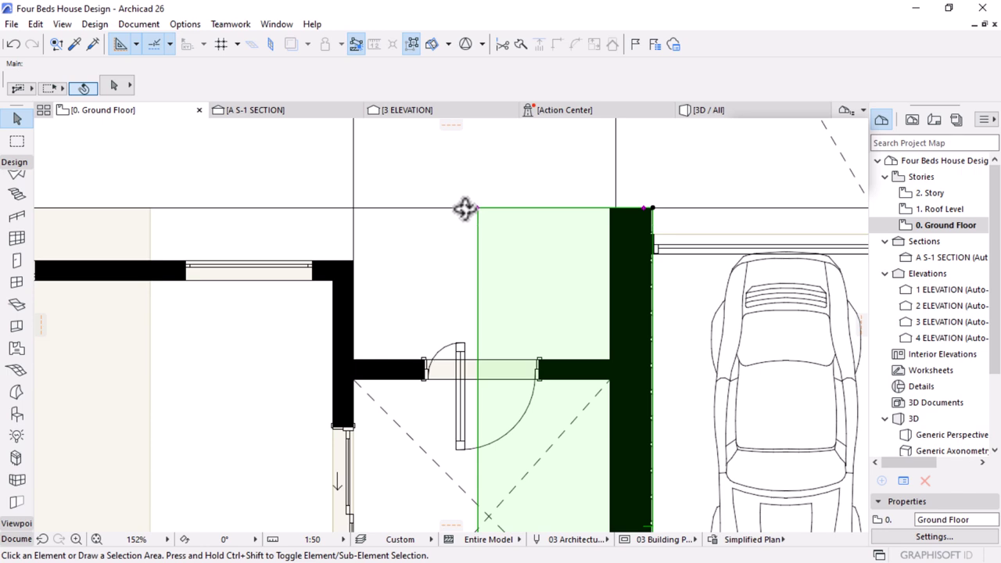
{"action": "scroll", "coordinate": [610, 239], "scroll_direction": "down", "scroll_amount": 3}
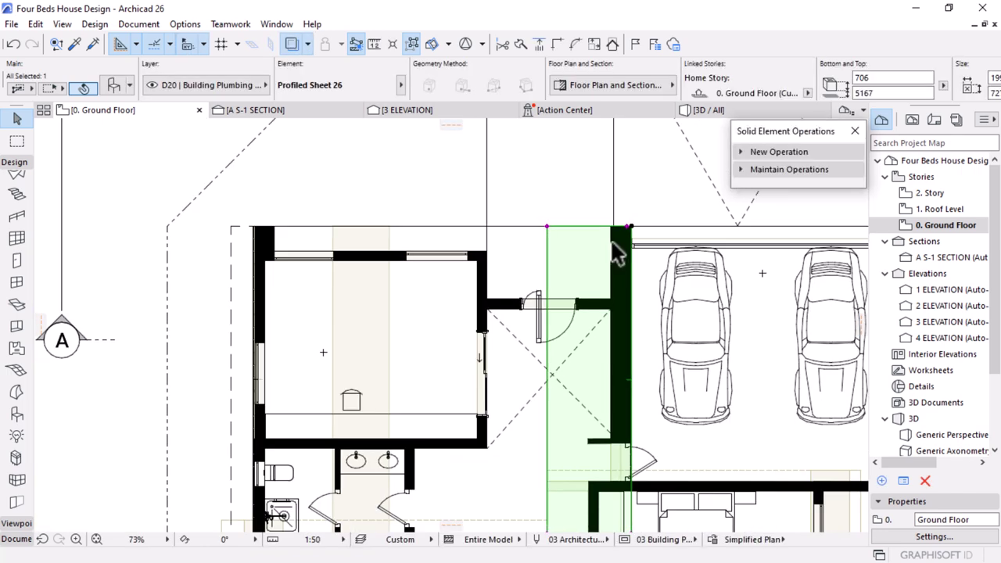
{"action": "scroll", "coordinate": [617, 254], "scroll_direction": "up", "scroll_amount": 3}
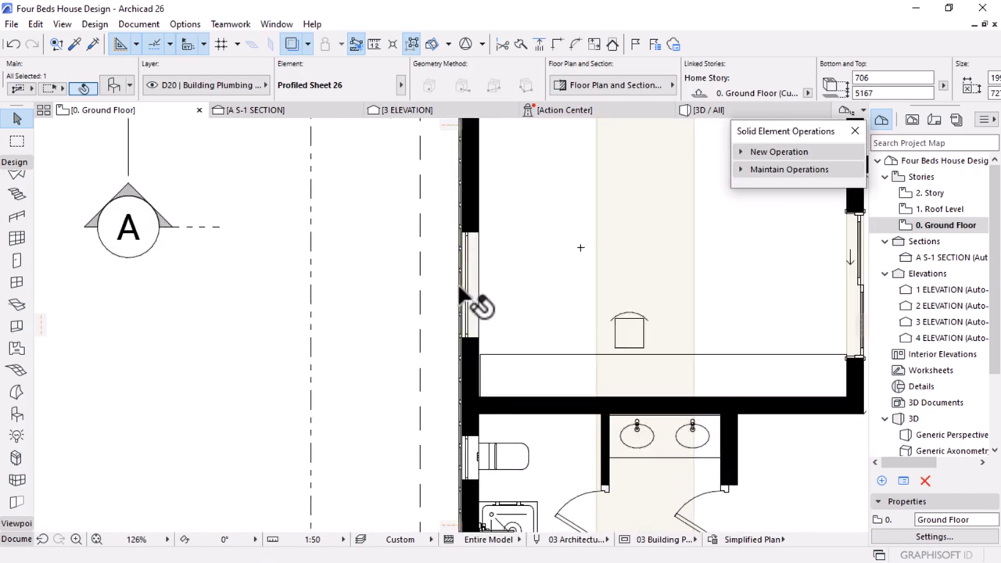
{"action": "left_click", "coordinate": [475, 334]}
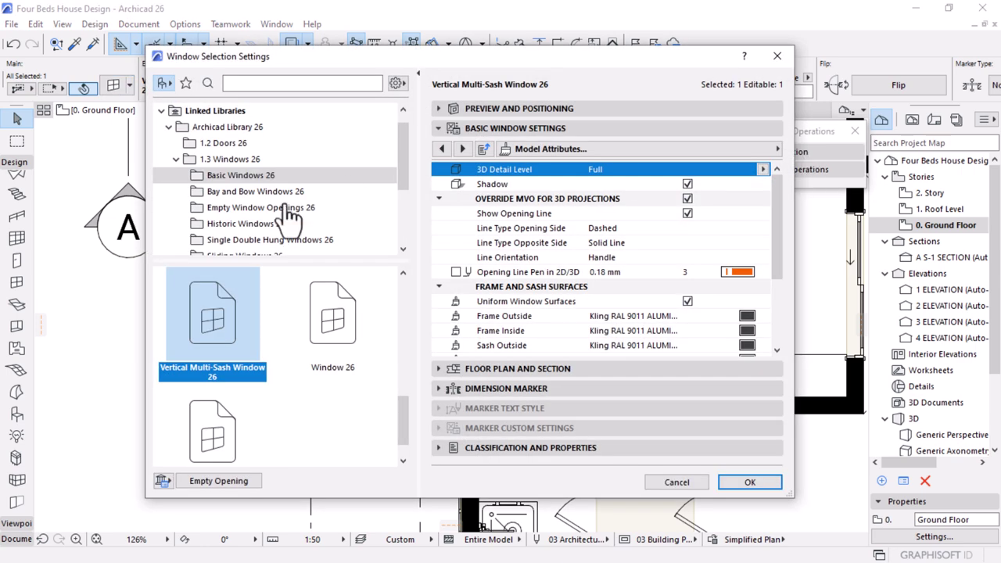
{"action": "left_click", "coordinate": [457, 108]}
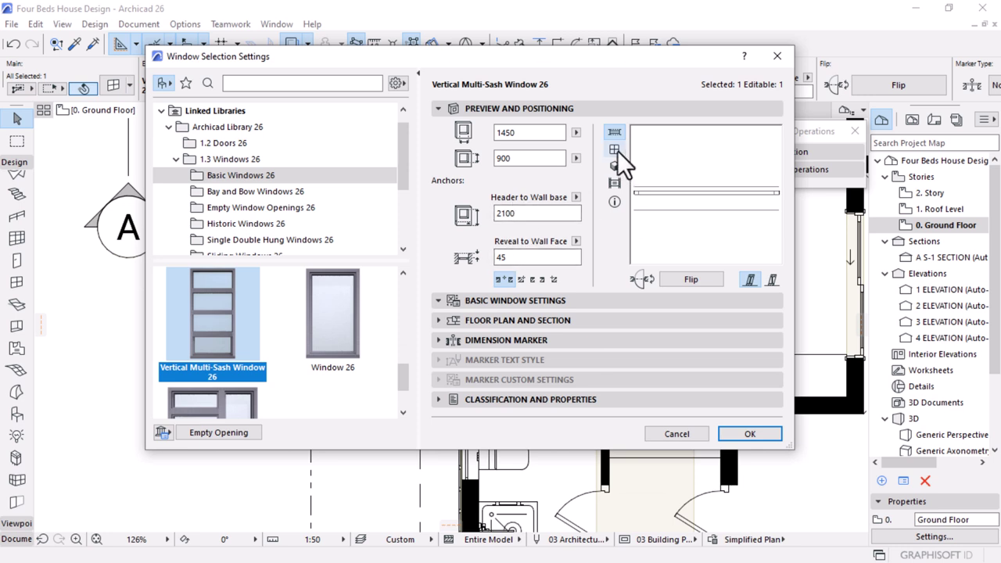
{"action": "left_click", "coordinate": [615, 150]}
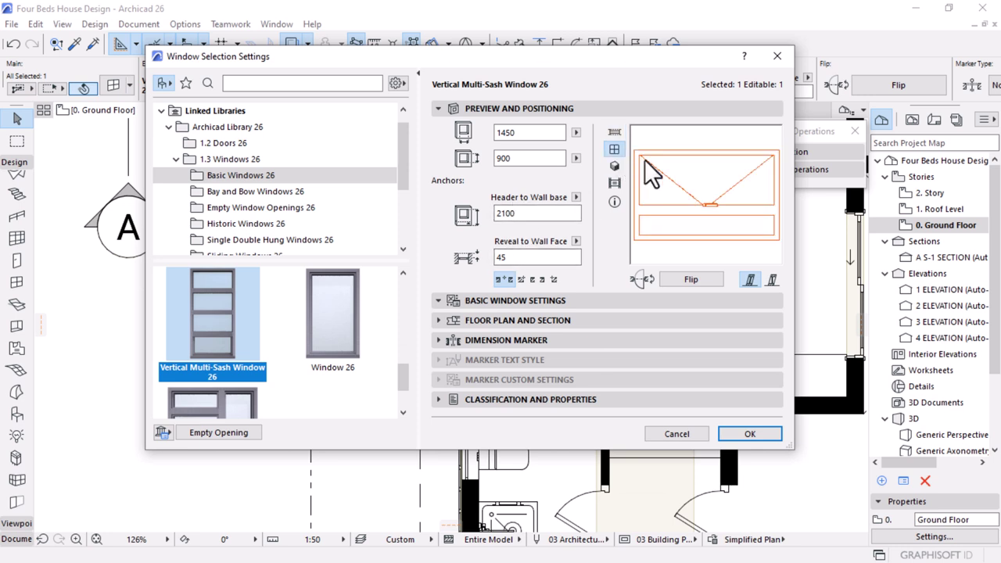
{"action": "left_click", "coordinate": [526, 159]}
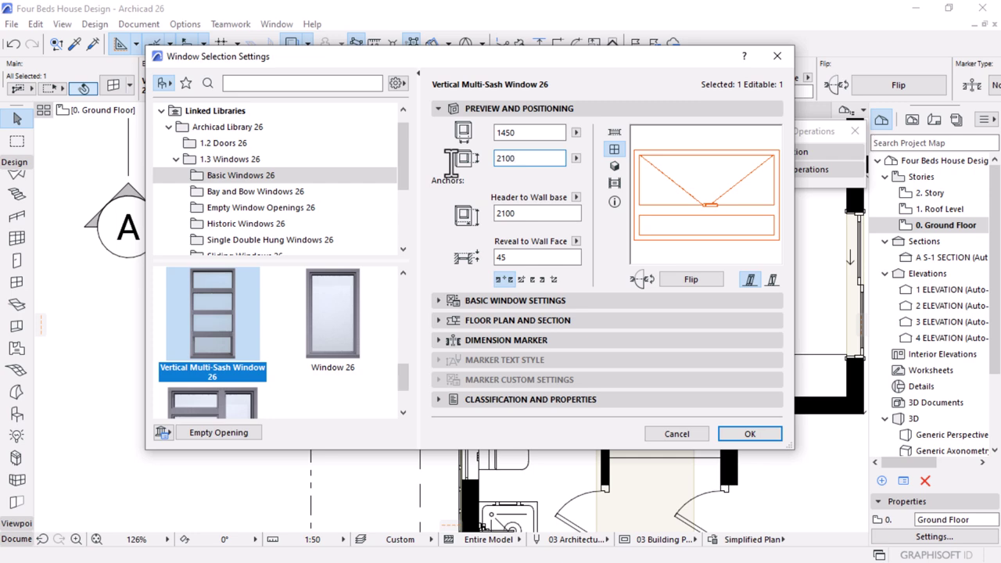
{"action": "key", "text": "Return"}
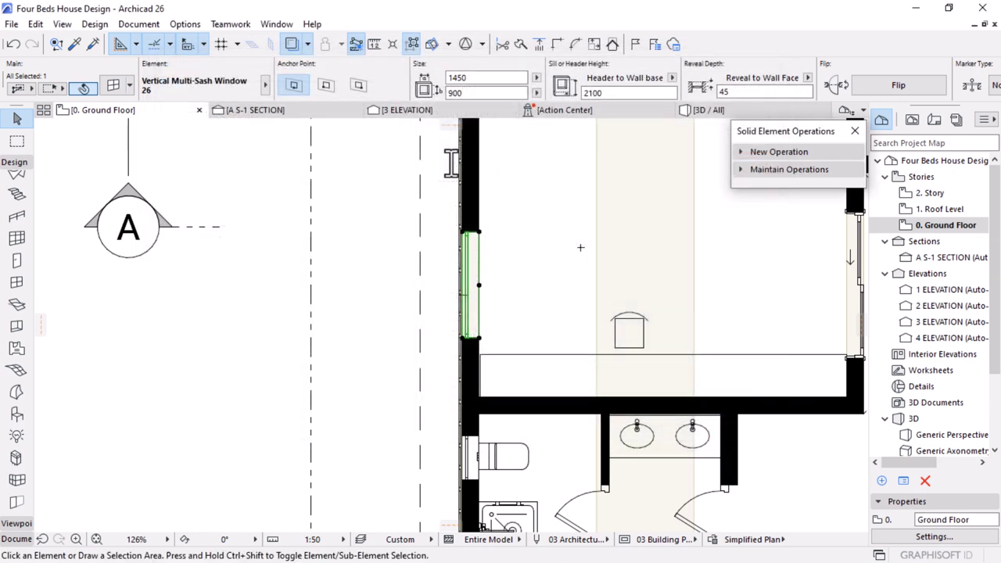
Set the width of the bedroom-side window to 1200
{"action": "left_click", "coordinate": [478, 78]}
{"action": "type", "text": "1"}
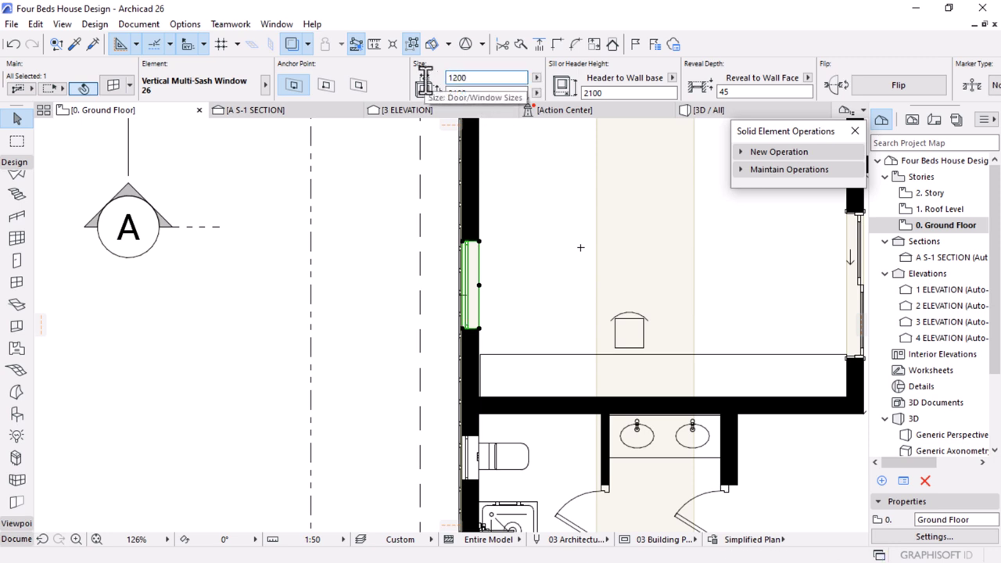
{"action": "key", "text": "Return"}
{"action": "scroll", "coordinate": [484, 280], "scroll_direction": "up", "scroll_amount": 3}
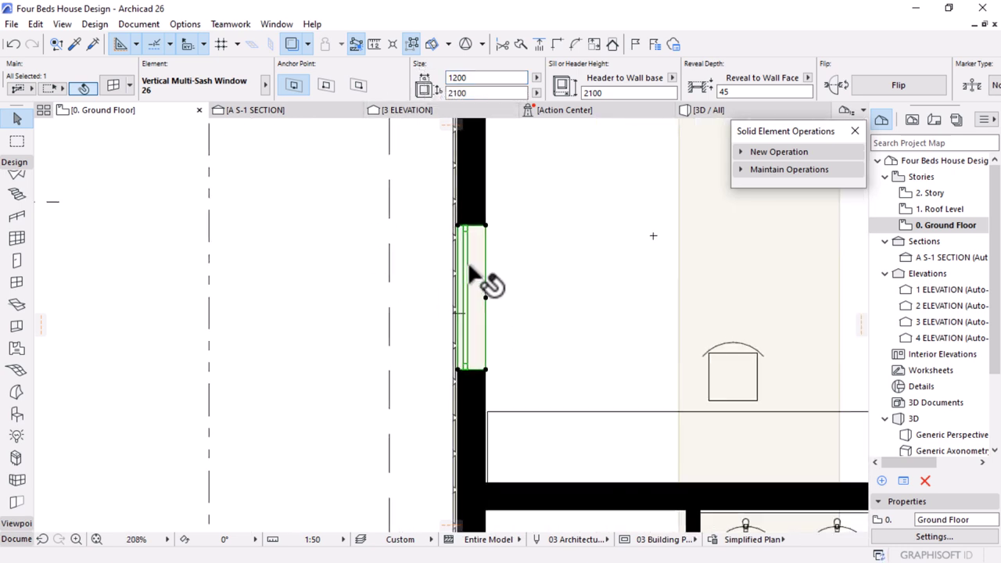
{"action": "key", "text": "Escape"}
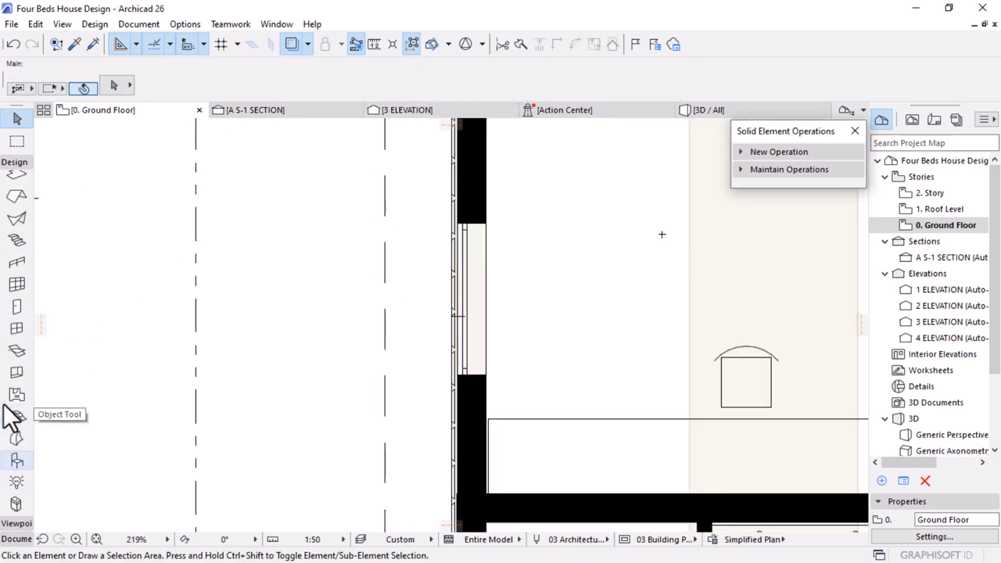
Draw a rectangular slab across the window opening, from its inner wall corner outwards through the vertical sheet, spanning the full window width
{"action": "scroll", "coordinate": [11, 336], "scroll_direction": "up", "scroll_amount": 3}
{"action": "left_click", "coordinate": [16, 247]}
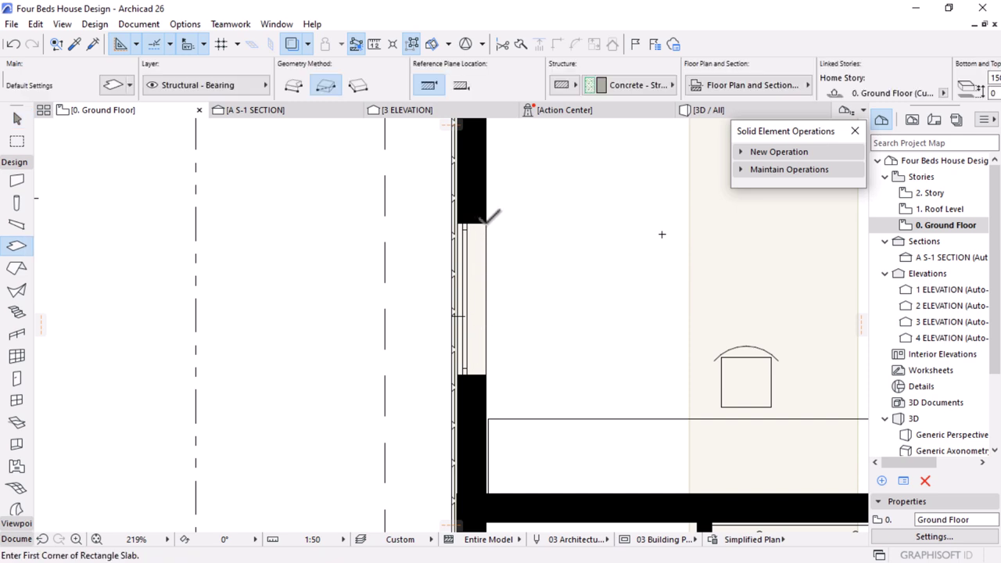
{"action": "left_click", "coordinate": [487, 224]}
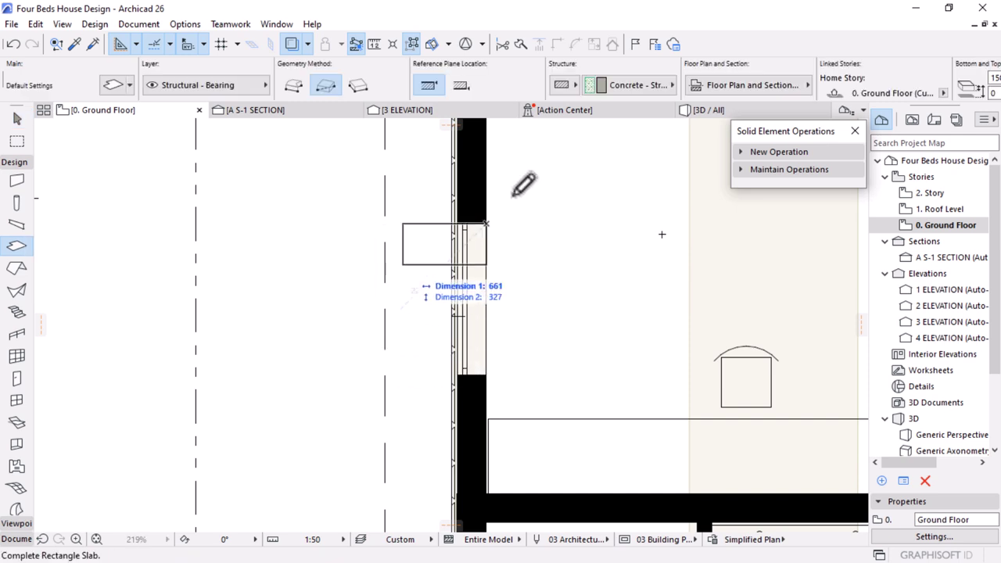
{"action": "left_click", "coordinate": [312, 375]}
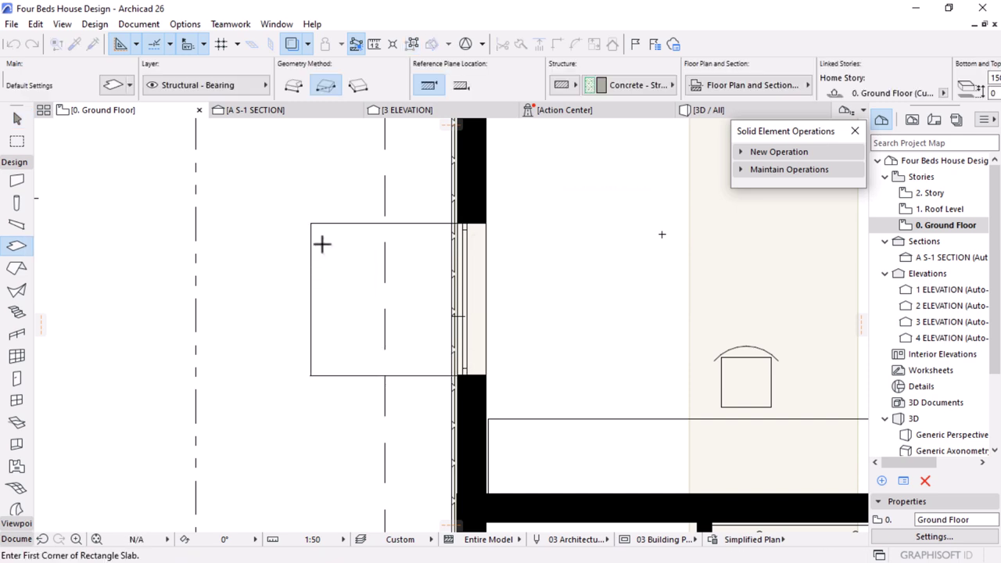
{"action": "key", "text": "Escape"}
Set the thickness of the slab over the window opening to 2100
{"action": "left_click", "coordinate": [312, 224]}
{"action": "scroll", "coordinate": [722, 83], "scroll_direction": "down", "scroll_amount": 1}
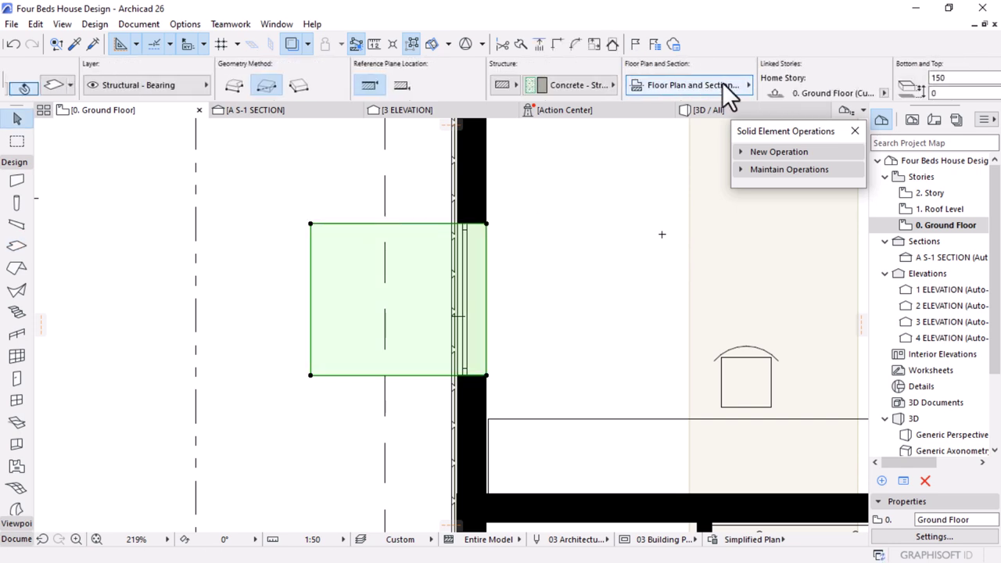
{"action": "scroll", "coordinate": [721, 83], "scroll_direction": "down", "scroll_amount": 4}
{"action": "left_click_drag", "start_coordinate": [542, 78], "coordinate": [456, 79]}
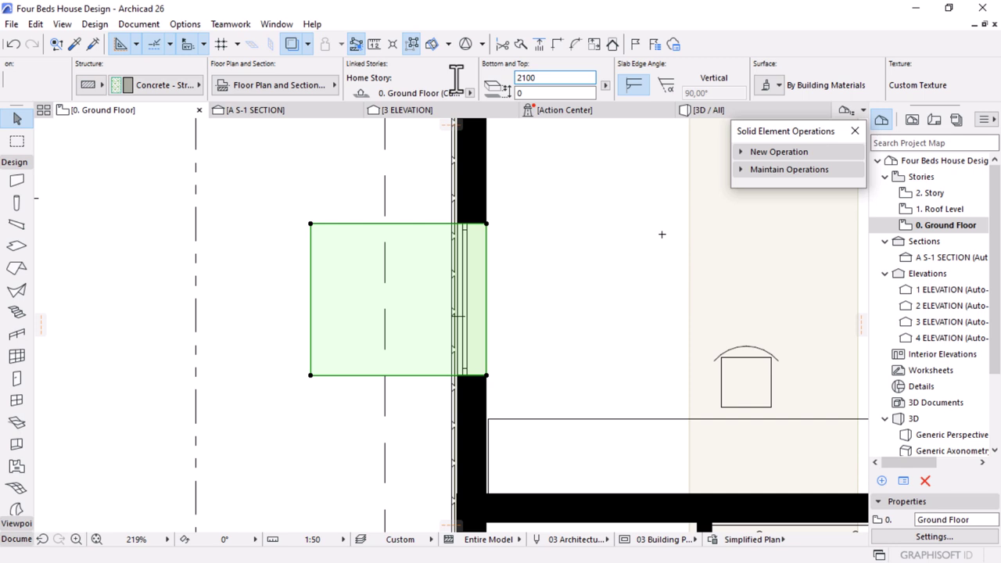
{"action": "scroll", "coordinate": [445, 375], "scroll_direction": "up", "scroll_amount": 8}
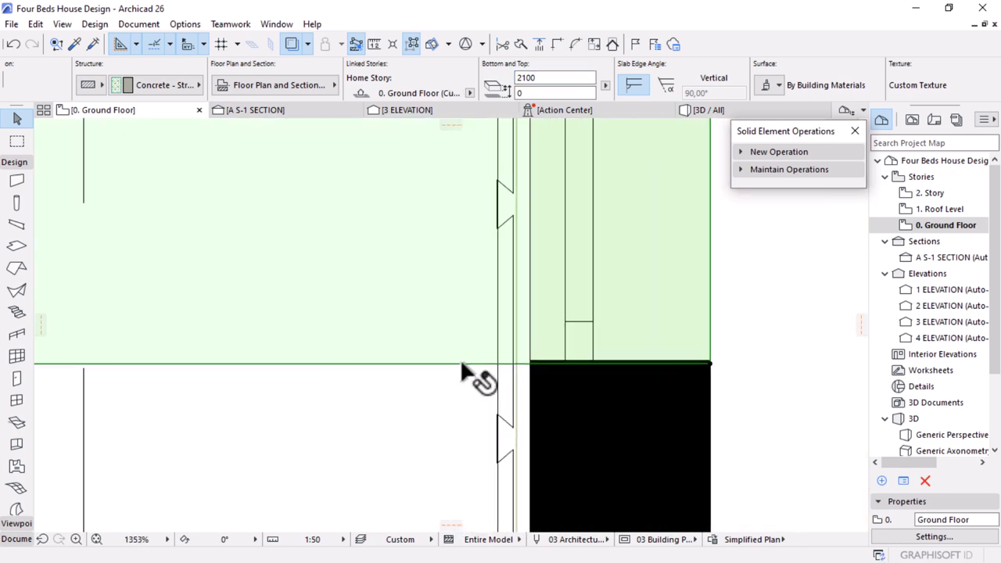
{"action": "left_click", "coordinate": [692, 361]}
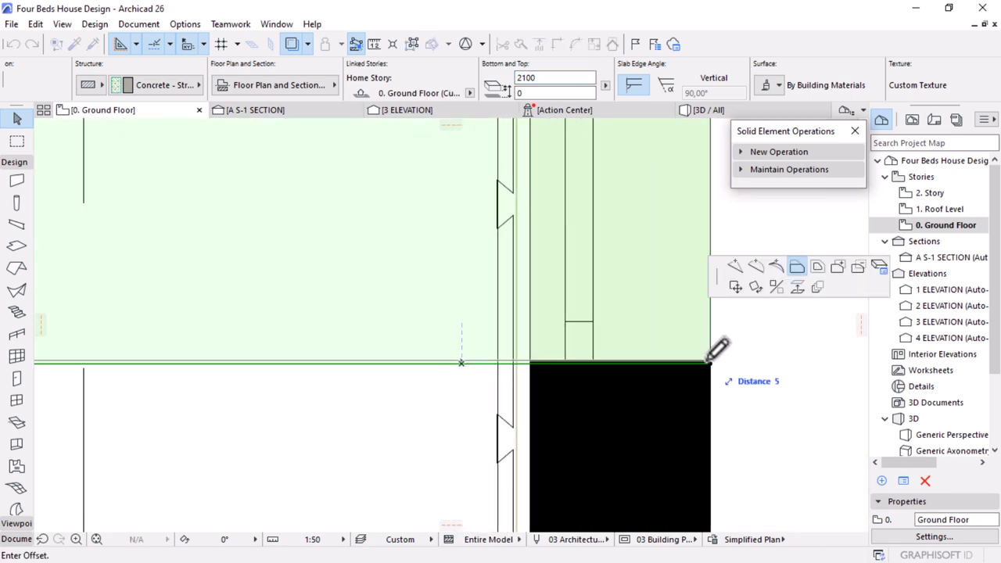
{"action": "key", "text": "Escape"}
{"action": "scroll", "coordinate": [625, 379], "scroll_direction": "down", "scroll_amount": 10}
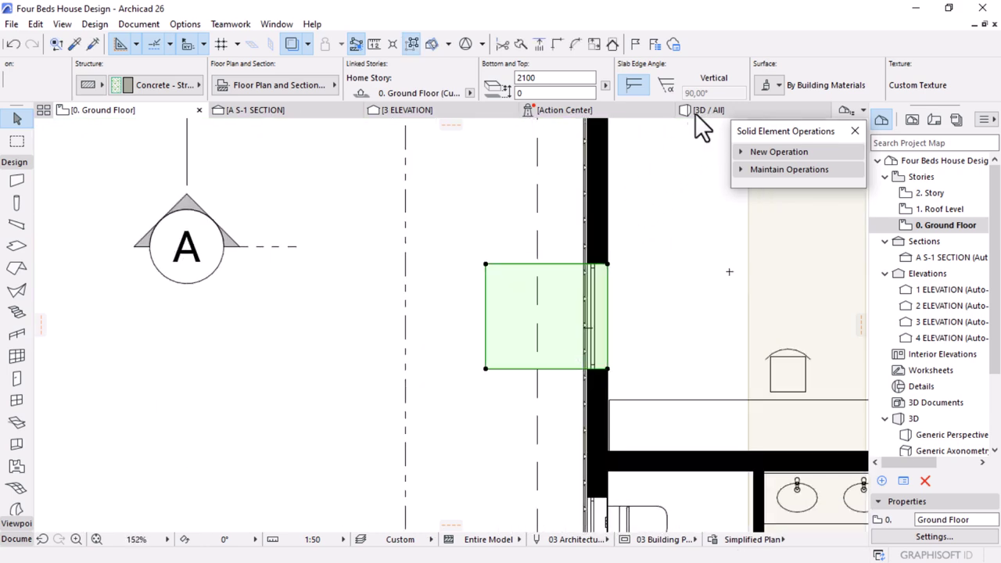
{"action": "mouse_move", "coordinate": [696, 115]}
{"action": "scroll", "coordinate": [520, 269], "scroll_direction": "down", "scroll_amount": 5}
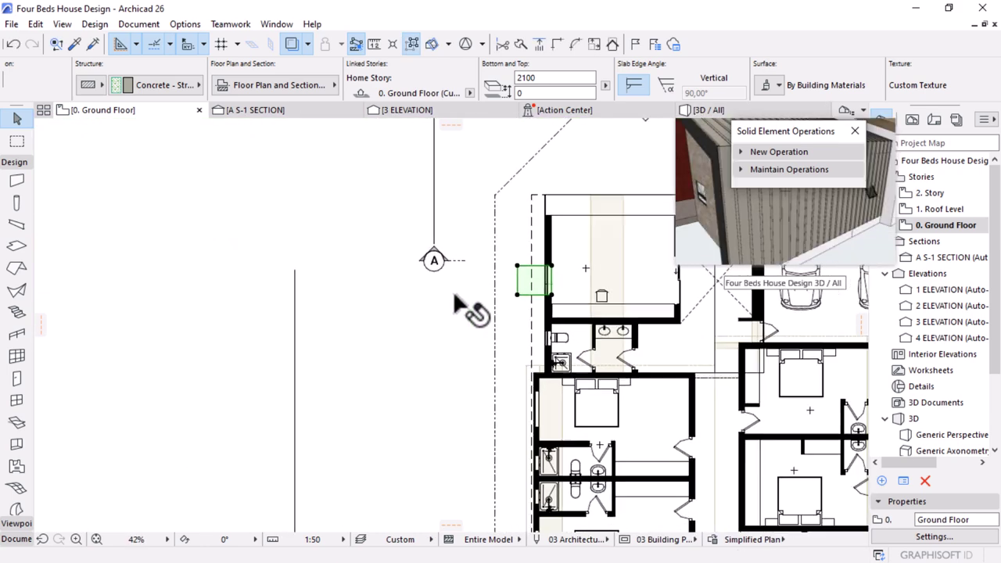
{"action": "scroll", "coordinate": [540, 278], "scroll_direction": "up", "scroll_amount": 9}
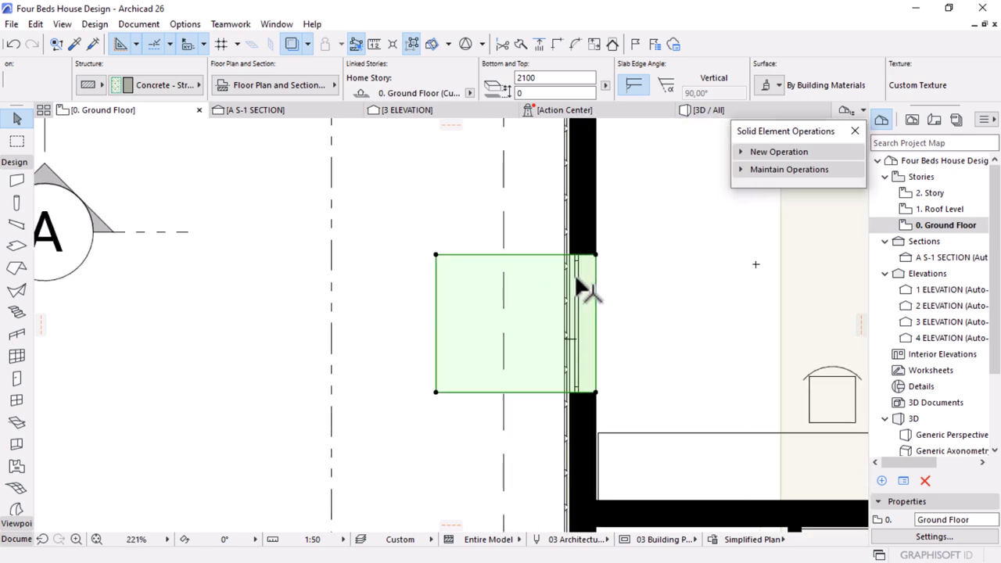
{"action": "key", "text": "Escape"}
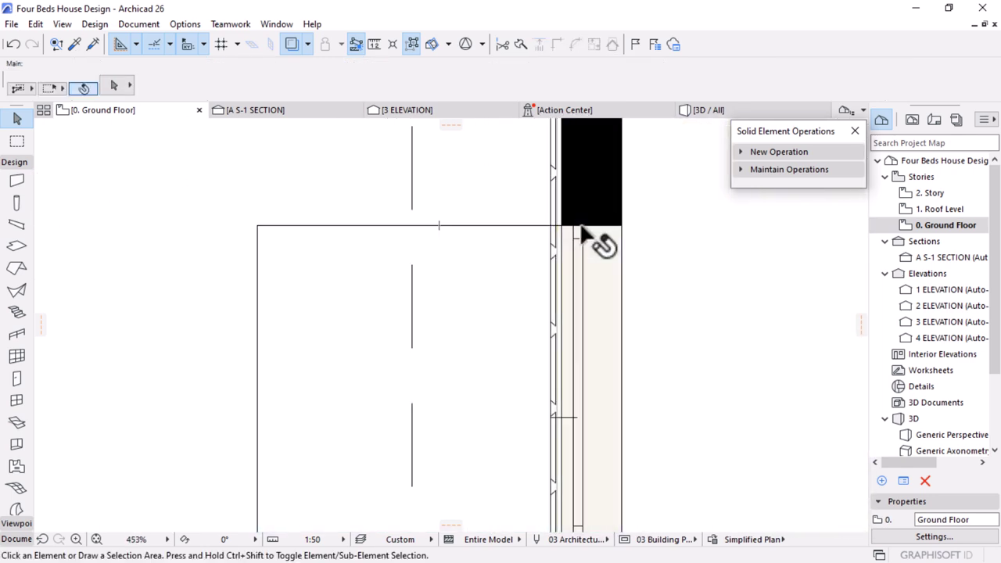
Set the elevation of the slab at the window opening to 2100 relative to its home story
{"action": "left_click", "coordinate": [256, 226]}
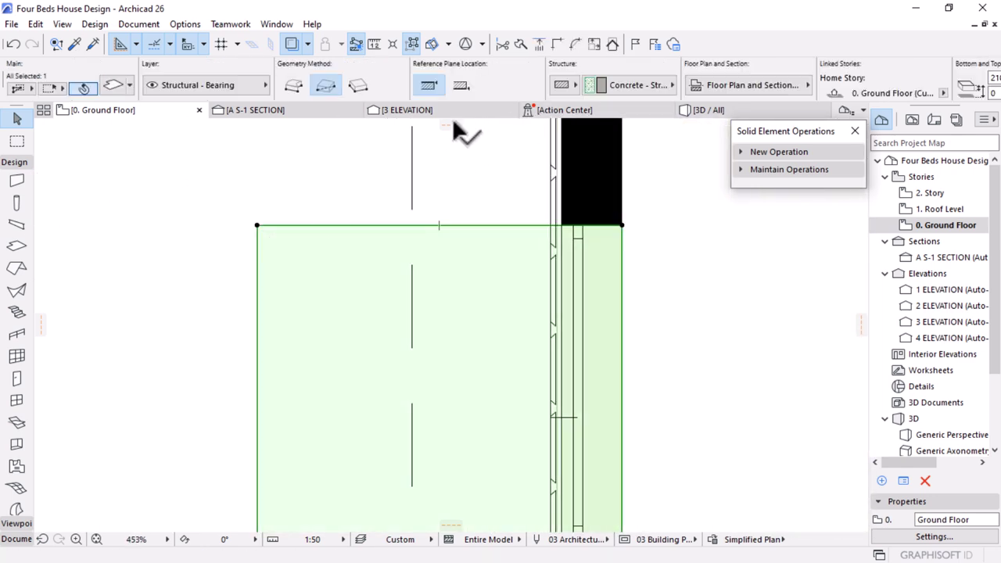
{"action": "scroll", "coordinate": [573, 74], "scroll_direction": "down", "scroll_amount": 4}
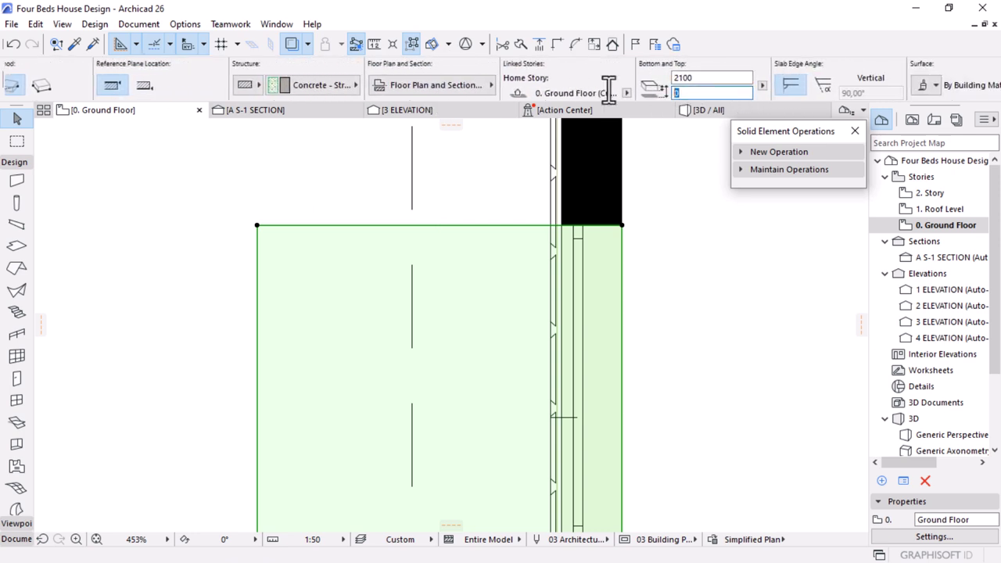
{"action": "type", "text": "2100"}
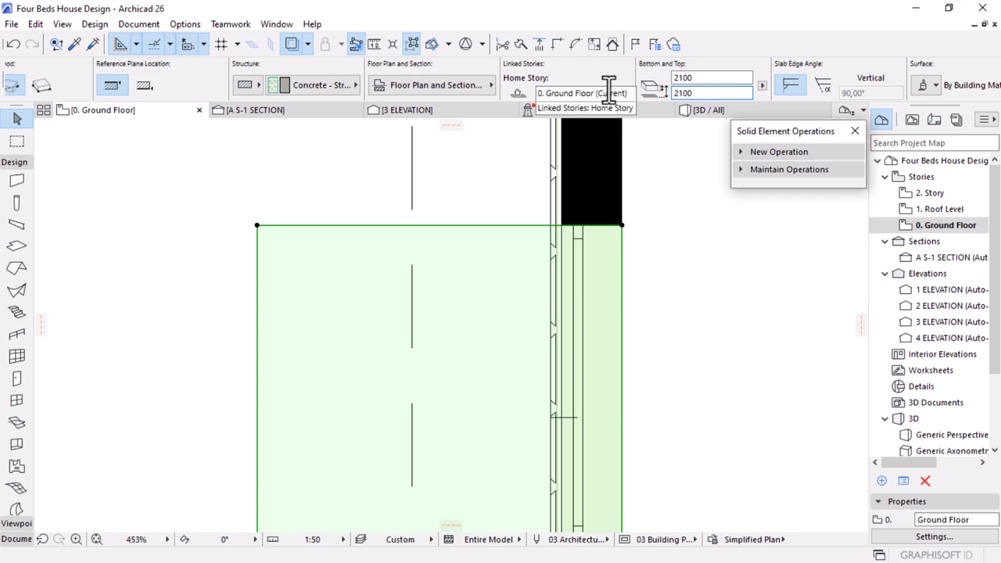
Examine the slab against the enlarged window in 3D, checking the window's header reference and the base level of the adjoining wall
{"action": "left_click", "coordinate": [708, 110]}
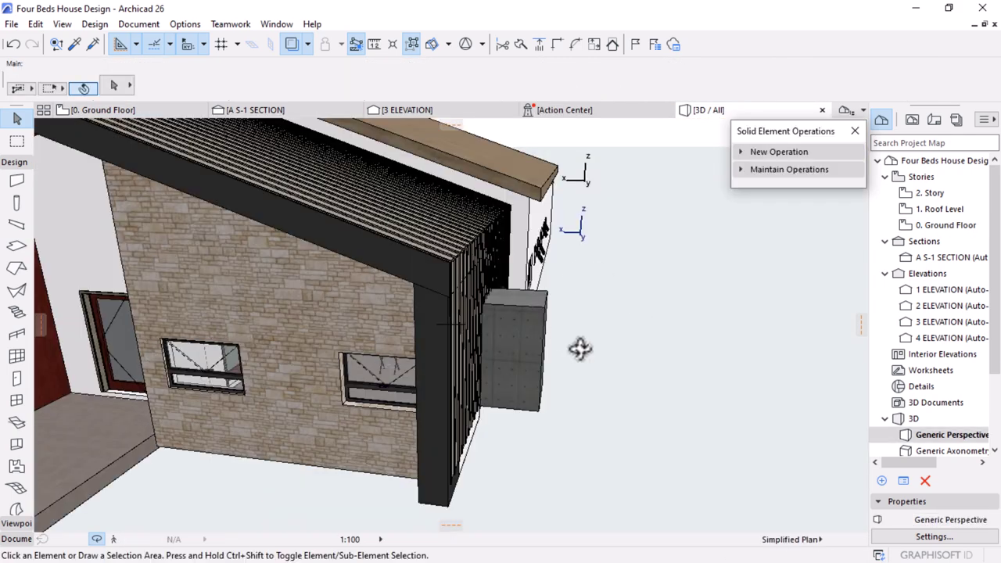
{"action": "middle_click_drag", "start_coordinate": [581, 346], "coordinate": [294, 311], "text": "shift"}
{"action": "scroll", "coordinate": [395, 347], "scroll_direction": "down", "scroll_amount": 1}
{"action": "middle_click_drag", "start_coordinate": [570, 403], "coordinate": [485, 324]}
{"action": "scroll", "coordinate": [569, 440], "scroll_direction": "up", "scroll_amount": 7}
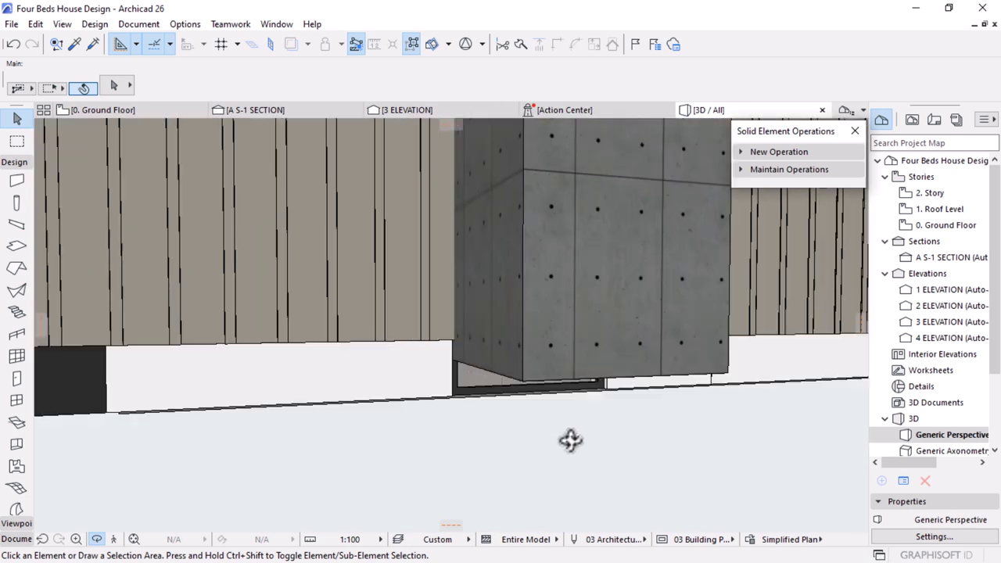
{"action": "scroll", "coordinate": [594, 410], "scroll_direction": "down", "scroll_amount": 5}
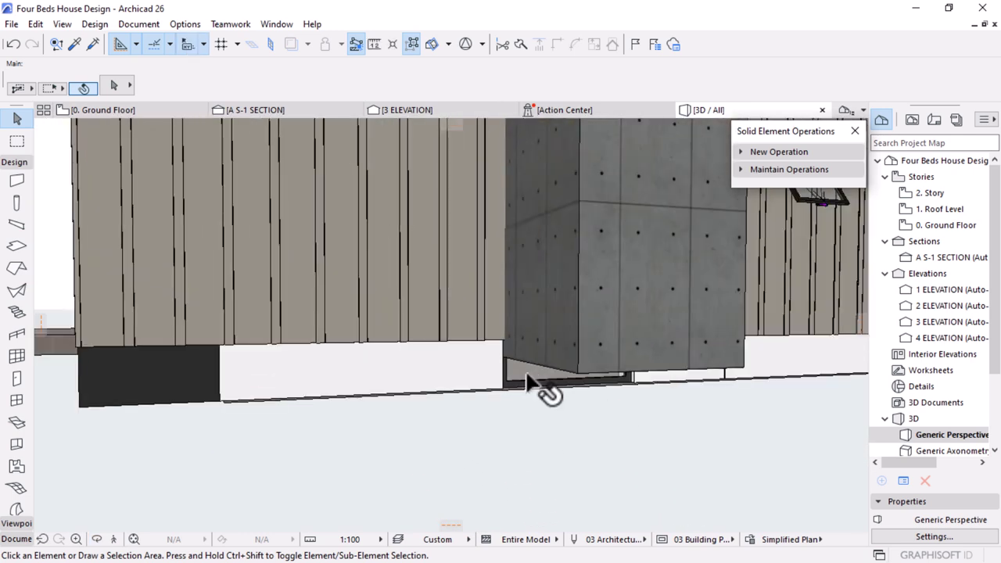
{"action": "left_click", "coordinate": [528, 378]}
{"action": "scroll", "coordinate": [649, 421], "scroll_direction": "down", "scroll_amount": 3}
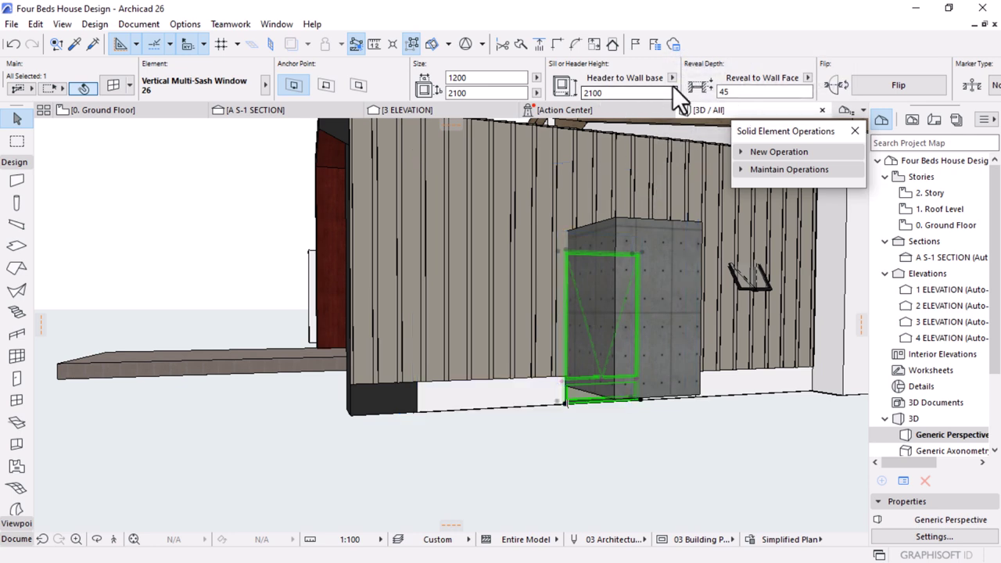
{"action": "scroll", "coordinate": [610, 403], "scroll_direction": "up", "scroll_amount": 2}
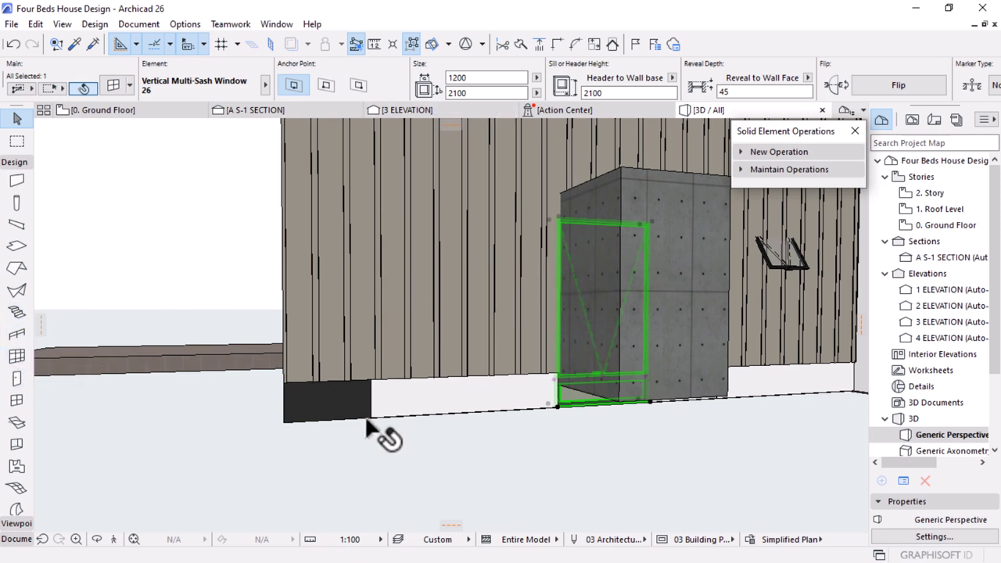
{"action": "left_click", "coordinate": [525, 274]}
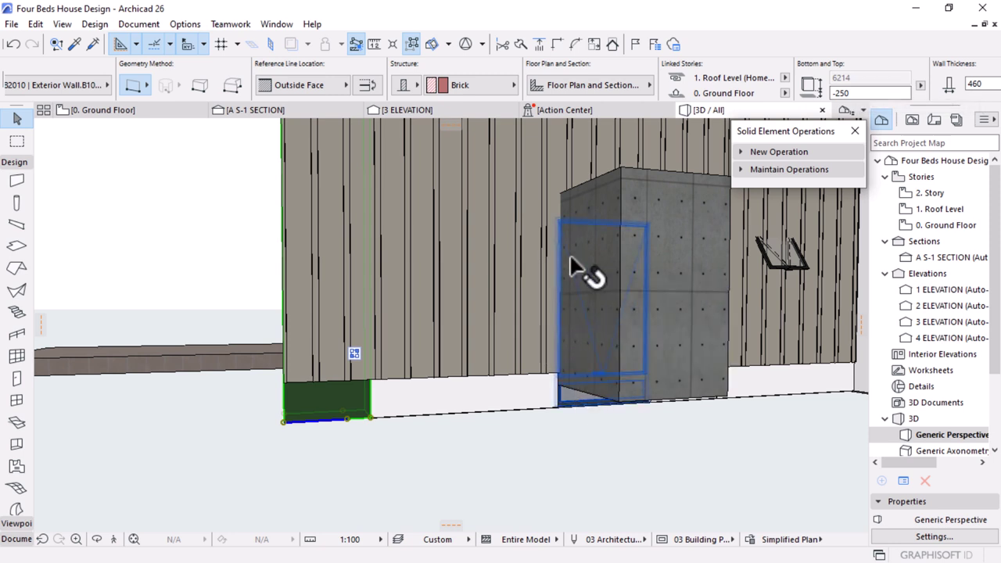
Anchor the header of all windows in the model to Story 0 at a height of 2100
{"action": "left_click", "coordinate": [571, 397]}
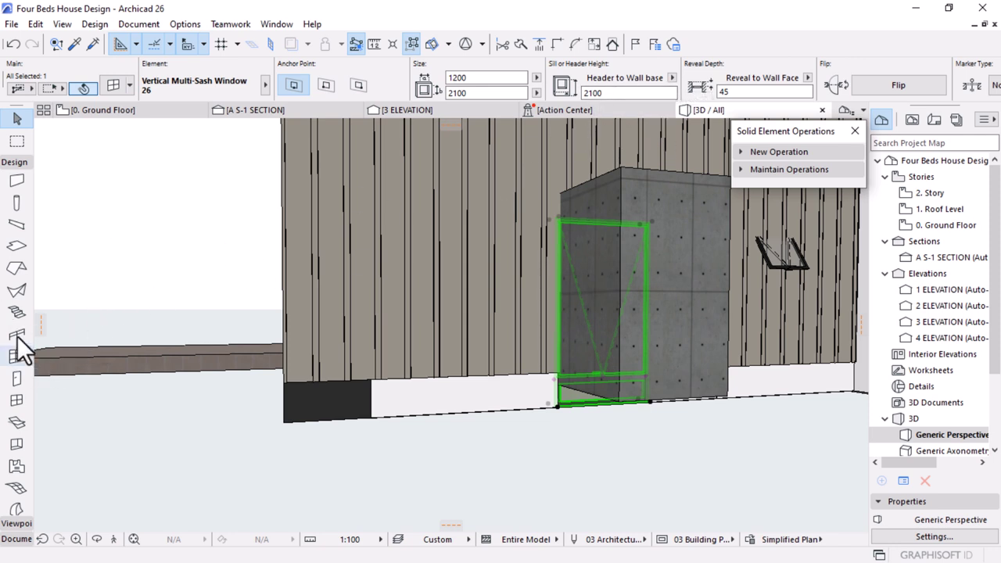
{"action": "scroll", "coordinate": [14, 367], "scroll_direction": "down", "scroll_amount": 2}
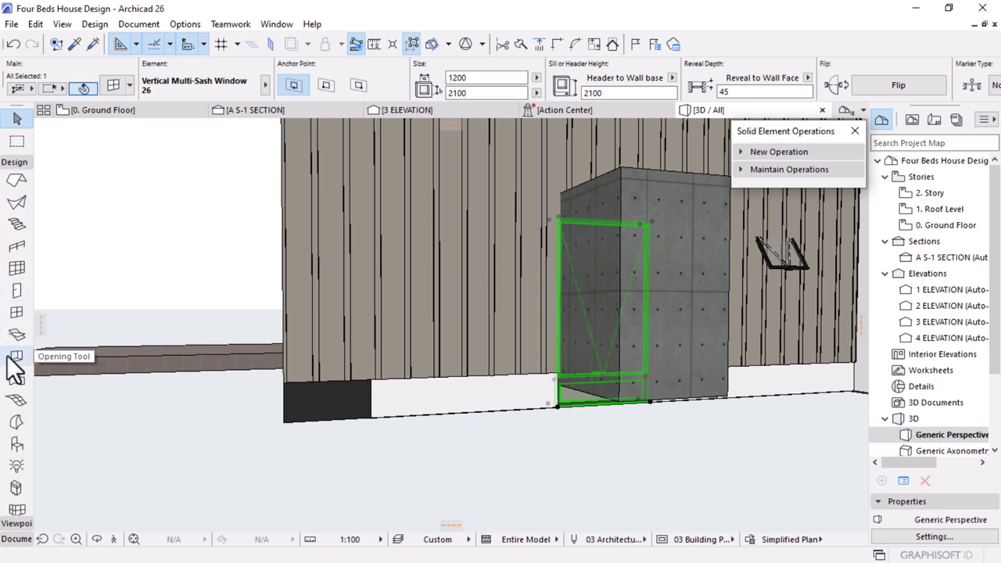
{"action": "left_click", "coordinate": [17, 312]}
{"action": "key", "text": "ctrl+a"}
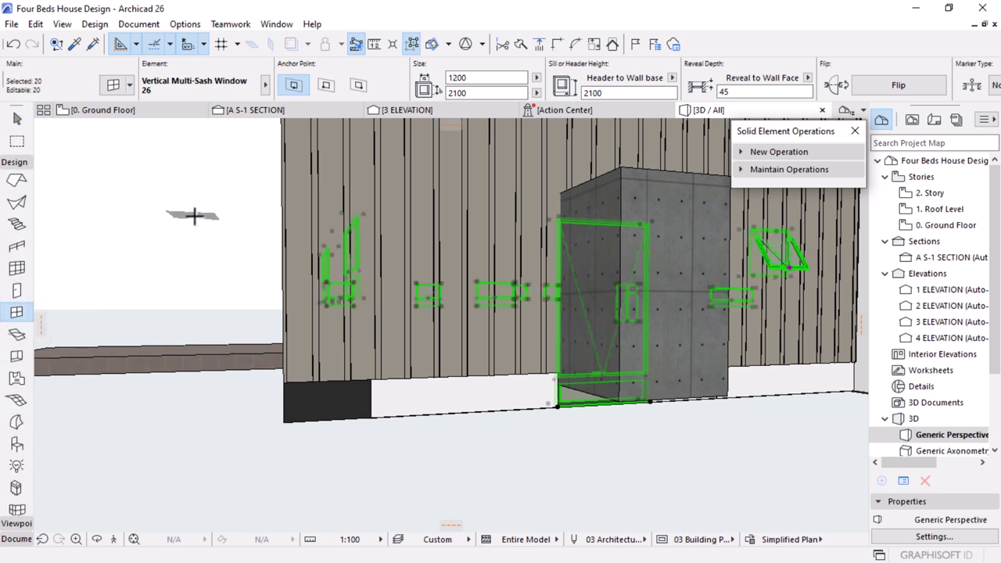
{"action": "left_click", "coordinate": [670, 77]}
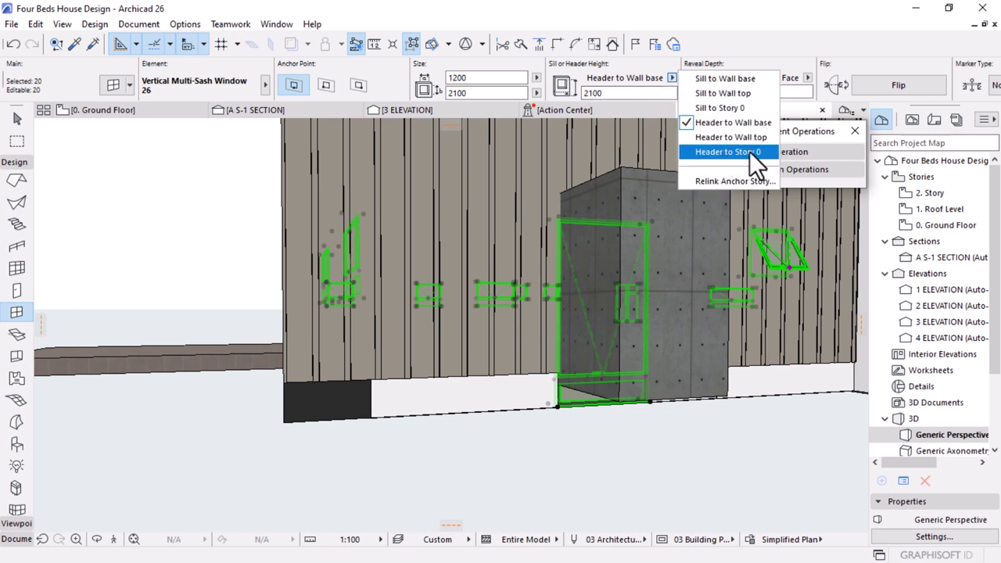
{"action": "left_click", "coordinate": [710, 151]}
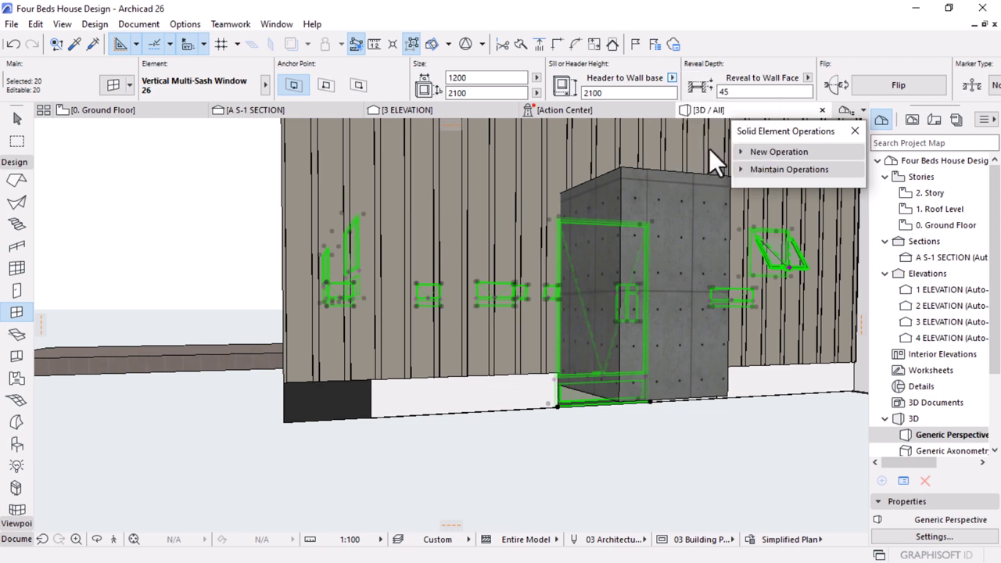
{"action": "left_click", "coordinate": [612, 92]}
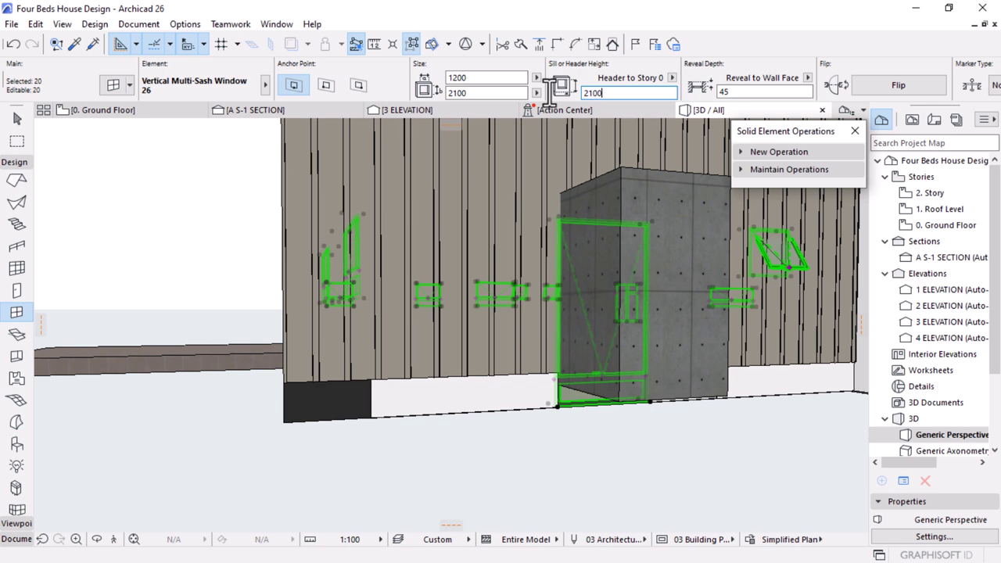
{"action": "key", "text": "Return"}
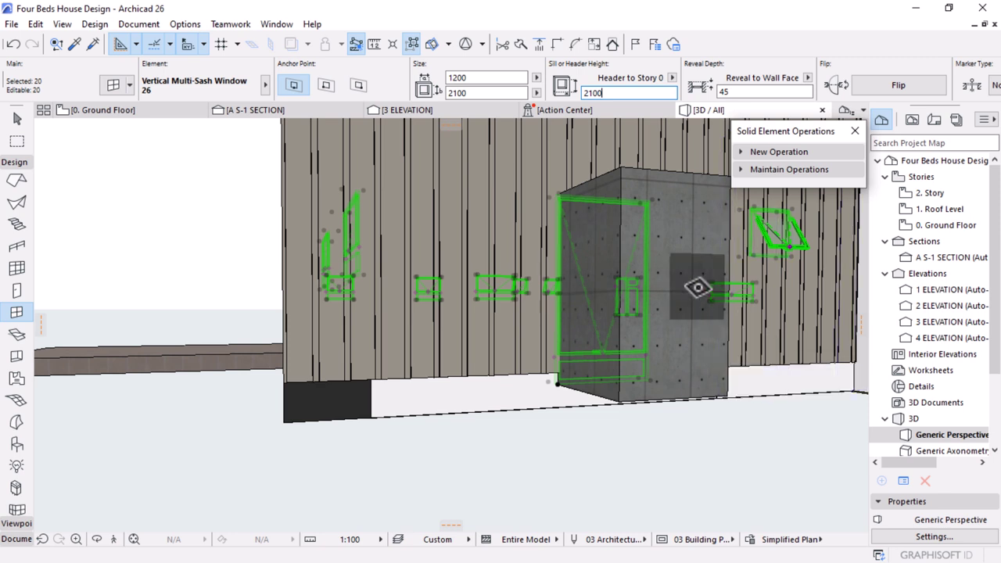
{"action": "key", "text": "Escape"}
{"action": "key", "text": "Escape"}
Cut the vertical profiled sheet at the enlarged window with a Subtraction solid operation, using the slab as operator and the sheet as target
{"action": "left_click", "coordinate": [648, 197]}
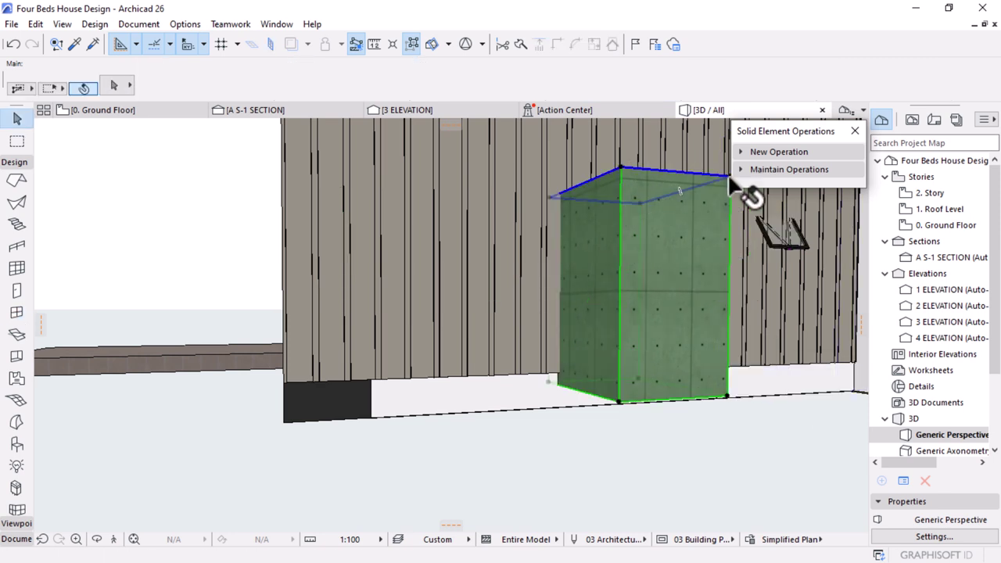
{"action": "left_click", "coordinate": [778, 152]}
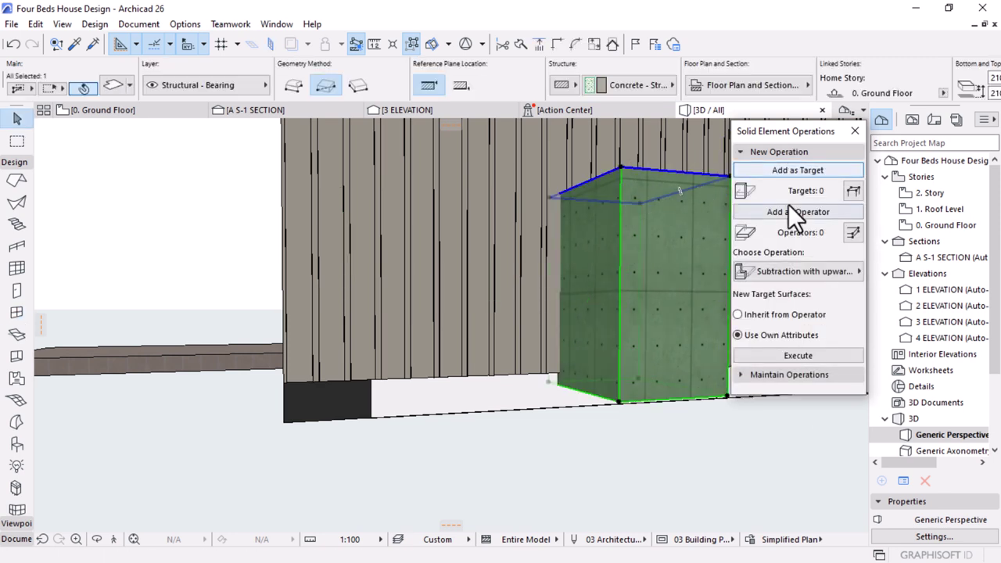
{"action": "left_click", "coordinate": [788, 171]}
{"action": "left_click", "coordinate": [775, 212]}
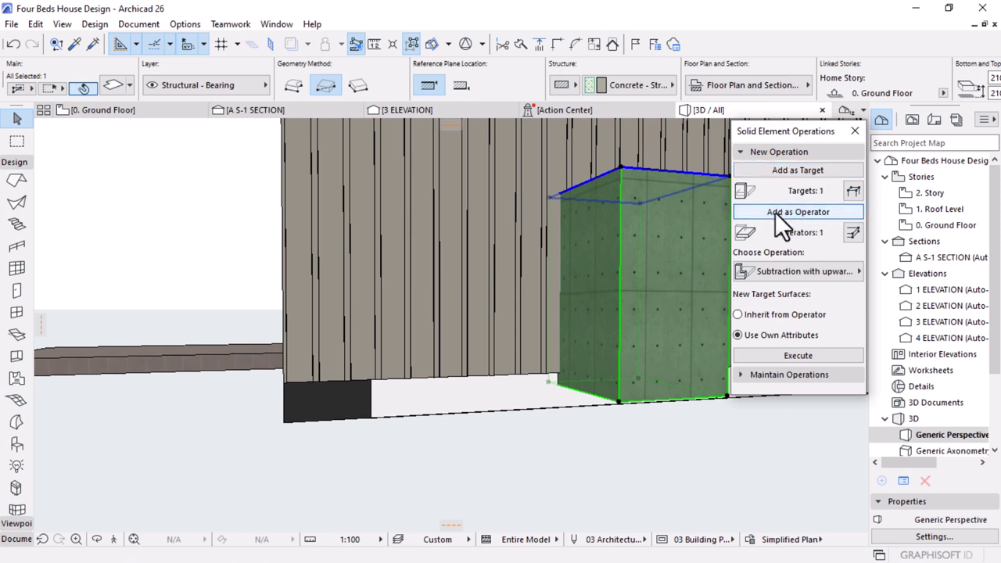
{"action": "left_click", "coordinate": [462, 209]}
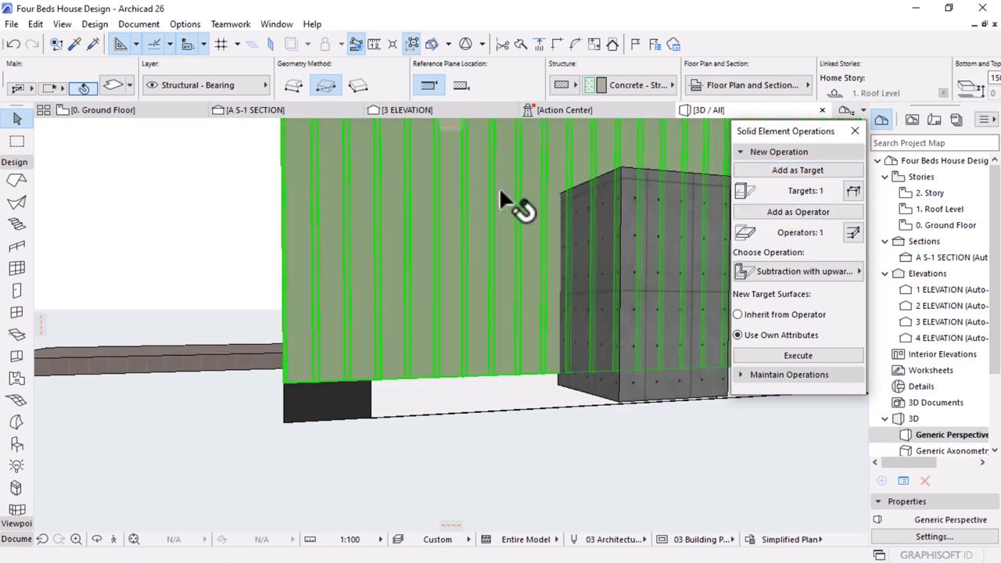
{"action": "left_click", "coordinate": [782, 173]}
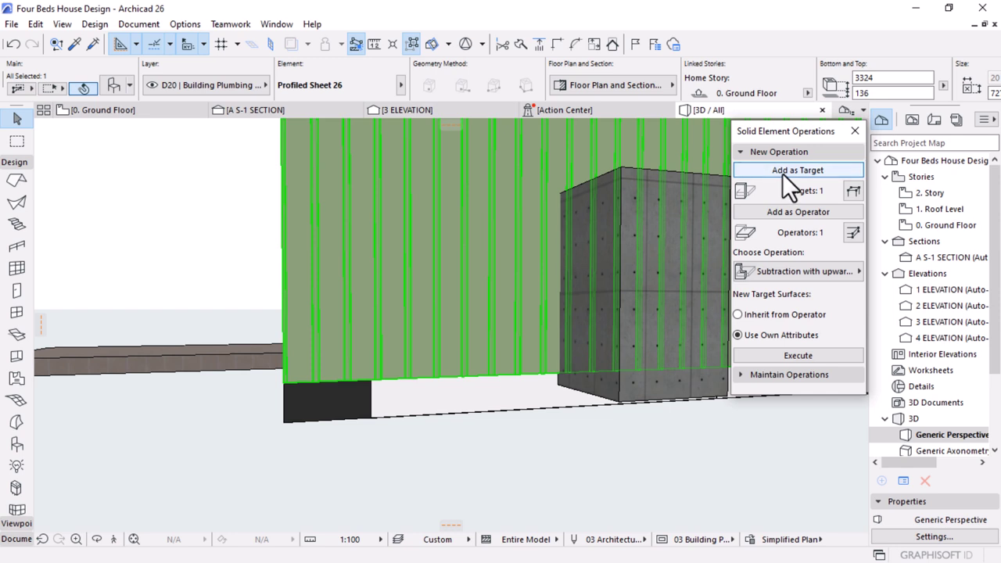
{"action": "left_click", "coordinate": [826, 273]}
{"action": "left_click", "coordinate": [667, 270]}
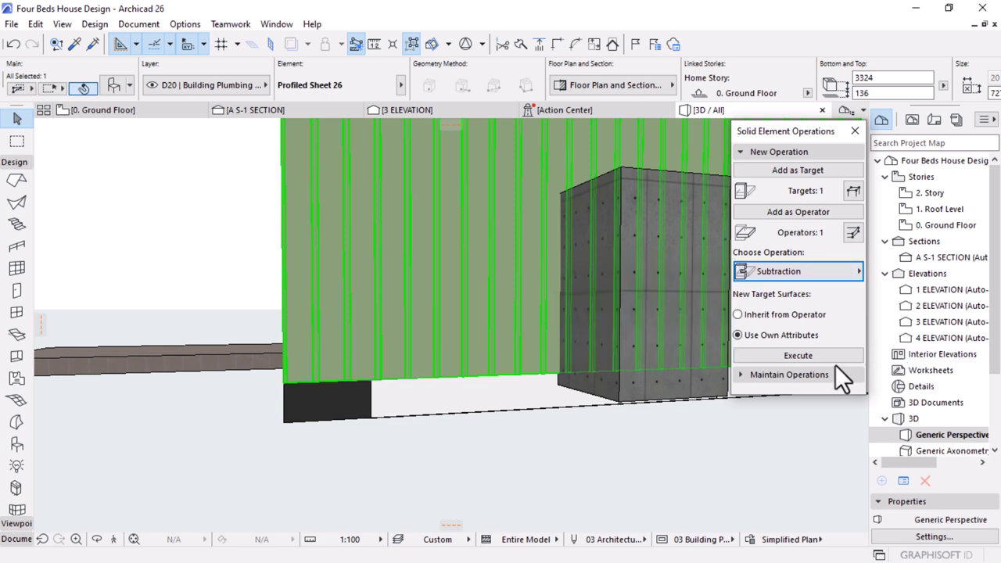
{"action": "left_click", "coordinate": [798, 355]}
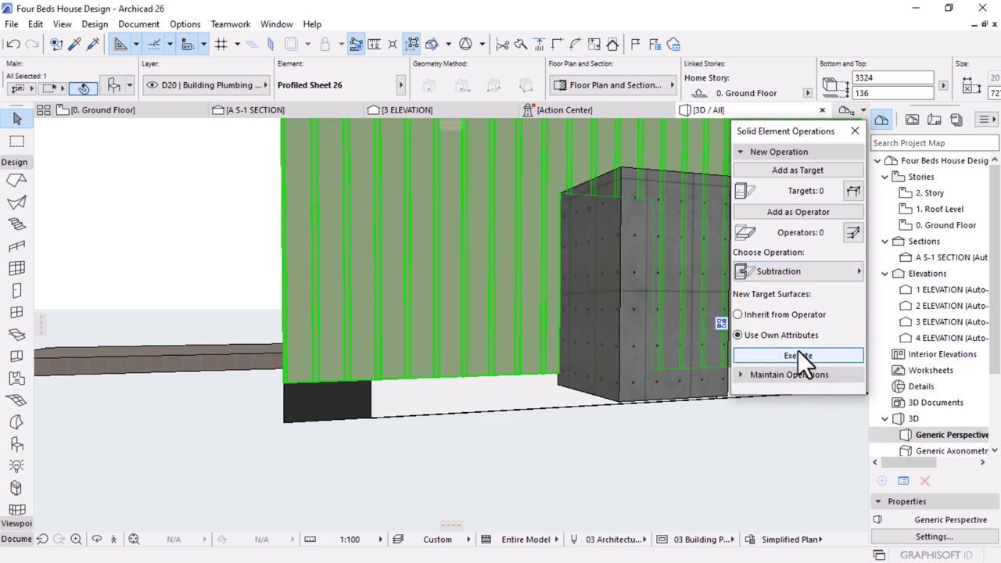
Move the cutting slab at the window opening to the Hidden layer
{"action": "left_click", "coordinate": [583, 235]}
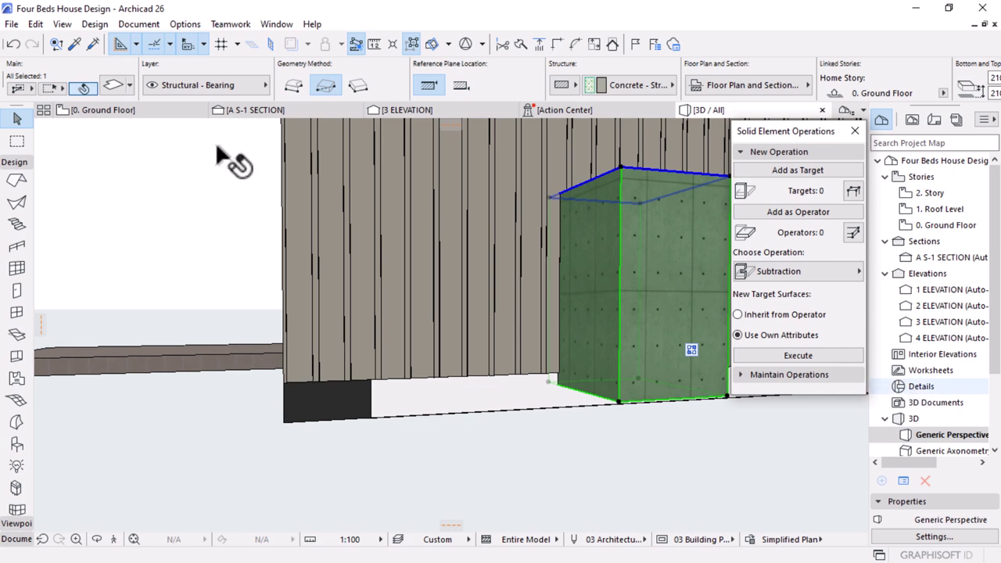
{"action": "left_click", "coordinate": [200, 85]}
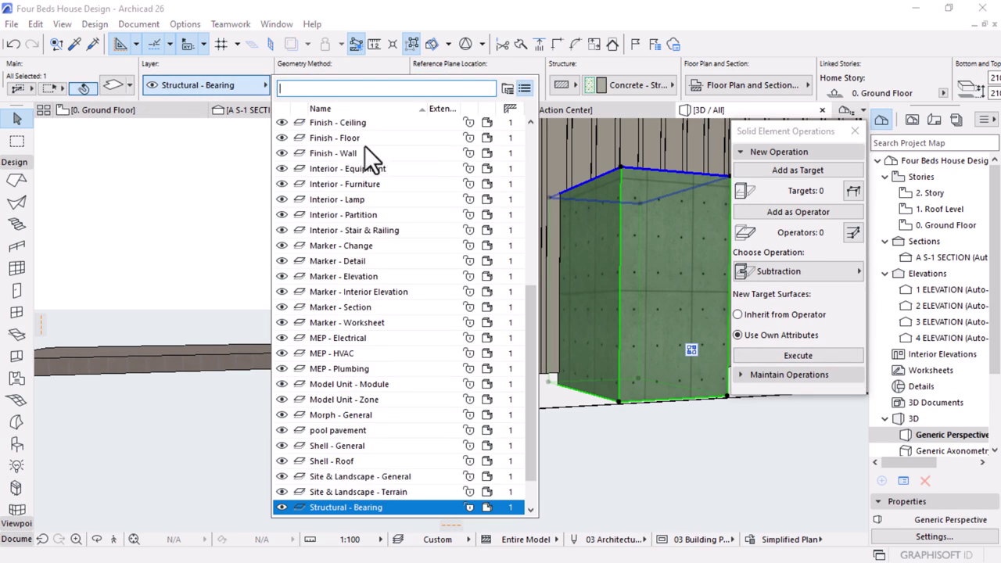
{"action": "left_click_drag", "start_coordinate": [530, 326], "coordinate": [529, 162]}
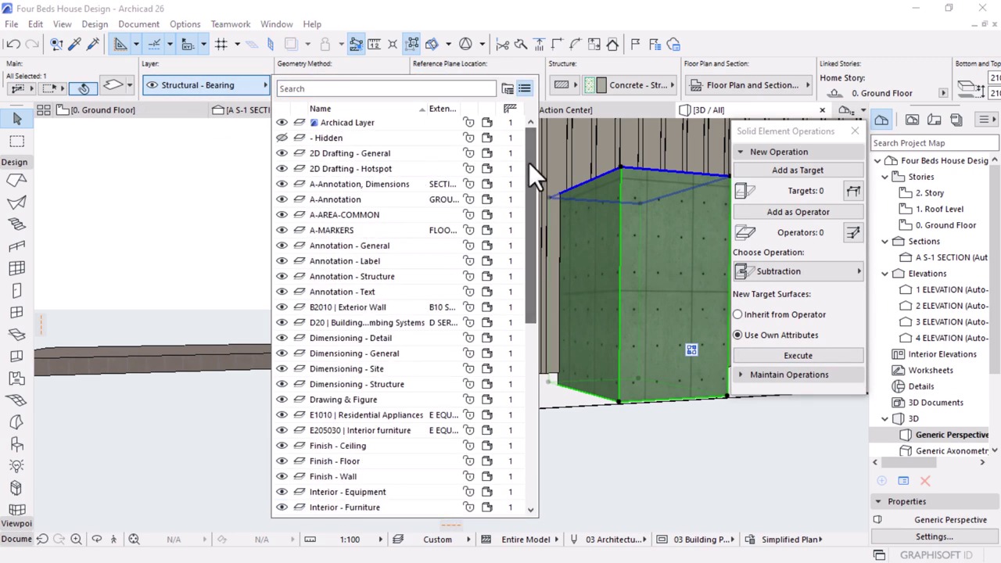
{"action": "left_click", "coordinate": [327, 138]}
{"action": "scroll", "coordinate": [473, 329], "scroll_direction": "down", "scroll_amount": 3}
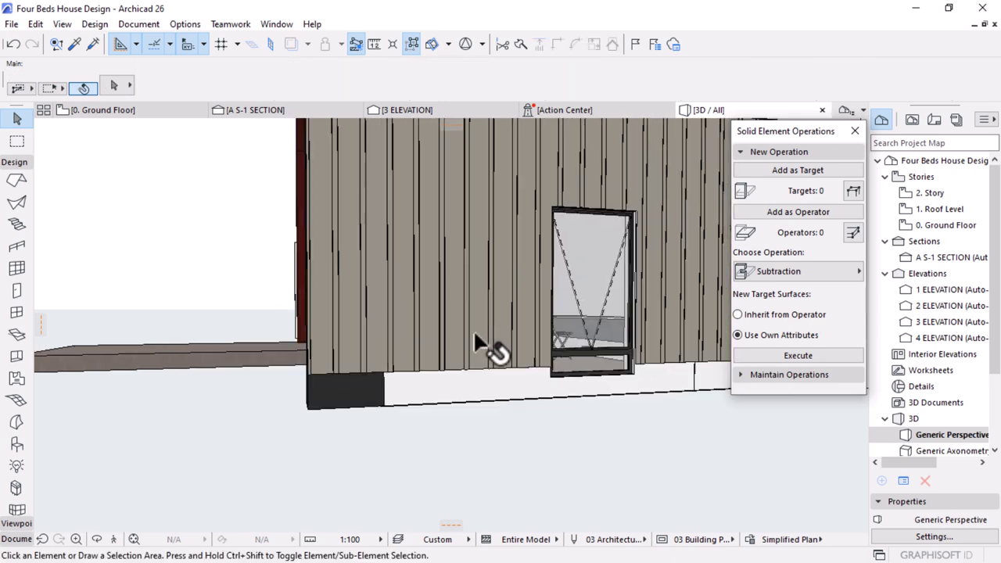
{"action": "scroll", "coordinate": [576, 338], "scroll_direction": "up", "scroll_amount": 5}
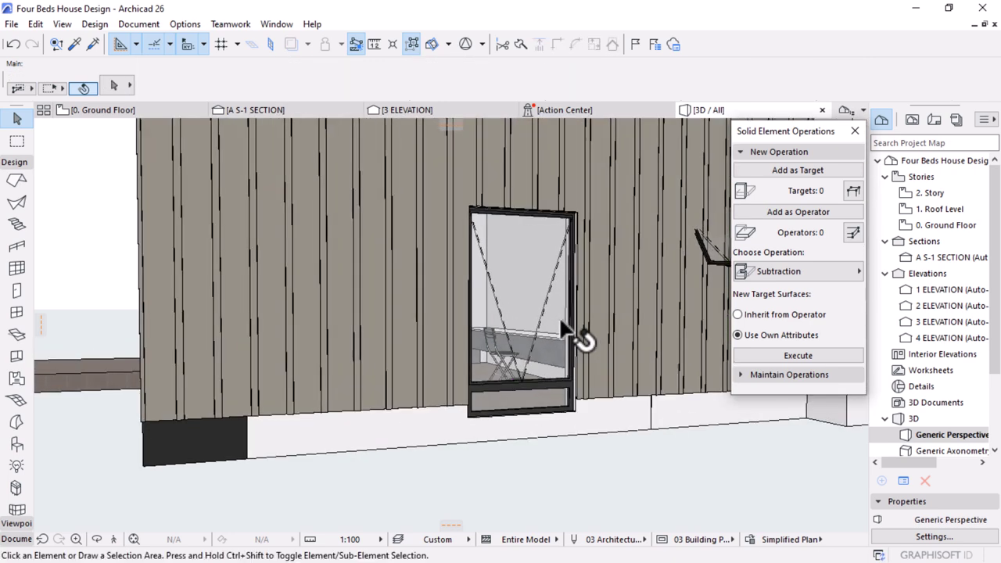
Set the base elevation of the vertical profiled sheet around the enlarged window to 0
{"action": "left_click", "coordinate": [539, 285]}
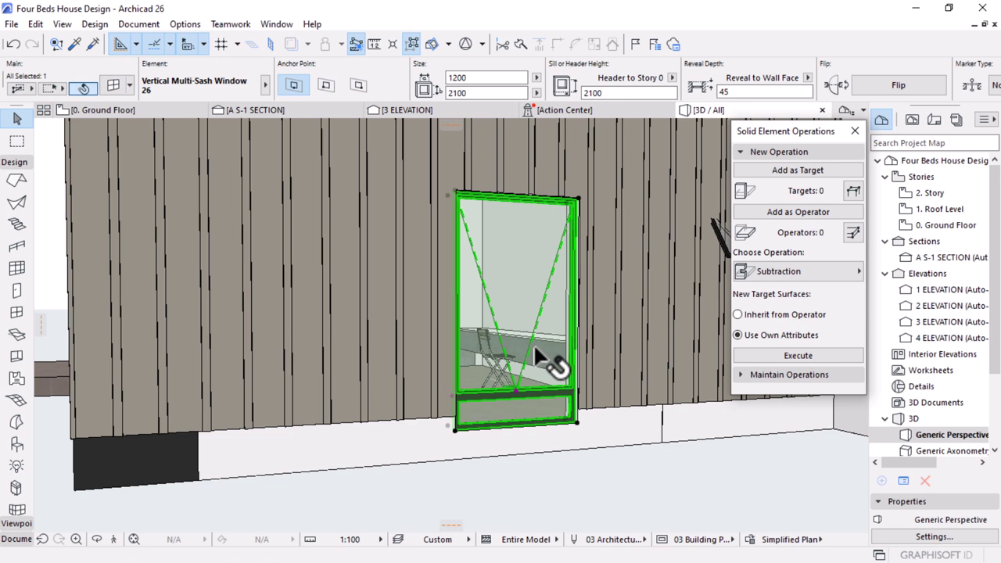
{"action": "left_click", "coordinate": [302, 294]}
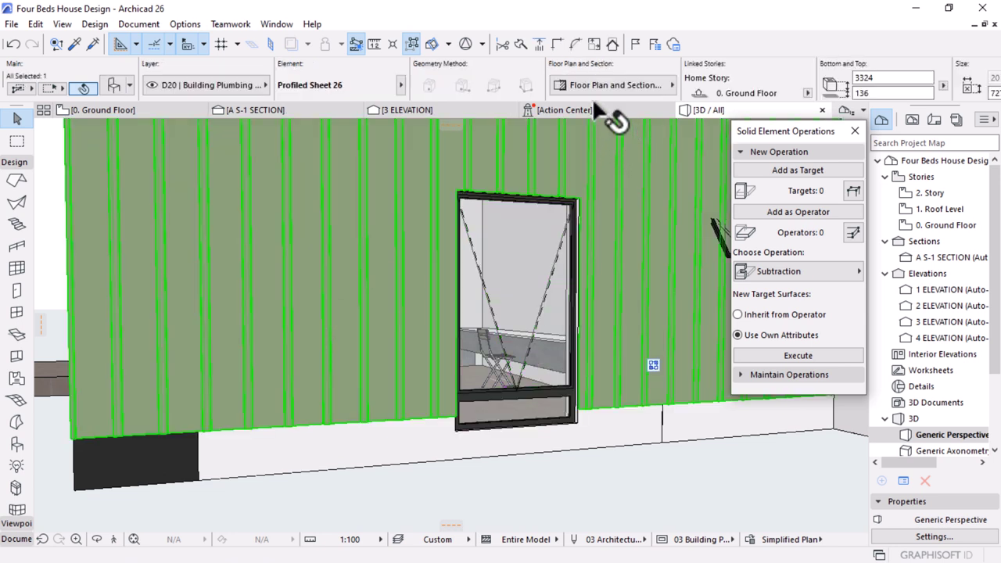
{"action": "double_click", "coordinate": [886, 93]}
{"action": "type", "text": "0"}
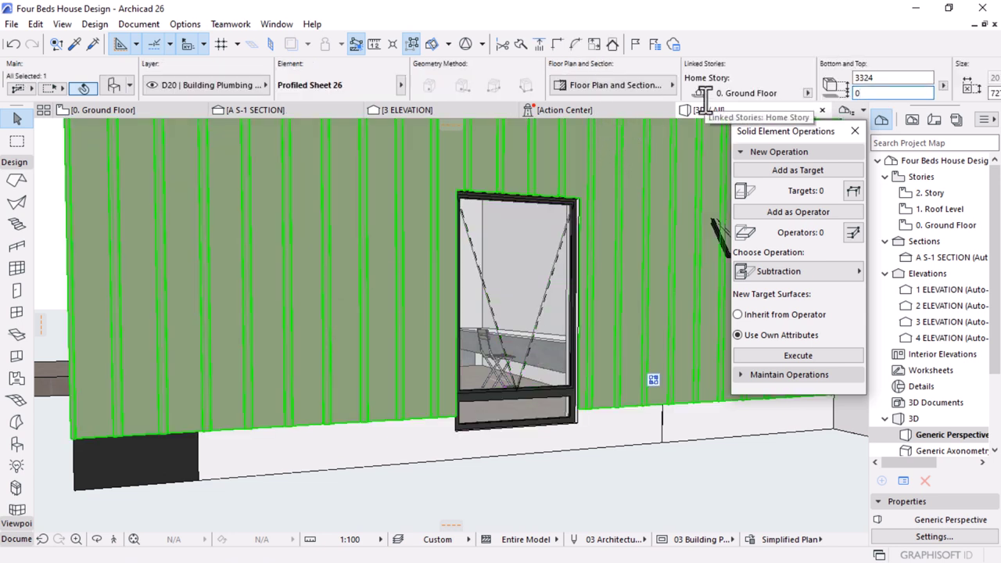
{"action": "key", "text": "Return"}
{"action": "scroll", "coordinate": [443, 303], "scroll_direction": "down", "scroll_amount": 3}
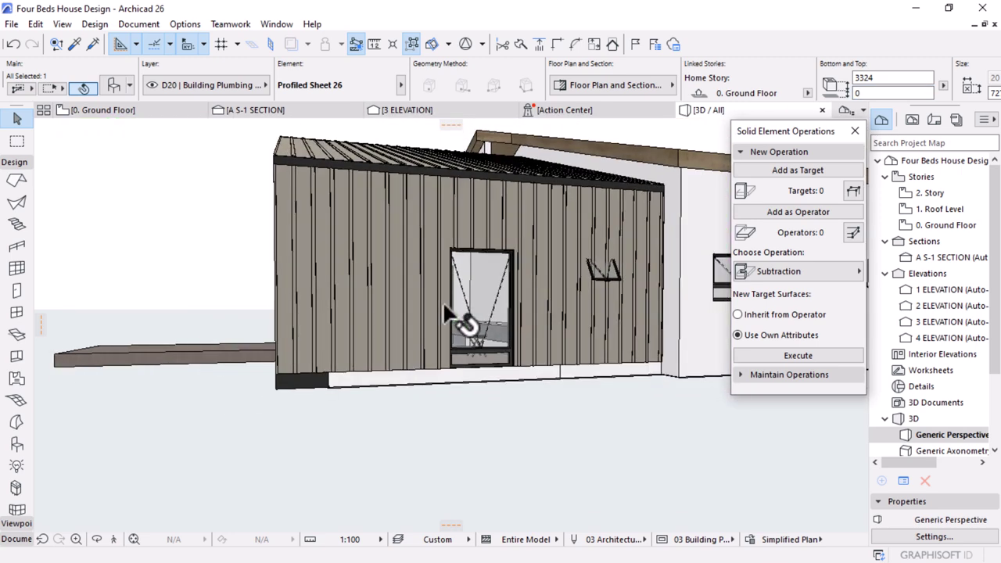
{"action": "scroll", "coordinate": [475, 270], "scroll_direction": "up", "scroll_amount": 3}
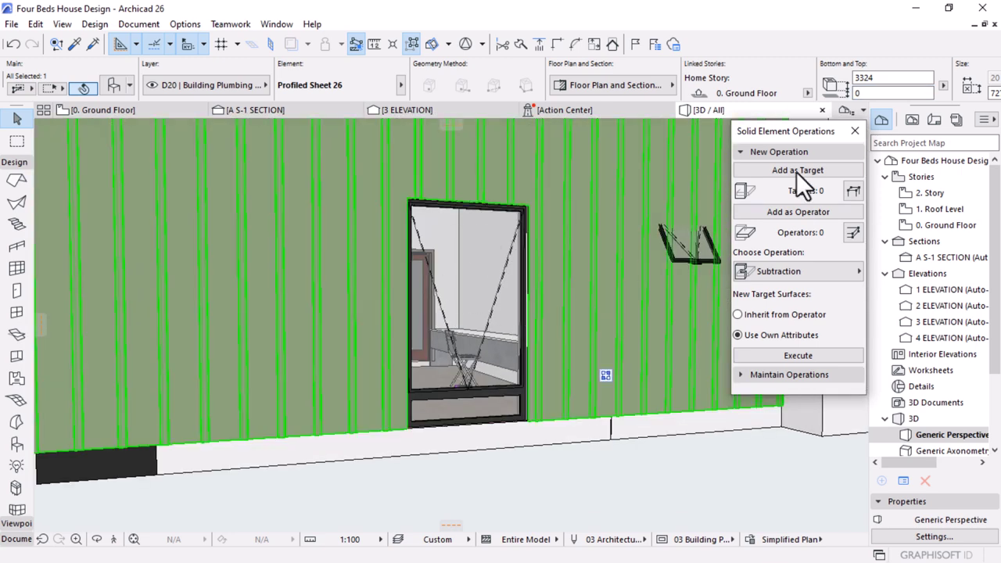
Set the lower pane height of the enlarged multi-sash window to 1200 in its asymmetric pane configuration
{"action": "left_click", "coordinate": [802, 155]}
{"action": "left_click", "coordinate": [518, 283]}
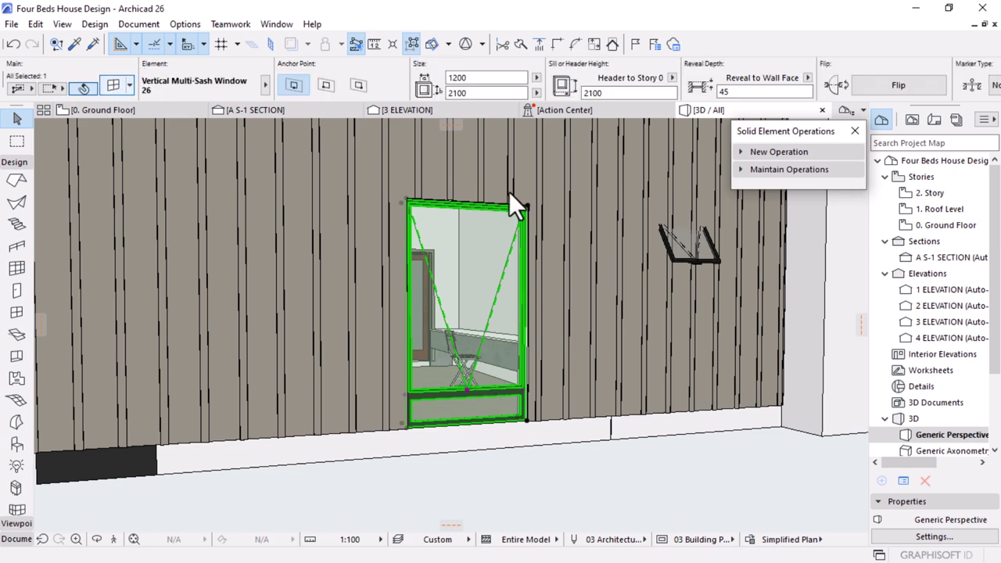
{"action": "key", "text": "ctrl+t"}
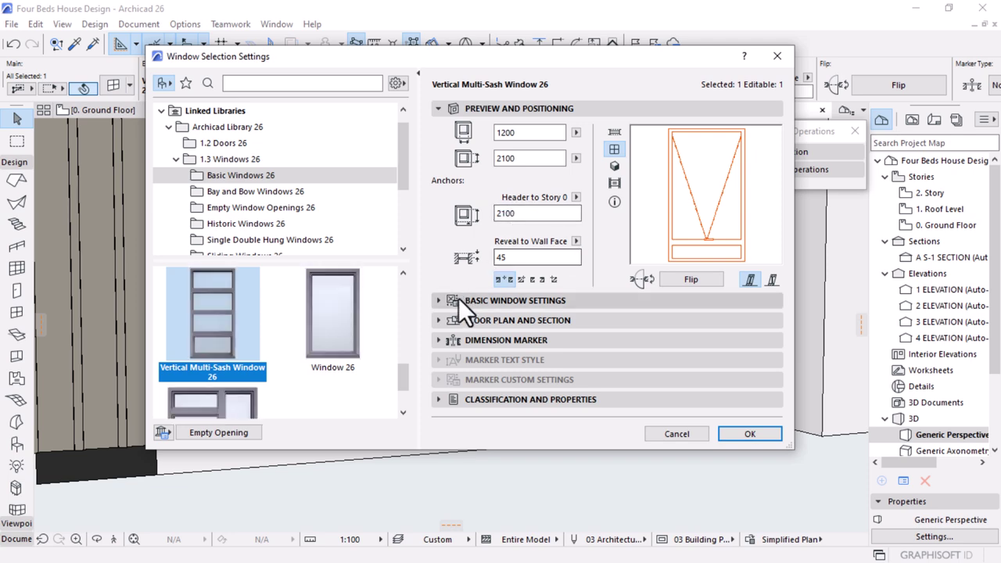
{"action": "left_click", "coordinate": [461, 301]}
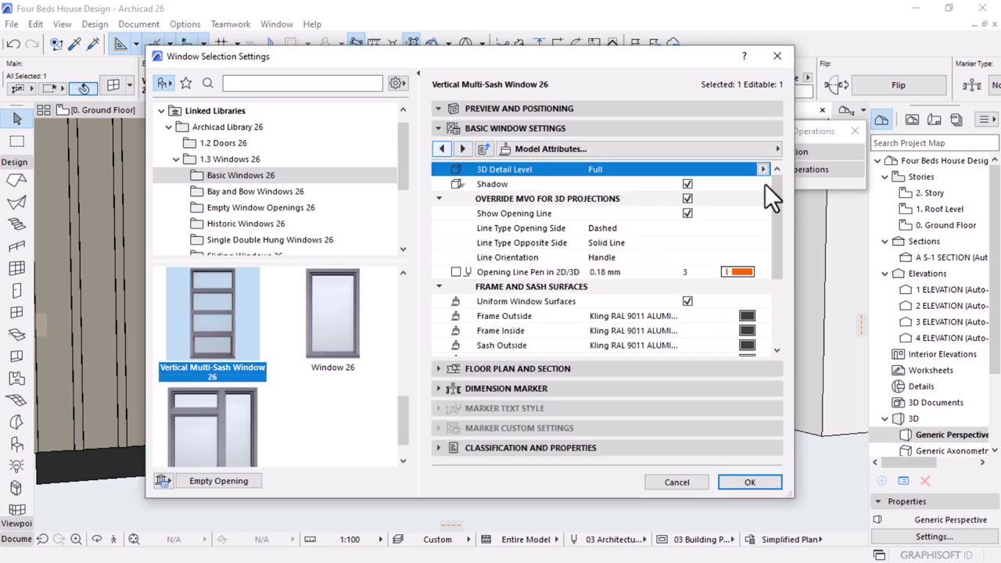
{"action": "left_click", "coordinate": [772, 148]}
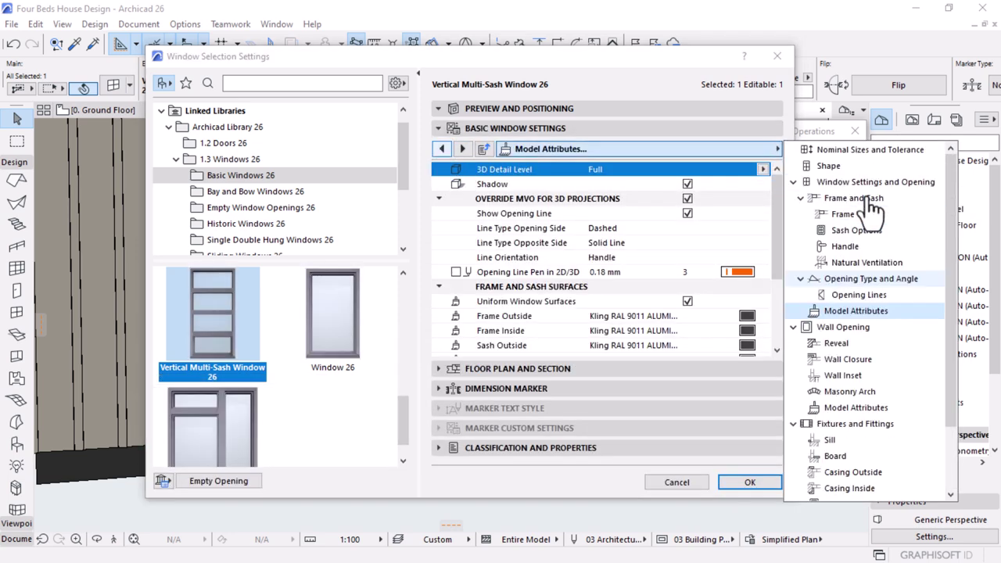
{"action": "left_click", "coordinate": [830, 167]}
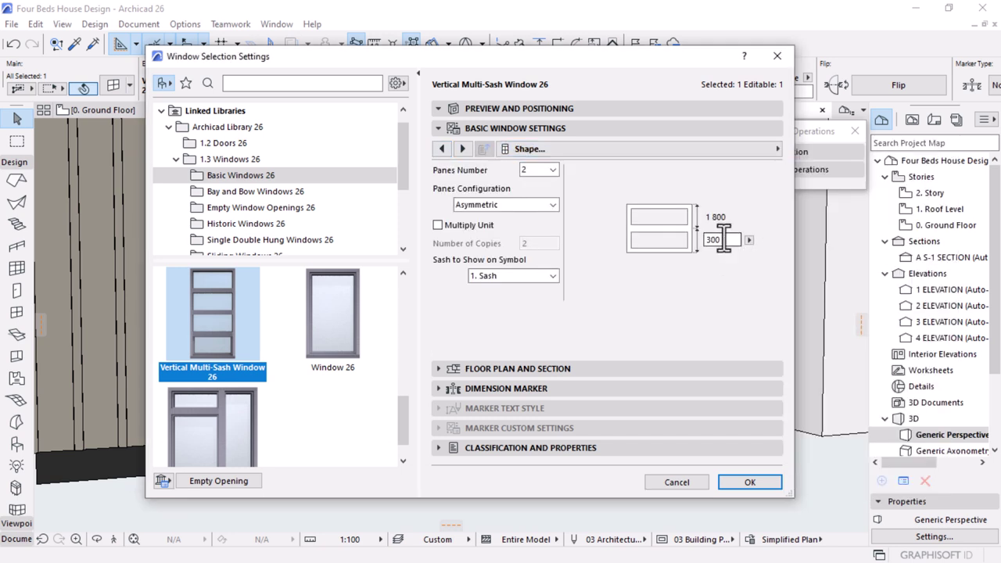
{"action": "left_click", "coordinate": [724, 238]}
{"action": "type", "text": "1200"}
{"action": "left_click", "coordinate": [601, 111]}
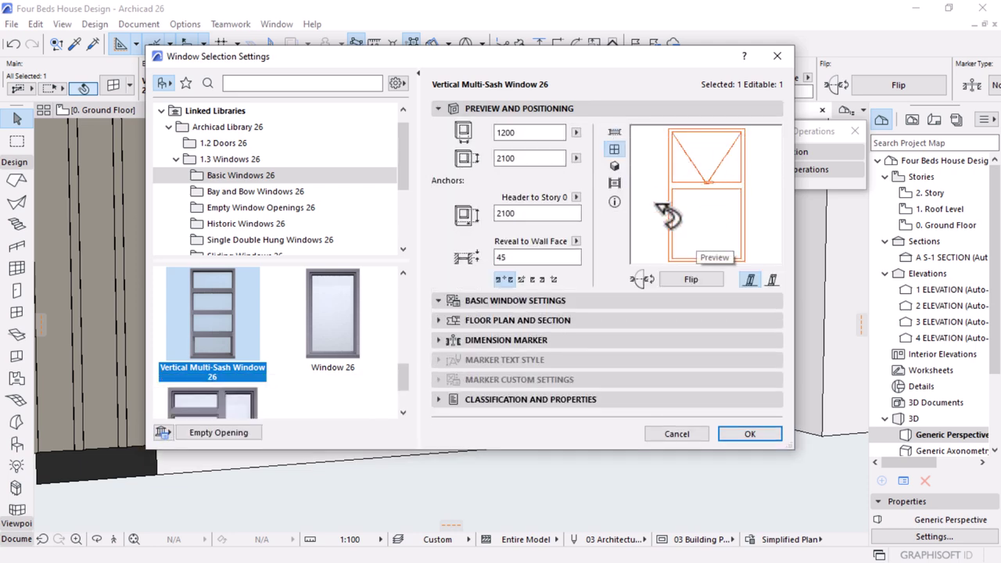
{"action": "left_click", "coordinate": [483, 302]}
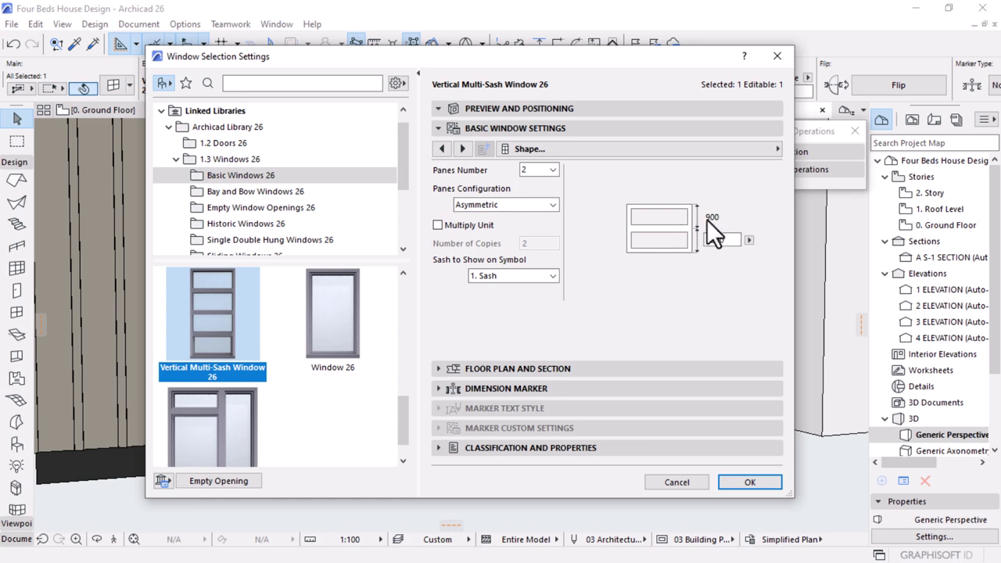
{"action": "left_click", "coordinate": [726, 478]}
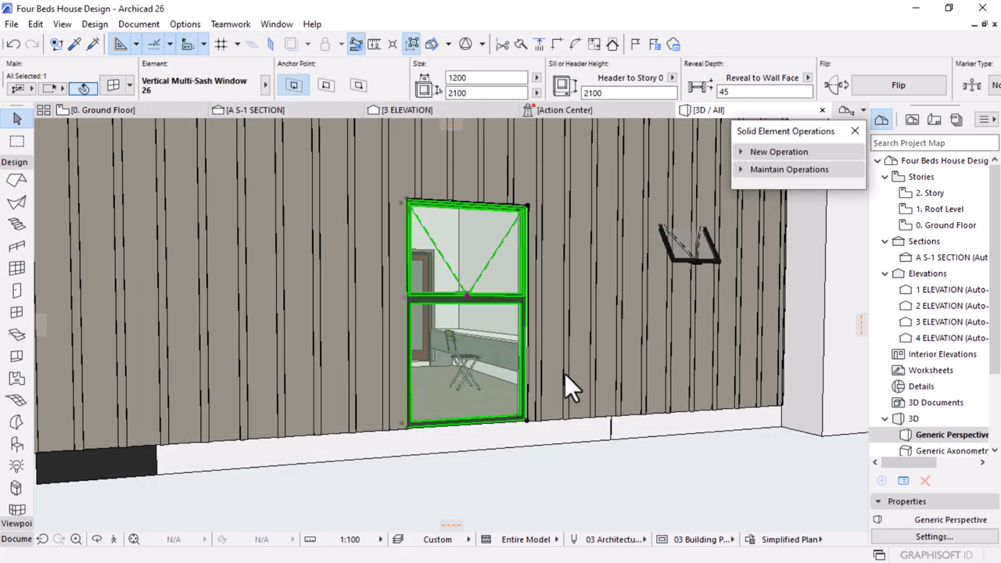
{"action": "scroll", "coordinate": [516, 381], "scroll_direction": "down", "scroll_amount": 3}
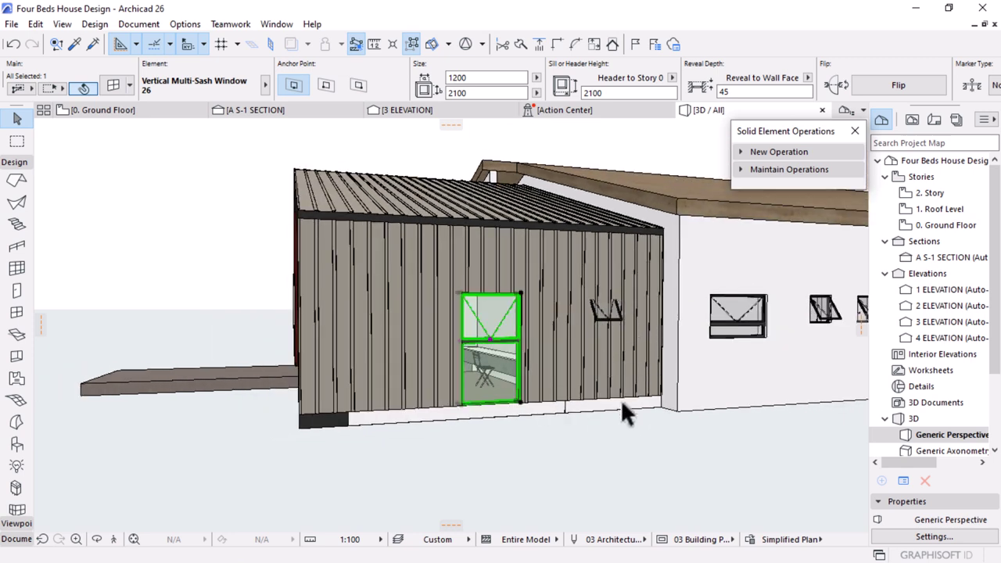
{"action": "key", "text": "Escape"}
On the Ground Floor plan, draw a 600 by 600 rectangular slab outward from the small bathroom window's opening, across the wall and profiled sheet
{"action": "middle_click_drag", "start_coordinate": [621, 384], "coordinate": [610, 338], "text": "shift"}
{"action": "scroll", "coordinate": [610, 338], "scroll_direction": "up", "scroll_amount": 3}
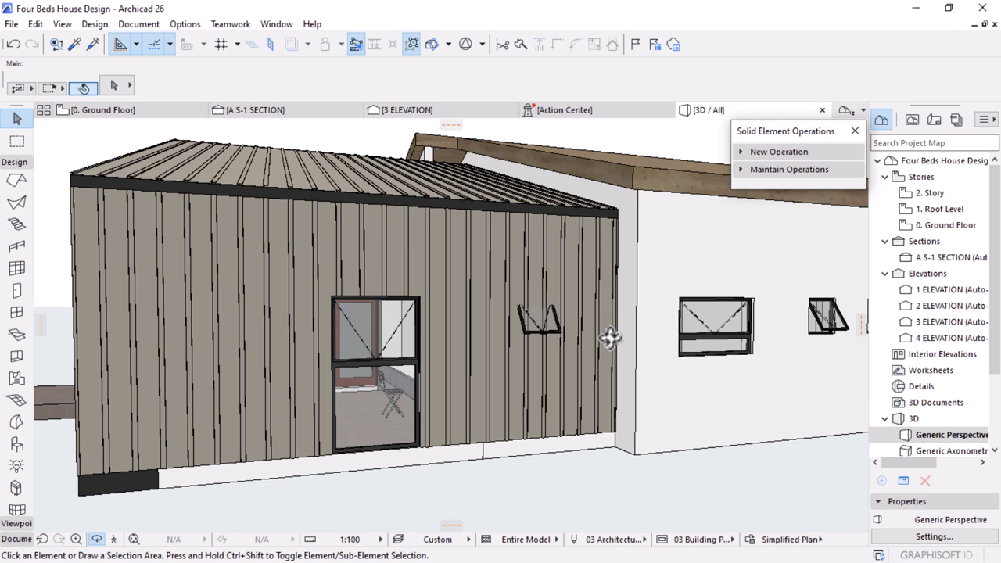
{"action": "left_click", "coordinate": [553, 323]}
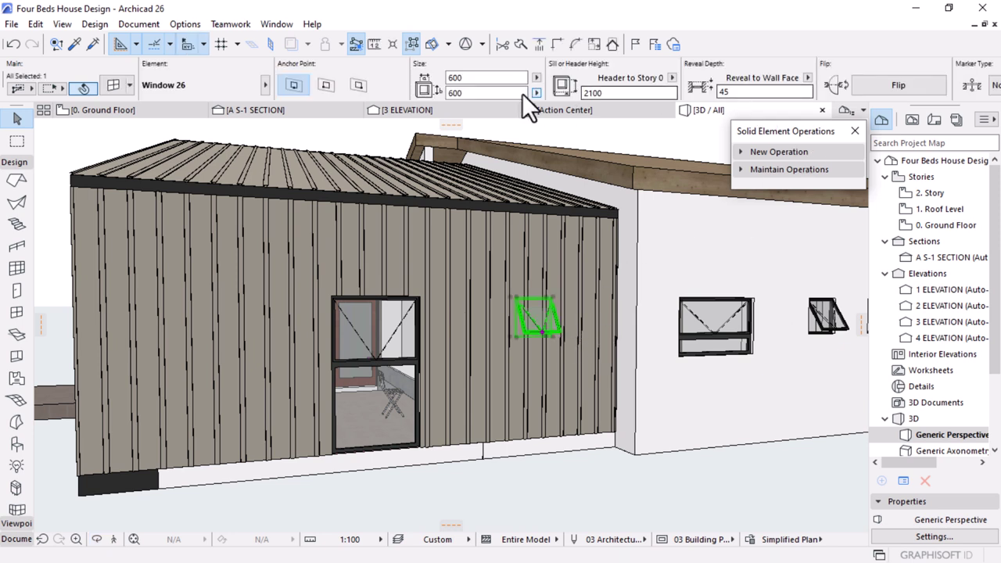
{"action": "left_click", "coordinate": [100, 110]}
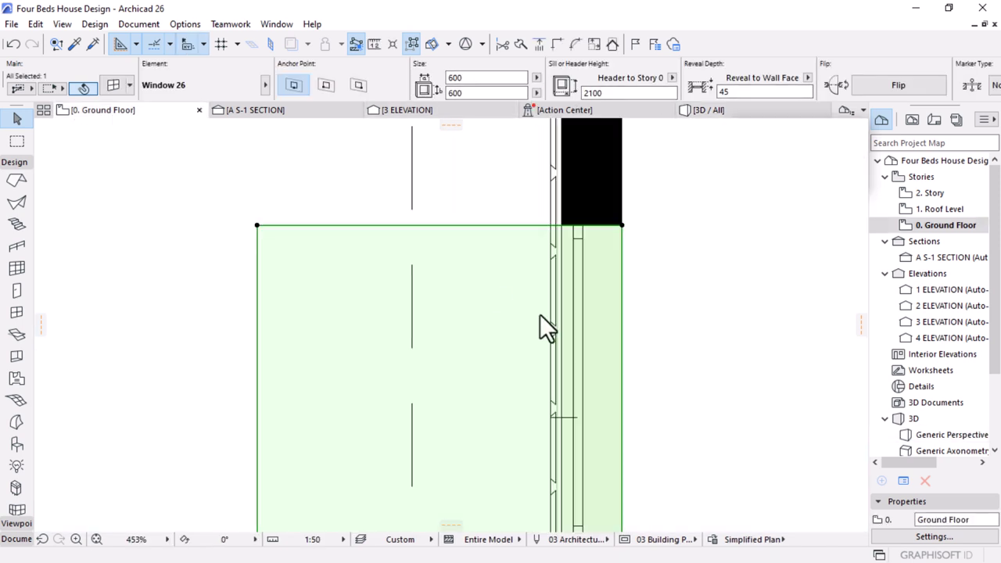
{"action": "key", "text": "Escape"}
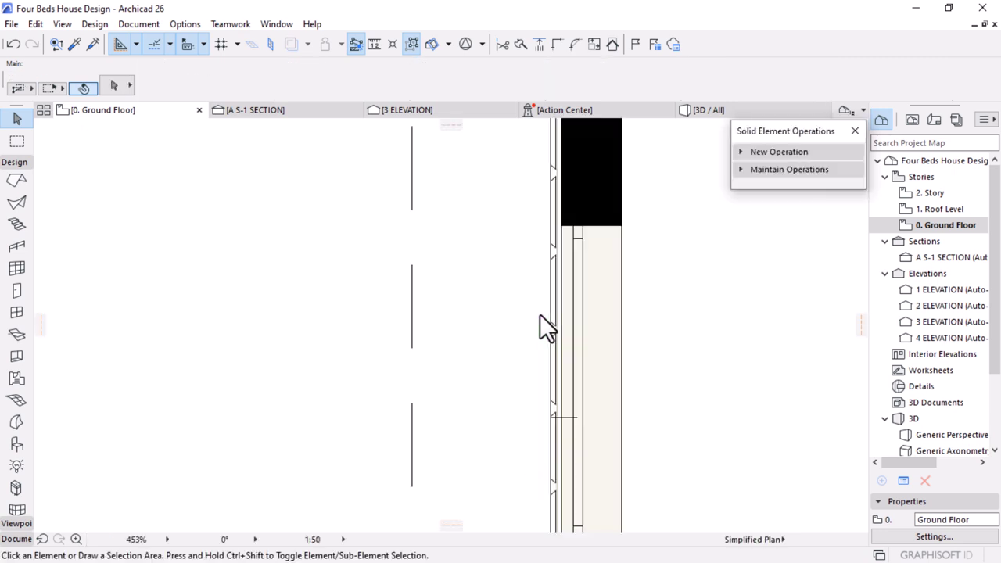
{"action": "scroll", "coordinate": [447, 333], "scroll_direction": "down", "scroll_amount": 10}
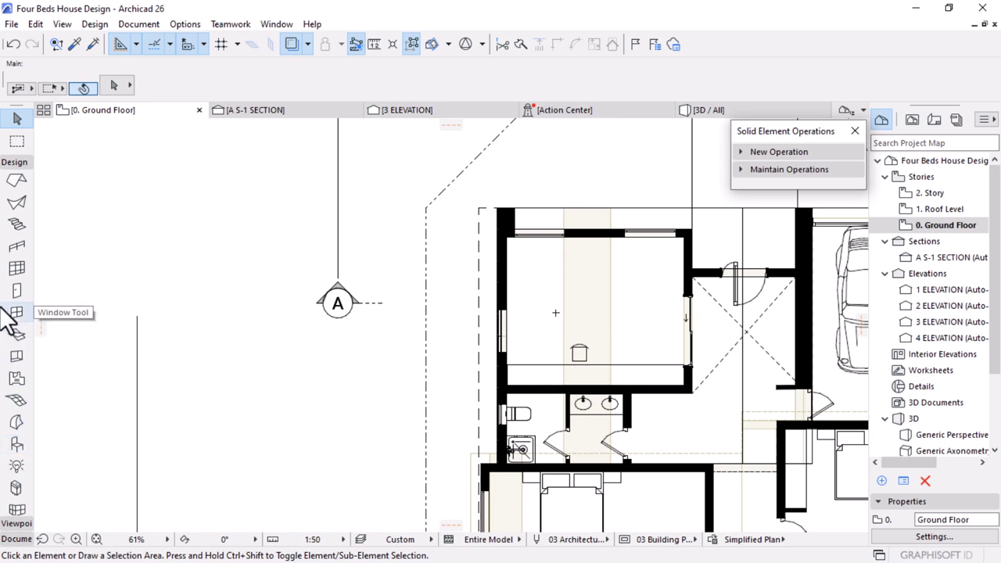
{"action": "scroll", "coordinate": [14, 313], "scroll_direction": "up", "scroll_amount": 3}
{"action": "left_click", "coordinate": [16, 245]}
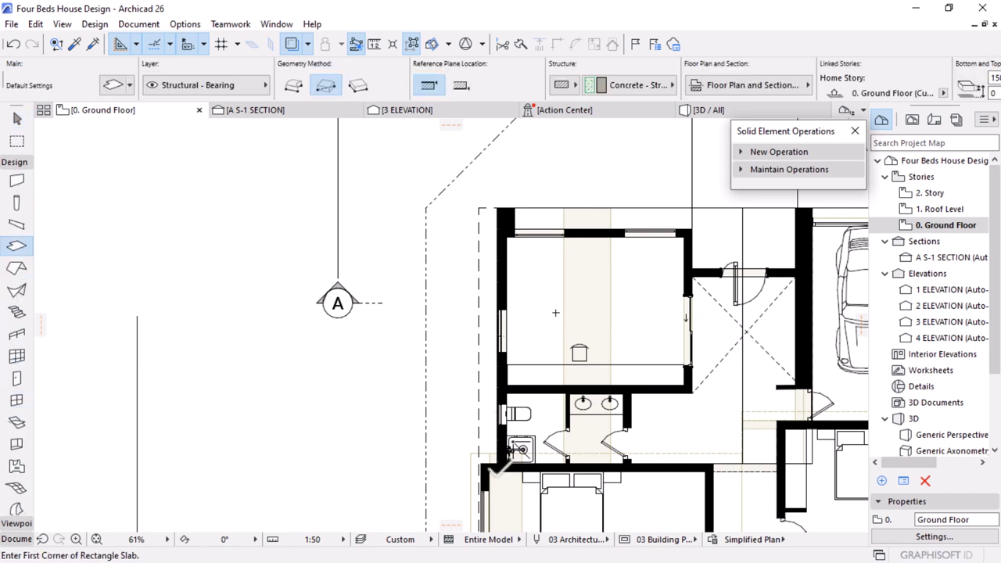
{"action": "scroll", "coordinate": [500, 317], "scroll_direction": "up", "scroll_amount": 6}
{"action": "left_click", "coordinate": [508, 295]}
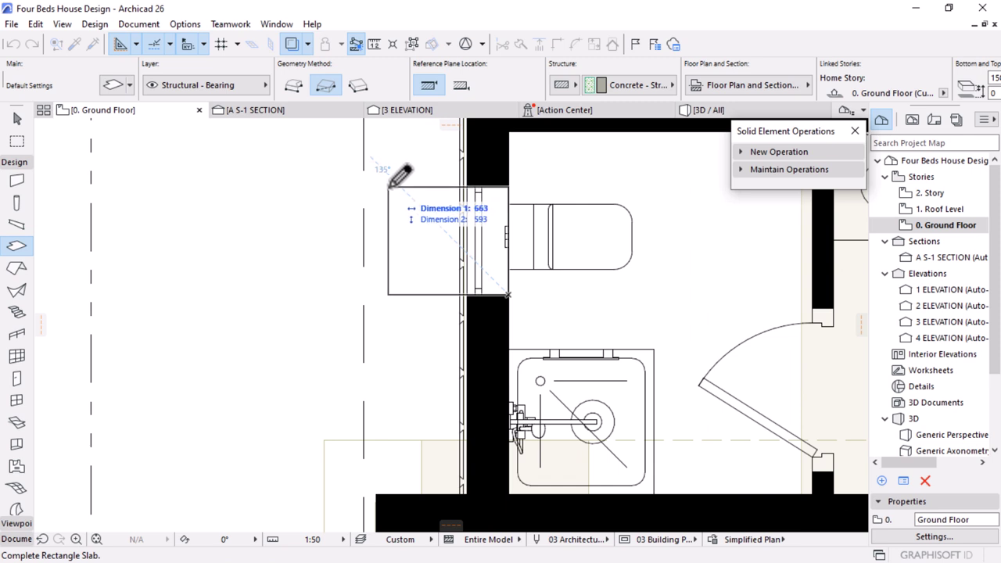
{"action": "type", "text": "600"}
{"action": "key", "text": "Tab"}
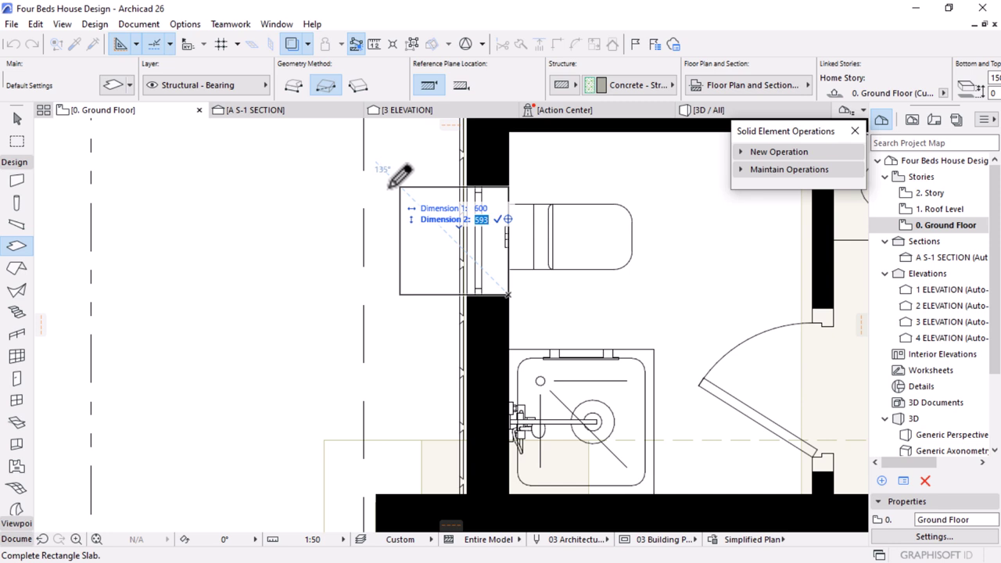
{"action": "key", "text": "Return"}
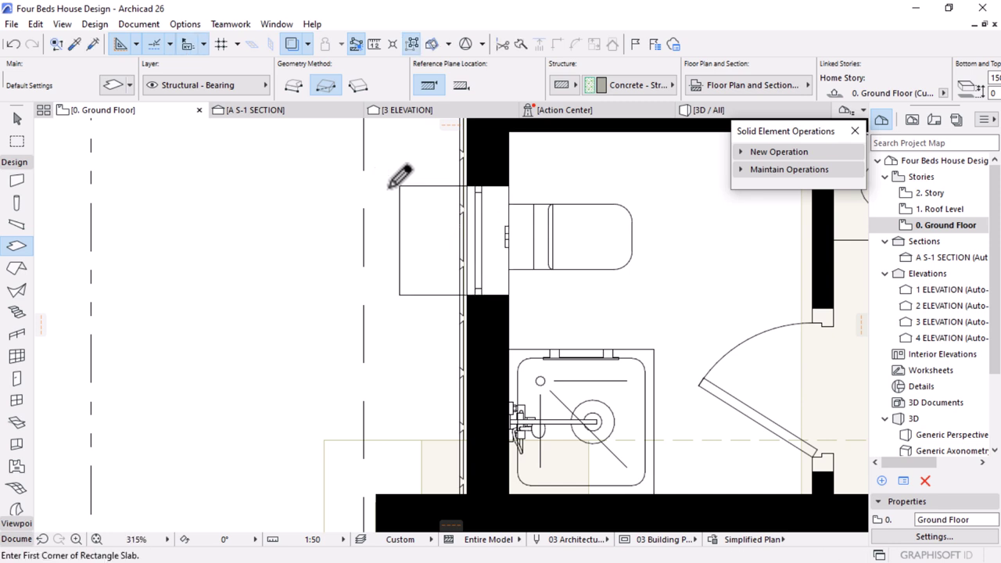
{"action": "key", "text": "Escape"}
Set the slab at the bathroom window to 600 thickness and a 2100 reference plane offset to its home story
{"action": "left_click", "coordinate": [417, 183]}
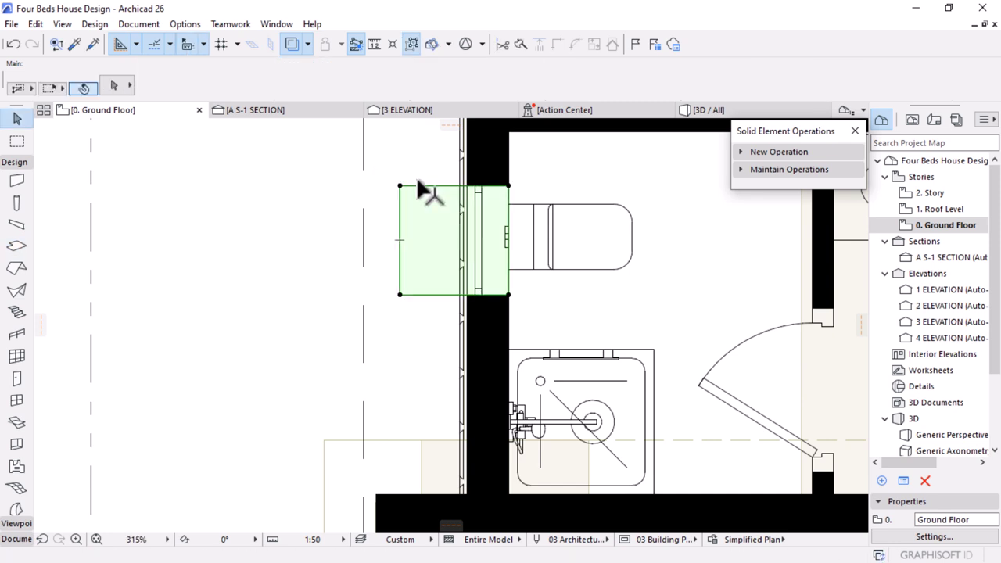
{"action": "scroll", "coordinate": [581, 77], "scroll_direction": "down", "scroll_amount": 2}
{"action": "scroll", "coordinate": [787, 79], "scroll_direction": "down", "scroll_amount": 3}
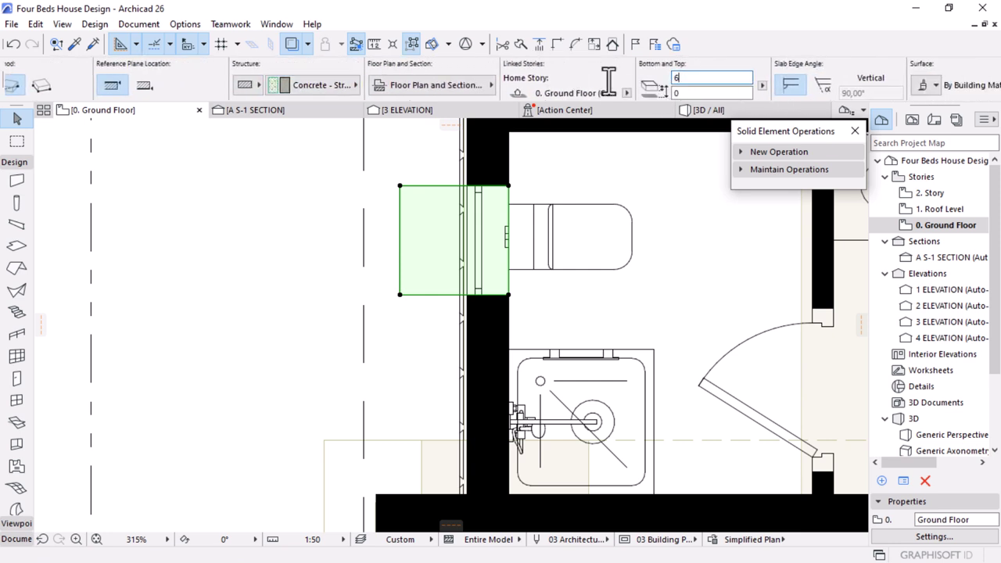
{"action": "left_click", "coordinate": [705, 93]}
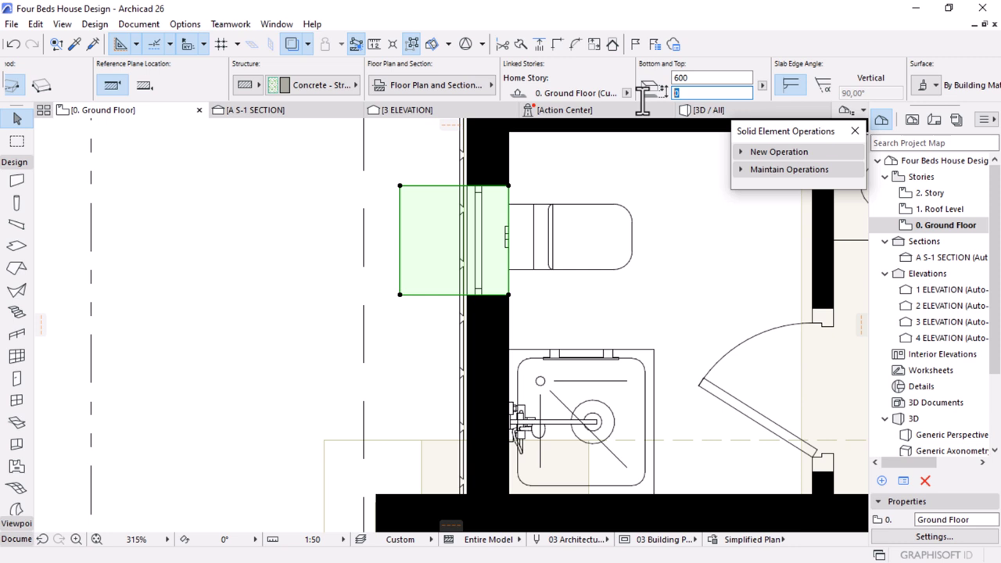
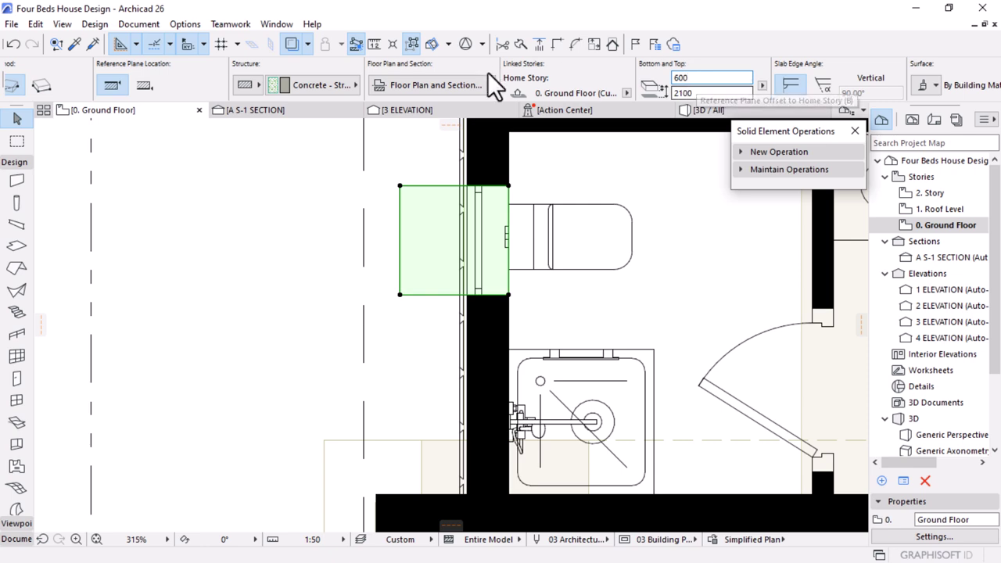
In 3D, cut the vertical profiled sheet at the small bathroom window with a Subtraction solid operation, using the slab as operator and the sheet as target
{"action": "left_click", "coordinate": [715, 109]}
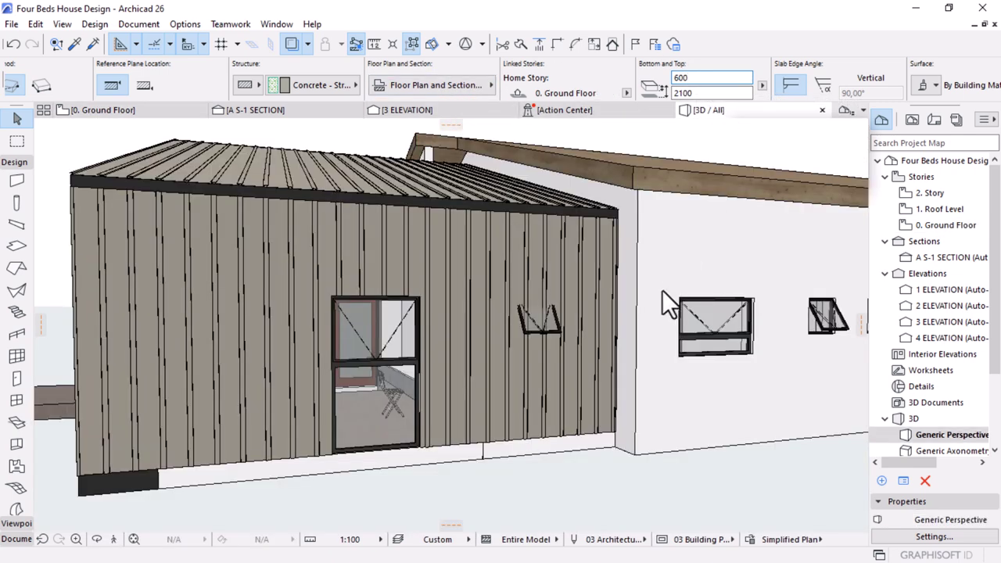
{"action": "left_click", "coordinate": [552, 317]}
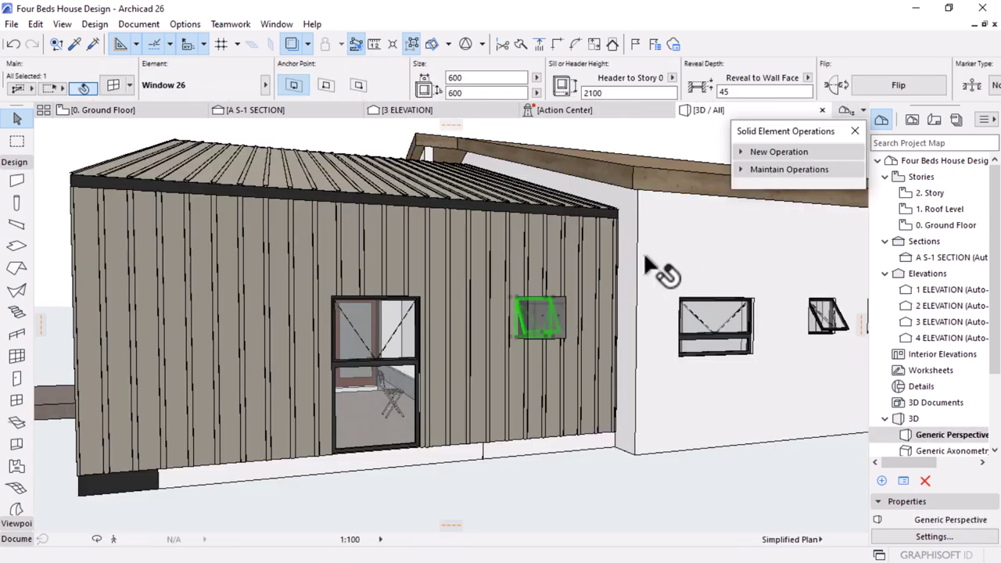
{"action": "scroll", "coordinate": [567, 349], "scroll_direction": "up", "scroll_amount": 4}
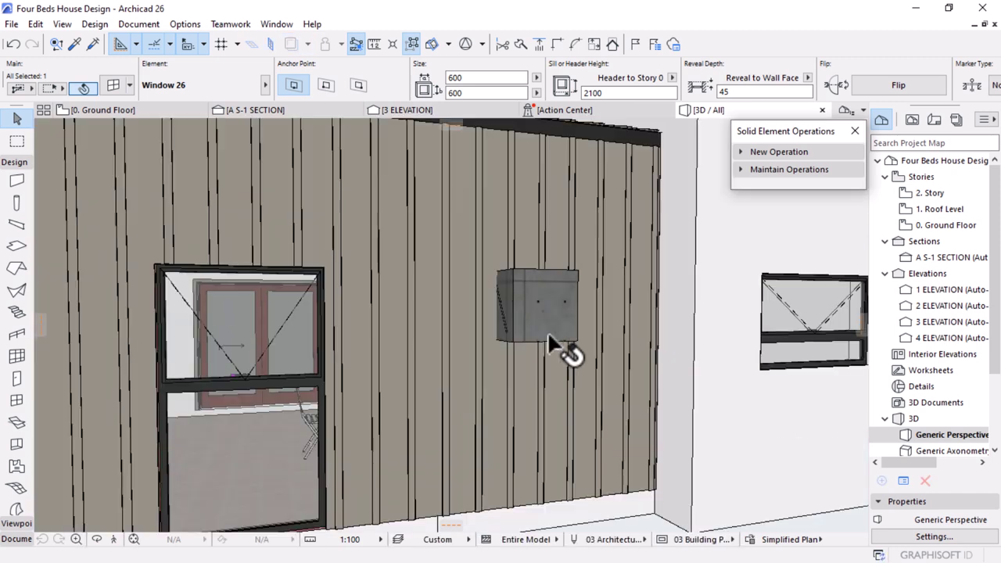
{"action": "left_click", "coordinate": [571, 287]}
{"action": "left_click", "coordinate": [799, 152]}
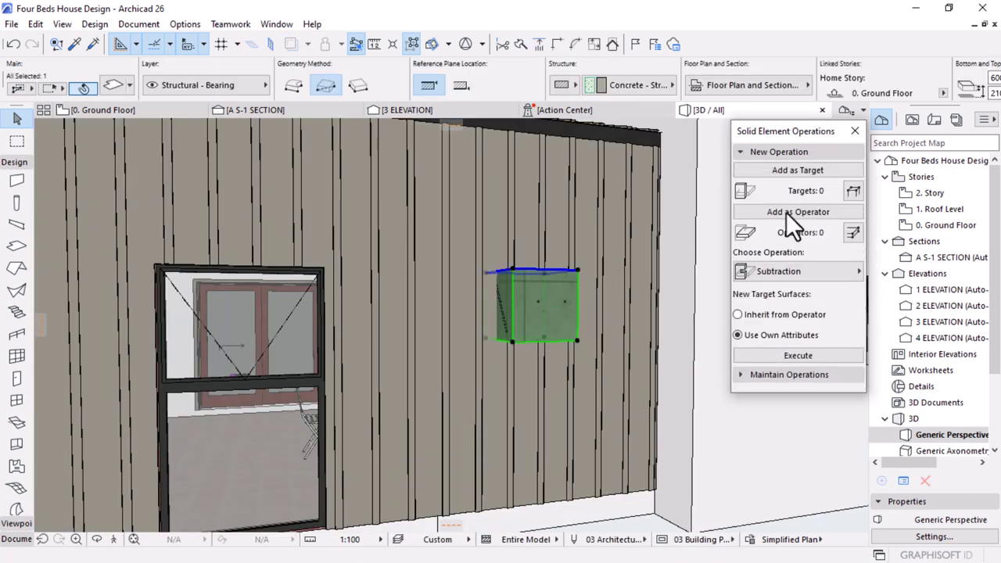
{"action": "left_click", "coordinate": [786, 211]}
{"action": "left_click", "coordinate": [472, 187]}
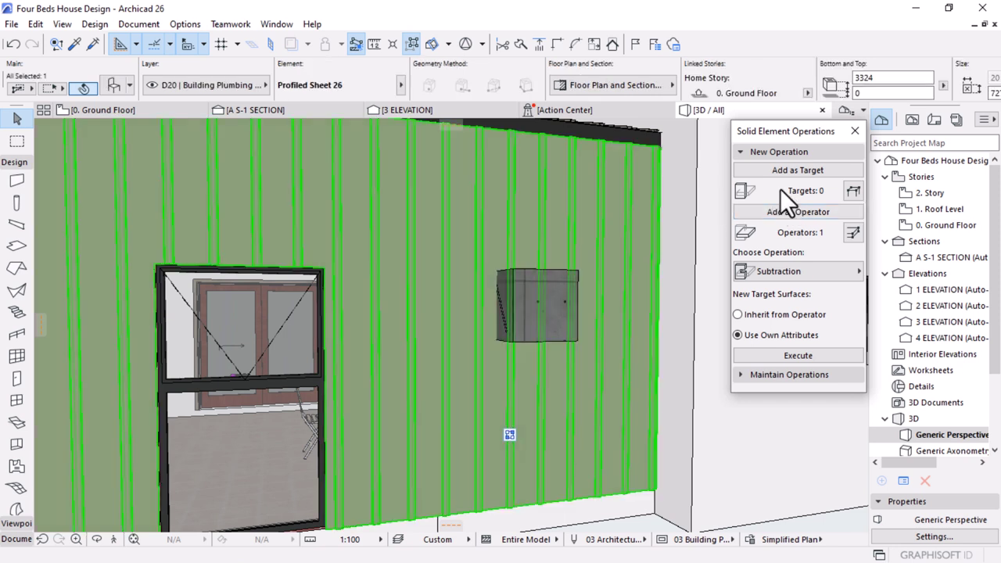
{"action": "left_click", "coordinate": [797, 169]}
{"action": "left_click", "coordinate": [798, 356]}
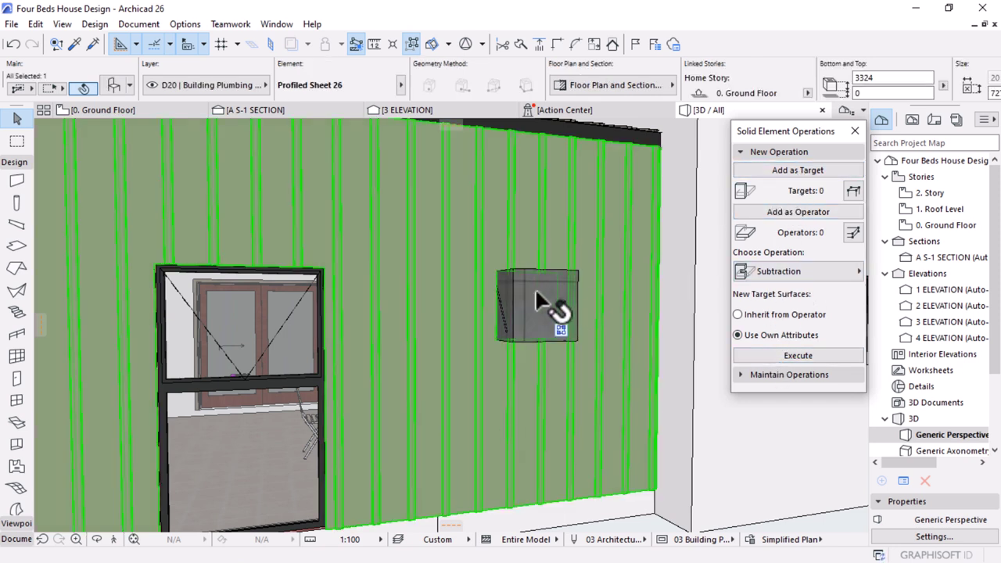
Move the cutting slab at the small bathroom window to the Hidden layer
{"action": "left_click", "coordinate": [571, 289]}
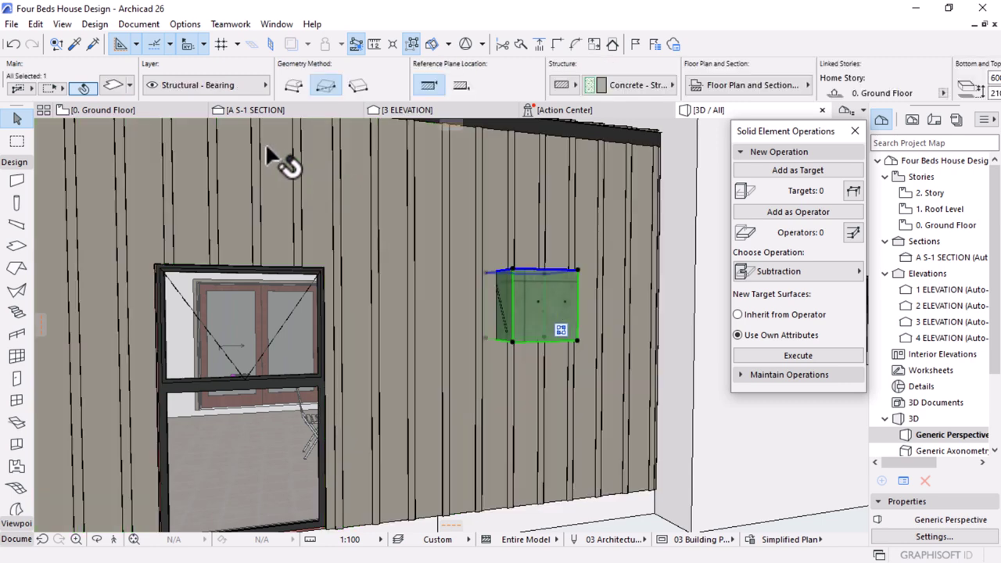
{"action": "left_click", "coordinate": [199, 86]}
{"action": "scroll", "coordinate": [488, 162], "scroll_direction": "up", "scroll_amount": 4}
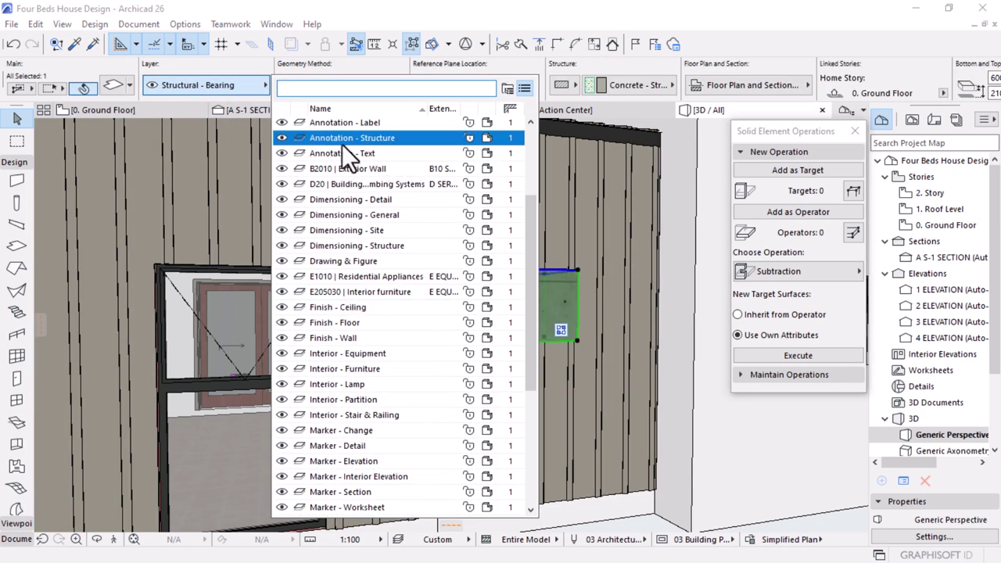
{"action": "scroll", "coordinate": [342, 144], "scroll_direction": "up", "scroll_amount": 5}
{"action": "left_click", "coordinate": [334, 142]}
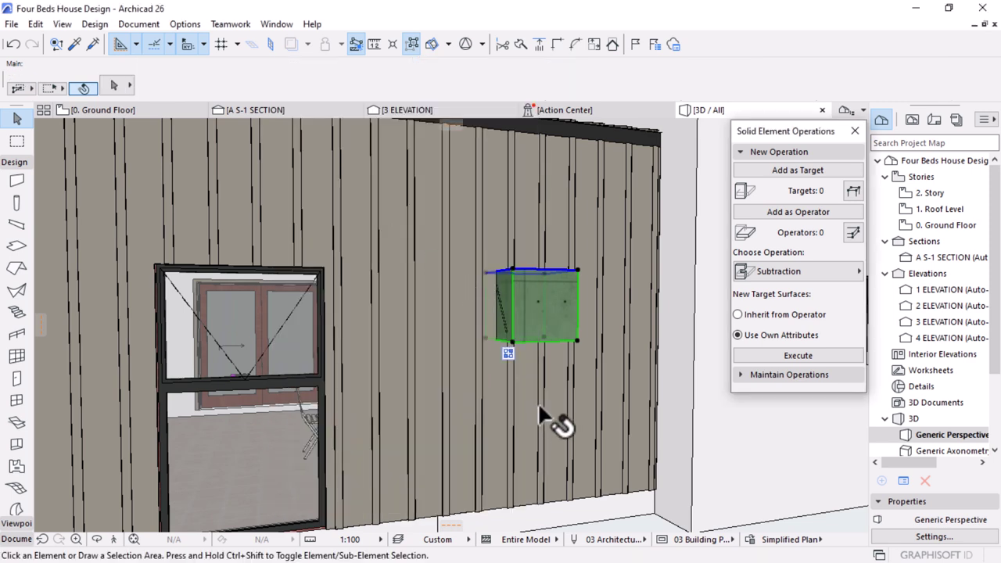
Stretch the vertical profiled sheet's top upward to the upper roof edge at the gable corner, for a height of 3460
{"action": "scroll", "coordinate": [468, 296], "scroll_direction": "down", "scroll_amount": 5}
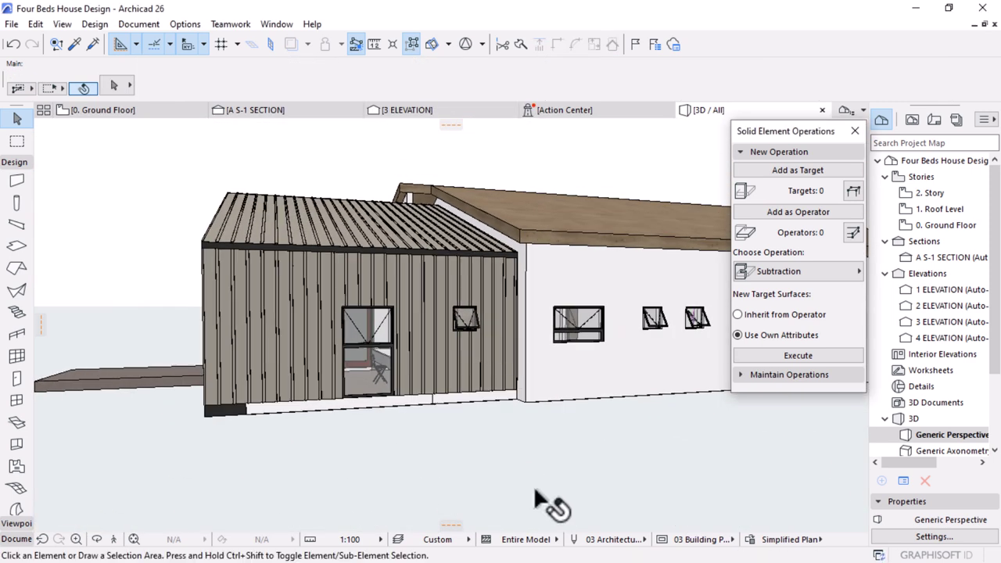
{"action": "middle_click_drag", "start_coordinate": [535, 491], "coordinate": [661, 474], "text": "shift"}
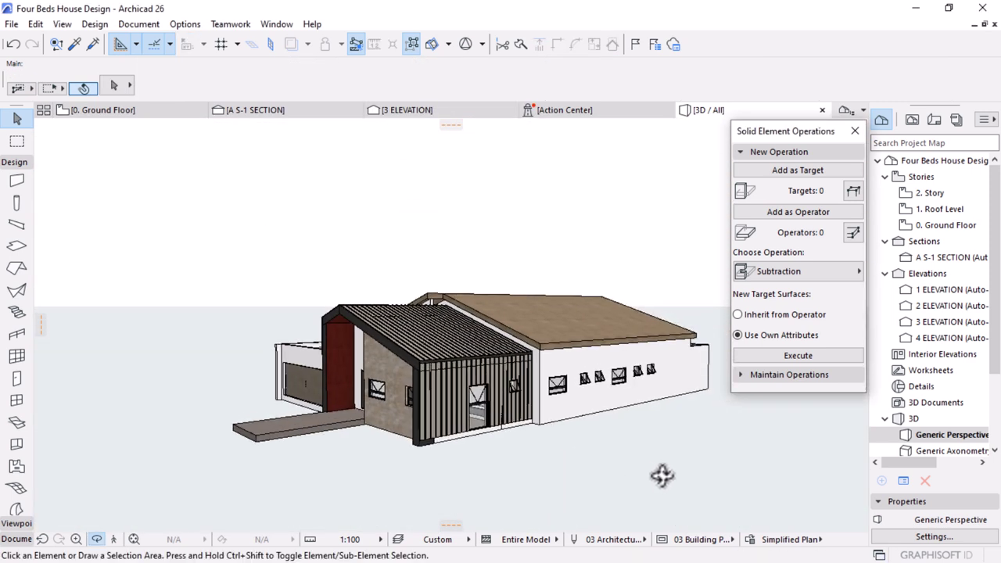
{"action": "scroll", "coordinate": [449, 458], "scroll_direction": "up", "scroll_amount": 2}
{"action": "scroll", "coordinate": [407, 289], "scroll_direction": "up", "scroll_amount": 4}
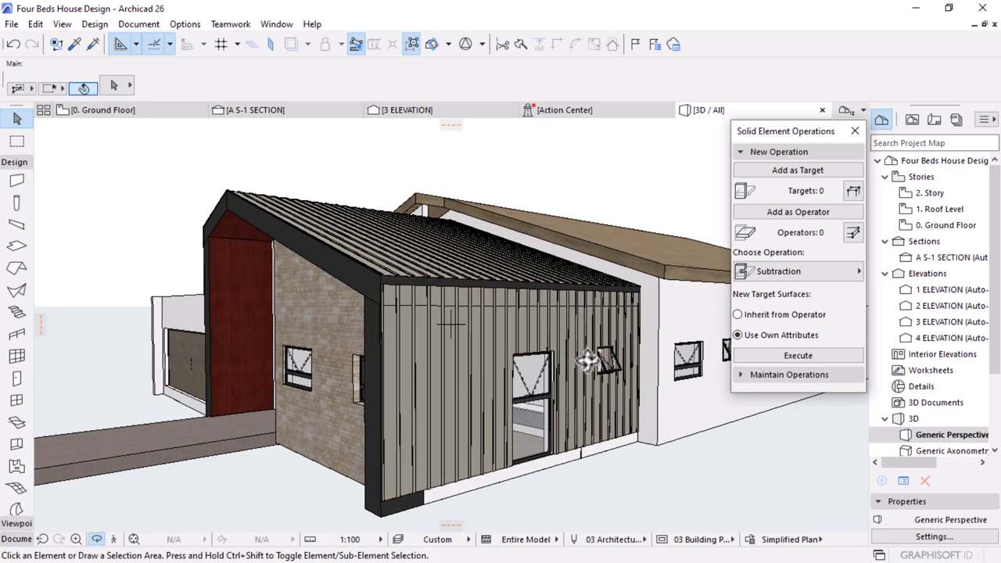
{"action": "scroll", "coordinate": [588, 359], "scroll_direction": "up", "scroll_amount": 3}
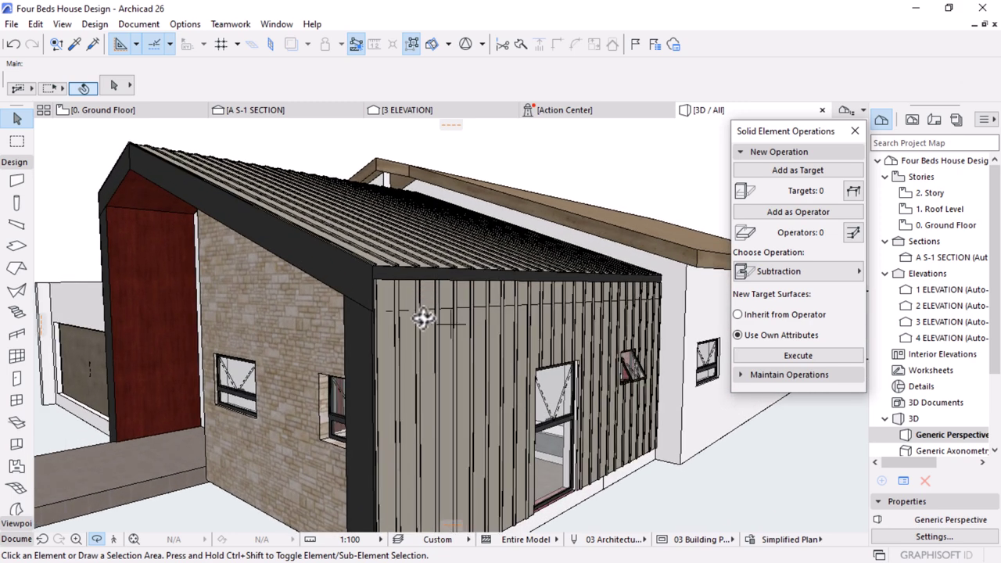
{"action": "scroll", "coordinate": [422, 317], "scroll_direction": "up", "scroll_amount": 1}
{"action": "left_click", "coordinate": [364, 275]}
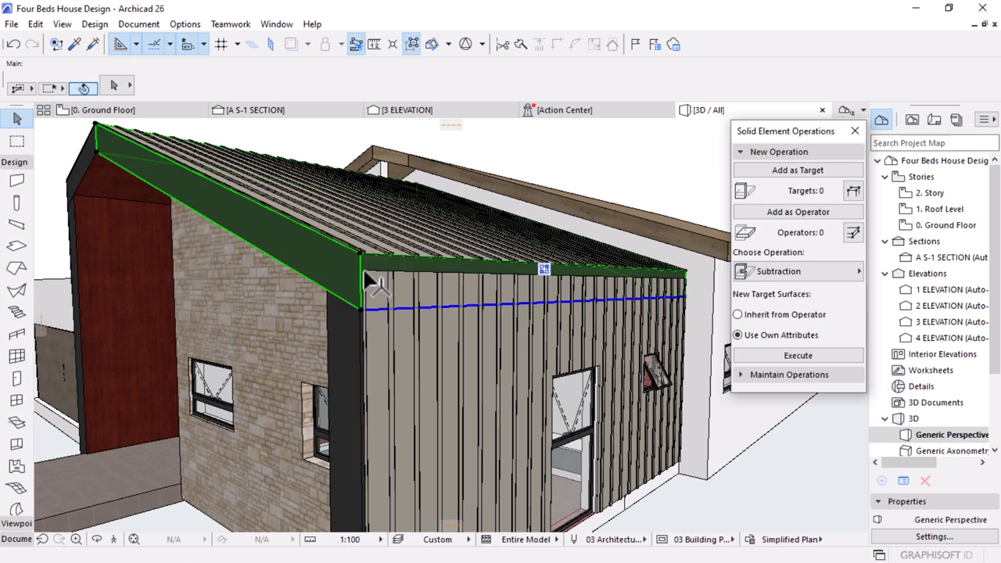
{"action": "left_click", "coordinate": [364, 276]}
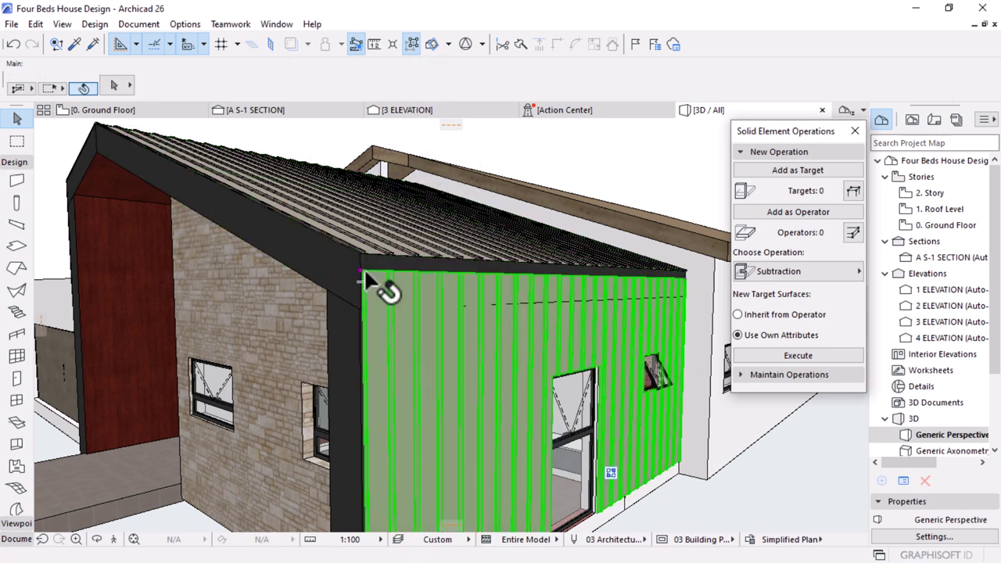
{"action": "left_click", "coordinate": [365, 277]}
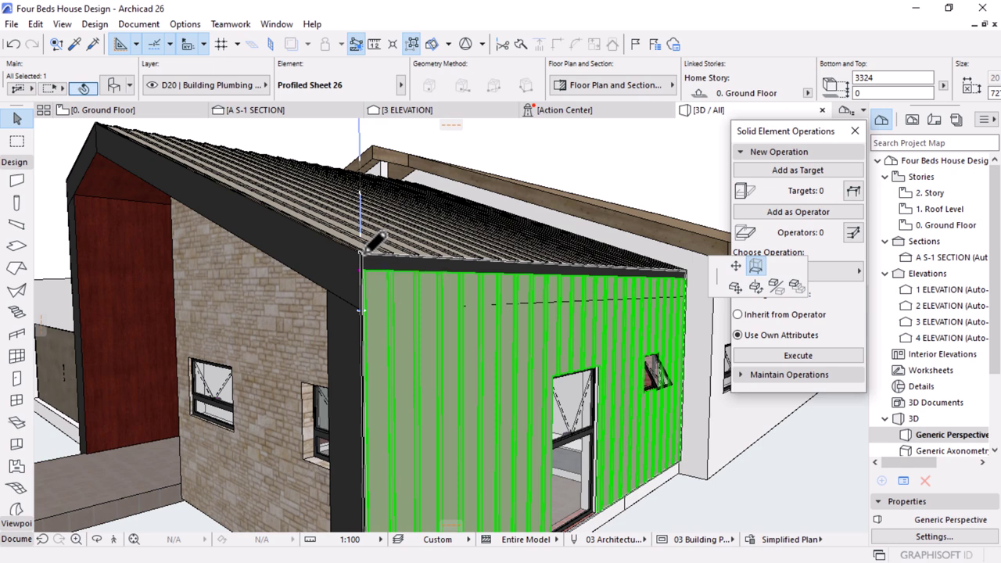
{"action": "left_click", "coordinate": [364, 253]}
{"action": "scroll", "coordinate": [550, 256], "scroll_direction": "down", "scroll_amount": 3}
{"action": "scroll", "coordinate": [550, 257], "scroll_direction": "down", "scroll_amount": 2}
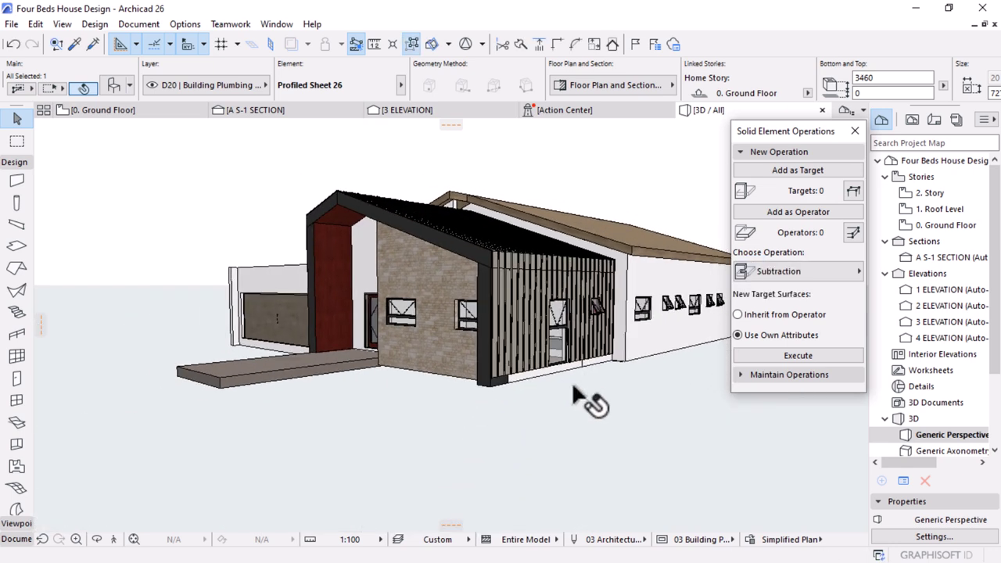
{"action": "scroll", "coordinate": [571, 382], "scroll_direction": "down", "scroll_amount": 2}
{"action": "left_click", "coordinate": [571, 448]}
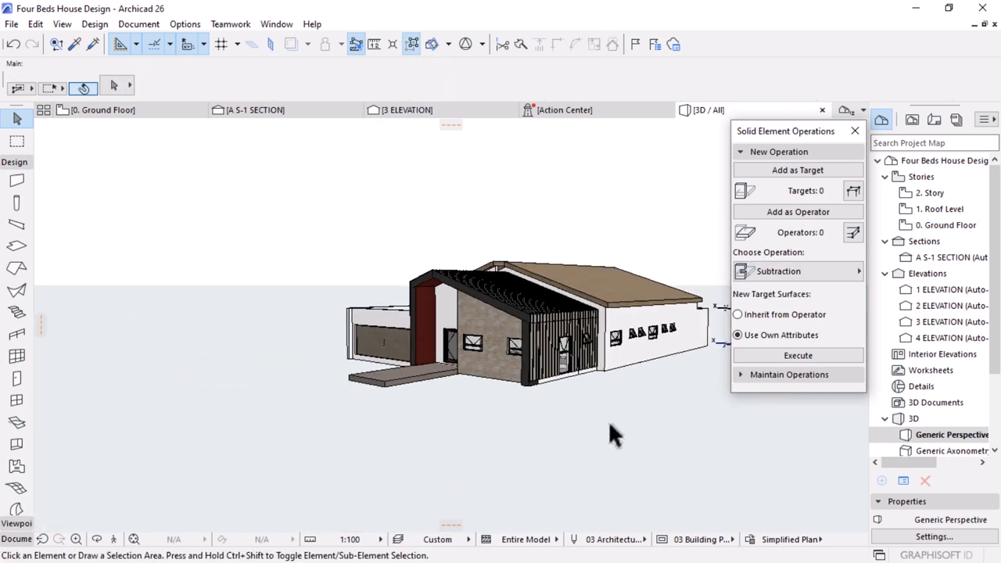
Open the Ground Floor plan at the front windows of the gable volume and collapse the New Operation section
{"action": "key", "text": "o"}
{"action": "scroll", "coordinate": [598, 394], "scroll_direction": "down", "scroll_amount": 3}
{"action": "middle_click_drag", "start_coordinate": [485, 385], "coordinate": [613, 344], "text": "shift"}
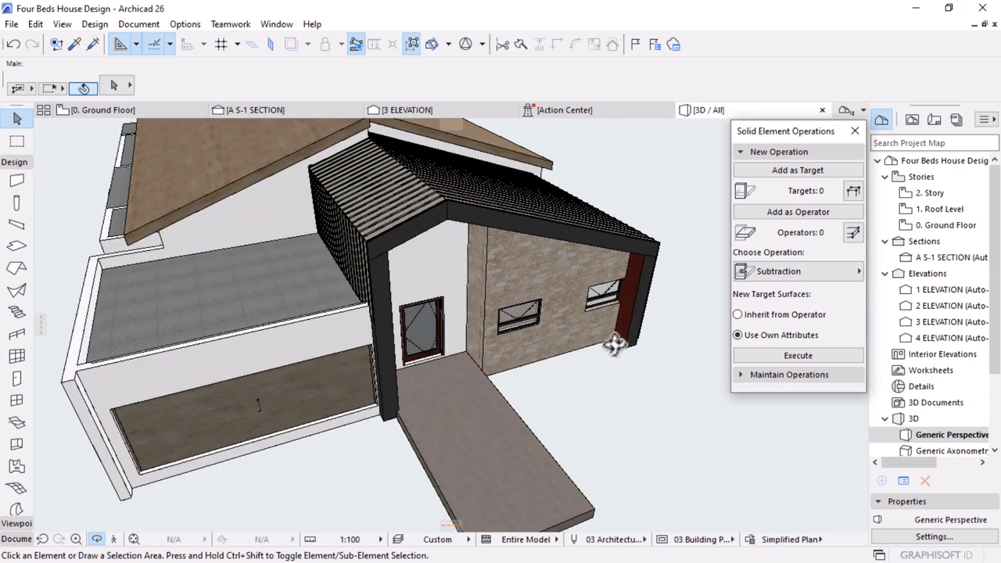
{"action": "left_click", "coordinate": [126, 110]}
{"action": "key", "text": "ctrl+alt+s"}
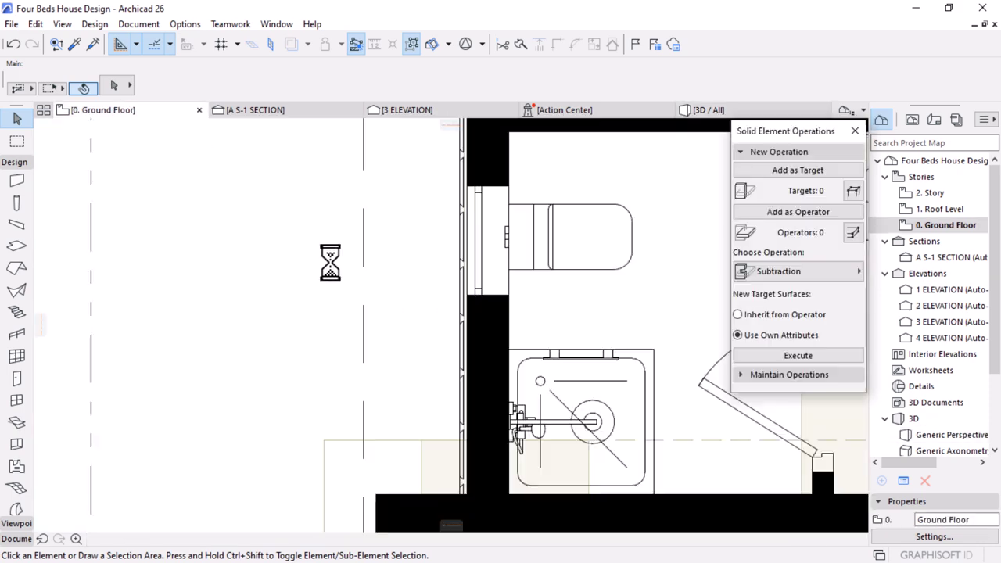
{"action": "left_click", "coordinate": [764, 152]}
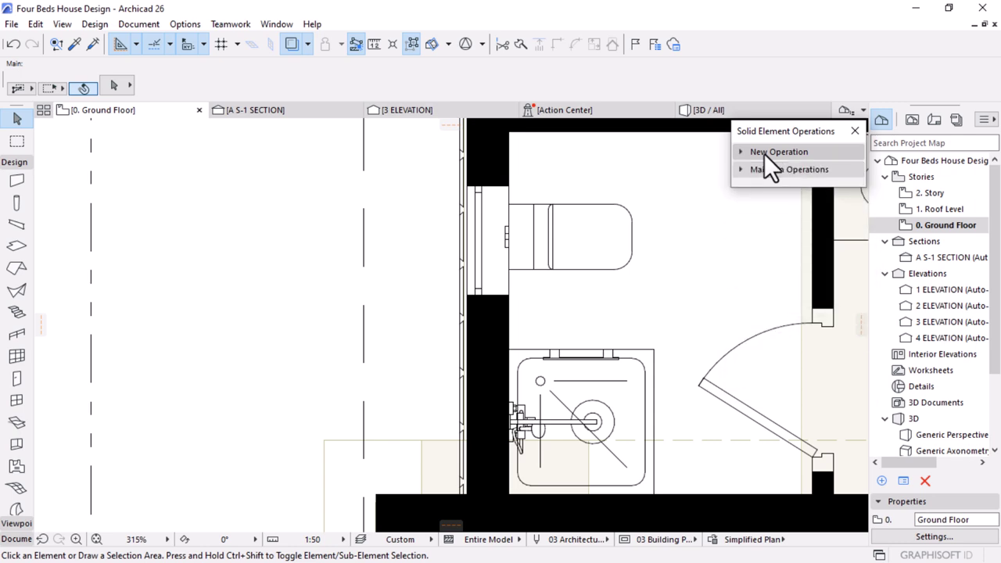
{"action": "scroll", "coordinate": [316, 281], "scroll_direction": "down", "scroll_amount": 3}
{"action": "scroll", "coordinate": [312, 283], "scroll_direction": "down", "scroll_amount": 6}
{"action": "middle_click_drag", "start_coordinate": [438, 235], "coordinate": [426, 275]}
{"action": "scroll", "coordinate": [398, 226], "scroll_direction": "up", "scroll_amount": 3}
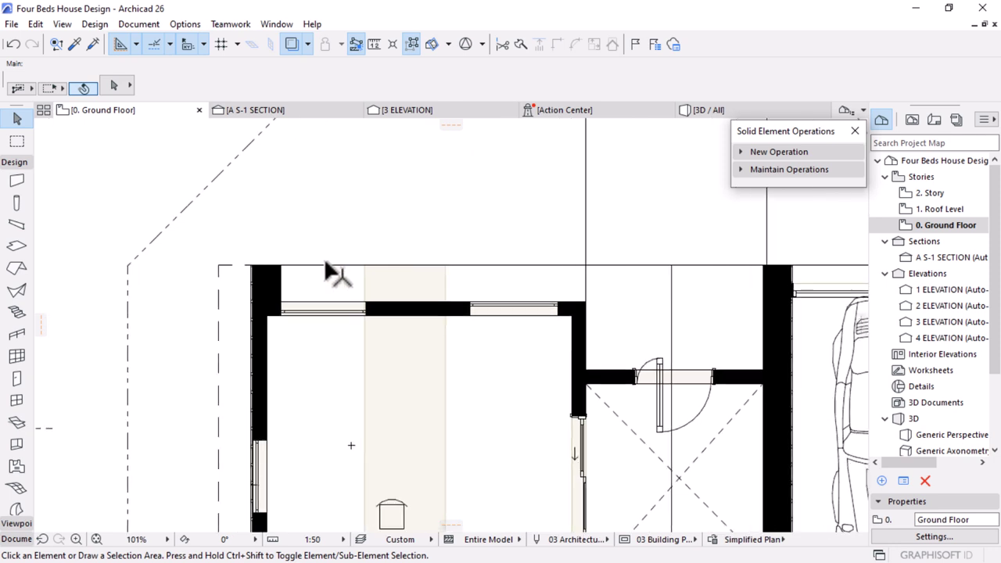
Set up the Wall tool for a low brick wall with a height of 500 and a thickness of 100
{"action": "left_click", "coordinate": [18, 182]}
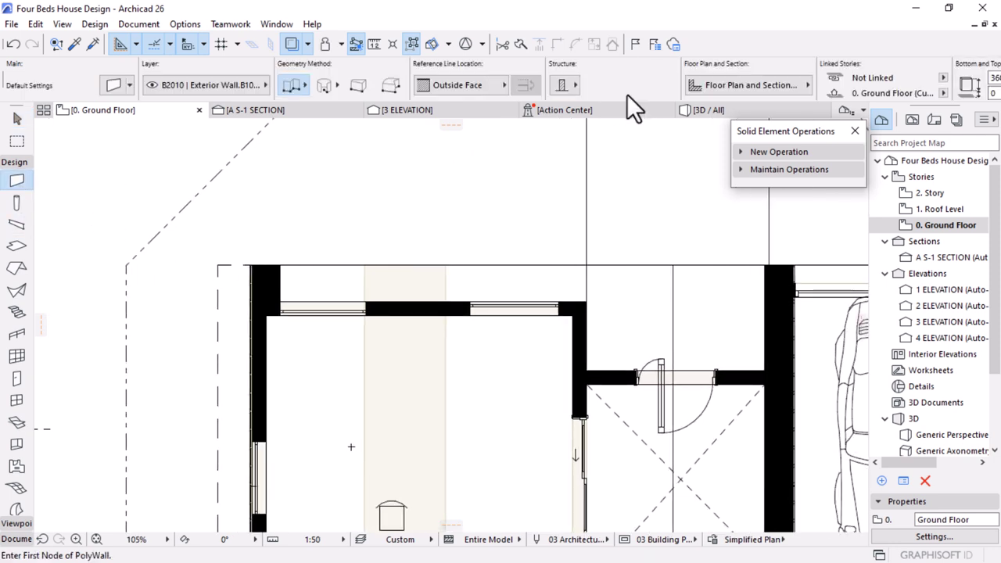
{"action": "scroll", "coordinate": [590, 71], "scroll_direction": "down", "scroll_amount": 5}
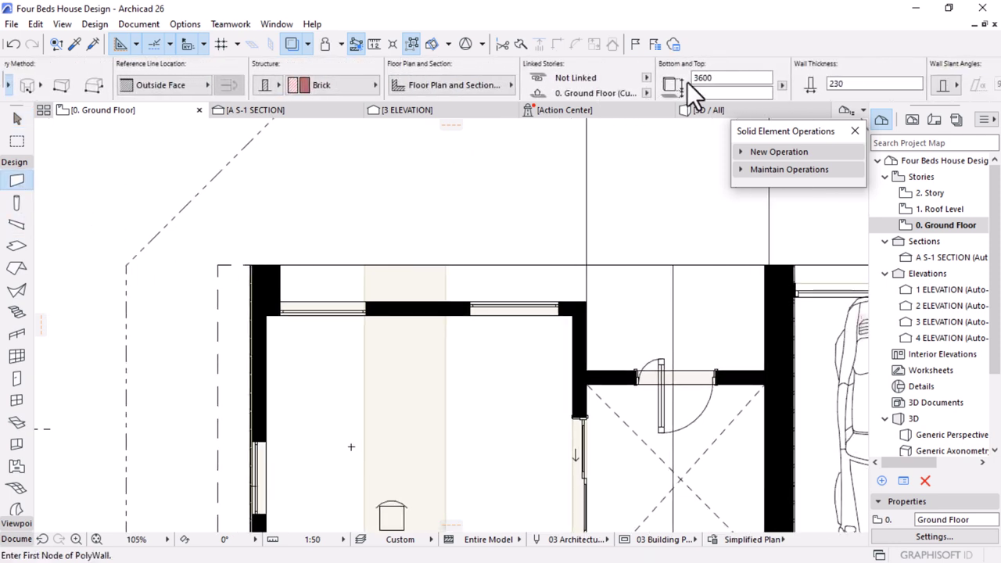
{"action": "left_click", "coordinate": [692, 78]}
{"action": "type", "text": "5"}
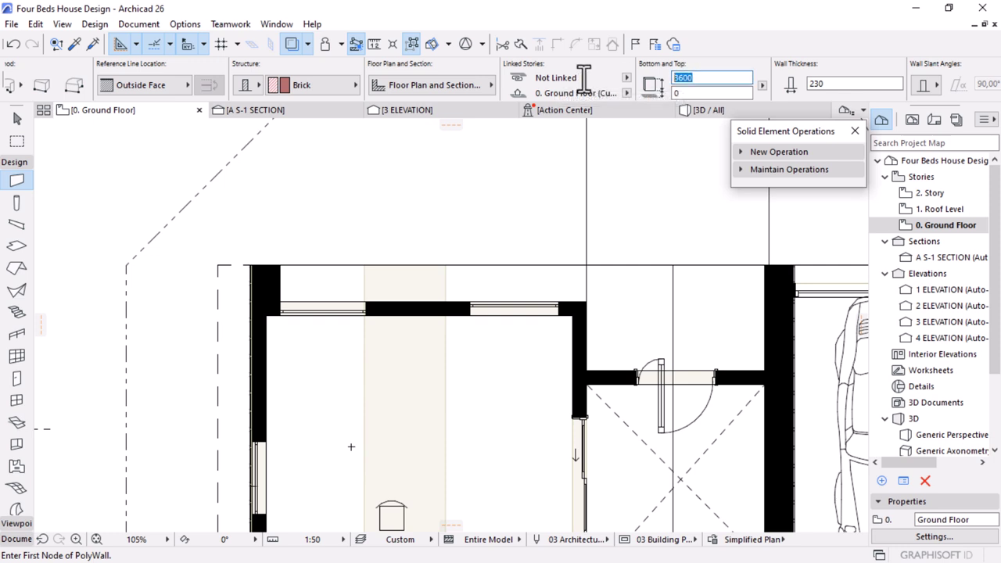
{"action": "type", "text": "00"}
{"action": "left_click", "coordinate": [855, 84]}
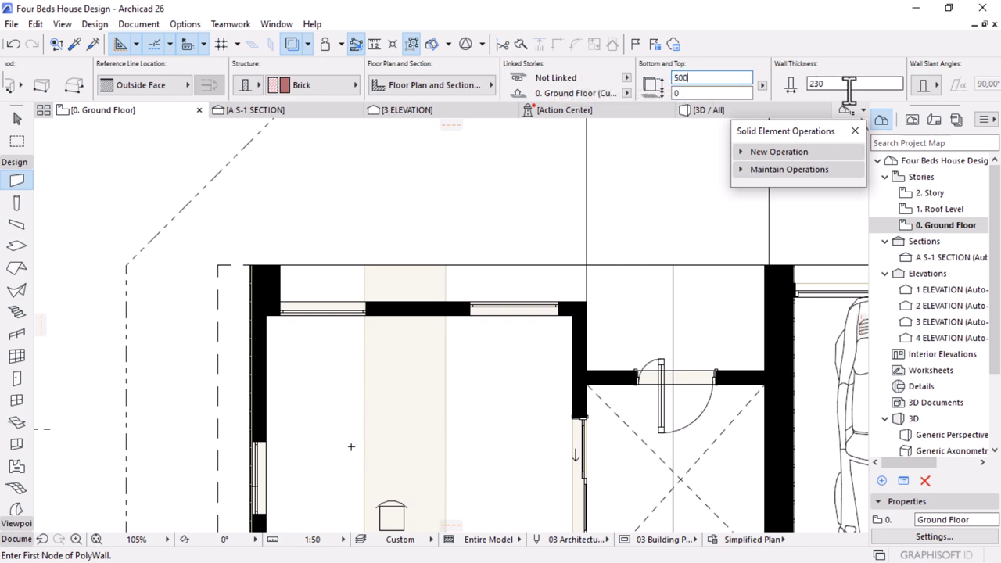
{"action": "type", "text": "100"}
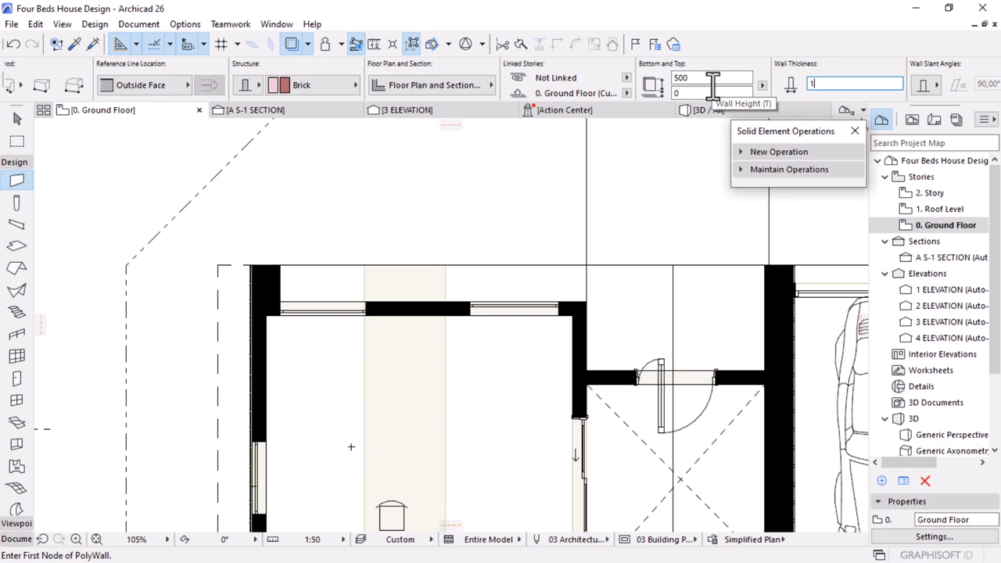
Draw an L-shaped low wall from the gable column's inner corner past the front windows and back to the house corner, thickness flipped inward
{"action": "left_click", "coordinate": [277, 265]}
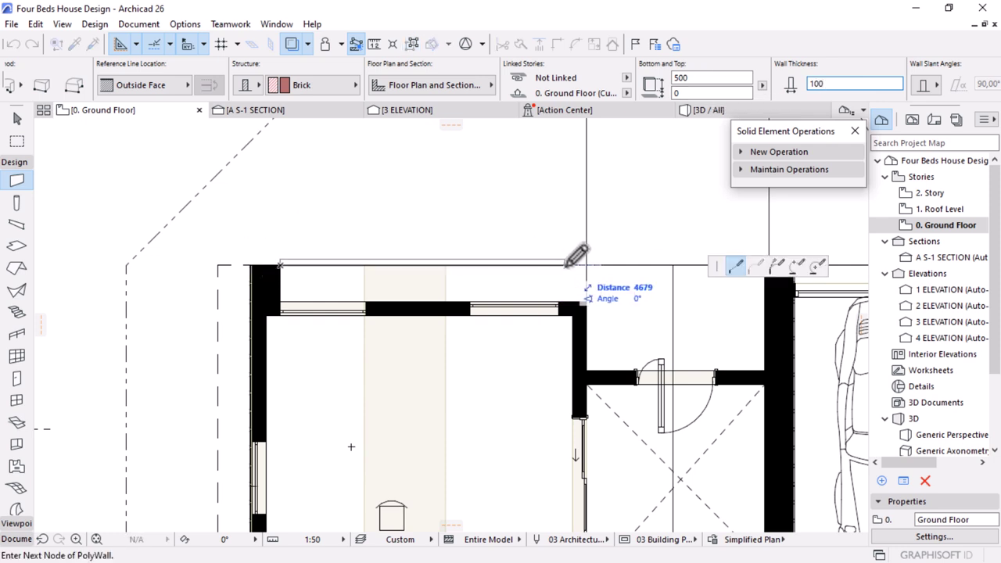
{"action": "left_click", "coordinate": [208, 85]}
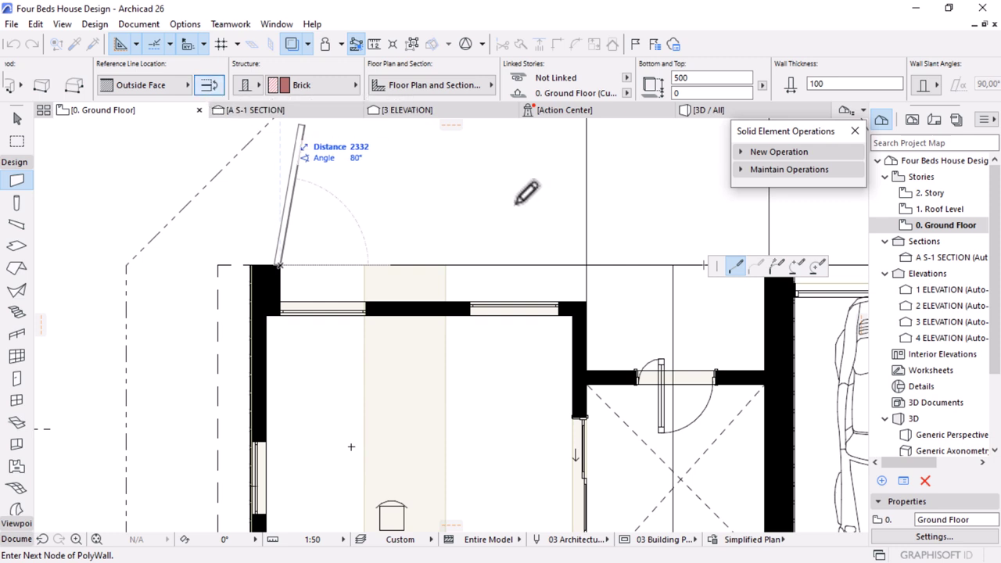
{"action": "left_click", "coordinate": [587, 265]}
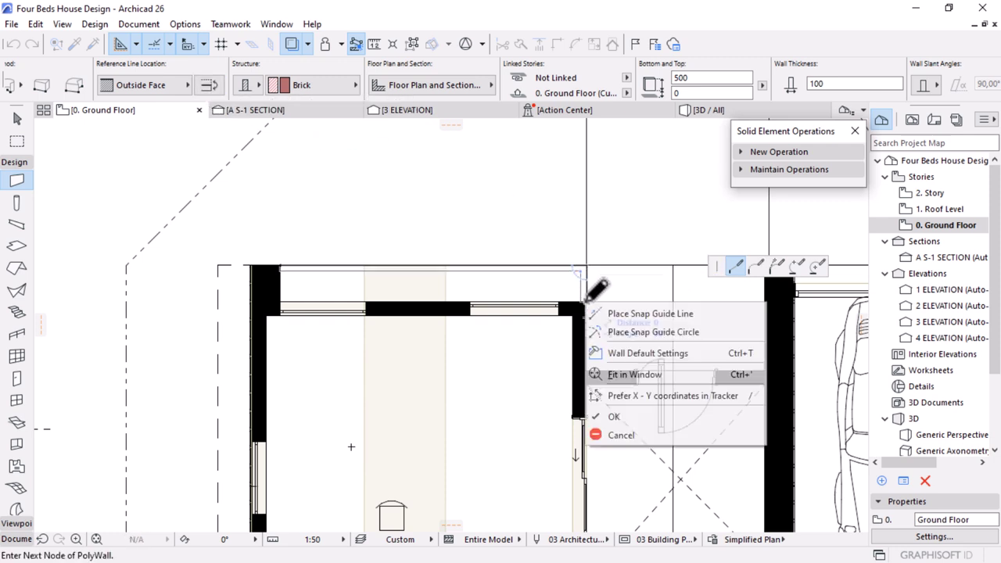
{"action": "right_click", "coordinate": [586, 299]}
{"action": "left_click", "coordinate": [641, 421]}
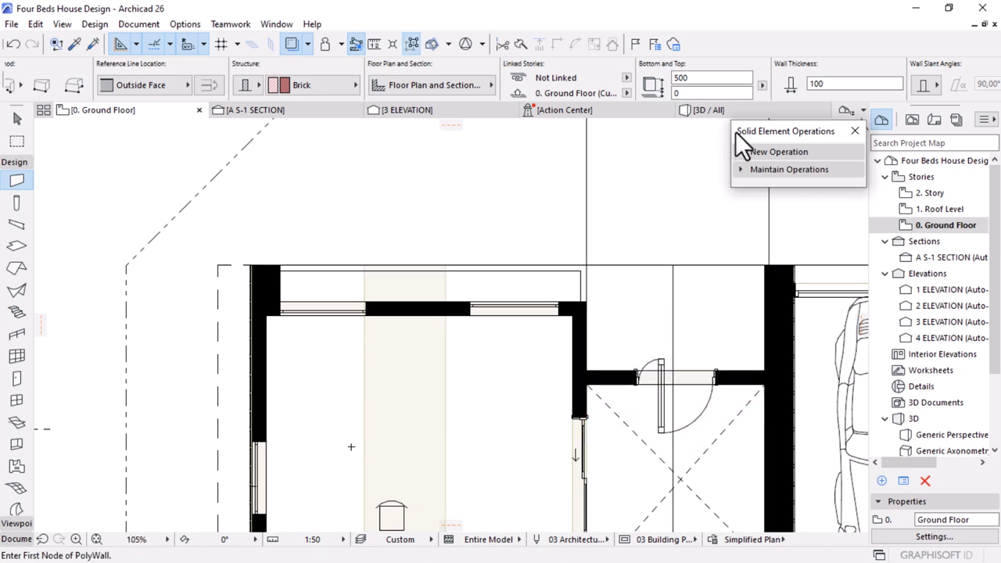
In 3D, set both segments of the low front wall to a base offset of -250 and a height of 750
{"action": "left_click", "coordinate": [725, 108]}
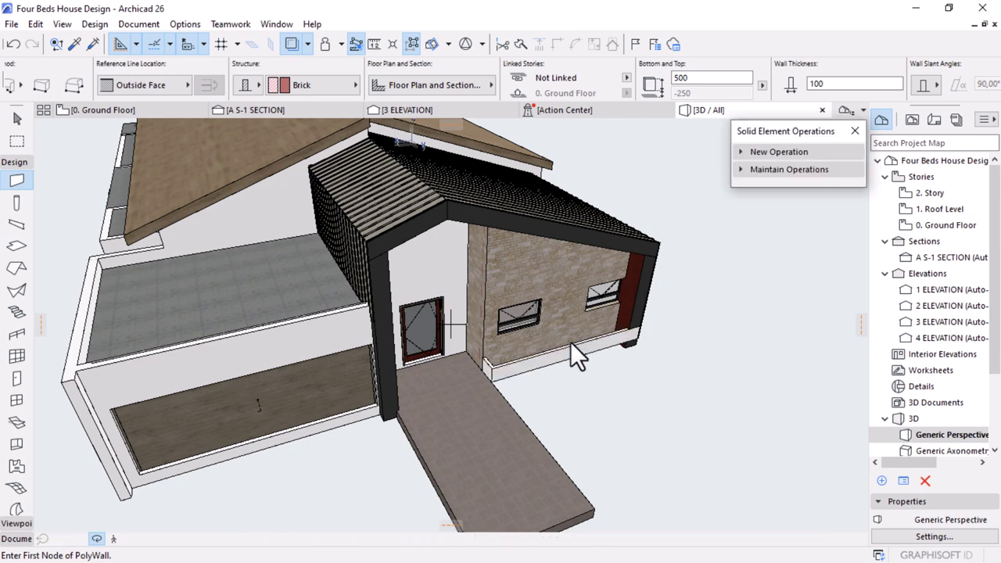
{"action": "middle_click_drag", "start_coordinate": [570, 342], "coordinate": [543, 348], "text": "shift"}
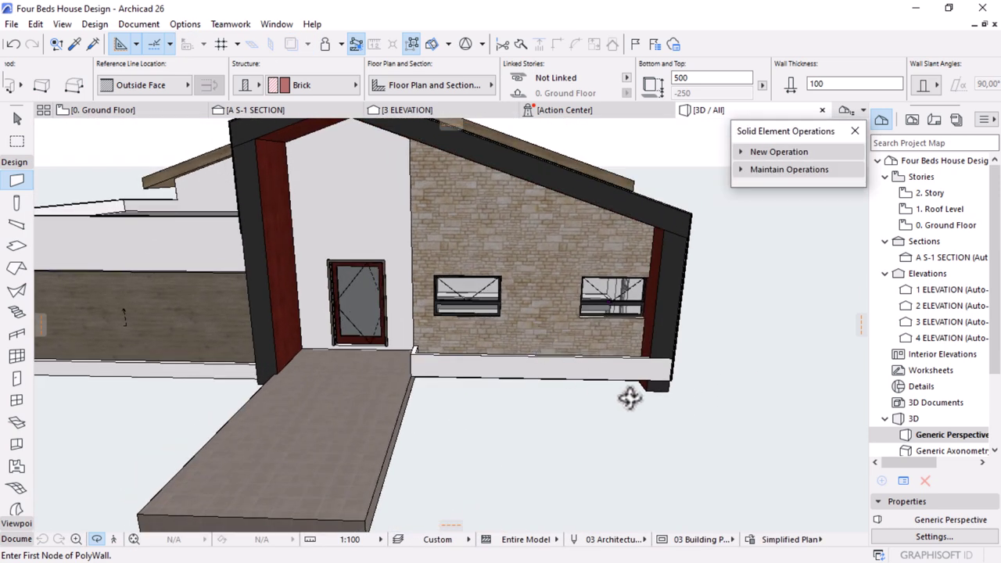
{"action": "scroll", "coordinate": [633, 397], "scroll_direction": "up", "scroll_amount": 5}
{"action": "scroll", "coordinate": [650, 401], "scroll_direction": "down", "scroll_amount": 3}
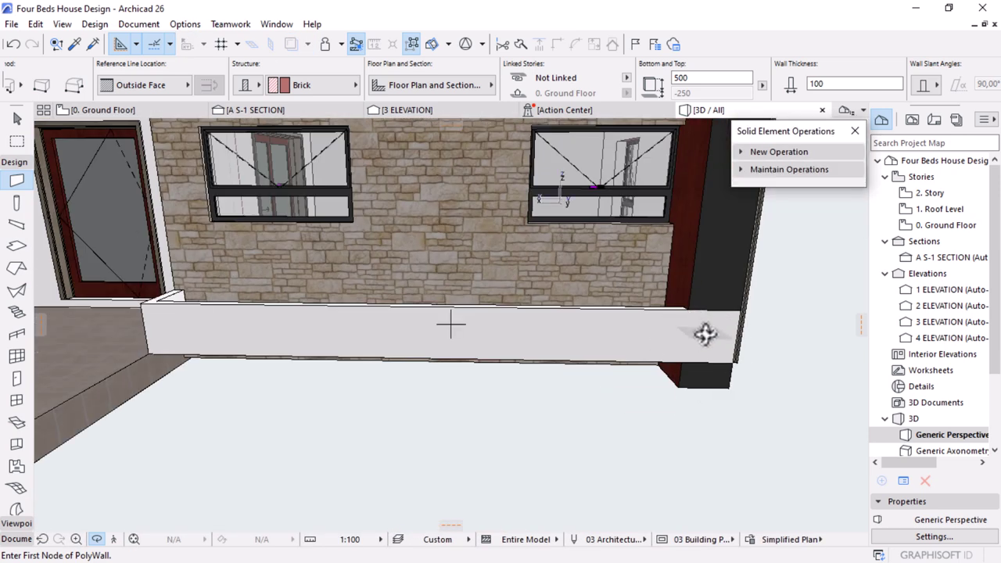
{"action": "key", "text": "Escape"}
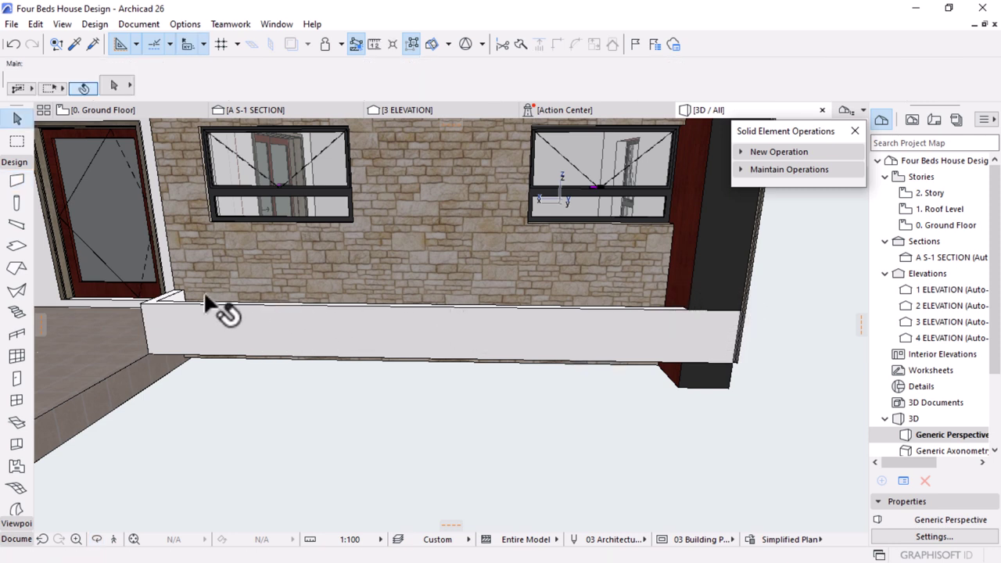
{"action": "left_click", "coordinate": [175, 296]}
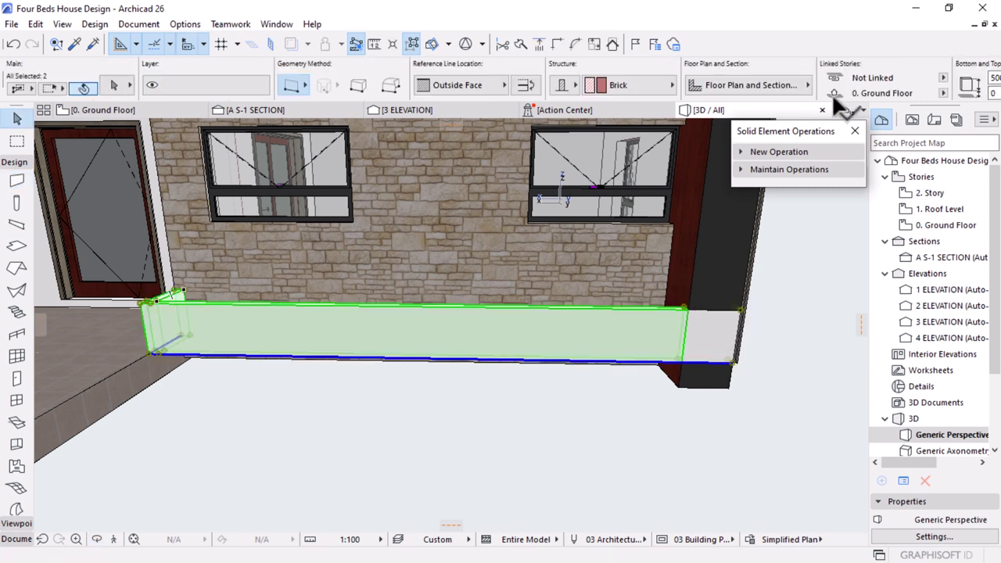
{"action": "scroll", "coordinate": [854, 89], "scroll_direction": "down", "scroll_amount": 3}
{"action": "left_click", "coordinate": [836, 93]}
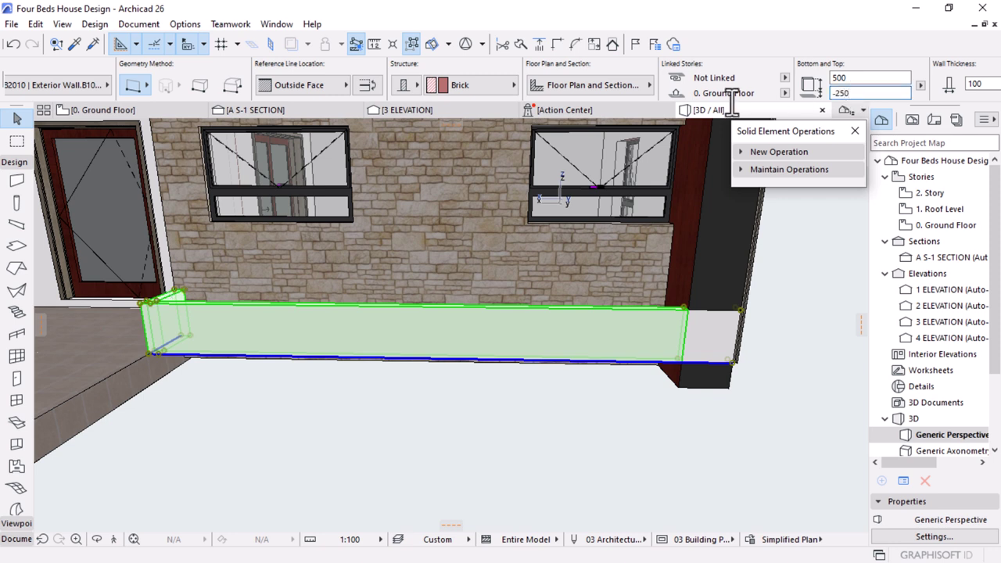
{"action": "type", "text": "-250"}
{"action": "key", "text": "Return"}
{"action": "left_click", "coordinate": [848, 78]}
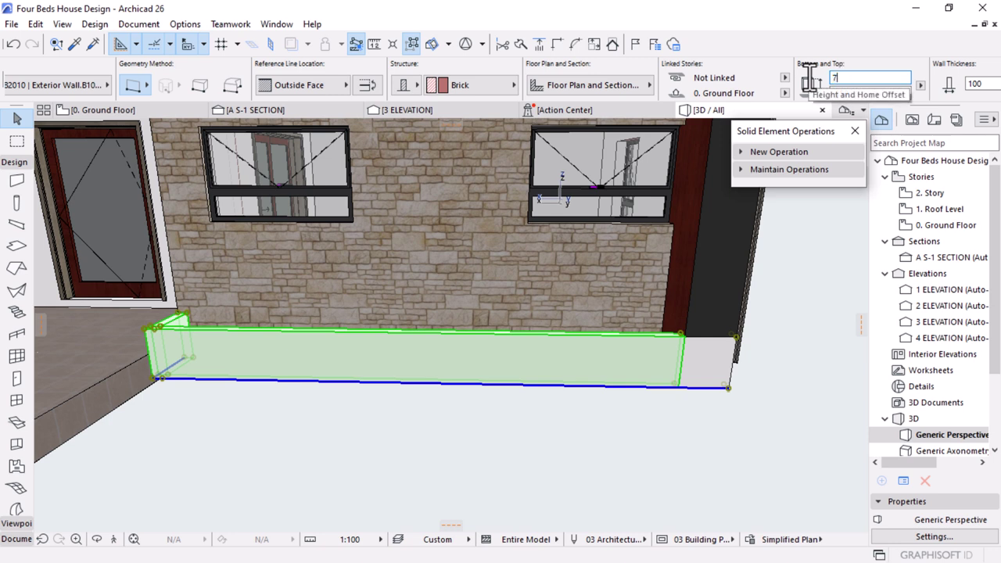
{"action": "key", "text": "Return"}
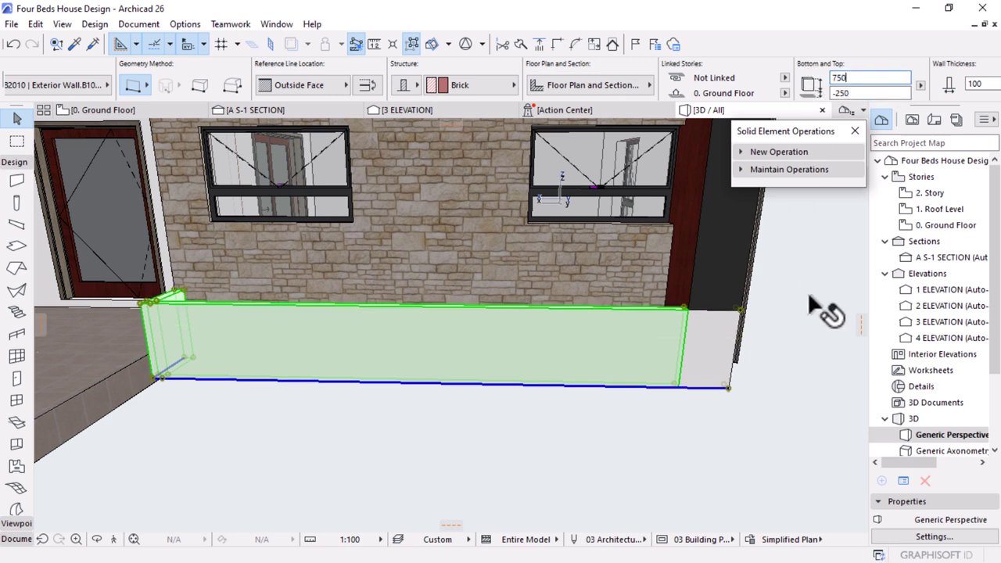
Try to shorten the long low wall to the inner edge of the gable column, for a length of 5010
{"action": "left_click", "coordinate": [734, 344]}
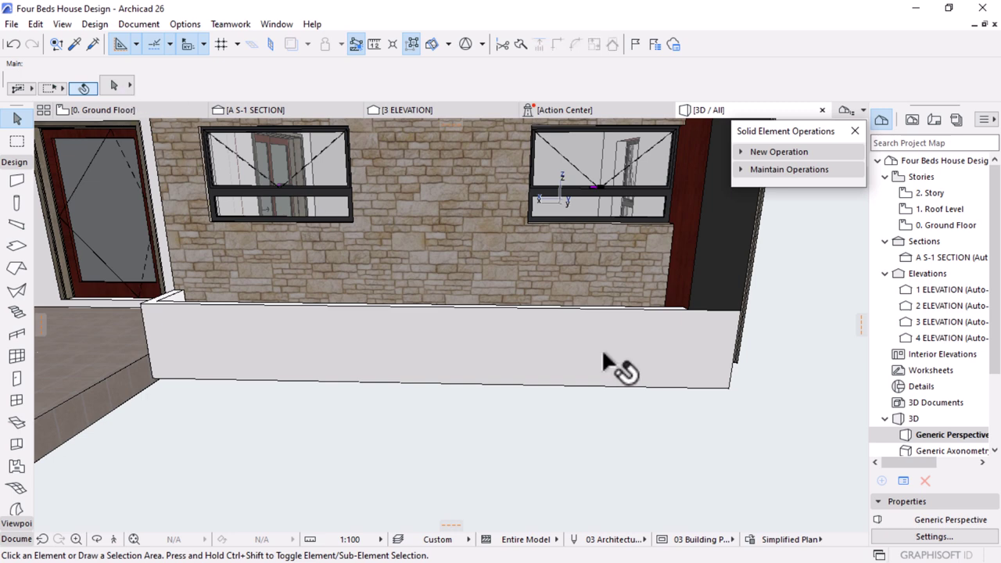
{"action": "left_click", "coordinate": [727, 386]}
{"action": "left_click", "coordinate": [727, 386]}
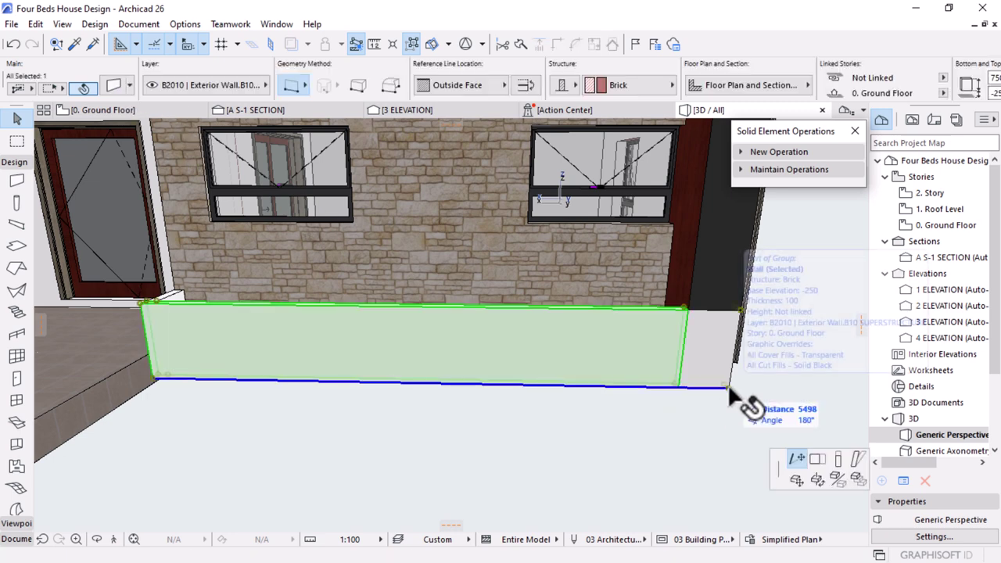
{"action": "left_click", "coordinate": [755, 274]}
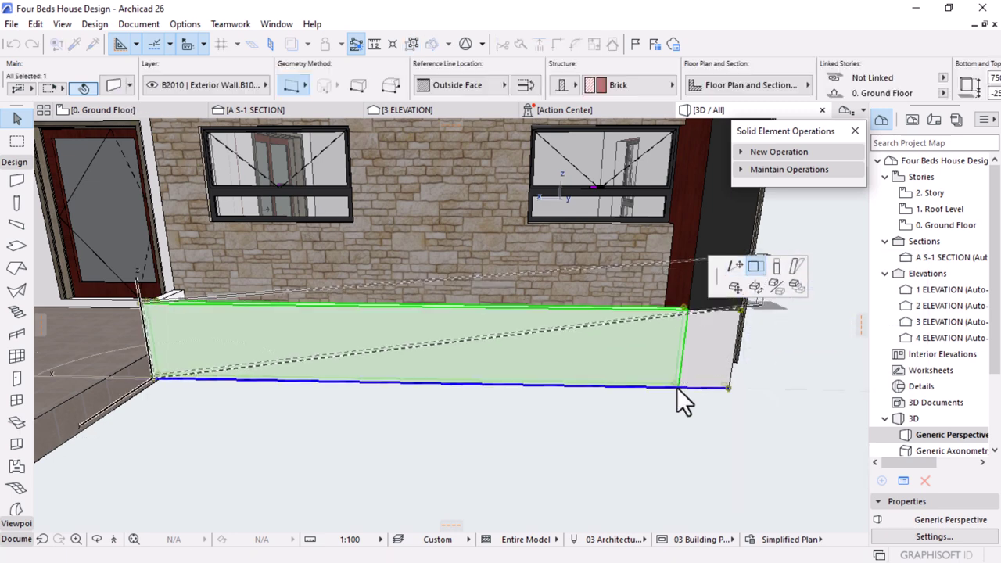
{"action": "scroll", "coordinate": [676, 387], "scroll_direction": "up", "scroll_amount": 2}
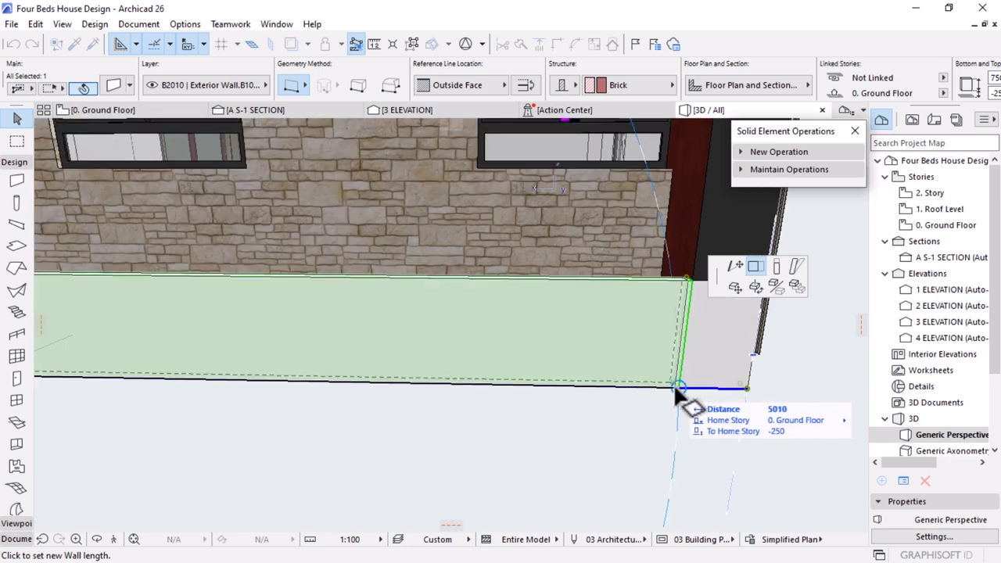
{"action": "left_click", "coordinate": [676, 386]}
{"action": "left_click", "coordinate": [706, 449]}
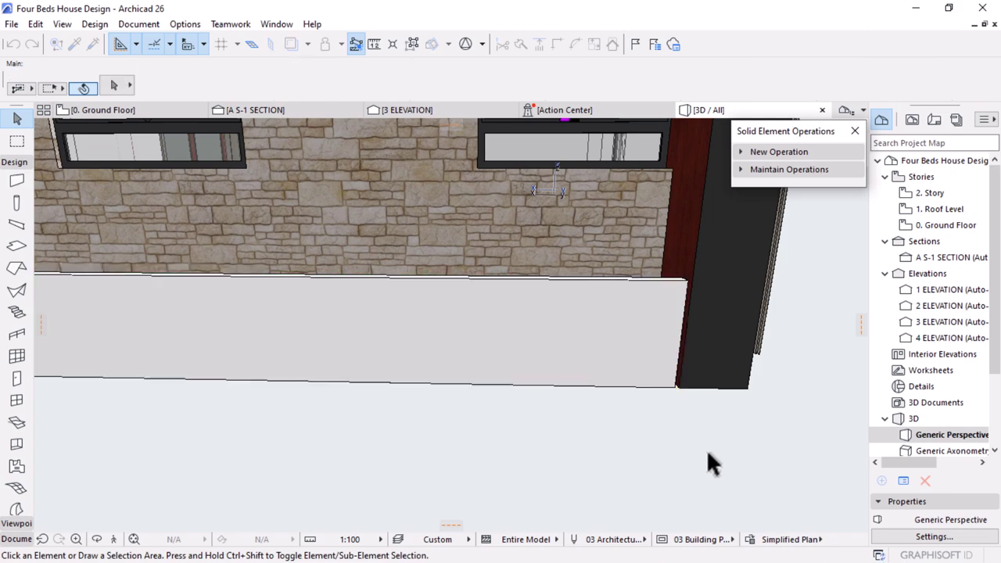
Undo the last stretch of the long low wall
{"action": "scroll", "coordinate": [702, 443], "scroll_direction": "down", "scroll_amount": 5}
{"action": "scroll", "coordinate": [650, 399], "scroll_direction": "down", "scroll_amount": 2}
{"action": "middle_click_drag", "start_coordinate": [654, 398], "coordinate": [655, 396], "text": "shift"}
{"action": "left_click_drag", "start_coordinate": [655, 397], "coordinate": [771, 495]}
{"action": "scroll", "coordinate": [663, 352], "scroll_direction": "up", "scroll_amount": 6}
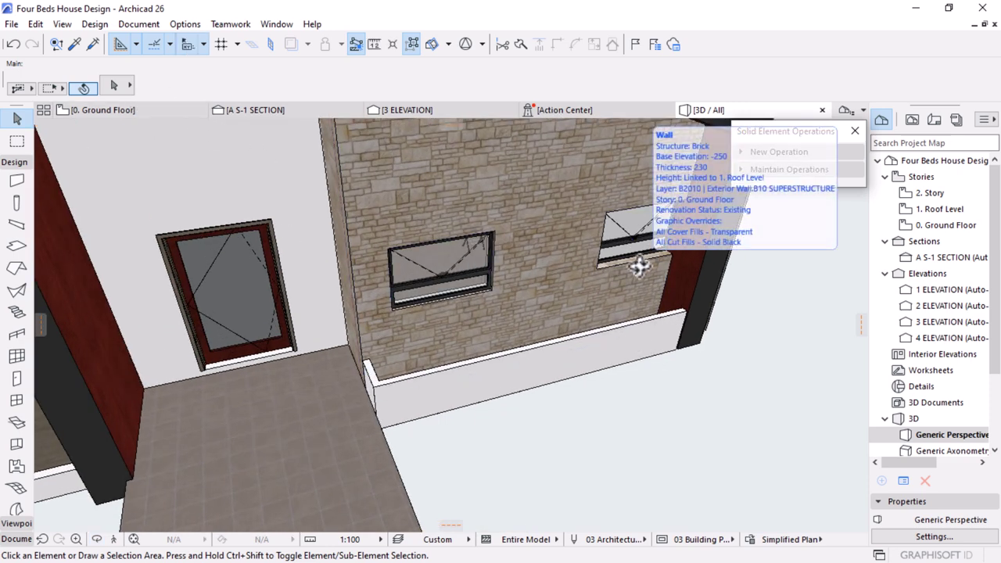
{"action": "key", "text": "ctrl+z"}
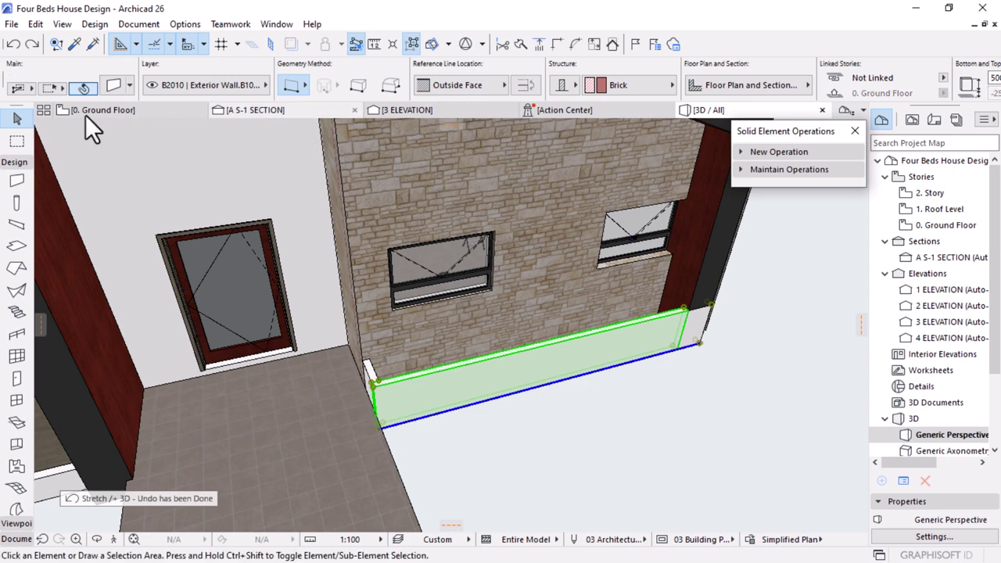
On the Ground Floor plan, move the long low wall 50 inward toward the front windows and check it in 3D
{"action": "left_click", "coordinate": [86, 118]}
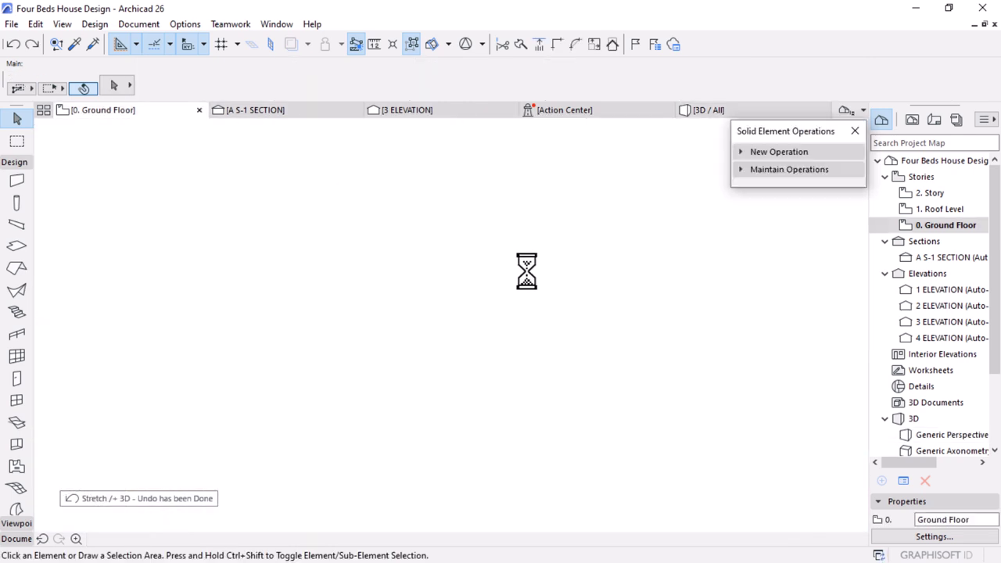
{"action": "scroll", "coordinate": [264, 284], "scroll_direction": "up", "scroll_amount": 5}
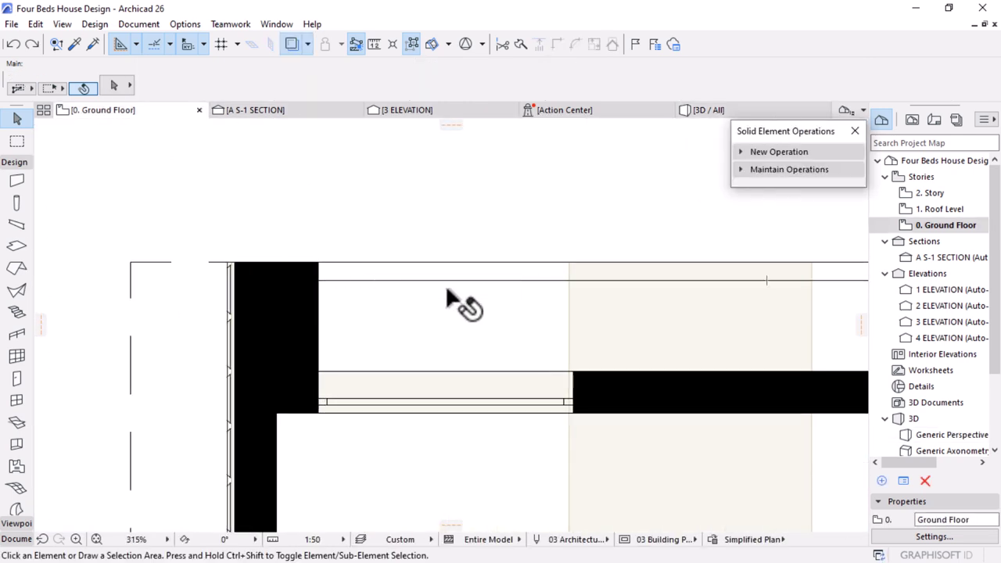
{"action": "left_click", "coordinate": [446, 283]}
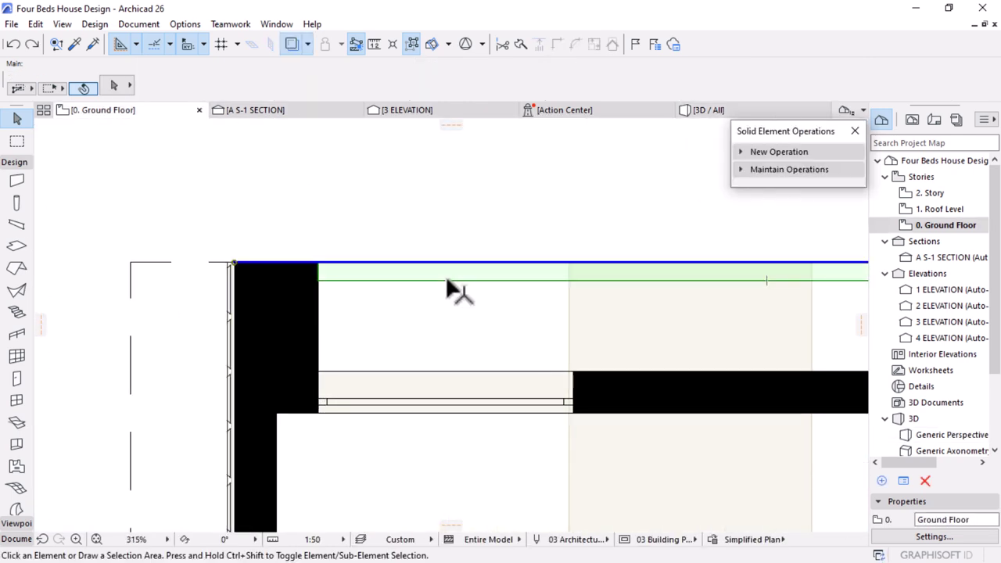
{"action": "key", "text": "ctrl+d"}
{"action": "left_click", "coordinate": [497, 147]}
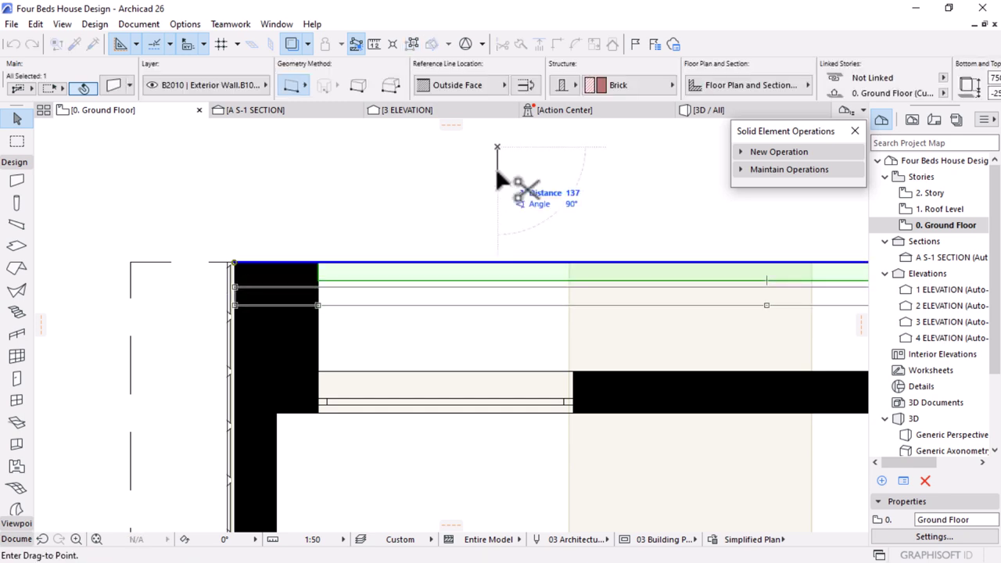
{"action": "type", "text": "50"}
{"action": "key", "text": "Return"}
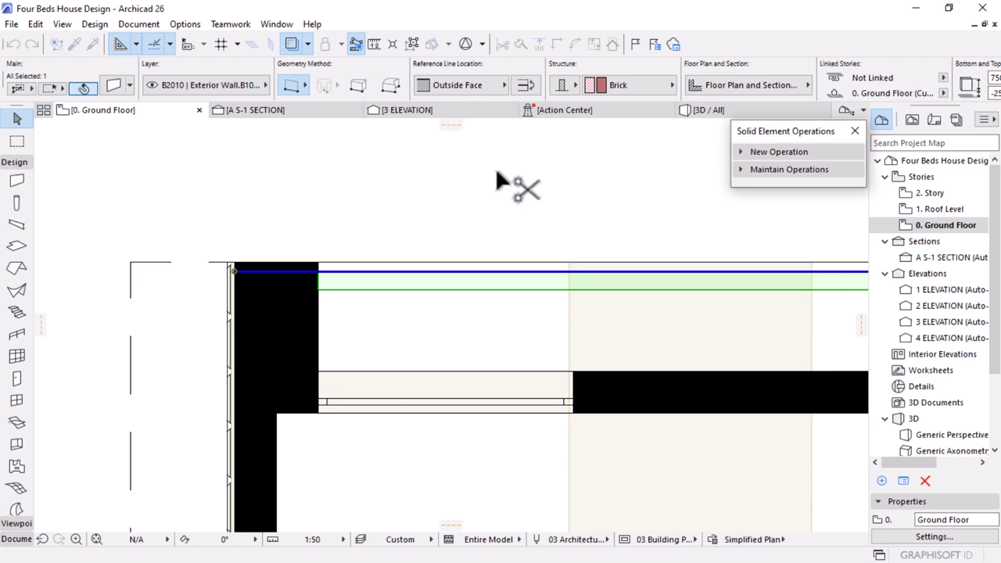
{"action": "left_click", "coordinate": [706, 109]}
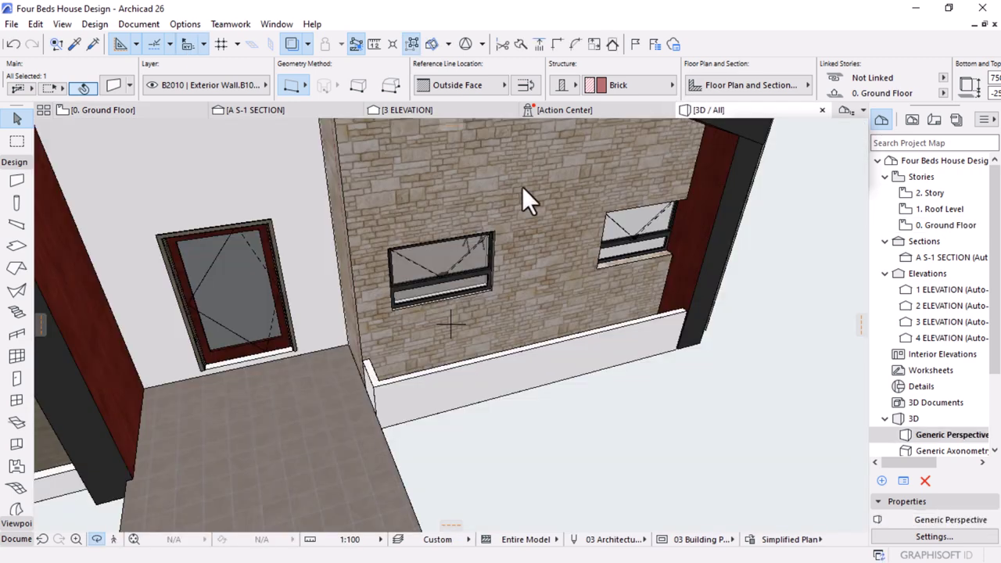
{"action": "key", "text": "Escape"}
{"action": "scroll", "coordinate": [587, 310], "scroll_direction": "down", "scroll_amount": 4}
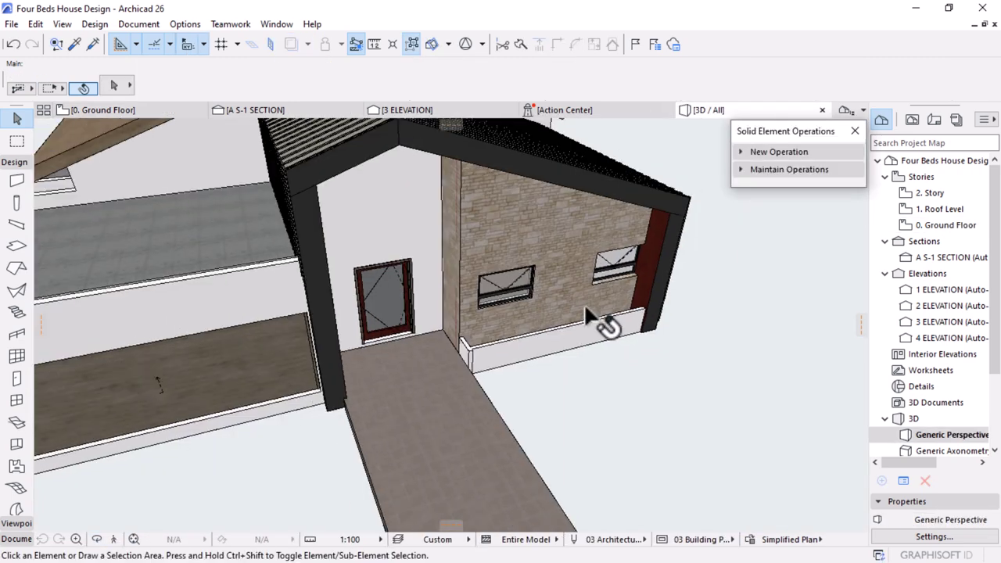
Inspect the low front wall and the gap between it and the stone wall from several angles in 3D
{"action": "scroll", "coordinate": [527, 320], "scroll_direction": "up", "scroll_amount": 5}
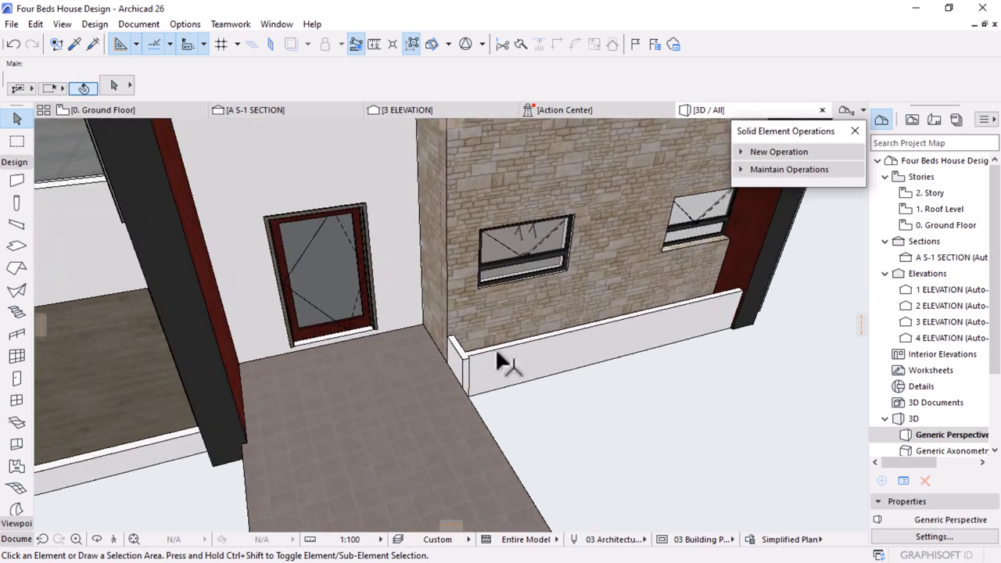
{"action": "left_click", "coordinate": [495, 347]}
{"action": "left_click", "coordinate": [453, 342], "text": "shift"}
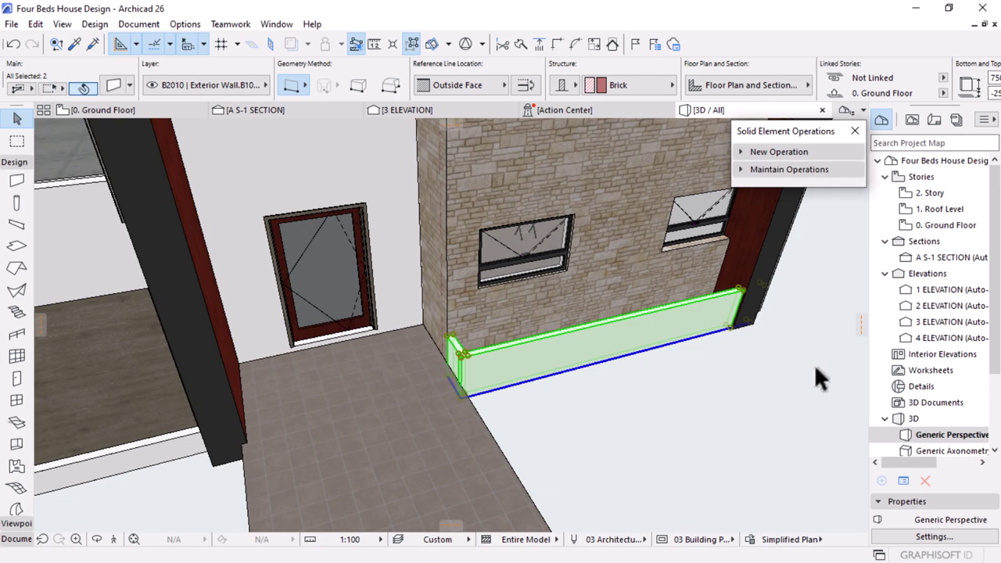
{"action": "key", "text": "Escape"}
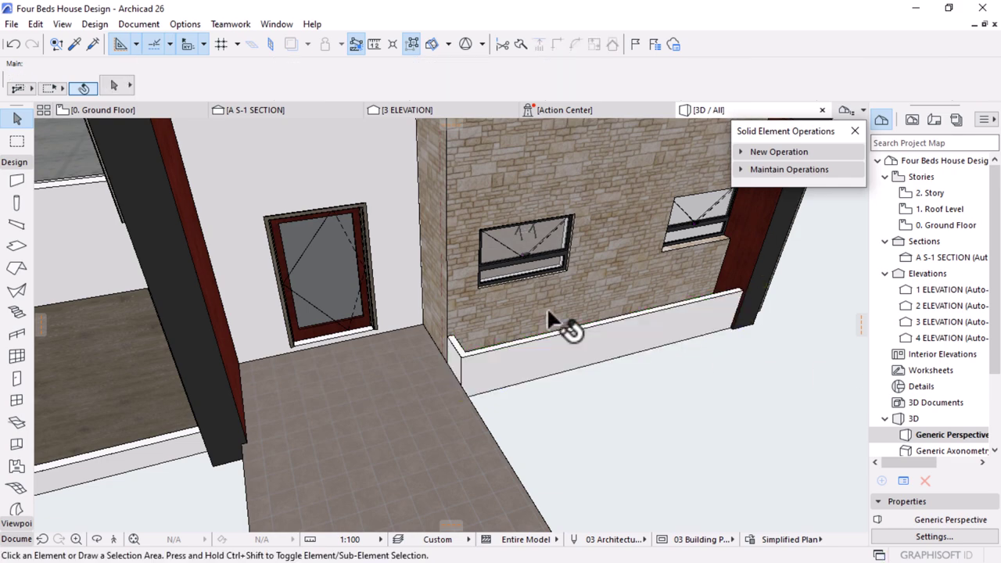
{"action": "scroll", "coordinate": [547, 313], "scroll_direction": "down", "scroll_amount": 6}
{"action": "middle_click_drag", "start_coordinate": [630, 383], "coordinate": [658, 428], "text": "shift"}
{"action": "scroll", "coordinate": [658, 428], "scroll_direction": "up", "scroll_amount": 4}
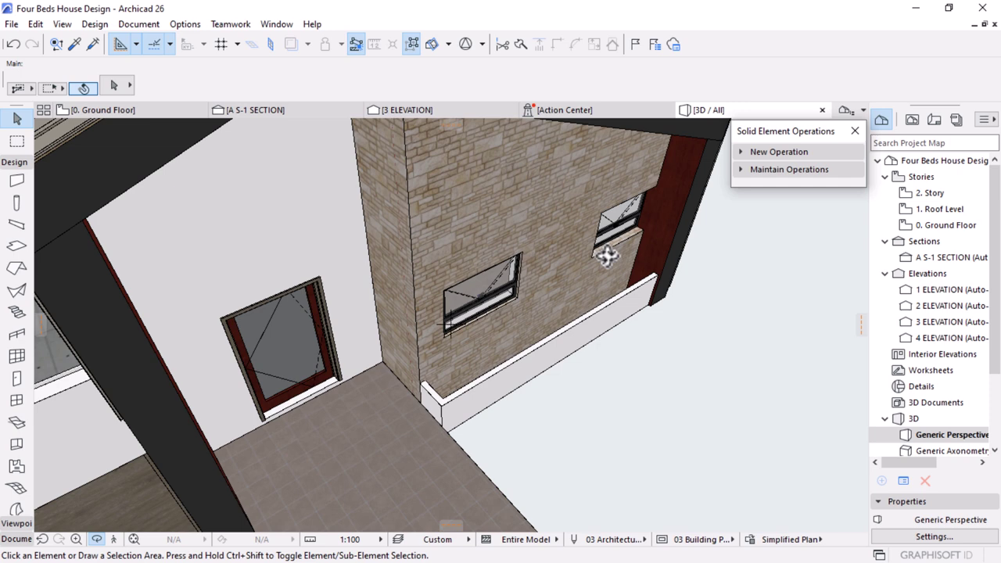
{"action": "middle_click_drag", "start_coordinate": [607, 256], "coordinate": [617, 276], "text": "shift"}
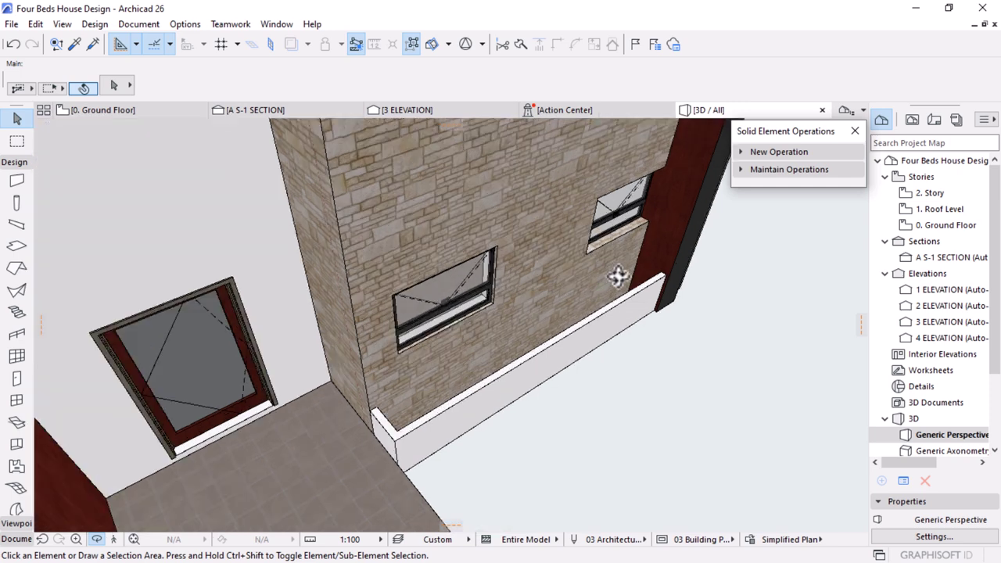
{"action": "middle_click_drag", "start_coordinate": [692, 344], "coordinate": [669, 365], "text": "shift"}
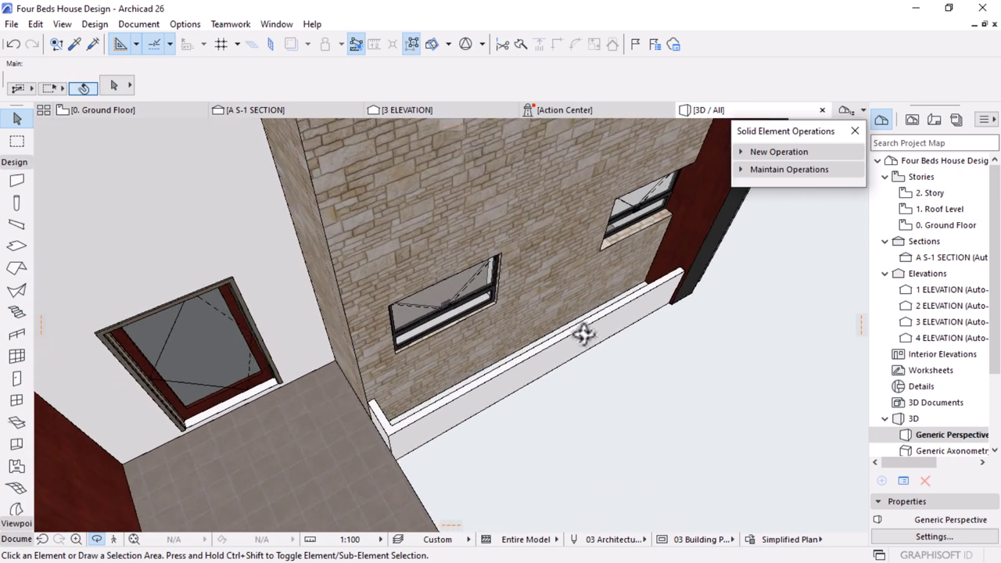
{"action": "scroll", "coordinate": [583, 336], "scroll_direction": "down", "scroll_amount": 4}
{"action": "scroll", "coordinate": [607, 350], "scroll_direction": "up", "scroll_amount": 4}
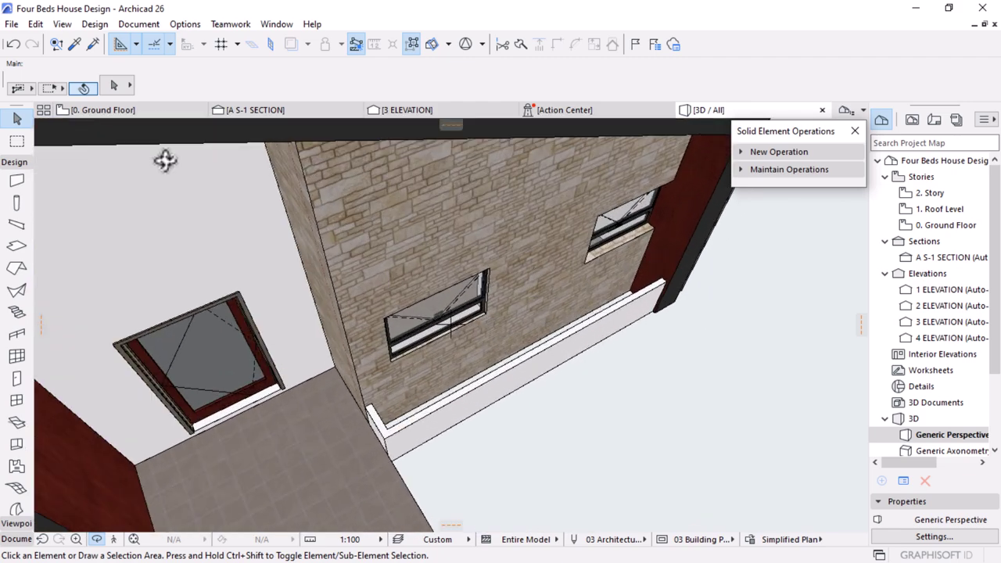
Create a rectangular terrain mesh filling the strip between the stone wall and the low front wall
{"action": "scroll", "coordinate": [12, 469], "scroll_direction": "down", "scroll_amount": 3}
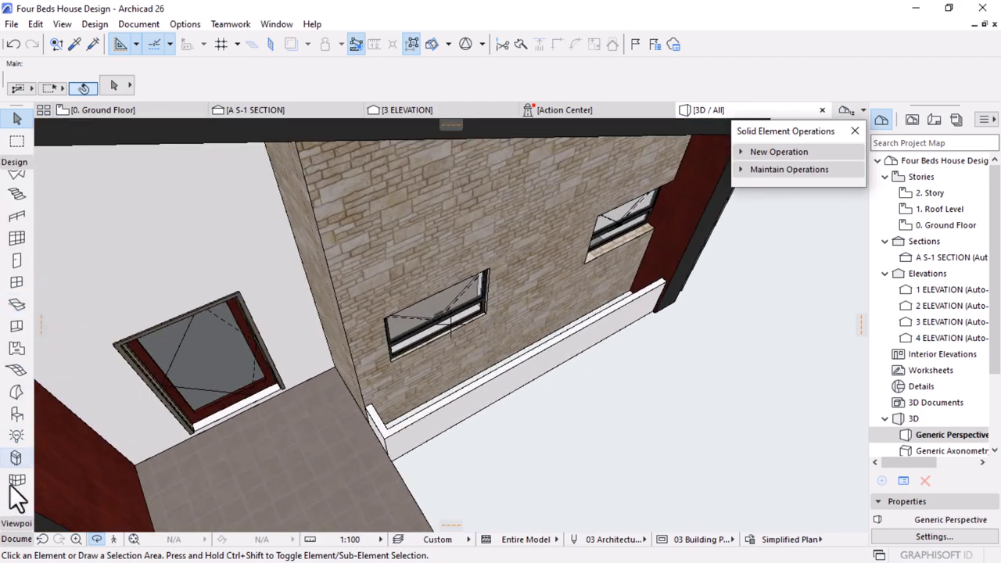
{"action": "left_click", "coordinate": [16, 369]}
{"action": "scroll", "coordinate": [422, 430], "scroll_direction": "up", "scroll_amount": 2}
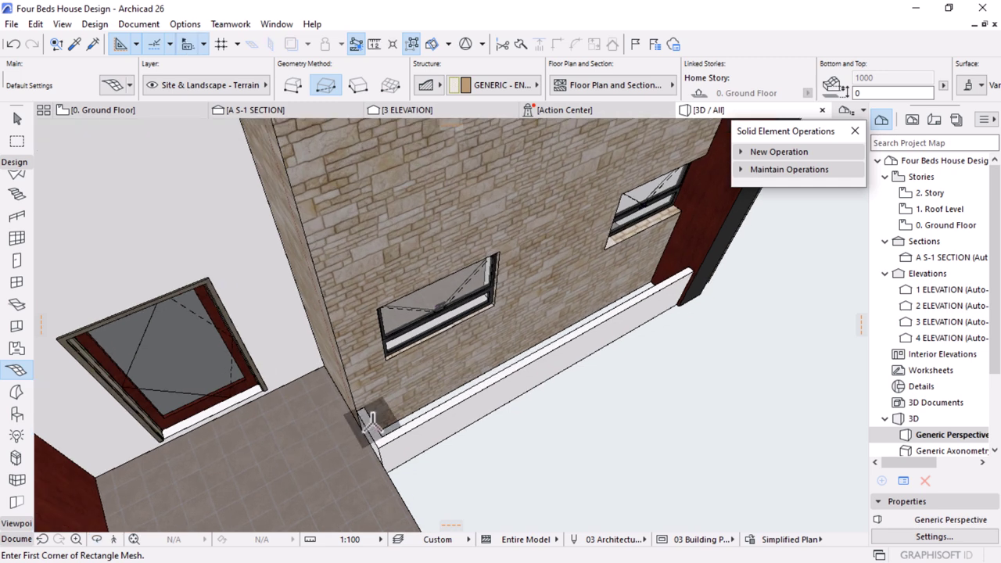
{"action": "left_click", "coordinate": [653, 278]}
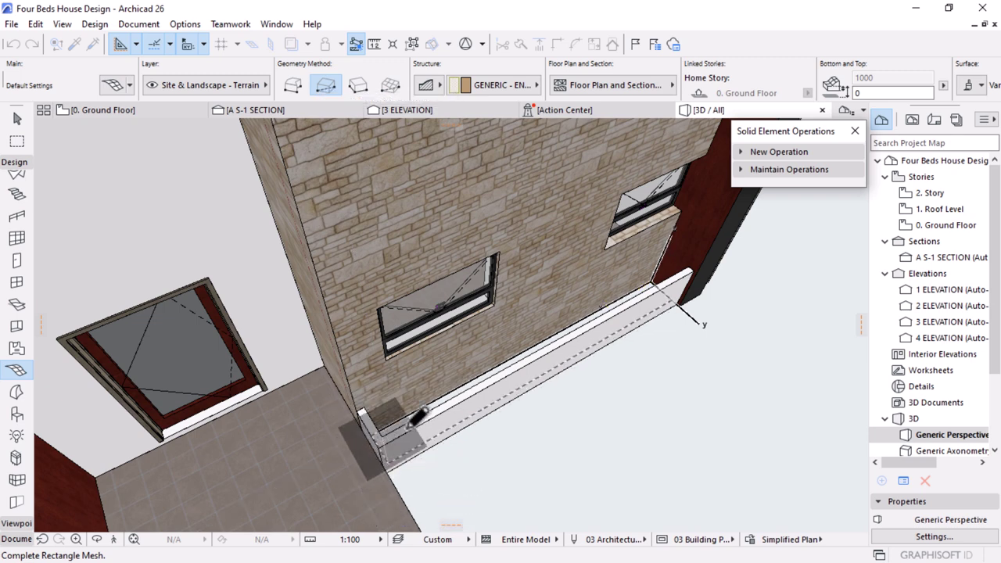
{"action": "key", "text": "Escape"}
{"action": "left_click", "coordinate": [642, 344]}
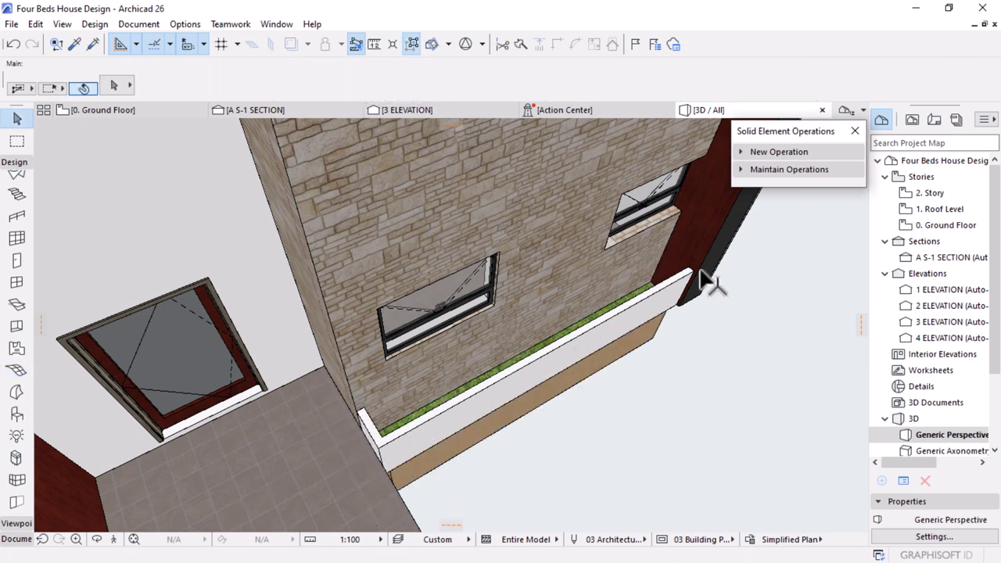
Move the grass mesh vertically up to an elevation of 434, just below the top of the low wall
{"action": "key", "text": "ctrl+d"}
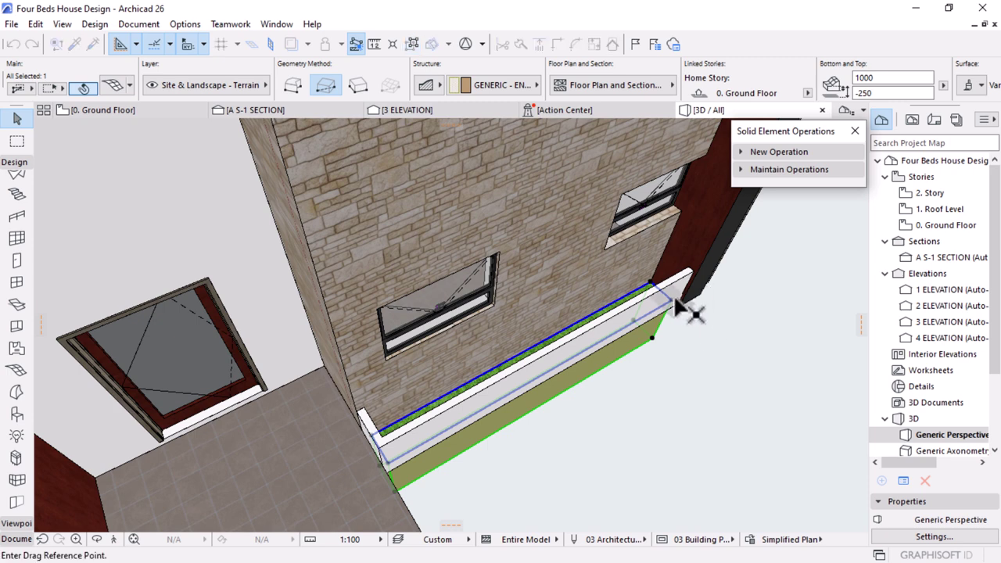
{"action": "left_click", "coordinate": [670, 300]}
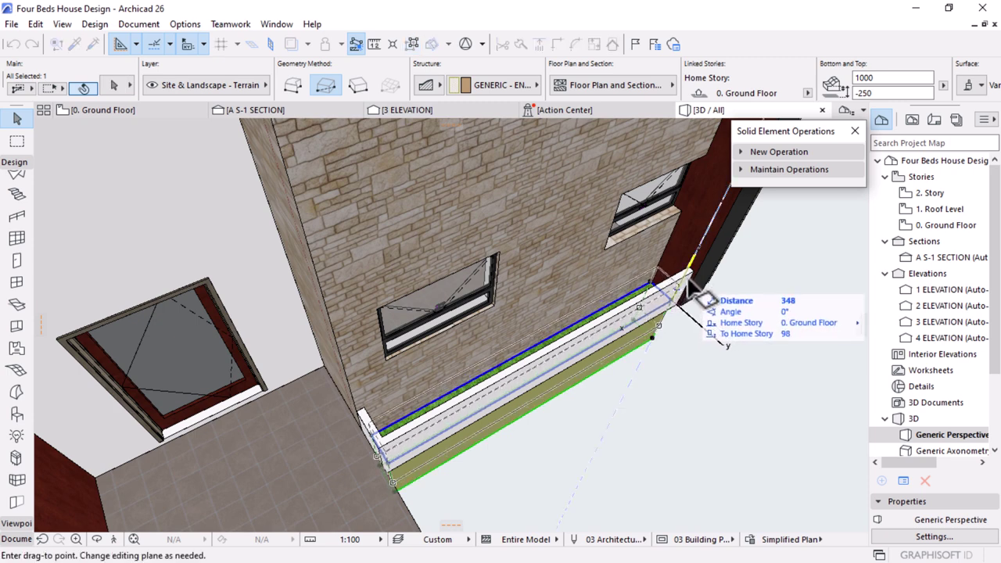
{"action": "left_click", "coordinate": [704, 296]}
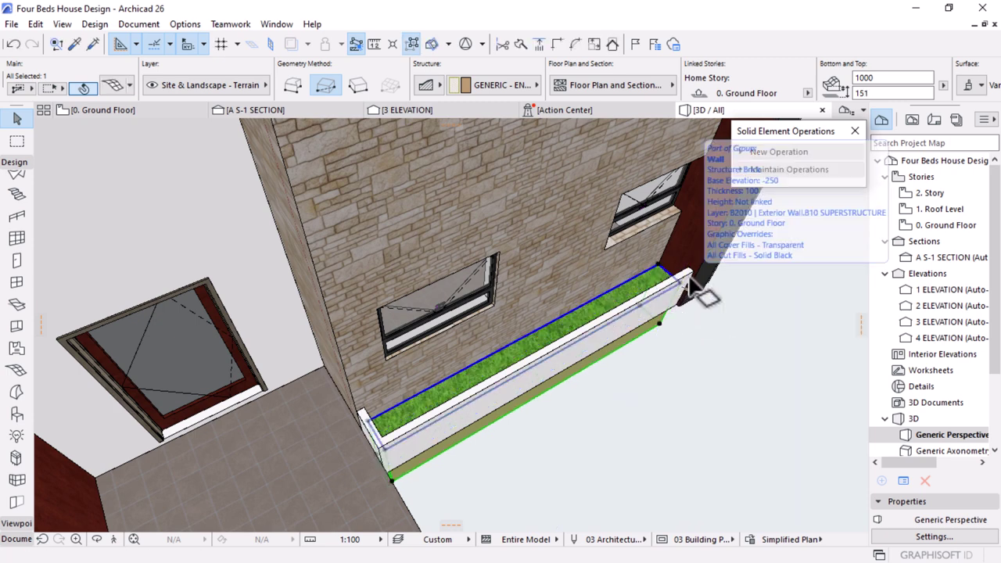
{"action": "middle_click_drag", "start_coordinate": [737, 346], "coordinate": [451, 268], "text": "shift"}
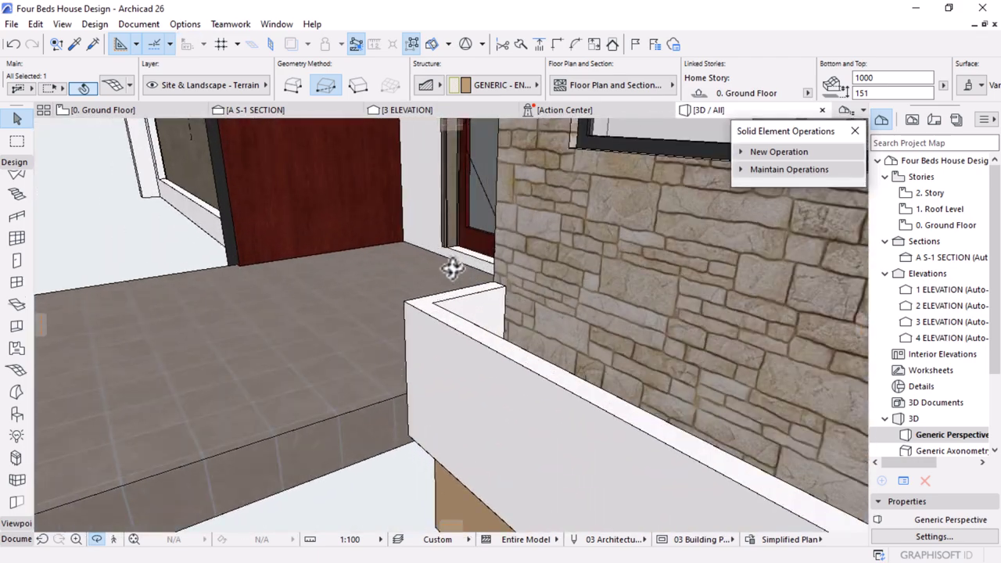
{"action": "key", "text": "ctrl+d"}
{"action": "left_click", "coordinate": [509, 313]}
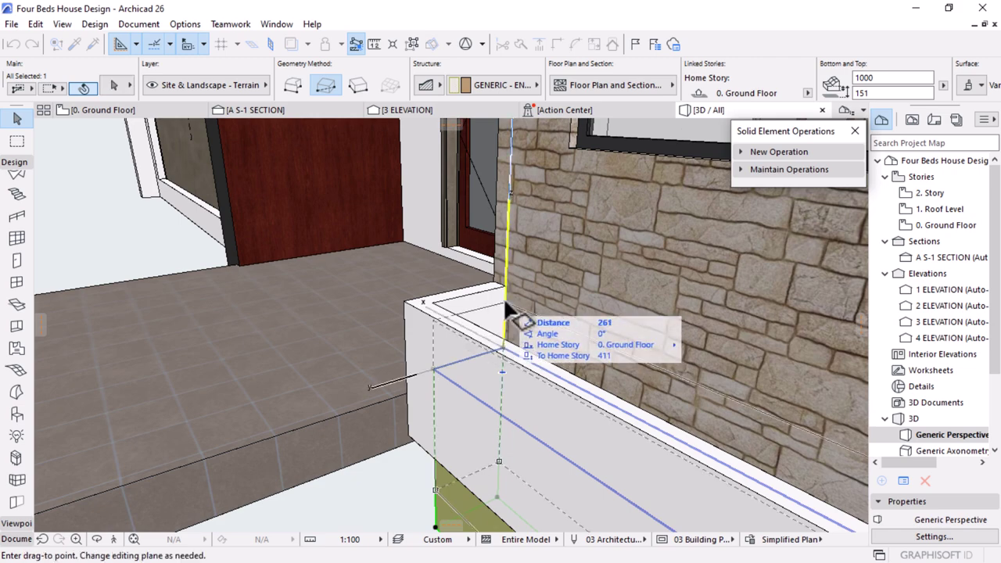
{"action": "left_click", "coordinate": [508, 290]}
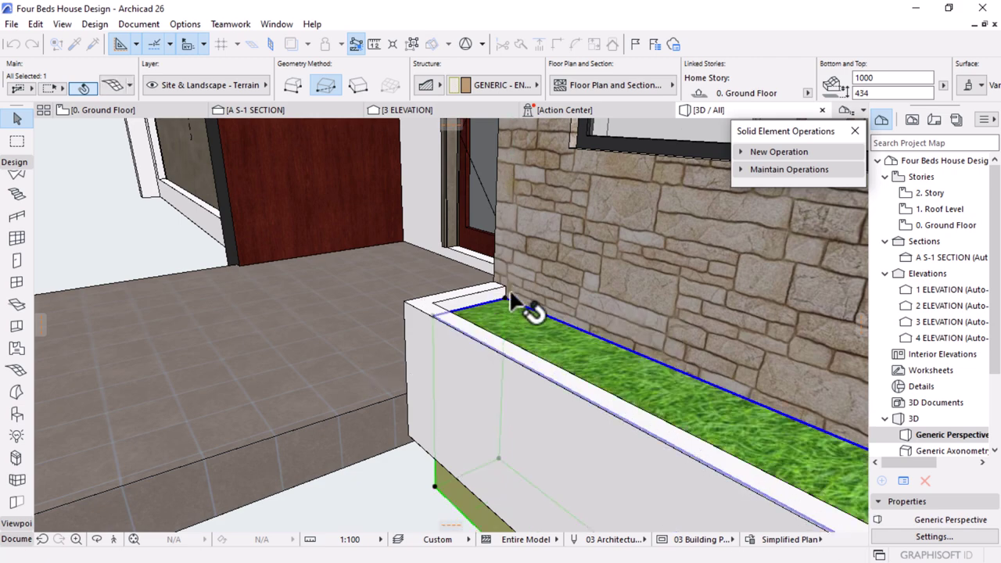
{"action": "middle_click_drag", "start_coordinate": [599, 313], "coordinate": [623, 381], "text": "shift"}
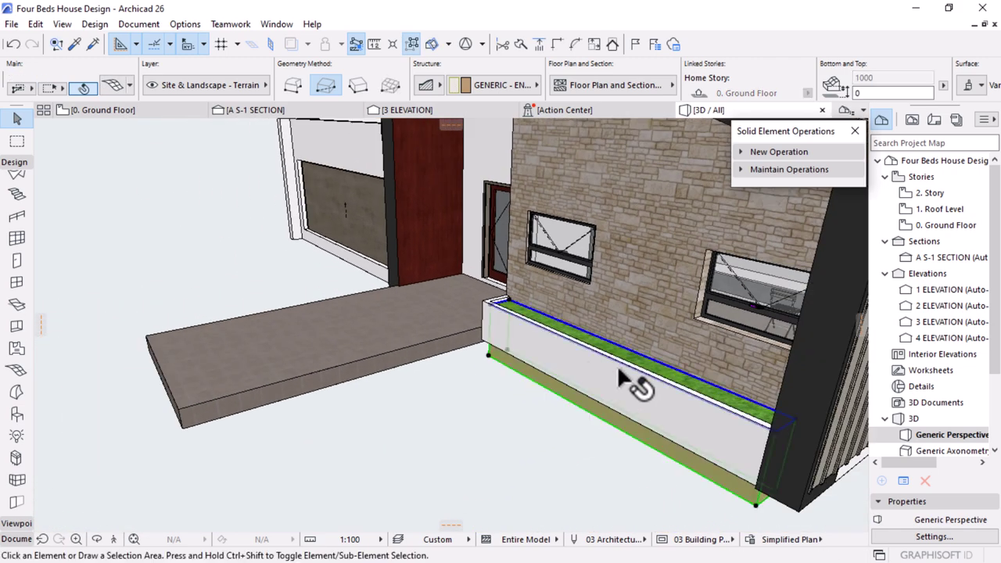
{"action": "key", "text": "Escape"}
Reduce the grass mesh's height so its underside aligns with the base of the adjoining gable column
{"action": "middle_click_drag", "start_coordinate": [641, 284], "coordinate": [718, 391], "text": "shift"}
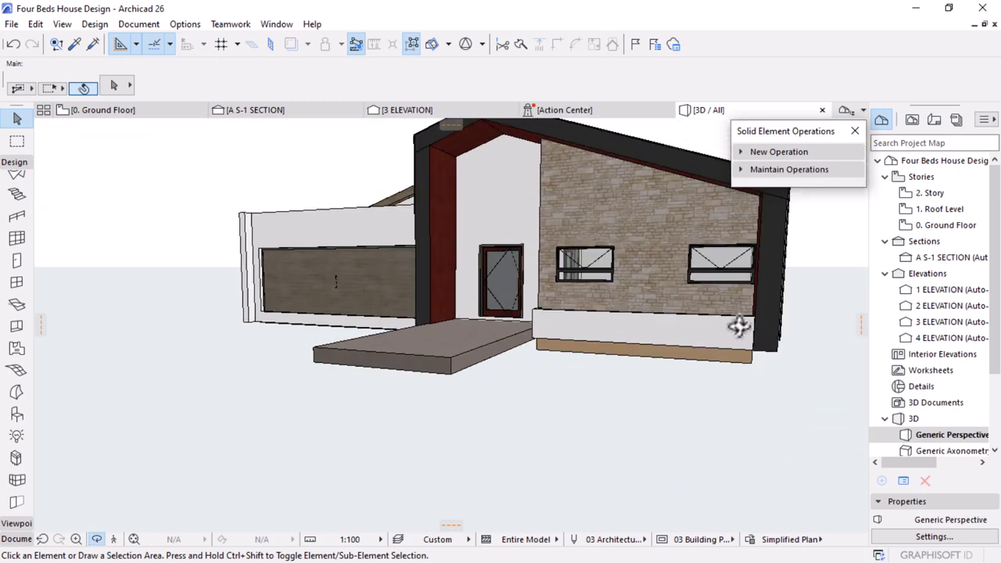
{"action": "scroll", "coordinate": [739, 326], "scroll_direction": "up", "scroll_amount": 3}
{"action": "left_click", "coordinate": [763, 427]}
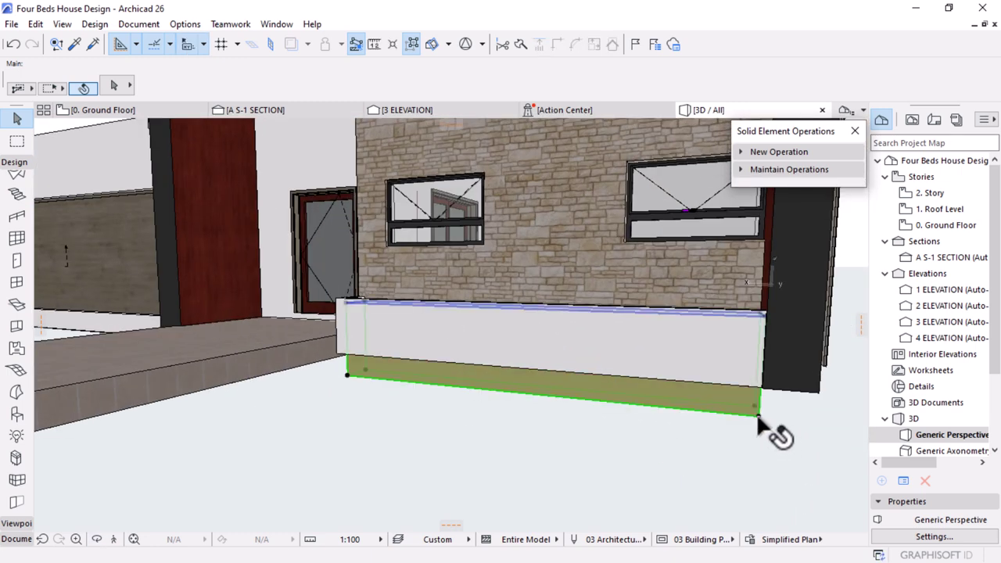
{"action": "left_click", "coordinate": [762, 426]}
{"action": "left_click", "coordinate": [758, 414]}
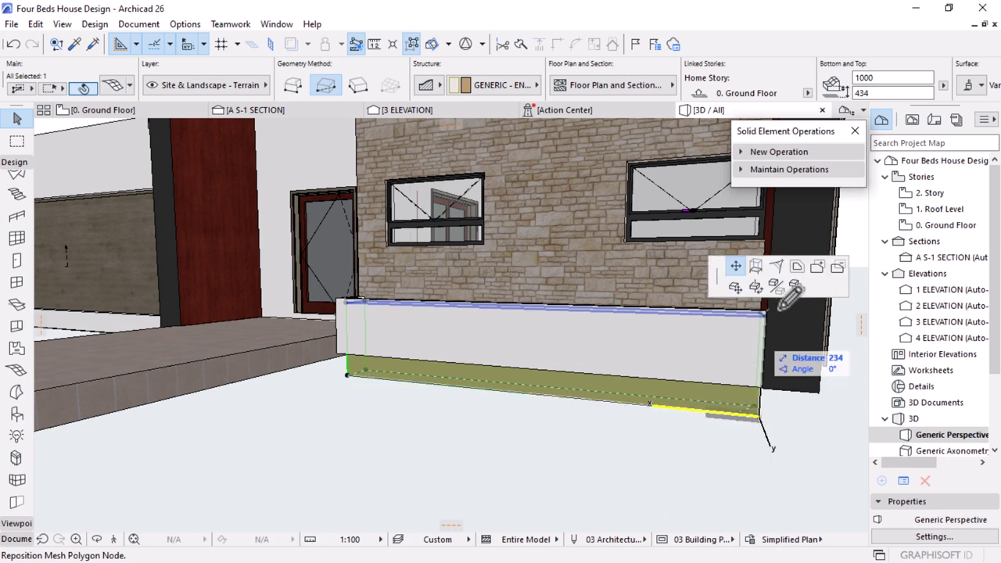
{"action": "left_click", "coordinate": [755, 267]}
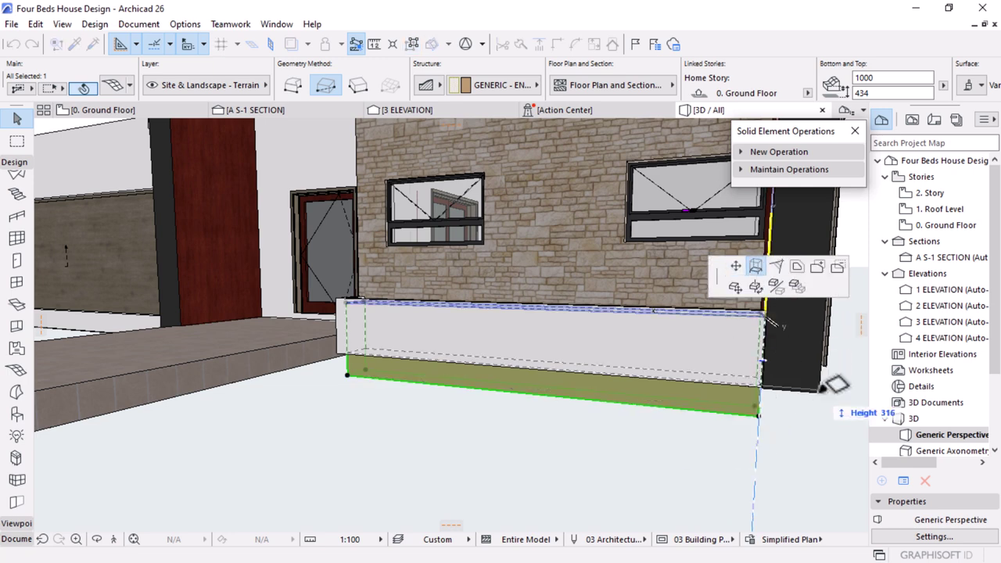
{"action": "left_click", "coordinate": [820, 390]}
{"action": "key", "text": "Escape"}
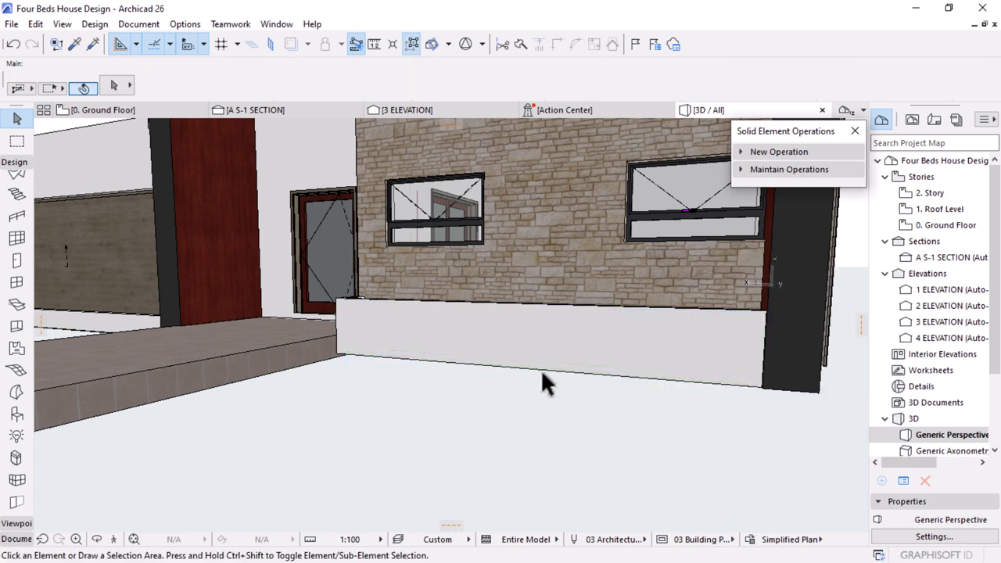
Select the two front windows in the stone wall, open their settings and check the pane configuration under Shape
{"action": "scroll", "coordinate": [569, 457], "scroll_direction": "down", "scroll_amount": 5}
{"action": "middle_click_drag", "start_coordinate": [519, 418], "coordinate": [451, 342], "text": "shift"}
{"action": "middle_click_drag", "start_coordinate": [762, 393], "coordinate": [575, 480], "text": "shift"}
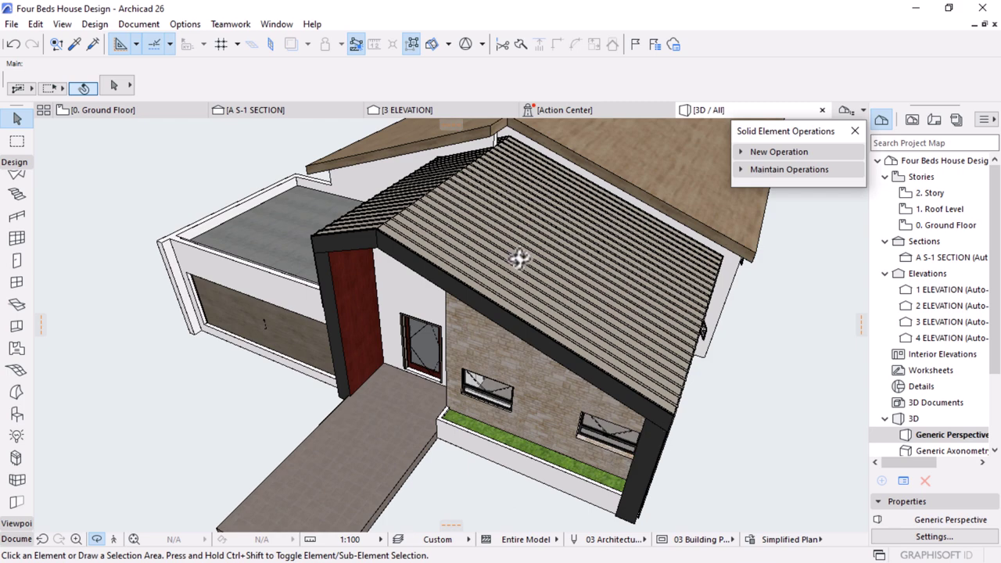
{"action": "middle_click_drag", "start_coordinate": [519, 259], "coordinate": [700, 346], "text": "shift"}
{"action": "scroll", "coordinate": [550, 351], "scroll_direction": "up", "scroll_amount": 5}
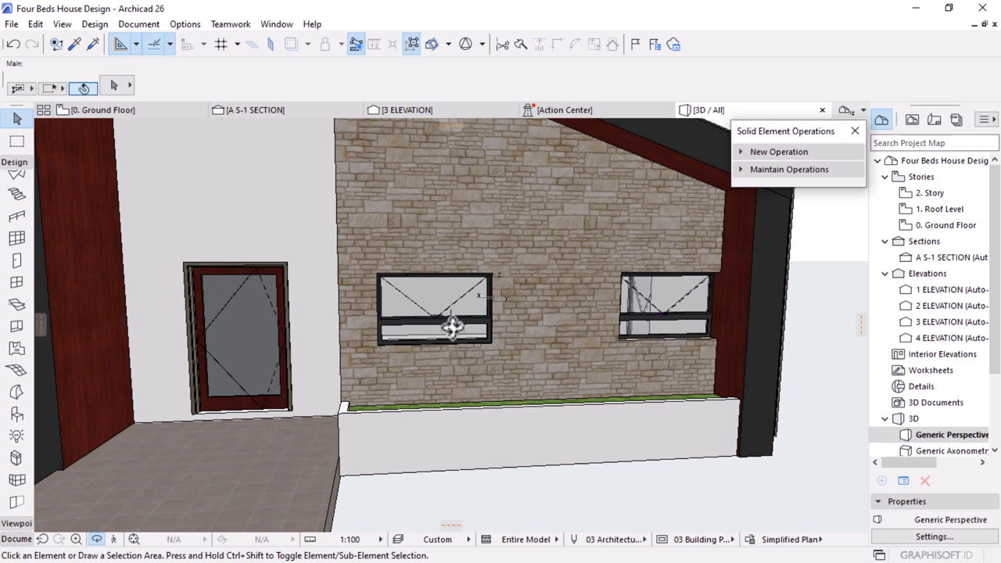
{"action": "left_click", "coordinate": [449, 325]}
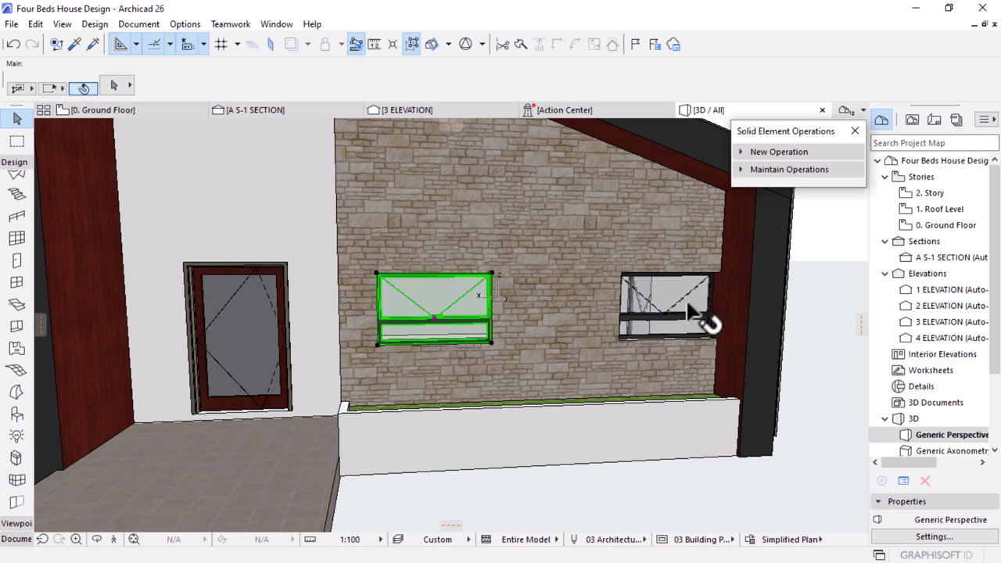
{"action": "left_click", "coordinate": [618, 278], "text": "shift"}
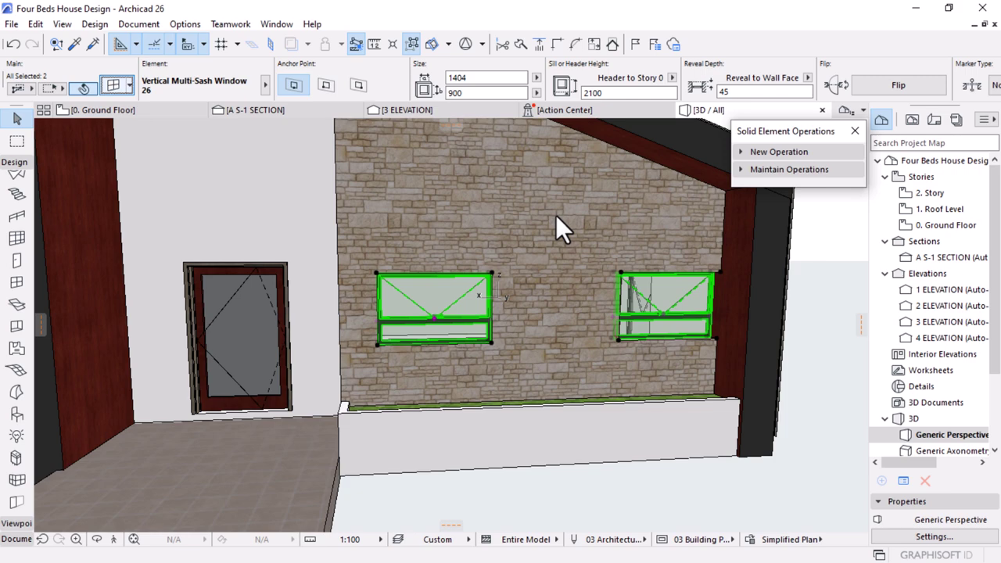
{"action": "key", "text": "ctrl+t"}
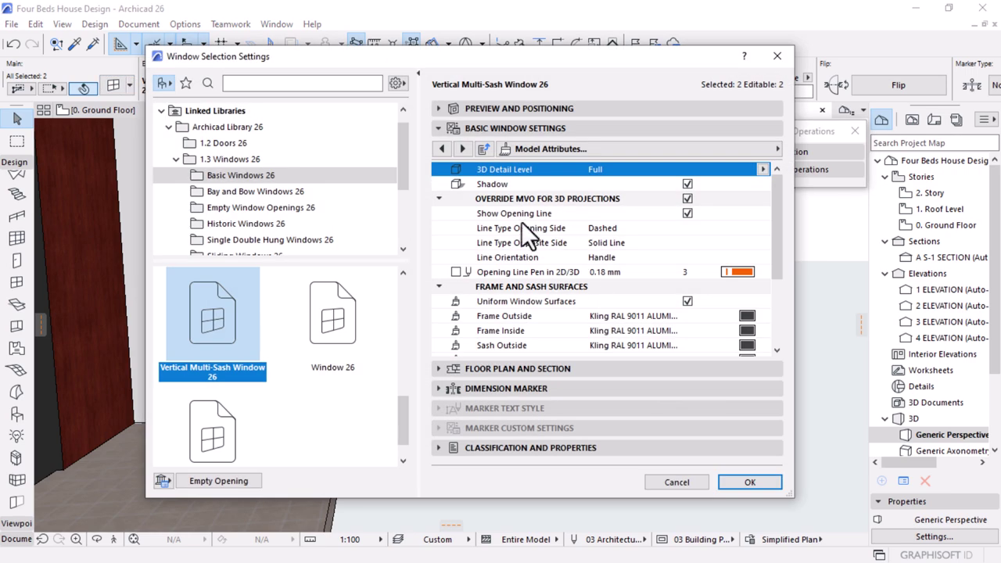
{"action": "left_click", "coordinate": [472, 110]}
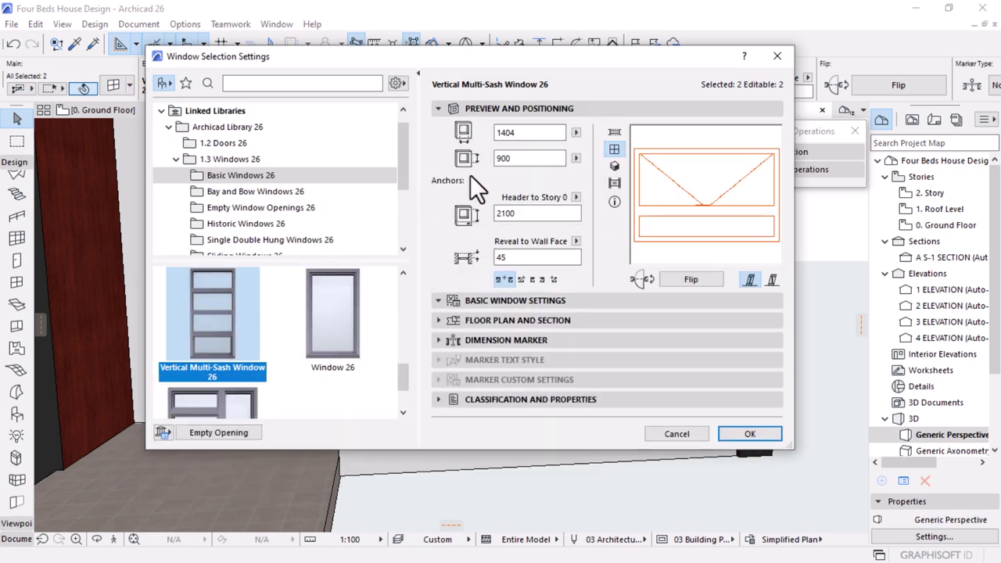
{"action": "left_click", "coordinate": [445, 300]}
{"action": "left_click", "coordinate": [768, 147]}
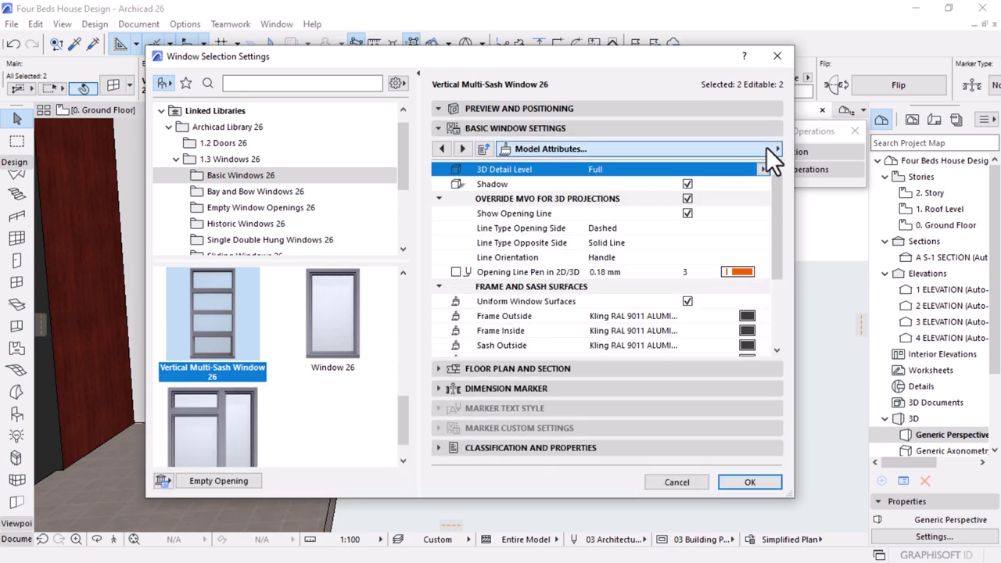
{"action": "scroll", "coordinate": [860, 200], "scroll_direction": "up", "scroll_amount": 2}
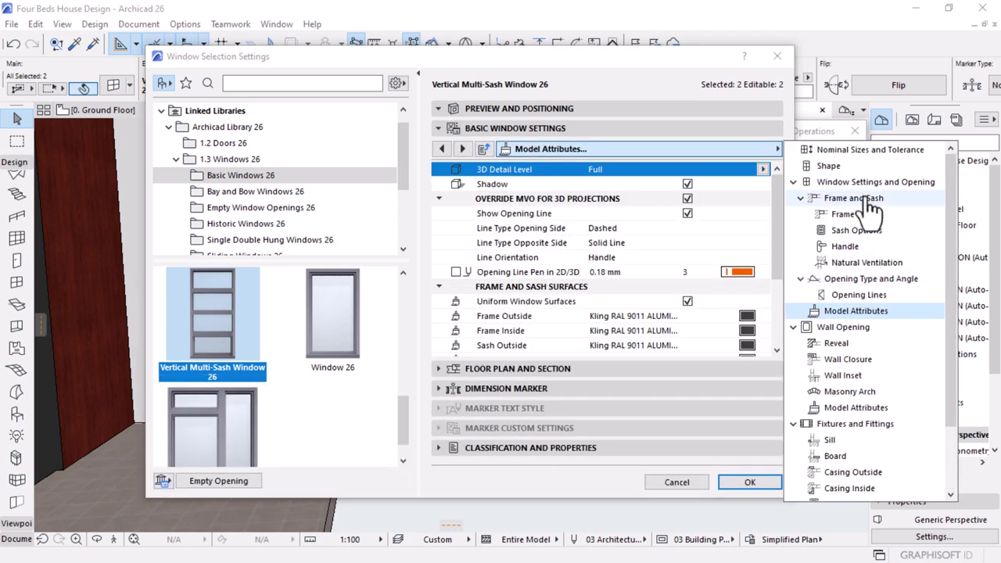
{"action": "left_click", "coordinate": [828, 166]}
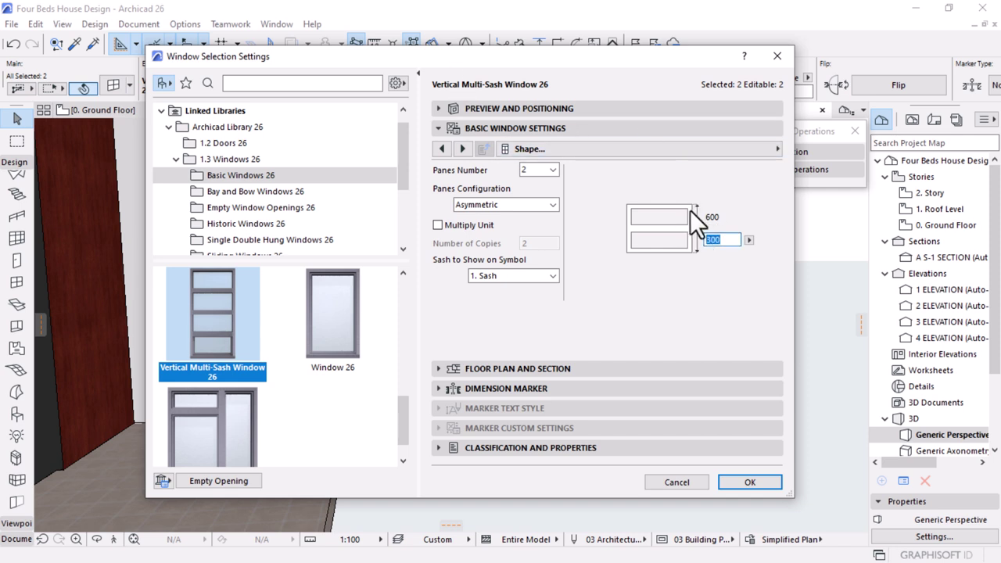
Set the height of both front windows to 1800
{"action": "left_click", "coordinate": [497, 108]}
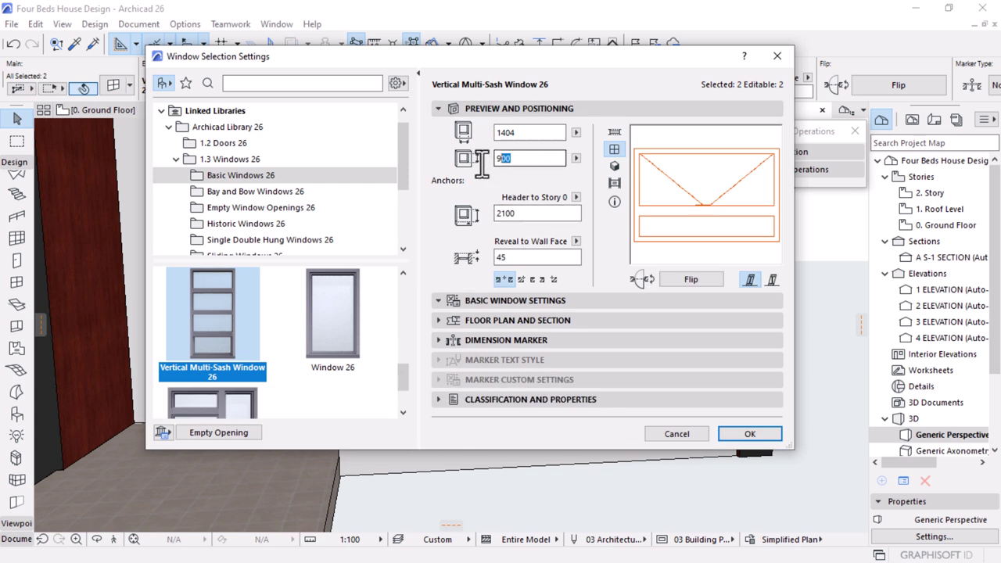
{"action": "left_click_drag", "start_coordinate": [481, 160], "coordinate": [464, 160]}
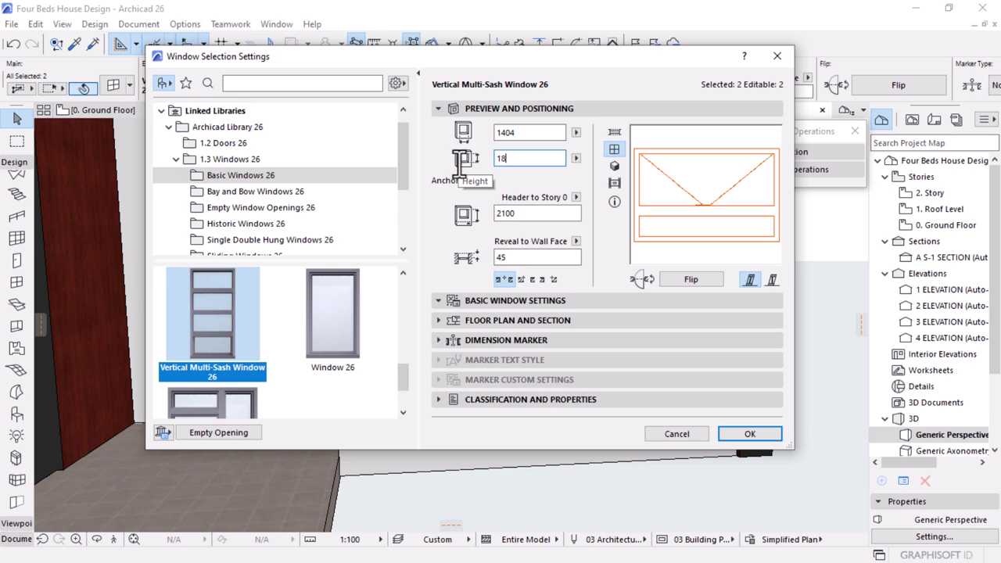
{"action": "key", "text": "Return"}
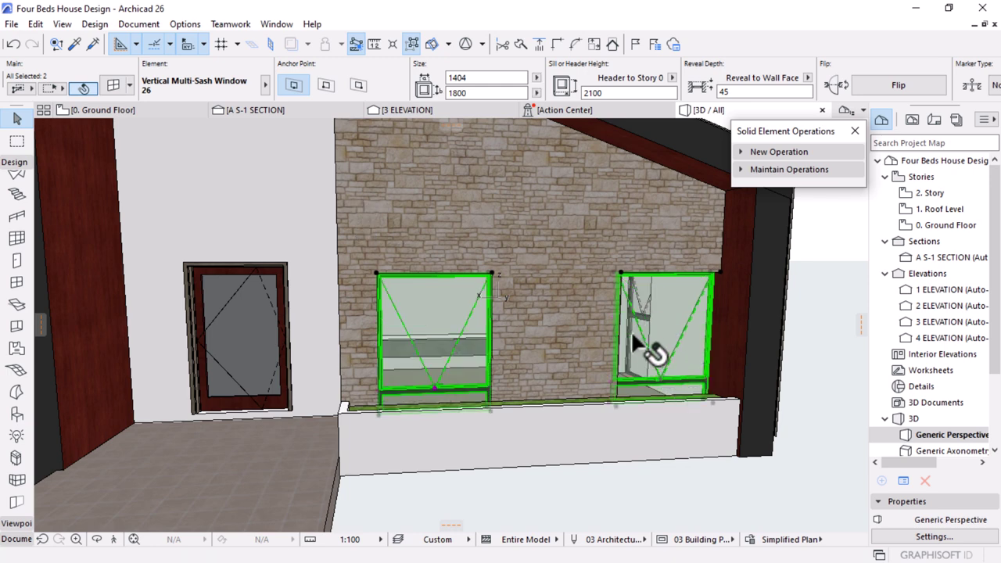
Set the height of the two selected front windows to 1500
{"action": "scroll", "coordinate": [504, 244], "scroll_direction": "down", "scroll_amount": 2}
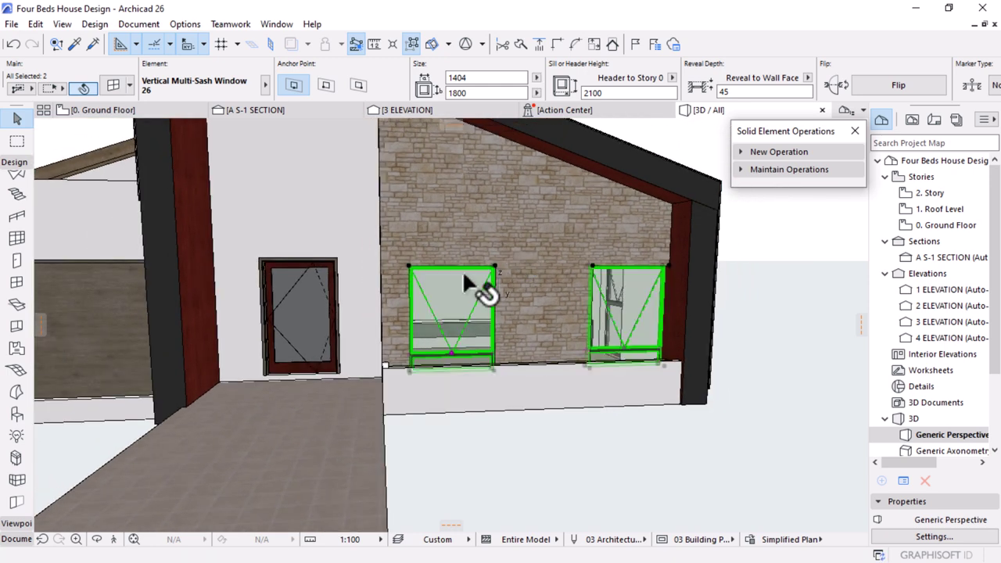
{"action": "scroll", "coordinate": [464, 274], "scroll_direction": "up", "scroll_amount": 1}
{"action": "scroll", "coordinate": [464, 275], "scroll_direction": "up", "scroll_amount": 2}
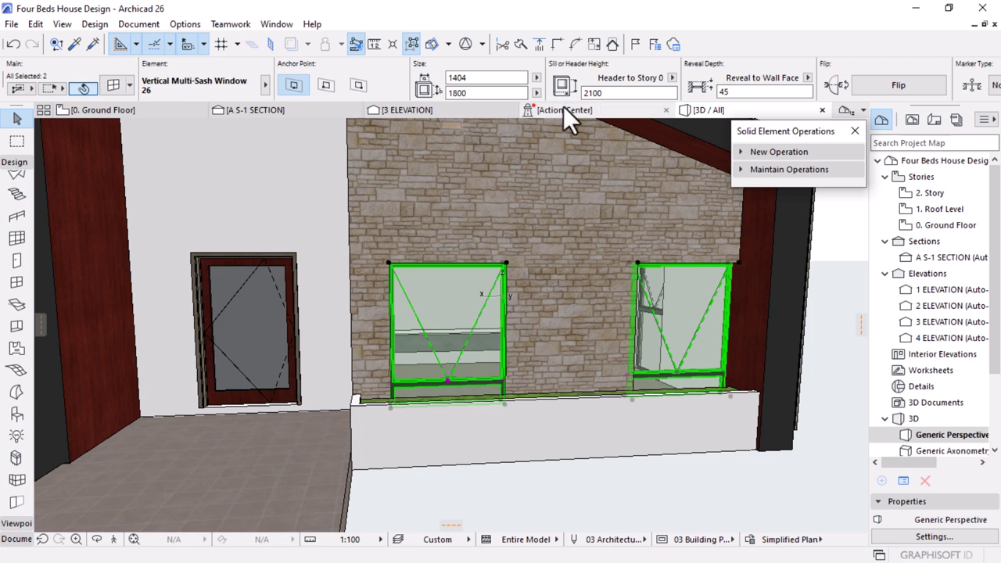
{"action": "left_click", "coordinate": [478, 92]}
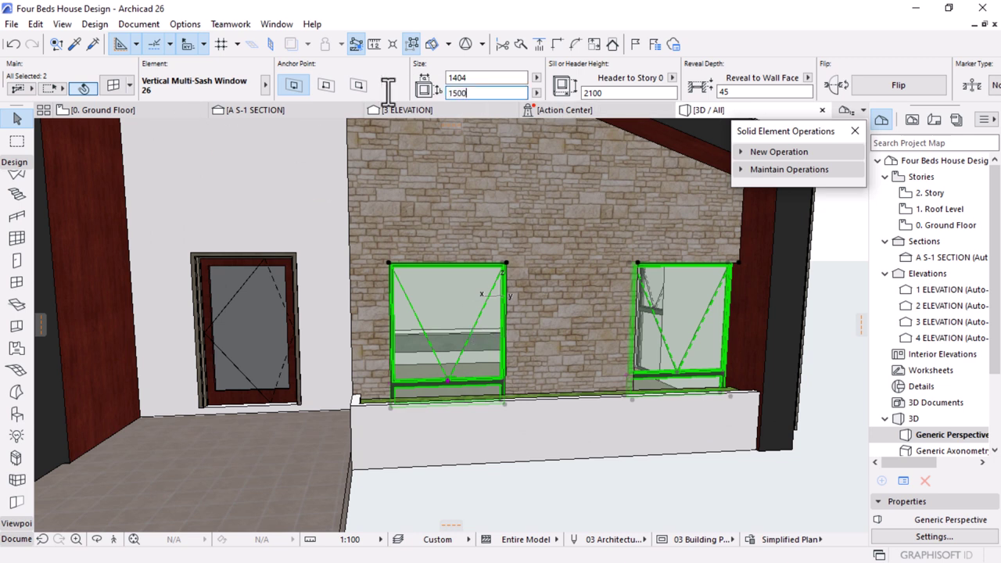
{"action": "type", "text": "1500"}
{"action": "key", "text": "Return"}
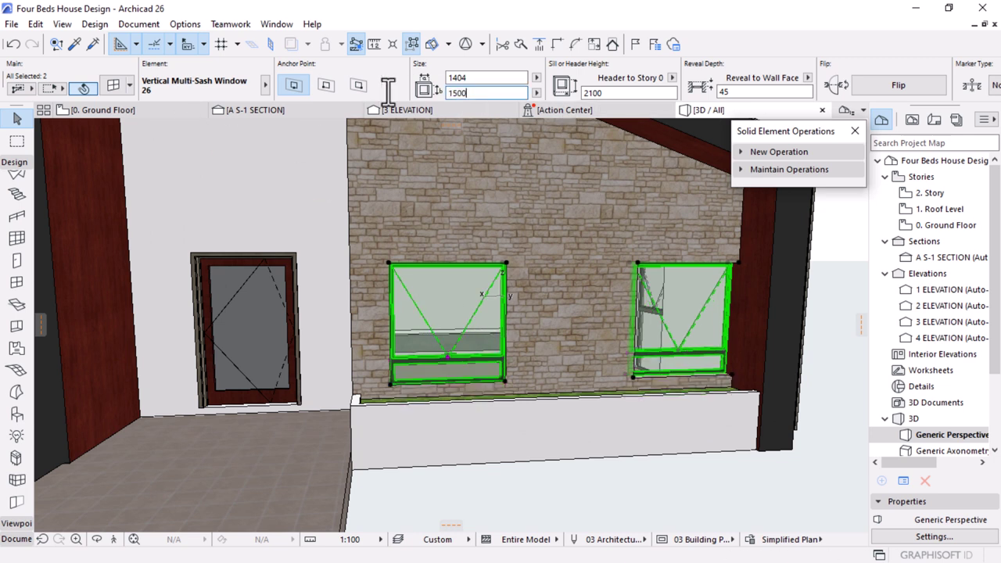
In the Shape settings of both front windows, set the lower pane height to 500 and apply it
{"action": "left_click", "coordinate": [114, 88]}
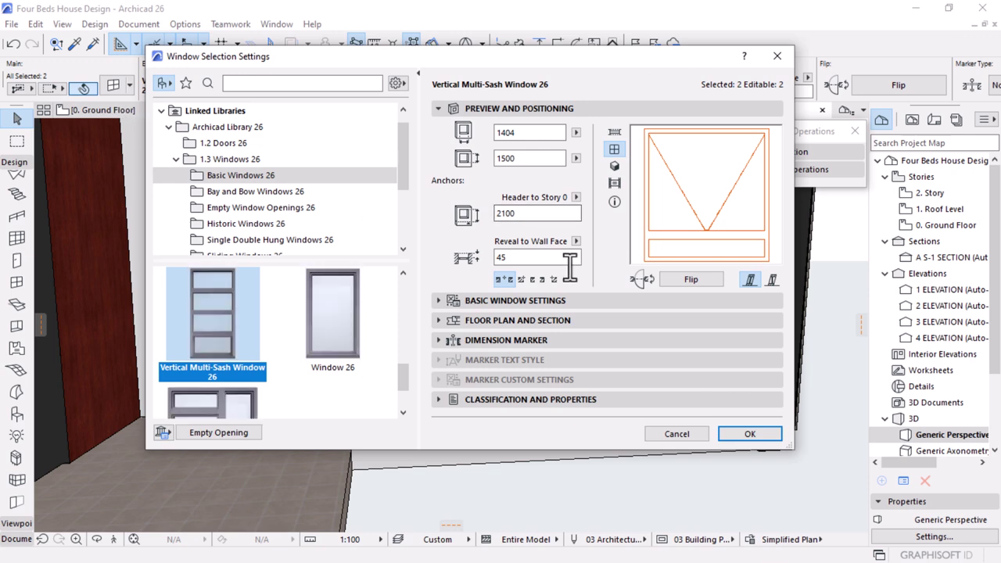
{"action": "left_click", "coordinate": [449, 300]}
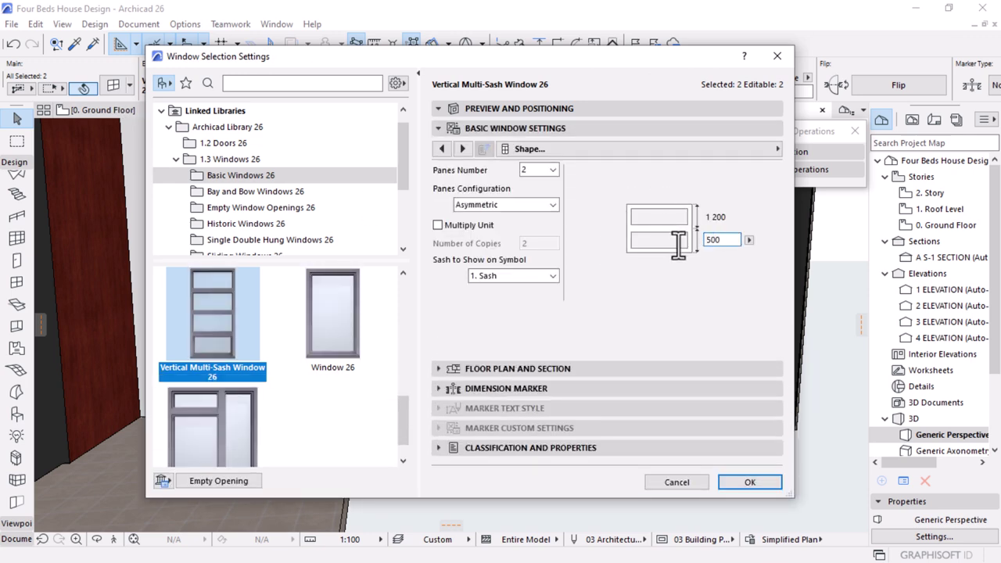
{"action": "key", "text": "Return"}
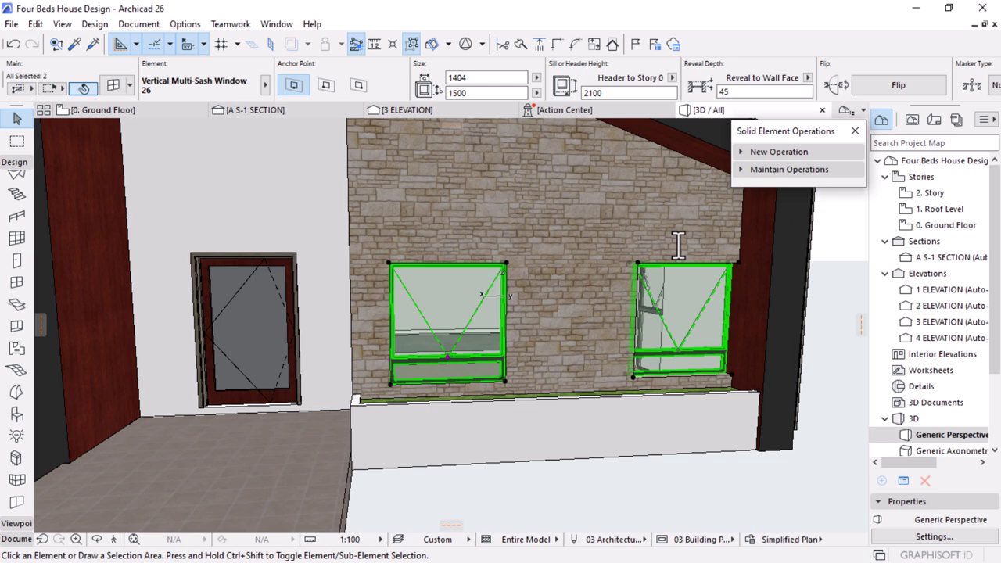
{"action": "scroll", "coordinate": [678, 244], "scroll_direction": "down", "scroll_amount": 6}
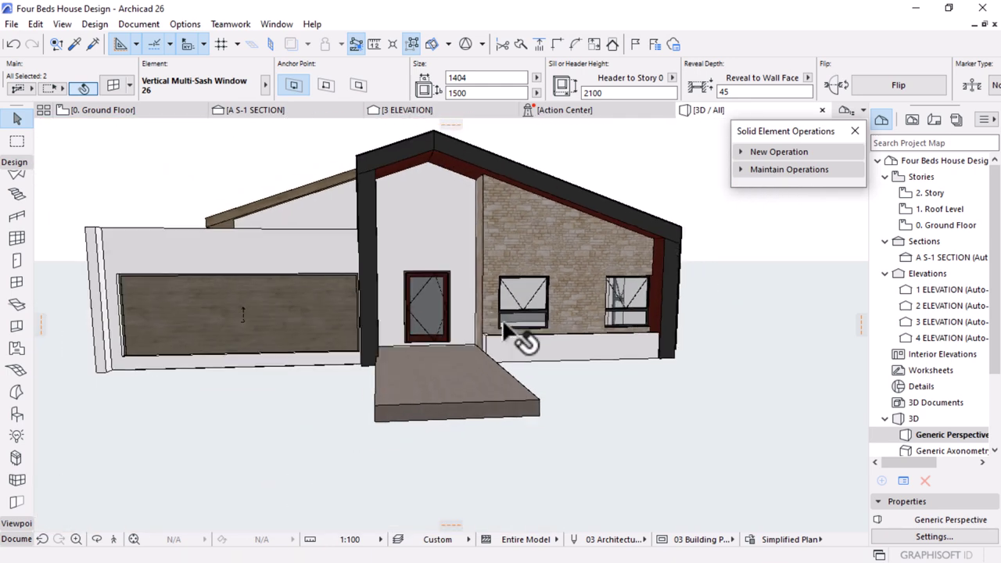
{"action": "left_click", "coordinate": [655, 402]}
Delete the white brick wall containing the front entrance door under the gable
{"action": "middle_click_drag", "start_coordinate": [570, 328], "coordinate": [540, 324], "text": "shift"}
{"action": "scroll", "coordinate": [474, 268], "scroll_direction": "up", "scroll_amount": 6}
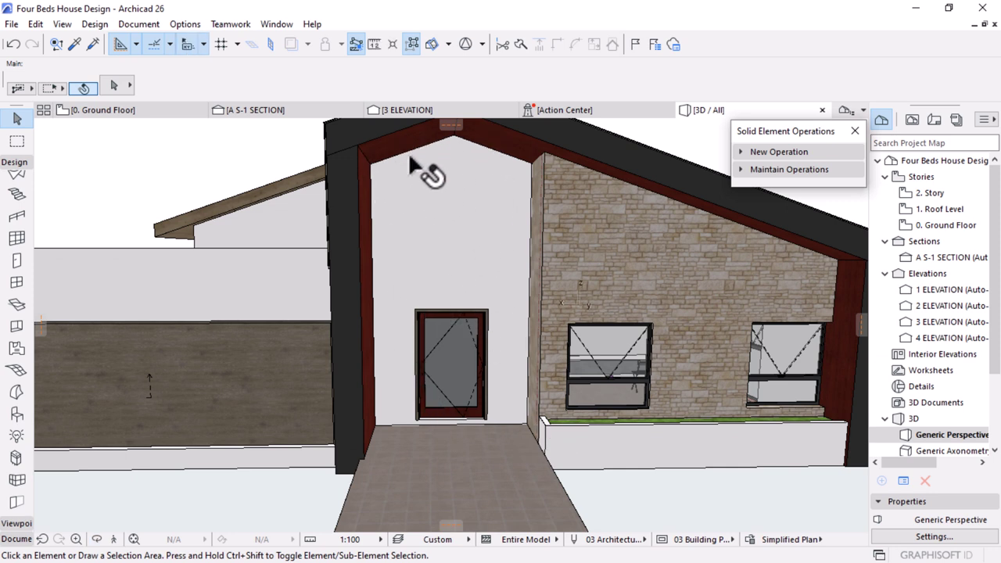
{"action": "left_click", "coordinate": [437, 254]}
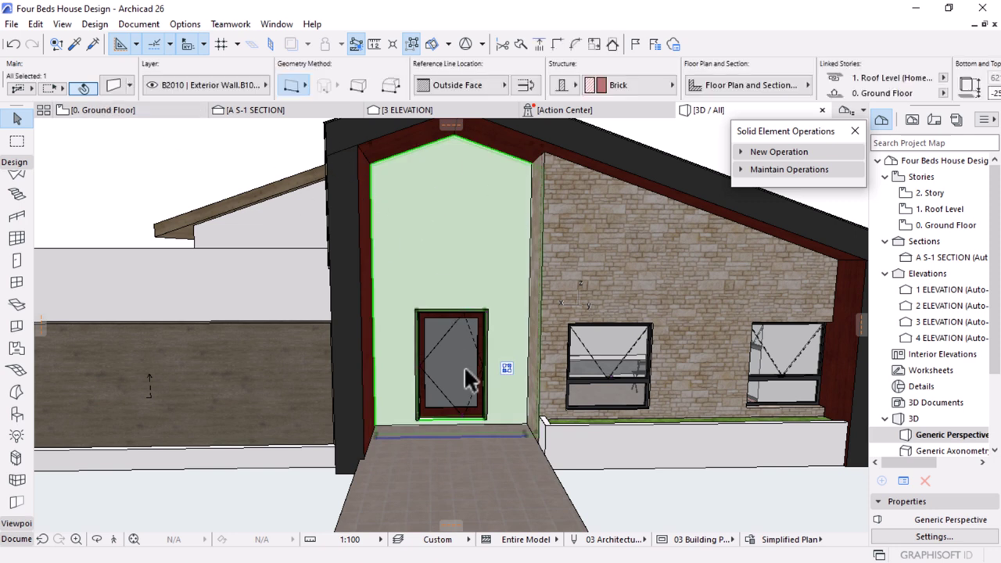
{"action": "key", "text": "Delete"}
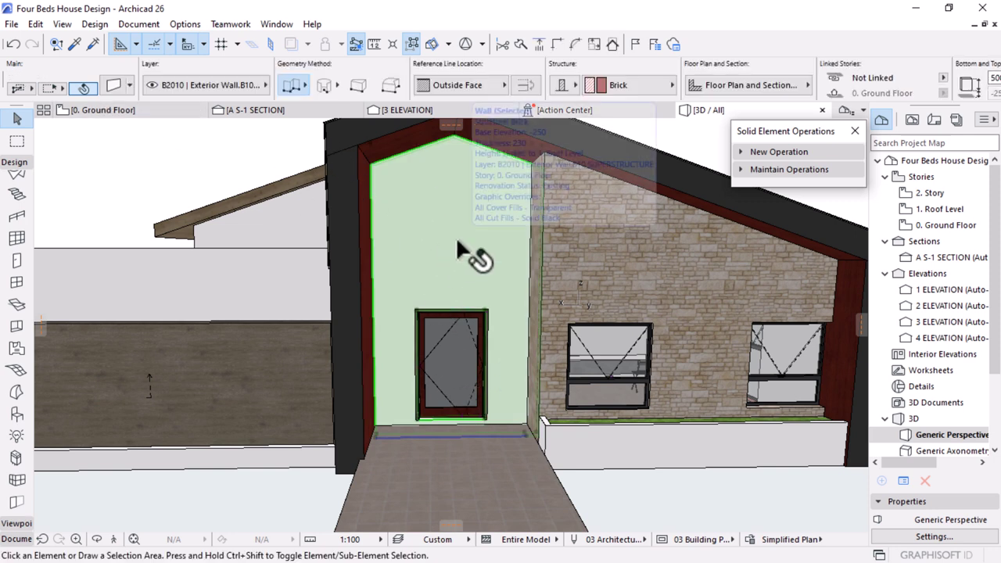
{"action": "scroll", "coordinate": [435, 326], "scroll_direction": "down", "scroll_amount": 5}
{"action": "scroll", "coordinate": [469, 360], "scroll_direction": "up", "scroll_amount": 3}
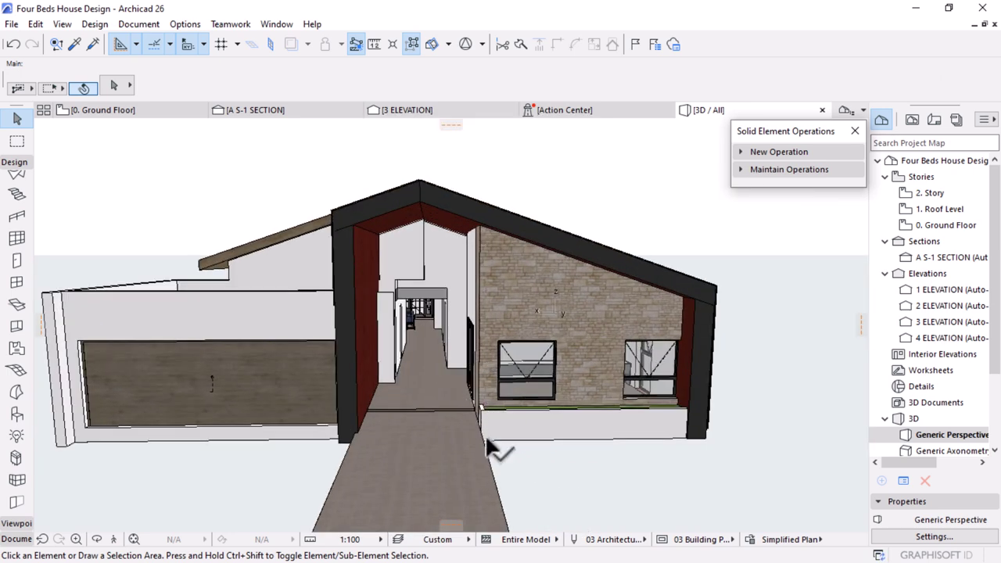
Examine the opened entrance passage, checking the inner walls and their junctions beneath the gable roof
{"action": "middle_click_drag", "start_coordinate": [487, 440], "coordinate": [399, 342], "text": "shift"}
{"action": "scroll", "coordinate": [399, 328], "scroll_direction": "up", "scroll_amount": 2}
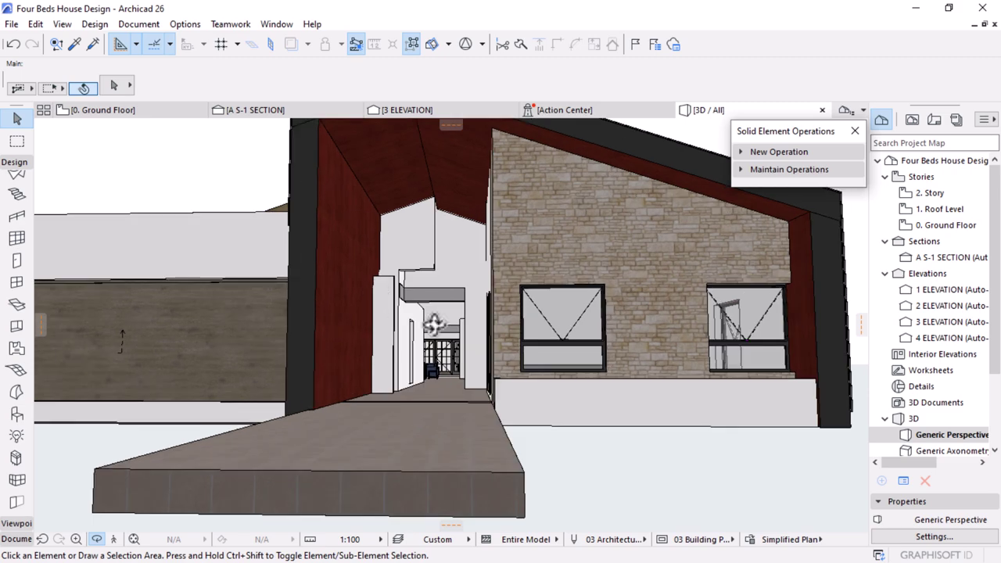
{"action": "scroll", "coordinate": [470, 352], "scroll_direction": "up", "scroll_amount": 2}
{"action": "scroll", "coordinate": [477, 348], "scroll_direction": "up", "scroll_amount": 2}
{"action": "scroll", "coordinate": [402, 297], "scroll_direction": "up", "scroll_amount": 3}
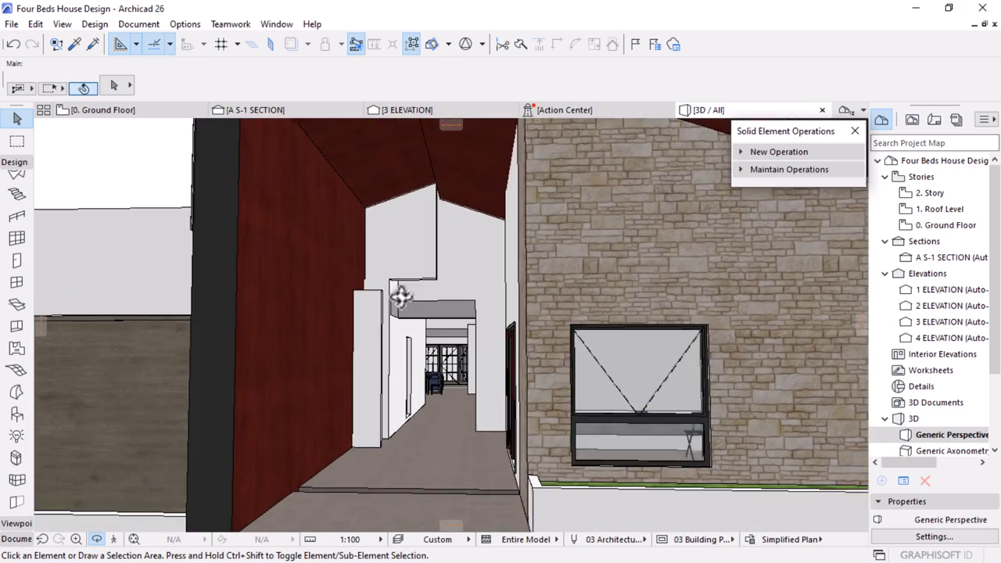
{"action": "scroll", "coordinate": [397, 291], "scroll_direction": "up", "scroll_amount": 2}
{"action": "scroll", "coordinate": [474, 311], "scroll_direction": "up", "scroll_amount": 1}
{"action": "scroll", "coordinate": [444, 290], "scroll_direction": "up", "scroll_amount": 1}
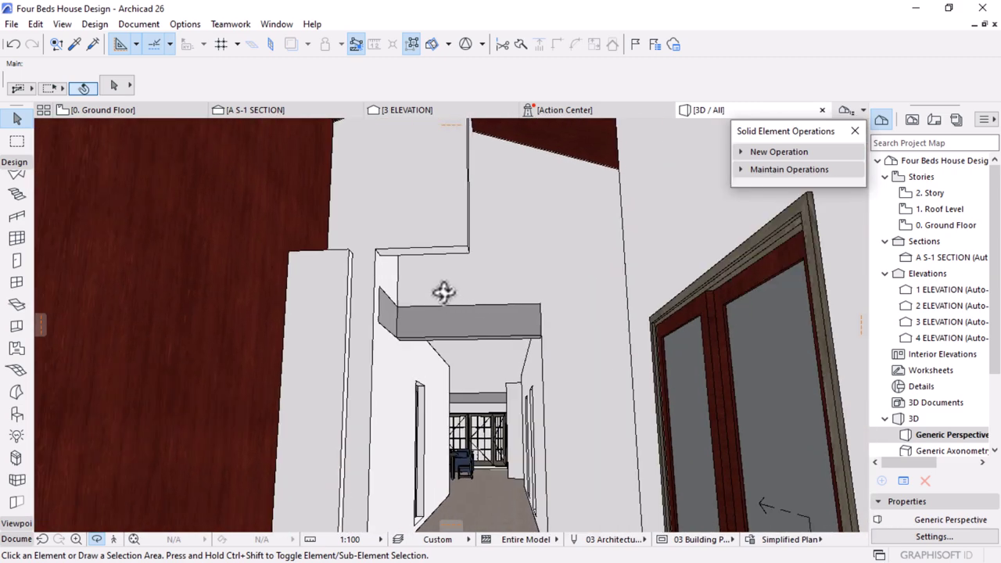
{"action": "scroll", "coordinate": [408, 317], "scroll_direction": "up", "scroll_amount": 2}
{"action": "scroll", "coordinate": [438, 332], "scroll_direction": "down", "scroll_amount": 3}
{"action": "scroll", "coordinate": [446, 336], "scroll_direction": "down", "scroll_amount": 2}
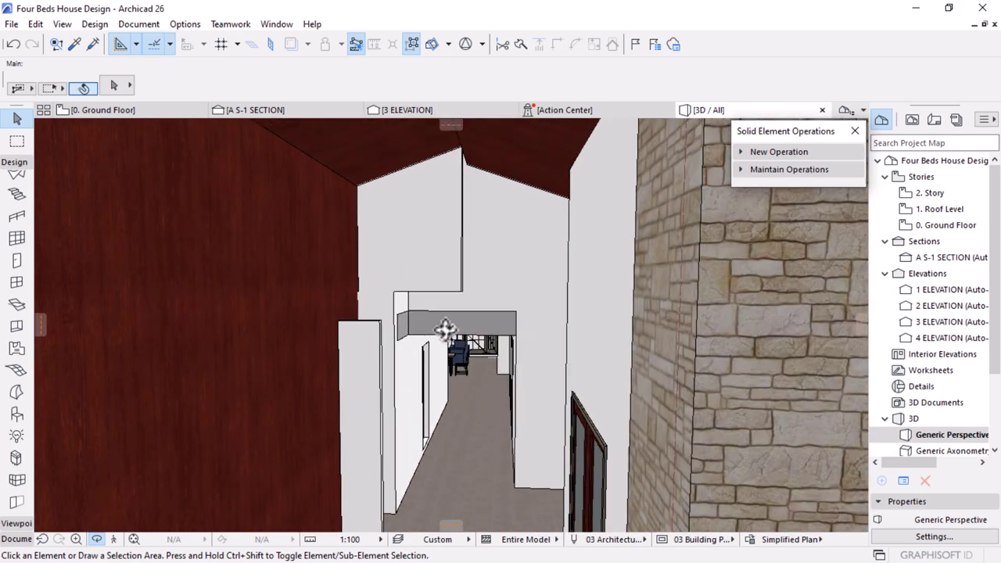
{"action": "middle_click_drag", "start_coordinate": [481, 301], "coordinate": [464, 249], "text": "shift"}
{"action": "scroll", "coordinate": [500, 258], "scroll_direction": "down", "scroll_amount": 3}
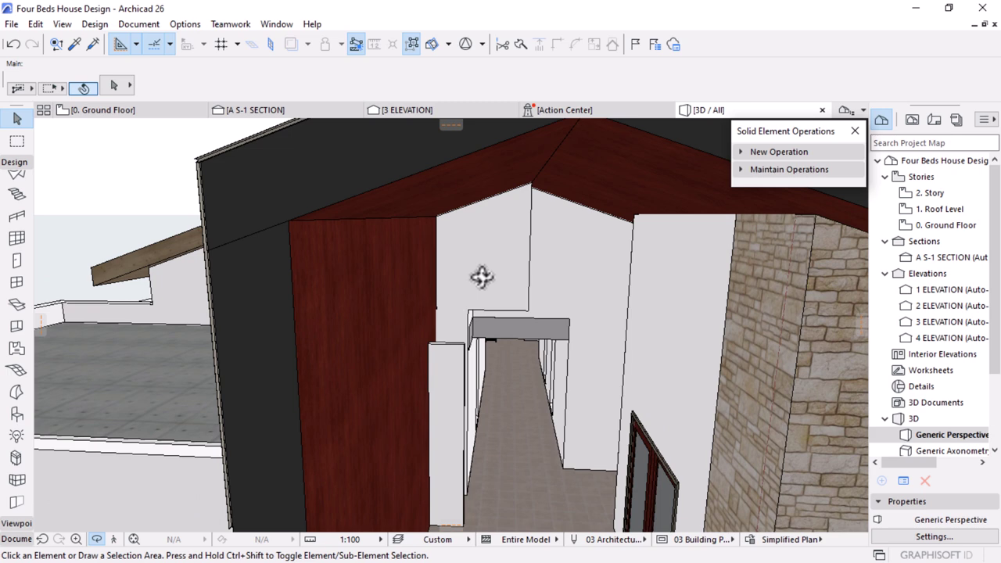
{"action": "scroll", "coordinate": [447, 245], "scroll_direction": "up", "scroll_amount": 4}
{"action": "scroll", "coordinate": [438, 249], "scroll_direction": "up", "scroll_amount": 3}
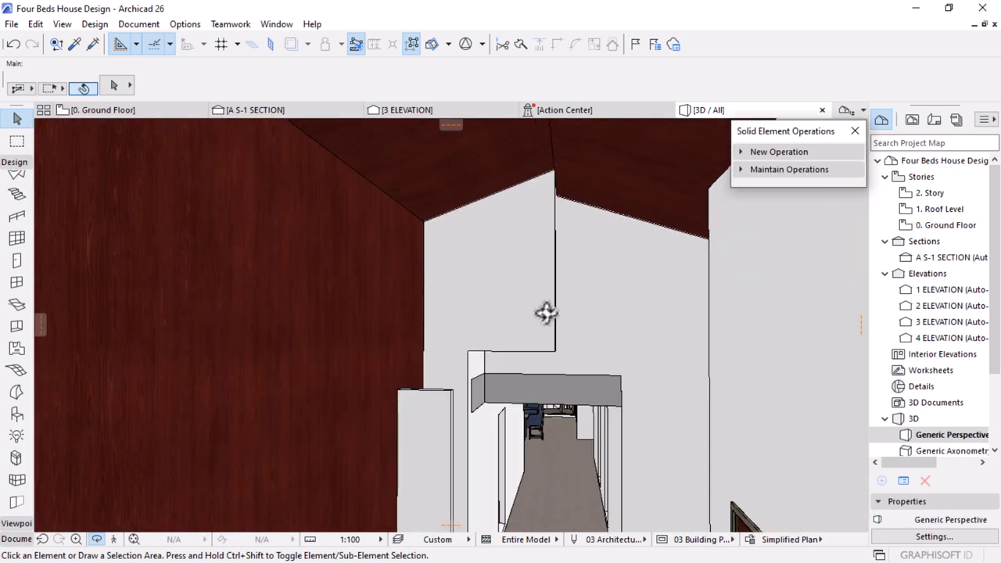
Use Intersect to join the two upper-level brick walls behind the entrance roof so their ends meet at a corner
{"action": "left_click", "coordinate": [542, 242]}
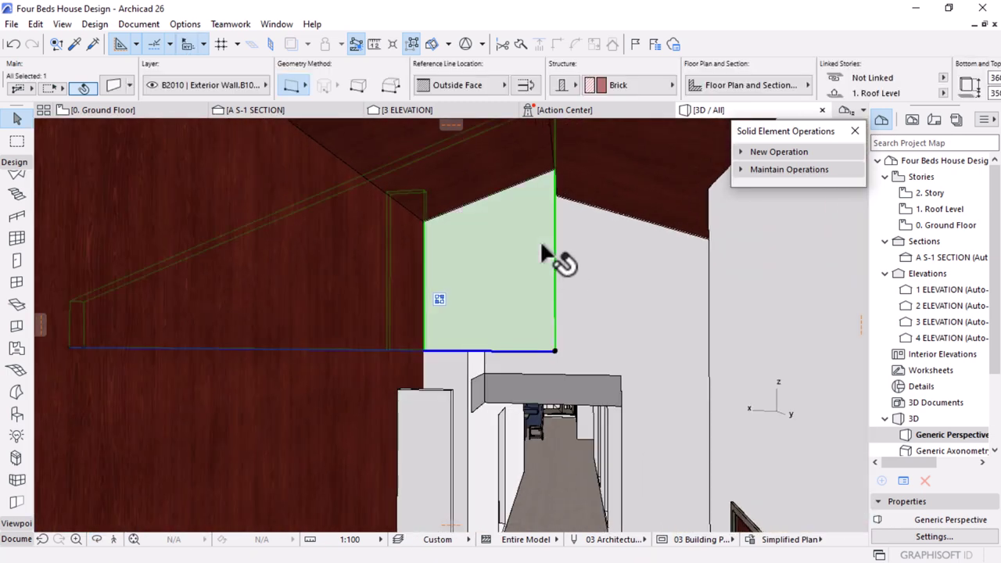
{"action": "scroll", "coordinate": [654, 307], "scroll_direction": "up", "scroll_amount": 3}
{"action": "scroll", "coordinate": [657, 314], "scroll_direction": "down", "scroll_amount": 5}
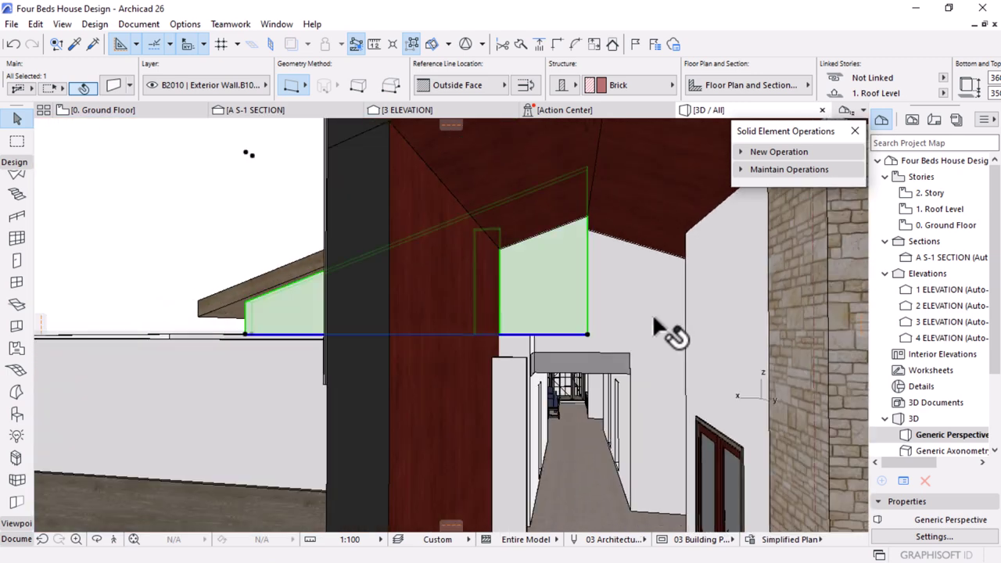
{"action": "middle_click_drag", "start_coordinate": [605, 300], "coordinate": [639, 339], "text": "shift"}
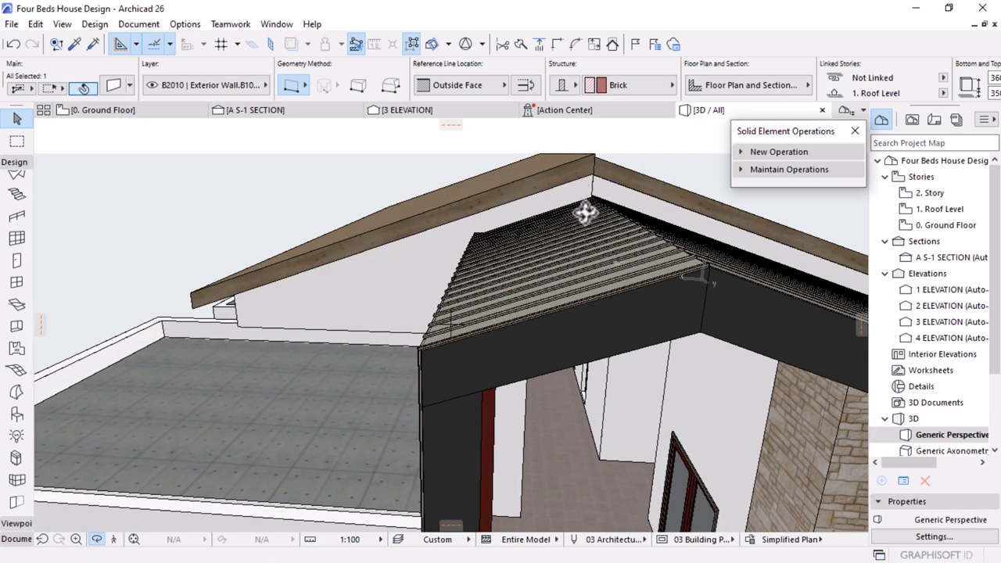
{"action": "middle_click_drag", "start_coordinate": [584, 213], "coordinate": [299, 307], "text": "shift"}
{"action": "left_click_drag", "start_coordinate": [297, 308], "coordinate": [345, 308]}
{"action": "scroll", "coordinate": [449, 243], "scroll_direction": "up", "scroll_amount": 3}
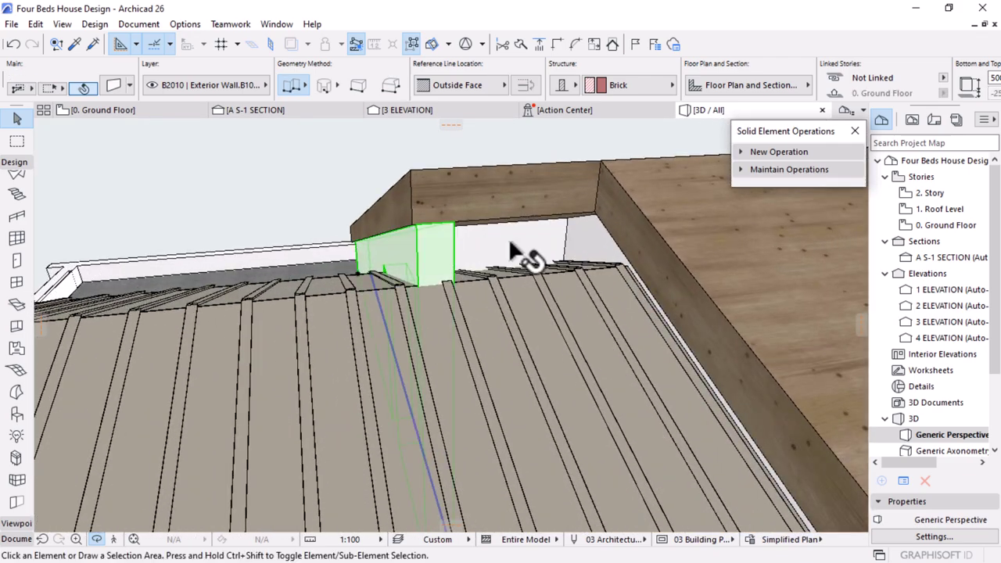
{"action": "left_click", "coordinate": [411, 243]}
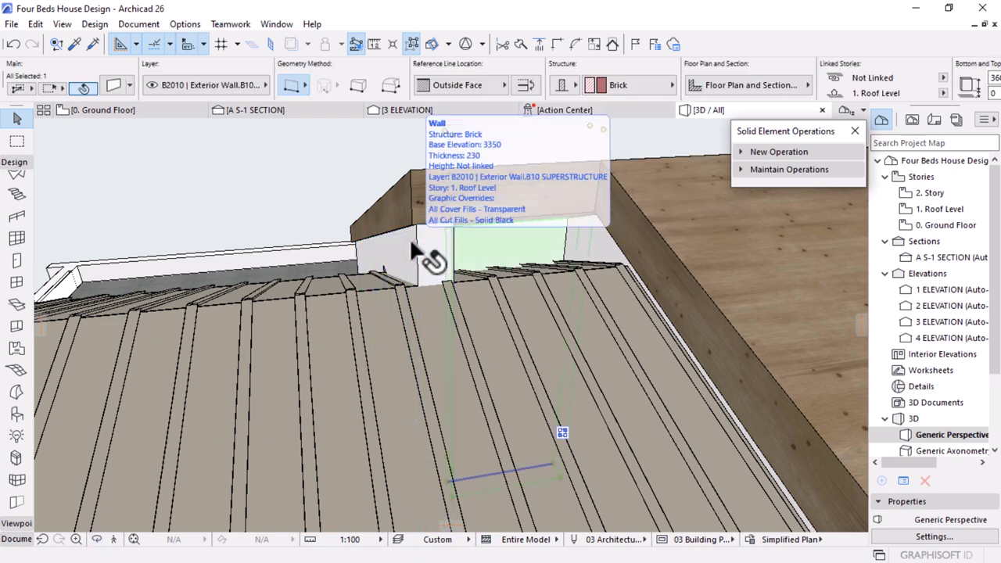
{"action": "middle_click_drag", "start_coordinate": [520, 276], "coordinate": [485, 285], "text": "shift"}
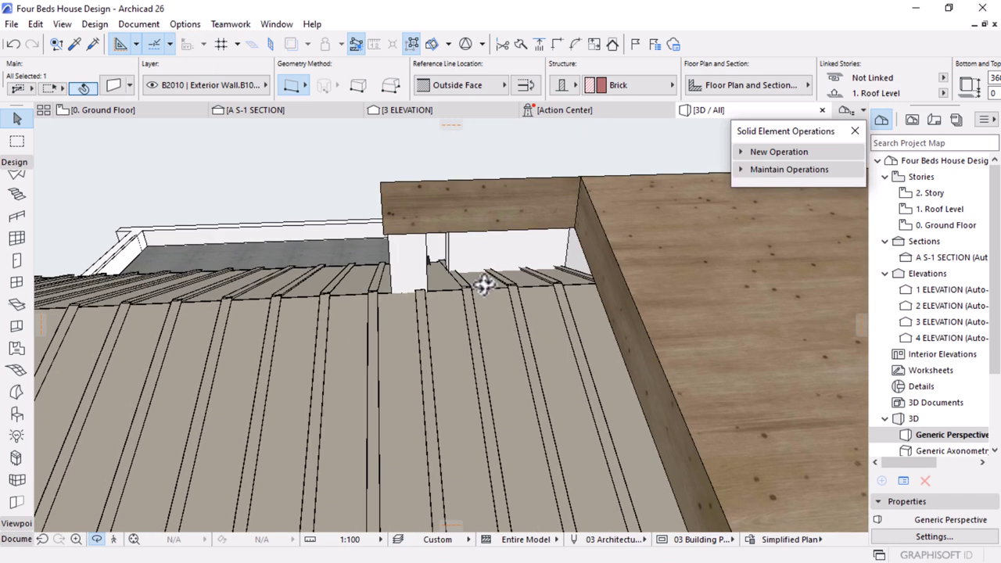
{"action": "left_click", "coordinate": [553, 42]}
{"action": "left_click", "coordinate": [547, 218]}
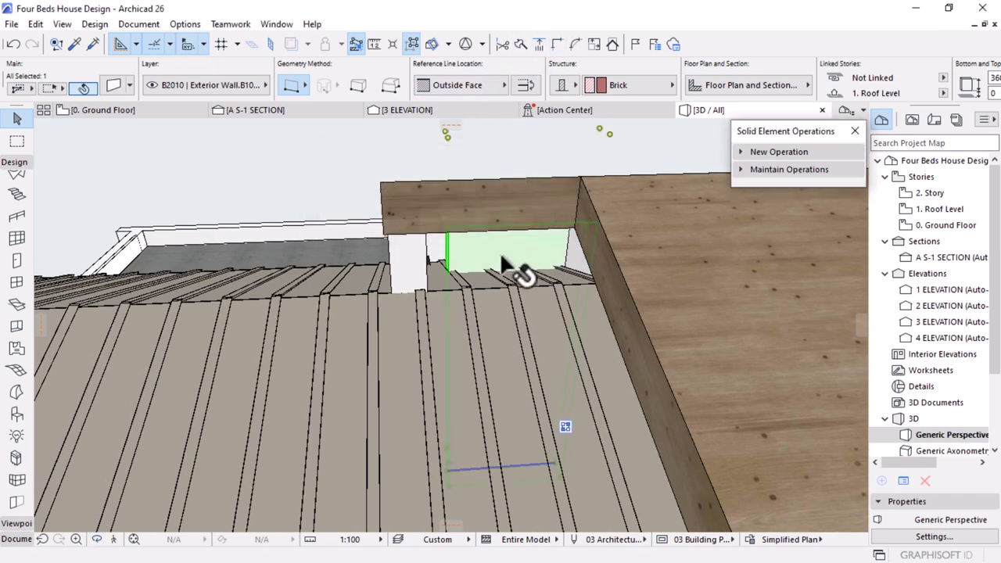
{"action": "left_click", "coordinate": [411, 262], "text": "shift"}
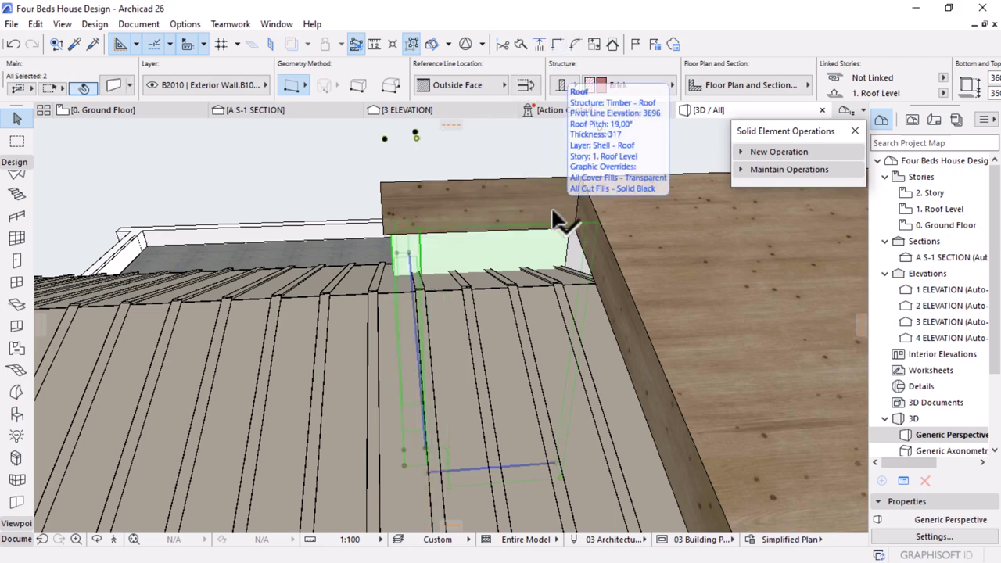
Select the narrow wall stub beside the red wall in the entrance passage and locate it on the ground floor plan
{"action": "middle_click_drag", "start_coordinate": [619, 216], "coordinate": [569, 266], "text": "shift"}
{"action": "scroll", "coordinate": [532, 326], "scroll_direction": "up", "scroll_amount": 4}
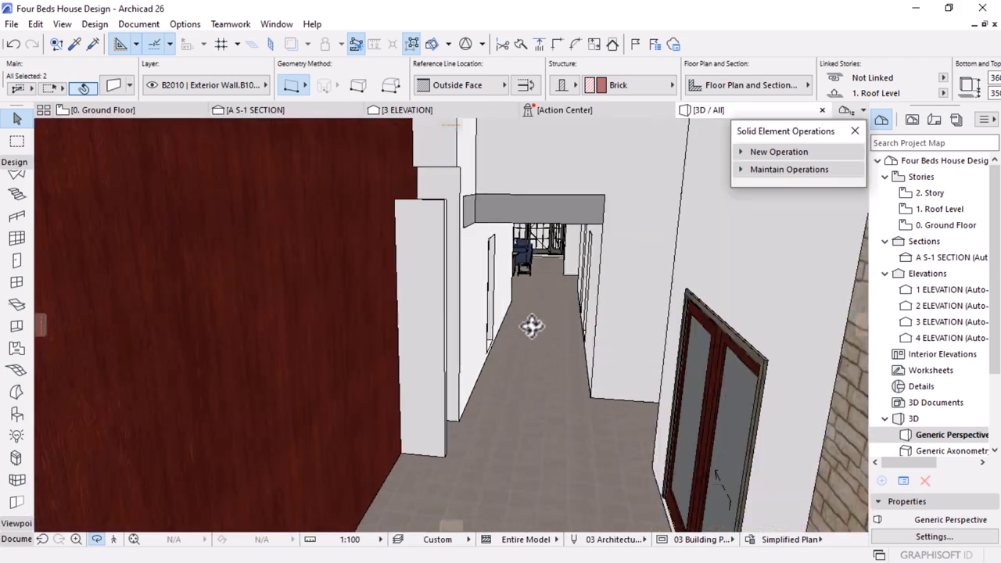
{"action": "scroll", "coordinate": [437, 358], "scroll_direction": "up", "scroll_amount": 2}
{"action": "middle_click_drag", "start_coordinate": [514, 380], "coordinate": [486, 332], "text": "shift"}
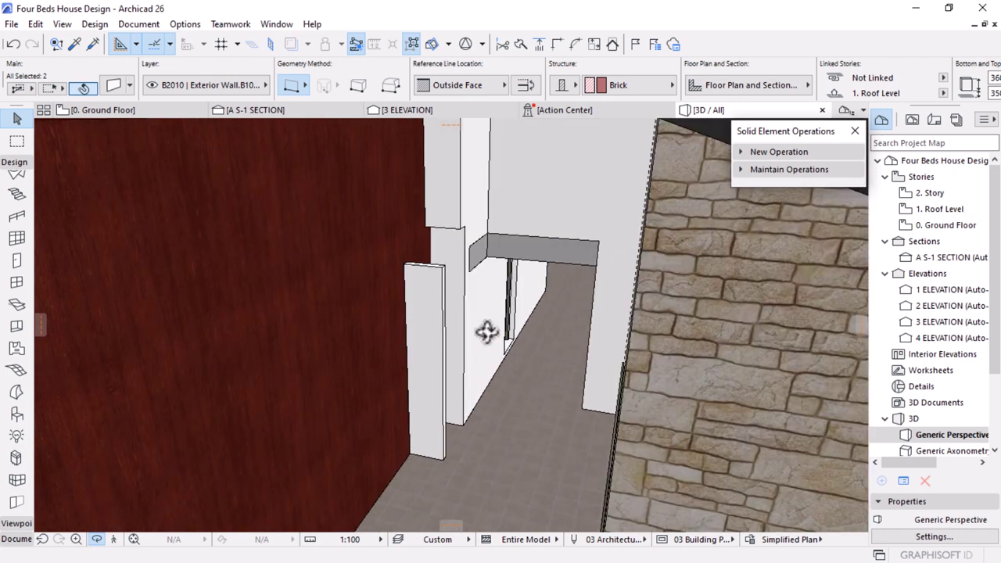
{"action": "left_click", "coordinate": [424, 295]}
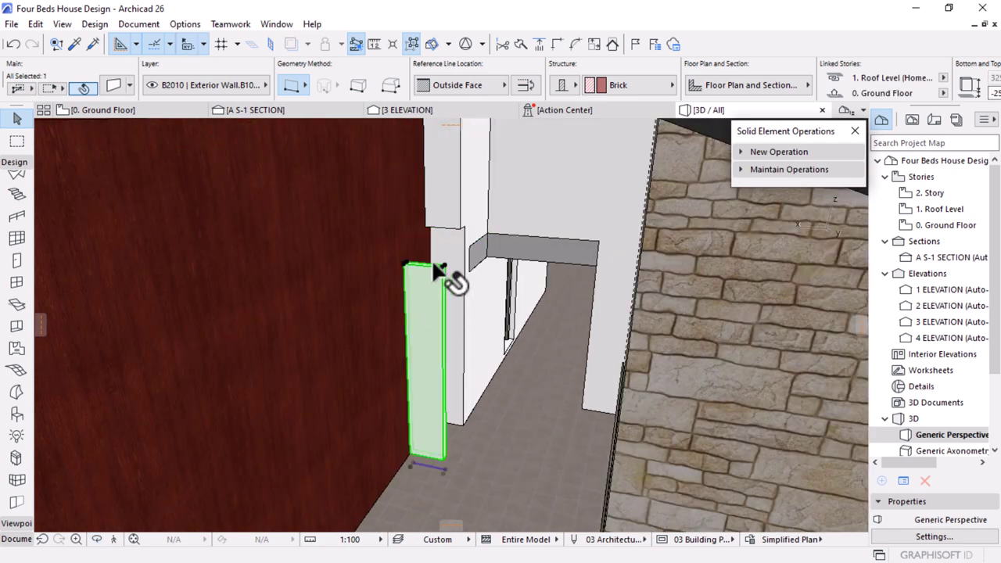
{"action": "left_click", "coordinate": [144, 112]}
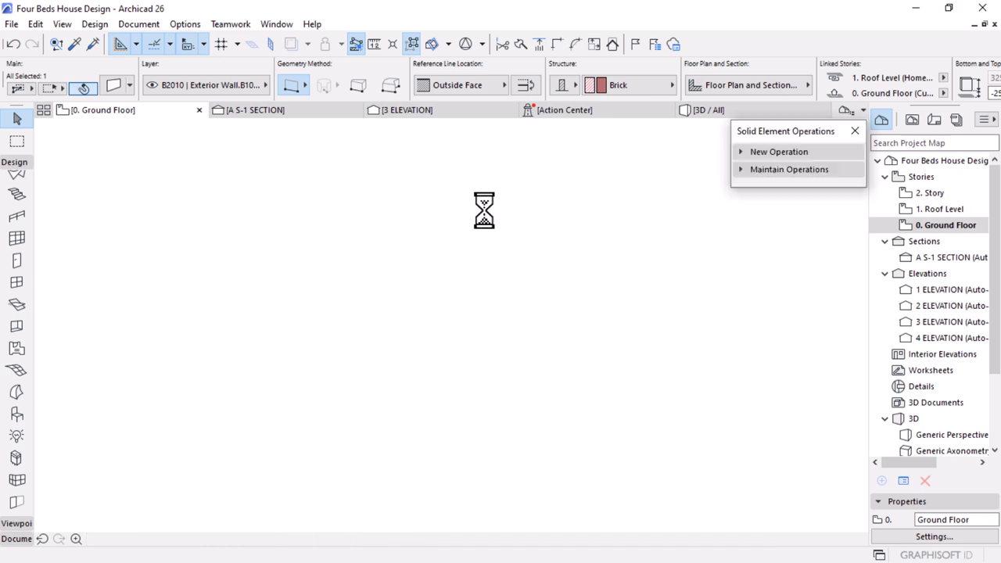
{"action": "scroll", "coordinate": [482, 206], "scroll_direction": "down", "scroll_amount": 6}
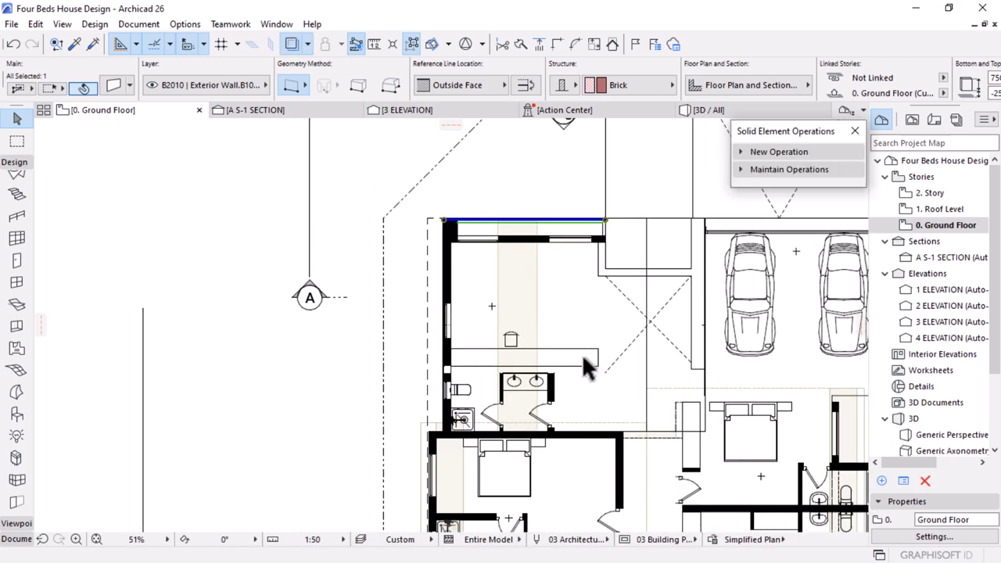
{"action": "scroll", "coordinate": [697, 375], "scroll_direction": "up", "scroll_amount": 1}
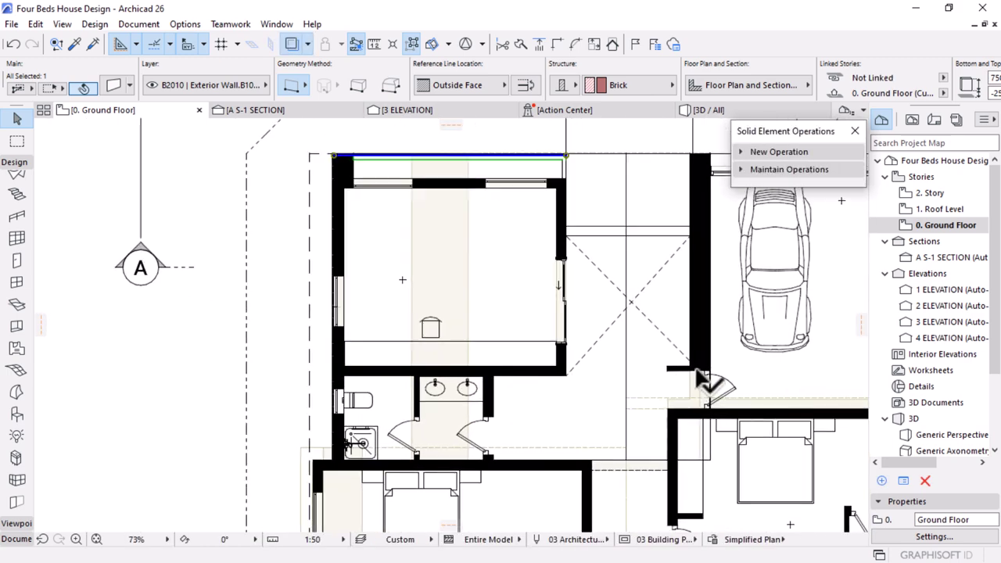
{"action": "scroll", "coordinate": [703, 383], "scroll_direction": "up", "scroll_amount": 5}
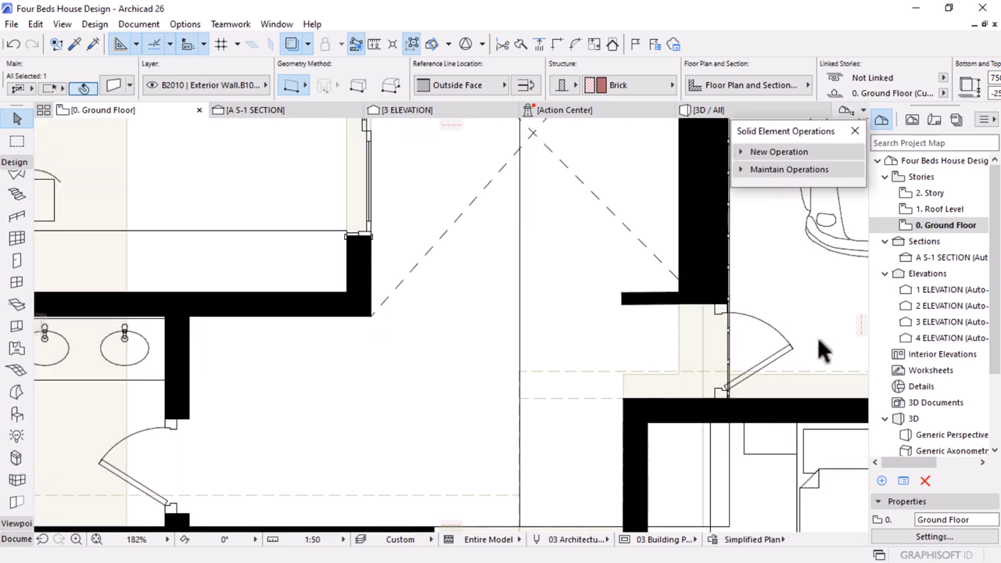
In the 3D view, stretch the narrow wall stub beside the red wall upward until it passes through the entrance roof
{"action": "left_click", "coordinate": [706, 111]}
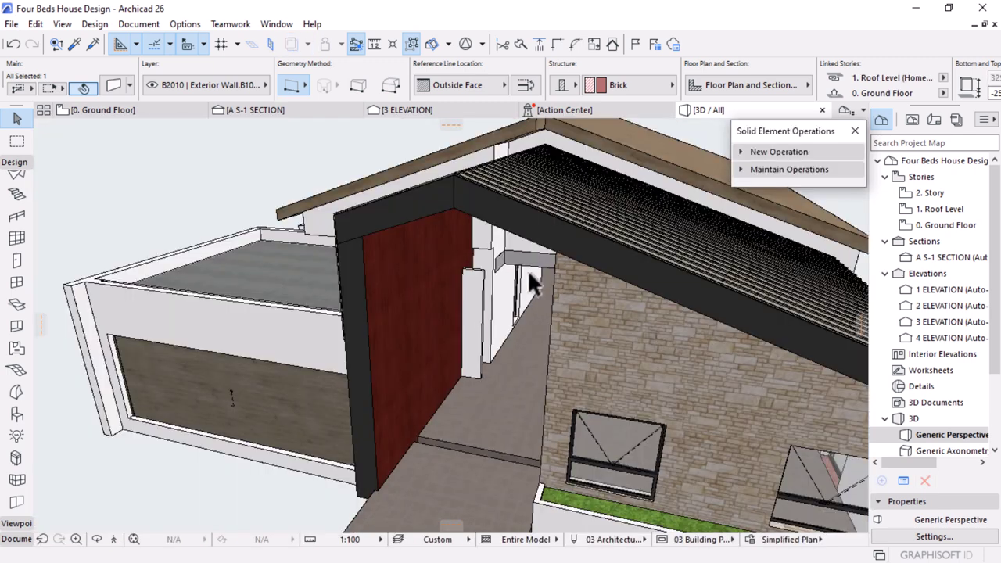
{"action": "left_click", "coordinate": [492, 272]}
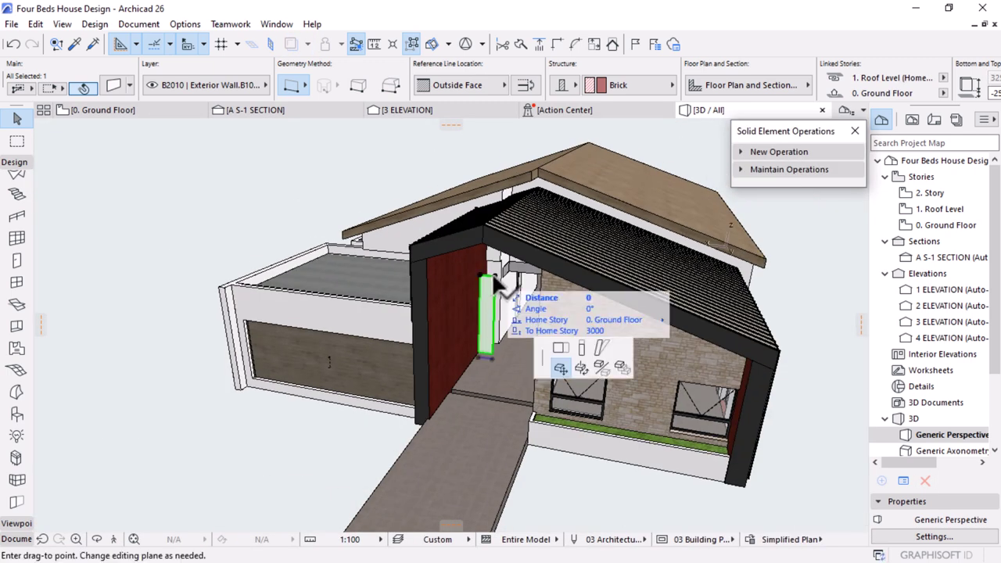
{"action": "left_click", "coordinate": [755, 265]}
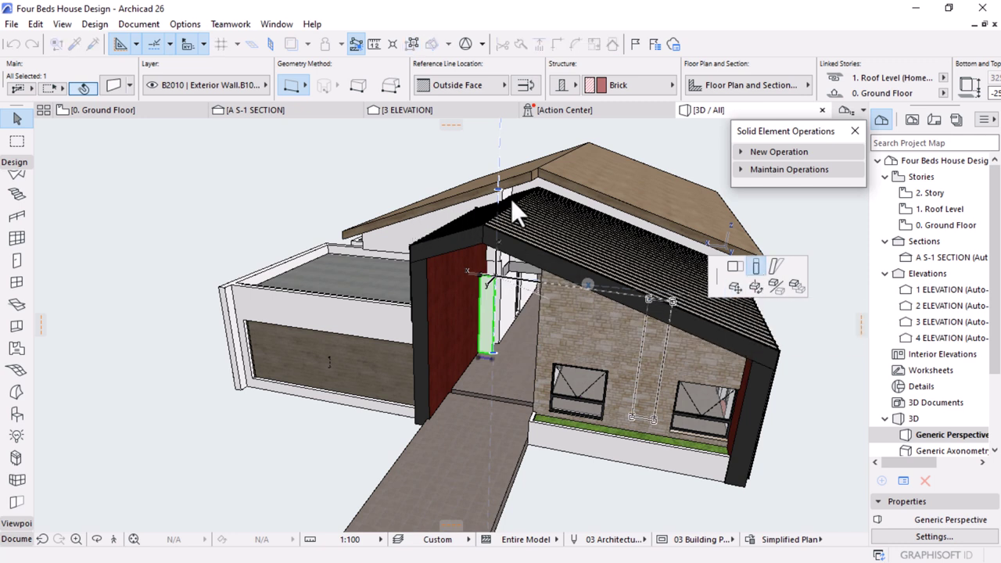
{"action": "left_click", "coordinate": [537, 186]}
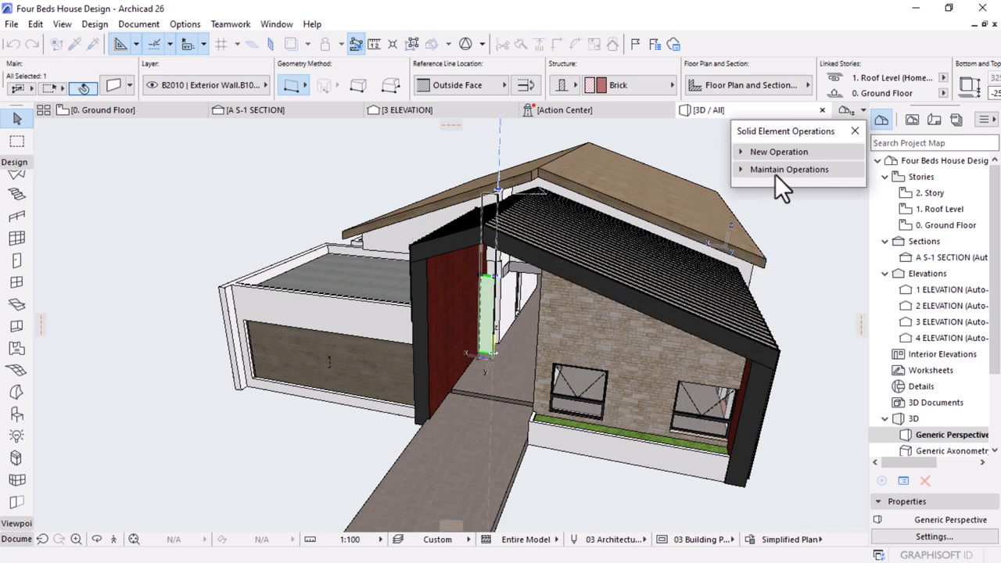
Trim the raised wall stub with Subtraction with upward extrusion, using the dark entrance roof shell above the red wall as the operator
{"action": "left_click", "coordinate": [781, 151]}
{"action": "left_click", "coordinate": [798, 170]}
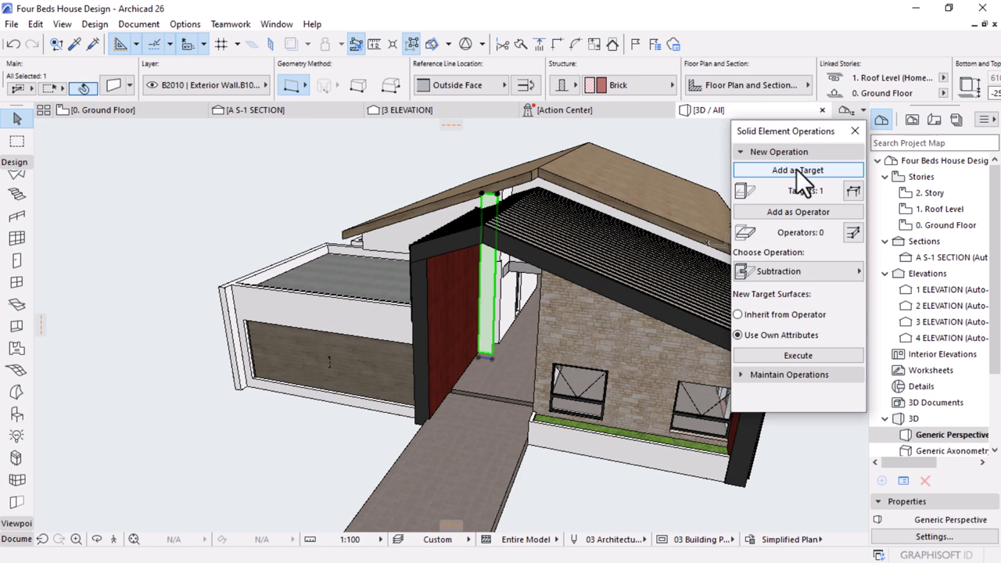
{"action": "left_click", "coordinate": [465, 244]}
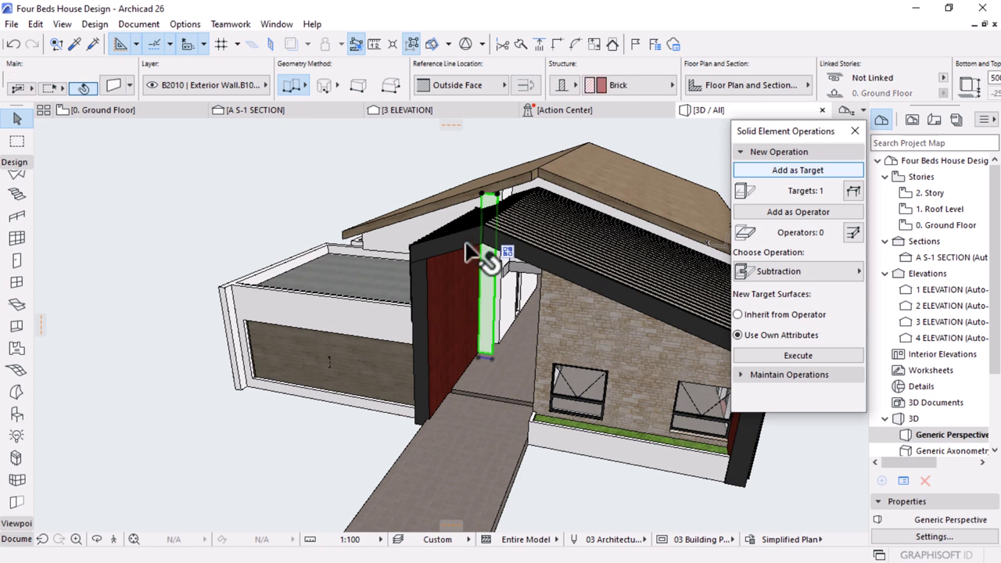
{"action": "left_click", "coordinate": [468, 247]}
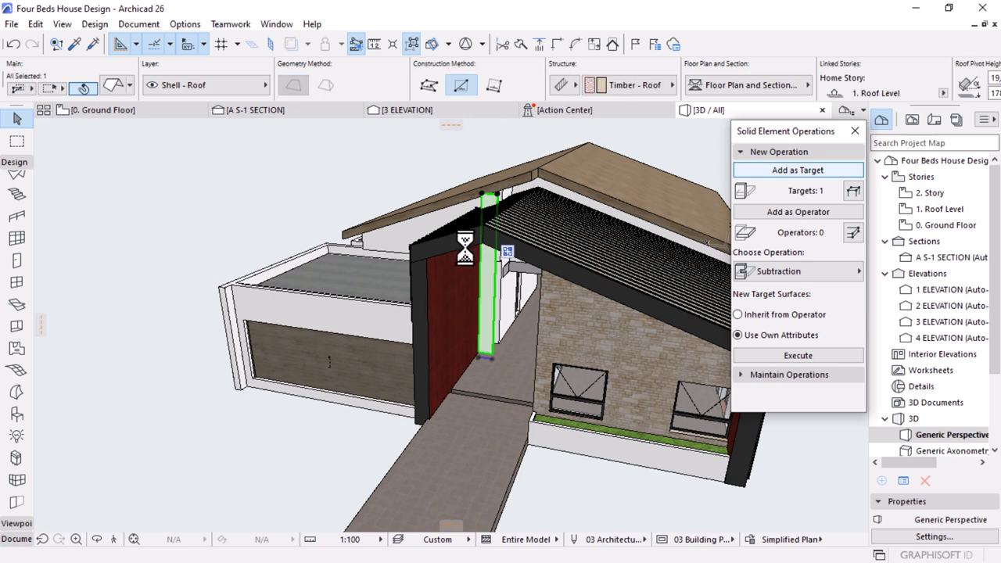
{"action": "left_click", "coordinate": [768, 214]}
{"action": "left_click", "coordinate": [814, 269]}
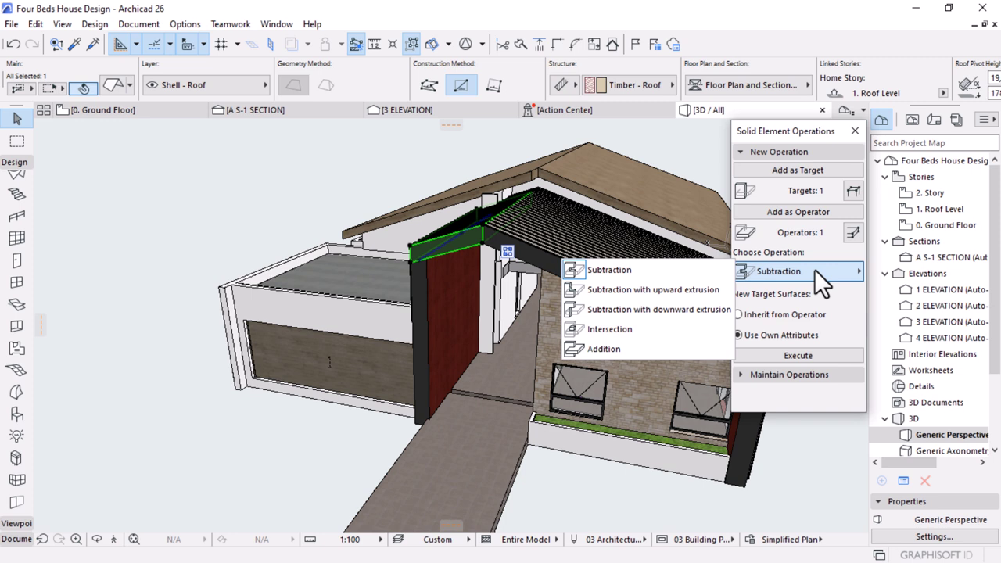
{"action": "left_click", "coordinate": [666, 289]}
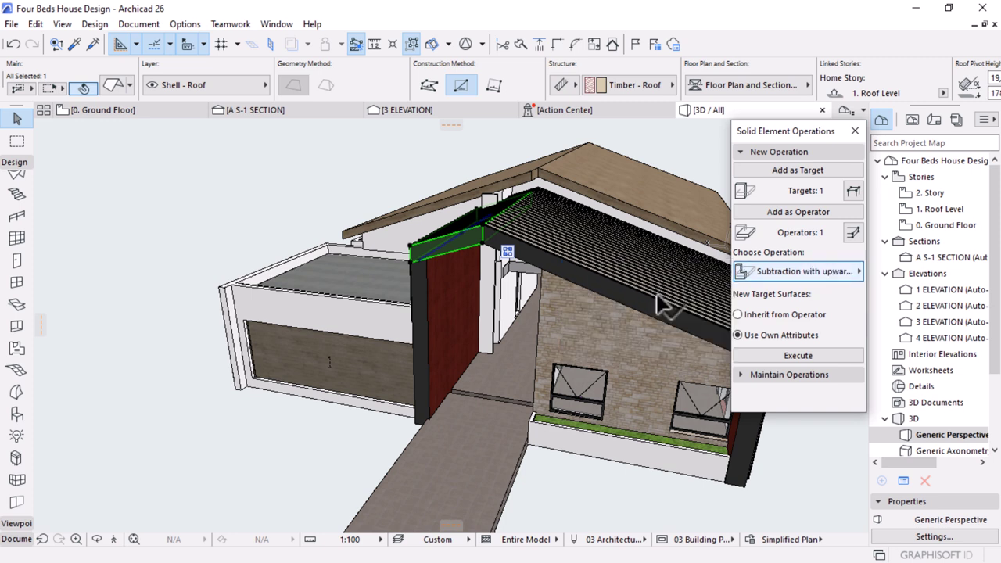
{"action": "left_click", "coordinate": [808, 356]}
Inspect the trimmed wall stub and the entrance passage under the gable, up close and from the front
{"action": "left_click", "coordinate": [501, 189]}
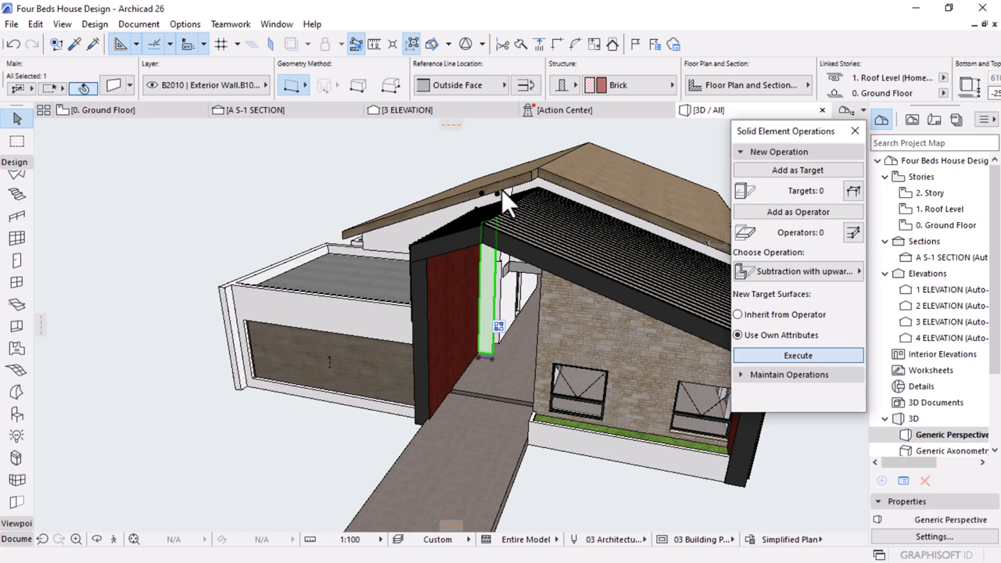
{"action": "scroll", "coordinate": [535, 328], "scroll_direction": "up", "scroll_amount": 5}
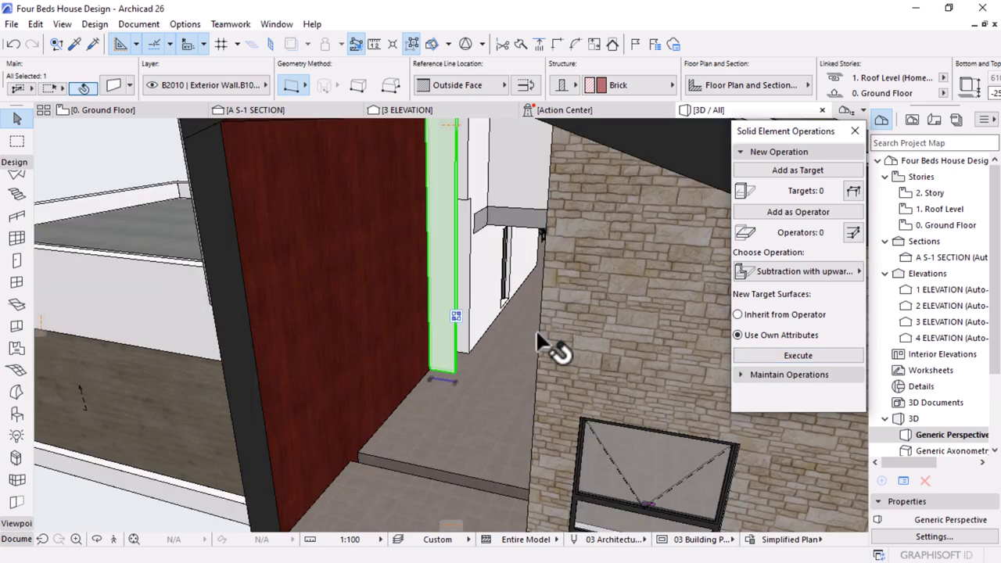
{"action": "scroll", "coordinate": [476, 313], "scroll_direction": "down", "scroll_amount": 8}
{"action": "left_click_drag", "start_coordinate": [475, 333], "coordinate": [532, 321]}
{"action": "scroll", "coordinate": [494, 292], "scroll_direction": "up", "scroll_amount": 3}
{"action": "left_click_drag", "start_coordinate": [464, 307], "coordinate": [492, 309]}
{"action": "middle_click_drag", "start_coordinate": [493, 310], "coordinate": [475, 291], "text": "shift"}
{"action": "left_click_drag", "start_coordinate": [475, 290], "coordinate": [484, 319]}
{"action": "left_click_drag", "start_coordinate": [495, 361], "coordinate": [469, 344]}
{"action": "left_click", "coordinate": [770, 151]}
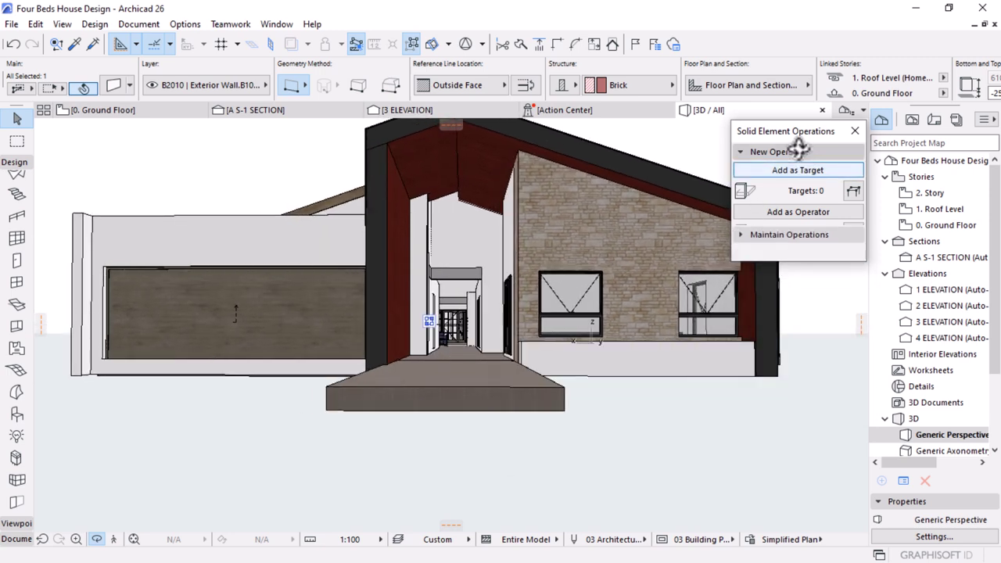
{"action": "left_click_drag", "start_coordinate": [518, 223], "coordinate": [465, 272]}
{"action": "scroll", "coordinate": [510, 201], "scroll_direction": "down", "scroll_amount": 3}
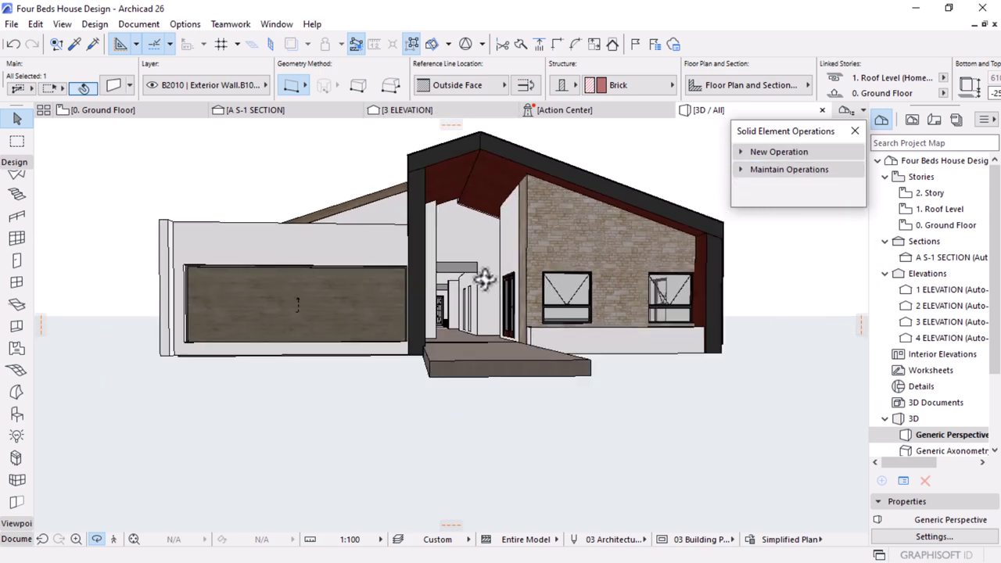
On the ground floor plan, draw a straight curtain wall 2930 mm long across the entrance passage, between the front room wall and garage wall
{"action": "left_click", "coordinate": [116, 111]}
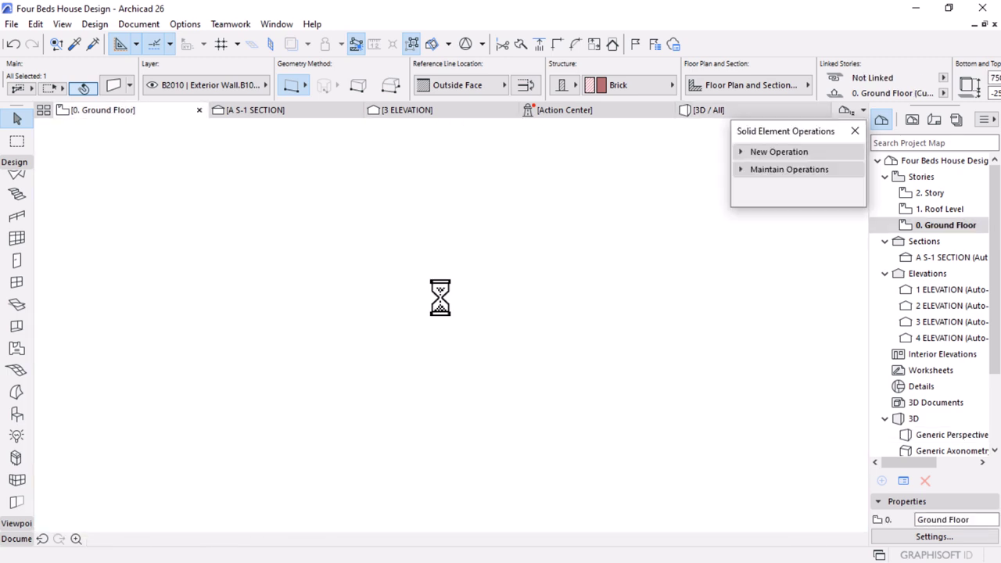
{"action": "scroll", "coordinate": [434, 353], "scroll_direction": "down", "scroll_amount": 5}
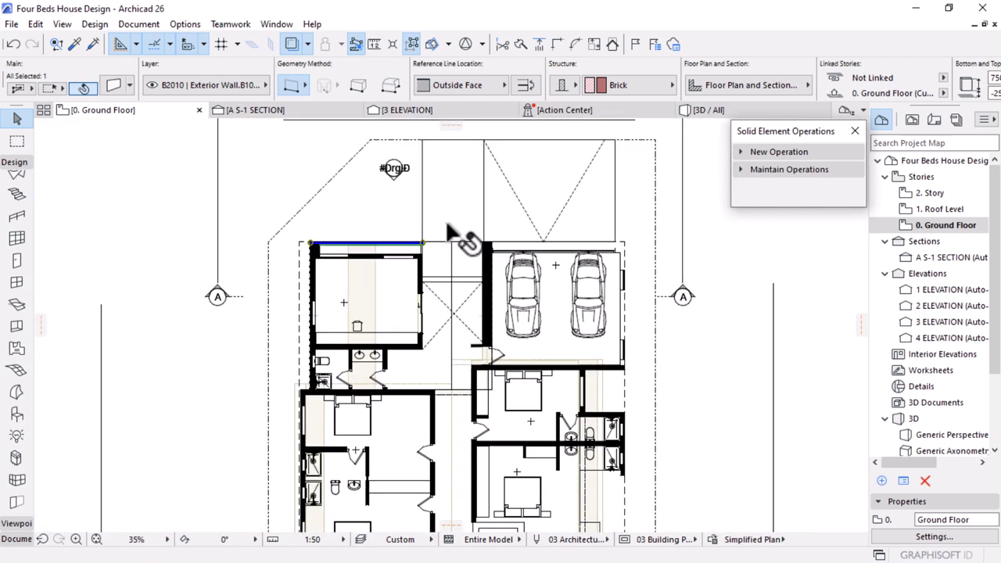
{"action": "scroll", "coordinate": [453, 230], "scroll_direction": "up", "scroll_amount": 6}
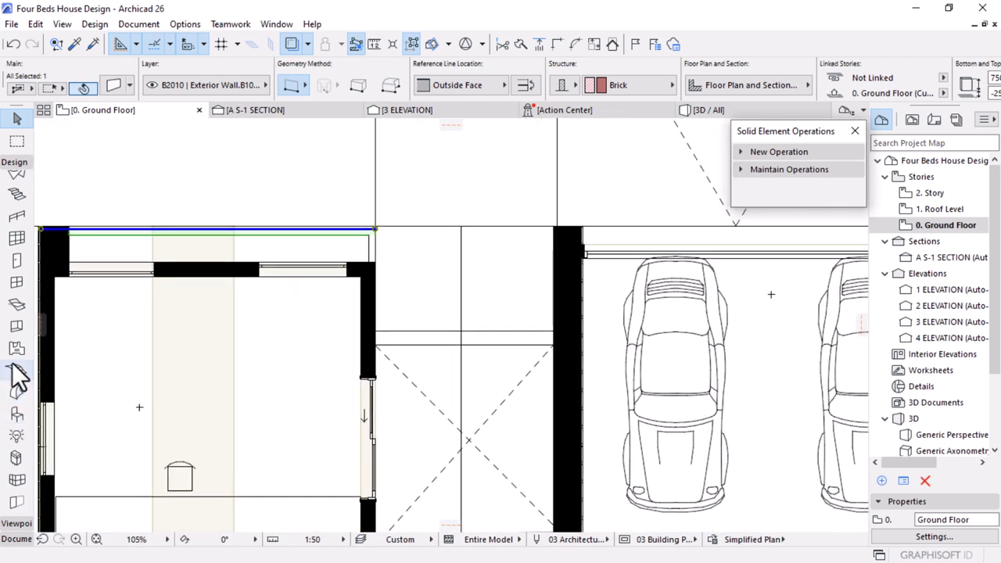
{"action": "left_click", "coordinate": [19, 239]}
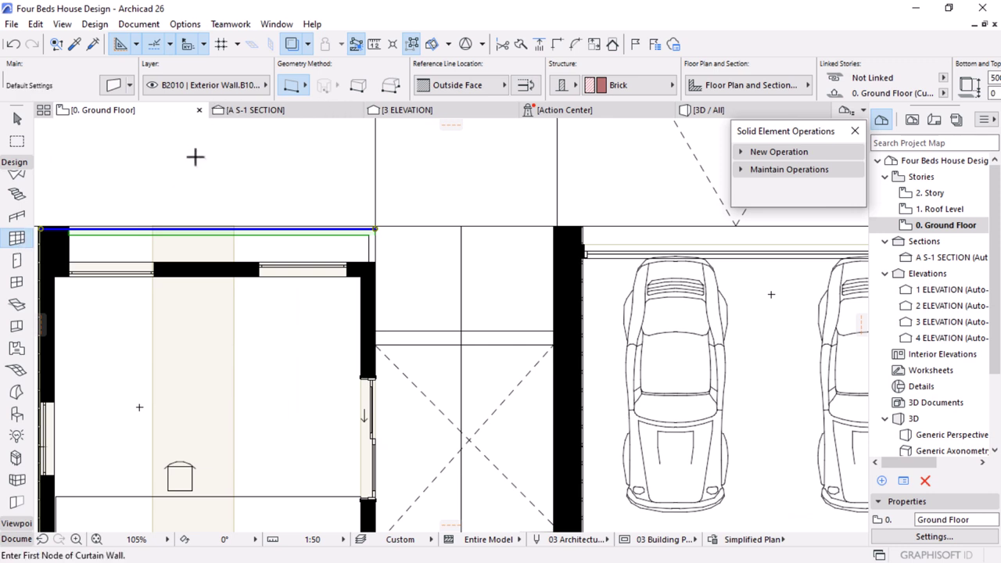
{"action": "left_click", "coordinate": [251, 180]}
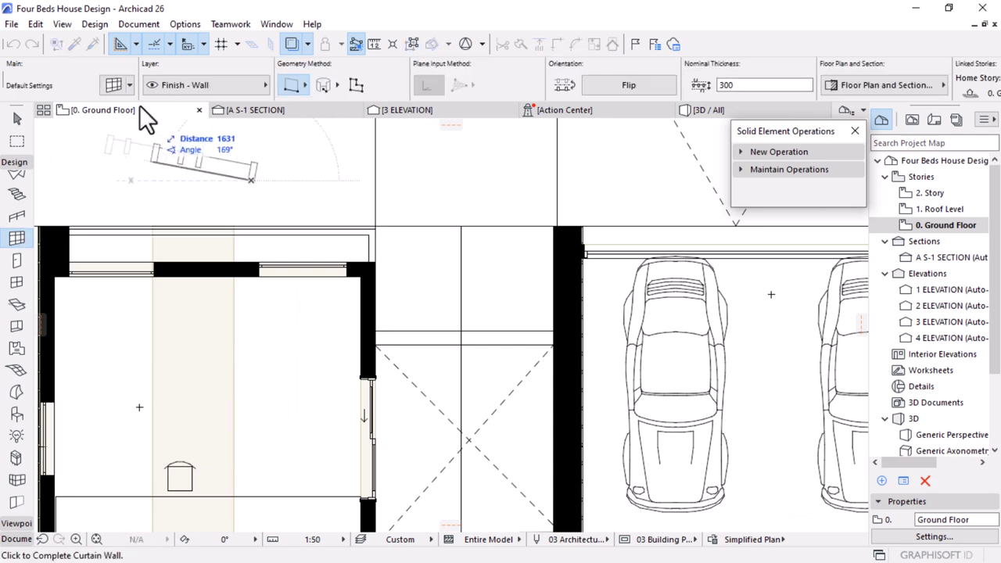
{"action": "key", "text": "Escape"}
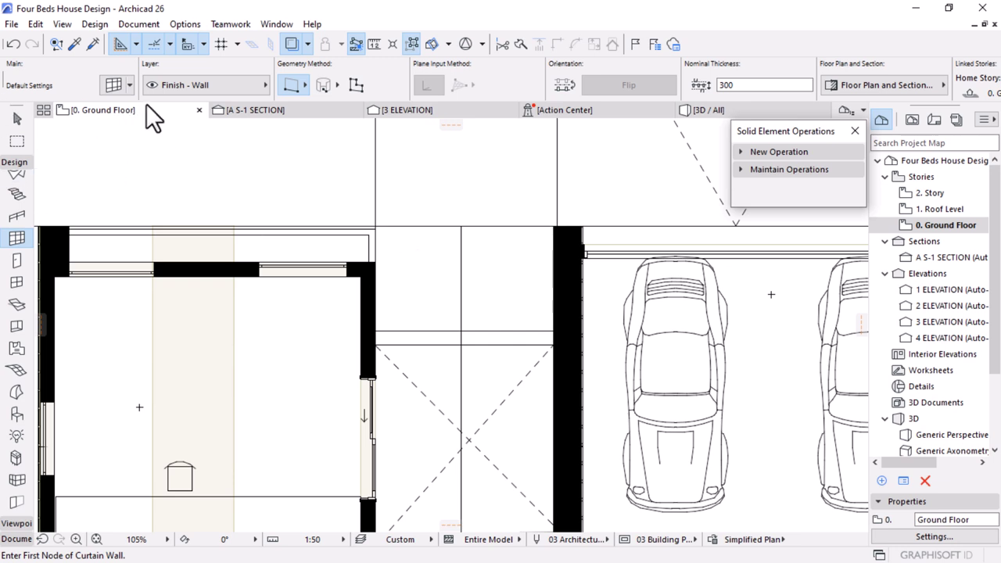
{"action": "left_click", "coordinate": [375, 344]}
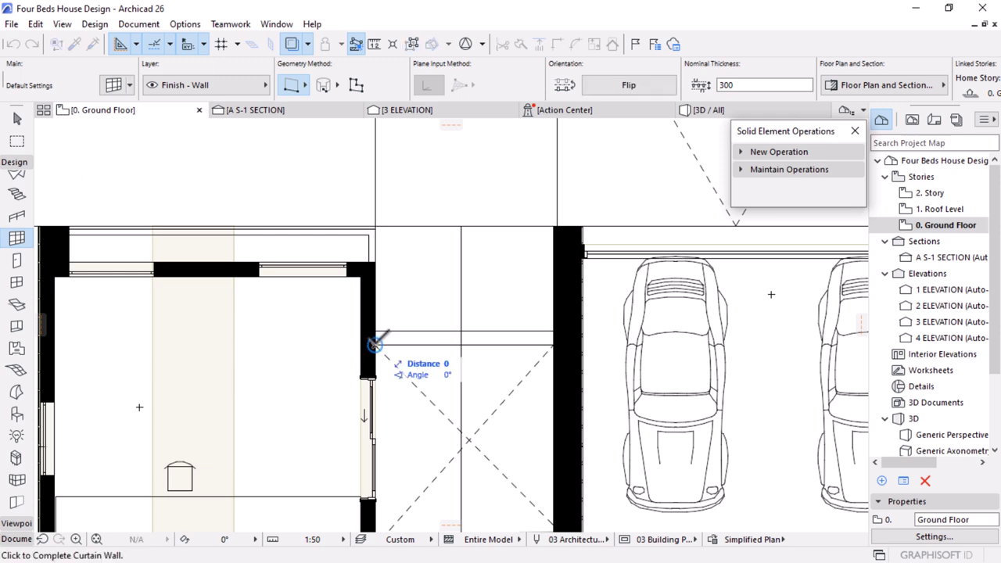
{"action": "scroll", "coordinate": [446, 349], "scroll_direction": "up", "scroll_amount": 3}
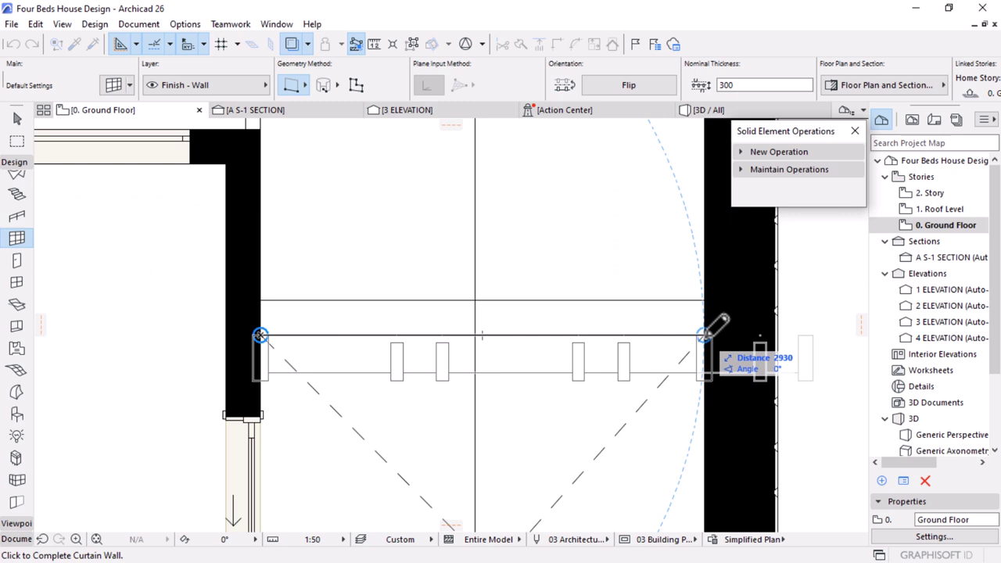
{"action": "left_click", "coordinate": [704, 335]}
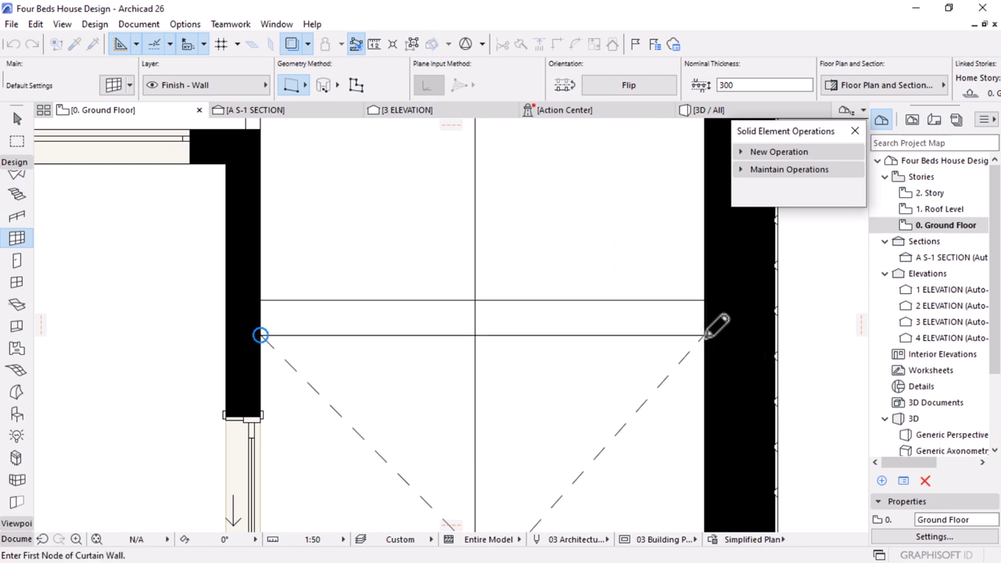
{"action": "key", "text": "Escape"}
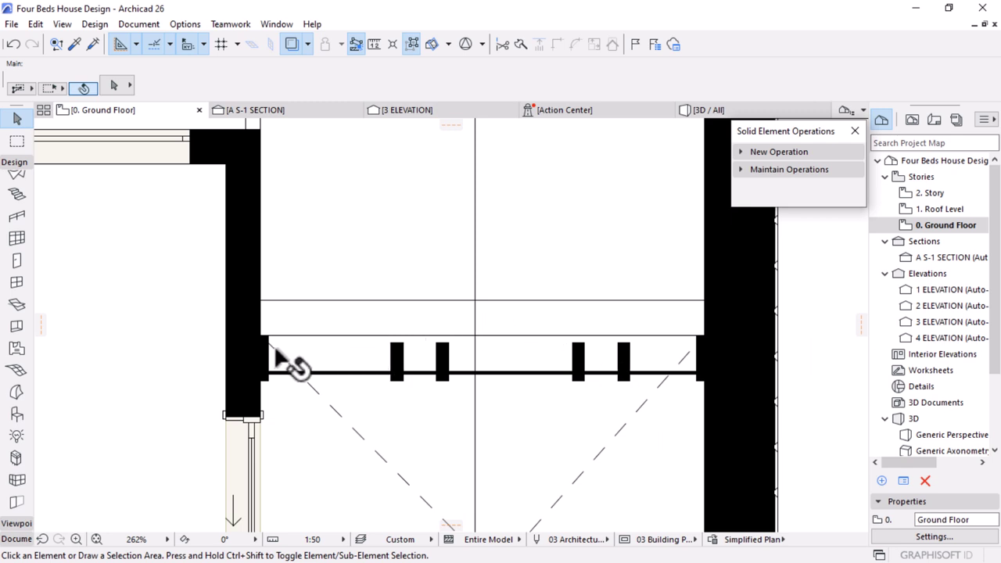
Change the ground floor plan's graphic override from Simplified Plan to No Overrides
{"action": "left_click", "coordinate": [752, 539]}
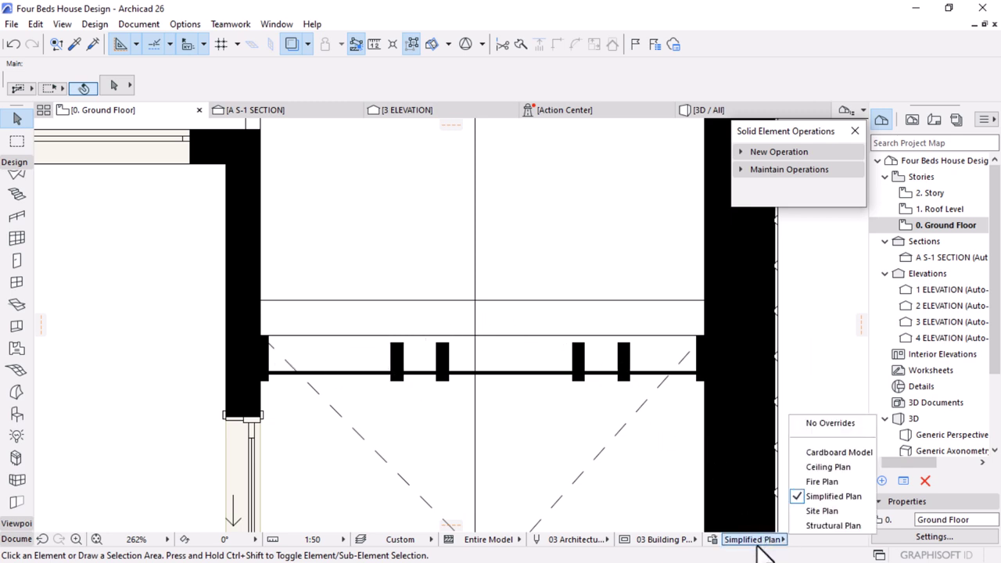
{"action": "left_click", "coordinate": [827, 423]}
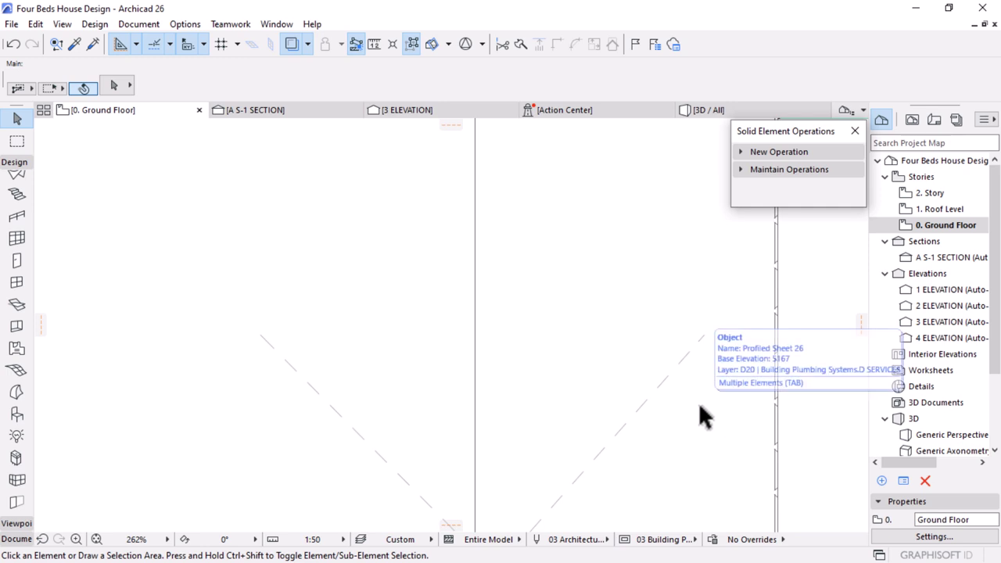
{"action": "scroll", "coordinate": [480, 313], "scroll_direction": "down", "scroll_amount": 5}
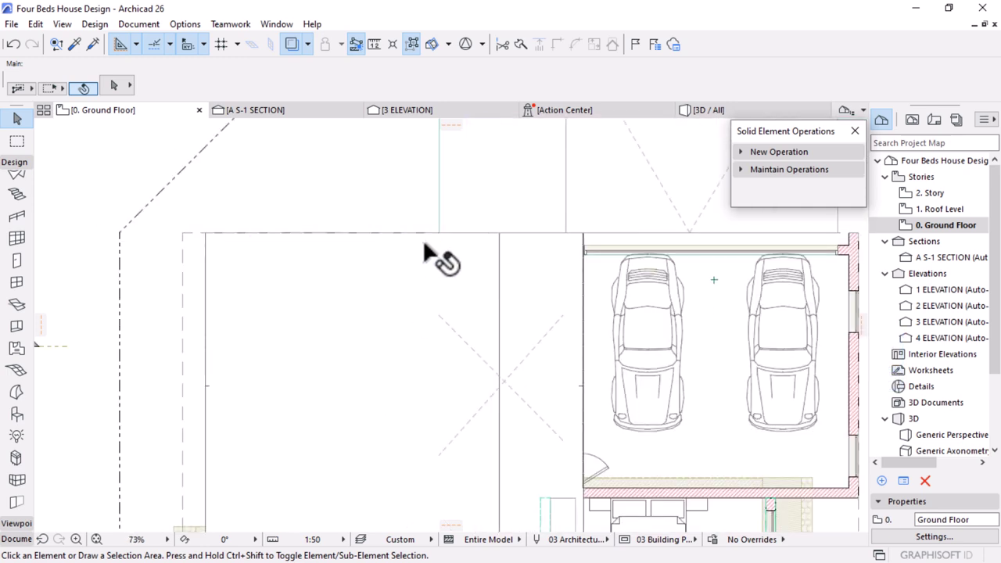
{"action": "scroll", "coordinate": [426, 254], "scroll_direction": "down", "scroll_amount": 5}
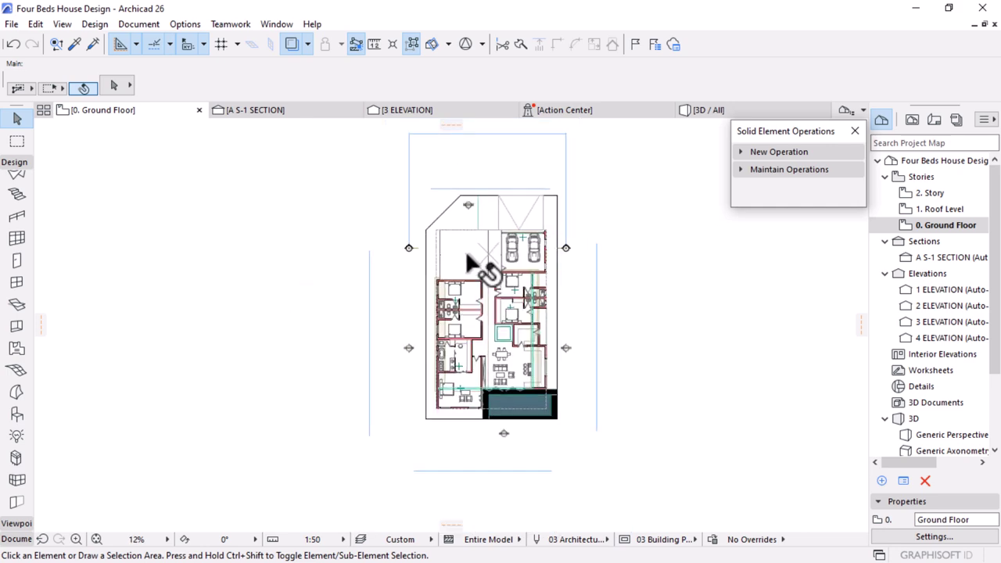
Select both Profiled Sheet 26 roof objects covering the front room and entrance passage, and open their selection settings
{"action": "scroll", "coordinate": [508, 243], "scroll_direction": "up", "scroll_amount": 5}
{"action": "left_click", "coordinate": [441, 237]}
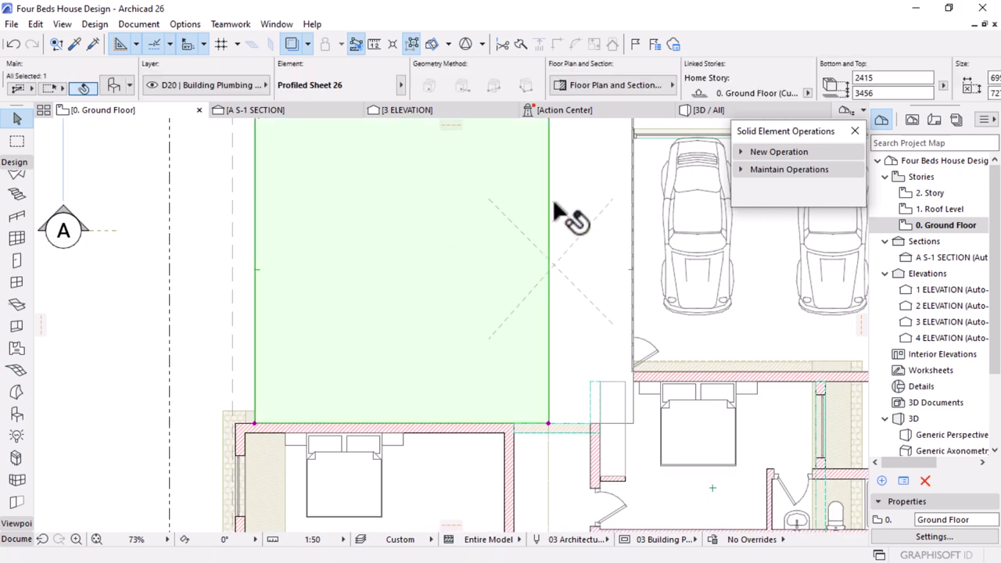
{"action": "left_click", "coordinate": [588, 171], "text": "shift"}
{"action": "left_click", "coordinate": [588, 173], "text": "shift"}
{"action": "left_click", "coordinate": [660, 88]}
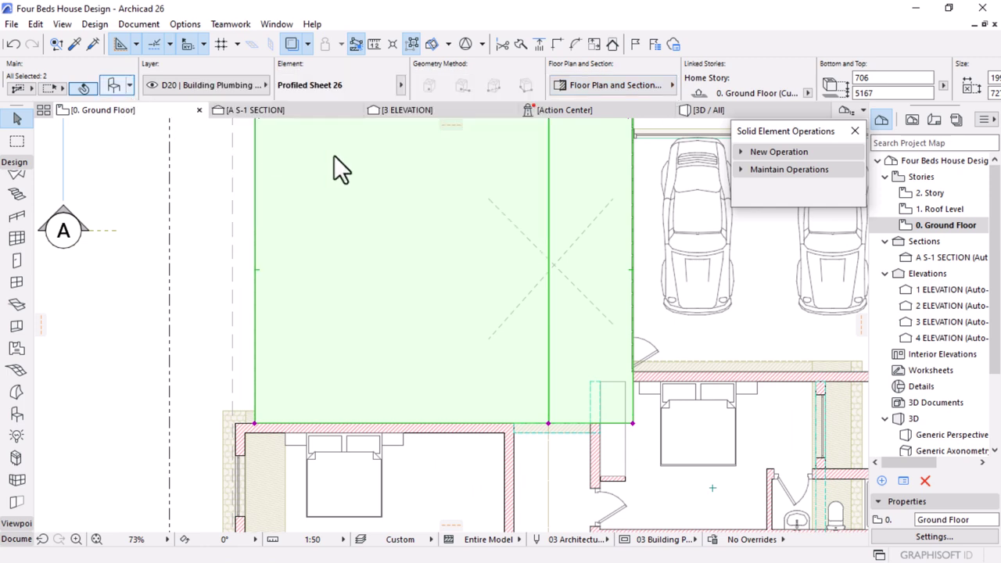
{"action": "key", "text": "ctrl+t"}
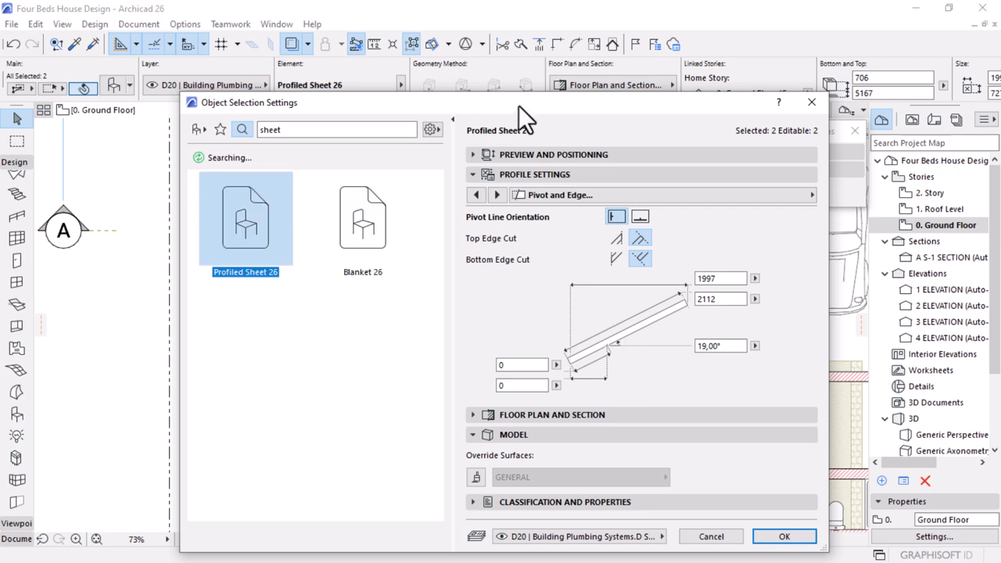
{"action": "left_click_drag", "start_coordinate": [574, 103], "coordinate": [528, 373]}
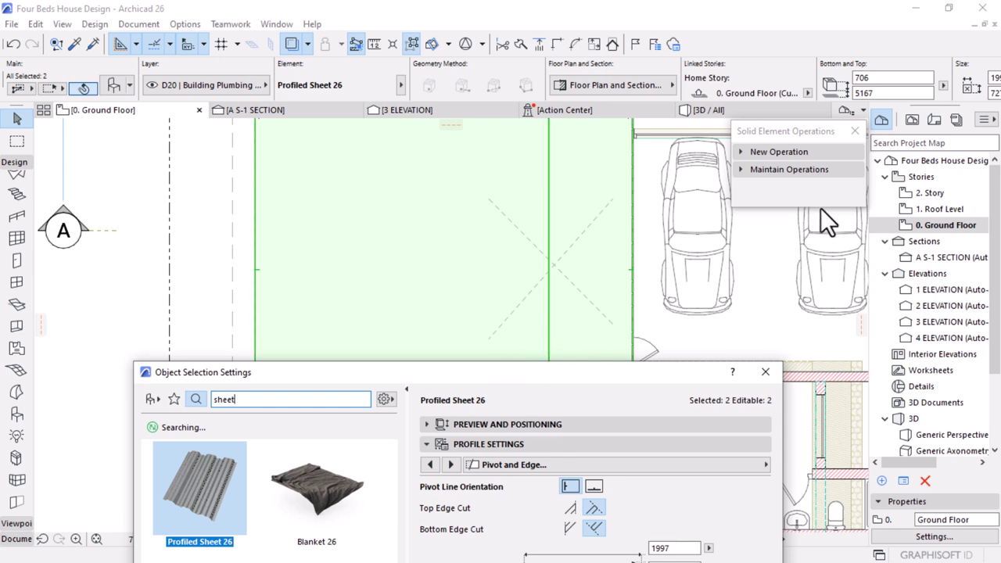
Apply the Profiled Sheet 26 object settings, deselect the sheets, and check them above the house in 3D
{"action": "key", "text": "Return"}
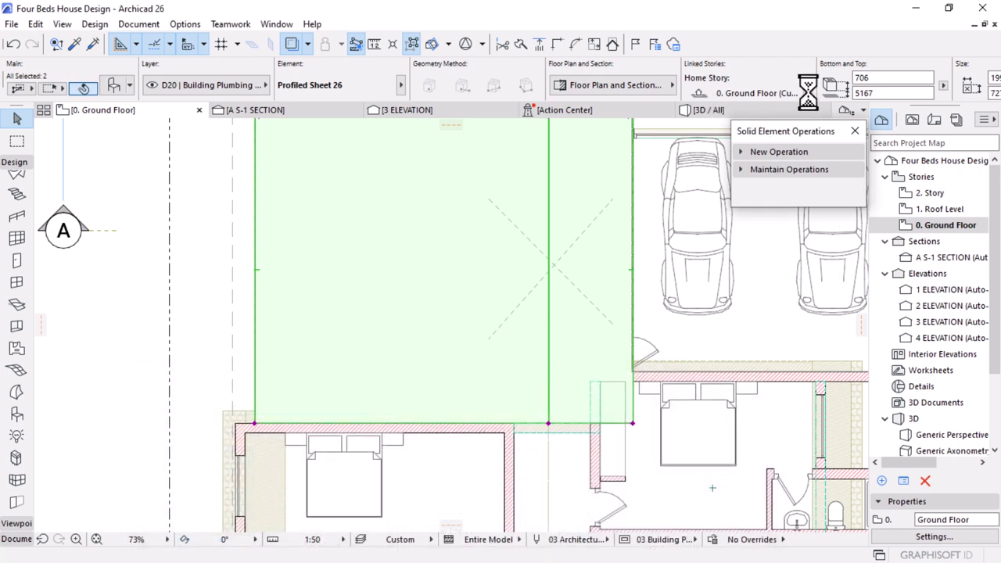
{"action": "left_click", "coordinate": [806, 92]}
{"action": "left_click", "coordinate": [830, 101]}
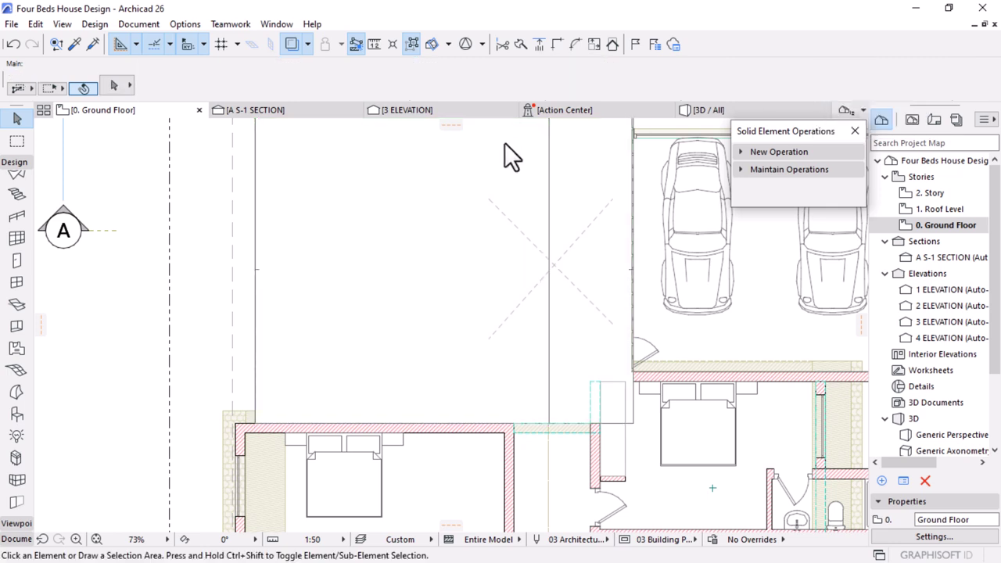
{"action": "scroll", "coordinate": [500, 414], "scroll_direction": "down", "scroll_amount": 3}
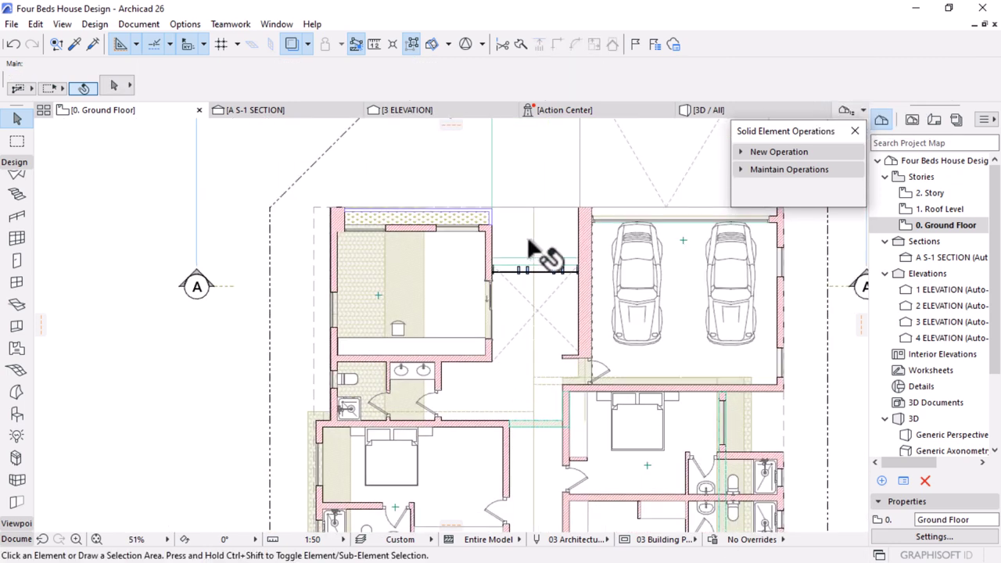
{"action": "left_click", "coordinate": [735, 110]}
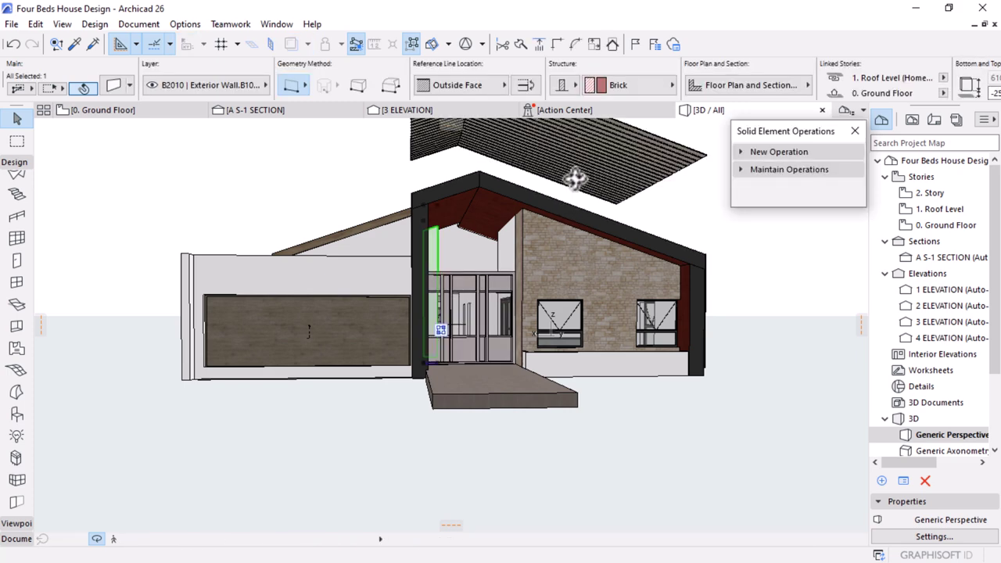
{"action": "middle_click_drag", "start_coordinate": [558, 219], "coordinate": [558, 242], "text": "shift"}
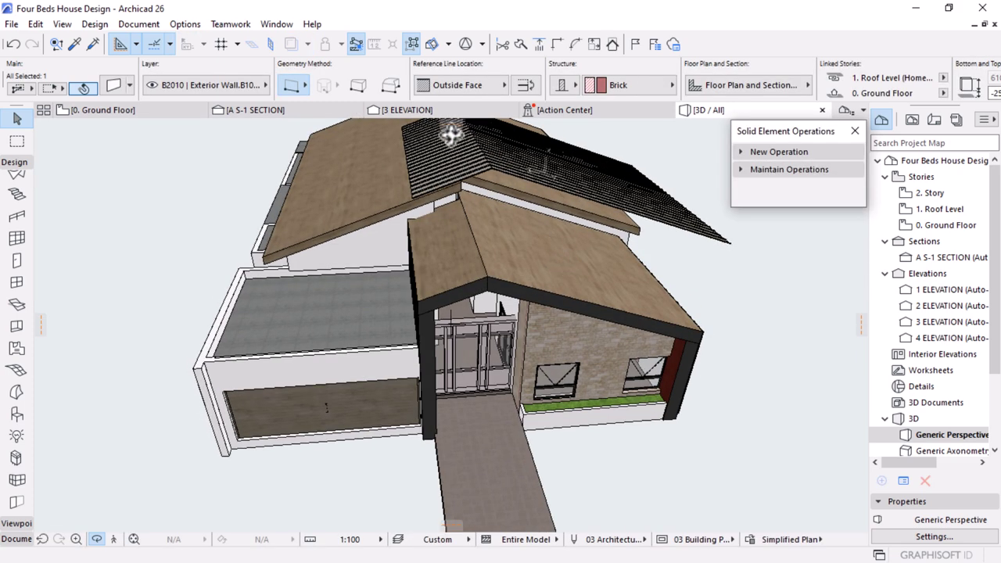
In the A S-1 section, move both profiled sheets down so their shared peak sits on the roof ridge
{"action": "left_click", "coordinate": [247, 109]}
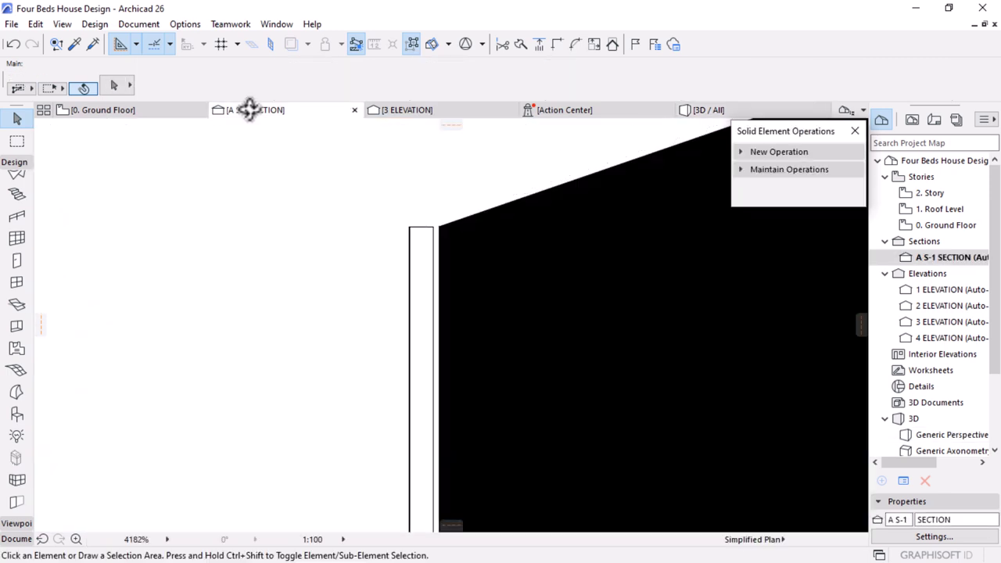
{"action": "scroll", "coordinate": [395, 344], "scroll_direction": "down", "scroll_amount": 4}
{"action": "scroll", "coordinate": [481, 381], "scroll_direction": "down", "scroll_amount": 10}
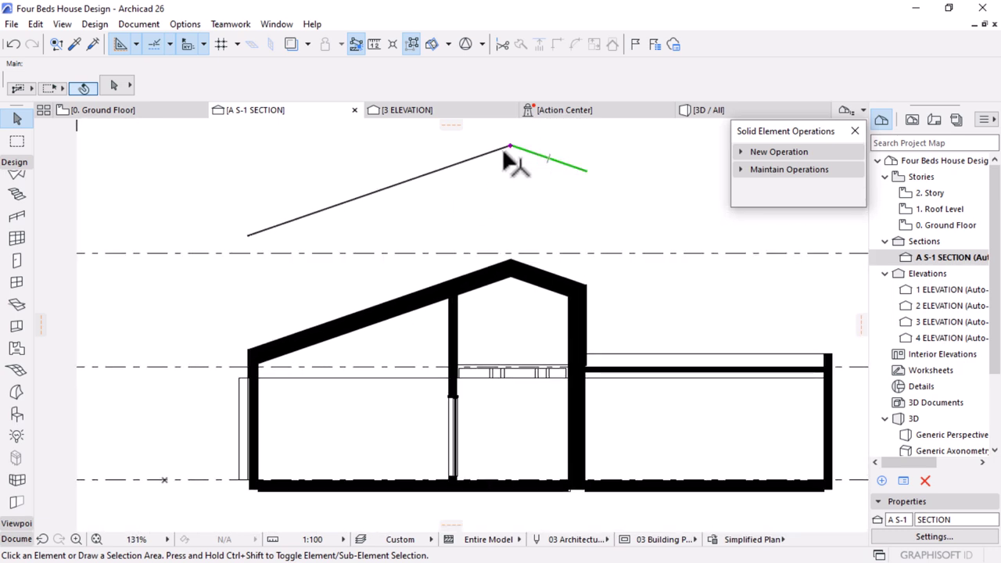
{"action": "left_click", "coordinate": [494, 153]}
{"action": "scroll", "coordinate": [493, 154], "scroll_direction": "up", "scroll_amount": 4}
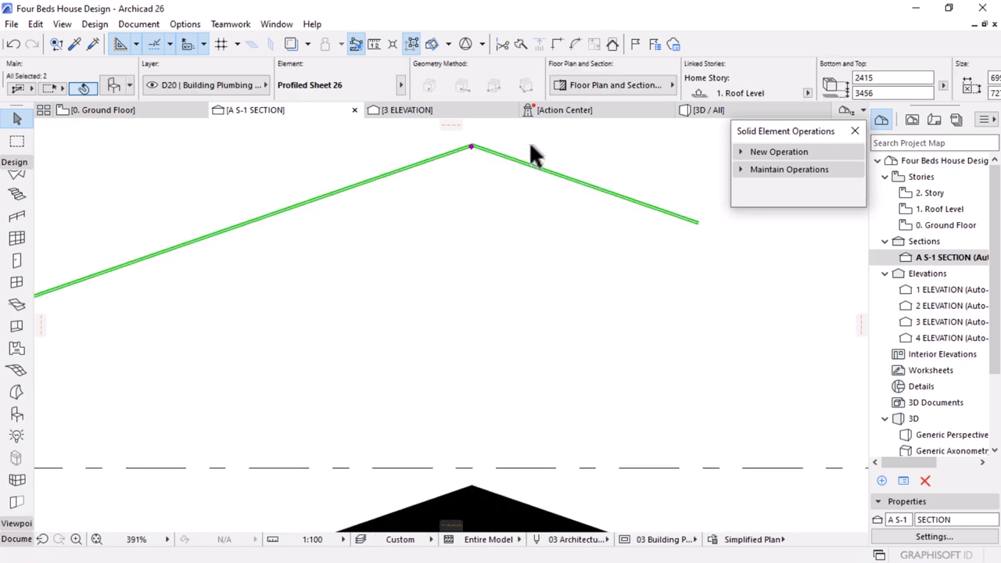
{"action": "key", "text": "ctrl+d"}
{"action": "left_click", "coordinate": [469, 143]}
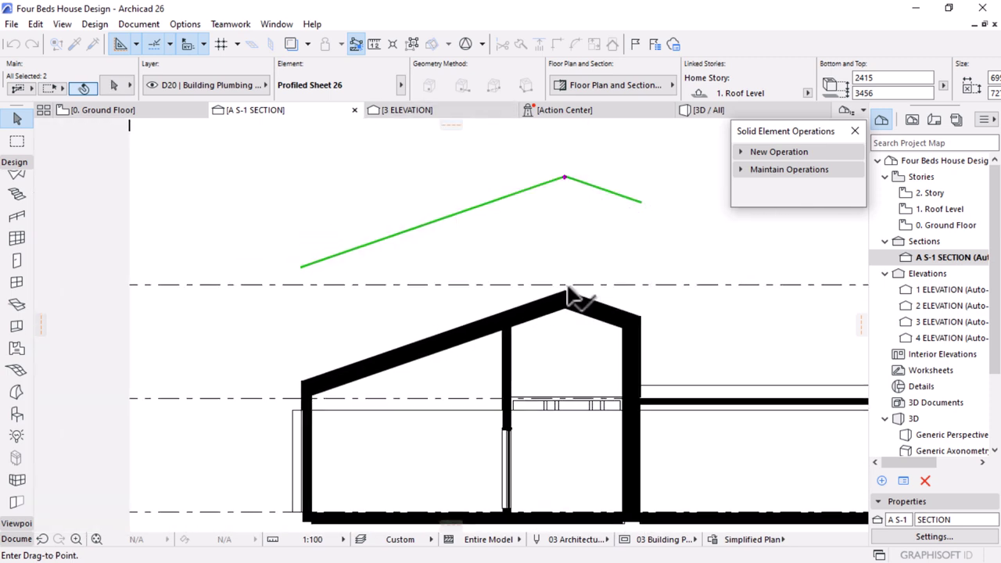
{"action": "scroll", "coordinate": [567, 301], "scroll_direction": "up", "scroll_amount": 3}
{"action": "scroll", "coordinate": [557, 304], "scroll_direction": "up", "scroll_amount": 3}
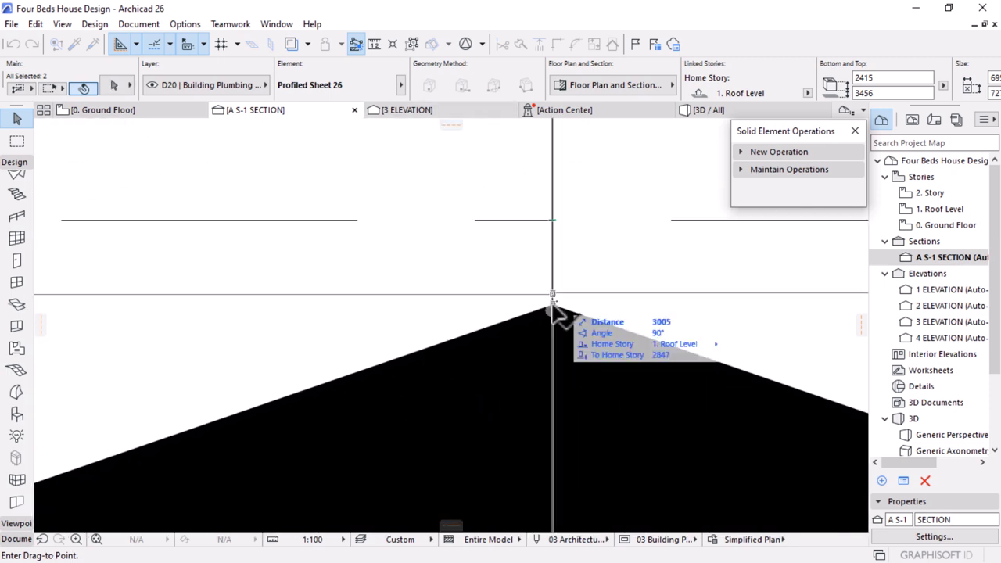
{"action": "left_click", "coordinate": [574, 261]}
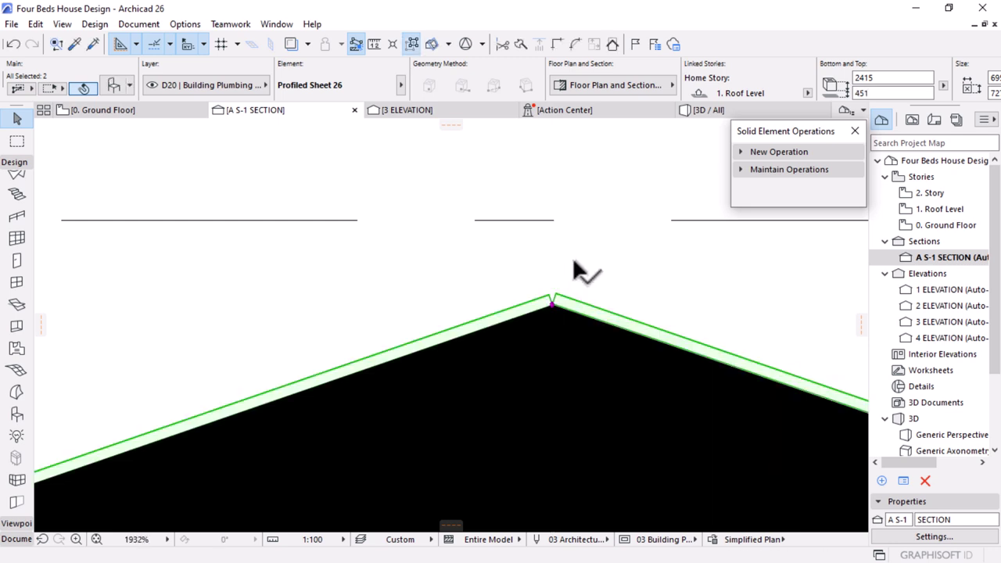
Raise both profiled sheets vertically by 5, and by a further 20, above the roof ridge
{"action": "left_click", "coordinate": [592, 270]}
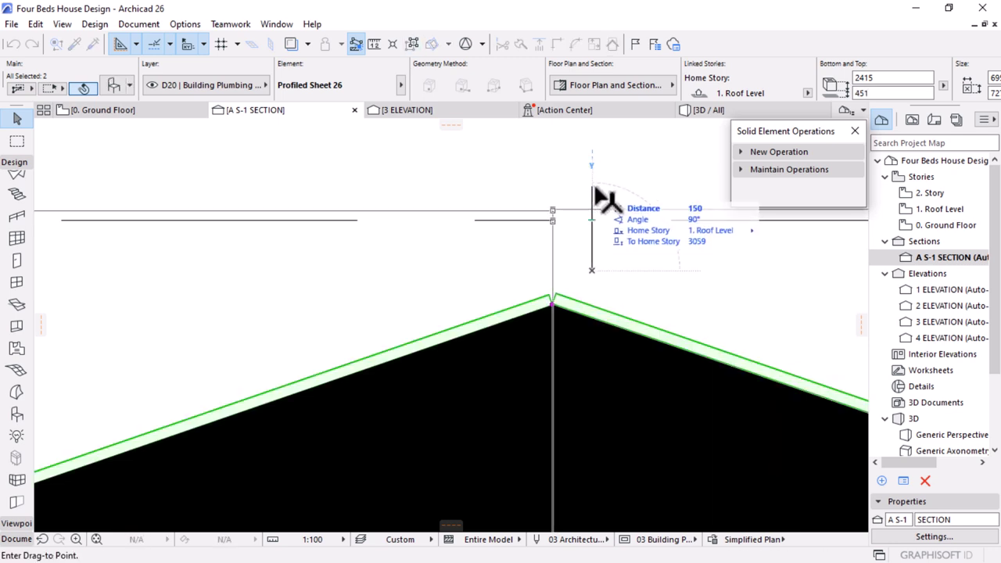
{"action": "type", "text": "5"}
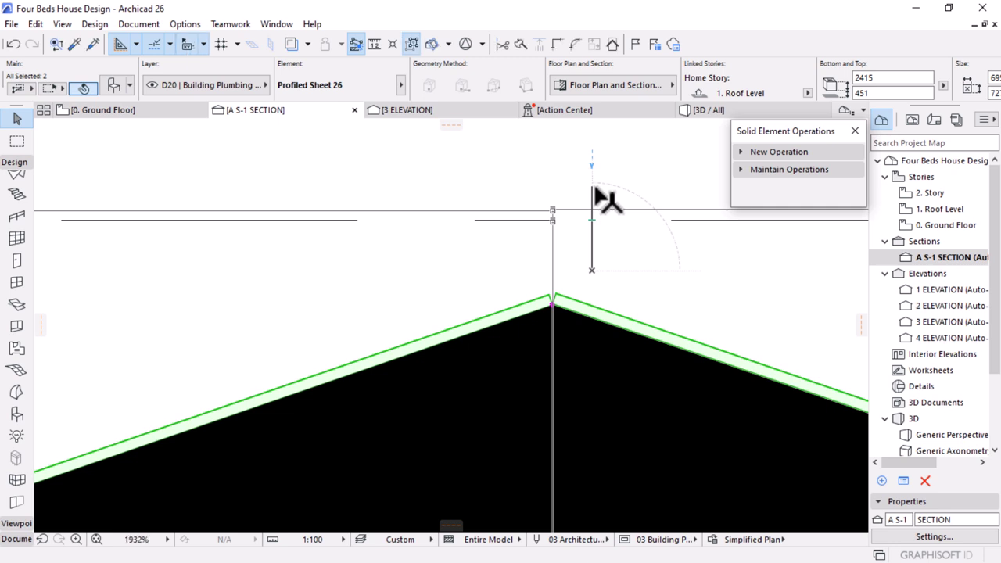
{"action": "key", "text": "Return"}
{"action": "left_click", "coordinate": [617, 289]}
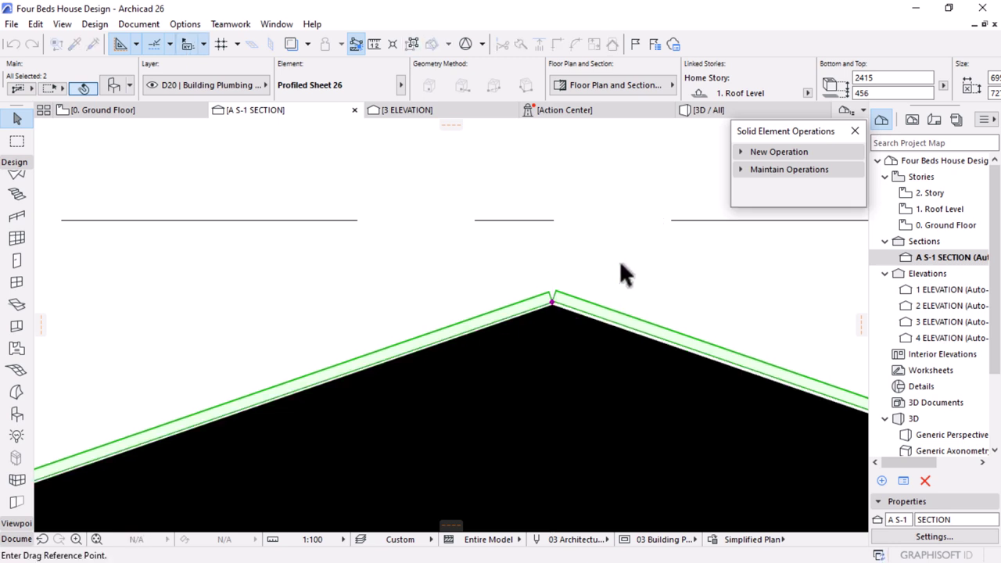
{"action": "type", "text": "20"}
{"action": "key", "text": "Return"}
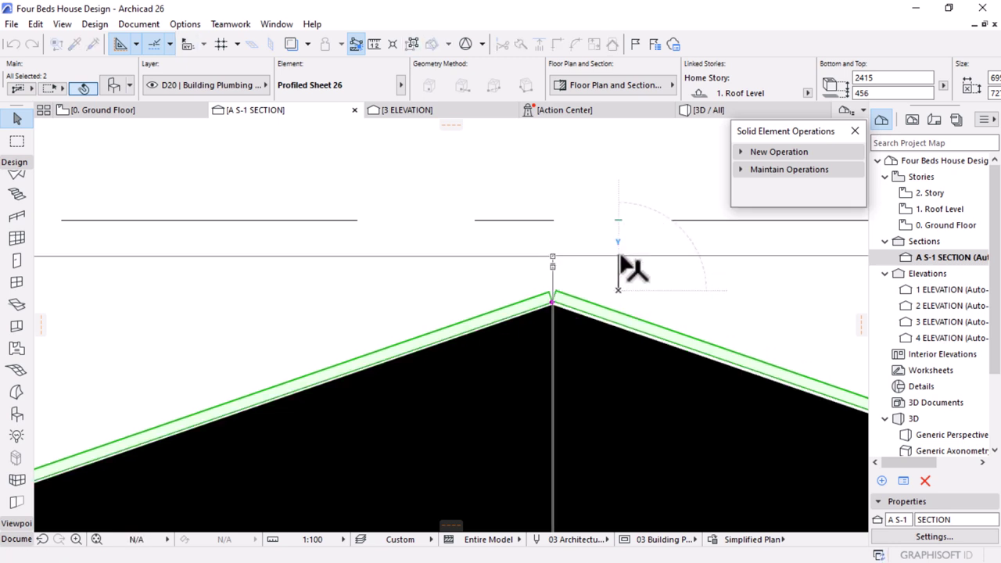
Lower both profiled sheets so the longer sheet's bottom corner meets the top of the thin vertical board at the eave
{"action": "scroll", "coordinate": [587, 252], "scroll_direction": "down", "scroll_amount": 3}
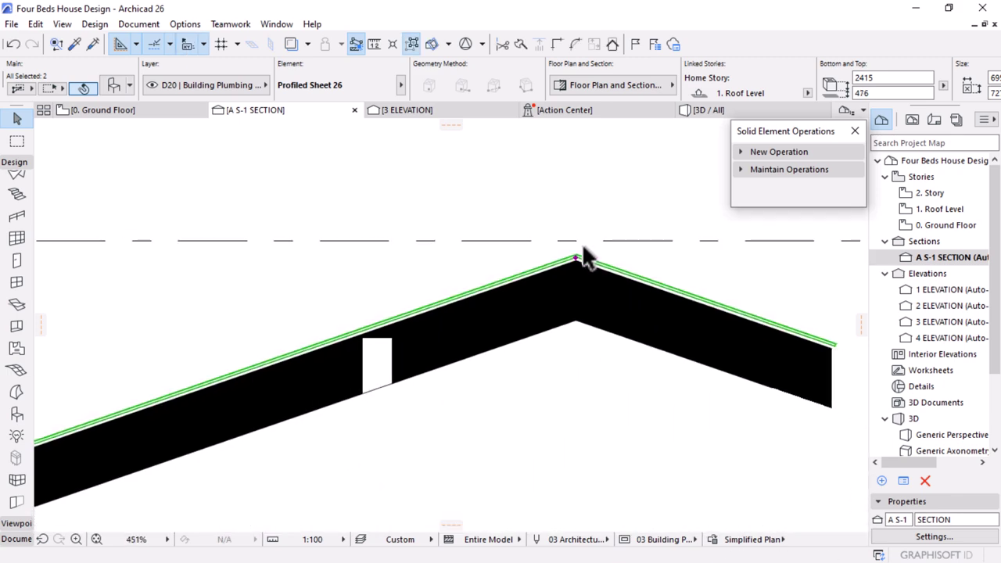
{"action": "scroll", "coordinate": [586, 251], "scroll_direction": "down", "scroll_amount": 2}
{"action": "scroll", "coordinate": [162, 384], "scroll_direction": "up", "scroll_amount": 4}
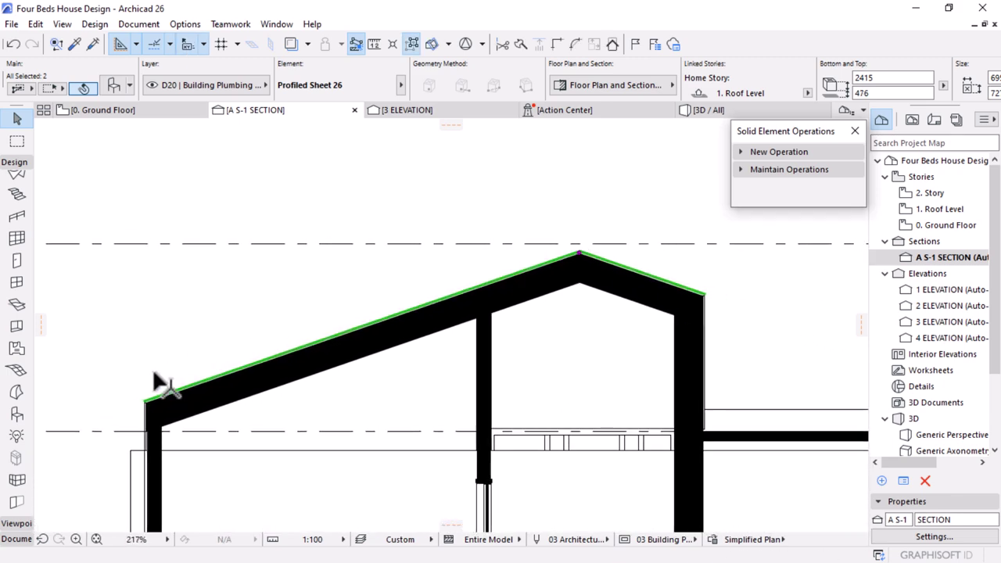
{"action": "scroll", "coordinate": [147, 448], "scroll_direction": "up", "scroll_amount": 6}
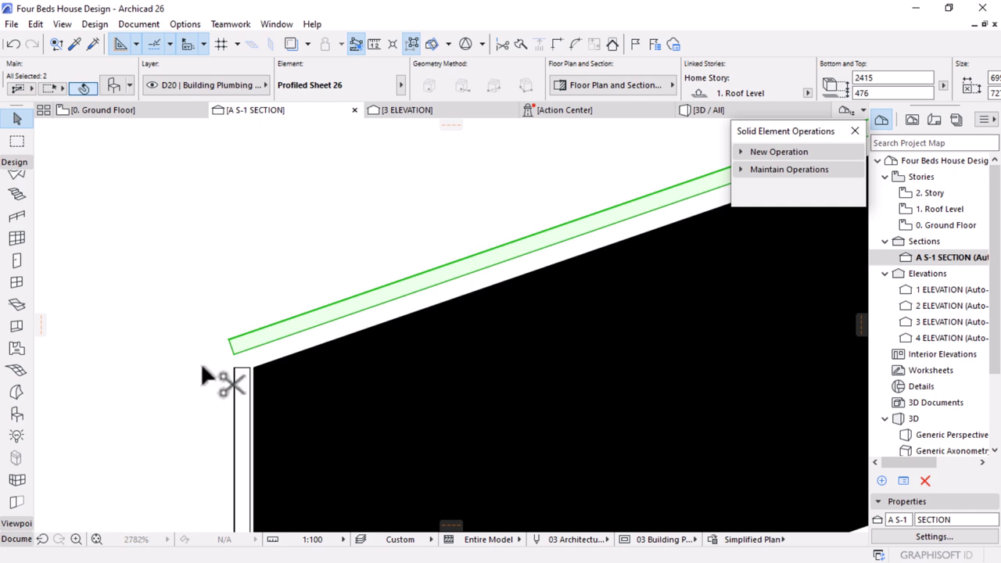
{"action": "key", "text": "ctrl+d"}
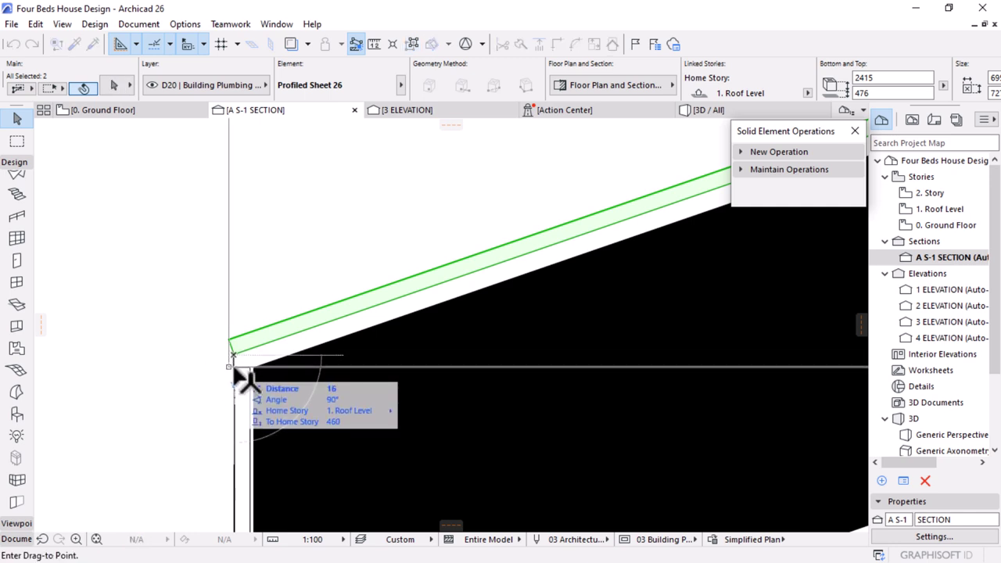
{"action": "left_click", "coordinate": [233, 364]}
{"action": "left_click", "coordinate": [237, 374]}
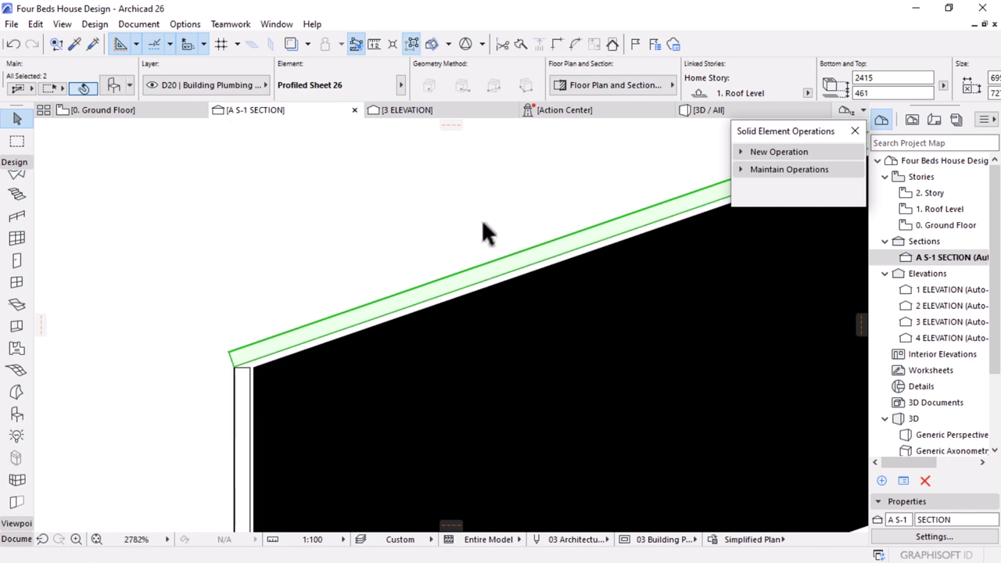
Inspect the front facade and the lowered roof sheets in the 3D view
{"action": "left_click", "coordinate": [696, 109]}
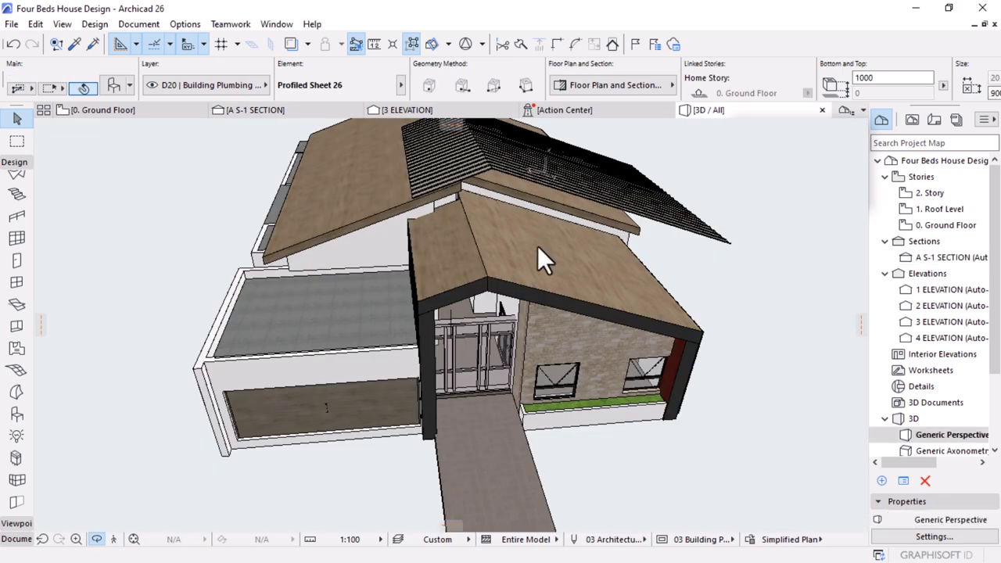
{"action": "left_click", "coordinate": [537, 248]}
{"action": "middle_click_drag", "start_coordinate": [545, 344], "coordinate": [564, 295], "text": "shift"}
{"action": "scroll", "coordinate": [552, 313], "scroll_direction": "up", "scroll_amount": 3}
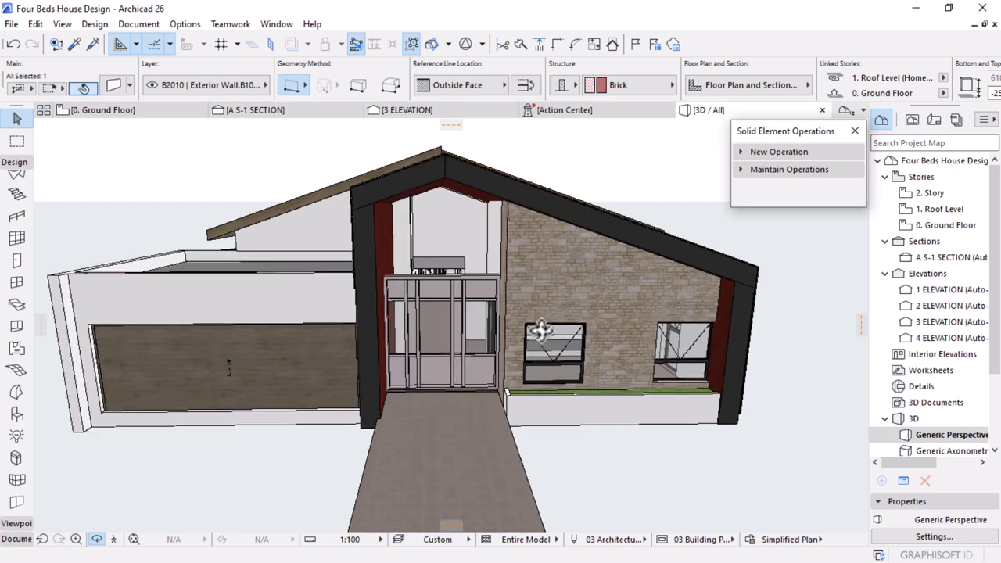
{"action": "scroll", "coordinate": [440, 312], "scroll_direction": "up", "scroll_amount": 2}
On the ground floor plan, set the entrance curtain wall's boundary frames to Inside Boundary
{"action": "left_click", "coordinate": [105, 109]}
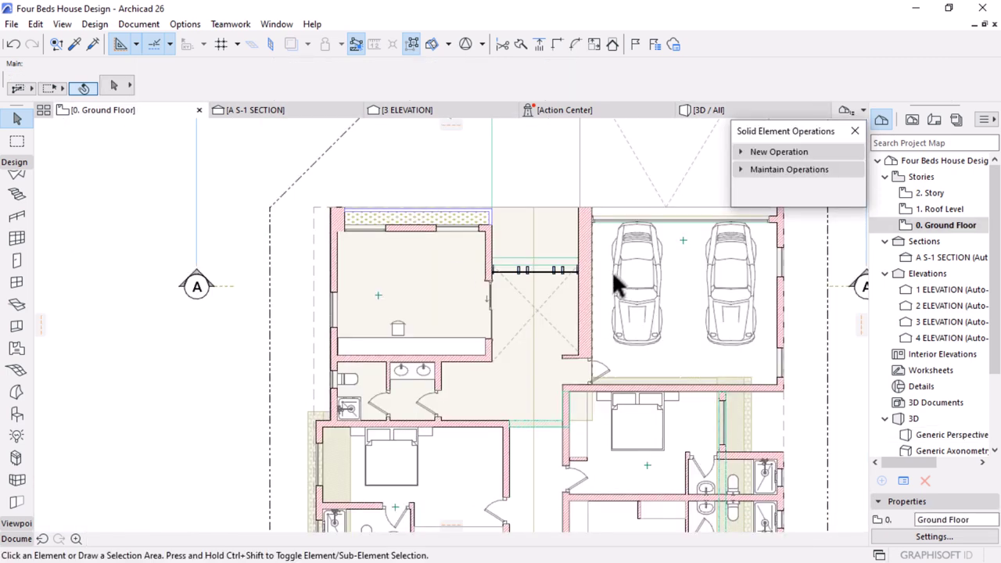
{"action": "scroll", "coordinate": [558, 274], "scroll_direction": "up", "scroll_amount": 4}
{"action": "scroll", "coordinate": [552, 273], "scroll_direction": "up", "scroll_amount": 1}
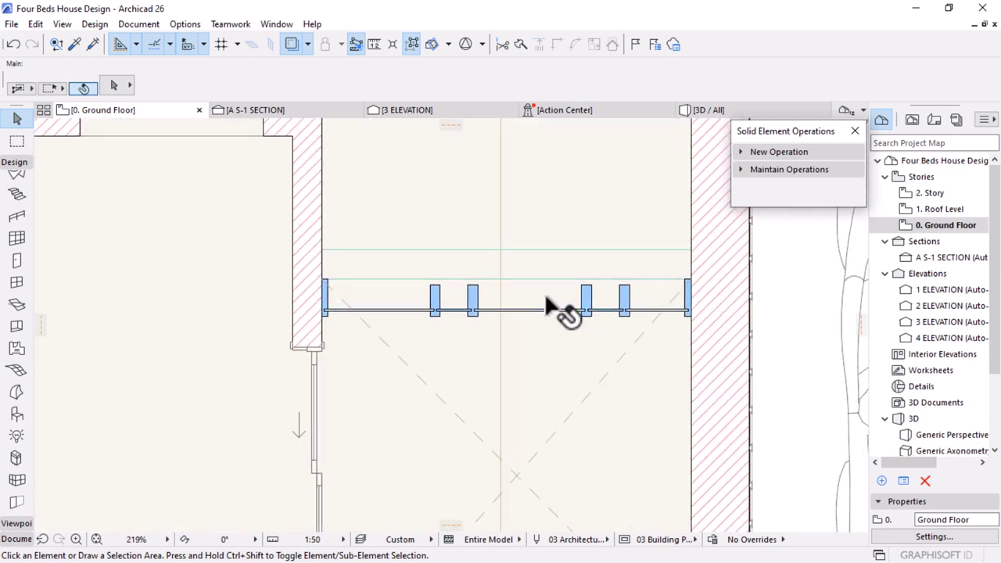
{"action": "left_click", "coordinate": [625, 312]}
{"action": "scroll", "coordinate": [297, 286], "scroll_direction": "up", "scroll_amount": 5}
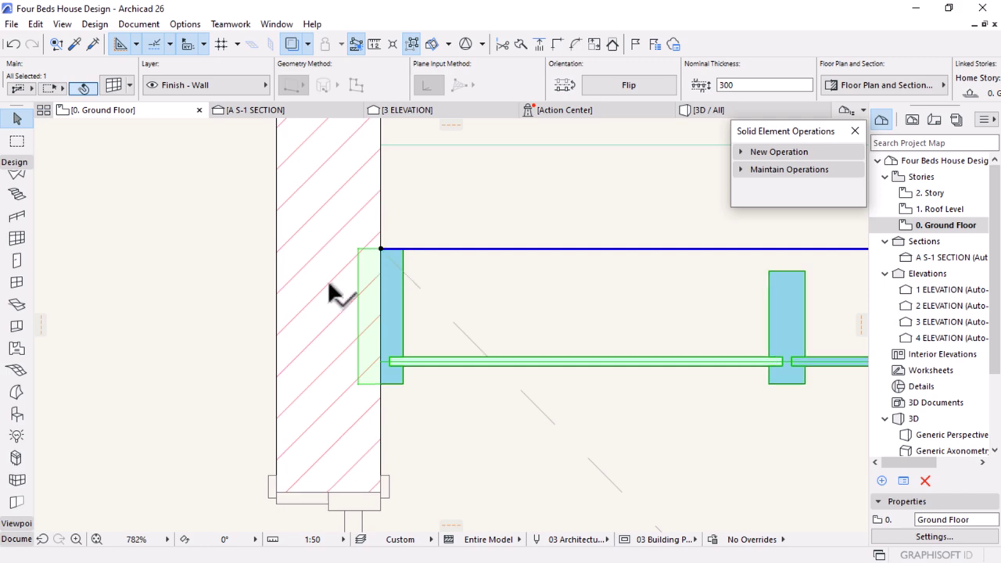
{"action": "scroll", "coordinate": [336, 289], "scroll_direction": "down", "scroll_amount": 5}
{"action": "scroll", "coordinate": [821, 289], "scroll_direction": "up", "scroll_amount": 3}
{"action": "scroll", "coordinate": [813, 277], "scroll_direction": "up", "scroll_amount": 1}
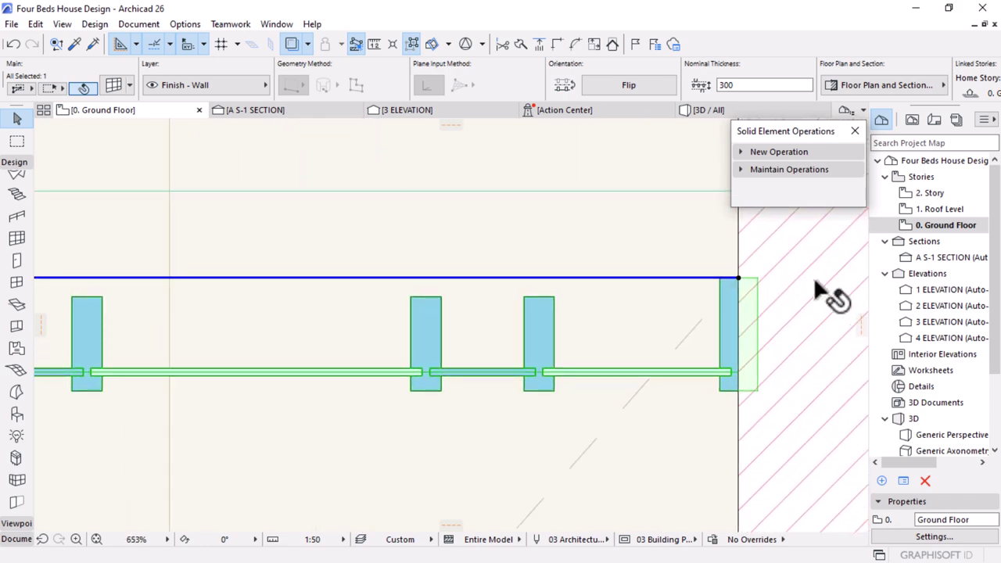
{"action": "left_click", "coordinate": [116, 83]}
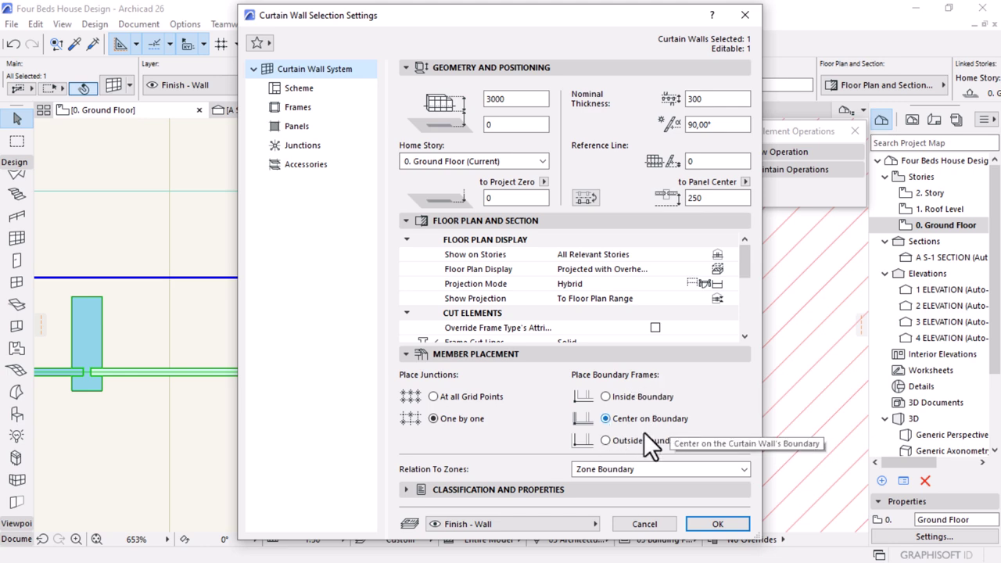
{"action": "left_click", "coordinate": [606, 396]}
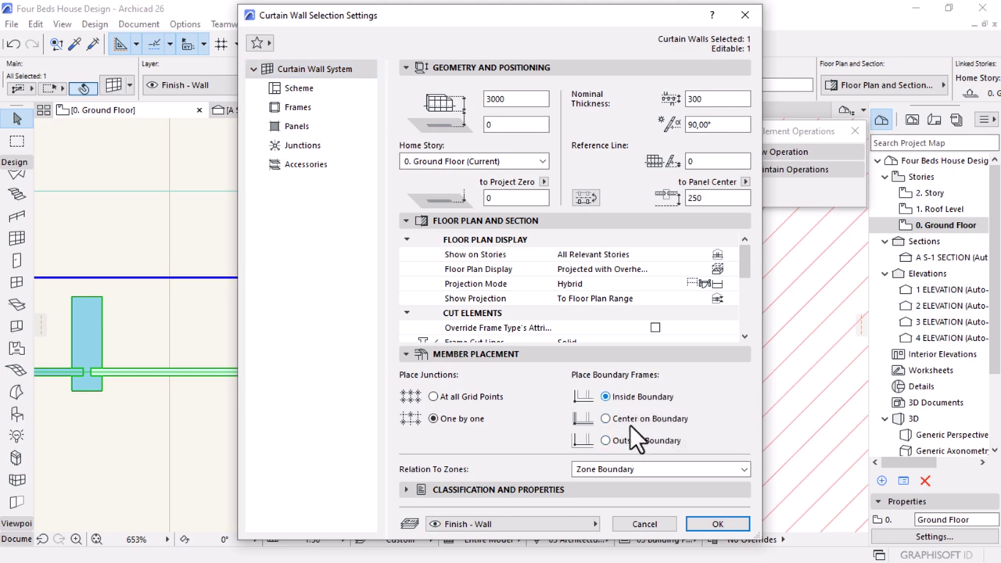
{"action": "left_click", "coordinate": [713, 524]}
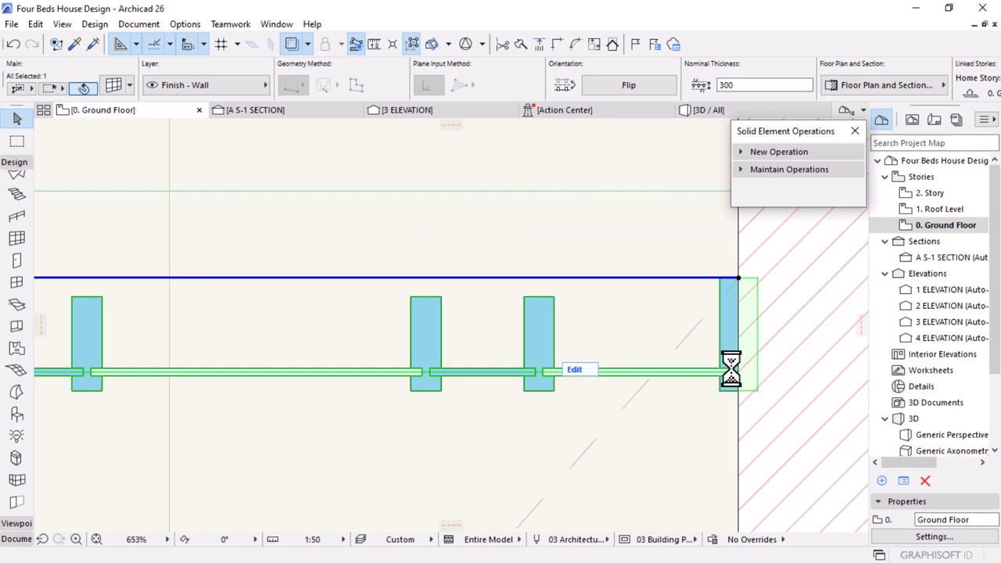
{"action": "scroll", "coordinate": [709, 289], "scroll_direction": "down", "scroll_amount": 5}
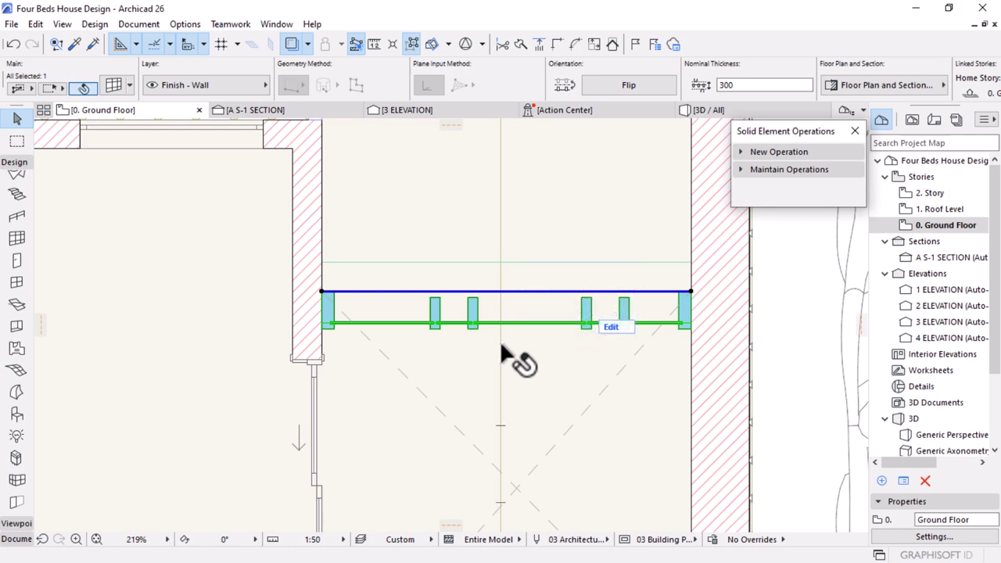
{"action": "scroll", "coordinate": [501, 345], "scroll_direction": "down", "scroll_amount": 2}
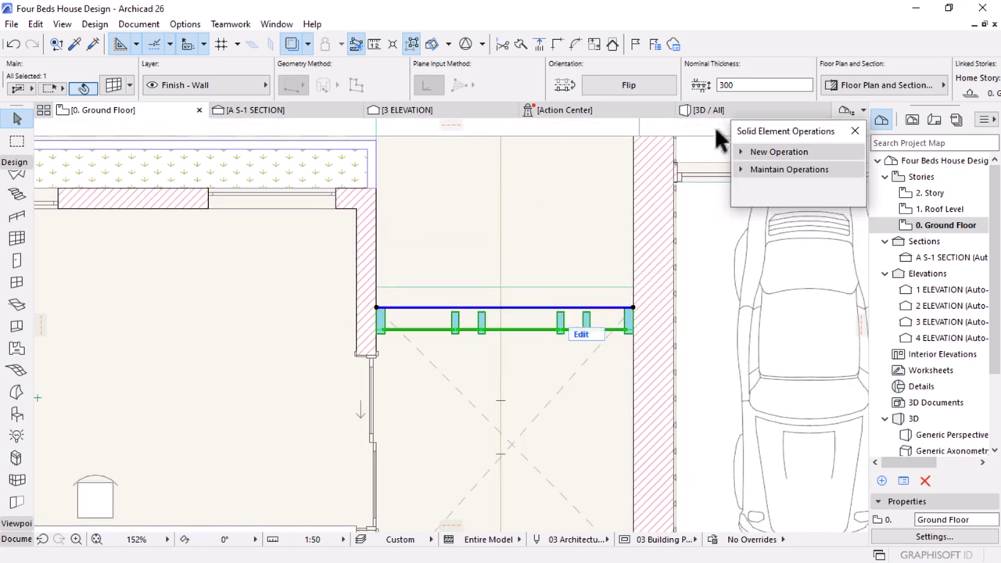
In the 3D view, stretch the entrance curtain wall's top edge up to the ridge of the front roof frame
{"action": "left_click", "coordinate": [695, 111]}
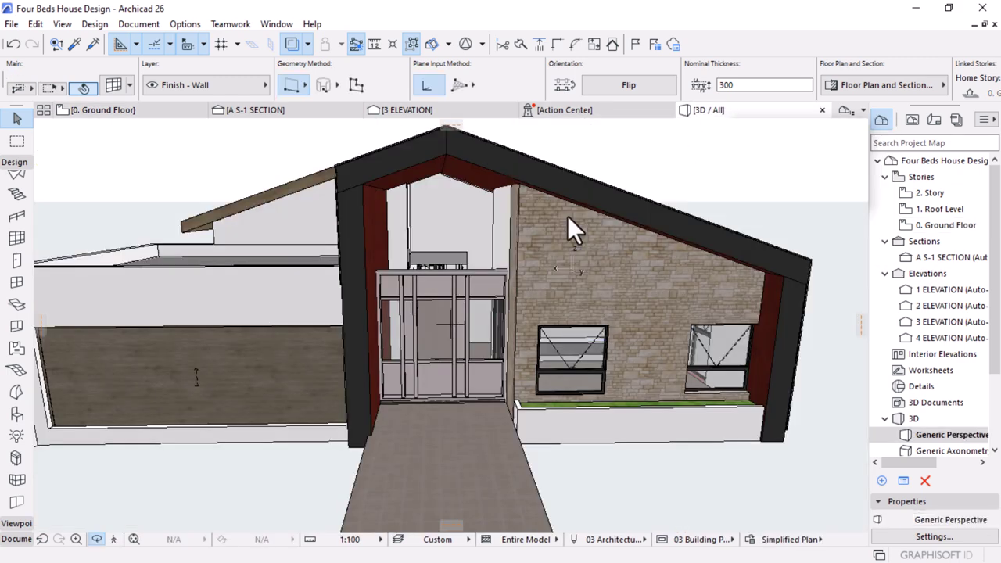
{"action": "left_click", "coordinate": [460, 318]}
{"action": "scroll", "coordinate": [457, 331], "scroll_direction": "down", "scroll_amount": 3}
{"action": "scroll", "coordinate": [457, 331], "scroll_direction": "down", "scroll_amount": 1}
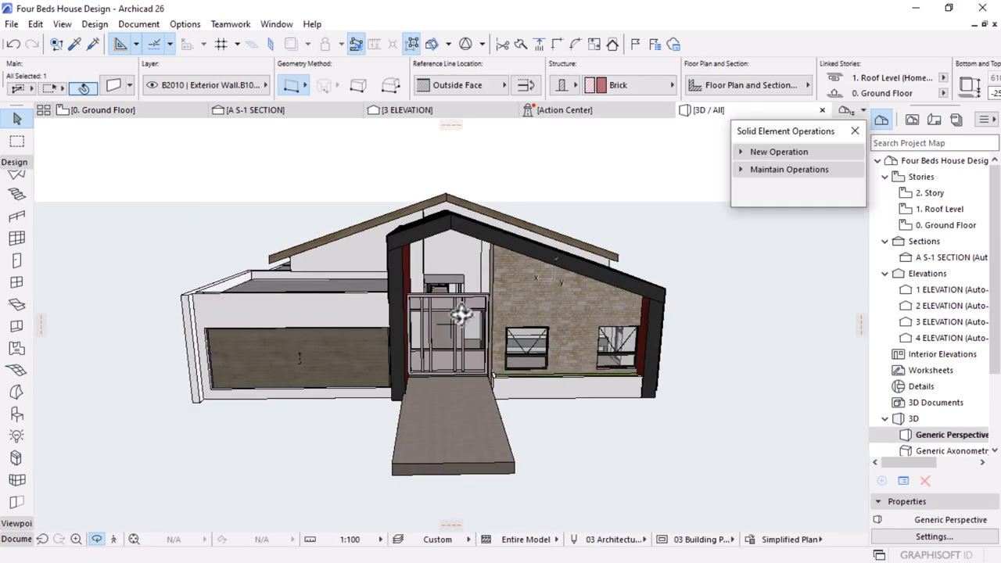
{"action": "left_click", "coordinate": [460, 302]}
{"action": "left_click", "coordinate": [460, 300]}
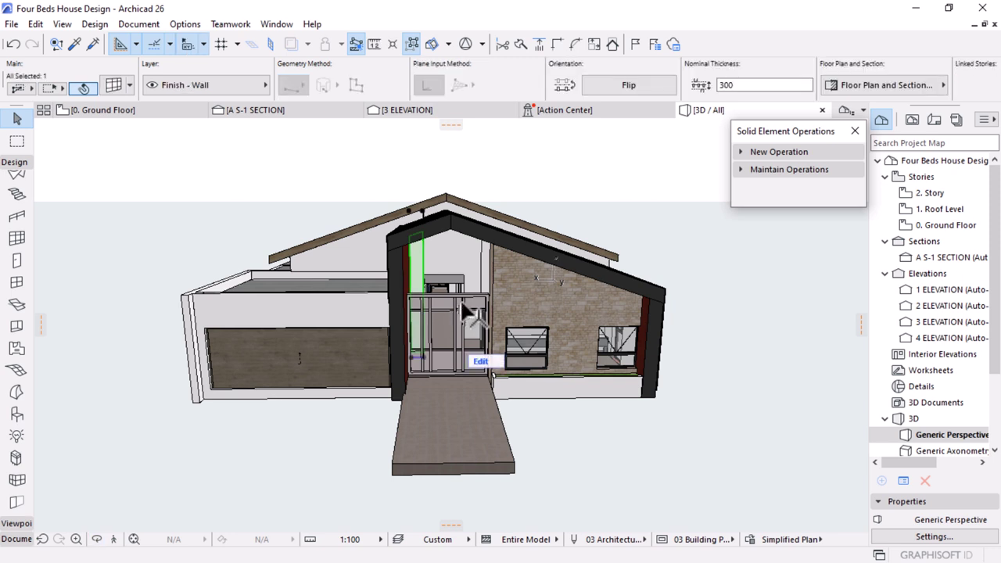
{"action": "left_click", "coordinate": [488, 294]}
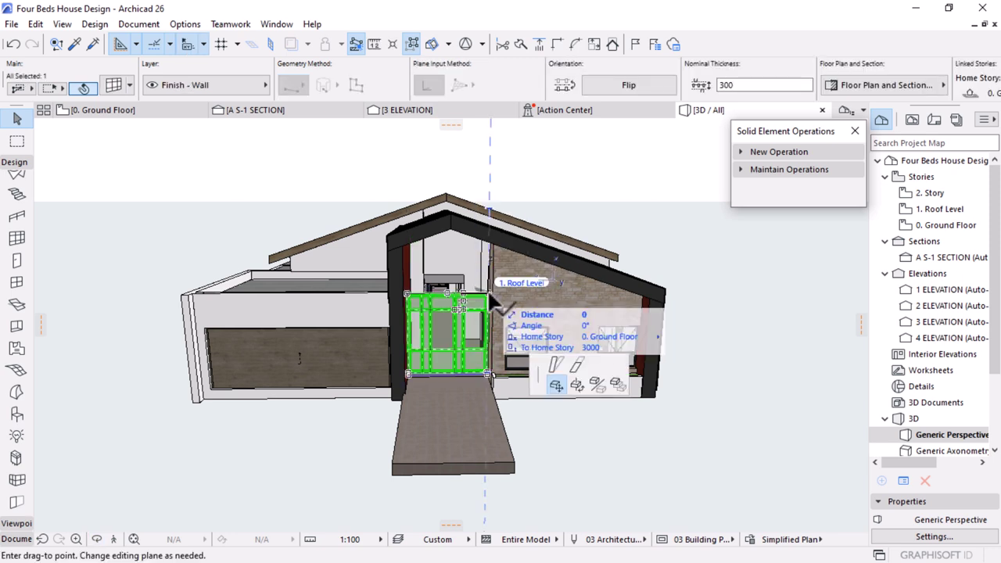
{"action": "left_click", "coordinate": [757, 265]}
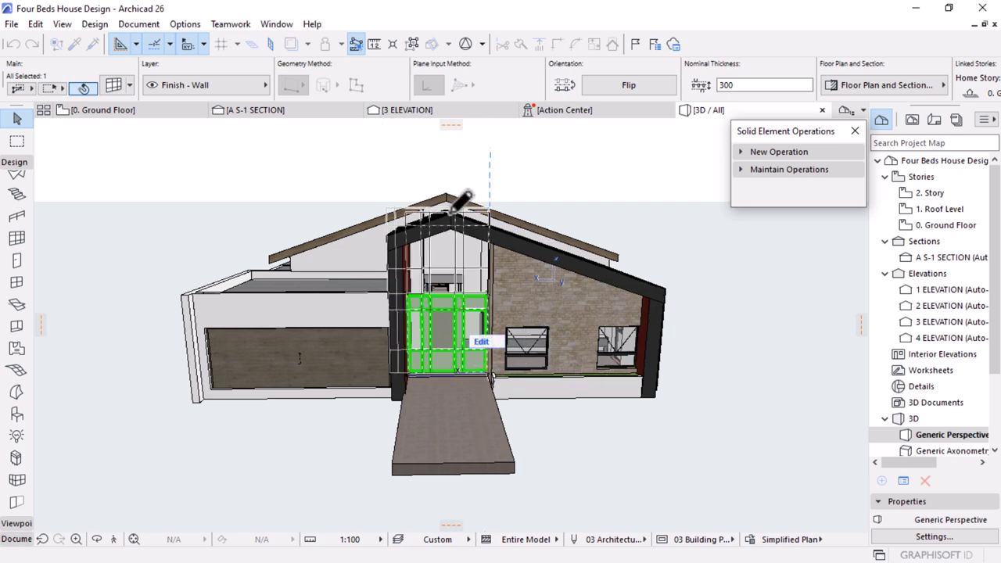
{"action": "left_click", "coordinate": [452, 210]}
{"action": "scroll", "coordinate": [514, 280], "scroll_direction": "up", "scroll_amount": 2}
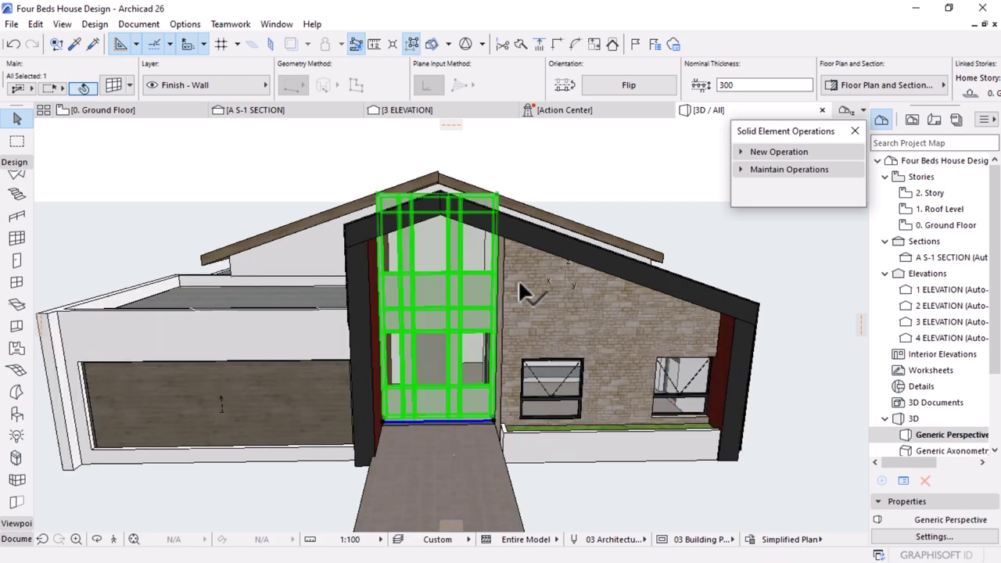
Inspect the heightened entrance curtain wall and how its top meets the sloped underside of the front roof
{"action": "middle_click_drag", "start_coordinate": [517, 278], "coordinate": [463, 262], "text": "shift"}
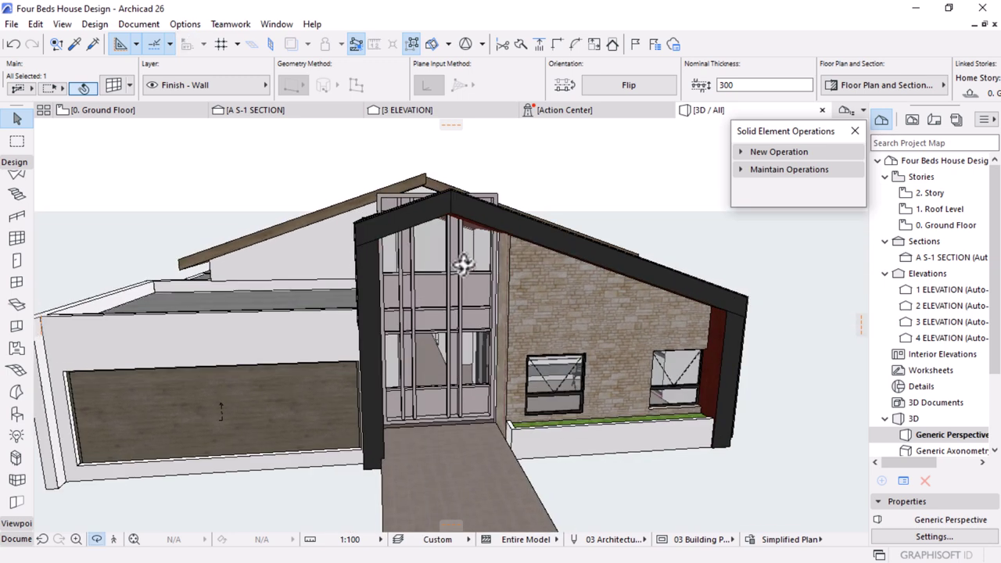
{"action": "scroll", "coordinate": [480, 207], "scroll_direction": "up", "scroll_amount": 4}
{"action": "middle_click_drag", "start_coordinate": [529, 251], "coordinate": [527, 222], "text": "shift"}
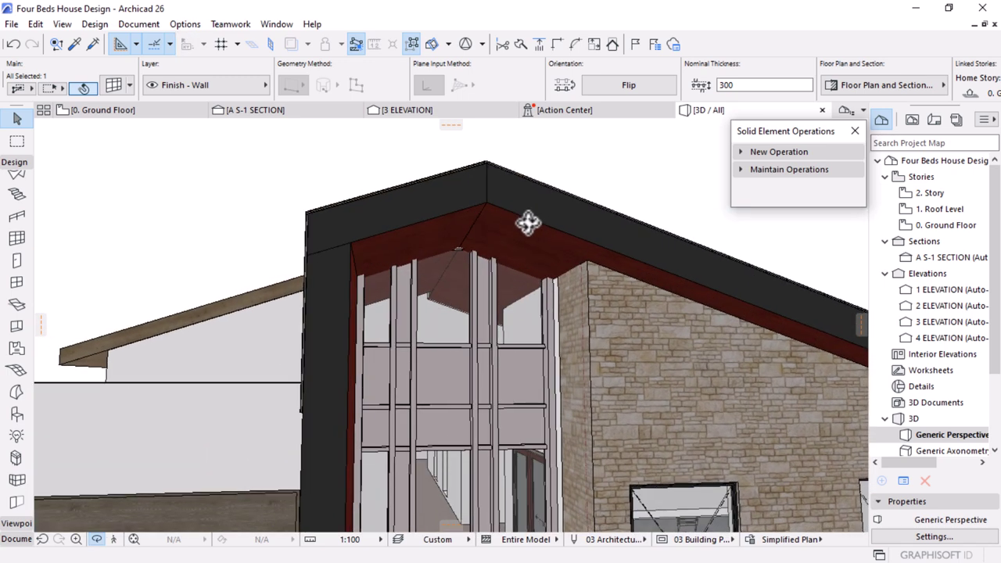
{"action": "middle_click_drag", "start_coordinate": [469, 396], "coordinate": [398, 351], "text": "shift"}
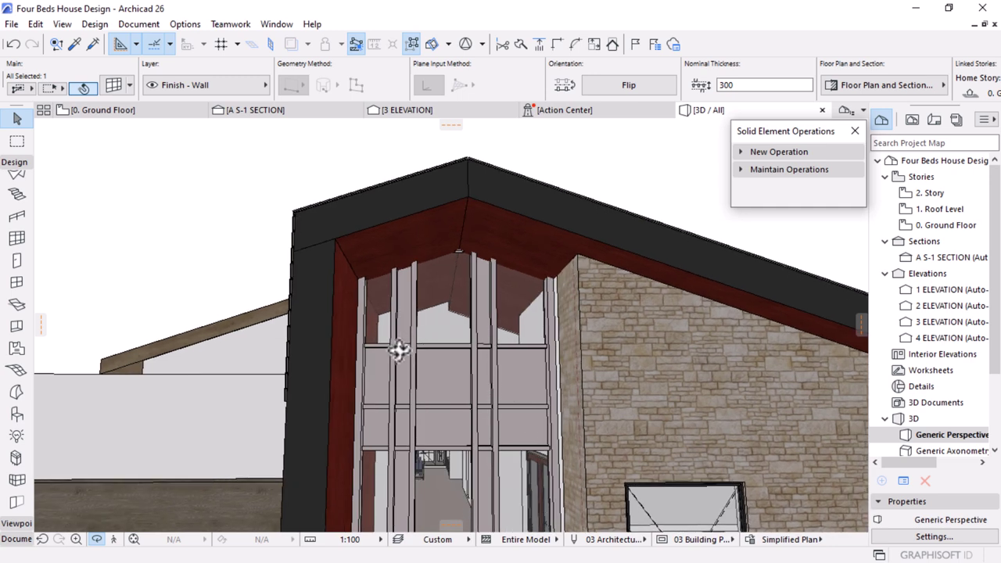
{"action": "scroll", "coordinate": [409, 290], "scroll_direction": "down", "scroll_amount": 6}
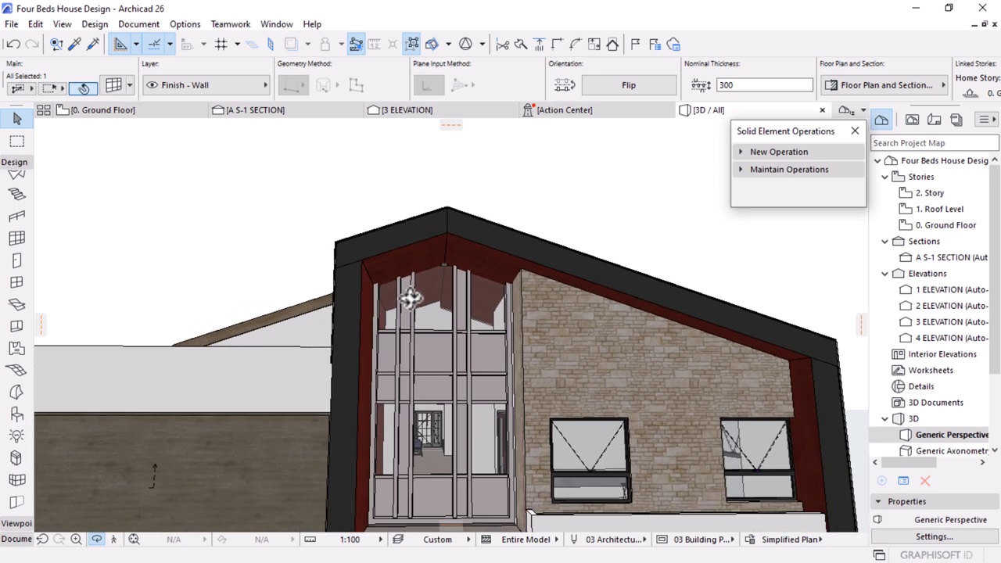
{"action": "scroll", "coordinate": [427, 449], "scroll_direction": "up", "scroll_amount": 4}
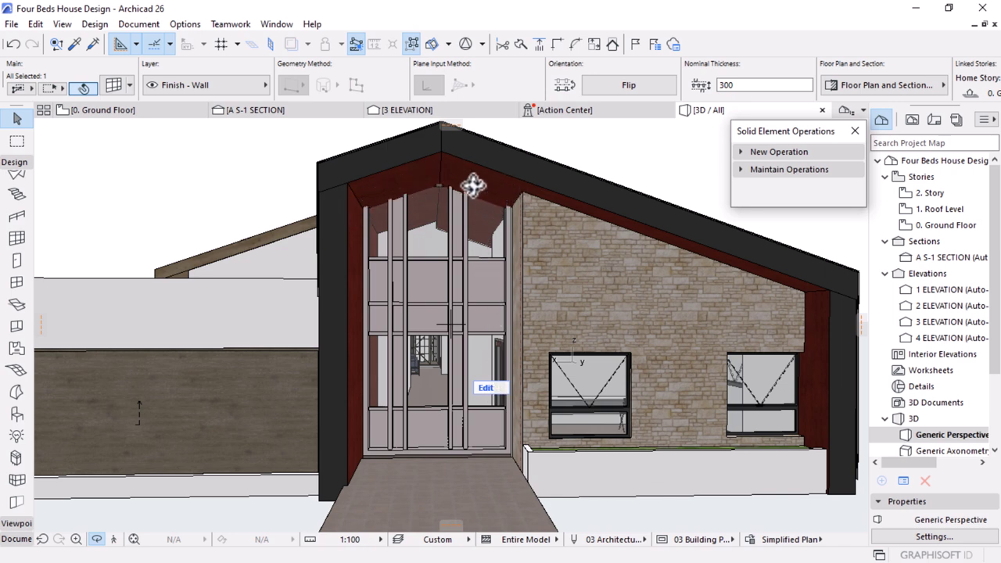
{"action": "scroll", "coordinate": [540, 227], "scroll_direction": "up", "scroll_amount": 2}
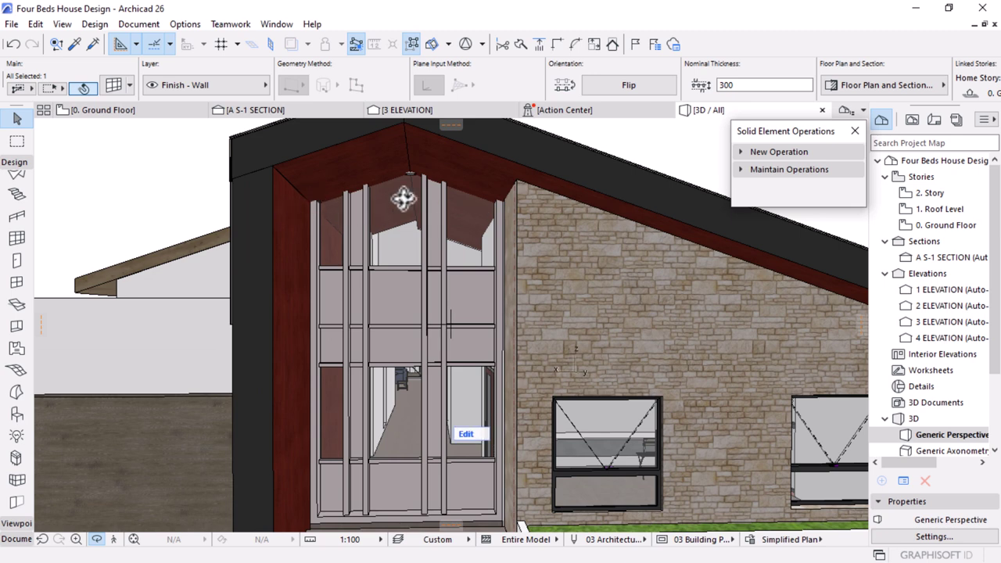
{"action": "scroll", "coordinate": [403, 198], "scroll_direction": "down", "scroll_amount": 3}
{"action": "left_click", "coordinate": [415, 221]}
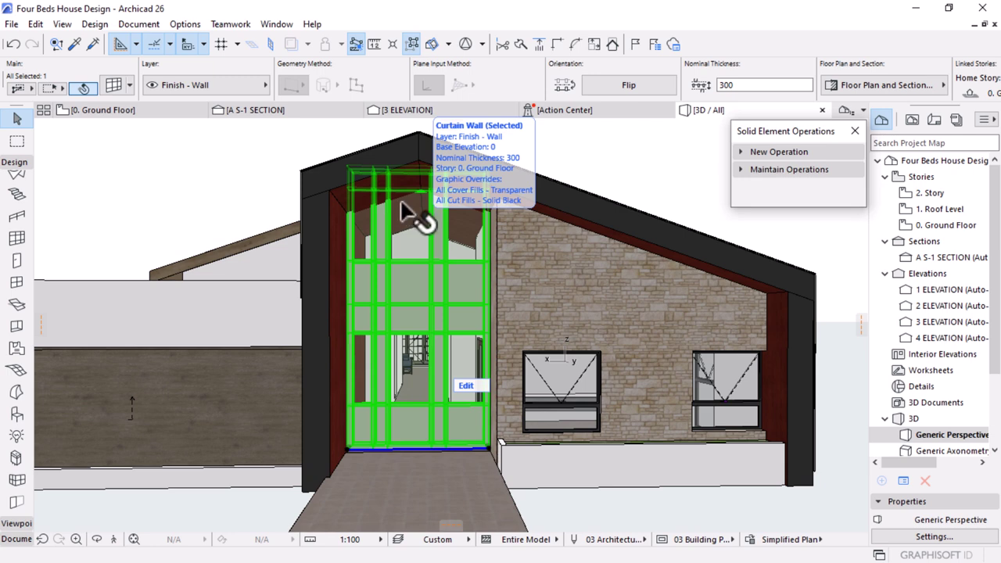
{"action": "scroll", "coordinate": [351, 152], "scroll_direction": "up", "scroll_amount": 3}
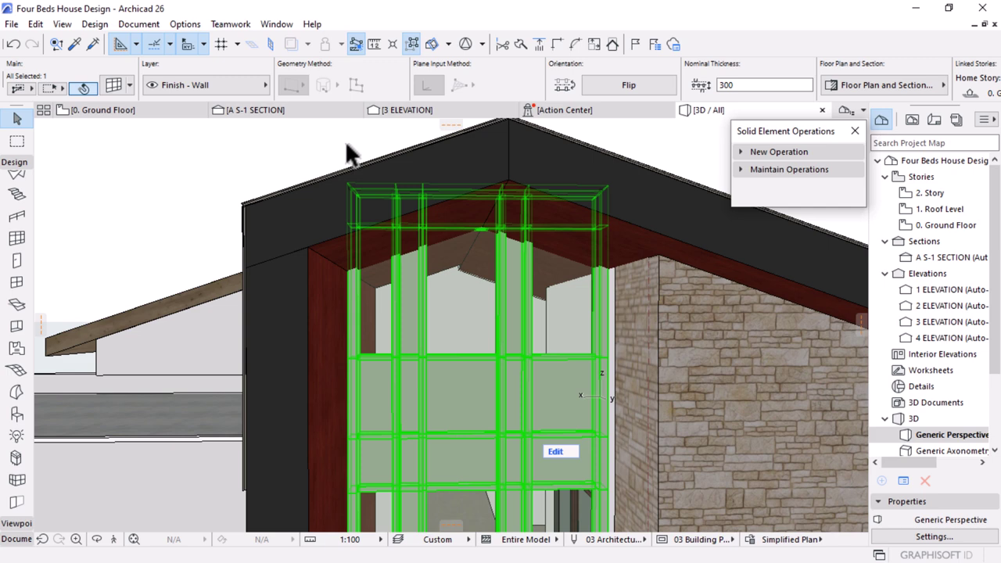
{"action": "scroll", "coordinate": [502, 250], "scroll_direction": "down", "scroll_amount": 4}
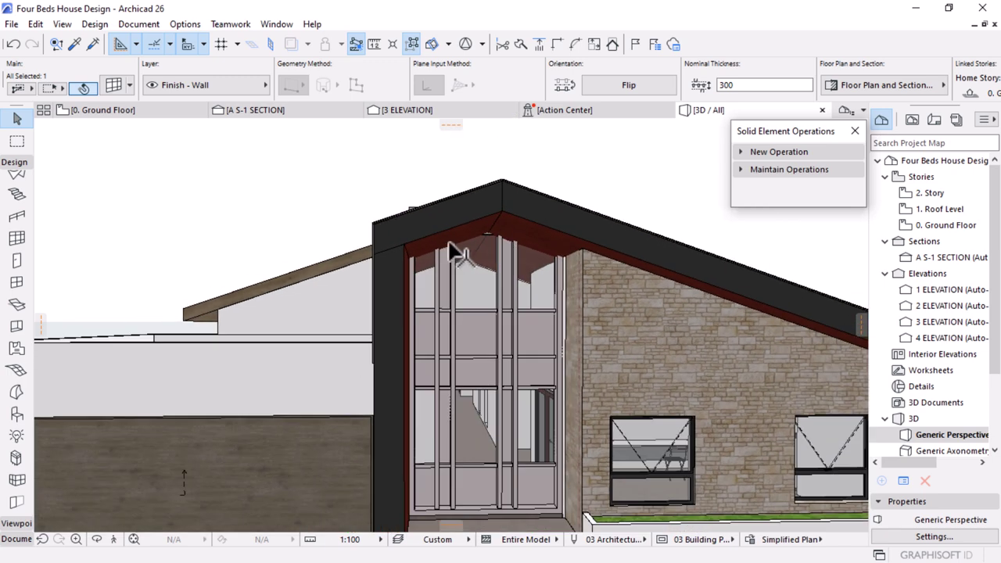
{"action": "scroll", "coordinate": [551, 240], "scroll_direction": "up", "scroll_amount": 1}
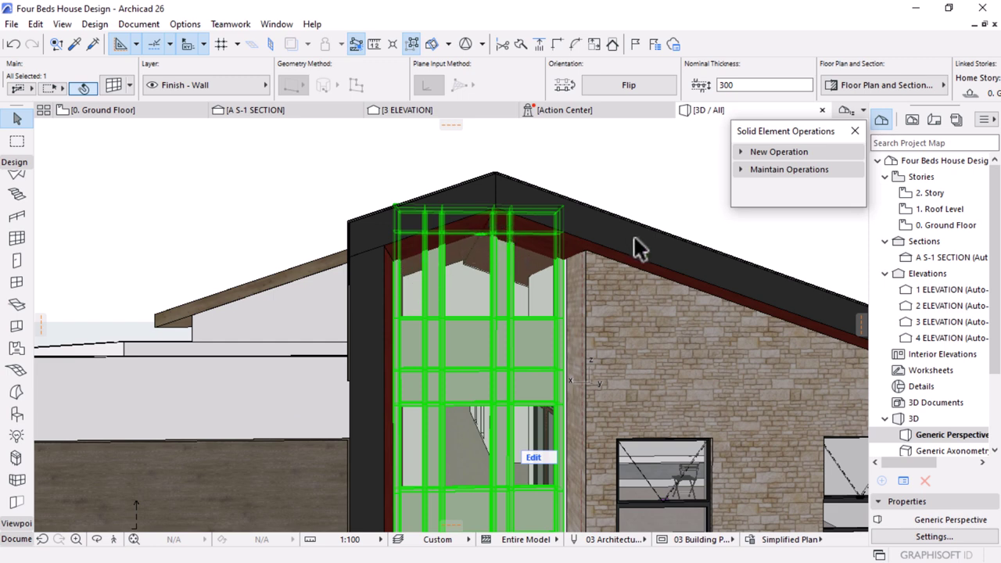
{"action": "scroll", "coordinate": [402, 188], "scroll_direction": "down", "scroll_amount": 3}
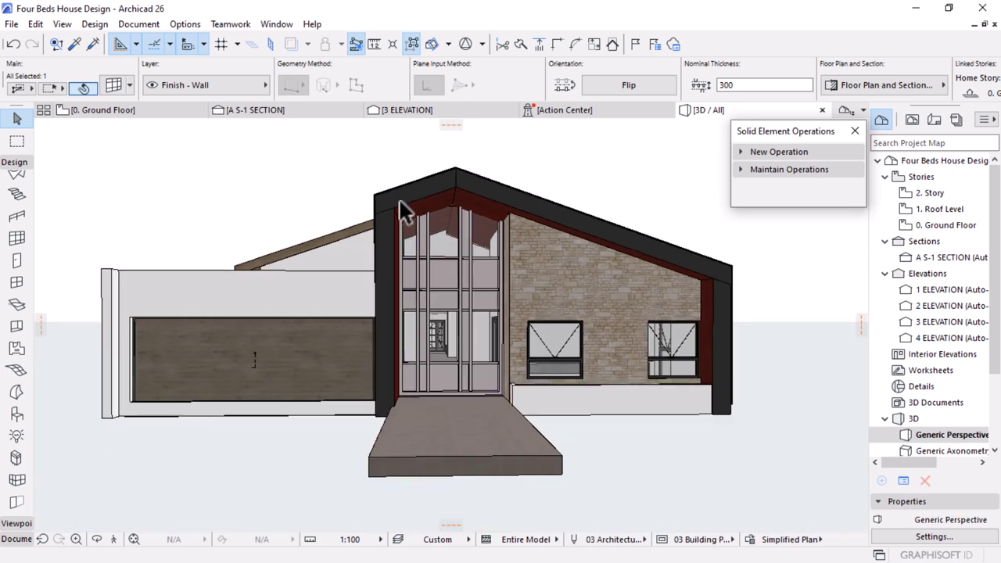
{"action": "scroll", "coordinate": [452, 245], "scroll_direction": "up", "scroll_amount": 2}
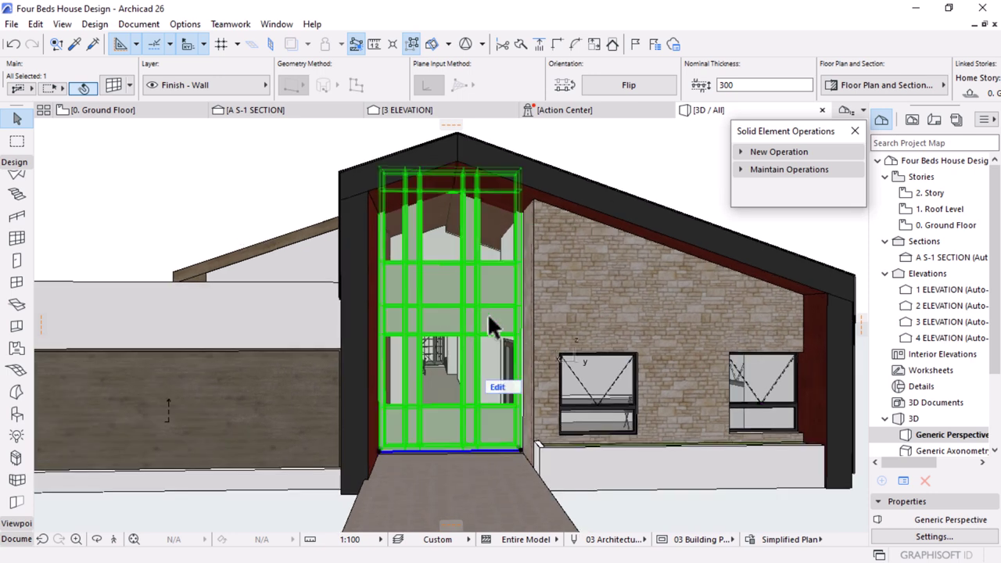
Apply the Empty scheme favorite to the entrance curtain wall
{"action": "left_click", "coordinate": [116, 86]}
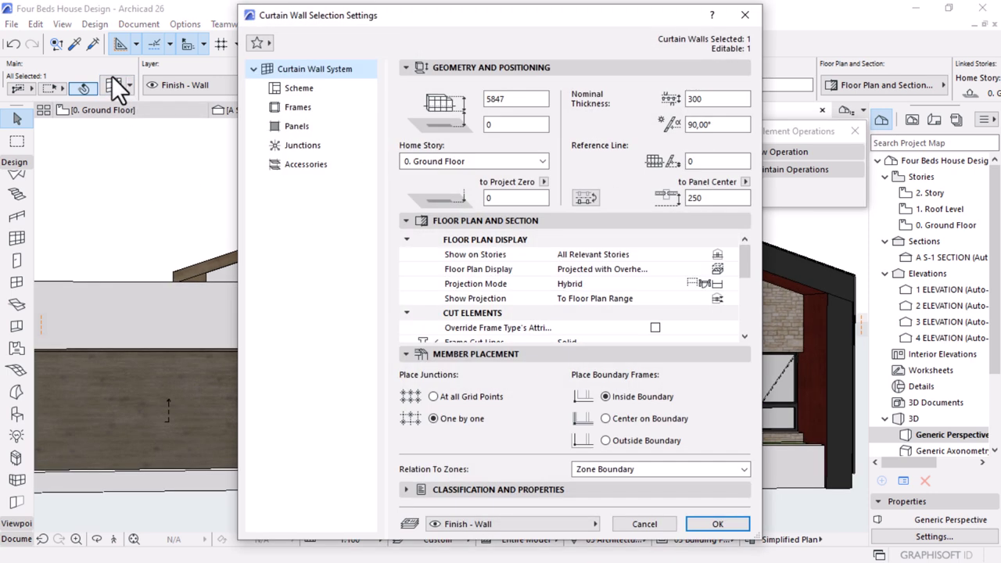
{"action": "left_click", "coordinate": [297, 90]}
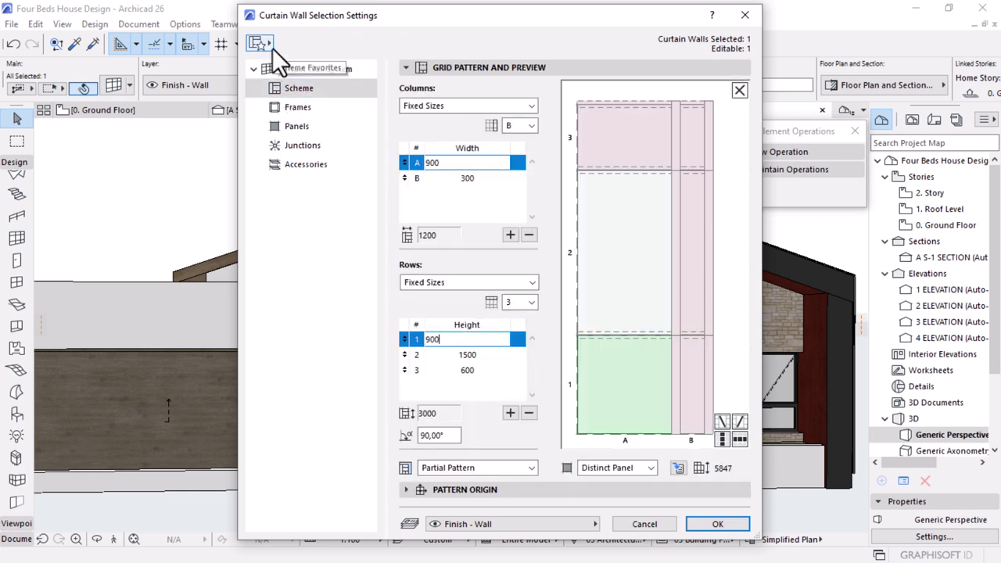
{"action": "left_click", "coordinate": [271, 42]}
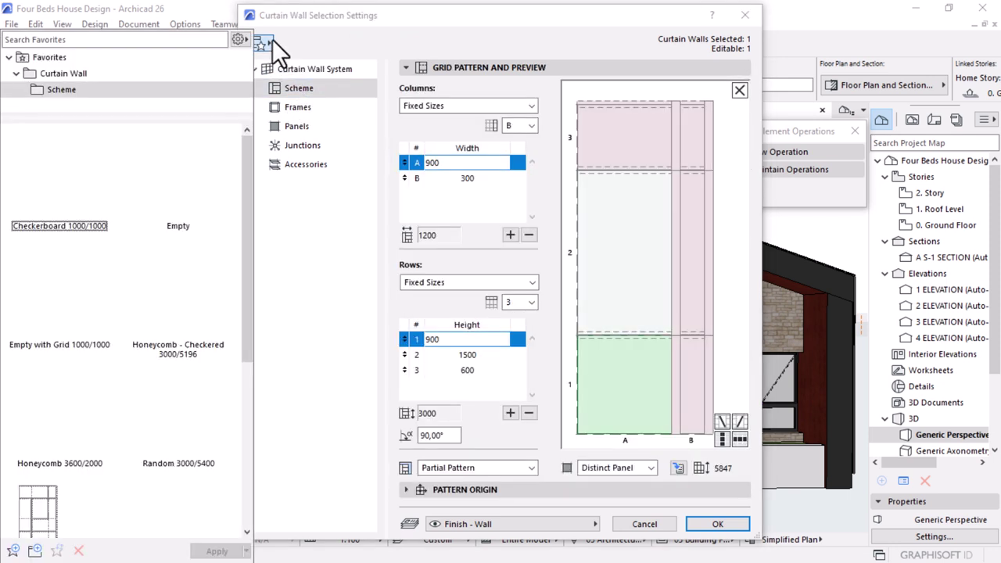
{"action": "left_click", "coordinate": [179, 174]}
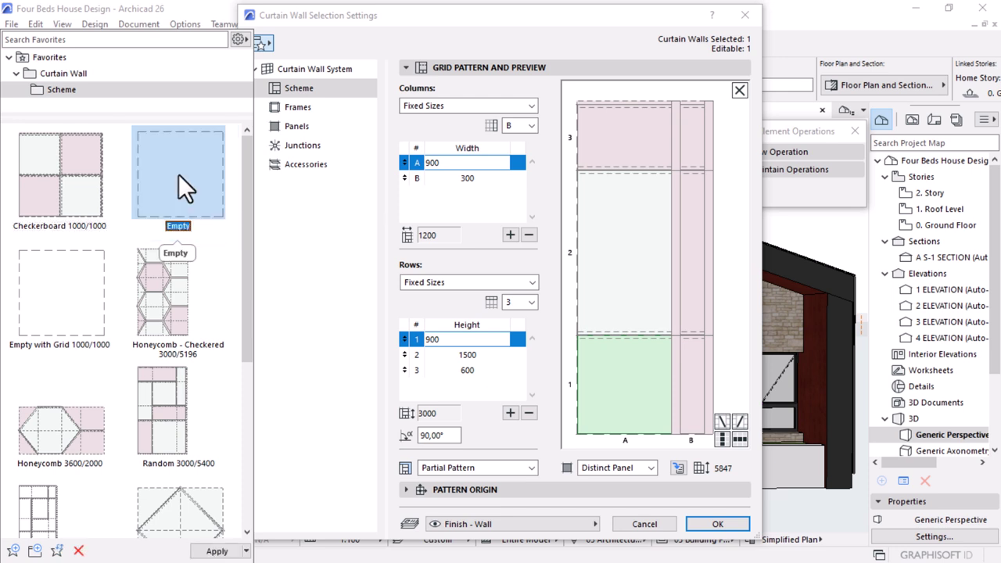
{"action": "double_click", "coordinate": [179, 173]}
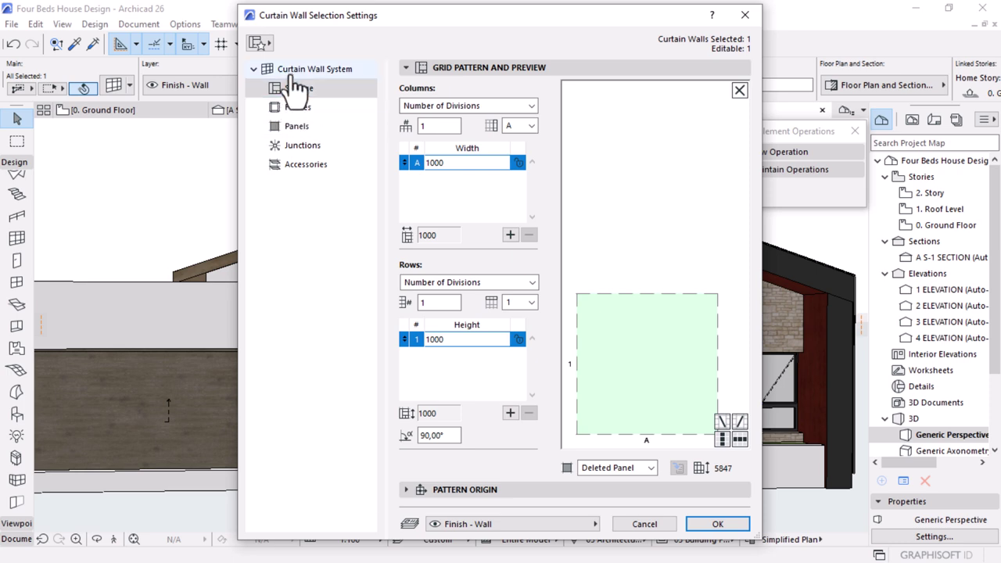
Browse the curtain wall scheme favorites and apply the Checkerboard 1000/1000 scheme
{"action": "left_click", "coordinate": [268, 44]}
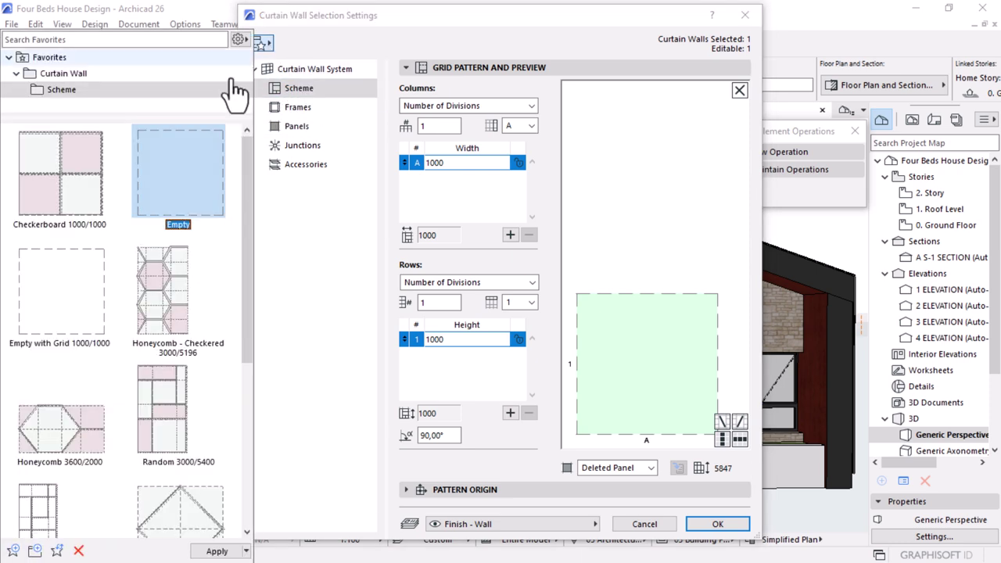
{"action": "scroll", "coordinate": [216, 282], "scroll_direction": "down", "scroll_amount": 3}
{"action": "scroll", "coordinate": [203, 301], "scroll_direction": "down", "scroll_amount": 2}
{"action": "scroll", "coordinate": [203, 301], "scroll_direction": "up", "scroll_amount": 2}
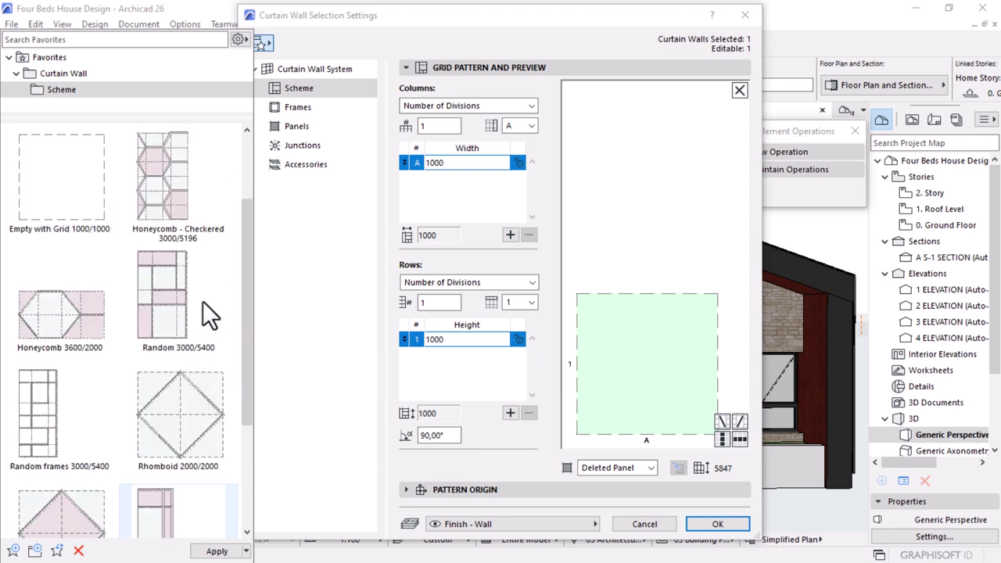
{"action": "scroll", "coordinate": [203, 301], "scroll_direction": "up", "scroll_amount": 1}
{"action": "scroll", "coordinate": [203, 301], "scroll_direction": "up", "scroll_amount": 1}
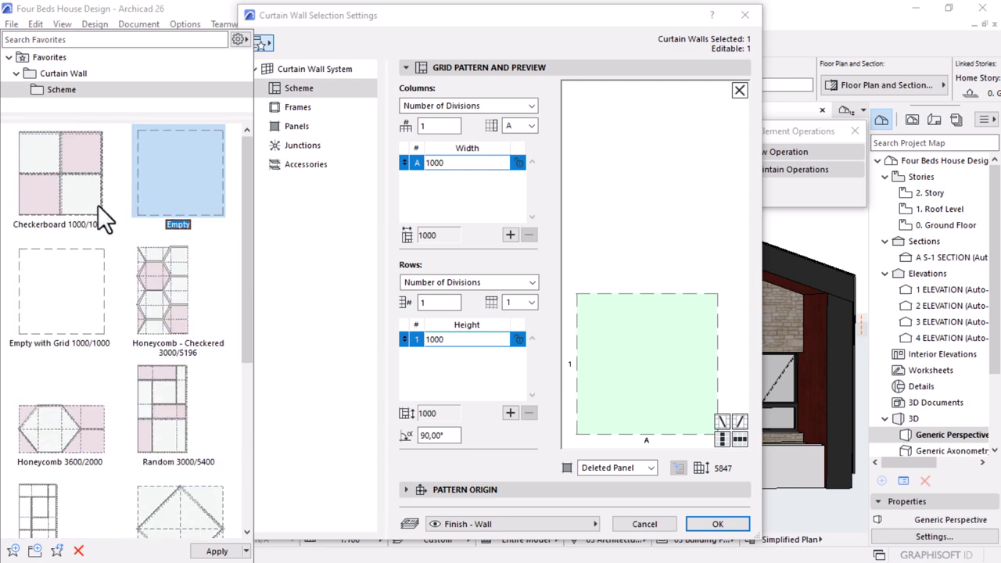
{"action": "double_click", "coordinate": [57, 178]}
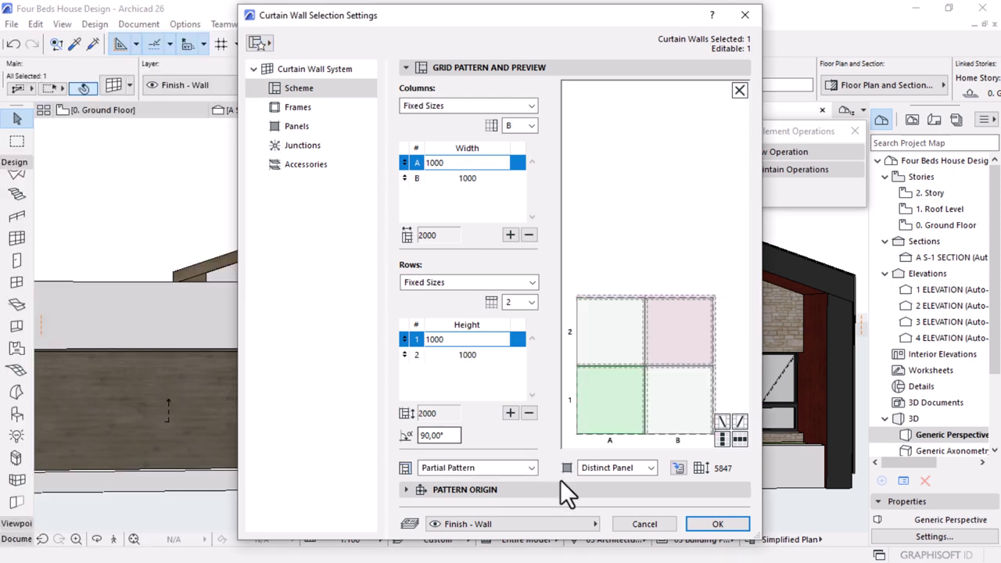
Change all vertical and horizontal transom frames of the checkerboard grid pattern to temporary divisions
{"action": "left_click", "coordinate": [647, 346]}
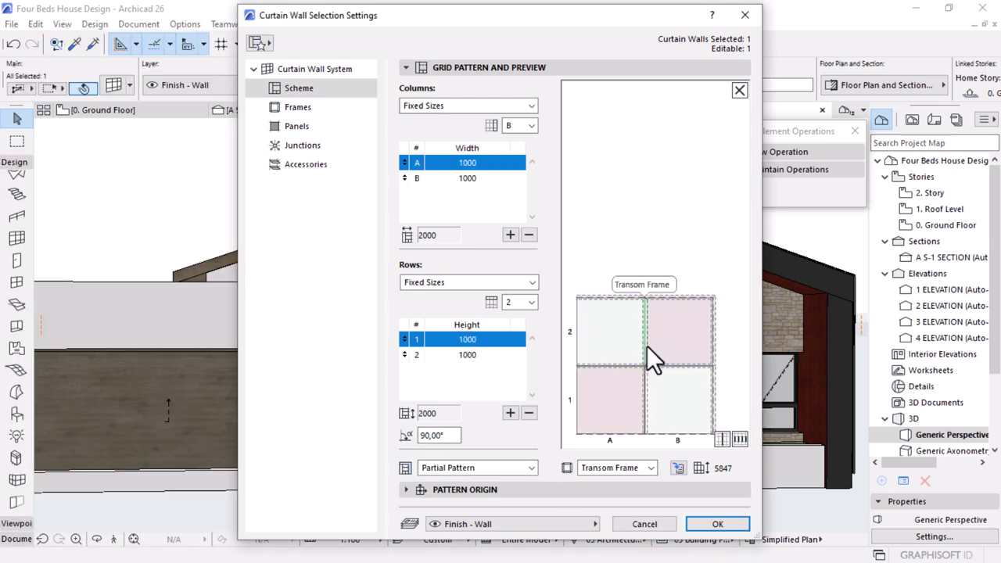
{"action": "left_click", "coordinate": [739, 440]}
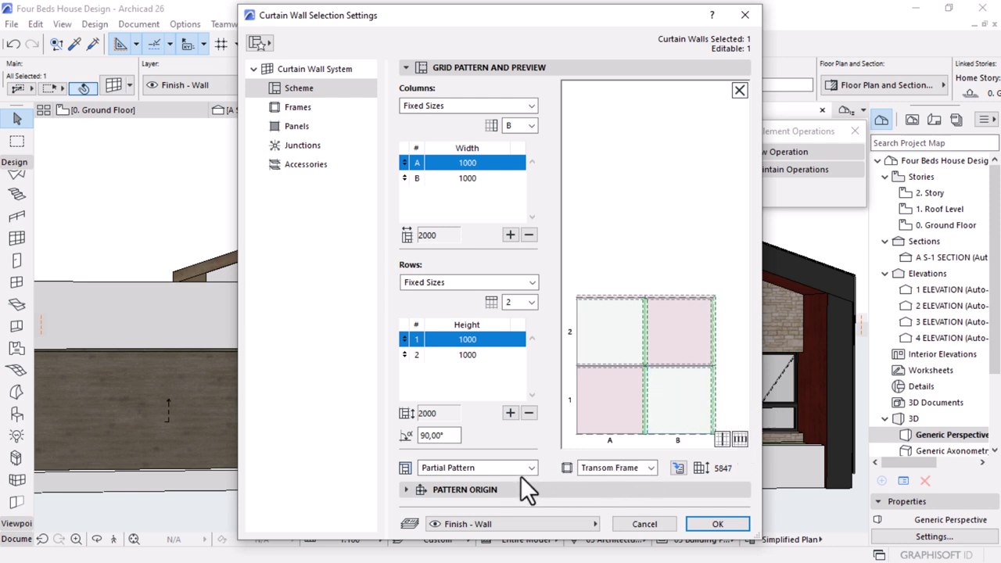
{"action": "left_click", "coordinate": [623, 363]}
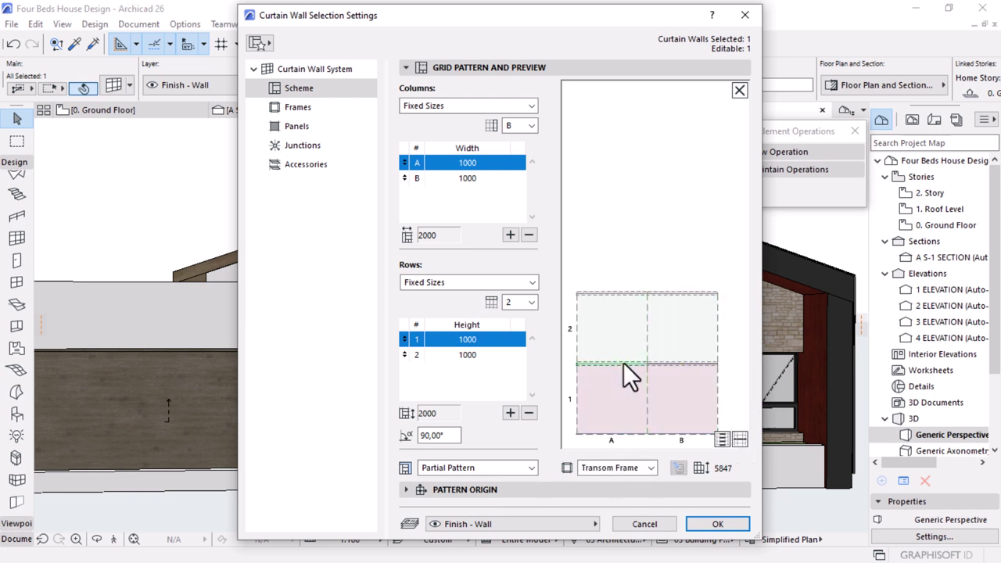
{"action": "left_click", "coordinate": [722, 438]}
{"action": "left_click", "coordinate": [745, 438]}
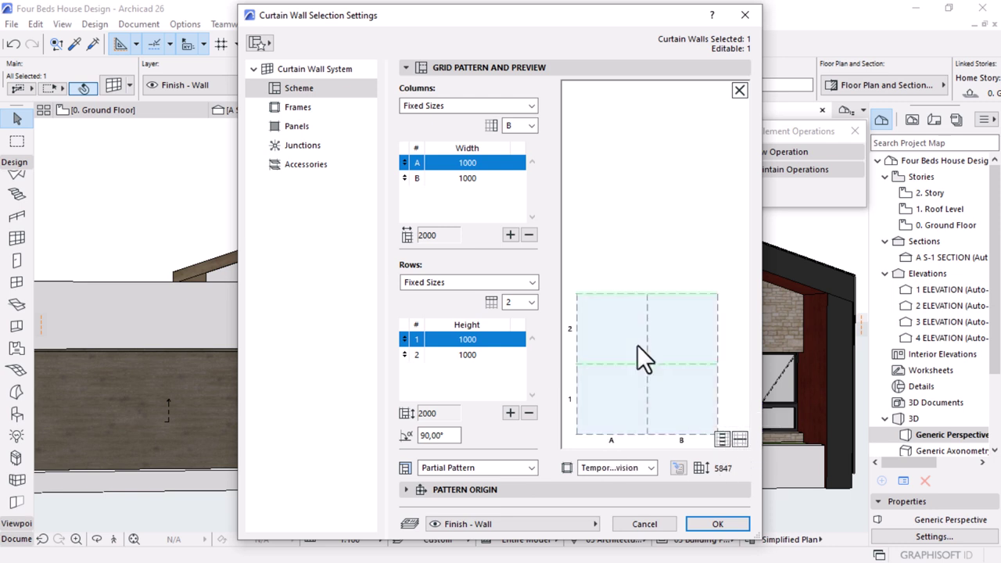
Set all panels in the two-by-two grid pattern to Deleted Panel
{"action": "left_click", "coordinate": [678, 324]}
{"action": "left_click", "coordinate": [696, 242]}
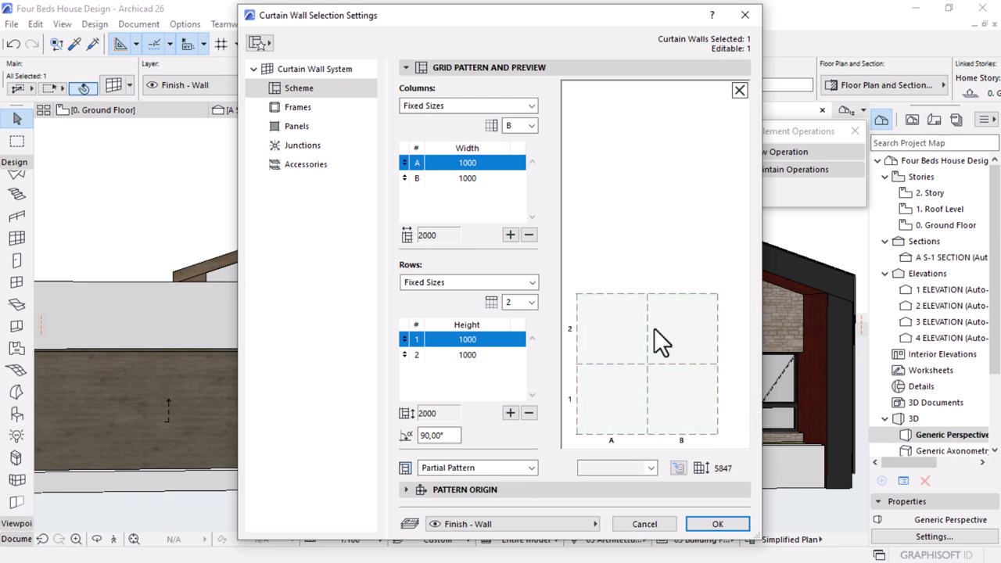
{"action": "left_click", "coordinate": [687, 339]}
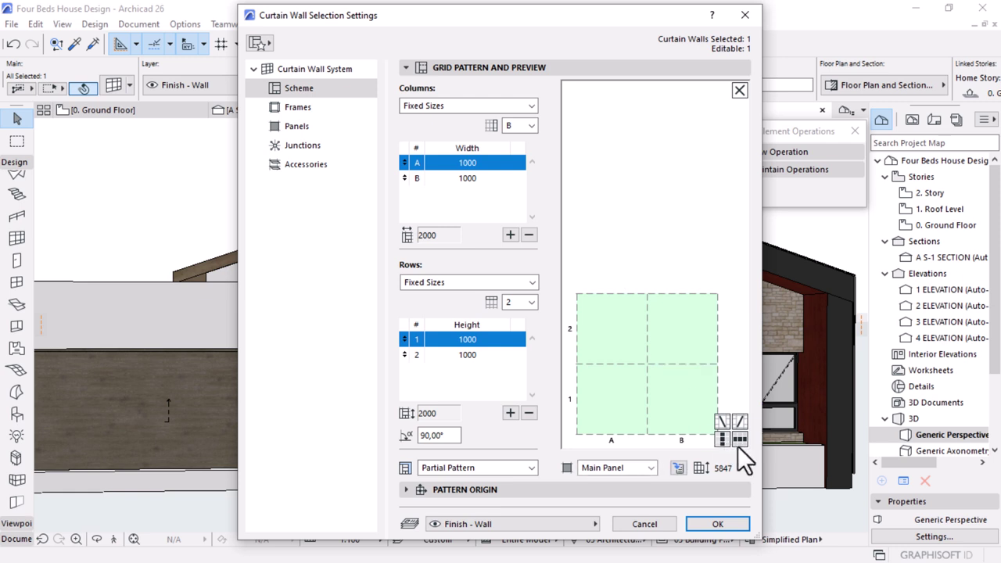
{"action": "left_click", "coordinate": [632, 469]}
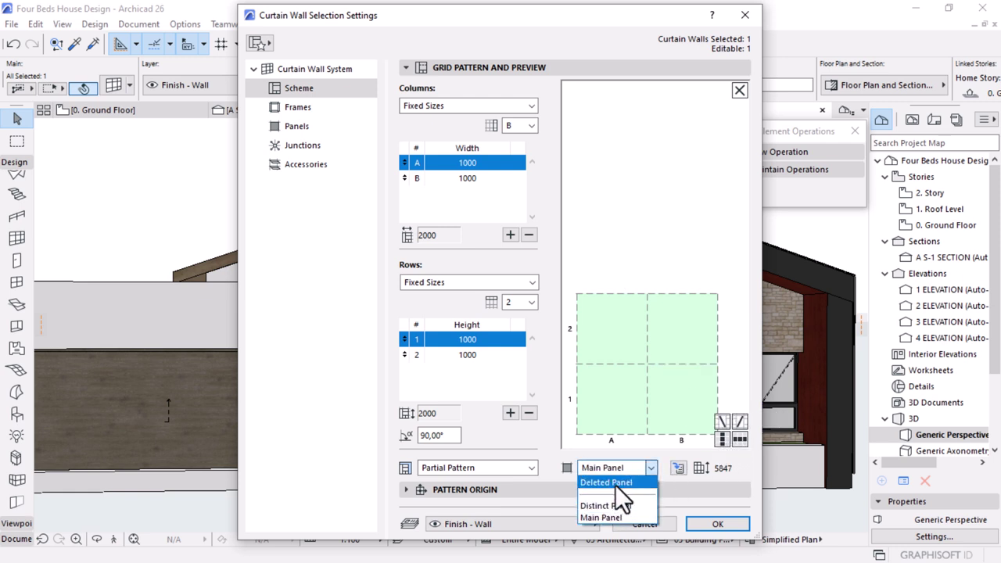
{"action": "left_click", "coordinate": [615, 483]}
{"action": "left_click", "coordinate": [634, 232]}
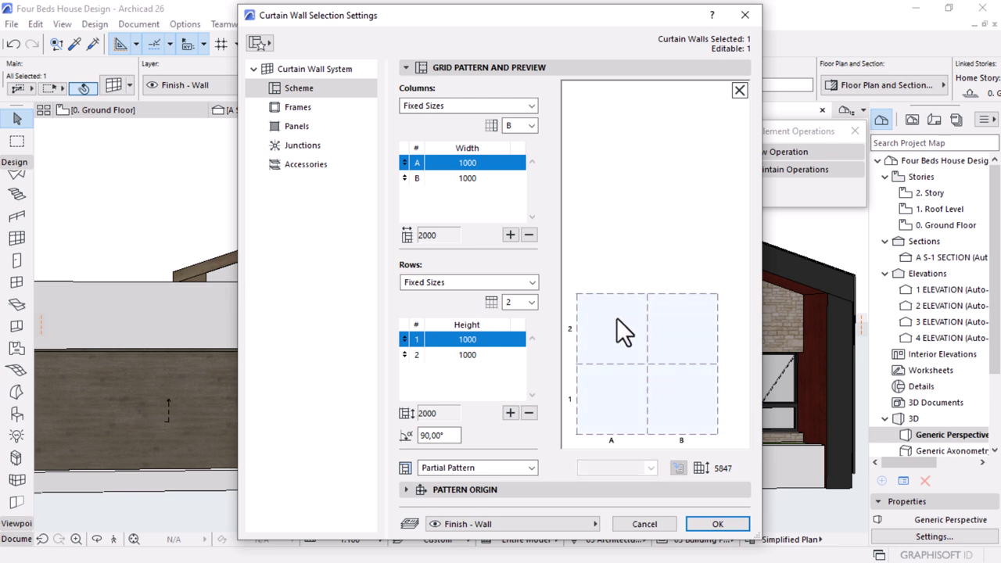
Apply the scheme of temporary divisions and deleted panels to the entrance curtain wall
{"action": "left_click", "coordinate": [616, 317]}
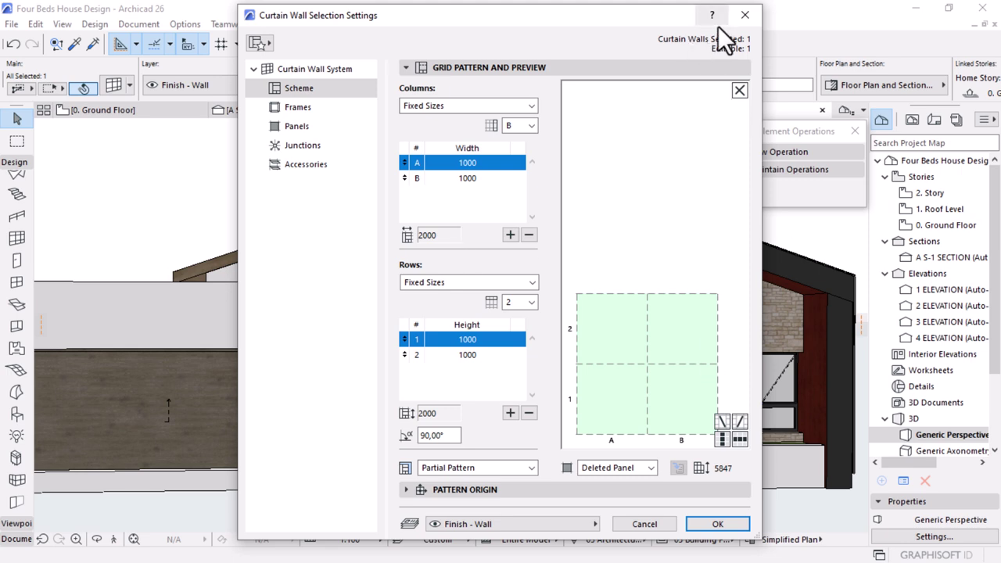
{"action": "left_click", "coordinate": [719, 524]}
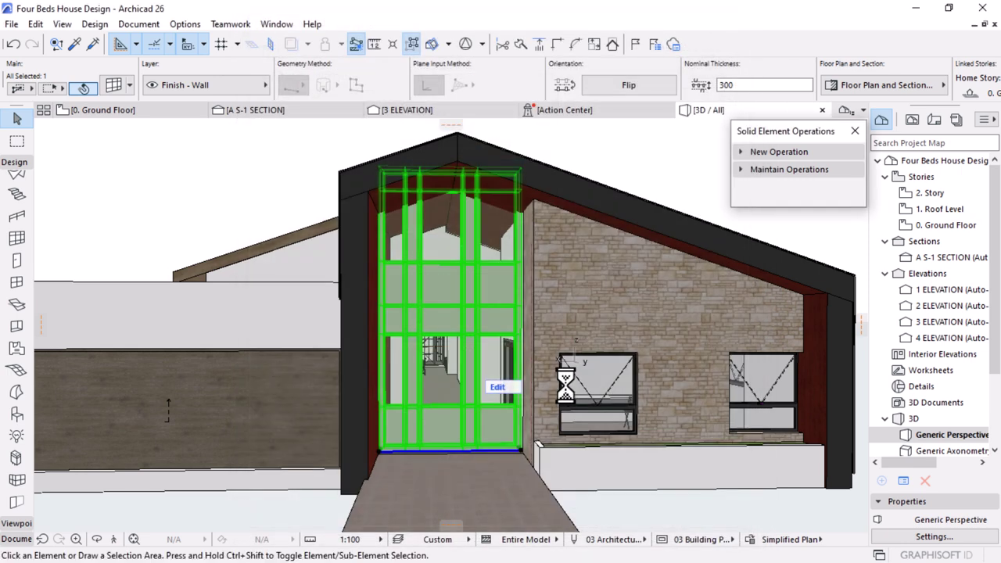
{"action": "key", "text": "Delete"}
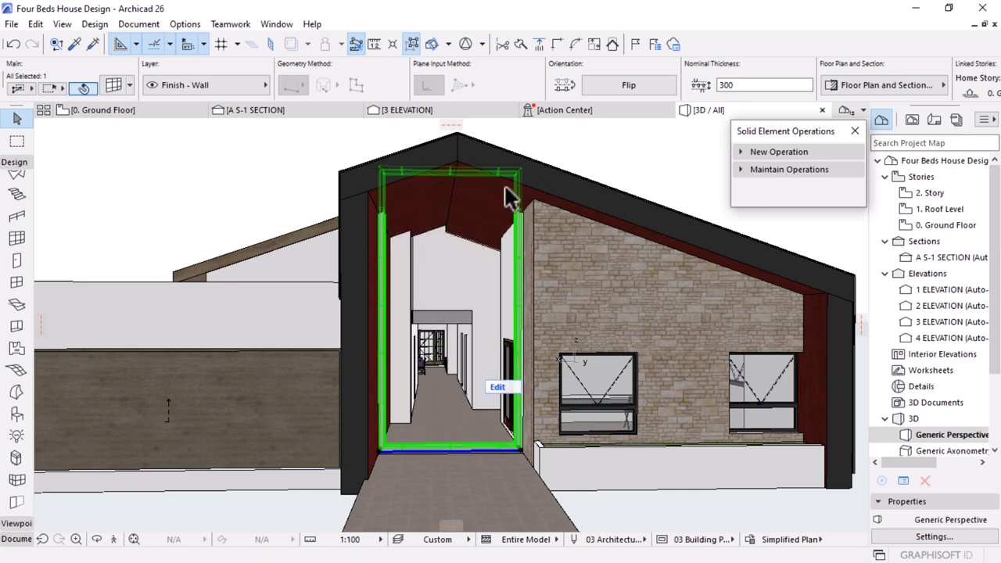
{"action": "scroll", "coordinate": [598, 215], "scroll_direction": "up", "scroll_amount": 2}
{"action": "scroll", "coordinate": [520, 266], "scroll_direction": "down", "scroll_amount": 2}
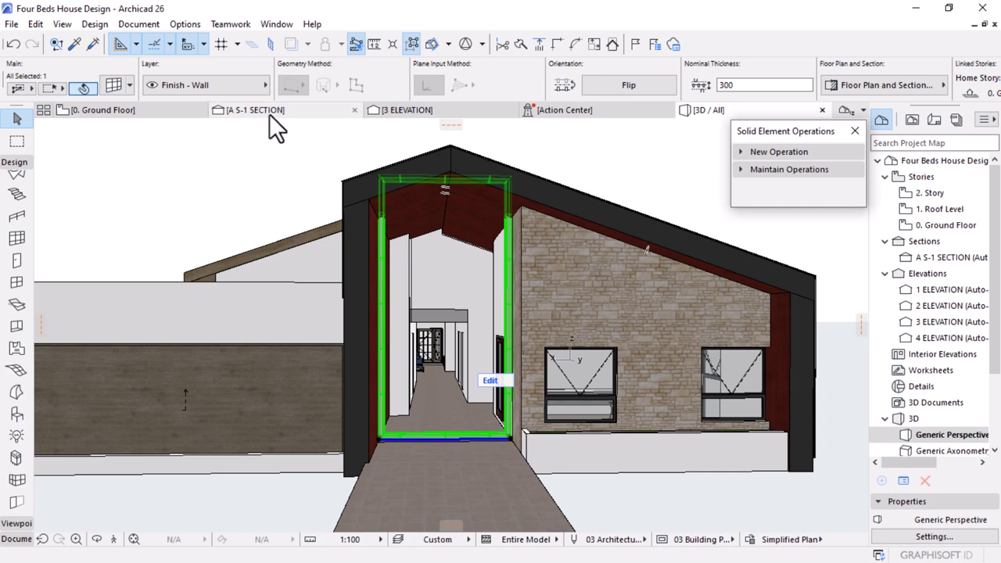
Open the 3 ELEVATION view and set its graphic override to Simplified Plan
{"action": "left_click", "coordinate": [412, 110]}
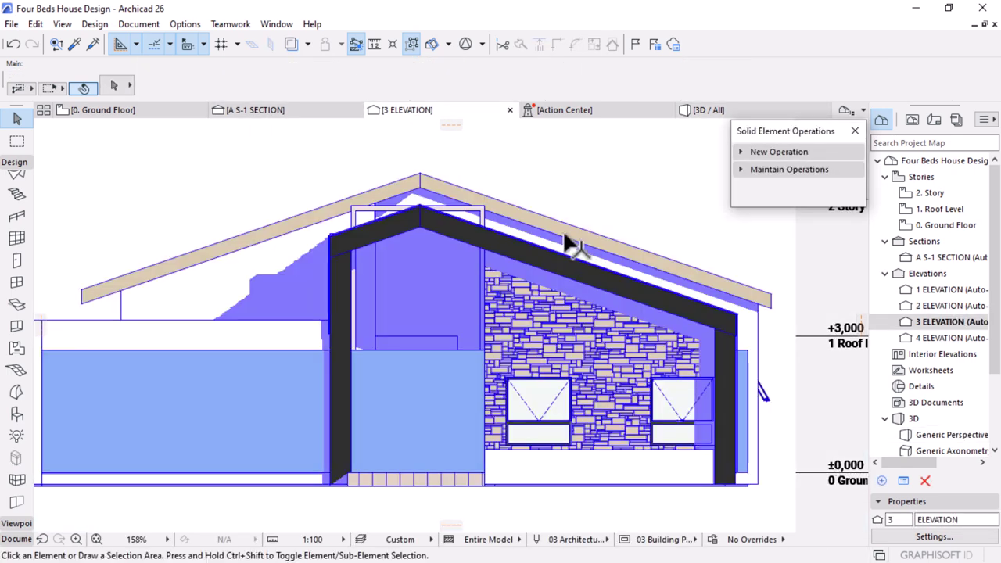
{"action": "scroll", "coordinate": [570, 241], "scroll_direction": "down", "scroll_amount": 4}
{"action": "scroll", "coordinate": [472, 294], "scroll_direction": "up", "scroll_amount": 4}
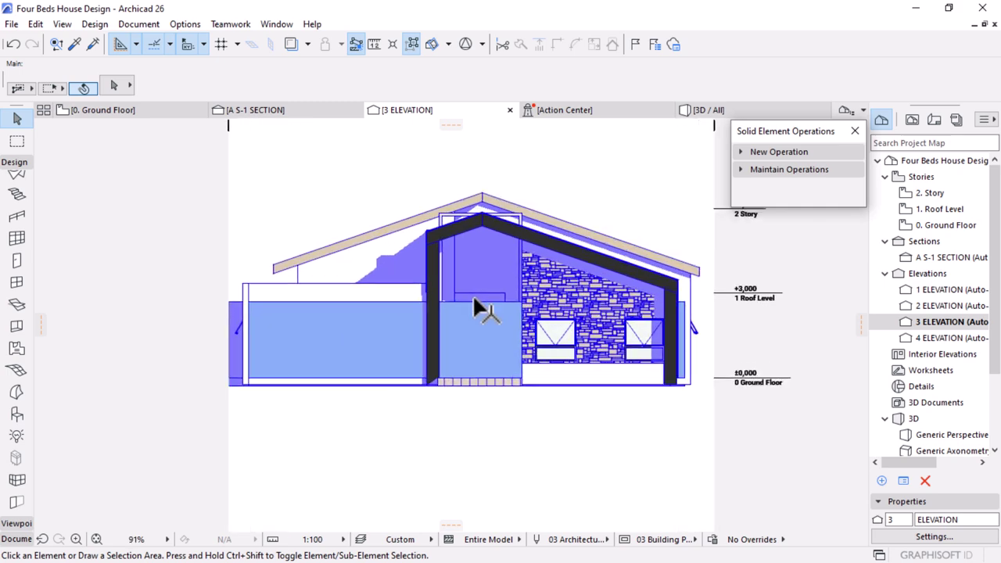
{"action": "scroll", "coordinate": [541, 237], "scroll_direction": "down", "scroll_amount": 1}
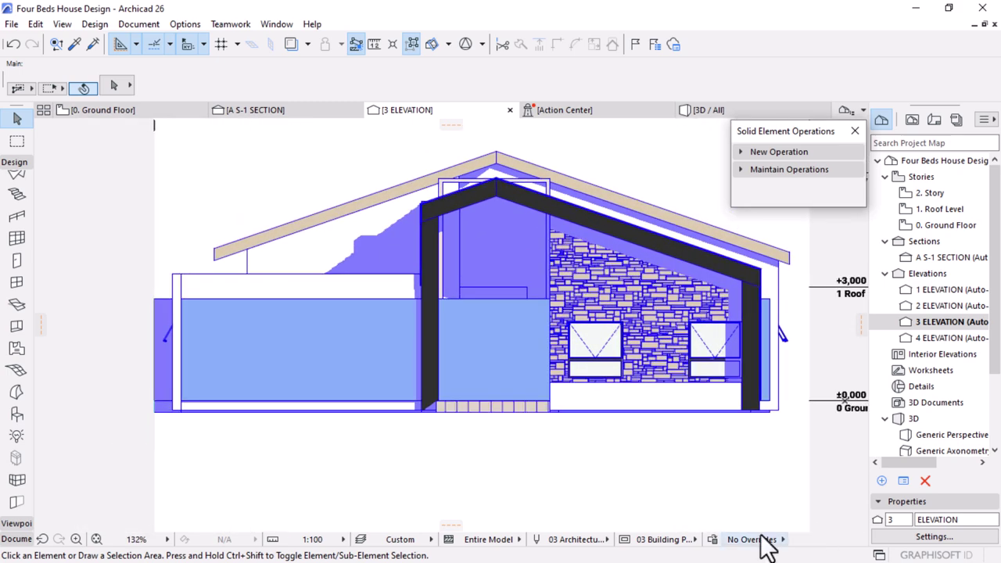
{"action": "left_click", "coordinate": [763, 540]}
{"action": "left_click", "coordinate": [830, 496]}
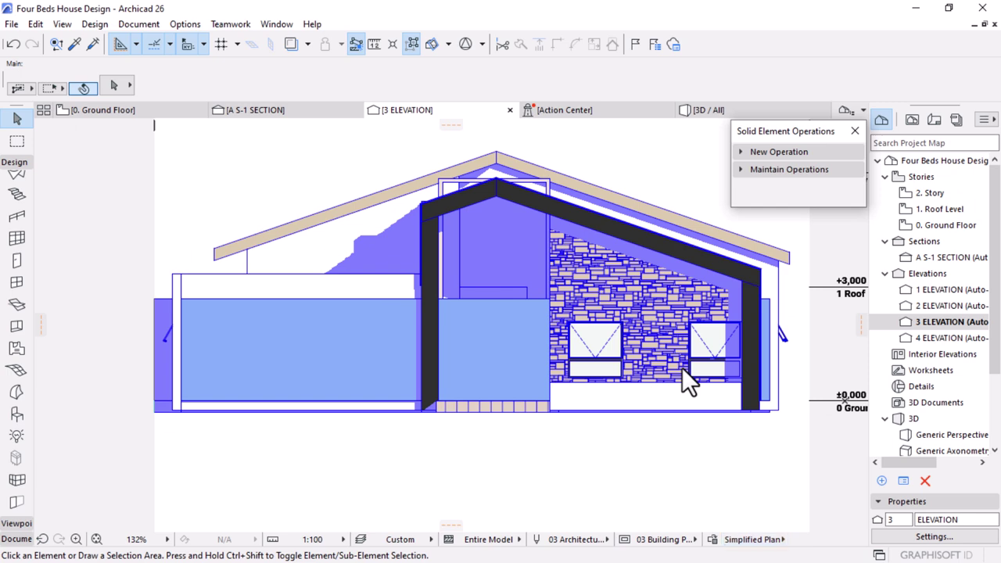
{"action": "scroll", "coordinate": [626, 391], "scroll_direction": "down", "scroll_amount": 2}
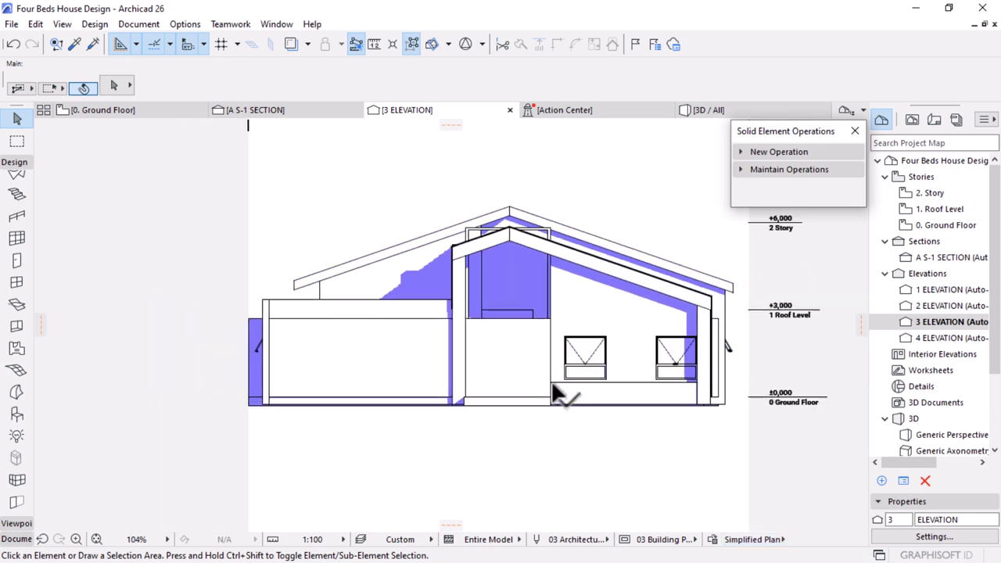
Open the entrance curtain wall for editing in the elevation, showing the scheme grid and hiding its frames, panels and junctions
{"action": "scroll", "coordinate": [557, 299], "scroll_direction": "up", "scroll_amount": 6}
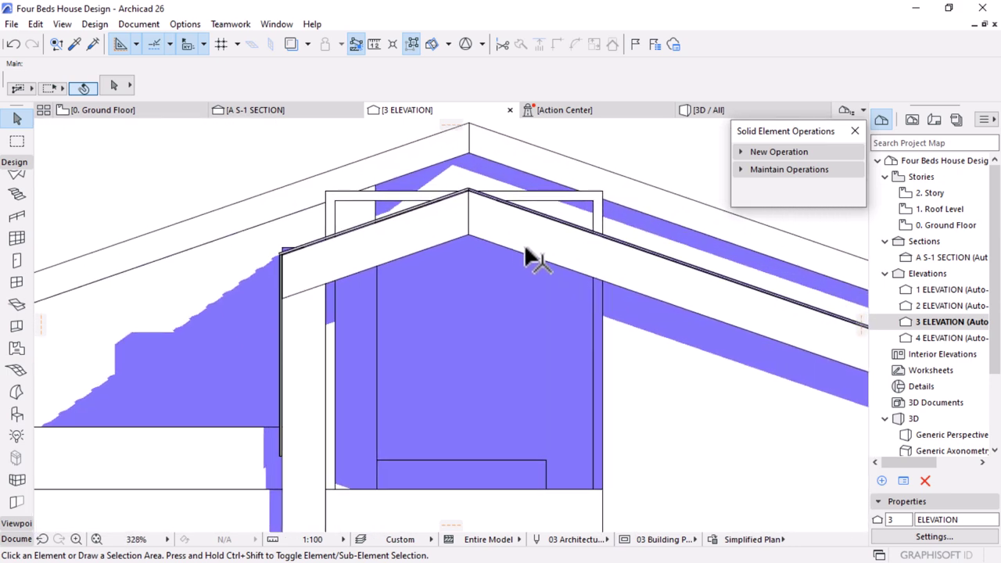
{"action": "left_click", "coordinate": [594, 207]}
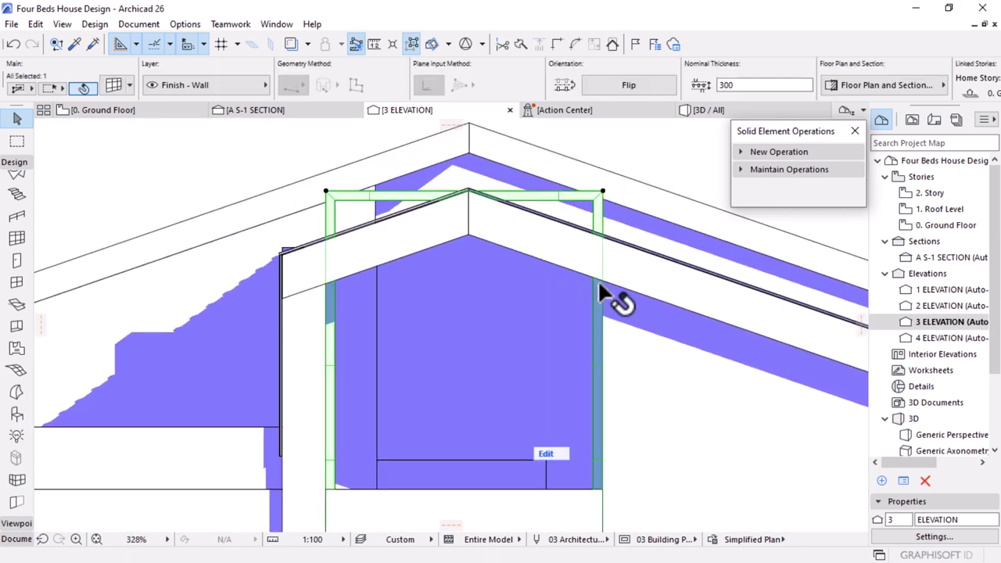
{"action": "left_click", "coordinate": [544, 454]}
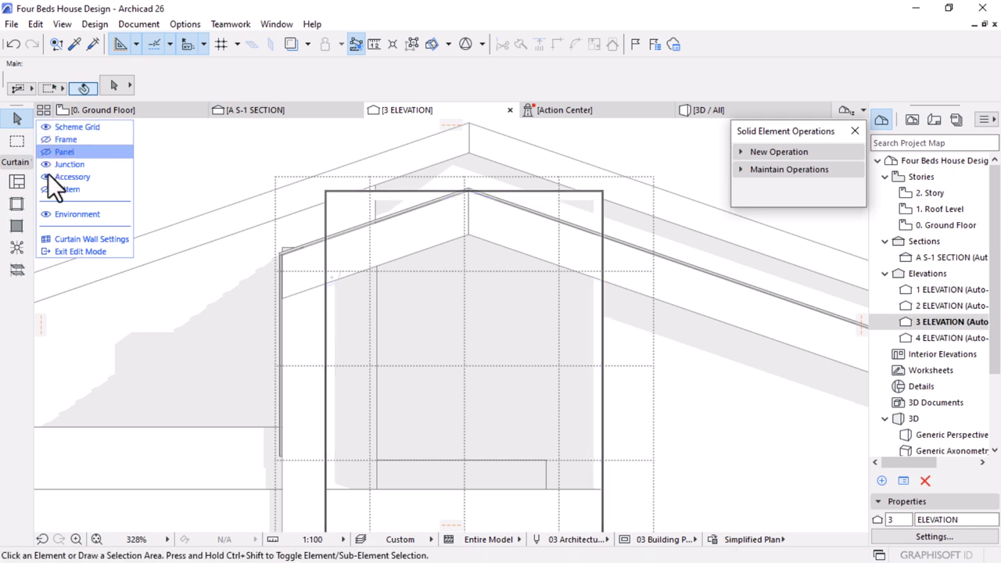
{"action": "left_click", "coordinate": [45, 164]}
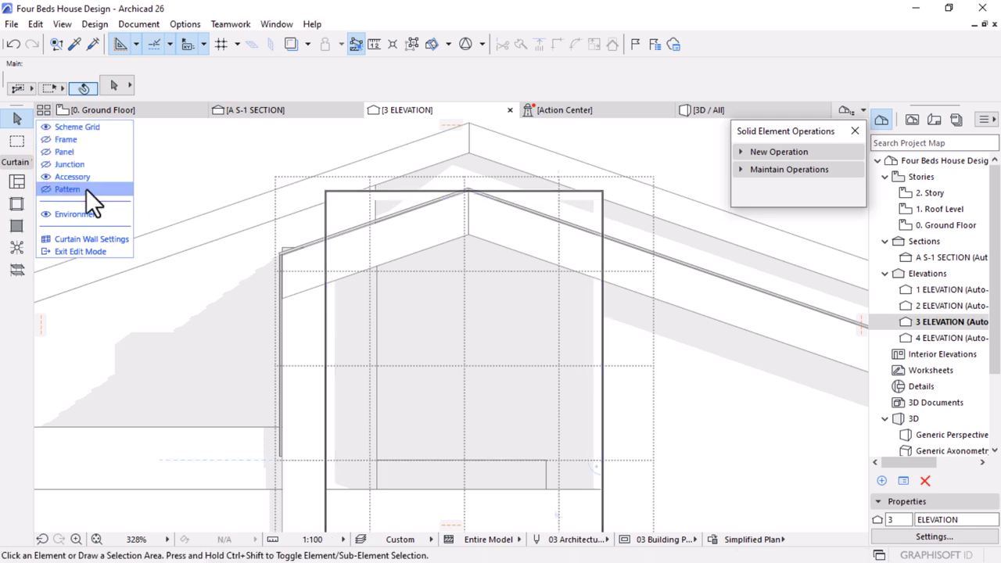
Lower the curtain wall boundary's upper right corner to the roof underside and insert a boundary node at the underside of the ridge
{"action": "left_click", "coordinate": [602, 208]}
{"action": "left_click", "coordinate": [602, 192]}
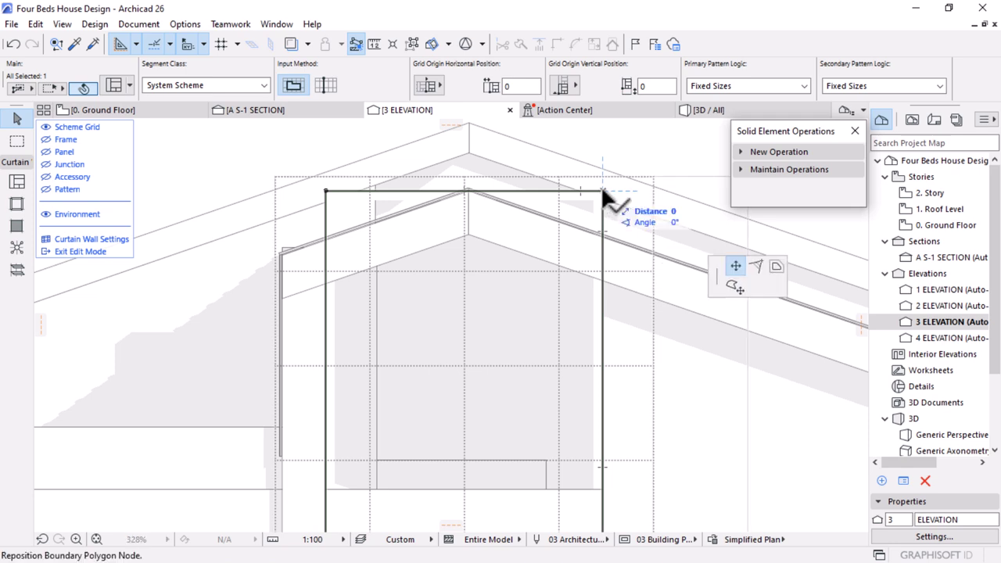
{"action": "left_click", "coordinate": [607, 279]}
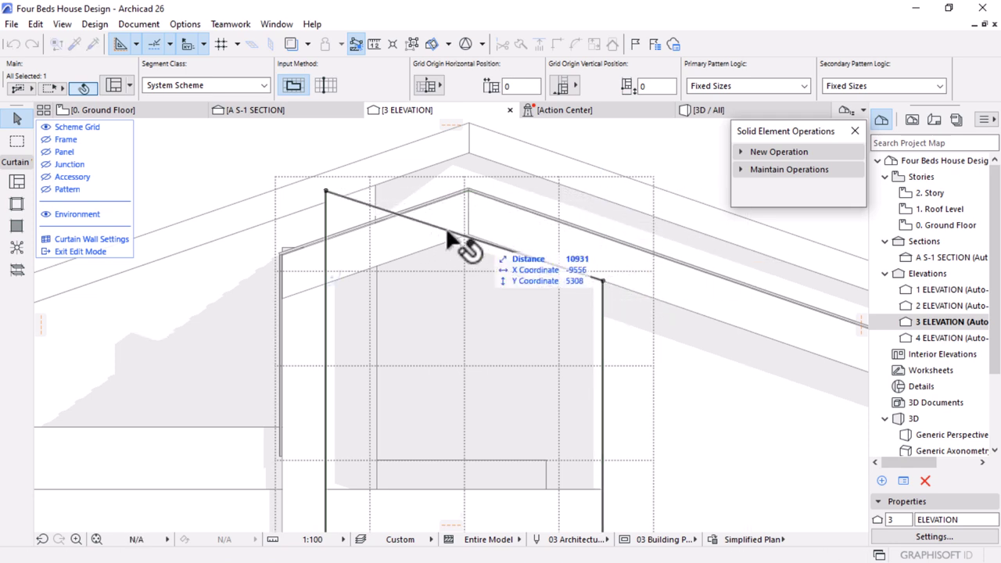
{"action": "left_click", "coordinate": [436, 227]}
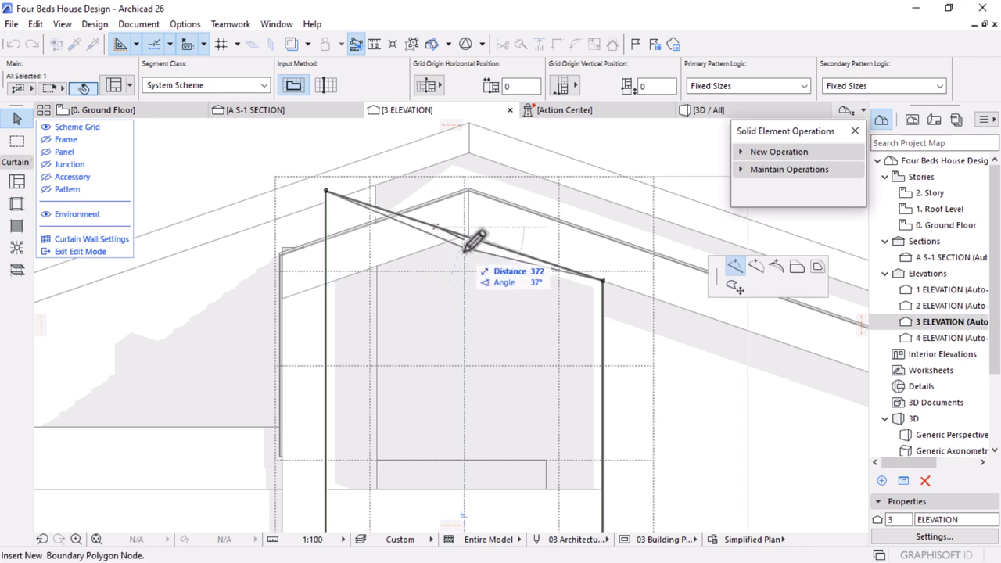
{"action": "scroll", "coordinate": [469, 231], "scroll_direction": "up", "scroll_amount": 3}
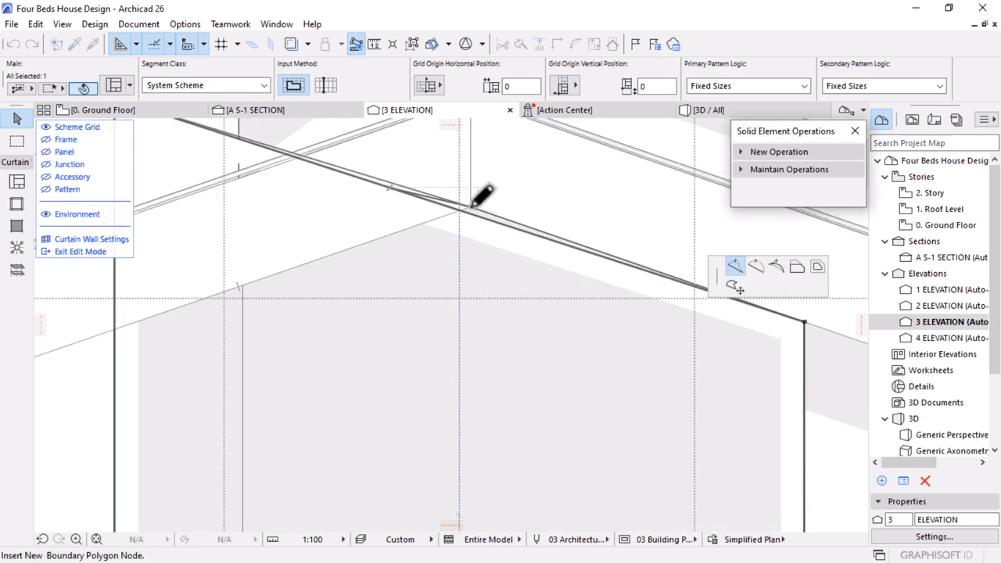
{"action": "left_click", "coordinate": [611, 220]}
{"action": "scroll", "coordinate": [611, 220], "scroll_direction": "down", "scroll_amount": 3}
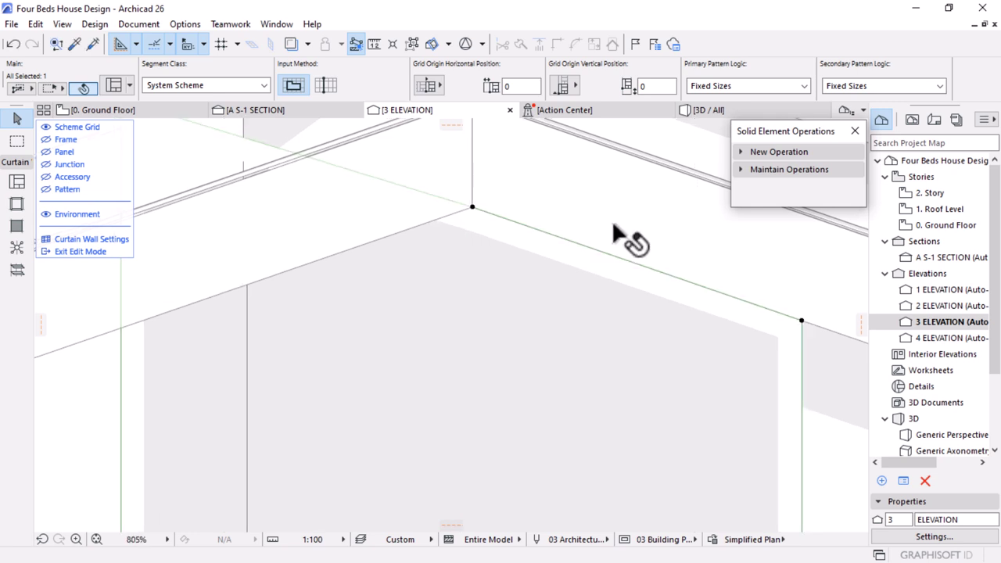
Lower the boundary's upper left corner to the roof underside and leave curtain wall editing
{"action": "left_click", "coordinate": [446, 184]}
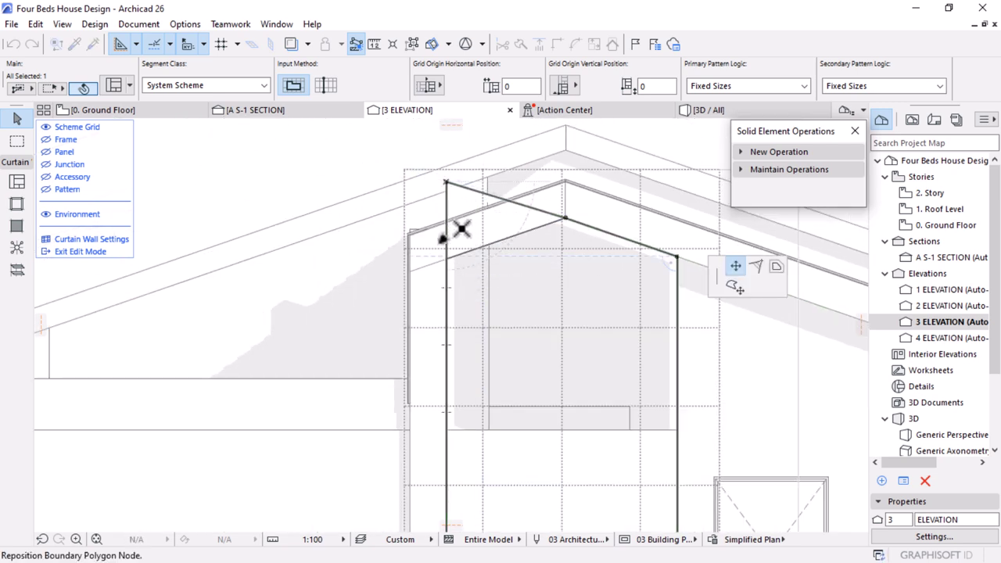
{"action": "left_click", "coordinate": [458, 228]}
{"action": "scroll", "coordinate": [449, 219], "scroll_direction": "down", "scroll_amount": 5}
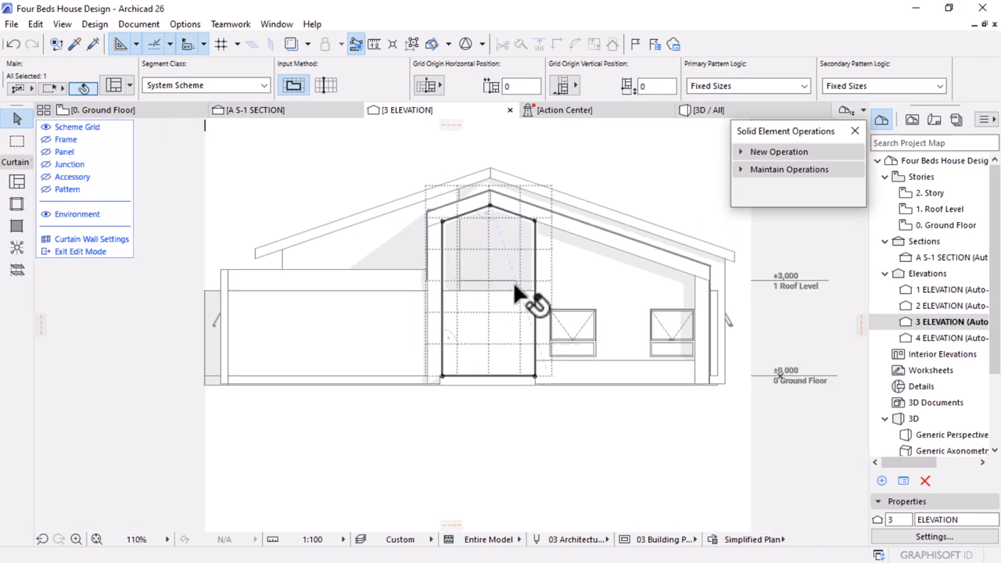
{"action": "scroll", "coordinate": [513, 283], "scroll_direction": "up", "scroll_amount": 3}
{"action": "scroll", "coordinate": [513, 283], "scroll_direction": "up", "scroll_amount": 3}
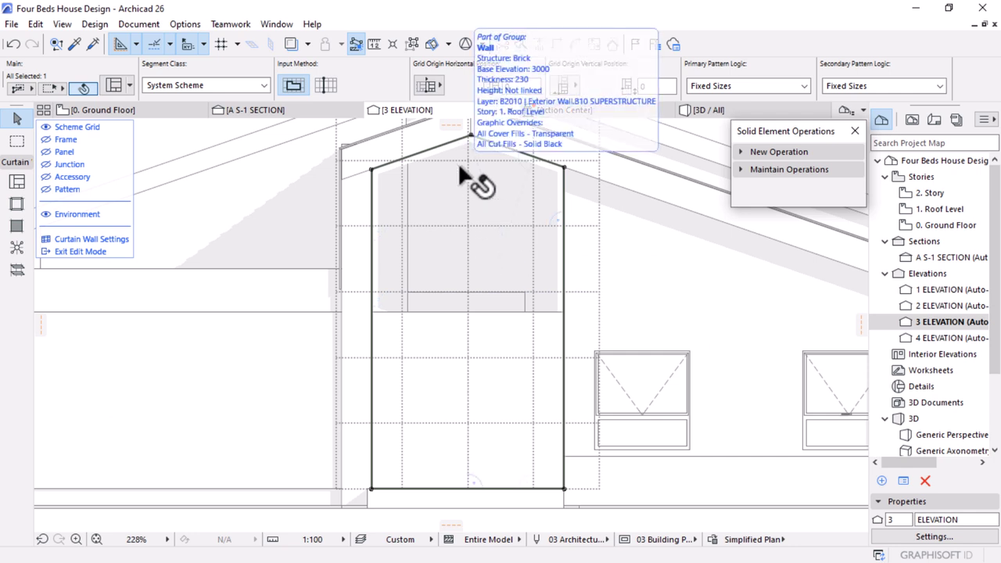
{"action": "scroll", "coordinate": [459, 168], "scroll_direction": "down", "scroll_amount": 3}
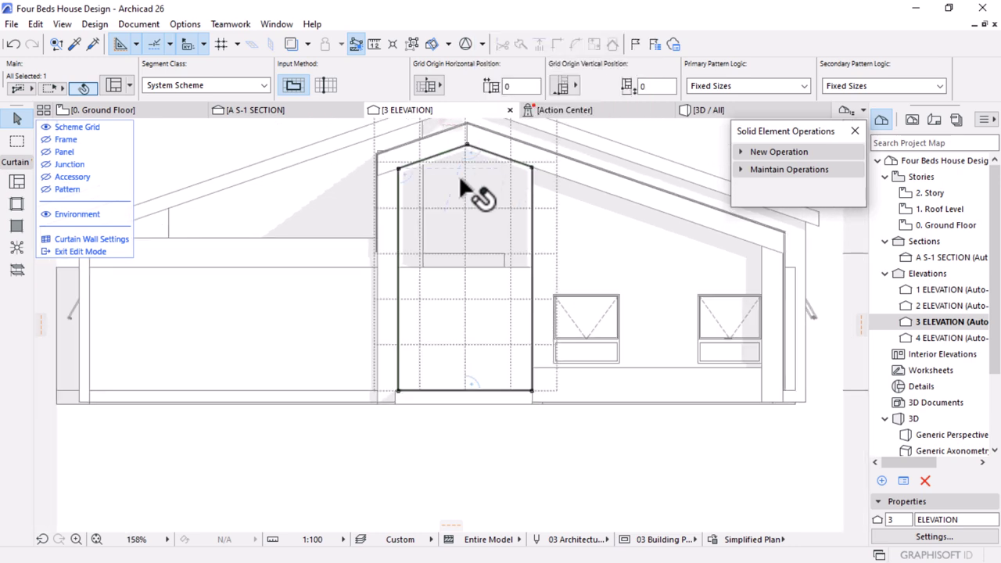
{"action": "scroll", "coordinate": [461, 182], "scroll_direction": "up", "scroll_amount": 2}
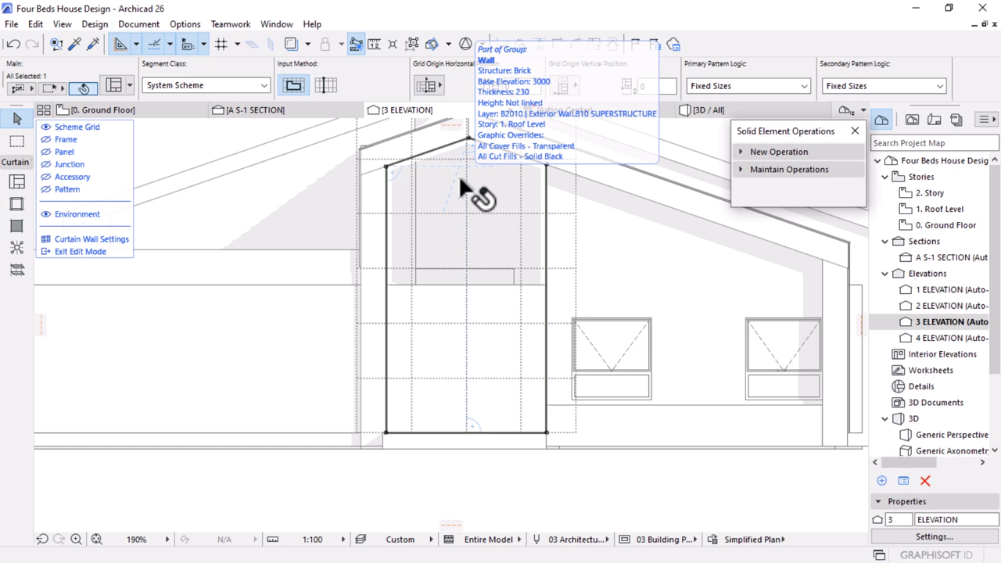
{"action": "left_click", "coordinate": [87, 251]}
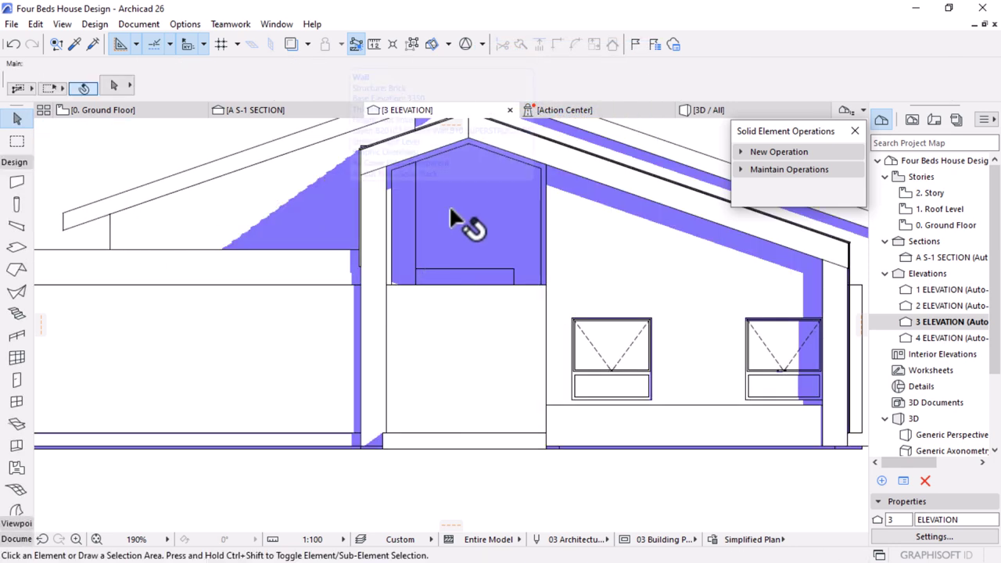
In the gabled curtain wall's scheme settings, set column A to 1300 wide and add a third column of 1000
{"action": "left_click", "coordinate": [543, 175]}
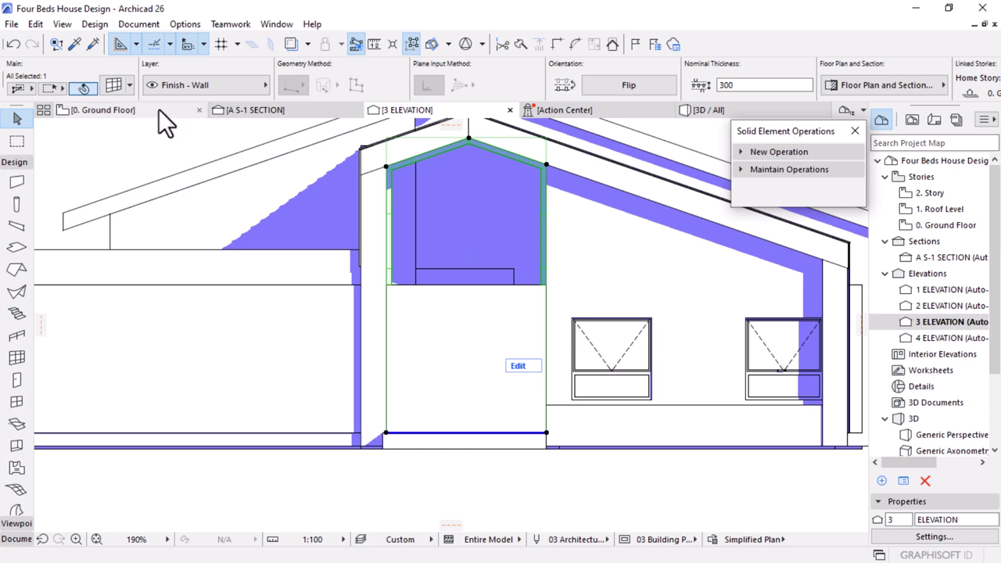
{"action": "left_click", "coordinate": [113, 85]}
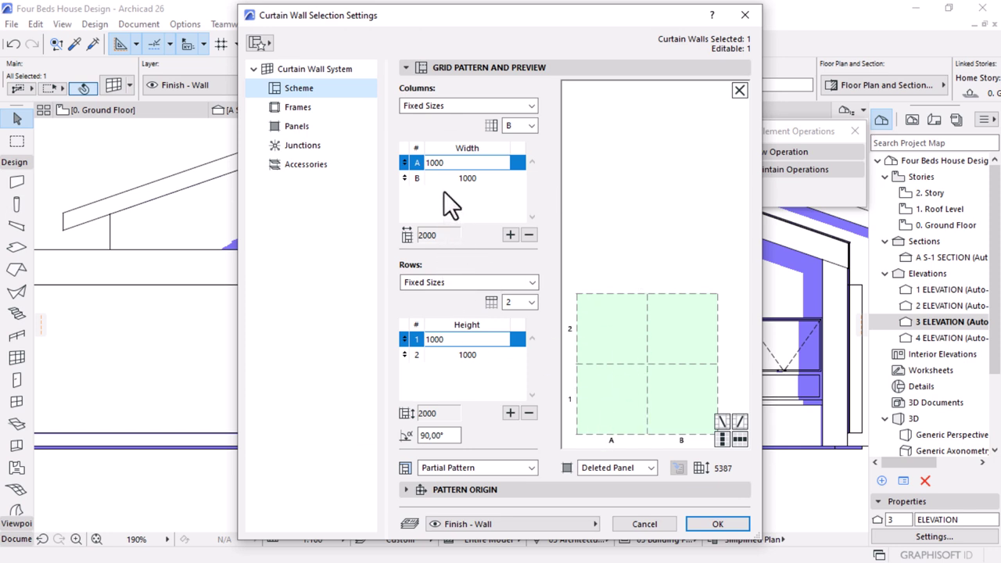
{"action": "double_click", "coordinate": [439, 161]}
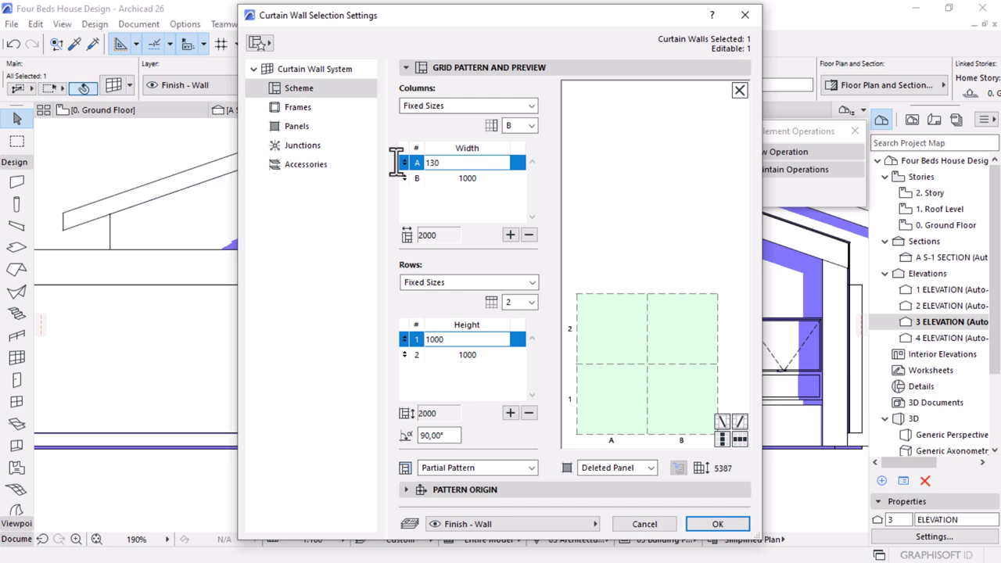
{"action": "left_click", "coordinate": [471, 180]}
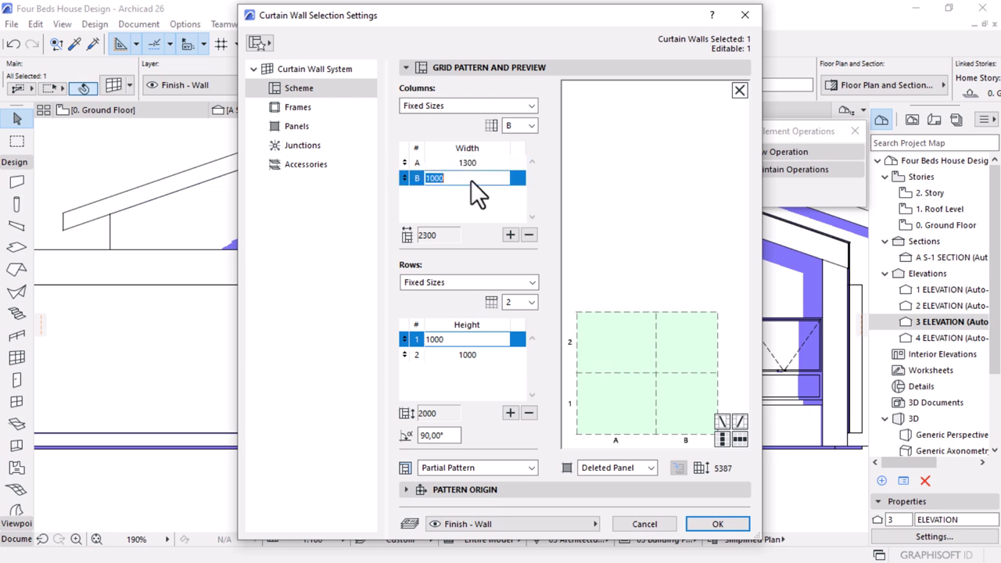
{"action": "left_click", "coordinate": [494, 178]}
{"action": "double_click", "coordinate": [494, 178]}
{"action": "left_click", "coordinate": [510, 235]}
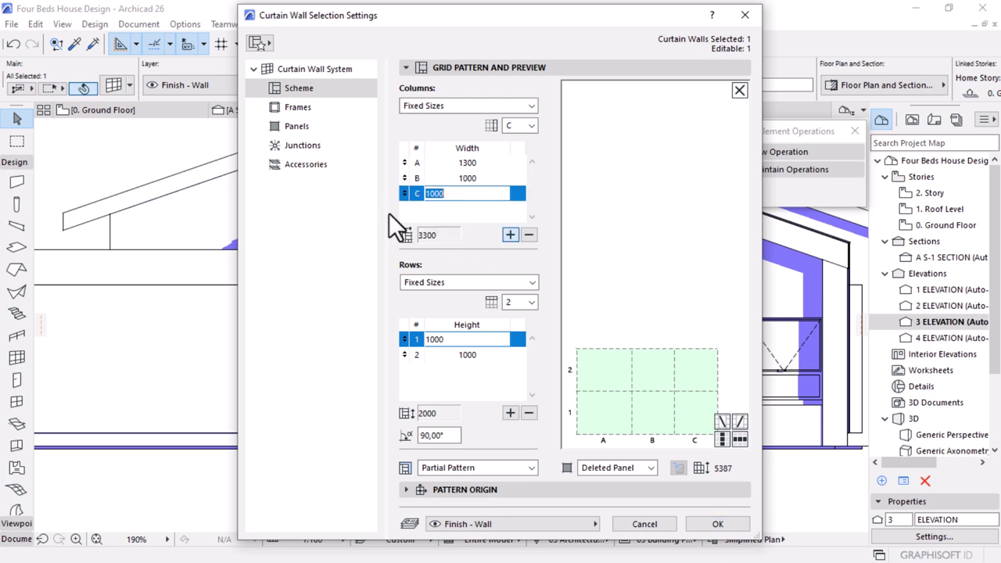
Reorder the scheme columns so the 1300 column sits between the two 1000 columns, and apply the settings
{"action": "left_click", "coordinate": [469, 163]}
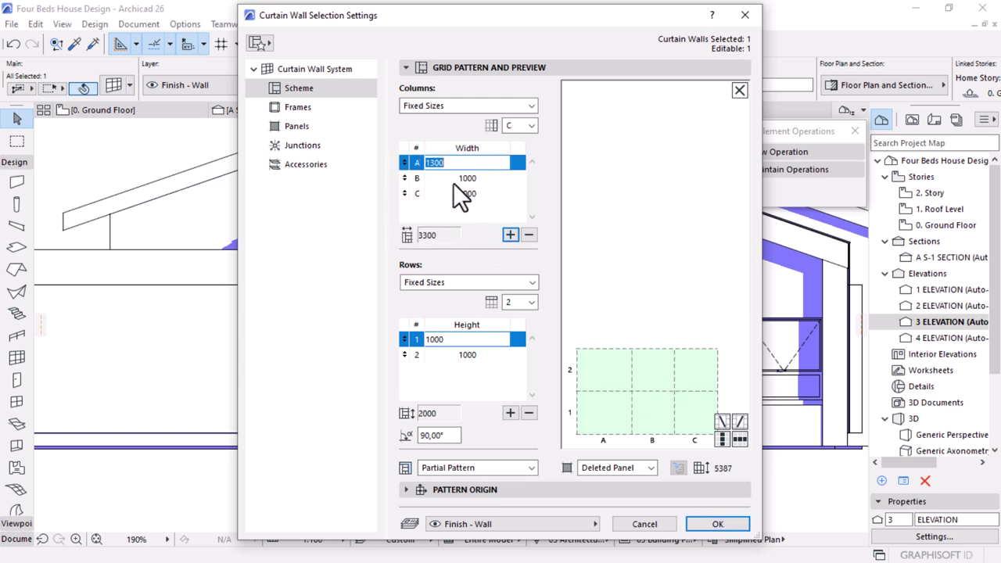
{"action": "left_click", "coordinate": [403, 161]}
{"action": "left_click_drag", "start_coordinate": [403, 162], "coordinate": [405, 177]}
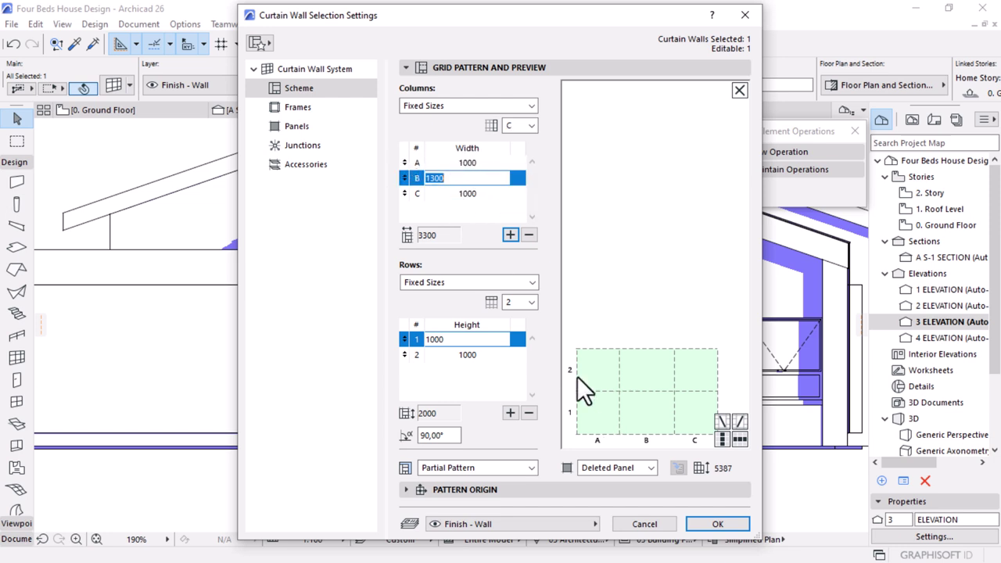
{"action": "left_click", "coordinate": [717, 524]}
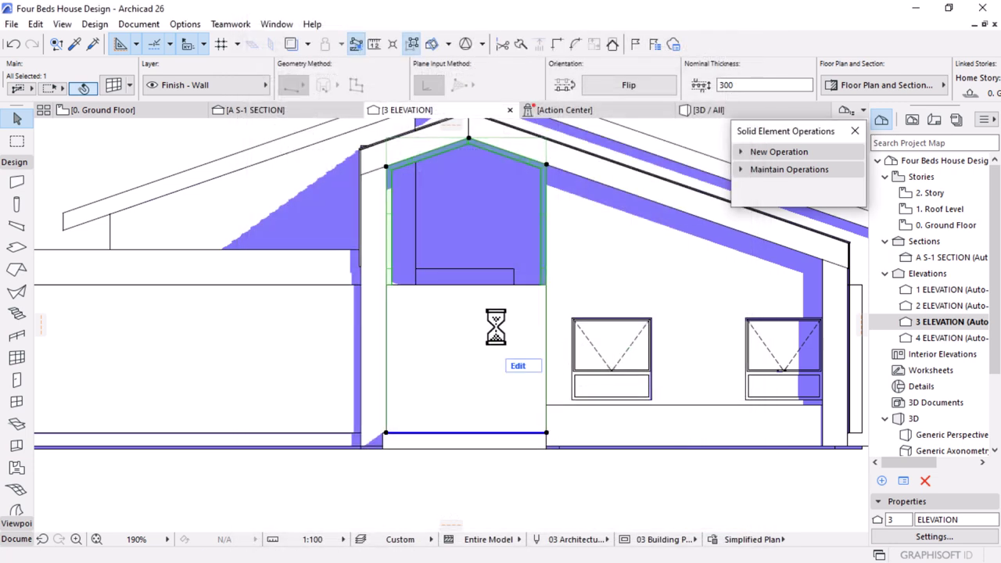
Enter curtain wall editing, show the scheme grid and move the vertical gridline right of centre 300 toward the centre
{"action": "left_click", "coordinate": [522, 367]}
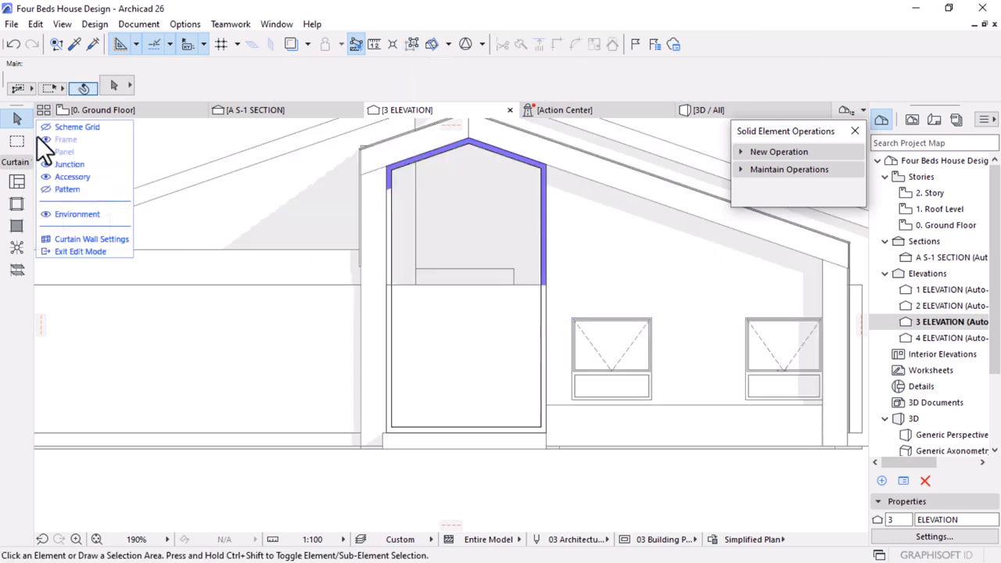
{"action": "left_click", "coordinate": [45, 127]}
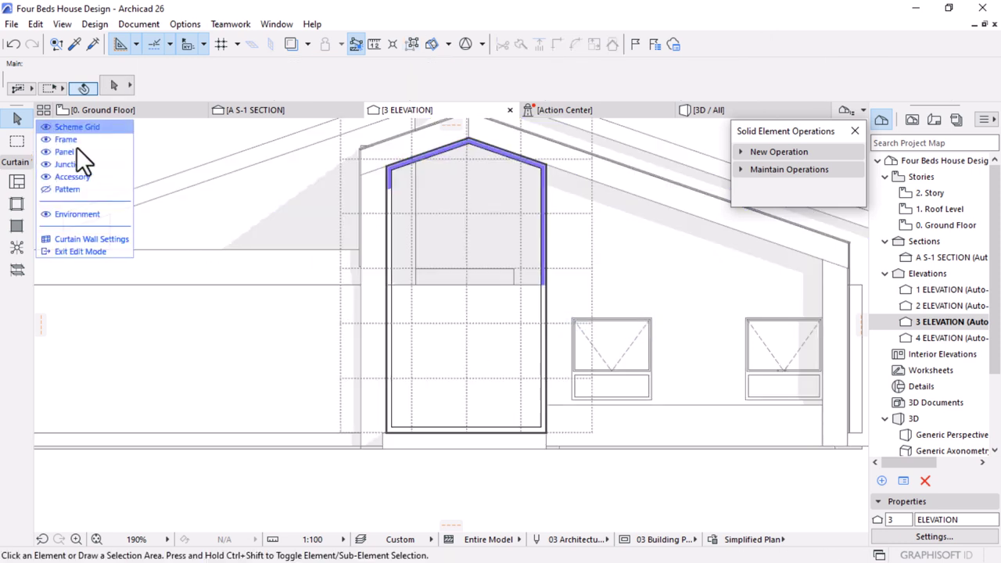
{"action": "scroll", "coordinate": [412, 417], "scroll_direction": "up", "scroll_amount": 3}
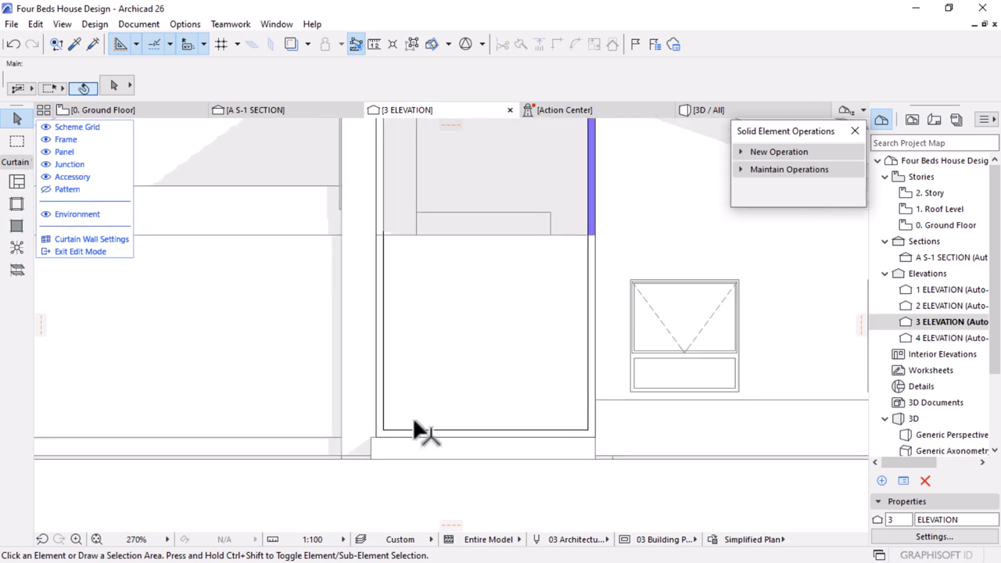
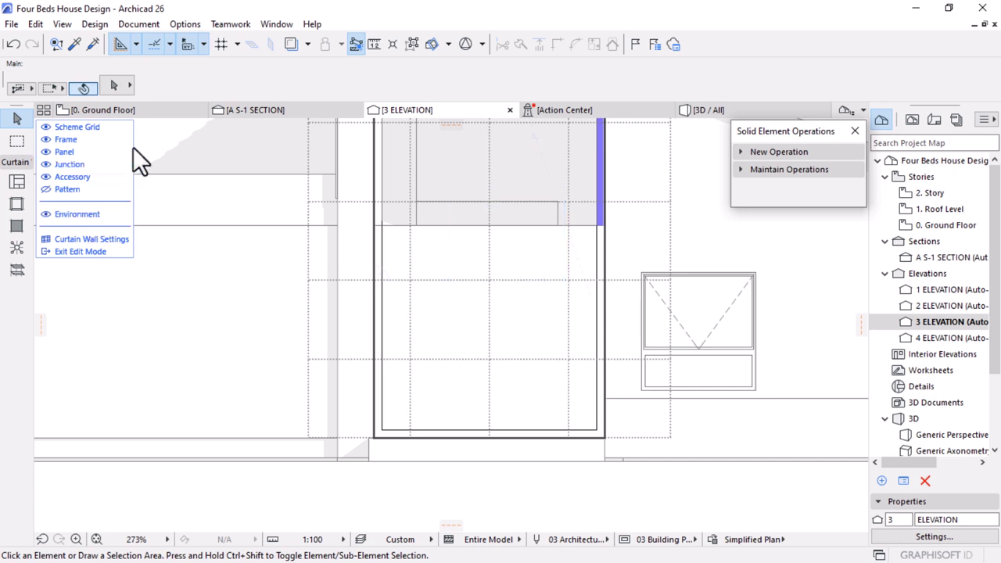
{"action": "left_click", "coordinate": [567, 295]}
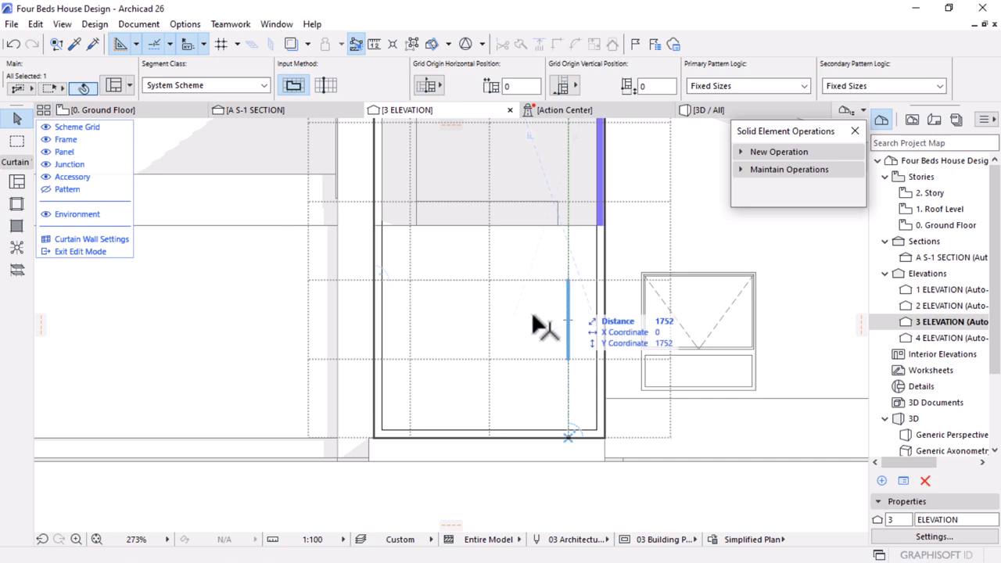
{"action": "left_click", "coordinate": [568, 286]}
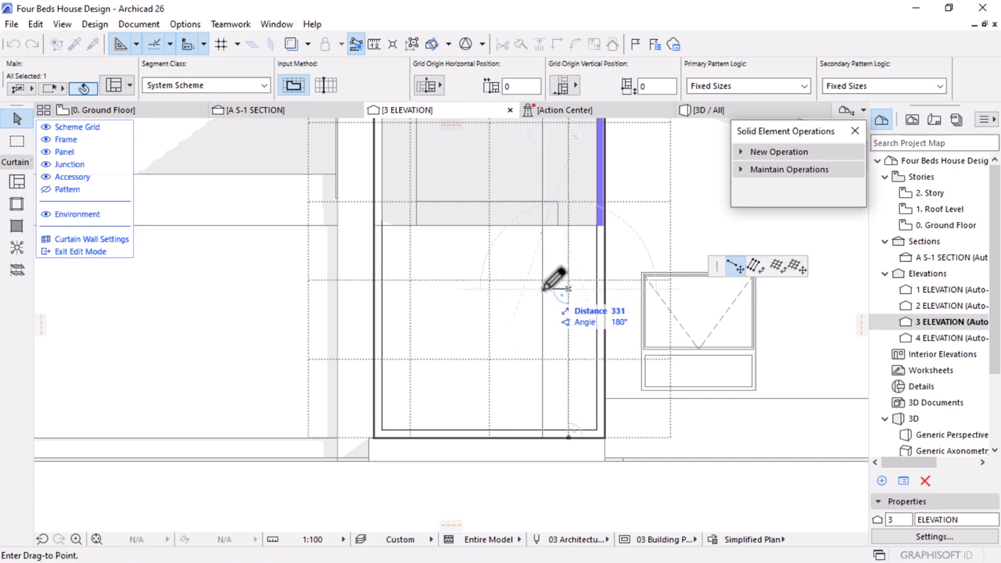
{"action": "type", "text": "300"}
{"action": "key", "text": "Return"}
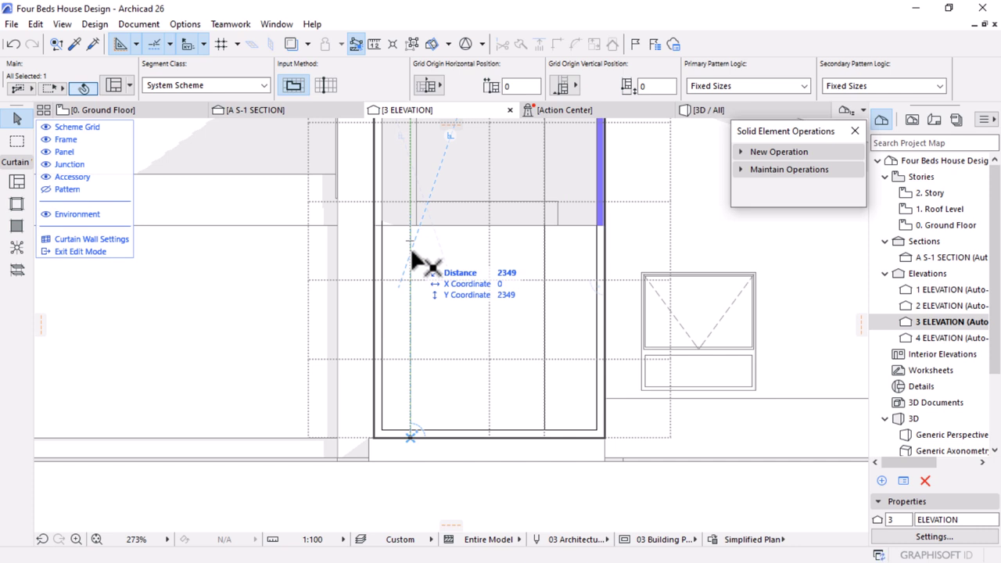
Move the vertical gridline left of centre 300 toward the centre and measure the spacing between the two moved gridlines
{"action": "left_click", "coordinate": [410, 303]}
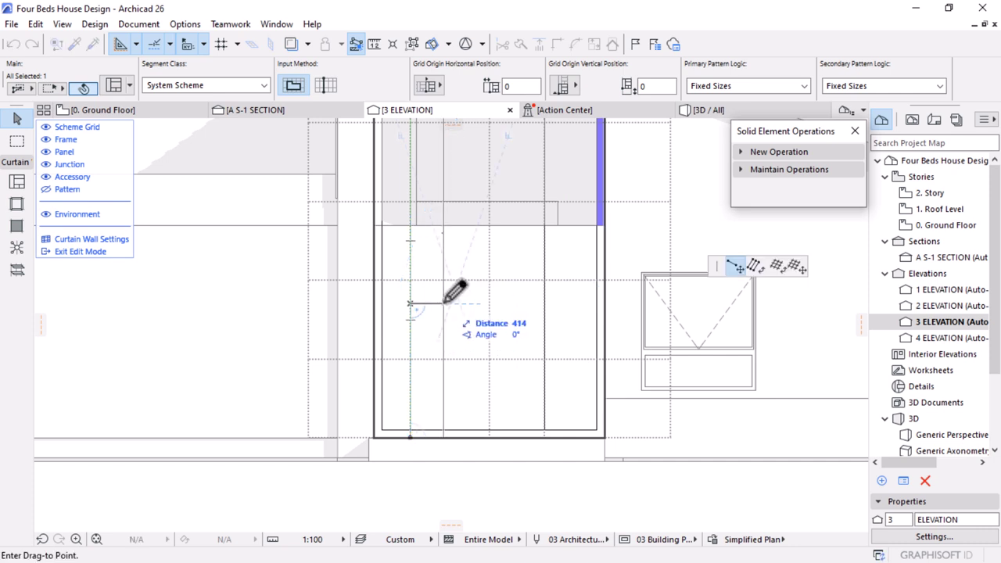
{"action": "type", "text": "300"}
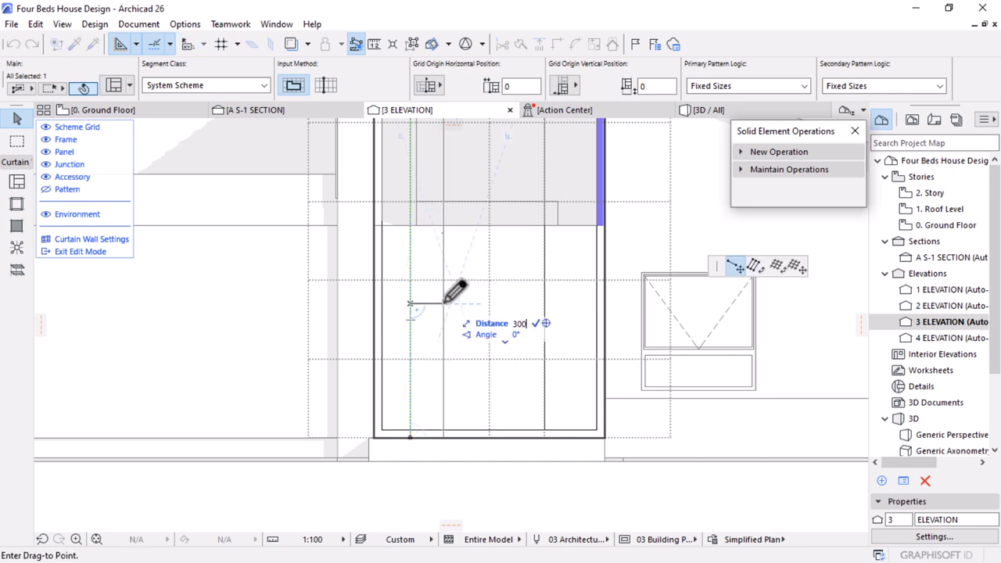
{"action": "key", "text": "Return"}
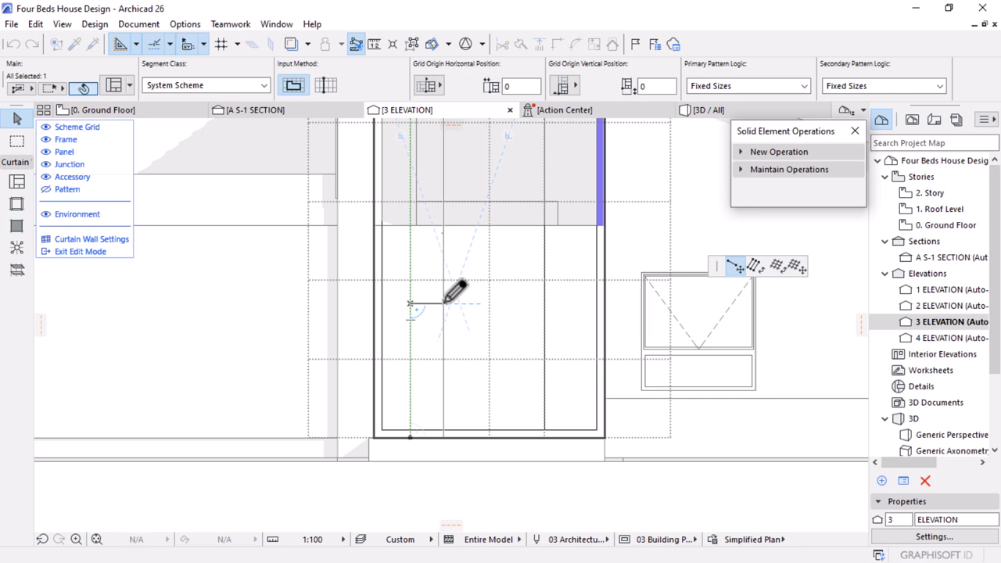
{"action": "left_click", "coordinate": [444, 303]}
{"action": "key", "text": "m"}
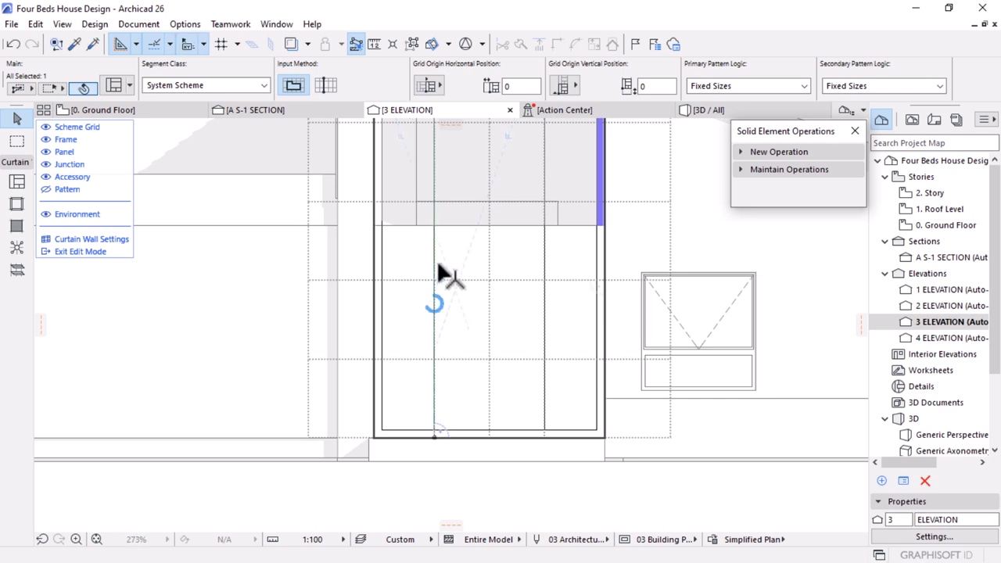
{"action": "left_click", "coordinate": [434, 251]}
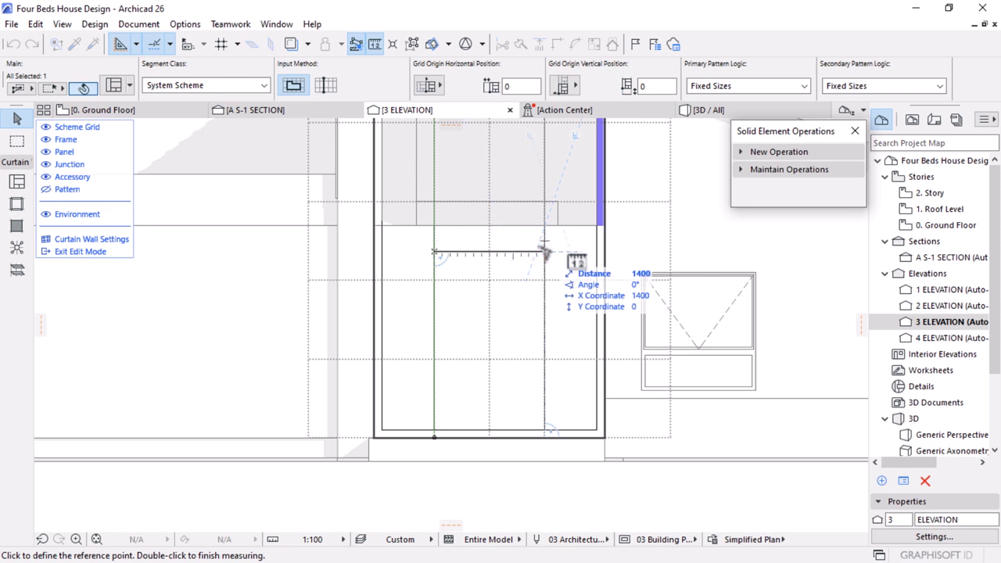
{"action": "key", "text": "Escape"}
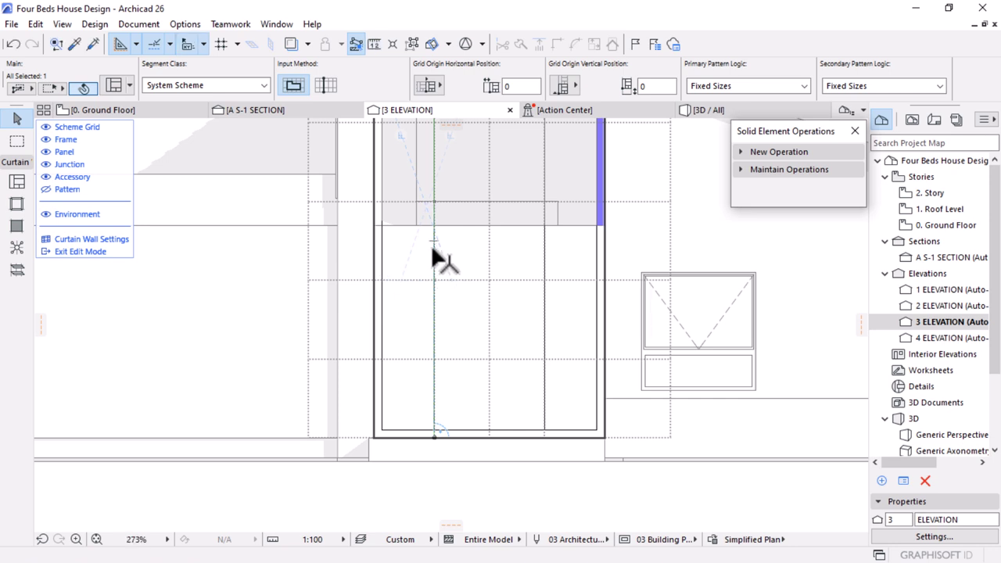
Shift both moved vertical gridlines slightly further inward so they stand 1300 apart, and check the spacing
{"action": "left_click", "coordinate": [434, 249]}
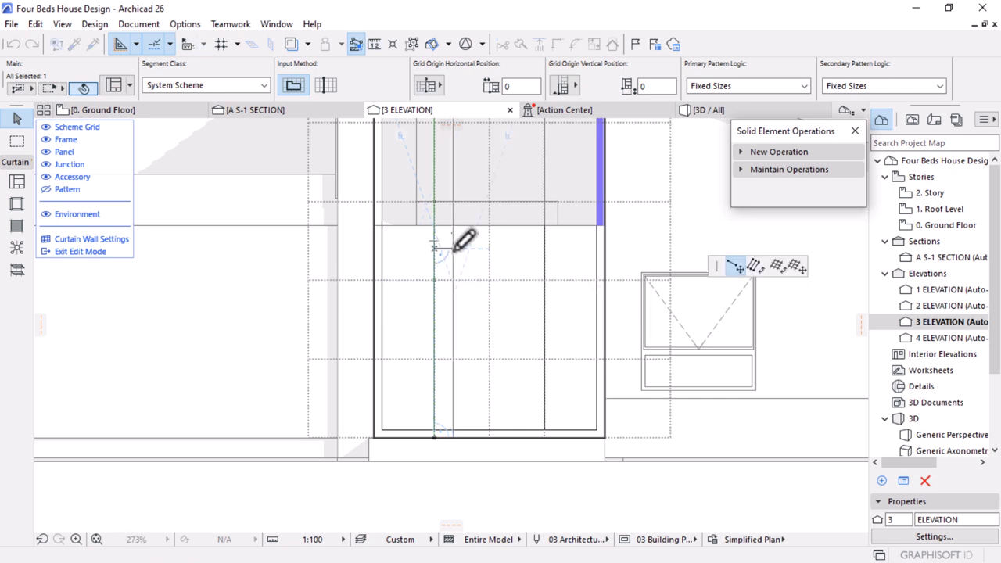
{"action": "left_click", "coordinate": [542, 250]}
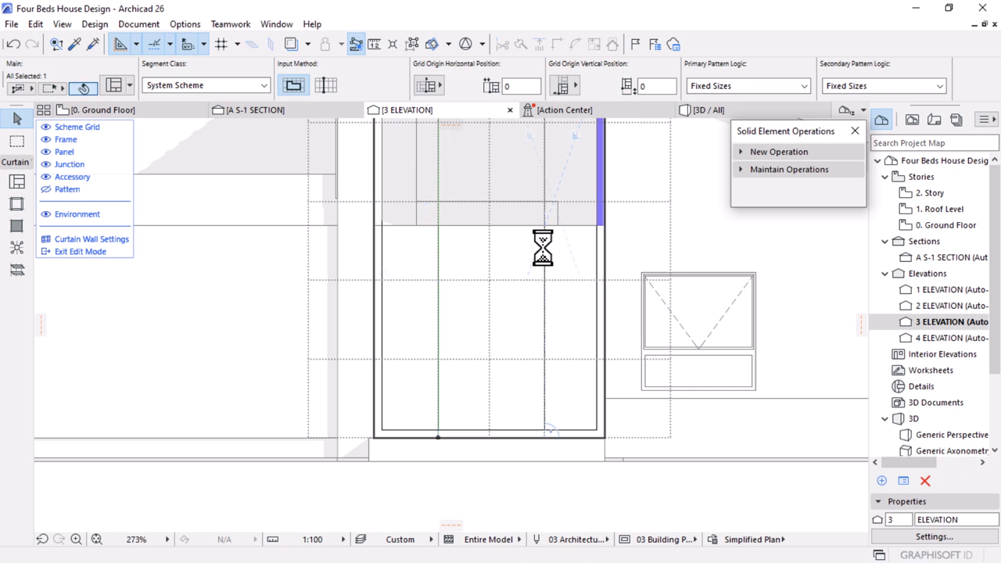
{"action": "left_click", "coordinate": [541, 242]}
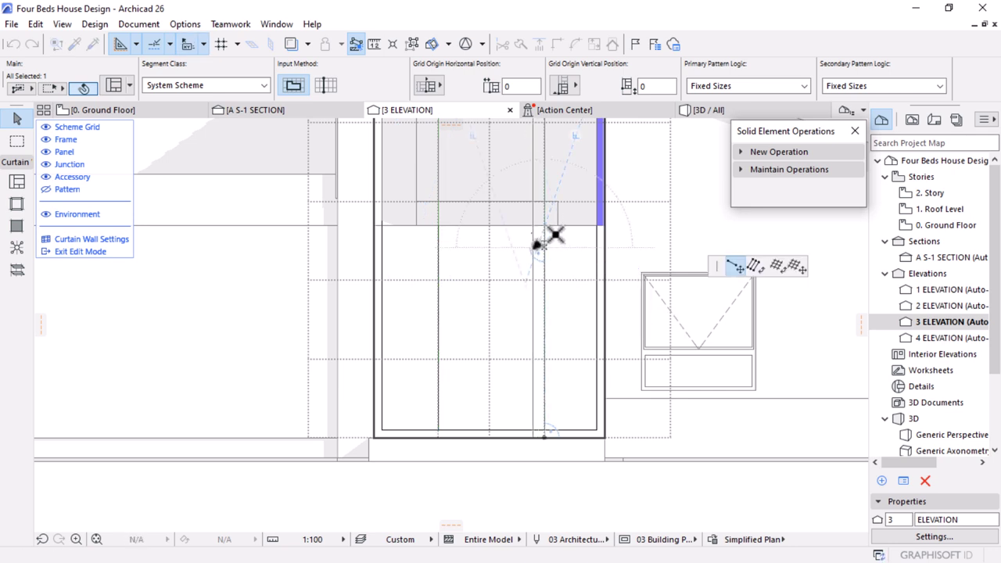
{"action": "left_click", "coordinate": [537, 245]}
{"action": "key", "text": "m"}
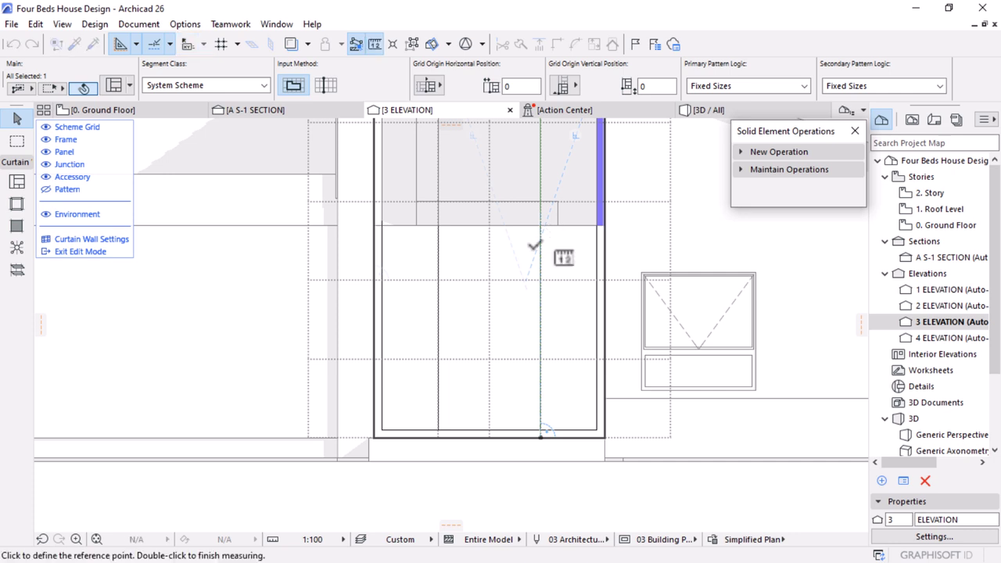
{"action": "left_click", "coordinate": [539, 246]}
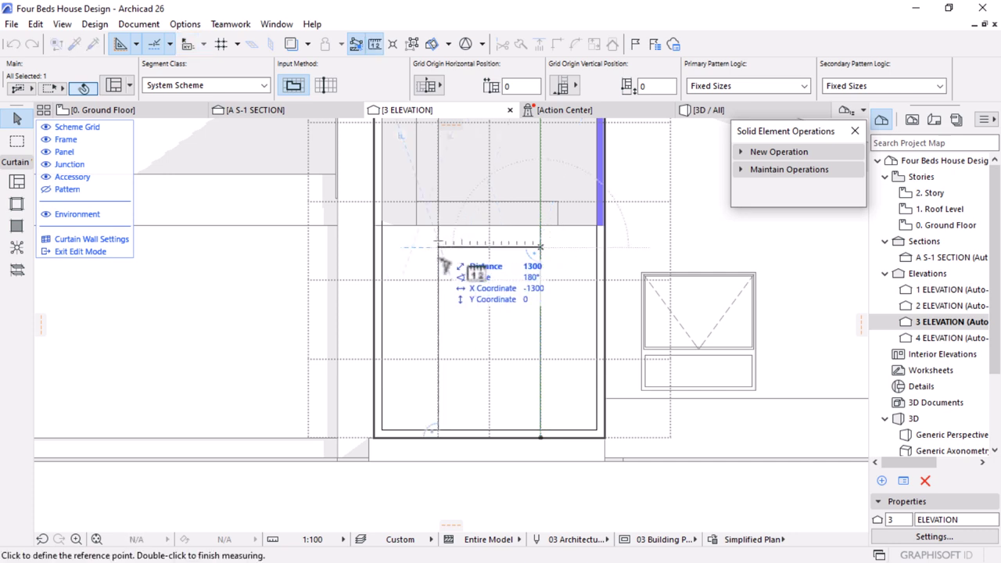
{"action": "key", "text": "Escape"}
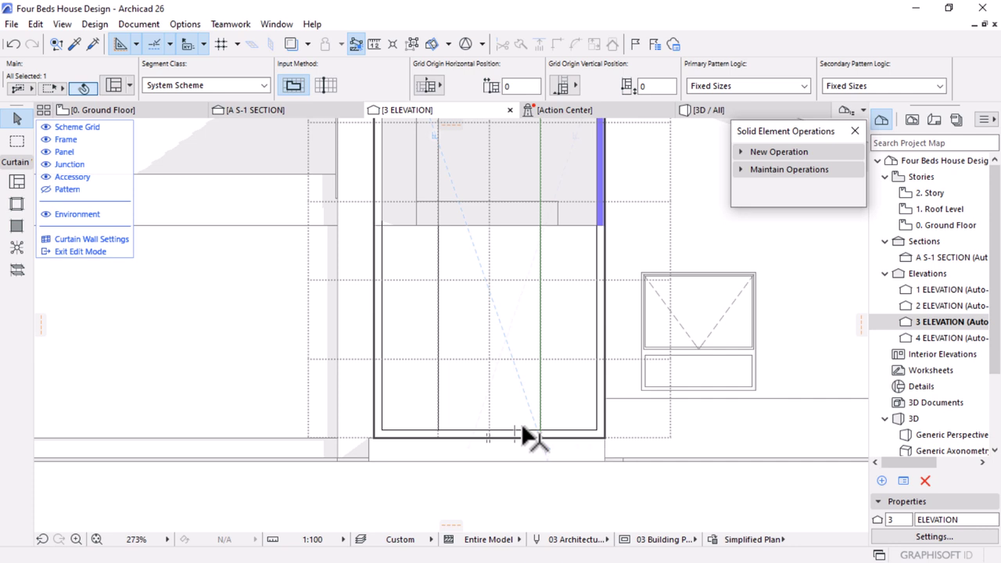
Measure the height from the bottom frame to the second horizontal gridline above the base
{"action": "key", "text": "m"}
{"action": "left_click", "coordinate": [514, 430]}
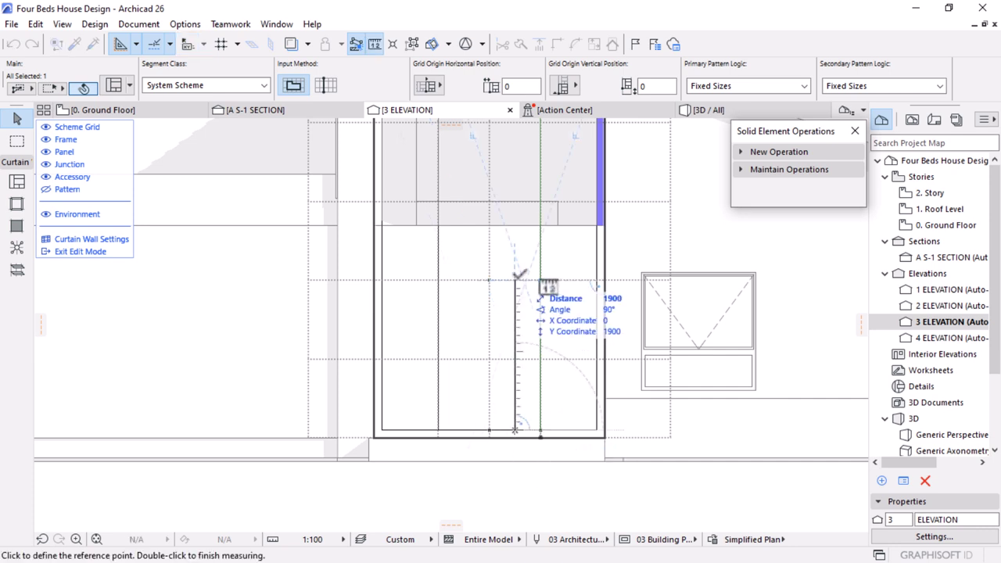
{"action": "double_click", "coordinate": [515, 278]}
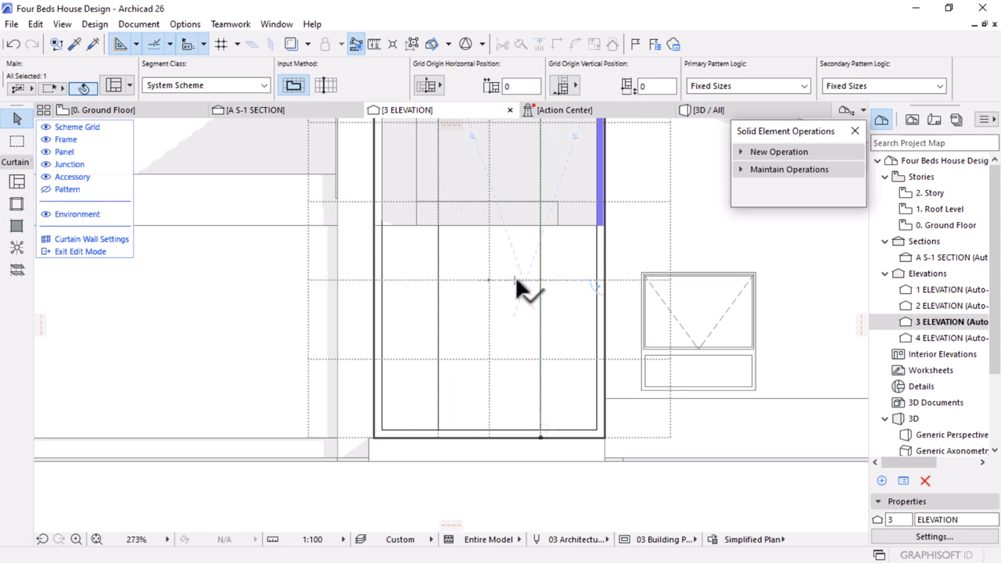
Raise the second horizontal gridline to the head level of the adjacent window and leave curtain wall editing
{"action": "left_click", "coordinate": [515, 277]}
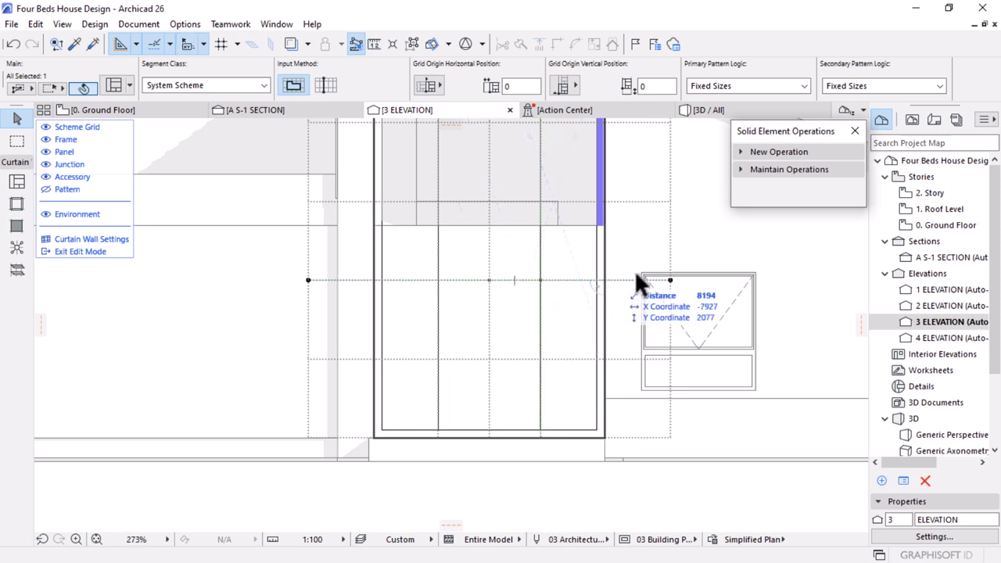
{"action": "left_click", "coordinate": [579, 279]}
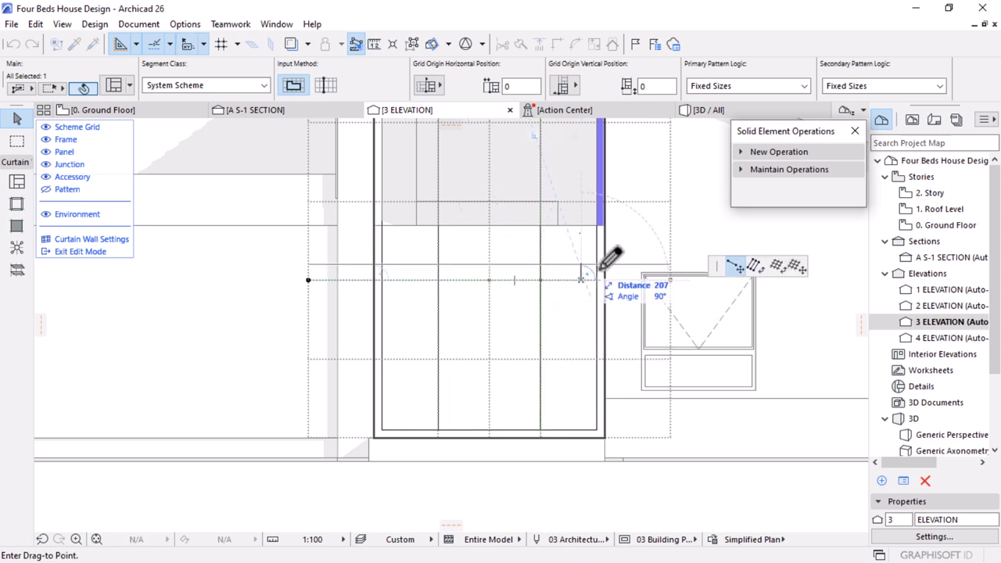
{"action": "left_click", "coordinate": [642, 272]}
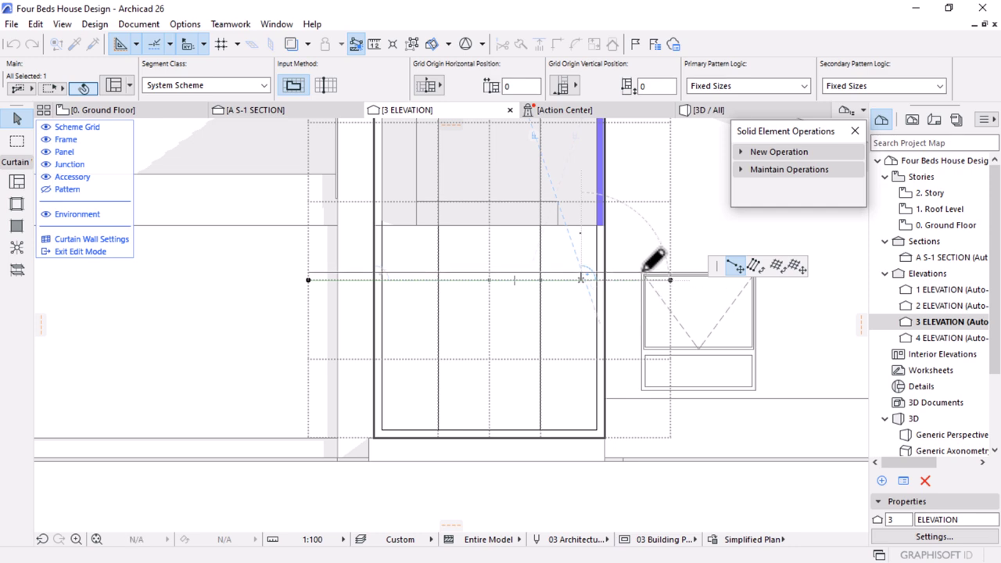
{"action": "scroll", "coordinate": [505, 306], "scroll_direction": "down", "scroll_amount": 2}
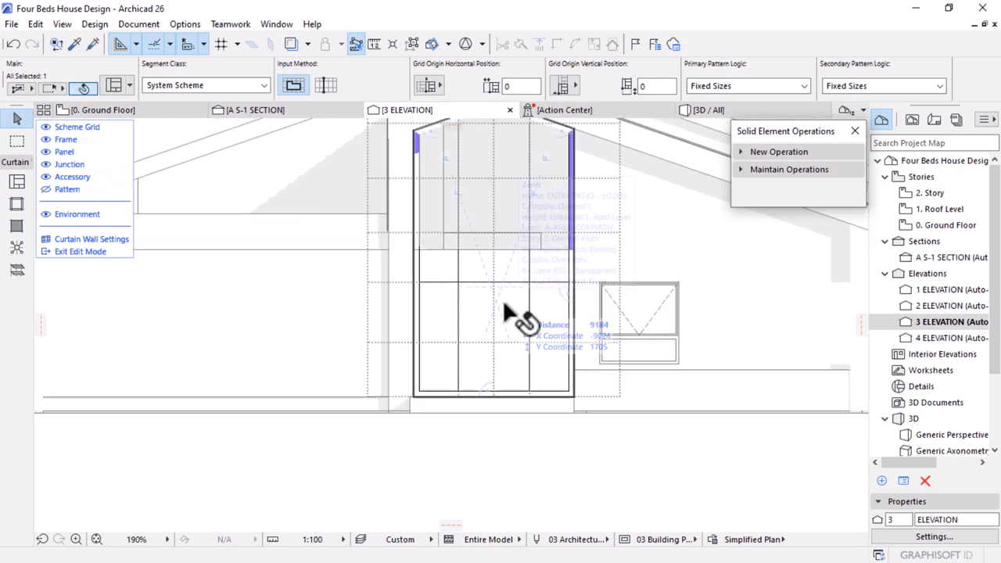
{"action": "scroll", "coordinate": [502, 299], "scroll_direction": "down", "scroll_amount": 2}
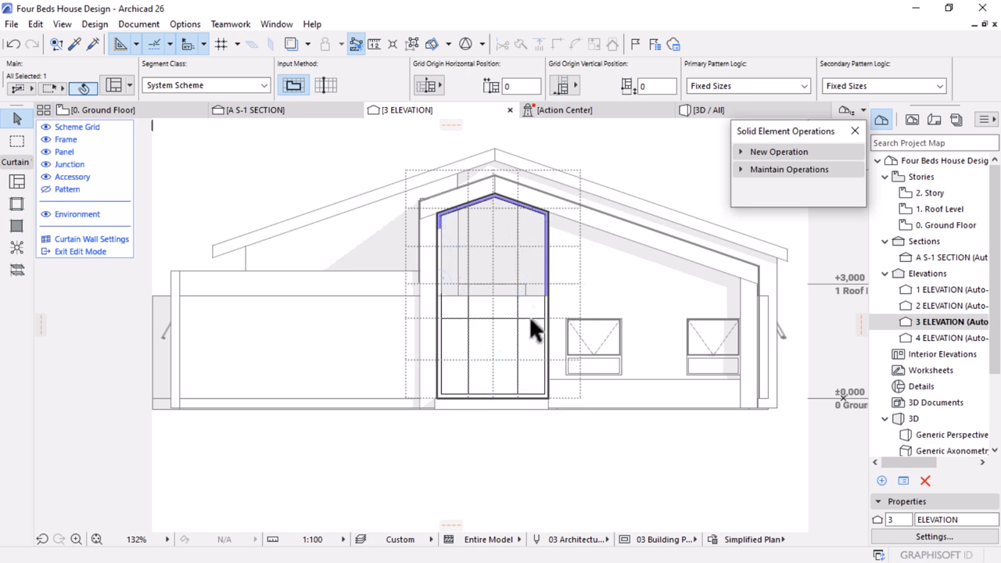
{"action": "scroll", "coordinate": [530, 328], "scroll_direction": "up", "scroll_amount": 2}
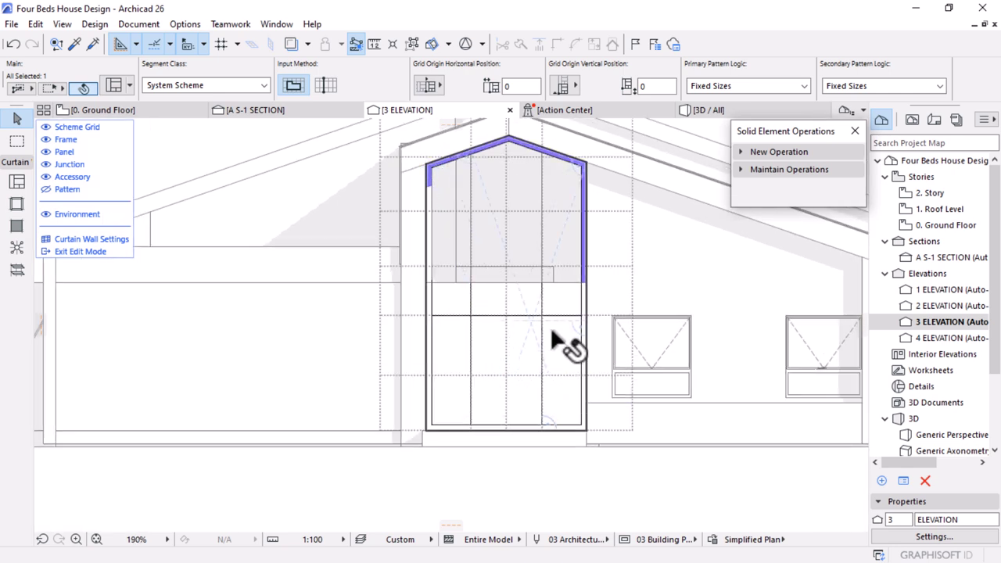
{"action": "key", "text": "Escape"}
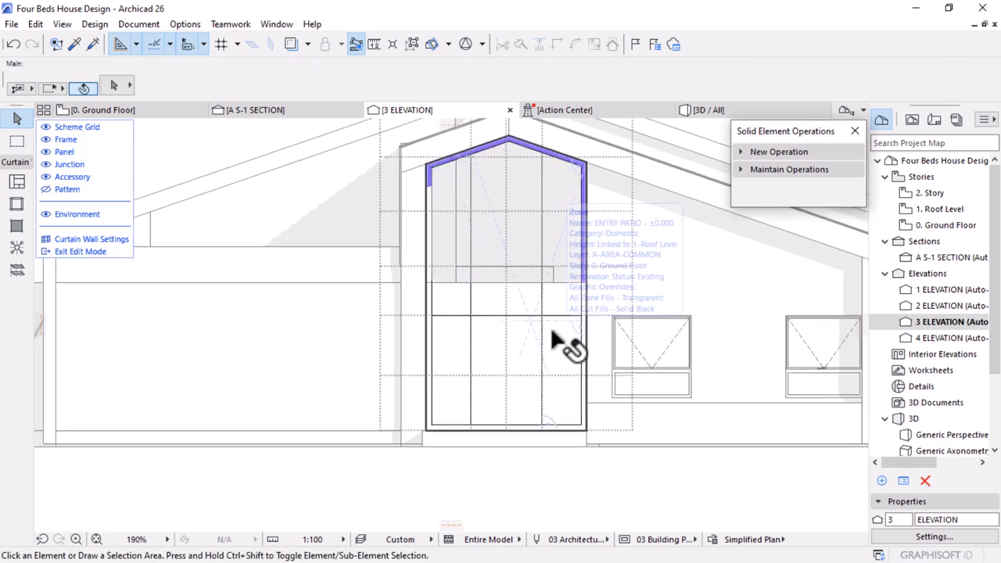
{"action": "left_click", "coordinate": [72, 251]}
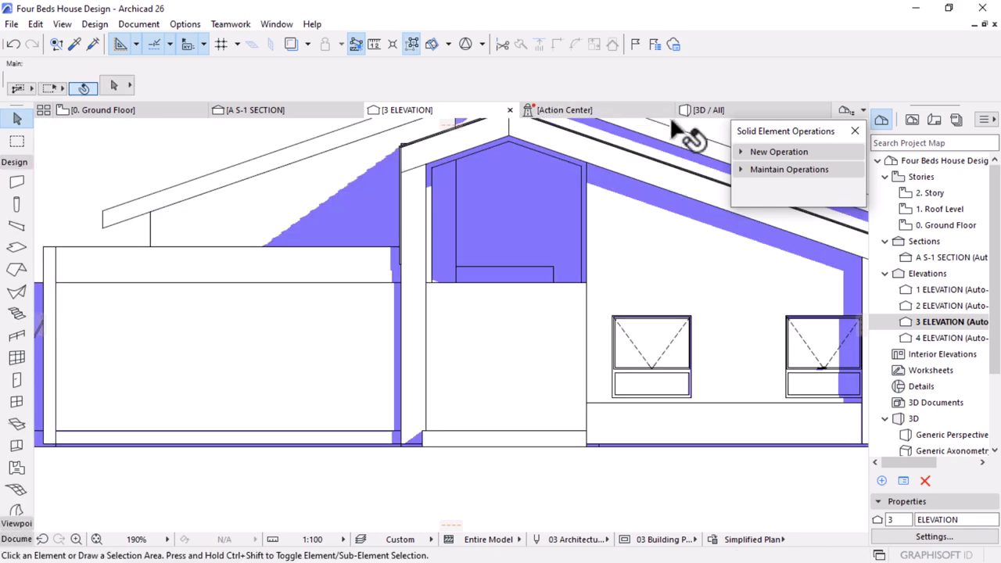
Examine the regridded entrance curtain wall in the 3D view and return to the 3 ELEVATION view
{"action": "left_click", "coordinate": [702, 111]}
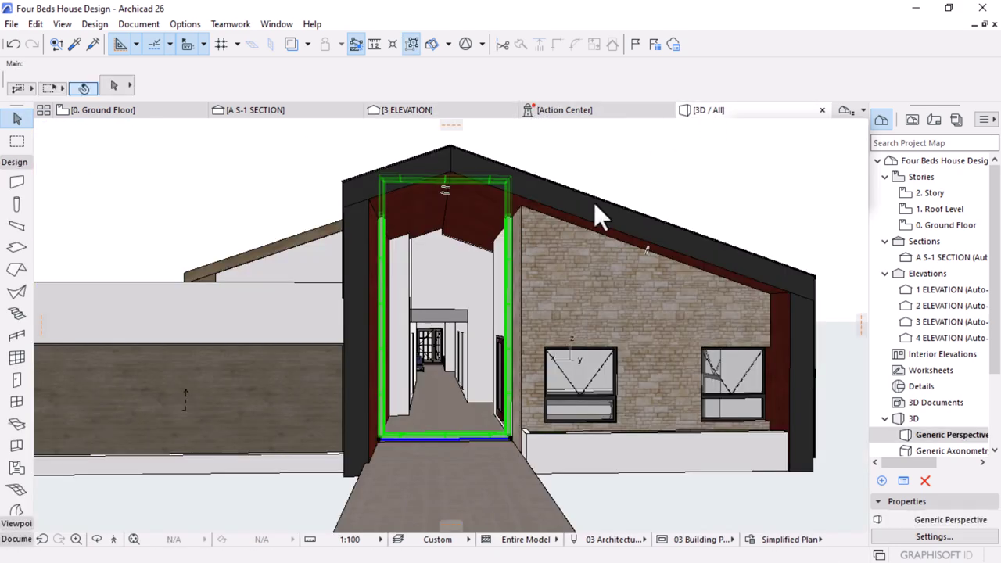
{"action": "scroll", "coordinate": [418, 398], "scroll_direction": "up", "scroll_amount": 5}
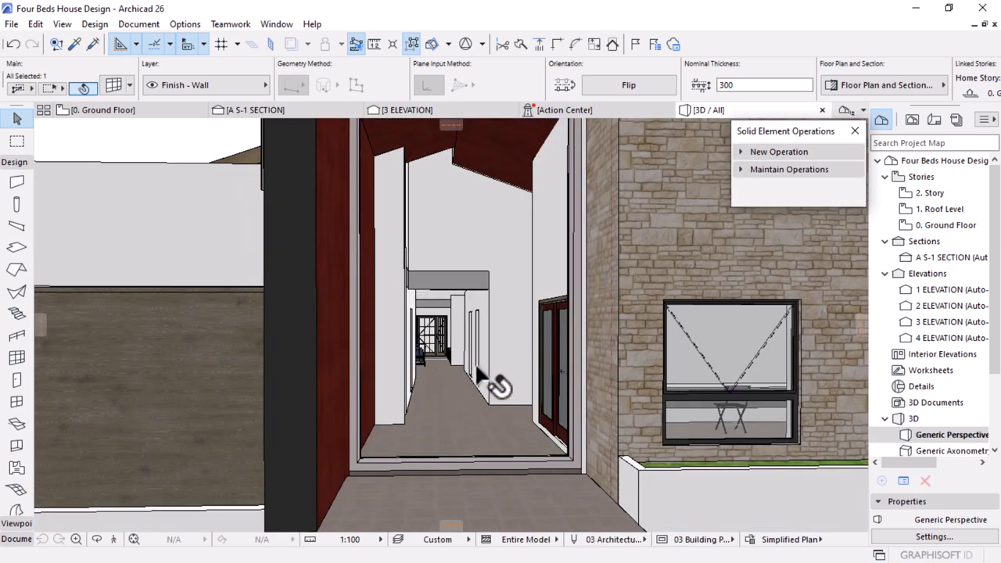
{"action": "scroll", "coordinate": [469, 380], "scroll_direction": "down", "scroll_amount": 6}
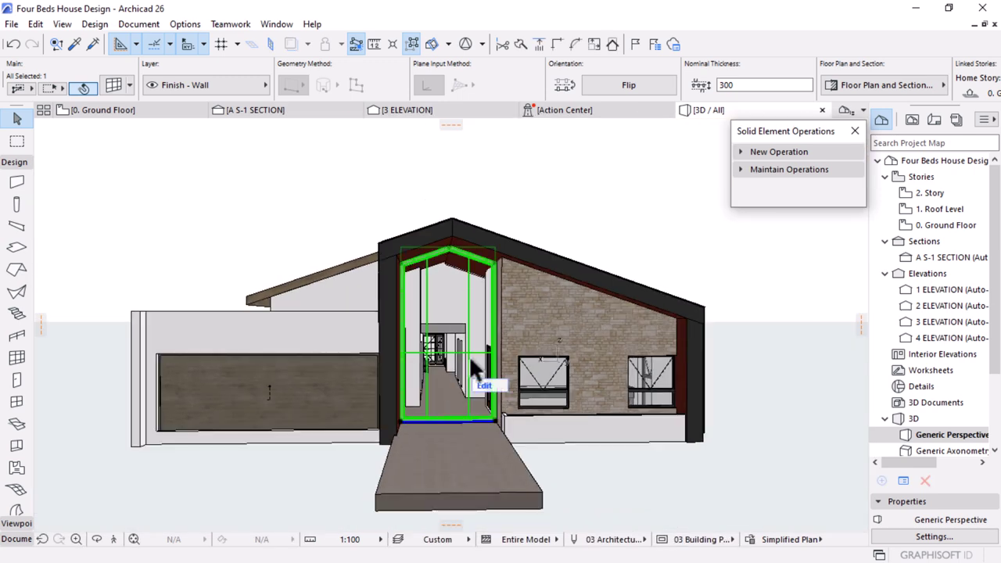
{"action": "scroll", "coordinate": [464, 381], "scroll_direction": "up", "scroll_amount": 3}
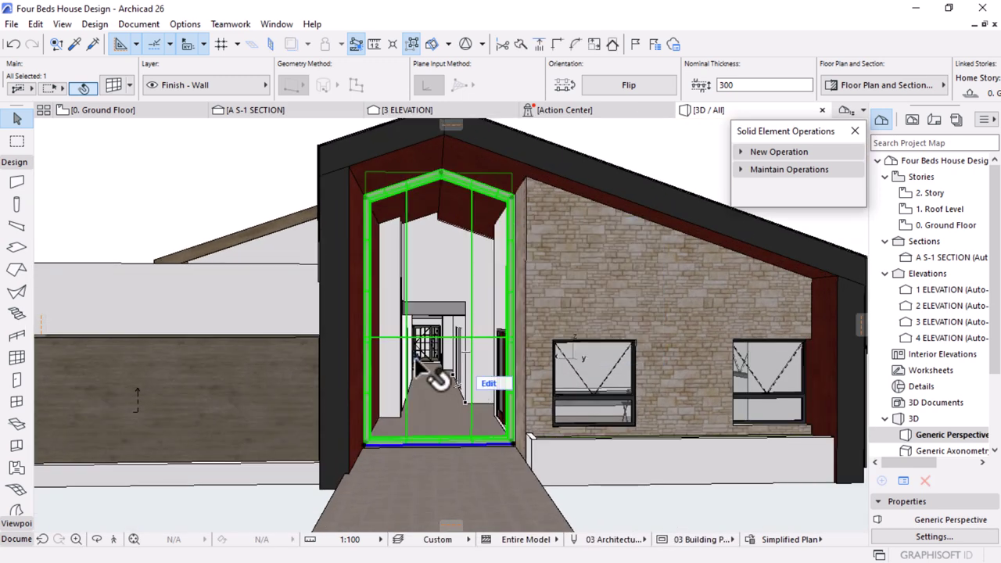
{"action": "scroll", "coordinate": [469, 387], "scroll_direction": "up", "scroll_amount": 3}
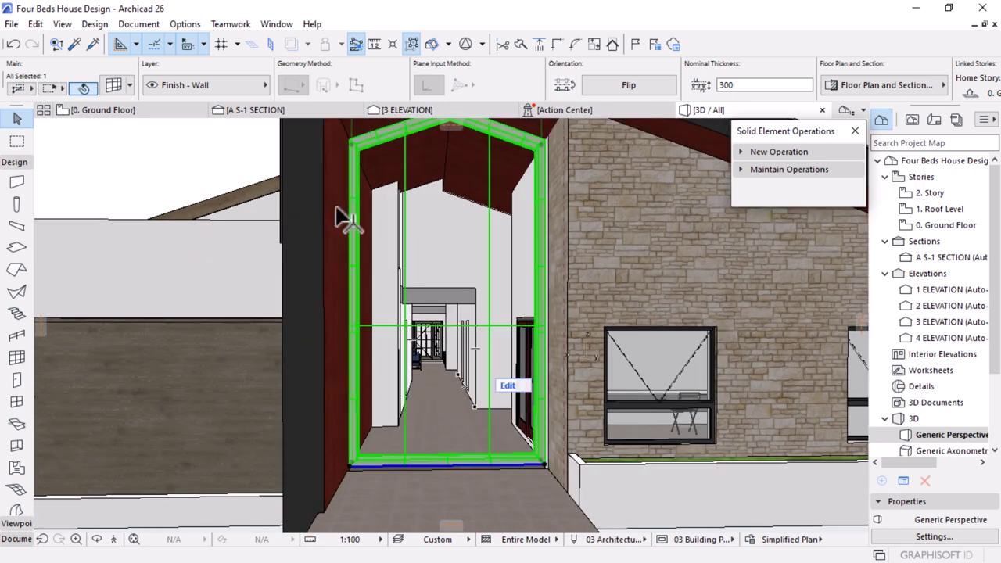
{"action": "left_click", "coordinate": [406, 109]}
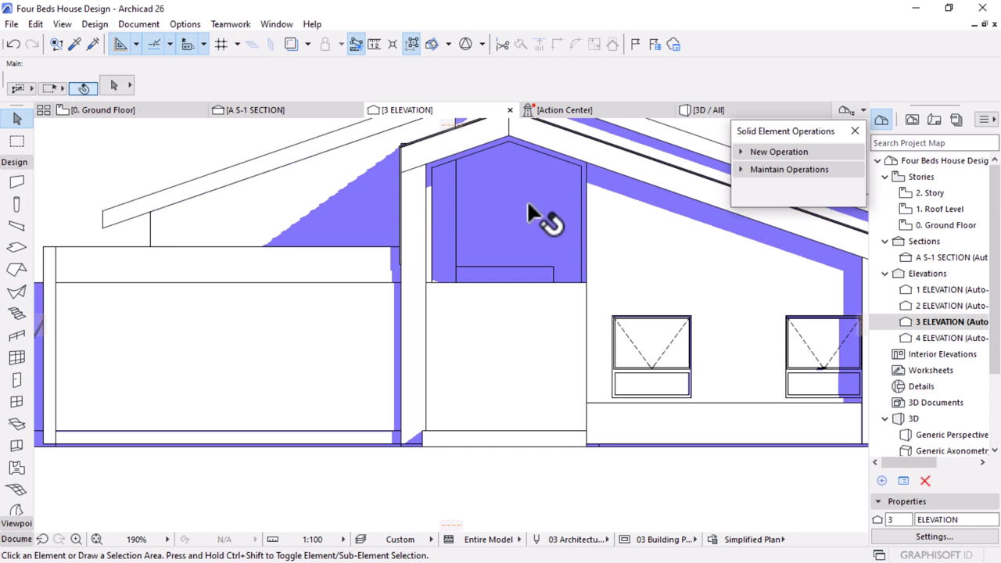
{"action": "left_click", "coordinate": [536, 224]}
{"action": "key", "text": "Escape"}
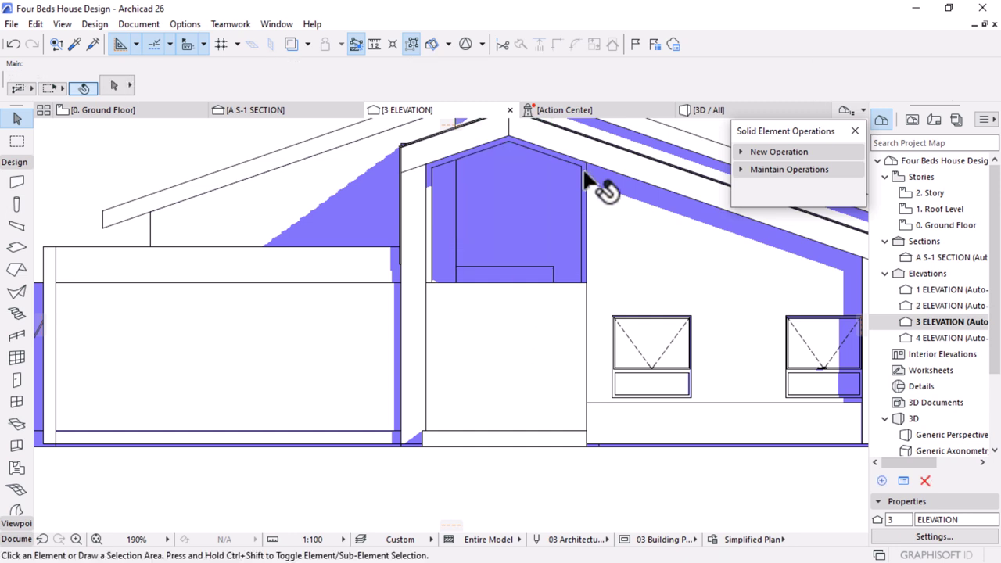
{"action": "left_click", "coordinate": [586, 161]}
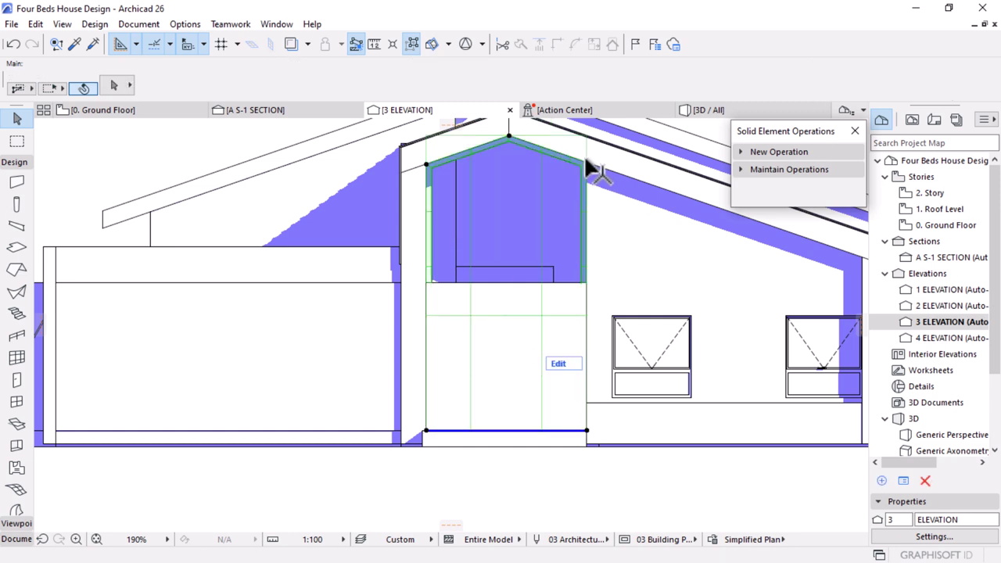
{"action": "double_click", "coordinate": [556, 373]}
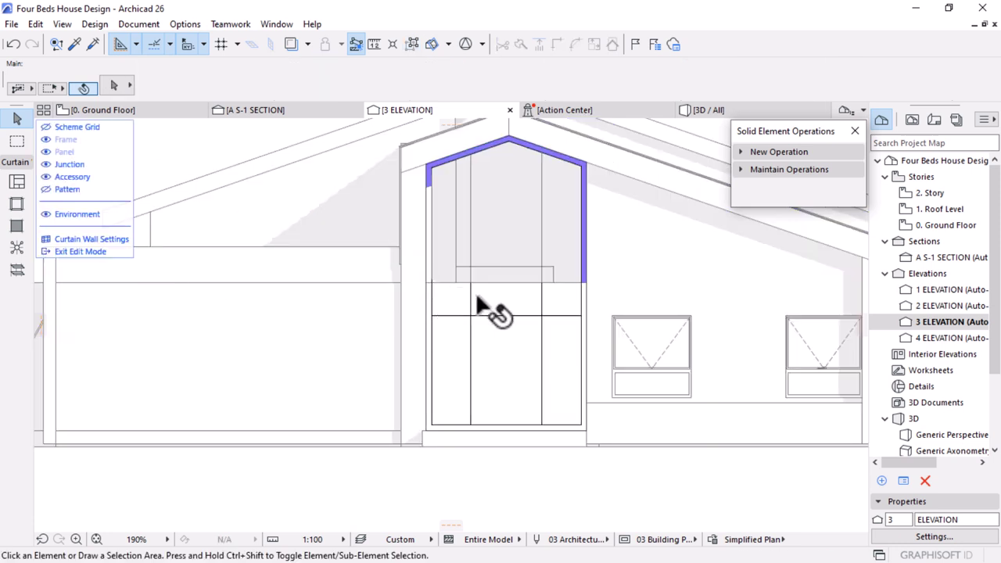
{"action": "left_click", "coordinate": [80, 251]}
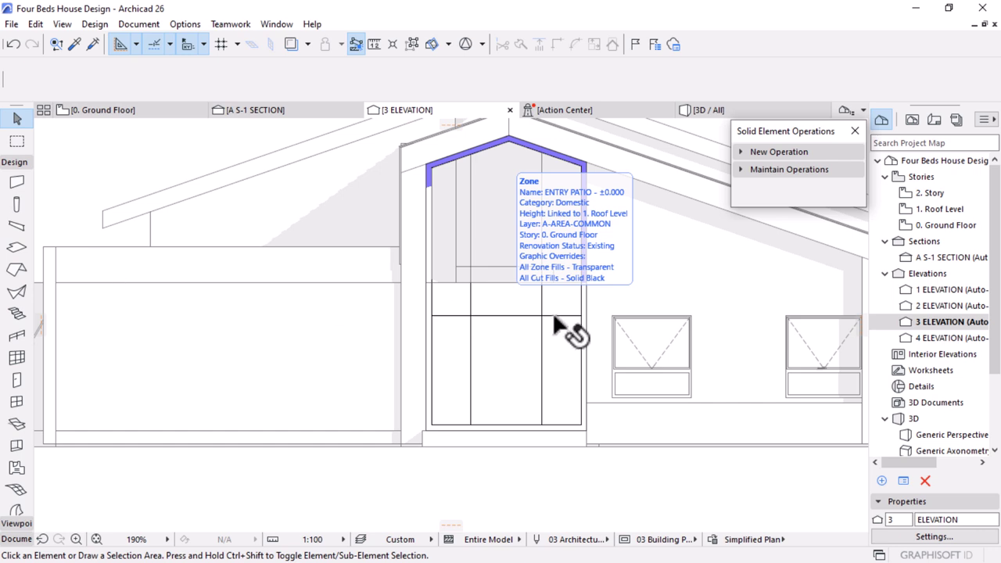
Select the ENTRY PATIO zone in the elevation, look over the Ground Floor plan and return to the 3 ELEVATION view
{"action": "left_click", "coordinate": [505, 282]}
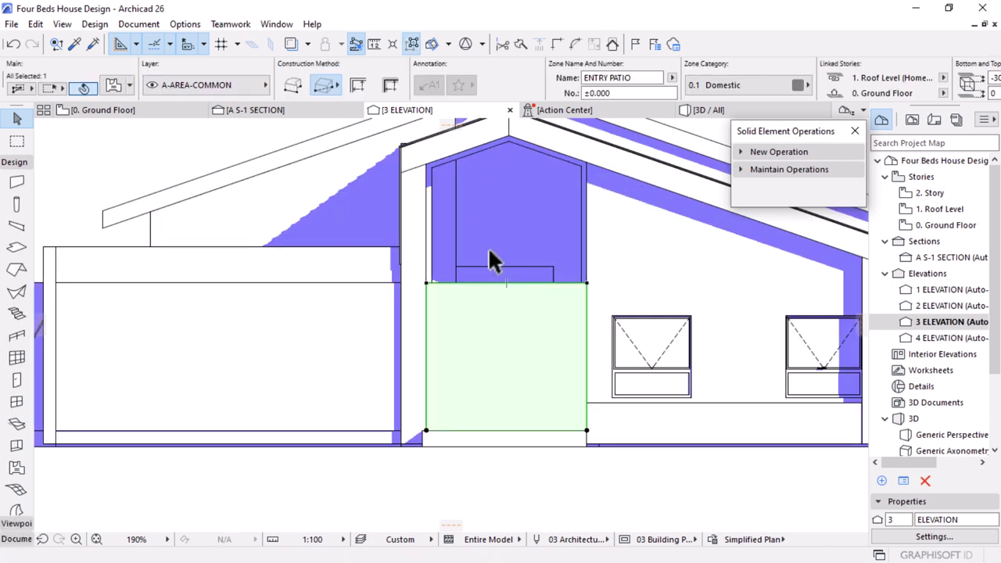
{"action": "scroll", "coordinate": [388, 311], "scroll_direction": "down", "scroll_amount": 2}
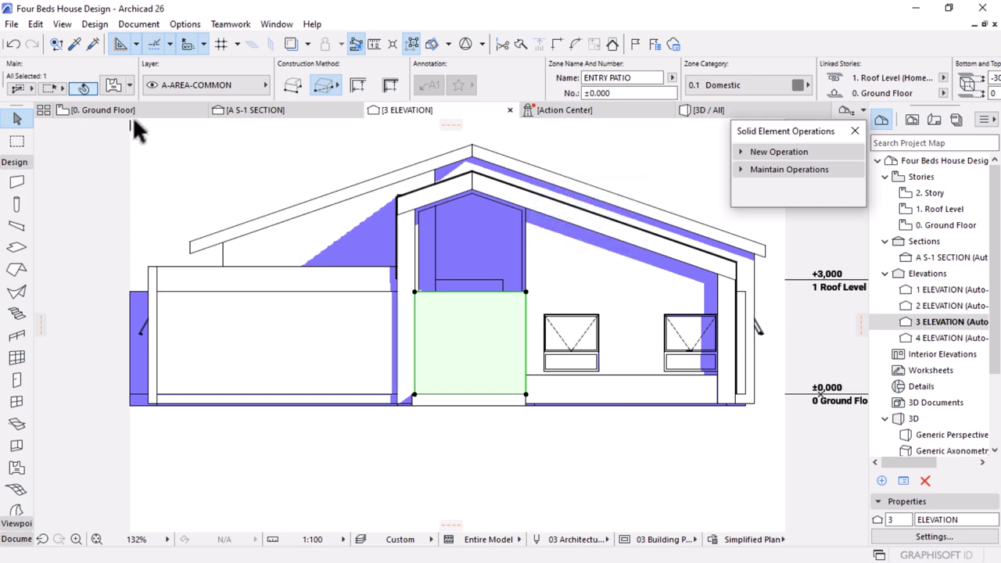
{"action": "left_click", "coordinate": [103, 109]}
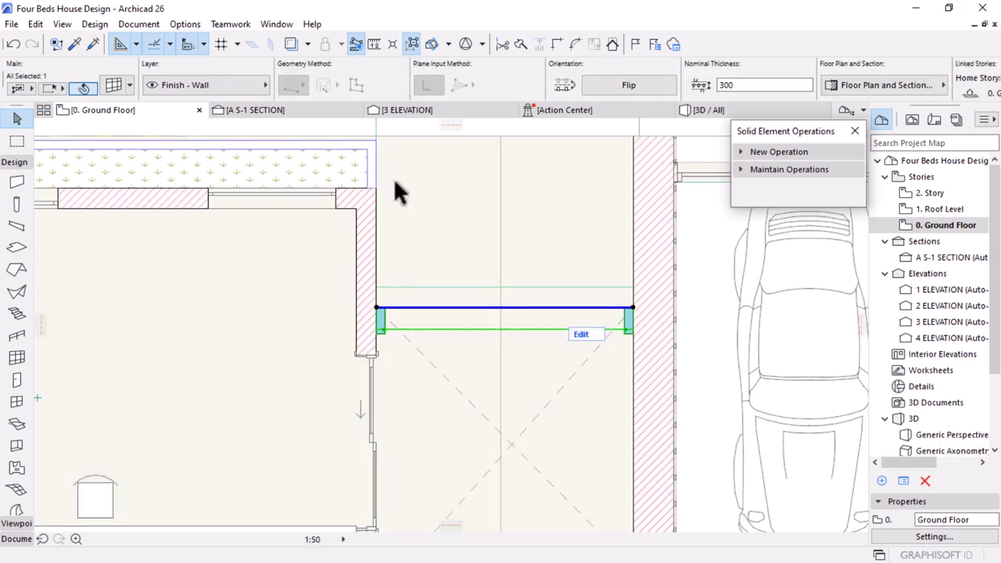
{"action": "scroll", "coordinate": [394, 177], "scroll_direction": "down", "scroll_amount": 5}
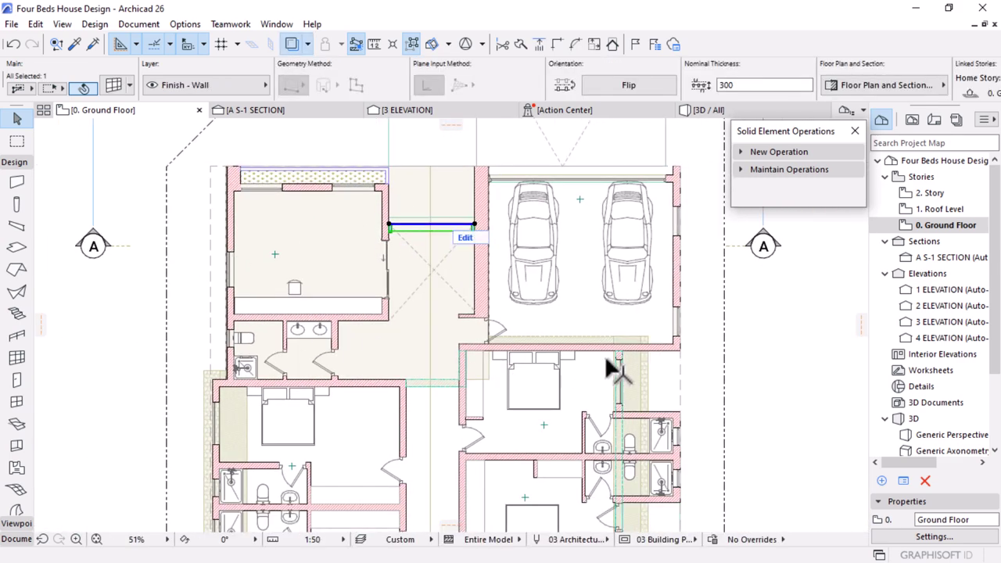
{"action": "key", "text": "Escape"}
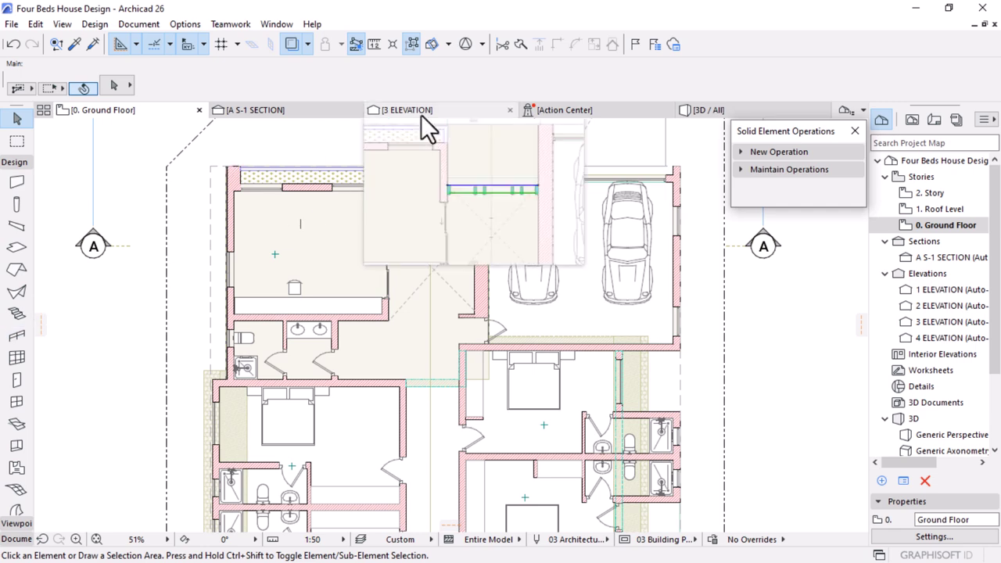
{"action": "left_click", "coordinate": [420, 115]}
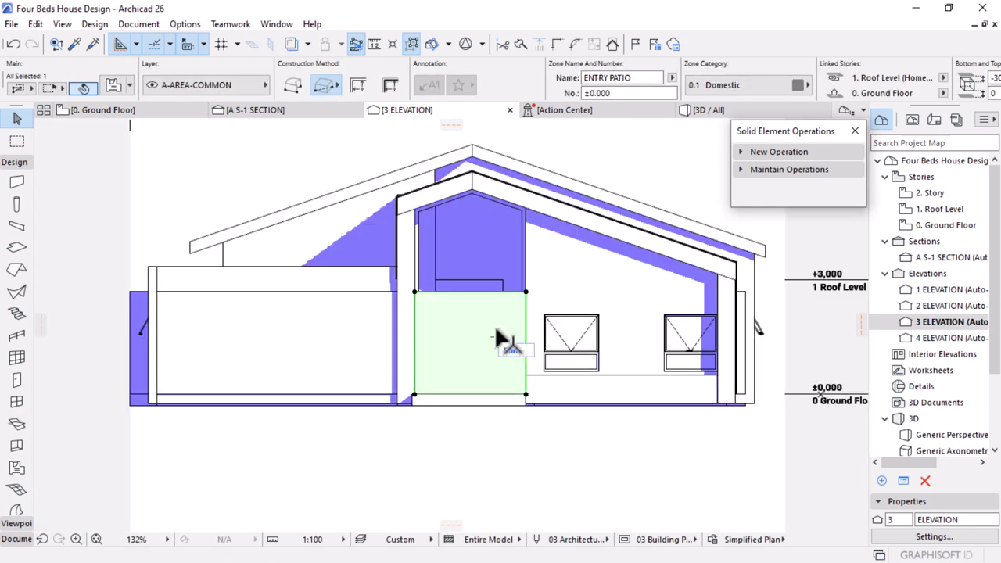
Hide the A-AREA-COMMON layer of the ENTRY PATIO zone that covers the entrance in the elevation
{"action": "left_click", "coordinate": [500, 338]}
{"action": "right_click", "coordinate": [496, 328]}
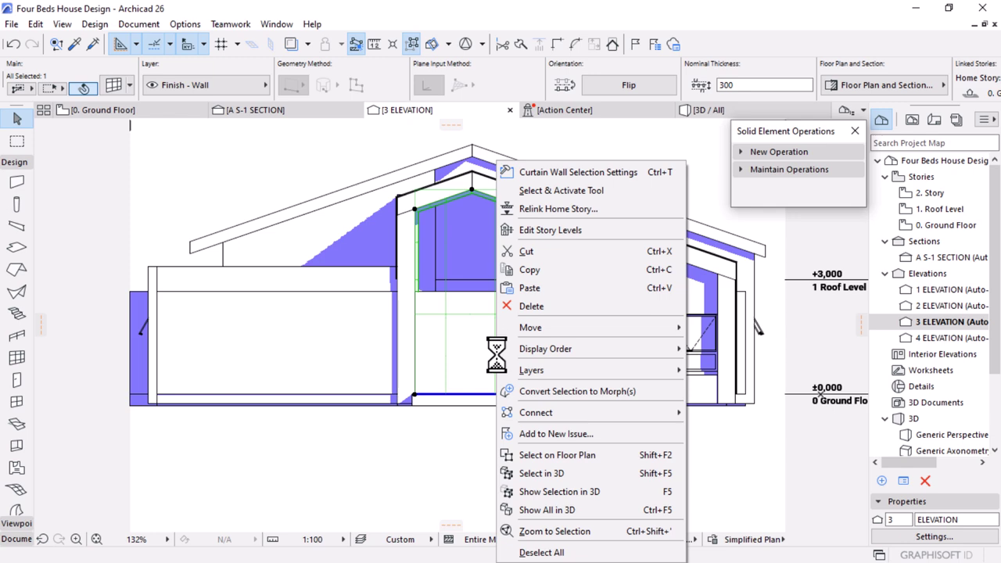
{"action": "left_click", "coordinate": [468, 405]}
{"action": "left_click", "coordinate": [500, 393]}
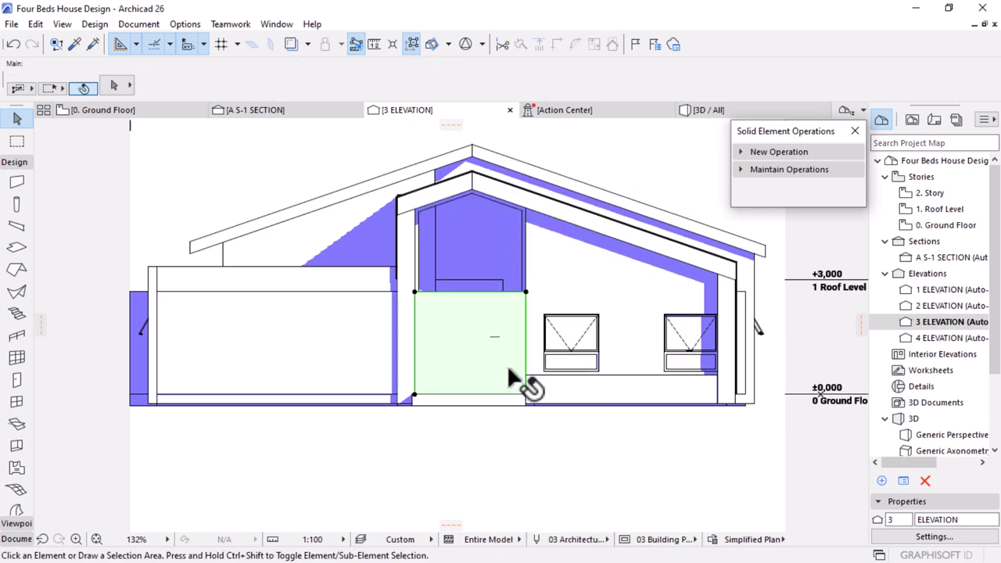
{"action": "right_click", "coordinate": [494, 437]}
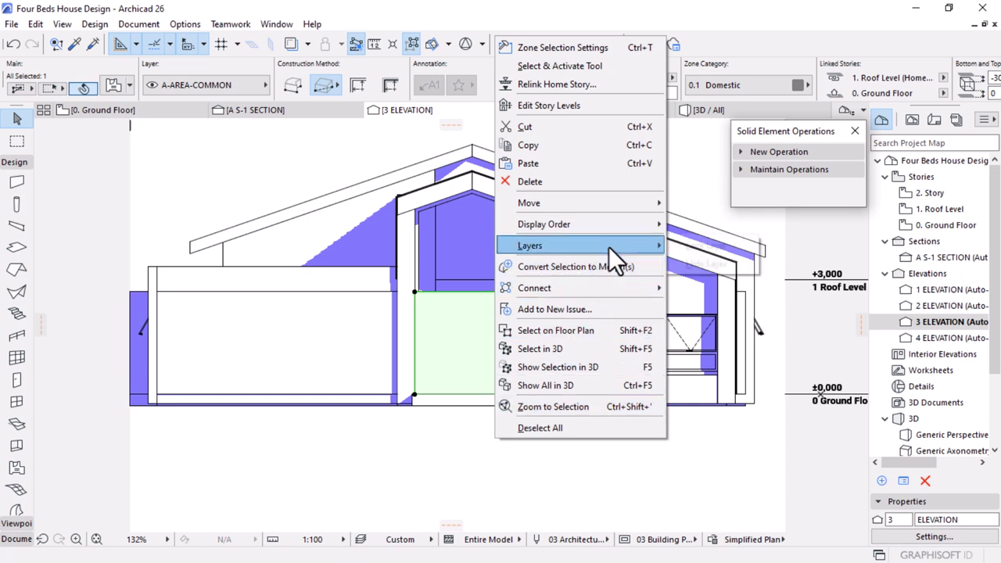
{"action": "mouse_move", "coordinate": [608, 246]}
{"action": "left_click", "coordinate": [696, 248]}
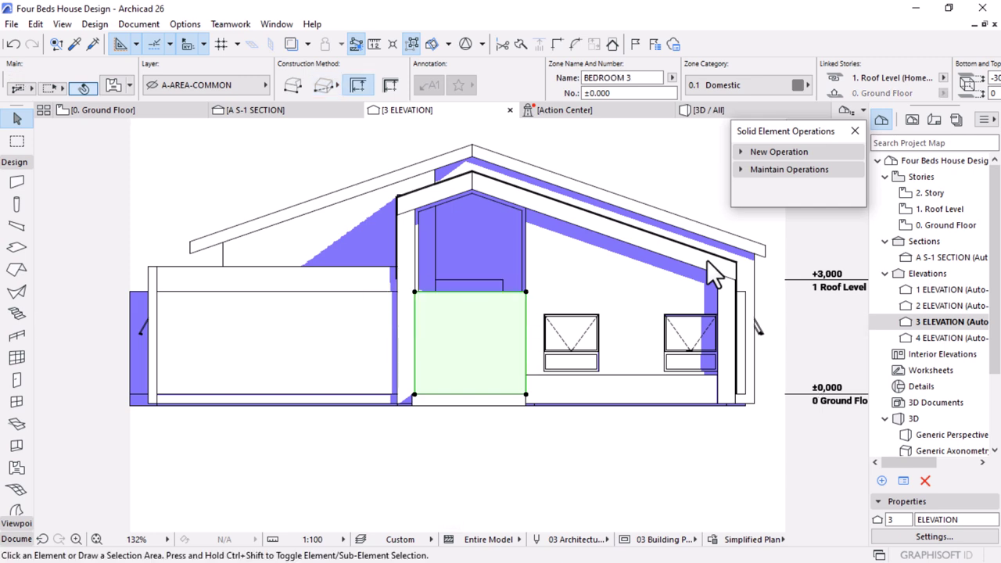
Select the entrance curtain wall in the elevation and enter its edit mode
{"action": "scroll", "coordinate": [369, 323], "scroll_direction": "up", "scroll_amount": 3}
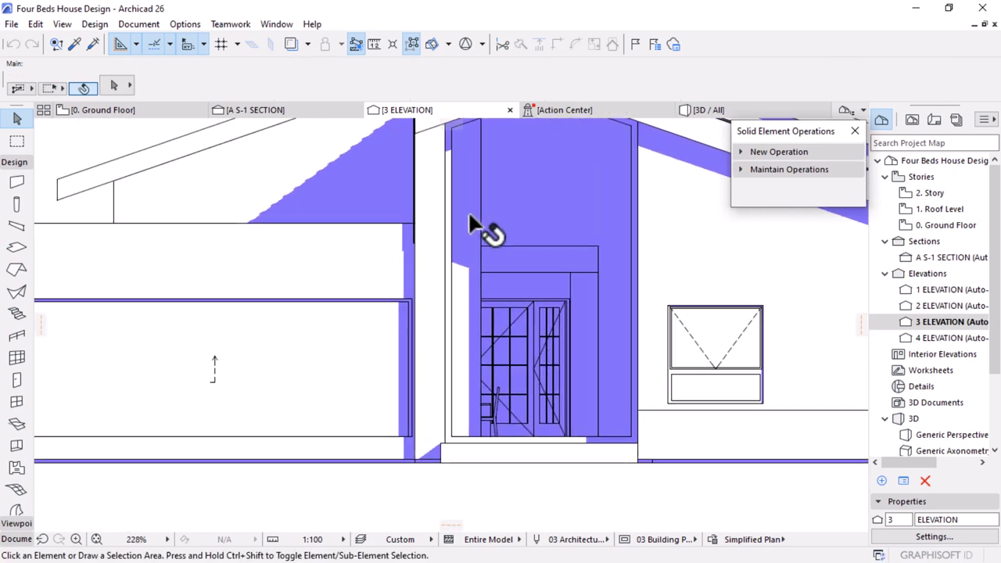
{"action": "left_click", "coordinate": [448, 134]}
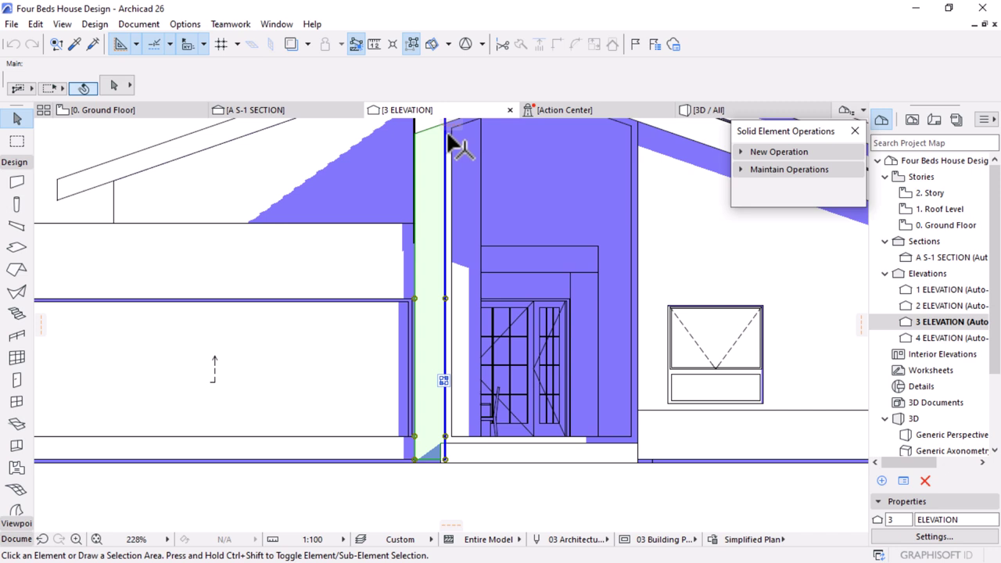
{"action": "left_click", "coordinate": [572, 173]}
{"action": "left_click", "coordinate": [629, 187]}
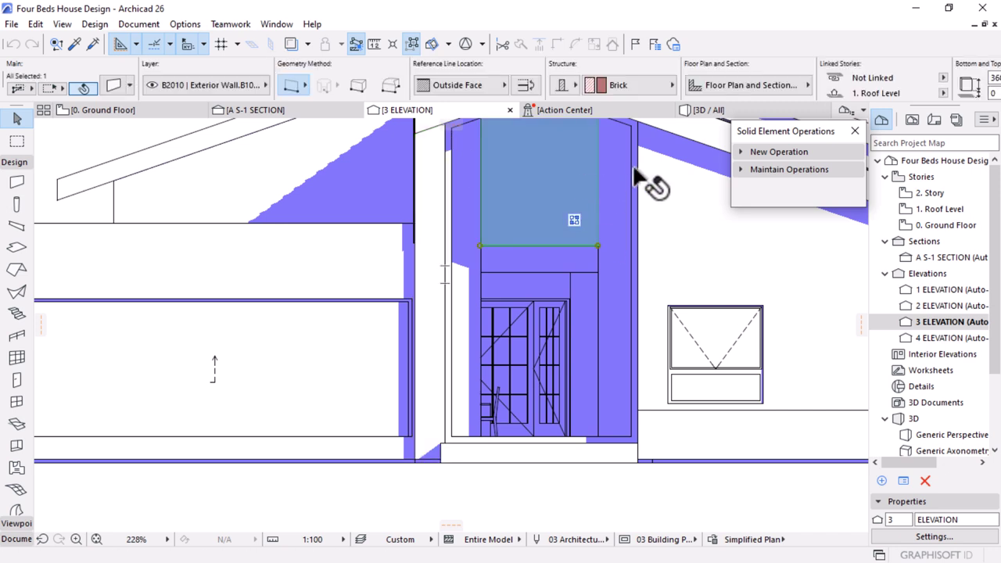
{"action": "key", "text": "Escape"}
{"action": "left_click", "coordinate": [637, 179]}
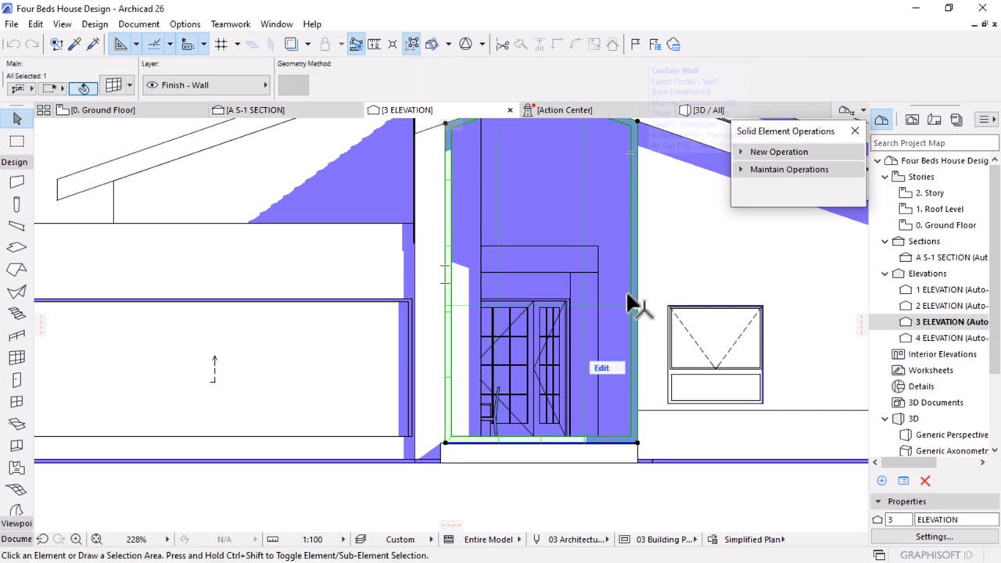
{"action": "left_click", "coordinate": [602, 368]}
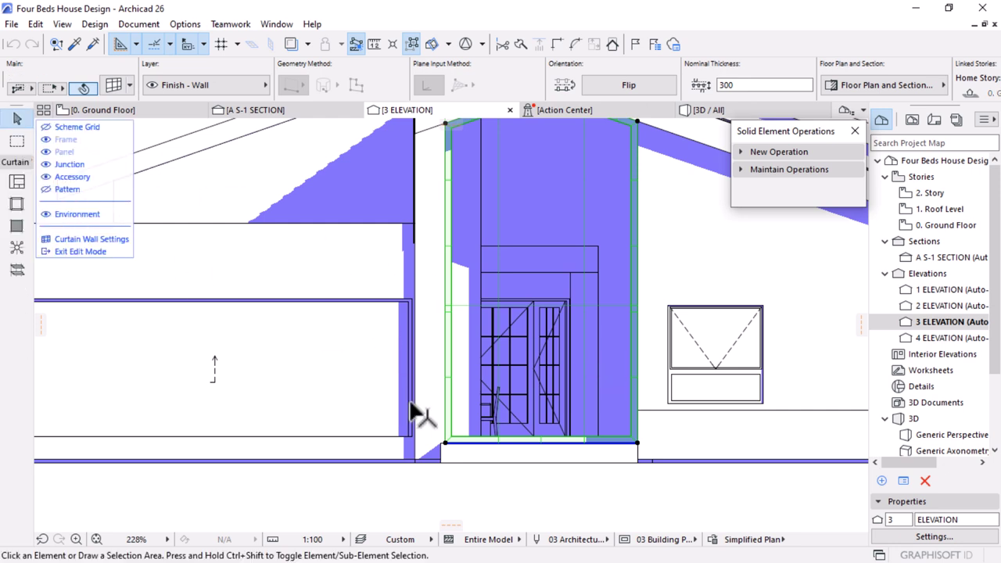
Place a horizontal Mullion Frame across the full width of the entrance curtain wall along the gridline at window-head level
{"action": "scroll", "coordinate": [467, 438], "scroll_direction": "down", "scroll_amount": 3}
{"action": "scroll", "coordinate": [467, 429], "scroll_direction": "down", "scroll_amount": 1}
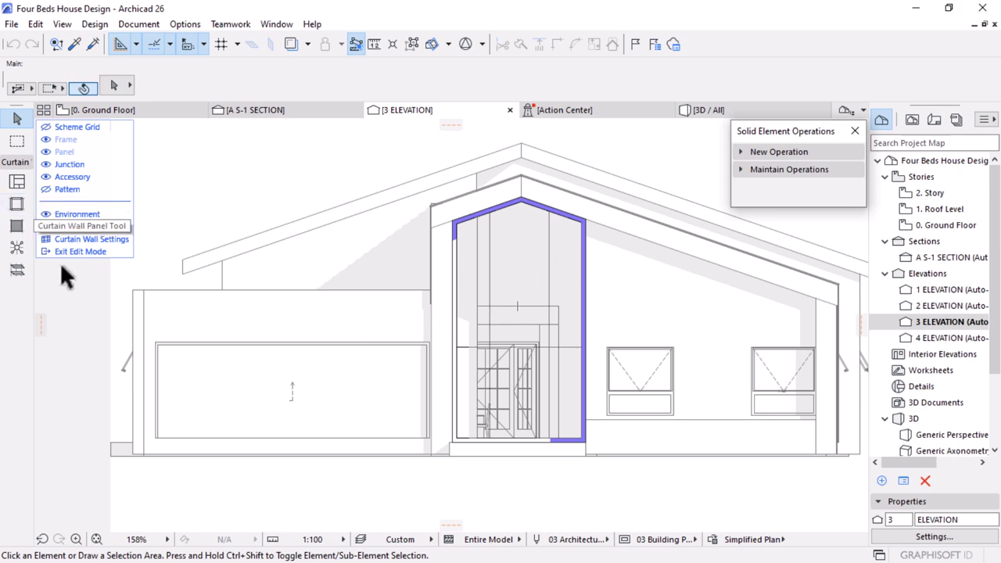
{"action": "left_click", "coordinate": [16, 226]}
{"action": "scroll", "coordinate": [519, 402], "scroll_direction": "up", "scroll_amount": 5}
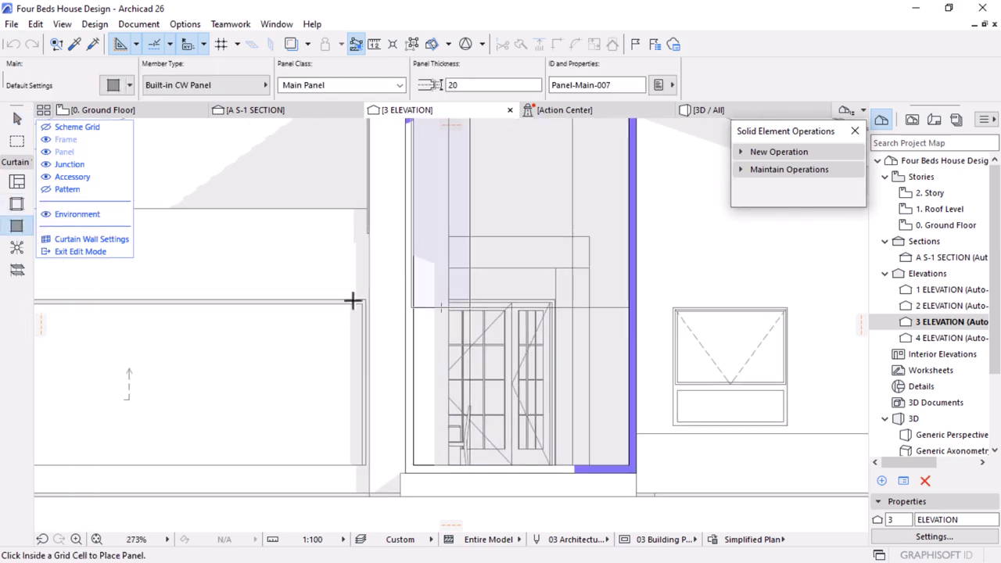
{"action": "left_click", "coordinate": [16, 205]}
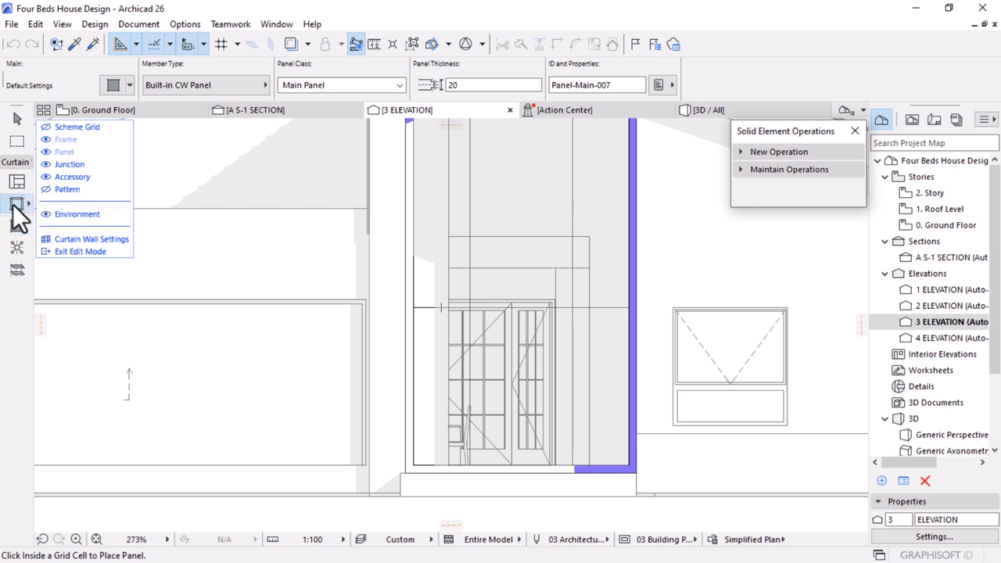
{"action": "left_click", "coordinate": [413, 306]}
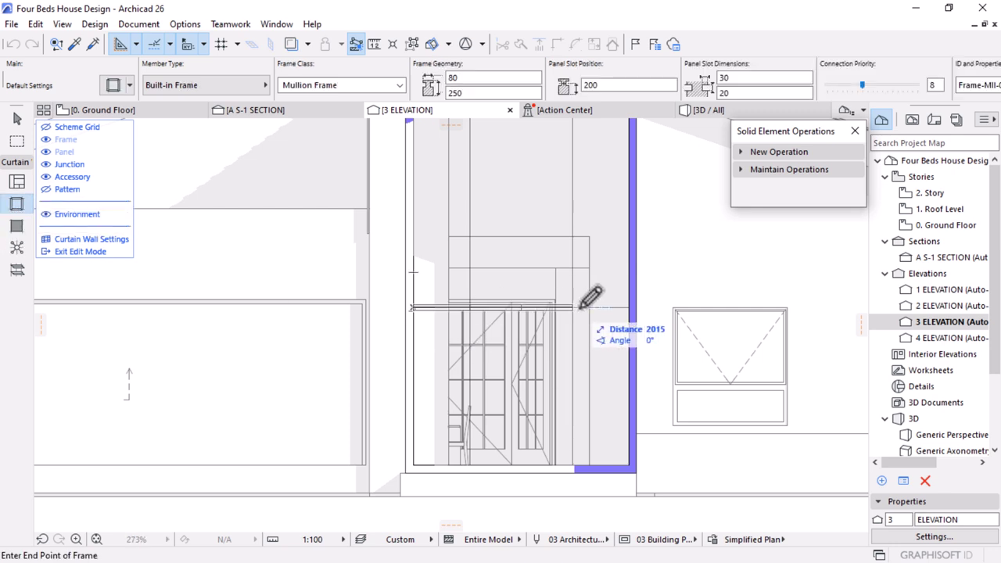
{"action": "left_click", "coordinate": [634, 306]}
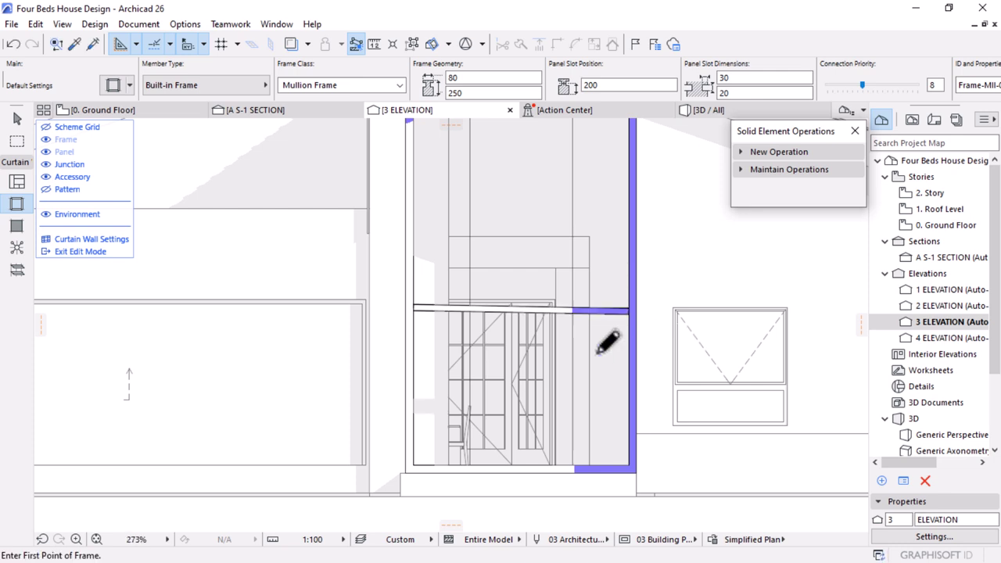
{"action": "key", "text": "ctrl+z"}
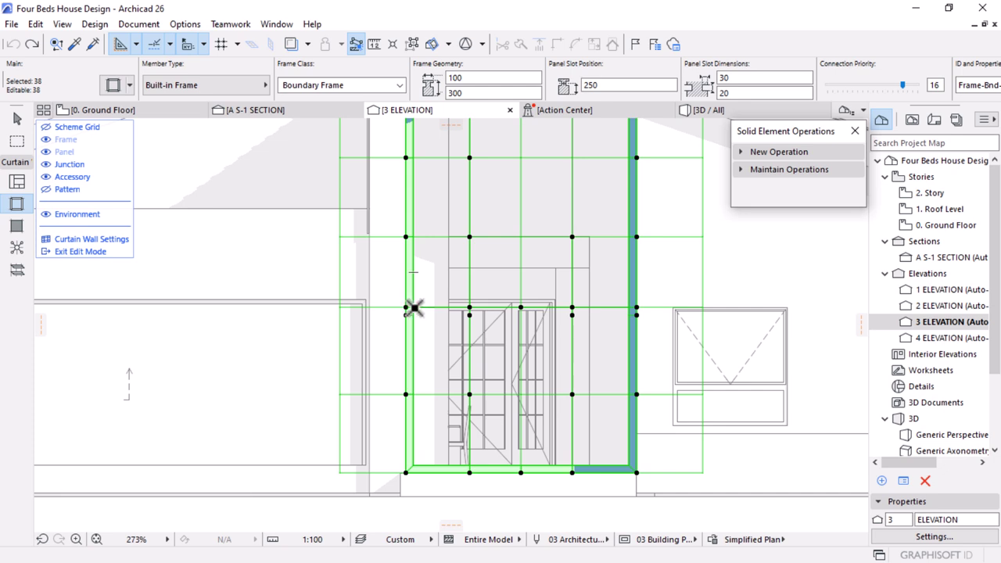
{"action": "key", "text": "Escape"}
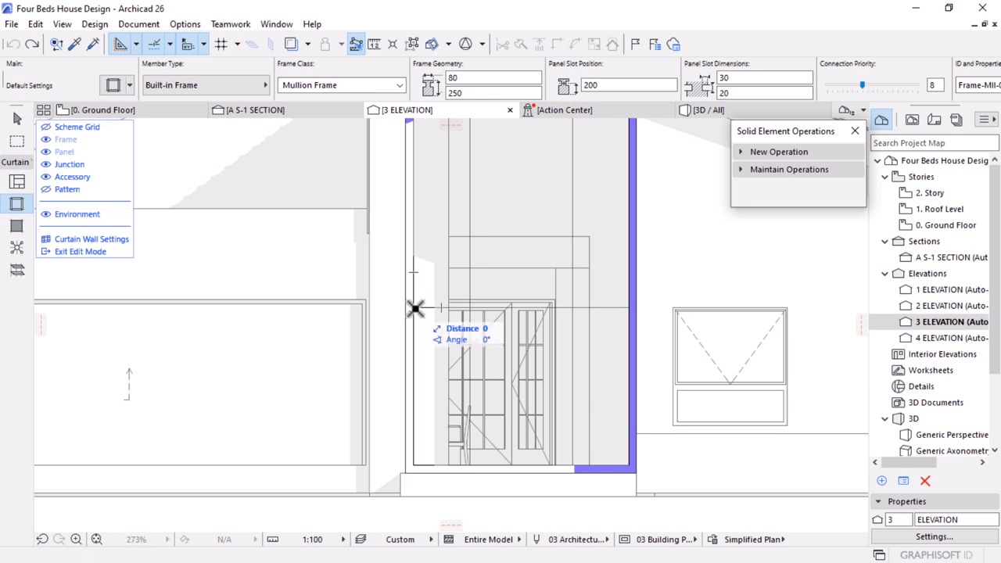
{"action": "left_click", "coordinate": [415, 308]}
{"action": "left_click", "coordinate": [631, 305]}
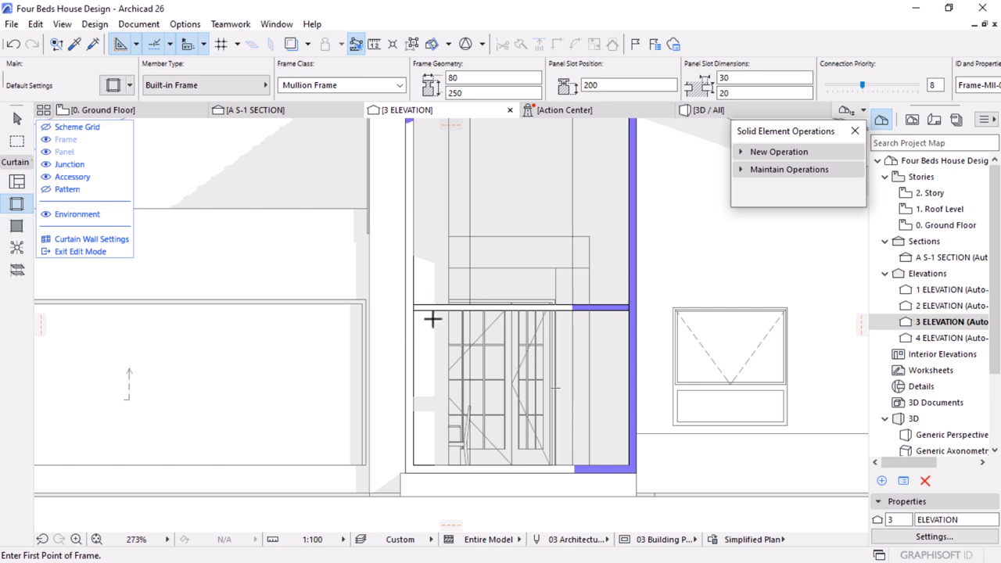
Place a vertical Mullion Frame on the right-hand gridline, from the horizontal mullion down to the bottom boundary frame
{"action": "scroll", "coordinate": [495, 333], "scroll_direction": "down", "scroll_amount": 3}
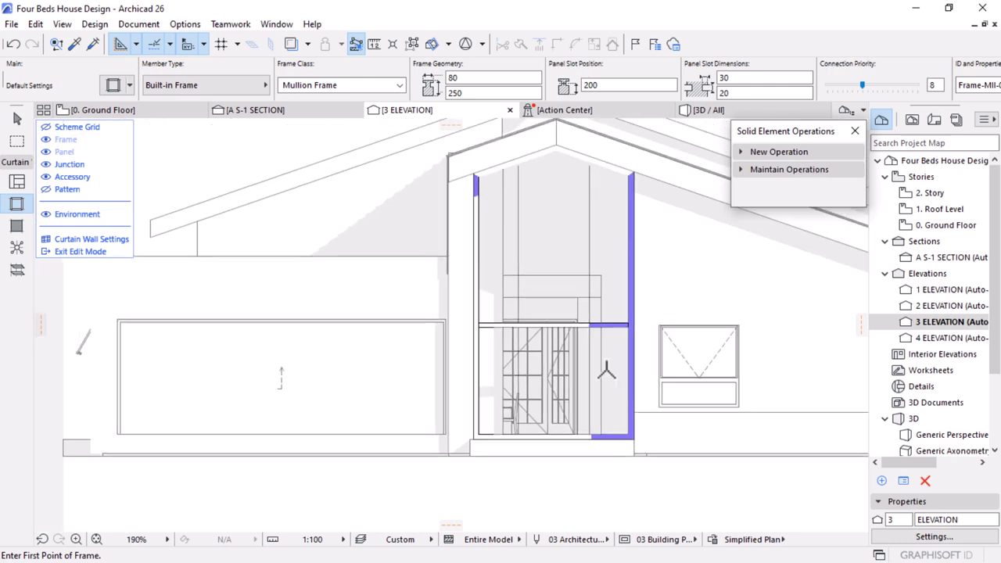
{"action": "scroll", "coordinate": [516, 378], "scroll_direction": "up", "scroll_amount": 2}
{"action": "scroll", "coordinate": [504, 380], "scroll_direction": "down", "scroll_amount": 1}
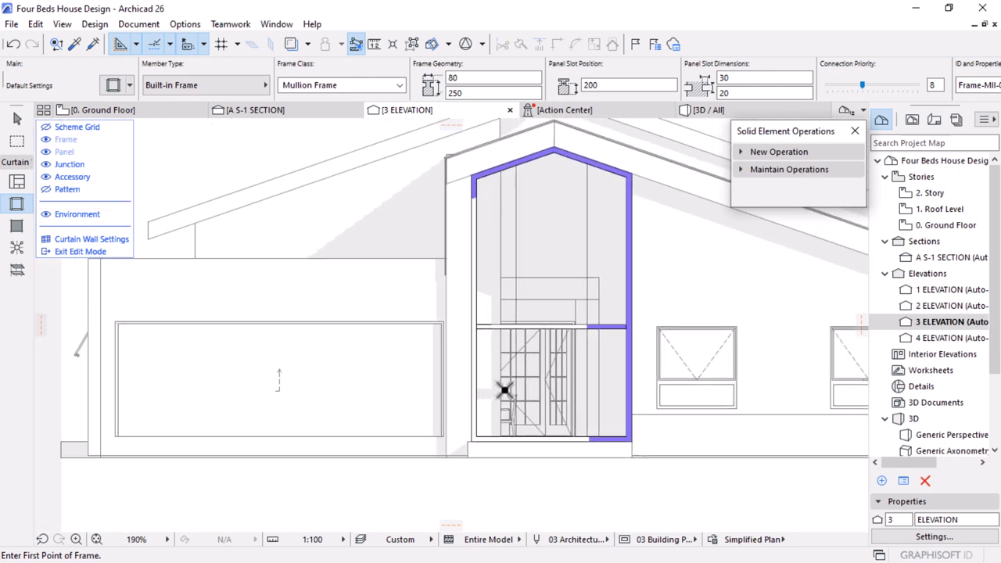
{"action": "scroll", "coordinate": [585, 352], "scroll_direction": "up", "scroll_amount": 3}
{"action": "left_click", "coordinate": [589, 318]}
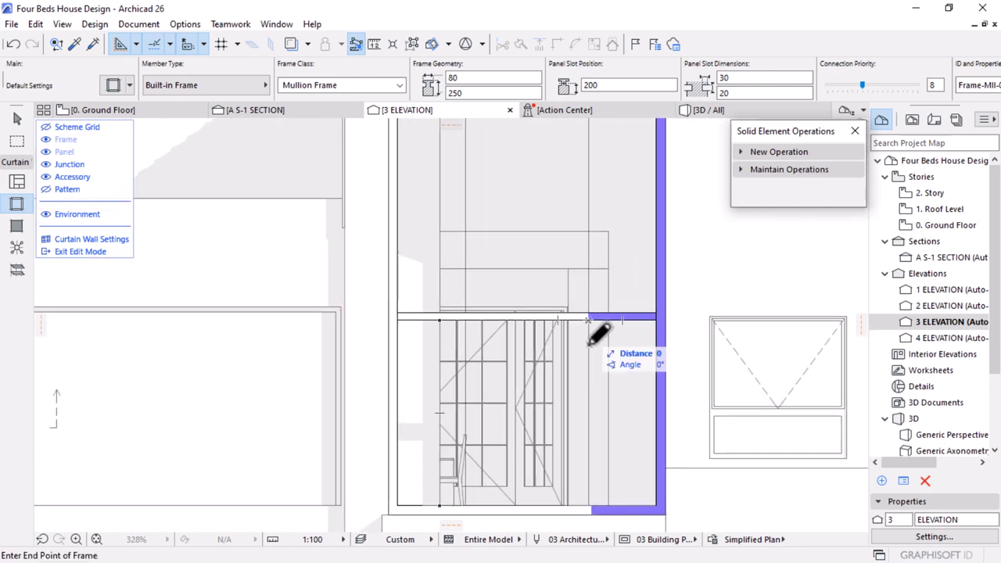
{"action": "left_click", "coordinate": [591, 505]}
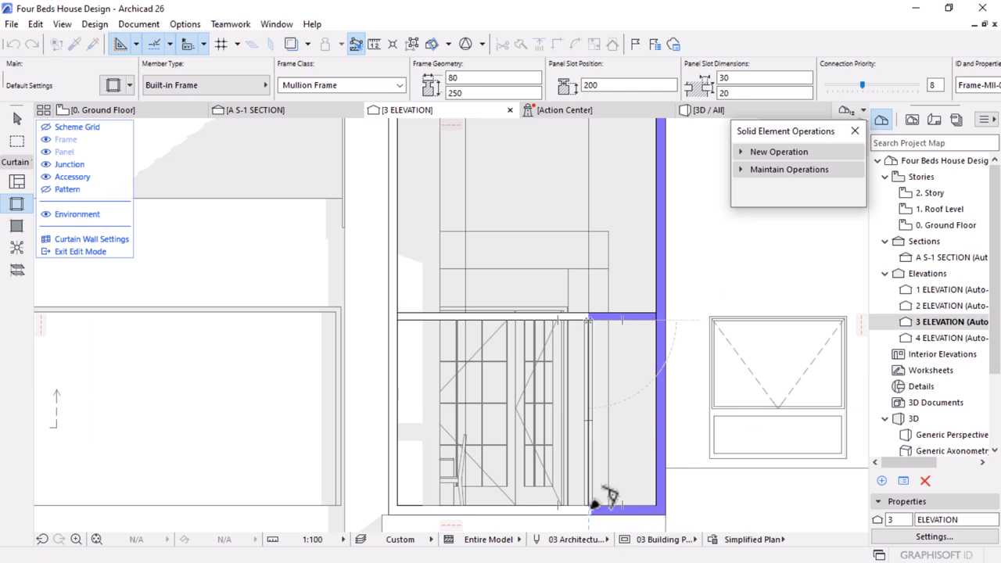
{"action": "left_click", "coordinate": [467, 321]}
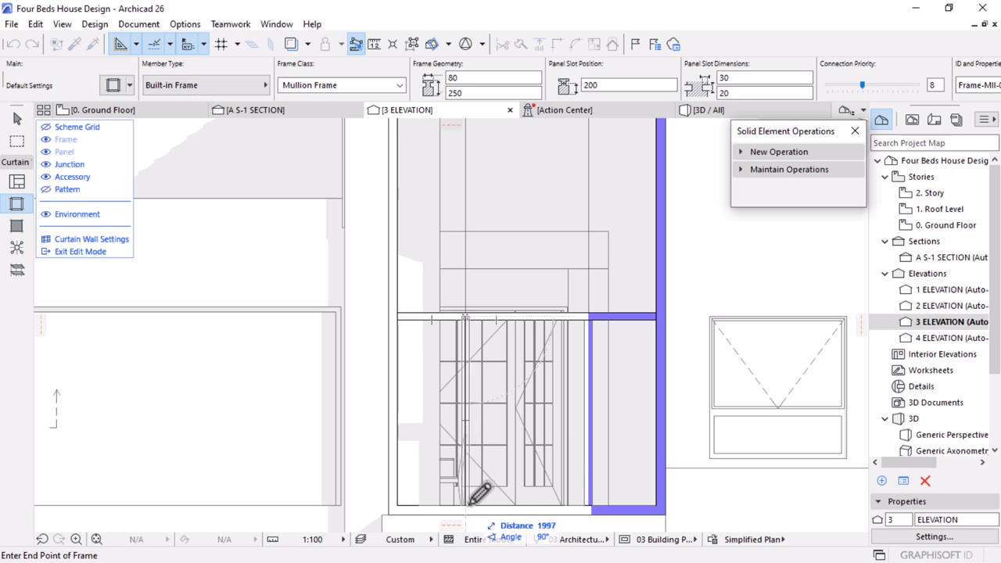
{"action": "left_click", "coordinate": [488, 491]}
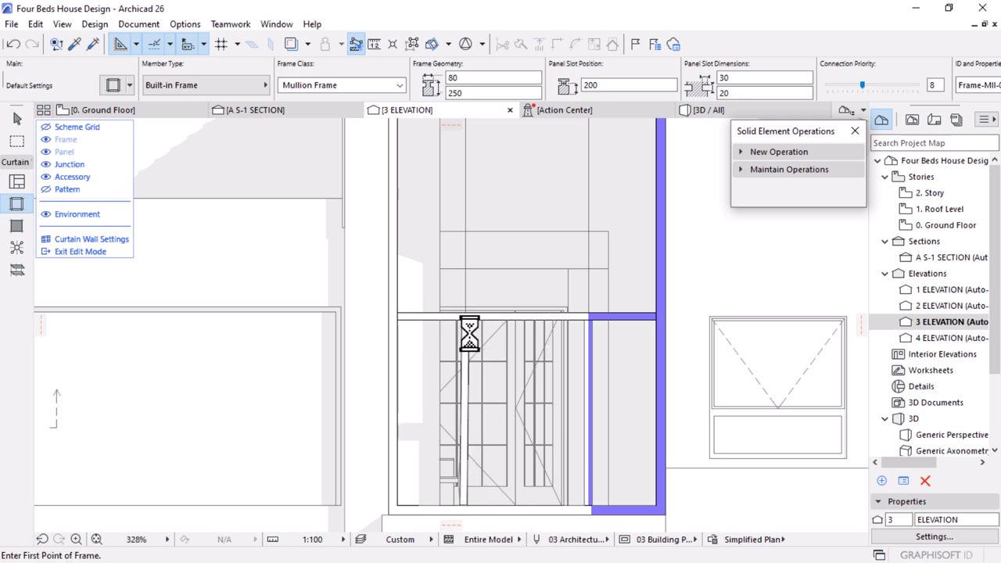
{"action": "key", "text": "ctrl+z"}
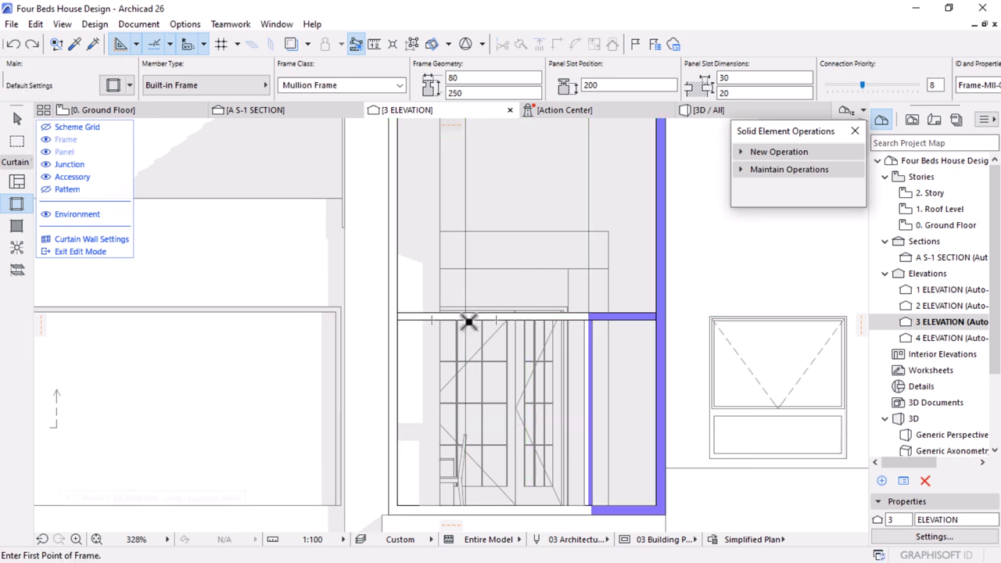
Place a vertical Mullion Frame on the left-hand gridline, from the window-head mullion straight down to the bottom boundary frame
{"action": "left_click", "coordinate": [466, 321]}
{"action": "scroll", "coordinate": [467, 511], "scroll_direction": "up", "scroll_amount": 2}
{"action": "scroll", "coordinate": [467, 512], "scroll_direction": "up", "scroll_amount": 2}
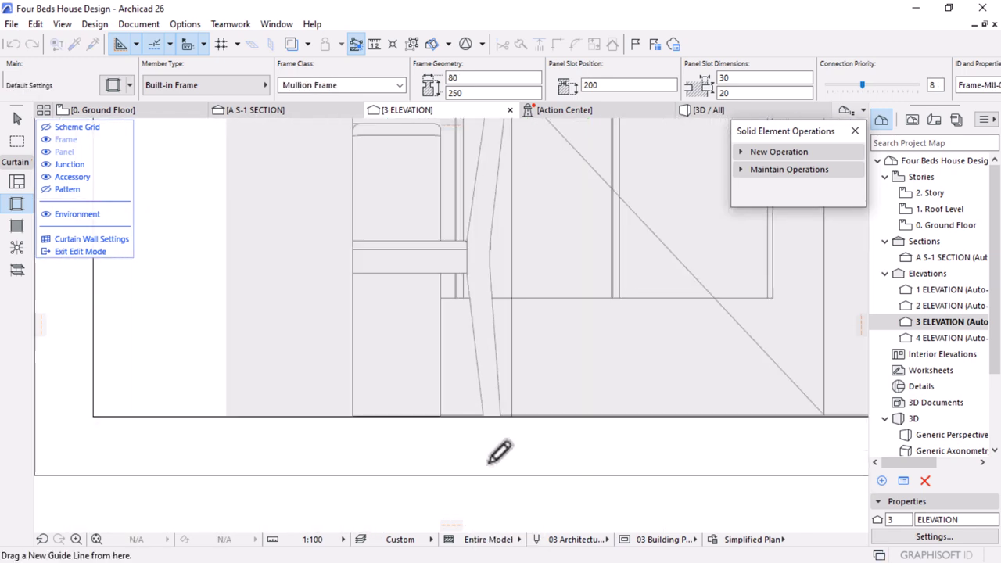
{"action": "left_click", "coordinate": [514, 416]}
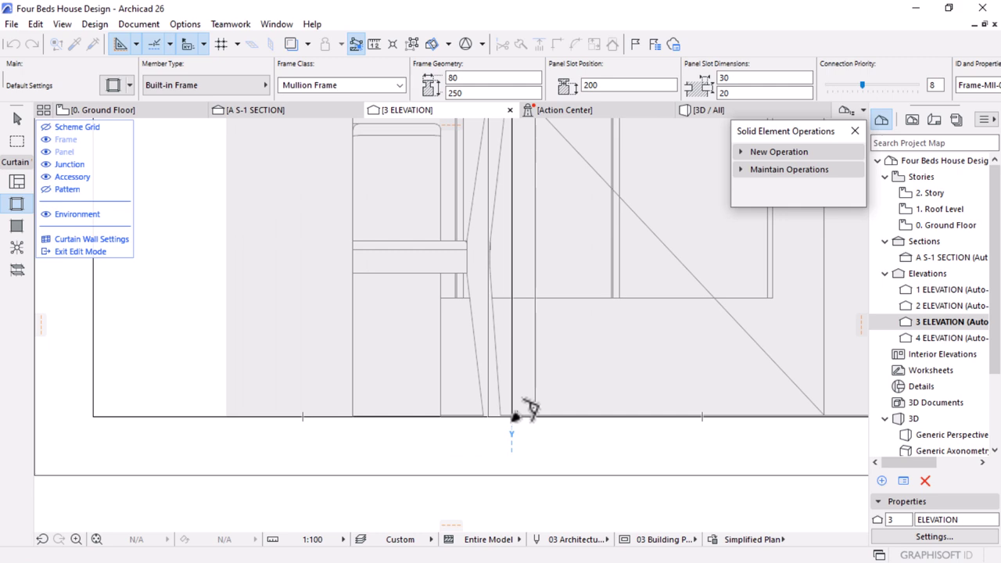
{"action": "scroll", "coordinate": [524, 410], "scroll_direction": "down", "scroll_amount": 3}
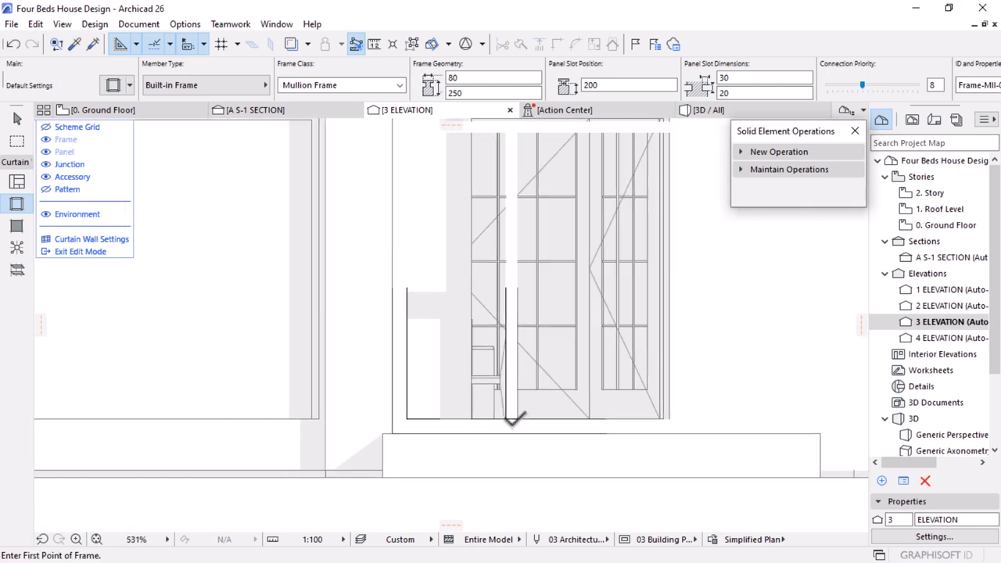
{"action": "scroll", "coordinate": [549, 400], "scroll_direction": "down", "scroll_amount": 4}
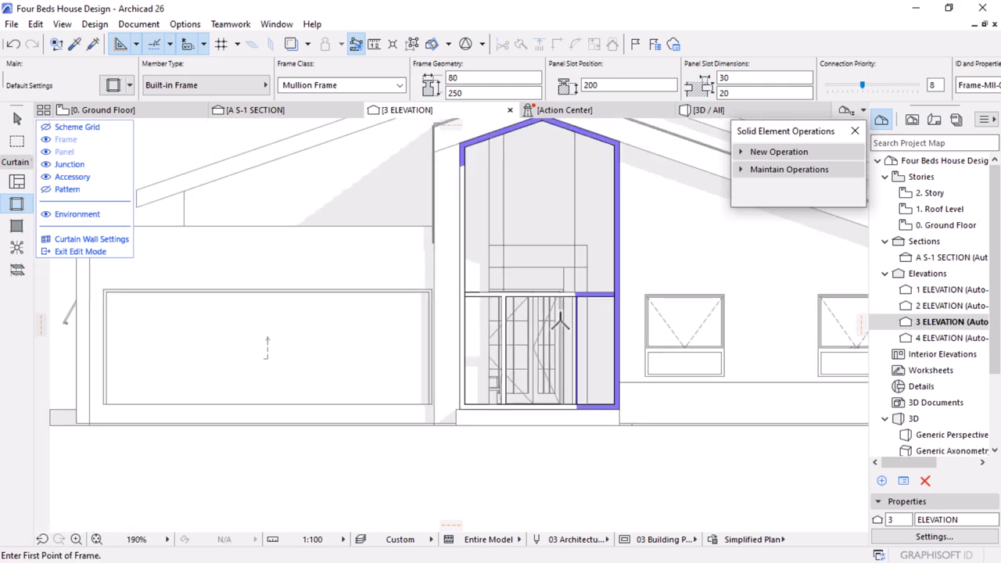
Place a vertical Mullion Frame from the gable apex of the curtain wall straight down to the window-head mullion
{"action": "scroll", "coordinate": [608, 199], "scroll_direction": "up", "scroll_amount": 4}
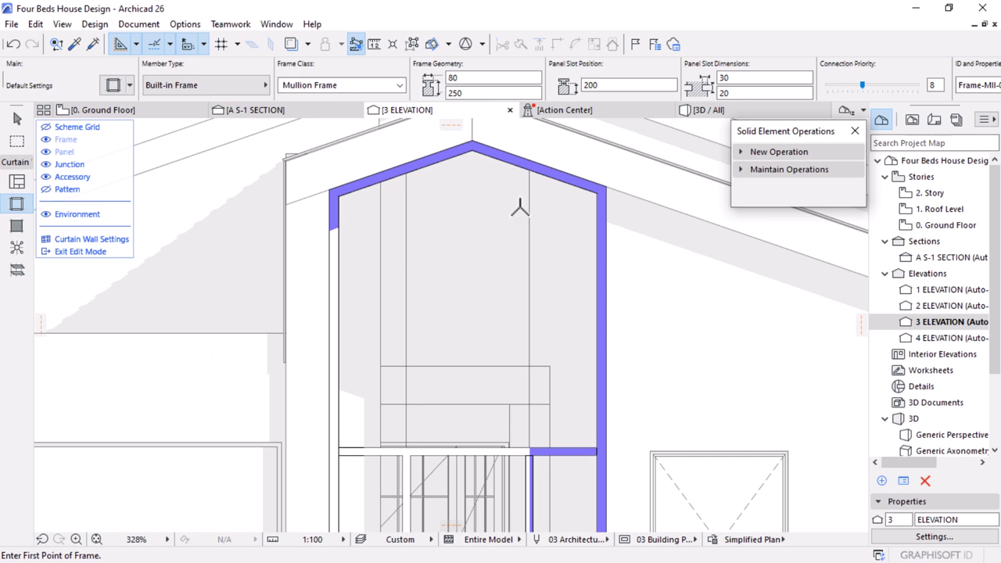
{"action": "left_click", "coordinate": [473, 150]}
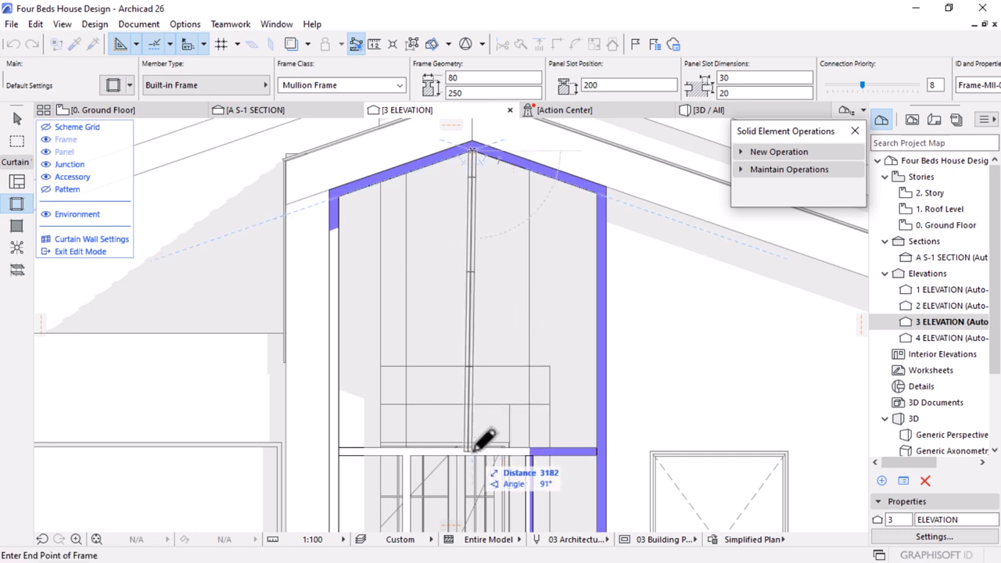
{"action": "scroll", "coordinate": [473, 450], "scroll_direction": "up", "scroll_amount": 8}
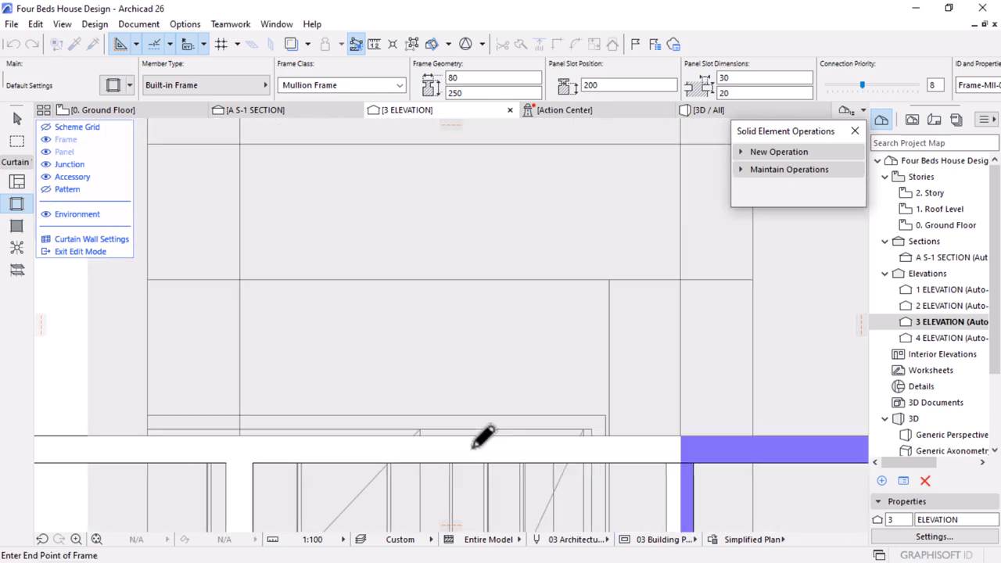
{"action": "left_click", "coordinate": [484, 430]}
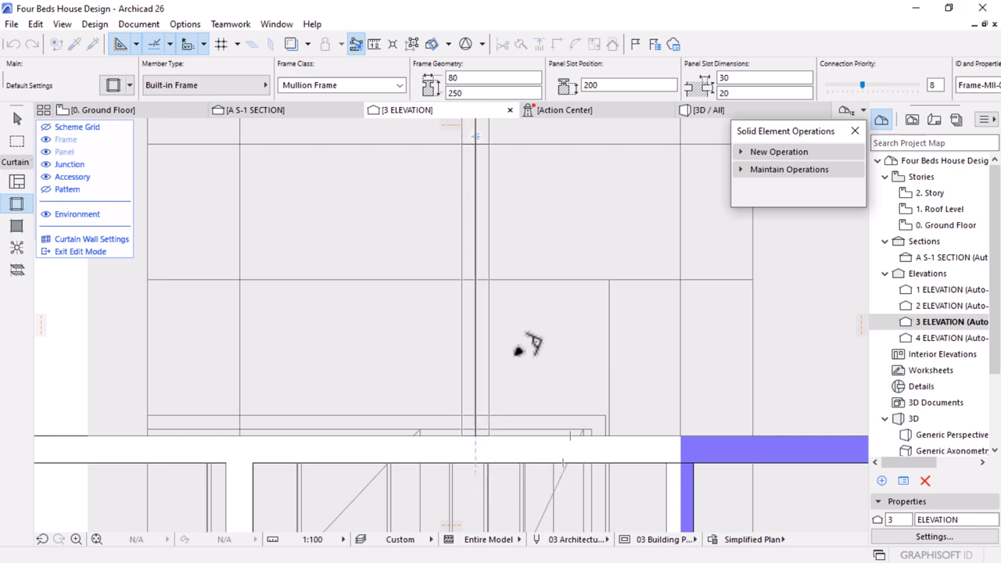
{"action": "scroll", "coordinate": [480, 383], "scroll_direction": "down", "scroll_amount": 8}
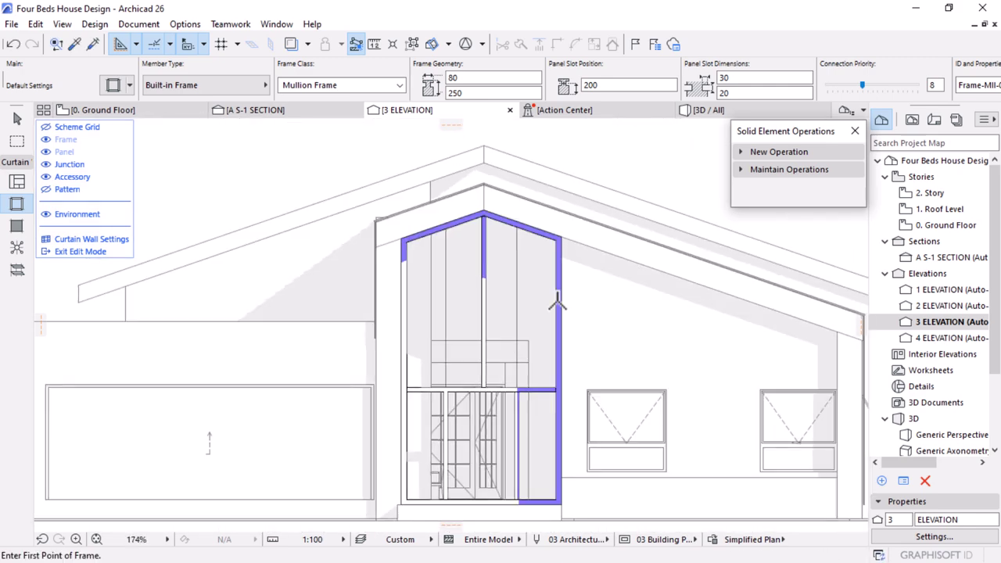
{"action": "scroll", "coordinate": [469, 277], "scroll_direction": "up", "scroll_amount": 4}
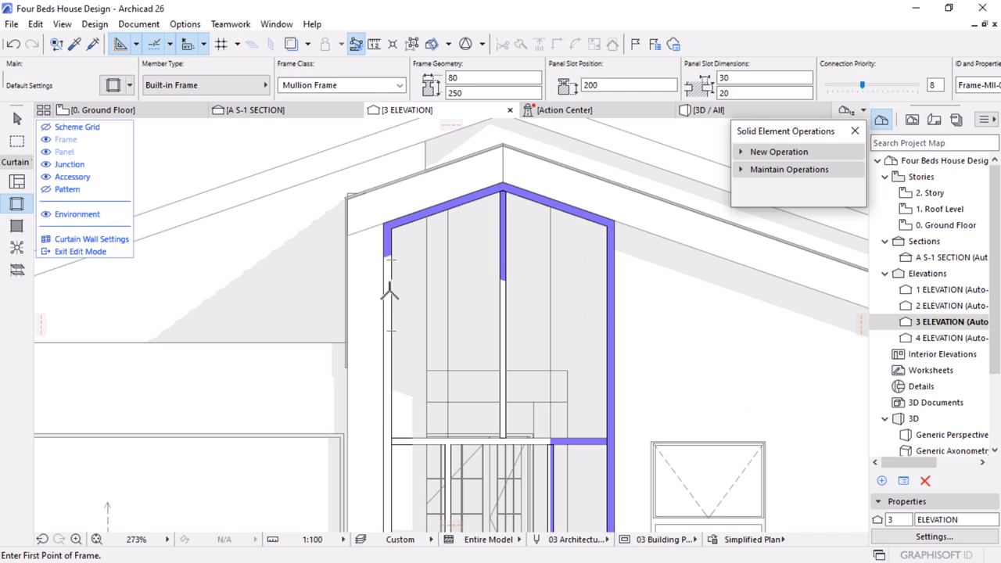
{"action": "left_click", "coordinate": [391, 286]}
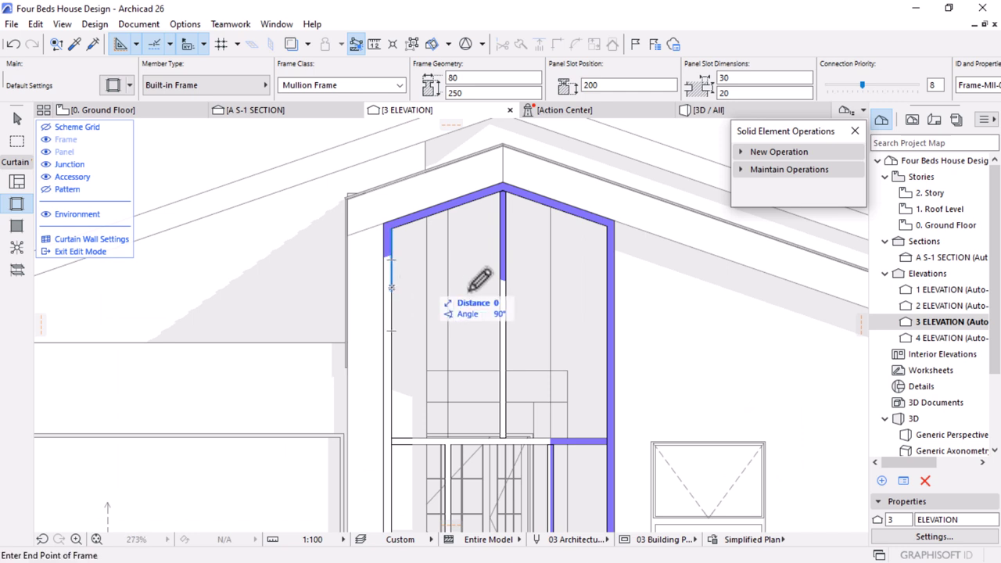
{"action": "left_click", "coordinate": [613, 290]}
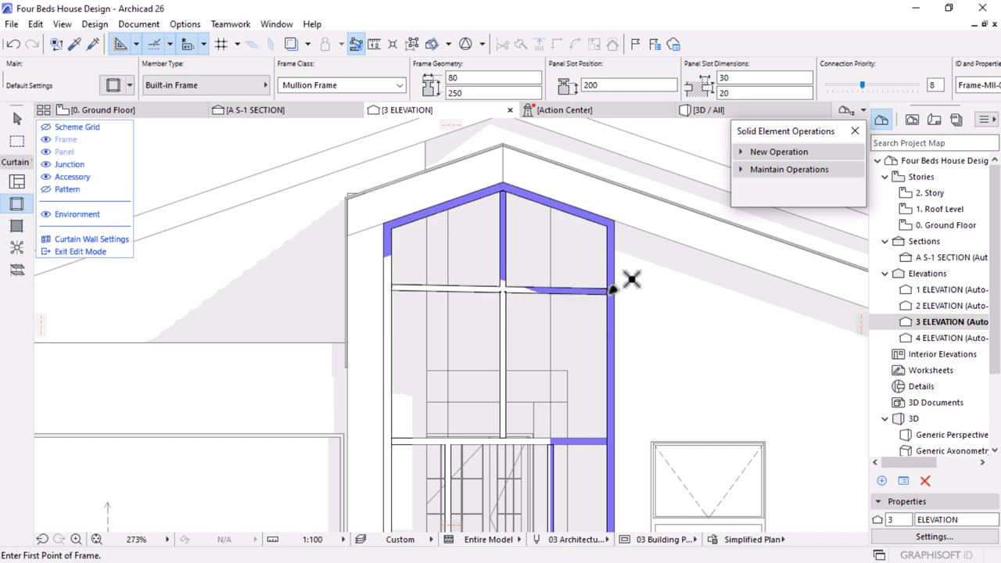
{"action": "key", "text": "ctrl+z"}
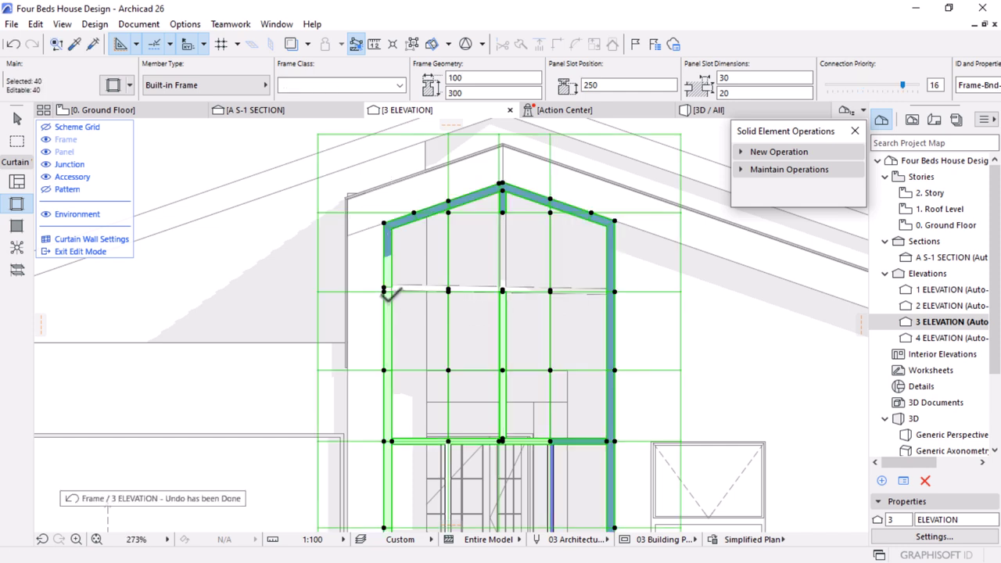
{"action": "key", "text": "Escape"}
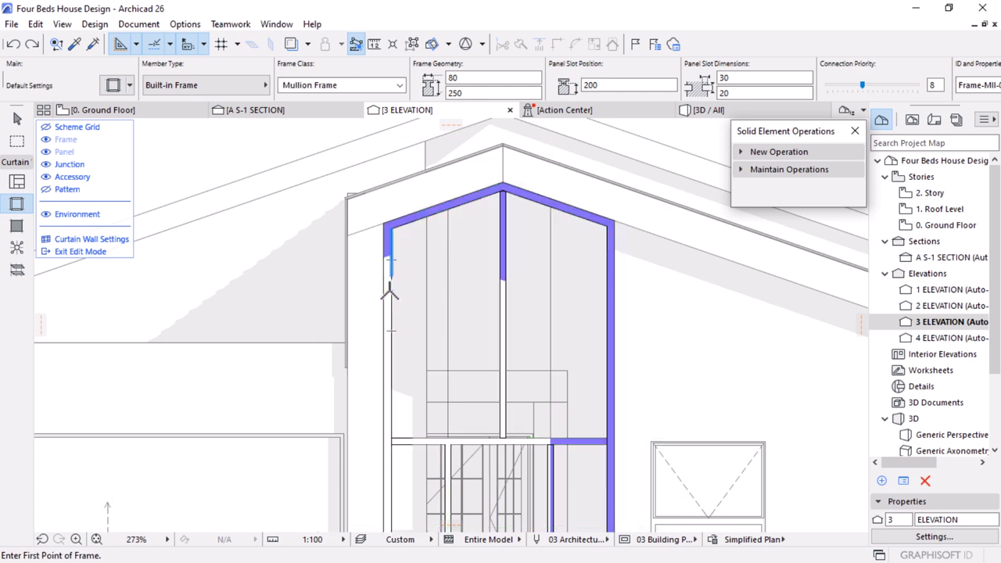
Place a level horizontal Mullion Frame across the curtain wall's full width on the gridline between the window-head mullion and the eaves
{"action": "left_click", "coordinate": [391, 290]}
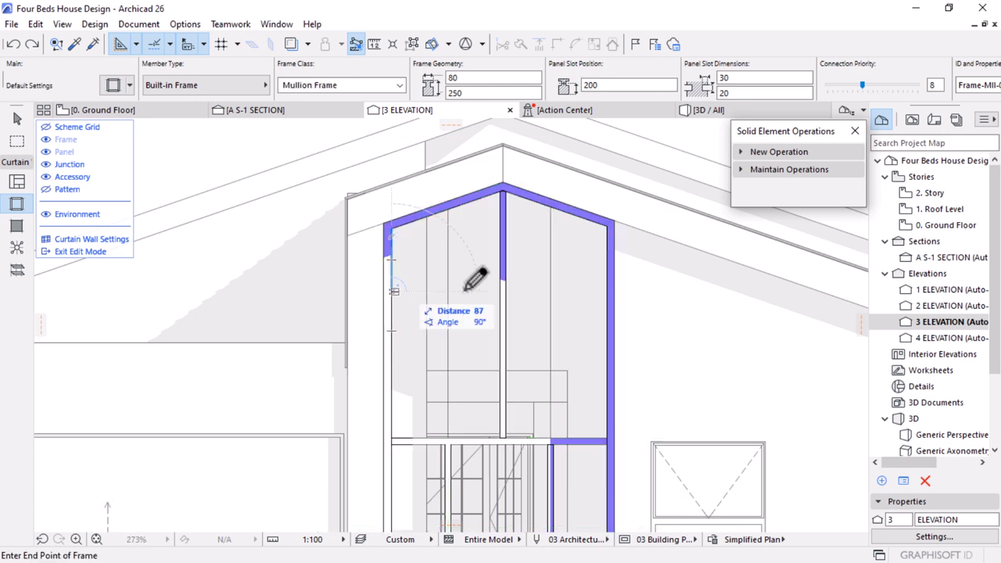
{"action": "left_click", "coordinate": [619, 280]}
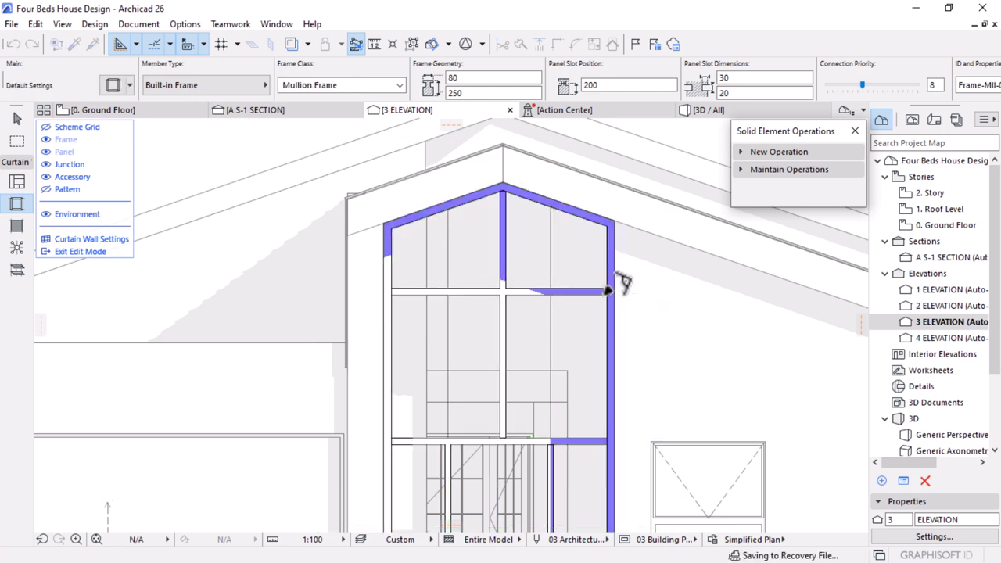
{"action": "scroll", "coordinate": [622, 283], "scroll_direction": "down", "scroll_amount": 5}
{"action": "scroll", "coordinate": [568, 318], "scroll_direction": "up", "scroll_amount": 3}
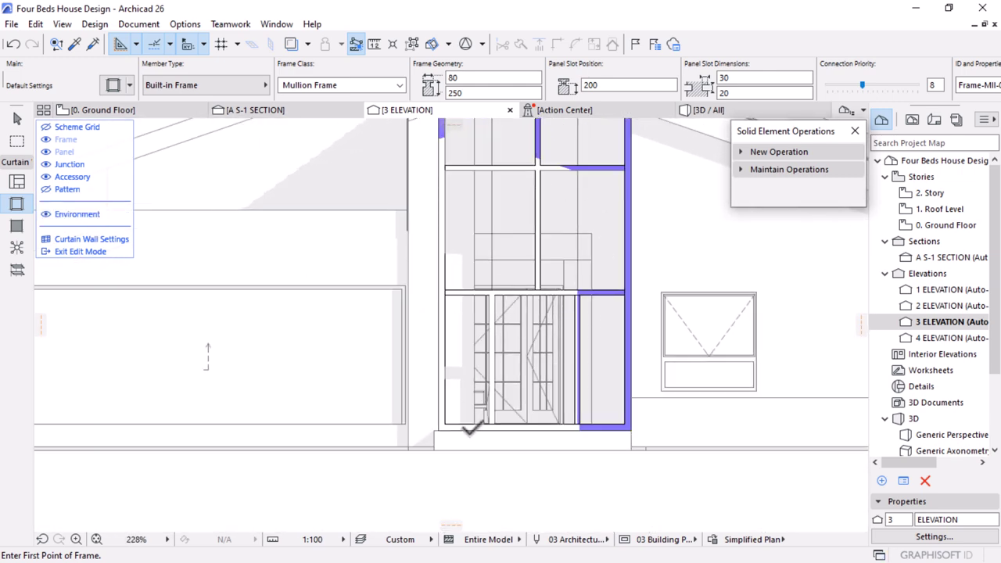
{"action": "scroll", "coordinate": [469, 429], "scroll_direction": "down", "scroll_amount": 3}
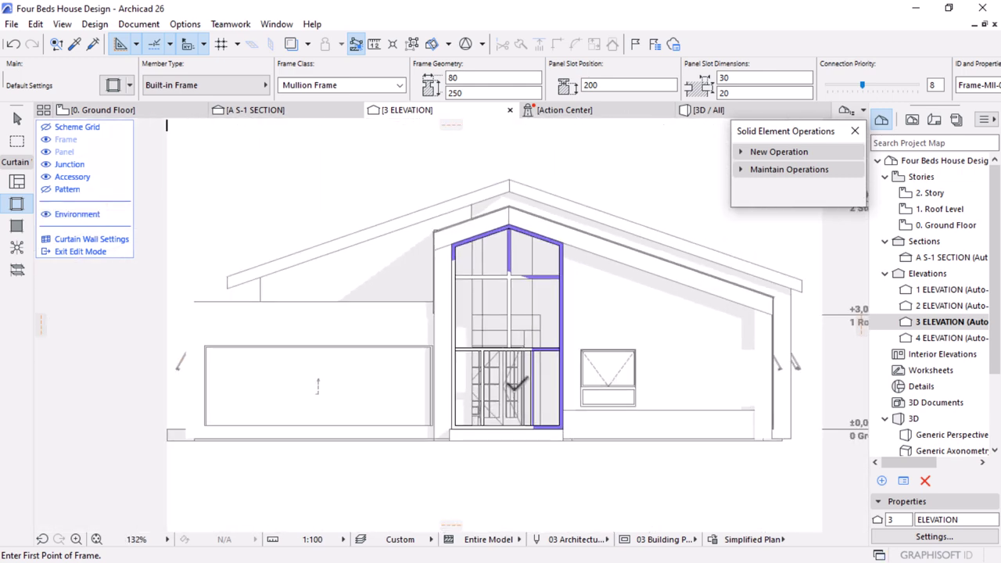
Fill the curtain wall cells above the window-head mullion, including the gable cells, with built-in Main Panels 20 thick
{"action": "left_click", "coordinate": [16, 226]}
{"action": "left_click", "coordinate": [548, 302]}
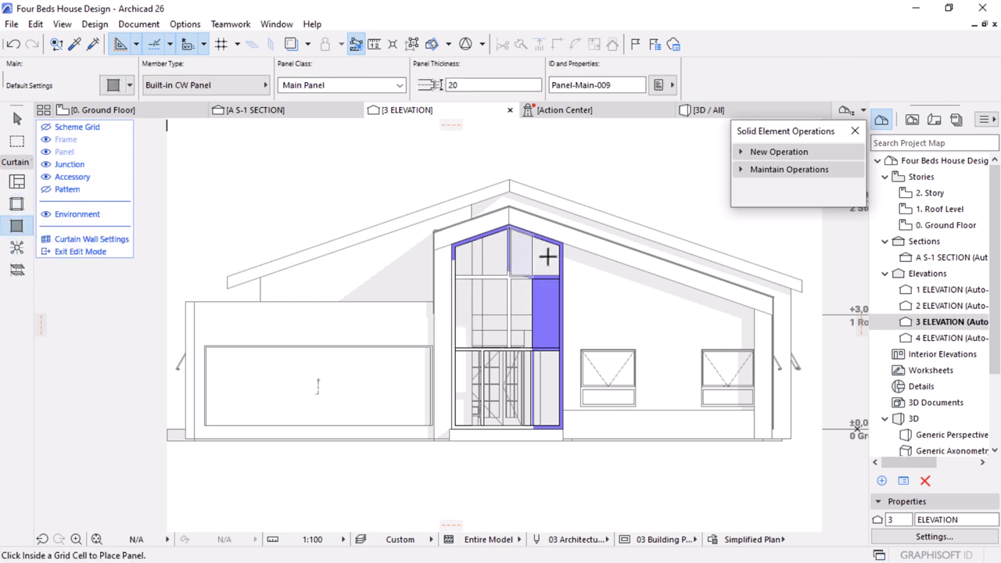
{"action": "left_click", "coordinate": [520, 304]}
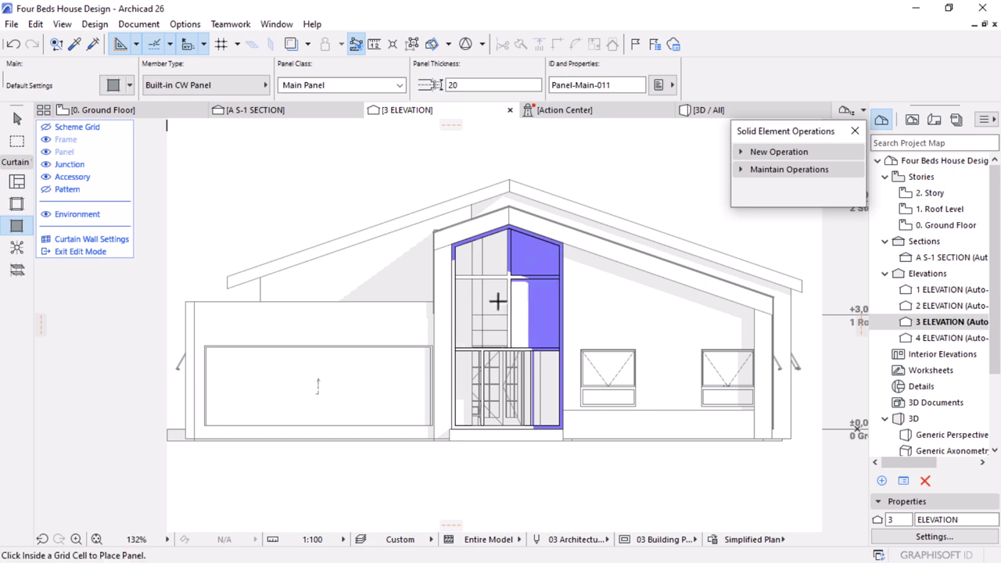
{"action": "left_click", "coordinate": [465, 304]}
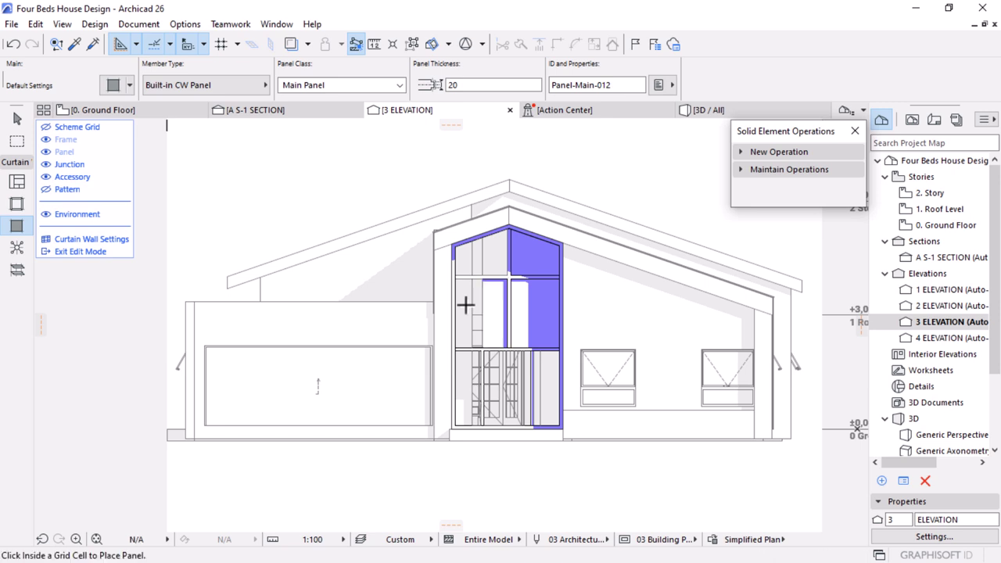
{"action": "left_click", "coordinate": [471, 273]}
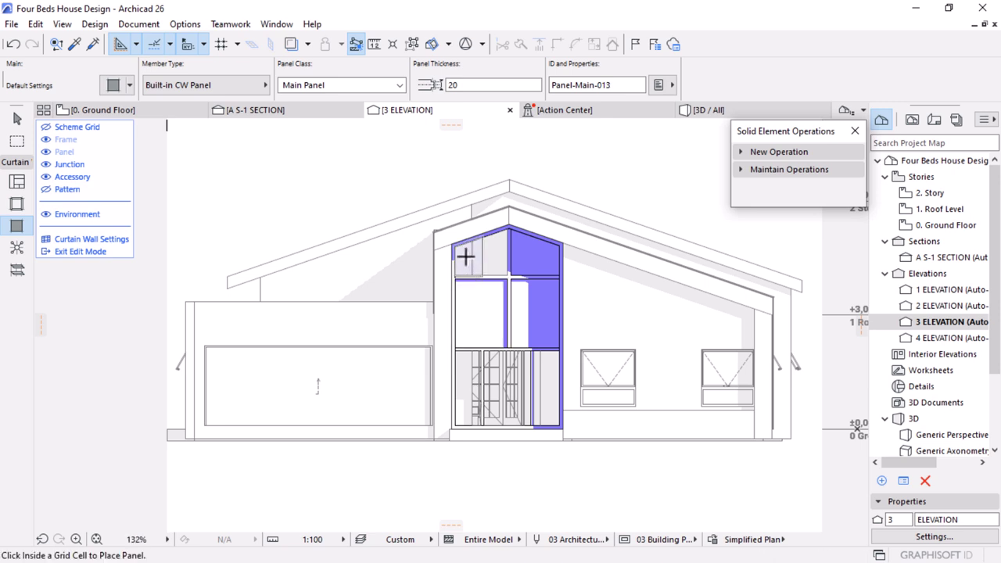
{"action": "left_click", "coordinate": [497, 252]}
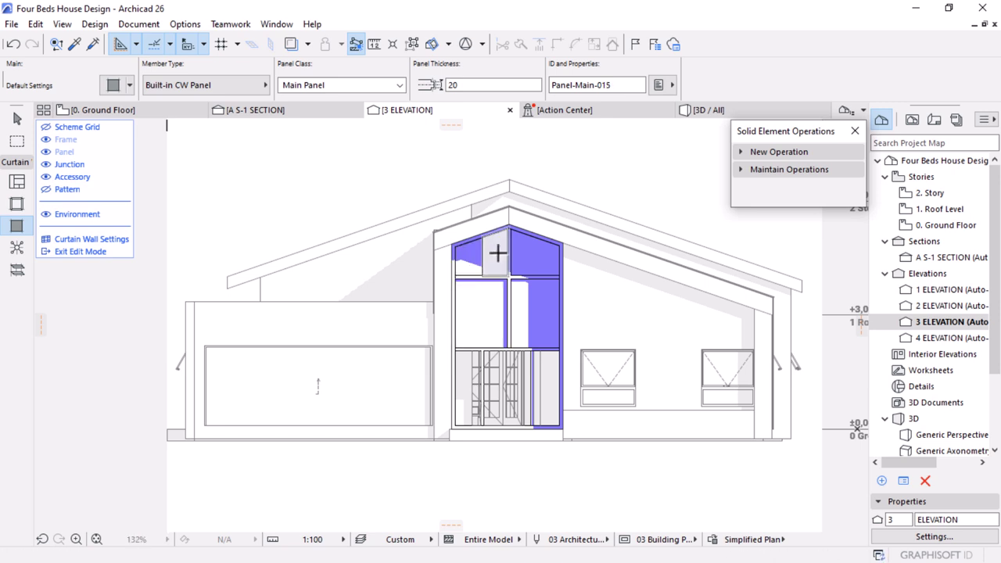
Fill the three curtain wall bays below the window-head mullion with built-in Main Panels
{"action": "scroll", "coordinate": [510, 431], "scroll_direction": "up", "scroll_amount": 4}
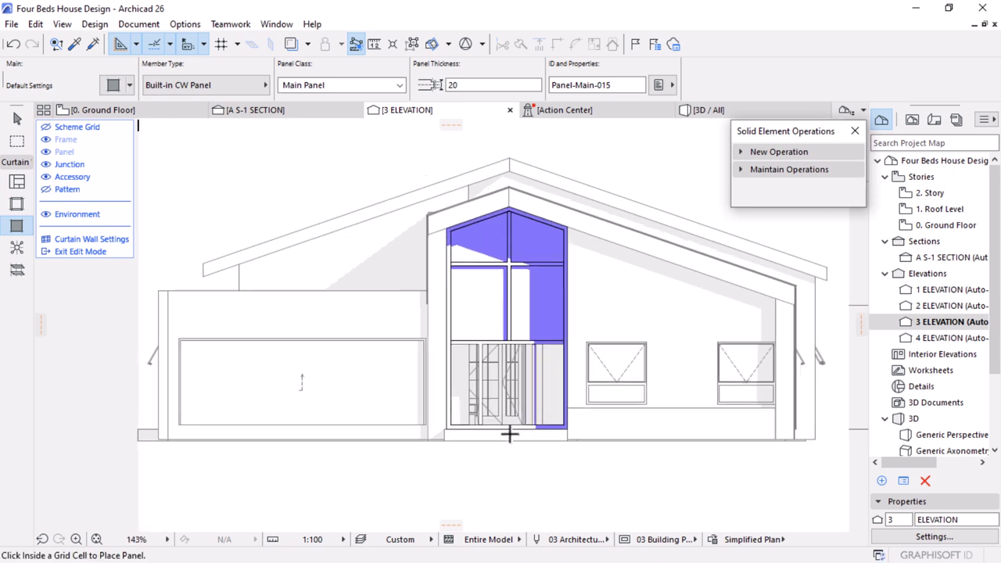
{"action": "left_click", "coordinate": [587, 334]}
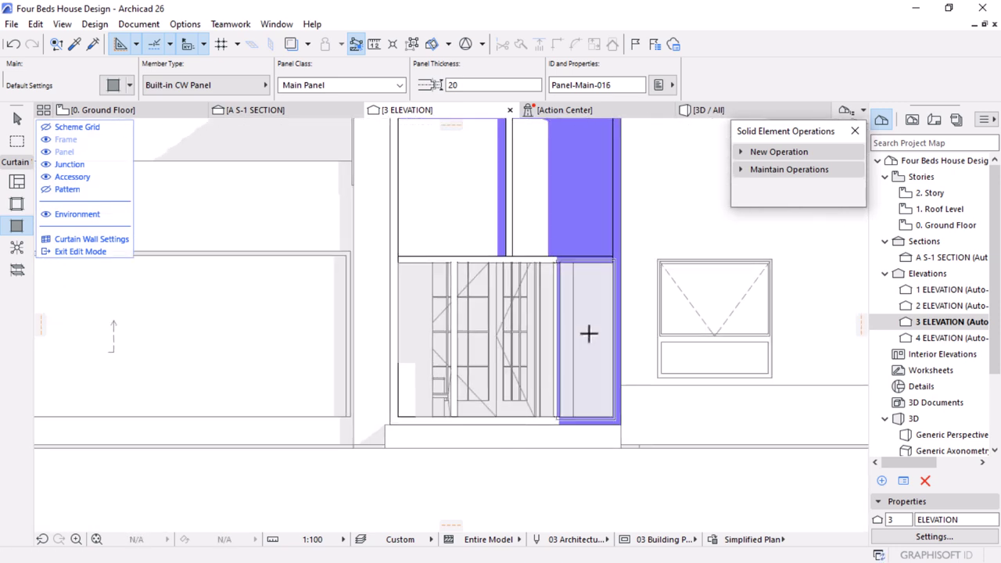
{"action": "left_click", "coordinate": [427, 324]}
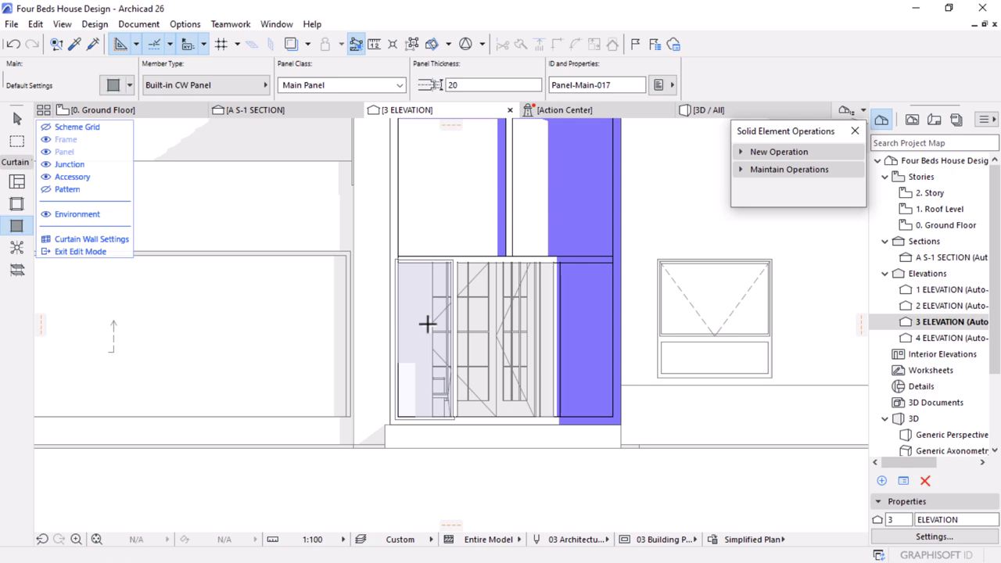
{"action": "left_click", "coordinate": [485, 310]}
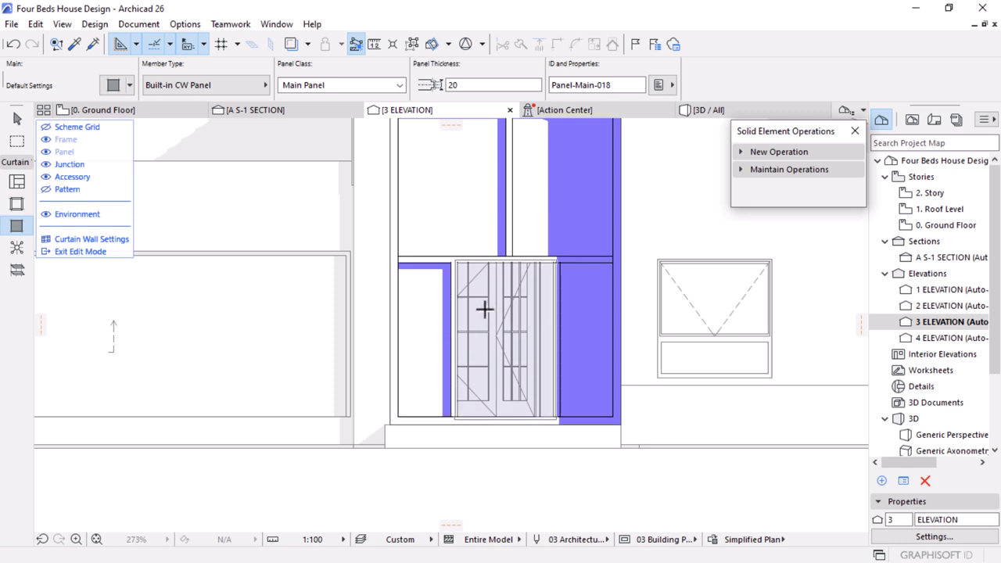
{"action": "scroll", "coordinate": [511, 393], "scroll_direction": "down", "scroll_amount": 5}
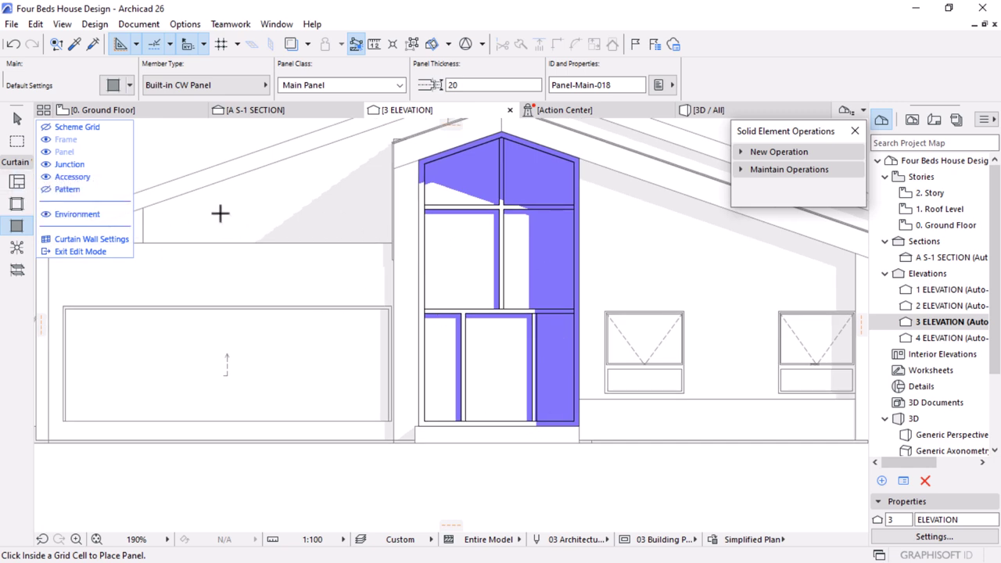
Change the central panel below the window-head mullion from a built-in panel to a CW Door 26
{"action": "left_click", "coordinate": [17, 118]}
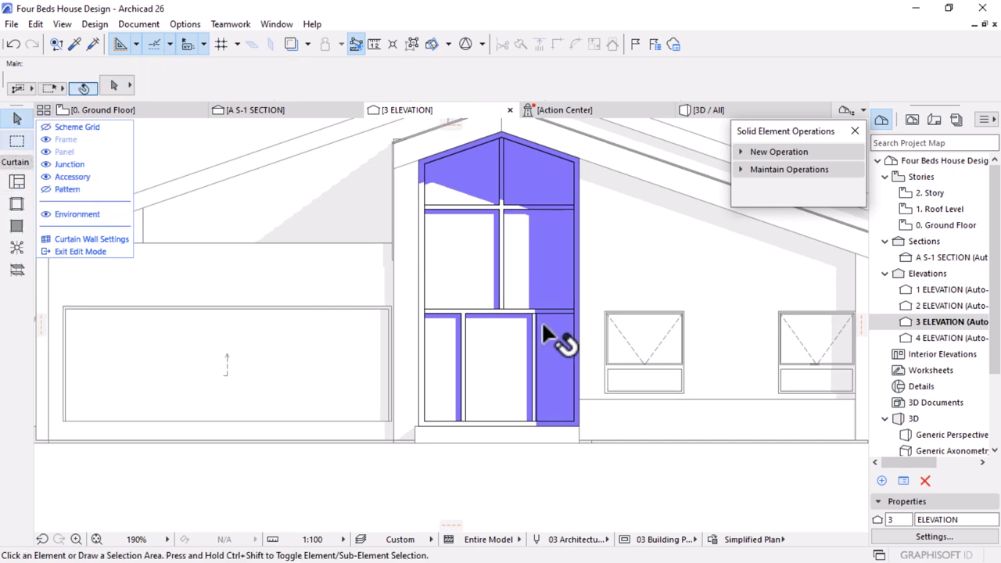
{"action": "left_click", "coordinate": [504, 335]}
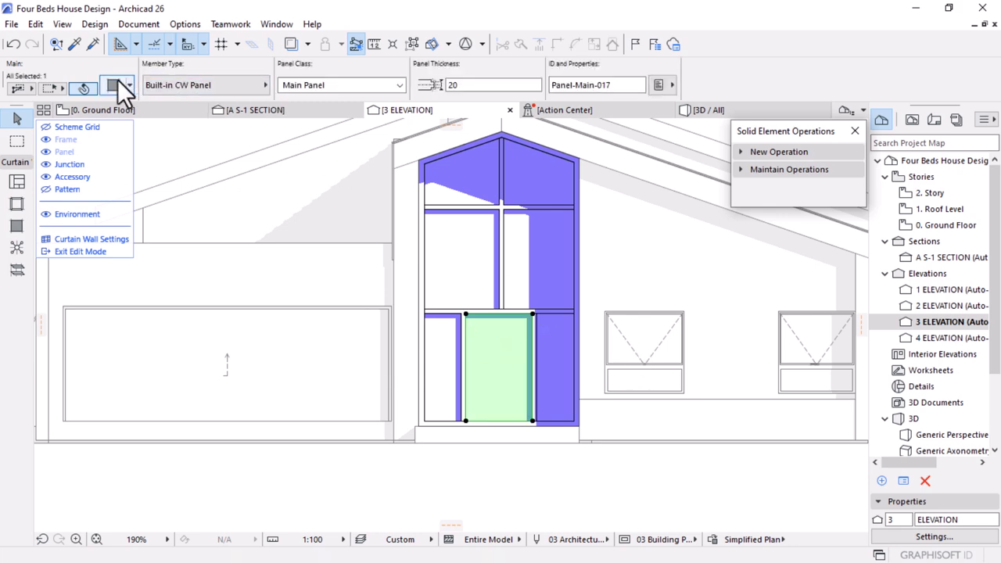
{"action": "left_click", "coordinate": [113, 85]}
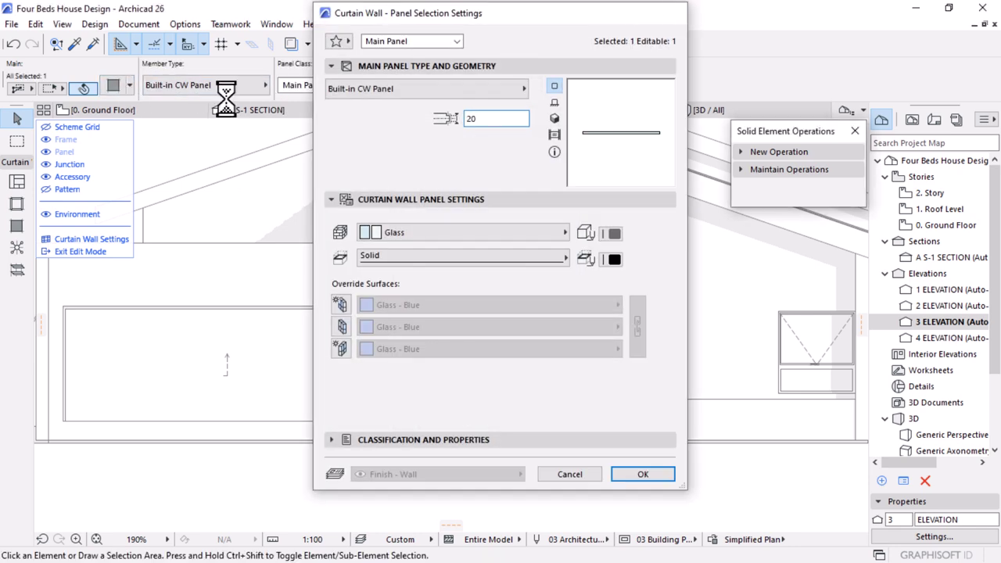
{"action": "key", "text": "Return"}
{"action": "left_click", "coordinate": [198, 84]}
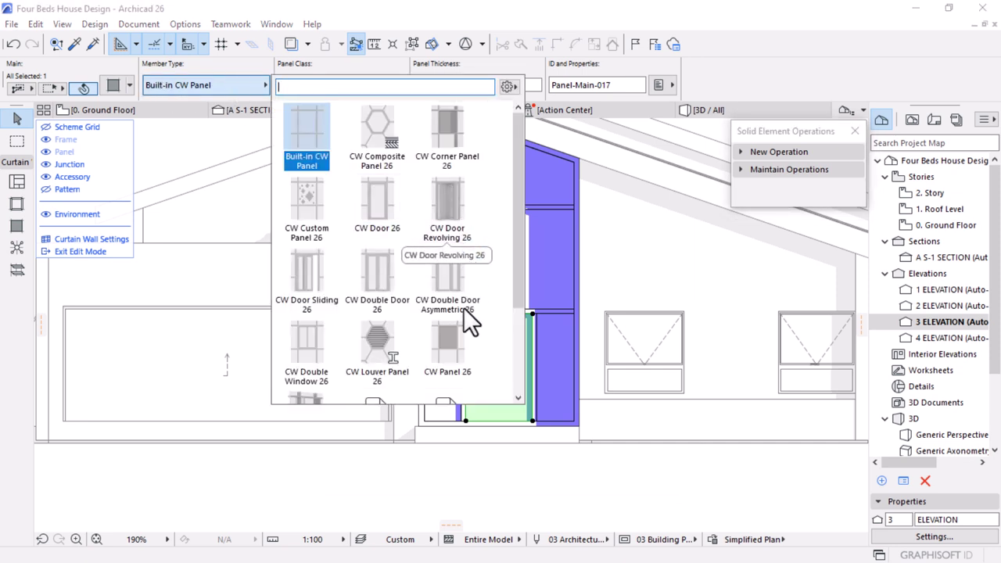
{"action": "left_click", "coordinate": [382, 212]}
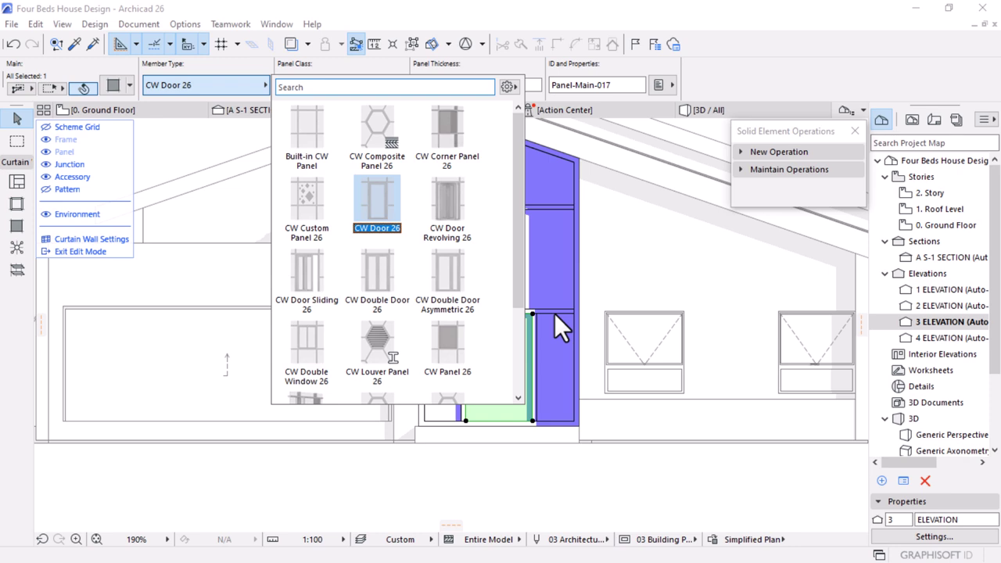
{"action": "left_click", "coordinate": [554, 314]}
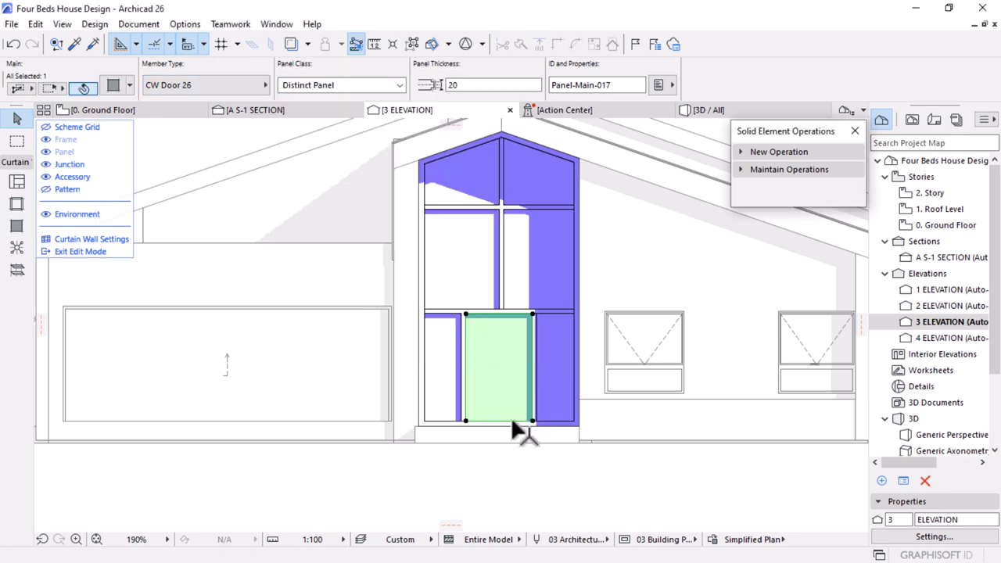
Set both the 2D and 3D detail levels of the curtain wall door to Full in its panel settings
{"action": "scroll", "coordinate": [535, 418], "scroll_direction": "up", "scroll_amount": 5}
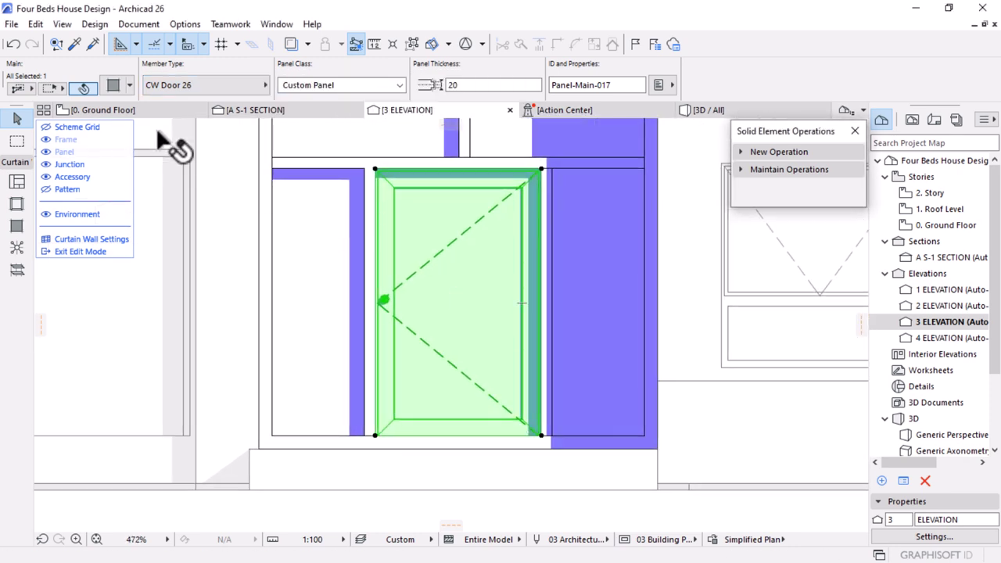
{"action": "double_click", "coordinate": [396, 244]}
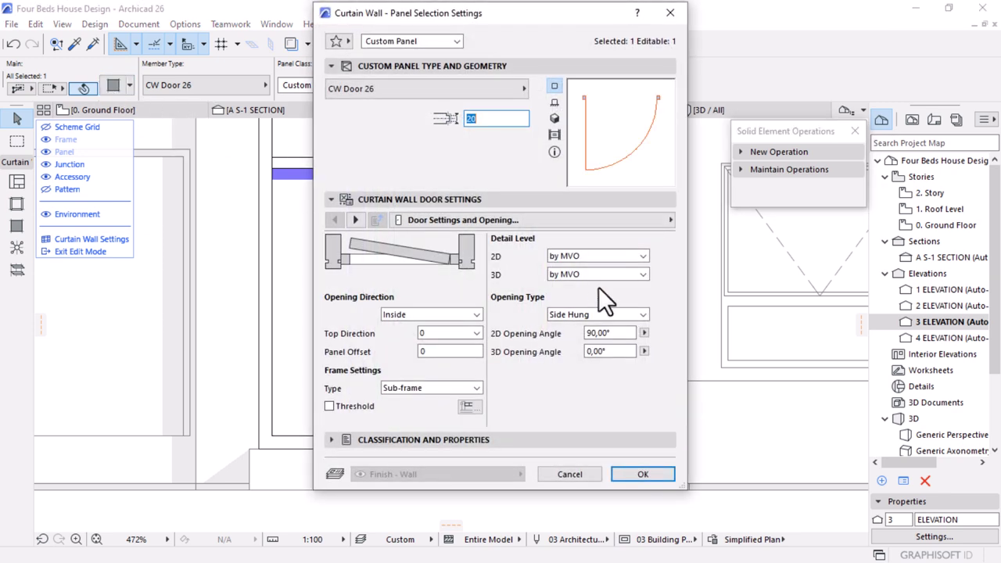
{"action": "left_click", "coordinate": [639, 256]}
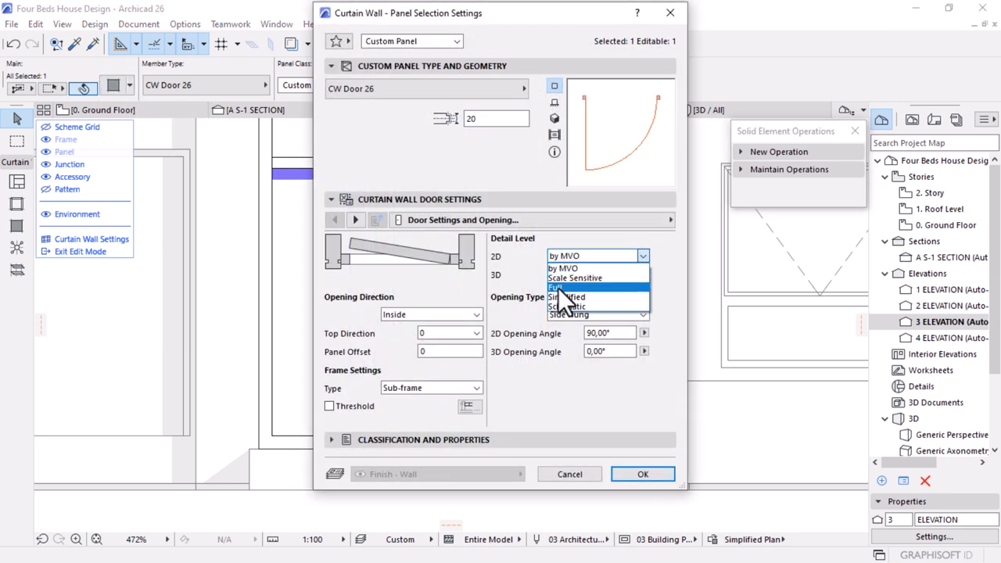
{"action": "left_click", "coordinate": [563, 288]}
{"action": "left_click", "coordinate": [622, 275]}
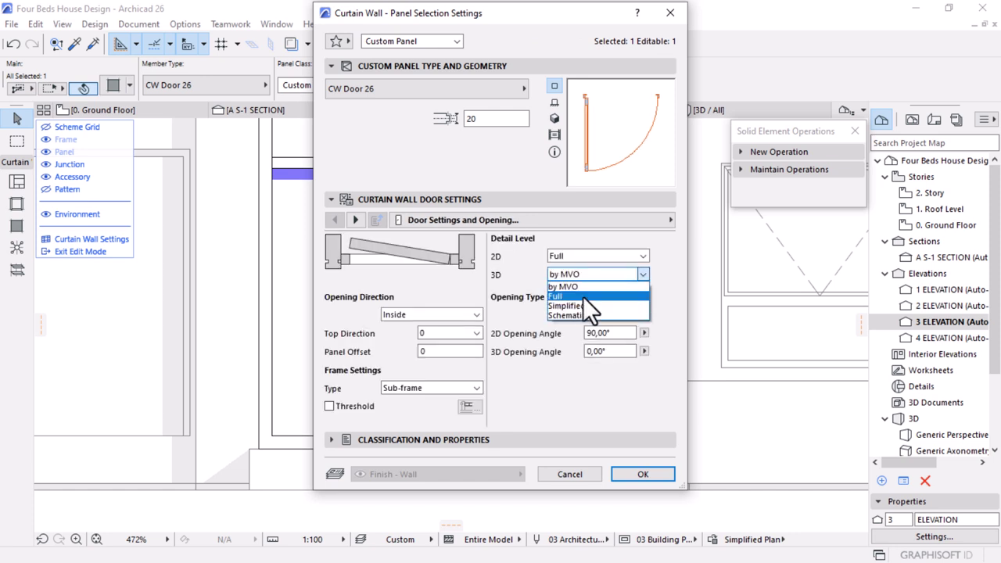
{"action": "left_click", "coordinate": [576, 297]}
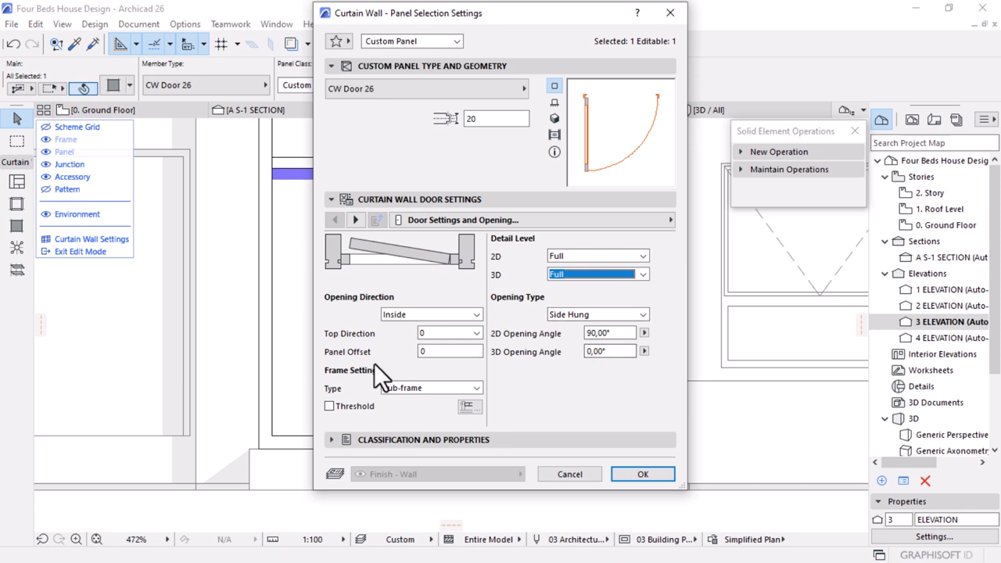
Set the door's leaf frame width to 40 and its handle to Style 11
{"action": "left_click", "coordinate": [357, 223]}
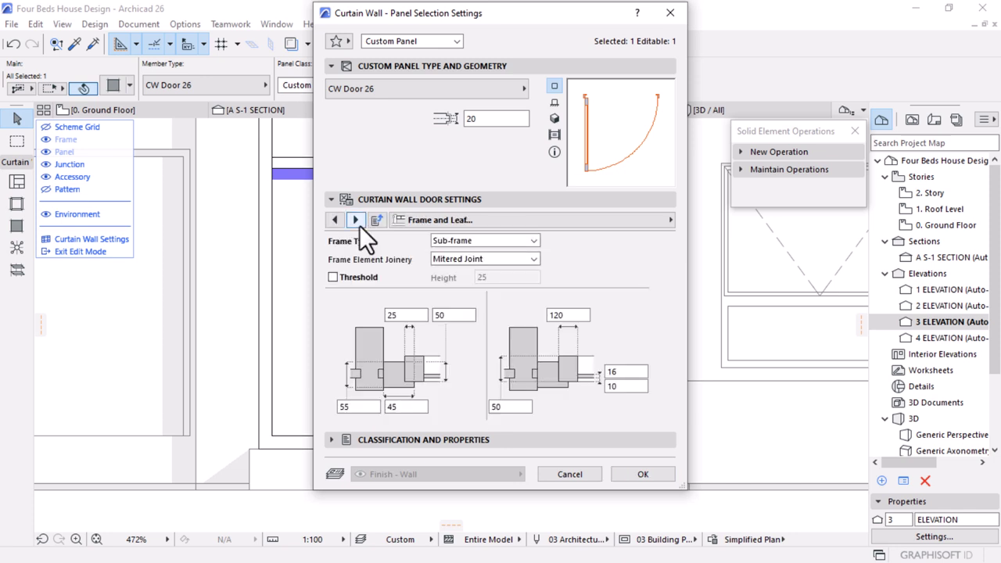
{"action": "left_click", "coordinate": [357, 222]}
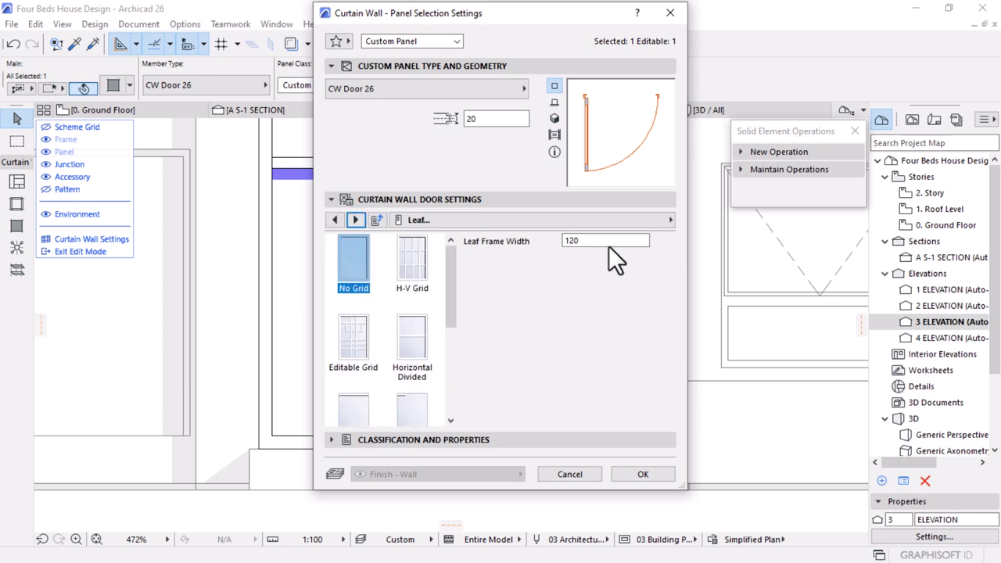
{"action": "left_click", "coordinate": [576, 242]}
{"action": "left_click_drag", "start_coordinate": [576, 242], "coordinate": [525, 244]}
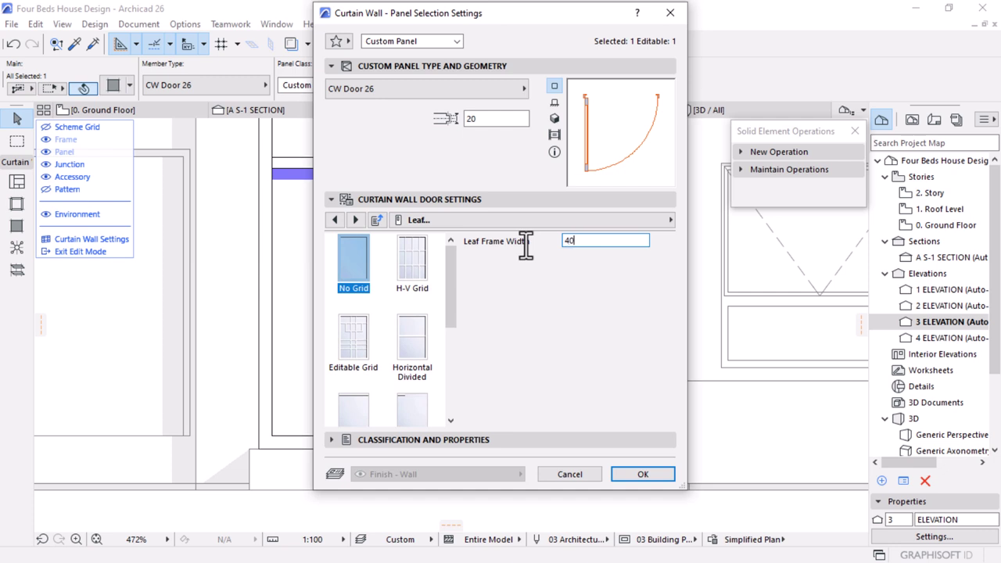
{"action": "left_click", "coordinate": [355, 221]}
{"action": "left_click", "coordinate": [469, 278]}
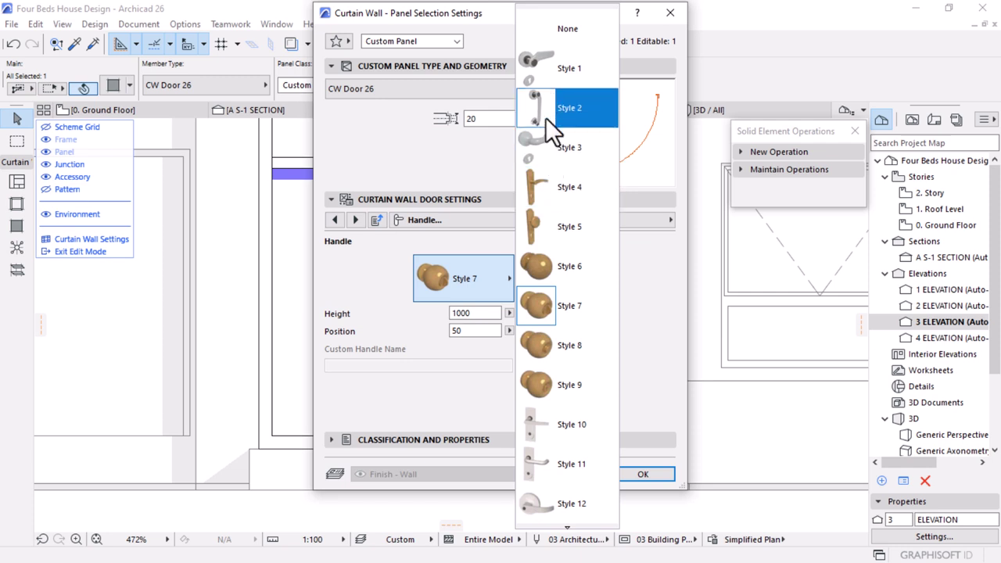
{"action": "left_click", "coordinate": [544, 459]}
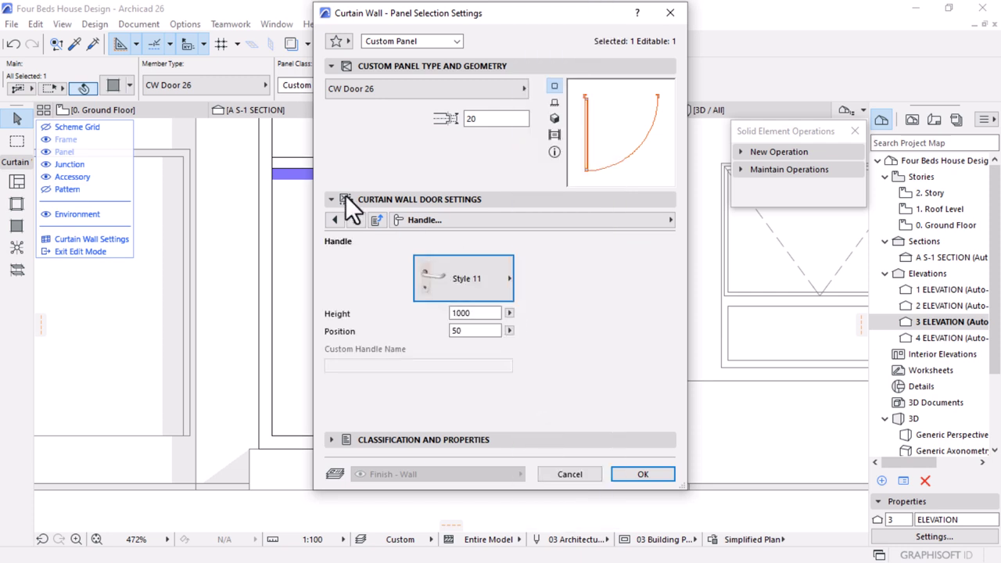
Override the model view options for the door's 2D symbolic display, using a Dashed opening line with pen 2
{"action": "left_click", "coordinate": [353, 220]}
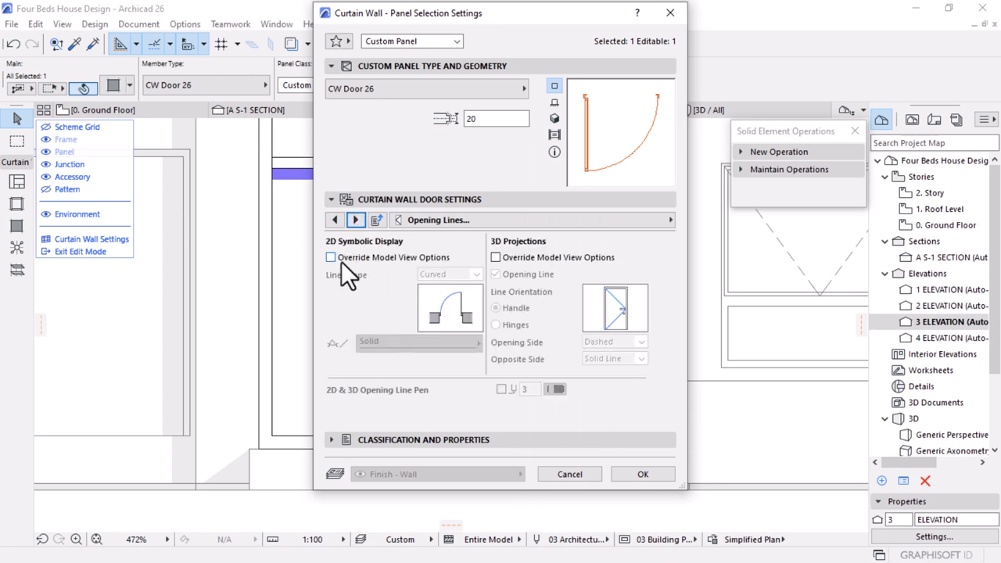
{"action": "left_click", "coordinate": [341, 261]}
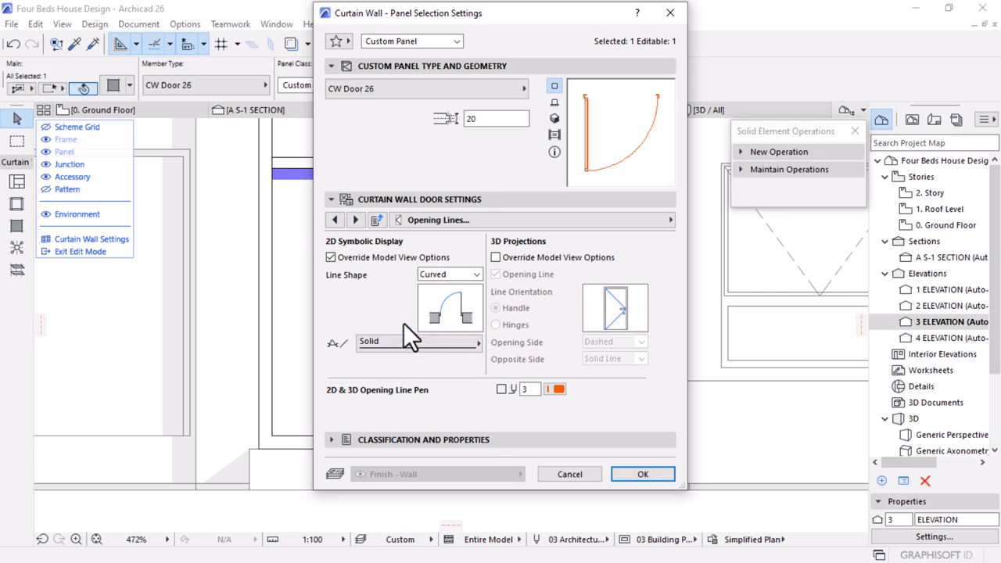
{"action": "left_click", "coordinate": [435, 342]}
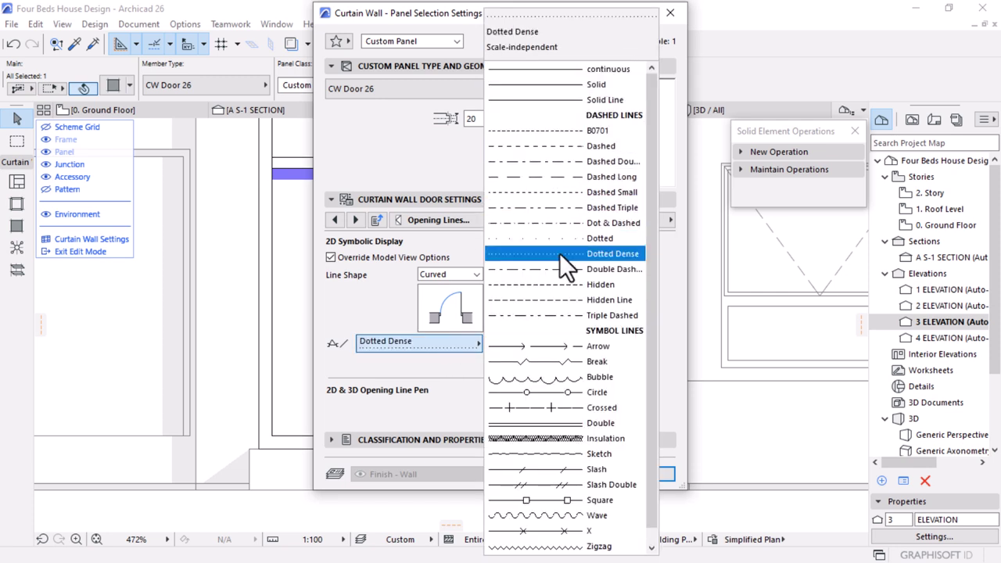
{"action": "left_click", "coordinate": [583, 148]}
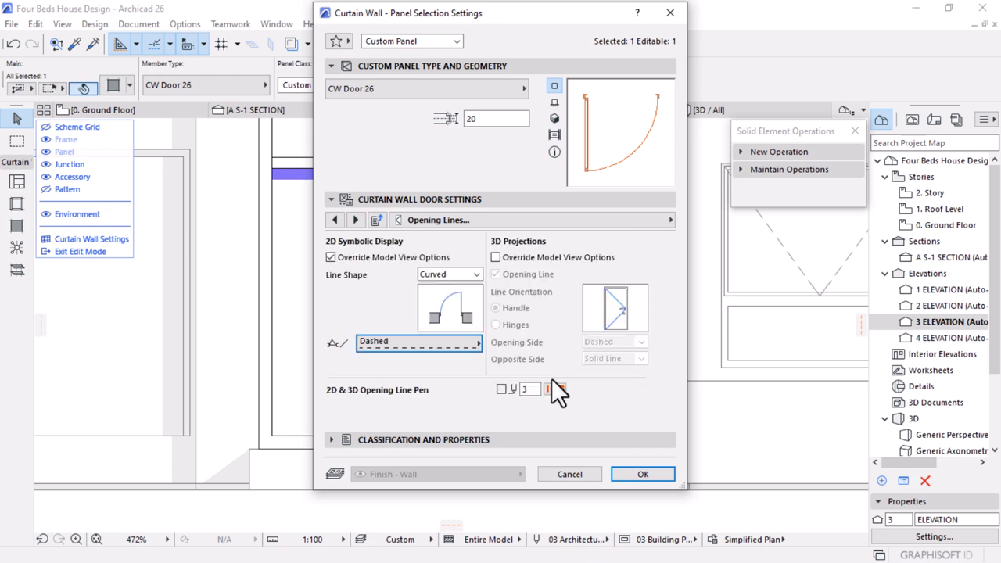
{"action": "left_click", "coordinate": [558, 383]}
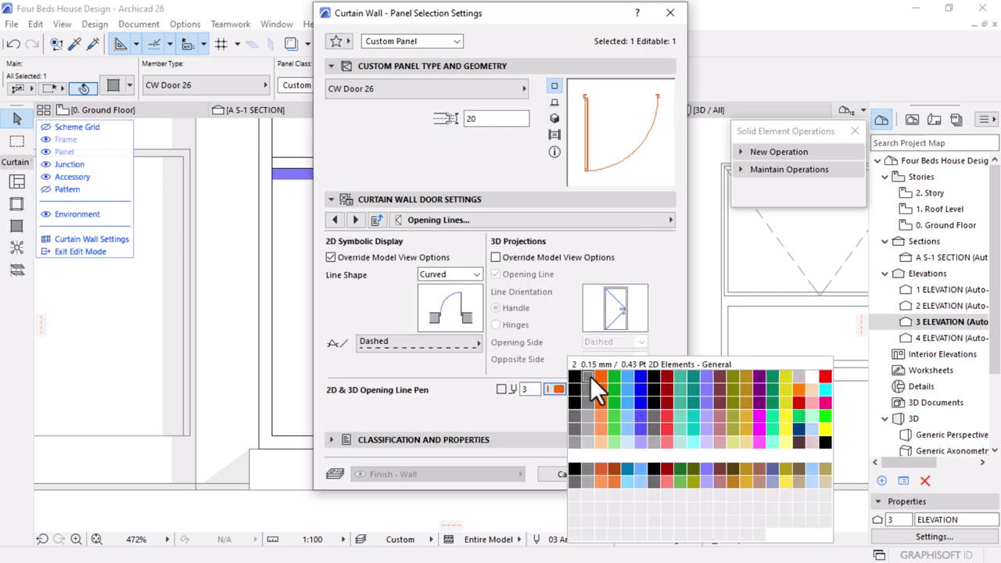
{"action": "left_click", "coordinate": [590, 377]}
Try the Dashed Long line type for the 2D opening line, settle on Dashed, and apply the door settings
{"action": "left_click", "coordinate": [433, 344]}
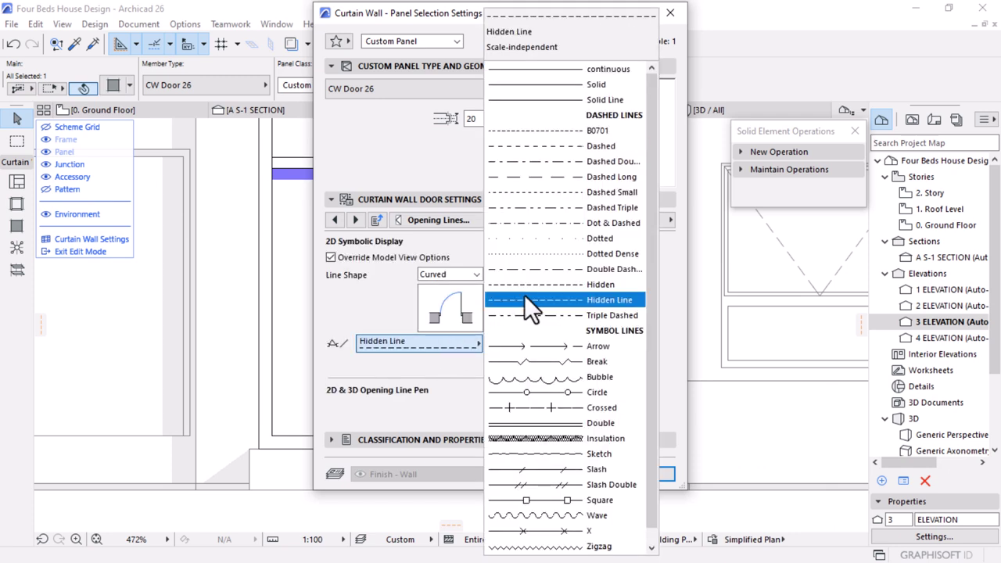
{"action": "left_click", "coordinate": [591, 179]}
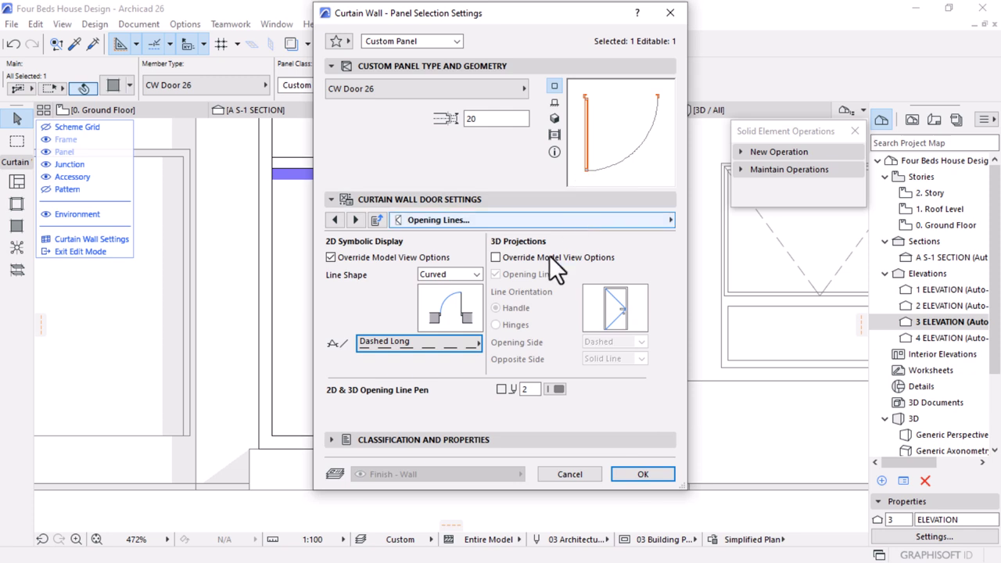
{"action": "left_click", "coordinate": [458, 344]}
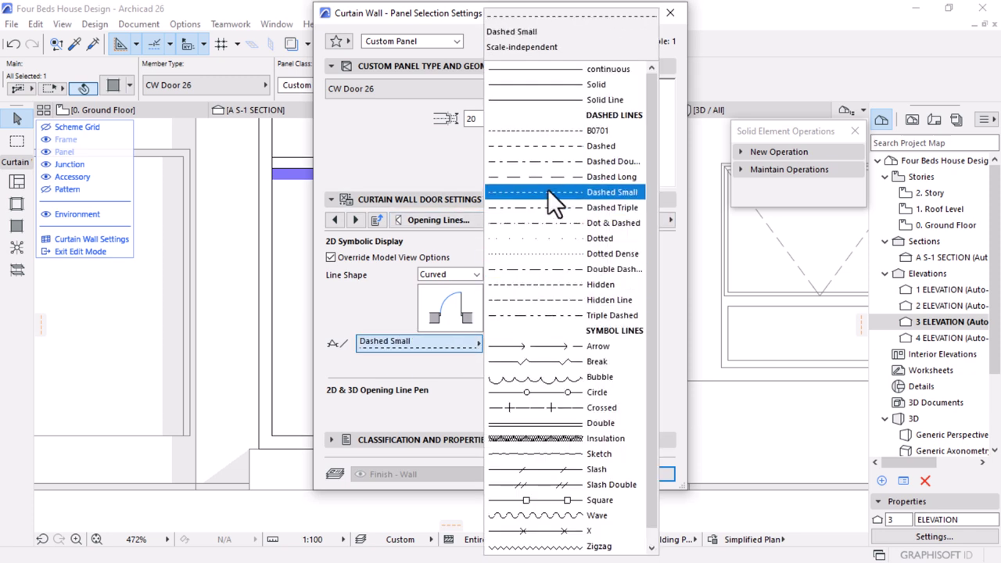
{"action": "left_click", "coordinate": [564, 146]}
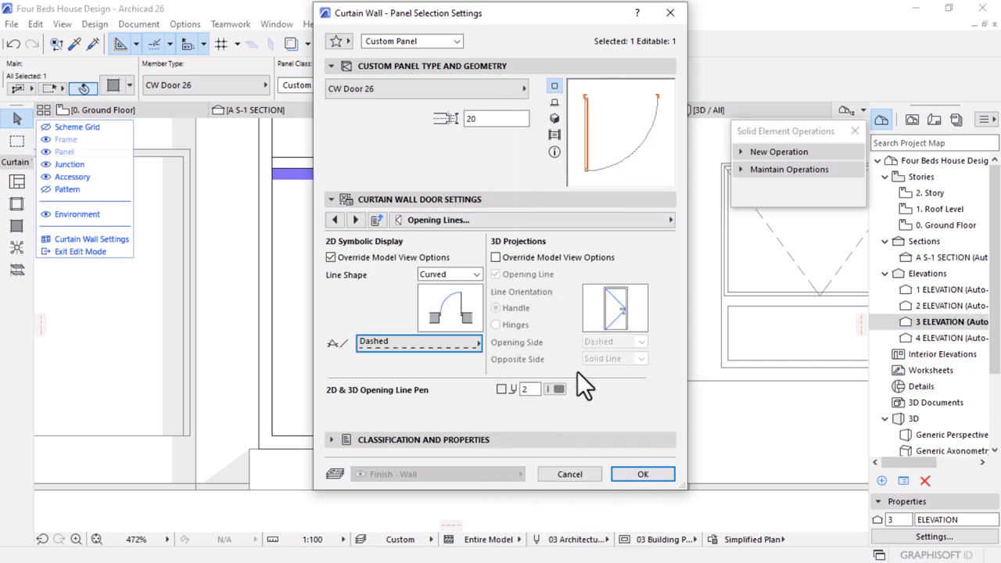
{"action": "left_click", "coordinate": [364, 216]}
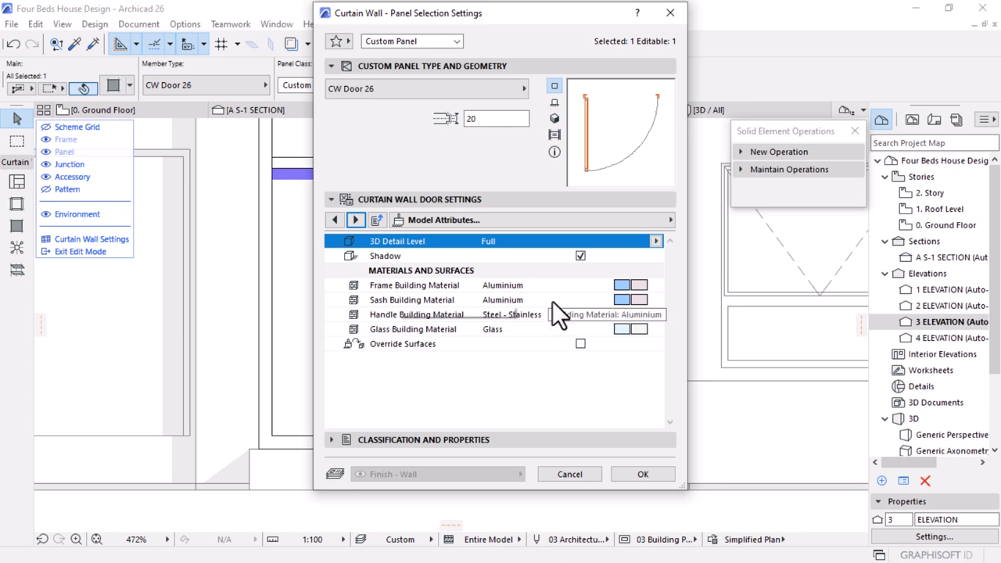
{"action": "left_click", "coordinate": [635, 474]}
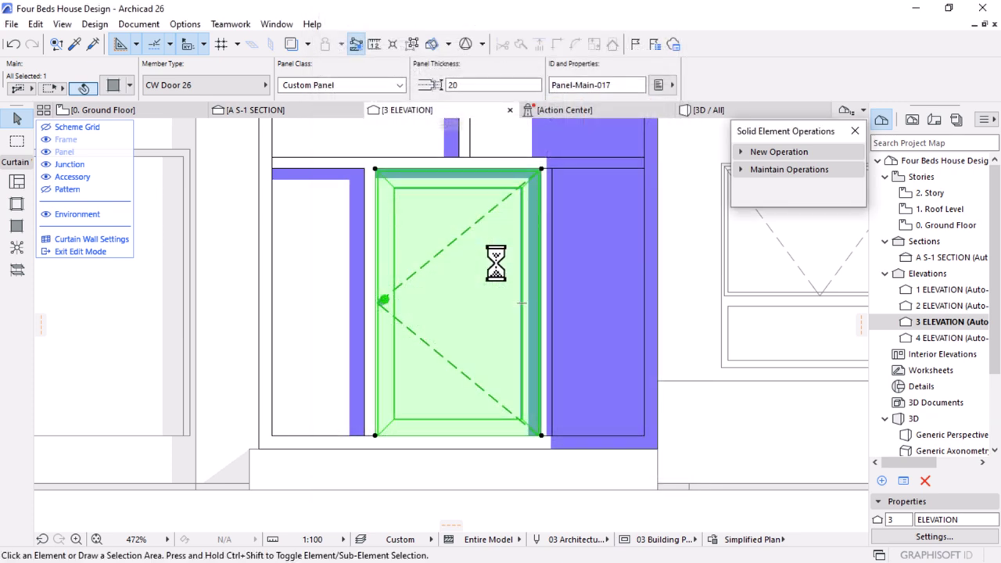
Check the entrance curtain wall and its new door in the 3D view, and exit curtain wall edit mode
{"action": "scroll", "coordinate": [476, 325], "scroll_direction": "down", "scroll_amount": 3}
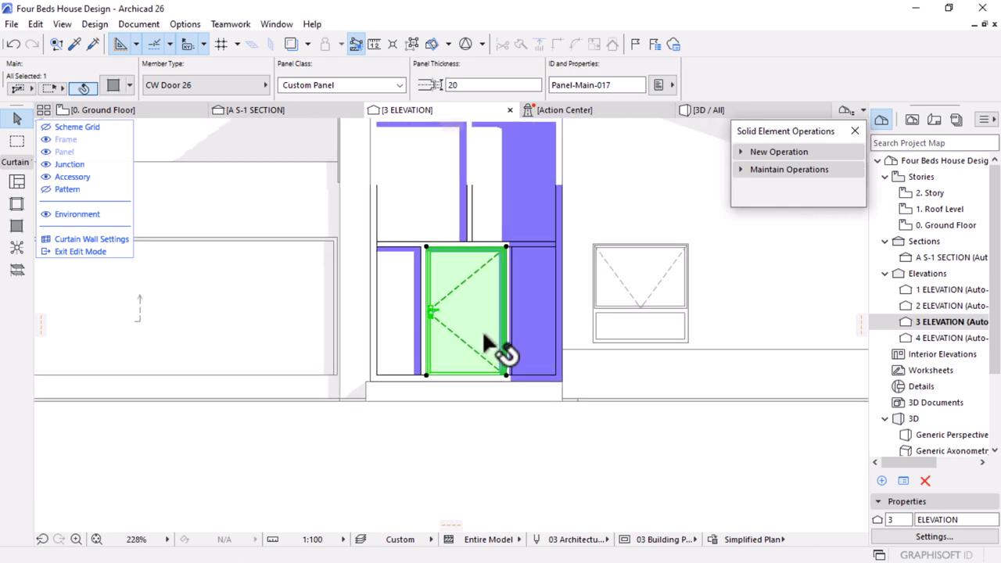
{"action": "left_click", "coordinate": [701, 111]}
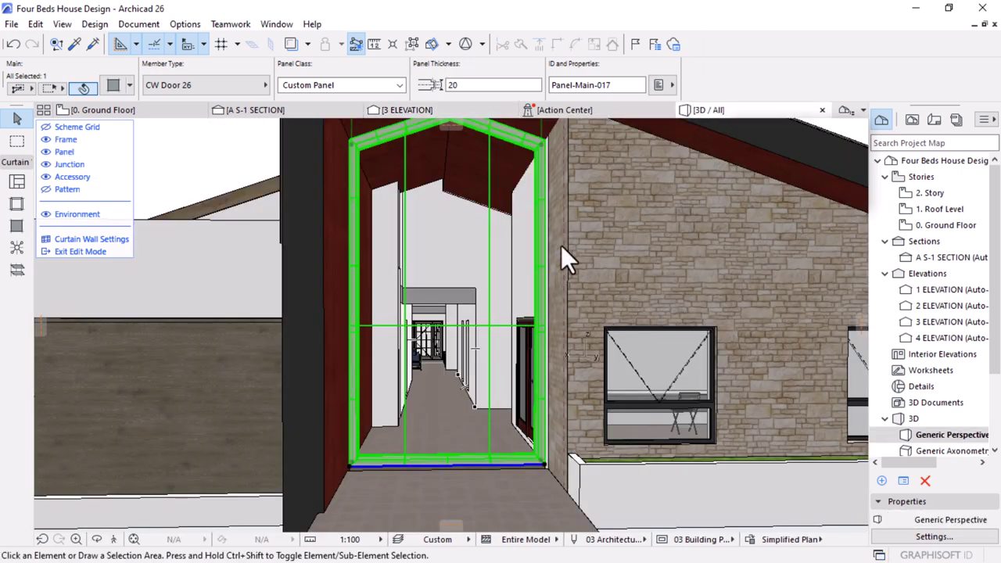
{"action": "left_click", "coordinate": [561, 245]}
{"action": "scroll", "coordinate": [502, 344], "scroll_direction": "down", "scroll_amount": 3}
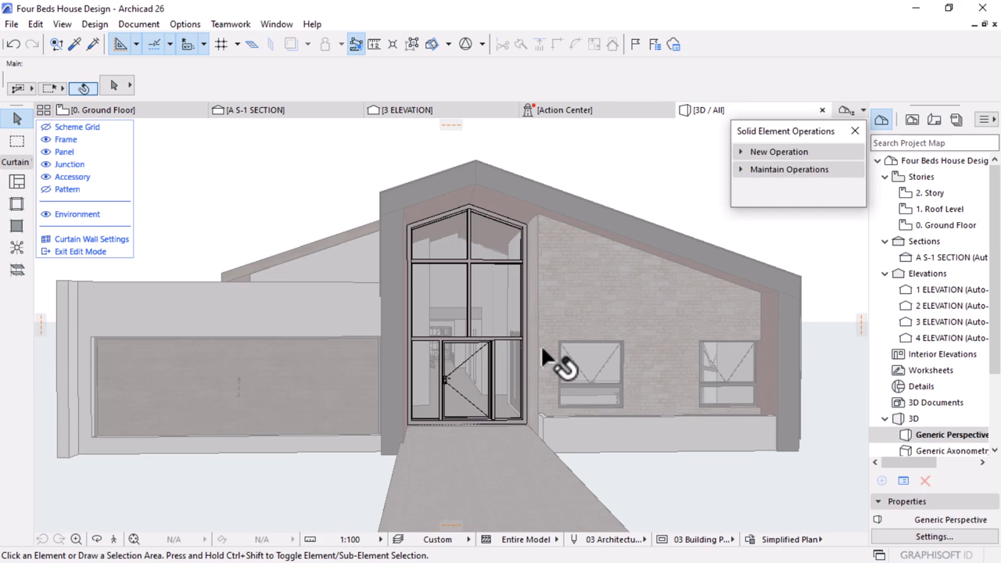
{"action": "middle_click_drag", "start_coordinate": [606, 325], "coordinate": [391, 353], "text": "shift"}
{"action": "scroll", "coordinate": [450, 389], "scroll_direction": "up", "scroll_amount": 5}
{"action": "middle_click_drag", "start_coordinate": [450, 388], "coordinate": [416, 371], "text": "shift"}
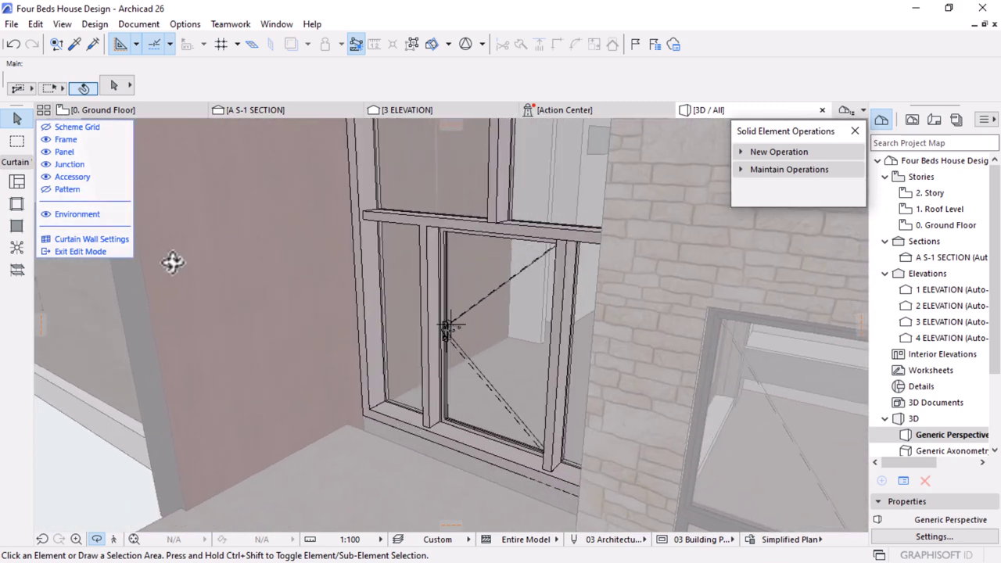
{"action": "left_click", "coordinate": [81, 252]}
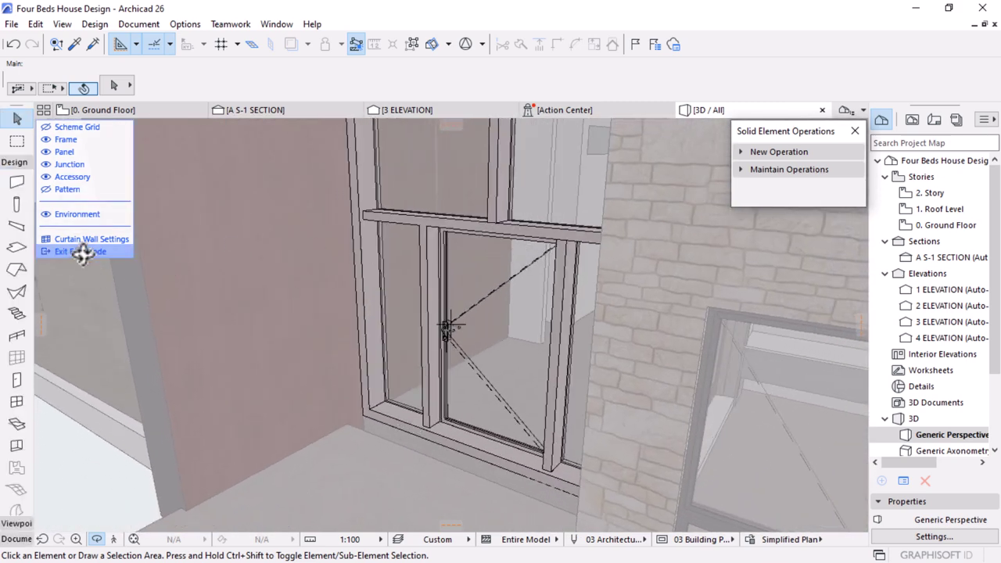
In the entrance curtain wall's settings, set the mullion frame's depth to 150 and its panel slot position to 110
{"action": "scroll", "coordinate": [386, 313], "scroll_direction": "up", "scroll_amount": 3}
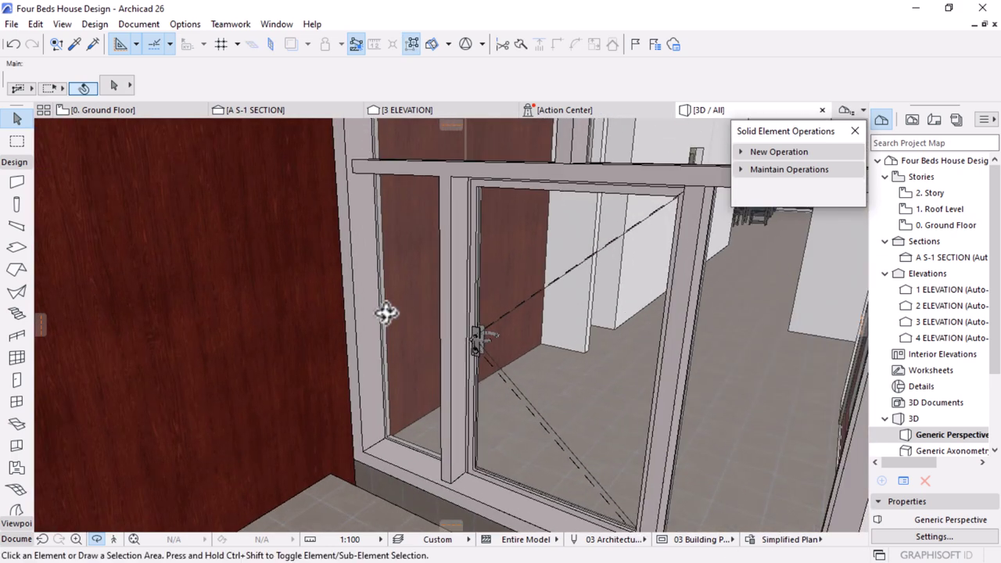
{"action": "left_click", "coordinate": [480, 250]}
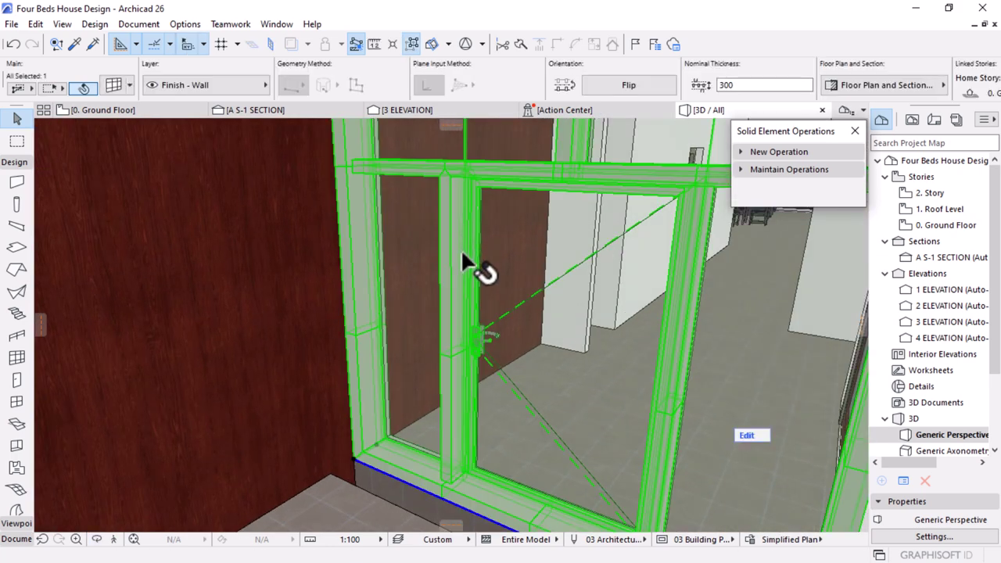
{"action": "middle_click_drag", "start_coordinate": [480, 258], "coordinate": [461, 234], "text": "shift"}
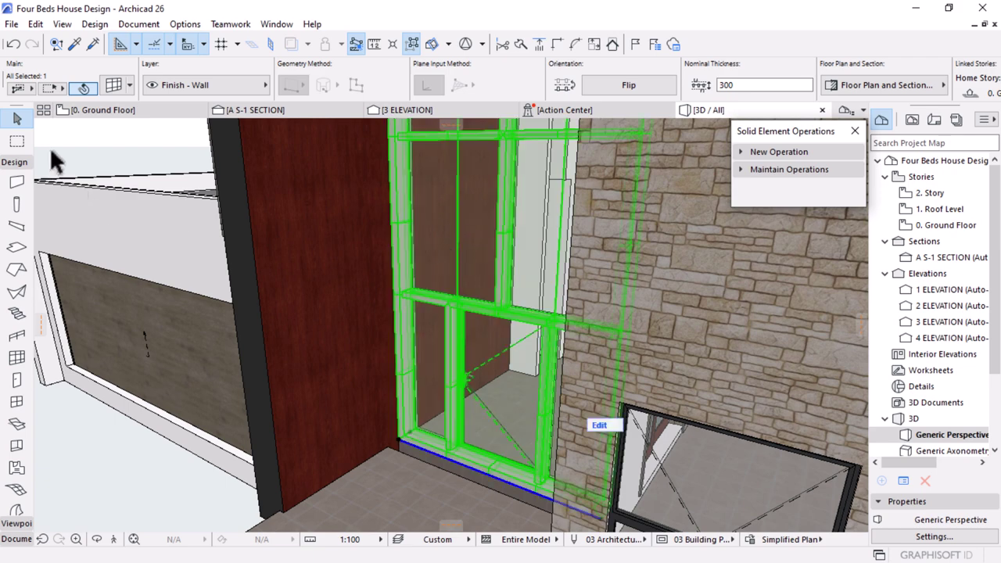
{"action": "key", "text": "ctrl+t"}
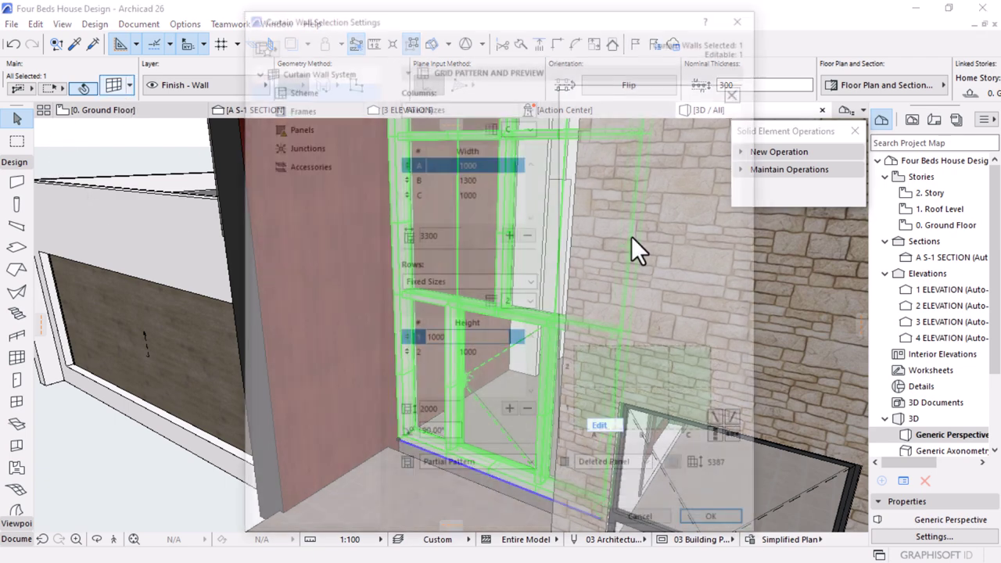
{"action": "left_click", "coordinate": [294, 127]}
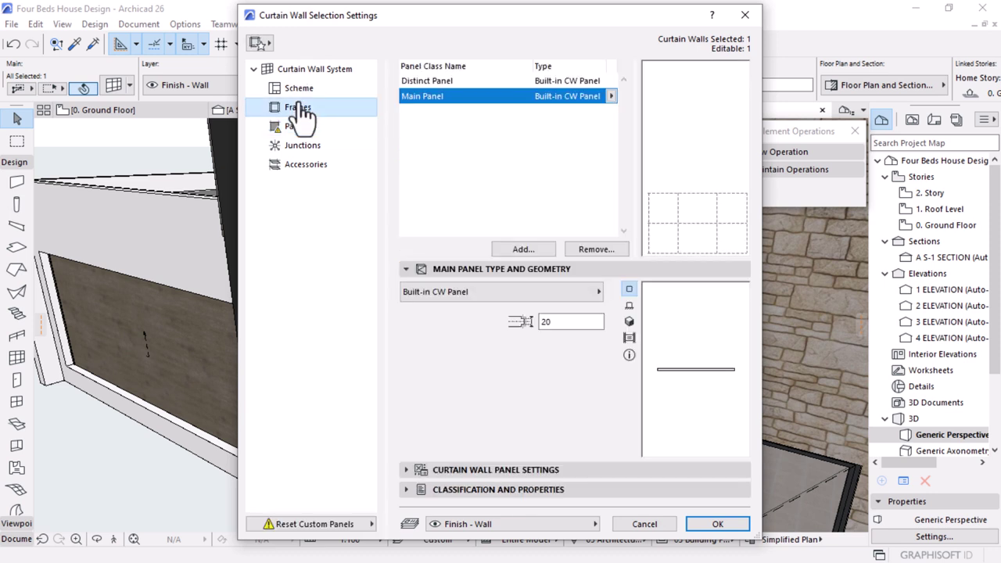
{"action": "left_click", "coordinate": [298, 107]}
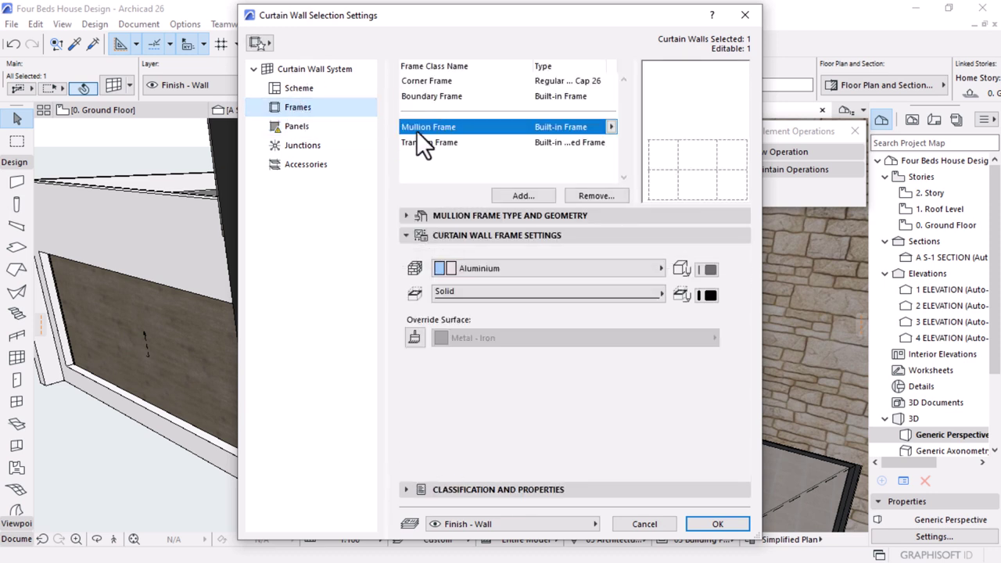
{"action": "left_click", "coordinate": [417, 222]}
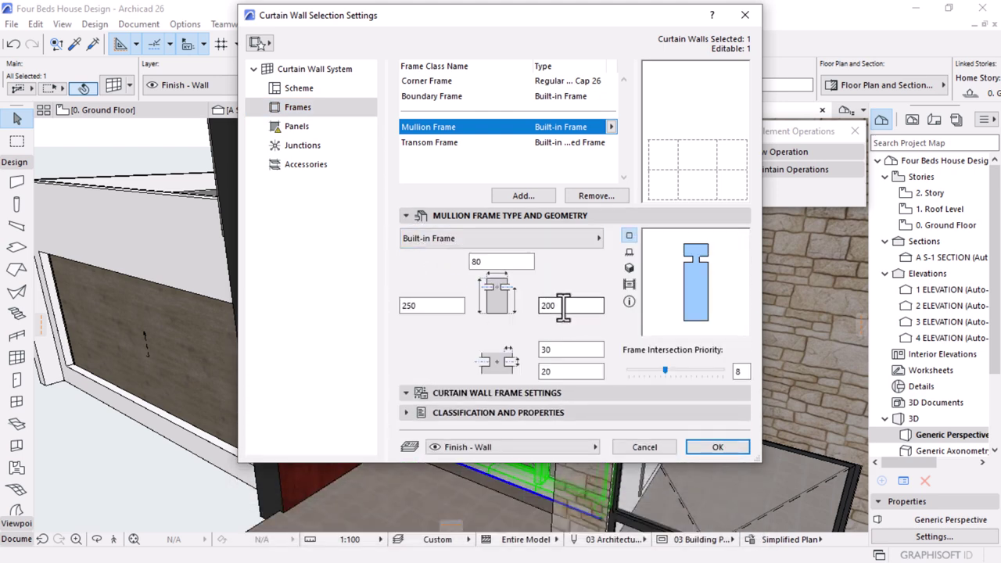
{"action": "left_click", "coordinate": [563, 305]}
{"action": "left_click", "coordinate": [423, 305]}
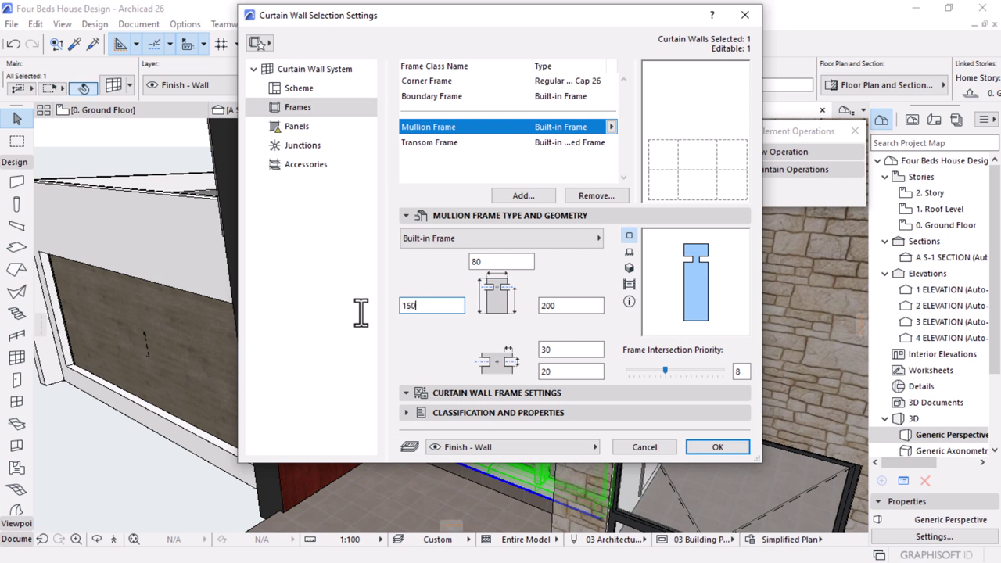
{"action": "left_click", "coordinate": [551, 306]}
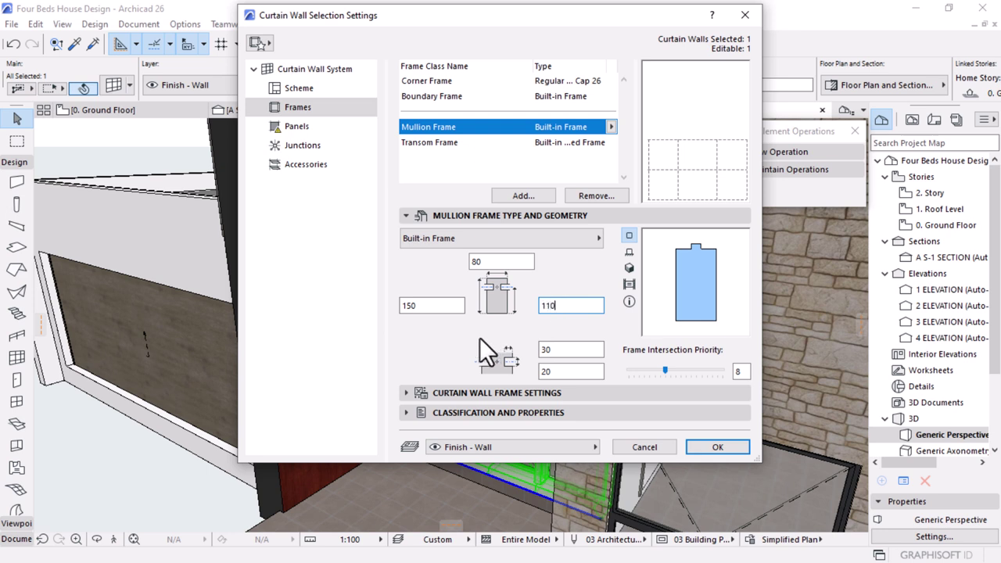
Set the transom frame's depth to 150 and its panel slot position to 110
{"action": "left_click", "coordinate": [414, 149]}
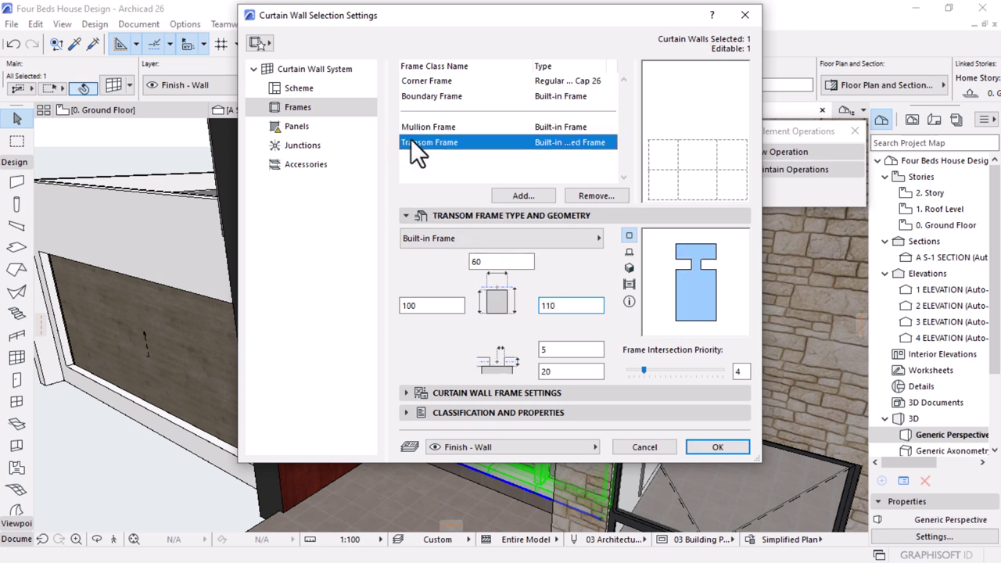
{"action": "left_click", "coordinate": [414, 306]}
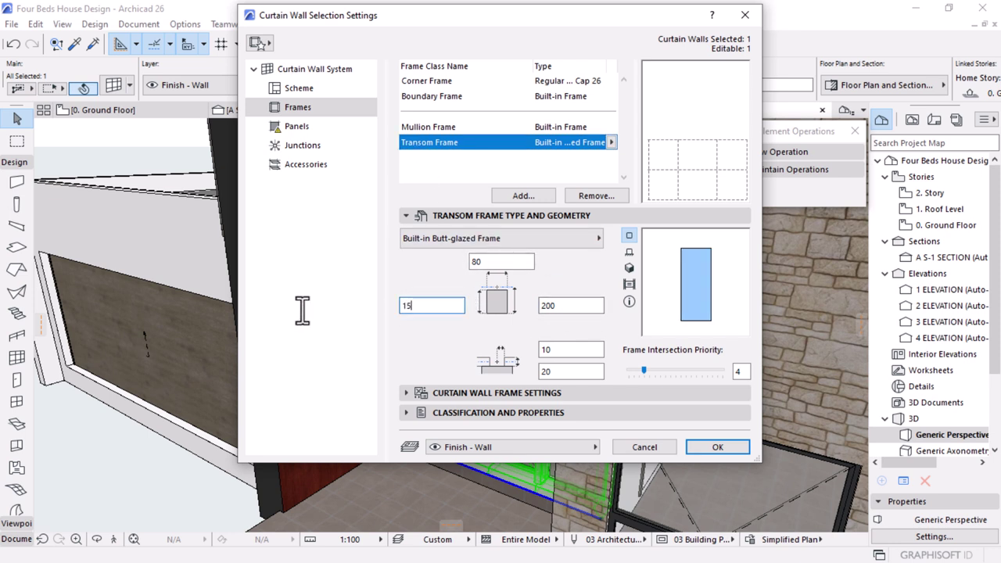
{"action": "left_click", "coordinate": [558, 305]}
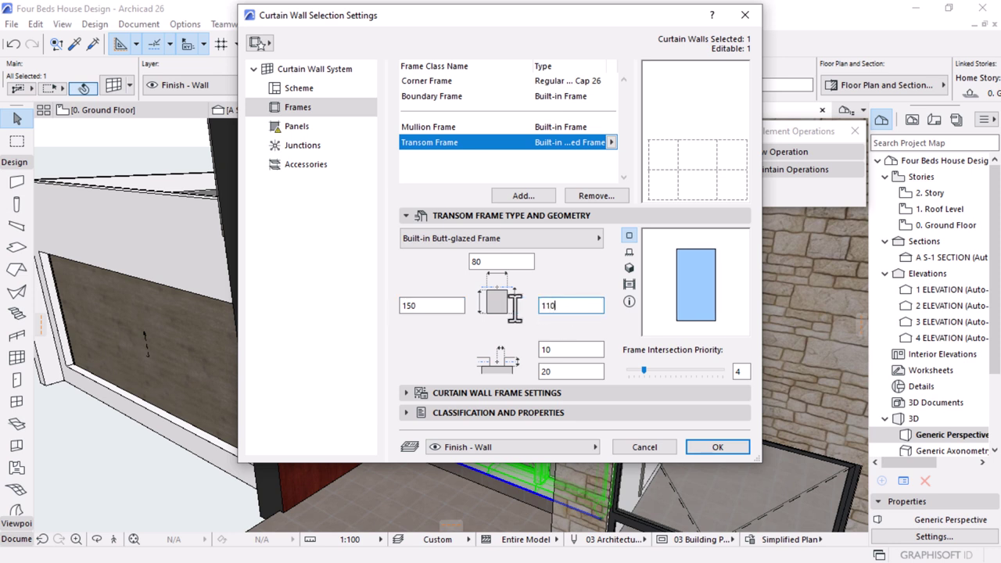
Set the boundary frame's depth to 150, its panel slot position to 110 and its width to 40
{"action": "left_click", "coordinate": [422, 96]}
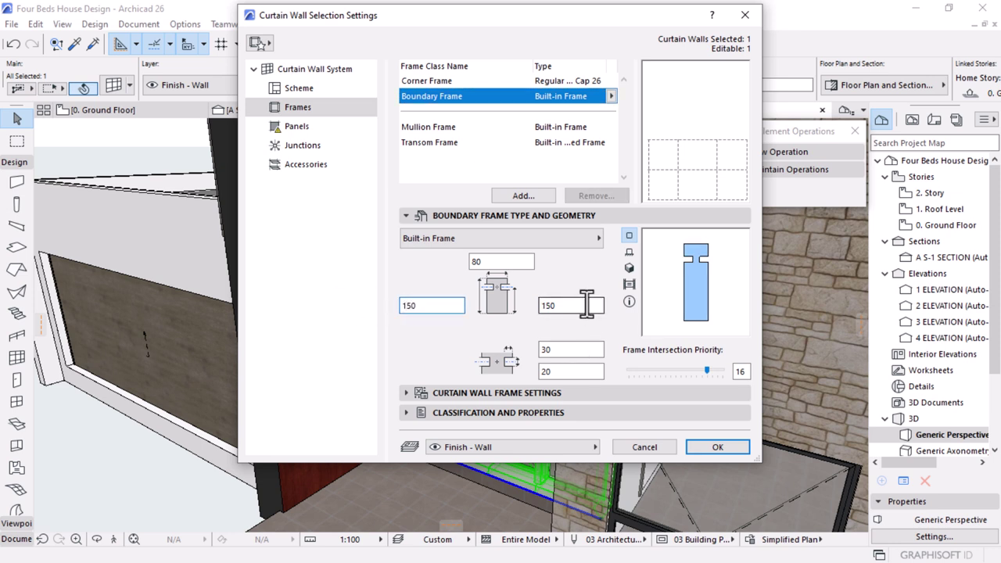
{"action": "left_click", "coordinate": [568, 306]}
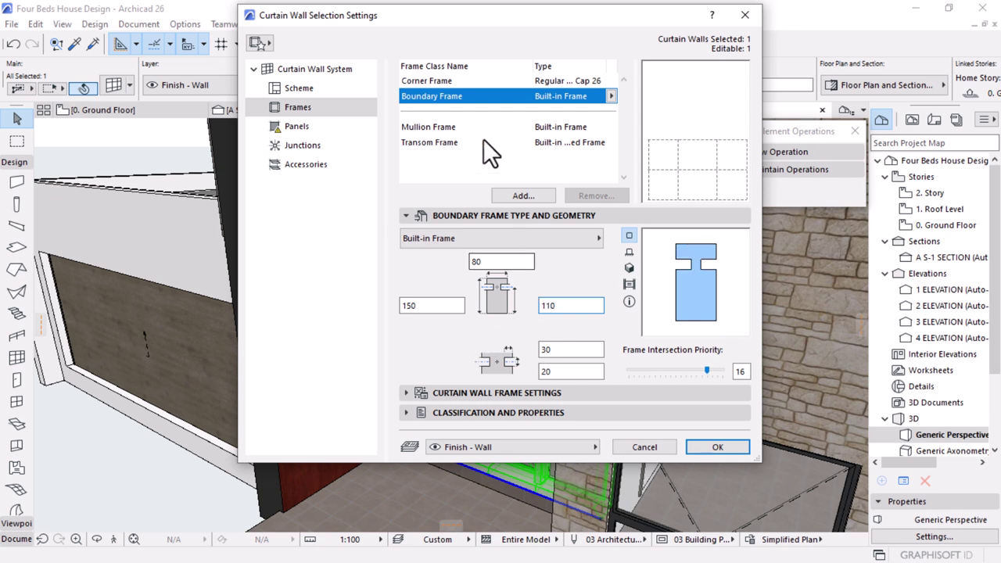
{"action": "left_click", "coordinate": [496, 263]}
{"action": "type", "text": "40"}
Set the mullion frame's width to 40, change the transom frame's width as well, and apply the curtain wall settings
{"action": "left_click", "coordinate": [431, 127]}
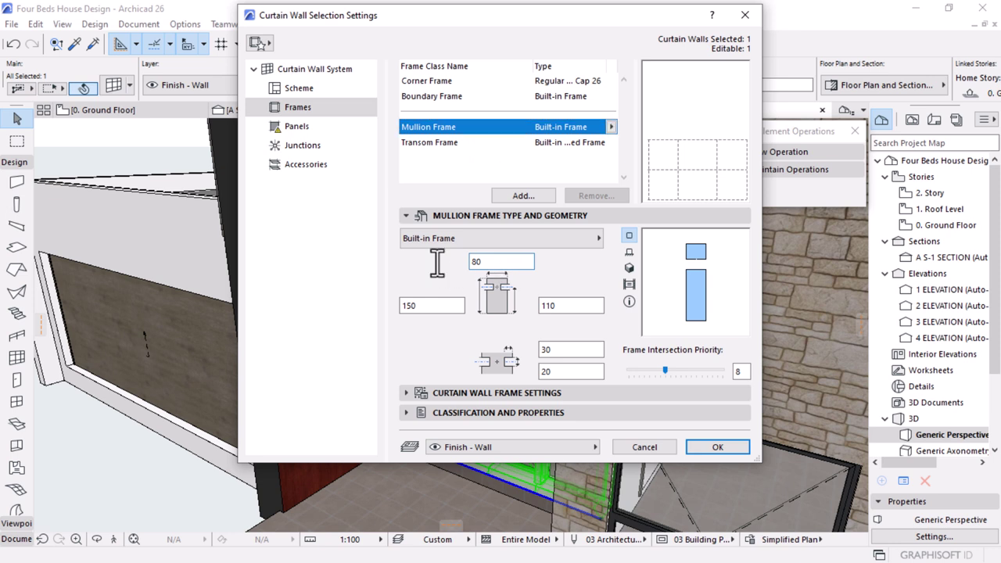
{"action": "left_click", "coordinate": [491, 263]}
{"action": "type", "text": "40"}
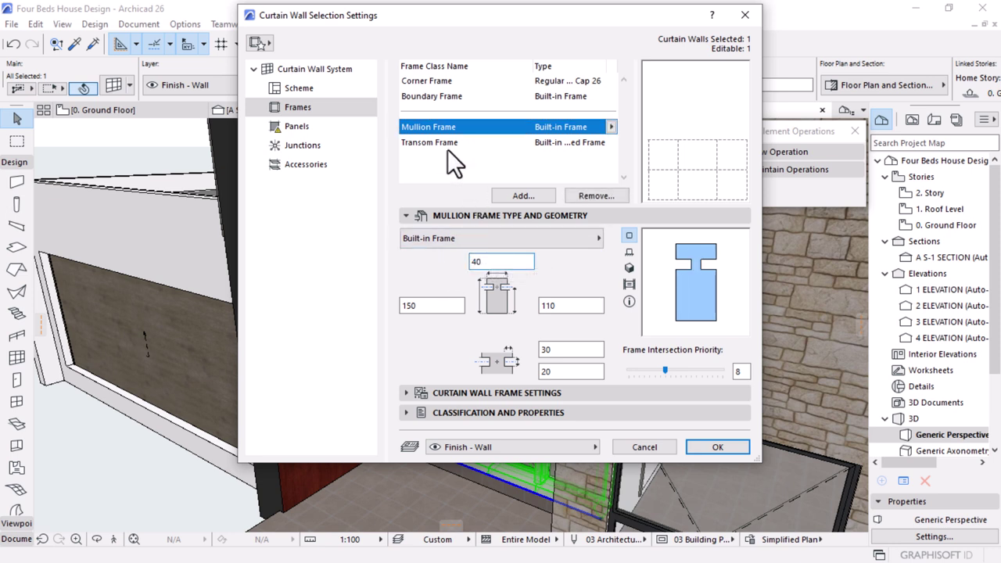
{"action": "left_click_drag", "start_coordinate": [495, 266], "coordinate": [424, 265]}
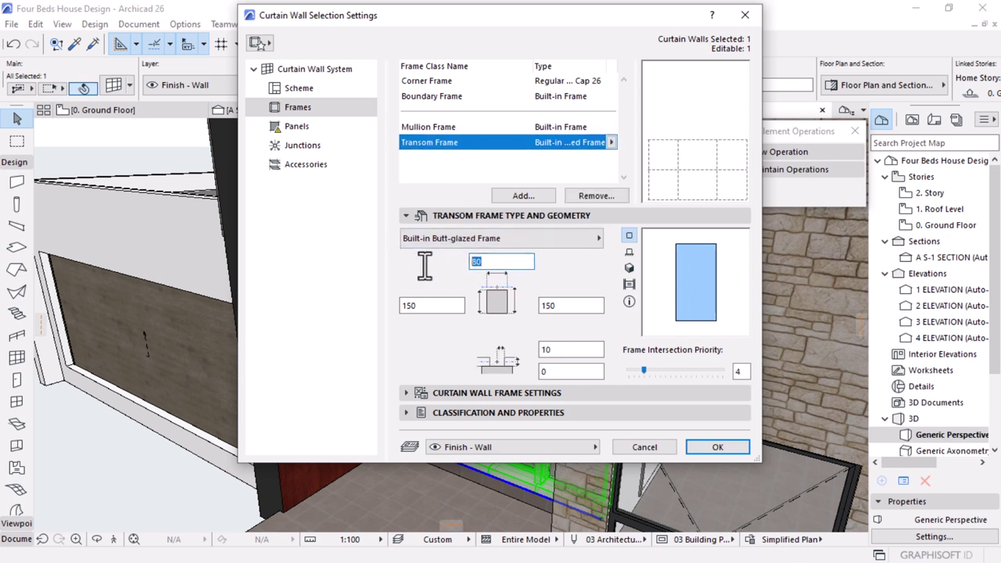
{"action": "left_click", "coordinate": [706, 448]}
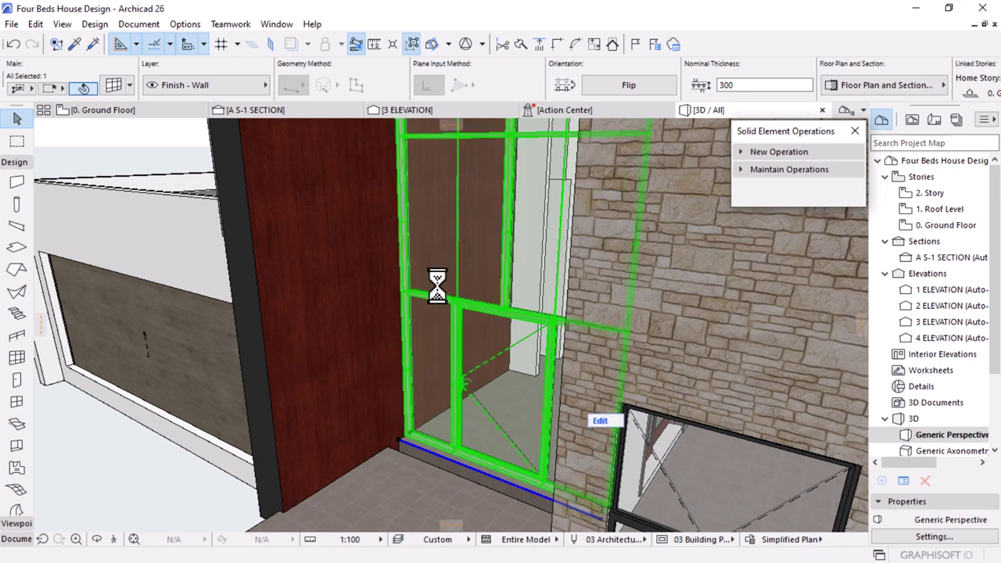
Examine the resized entrance curtain wall frames in 3D, especially where the horizontal members meet the side boundary frames
{"action": "scroll", "coordinate": [437, 286], "scroll_direction": "down", "scroll_amount": 3}
{"action": "middle_click_drag", "start_coordinate": [437, 286], "coordinate": [531, 380], "text": "shift"}
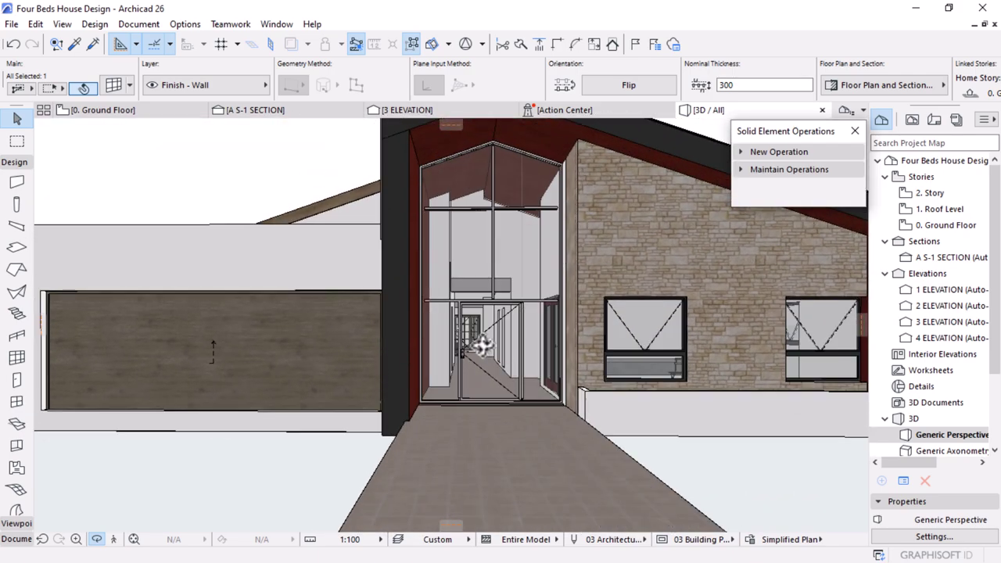
{"action": "scroll", "coordinate": [456, 338], "scroll_direction": "up", "scroll_amount": 5}
{"action": "middle_click_drag", "start_coordinate": [339, 330], "coordinate": [341, 299], "text": "shift"}
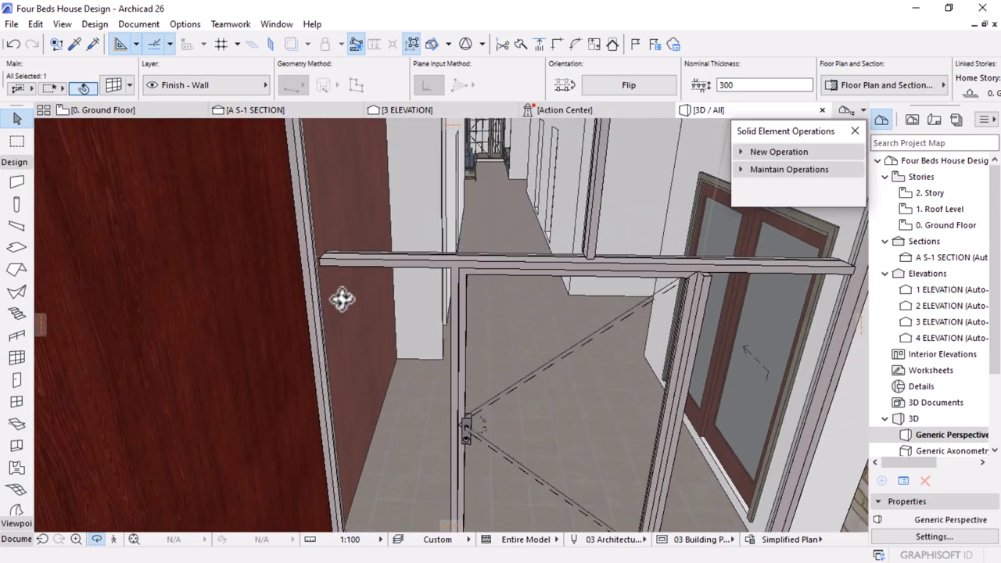
{"action": "scroll", "coordinate": [326, 259], "scroll_direction": "up", "scroll_amount": 4}
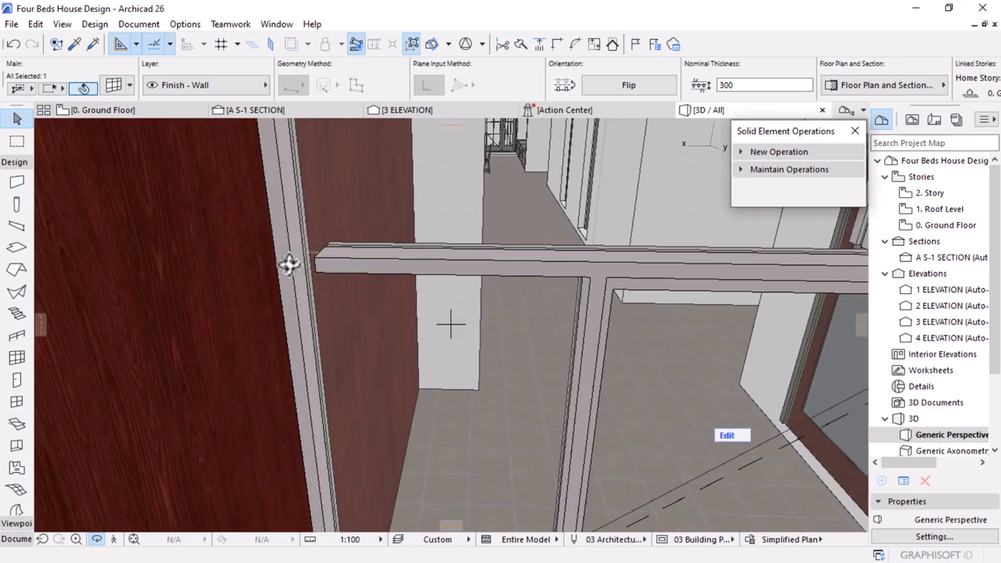
{"action": "scroll", "coordinate": [254, 278], "scroll_direction": "down", "scroll_amount": 4}
{"action": "left_click_drag", "start_coordinate": [526, 281], "coordinate": [540, 257]}
{"action": "scroll", "coordinate": [493, 328], "scroll_direction": "down", "scroll_amount": 3}
{"action": "middle_click_drag", "start_coordinate": [450, 303], "coordinate": [449, 417]}
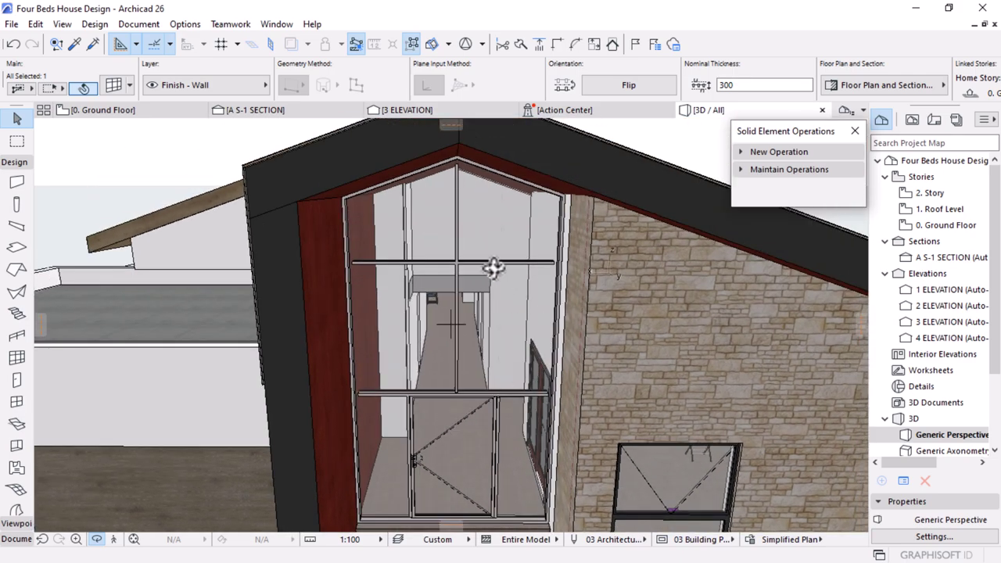
{"action": "scroll", "coordinate": [469, 297], "scroll_direction": "up", "scroll_amount": 3}
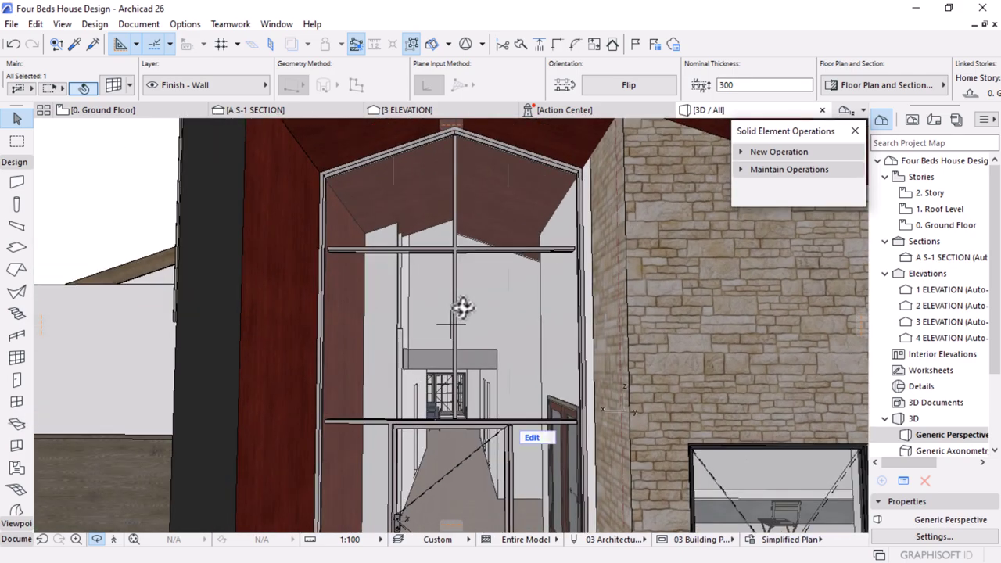
{"action": "scroll", "coordinate": [486, 276], "scroll_direction": "down", "scroll_amount": 5}
{"action": "mouse_move", "coordinate": [454, 315]}
{"action": "middle_mouse_down", "text": "shift"}
{"action": "mouse_move", "coordinate": [552, 415]}
{"action": "mouse_move", "coordinate": [479, 302]}
{"action": "mouse_move", "coordinate": [440, 319]}
{"action": "middle_mouse_up", "text": "shift"}
{"action": "scroll", "coordinate": [469, 305], "scroll_direction": "up", "scroll_amount": 3}
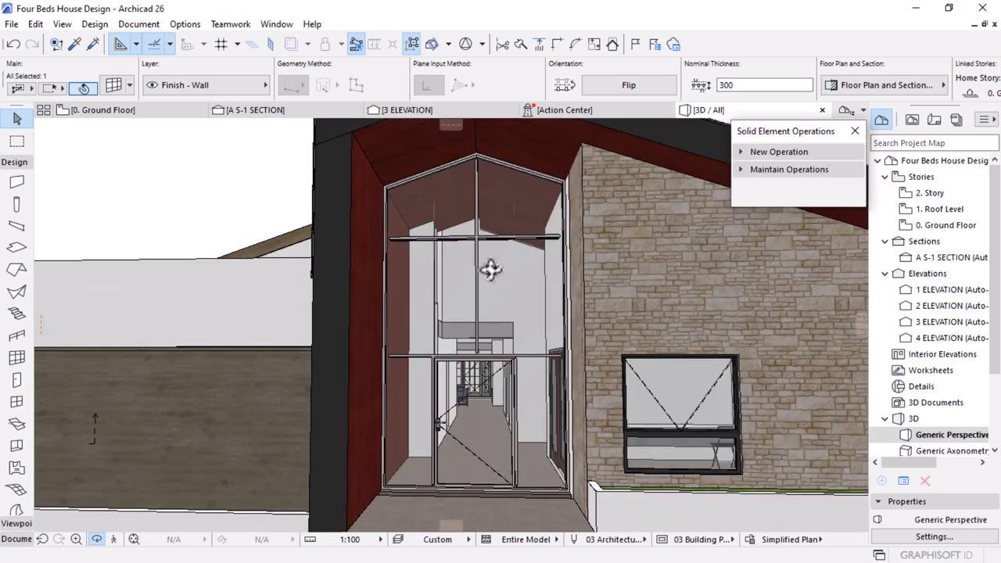
{"action": "scroll", "coordinate": [530, 279], "scroll_direction": "up", "scroll_amount": 4}
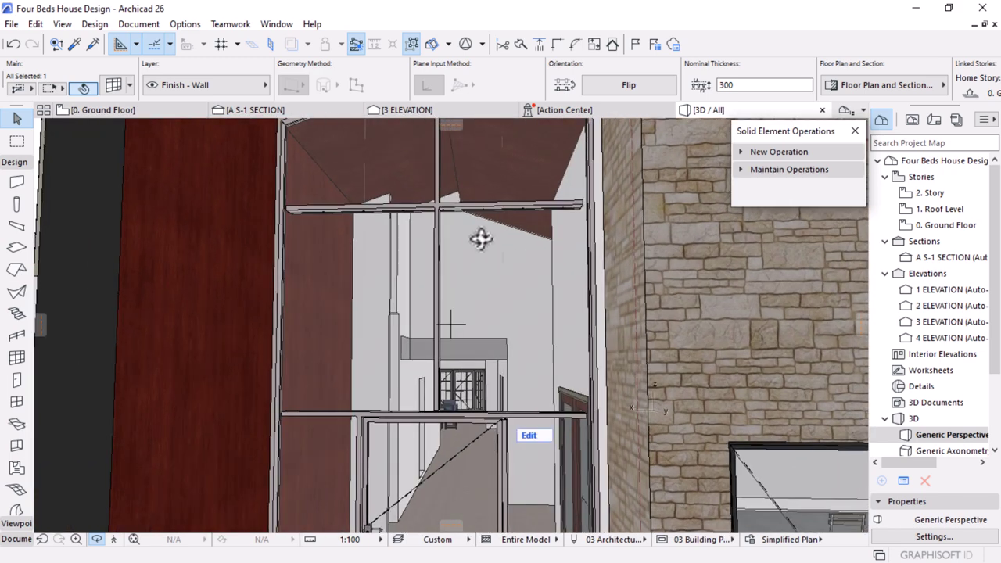
In the 3 Elevation view, edit the entrance curtain wall and stretch the right-hand horizontal frame above the door to the right boundary frame
{"action": "left_click", "coordinate": [449, 111]}
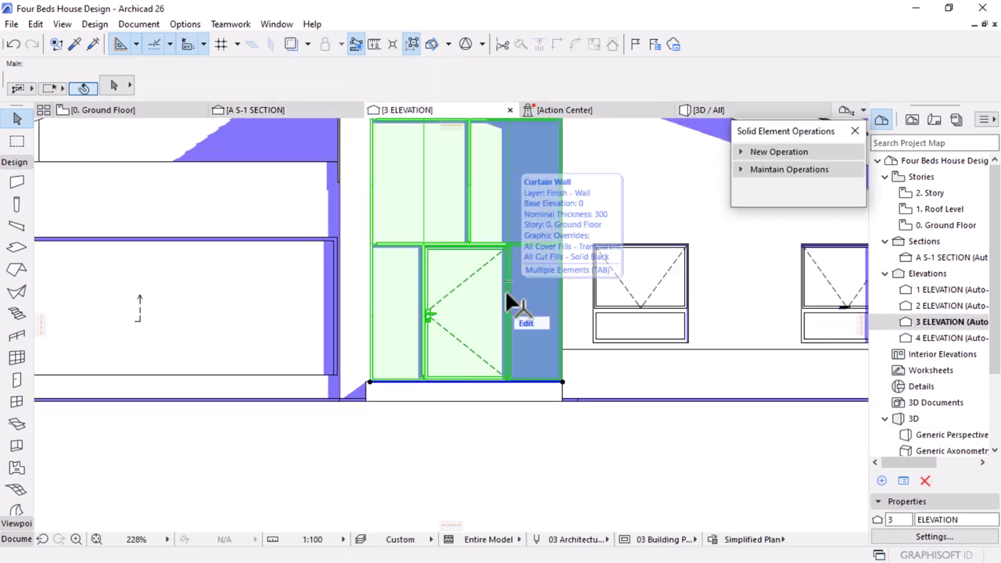
{"action": "left_click", "coordinate": [508, 297]}
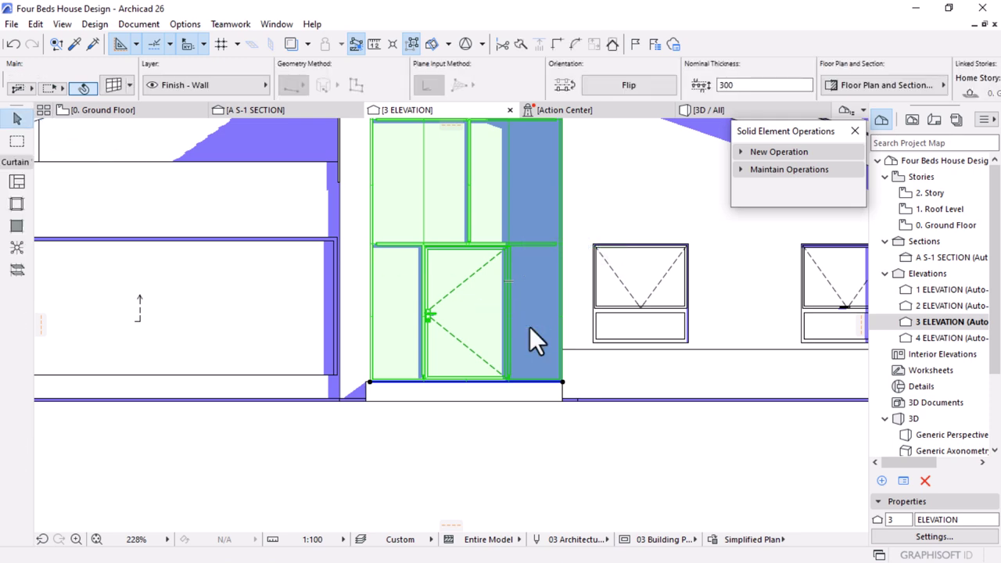
{"action": "double_click", "coordinate": [529, 326]}
{"action": "scroll", "coordinate": [531, 219], "scroll_direction": "up", "scroll_amount": 5}
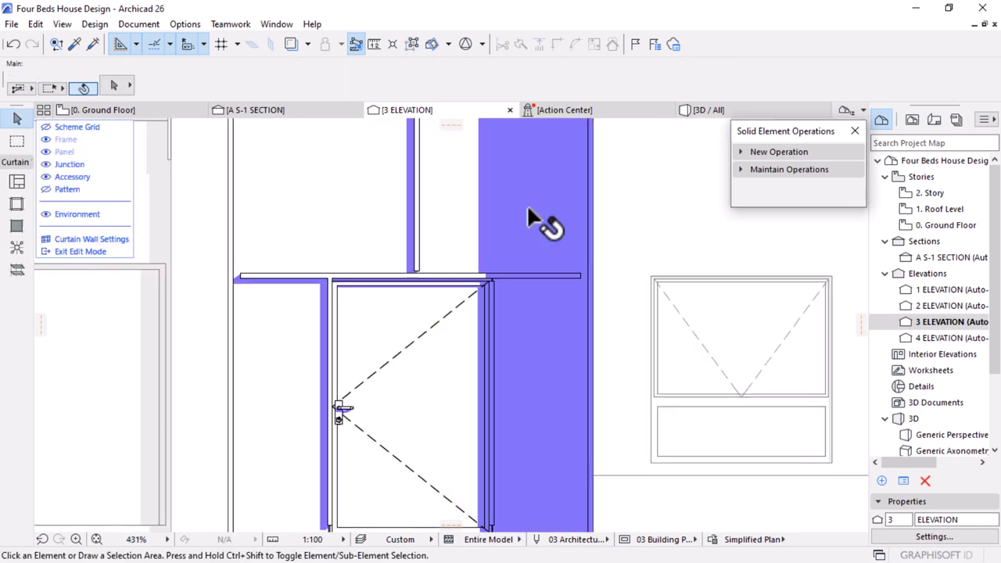
{"action": "left_click", "coordinate": [548, 296]}
{"action": "scroll", "coordinate": [598, 294], "scroll_direction": "up", "scroll_amount": 3}
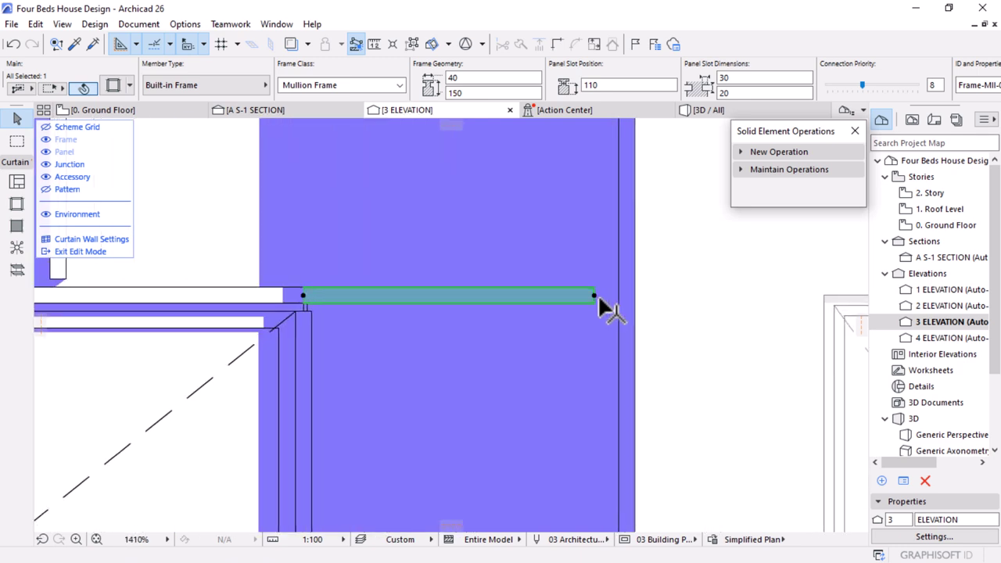
{"action": "left_click", "coordinate": [595, 292]}
{"action": "left_click", "coordinate": [618, 295]}
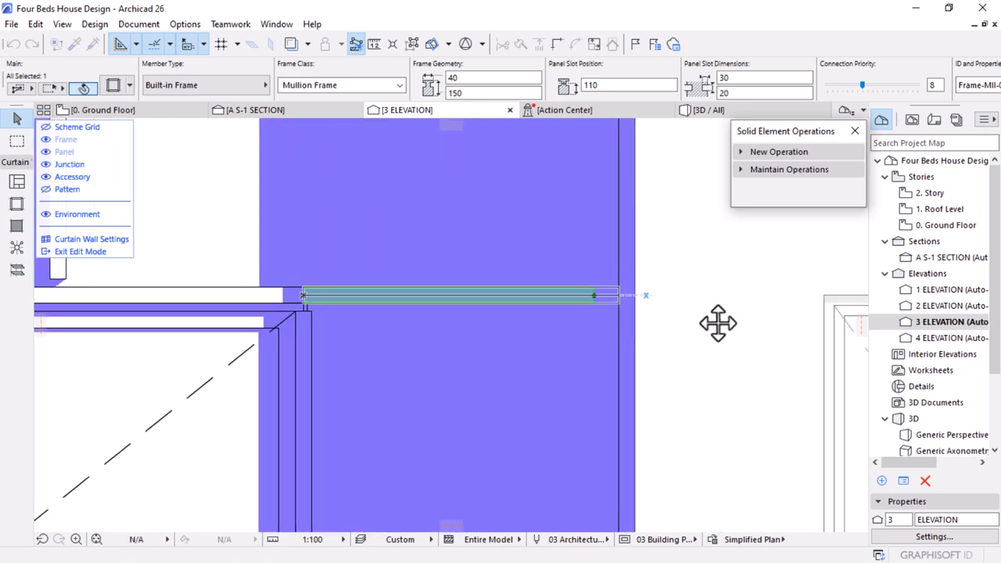
Stretch the left-hand horizontal frame above the door to meet the left boundary frame
{"action": "scroll", "coordinate": [718, 321], "scroll_direction": "down", "scroll_amount": 4}
{"action": "scroll", "coordinate": [439, 329], "scroll_direction": "up", "scroll_amount": 4}
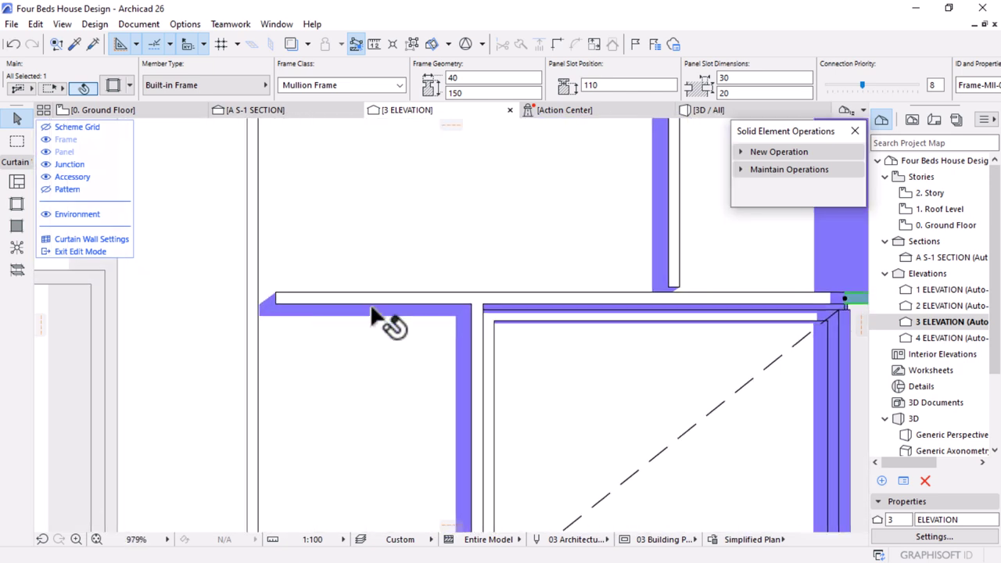
{"action": "left_click", "coordinate": [274, 298]}
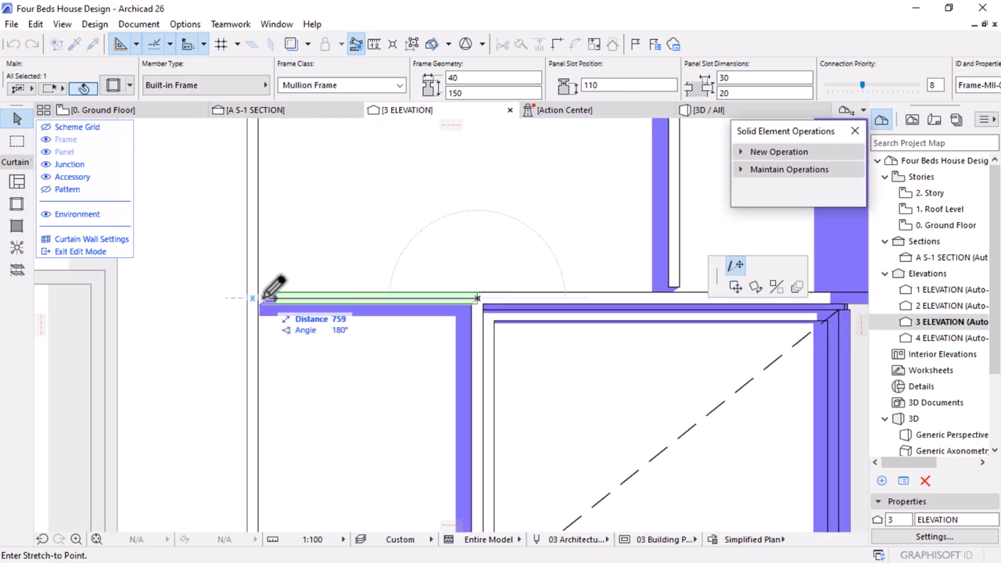
{"action": "left_click", "coordinate": [261, 297]}
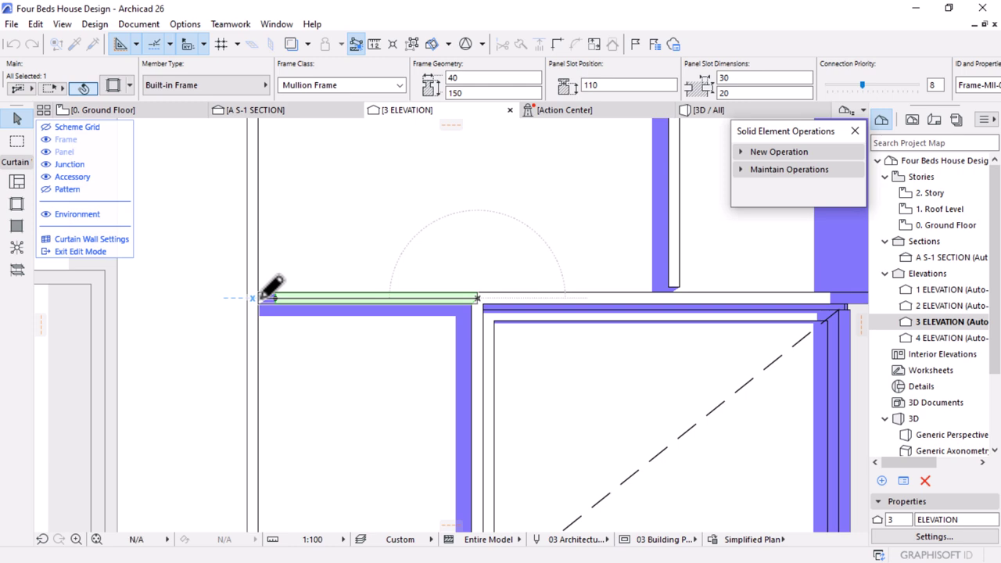
Stretch the central vertical frame's lower end down to meet the horizontal frame above the door
{"action": "scroll", "coordinate": [398, 356], "scroll_direction": "down", "scroll_amount": 6}
{"action": "scroll", "coordinate": [466, 348], "scroll_direction": "up", "scroll_amount": 3}
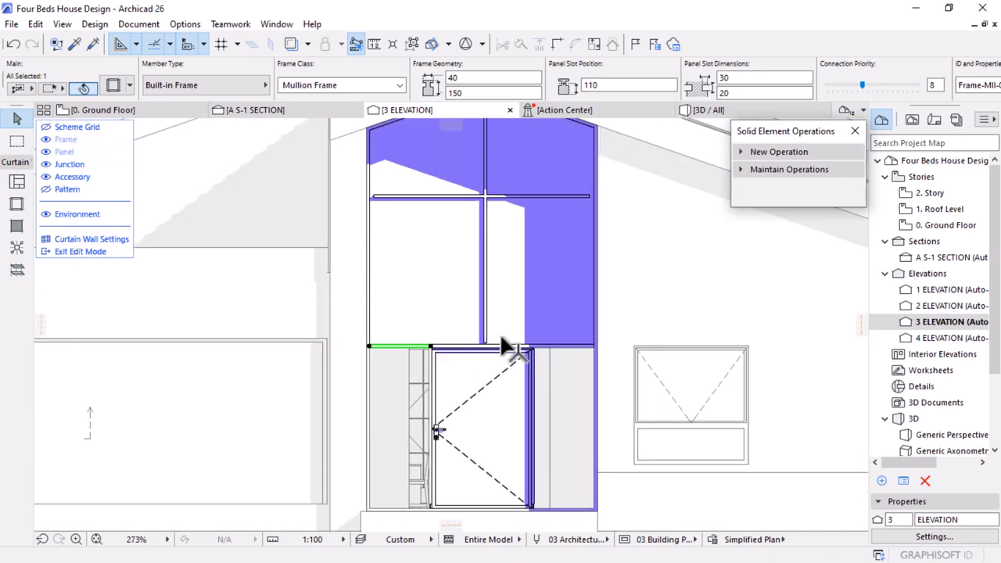
{"action": "left_click", "coordinate": [467, 343]}
{"action": "left_click", "coordinate": [469, 349]}
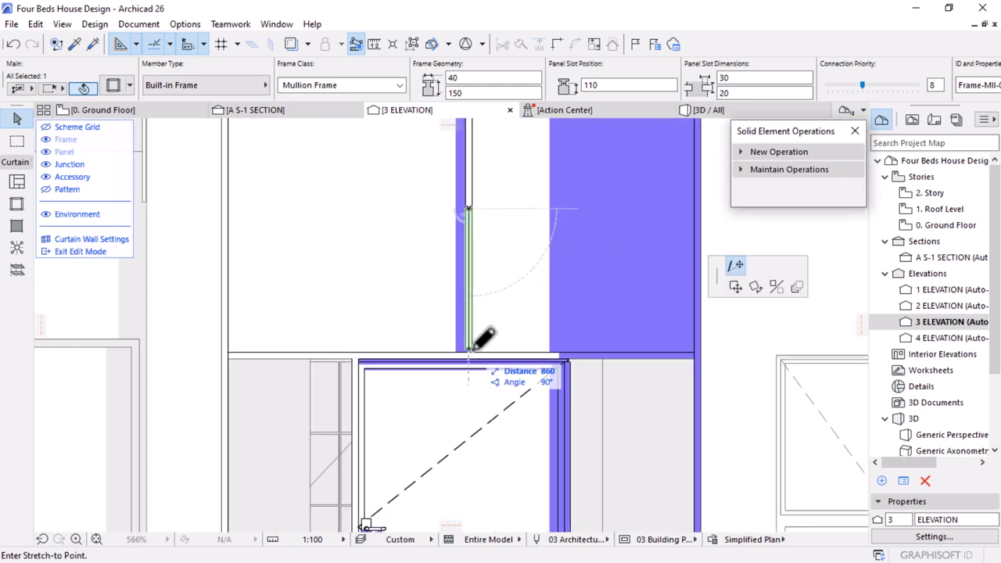
{"action": "scroll", "coordinate": [469, 348], "scroll_direction": "up", "scroll_amount": 2}
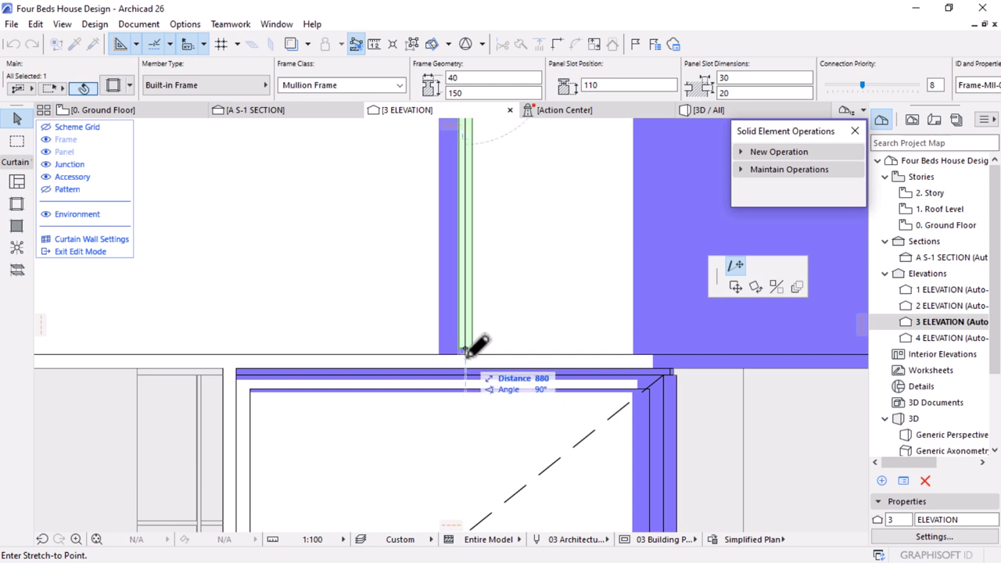
{"action": "left_click", "coordinate": [671, 382]}
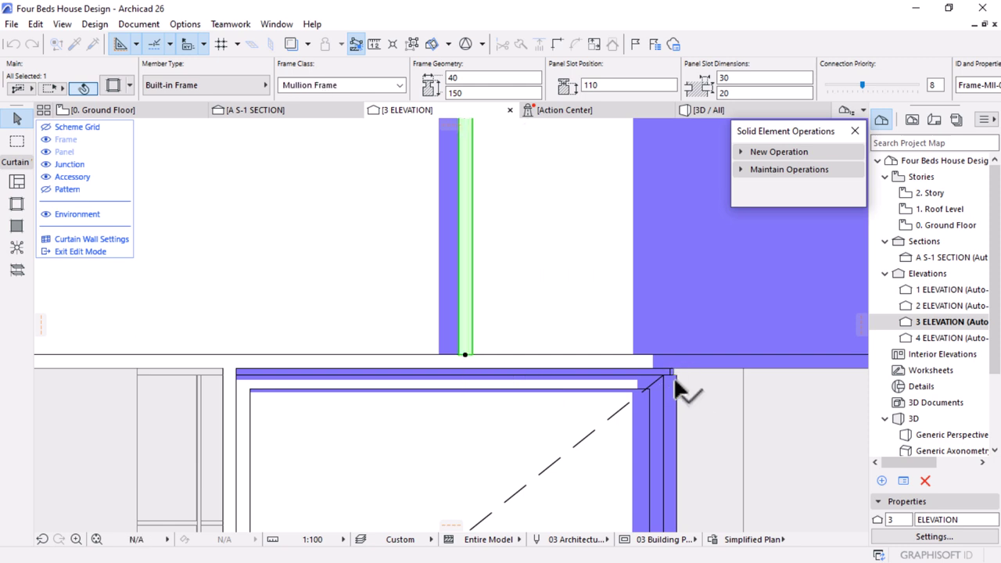
{"action": "left_click", "coordinate": [671, 371]}
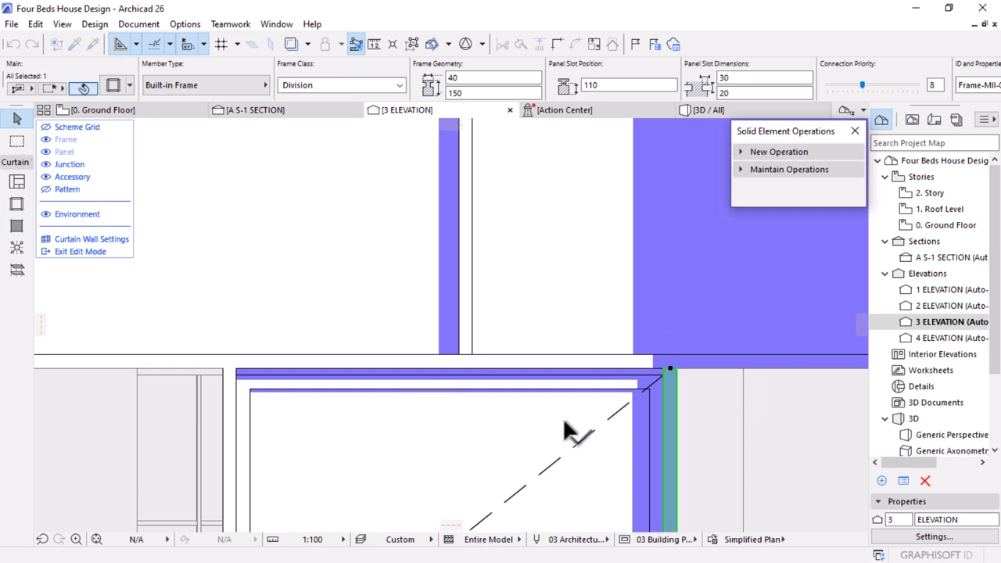
Stretch both ends of the upper horizontal frame to meet the right and left boundary frames
{"action": "scroll", "coordinate": [518, 368], "scroll_direction": "down", "scroll_amount": 4}
{"action": "scroll", "coordinate": [531, 348], "scroll_direction": "up", "scroll_amount": 6}
{"action": "scroll", "coordinate": [553, 351], "scroll_direction": "up", "scroll_amount": 3}
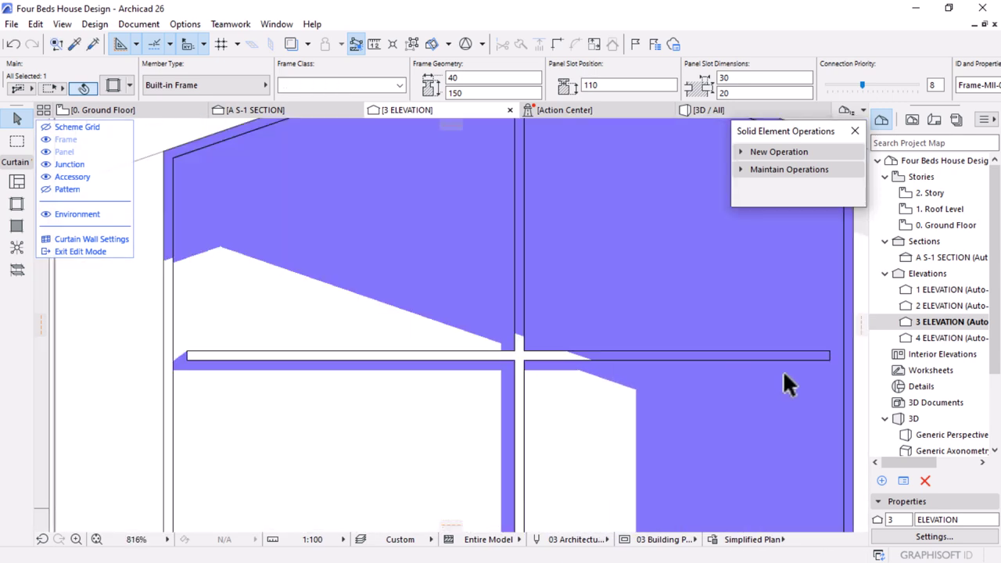
{"action": "left_click", "coordinate": [830, 355]}
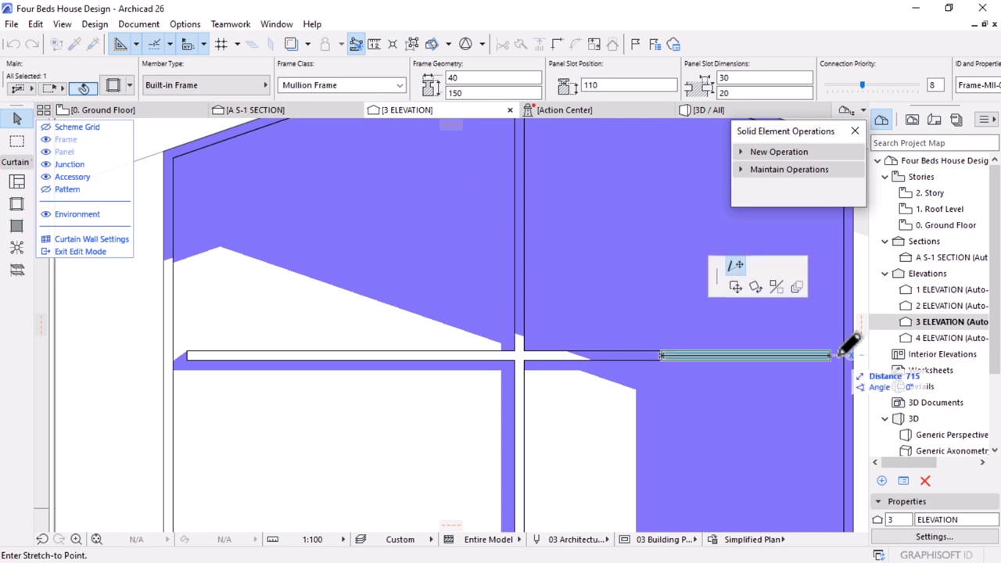
{"action": "left_click", "coordinate": [848, 355]}
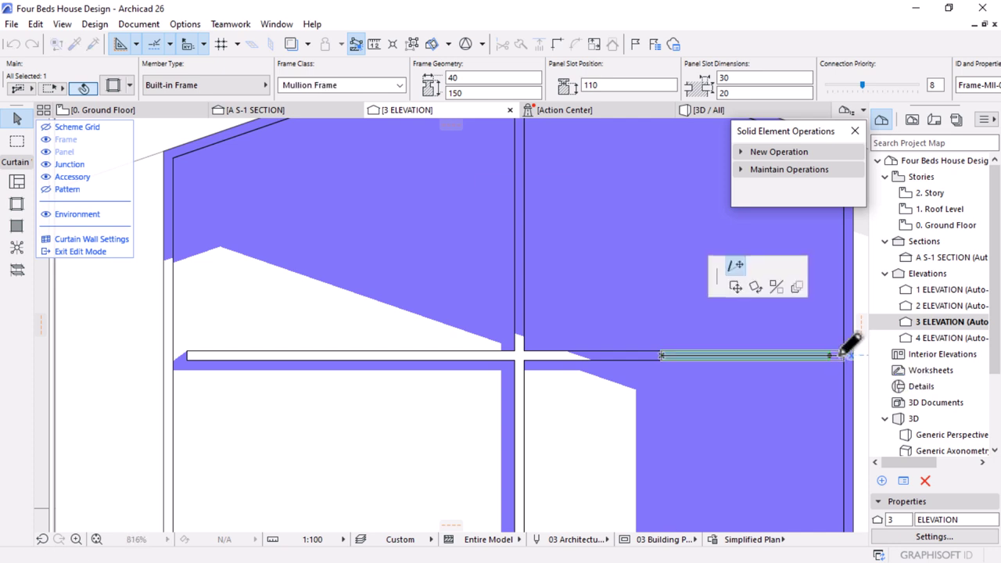
{"action": "left_click", "coordinate": [199, 358]}
{"action": "left_click", "coordinate": [180, 356]}
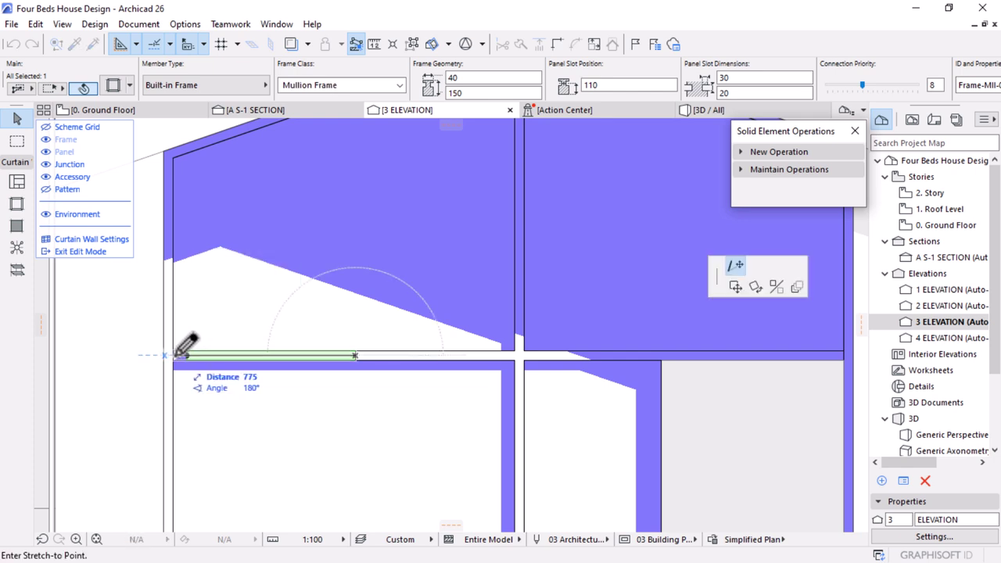
{"action": "left_click", "coordinate": [175, 356]}
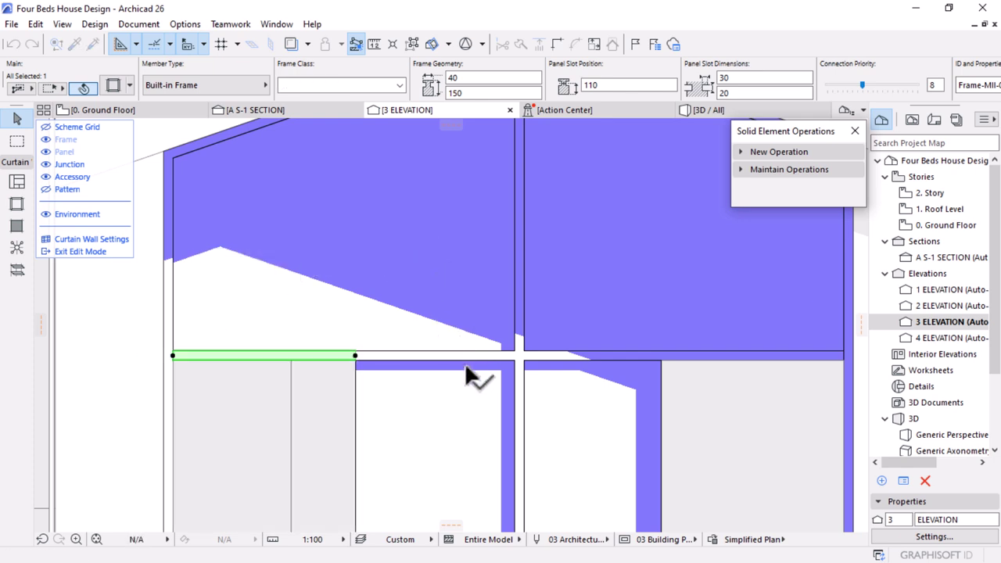
Stretch the central vertical frame's upper end to the gable peak frame and inspect the frame joints in 3D
{"action": "scroll", "coordinate": [469, 371], "scroll_direction": "down", "scroll_amount": 5}
{"action": "scroll", "coordinate": [487, 224], "scroll_direction": "up", "scroll_amount": 5}
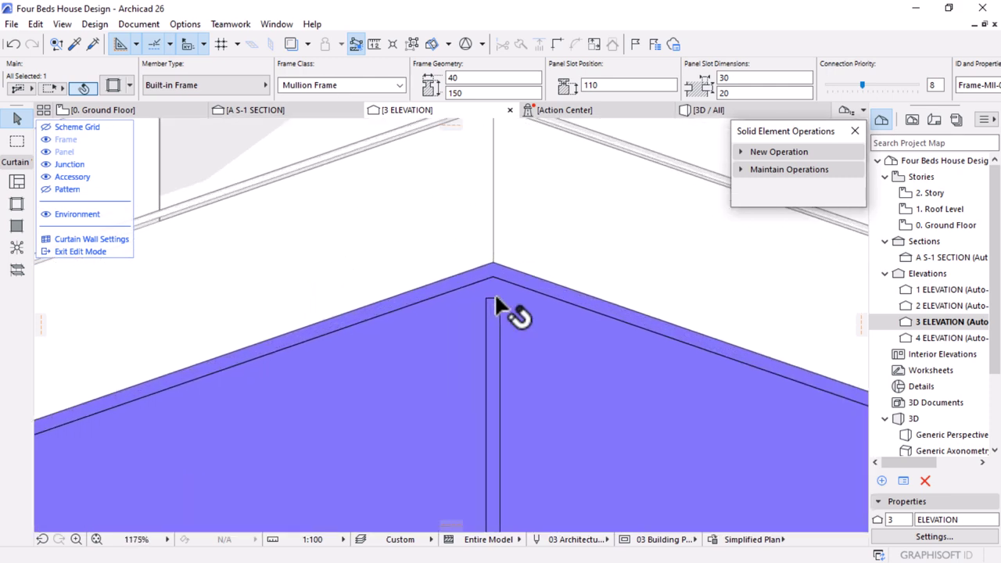
{"action": "left_click", "coordinate": [494, 297]}
{"action": "left_click", "coordinate": [493, 298]}
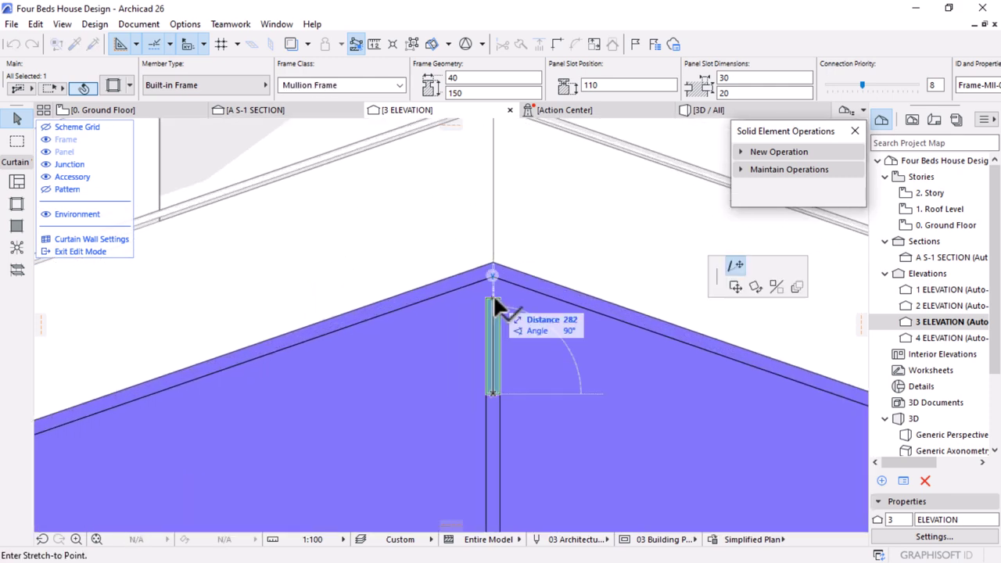
{"action": "left_click", "coordinate": [491, 237]}
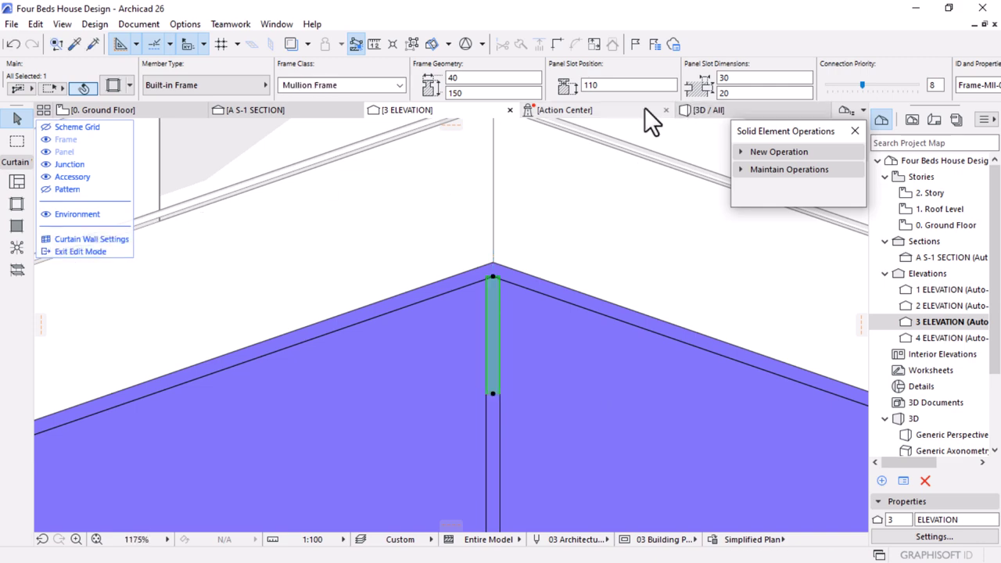
{"action": "left_click", "coordinate": [713, 110]}
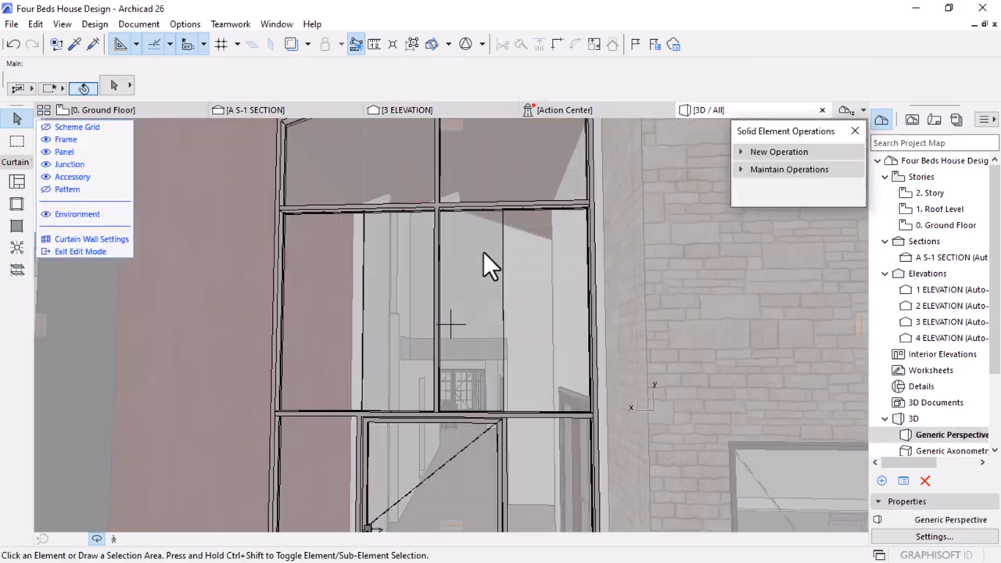
{"action": "scroll", "coordinate": [486, 254], "scroll_direction": "down", "scroll_amount": 5}
{"action": "middle_click_drag", "start_coordinate": [436, 328], "coordinate": [551, 307], "text": "shift"}
{"action": "scroll", "coordinate": [501, 317], "scroll_direction": "up", "scroll_amount": 8}
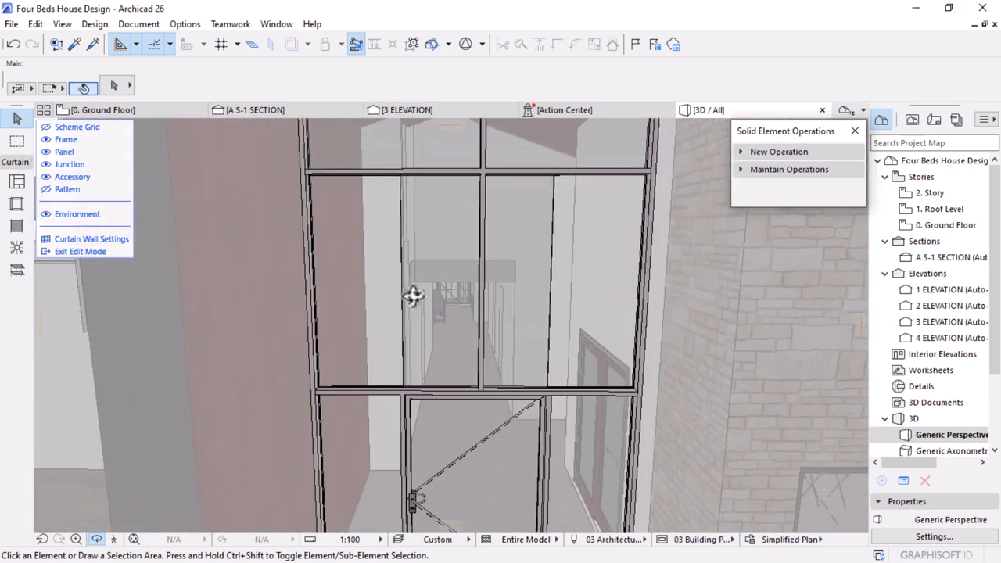
{"action": "middle_click_drag", "start_coordinate": [413, 295], "coordinate": [385, 214], "text": "shift"}
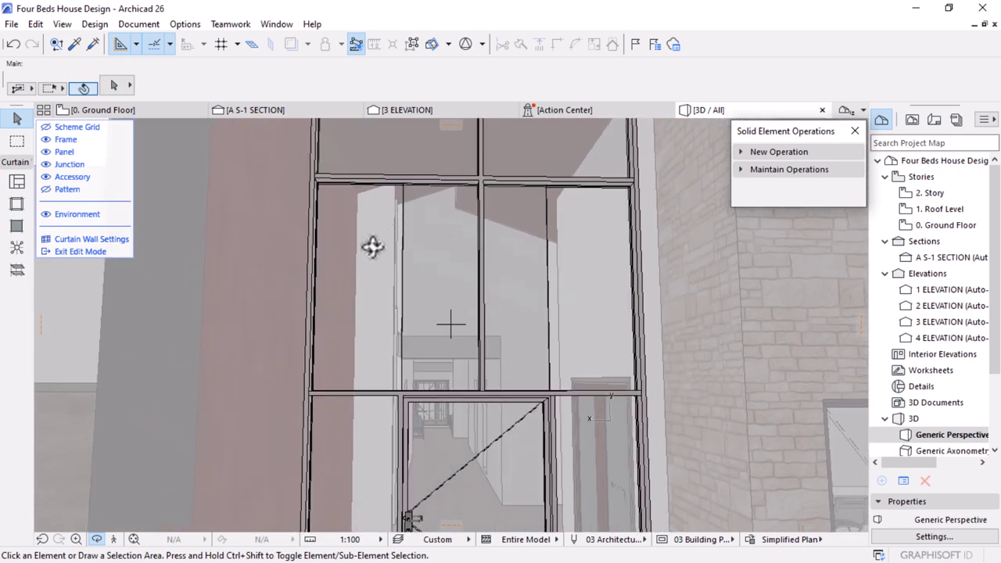
In the 3 Elevation view, place Main Panel class panels, 20 thick, in the four empty cells beside and above the door
{"action": "left_click", "coordinate": [431, 110]}
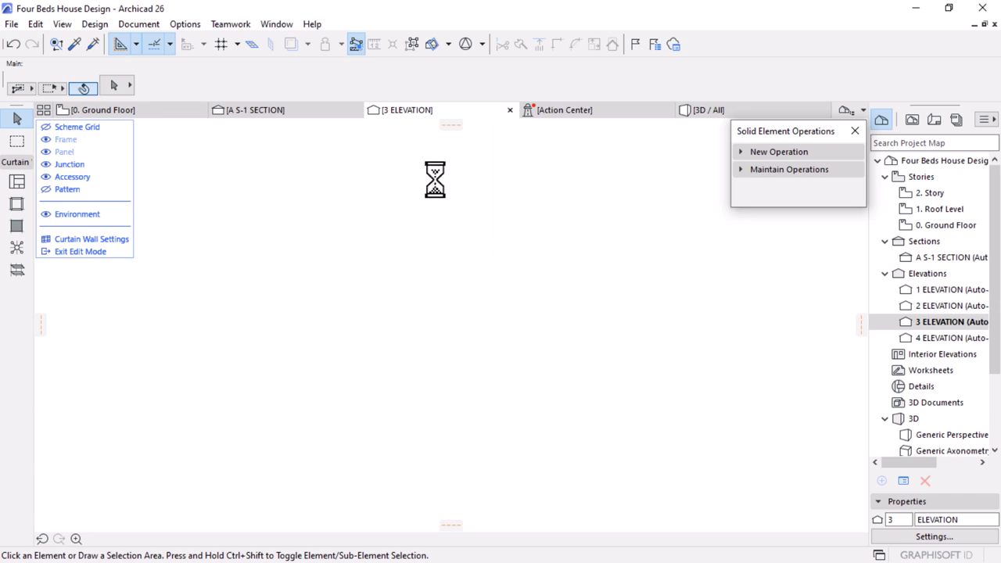
{"action": "scroll", "coordinate": [472, 199], "scroll_direction": "down", "scroll_amount": 7}
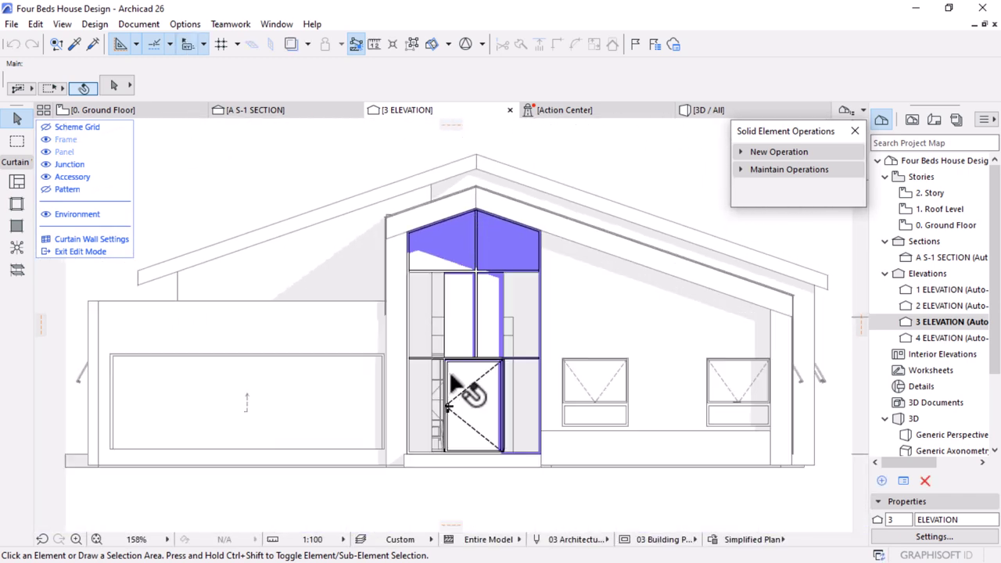
{"action": "scroll", "coordinate": [451, 377], "scroll_direction": "up", "scroll_amount": 3}
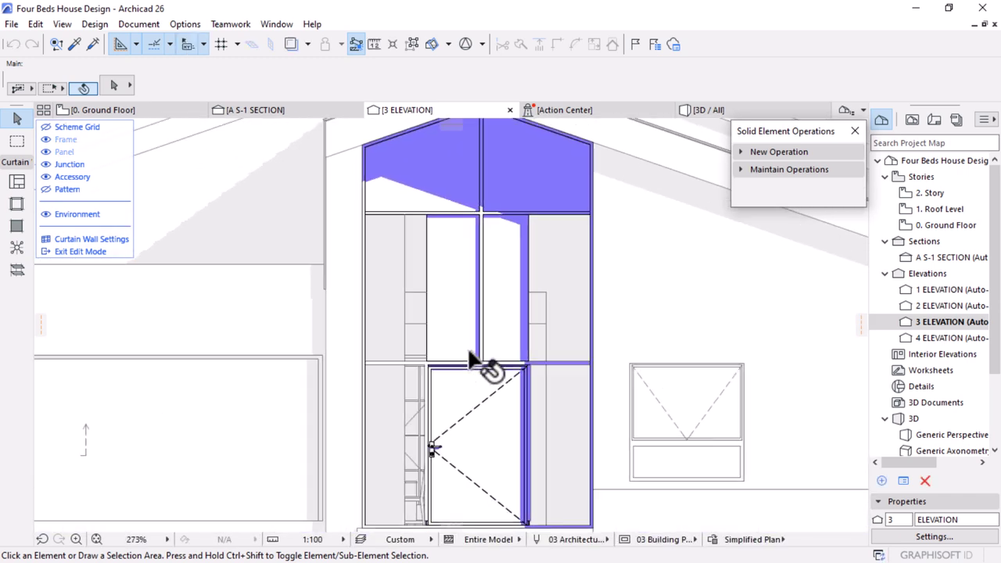
{"action": "left_click", "coordinate": [18, 226]}
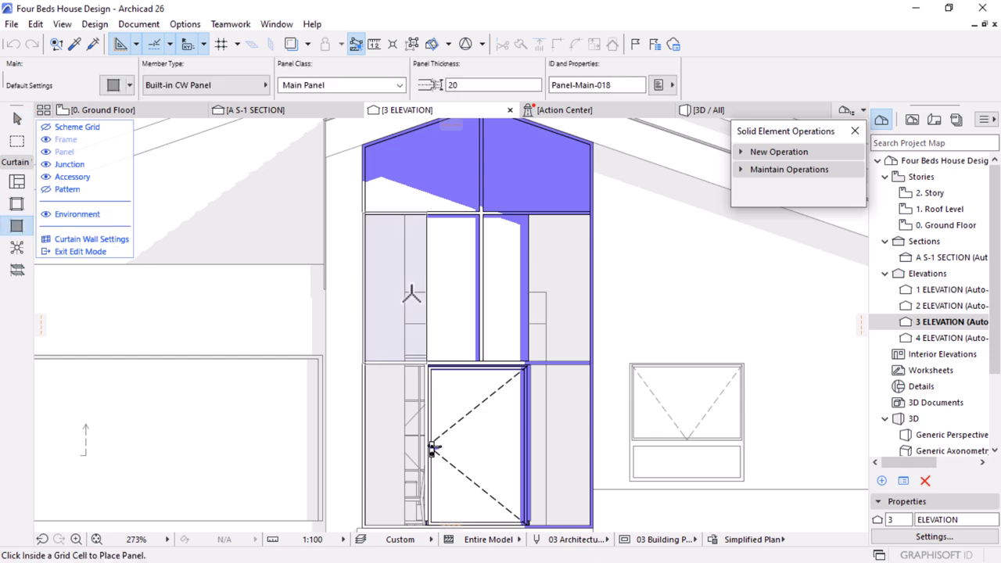
{"action": "left_click", "coordinate": [388, 287]}
{"action": "left_click", "coordinate": [569, 257]}
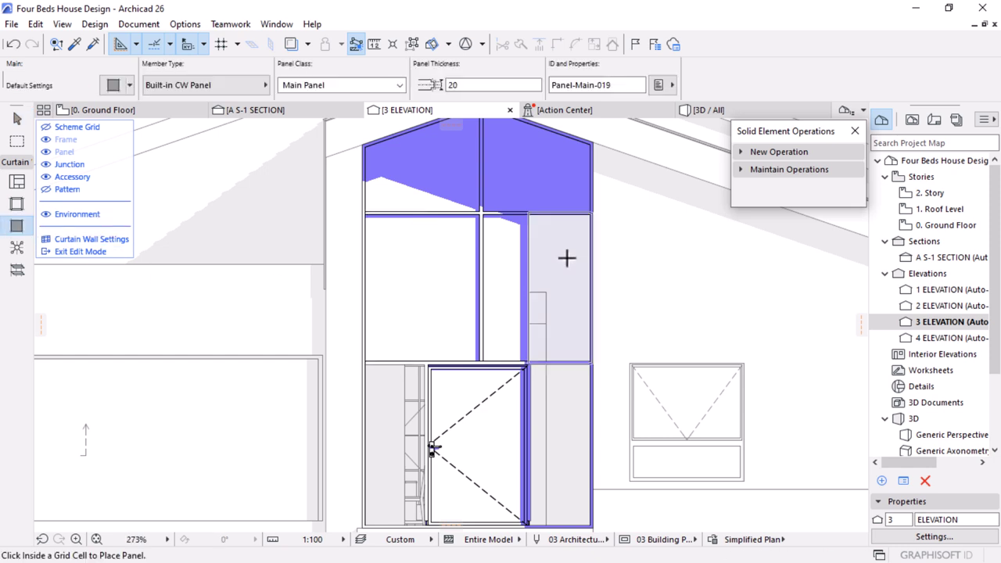
{"action": "left_click", "coordinate": [568, 404]}
{"action": "left_click", "coordinate": [569, 404]}
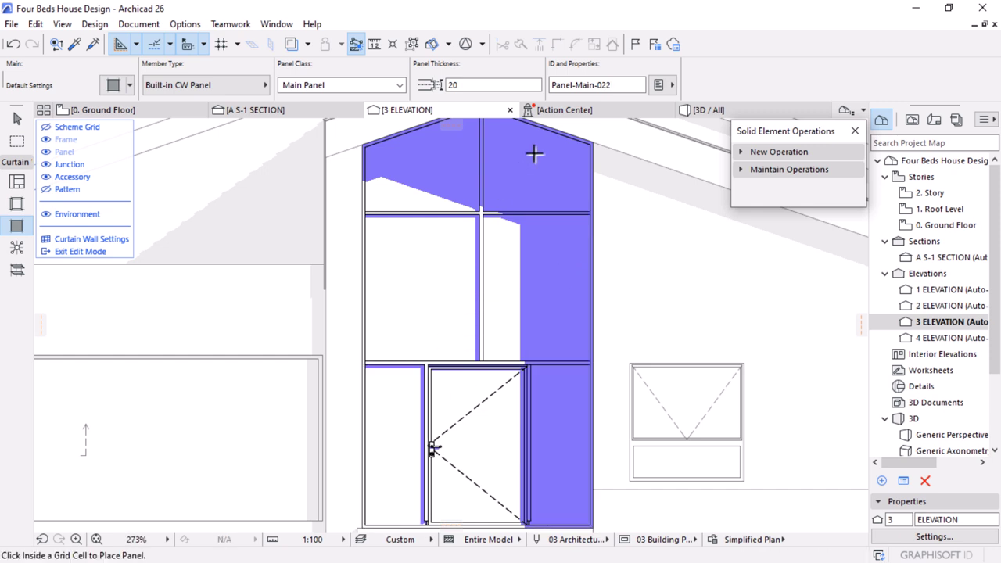
Leave the curtain wall edit mode in the 3D view and review the entrance and garage front
{"action": "left_click", "coordinate": [691, 109]}
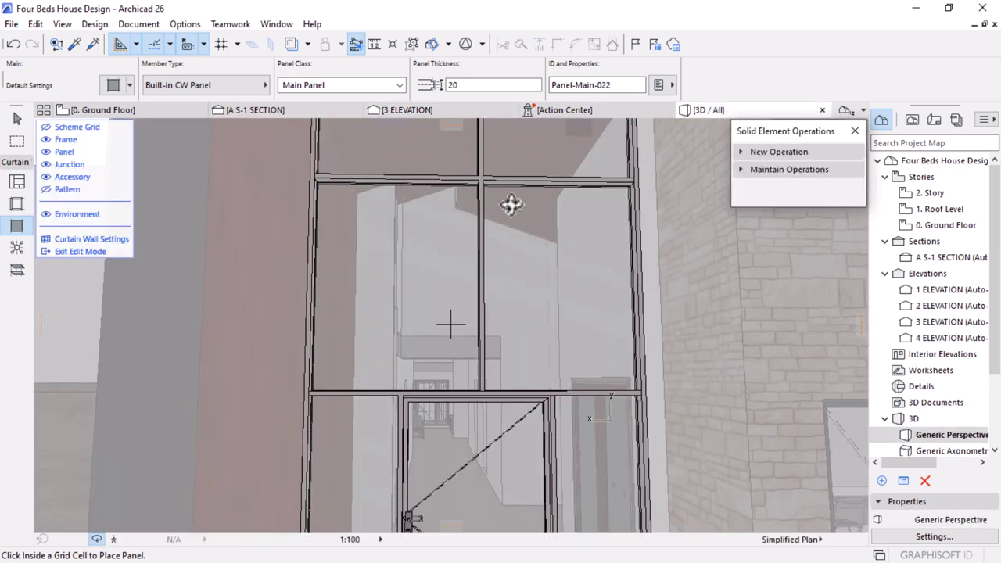
{"action": "scroll", "coordinate": [505, 317], "scroll_direction": "down", "scroll_amount": 5}
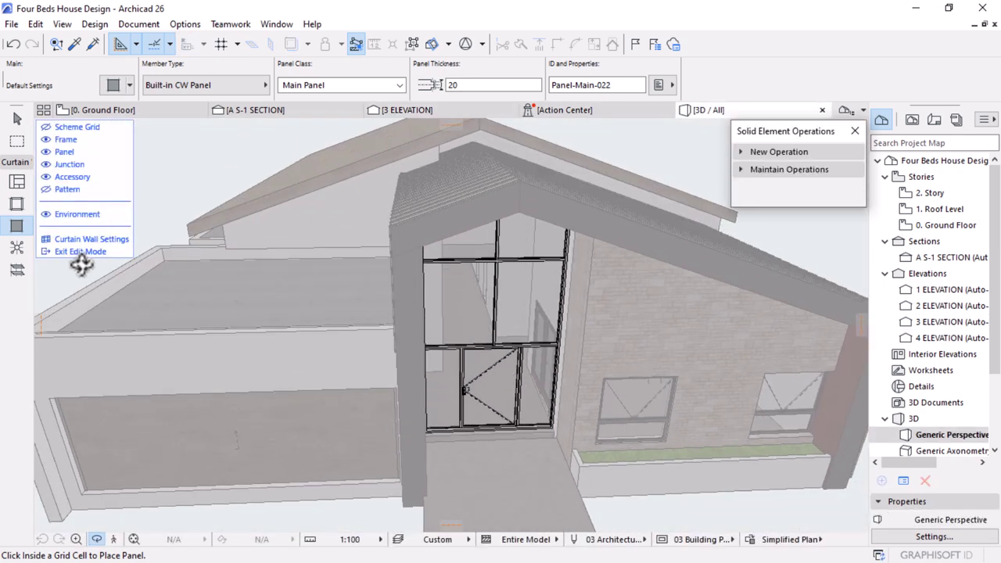
{"action": "left_click", "coordinate": [80, 251]}
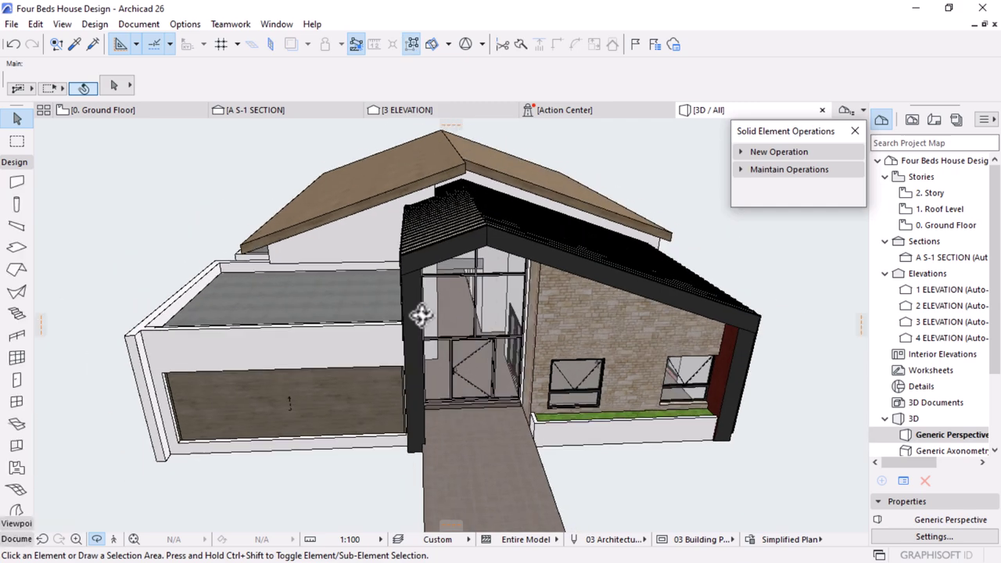
{"action": "mouse_move", "coordinate": [495, 301]}
{"action": "middle_mouse_down", "text": "shift"}
{"action": "mouse_move", "coordinate": [606, 317]}
{"action": "mouse_move", "coordinate": [625, 384]}
{"action": "mouse_move", "coordinate": [509, 292]}
{"action": "mouse_move", "coordinate": [482, 318]}
{"action": "mouse_move", "coordinate": [595, 293]}
{"action": "mouse_move", "coordinate": [587, 271]}
{"action": "mouse_move", "coordinate": [326, 302]}
{"action": "mouse_move", "coordinate": [393, 351]}
{"action": "mouse_move", "coordinate": [495, 308]}
{"action": "middle_mouse_up", "text": "shift"}
{"action": "middle_click_drag", "start_coordinate": [336, 308], "coordinate": [308, 258], "text": "shift"}
{"action": "scroll", "coordinate": [243, 302], "scroll_direction": "up", "scroll_amount": 4}
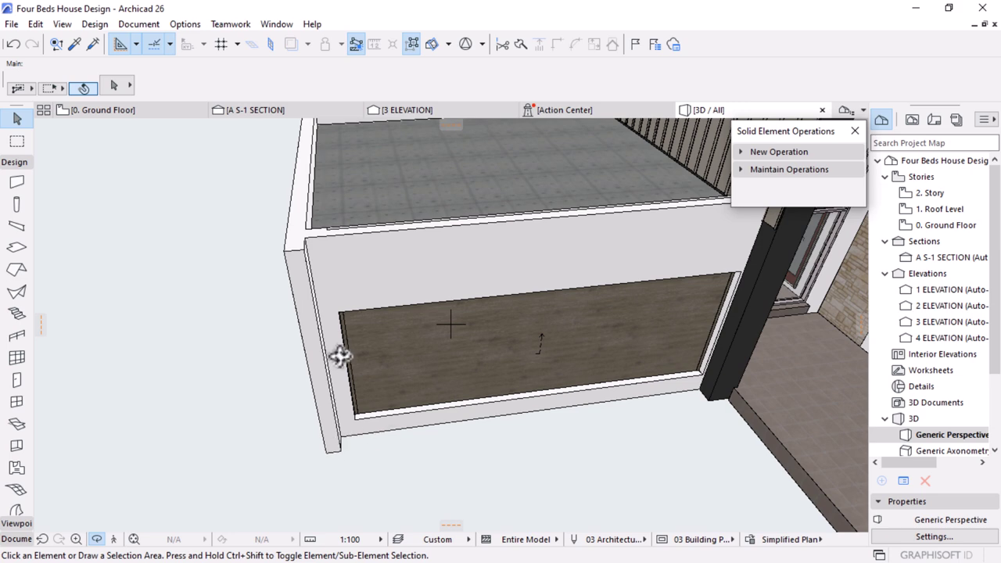
On the Ground Floor plan, flip the entrance curtain wall's orientation so its door swings inward
{"action": "left_click", "coordinate": [102, 109]}
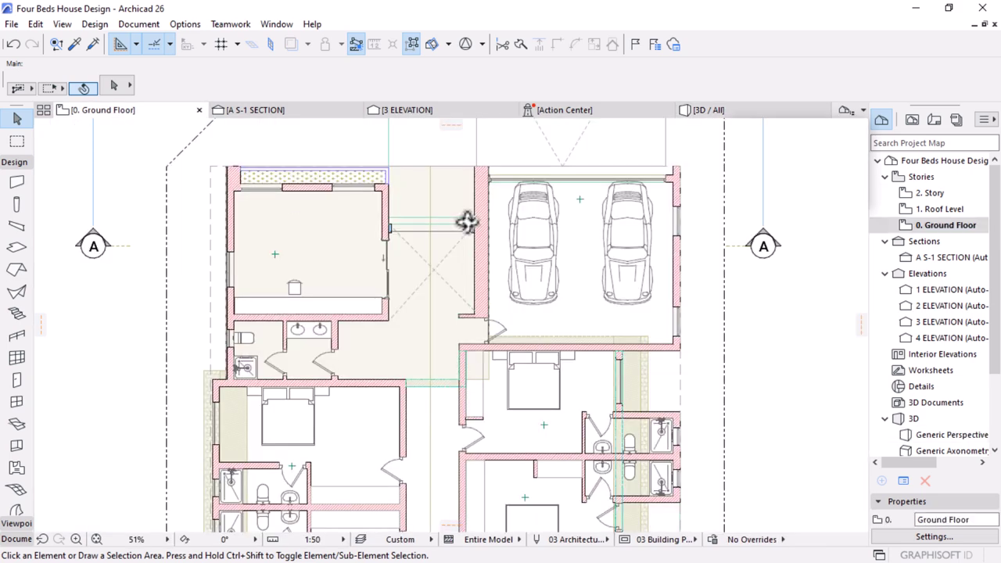
{"action": "scroll", "coordinate": [617, 160], "scroll_direction": "up", "scroll_amount": 1}
{"action": "middle_click_drag", "start_coordinate": [717, 128], "coordinate": [669, 140]}
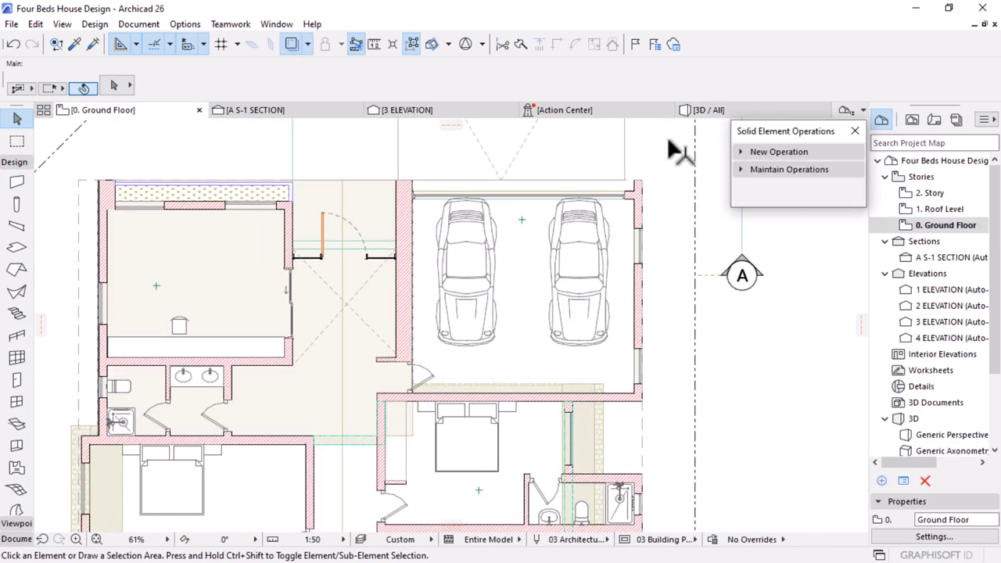
{"action": "scroll", "coordinate": [309, 254], "scroll_direction": "up", "scroll_amount": 4}
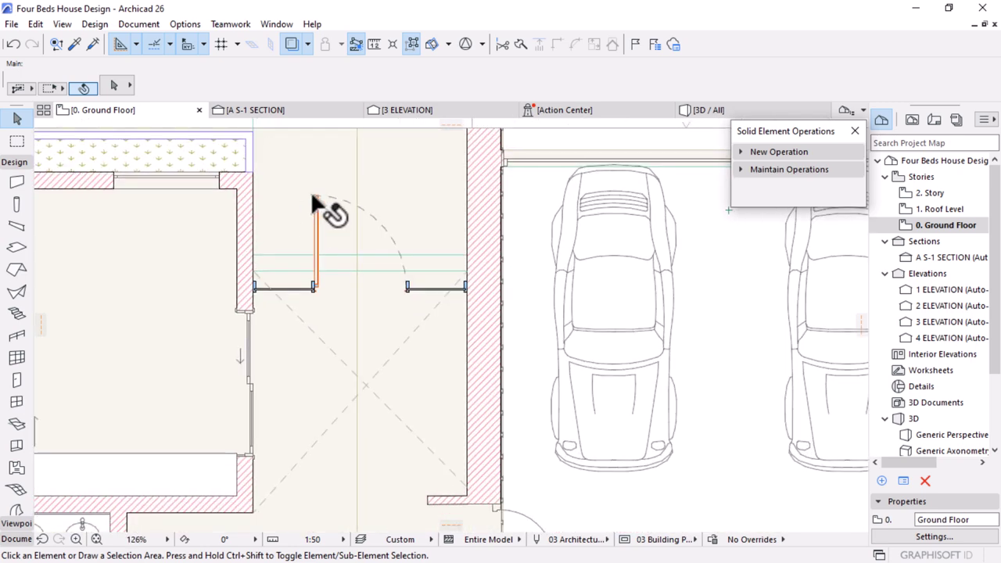
{"action": "left_click", "coordinate": [311, 287]}
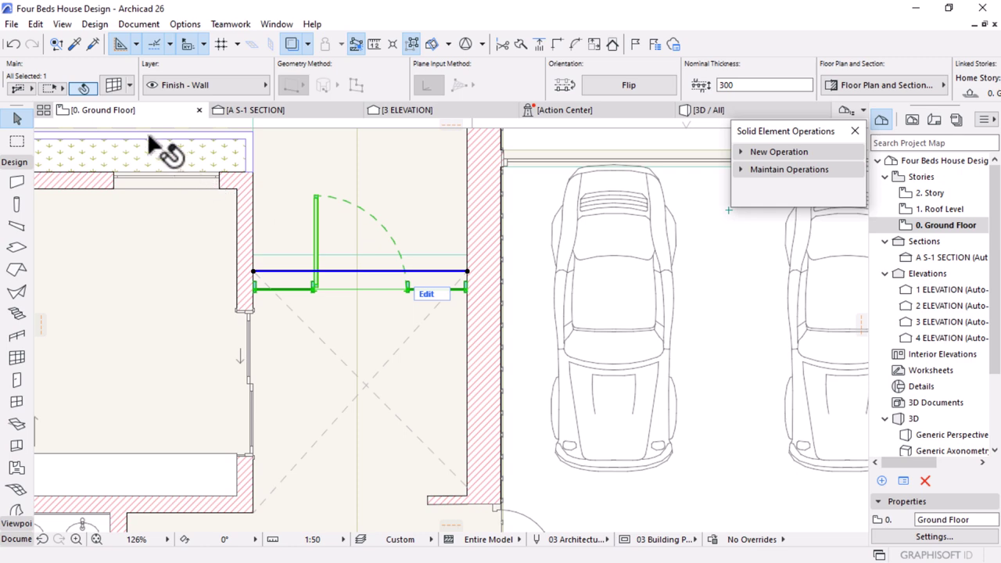
{"action": "left_click", "coordinate": [613, 87]}
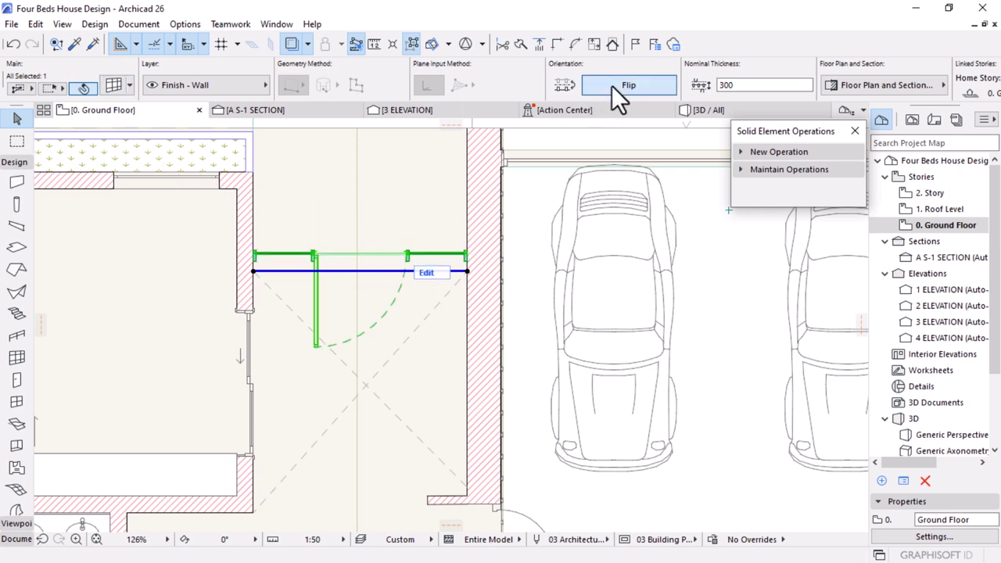
Examine the flipped entrance curtain wall, its door and bottom frame in 3D, and reopen the 3 Elevation view
{"action": "left_click", "coordinate": [710, 109]}
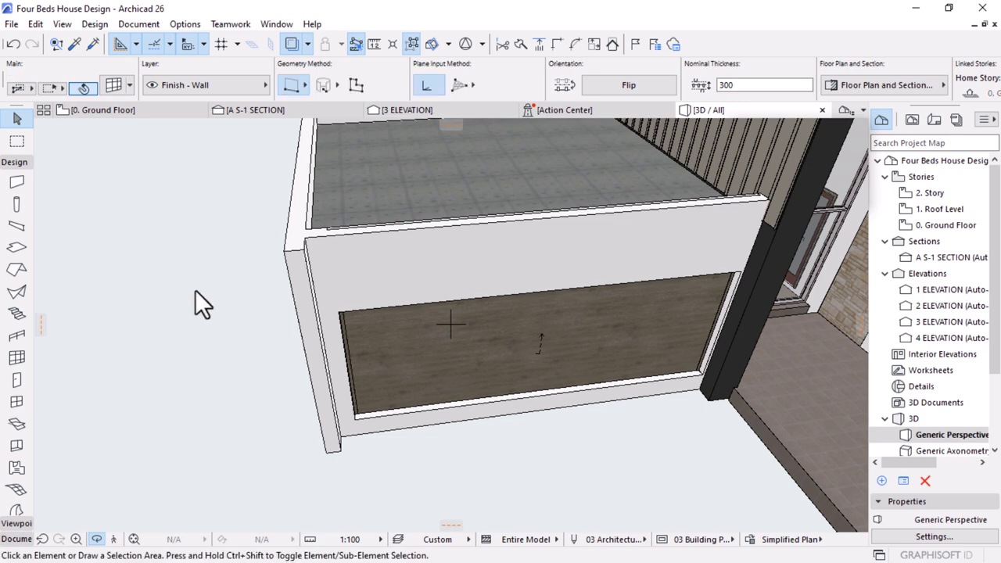
{"action": "left_click", "coordinate": [195, 290]}
{"action": "scroll", "coordinate": [230, 299], "scroll_direction": "down", "scroll_amount": 3}
{"action": "middle_click_drag", "start_coordinate": [652, 349], "coordinate": [581, 286]}
{"action": "scroll", "coordinate": [591, 261], "scroll_direction": "up", "scroll_amount": 8}
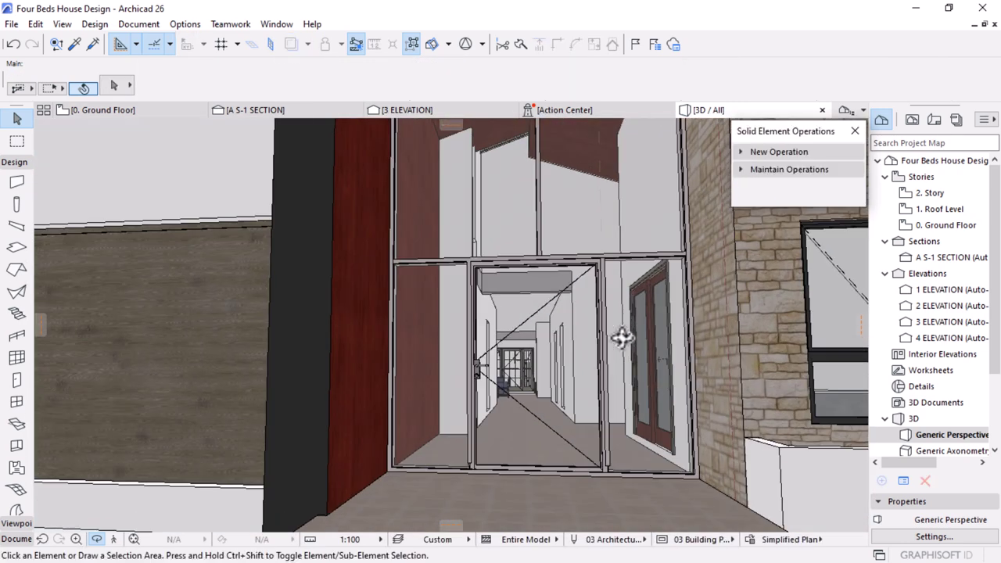
{"action": "middle_click_drag", "start_coordinate": [622, 338], "coordinate": [572, 368], "text": "shift"}
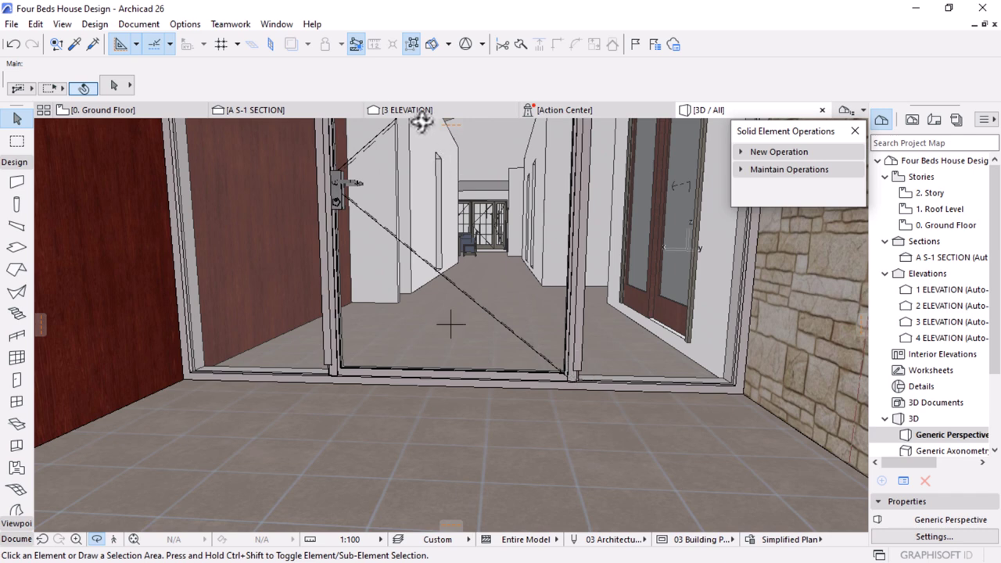
{"action": "left_click", "coordinate": [422, 109]}
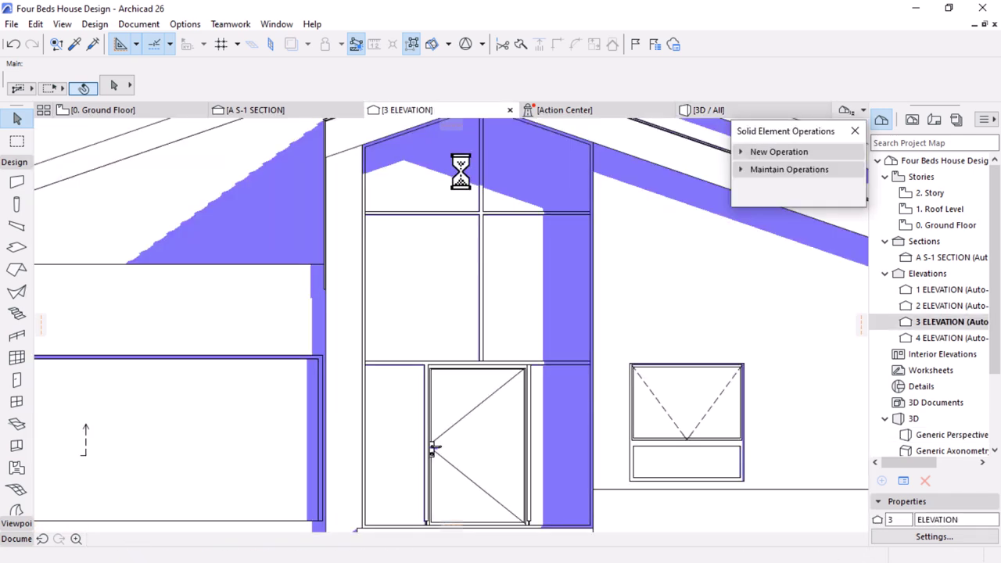
In the entrance curtain wall's edit mode, stretch the mullion on the garage-opposite side of the door down to the bottom frame
{"action": "scroll", "coordinate": [462, 179], "scroll_direction": "down", "scroll_amount": 4}
{"action": "scroll", "coordinate": [472, 305], "scroll_direction": "up", "scroll_amount": 4}
{"action": "scroll", "coordinate": [461, 168], "scroll_direction": "up", "scroll_amount": 3}
{"action": "middle_click_drag", "start_coordinate": [464, 176], "coordinate": [463, 277]}
{"action": "scroll", "coordinate": [463, 277], "scroll_direction": "up", "scroll_amount": 1}
{"action": "left_click", "coordinate": [532, 221]}
{"action": "left_click", "coordinate": [658, 310]}
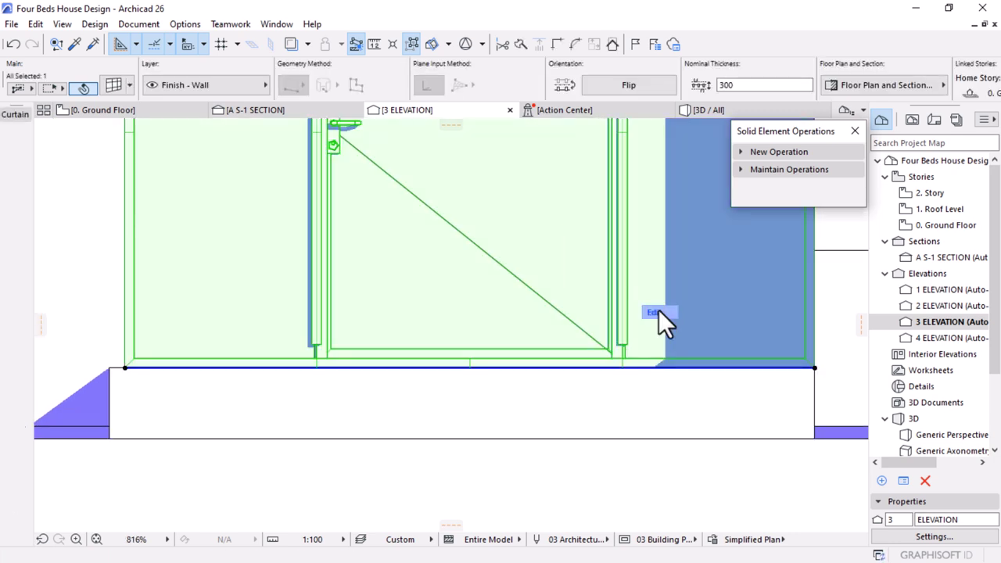
{"action": "left_click", "coordinate": [657, 312]}
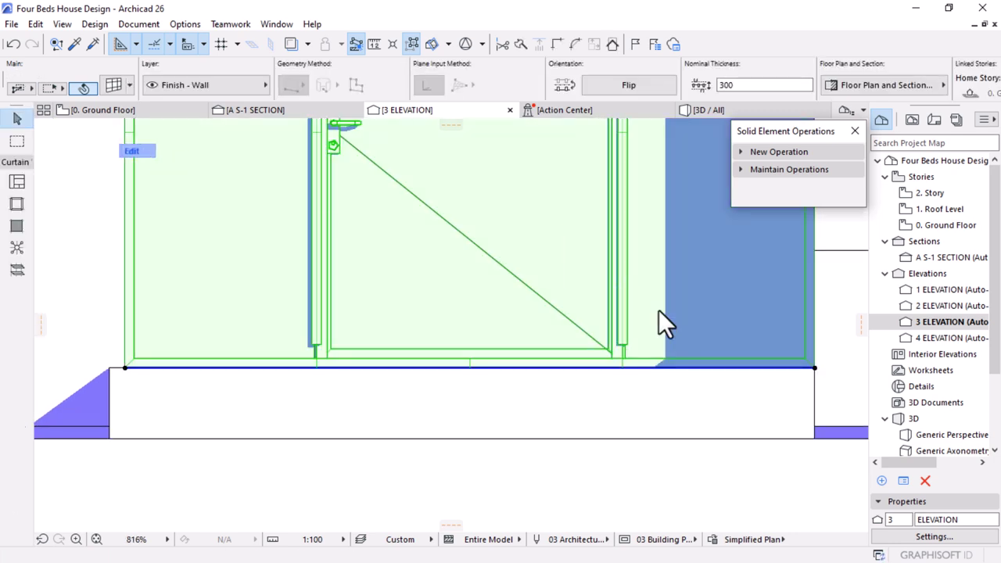
{"action": "left_click", "coordinate": [621, 338]}
{"action": "left_click", "coordinate": [619, 327]}
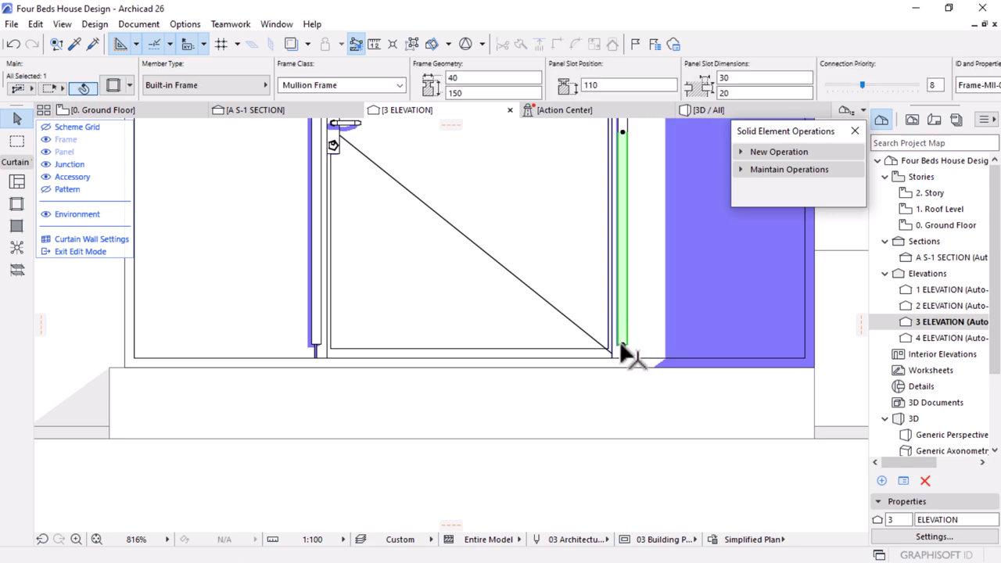
{"action": "left_click", "coordinate": [621, 340]}
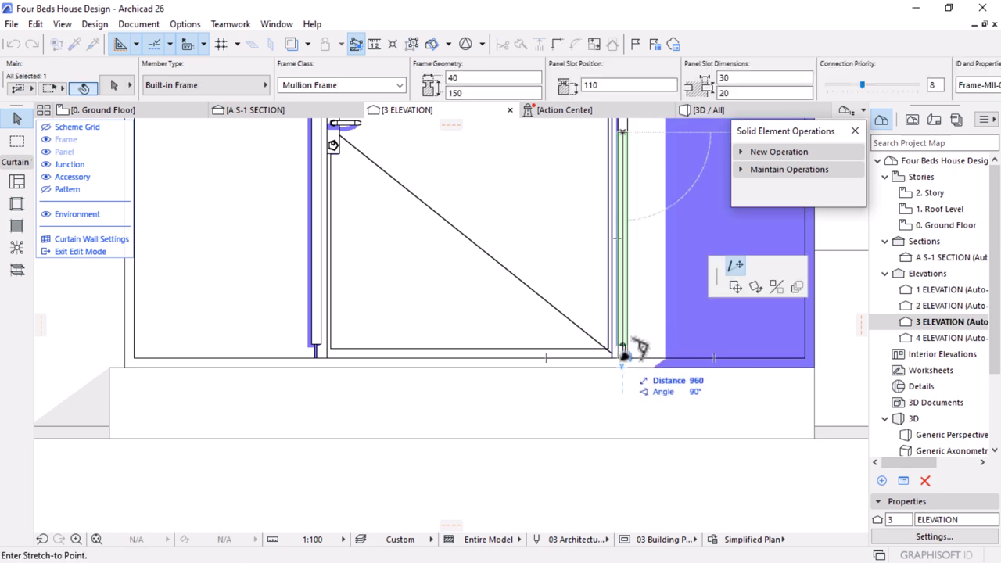
{"action": "left_click", "coordinate": [624, 355]}
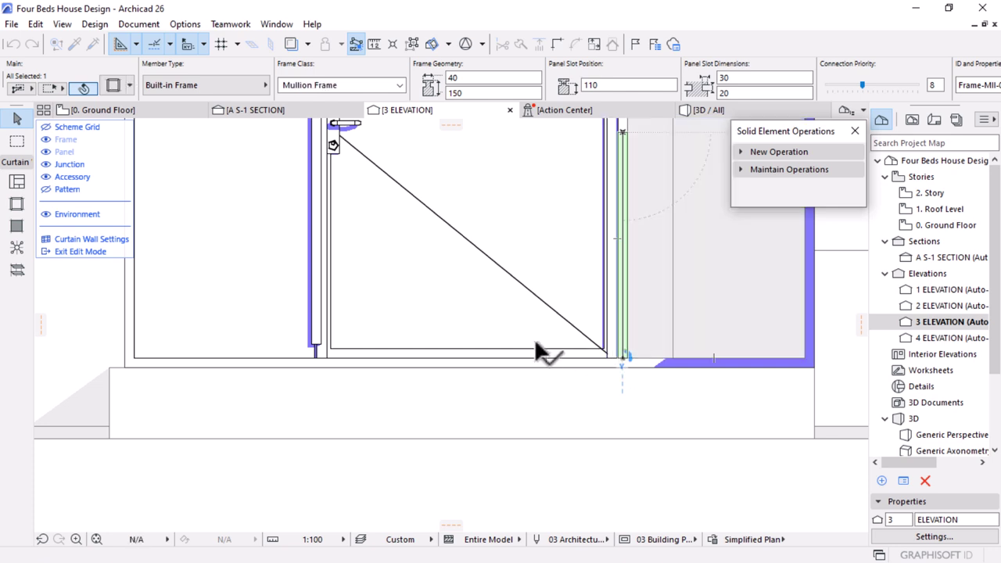
Stretch the mullion on the door's handle side down to the curtain wall's bottom frame
{"action": "left_click", "coordinate": [319, 337]}
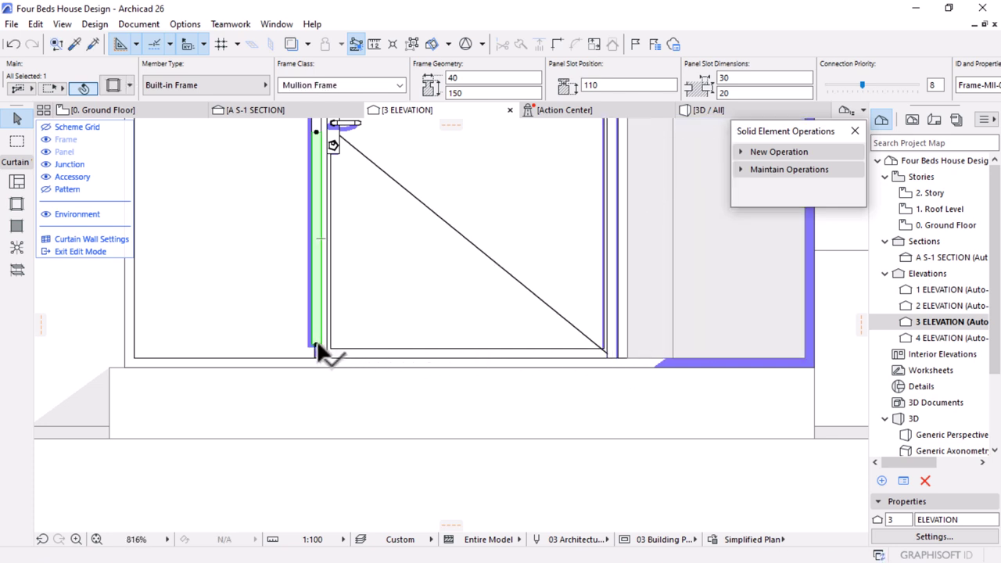
{"action": "left_click", "coordinate": [317, 348]}
{"action": "key", "text": "Escape"}
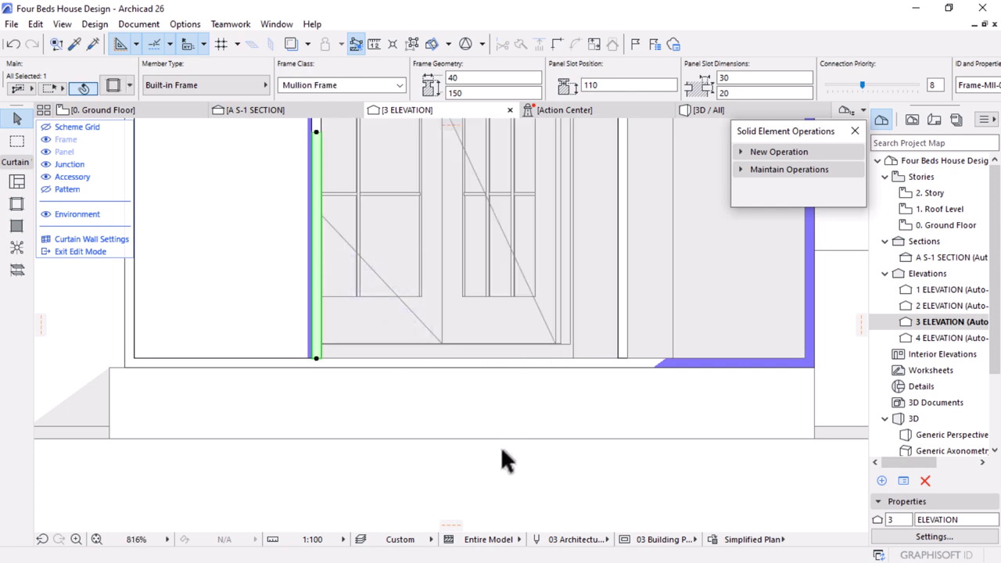
Place Main Panel class panels, 20 thick, in the empty central door cell and the empty narrow cell beside it
{"action": "scroll", "coordinate": [501, 450], "scroll_direction": "down", "scroll_amount": 5}
{"action": "scroll", "coordinate": [521, 424], "scroll_direction": "down", "scroll_amount": 2}
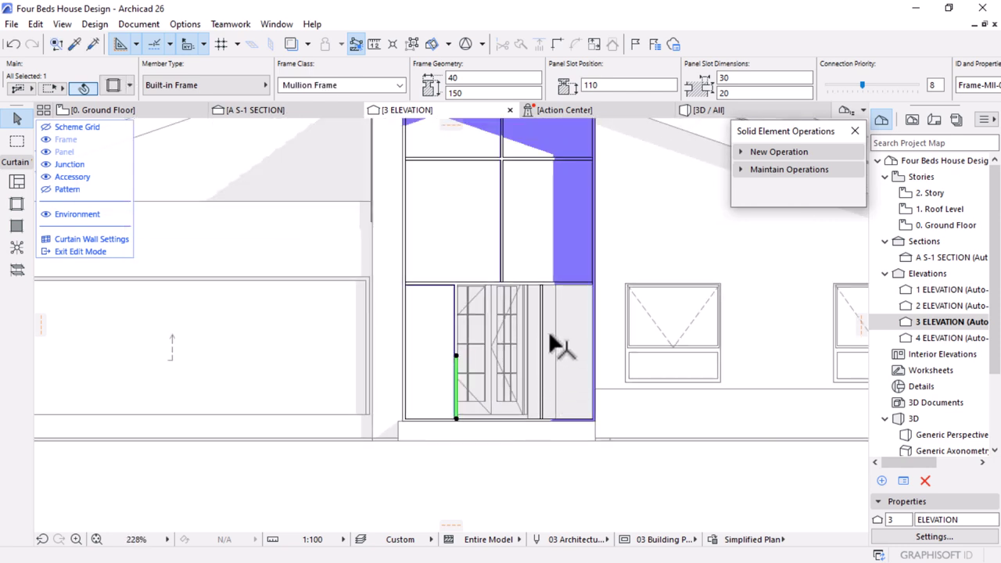
{"action": "scroll", "coordinate": [540, 331], "scroll_direction": "up", "scroll_amount": 2}
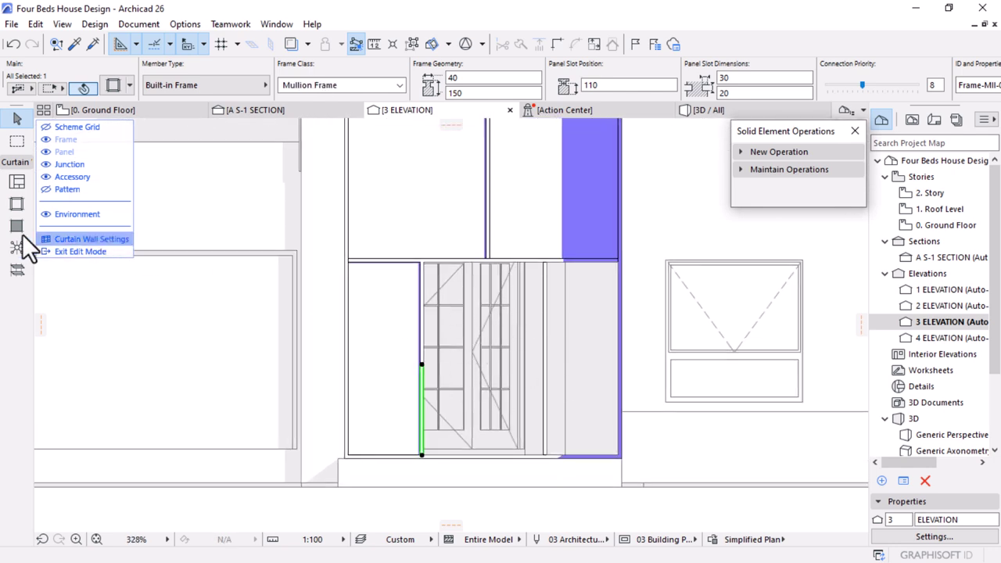
{"action": "left_click", "coordinate": [16, 227]}
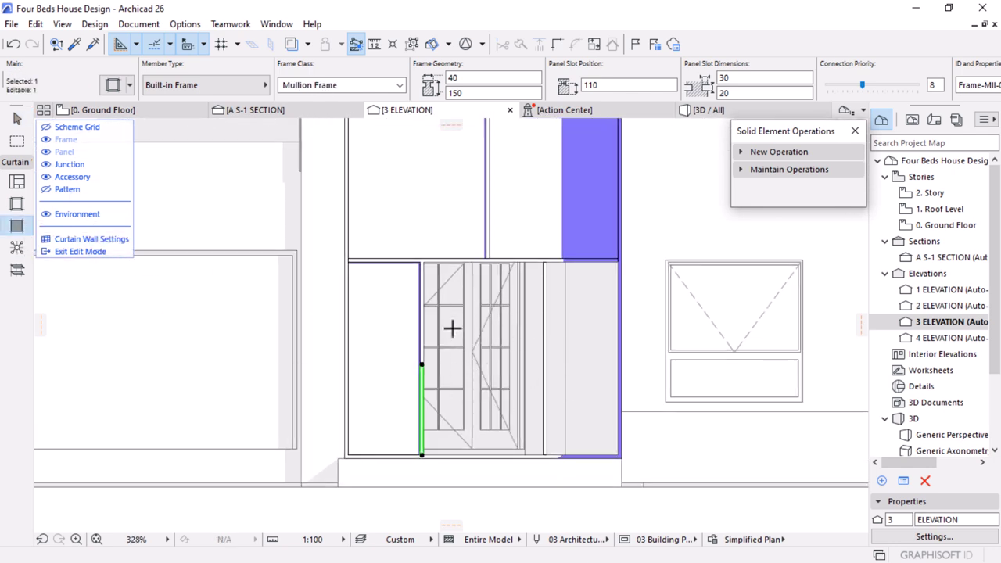
{"action": "key", "text": "Escape"}
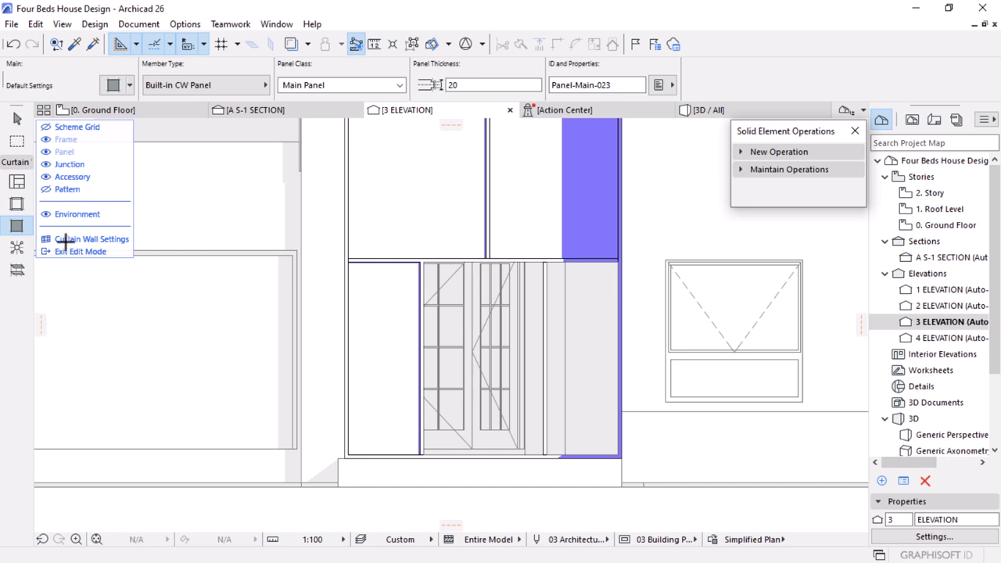
{"action": "left_click", "coordinate": [483, 358]}
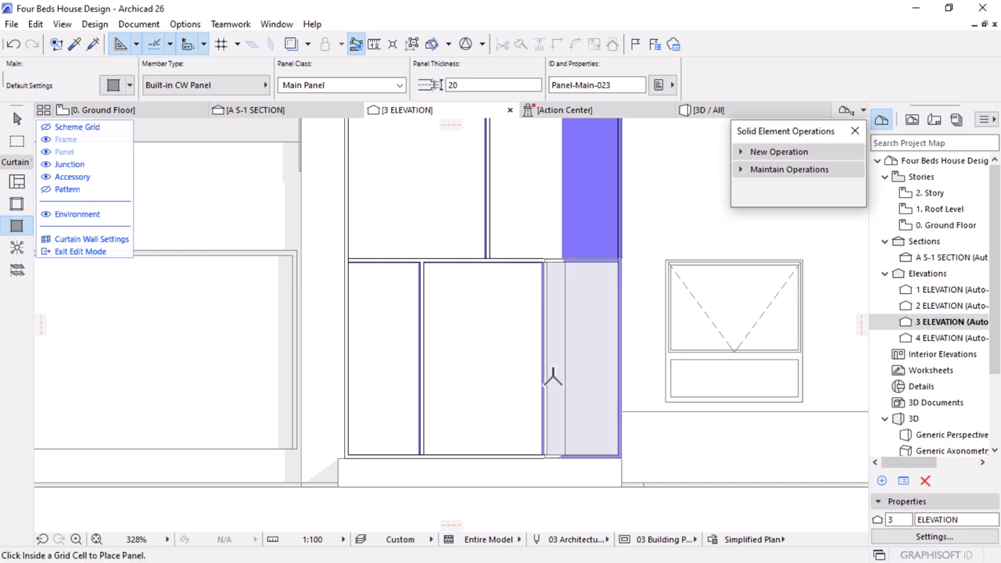
{"action": "left_click", "coordinate": [590, 326]}
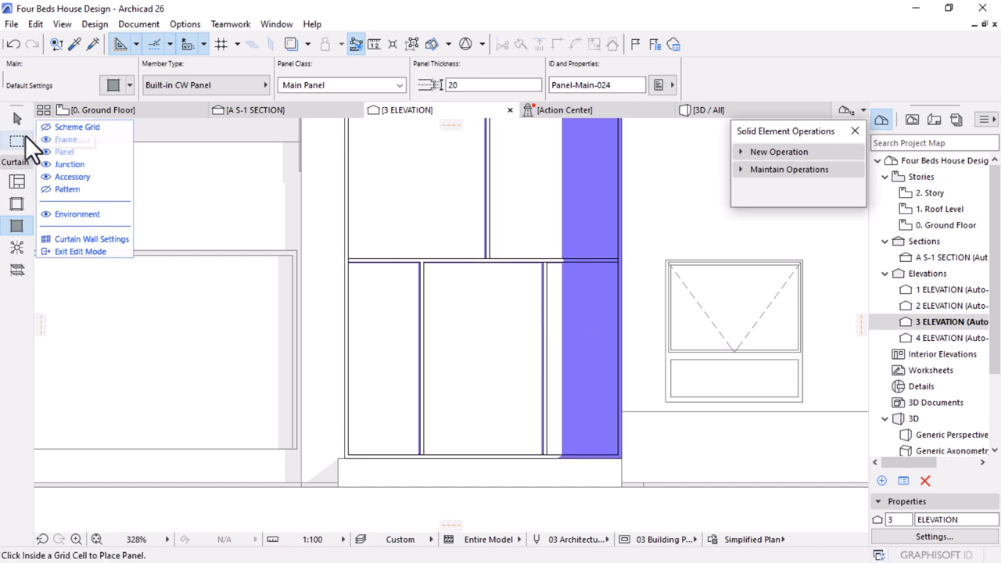
{"action": "left_click", "coordinate": [11, 119]}
Change the central lower panel to CW Door 26 and set its 2D and 3D detail levels to Full
{"action": "left_click", "coordinate": [488, 345]}
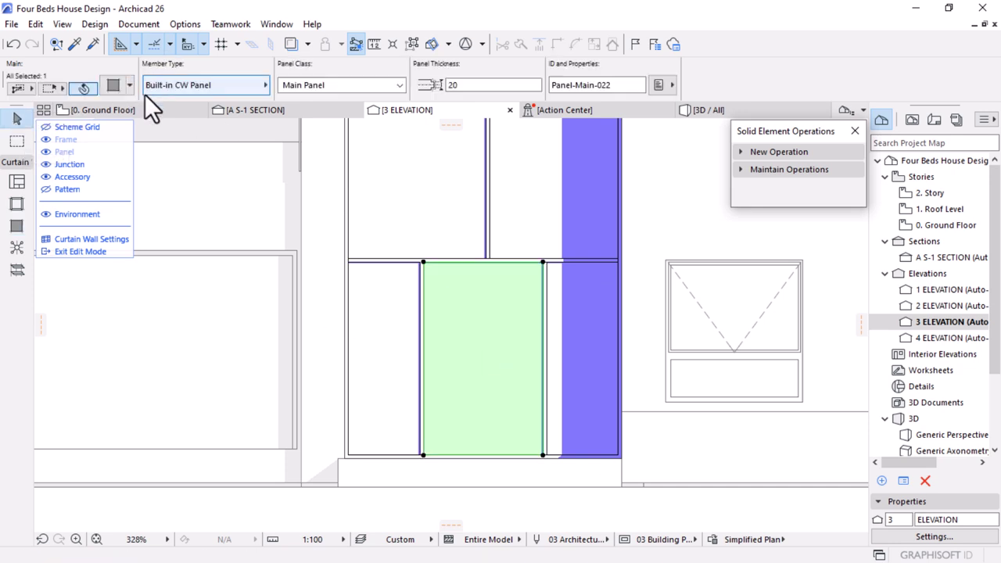
{"action": "left_click", "coordinate": [169, 85]}
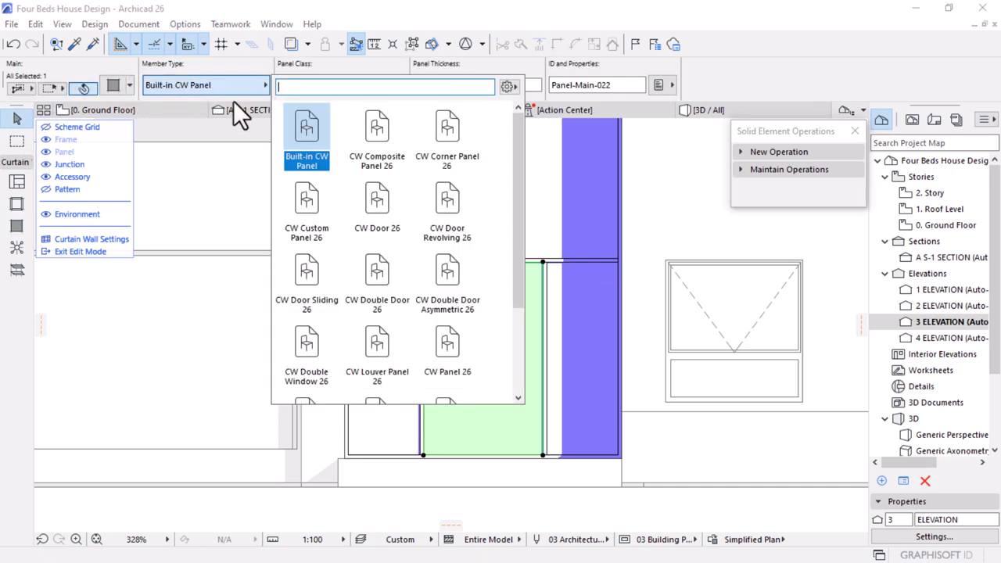
{"action": "left_click", "coordinate": [380, 208]}
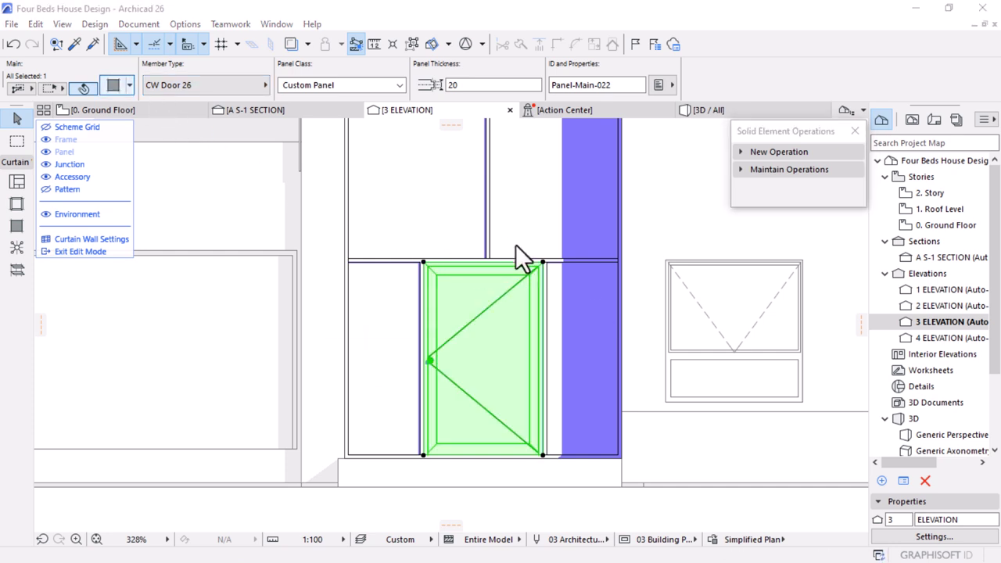
{"action": "key", "text": "ctrl+t"}
{"action": "left_click", "coordinate": [364, 265]}
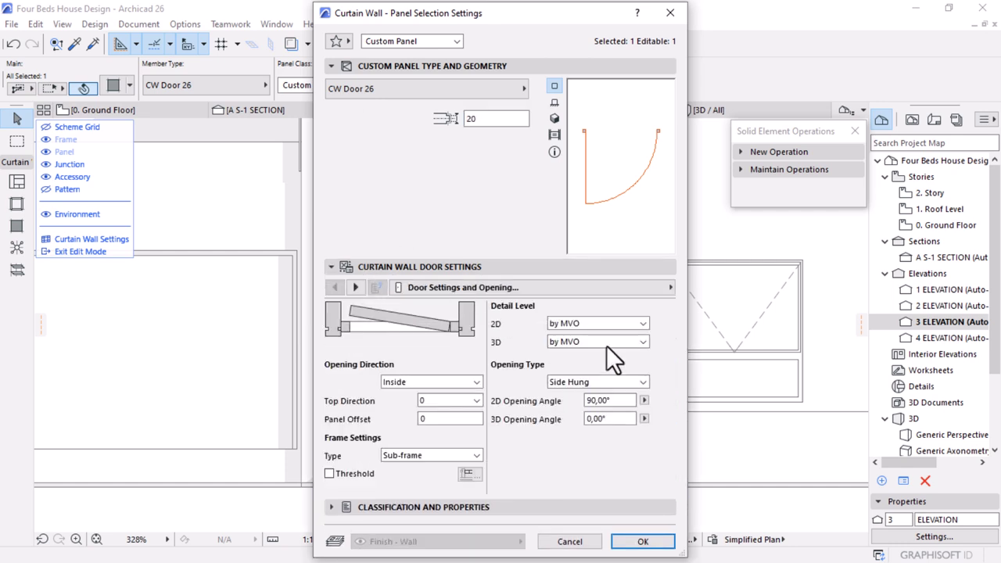
{"action": "left_click", "coordinate": [609, 325]}
{"action": "left_click", "coordinate": [571, 351]}
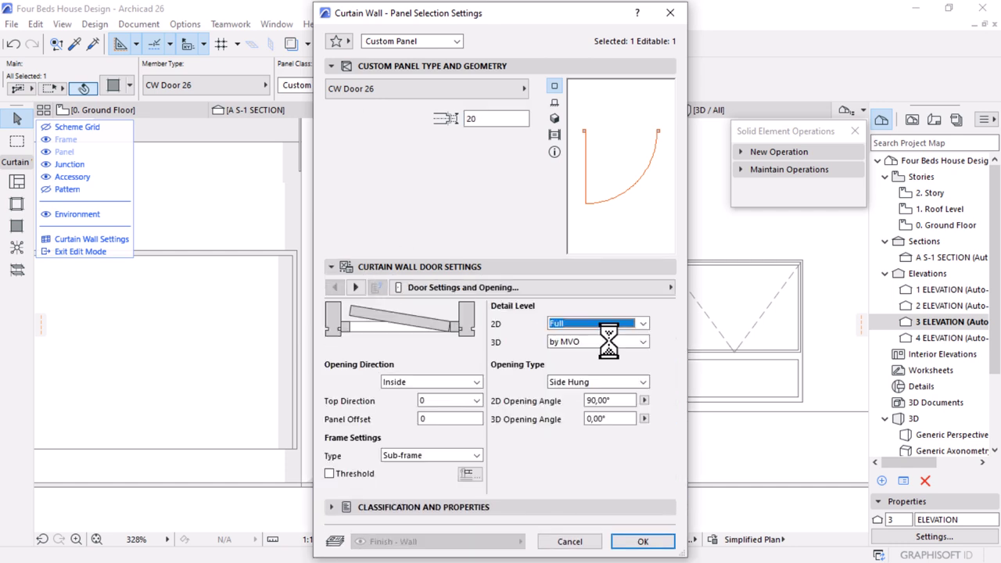
{"action": "left_click", "coordinate": [608, 340]}
{"action": "left_click", "coordinate": [626, 372]}
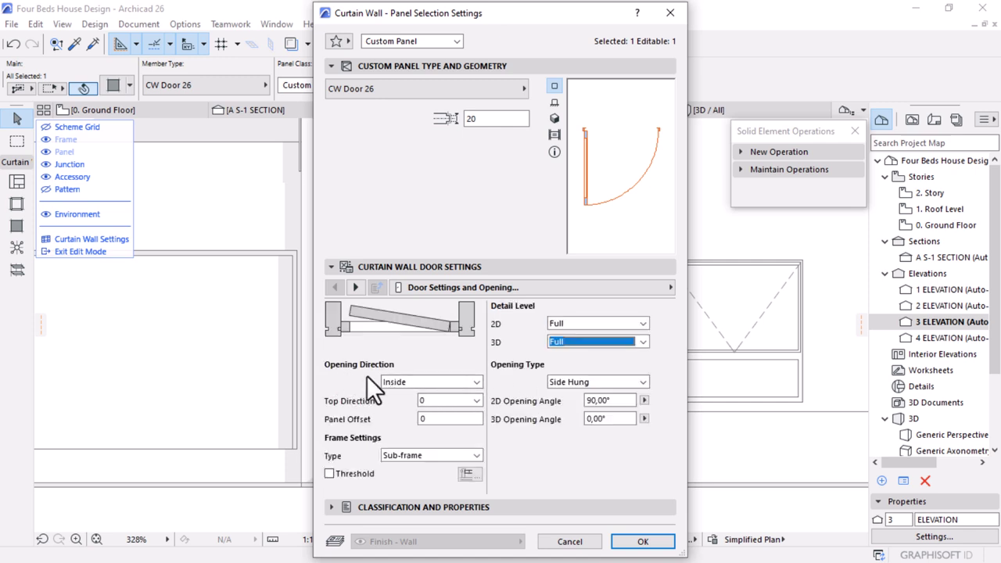
Try the Outside opening direction for the central door, and restore Inside
{"action": "left_click", "coordinate": [430, 381]}
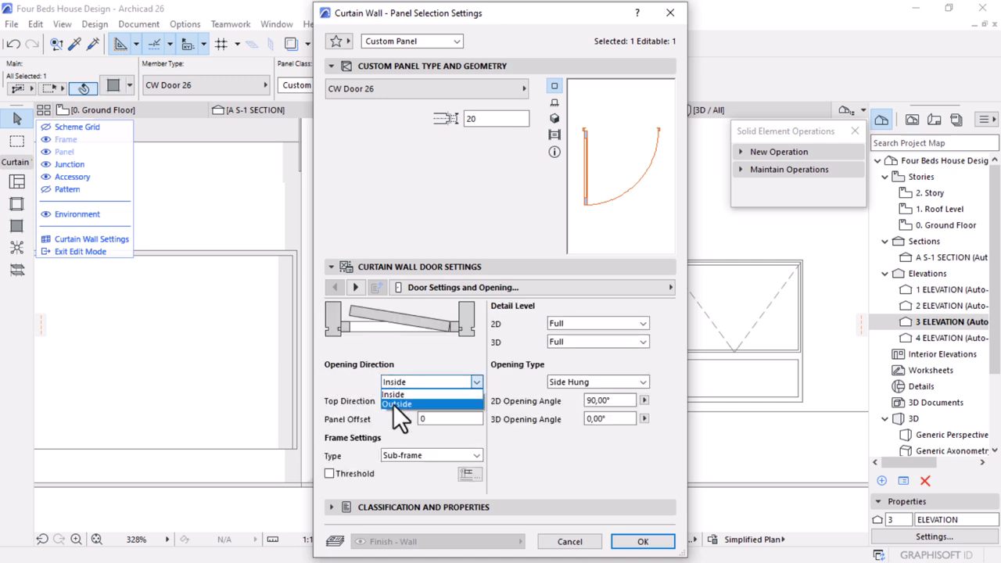
{"action": "left_click", "coordinate": [392, 402]}
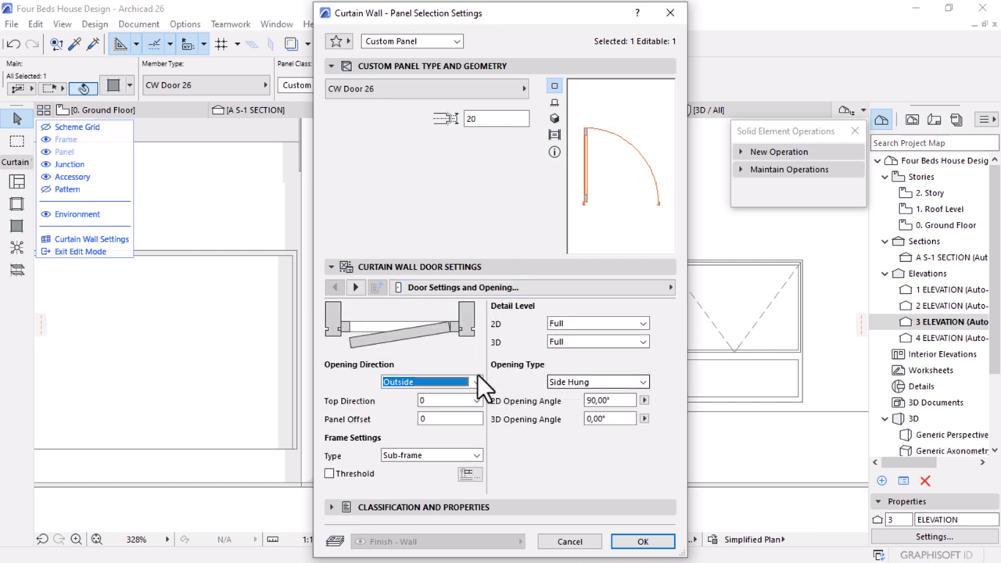
{"action": "left_click", "coordinate": [458, 383]}
{"action": "left_click", "coordinate": [422, 398]}
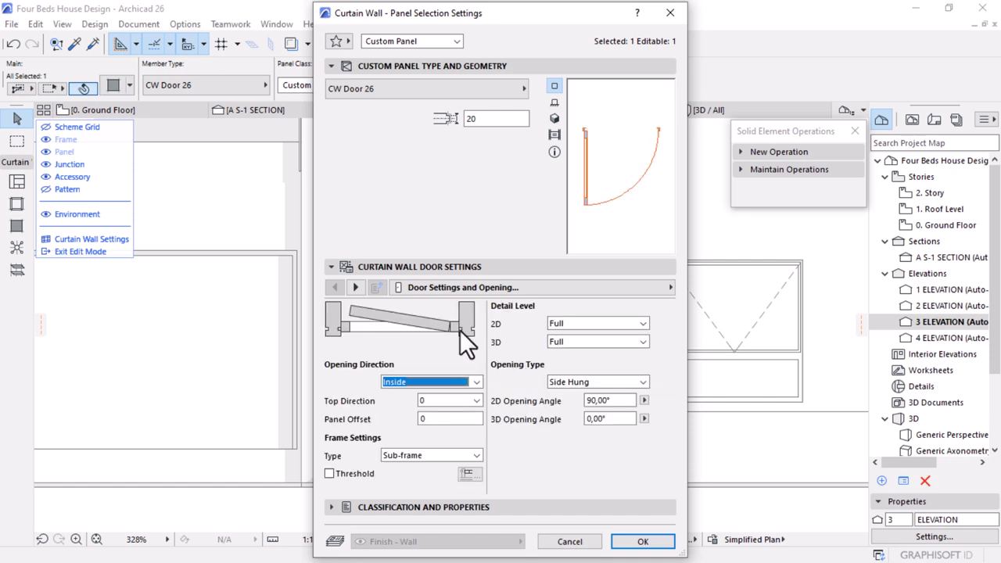
Set the central door's leaf frame width to 40 and its handle to Style 11
{"action": "left_click", "coordinate": [354, 288]}
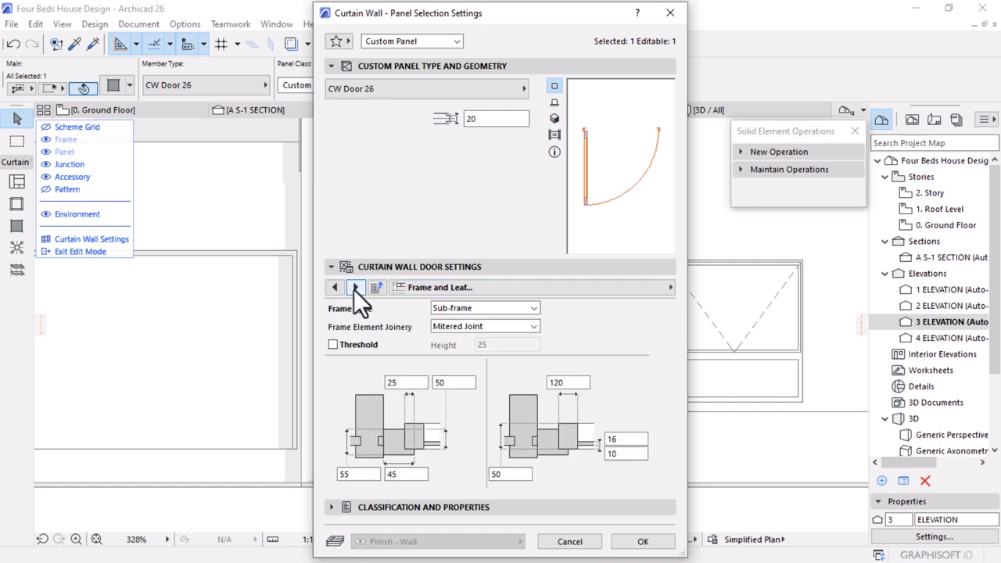
{"action": "left_click", "coordinate": [355, 288]}
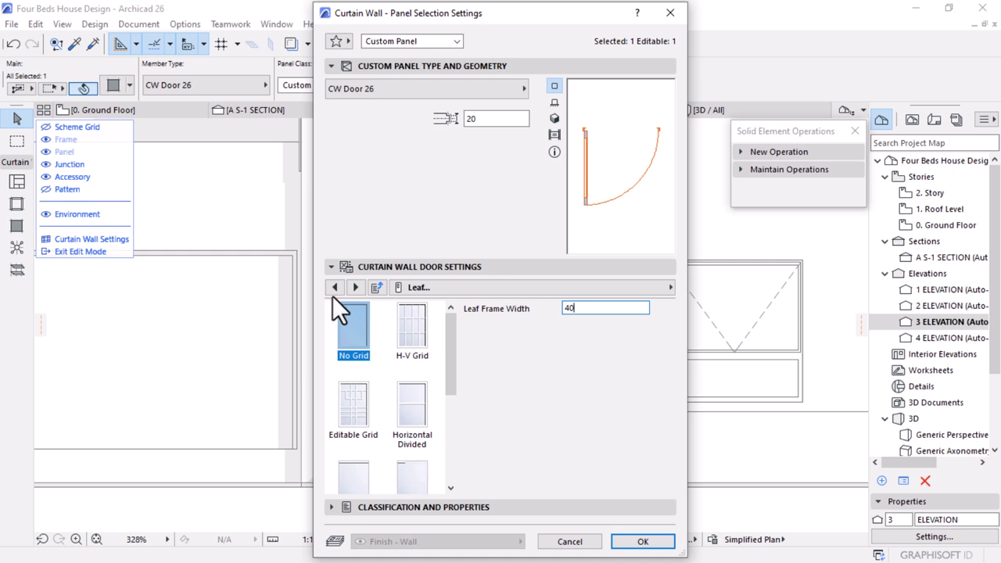
{"action": "left_click", "coordinate": [355, 288]}
{"action": "left_click", "coordinate": [461, 346]}
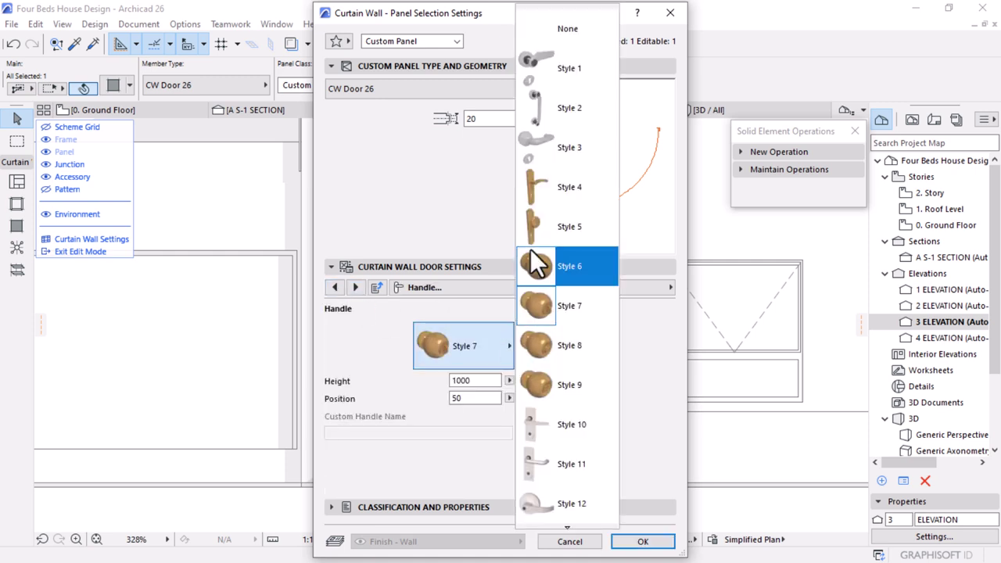
{"action": "left_click", "coordinate": [555, 455]}
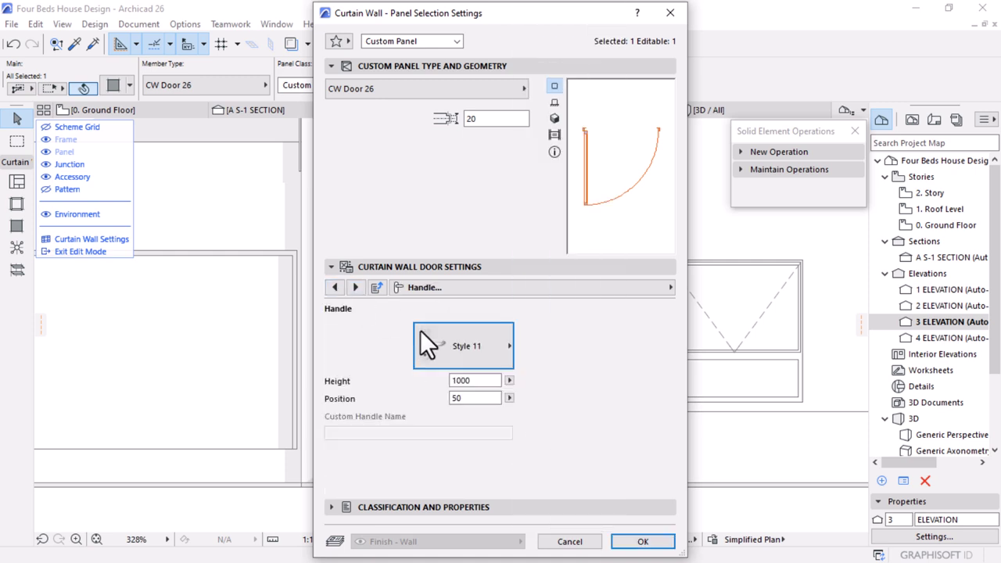
Override the door's 2D symbolic display with a Dashed opening line, set the opening line pen to 2, and apply the panel settings
{"action": "left_click", "coordinate": [355, 289]}
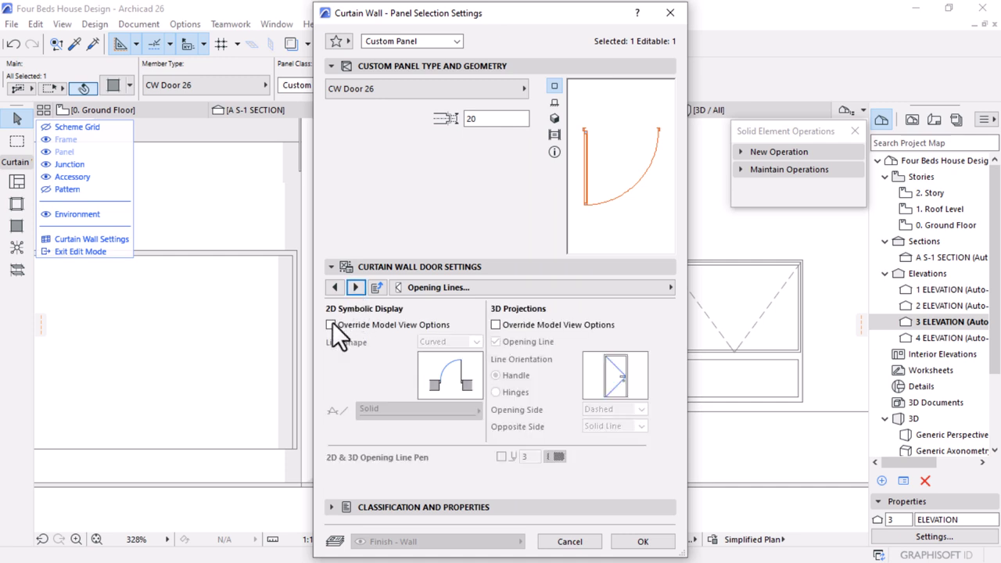
{"action": "left_click", "coordinate": [331, 325]}
{"action": "left_click", "coordinate": [426, 410]}
{"action": "left_click", "coordinate": [553, 191]}
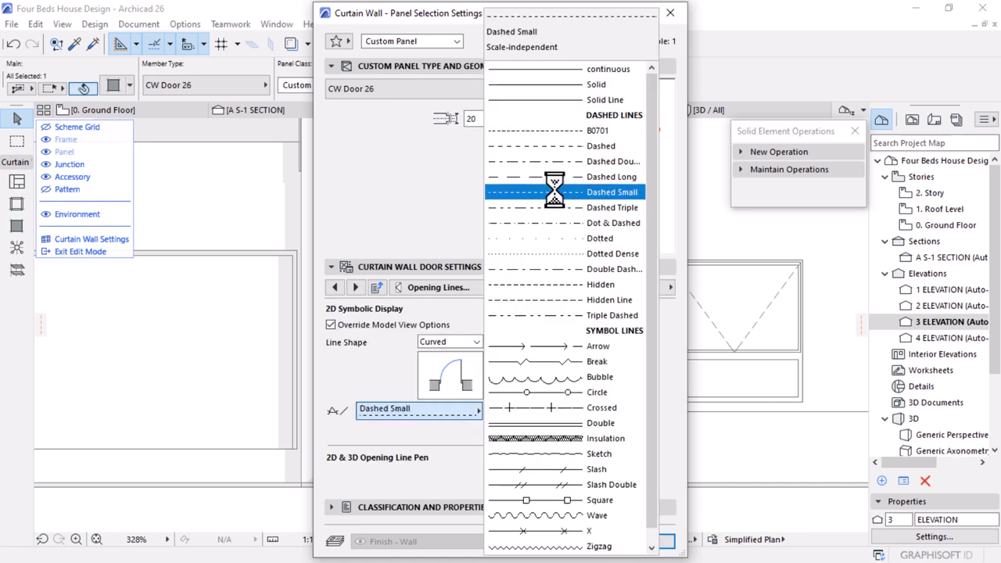
{"action": "left_click", "coordinate": [554, 146]}
{"action": "left_click", "coordinate": [556, 455]}
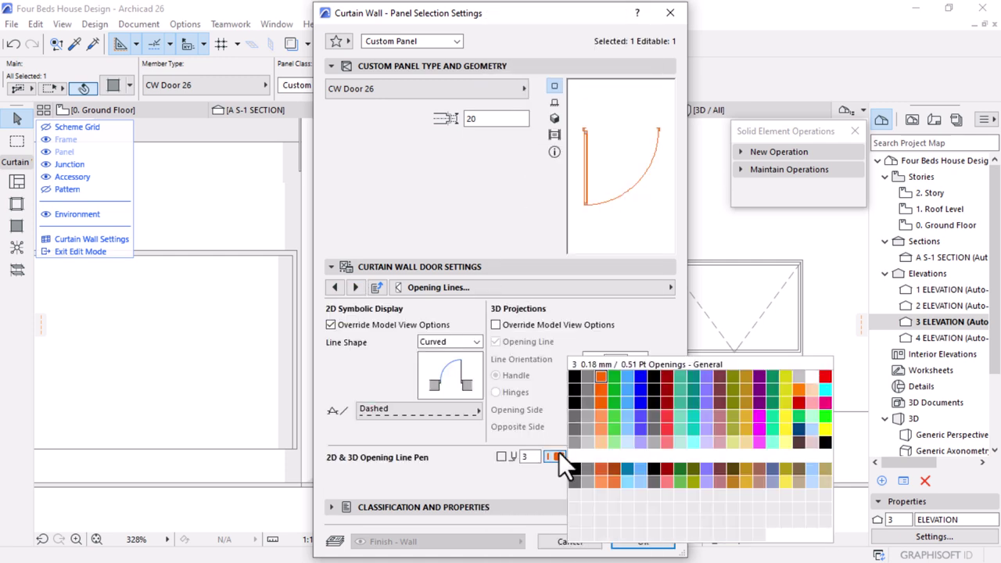
{"action": "left_click", "coordinate": [586, 373]}
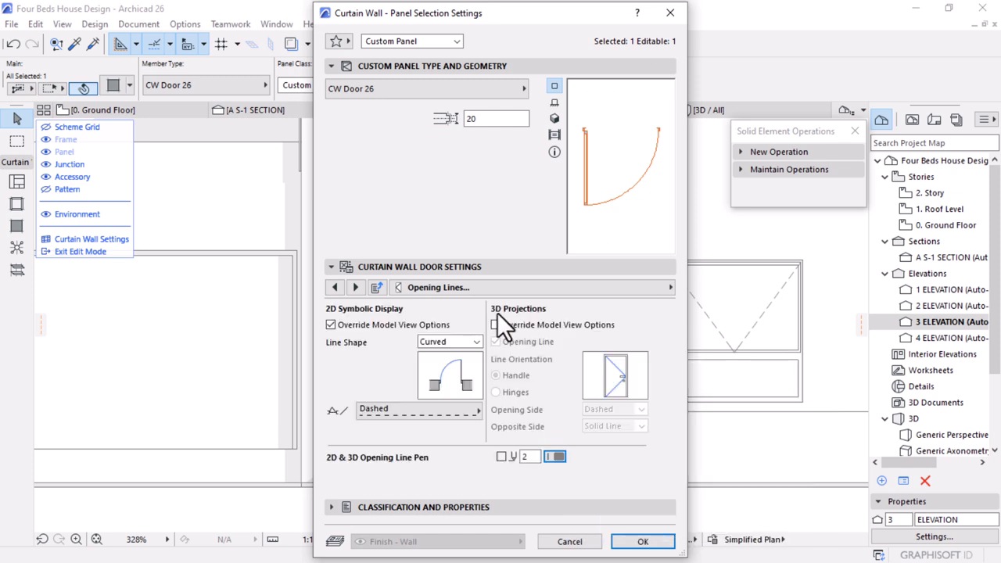
{"action": "left_click", "coordinate": [355, 287]}
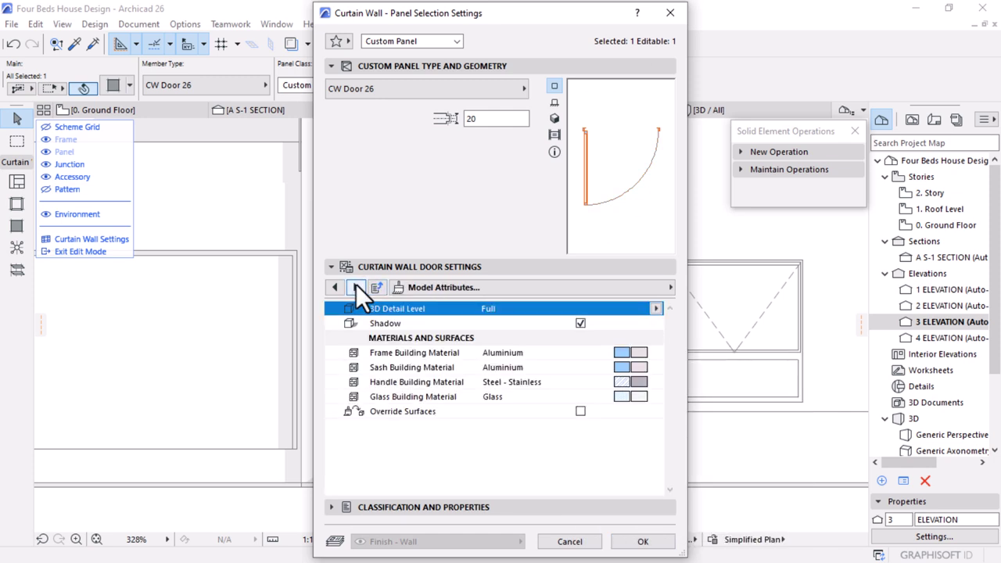
{"action": "left_click", "coordinate": [643, 541]}
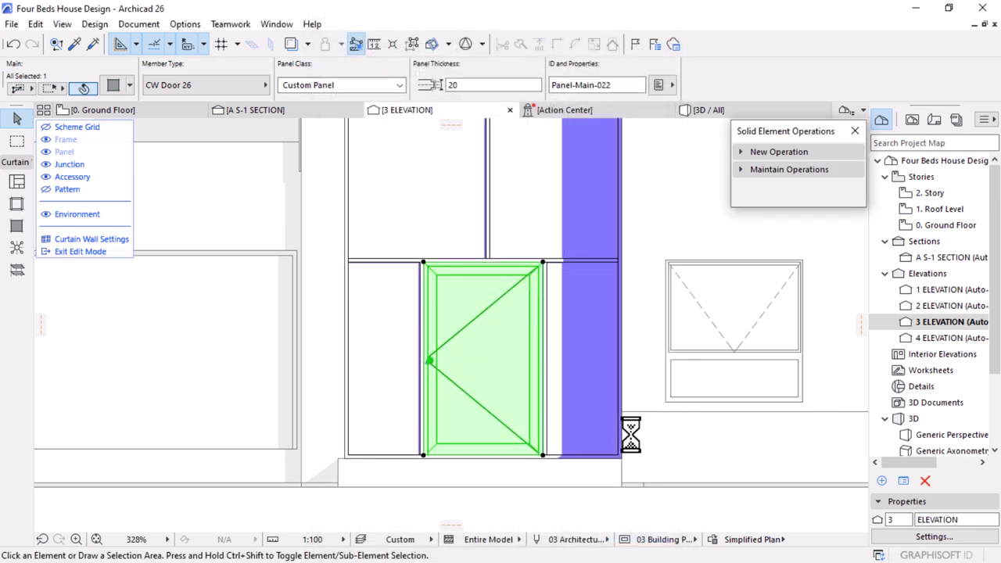
Check the door's swing on the Ground Floor plan and leave the curtain wall edit mode
{"action": "left_click", "coordinate": [166, 110]}
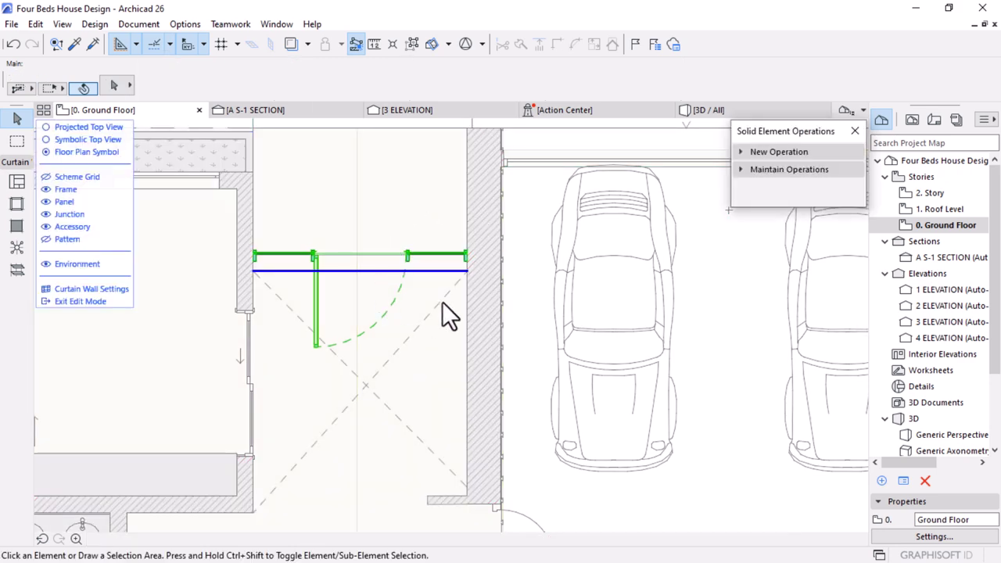
{"action": "left_click", "coordinate": [348, 312]}
{"action": "scroll", "coordinate": [437, 336], "scroll_direction": "down", "scroll_amount": 5}
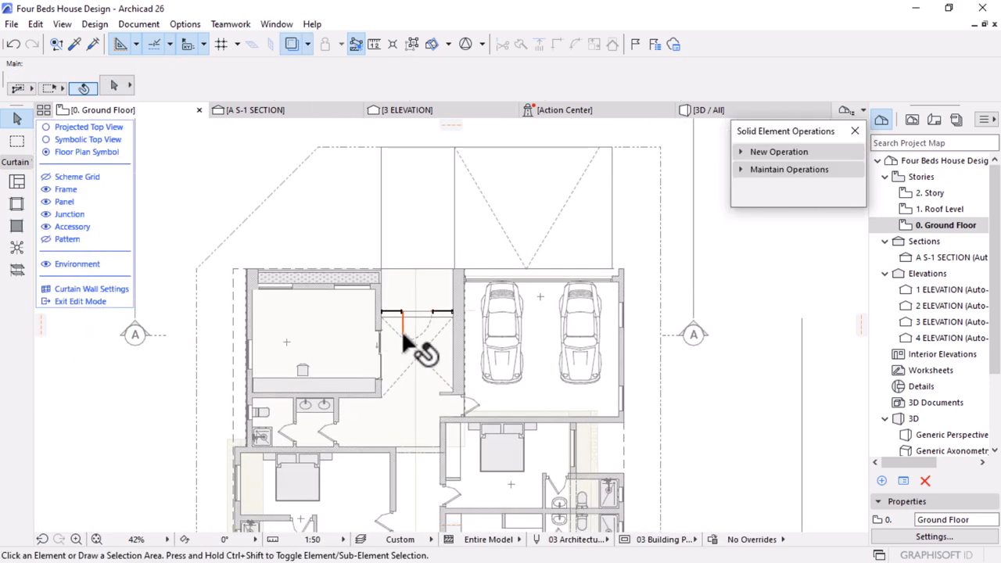
{"action": "left_click", "coordinate": [77, 301]}
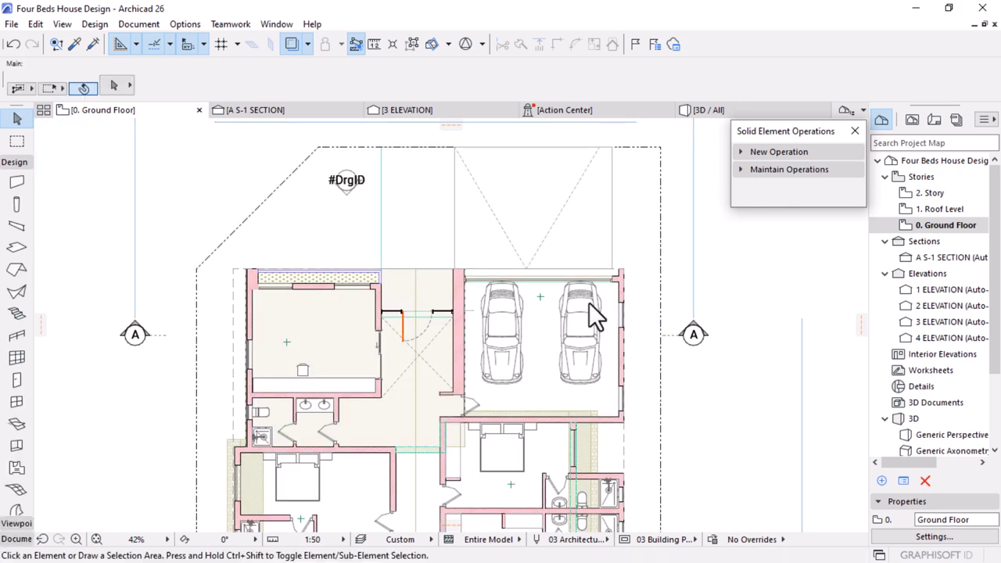
Pick up the 230 thick brick exterior wall's settings from the garage's outer side wall at the front corner
{"action": "scroll", "coordinate": [586, 297], "scroll_direction": "up", "scroll_amount": 5}
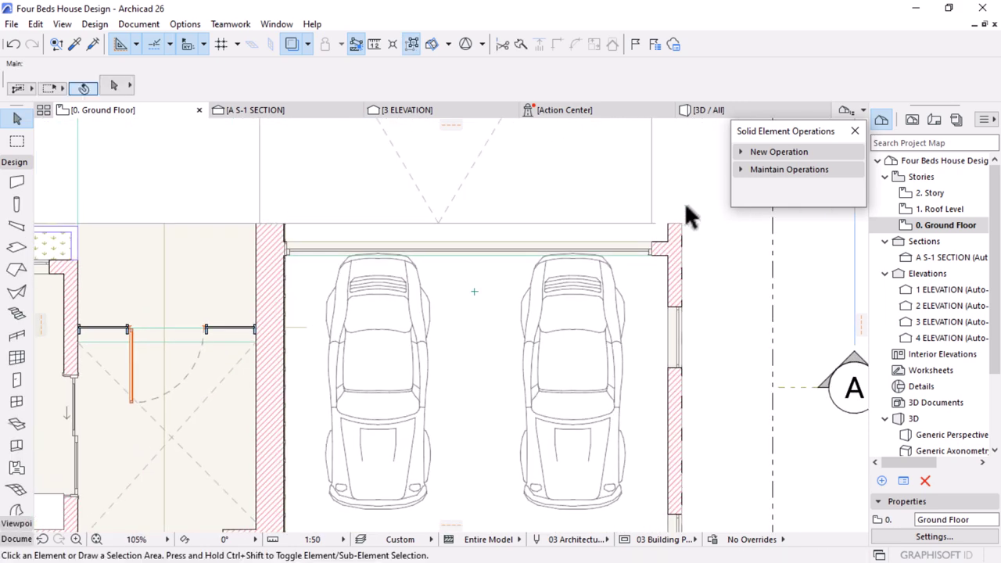
{"action": "scroll", "coordinate": [685, 208], "scroll_direction": "up", "scroll_amount": 8}
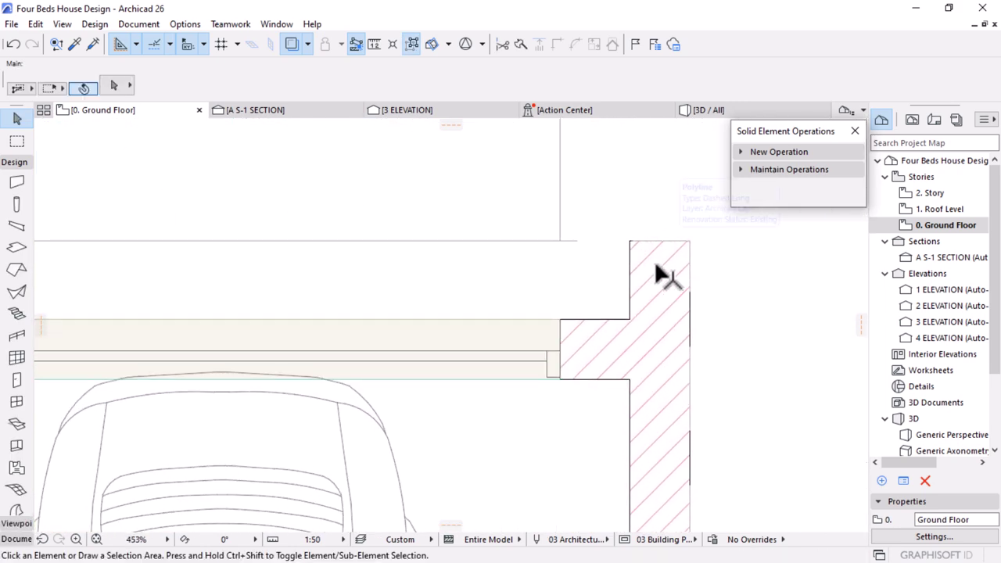
{"action": "left_click", "coordinate": [661, 270]}
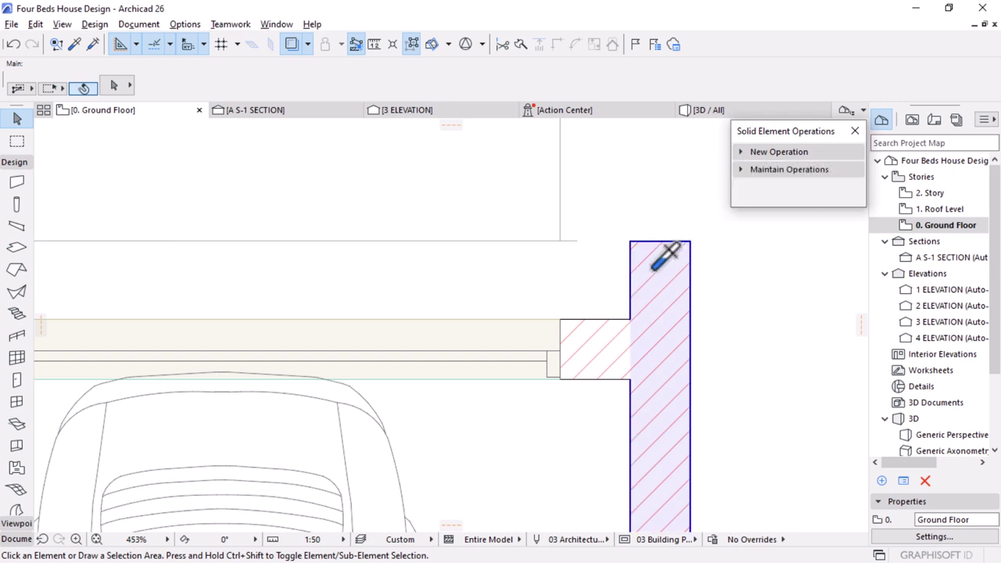
{"action": "left_click", "coordinate": [653, 266], "text": "alt"}
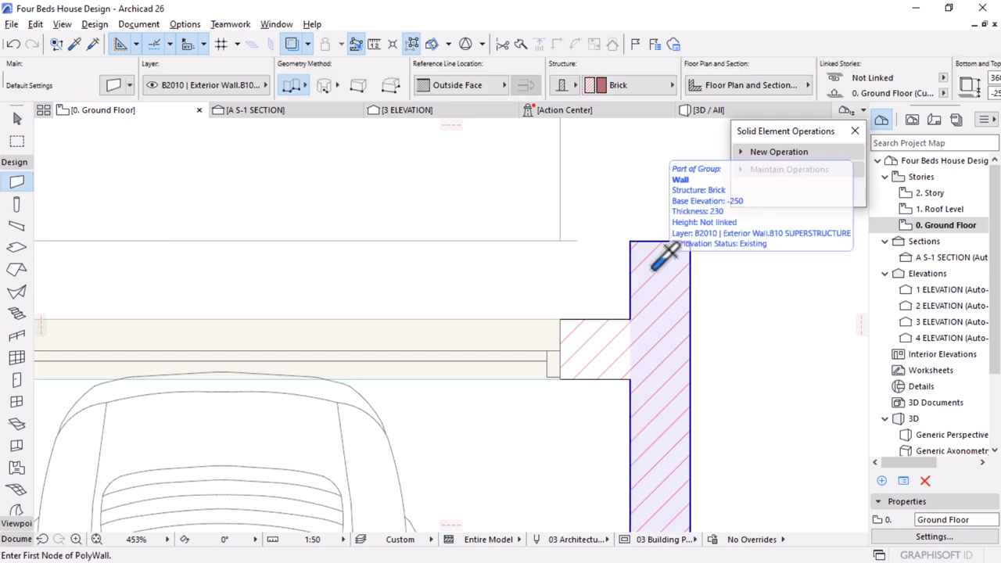
Draw an L-shaped brick wall filling the garage's front outer corner, flipped inward, from the door opening's edge to the side wall's front end
{"action": "left_click", "coordinate": [560, 318]}
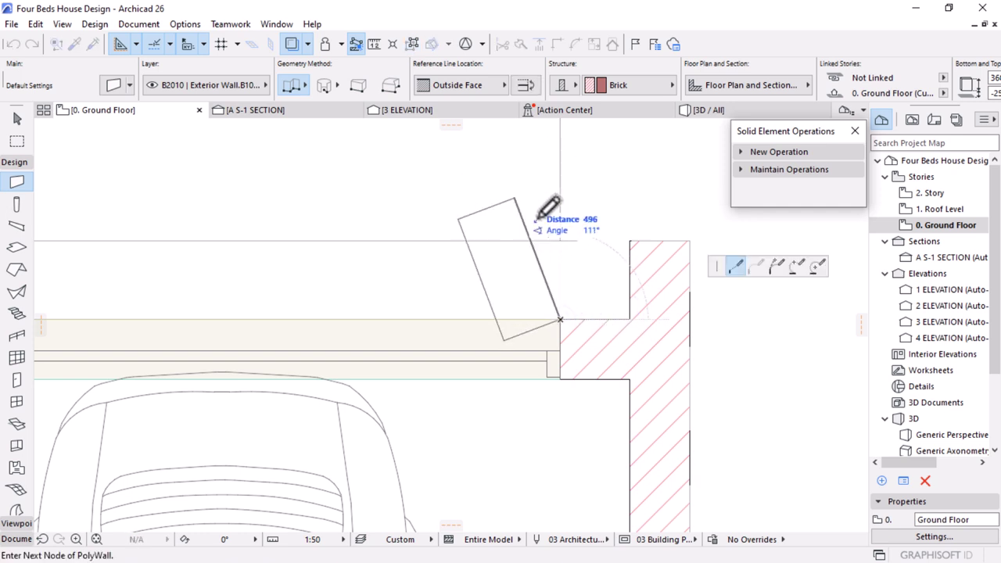
{"action": "left_click", "coordinate": [526, 85]}
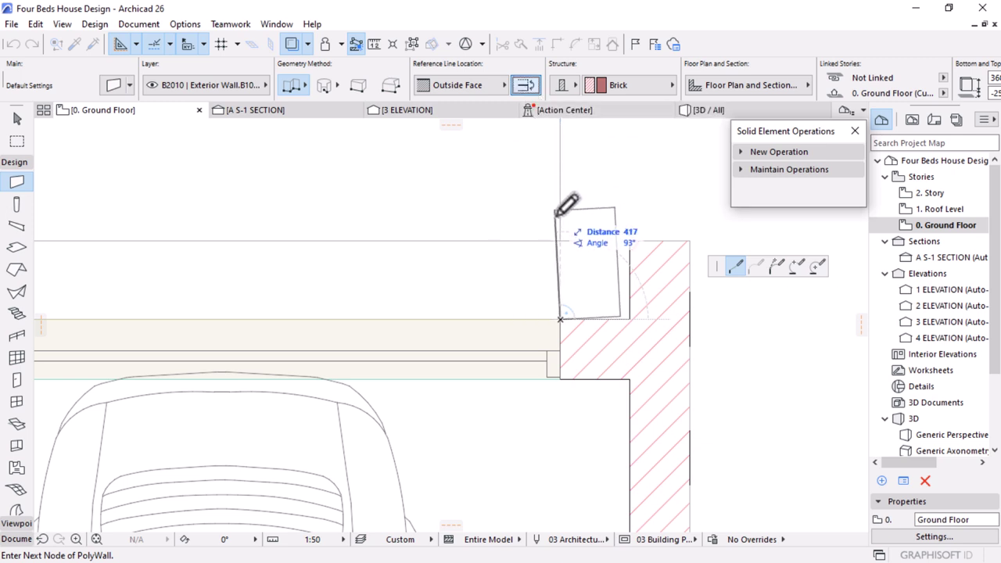
{"action": "left_click", "coordinate": [630, 241]}
{"action": "left_click", "coordinate": [630, 241]}
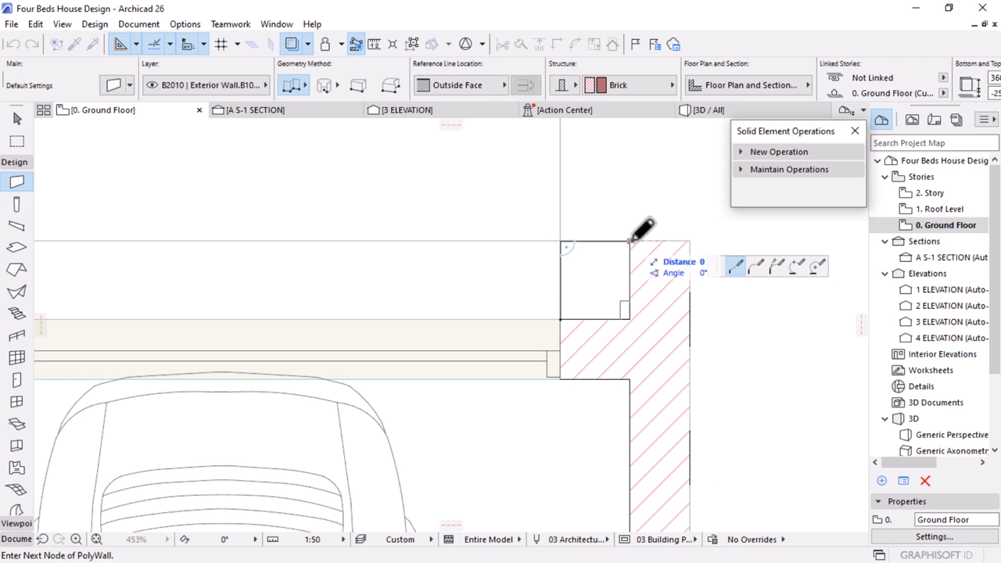
{"action": "right_click", "coordinate": [631, 241]}
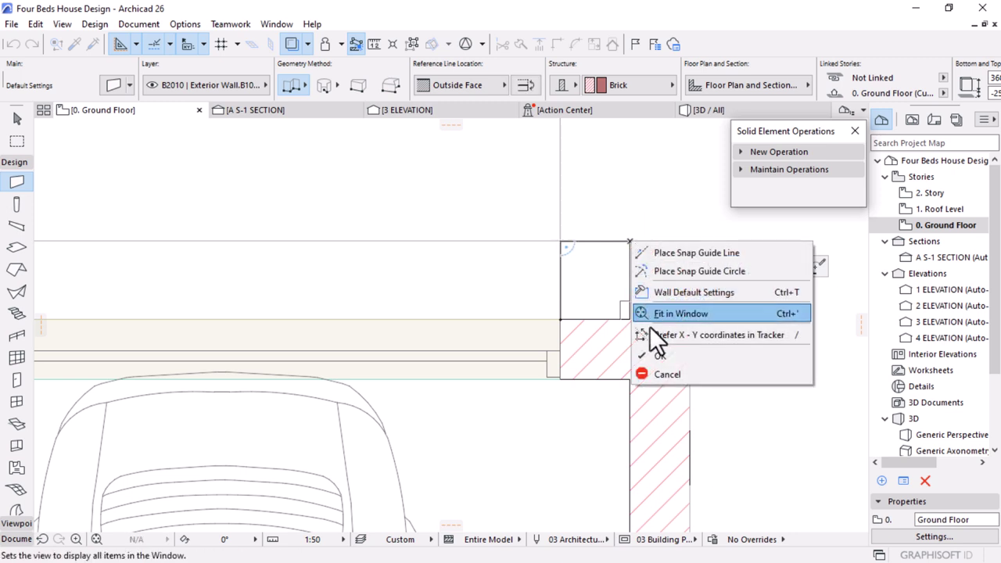
{"action": "left_click", "coordinate": [656, 356]}
{"action": "key", "text": "Escape"}
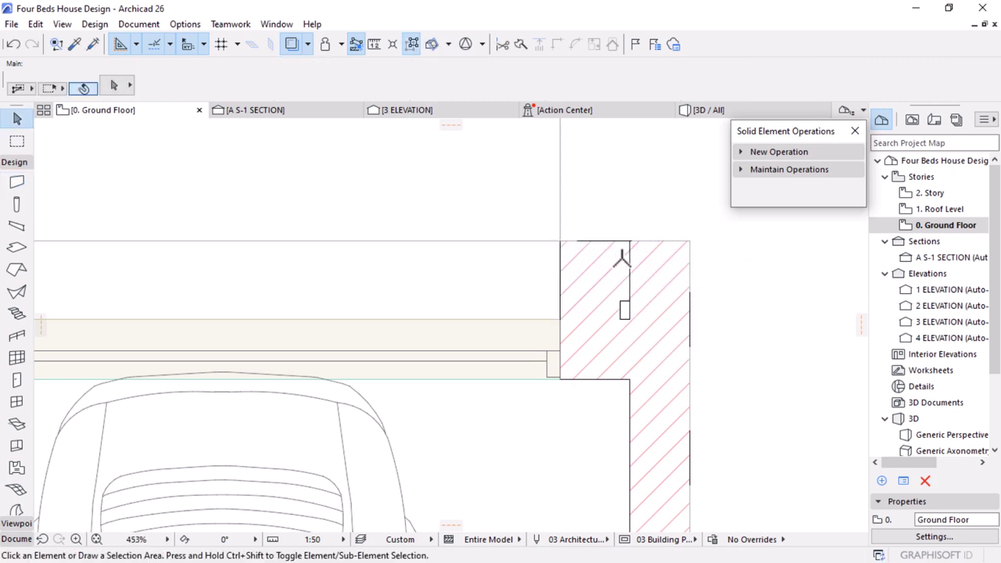
Stretch the new short front wall's end to the outer face of the garage side wall
{"action": "left_click", "coordinate": [621, 258]}
{"action": "left_click", "coordinate": [630, 241]}
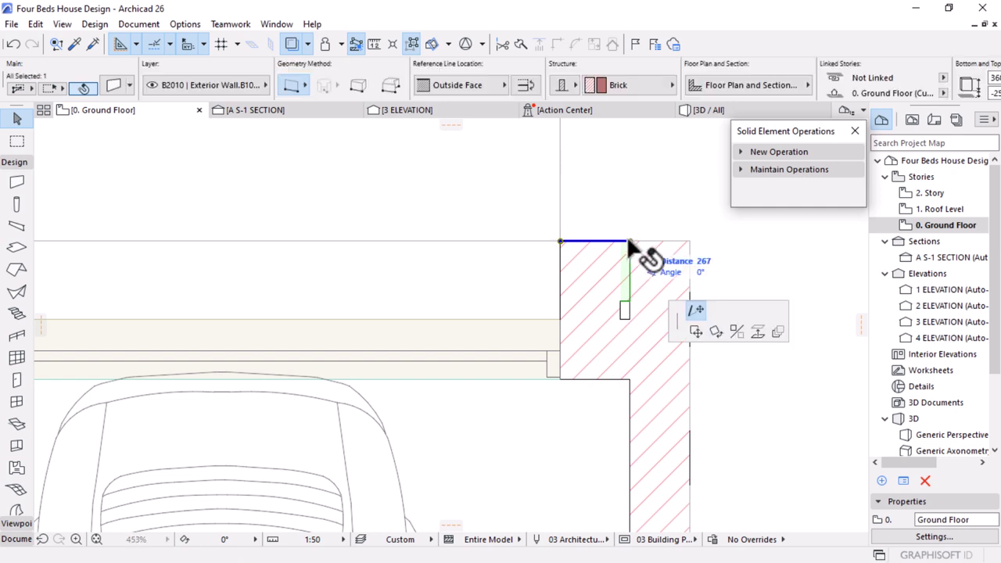
{"action": "left_click", "coordinate": [688, 241]}
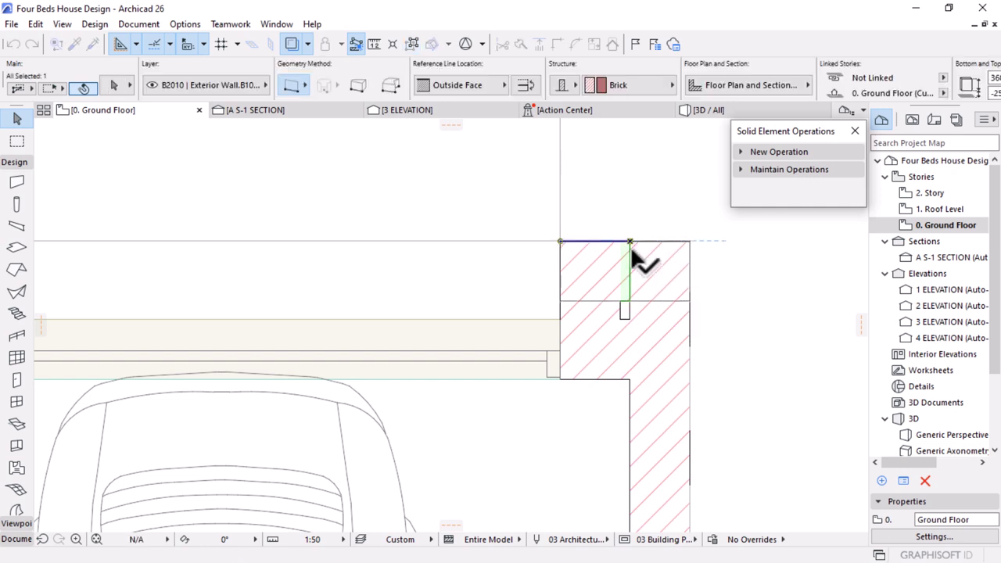
{"action": "key", "text": "Escape"}
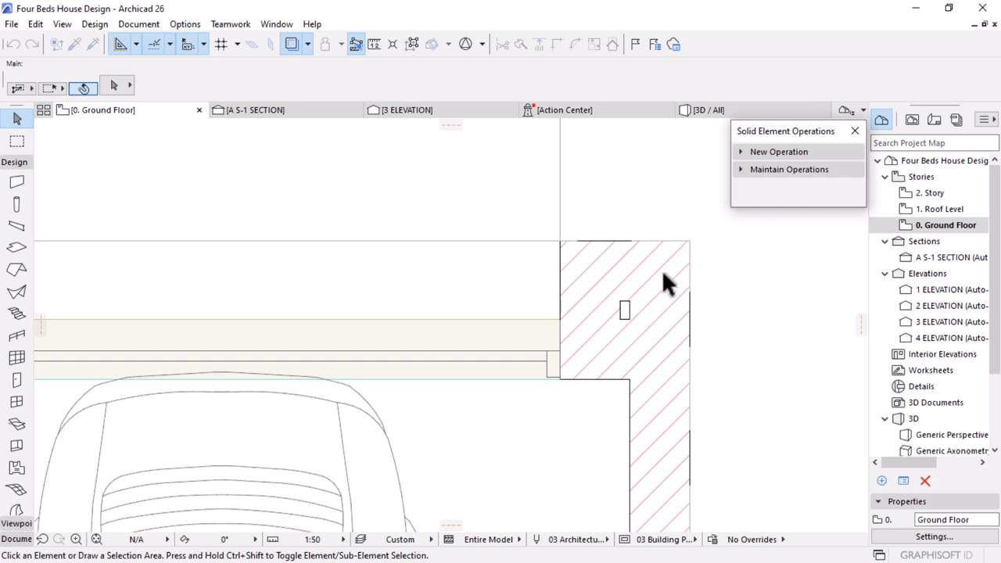
Examine the thickened garage corner on the Ground Floor plan and around the garage front in 3D
{"action": "scroll", "coordinate": [646, 263], "scroll_direction": "down", "scroll_amount": 5}
{"action": "scroll", "coordinate": [641, 262], "scroll_direction": "up", "scroll_amount": 2}
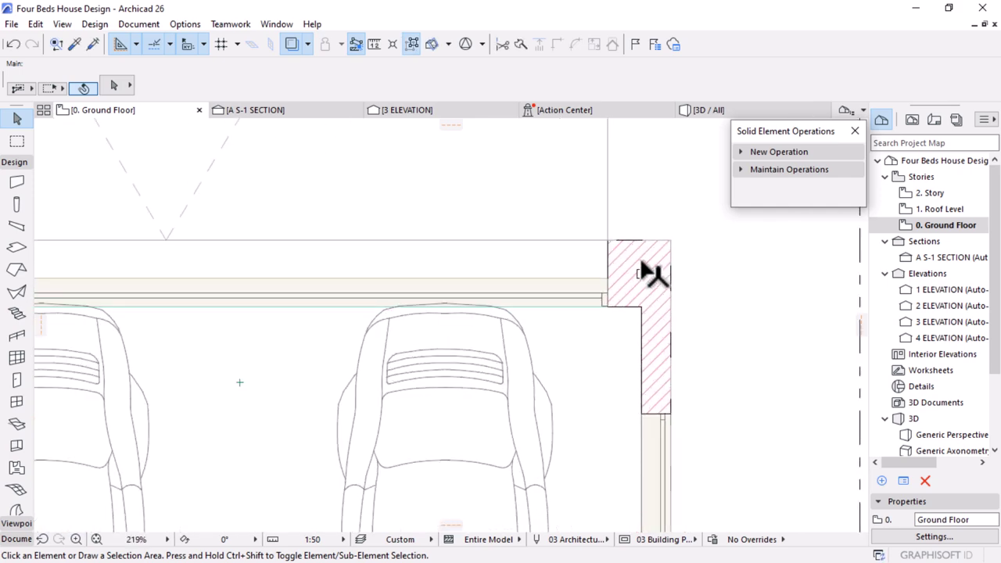
{"action": "scroll", "coordinate": [648, 262], "scroll_direction": "down", "scroll_amount": 2}
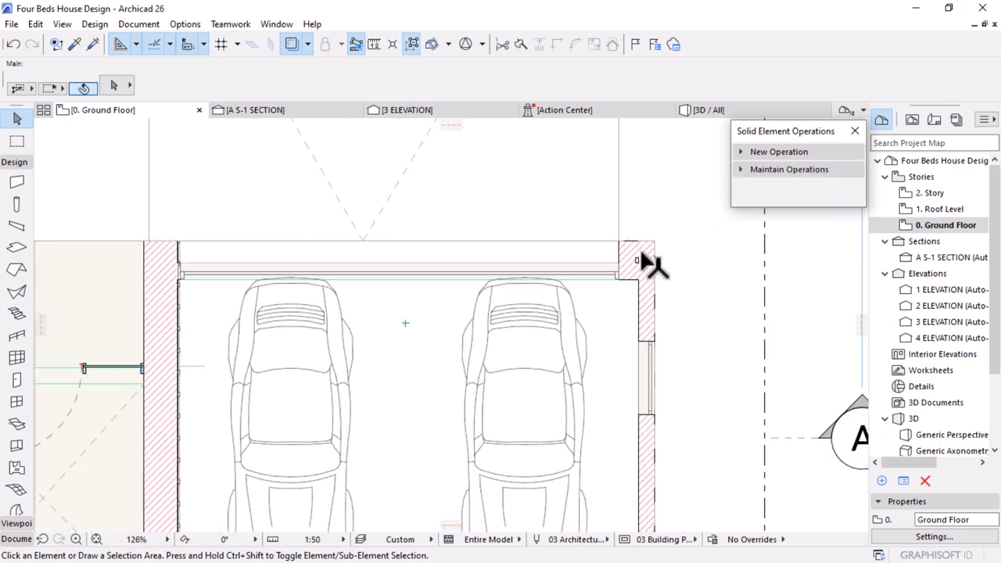
{"action": "scroll", "coordinate": [594, 348], "scroll_direction": "down", "scroll_amount": 3}
{"action": "middle_click_drag", "start_coordinate": [636, 404], "coordinate": [634, 339]}
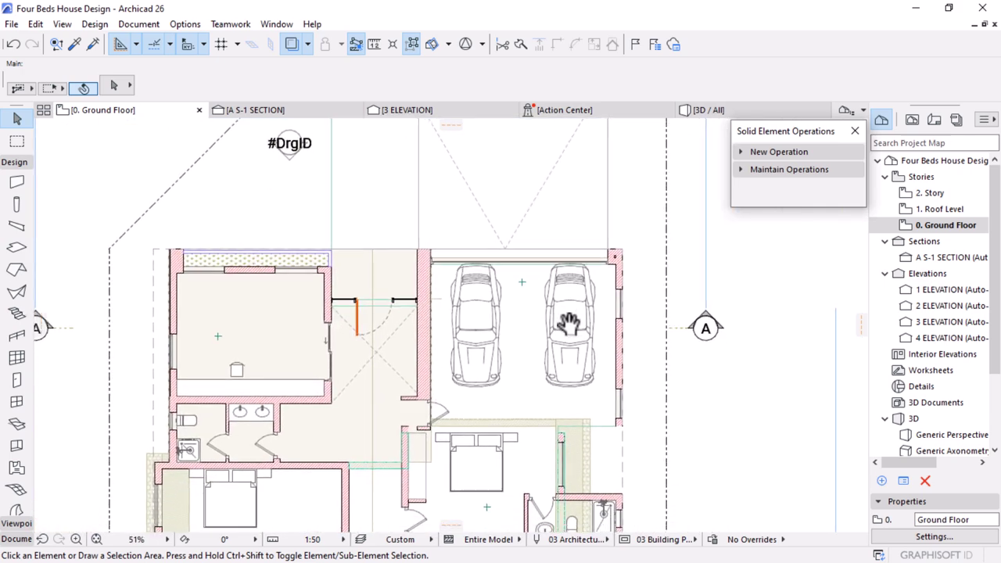
{"action": "scroll", "coordinate": [513, 270], "scroll_direction": "up", "scroll_amount": 3}
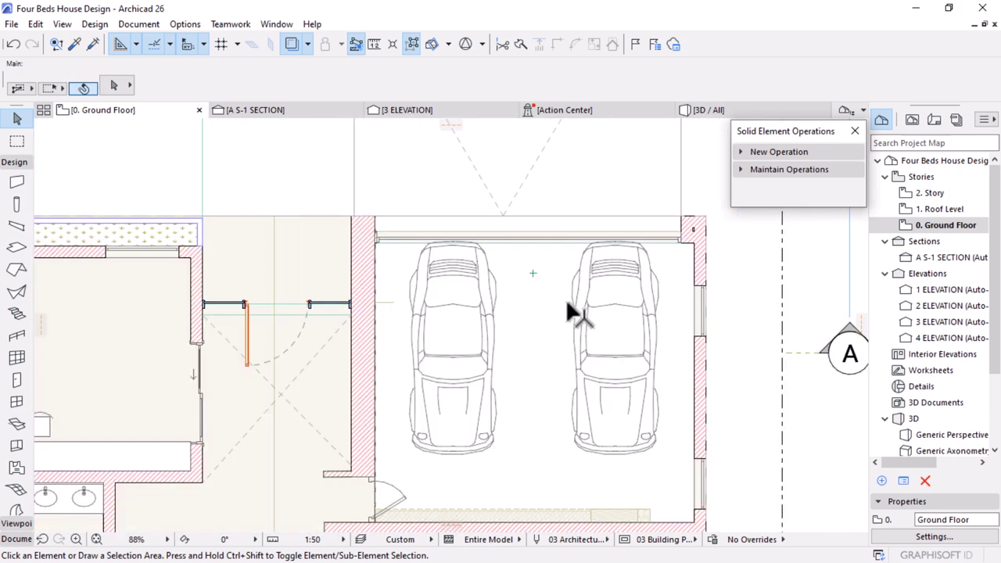
{"action": "left_click", "coordinate": [723, 112]}
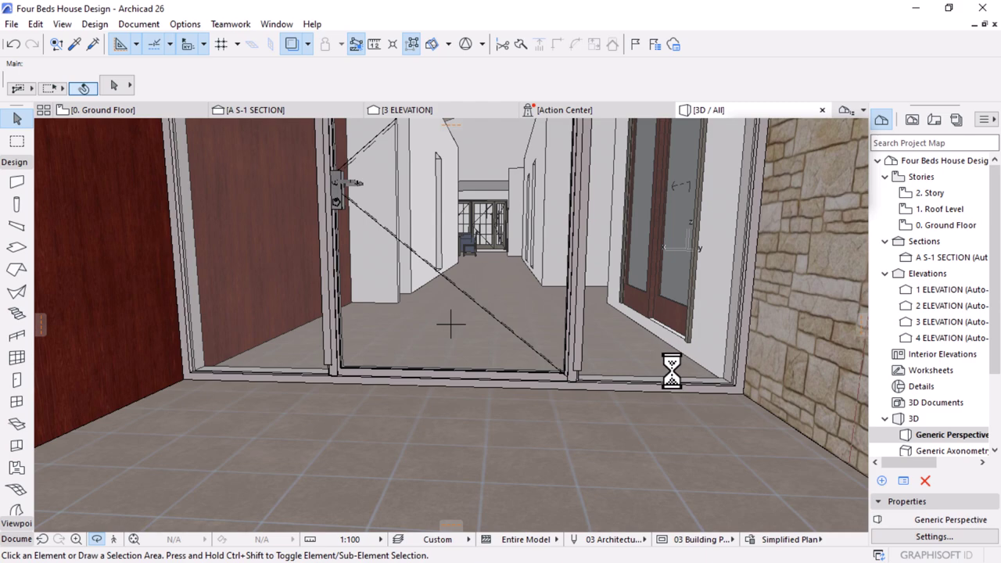
{"action": "scroll", "coordinate": [673, 371], "scroll_direction": "down", "scroll_amount": 1}
{"action": "scroll", "coordinate": [674, 372], "scroll_direction": "down", "scroll_amount": 5}
{"action": "middle_click_drag", "start_coordinate": [627, 384], "coordinate": [416, 340], "text": "shift"}
{"action": "middle_click_drag", "start_coordinate": [335, 302], "coordinate": [261, 349], "text": "shift"}
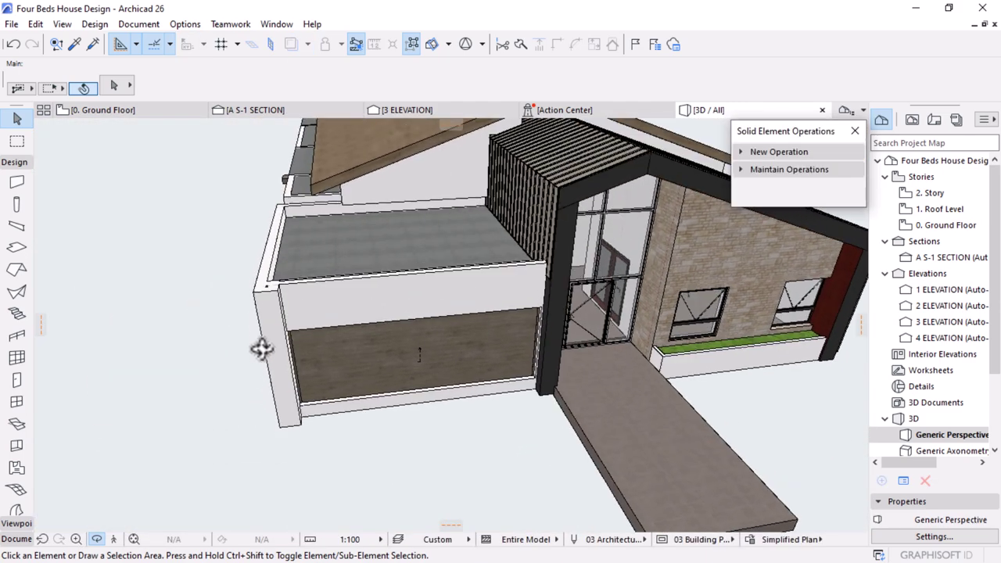
{"action": "scroll", "coordinate": [292, 286], "scroll_direction": "up", "scroll_amount": 3}
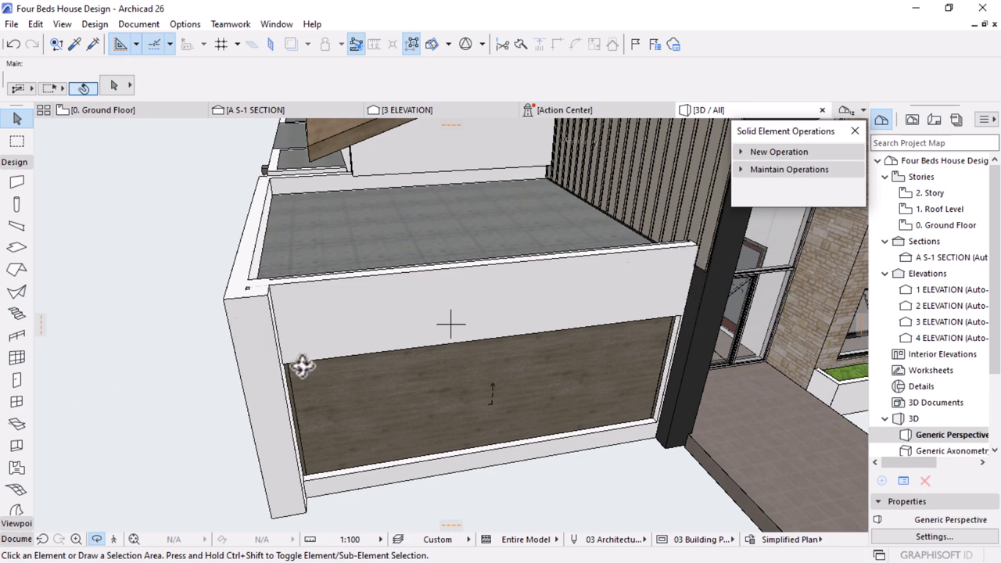
{"action": "middle_click_drag", "start_coordinate": [302, 366], "coordinate": [266, 319], "text": "shift"}
{"action": "middle_click_drag", "start_coordinate": [606, 336], "coordinate": [589, 322], "text": "shift"}
{"action": "middle_click_drag", "start_coordinate": [409, 320], "coordinate": [416, 297]}
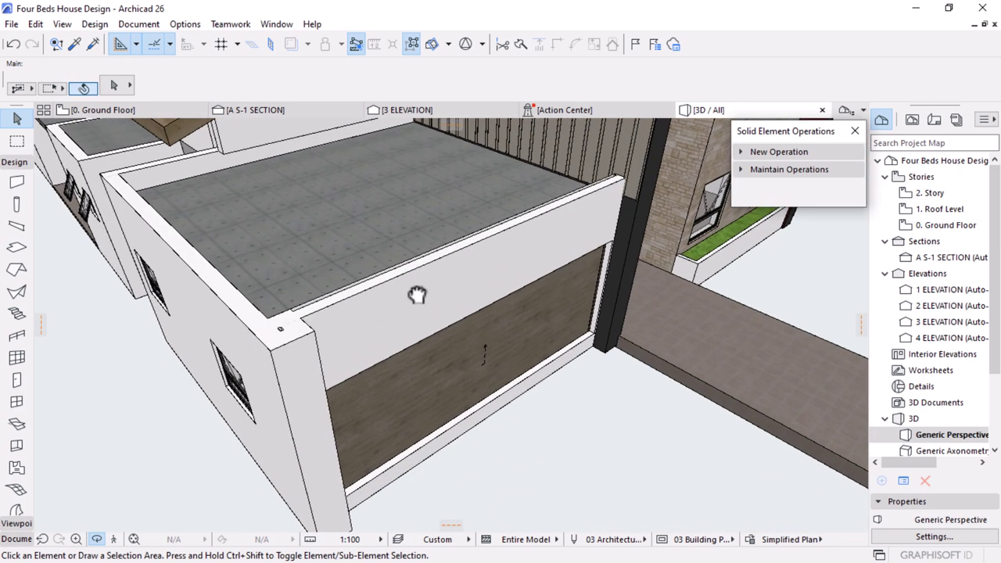
{"action": "left_click", "coordinate": [369, 317]}
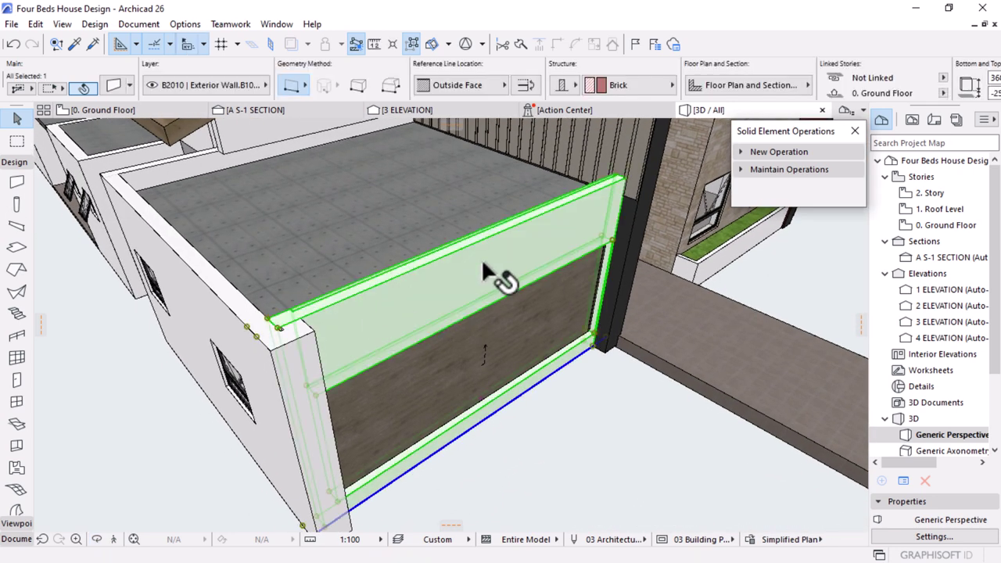
{"action": "scroll", "coordinate": [480, 258], "scroll_direction": "down", "scroll_amount": 2}
{"action": "middle_click_drag", "start_coordinate": [366, 333], "coordinate": [393, 295]}
{"action": "scroll", "coordinate": [335, 282], "scroll_direction": "up", "scroll_amount": 2}
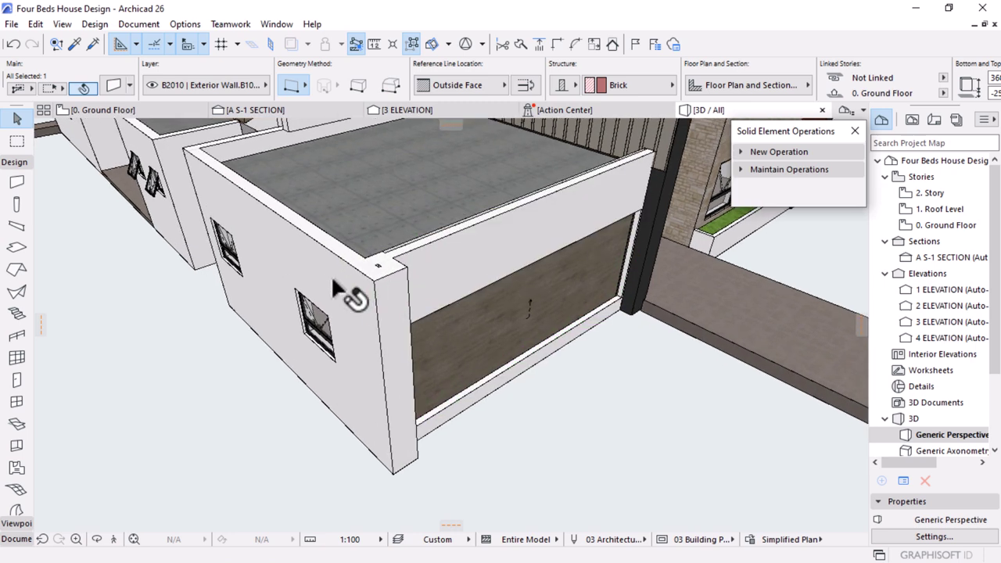
{"action": "left_click", "coordinate": [366, 260]}
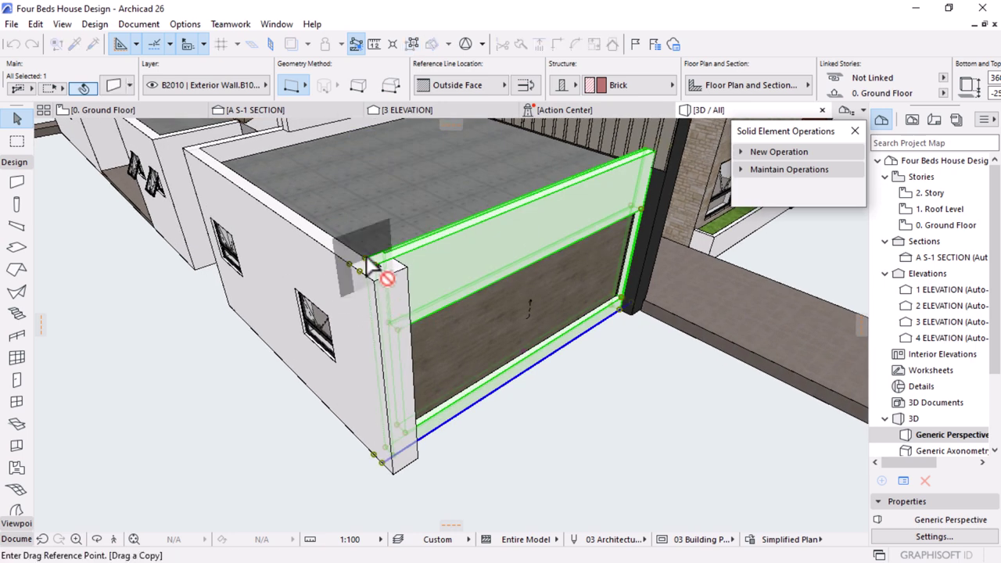
{"action": "left_click", "coordinate": [367, 262]}
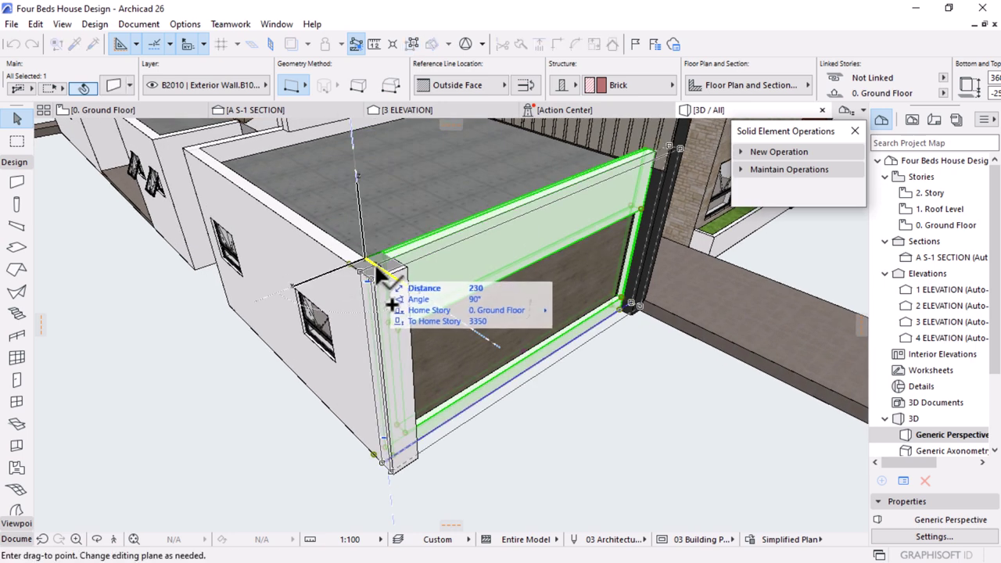
{"action": "scroll", "coordinate": [380, 269], "scroll_direction": "up", "scroll_amount": 2}
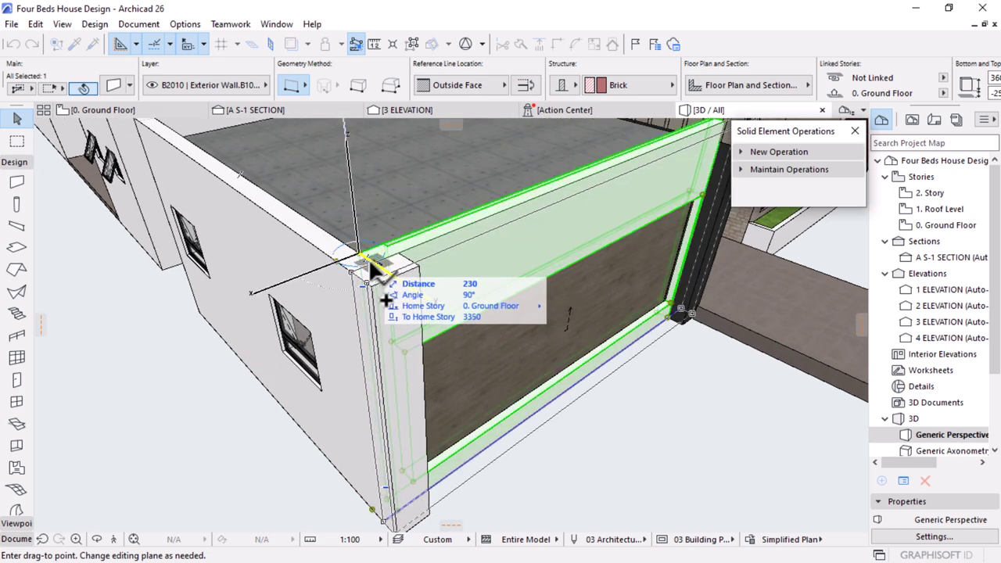
{"action": "key", "text": "Escape"}
{"action": "key", "text": "Escape"}
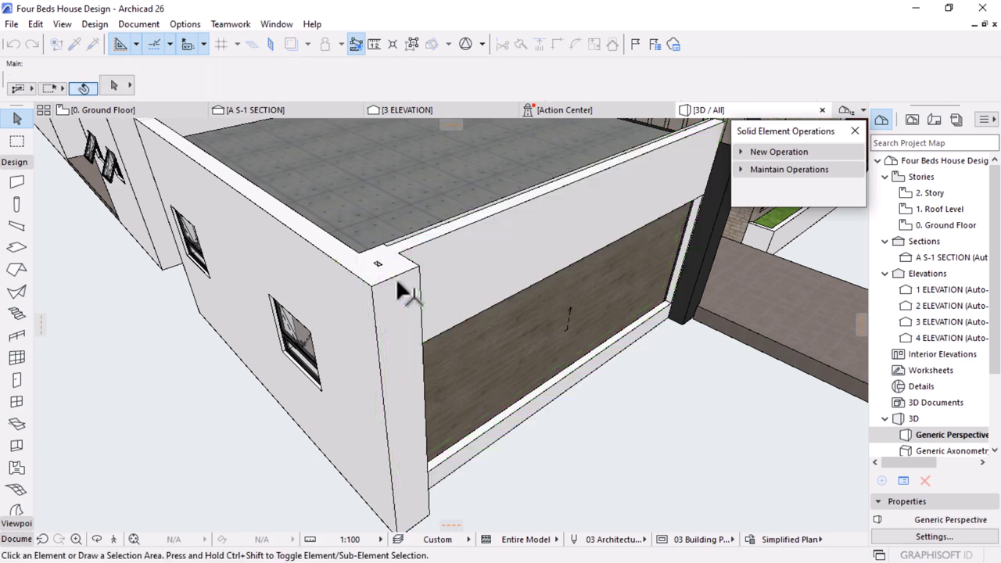
Stretch the short front corner wall across the whole garage front to the dark gable frame, about 6540 long
{"action": "left_click", "coordinate": [405, 262]}
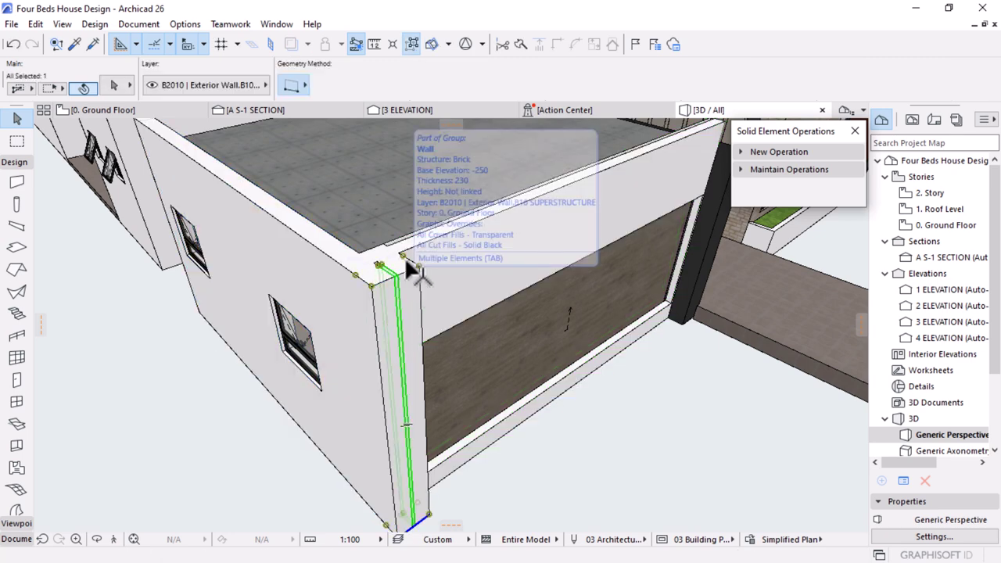
{"action": "scroll", "coordinate": [357, 275], "scroll_direction": "down", "scroll_amount": 2}
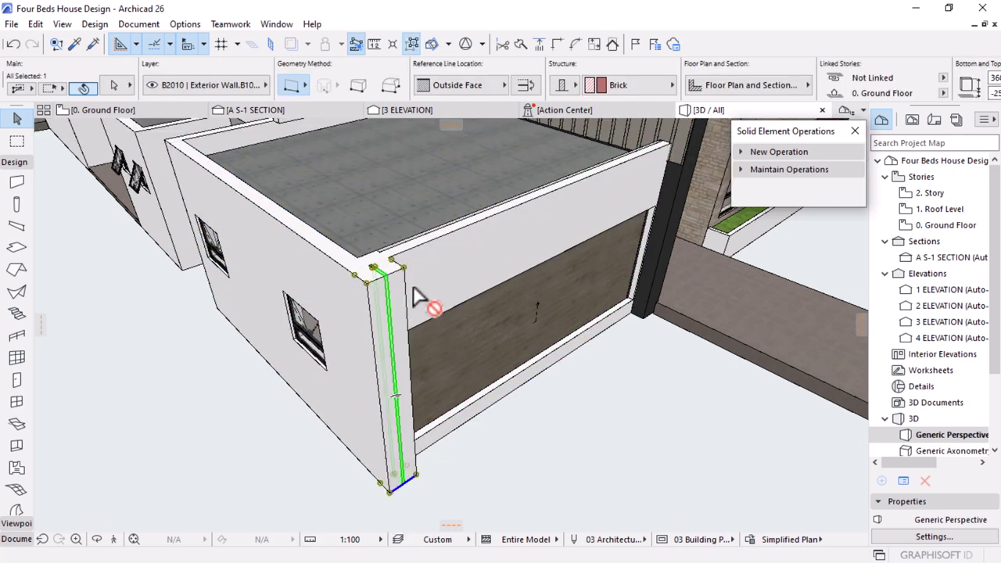
{"action": "key", "text": "ctrl+d"}
{"action": "left_click", "coordinate": [401, 266]}
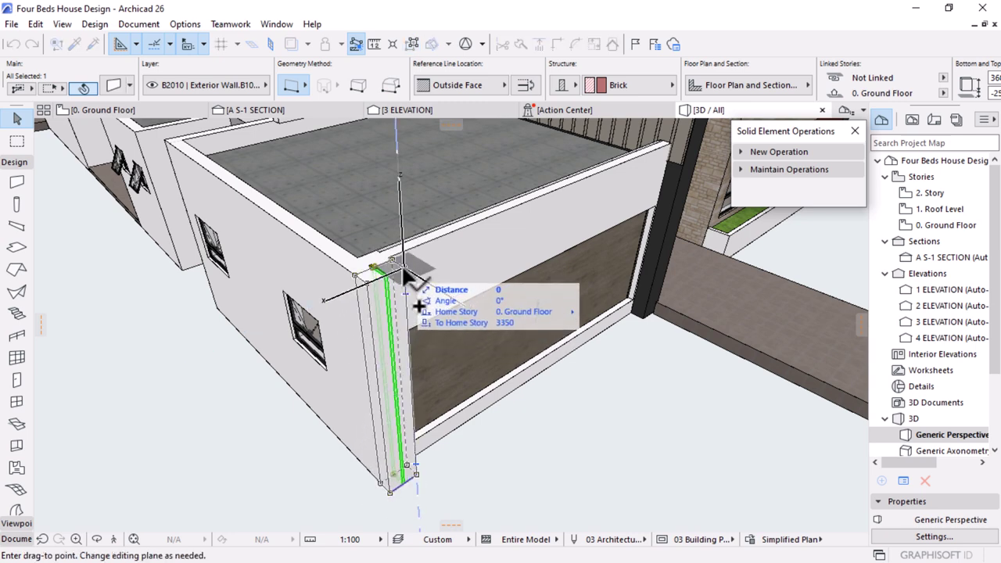
{"action": "key", "text": "Escape"}
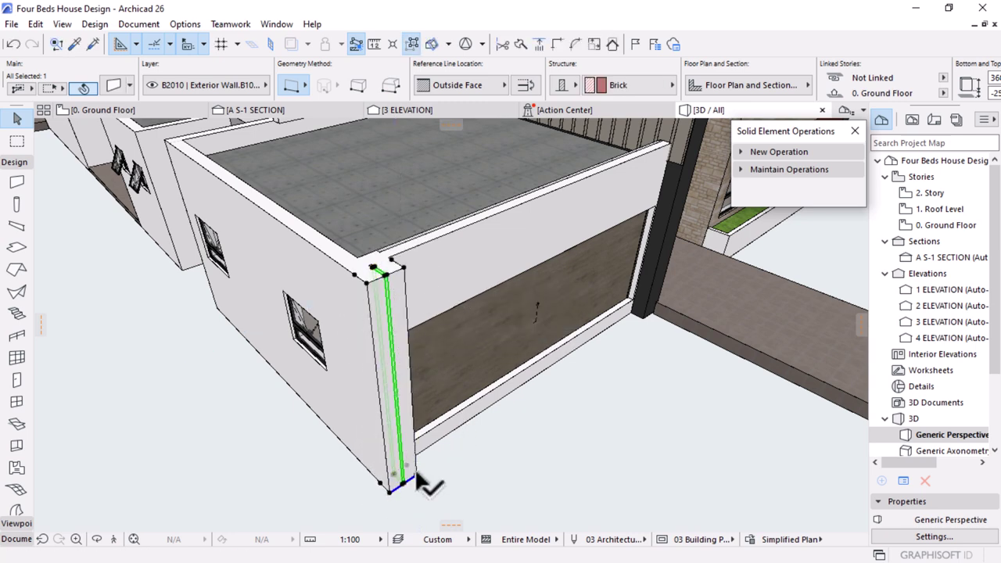
{"action": "left_click", "coordinate": [415, 474]}
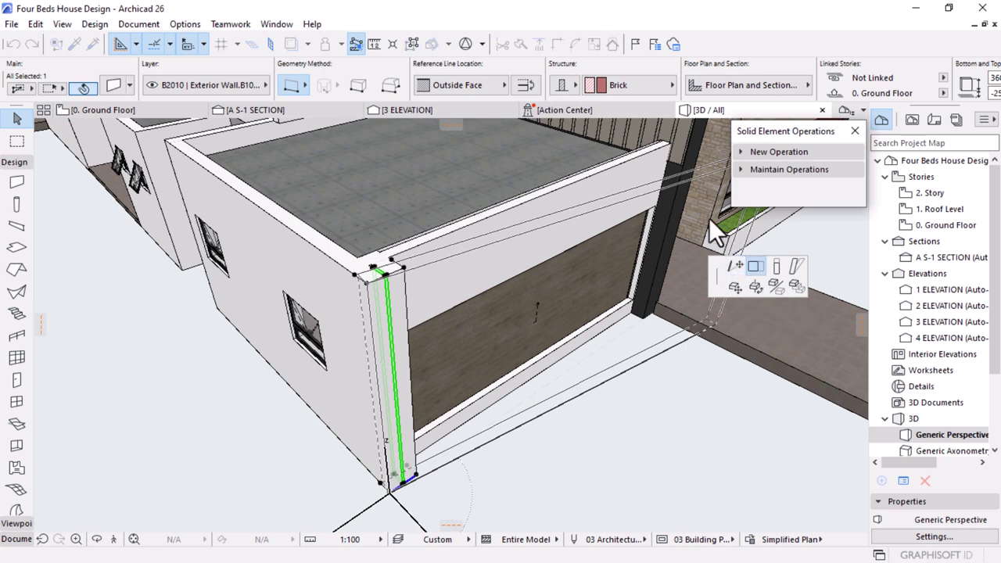
{"action": "left_click", "coordinate": [673, 140]}
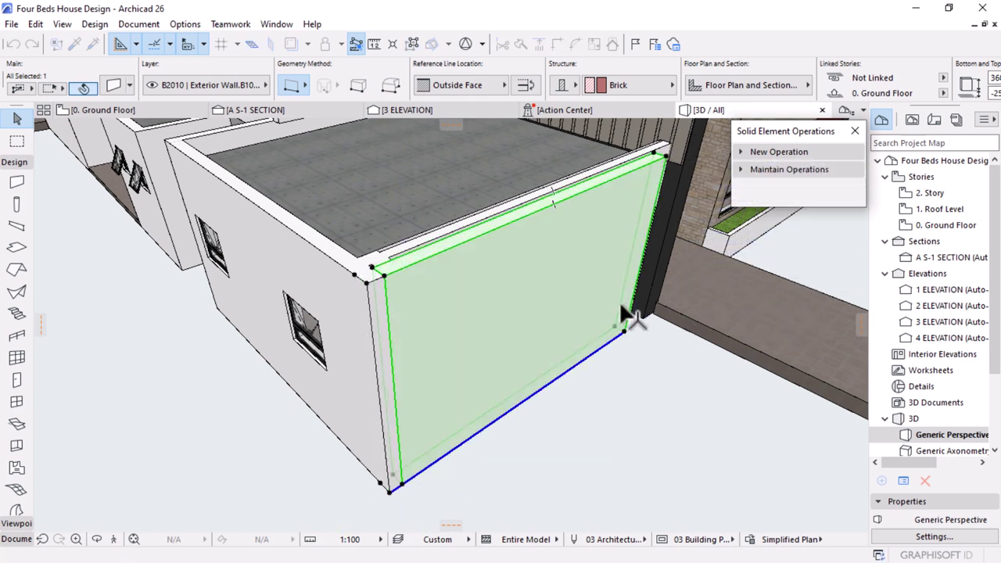
{"action": "left_click", "coordinate": [639, 329]}
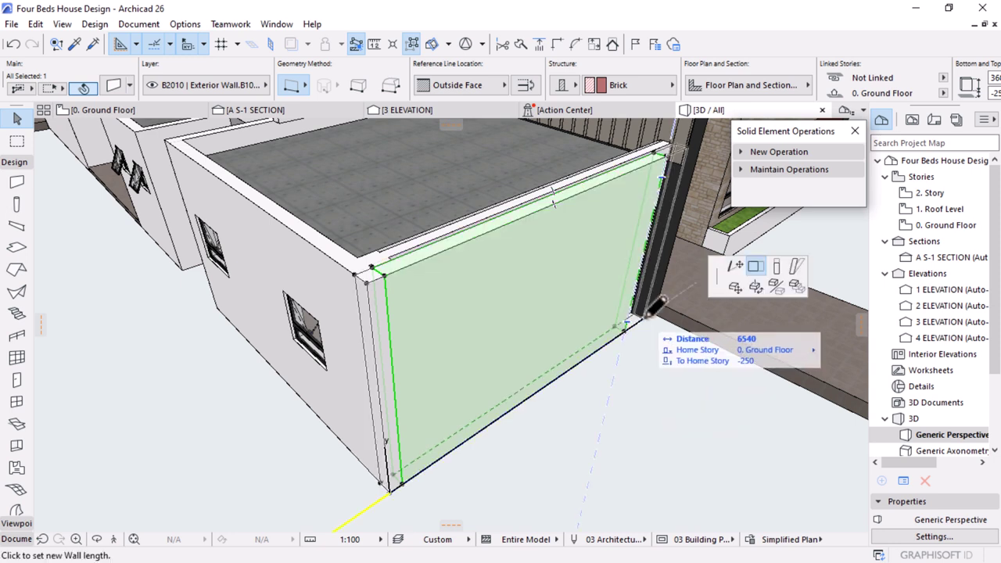
{"action": "left_click", "coordinate": [646, 316]}
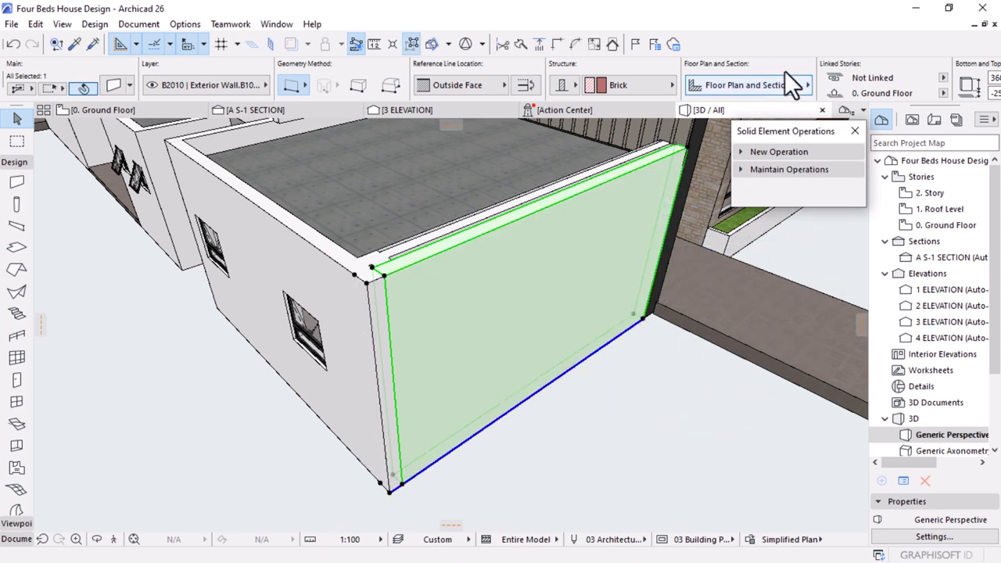
Set the height of the selected exterior wall in front of the garage door to 500
{"action": "scroll", "coordinate": [785, 69], "scroll_direction": "right", "scroll_amount": 6}
{"action": "scroll", "coordinate": [801, 74], "scroll_direction": "right", "scroll_amount": 1}
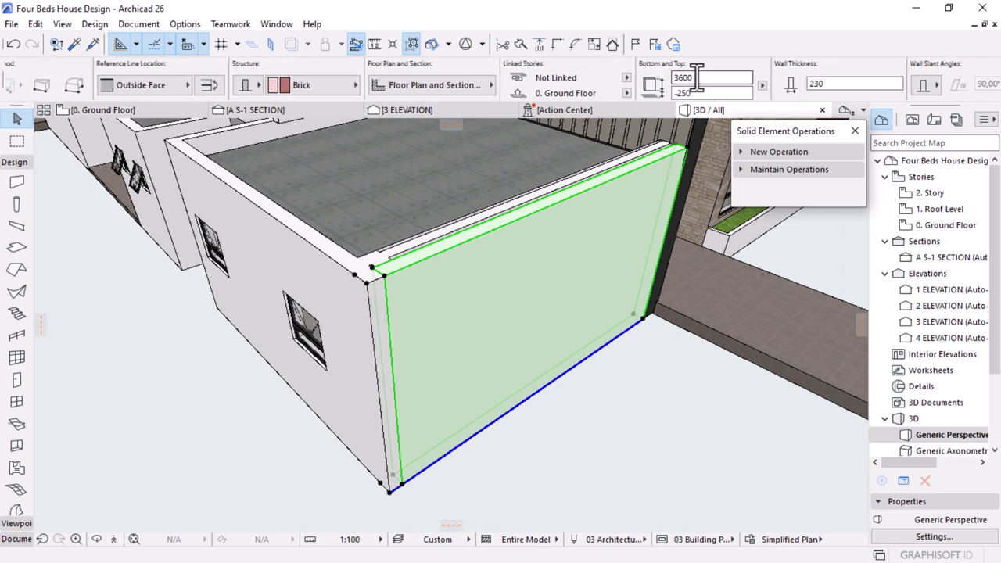
{"action": "left_click_drag", "start_coordinate": [720, 78], "coordinate": [538, 80]}
{"action": "type", "text": "500"}
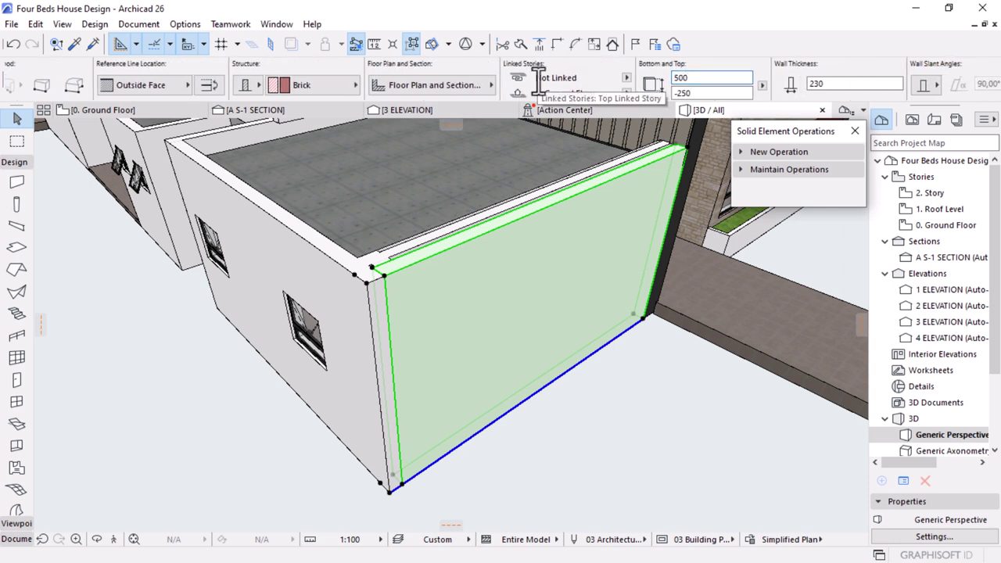
{"action": "key", "text": "Return"}
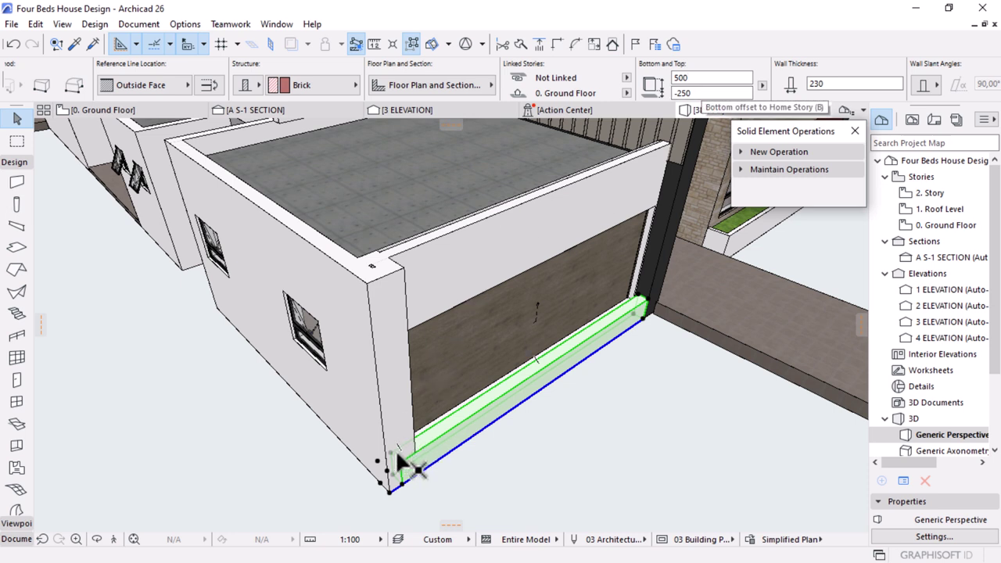
Move the low front wall up so that its top aligns with the top of the garage walls
{"action": "left_click", "coordinate": [702, 93]}
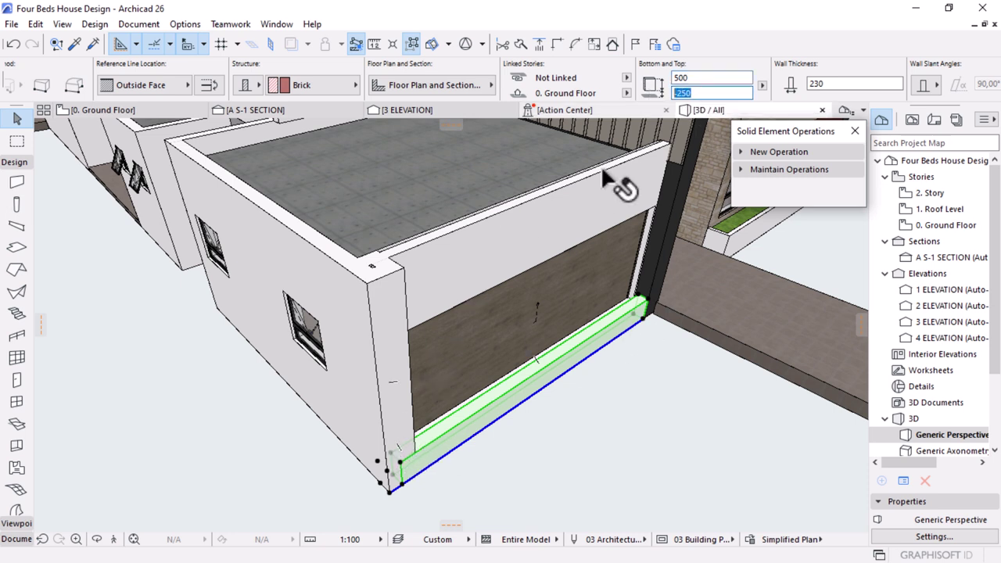
{"action": "key", "text": "ctrl+d"}
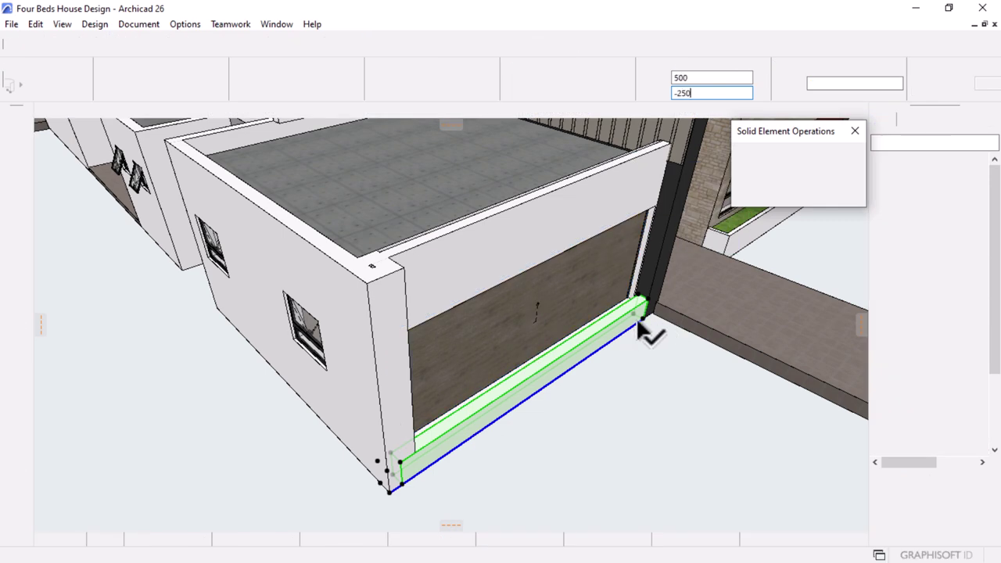
{"action": "left_click", "coordinate": [638, 300]}
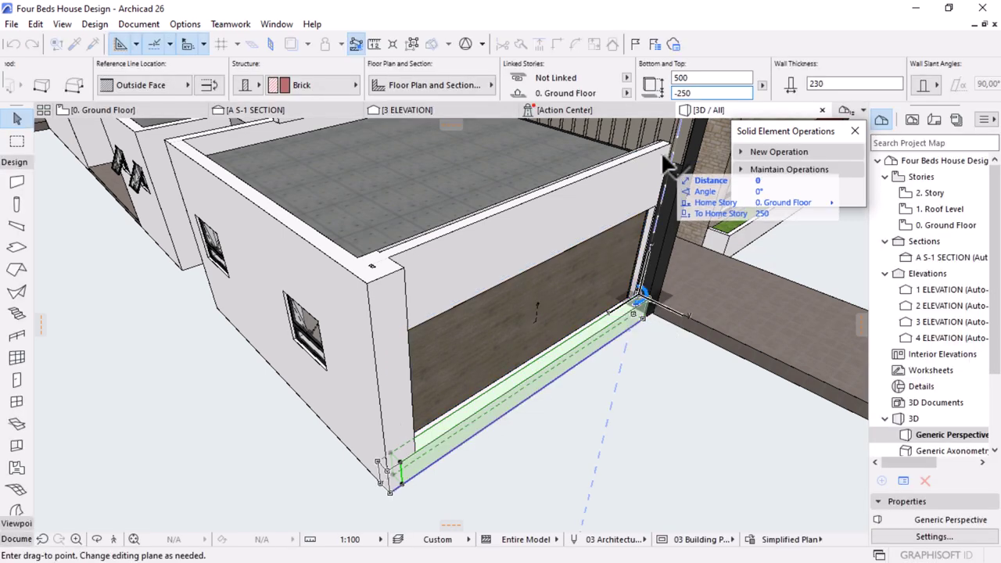
{"action": "left_click", "coordinate": [401, 262]}
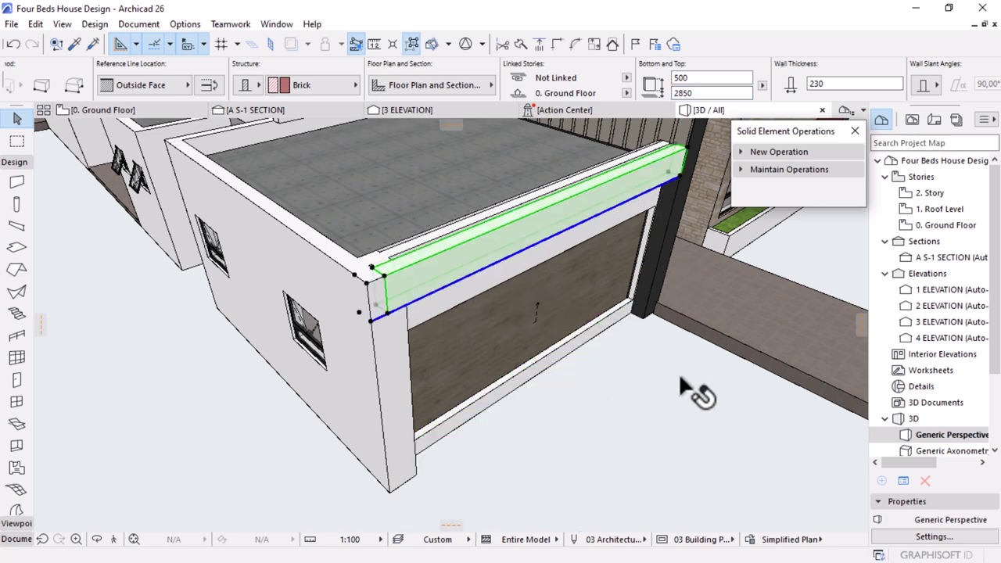
Set the height of the vertical sliding garage door to 2600
{"action": "middle_click_drag", "start_coordinate": [693, 396], "coordinate": [685, 236], "text": "shift"}
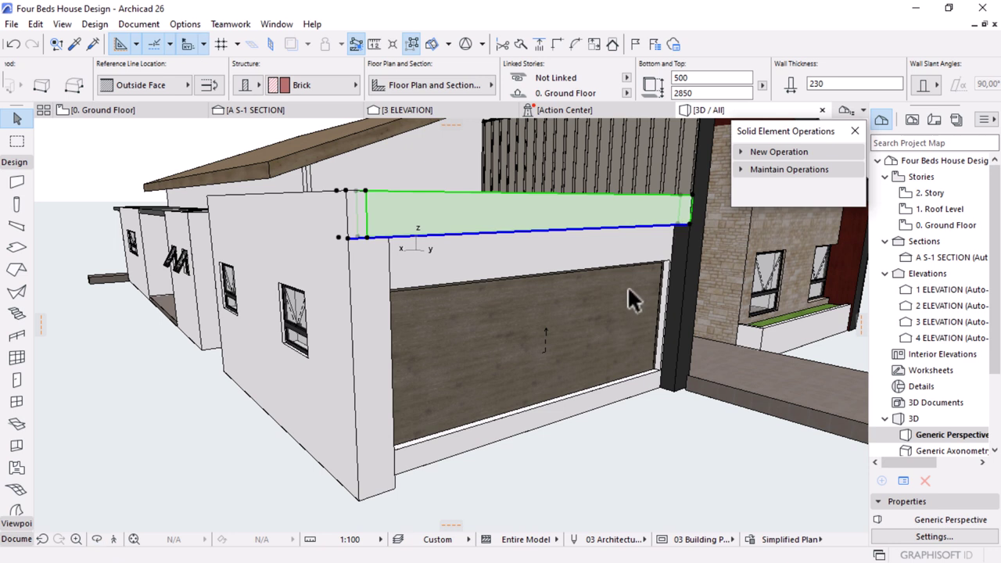
{"action": "left_click", "coordinate": [565, 316]}
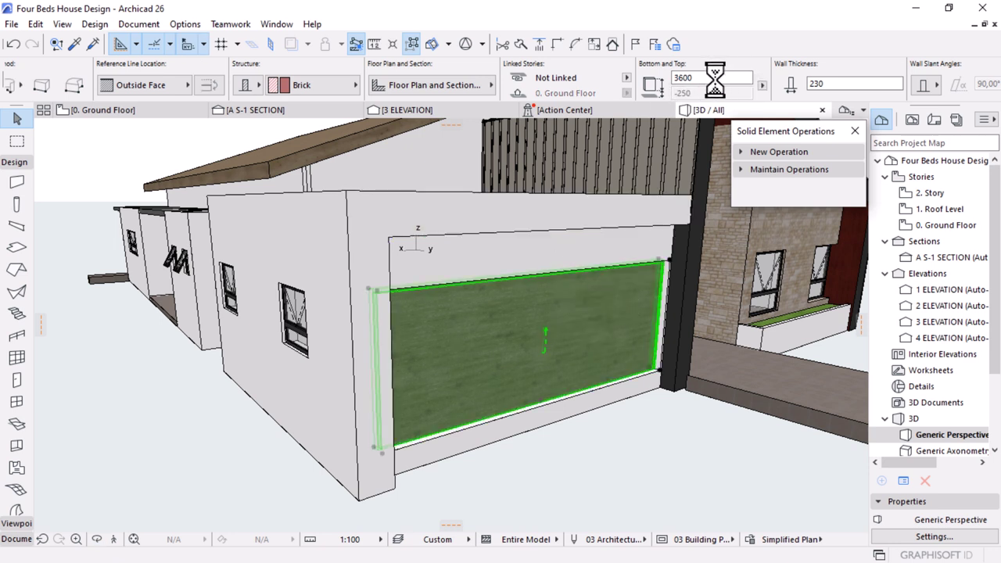
{"action": "left_click", "coordinate": [474, 93]}
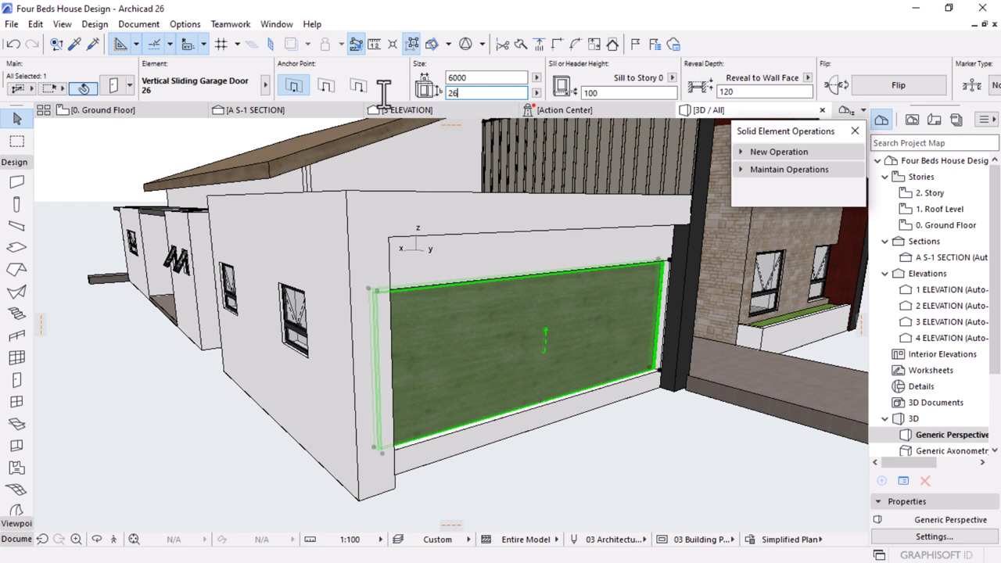
{"action": "key", "text": "Return"}
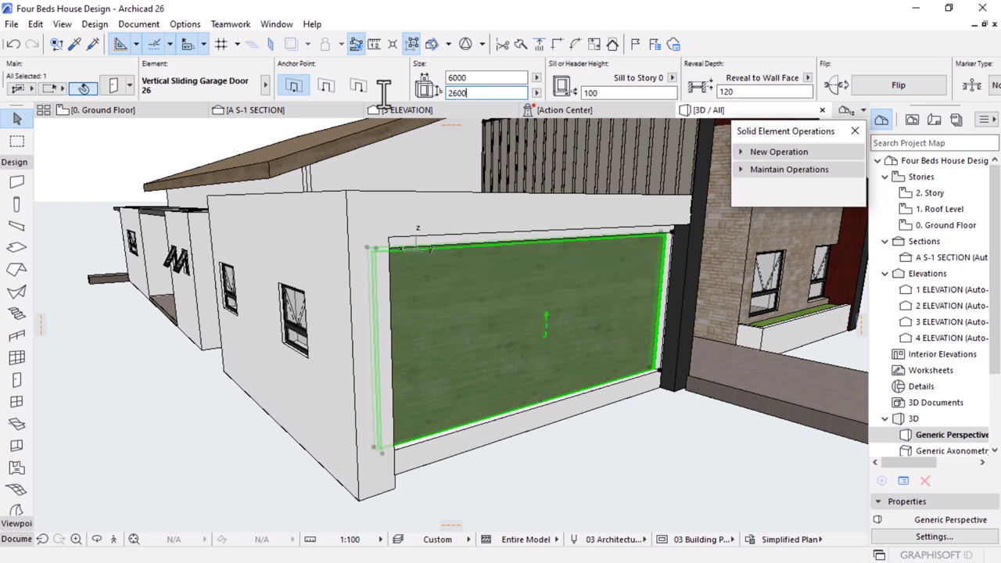
Stretch the base of the wall band above the garage door down to the door's top edge
{"action": "middle_click_drag", "start_coordinate": [646, 326], "coordinate": [491, 244], "text": "shift"}
{"action": "key", "text": "Escape"}
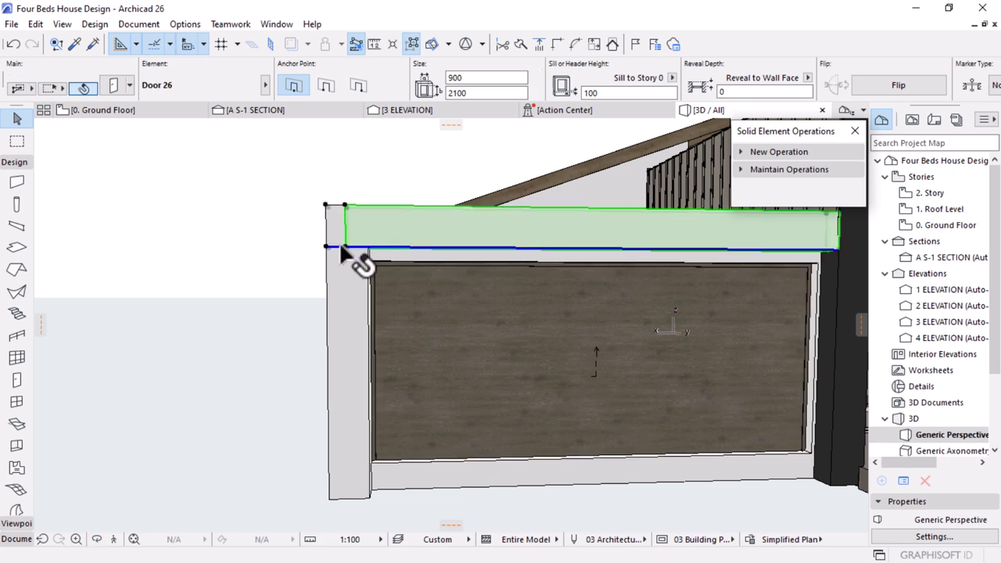
{"action": "left_click", "coordinate": [345, 248]}
{"action": "left_click", "coordinate": [345, 247]}
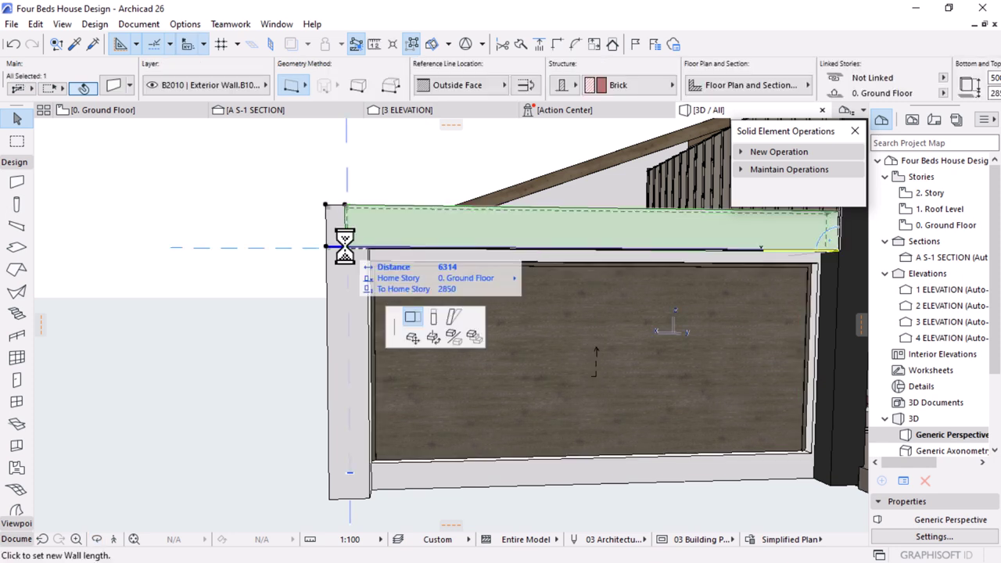
{"action": "left_click", "coordinate": [755, 268]}
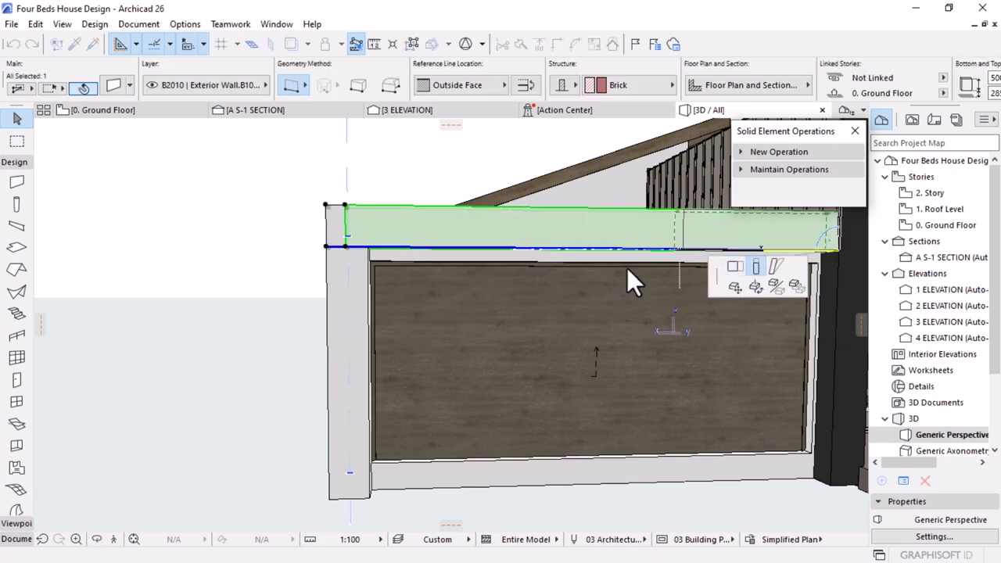
{"action": "left_click", "coordinate": [373, 274]}
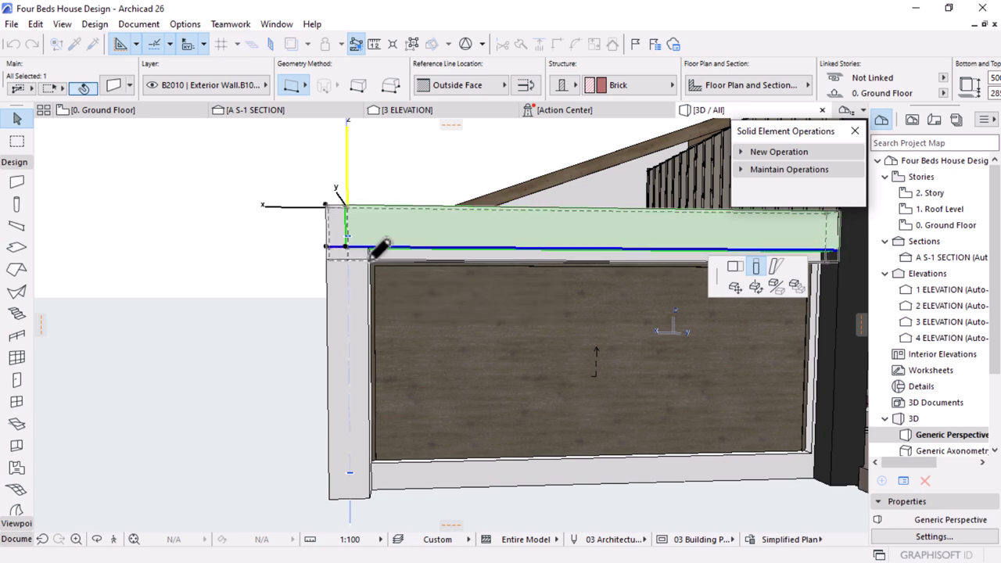
{"action": "left_click", "coordinate": [250, 289]}
On the ground floor plan, move the dashed V-shaped driveway symbol so its tip meets the centre of the garage door
{"action": "key", "text": "o"}
{"action": "scroll", "coordinate": [423, 278], "scroll_direction": "down", "scroll_amount": 3}
{"action": "left_click_drag", "start_coordinate": [577, 347], "coordinate": [316, 360]}
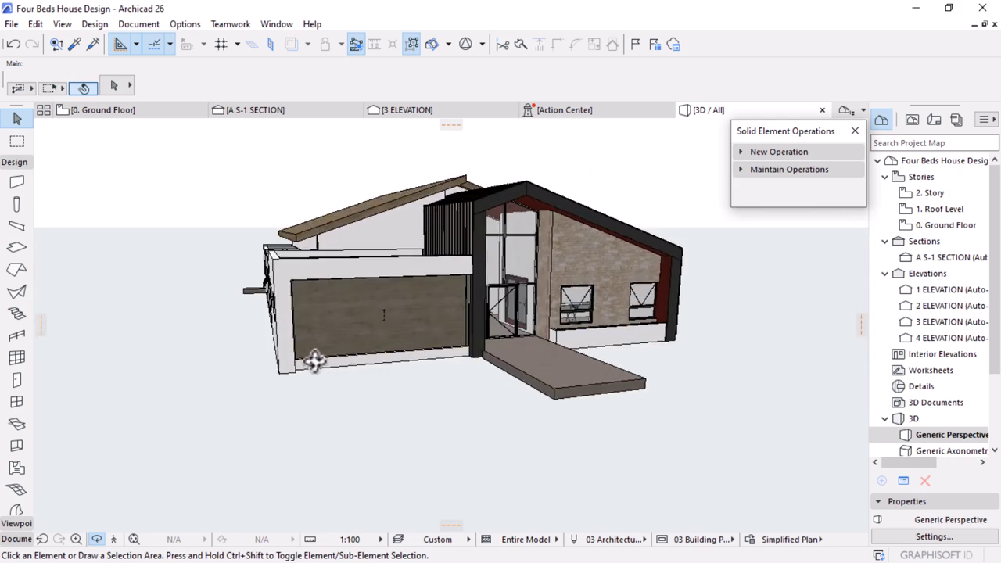
{"action": "left_click_drag", "start_coordinate": [475, 423], "coordinate": [547, 364]}
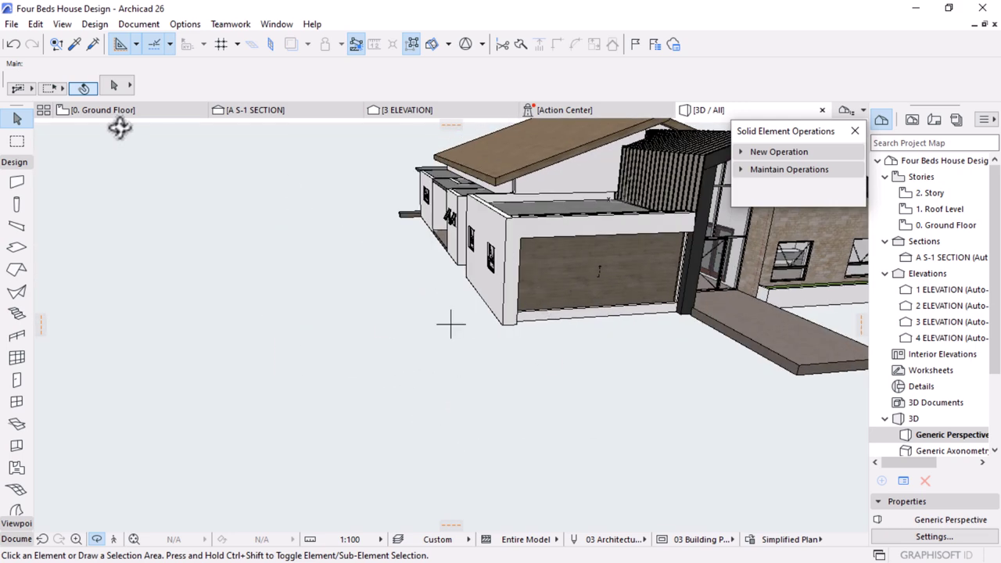
{"action": "left_click", "coordinate": [98, 110]}
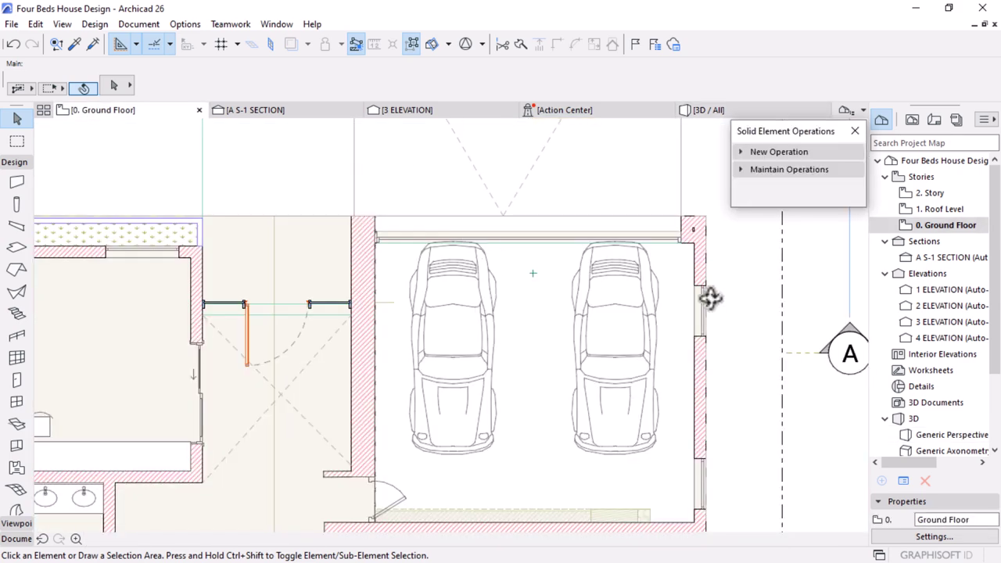
{"action": "scroll", "coordinate": [478, 268], "scroll_direction": "down", "scroll_amount": 5}
{"action": "scroll", "coordinate": [462, 305], "scroll_direction": "up", "scroll_amount": 3}
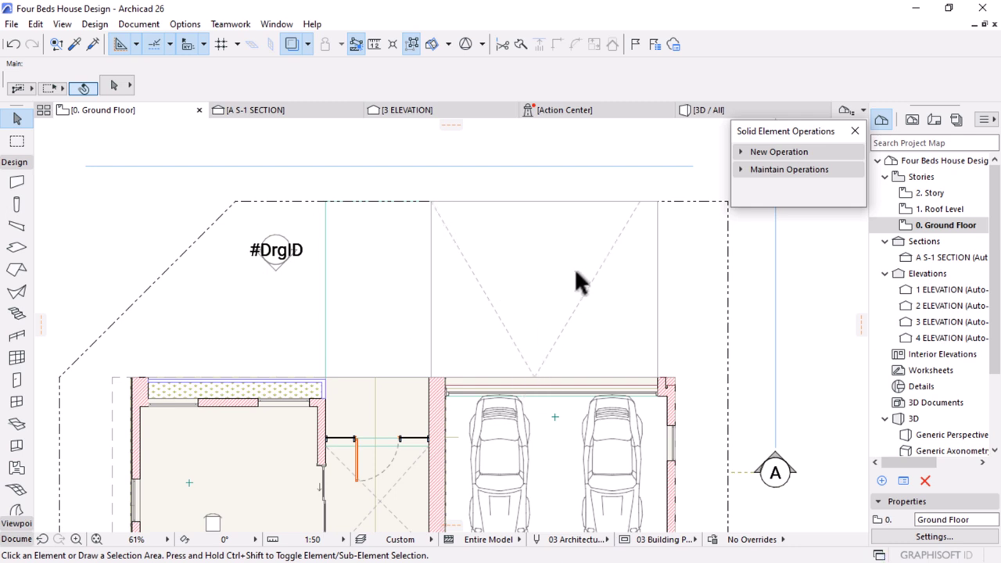
{"action": "left_click", "coordinate": [599, 271]}
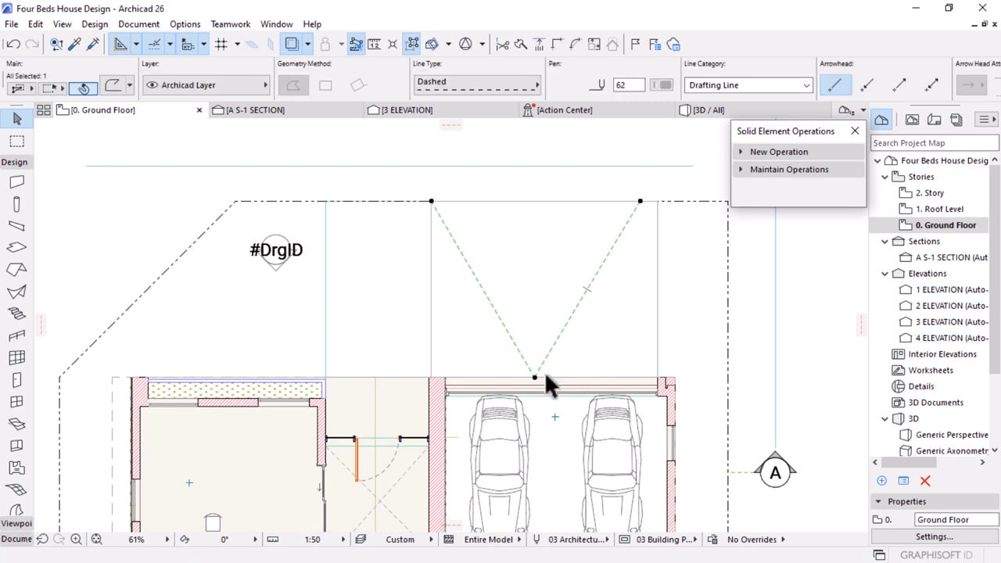
{"action": "key", "text": "ctrl+d"}
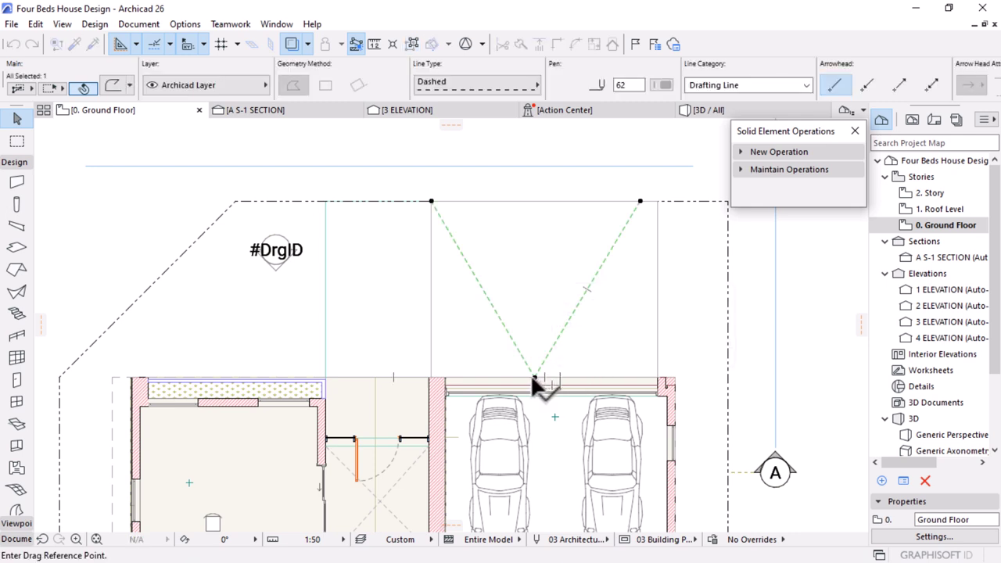
{"action": "left_click", "coordinate": [534, 378]}
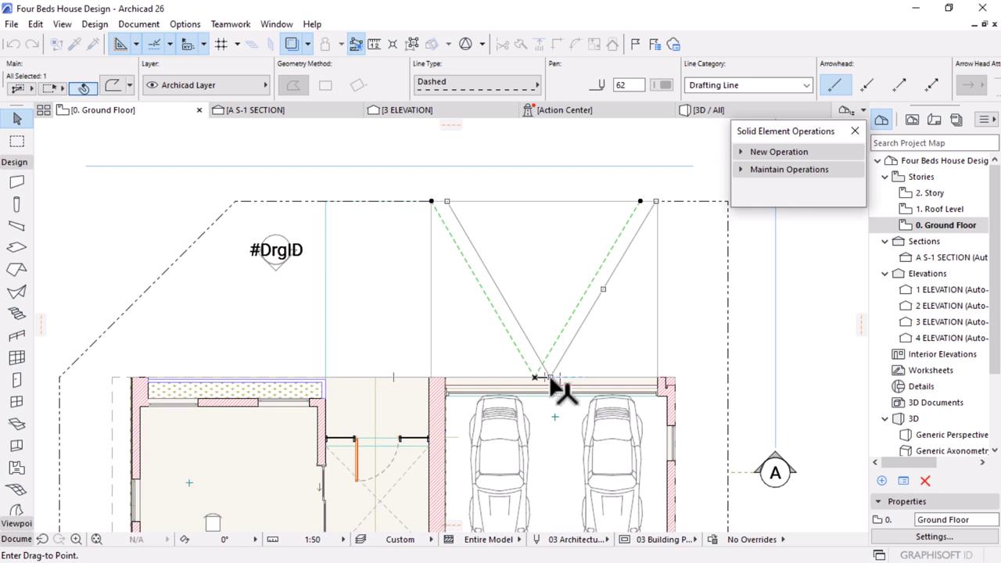
{"action": "left_click", "coordinate": [549, 376]}
Stretch the dashed symbol's upper-left end back to the driveway outline's upper-left corner
{"action": "left_click", "coordinate": [446, 201]}
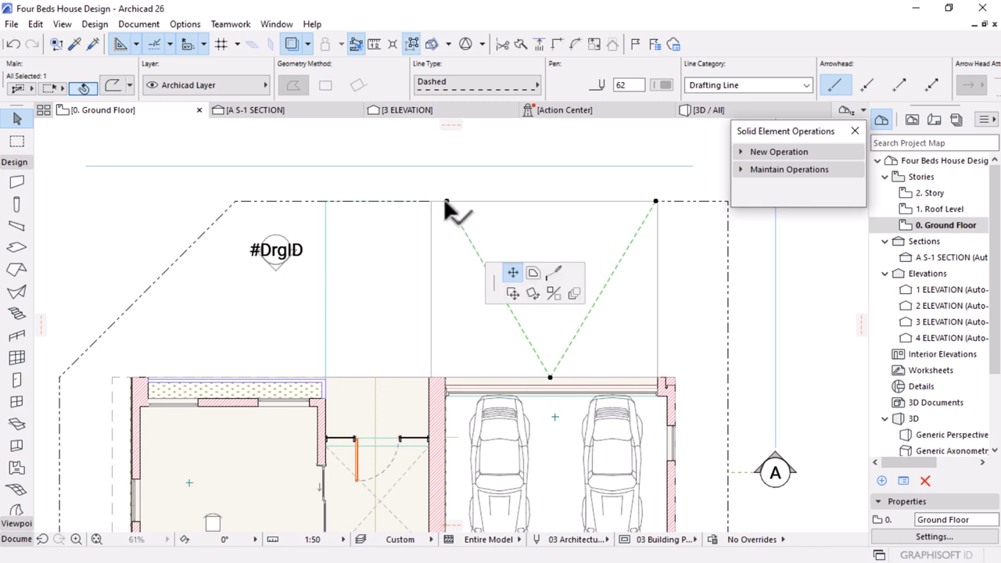
{"action": "left_click", "coordinate": [430, 201]}
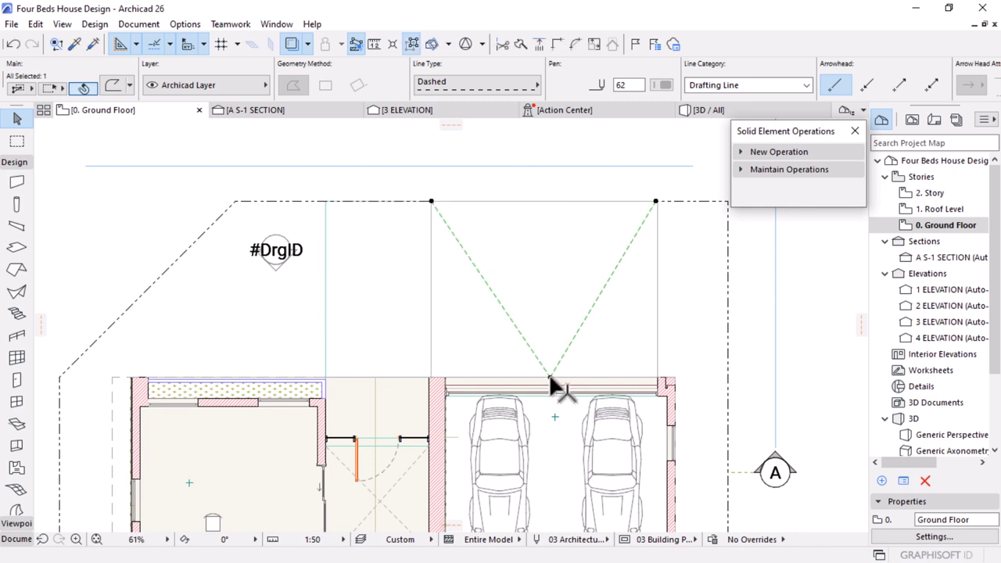
{"action": "left_click", "coordinate": [555, 226]}
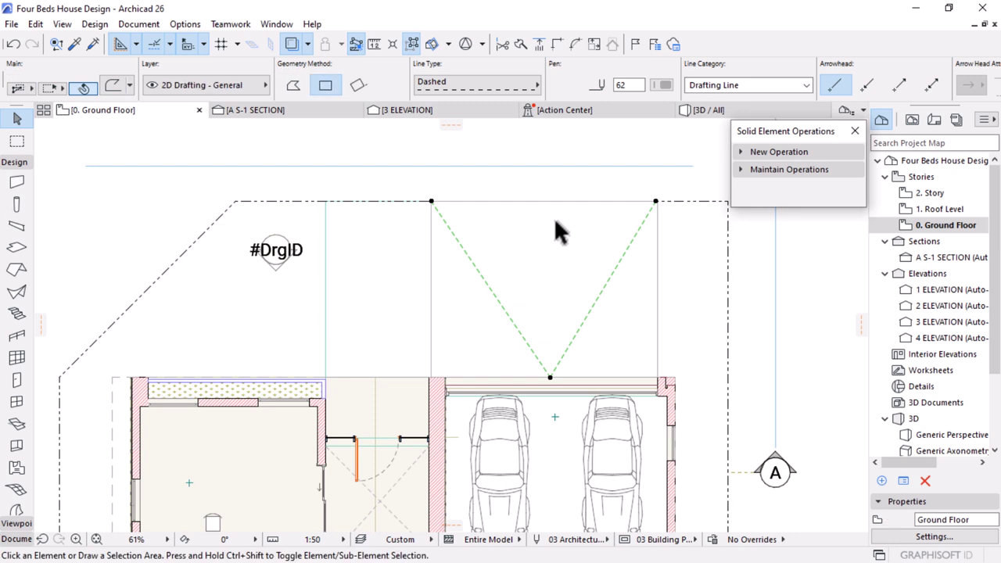
Draw a rectangular mesh over the driveway, from its upper-left corner at the property line to its lower-right corner at the garage
{"action": "left_click", "coordinate": [16, 490]}
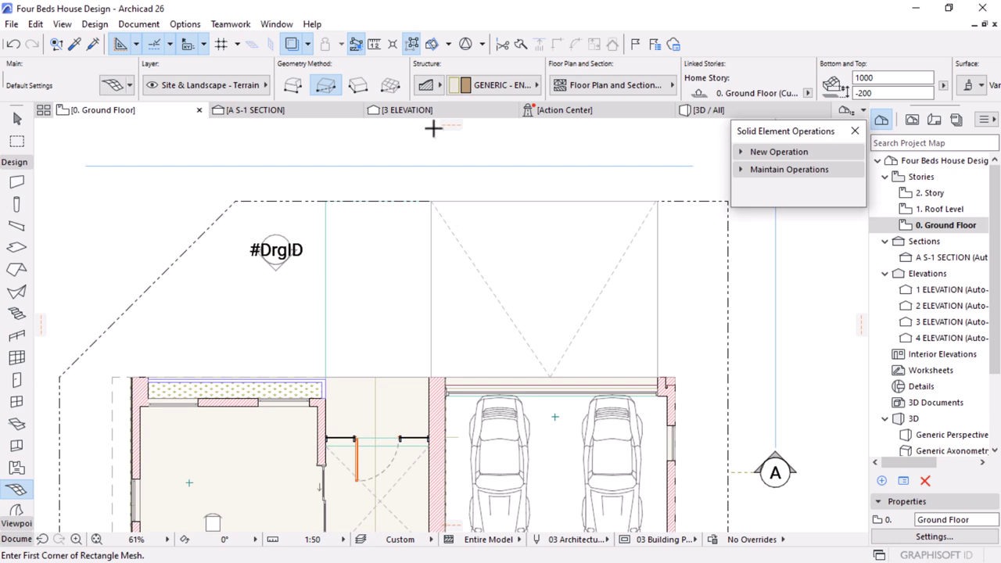
{"action": "left_click", "coordinate": [431, 201]}
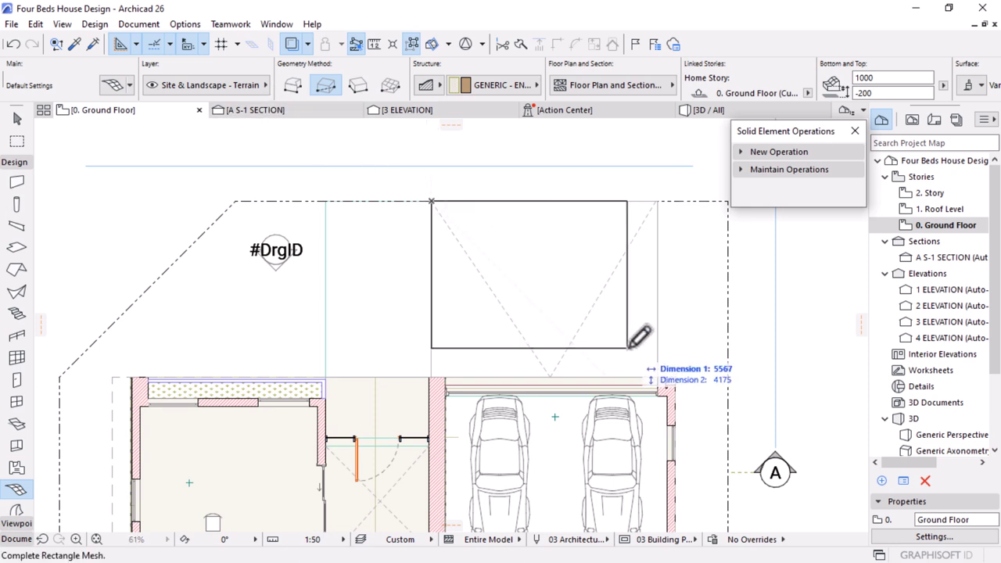
{"action": "left_click", "coordinate": [659, 379]}
{"action": "key", "text": "Escape"}
Offset the mesh's left edge inward to align with the inner face of the garage's left wall
{"action": "left_click", "coordinate": [534, 244]}
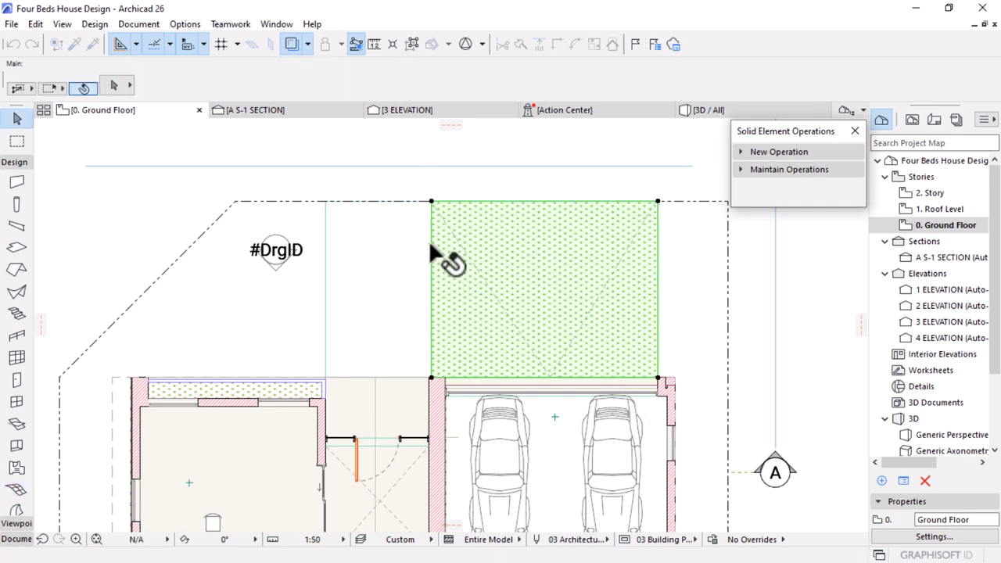
{"action": "left_click", "coordinate": [430, 235]}
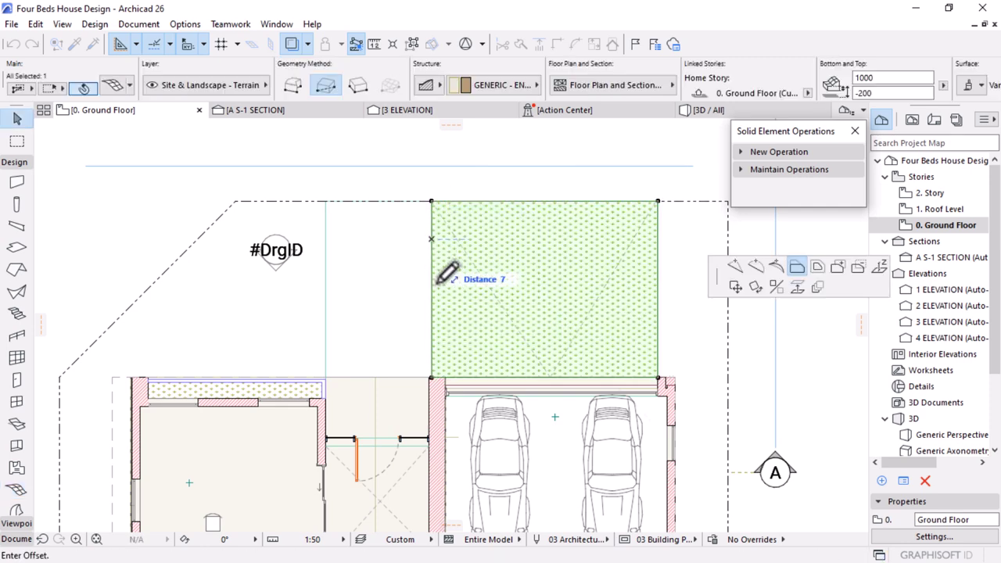
{"action": "left_click", "coordinate": [437, 386]}
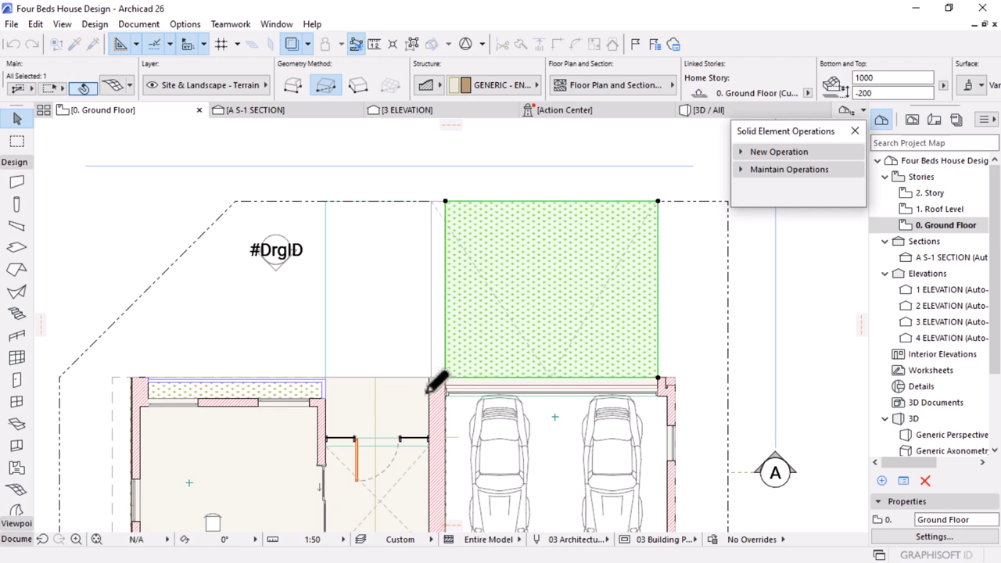
Offset the left edge of the continuous driveway outline to match the mesh's left edge
{"action": "scroll", "coordinate": [424, 388], "scroll_direction": "up", "scroll_amount": 2}
{"action": "left_click", "coordinate": [431, 288]}
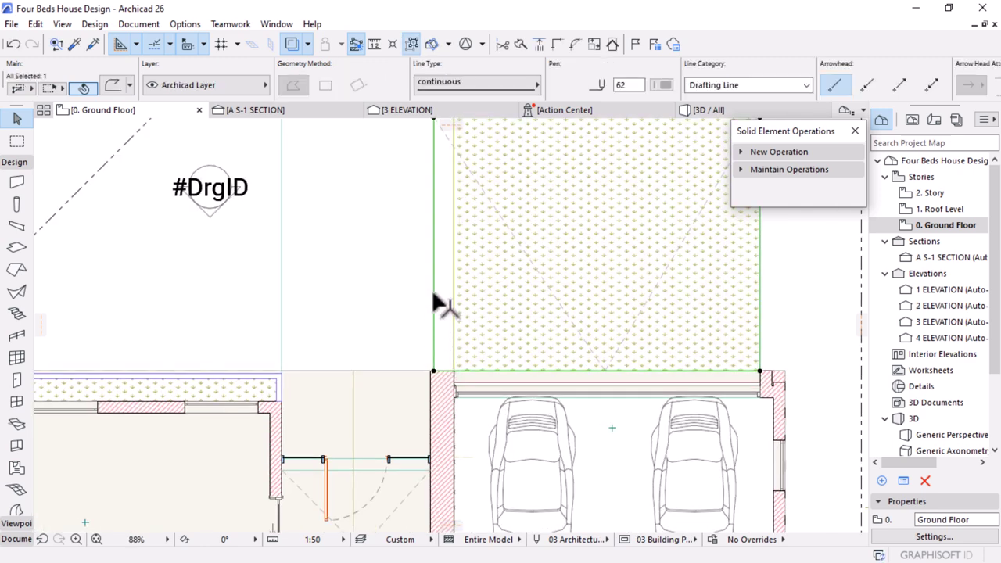
{"action": "left_click", "coordinate": [430, 311]}
{"action": "left_click", "coordinate": [430, 320]}
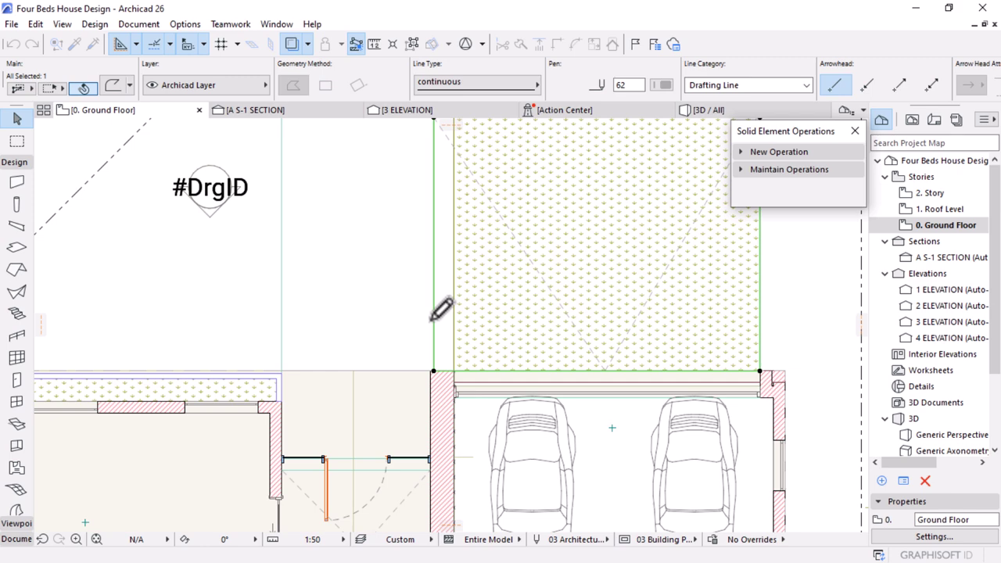
{"action": "key", "text": "Escape"}
{"action": "scroll", "coordinate": [527, 363], "scroll_direction": "down", "scroll_amount": 1}
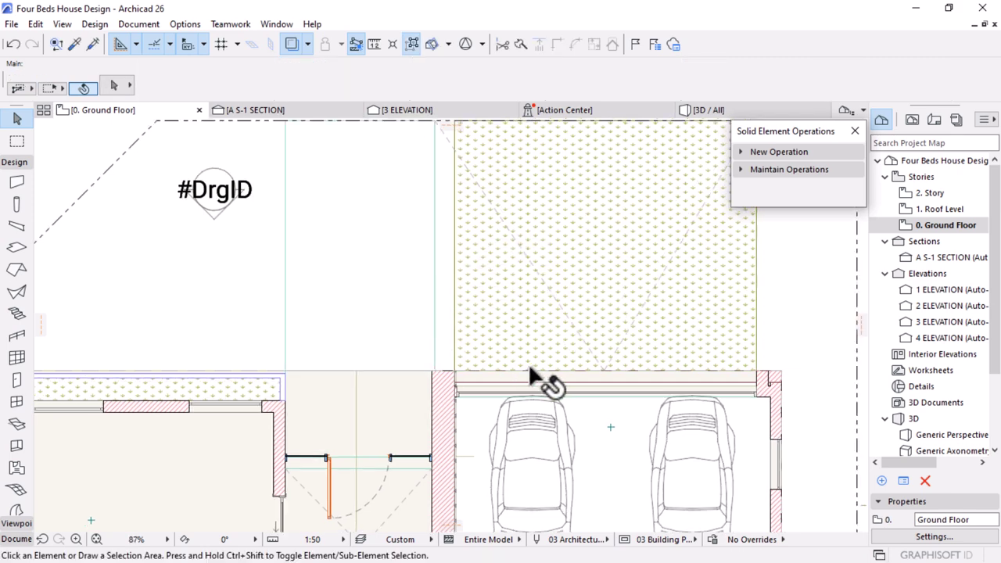
{"action": "scroll", "coordinate": [530, 372], "scroll_direction": "down", "scroll_amount": 2}
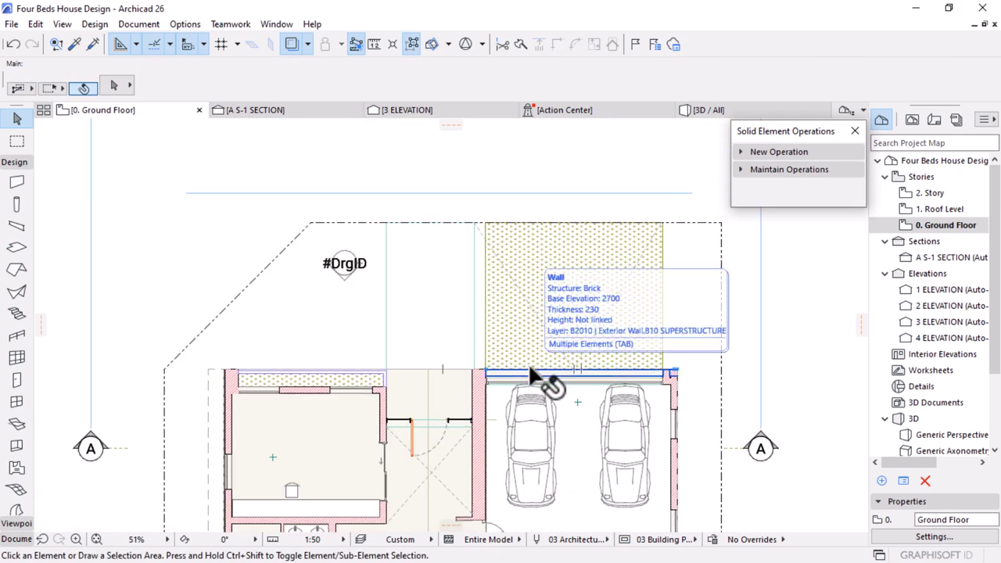
{"action": "scroll", "coordinate": [526, 372], "scroll_direction": "up", "scroll_amount": 2}
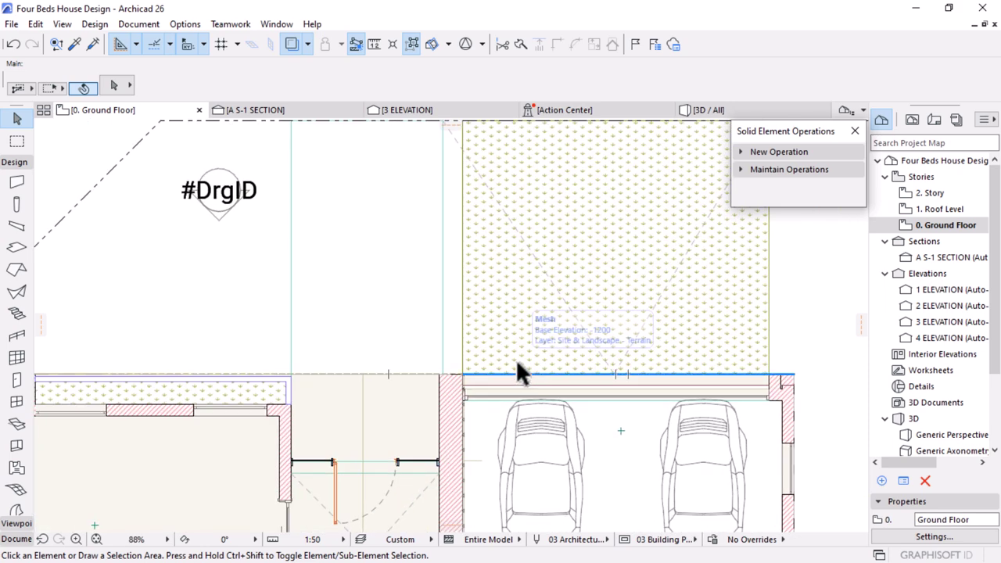
Offset the entrance slab's right edge inward to align with the left face of the wall between the entrance and garage
{"action": "scroll", "coordinate": [520, 372], "scroll_direction": "down", "scroll_amount": 2}
{"action": "scroll", "coordinate": [488, 336], "scroll_direction": "up", "scroll_amount": 1}
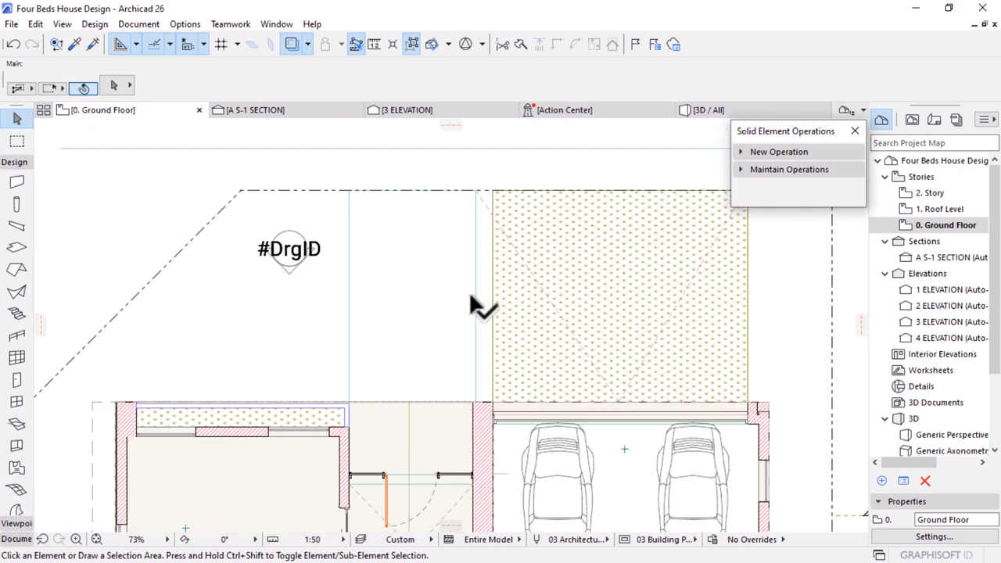
{"action": "left_click", "coordinate": [472, 222]}
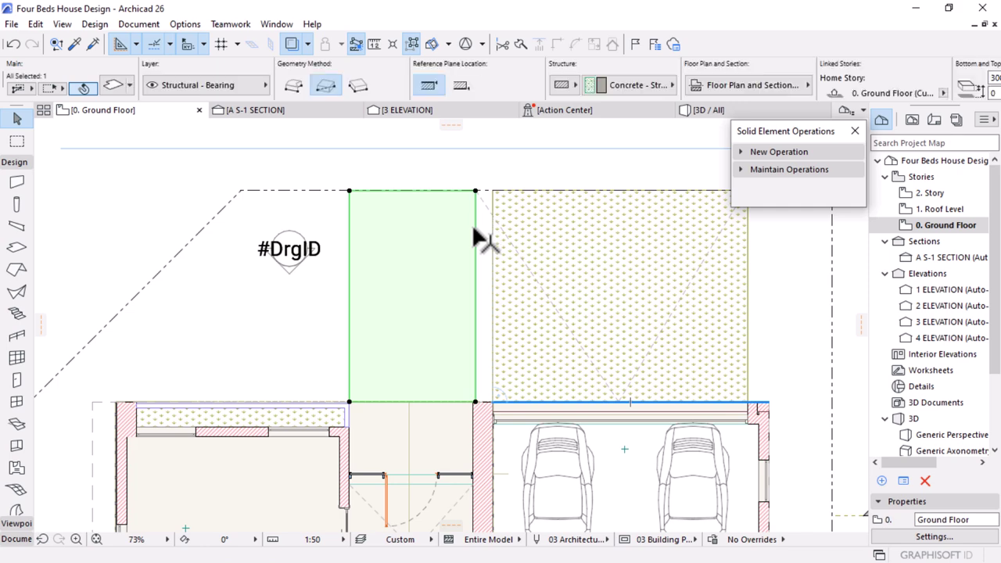
{"action": "left_click", "coordinate": [475, 401]}
{"action": "scroll", "coordinate": [475, 400], "scroll_direction": "up", "scroll_amount": 4}
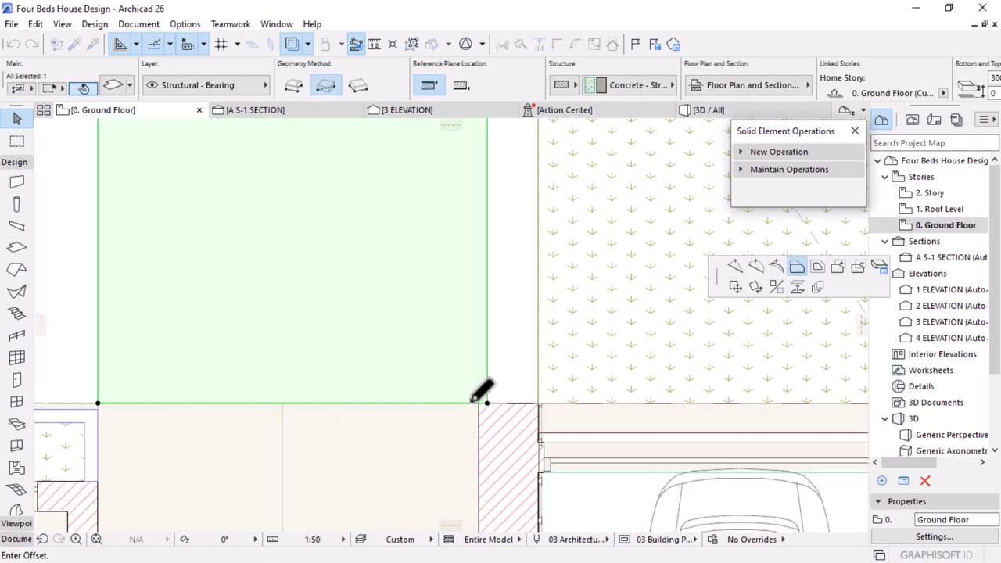
{"action": "scroll", "coordinate": [473, 401], "scroll_direction": "up", "scroll_amount": 1}
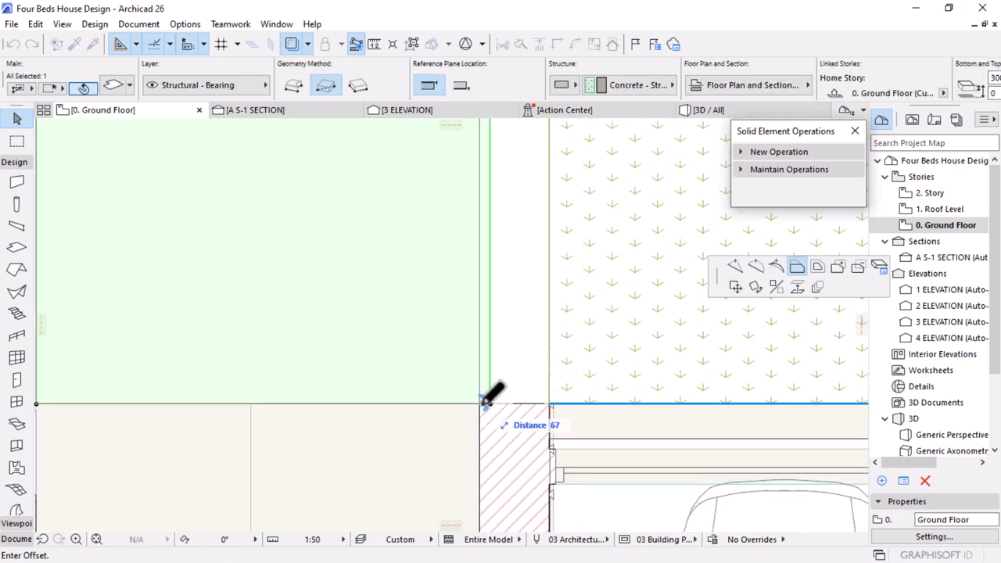
{"action": "left_click", "coordinate": [484, 399]}
{"action": "scroll", "coordinate": [431, 326], "scroll_direction": "down", "scroll_amount": 5}
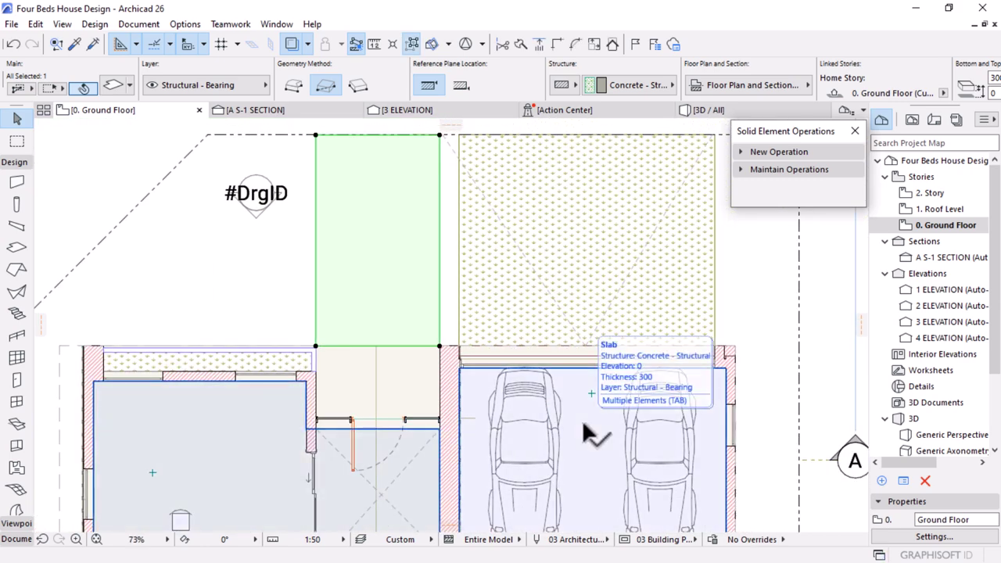
{"action": "scroll", "coordinate": [583, 426], "scroll_direction": "down", "scroll_amount": 2}
{"action": "scroll", "coordinate": [582, 419], "scroll_direction": "down", "scroll_amount": 6}
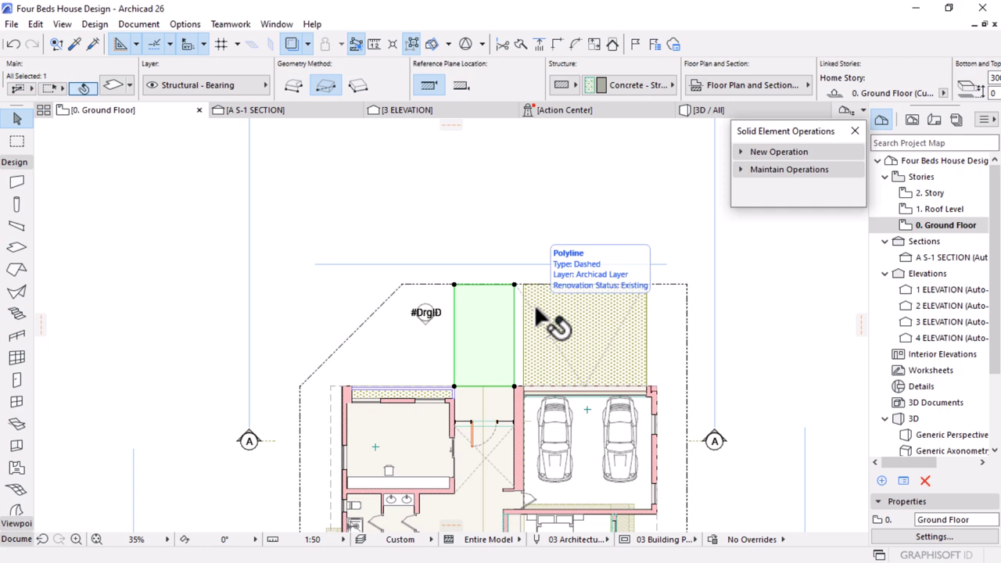
{"action": "left_click", "coordinate": [562, 234]}
Turn off the grass cover fill in the driveway mesh's floor plan settings
{"action": "scroll", "coordinate": [633, 397], "scroll_direction": "up", "scroll_amount": 6}
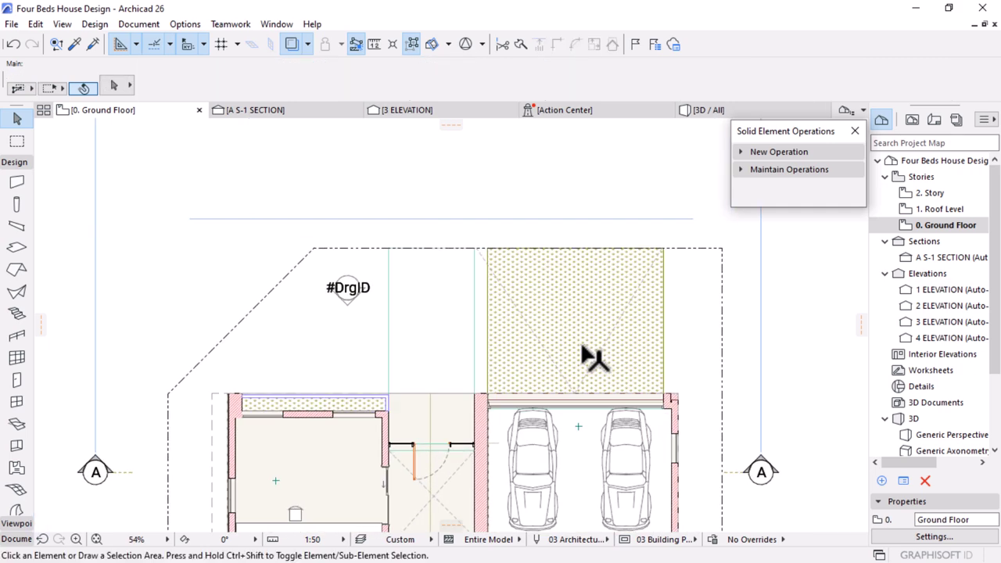
{"action": "left_click", "coordinate": [595, 285]}
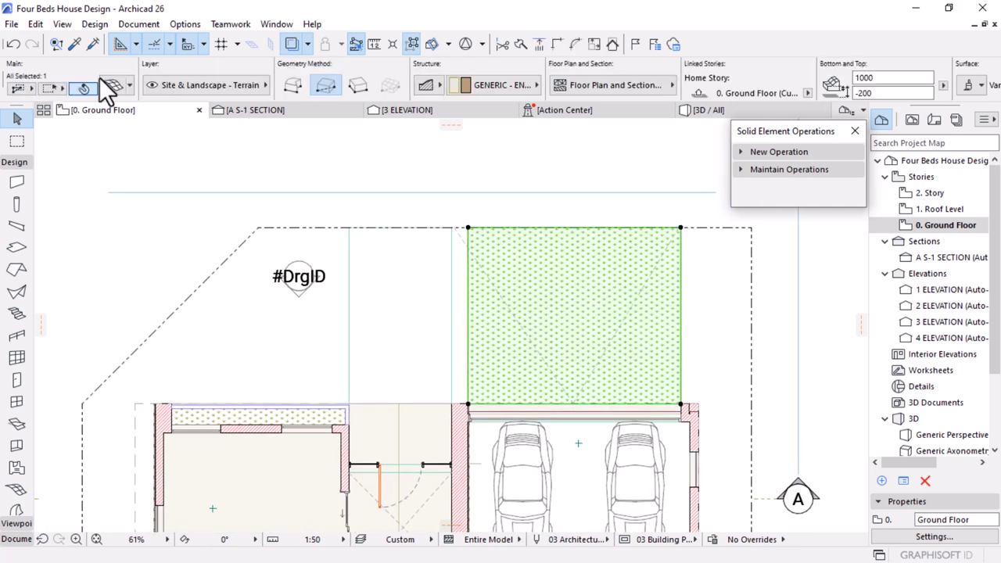
{"action": "double_click", "coordinate": [584, 292]}
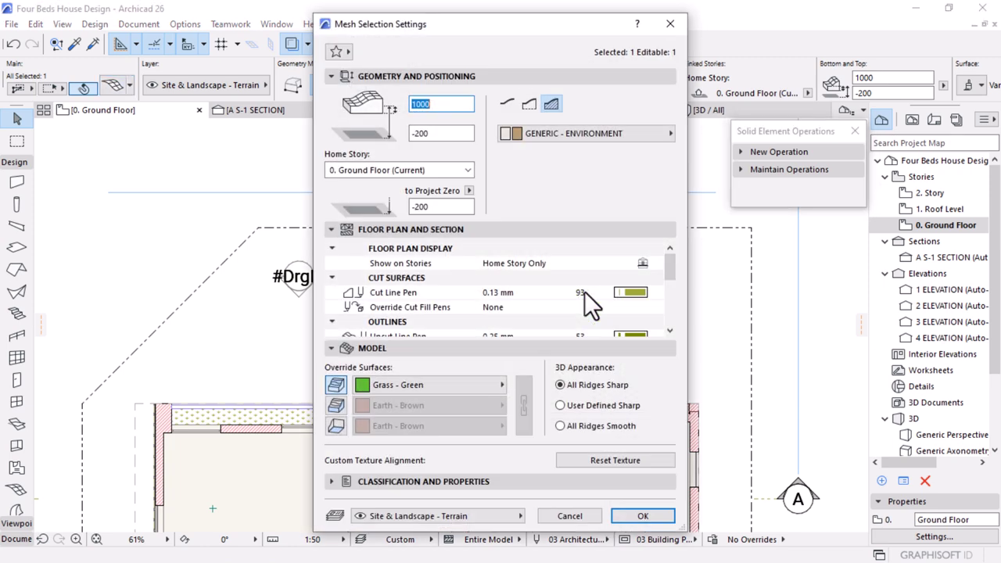
{"action": "scroll", "coordinate": [594, 303], "scroll_direction": "down", "scroll_amount": 3}
{"action": "scroll", "coordinate": [652, 290], "scroll_direction": "down", "scroll_amount": 2}
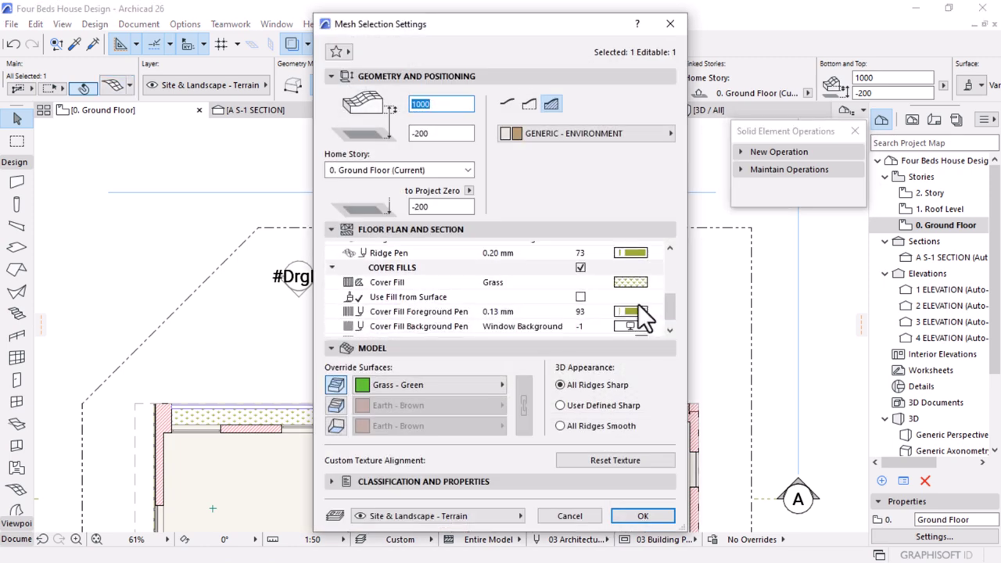
{"action": "left_click", "coordinate": [580, 263]}
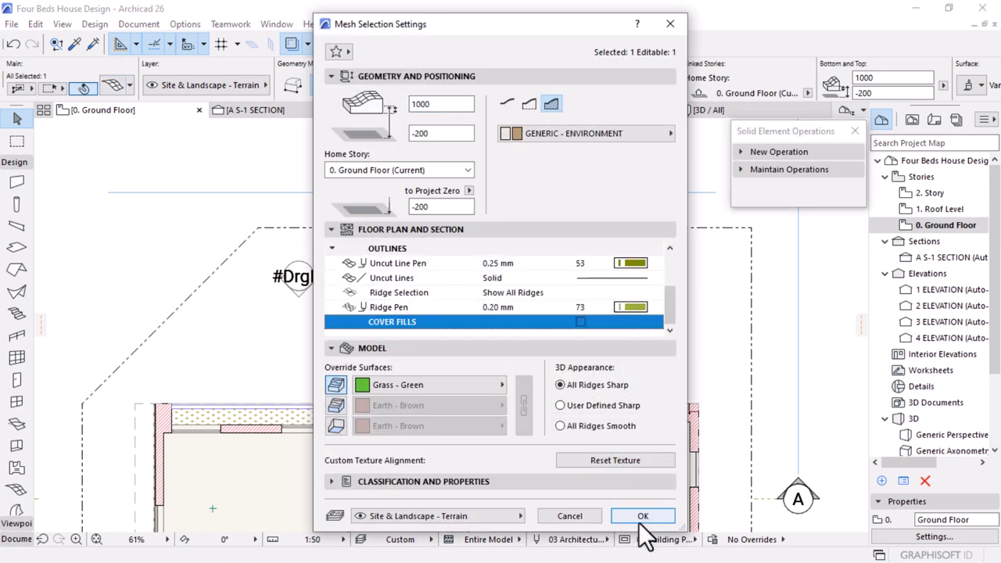
{"action": "left_click", "coordinate": [640, 517]}
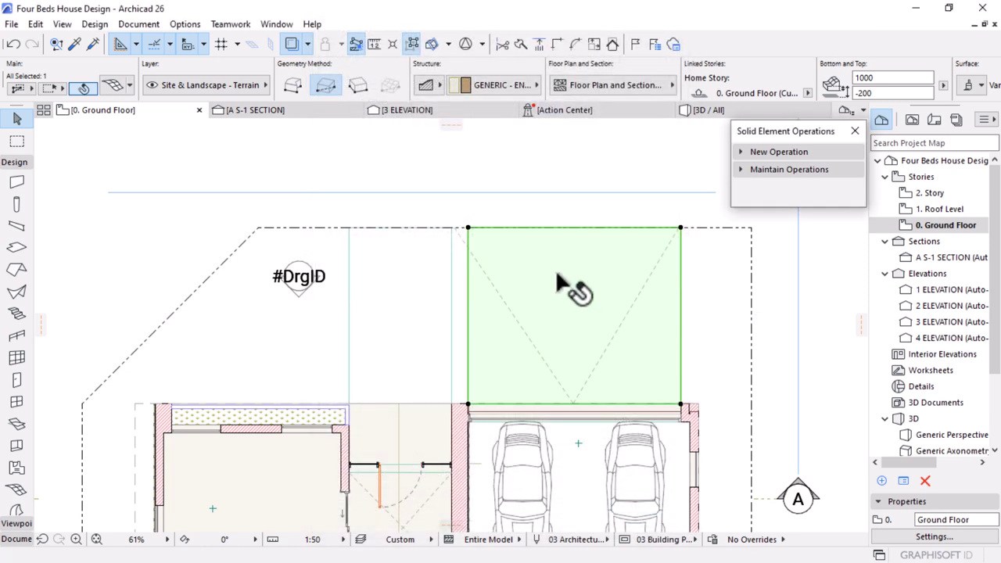
Move the dashed driveway symbol's upper-left node to the mesh's upper-left corner and pull its tip slightly away from the garage door
{"action": "scroll", "coordinate": [560, 289], "scroll_direction": "down", "scroll_amount": 2}
{"action": "scroll", "coordinate": [579, 315], "scroll_direction": "up", "scroll_amount": 2}
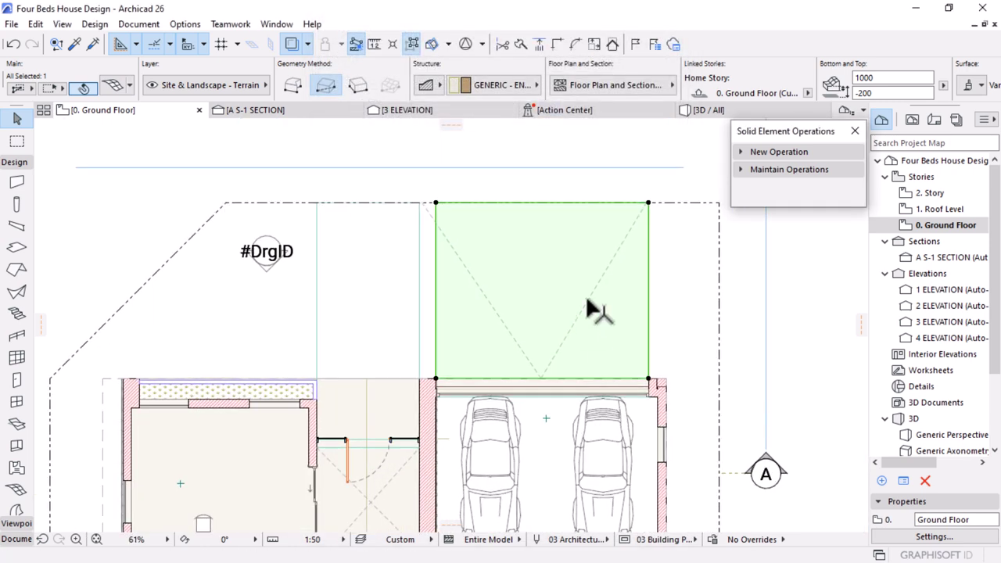
{"action": "left_click", "coordinate": [587, 300]}
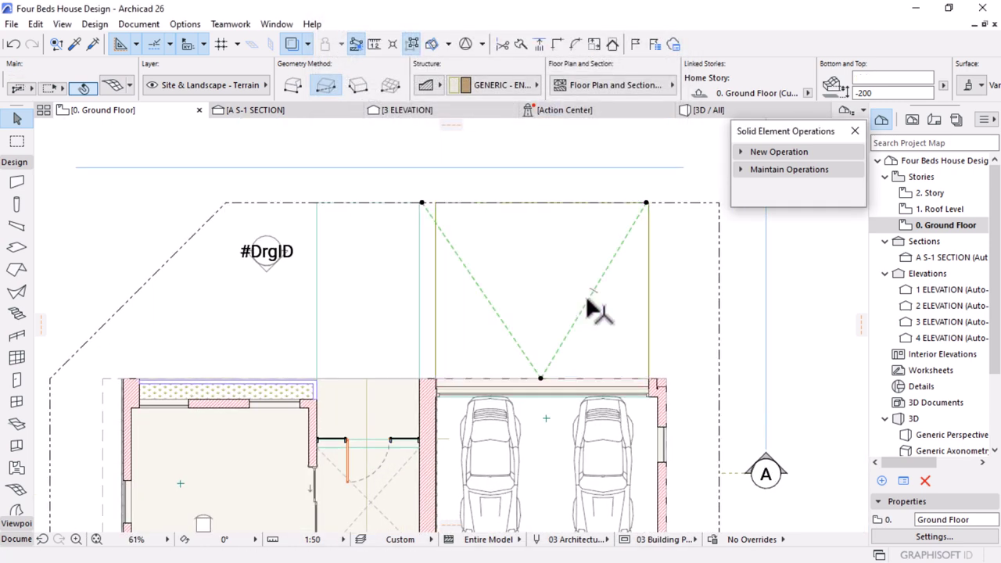
{"action": "left_click", "coordinate": [422, 202]}
{"action": "left_click", "coordinate": [435, 202]}
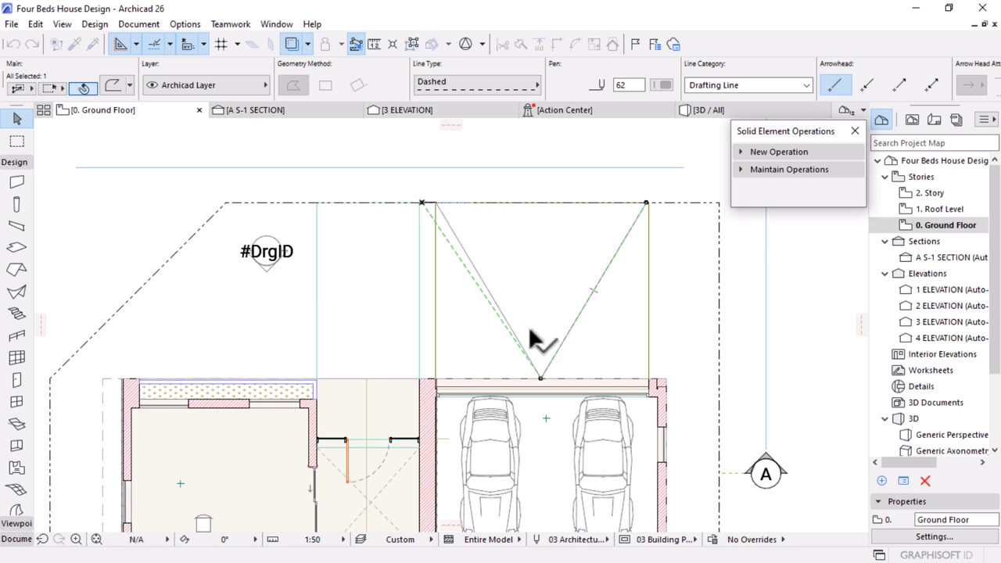
{"action": "left_click", "coordinate": [540, 379]}
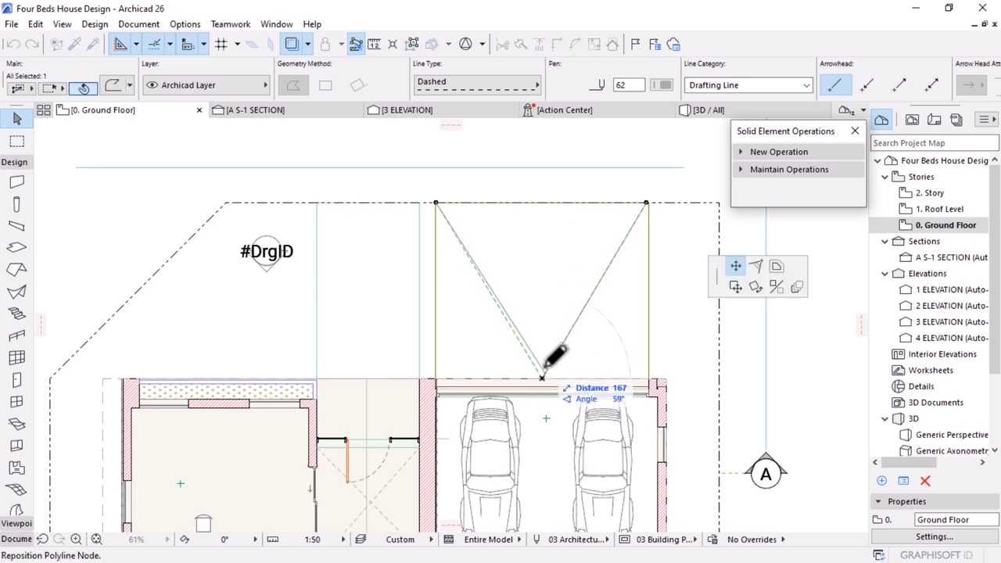
{"action": "left_click", "coordinate": [542, 364]}
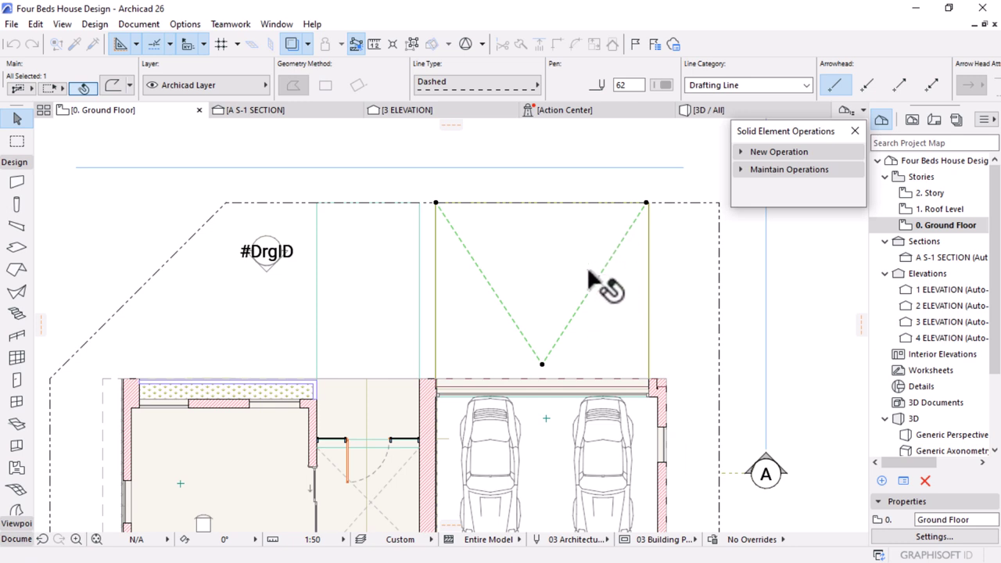
{"action": "left_click", "coordinate": [616, 314]}
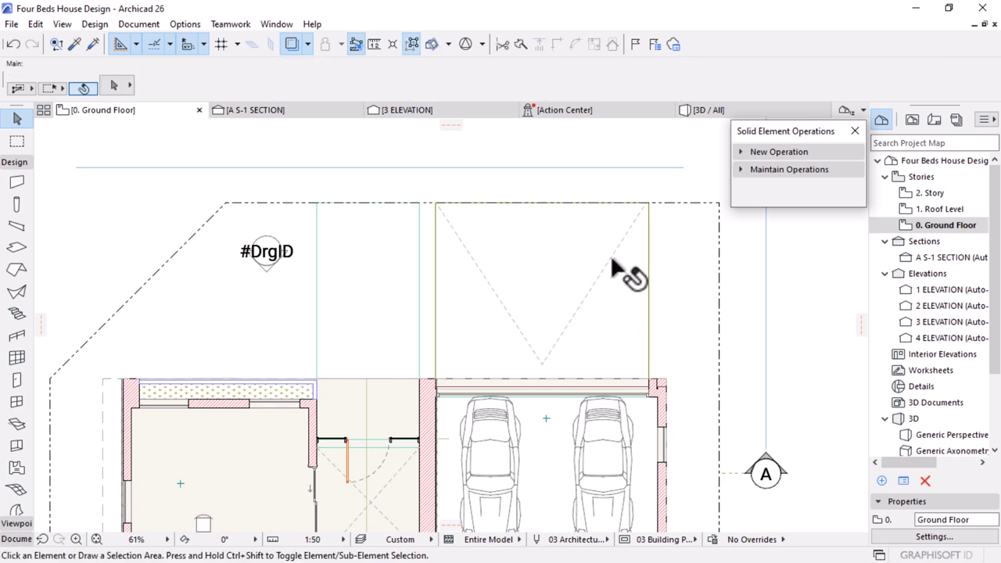
{"action": "left_click", "coordinate": [624, 286]}
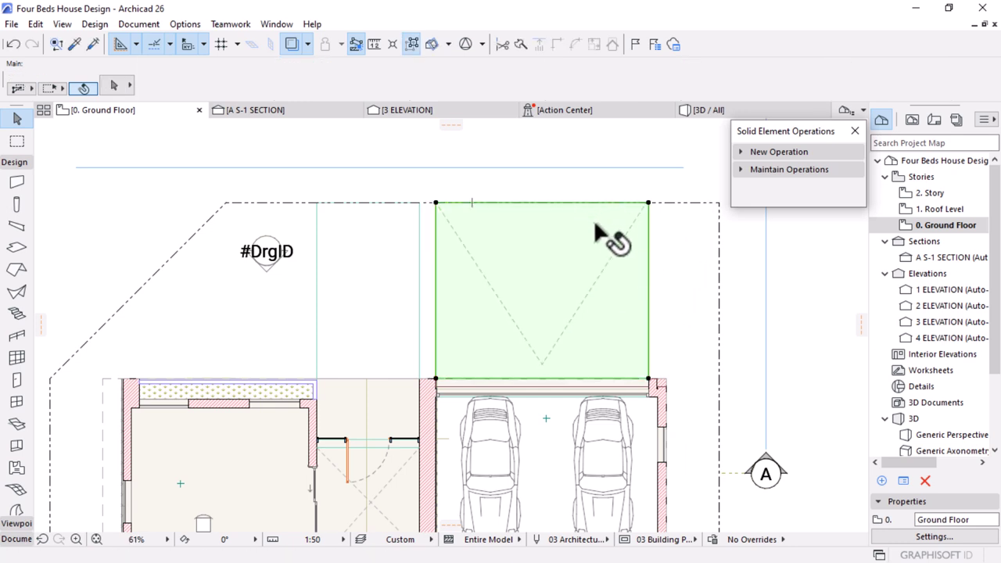
{"action": "left_click", "coordinate": [716, 153]}
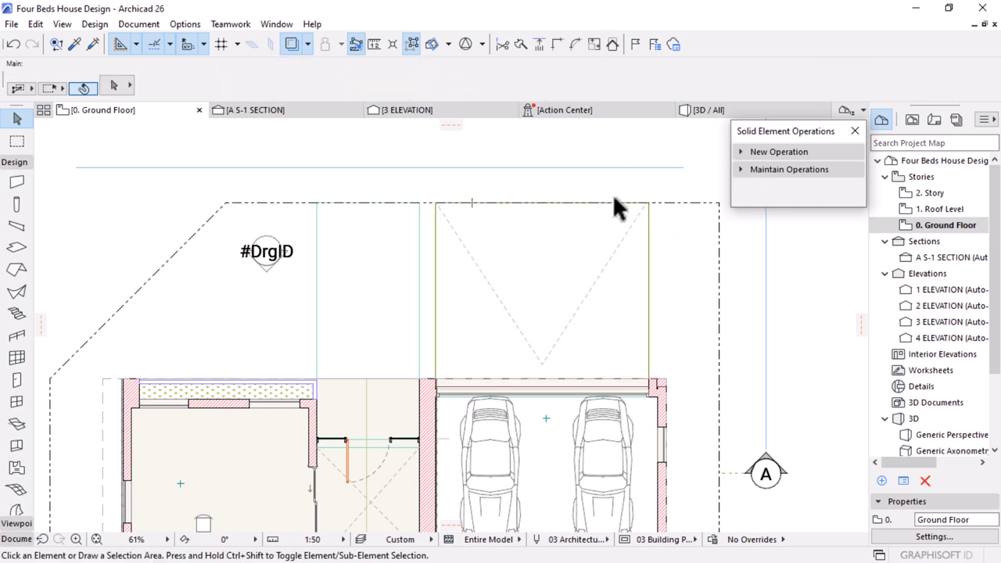
{"action": "scroll", "coordinate": [512, 266], "scroll_direction": "down", "scroll_amount": 2}
In the 3D view, set the driveway mesh's building material to Concrete - Structural
{"action": "left_click", "coordinate": [702, 110]}
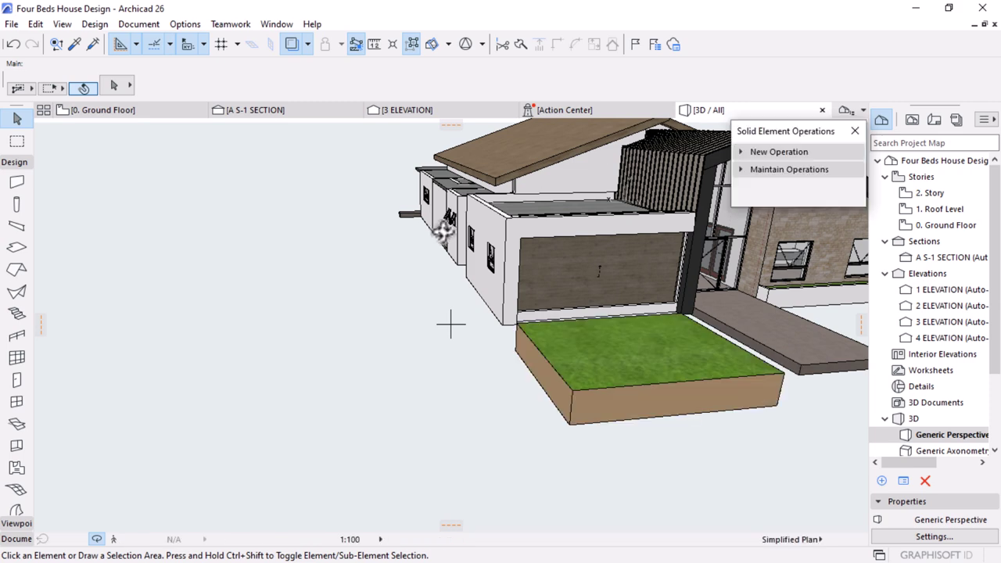
{"action": "middle_click_drag", "start_coordinate": [735, 335], "coordinate": [648, 316]}
{"action": "scroll", "coordinate": [648, 316], "scroll_direction": "up", "scroll_amount": 1}
{"action": "left_click", "coordinate": [540, 328]}
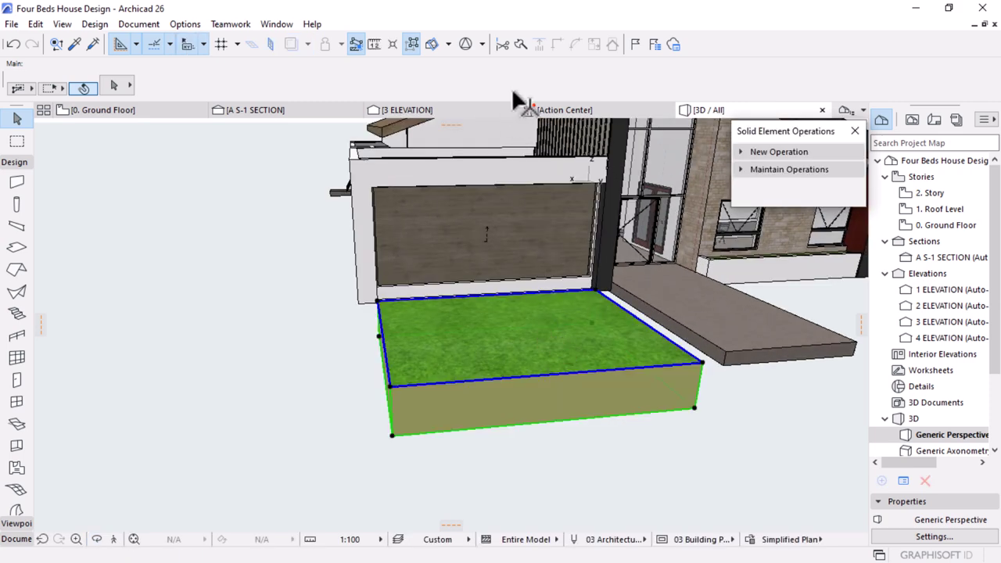
{"action": "left_click", "coordinate": [489, 83]}
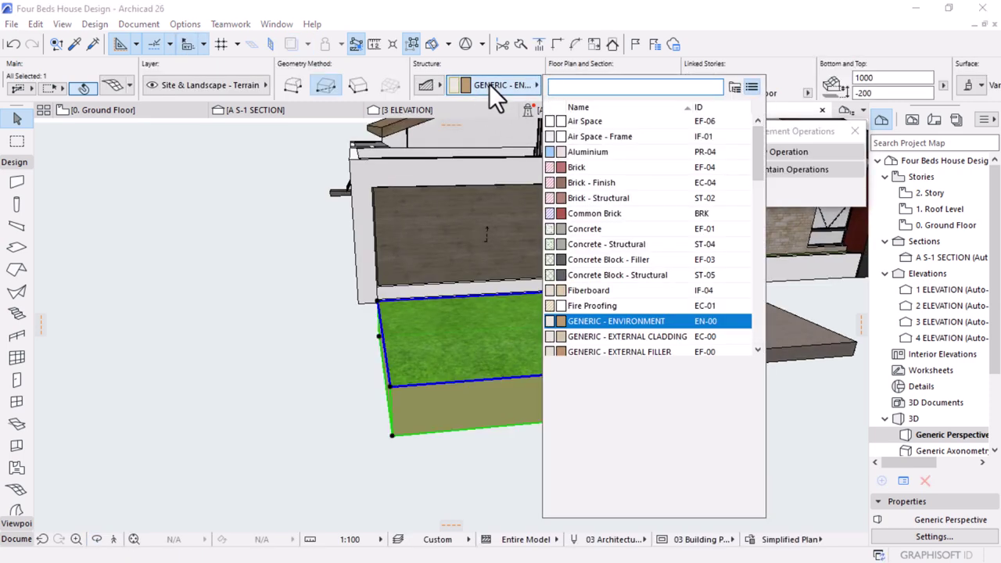
{"action": "left_click", "coordinate": [602, 244]}
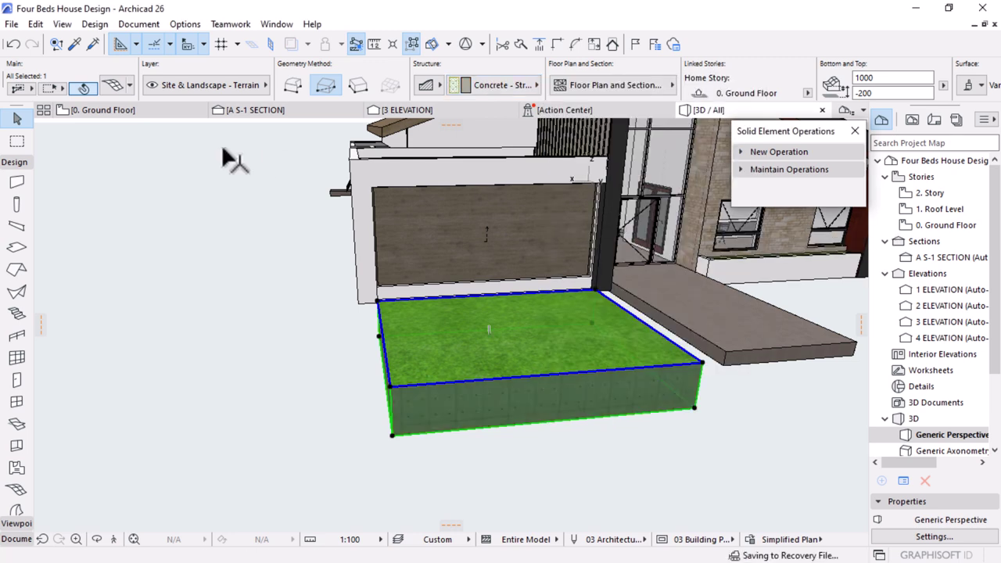
Disable the driveway mesh's Grass - Green top surface override
{"action": "double_click", "coordinate": [395, 287]}
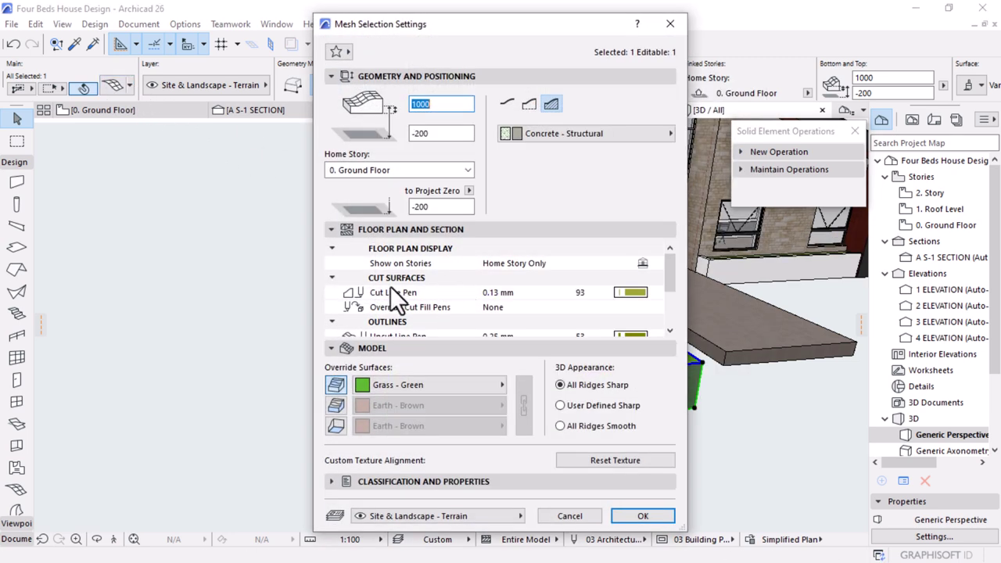
{"action": "left_click", "coordinate": [336, 387]}
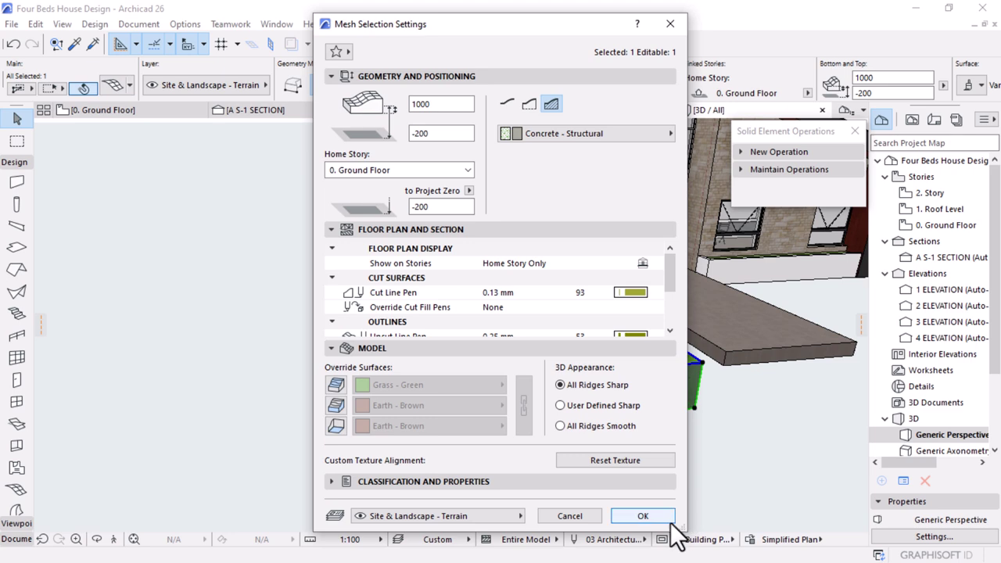
{"action": "left_click", "coordinate": [672, 516]}
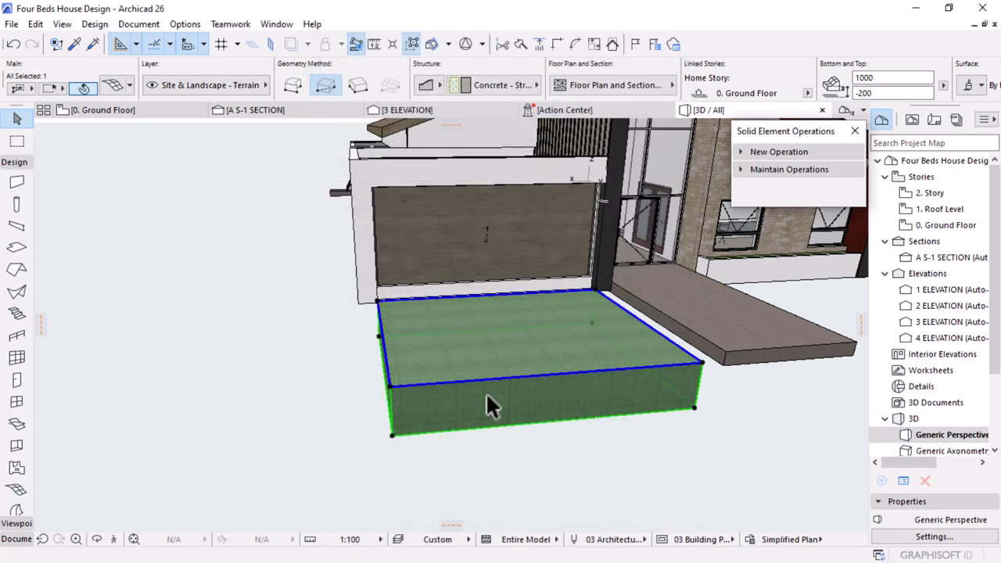
Raise the driveway mesh vertically by 200 mm to elevation 0 relative to its home story, Ground Floor
{"action": "scroll", "coordinate": [472, 303], "scroll_direction": "up", "scroll_amount": 3}
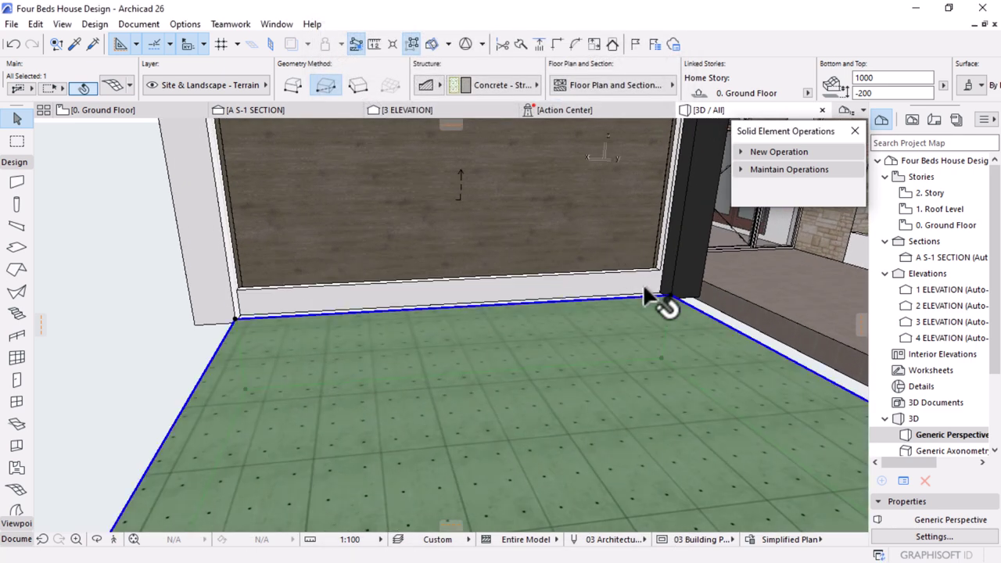
{"action": "key", "text": "ctrl+d"}
{"action": "left_click", "coordinate": [670, 295]}
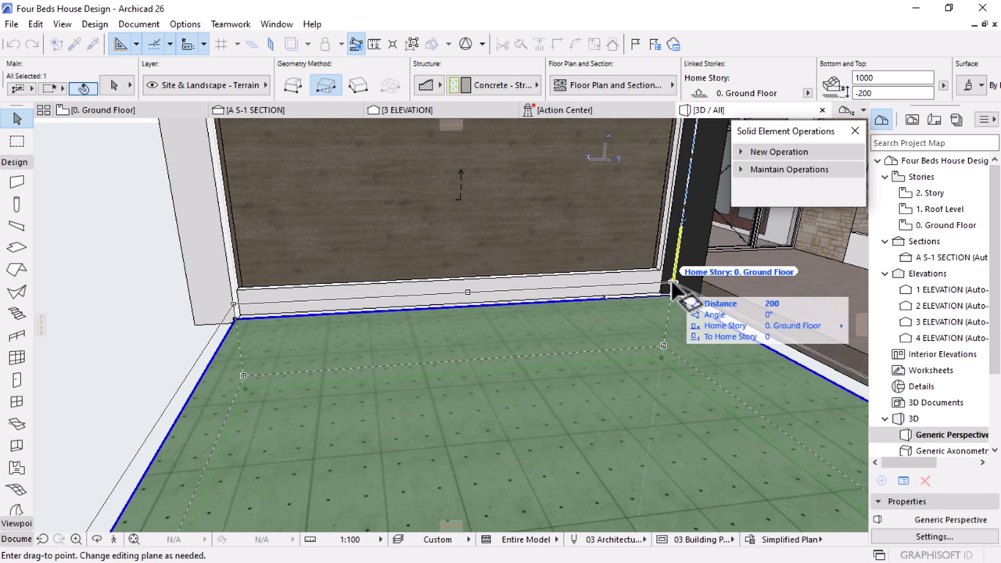
{"action": "left_click", "coordinate": [671, 284]}
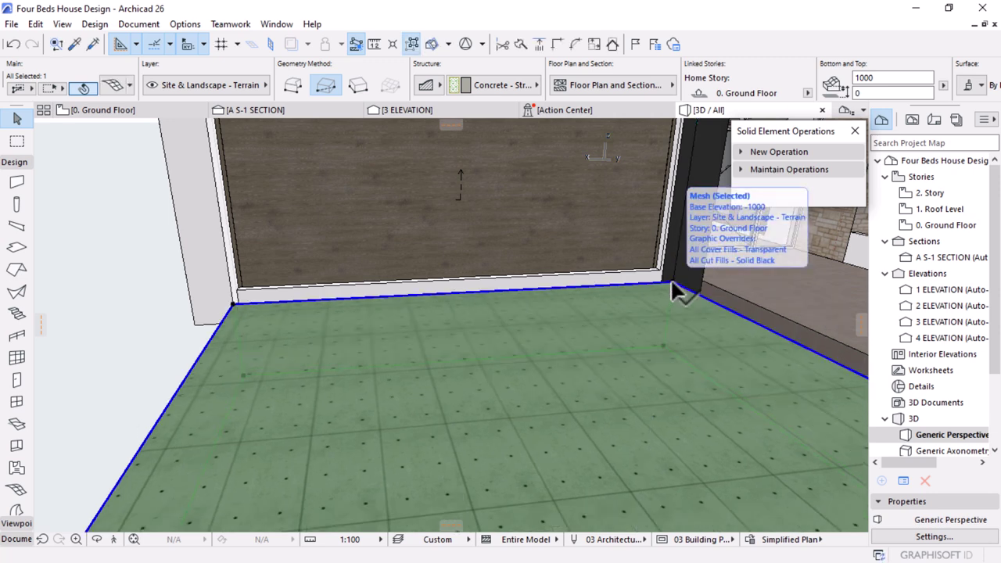
Offset the driveway mesh's garage-side edge 300 mm toward the garage door to close the gap at the threshold
{"action": "scroll", "coordinate": [670, 284], "scroll_direction": "down", "scroll_amount": 2}
{"action": "middle_click_drag", "start_coordinate": [671, 284], "coordinate": [831, 335], "text": "shift"}
{"action": "middle_click_drag", "start_coordinate": [429, 404], "coordinate": [407, 356], "text": "shift"}
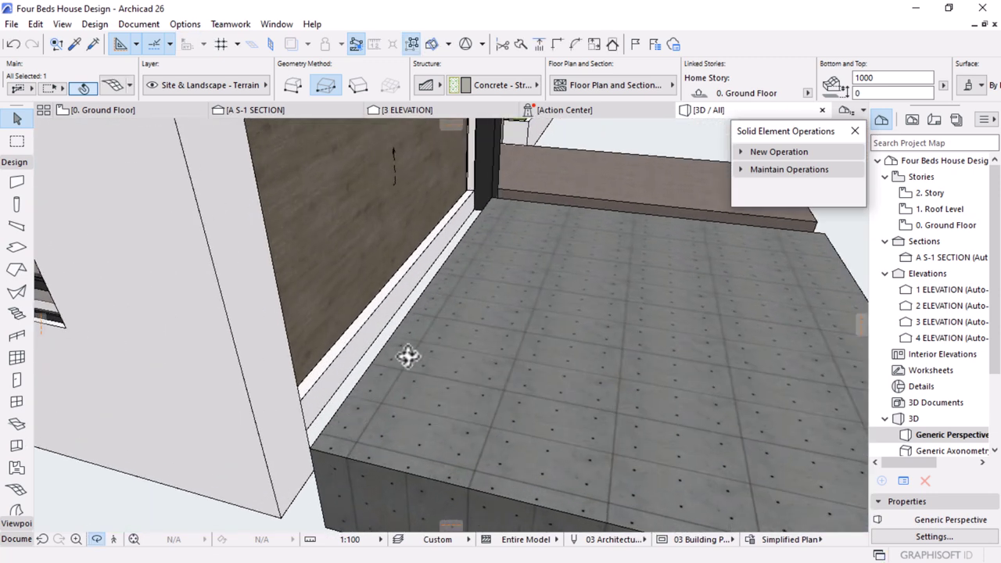
{"action": "left_click", "coordinate": [443, 262]}
{"action": "left_click", "coordinate": [466, 213]}
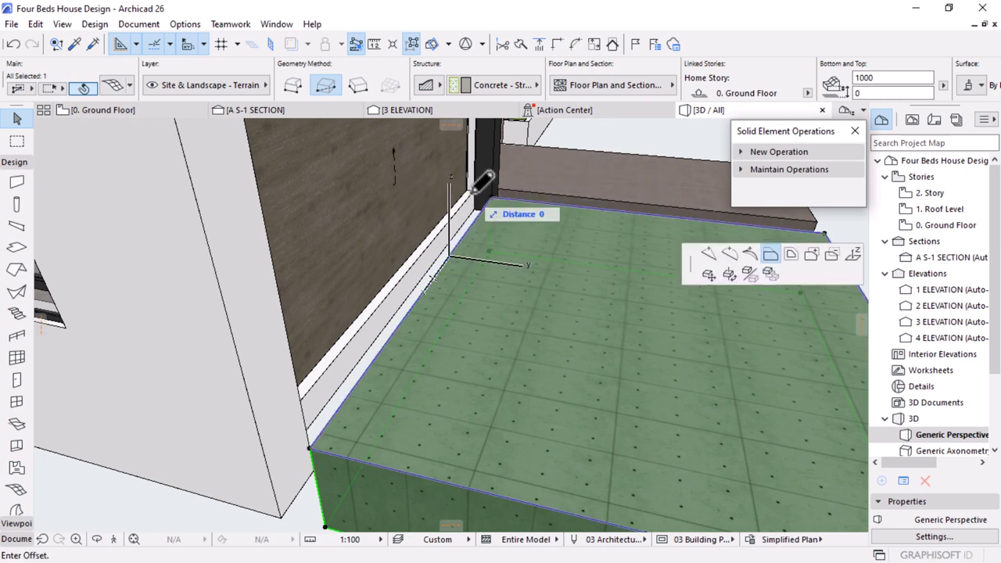
{"action": "type", "text": "300"}
{"action": "key", "text": "Return"}
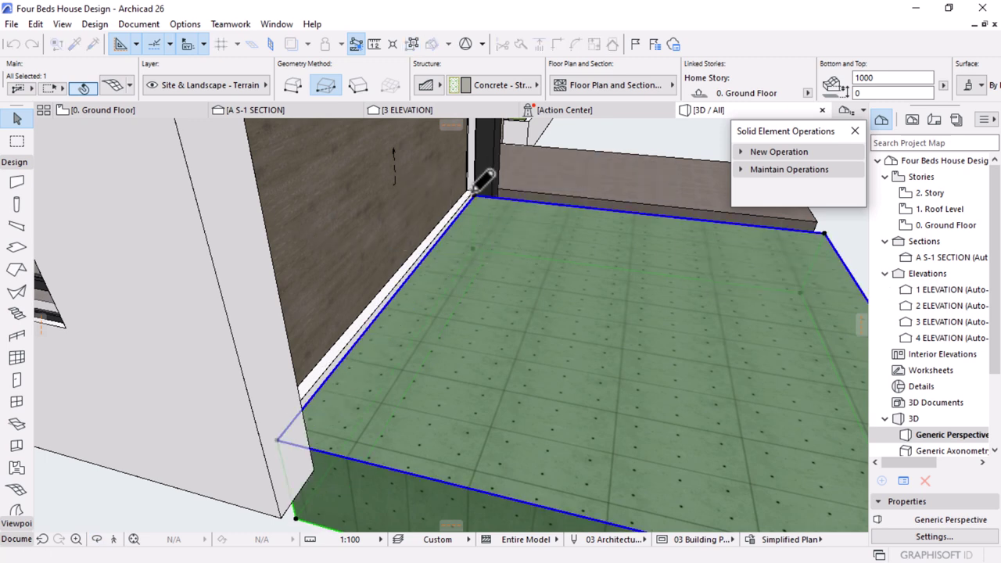
{"action": "scroll", "coordinate": [508, 286], "scroll_direction": "down", "scroll_amount": 5}
{"action": "left_click", "coordinate": [784, 384]}
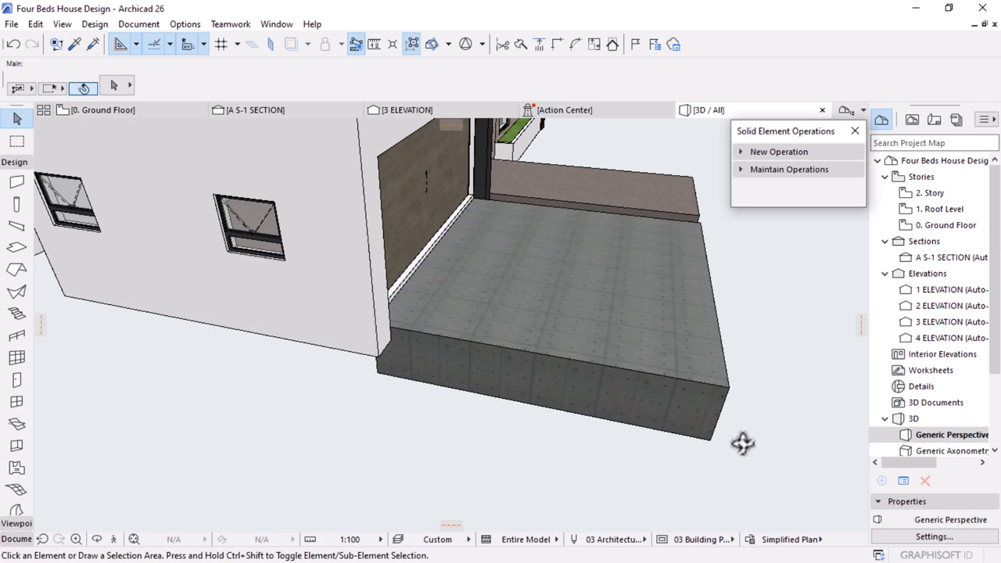
{"action": "middle_click_drag", "start_coordinate": [742, 442], "coordinate": [515, 357], "text": "shift"}
{"action": "scroll", "coordinate": [515, 357], "scroll_direction": "up", "scroll_amount": 2}
{"action": "scroll", "coordinate": [644, 276], "scroll_direction": "up", "scroll_amount": 8}
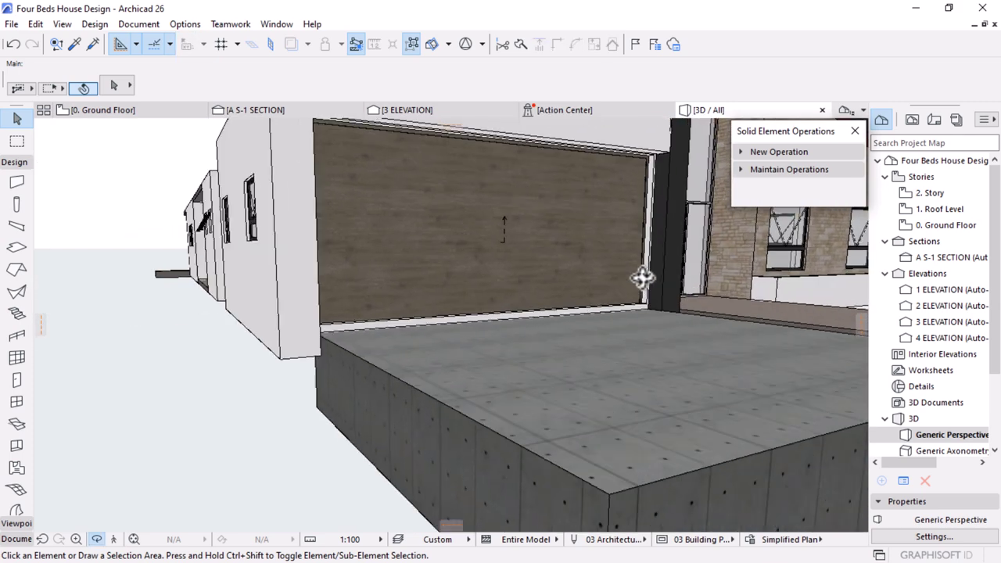
Lower the garage door's sill height relative to Story 0 to bring its bottom edge closer to the driveway surface
{"action": "left_click", "coordinate": [590, 294]}
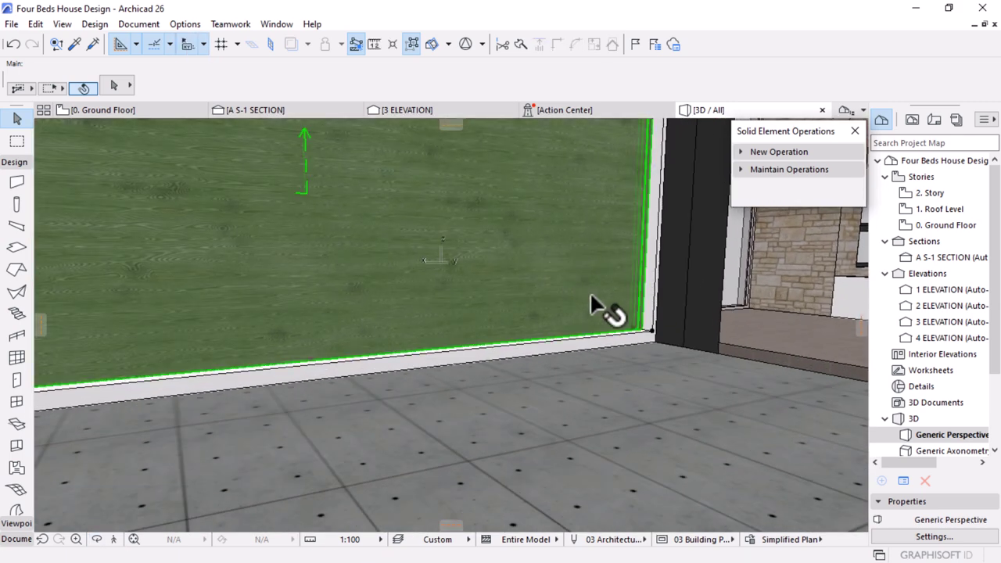
{"action": "left_click", "coordinate": [651, 330]}
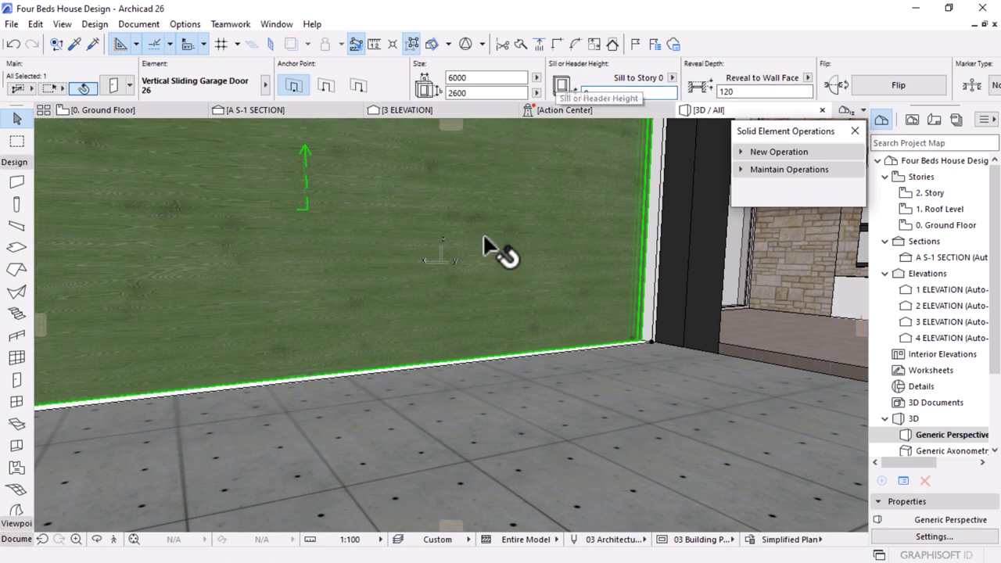
{"action": "key", "text": "Escape"}
{"action": "scroll", "coordinate": [483, 262], "scroll_direction": "down", "scroll_amount": 6}
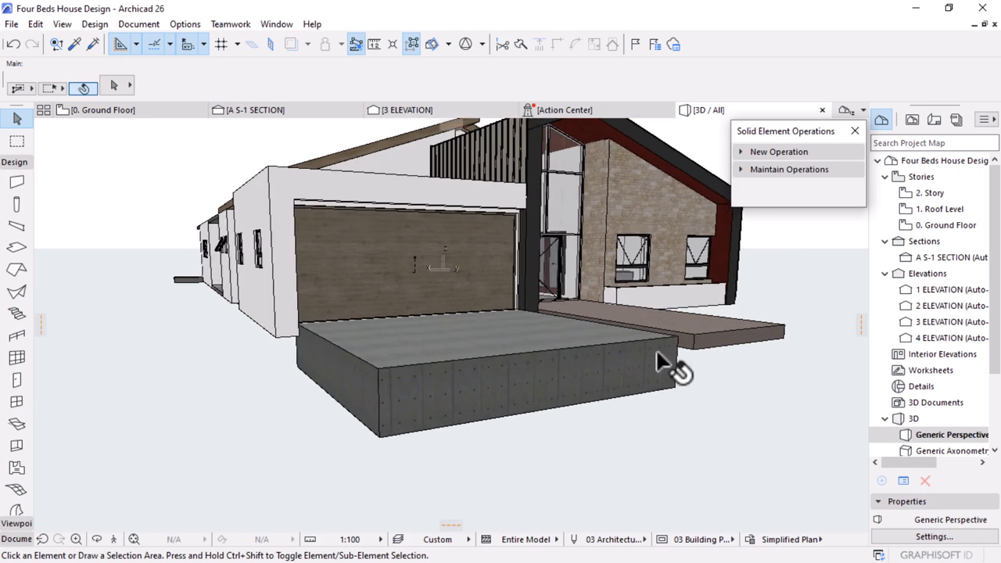
Slope the driveway mesh by lowering the elevation of both top corners at its street-side edge by about 100 mm
{"action": "middle_click_drag", "start_coordinate": [585, 404], "coordinate": [477, 411], "text": "shift"}
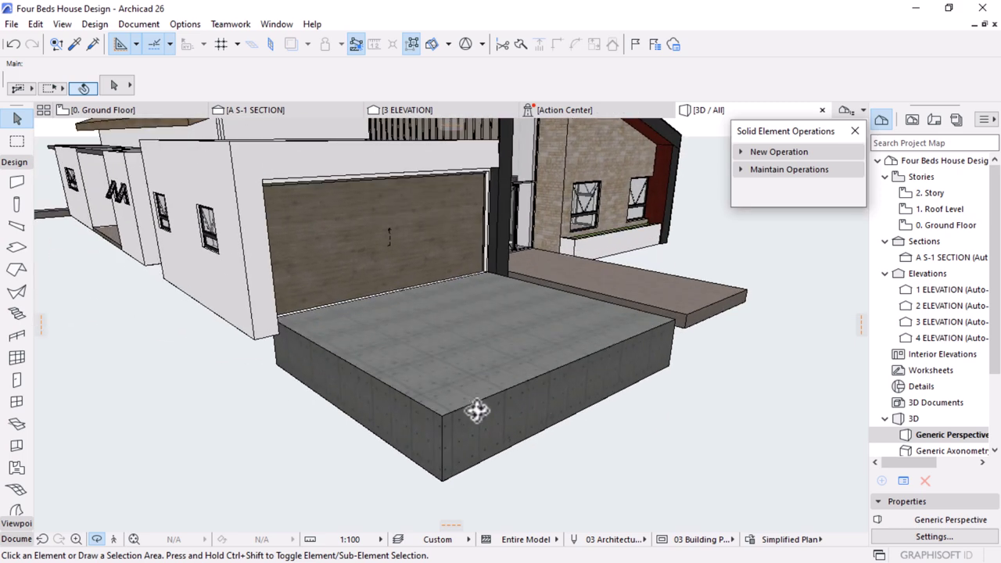
{"action": "scroll", "coordinate": [469, 412], "scroll_direction": "up", "scroll_amount": 2}
{"action": "left_click", "coordinate": [436, 419]}
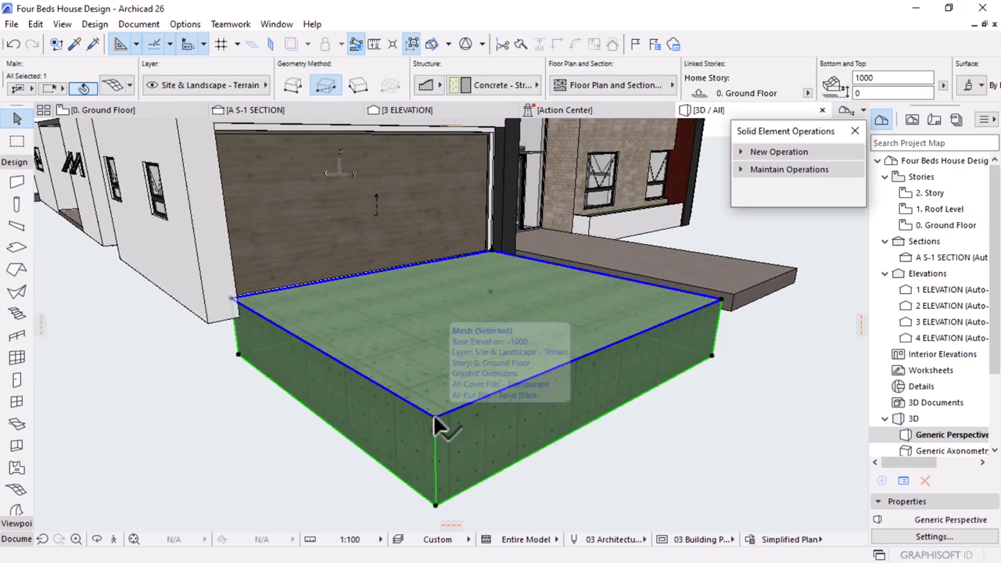
{"action": "left_click", "coordinate": [435, 417]}
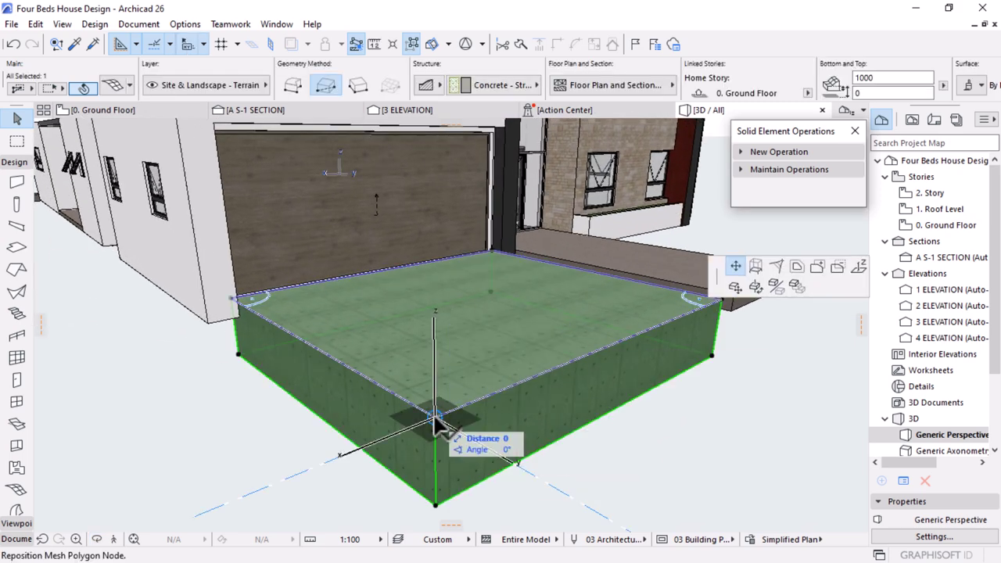
{"action": "left_click", "coordinate": [859, 266]}
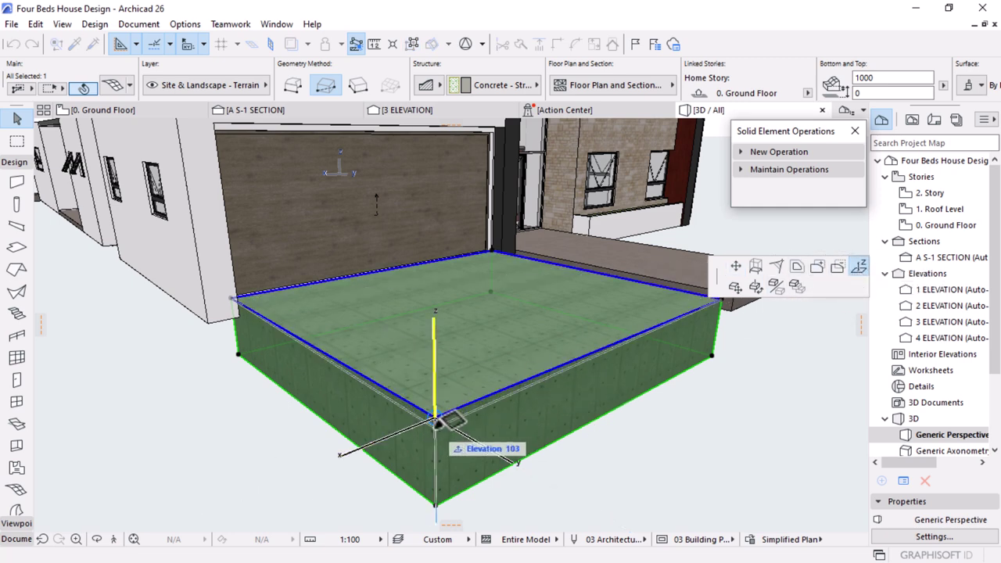
{"action": "key", "text": "Return"}
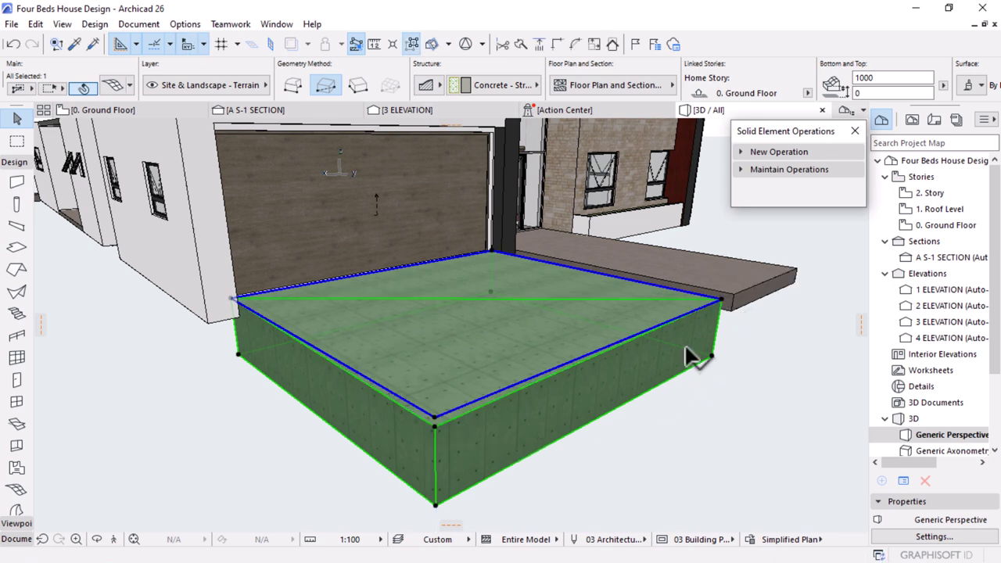
{"action": "left_click", "coordinate": [721, 299]}
{"action": "left_click", "coordinate": [435, 425]}
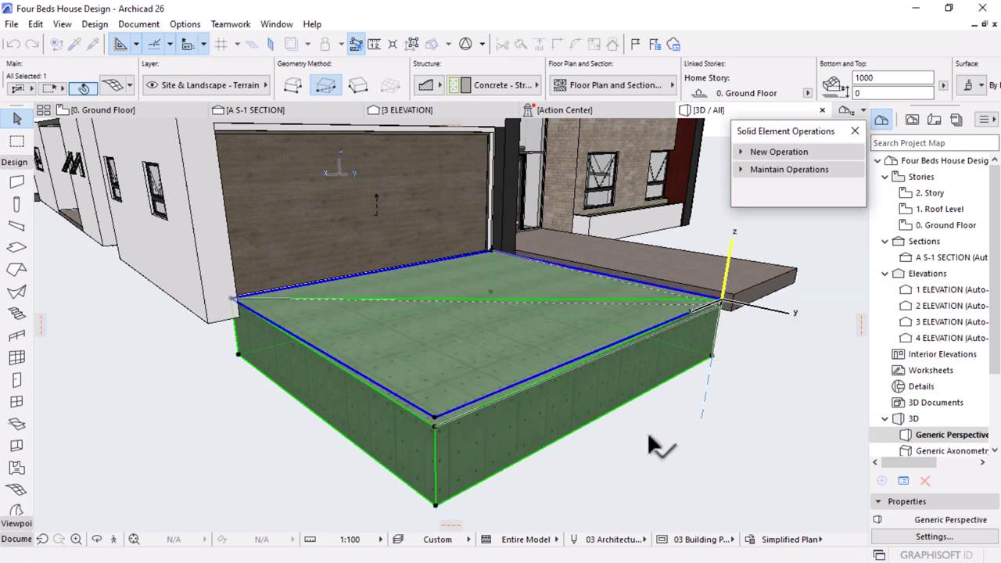
{"action": "left_click", "coordinate": [752, 444]}
{"action": "scroll", "coordinate": [614, 378], "scroll_direction": "down", "scroll_amount": 4}
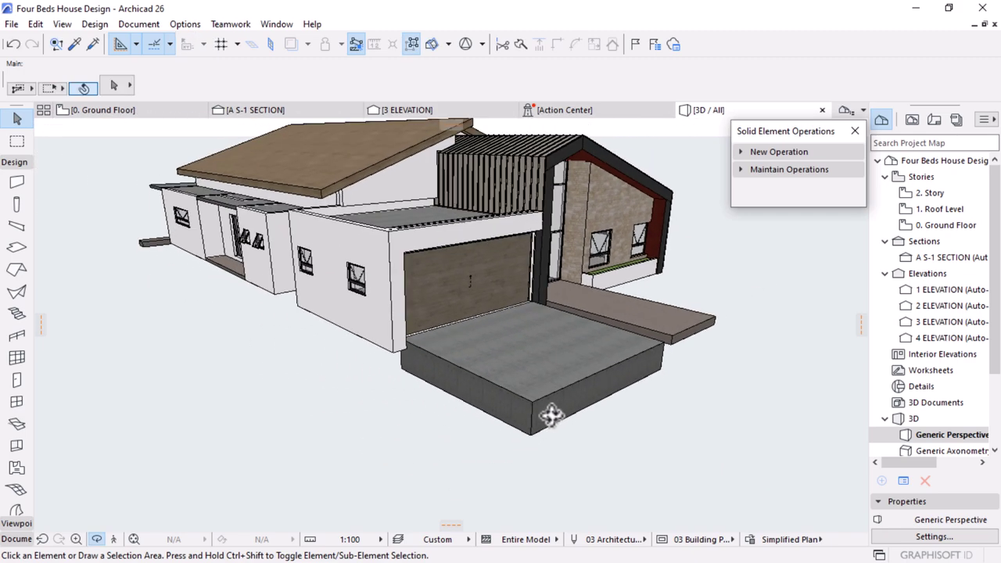
{"action": "middle_click_drag", "start_coordinate": [551, 415], "coordinate": [460, 418], "text": "shift"}
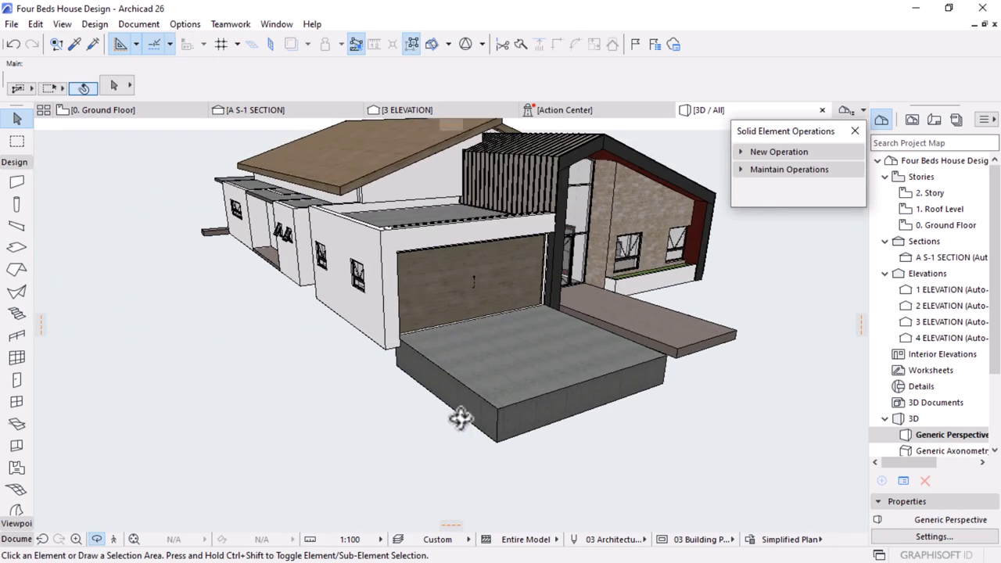
On the Ground Floor plan, add the dashed V-shaped polyline to the driveway mesh as new points with Fit to User Ridges
{"action": "left_click", "coordinate": [128, 114]}
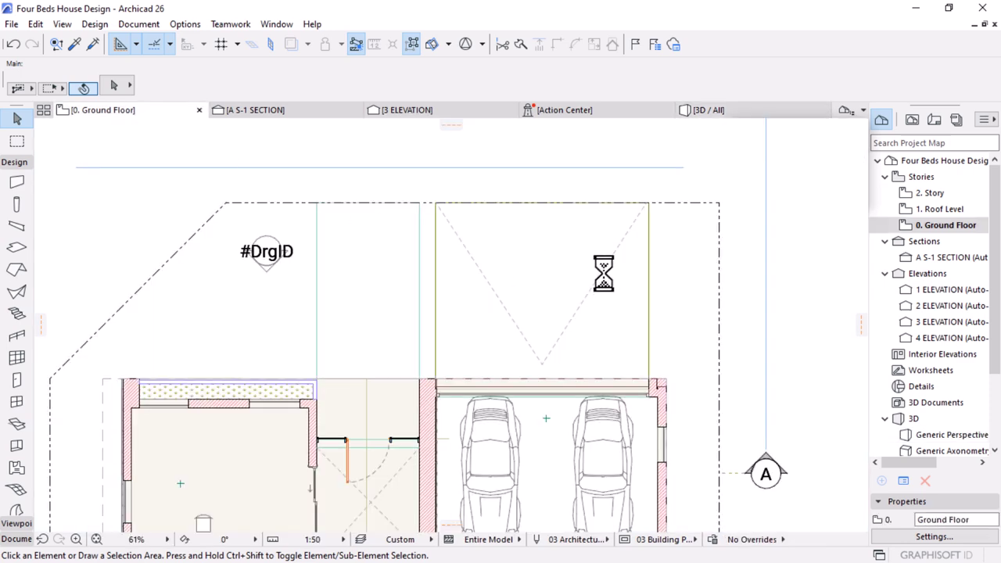
{"action": "left_click", "coordinate": [569, 225]}
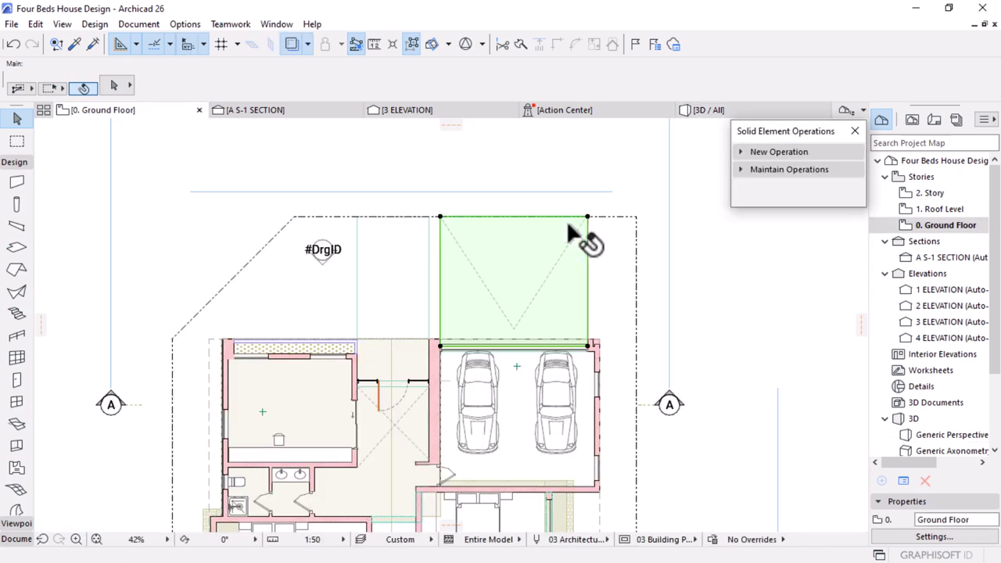
{"action": "left_click", "coordinate": [17, 488]}
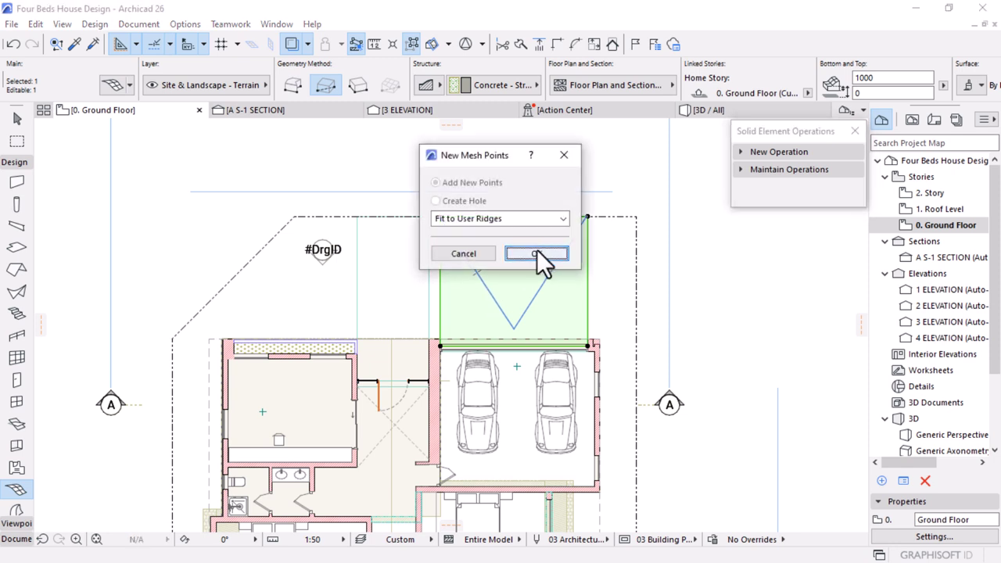
{"action": "left_click", "coordinate": [536, 253]}
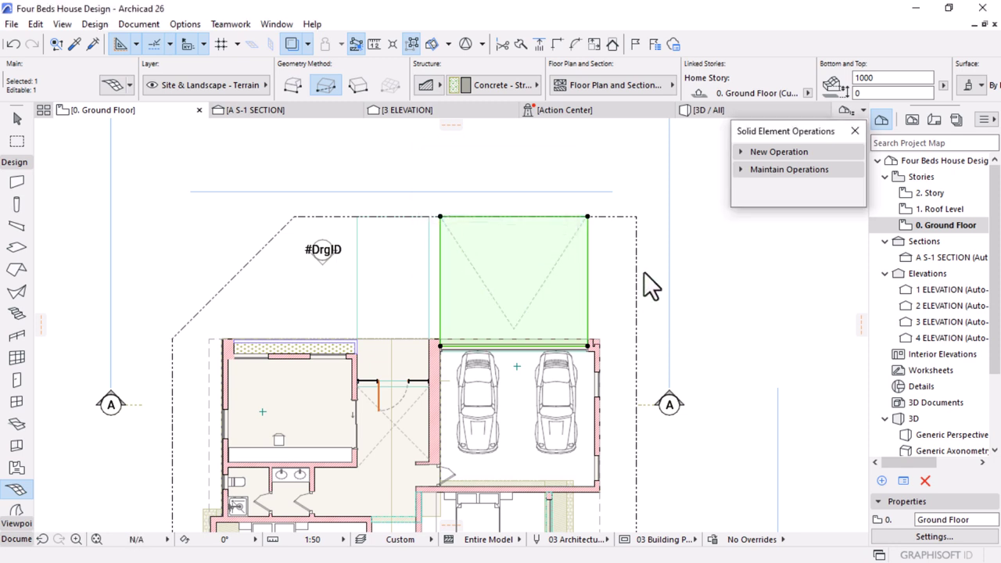
{"action": "key", "text": "Escape"}
Set the driveway mesh's uncut line type to Dashed for its floor plan display
{"action": "left_click", "coordinate": [562, 262]}
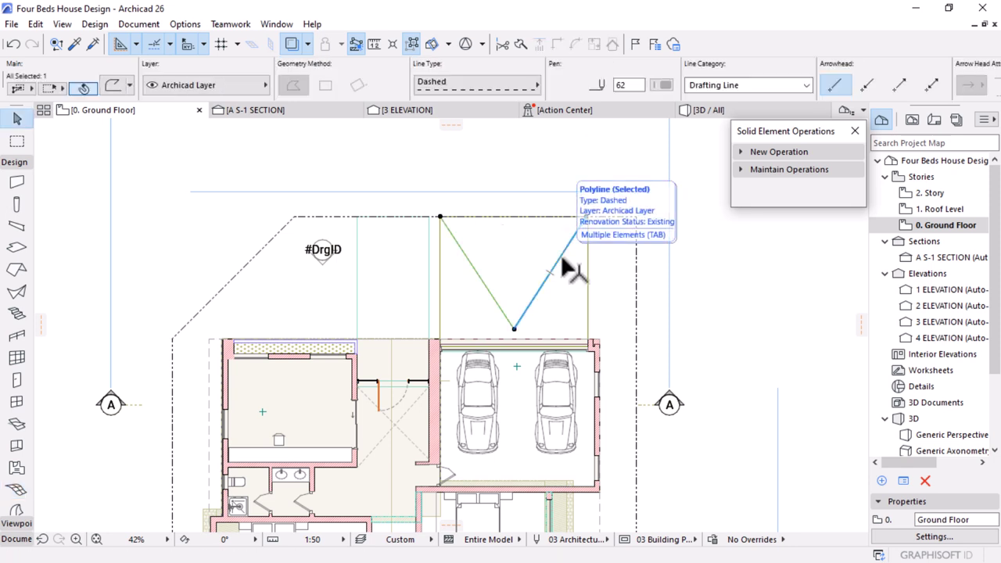
{"action": "key", "text": "Escape"}
{"action": "left_click", "coordinate": [570, 269]}
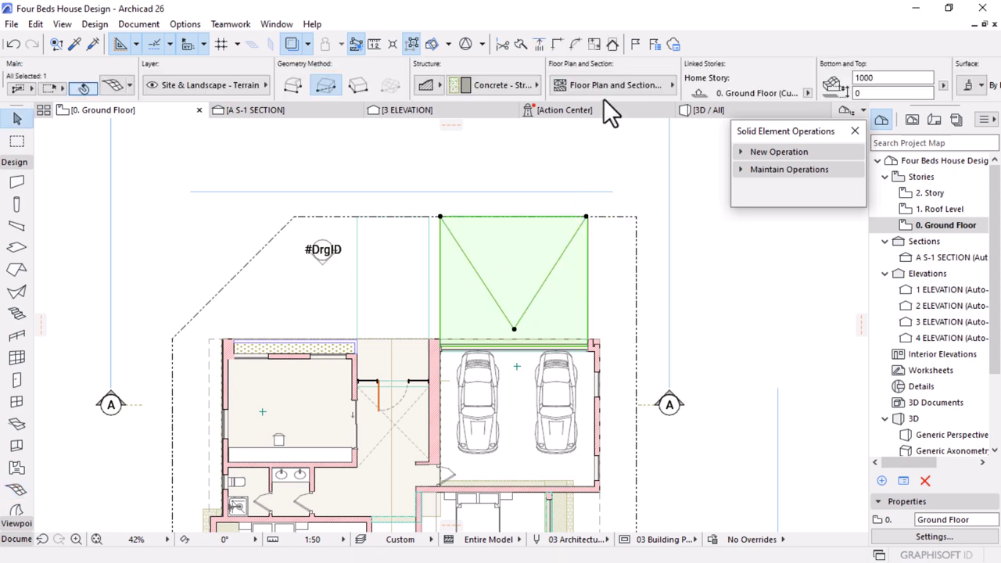
{"action": "left_click", "coordinate": [613, 84]}
{"action": "left_click", "coordinate": [508, 185]}
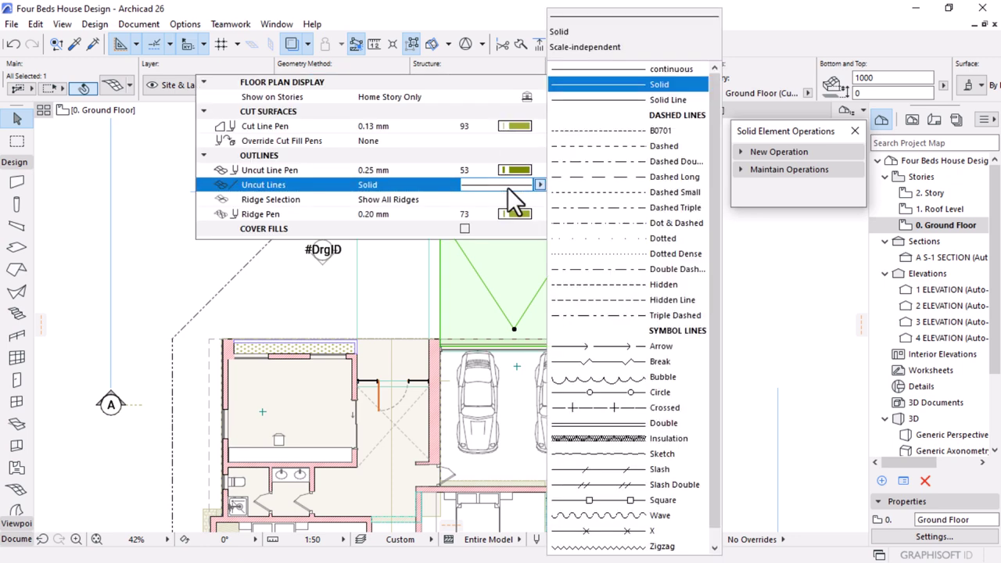
{"action": "left_click", "coordinate": [625, 146]}
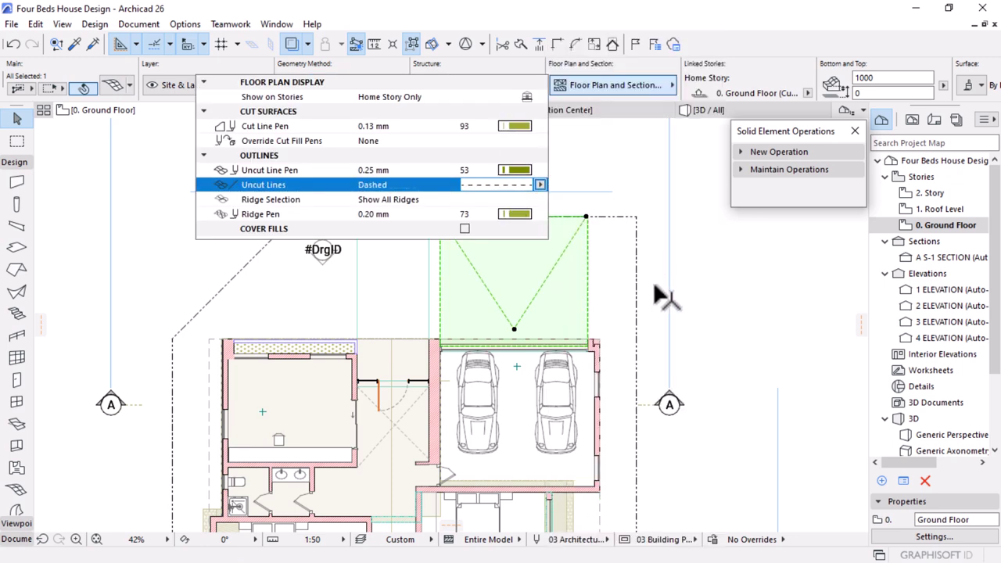
{"action": "left_click", "coordinate": [758, 325]}
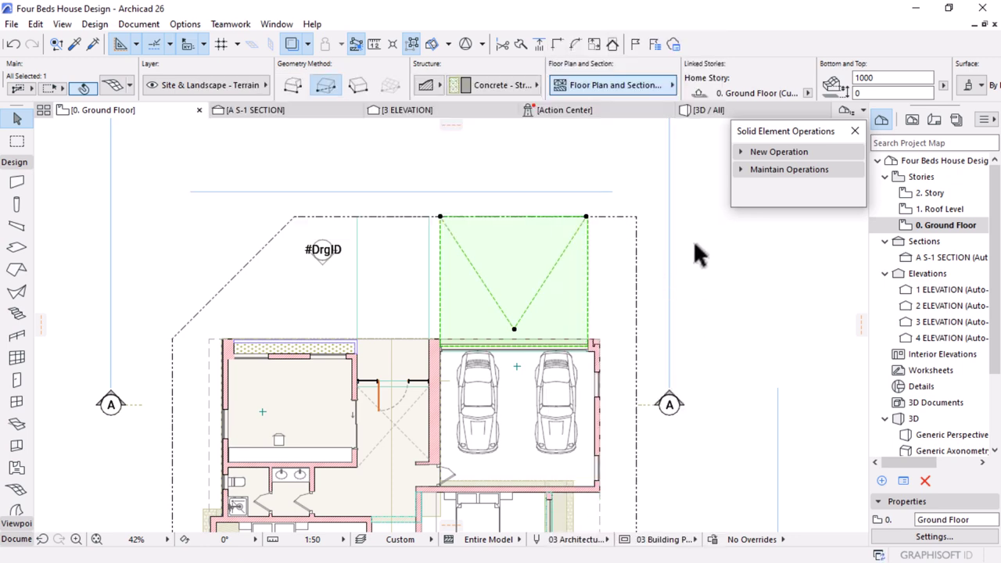
In the 3D view, set the entrance walkway slab's top elevation to -100 mm relative to its home story
{"action": "left_click", "coordinate": [727, 109]}
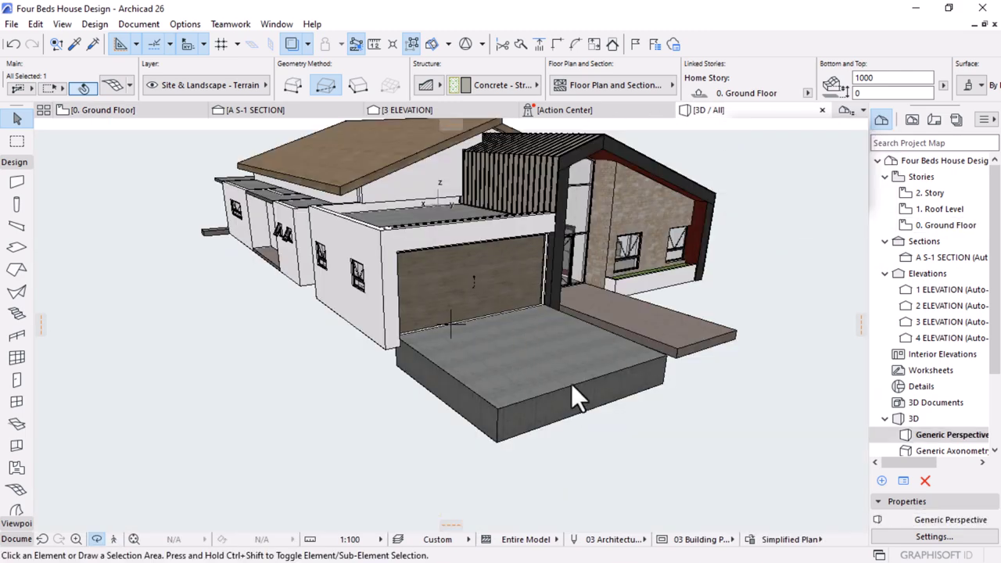
{"action": "key", "text": "Escape"}
{"action": "left_click_drag", "start_coordinate": [540, 364], "coordinate": [557, 329]}
{"action": "scroll", "coordinate": [545, 294], "scroll_direction": "up", "scroll_amount": 3}
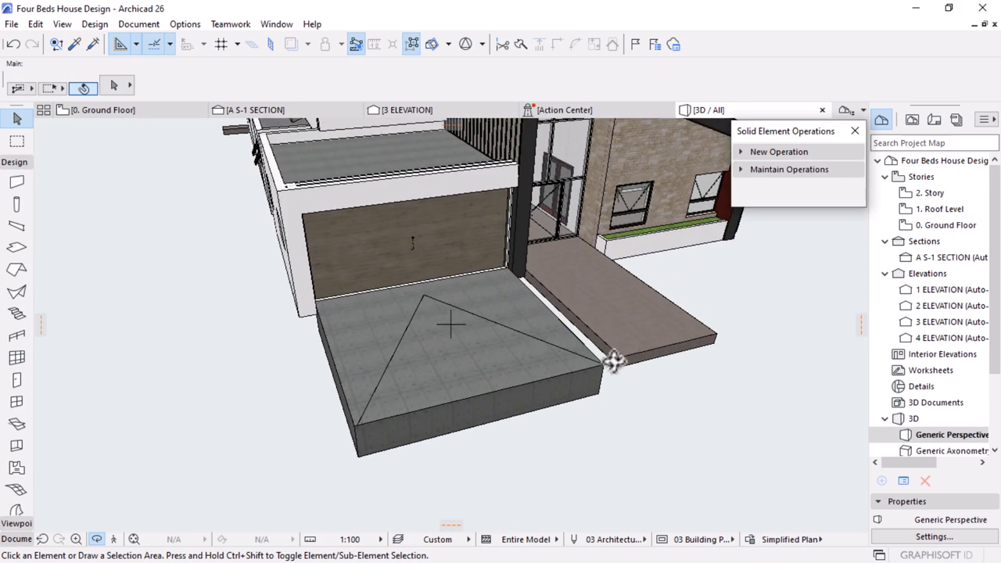
{"action": "scroll", "coordinate": [600, 272], "scroll_direction": "up", "scroll_amount": 3}
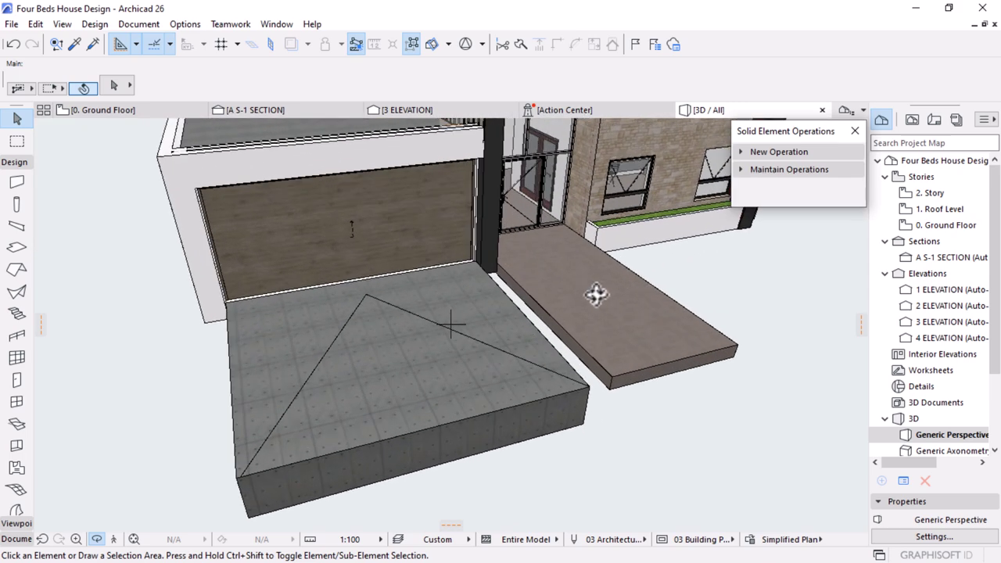
{"action": "left_click_drag", "start_coordinate": [432, 323], "coordinate": [454, 299]}
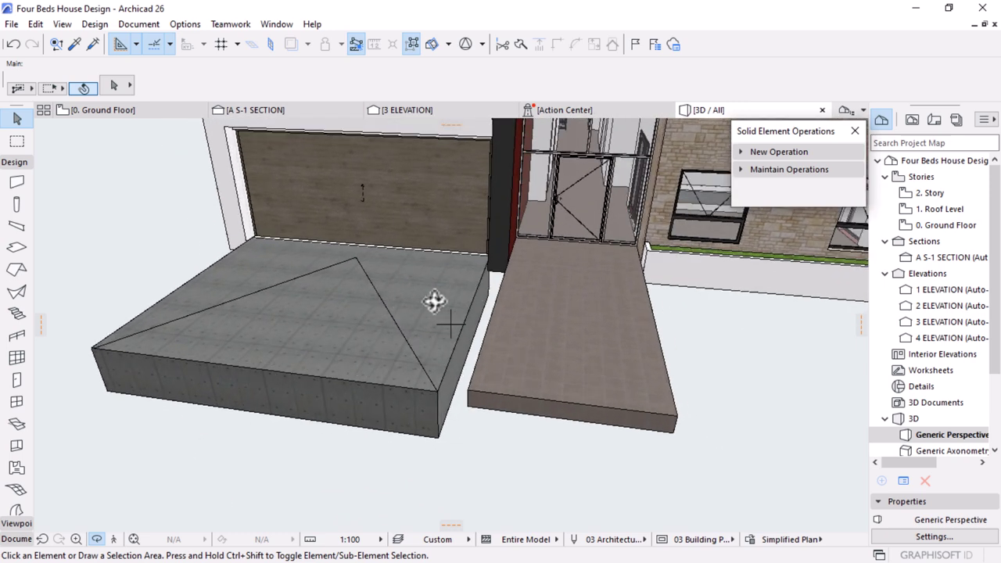
{"action": "left_click", "coordinate": [590, 321]}
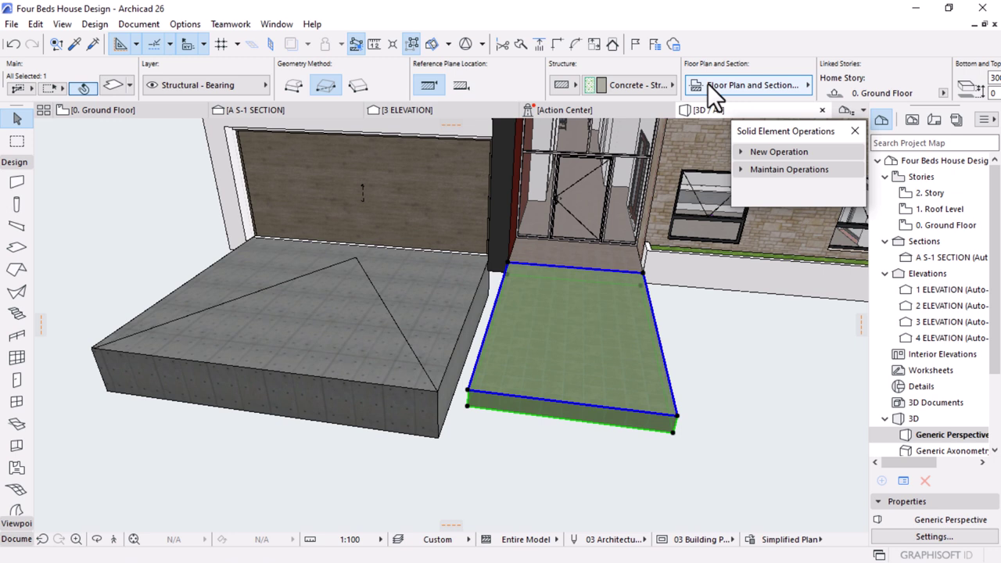
{"action": "scroll", "coordinate": [771, 82], "scroll_direction": "down", "scroll_amount": 1}
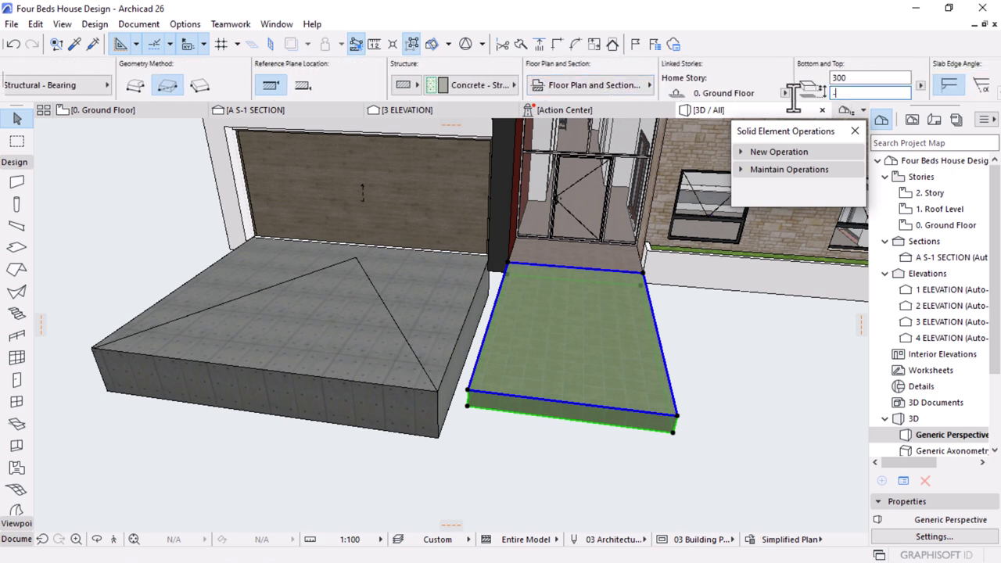
{"action": "key", "text": "Return"}
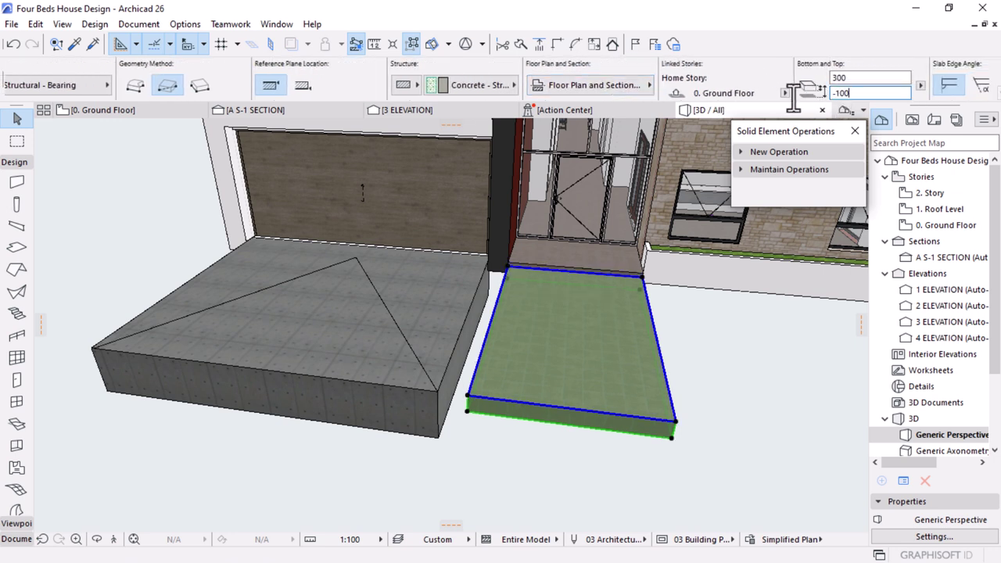
On the Ground Floor plan, draw a rectangular wall with the planter wall's settings between walkway and driveway, from the garage pier corner to the site boundary
{"action": "left_click", "coordinate": [135, 112]}
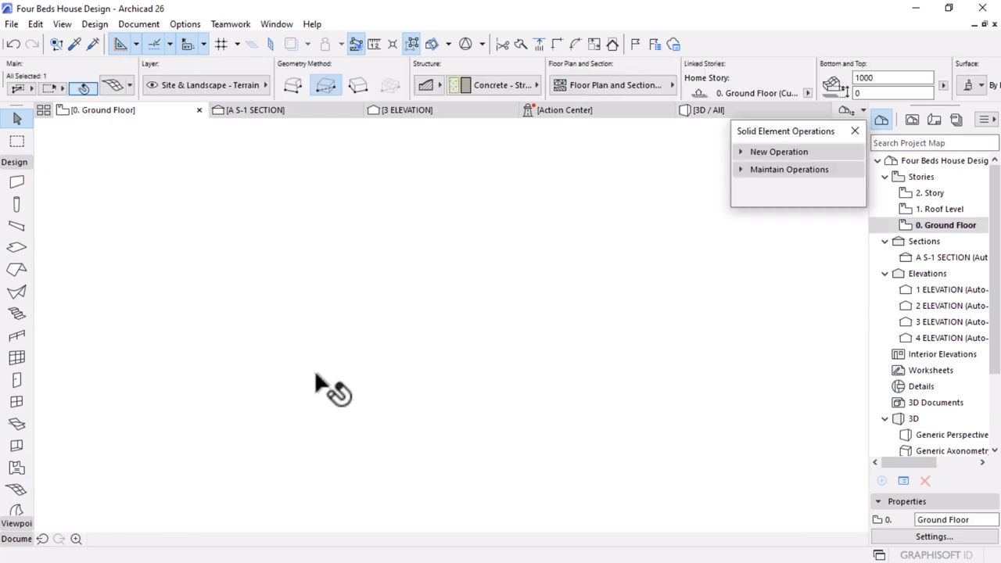
{"action": "scroll", "coordinate": [336, 348], "scroll_direction": "up", "scroll_amount": 5}
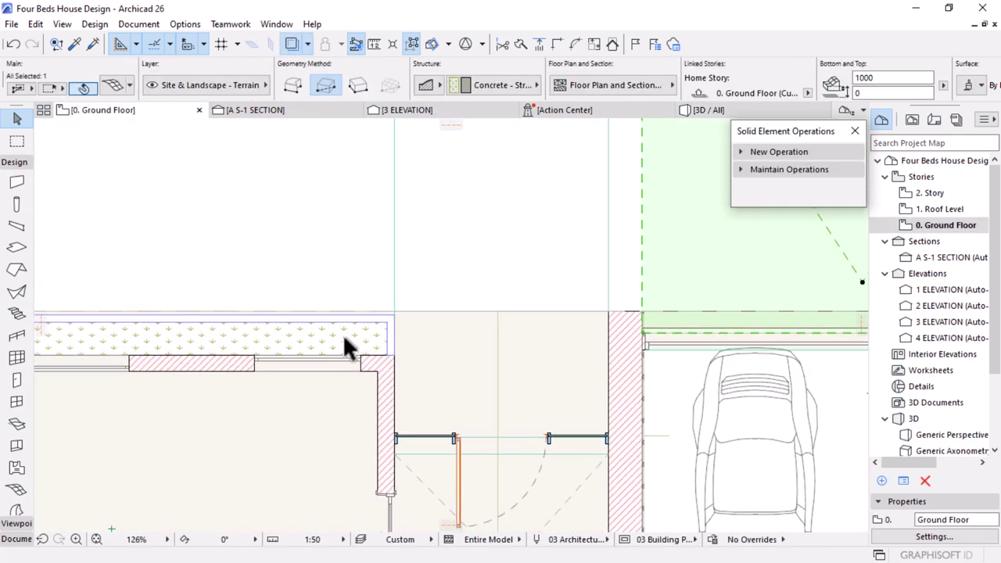
{"action": "key", "text": "Escape"}
{"action": "middle_click_drag", "start_coordinate": [348, 317], "coordinate": [347, 321], "text": "alt"}
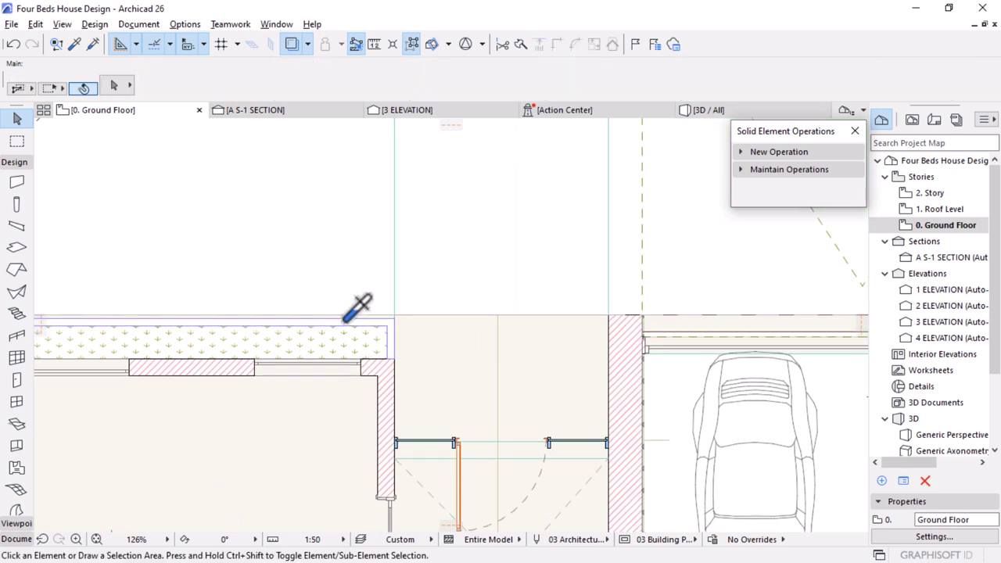
{"action": "left_click", "coordinate": [615, 320], "text": "alt"}
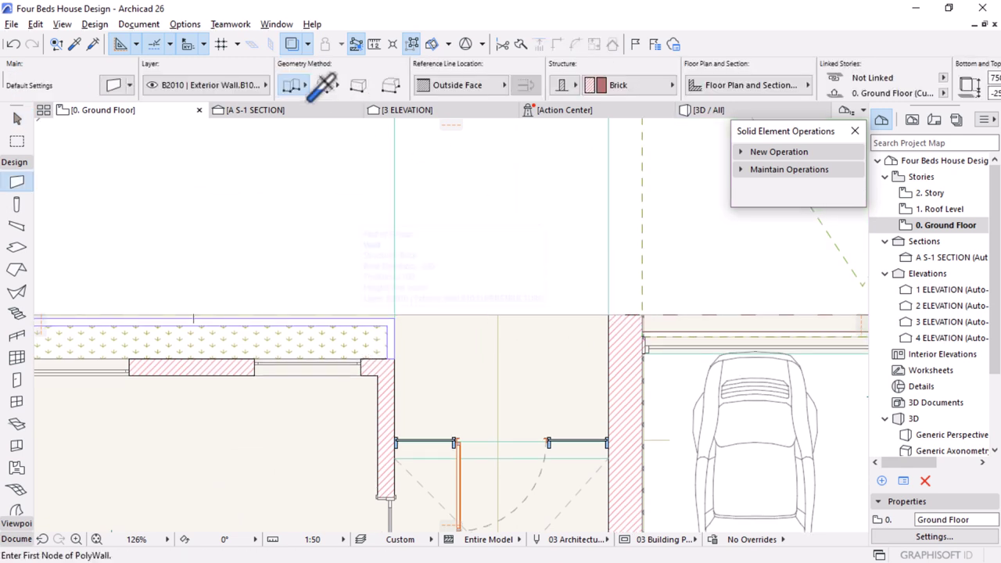
{"action": "left_click", "coordinate": [304, 85]}
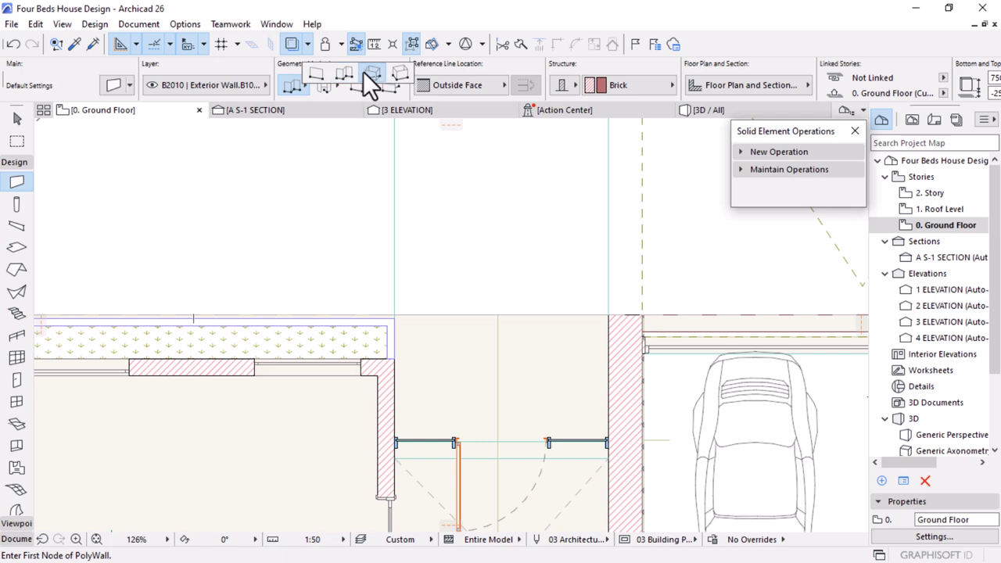
{"action": "left_click", "coordinate": [366, 73]}
{"action": "left_click", "coordinate": [643, 309]}
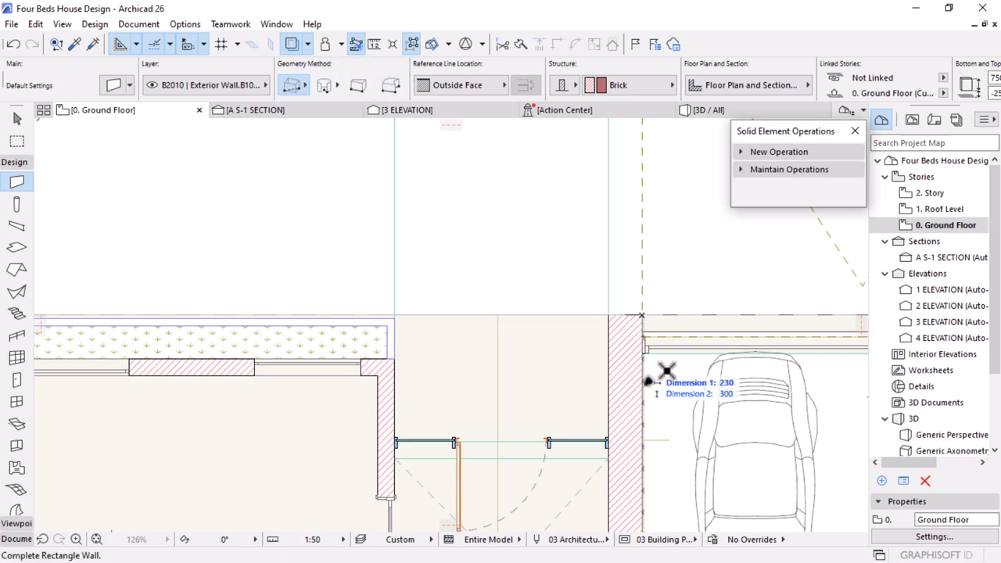
{"action": "scroll", "coordinate": [653, 493], "scroll_direction": "down", "scroll_amount": 2}
{"action": "scroll", "coordinate": [633, 242], "scroll_direction": "up", "scroll_amount": 3}
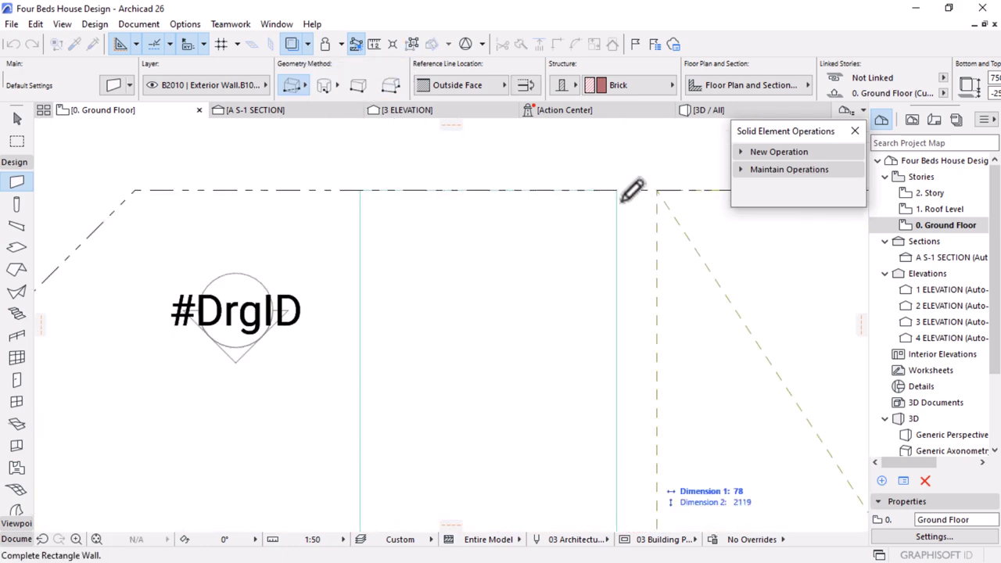
{"action": "left_click", "coordinate": [618, 190]}
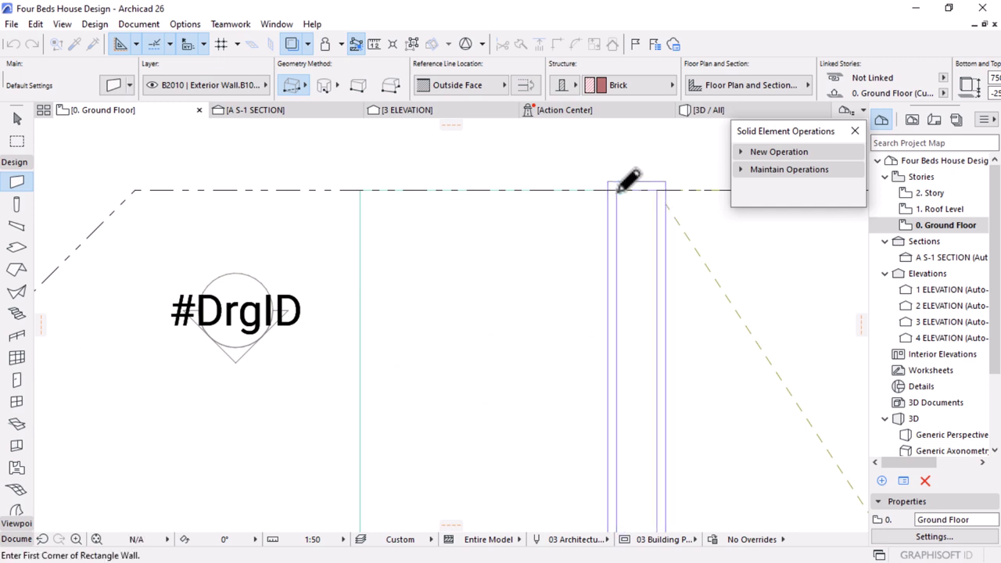
Suspend grouping and flip the planter walls about their reference lines so their thickness falls inside the drawn rectangle
{"action": "key", "text": "Escape"}
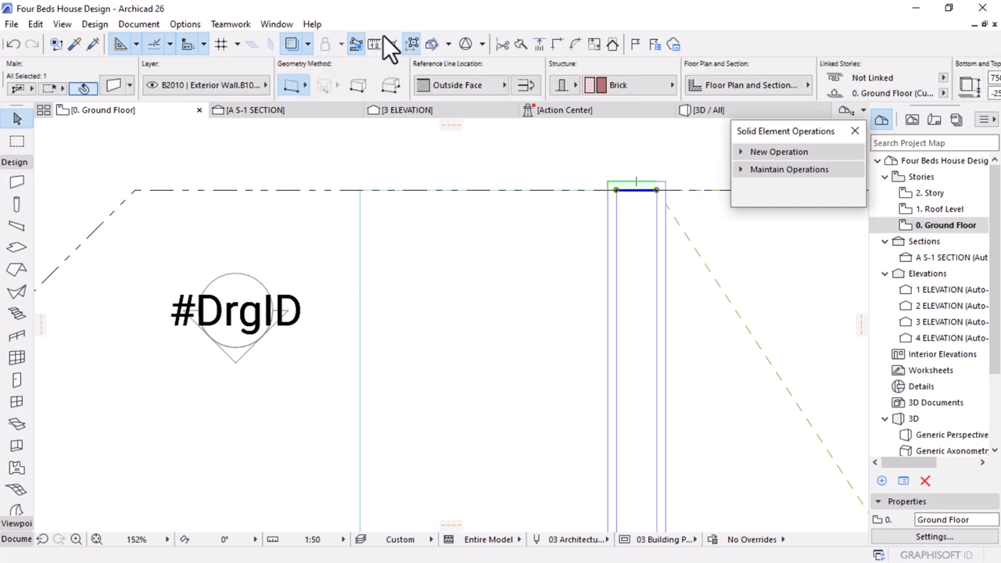
{"action": "left_click", "coordinate": [414, 45]}
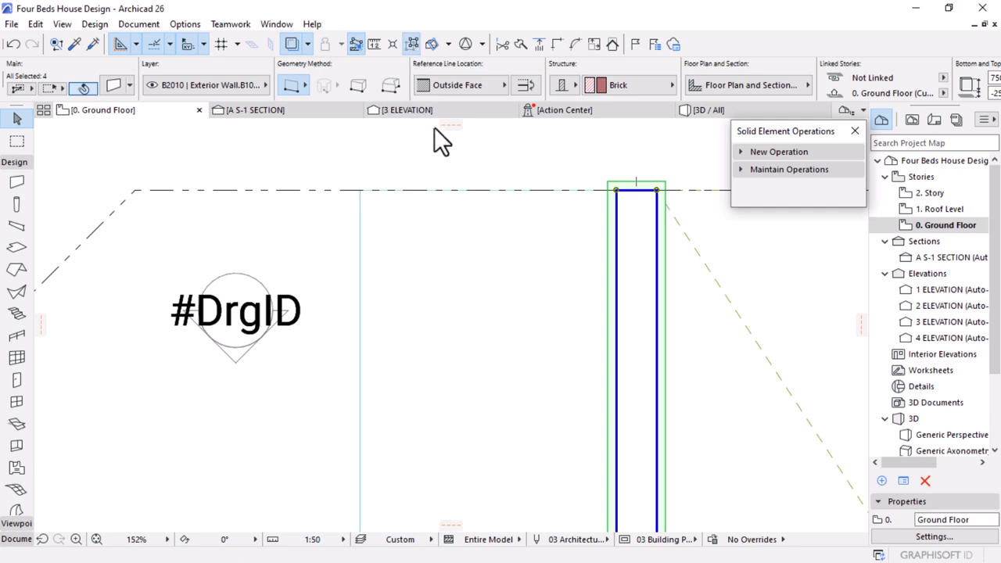
{"action": "left_click", "coordinate": [527, 85]}
{"action": "scroll", "coordinate": [494, 149], "scroll_direction": "down", "scroll_amount": 5}
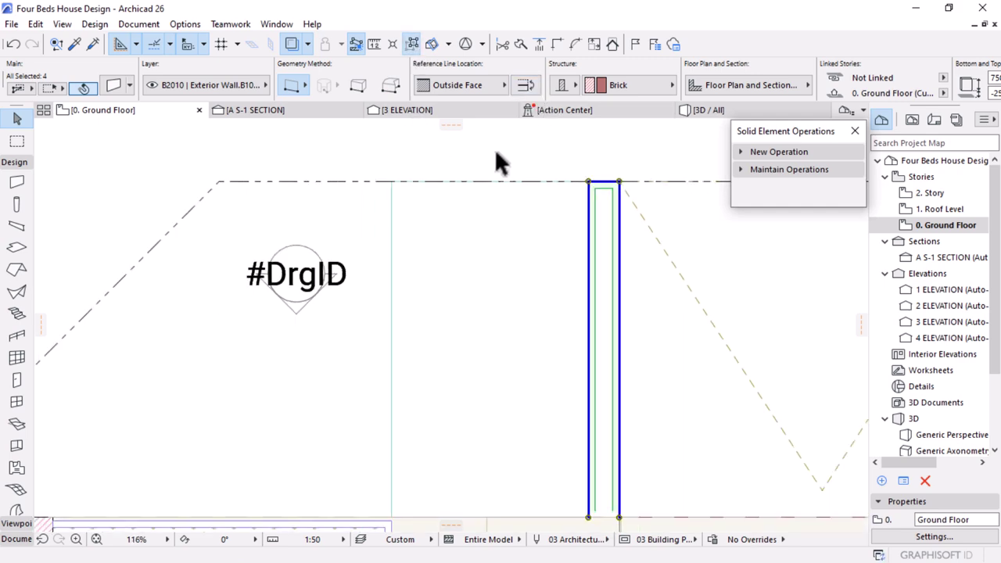
{"action": "scroll", "coordinate": [555, 340], "scroll_direction": "up", "scroll_amount": 5}
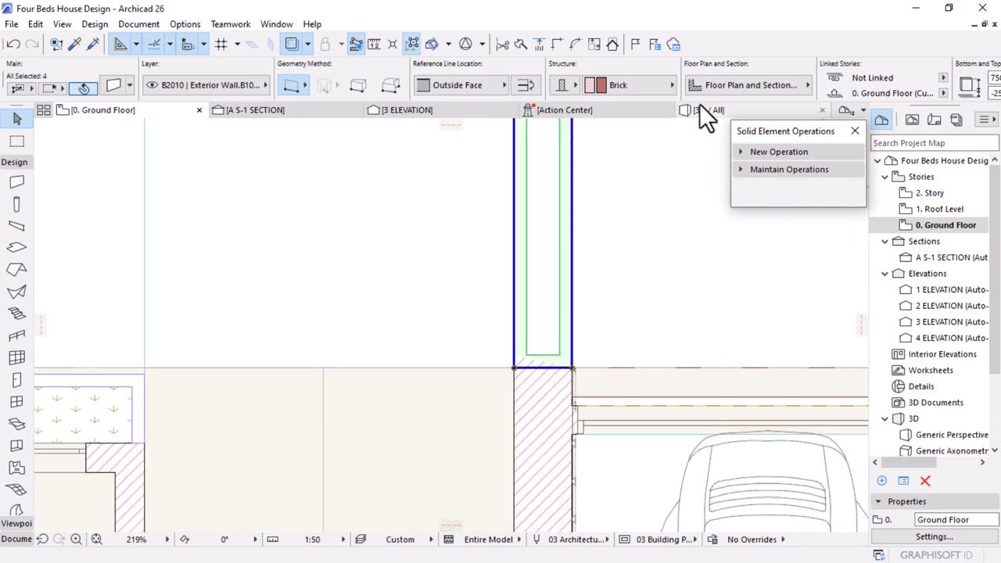
Examine the new planter wall in the 3D view from the front and above, including its bottom and top elevations
{"action": "left_click", "coordinate": [702, 111]}
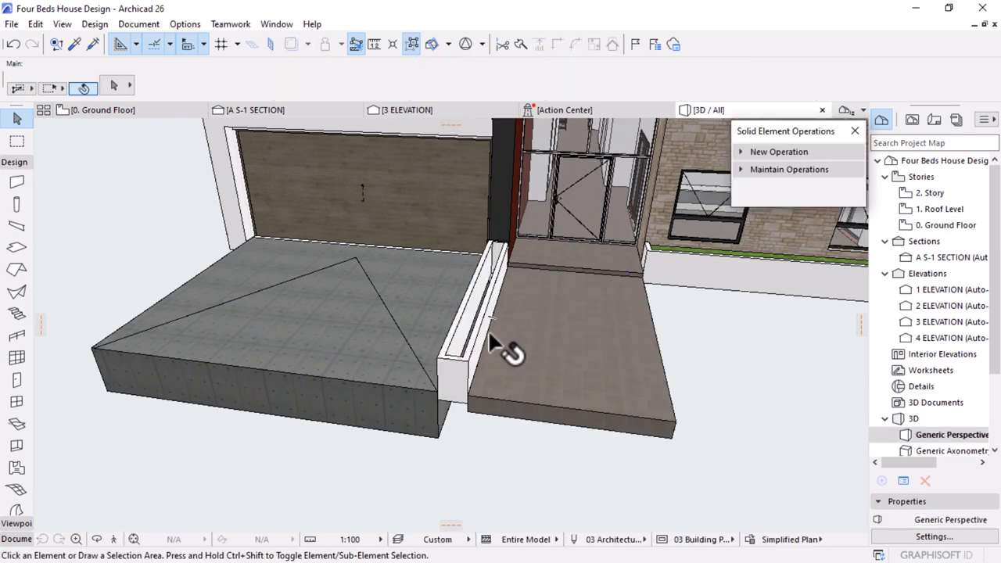
{"action": "middle_click_drag", "start_coordinate": [475, 359], "coordinate": [391, 300], "text": "shift"}
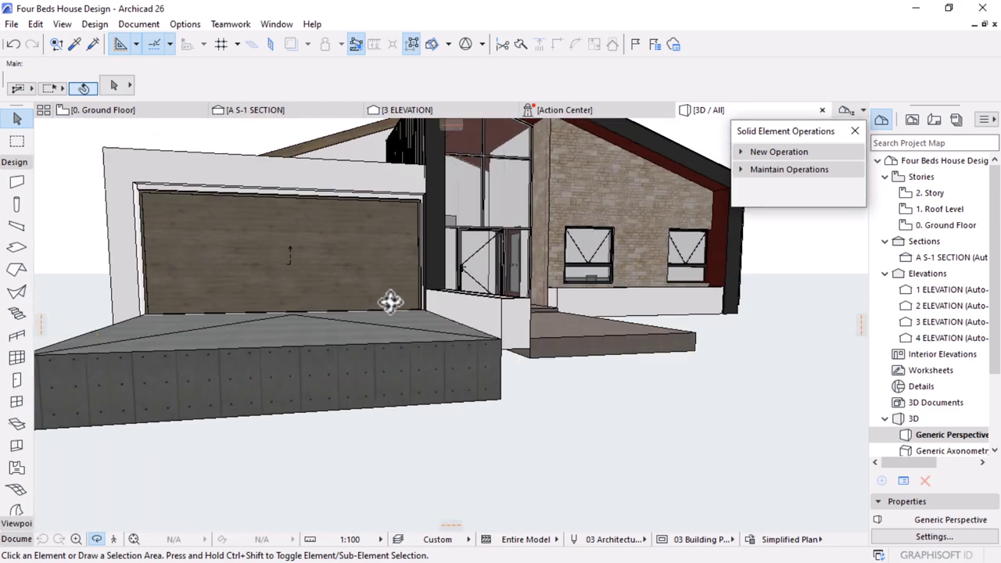
{"action": "scroll", "coordinate": [486, 305], "scroll_direction": "up", "scroll_amount": 2}
{"action": "left_click", "coordinate": [515, 315]}
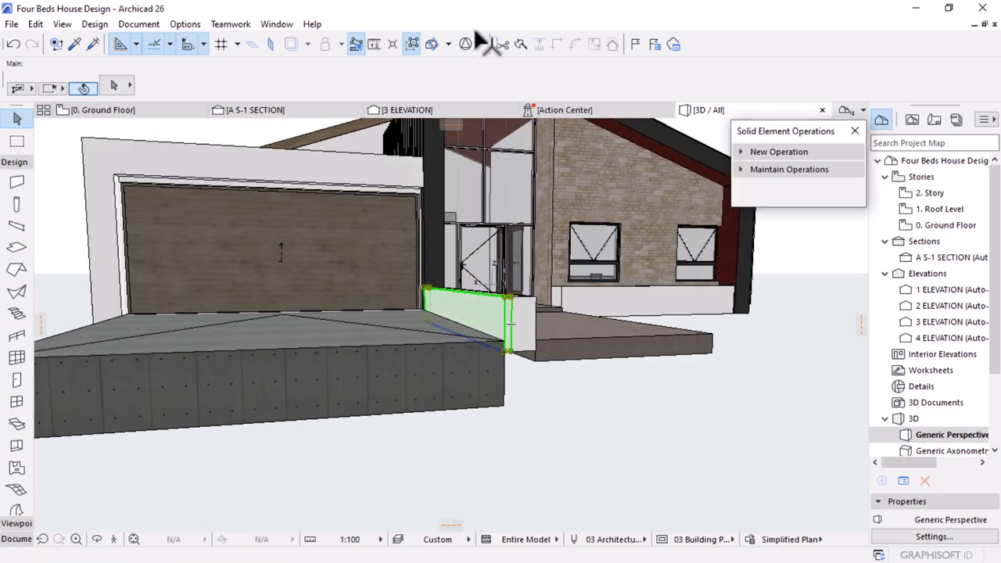
{"action": "scroll", "coordinate": [892, 87], "scroll_direction": "down", "scroll_amount": 3}
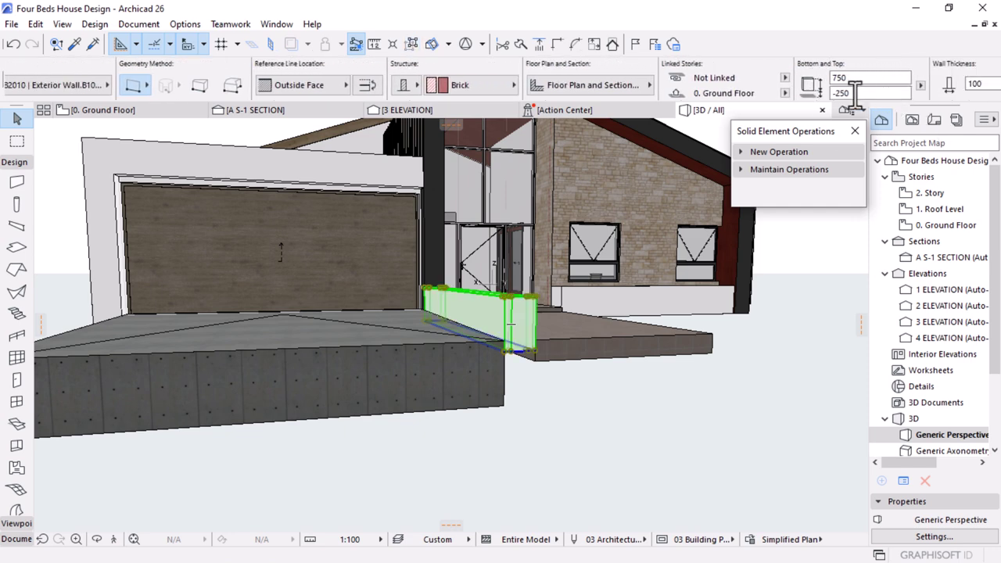
{"action": "left_click", "coordinate": [591, 361]}
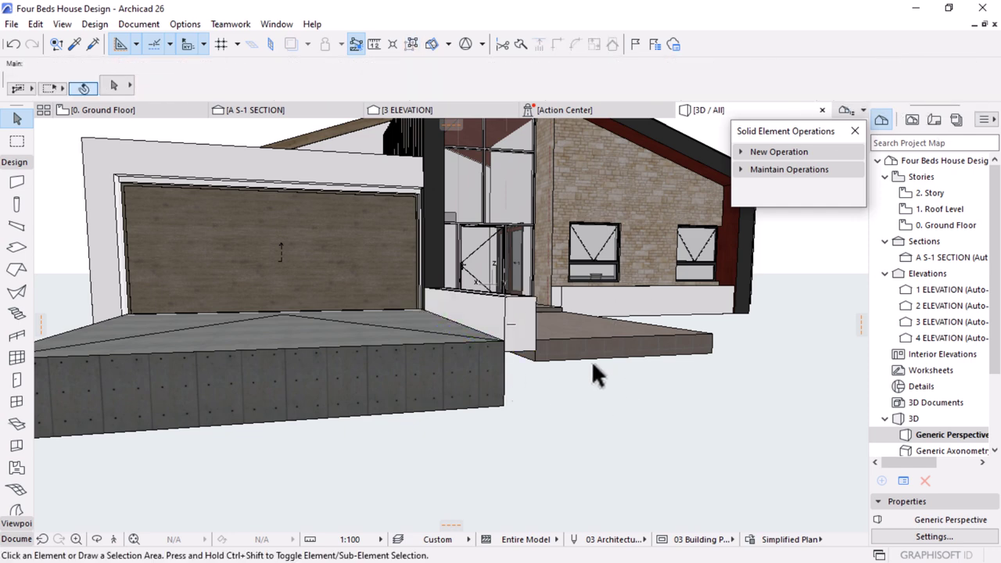
{"action": "scroll", "coordinate": [424, 357], "scroll_direction": "down", "scroll_amount": 3}
{"action": "middle_click_drag", "start_coordinate": [579, 353], "coordinate": [663, 433], "text": "shift"}
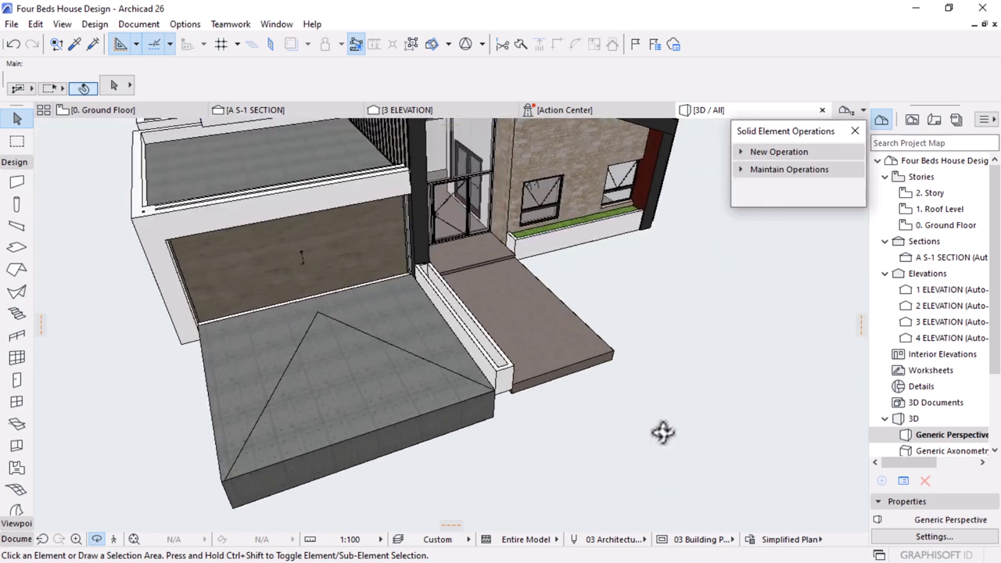
Draw a rectangular grass mesh between the inner corners of the new planter, using the settings of the window planter's grass mesh
{"action": "scroll", "coordinate": [487, 300], "scroll_direction": "up", "scroll_amount": 3}
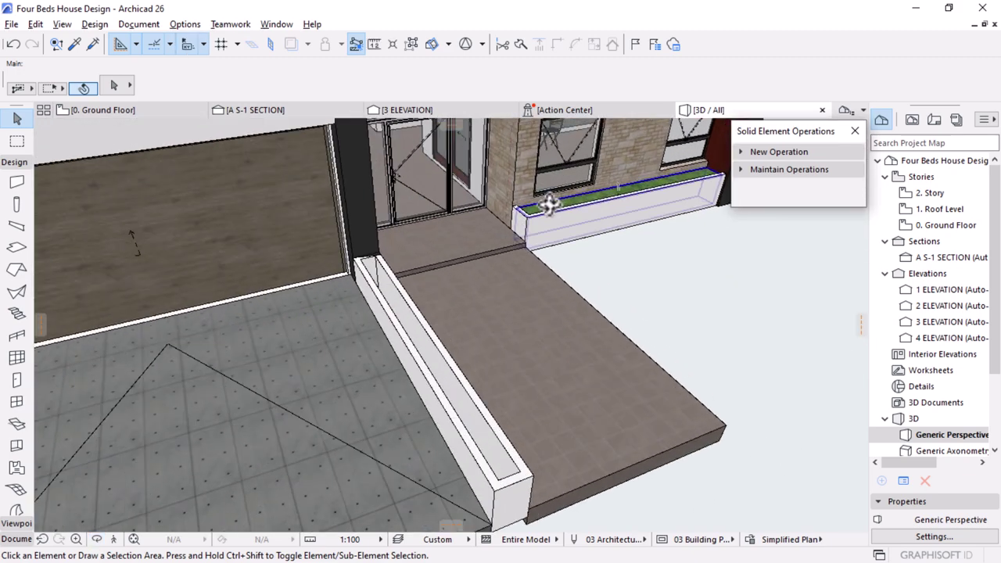
{"action": "left_click", "coordinate": [415, 319], "text": "alt"}
{"action": "scroll", "coordinate": [368, 241], "scroll_direction": "up", "scroll_amount": 5}
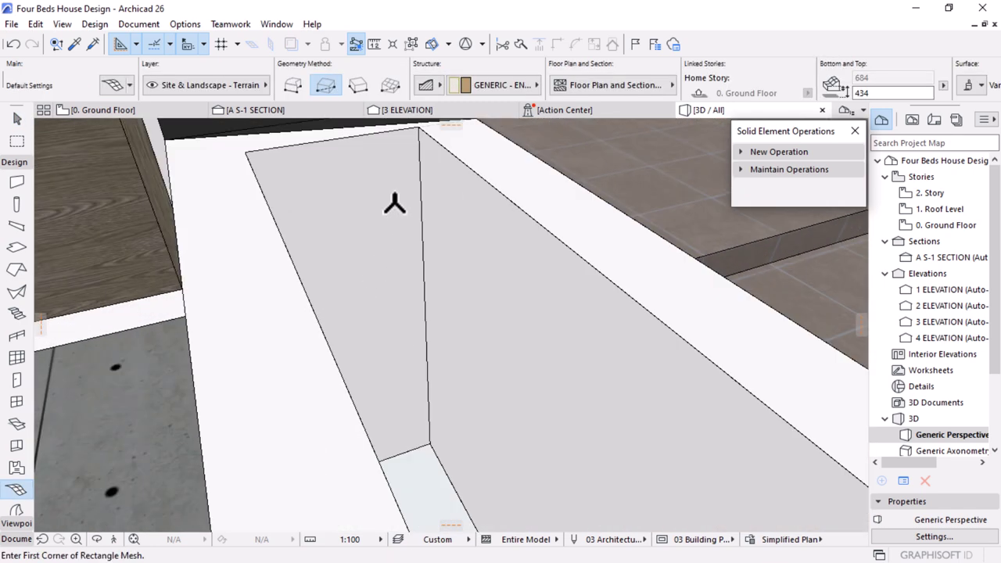
{"action": "left_click", "coordinate": [246, 174]}
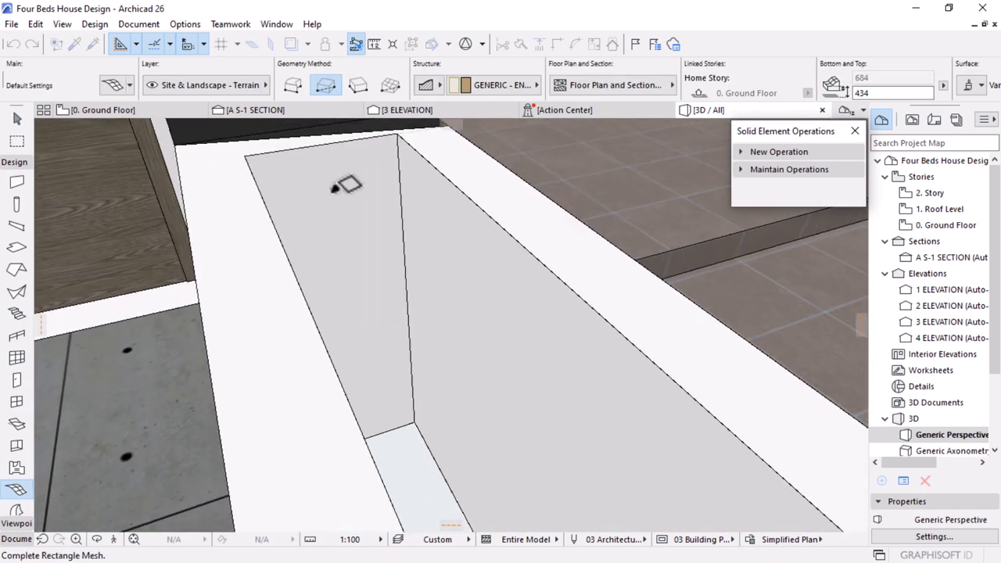
{"action": "scroll", "coordinate": [458, 348], "scroll_direction": "down", "scroll_amount": 6}
{"action": "scroll", "coordinate": [480, 460], "scroll_direction": "up", "scroll_amount": 3}
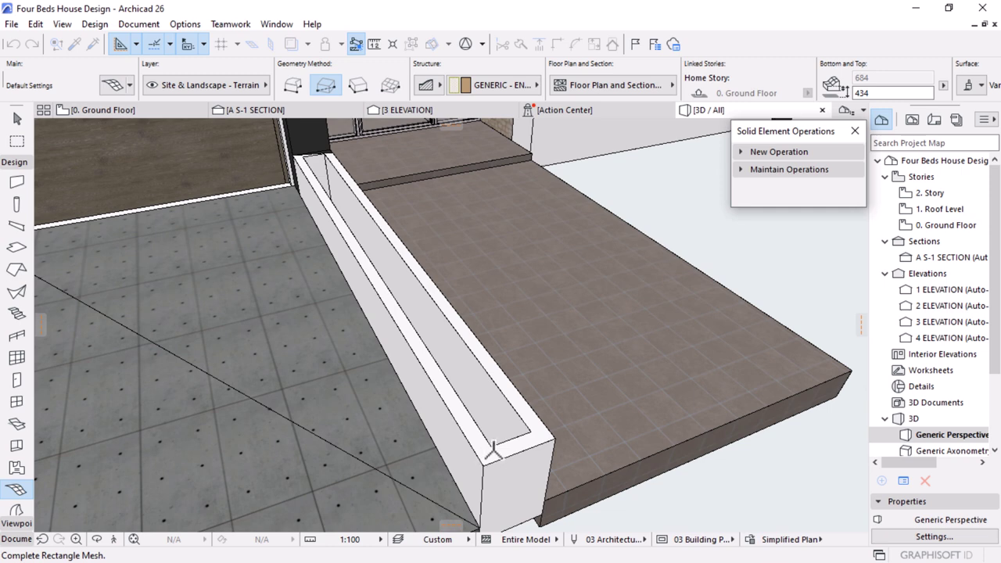
{"action": "left_click", "coordinate": [489, 448]}
{"action": "key", "text": "Escape"}
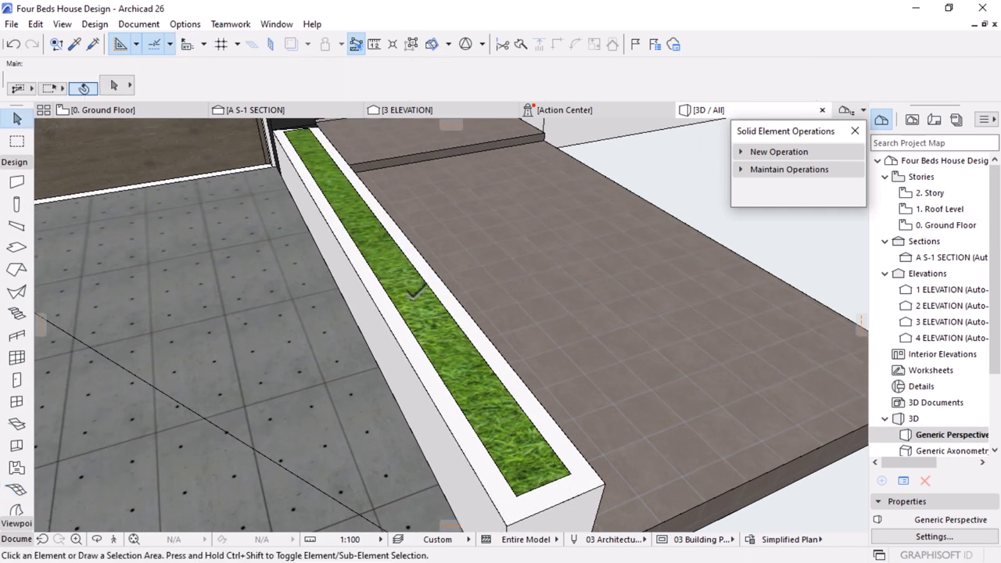
Set the new planter grass mesh's offset to its home story to 400 mm
{"action": "left_click", "coordinate": [415, 291]}
{"action": "left_click", "coordinate": [880, 91]}
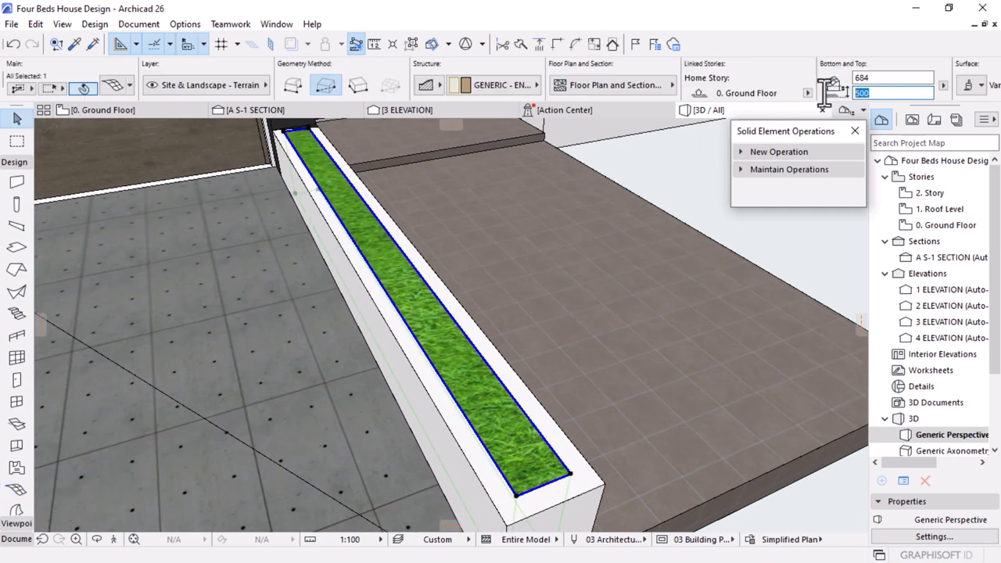
{"action": "type", "text": "400"}
{"action": "key", "text": "Return"}
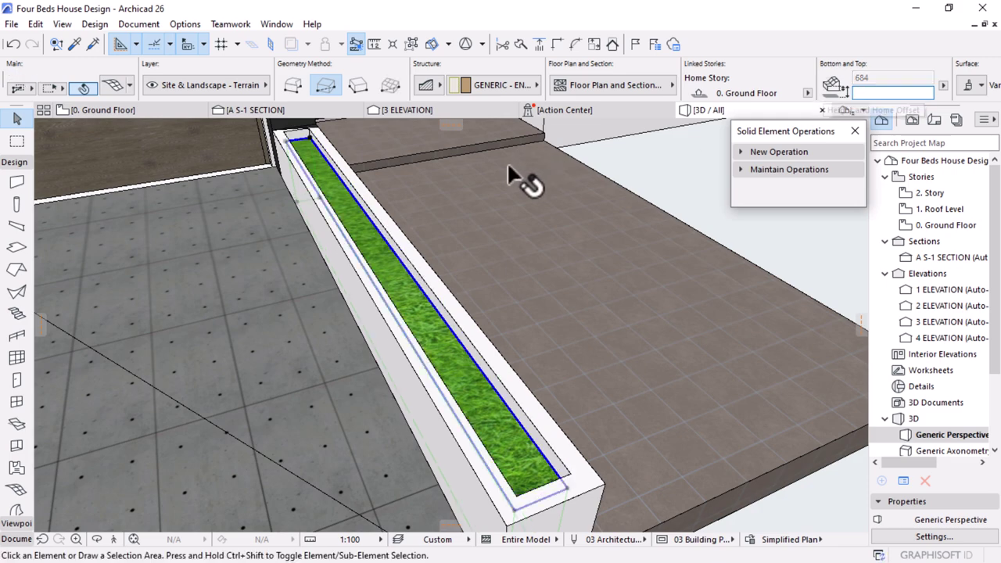
{"action": "key", "text": "Escape"}
Stretch the height of the wall above the garage door so its lower edge drops to the door frame's top corner
{"action": "middle_click_drag", "start_coordinate": [527, 179], "coordinate": [513, 217], "text": "shift"}
{"action": "scroll", "coordinate": [516, 232], "scroll_direction": "down", "scroll_amount": 5}
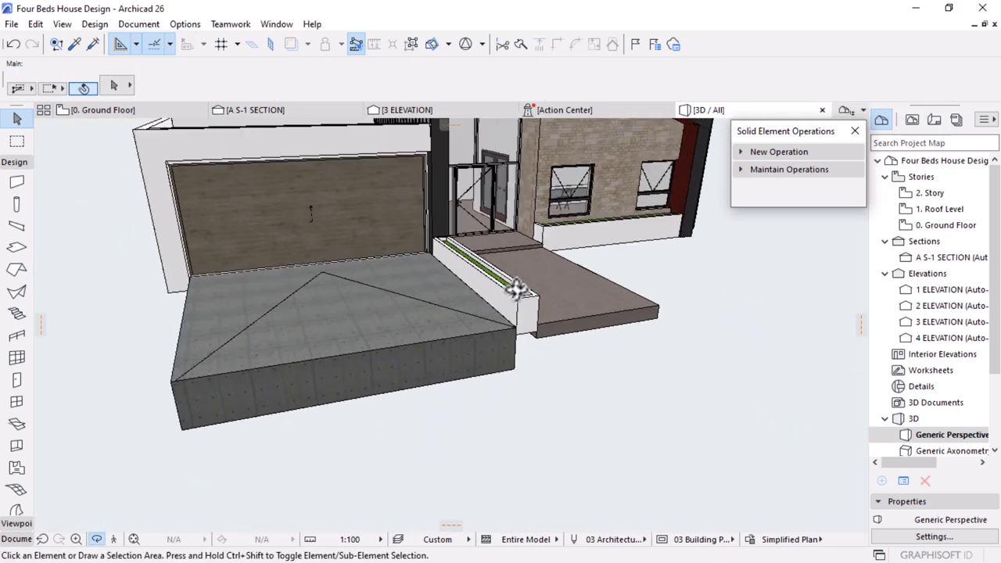
{"action": "middle_click_drag", "start_coordinate": [516, 290], "coordinate": [221, 335], "text": "shift"}
{"action": "scroll", "coordinate": [410, 336], "scroll_direction": "up", "scroll_amount": 10}
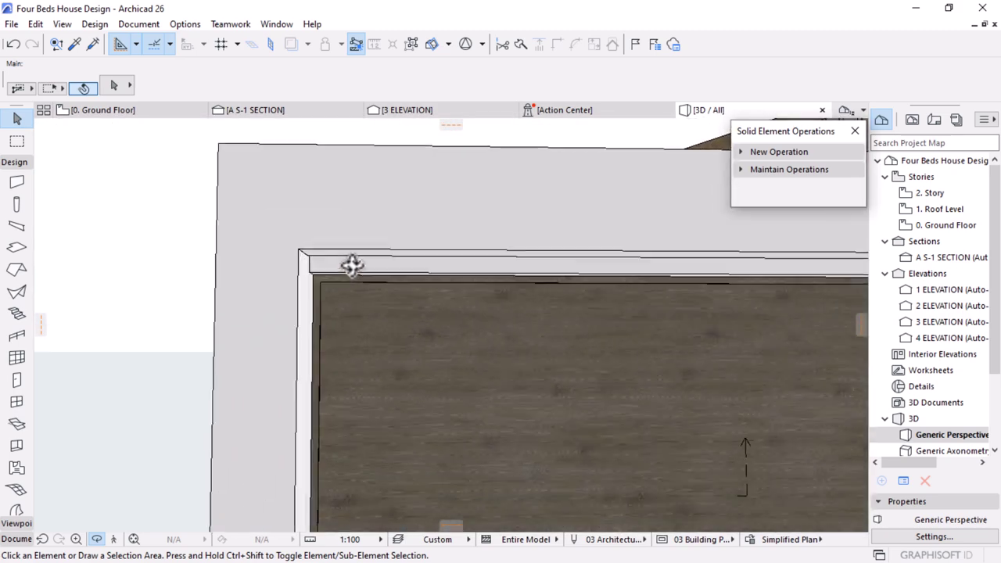
{"action": "left_click", "coordinate": [235, 249]}
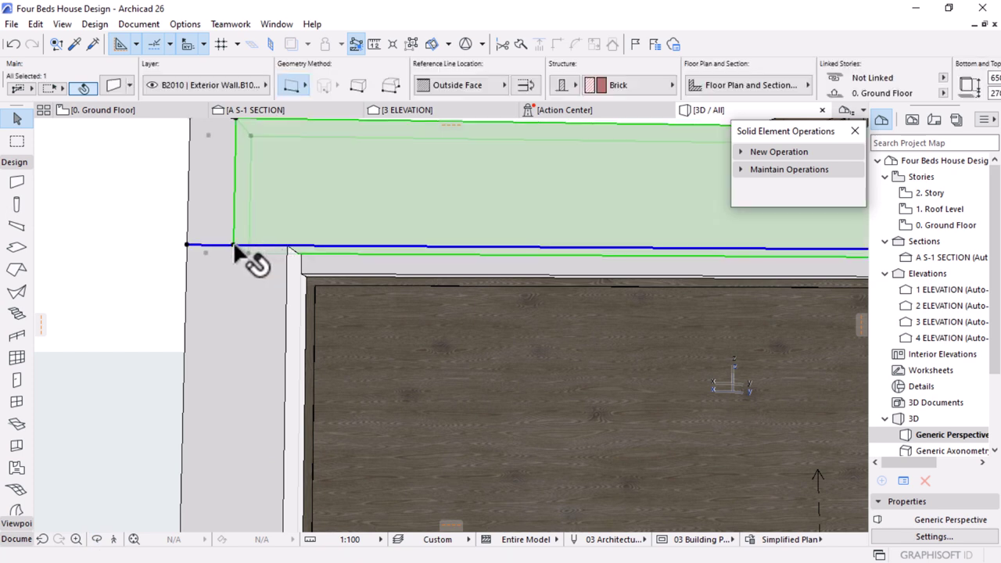
{"action": "left_click", "coordinate": [235, 248]}
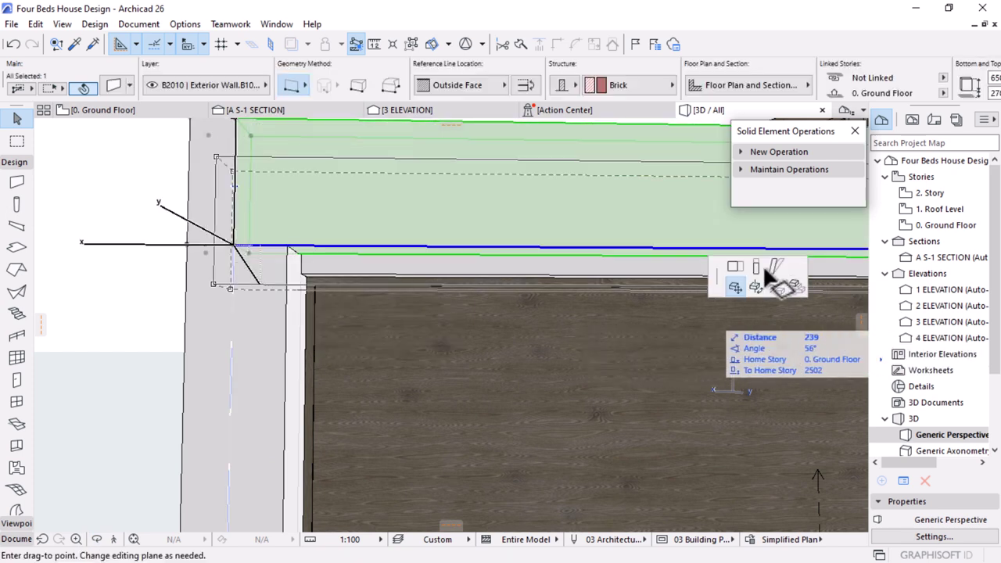
{"action": "left_click", "coordinate": [758, 268]}
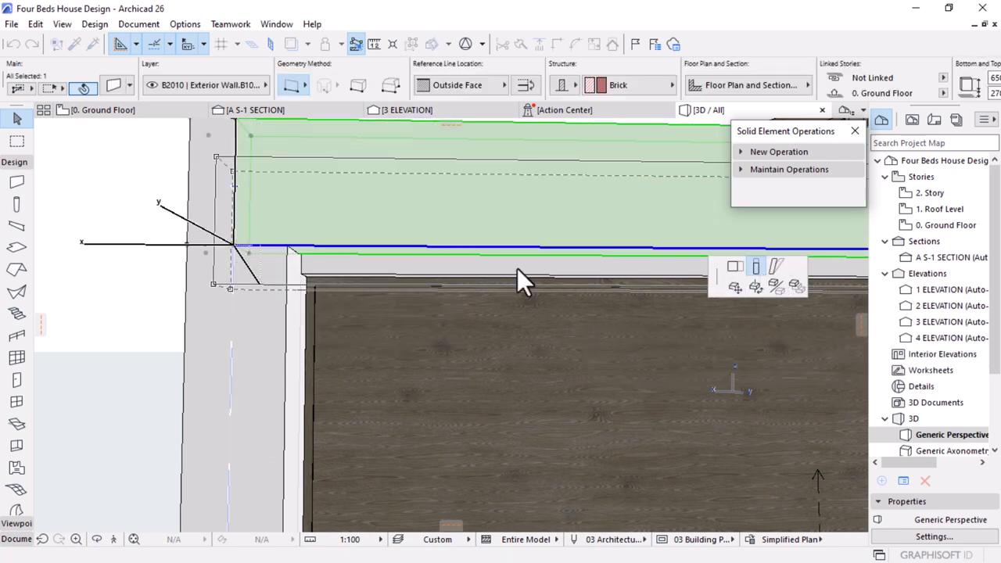
{"action": "left_click", "coordinate": [305, 272]}
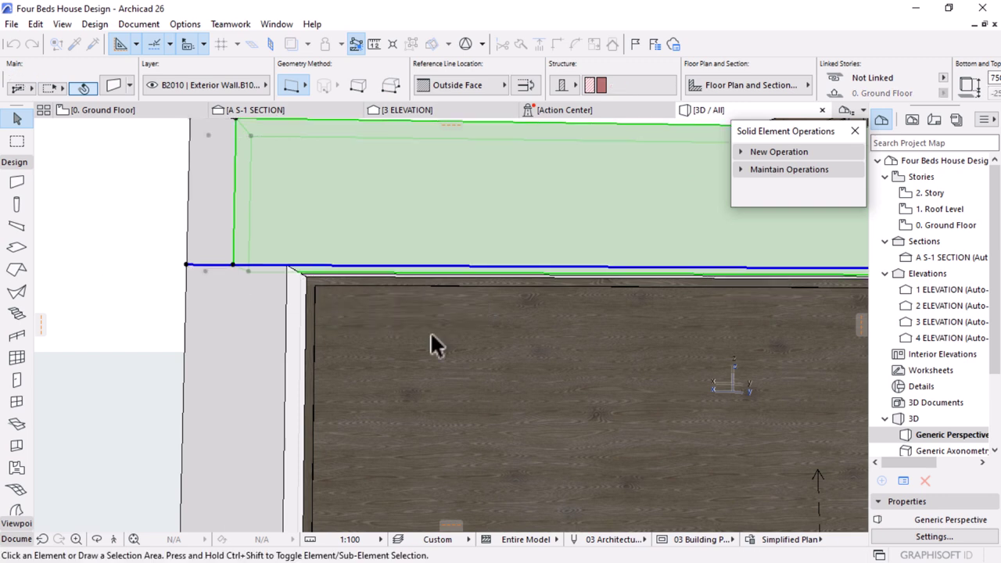
{"action": "key", "text": "Escape"}
Draw a rectangular slab with the garage roof slab's settings across the underside of the wall above the garage door, between opposite corners
{"action": "middle_click_drag", "start_coordinate": [343, 279], "coordinate": [546, 304], "text": "shift"}
{"action": "middle_click_drag", "start_coordinate": [403, 283], "coordinate": [509, 230], "text": "shift"}
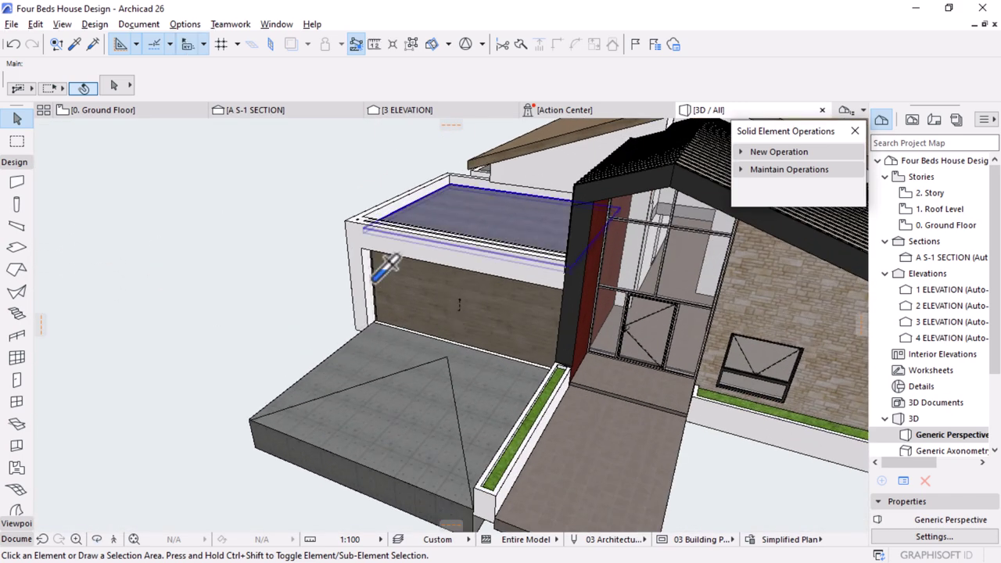
{"action": "left_click", "coordinate": [377, 276], "text": "alt"}
{"action": "scroll", "coordinate": [444, 329], "scroll_direction": "up", "scroll_amount": 3}
{"action": "left_click", "coordinate": [443, 336]}
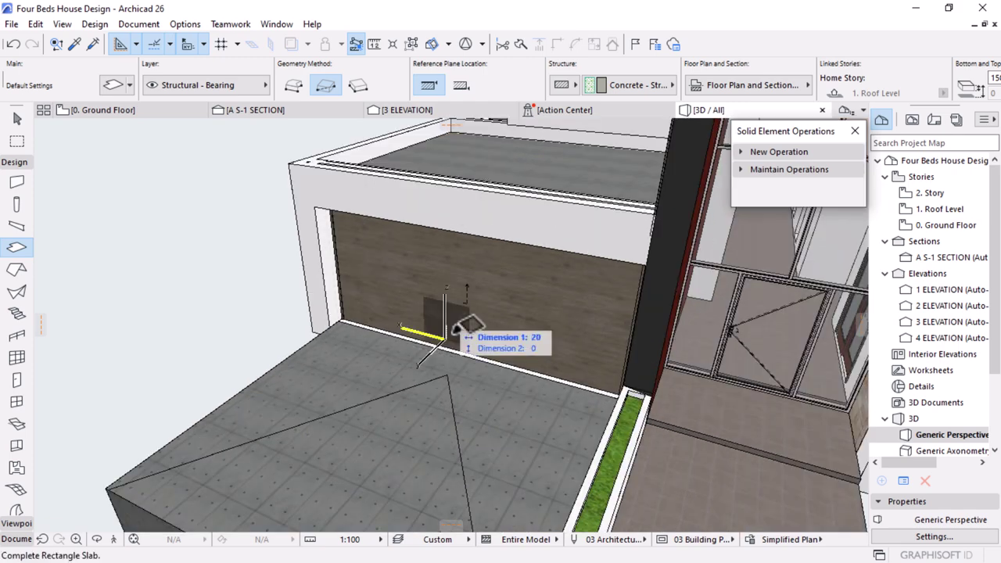
{"action": "key", "text": "Escape"}
{"action": "scroll", "coordinate": [431, 277], "scroll_direction": "up", "scroll_amount": 3}
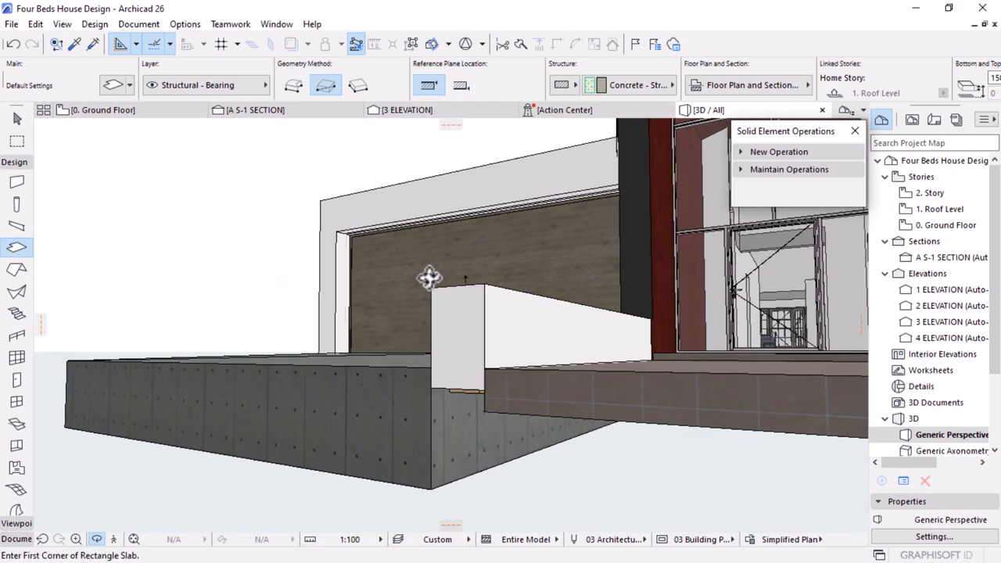
{"action": "scroll", "coordinate": [433, 219], "scroll_direction": "up", "scroll_amount": 3}
{"action": "middle_click_drag", "start_coordinate": [433, 224], "coordinate": [560, 229], "text": "shift"}
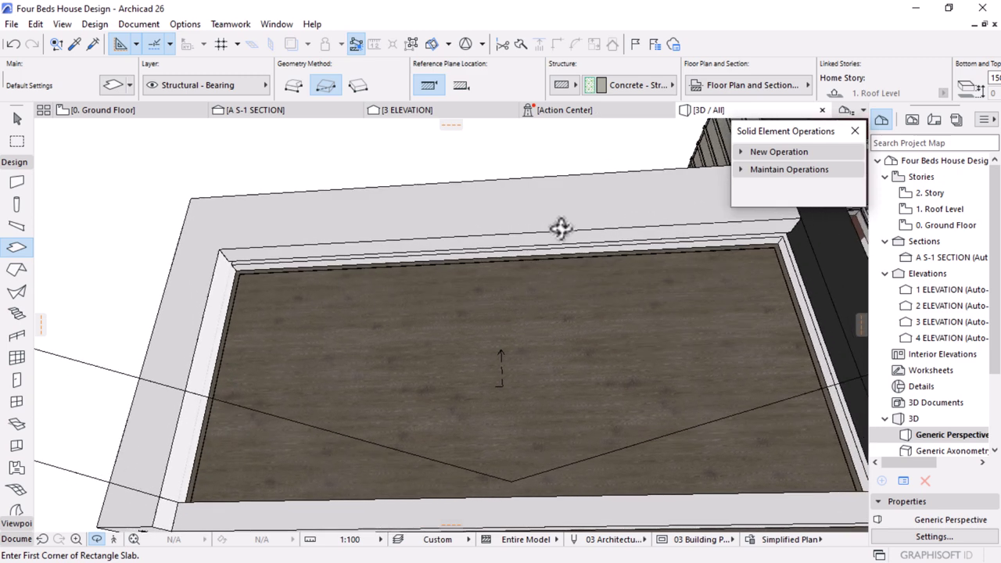
{"action": "left_click", "coordinate": [778, 242]}
{"action": "left_click", "coordinate": [234, 236]}
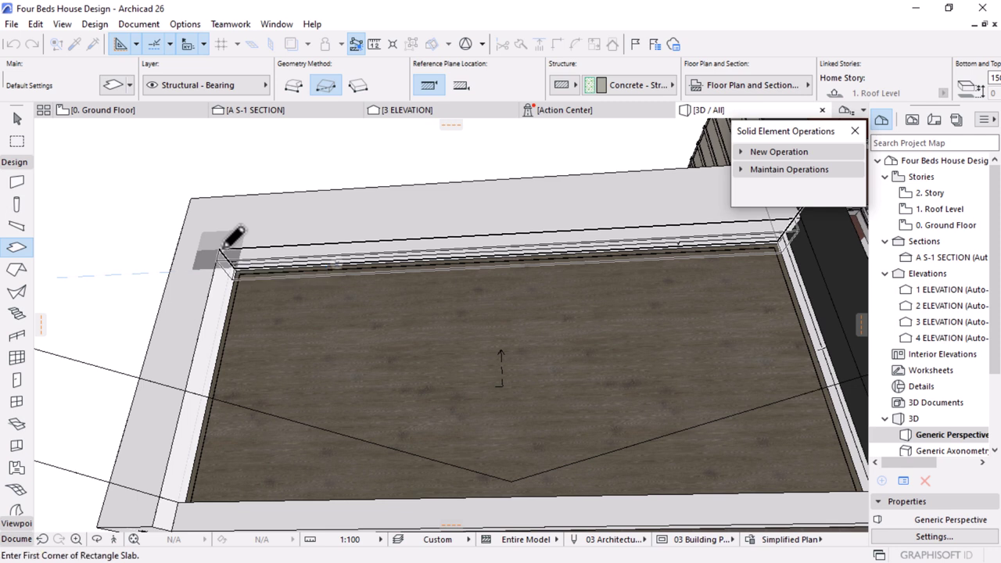
{"action": "key", "text": "Escape"}
Set the thickness of the slab under the garage front wall to 20 mm
{"action": "left_click", "coordinate": [353, 261]}
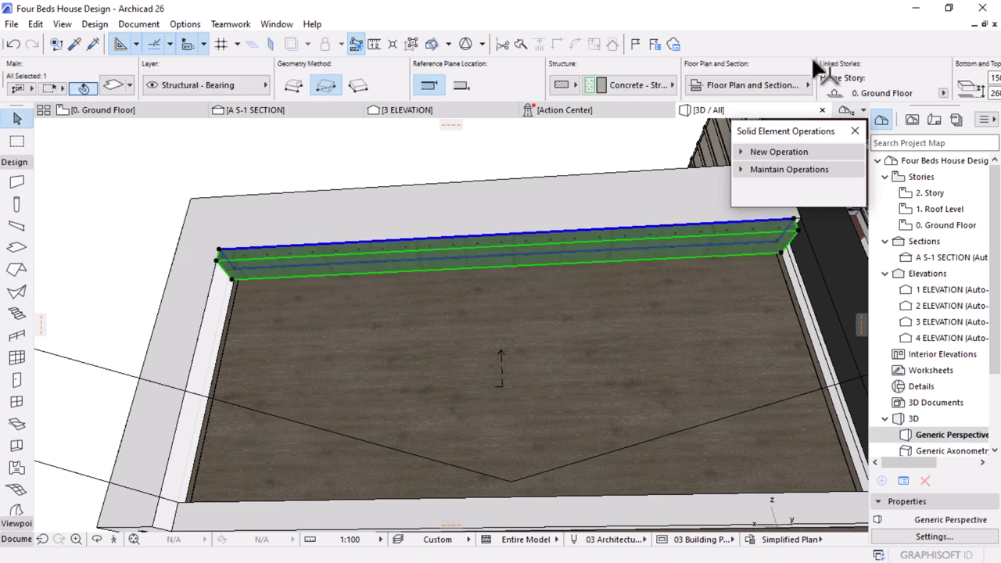
{"action": "scroll", "coordinate": [769, 80], "scroll_direction": "down", "scroll_amount": 5}
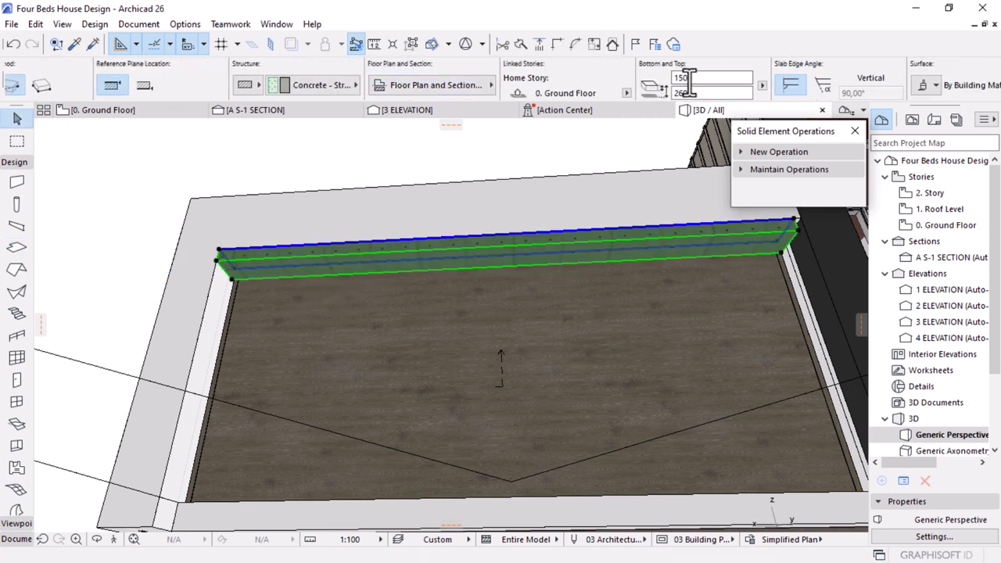
{"action": "left_click", "coordinate": [688, 79]}
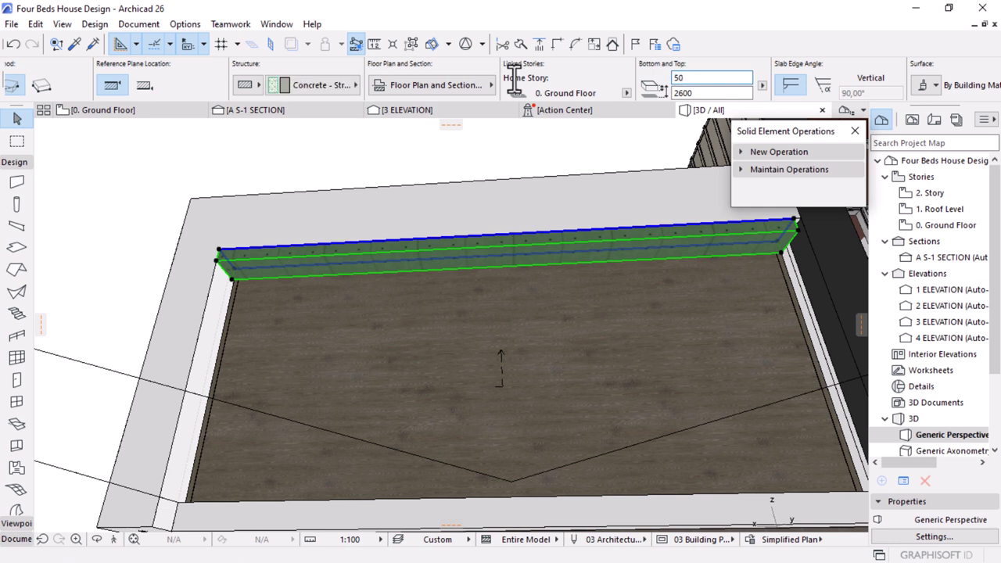
{"action": "type", "text": "50"}
{"action": "key", "text": "Return"}
{"action": "left_click", "coordinate": [710, 81]}
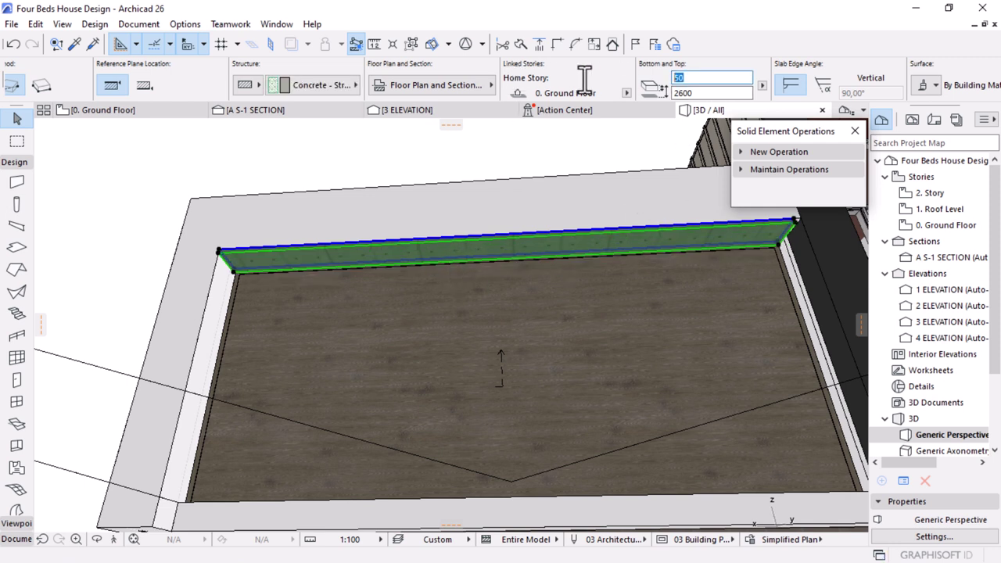
{"action": "type", "text": "20"}
{"action": "key", "text": "Return"}
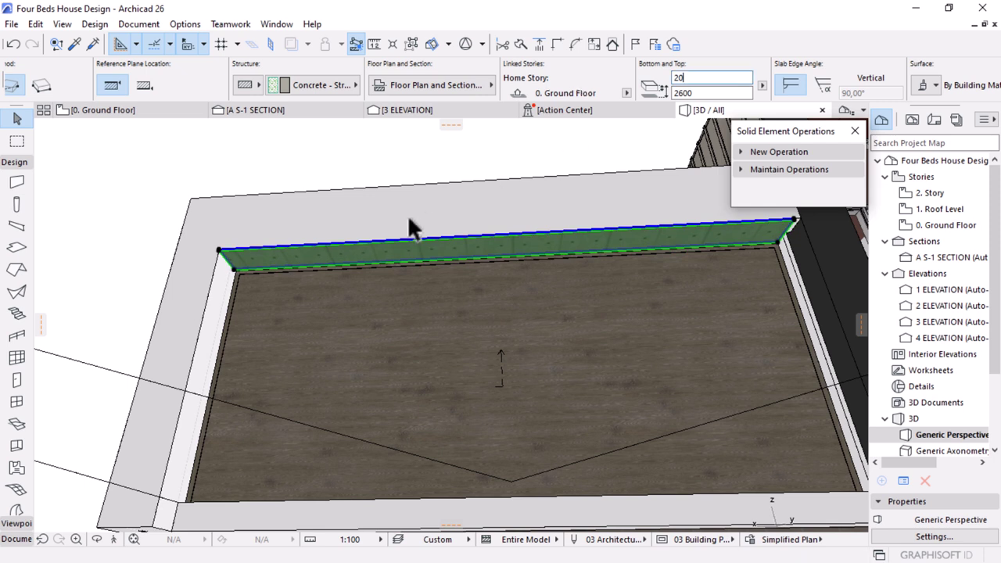
{"action": "key", "text": "Escape"}
Change the building material of the thin slab above the garage door to GENERIC - INTERNAL FILLER
{"action": "left_click", "coordinate": [440, 254]}
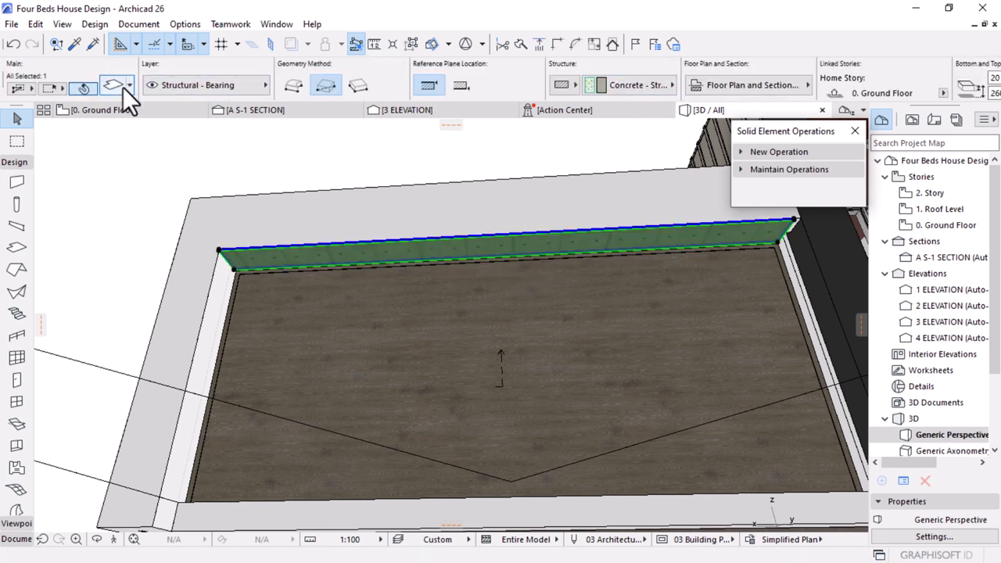
{"action": "key", "text": "ctrl+t"}
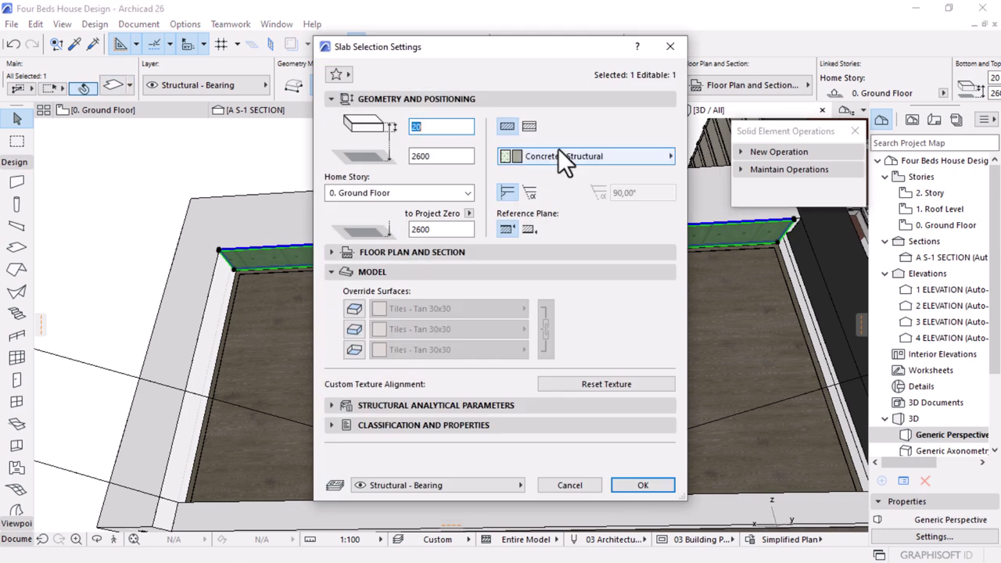
{"action": "left_click", "coordinate": [555, 154]}
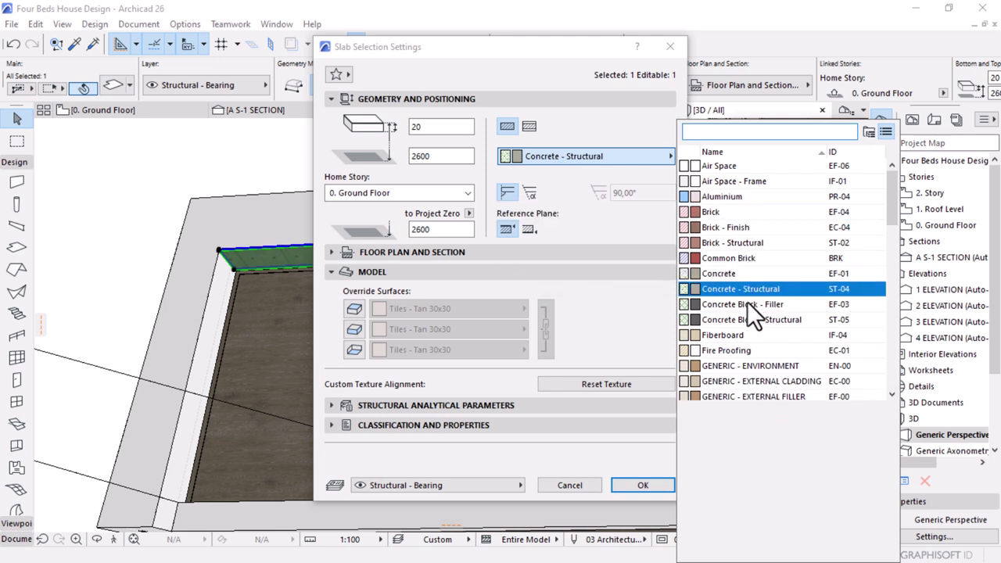
{"action": "scroll", "coordinate": [747, 305], "scroll_direction": "down", "scroll_amount": 4}
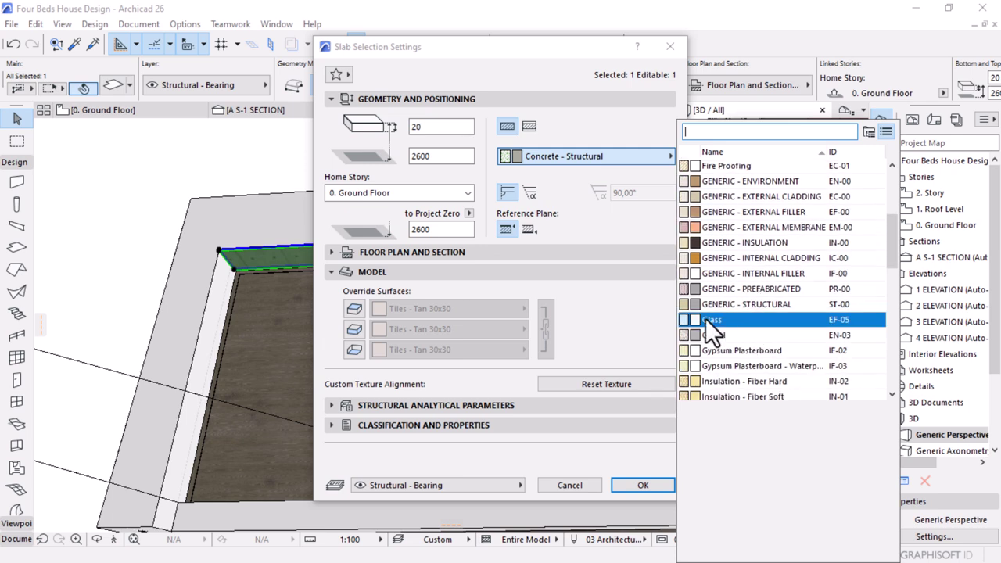
{"action": "left_click", "coordinate": [756, 273]}
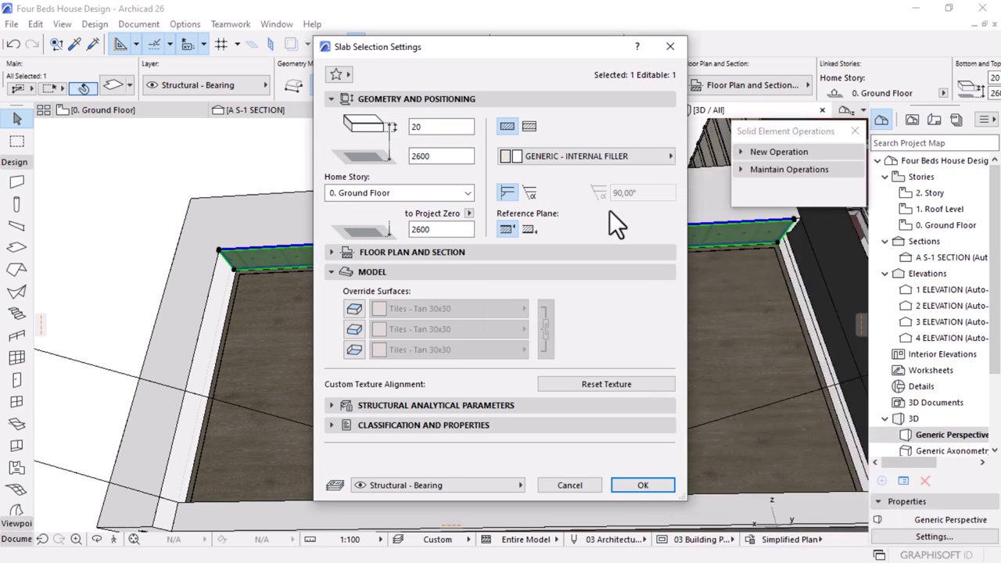
{"action": "left_click", "coordinate": [641, 485]}
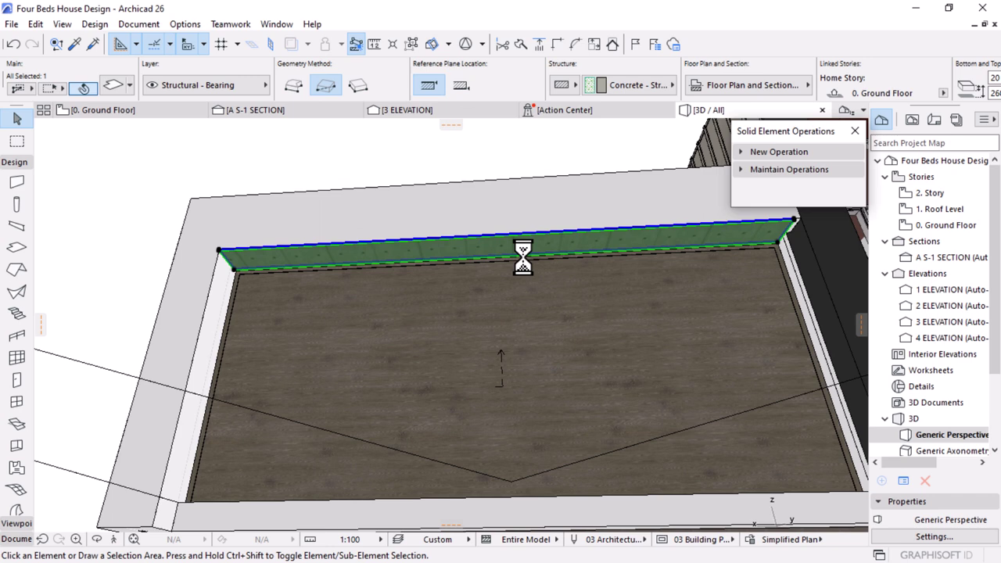
{"action": "key", "text": "Escape"}
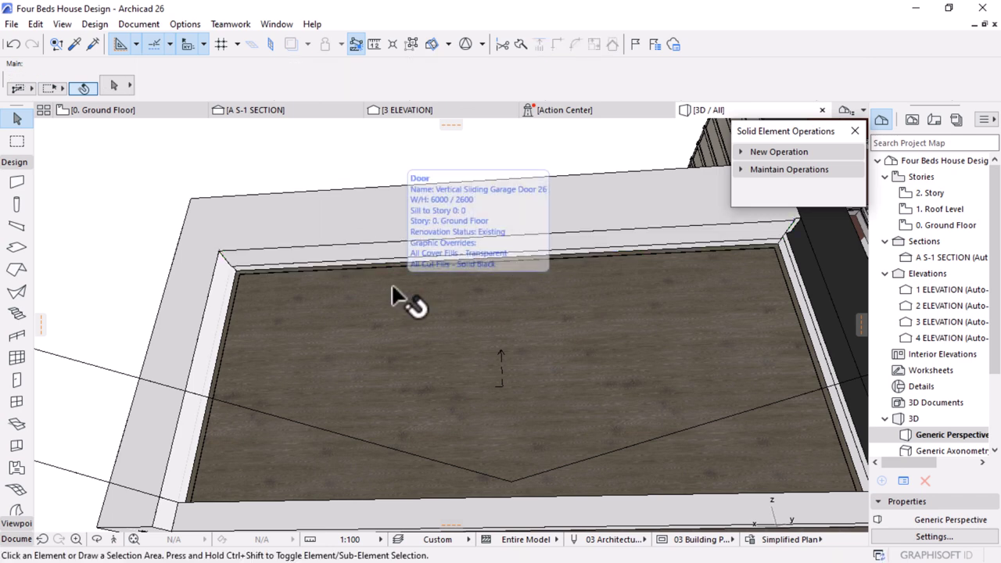
{"action": "middle_click_drag", "start_coordinate": [391, 289], "coordinate": [617, 335], "text": "shift"}
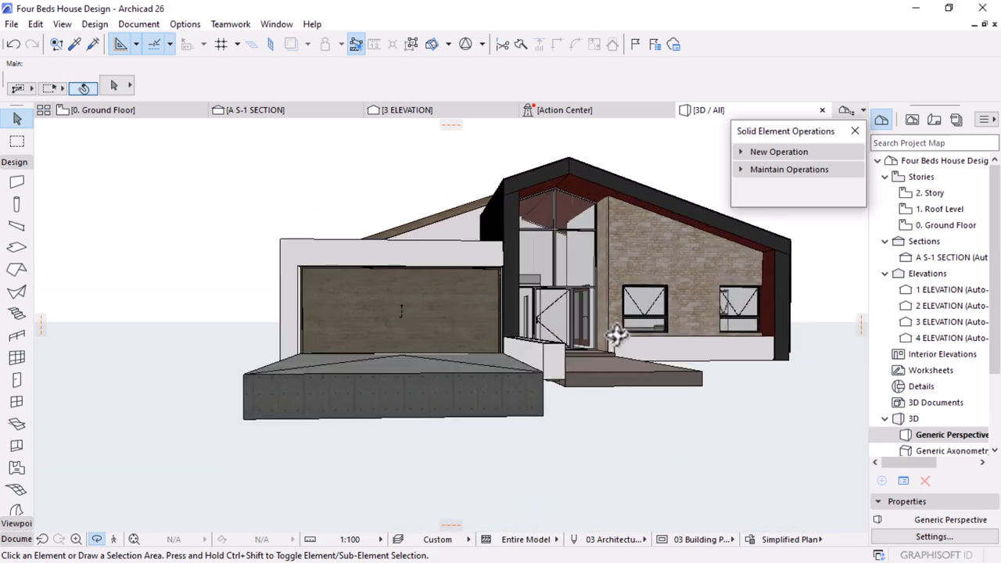
{"action": "middle_click_drag", "start_coordinate": [741, 282], "coordinate": [661, 302]}
{"action": "scroll", "coordinate": [662, 302], "scroll_direction": "up", "scroll_amount": 1}
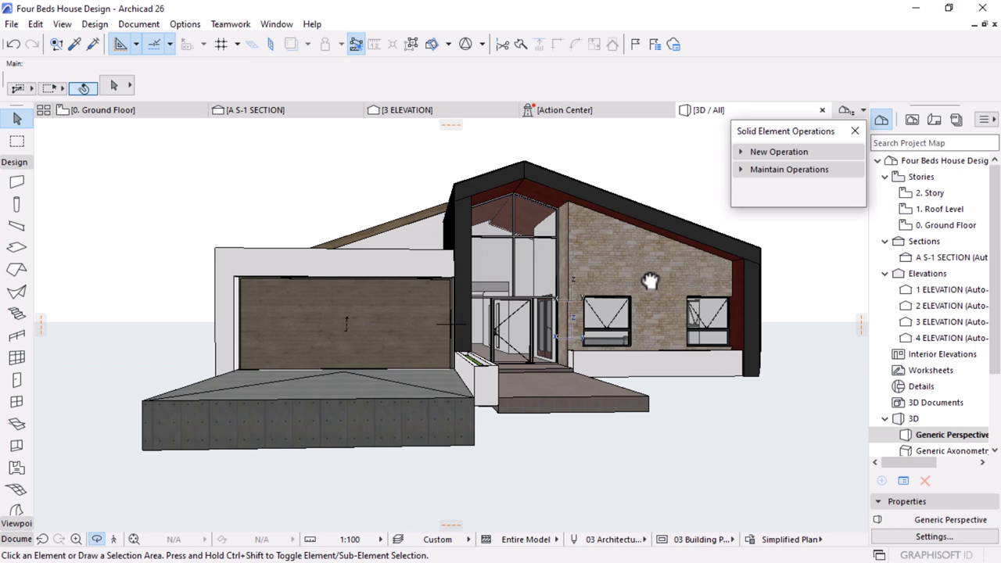
{"action": "middle_click_drag", "start_coordinate": [576, 294], "coordinate": [570, 455], "text": "shift"}
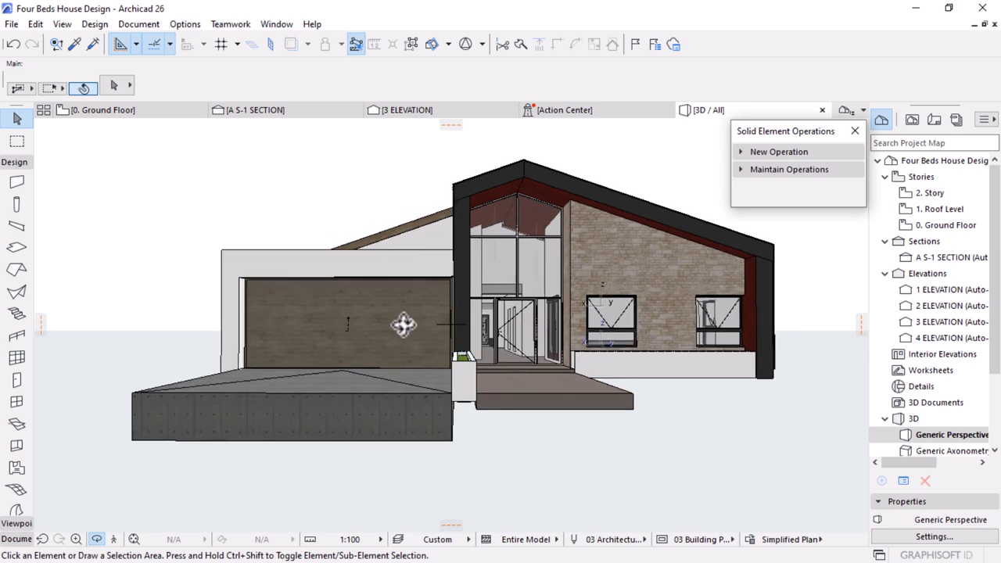
{"action": "middle_click_drag", "start_coordinate": [403, 324], "coordinate": [593, 334], "text": "shift"}
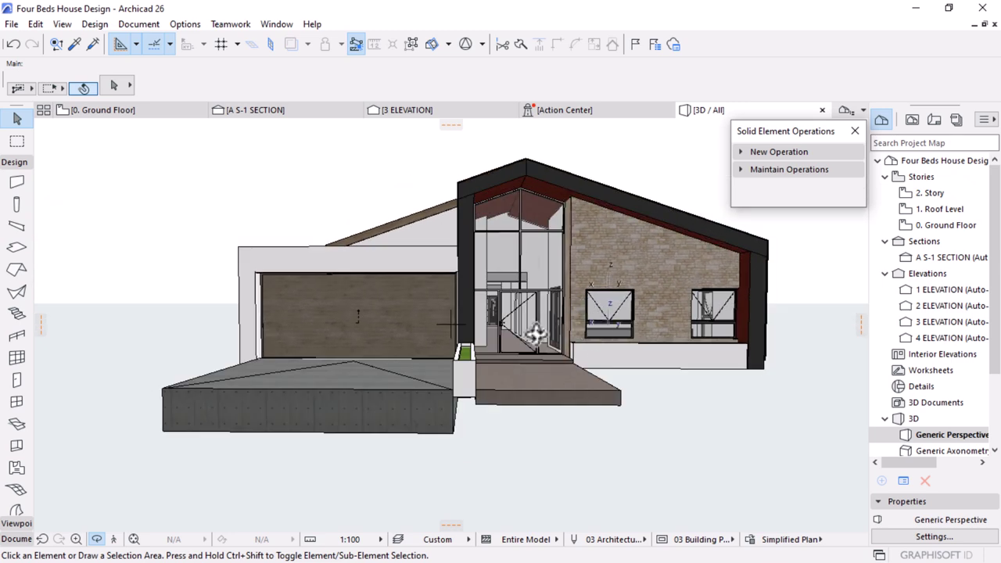
Switch to the MSBIM Door Patterns project and select the whole star-patterned garage door on the ground floor plan for copying
{"action": "key", "text": "super"}
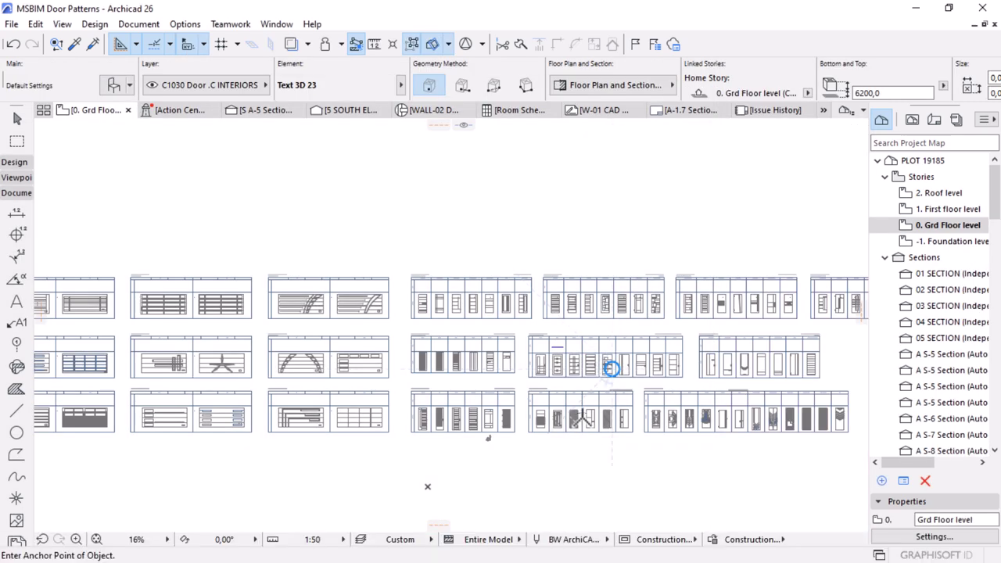
{"action": "scroll", "coordinate": [666, 350], "scroll_direction": "down", "scroll_amount": 2}
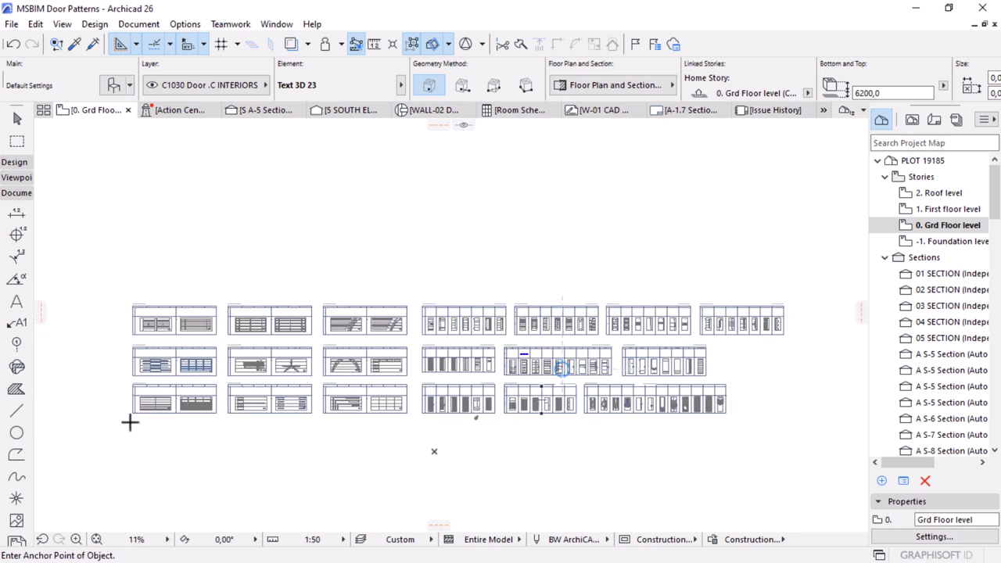
{"action": "scroll", "coordinate": [484, 425], "scroll_direction": "up", "scroll_amount": 4}
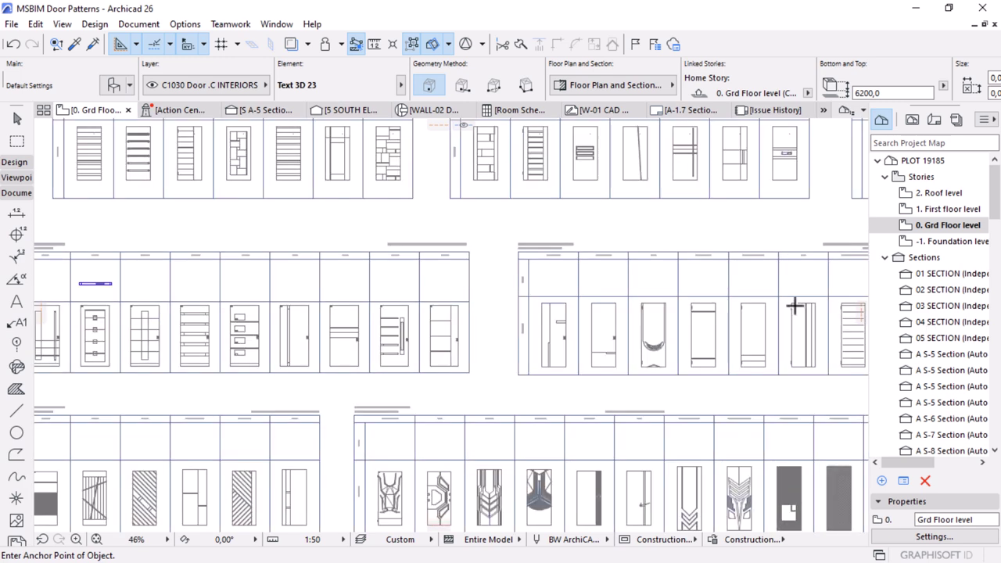
{"action": "scroll", "coordinate": [476, 386], "scroll_direction": "down", "scroll_amount": 4}
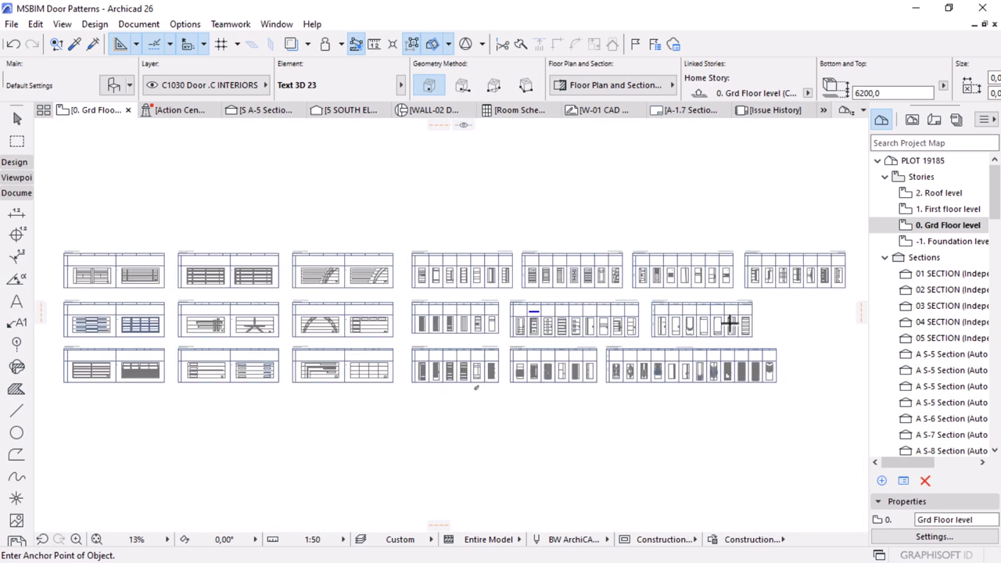
{"action": "scroll", "coordinate": [210, 350], "scroll_direction": "up", "scroll_amount": 3}
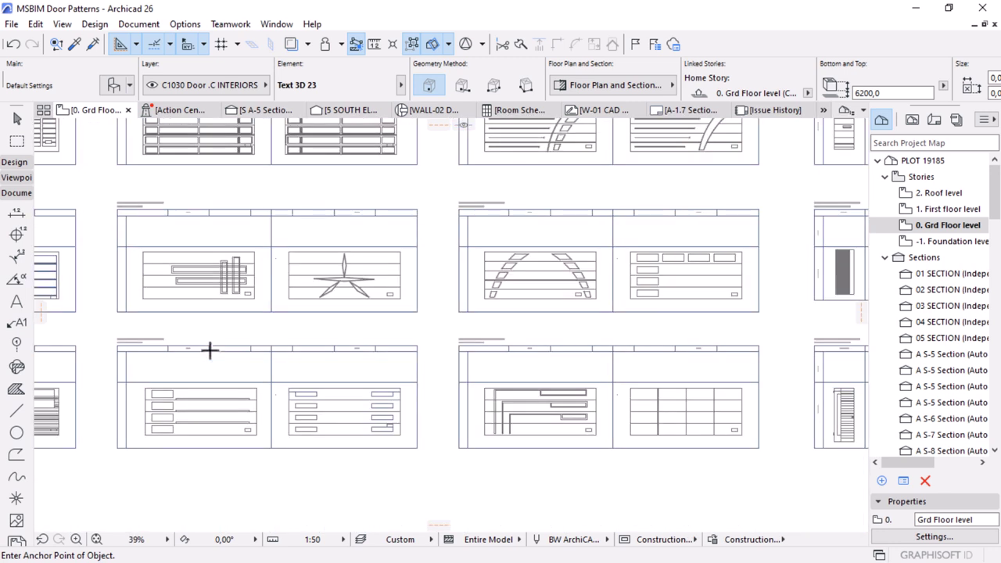
{"action": "scroll", "coordinate": [286, 263], "scroll_direction": "up", "scroll_amount": 4}
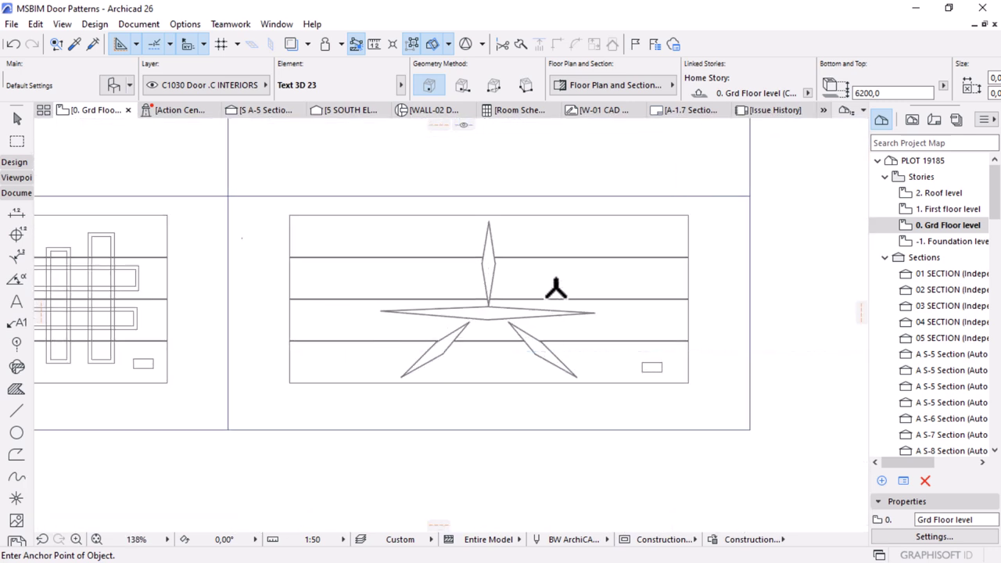
{"action": "left_click", "coordinate": [17, 118]}
{"action": "left_click_drag", "start_coordinate": [707, 208], "coordinate": [258, 430]}
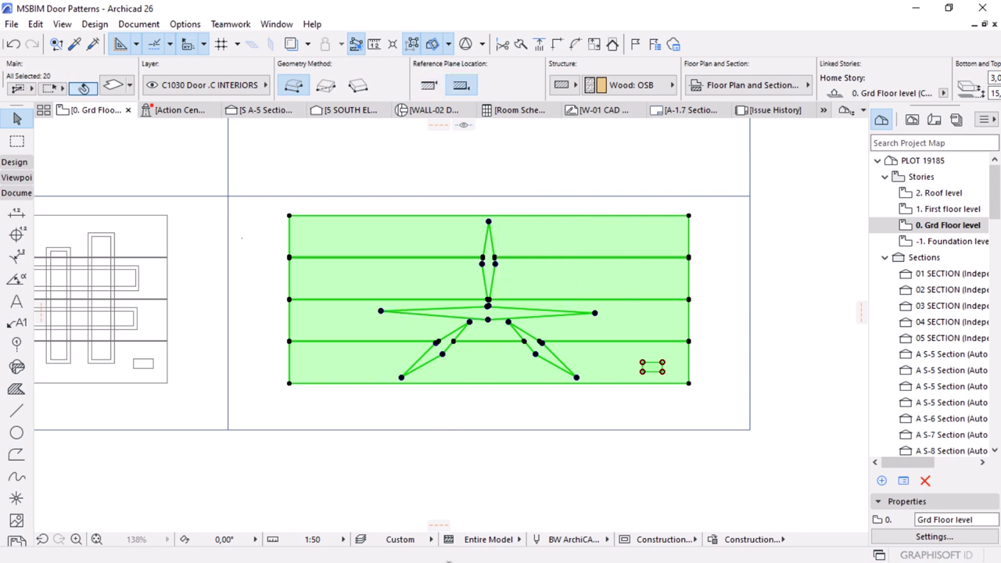
Switch back to the Four Beds House Design ground floor plan and paste the door pattern outside the plot beside the garage, keeping existing classifications
{"action": "key", "text": "super"}
{"action": "mouse_move", "coordinate": [515, 547]}
{"action": "left_click", "coordinate": [490, 506]}
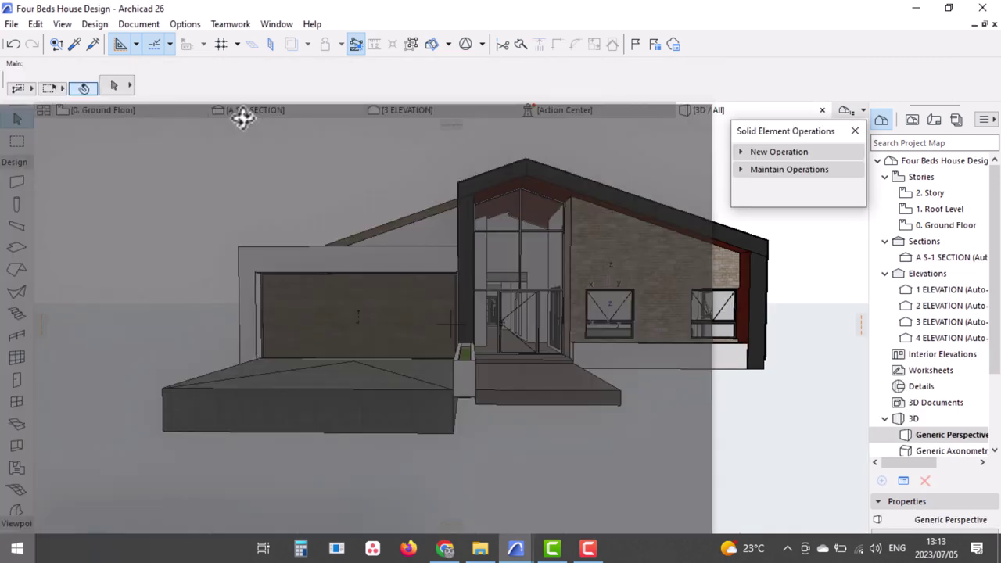
{"action": "left_click", "coordinate": [175, 111]}
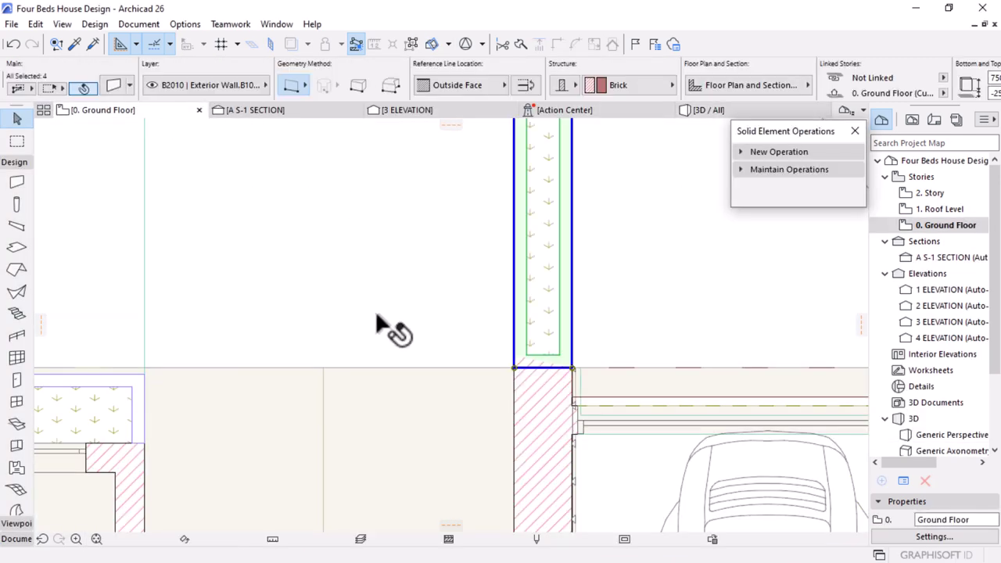
{"action": "scroll", "coordinate": [360, 303], "scroll_direction": "down", "scroll_amount": 3}
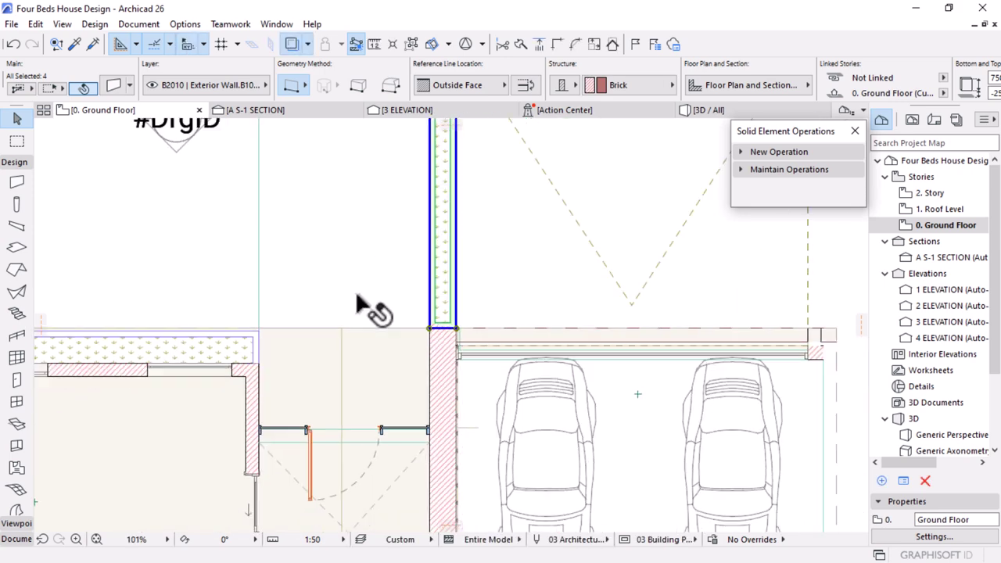
{"action": "scroll", "coordinate": [360, 304], "scroll_direction": "down", "scroll_amount": 6}
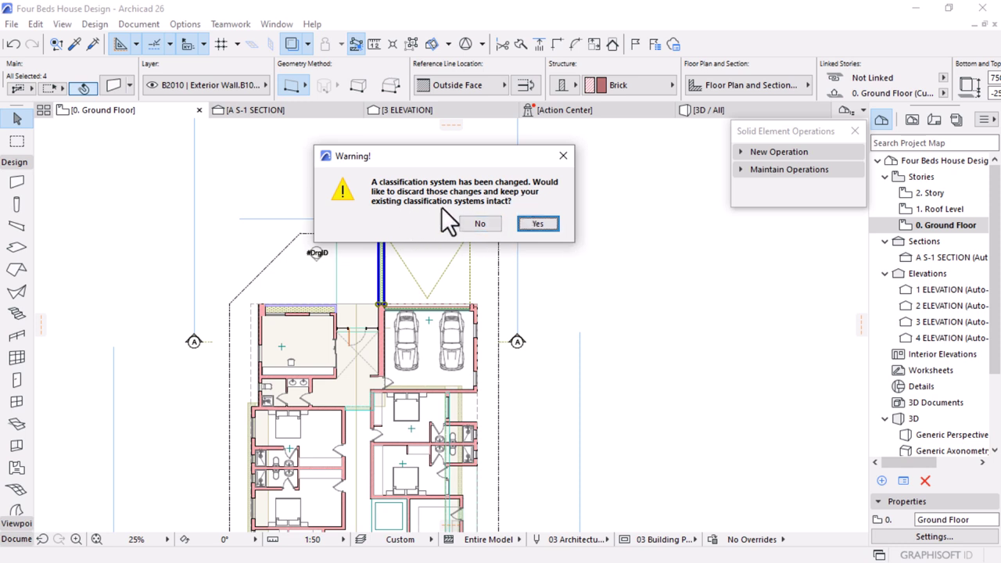
{"action": "left_click", "coordinate": [521, 225]}
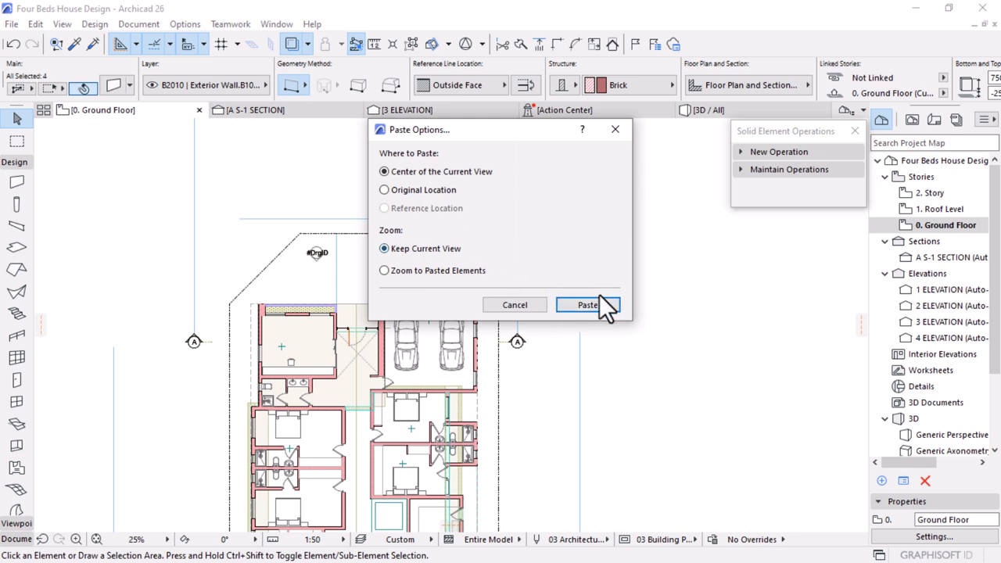
{"action": "left_click", "coordinate": [596, 304]}
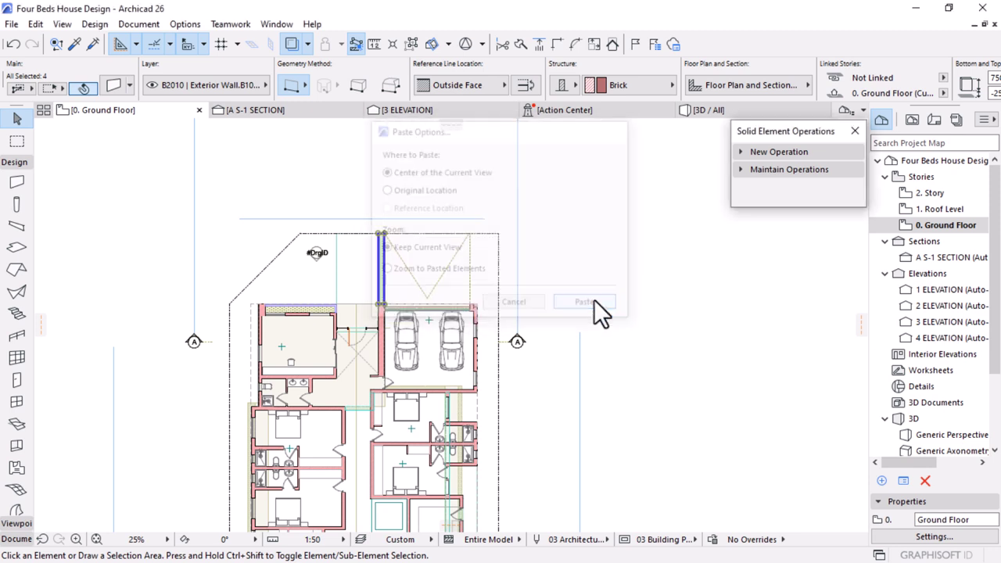
{"action": "left_click", "coordinate": [437, 322]}
{"action": "left_click", "coordinate": [616, 264]}
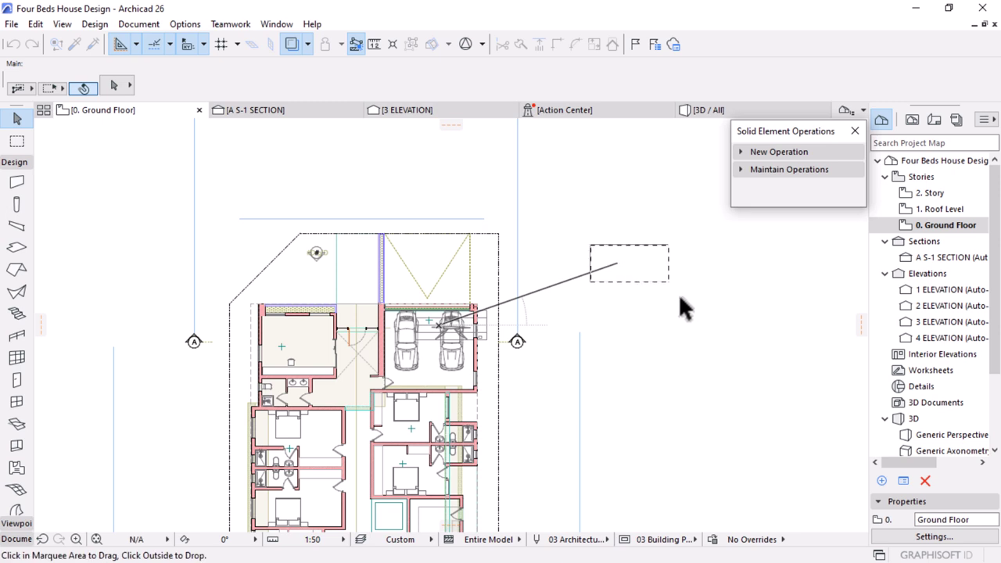
{"action": "left_click", "coordinate": [727, 284]}
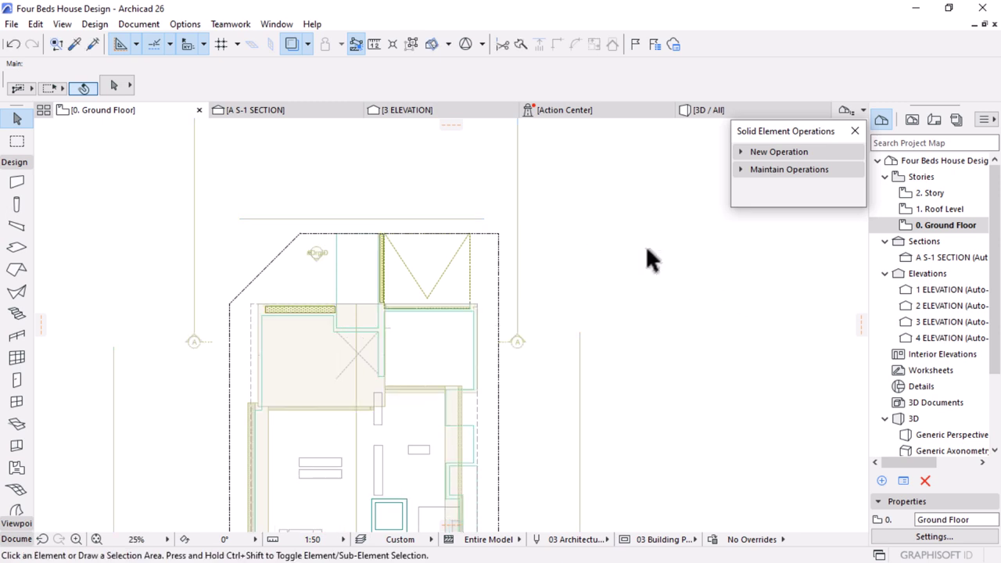
Select all elements of the pasted star-patterned garage door beside the plot on the ground floor plan
{"action": "scroll", "coordinate": [645, 245], "scroll_direction": "up", "scroll_amount": 4}
{"action": "left_click", "coordinate": [711, 224]}
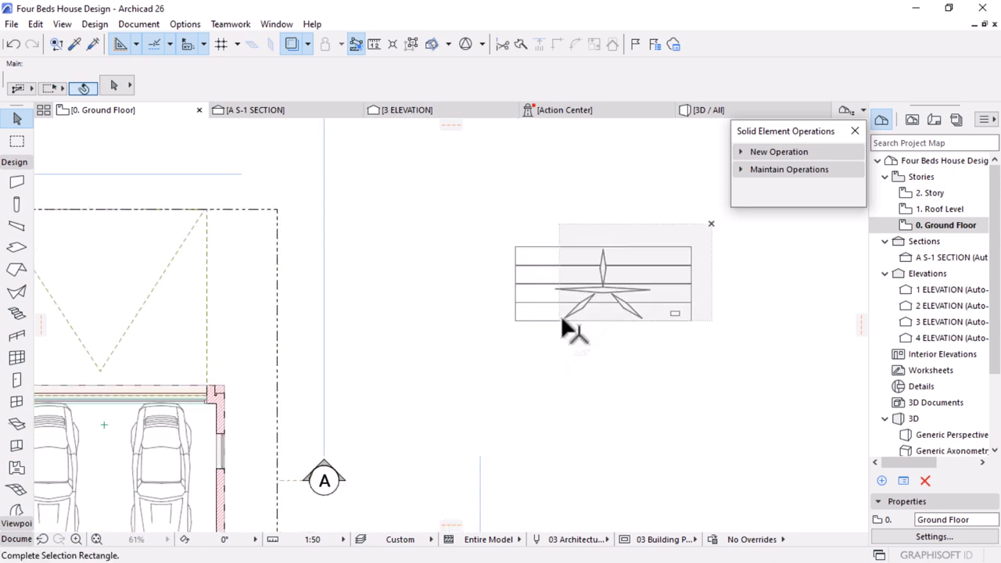
{"action": "left_click", "coordinate": [492, 348]}
{"action": "scroll", "coordinate": [682, 270], "scroll_direction": "up", "scroll_amount": 2}
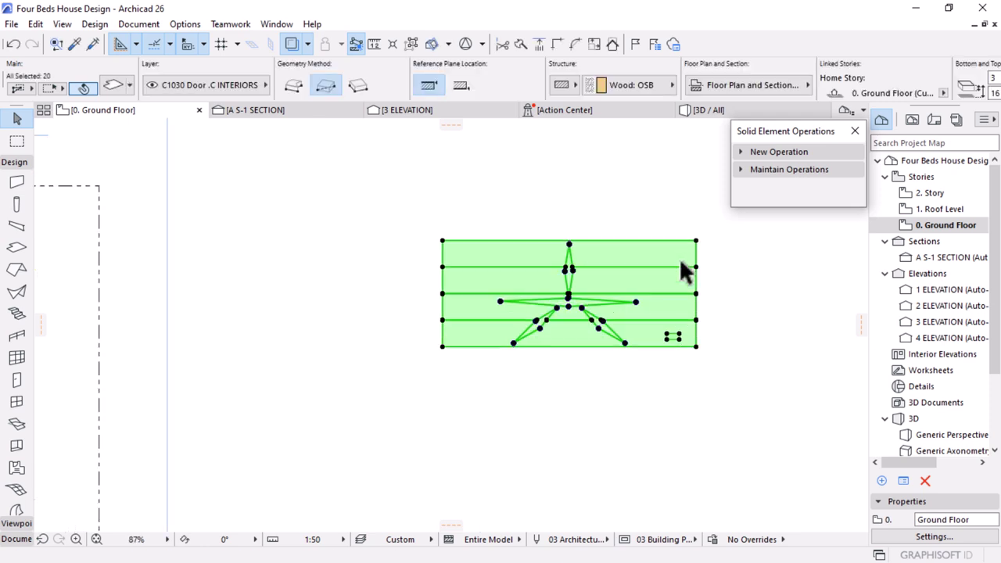
Show the entire model in 3D and look for the pasted garage door pattern beside the house
{"action": "left_click", "coordinate": [700, 114]}
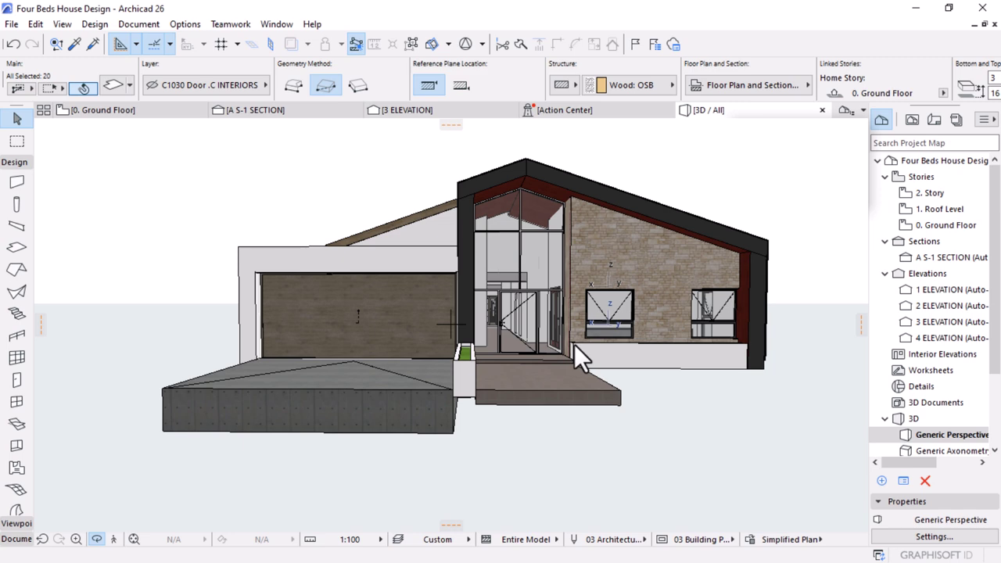
{"action": "key", "text": "Escape"}
{"action": "scroll", "coordinate": [684, 352], "scroll_direction": "down", "scroll_amount": 3}
{"action": "scroll", "coordinate": [688, 369], "scroll_direction": "down", "scroll_amount": 2}
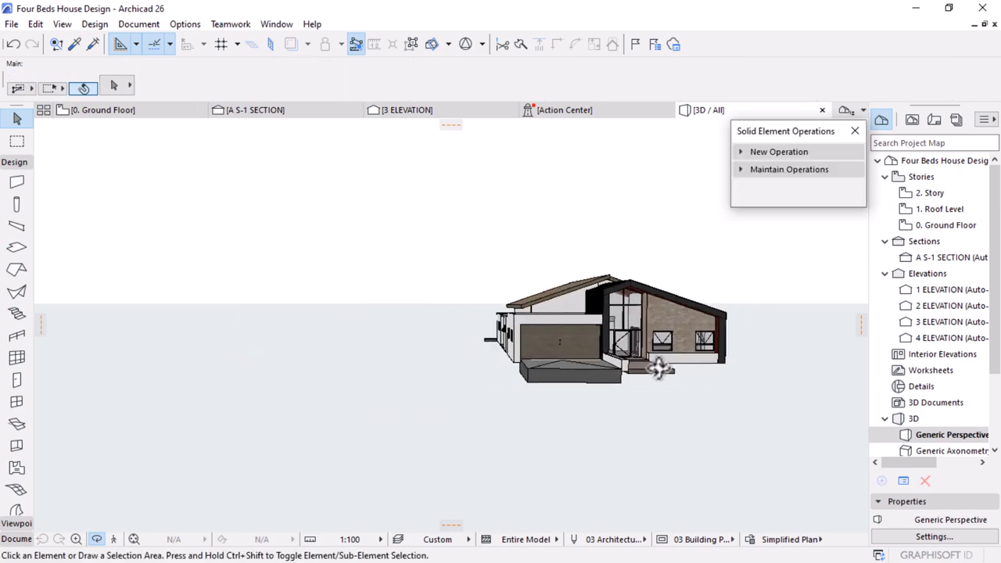
{"action": "scroll", "coordinate": [449, 324], "scroll_direction": "down", "scroll_amount": 1}
{"action": "right_click", "coordinate": [460, 248]}
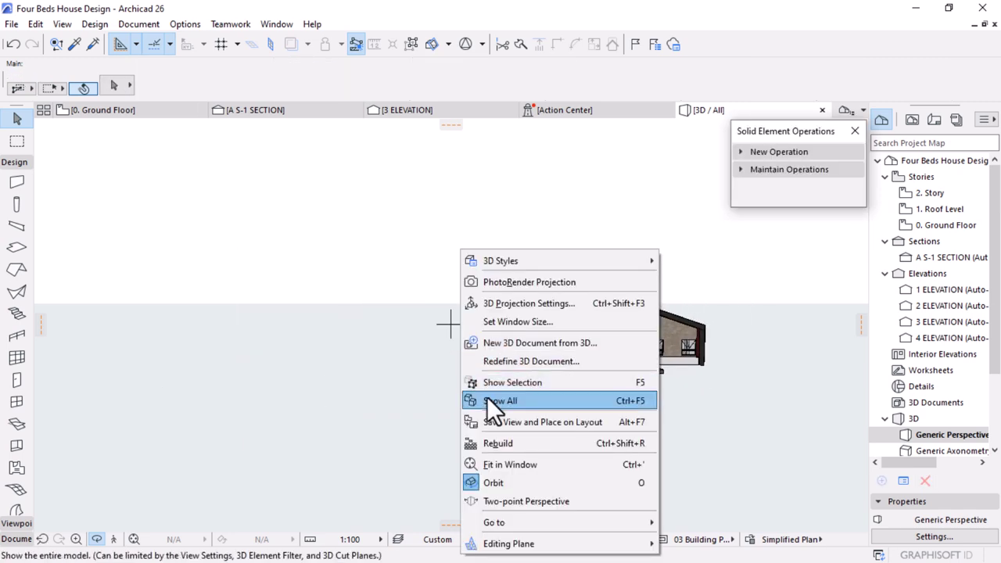
{"action": "left_click", "coordinate": [486, 400]}
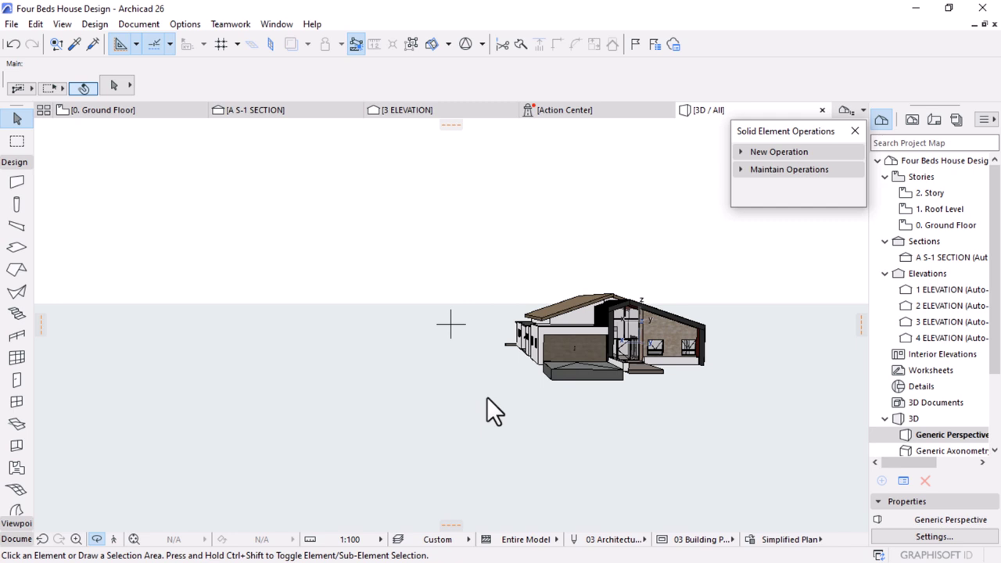
{"action": "middle_click_drag", "start_coordinate": [543, 341], "coordinate": [251, 188], "text": "shift"}
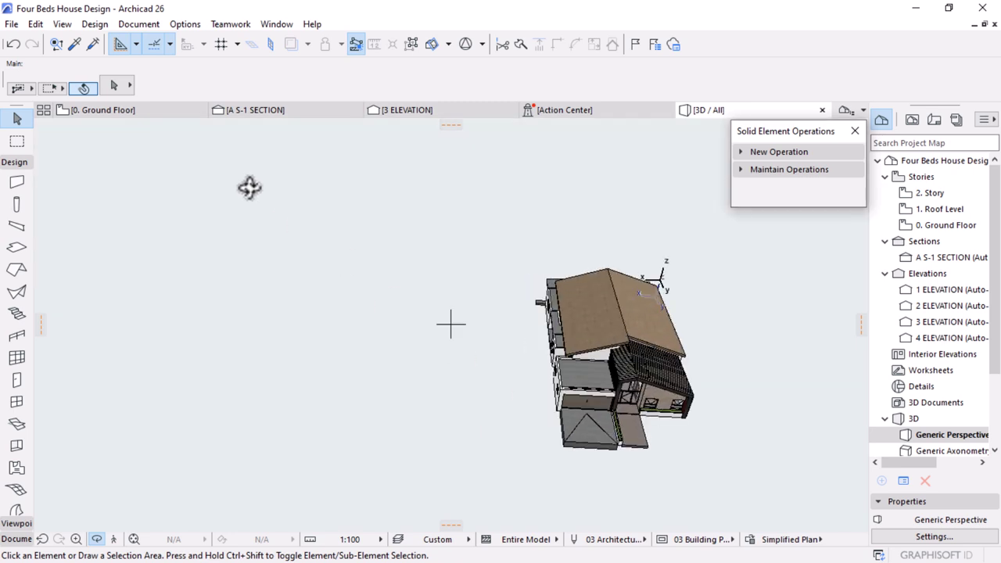
Enclose the whole house and the pasted door pattern in a marquee on the ground floor plan and inspect the pattern in 3D
{"action": "left_click", "coordinate": [137, 114]}
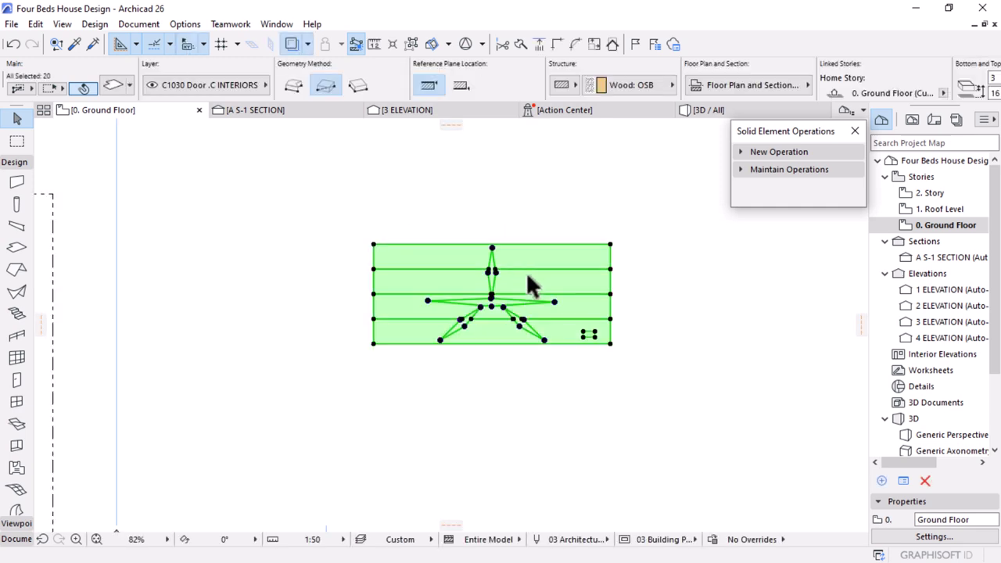
{"action": "scroll", "coordinate": [583, 283], "scroll_direction": "down", "scroll_amount": 10}
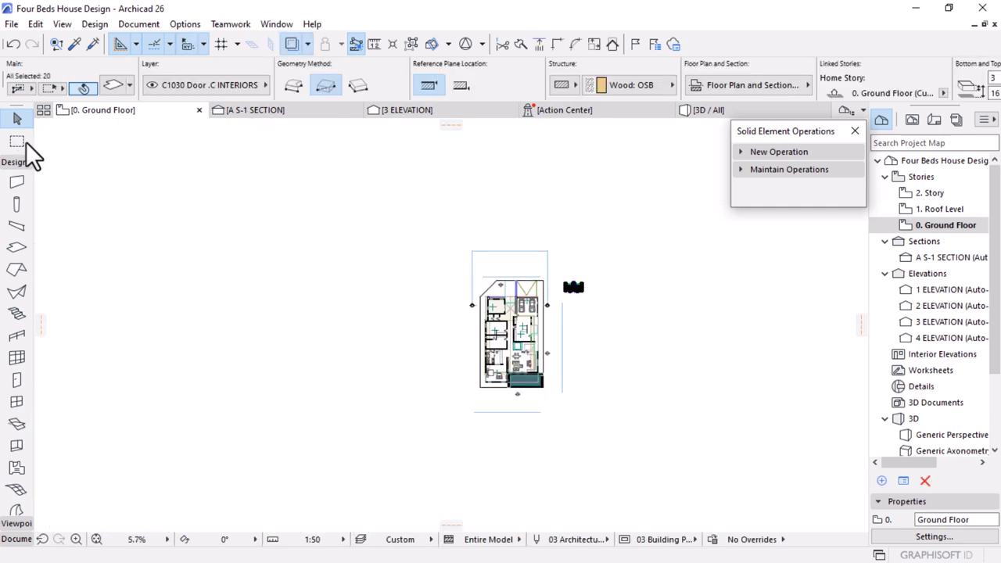
{"action": "left_click", "coordinate": [16, 142]}
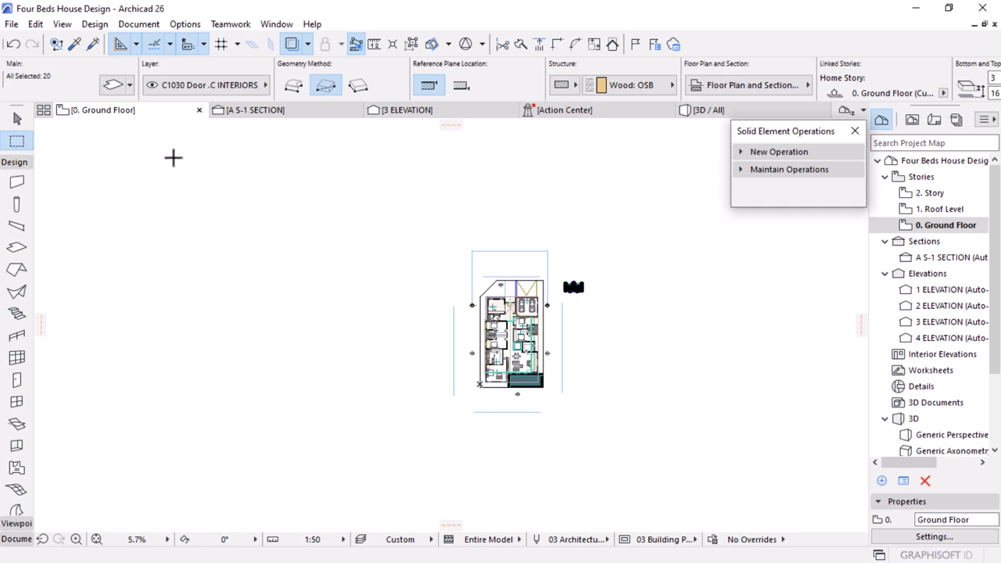
{"action": "left_click", "coordinate": [376, 205]}
{"action": "left_click", "coordinate": [622, 443]}
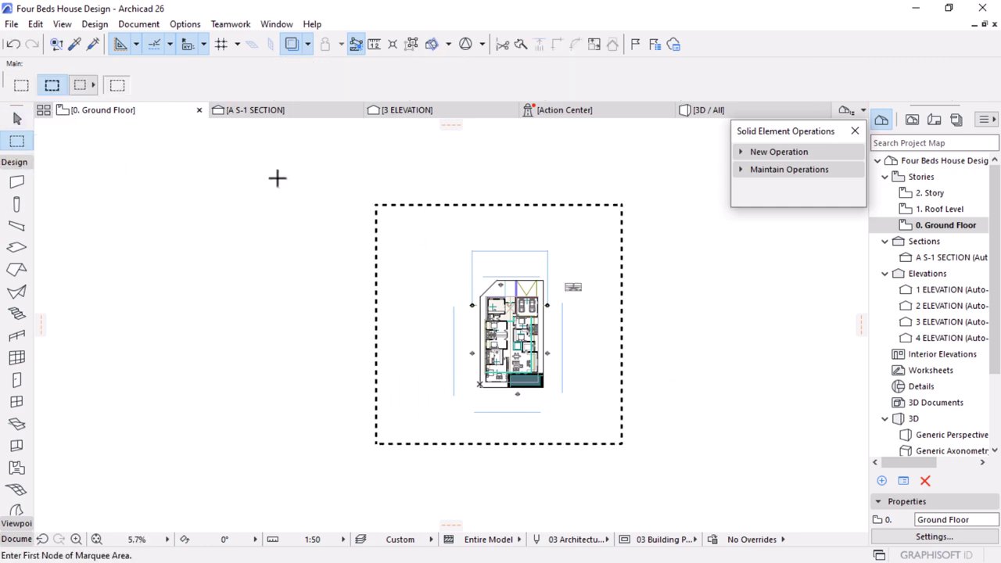
{"action": "key", "text": "F3"}
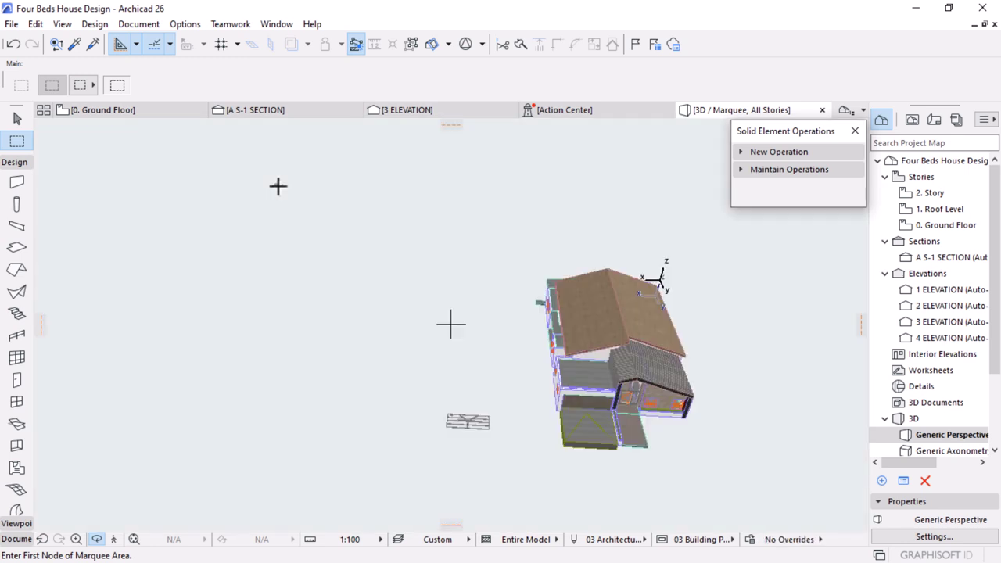
{"action": "scroll", "coordinate": [397, 467], "scroll_direction": "up", "scroll_amount": 5}
{"action": "scroll", "coordinate": [524, 378], "scroll_direction": "up", "scroll_amount": 3}
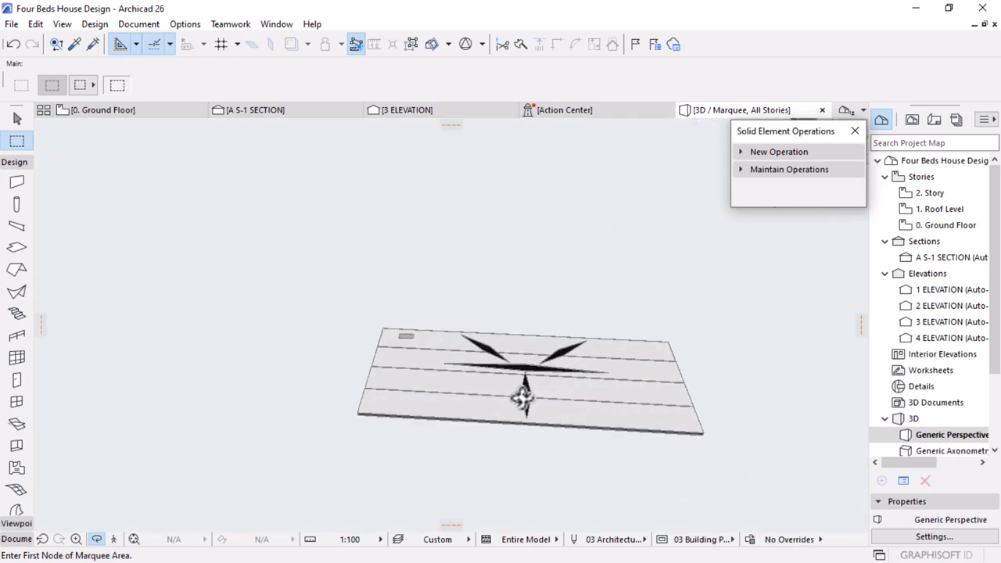
{"action": "scroll", "coordinate": [428, 383], "scroll_direction": "up", "scroll_amount": 3}
{"action": "scroll", "coordinate": [330, 398], "scroll_direction": "down", "scroll_amount": 2}
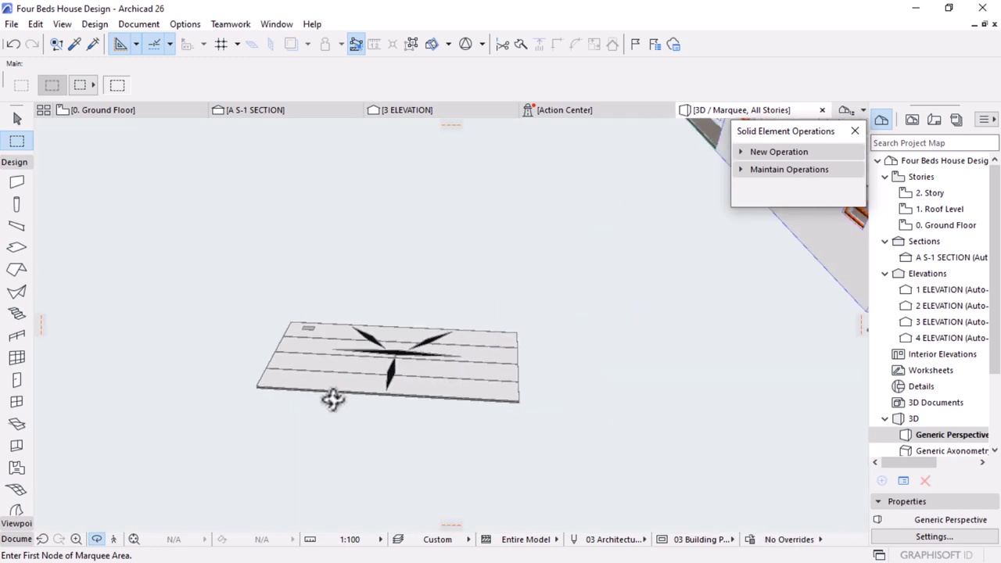
{"action": "scroll", "coordinate": [380, 339], "scroll_direction": "up", "scroll_amount": 4}
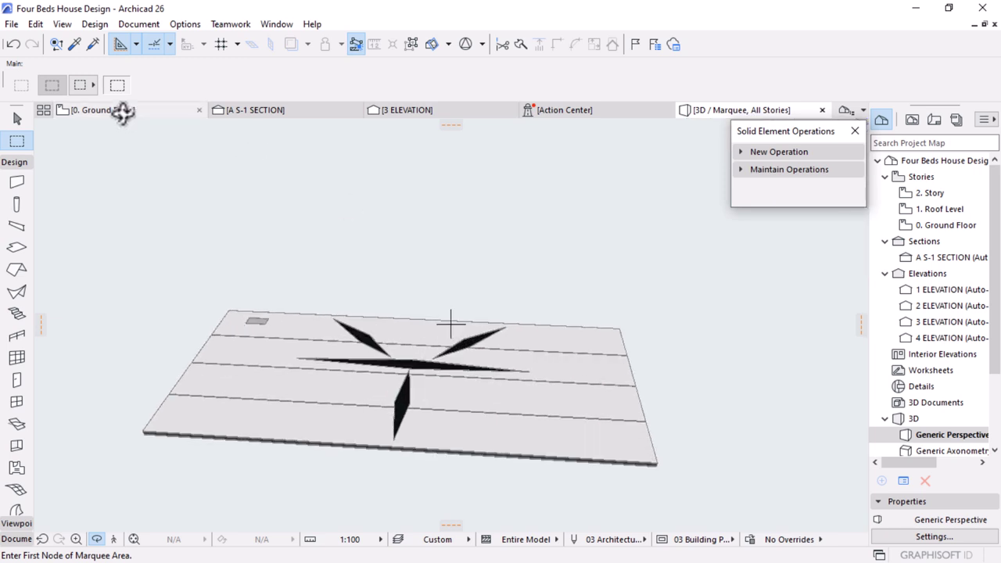
Return to the ground floor plan and select all elements of the star-patterned garage door beside the plot
{"action": "left_click", "coordinate": [121, 113]}
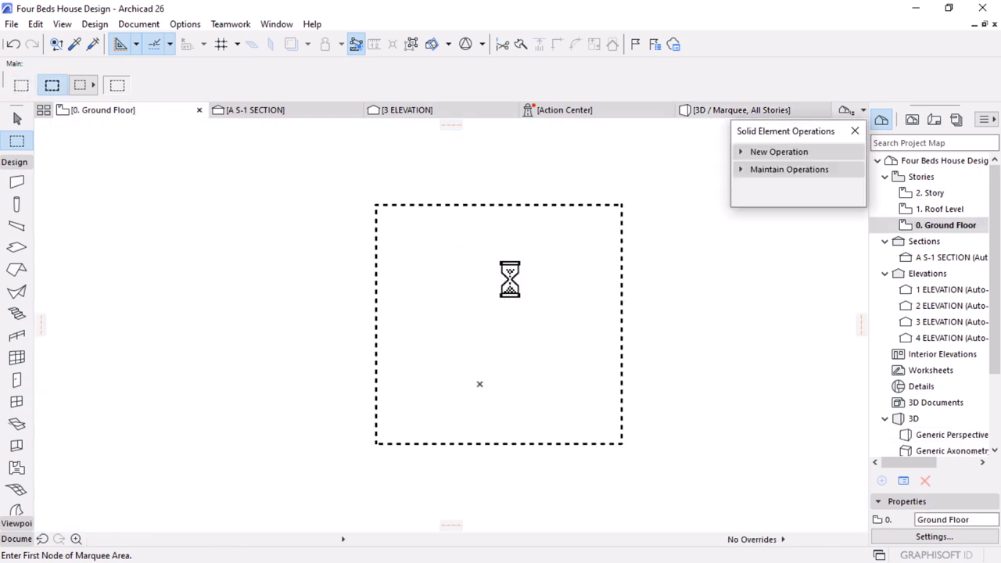
{"action": "scroll", "coordinate": [575, 289], "scroll_direction": "up", "scroll_amount": 6}
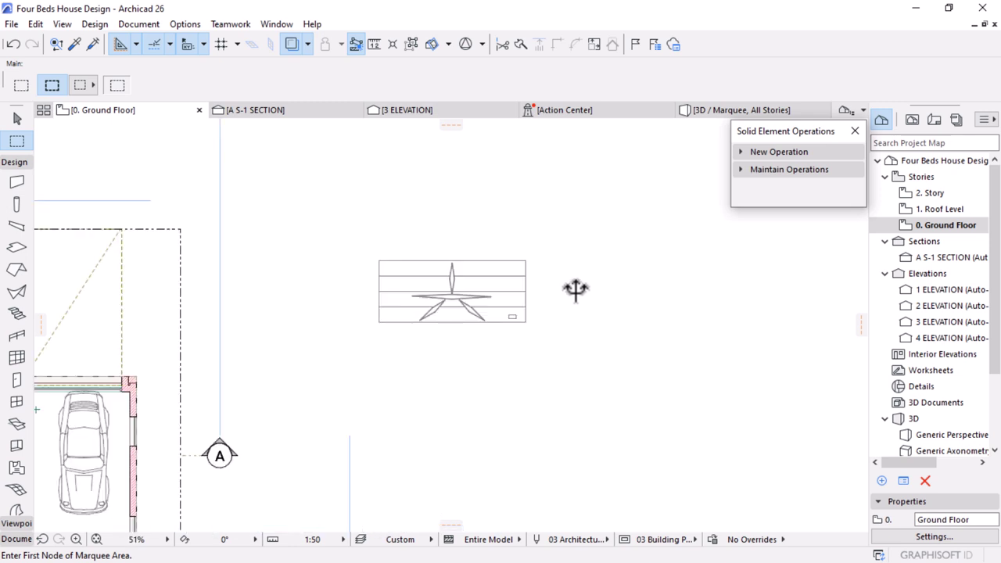
{"action": "key", "text": "Escape"}
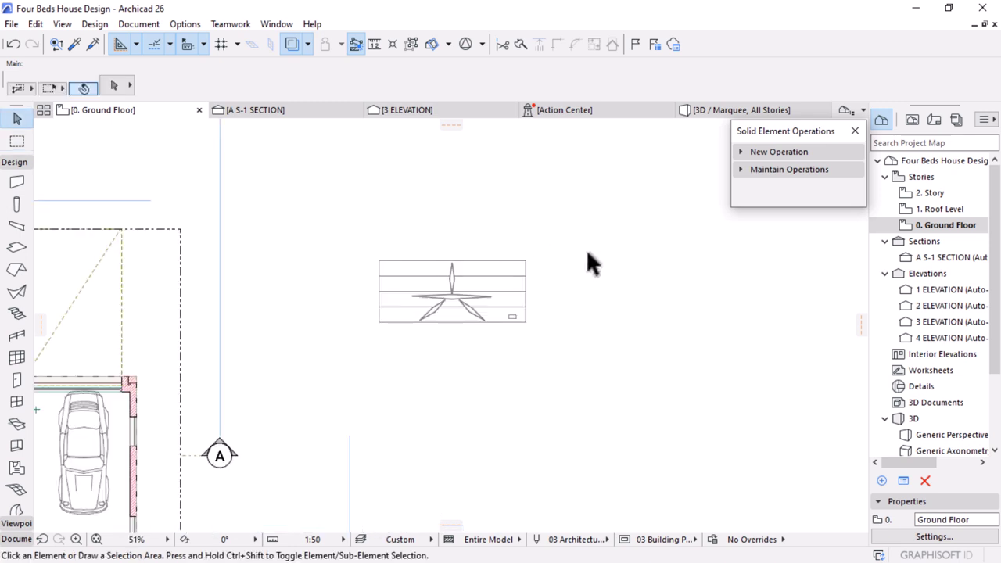
{"action": "scroll", "coordinate": [569, 251], "scroll_direction": "down", "scroll_amount": 2}
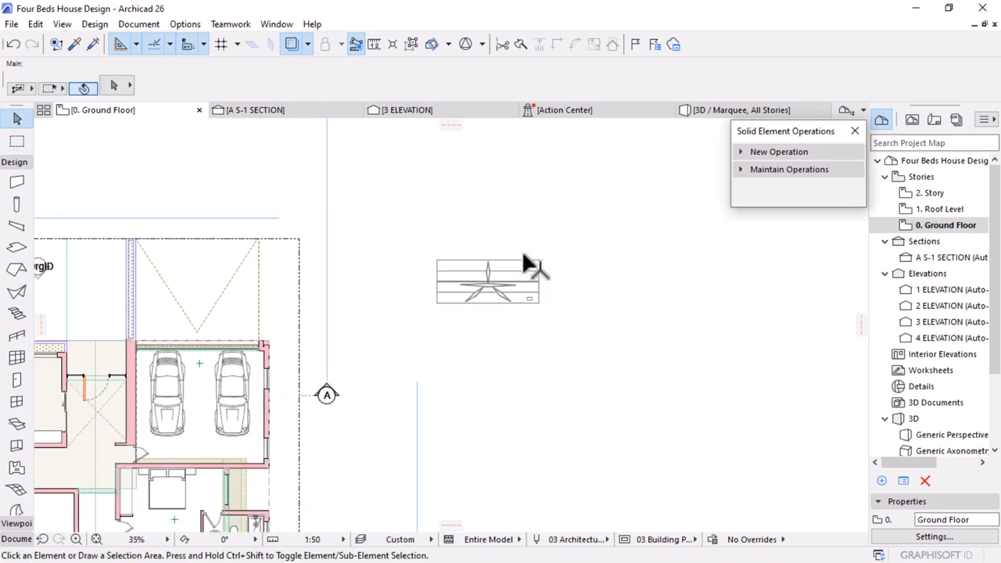
{"action": "left_click_drag", "start_coordinate": [567, 226], "coordinate": [400, 337]}
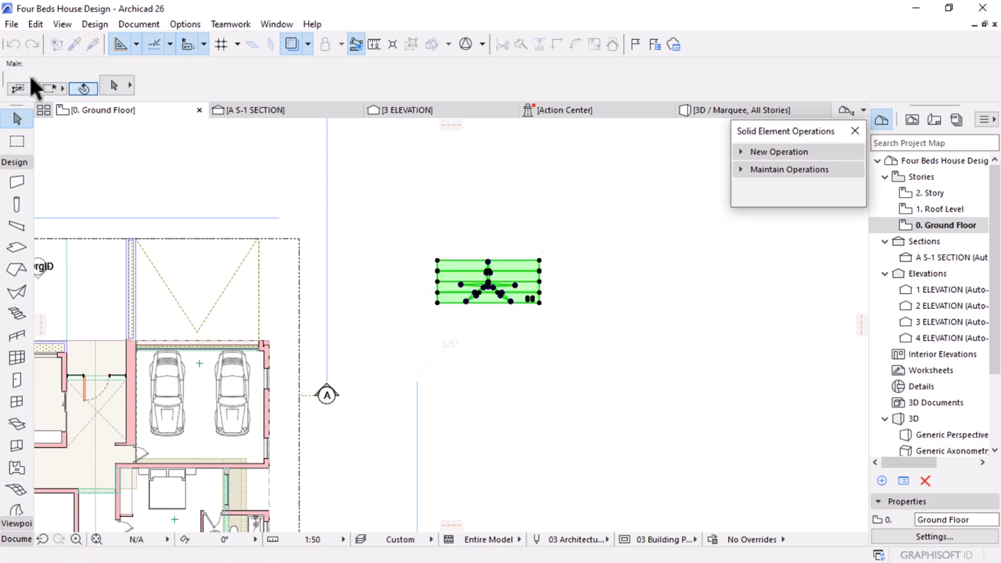
Save the selected door pattern as a door leaf named Garage Door in the Embedded Library
{"action": "left_click", "coordinate": [11, 24]}
{"action": "mouse_move", "coordinate": [54, 268]}
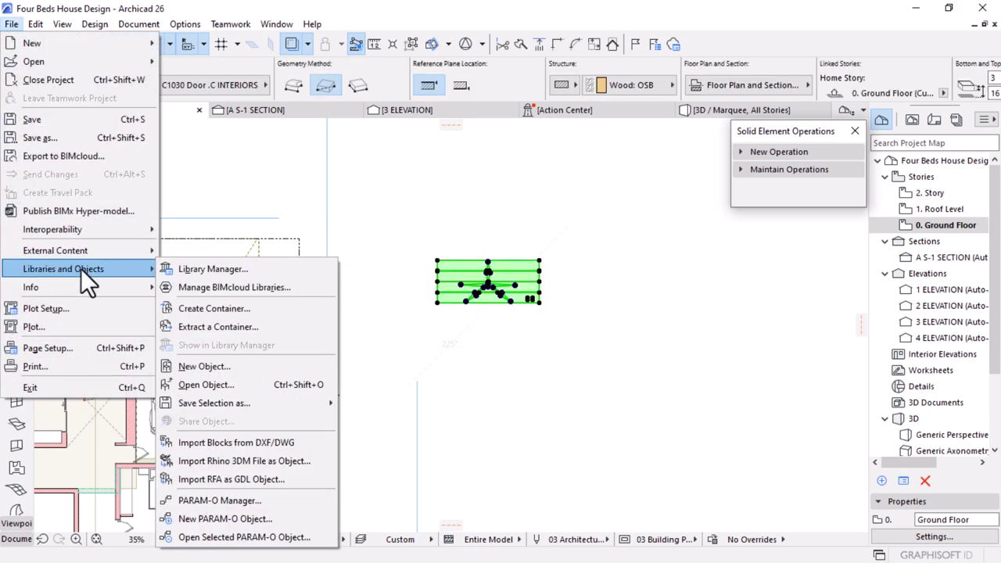
{"action": "mouse_move", "coordinate": [273, 403]}
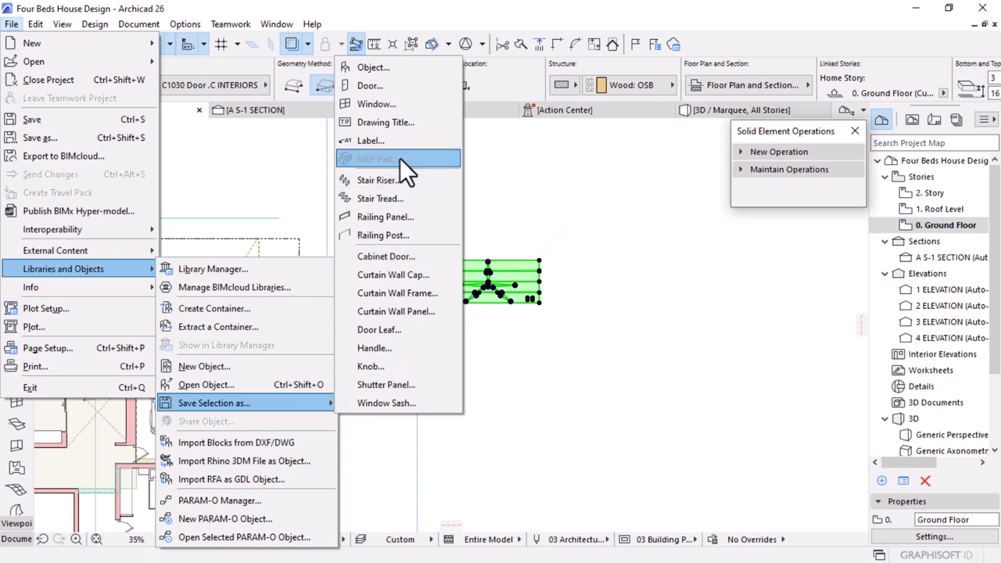
{"action": "left_click", "coordinate": [378, 334]}
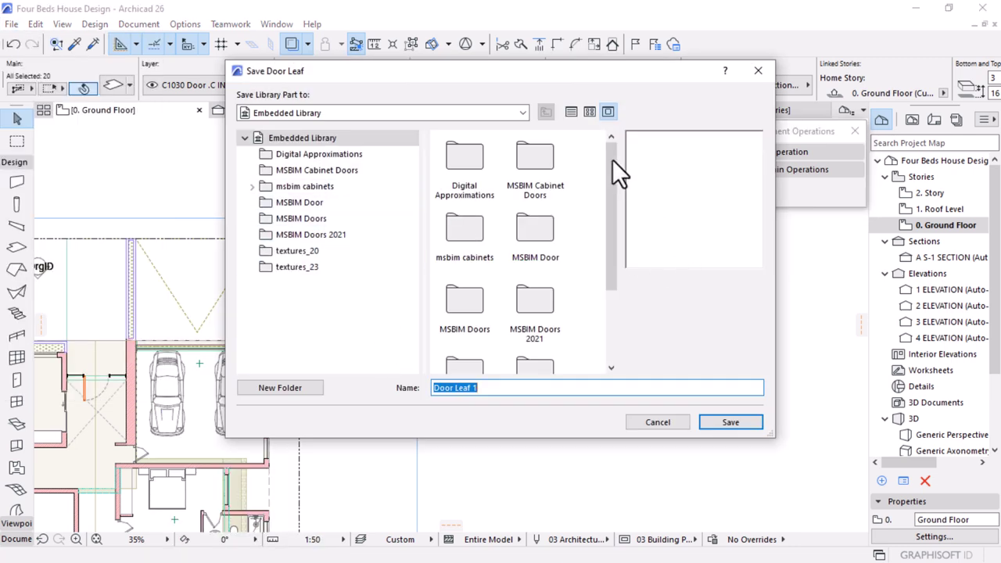
{"action": "left_click_drag", "start_coordinate": [612, 159], "coordinate": [604, 301]}
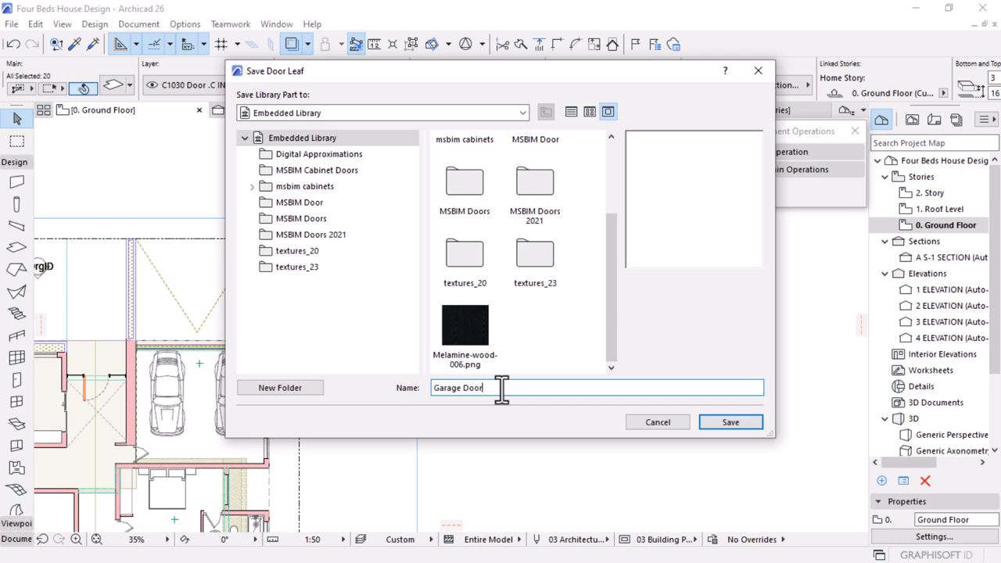
{"action": "left_click", "coordinate": [725, 423]}
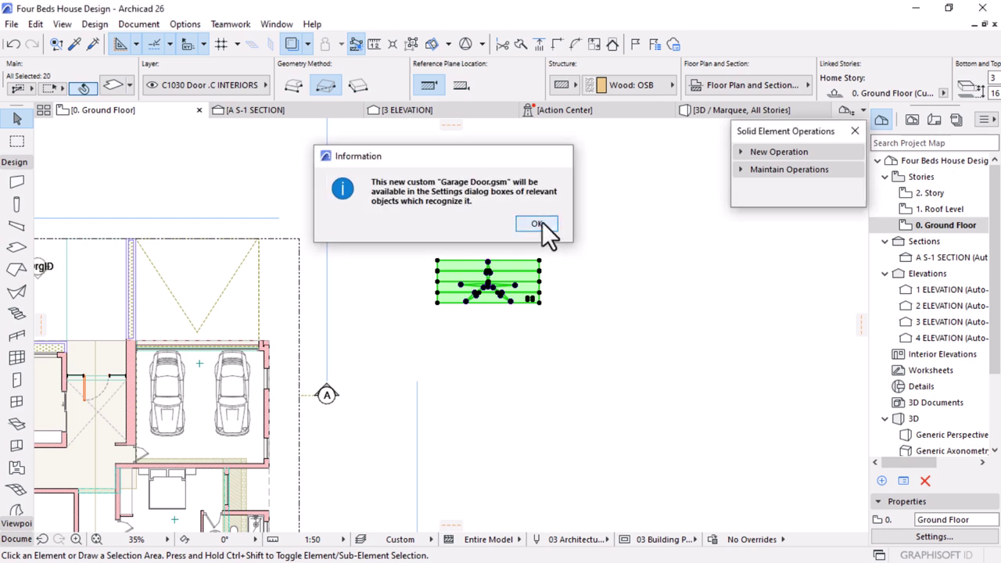
{"action": "left_click", "coordinate": [540, 223]}
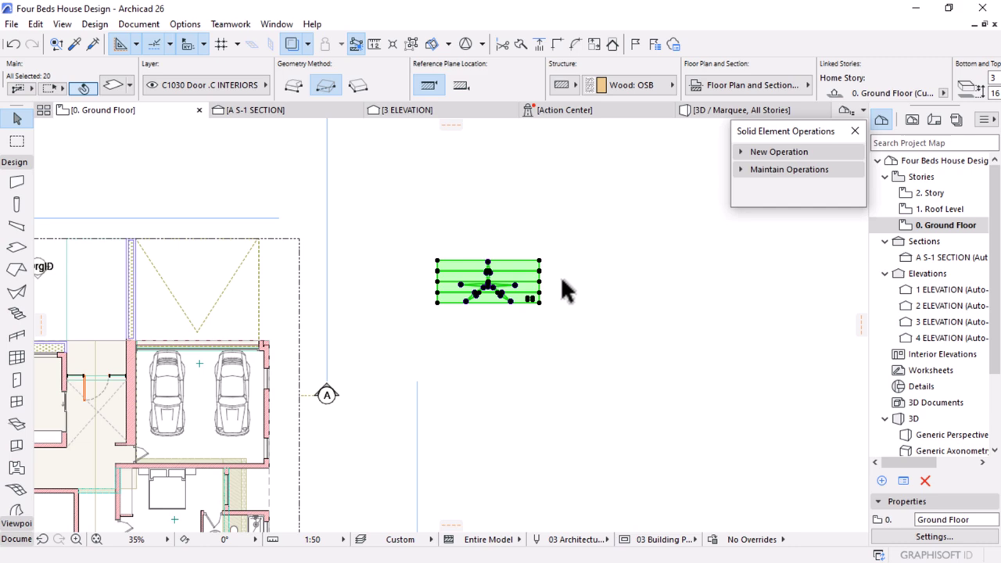
Delete the pasted door pattern elements beside the plot from the ground floor plan
{"action": "key", "text": "Delete"}
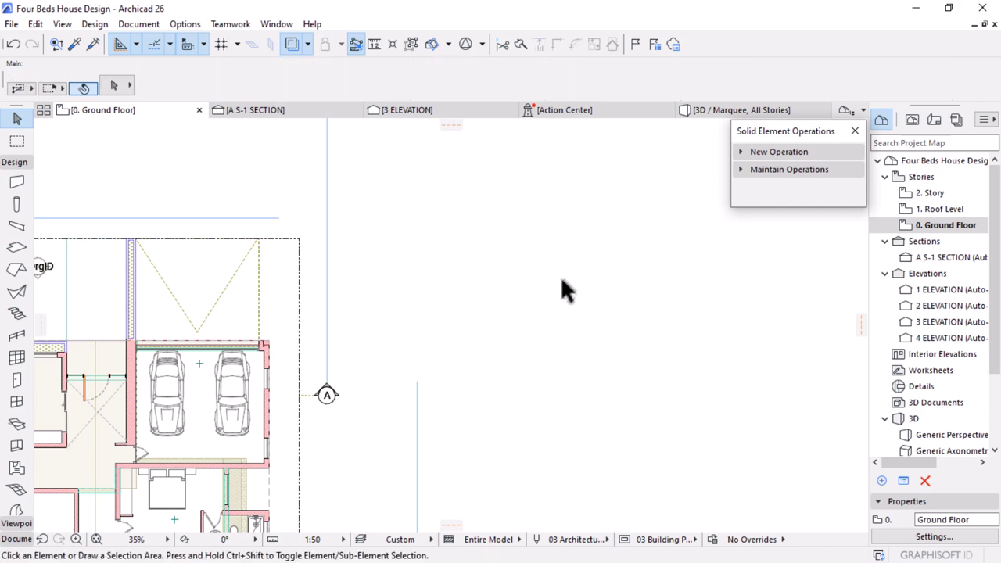
{"action": "scroll", "coordinate": [560, 276], "scroll_direction": "down", "scroll_amount": 3}
{"action": "scroll", "coordinate": [374, 308], "scroll_direction": "down", "scroll_amount": 3}
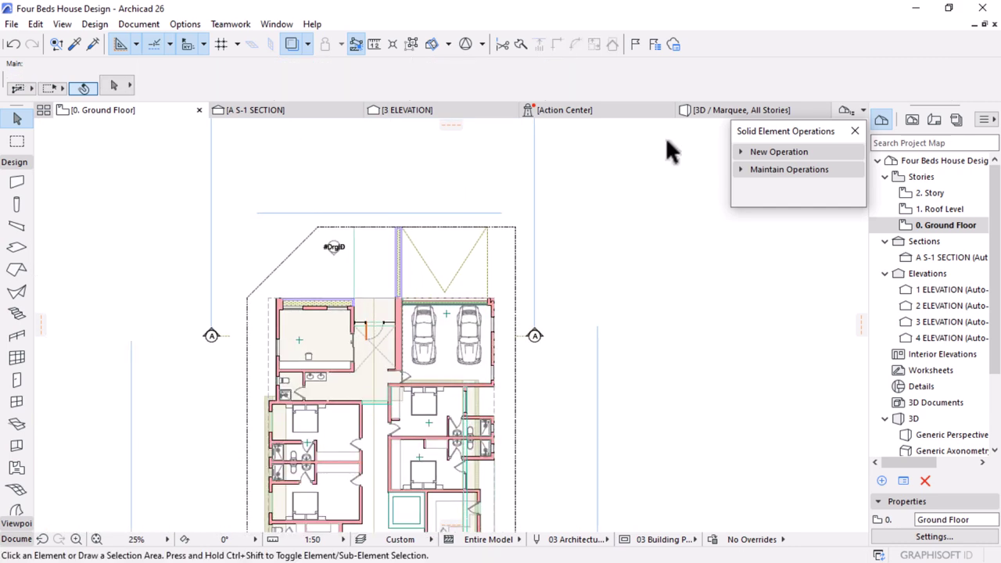
Show the front of the house in 3D and set the graphic override combination to Simplified Plan
{"action": "left_click", "coordinate": [709, 111]}
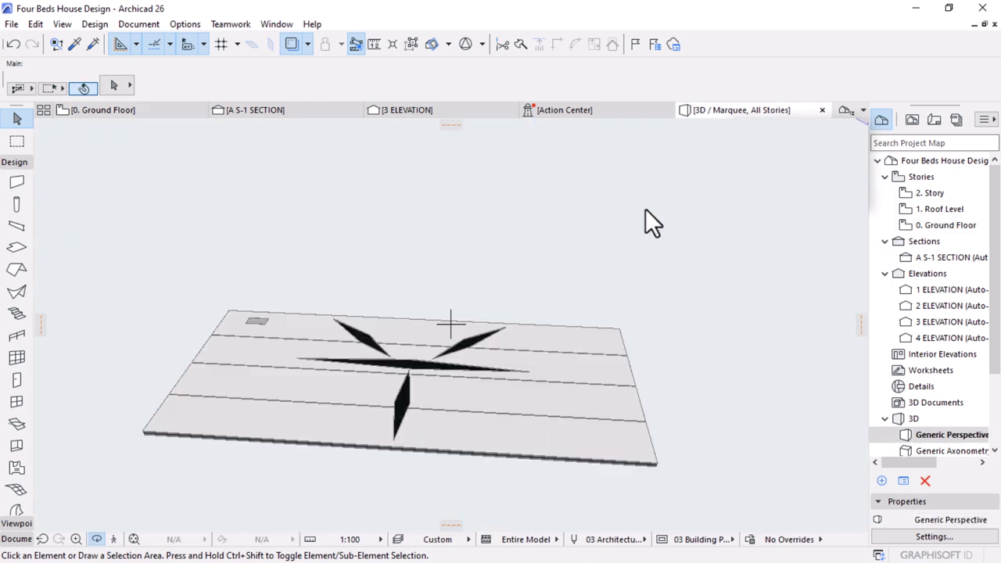
{"action": "middle_click_drag", "start_coordinate": [645, 209], "coordinate": [615, 279], "text": "shift"}
{"action": "scroll", "coordinate": [446, 322], "scroll_direction": "down", "scroll_amount": 5}
{"action": "middle_click_drag", "start_coordinate": [733, 277], "coordinate": [717, 219], "text": "shift"}
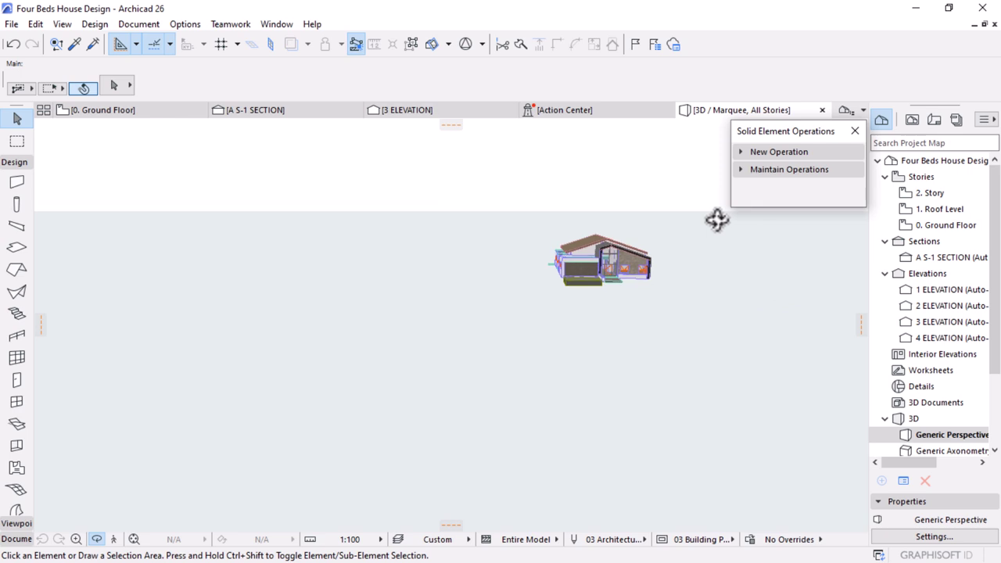
{"action": "scroll", "coordinate": [634, 254], "scroll_direction": "up", "scroll_amount": 5}
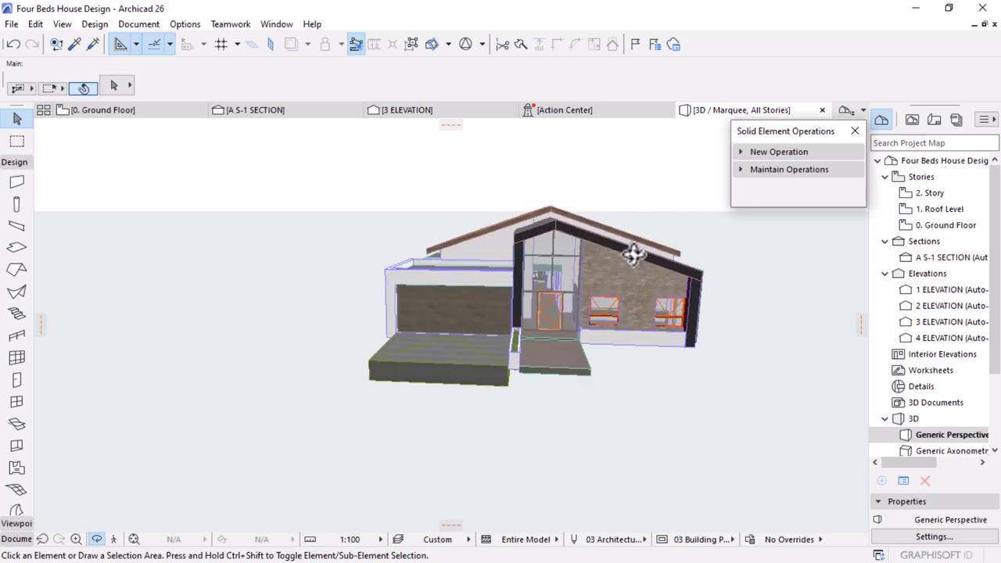
{"action": "double_click", "coordinate": [942, 433]}
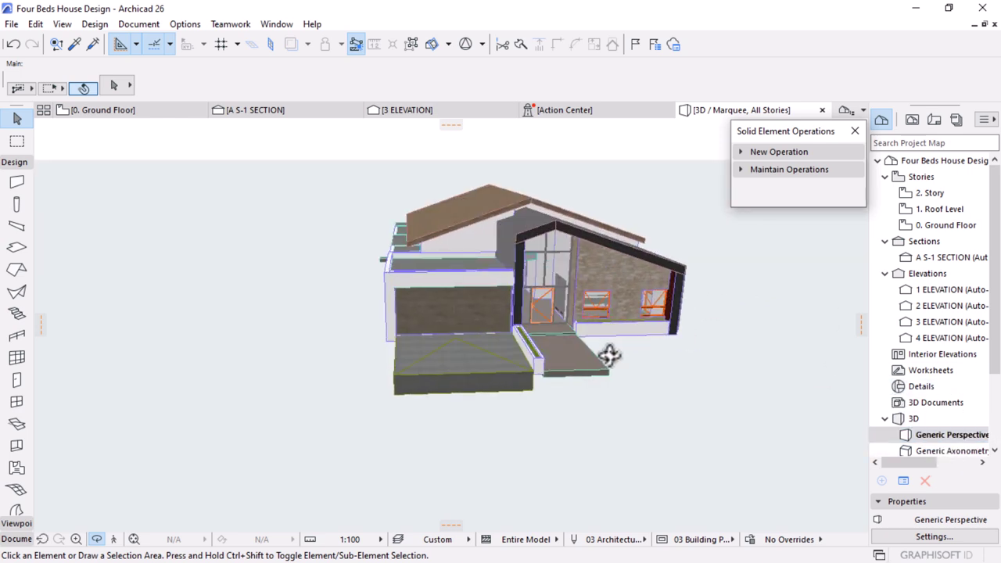
{"action": "left_click", "coordinate": [778, 539]}
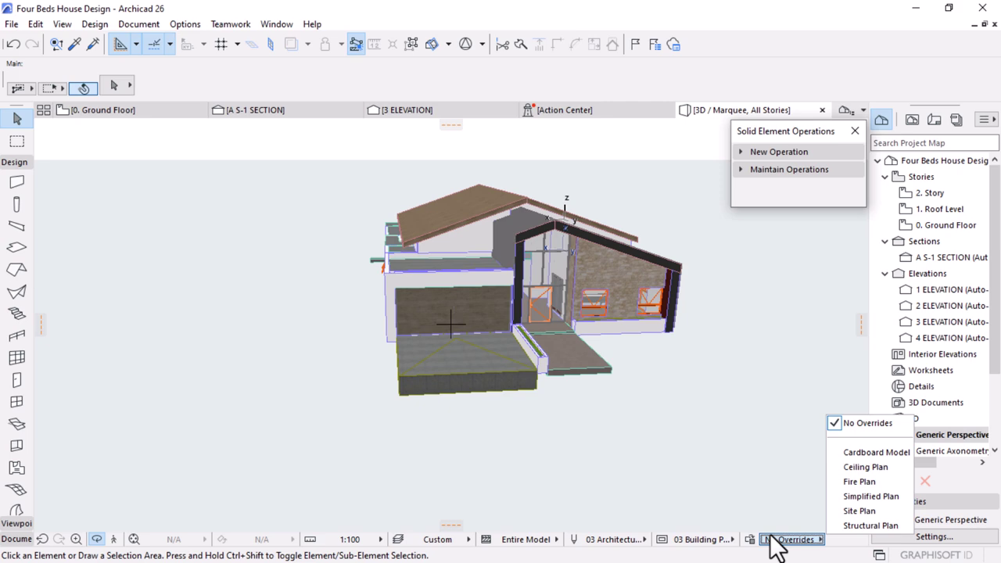
{"action": "left_click", "coordinate": [864, 493]}
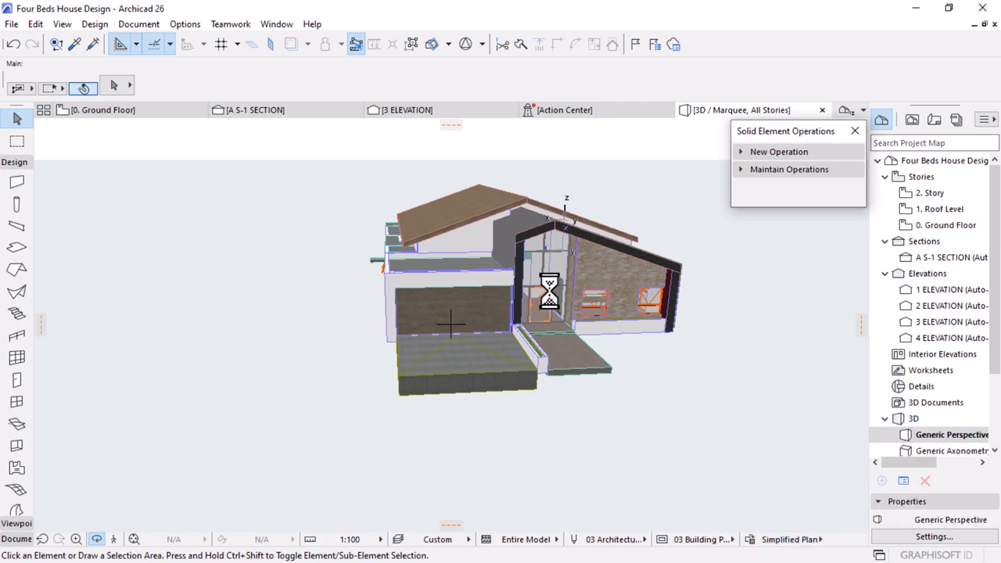
Select the garage door at the house front in 3D and open the Door Leaf page of its garage door settings
{"action": "scroll", "coordinate": [546, 266], "scroll_direction": "up", "scroll_amount": 2}
{"action": "left_click_drag", "start_coordinate": [545, 267], "coordinate": [511, 317]}
{"action": "scroll", "coordinate": [464, 298], "scroll_direction": "up", "scroll_amount": 2}
{"action": "scroll", "coordinate": [390, 328], "scroll_direction": "up", "scroll_amount": 1}
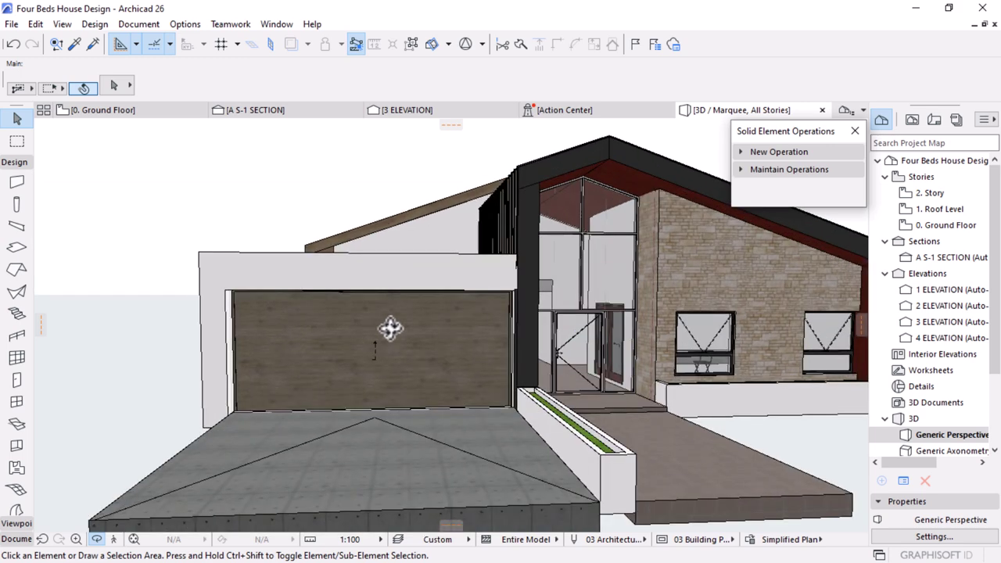
{"action": "left_click", "coordinate": [285, 337]}
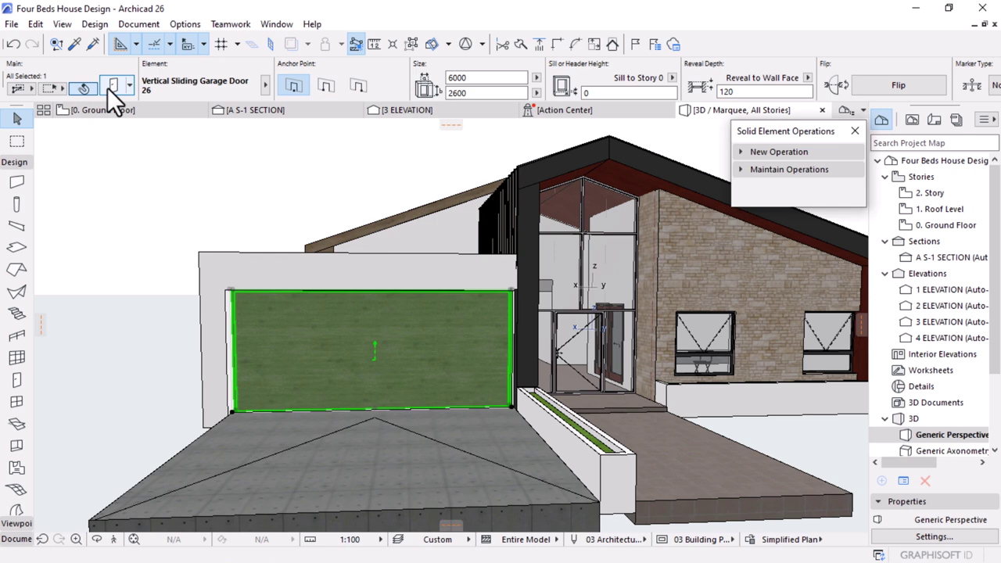
{"action": "left_click", "coordinate": [109, 86]}
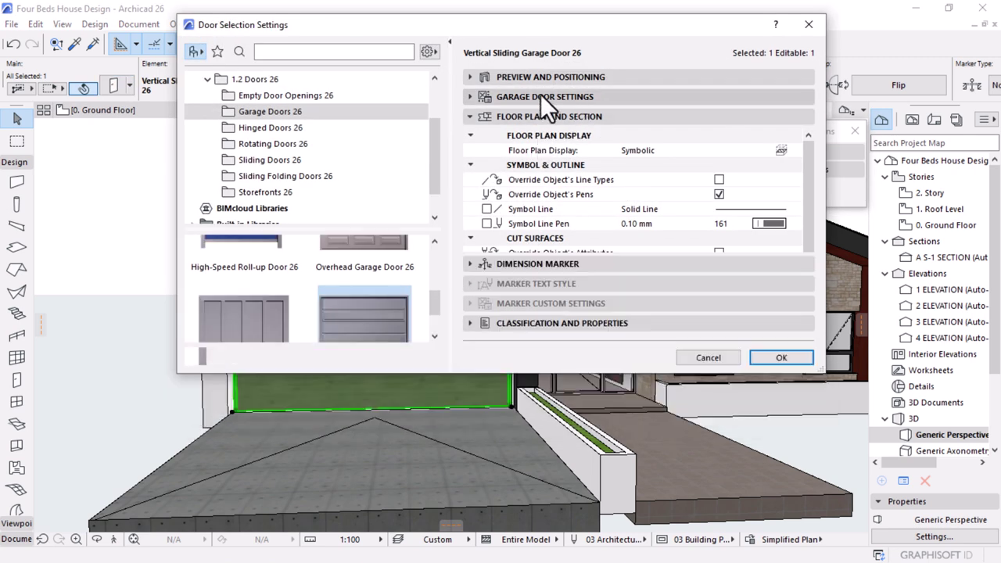
{"action": "left_click", "coordinate": [540, 95]}
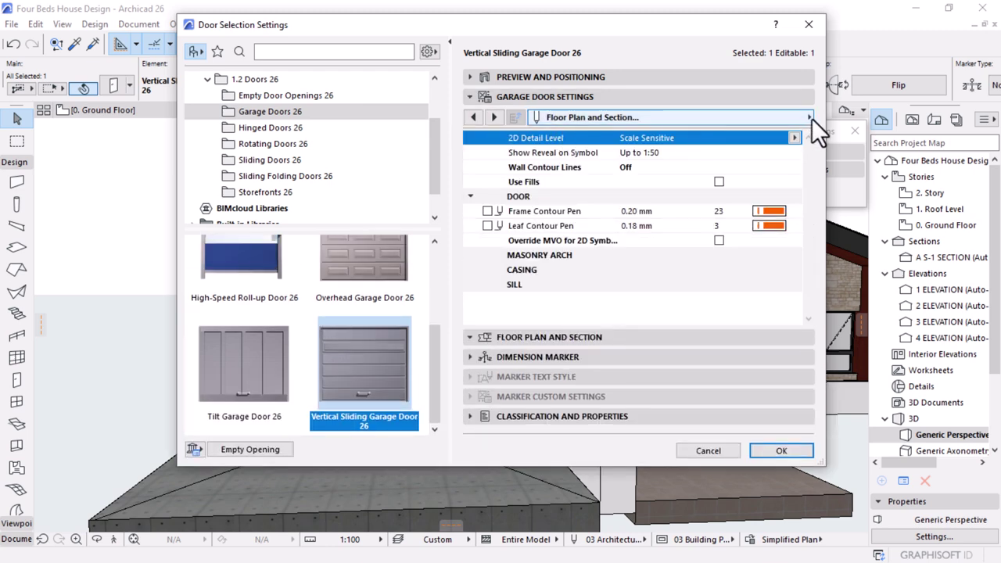
{"action": "left_click", "coordinate": [812, 118]}
{"action": "left_click", "coordinate": [874, 166]}
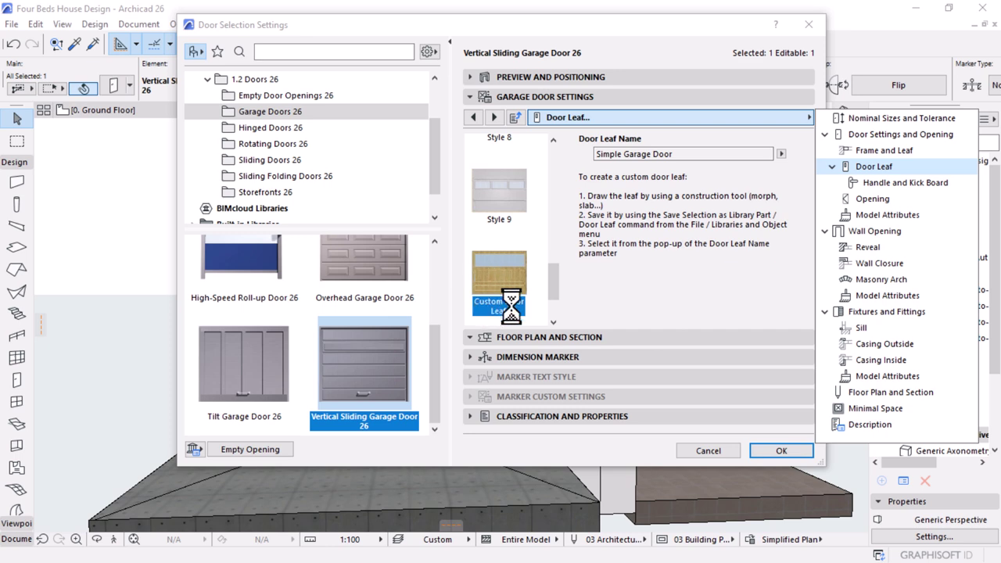
Set the garage door's custom door leaf to the saved Garage Door leaf and apply it to the door
{"action": "scroll", "coordinate": [501, 263], "scroll_direction": "down", "scroll_amount": 2}
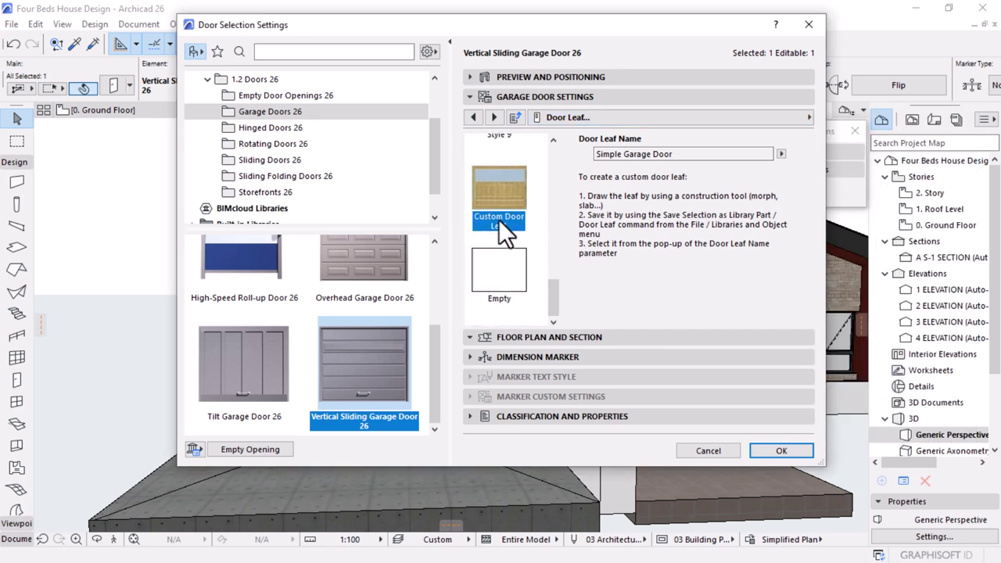
{"action": "left_click", "coordinate": [781, 153]}
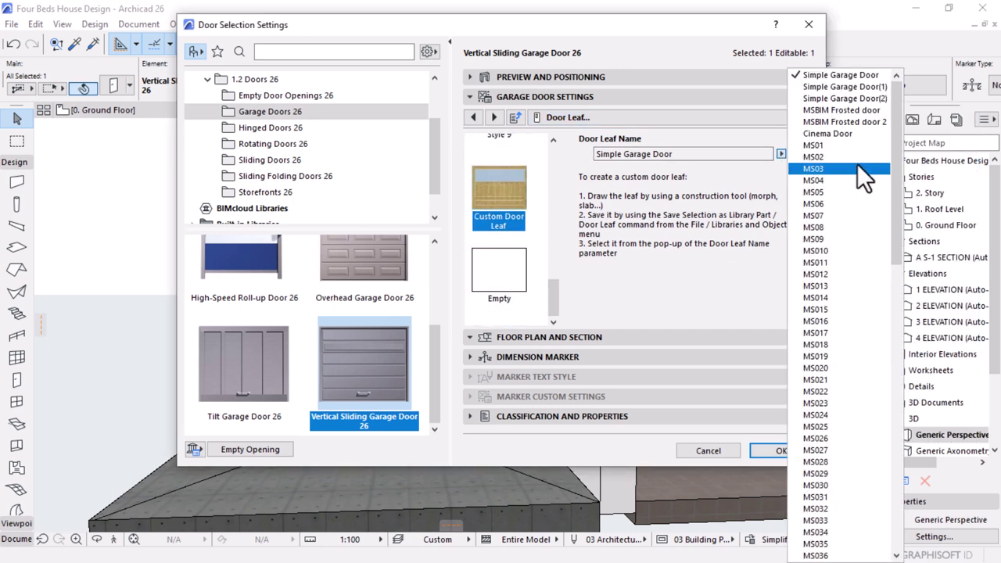
{"action": "left_click_drag", "start_coordinate": [897, 135], "coordinate": [883, 470]}
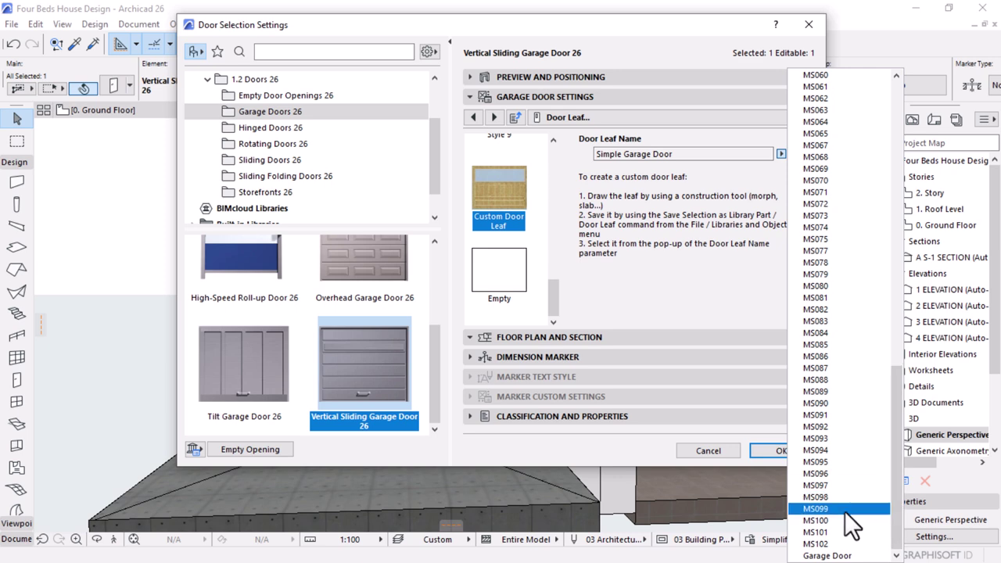
{"action": "left_click", "coordinate": [826, 555]}
{"action": "scroll", "coordinate": [508, 233], "scroll_direction": "up", "scroll_amount": 1}
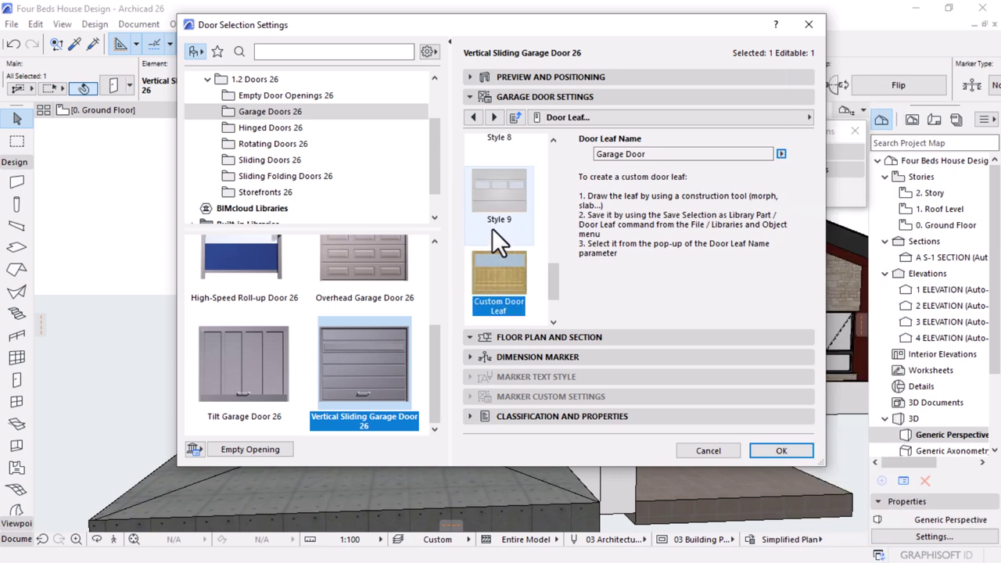
{"action": "left_click", "coordinate": [782, 450]}
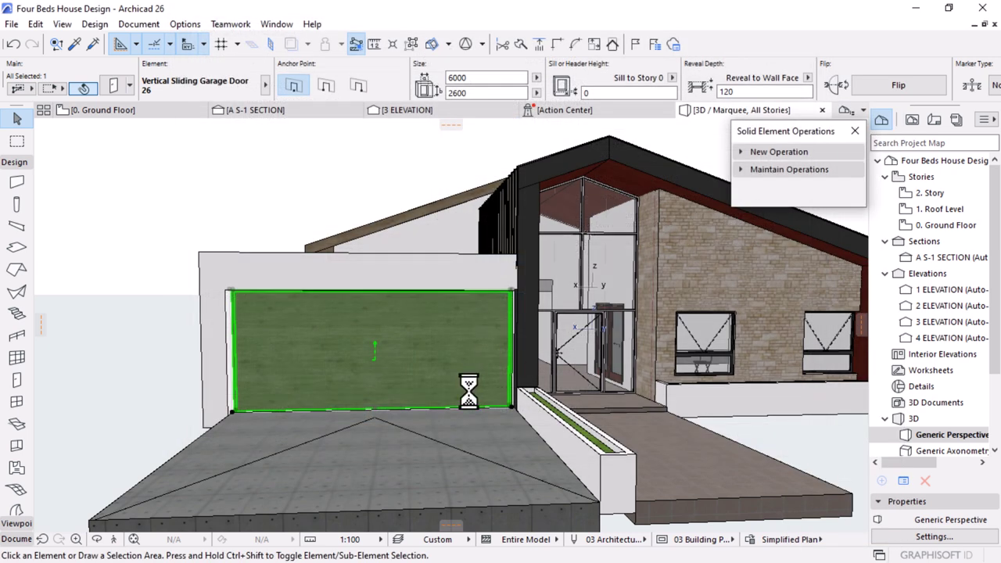
{"action": "left_click", "coordinate": [291, 236]}
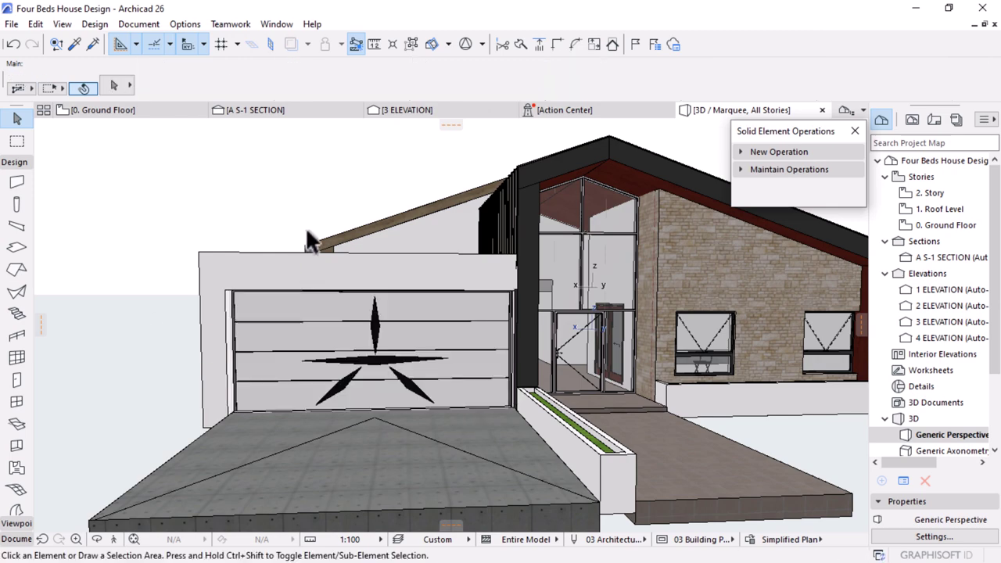
Select both sloping Timber - Roof planes of the main gable roof in 3D
{"action": "scroll", "coordinate": [190, 238], "scroll_direction": "down", "scroll_amount": 5}
{"action": "middle_click_drag", "start_coordinate": [422, 301], "coordinate": [353, 351], "text": "shift"}
{"action": "scroll", "coordinate": [375, 353], "scroll_direction": "up", "scroll_amount": 5}
{"action": "scroll", "coordinate": [403, 344], "scroll_direction": "down", "scroll_amount": 2}
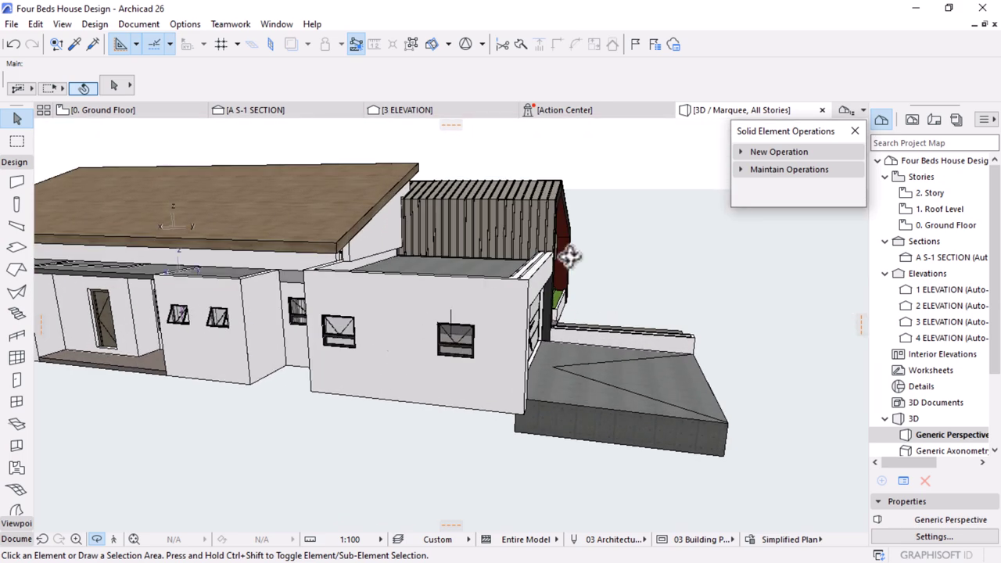
{"action": "scroll", "coordinate": [583, 270], "scroll_direction": "down", "scroll_amount": 3}
{"action": "middle_click_drag", "start_coordinate": [594, 284], "coordinate": [334, 359], "text": "shift"}
{"action": "scroll", "coordinate": [465, 268], "scroll_direction": "up", "scroll_amount": 4}
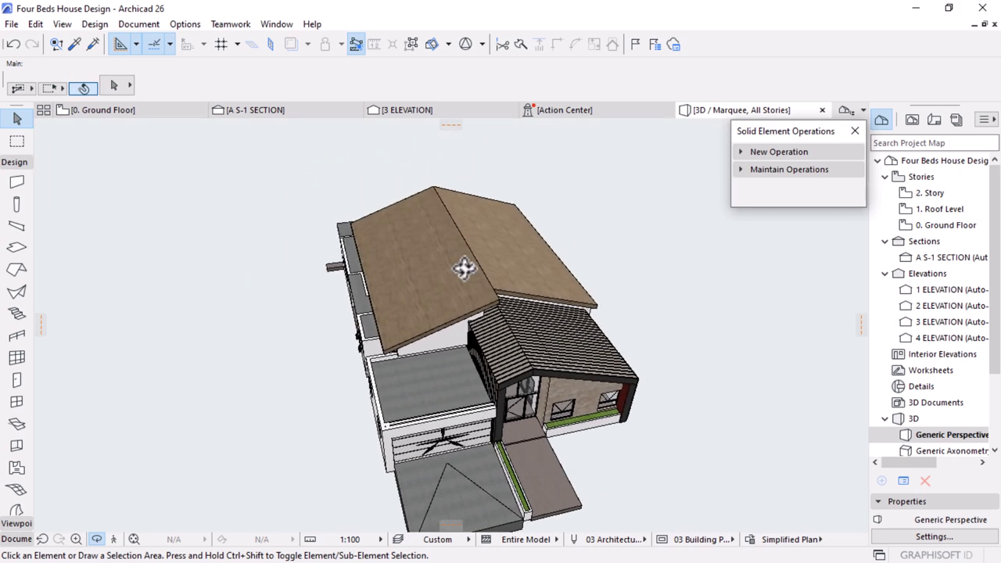
{"action": "left_click", "coordinate": [415, 332]}
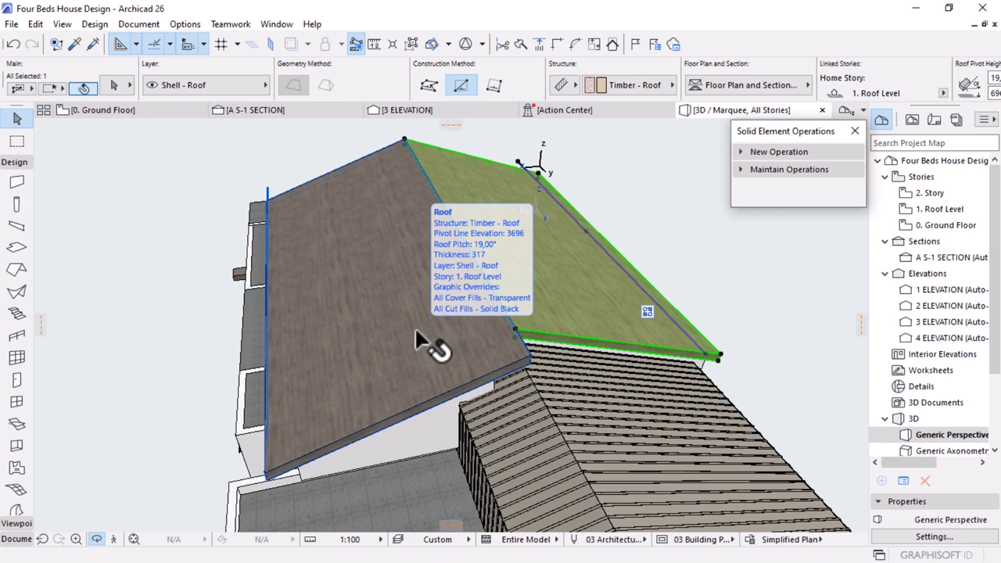
{"action": "left_click", "coordinate": [414, 326], "text": "shift"}
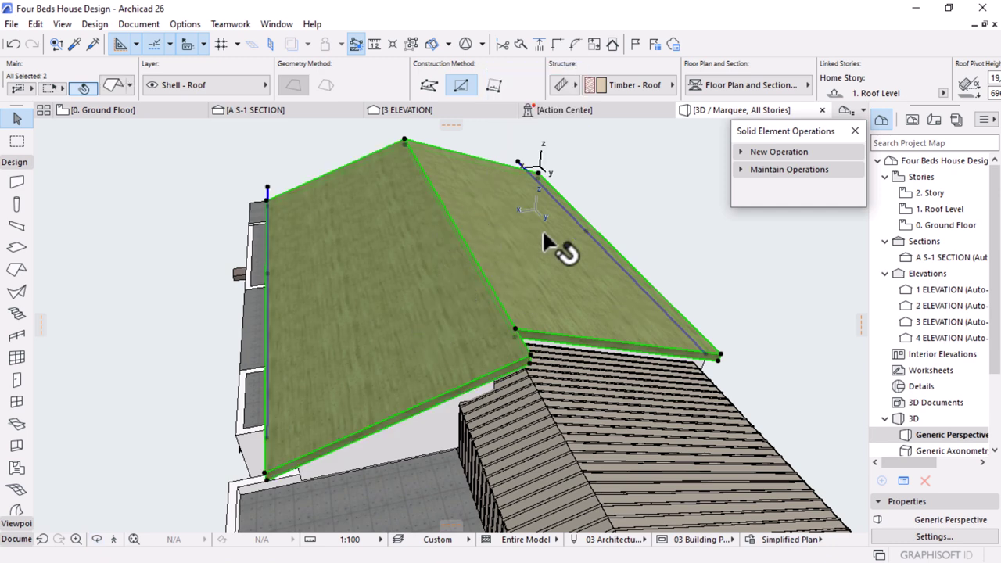
Check the Linked Libraries for roof accessory objects that can be used on the selected roofs
{"action": "left_click", "coordinate": [93, 24]}
{"action": "mouse_move", "coordinate": [141, 363]}
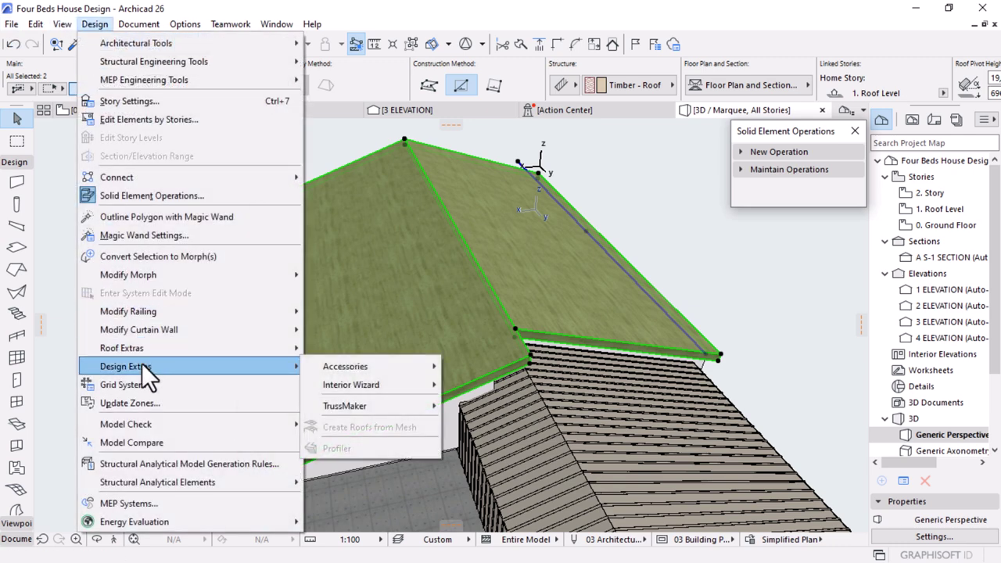
{"action": "mouse_move", "coordinate": [400, 365]}
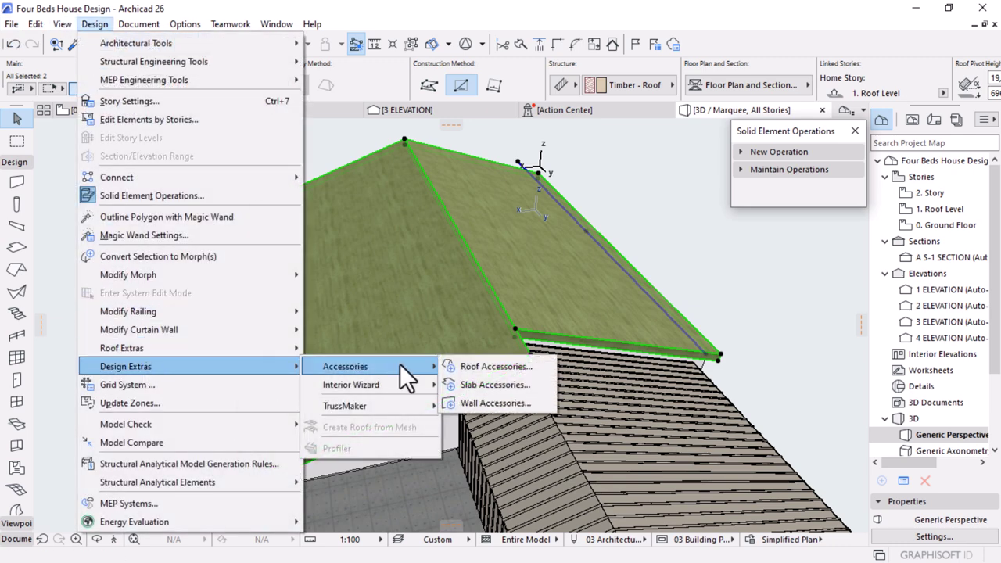
{"action": "left_click", "coordinate": [483, 367]}
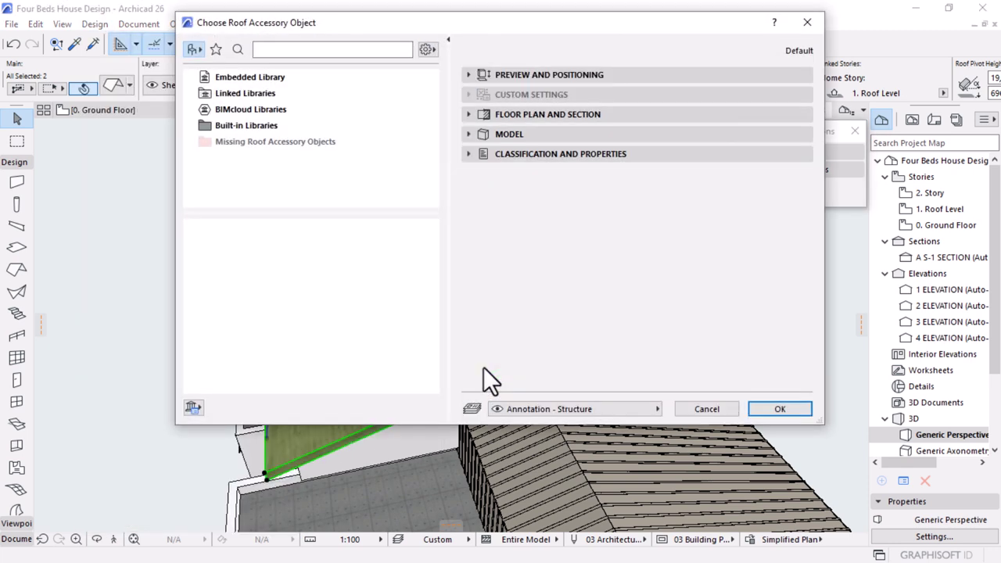
{"action": "left_click", "coordinate": [236, 94]}
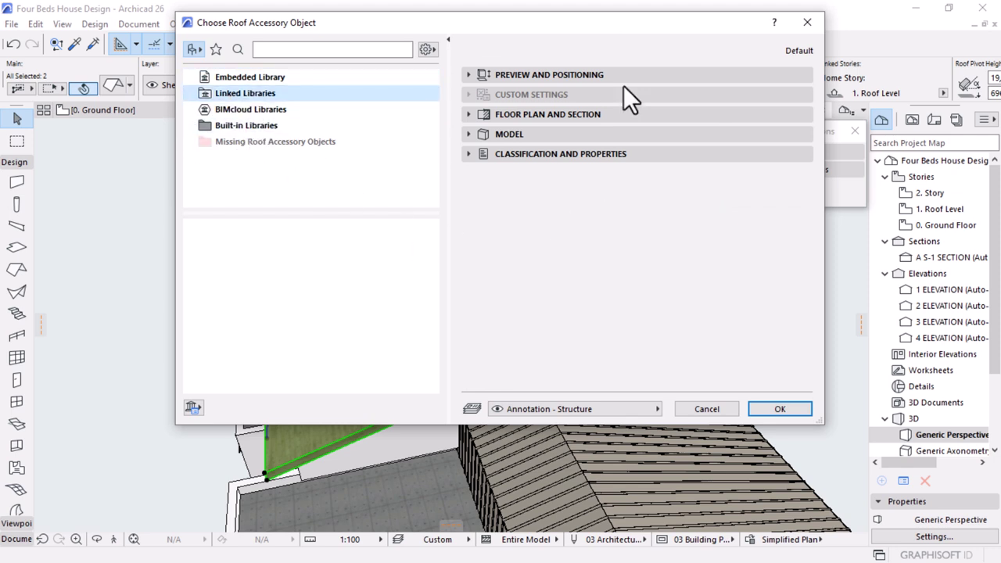
{"action": "left_click", "coordinate": [800, 25]}
Open the Library Manager and browse to Program Files on Local Disk (C:) for a library to add
{"action": "left_click", "coordinate": [12, 23]}
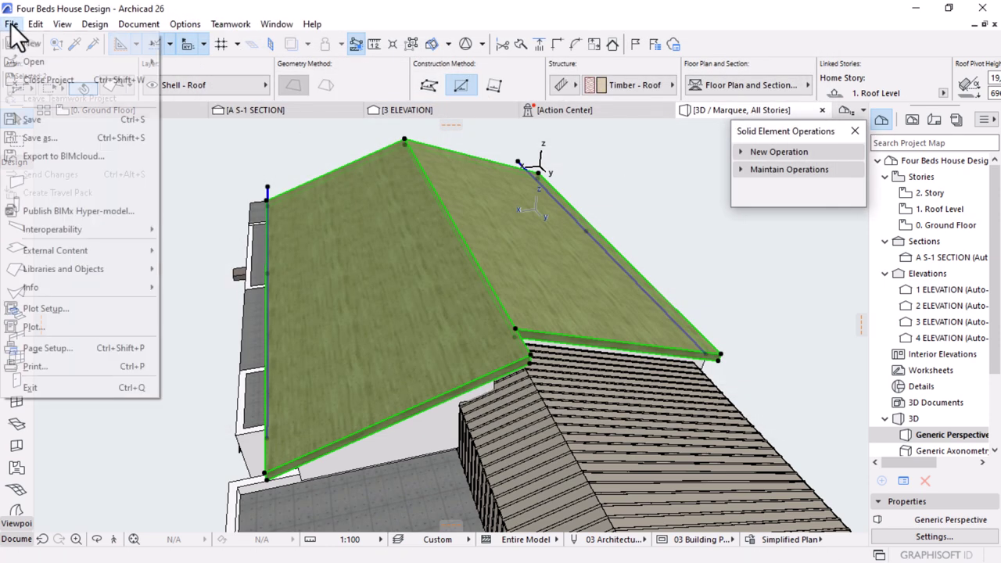
{"action": "mouse_move", "coordinate": [63, 274]}
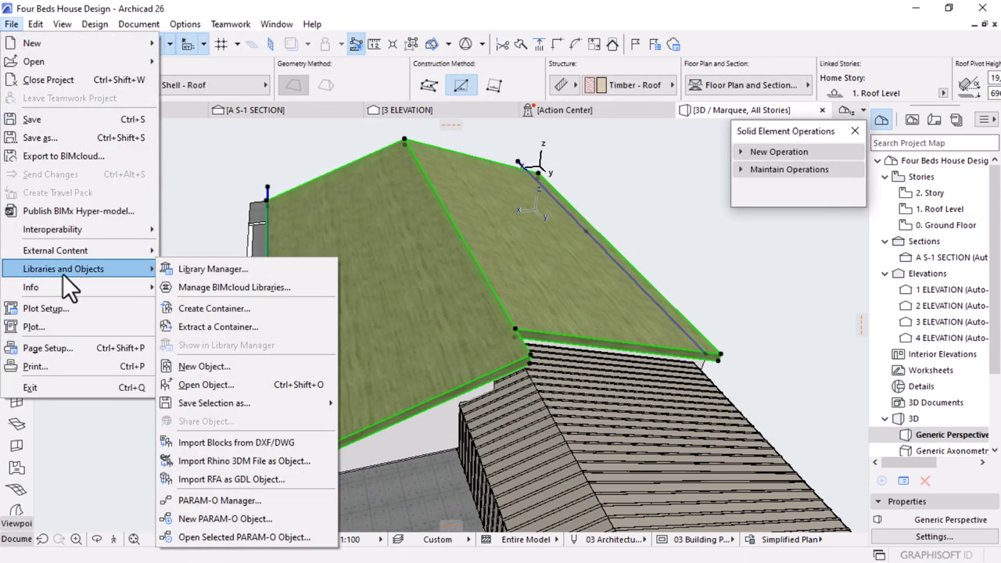
{"action": "left_click", "coordinate": [208, 270]}
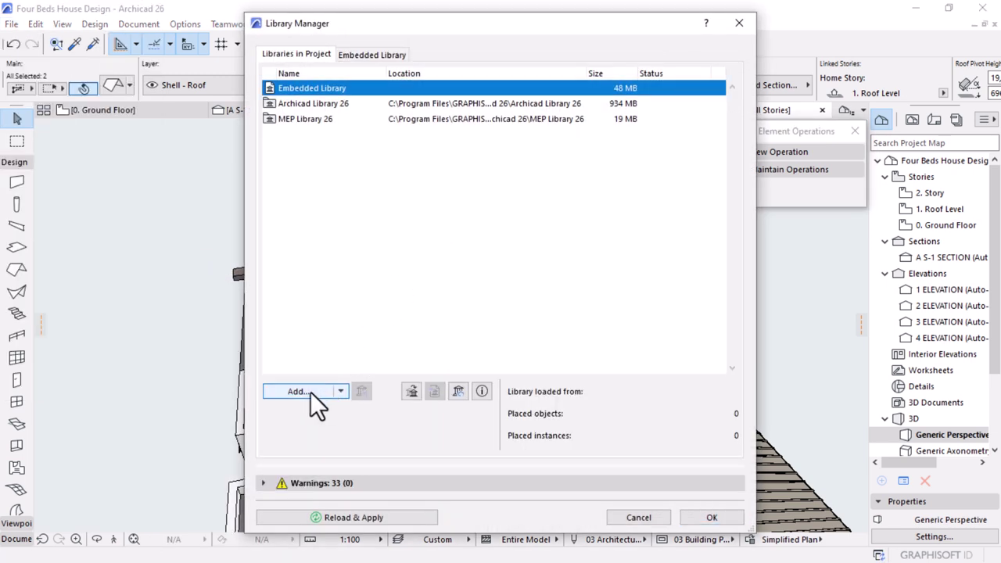
{"action": "left_click", "coordinate": [311, 392]}
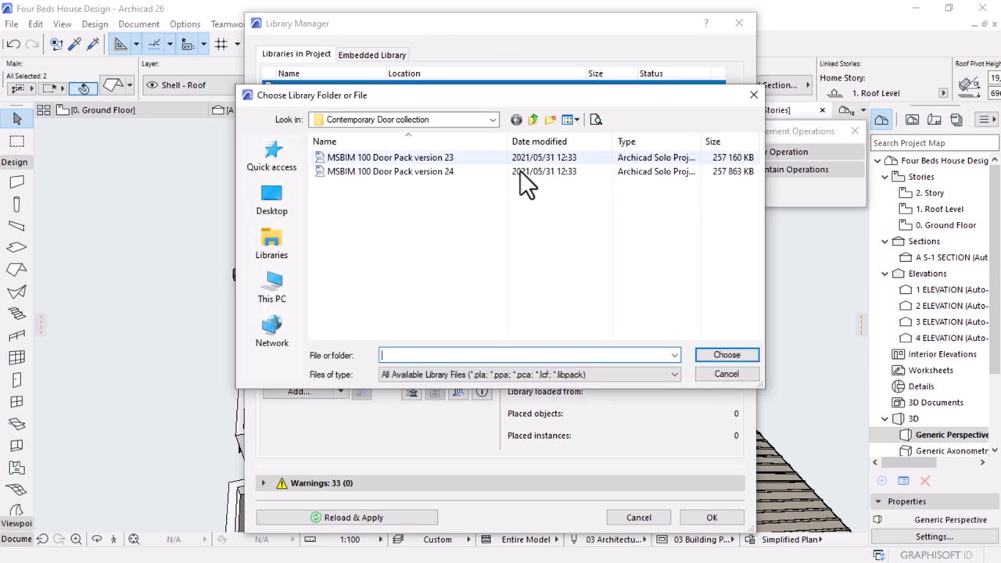
{"action": "left_click", "coordinate": [276, 272]}
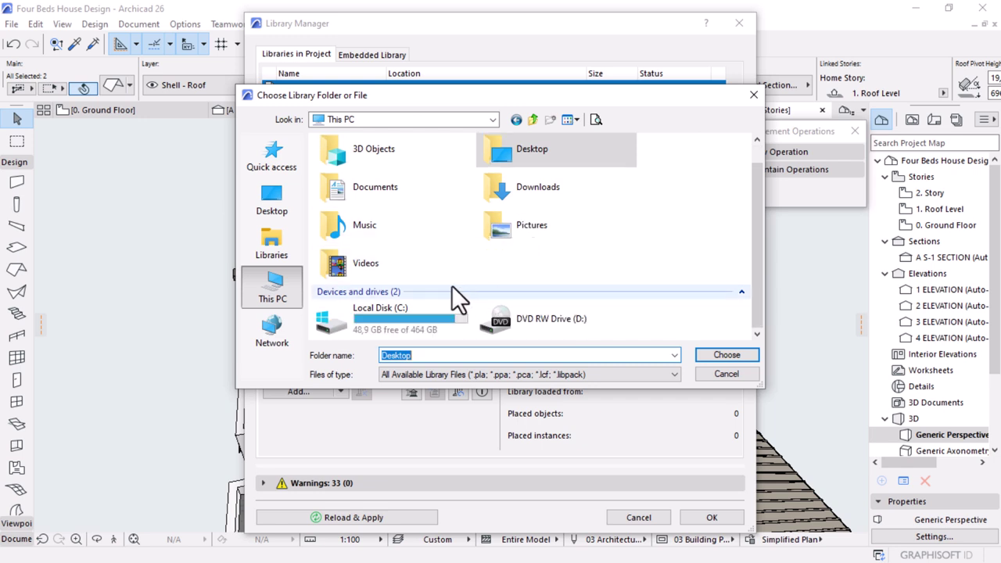
{"action": "double_click", "coordinate": [397, 326]}
{"action": "double_click", "coordinate": [349, 201]}
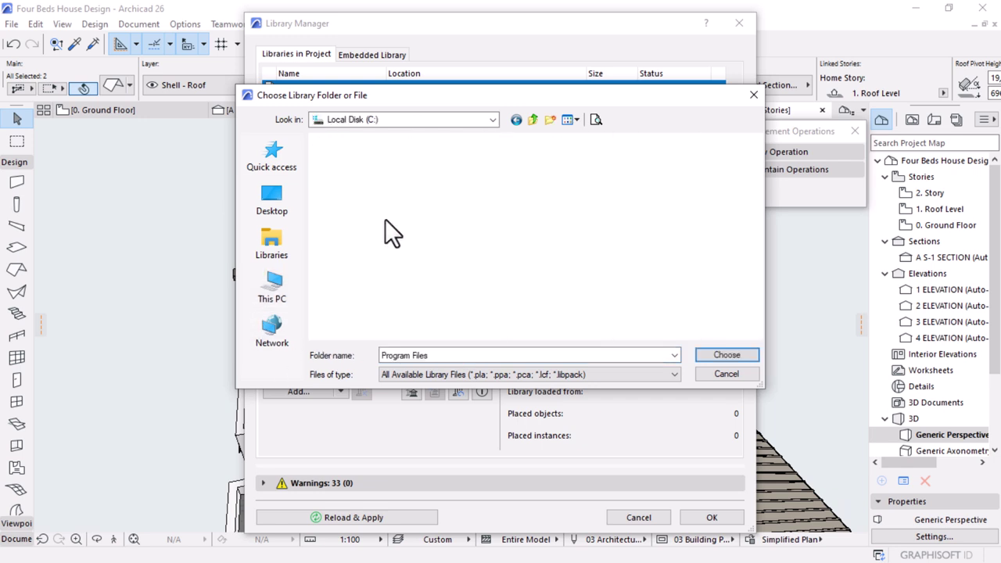
Add Accessories Library 26 from the GRAPHISOFT Archicad 26 folder to the project's libraries and apply the change
{"action": "scroll", "coordinate": [401, 237], "scroll_direction": "down", "scroll_amount": 3}
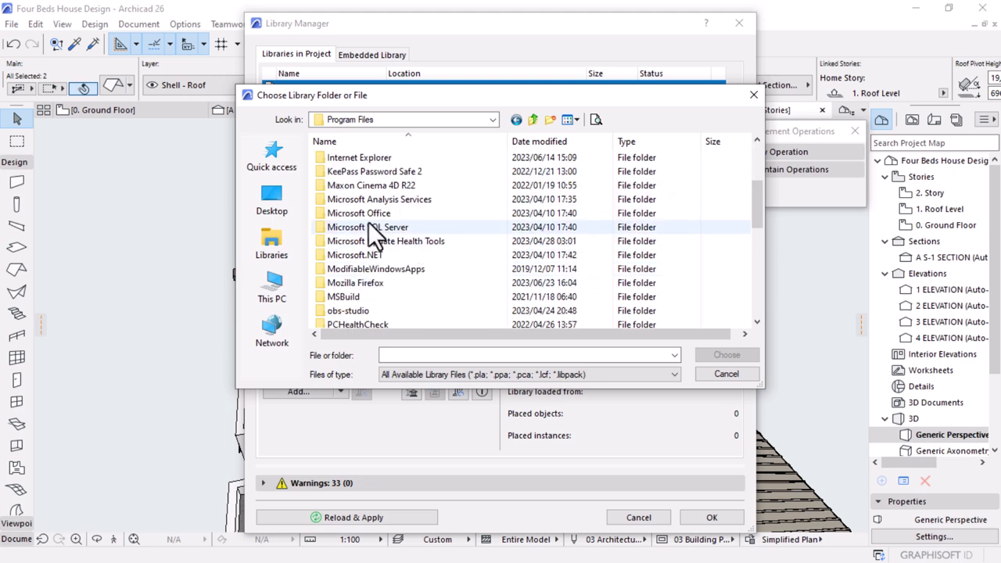
{"action": "scroll", "coordinate": [369, 227], "scroll_direction": "up", "scroll_amount": 2}
{"action": "left_click", "coordinate": [332, 229]}
{"action": "double_click", "coordinate": [332, 229]}
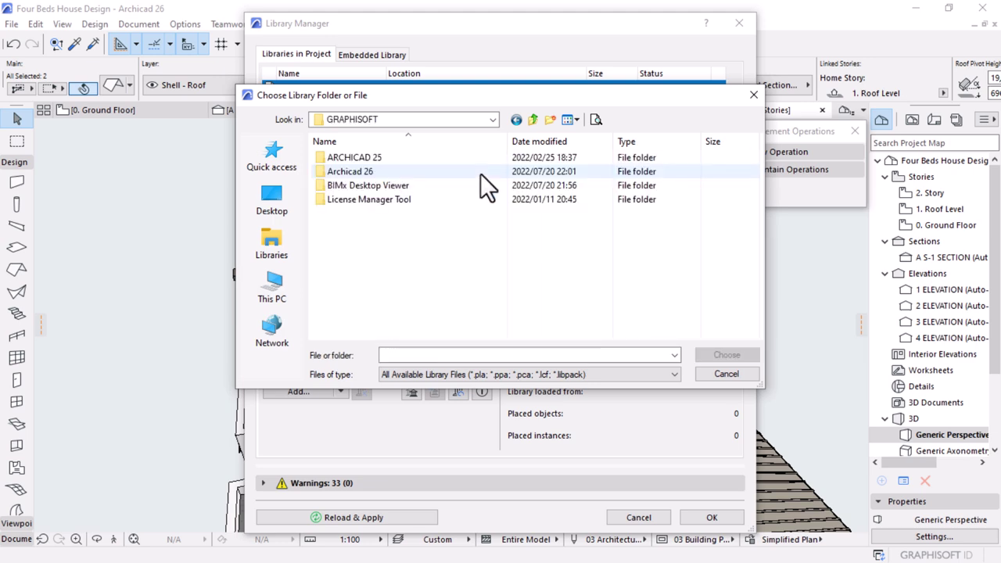
{"action": "left_click", "coordinate": [344, 171]}
{"action": "double_click", "coordinate": [344, 171]}
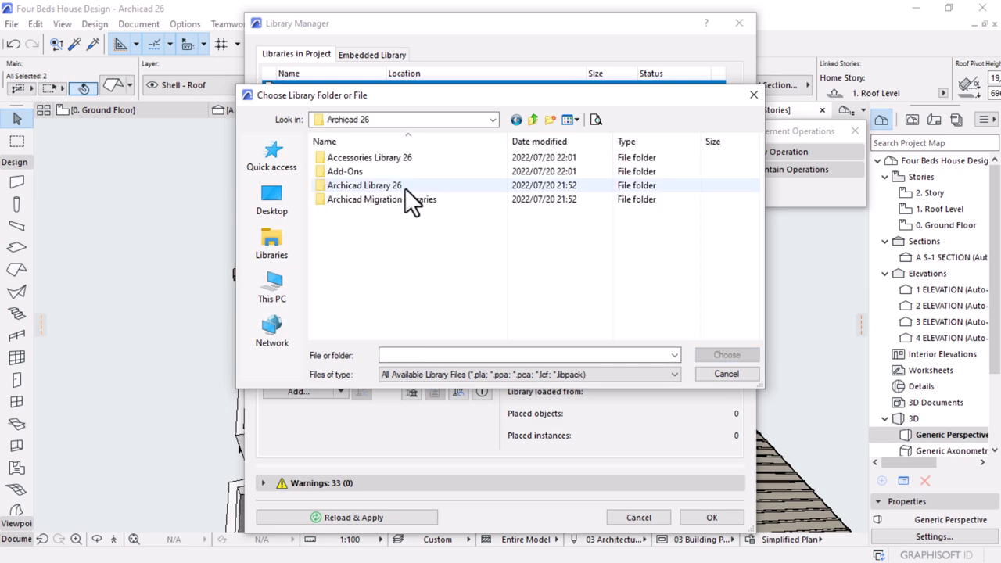
{"action": "left_click", "coordinate": [368, 158]}
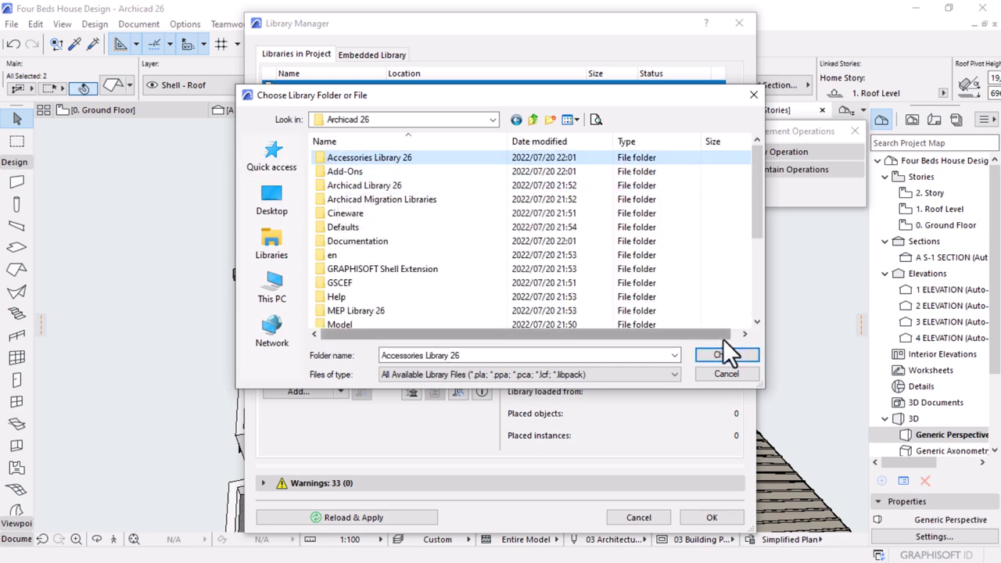
{"action": "left_click", "coordinate": [708, 355]}
{"action": "left_click", "coordinate": [709, 518]}
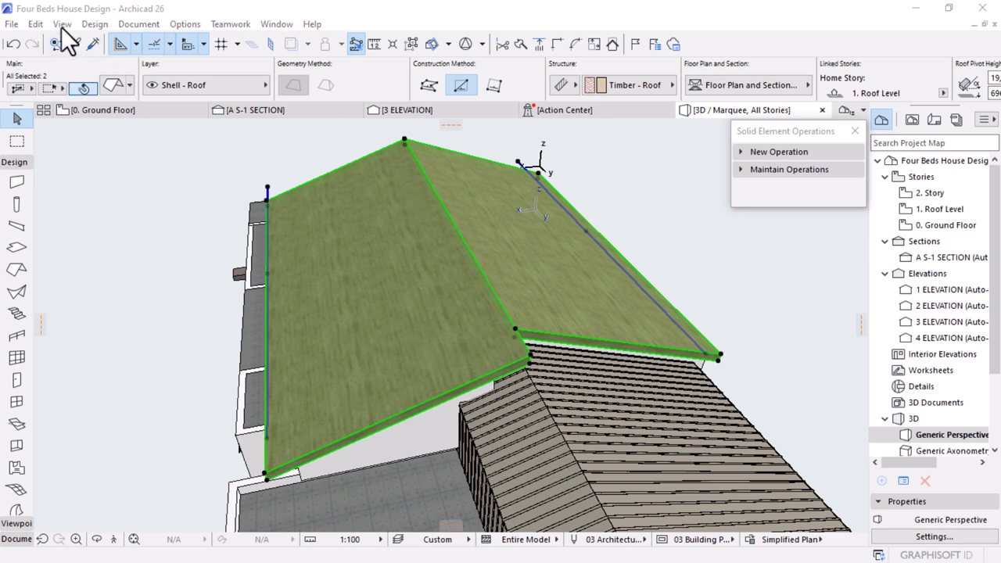
Start a roof accessory for the selected roofs using Roof Surfacer 26 from Accessories Library 26
{"action": "left_click", "coordinate": [94, 24]}
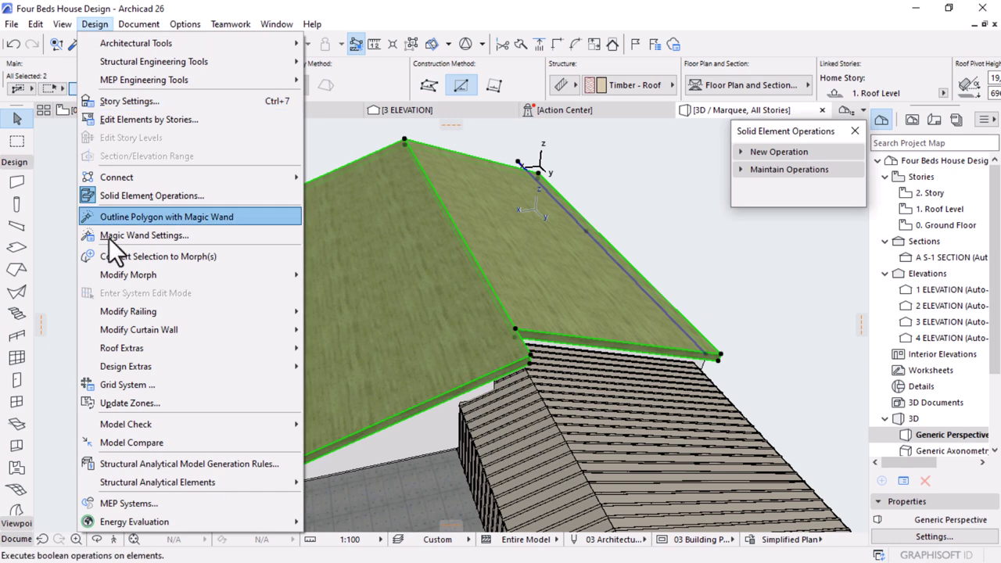
{"action": "mouse_move", "coordinate": [158, 348]}
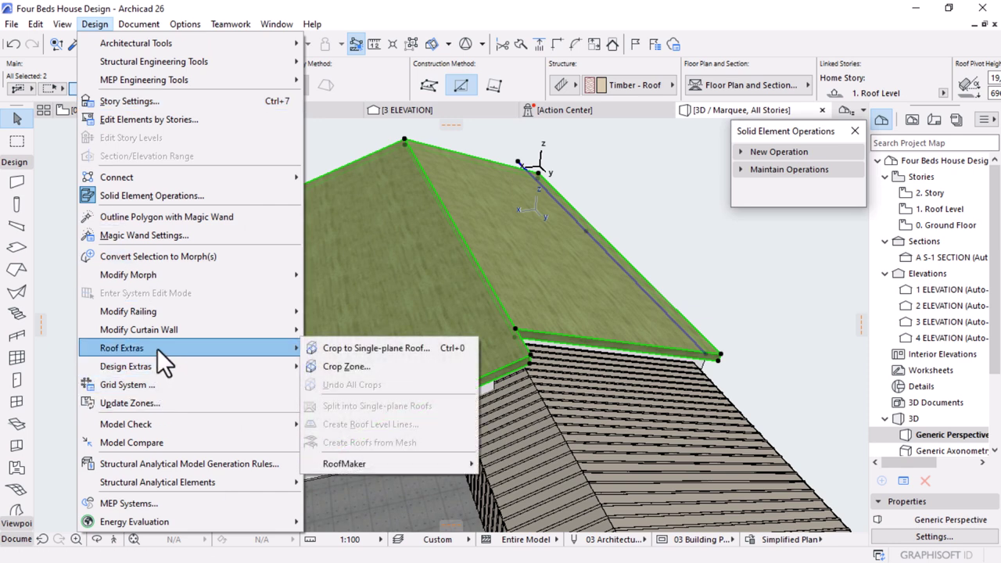
{"action": "mouse_move", "coordinate": [153, 368]}
{"action": "mouse_move", "coordinate": [391, 367]}
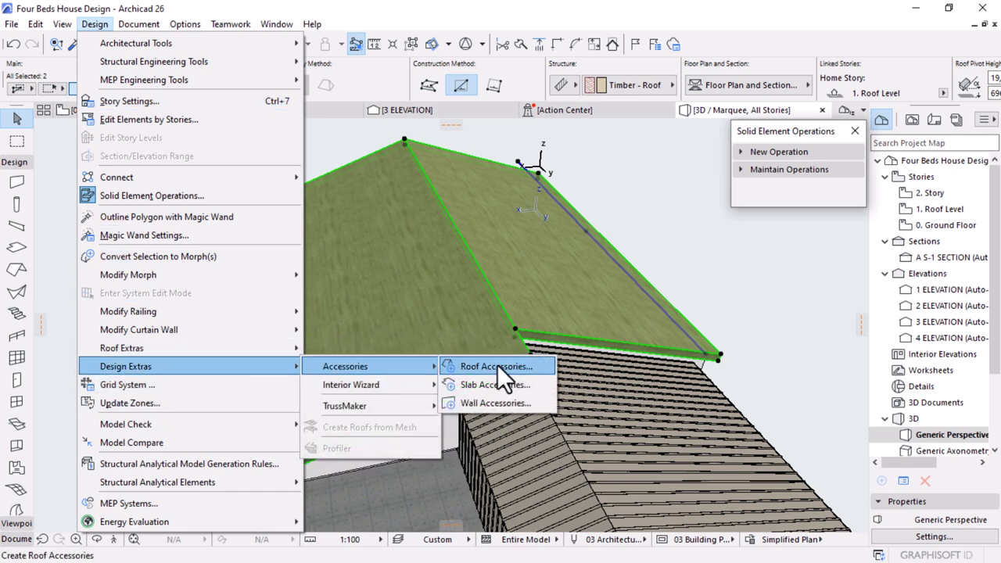
{"action": "left_click", "coordinate": [497, 366]}
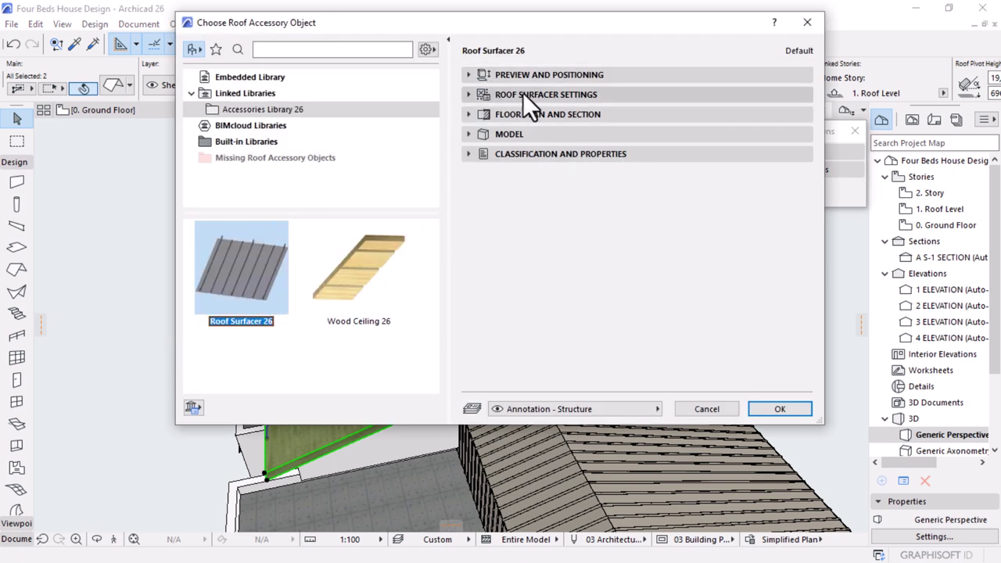
Set the roof surfacer to Italian Tiles with a Detailed 3D detail level and the Background fill type
{"action": "left_click", "coordinate": [499, 94]}
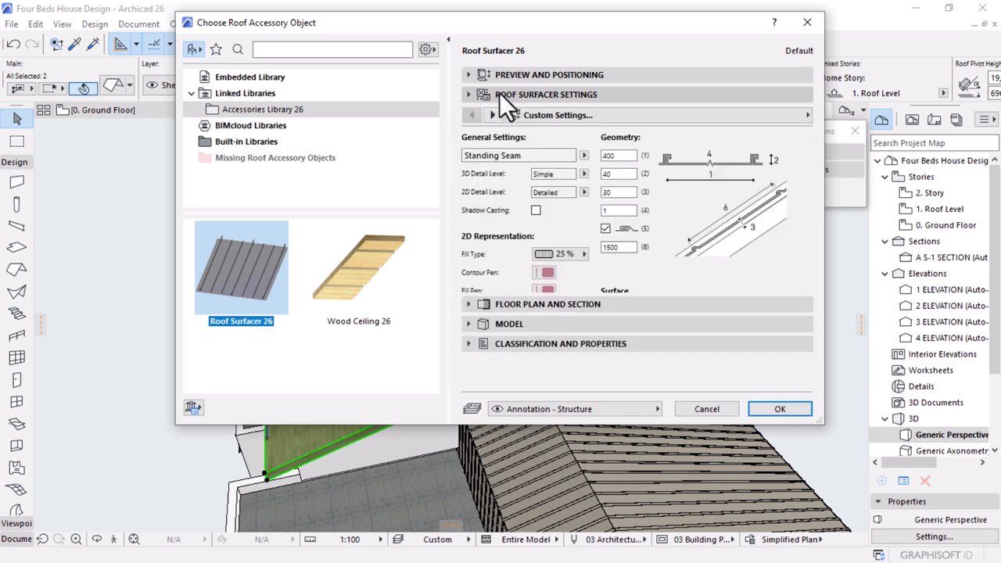
{"action": "left_click", "coordinate": [583, 154]}
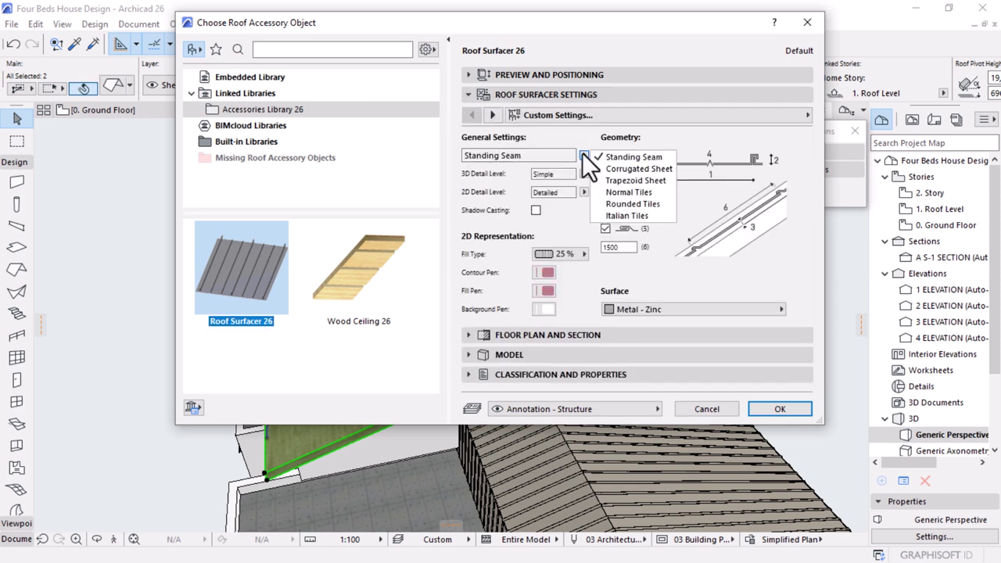
{"action": "left_click", "coordinate": [637, 214]}
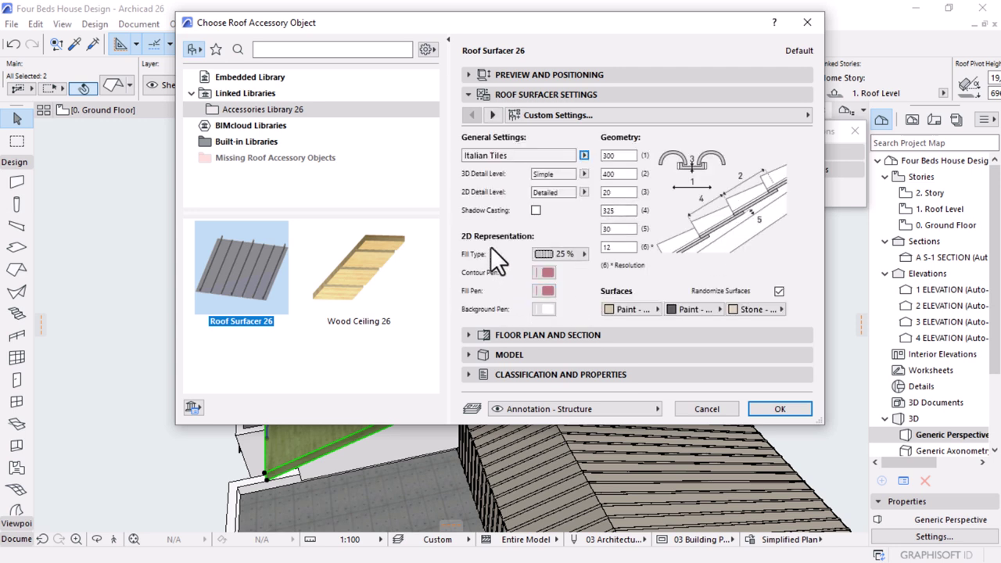
{"action": "left_click", "coordinate": [583, 173]}
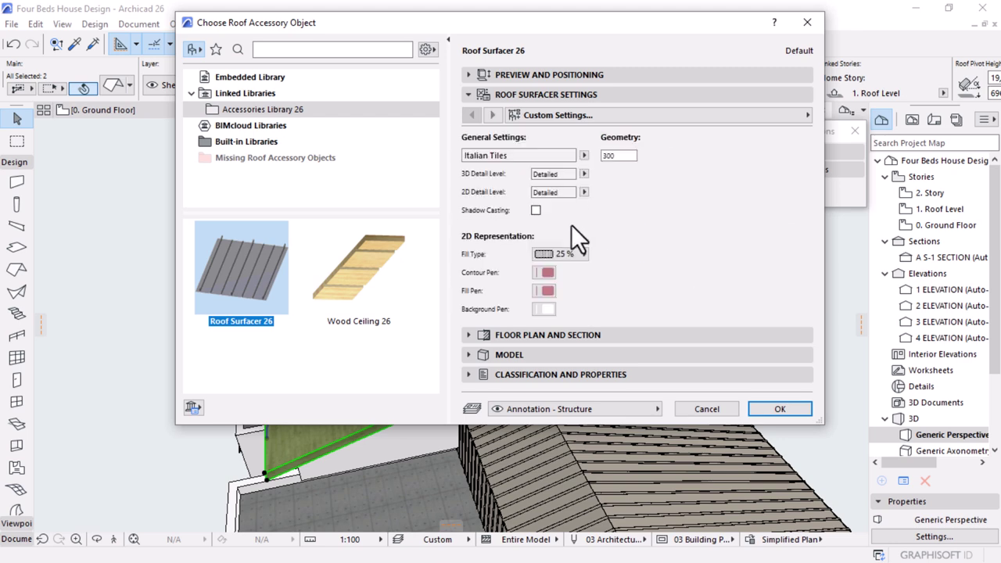
{"action": "left_click", "coordinate": [562, 254]}
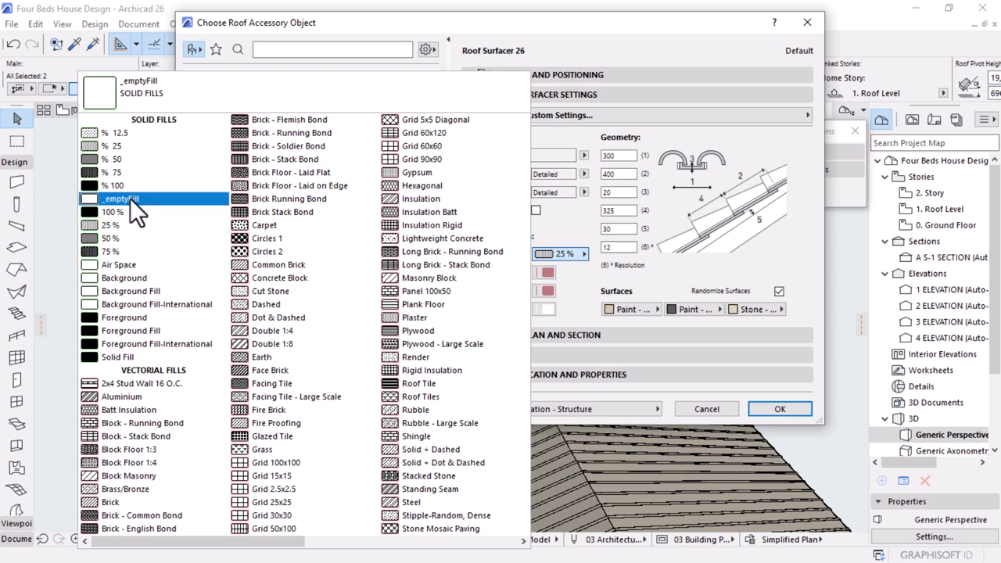
{"action": "left_click", "coordinate": [115, 276]}
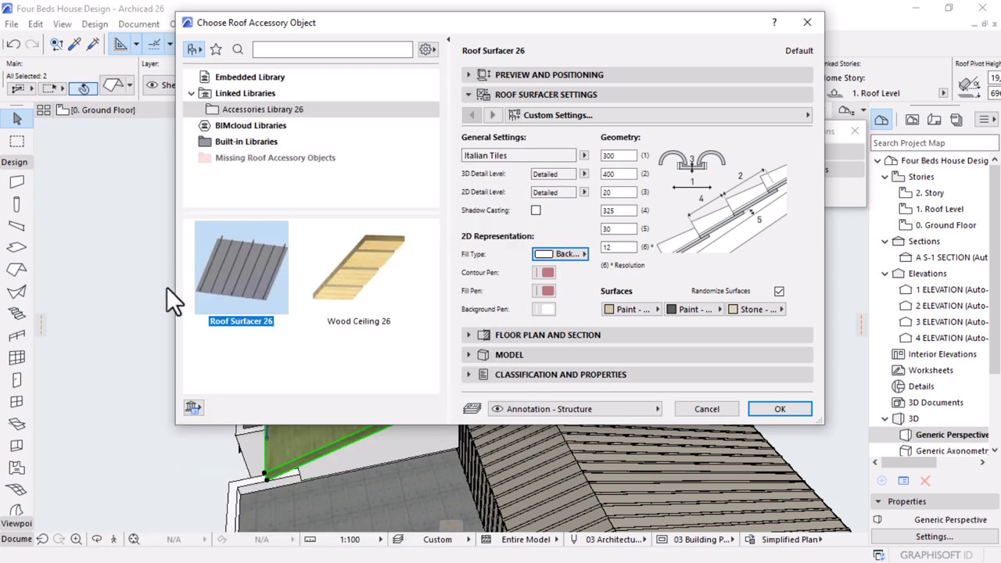
Set the roof surfacer's background pen to the window background, its fill pen to grey and its contour pen to black
{"action": "left_click", "coordinate": [543, 309]}
{"action": "left_click", "coordinate": [732, 423]}
{"action": "left_click", "coordinate": [543, 290]}
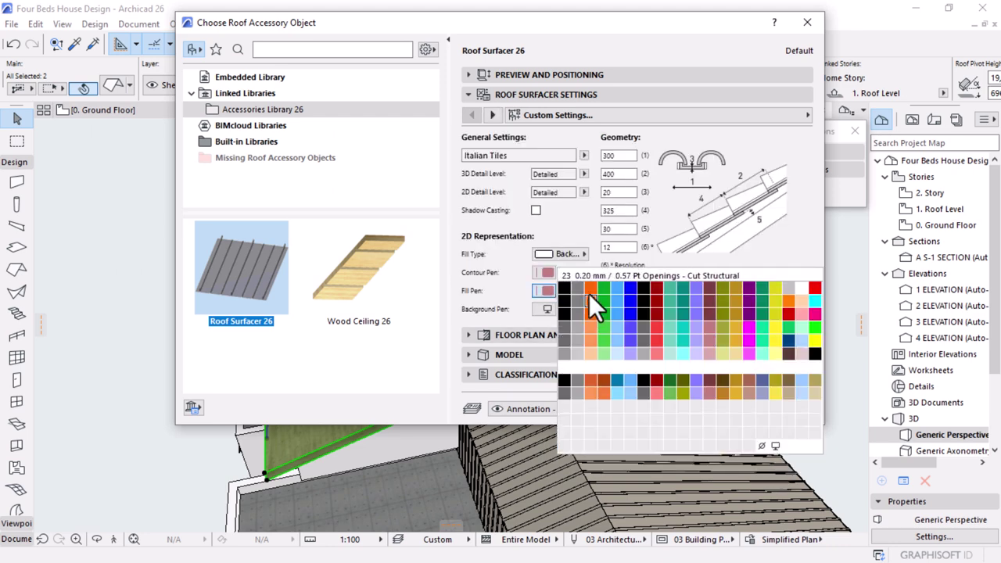
{"action": "left_click", "coordinate": [580, 288]}
{"action": "left_click", "coordinate": [546, 270]}
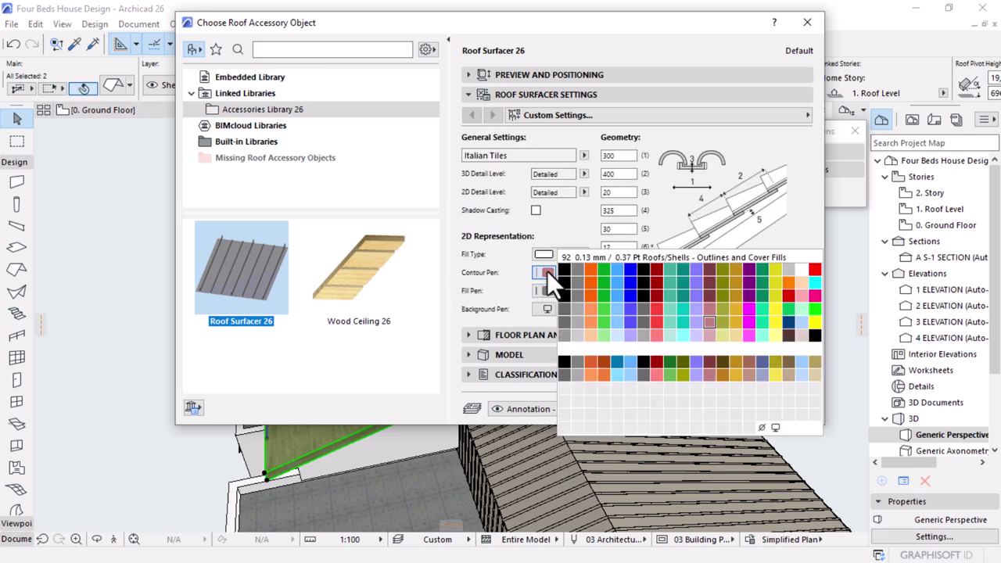
{"action": "left_click", "coordinate": [562, 267]}
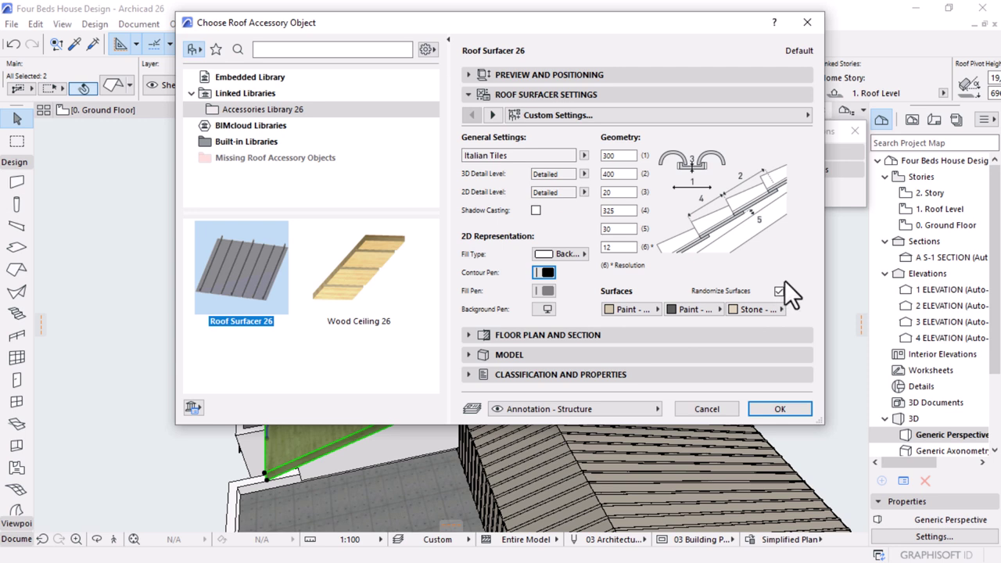
Turn off Randomize Surfaces, apply the Italian tile accessory to the two selected roofs, and deselect them
{"action": "left_click", "coordinate": [779, 291]}
{"action": "left_click", "coordinate": [779, 291]}
{"action": "left_click", "coordinate": [779, 290]}
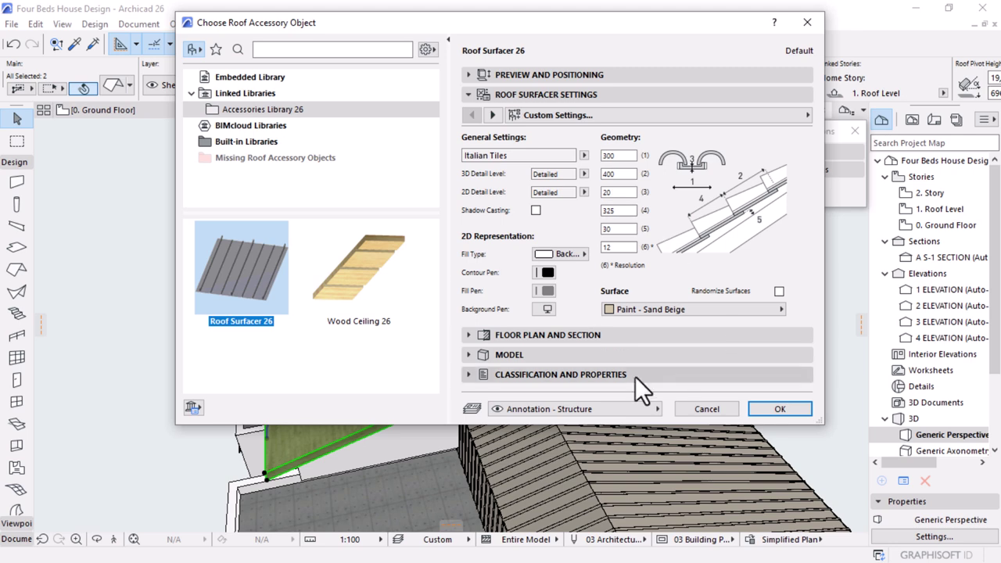
{"action": "left_click", "coordinate": [779, 409]}
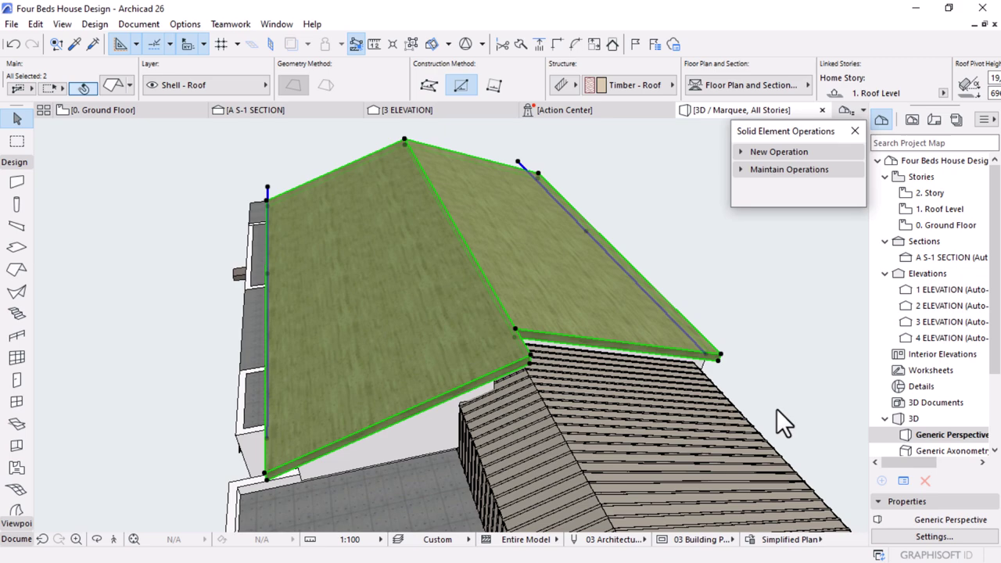
{"action": "left_click", "coordinate": [746, 281]}
{"action": "key", "text": "Escape"}
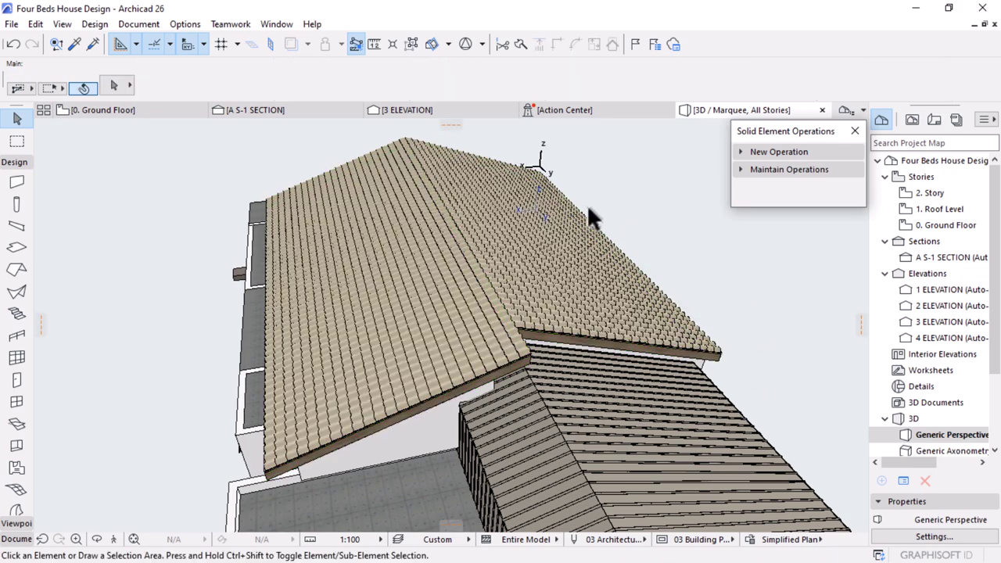
Inspect the tiled roofs in 3D and open the 1. Roof Level floor plan
{"action": "scroll", "coordinate": [485, 209], "scroll_direction": "down", "scroll_amount": 3}
{"action": "middle_click_drag", "start_coordinate": [485, 214], "coordinate": [560, 337], "text": "shift"}
{"action": "left_click_drag", "start_coordinate": [560, 338], "coordinate": [253, 203]}
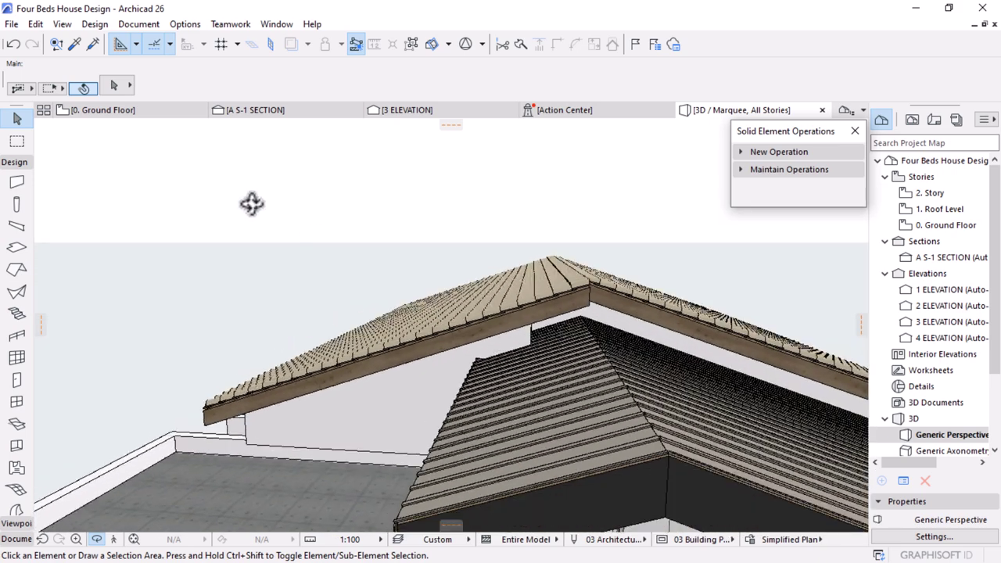
{"action": "left_click_drag", "start_coordinate": [619, 275], "coordinate": [550, 333]}
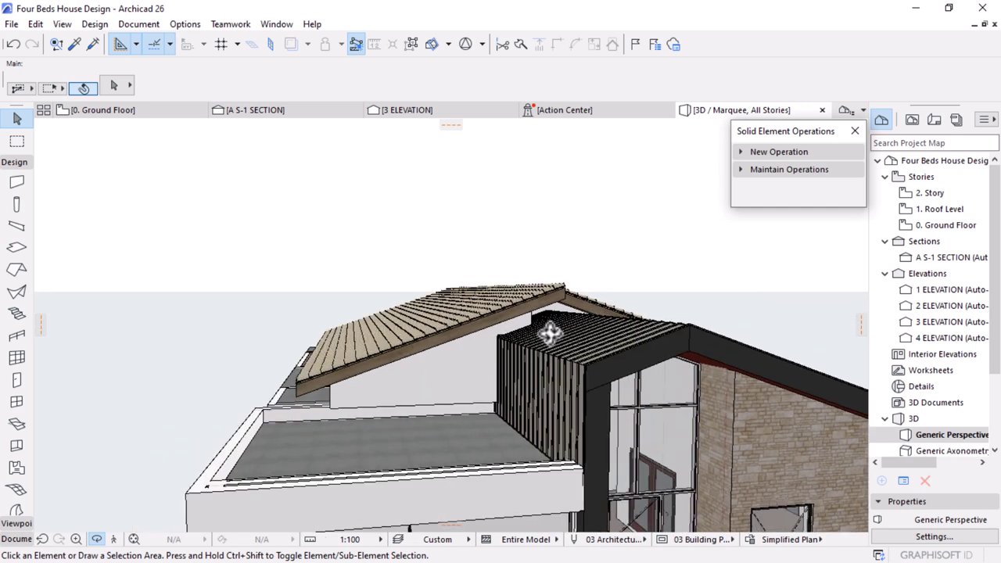
{"action": "left_click", "coordinate": [137, 112]}
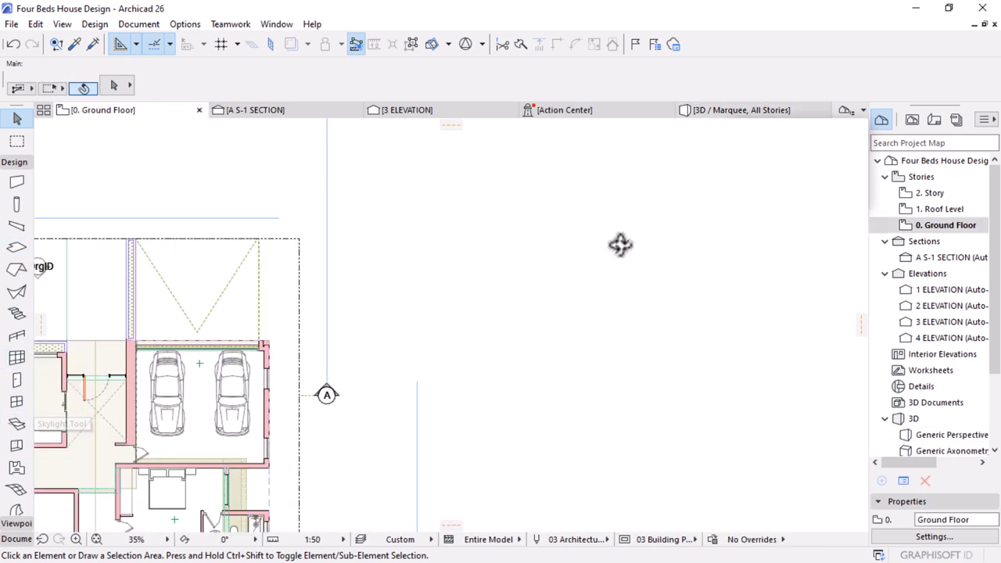
{"action": "double_click", "coordinate": [938, 209]}
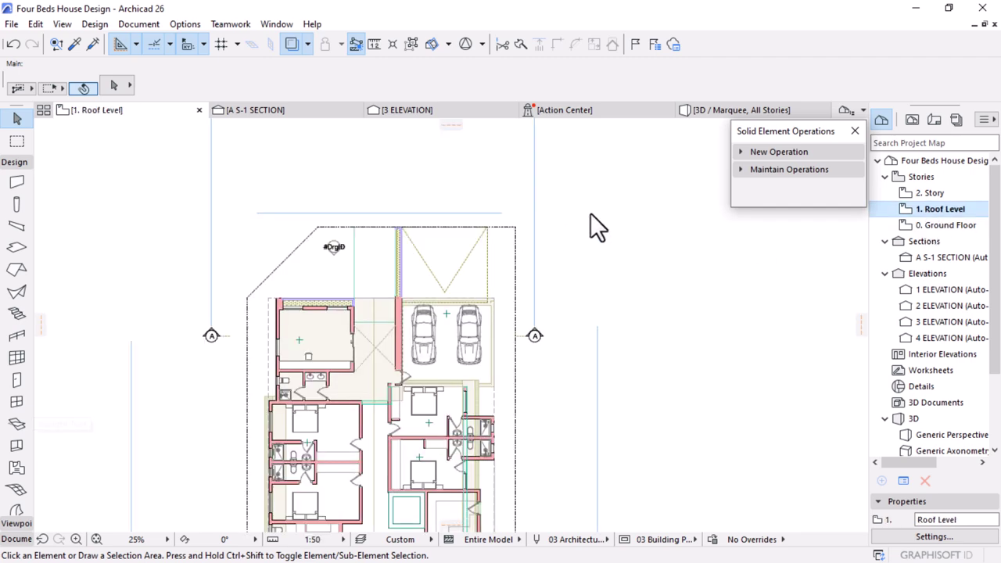
{"action": "scroll", "coordinate": [590, 213], "scroll_direction": "down", "scroll_amount": 3}
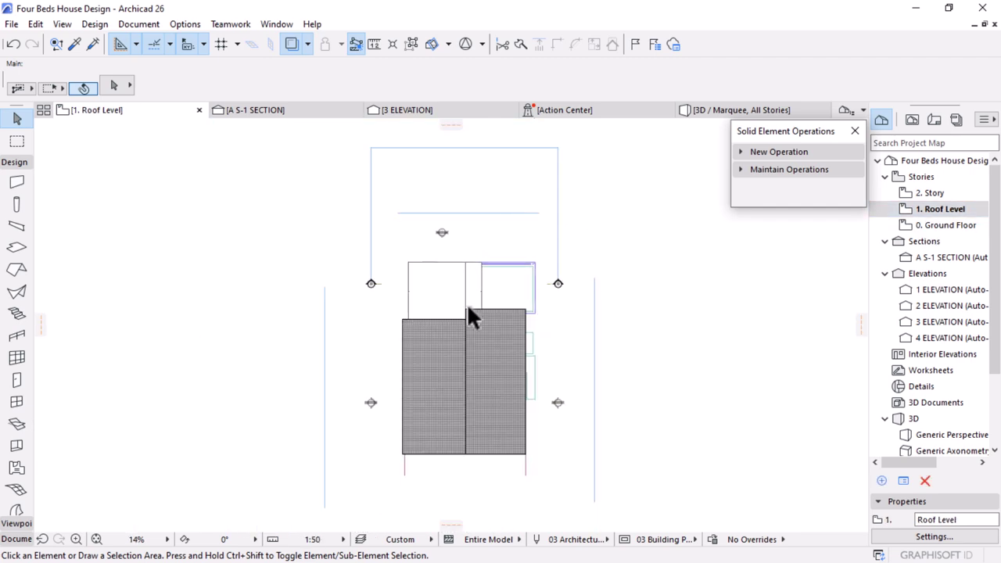
{"action": "scroll", "coordinate": [466, 304], "scroll_direction": "up", "scroll_amount": 2}
{"action": "scroll", "coordinate": [467, 303], "scroll_direction": "up", "scroll_amount": 3}
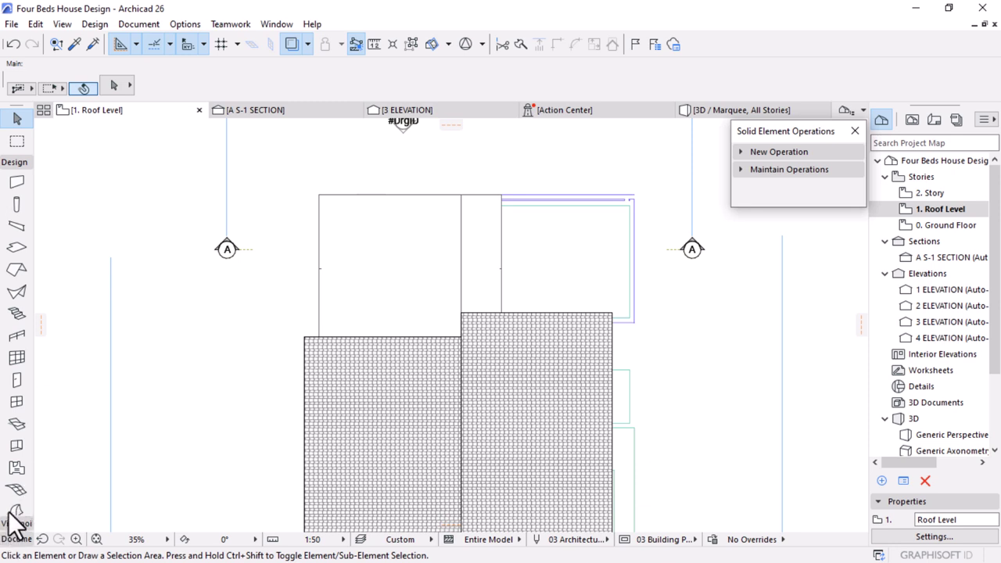
Search the object library for "roof" and choose Bargeboard 26 as the default object
{"action": "scroll", "coordinate": [20, 442], "scroll_direction": "down", "scroll_amount": 3}
{"action": "left_click", "coordinate": [17, 414]}
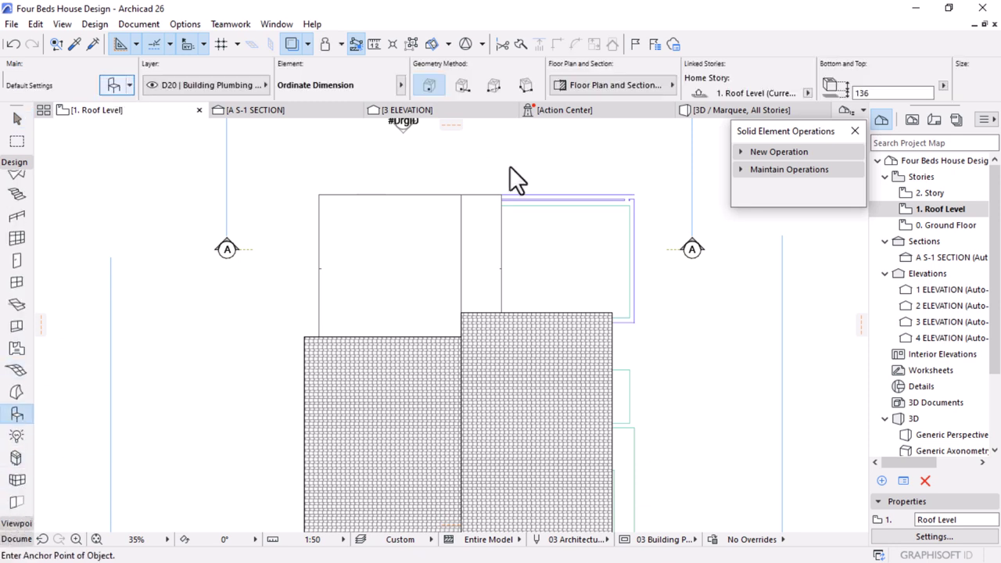
{"action": "key", "text": "ctrl+t"}
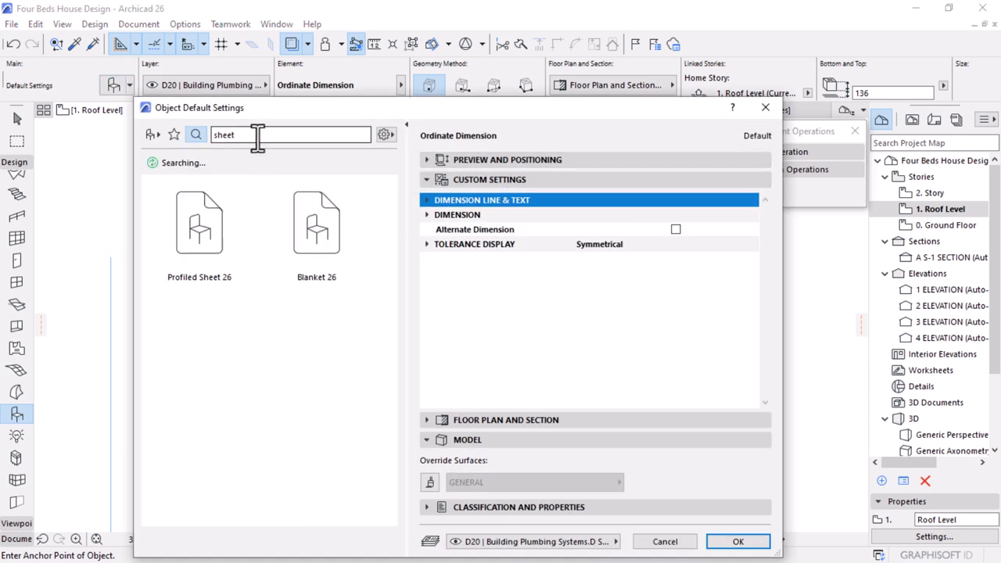
{"action": "left_click_drag", "start_coordinate": [253, 135], "coordinate": [187, 140]}
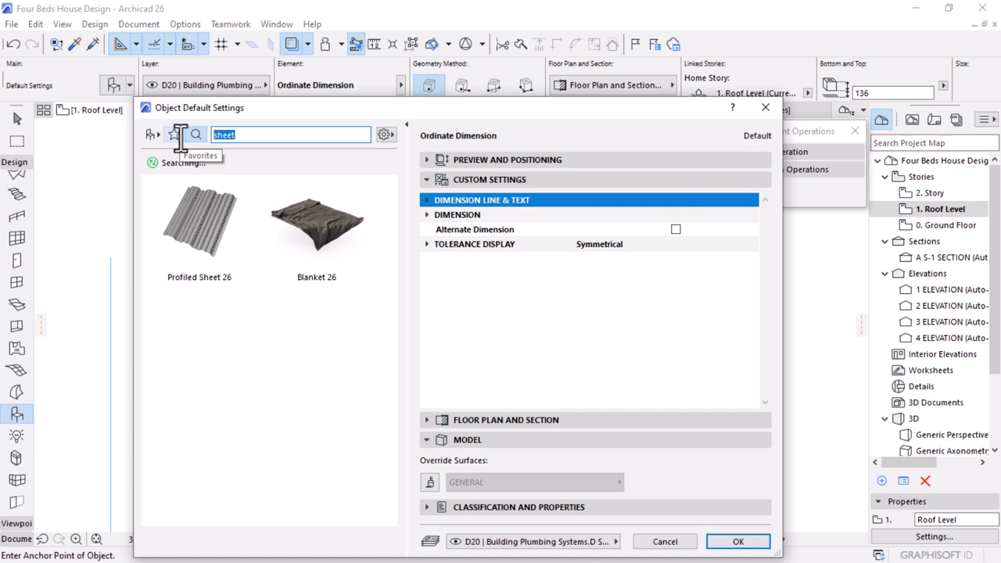
{"action": "type", "text": "roof"}
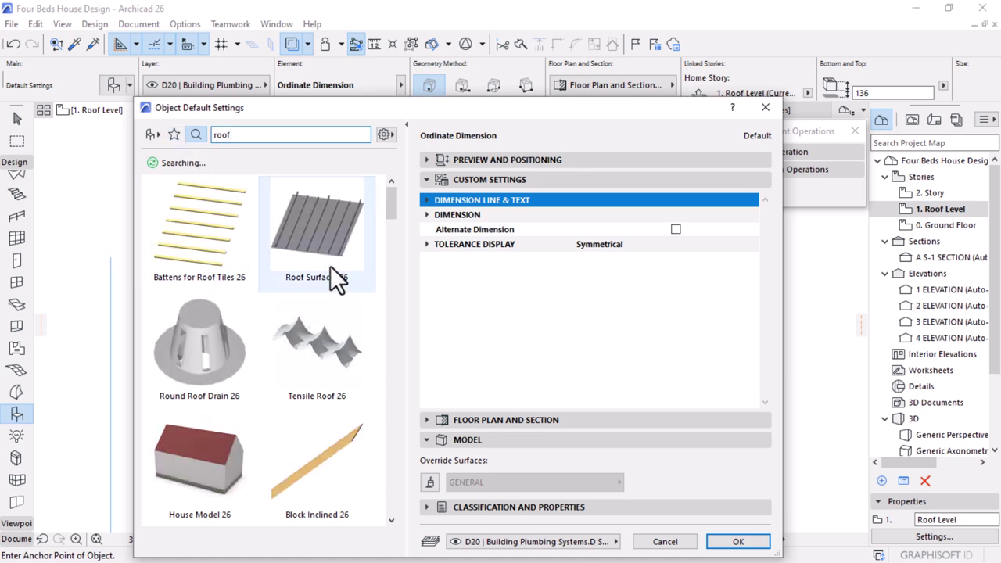
{"action": "scroll", "coordinate": [332, 272], "scroll_direction": "down", "scroll_amount": 5}
{"action": "scroll", "coordinate": [332, 271], "scroll_direction": "down", "scroll_amount": 6}
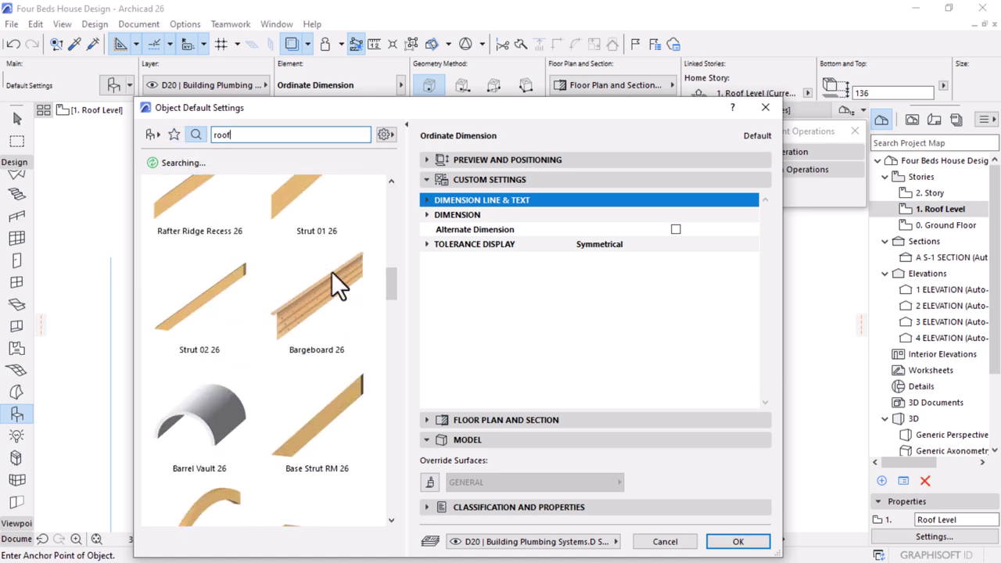
{"action": "left_click", "coordinate": [311, 333]}
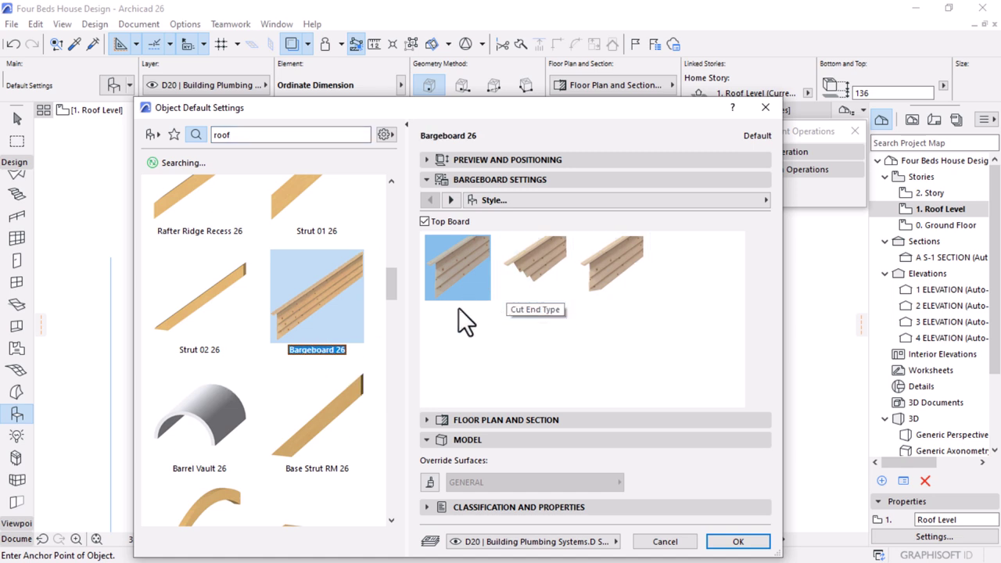
Give the bargeboard the third cut end type and a roof angle of 19°
{"action": "left_click", "coordinate": [611, 279]}
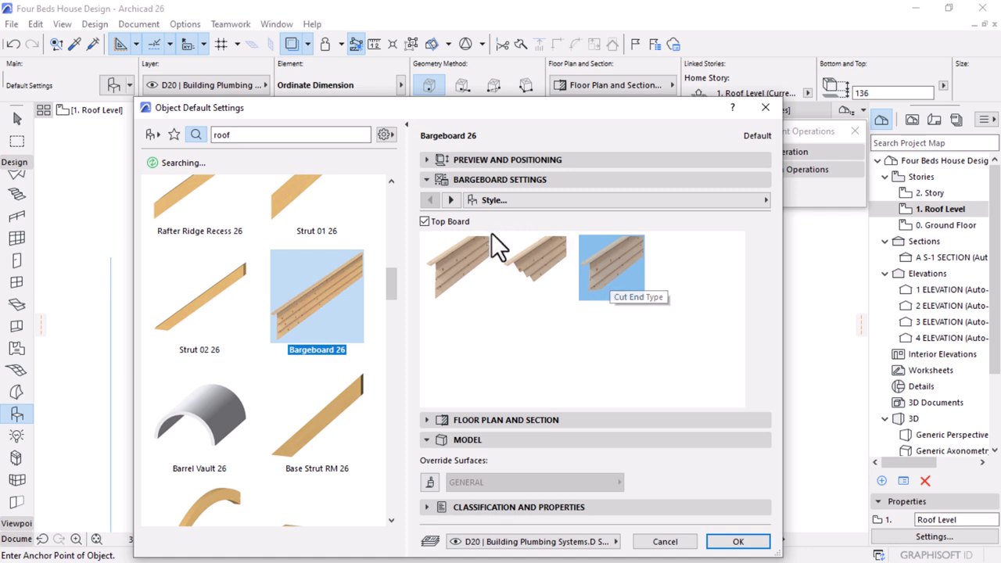
{"action": "left_click", "coordinate": [457, 197]}
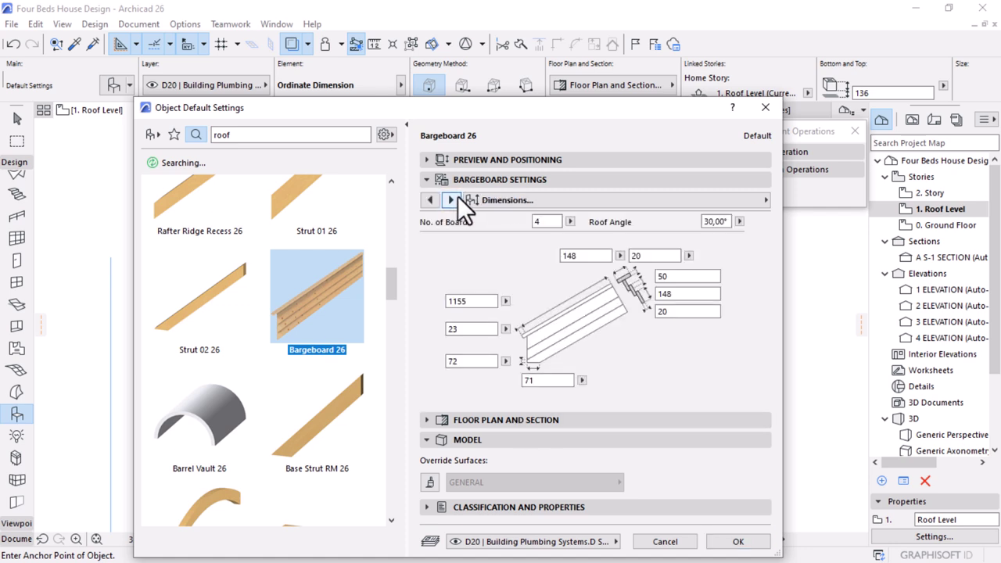
{"action": "left_click", "coordinate": [725, 222]}
{"action": "type", "text": "19"}
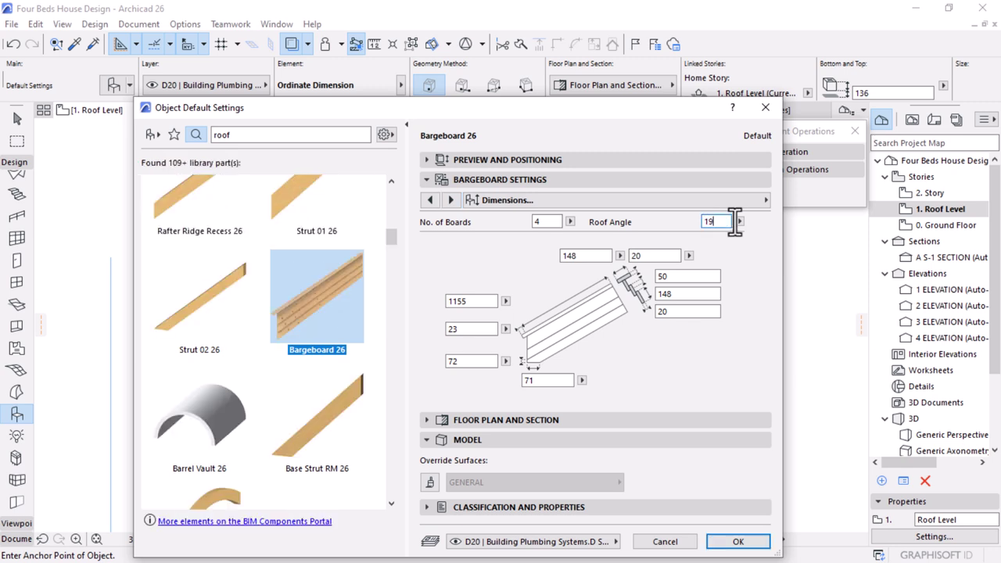
{"action": "key", "text": "Return"}
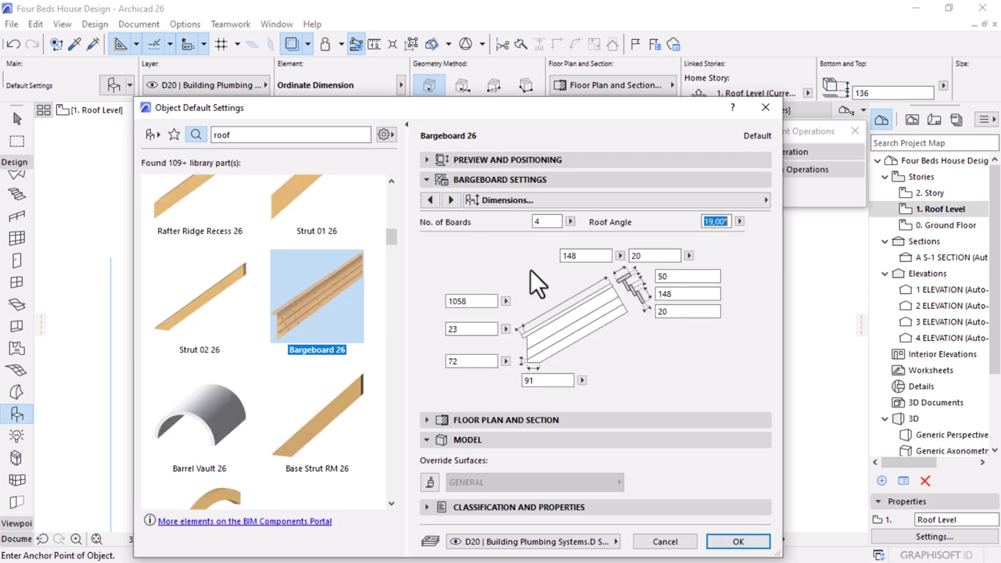
Set the bargeboard's 3D Detail Level to Full and accept the object settings
{"action": "left_click", "coordinate": [450, 200]}
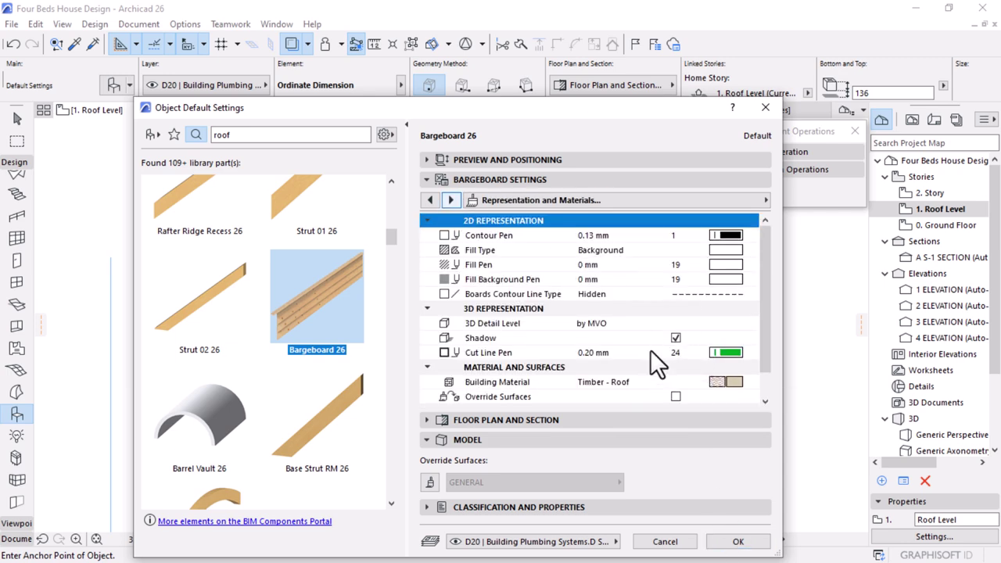
{"action": "left_click", "coordinate": [607, 325]}
{"action": "left_click", "coordinate": [748, 323]}
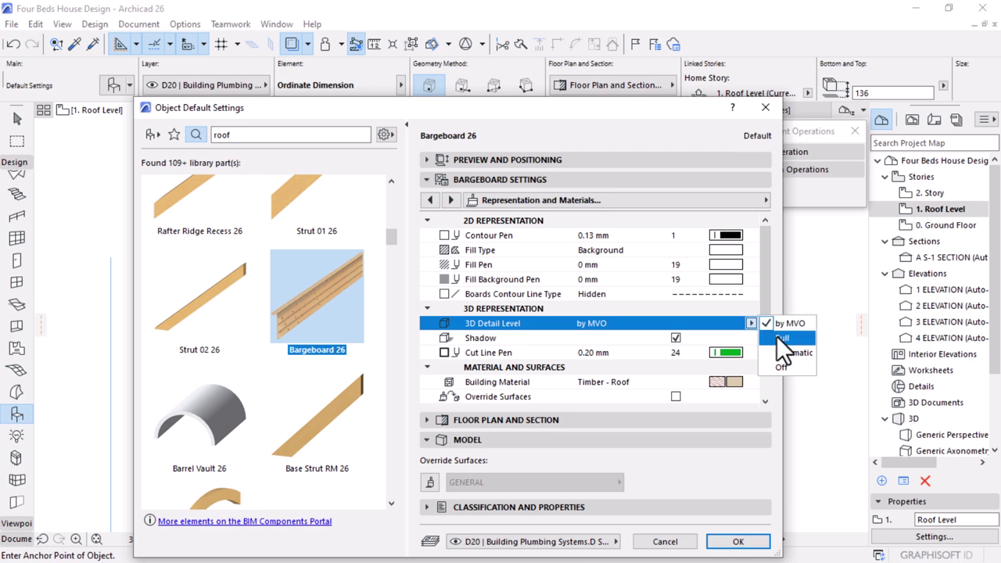
{"action": "left_click", "coordinate": [782, 338]}
{"action": "scroll", "coordinate": [723, 387], "scroll_direction": "down", "scroll_amount": 2}
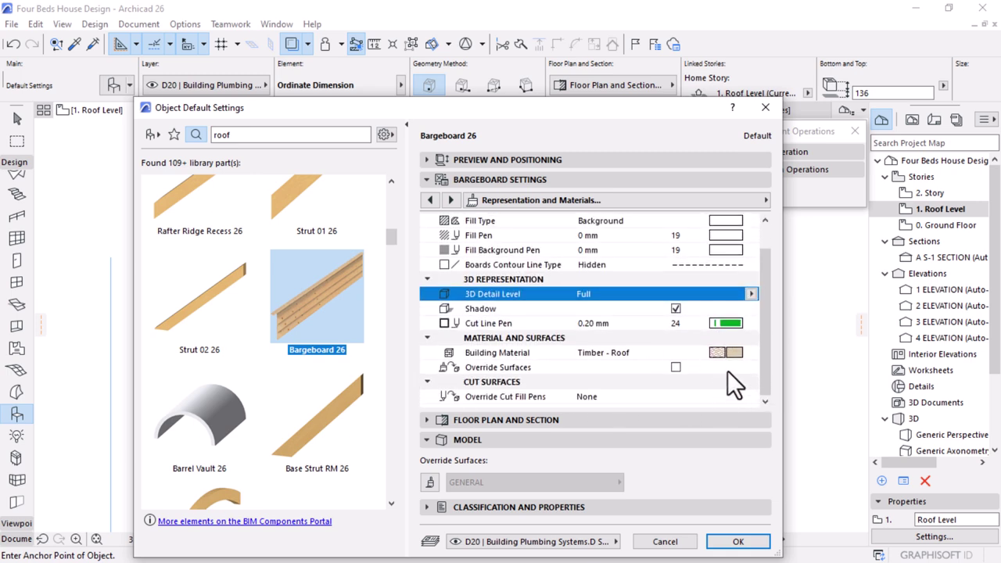
{"action": "left_click", "coordinate": [738, 541]}
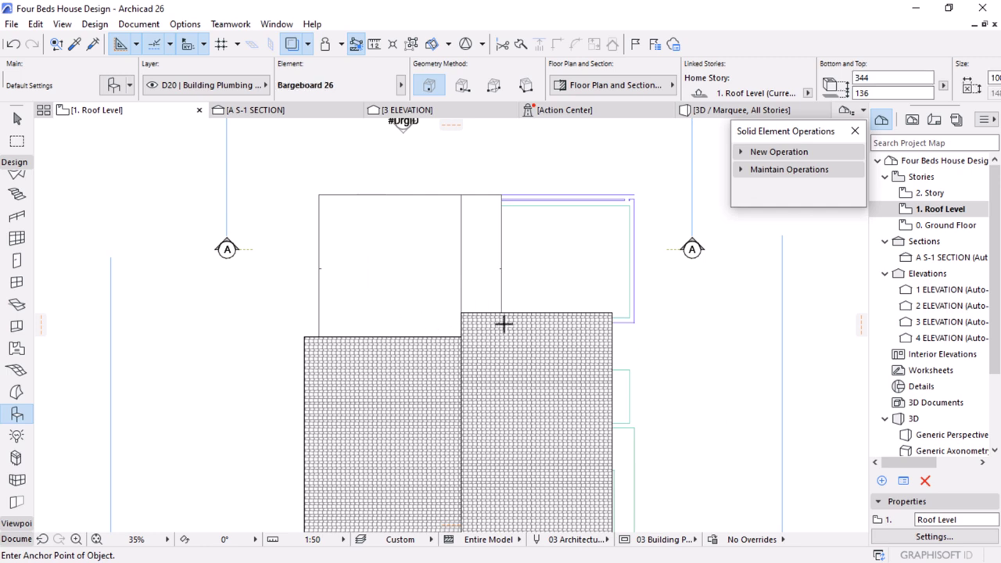
Place a bargeboard just outside the front edge of the right-hand tiled roof and select it
{"action": "left_click", "coordinate": [529, 308]}
{"action": "scroll", "coordinate": [529, 308], "scroll_direction": "up", "scroll_amount": 4}
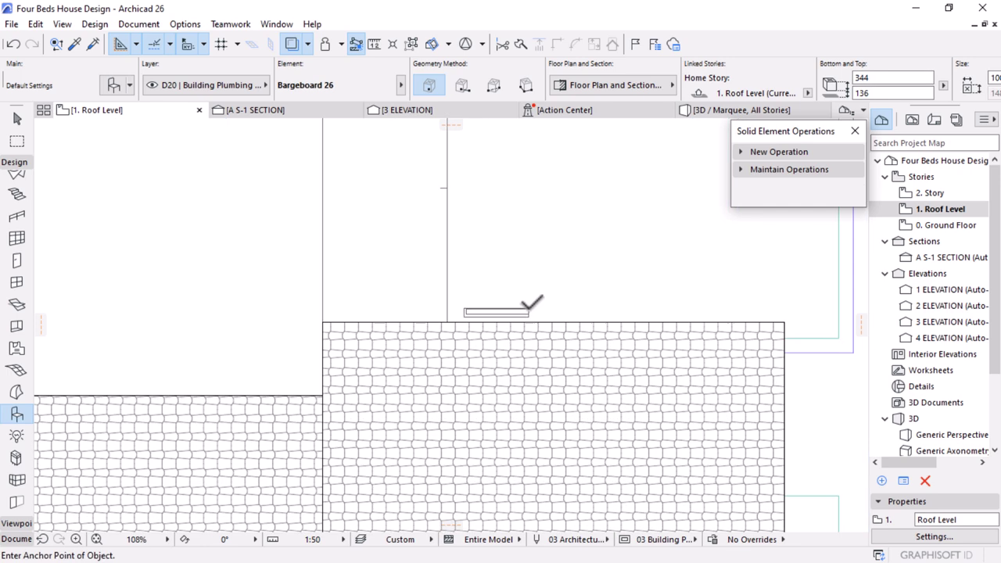
{"action": "key", "text": "Escape"}
{"action": "left_click", "coordinate": [523, 312]}
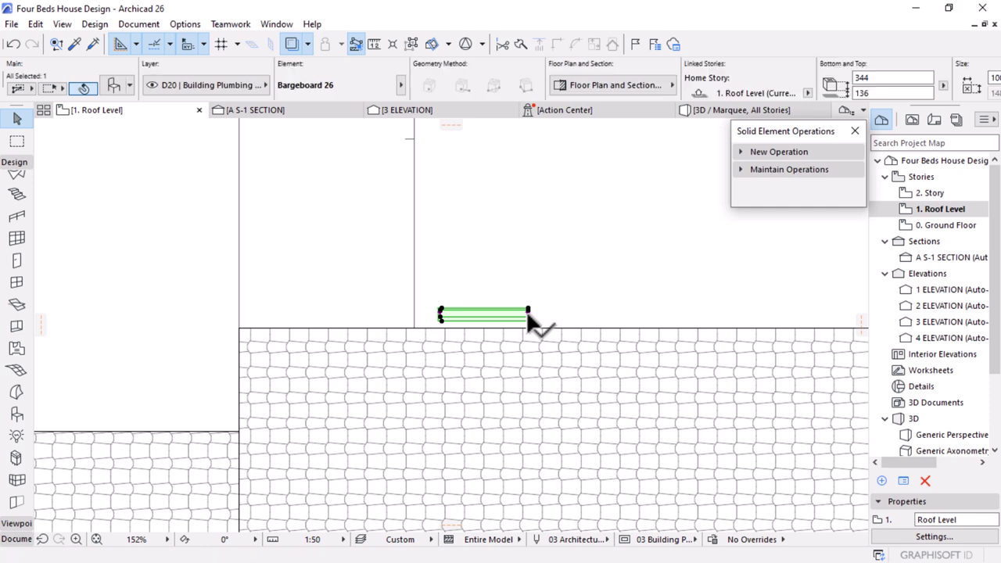
Stretch both ends of the bargeboard so it spans the right-hand roof from its outer eave corner to the ridge
{"action": "scroll", "coordinate": [532, 333], "scroll_direction": "up", "scroll_amount": 4}
{"action": "scroll", "coordinate": [531, 342], "scroll_direction": "up", "scroll_amount": 2}
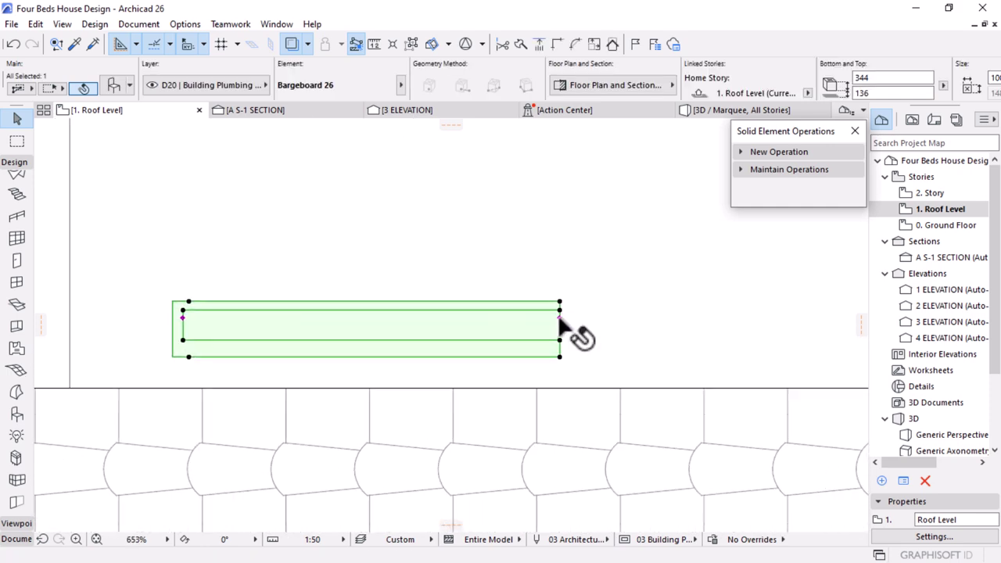
{"action": "left_click", "coordinate": [557, 316]}
{"action": "scroll", "coordinate": [396, 305], "scroll_direction": "down", "scroll_amount": 5}
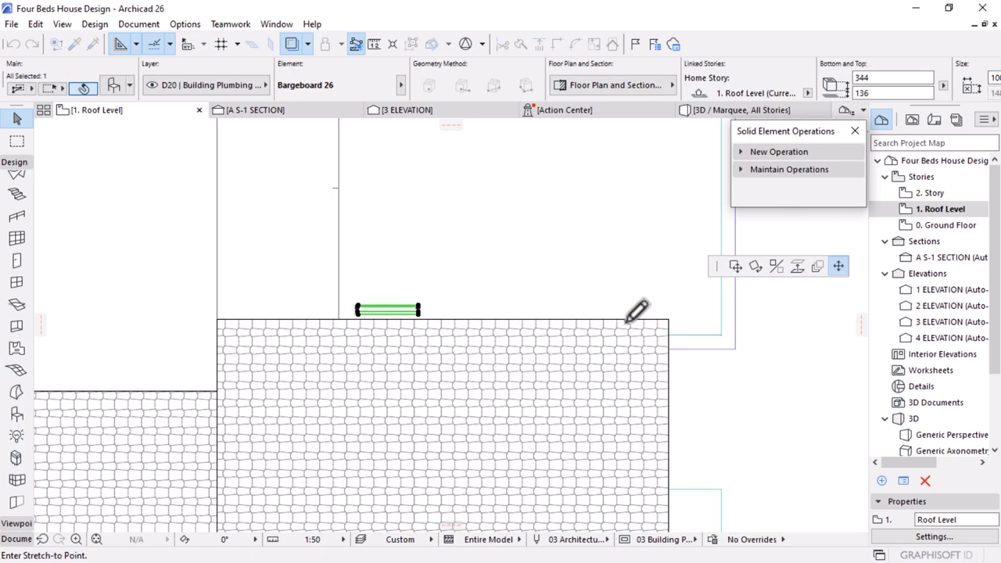
{"action": "left_click", "coordinate": [669, 309]}
{"action": "scroll", "coordinate": [220, 313], "scroll_direction": "up", "scroll_amount": 5}
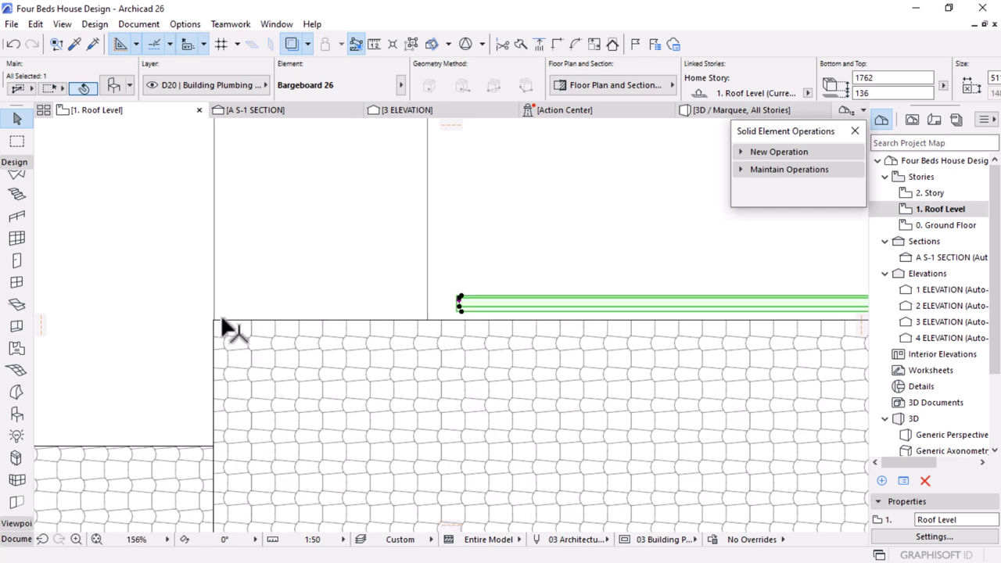
{"action": "left_click", "coordinate": [705, 278]}
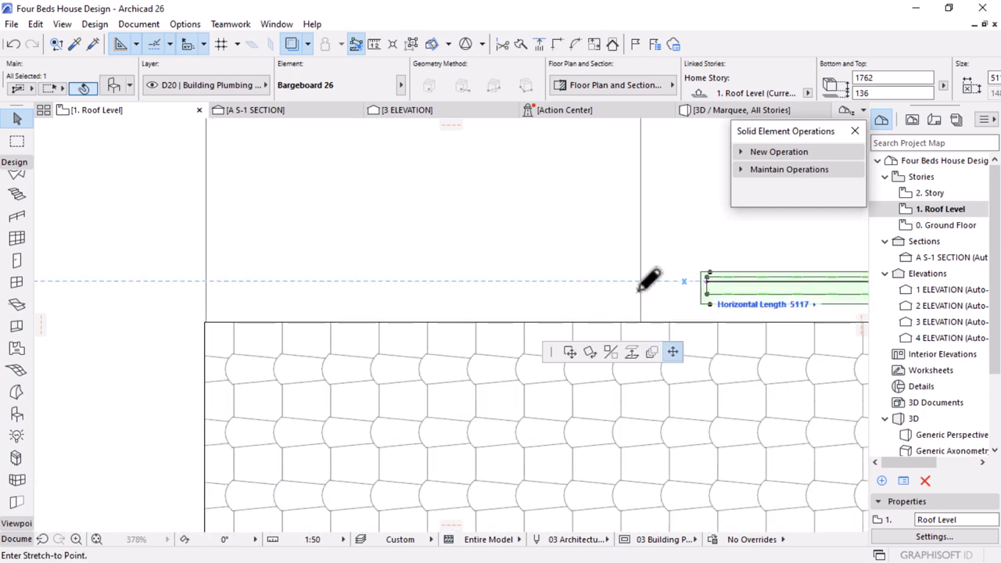
{"action": "left_click", "coordinate": [199, 317]}
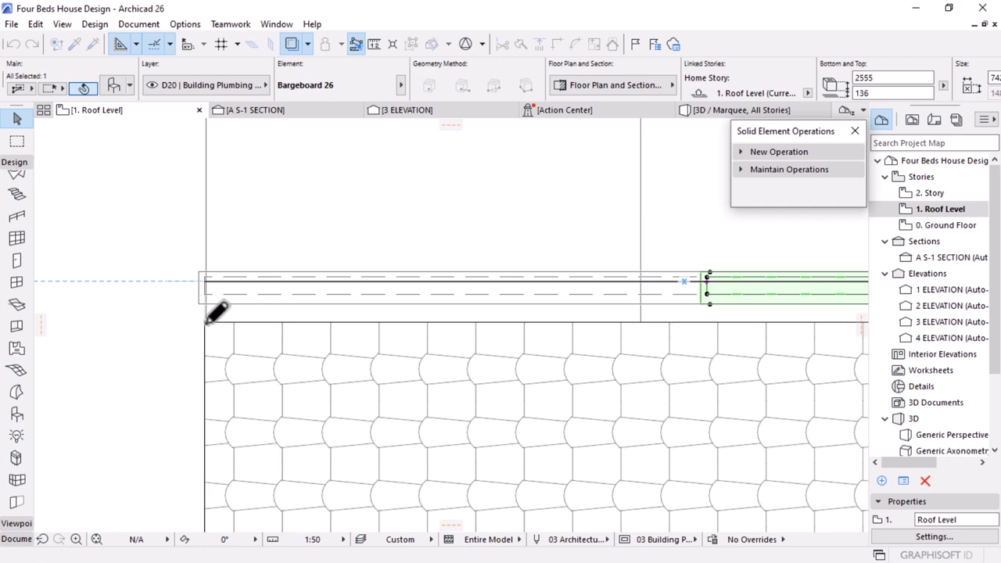
Move the bargeboard by its ridge-end corner so it sits against the front edge of the right-hand roof
{"action": "scroll", "coordinate": [204, 324], "scroll_direction": "up", "scroll_amount": 3}
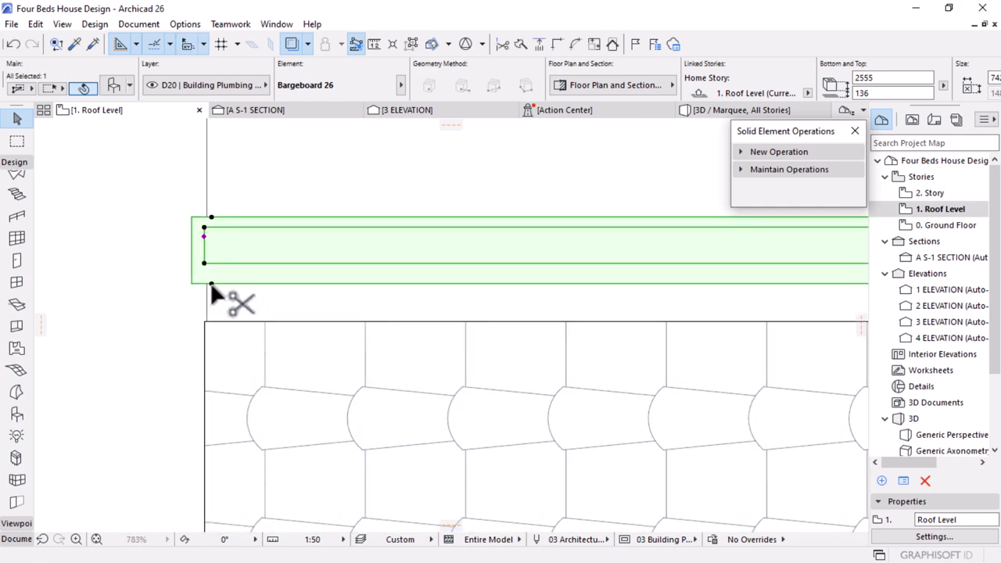
{"action": "key", "text": "ctrl+d"}
{"action": "left_click", "coordinate": [211, 284]}
{"action": "scroll", "coordinate": [207, 316], "scroll_direction": "up", "scroll_amount": 1}
{"action": "left_click", "coordinate": [209, 316]}
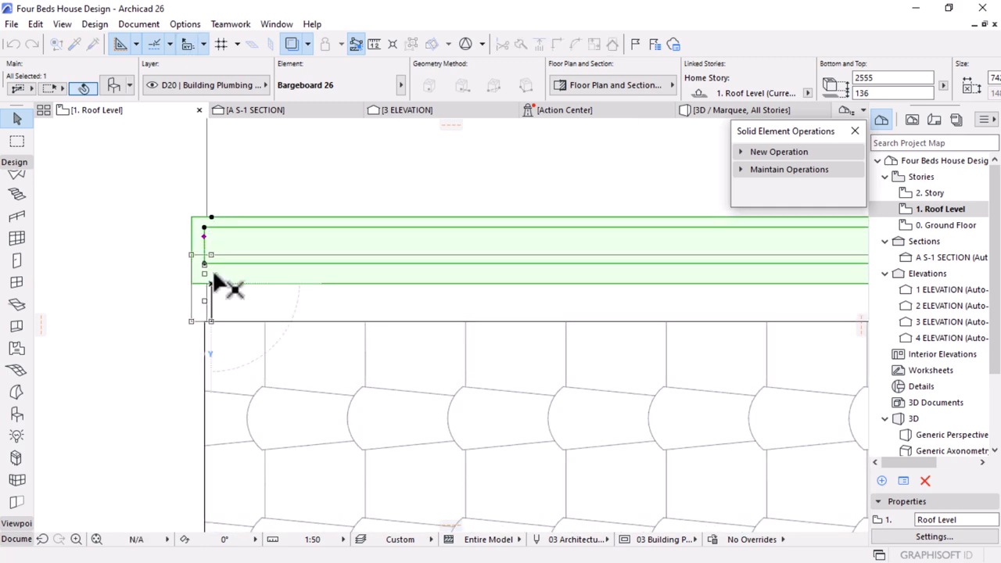
In the 3 Elevation view, mirror the bargeboard about a vertical axis through its midpoint so it slopes up to the ridge
{"action": "scroll", "coordinate": [254, 266], "scroll_direction": "down", "scroll_amount": 3}
{"action": "scroll", "coordinate": [532, 294], "scroll_direction": "down", "scroll_amount": 1}
{"action": "scroll", "coordinate": [551, 367], "scroll_direction": "down", "scroll_amount": 5}
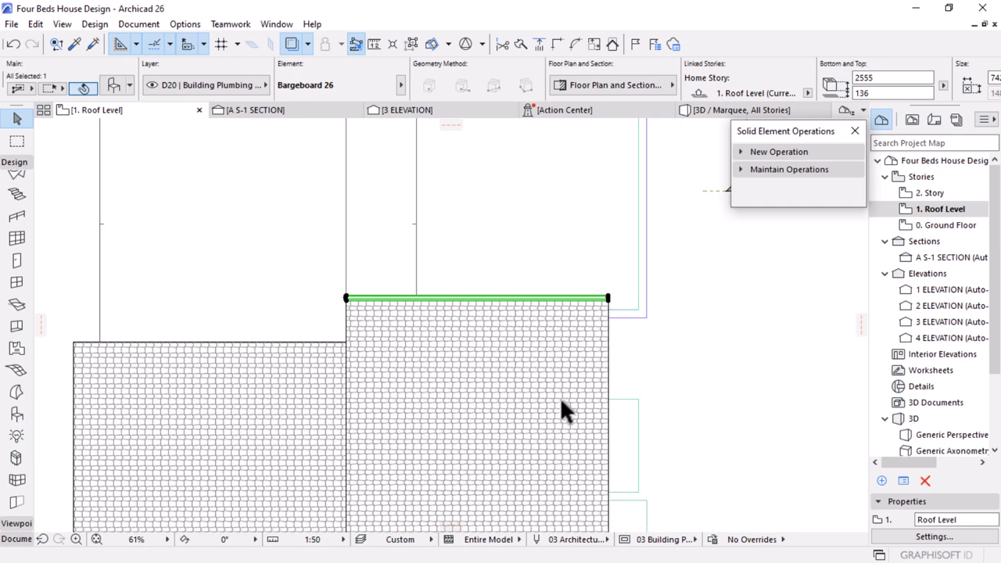
{"action": "left_click", "coordinate": [418, 116]}
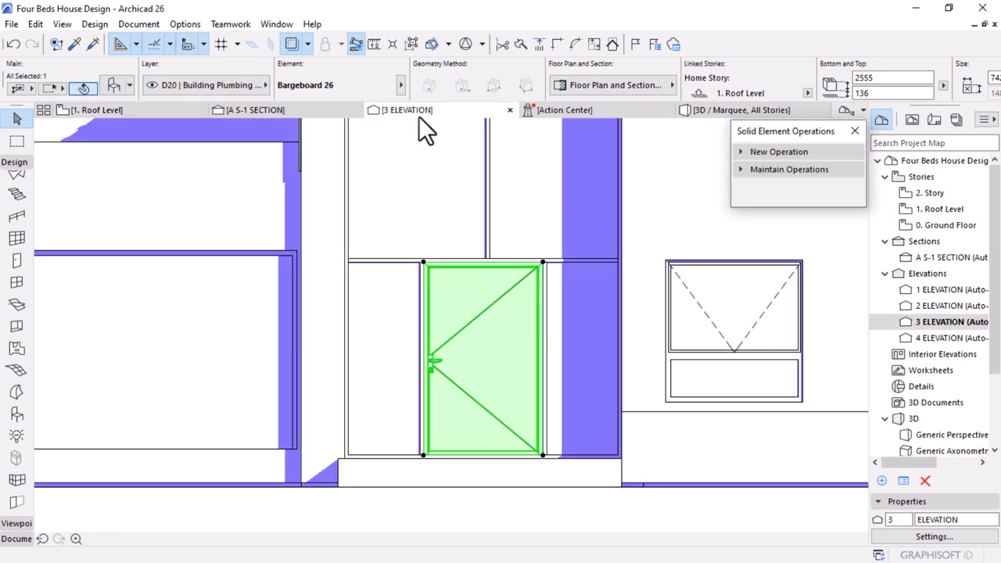
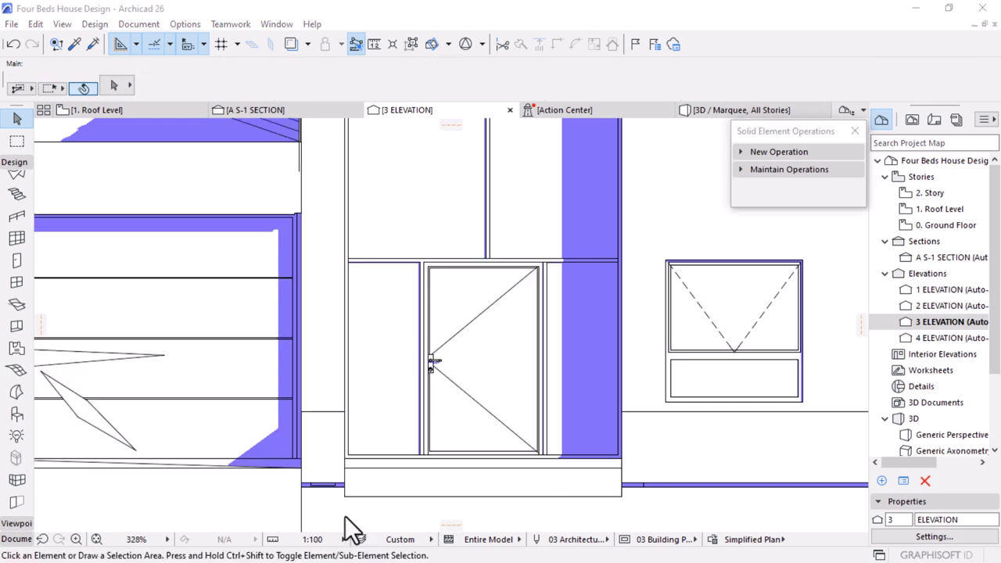
{"action": "scroll", "coordinate": [516, 348], "scroll_direction": "down", "scroll_amount": 5}
{"action": "scroll", "coordinate": [336, 287], "scroll_direction": "up", "scroll_amount": 4}
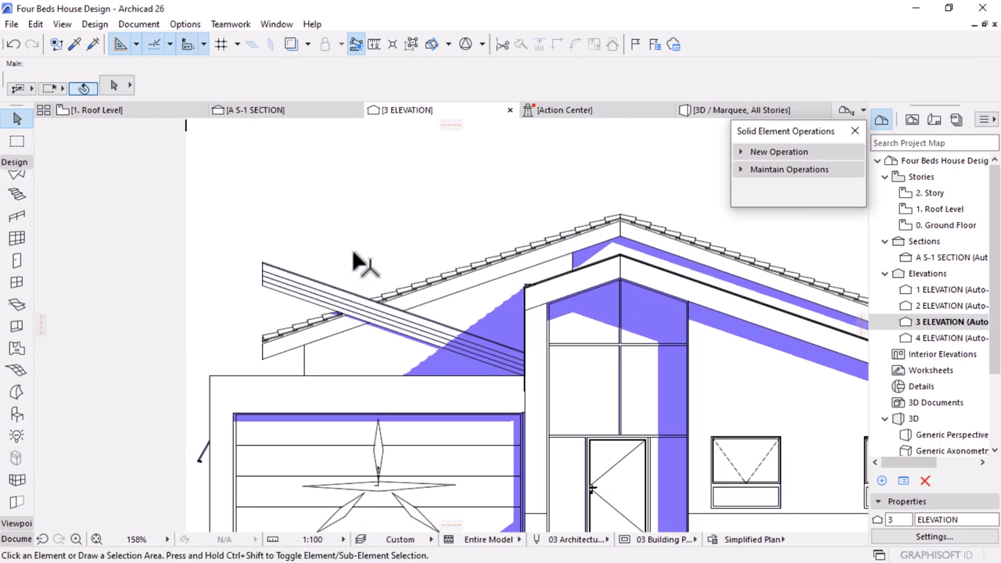
{"action": "left_click", "coordinate": [455, 361]}
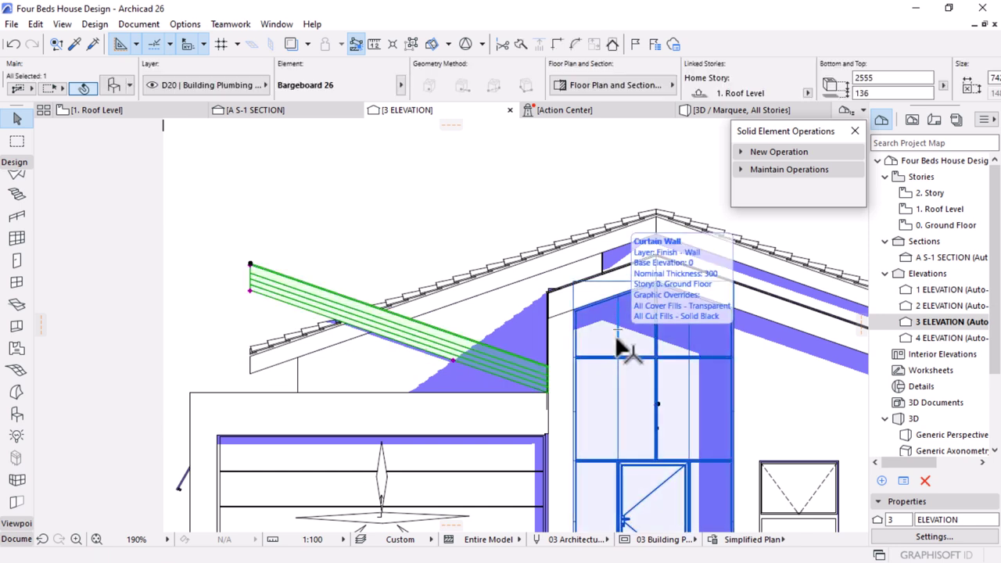
{"action": "left_click", "coordinate": [453, 361]}
{"action": "left_click", "coordinate": [749, 289]}
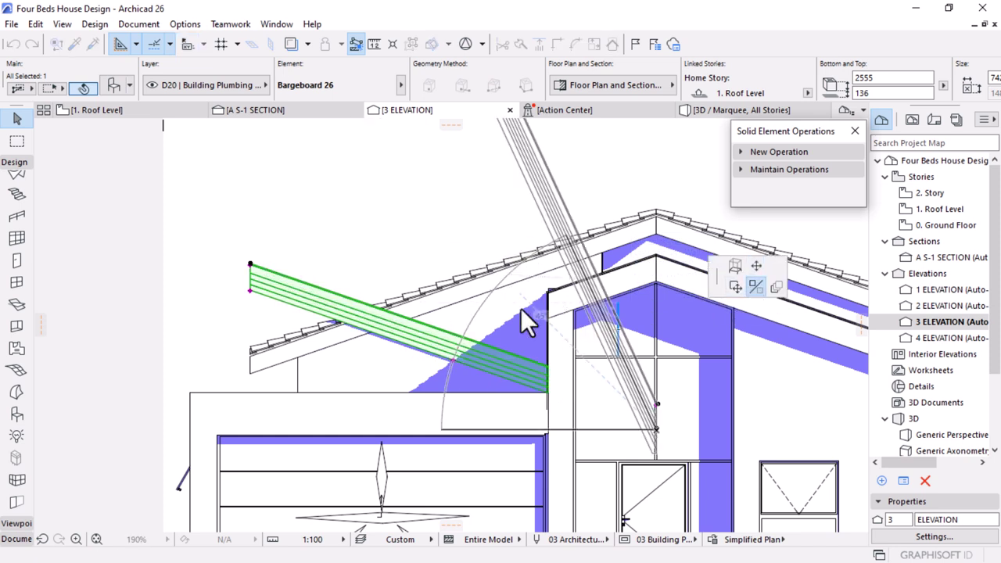
{"action": "left_click", "coordinate": [460, 229]}
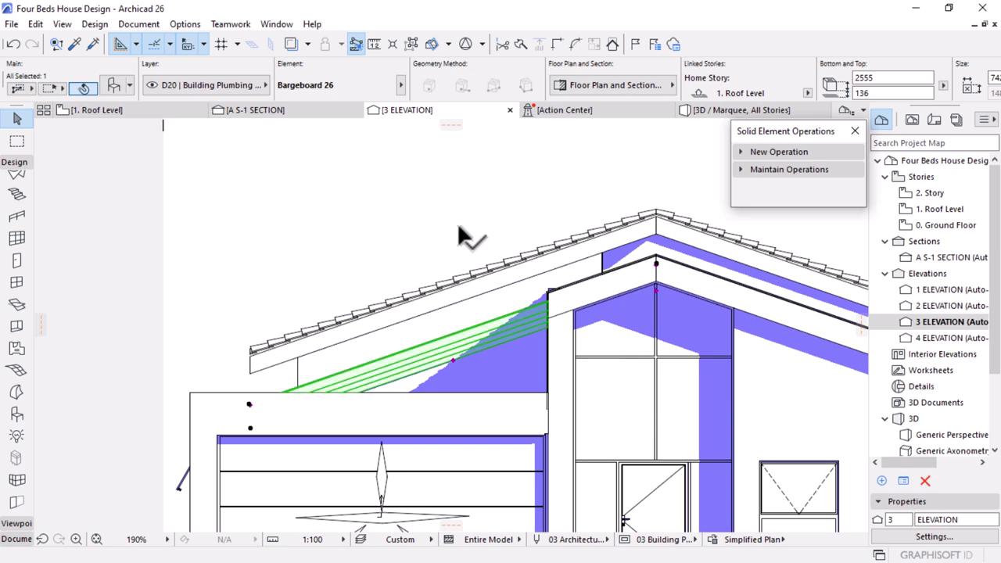
Move the mirrored bargeboard by its upper ridge-end corner up to the apex of the main tiled roof
{"action": "scroll", "coordinate": [696, 227], "scroll_direction": "up", "scroll_amount": 4}
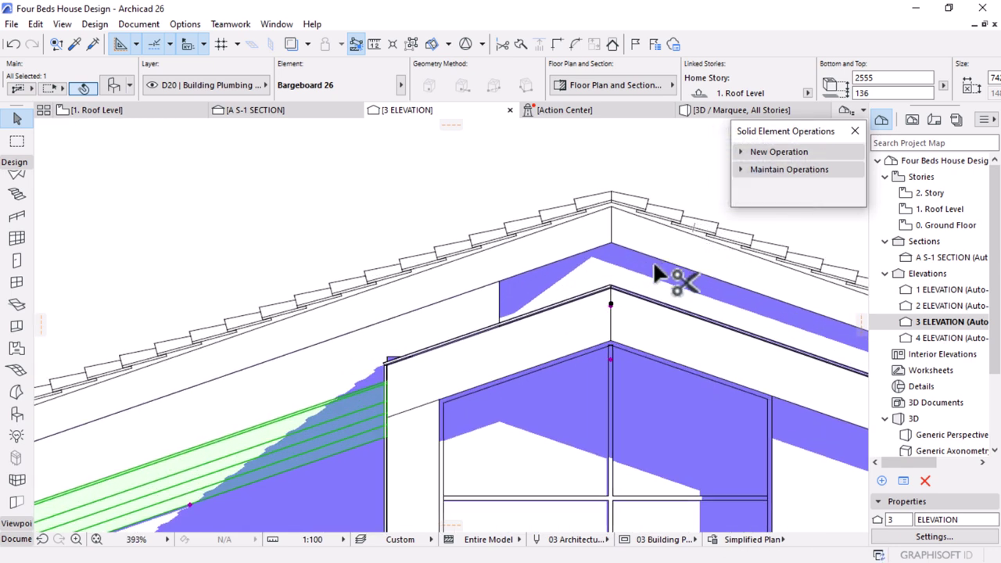
{"action": "key", "text": "ctrl+d"}
{"action": "left_click", "coordinate": [611, 304]}
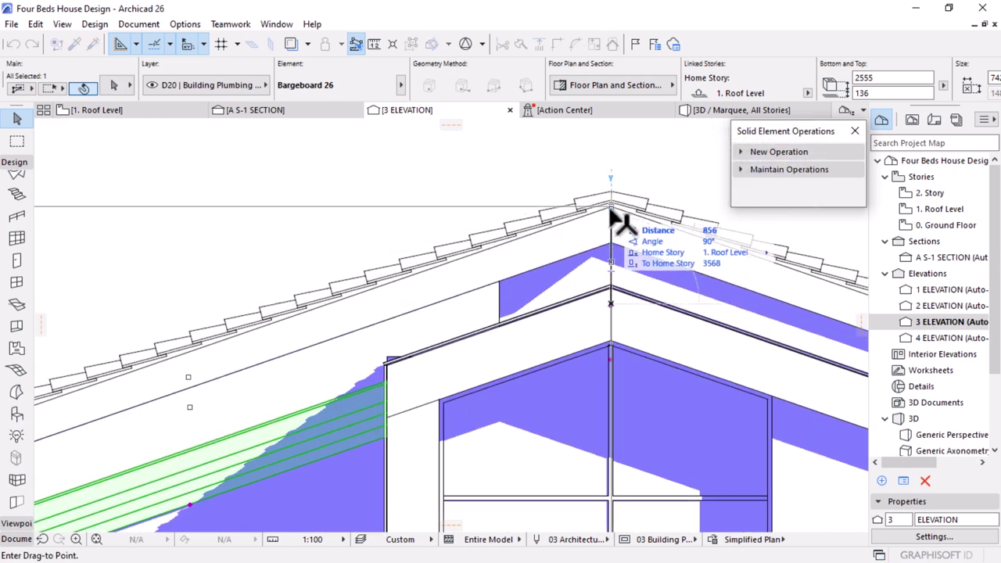
{"action": "left_click", "coordinate": [613, 205]}
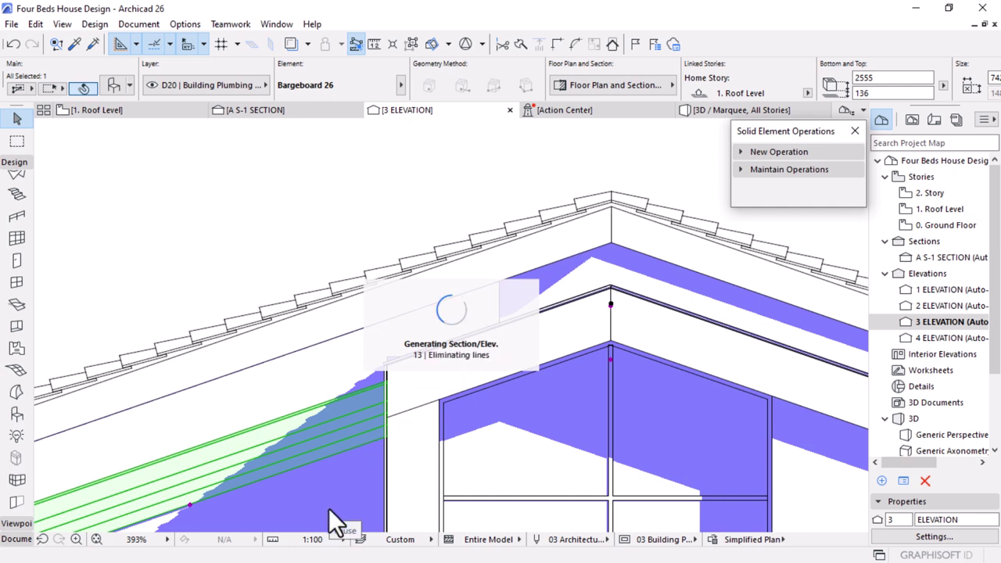
{"action": "scroll", "coordinate": [624, 199], "scroll_direction": "down", "scroll_amount": 2}
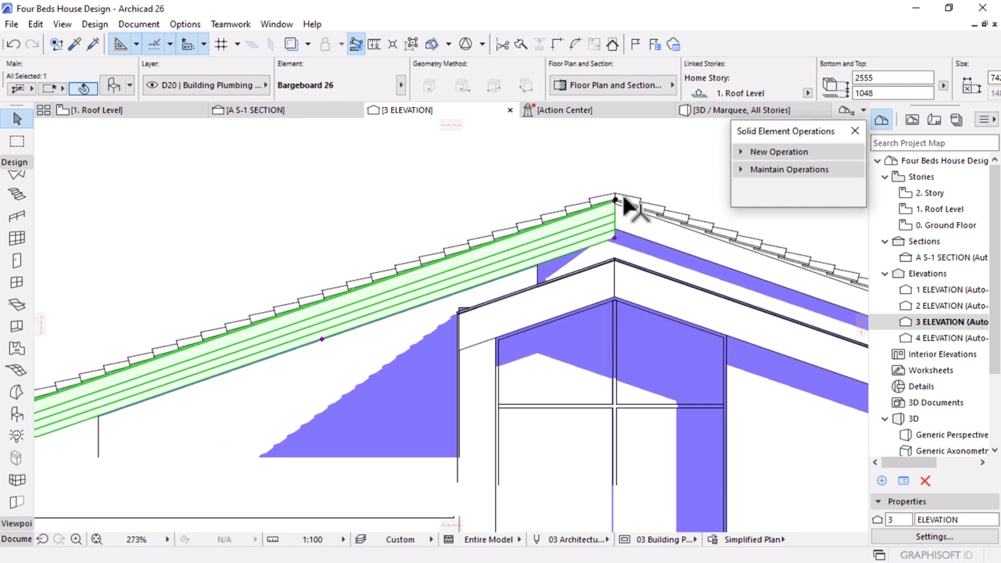
Mirror a copy of the bargeboard about the vertical line through the ridge onto the opposite roof slope
{"action": "scroll", "coordinate": [625, 201], "scroll_direction": "down", "scroll_amount": 4}
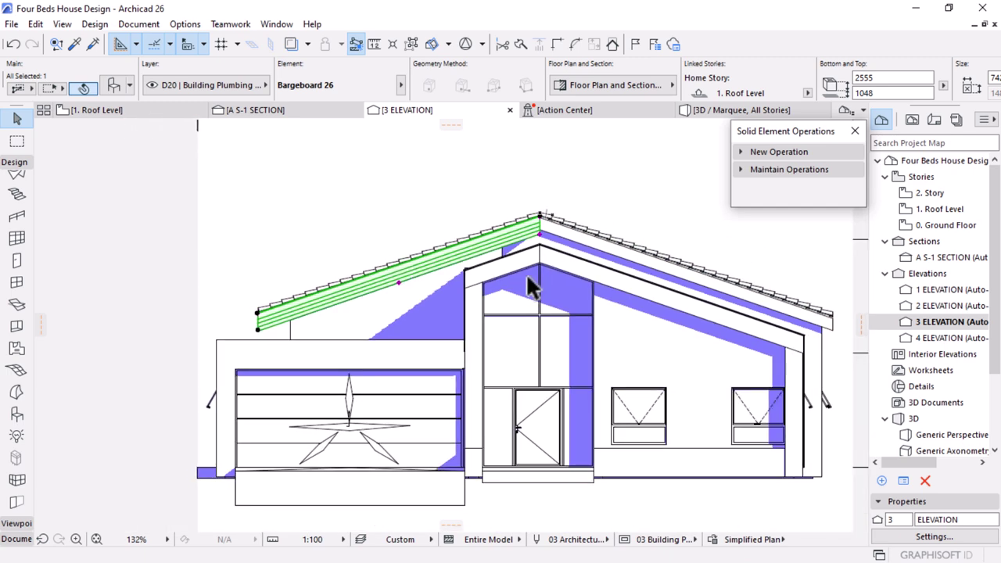
{"action": "key", "text": "ctrl+m"}
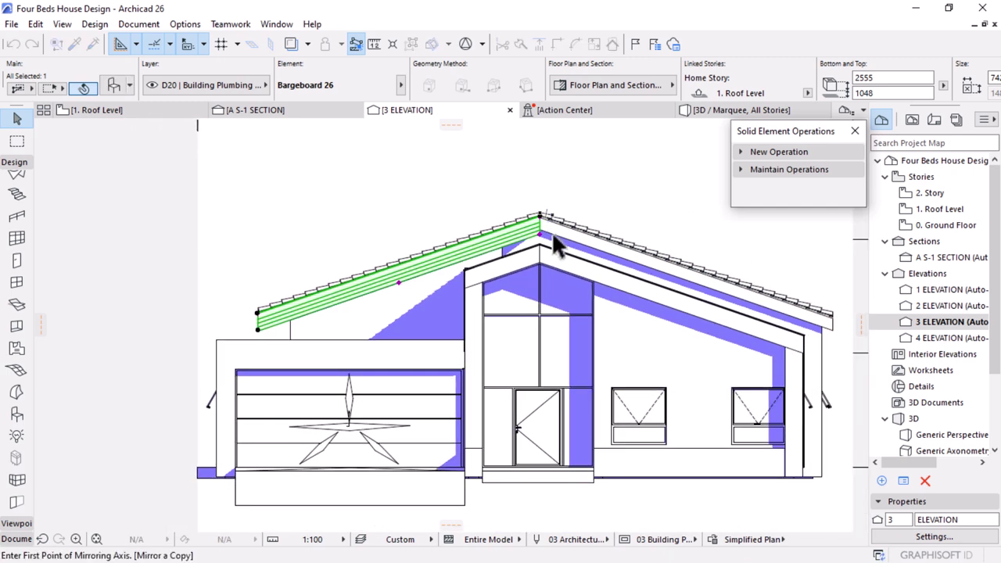
{"action": "key", "text": "Escape"}
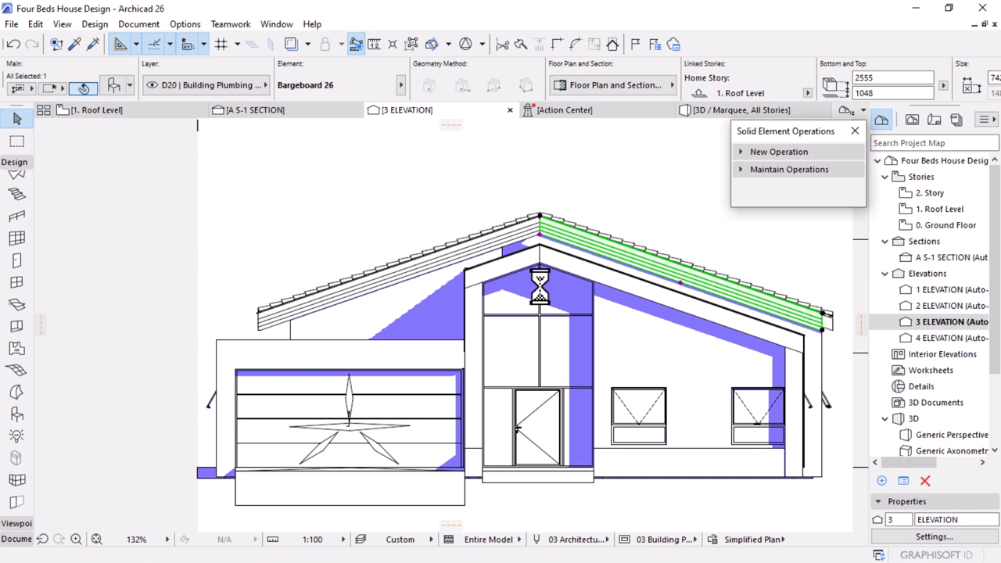
Stretch the eave end of the copied bargeboard along the slope to the outer edge of the roof
{"action": "scroll", "coordinate": [836, 319], "scroll_direction": "up", "scroll_amount": 10}
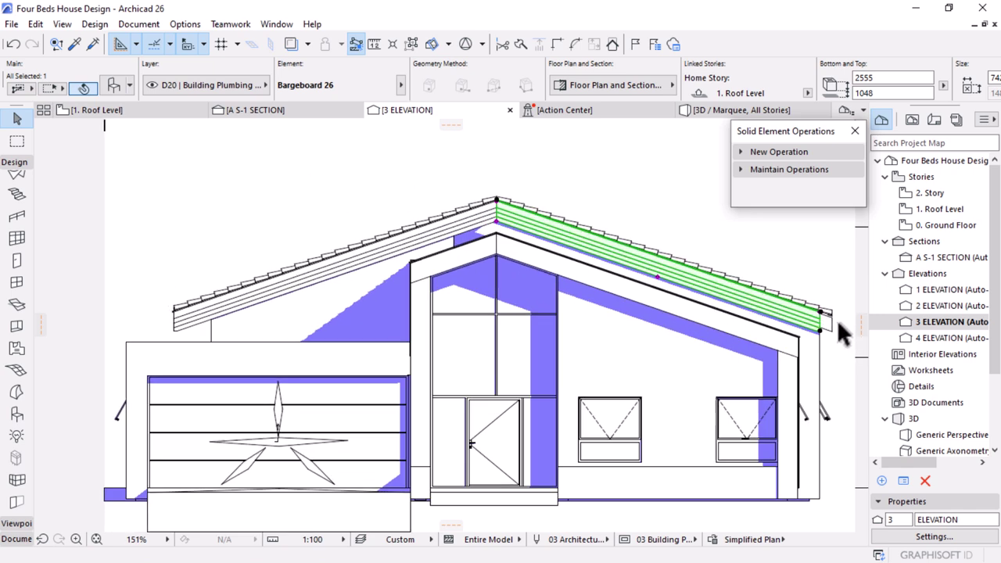
{"action": "left_click", "coordinate": [716, 248]}
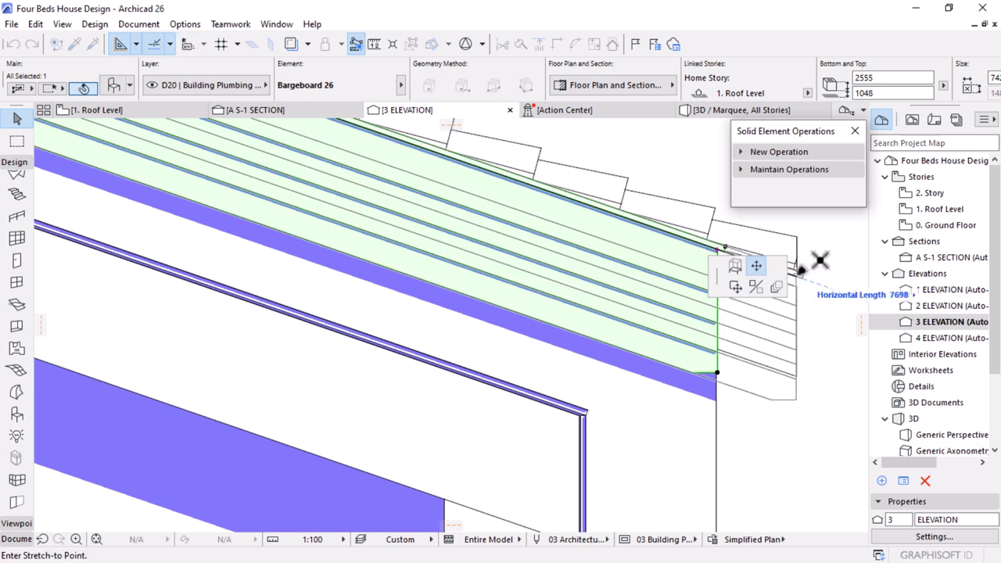
{"action": "key", "text": "n"}
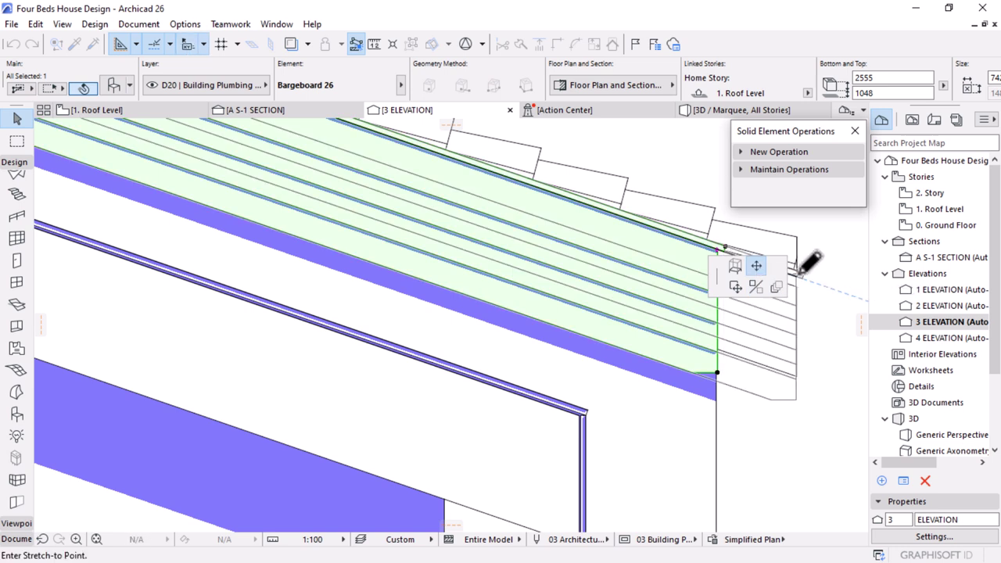
{"action": "left_click", "coordinate": [800, 271]}
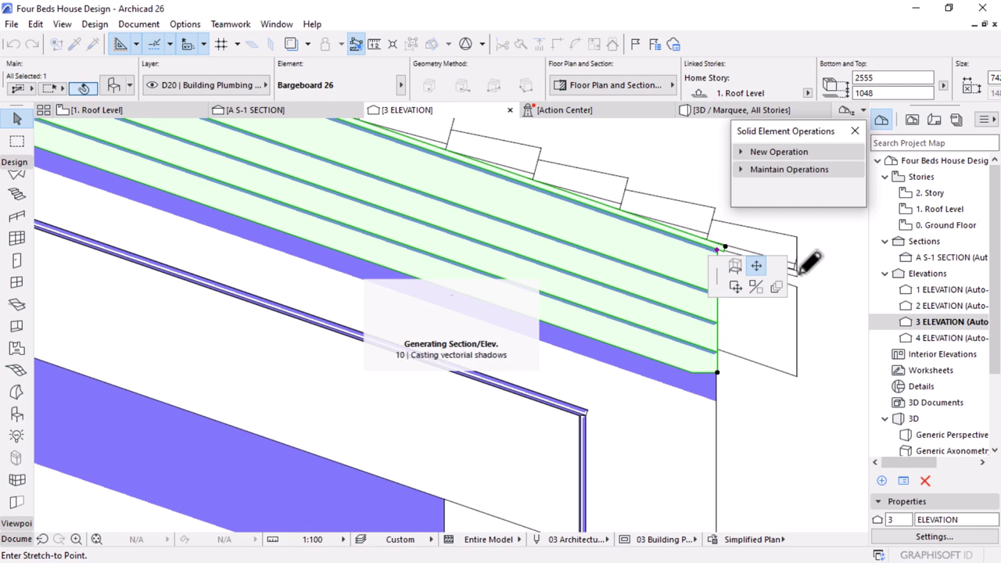
{"action": "left_click", "coordinate": [797, 290]}
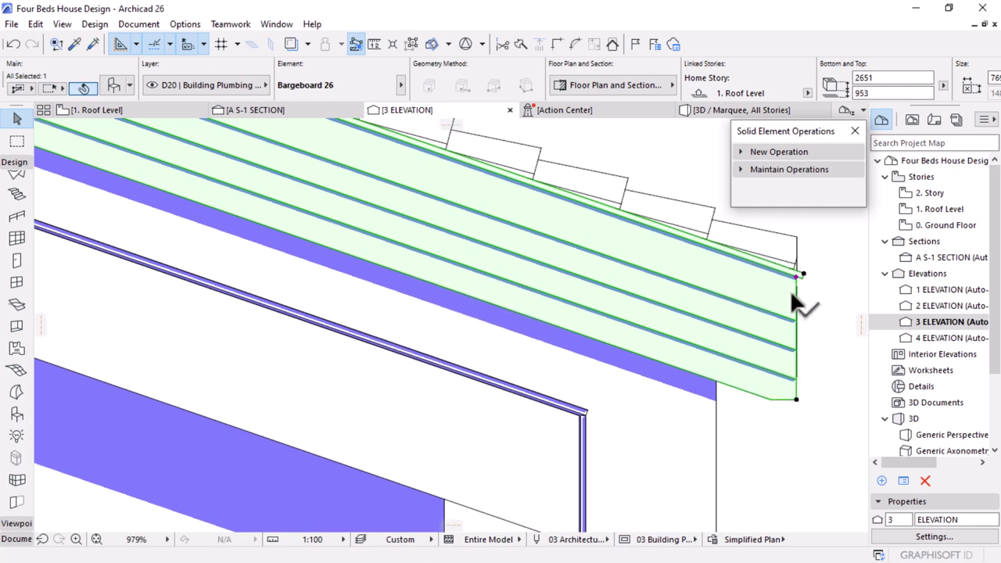
{"action": "scroll", "coordinate": [700, 340], "scroll_direction": "down", "scroll_amount": 3}
{"action": "scroll", "coordinate": [712, 348], "scroll_direction": "down", "scroll_amount": 6}
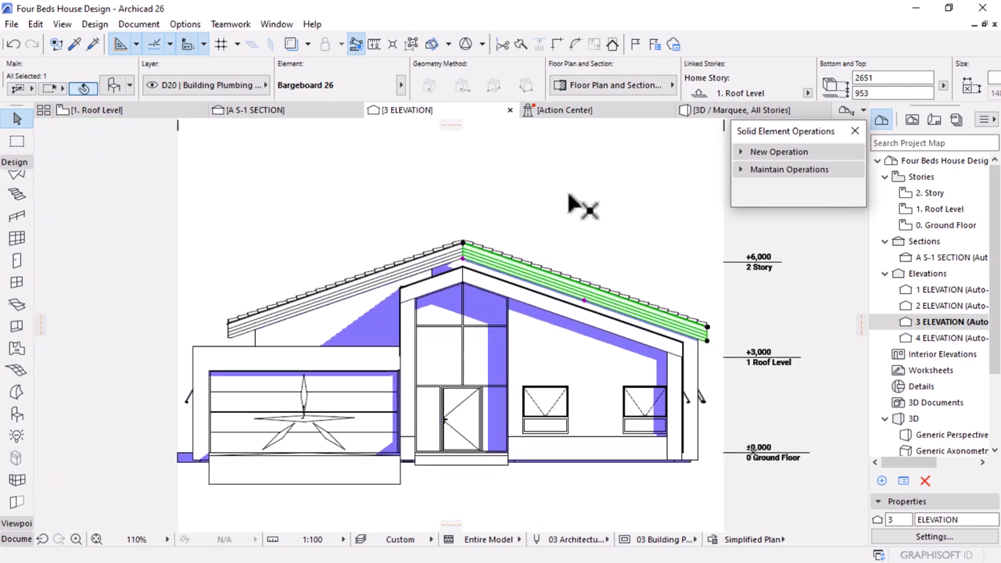
Examine in 3D how both bargeboards meet at the ridge and fit along the front edges of the tiled roofs
{"action": "left_click", "coordinate": [720, 109]}
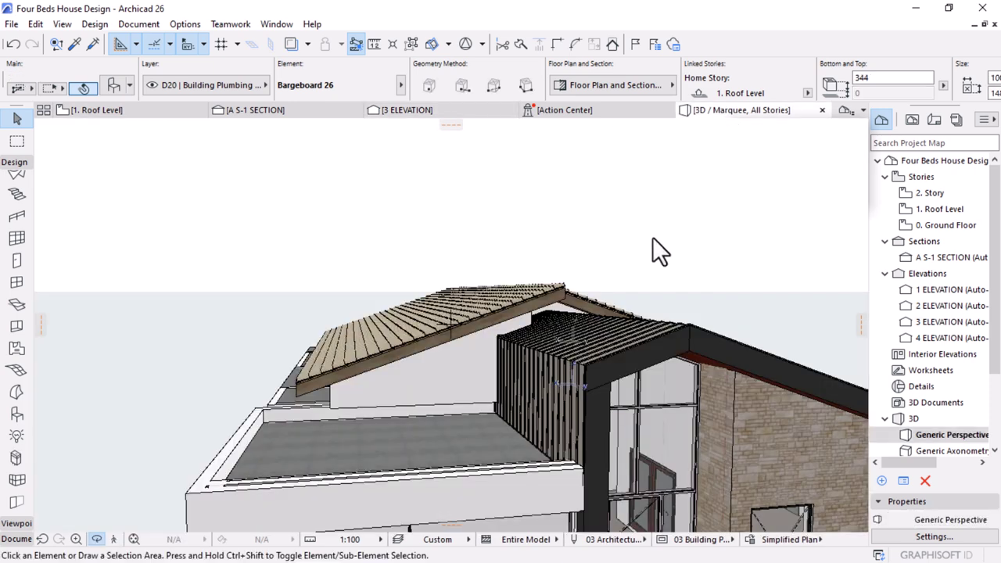
{"action": "scroll", "coordinate": [429, 237], "scroll_direction": "down", "scroll_amount": 5}
{"action": "middle_click_drag", "start_coordinate": [661, 373], "coordinate": [532, 388], "text": "shift"}
{"action": "scroll", "coordinate": [505, 291], "scroll_direction": "up", "scroll_amount": 6}
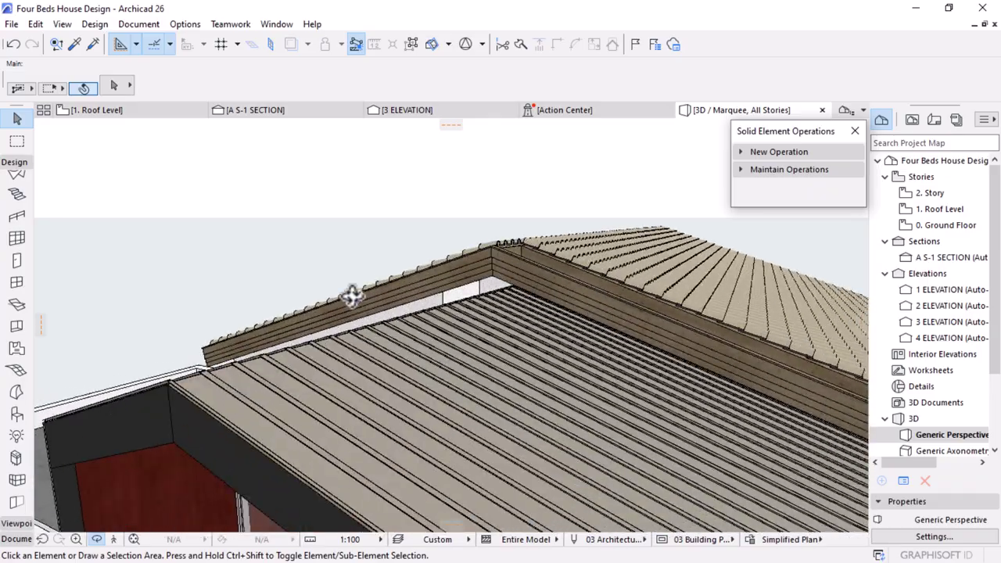
{"action": "middle_click_drag", "start_coordinate": [351, 297], "coordinate": [661, 403], "text": "shift"}
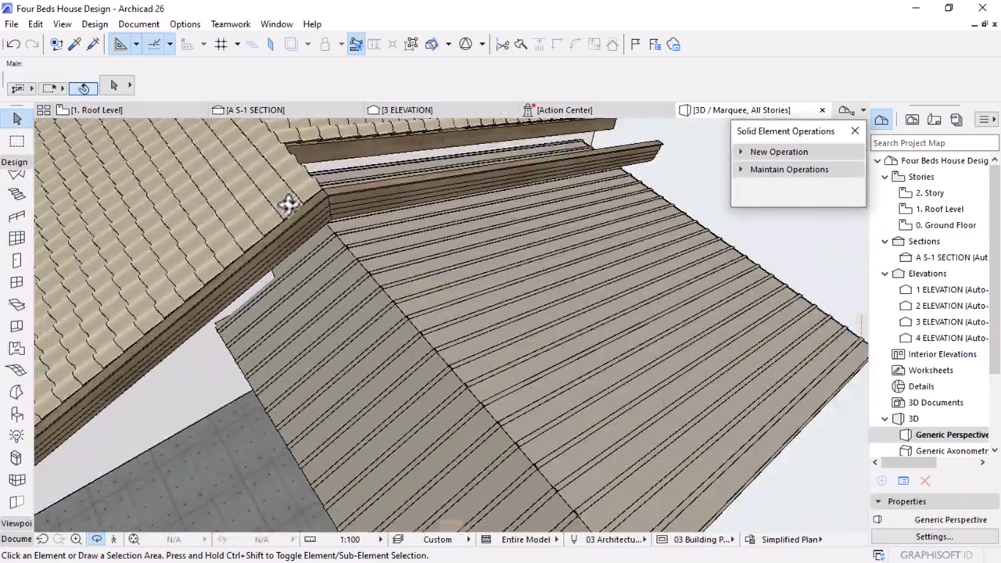
{"action": "scroll", "coordinate": [291, 197], "scroll_direction": "up", "scroll_amount": 3}
{"action": "mouse_move", "coordinate": [298, 165]}
{"action": "middle_mouse_down", "text": "shift"}
{"action": "mouse_move", "coordinate": [299, 252]}
{"action": "mouse_move", "coordinate": [286, 154]}
{"action": "middle_mouse_up", "text": "shift"}
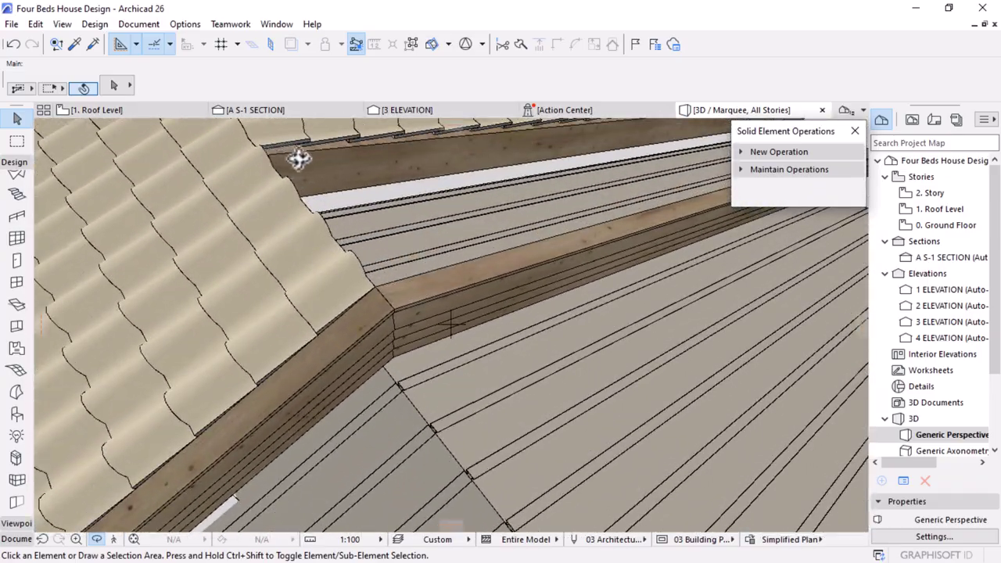
{"action": "scroll", "coordinate": [233, 160], "scroll_direction": "down", "scroll_amount": 5}
On the Roof Level plan, move the copied bargeboard by its eave-end corner back against the left-hand roof's front edge
{"action": "left_click", "coordinate": [128, 109]}
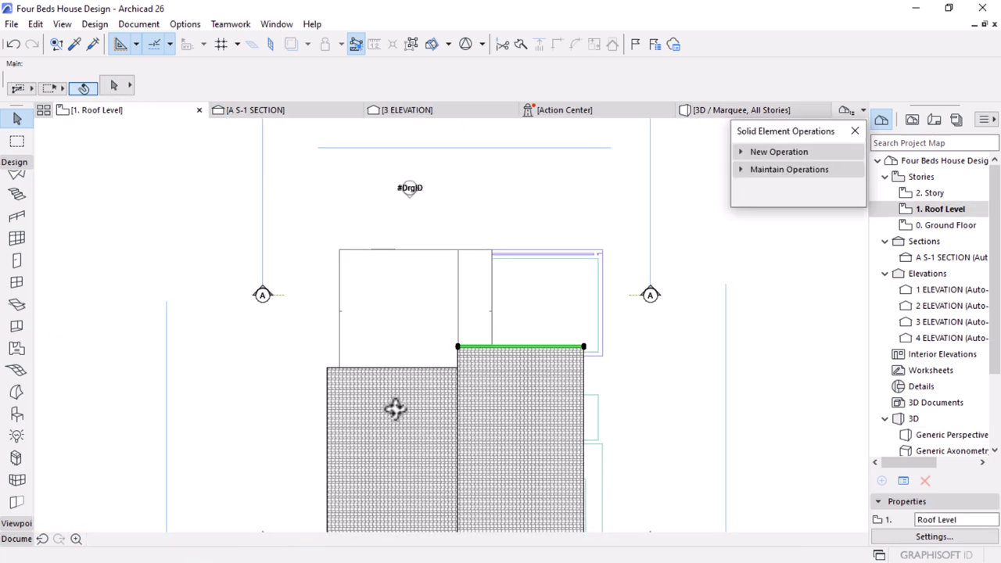
{"action": "scroll", "coordinate": [392, 403], "scroll_direction": "up", "scroll_amount": 2}
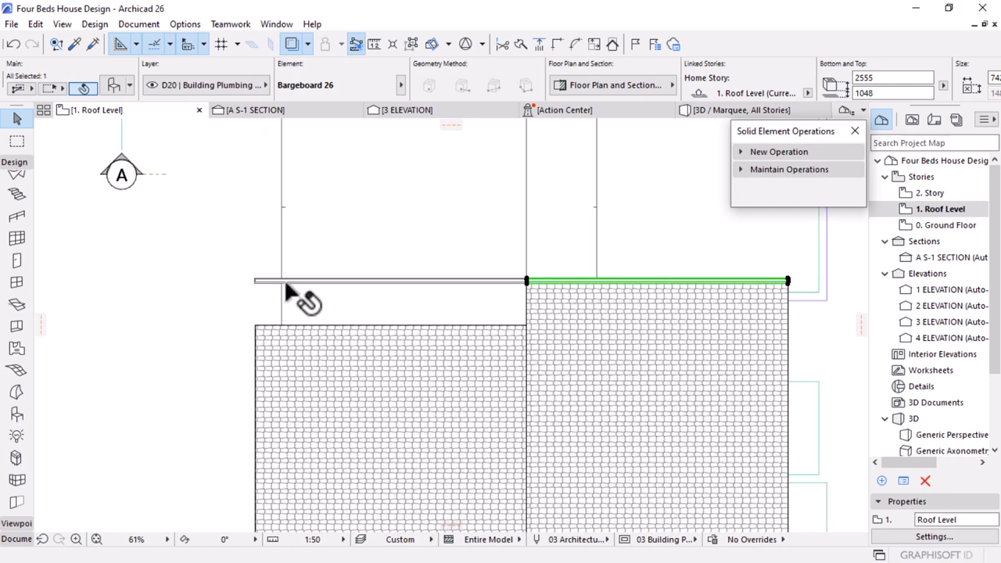
{"action": "scroll", "coordinate": [250, 285], "scroll_direction": "up", "scroll_amount": 2}
{"action": "key", "text": "ctrl+d"}
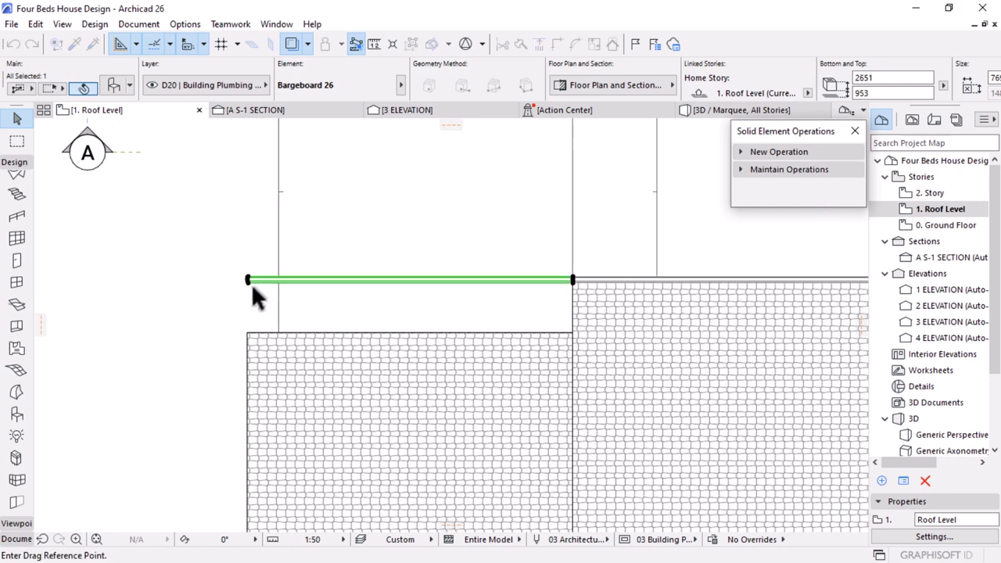
{"action": "left_click", "coordinate": [247, 279]}
{"action": "left_click", "coordinate": [248, 330]}
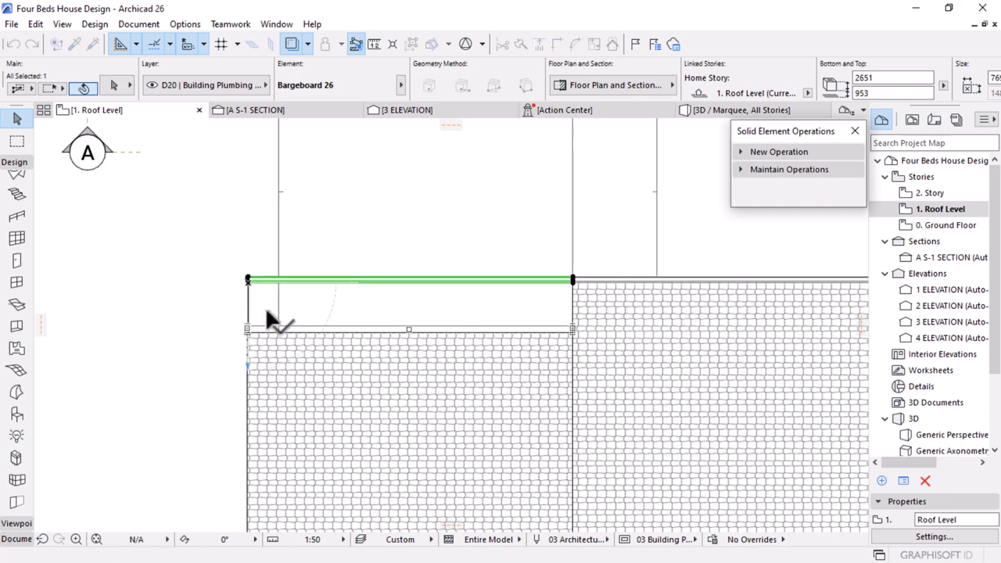
Override the surface of both front bargeboards with Paint - Anthracite
{"action": "scroll", "coordinate": [477, 180], "scroll_direction": "down", "scroll_amount": 5}
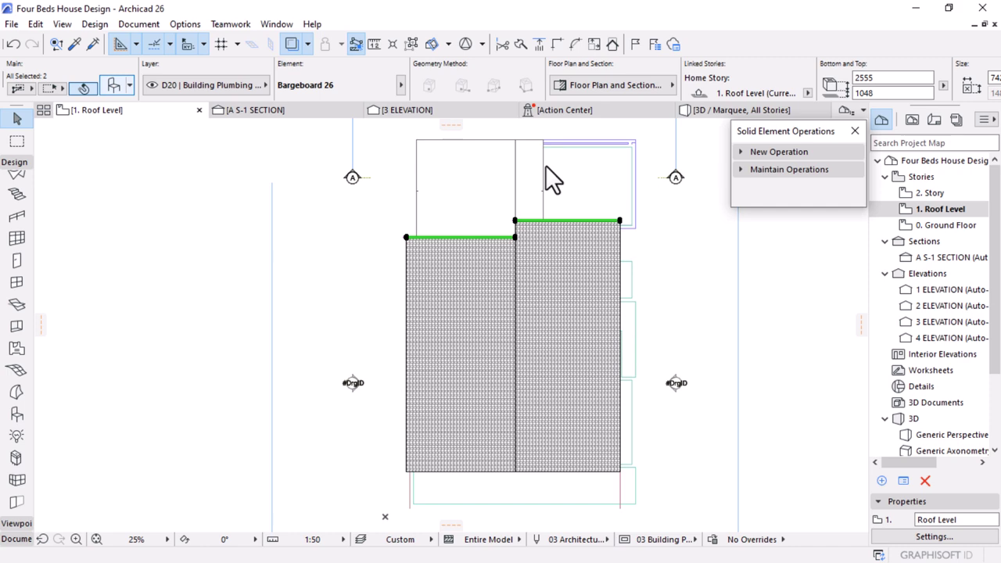
{"action": "key", "text": "ctrl+t"}
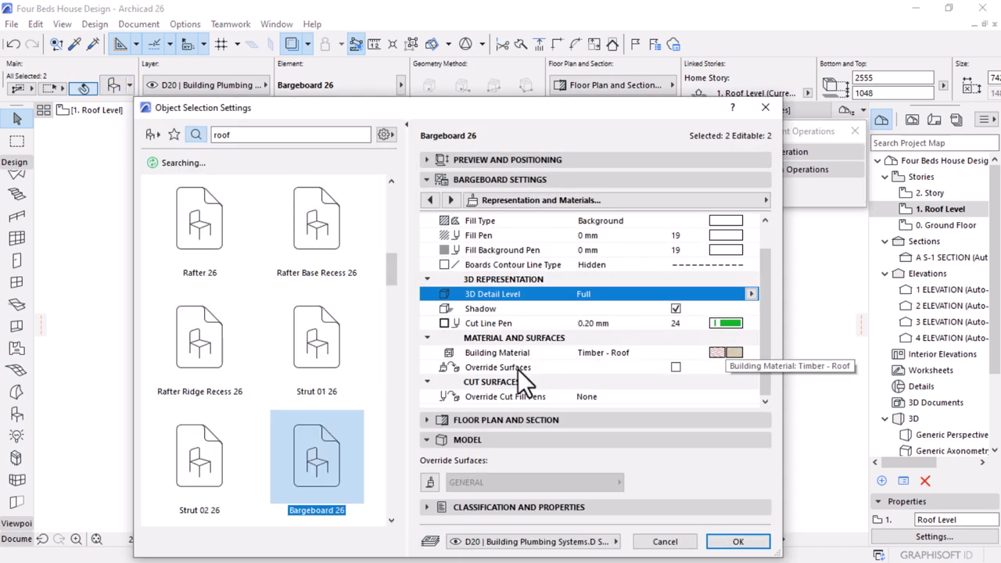
{"action": "left_click", "coordinate": [675, 368]}
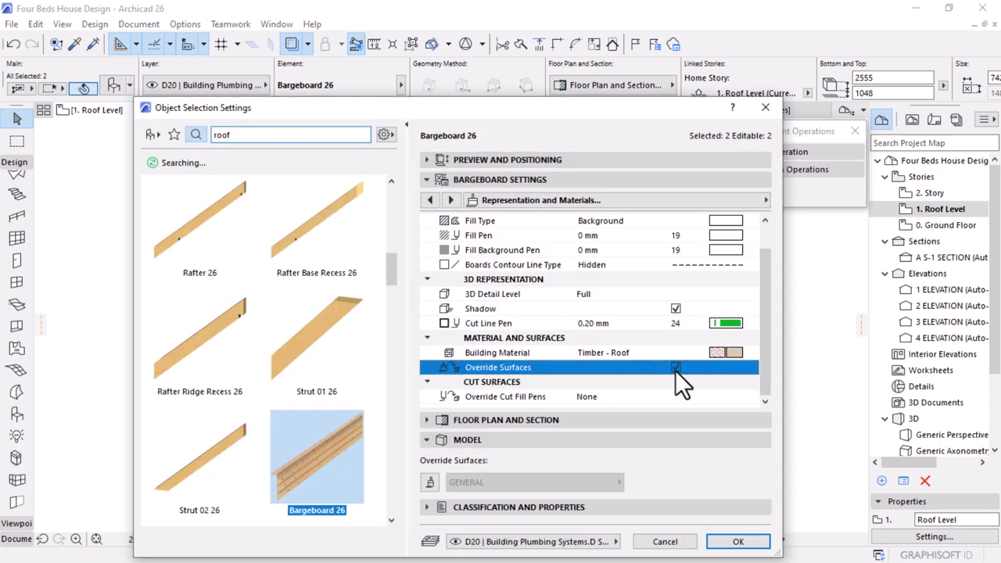
{"action": "left_click", "coordinate": [726, 380]}
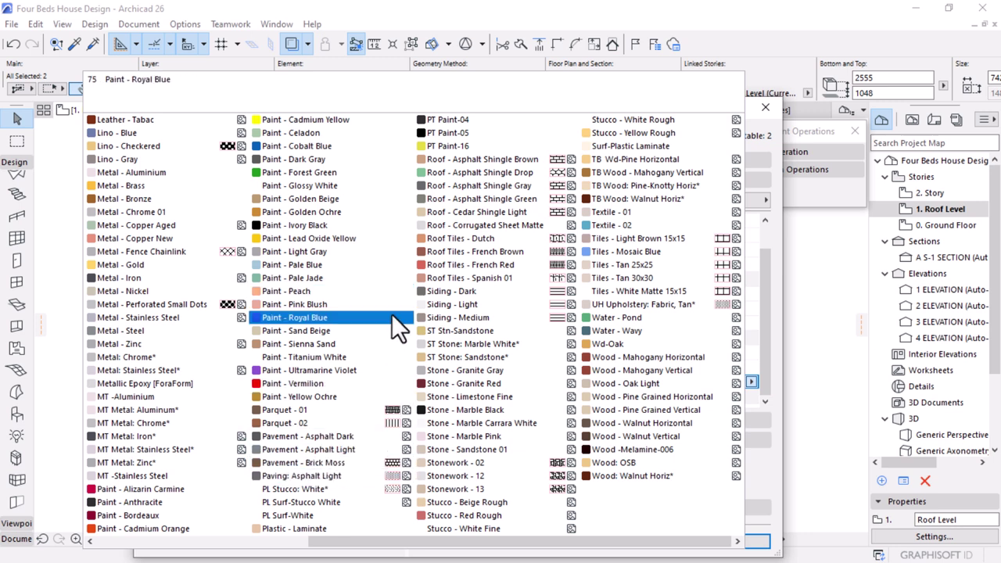
{"action": "left_click", "coordinate": [81, 401]}
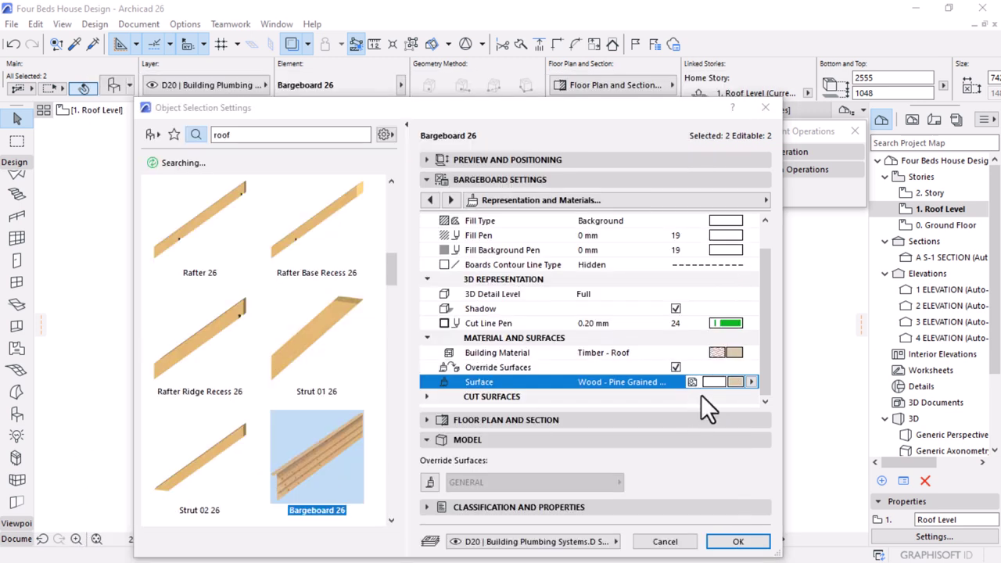
{"action": "left_click", "coordinate": [749, 382]}
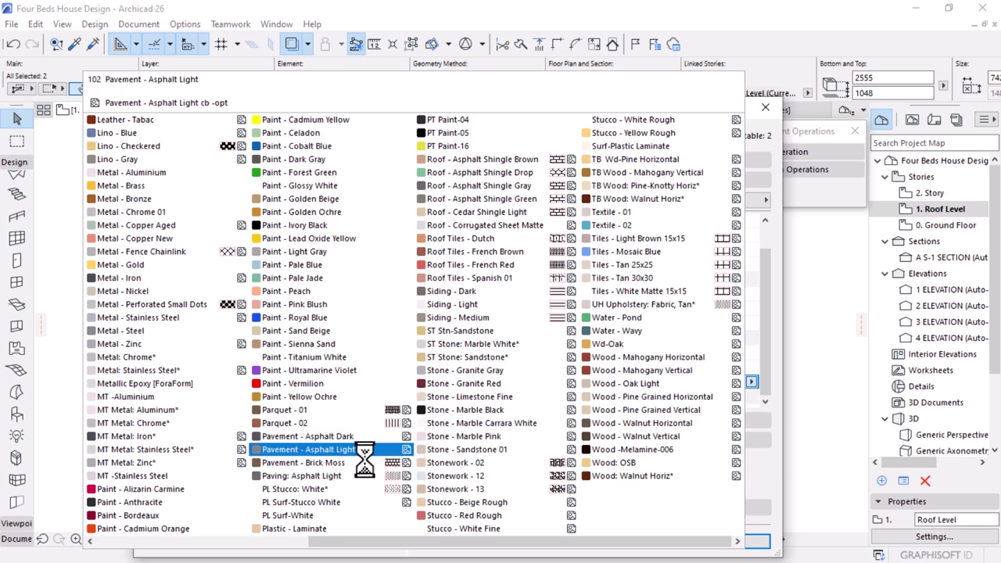
{"action": "scroll", "coordinate": [493, 446], "scroll_direction": "up", "scroll_amount": 3}
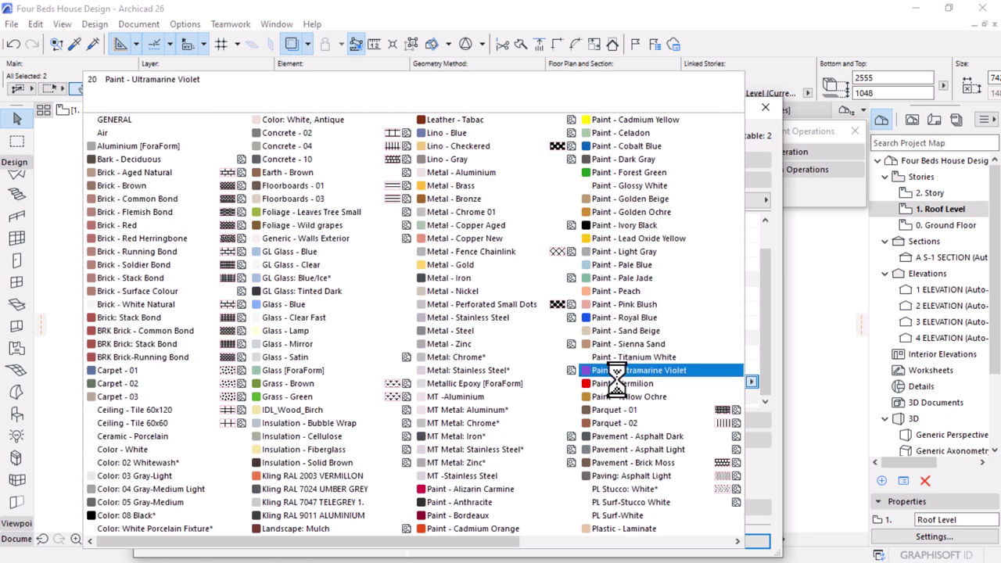
{"action": "left_click", "coordinate": [467, 503]}
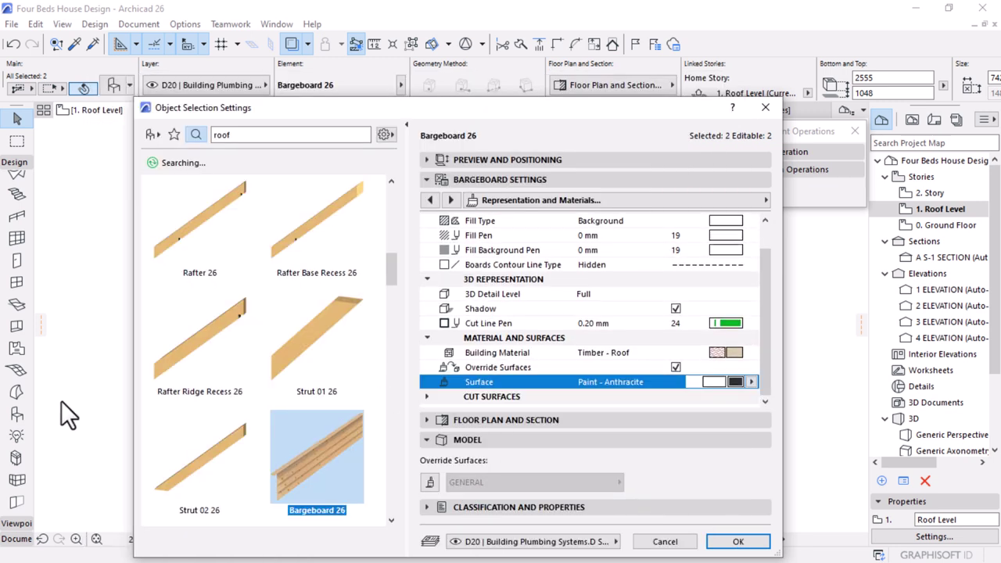
{"action": "left_click", "coordinate": [737, 541]}
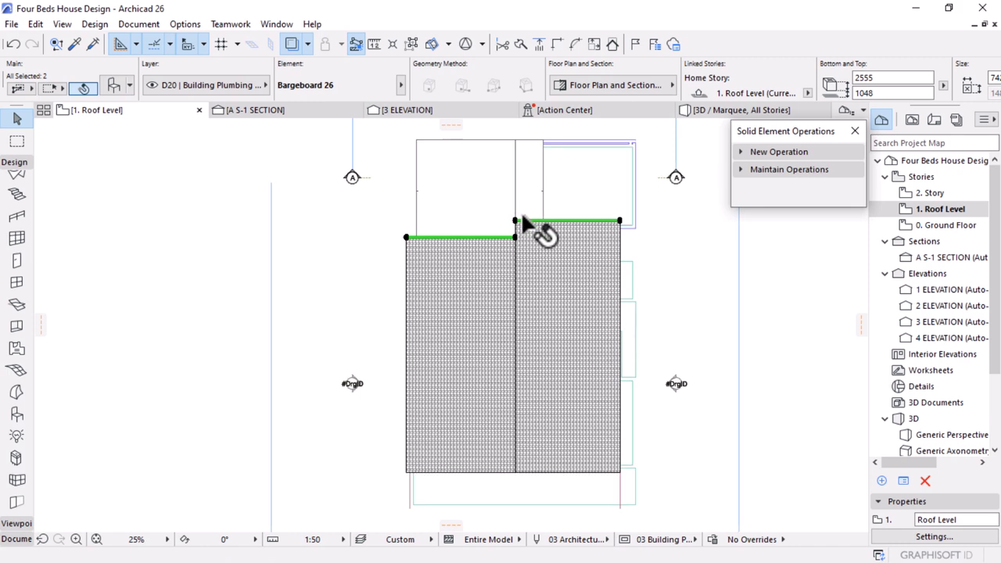
Examine the recoloured bargeboards at the roof ridge and the whole front of the house in 3D
{"action": "scroll", "coordinate": [521, 211], "scroll_direction": "up", "scroll_amount": 3}
{"action": "left_click", "coordinate": [712, 112]}
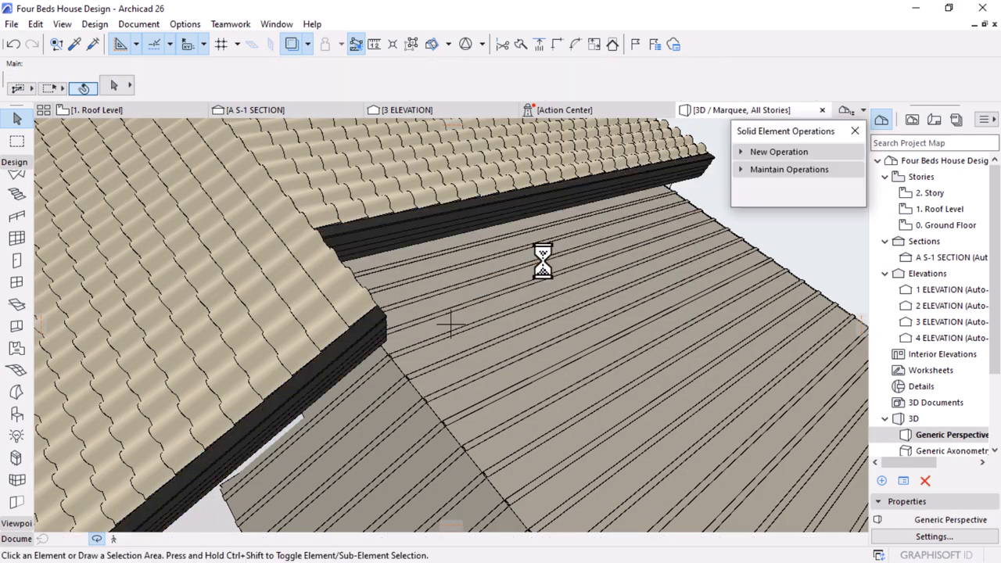
{"action": "scroll", "coordinate": [442, 219], "scroll_direction": "down", "scroll_amount": 4}
{"action": "left_click_drag", "start_coordinate": [602, 384], "coordinate": [477, 295]}
{"action": "scroll", "coordinate": [484, 305], "scroll_direction": "down", "scroll_amount": 5}
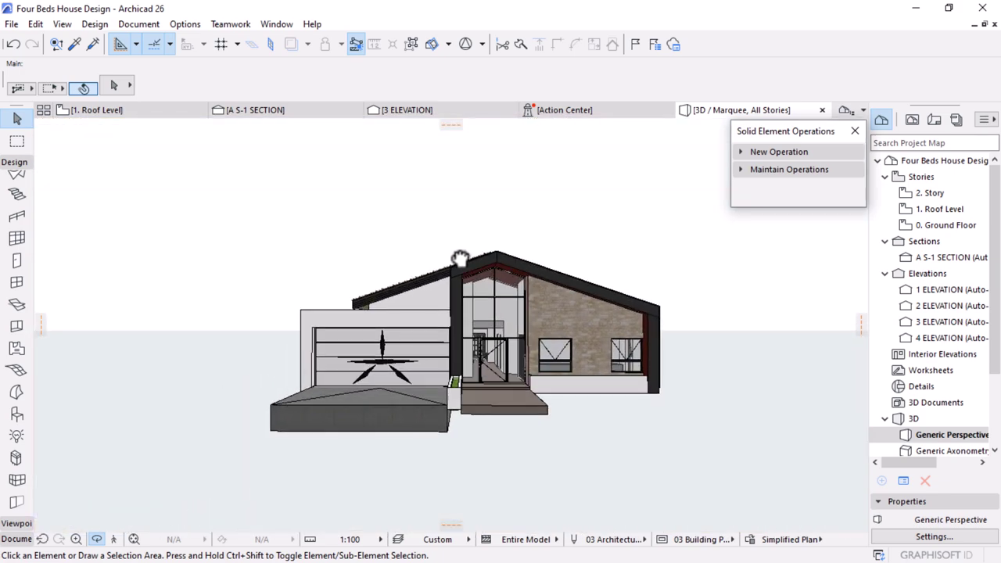
{"action": "middle_click_drag", "start_coordinate": [452, 325], "coordinate": [415, 304], "text": "shift"}
{"action": "middle_click_drag", "start_coordinate": [305, 333], "coordinate": [121, 110], "text": "shift"}
On the Ground Floor plan, create a terrain mesh from the plot's boundary outline
{"action": "left_click", "coordinate": [122, 110]}
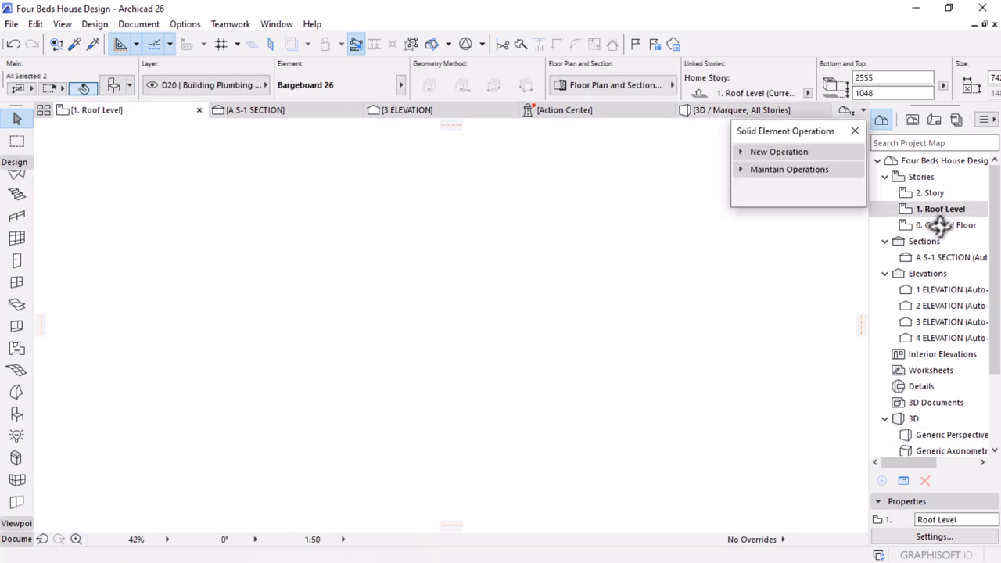
{"action": "left_click", "coordinate": [938, 225]}
{"action": "double_click", "coordinate": [939, 225]}
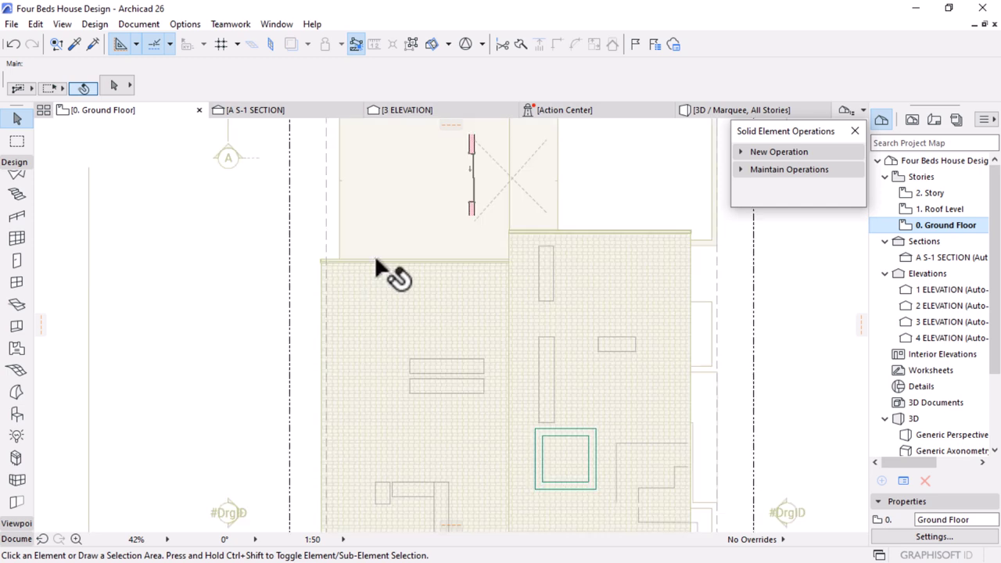
{"action": "scroll", "coordinate": [453, 282], "scroll_direction": "down", "scroll_amount": 5}
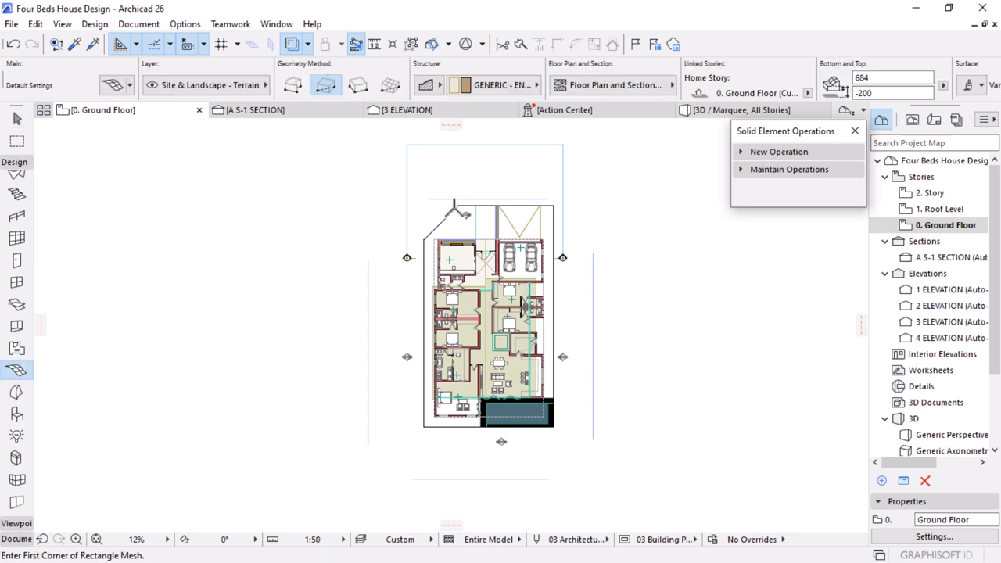
{"action": "scroll", "coordinate": [454, 209], "scroll_direction": "up", "scroll_amount": 4}
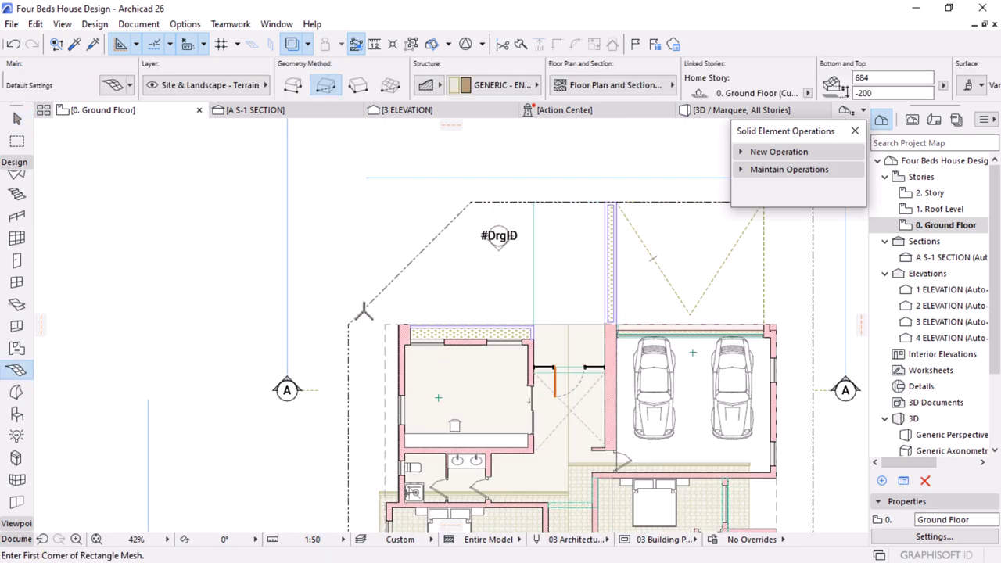
{"action": "left_click", "coordinate": [361, 311]}
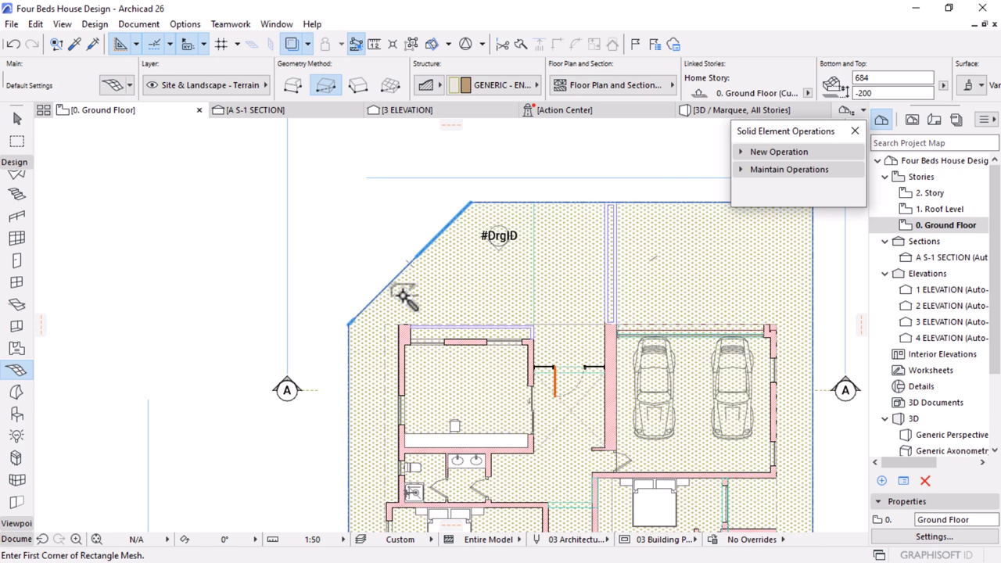
{"action": "key", "text": "Escape"}
Turn off the cover fills of the terrain mesh
{"action": "left_click", "coordinate": [468, 261]}
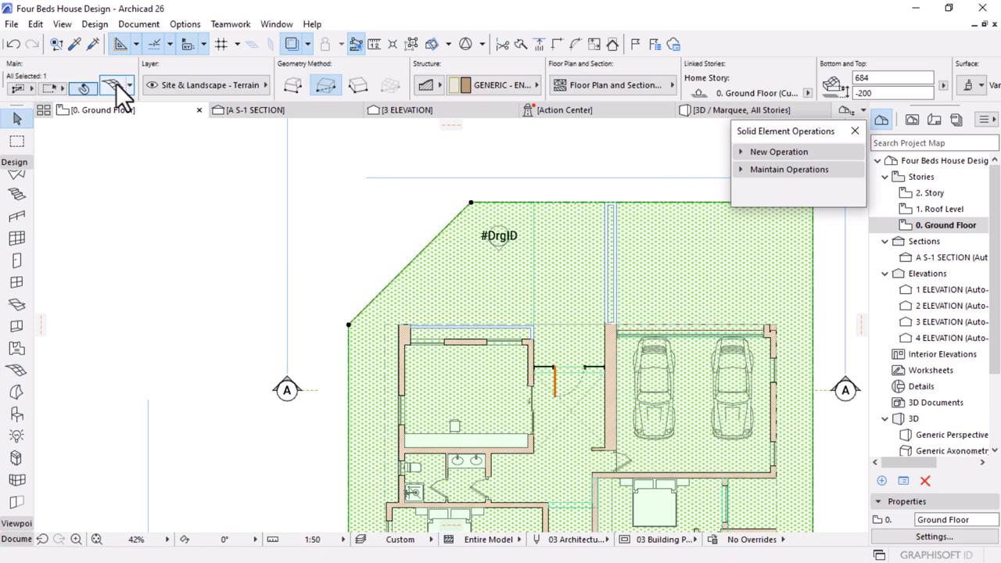
{"action": "left_click", "coordinate": [117, 82]}
{"action": "scroll", "coordinate": [571, 301], "scroll_direction": "down", "scroll_amount": 3}
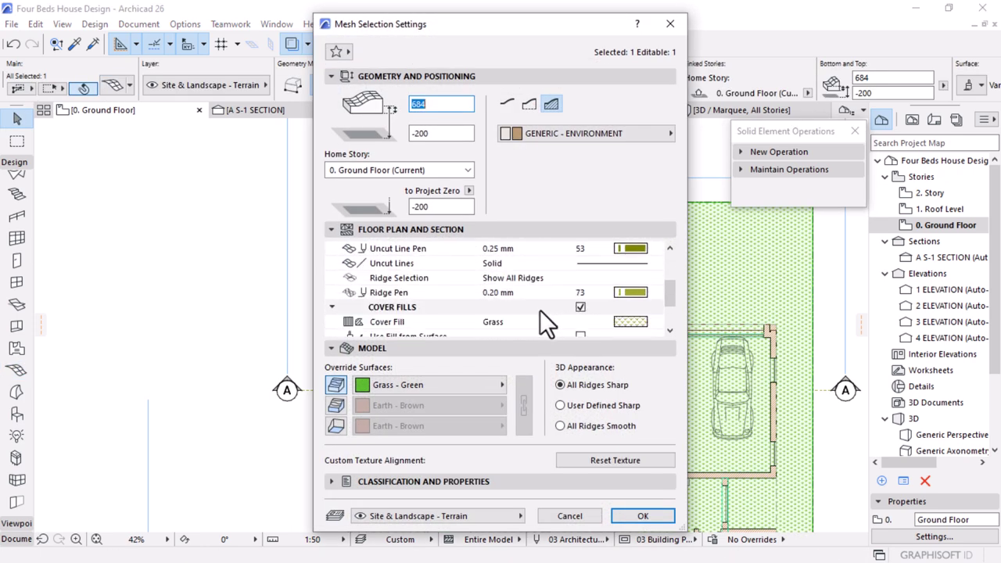
{"action": "left_click", "coordinate": [580, 311]}
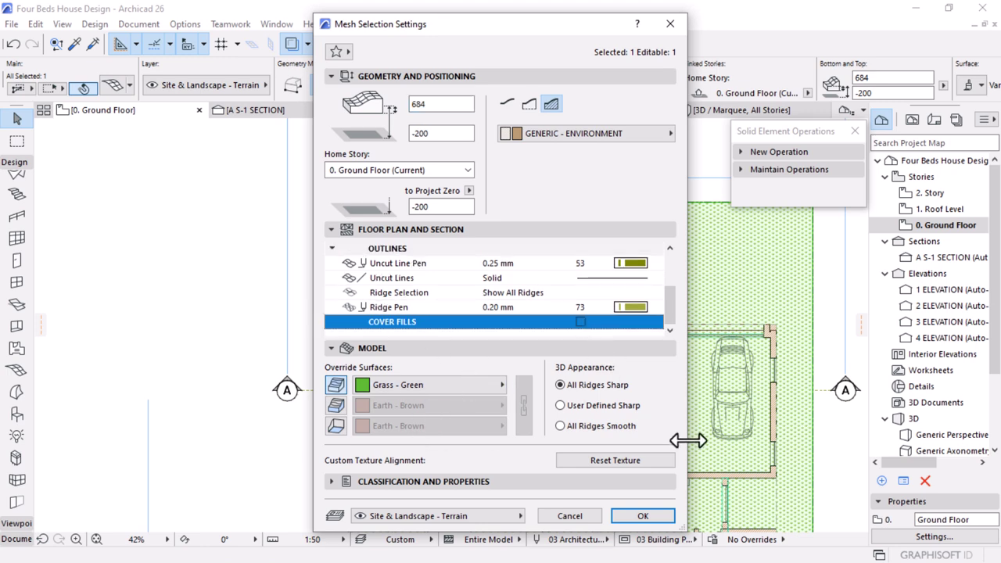
{"action": "left_click", "coordinate": [645, 516]}
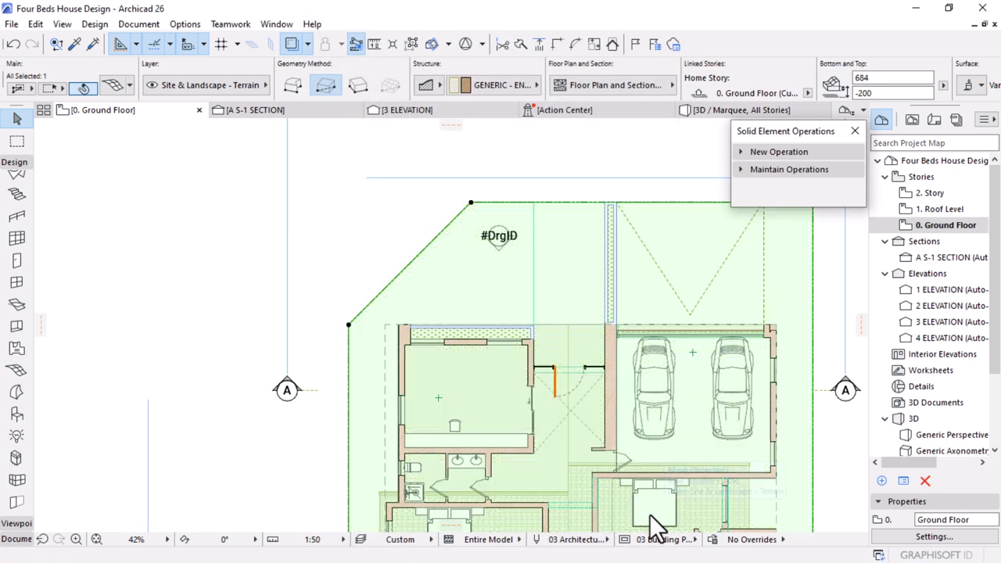
In 3D, raise the underside of the driveway mesh in front of the garage by 800, leaving it 200 thick
{"action": "scroll", "coordinate": [435, 196], "scroll_direction": "down", "scroll_amount": 5}
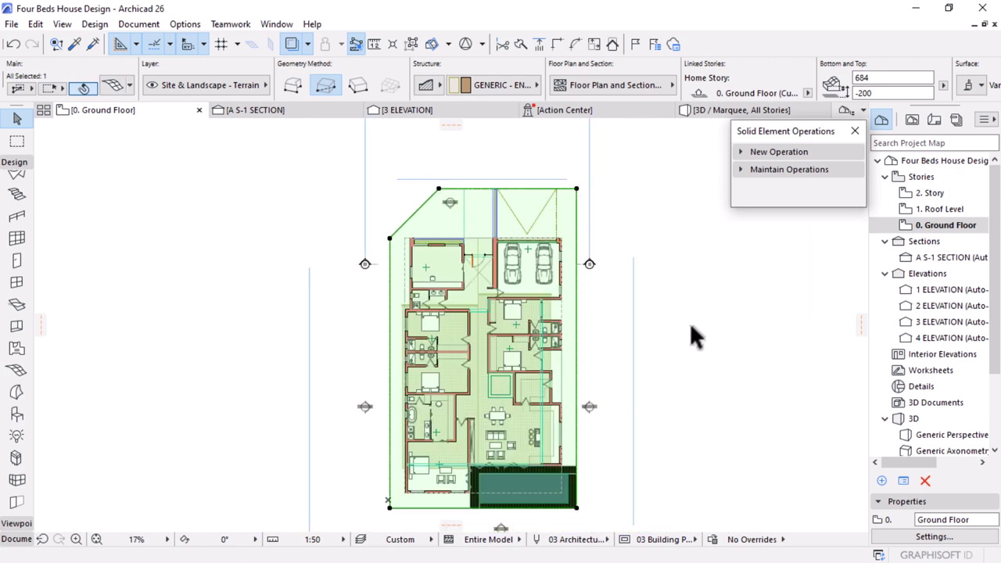
{"action": "left_click", "coordinate": [713, 114]}
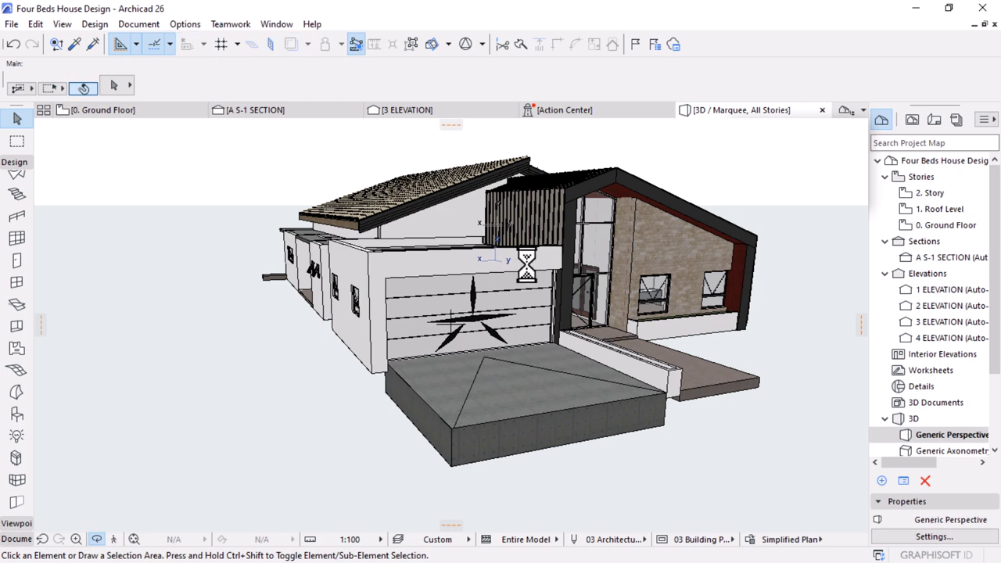
{"action": "left_click_drag", "start_coordinate": [467, 225], "coordinate": [509, 400]}
{"action": "scroll", "coordinate": [509, 400], "scroll_direction": "up", "scroll_amount": 3}
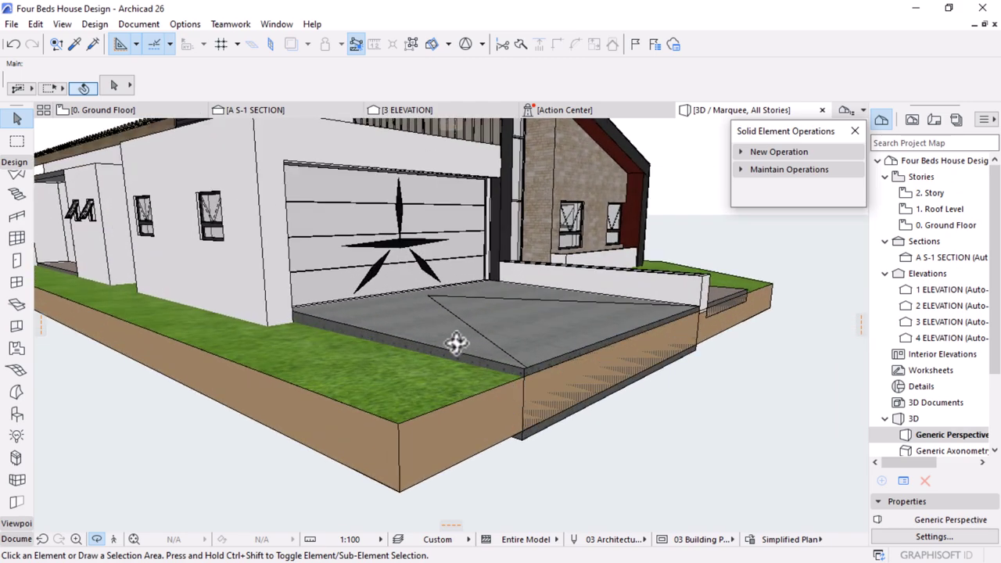
{"action": "left_click", "coordinate": [376, 327]}
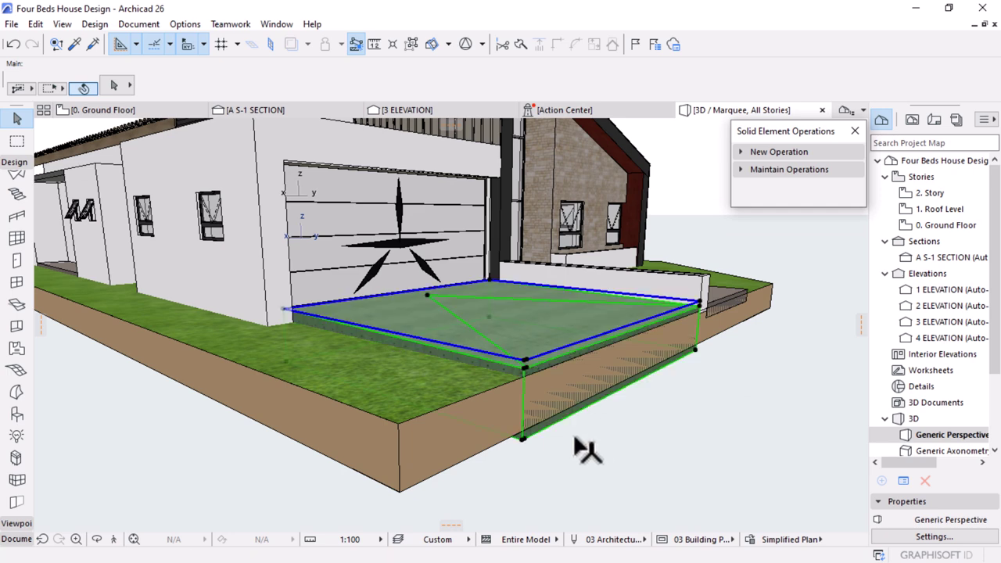
{"action": "left_click", "coordinate": [523, 439]}
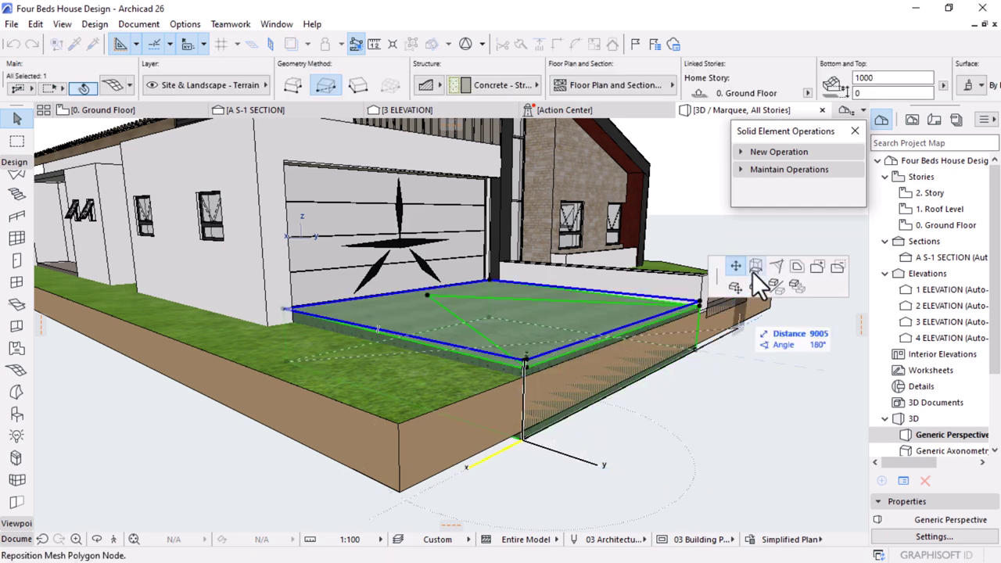
{"action": "left_click", "coordinate": [754, 268]}
{"action": "left_click", "coordinate": [522, 364]}
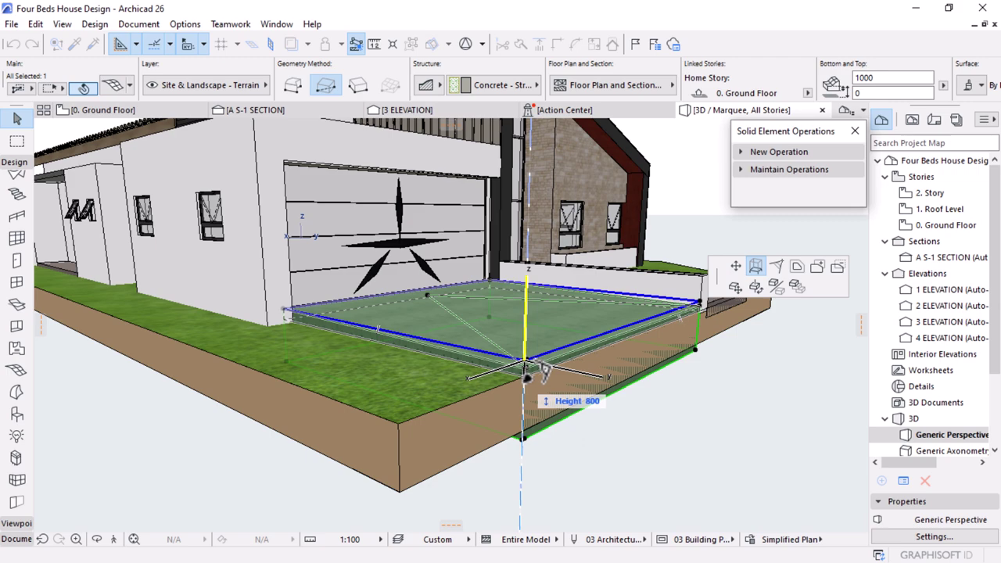
{"action": "left_click", "coordinate": [523, 364]}
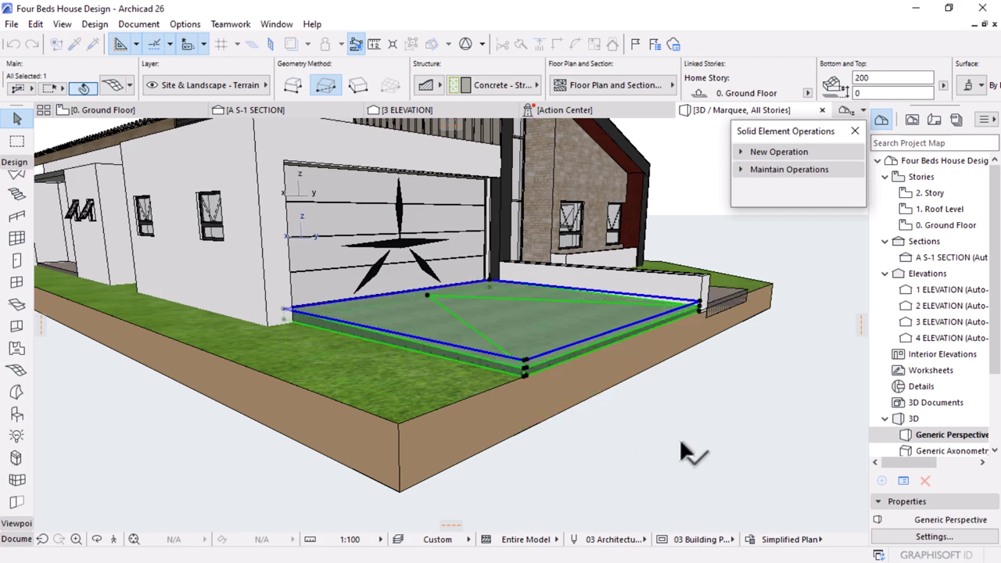
{"action": "left_click", "coordinate": [688, 453]}
Examine the garage door opening in 3D and the wall pieces beside it on the Ground Floor plan
{"action": "middle_click_drag", "start_coordinate": [524, 328], "coordinate": [436, 340], "text": "shift"}
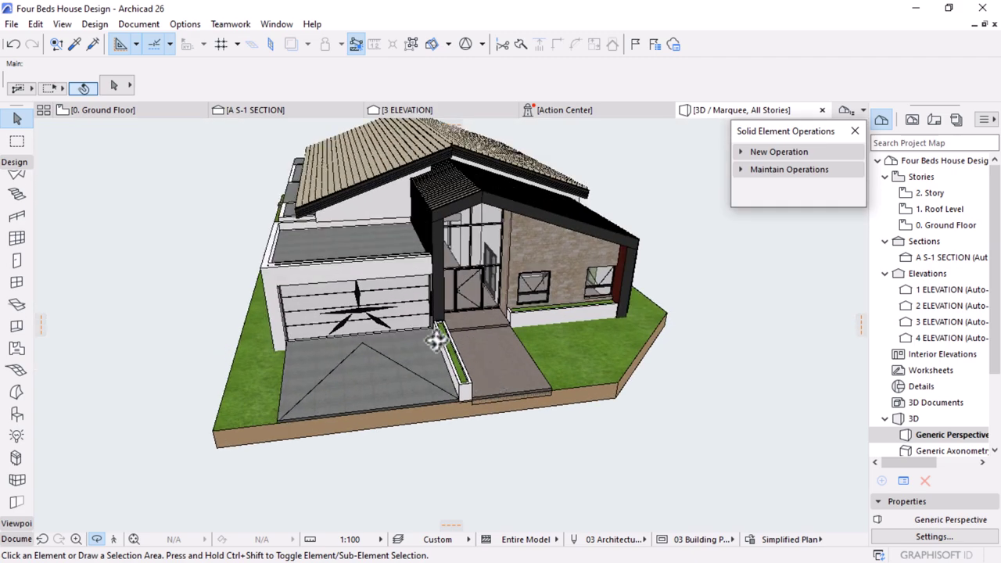
{"action": "scroll", "coordinate": [407, 298], "scroll_direction": "up", "scroll_amount": 10}
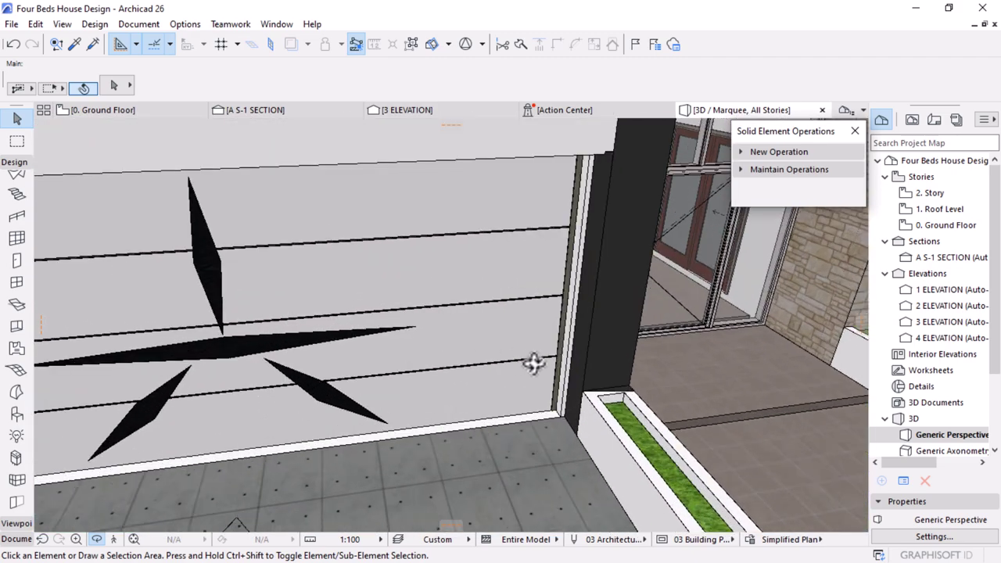
{"action": "middle_click_drag", "start_coordinate": [506, 305], "coordinate": [568, 239], "text": "shift"}
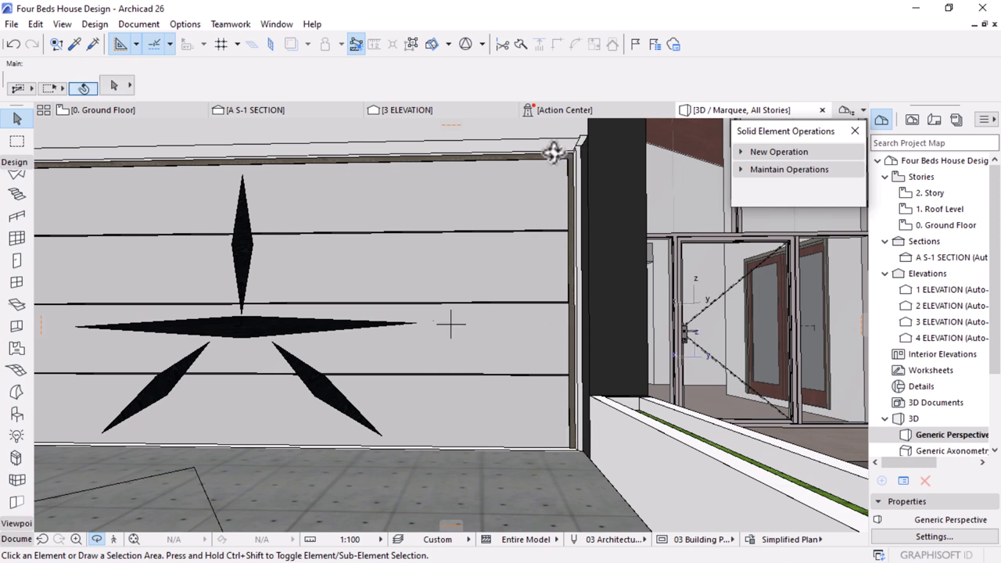
{"action": "left_click", "coordinate": [117, 110]}
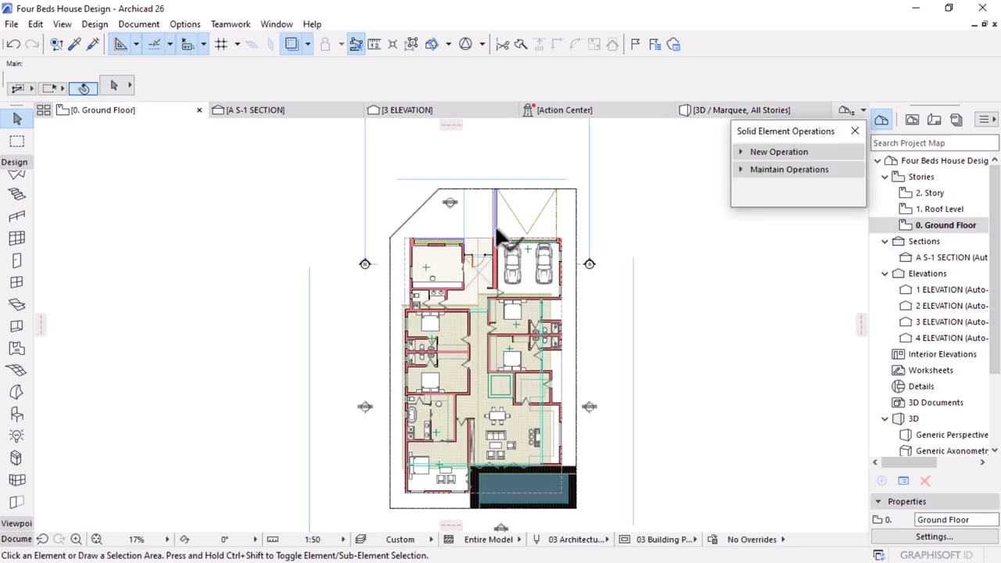
{"action": "scroll", "coordinate": [498, 226], "scroll_direction": "up", "scroll_amount": 5}
{"action": "scroll", "coordinate": [765, 277], "scroll_direction": "up", "scroll_amount": 3}
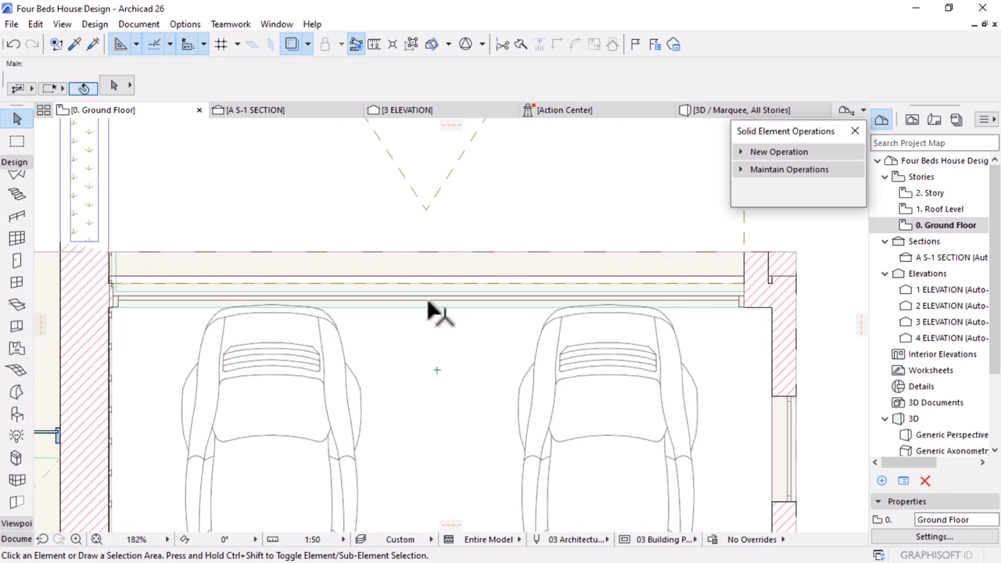
{"action": "scroll", "coordinate": [863, 330], "scroll_direction": "down", "scroll_amount": 2}
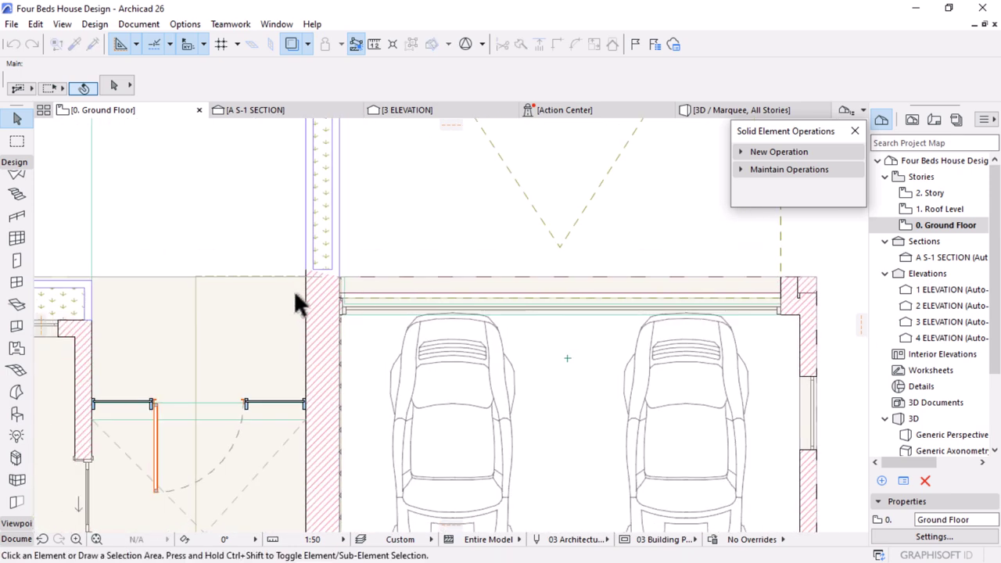
{"action": "left_click", "coordinate": [788, 283]}
{"action": "scroll", "coordinate": [792, 283], "scroll_direction": "up", "scroll_amount": 3}
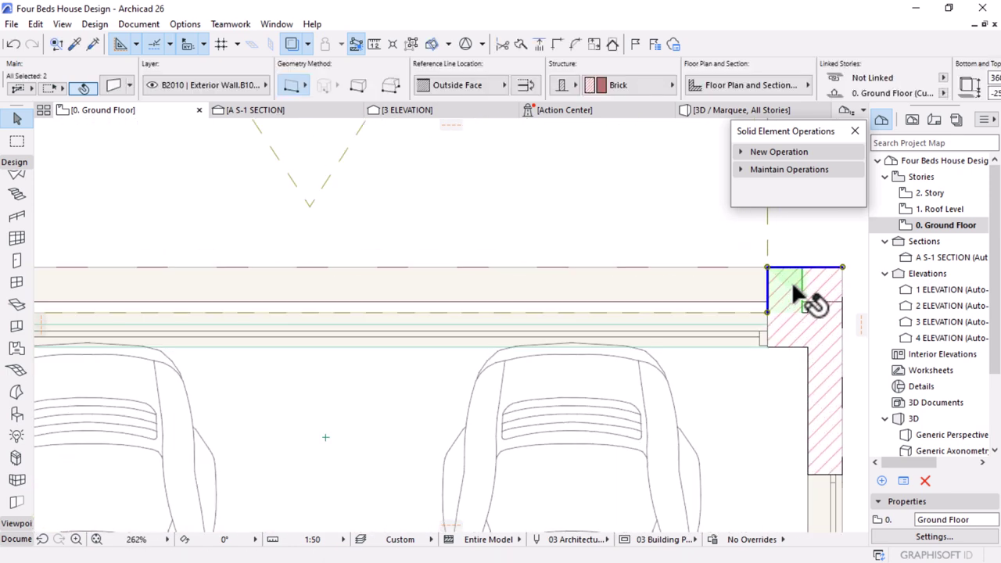
{"action": "key", "text": "Escape"}
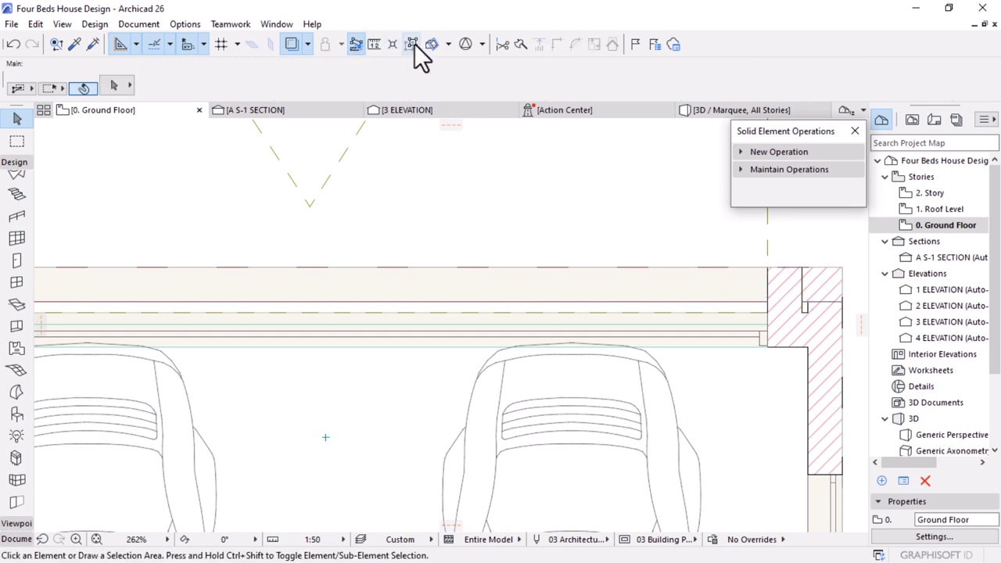
Copy the short brick wall piece beside the garage door opening to the matching corner at the opposite end of the opening
{"action": "left_click", "coordinate": [784, 305]}
{"action": "key", "text": "ctrl+d"}
{"action": "left_click", "coordinate": [766, 311]}
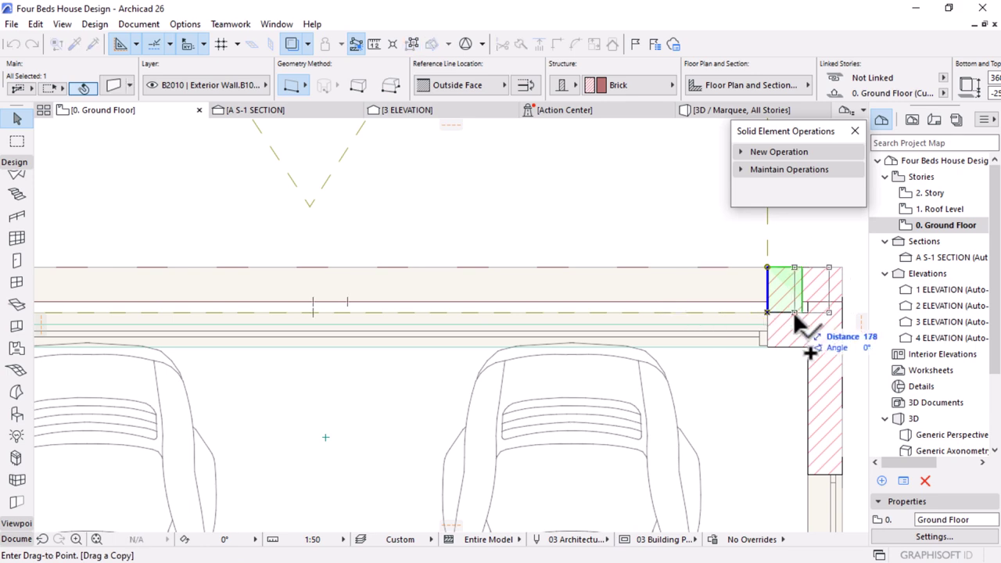
{"action": "scroll", "coordinate": [791, 310], "scroll_direction": "down", "scroll_amount": 3}
{"action": "scroll", "coordinate": [348, 325], "scroll_direction": "up", "scroll_amount": 3}
{"action": "scroll", "coordinate": [348, 324], "scroll_direction": "up", "scroll_amount": 2}
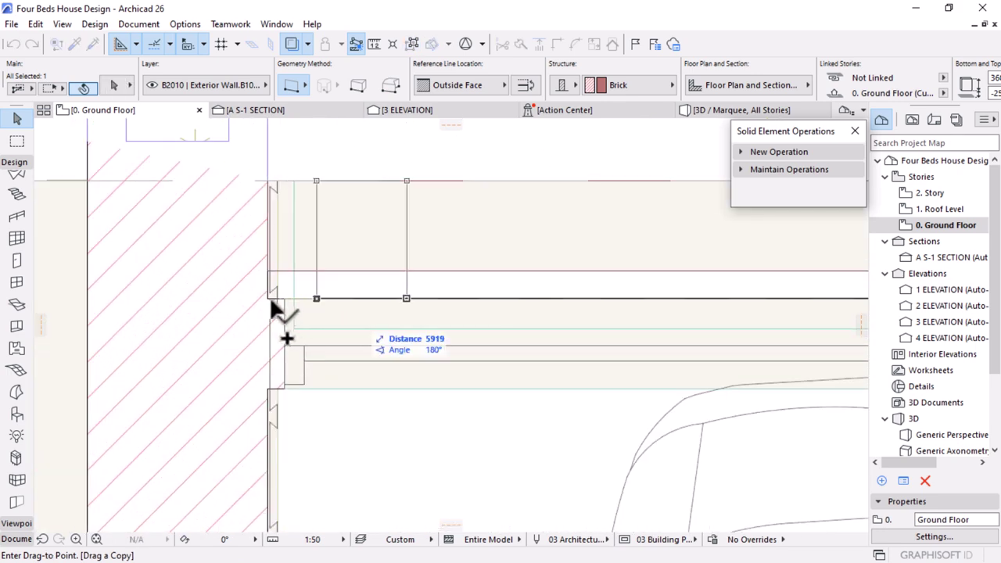
{"action": "left_click", "coordinate": [269, 299]}
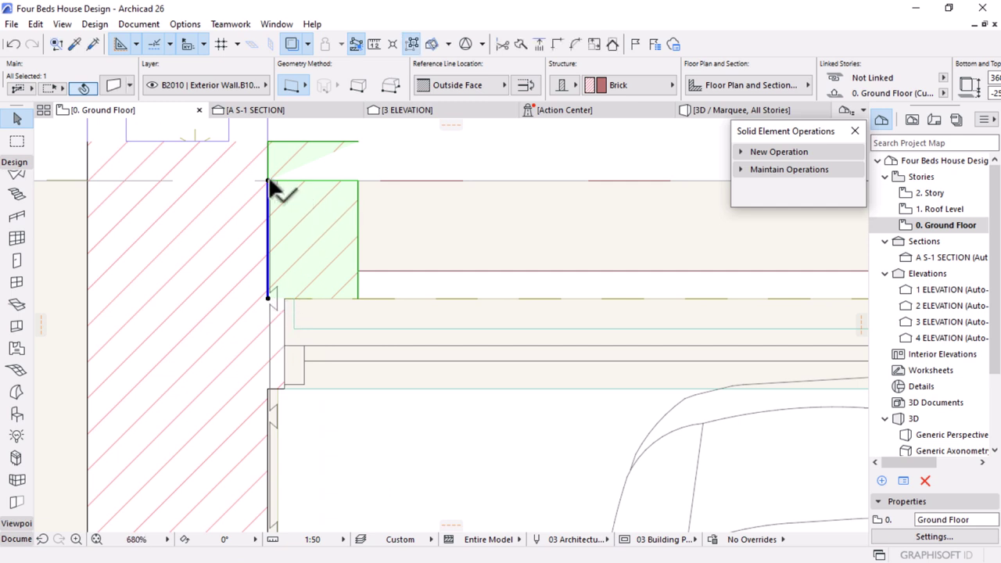
Stretch the outer end of the copied wall piece to make it 220 long, and deselect it
{"action": "left_click", "coordinate": [269, 186]}
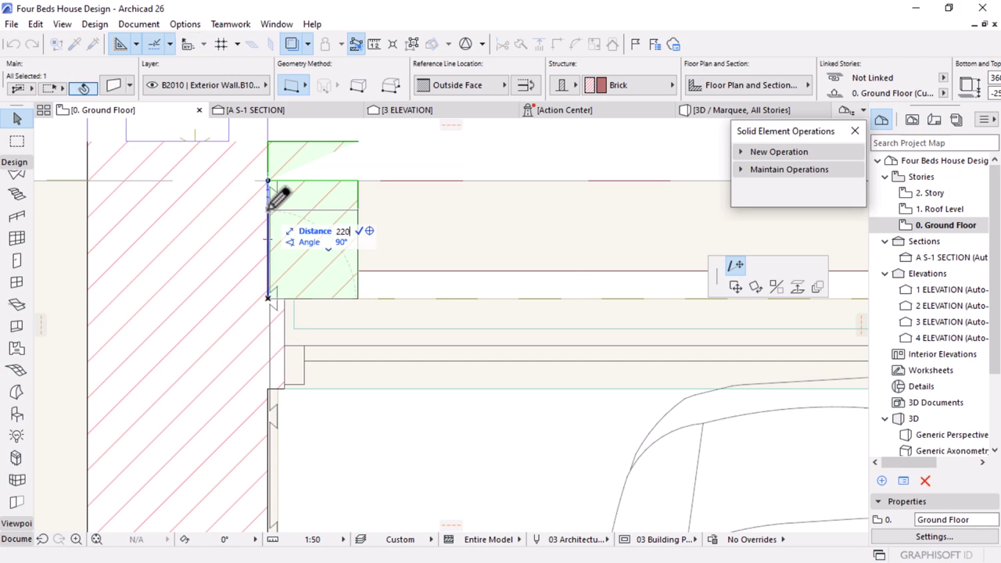
{"action": "key", "text": "Return"}
{"action": "scroll", "coordinate": [284, 295], "scroll_direction": "down", "scroll_amount": 5}
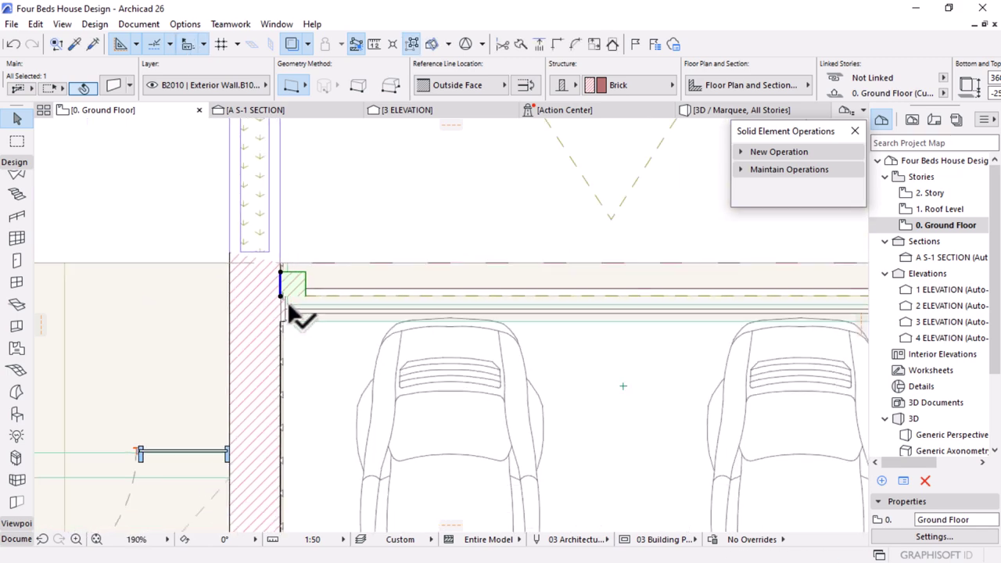
{"action": "key", "text": "Escape"}
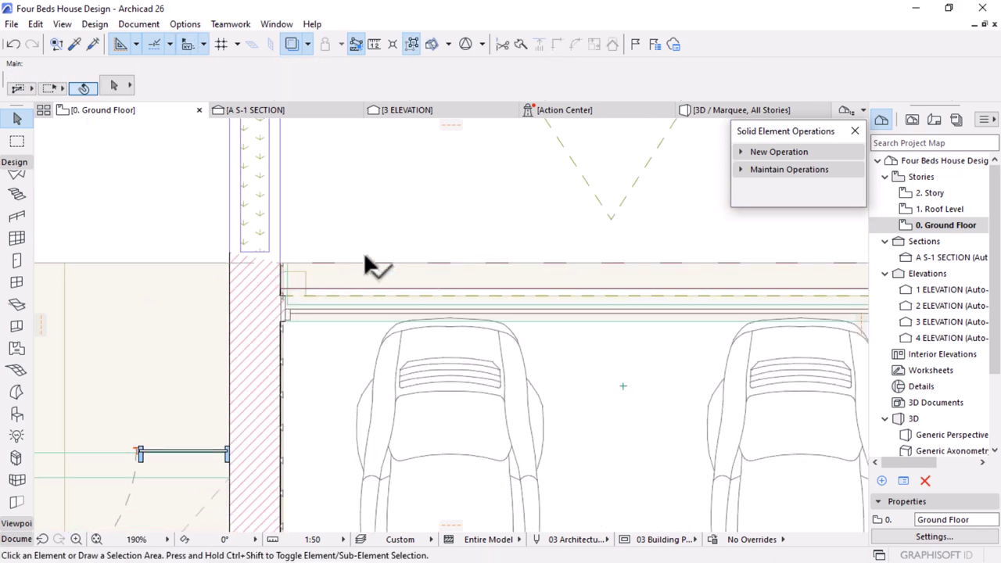
Examine the garage front, its flat roof parapets and the adjoining side walls in the 3D view
{"action": "scroll", "coordinate": [408, 263], "scroll_direction": "down", "scroll_amount": 4}
{"action": "scroll", "coordinate": [408, 264], "scroll_direction": "down", "scroll_amount": 5}
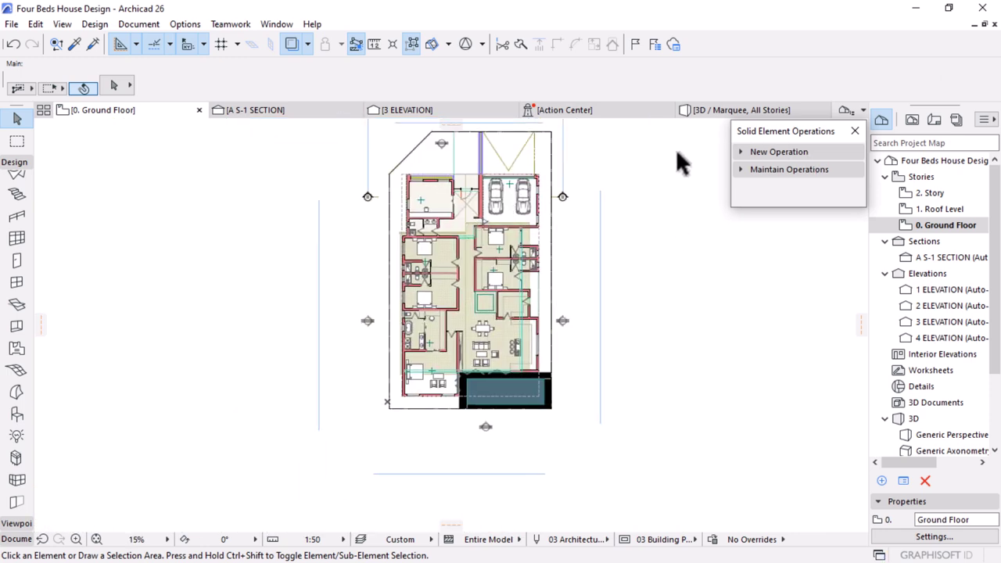
{"action": "scroll", "coordinate": [469, 188], "scroll_direction": "up", "scroll_amount": 1}
{"action": "left_click", "coordinate": [720, 111]}
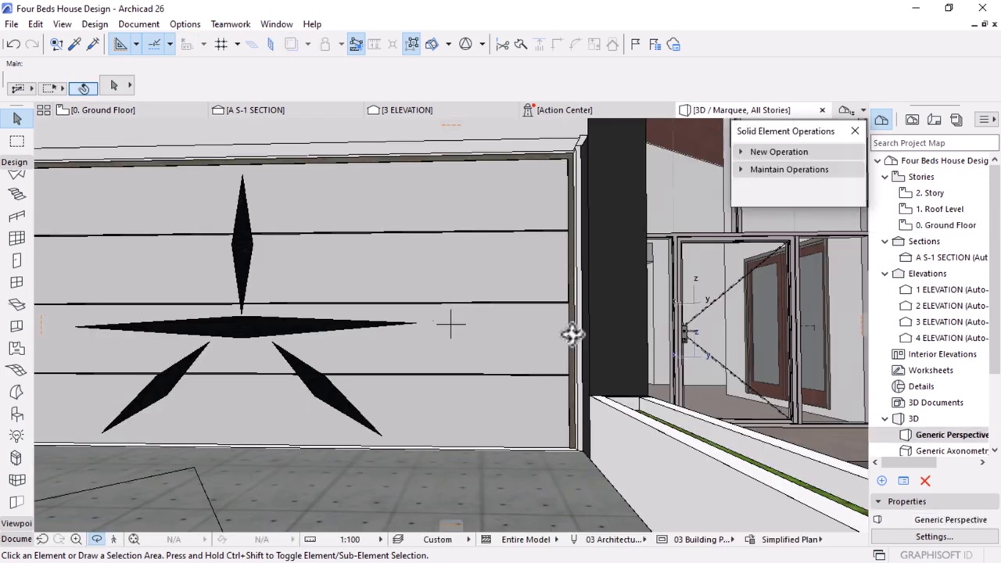
{"action": "scroll", "coordinate": [572, 335], "scroll_direction": "down", "scroll_amount": 5}
{"action": "middle_click_drag", "start_coordinate": [292, 346], "coordinate": [281, 436], "text": "shift"}
{"action": "scroll", "coordinate": [635, 331], "scroll_direction": "up", "scroll_amount": 5}
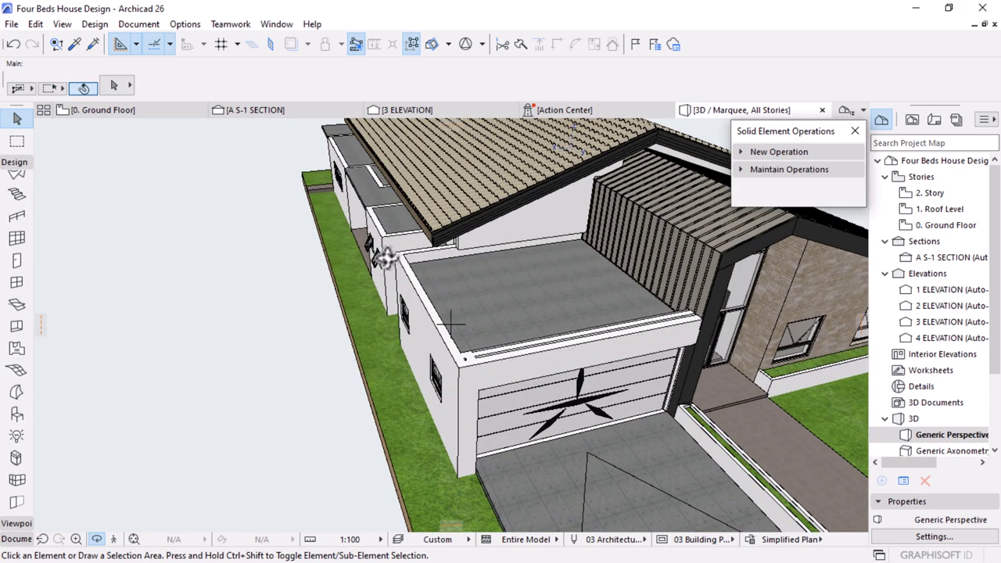
{"action": "scroll", "coordinate": [617, 334], "scroll_direction": "up", "scroll_amount": 2}
{"action": "scroll", "coordinate": [135, 259], "scroll_direction": "down", "scroll_amount": 6}
{"action": "middle_click_drag", "start_coordinate": [135, 259], "coordinate": [725, 351], "text": "shift"}
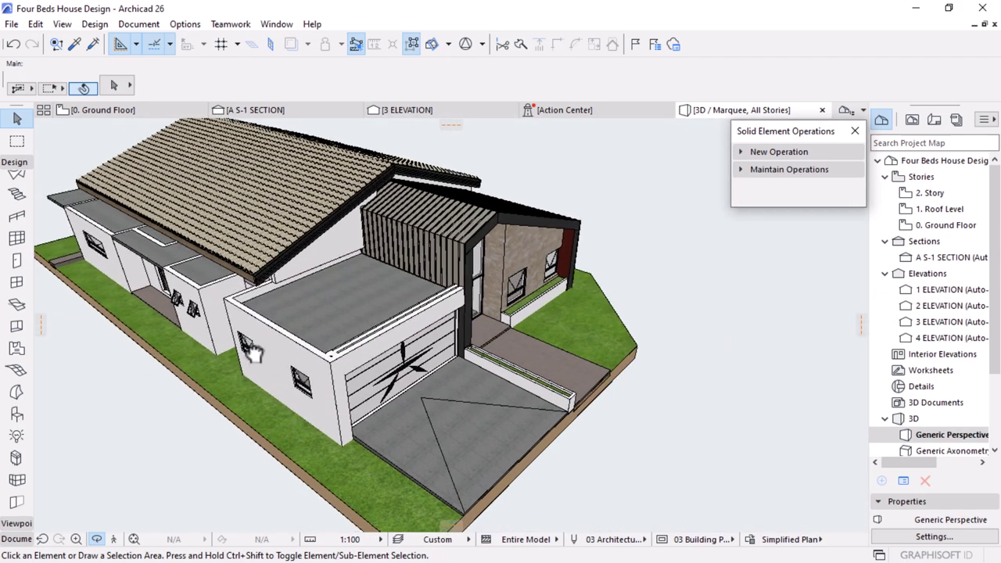
{"action": "middle_click_drag", "start_coordinate": [253, 353], "coordinate": [370, 260]}
{"action": "scroll", "coordinate": [370, 259], "scroll_direction": "up", "scroll_amount": 4}
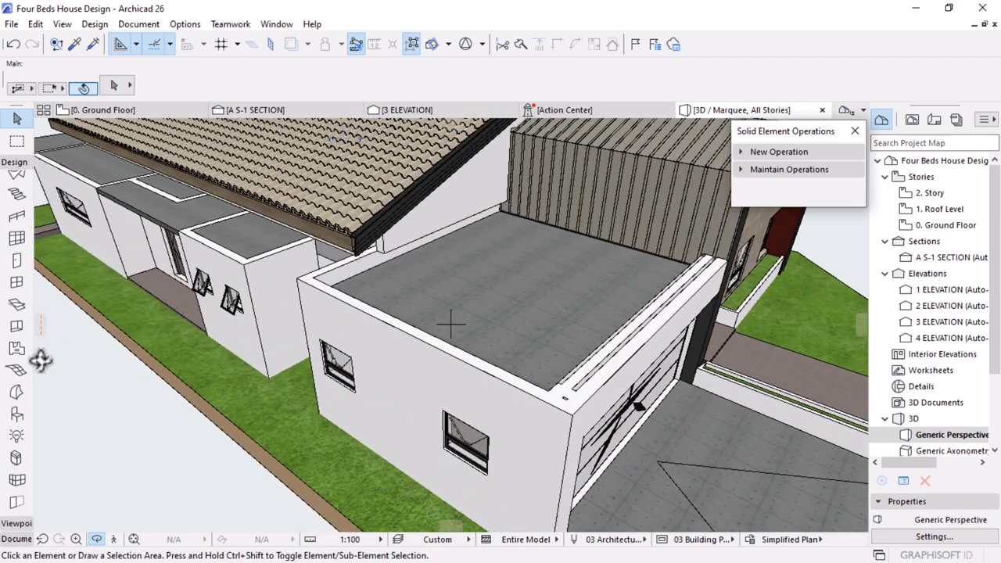
{"action": "scroll", "coordinate": [8, 231], "scroll_direction": "up", "scroll_amount": 3}
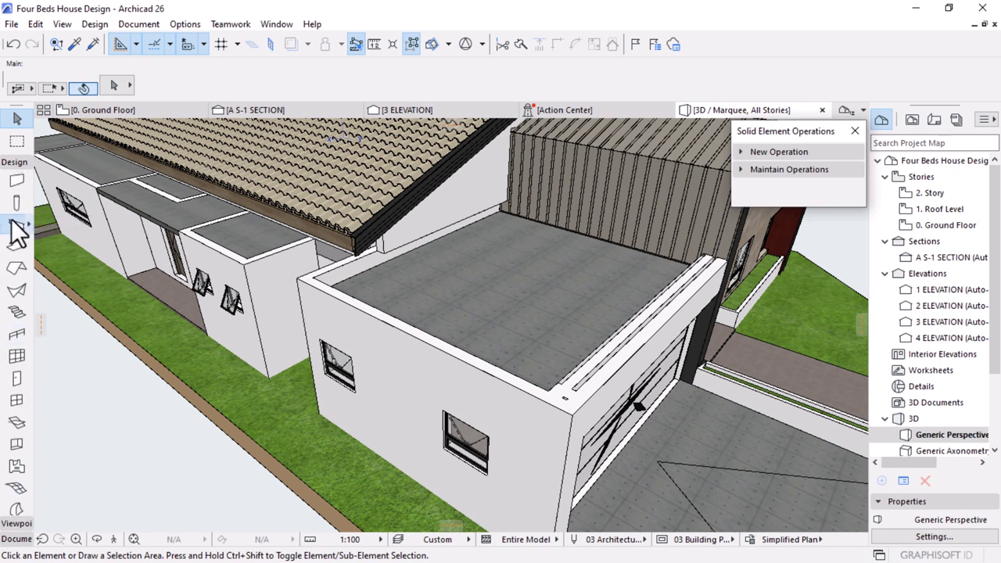
In the default beam settings, enable the surface override for all five surfaces of the beam segment
{"action": "left_click", "coordinate": [16, 227]}
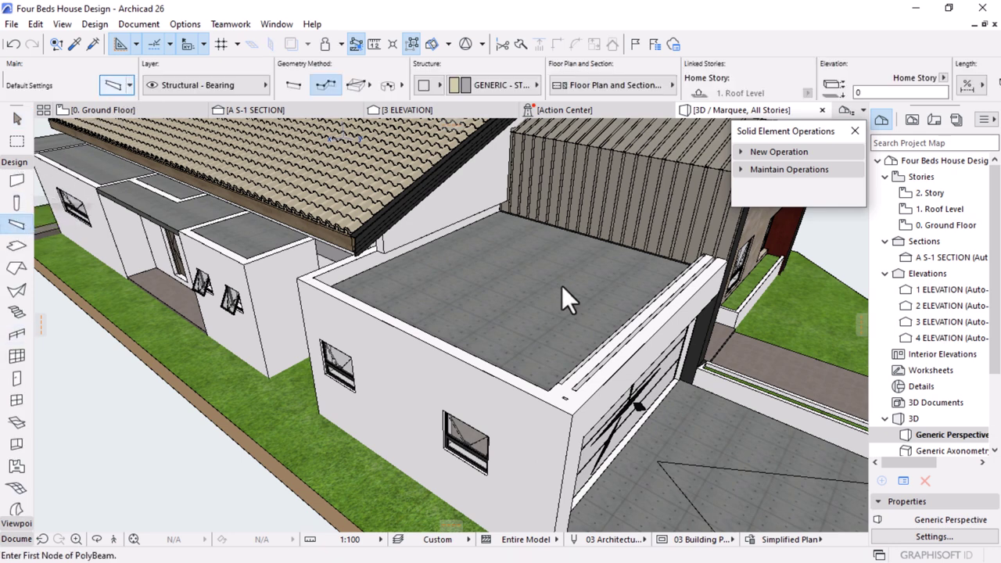
{"action": "key", "text": "ctrl+t"}
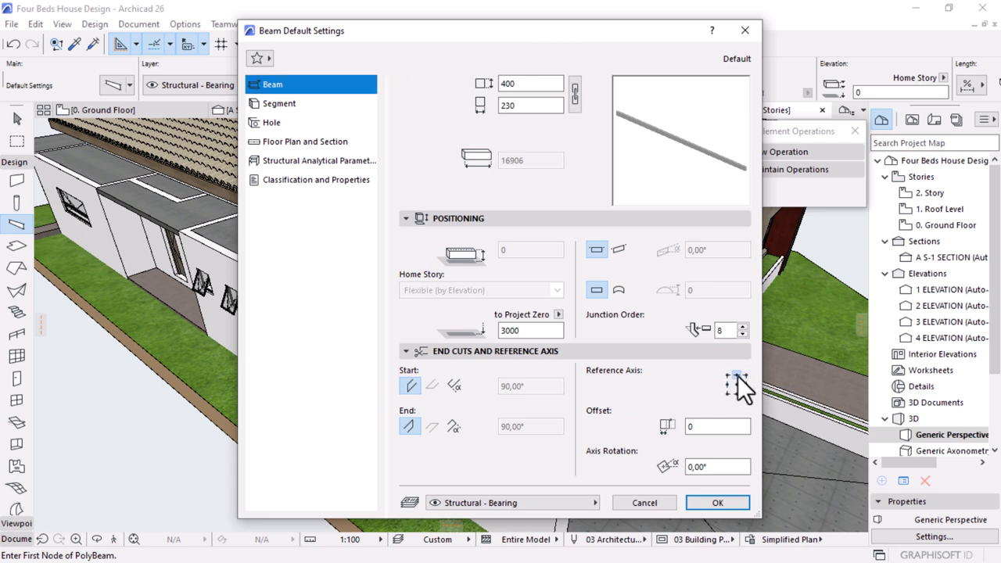
{"action": "left_click", "coordinate": [278, 104]}
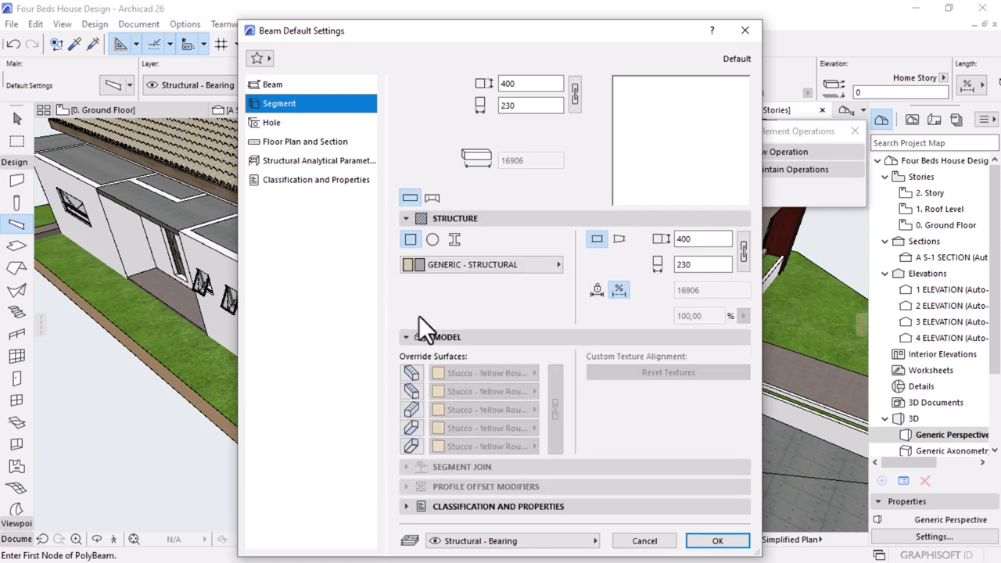
{"action": "left_click", "coordinate": [412, 373]}
{"action": "left_click", "coordinate": [412, 391]}
{"action": "left_click", "coordinate": [412, 409]}
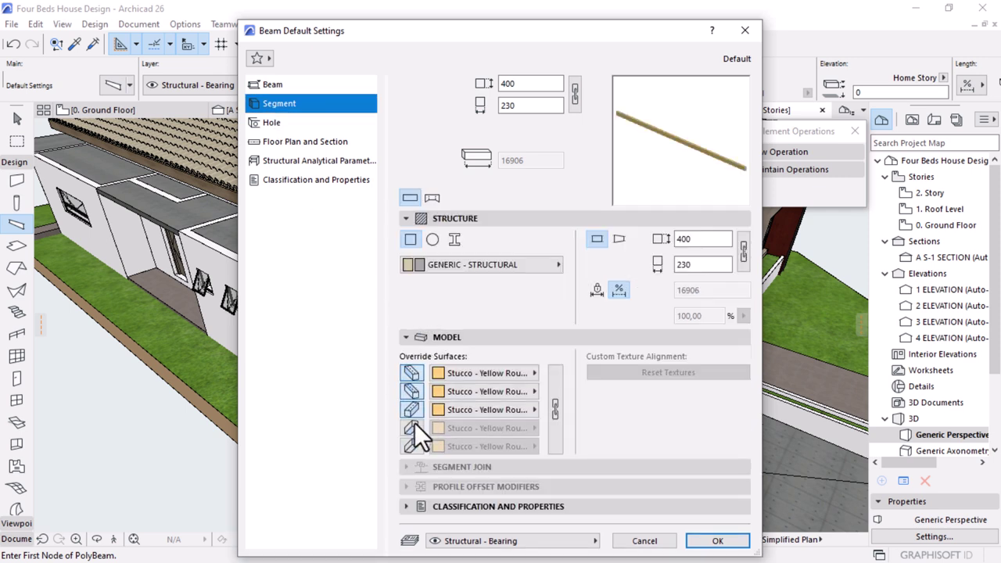
{"action": "left_click", "coordinate": [412, 446]}
Set the beam's override surface to Paint - Anthracite, link all five surfaces to it, and accept the default settings
{"action": "left_click", "coordinate": [479, 373]}
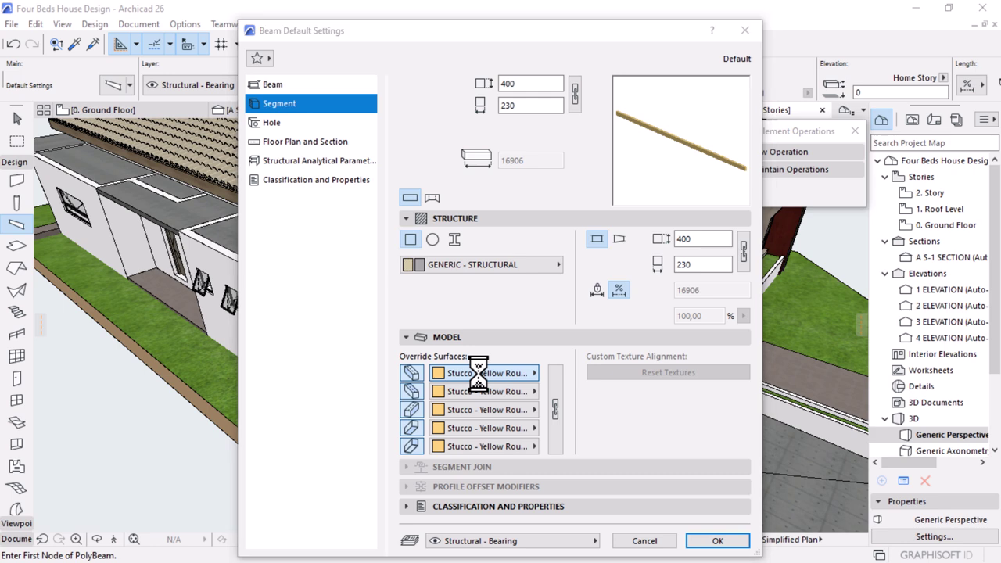
{"action": "type", "text": "pain"}
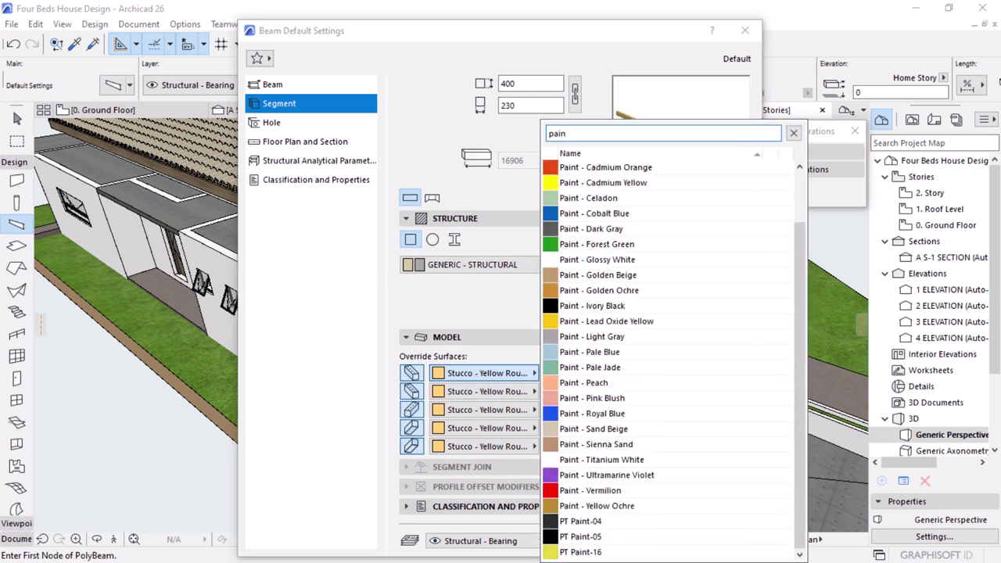
{"action": "scroll", "coordinate": [630, 442], "scroll_direction": "up", "scroll_amount": 2}
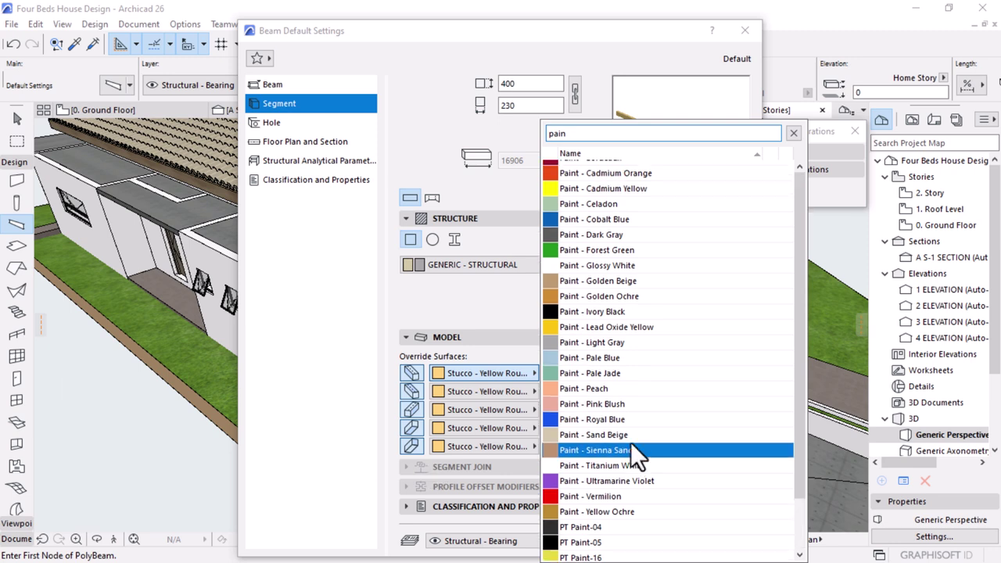
{"action": "left_click", "coordinate": [590, 198]}
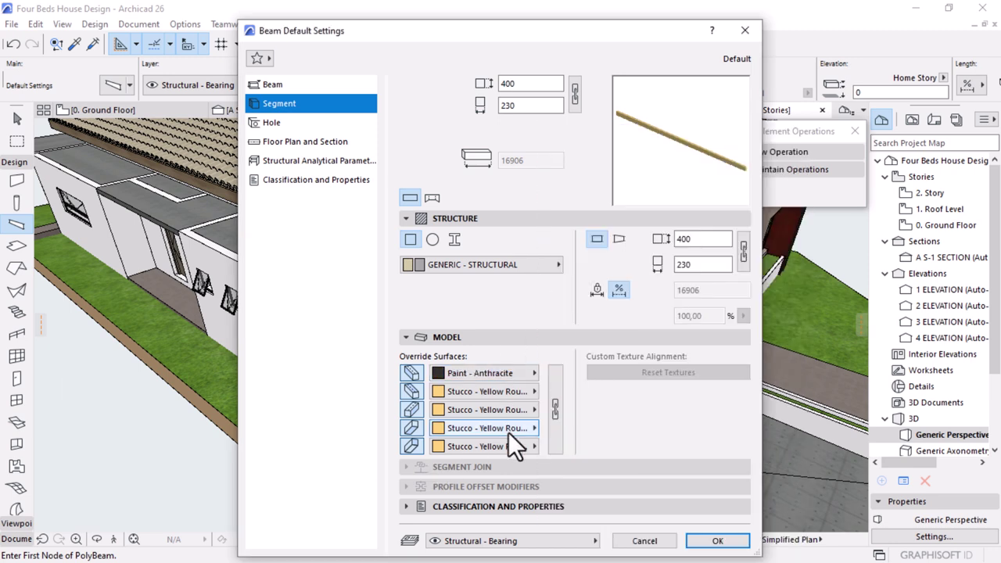
{"action": "left_click", "coordinate": [557, 400]}
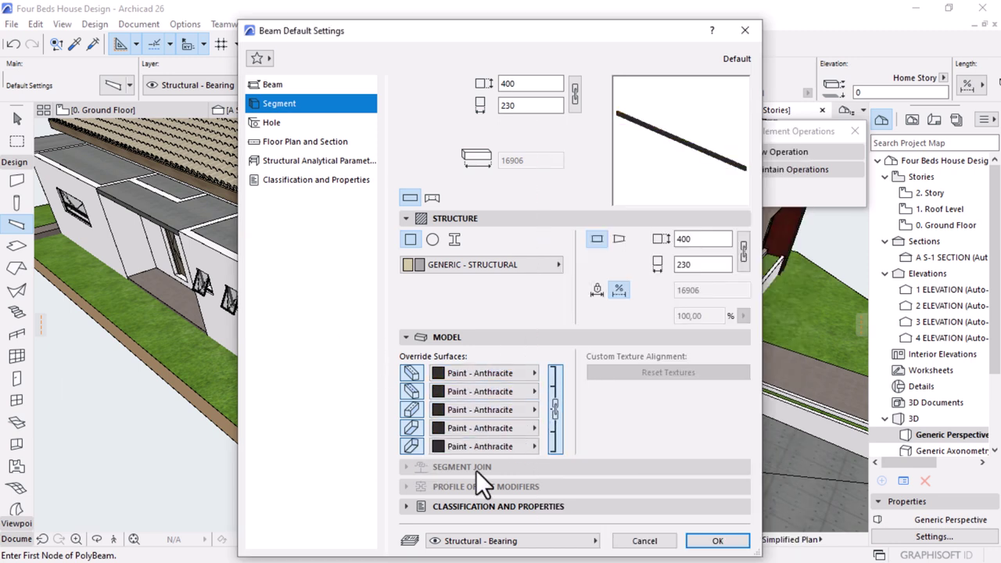
{"action": "left_click", "coordinate": [712, 544]}
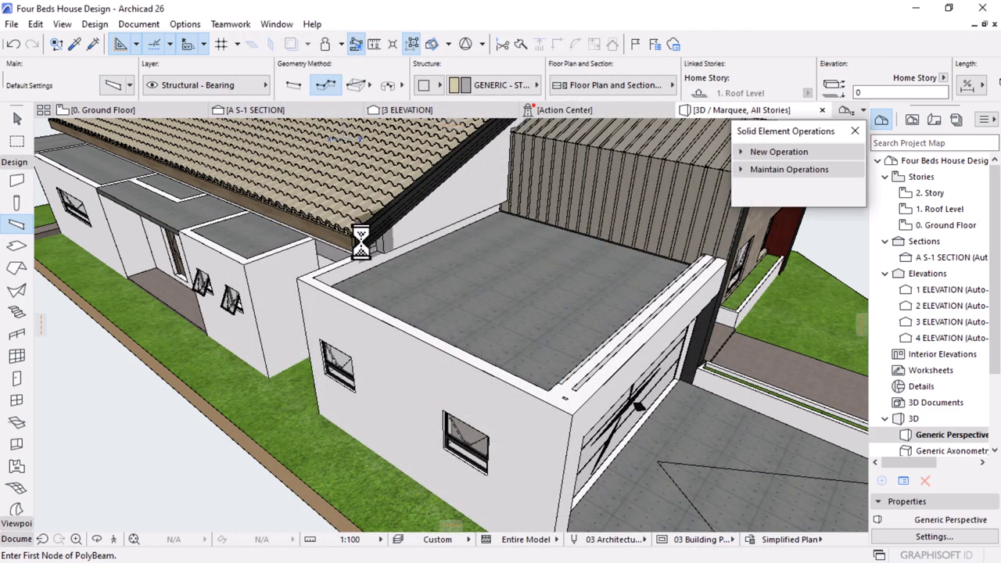
Start a PolyBeam along the garage parapet top, from the inner end beneath the tiled roof's eave to the outer corner
{"action": "scroll", "coordinate": [363, 227], "scroll_direction": "up", "scroll_amount": 5}
{"action": "scroll", "coordinate": [367, 225], "scroll_direction": "up", "scroll_amount": 3}
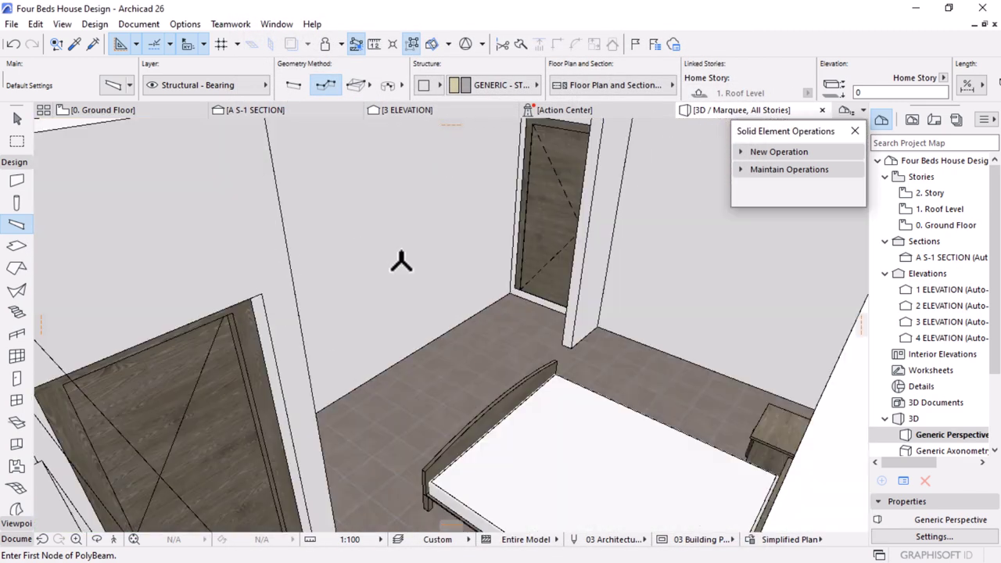
{"action": "scroll", "coordinate": [632, 295], "scroll_direction": "down", "scroll_amount": 3}
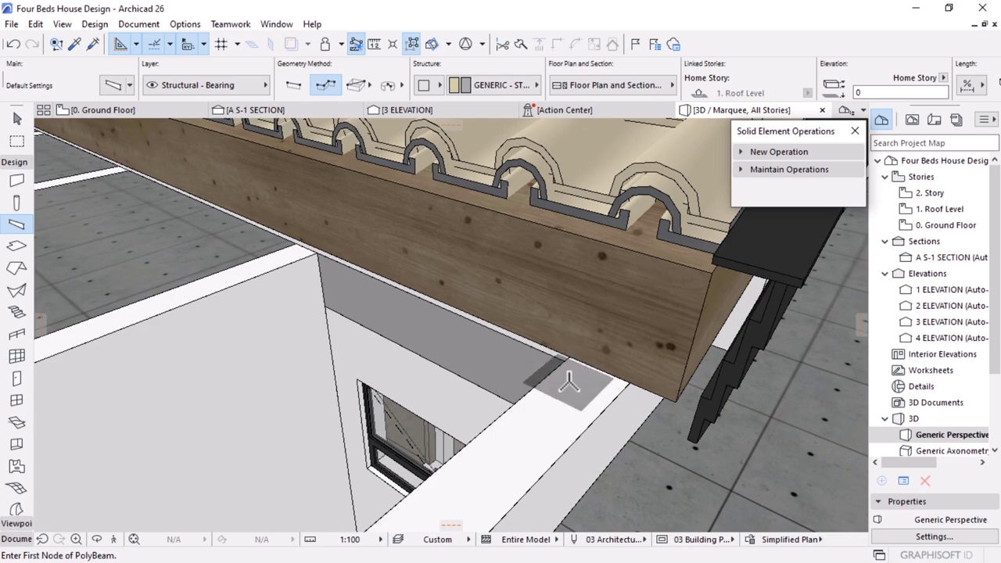
{"action": "scroll", "coordinate": [486, 364], "scroll_direction": "down", "scroll_amount": 5}
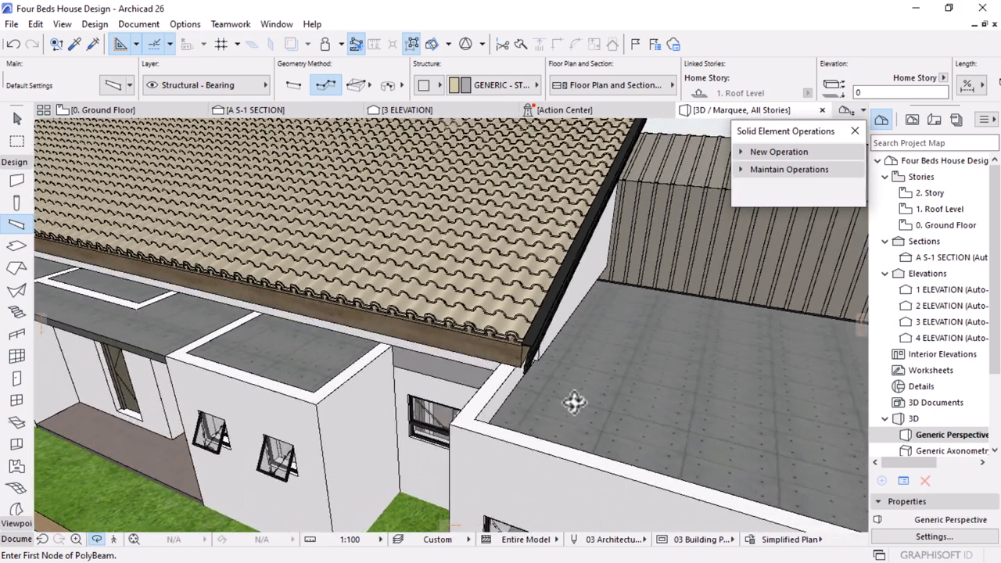
{"action": "middle_click_drag", "start_coordinate": [574, 401], "coordinate": [688, 365], "text": "shift"}
{"action": "middle_click_drag", "start_coordinate": [490, 381], "coordinate": [522, 381], "text": "shift"}
{"action": "scroll", "coordinate": [501, 389], "scroll_direction": "up", "scroll_amount": 2}
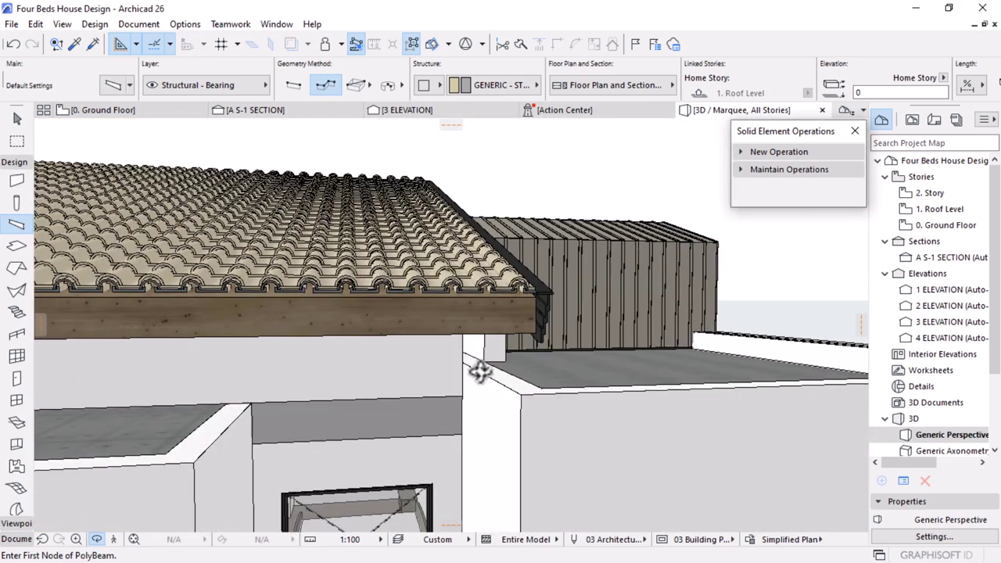
{"action": "left_click", "coordinate": [465, 362]}
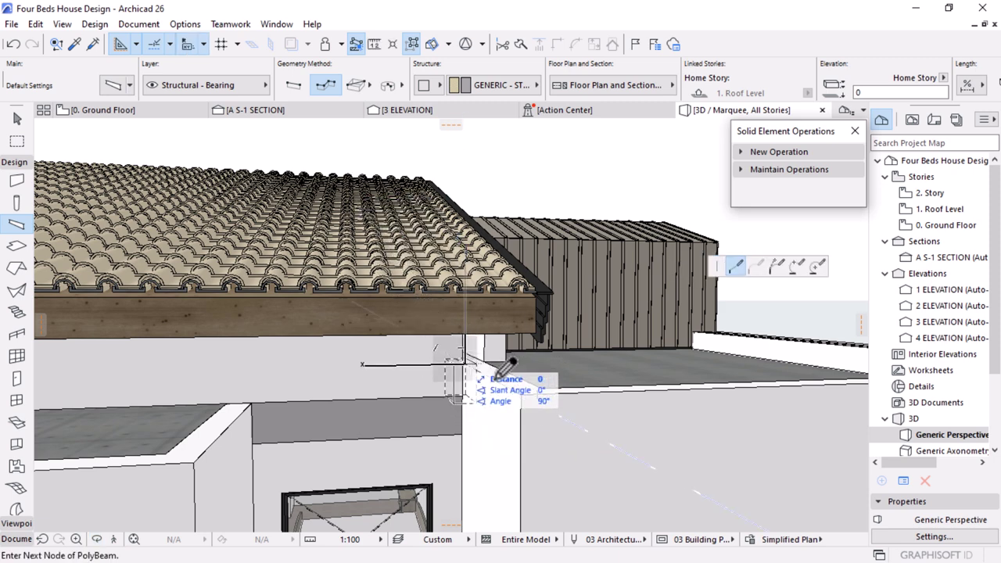
{"action": "left_click", "coordinate": [520, 393]}
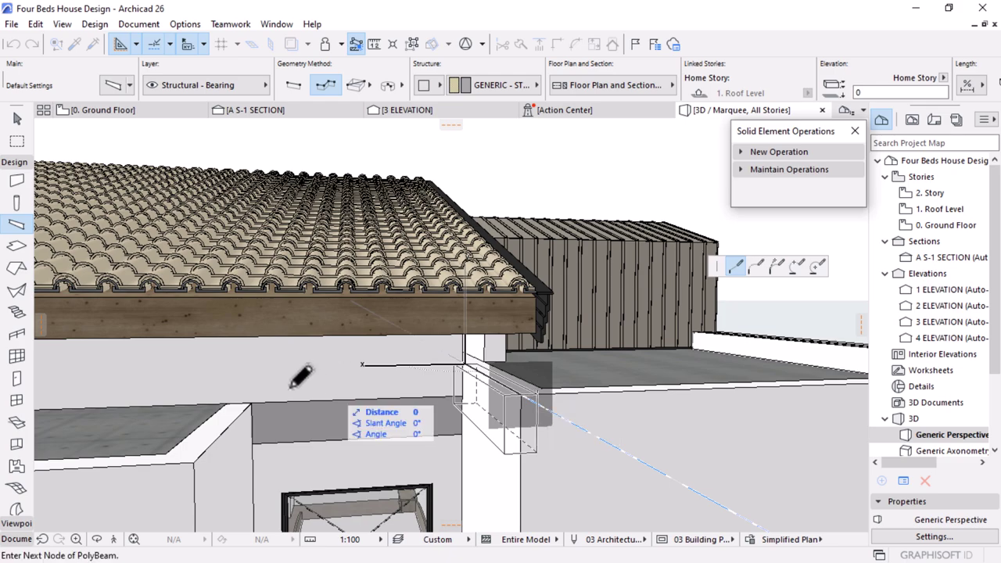
Draw the PolyBeam around the garage parapet to the dark entrance column, ending with a 6540 mm segment along the front edge
{"action": "scroll", "coordinate": [274, 375], "scroll_direction": "down", "scroll_amount": 5}
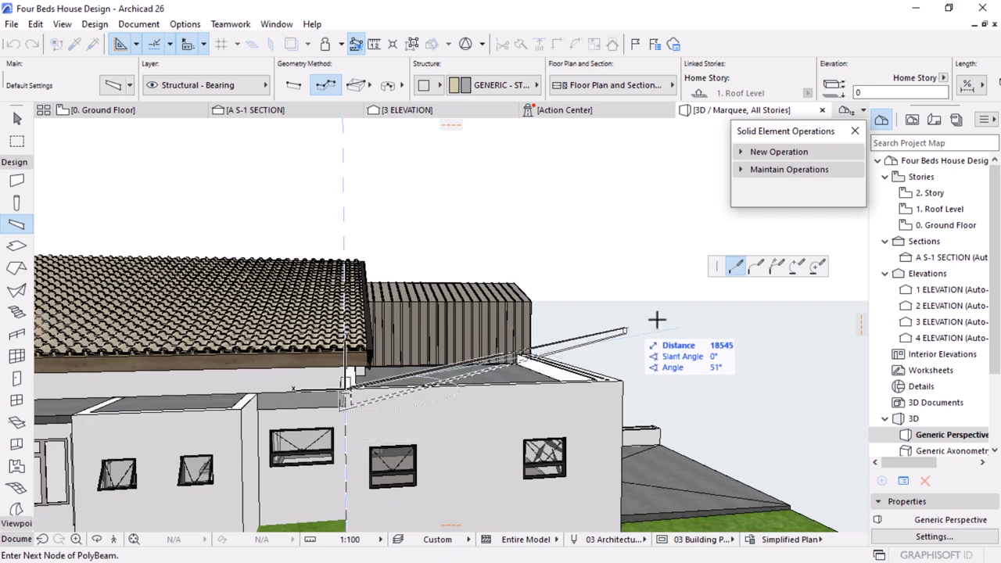
{"action": "middle_click_drag", "start_coordinate": [503, 392], "coordinate": [480, 332], "text": "shift"}
{"action": "scroll", "coordinate": [460, 382], "scroll_direction": "up", "scroll_amount": 3}
{"action": "middle_click_drag", "start_coordinate": [459, 382], "coordinate": [574, 275], "text": "shift"}
{"action": "scroll", "coordinate": [574, 275], "scroll_direction": "up", "scroll_amount": 5}
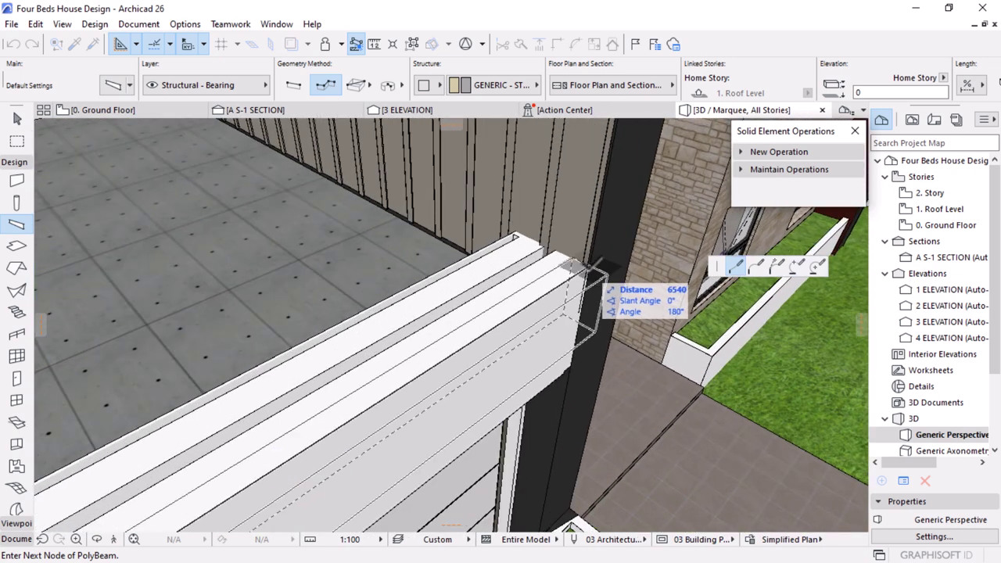
{"action": "left_click", "coordinate": [590, 266]}
{"action": "left_click", "coordinate": [590, 266]}
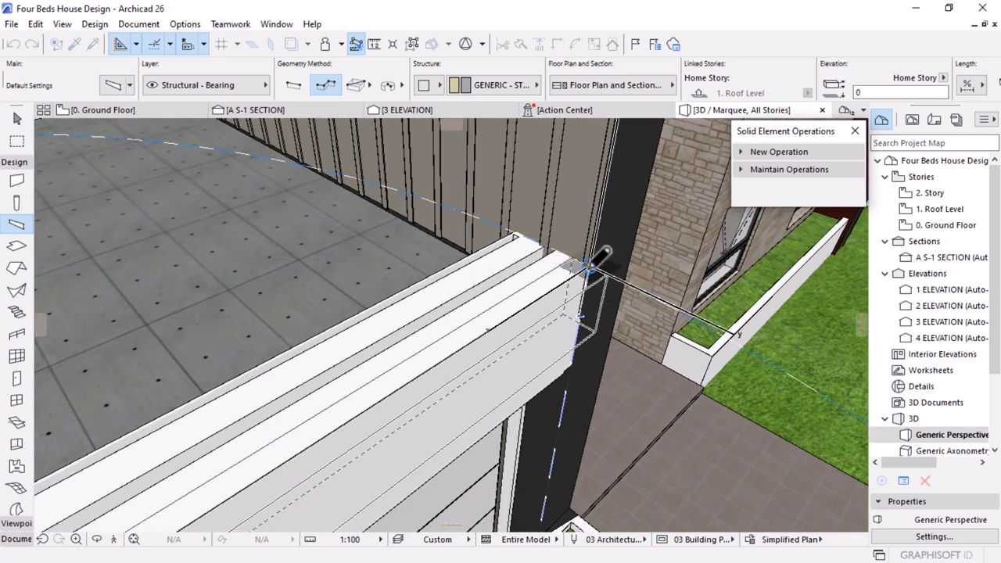
{"action": "scroll", "coordinate": [610, 220], "scroll_direction": "down", "scroll_amount": 8}
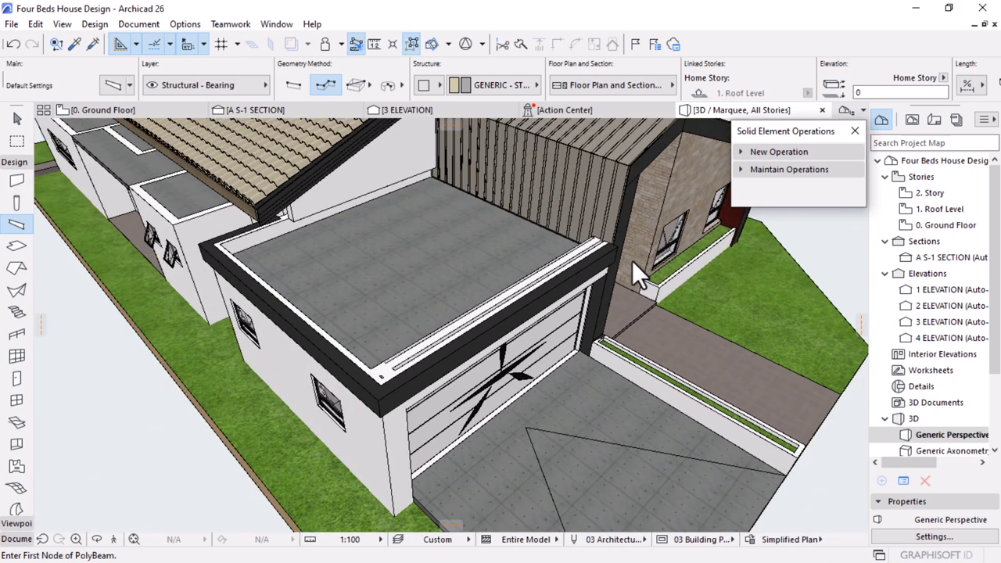
{"action": "middle_click_drag", "start_coordinate": [675, 373], "coordinate": [491, 316], "text": "shift"}
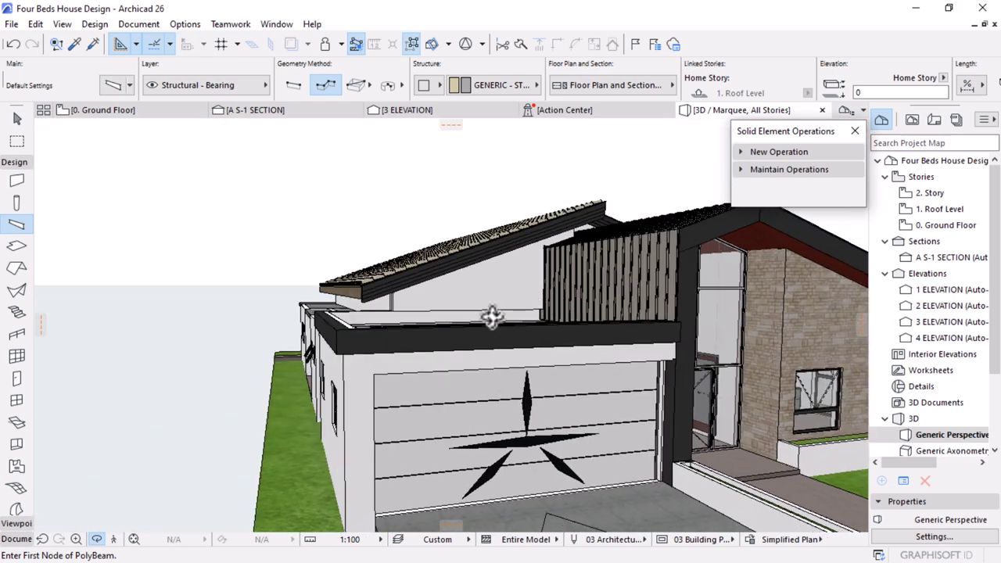
Set the cross-section height of the garage parapet beams to 115 mm
{"action": "key", "text": "Escape"}
{"action": "left_click", "coordinate": [377, 341]}
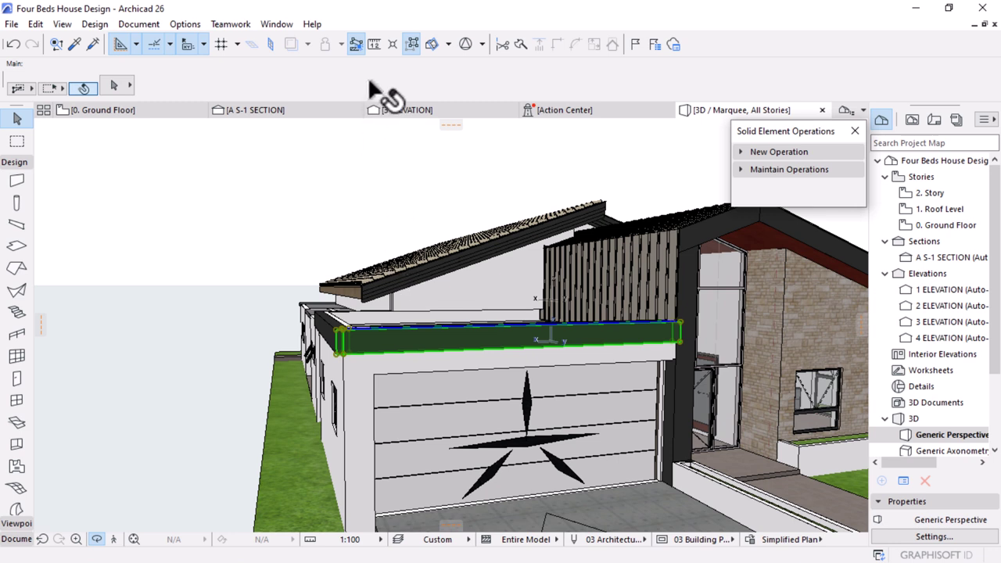
{"action": "scroll", "coordinate": [615, 81], "scroll_direction": "down", "scroll_amount": 8}
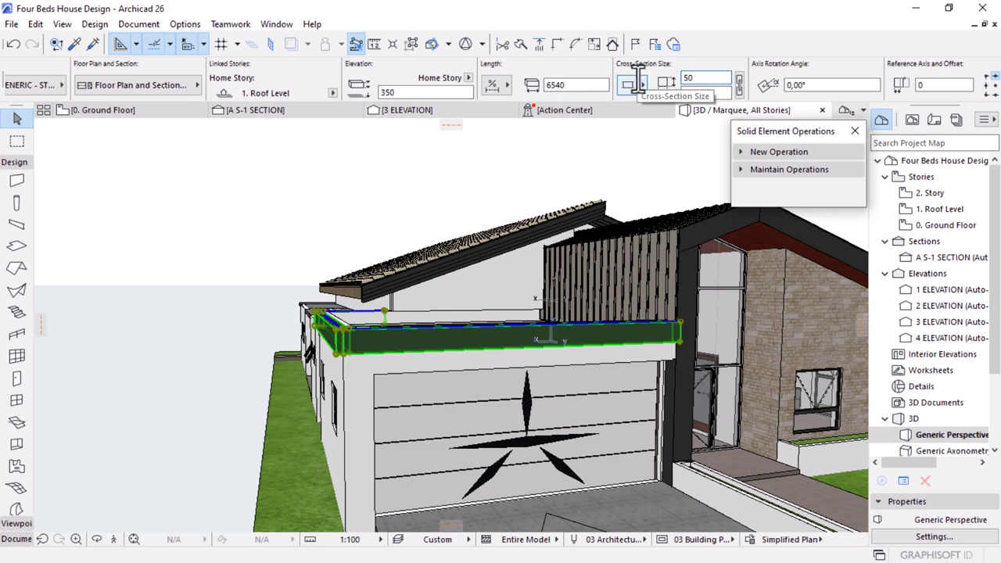
{"action": "key", "text": "Return"}
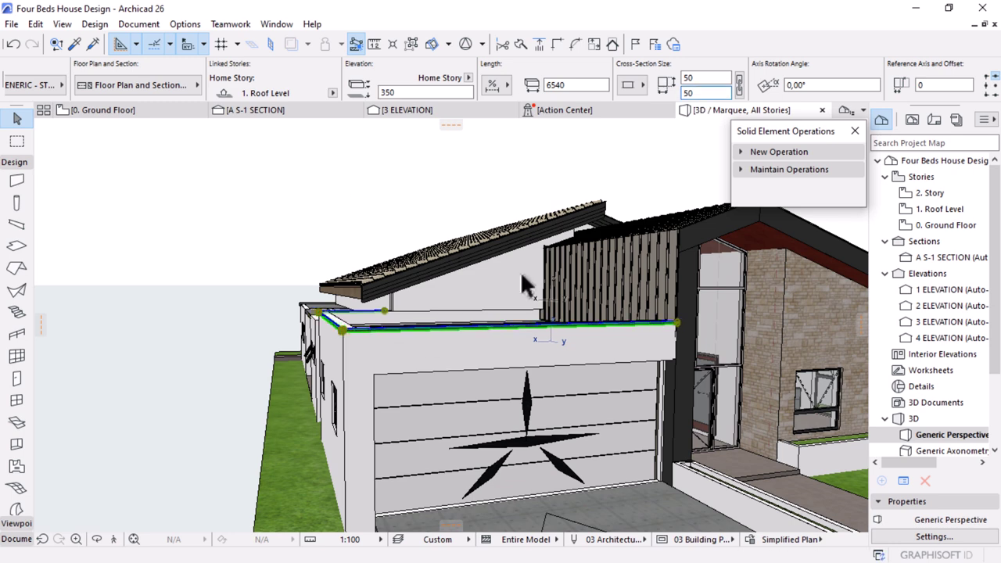
{"action": "middle_click_drag", "start_coordinate": [636, 402], "coordinate": [582, 293], "text": "shift"}
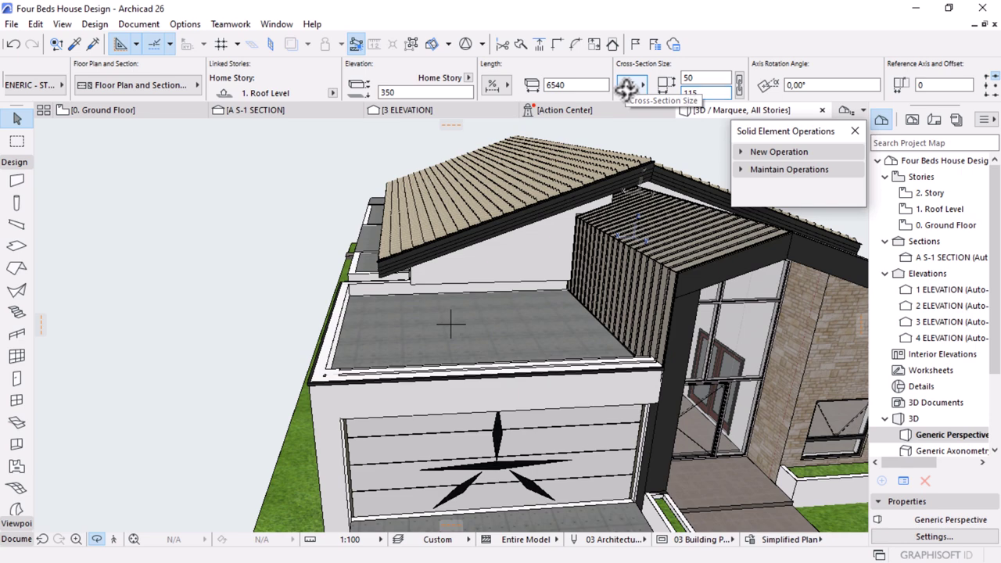
{"action": "middle_click_drag", "start_coordinate": [510, 258], "coordinate": [467, 356], "text": "shift"}
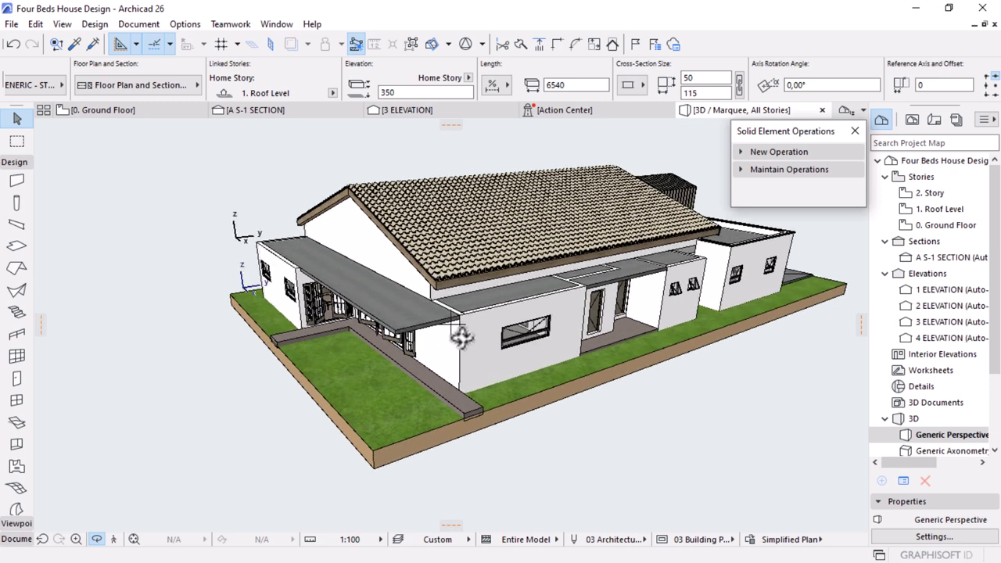
{"action": "middle_click_drag", "start_coordinate": [501, 311], "coordinate": [453, 321]}
{"action": "scroll", "coordinate": [536, 299], "scroll_direction": "up", "scroll_amount": 2}
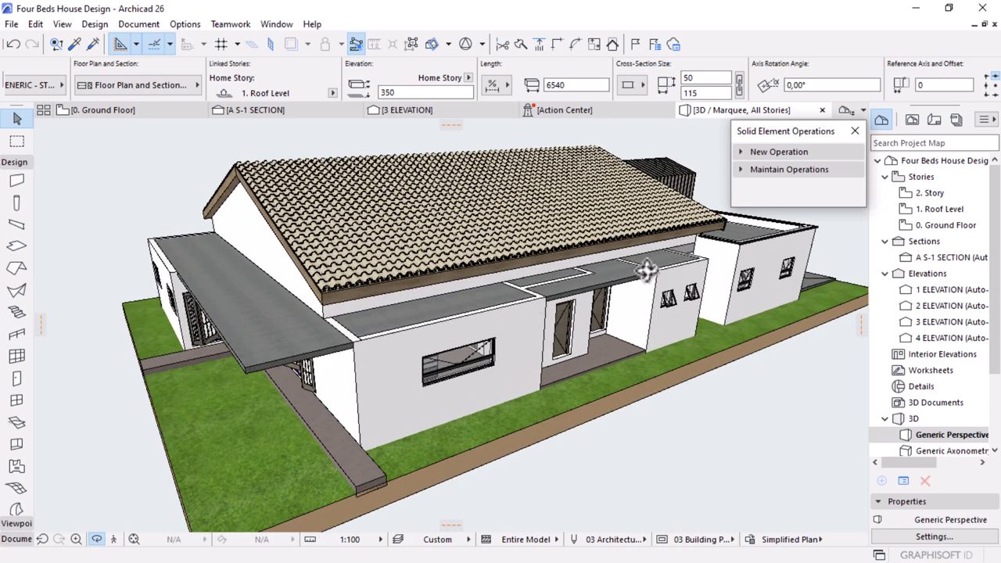
{"action": "key", "text": "Escape"}
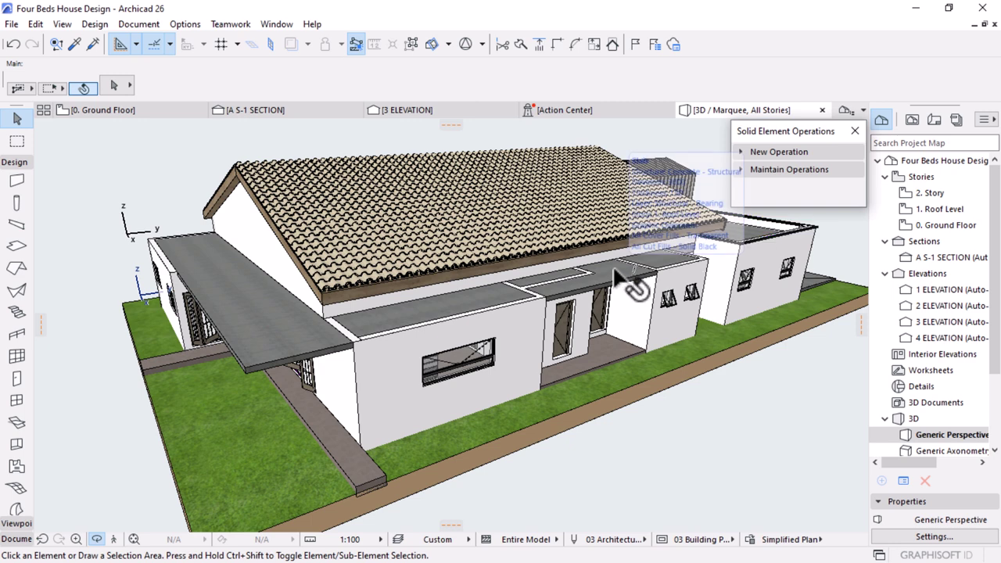
Delete the roof slabs over the recessed porch, the small two-window room and the narrow strip beside the long side slab
{"action": "left_click", "coordinate": [640, 273]}
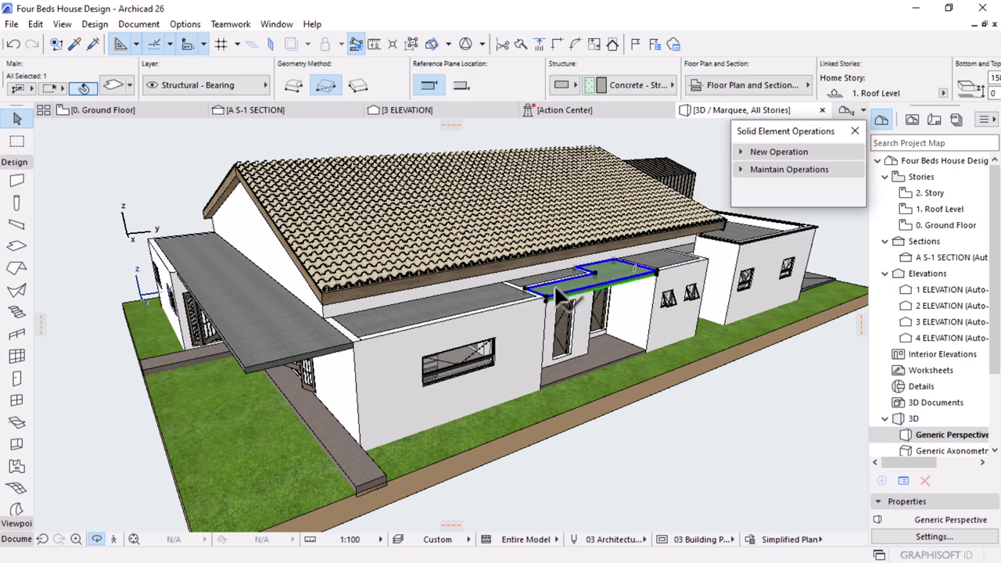
{"action": "scroll", "coordinate": [696, 270], "scroll_direction": "up", "scroll_amount": 3}
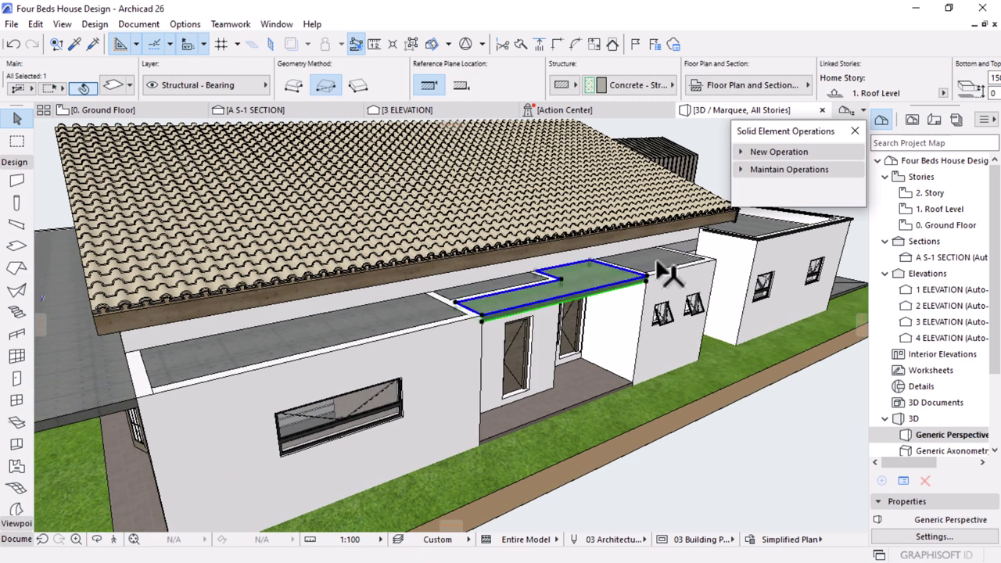
{"action": "key", "text": "Escape"}
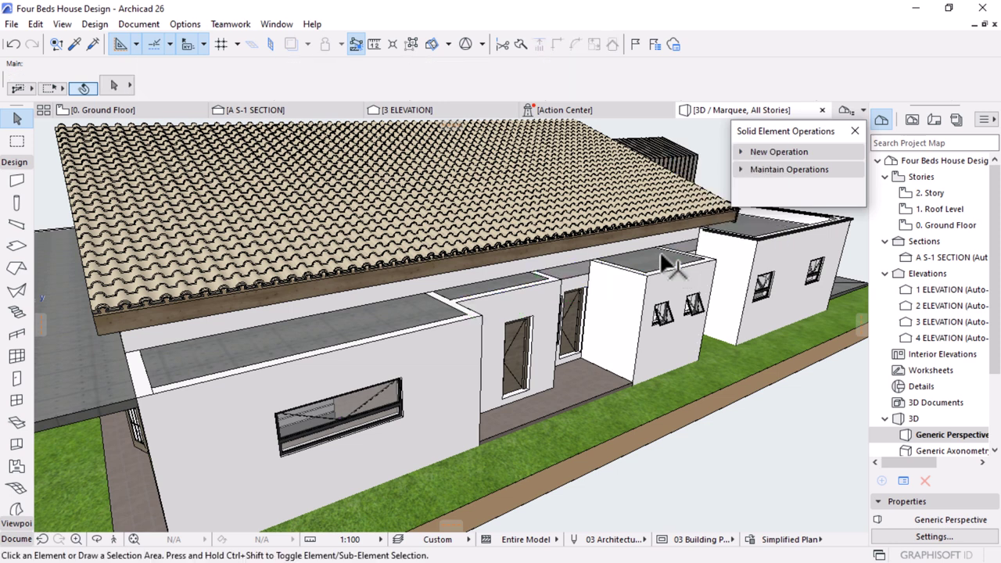
{"action": "left_click", "coordinate": [663, 258]}
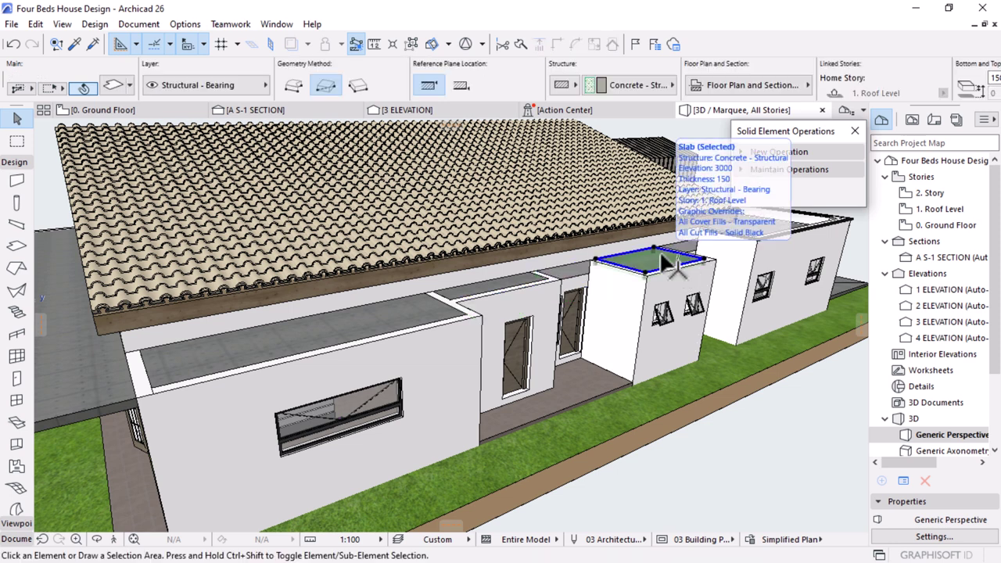
{"action": "key", "text": "Delete"}
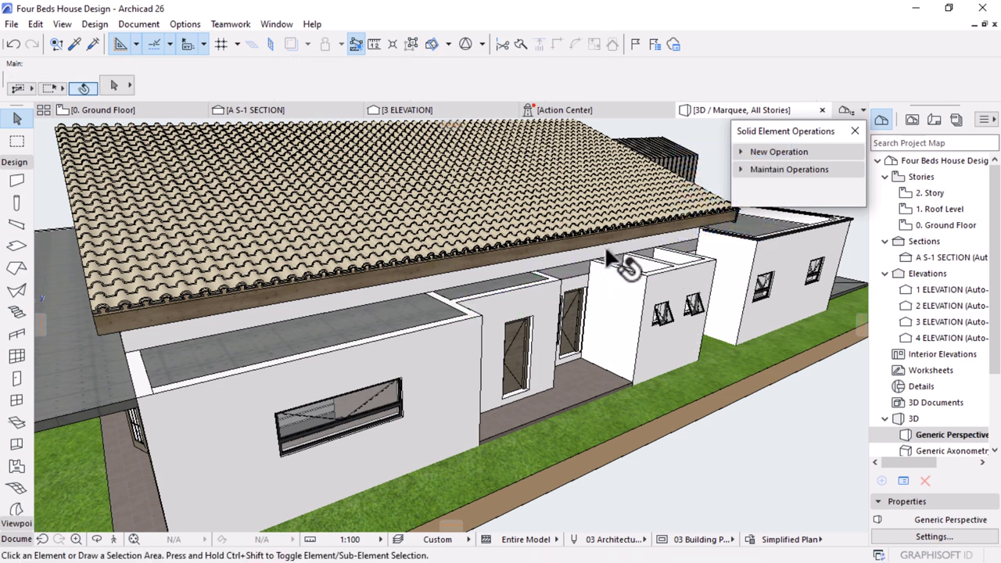
{"action": "left_click", "coordinate": [488, 290]}
{"action": "key", "text": "Delete"}
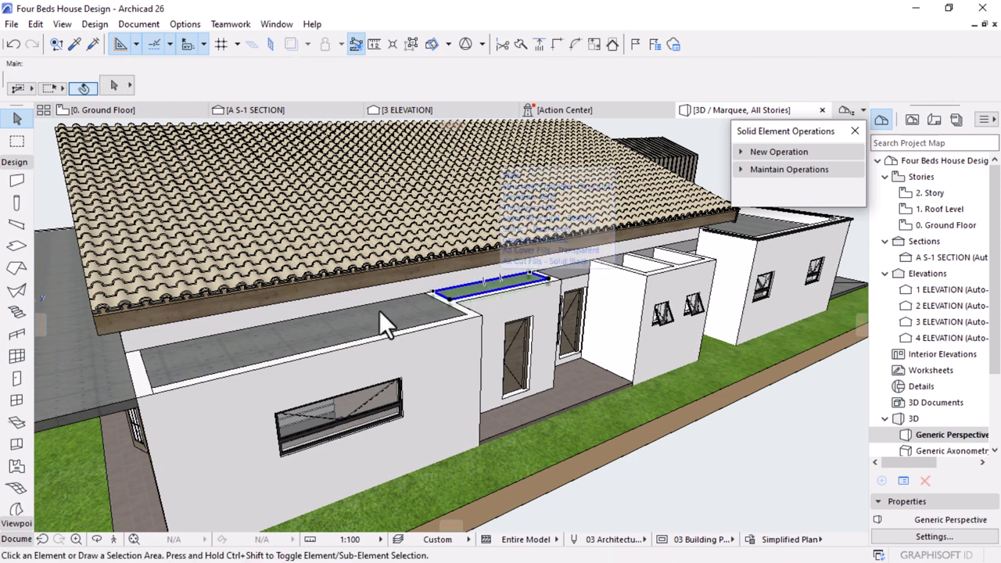
Stretch the end edge of the remaining side roof slab across the porch to the far wall of the two-window room
{"action": "left_click", "coordinate": [434, 303]}
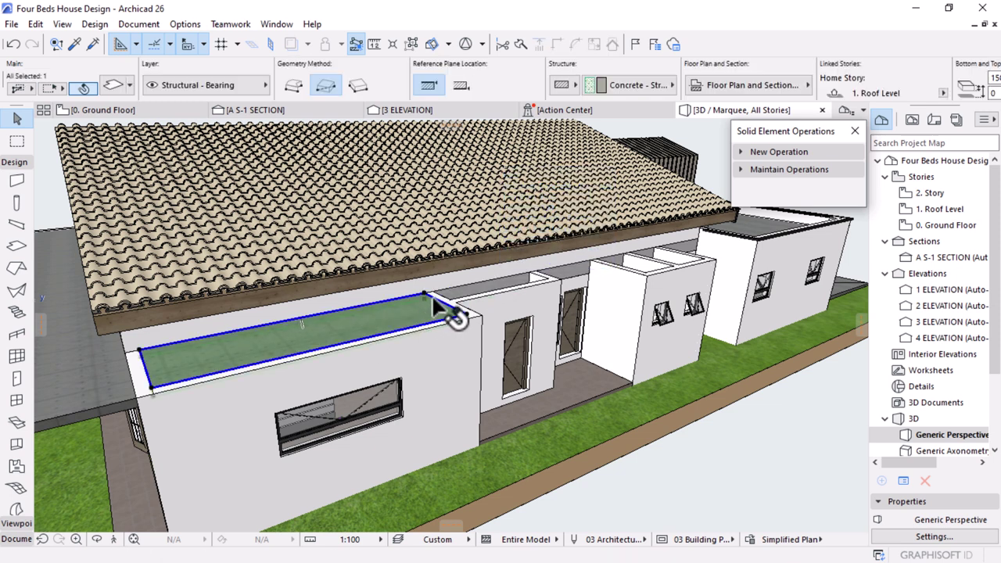
{"action": "left_click", "coordinate": [432, 298]}
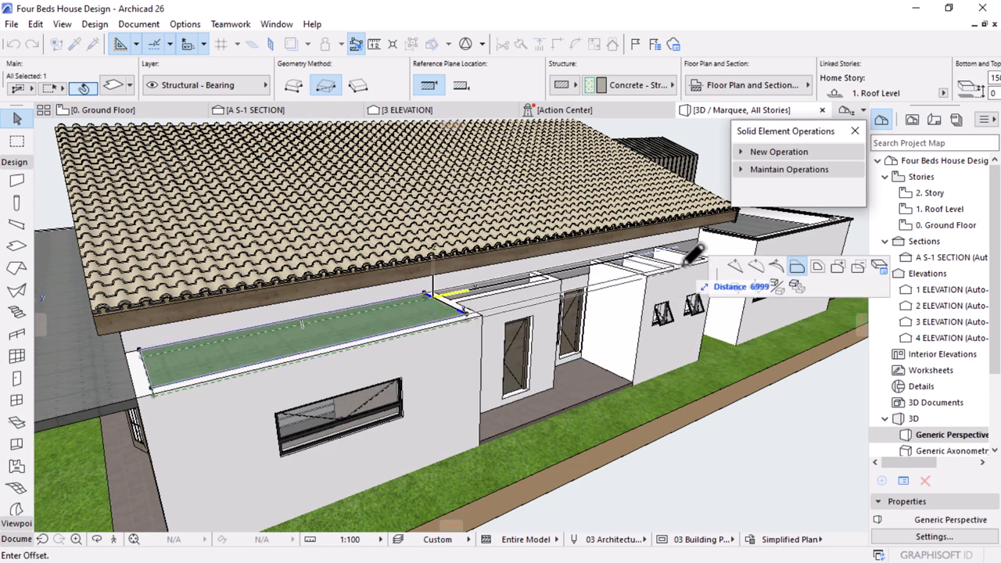
{"action": "scroll", "coordinate": [631, 280], "scroll_direction": "down", "scroll_amount": 2}
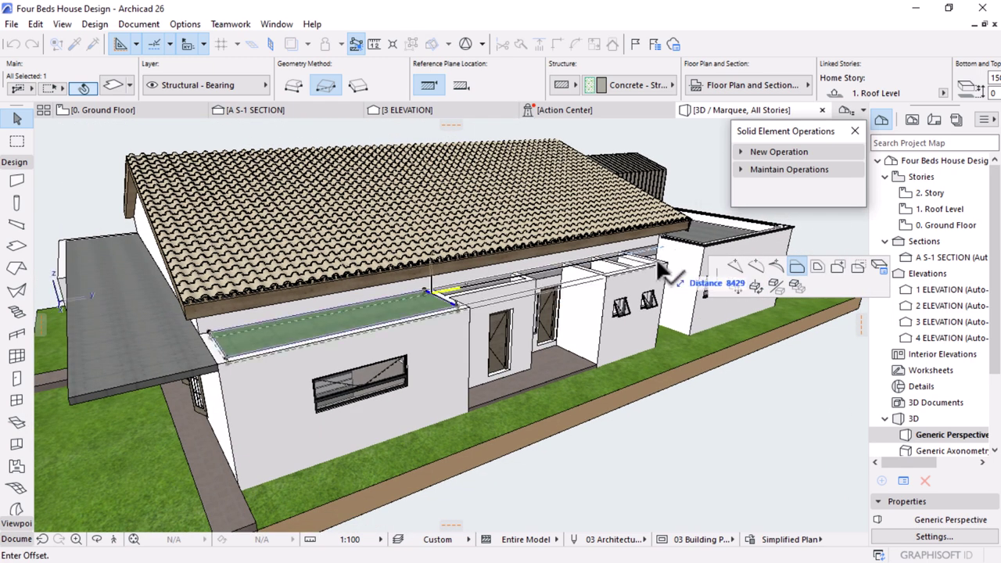
{"action": "left_click", "coordinate": [657, 261]}
{"action": "scroll", "coordinate": [739, 261], "scroll_direction": "down", "scroll_amount": 2}
{"action": "scroll", "coordinate": [289, 305], "scroll_direction": "up", "scroll_amount": 2}
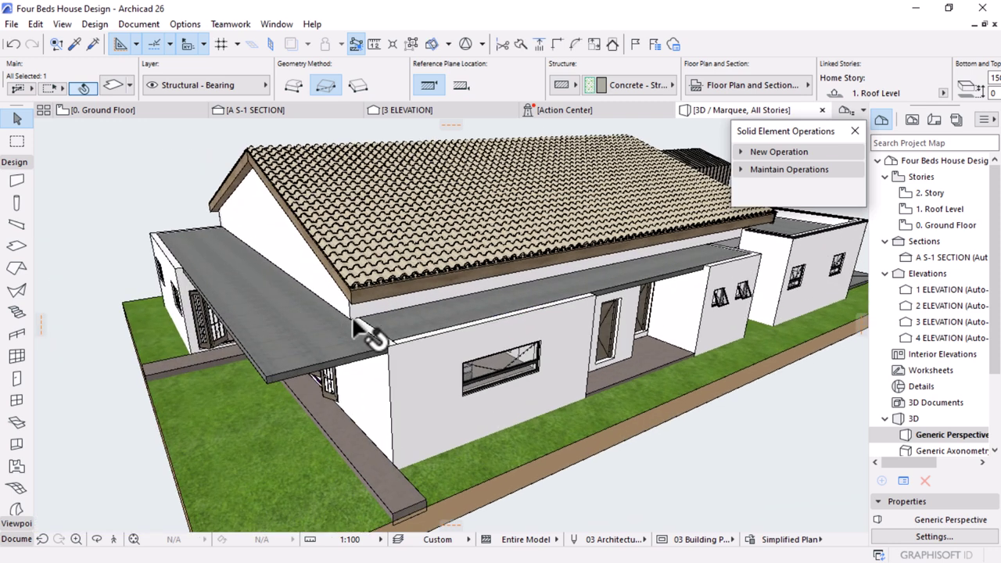
Offset the side roof slab's near end to the rear canopy slab and its long edge to the outer wall face
{"action": "left_click", "coordinate": [381, 333]}
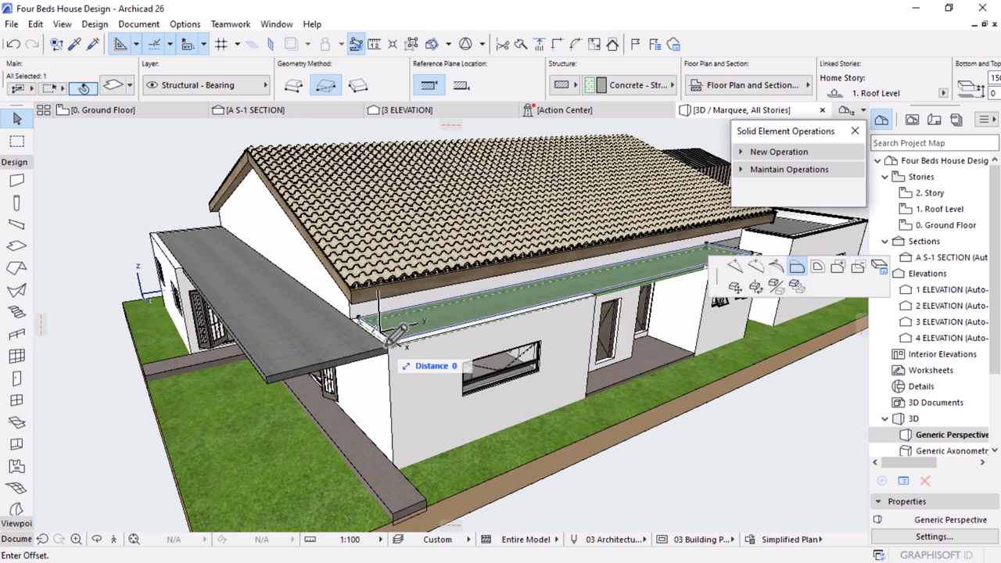
{"action": "left_click", "coordinate": [389, 346]}
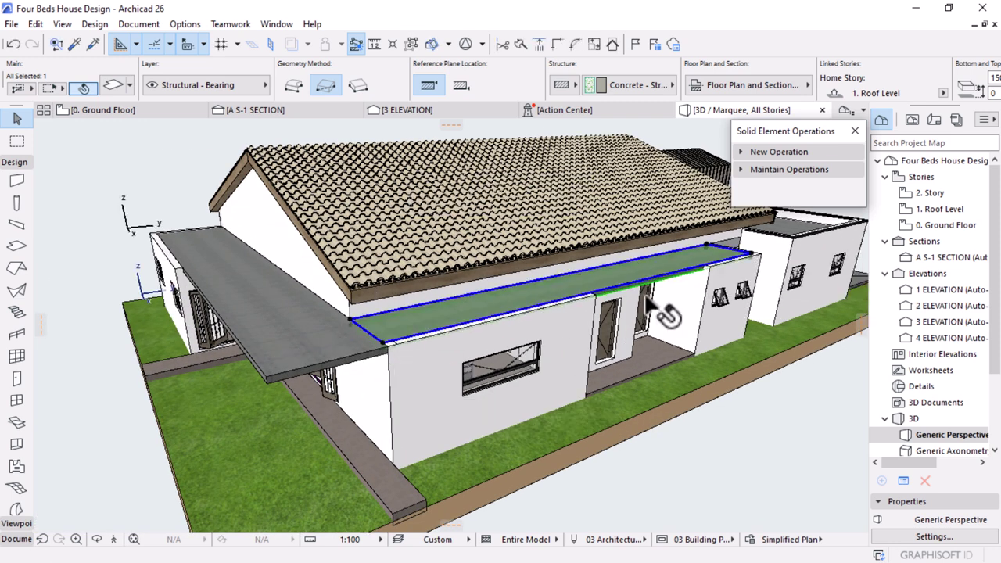
{"action": "scroll", "coordinate": [324, 377], "scroll_direction": "up", "scroll_amount": 2}
{"action": "scroll", "coordinate": [409, 353], "scroll_direction": "up", "scroll_amount": 1}
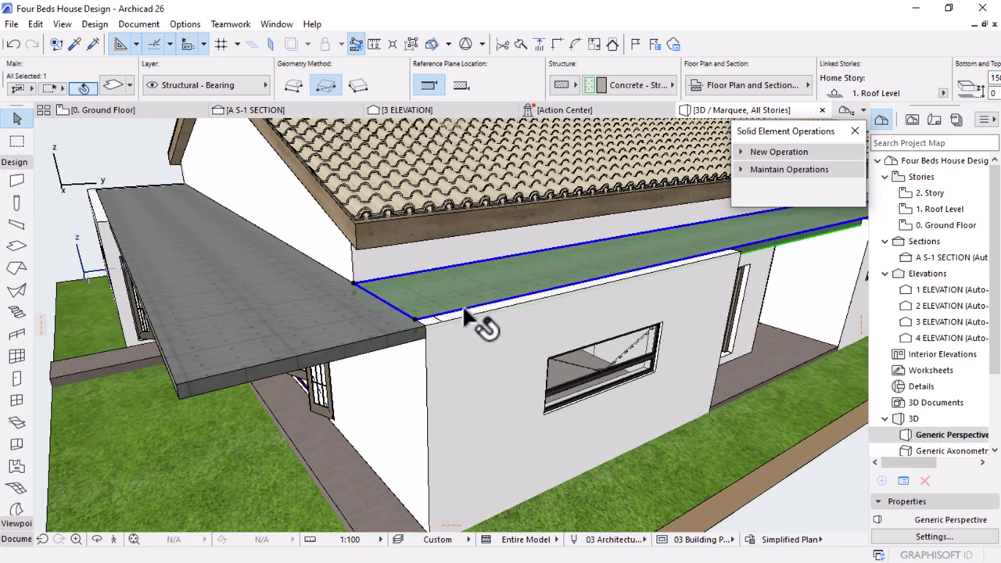
{"action": "left_click", "coordinate": [464, 309]}
{"action": "left_click", "coordinate": [267, 309]}
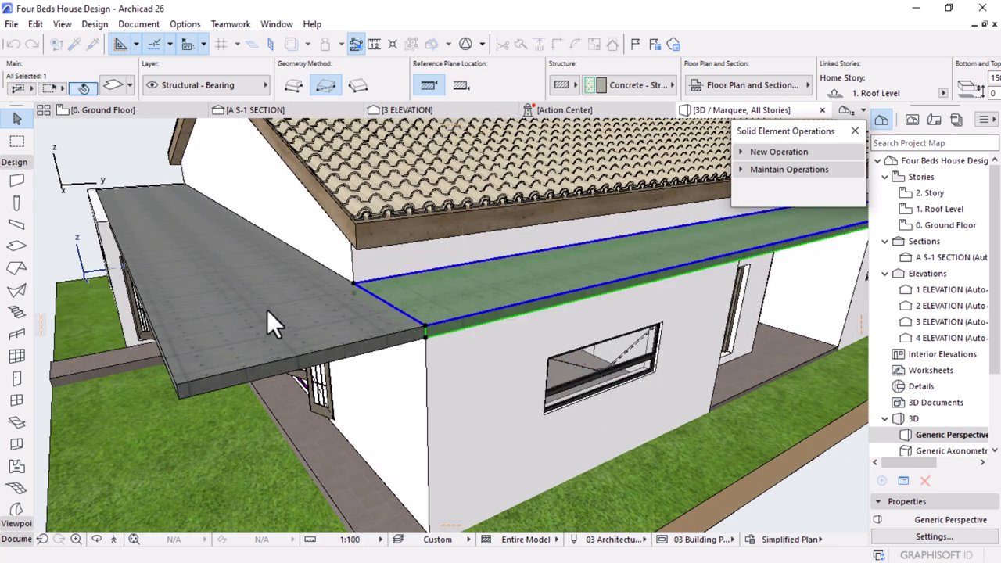
{"action": "scroll", "coordinate": [269, 309], "scroll_direction": "down", "scroll_amount": 5}
{"action": "scroll", "coordinate": [547, 373], "scroll_direction": "down", "scroll_amount": 5}
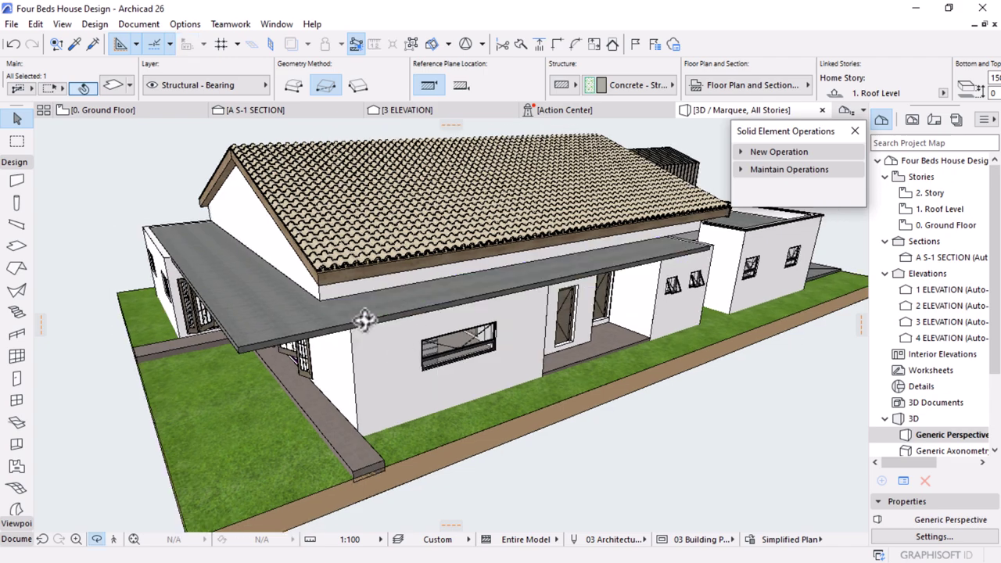
Undo the side roof slab's edge offsets and the deletion of the three neighbouring slabs, leaving nothing selected
{"action": "middle_click_drag", "start_coordinate": [616, 373], "coordinate": [430, 334], "text": "shift"}
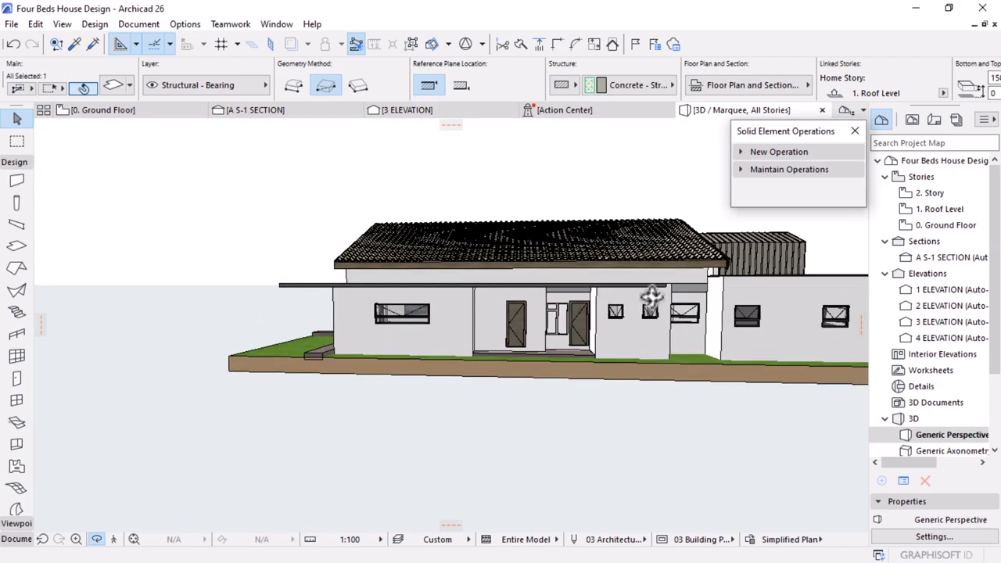
{"action": "middle_click_drag", "start_coordinate": [337, 291], "coordinate": [413, 275], "text": "shift"}
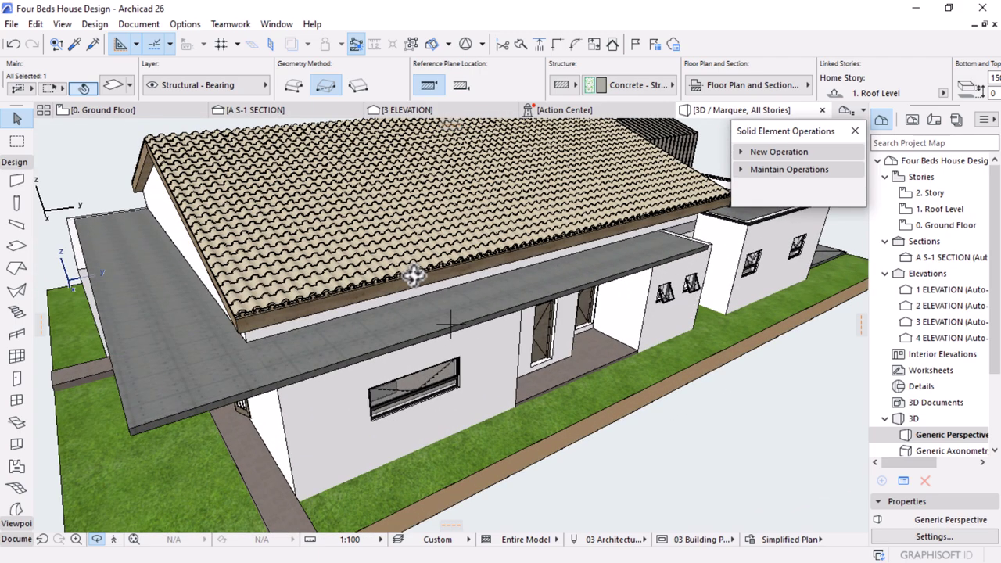
{"action": "key", "text": "ctrl+z"}
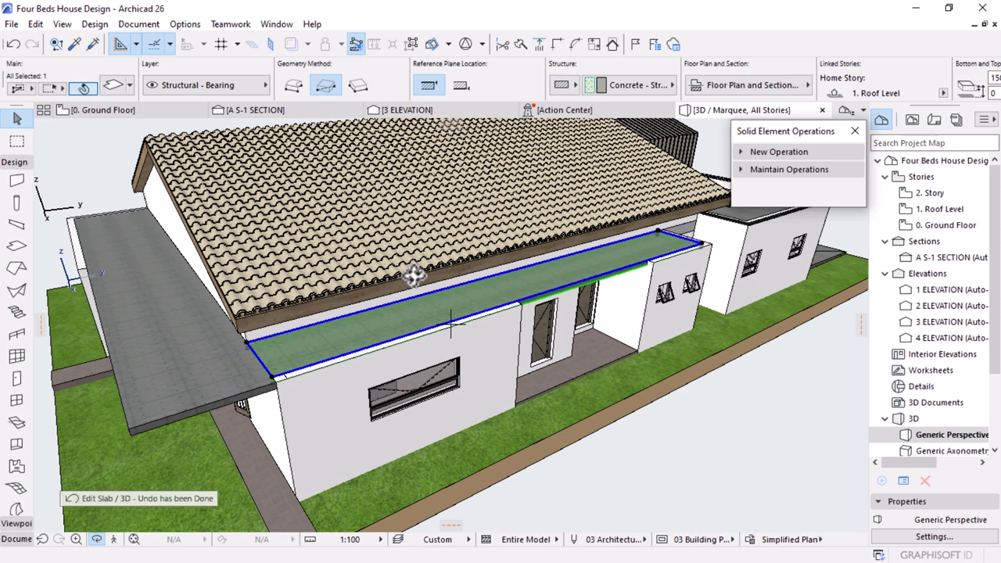
{"action": "key", "text": "ctrl+z"}
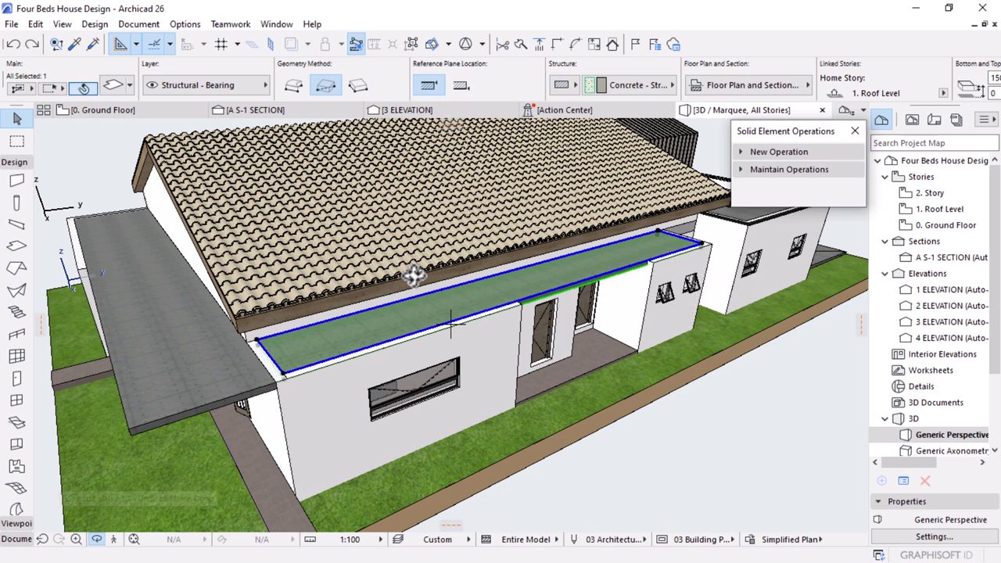
{"action": "key", "text": "ctrl+z"}
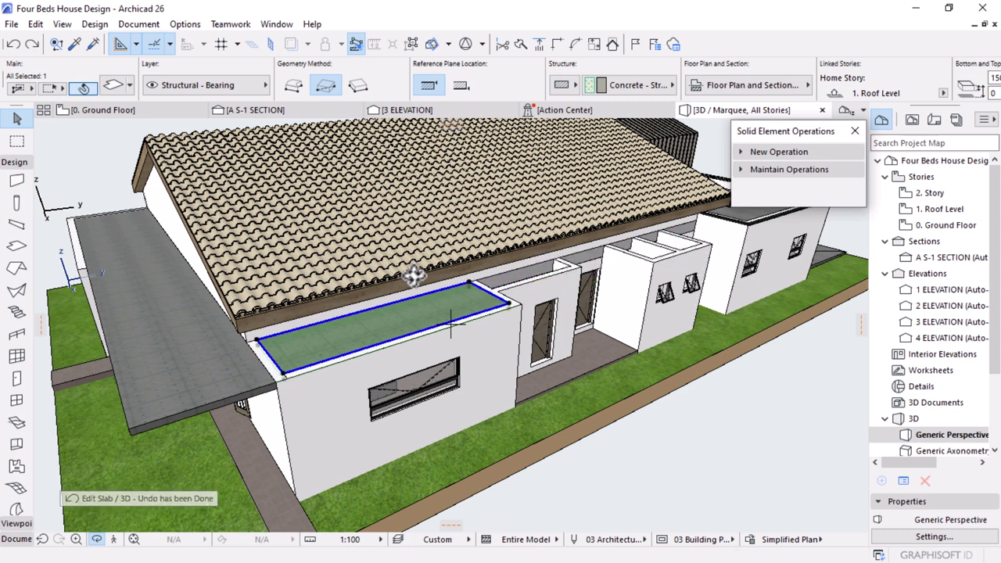
{"action": "key", "text": "ctrl+z"}
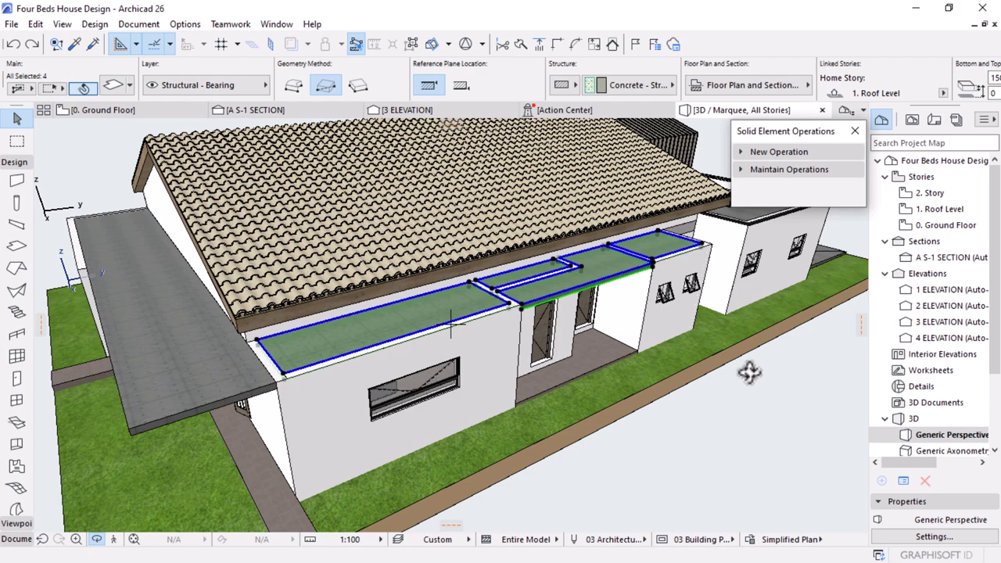
{"action": "left_click_drag", "start_coordinate": [751, 371], "coordinate": [618, 311]}
{"action": "scroll", "coordinate": [618, 311], "scroll_direction": "down", "scroll_amount": 3}
{"action": "scroll", "coordinate": [621, 384], "scroll_direction": "up", "scroll_amount": 2}
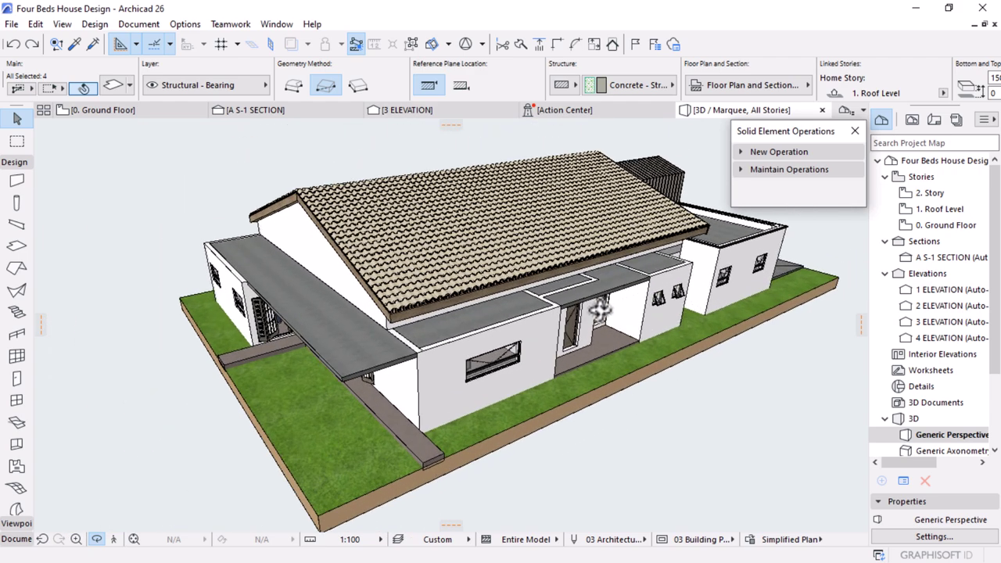
{"action": "key", "text": "Escape"}
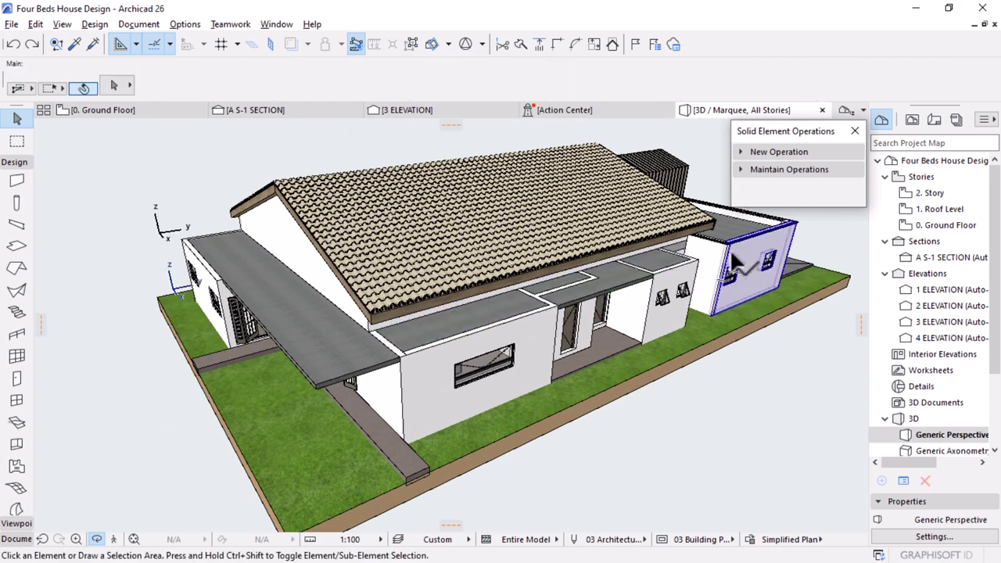
Draw a chained exterior brick wall along the flat roof's outer edge, from the two-window room around the canopy corner to its far end
{"action": "key", "text": "w"}
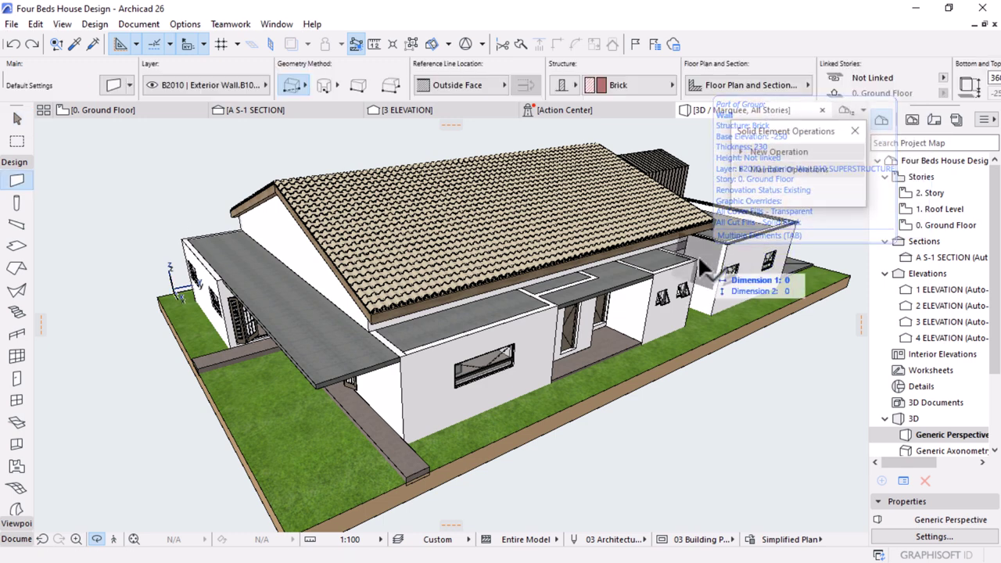
{"action": "left_click", "coordinate": [698, 255]}
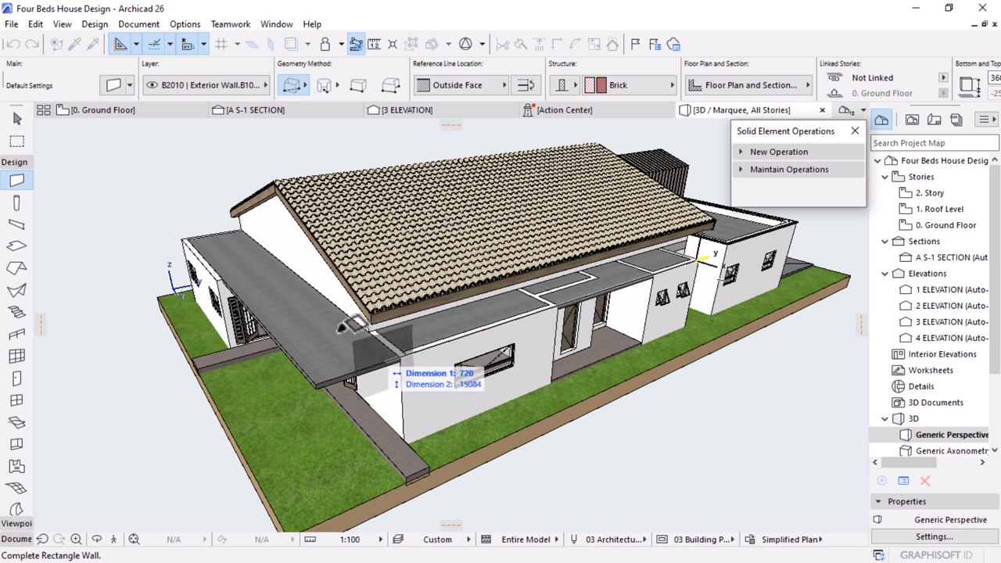
{"action": "left_click", "coordinate": [294, 86]}
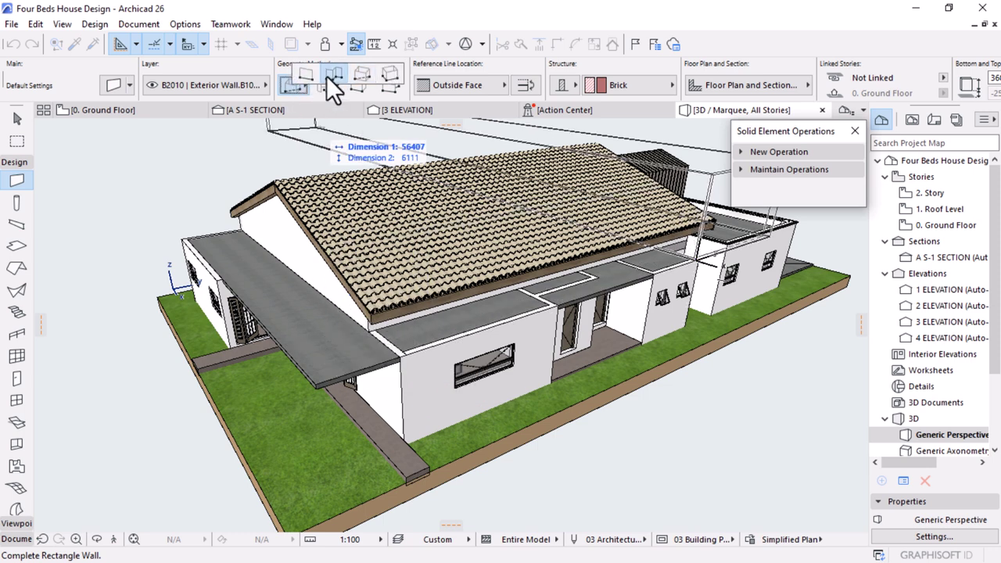
{"action": "left_click", "coordinate": [330, 76]}
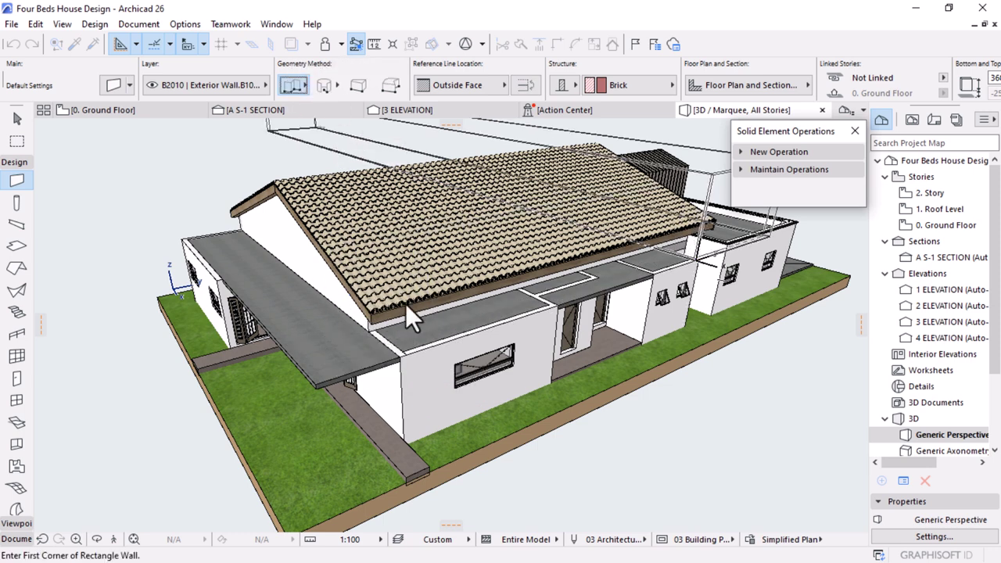
{"action": "left_click", "coordinate": [315, 383]}
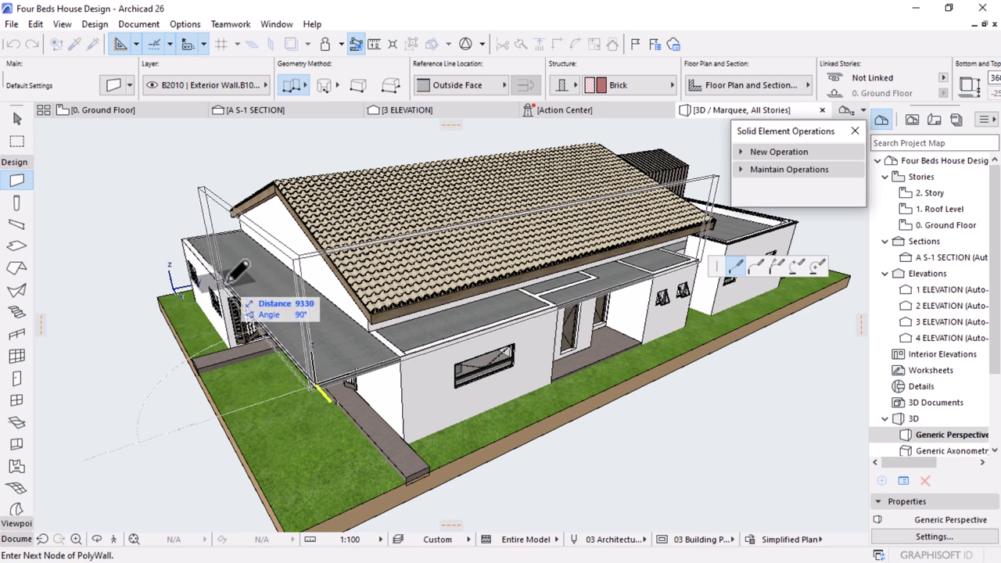
{"action": "right_click", "coordinate": [229, 279]}
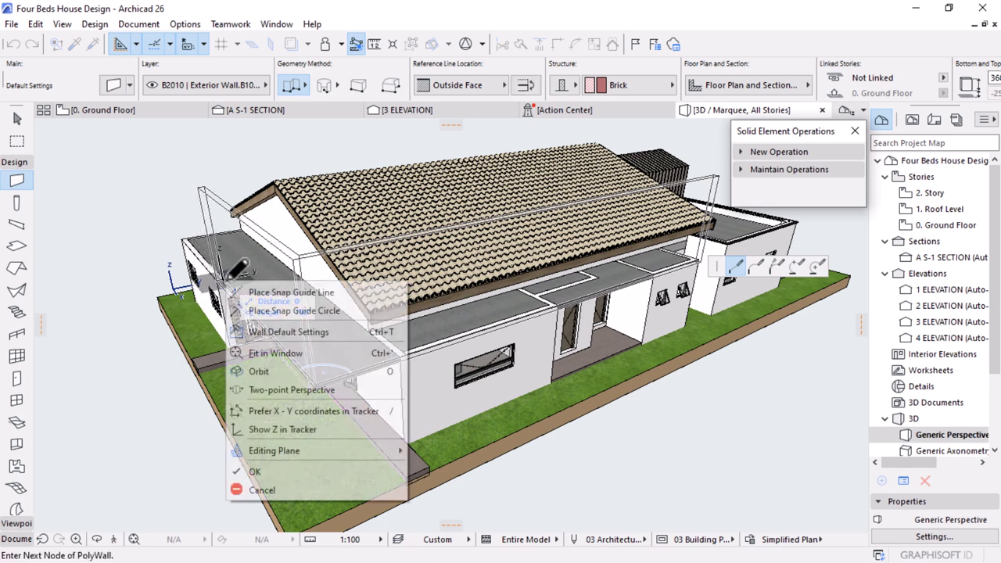
{"action": "left_click", "coordinate": [269, 470]}
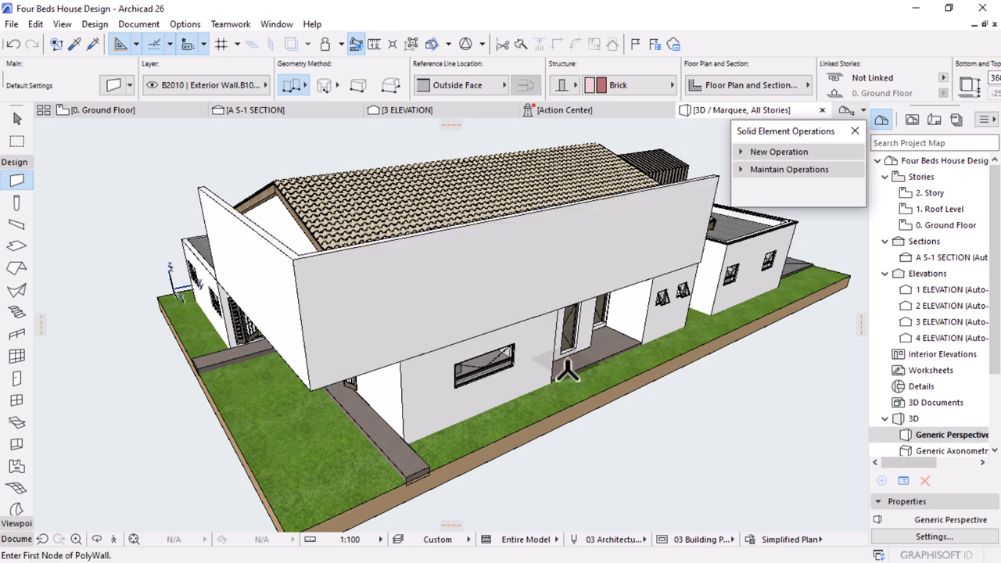
Flip the two new roof-edge walls to the other side of their reference line
{"action": "middle_click_drag", "start_coordinate": [567, 370], "coordinate": [608, 256], "text": "shift"}
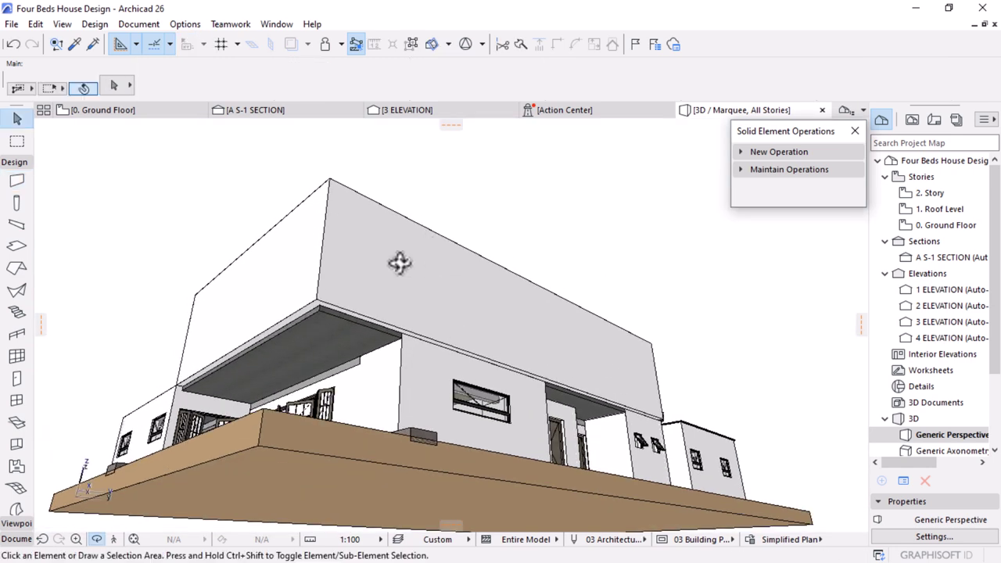
{"action": "left_click", "coordinate": [288, 267]}
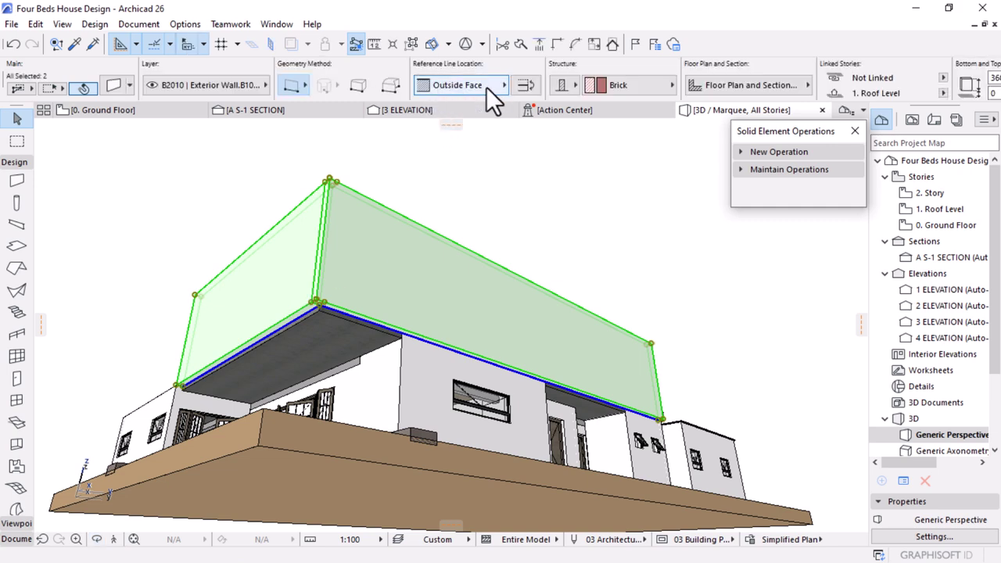
{"action": "left_click", "coordinate": [524, 85]}
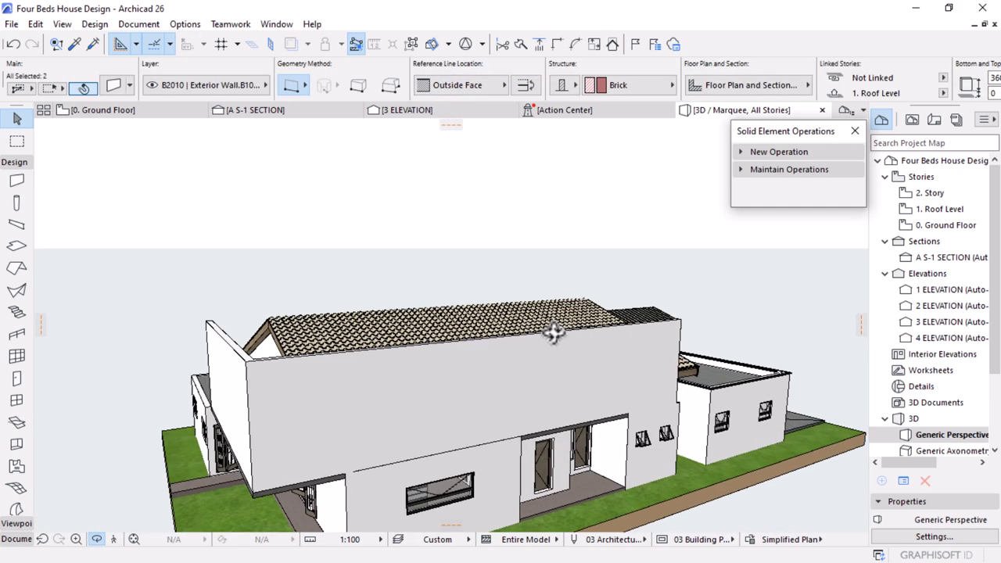
Set the height of the two roof-edge walls to 600
{"action": "scroll", "coordinate": [663, 82], "scroll_direction": "right", "scroll_amount": 5}
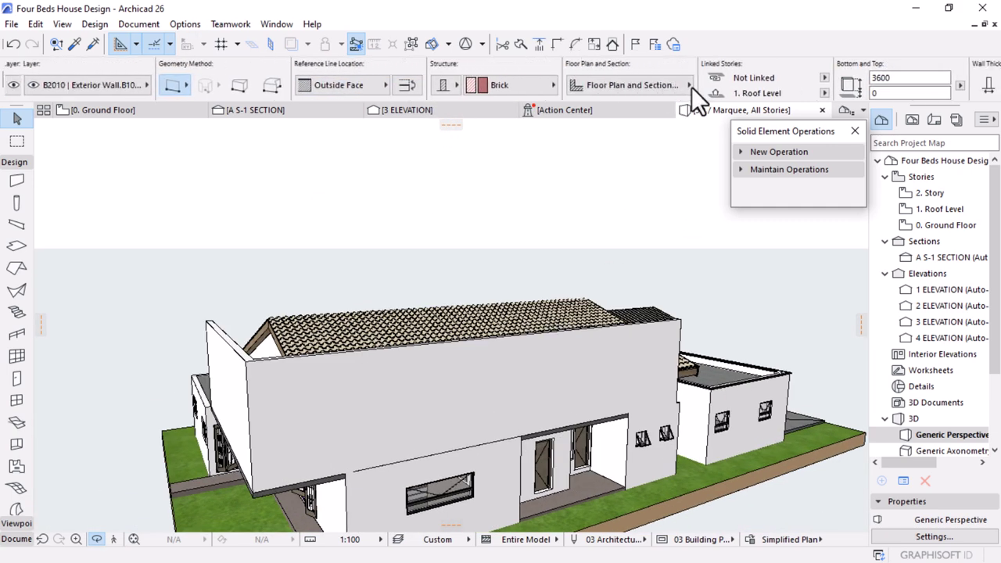
{"action": "scroll", "coordinate": [810, 82], "scroll_direction": "right", "scroll_amount": 2}
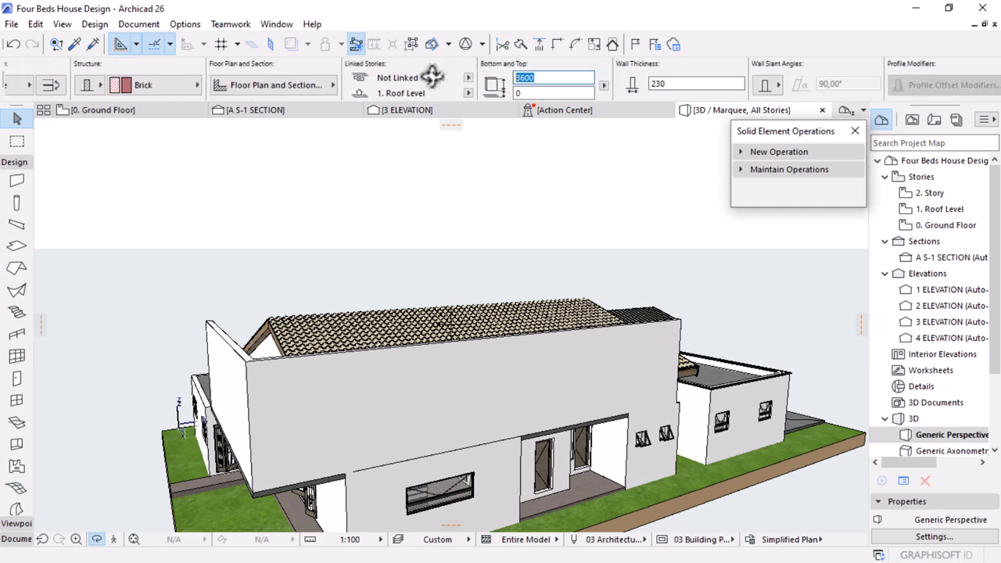
{"action": "type", "text": "600"}
{"action": "key", "text": "Return"}
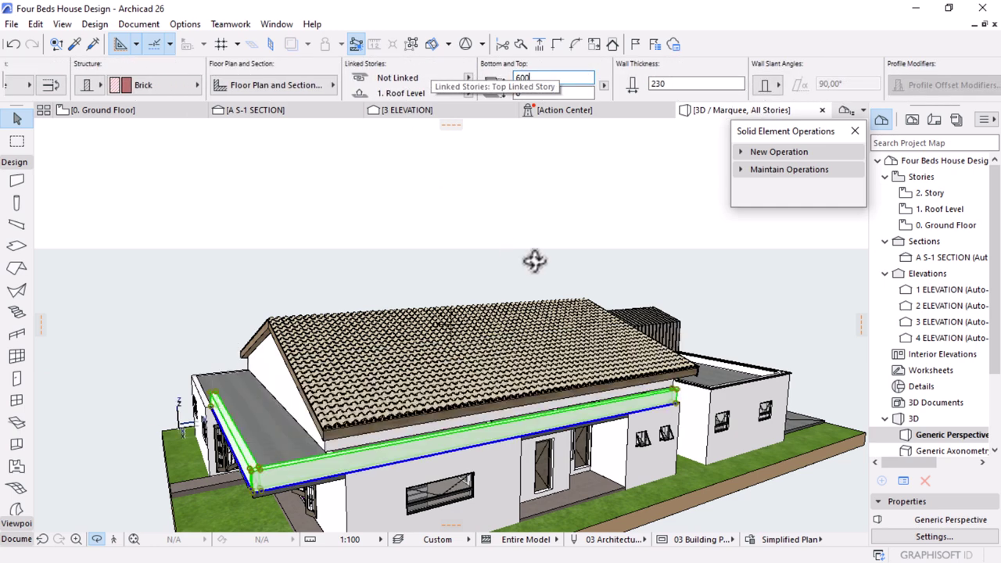
Move both roof-edge walls down to the underside of the canopy slab, giving a base offset of -150
{"action": "scroll", "coordinate": [535, 261], "scroll_direction": "down", "scroll_amount": 2}
{"action": "middle_click_drag", "start_coordinate": [531, 316], "coordinate": [657, 385], "text": "shift"}
{"action": "middle_click_drag", "start_coordinate": [435, 399], "coordinate": [452, 344]}
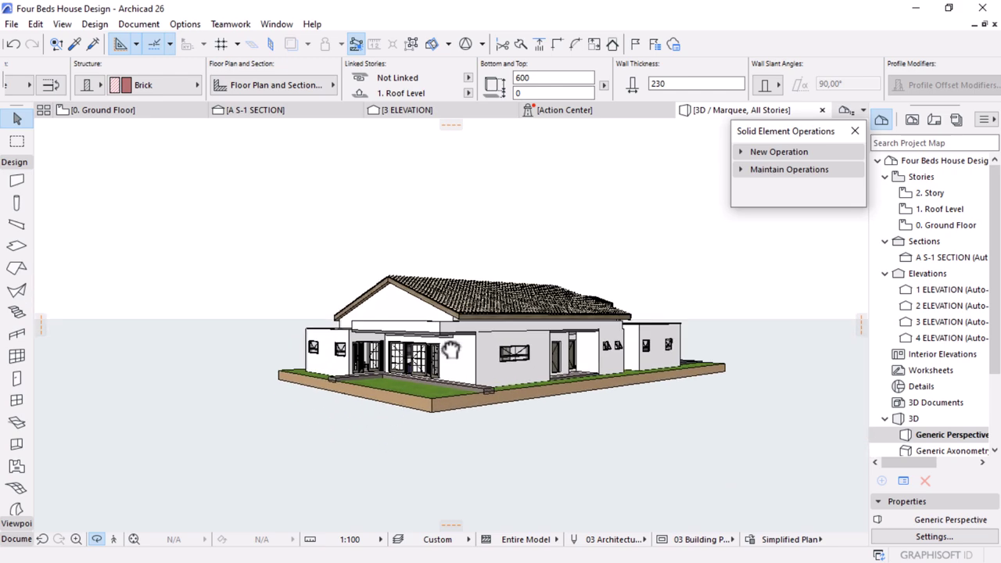
{"action": "scroll", "coordinate": [336, 331], "scroll_direction": "up", "scroll_amount": 4}
{"action": "scroll", "coordinate": [786, 304], "scroll_direction": "up", "scroll_amount": 3}
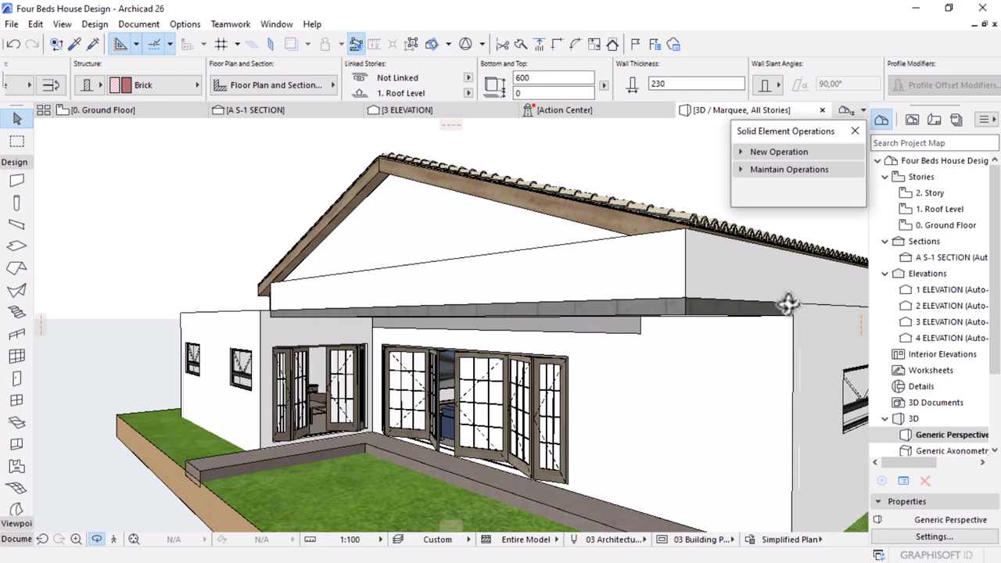
{"action": "left_click", "coordinate": [684, 310]}
{"action": "left_click", "coordinate": [684, 314]}
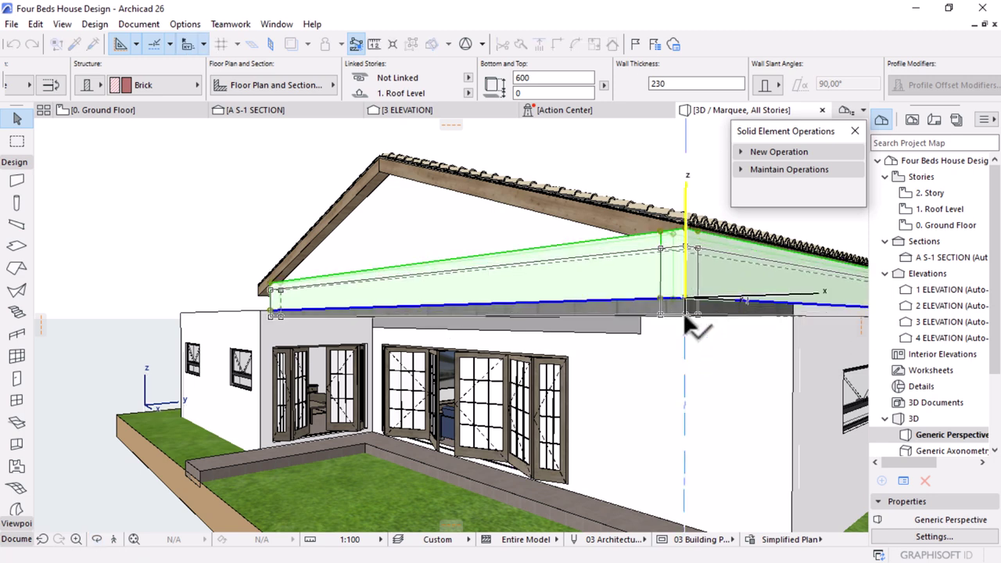
{"action": "scroll", "coordinate": [363, 265], "scroll_direction": "down", "scroll_amount": 2}
{"action": "scroll", "coordinate": [206, 290], "scroll_direction": "down", "scroll_amount": 4}
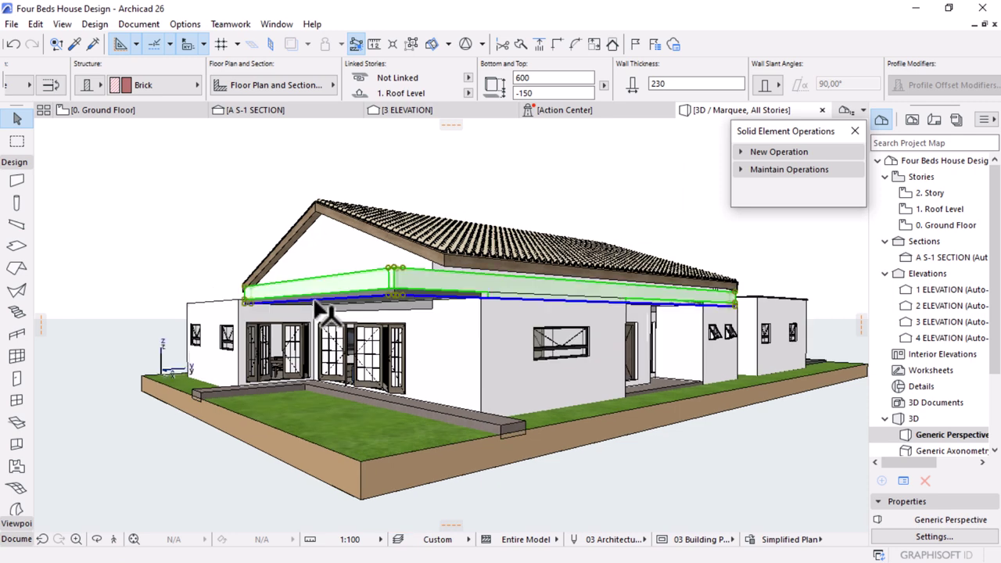
Offset the canopy slab's long outer edge and its end edge inward to the inner faces of the roof-edge walls
{"action": "middle_click_drag", "start_coordinate": [374, 376], "coordinate": [459, 360], "text": "shift"}
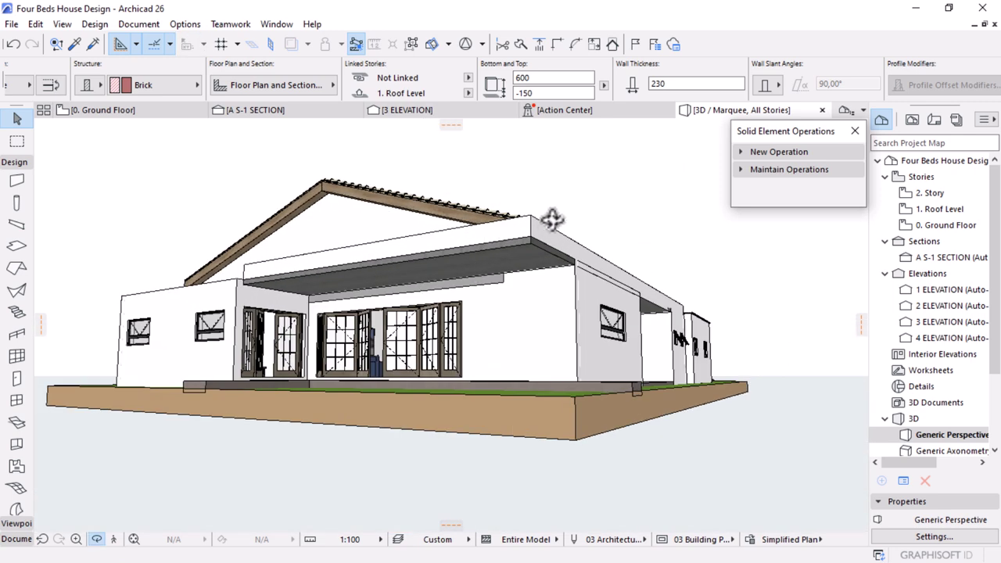
{"action": "scroll", "coordinate": [552, 220], "scroll_direction": "up", "scroll_amount": 5}
{"action": "scroll", "coordinate": [479, 318], "scroll_direction": "up", "scroll_amount": 1}
{"action": "key", "text": "Escape"}
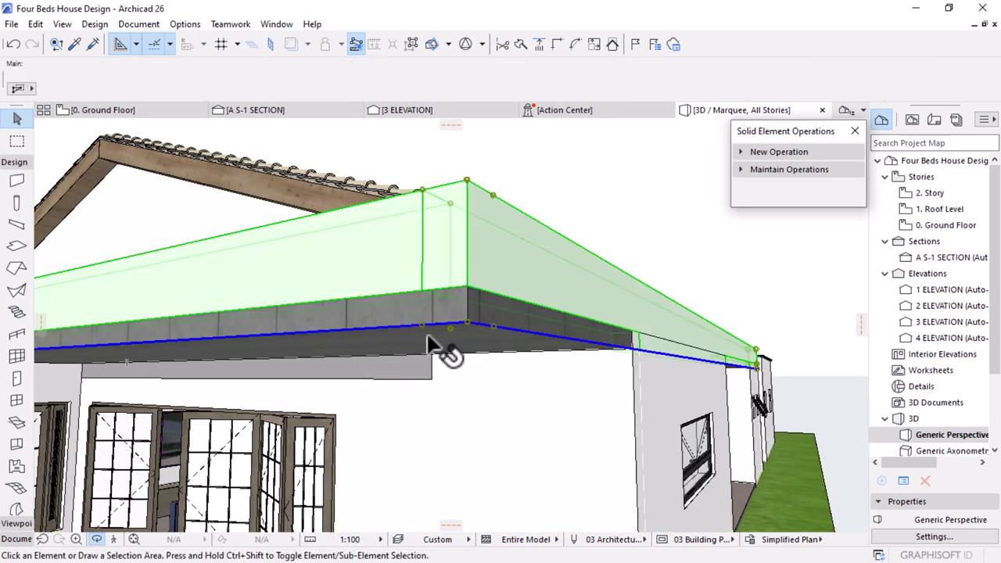
{"action": "left_click", "coordinate": [428, 301]}
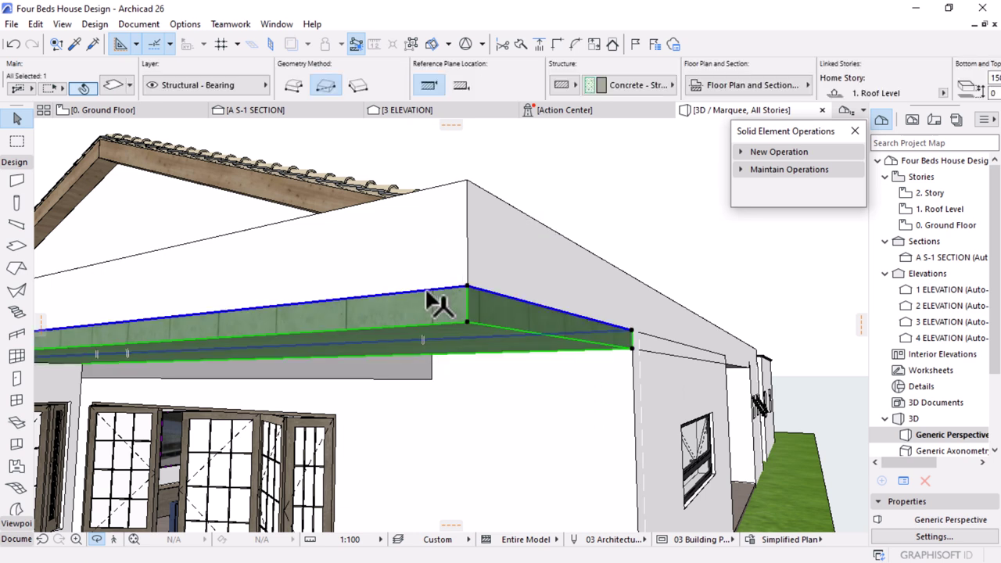
{"action": "left_click", "coordinate": [429, 301]}
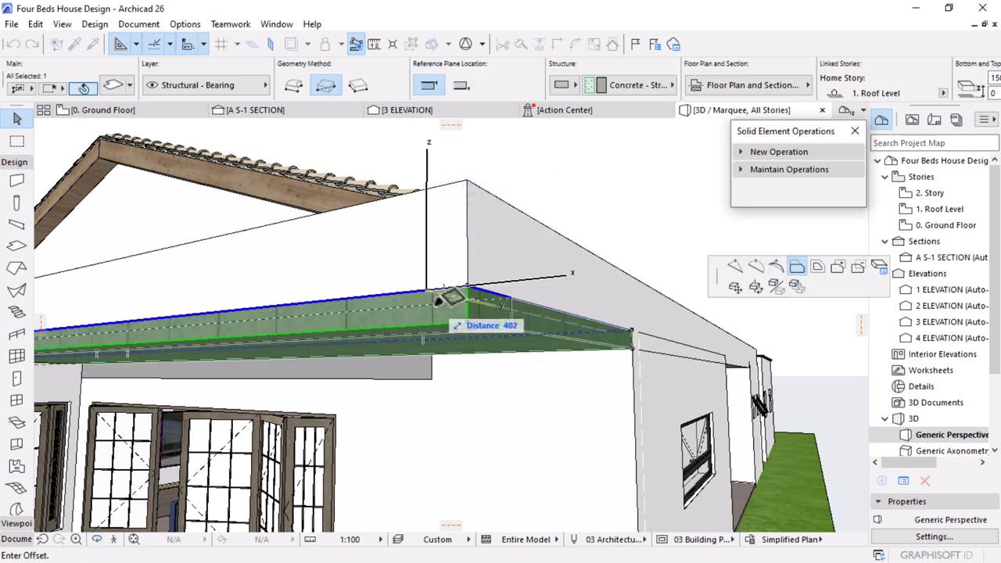
{"action": "left_click", "coordinate": [510, 309]}
{"action": "left_click", "coordinate": [569, 316]}
{"action": "left_click", "coordinate": [688, 372]}
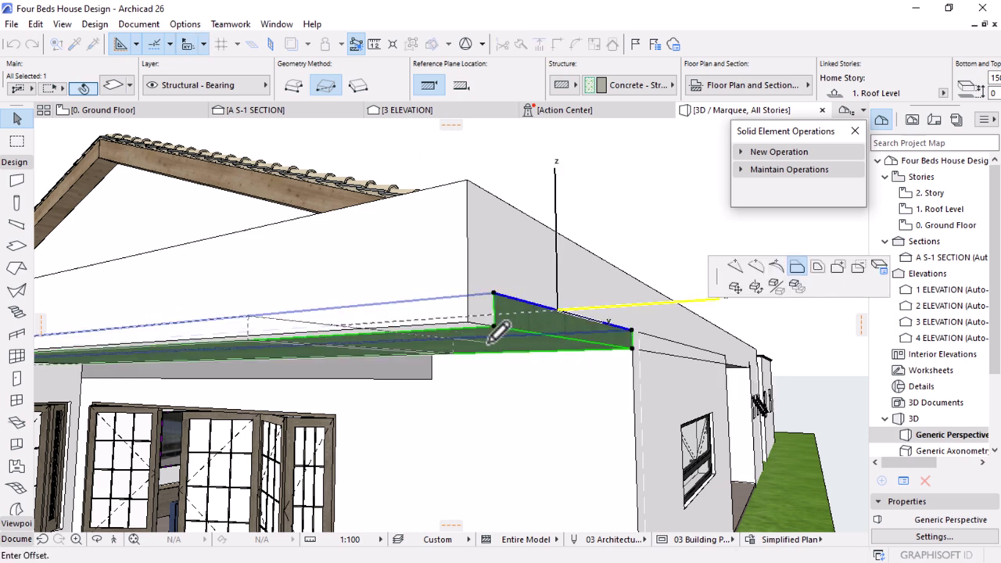
{"action": "left_click", "coordinate": [497, 332]}
{"action": "key", "text": "Escape"}
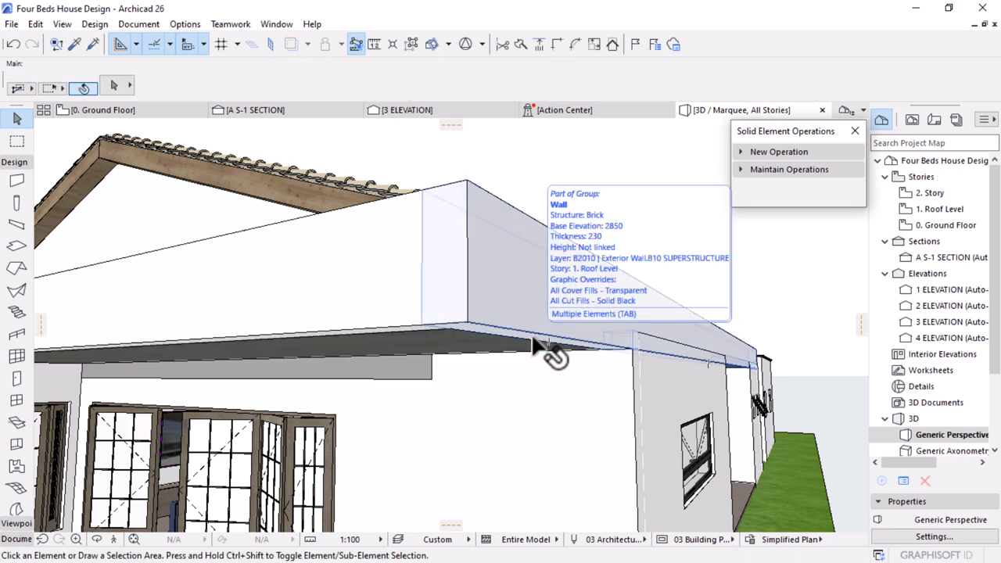
Suspend element grouping so the wall with the long window can be edited on its own
{"action": "scroll", "coordinate": [532, 337], "scroll_direction": "down", "scroll_amount": 5}
{"action": "middle_click_drag", "start_coordinate": [693, 393], "coordinate": [605, 356], "text": "shift"}
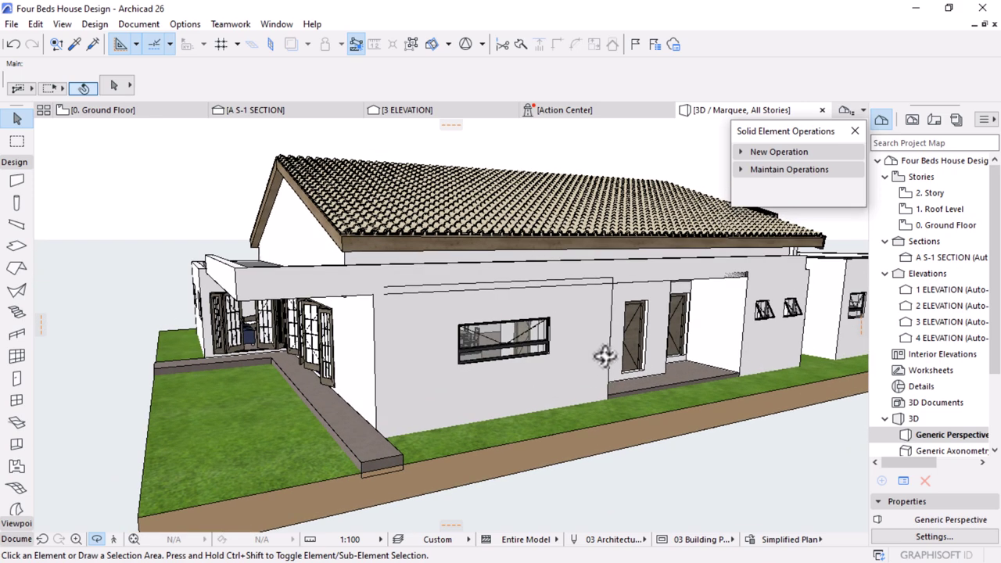
{"action": "scroll", "coordinate": [606, 304], "scroll_direction": "up", "scroll_amount": 2}
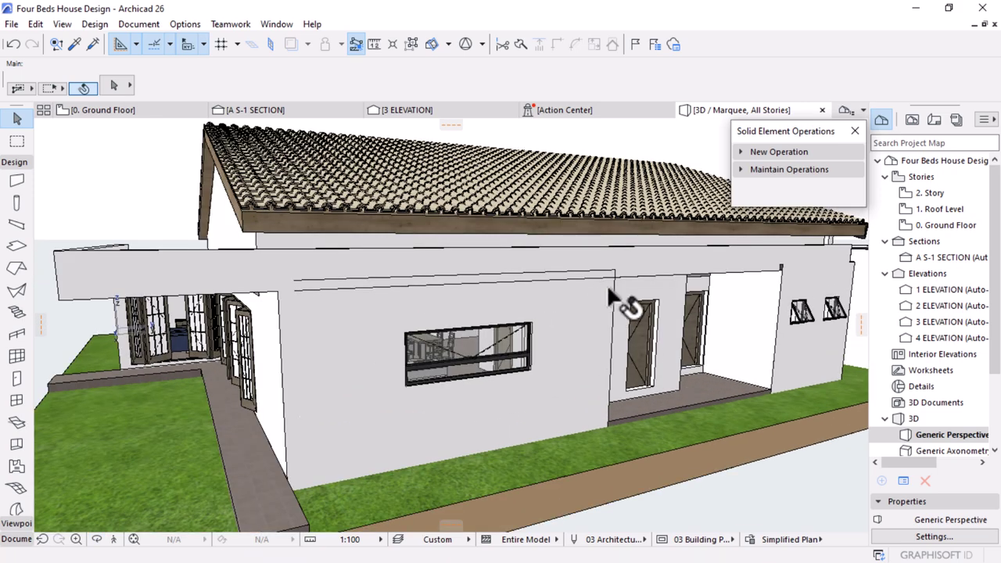
{"action": "left_click", "coordinate": [599, 266]}
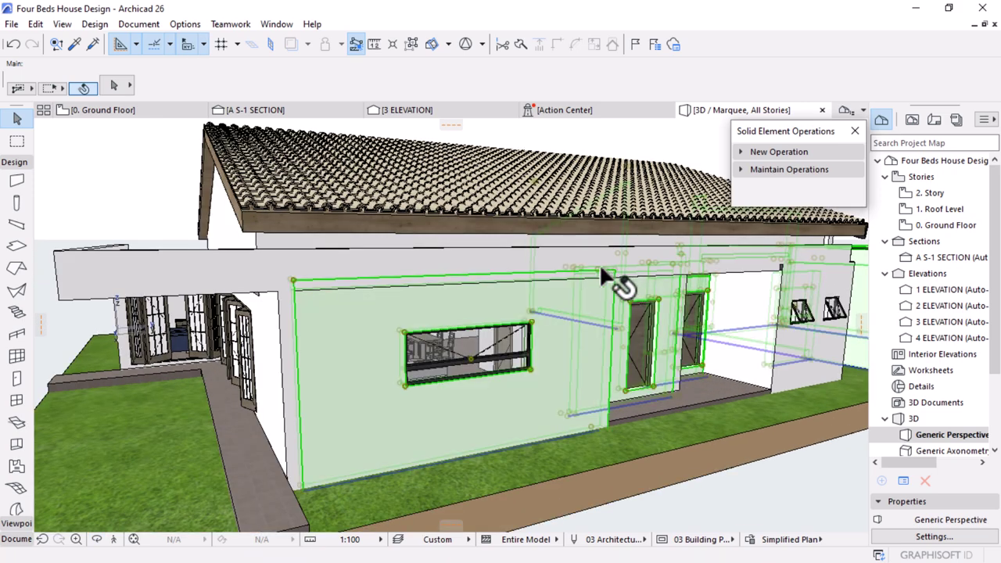
{"action": "left_click", "coordinate": [412, 44]}
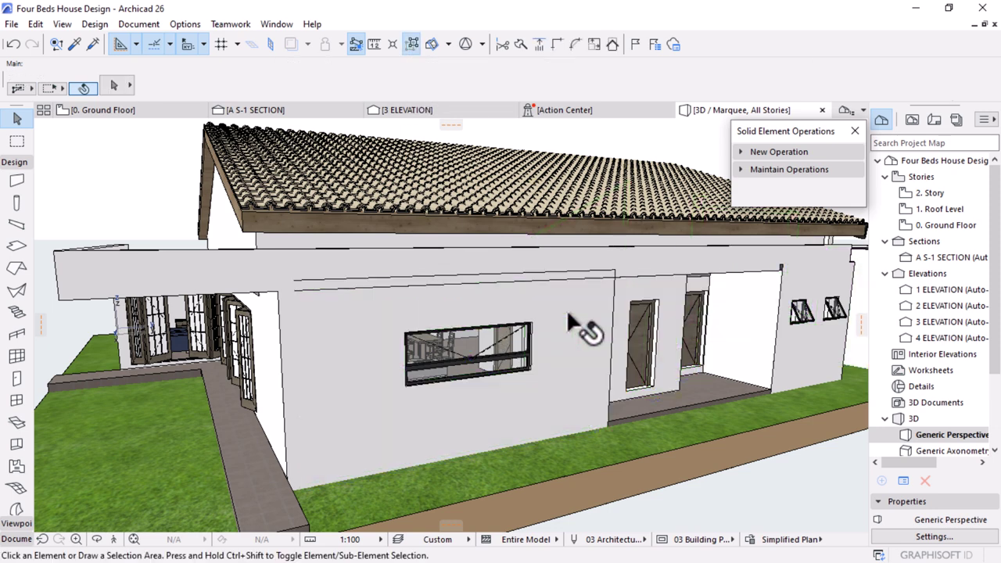
Lower the top of the wall with the long window to the parapet's base, at a height of 3100
{"action": "left_click", "coordinate": [612, 266]}
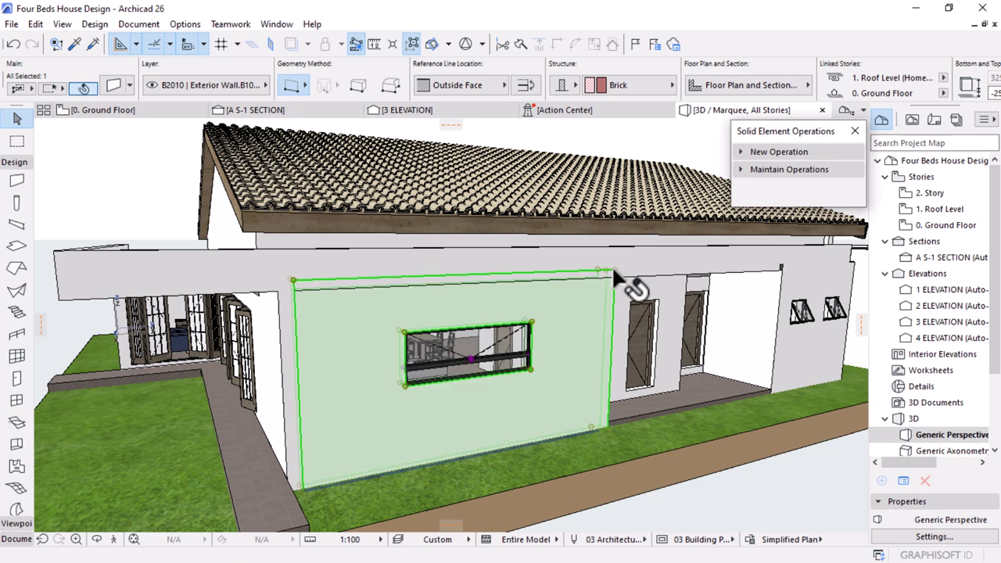
{"action": "left_click", "coordinate": [611, 265]}
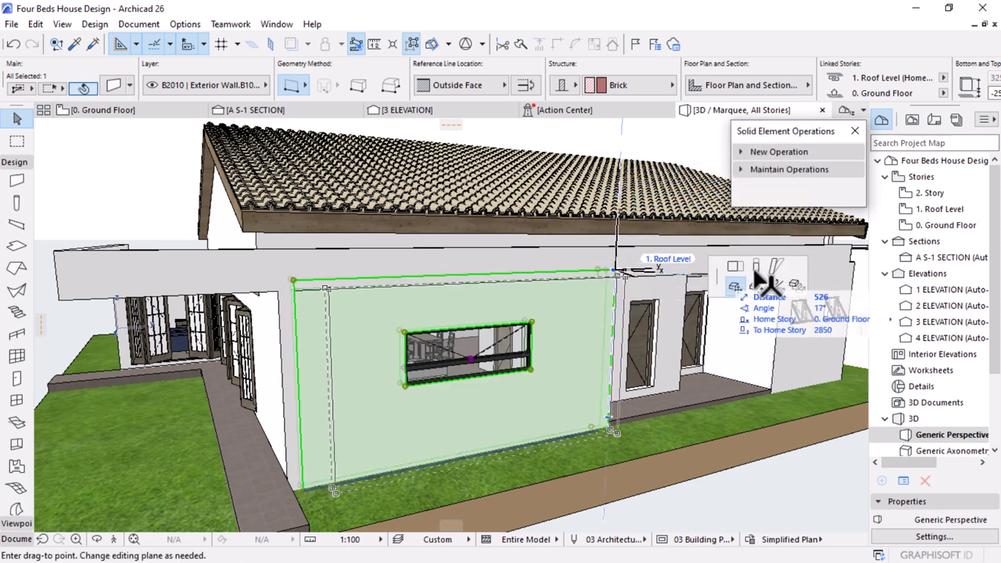
{"action": "left_click", "coordinate": [755, 266]}
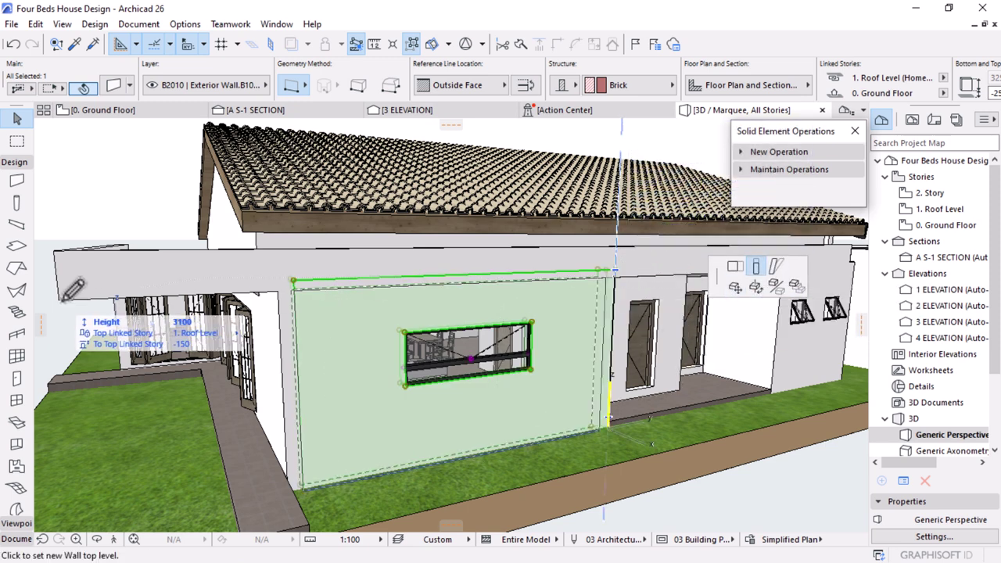
{"action": "left_click", "coordinate": [420, 314]}
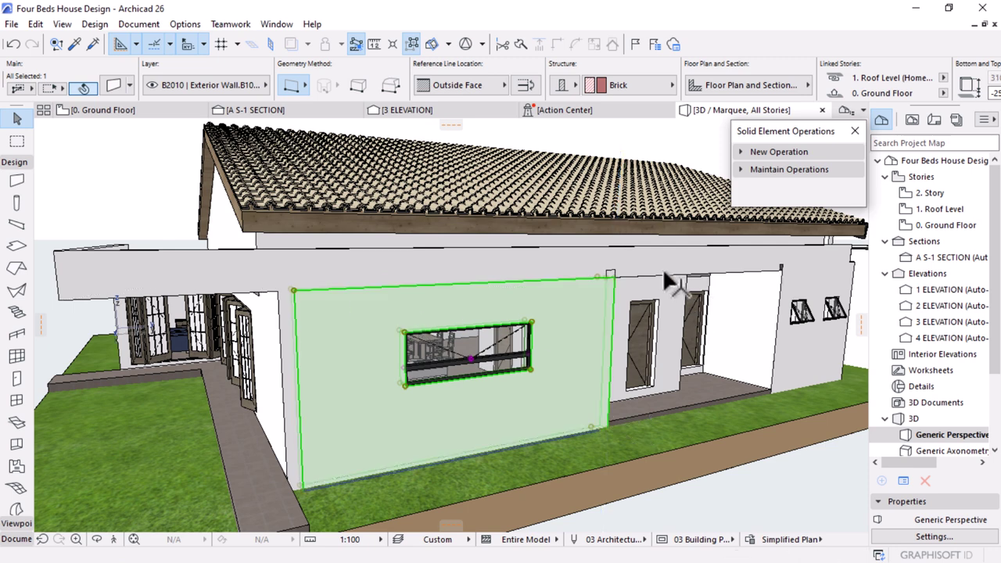
{"action": "key", "text": "Escape"}
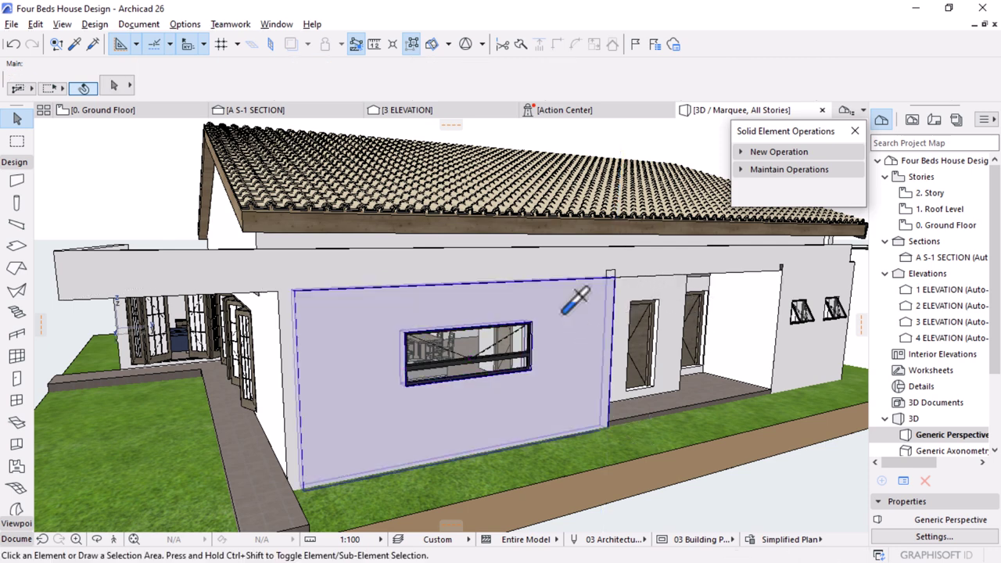
{"action": "left_click", "coordinate": [615, 272], "text": "alt"}
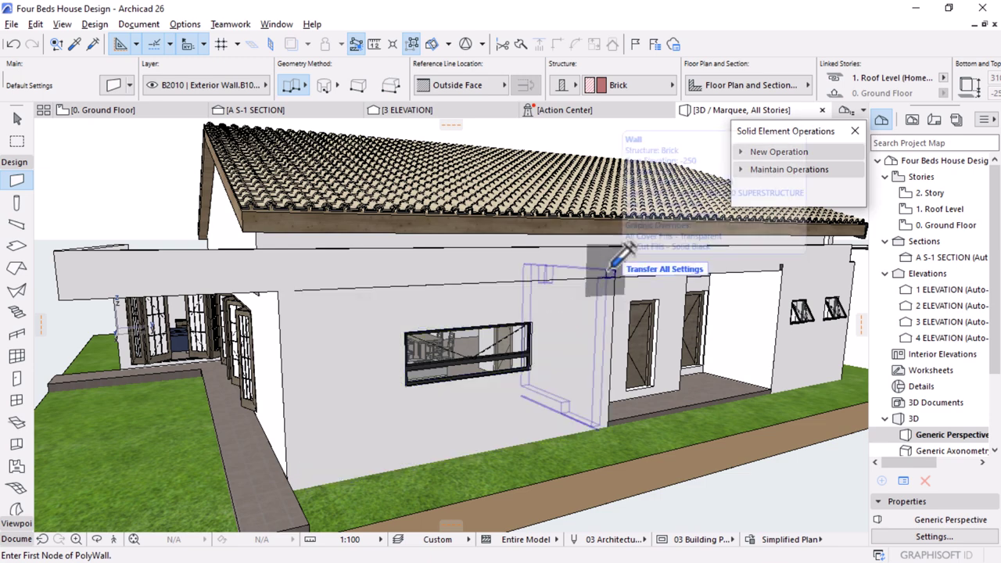
{"action": "scroll", "coordinate": [419, 286], "scroll_direction": "down", "scroll_amount": 5}
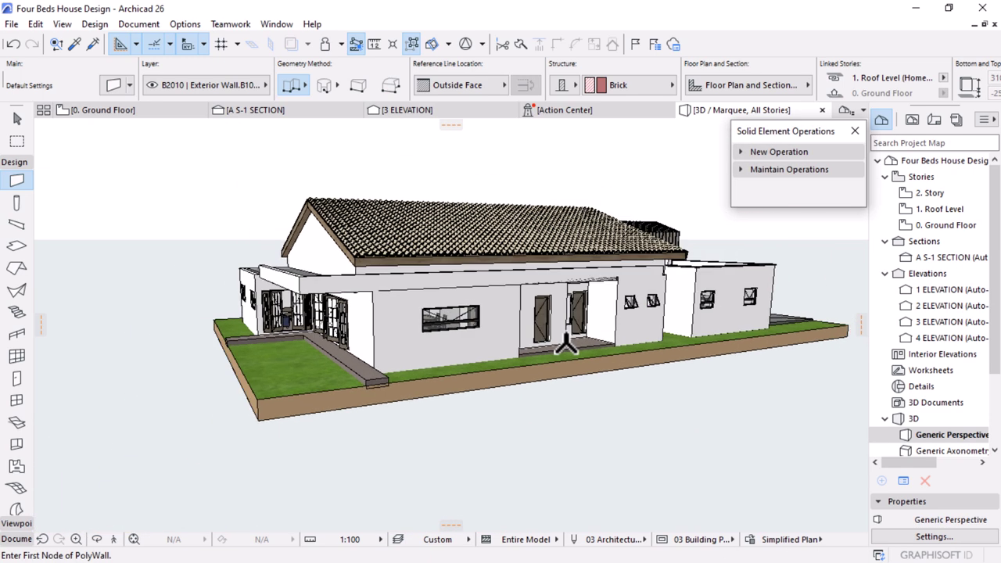
{"action": "key", "text": "Escape"}
{"action": "middle_click_drag", "start_coordinate": [632, 352], "coordinate": [509, 304], "text": "shift"}
{"action": "left_click_drag", "start_coordinate": [509, 305], "coordinate": [634, 388]}
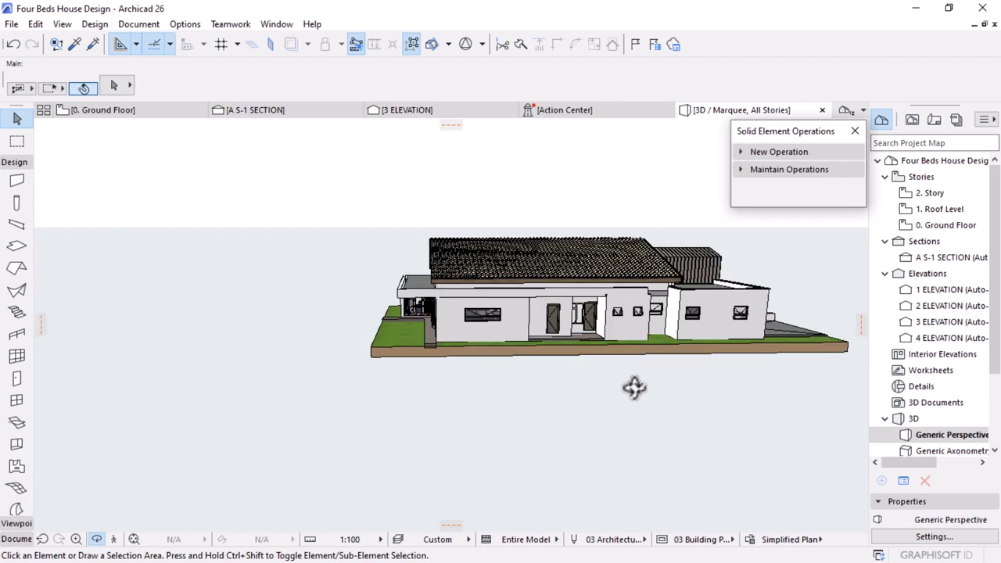
Override the surface of both roof-edge walls with Paint - Anthracite
{"action": "scroll", "coordinate": [463, 299], "scroll_direction": "up", "scroll_amount": 3}
{"action": "left_click", "coordinate": [357, 274]}
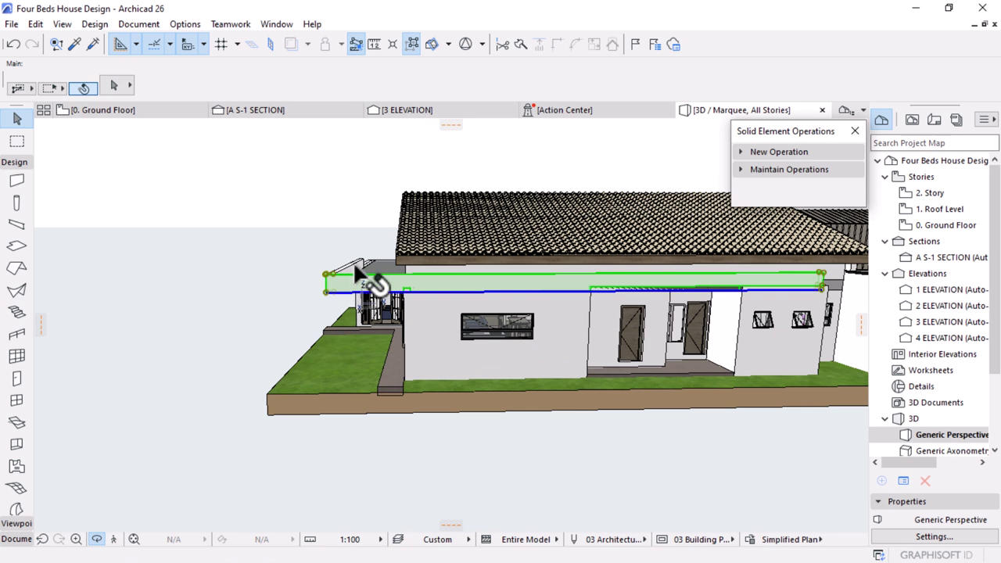
{"action": "left_click", "coordinate": [356, 272]}
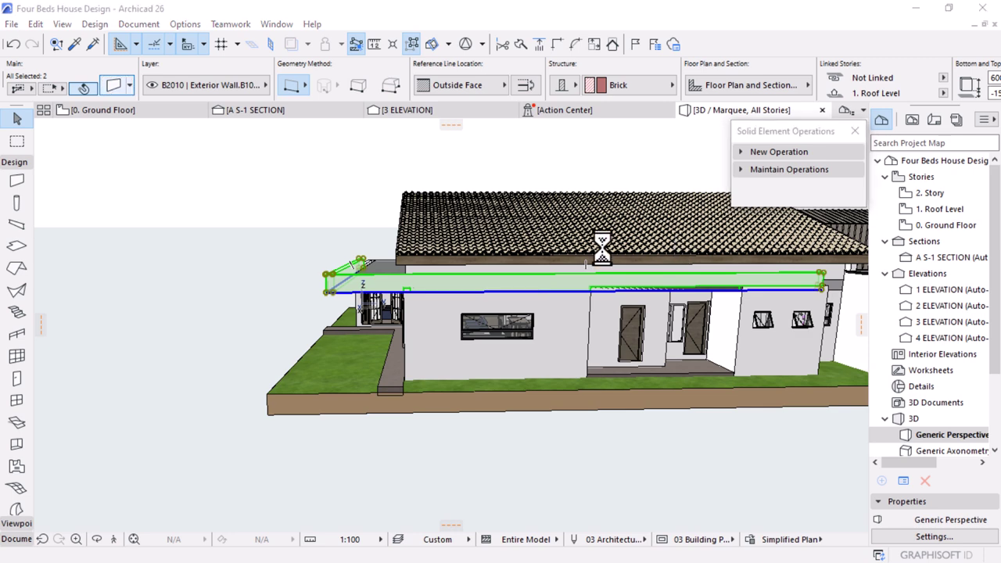
{"action": "left_click", "coordinate": [644, 233]}
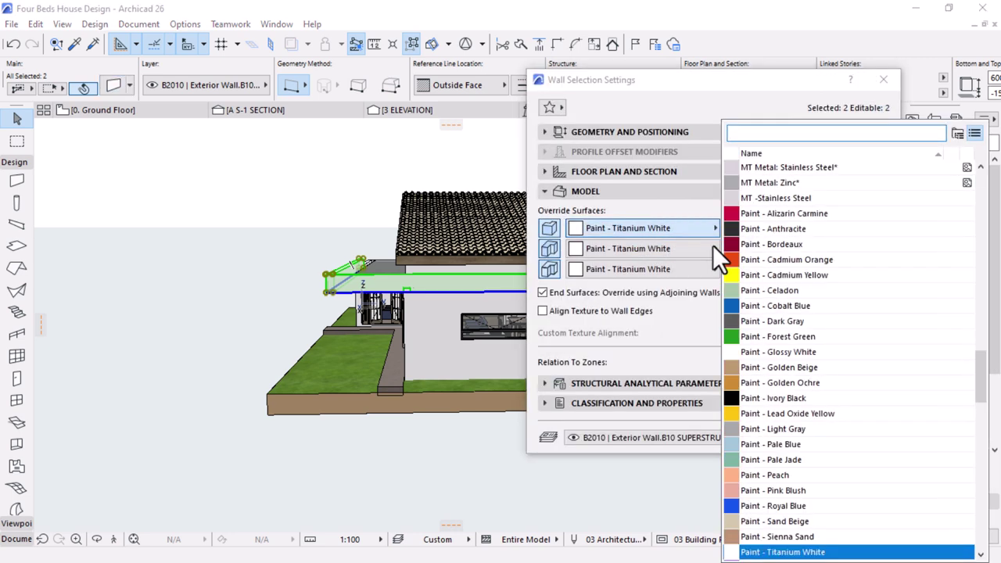
{"action": "left_click", "coordinate": [804, 228]}
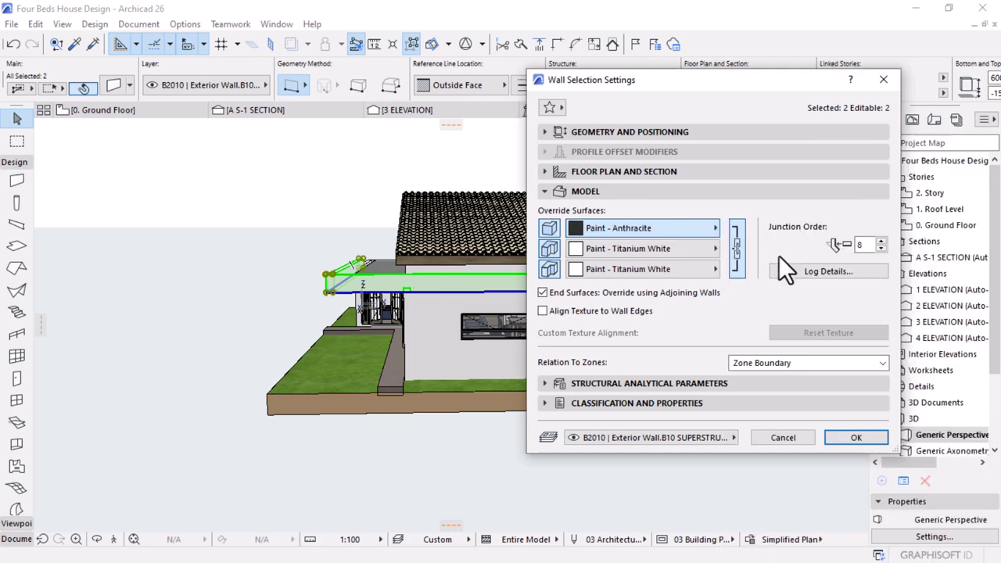
{"action": "left_click", "coordinate": [837, 438]}
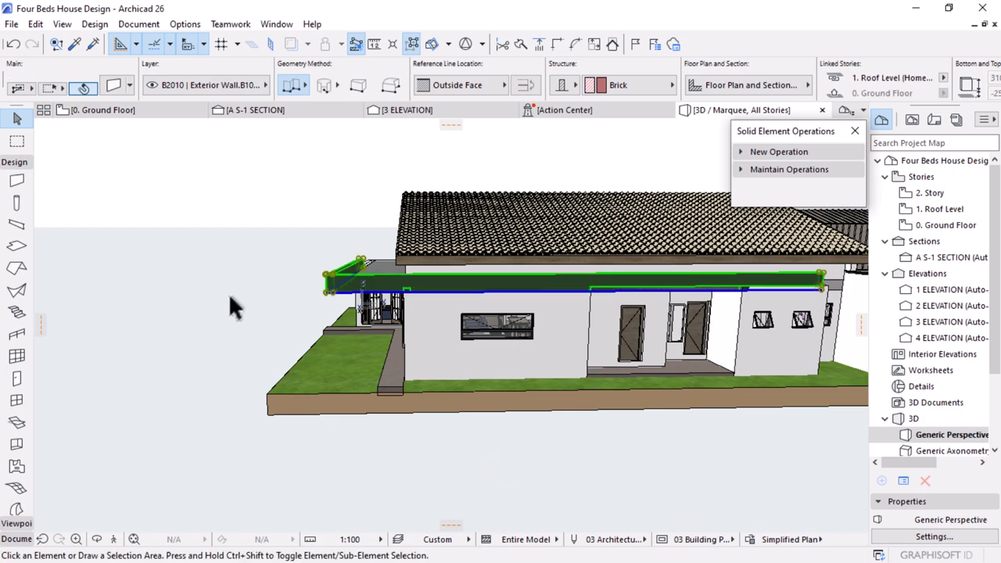
{"action": "left_click", "coordinate": [257, 332]}
Draw a roof-edge wall with the dark wall's settings across the two-window block's end, flipped to the inner side of its reference line
{"action": "scroll", "coordinate": [254, 332], "scroll_direction": "down", "scroll_amount": 5}
{"action": "middle_click_drag", "start_coordinate": [493, 407], "coordinate": [386, 458], "text": "shift"}
{"action": "scroll", "coordinate": [485, 315], "scroll_direction": "up", "scroll_amount": 10}
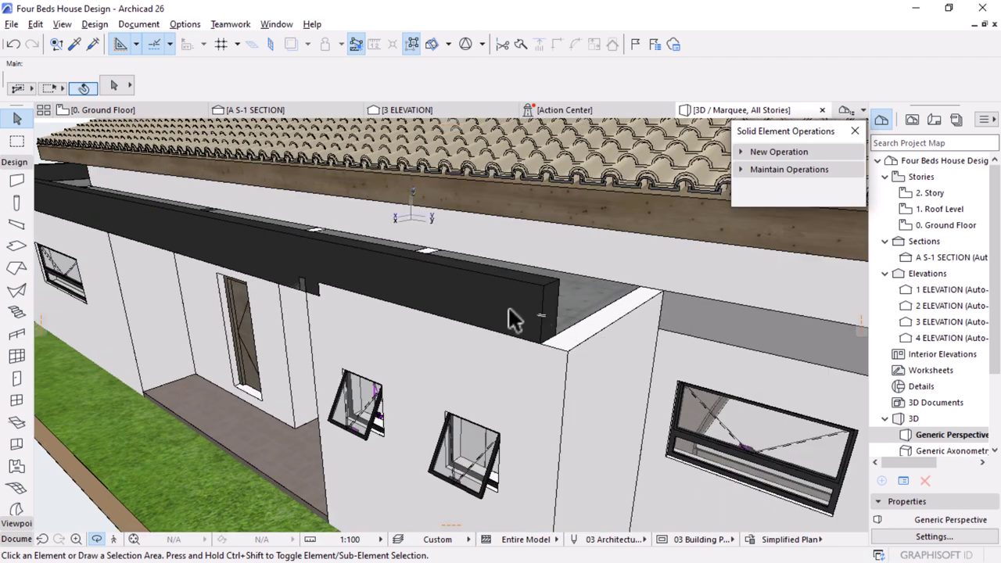
{"action": "left_click", "coordinate": [558, 359], "text": "alt"}
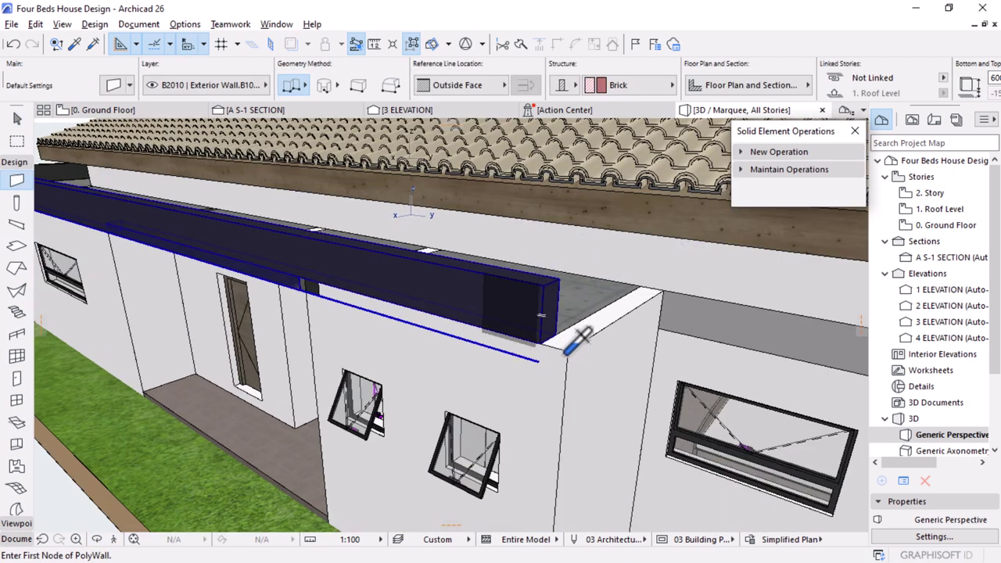
{"action": "left_click", "coordinate": [569, 352]}
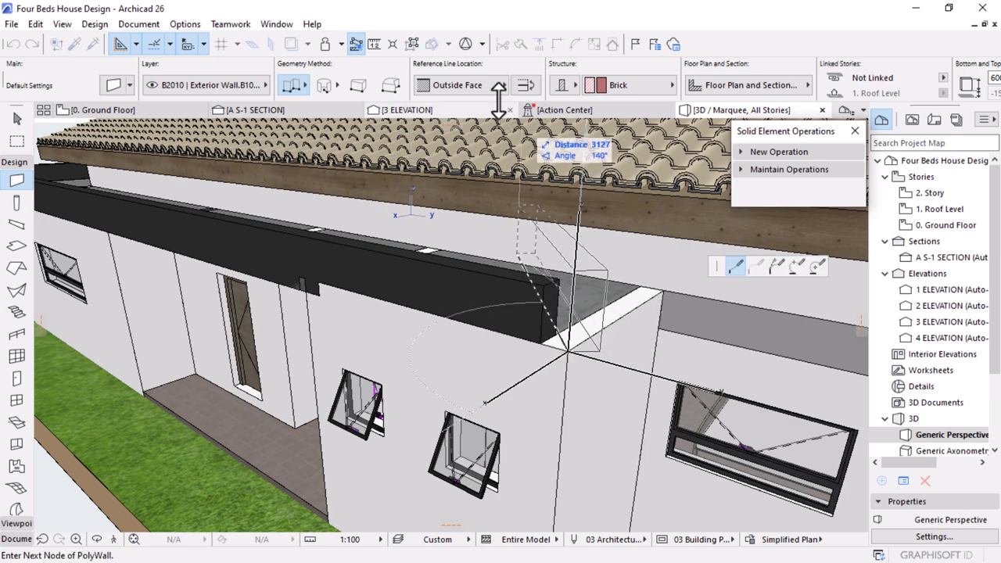
{"action": "left_click", "coordinate": [525, 85]}
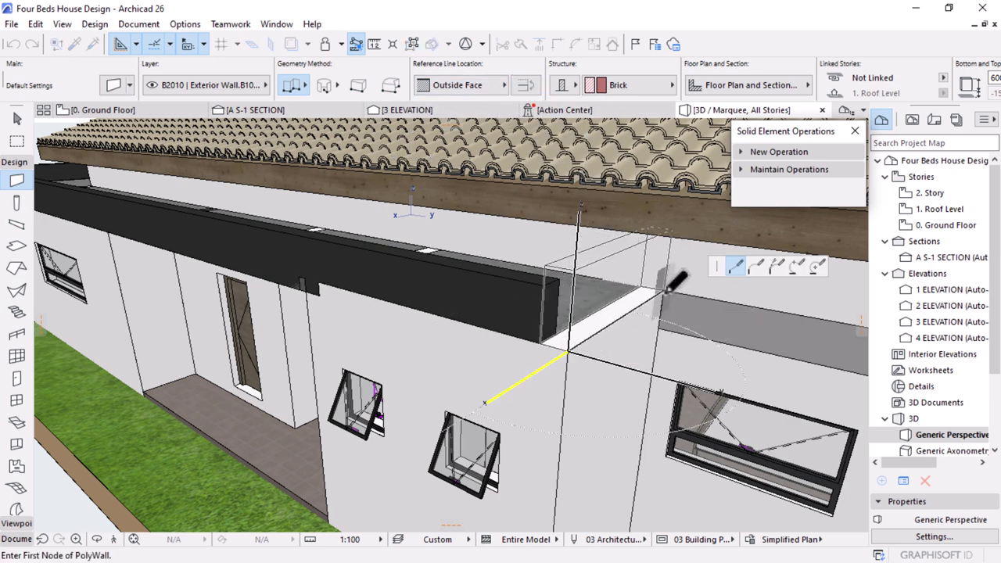
{"action": "double_click", "coordinate": [674, 282]}
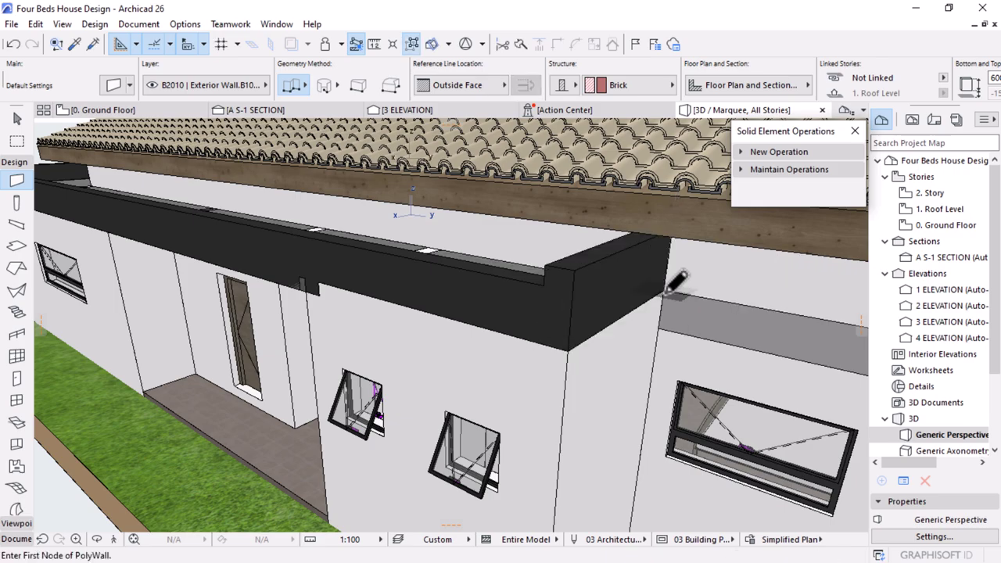
Transfer the new end wall's settings to the long roof-edge wall and to the roof-edge wall over the folding doors
{"action": "middle_click_drag", "start_coordinate": [670, 284], "coordinate": [625, 286], "text": "shift"}
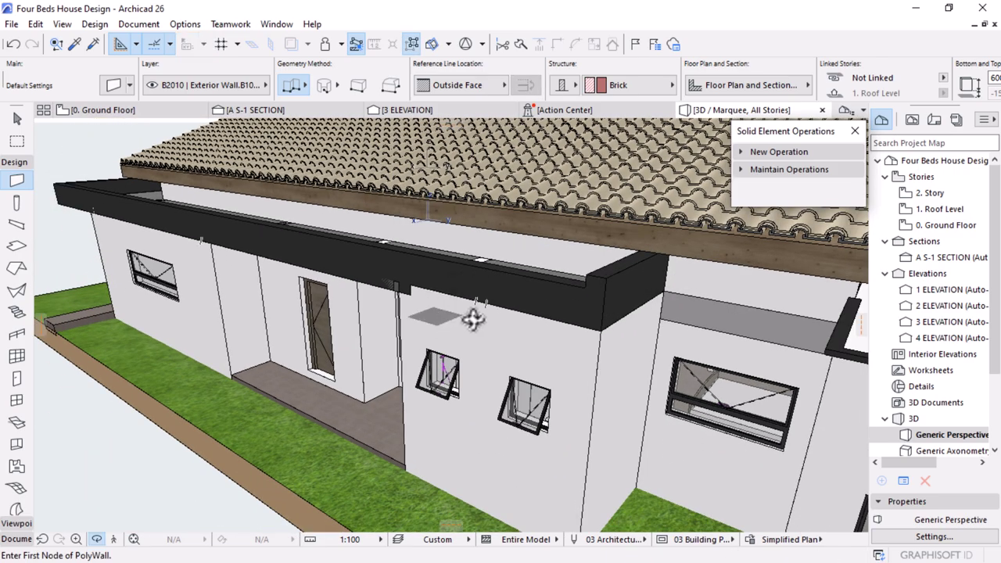
{"action": "middle_click_drag", "start_coordinate": [536, 315], "coordinate": [451, 331], "text": "shift"}
{"action": "scroll", "coordinate": [422, 329], "scroll_direction": "up", "scroll_amount": 3}
{"action": "key", "text": "Escape"}
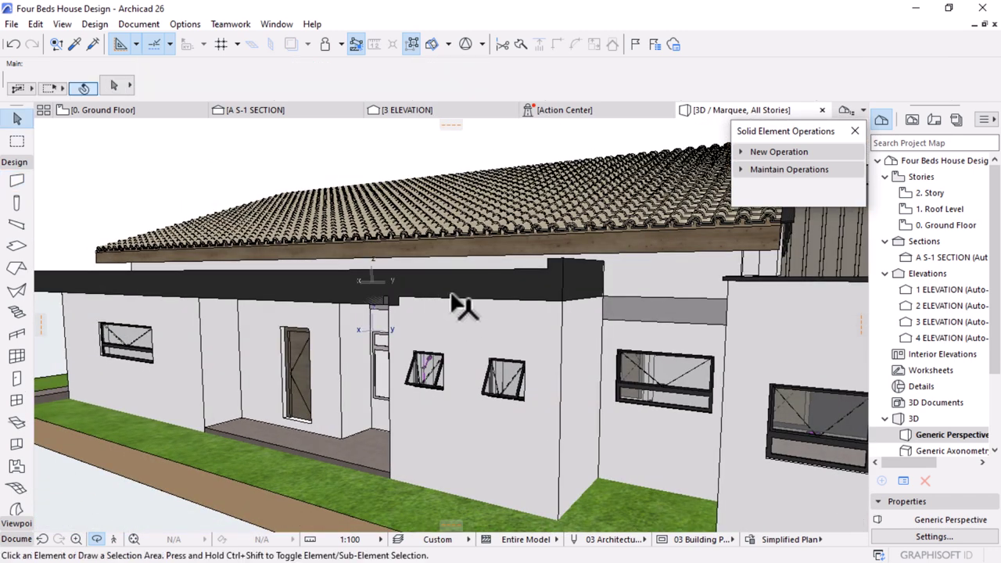
{"action": "left_click", "coordinate": [408, 281], "text": "alt"}
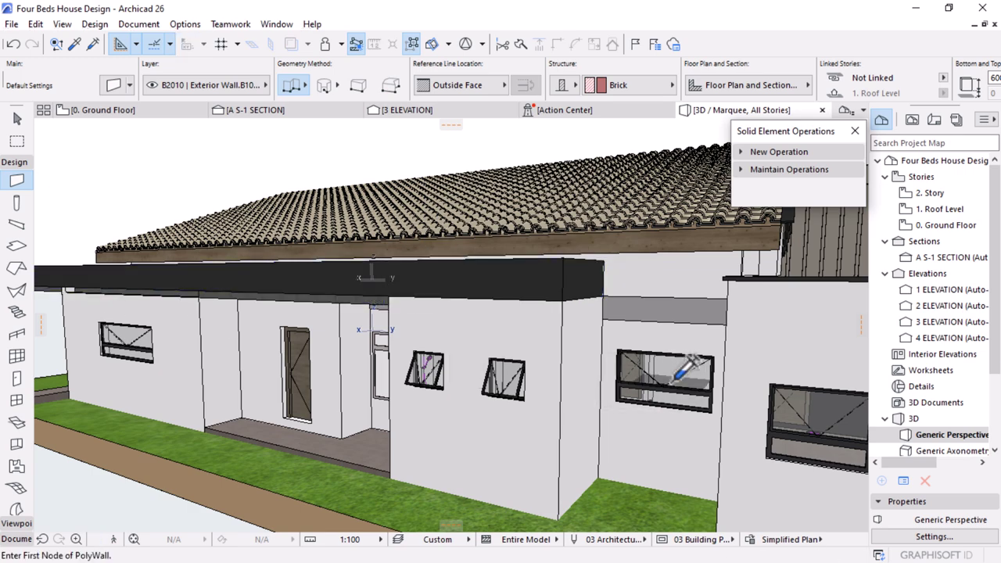
{"action": "middle_click_drag", "start_coordinate": [681, 372], "coordinate": [170, 395], "text": "shift"}
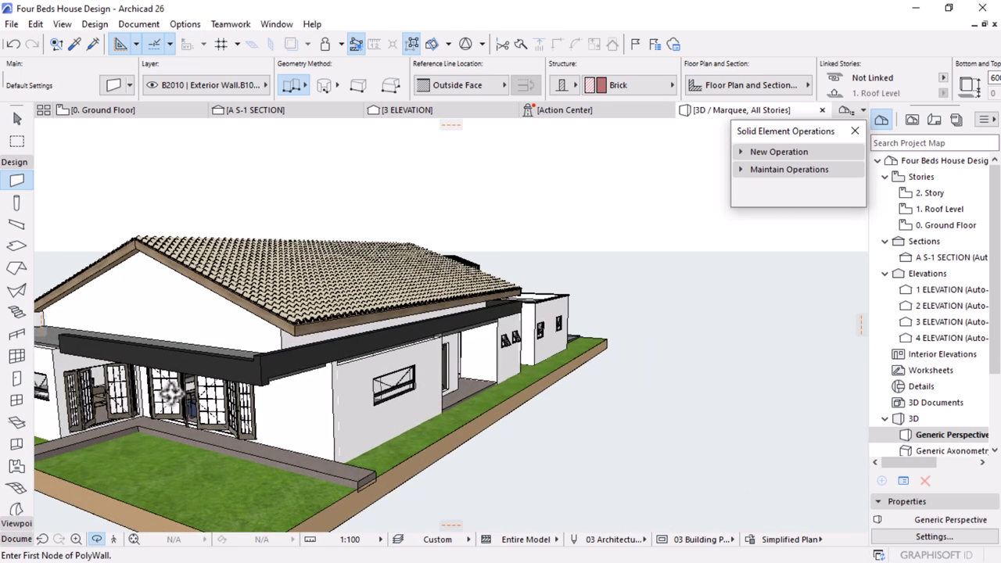
{"action": "scroll", "coordinate": [170, 395], "scroll_direction": "up", "scroll_amount": 2}
{"action": "key", "text": "Escape"}
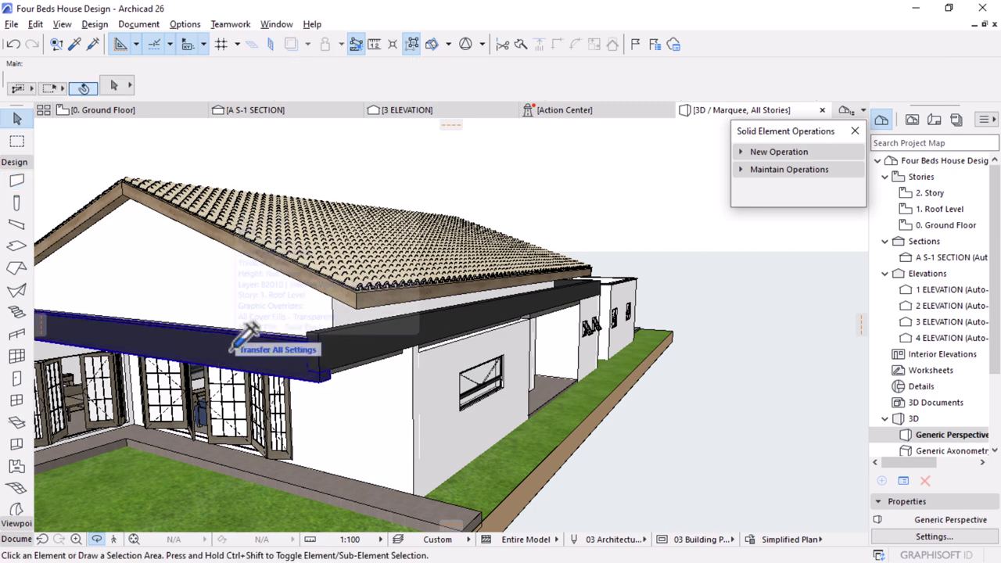
{"action": "left_click", "coordinate": [239, 344], "text": "ctrl+alt"}
Move the canopy slab over the folding doors straight up by its own thickness
{"action": "scroll", "coordinate": [327, 416], "scroll_direction": "up", "scroll_amount": 6}
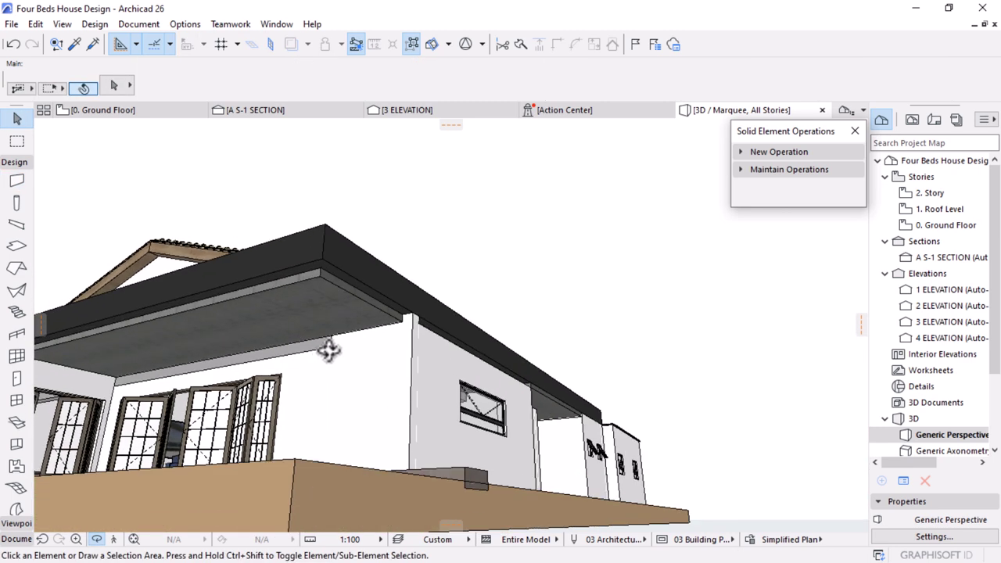
{"action": "left_click", "coordinate": [328, 248]}
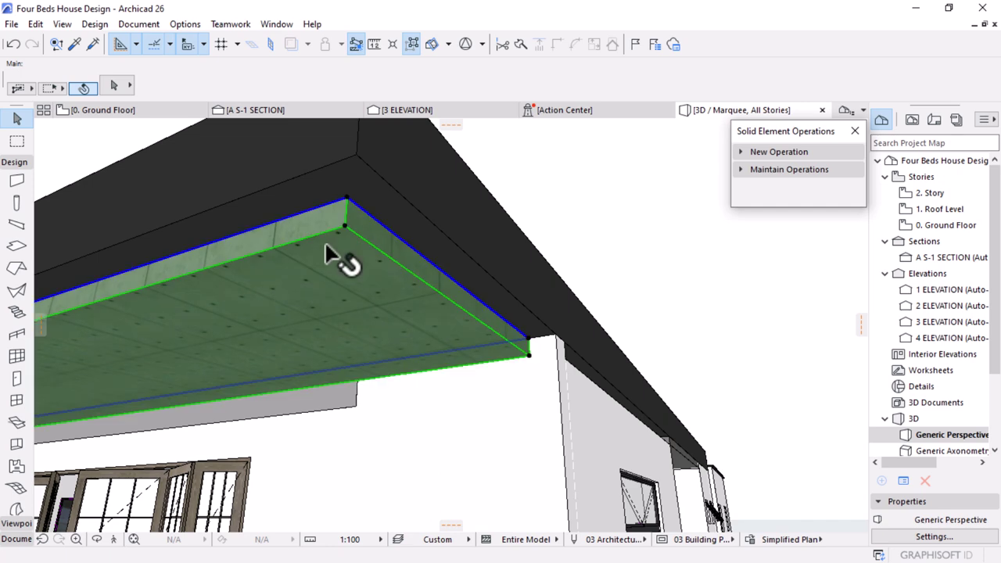
{"action": "key", "text": "ctrl+d"}
{"action": "left_click", "coordinate": [345, 225]}
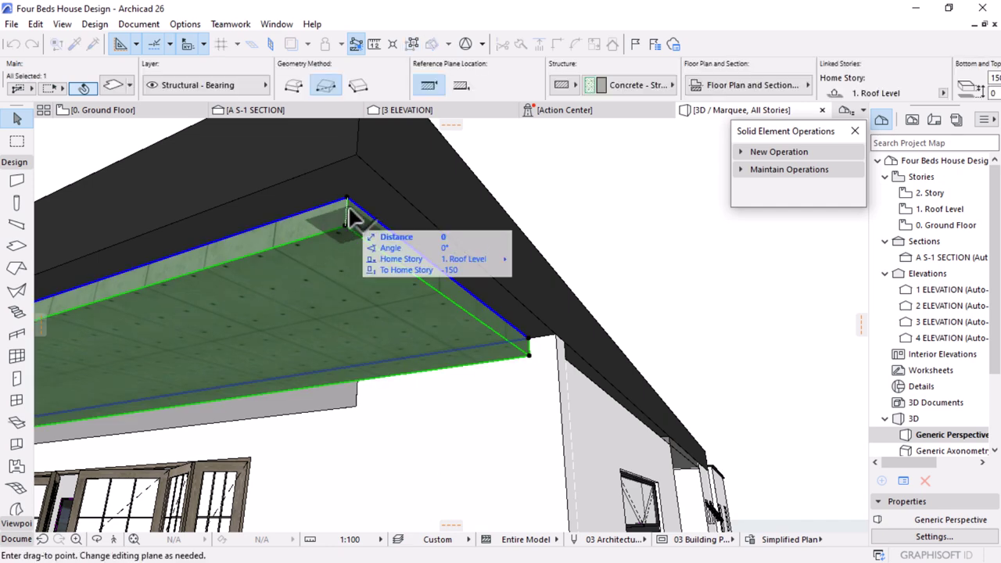
{"action": "left_click", "coordinate": [347, 198]}
{"action": "scroll", "coordinate": [426, 238], "scroll_direction": "down", "scroll_amount": 3}
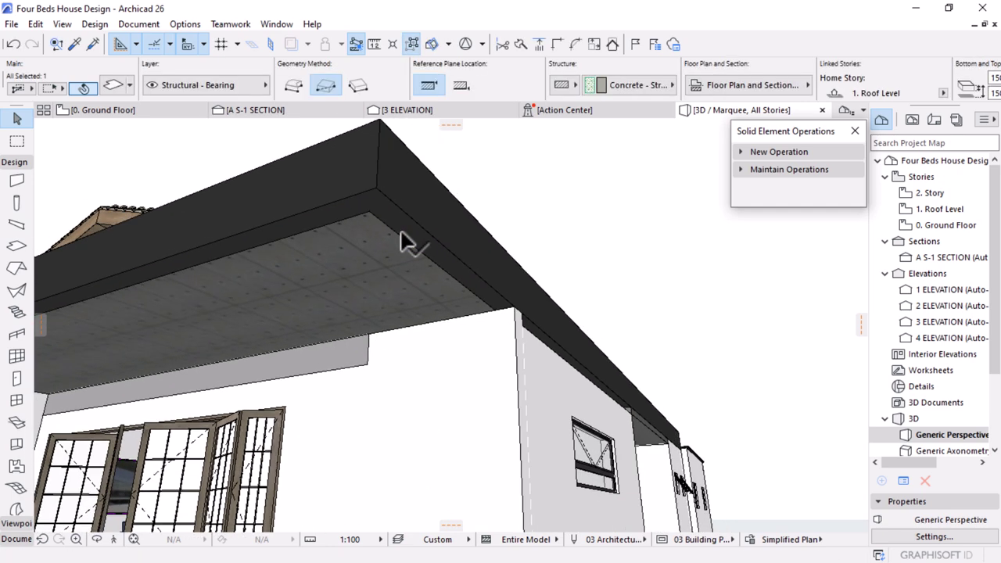
Transfer the folding-door side wall's settings to the wall with the long window and the adjoining porch wall, extending them up to the roof edge
{"action": "middle_click_drag", "start_coordinate": [632, 329], "coordinate": [510, 379], "text": "shift"}
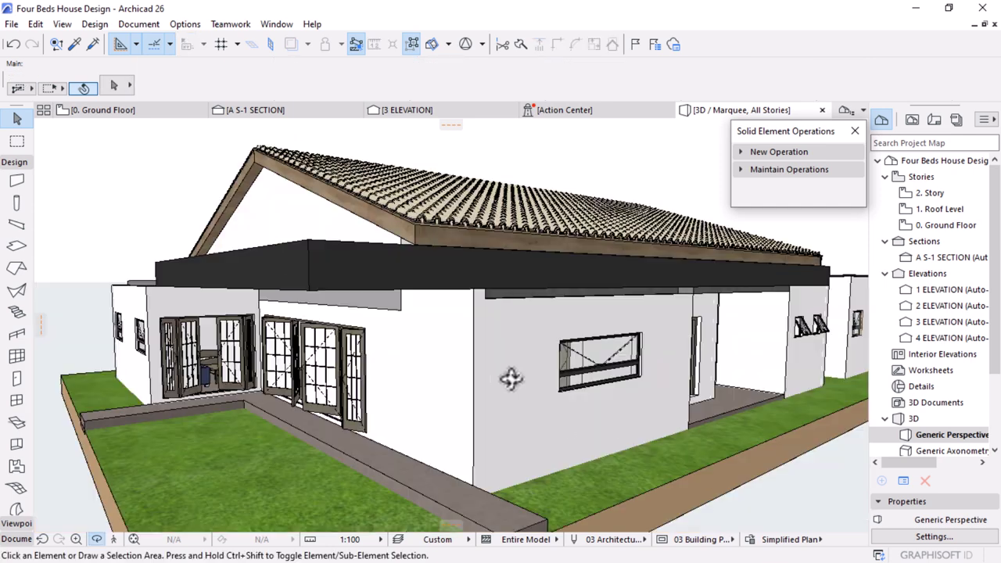
{"action": "middle_click_drag", "start_coordinate": [449, 372], "coordinate": [395, 359], "text": "shift"}
{"action": "scroll", "coordinate": [395, 359], "scroll_direction": "up", "scroll_amount": 2}
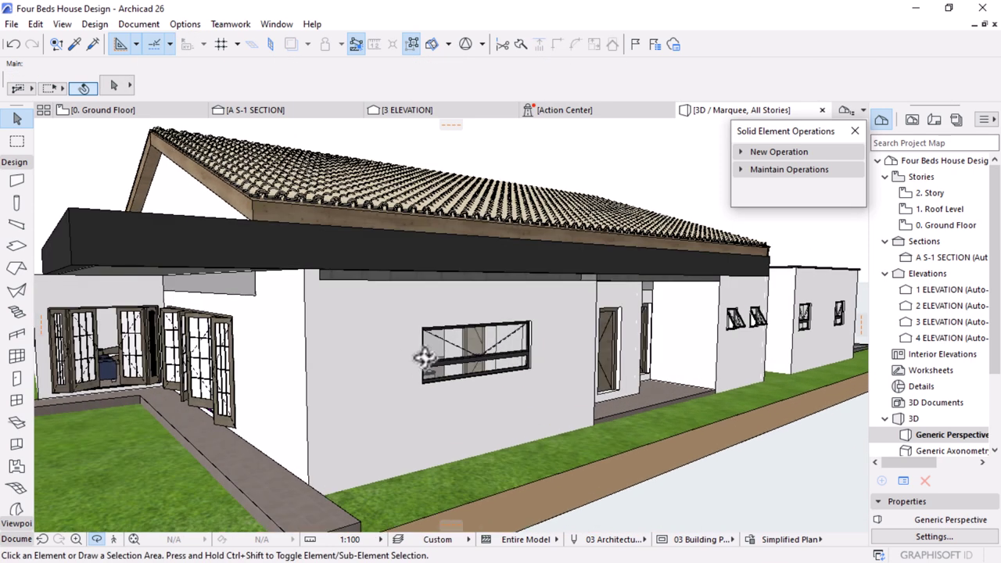
{"action": "left_click", "coordinate": [286, 349], "text": "alt"}
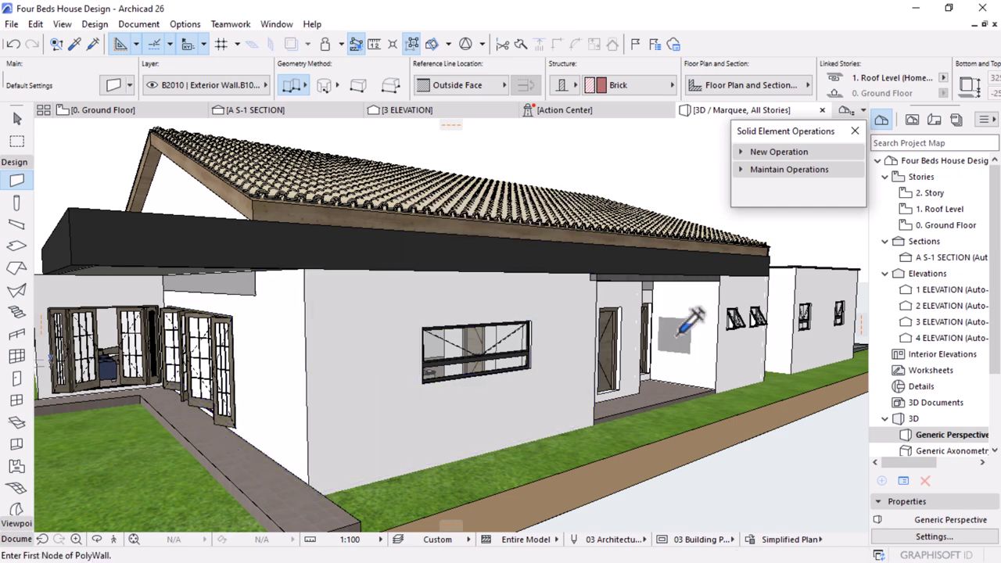
{"action": "middle_click_drag", "start_coordinate": [748, 339], "coordinate": [351, 339], "text": "shift"}
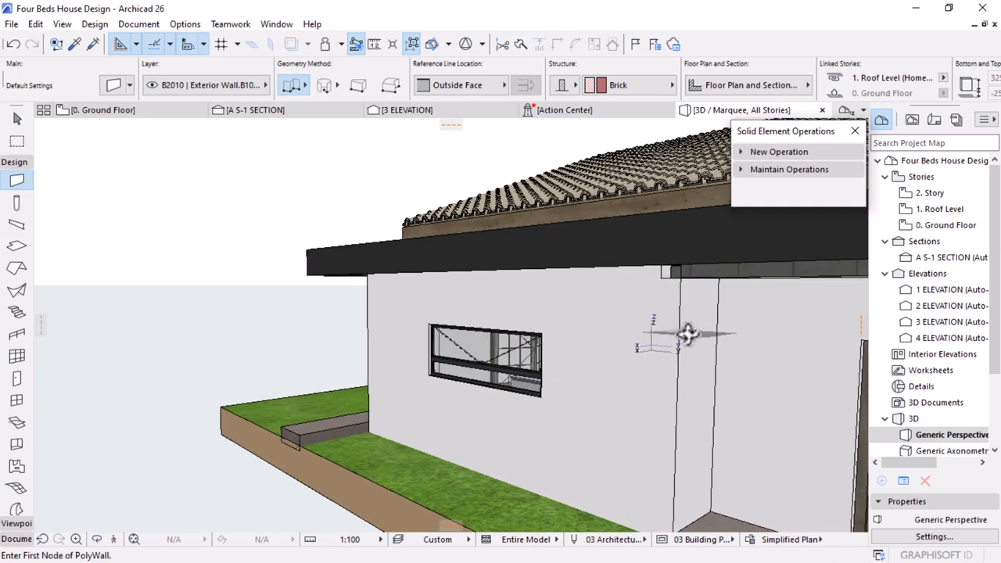
{"action": "left_click", "coordinate": [693, 313], "text": "ctrl+alt"}
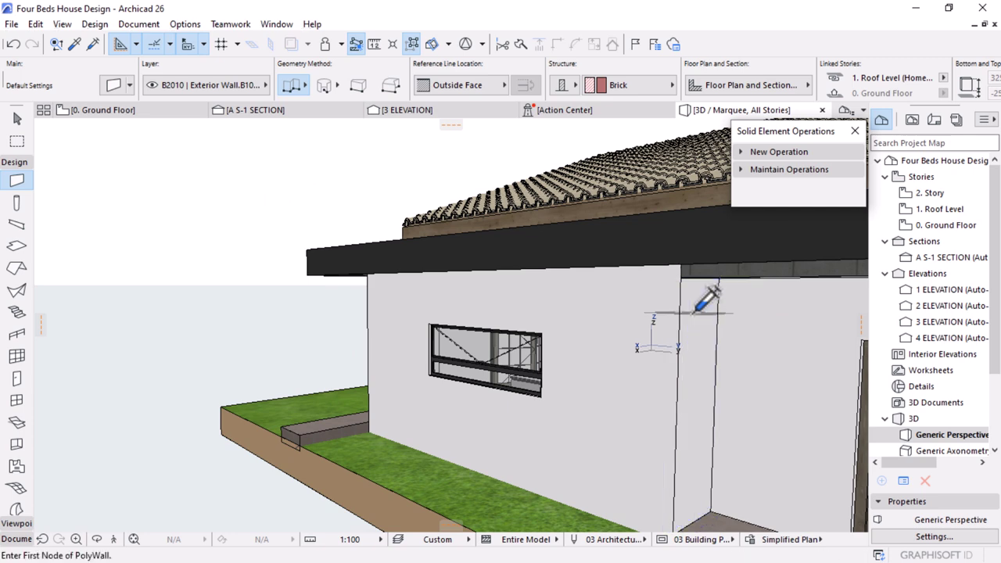
{"action": "key", "text": "Escape"}
{"action": "scroll", "coordinate": [485, 317], "scroll_direction": "down", "scroll_amount": 3}
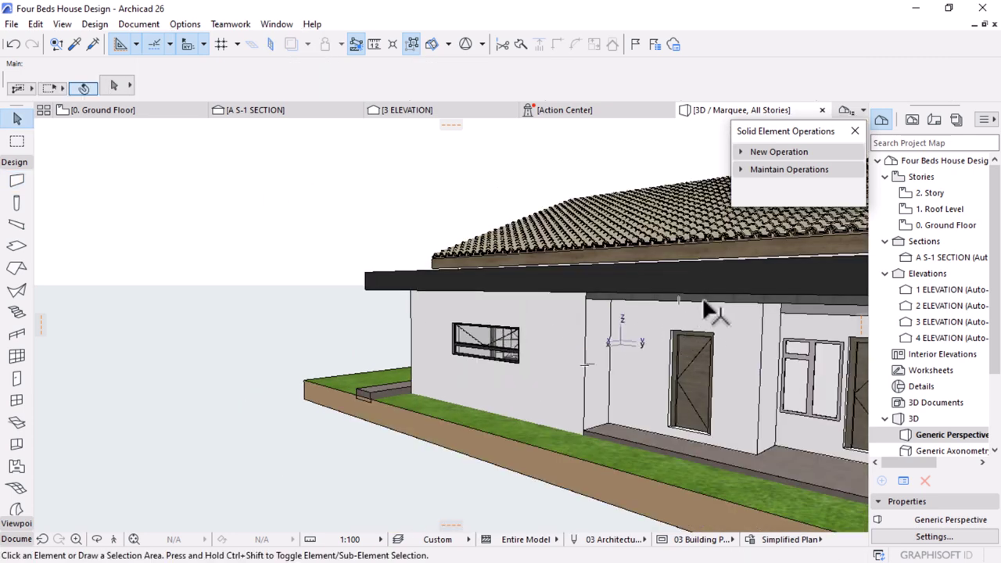
Transfer the raised canopy slab's settings to the slab over the entrance porch so both sit at the same level
{"action": "left_click", "coordinate": [770, 310]}
{"action": "middle_click_drag", "start_coordinate": [391, 286], "coordinate": [627, 302], "text": "shift"}
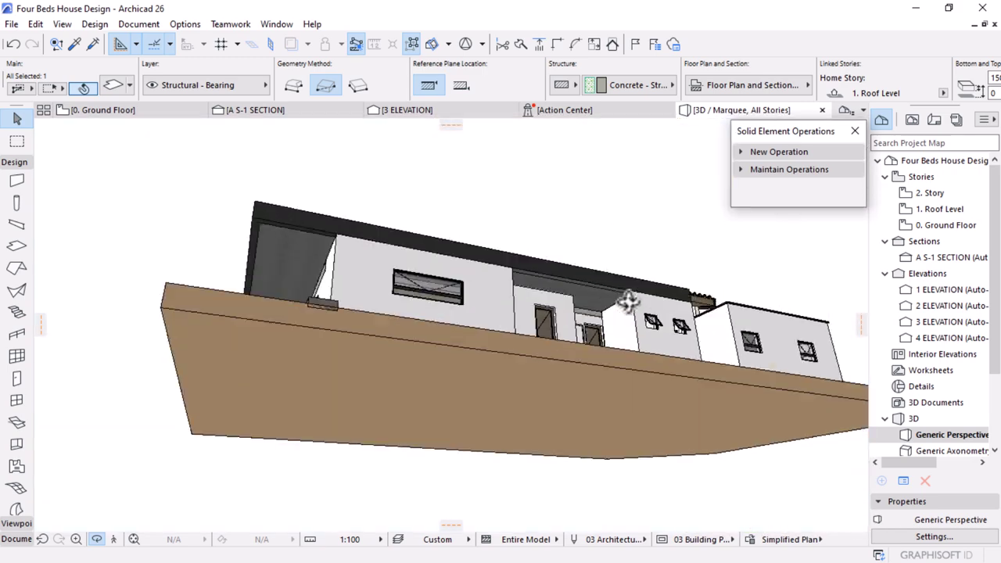
{"action": "key", "text": "Escape"}
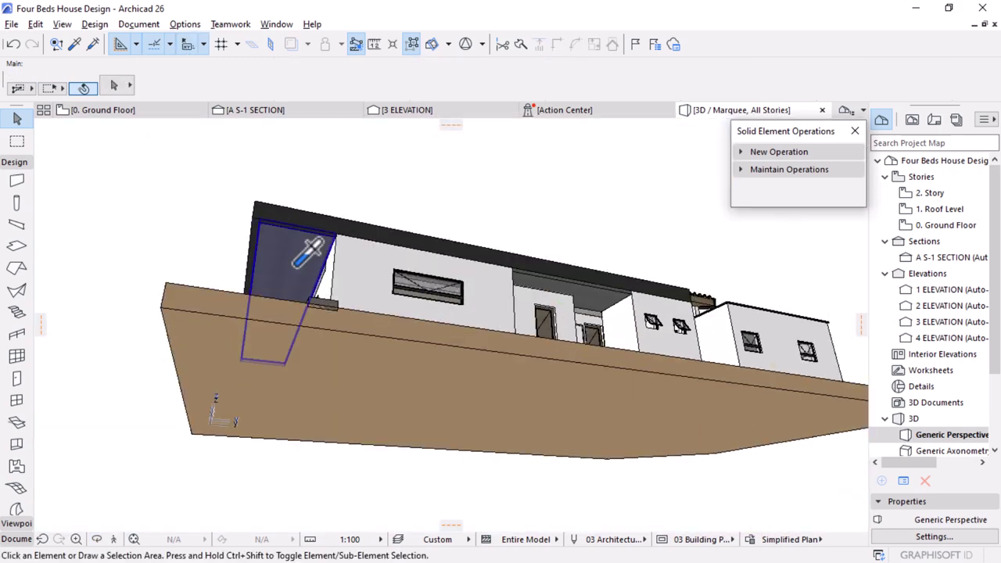
{"action": "left_click", "coordinate": [602, 287], "text": "alt"}
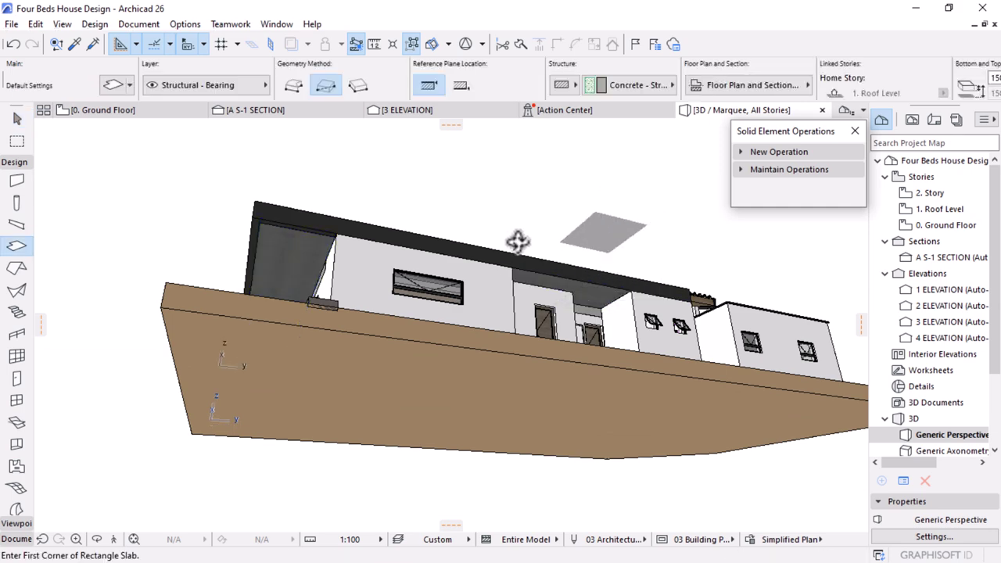
{"action": "middle_click_drag", "start_coordinate": [518, 241], "coordinate": [393, 362], "text": "shift"}
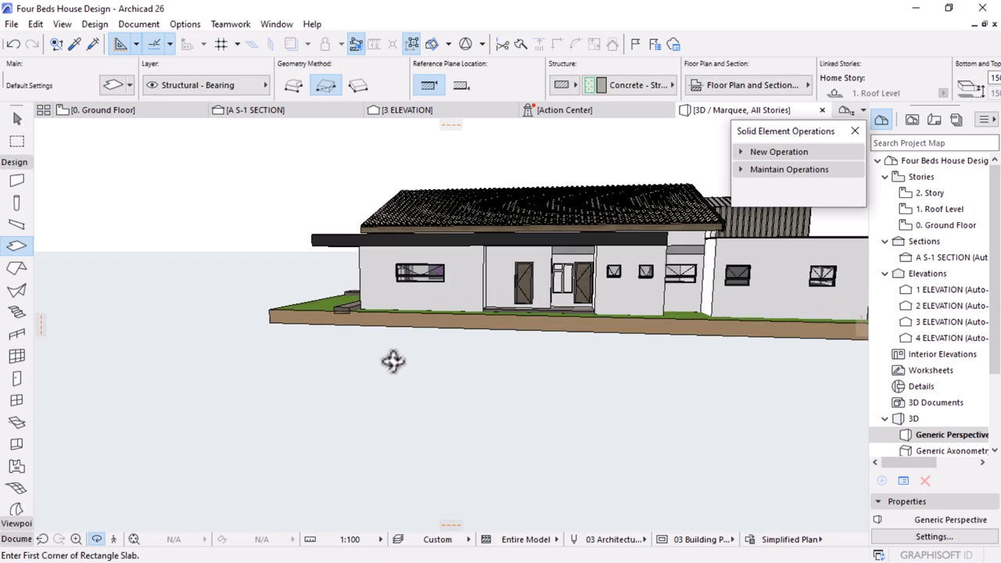
Examine the roof-edge corner above the two small bathroom windows in 3D, and the matching bathroom end wall on the ground-floor plan
{"action": "middle_click_drag", "start_coordinate": [677, 267], "coordinate": [585, 308]}
{"action": "scroll", "coordinate": [565, 308], "scroll_direction": "up", "scroll_amount": 4}
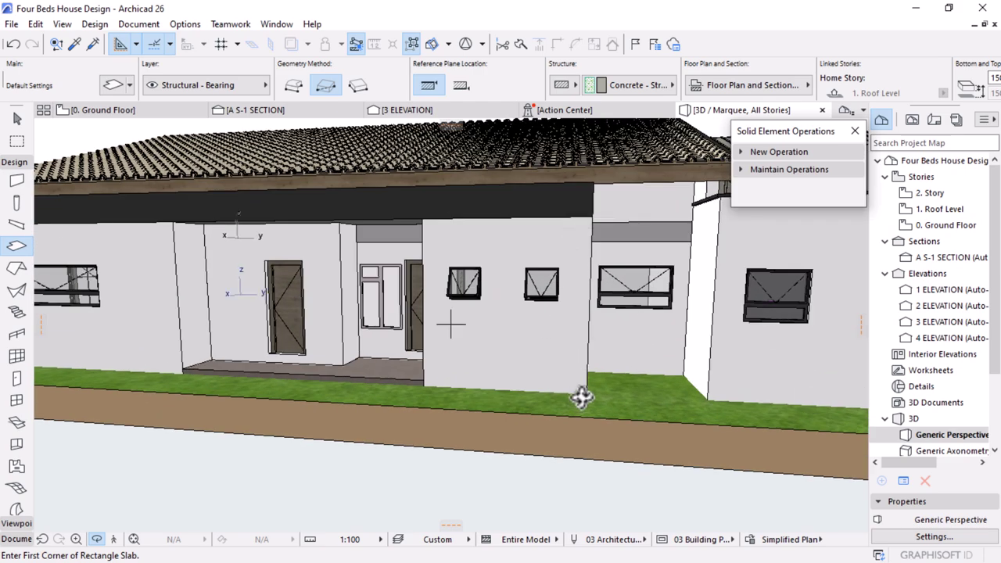
{"action": "middle_click_drag", "start_coordinate": [587, 219], "coordinate": [589, 266], "text": "shift"}
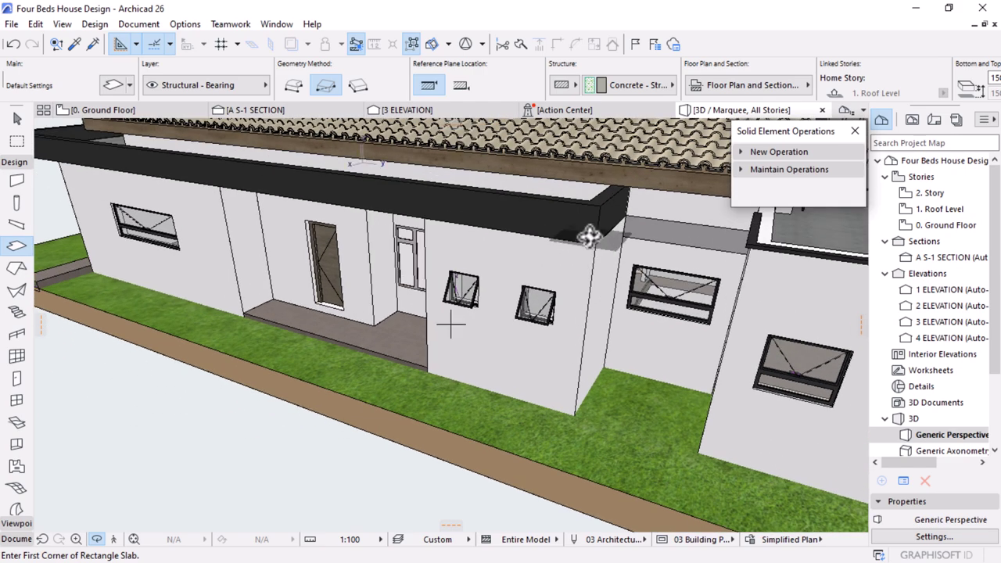
{"action": "middle_click_drag", "start_coordinate": [609, 303], "coordinate": [618, 271], "text": "shift"}
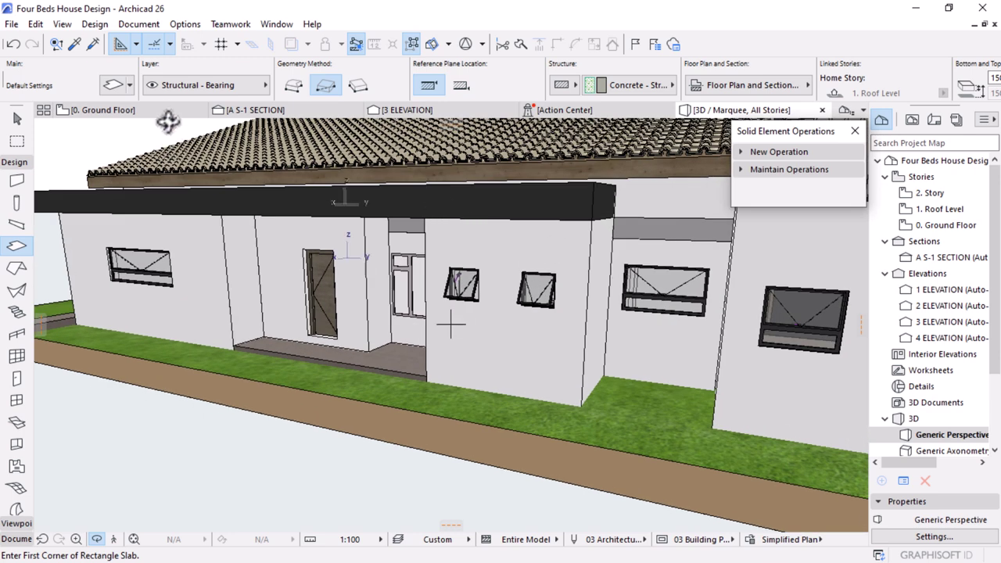
{"action": "left_click", "coordinate": [167, 110]}
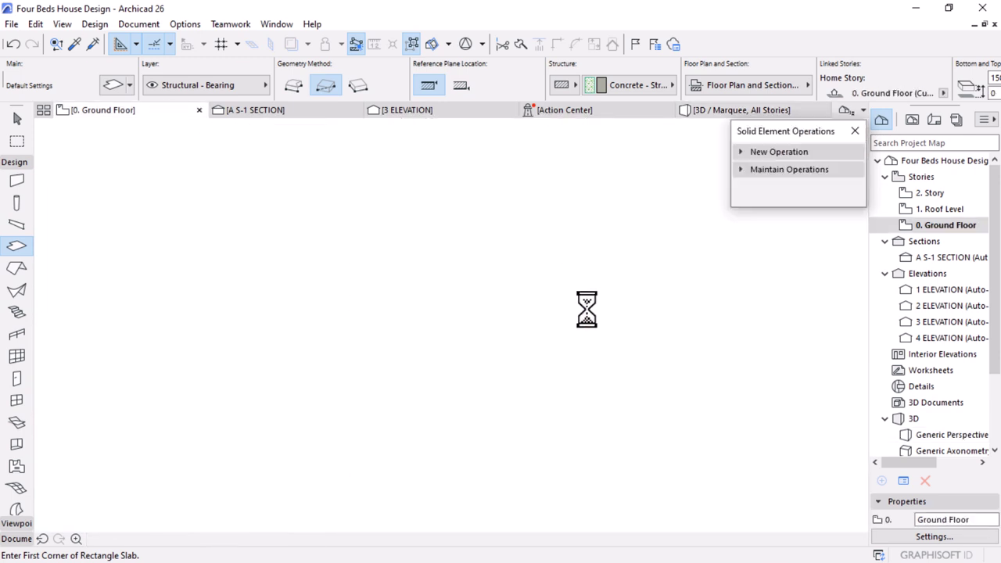
{"action": "scroll", "coordinate": [572, 291], "scroll_direction": "up", "scroll_amount": 15}
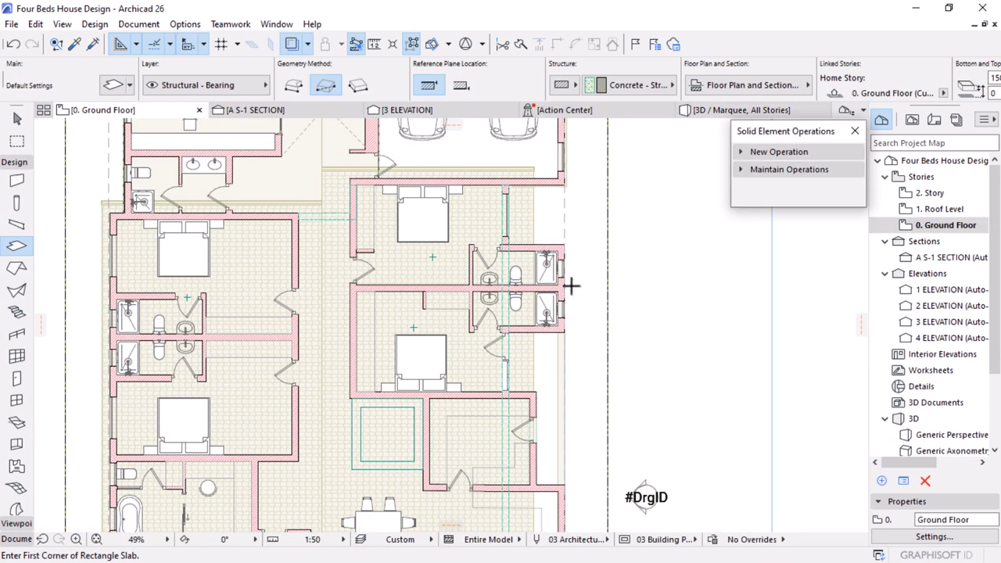
{"action": "key", "text": "Escape"}
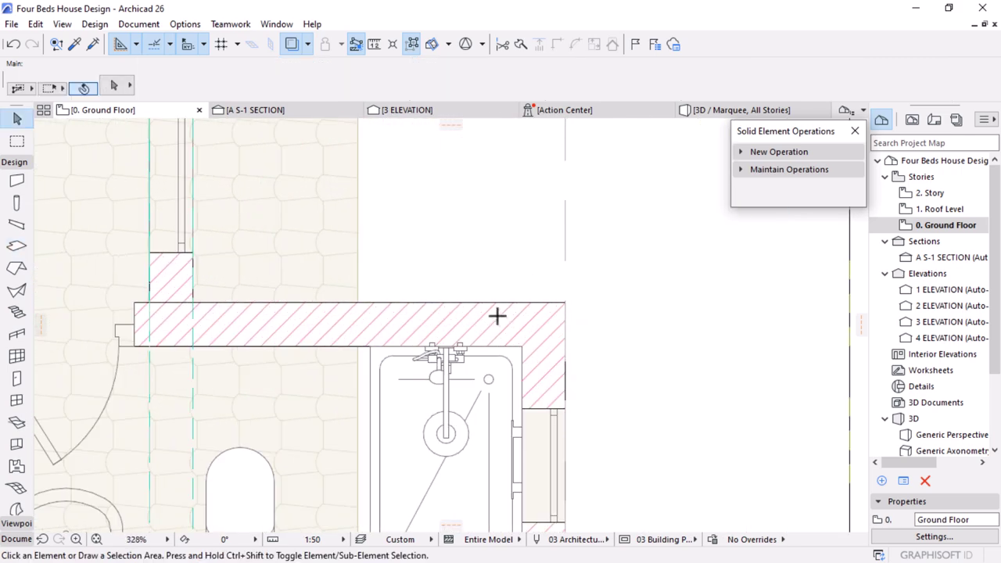
{"action": "left_click", "coordinate": [498, 317]}
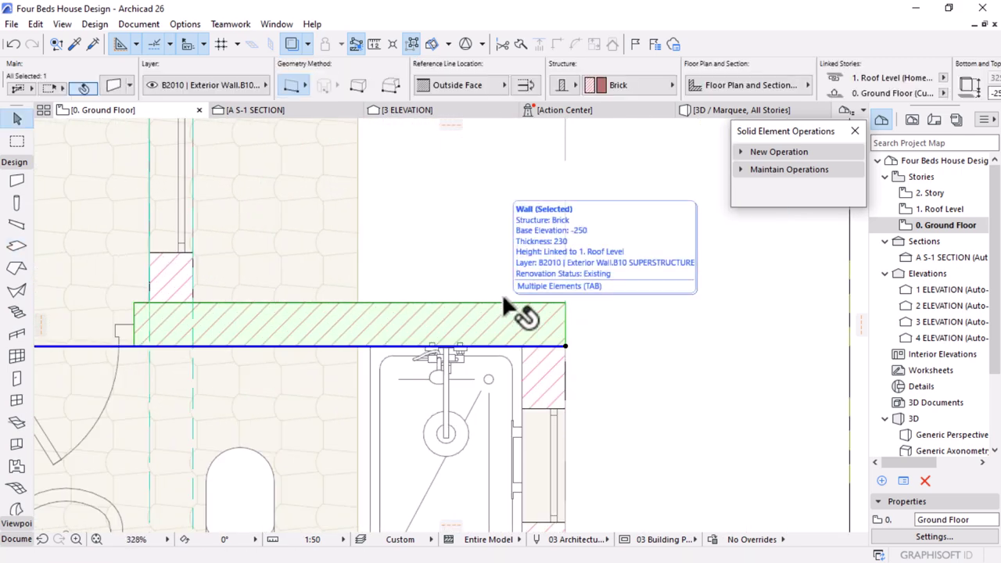
{"action": "scroll", "coordinate": [508, 308], "scroll_direction": "down", "scroll_amount": 4}
{"action": "middle_click_drag", "start_coordinate": [515, 273], "coordinate": [525, 253]}
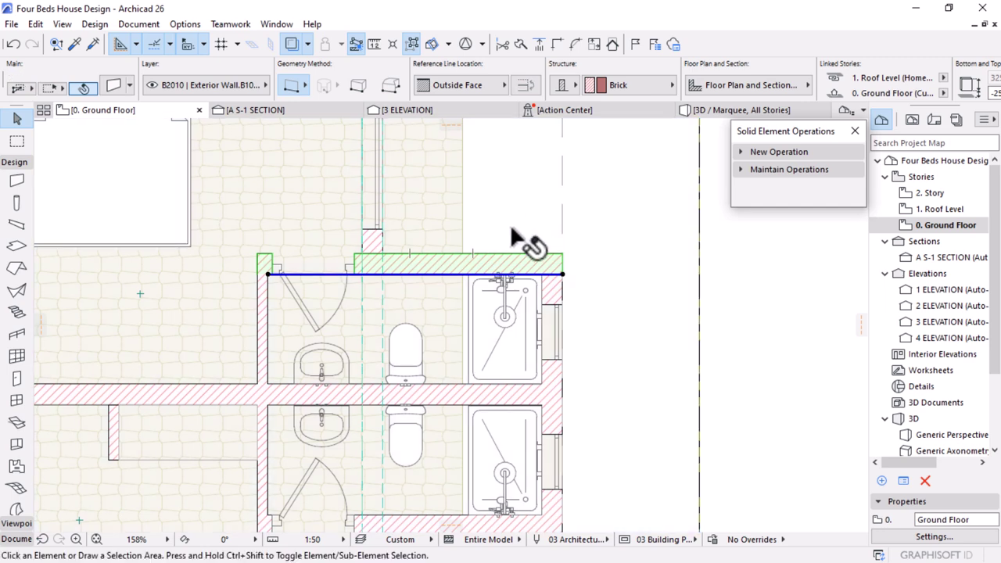
{"action": "key", "text": "Escape"}
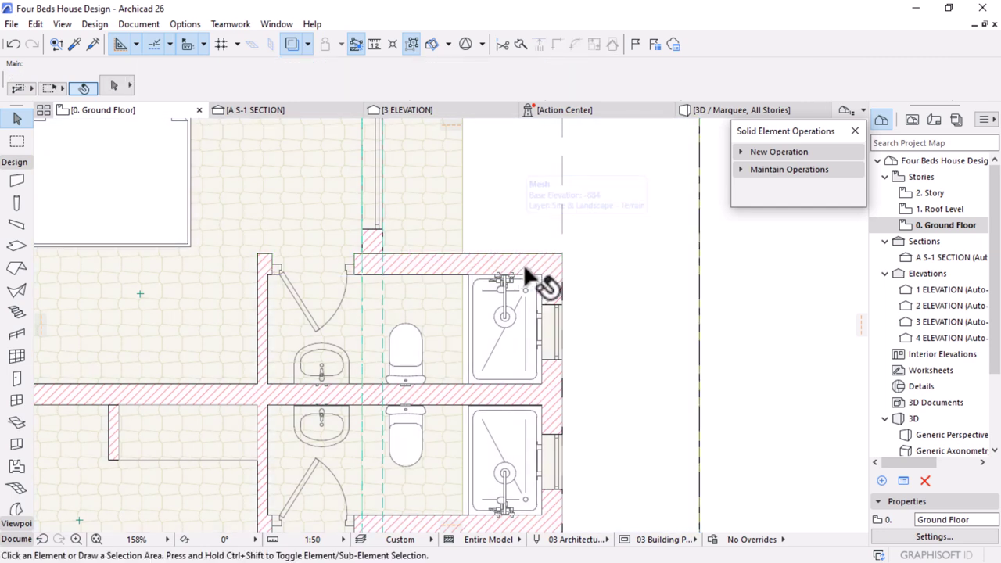
Try to add a brick wall return projecting 230 mm from the bathroom end wall at its outer corner, with its last segment flipped inward
{"action": "left_click", "coordinate": [522, 267], "text": "alt"}
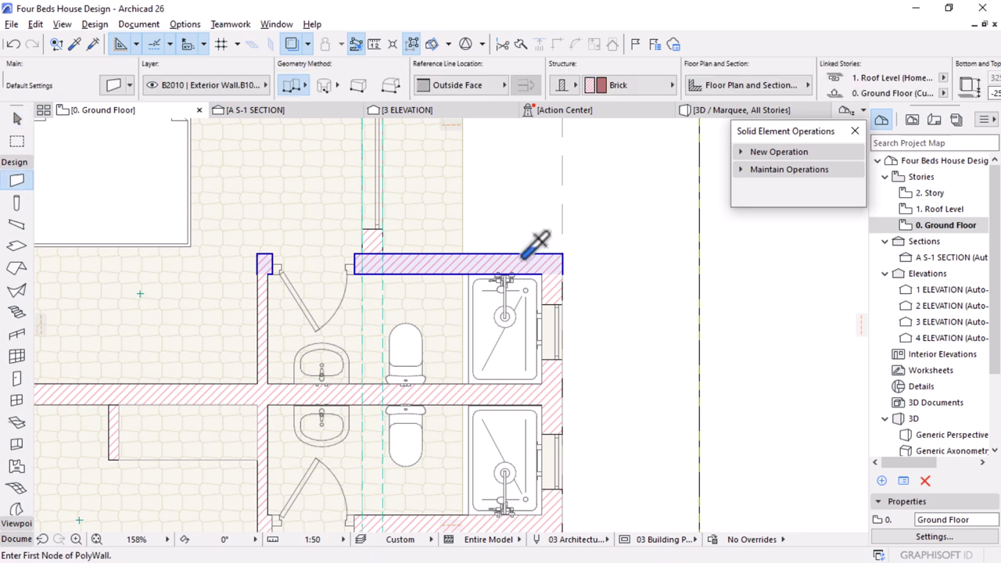
{"action": "left_click", "coordinate": [523, 254]}
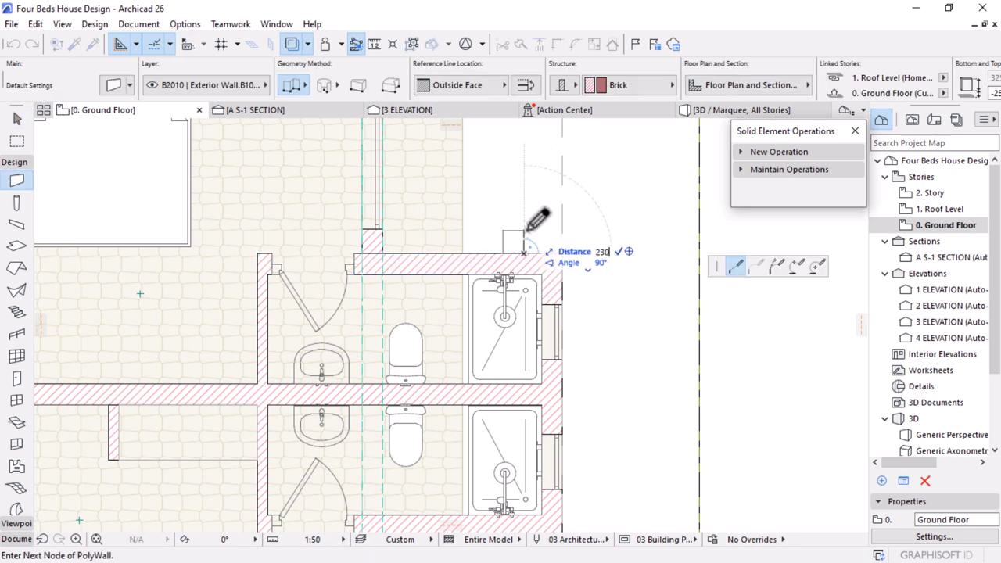
{"action": "type", "text": "230"}
{"action": "key", "text": "Return"}
{"action": "left_click", "coordinate": [563, 231]}
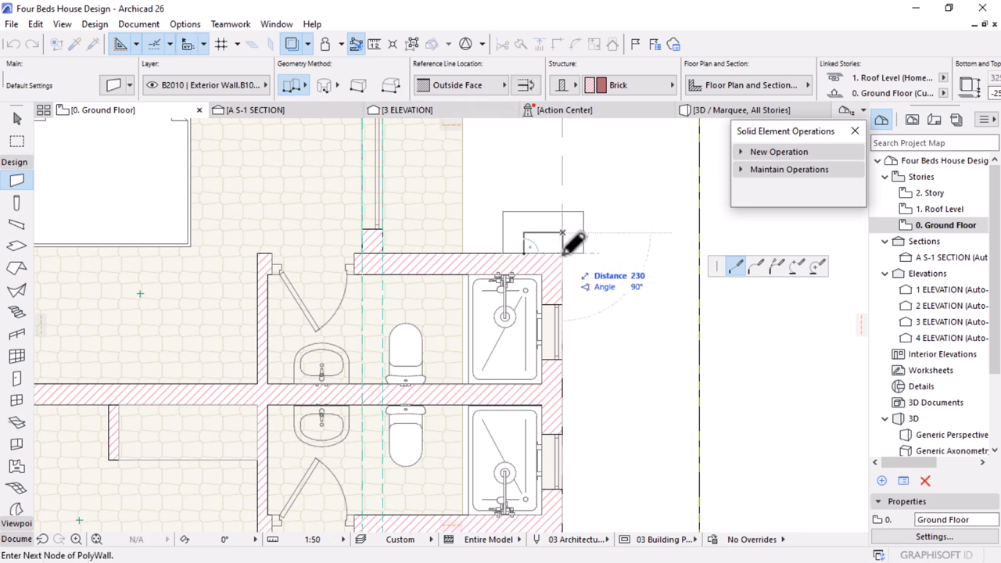
{"action": "left_click", "coordinate": [563, 233]}
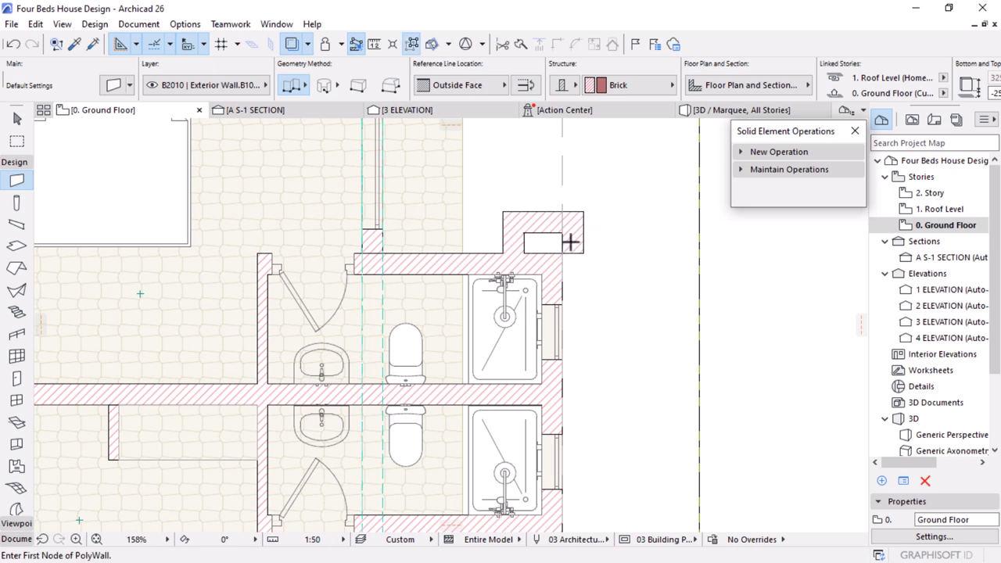
{"action": "key", "text": "Escape"}
{"action": "left_click", "coordinate": [578, 239]}
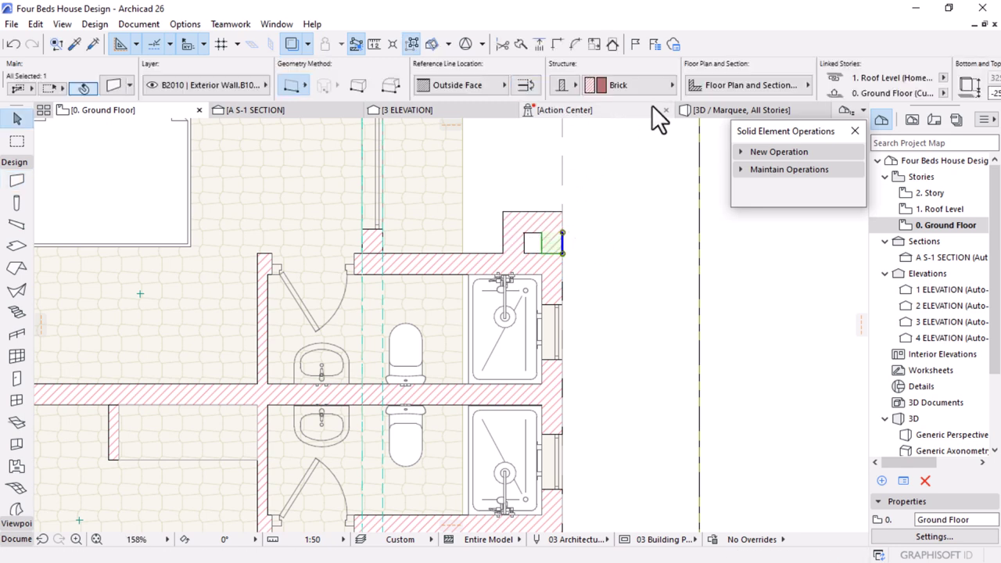
Inspect in 3D how the new wall return and the two-window bathroom wall meet the roof-edge corner
{"action": "left_click", "coordinate": [712, 109]}
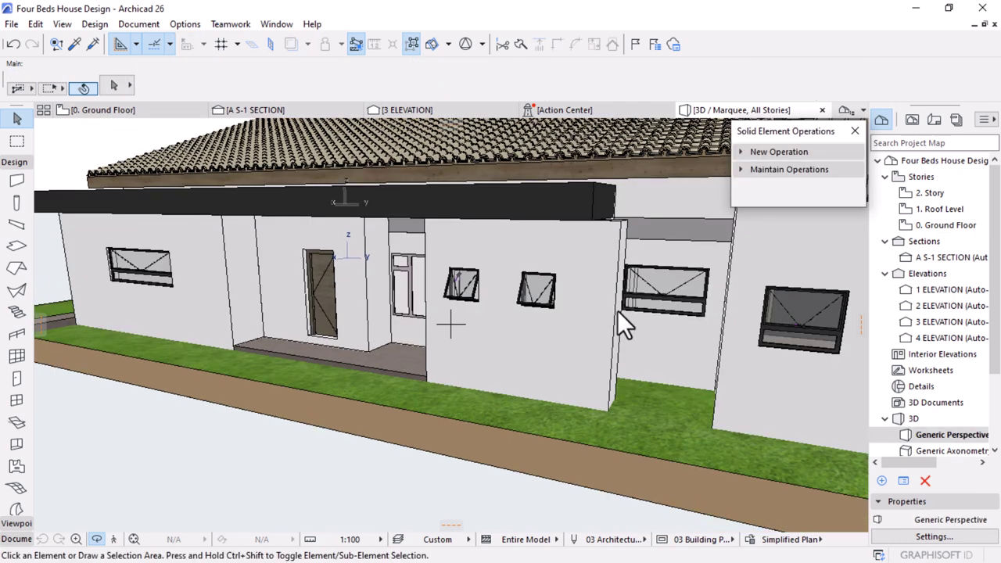
{"action": "middle_click_drag", "start_coordinate": [617, 322], "coordinate": [640, 381], "text": "shift"}
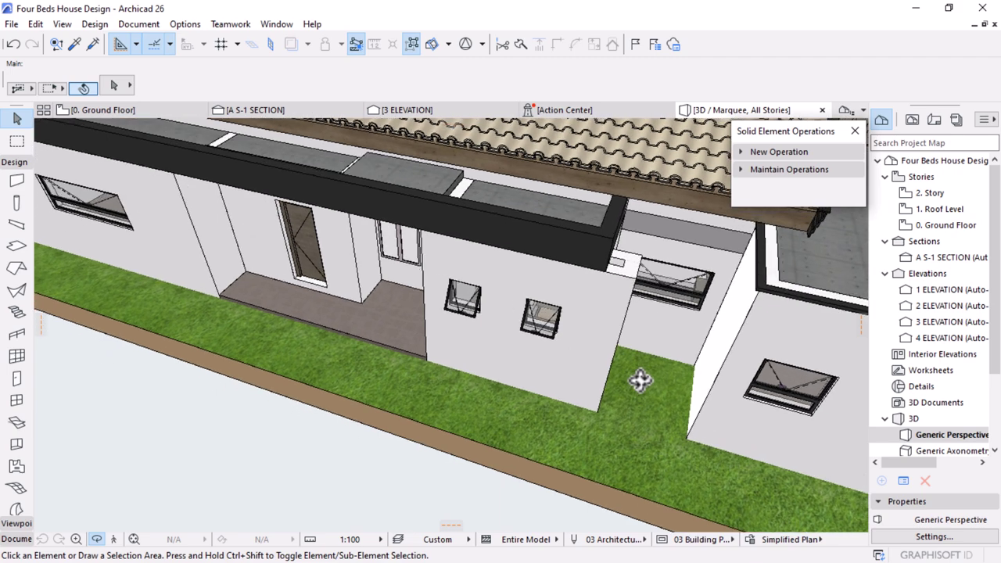
{"action": "scroll", "coordinate": [656, 258], "scroll_direction": "up", "scroll_amount": 2}
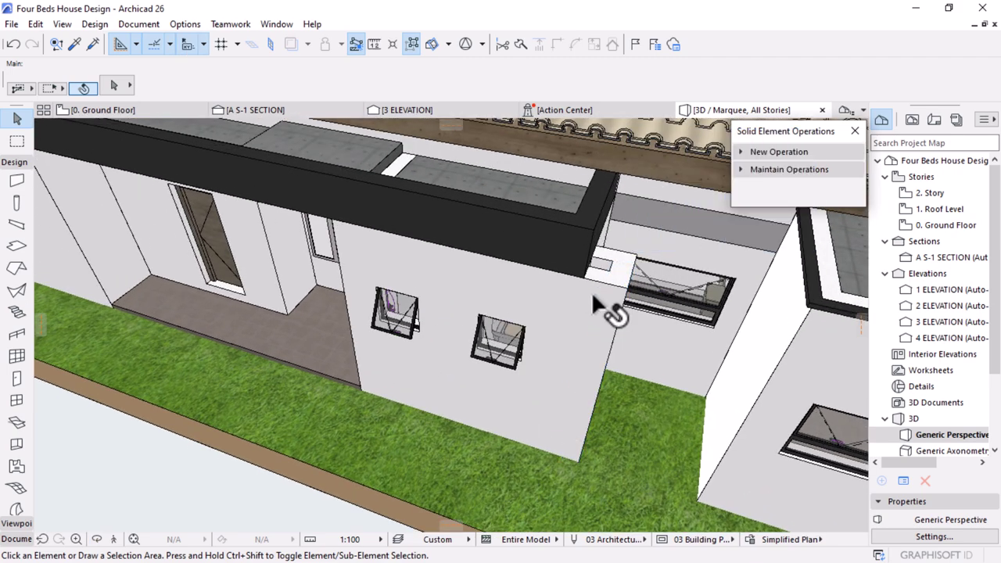
{"action": "middle_click_drag", "start_coordinate": [603, 302], "coordinate": [569, 351], "text": "shift"}
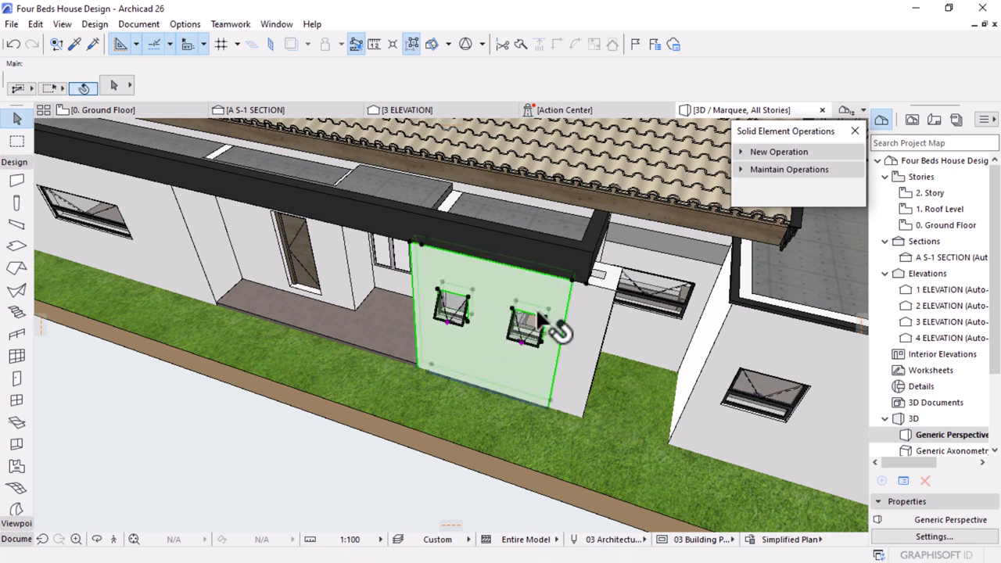
{"action": "left_click", "coordinate": [539, 319]}
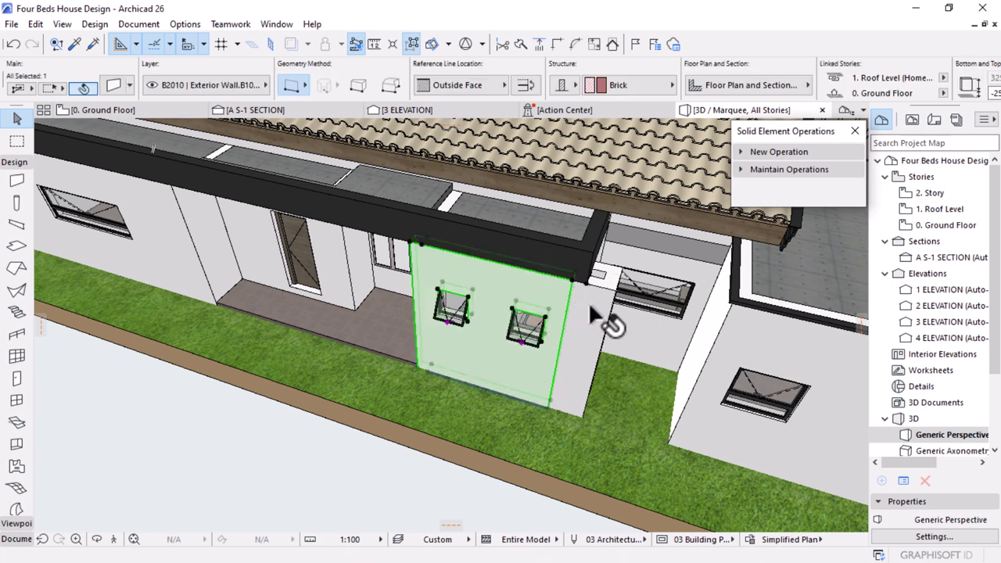
{"action": "key", "text": "Escape"}
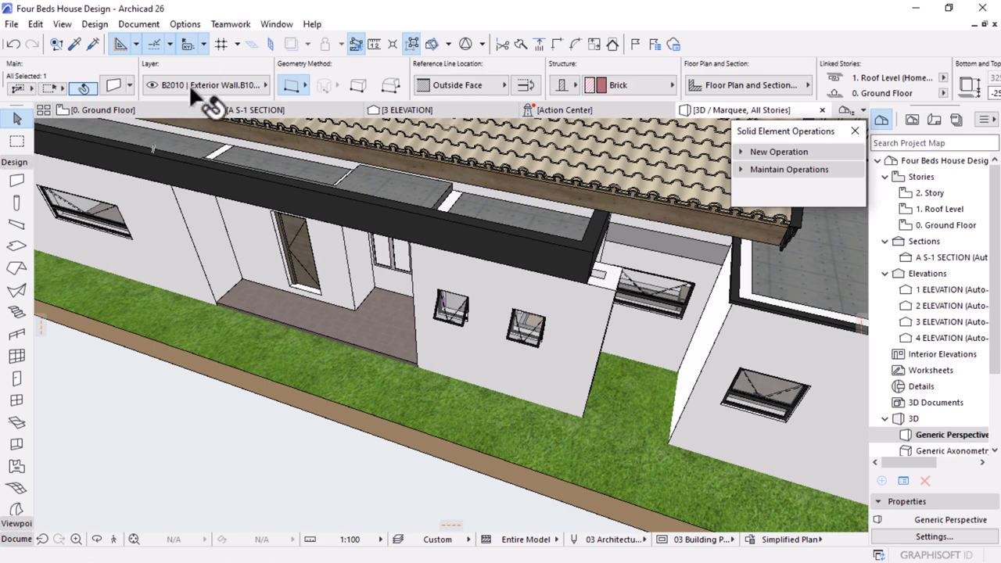
Undo the wall return at the bathroom corner, keeping the earlier porch slab change
{"action": "left_click", "coordinate": [191, 109]}
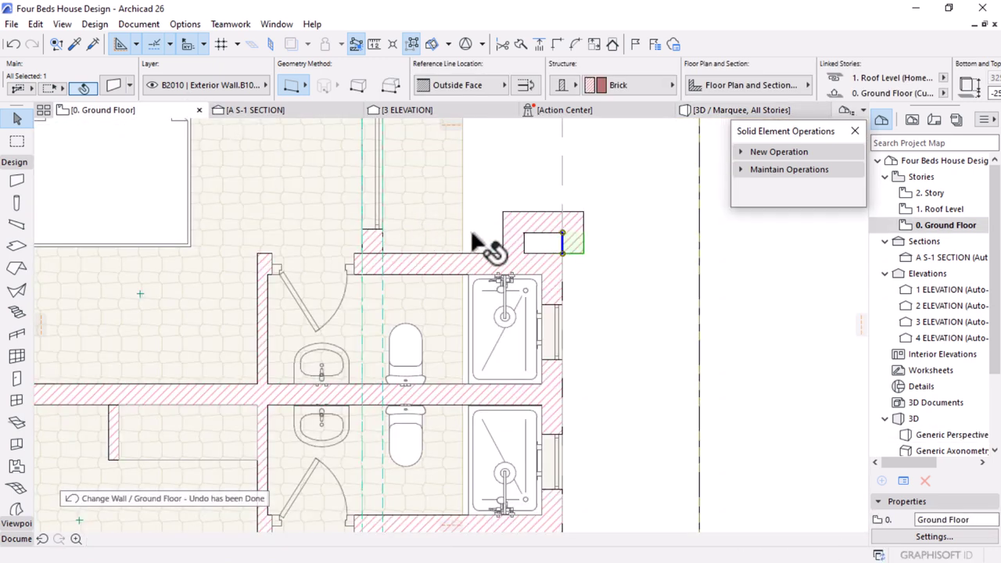
{"action": "key", "text": "ctrl+z"}
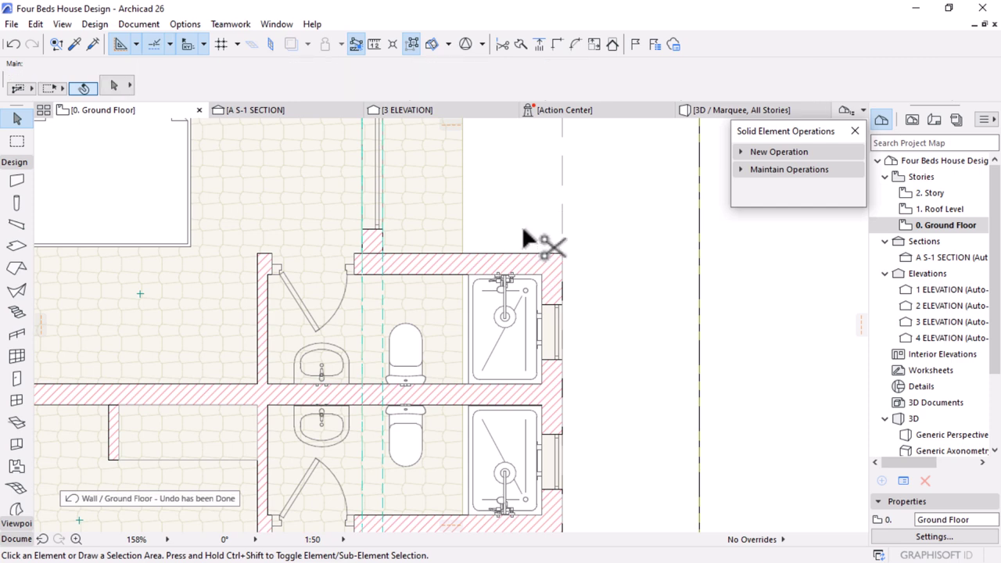
{"action": "key", "text": "ctrl+z"}
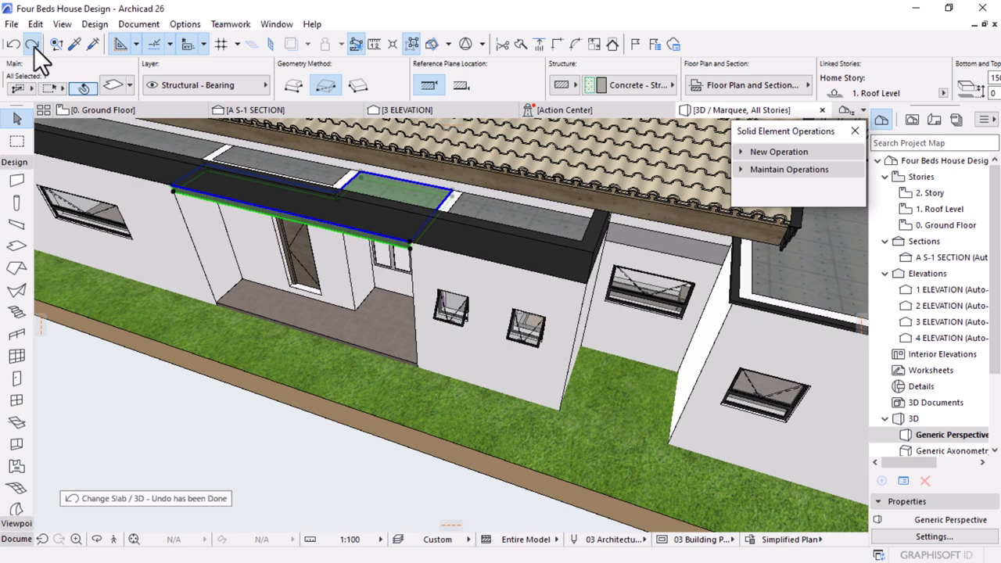
{"action": "left_click", "coordinate": [102, 110]}
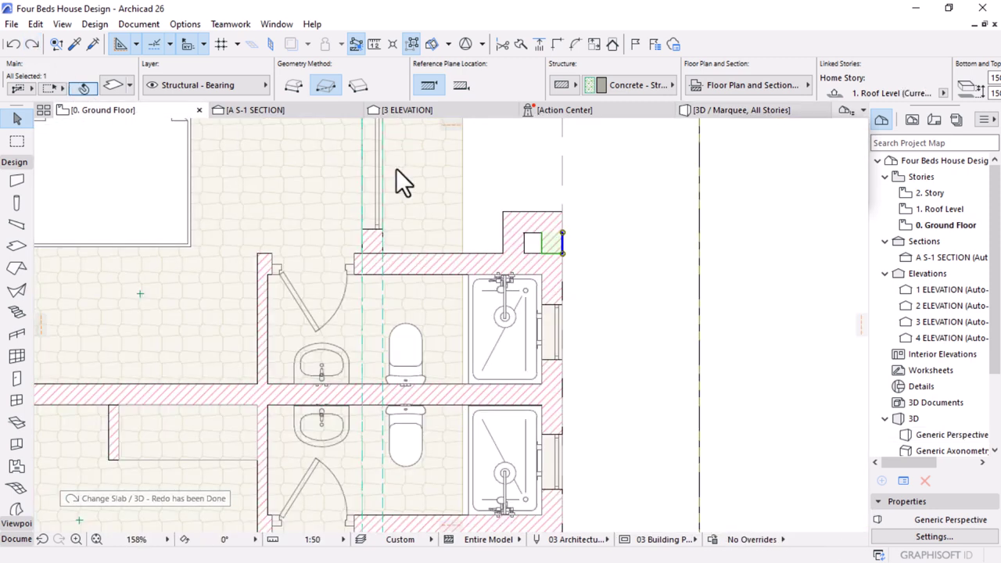
{"action": "key", "text": "Delete"}
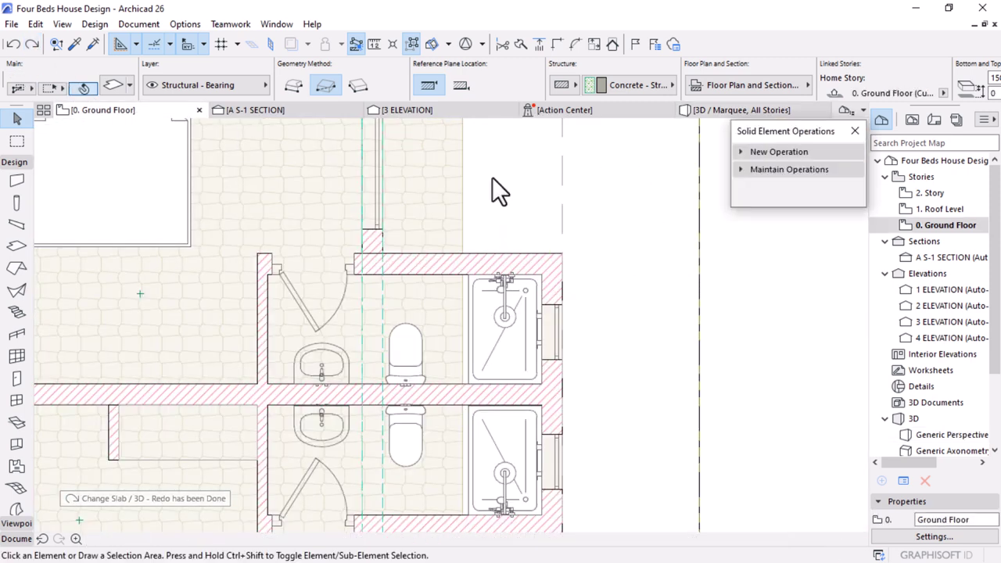
Move both shower cabins and the bathrooms' outer wall 300 mm inward on the ground-floor plan
{"action": "scroll", "coordinate": [502, 205], "scroll_direction": "up", "scroll_amount": 1}
{"action": "scroll", "coordinate": [502, 244], "scroll_direction": "up", "scroll_amount": 2}
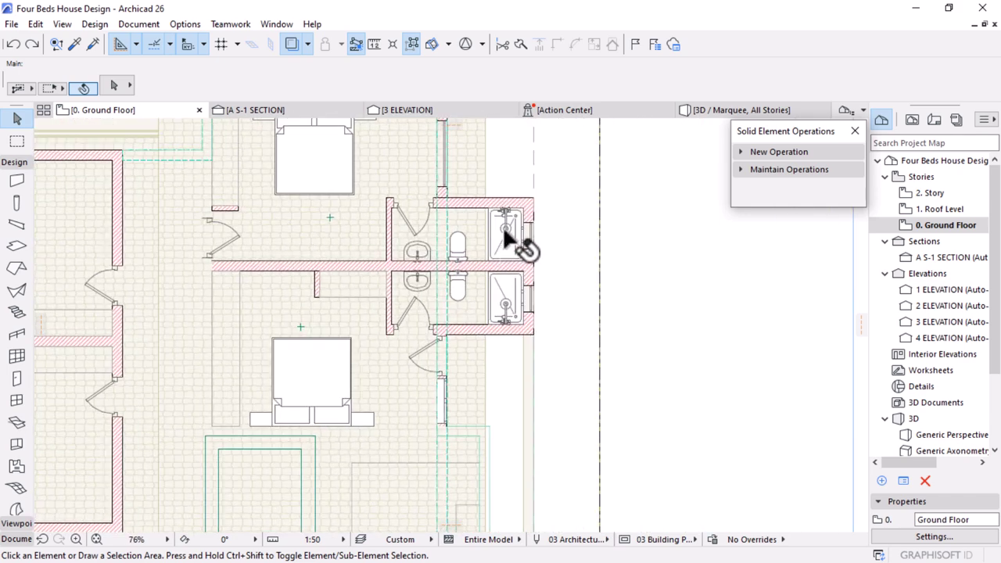
{"action": "left_click", "coordinate": [505, 228]}
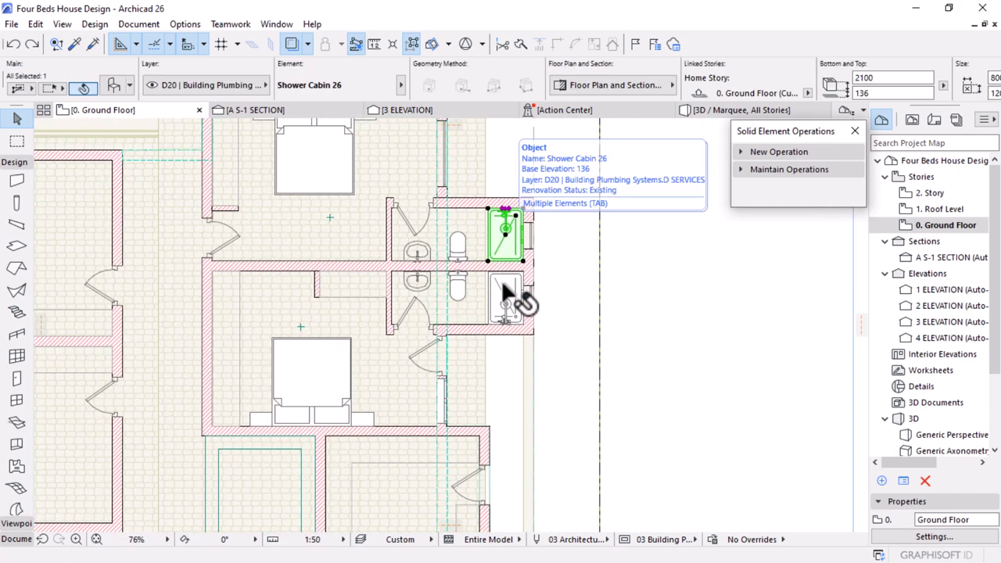
{"action": "left_click", "coordinate": [527, 288], "text": "shift"}
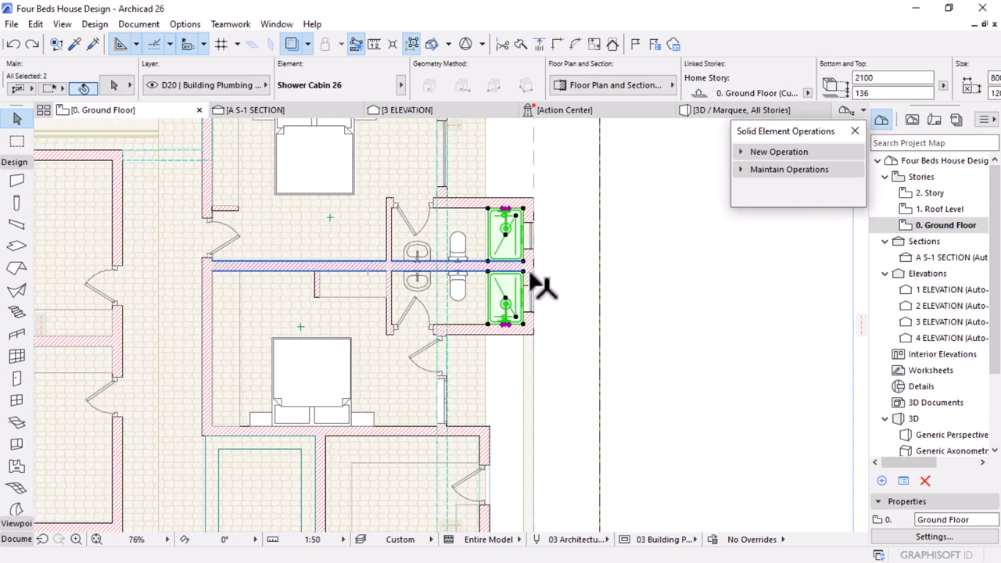
{"action": "left_click", "coordinate": [531, 273], "text": "shift"}
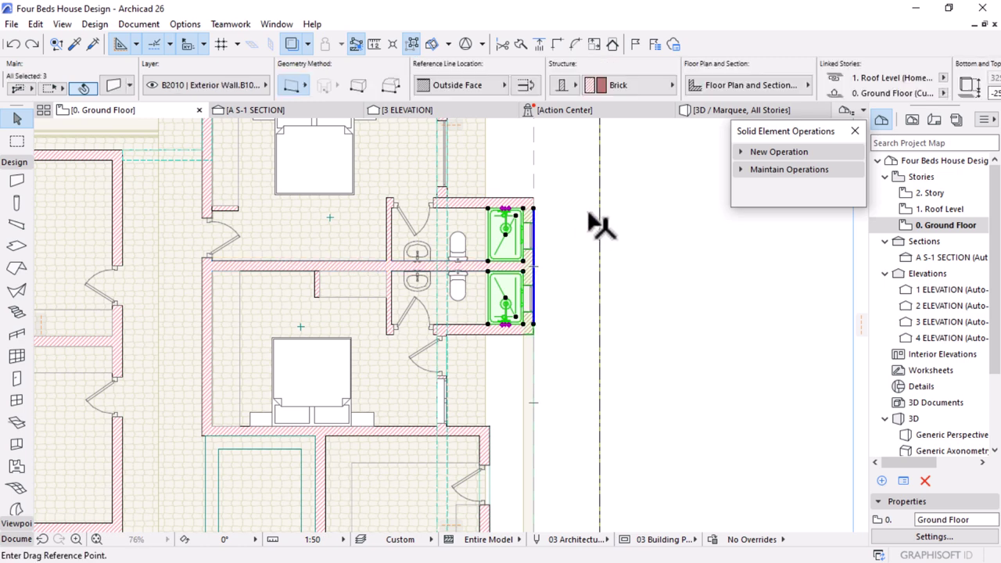
{"action": "left_click", "coordinate": [587, 212]}
{"action": "type", "text": "30"}
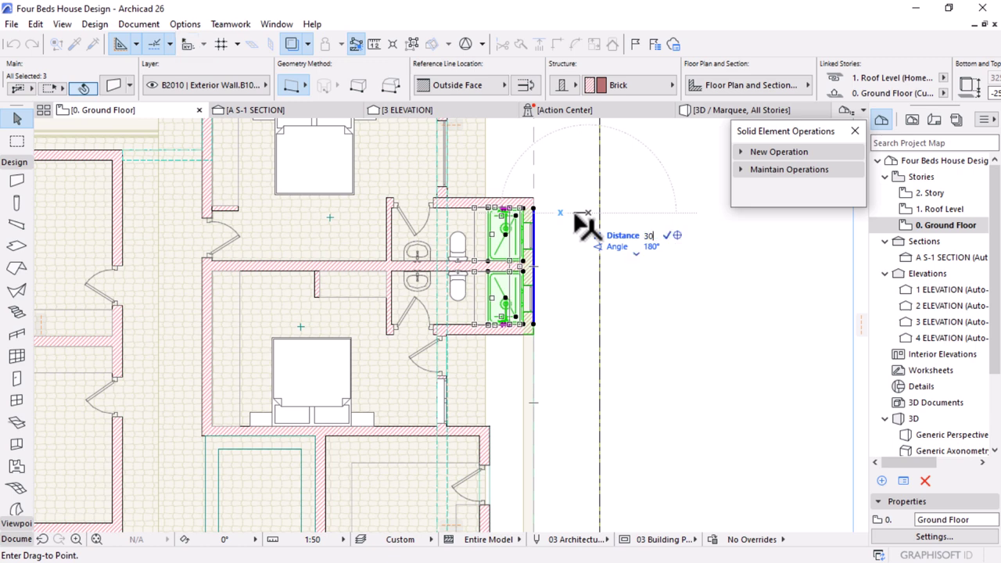
{"action": "type", "text": "0"}
{"action": "key", "text": "Return"}
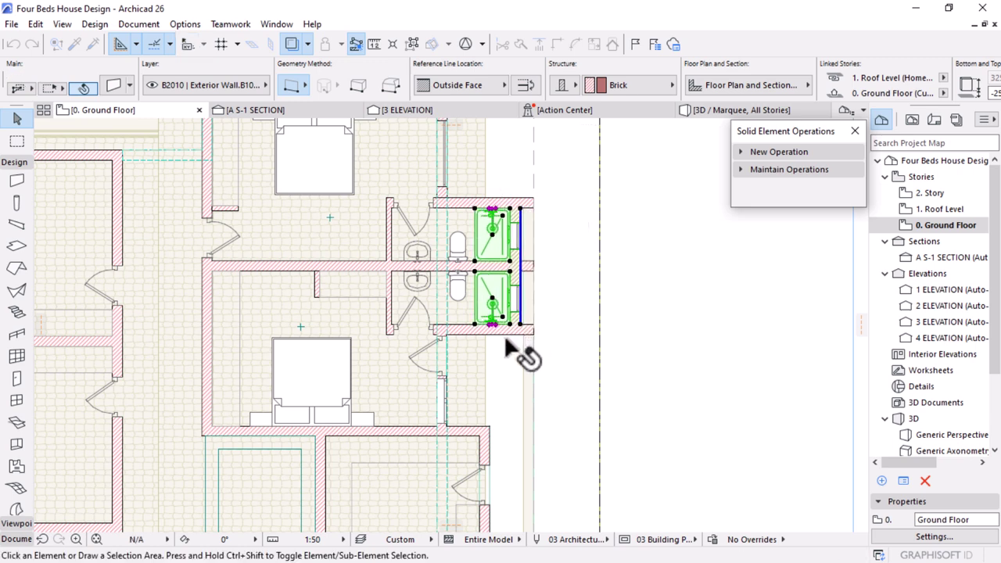
{"action": "left_click", "coordinate": [519, 345]}
Trim off the lower bathroom wall and dividing wall ends that project beyond the moved outer wall
{"action": "scroll", "coordinate": [516, 337], "scroll_direction": "up", "scroll_amount": 2}
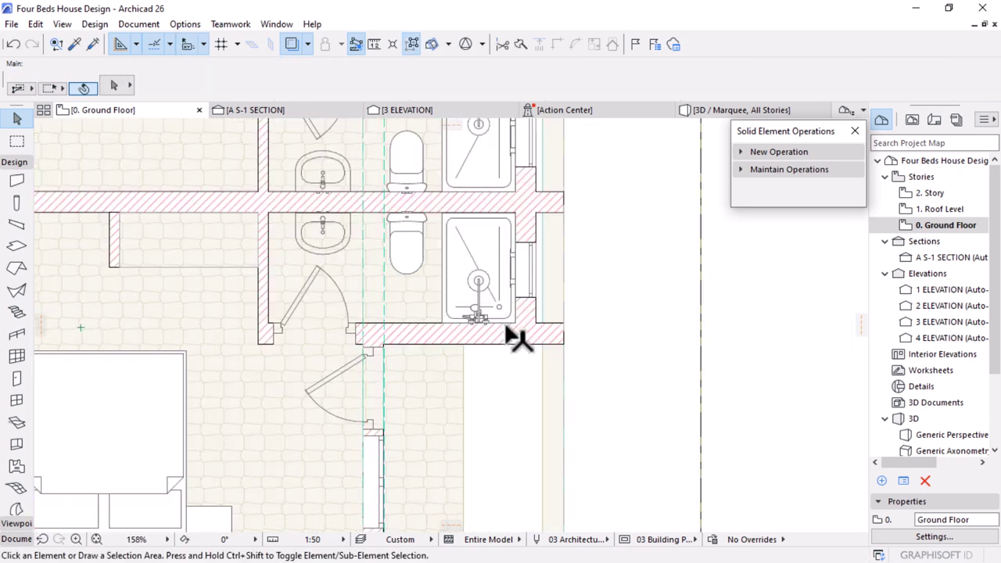
{"action": "left_click", "coordinate": [551, 334], "text": "ctrl"}
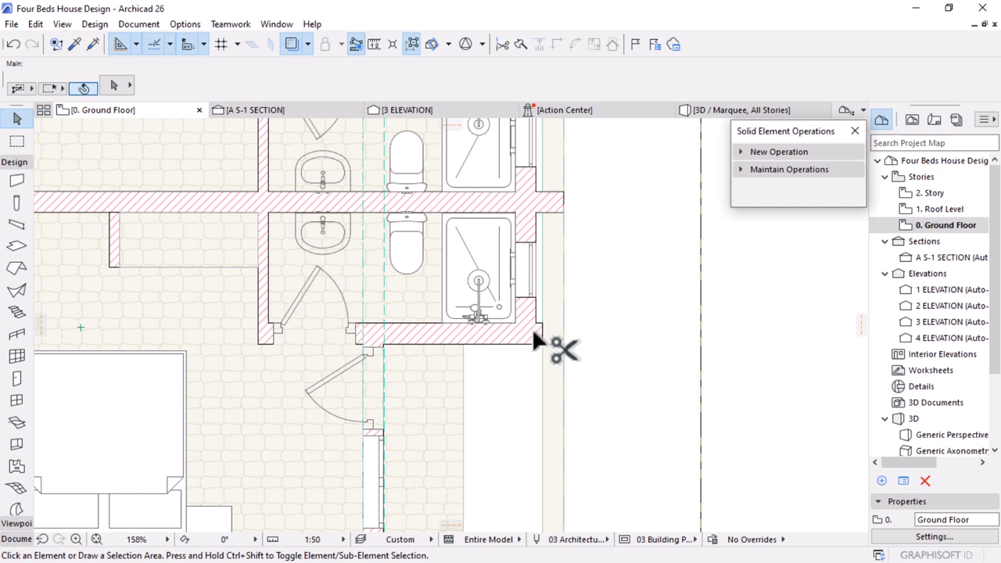
{"action": "left_click", "coordinate": [552, 202], "text": "ctrl"}
Offset the ground-floor slab's bathroom edge inward to the inner face of the moved outer wall
{"action": "left_click", "coordinate": [551, 161]}
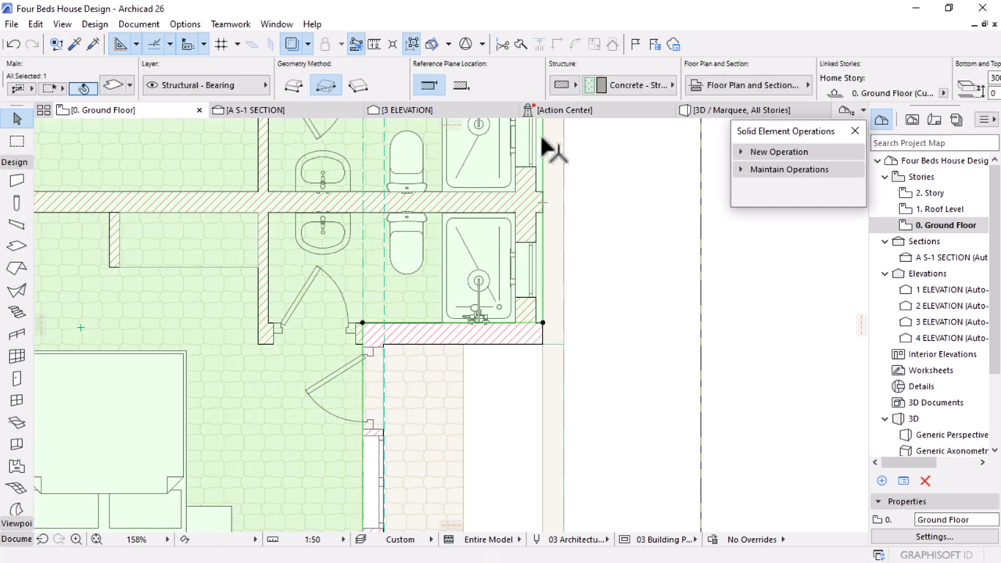
{"action": "left_click", "coordinate": [543, 142]}
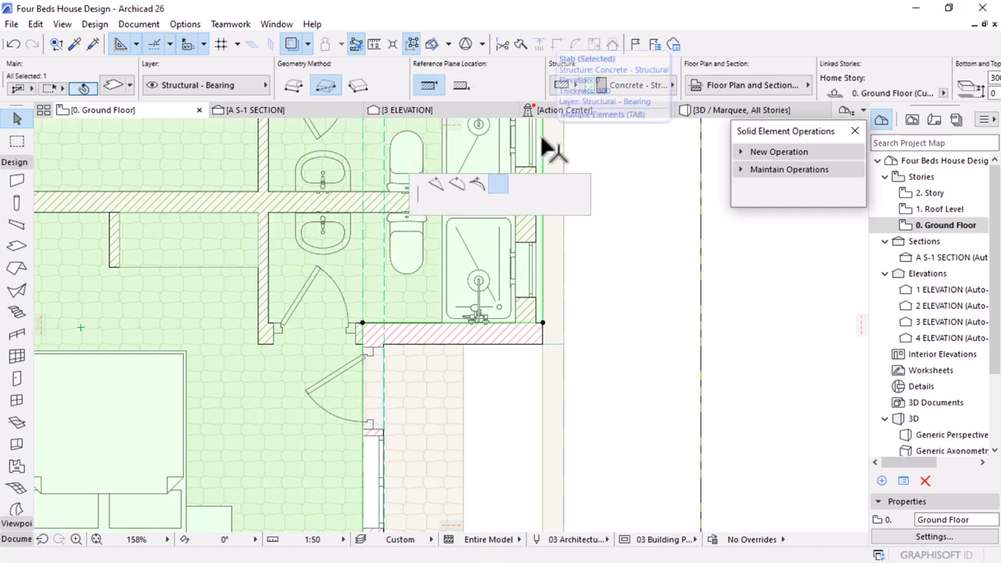
{"action": "left_click", "coordinate": [526, 316]}
{"action": "scroll", "coordinate": [500, 216], "scroll_direction": "up", "scroll_amount": 3}
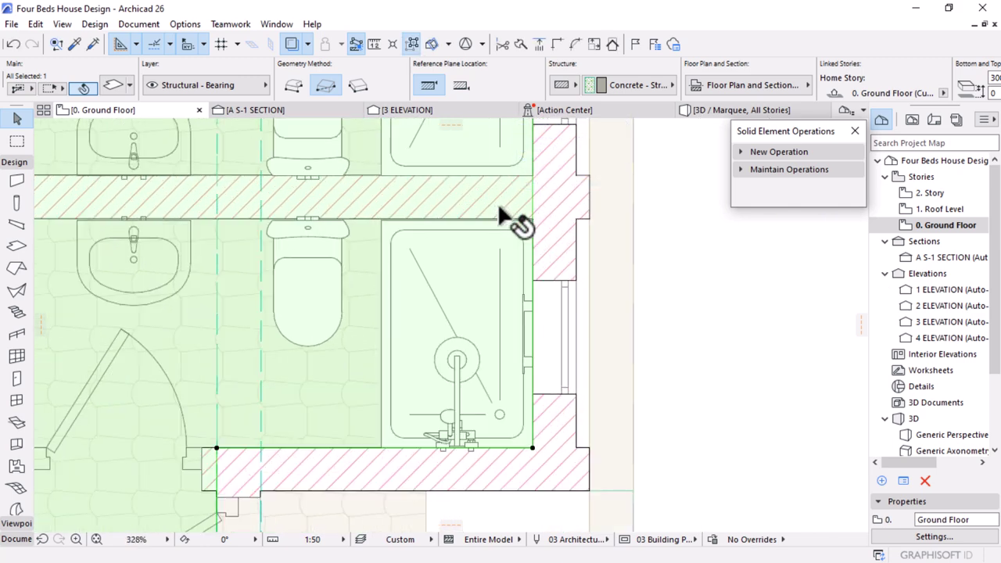
Intersect the bathrooms' outer wall with the lower bathroom wall so that they form a clean corner
{"action": "left_click", "coordinate": [560, 434]}
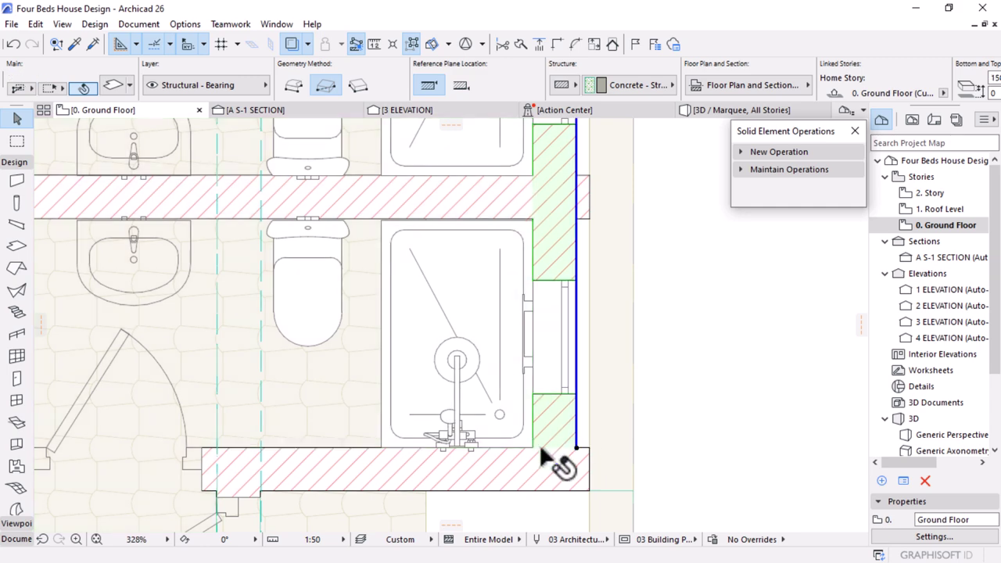
{"action": "left_click", "coordinate": [507, 470], "text": "shift"}
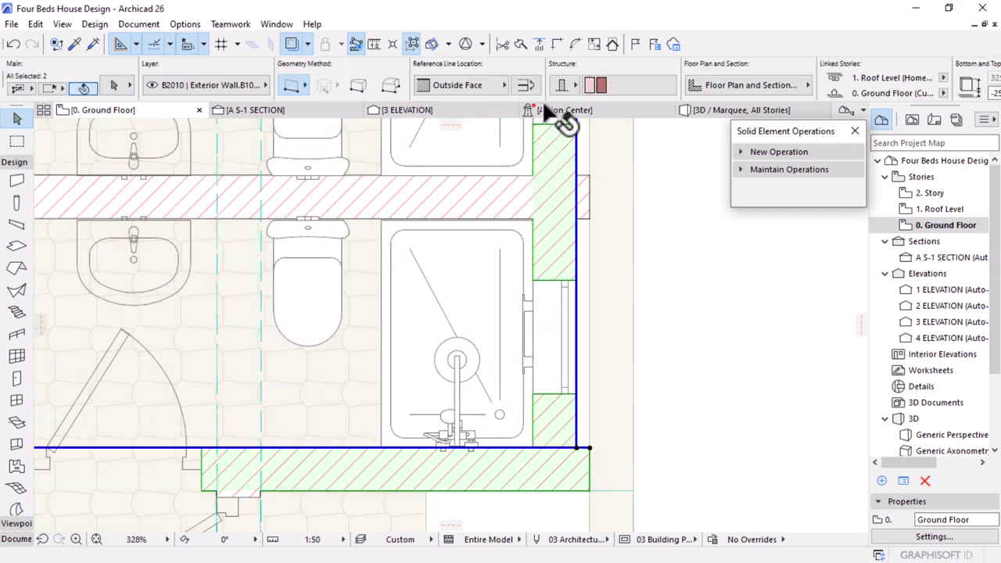
{"action": "left_click", "coordinate": [556, 44]}
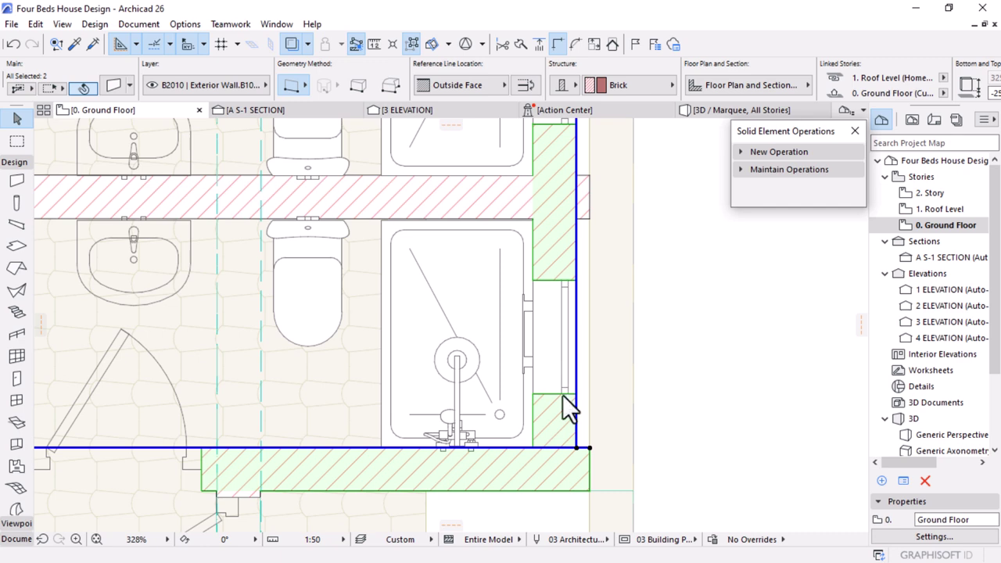
{"action": "scroll", "coordinate": [567, 407], "scroll_direction": "down", "scroll_amount": 5}
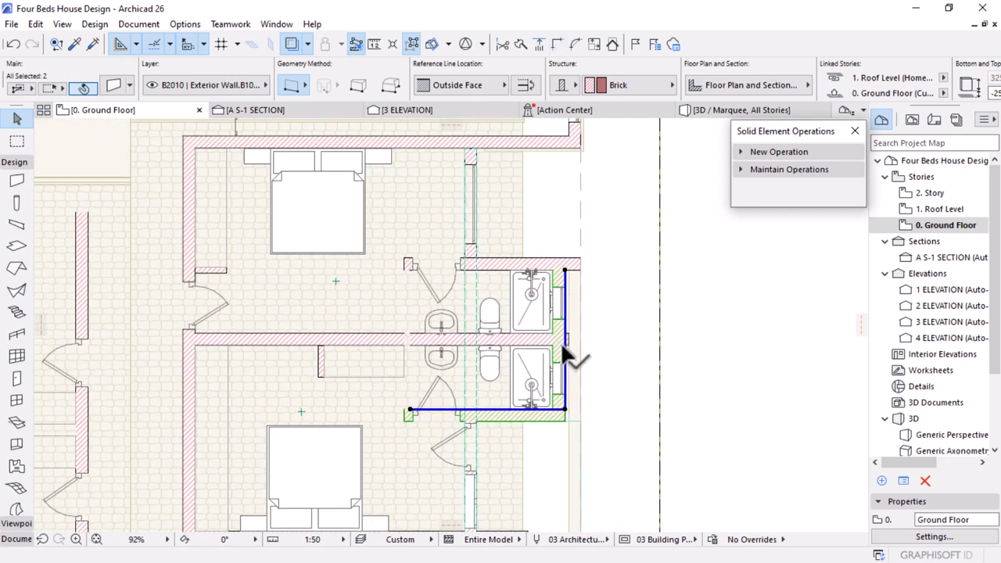
{"action": "scroll", "coordinate": [569, 353], "scroll_direction": "up", "scroll_amount": 8}
{"action": "scroll", "coordinate": [592, 342], "scroll_direction": "up", "scroll_amount": 3}
{"action": "key", "text": "Escape"}
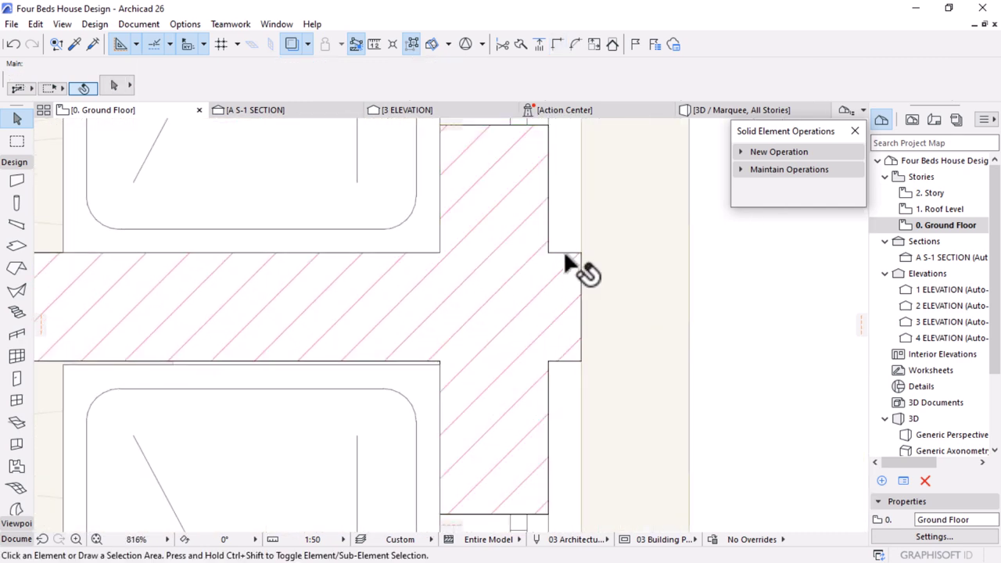
Pick up the settings of the upper bathroom wall for a new wall at its projecting end
{"action": "scroll", "coordinate": [539, 344], "scroll_direction": "down", "scroll_amount": 10}
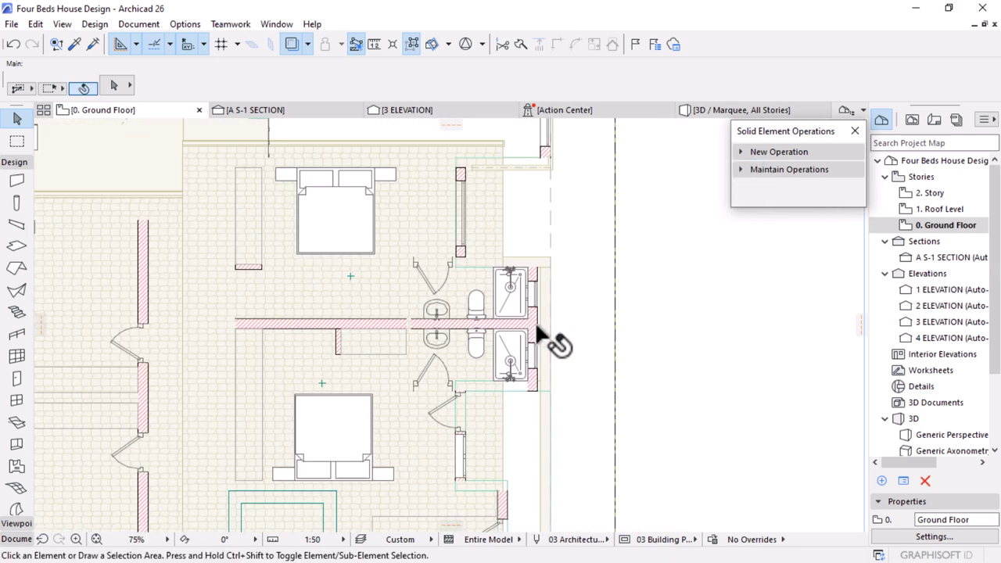
{"action": "scroll", "coordinate": [535, 276], "scroll_direction": "up", "scroll_amount": 6}
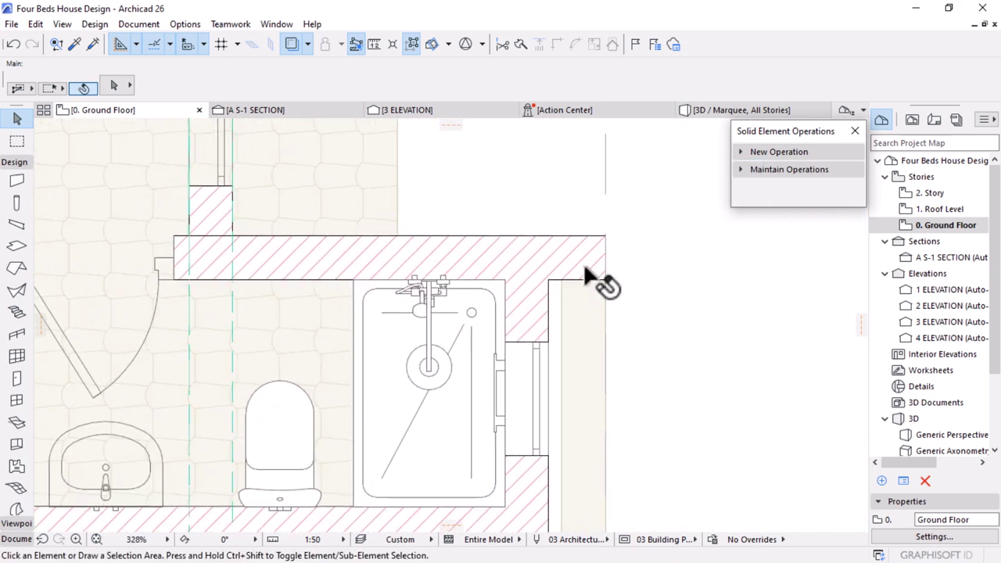
{"action": "left_click", "coordinate": [582, 268], "text": "alt"}
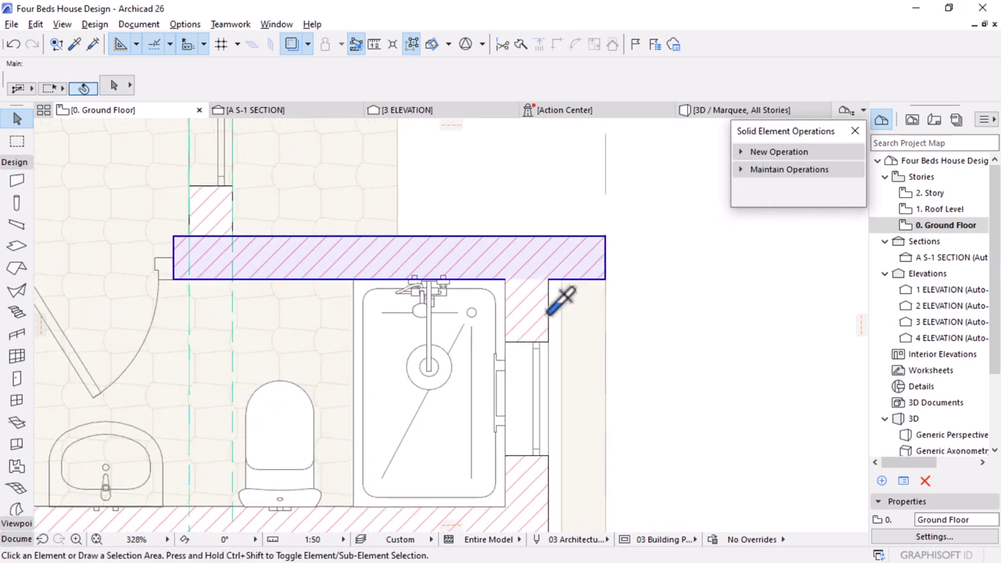
{"action": "left_click", "coordinate": [604, 279]}
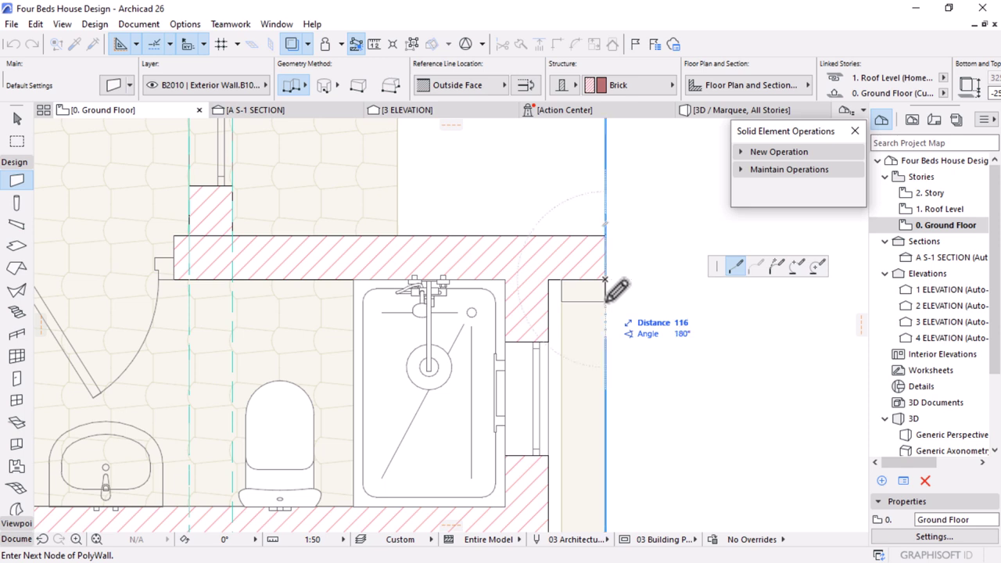
{"action": "left_click", "coordinate": [605, 300]}
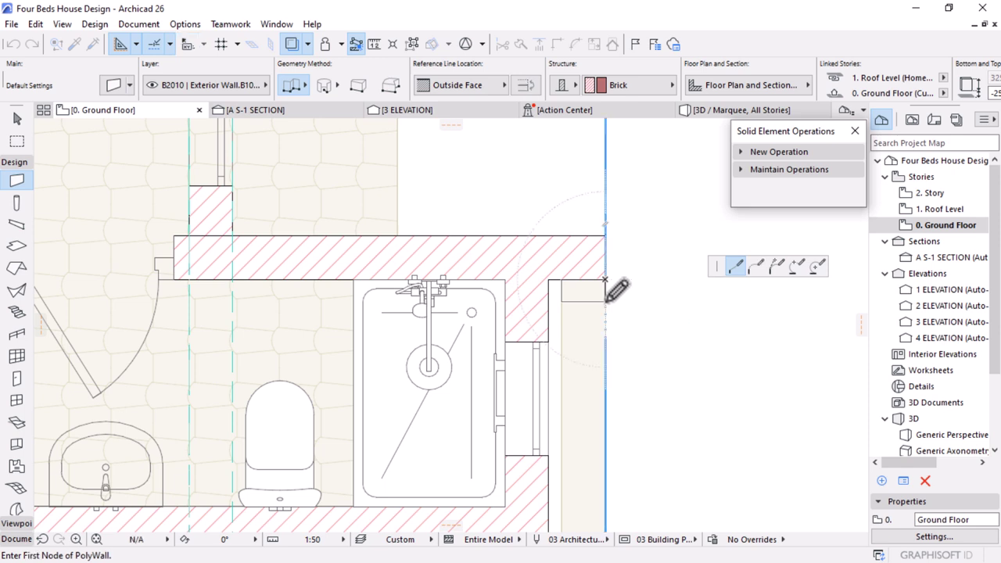
{"action": "key", "text": "Escape"}
Draw a short wall along the upper bathroom wall's lower face, from the outer wall's outside corner to the projecting end
{"action": "left_click", "coordinate": [548, 279]}
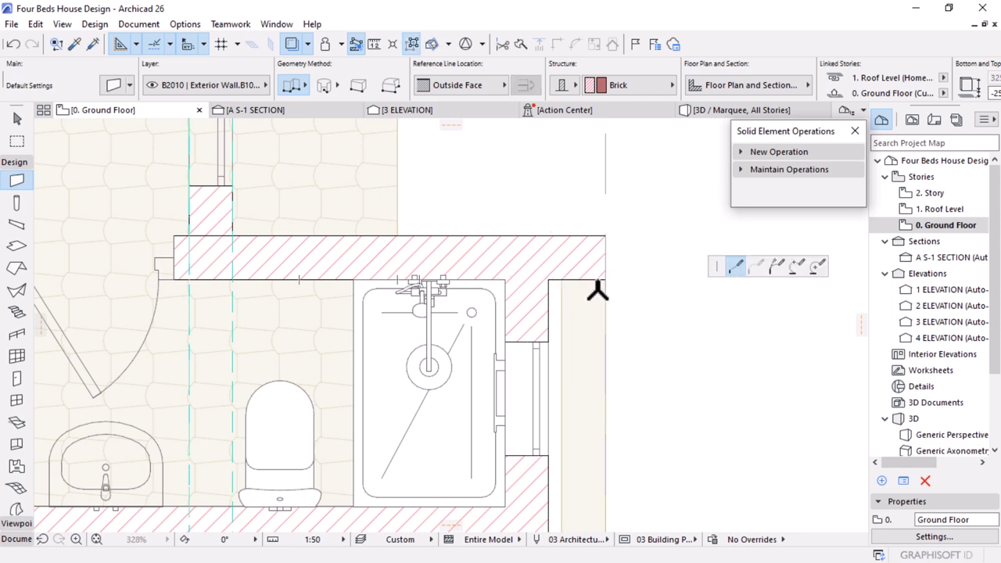
{"action": "left_click", "coordinate": [606, 278]}
{"action": "left_click", "coordinate": [607, 278]}
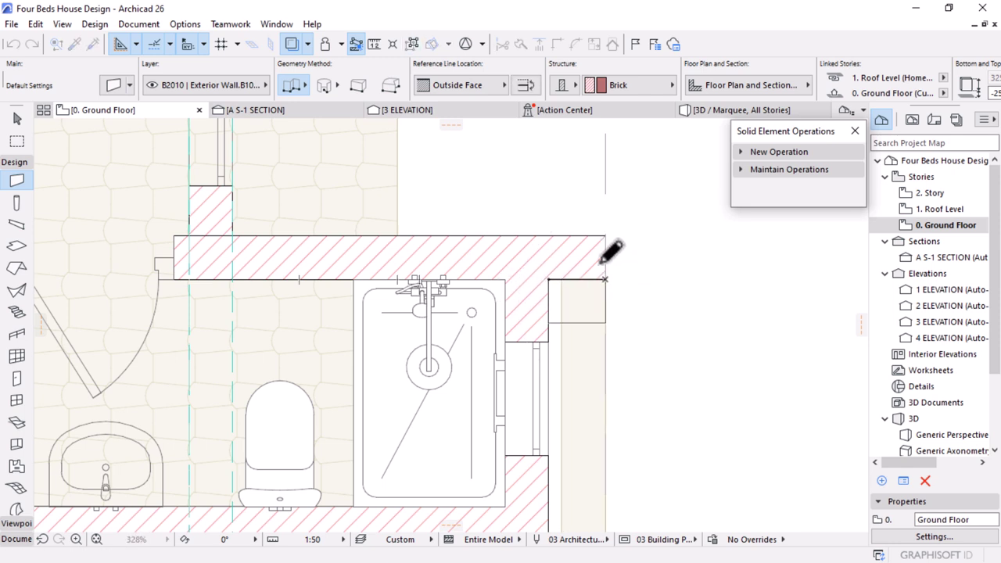
{"action": "scroll", "coordinate": [543, 229], "scroll_direction": "up", "scroll_amount": 3}
{"action": "key", "text": "Escape"}
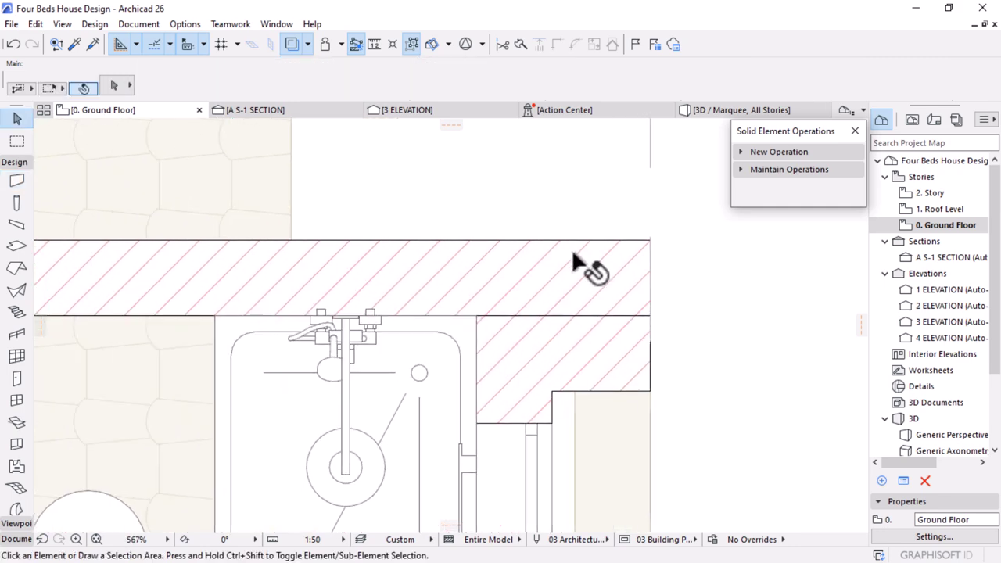
Split the upper bathroom wall near its junction with the bathrooms' outer wall
{"action": "left_click", "coordinate": [574, 248]}
{"action": "left_click", "coordinate": [516, 43]}
{"action": "left_click", "coordinate": [539, 240]}
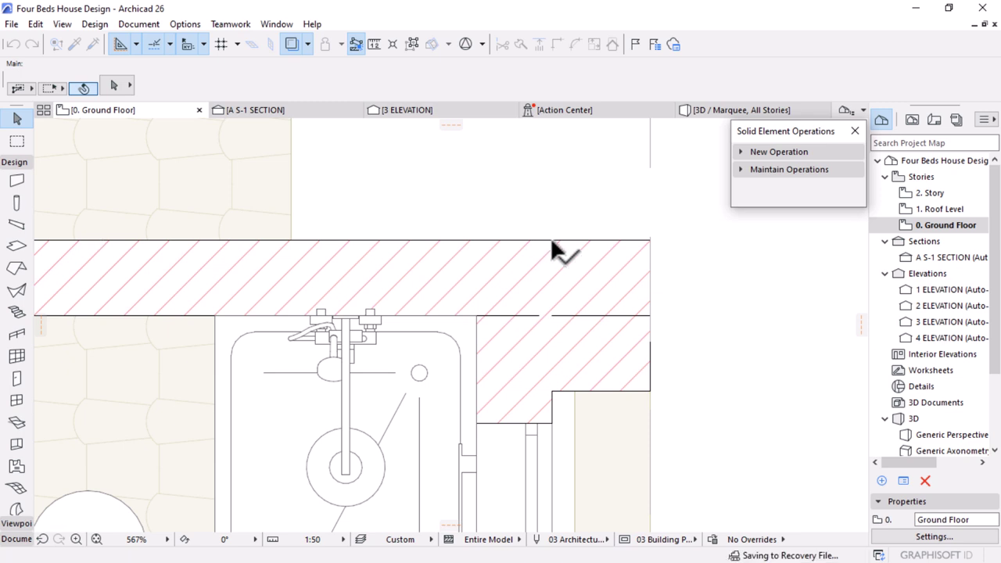
Intersect both parts of the split upper bathroom wall with the bathrooms' outer wall
{"action": "left_click", "coordinate": [522, 374]}
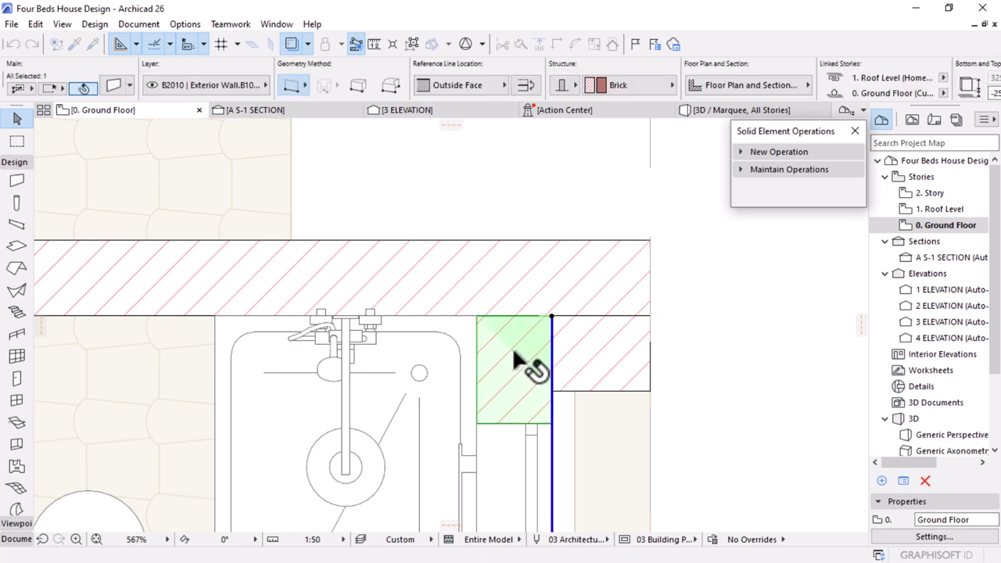
{"action": "left_click", "coordinate": [419, 287], "text": "shift"}
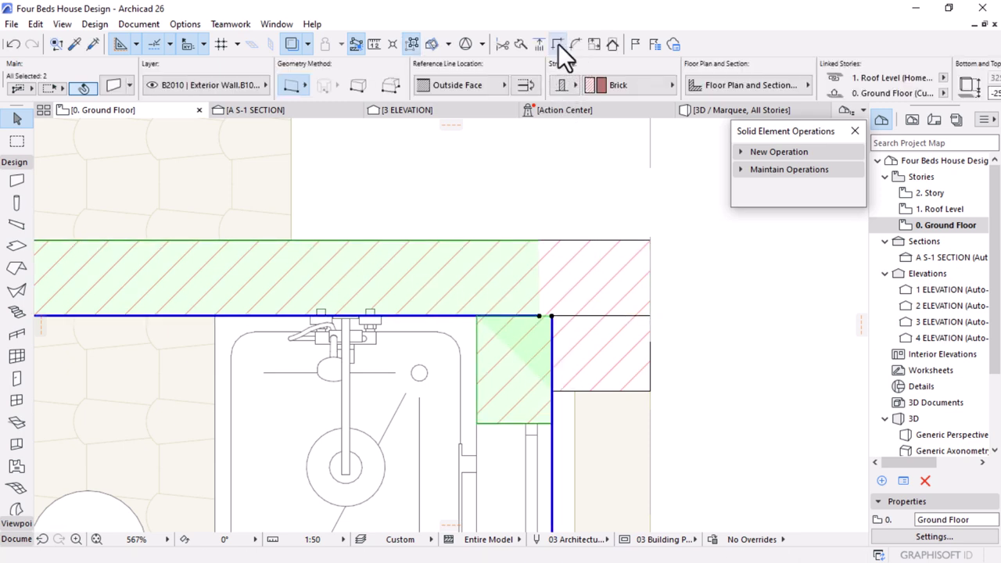
{"action": "left_click", "coordinate": [591, 270]}
{"action": "left_click", "coordinate": [529, 344], "text": "shift"}
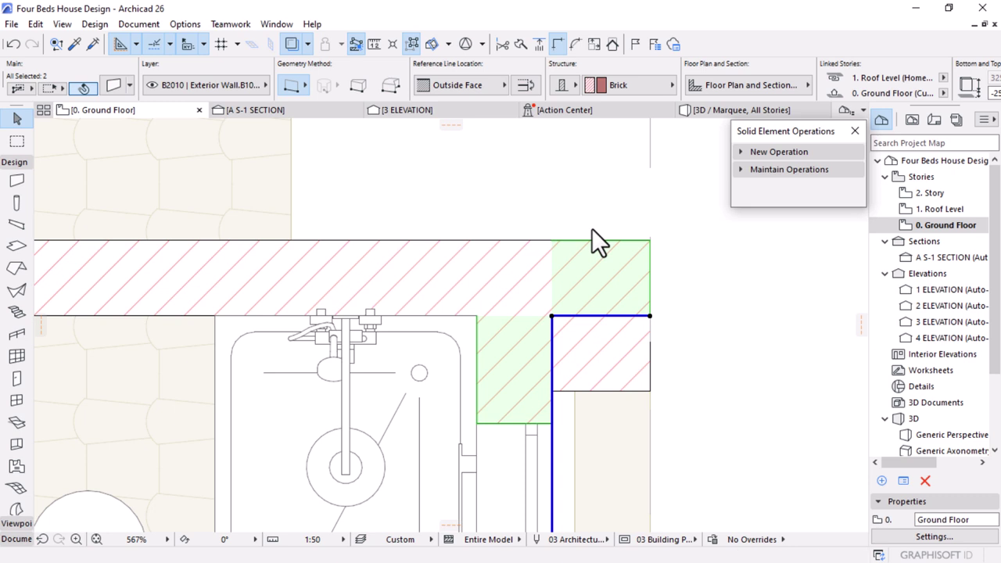
{"action": "key", "text": "Escape"}
Delete the short added wall and set the thickness of the split-off upper wall end to 460
{"action": "left_click", "coordinate": [617, 343]}
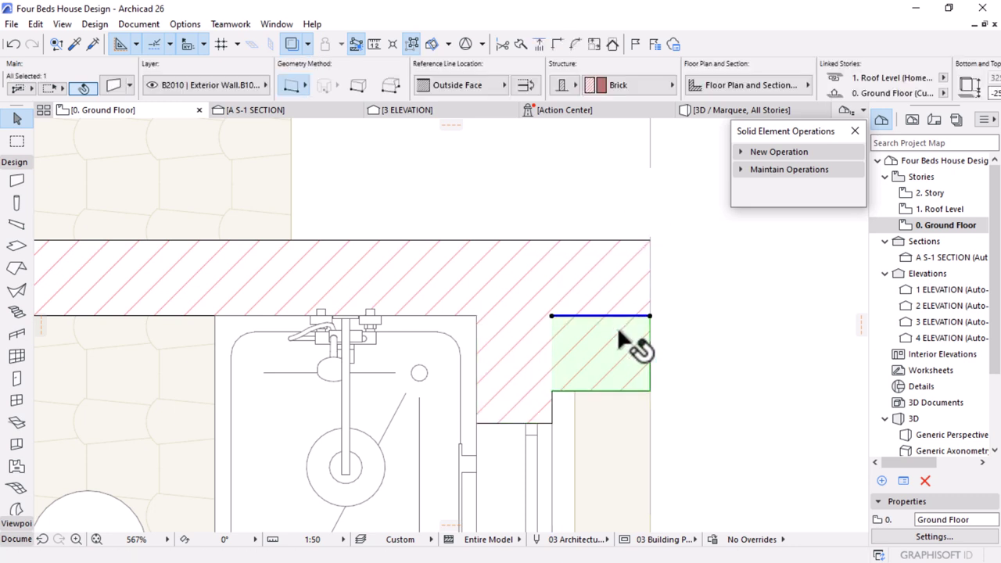
{"action": "left_click", "coordinate": [588, 260]}
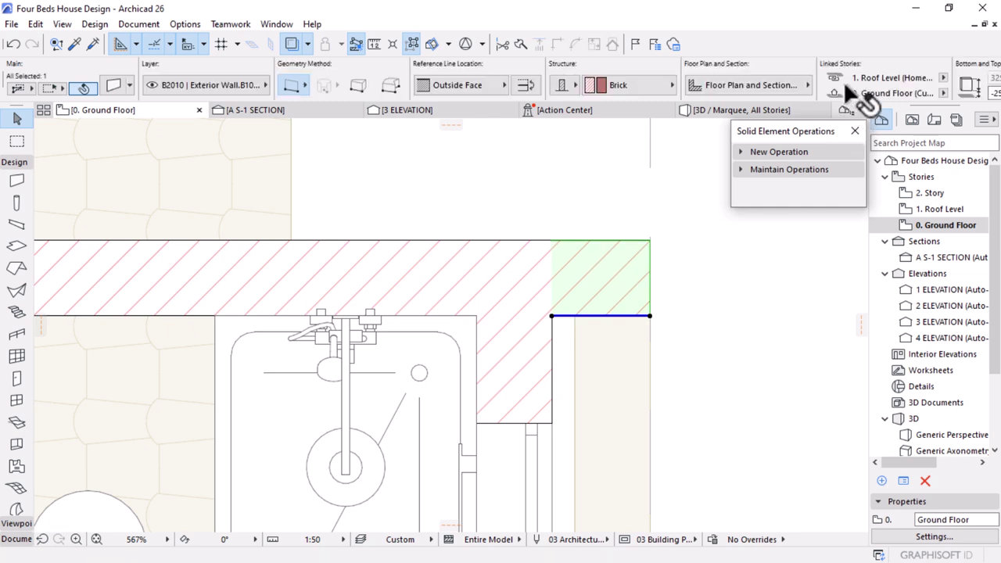
{"action": "scroll", "coordinate": [844, 85], "scroll_direction": "down", "scroll_amount": 8}
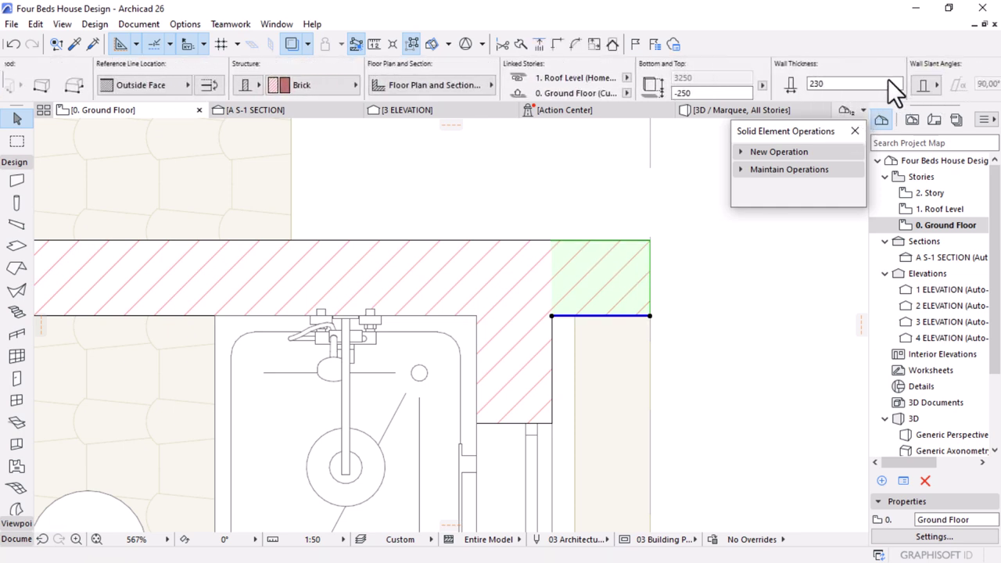
{"action": "type", "text": "460"}
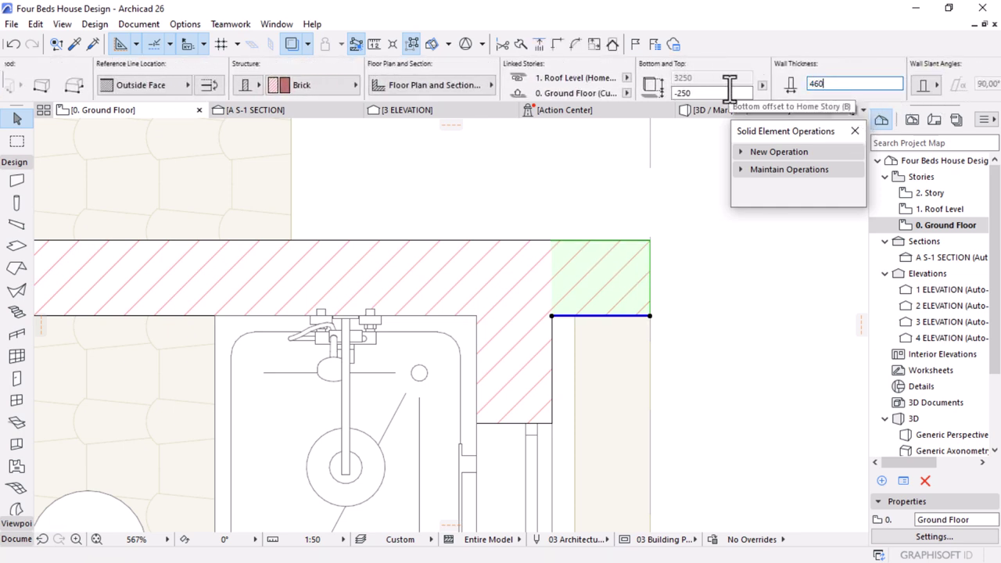
{"action": "key", "text": "Return"}
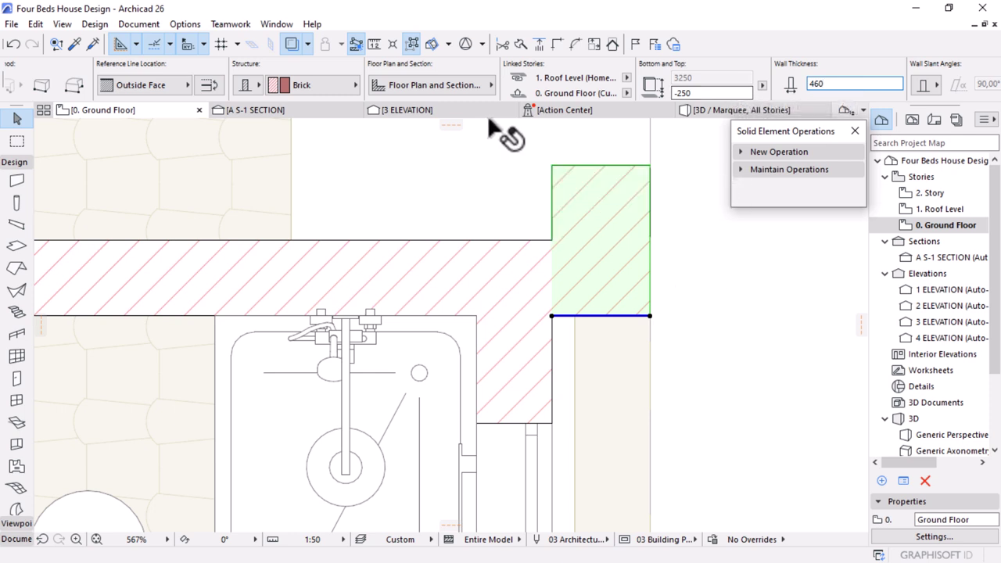
Flip the thickened wall end across its reference line and move it flush with the upper bathroom wall's outer face
{"action": "left_click", "coordinate": [648, 315]}
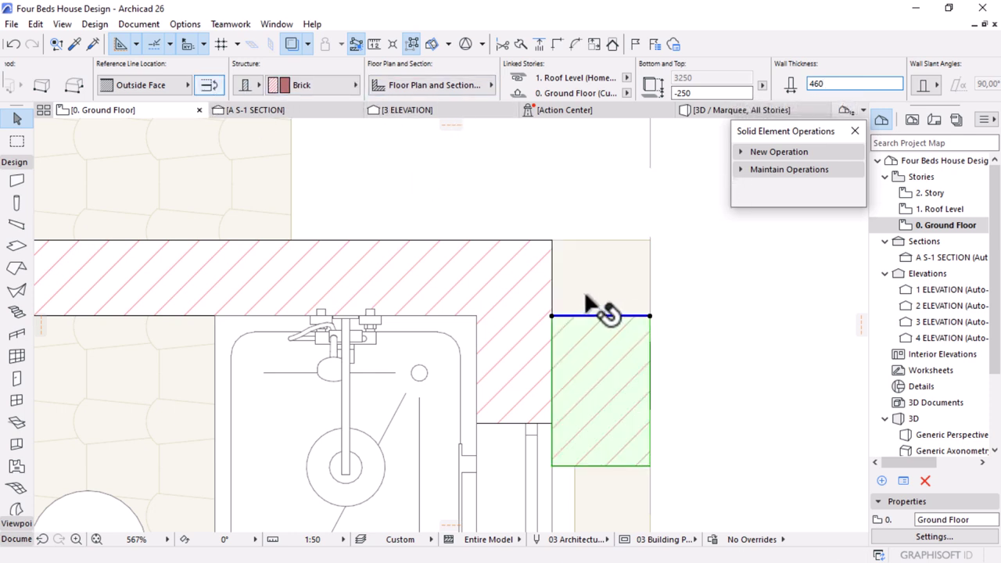
{"action": "key", "text": "ctrl+d"}
{"action": "left_click", "coordinate": [552, 315]}
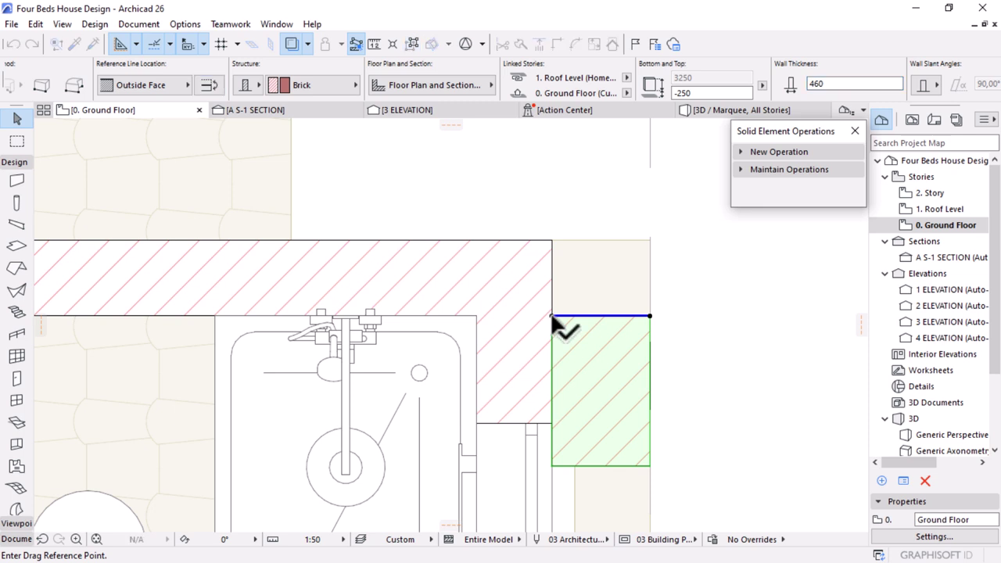
{"action": "left_click", "coordinate": [552, 241]}
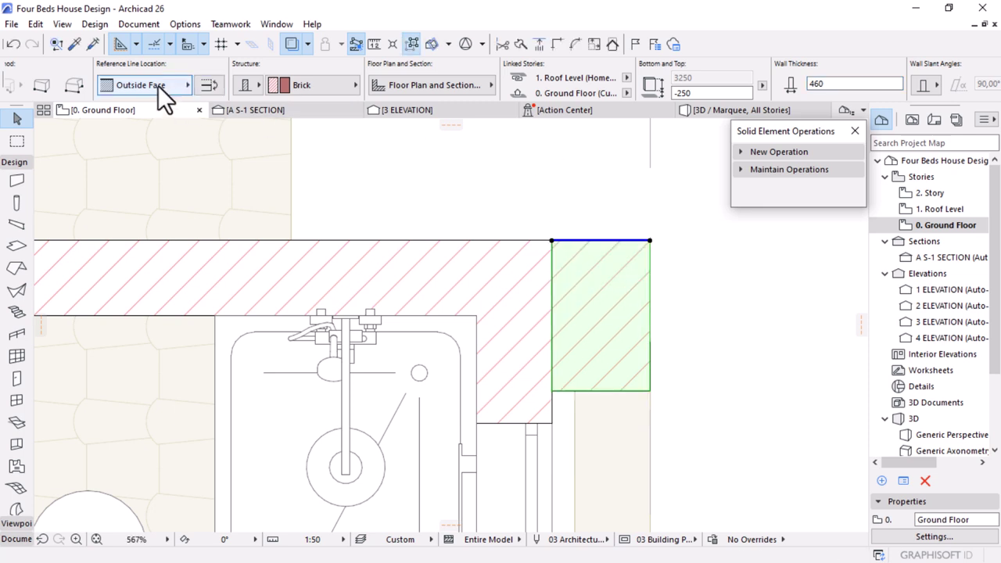
{"action": "left_click", "coordinate": [206, 86]}
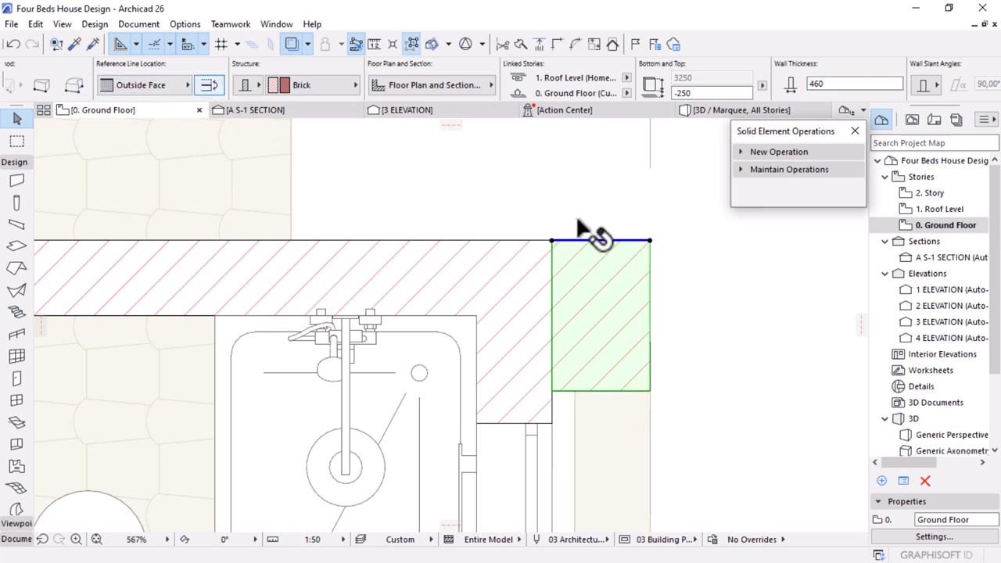
Override the thickened wall end's outside-face surface with Paint - Anthracite
{"action": "scroll", "coordinate": [147, 74], "scroll_direction": "up", "scroll_amount": 5}
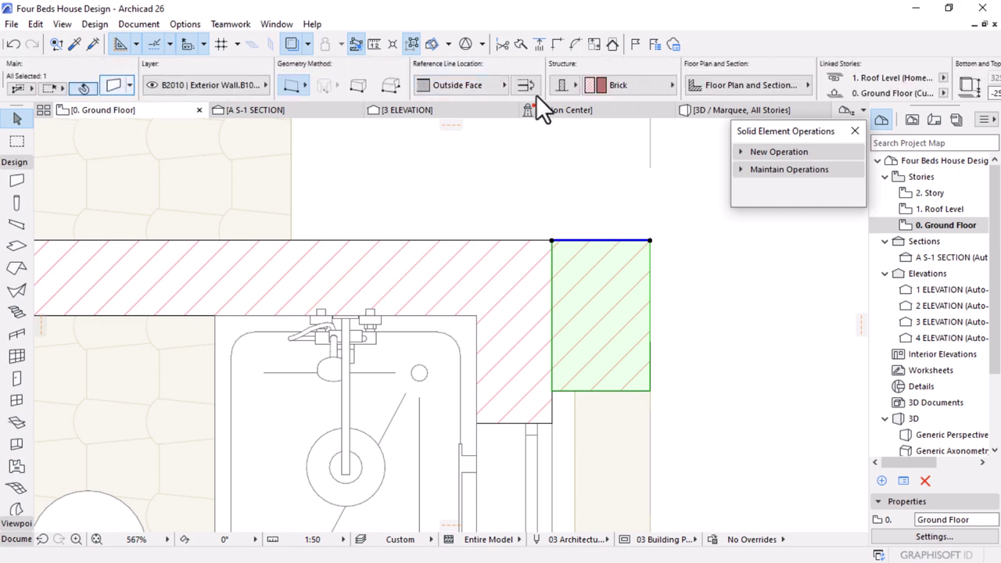
{"action": "double_click", "coordinate": [583, 346]}
{"action": "left_click", "coordinate": [613, 233]}
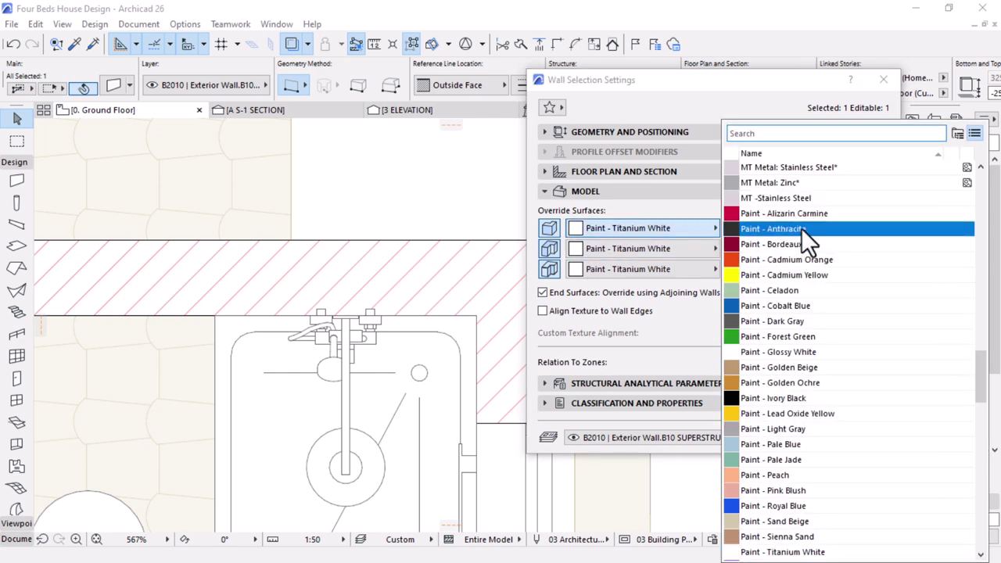
{"action": "left_click", "coordinate": [801, 228]}
{"action": "left_click", "coordinate": [842, 440]}
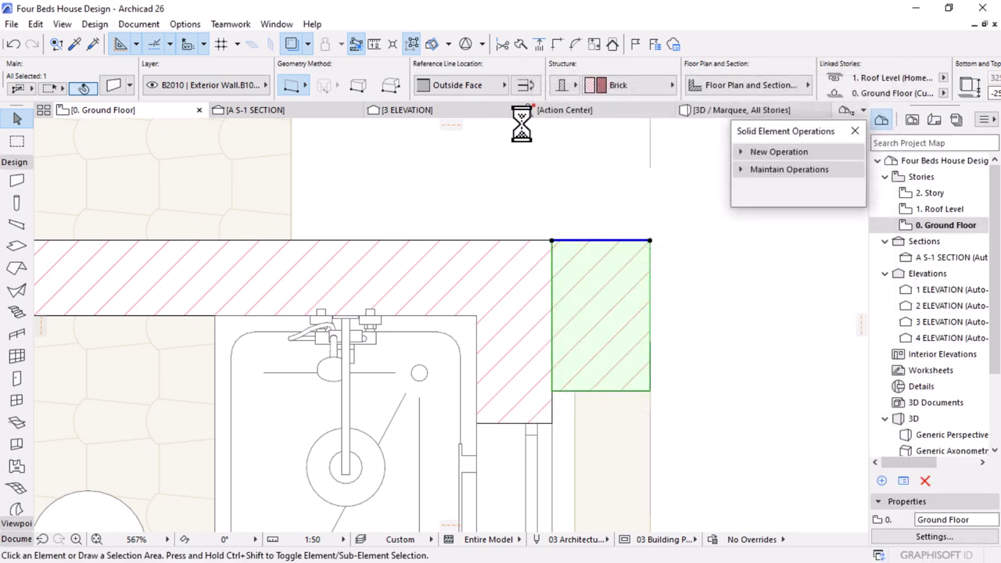
Move the upper bathroom window along the outer wall so its edge lines up with the thickened wall end's lower corner
{"action": "scroll", "coordinate": [529, 197], "scroll_direction": "down", "scroll_amount": 5}
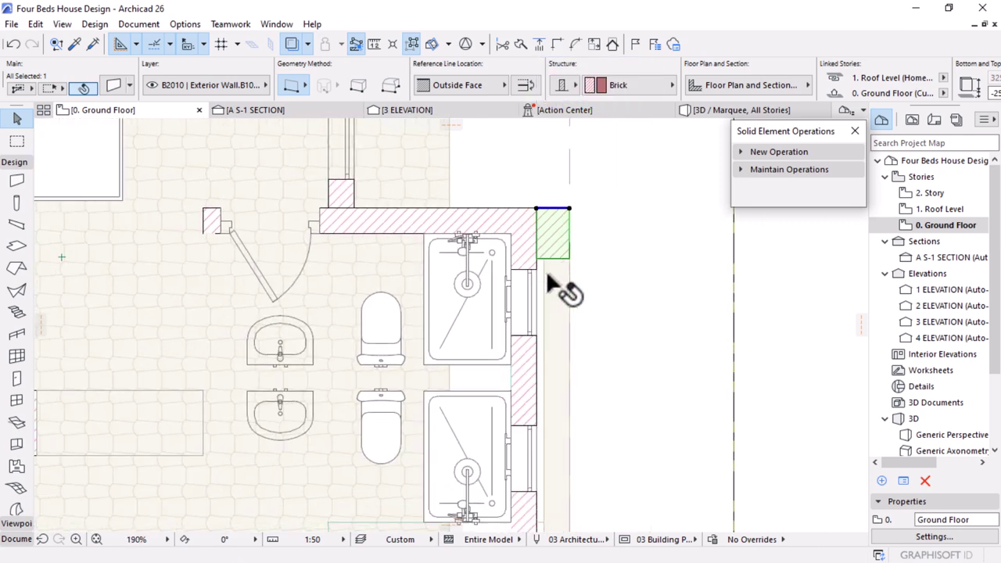
{"action": "left_click", "coordinate": [537, 271]}
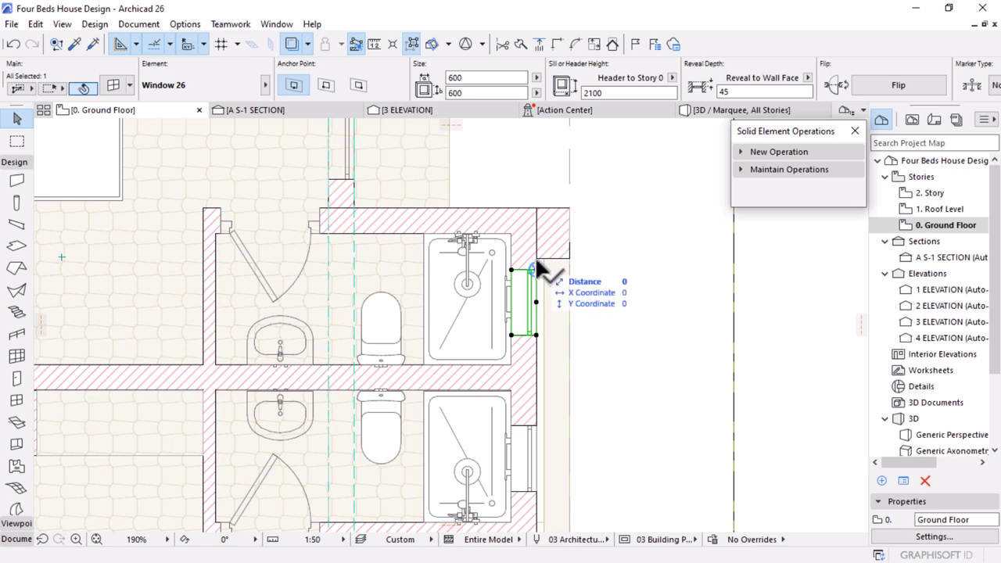
{"action": "key", "text": "ctrl+d"}
{"action": "left_click", "coordinate": [537, 266]}
{"action": "left_click", "coordinate": [537, 256]}
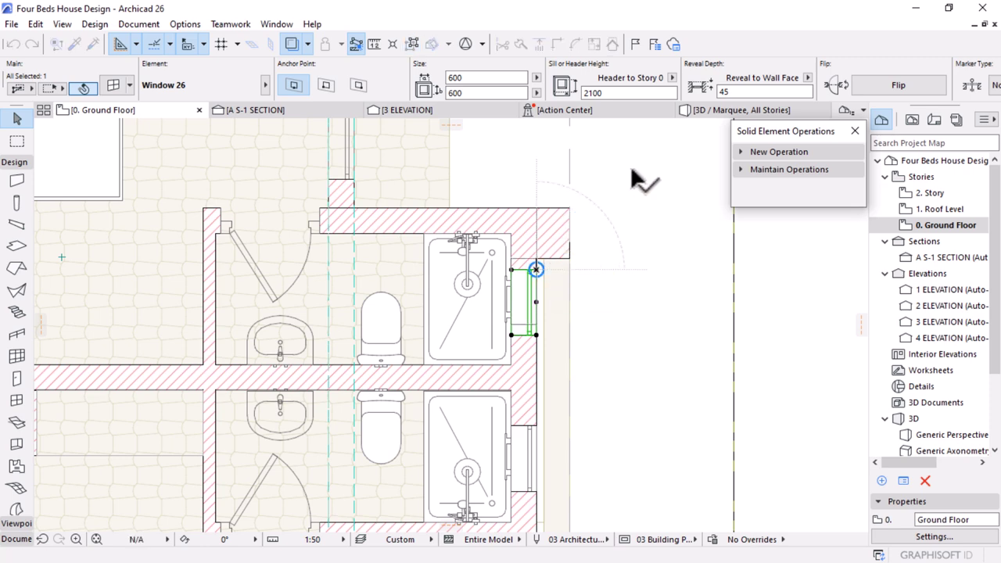
Place the upper bathroom window at the thickened wall end's lower corner, then examine the anthracite wall end and slab in 3D
{"action": "left_click", "coordinate": [536, 259]}
{"action": "left_click", "coordinate": [708, 110]}
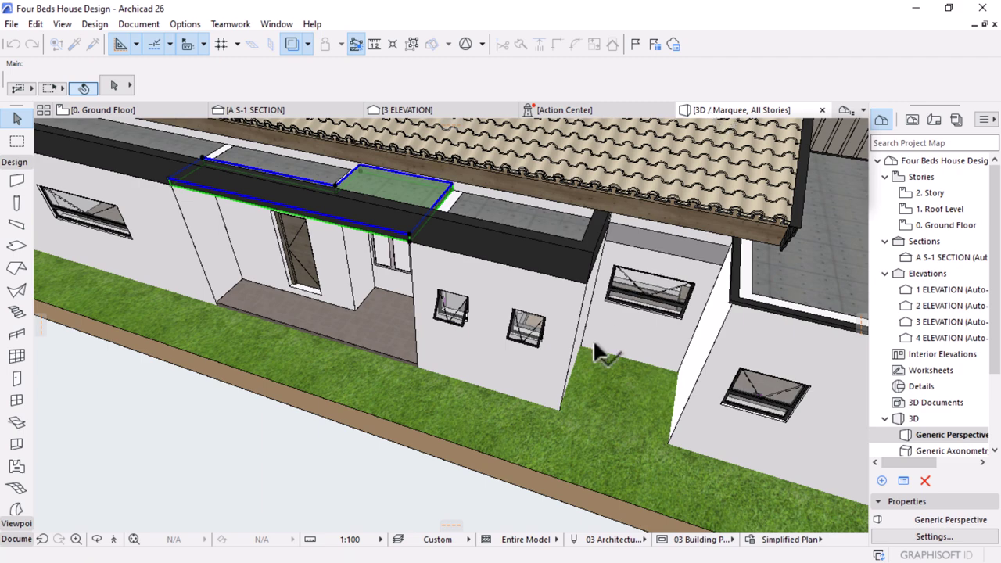
{"action": "scroll", "coordinate": [591, 336], "scroll_direction": "down", "scroll_amount": 2}
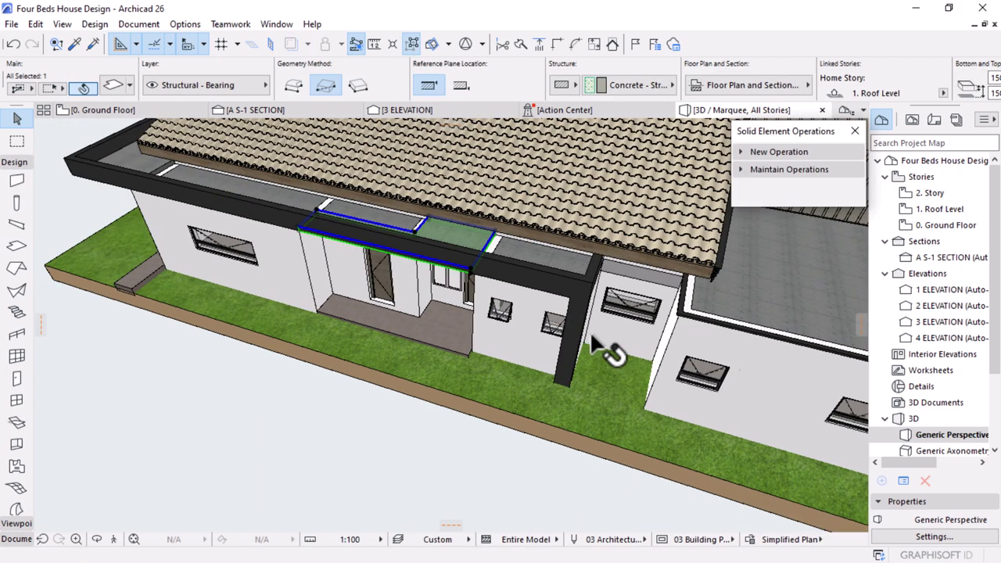
{"action": "key", "text": "o"}
{"action": "scroll", "coordinate": [583, 312], "scroll_direction": "down", "scroll_amount": 2}
{"action": "middle_click_drag", "start_coordinate": [550, 358], "coordinate": [649, 288], "text": "shift"}
{"action": "middle_click_drag", "start_coordinate": [619, 359], "coordinate": [665, 324], "text": "shift"}
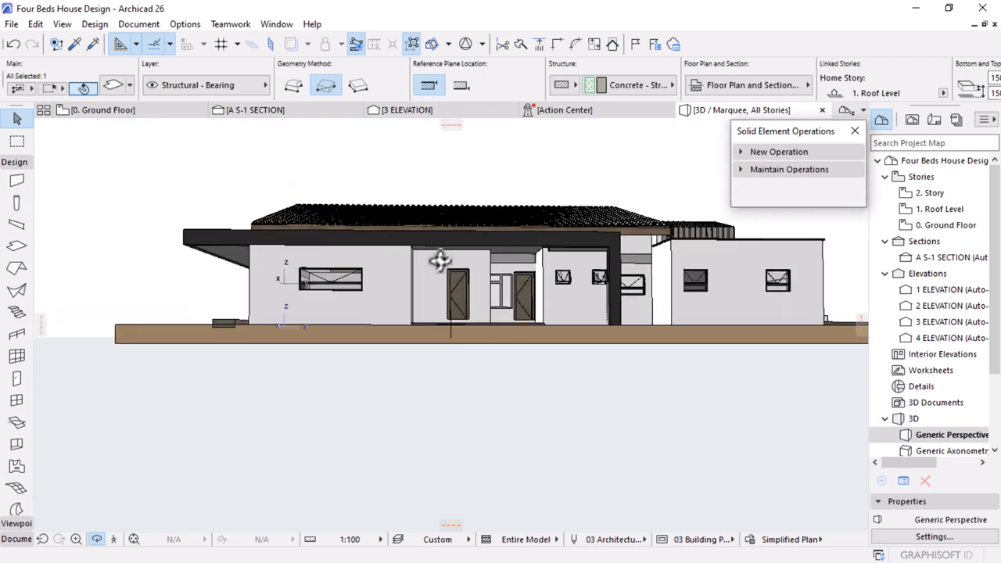
{"action": "middle_click_drag", "start_coordinate": [598, 323], "coordinate": [604, 286], "text": "shift"}
{"action": "scroll", "coordinate": [605, 286], "scroll_direction": "up", "scroll_amount": 5}
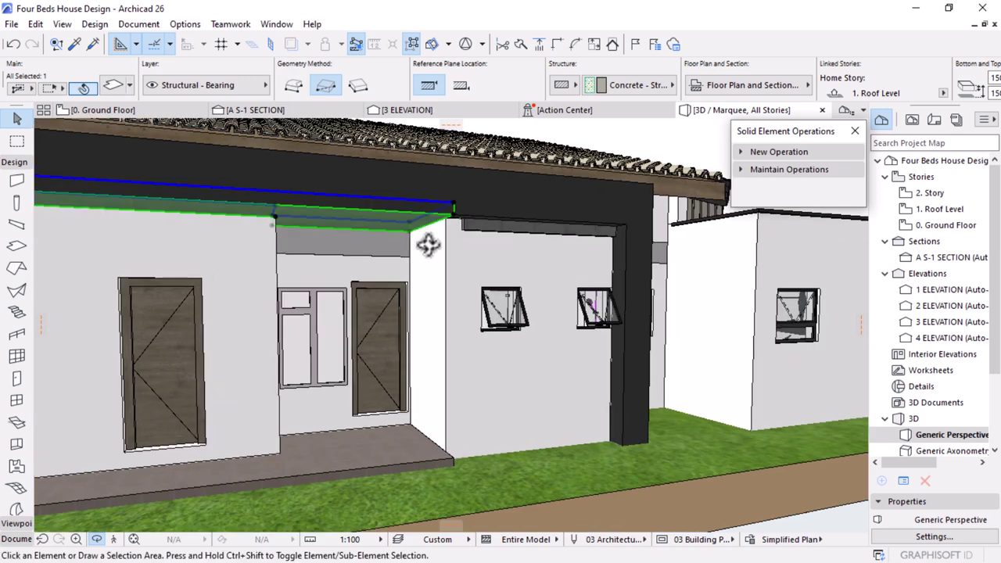
{"action": "key", "text": "Escape"}
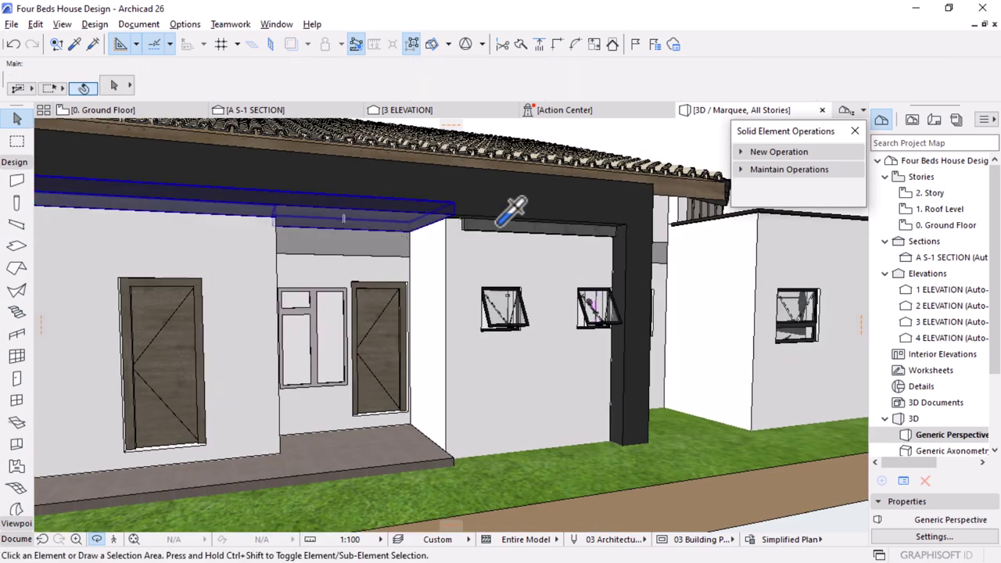
{"action": "left_click", "coordinate": [493, 228], "text": "alt"}
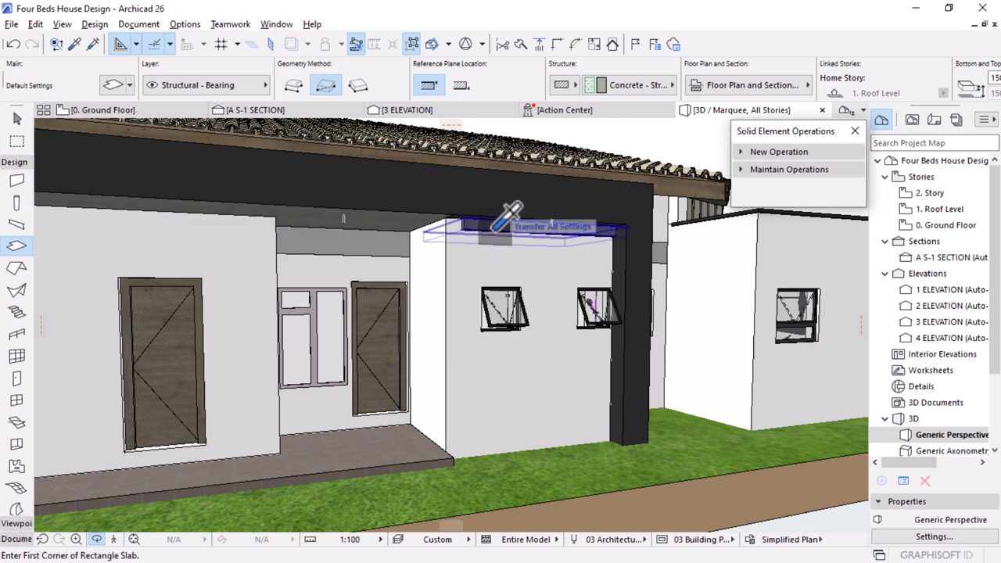
{"action": "scroll", "coordinate": [469, 211], "scroll_direction": "down", "scroll_amount": 8}
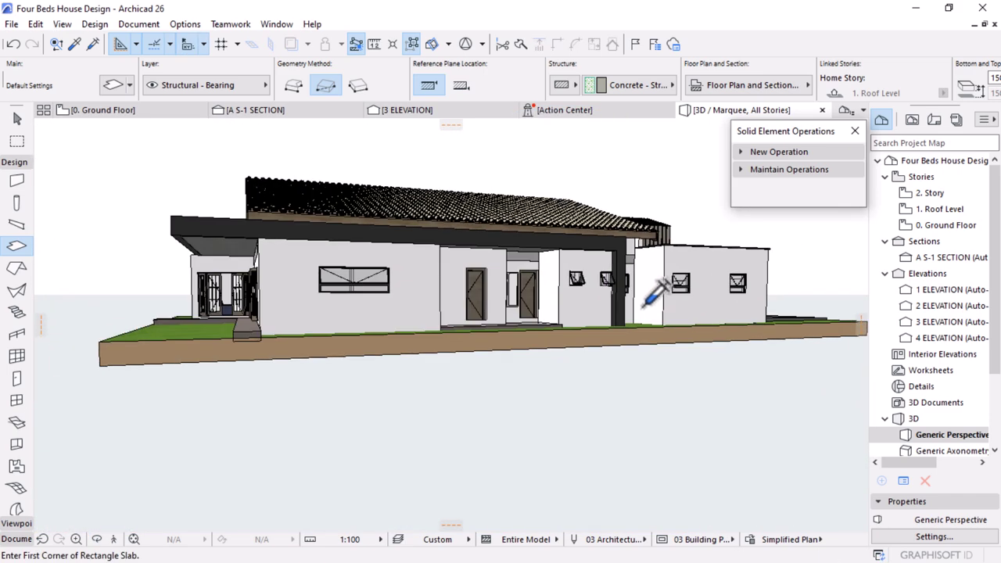
{"action": "key", "text": "Escape"}
Stretch the two-window exterior wall beside the concrete roof slab up to the top of the anthracite parapet
{"action": "scroll", "coordinate": [410, 264], "scroll_direction": "up", "scroll_amount": 4}
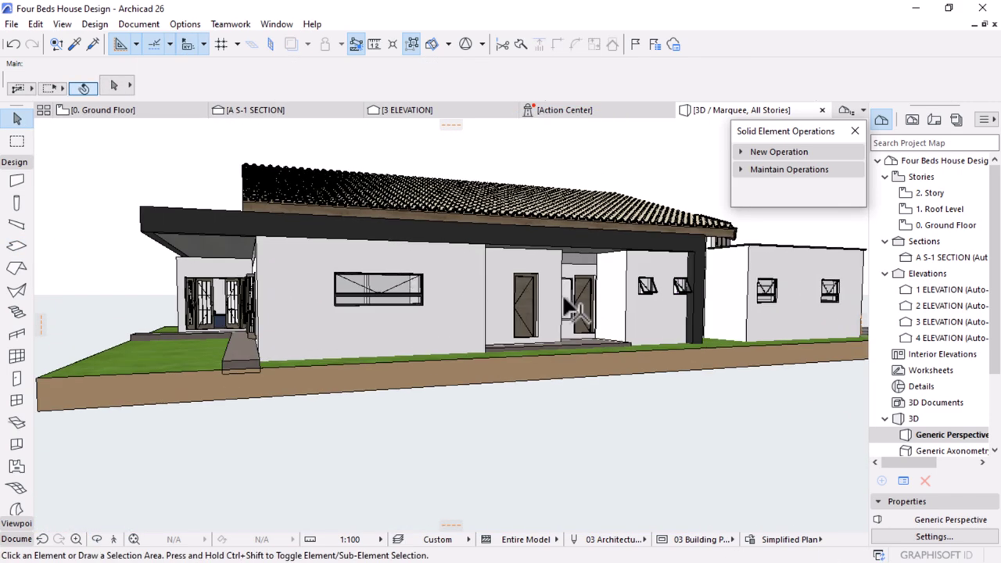
{"action": "middle_click_drag", "start_coordinate": [548, 313], "coordinate": [520, 330], "text": "shift"}
{"action": "scroll", "coordinate": [397, 291], "scroll_direction": "up", "scroll_amount": 3}
{"action": "middle_click_drag", "start_coordinate": [310, 324], "coordinate": [335, 342], "text": "shift"}
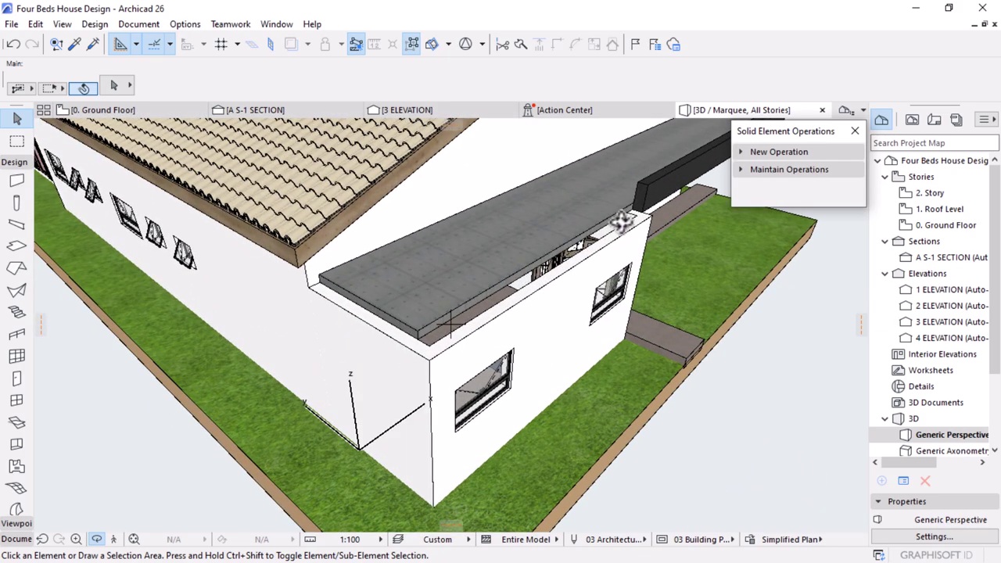
{"action": "middle_click_drag", "start_coordinate": [674, 219], "coordinate": [595, 246], "text": "shift"}
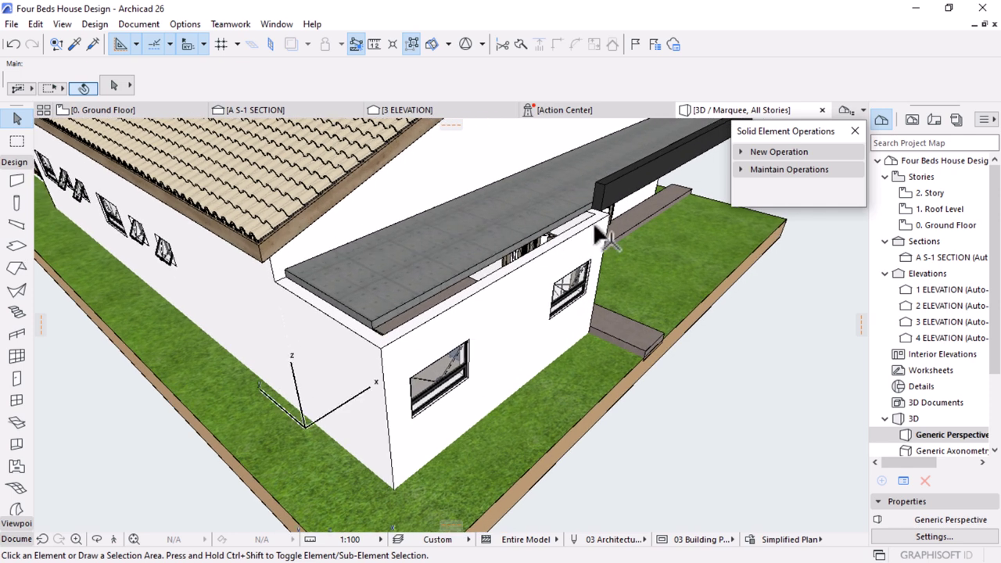
{"action": "left_click", "coordinate": [604, 236]}
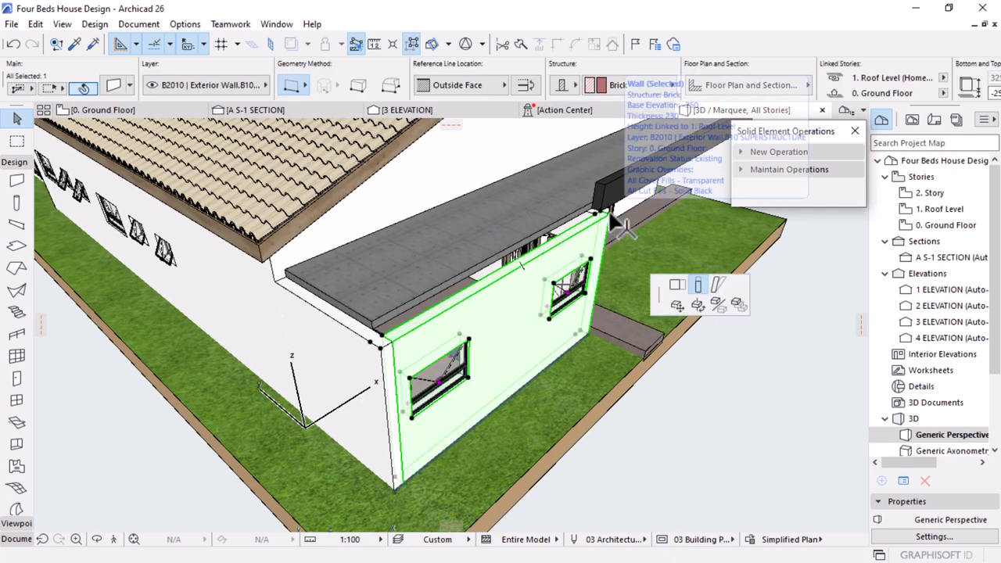
{"action": "left_click", "coordinate": [607, 188]}
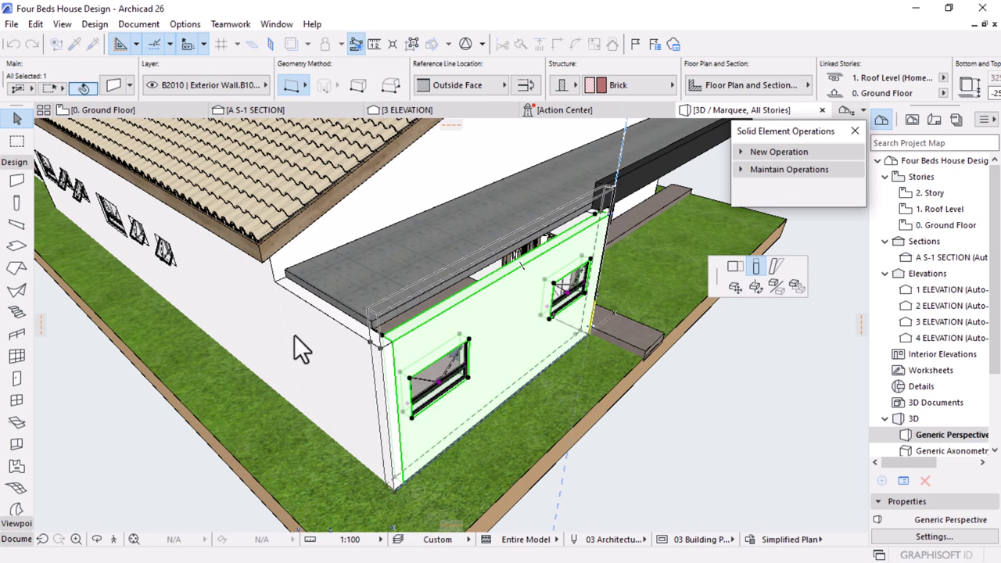
Transfer the raised two-window wall's settings to the adjoining side wall so both share the same height
{"action": "left_click", "coordinate": [488, 300], "text": "alt"}
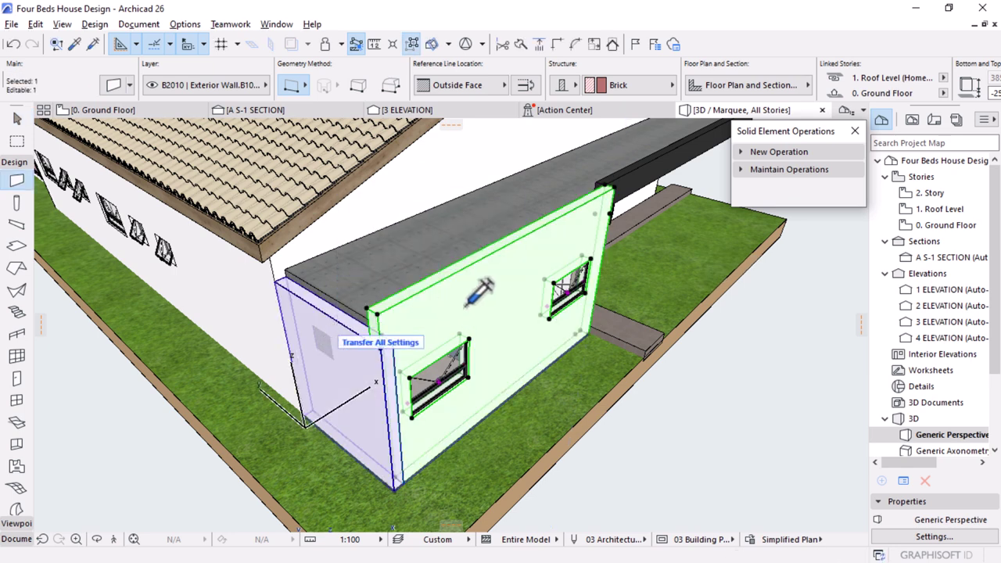
{"action": "key", "text": "Escape"}
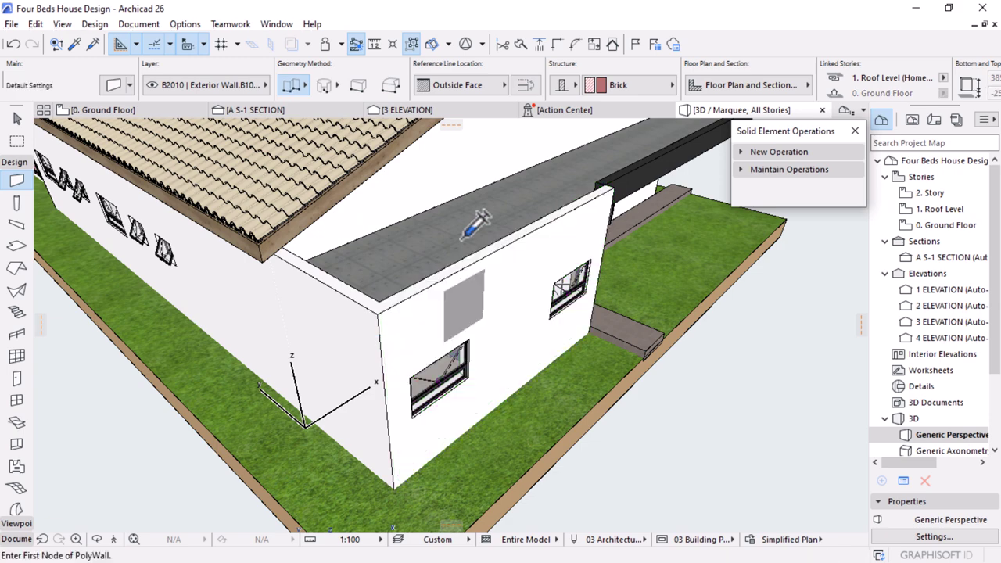
{"action": "key", "text": "Escape"}
Examine the basic window types available for the wide 2500 by 900 window beneath the anthracite parapet
{"action": "scroll", "coordinate": [393, 263], "scroll_direction": "down", "scroll_amount": 3}
{"action": "middle_click_drag", "start_coordinate": [649, 321], "coordinate": [661, 357], "text": "shift"}
{"action": "scroll", "coordinate": [433, 286], "scroll_direction": "up", "scroll_amount": 2}
{"action": "scroll", "coordinate": [398, 330], "scroll_direction": "up", "scroll_amount": 6}
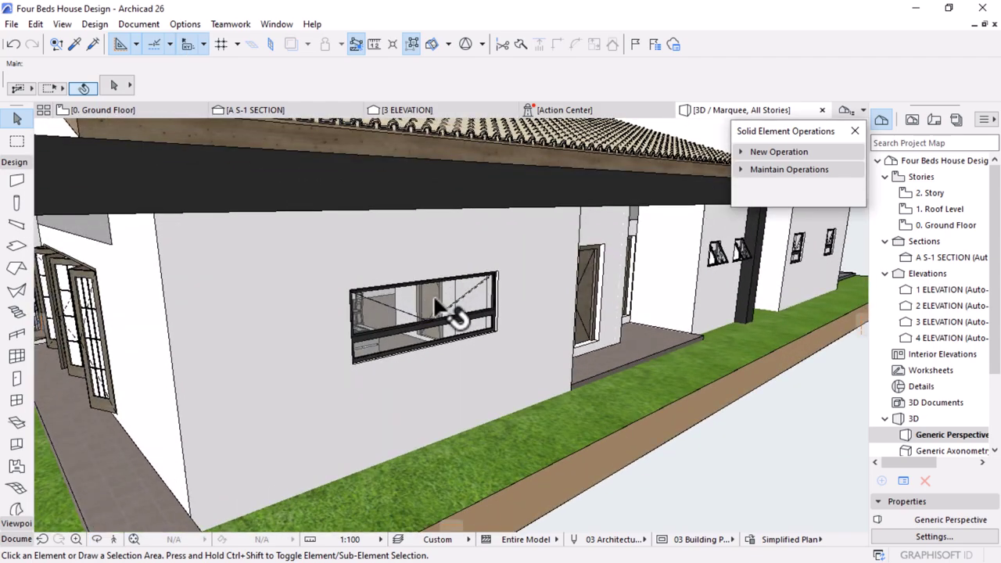
{"action": "left_click", "coordinate": [433, 305]}
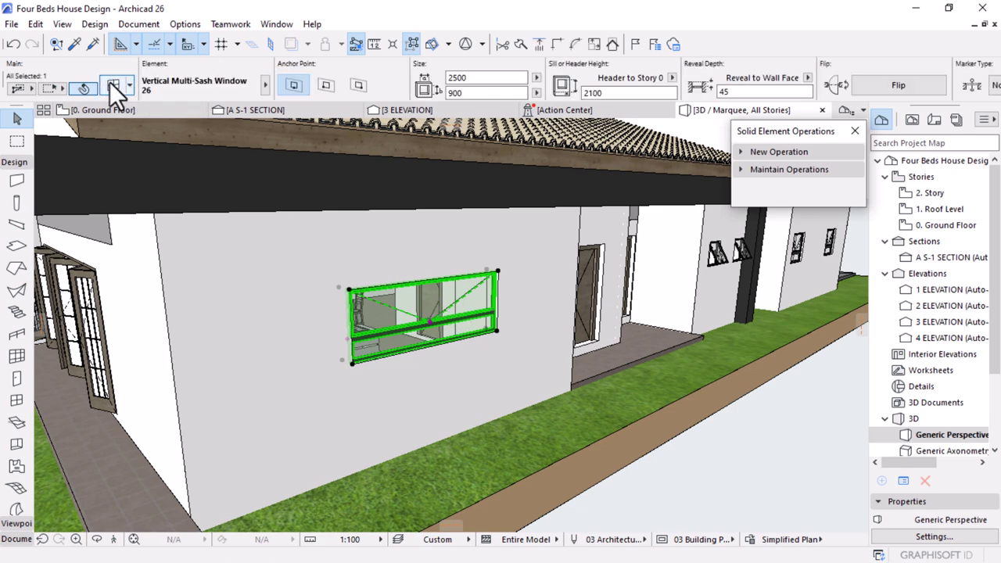
{"action": "left_click", "coordinate": [112, 84]}
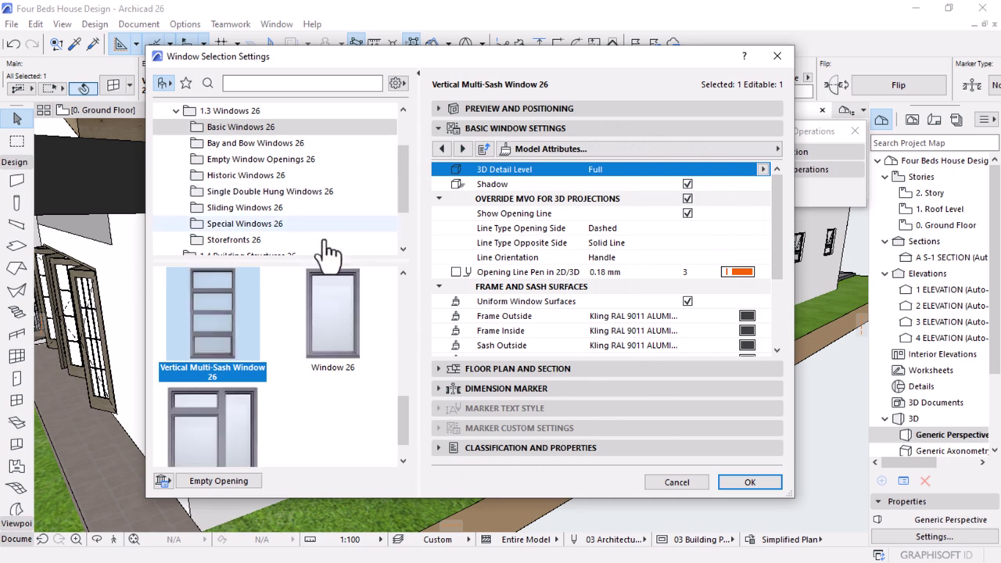
{"action": "scroll", "coordinate": [325, 387], "scroll_direction": "down", "scroll_amount": 5}
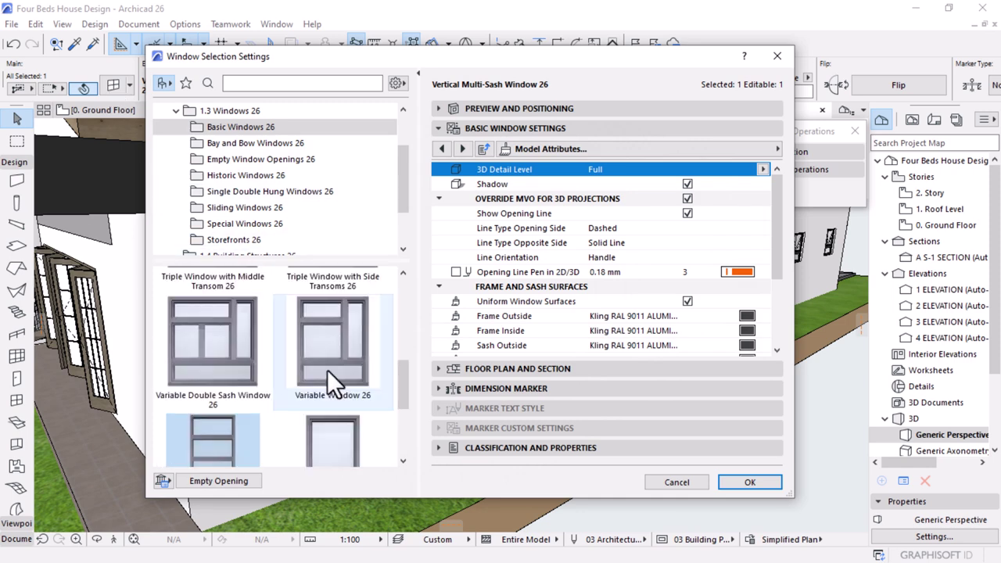
{"action": "scroll", "coordinate": [329, 347], "scroll_direction": "up", "scroll_amount": 3}
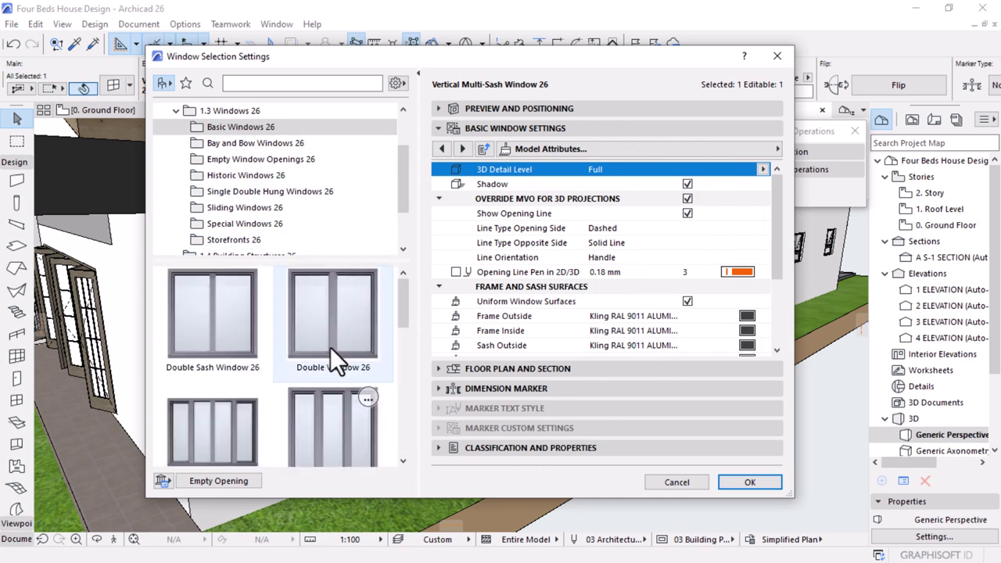
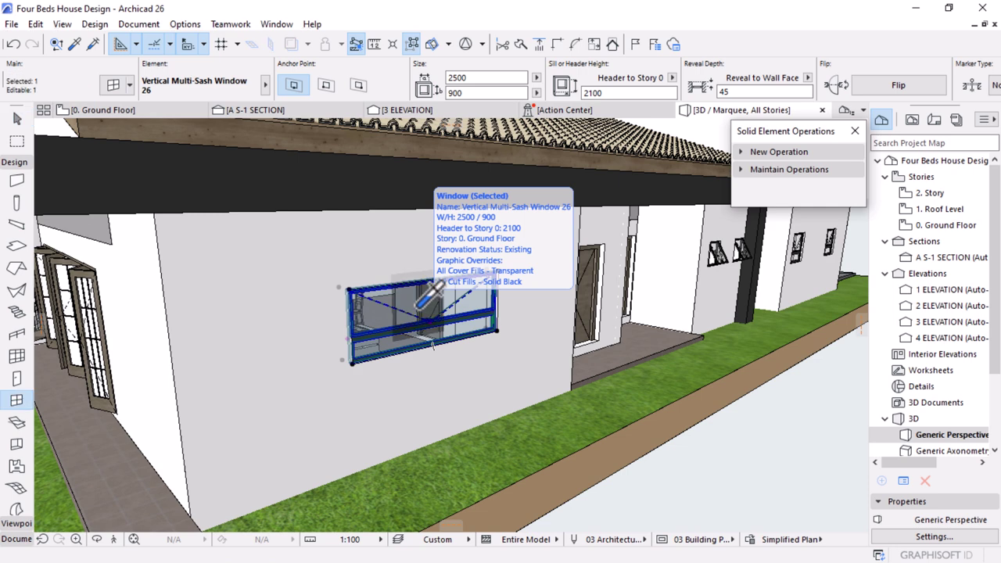
Change the wide 2500 by 900 window to the Window 26 type with a Fixed Glass main sash
{"action": "left_click", "coordinate": [105, 85]}
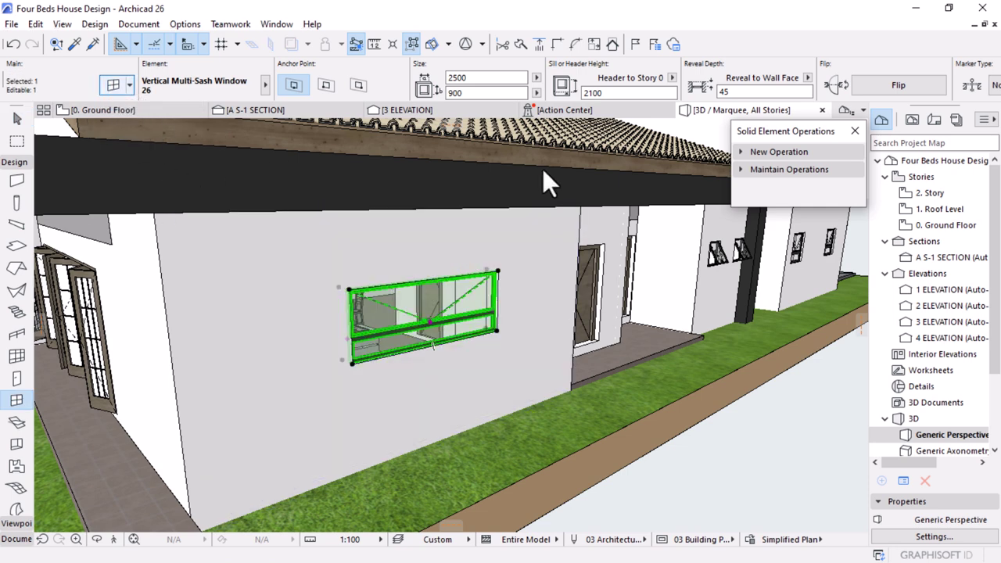
{"action": "key", "text": "ctrl+t"}
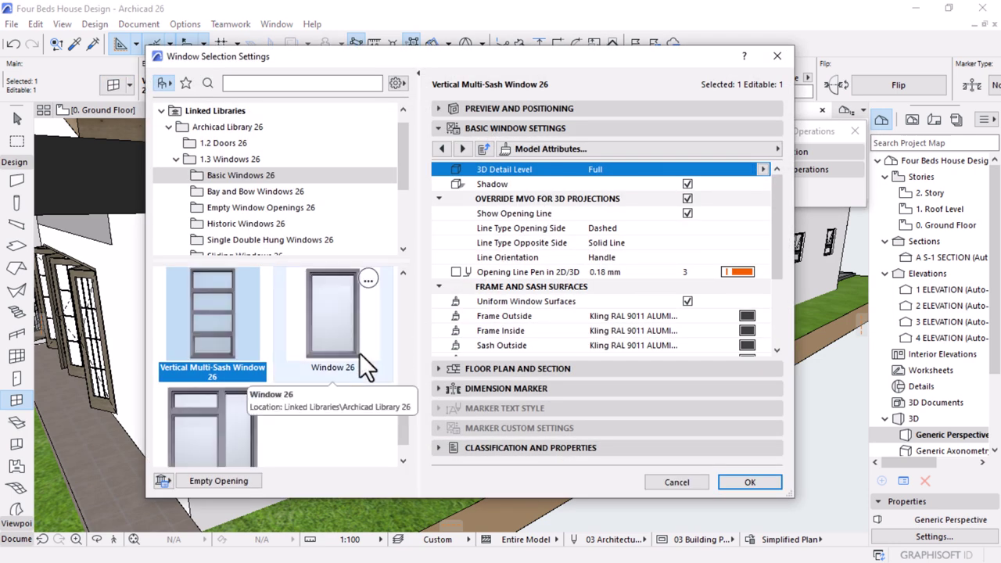
{"action": "left_click", "coordinate": [334, 329]}
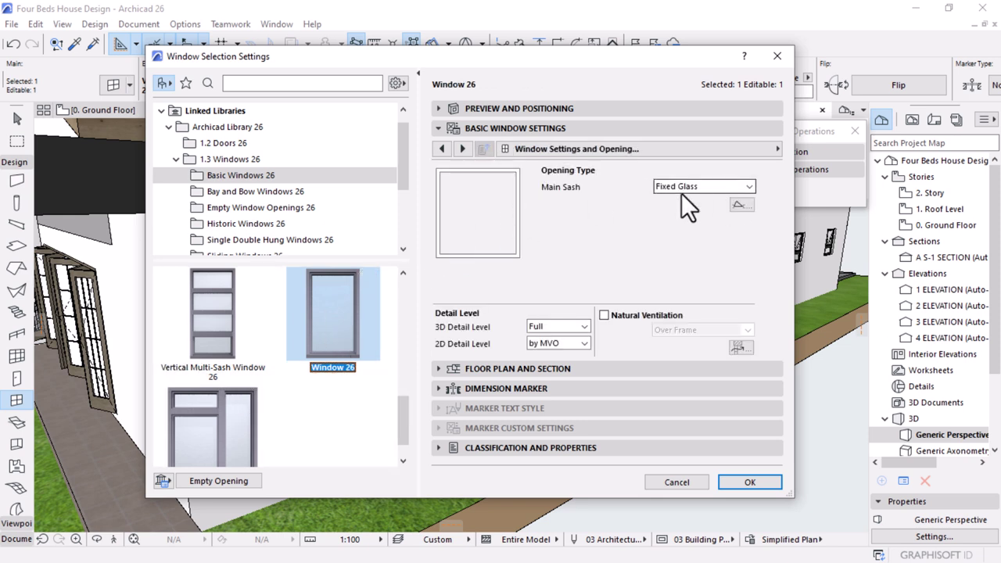
{"action": "left_click", "coordinate": [465, 151]}
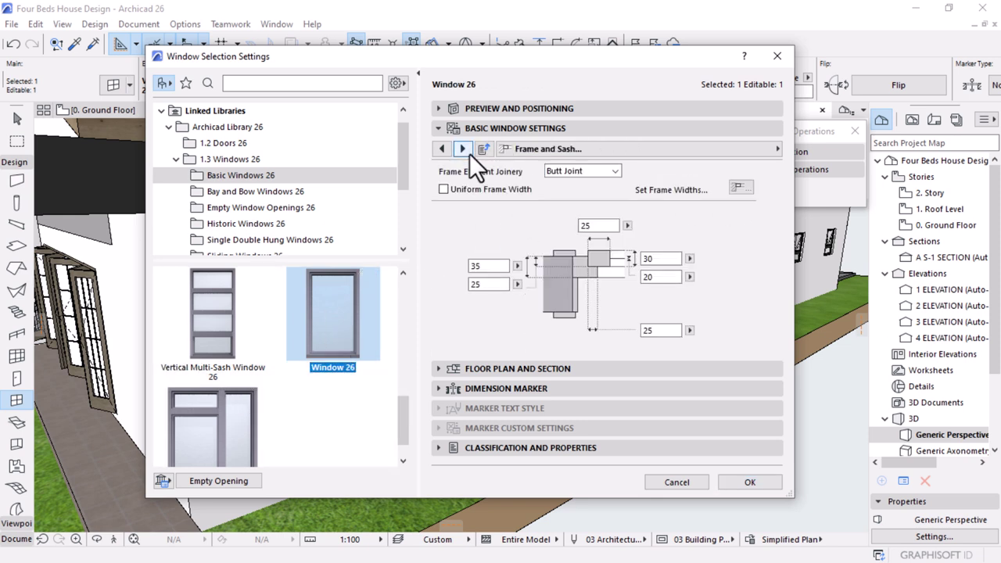
{"action": "left_click", "coordinate": [462, 149]}
{"action": "left_click", "coordinate": [468, 151]}
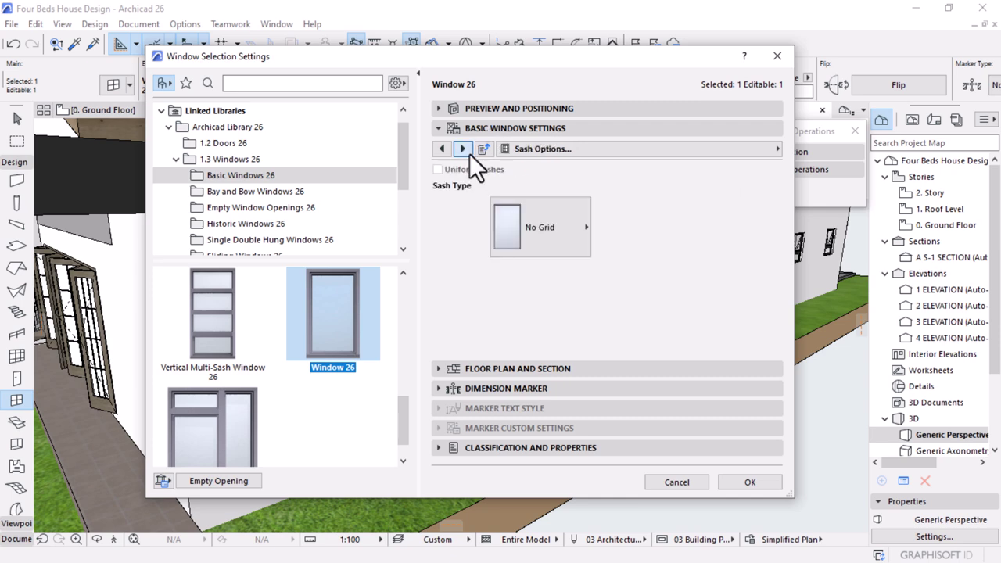
{"action": "left_click", "coordinate": [469, 152]}
{"action": "left_click", "coordinate": [462, 149]}
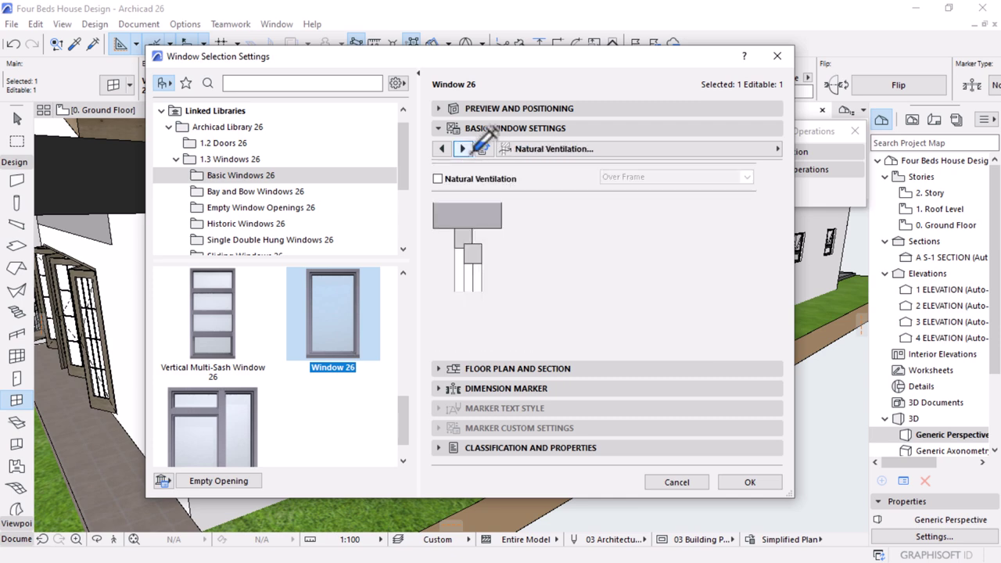
{"action": "left_click", "coordinate": [748, 481]}
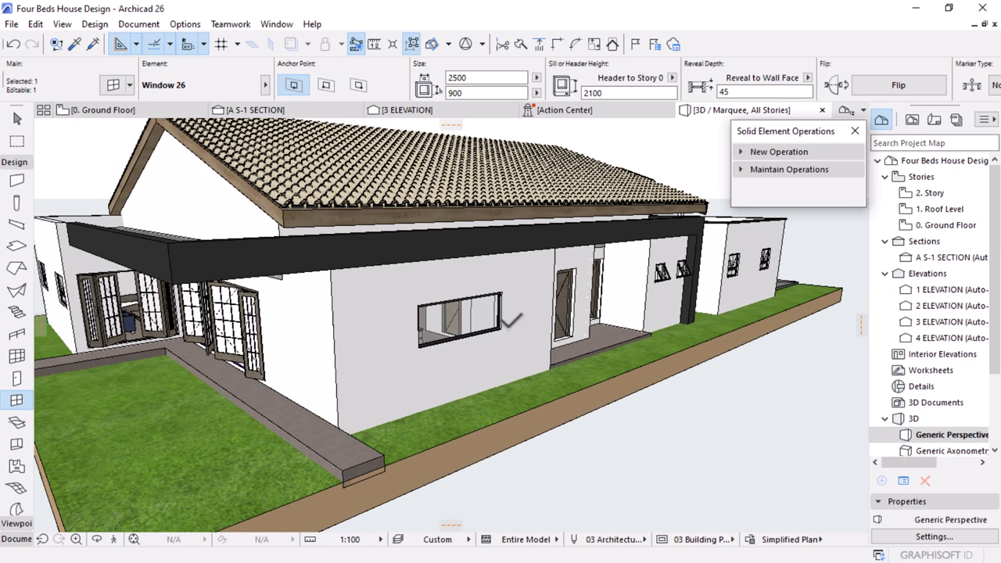
Try Double Sash Window 26 for the wide window and check its main sash opening types
{"action": "left_click", "coordinate": [508, 321]}
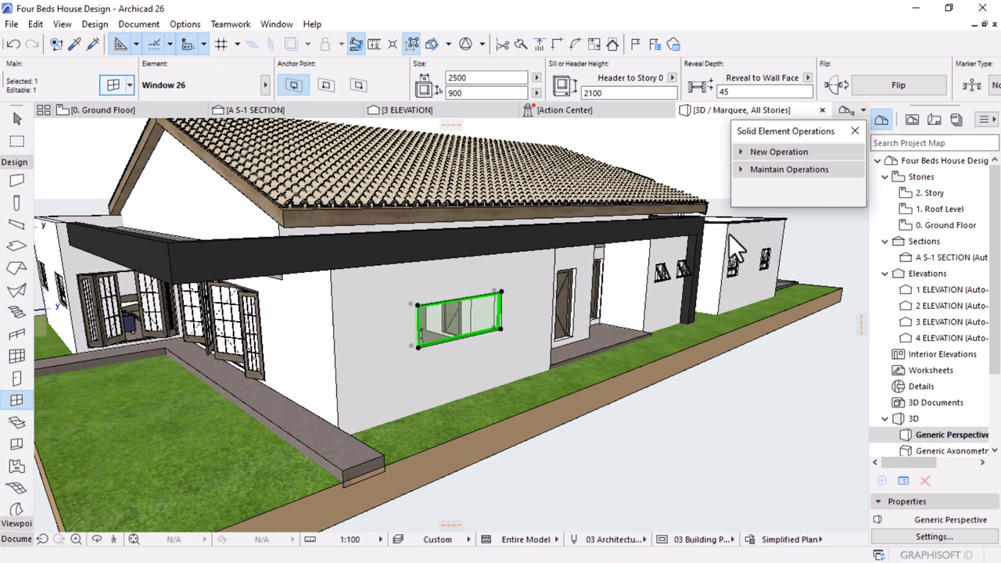
{"action": "key", "text": "ctrl+t"}
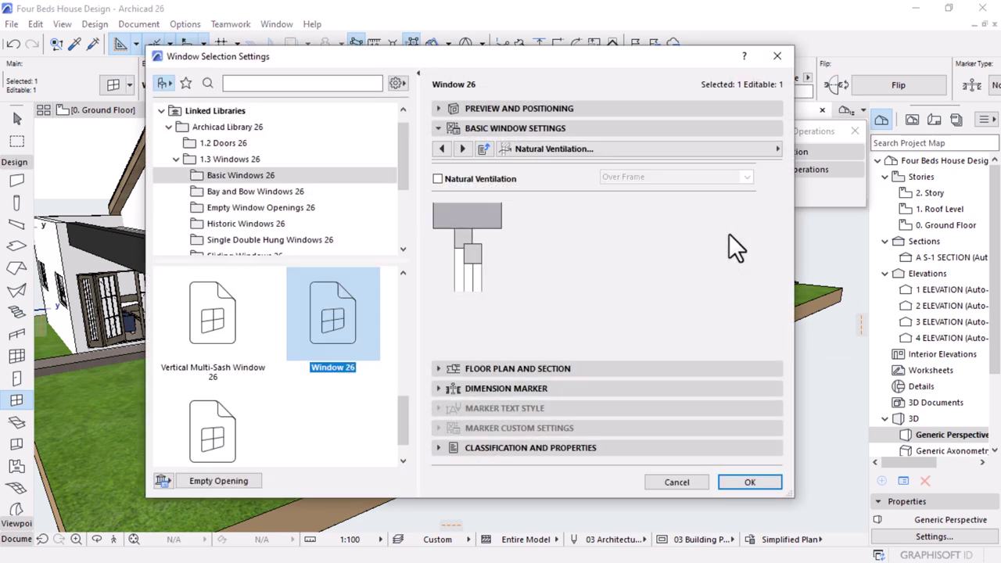
{"action": "scroll", "coordinate": [280, 344], "scroll_direction": "down", "scroll_amount": 5}
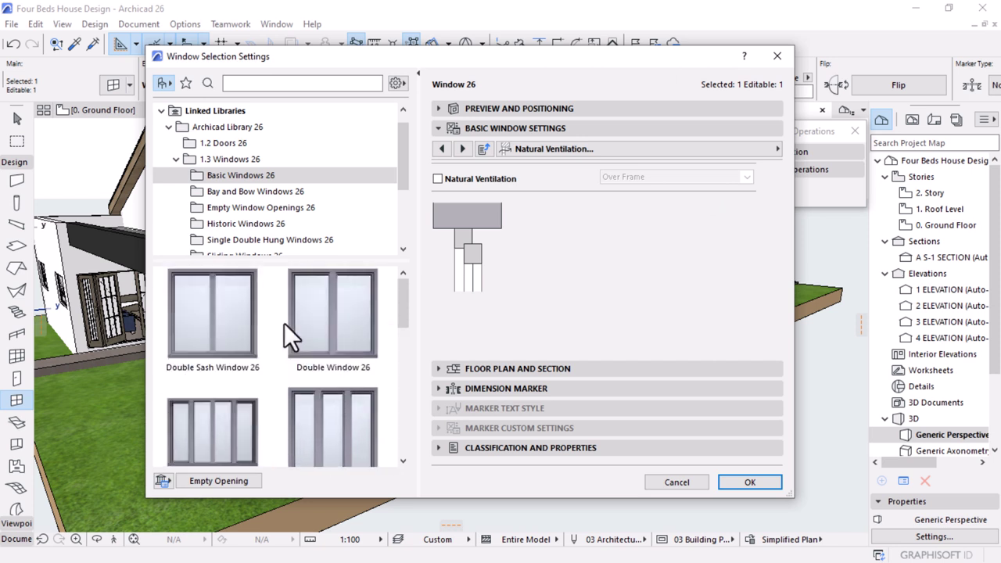
{"action": "left_click", "coordinate": [227, 314]}
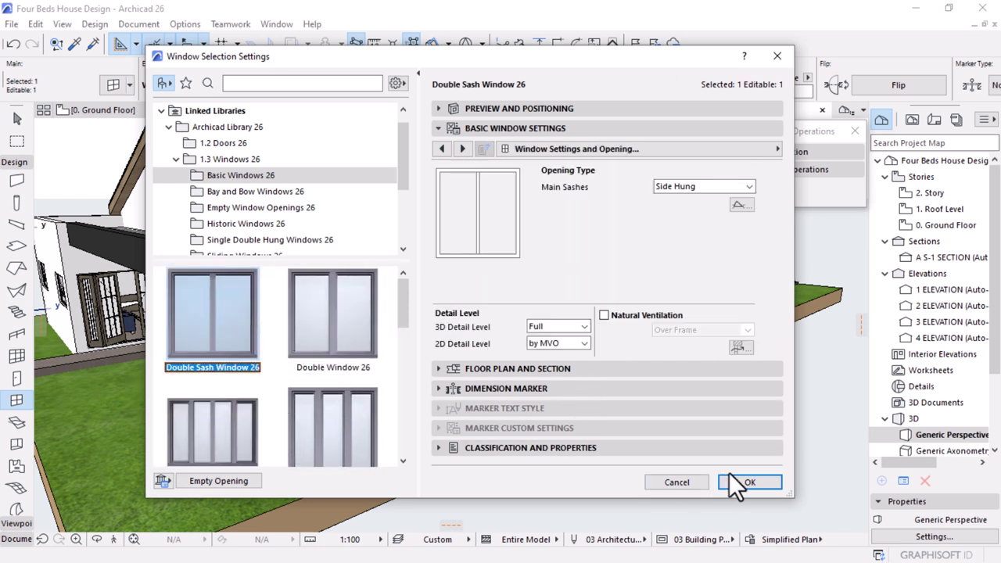
{"action": "left_click", "coordinate": [705, 185]}
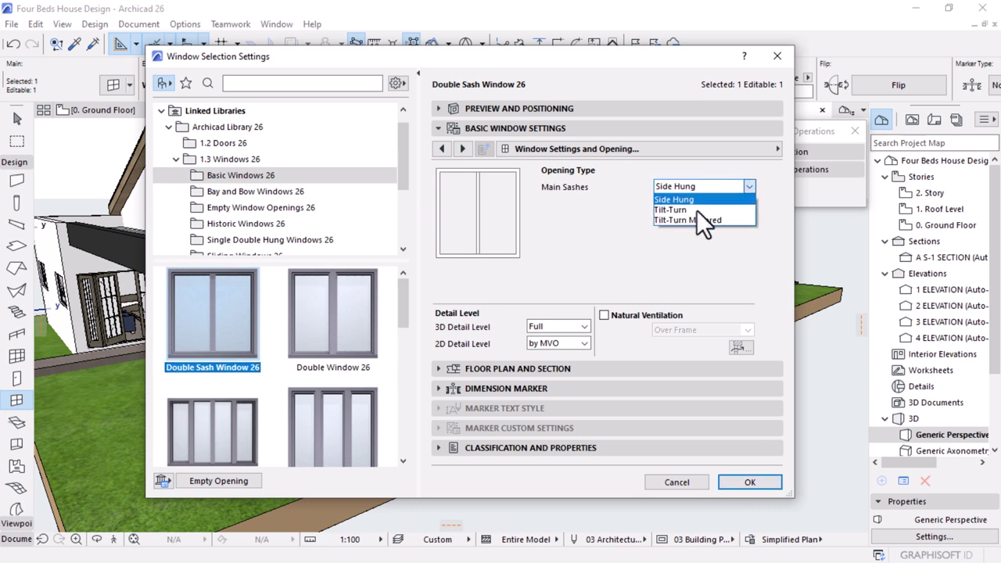
{"action": "left_click", "coordinate": [660, 238]}
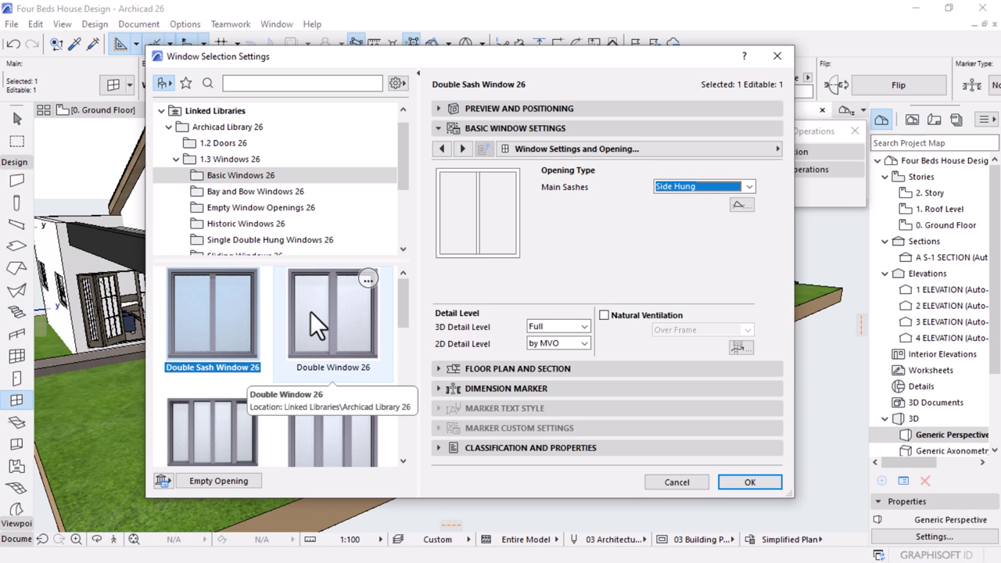
Change the wide window beneath the anthracite parapet to Double Window 26 with both main sashes Top Hung
{"action": "scroll", "coordinate": [312, 319], "scroll_direction": "down", "scroll_amount": 3}
{"action": "scroll", "coordinate": [312, 319], "scroll_direction": "up", "scroll_amount": 3}
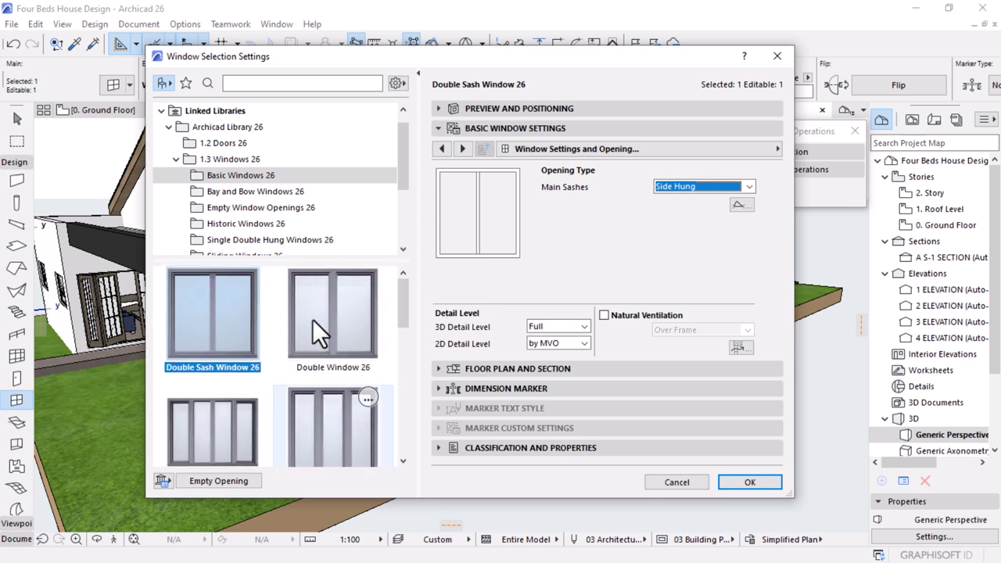
{"action": "left_click", "coordinate": [316, 317]}
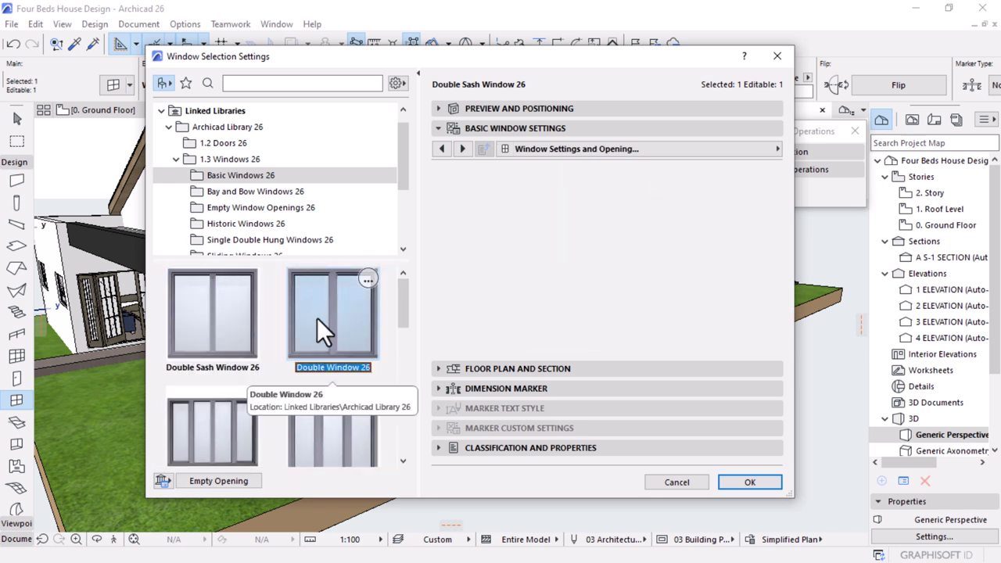
{"action": "left_click", "coordinate": [711, 187]}
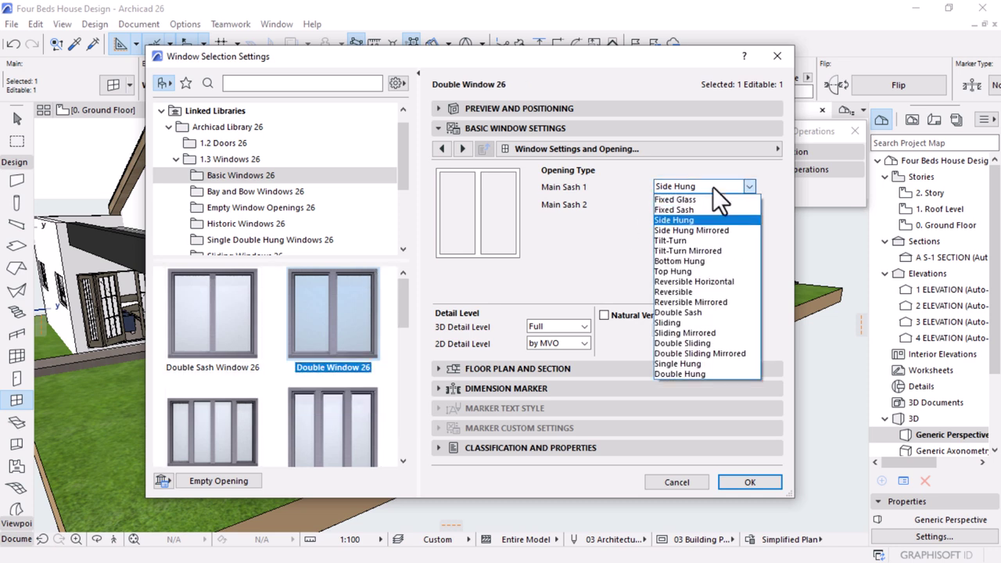
{"action": "left_click", "coordinate": [669, 279]}
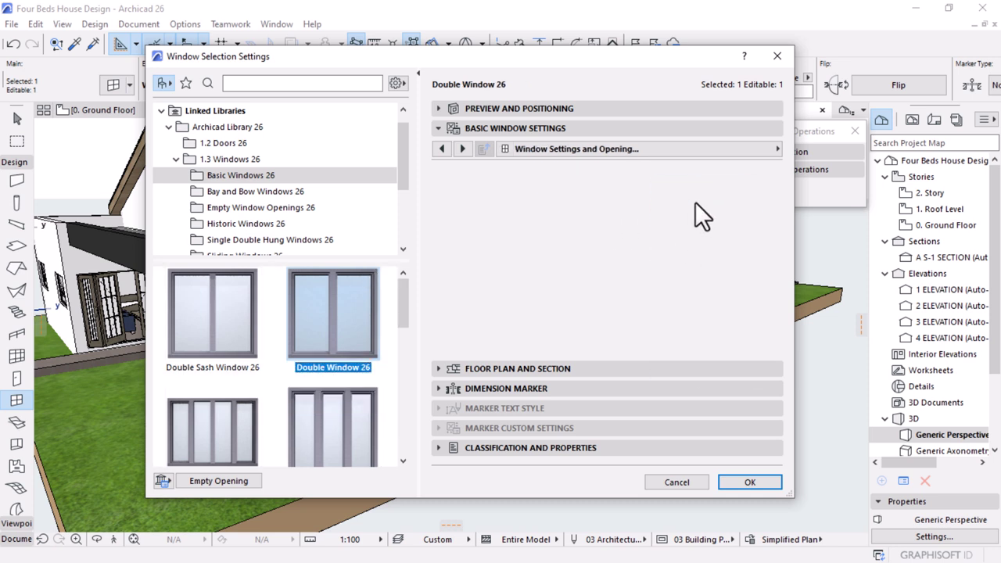
{"action": "left_click", "coordinate": [704, 205]}
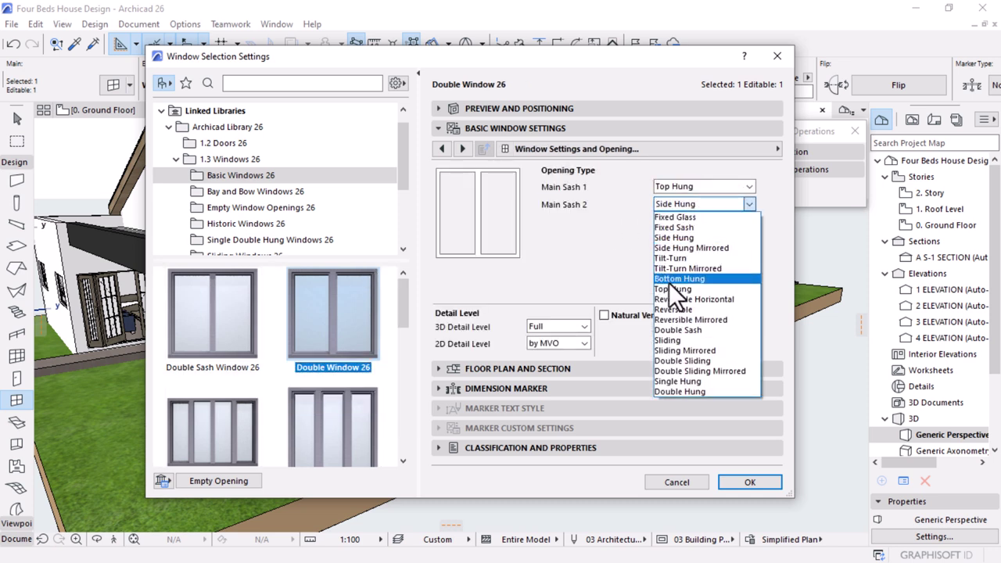
{"action": "left_click", "coordinate": [671, 279]}
{"action": "left_click", "coordinate": [749, 481]}
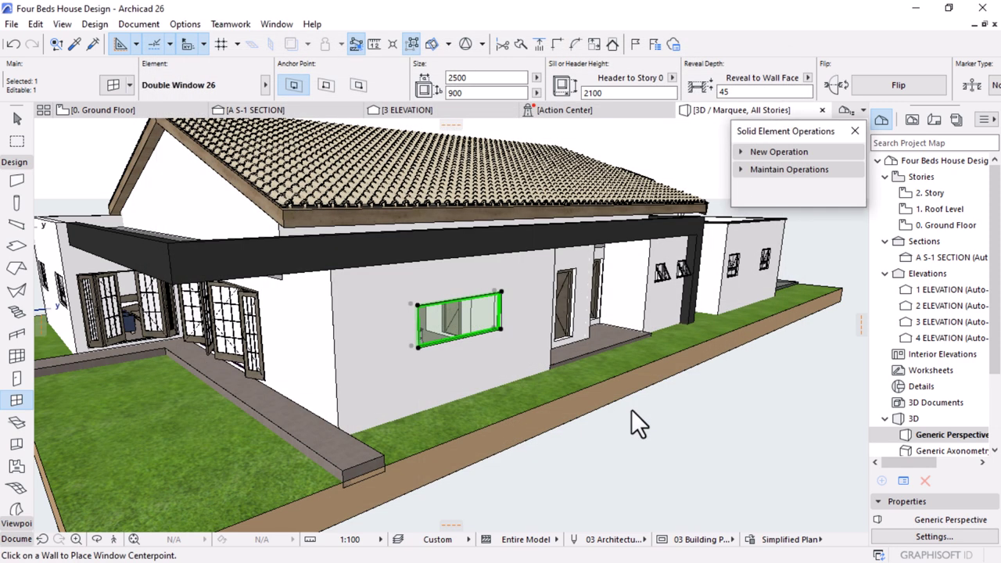
Set the wide double window's height to 600, keeping its 2500 width, and deselect it
{"action": "left_click", "coordinate": [460, 92]}
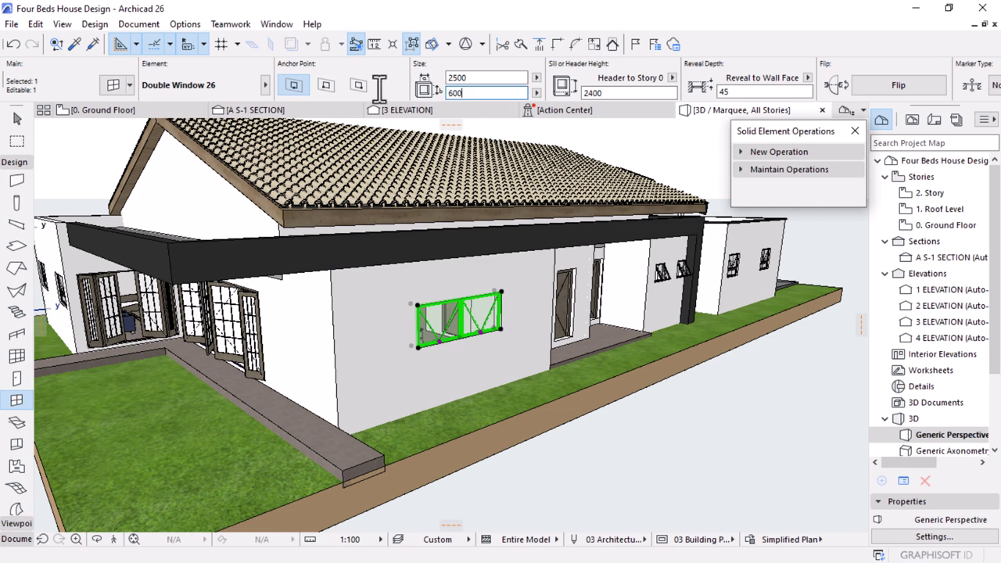
{"action": "key", "text": "Return"}
{"action": "middle_click_drag", "start_coordinate": [630, 330], "coordinate": [489, 338], "text": "shift"}
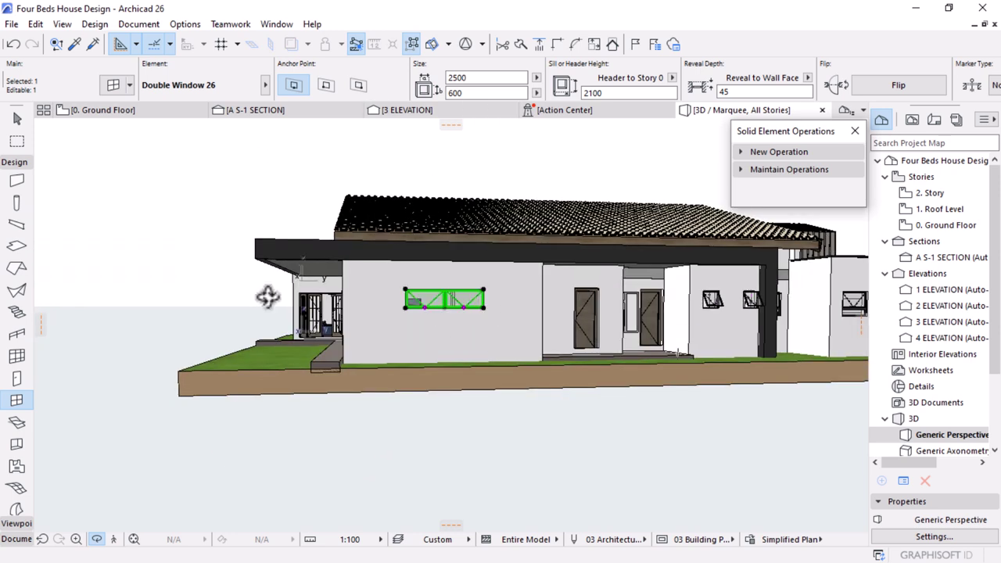
{"action": "scroll", "coordinate": [215, 308], "scroll_direction": "down", "scroll_amount": 3}
{"action": "key", "text": "Escape"}
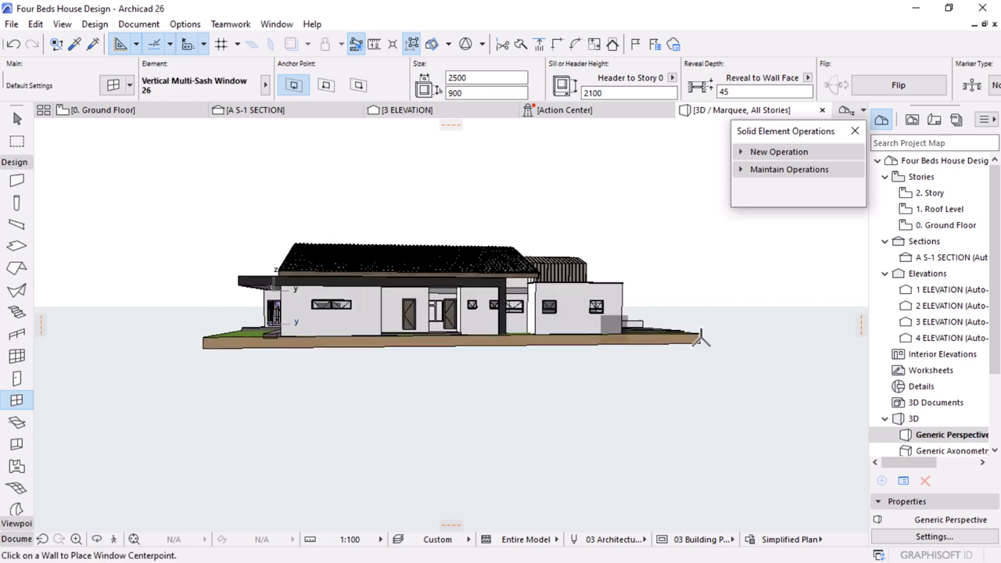
{"action": "key", "text": "Escape"}
Transfer the wide double window's settings to the two 1000 by 900 windows on the garage side wall
{"action": "scroll", "coordinate": [635, 290], "scroll_direction": "up", "scroll_amount": 4}
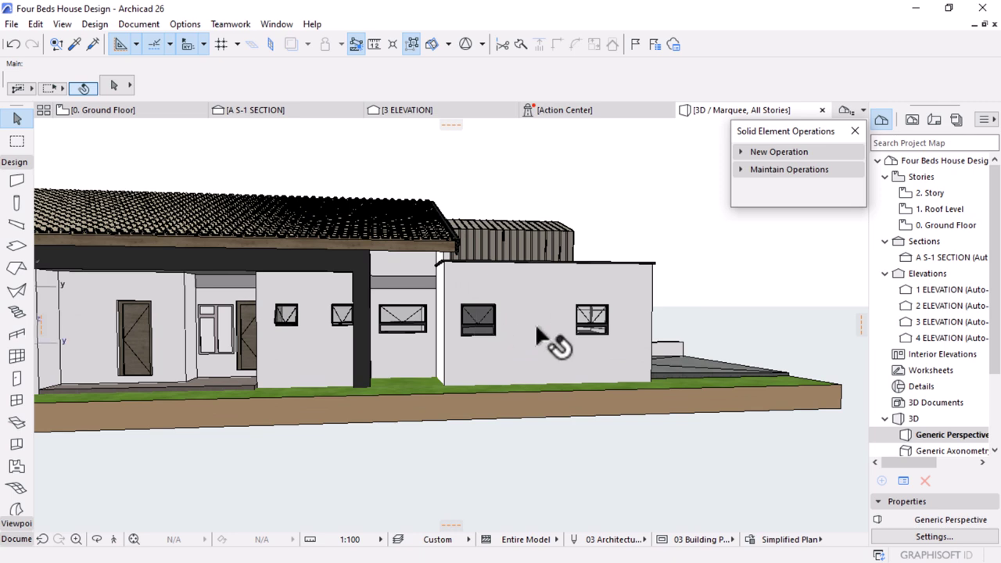
{"action": "scroll", "coordinate": [701, 316], "scroll_direction": "down", "scroll_amount": 2}
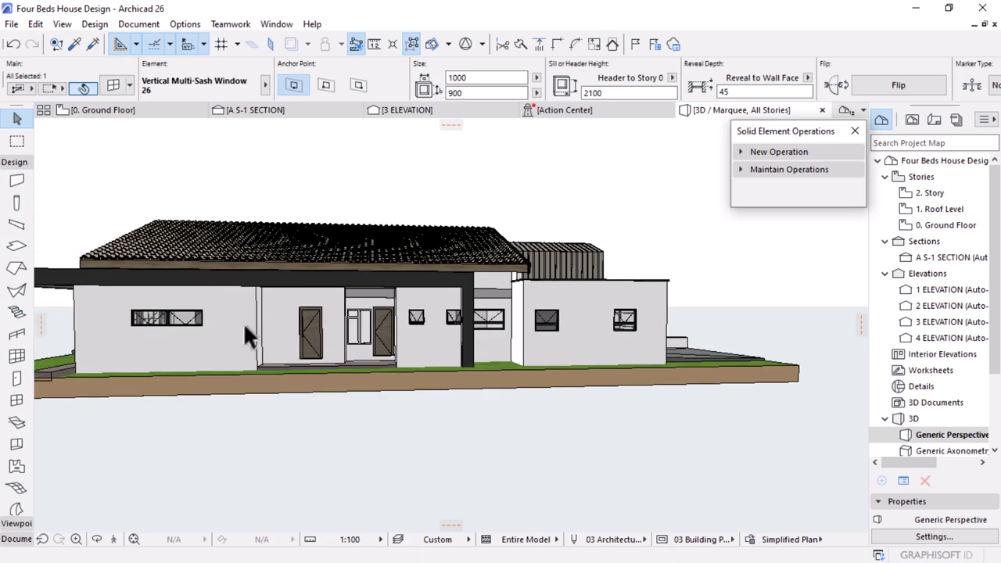
{"action": "left_click", "coordinate": [171, 318]}
{"action": "key", "text": "Escape"}
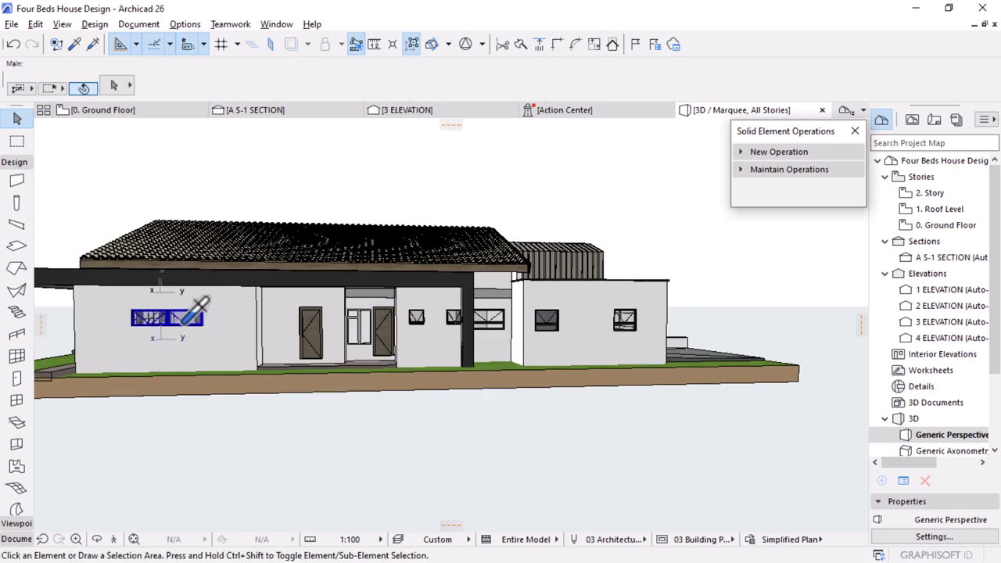
{"action": "left_click", "coordinate": [554, 322], "text": "alt"}
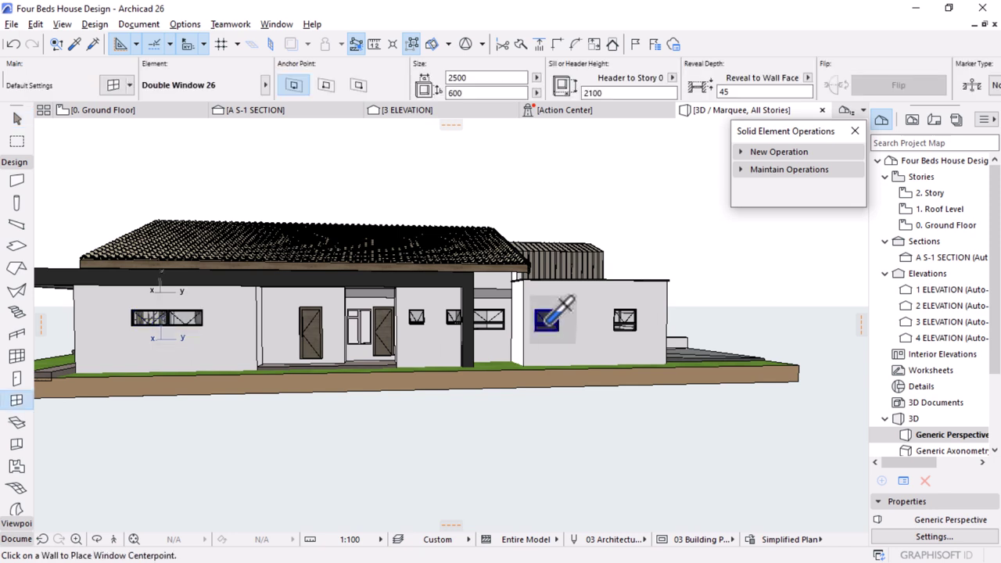
{"action": "left_click", "coordinate": [550, 320], "text": "ctrl+alt"}
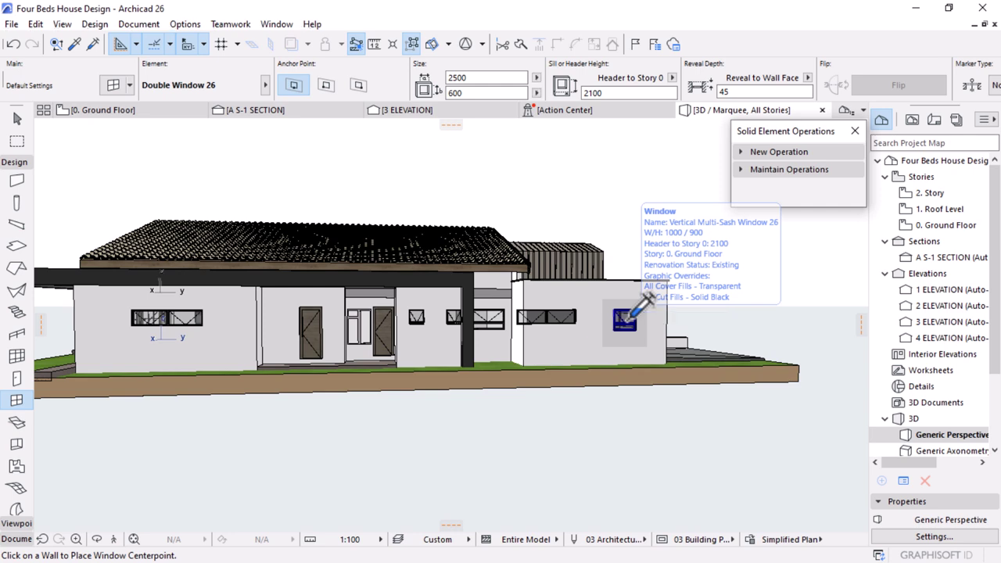
{"action": "left_click", "coordinate": [624, 319], "text": "ctrl+alt"}
{"action": "key", "text": "Escape"}
Set the height of both garage side windows to 300
{"action": "scroll", "coordinate": [649, 330], "scroll_direction": "up", "scroll_amount": 5}
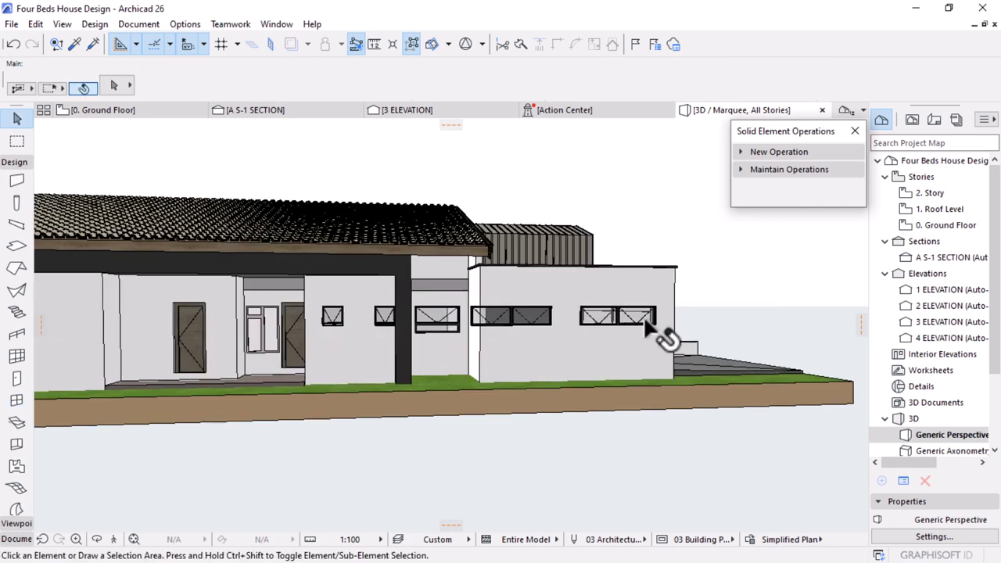
{"action": "left_click", "coordinate": [626, 317]}
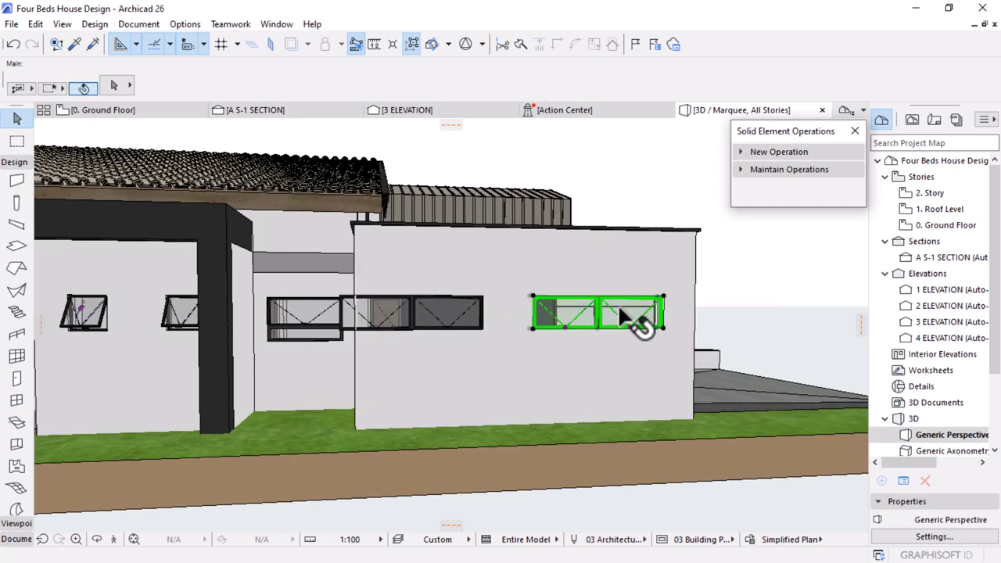
{"action": "left_click", "coordinate": [452, 321], "text": "shift"}
{"action": "left_click", "coordinate": [488, 93]}
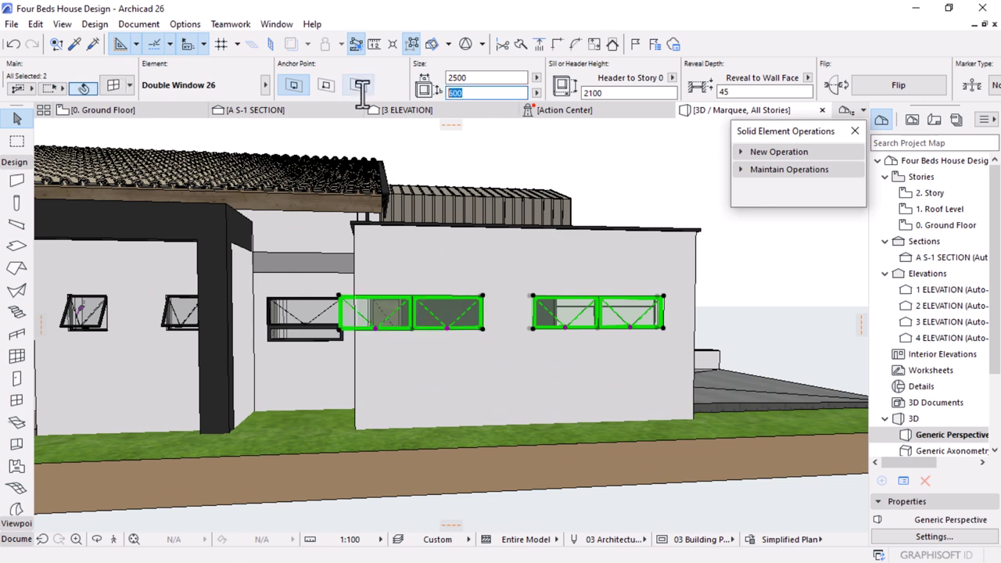
{"action": "type", "text": "300"}
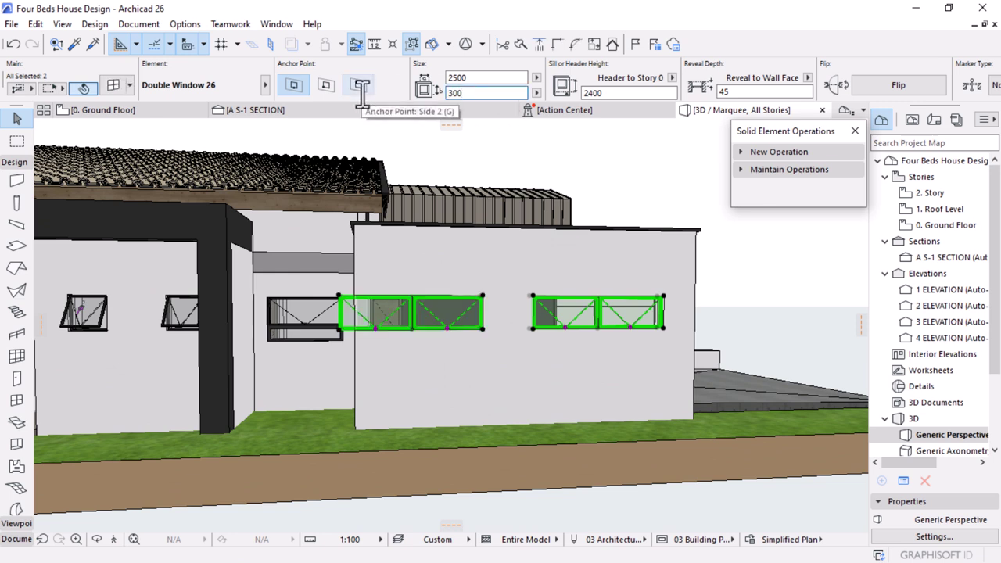
{"action": "key", "text": "Return"}
On the ground floor plan, move the overlapping garage window along its wall so it ends at the bedroom partition's garage face
{"action": "left_click", "coordinate": [136, 110]}
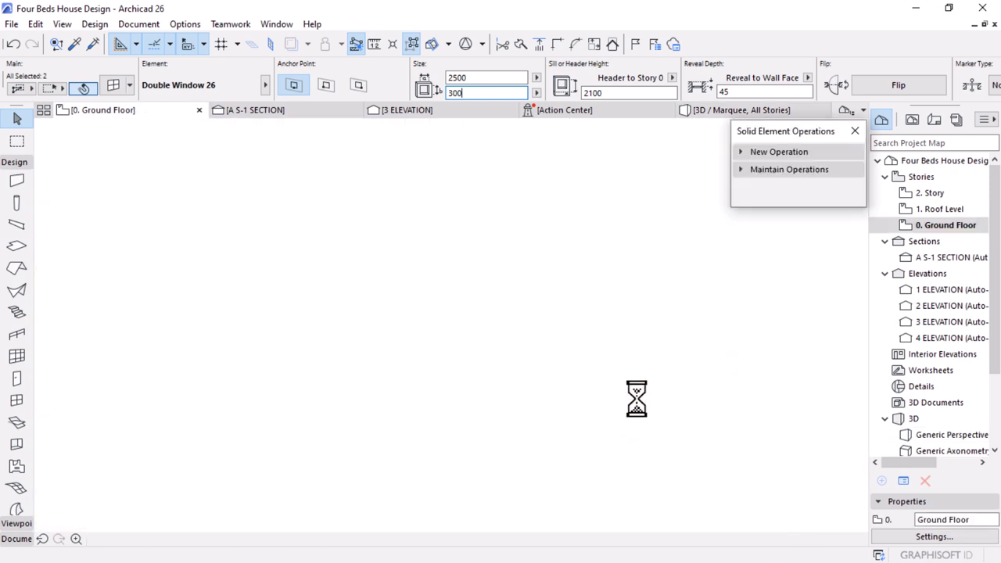
{"action": "scroll", "coordinate": [573, 370], "scroll_direction": "down", "scroll_amount": 5}
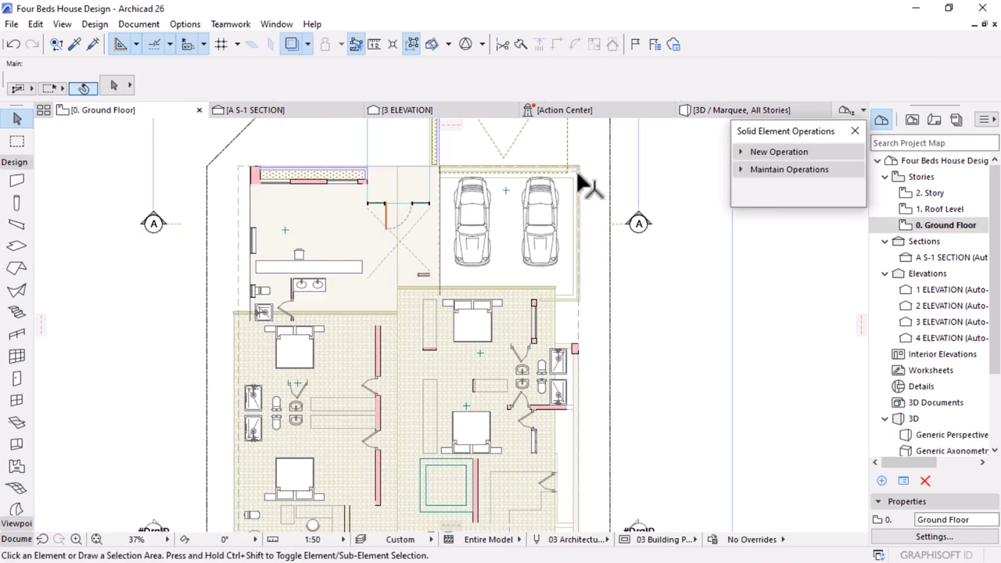
{"action": "scroll", "coordinate": [582, 229], "scroll_direction": "up", "scroll_amount": 2}
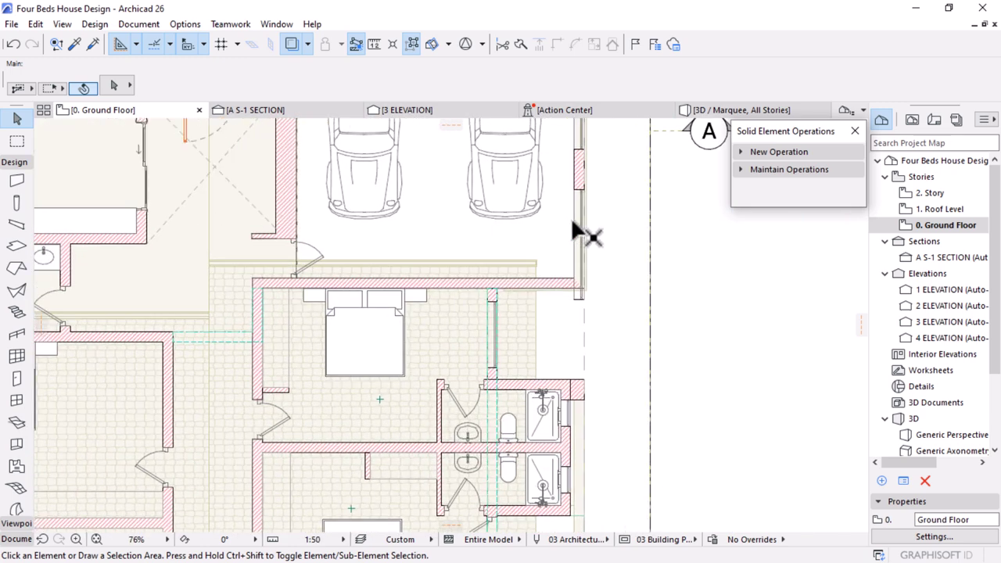
{"action": "left_click", "coordinate": [586, 300]}
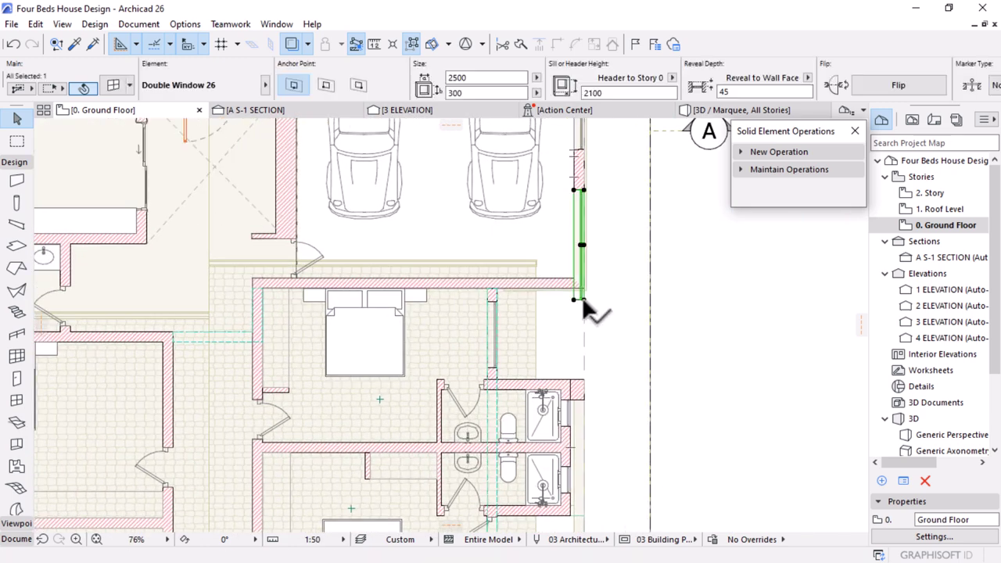
{"action": "left_click_drag", "start_coordinate": [572, 296], "coordinate": [574, 280]}
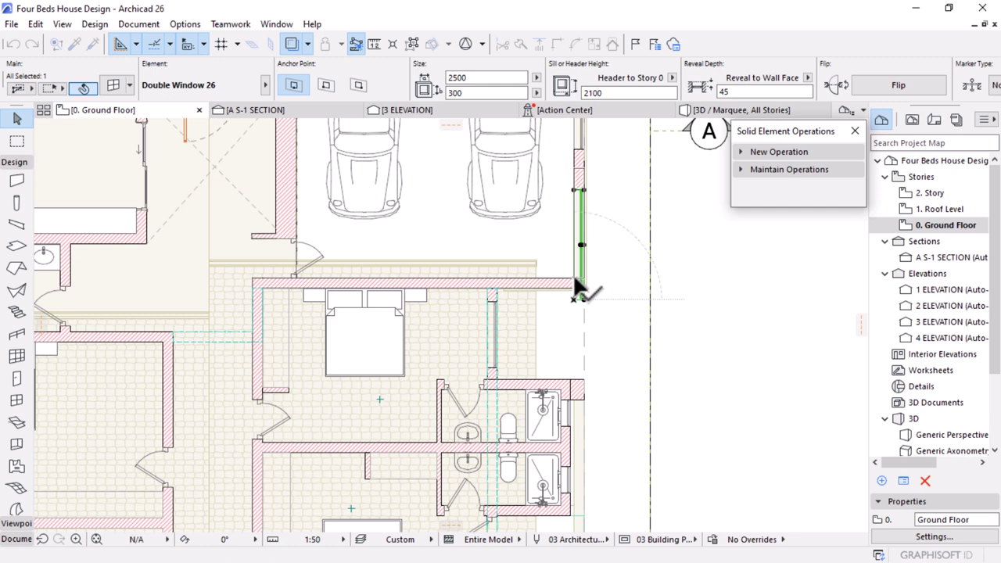
Set the width of both garage side windows to 2000 on the ground floor plan
{"action": "scroll", "coordinate": [567, 341], "scroll_direction": "down", "scroll_amount": 3}
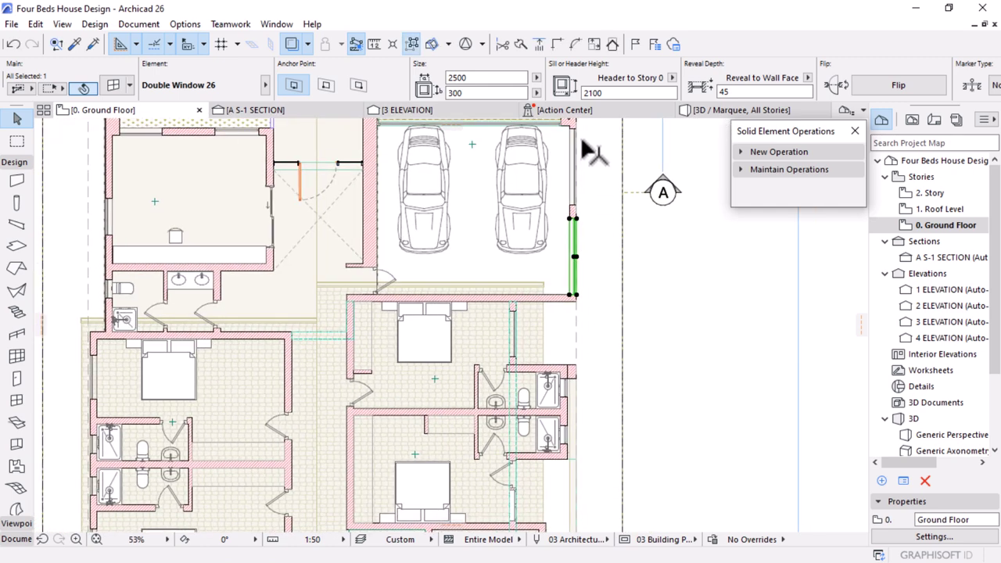
{"action": "scroll", "coordinate": [582, 145], "scroll_direction": "up", "scroll_amount": 3}
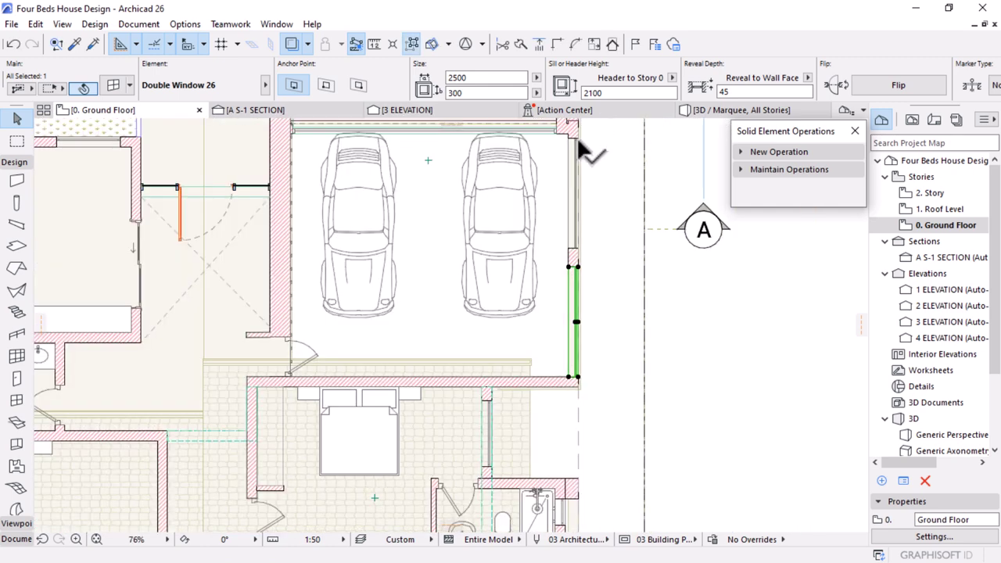
{"action": "left_click", "coordinate": [577, 137]}
{"action": "left_click", "coordinate": [475, 76]}
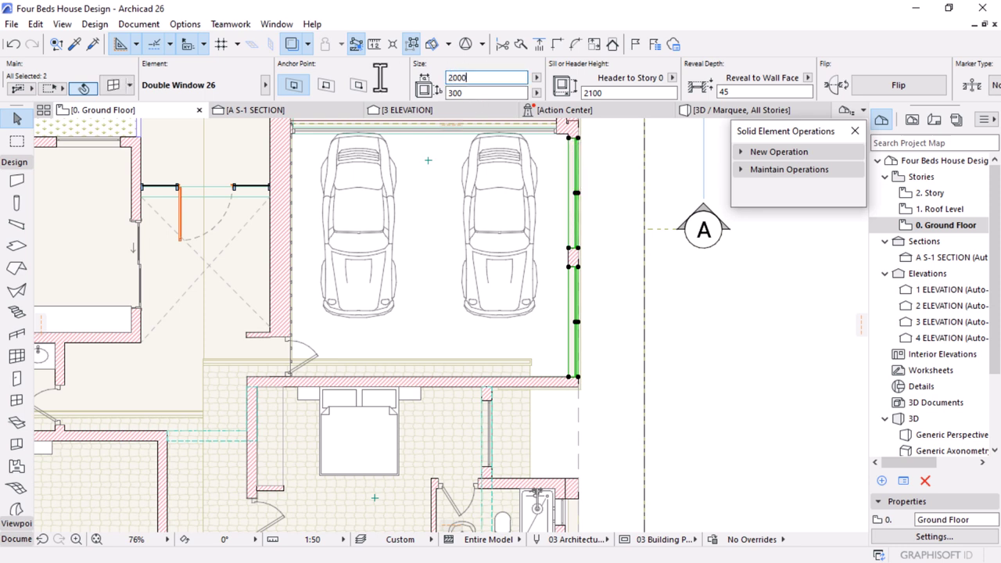
{"action": "type", "text": "2000"}
{"action": "key", "text": "Return"}
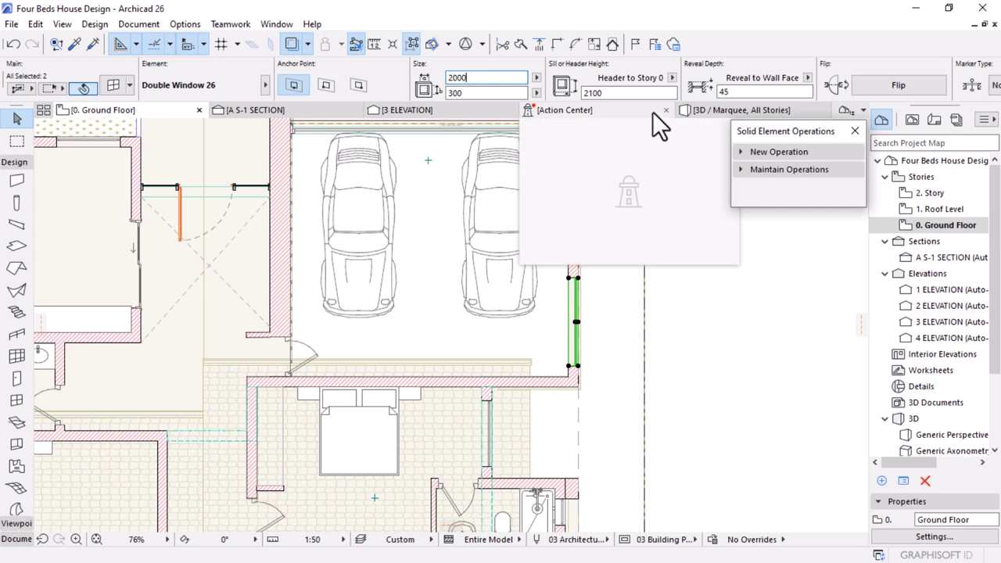
Examine the narrowed garage windows in 3D, and the gable side with the folding patio doors under the anthracite parapet
{"action": "left_click", "coordinate": [692, 110]}
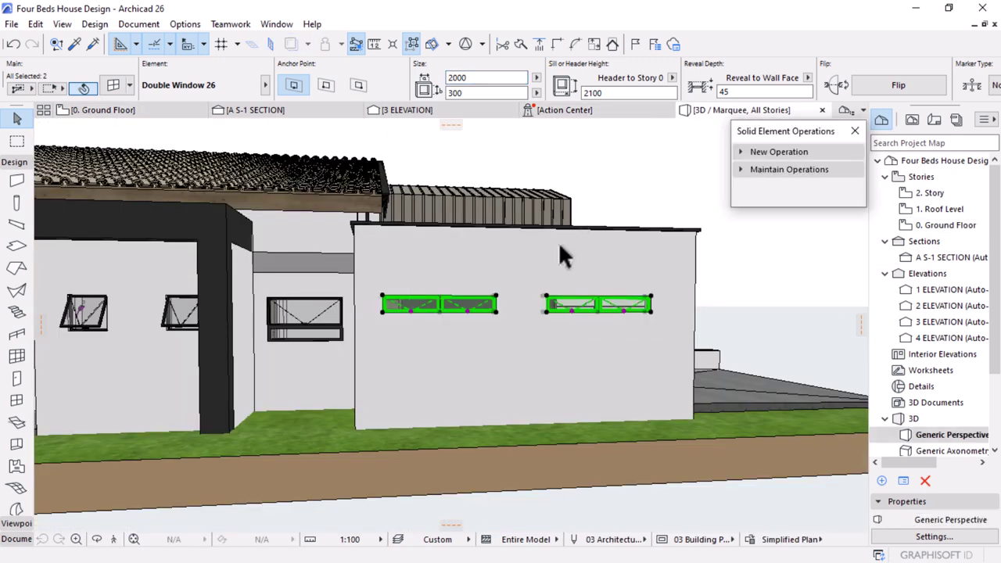
{"action": "scroll", "coordinate": [558, 242], "scroll_direction": "down", "scroll_amount": 5}
{"action": "left_click", "coordinate": [748, 283]}
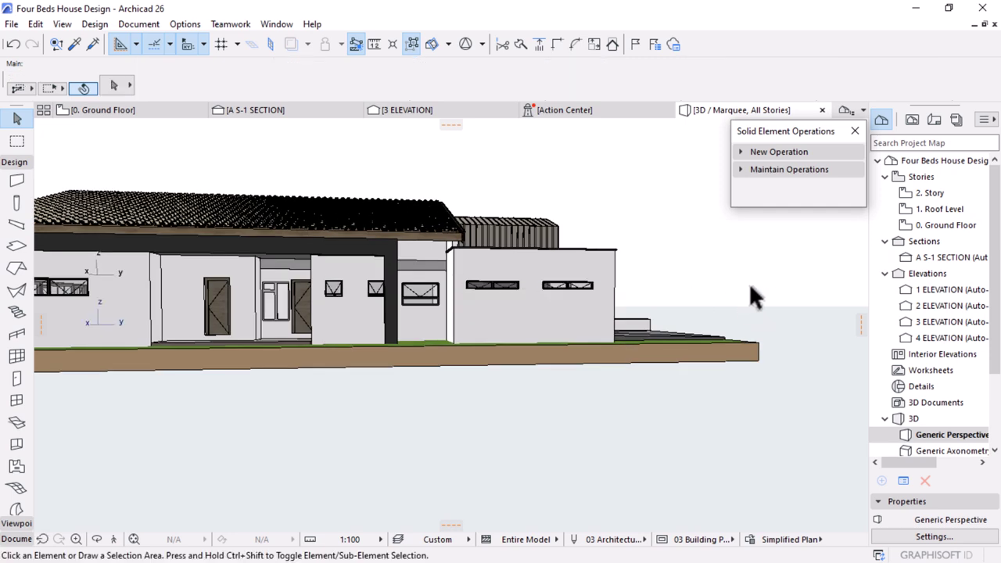
{"action": "middle_click_drag", "start_coordinate": [659, 234], "coordinate": [487, 261], "text": "shift"}
{"action": "middle_click_drag", "start_coordinate": [449, 323], "coordinate": [491, 263], "text": "shift"}
{"action": "scroll", "coordinate": [498, 226], "scroll_direction": "up", "scroll_amount": 5}
{"action": "middle_click_drag", "start_coordinate": [465, 188], "coordinate": [553, 227], "text": "shift"}
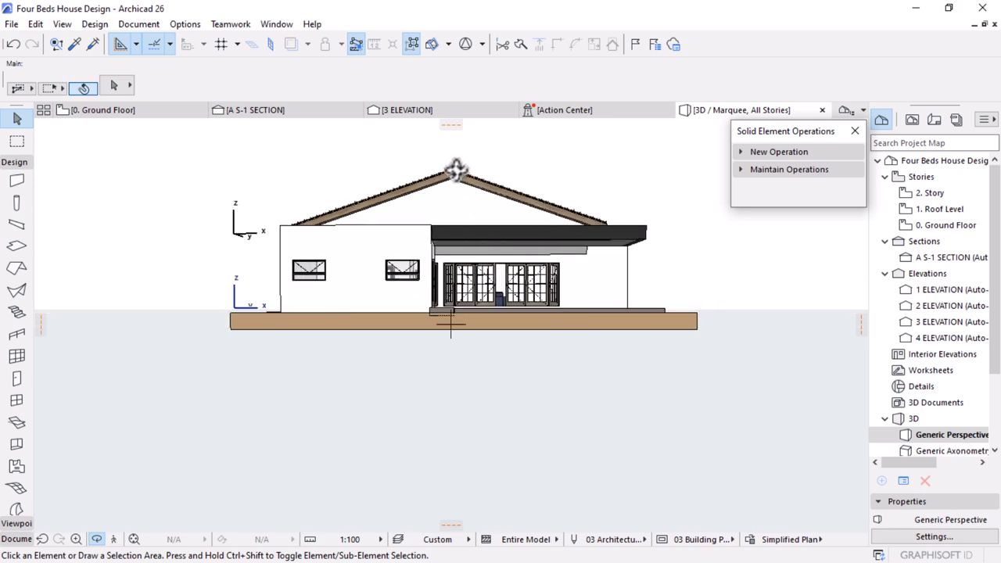
{"action": "scroll", "coordinate": [480, 205], "scroll_direction": "up", "scroll_amount": 5}
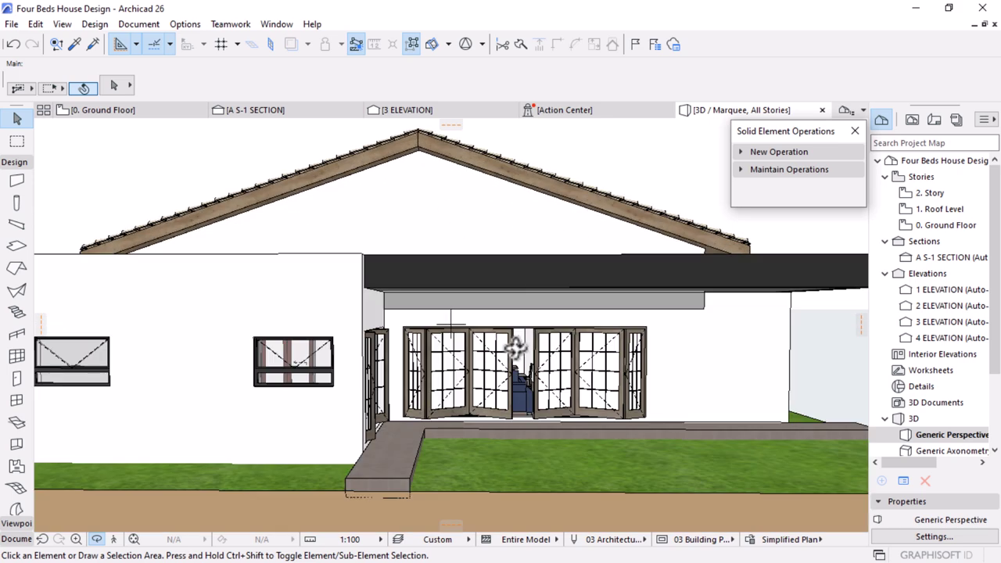
{"action": "middle_click_drag", "start_coordinate": [515, 348], "coordinate": [543, 217]}
{"action": "scroll", "coordinate": [542, 226], "scroll_direction": "down", "scroll_amount": 2}
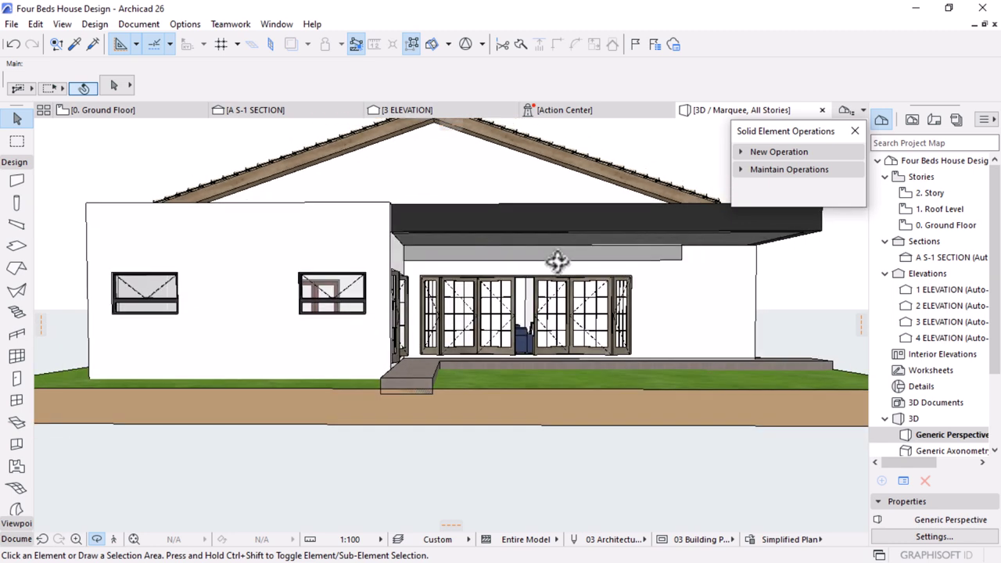
{"action": "left_click_drag", "start_coordinate": [586, 339], "coordinate": [548, 339]}
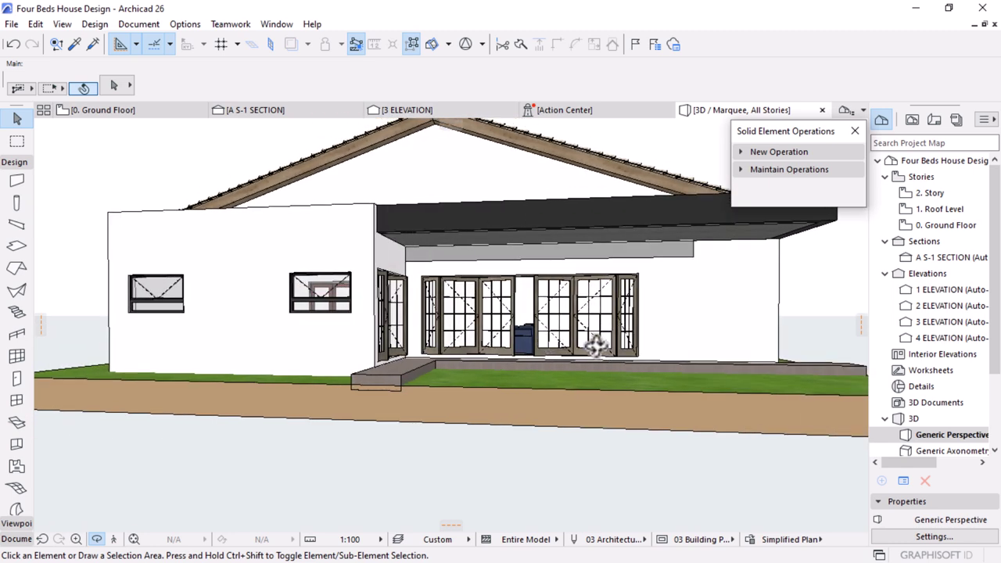
{"action": "scroll", "coordinate": [596, 344], "scroll_direction": "up", "scroll_amount": 3}
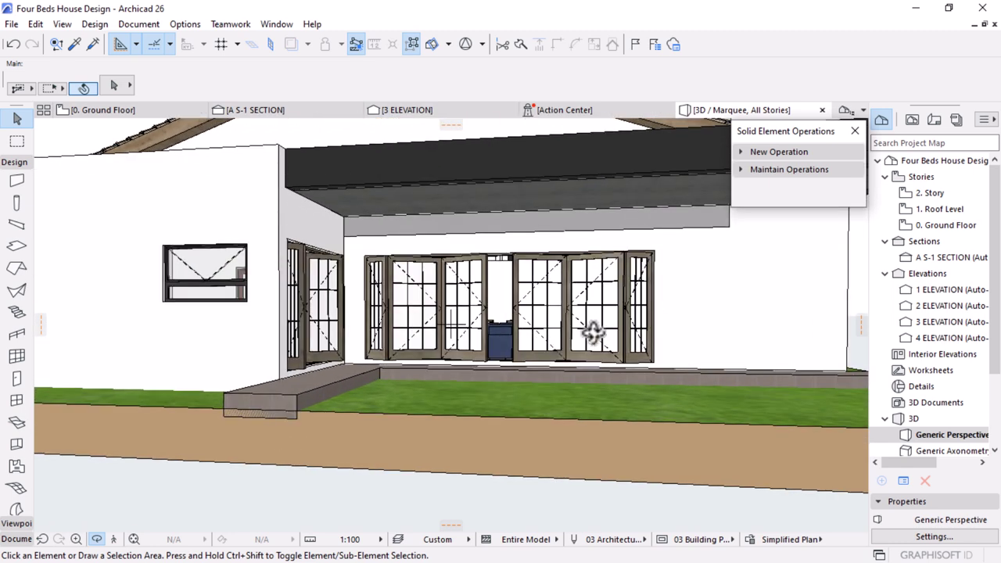
{"action": "left_click_drag", "start_coordinate": [625, 354], "coordinate": [577, 332]}
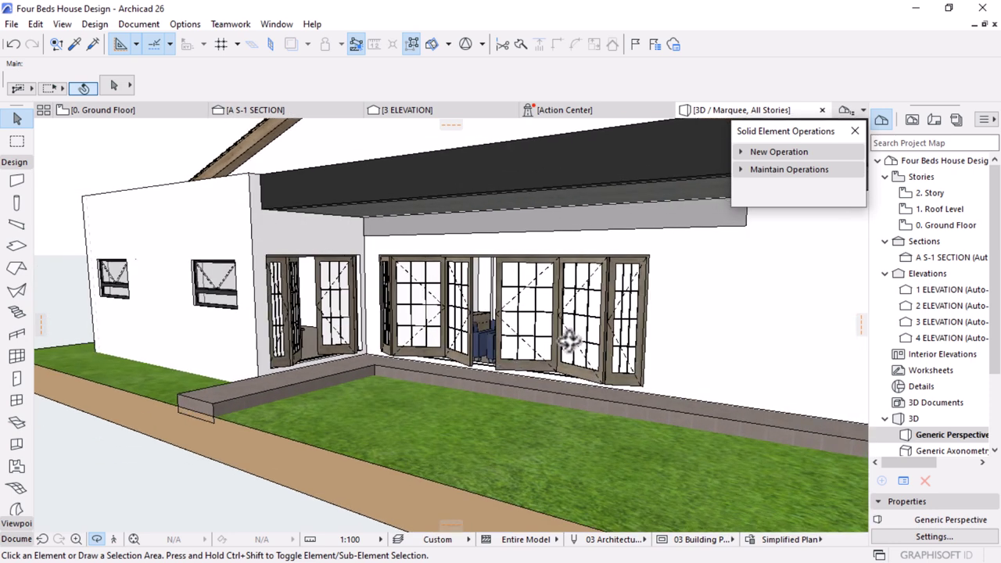
Change the frame, leaf and grid surfaces of both patio sliding folding doors to Metal - Aluminium
{"action": "left_click", "coordinate": [628, 301]}
{"action": "left_click", "coordinate": [344, 297], "text": "shift"}
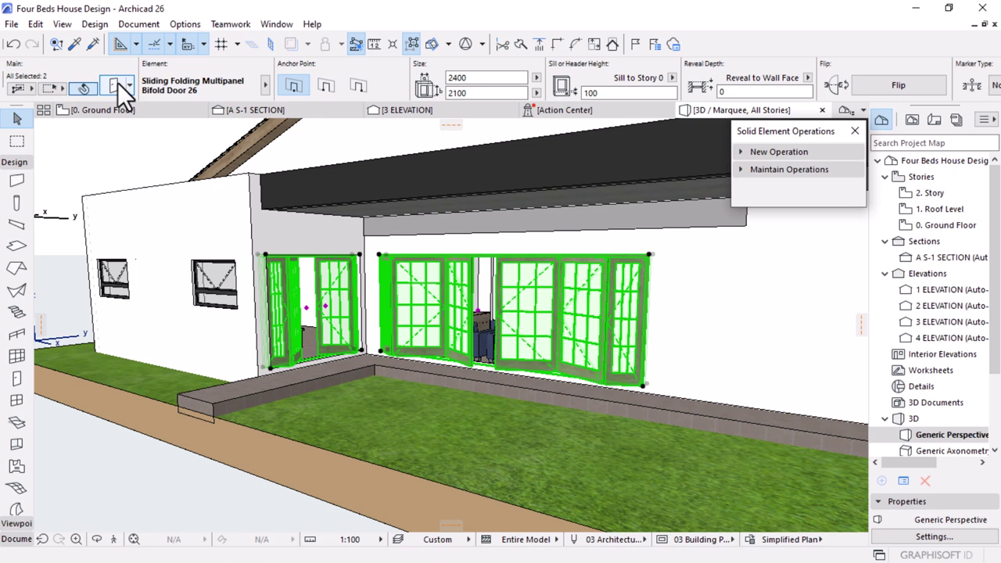
{"action": "left_click", "coordinate": [116, 83]}
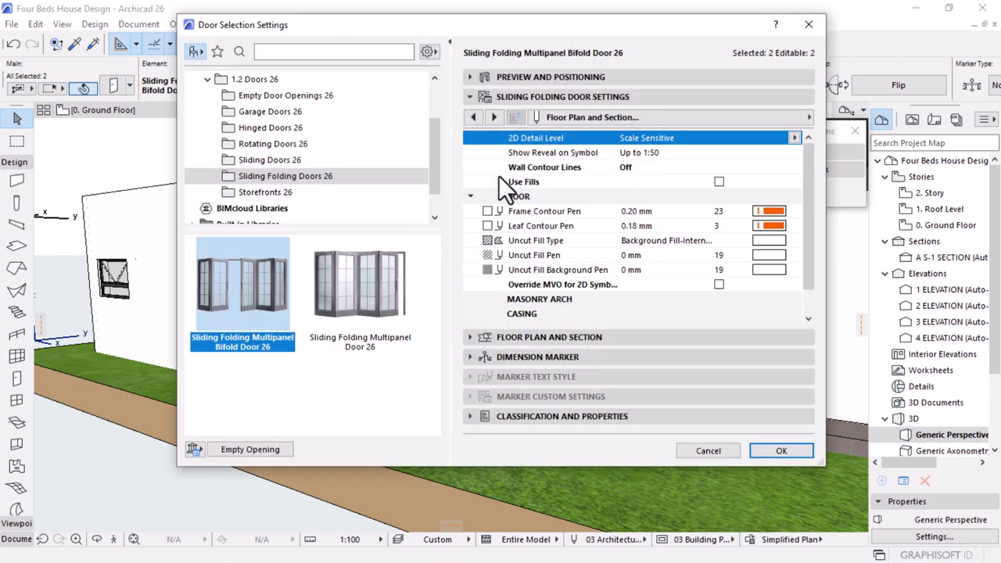
{"action": "left_click", "coordinate": [806, 118]}
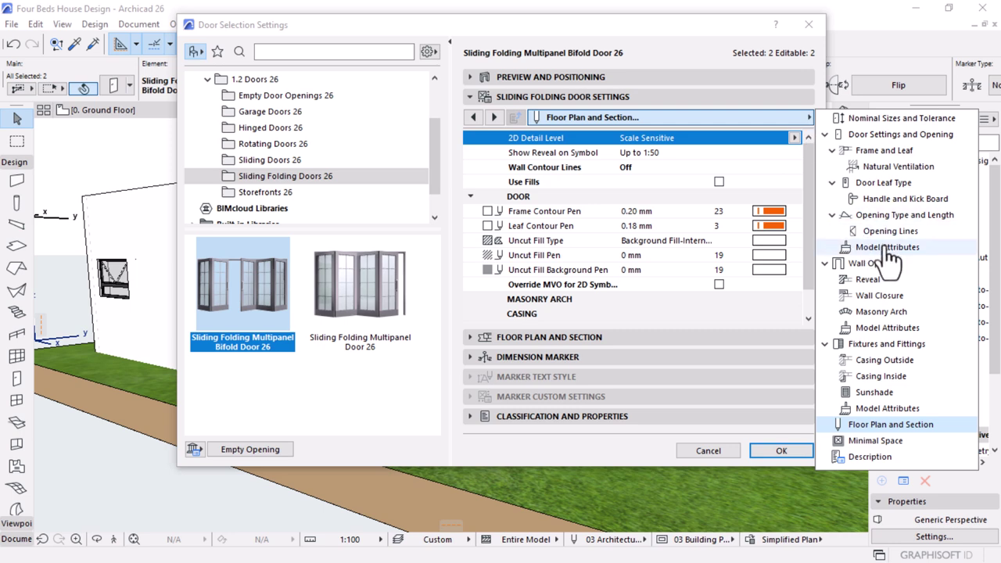
{"action": "left_click", "coordinate": [887, 247]}
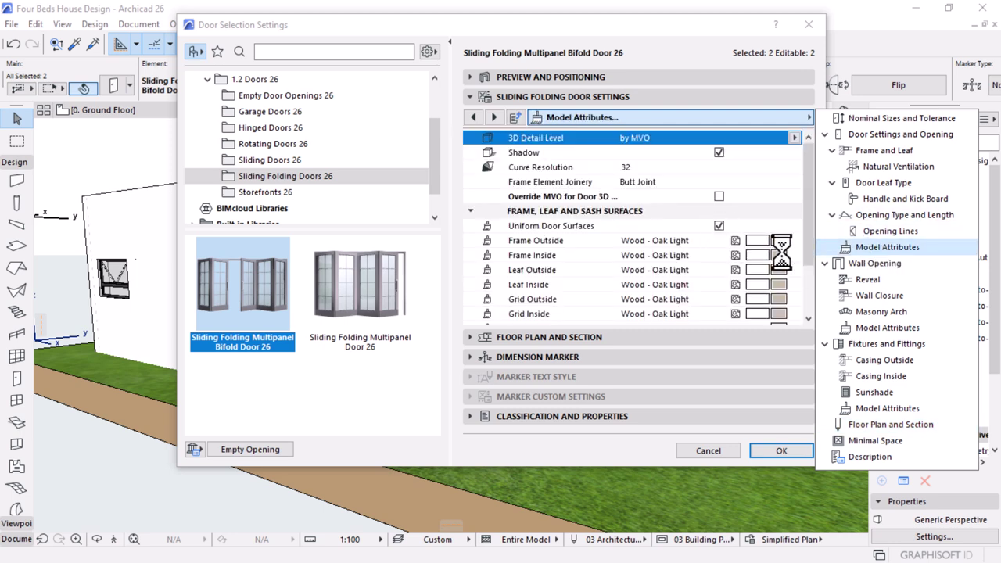
{"action": "left_click", "coordinate": [780, 240]}
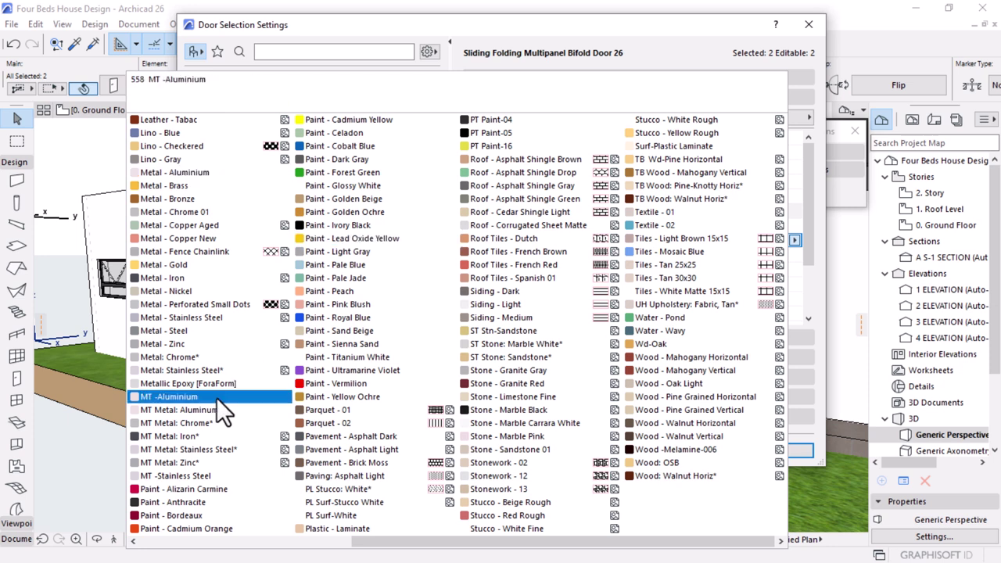
{"action": "left_click", "coordinate": [180, 173]}
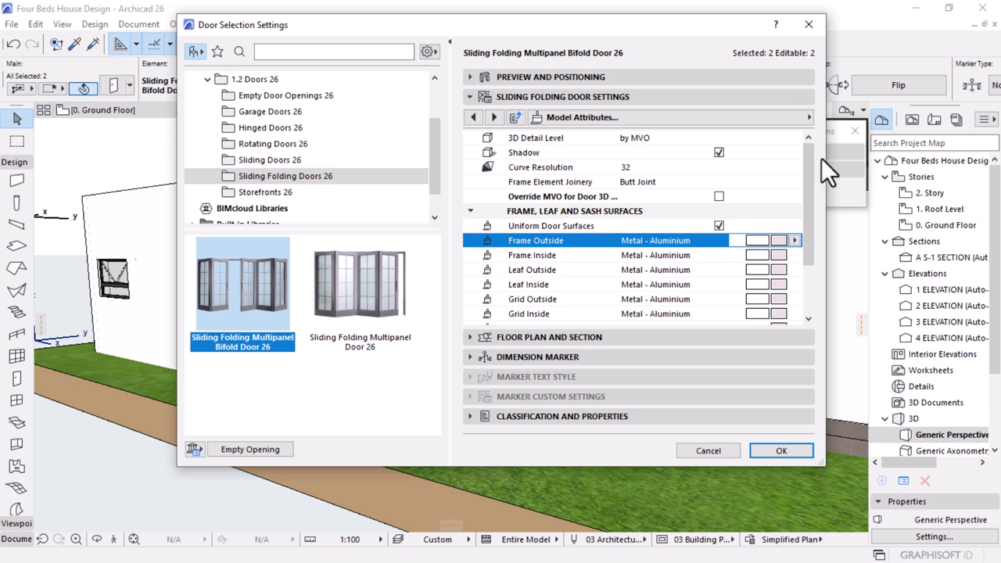
Set the 3D detail level of both folding patio doors to Full
{"action": "left_click", "coordinate": [474, 116]}
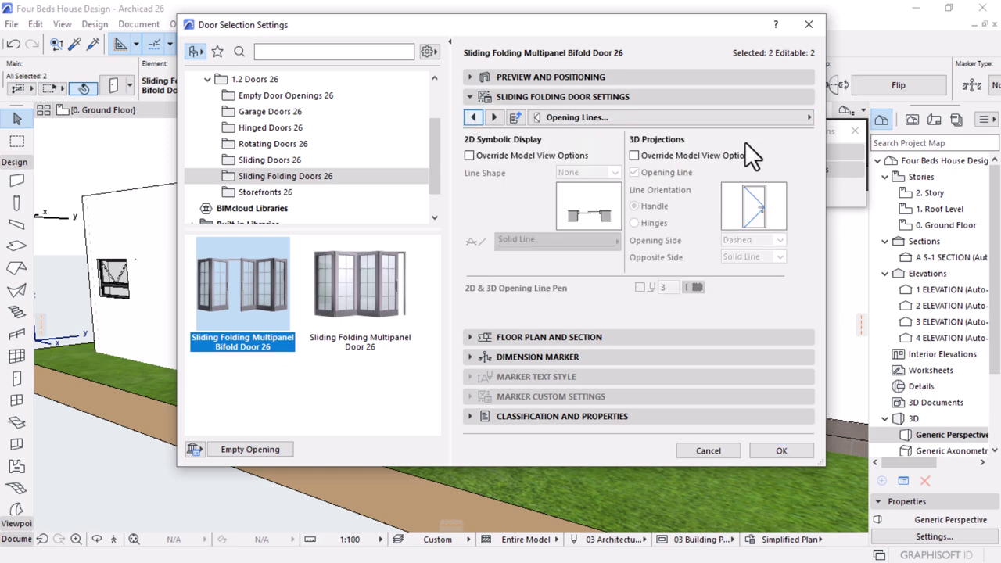
{"action": "left_click", "coordinate": [493, 117]}
{"action": "left_click", "coordinate": [769, 137]}
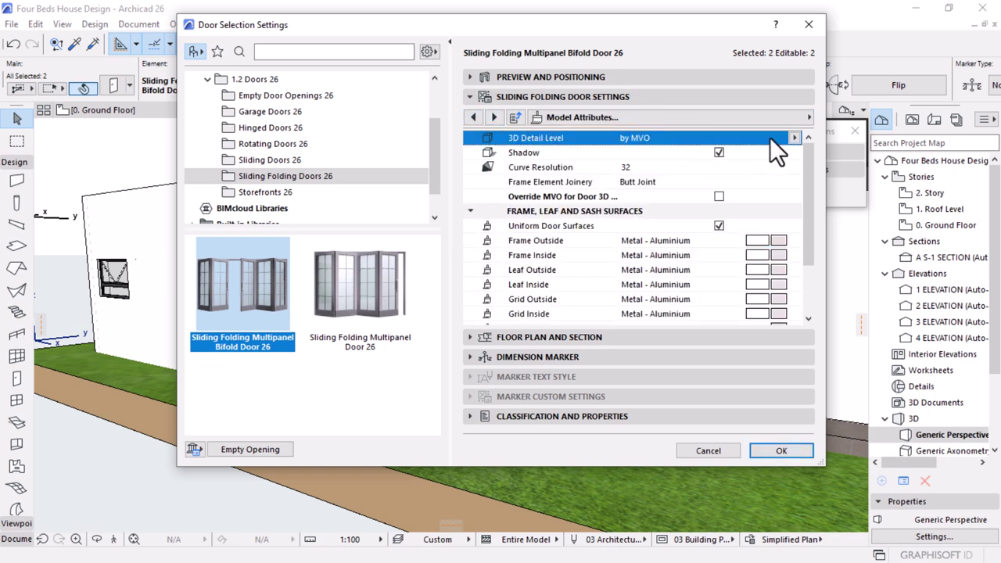
{"action": "left_click", "coordinate": [794, 137]}
{"action": "left_click", "coordinate": [828, 156]}
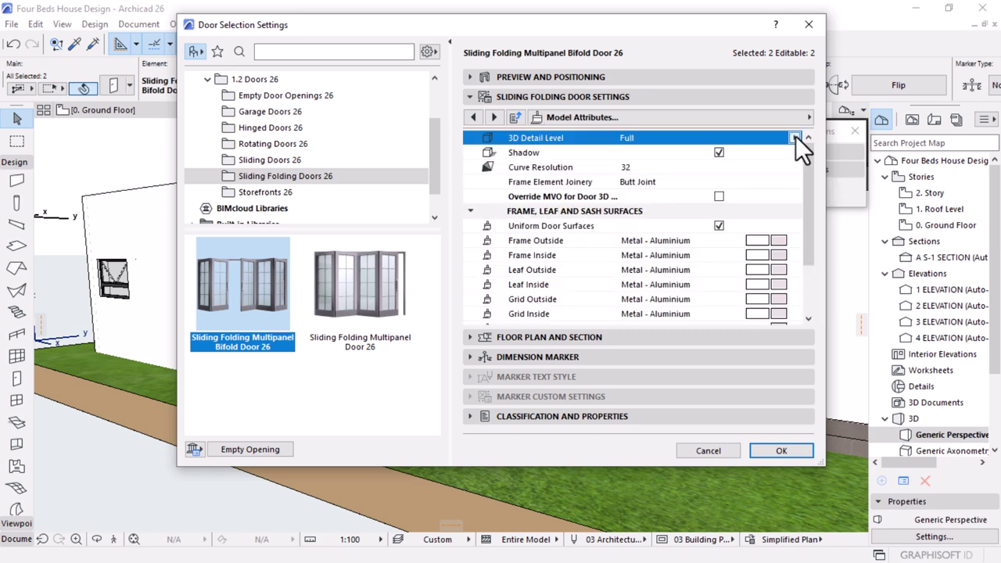
Change the door leaf of both folding patio doors to Style 5 and apply the door settings
{"action": "left_click", "coordinate": [806, 116]}
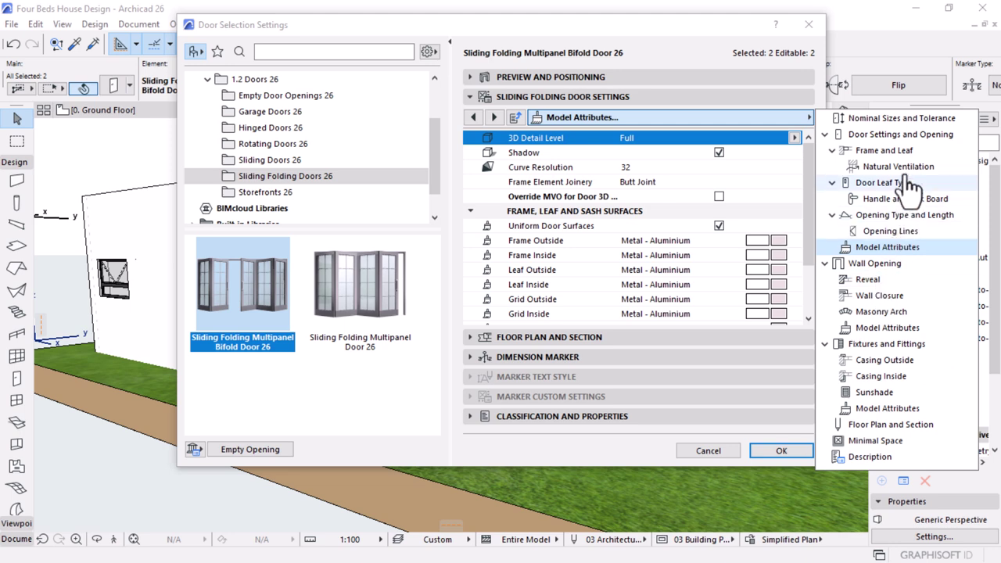
{"action": "left_click", "coordinate": [924, 136]}
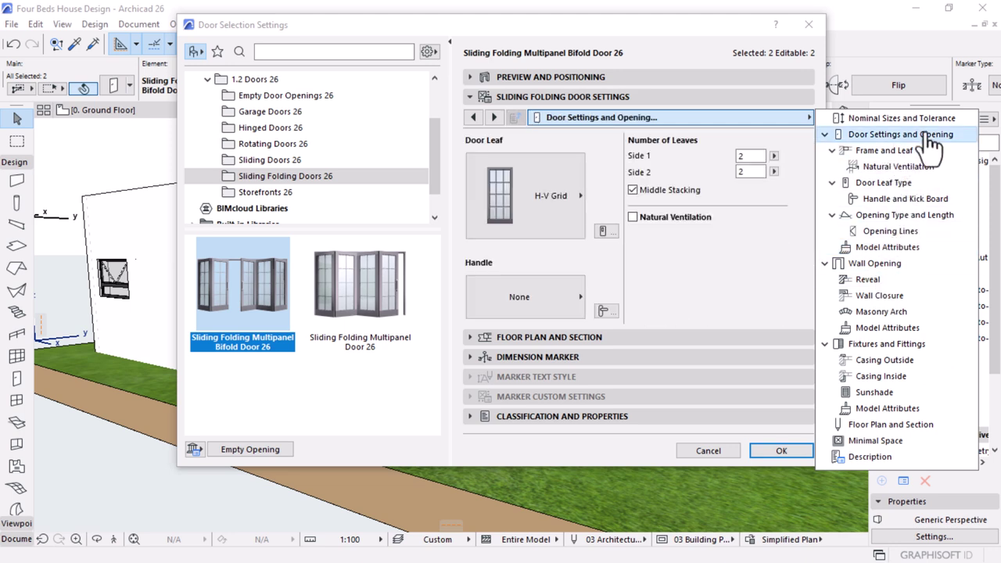
{"action": "left_click", "coordinate": [551, 190]}
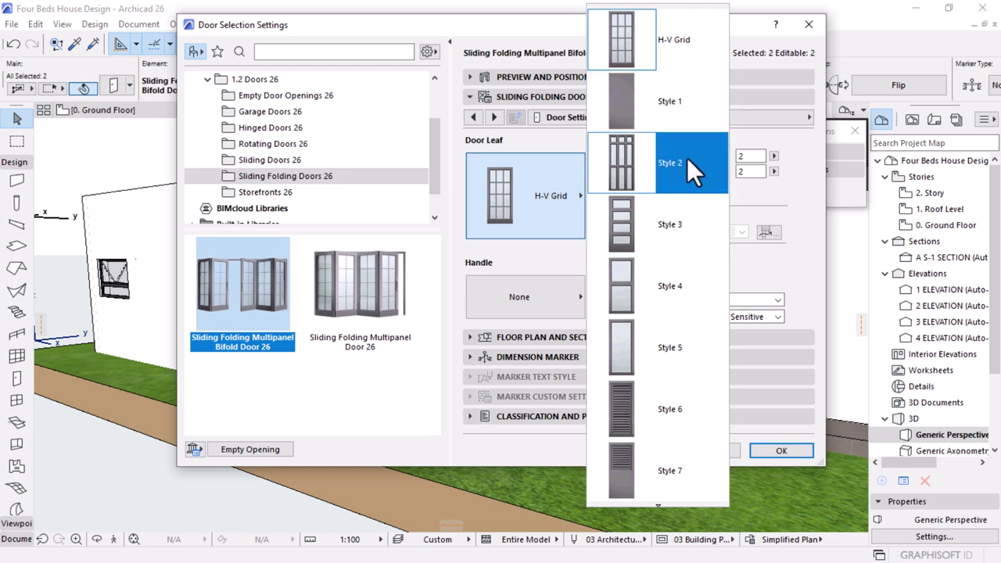
{"action": "left_click", "coordinate": [617, 347]}
{"action": "left_click", "coordinate": [769, 448]}
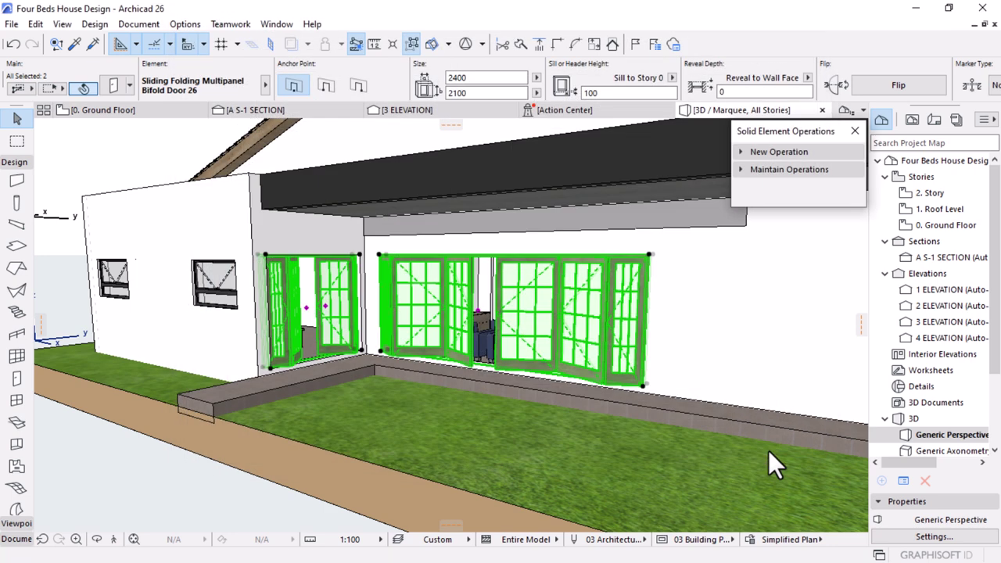
Fully close both leaf sets of the wide folding patio door in 3D, bringing its opening widths to 0
{"action": "scroll", "coordinate": [480, 269], "scroll_direction": "down", "scroll_amount": 5}
{"action": "scroll", "coordinate": [481, 269], "scroll_direction": "down", "scroll_amount": 3}
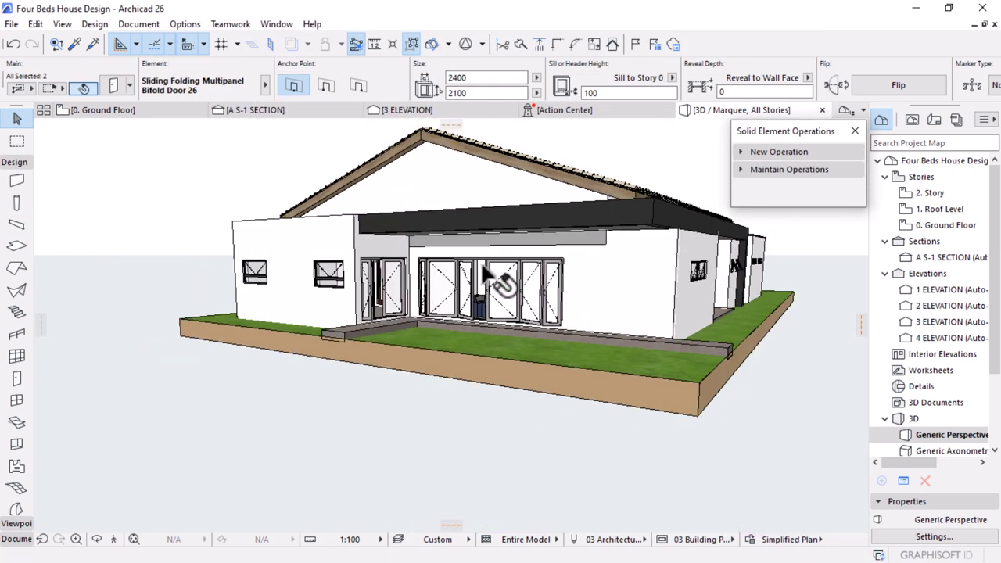
{"action": "middle_click_drag", "start_coordinate": [476, 458], "coordinate": [600, 312], "text": "shift"}
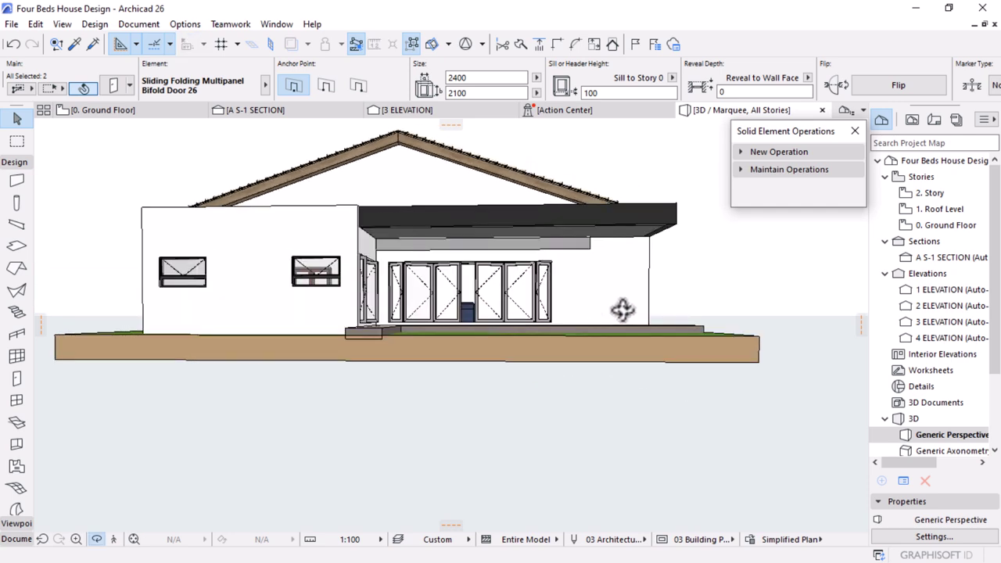
{"action": "scroll", "coordinate": [500, 270], "scroll_direction": "up", "scroll_amount": 5}
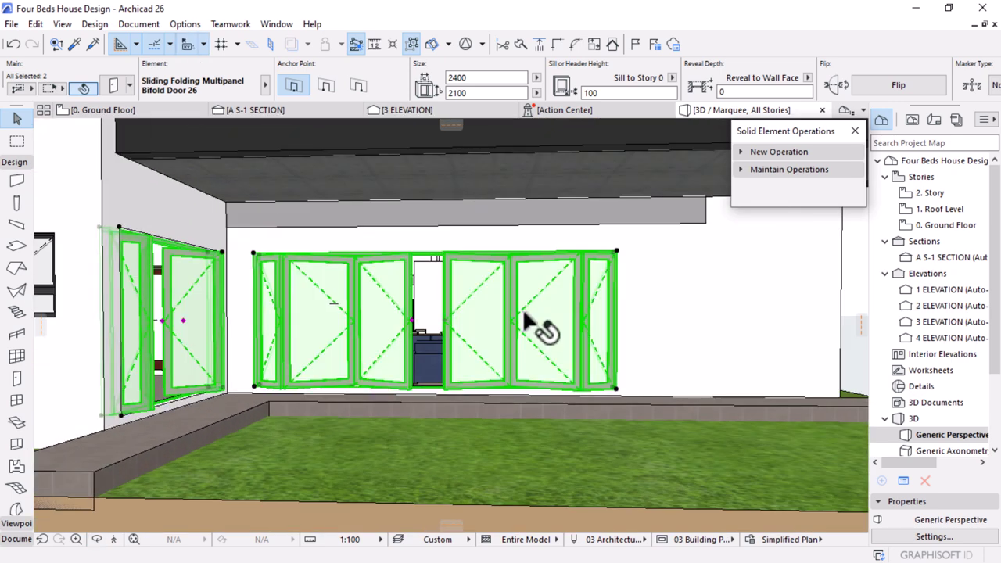
{"action": "left_click", "coordinate": [412, 327]}
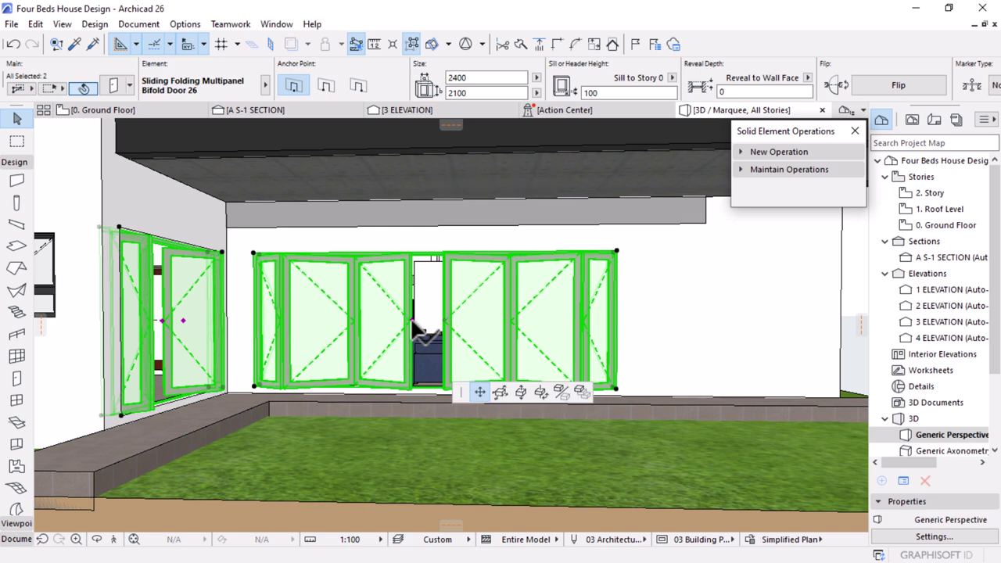
{"action": "left_click", "coordinate": [469, 319]}
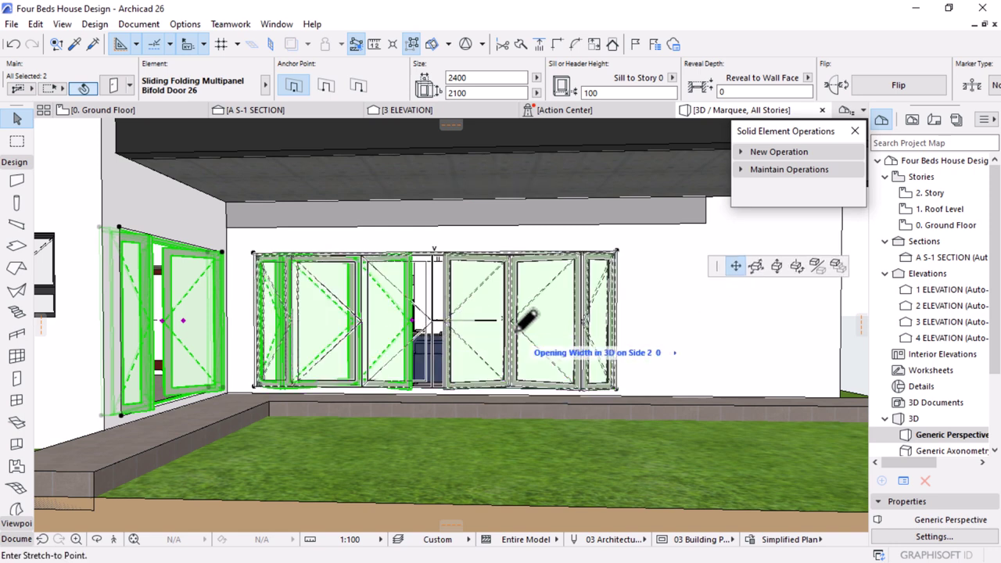
{"action": "left_click", "coordinate": [443, 318]}
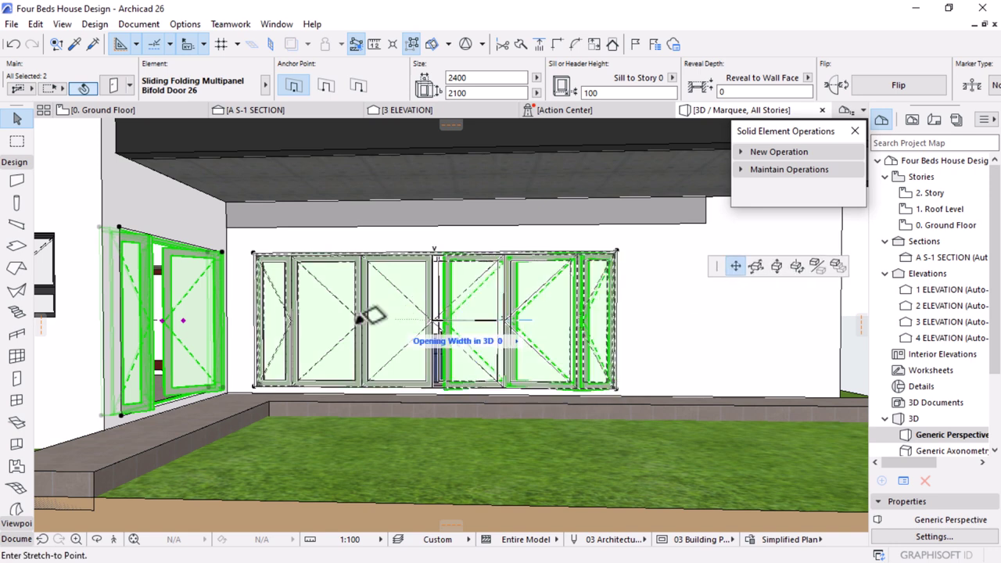
{"action": "left_click", "coordinate": [602, 316]}
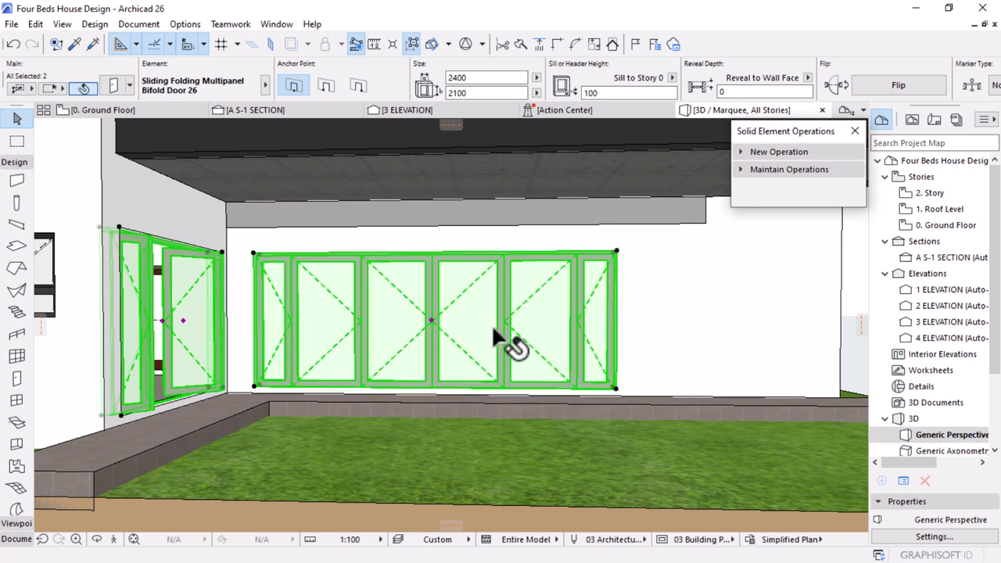
Fully close both leaf sets of the smaller folding door on the patio's return wall, bringing its opening widths to 0
{"action": "scroll", "coordinate": [491, 324], "scroll_direction": "down", "scroll_amount": 5}
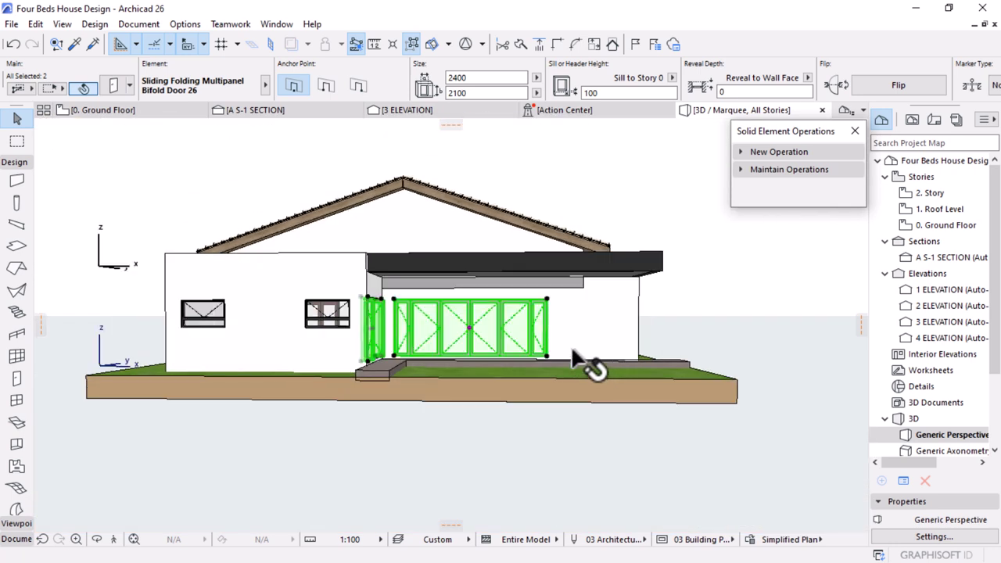
{"action": "middle_click_drag", "start_coordinate": [446, 391], "coordinate": [402, 377], "text": "shift"}
{"action": "scroll", "coordinate": [426, 300], "scroll_direction": "up", "scroll_amount": 5}
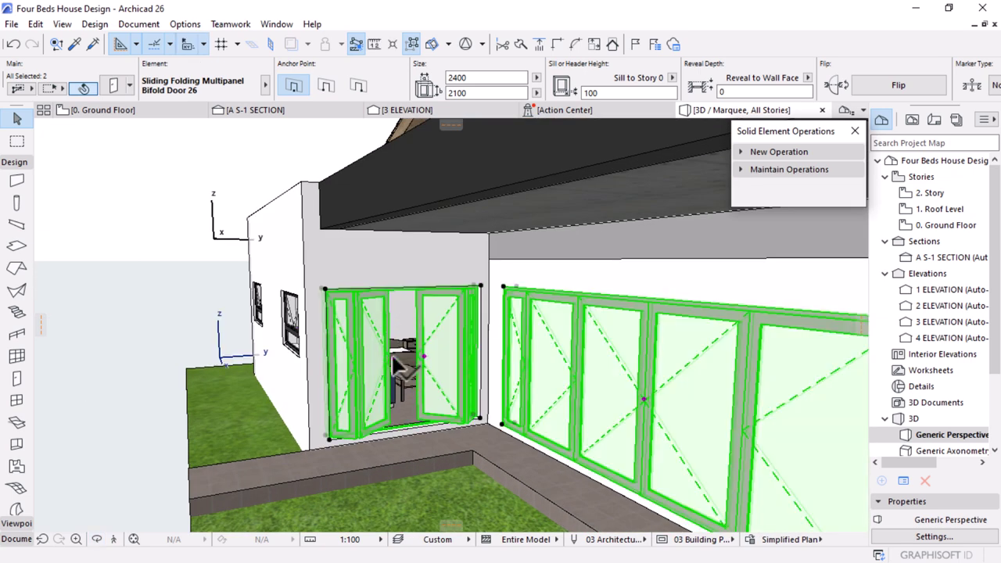
{"action": "left_click", "coordinate": [395, 358]}
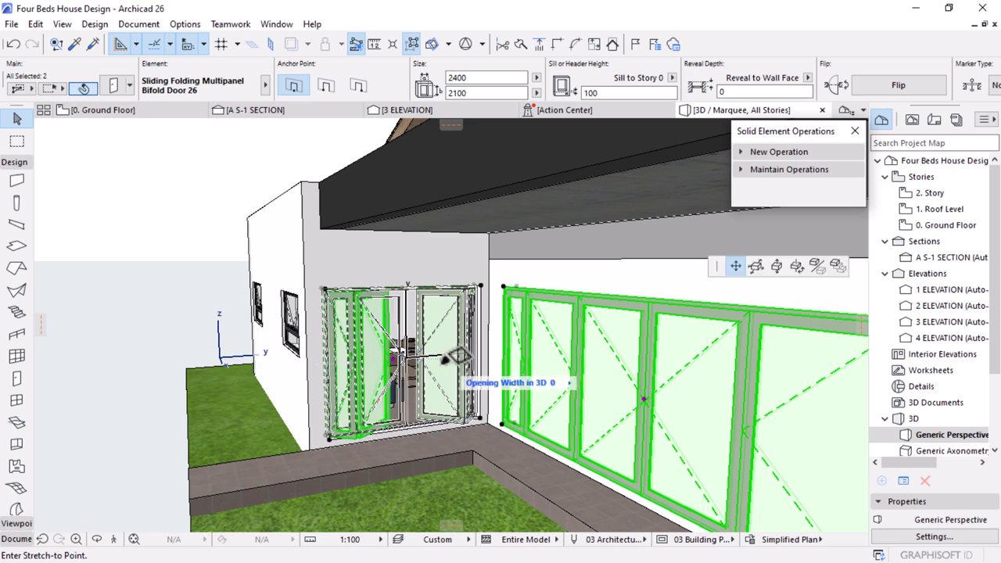
{"action": "left_click", "coordinate": [430, 358]}
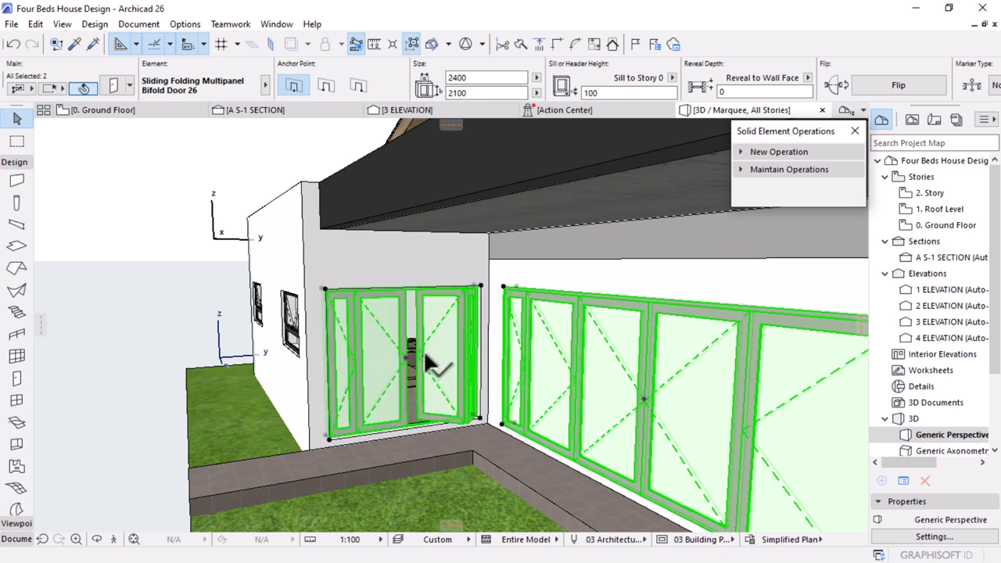
{"action": "left_click", "coordinate": [426, 355]}
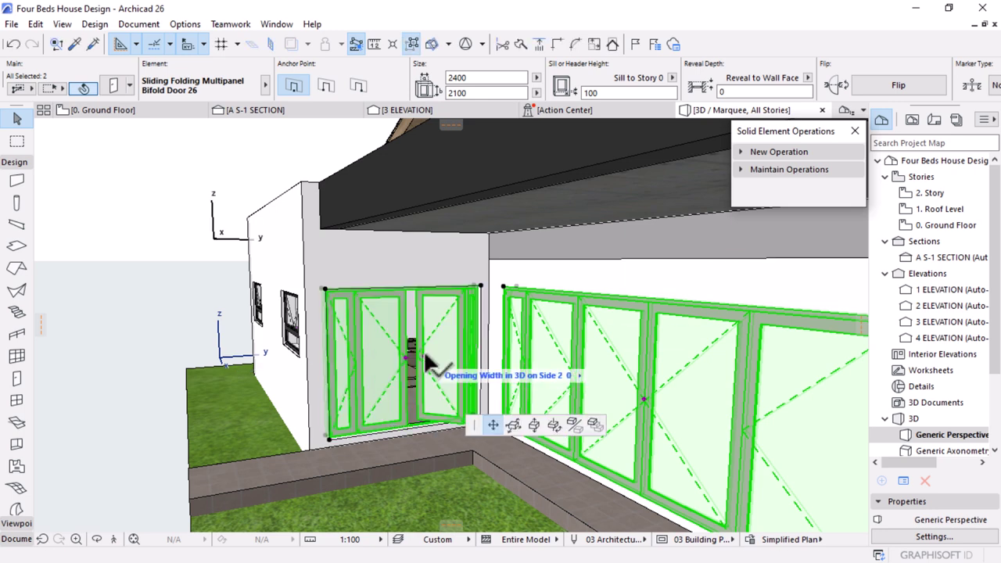
{"action": "left_click", "coordinate": [409, 310]}
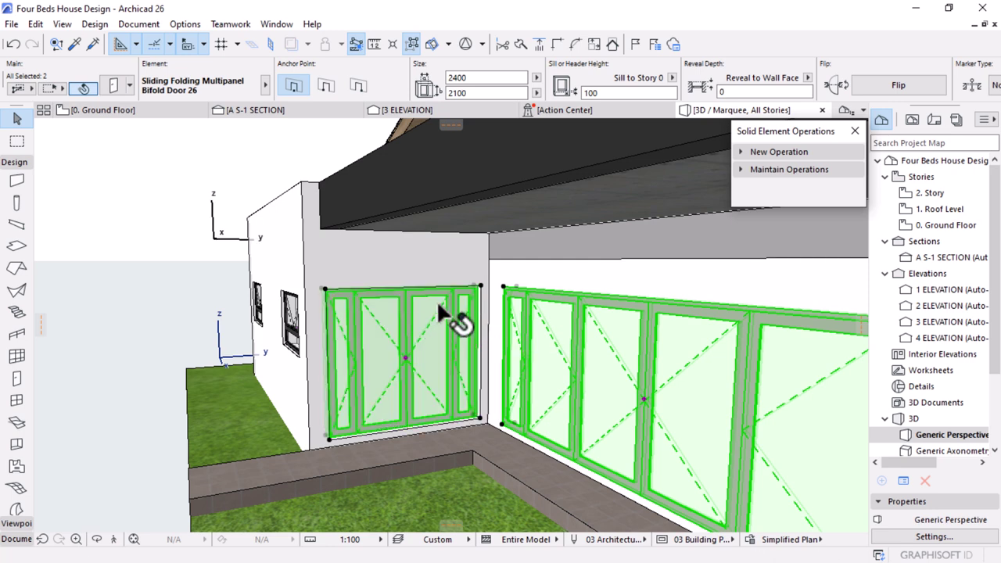
Deselect the doors and examine the closed folding doors and patio from around the gable end of the house
{"action": "scroll", "coordinate": [420, 317], "scroll_direction": "down", "scroll_amount": 6}
{"action": "left_click", "coordinate": [283, 380]}
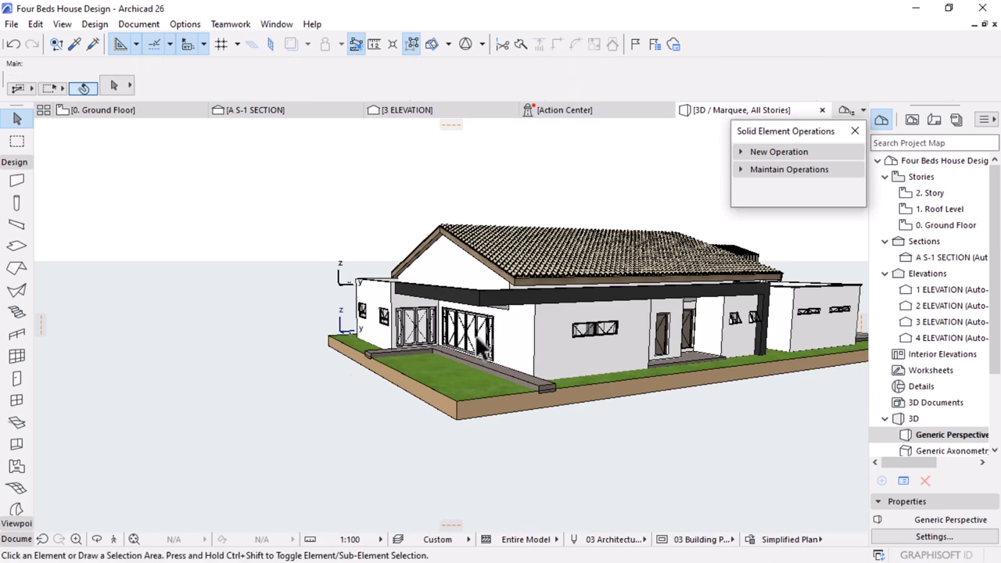
{"action": "scroll", "coordinate": [475, 334], "scroll_direction": "down", "scroll_amount": 4}
{"action": "left_click_drag", "start_coordinate": [485, 359], "coordinate": [583, 393]}
{"action": "scroll", "coordinate": [577, 329], "scroll_direction": "up", "scroll_amount": 2}
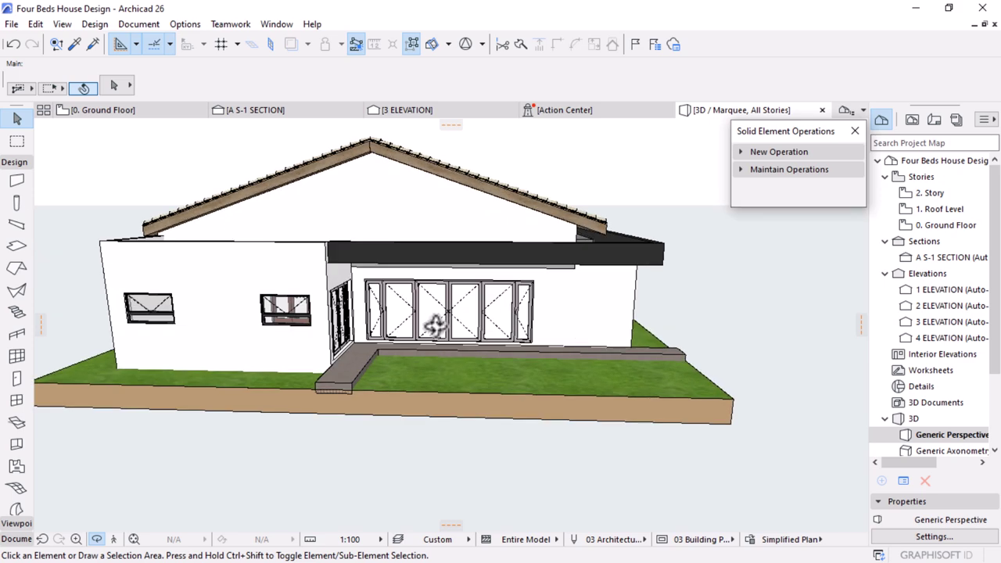
{"action": "left_click_drag", "start_coordinate": [530, 364], "coordinate": [566, 353]}
{"action": "left_click_drag", "start_coordinate": [475, 338], "coordinate": [532, 409]}
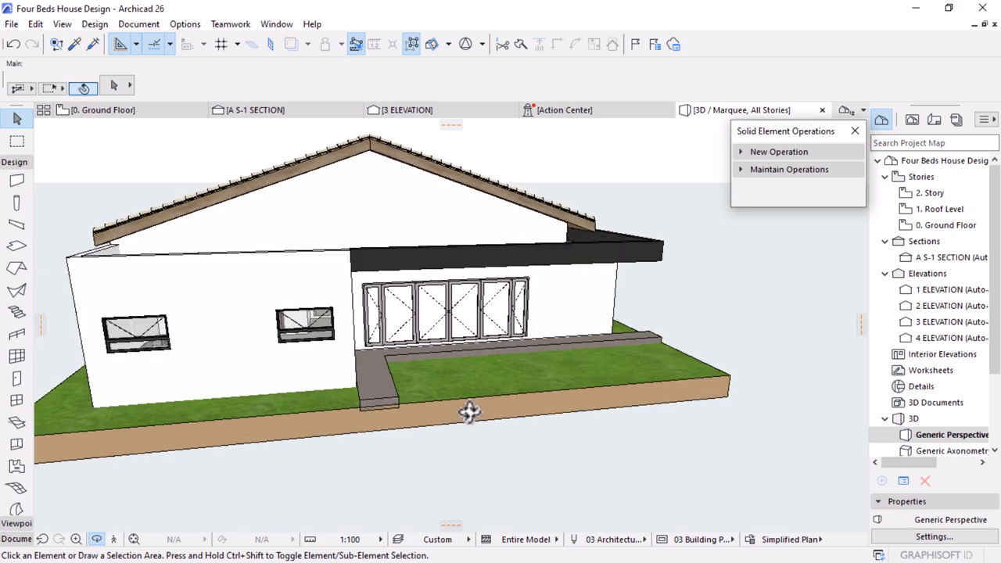
On the ground floor plan, search the object library for "pool" and choose Pool 26 as the object to place
{"action": "left_click", "coordinate": [131, 109]}
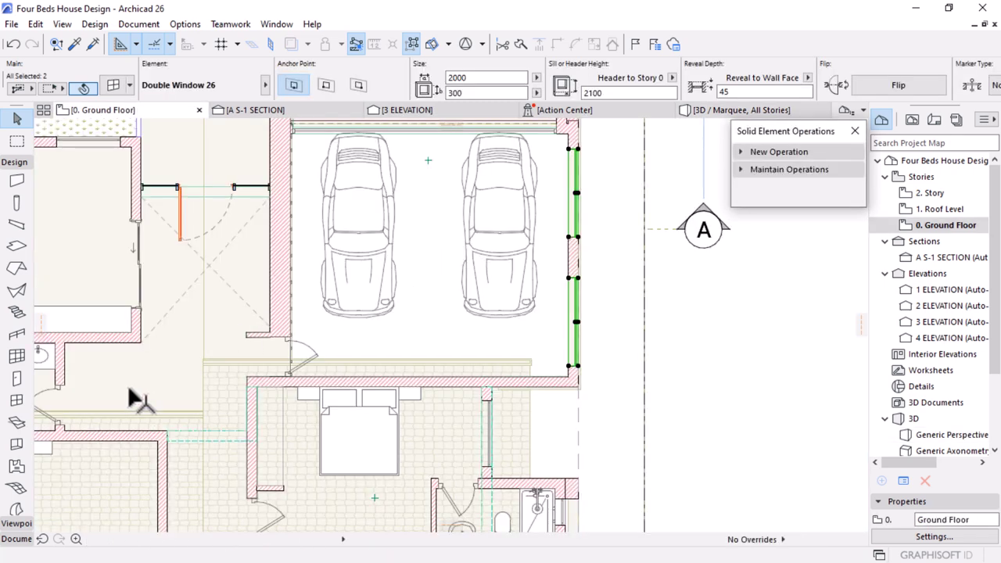
{"action": "scroll", "coordinate": [16, 429], "scroll_direction": "down", "scroll_amount": 2}
{"action": "left_click", "coordinate": [16, 418]}
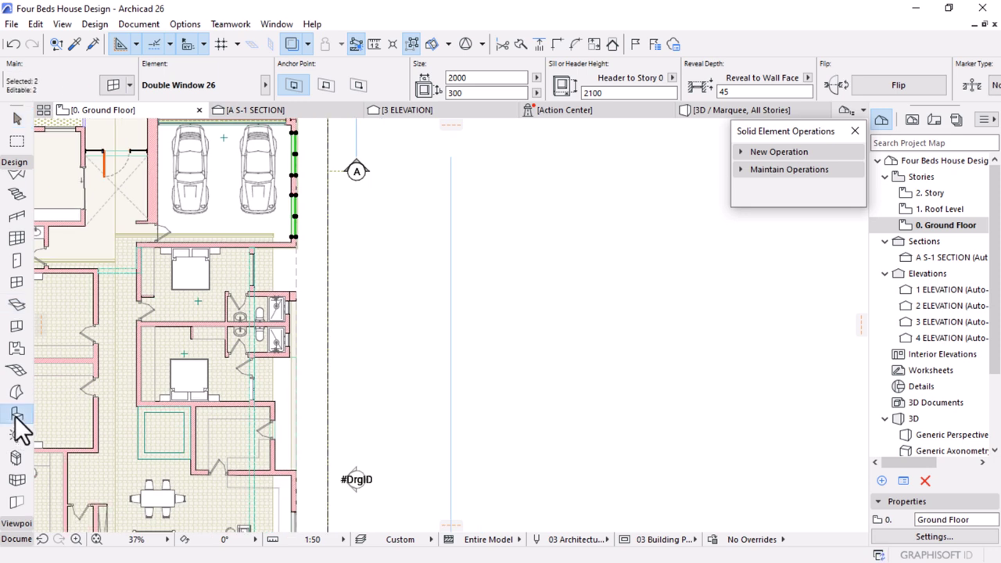
{"action": "key", "text": "Escape"}
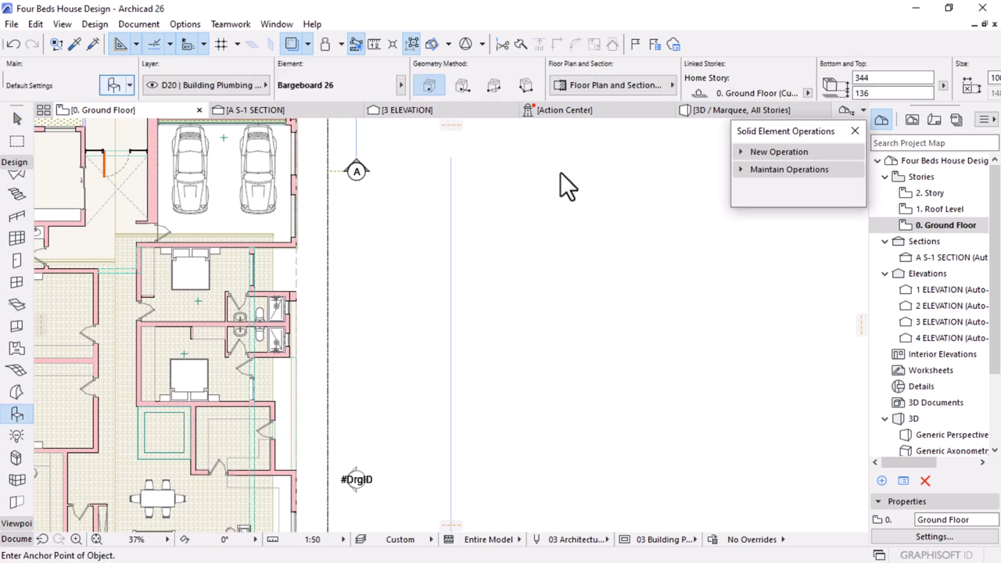
{"action": "key", "text": "ctrl+t"}
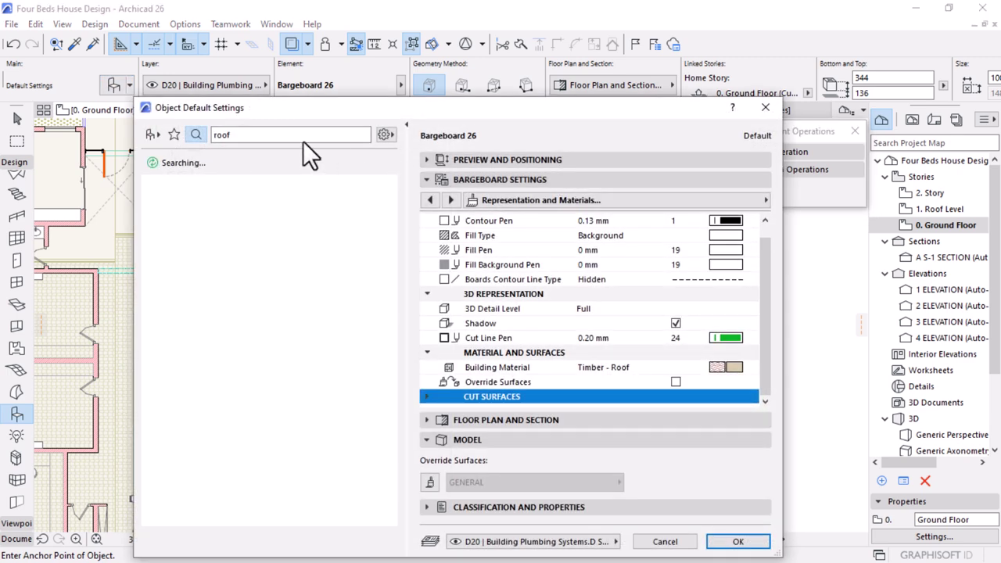
{"action": "key", "text": "ctrl+a"}
{"action": "key", "text": "BackSpace"}
{"action": "type", "text": "po"}
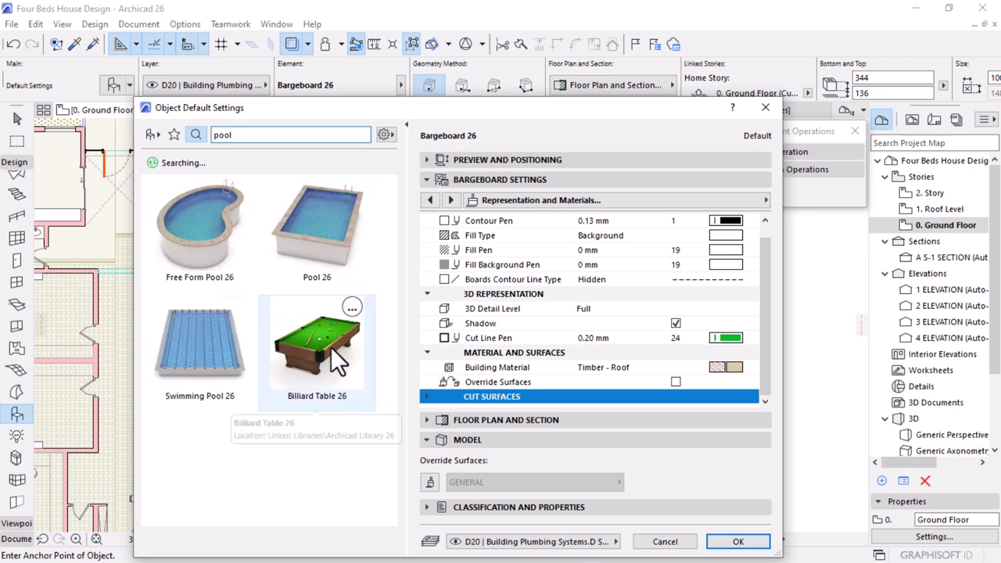
{"action": "left_click", "coordinate": [338, 238]}
{"action": "scroll", "coordinate": [351, 364], "scroll_direction": "down", "scroll_amount": 3}
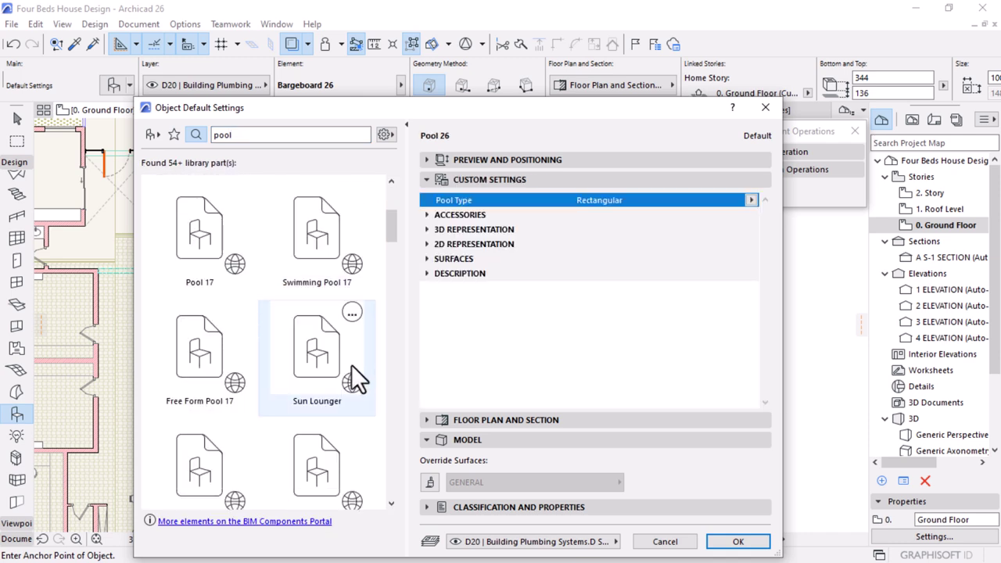
{"action": "scroll", "coordinate": [351, 364], "scroll_direction": "up", "scroll_amount": 3}
{"action": "left_click_drag", "start_coordinate": [542, 113], "coordinate": [651, 31]}
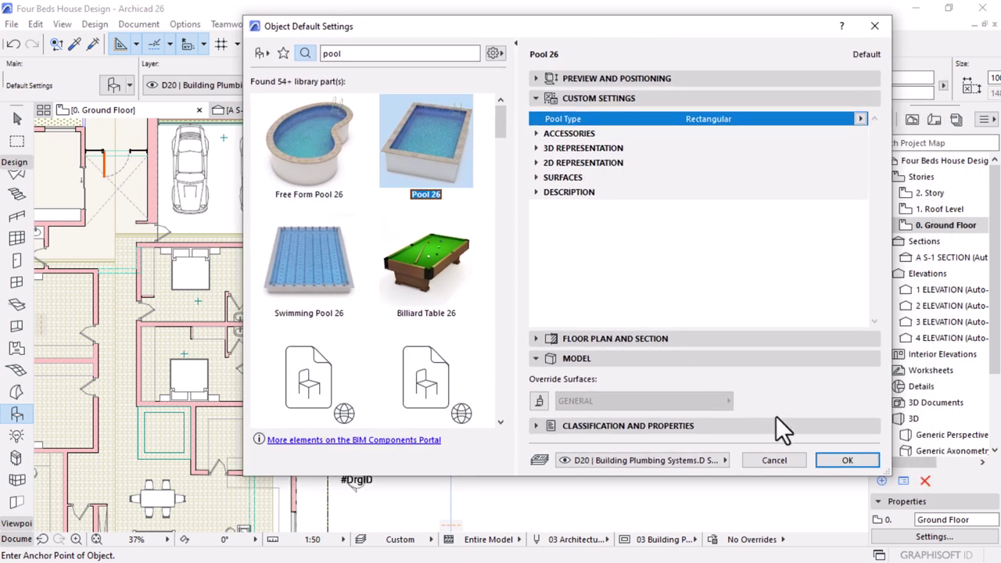
Set the pool's 3D representation to Full and confirm the object's default settings
{"action": "left_click", "coordinate": [535, 133]}
{"action": "left_click", "coordinate": [532, 208]}
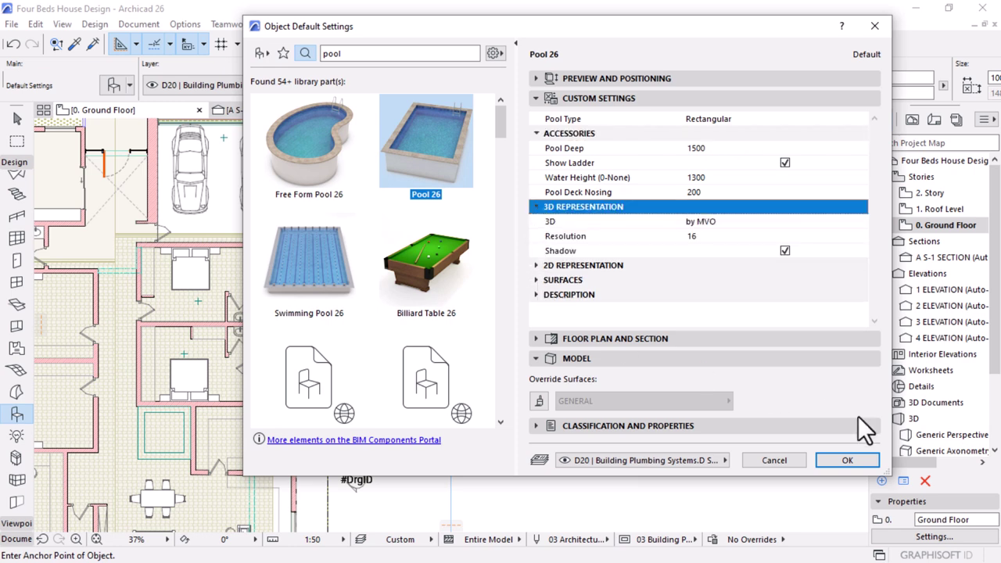
{"action": "left_click", "coordinate": [738, 223]}
{"action": "left_click", "coordinate": [863, 222]}
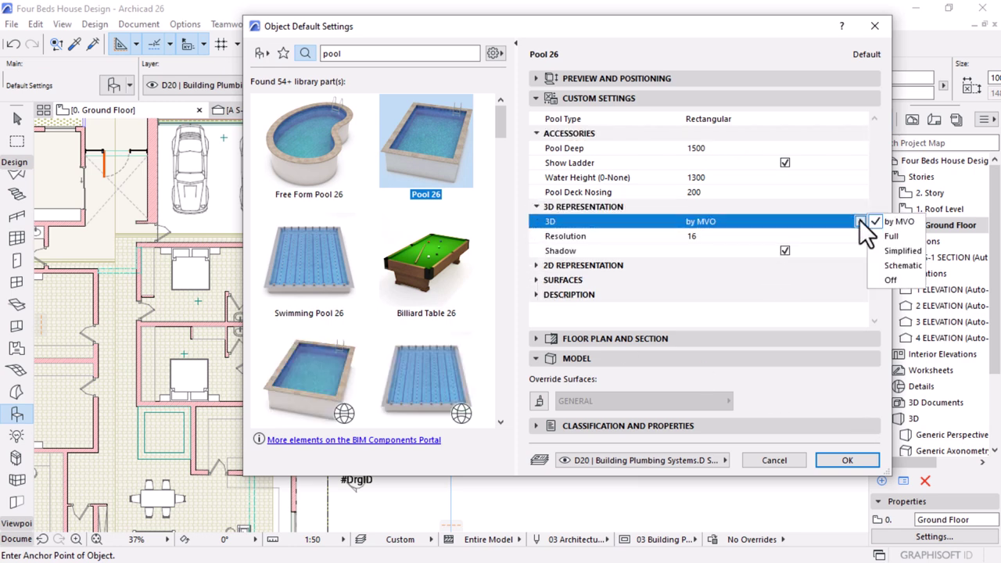
{"action": "left_click", "coordinate": [892, 236]}
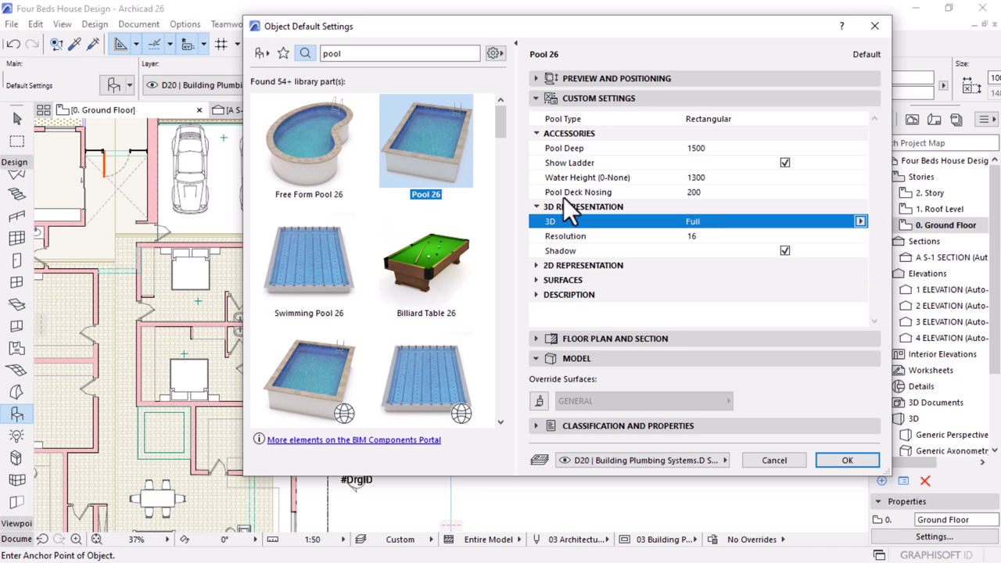
{"action": "scroll", "coordinate": [511, 137], "scroll_direction": "down", "scroll_amount": 1}
{"action": "left_click_drag", "start_coordinate": [506, 130], "coordinate": [516, 259]}
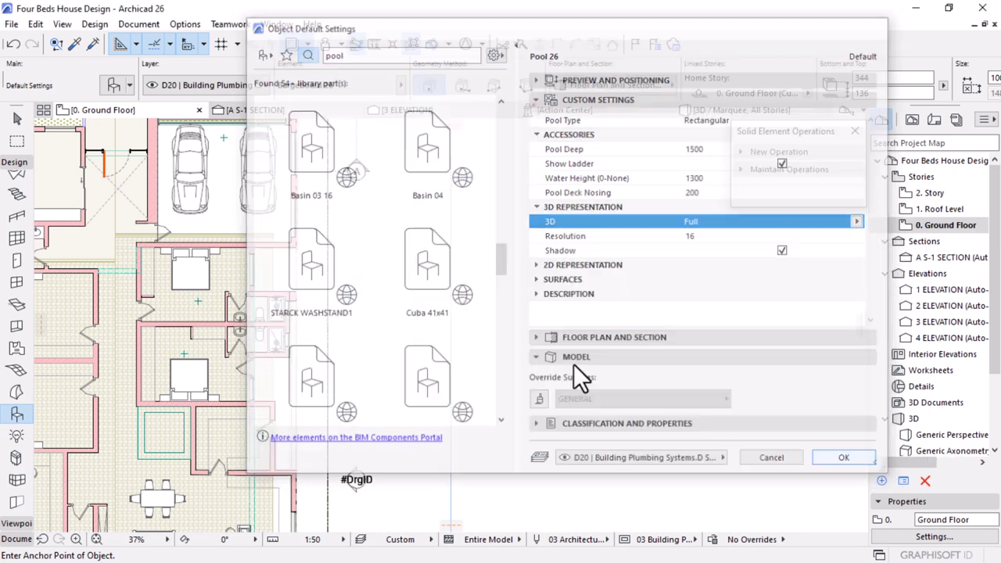
Place the pool over the patio outside the living room and rotate it a quarter turn counterclockwise about its centre
{"action": "scroll", "coordinate": [603, 201], "scroll_direction": "down", "scroll_amount": 4}
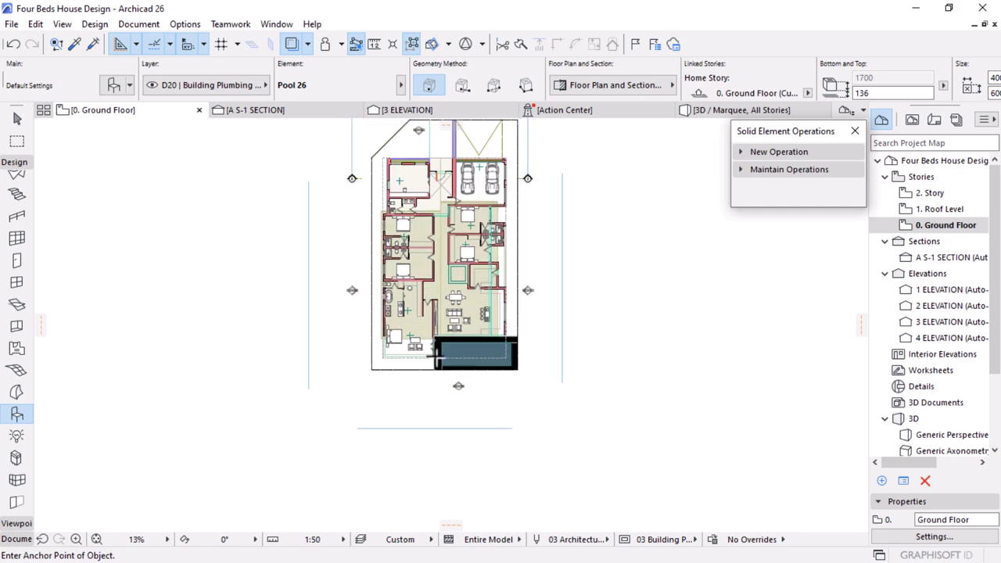
{"action": "scroll", "coordinate": [438, 359], "scroll_direction": "up", "scroll_amount": 4}
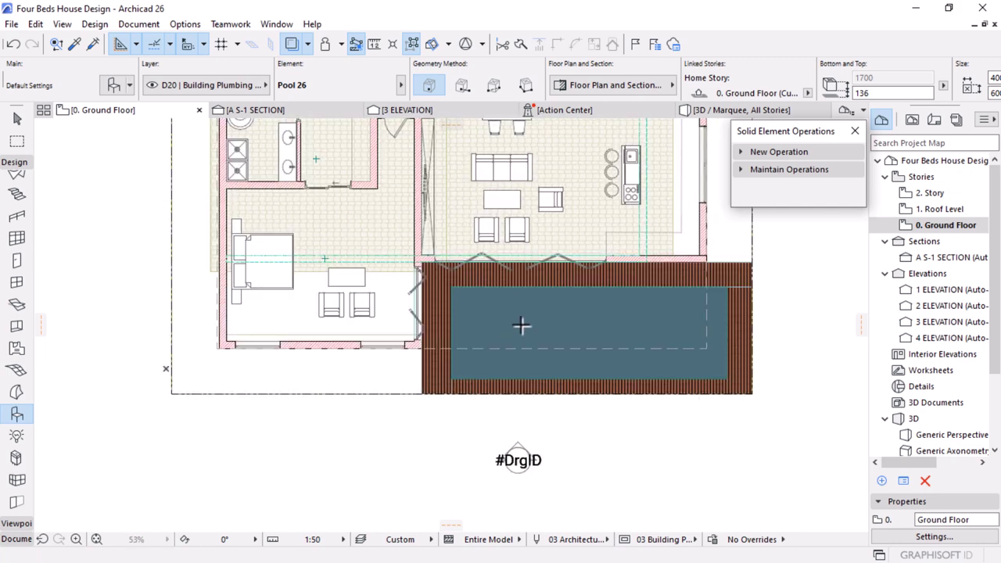
{"action": "key", "text": "Escape"}
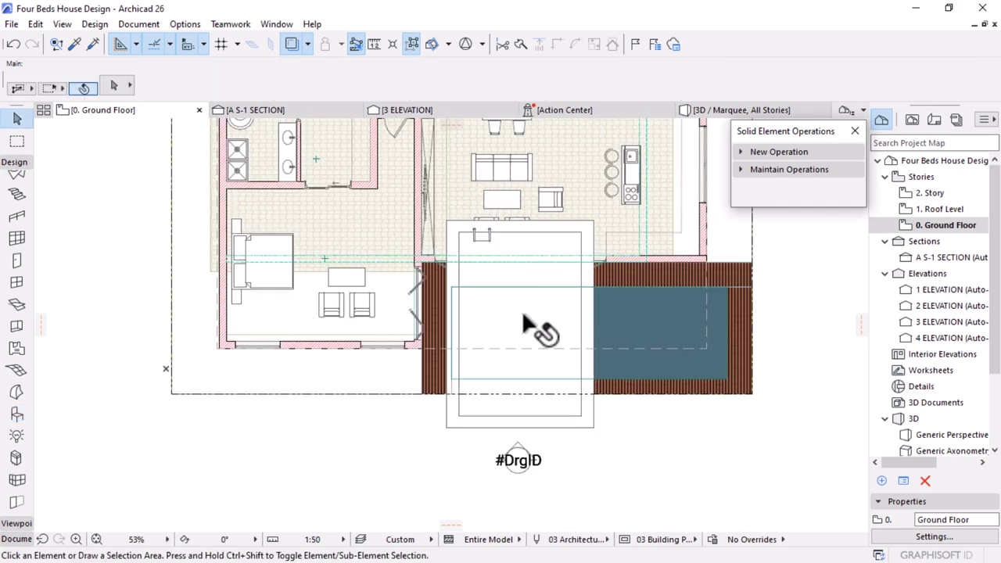
{"action": "left_click", "coordinate": [523, 317]}
{"action": "key", "text": "ctrl+e"}
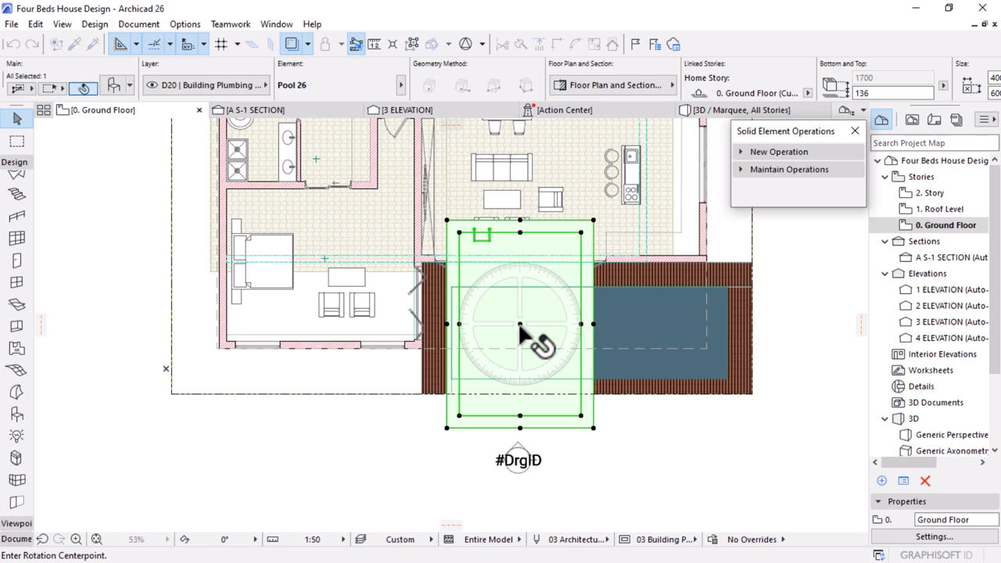
{"action": "left_click", "coordinate": [520, 324]}
{"action": "left_click", "coordinate": [520, 488]}
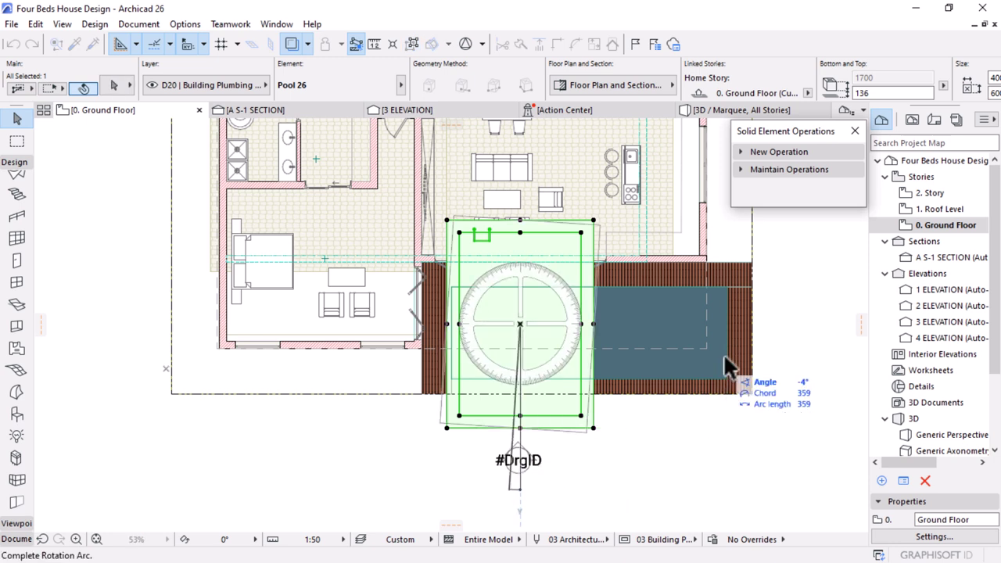
{"action": "left_click", "coordinate": [764, 330]}
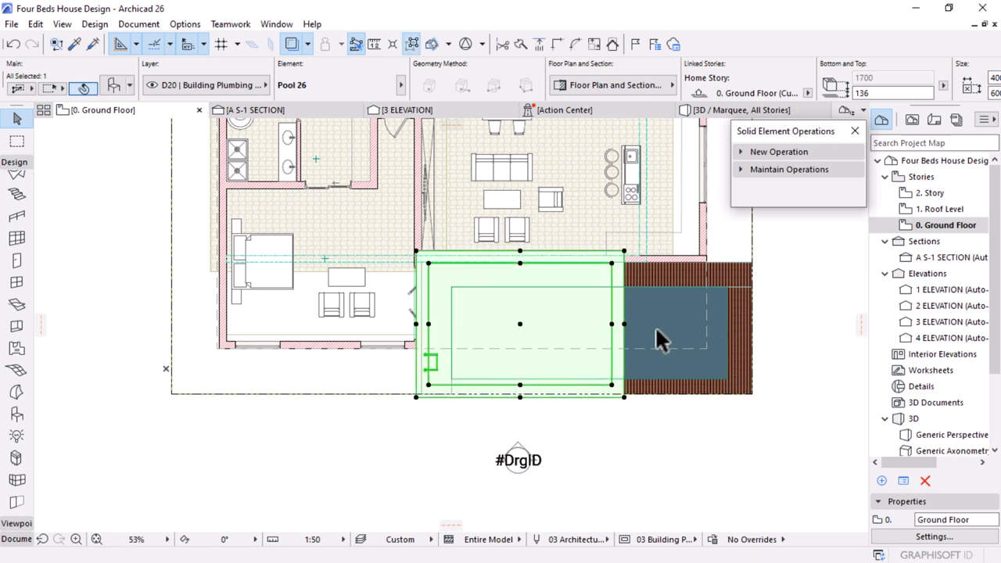
Move the pool diagonally past the patio's outer edge and try stretching it from its far corner
{"action": "left_click", "coordinate": [623, 252]}
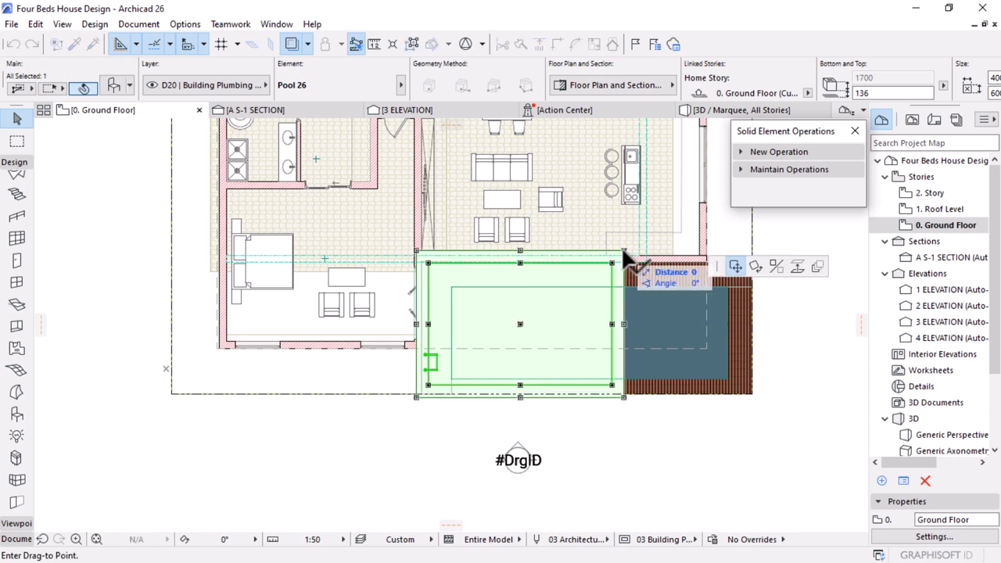
{"action": "scroll", "coordinate": [519, 308], "scroll_direction": "down", "scroll_amount": 2}
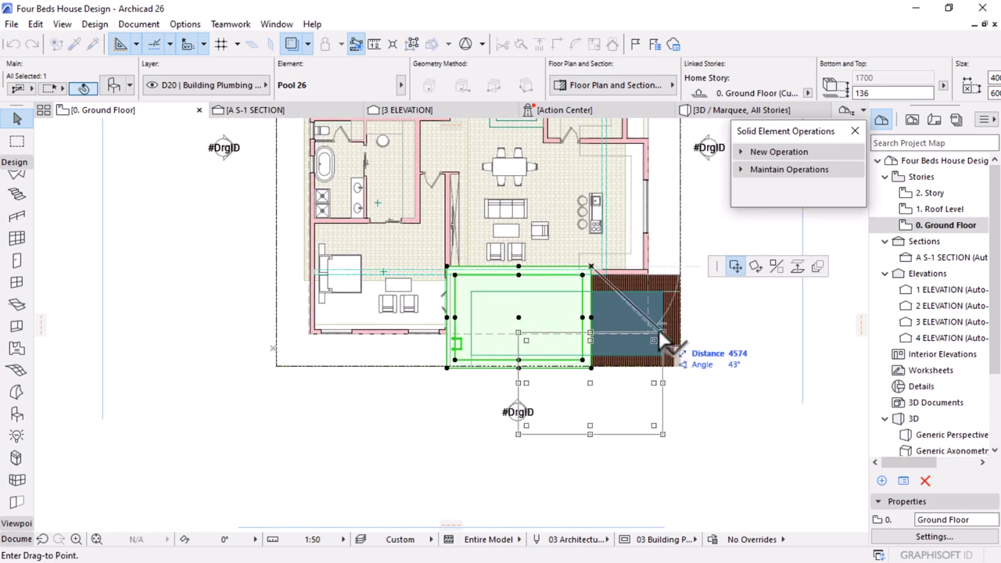
{"action": "left_click", "coordinate": [659, 335]}
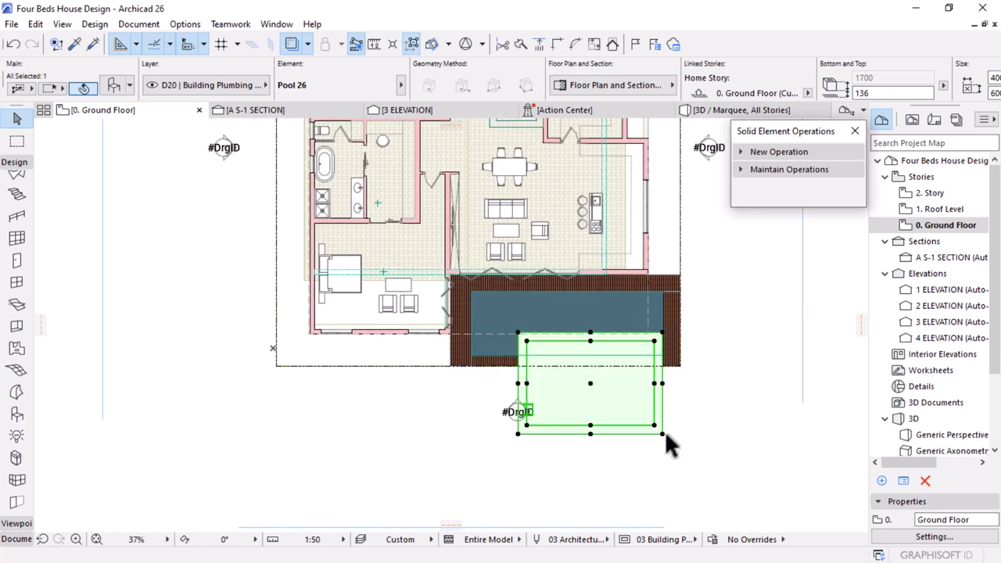
{"action": "left_click", "coordinate": [663, 434]}
{"action": "left_click", "coordinate": [652, 420]}
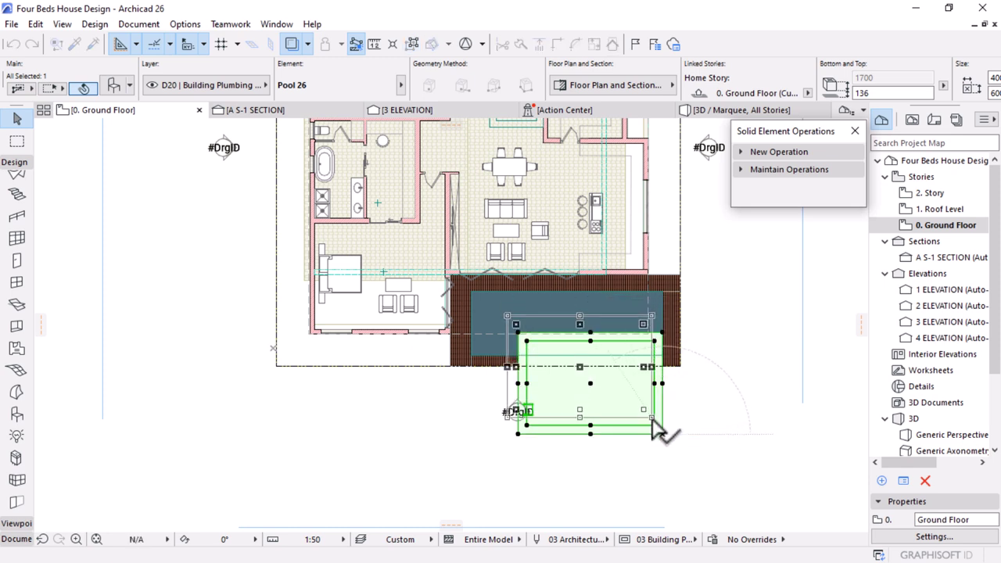
{"action": "left_click", "coordinate": [653, 426]}
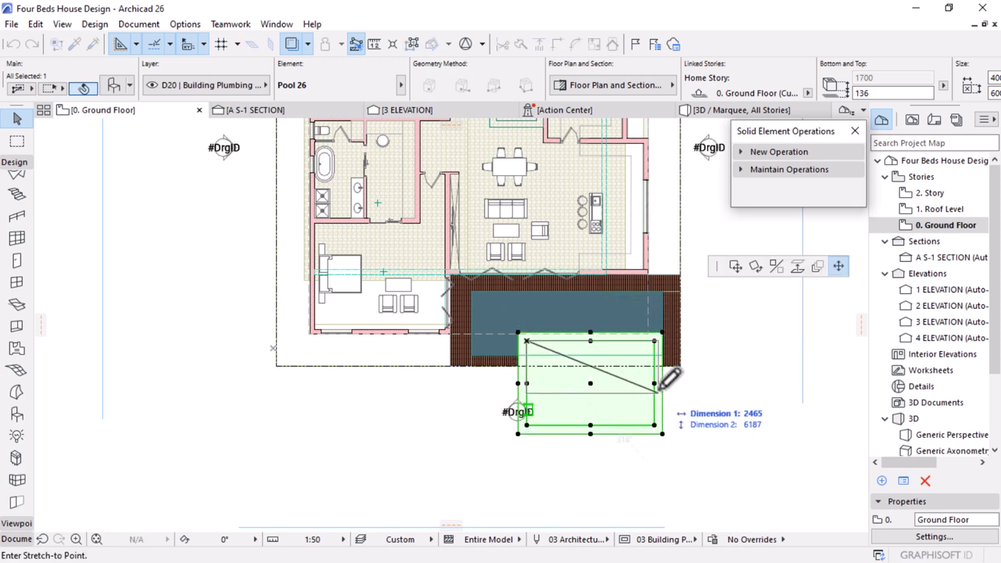
{"action": "key", "text": "Escape"}
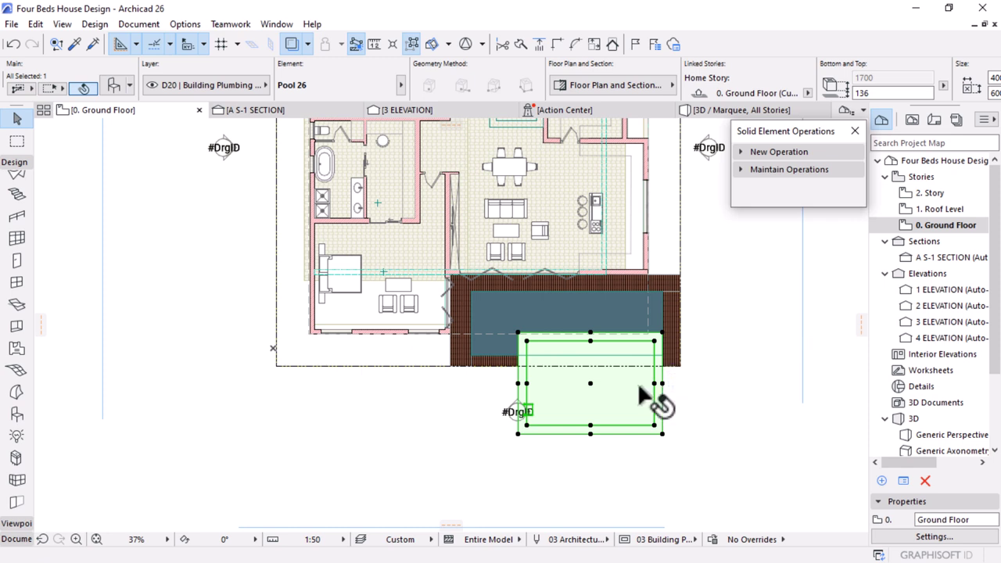
Align the pool's inner corner with the patio's water-area corner by the folding doors and stretch the basin to about 3000 × 9000 mm
{"action": "key", "text": "ctrl+d"}
{"action": "left_click", "coordinate": [526, 341]}
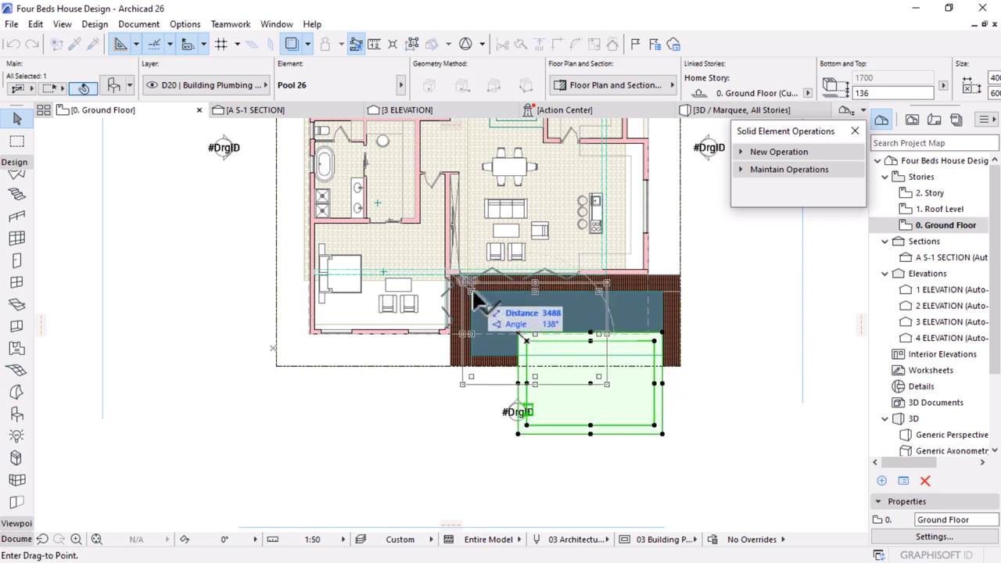
{"action": "left_click", "coordinate": [471, 292]}
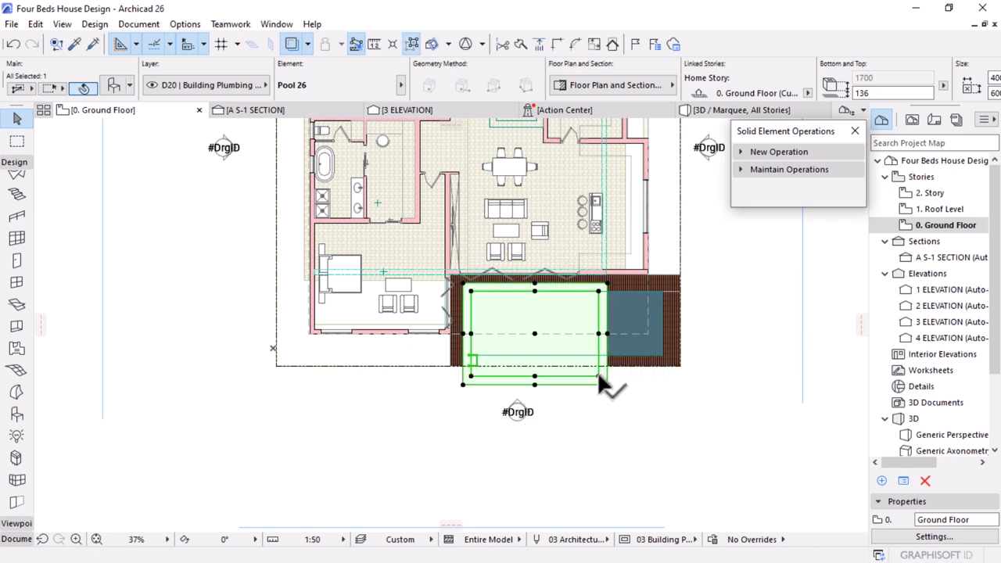
{"action": "left_click", "coordinate": [599, 379]}
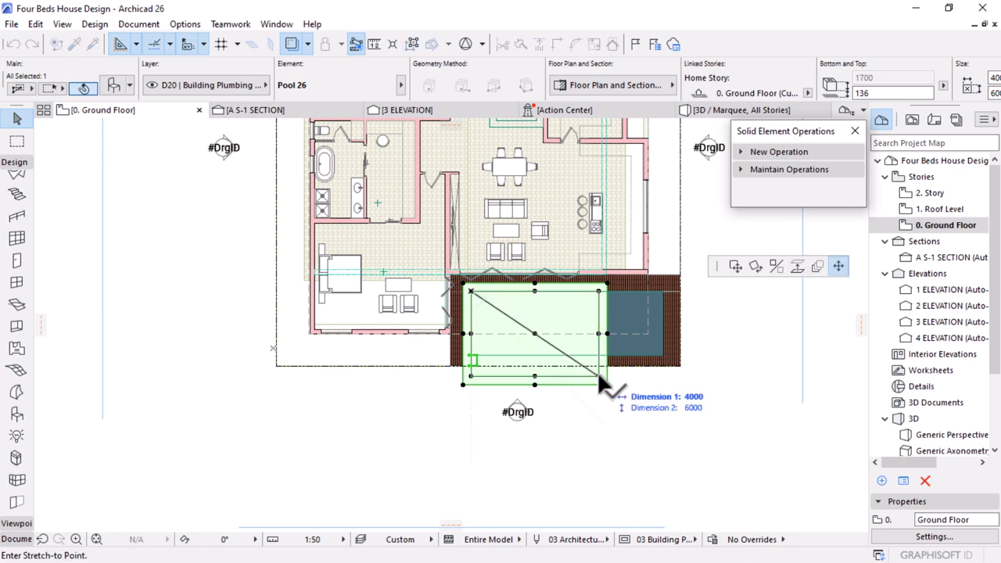
{"action": "left_click", "coordinate": [670, 347]}
{"action": "scroll", "coordinate": [660, 316], "scroll_direction": "up", "scroll_amount": 3}
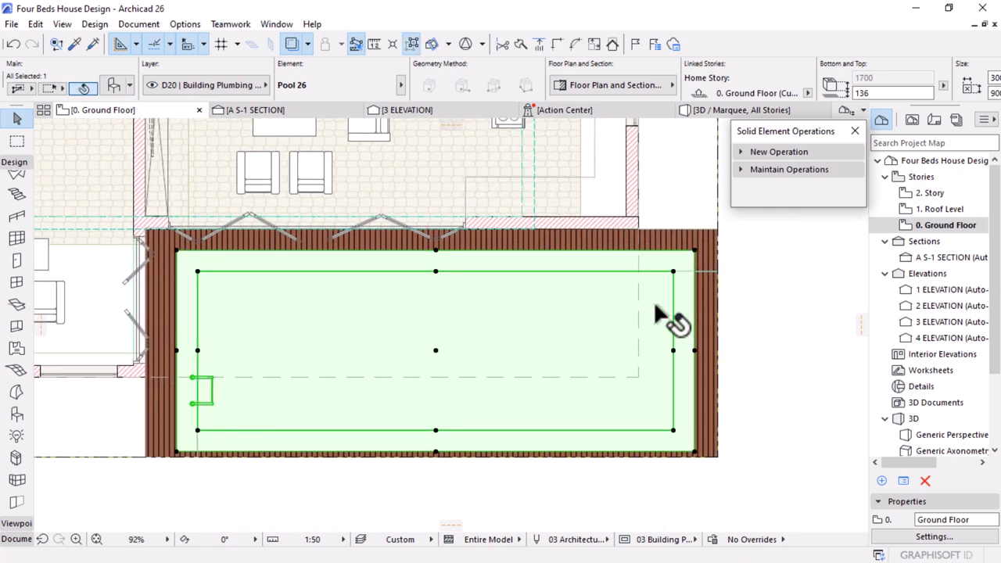
Lower the pool vertically in 3D to a base elevation of -1700 so its rim meets the patio level, and deselect it
{"action": "left_click", "coordinate": [708, 108]}
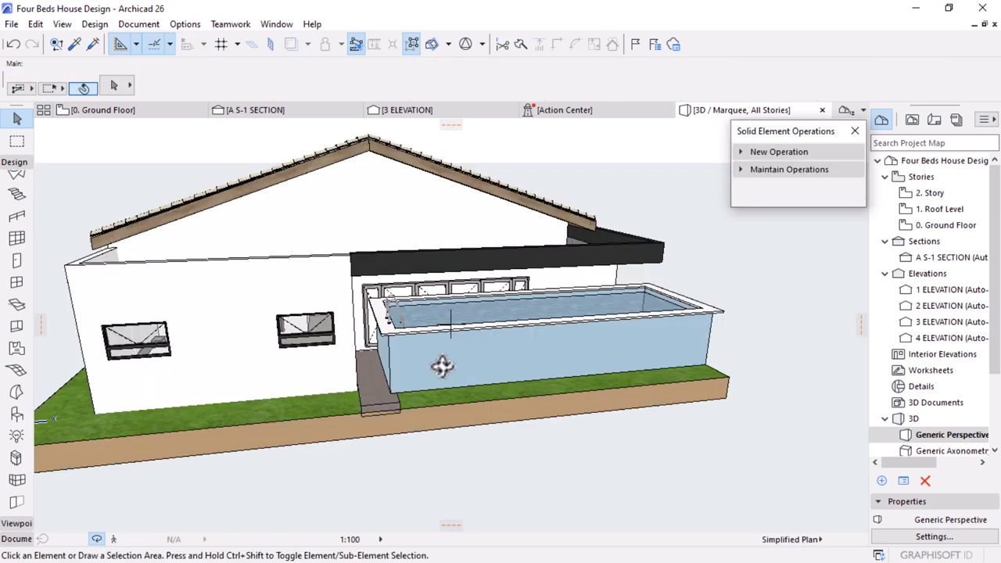
{"action": "left_click_drag", "start_coordinate": [483, 370], "coordinate": [585, 351]}
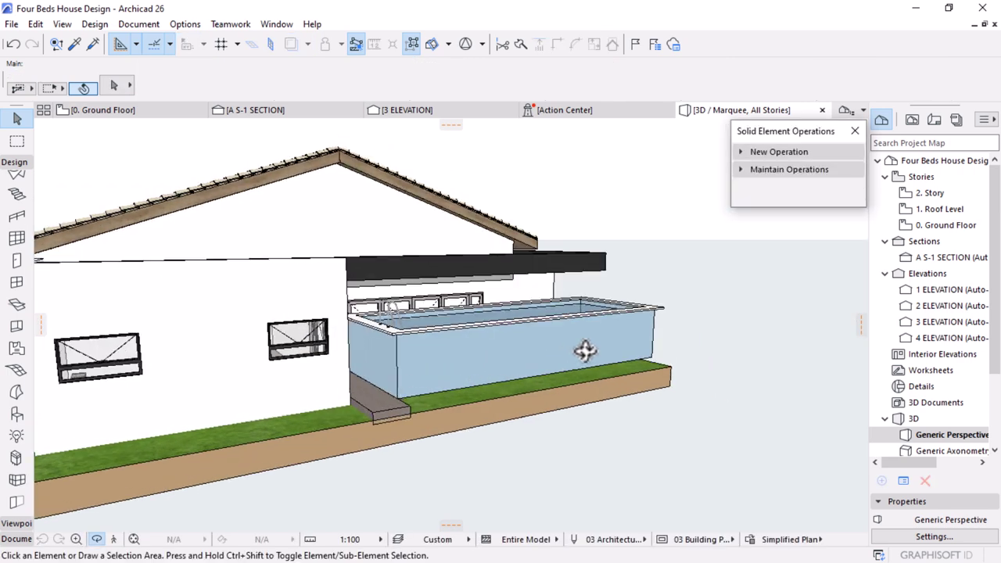
{"action": "left_click", "coordinate": [396, 353]}
{"action": "key", "text": "ctrl+d"}
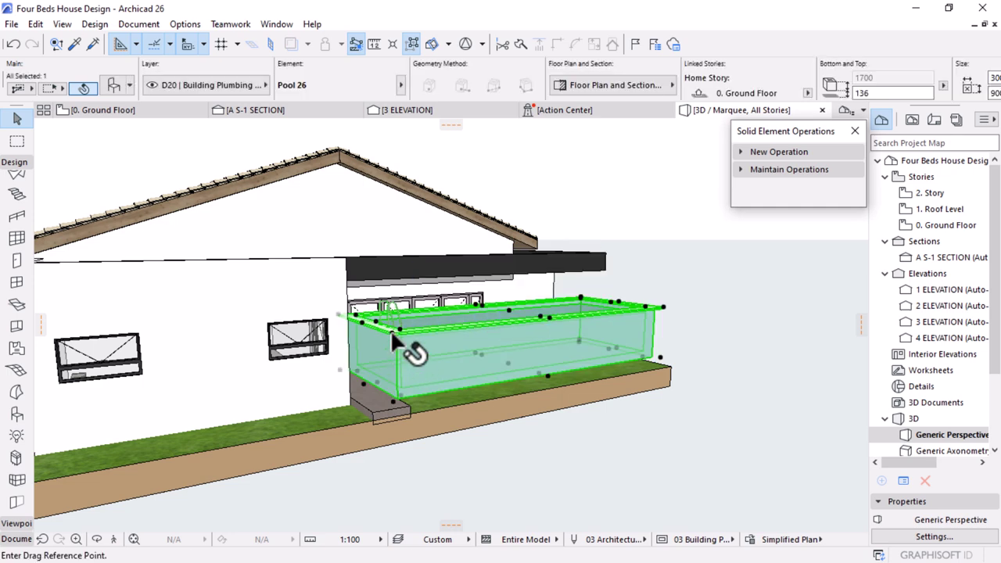
{"action": "left_click", "coordinate": [391, 332]}
{"action": "left_click_drag", "start_coordinate": [408, 405], "coordinate": [411, 401]}
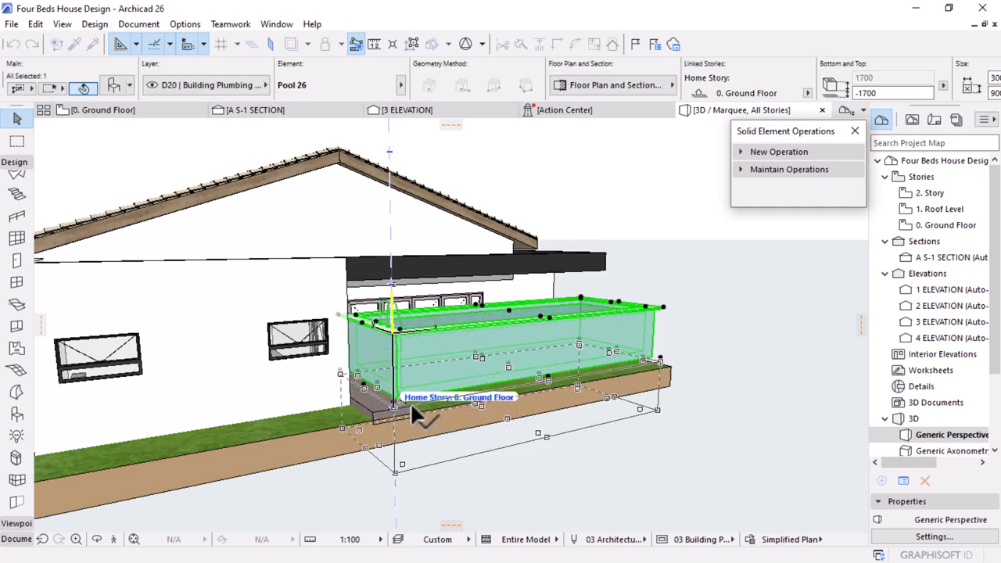
{"action": "left_click", "coordinate": [803, 321]}
{"action": "middle_click_drag", "start_coordinate": [630, 315], "coordinate": [665, 403], "text": "shift"}
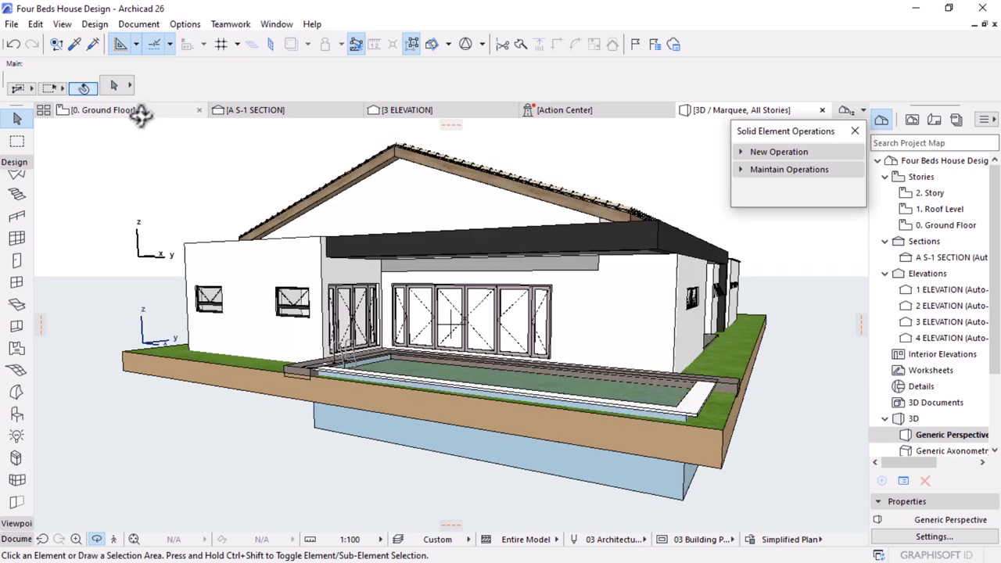
Select the terrain mesh on the ground floor plan and offset its outline outward beyond the plot boundary from the patio corner
{"action": "left_click", "coordinate": [141, 112]}
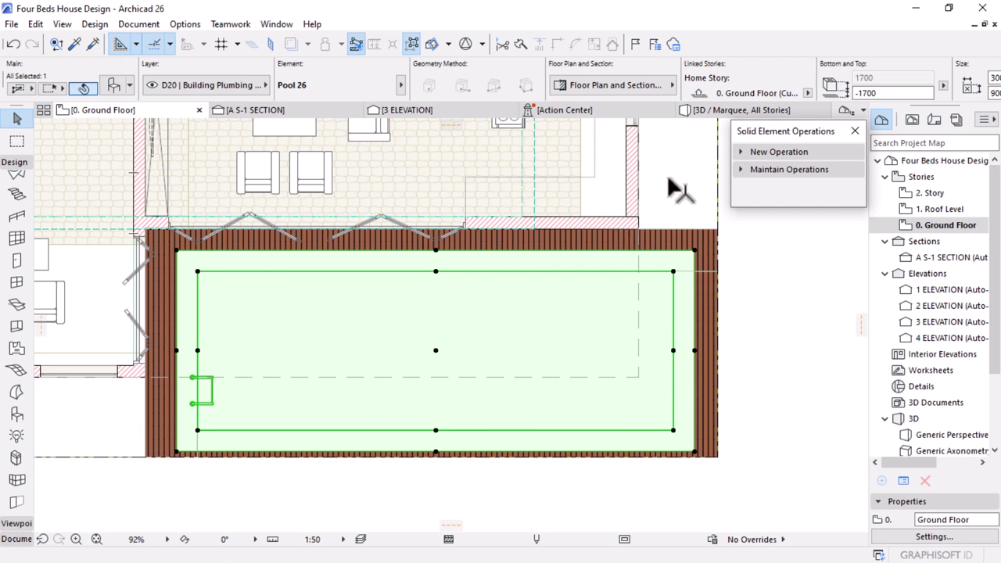
{"action": "key", "text": "Escape"}
{"action": "left_click", "coordinate": [670, 190]}
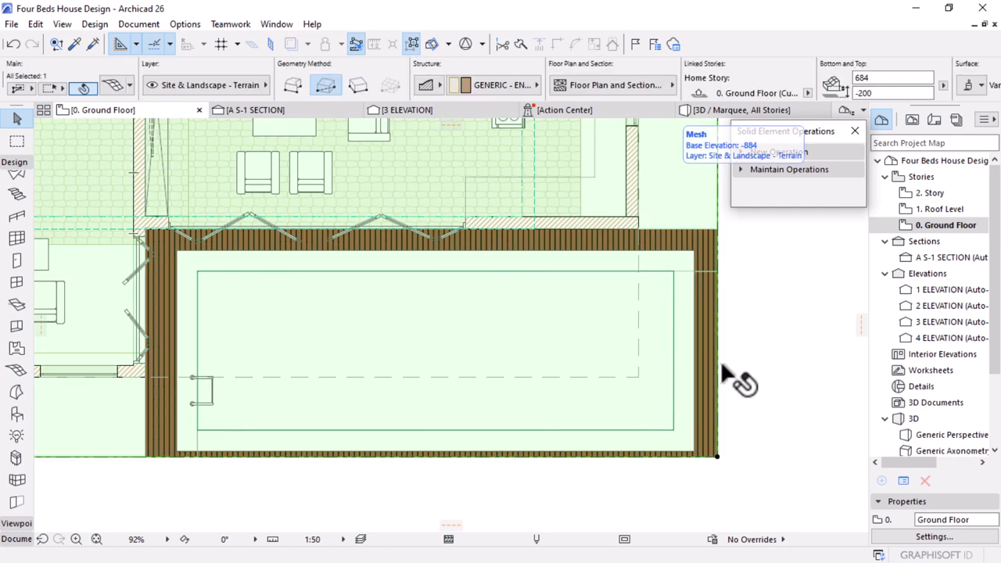
{"action": "left_click", "coordinate": [717, 456]}
{"action": "left_click", "coordinate": [717, 457]}
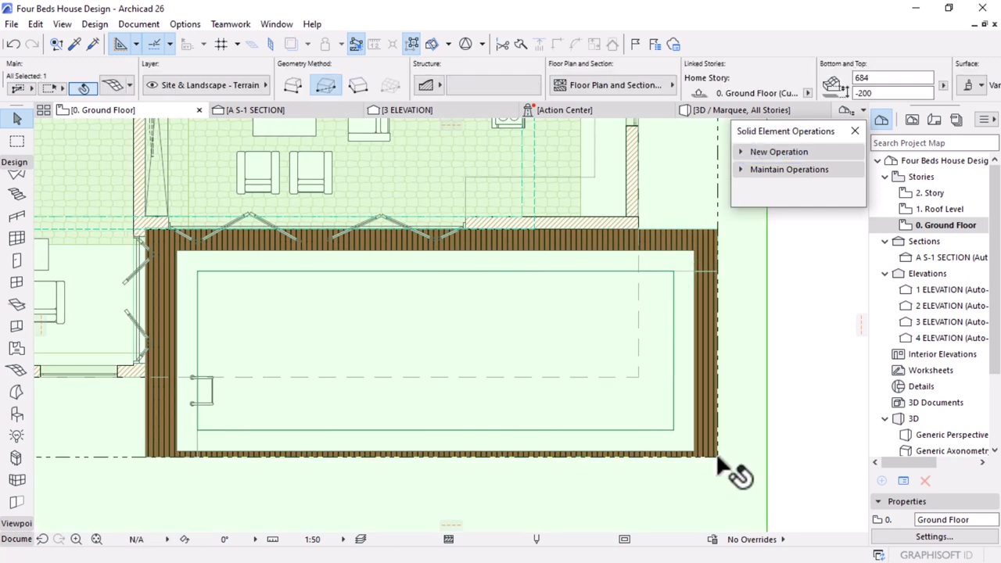
Undo the terrain offset and cut a rectangular hole in the terrain mesh between the pool's opposite outer corners
{"action": "key", "text": "ctrl+z"}
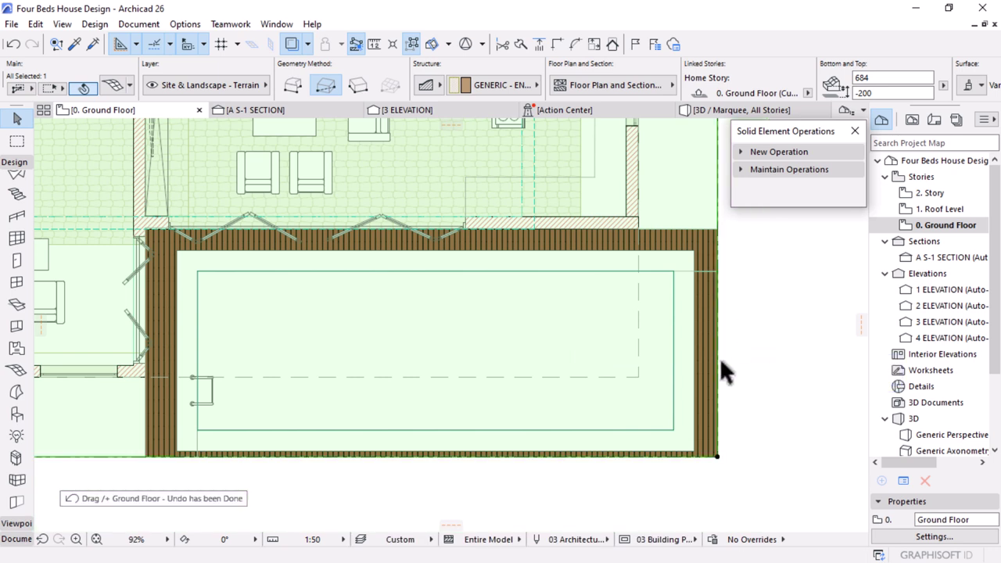
{"action": "left_click", "coordinate": [715, 455]}
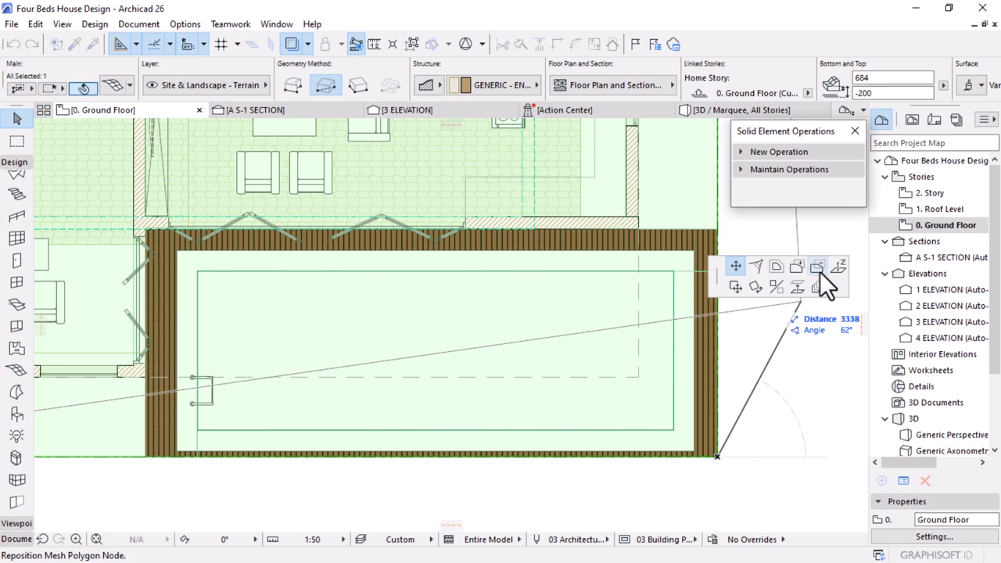
{"action": "left_click", "coordinate": [818, 269]}
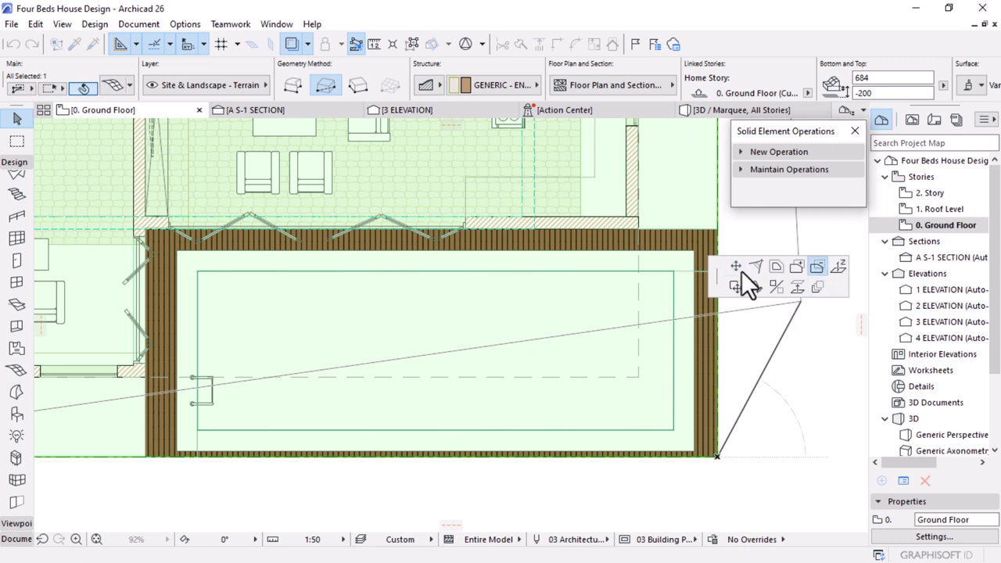
{"action": "left_click", "coordinate": [717, 229]}
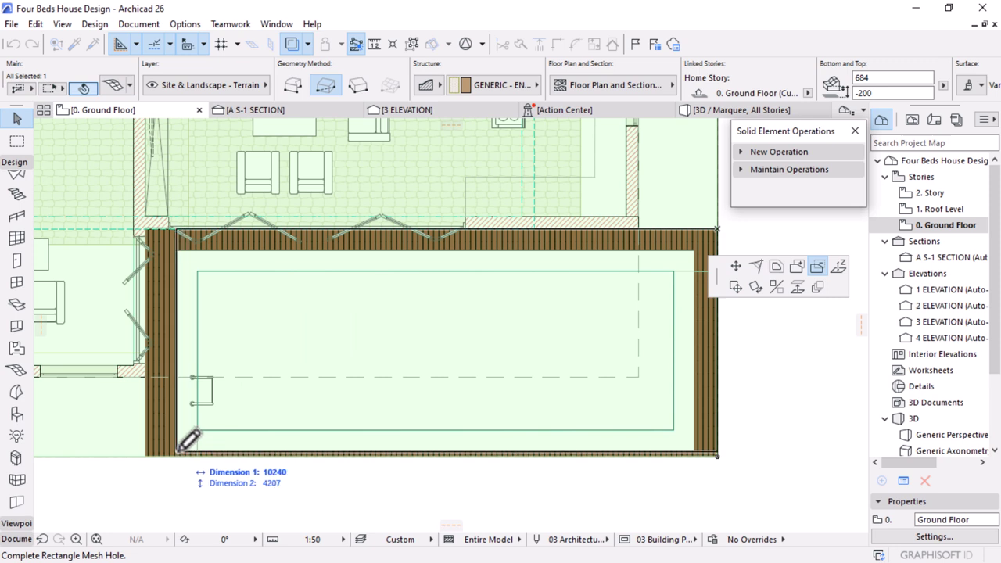
{"action": "key", "text": "Escape"}
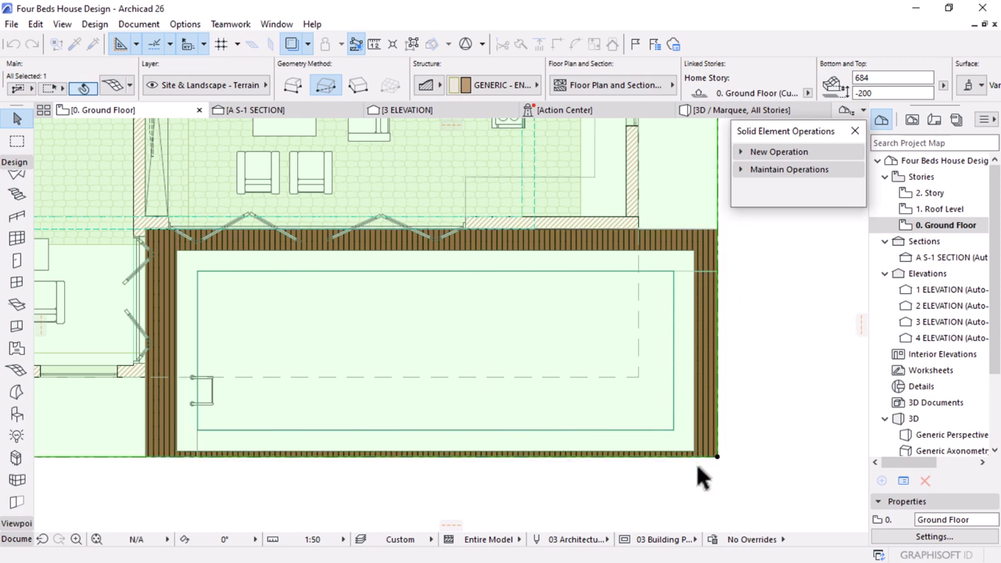
{"action": "left_click", "coordinate": [706, 386]}
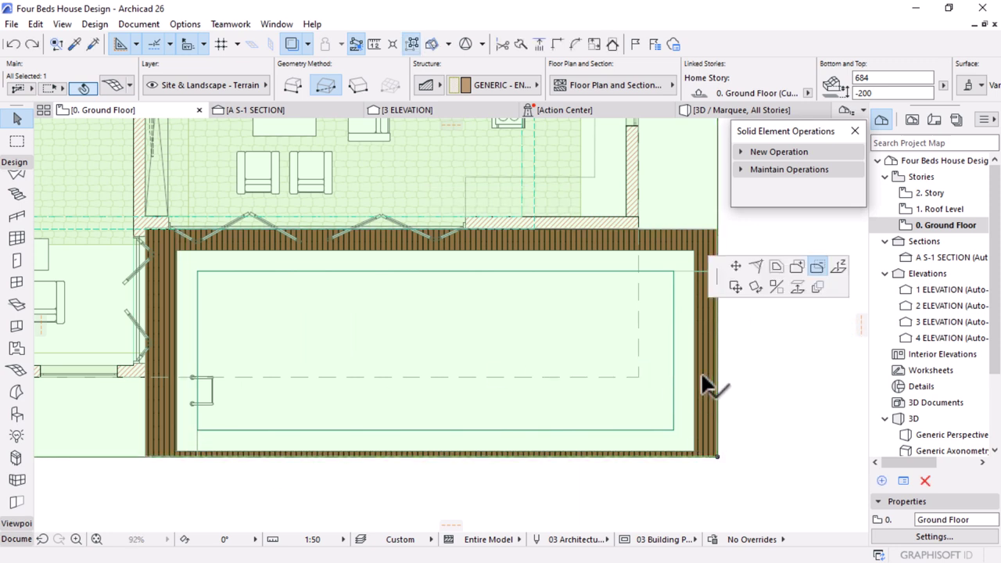
{"action": "left_click", "coordinate": [694, 452]}
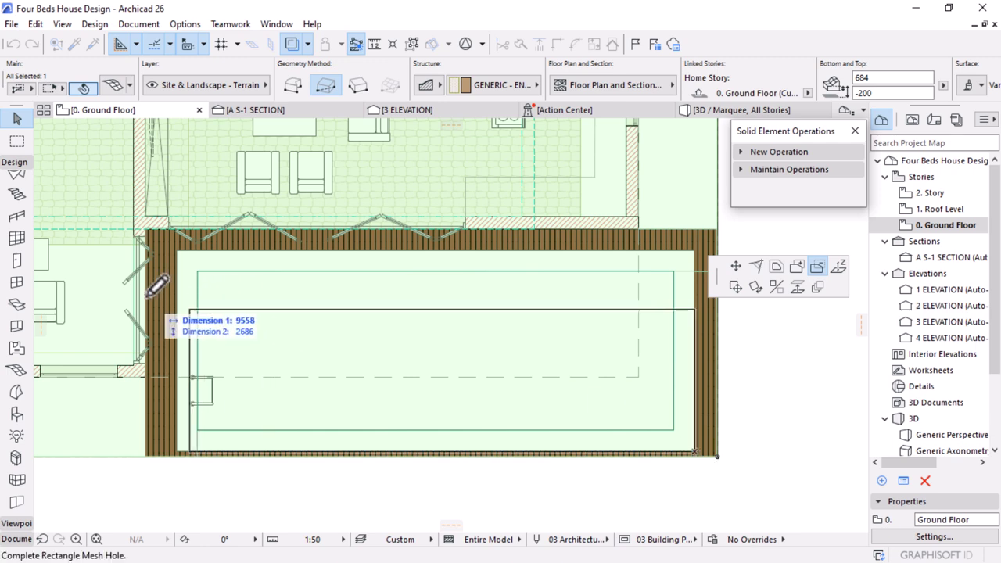
{"action": "left_click", "coordinate": [177, 251]}
Delete the L-shaped polyline that outlines the patio beside the pool
{"action": "scroll", "coordinate": [672, 266], "scroll_direction": "down", "scroll_amount": 2}
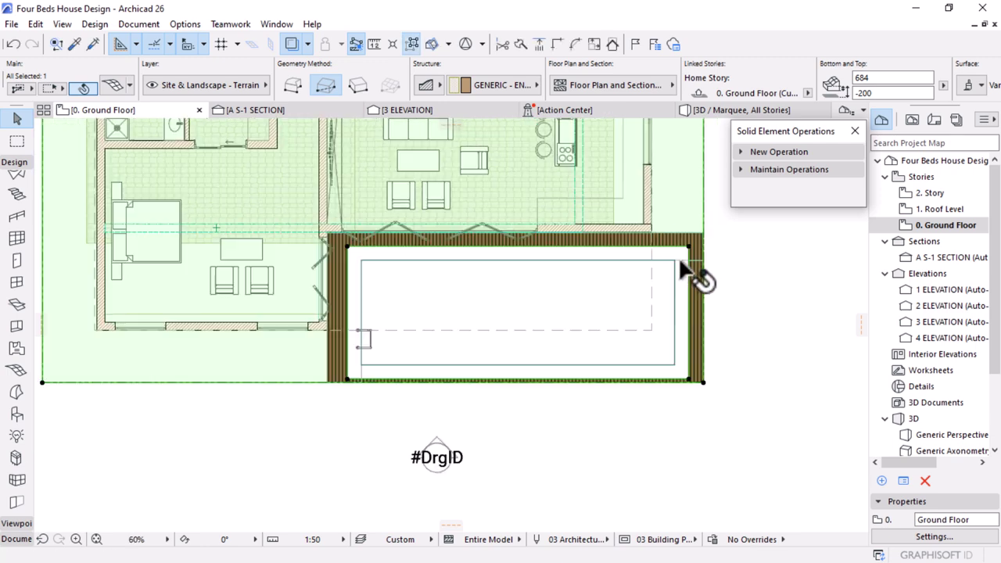
{"action": "scroll", "coordinate": [647, 330], "scroll_direction": "up", "scroll_amount": 3}
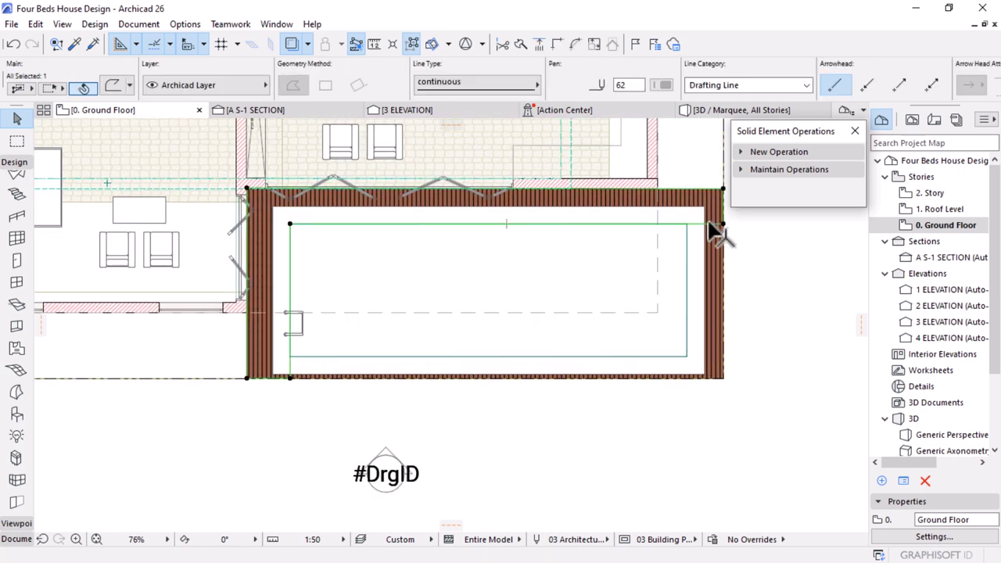
{"action": "key", "text": "Delete"}
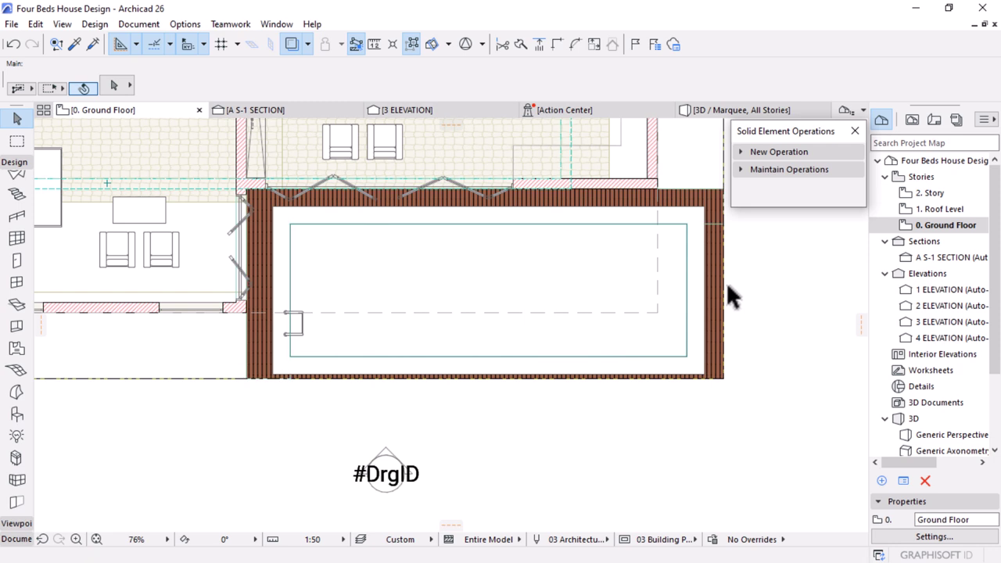
Add a rectangular strip about 837 × 3503 mm to the L-shaped patio slab along the pool's far end
{"action": "left_click", "coordinate": [719, 223]}
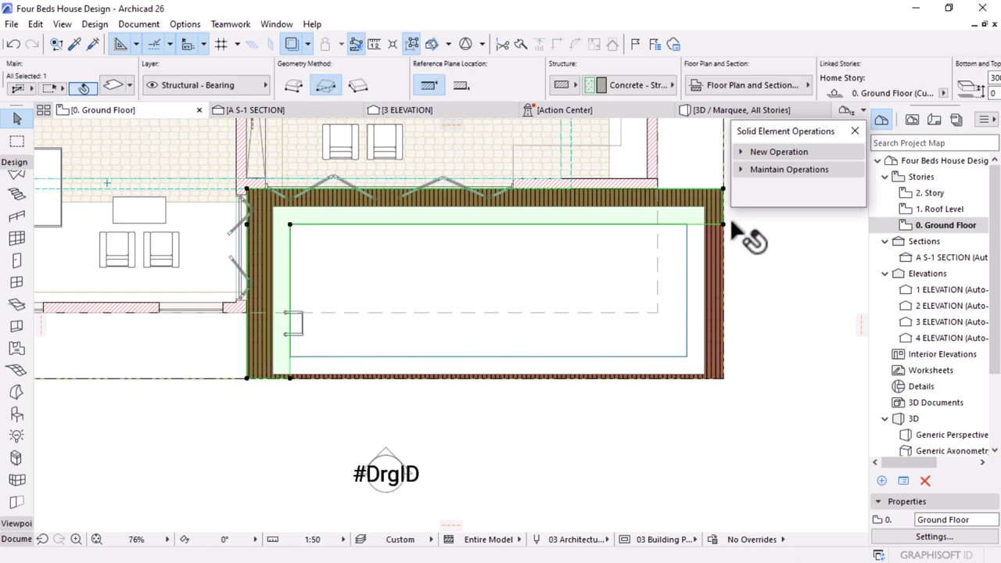
{"action": "left_click", "coordinate": [723, 279]}
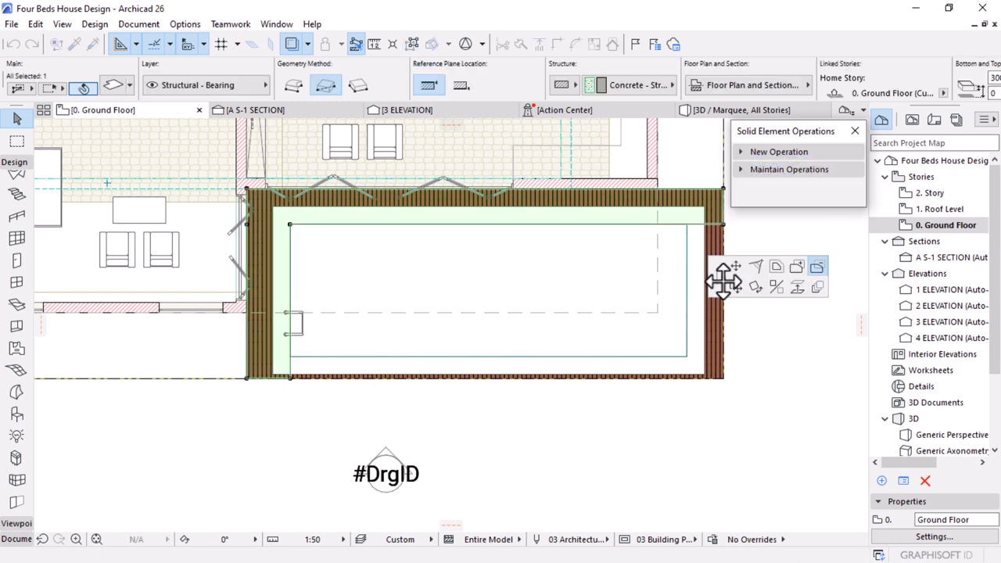
{"action": "left_click", "coordinate": [794, 267]}
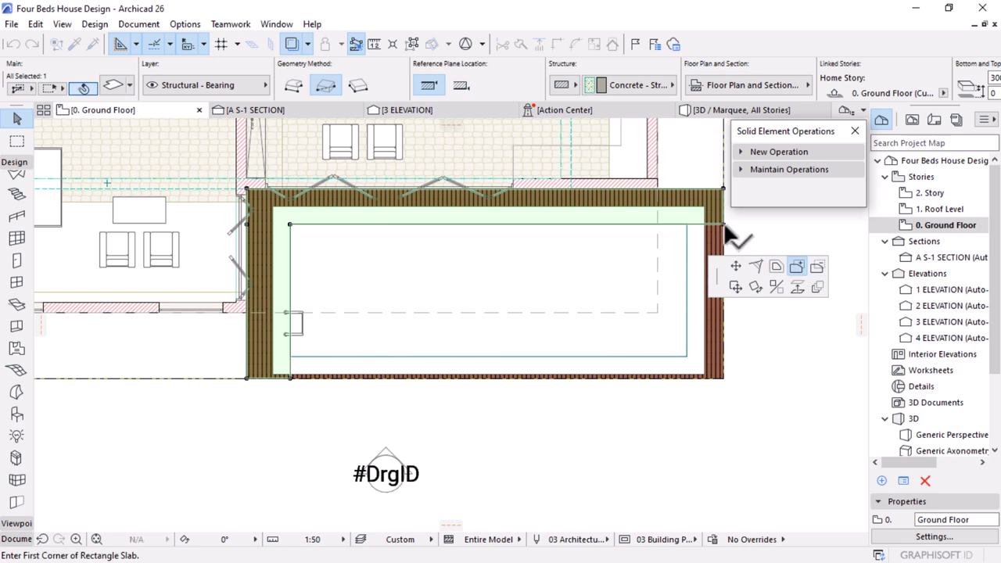
{"action": "left_click", "coordinate": [724, 225]}
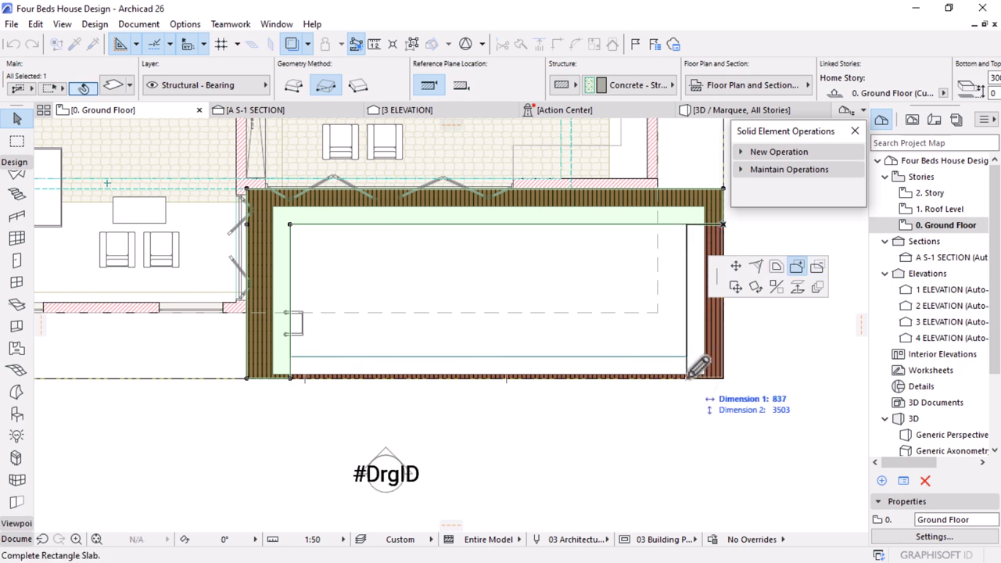
{"action": "left_click", "coordinate": [688, 374]}
{"action": "key", "text": "Escape"}
Delete the two Wooden Plank Vertical fills on the pool pavement layer surrounding the pool
{"action": "left_click", "coordinate": [636, 378]}
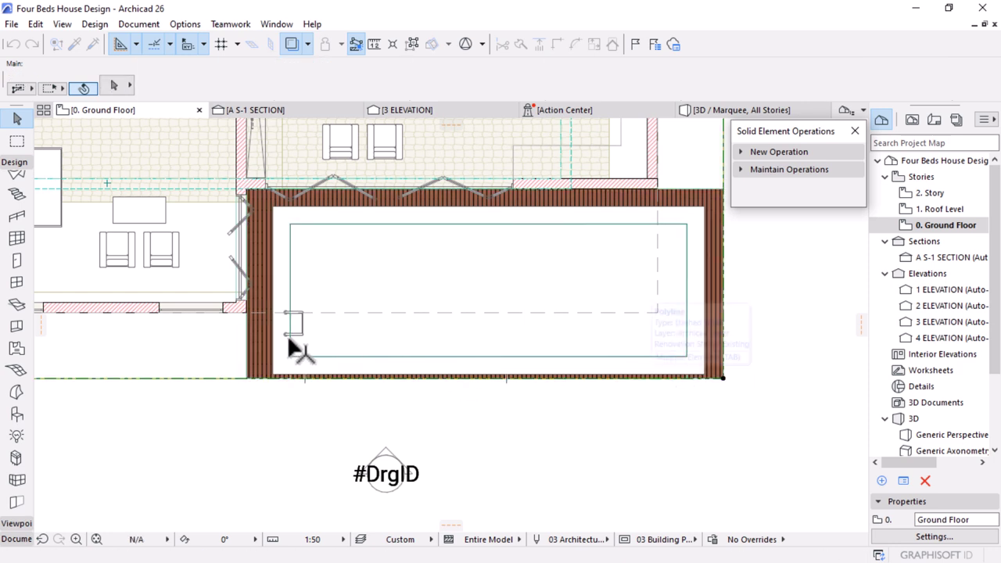
{"action": "left_click", "coordinate": [713, 313]}
{"action": "key", "text": "Escape"}
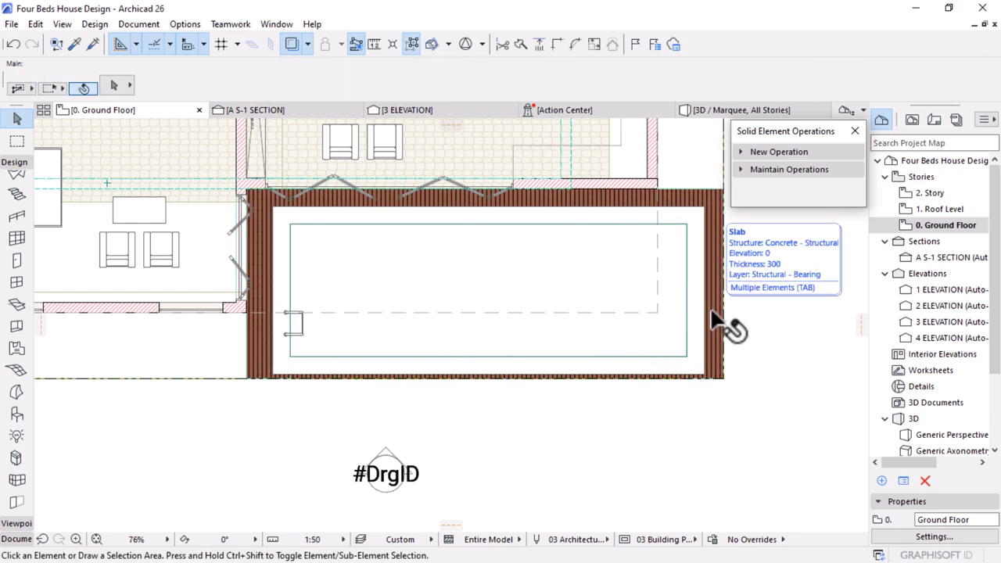
{"action": "key", "text": "Tab"}
{"action": "key", "text": "Tab"}
{"action": "left_click", "coordinate": [711, 313]}
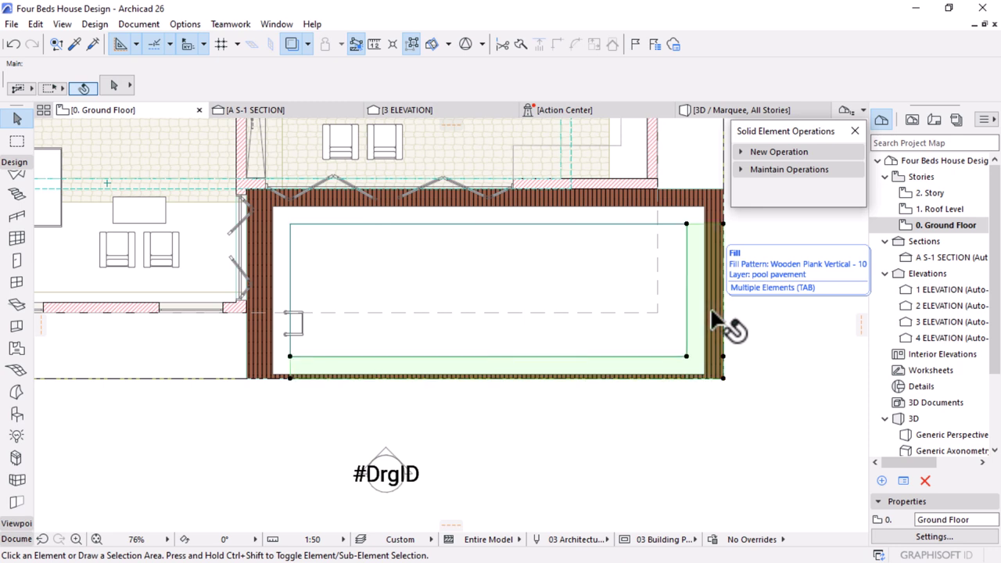
{"action": "left_click", "coordinate": [712, 314]}
{"action": "key", "text": "Escape"}
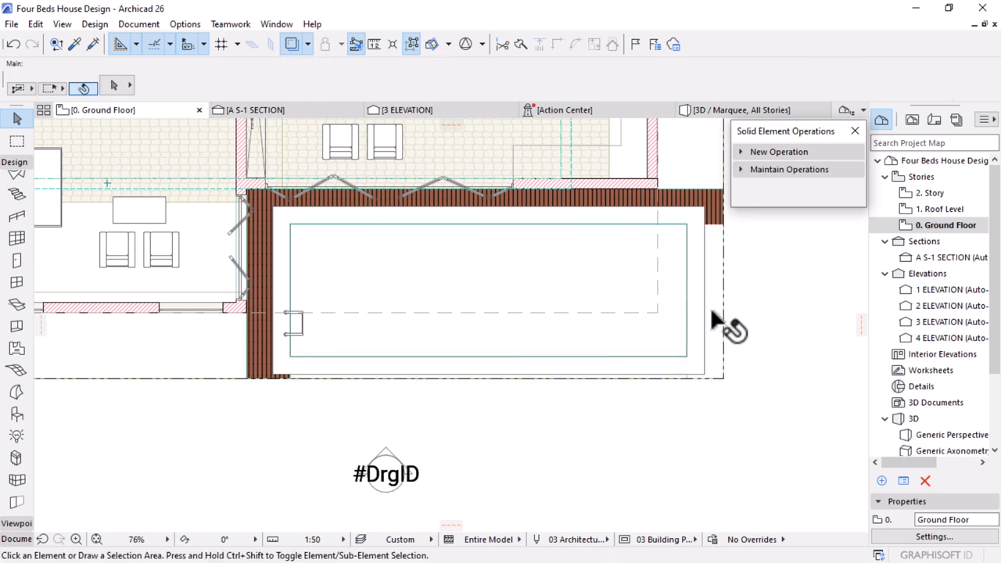
{"action": "left_click", "coordinate": [712, 231]}
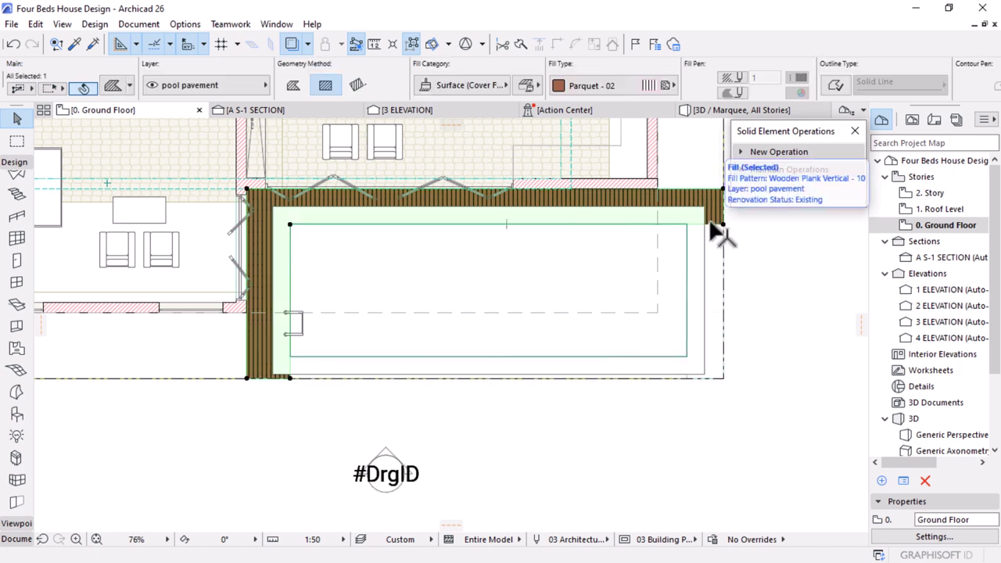
{"action": "key", "text": "Delete"}
{"action": "scroll", "coordinate": [504, 279], "scroll_direction": "down", "scroll_amount": 3}
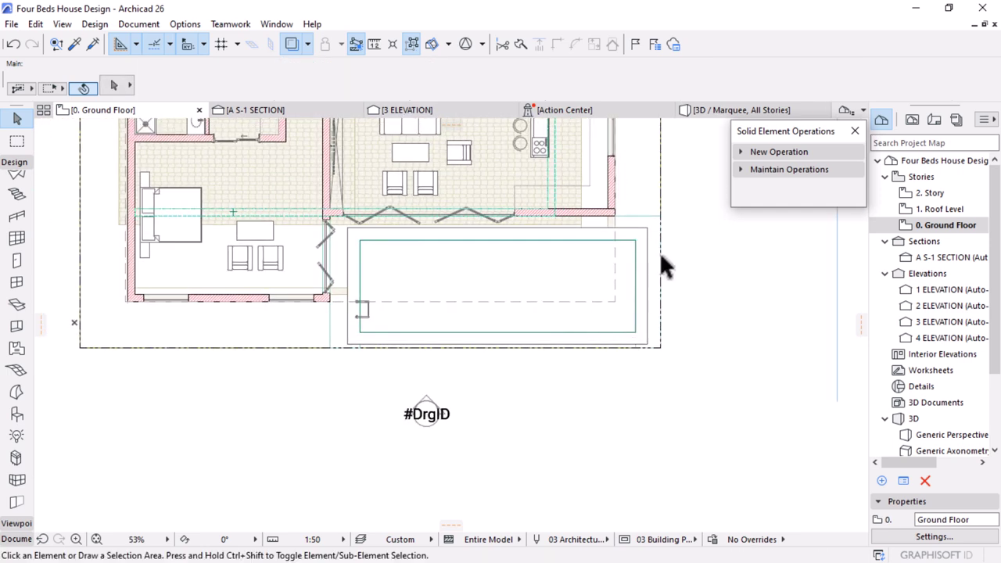
In the 3D model, offset the patio slab's inner edge at the pool's far end outward to expose the white pool rim
{"action": "left_click", "coordinate": [703, 111]}
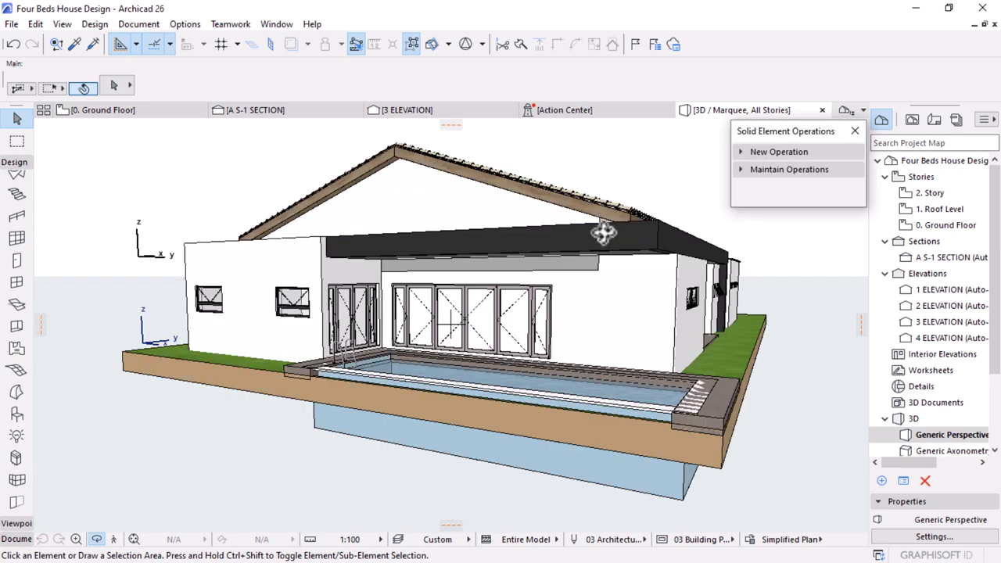
{"action": "middle_click_drag", "start_coordinate": [598, 230], "coordinate": [523, 357], "text": "shift"}
{"action": "scroll", "coordinate": [539, 336], "scroll_direction": "up", "scroll_amount": 5}
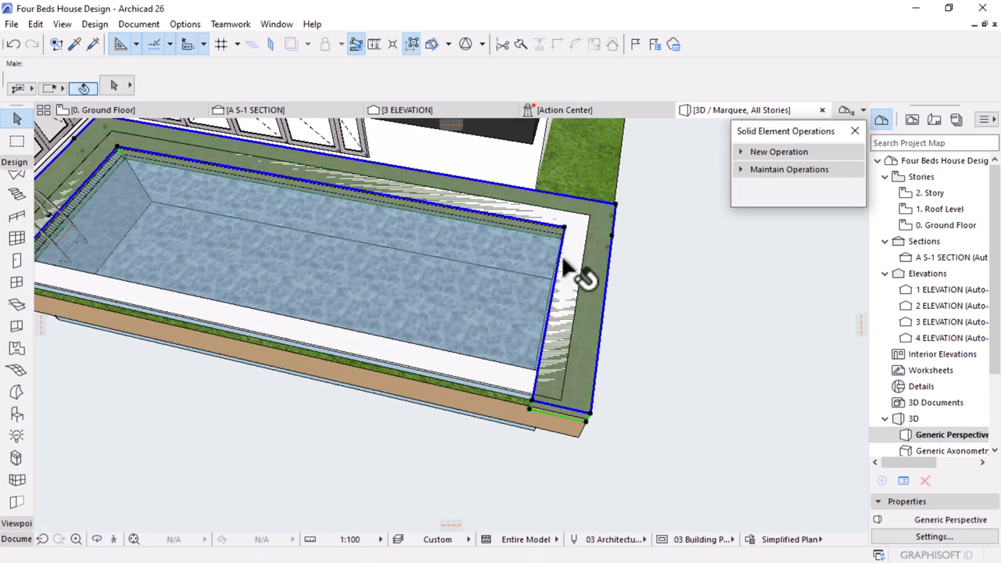
{"action": "left_click", "coordinate": [579, 277]}
{"action": "left_click", "coordinate": [536, 385]}
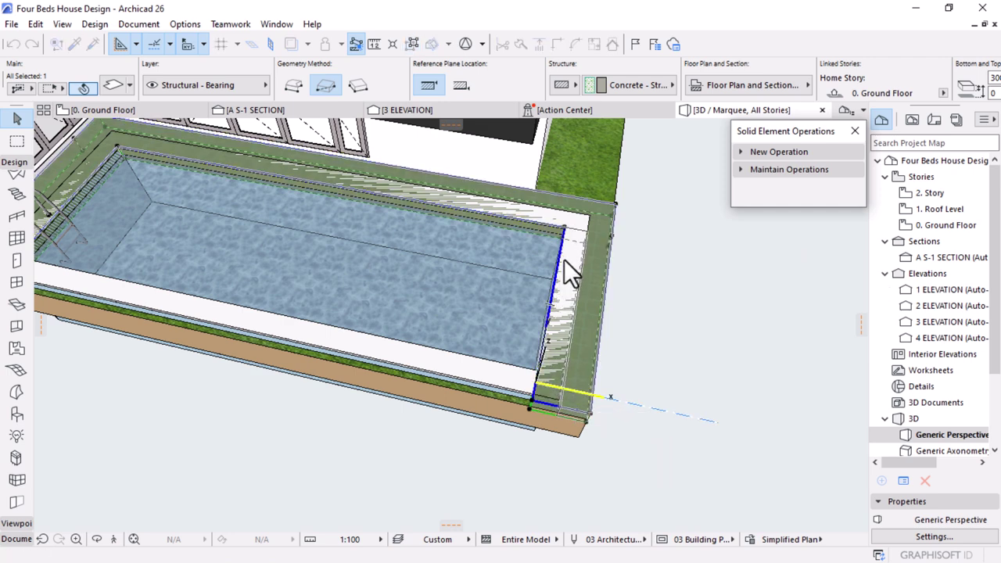
{"action": "left_click", "coordinate": [576, 229]}
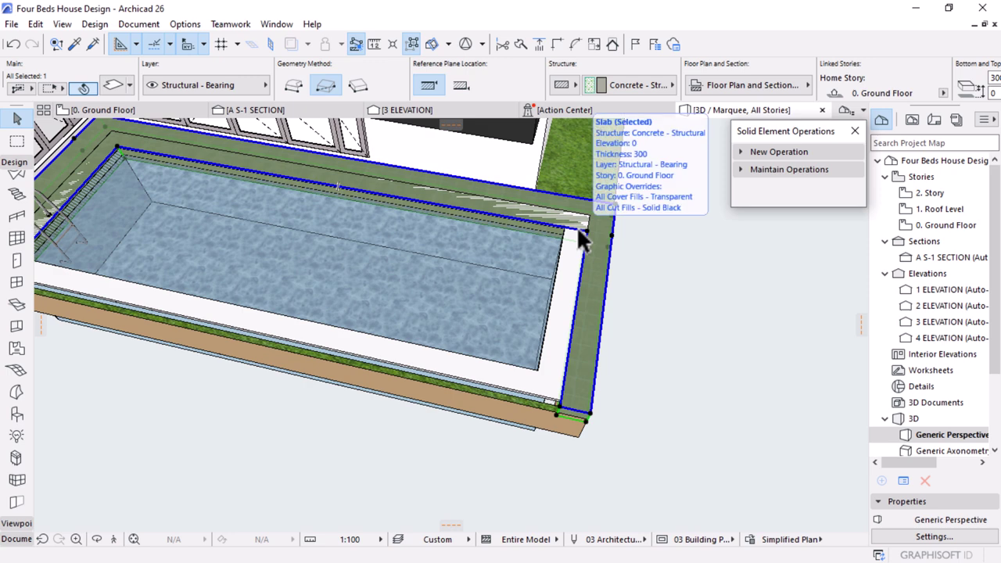
Set the pool object's Pool Deck Nosing to 50 mm
{"action": "middle_click_drag", "start_coordinate": [602, 268], "coordinate": [608, 276], "text": "shift"}
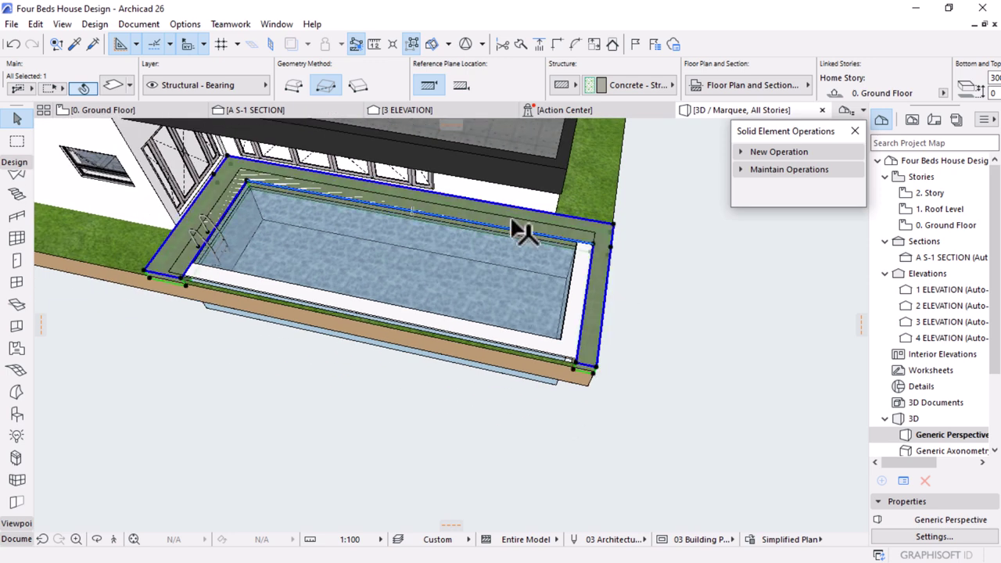
{"action": "scroll", "coordinate": [513, 223], "scroll_direction": "up", "scroll_amount": 5}
{"action": "left_click", "coordinate": [589, 384]}
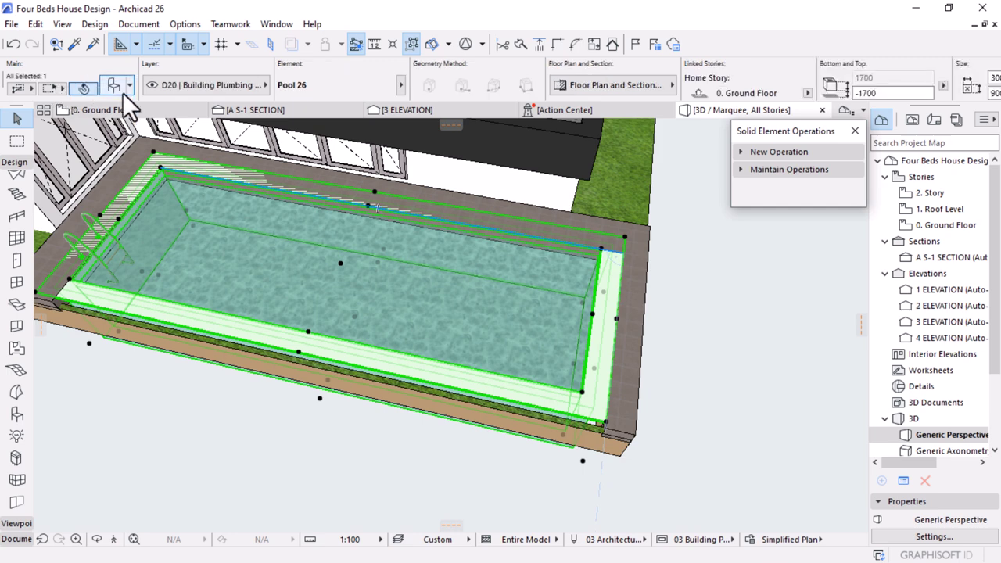
{"action": "left_click", "coordinate": [122, 90]}
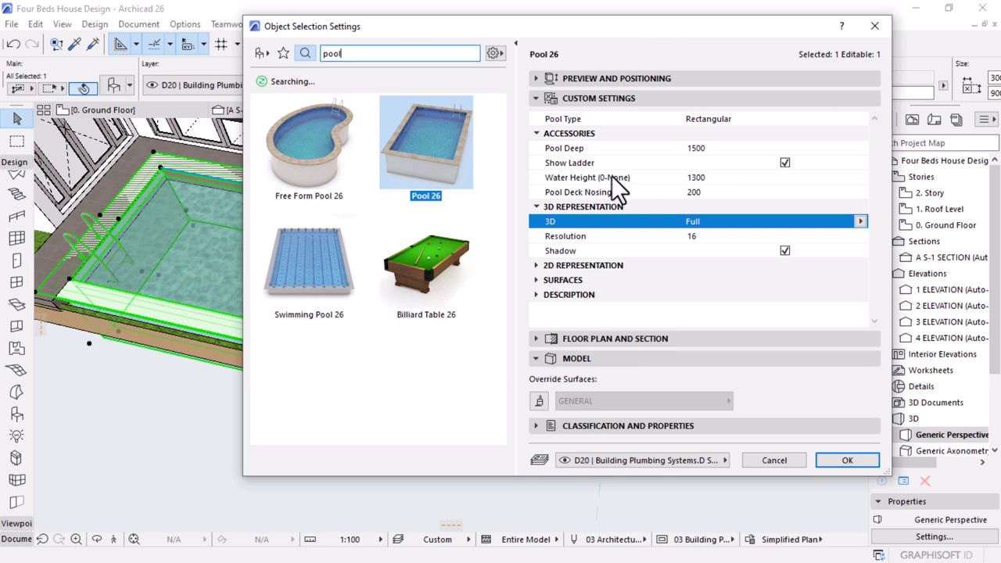
{"action": "left_click", "coordinate": [580, 192]}
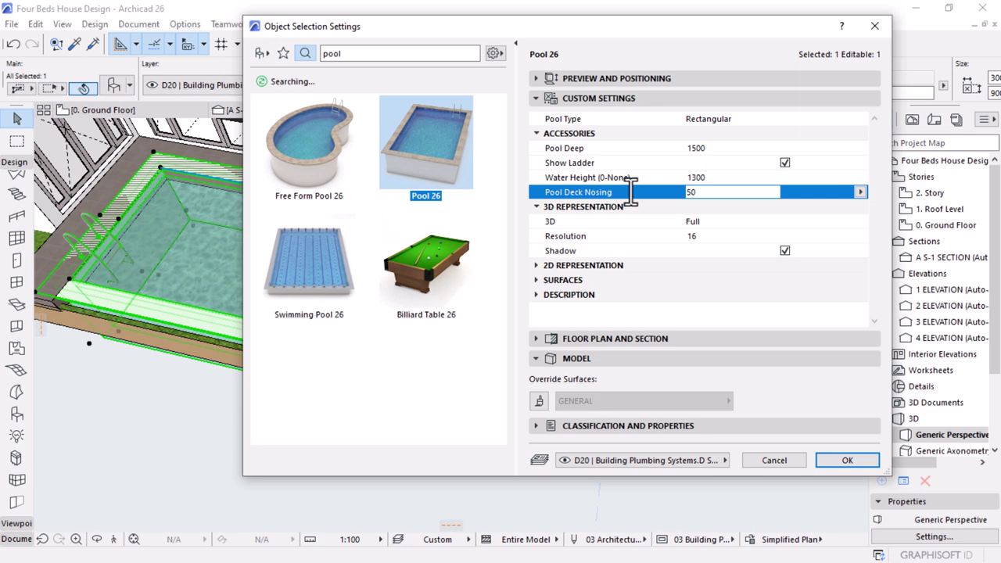
{"action": "key", "text": "Return"}
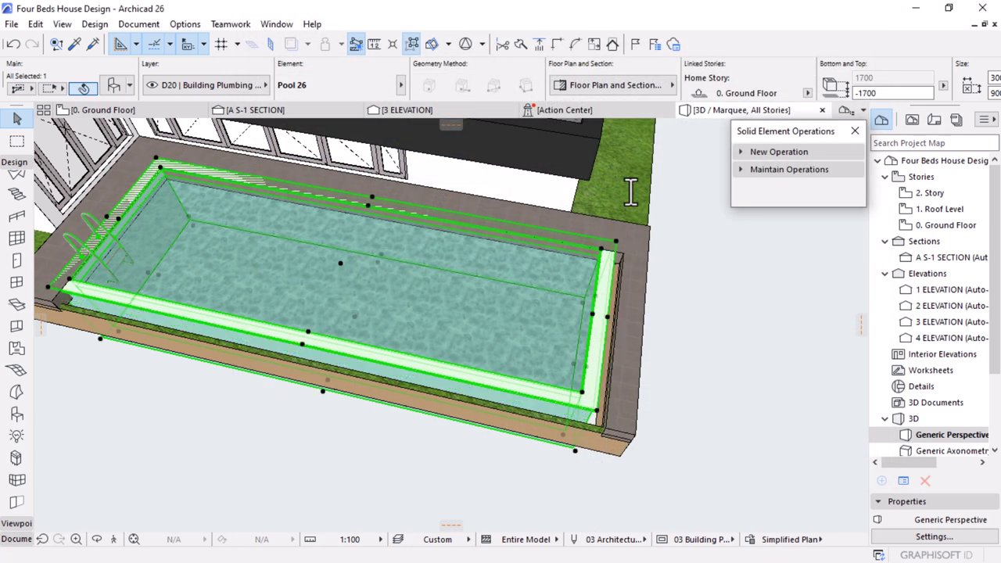
Offset the patio slab's inner edge at the pool's far end back to the outer edge of the white pool rim
{"action": "scroll", "coordinate": [625, 354], "scroll_direction": "down", "scroll_amount": 1}
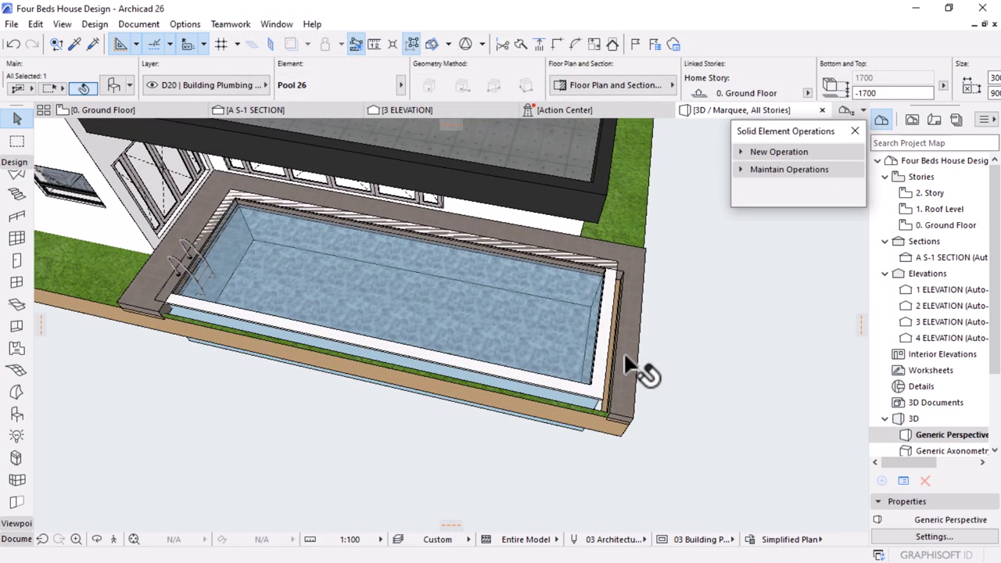
{"action": "scroll", "coordinate": [336, 209], "scroll_direction": "up", "scroll_amount": 3}
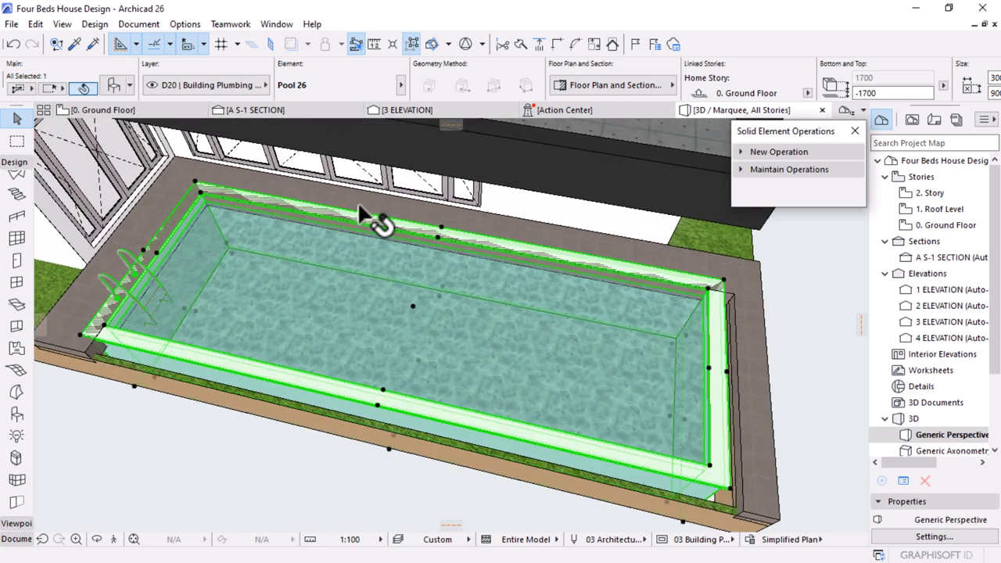
{"action": "scroll", "coordinate": [389, 212], "scroll_direction": "down", "scroll_amount": 2}
{"action": "left_click", "coordinate": [667, 297]}
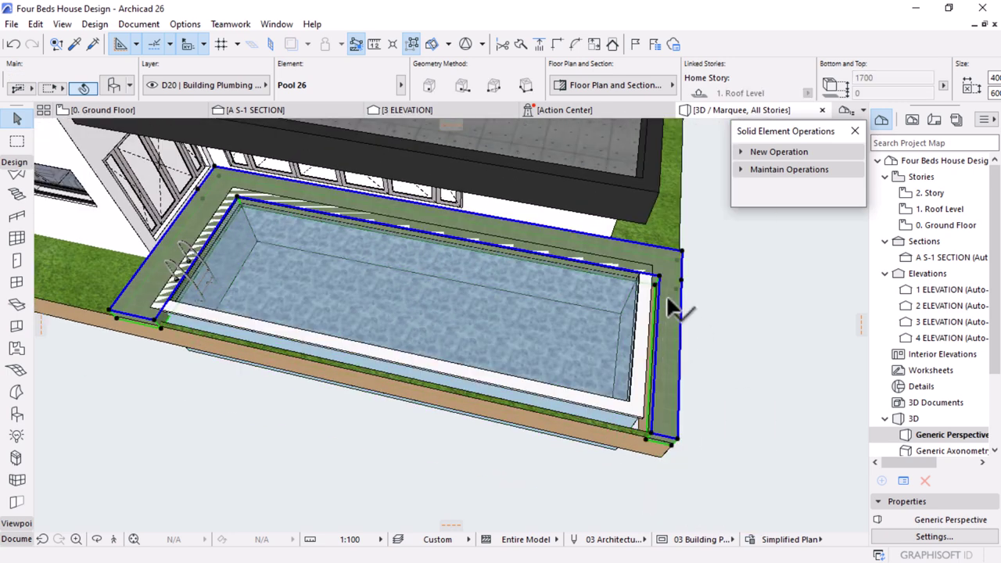
{"action": "left_click", "coordinate": [666, 294]}
{"action": "scroll", "coordinate": [654, 351], "scroll_direction": "up", "scroll_amount": 3}
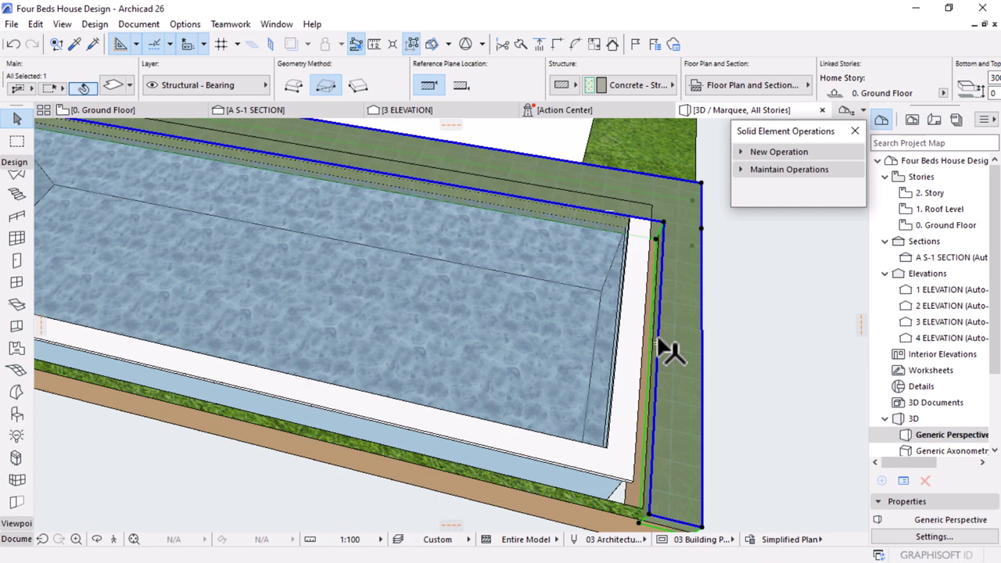
{"action": "left_click", "coordinate": [659, 344]}
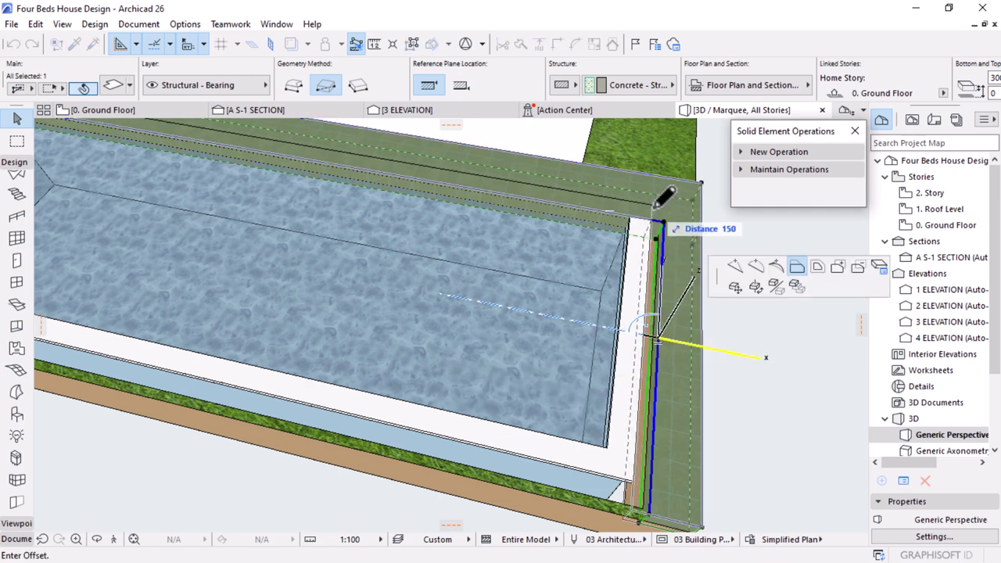
{"action": "left_click", "coordinate": [652, 206]}
Offset the patio slab's inner edges along the house side and at the ladder end to align with the white pool rim
{"action": "left_click", "coordinate": [585, 203]}
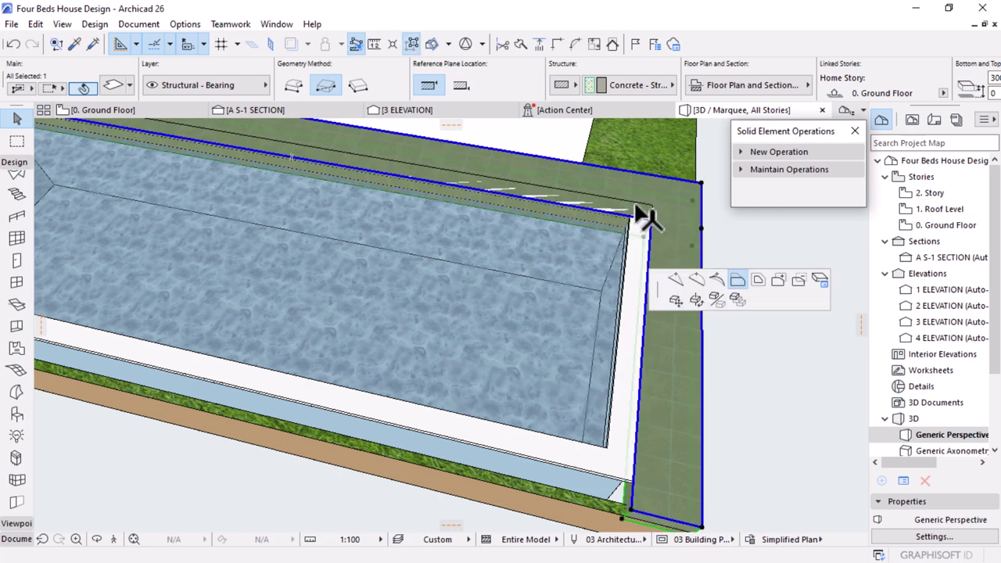
{"action": "left_click", "coordinate": [648, 302]}
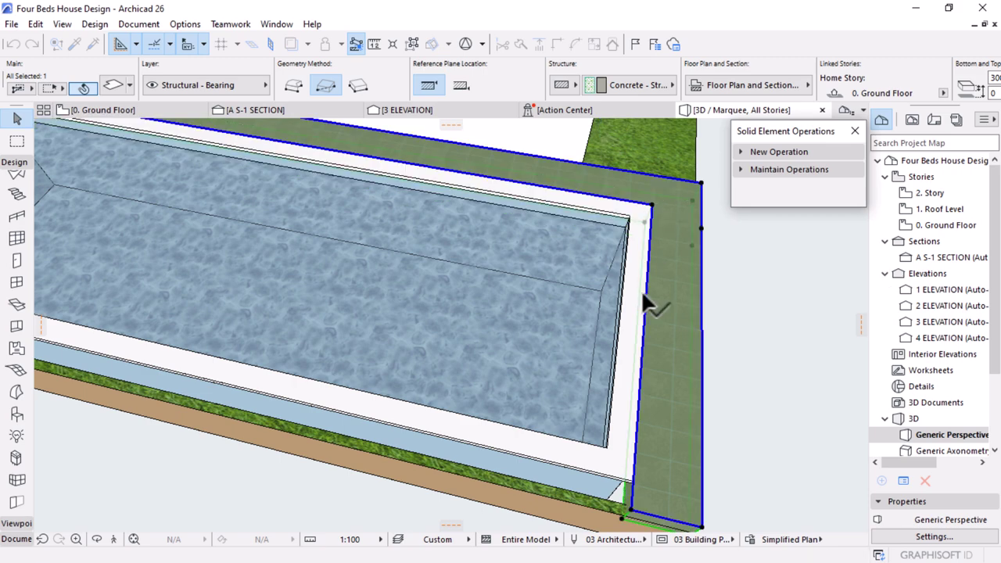
{"action": "scroll", "coordinate": [696, 356], "scroll_direction": "down", "scroll_amount": 3}
{"action": "middle_click_drag", "start_coordinate": [691, 353], "coordinate": [630, 350], "text": "shift"}
{"action": "scroll", "coordinate": [56, 296], "scroll_direction": "up", "scroll_amount": 3}
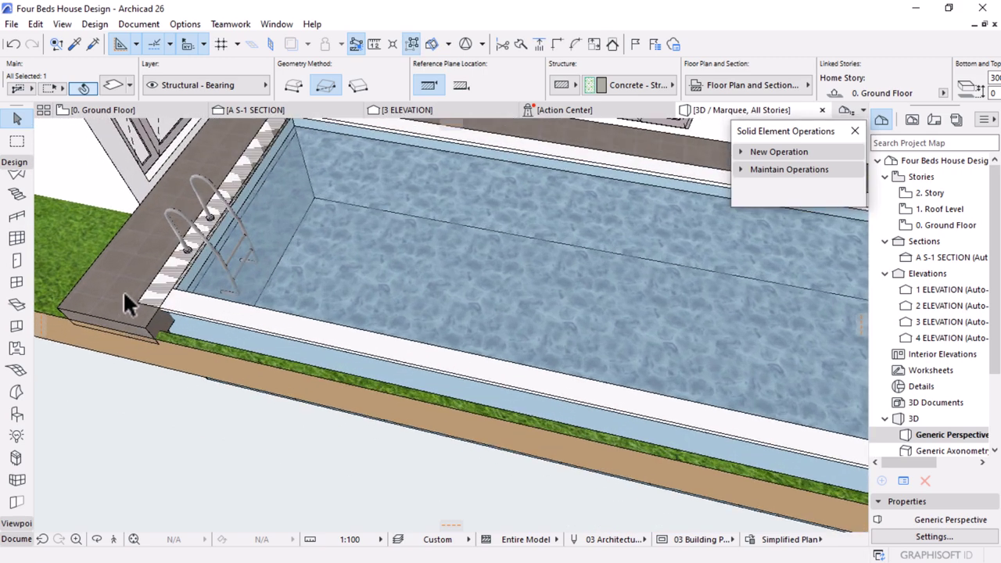
{"action": "left_click", "coordinate": [151, 319]}
{"action": "left_click", "coordinate": [278, 383]}
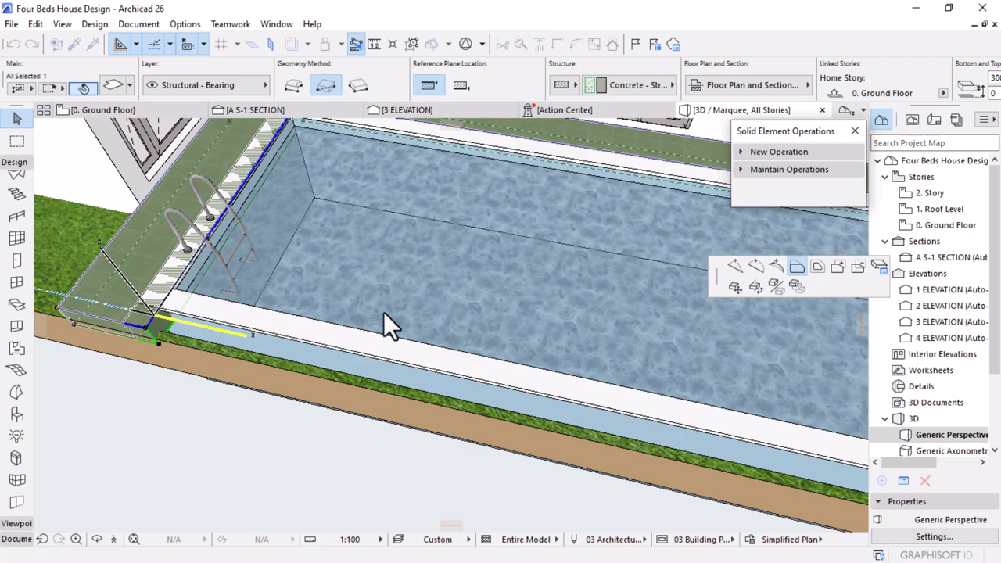
{"action": "left_click", "coordinate": [346, 286]}
{"action": "scroll", "coordinate": [312, 337], "scroll_direction": "down", "scroll_amount": 5}
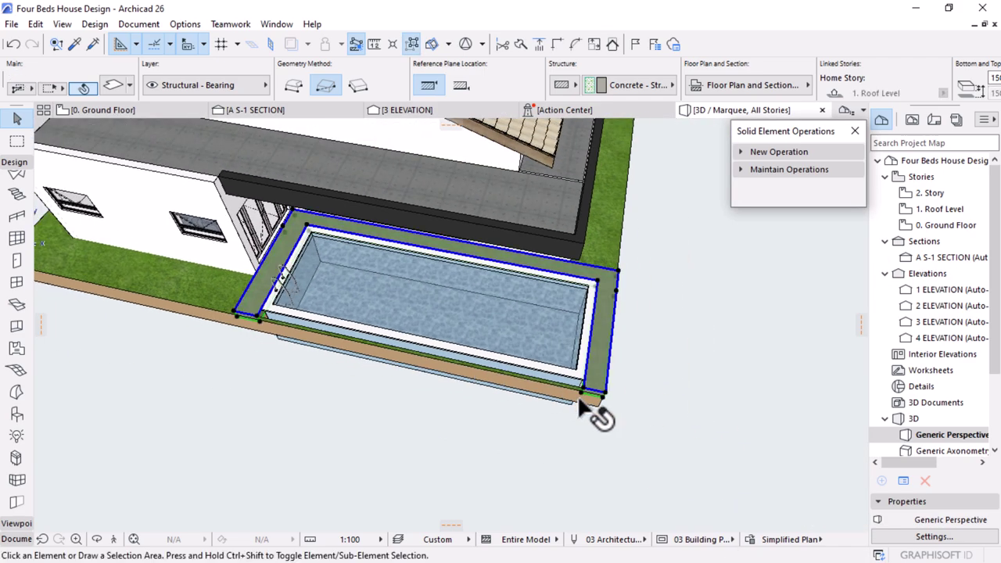
{"action": "key", "text": "Escape"}
Open the settings of the grey beam above the patio doors and enable surface overrides on all five of its faces
{"action": "middle_click_drag", "start_coordinate": [582, 412], "coordinate": [587, 324], "text": "shift"}
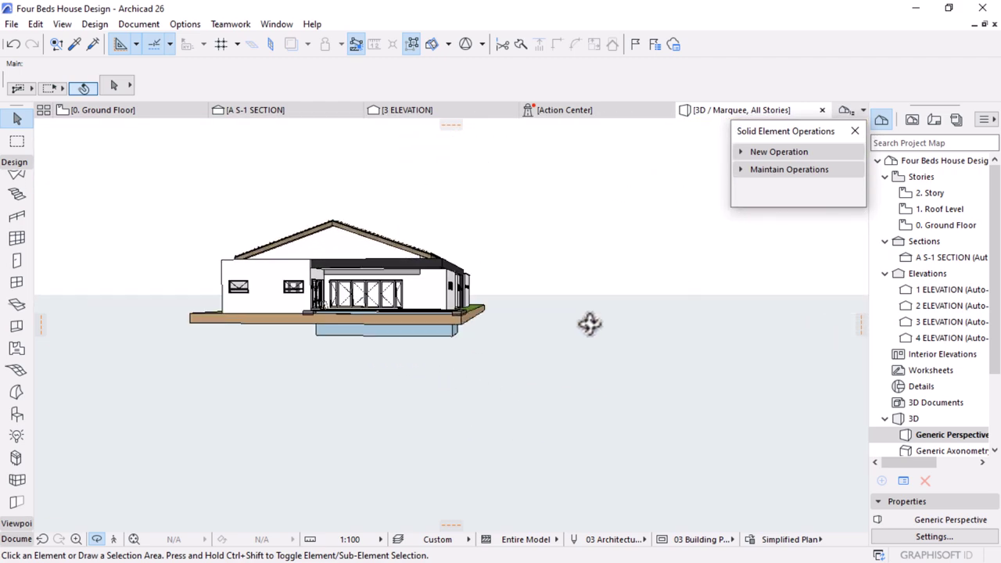
{"action": "scroll", "coordinate": [279, 277], "scroll_direction": "up", "scroll_amount": 2}
{"action": "scroll", "coordinate": [462, 259], "scroll_direction": "up", "scroll_amount": 6}
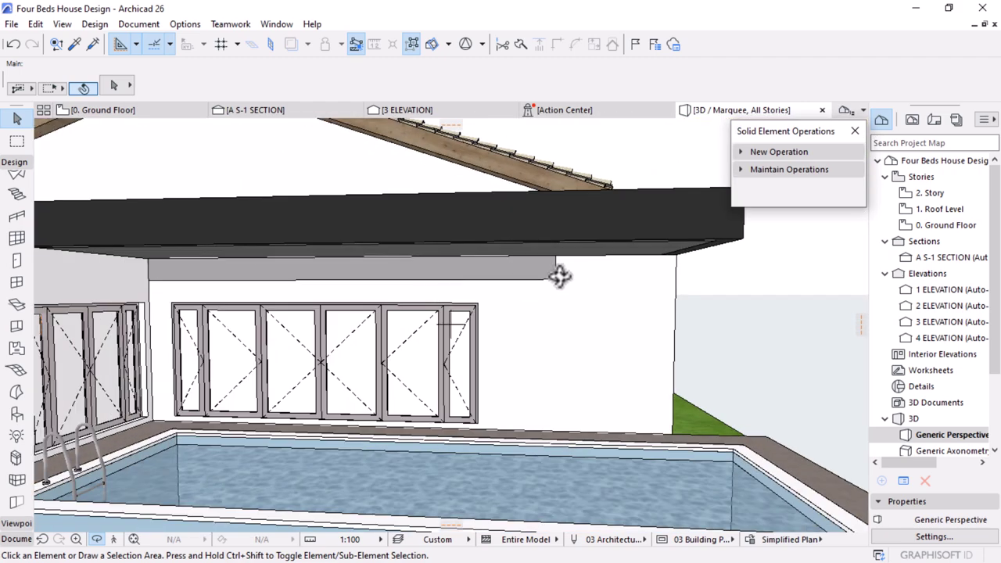
{"action": "left_click", "coordinate": [607, 286]}
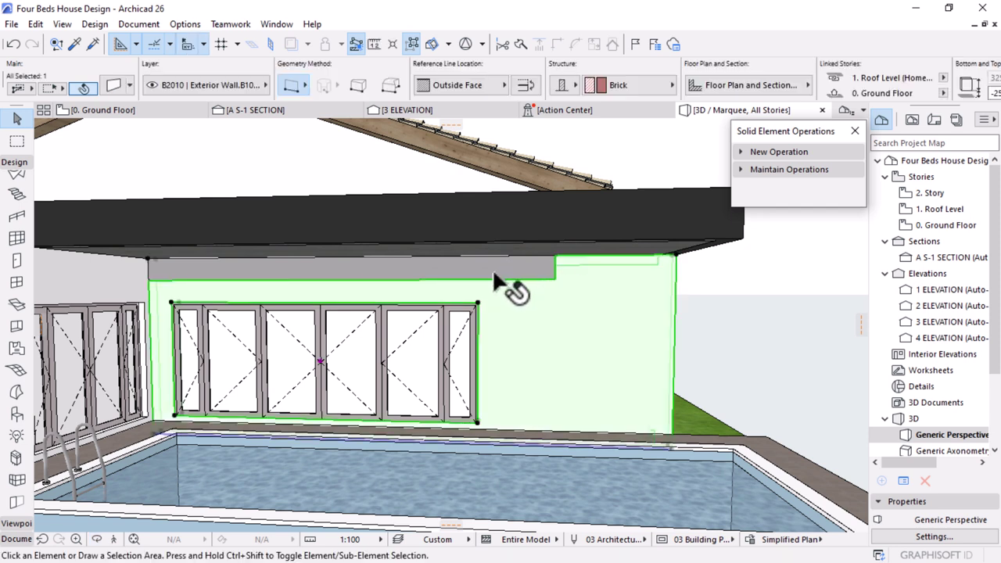
{"action": "key", "text": "Escape"}
{"action": "left_click", "coordinate": [501, 274]}
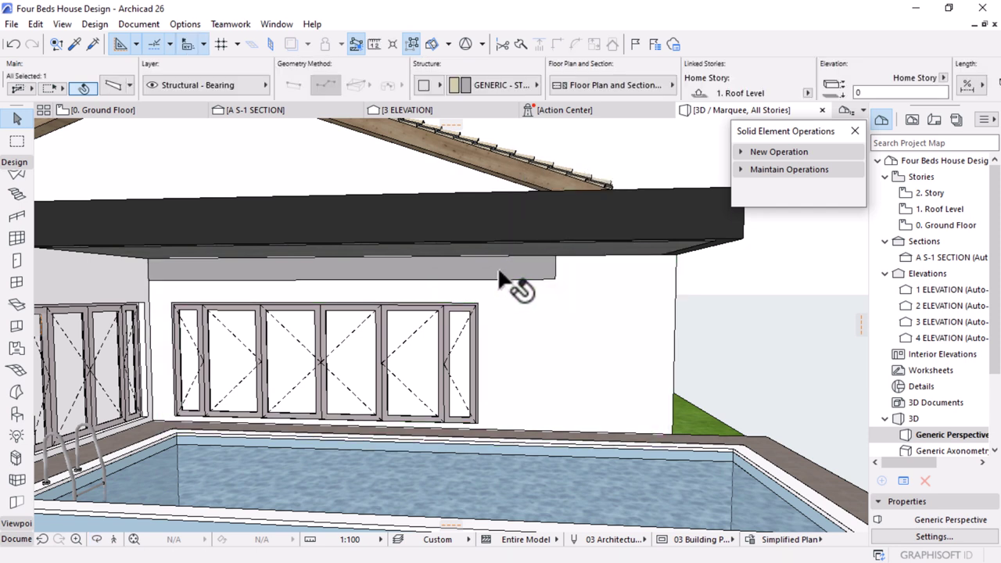
{"action": "left_click", "coordinate": [106, 84]}
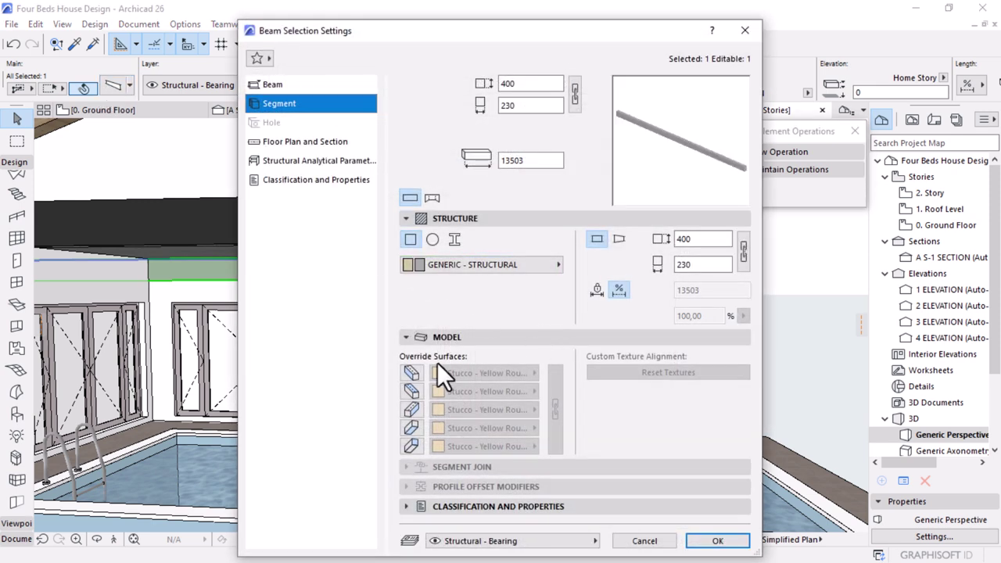
{"action": "left_click", "coordinate": [411, 373]}
{"action": "left_click", "coordinate": [410, 390]}
{"action": "left_click", "coordinate": [410, 409]}
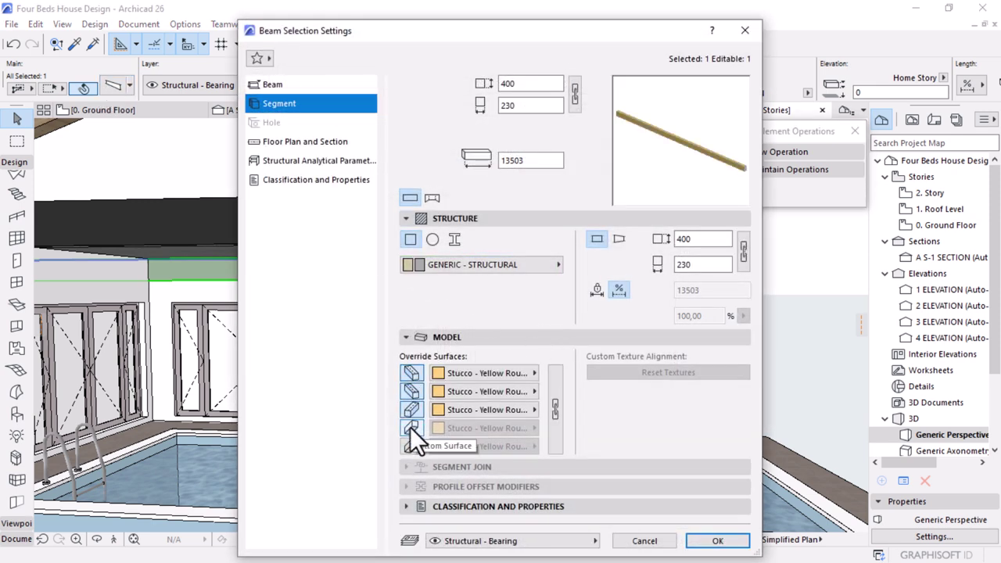
{"action": "left_click", "coordinate": [410, 427]}
{"action": "left_click", "coordinate": [410, 446]}
Link the beam's surface overrides and set them all to Paint - Titanium White
{"action": "left_click", "coordinate": [485, 391]}
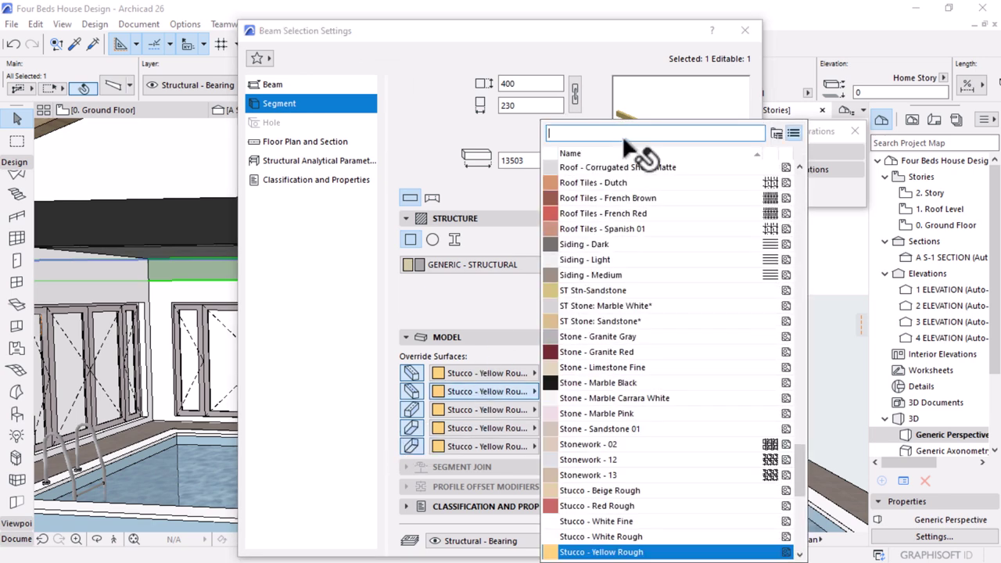
{"action": "type", "text": "pai"}
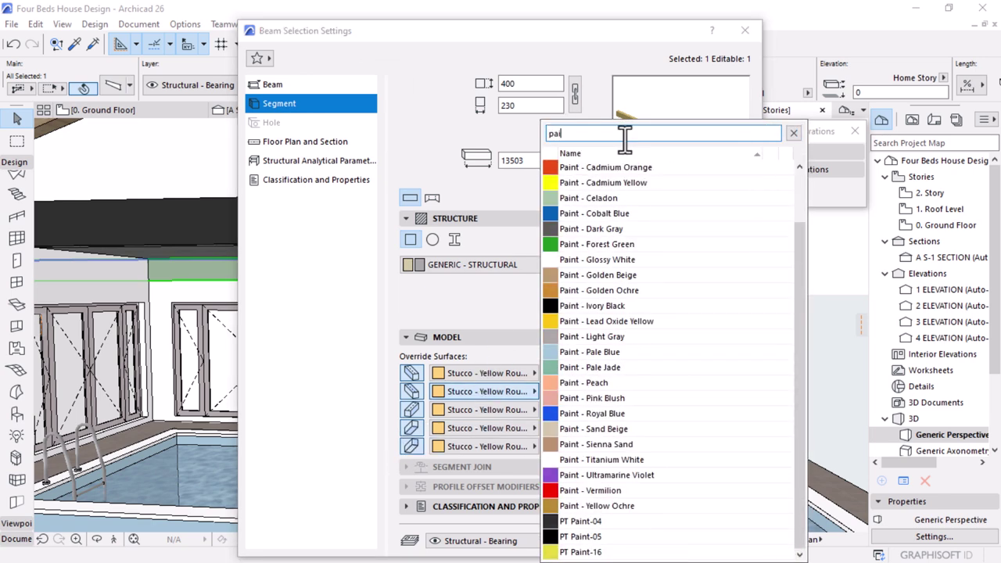
{"action": "left_click", "coordinate": [605, 460]}
{"action": "left_click", "coordinate": [560, 430]}
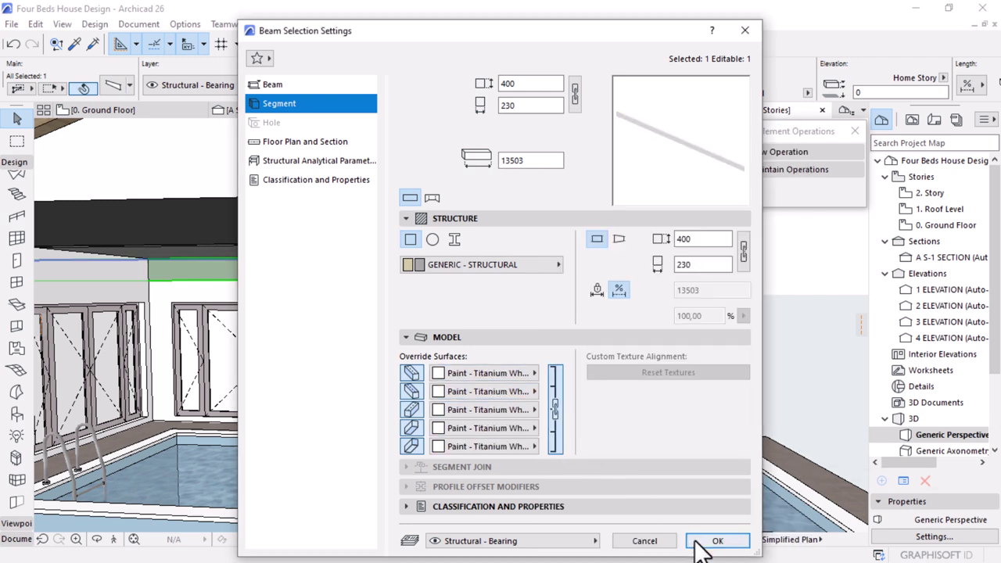
{"action": "left_click", "coordinate": [705, 540]}
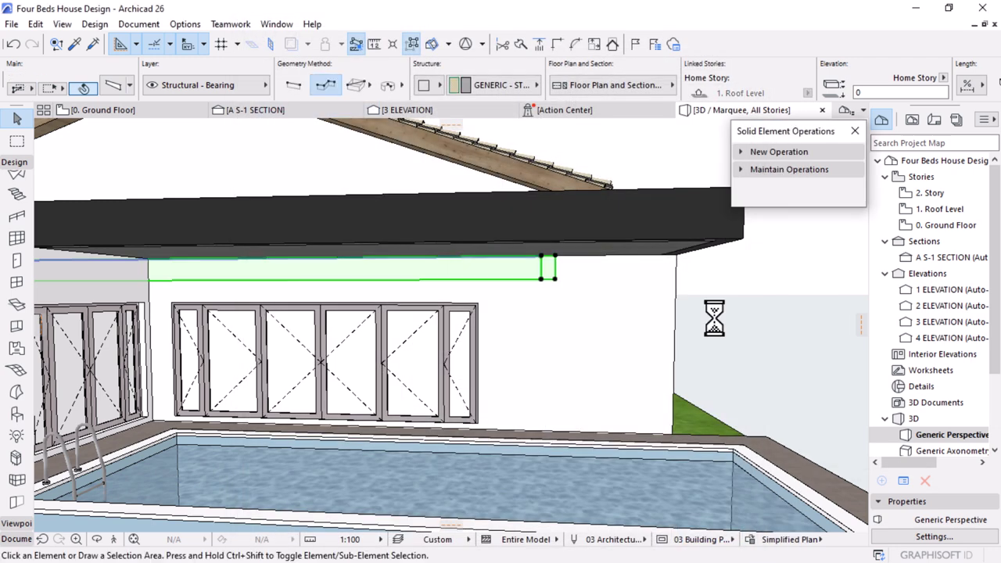
{"action": "key", "text": "Escape"}
{"action": "middle_click_drag", "start_coordinate": [536, 252], "coordinate": [423, 320], "text": "shift"}
{"action": "scroll", "coordinate": [530, 283], "scroll_direction": "up", "scroll_amount": 3}
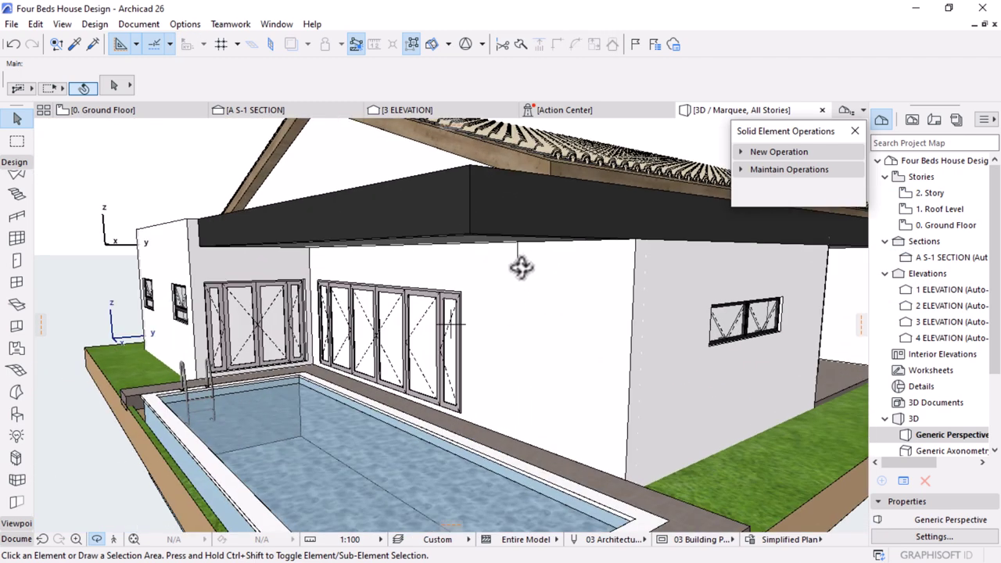
{"action": "scroll", "coordinate": [520, 256], "scroll_direction": "down", "scroll_amount": 3}
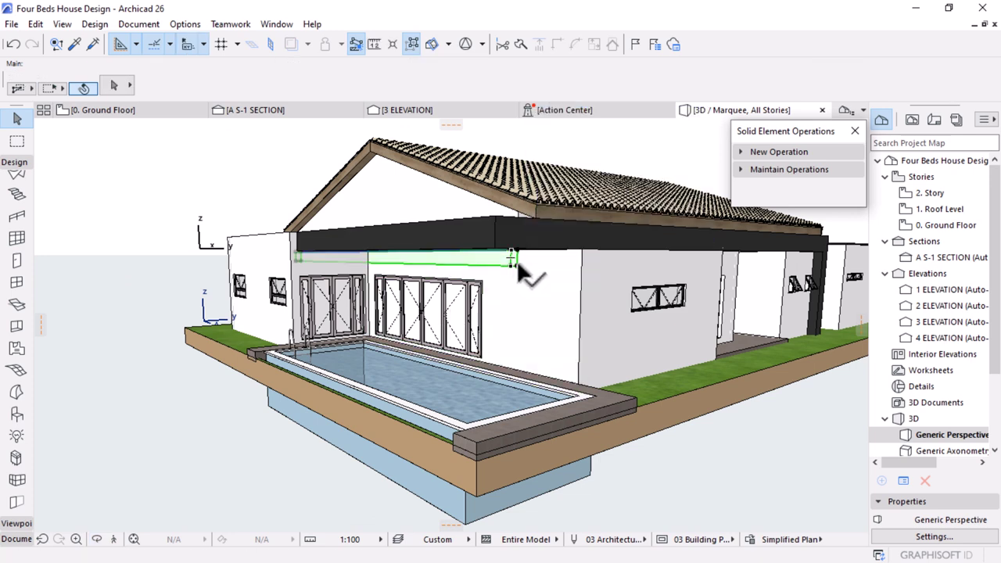
{"action": "left_click", "coordinate": [516, 264]}
{"action": "left_click", "coordinate": [515, 261]}
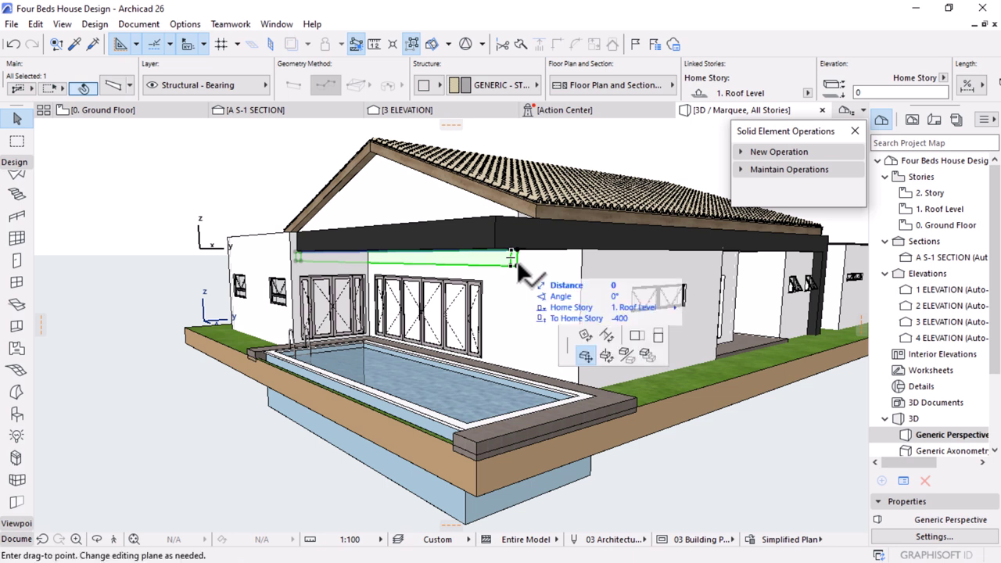
{"action": "left_click", "coordinate": [785, 266]}
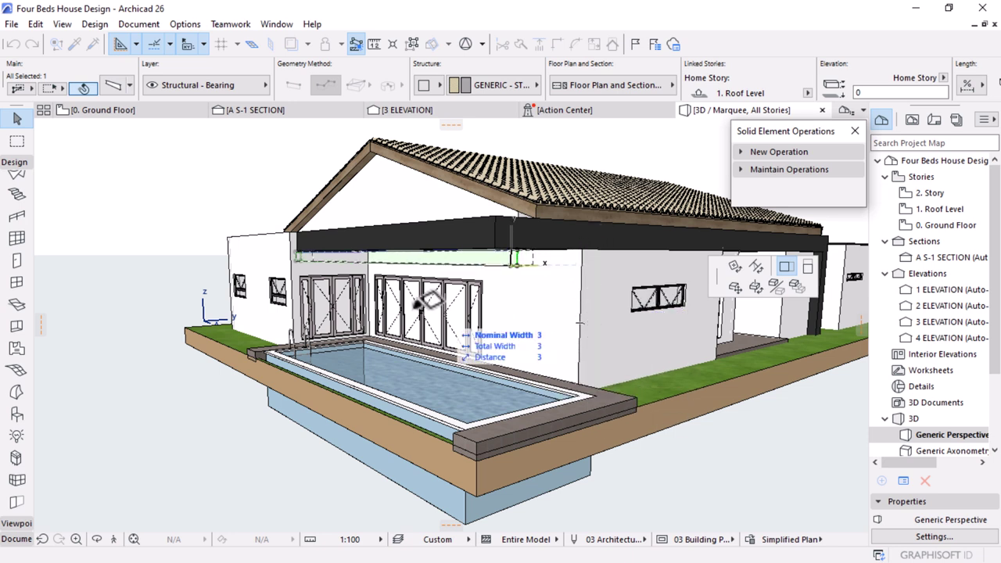
{"action": "left_click", "coordinate": [442, 317]}
{"action": "key", "text": "Escape"}
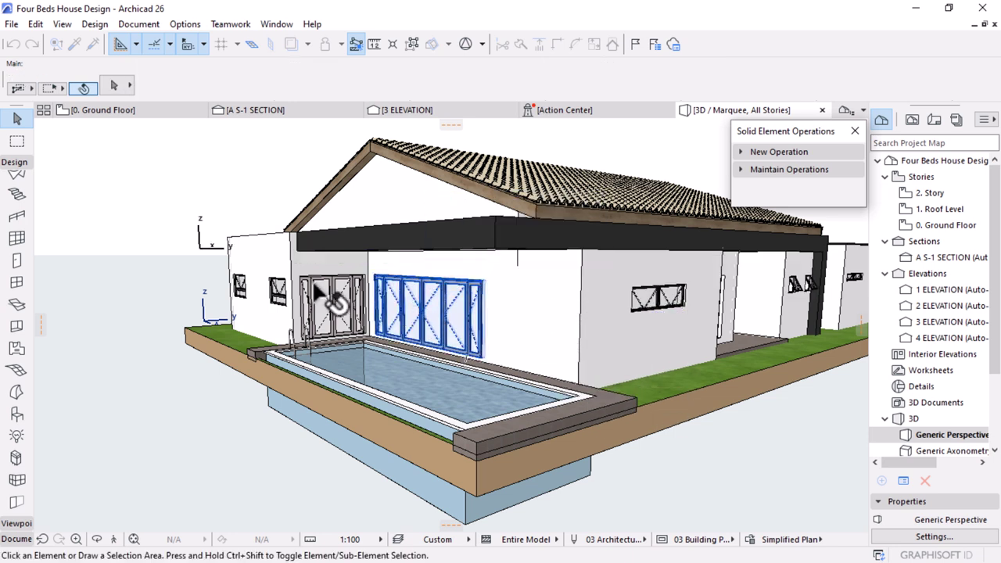
Examine the house exterior from the garage side, over the tiled and ribbed roofs, at the front façade and as a whole from above
{"action": "scroll", "coordinate": [314, 285], "scroll_direction": "down", "scroll_amount": 3}
{"action": "left_click_drag", "start_coordinate": [313, 284], "coordinate": [256, 285]}
{"action": "left_click_drag", "start_coordinate": [490, 305], "coordinate": [444, 319]}
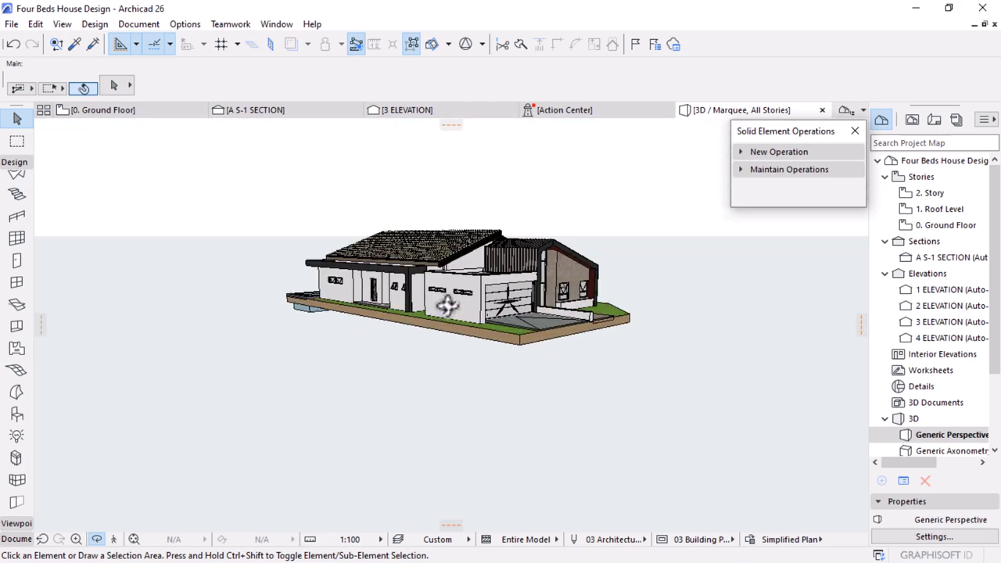
{"action": "scroll", "coordinate": [453, 279], "scroll_direction": "up", "scroll_amount": 2}
{"action": "scroll", "coordinate": [453, 279], "scroll_direction": "up", "scroll_amount": 2}
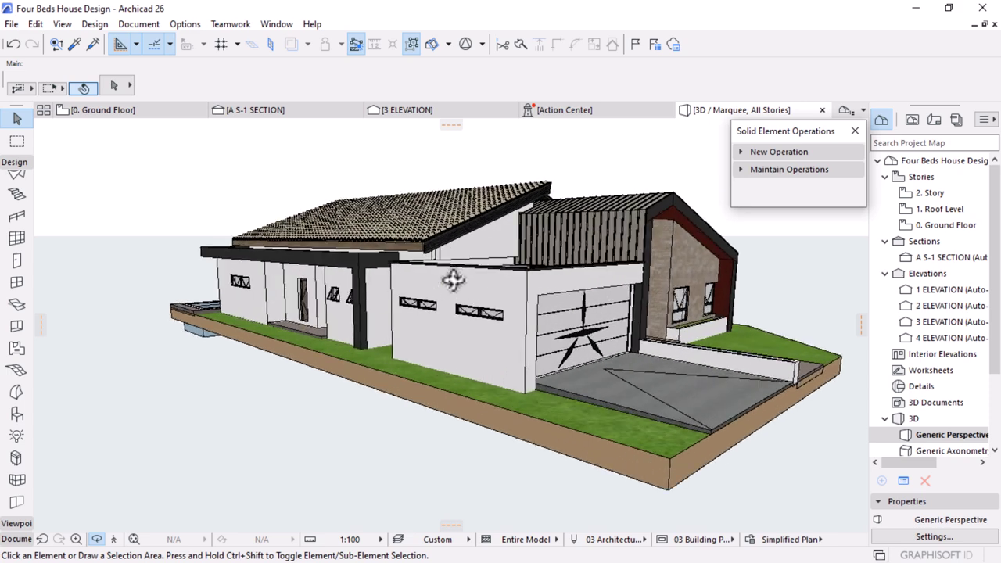
{"action": "scroll", "coordinate": [464, 284], "scroll_direction": "down", "scroll_amount": 2}
{"action": "left_click_drag", "start_coordinate": [639, 352], "coordinate": [429, 308]}
{"action": "scroll", "coordinate": [428, 307], "scroll_direction": "up", "scroll_amount": 5}
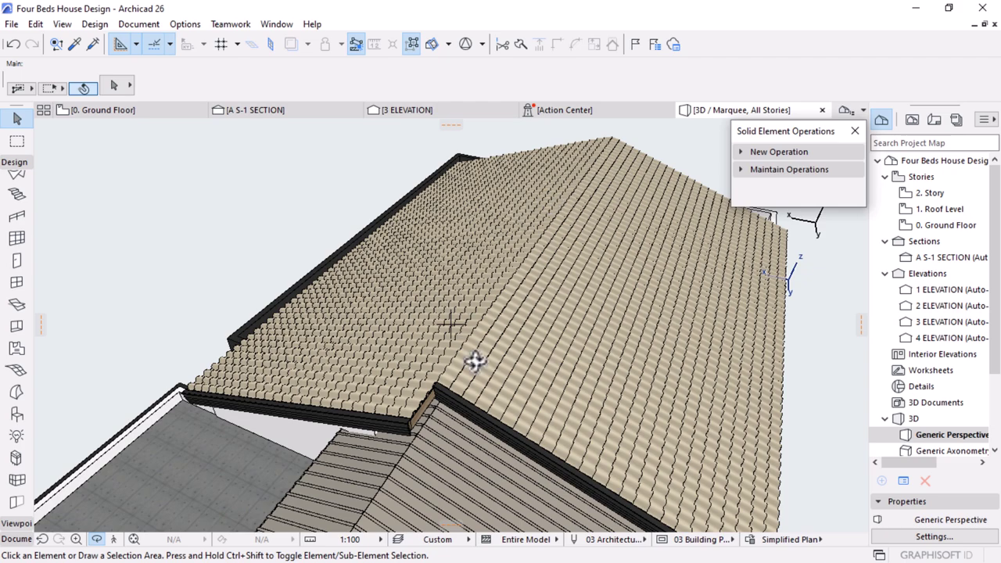
{"action": "scroll", "coordinate": [525, 228], "scroll_direction": "down", "scroll_amount": 2}
{"action": "middle_click_drag", "start_coordinate": [521, 244], "coordinate": [547, 179]}
{"action": "scroll", "coordinate": [407, 378], "scroll_direction": "up", "scroll_amount": 4}
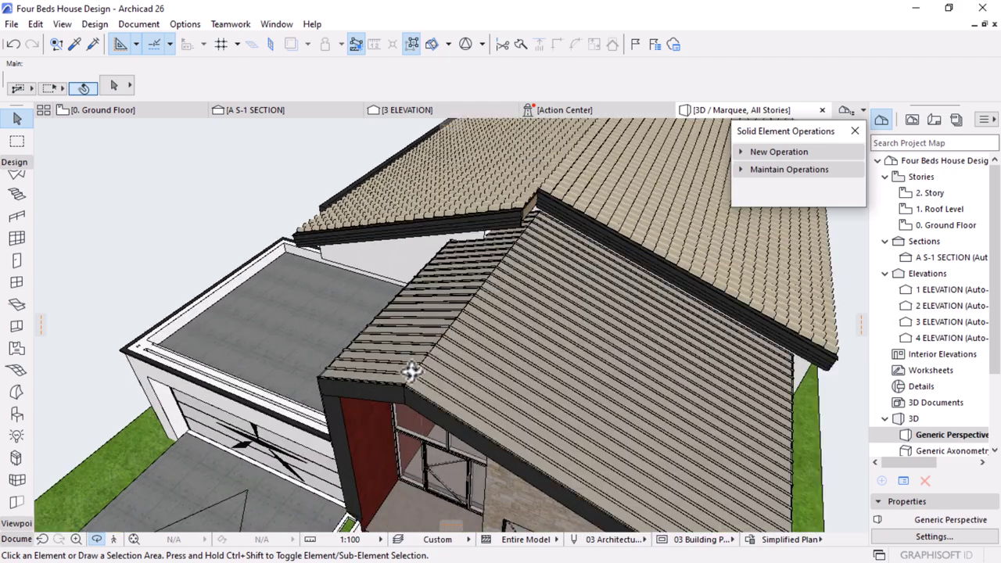
{"action": "scroll", "coordinate": [406, 394], "scroll_direction": "up", "scroll_amount": 2}
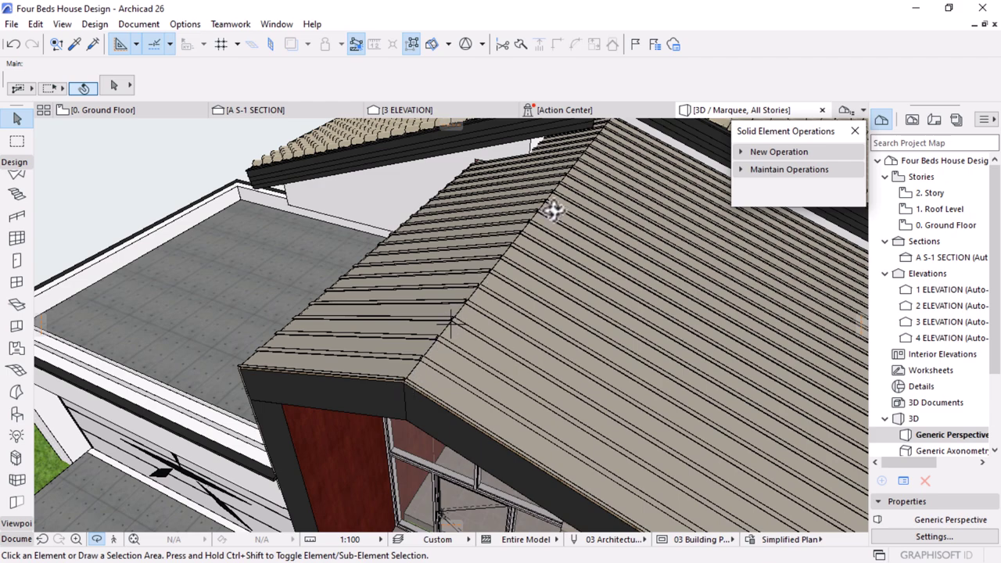
{"action": "scroll", "coordinate": [380, 146], "scroll_direction": "down", "scroll_amount": 4}
{"action": "scroll", "coordinate": [699, 362], "scroll_direction": "up", "scroll_amount": 6}
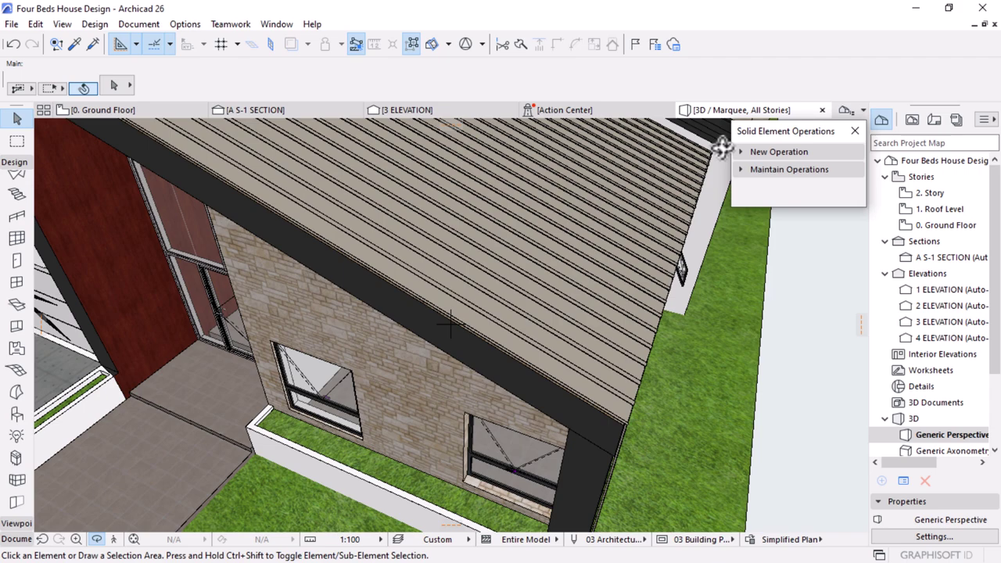
{"action": "scroll", "coordinate": [678, 324], "scroll_direction": "down", "scroll_amount": 3}
{"action": "middle_click_drag", "start_coordinate": [286, 275], "coordinate": [403, 190], "text": "shift"}
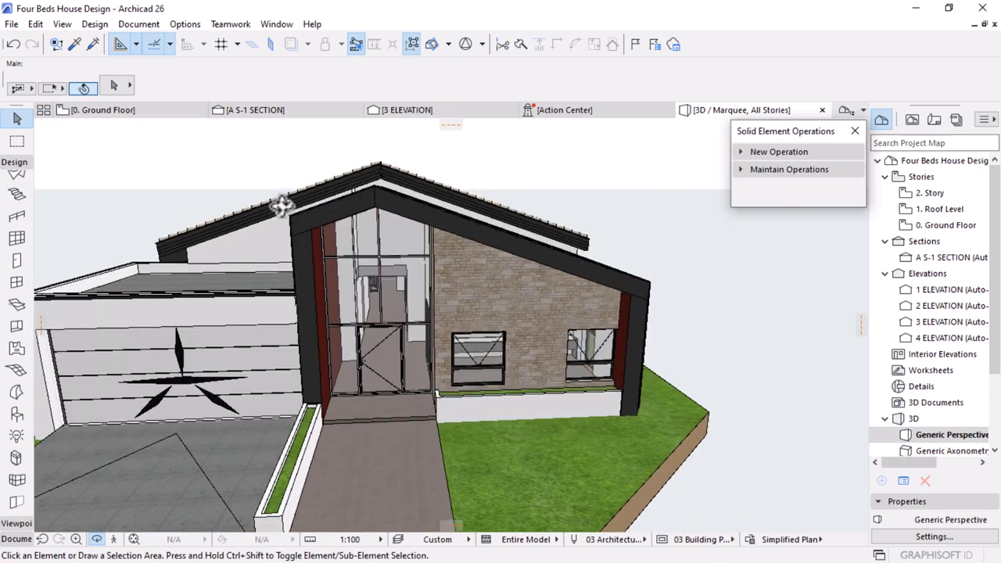
{"action": "scroll", "coordinate": [313, 208], "scroll_direction": "down", "scroll_amount": 6}
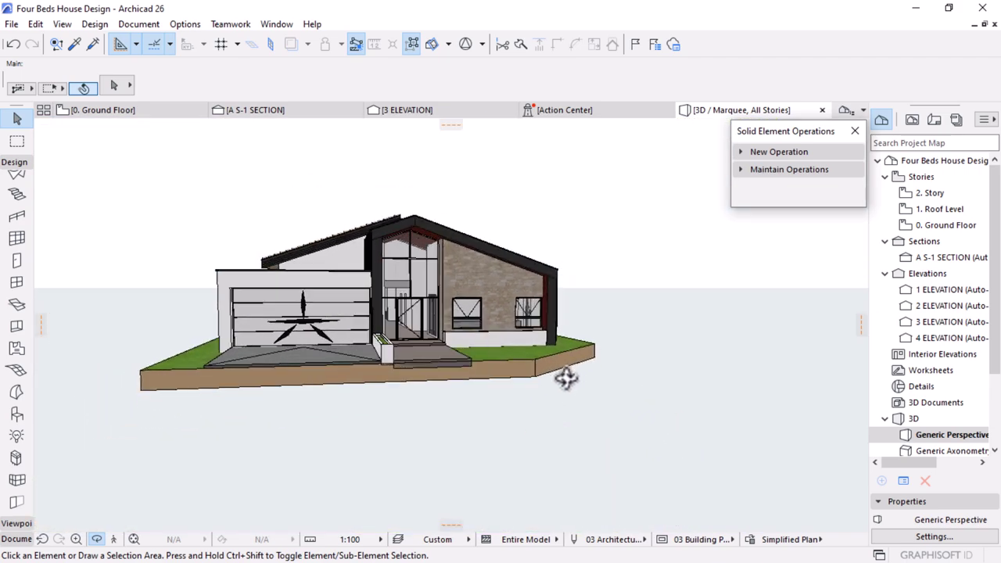
{"action": "middle_click_drag", "start_coordinate": [566, 377], "coordinate": [442, 361], "text": "shift"}
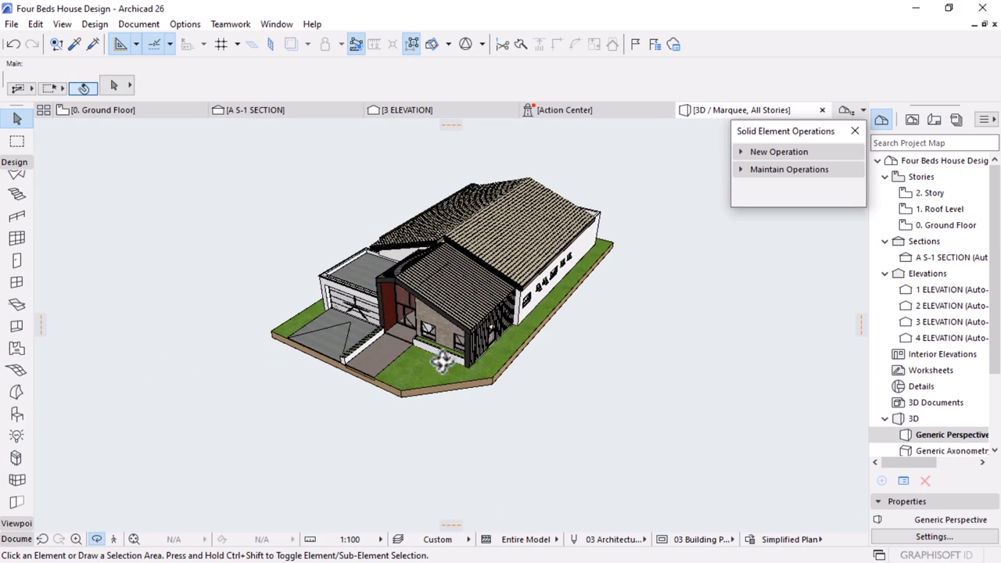
{"action": "scroll", "coordinate": [434, 297], "scroll_direction": "up", "scroll_amount": 3}
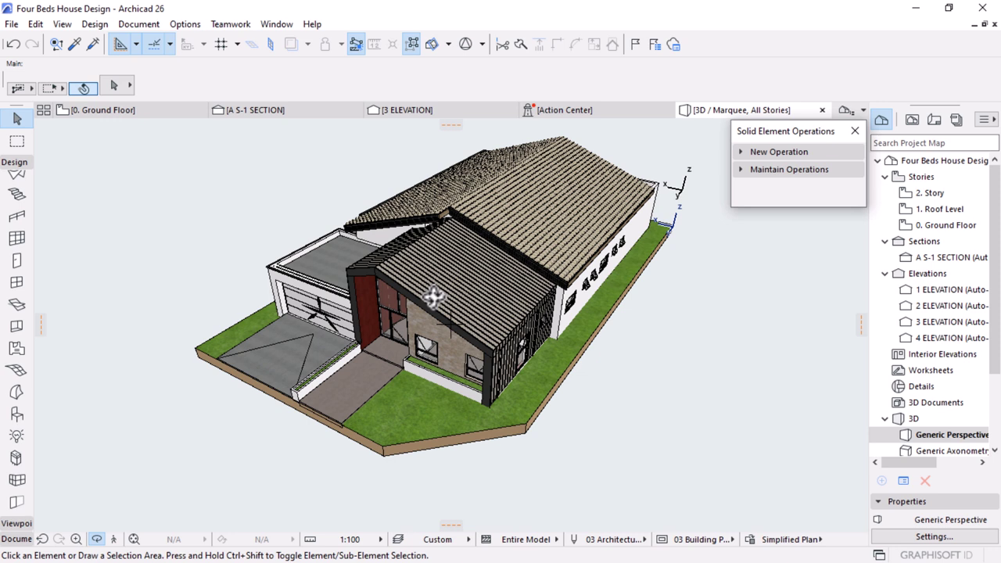
{"action": "scroll", "coordinate": [434, 297], "scroll_direction": "down", "scroll_amount": 3}
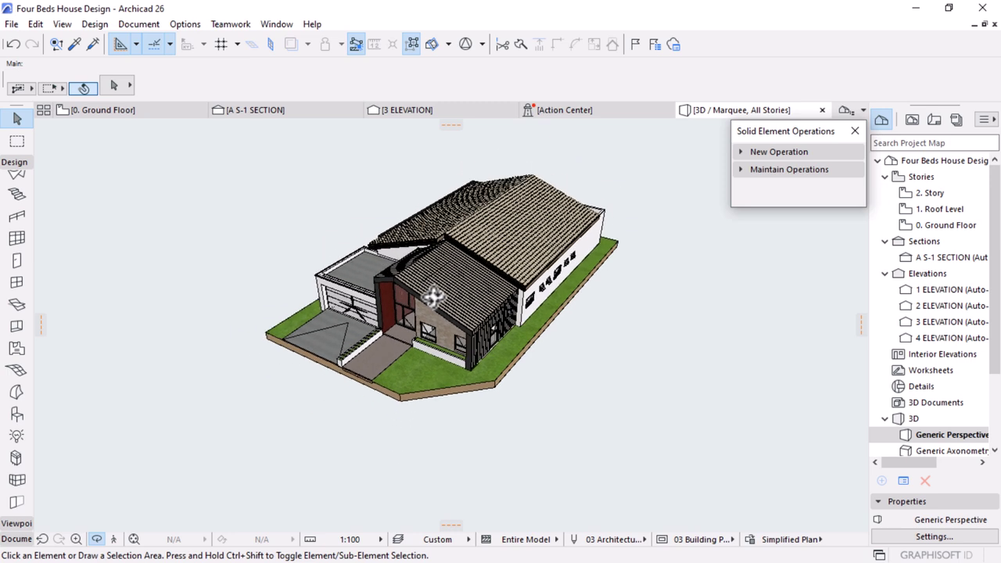